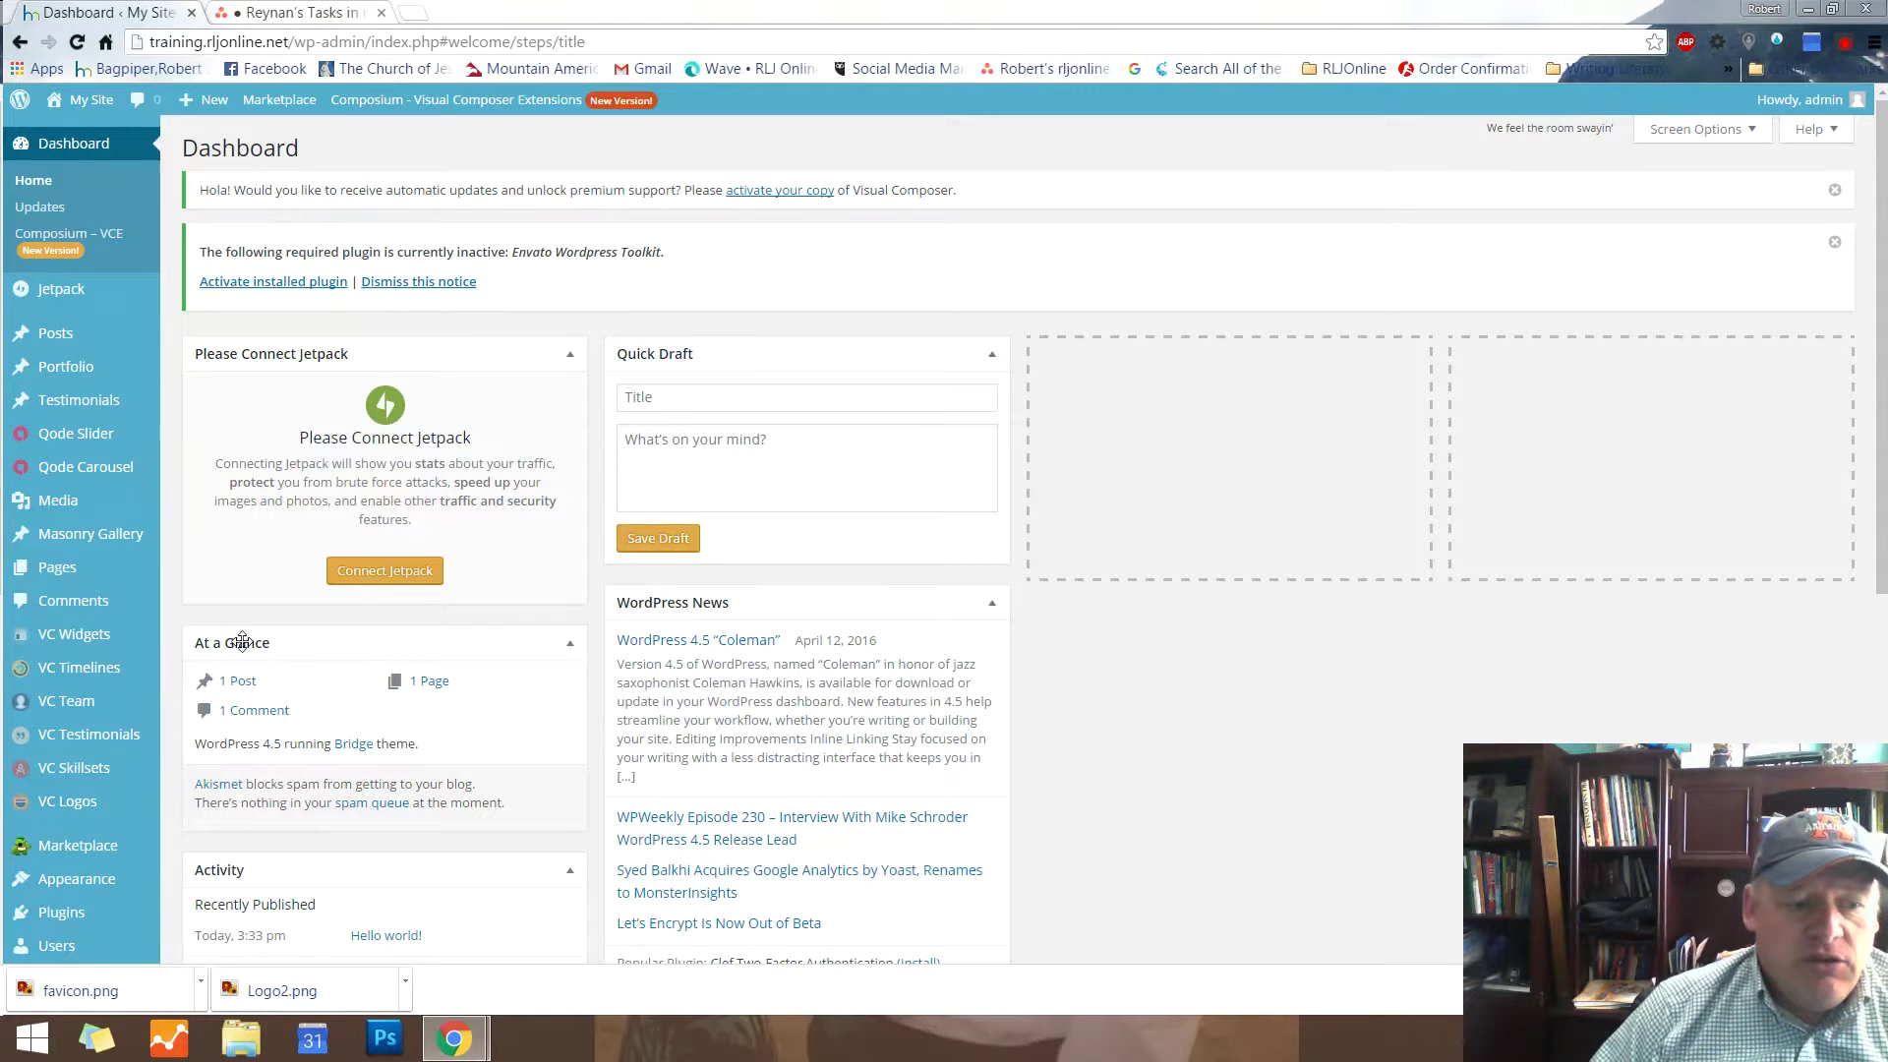
# Open the General settings of Qode Options from the WordPress dashboard
pyautogui.scroll(-5, 137, 536)
pyautogui.scroll(-1, 136, 536)
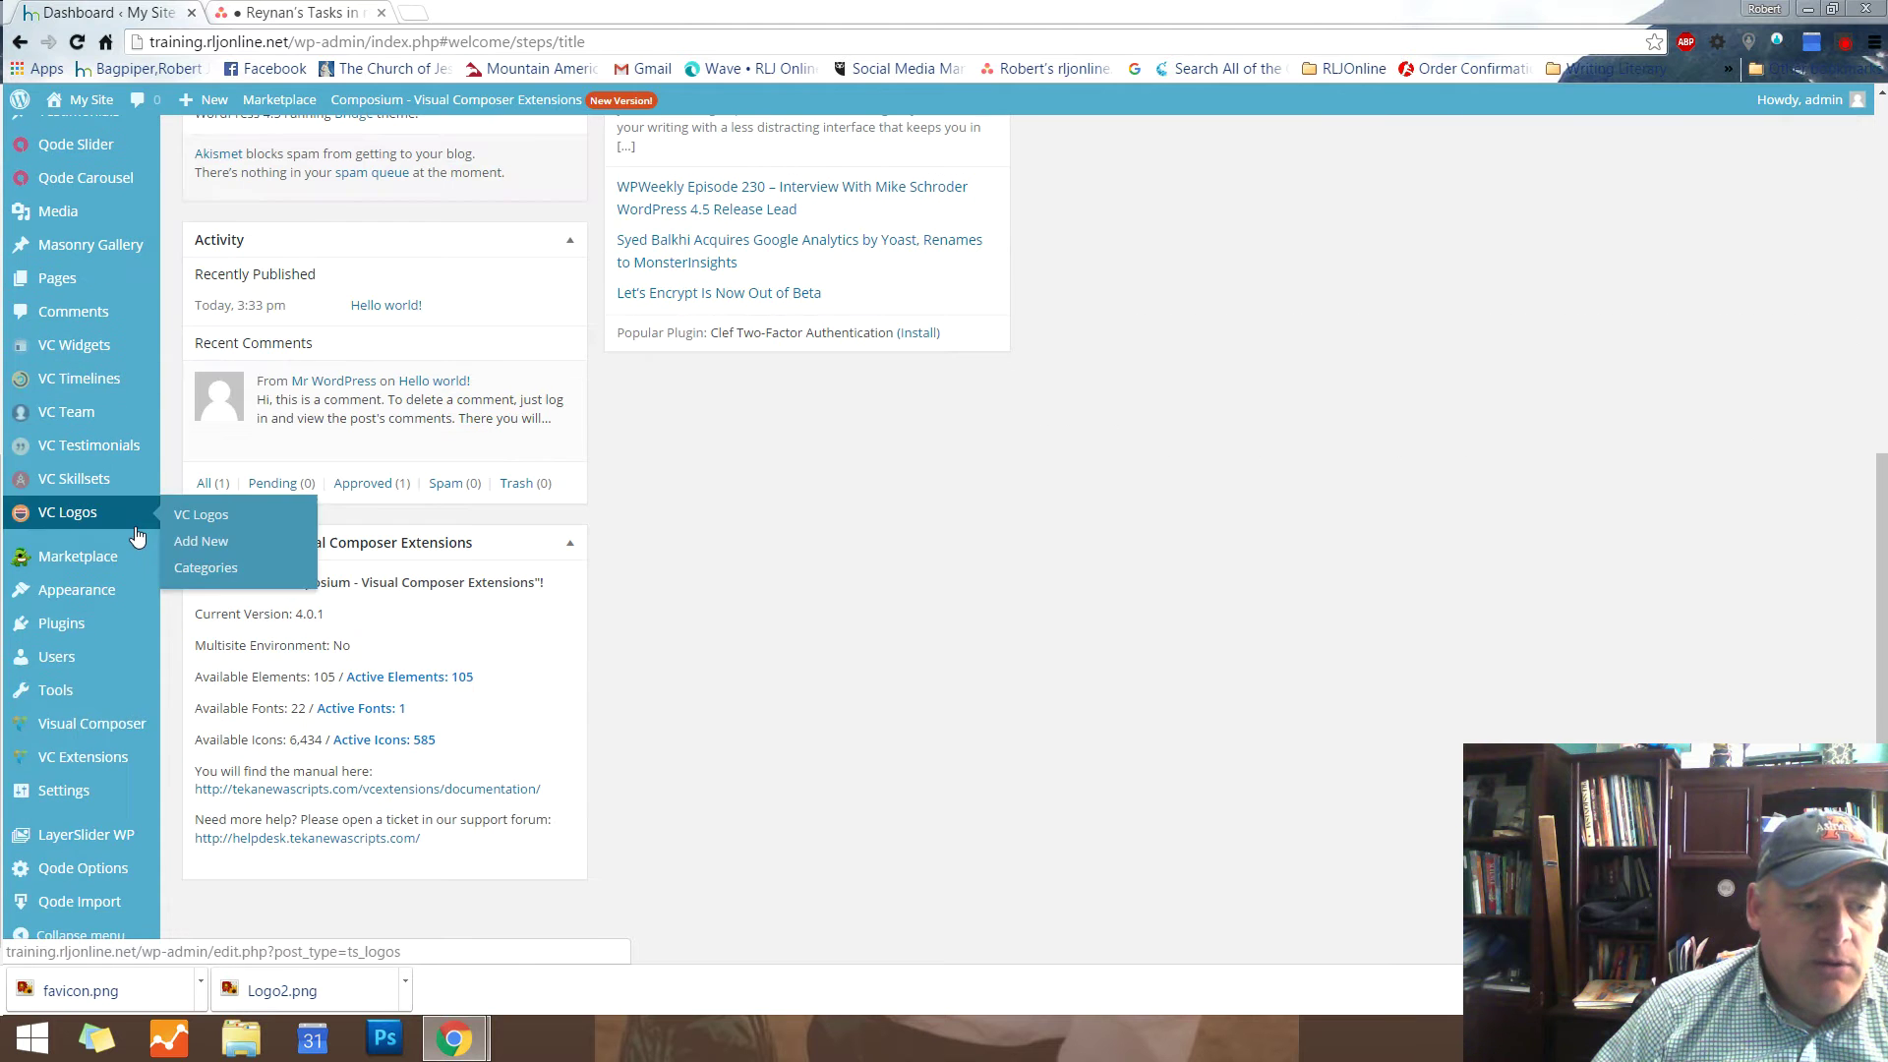
pyautogui.moveTo(83, 878)
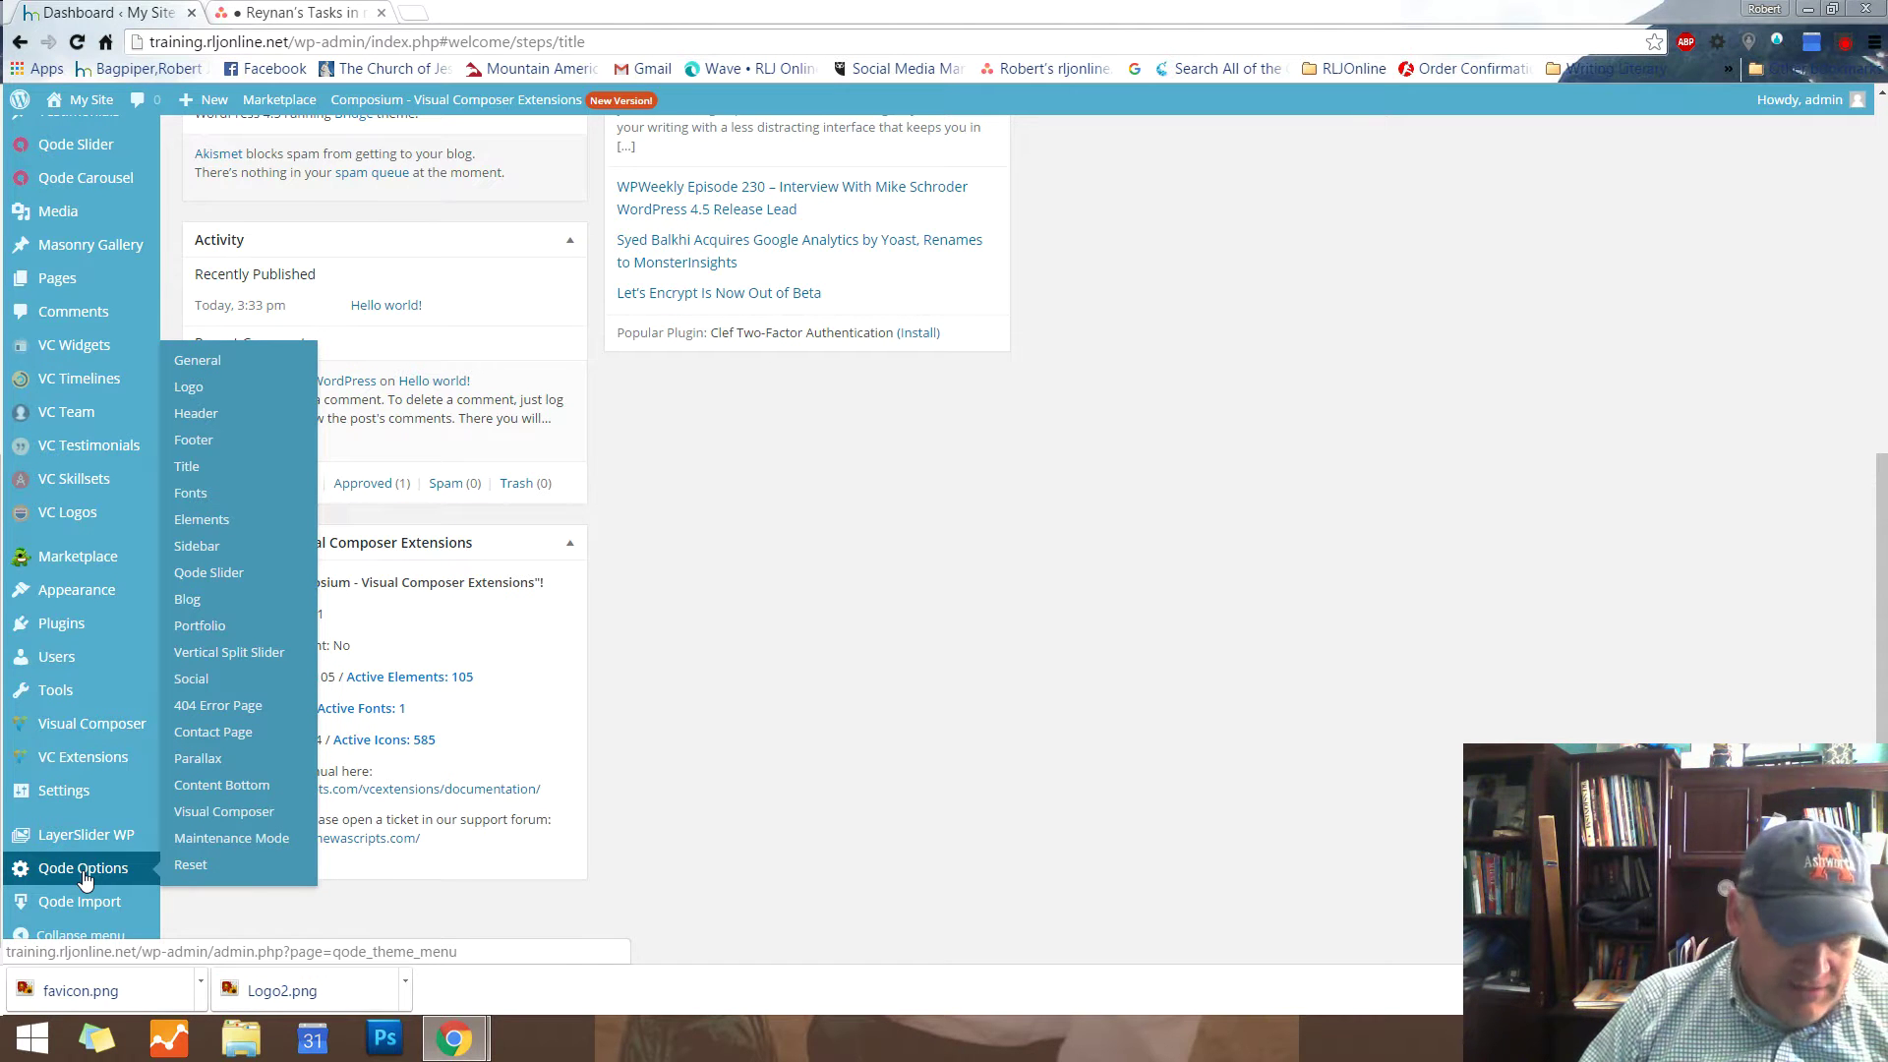
pyautogui.click(83, 870)
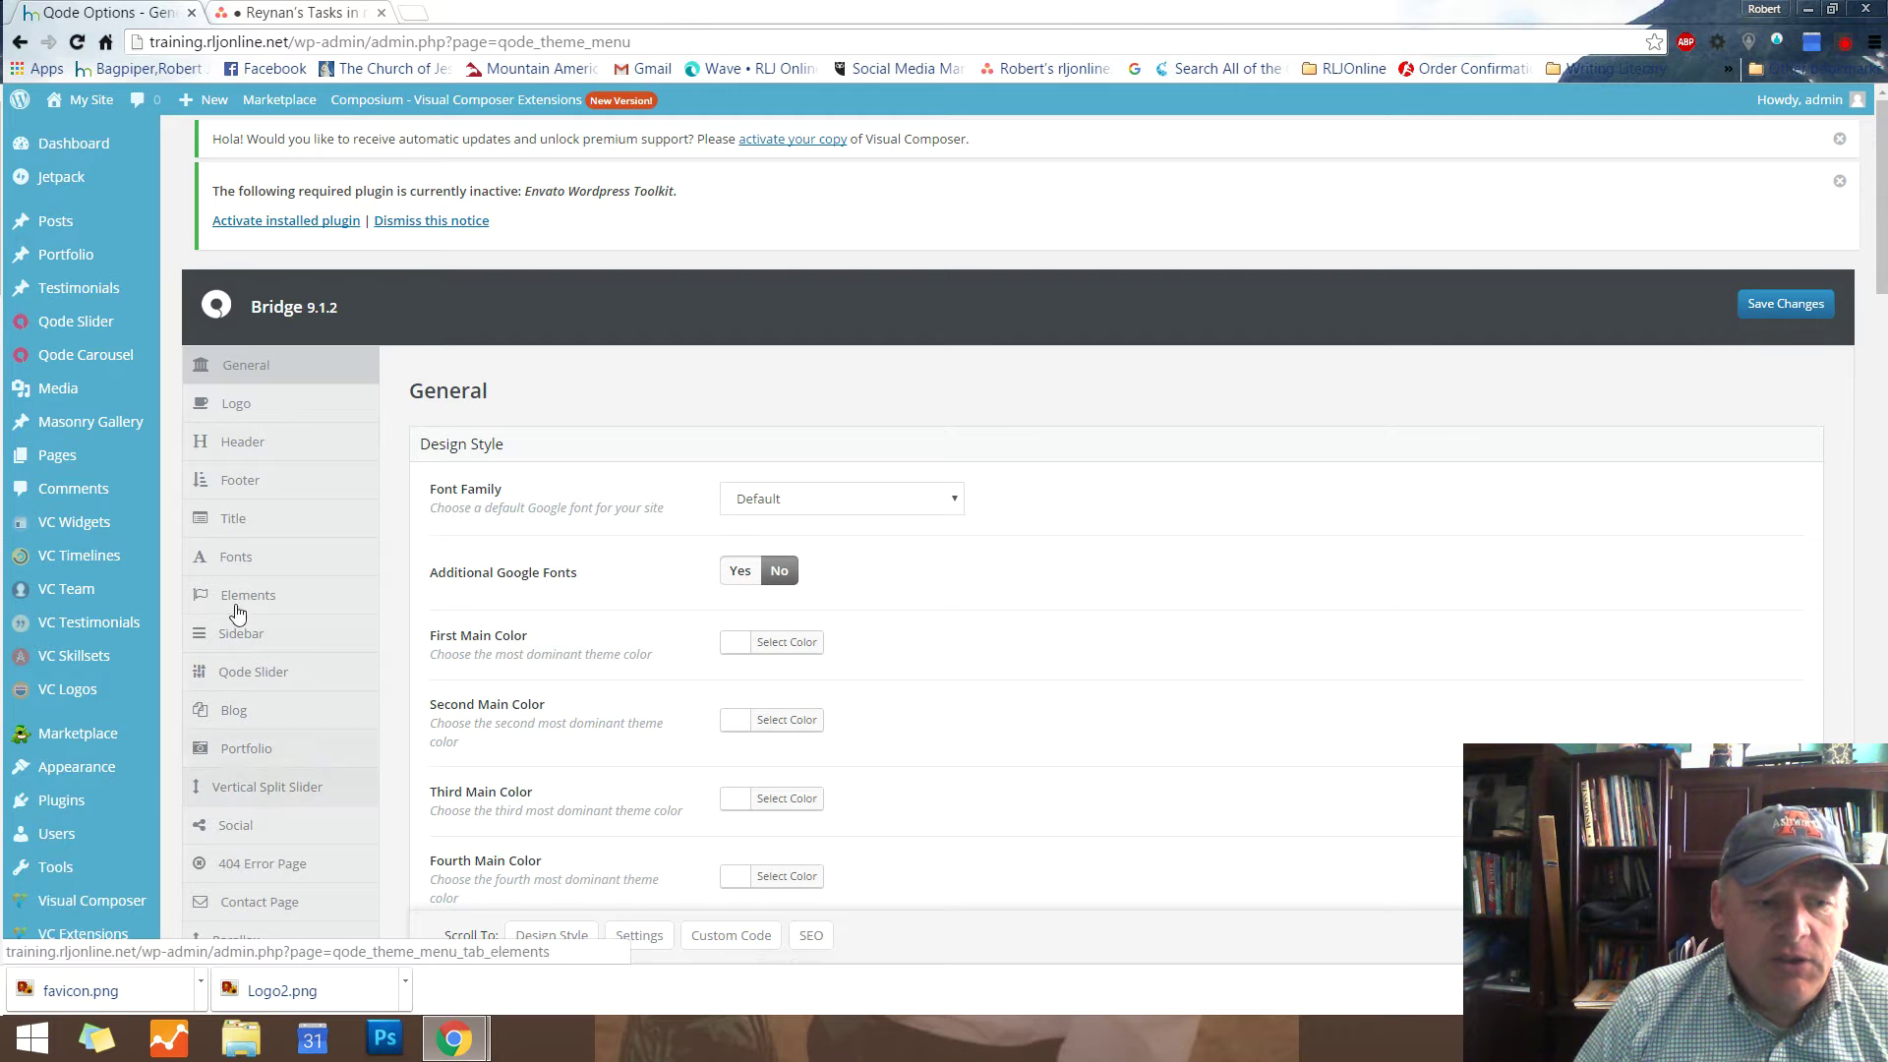
# Set the Initial Width of Content to 1300px in the Design Style section
pyautogui.scroll(-2, 1429, 627)
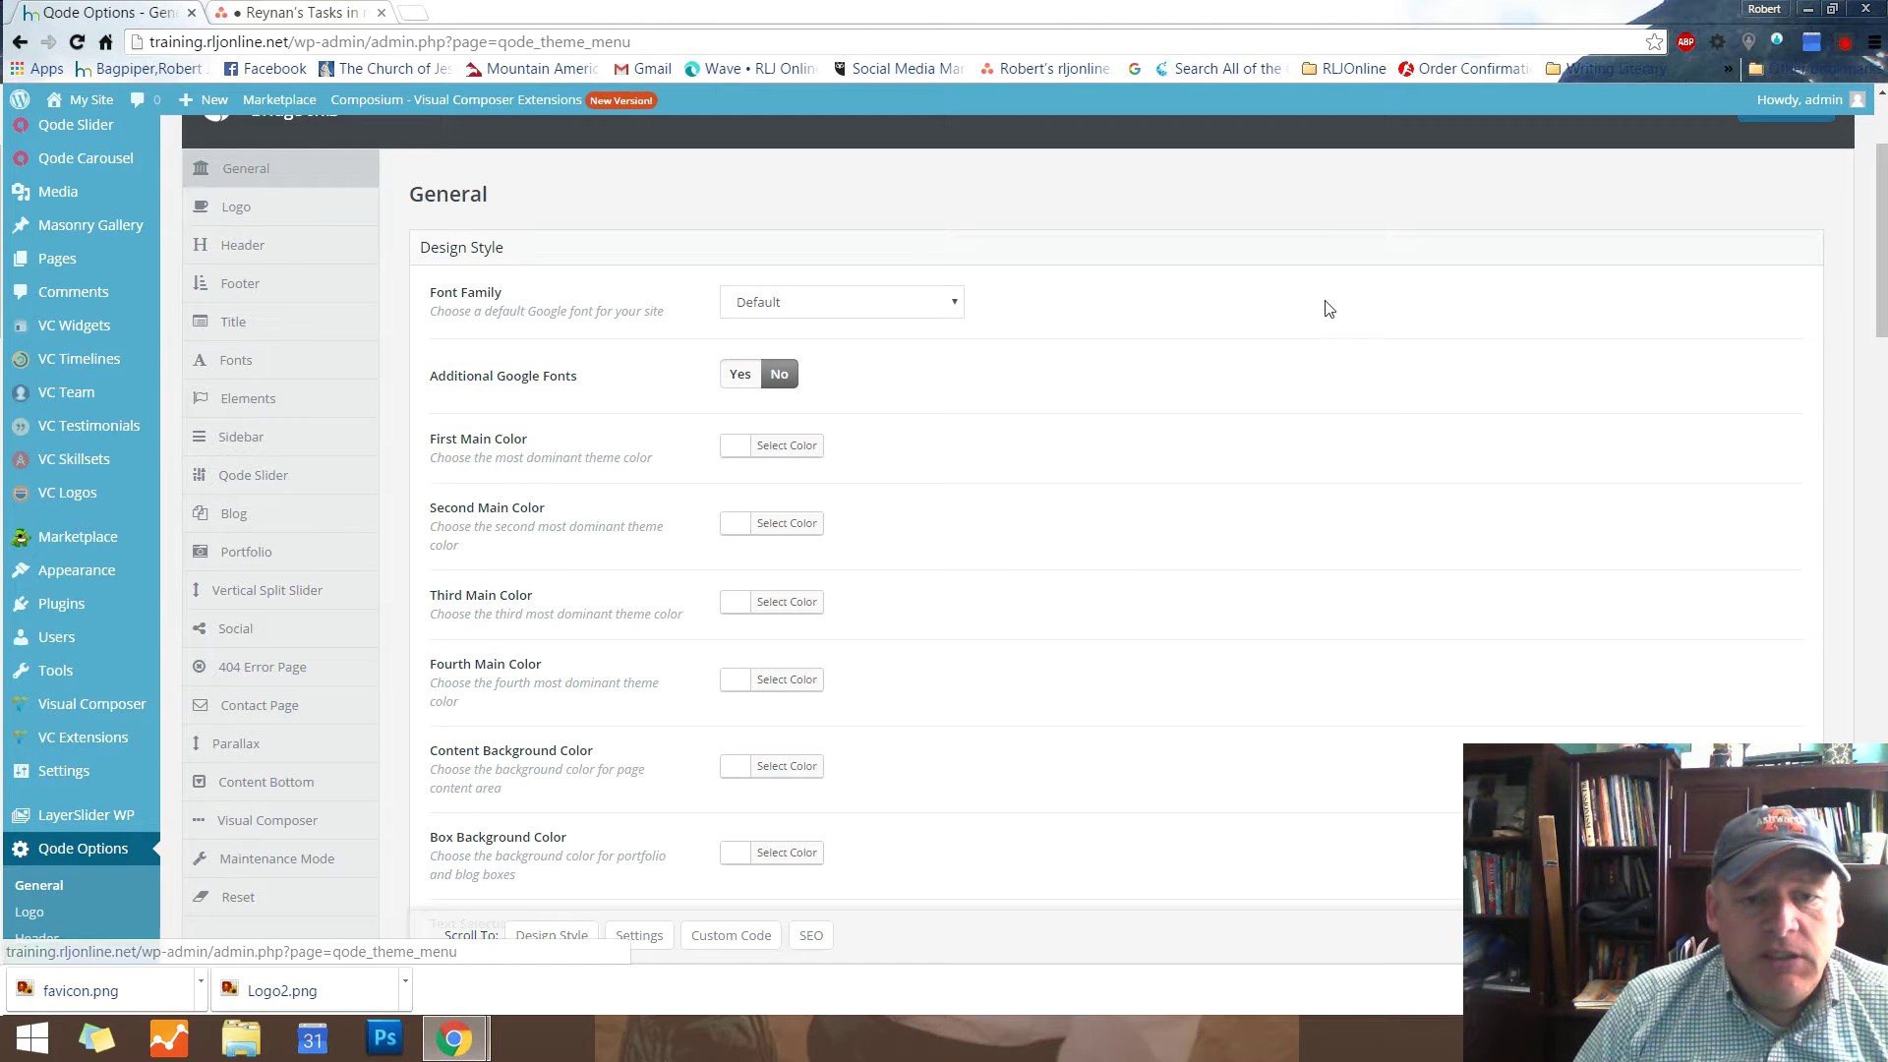
pyautogui.scroll(-3, 1612, 381)
pyautogui.scroll(3, 1298, 303)
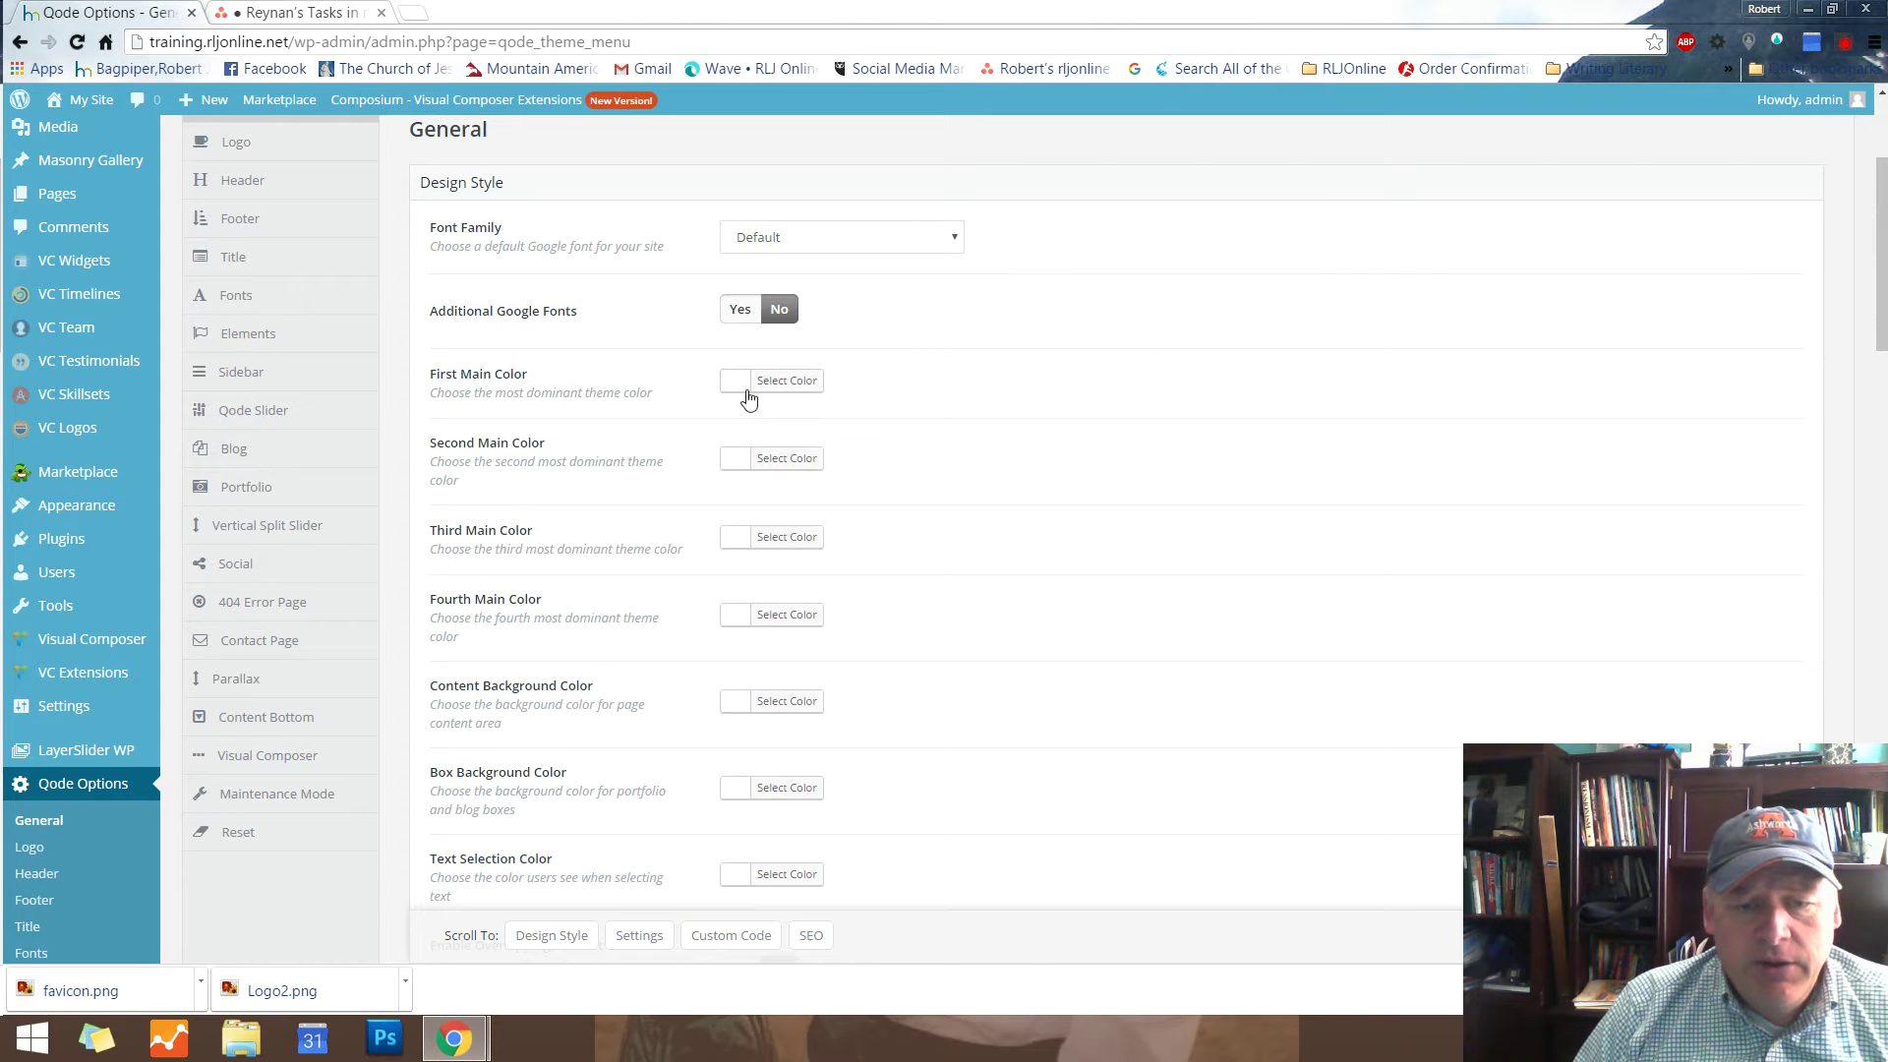
pyautogui.scroll(-3, 1228, 475)
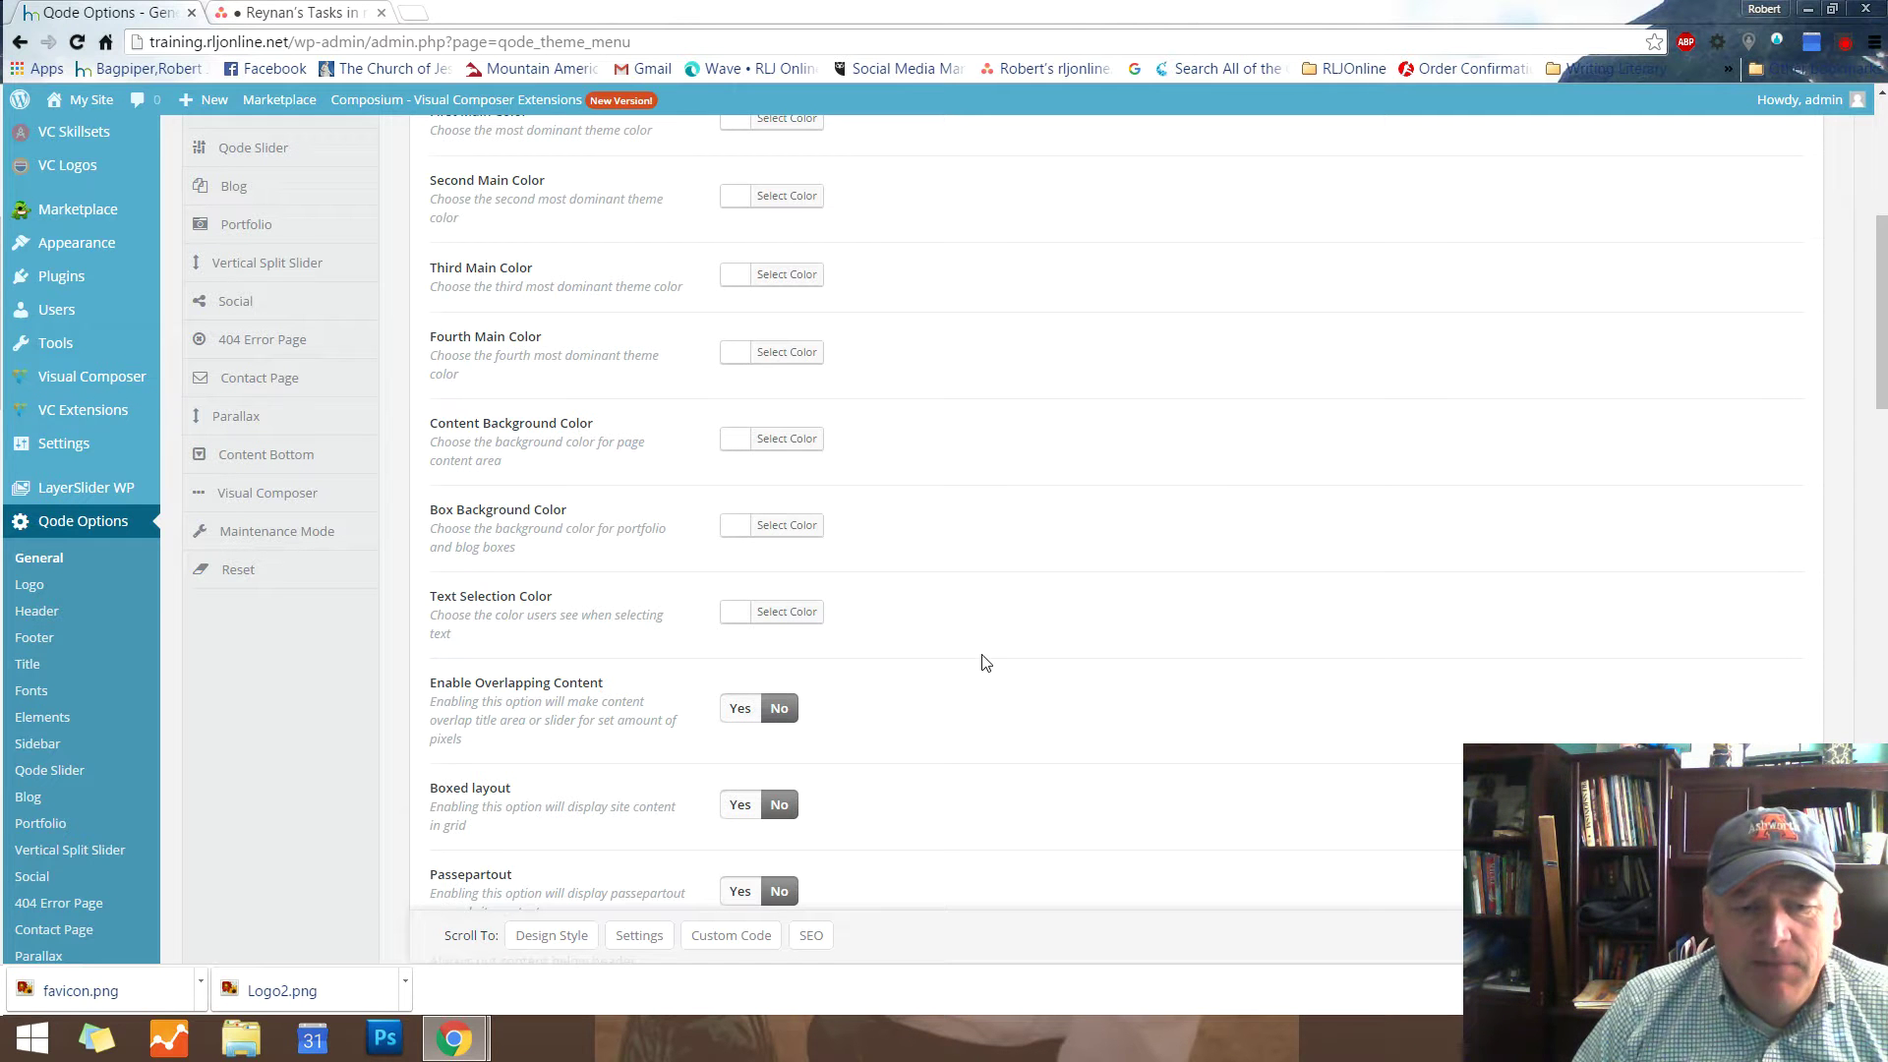
pyautogui.scroll(-3, 1169, 556)
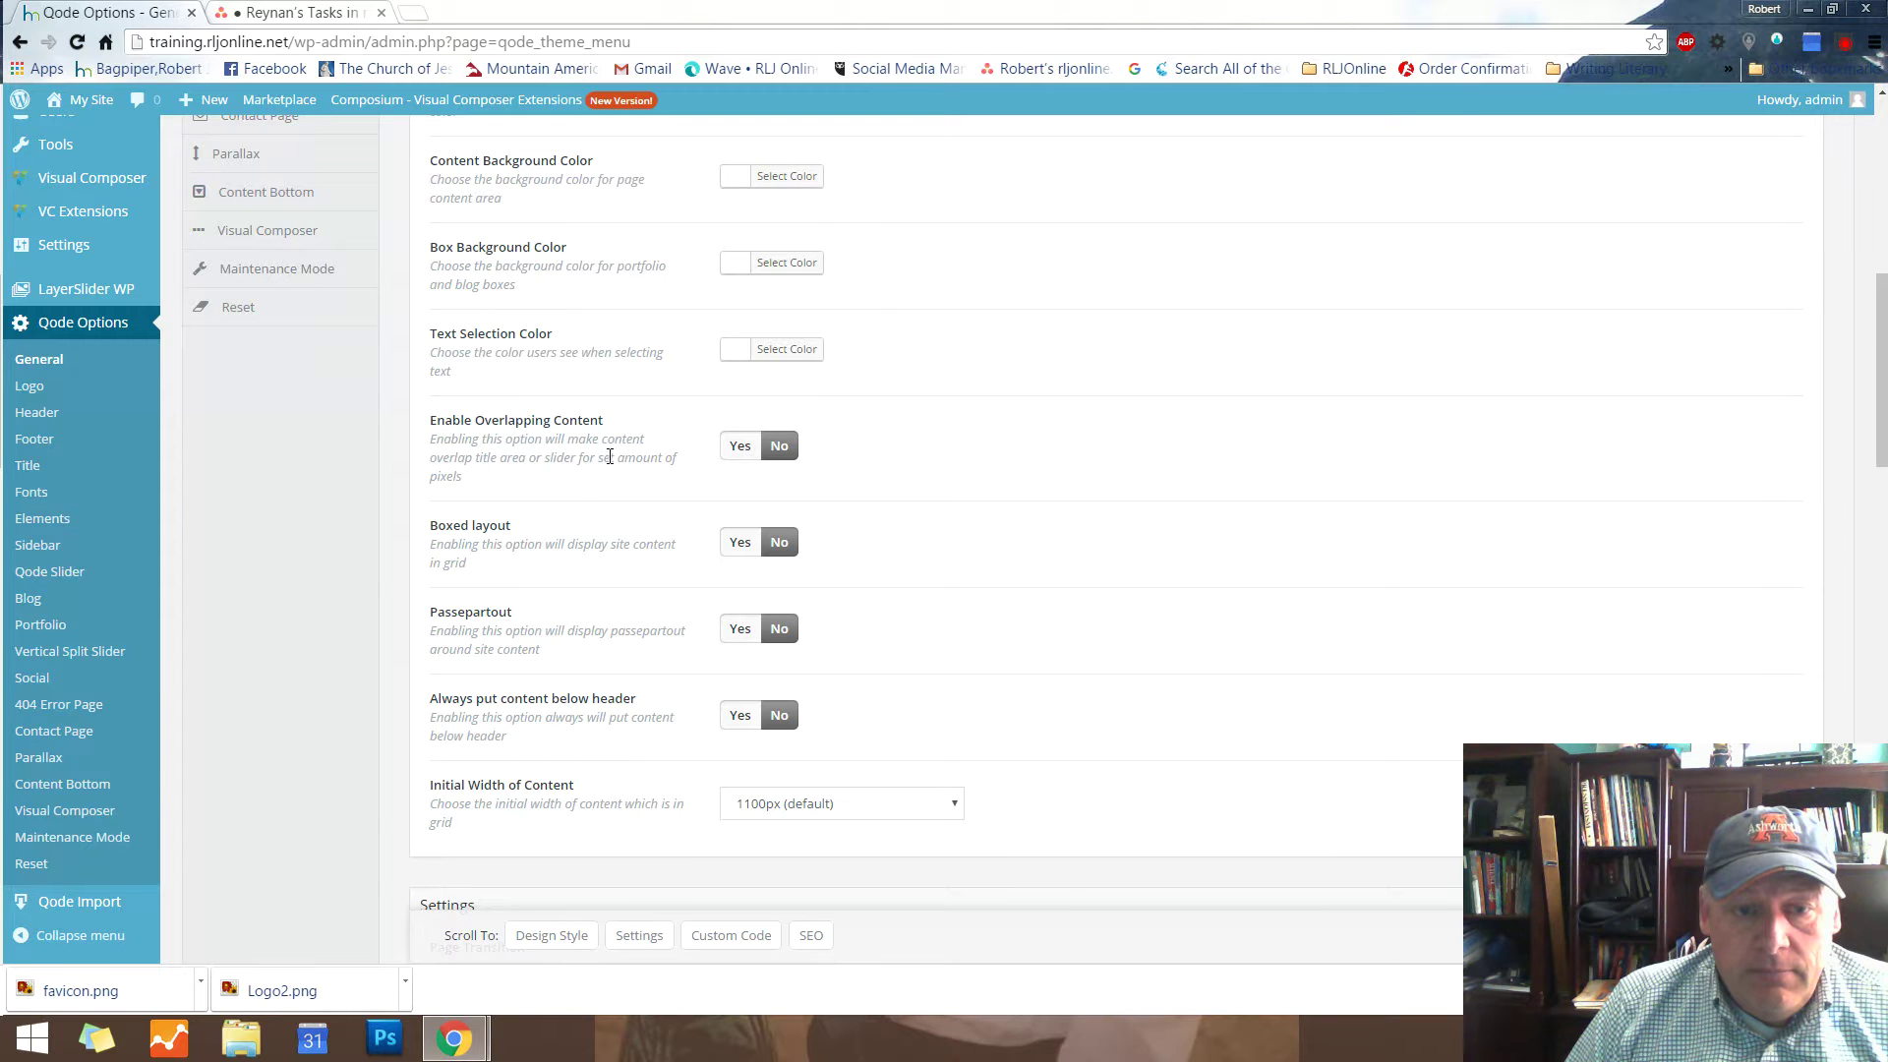
pyautogui.scroll(-3, 1382, 531)
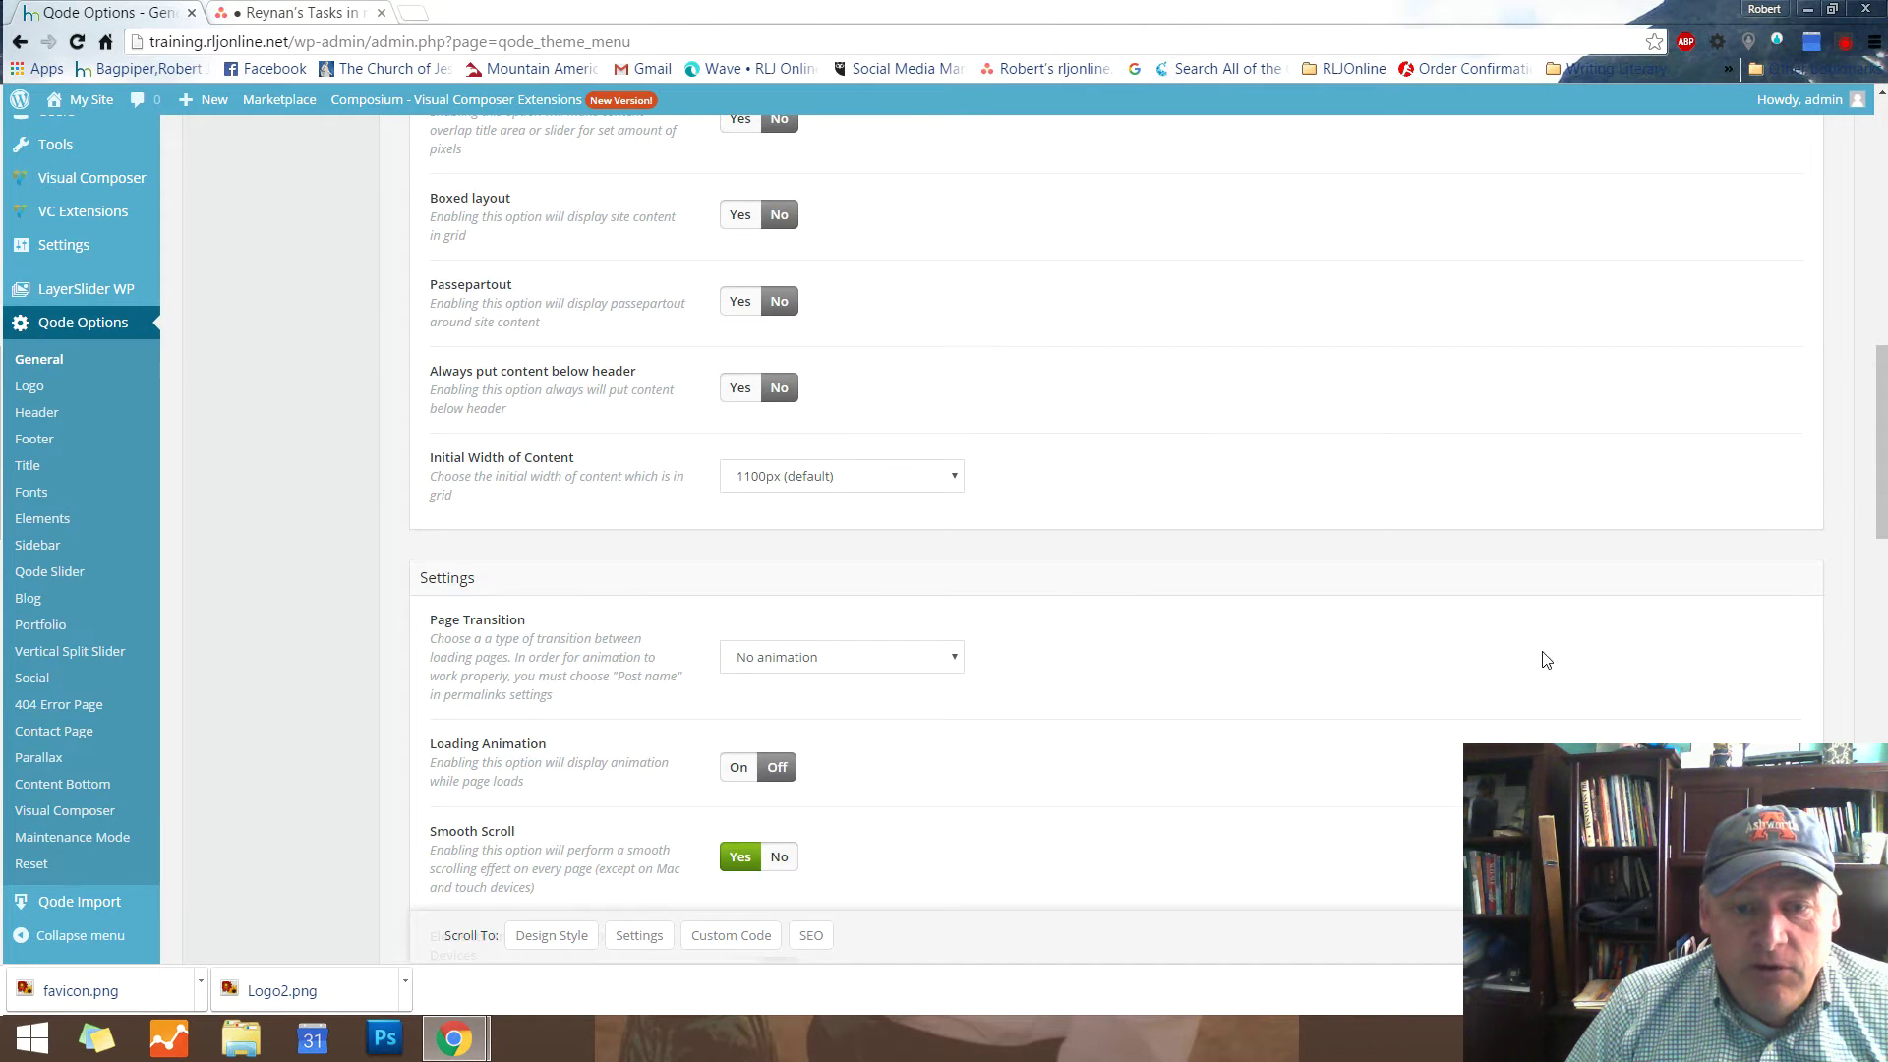
pyautogui.scroll(-2, 1573, 658)
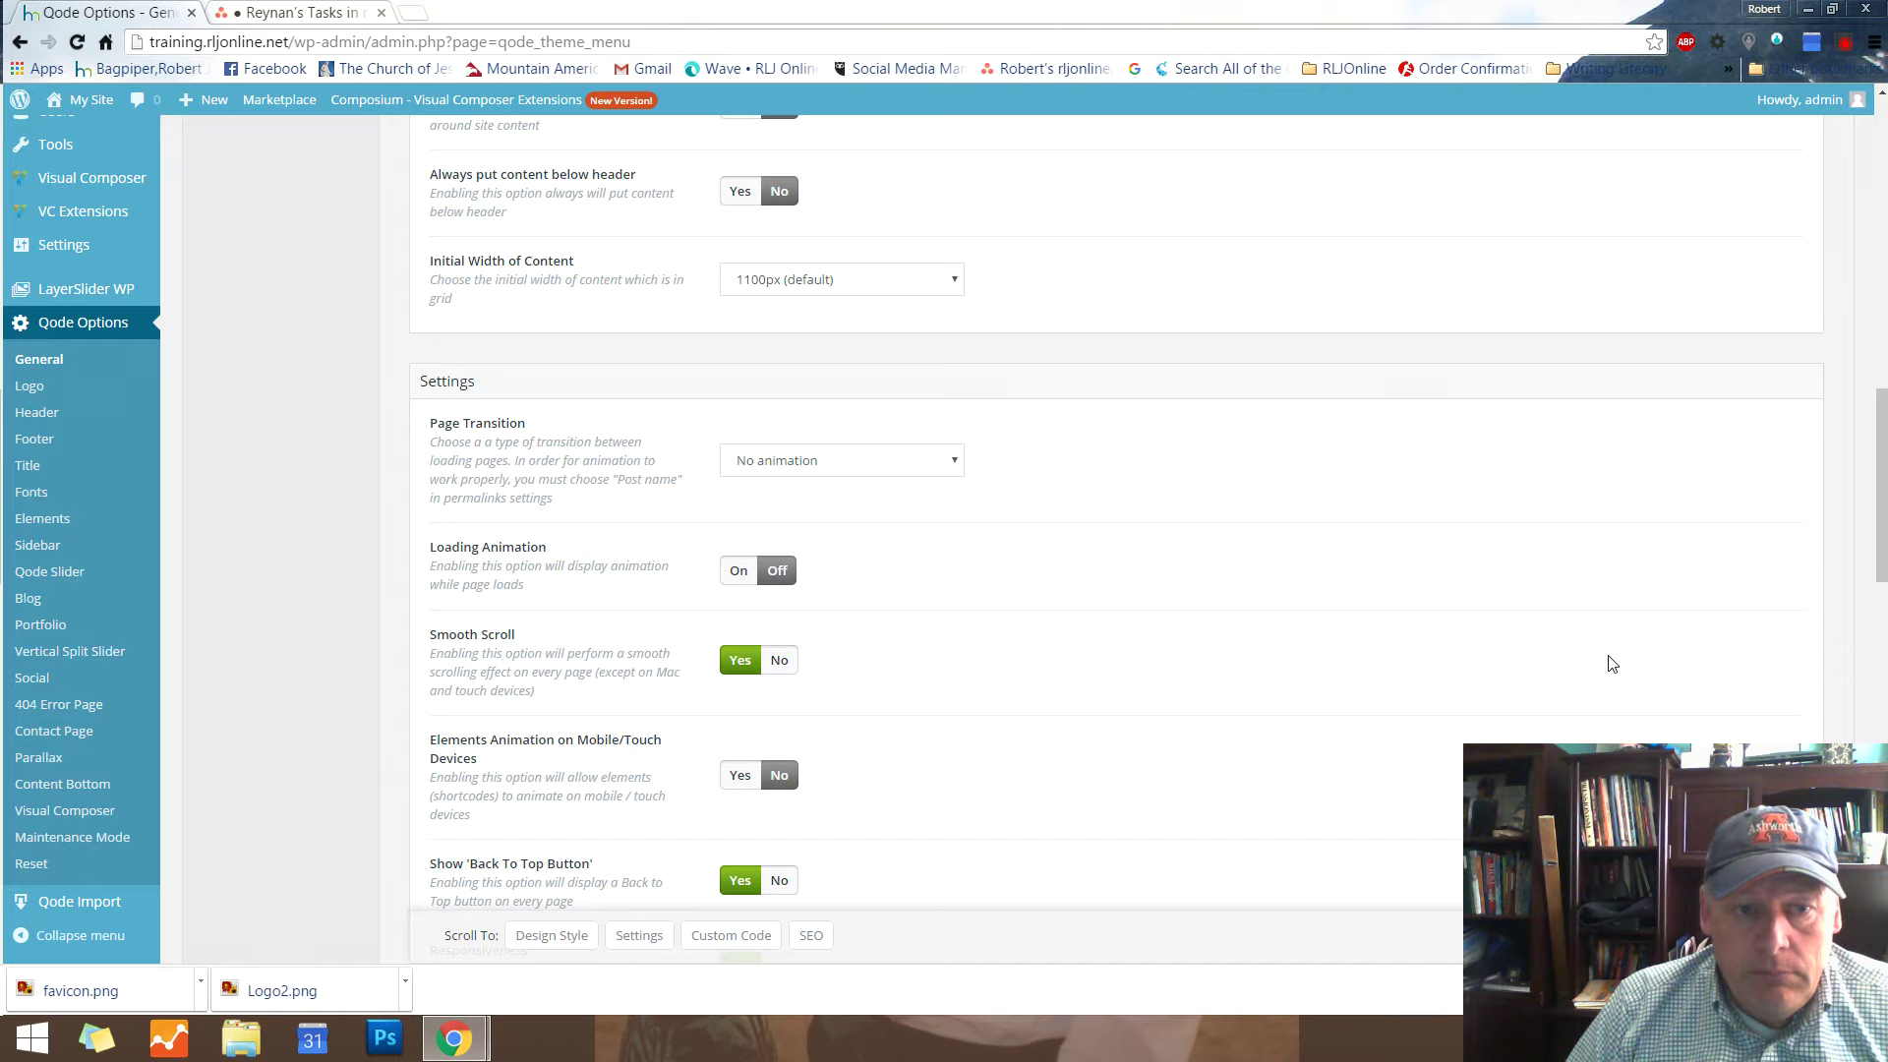
pyautogui.click(950, 286)
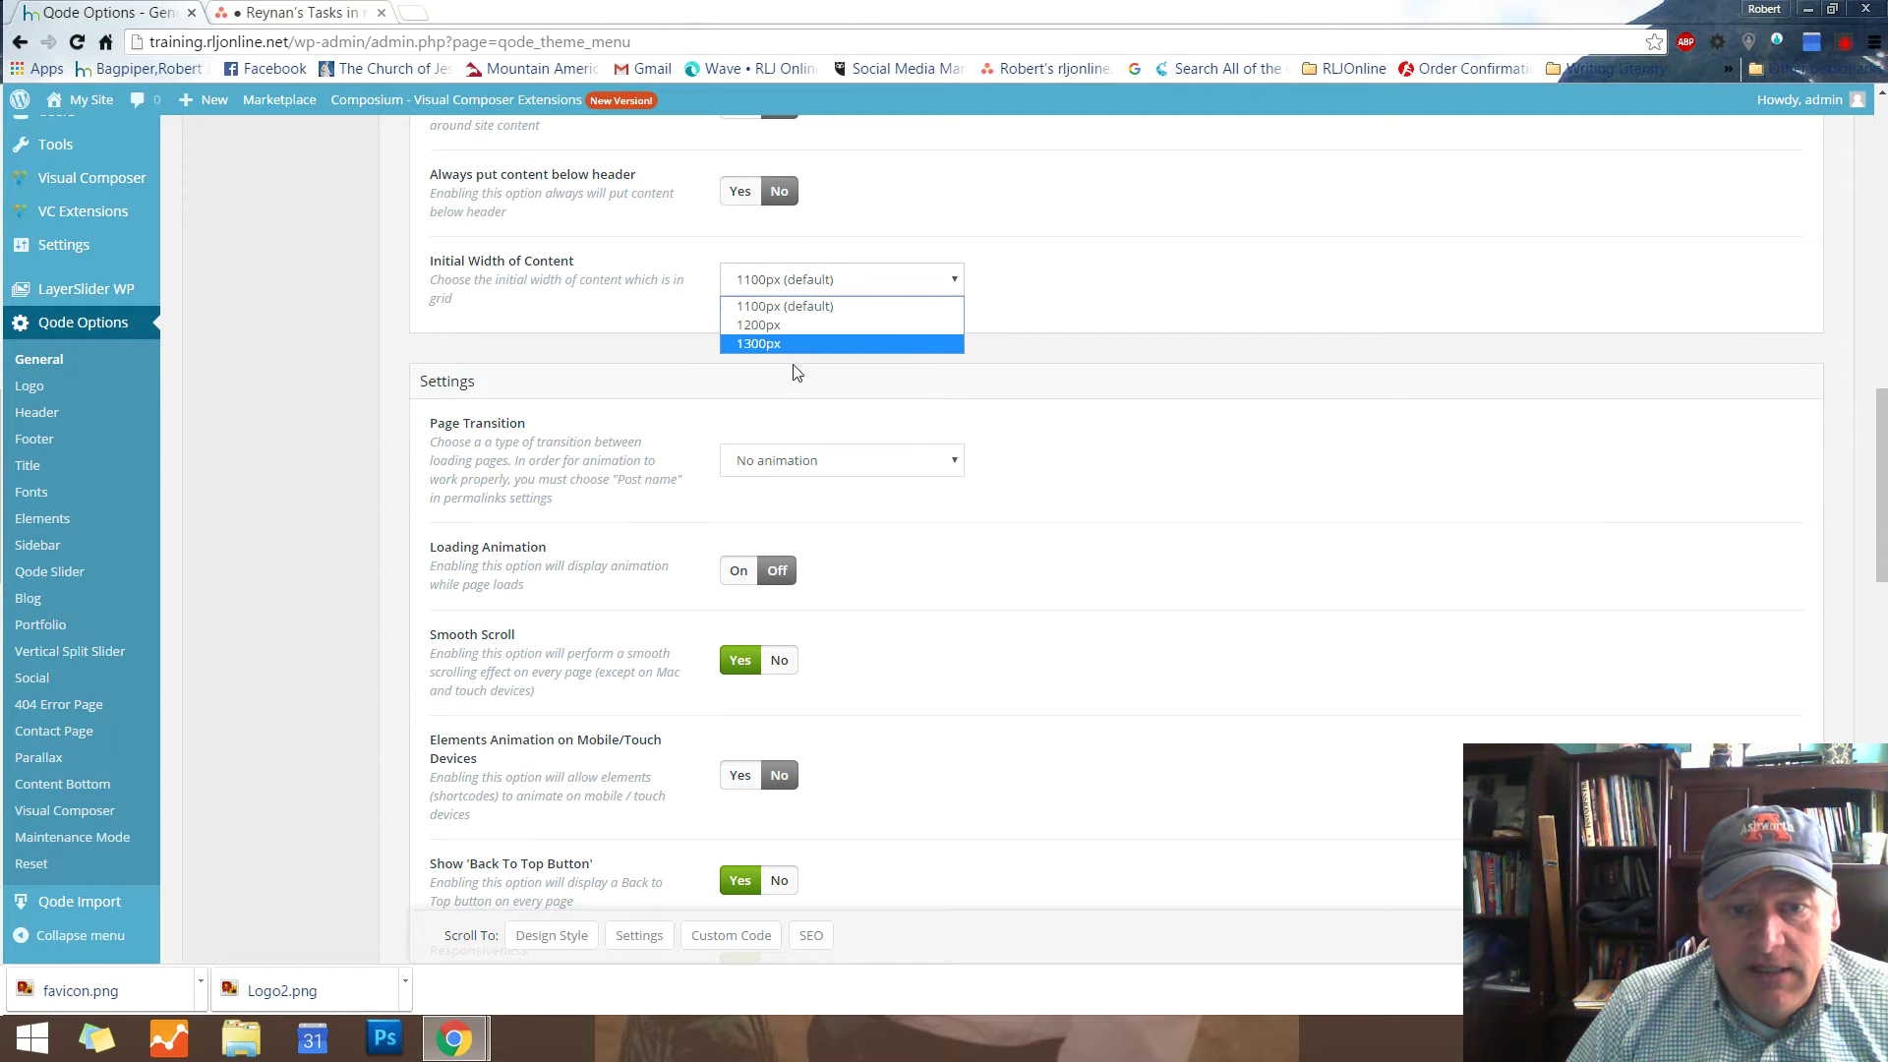
pyautogui.click(760, 344)
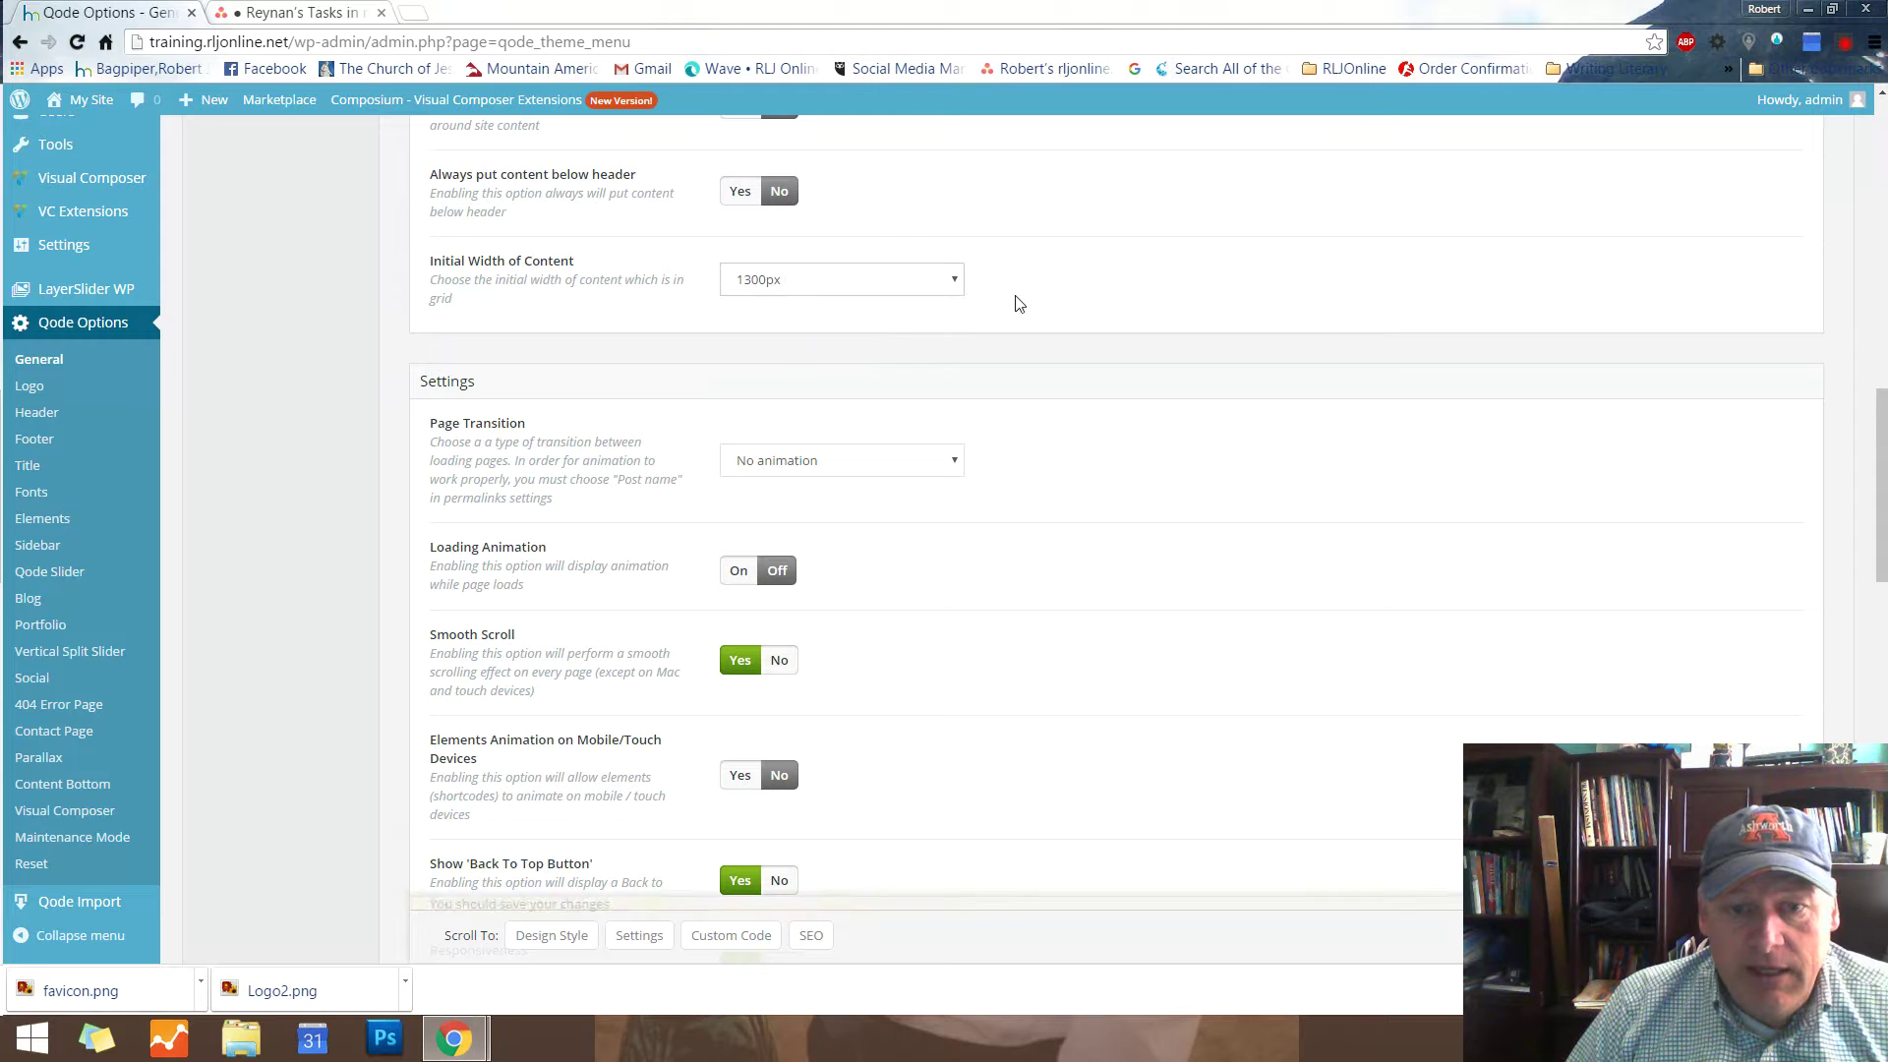
# Review the remaining General options, from the page transition and responsiveness settings to the favicon and custom code fields
pyautogui.scroll(-1, 1465, 379)
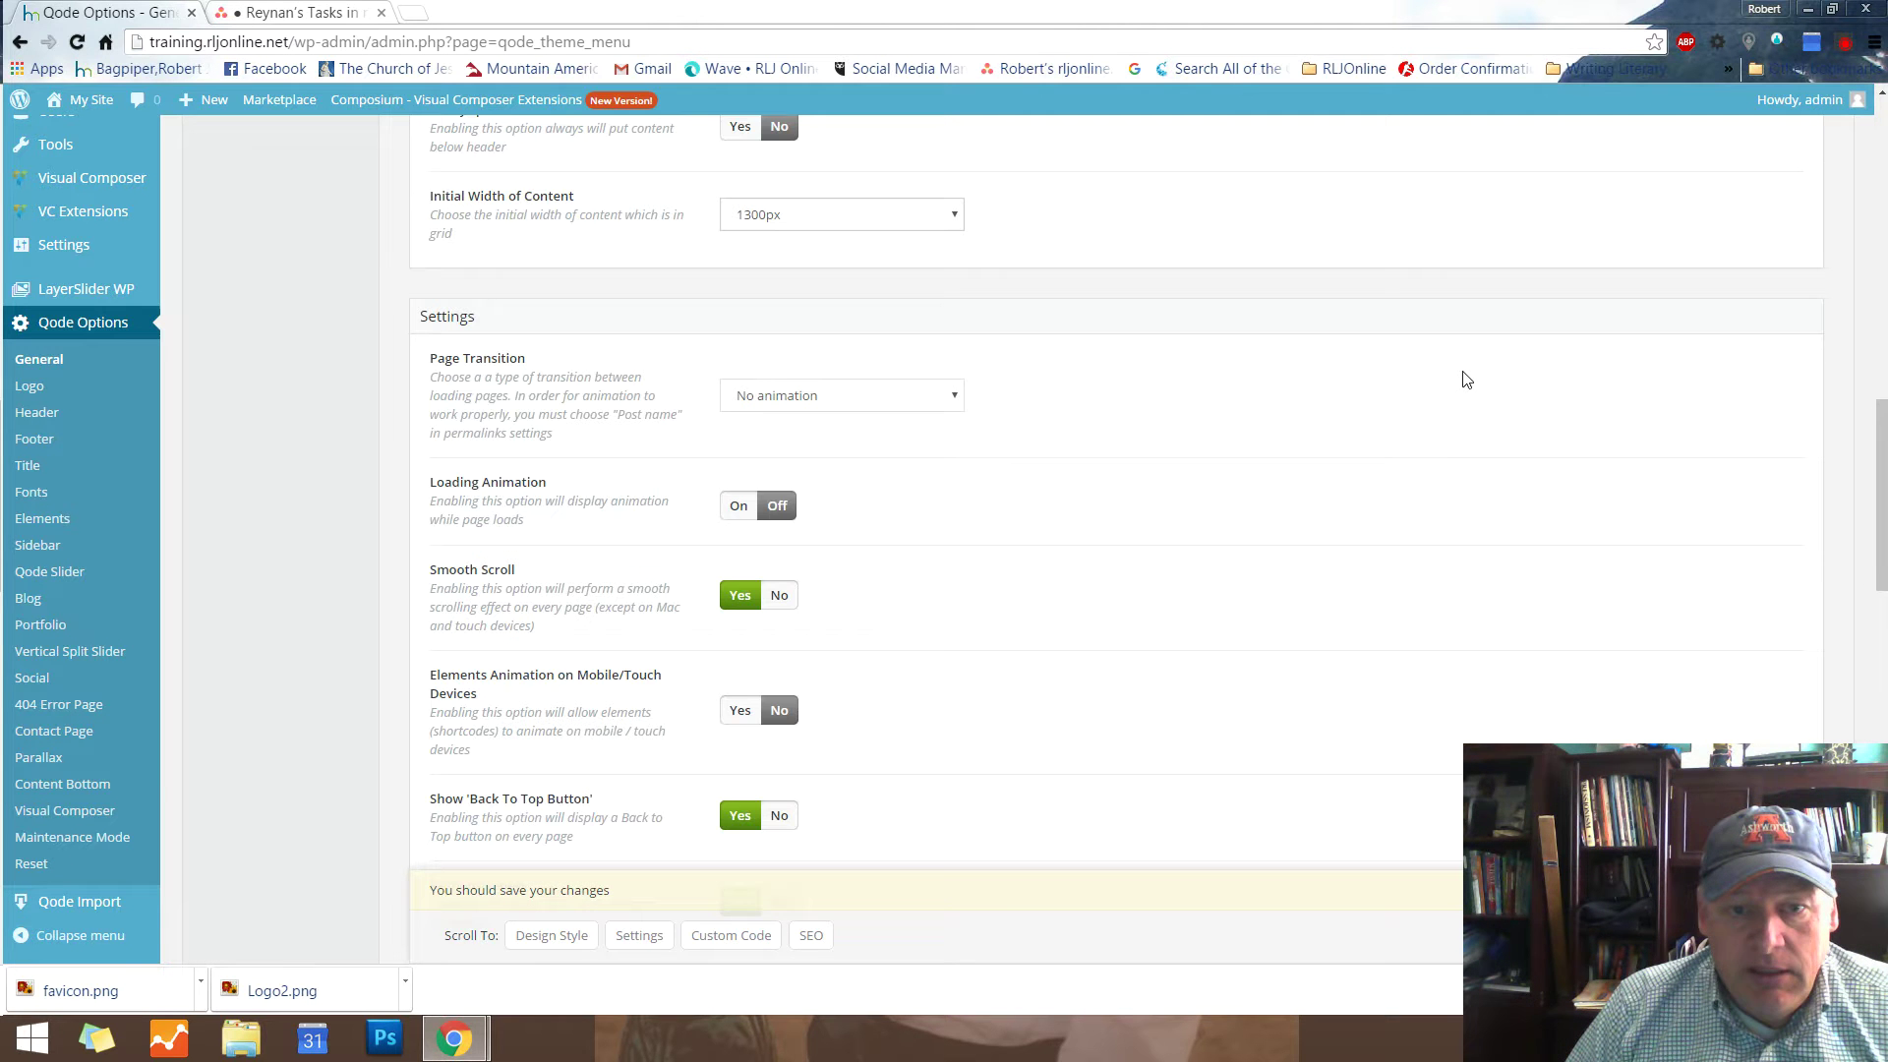
pyautogui.scroll(-3, 1462, 362)
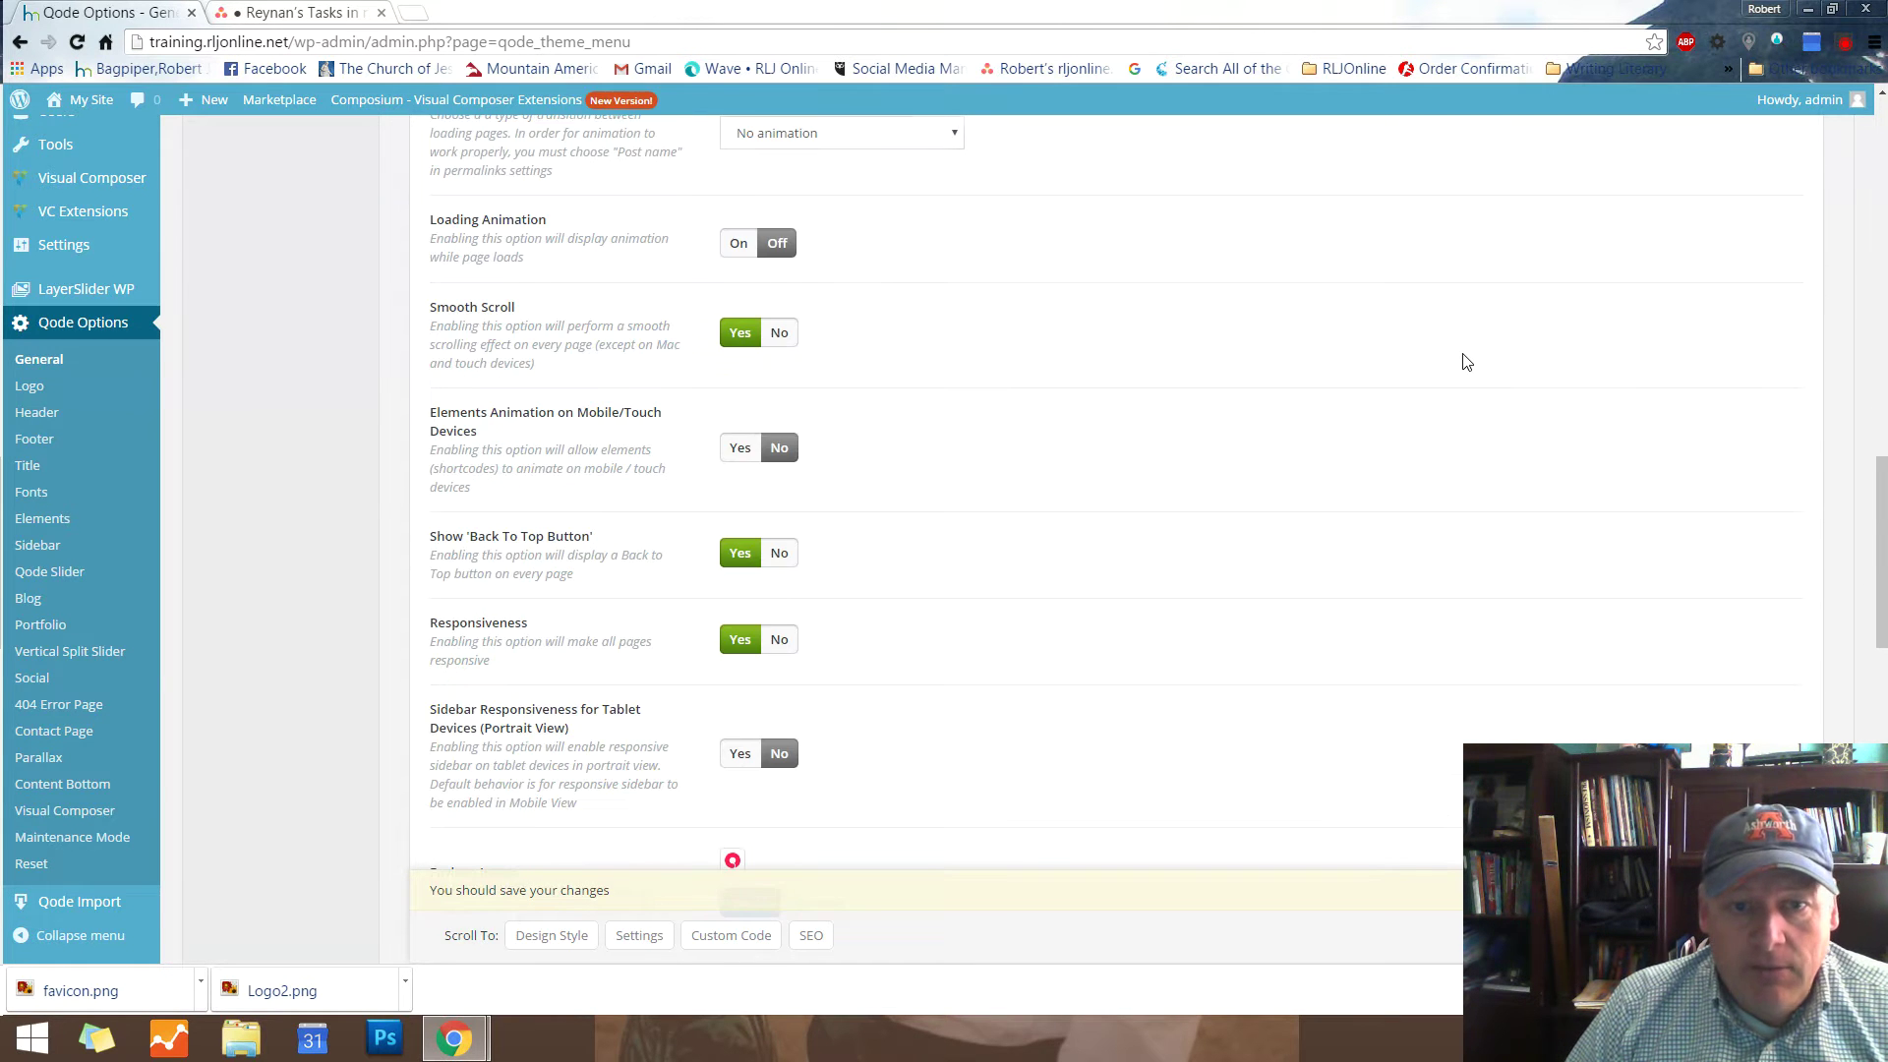
pyautogui.scroll(3, 1420, 353)
pyautogui.scroll(-7, 1420, 354)
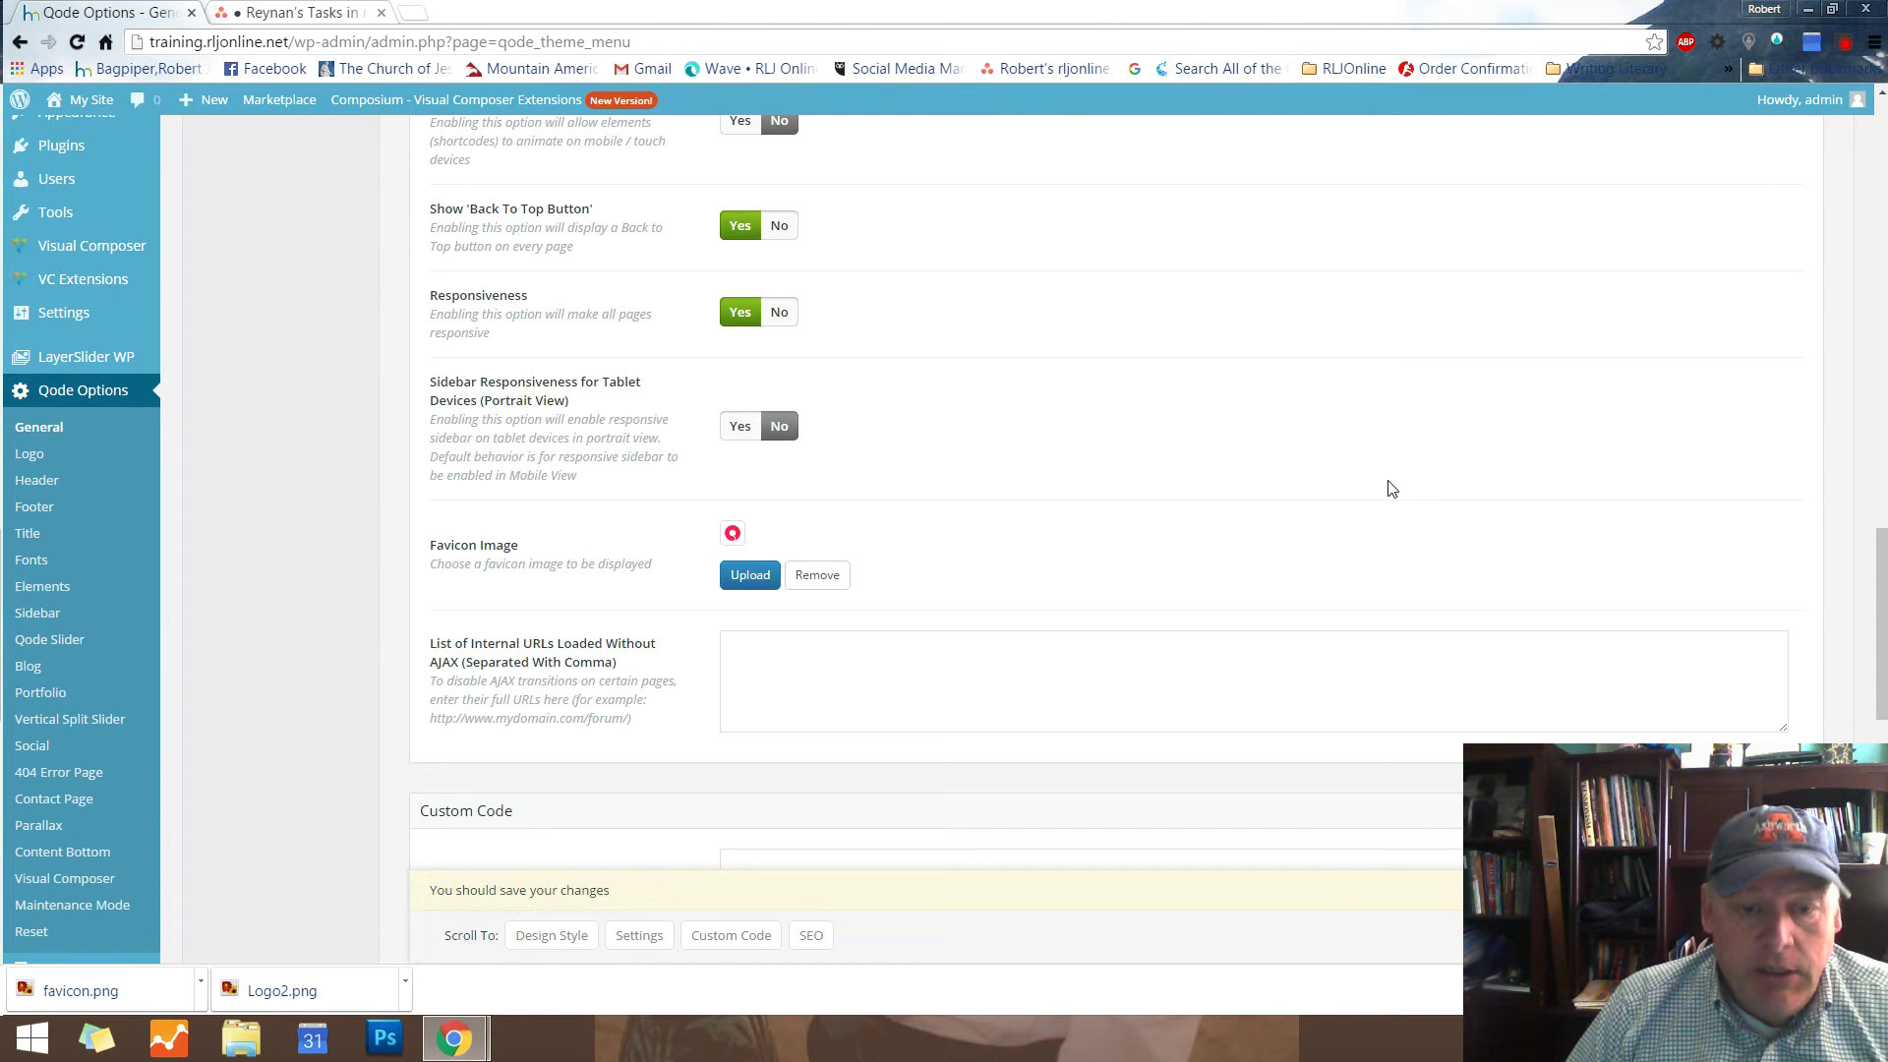
pyautogui.scroll(-2, 1392, 474)
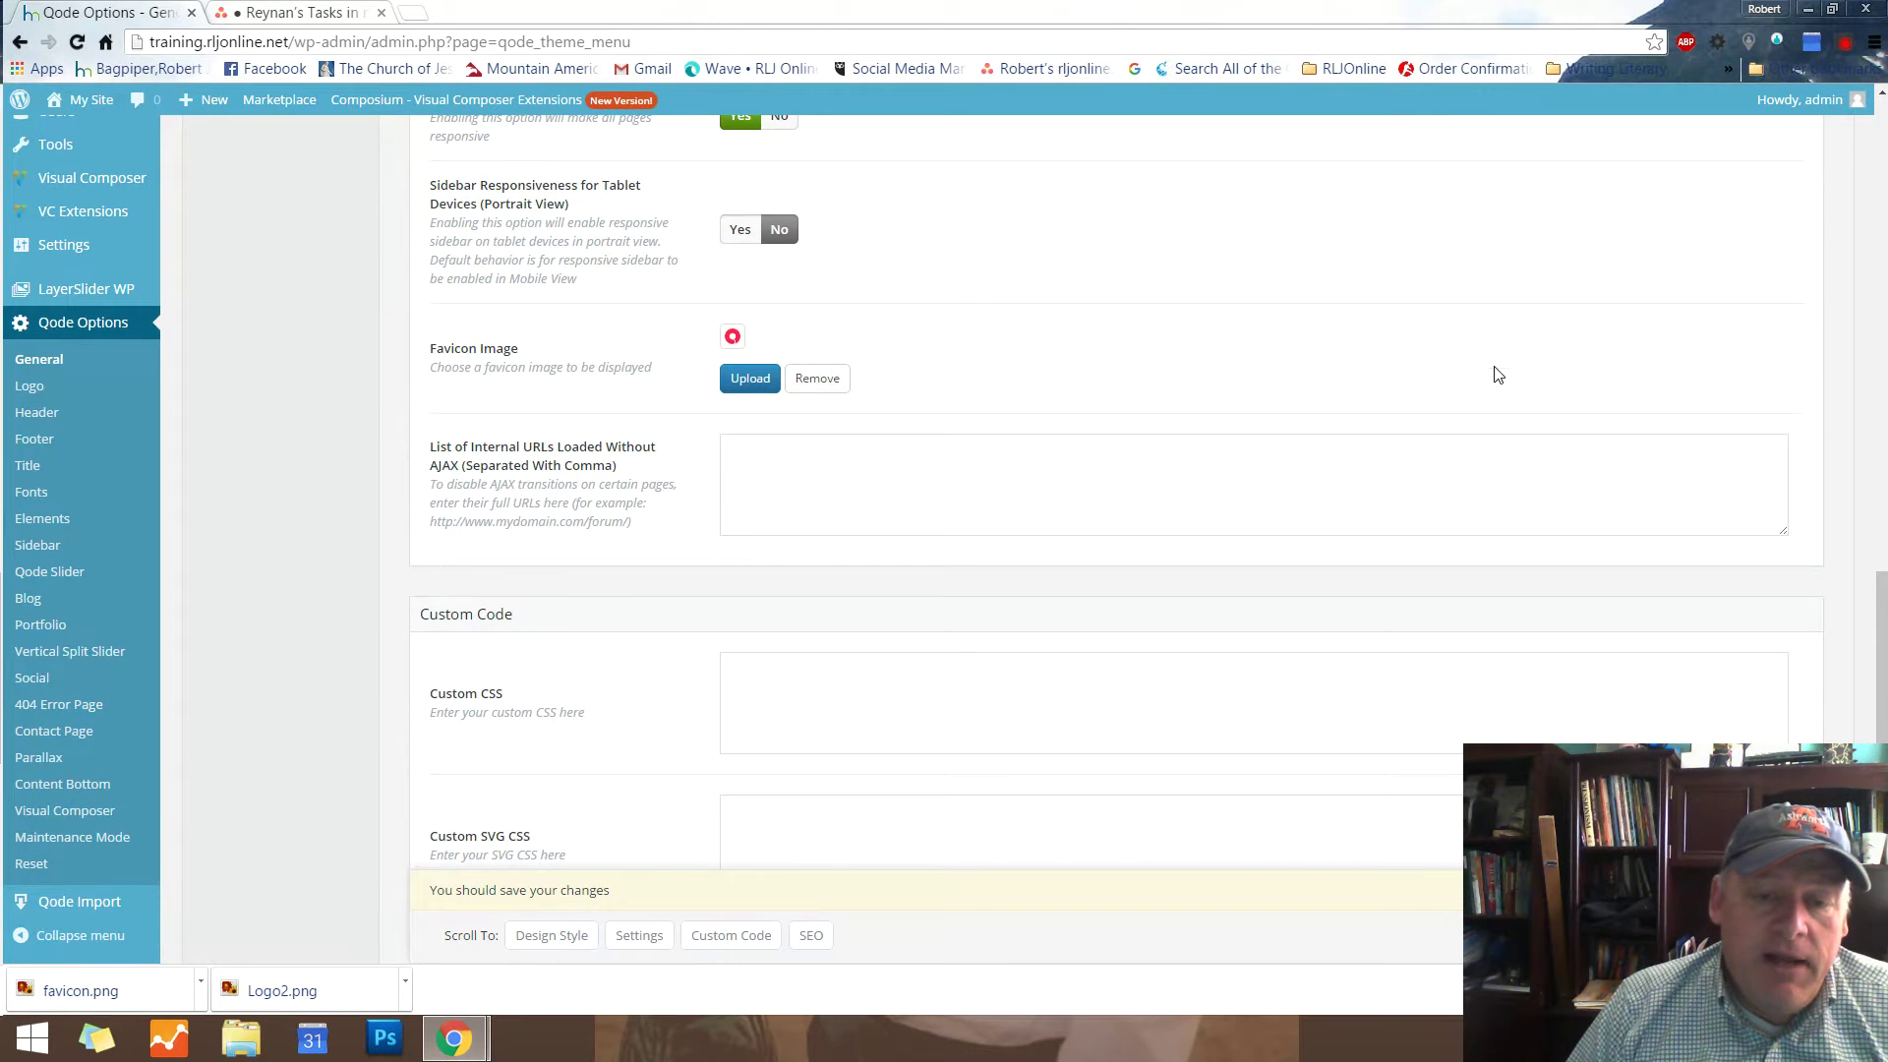
pyautogui.scroll(14, 1492, 372)
pyautogui.scroll(15, 1494, 371)
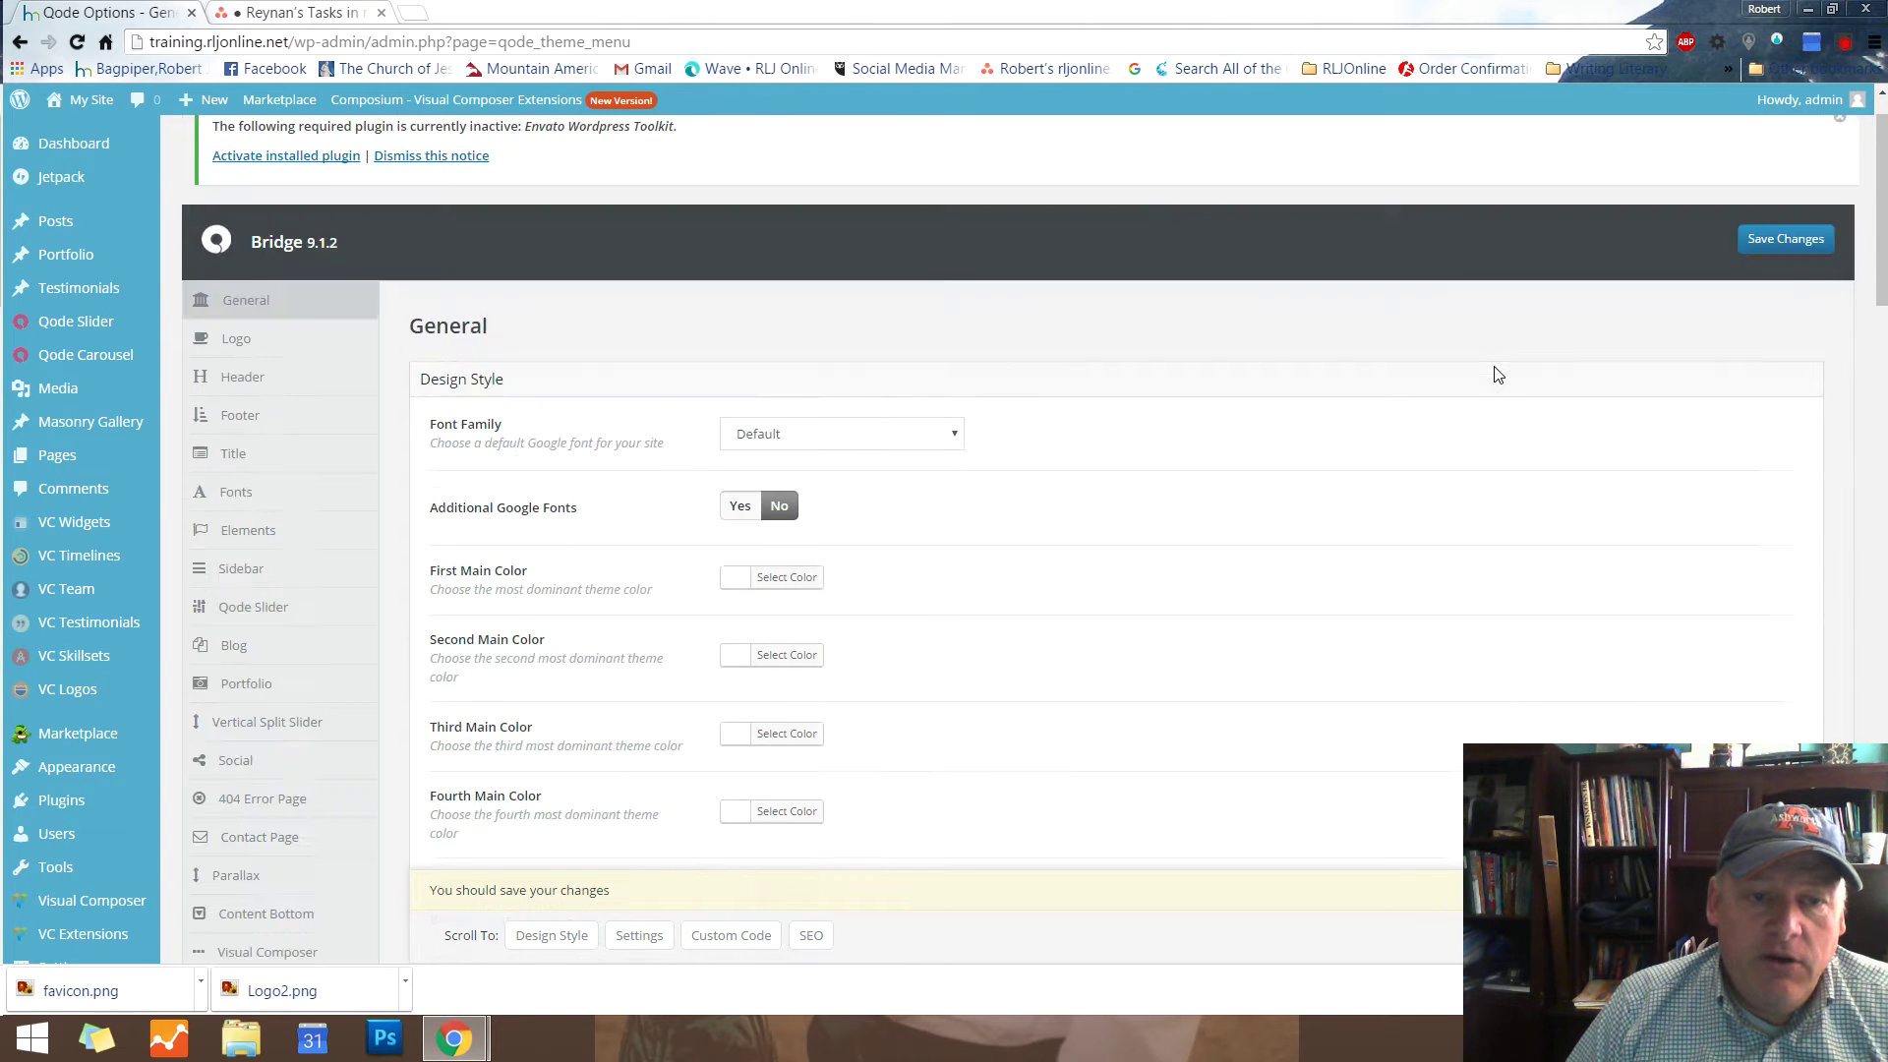
pyautogui.scroll(-15, 1094, 462)
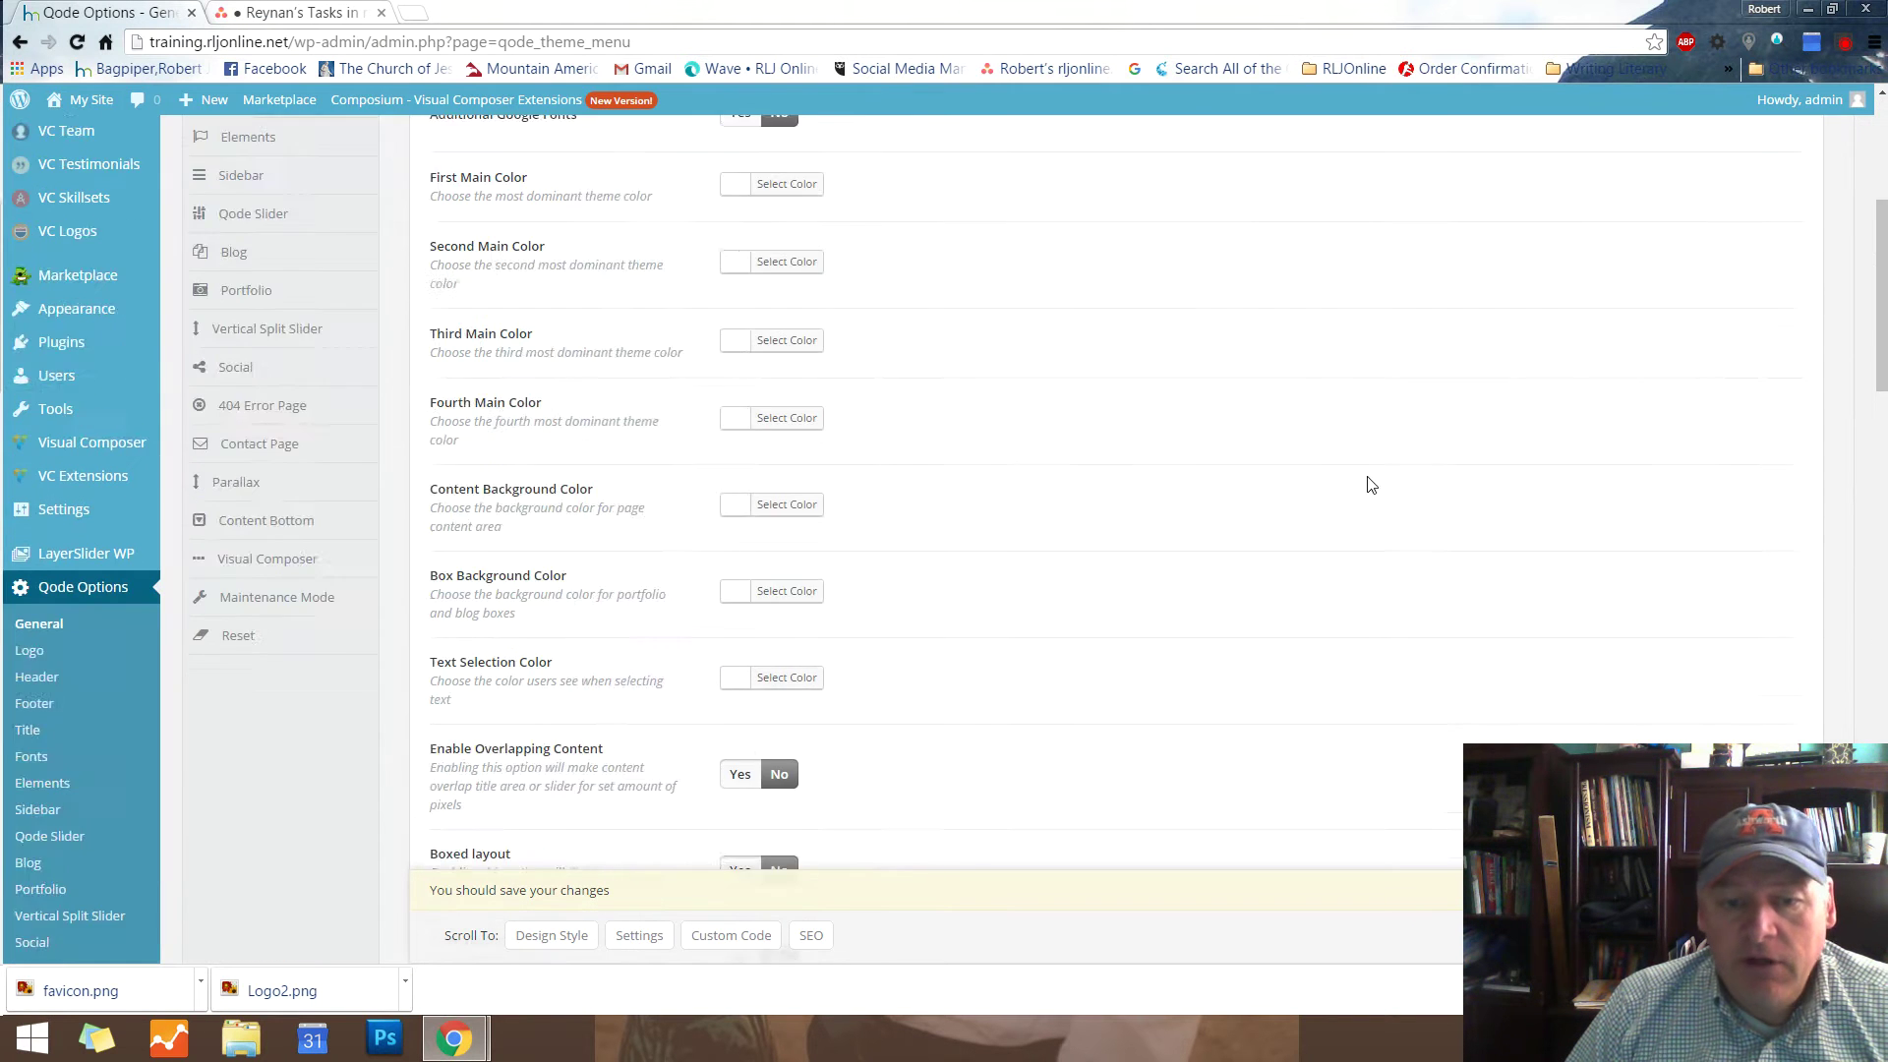
# Upload favicon.png from the Web Optimized Images folder for the Favicon Image setting
pyautogui.scroll(-8, 1124, 450)
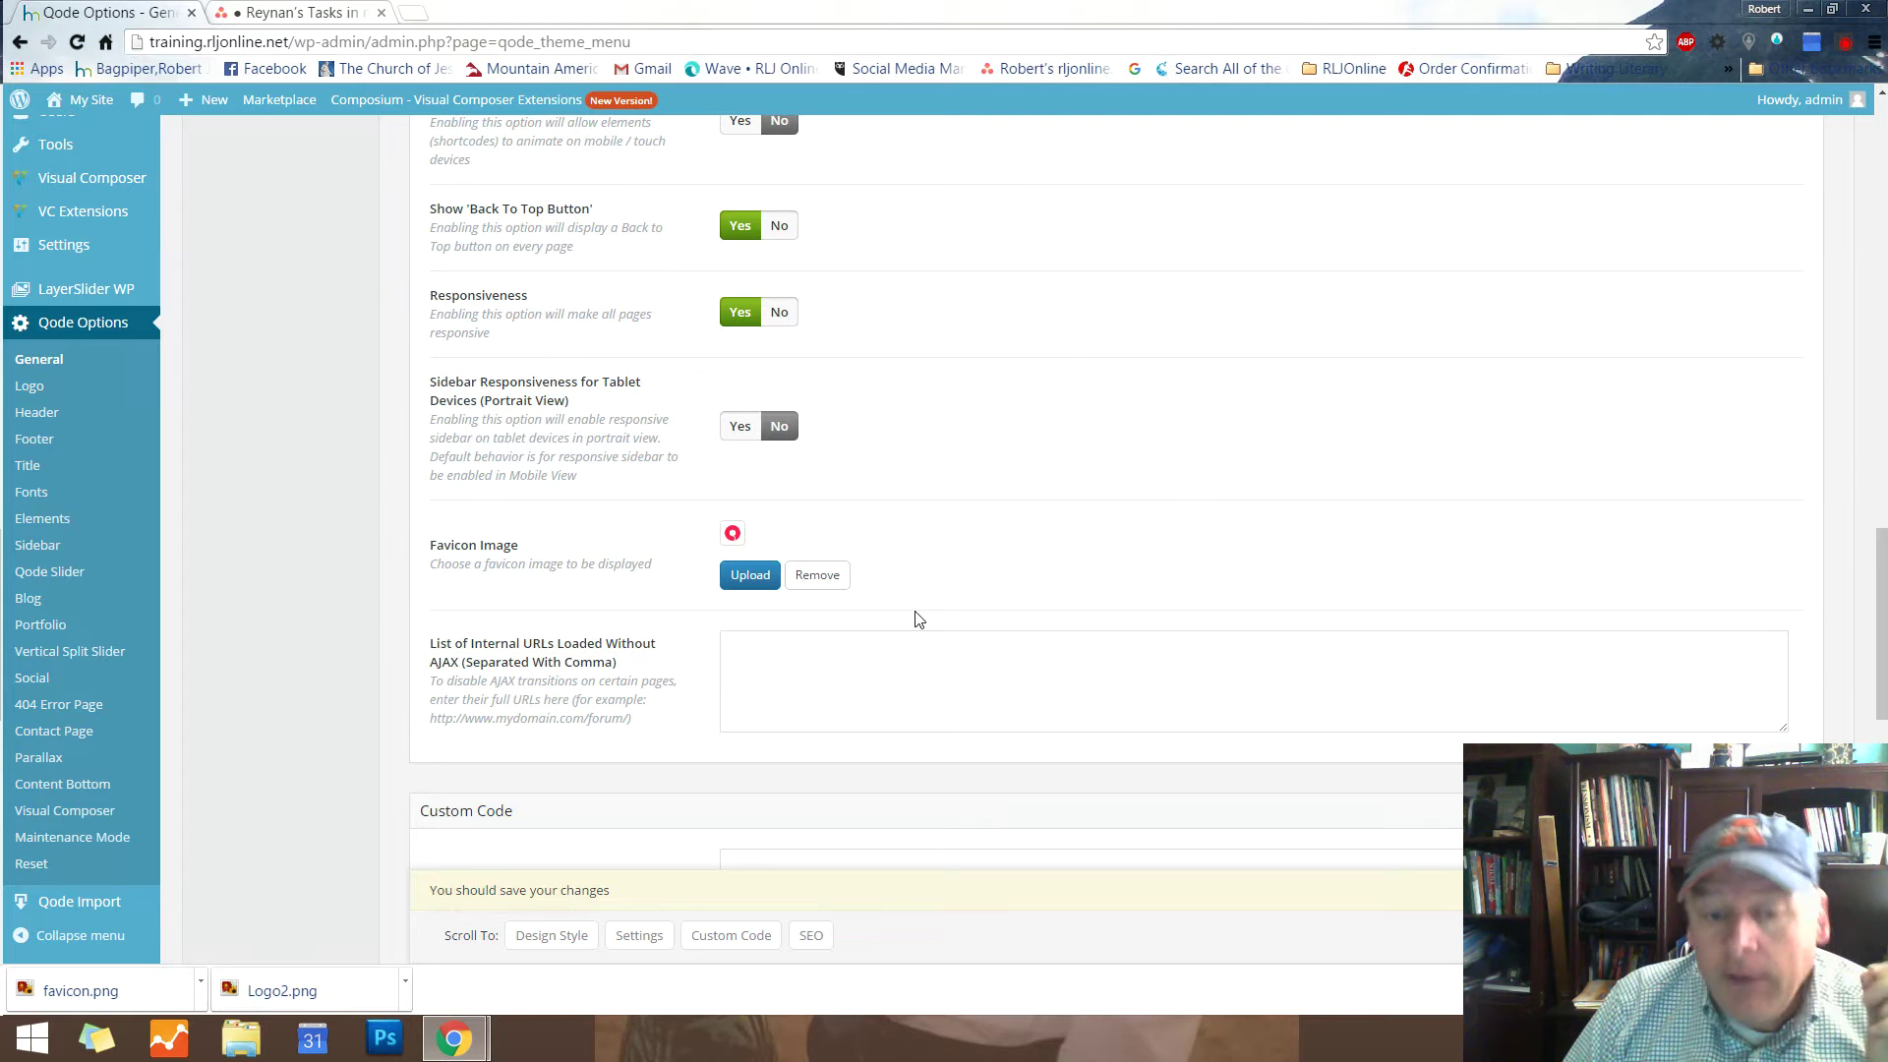
pyautogui.click(742, 583)
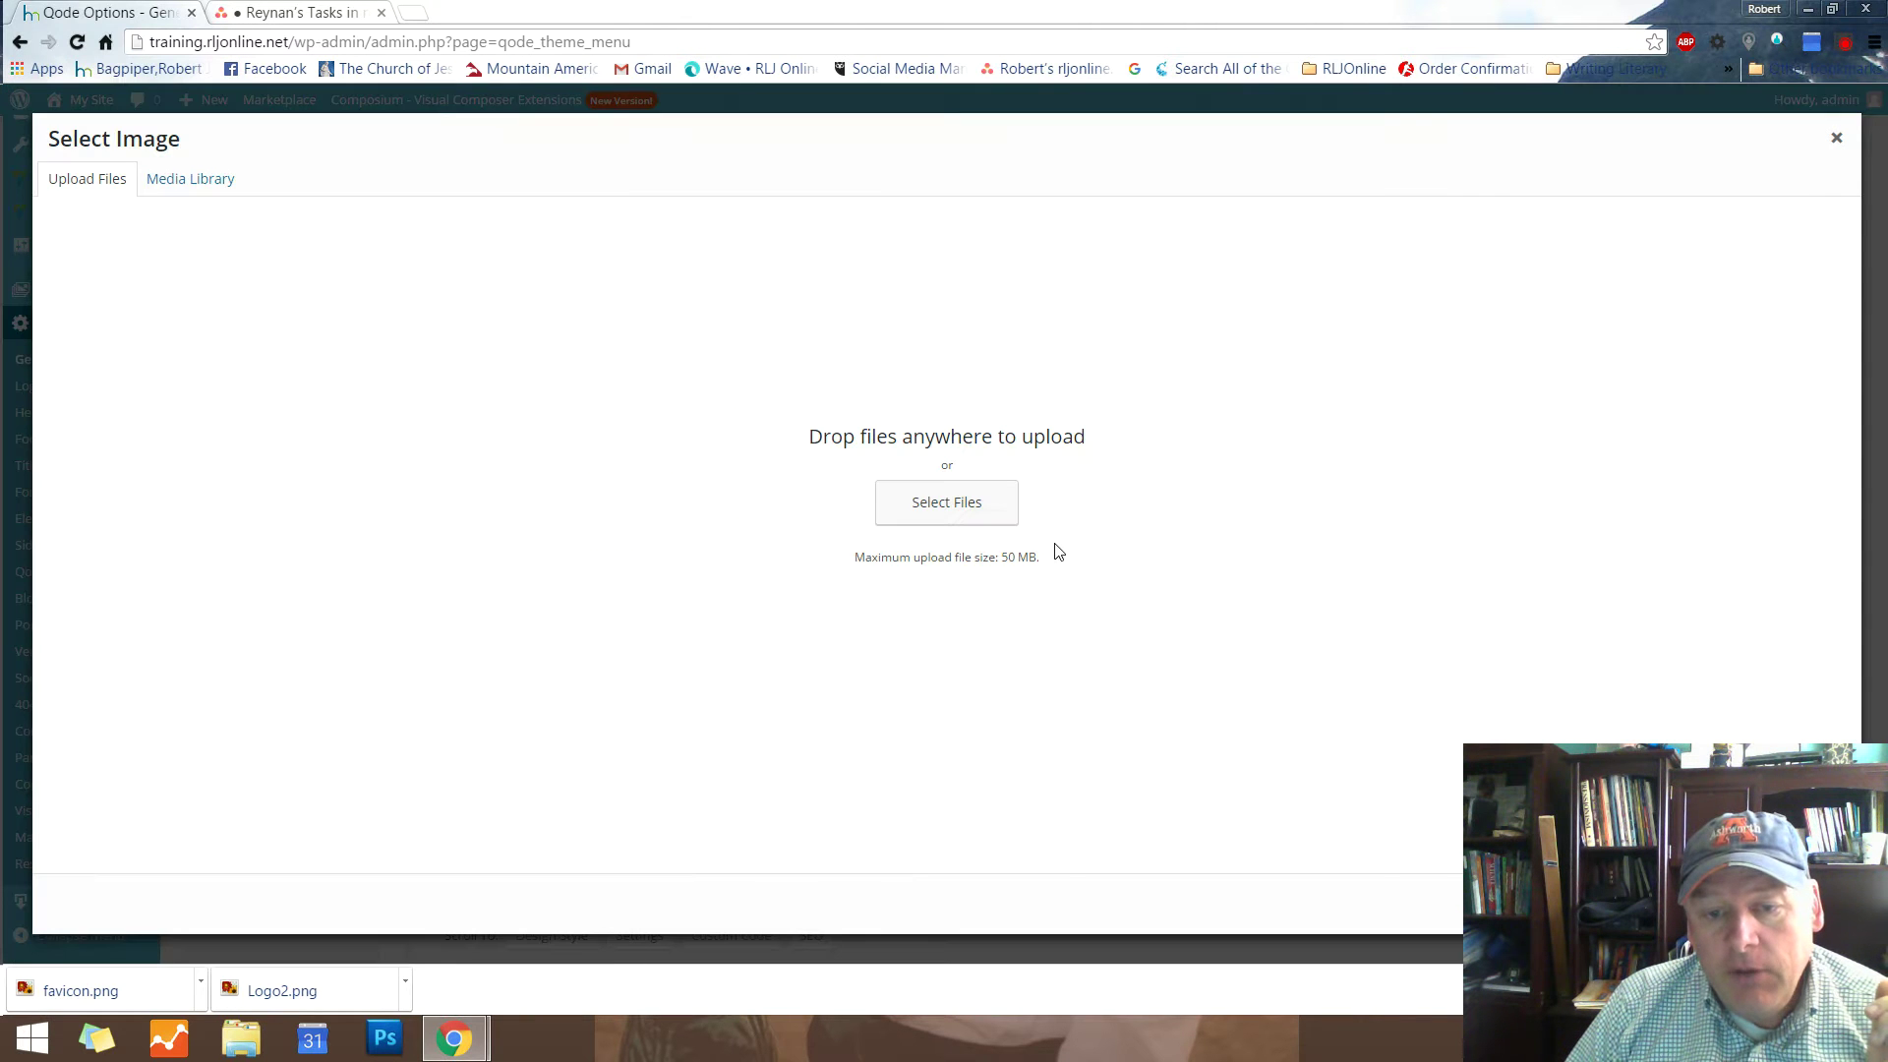
pyautogui.click(934, 503)
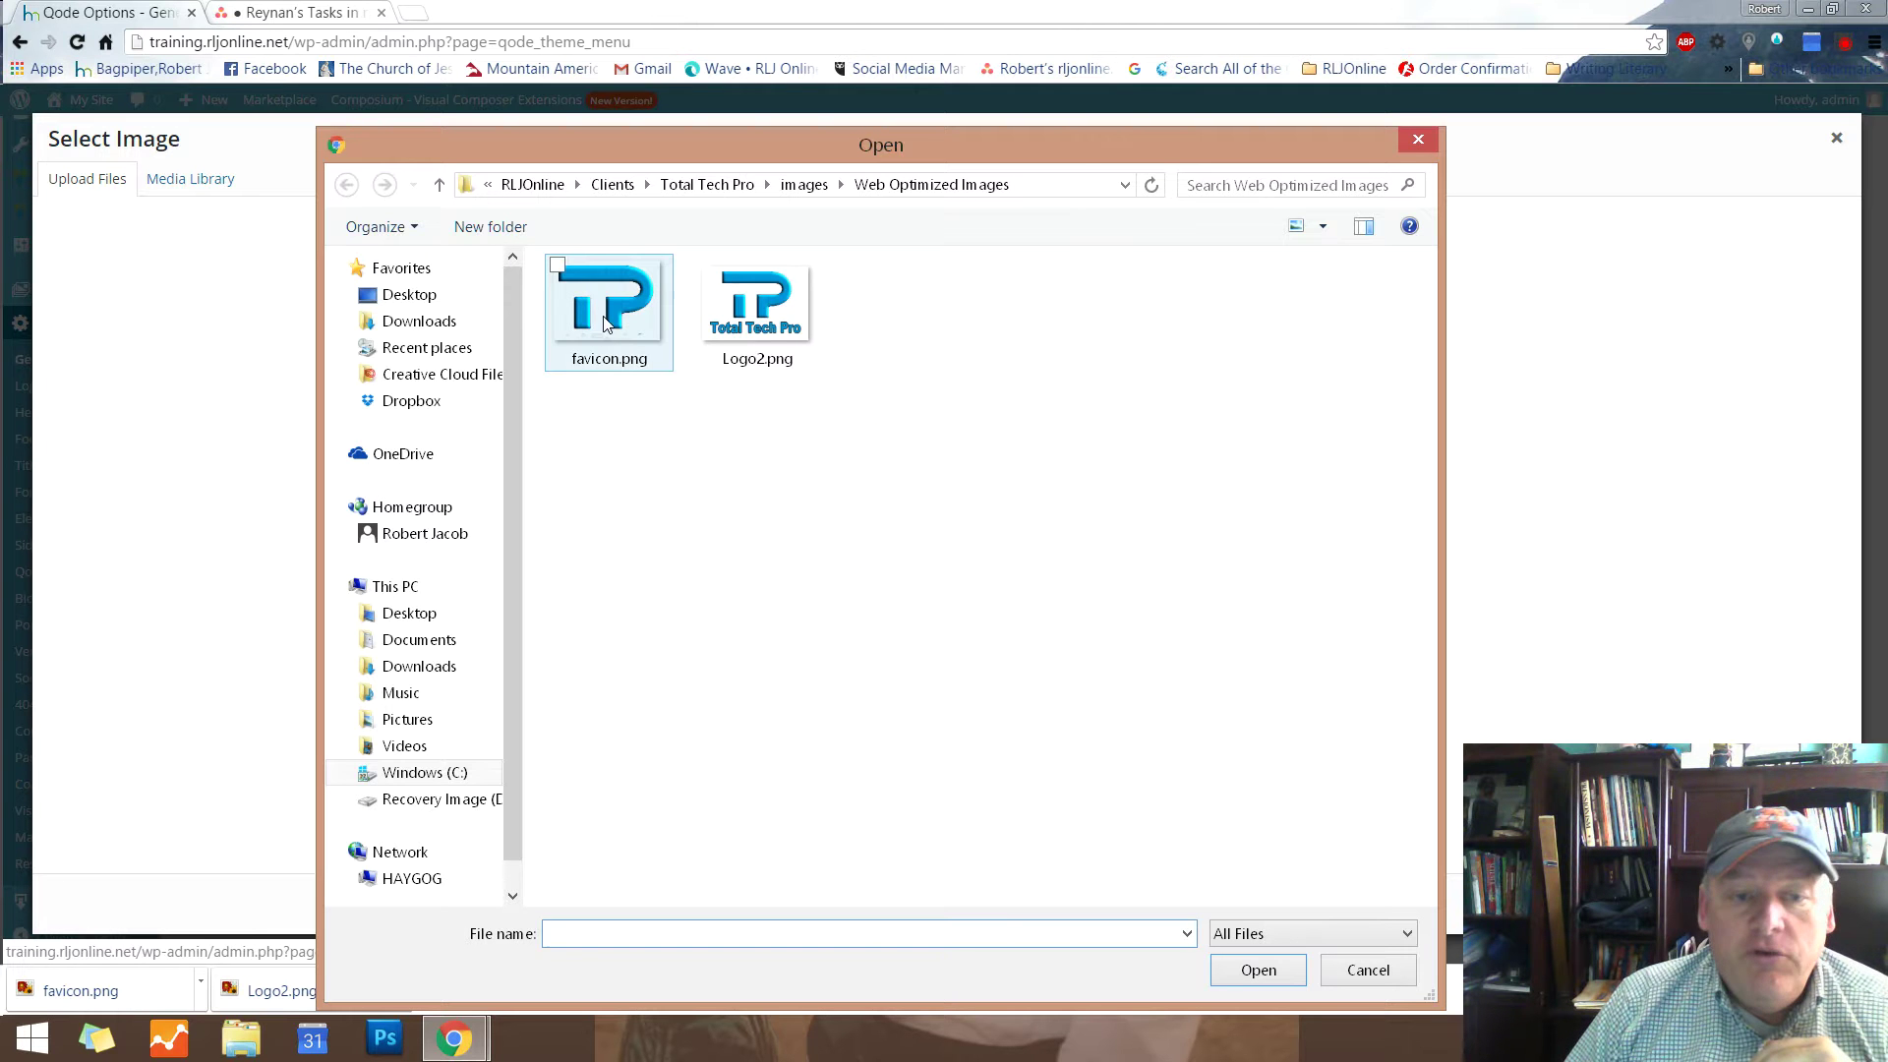
pyautogui.click(606, 318)
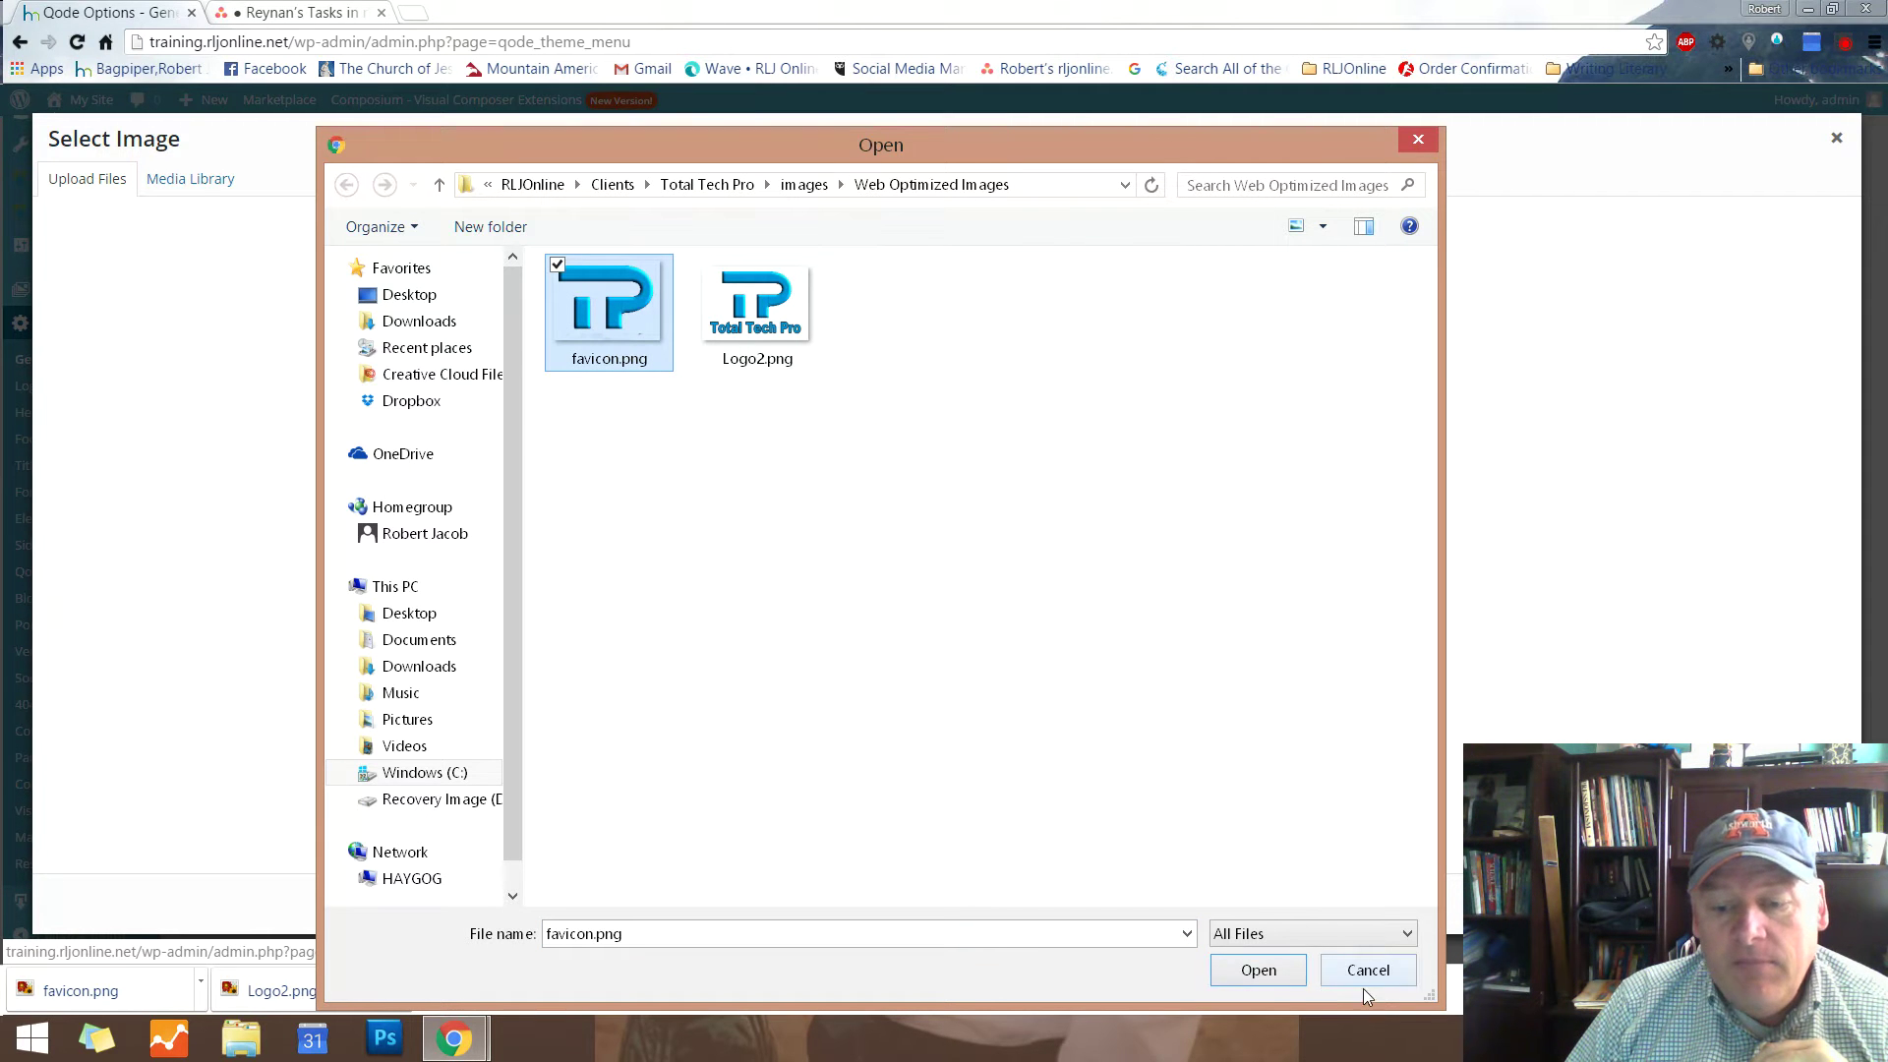
pyautogui.click(1272, 968)
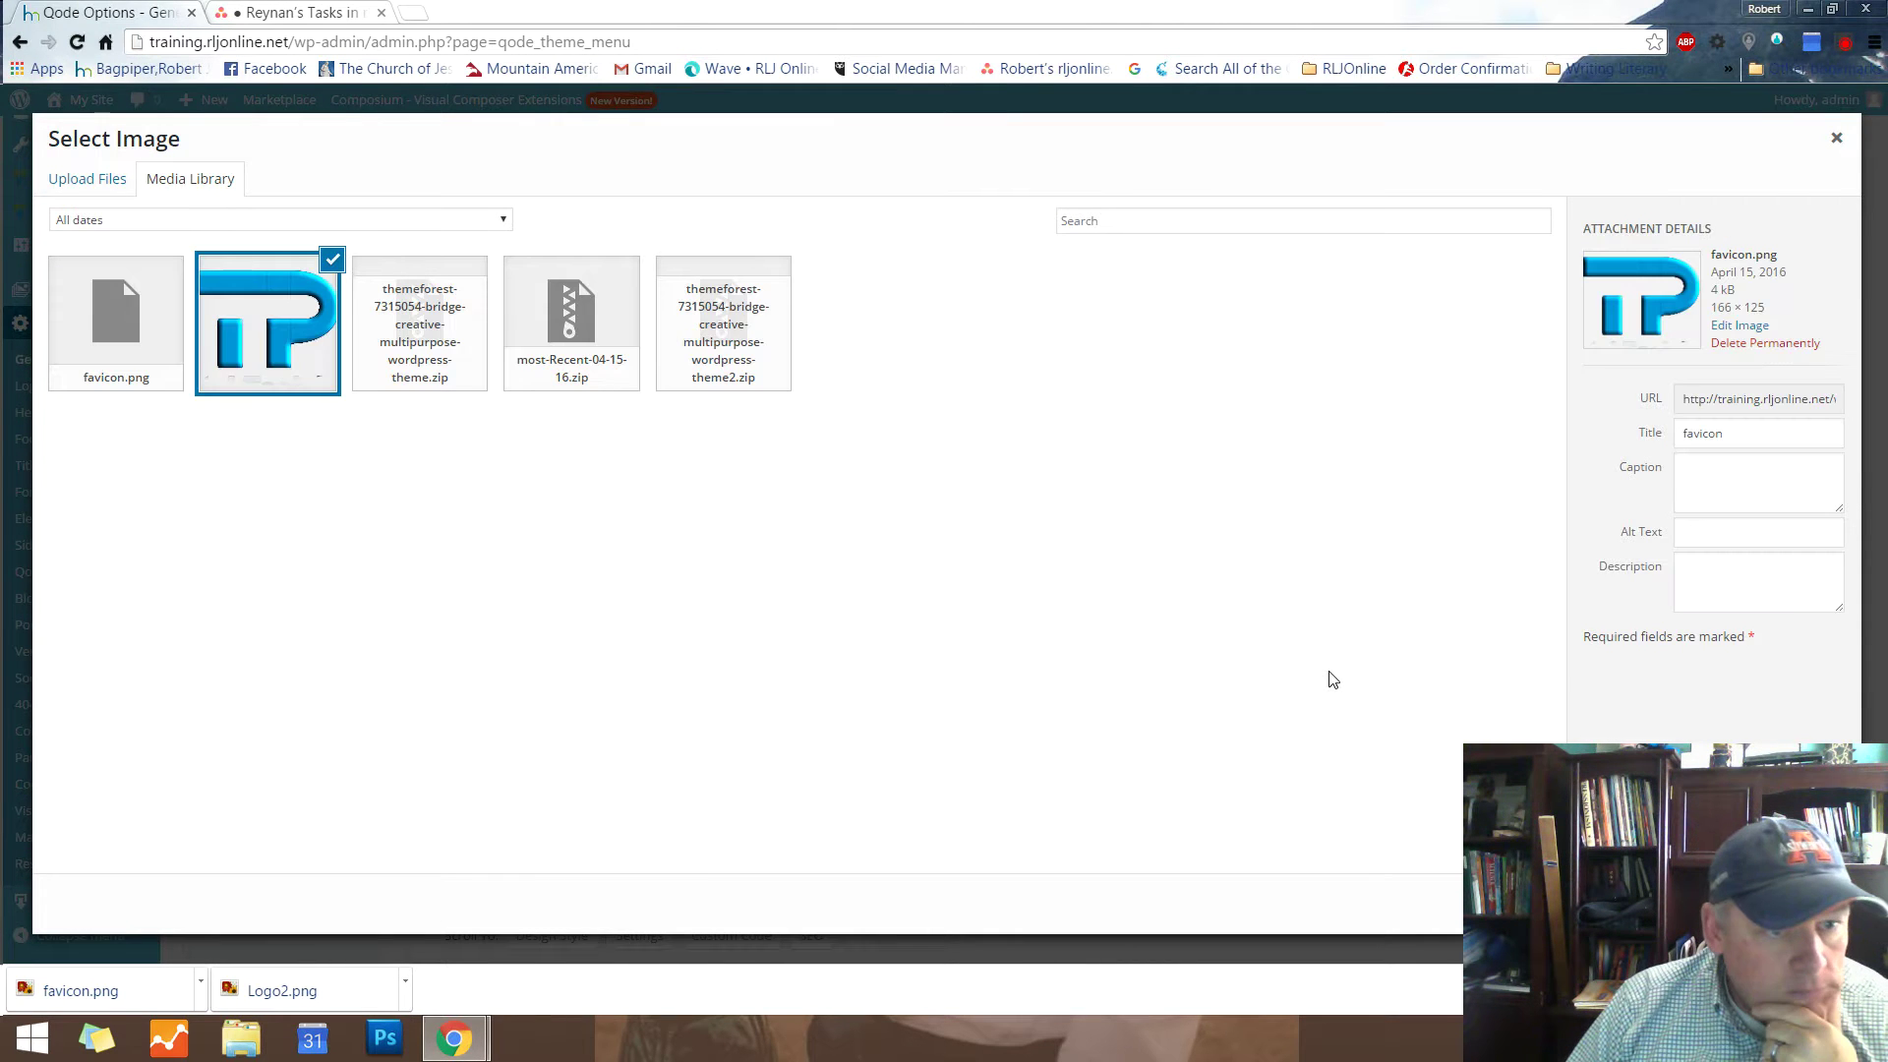
# Set the uploaded favicon's alt text to "Total Tech Computer Repair Favicon"
pyautogui.click(1754, 539)
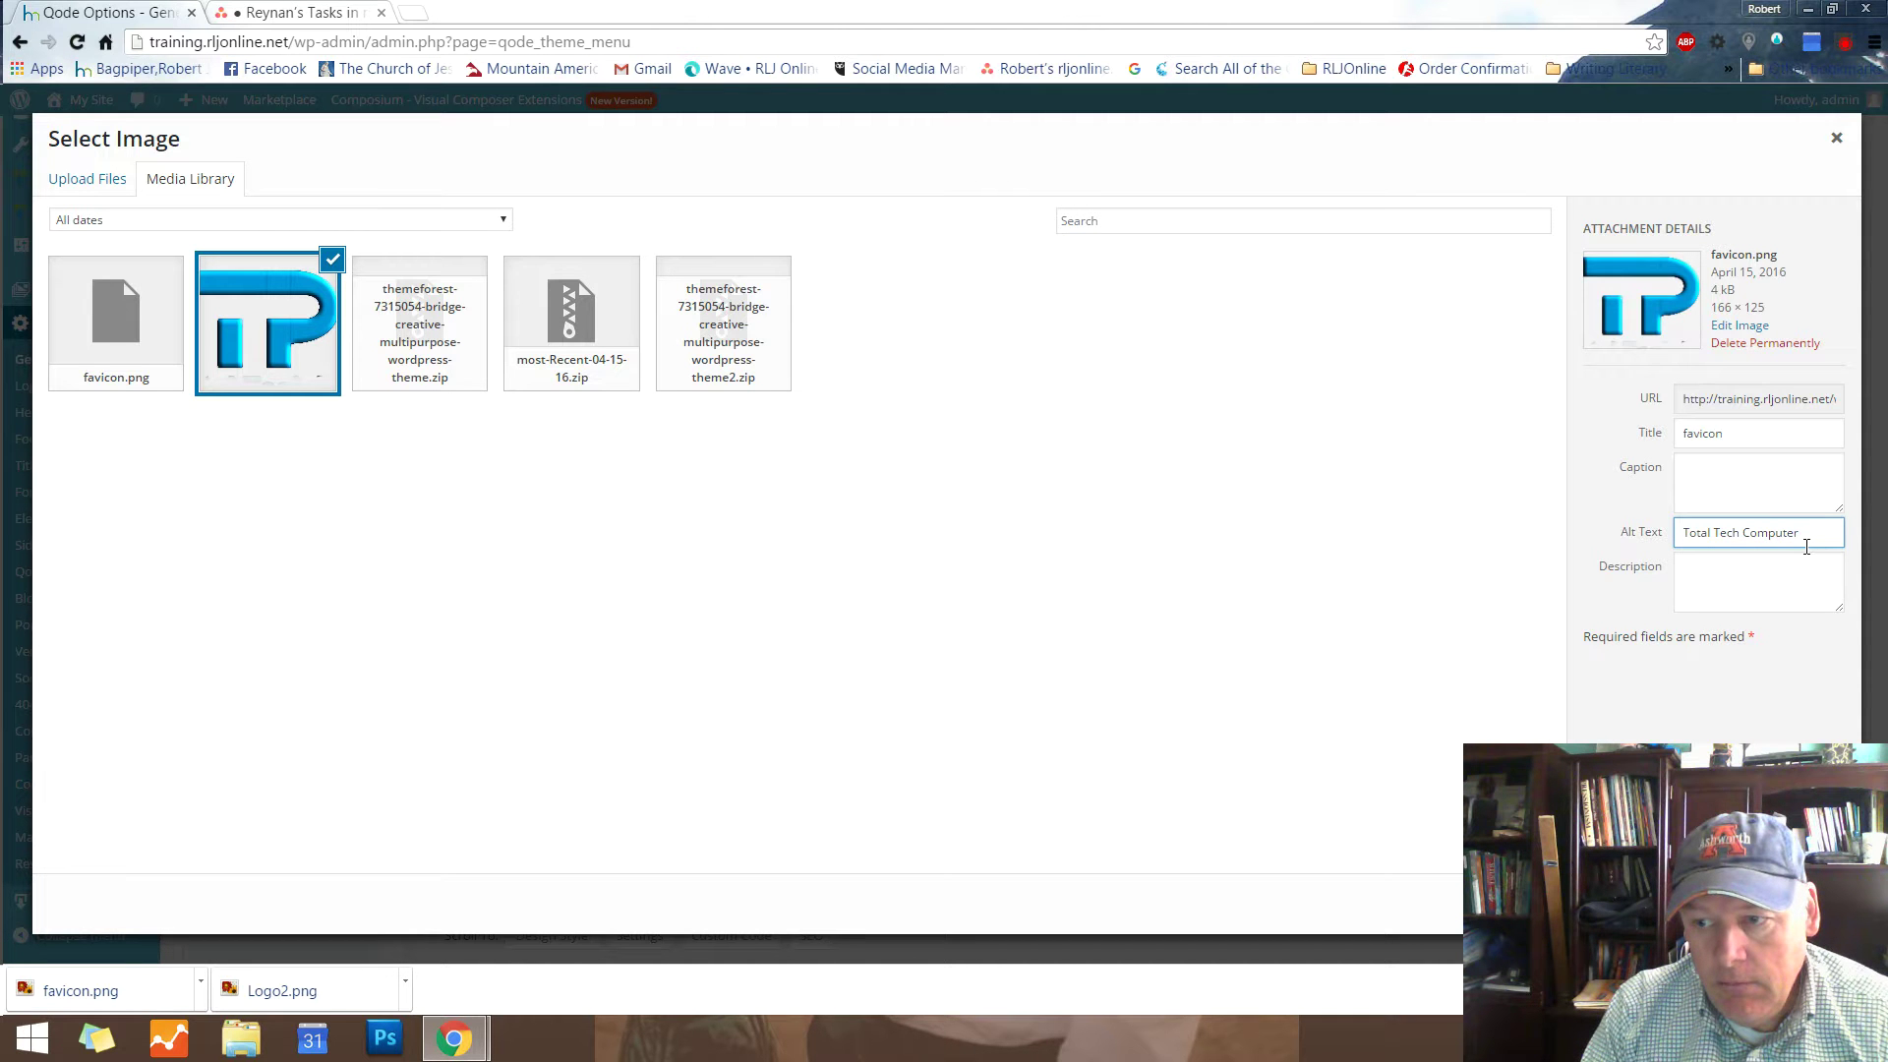
pyautogui.write('air Fa')
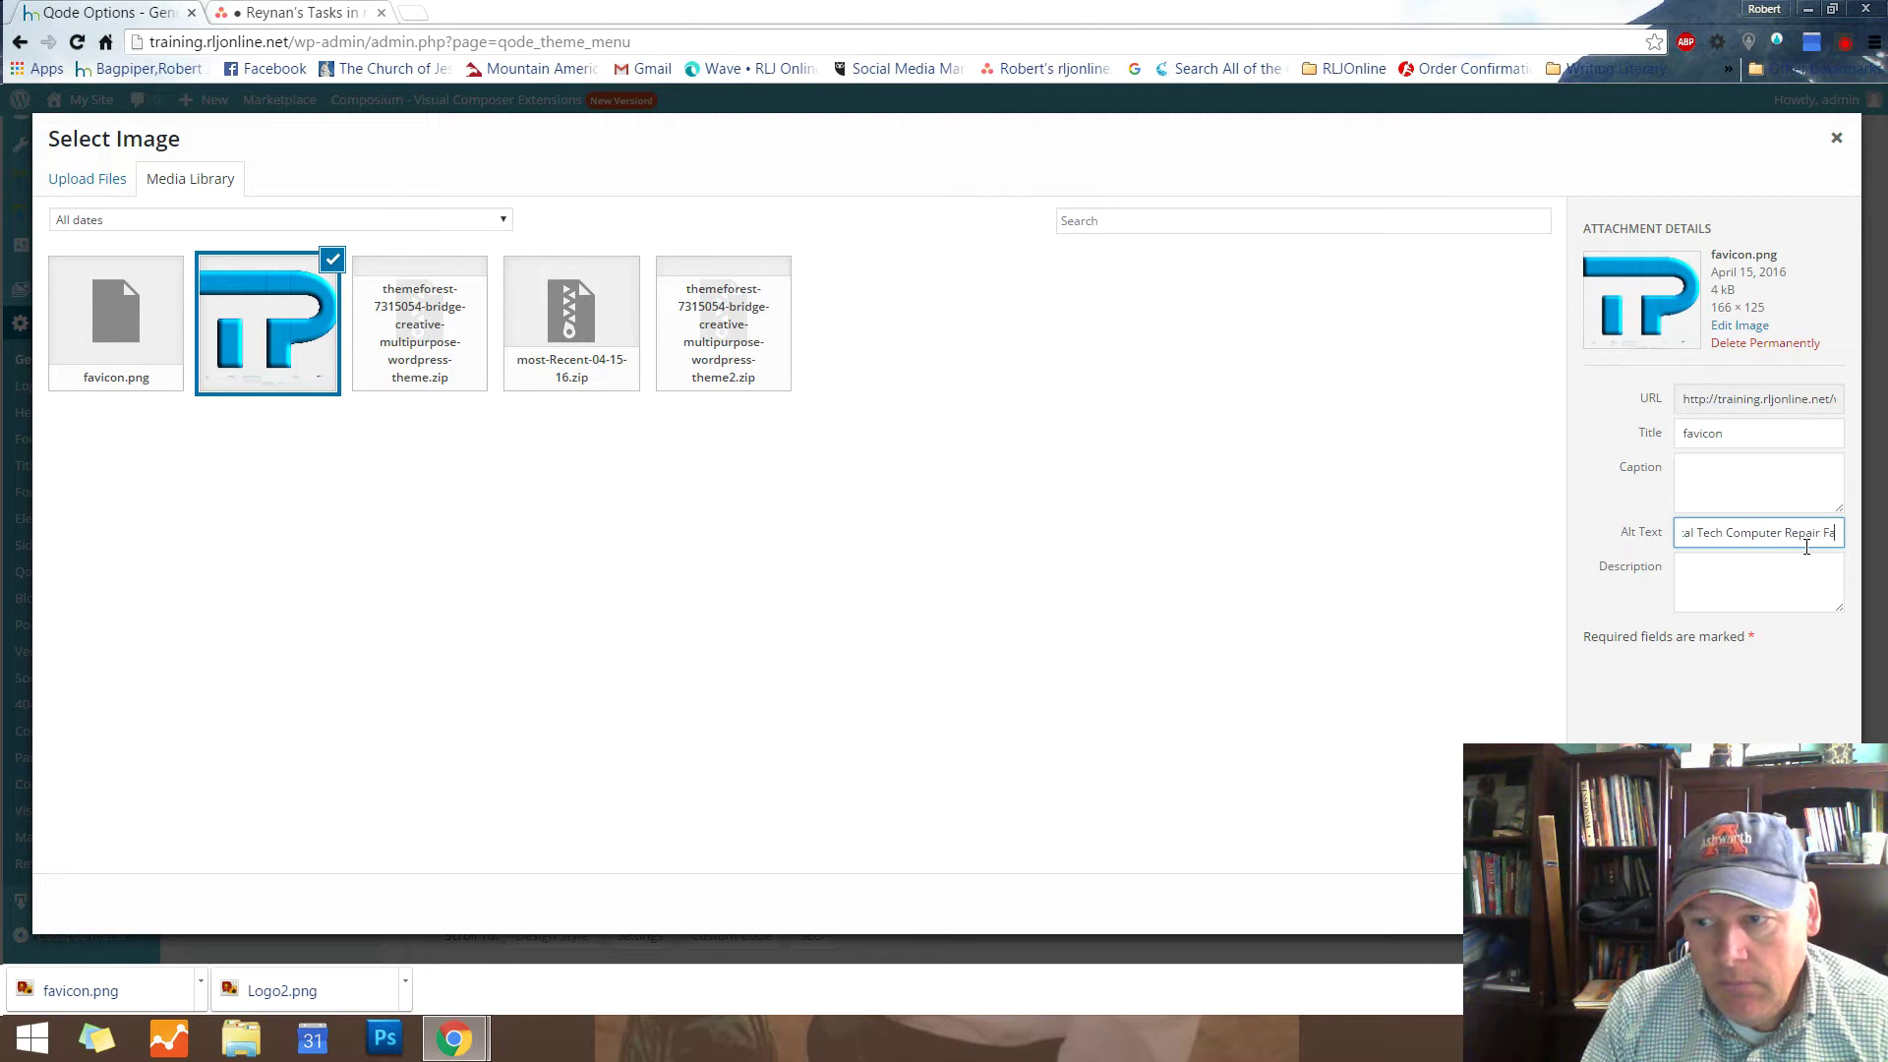
pyautogui.write('vicon')
pyautogui.click(915, 697)
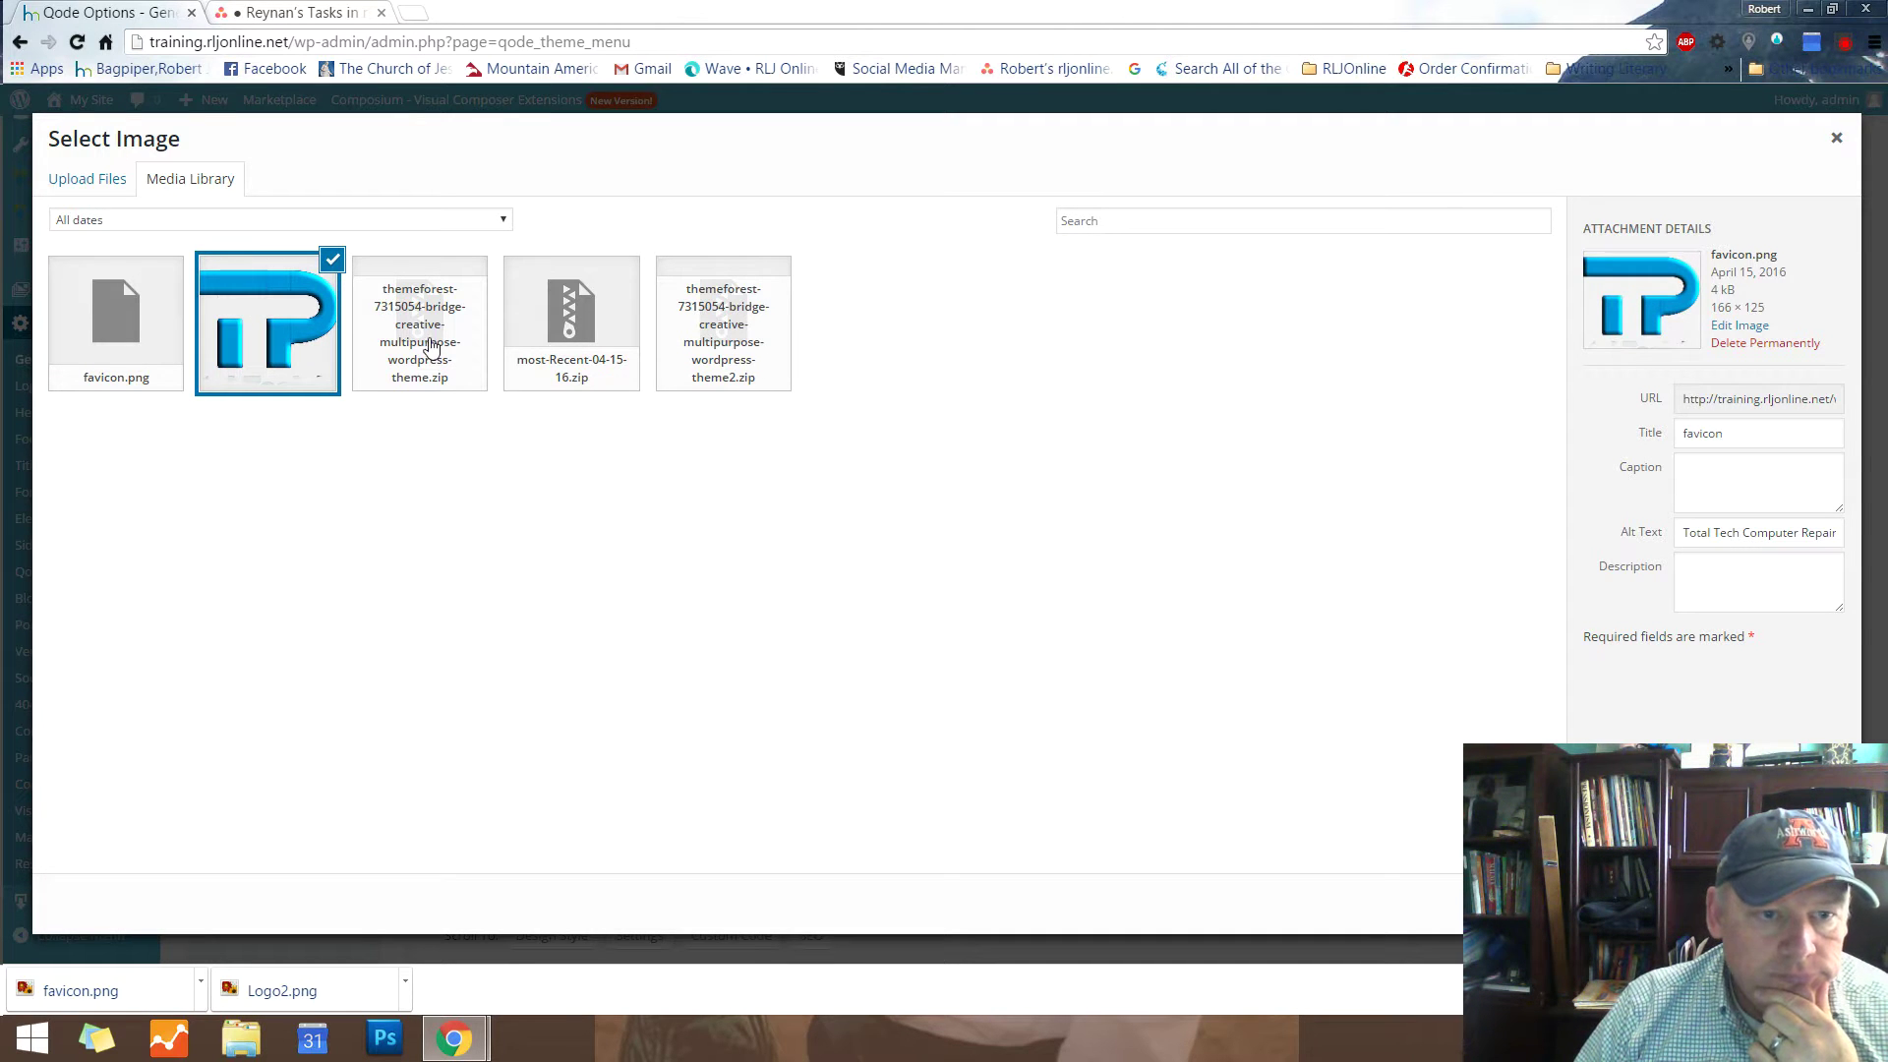
# Permanently delete the two themeforest-7315054-bridge theme zip files and most-Recent-04-15-16.zip from the media library
pyautogui.click(425, 344)
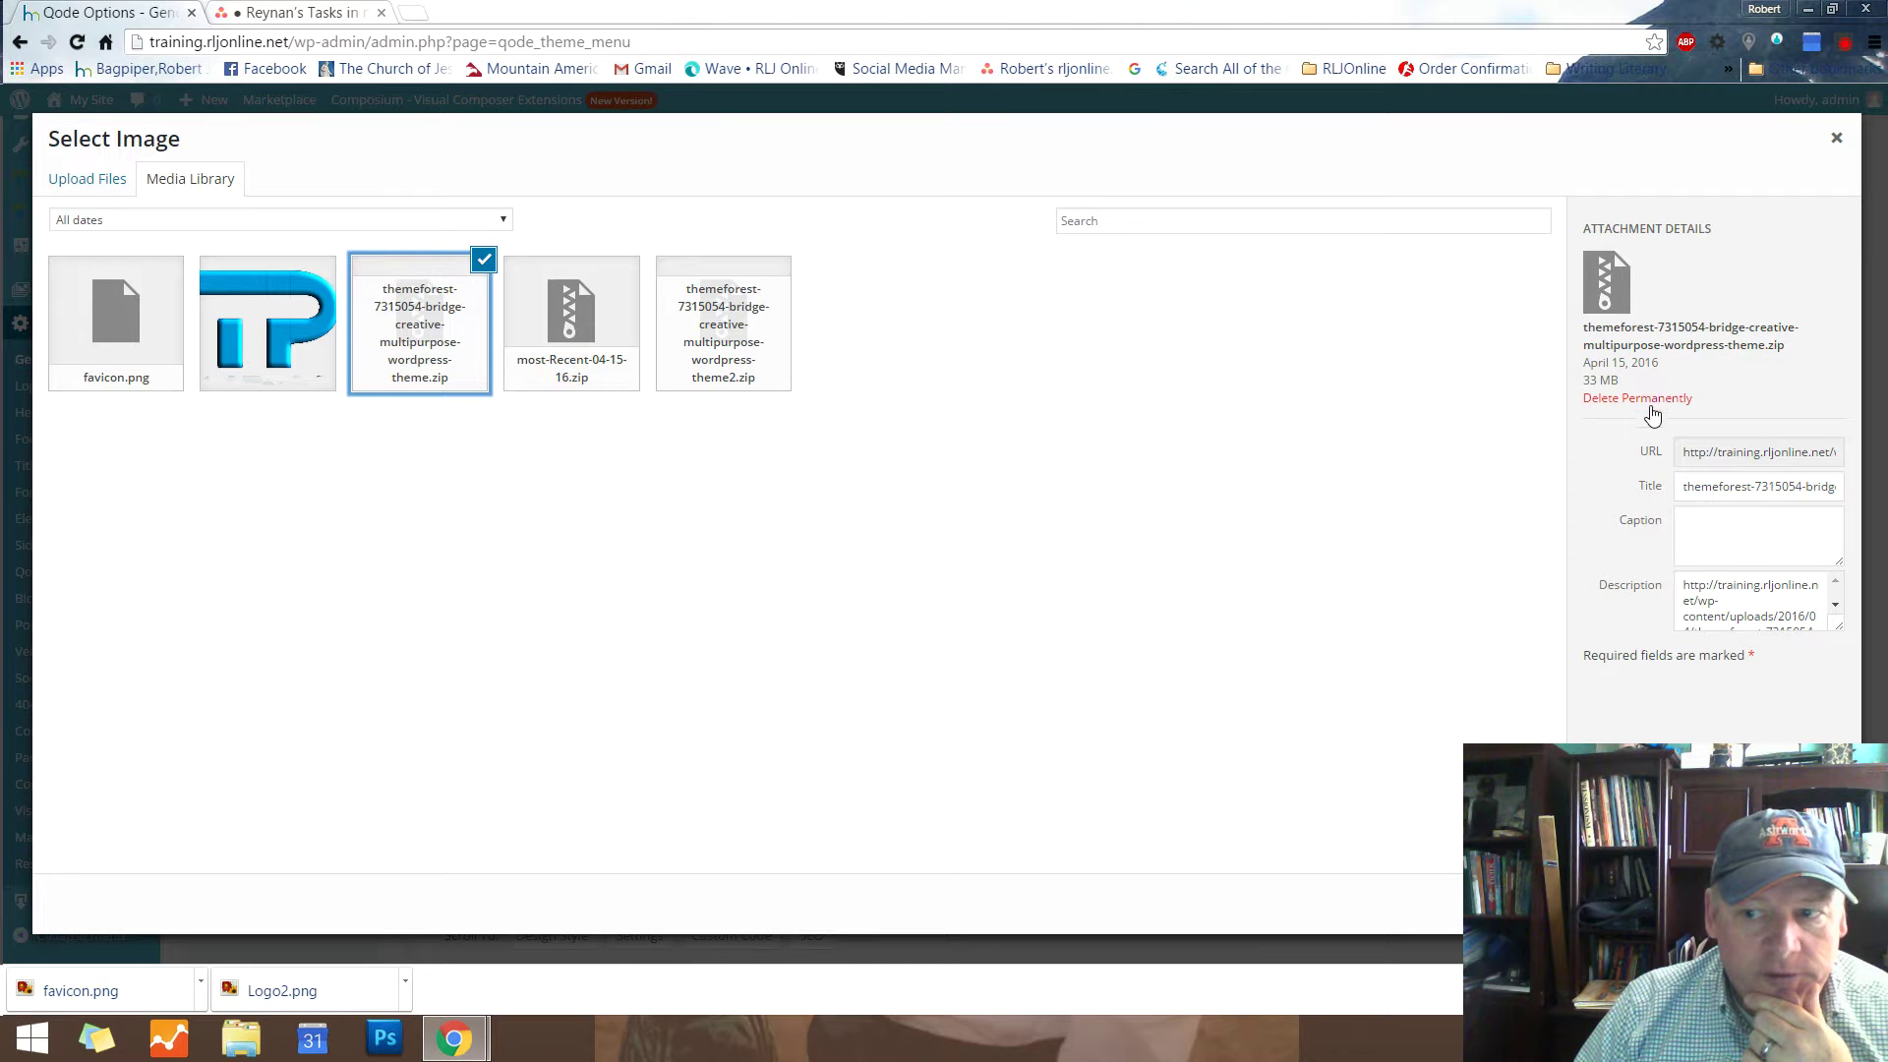
pyautogui.click(1648, 398)
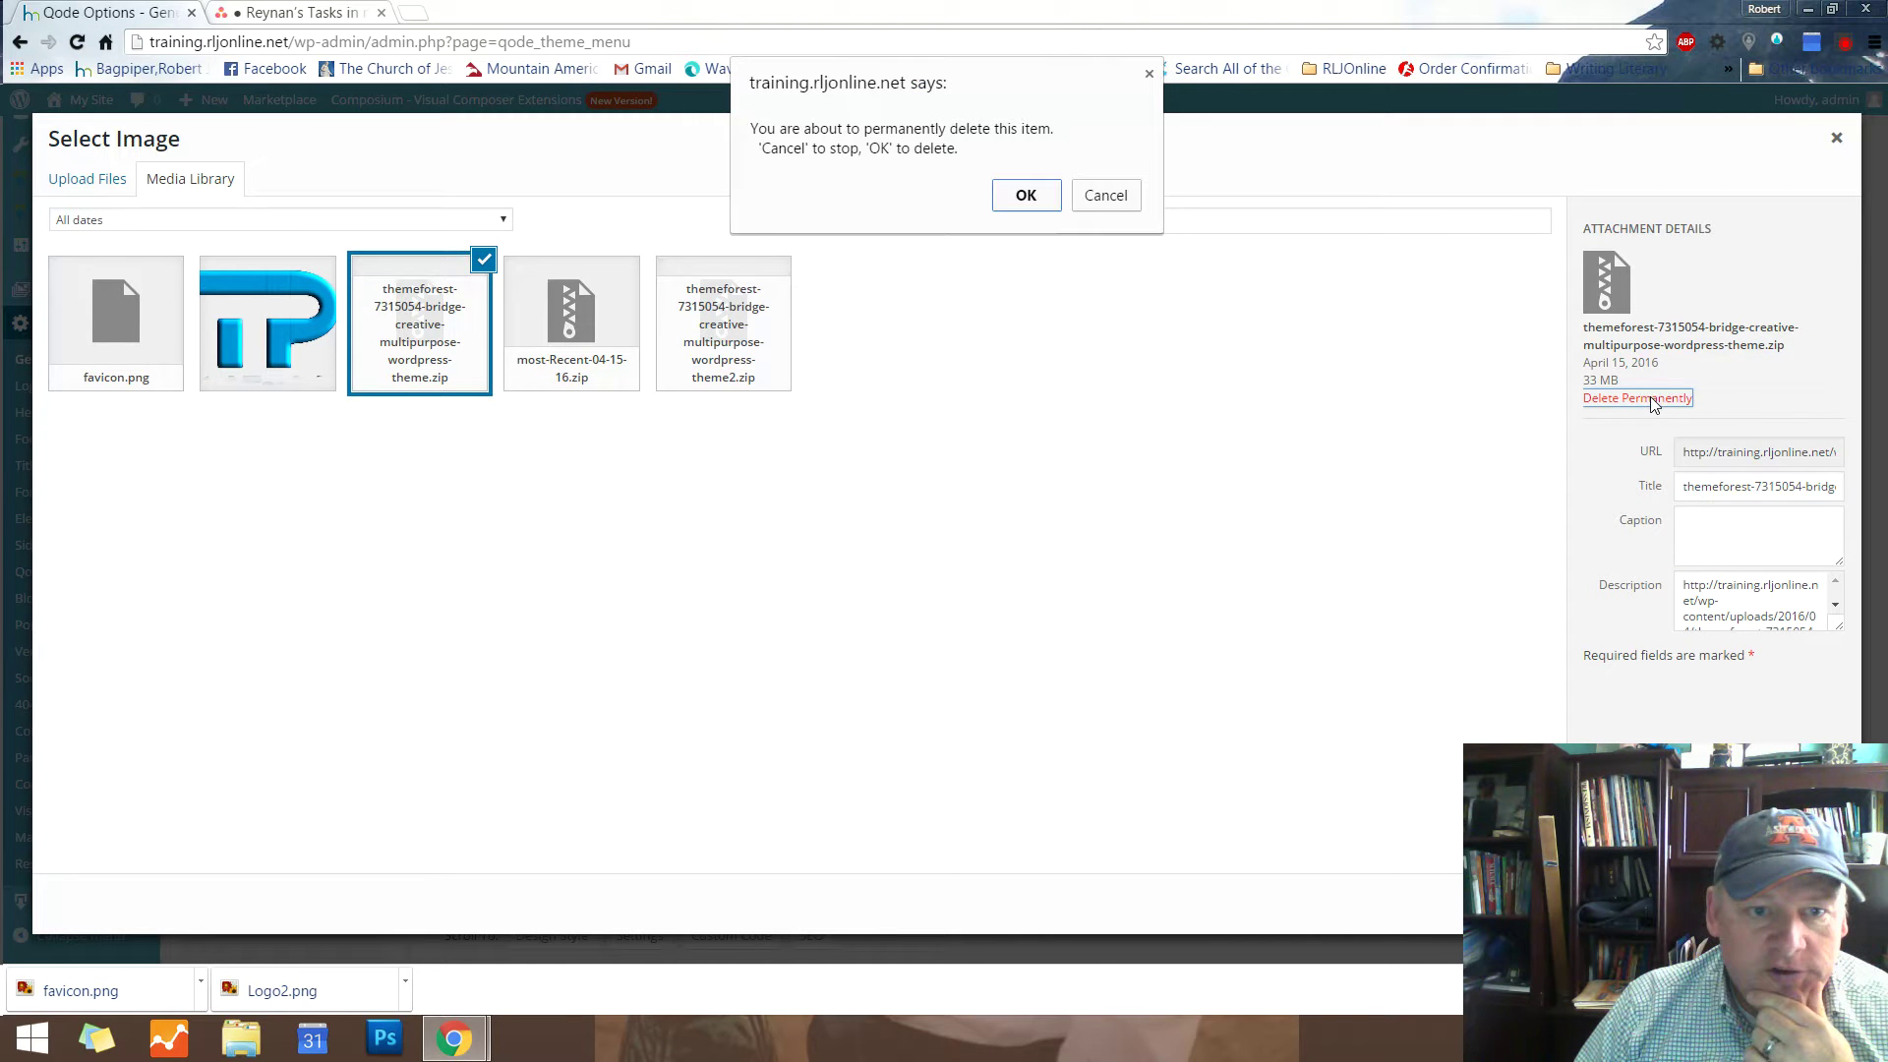
pyautogui.click(1025, 194)
pyautogui.click(458, 349)
pyautogui.click(1677, 308)
pyautogui.click(1025, 228)
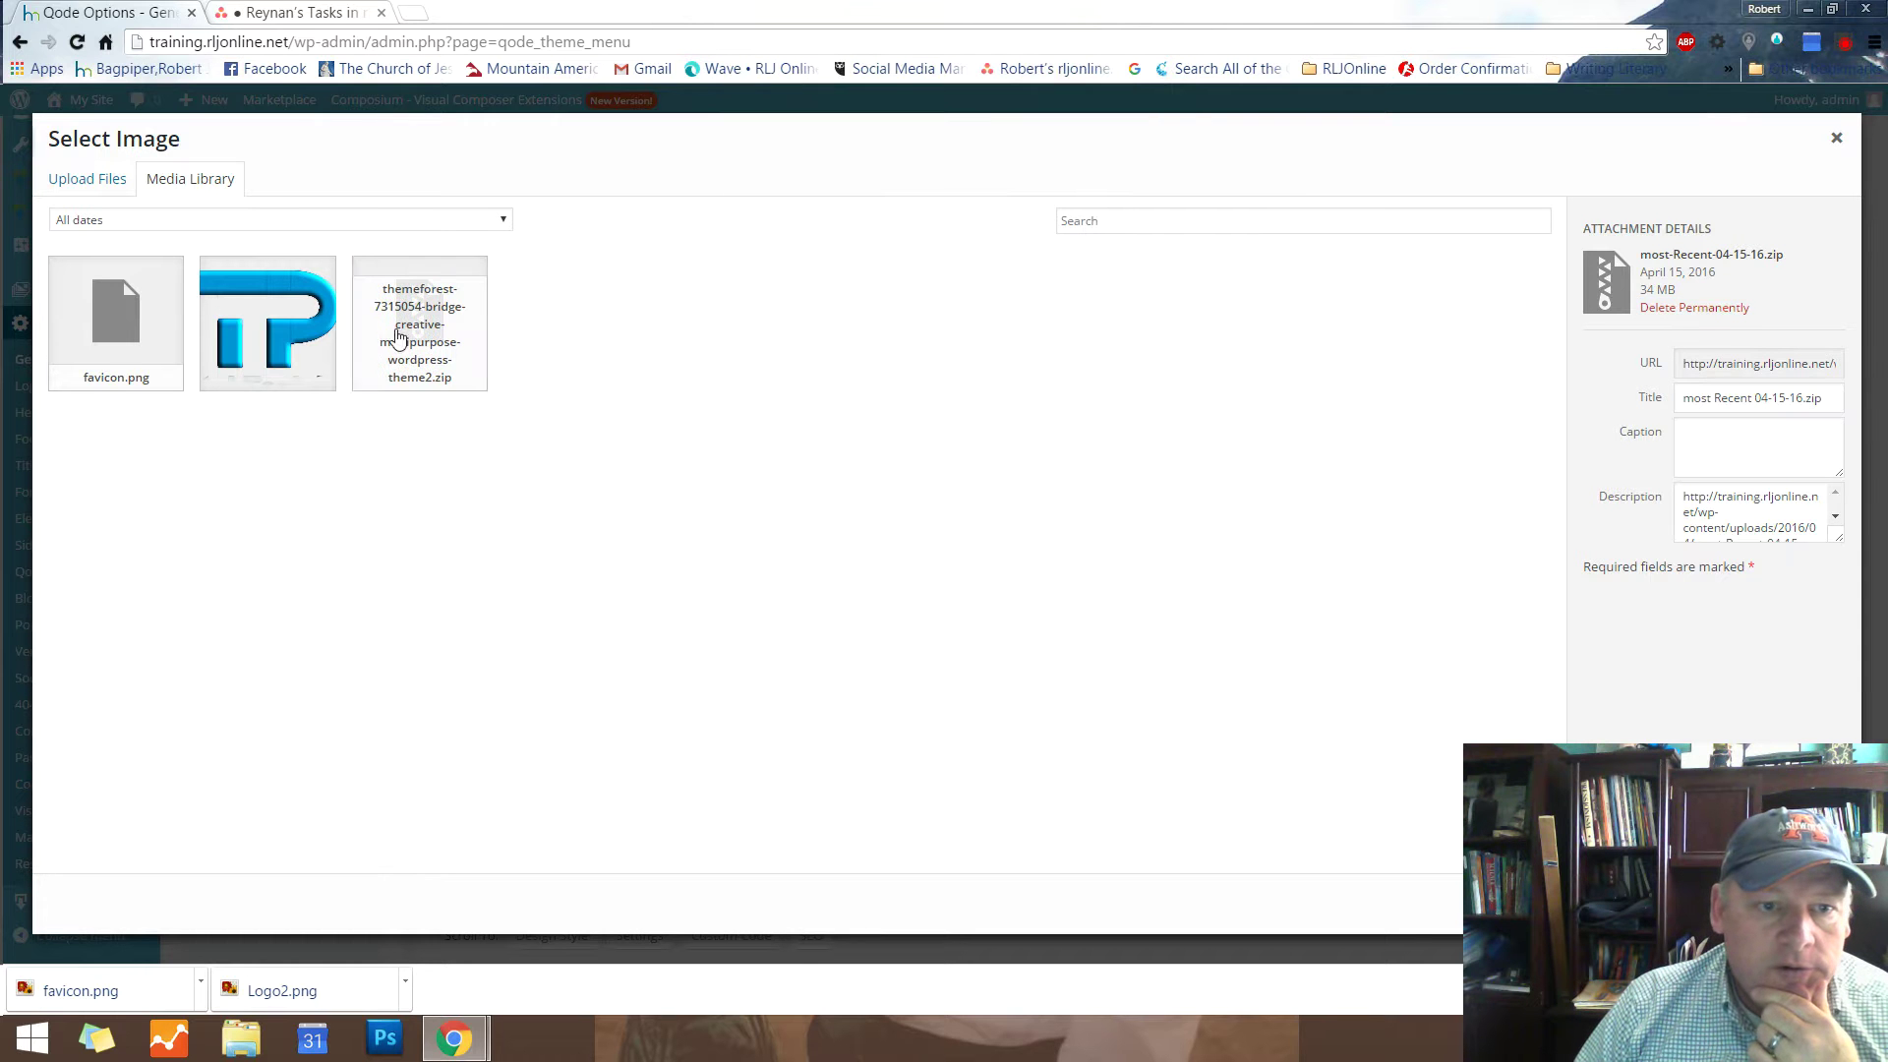
pyautogui.click(1659, 398)
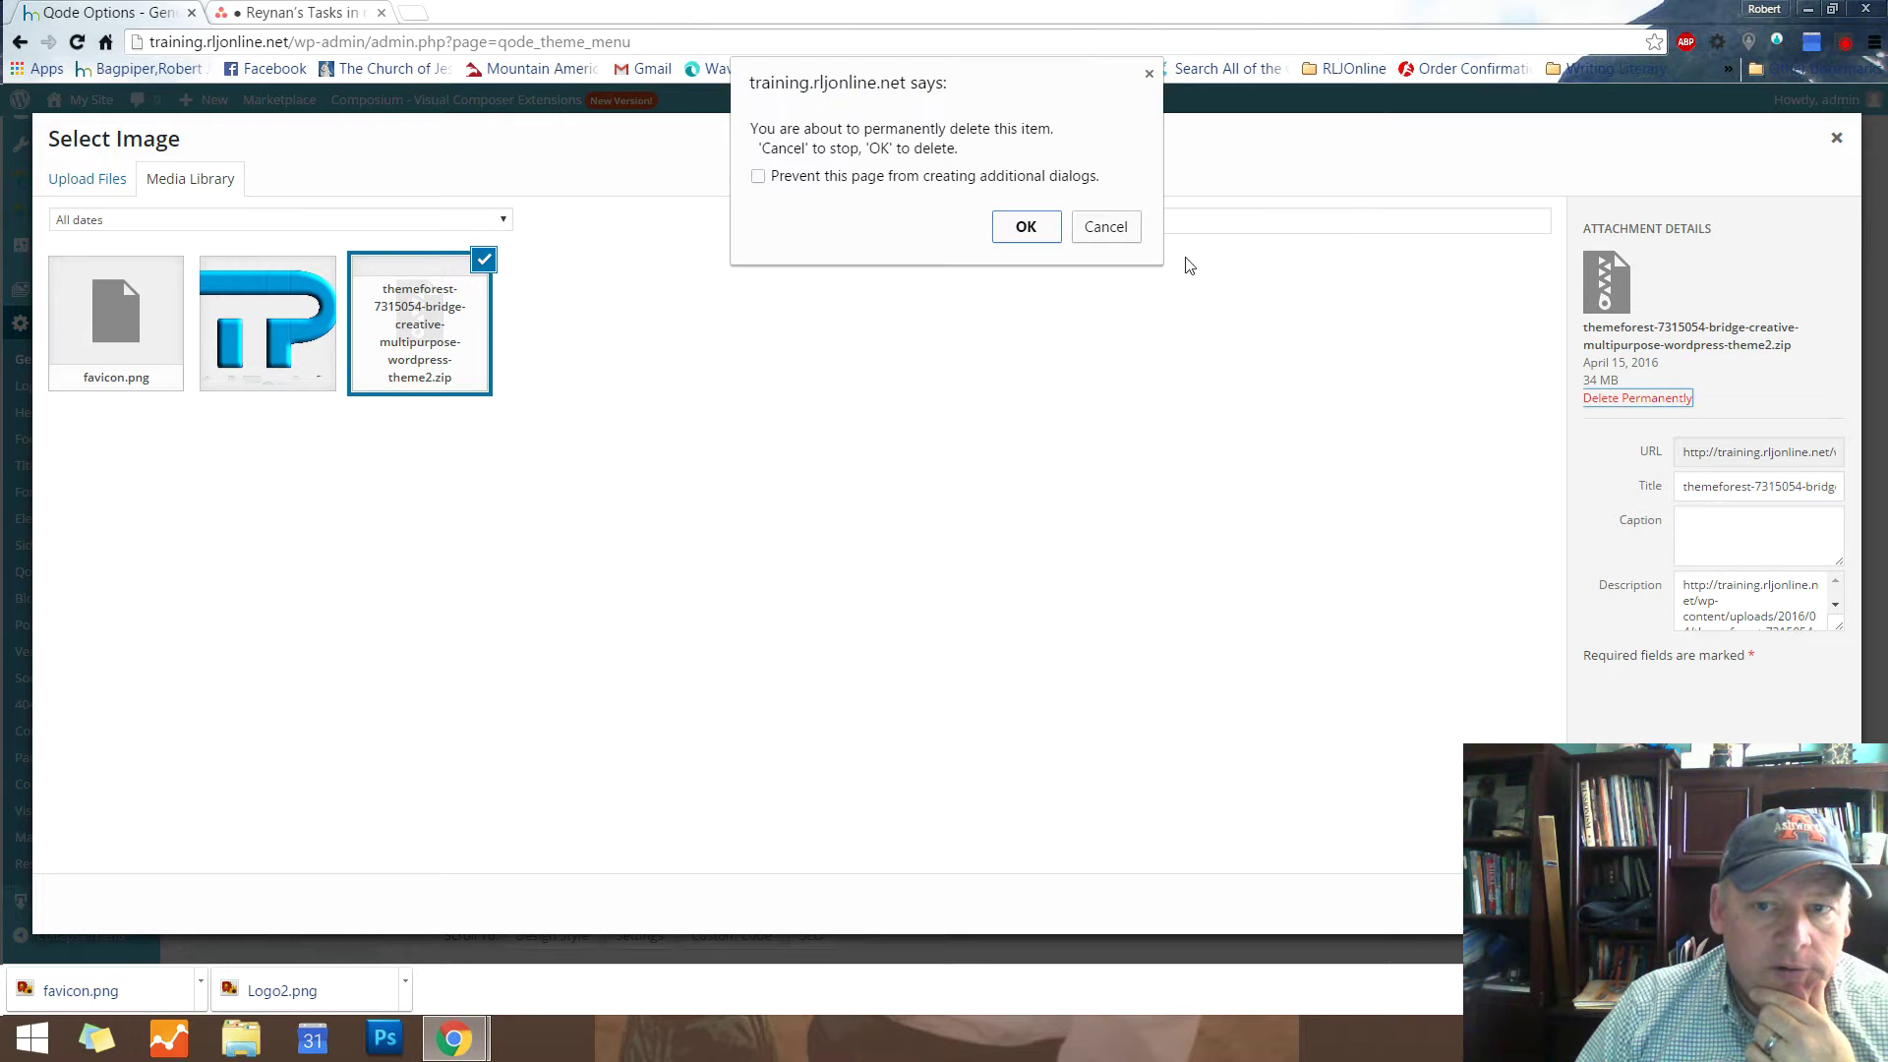
pyautogui.click(1024, 227)
# Permanently delete the duplicate favicon.png without a thumbnail from the media library and assign the remaining favicon.png as the Favicon Image
pyautogui.click(119, 315)
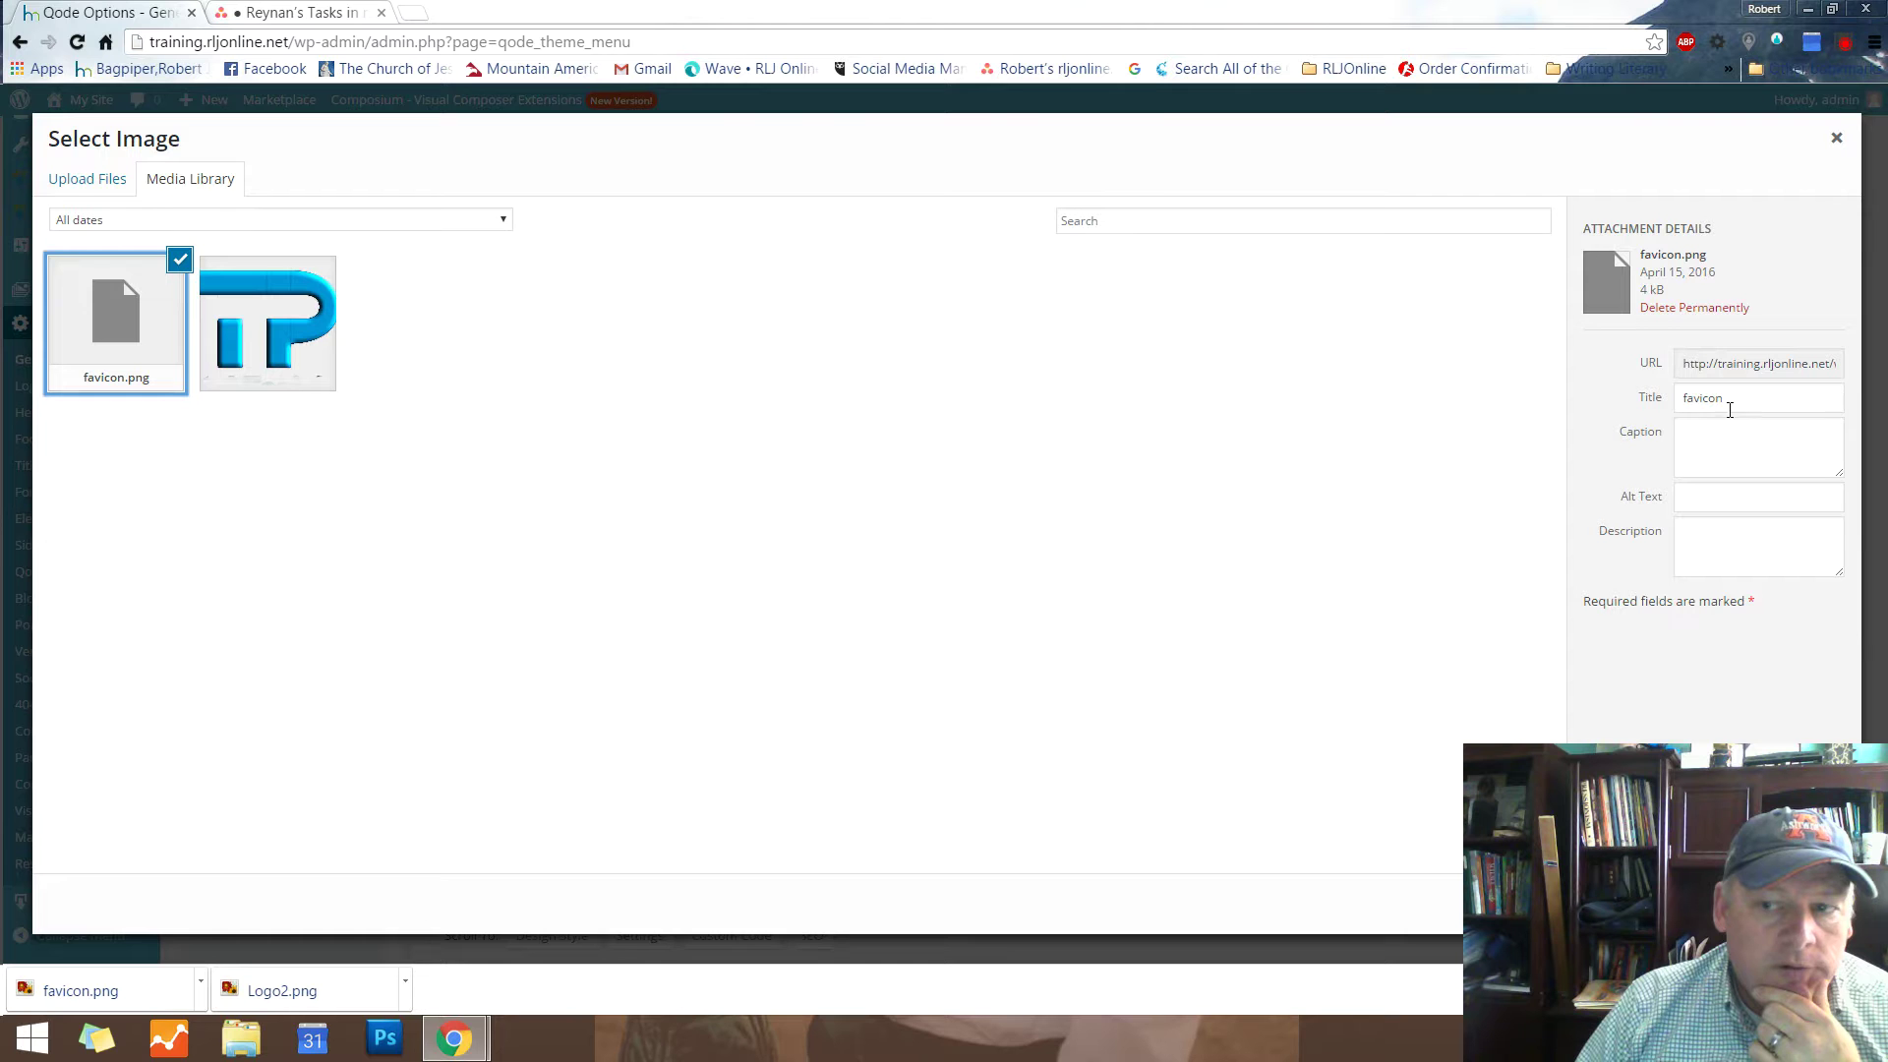
pyautogui.click(1661, 309)
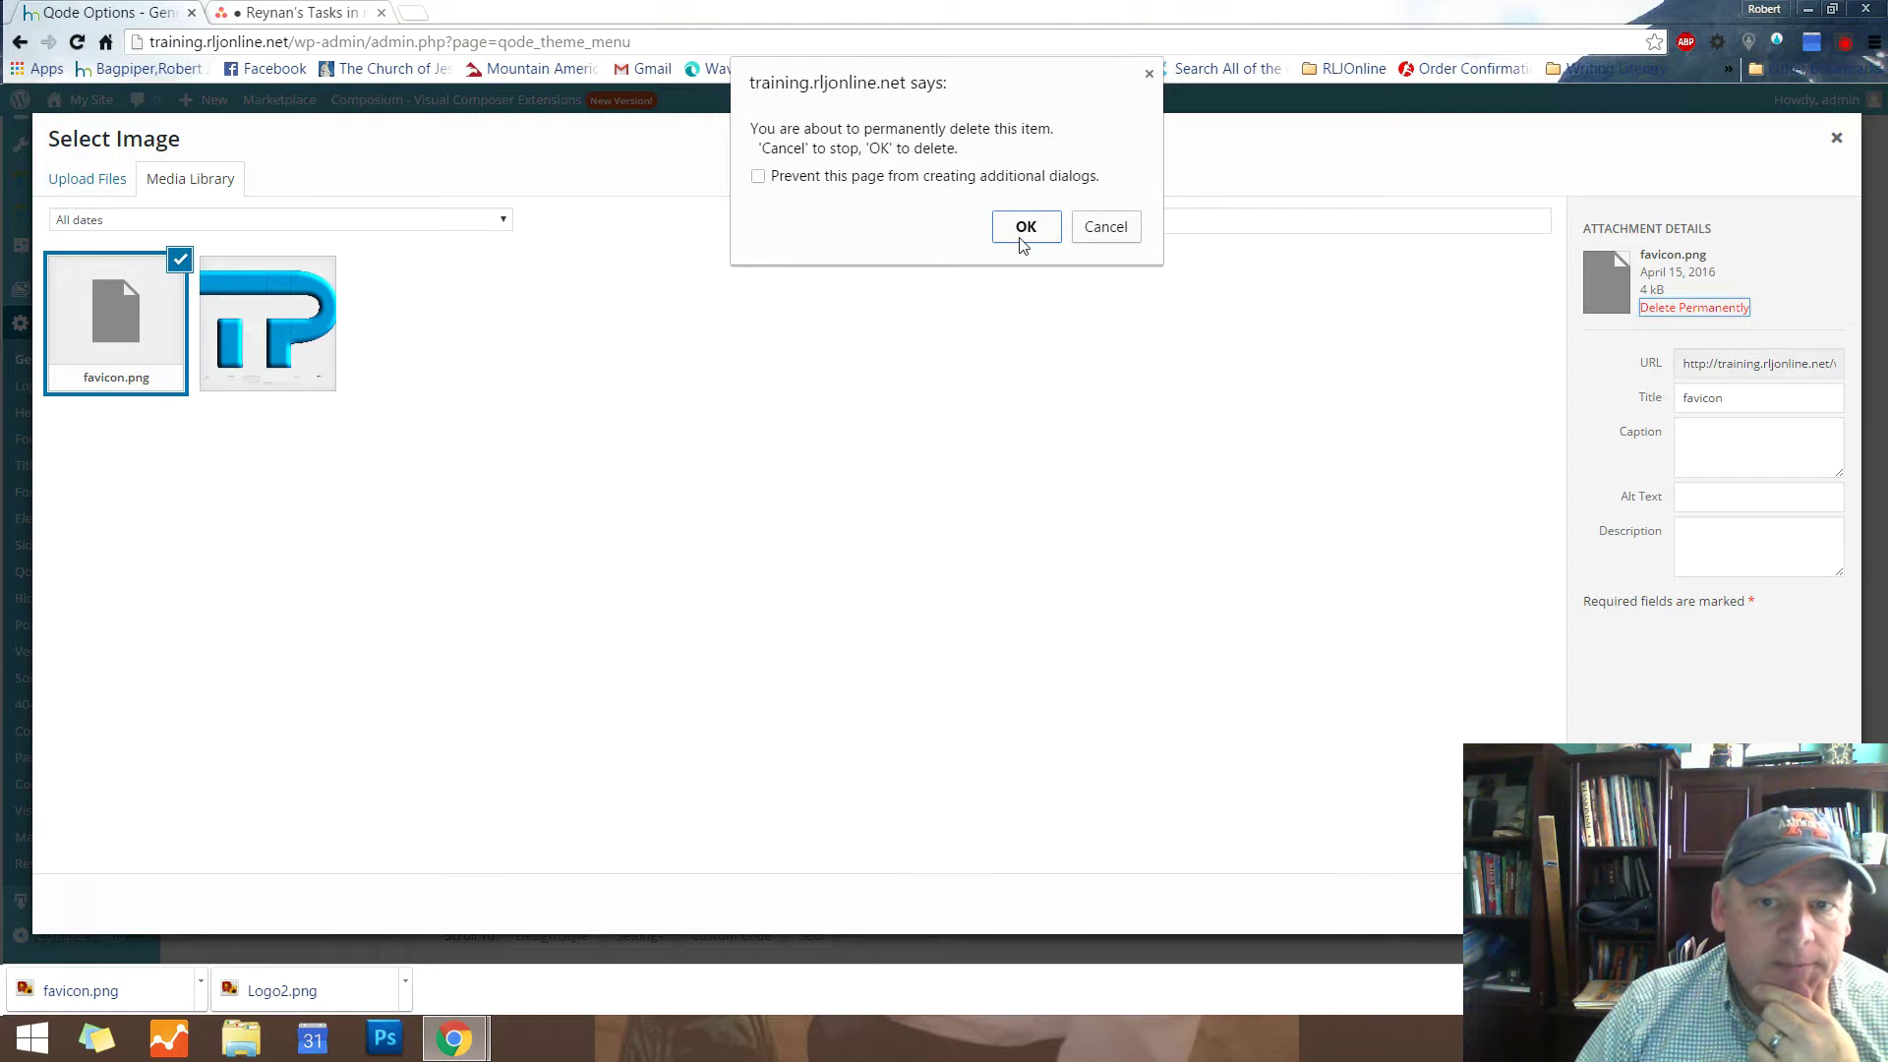
pyautogui.click(1022, 239)
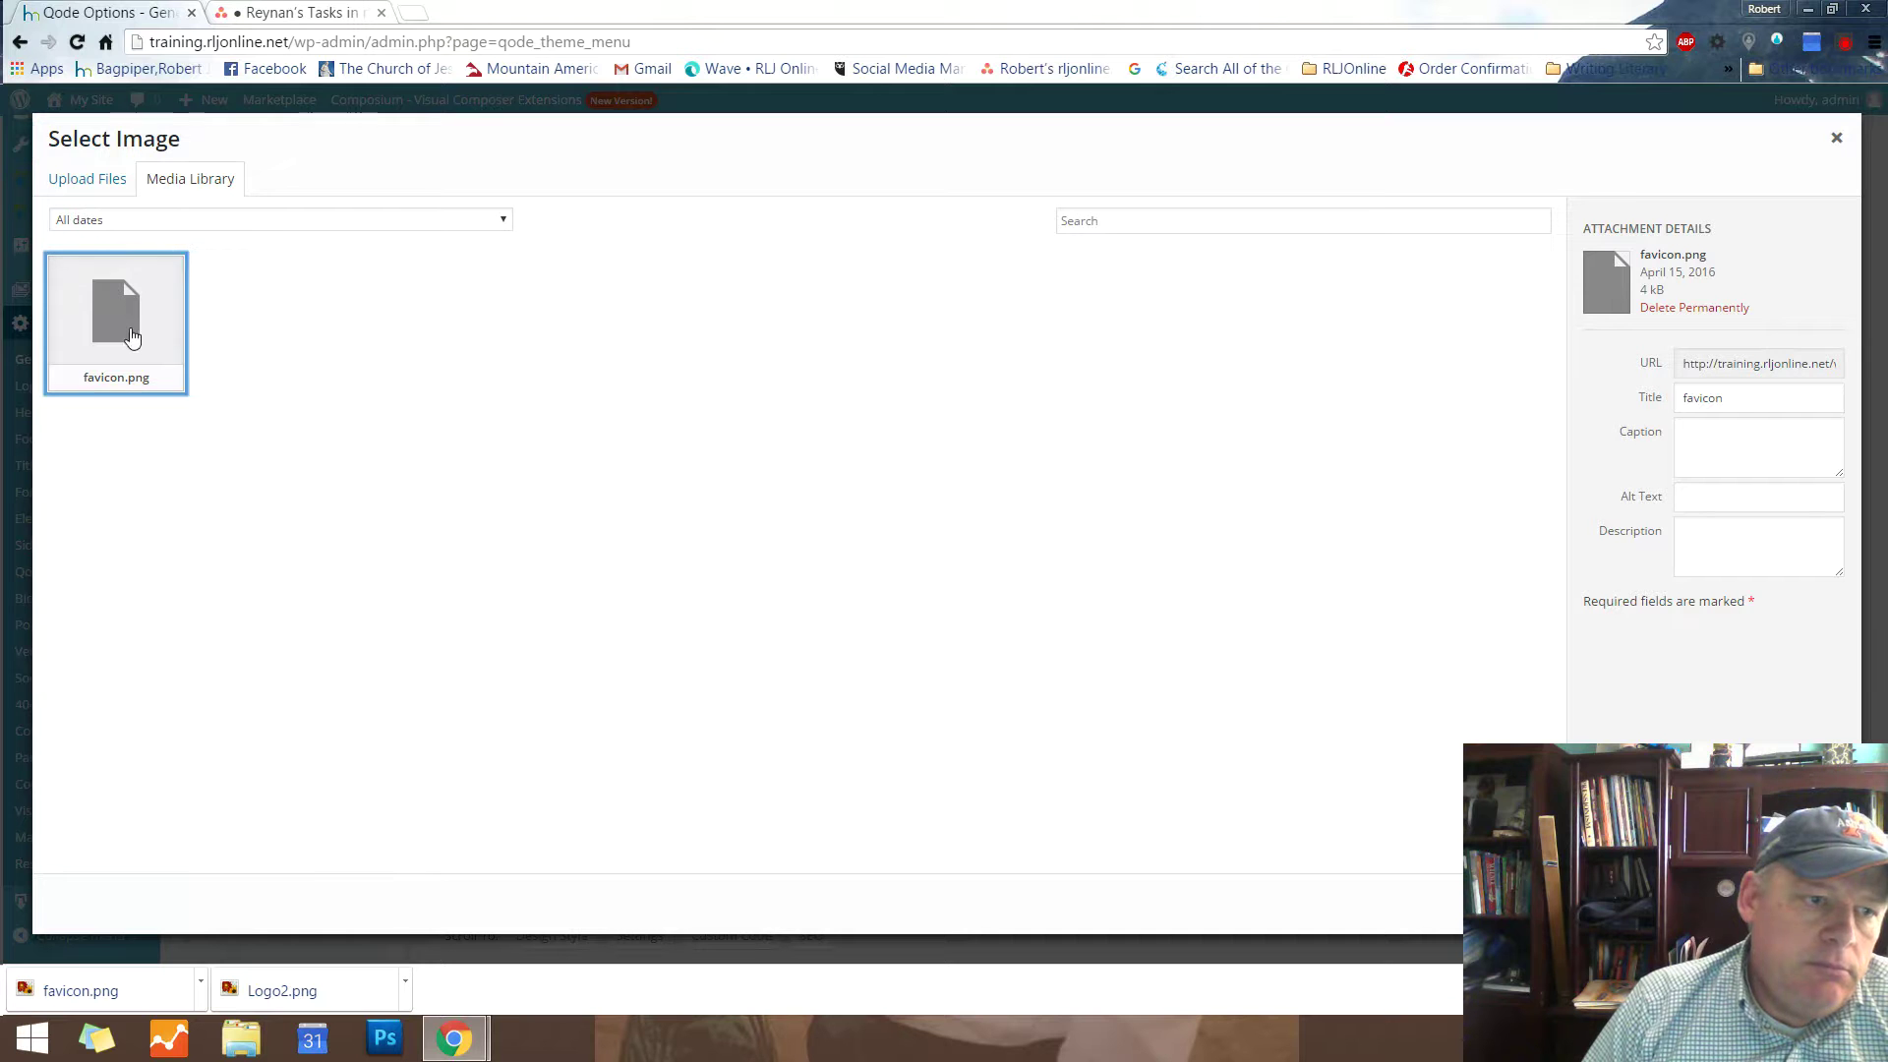
pyautogui.click(1805, 903)
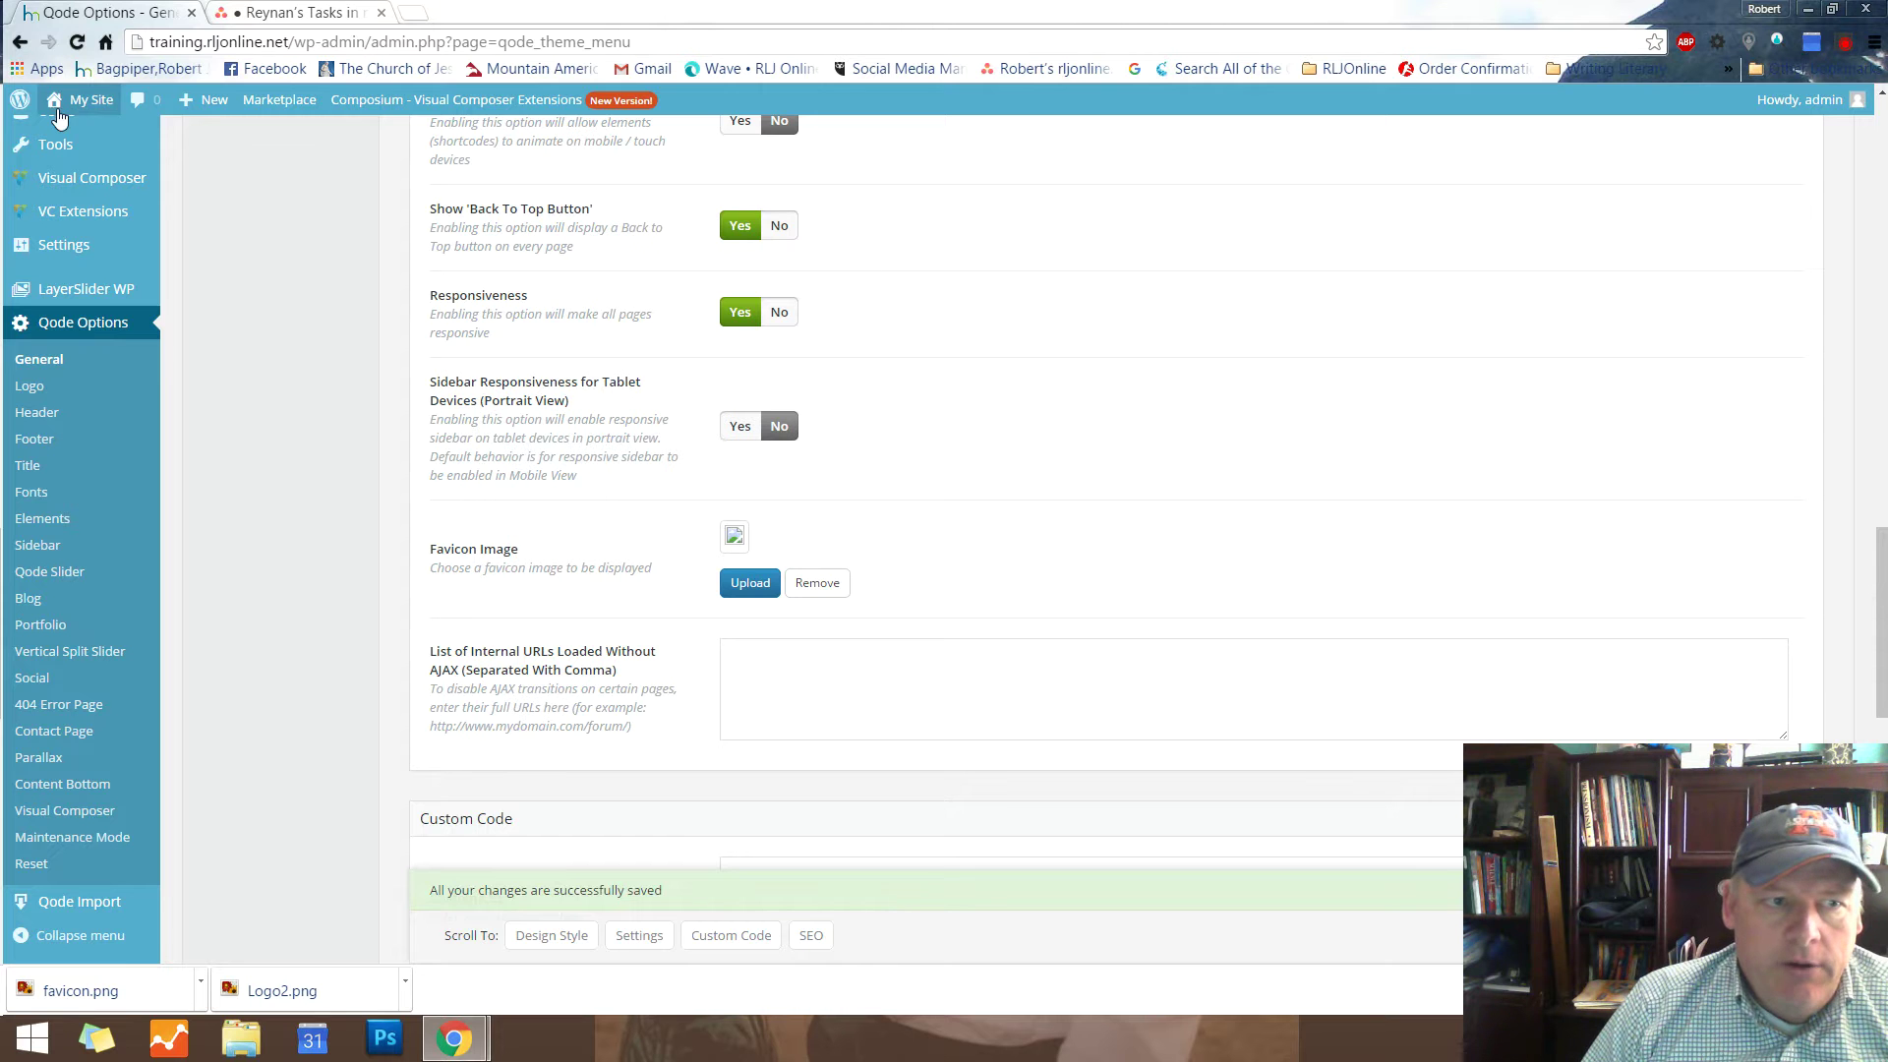
# Open the live site in a new browser tab and check its favicon
pyautogui.moveTo(67, 103)
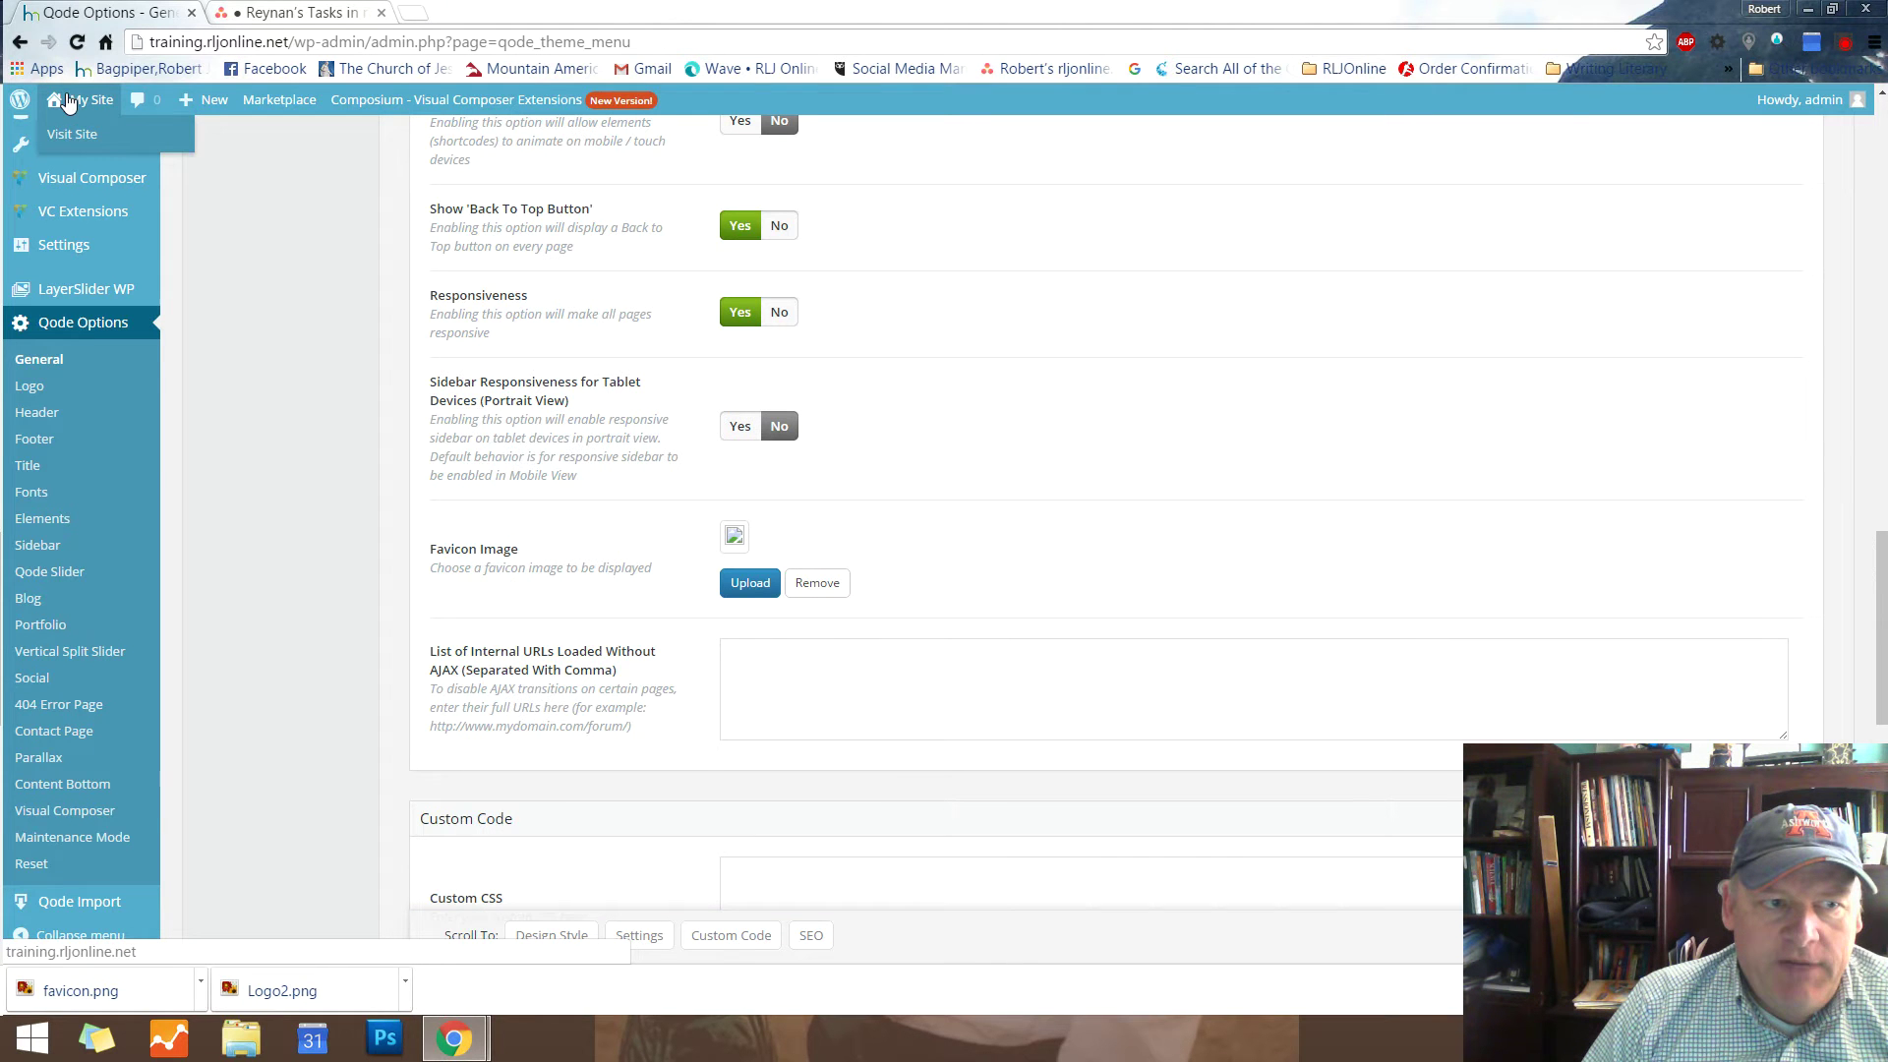
pyautogui.rightClick(66, 139)
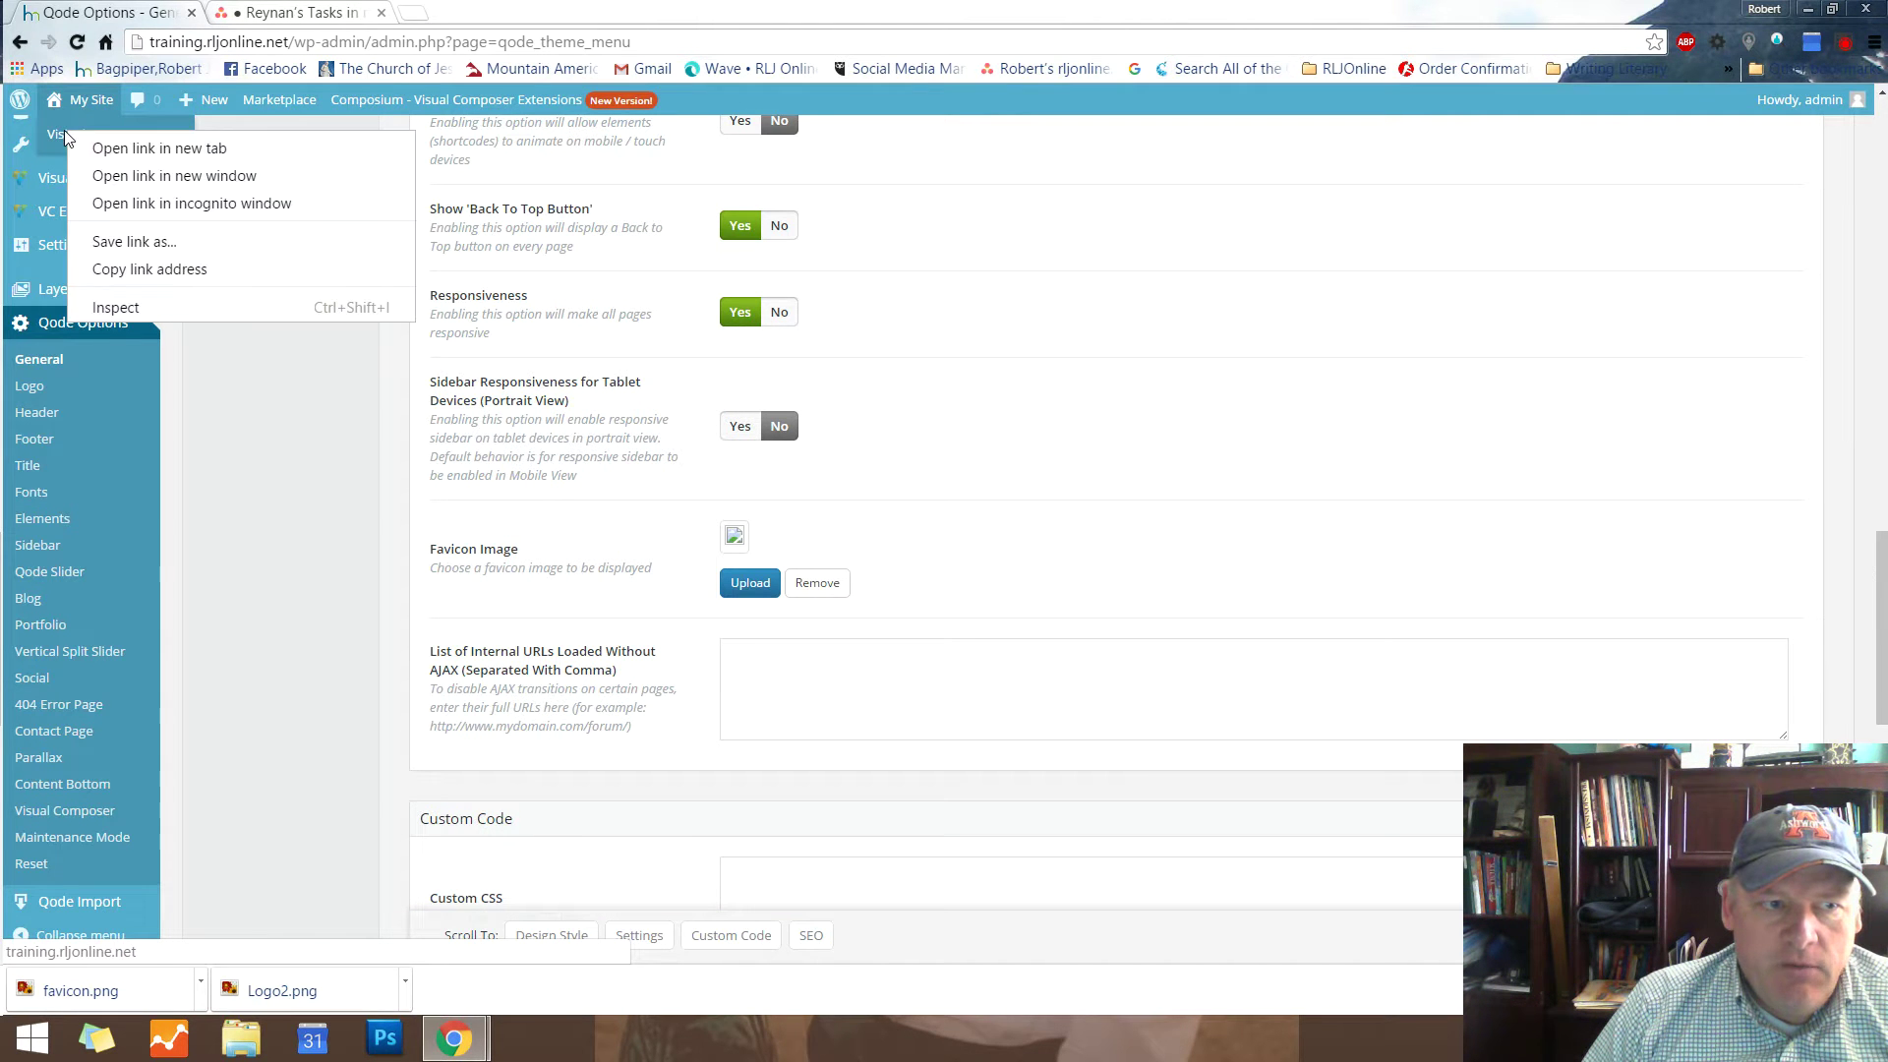
pyautogui.click(135, 153)
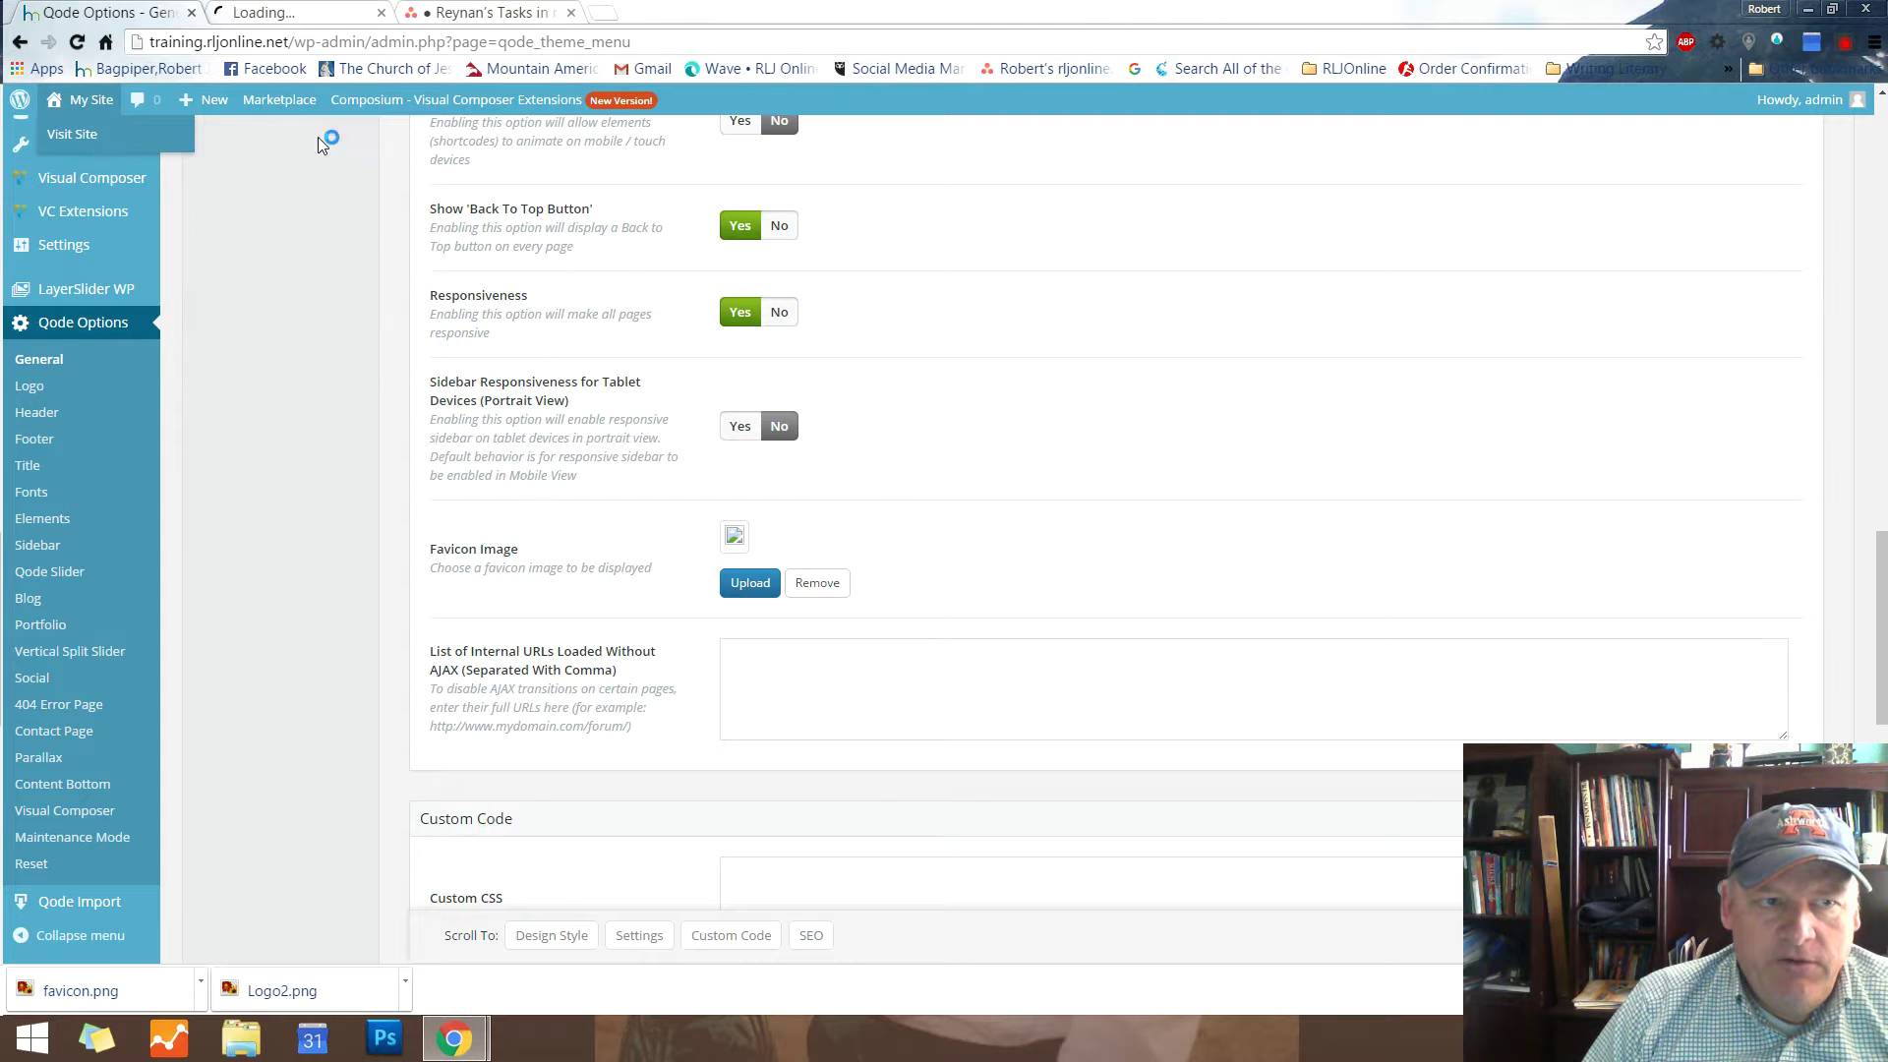
pyautogui.click(340, 18)
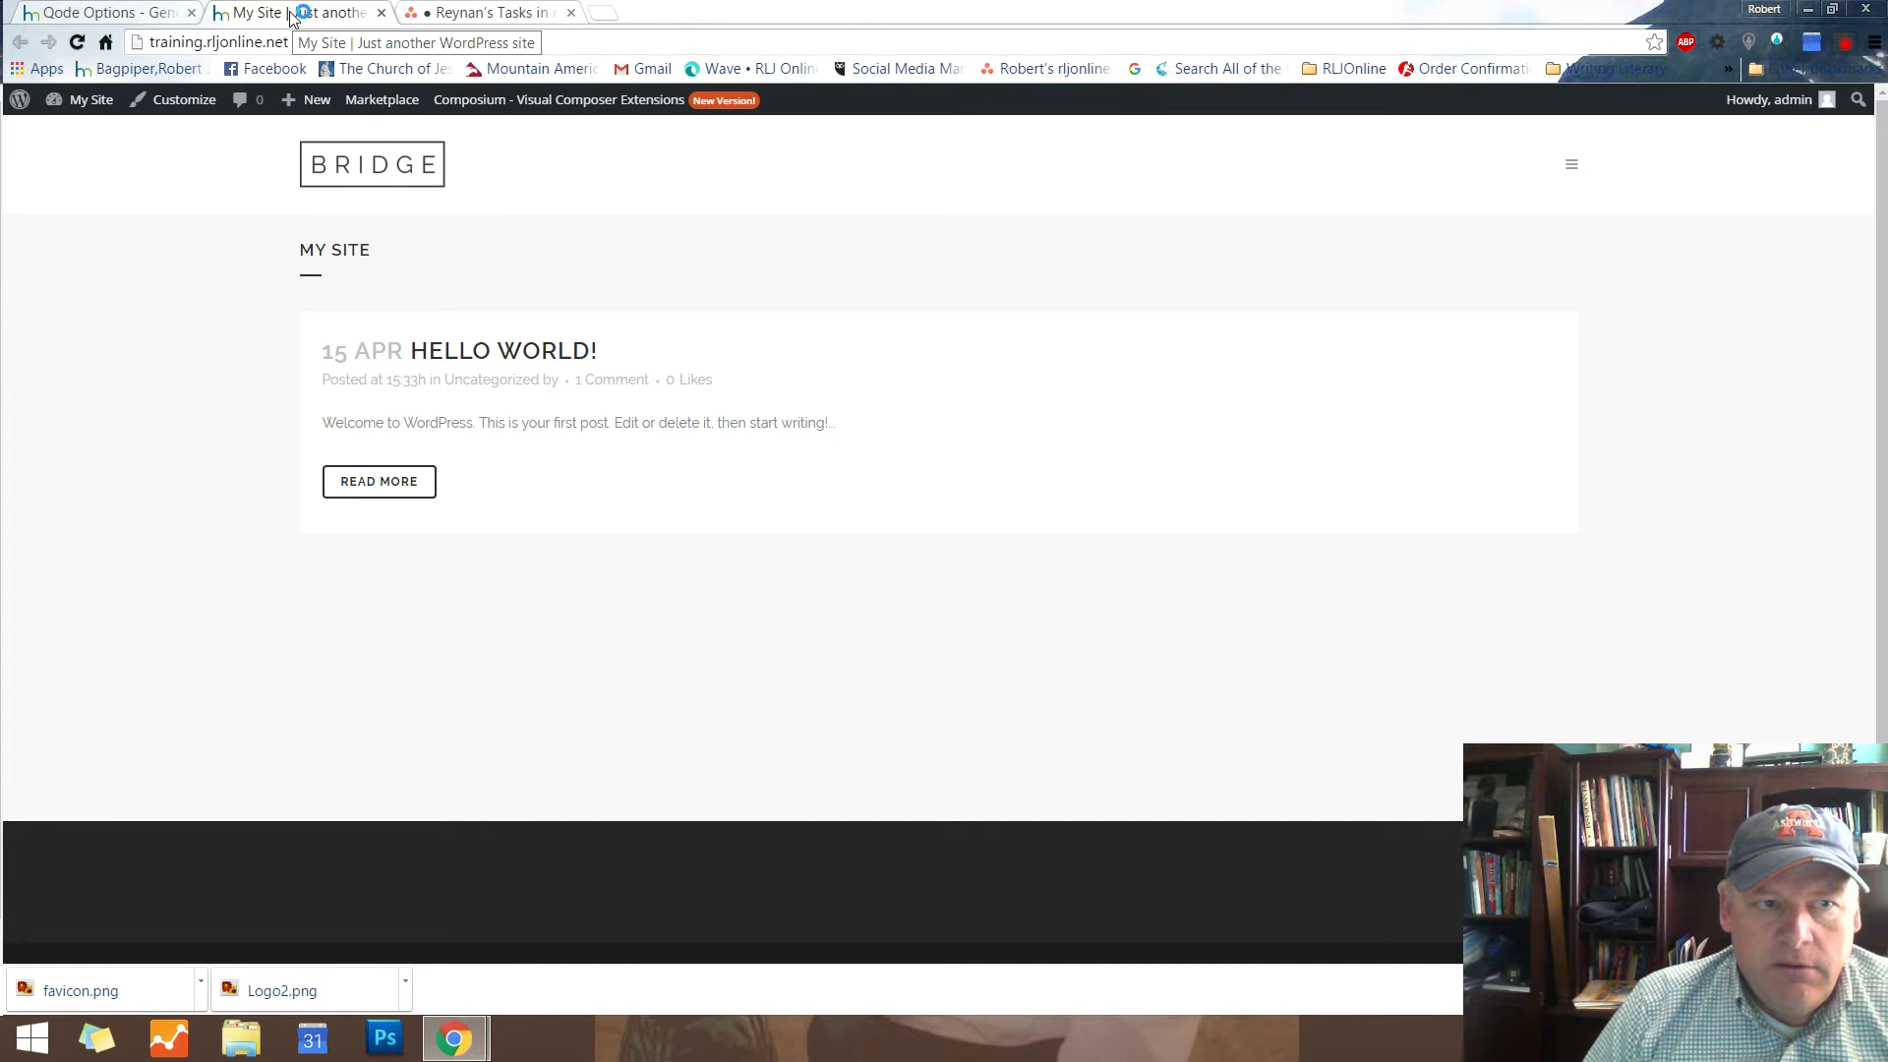
# Return to the Favicon Image setting and permanently delete the favicon.png without a thumbnail from the media library
pyautogui.click(113, 13)
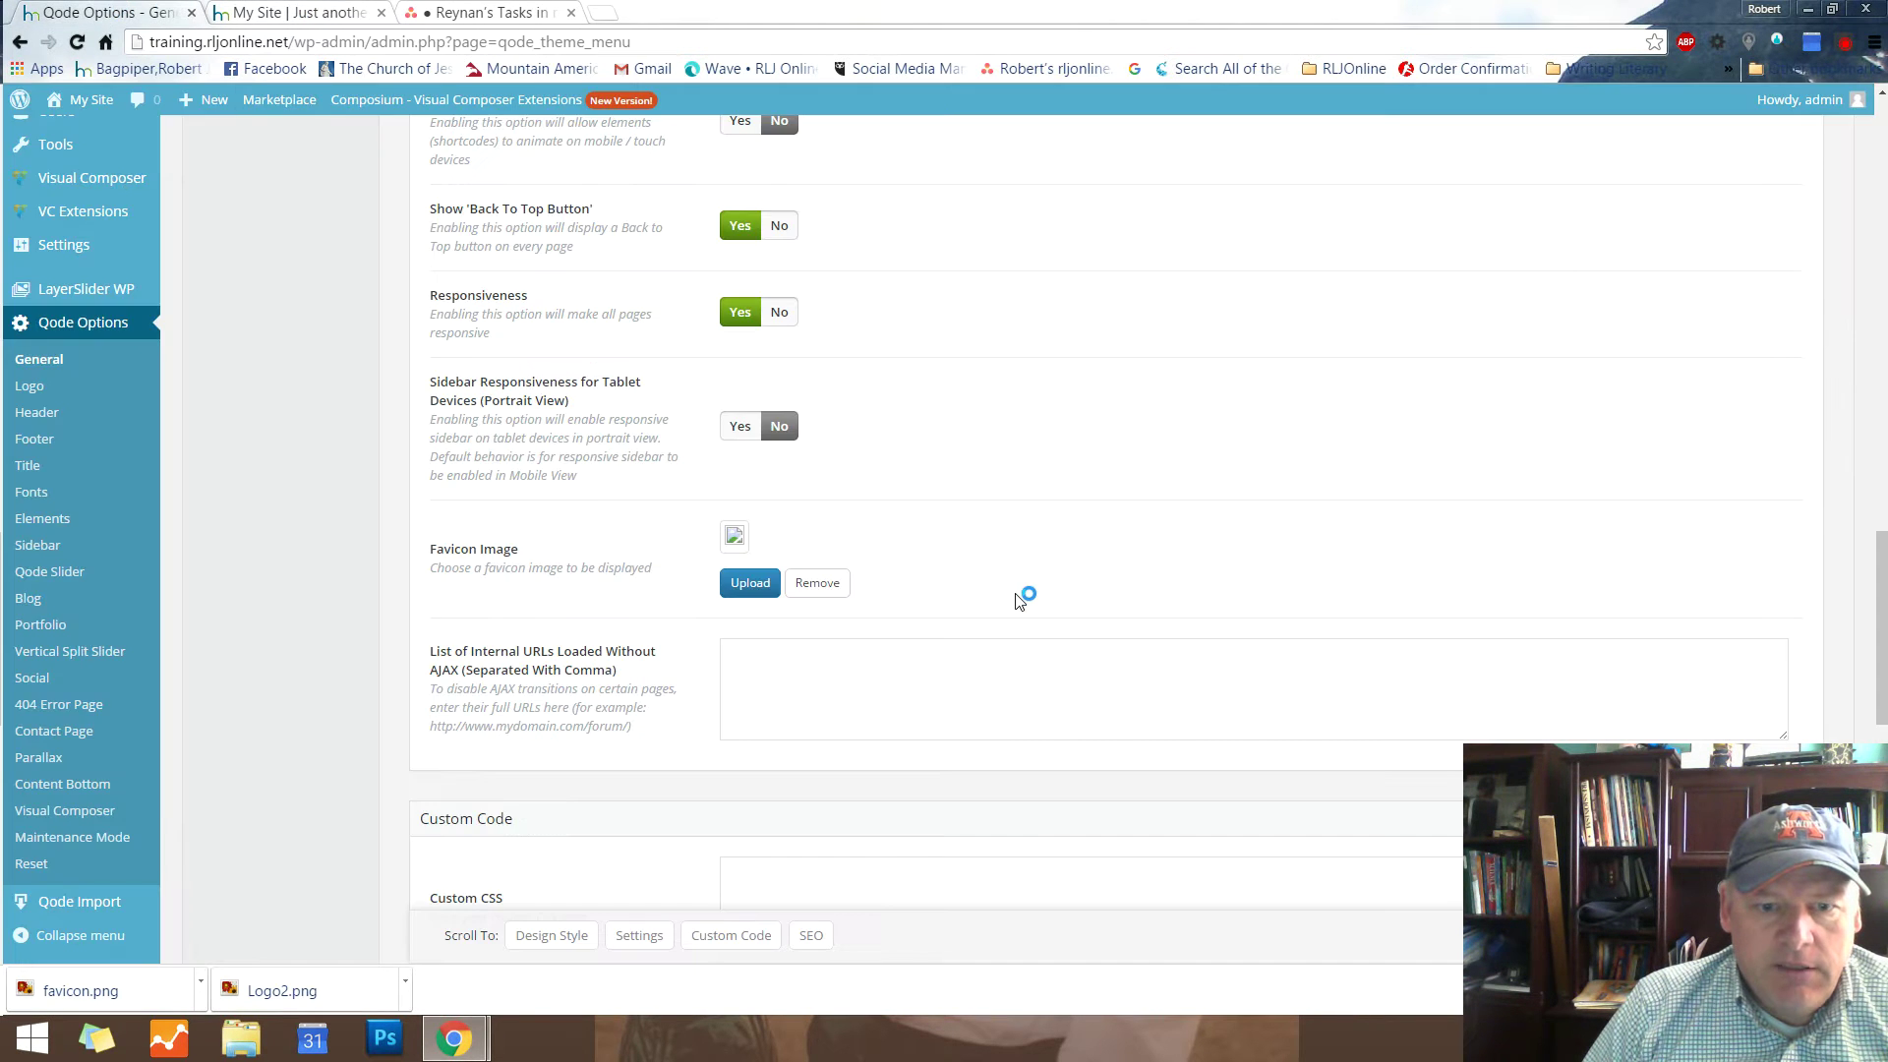
pyautogui.click(747, 583)
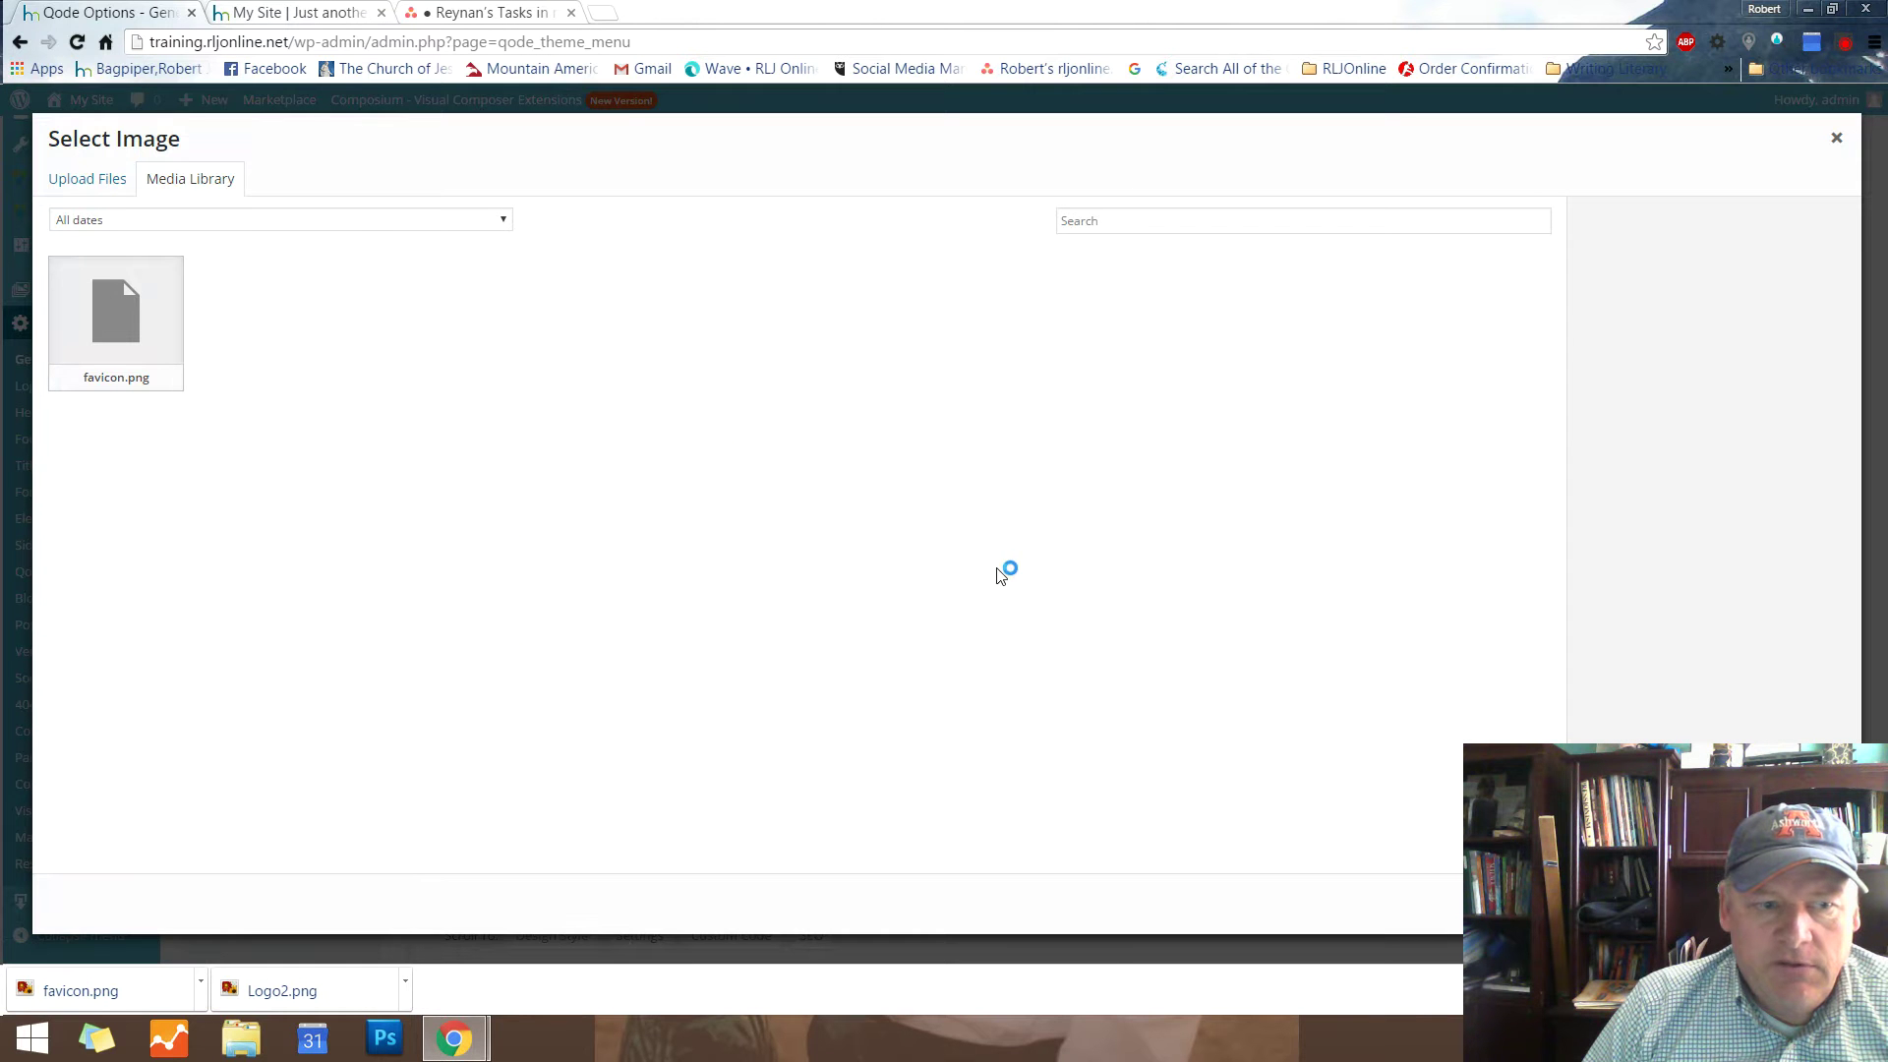
pyautogui.click(113, 333)
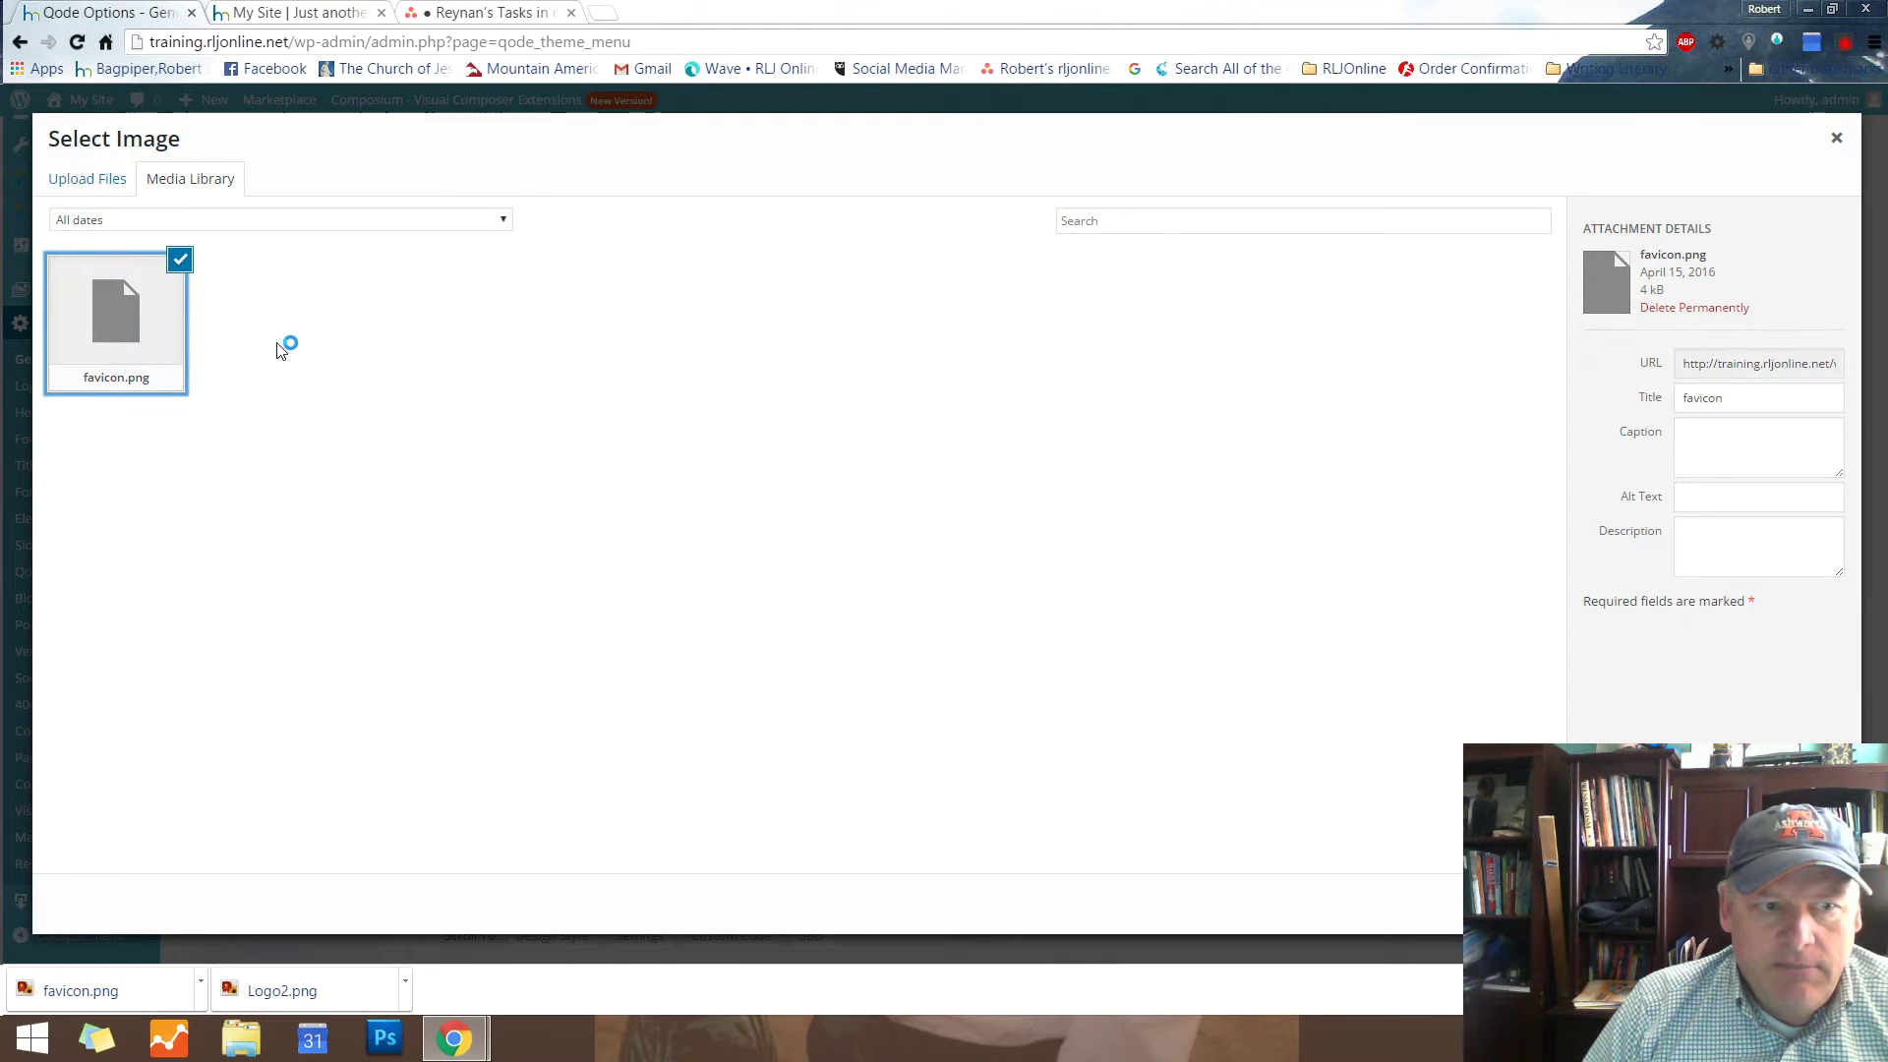
pyautogui.click(1688, 311)
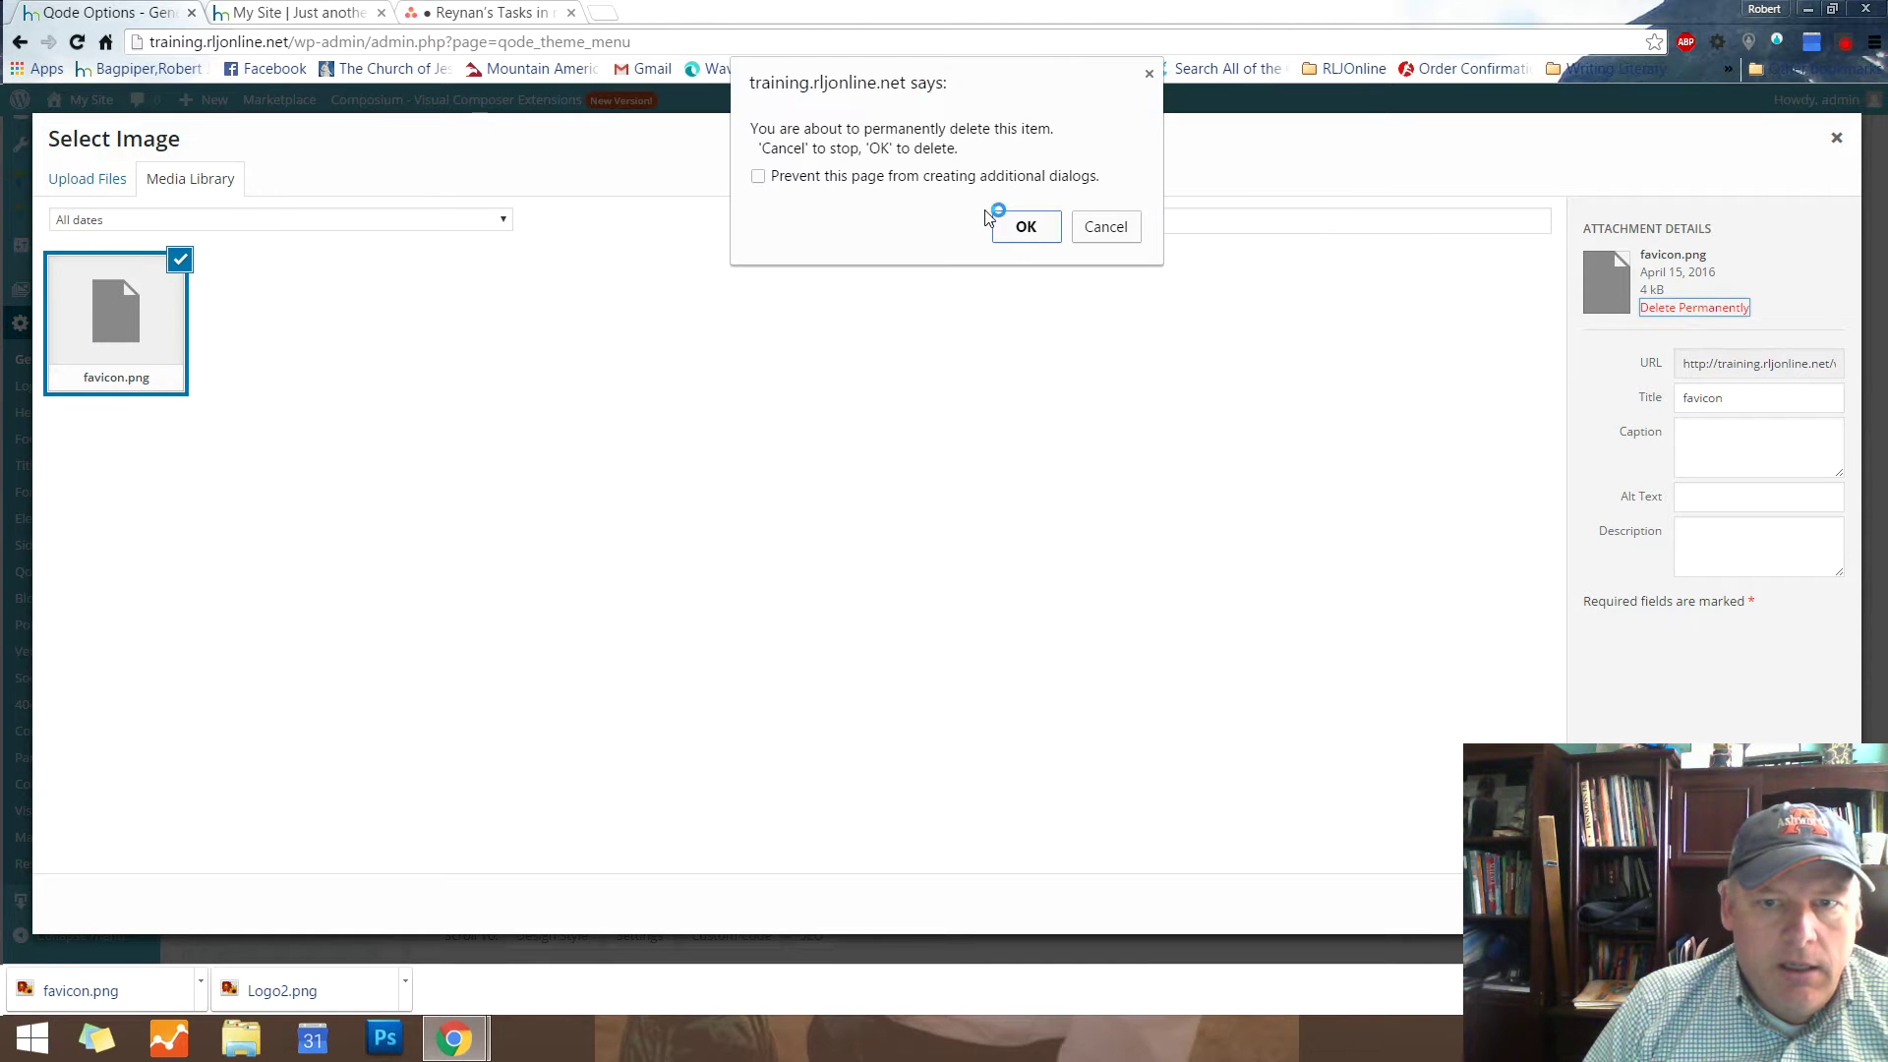
pyautogui.click(1026, 227)
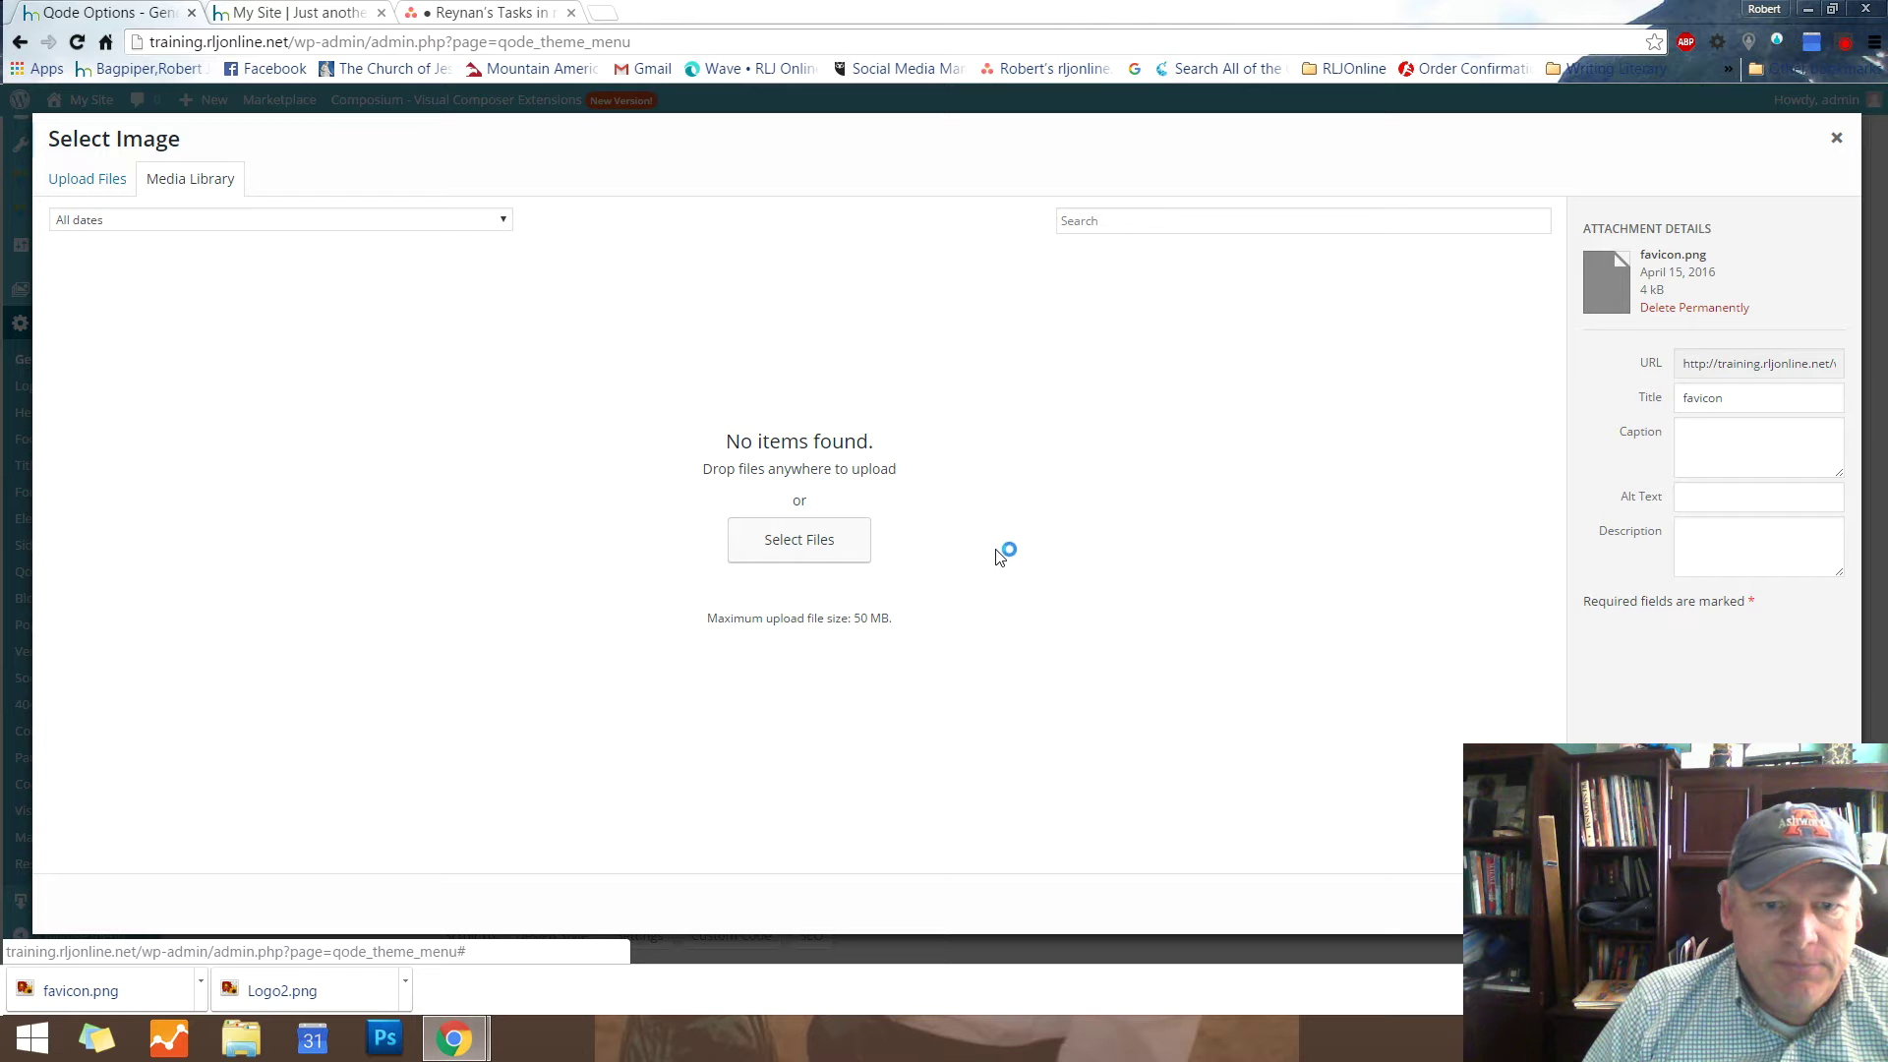
# Upload favicon.png again from the computer and assign it as the Favicon Image
pyautogui.click(812, 548)
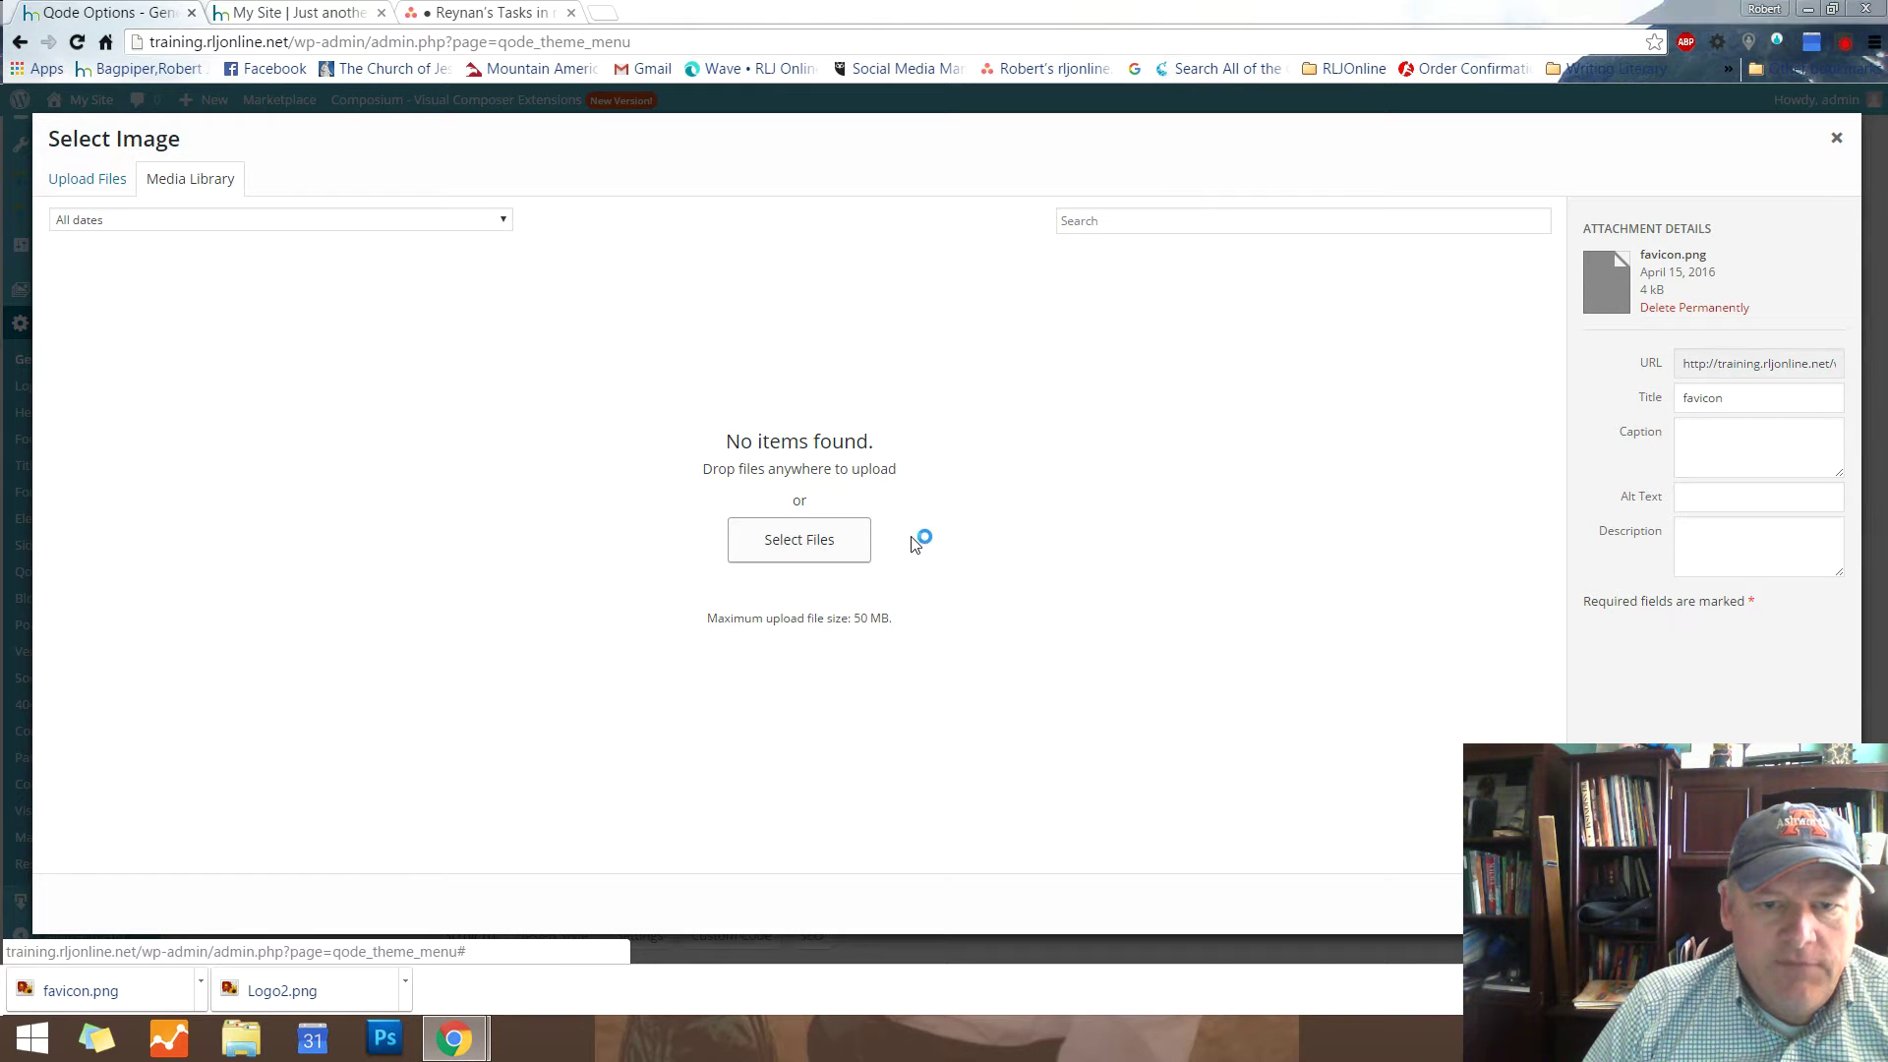
pyautogui.click(622, 309)
pyautogui.click(1286, 971)
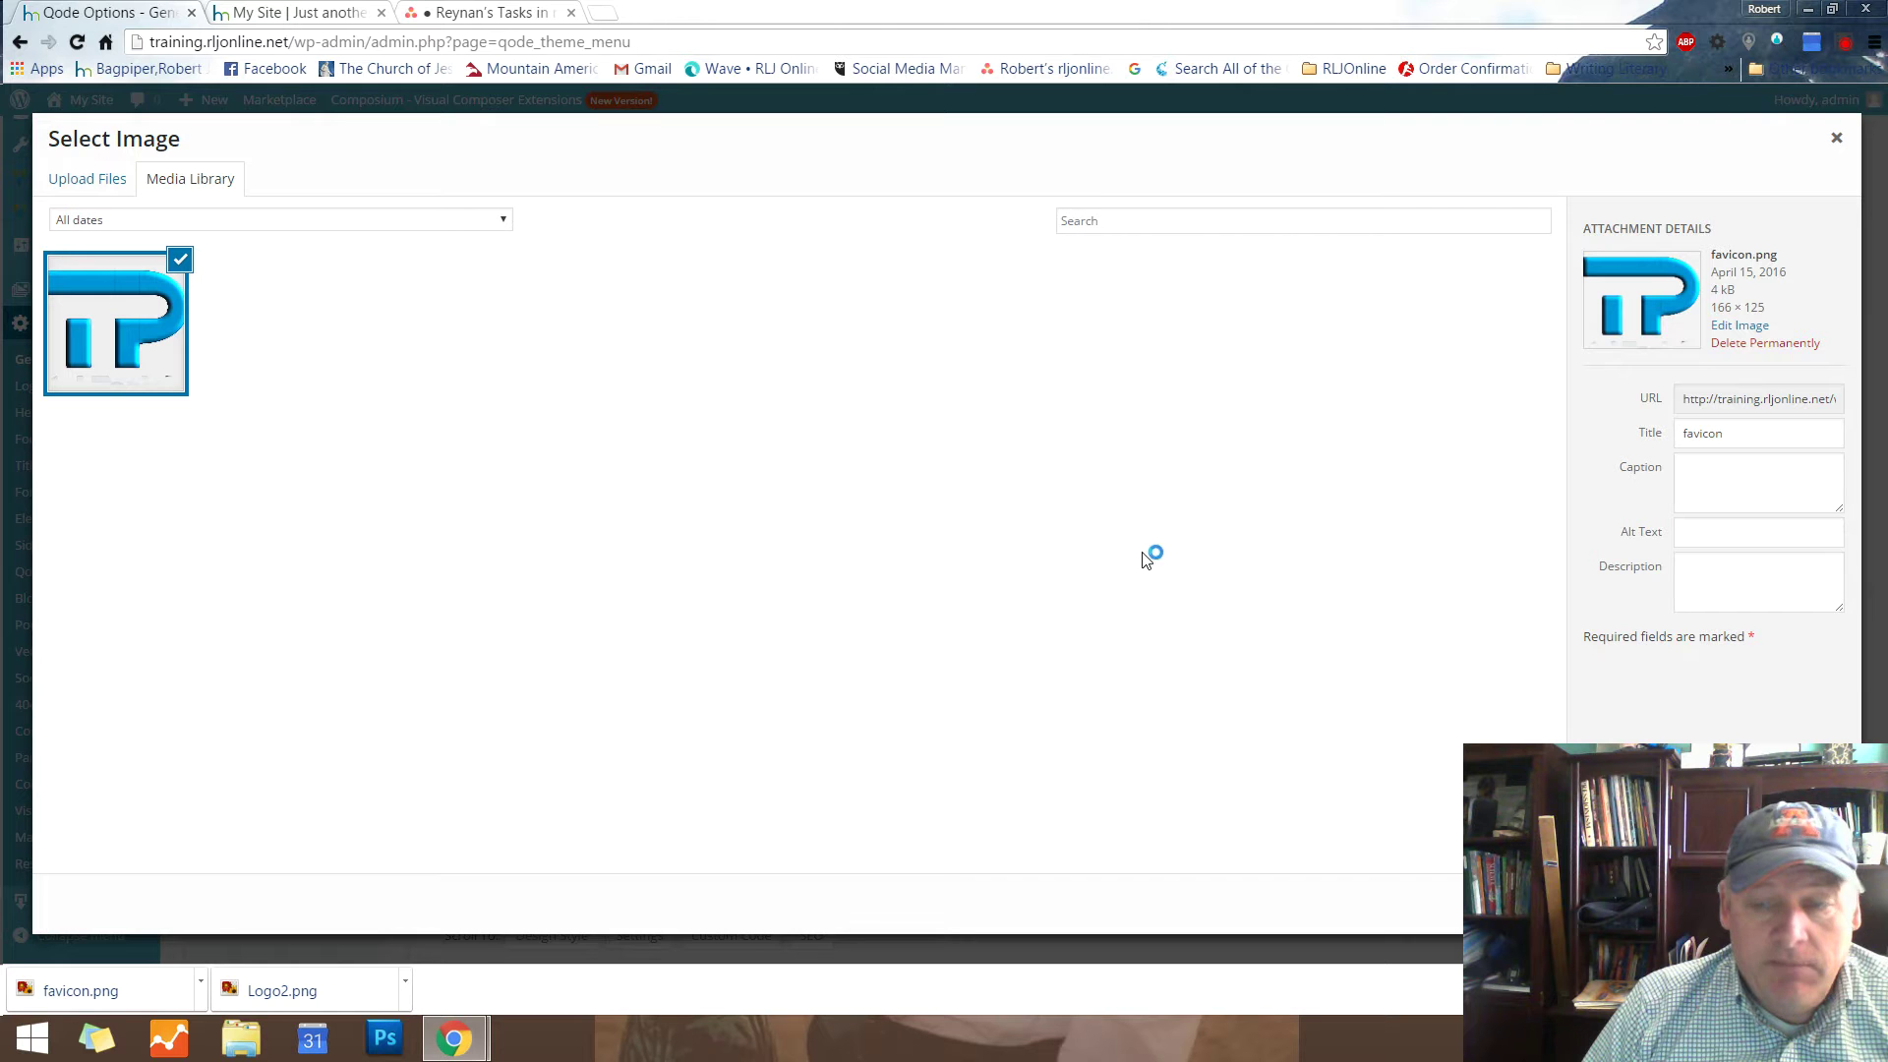
pyautogui.click(1814, 904)
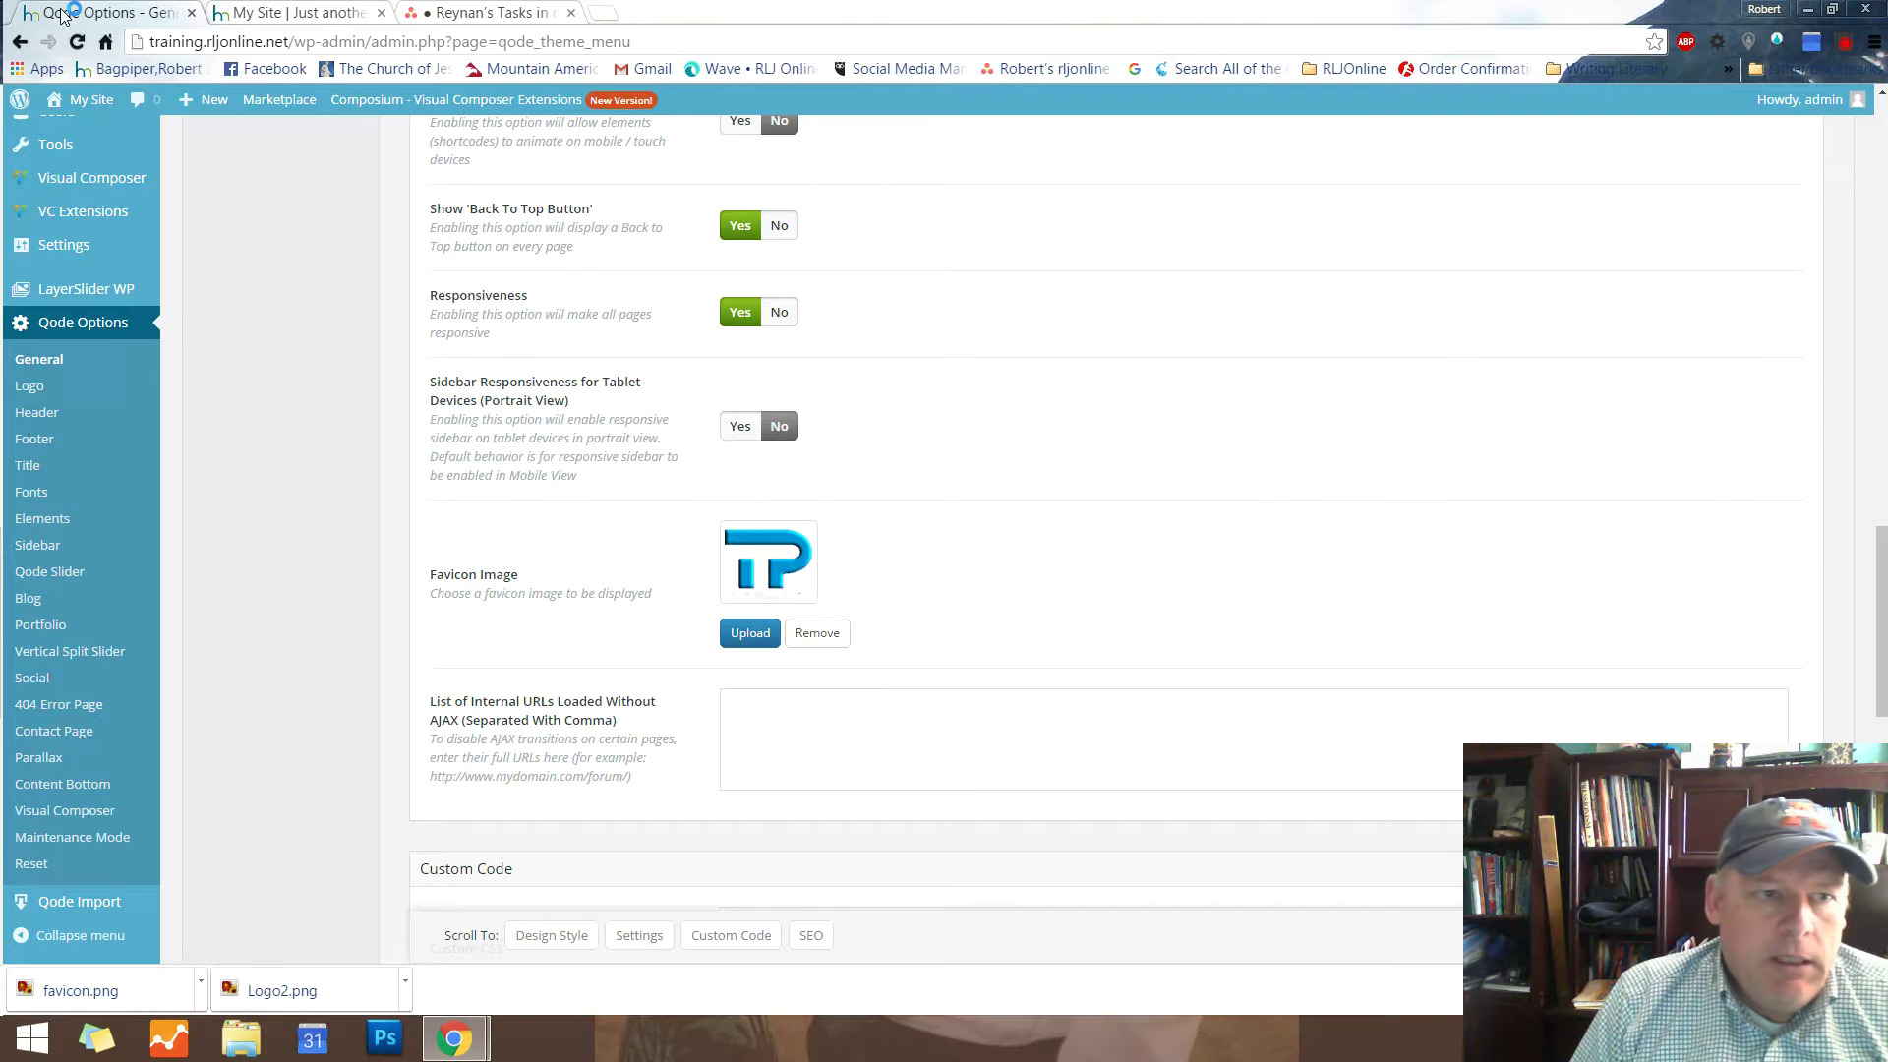
# Reload the live site to check its favicon, and return to the theme options
pyautogui.click(248, 16)
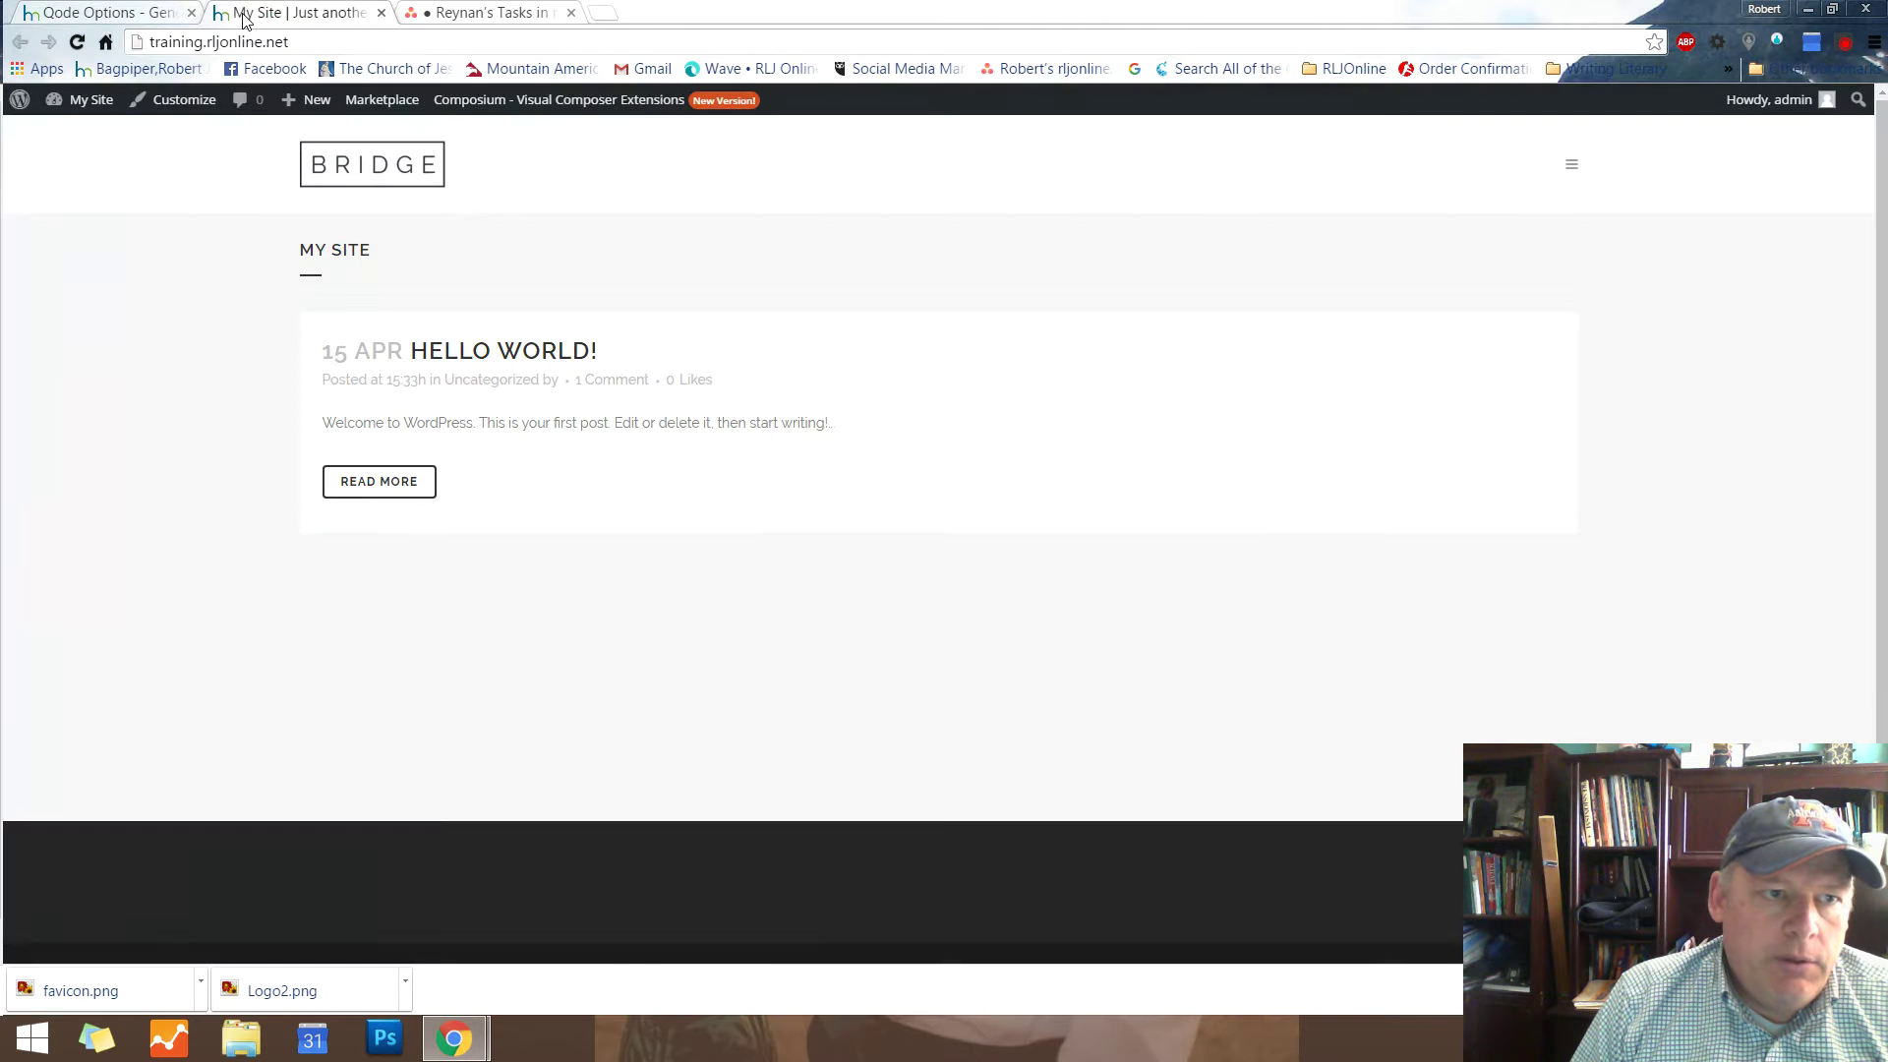
pyautogui.click(78, 43)
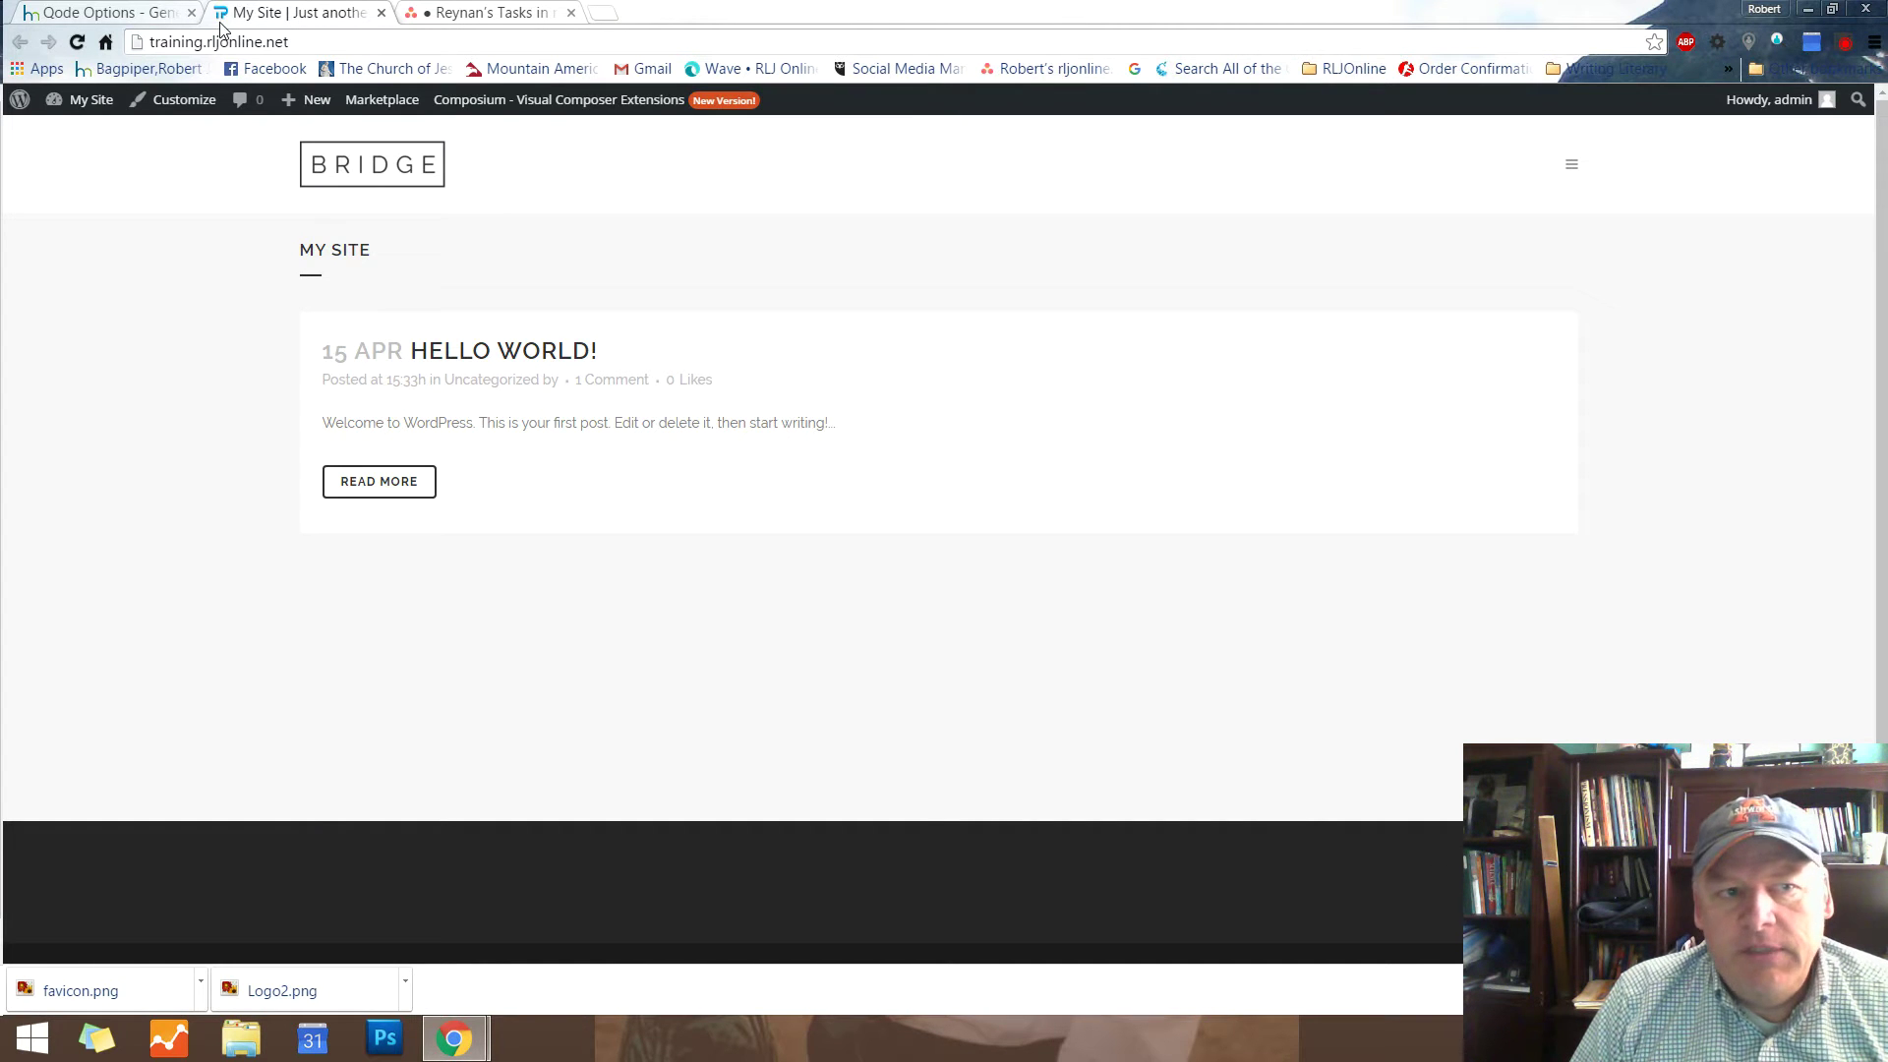
pyautogui.click(79, 14)
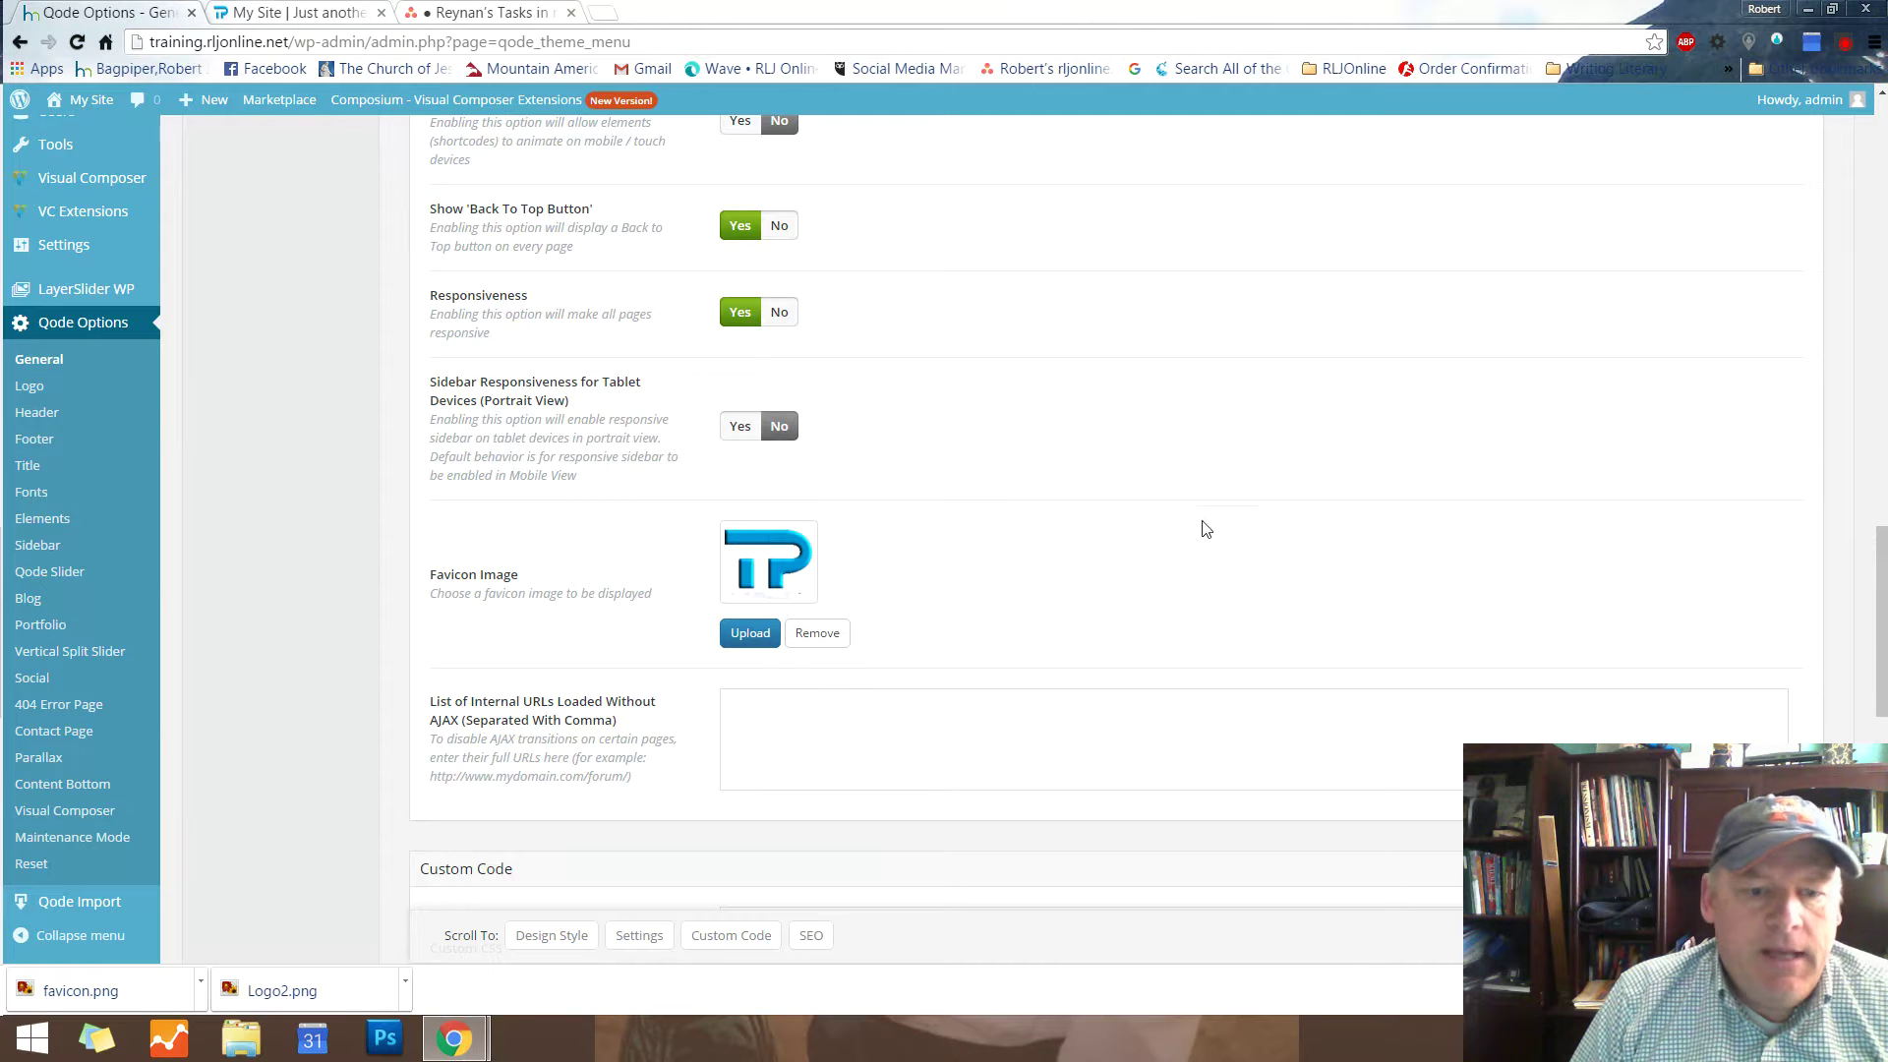
# Review the General options, from the design style and content width settings to the favicon and custom code settings
pyautogui.scroll(10, 1248, 387)
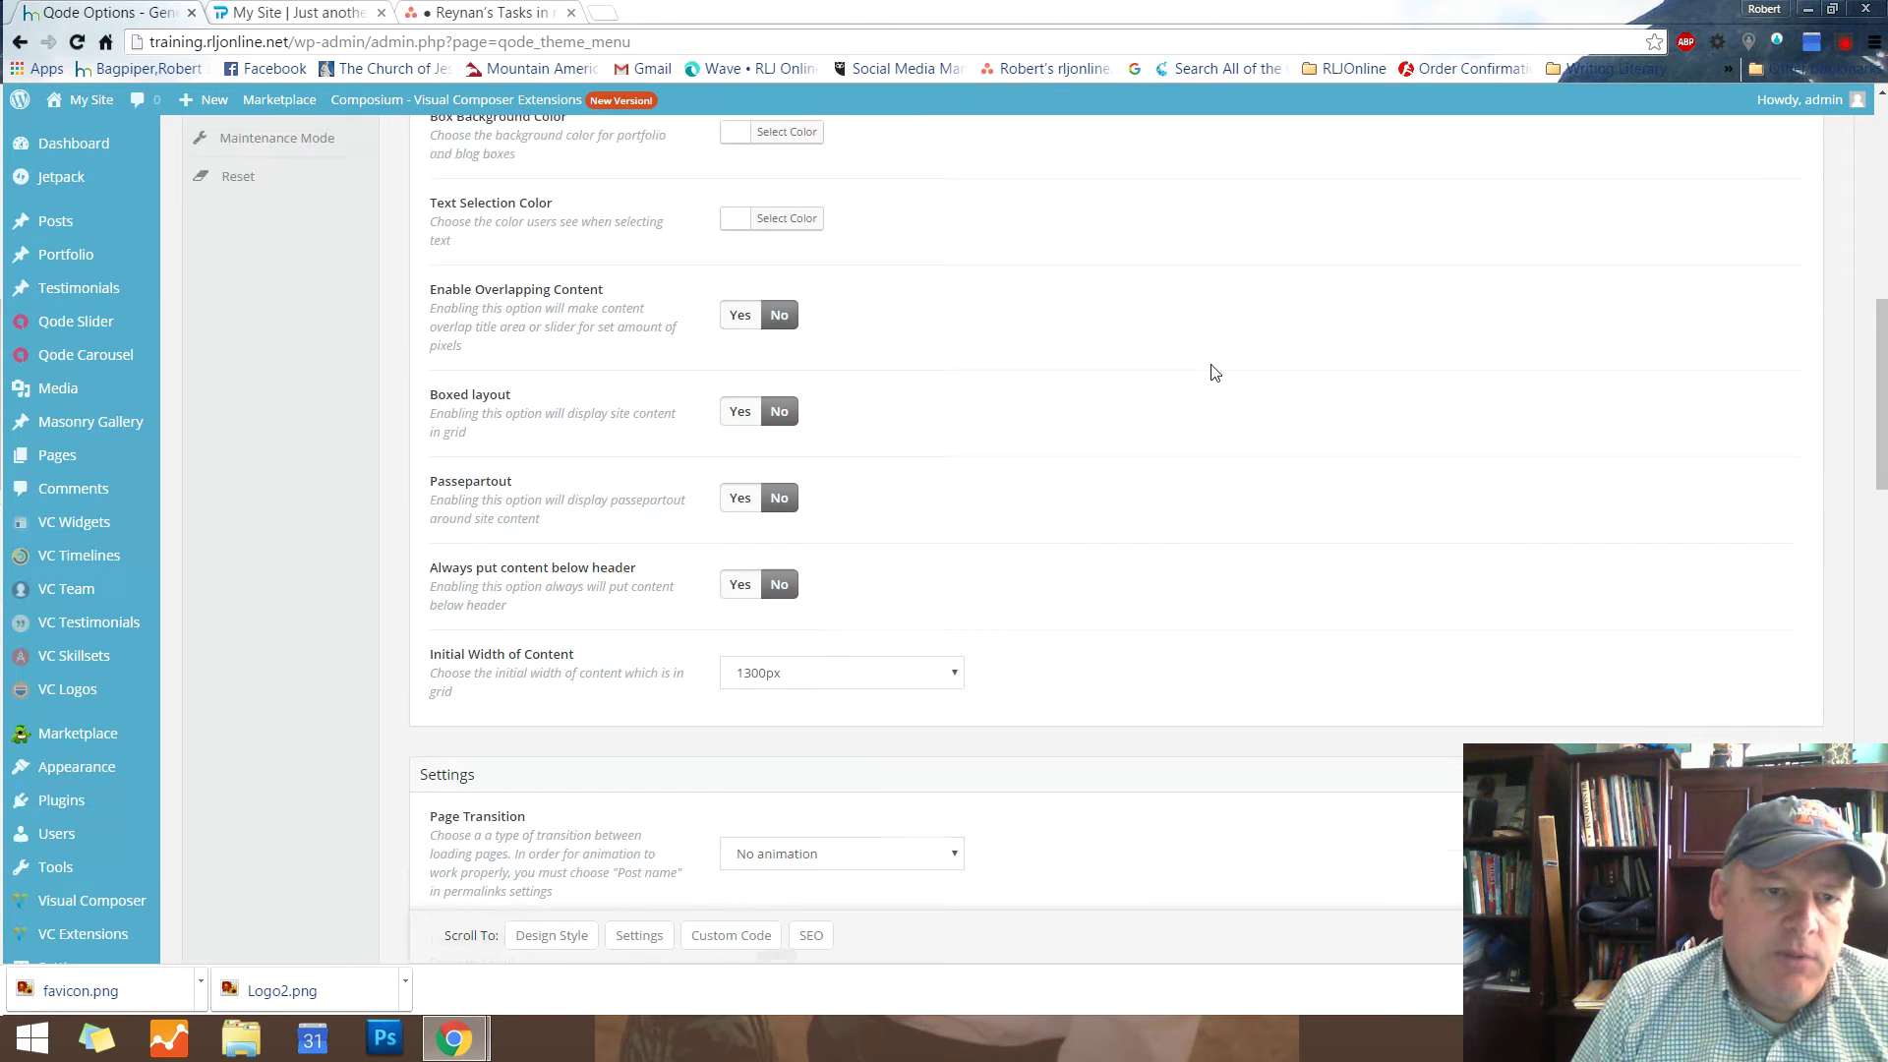
pyautogui.scroll(5, 1209, 370)
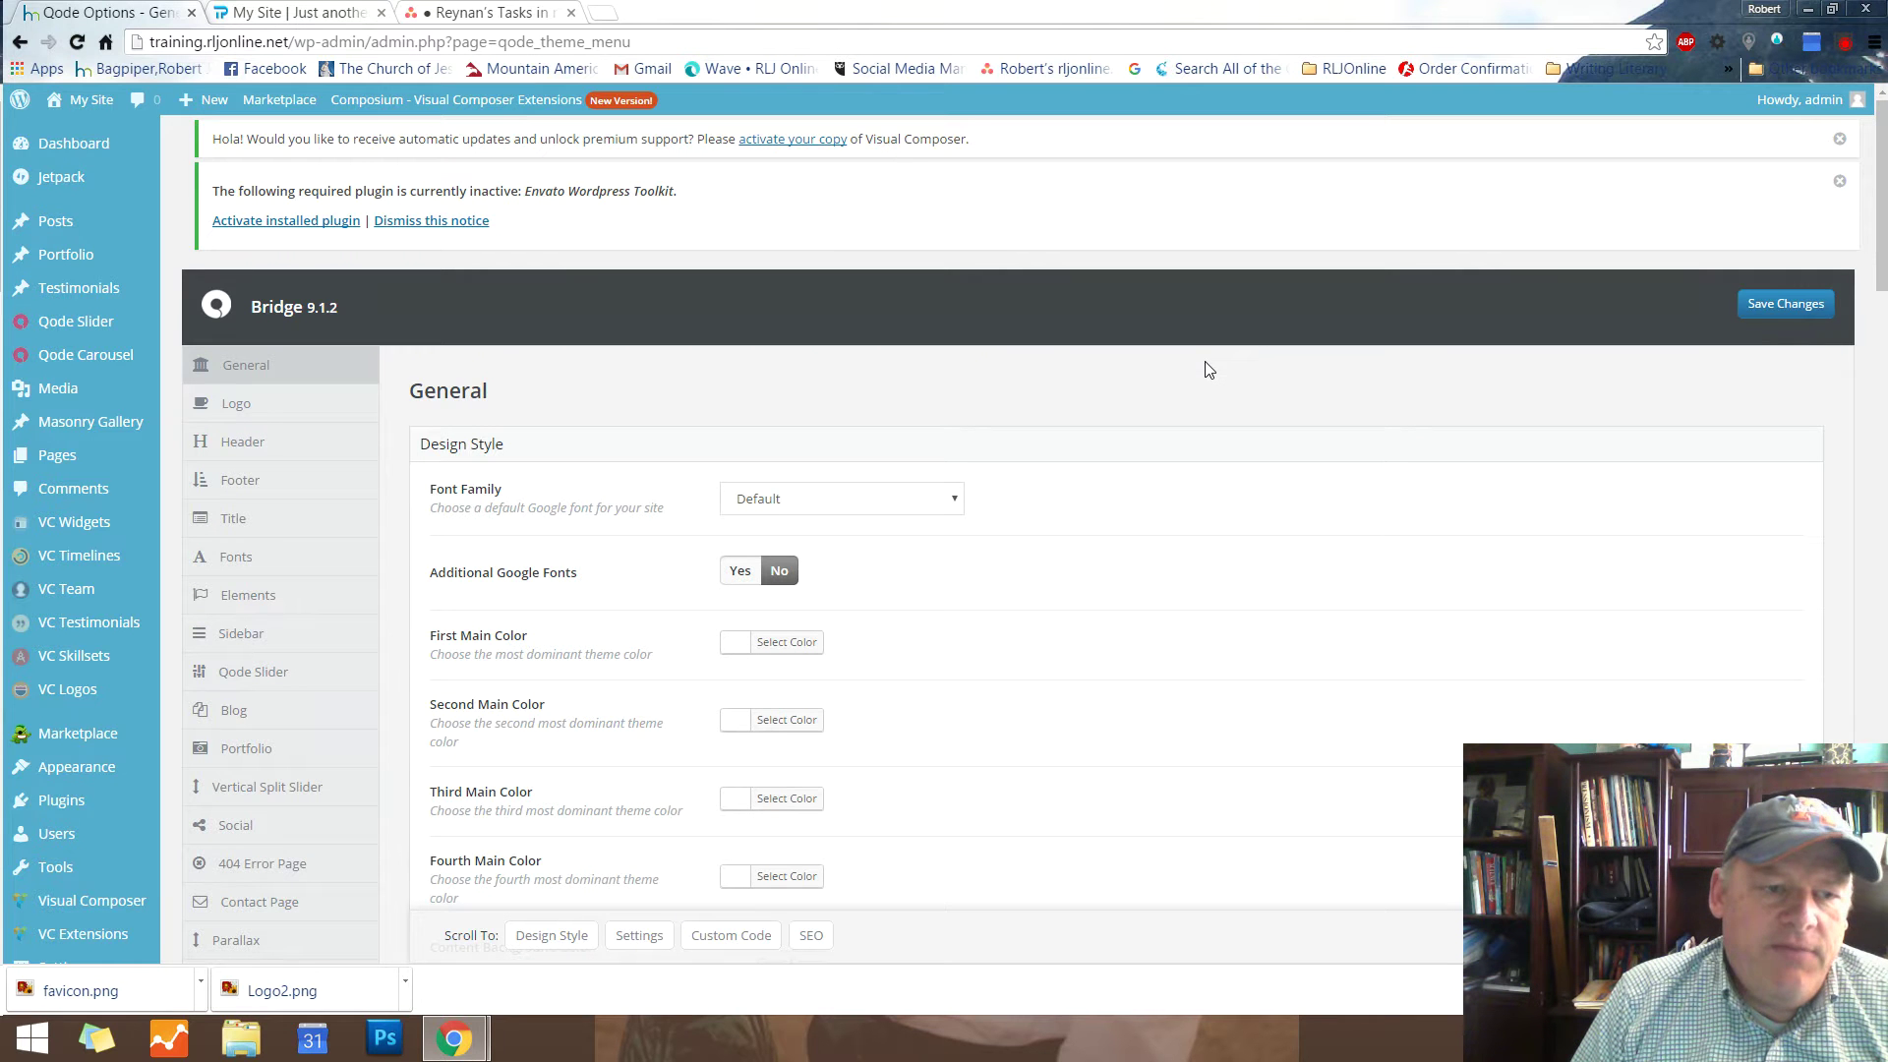
pyautogui.scroll(-12, 1298, 421)
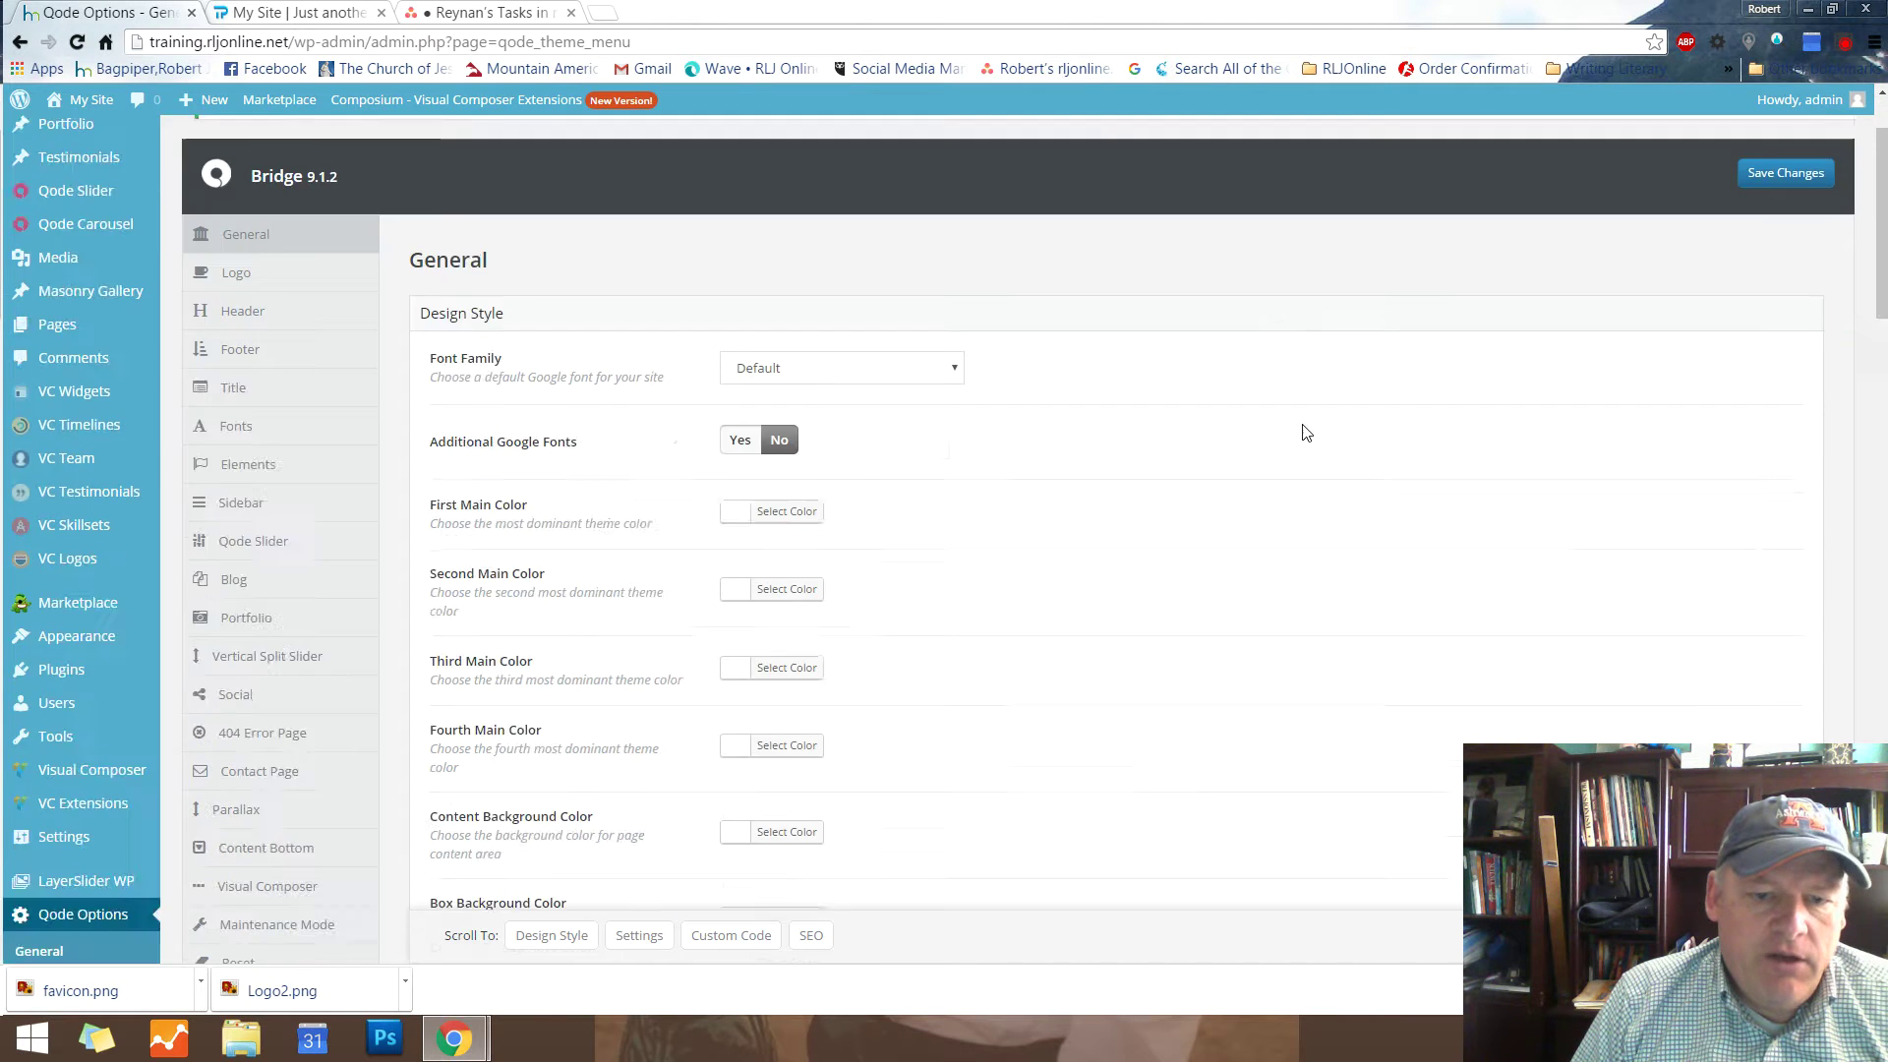
pyautogui.scroll(-7, 1291, 409)
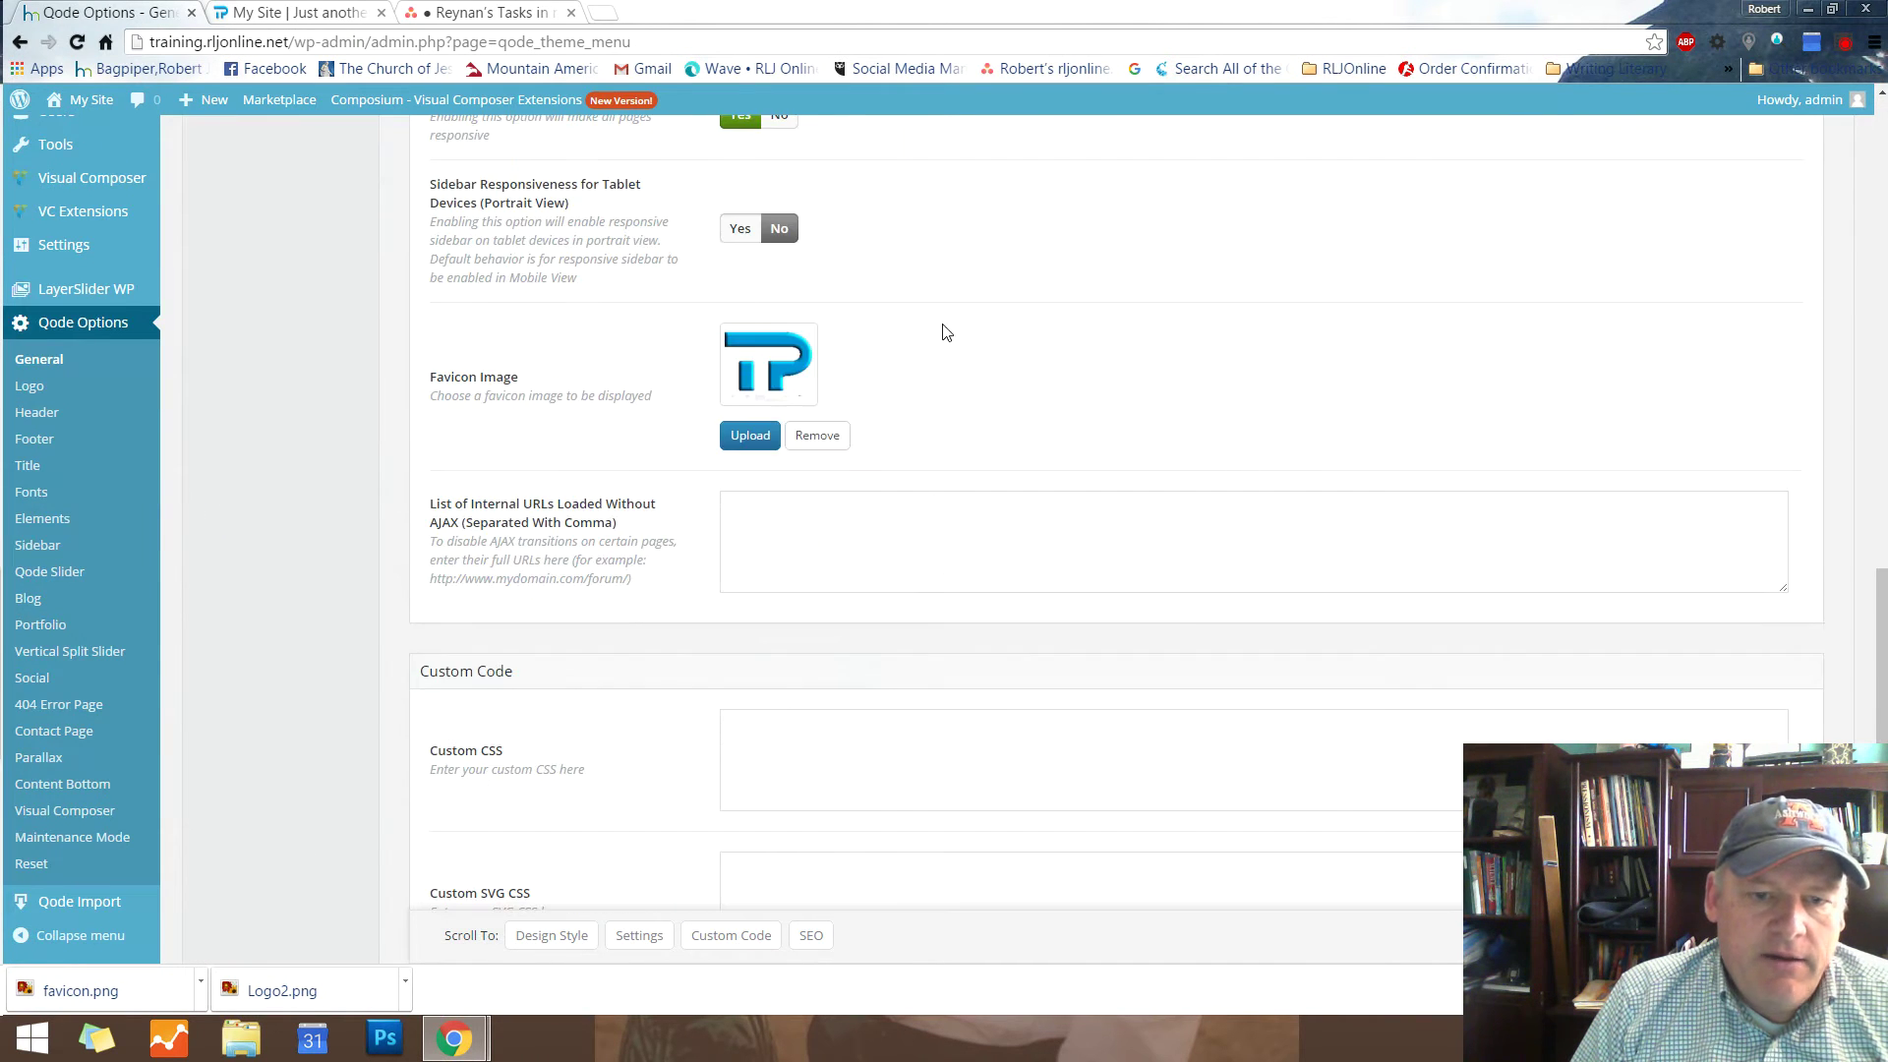
pyautogui.scroll(10, 534, 327)
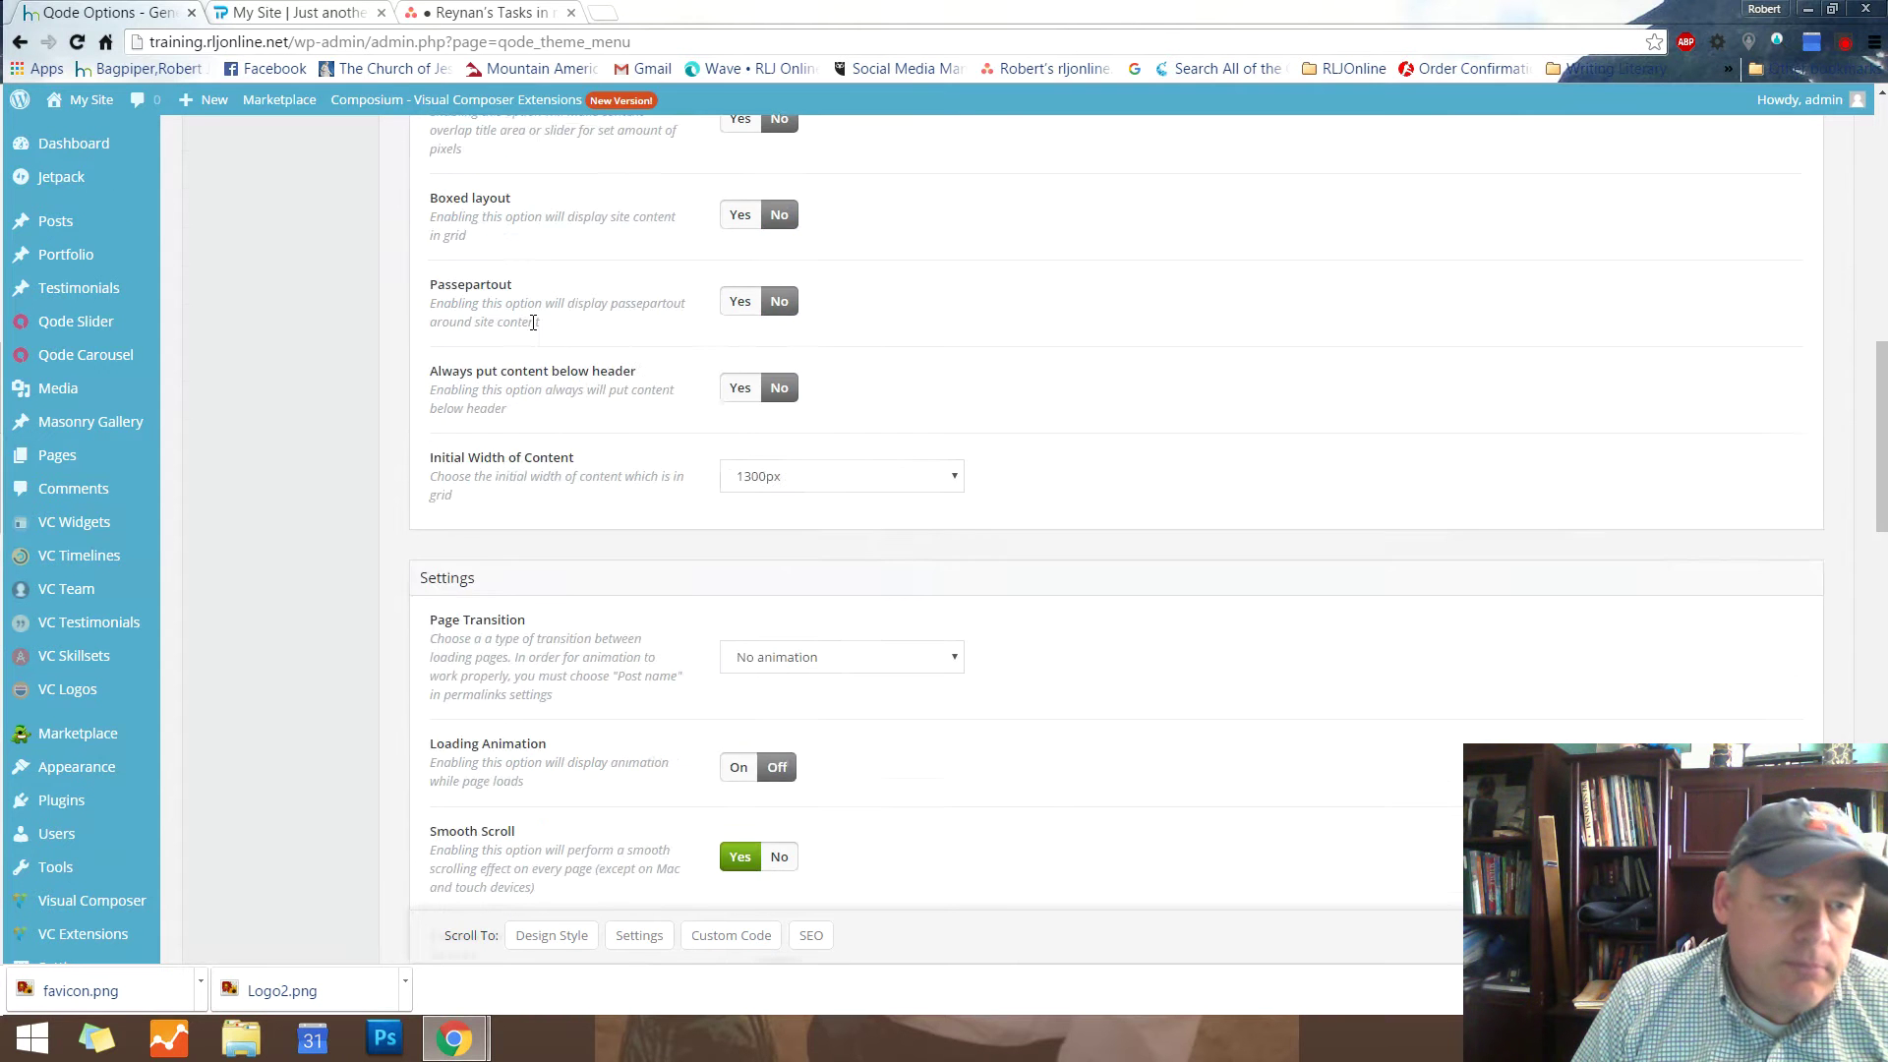
pyautogui.scroll(3, 534, 327)
pyautogui.scroll(3, 533, 321)
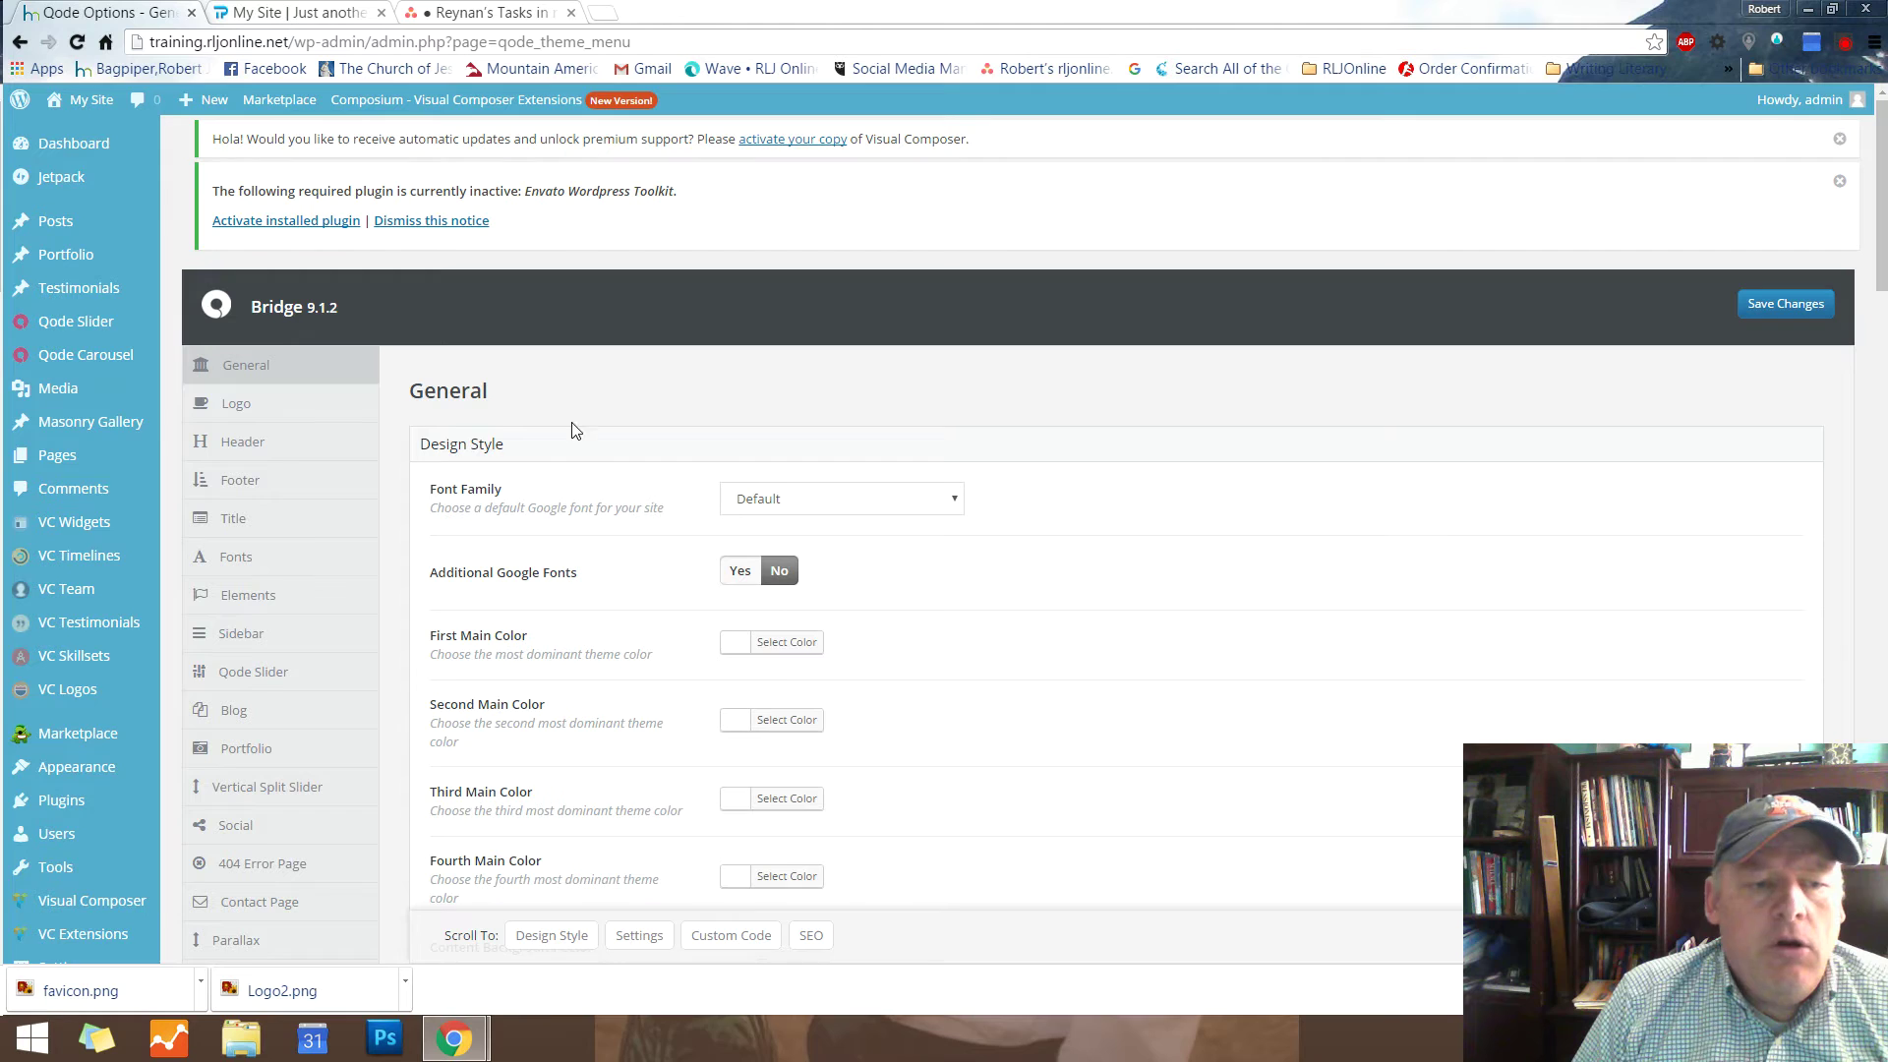
# In the theme's Logo options, upload Logo2.png and assign it as the normal logo image
pyautogui.click(228, 408)
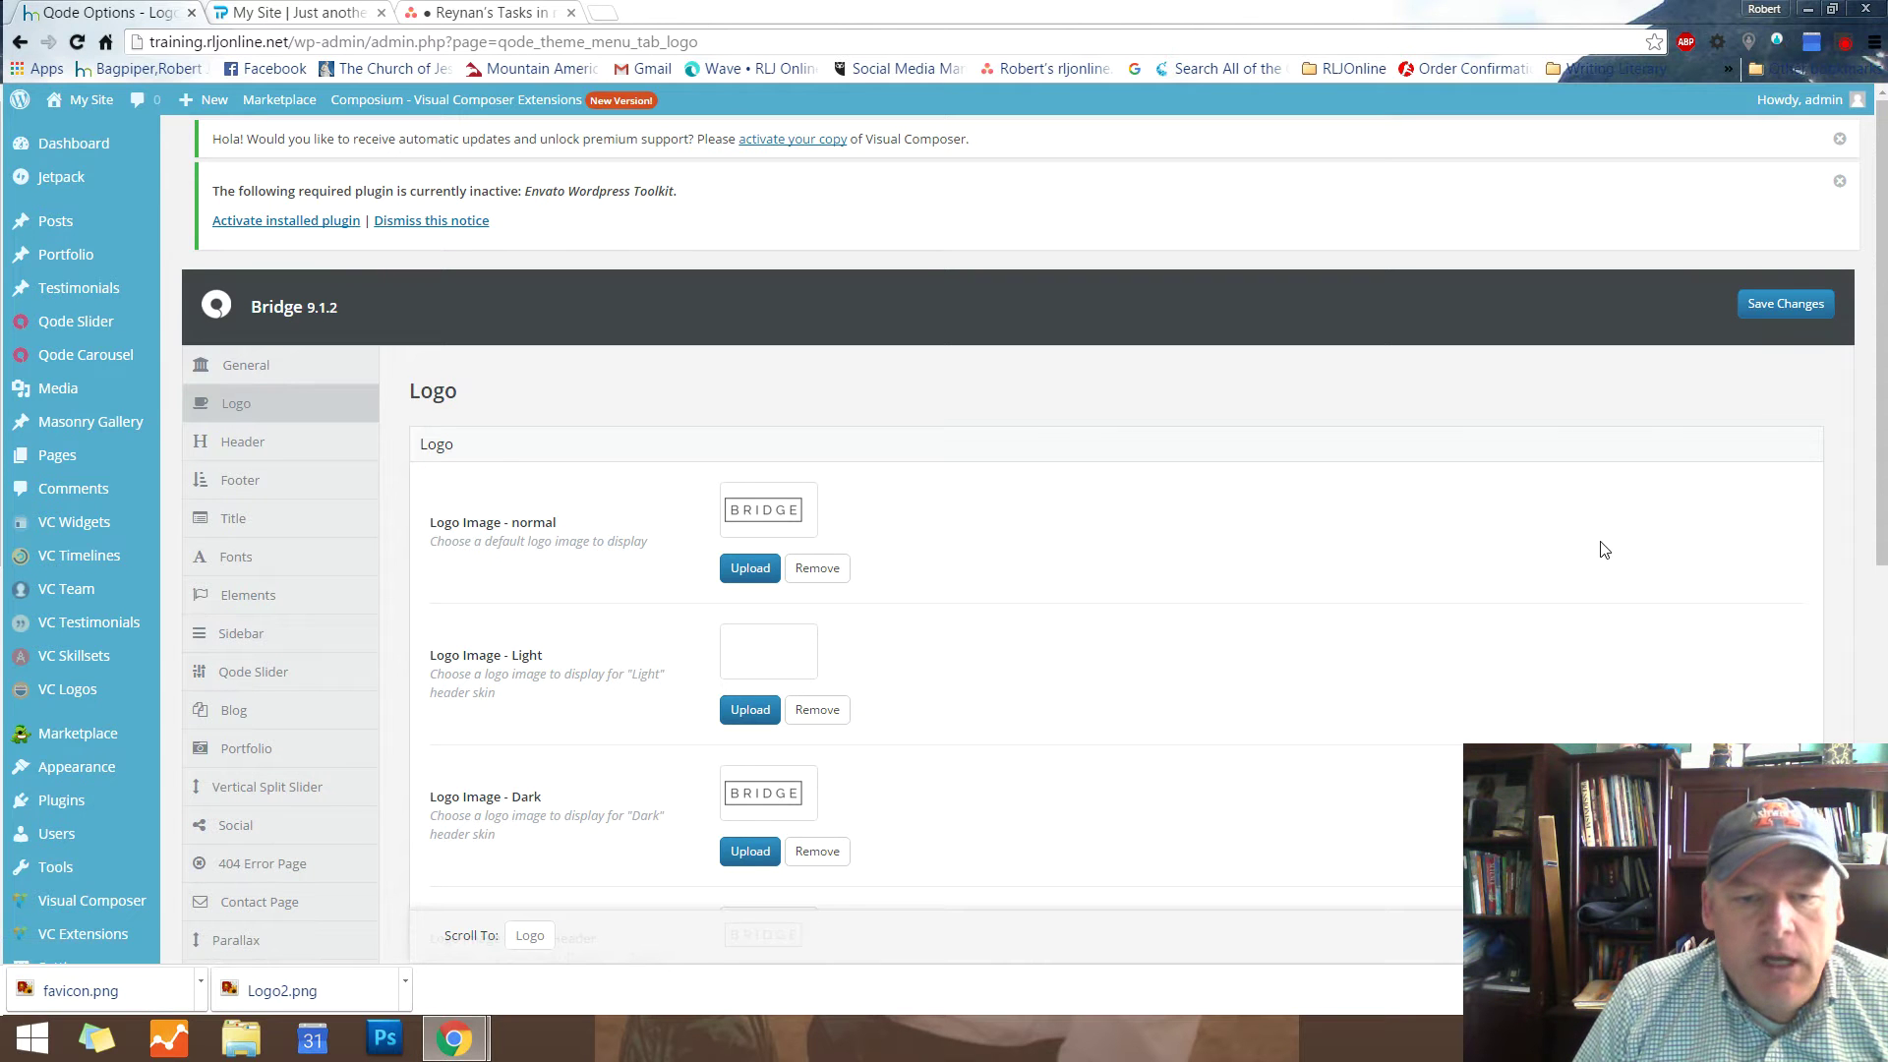
pyautogui.scroll(-4, 1592, 542)
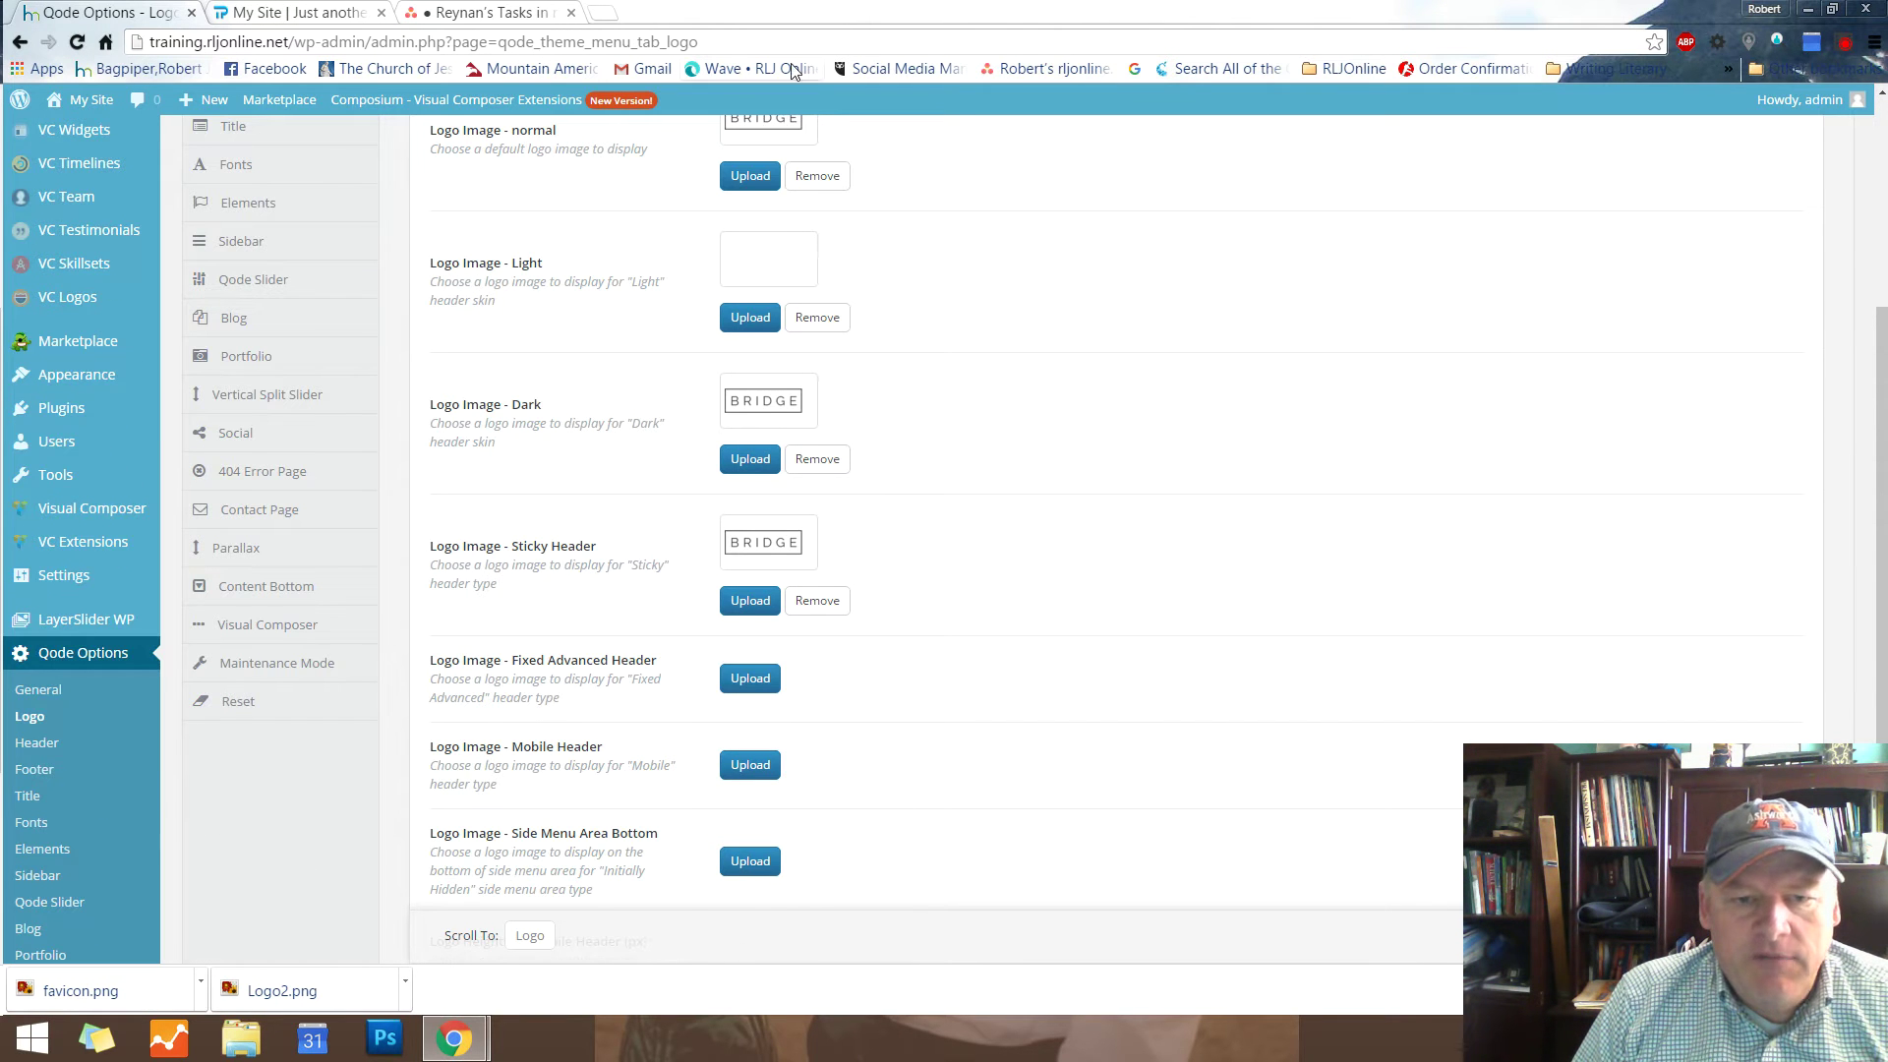
pyautogui.scroll(3, 1592, 573)
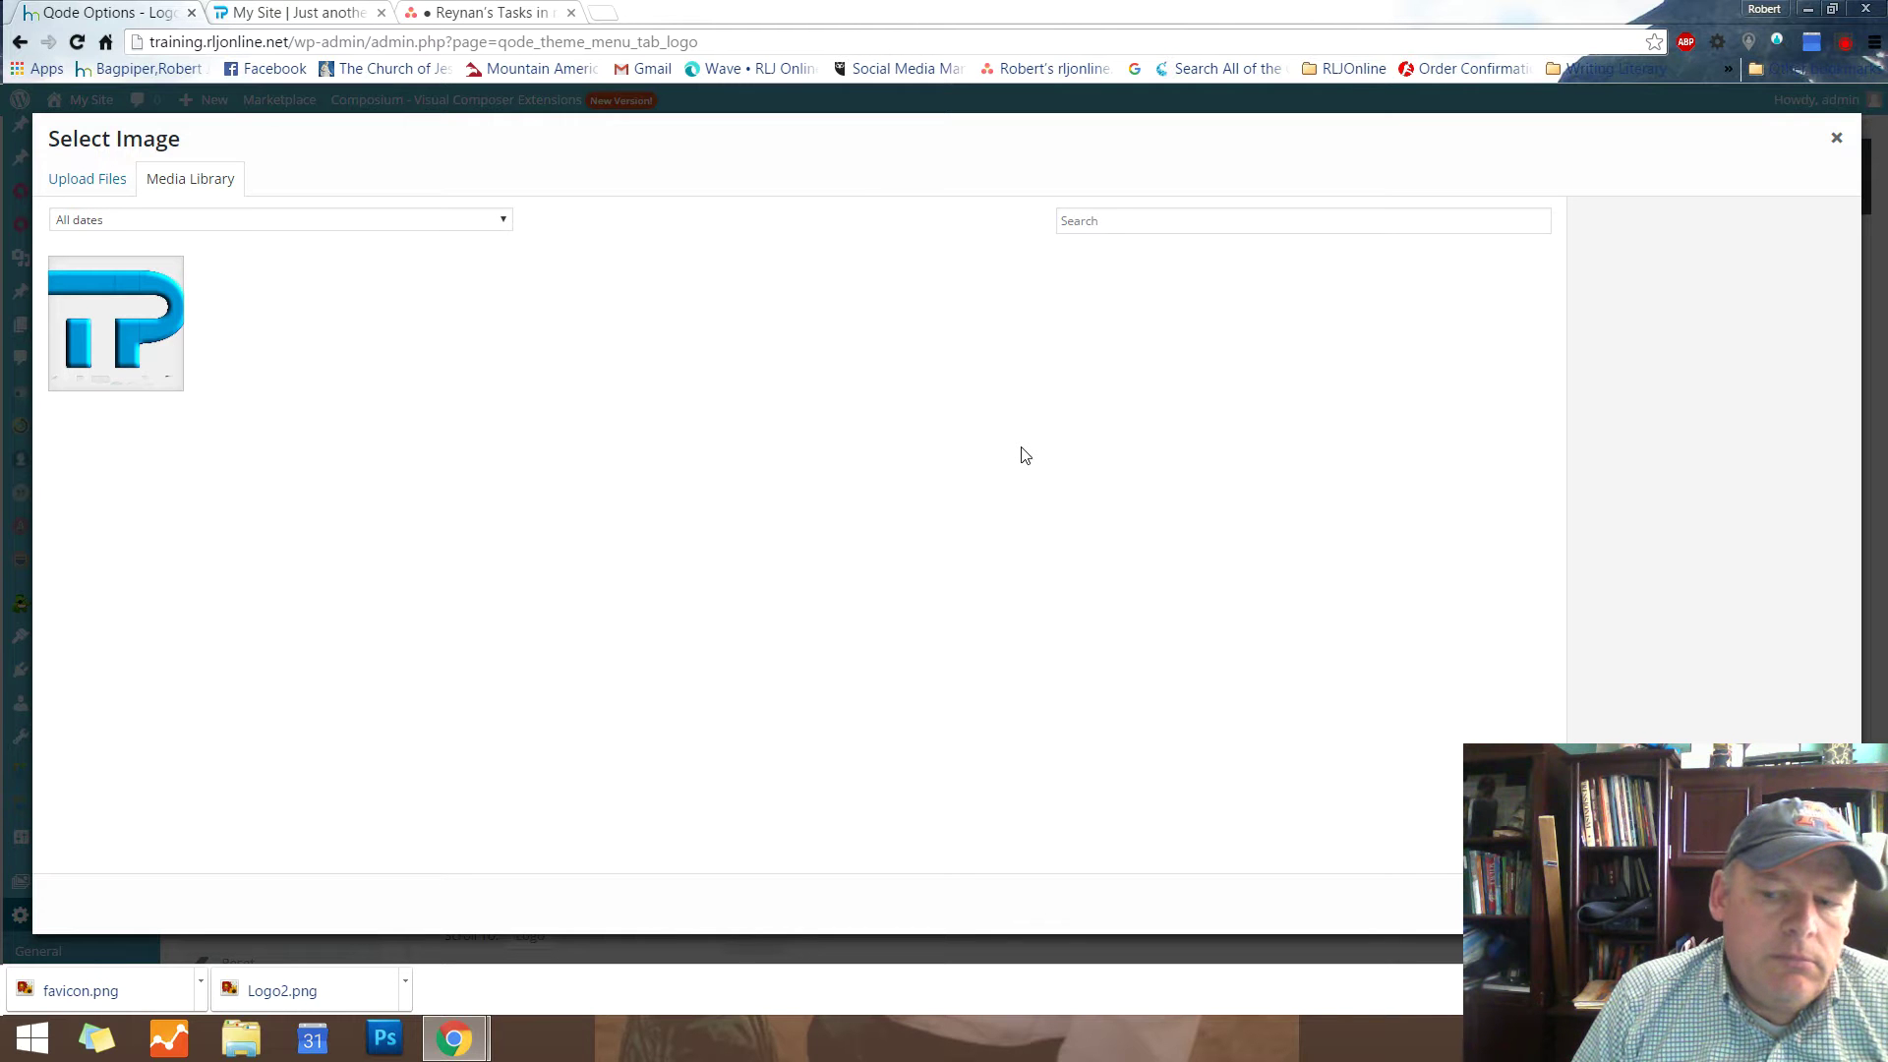
pyautogui.click(69, 183)
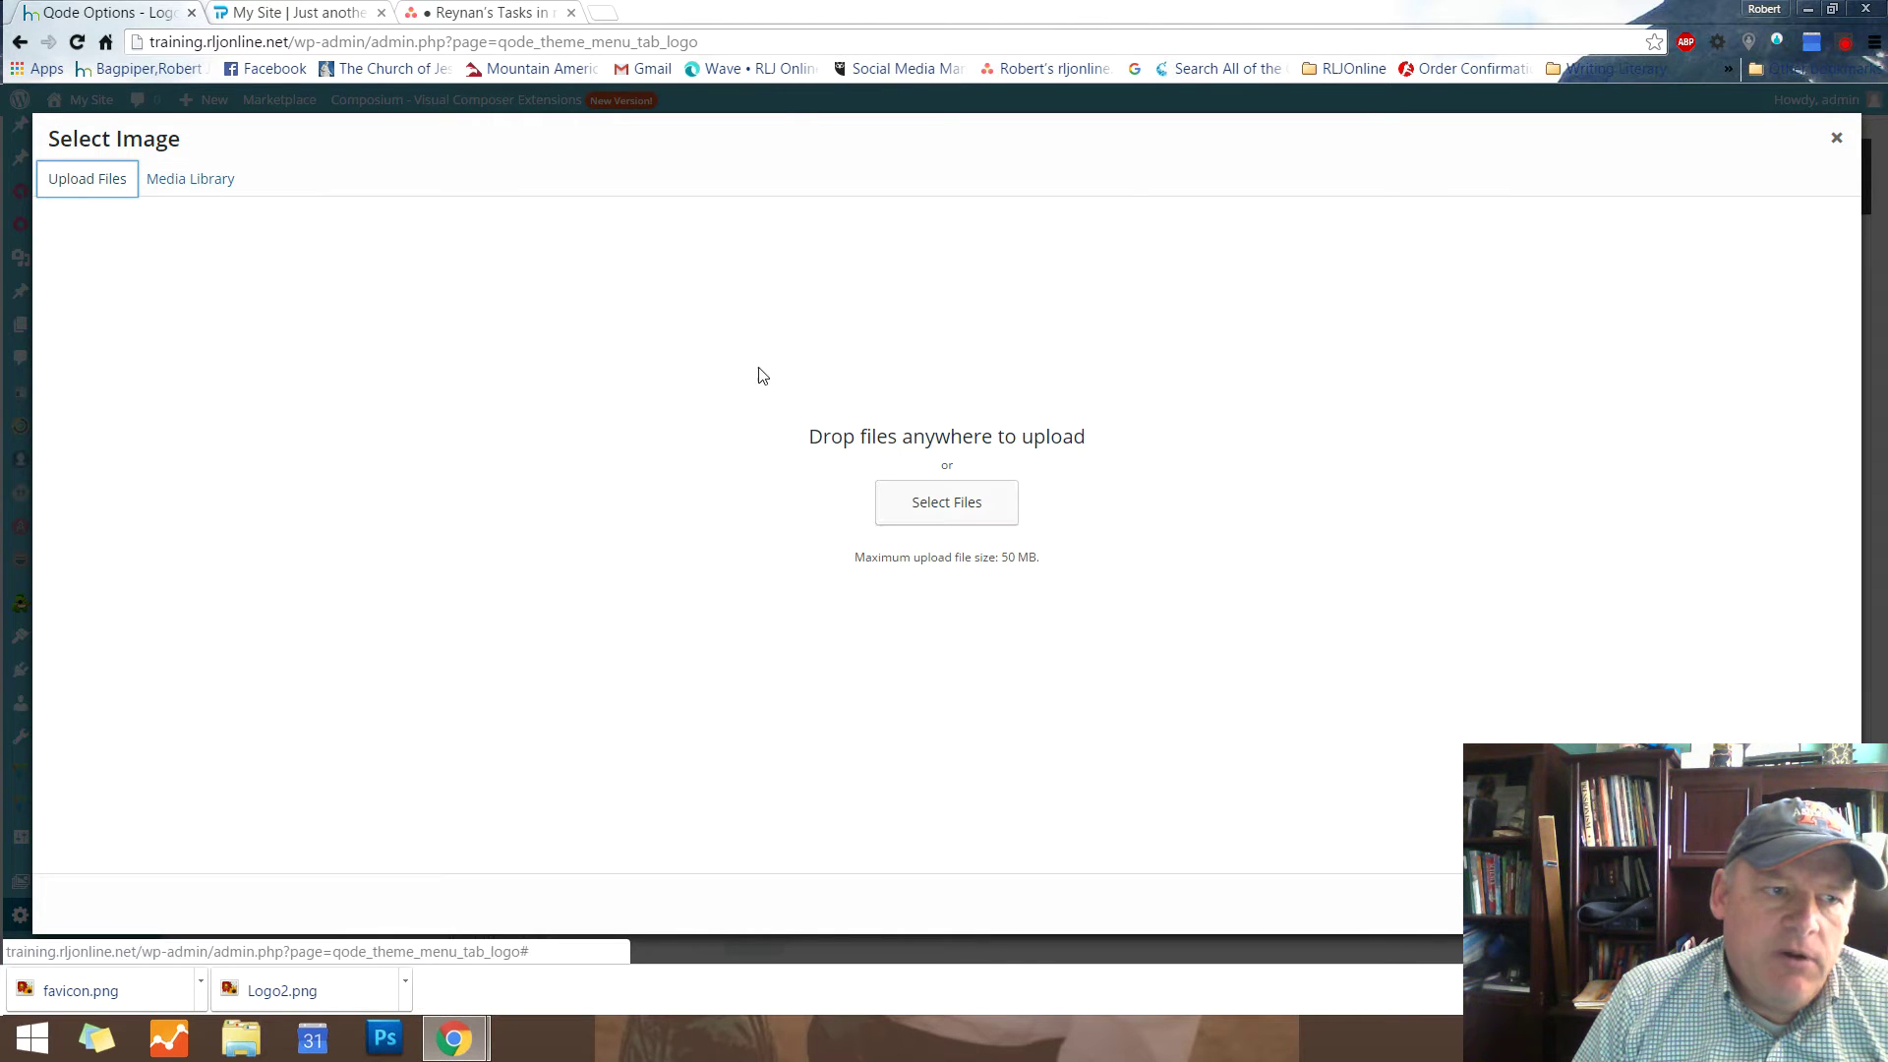
pyautogui.click(963, 511)
pyautogui.click(780, 308)
pyautogui.click(1269, 971)
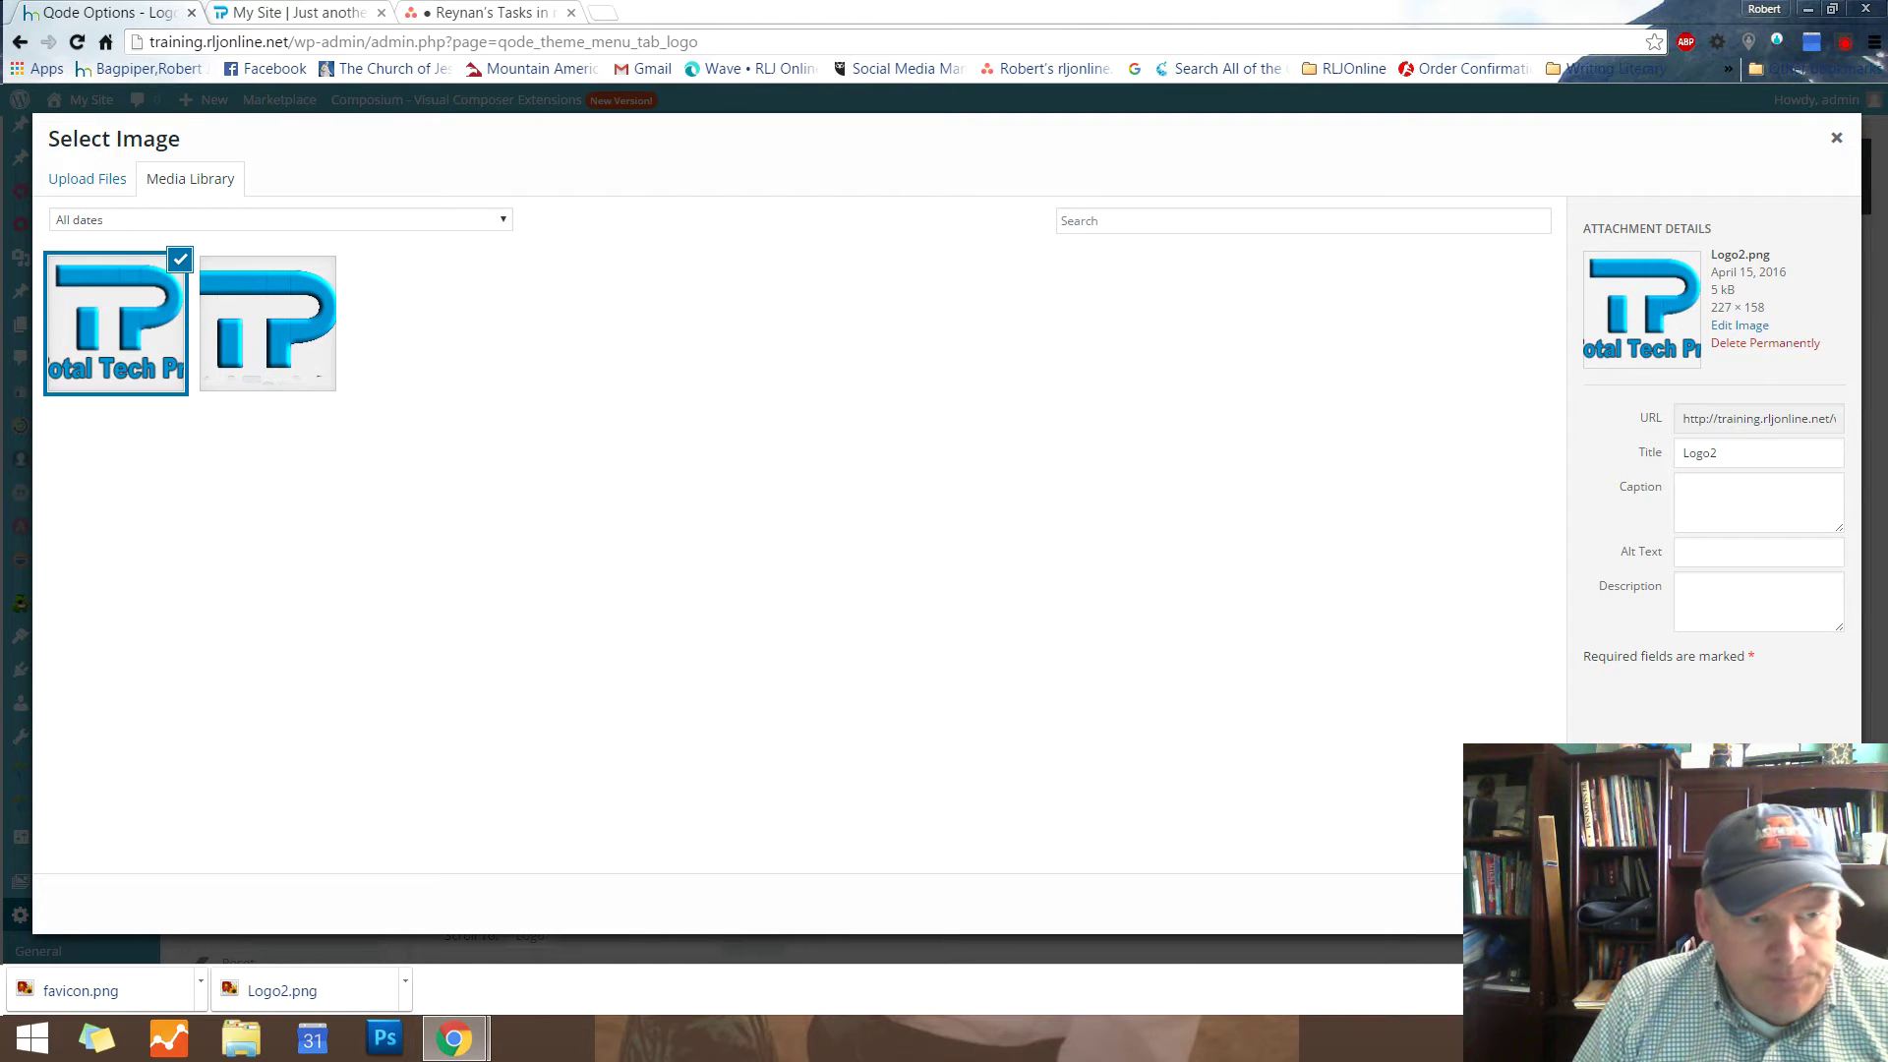
pyautogui.click(1795, 903)
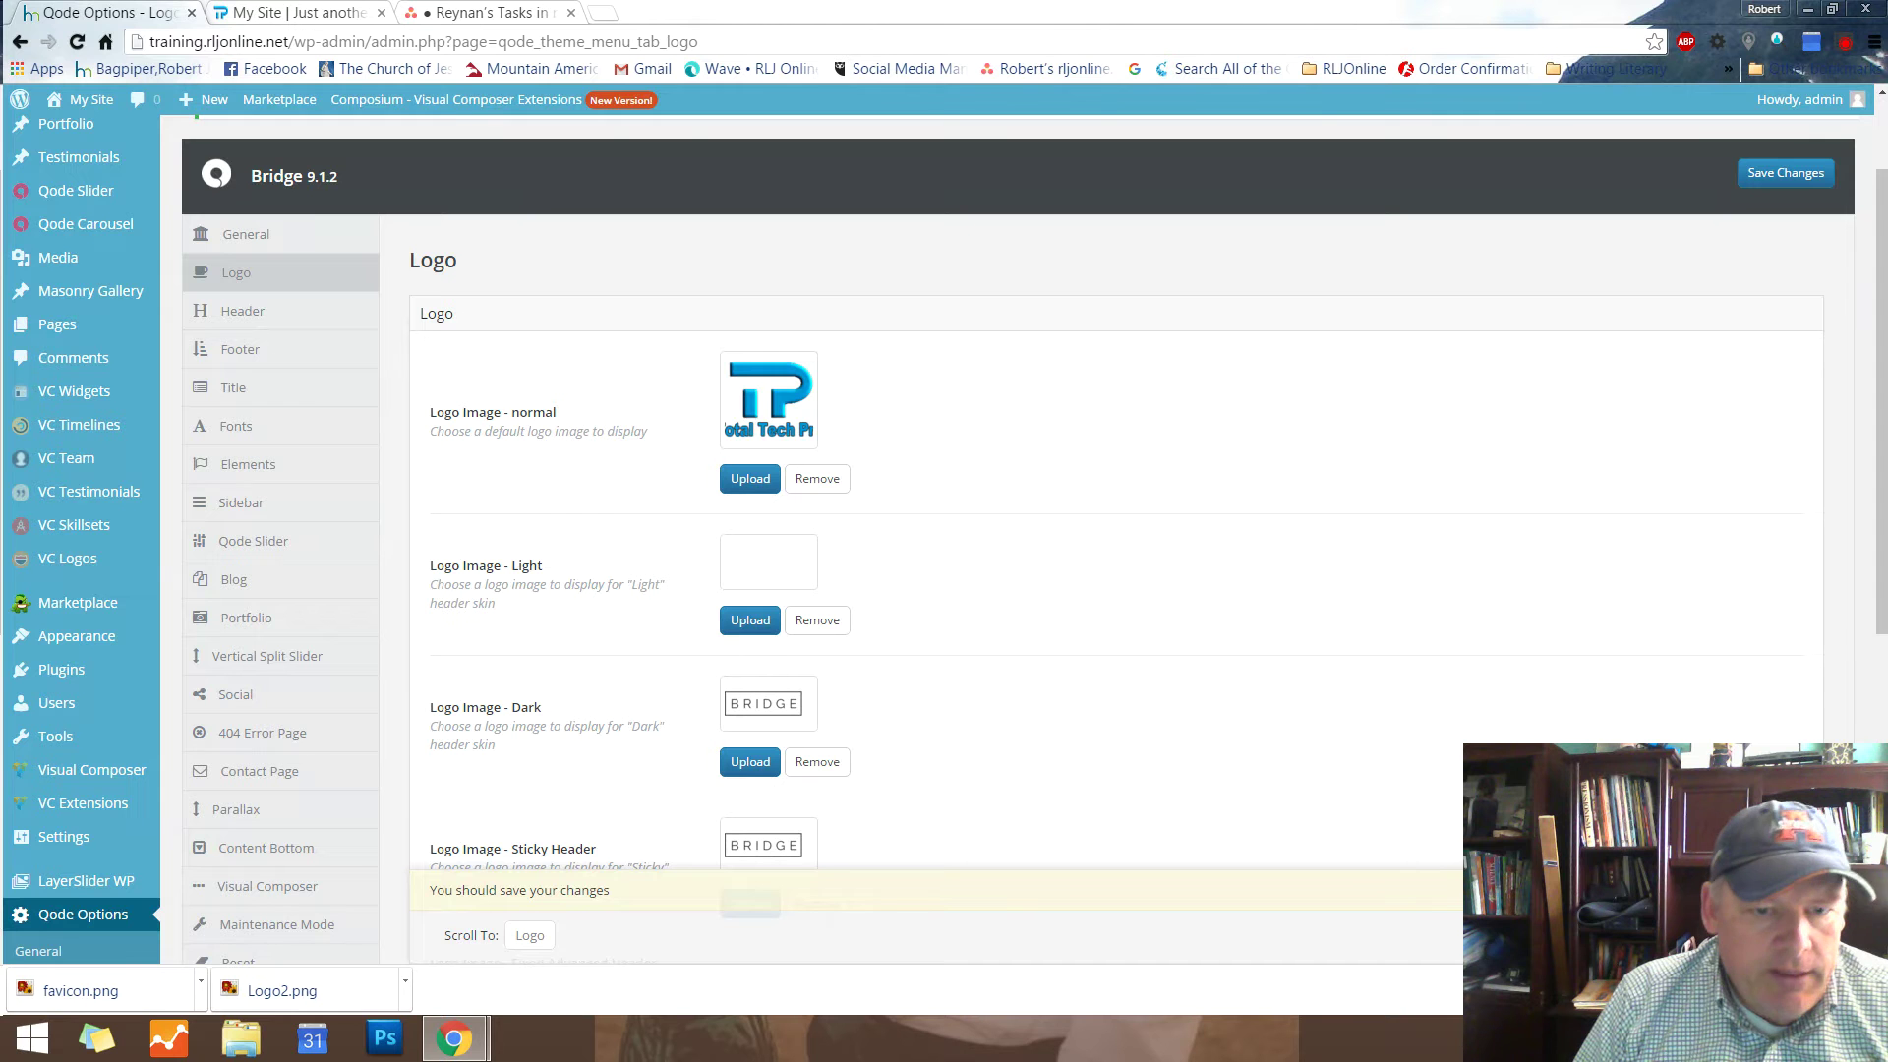
# Assign Logo2.png from the media library as both the Light and the Dark logo image
pyautogui.click(750, 621)
pyautogui.click(116, 322)
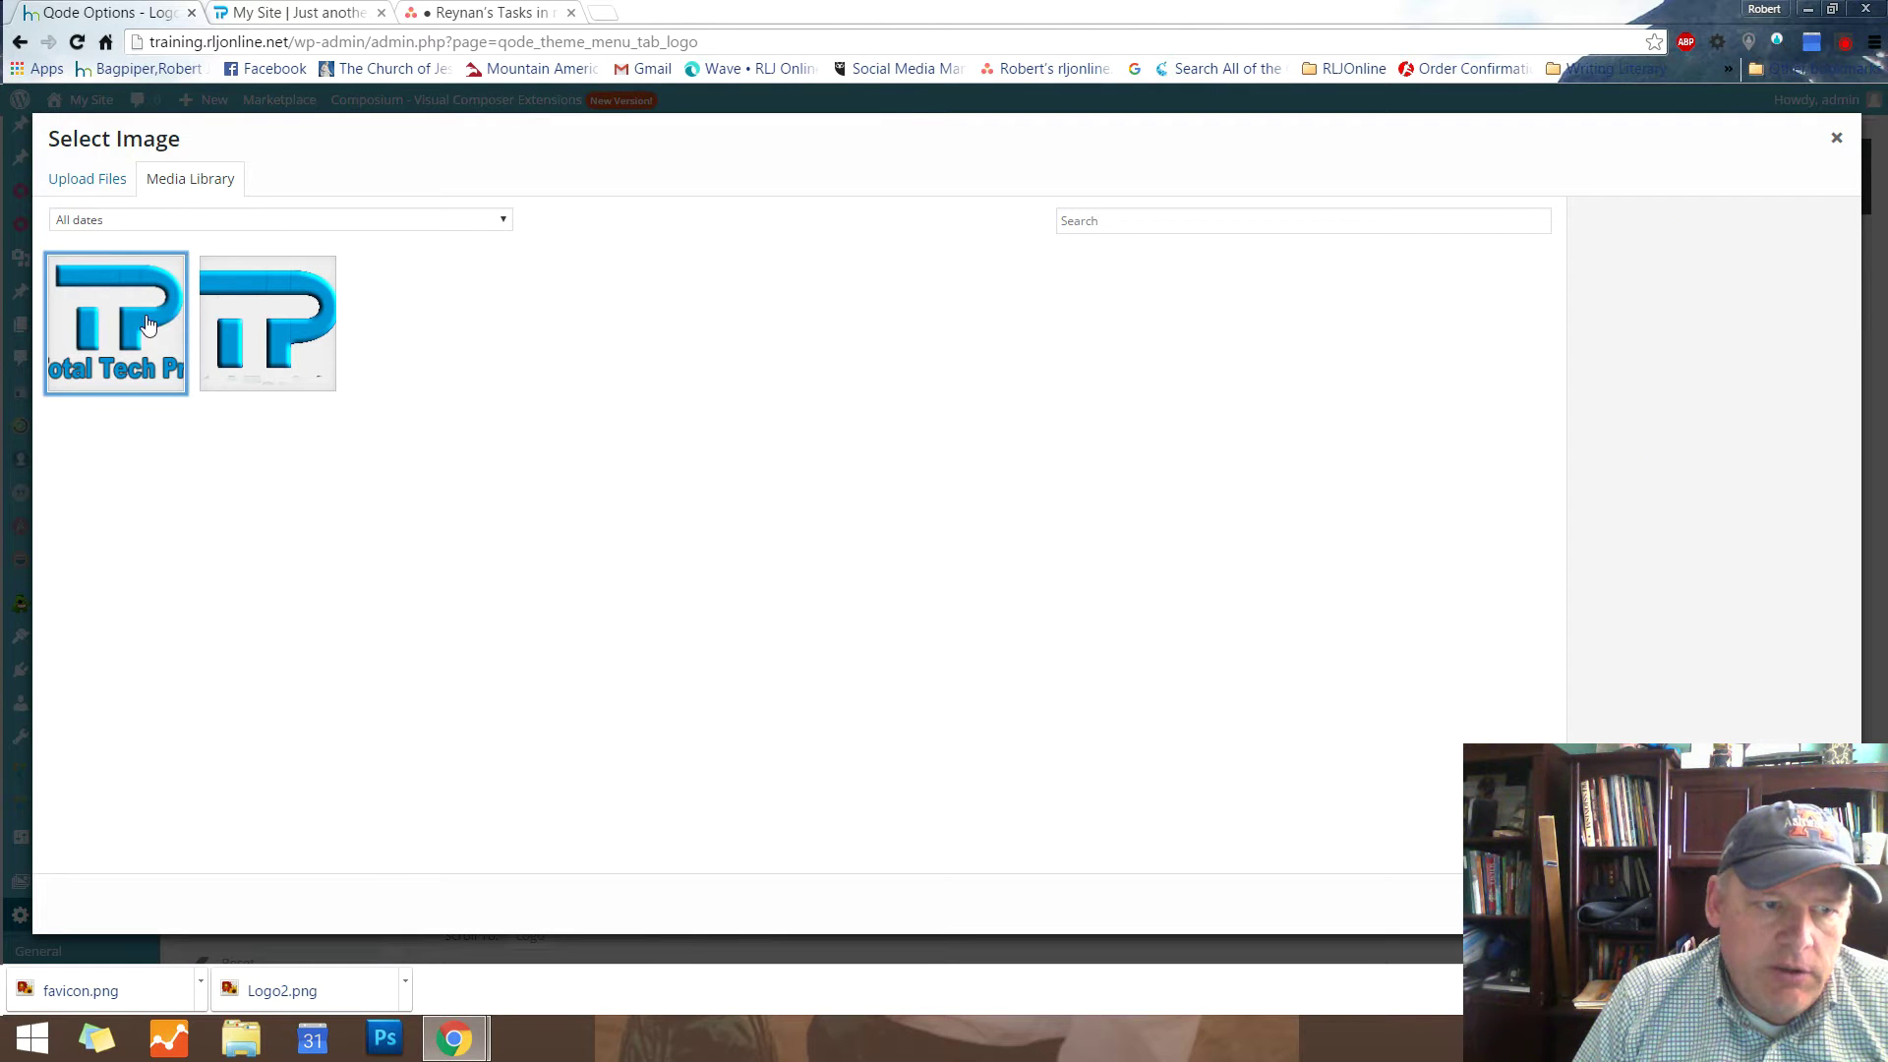
pyautogui.click(1795, 903)
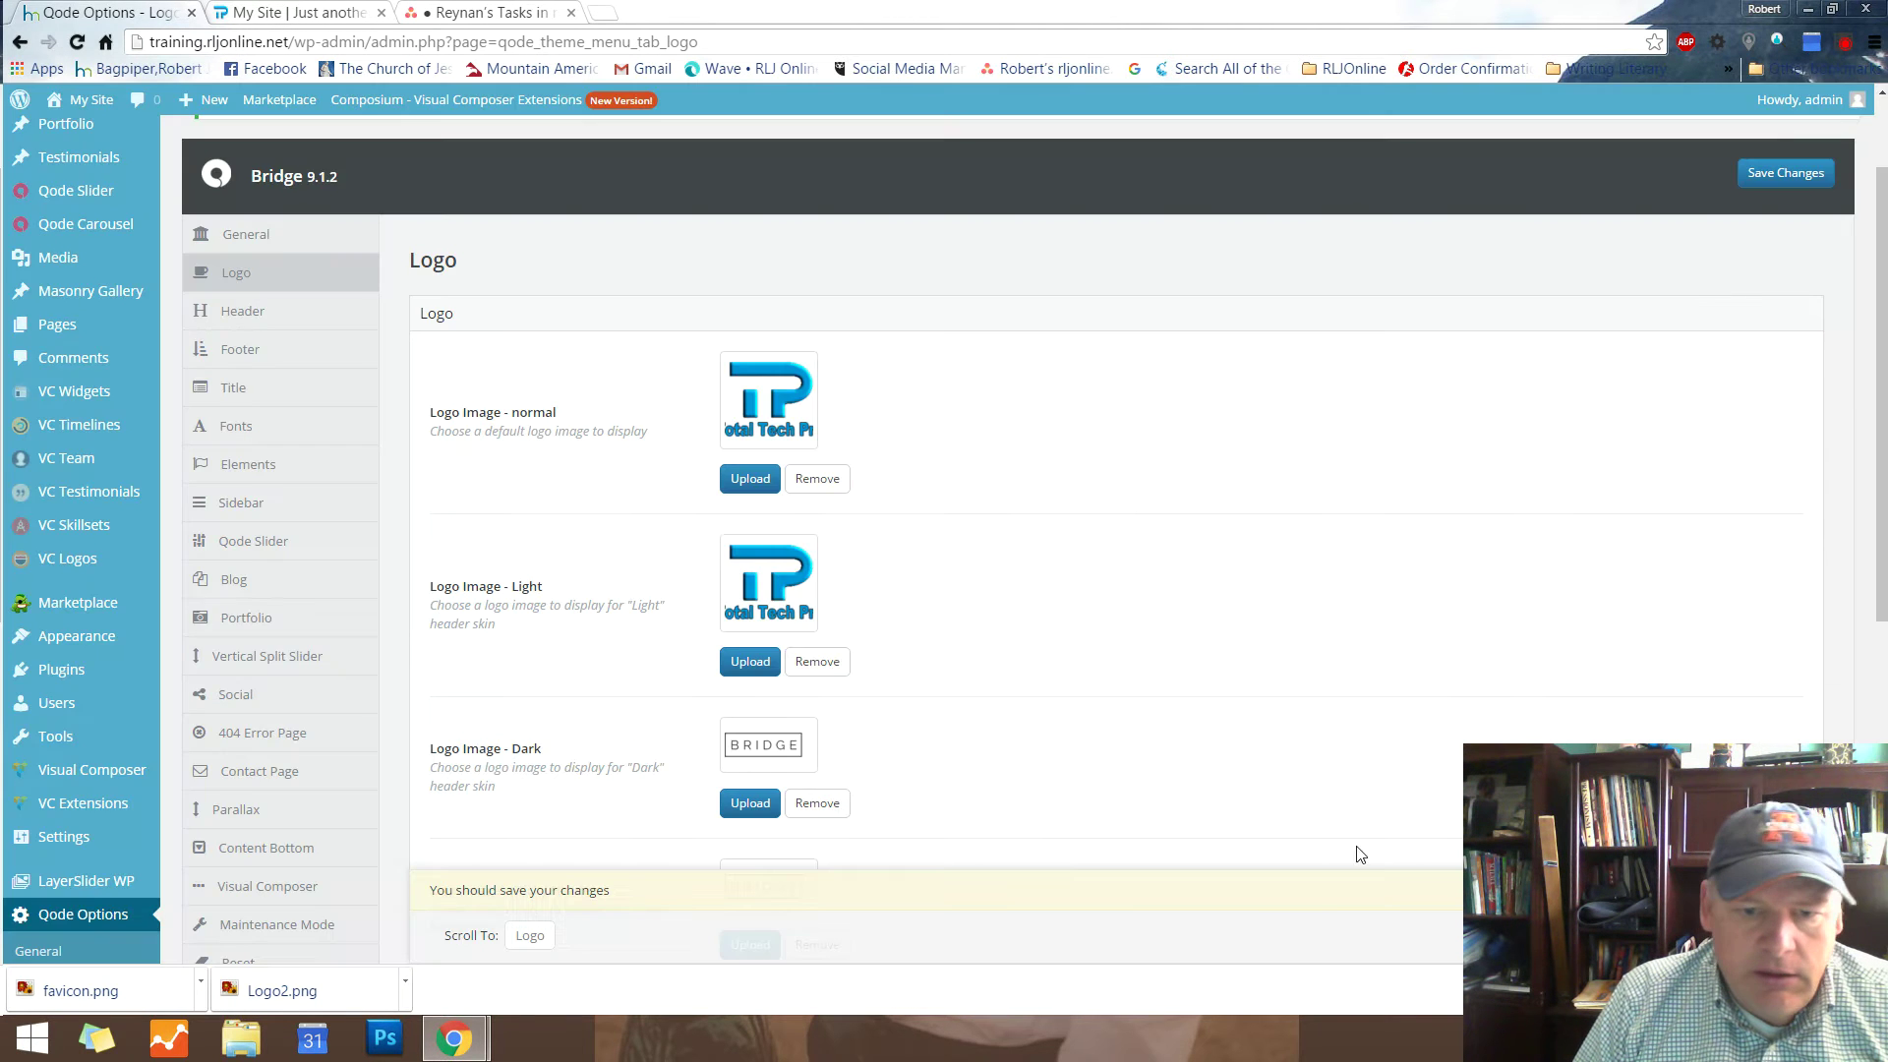
pyautogui.click(750, 803)
pyautogui.click(96, 322)
pyautogui.click(1795, 903)
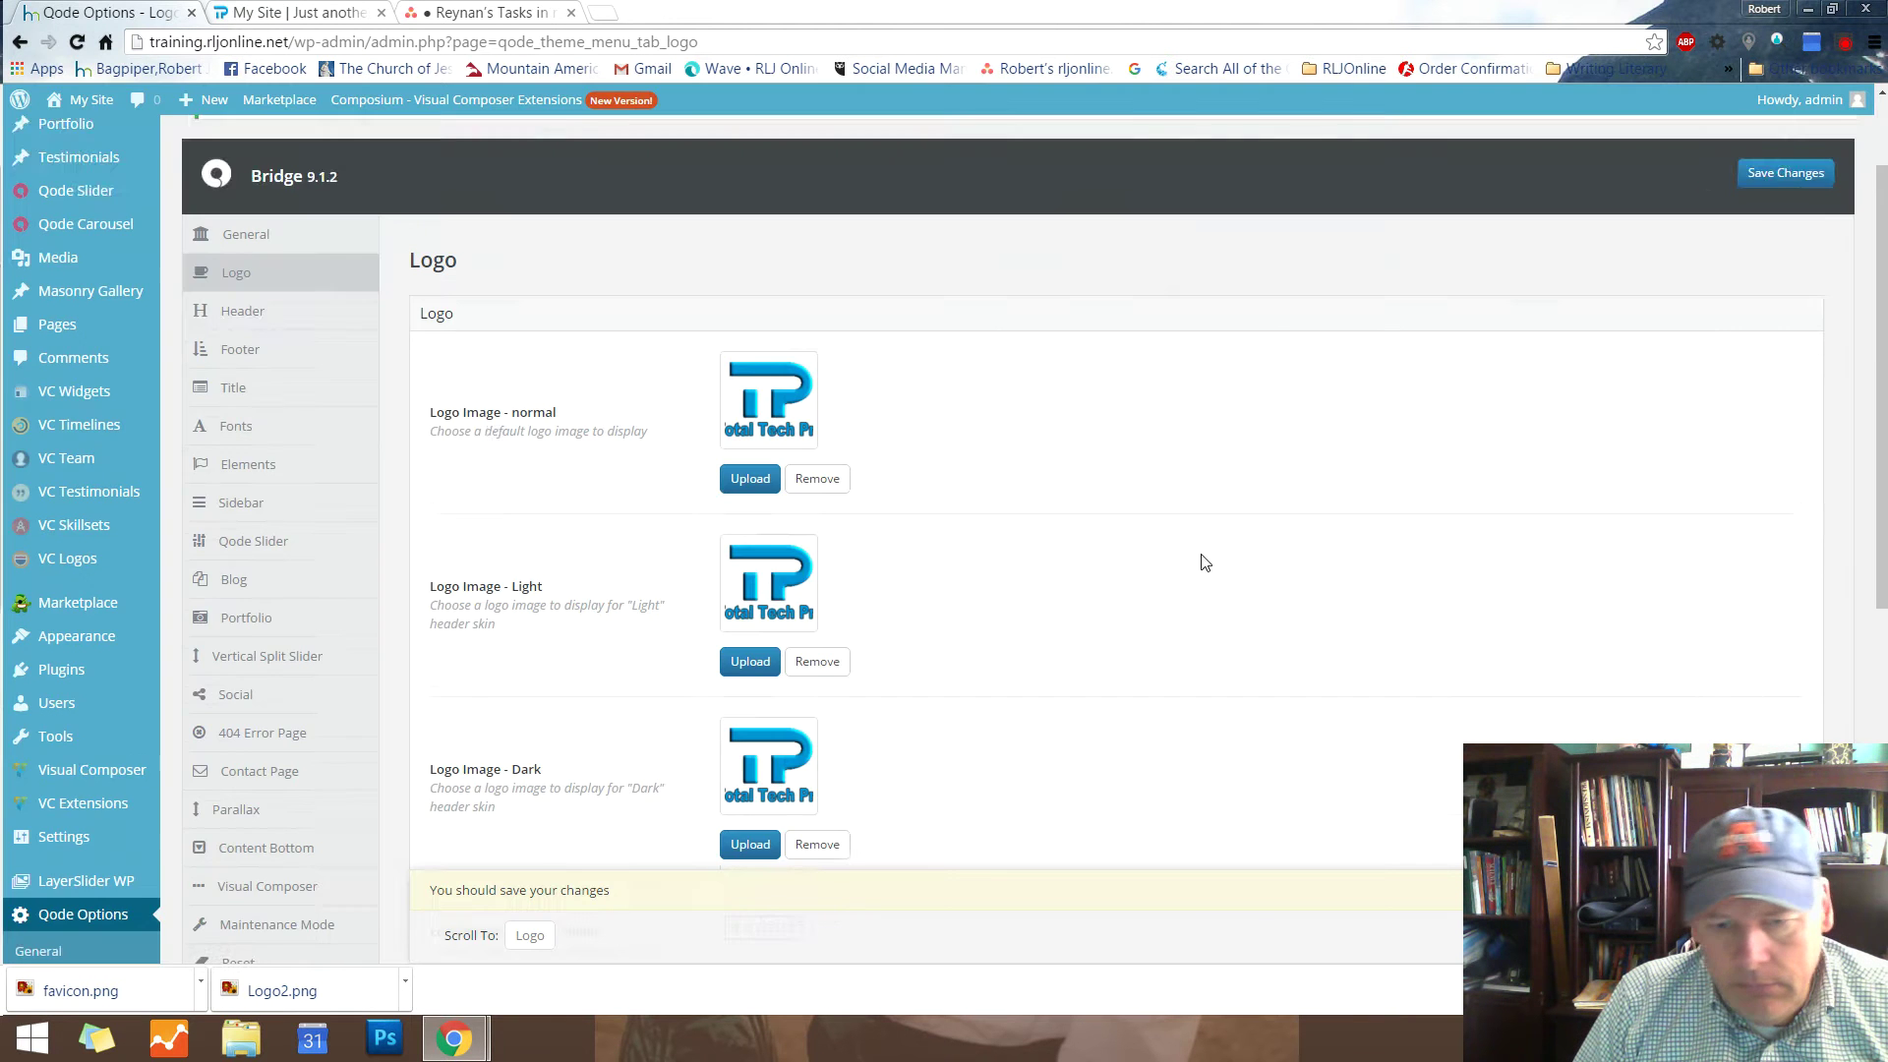
# Assign Logo2.png from the media library as the Sticky Header logo image
pyautogui.scroll(-4, 1188, 540)
pyautogui.click(750, 592)
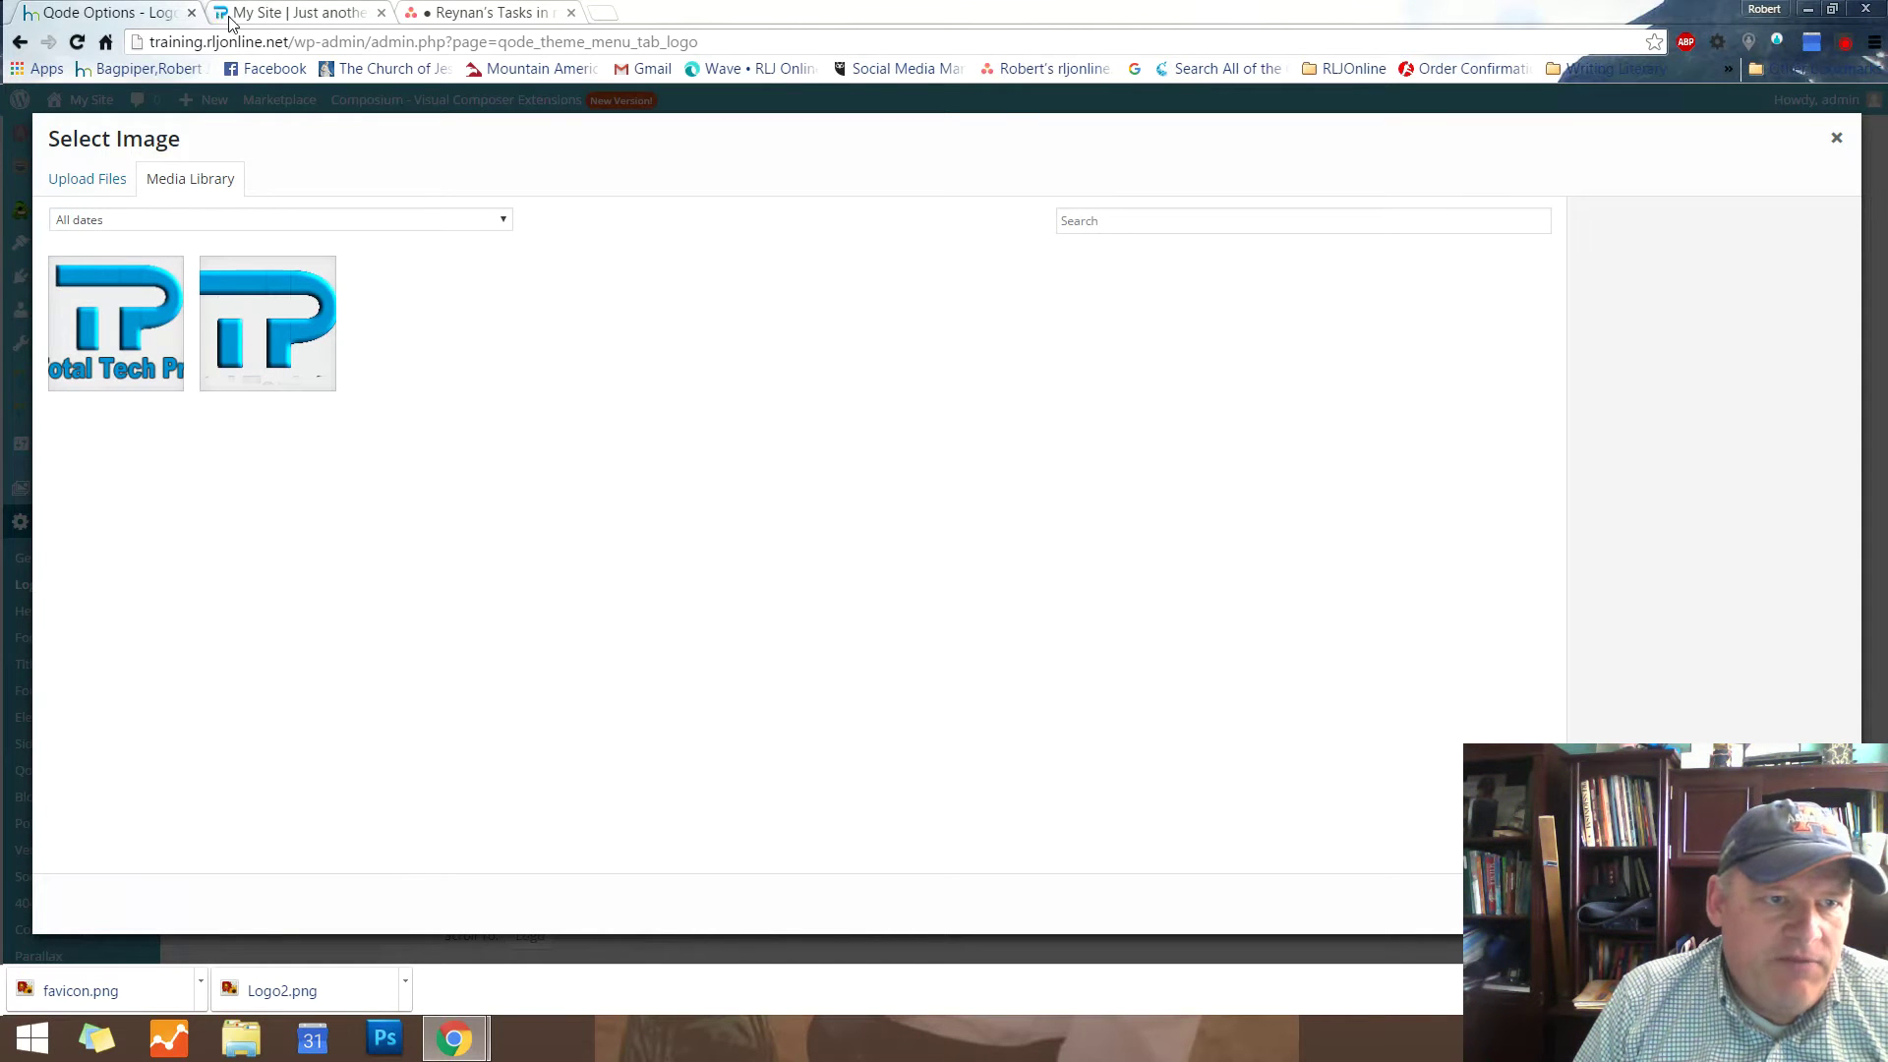
pyautogui.click(110, 338)
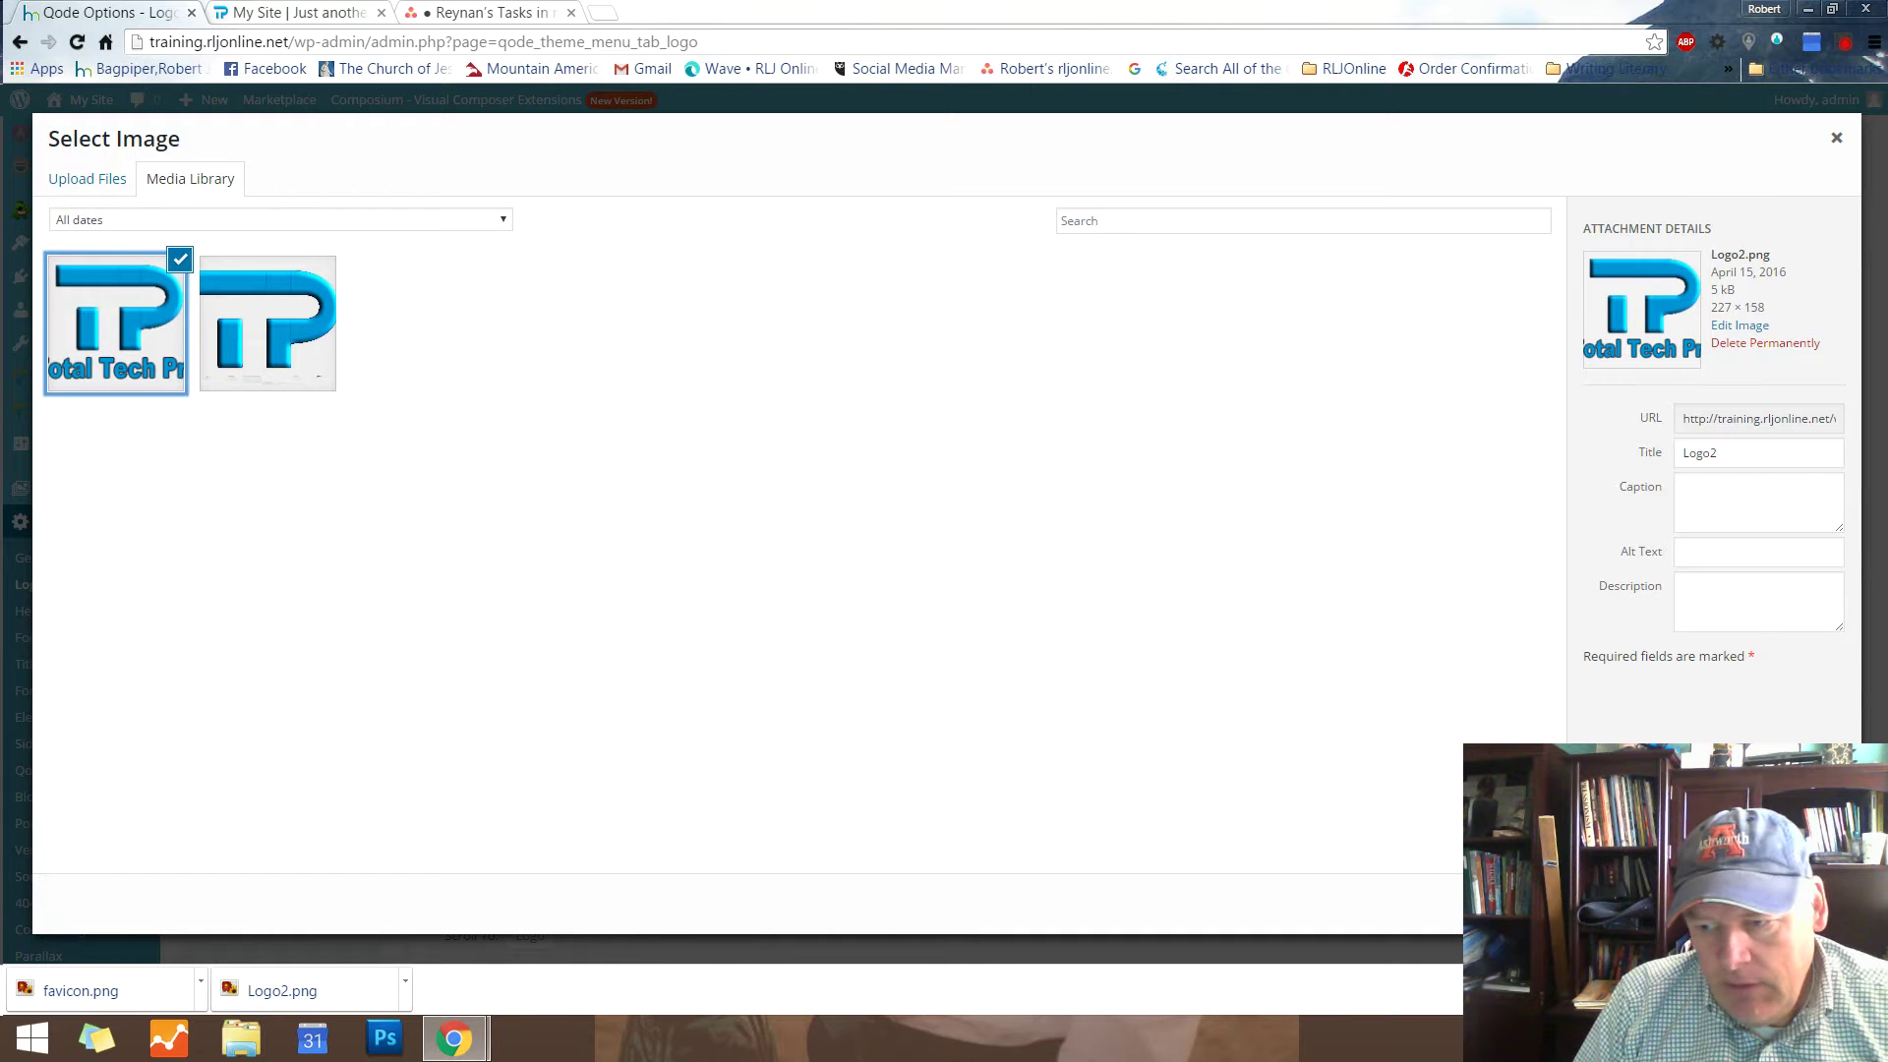
pyautogui.click(1809, 904)
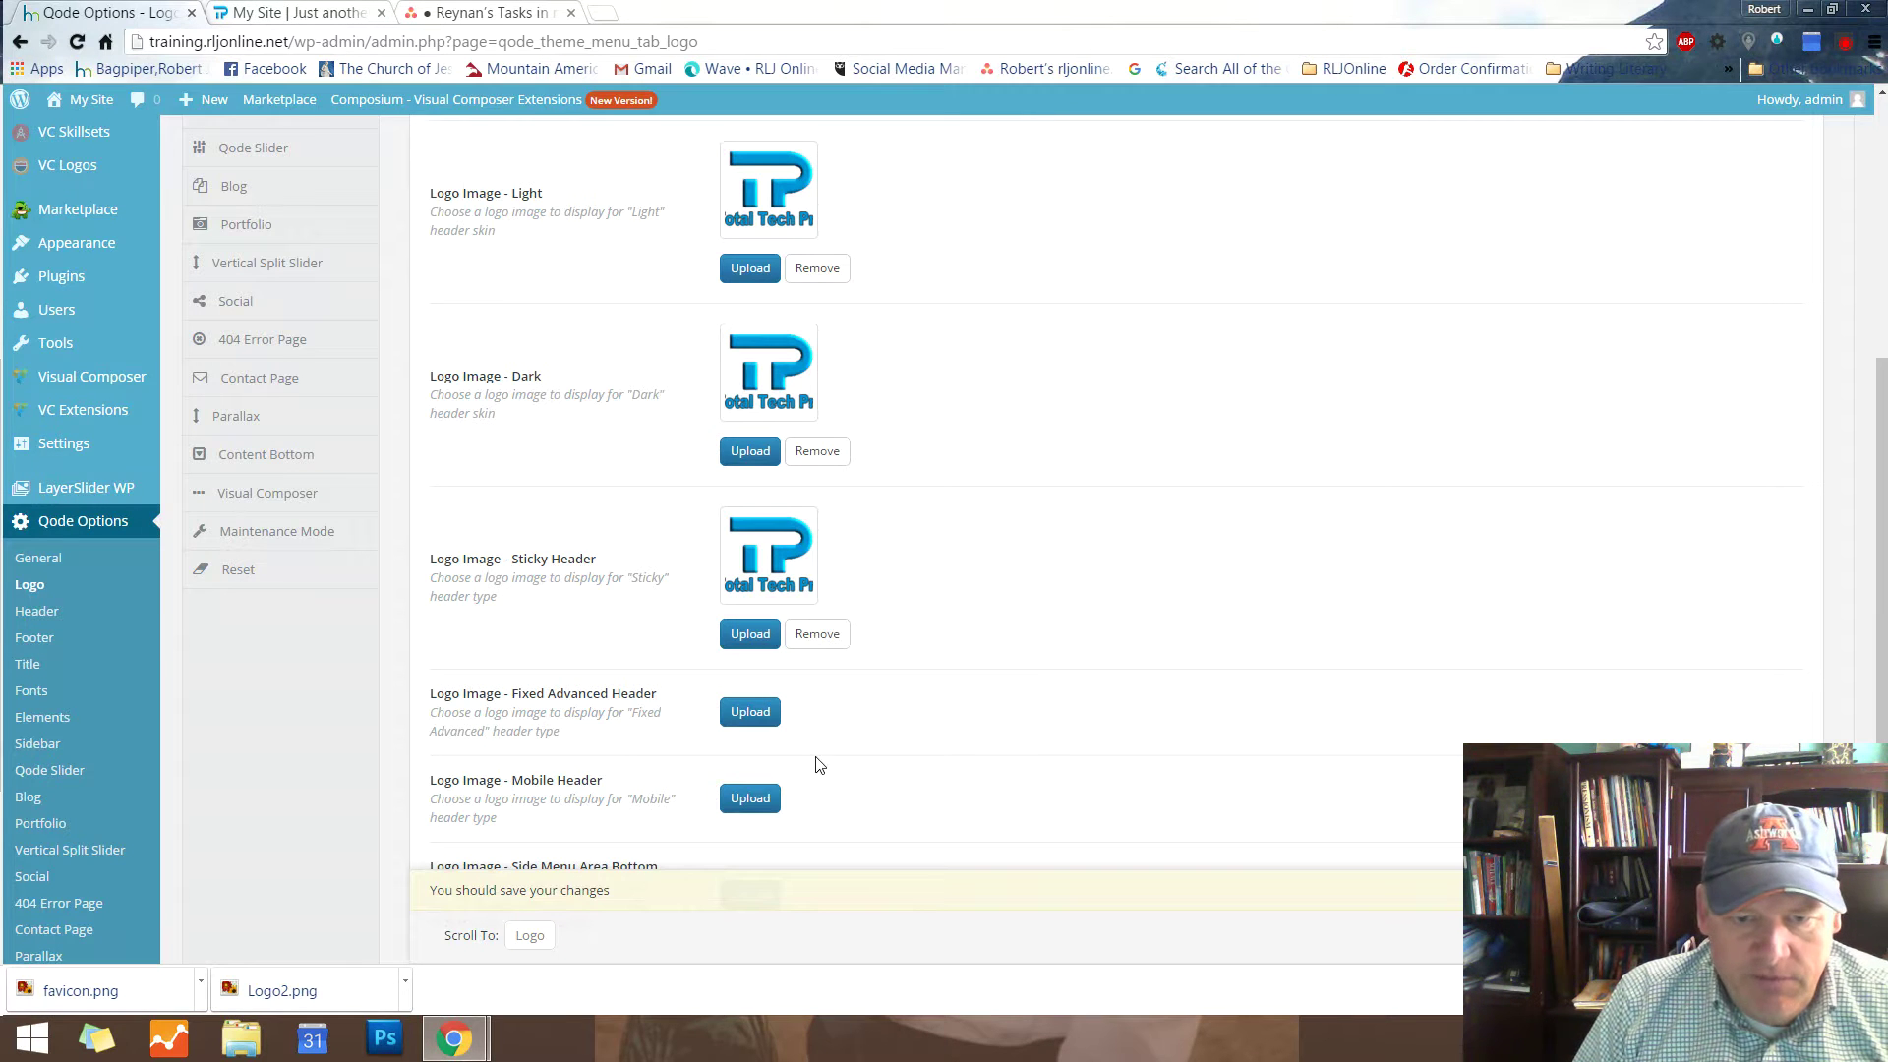
# Assign Logo2.png from the media library as the Fixed Advanced Header logo image
pyautogui.click(749, 712)
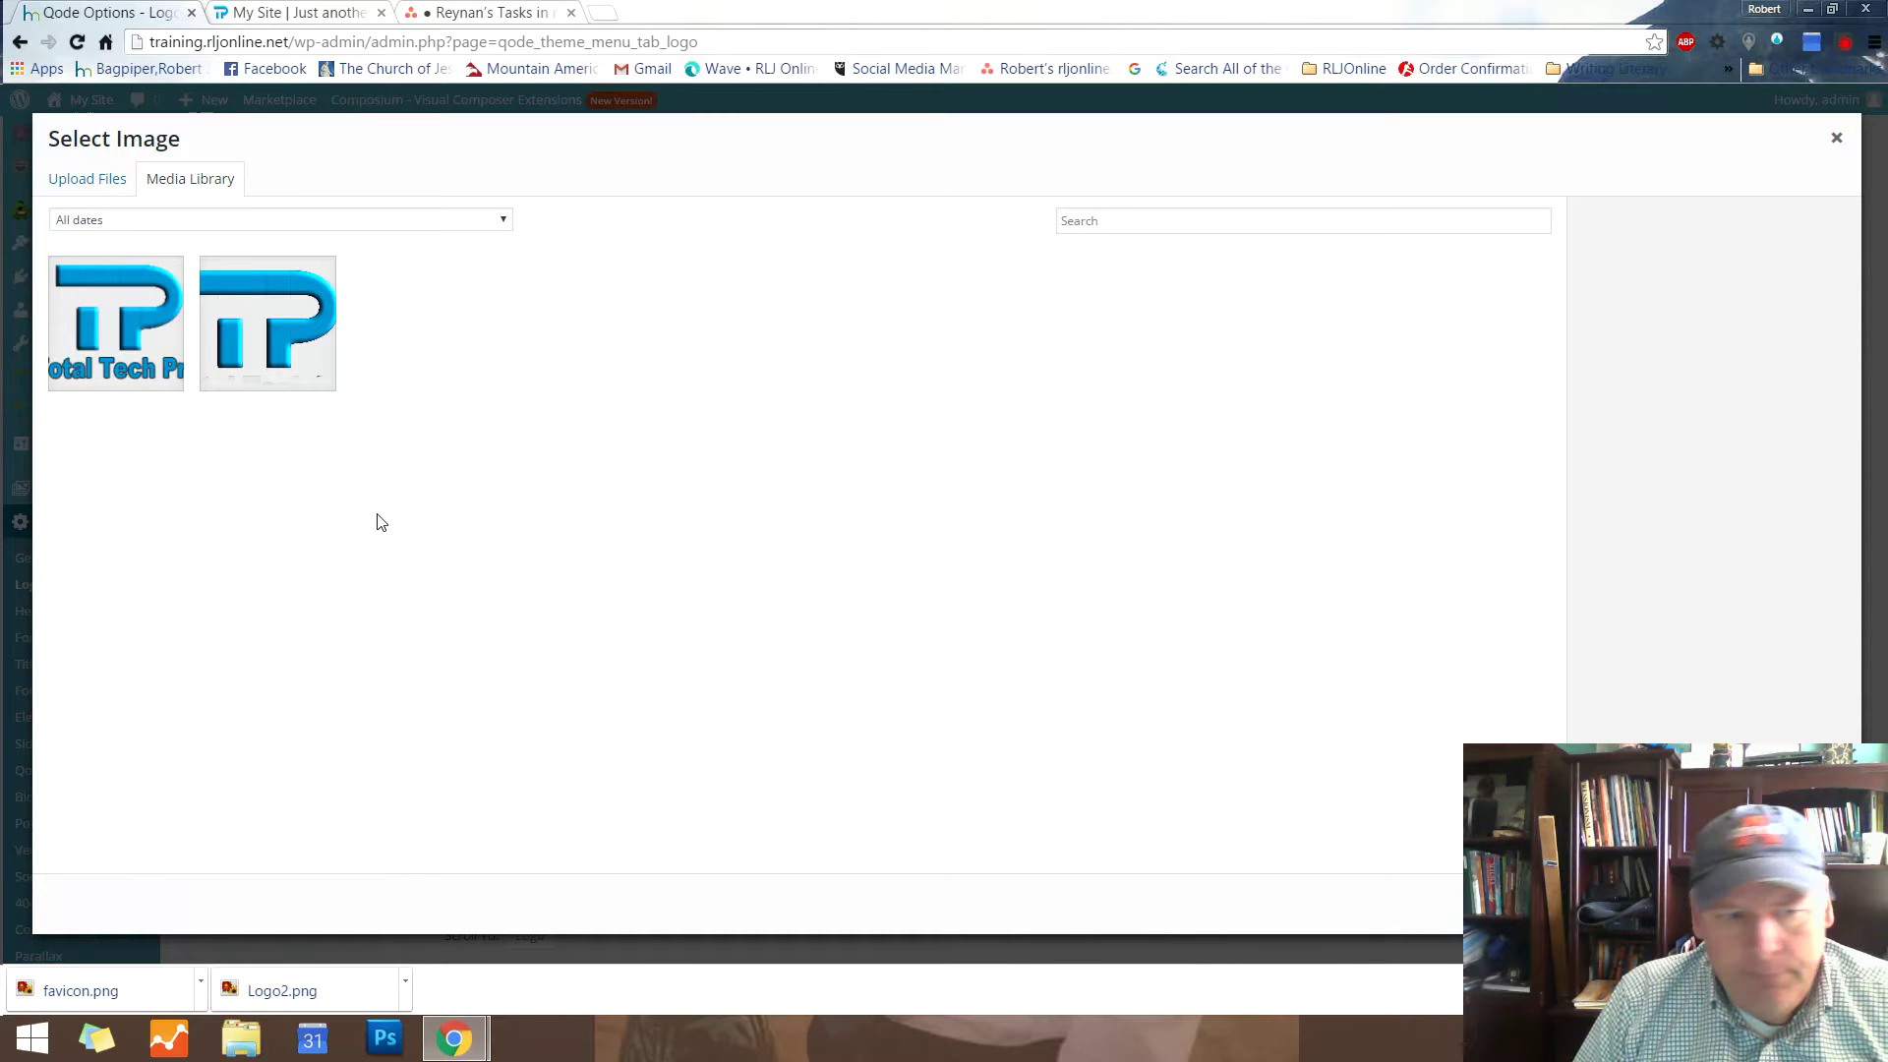
pyautogui.click(103, 349)
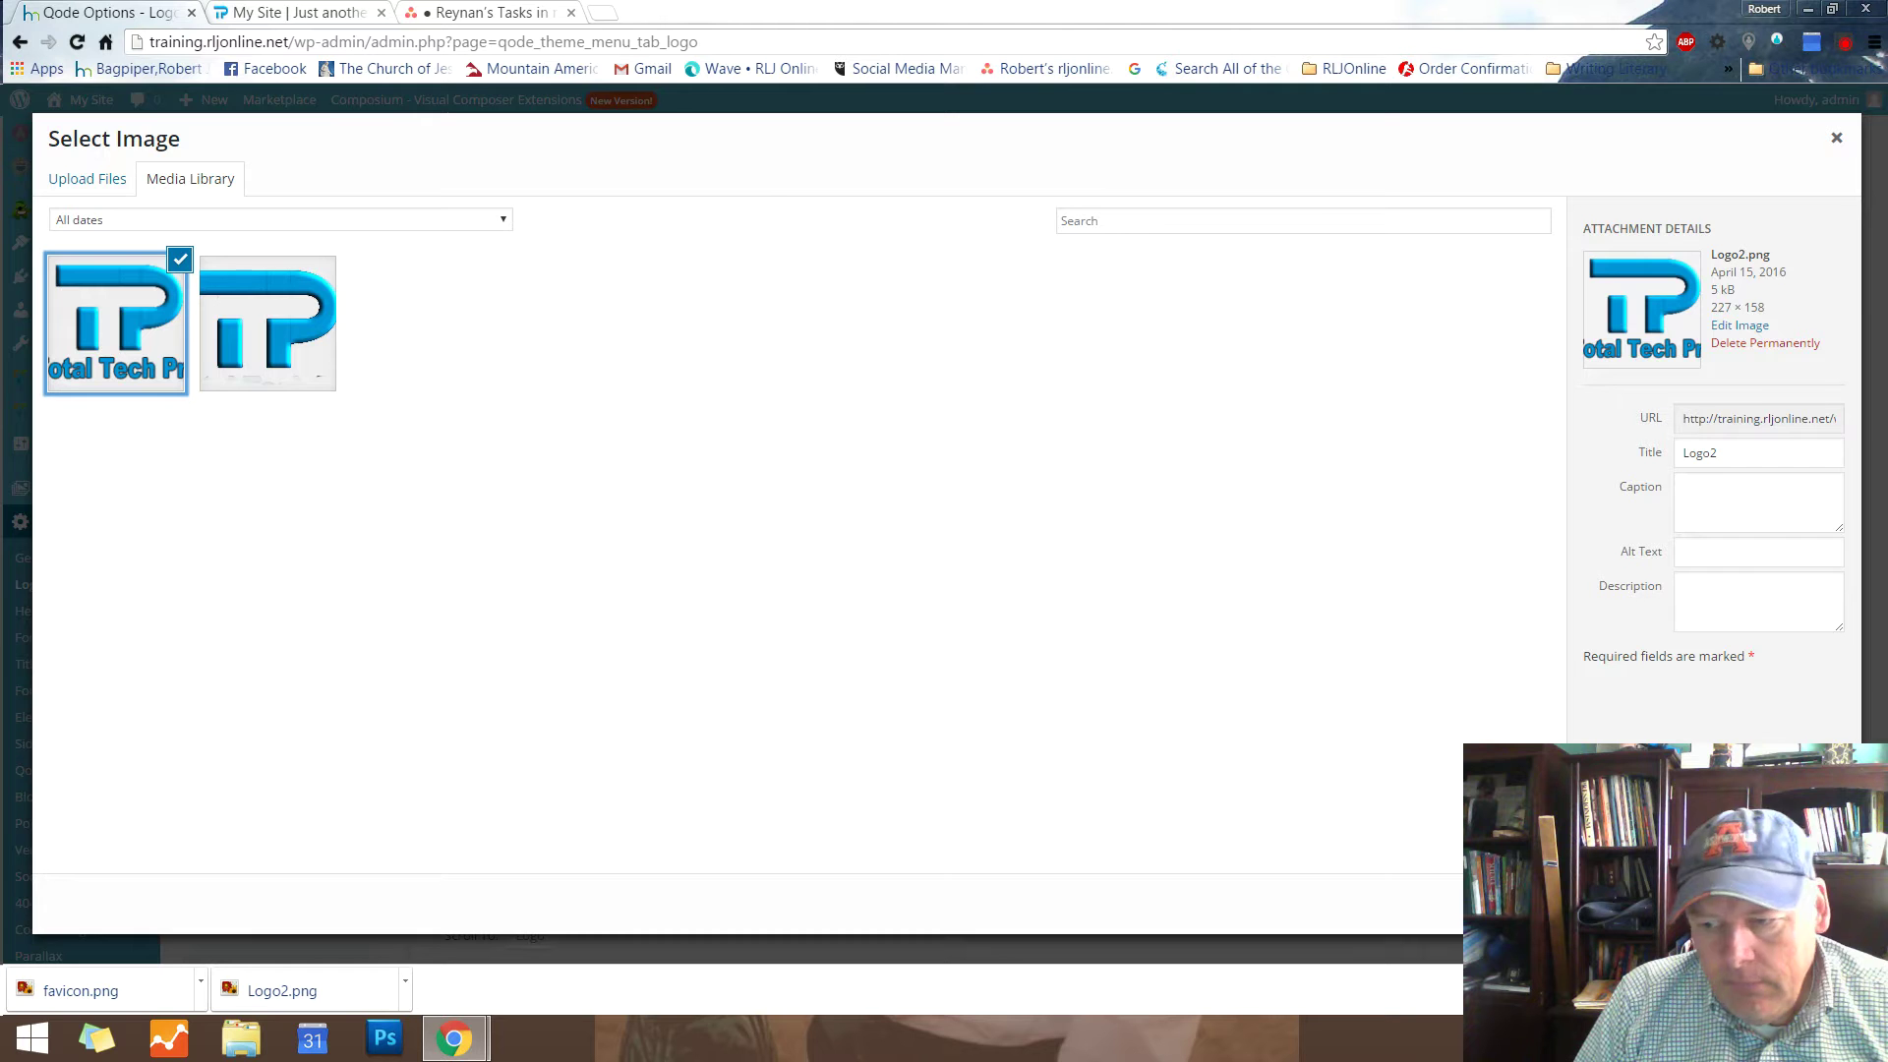
pyautogui.click(1807, 904)
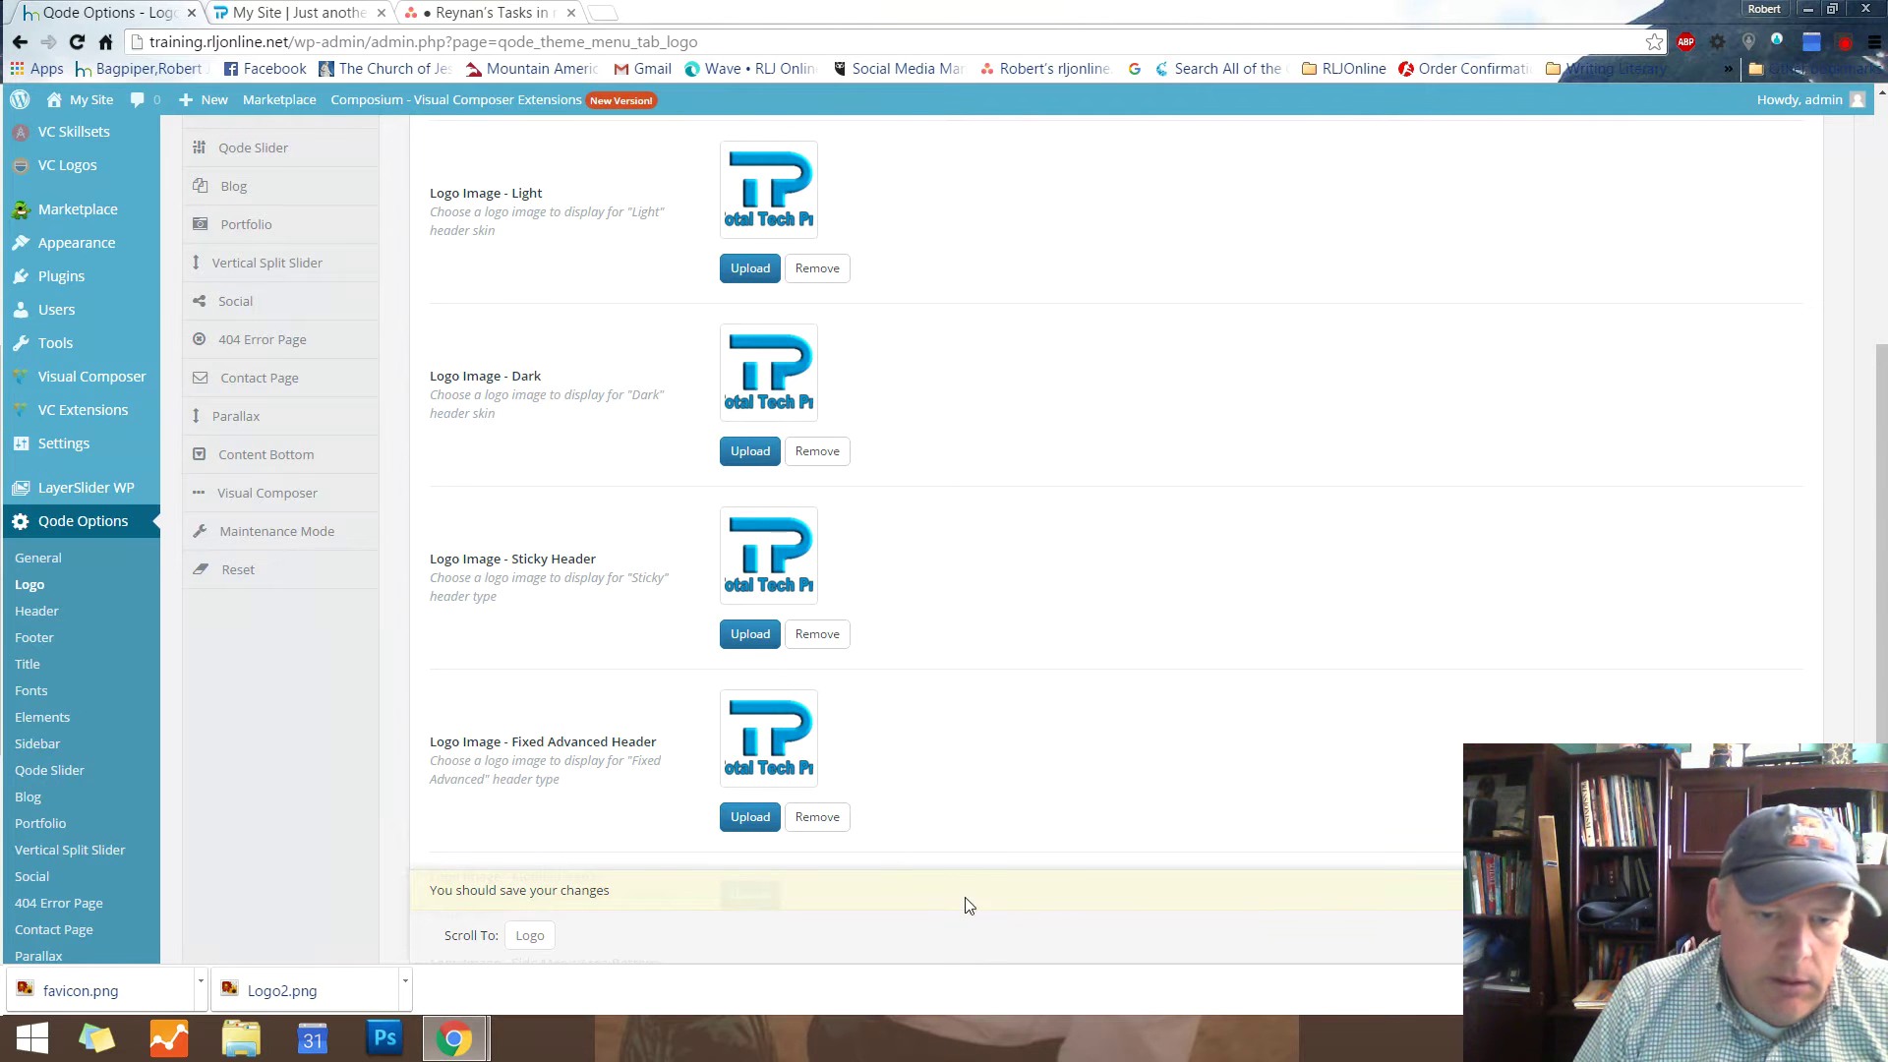
# Assign Logo2.png from the media library as the Mobile Header logo image and save the theme changes
pyautogui.scroll(-4, 1081, 747)
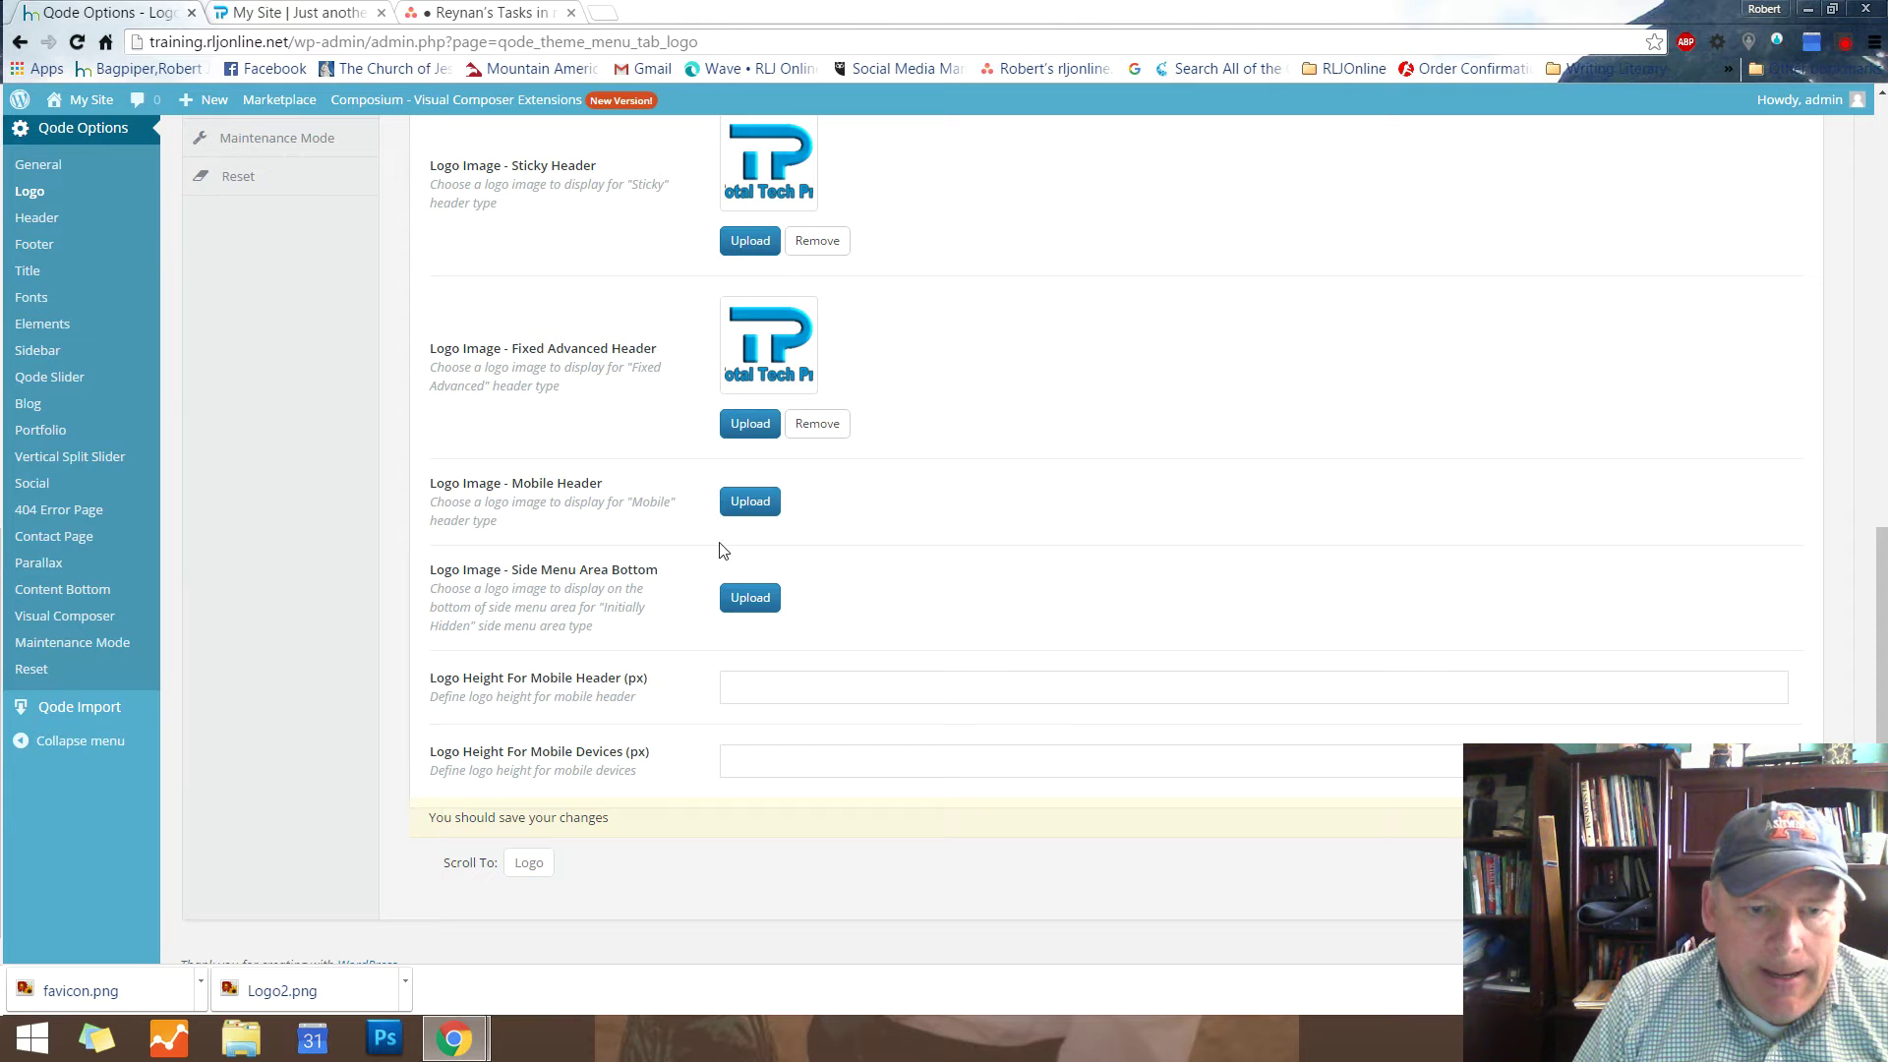
pyautogui.click(739, 499)
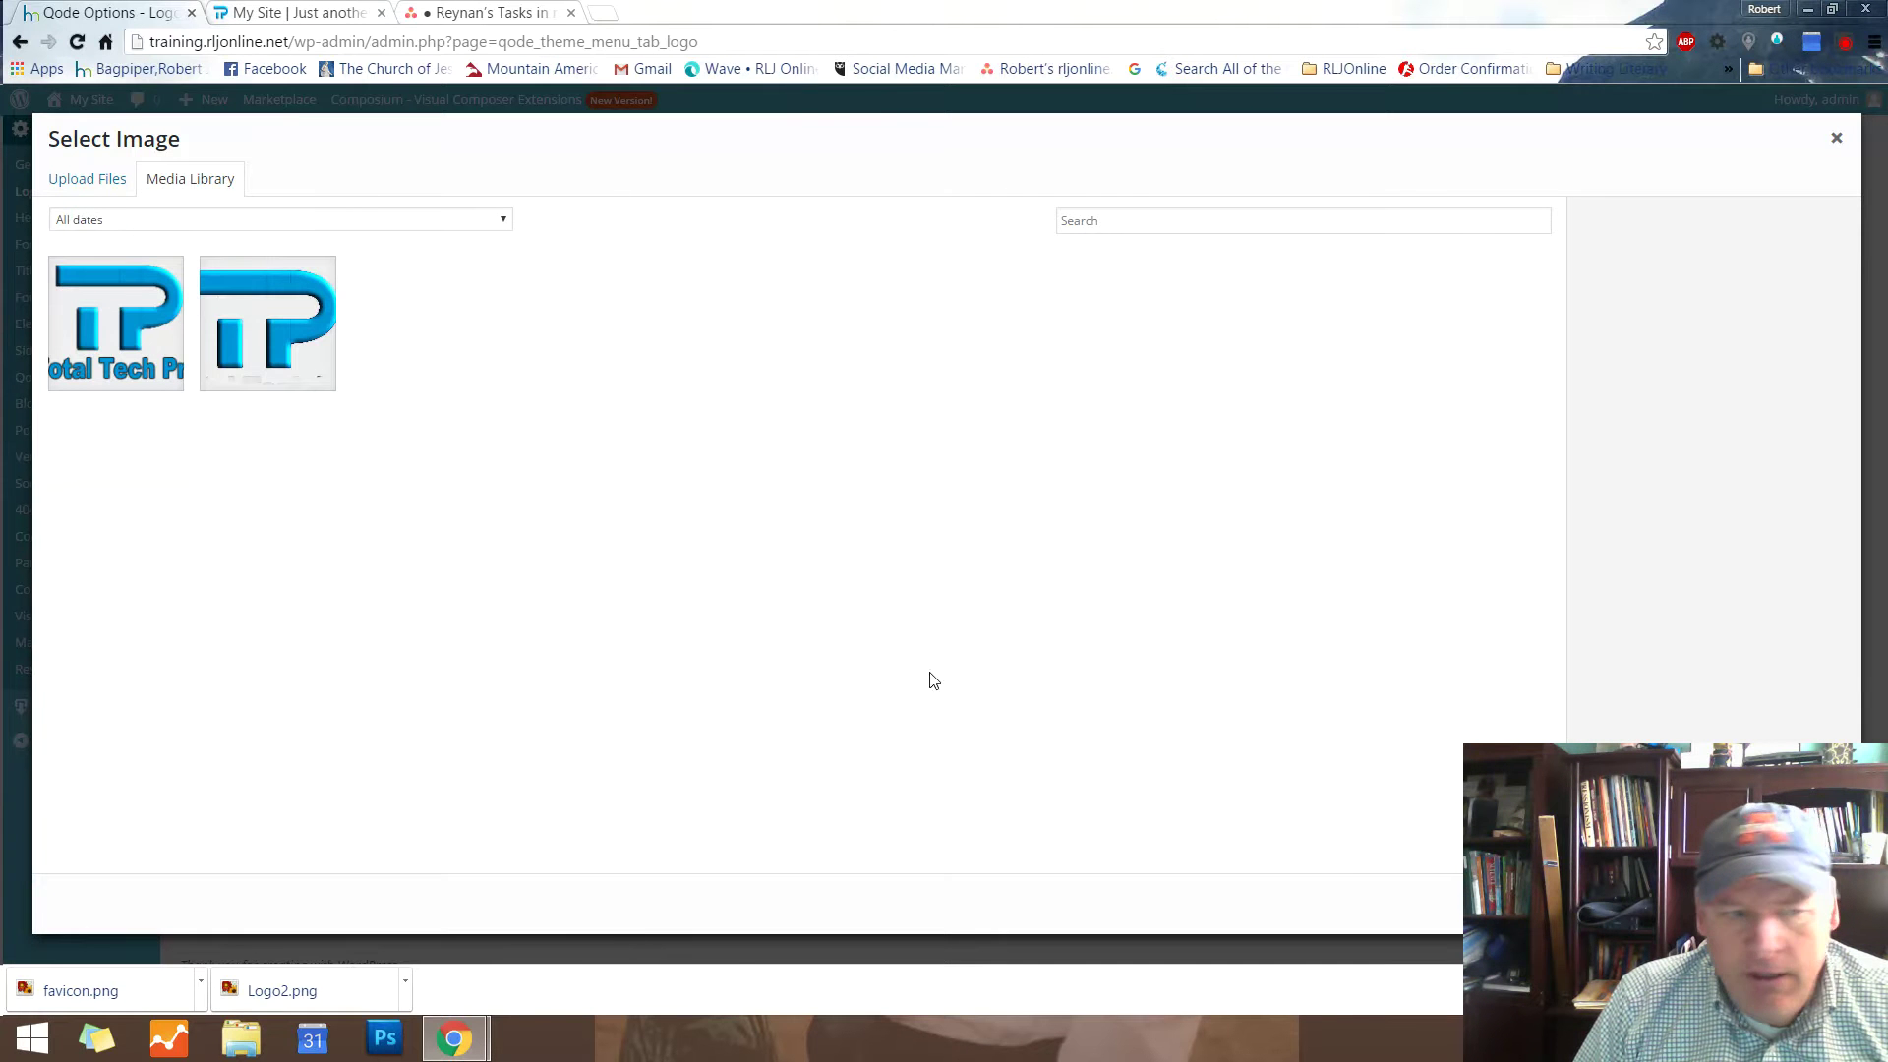
pyautogui.click(253, 351)
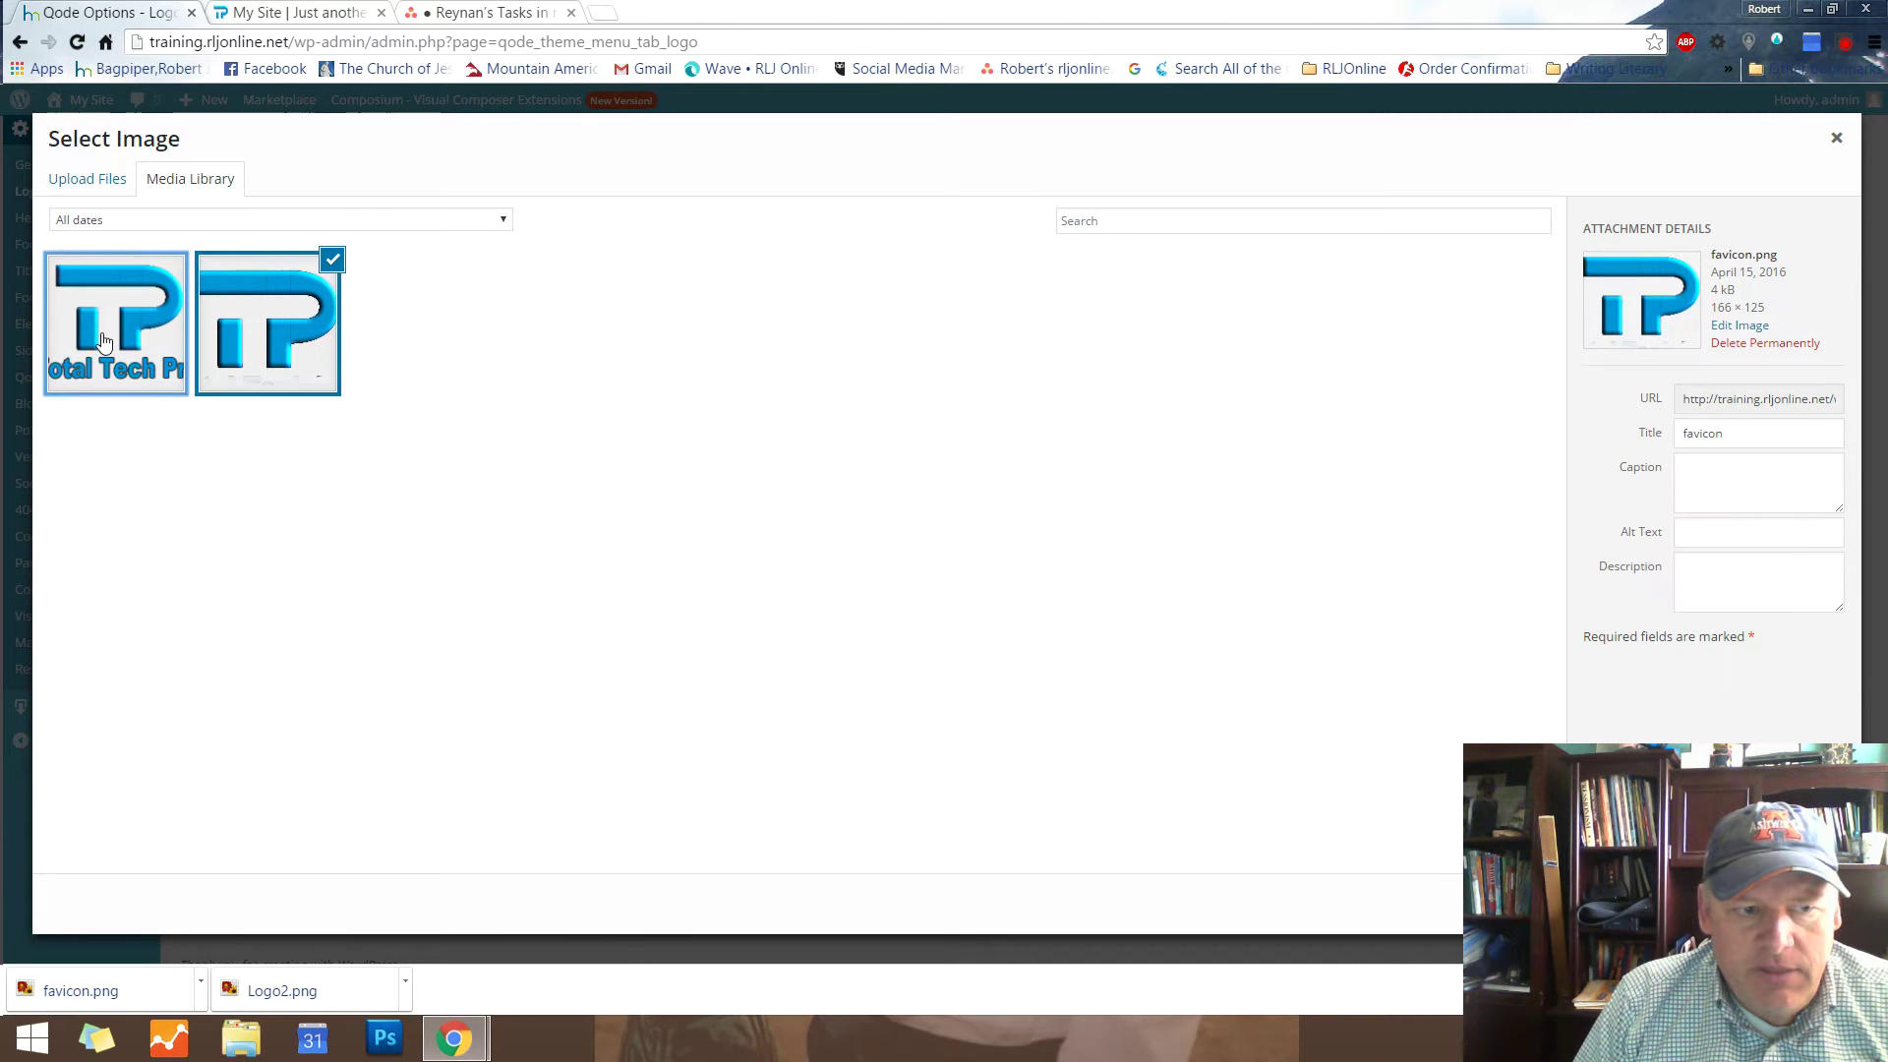
pyautogui.click(161, 347)
pyautogui.click(1809, 904)
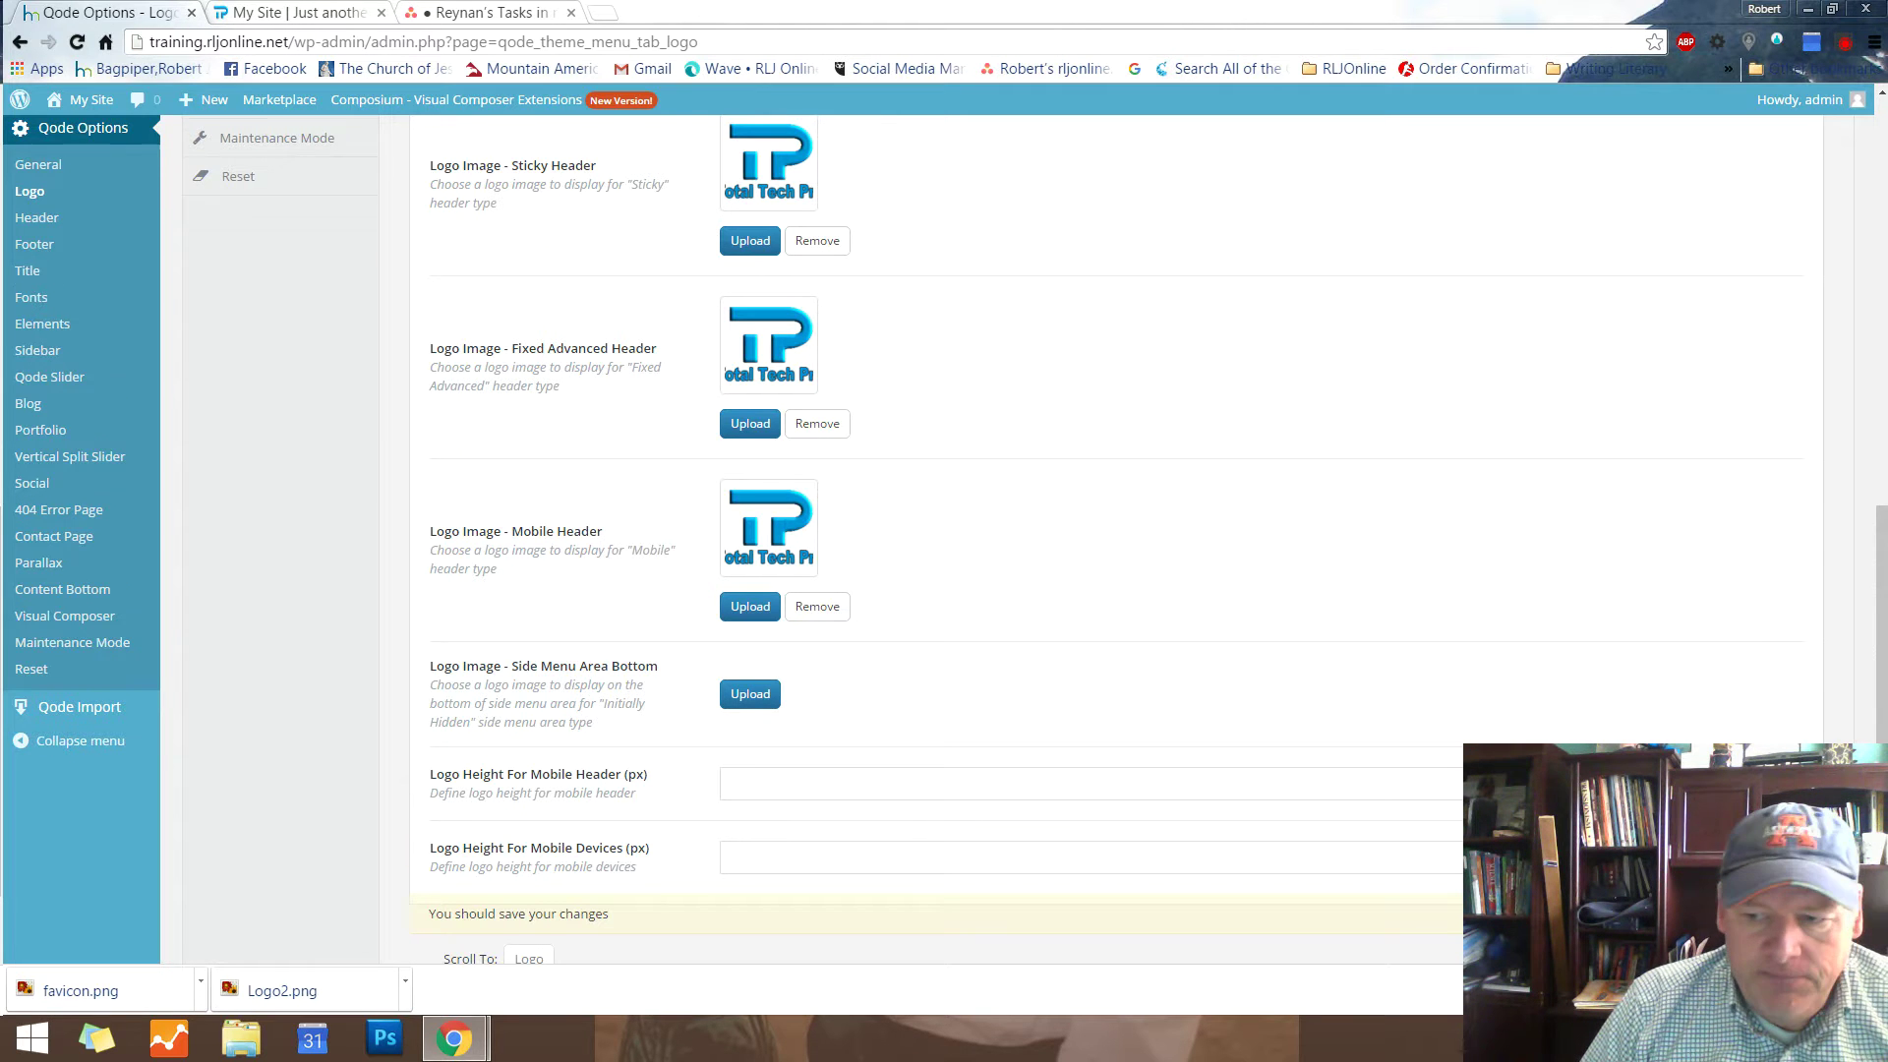
pyautogui.scroll(-2, 983, 541)
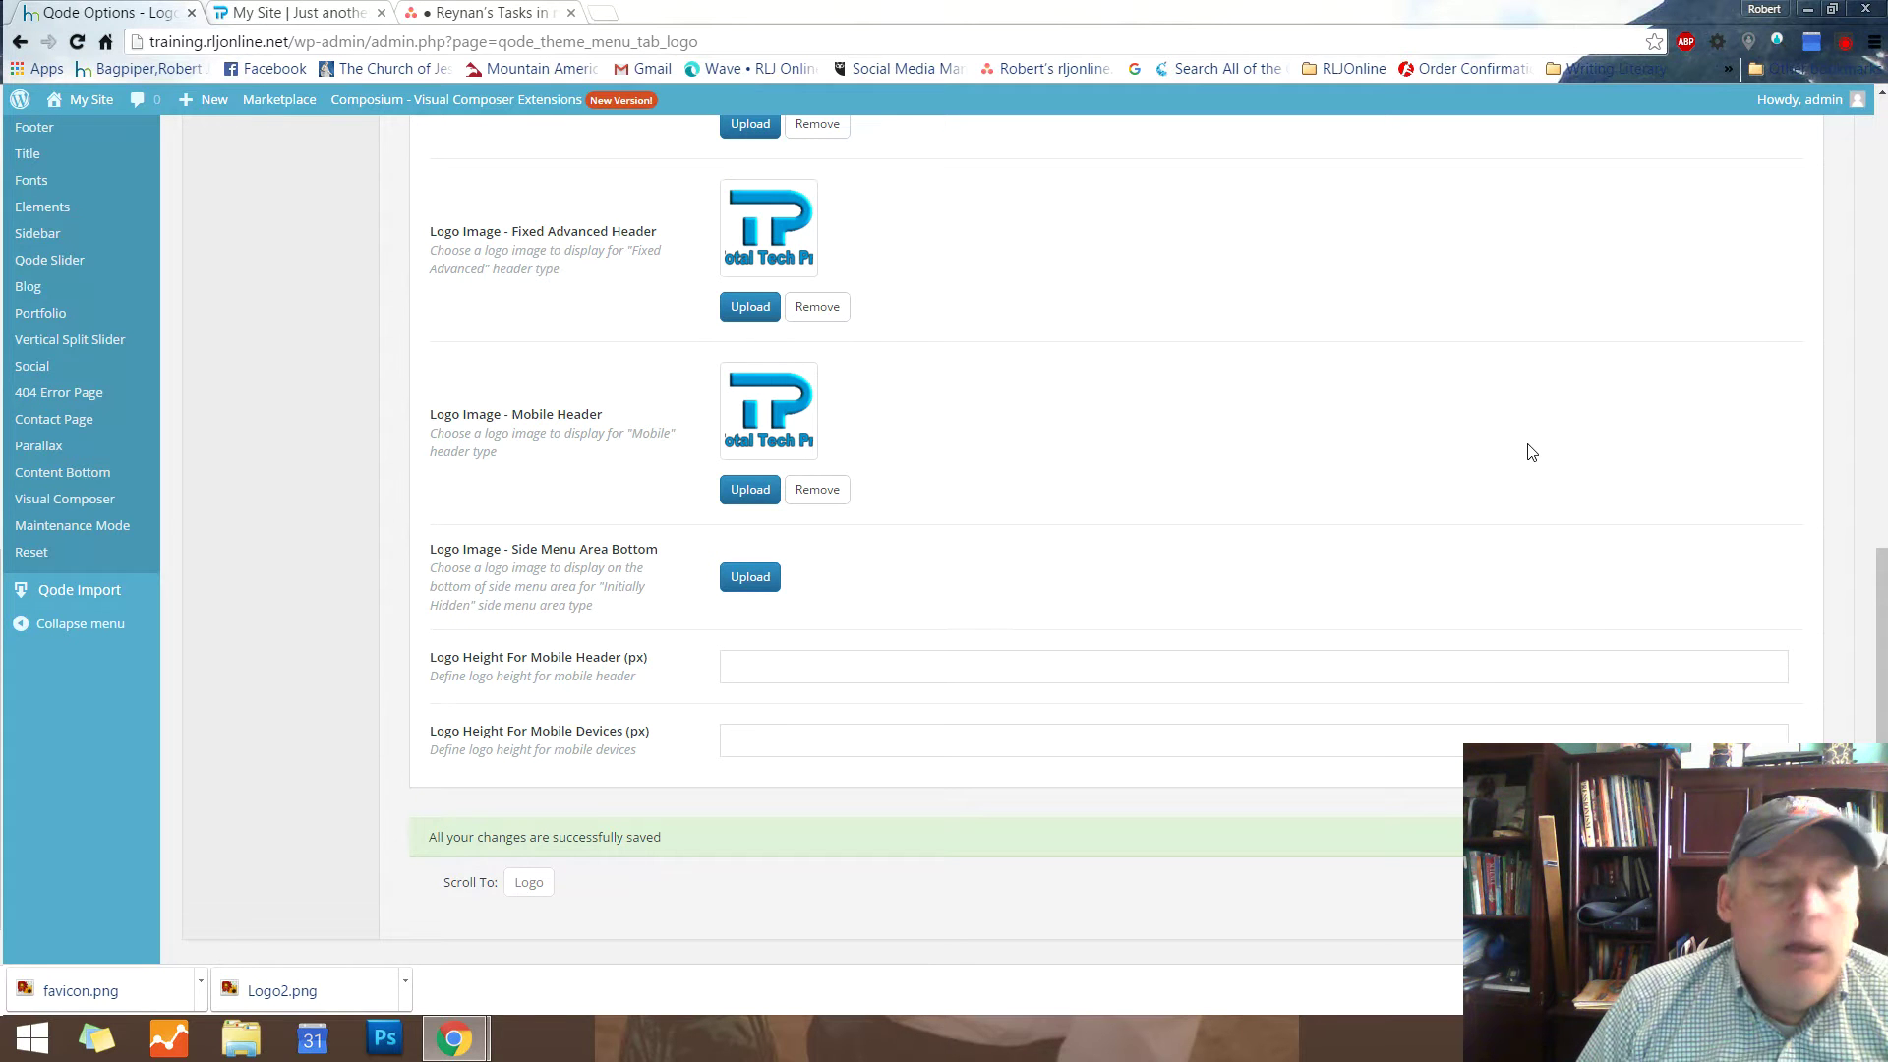
# Review all the assigned logo images, from normal, Light and Dark to the header variants and the mobile logo height settings
pyautogui.scroll(5, 1072, 425)
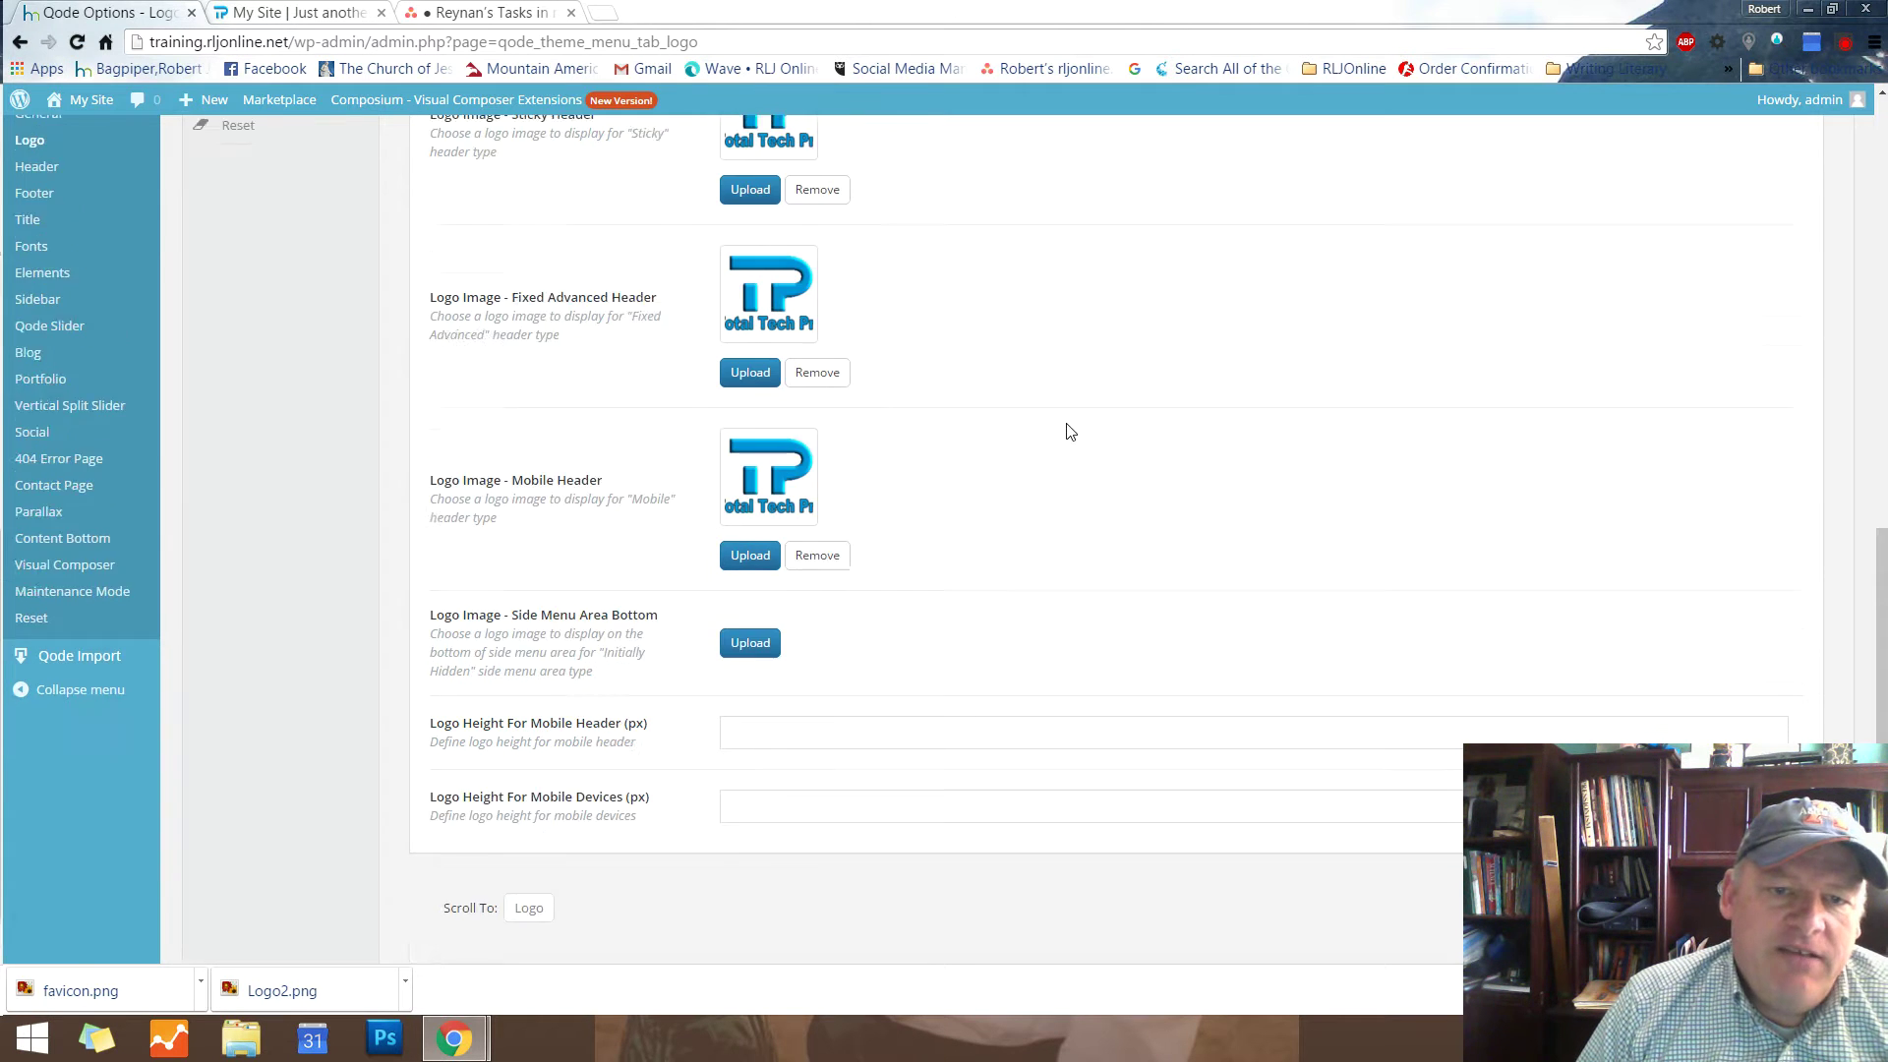
pyautogui.scroll(2, 1029, 429)
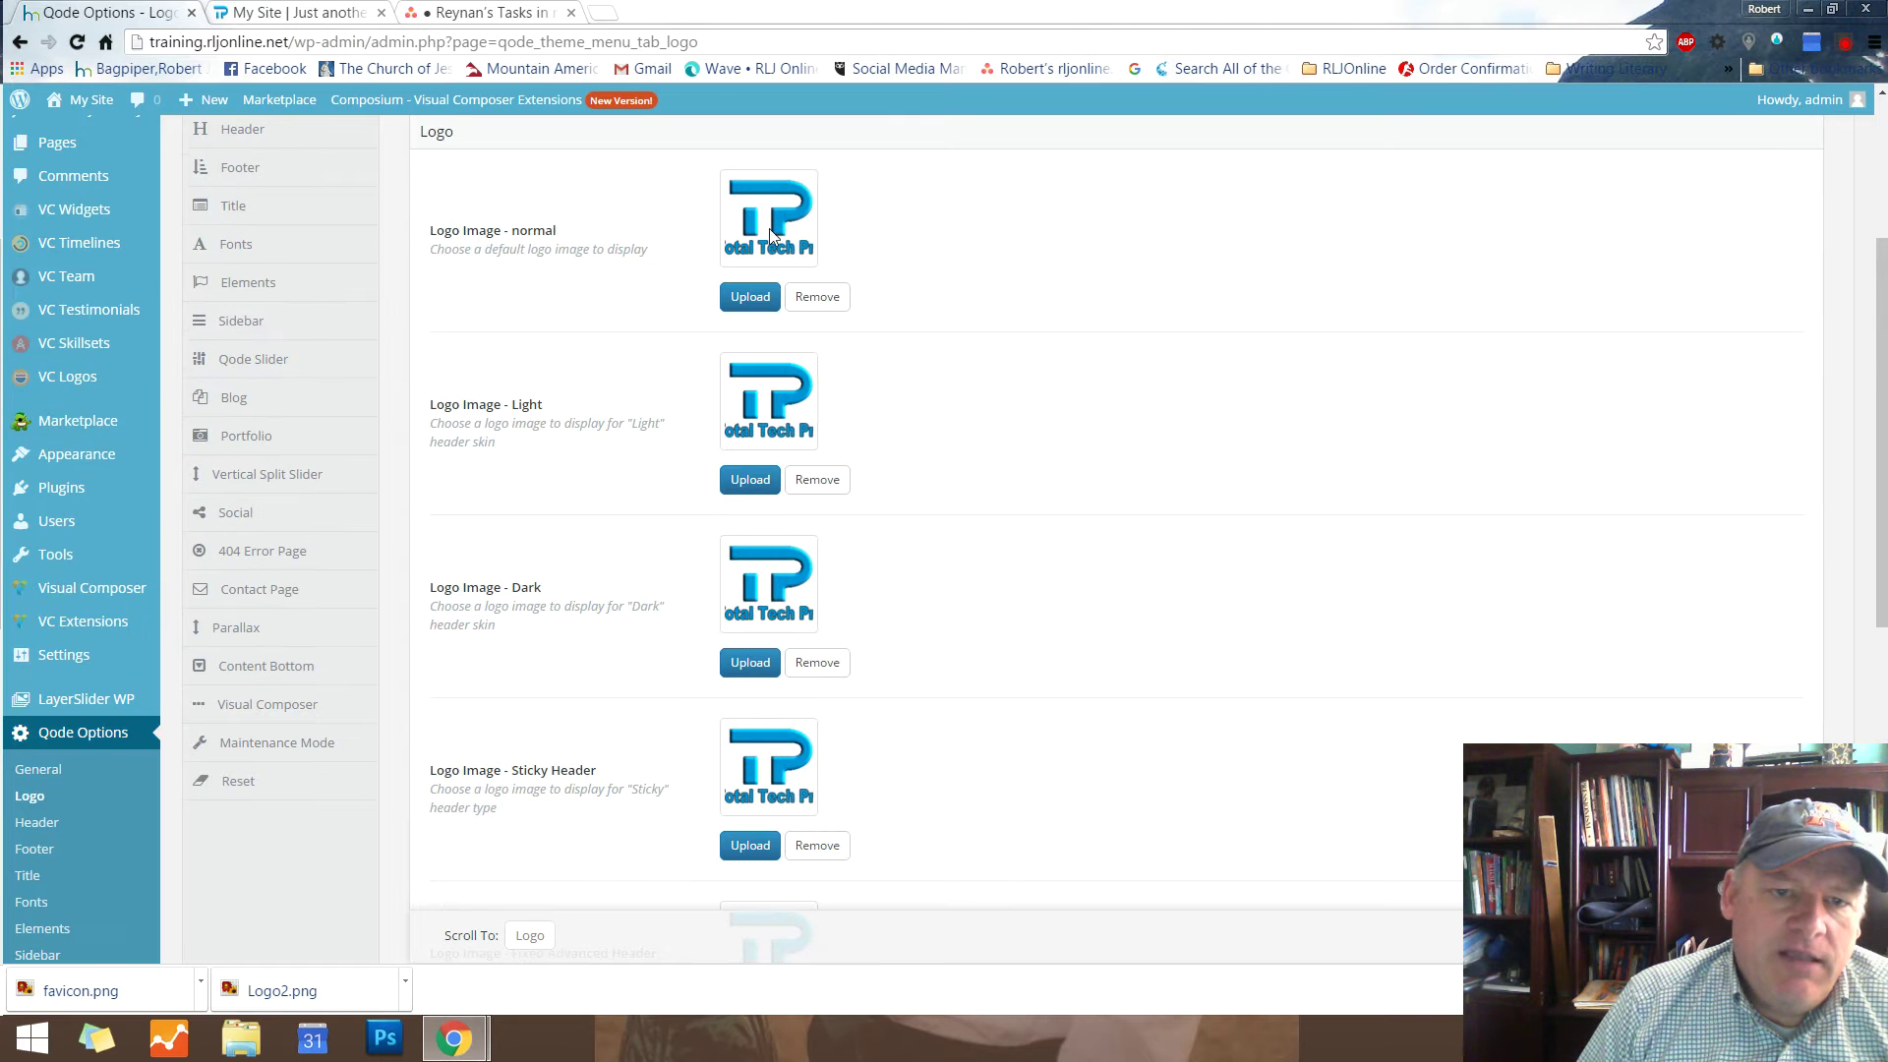
pyautogui.scroll(-2, 1273, 639)
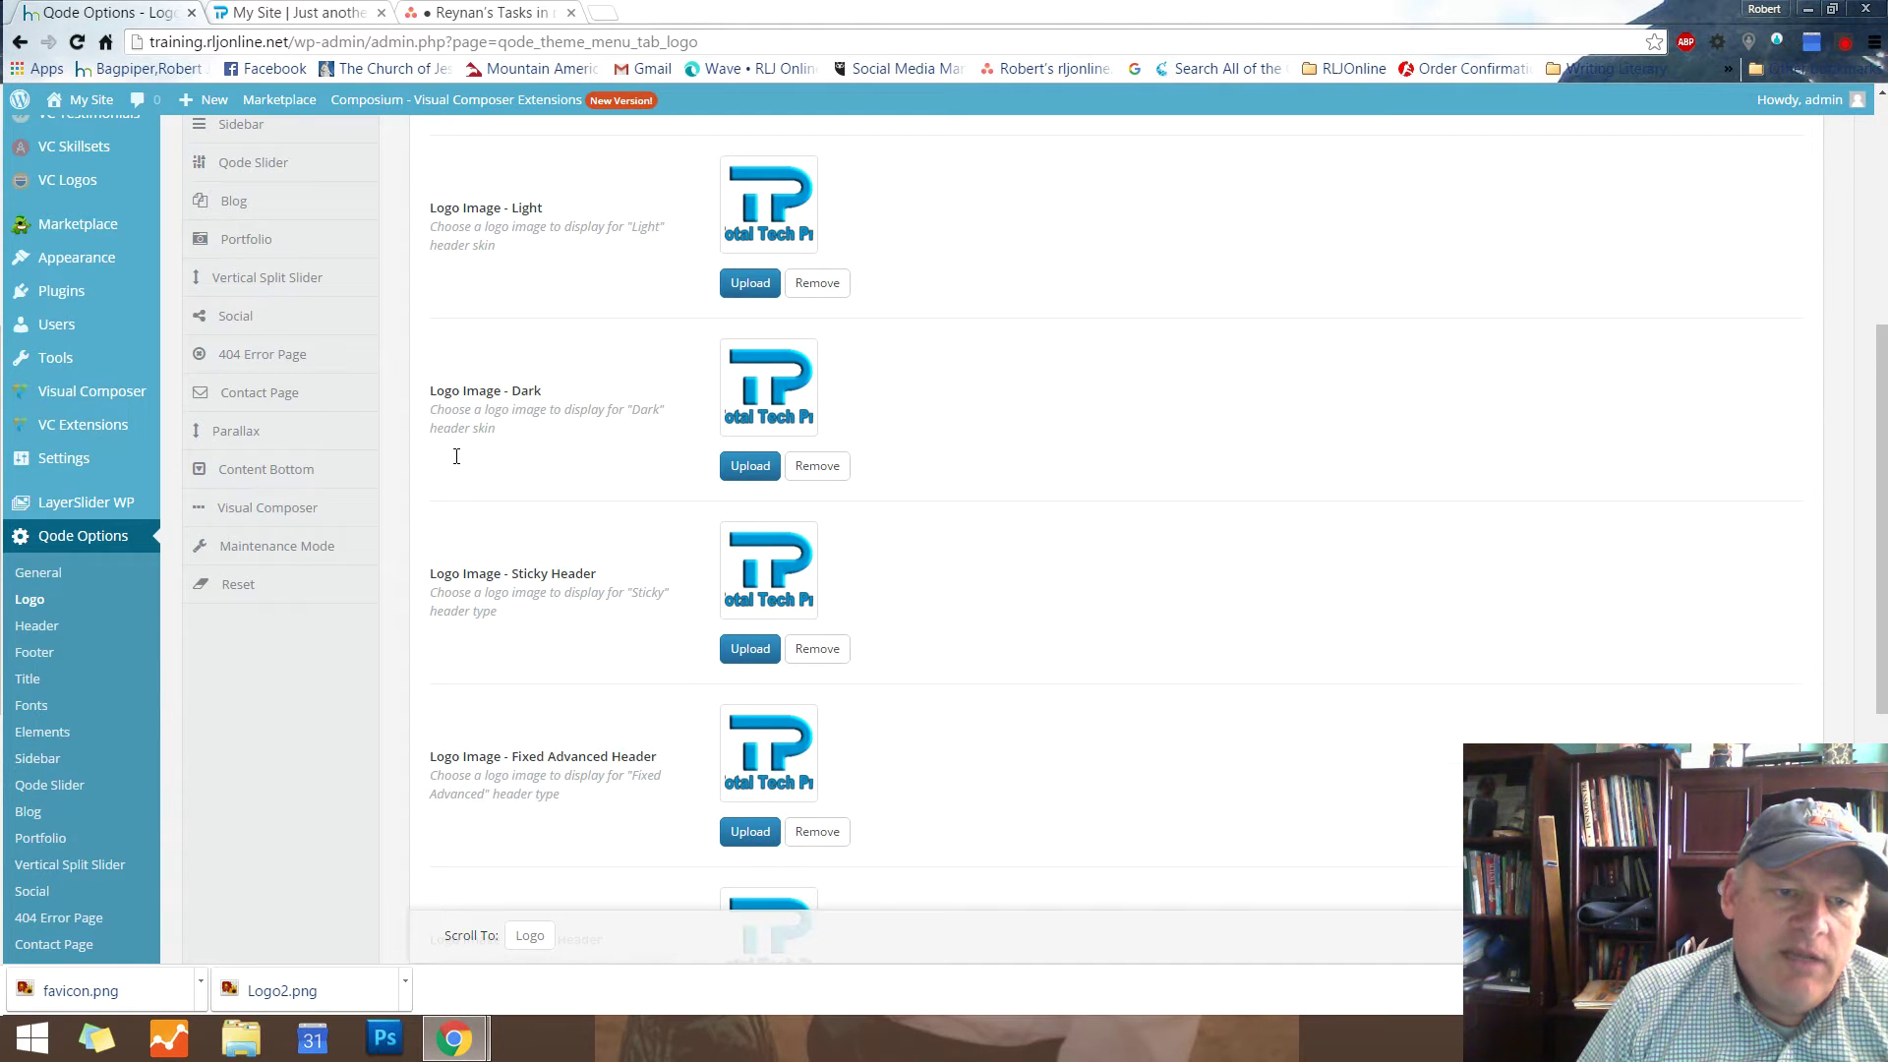
pyautogui.scroll(3, 464, 468)
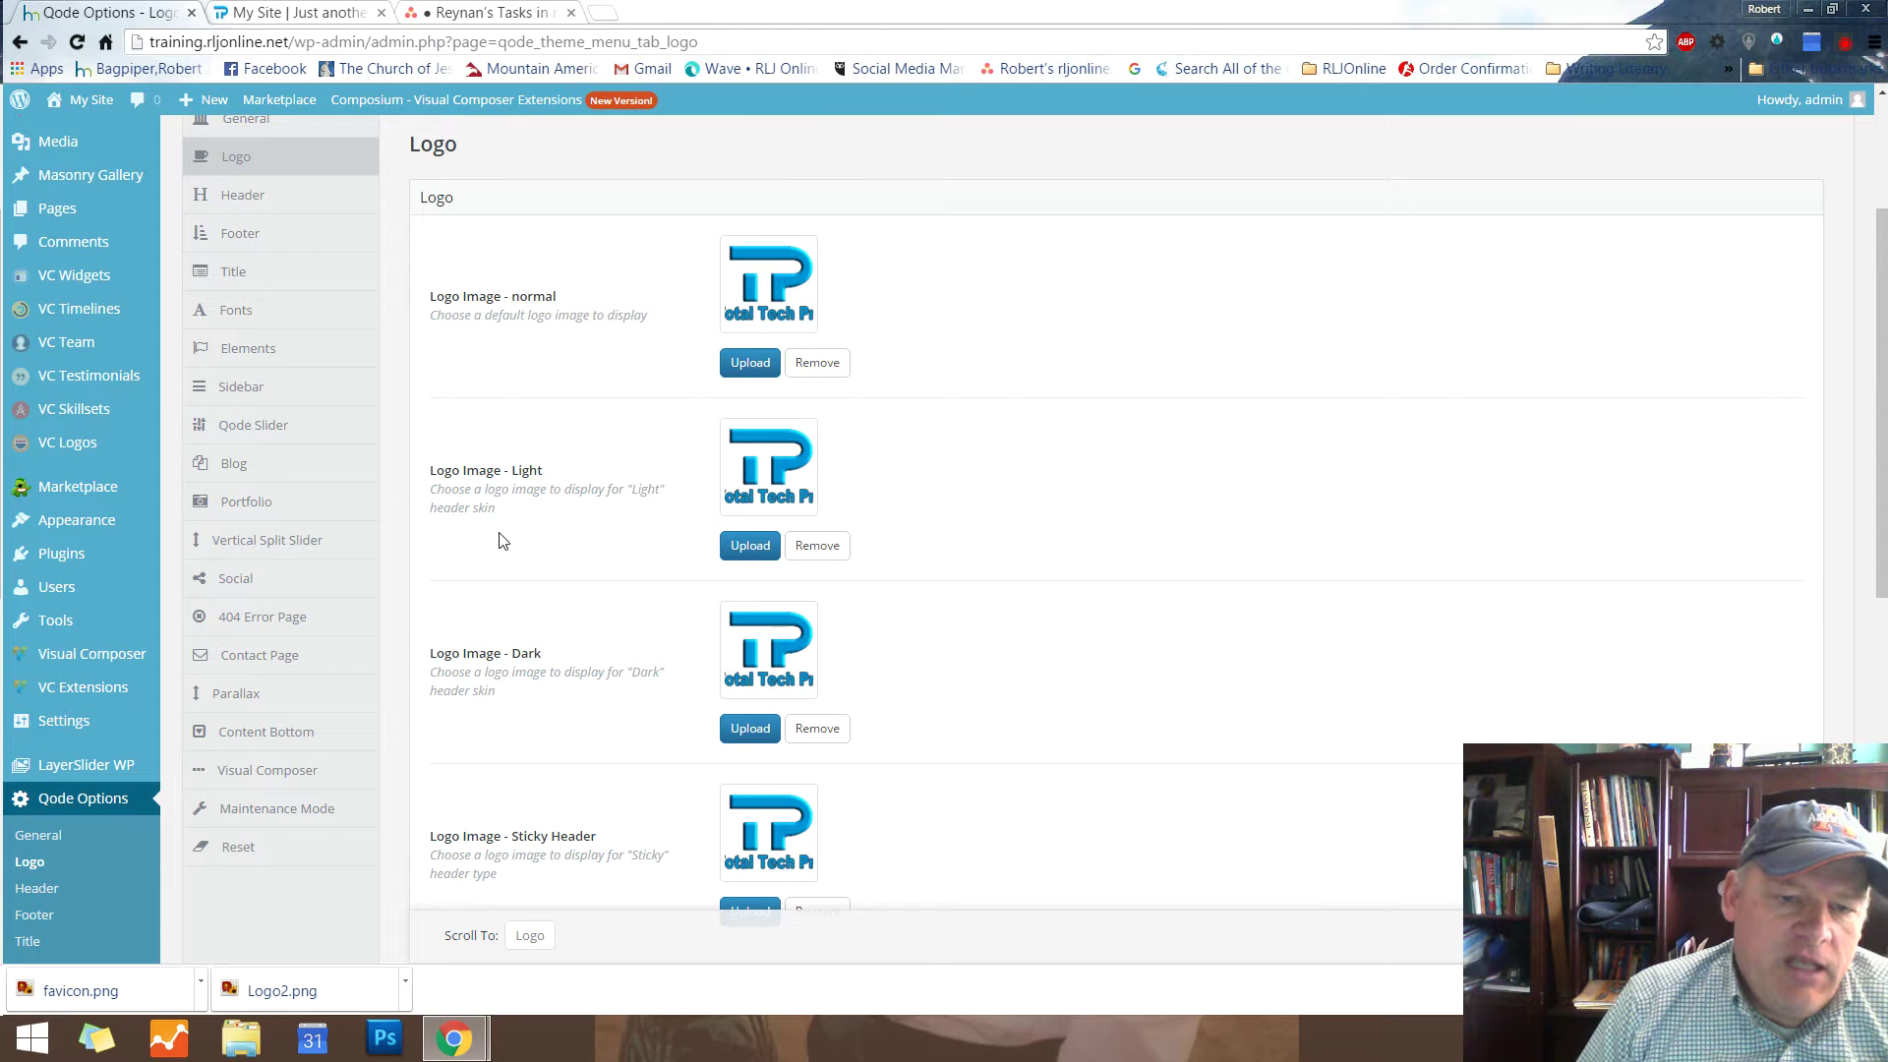
pyautogui.scroll(-1, 609, 681)
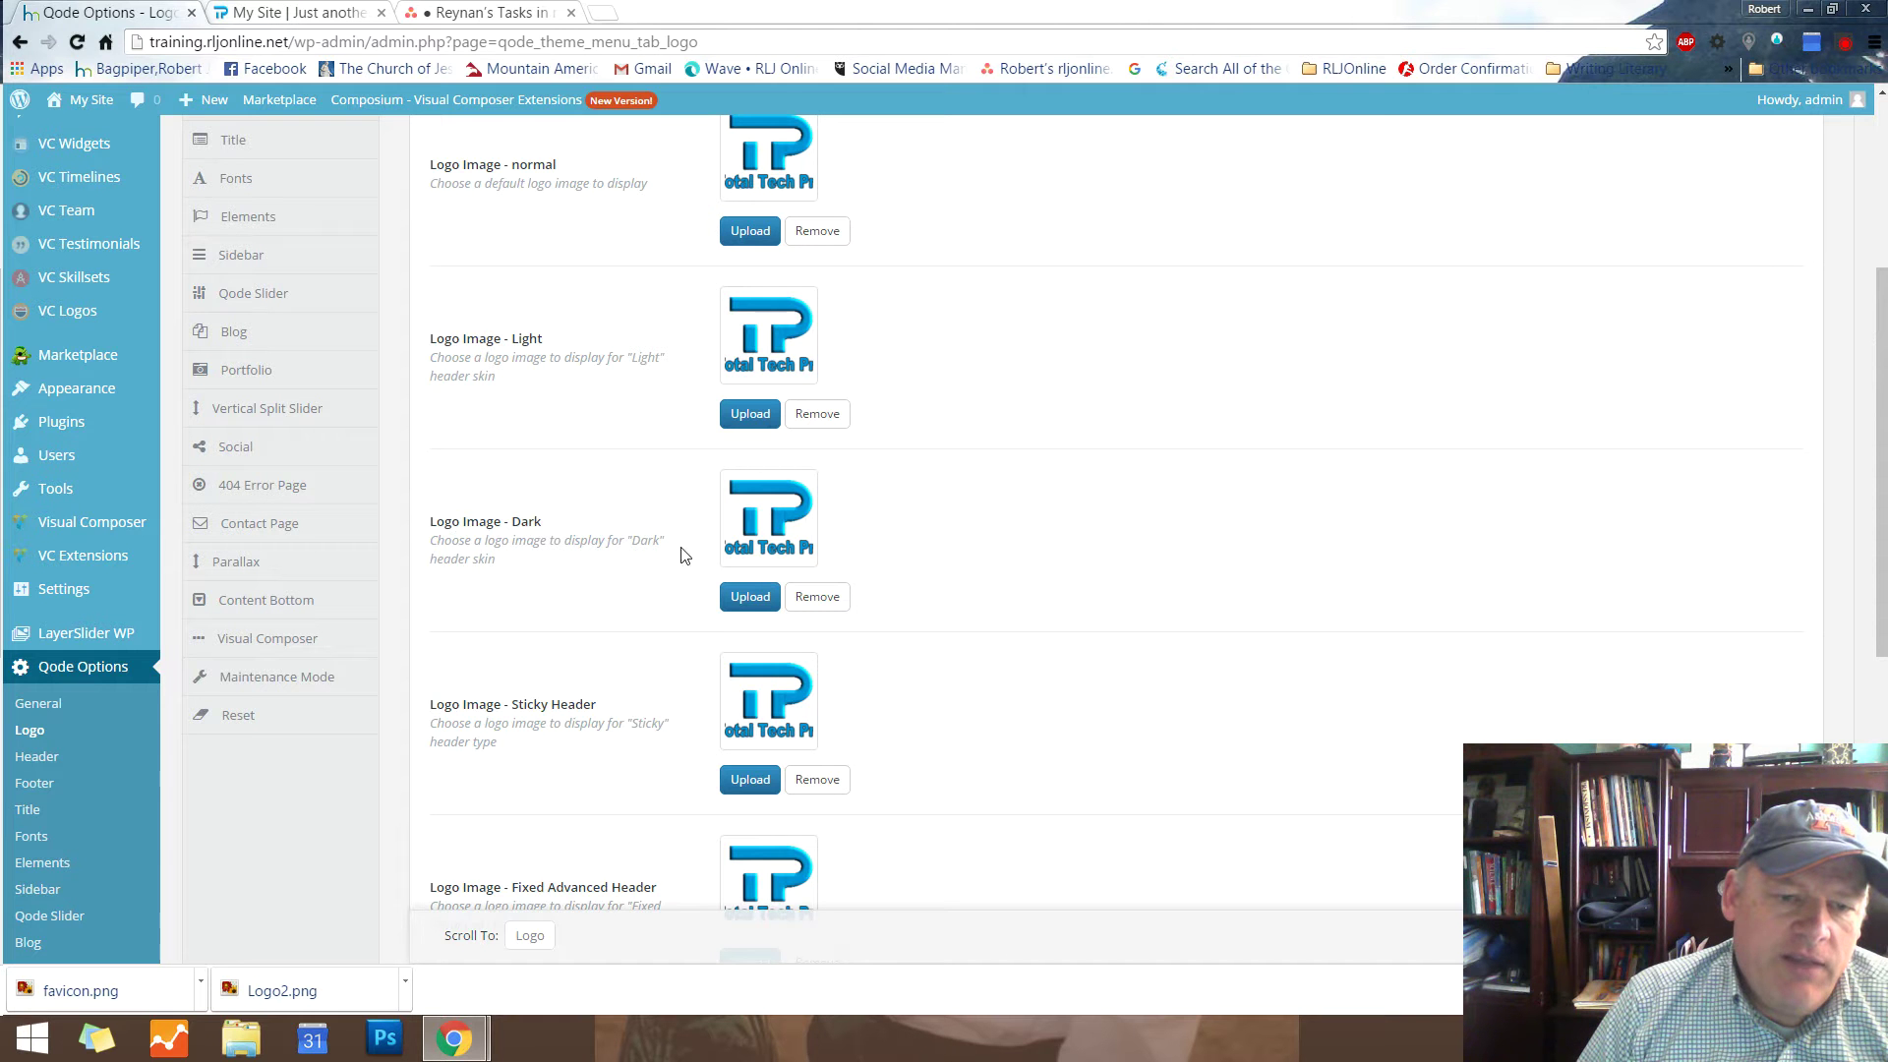
pyautogui.scroll(-3, 1071, 570)
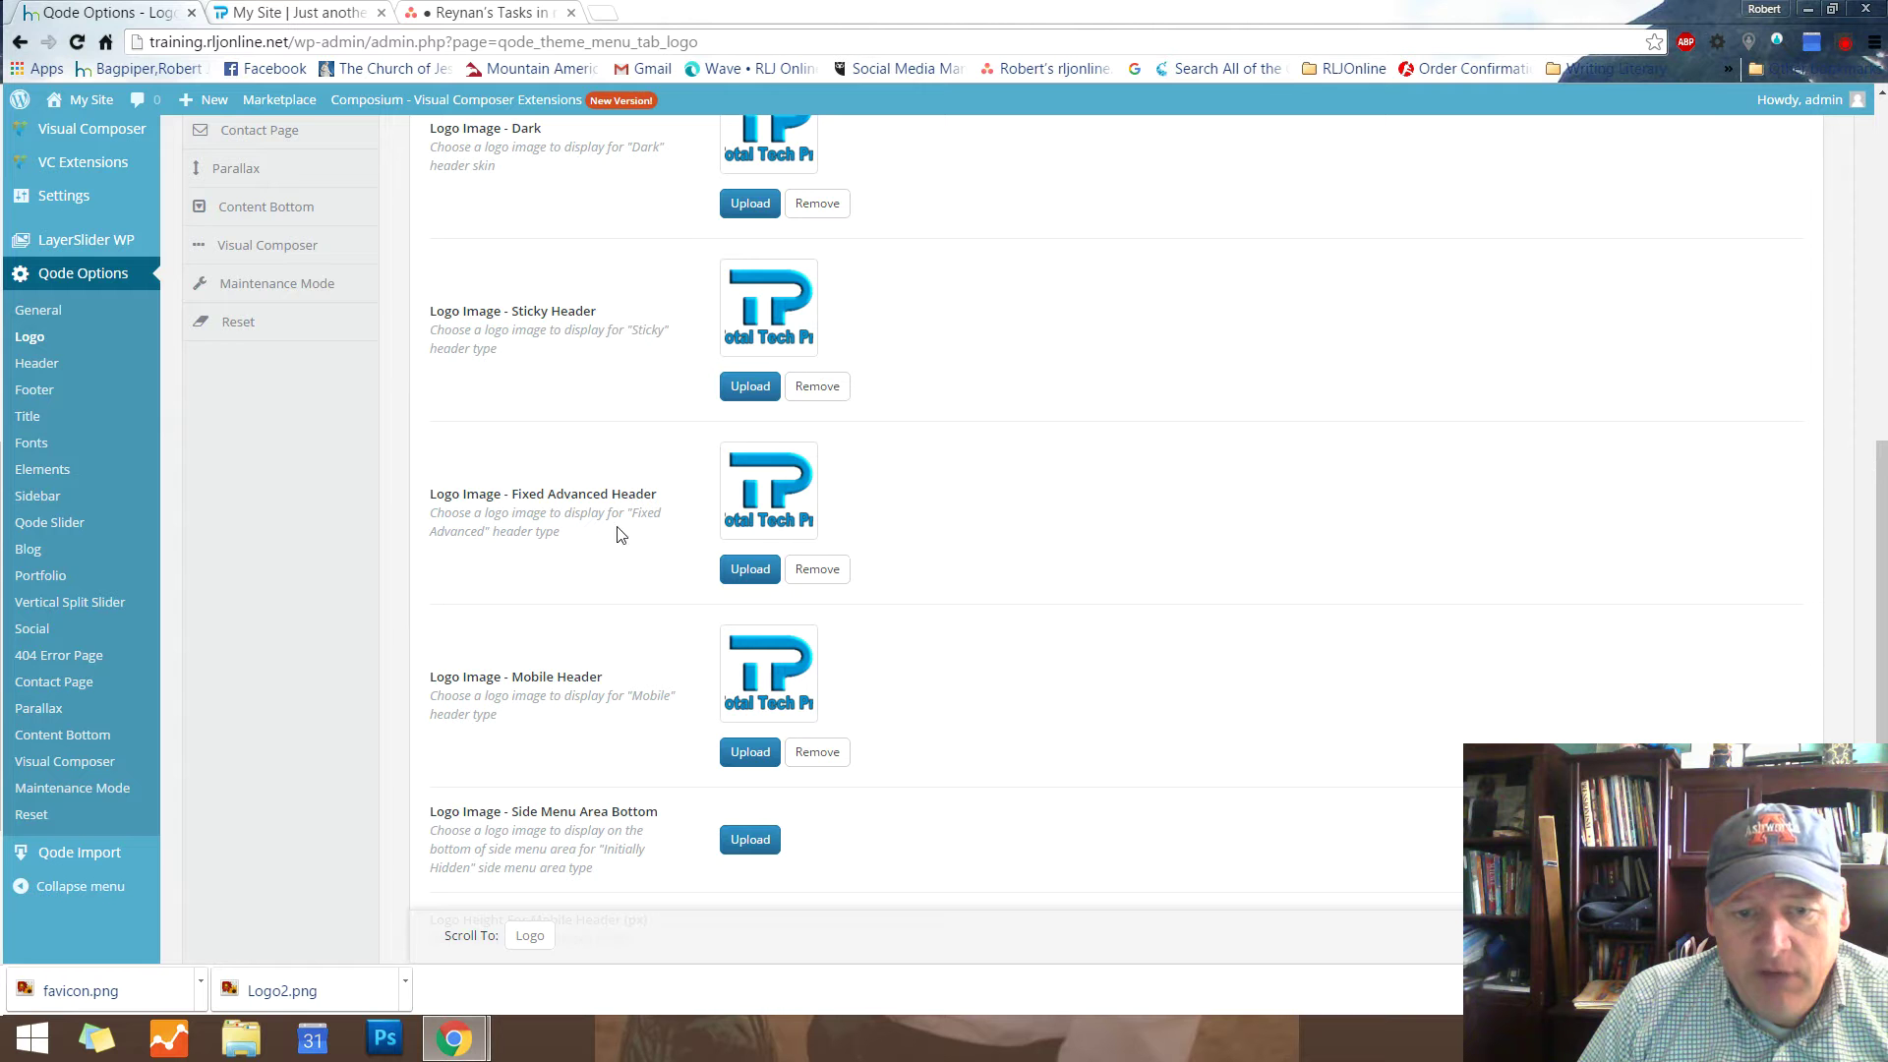
pyautogui.scroll(-2, 1117, 574)
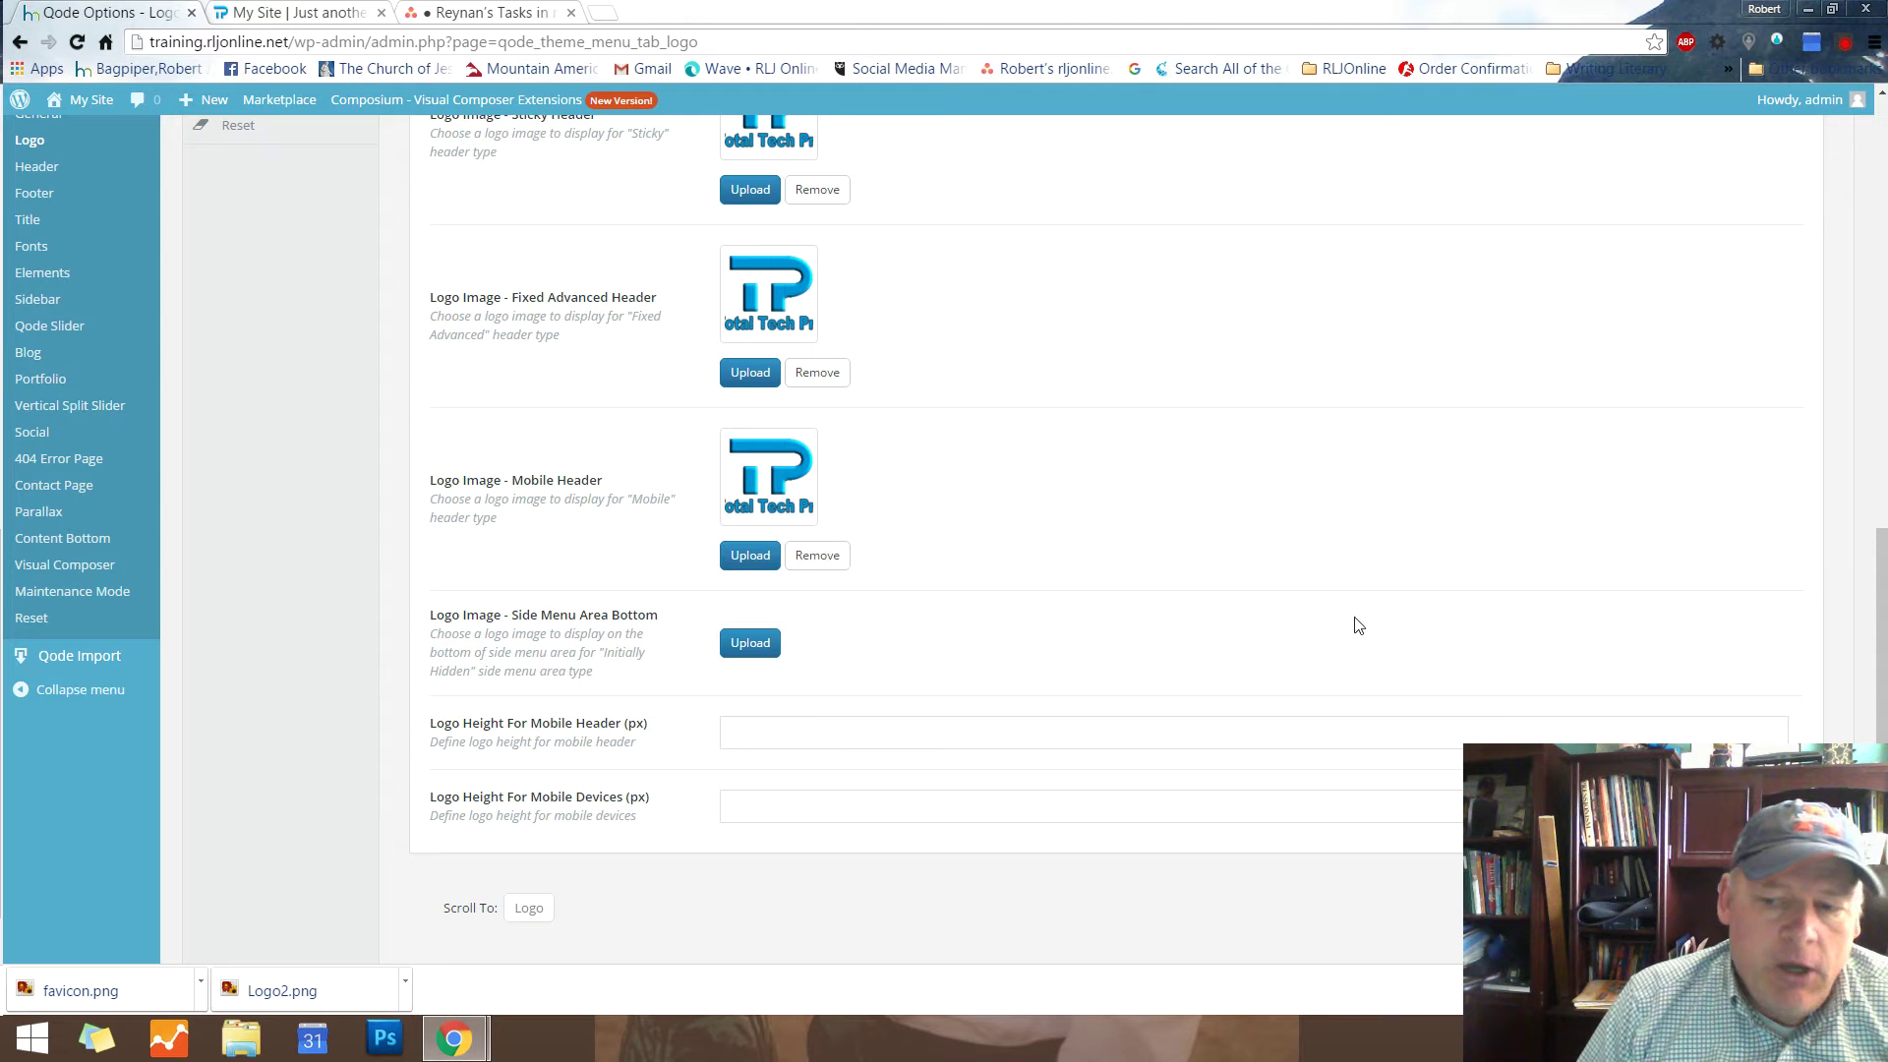
pyautogui.scroll(7, 1152, 462)
pyautogui.scroll(3, 1152, 462)
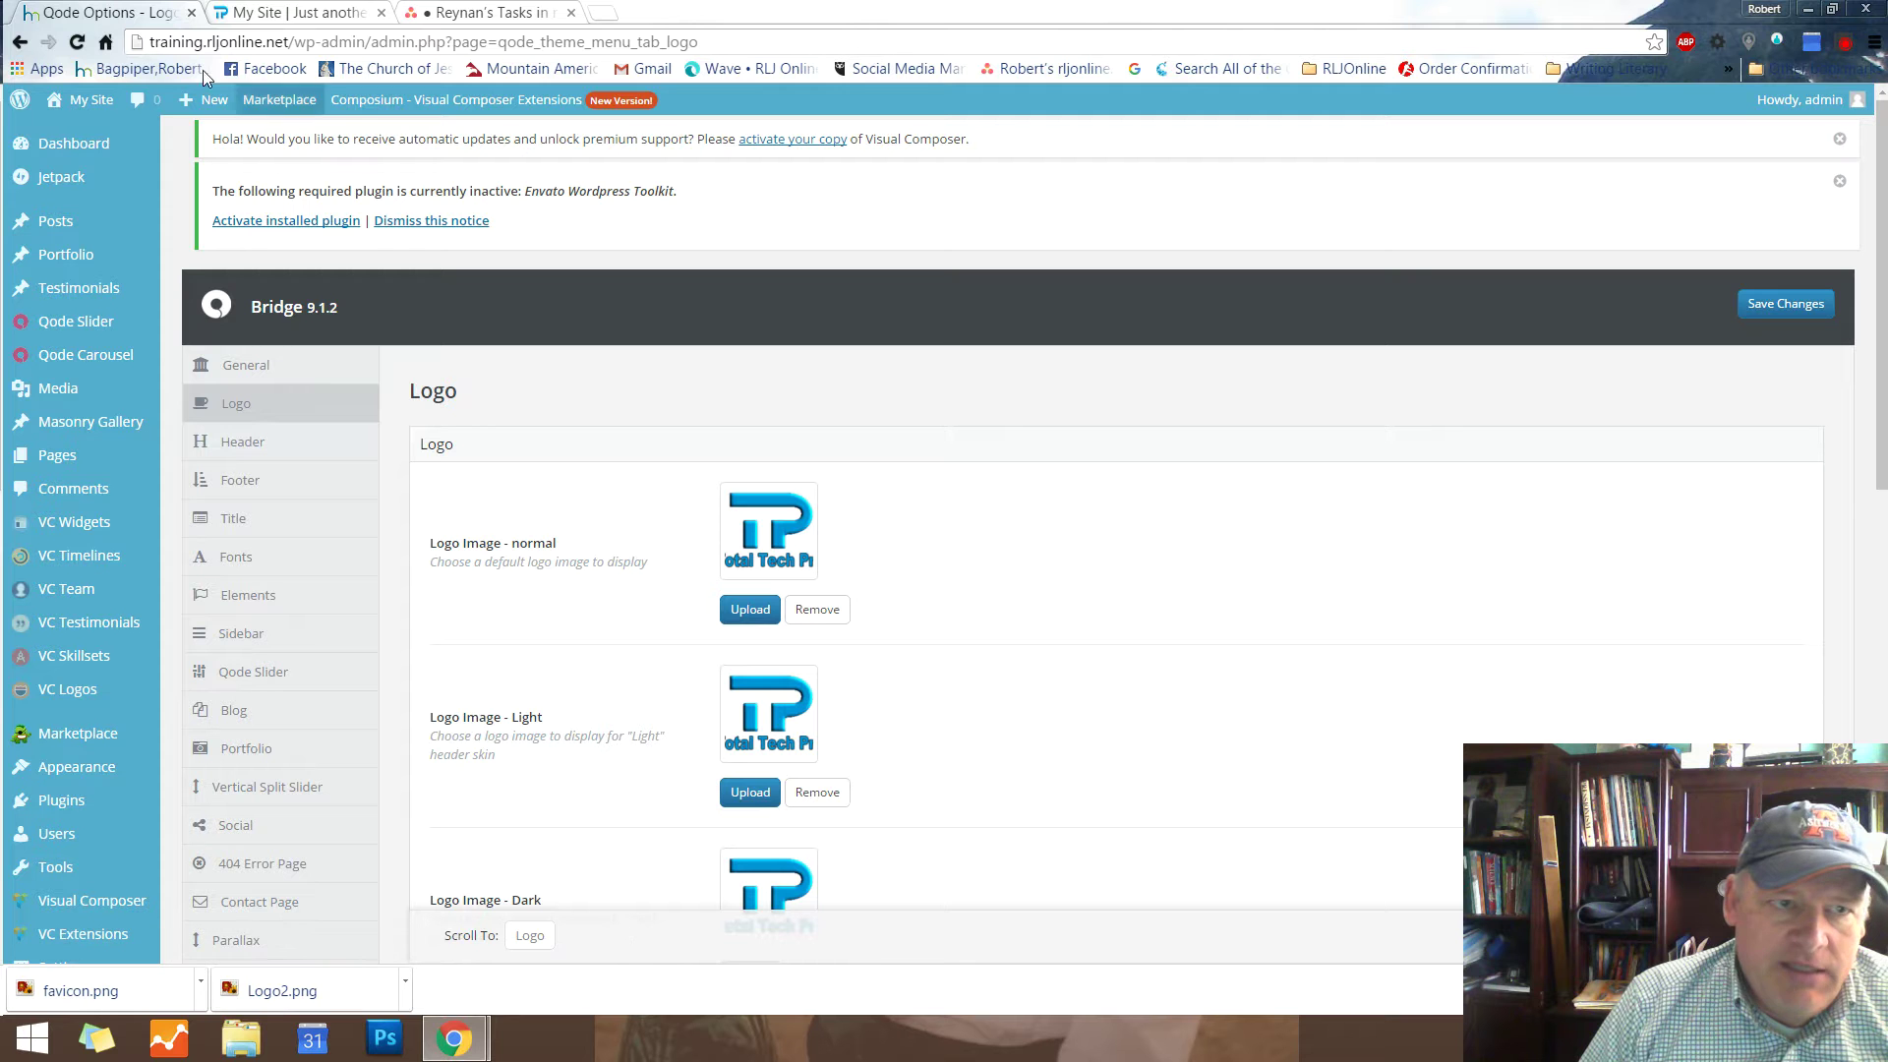
# Reload the theme options and the site's front page to check the new logo in the header
pyautogui.click(71, 42)
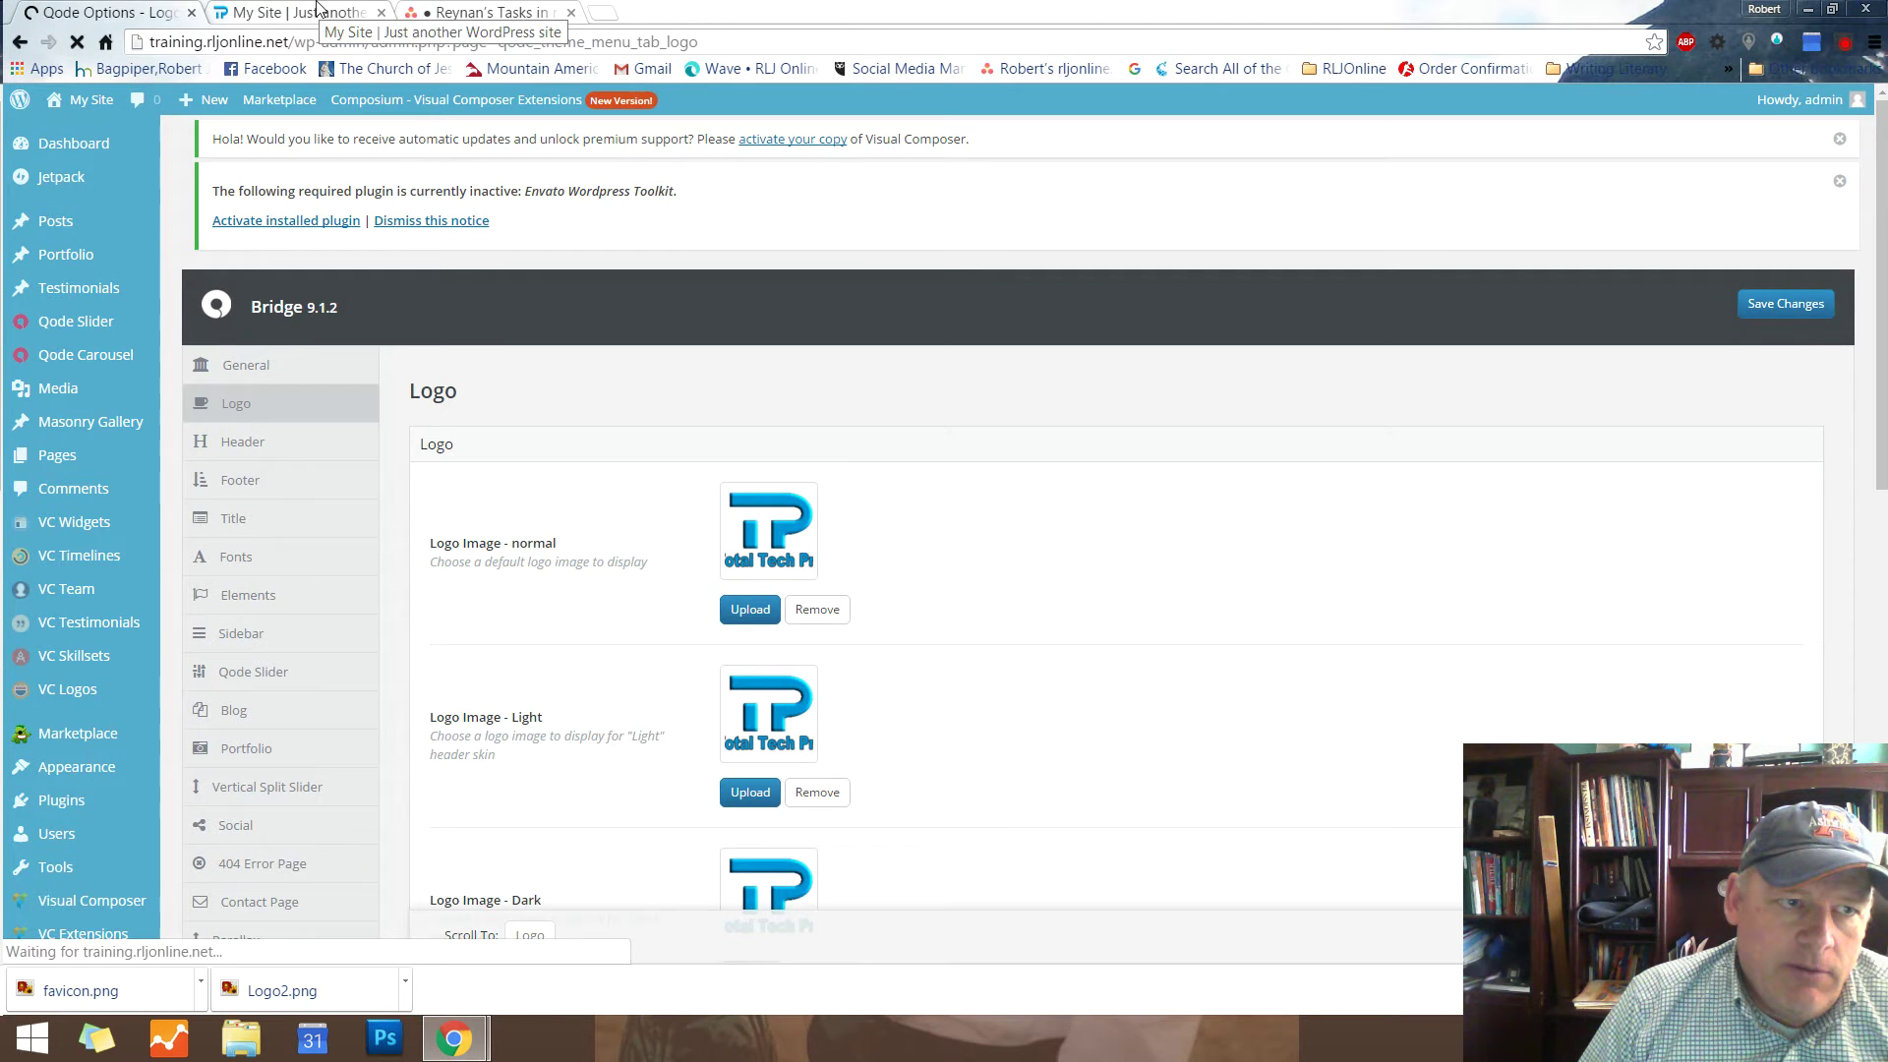
pyautogui.click(306, 12)
pyautogui.click(77, 43)
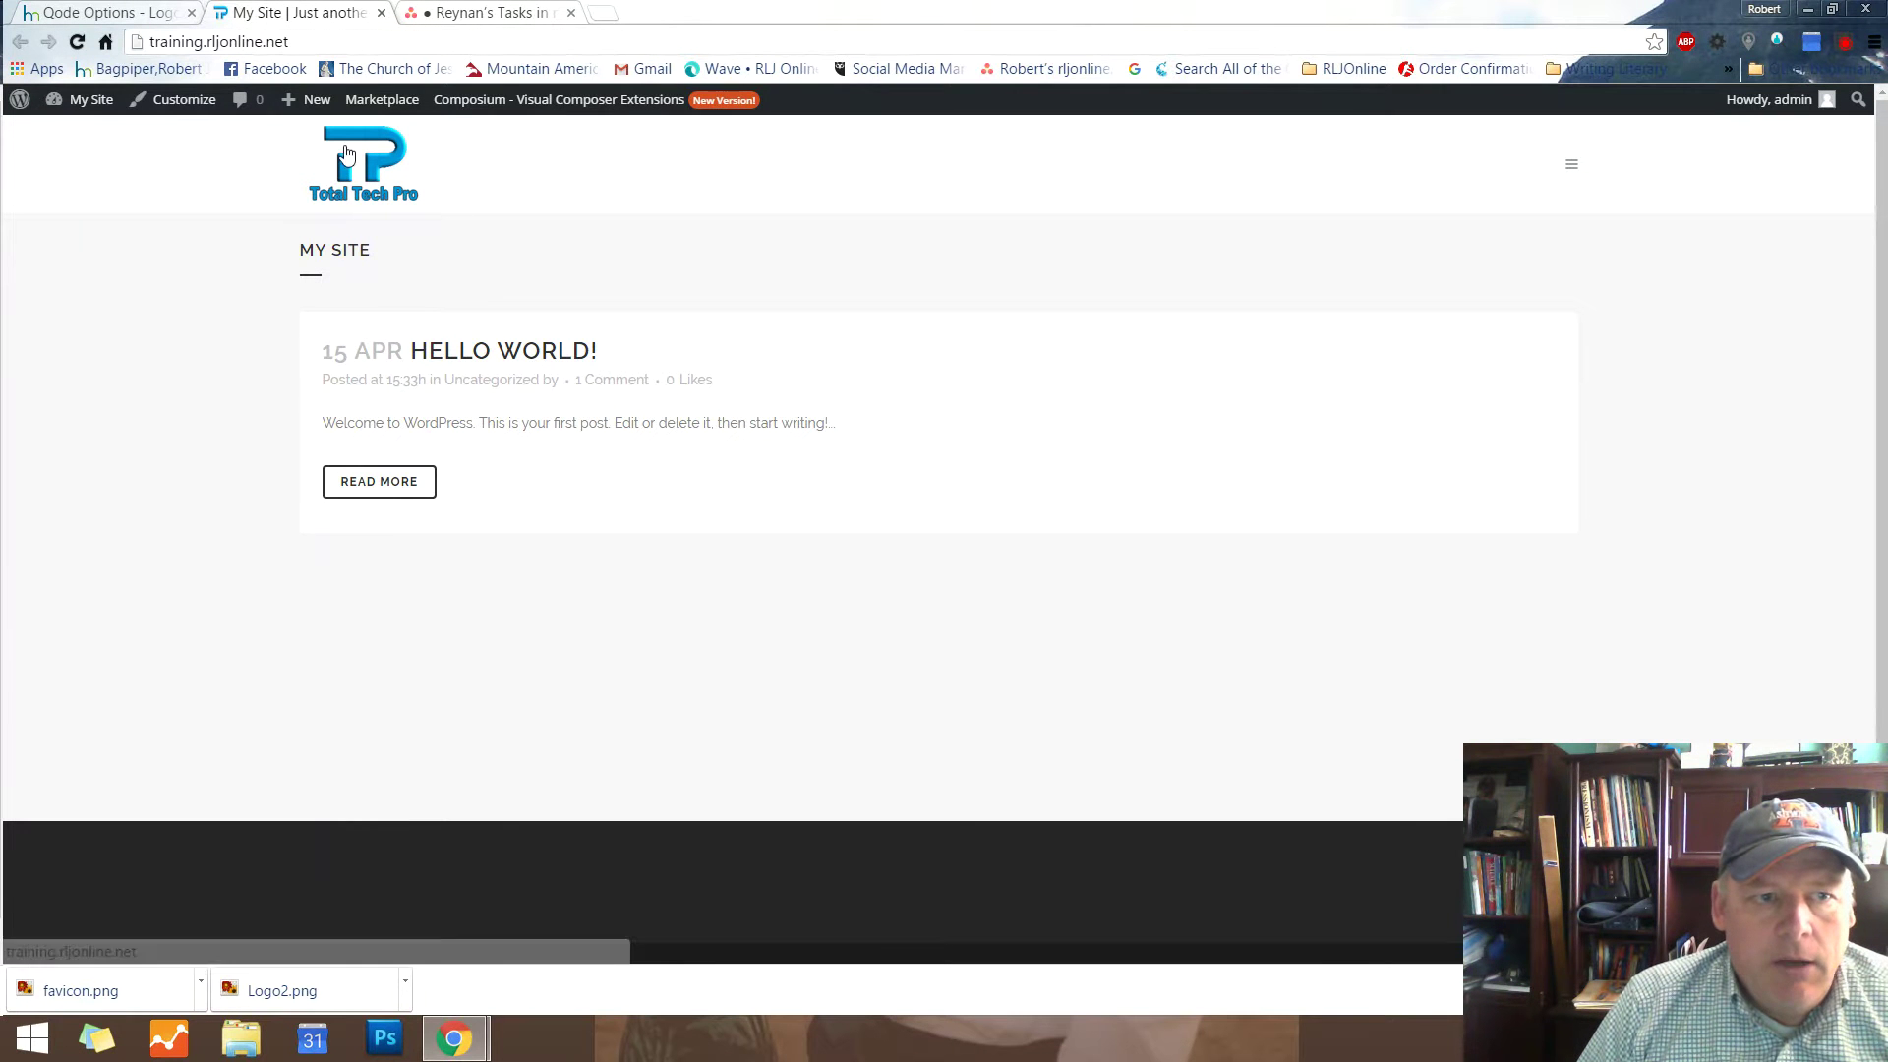
# In the theme's Header options, turn off Header in Grid
pyautogui.click(110, 18)
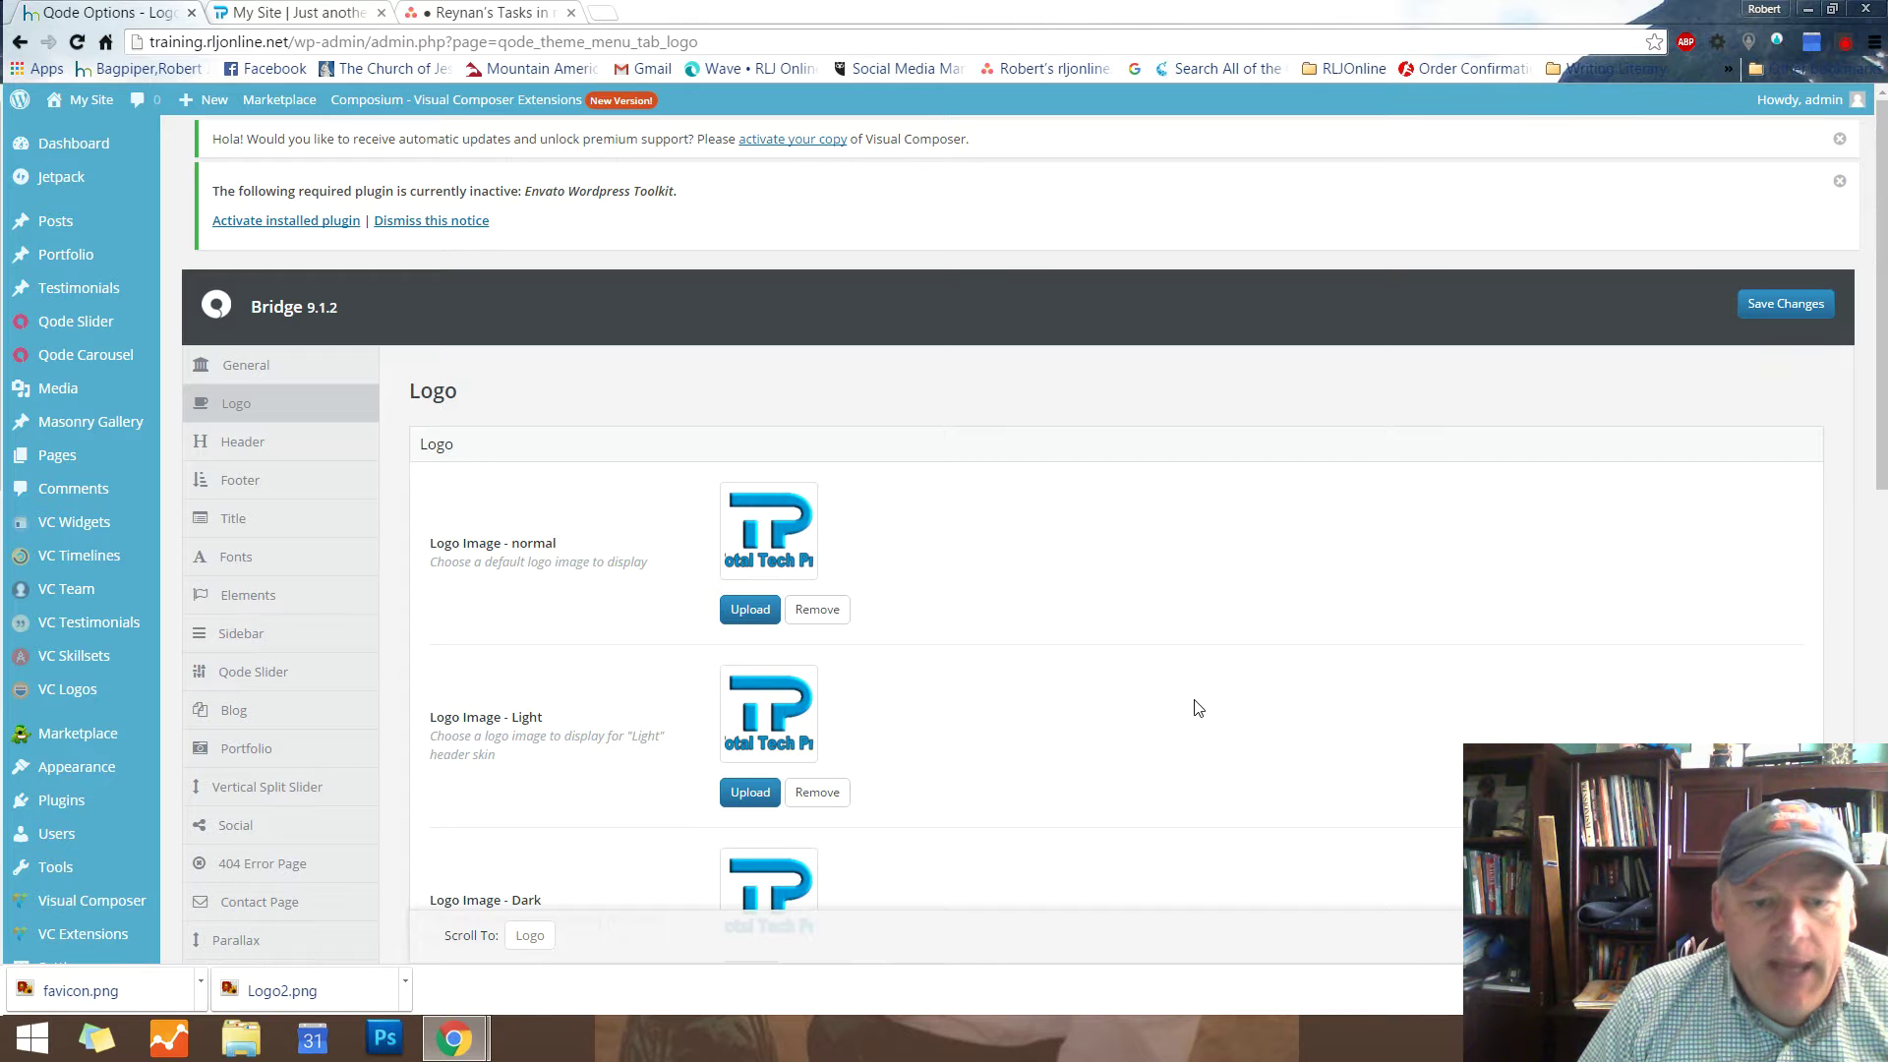
pyautogui.scroll(-3, 1377, 610)
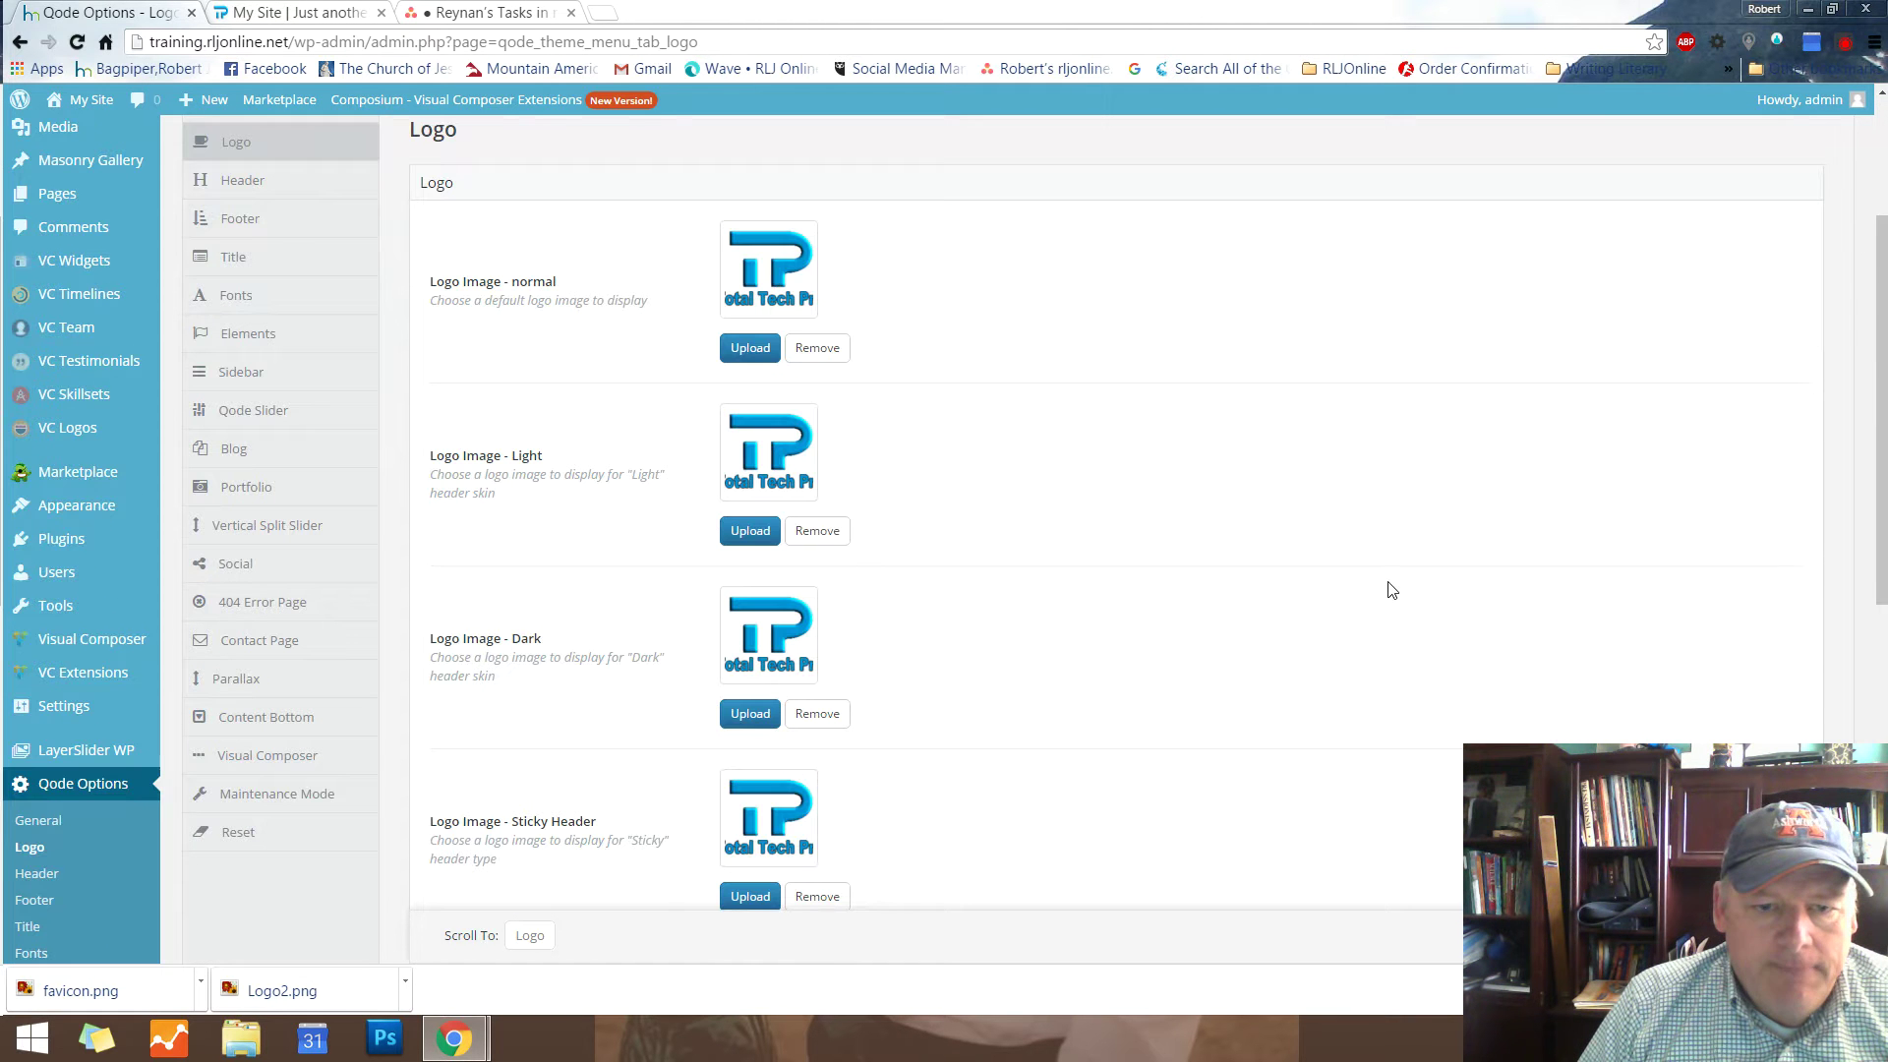
pyautogui.click(246, 179)
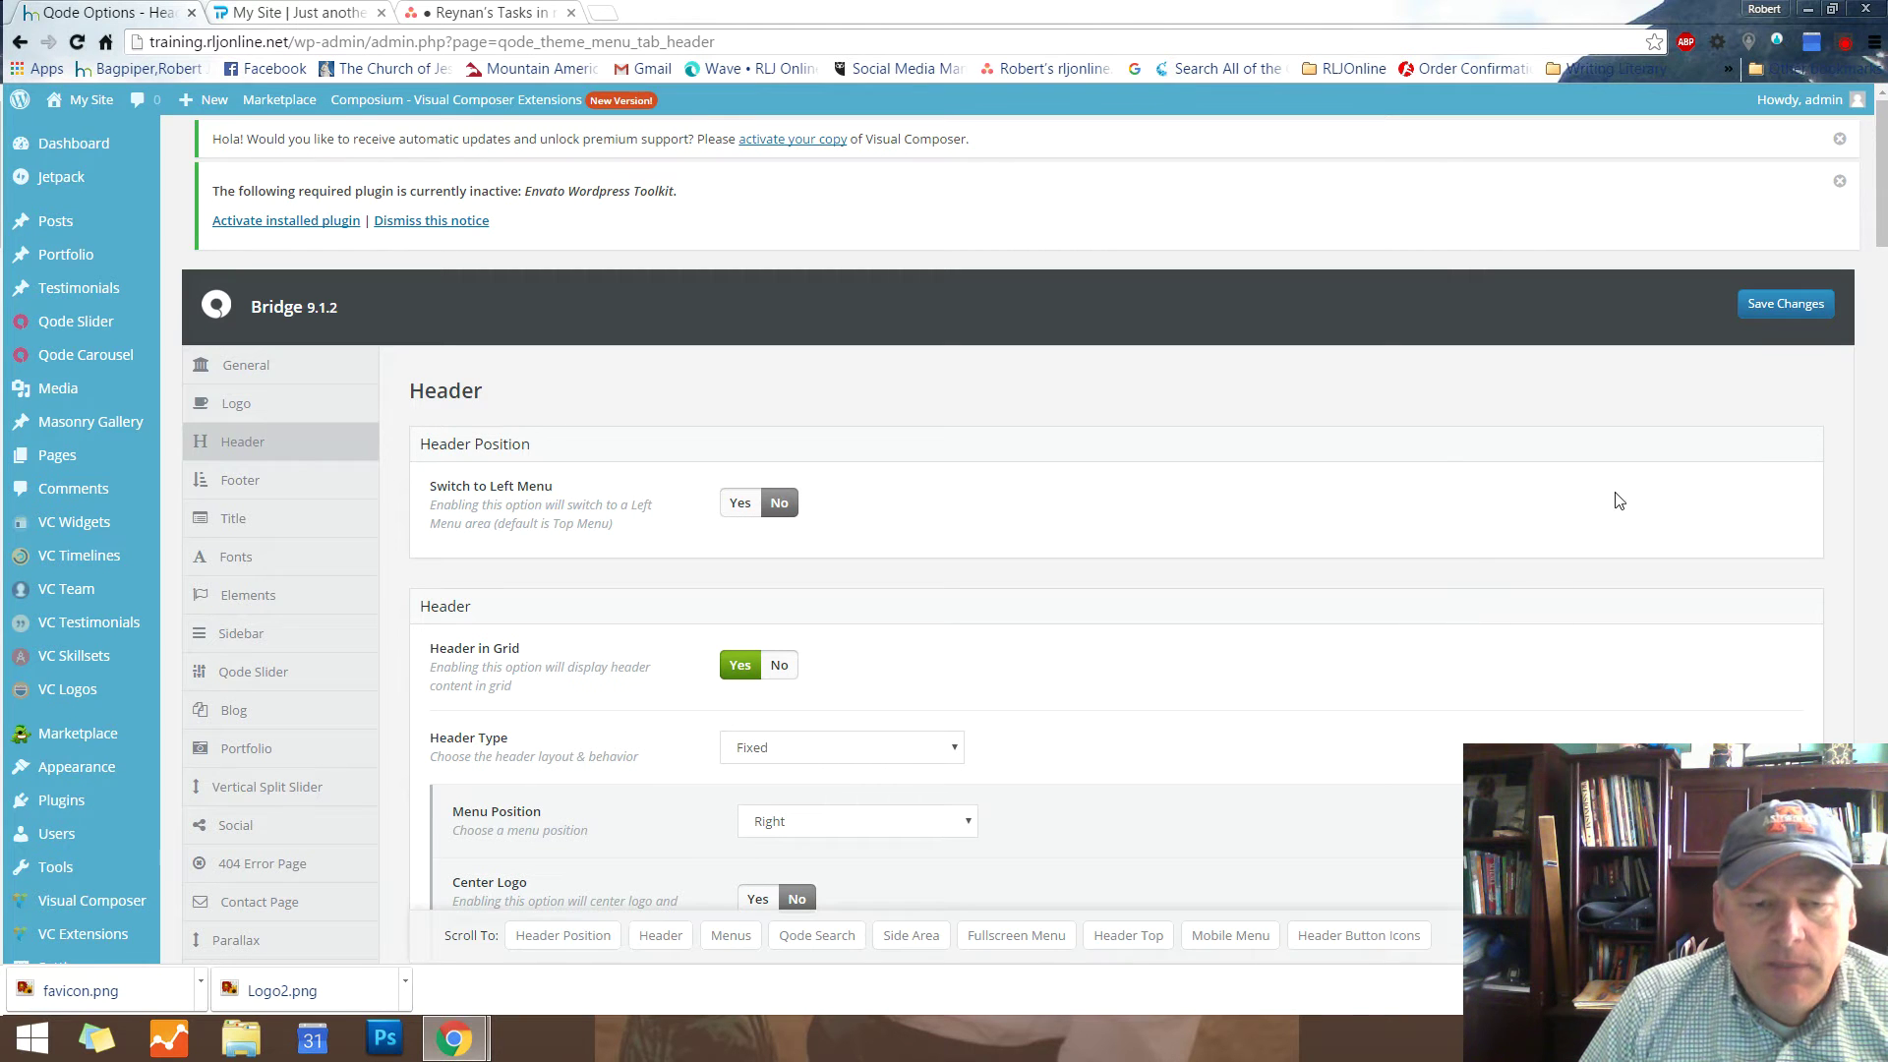
pyautogui.scroll(-3, 1702, 473)
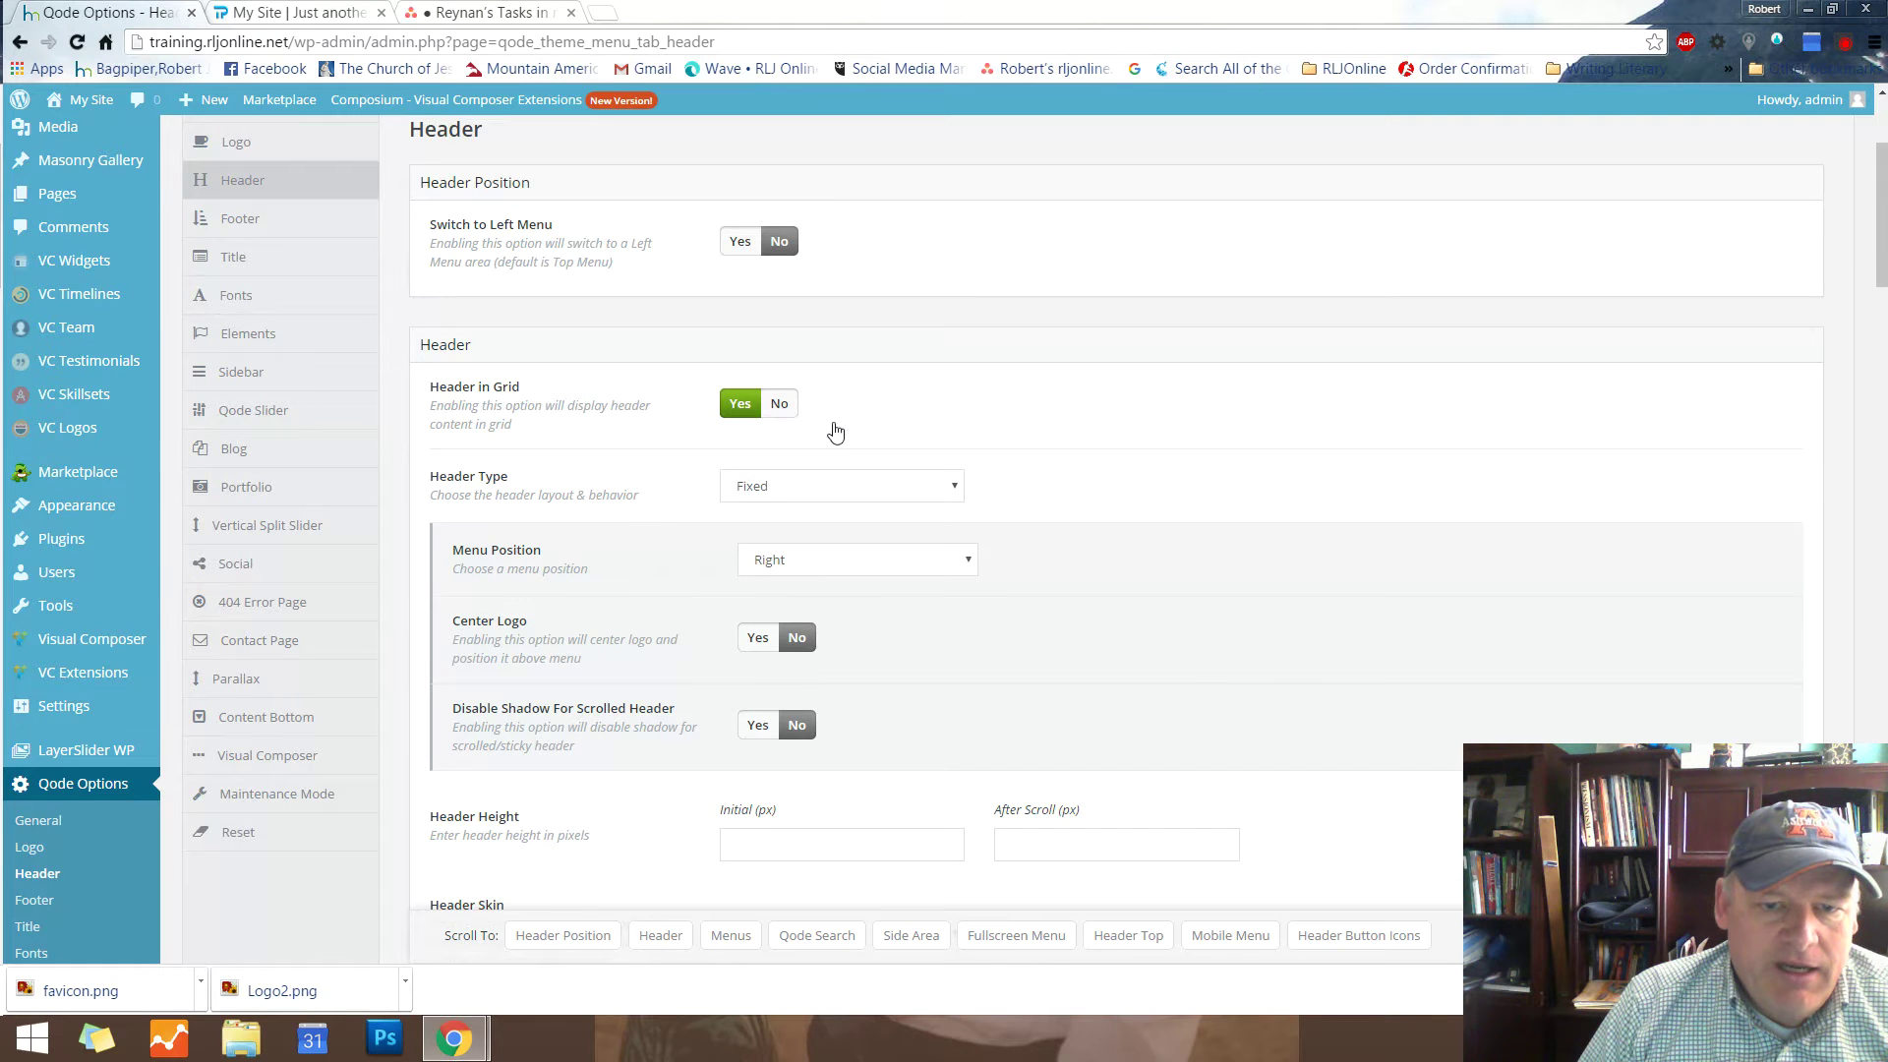
pyautogui.click(784, 412)
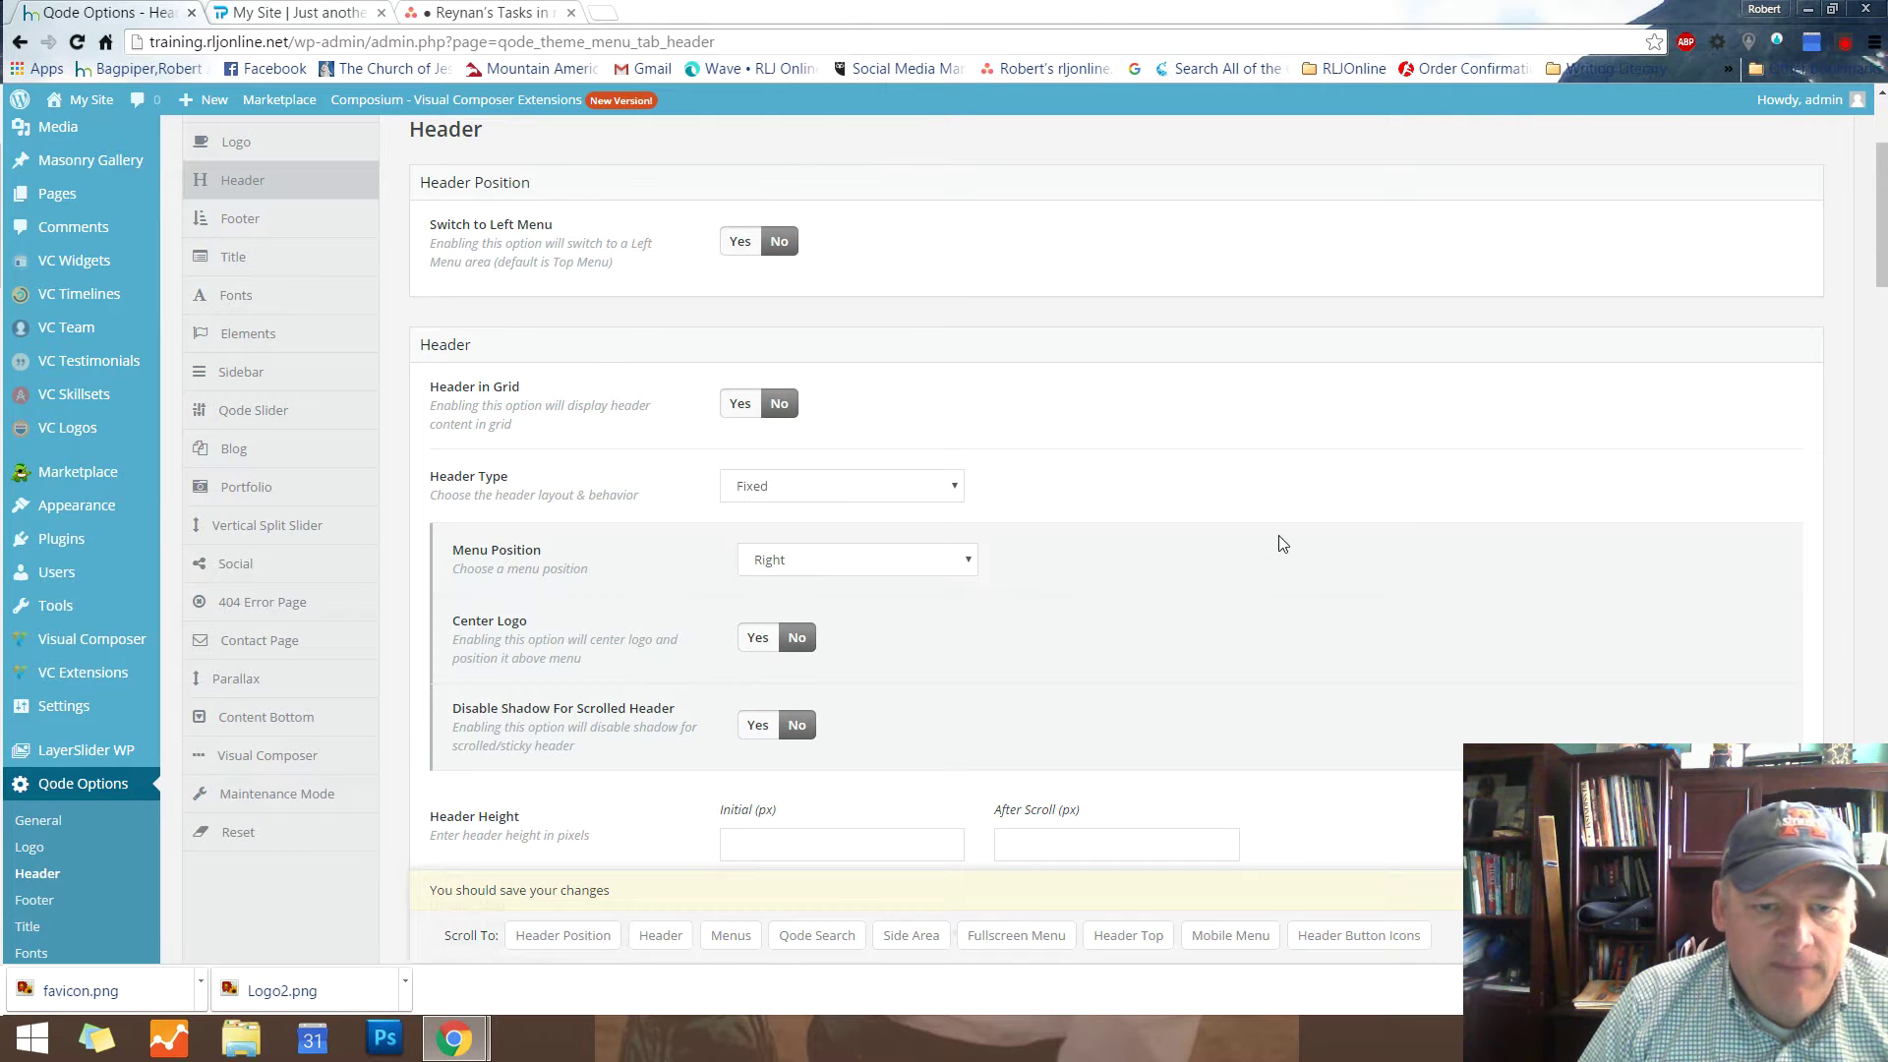
# Set the Header Type to Regular and save the theme changes
pyautogui.scroll(-2, 1374, 403)
pyautogui.click(953, 291)
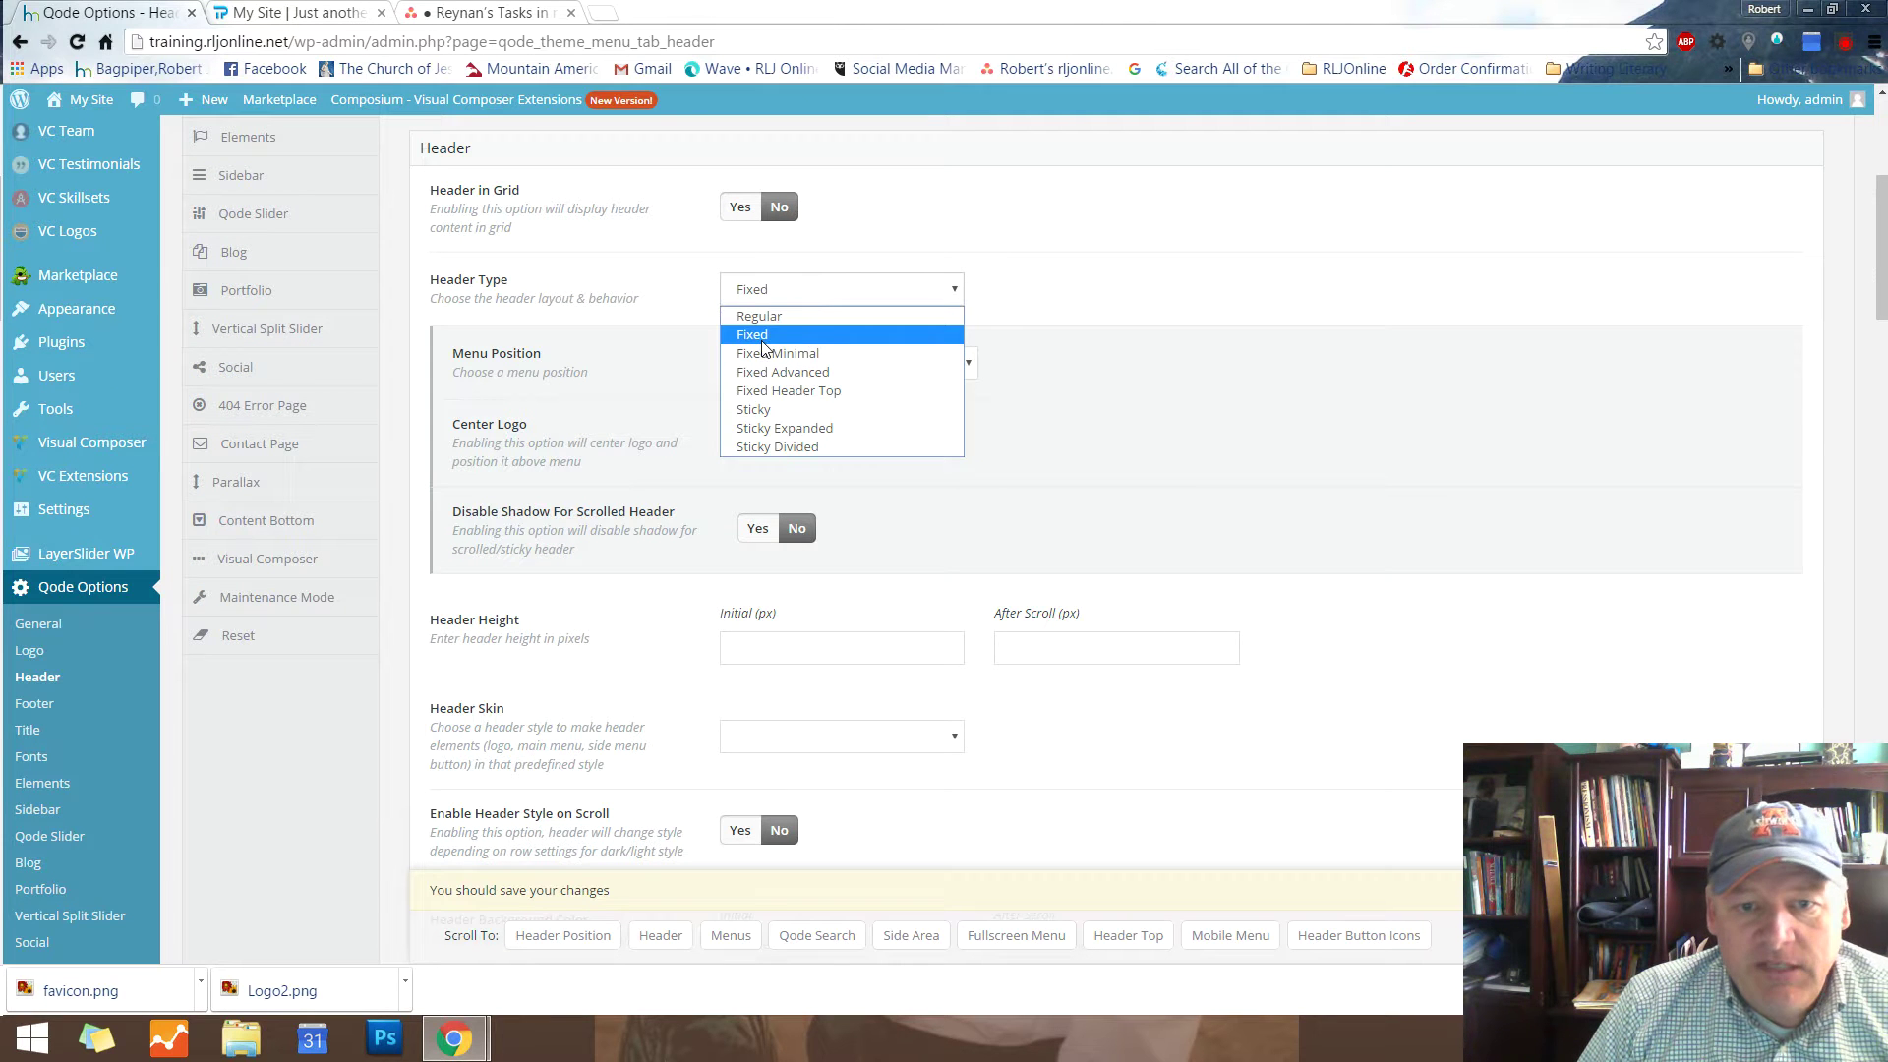
pyautogui.click(755, 317)
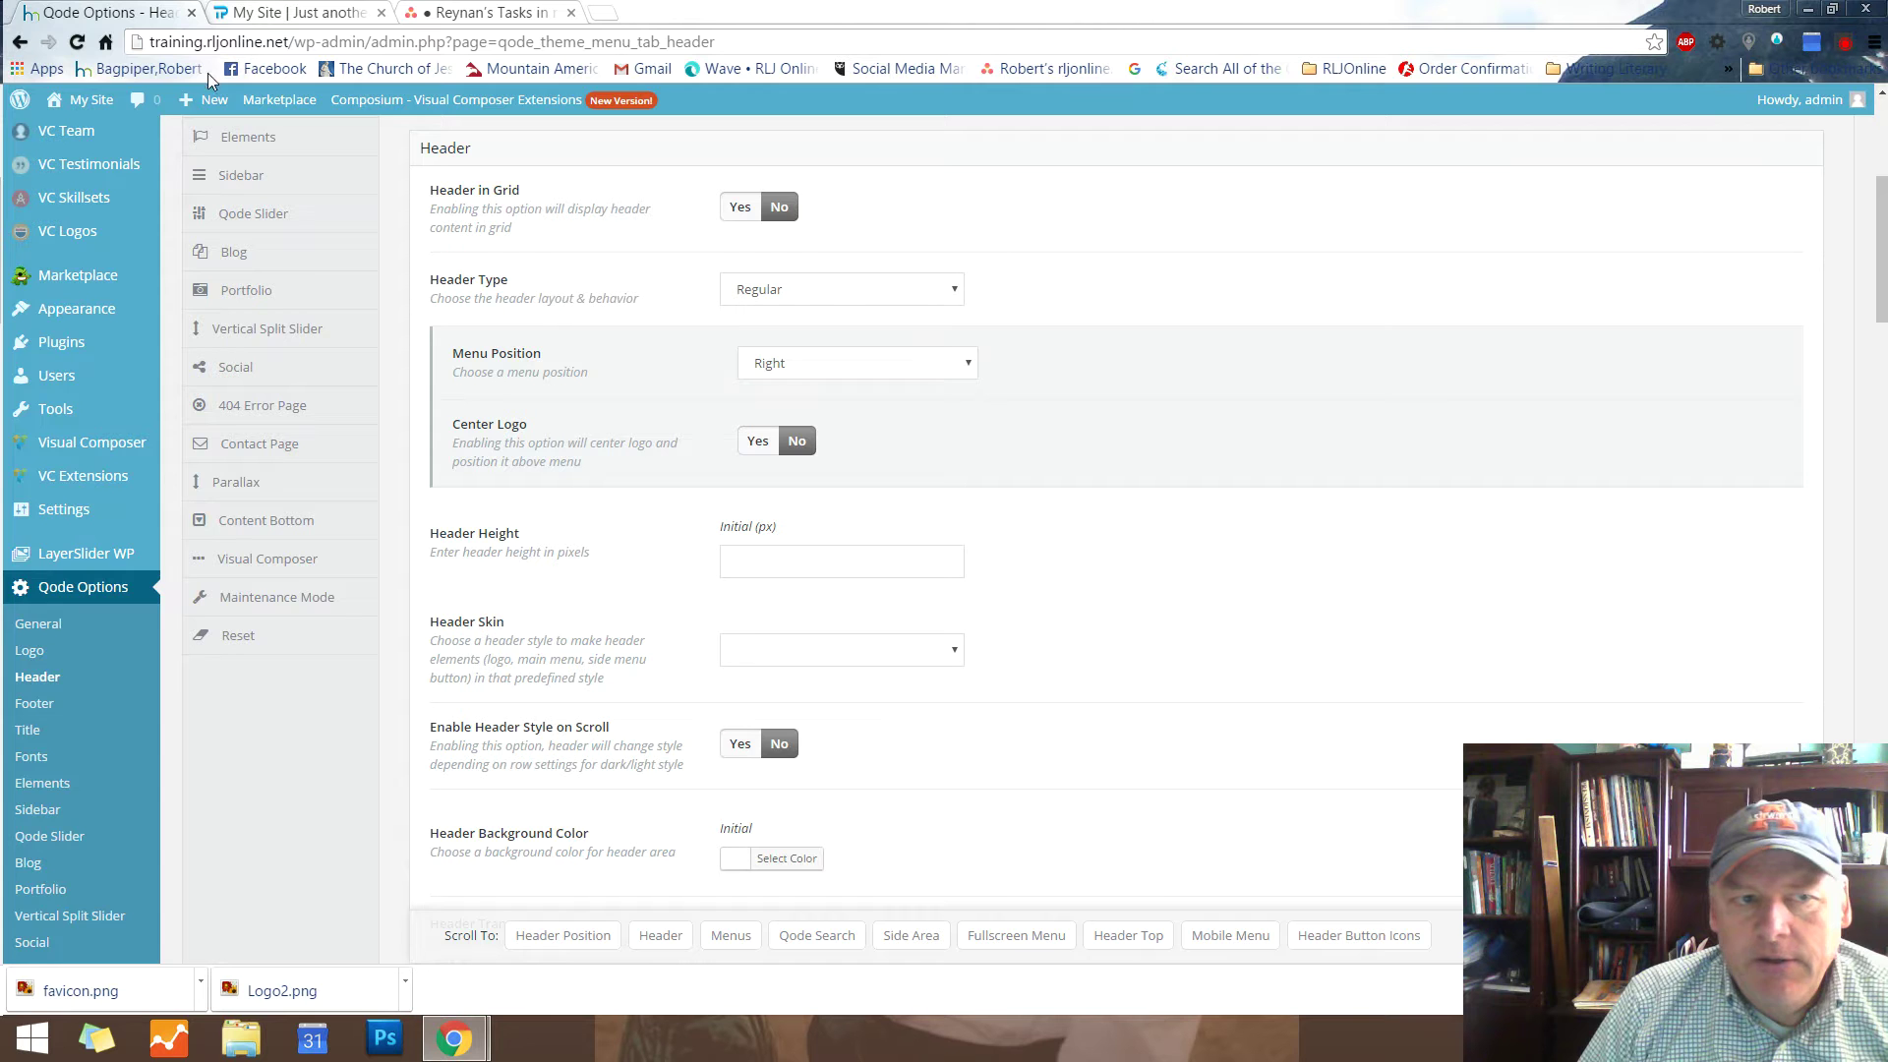
# Reload the site's front page to check the logo's placement in the header, and return to the Header options
pyautogui.click(300, 14)
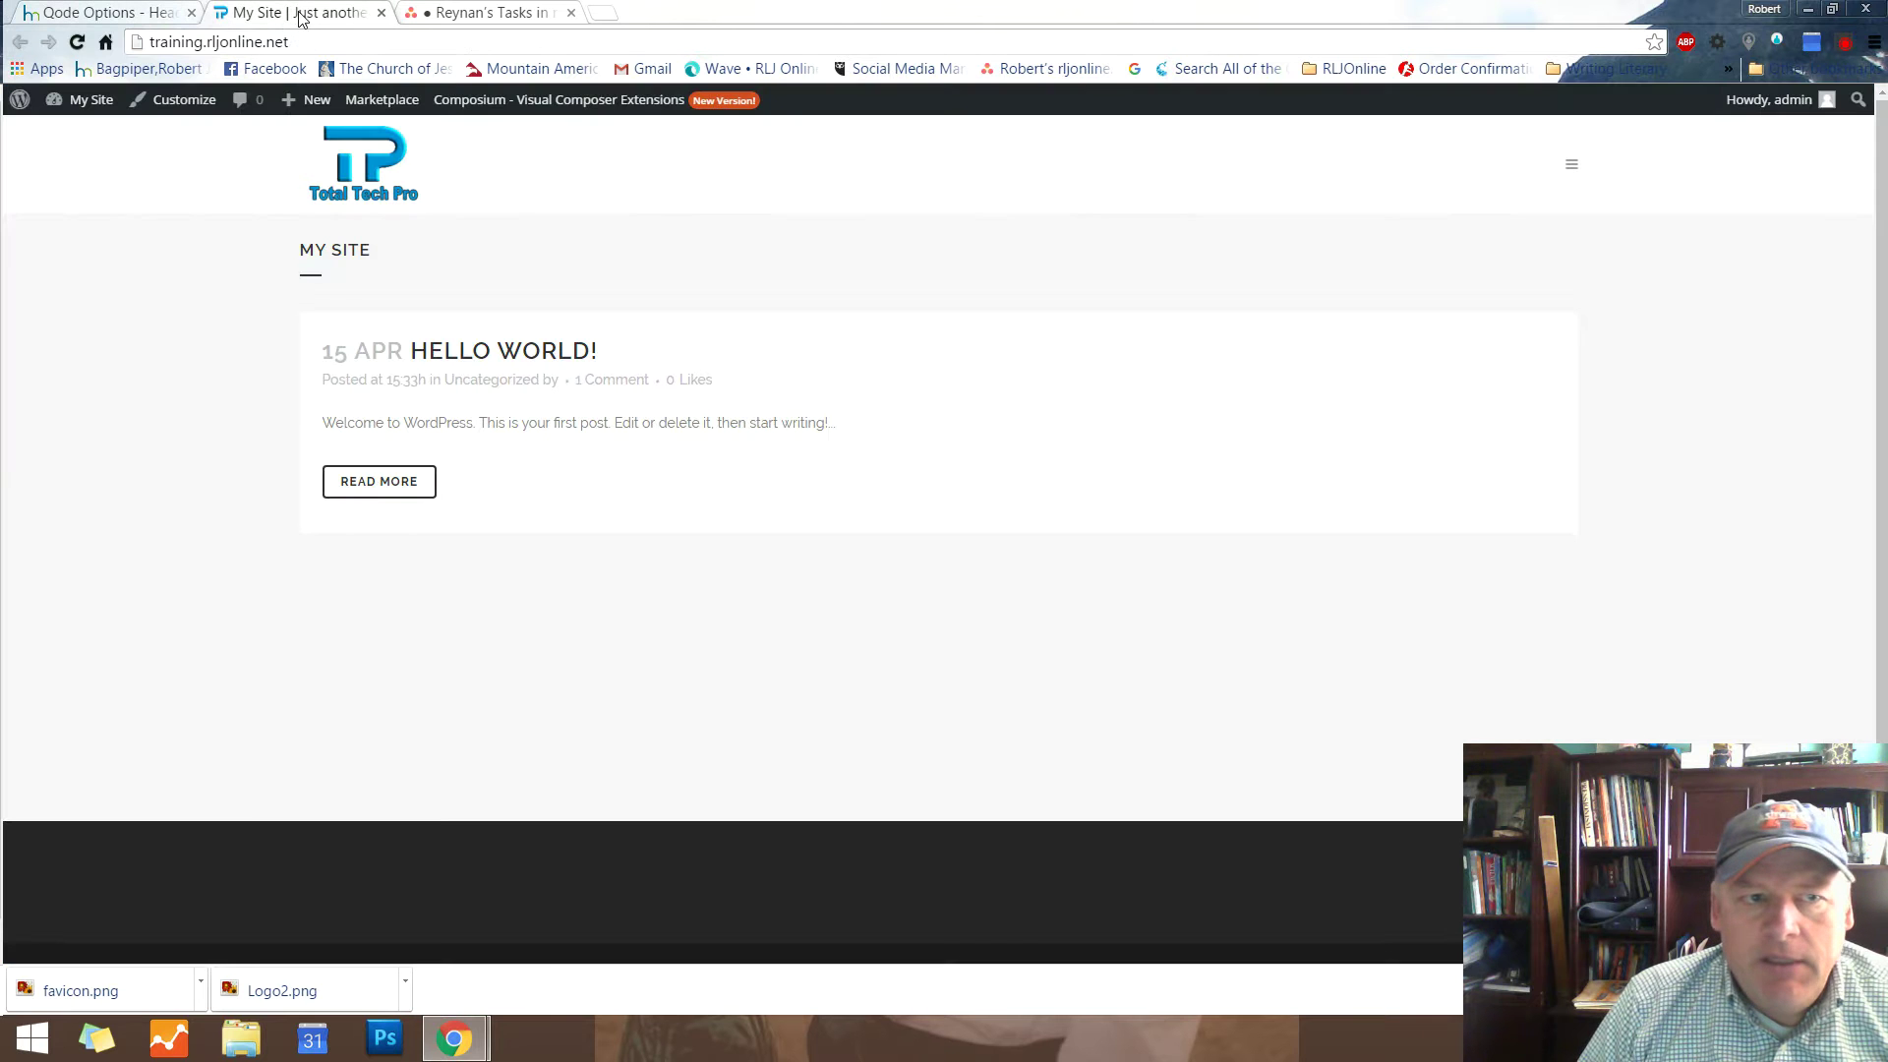
pyautogui.click(75, 41)
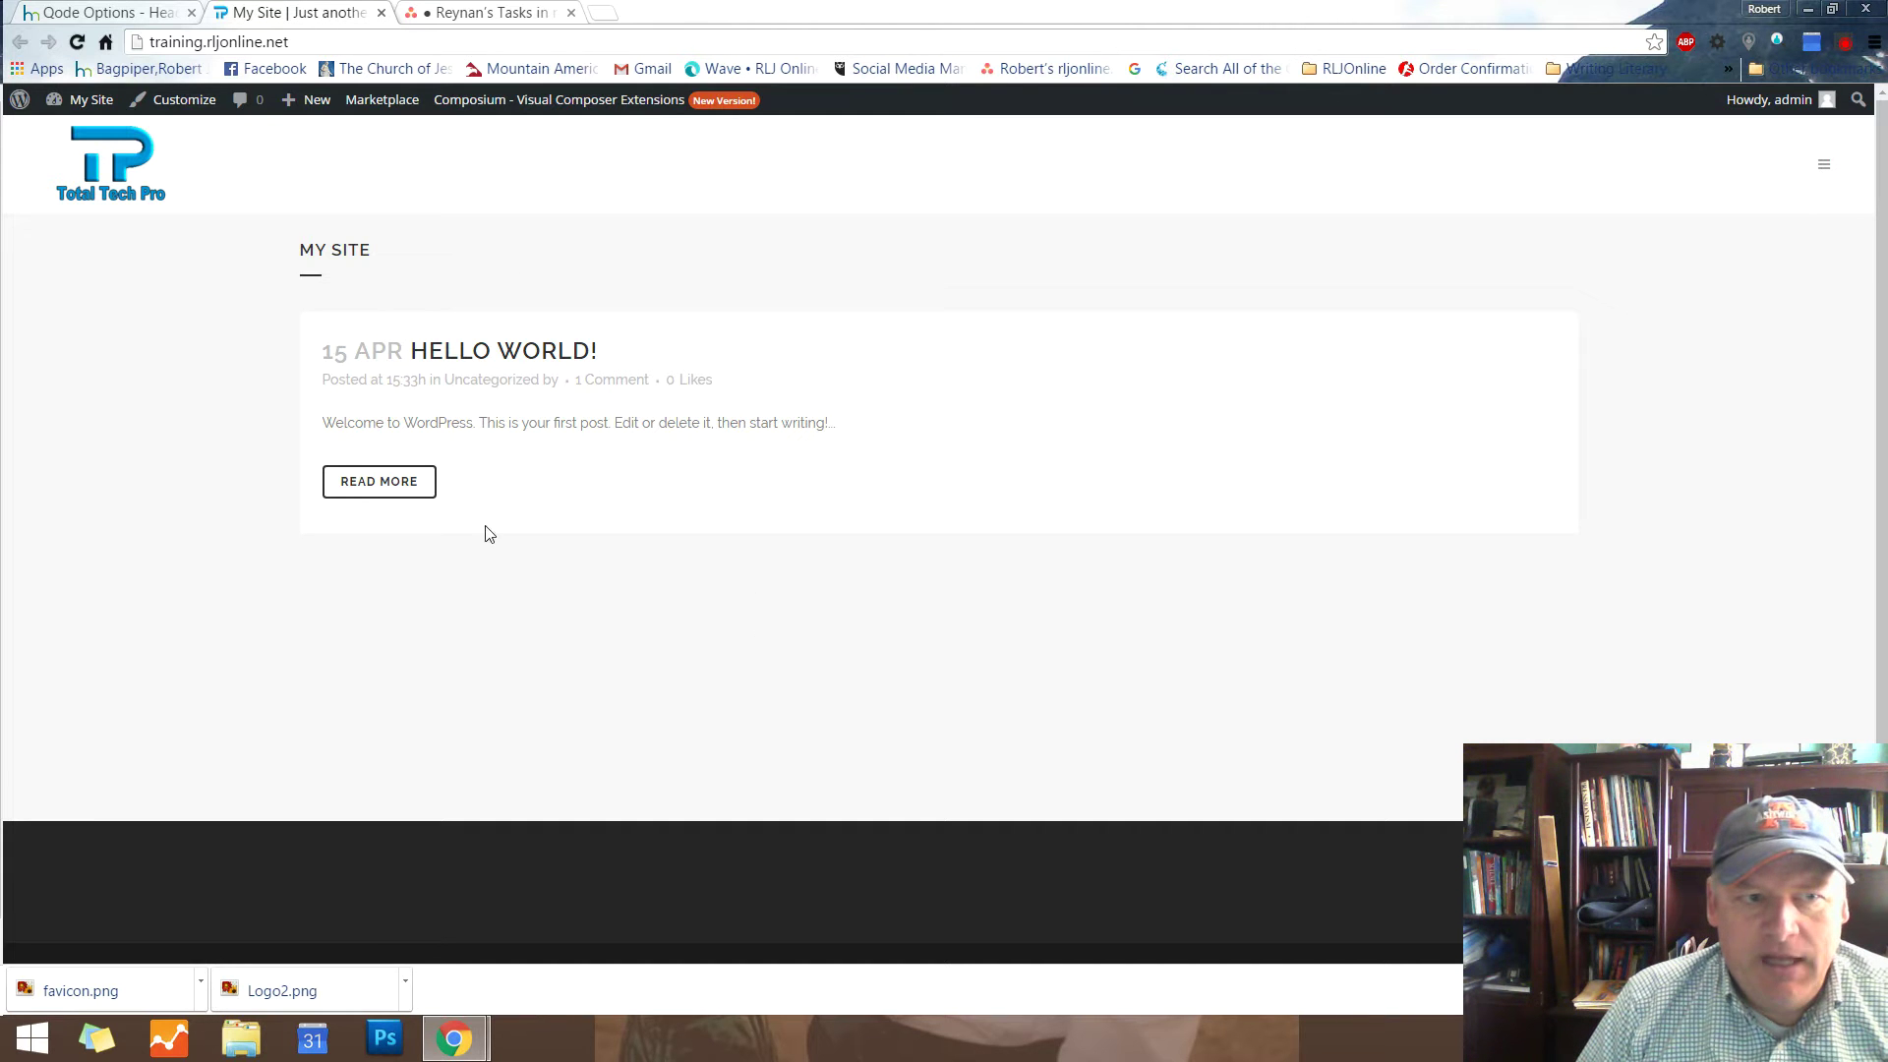
pyautogui.click(84, 14)
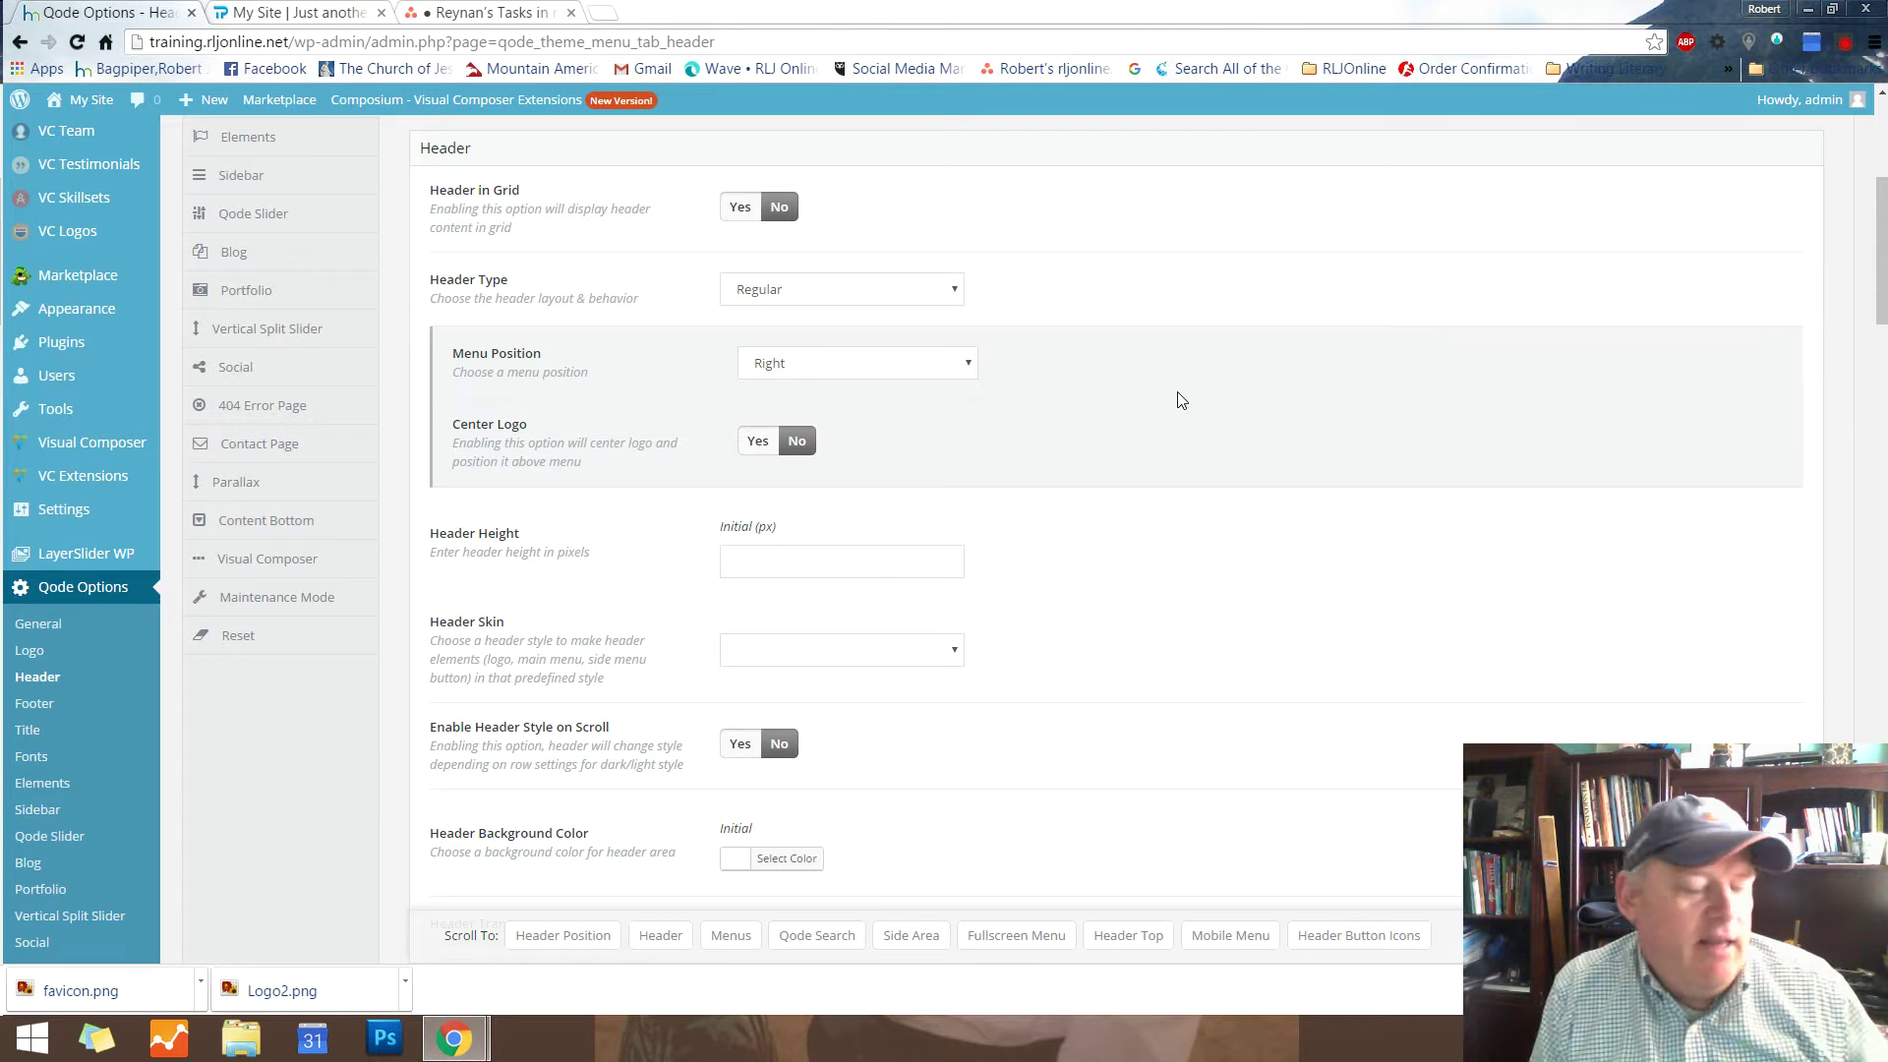
# Inspect the front-page logo in the browser's developer tools, examining the HTML and CSS of its q_logo container
pyautogui.click(304, 11)
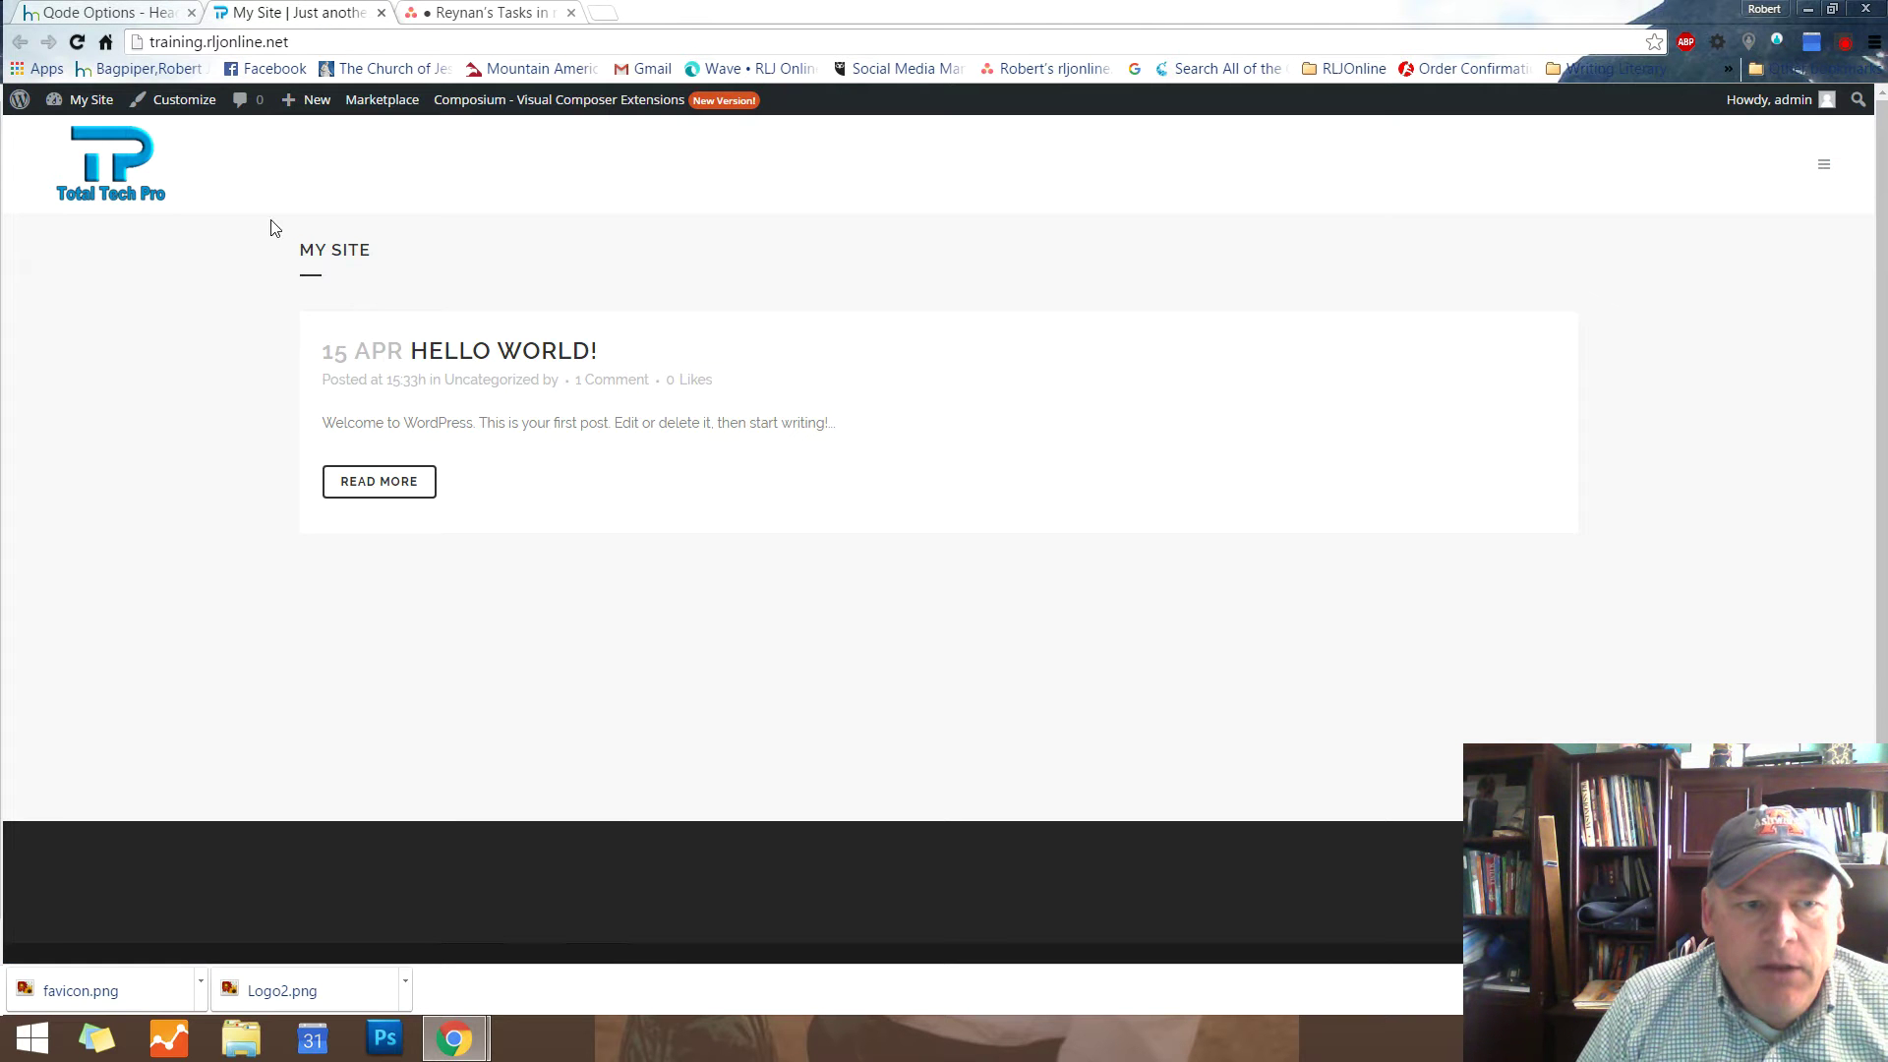
pyautogui.rightClick(118, 170)
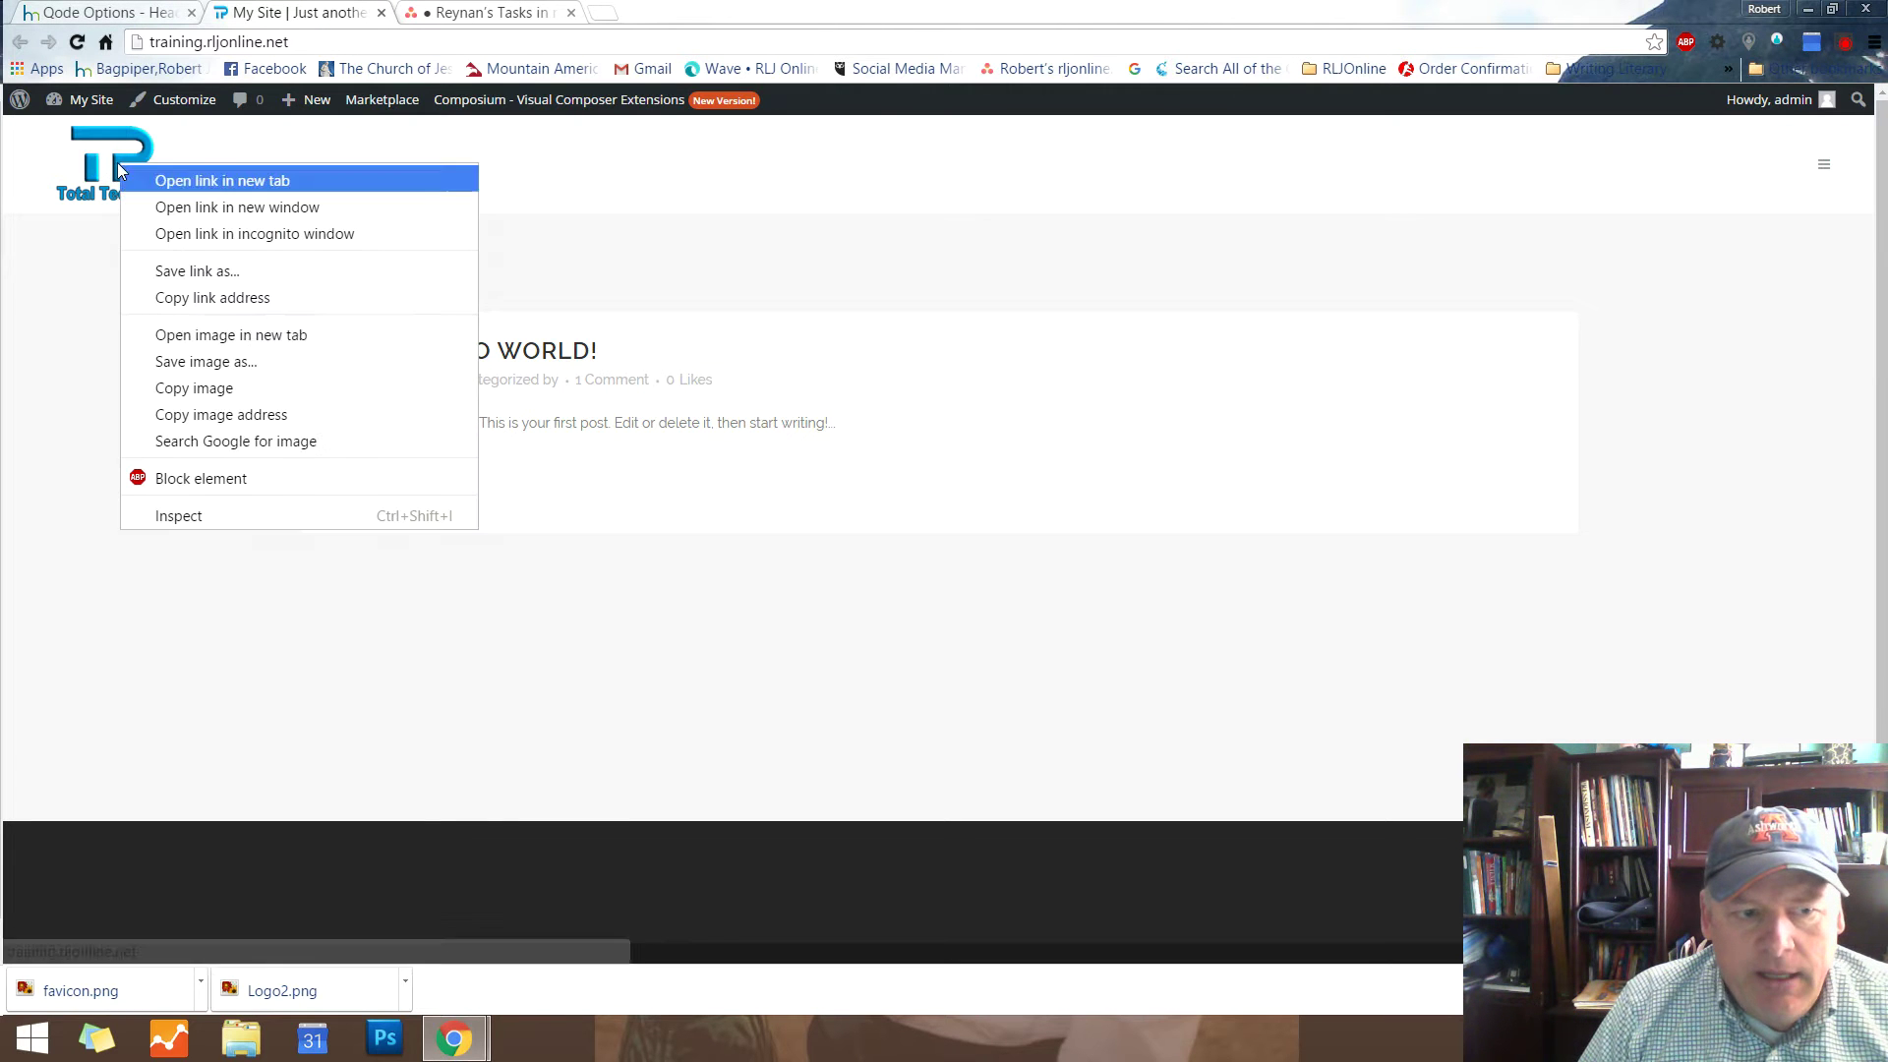
pyautogui.click(179, 515)
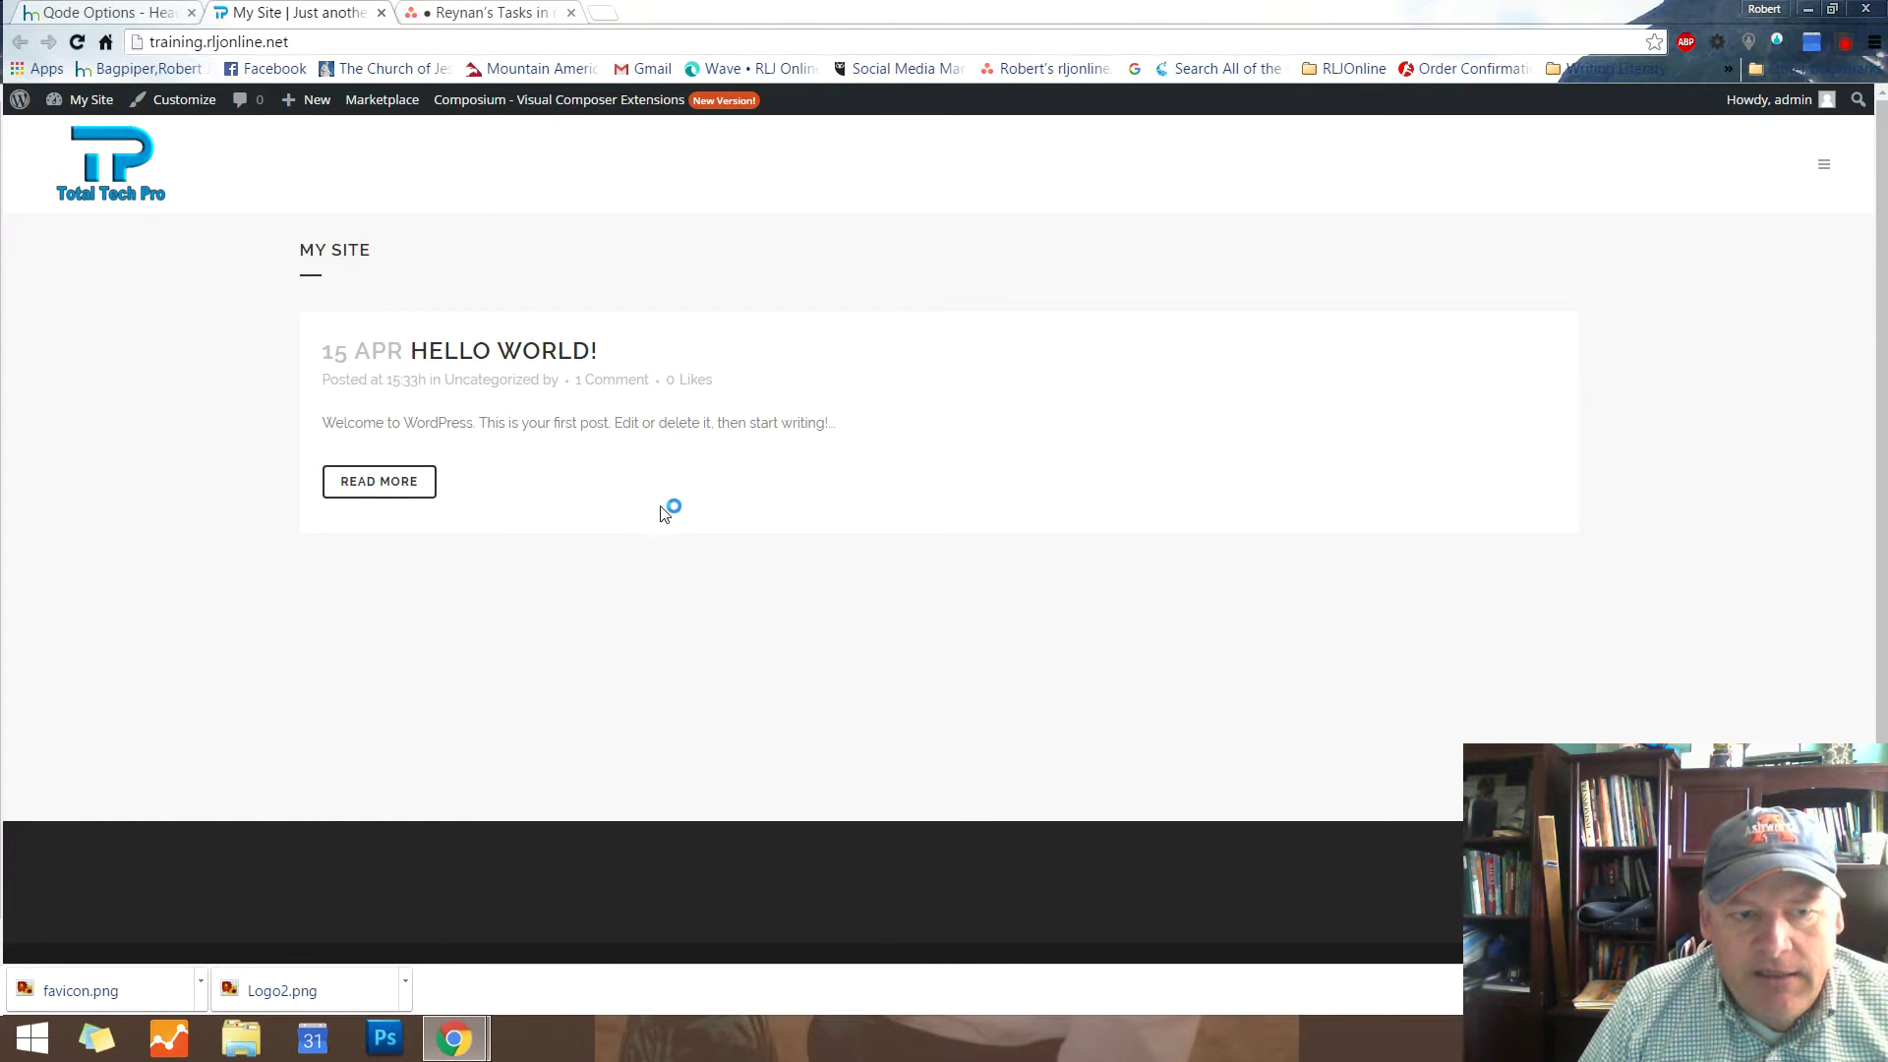
pyautogui.moveTo(1105, 639); pyautogui.dragTo(1201, 247)
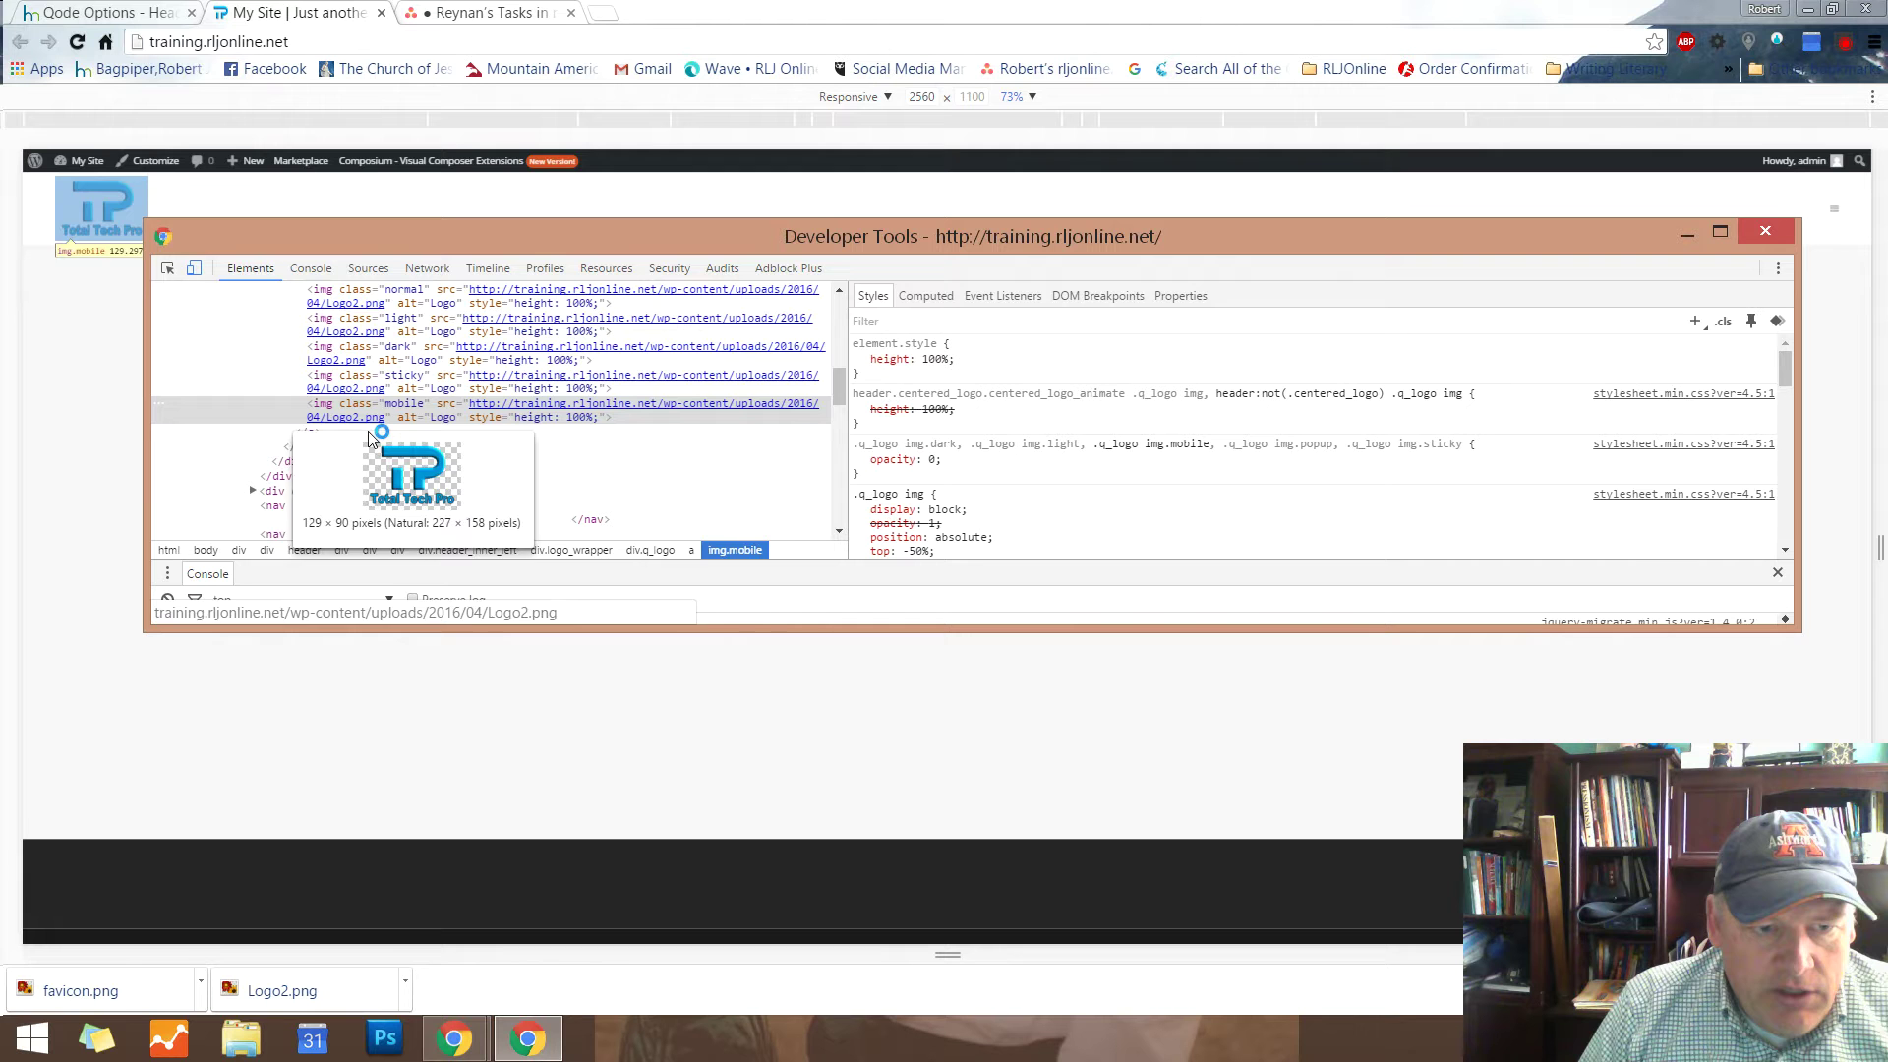
pyautogui.scroll(3, 374, 423)
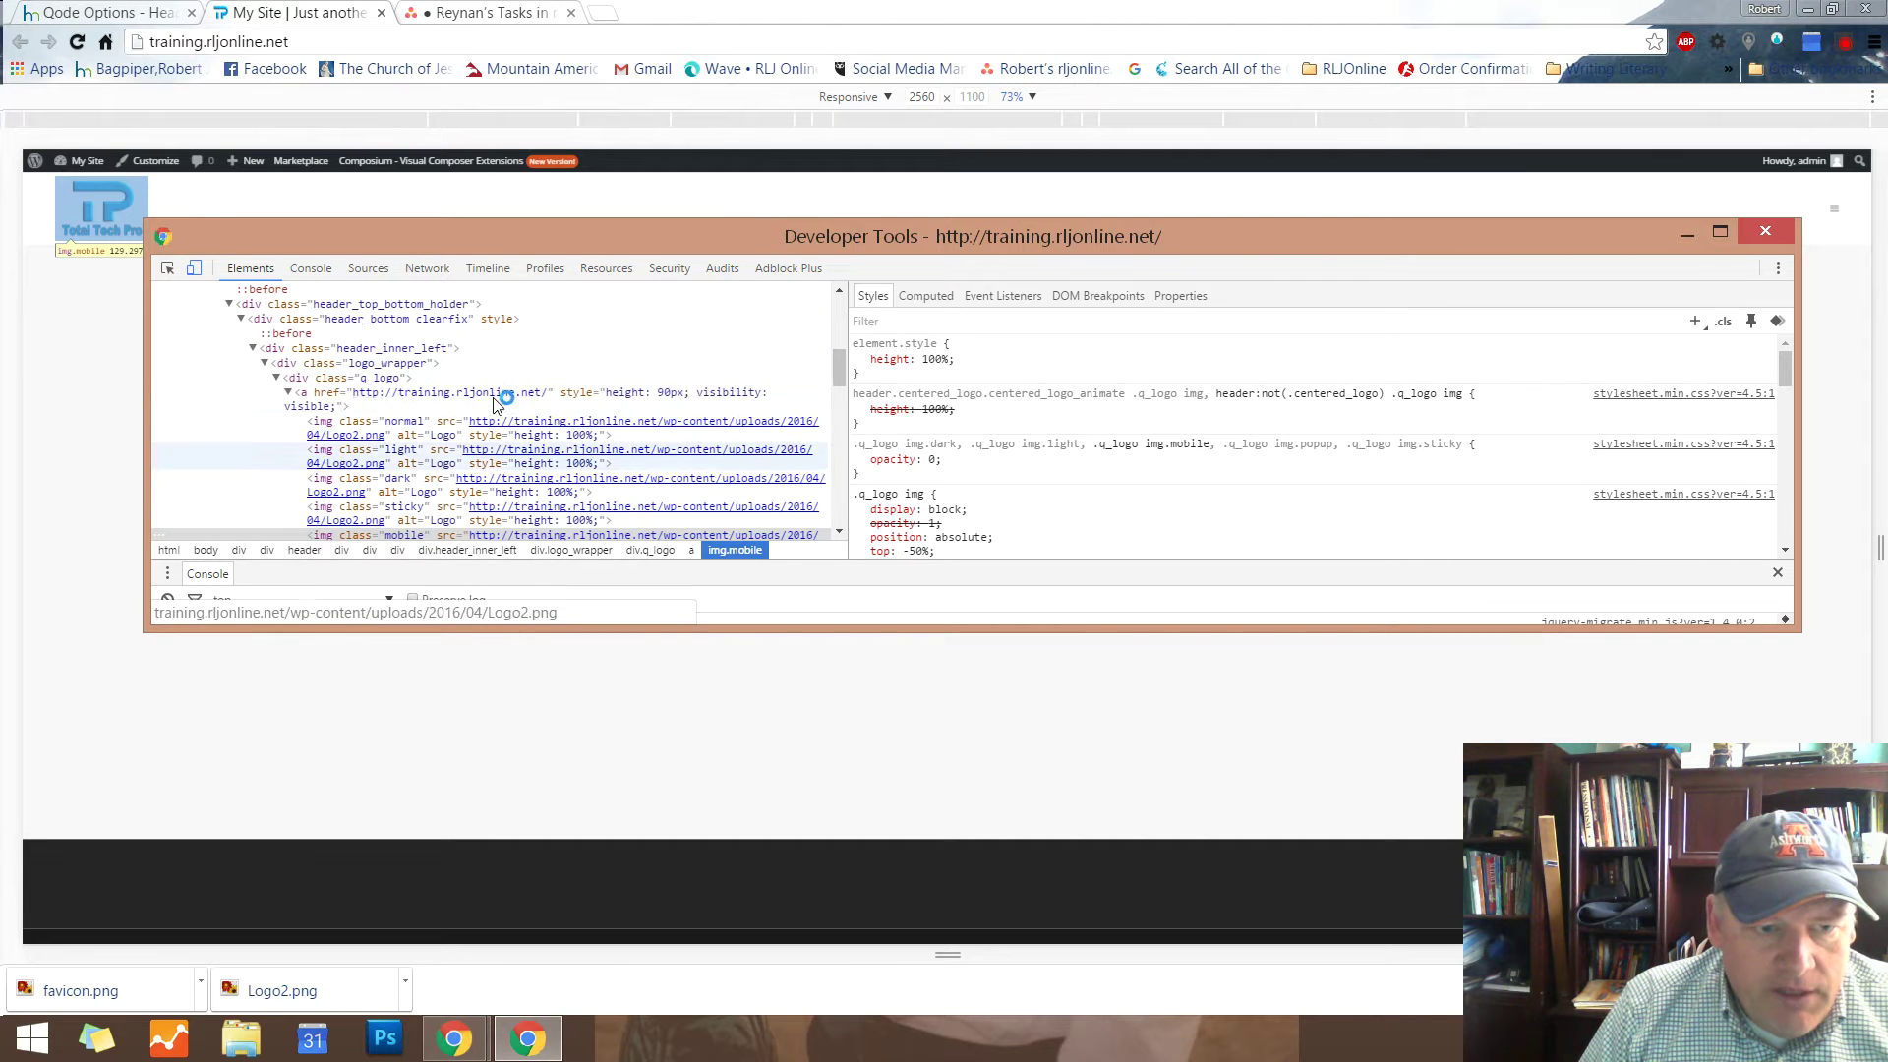
pyautogui.click(375, 382)
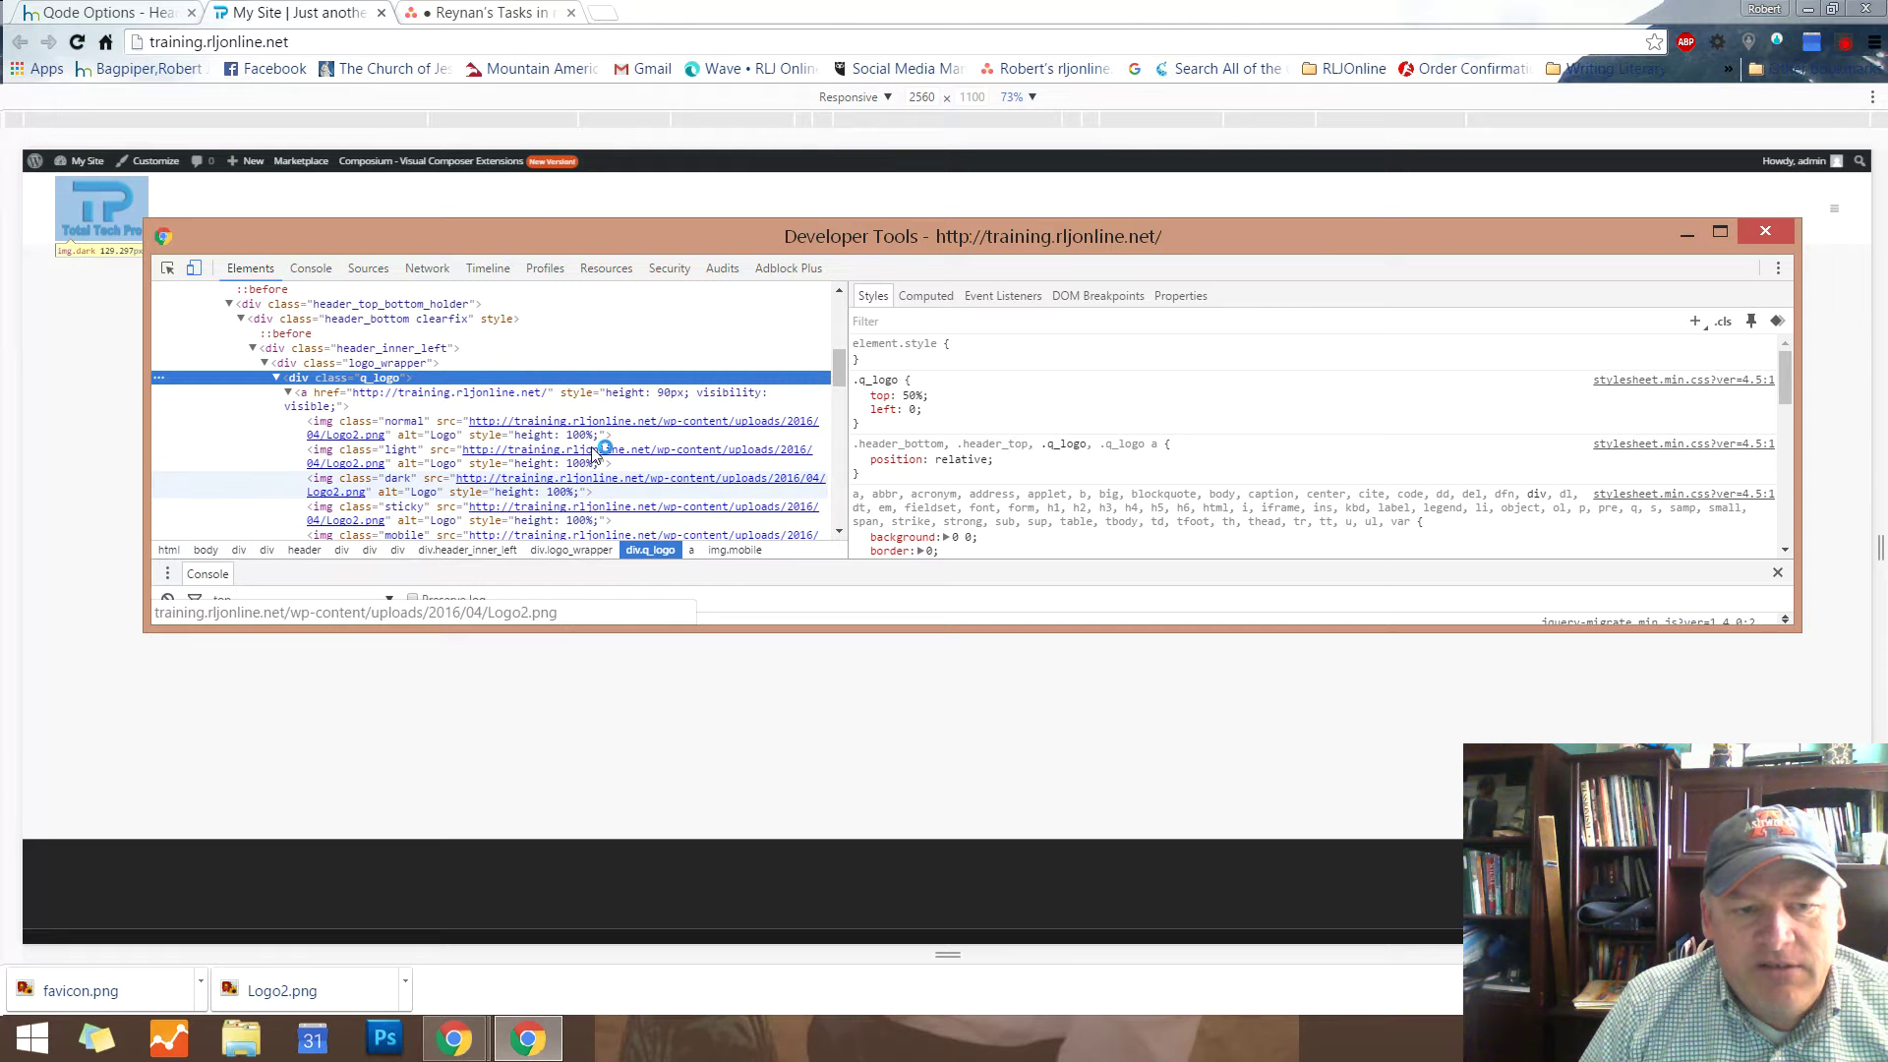
pyautogui.moveTo(839, 368); pyautogui.dragTo(837, 476)
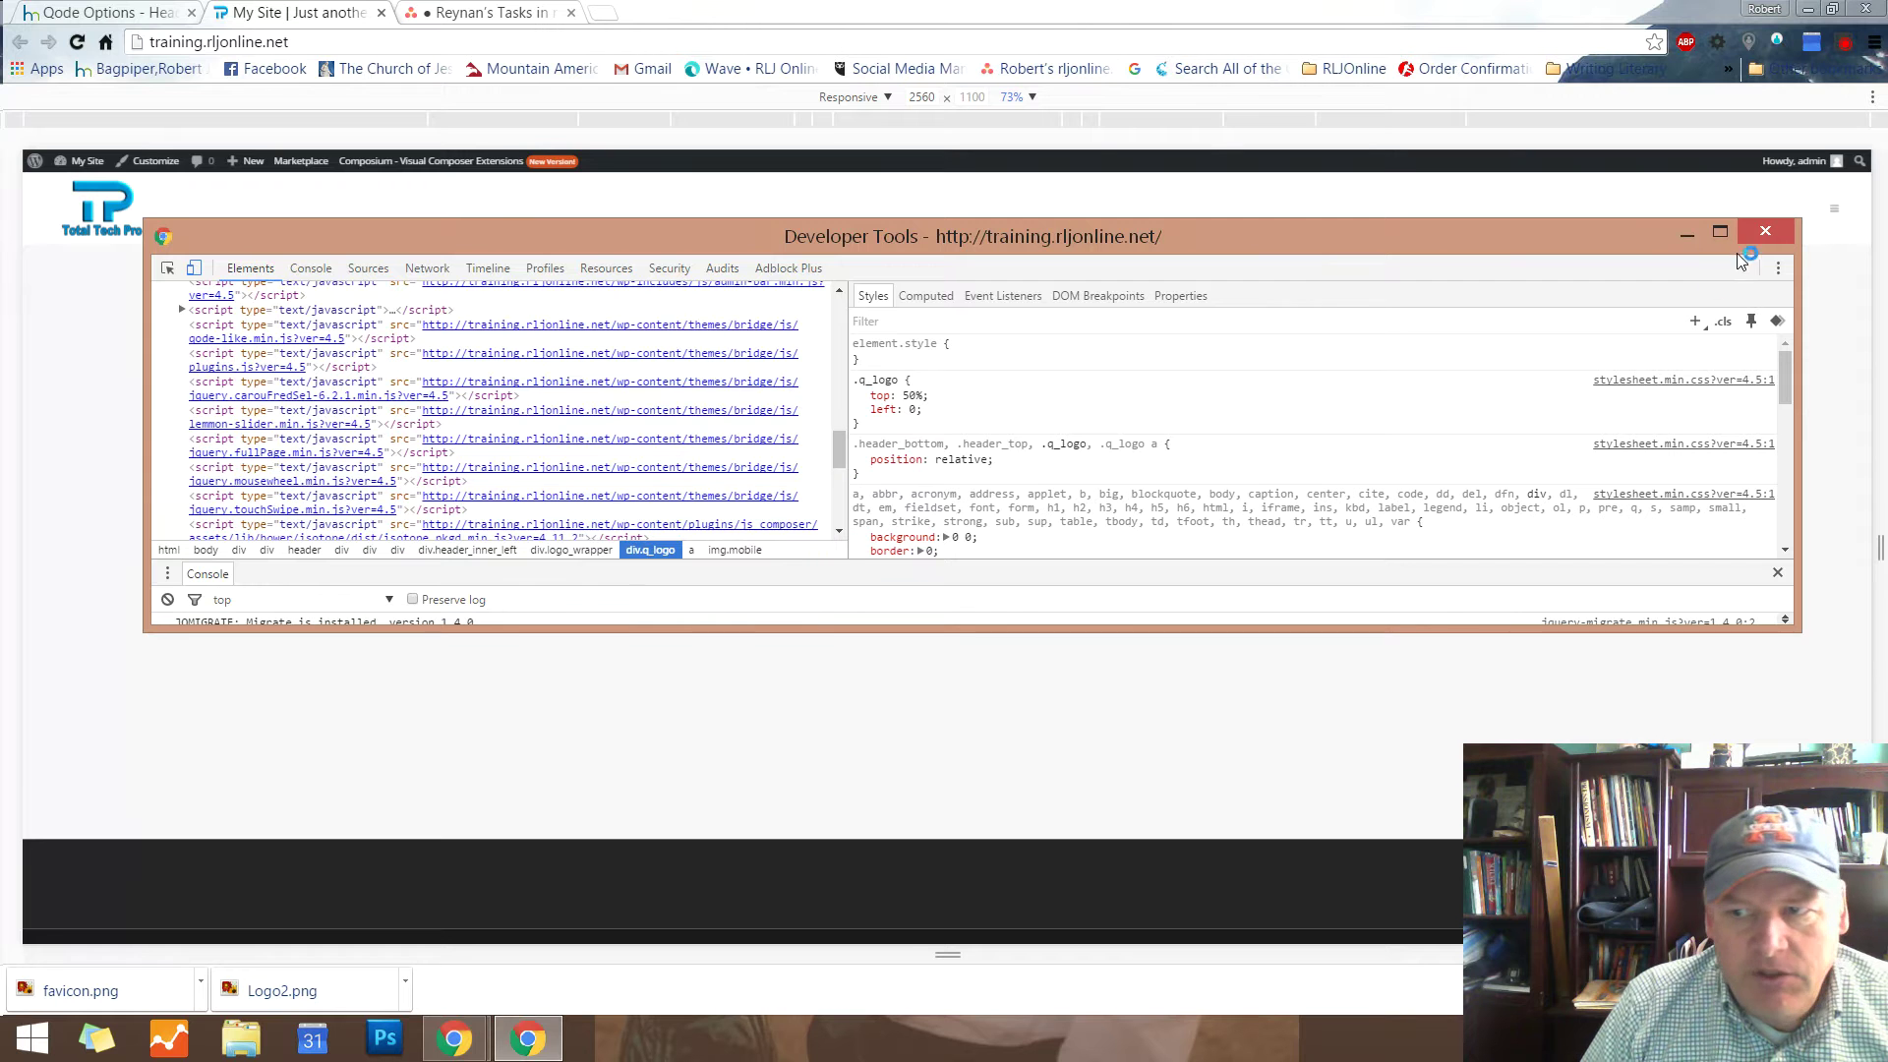
# Close the developer tools, set the Header Type to Fixed Advanced in the theme's Header options, and save the changes
pyautogui.click(1765, 231)
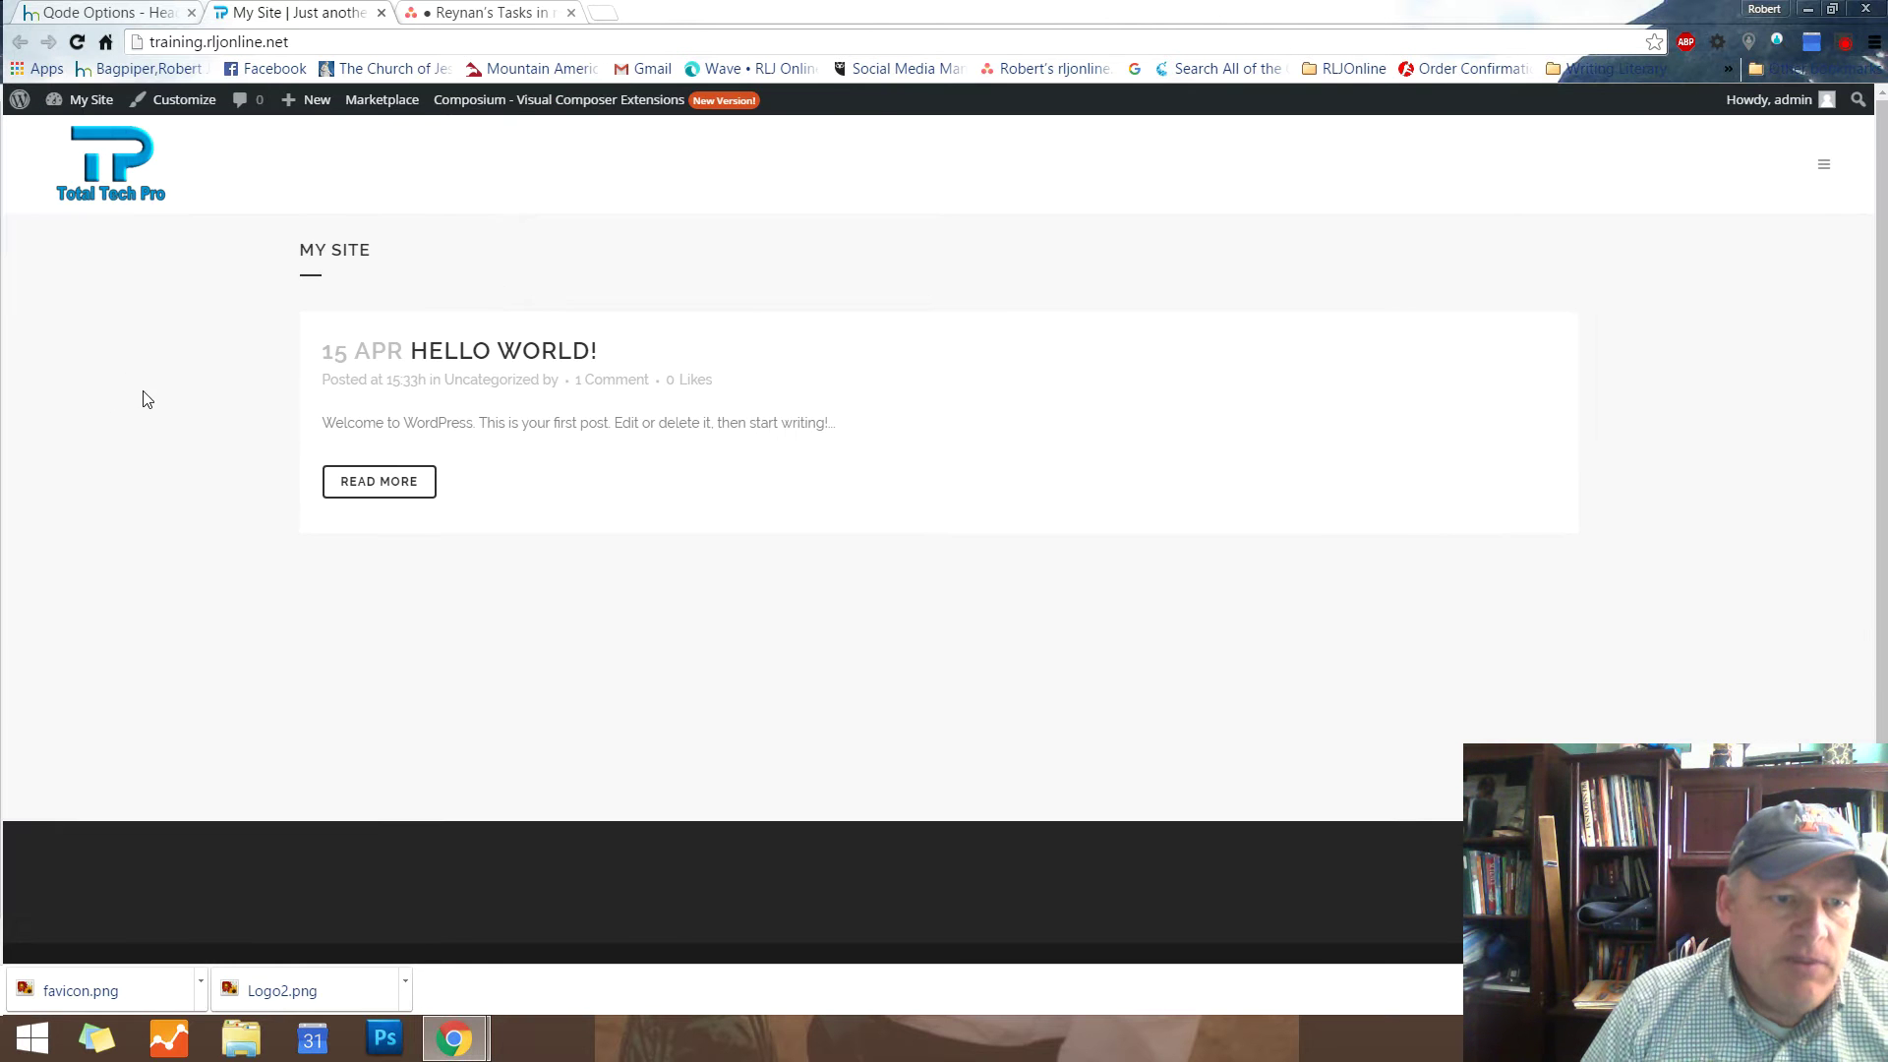
pyautogui.click(116, 13)
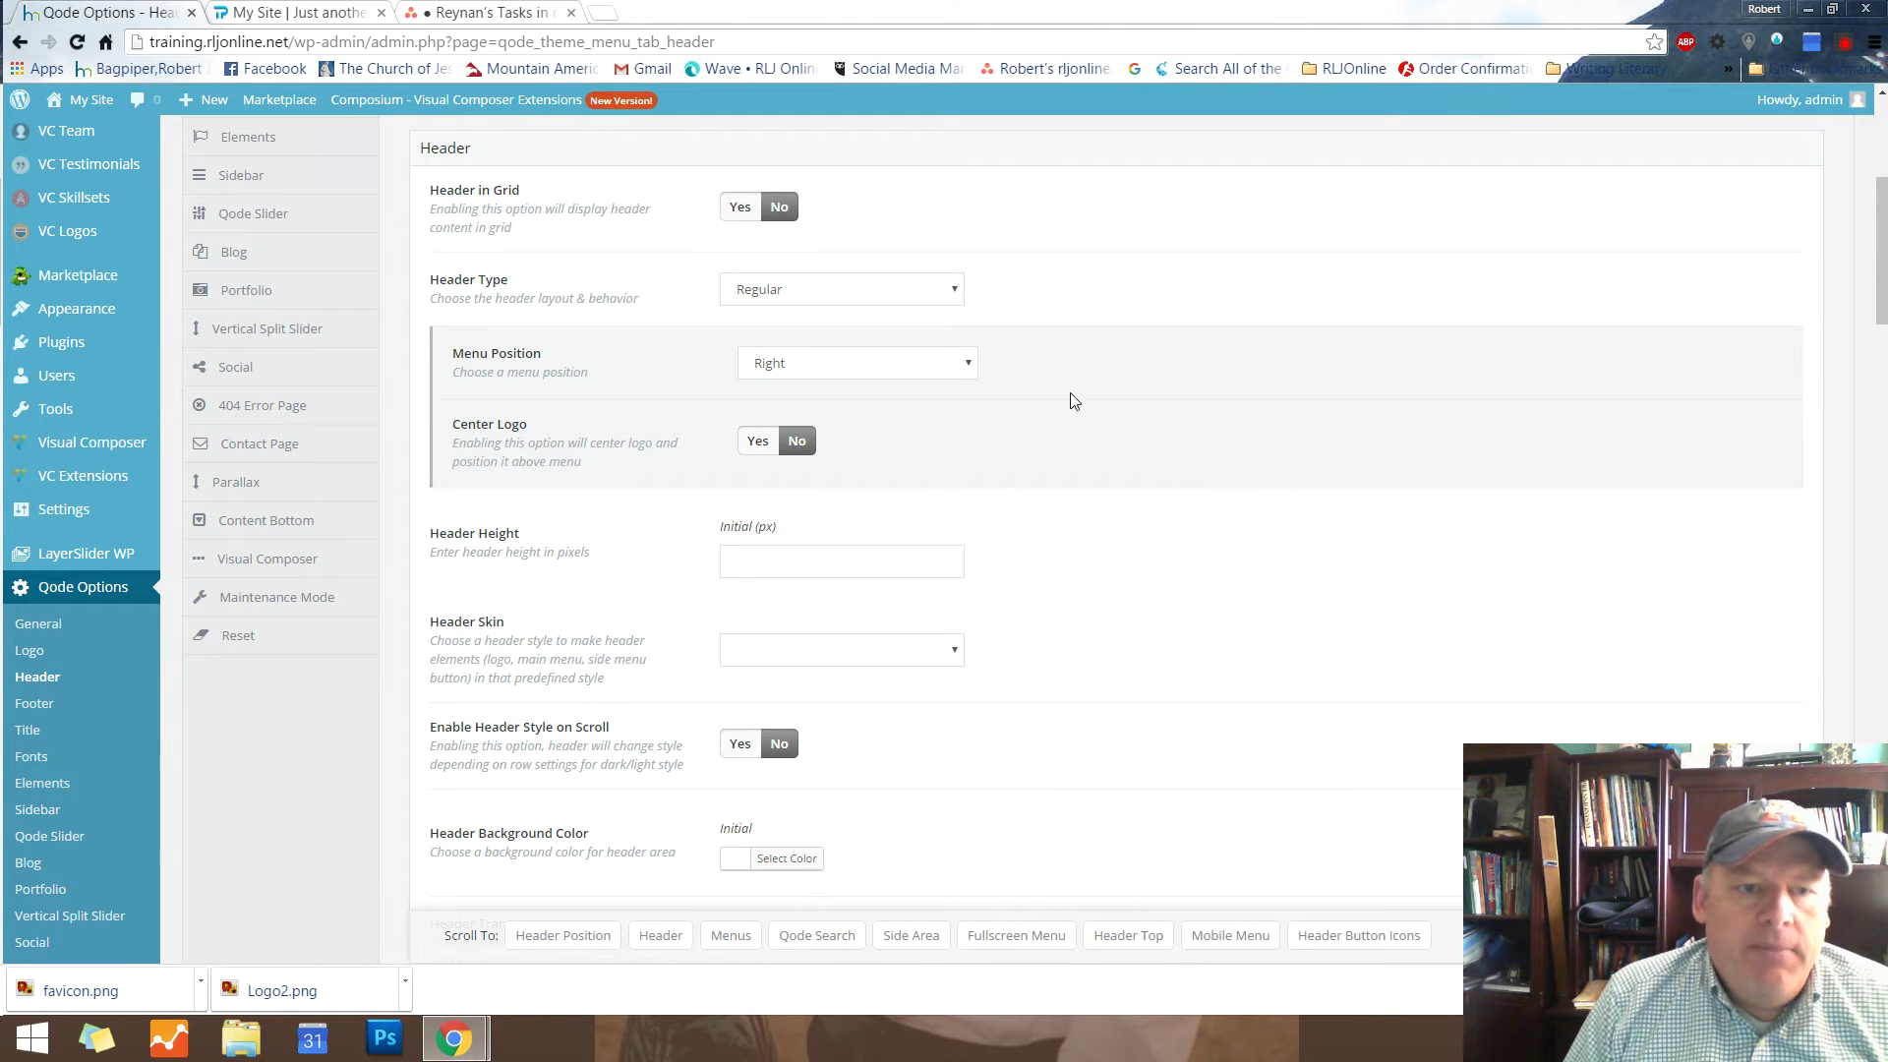
pyautogui.click(952, 286)
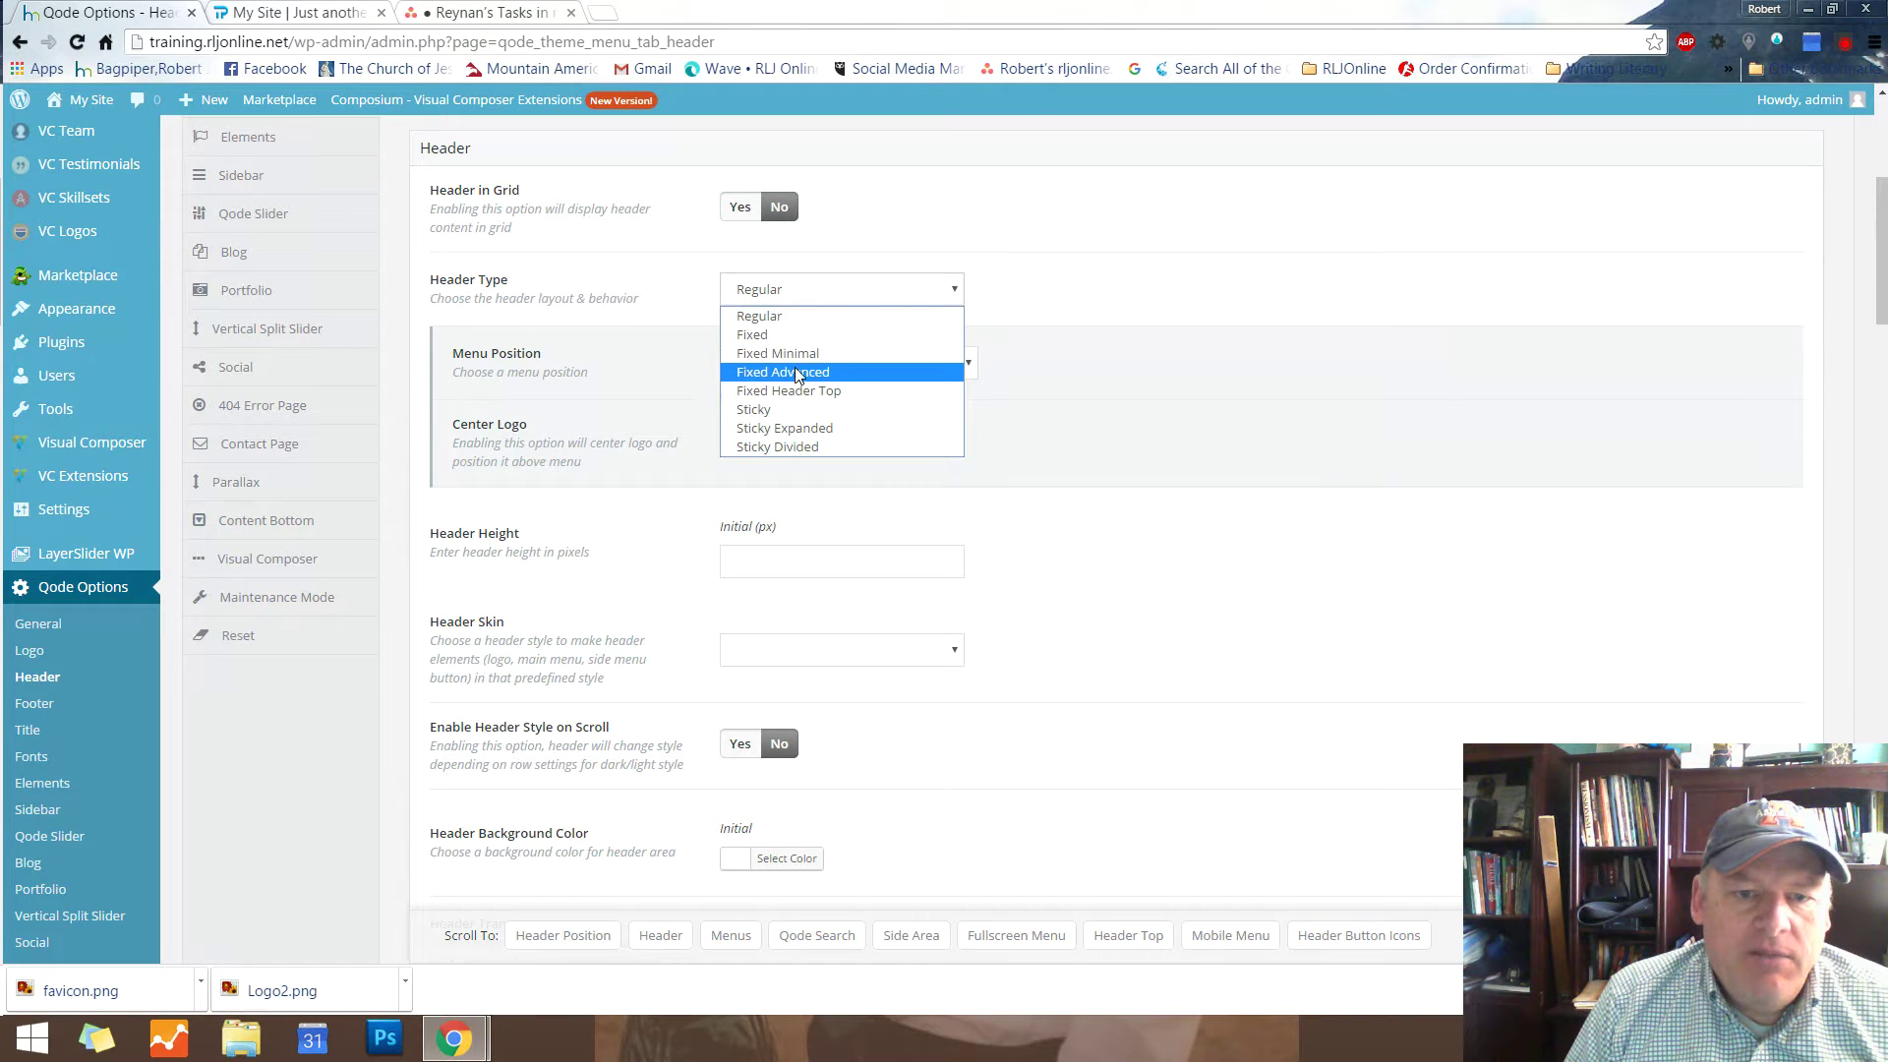
pyautogui.click(757, 373)
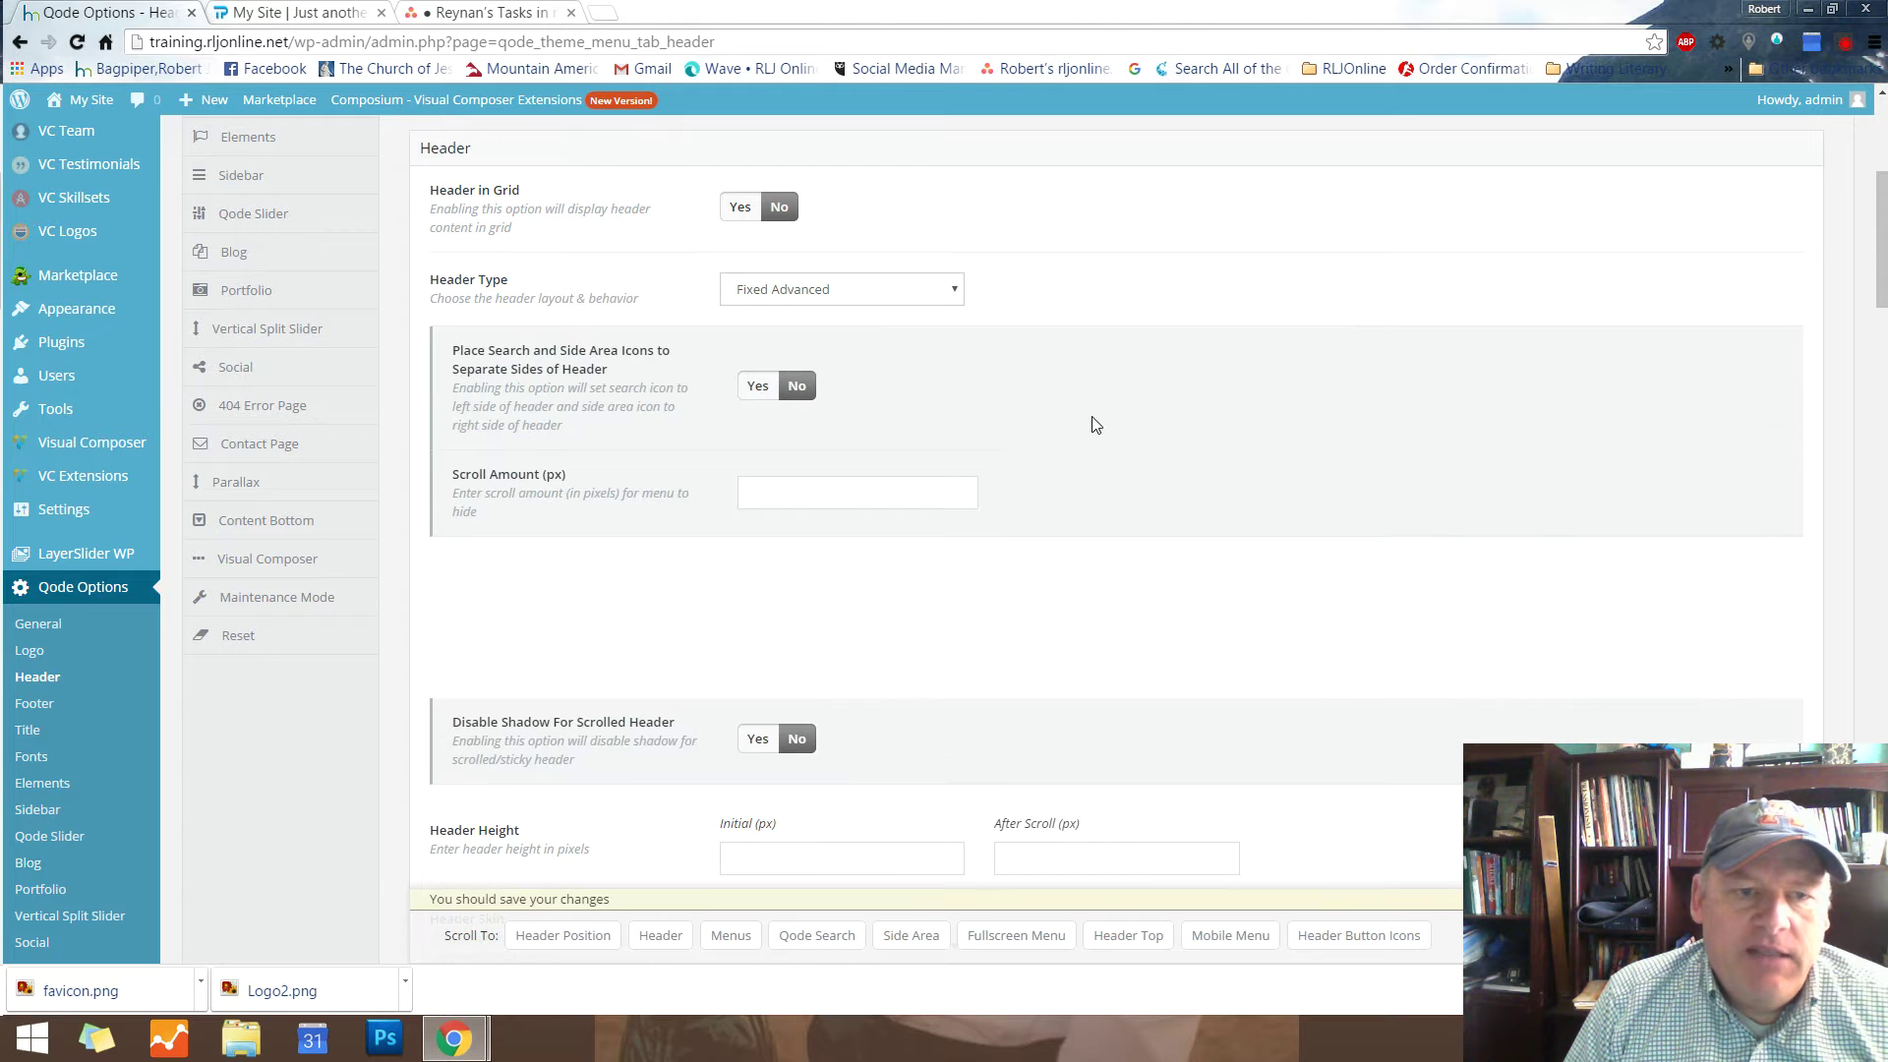
pyautogui.click(1758, 935)
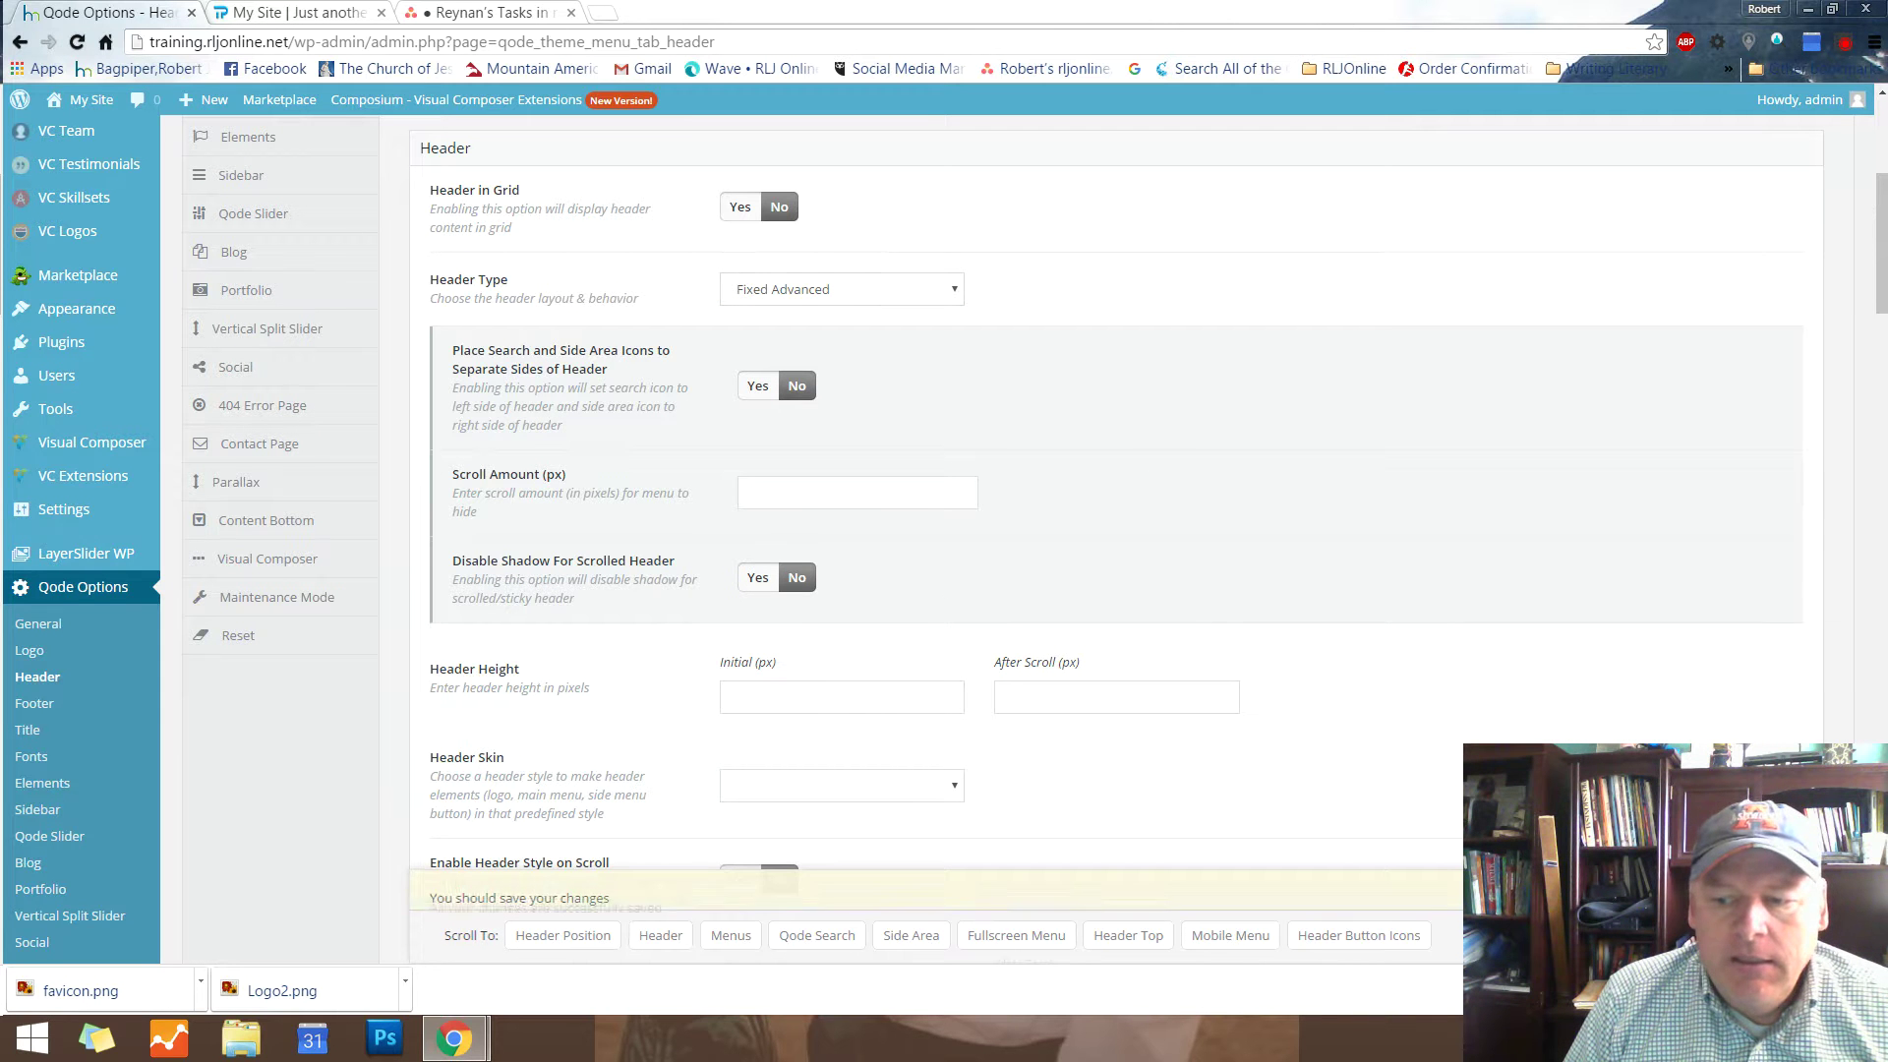
# Reload the site's front page to check the header layout, opening and closing the side area from its menu icon
pyautogui.click(285, 13)
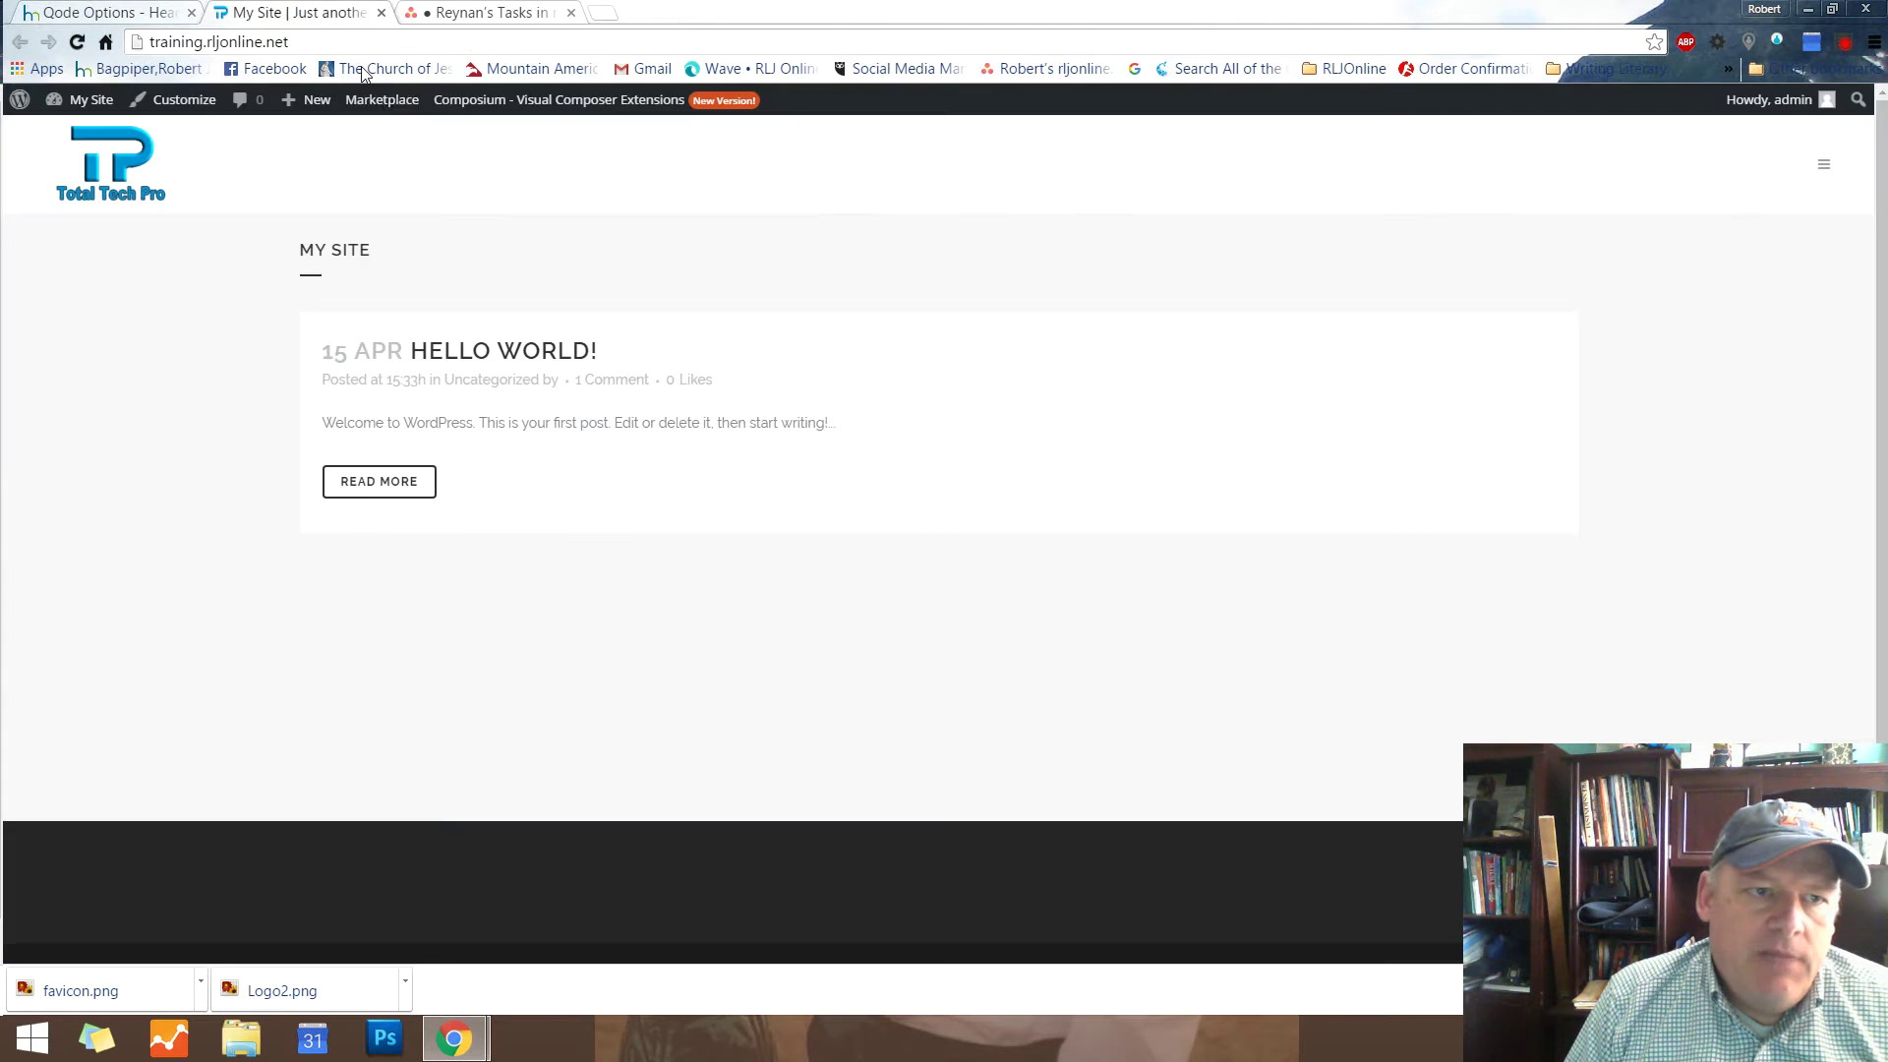
pyautogui.click(75, 42)
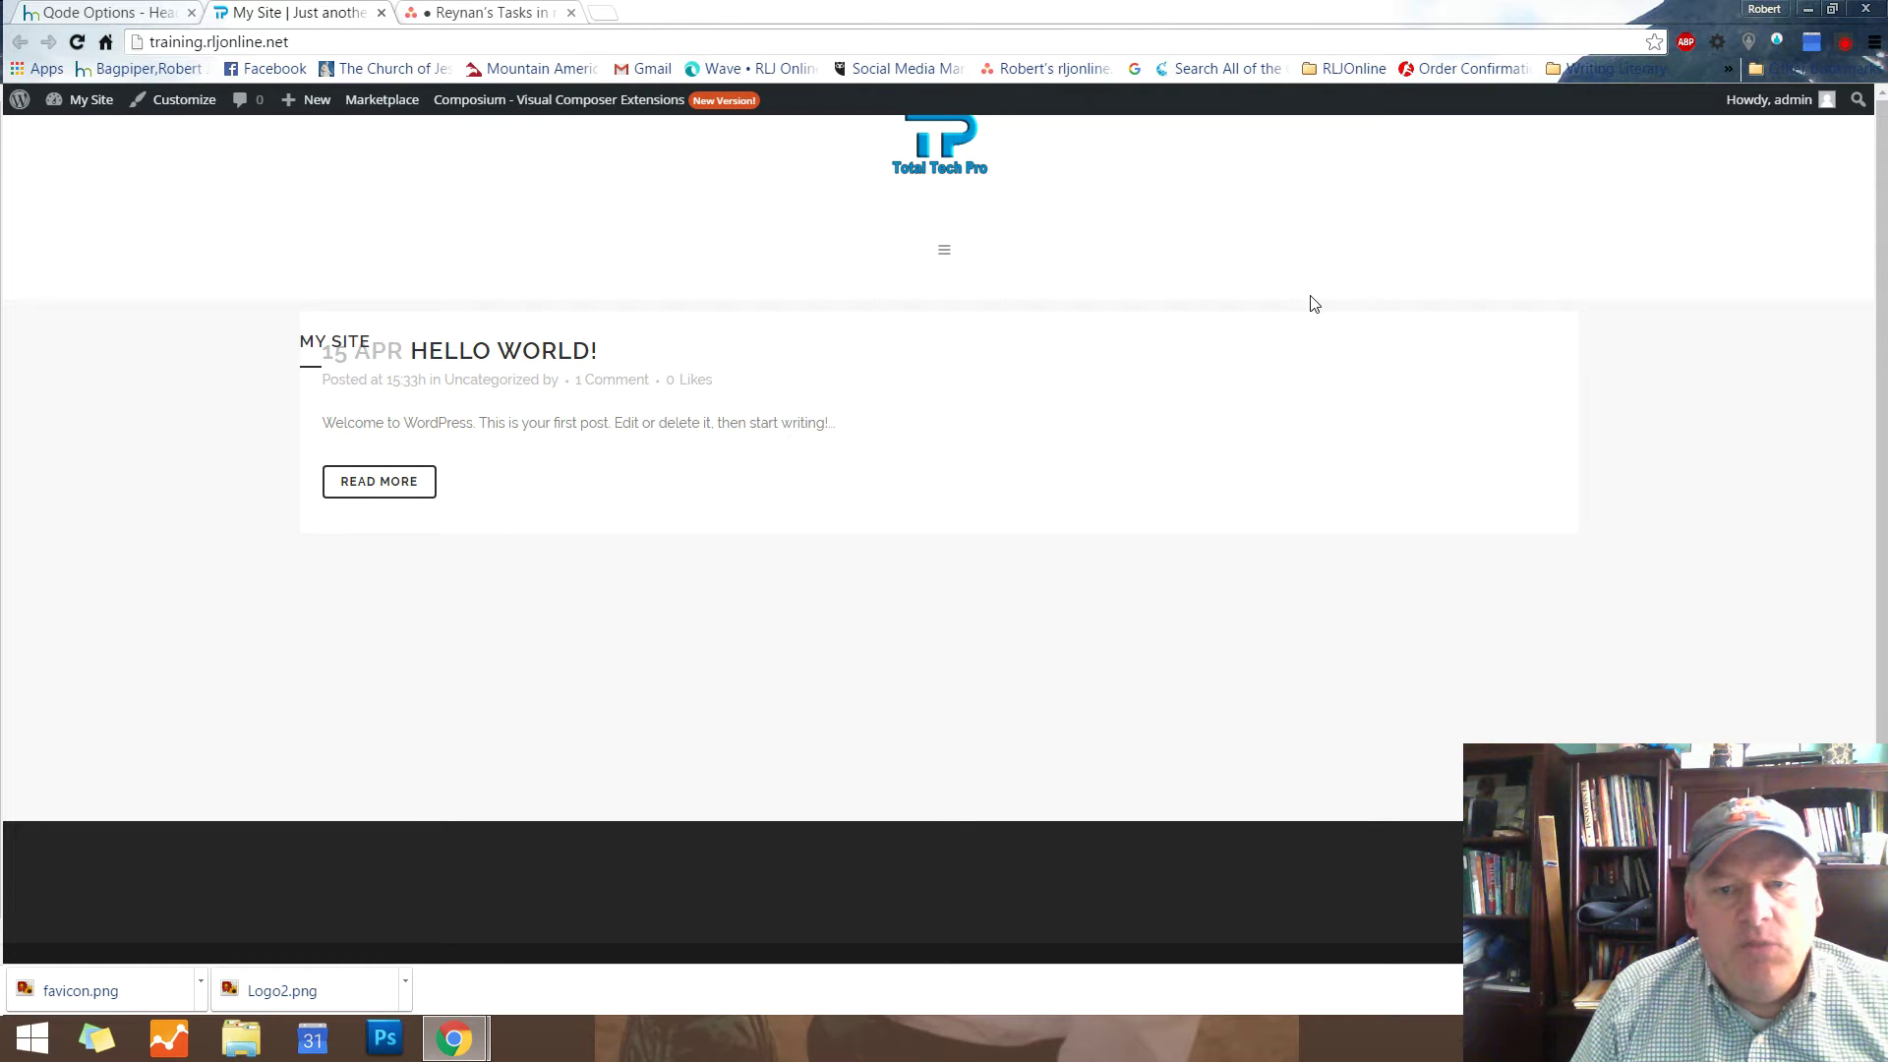
pyautogui.click(941, 258)
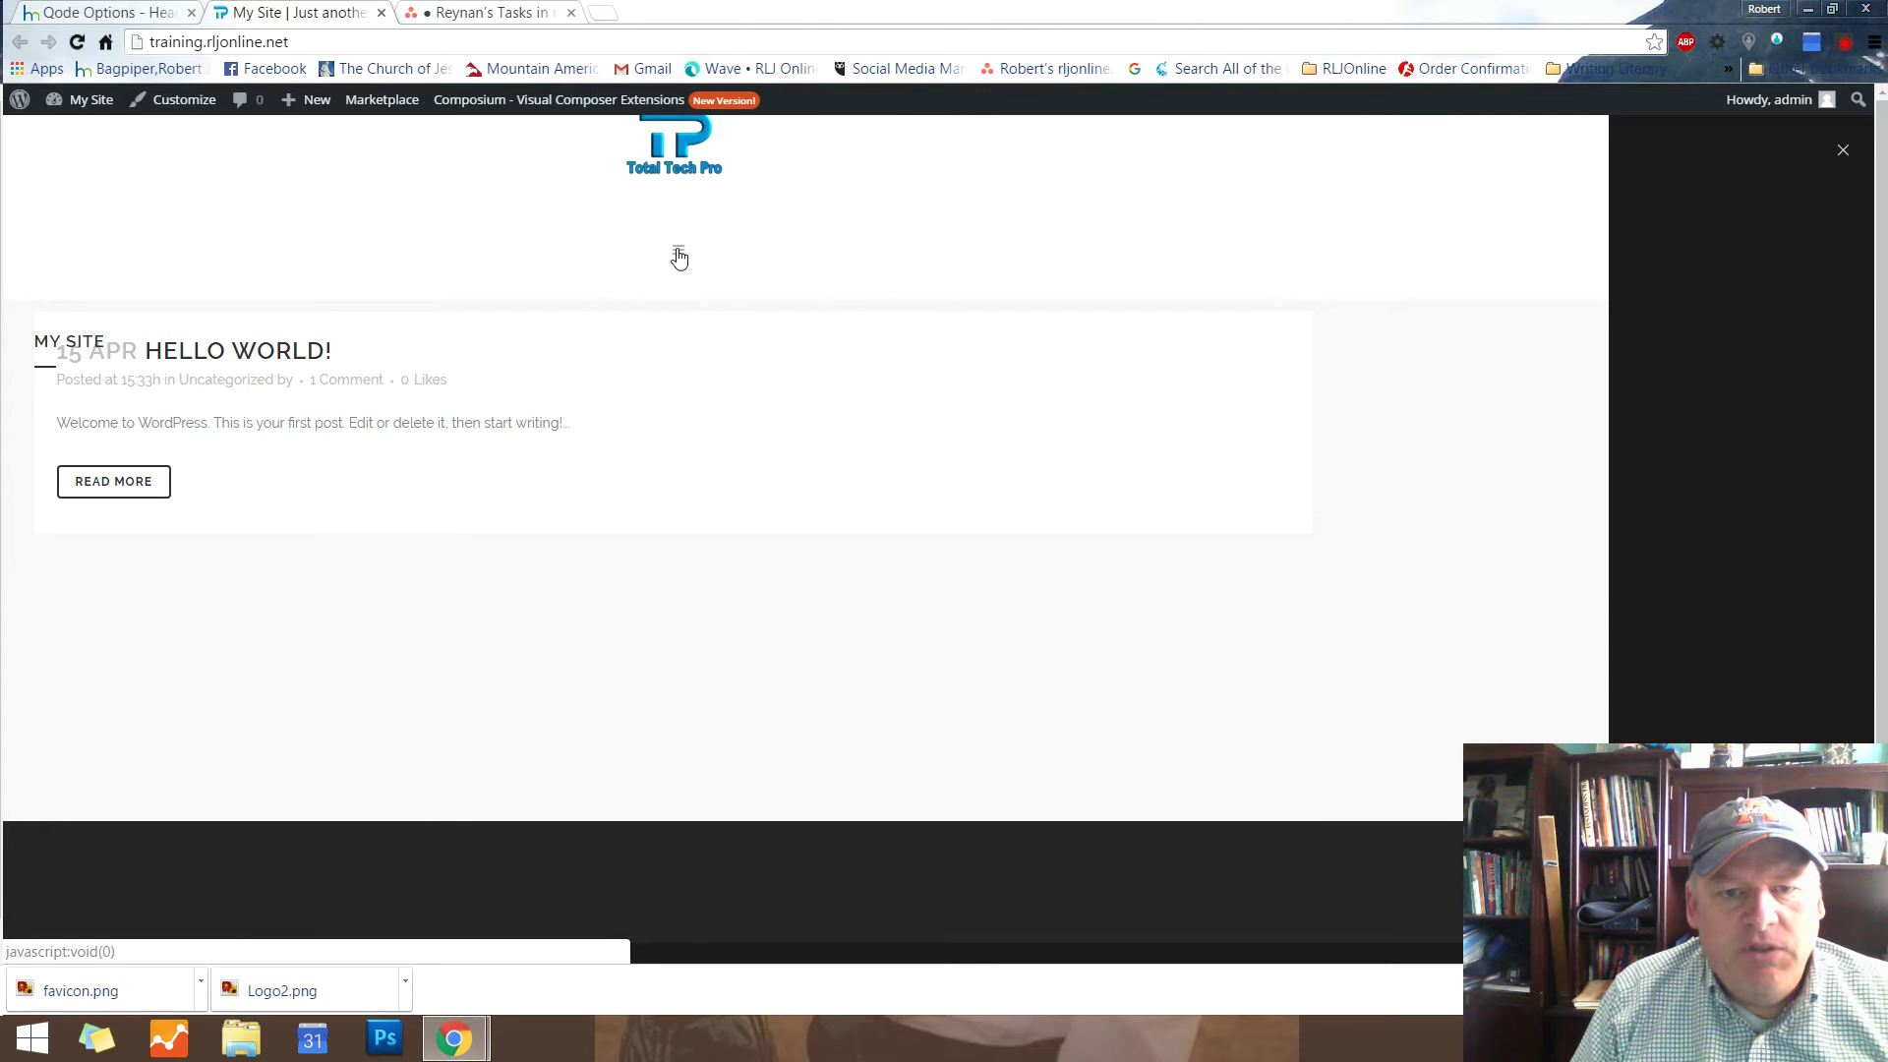
pyautogui.click(678, 257)
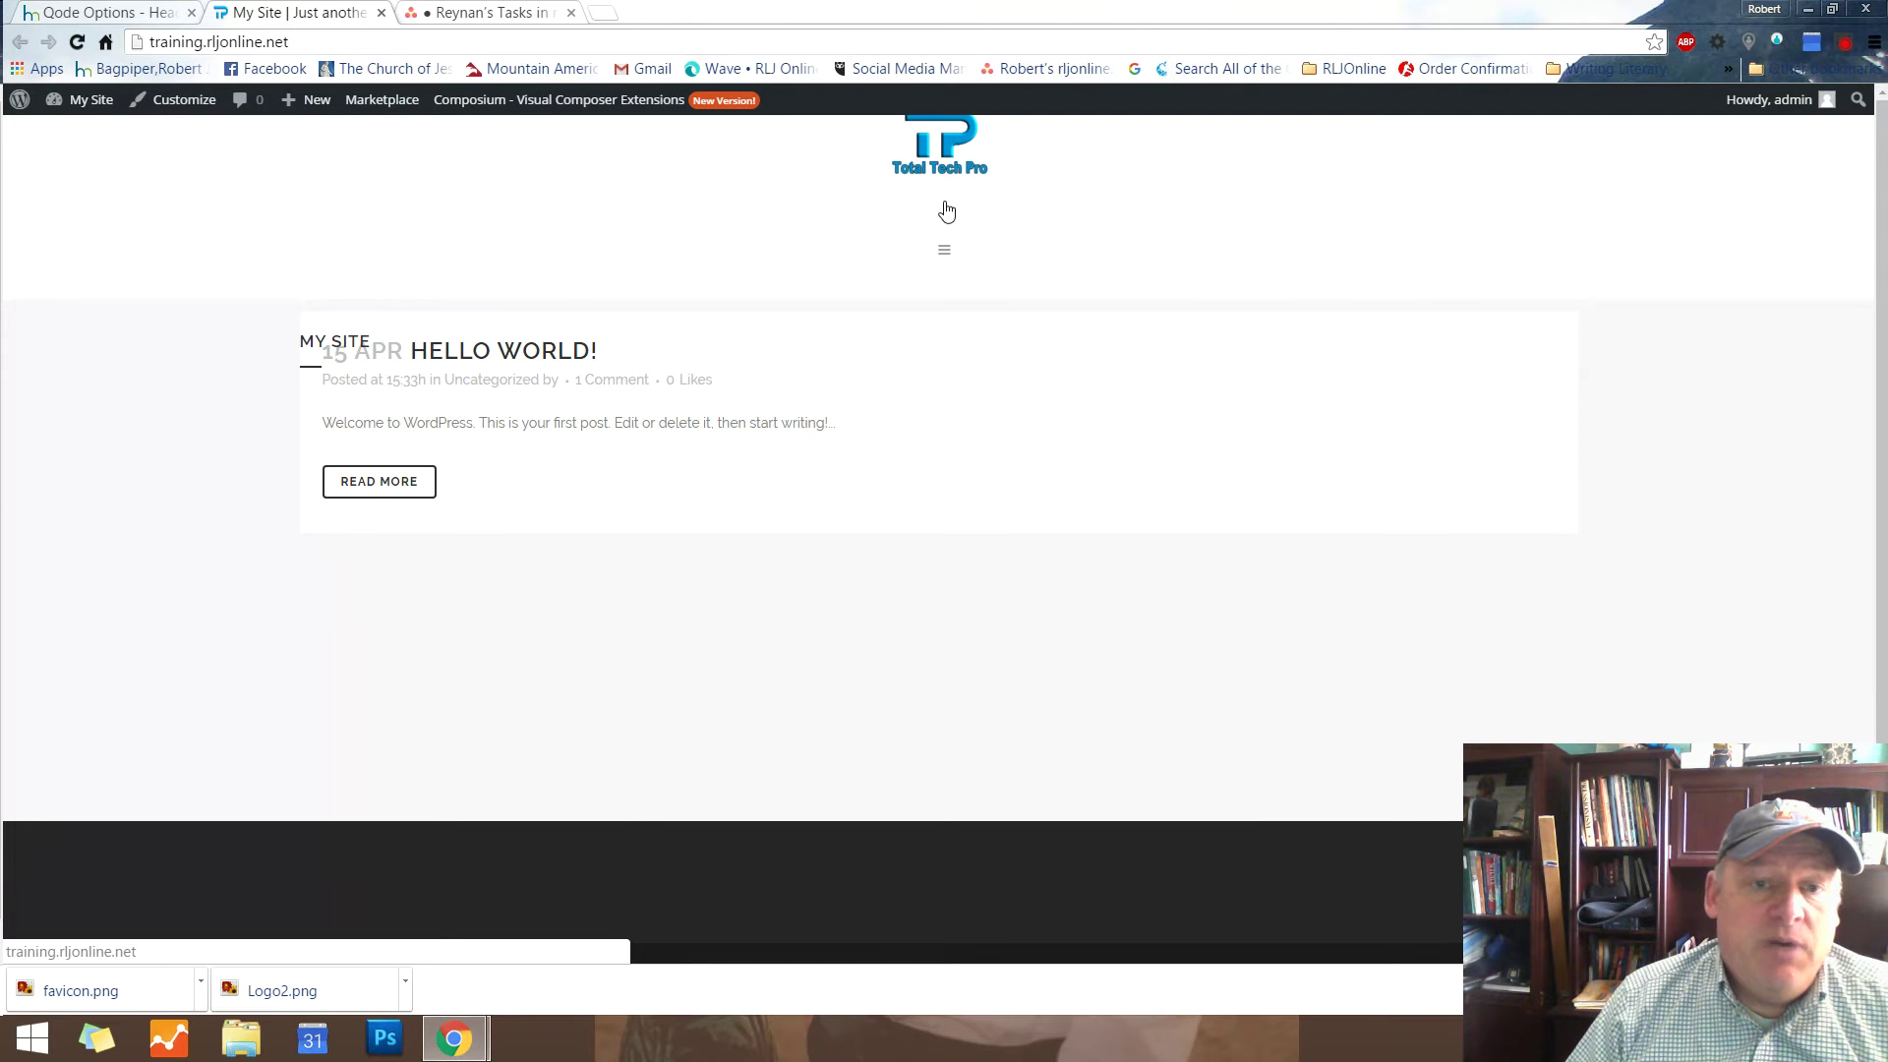
# Return to the Header options and look through the Header, Menus, Qode Search, Side Area, Header Top, Mobile Menu and Header Button Icons settings
pyautogui.click(103, 22)
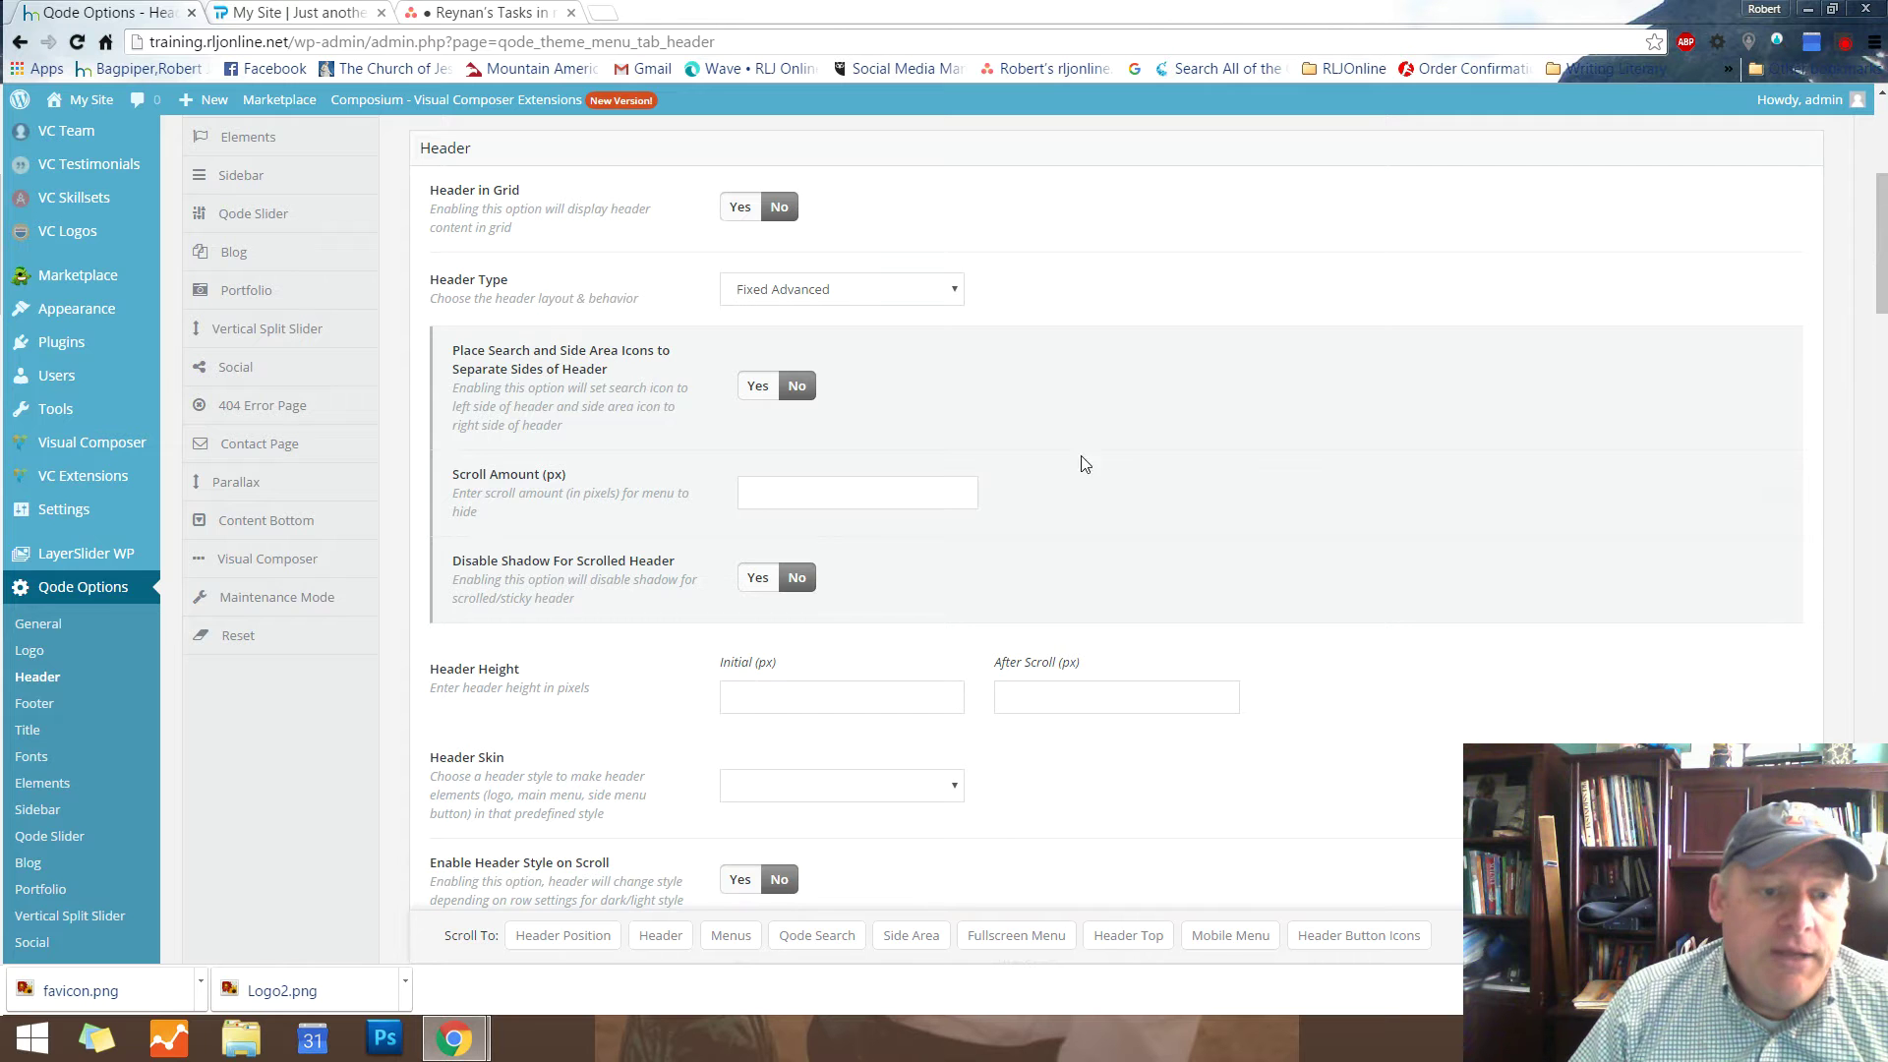
pyautogui.scroll(-5, 1268, 449)
pyautogui.scroll(-10, 1268, 449)
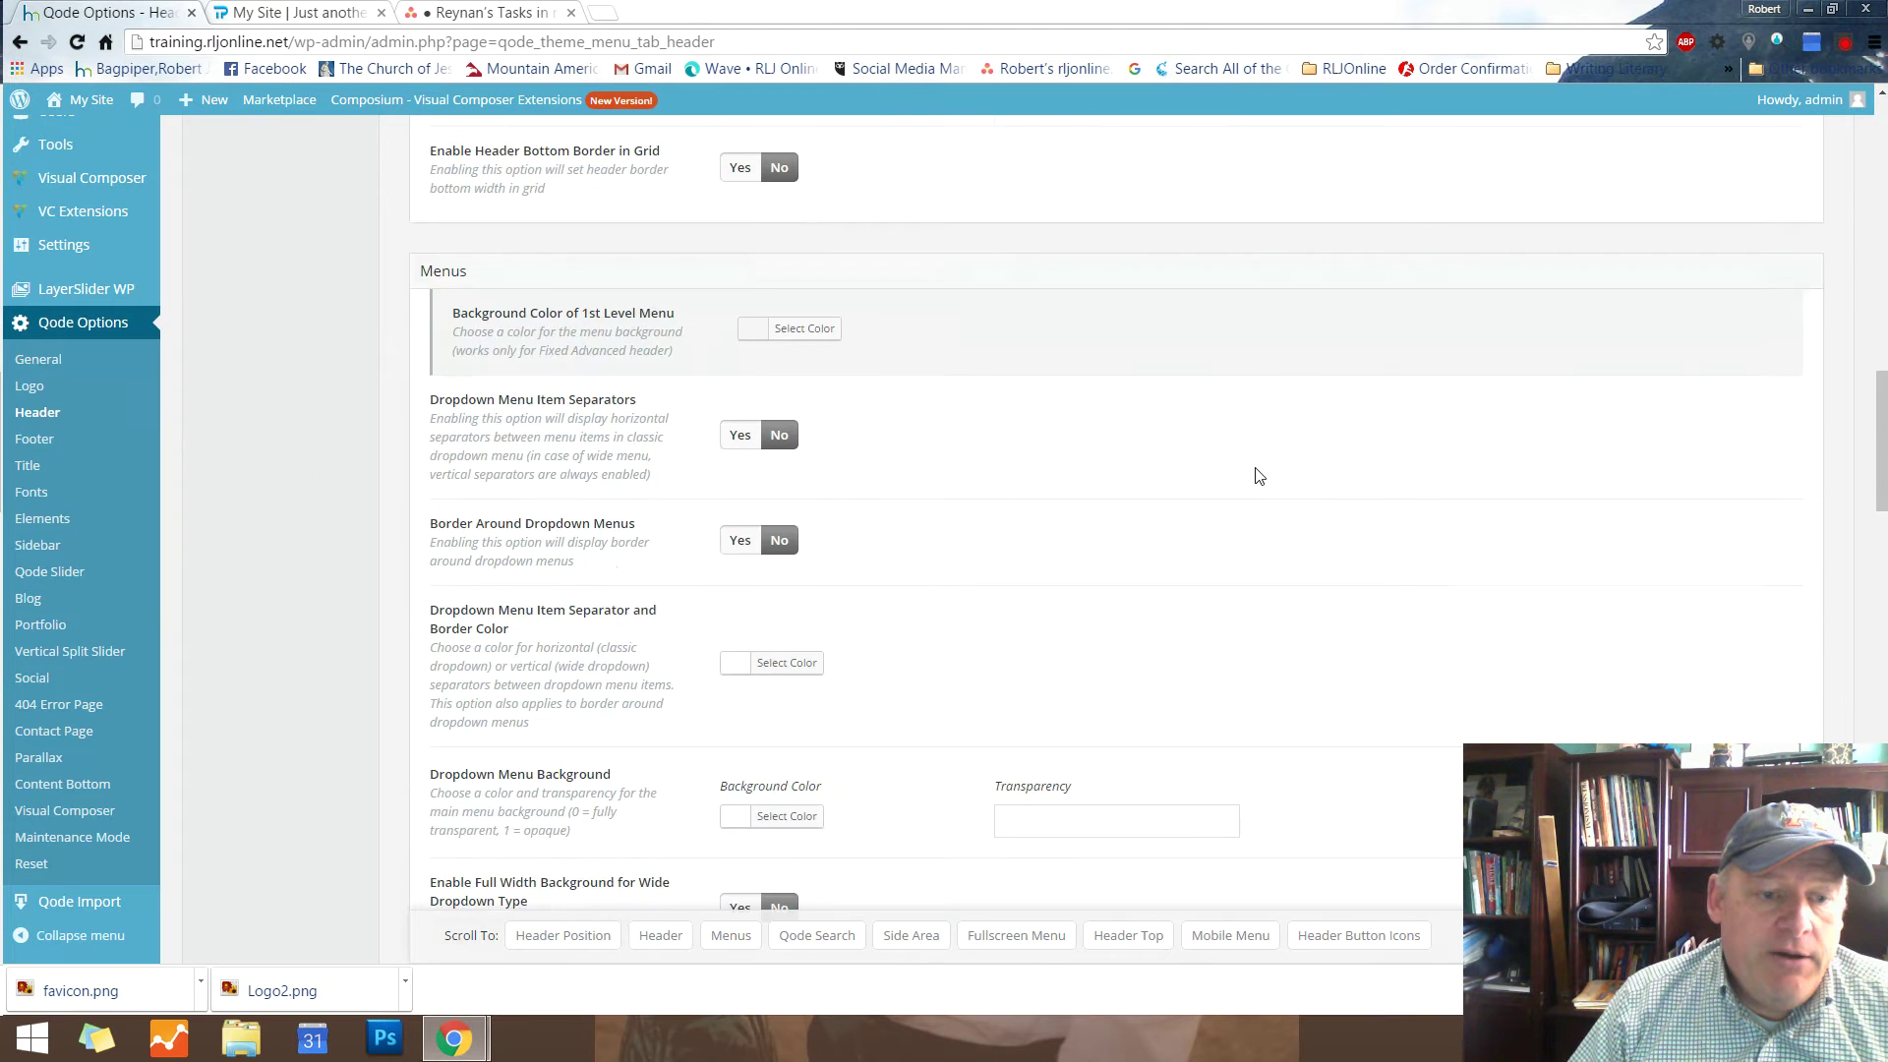
pyautogui.scroll(-12, 1254, 470)
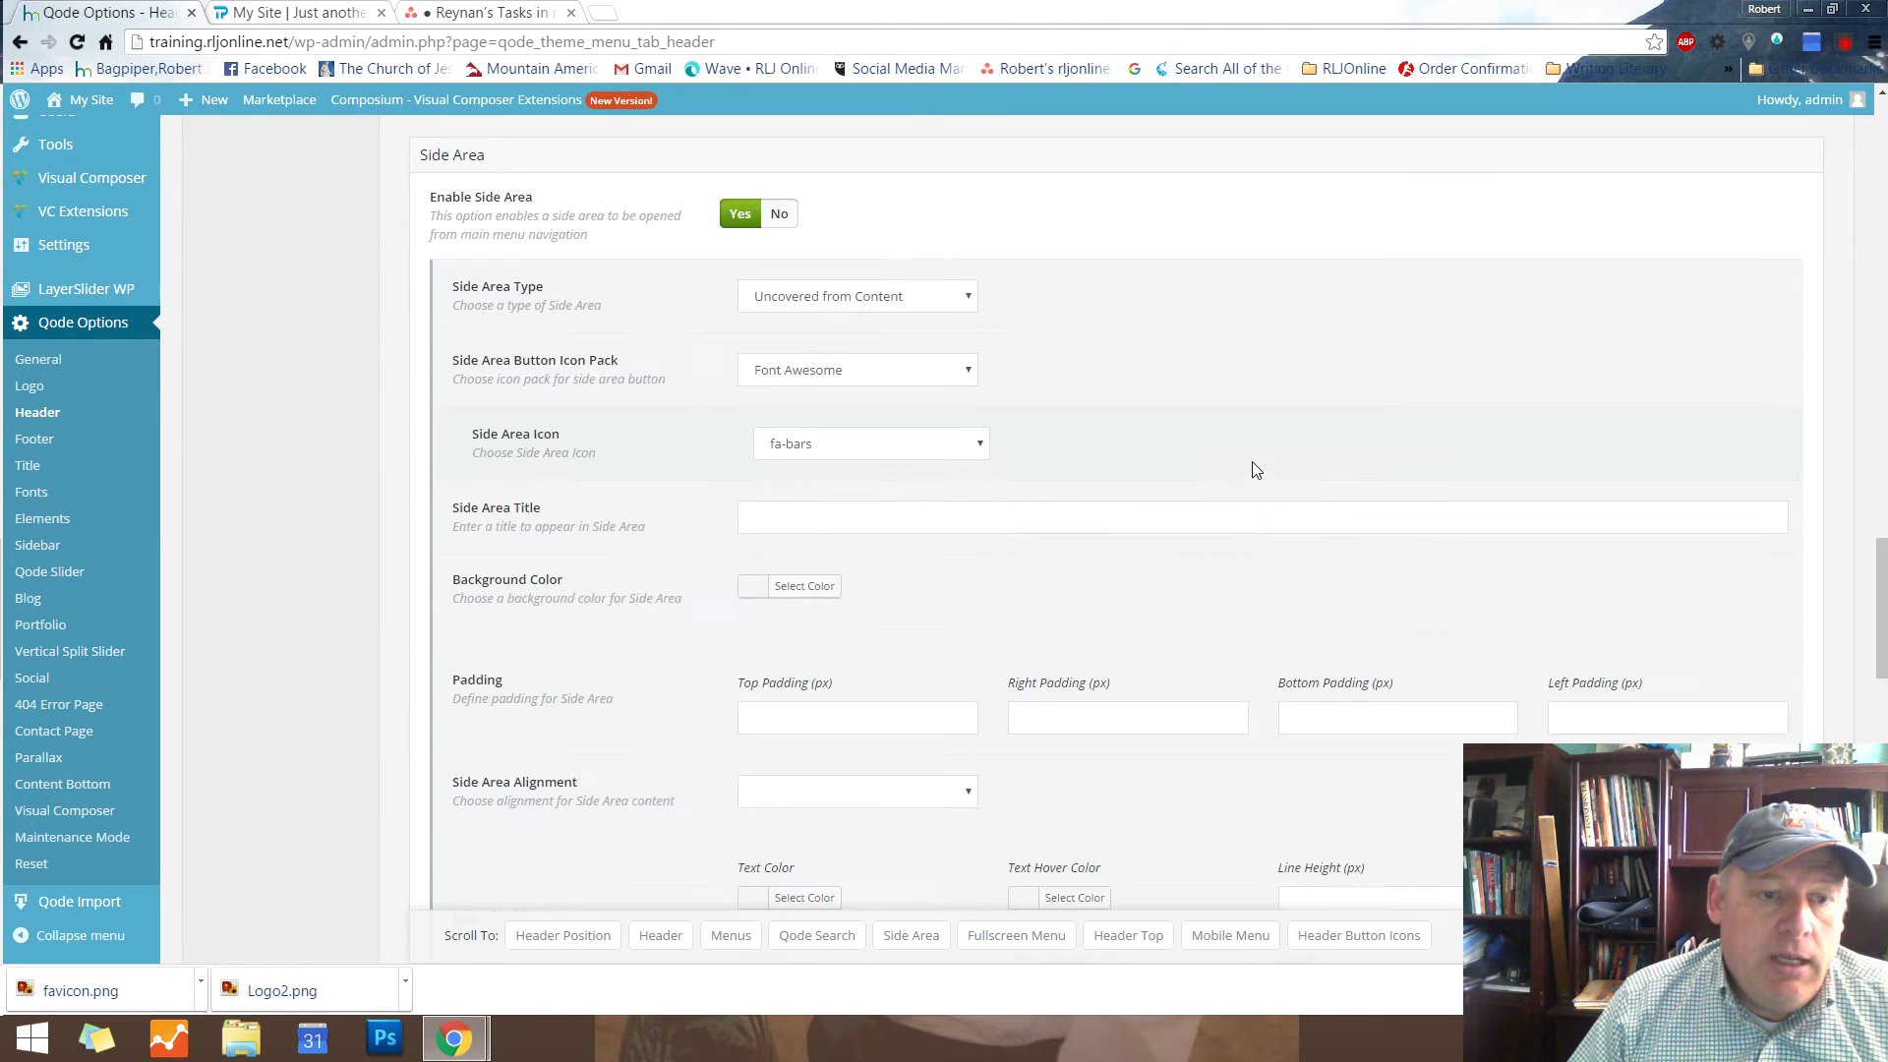
pyautogui.scroll(-4, 1254, 470)
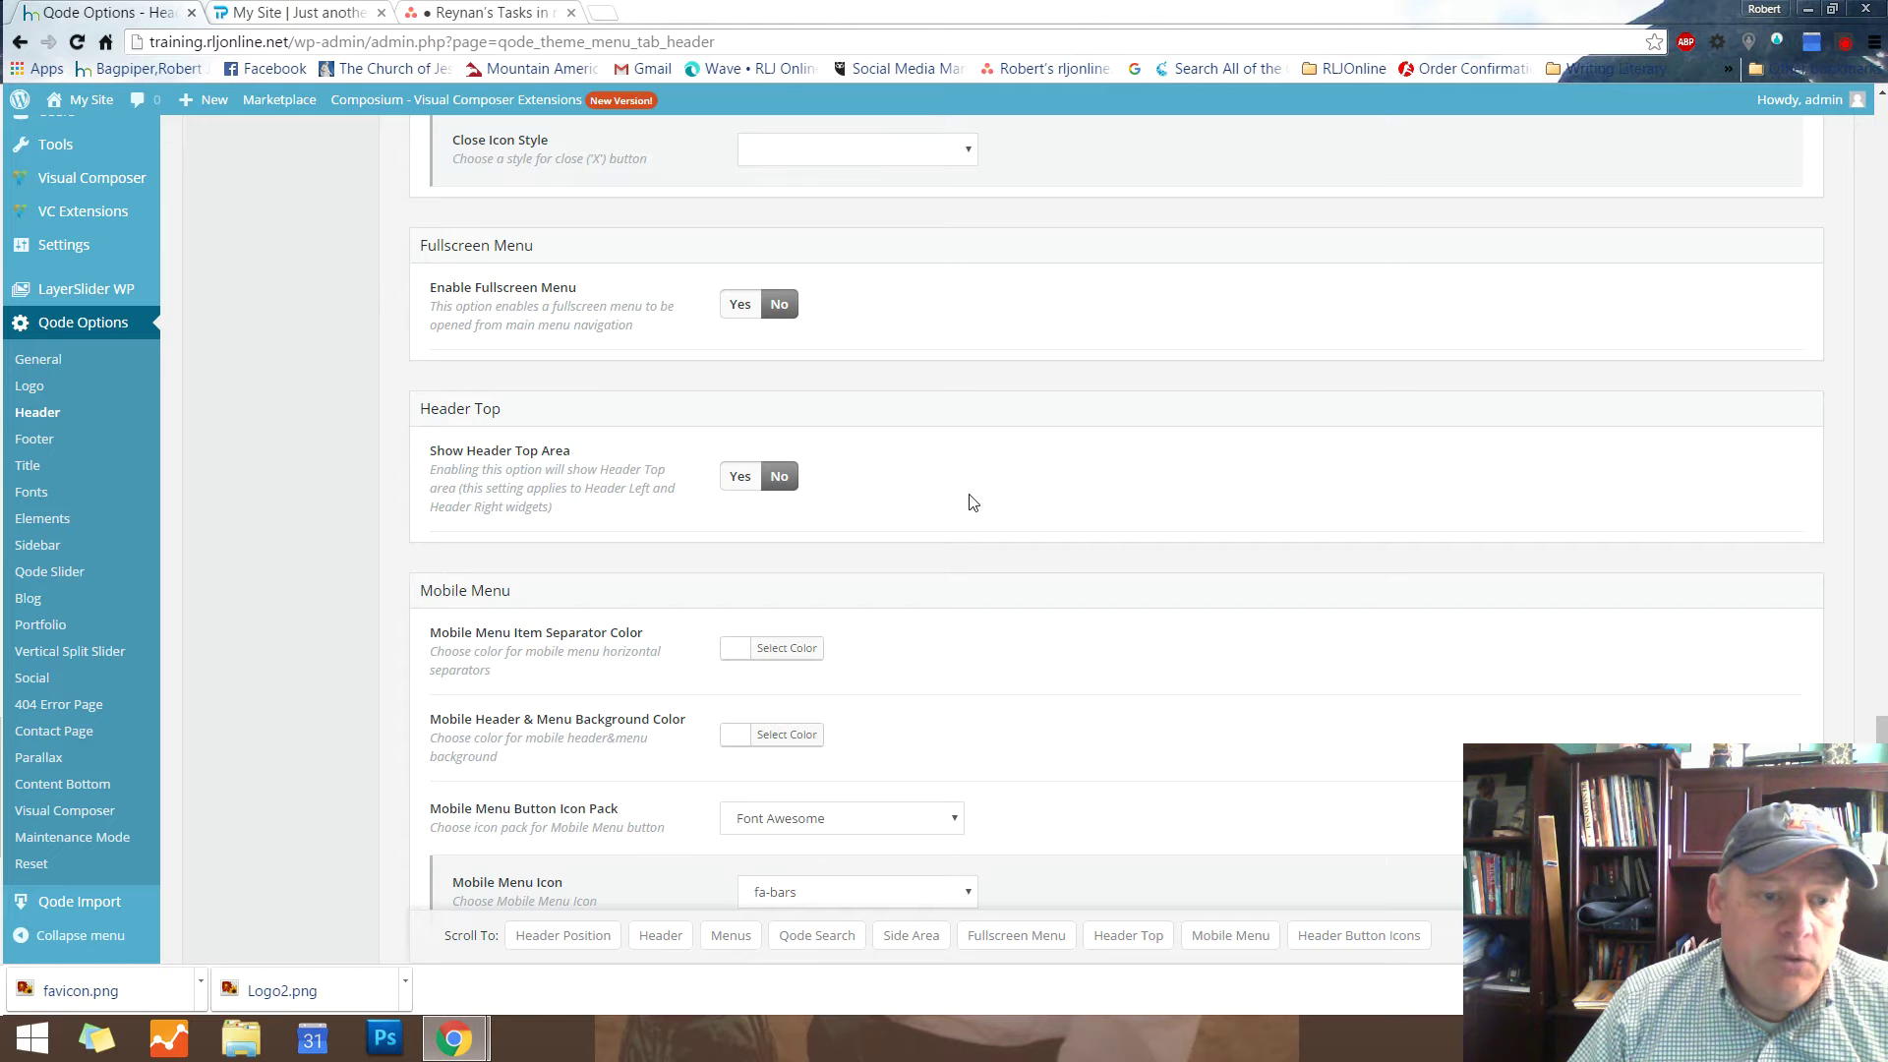
pyautogui.scroll(-4, 990, 448)
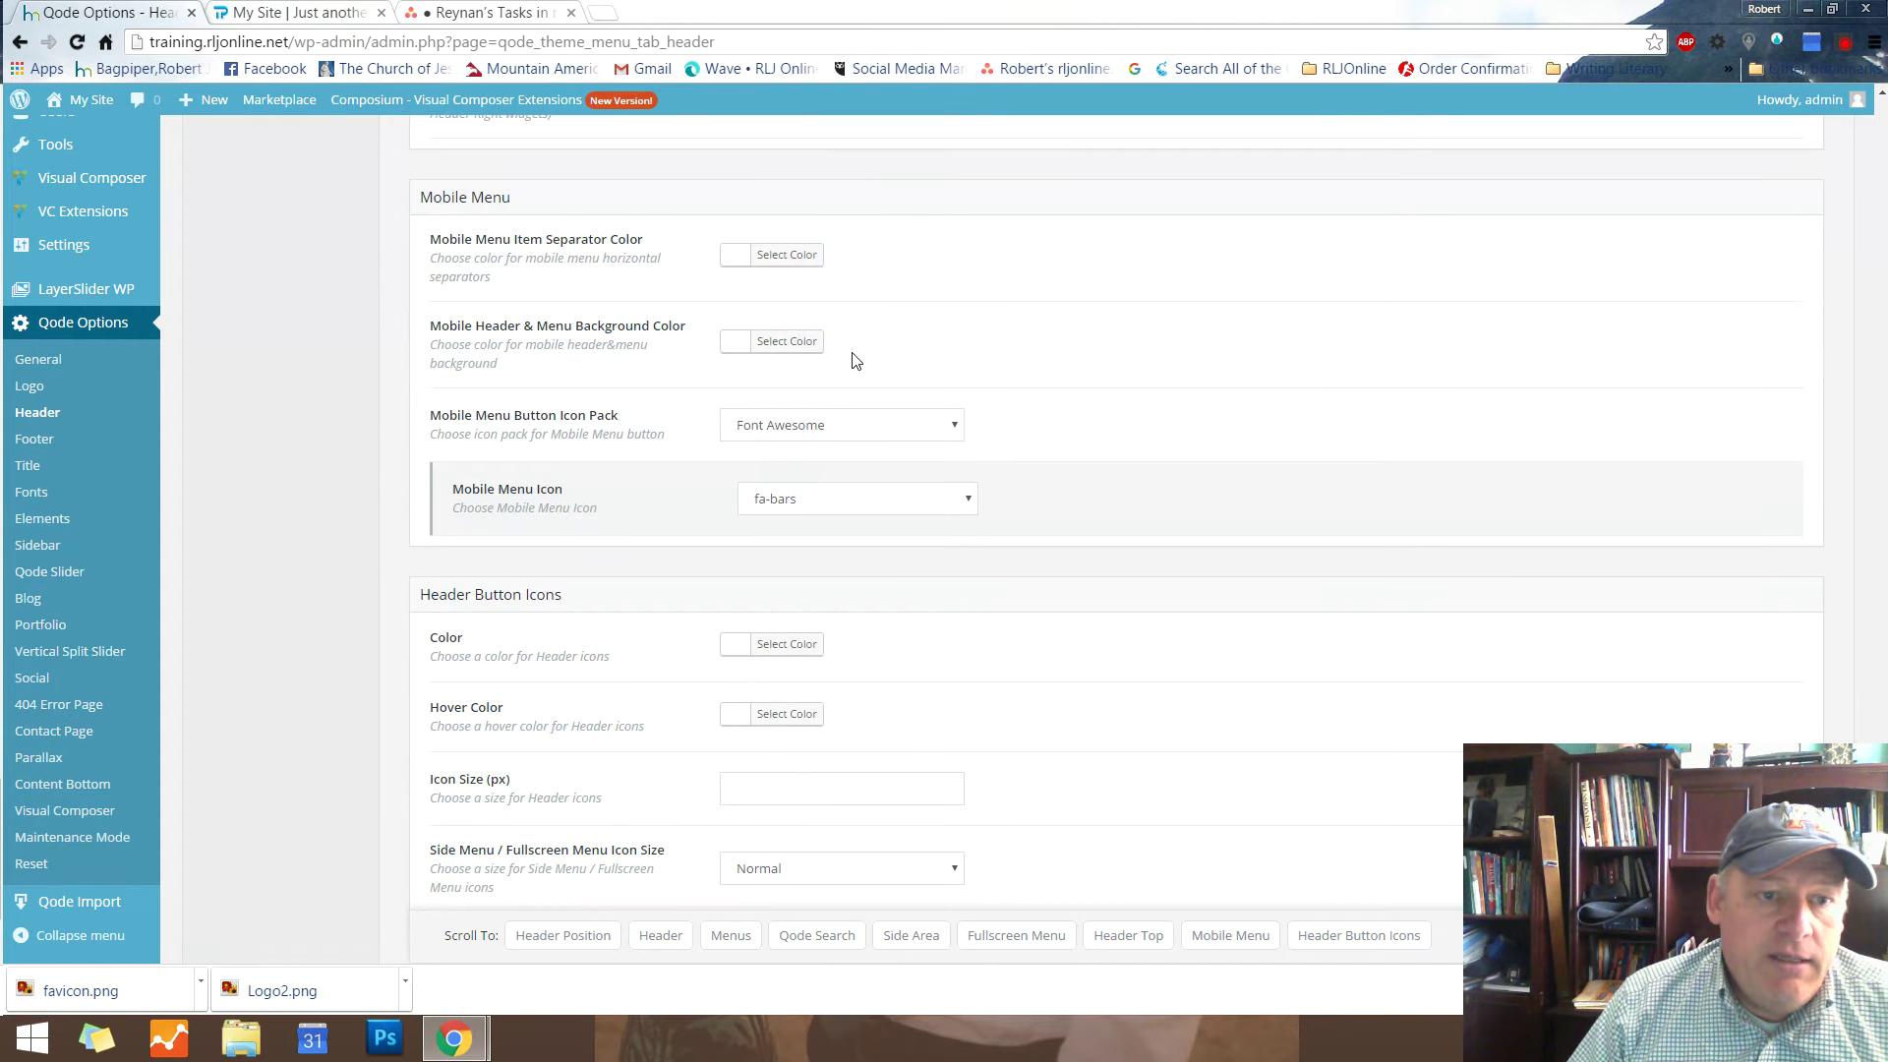
pyautogui.scroll(-2, 914, 588)
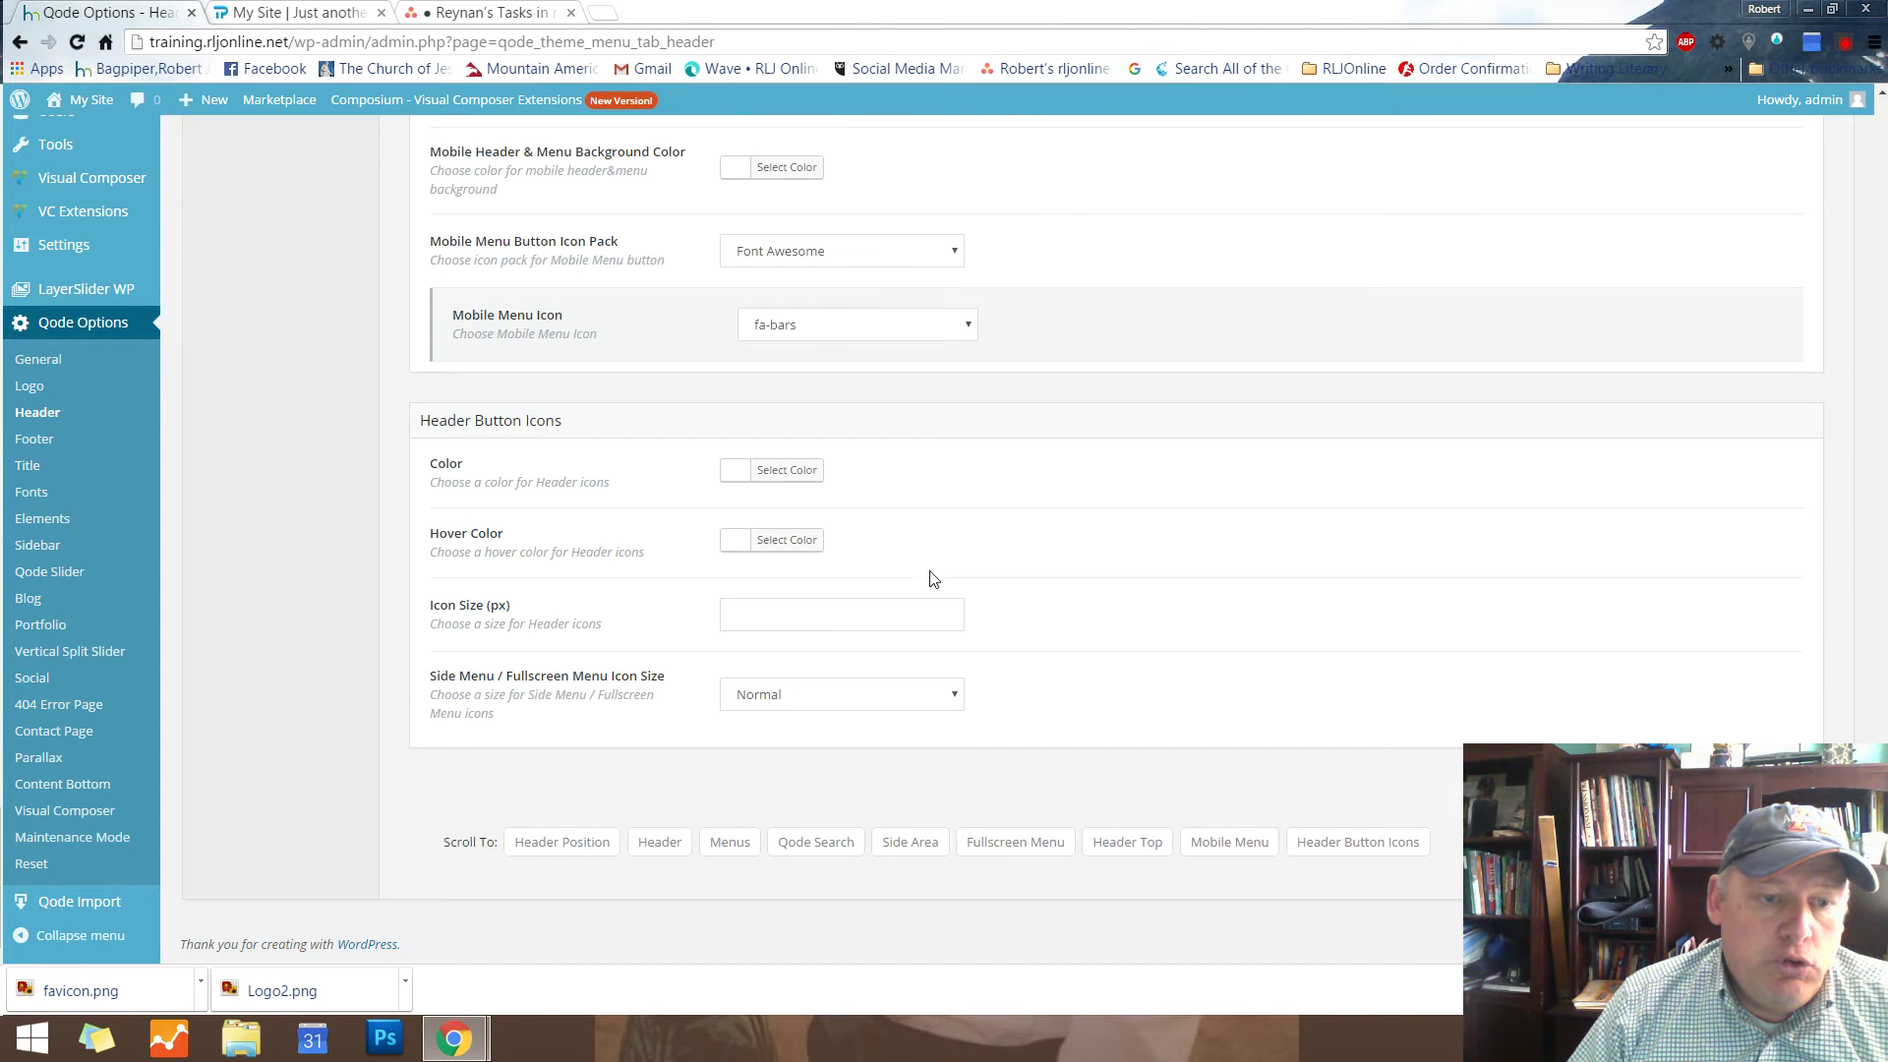
pyautogui.scroll(10, 933, 579)
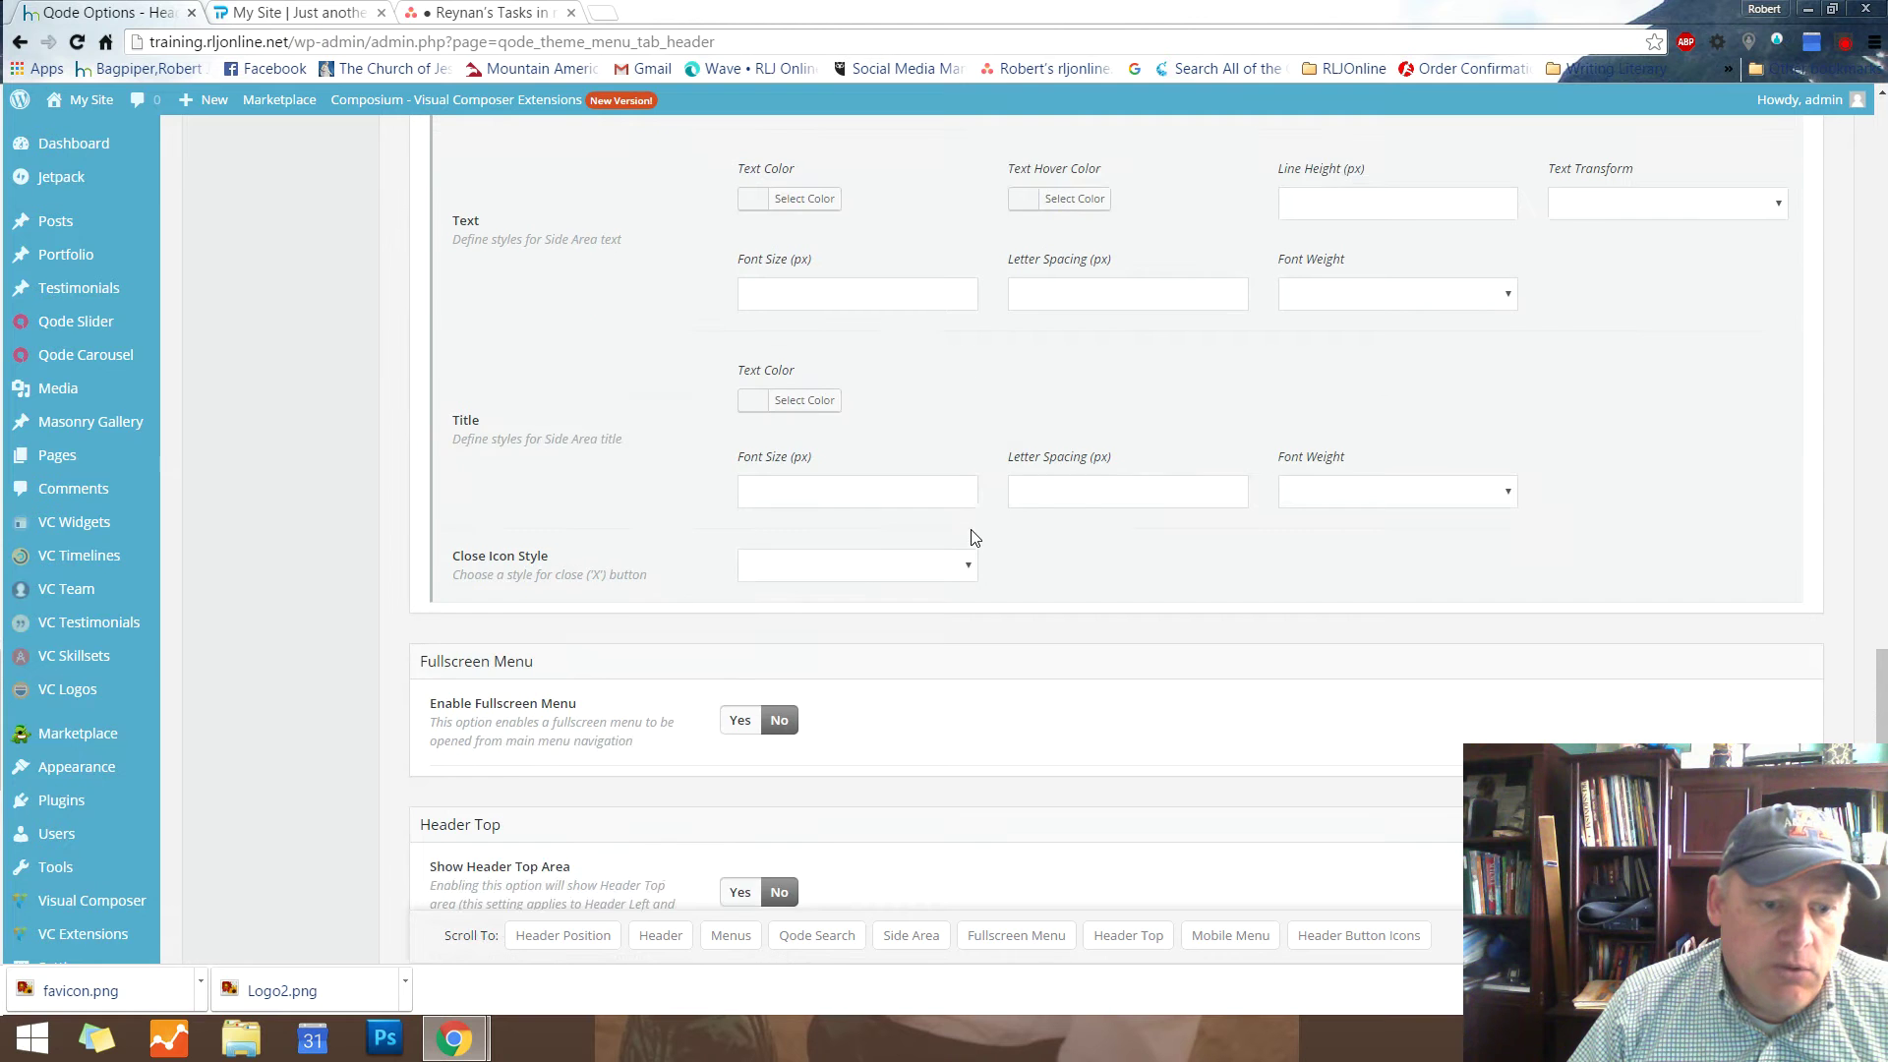
pyautogui.scroll(8, 973, 537)
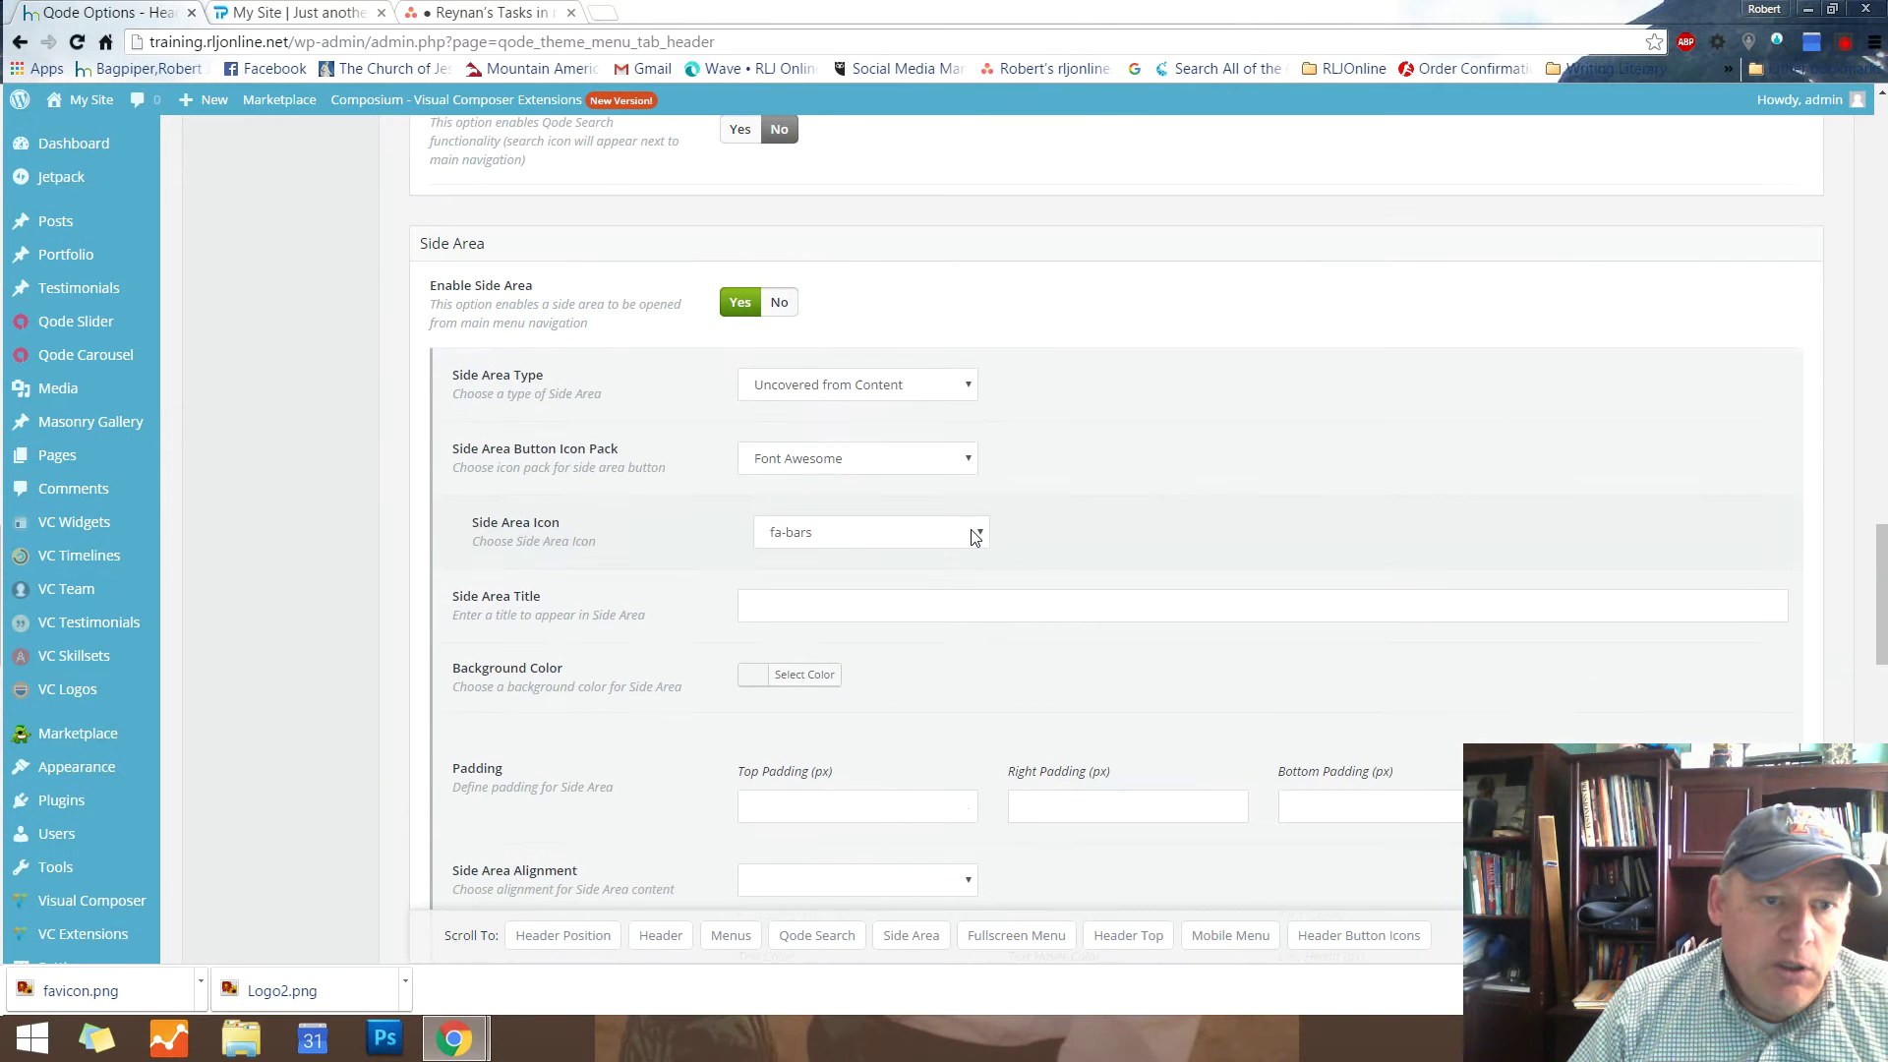
pyautogui.scroll(1, 973, 537)
pyautogui.scroll(2, 974, 536)
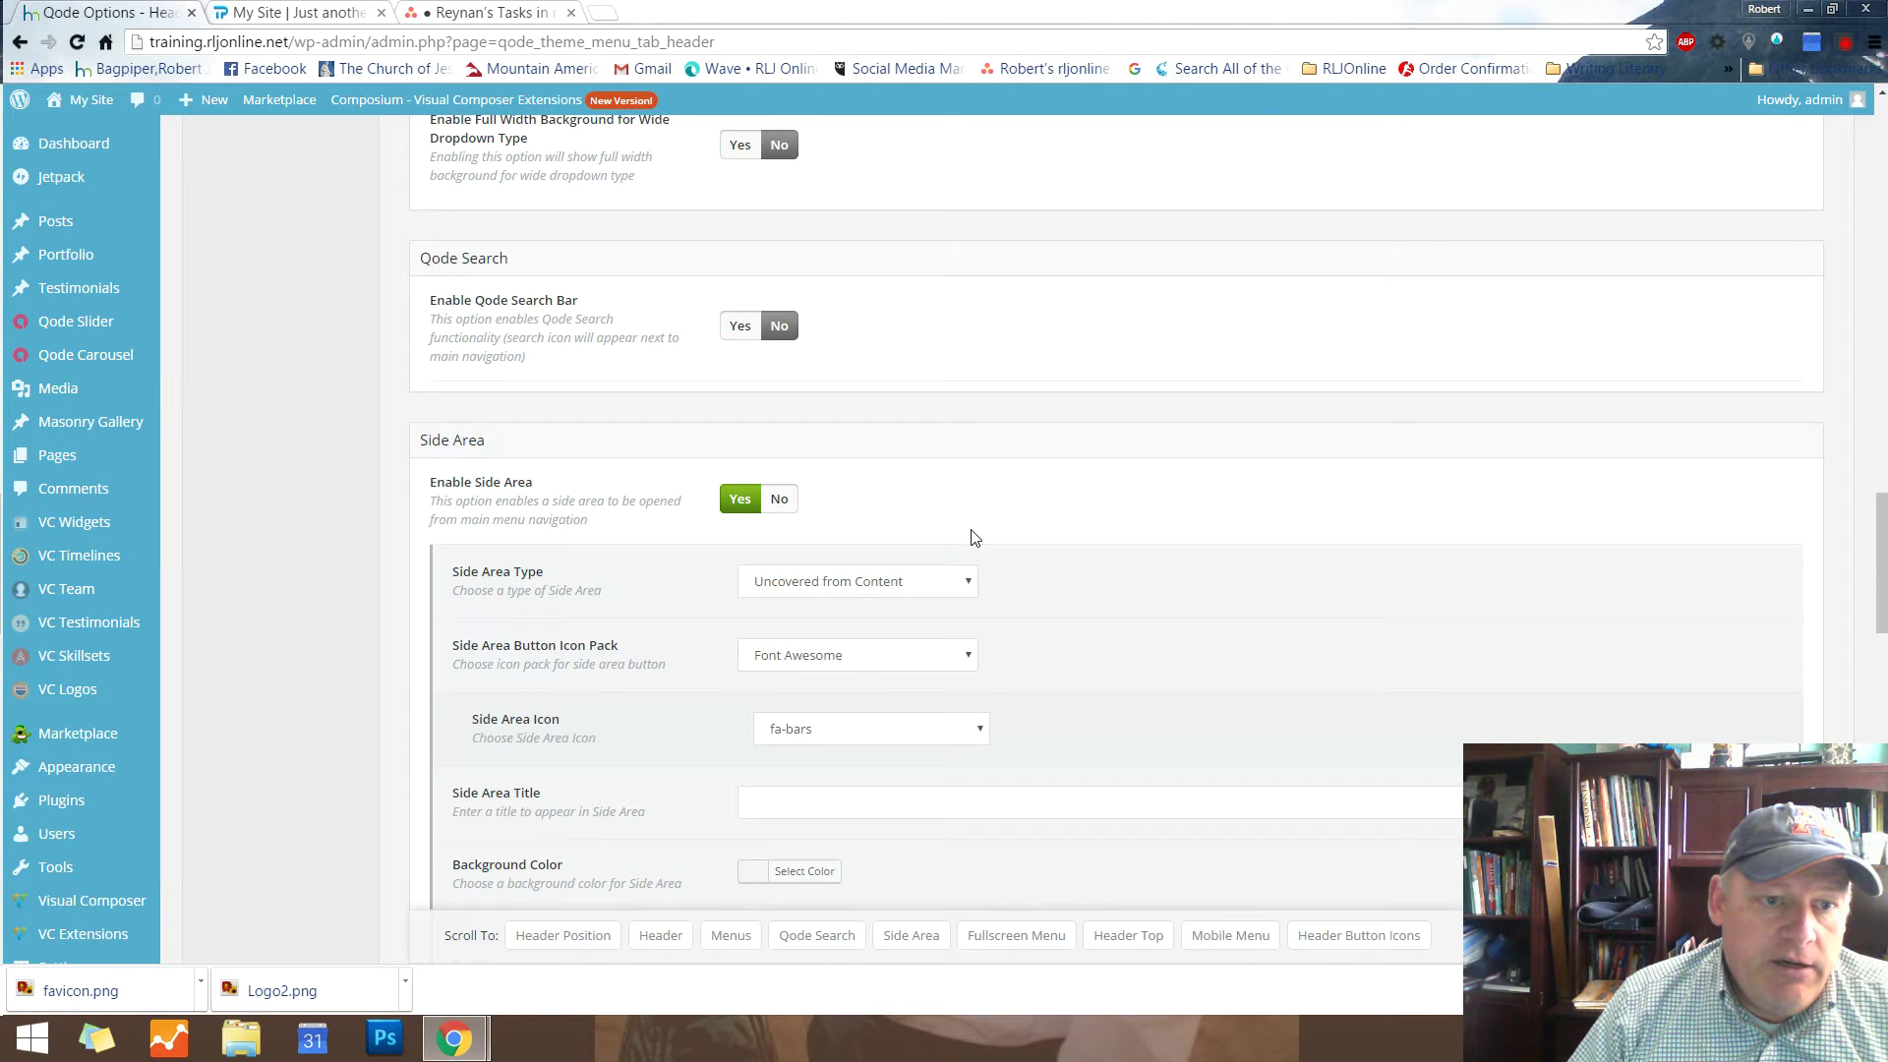
pyautogui.scroll(10, 973, 537)
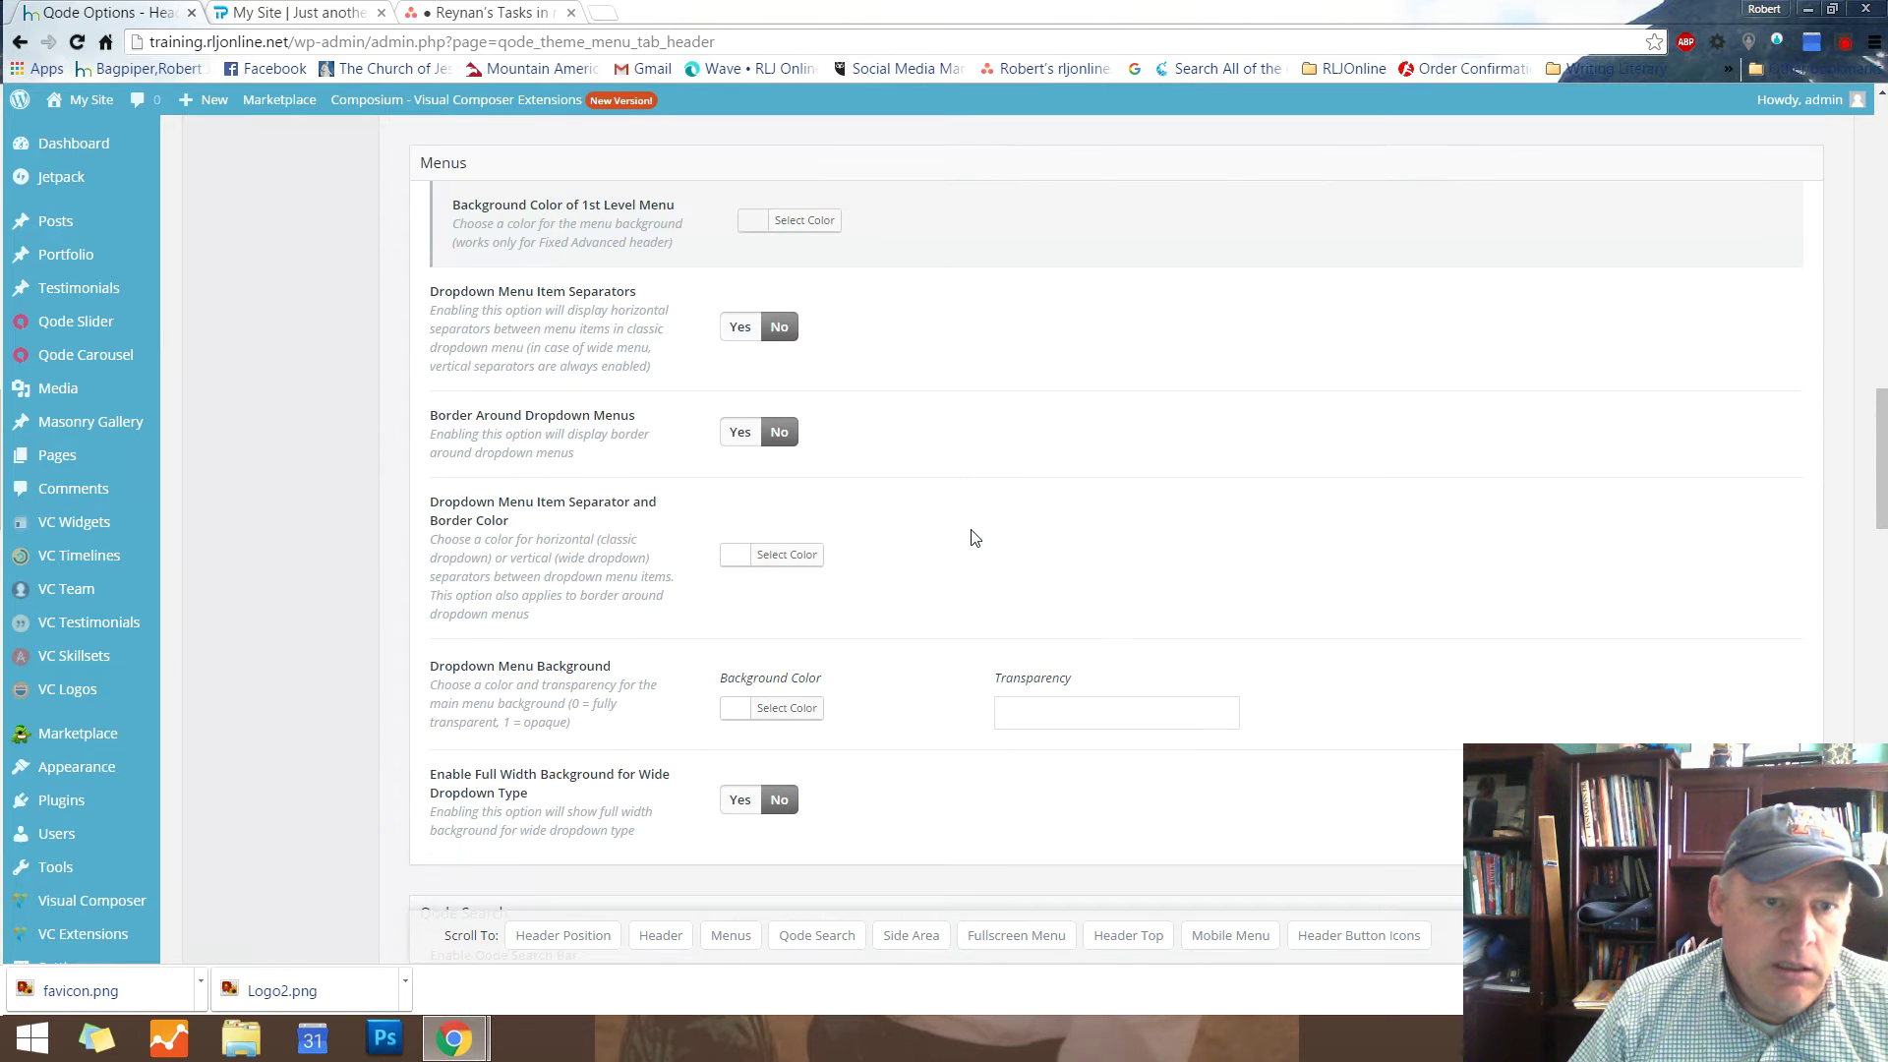
pyautogui.scroll(6, 973, 537)
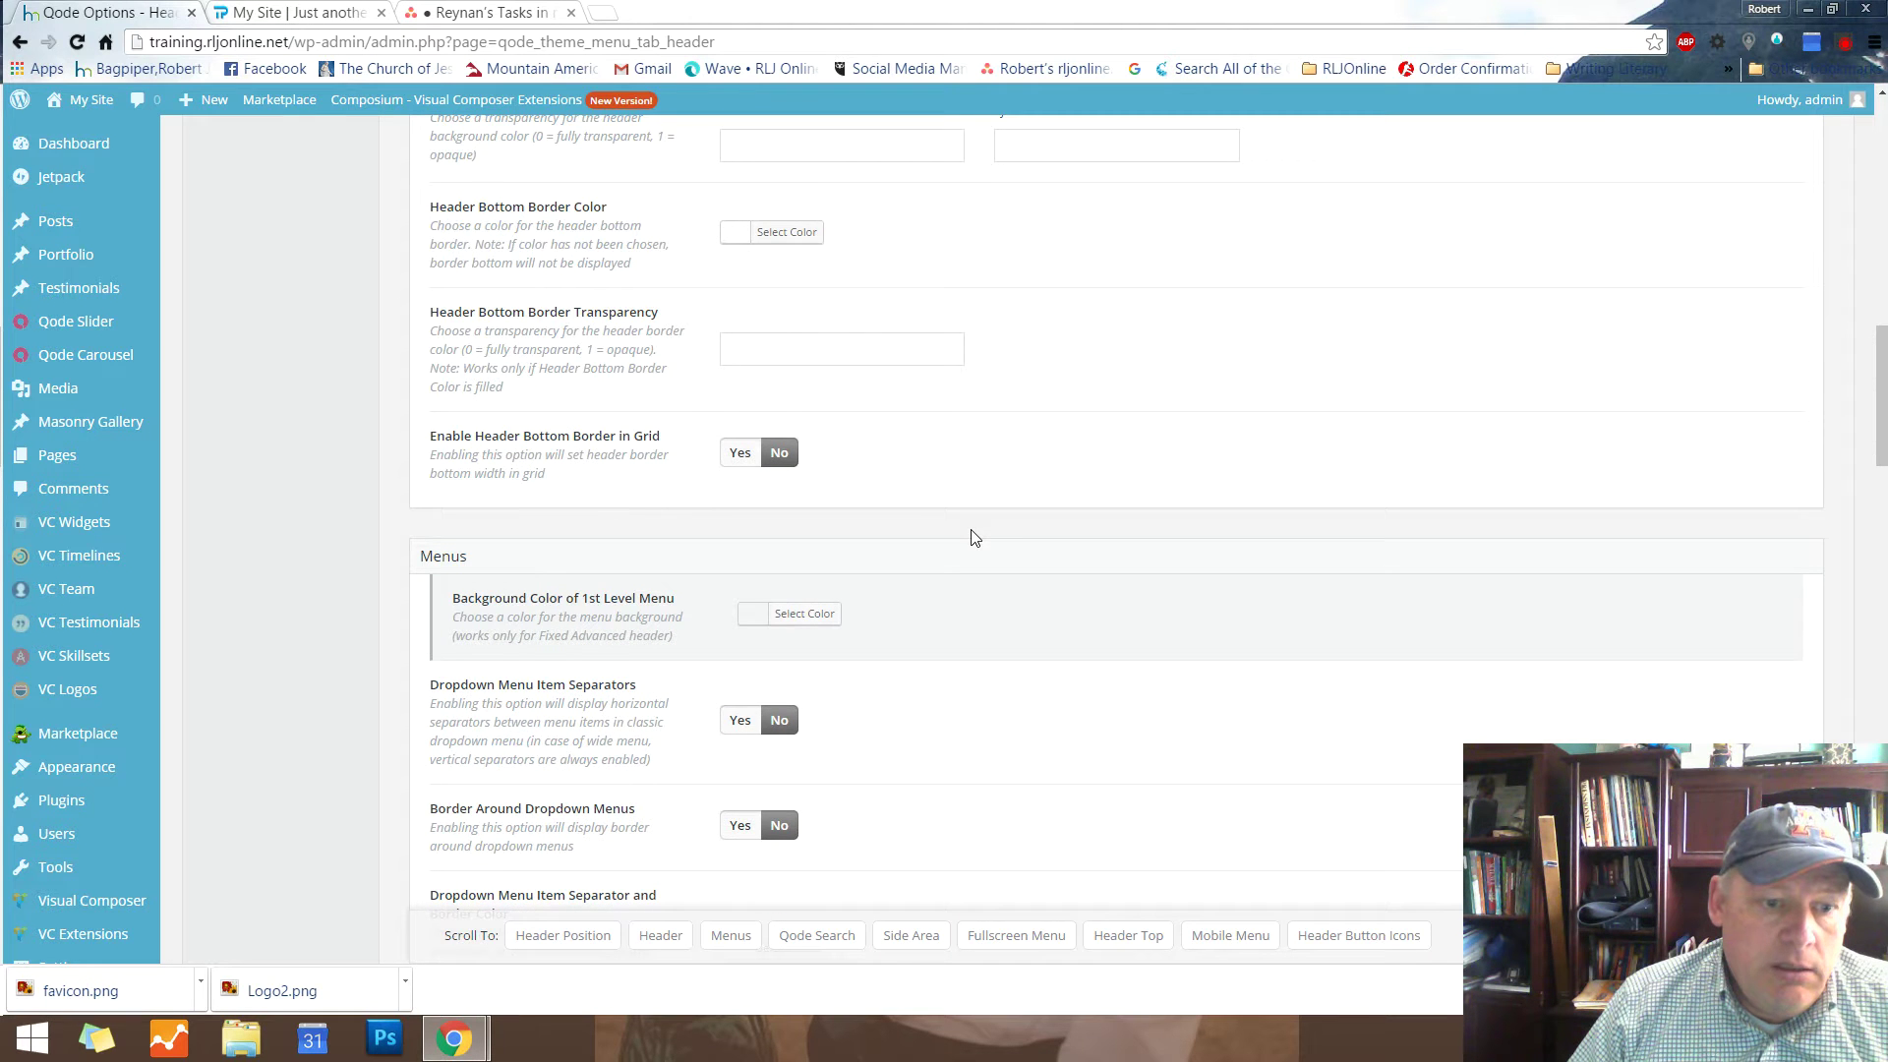
pyautogui.scroll(-5, 973, 537)
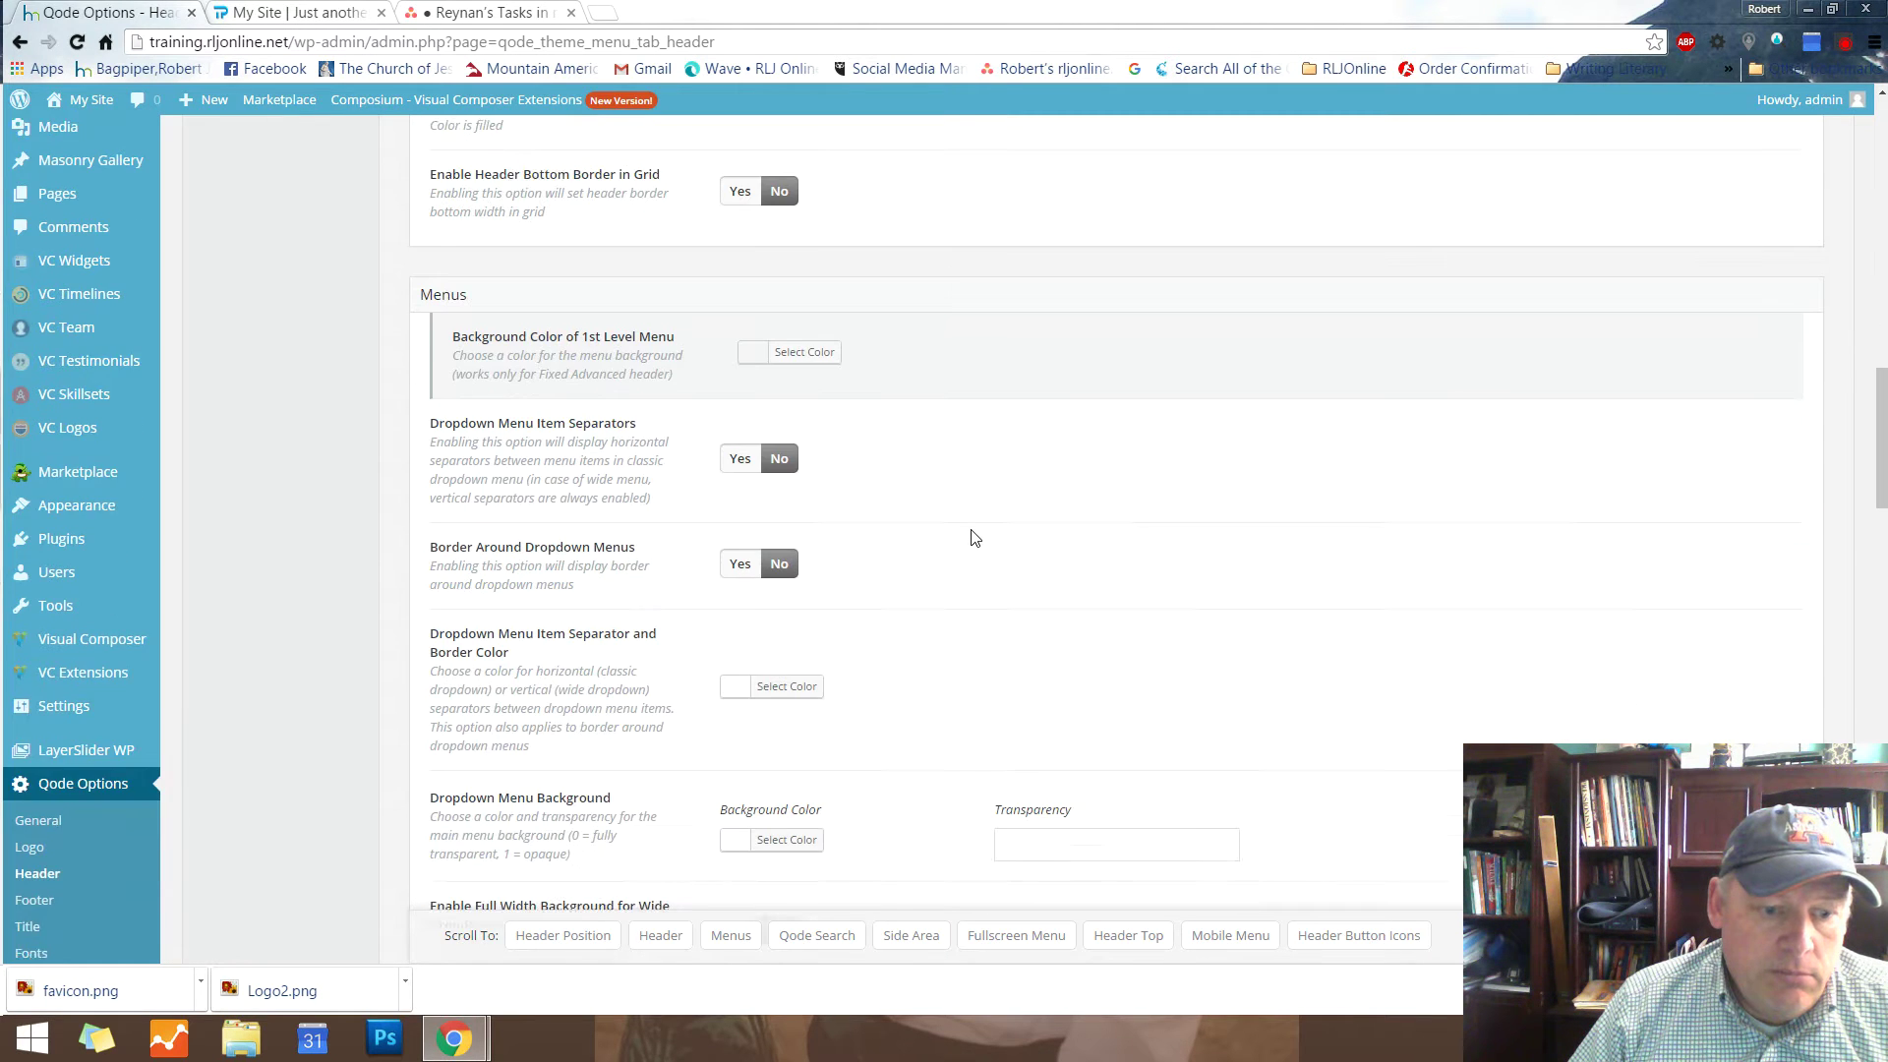
pyautogui.scroll(10, 973, 537)
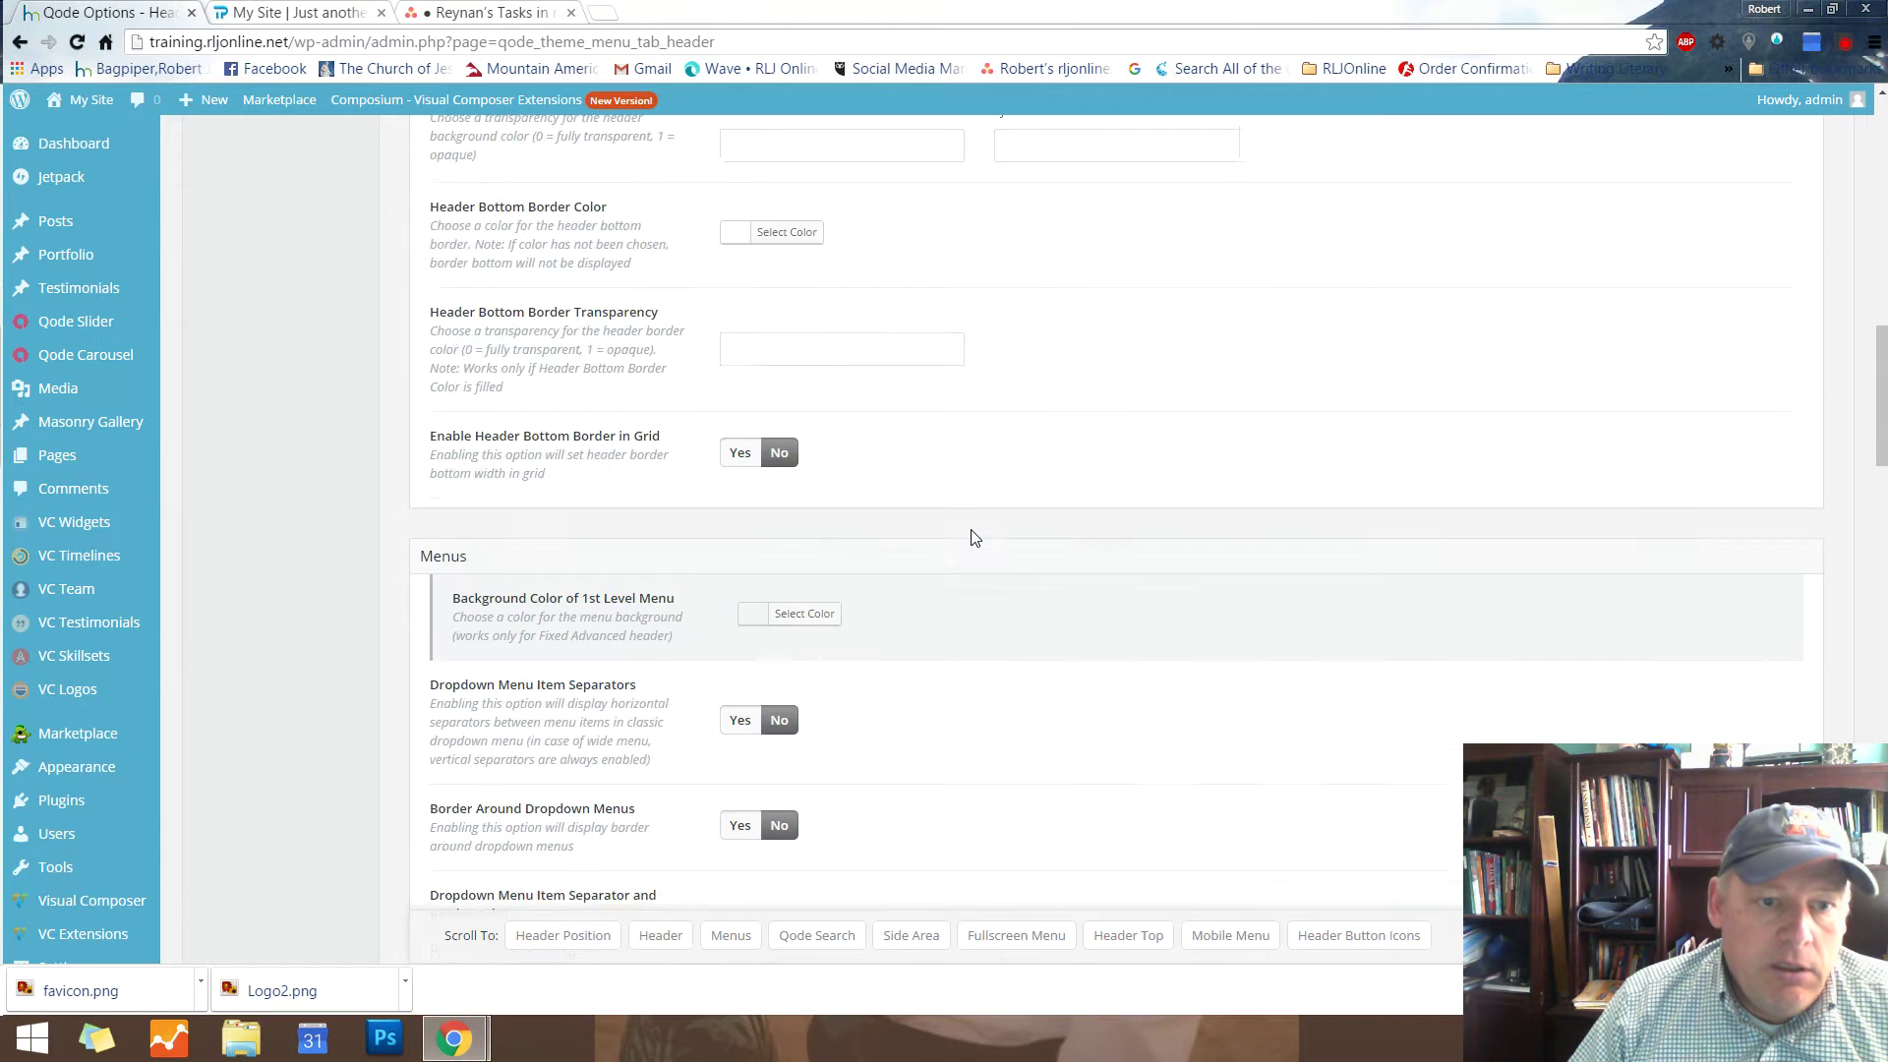
pyautogui.scroll(10, 973, 537)
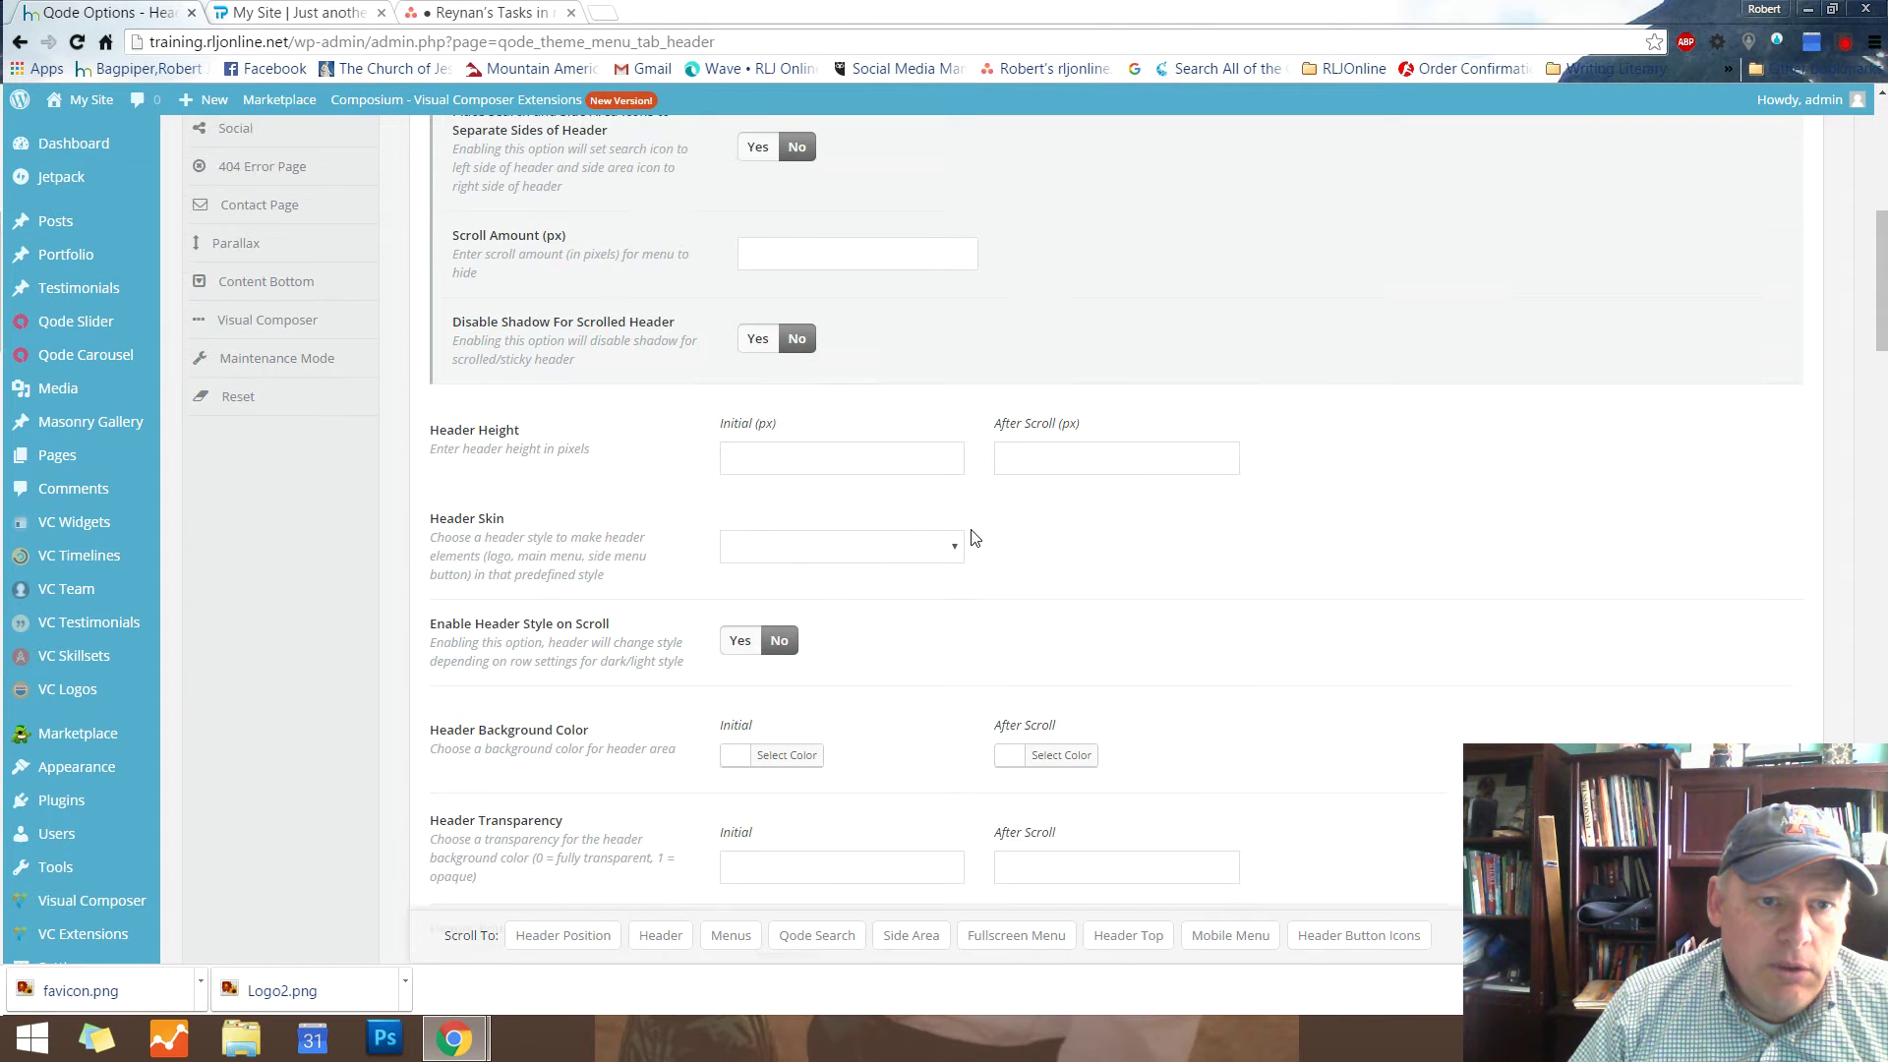
pyautogui.scroll(2, 974, 536)
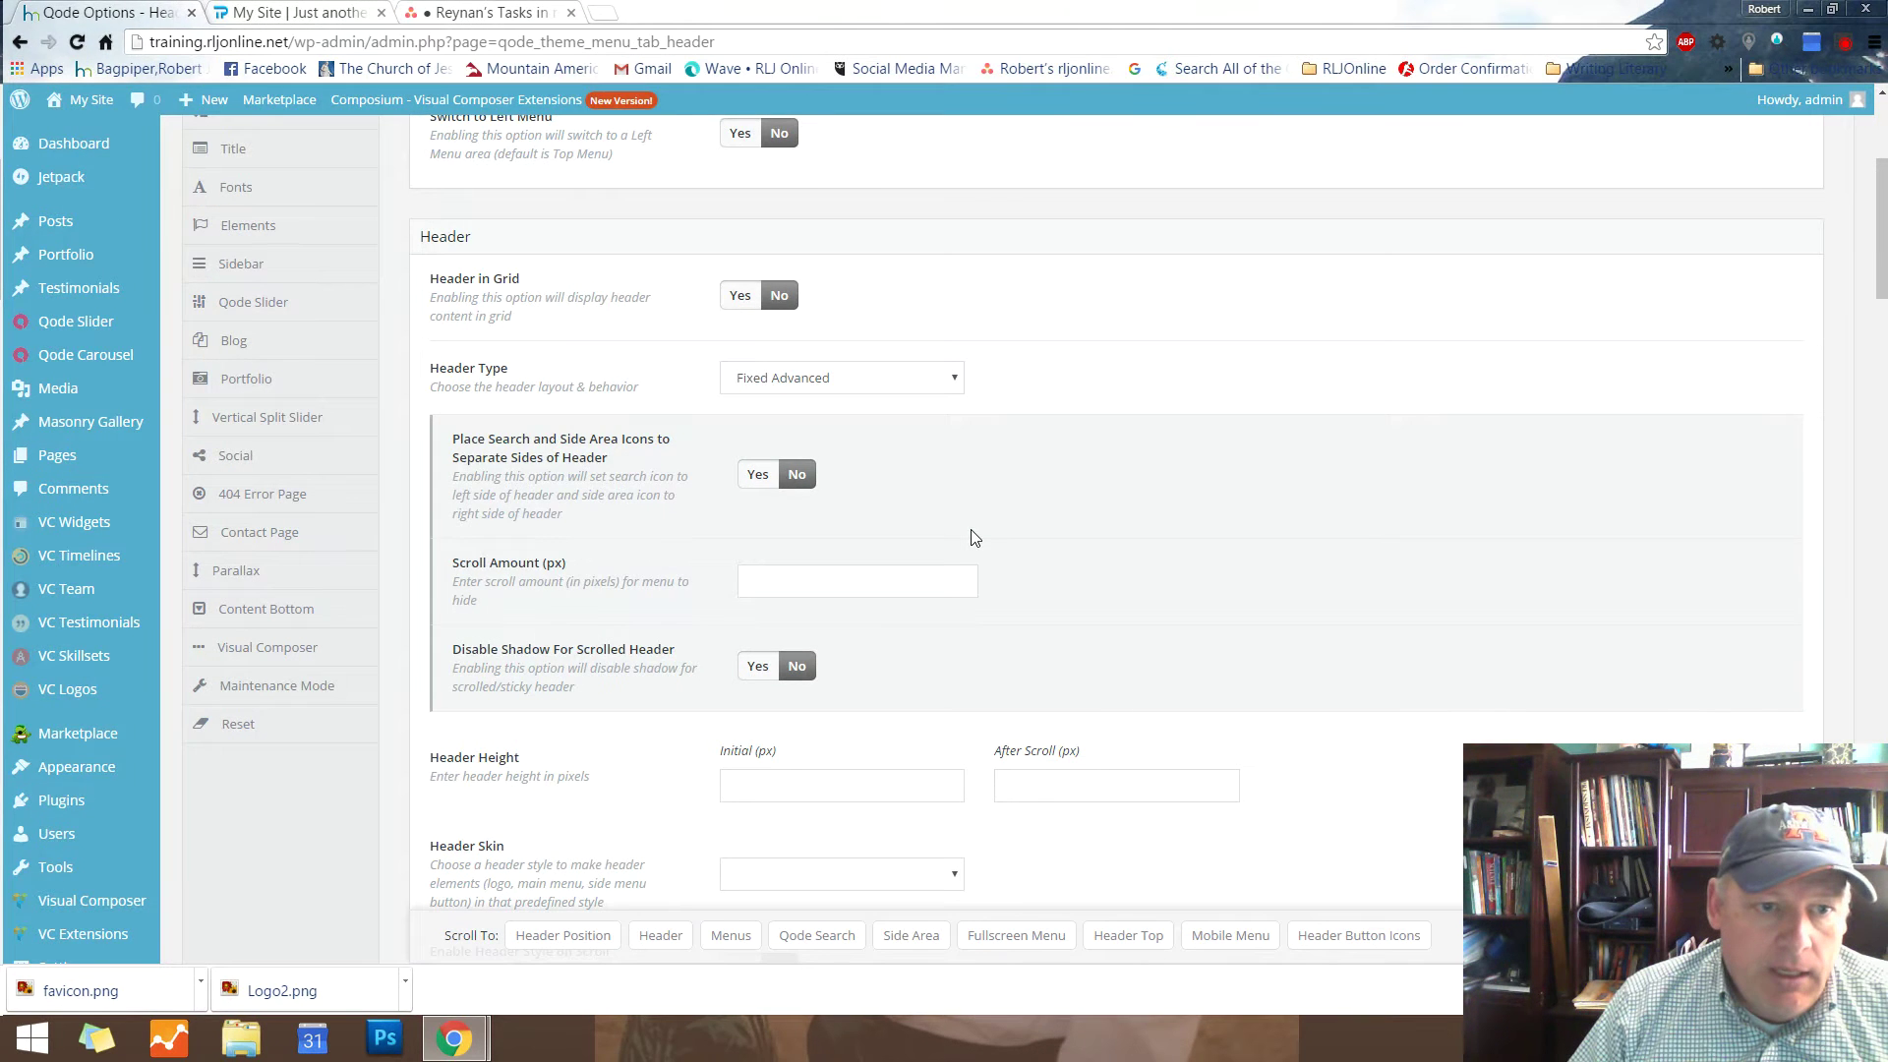
pyautogui.scroll(-4, 1067, 562)
pyautogui.scroll(-4, 1069, 563)
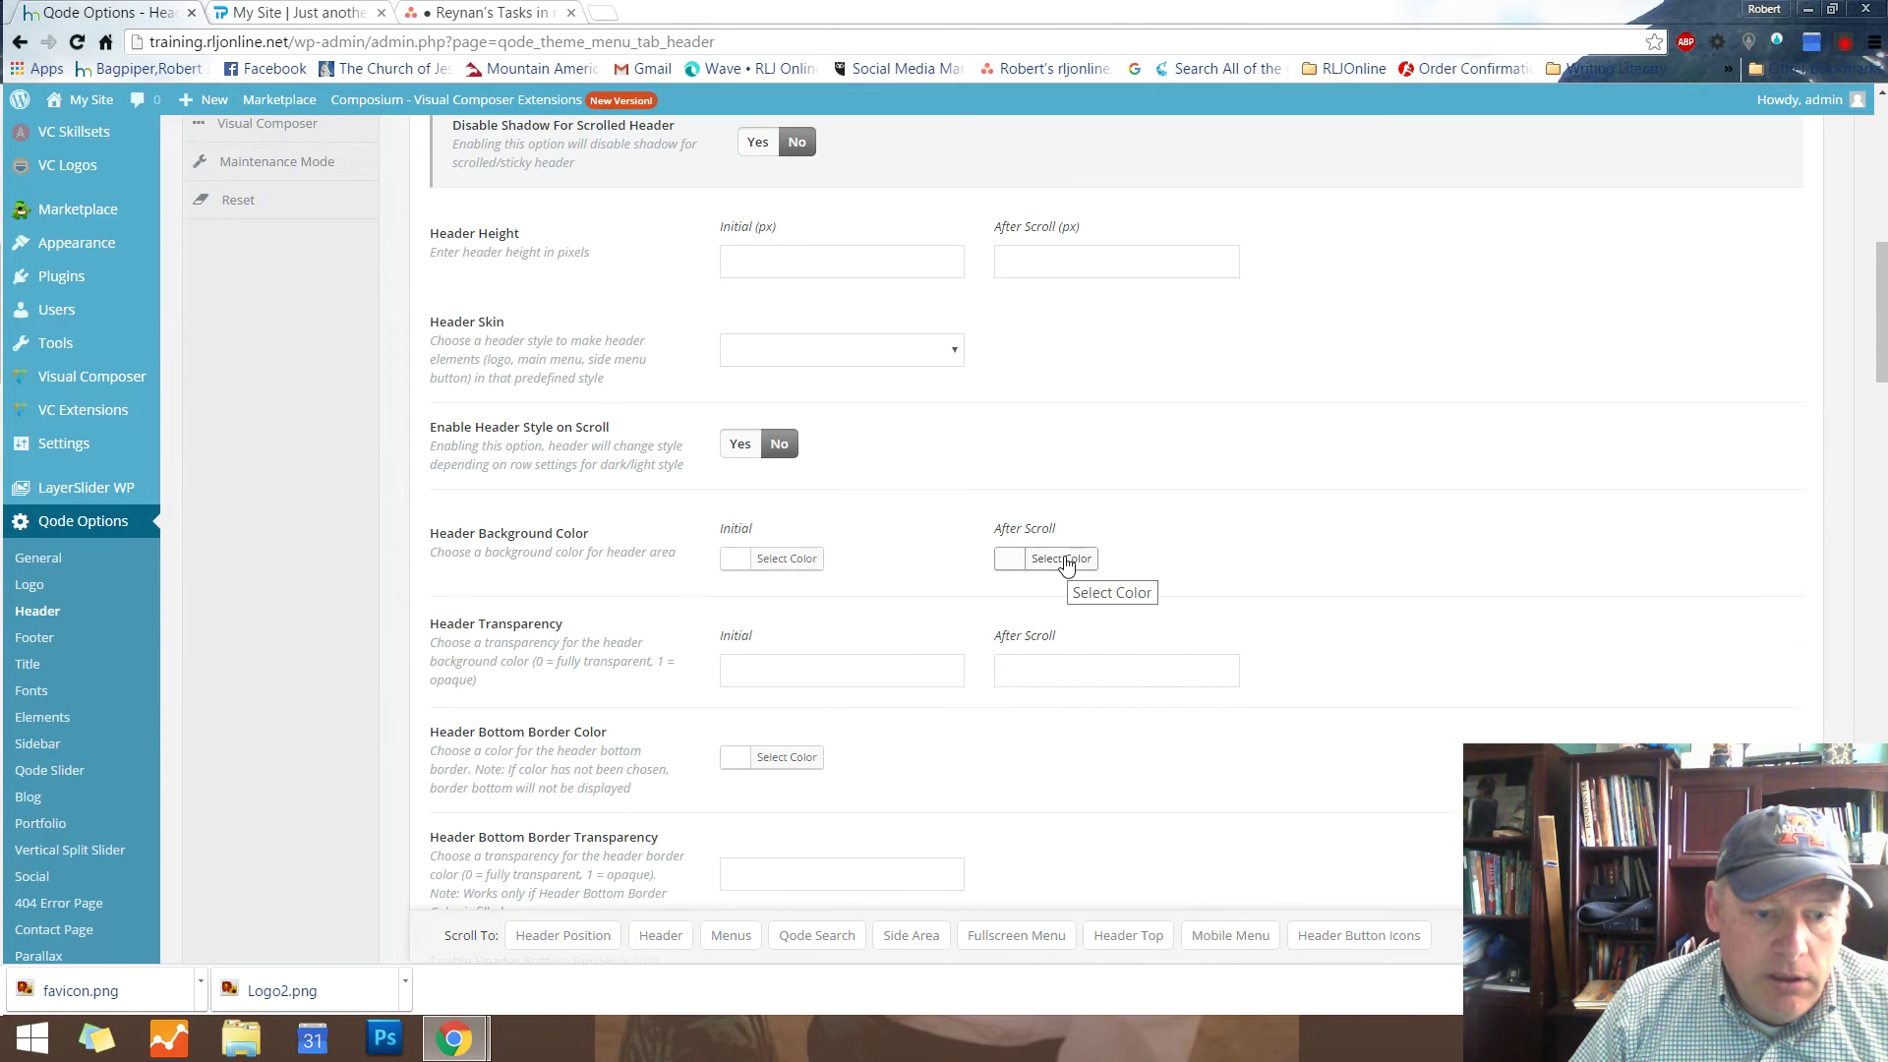
pyautogui.scroll(-2, 1067, 562)
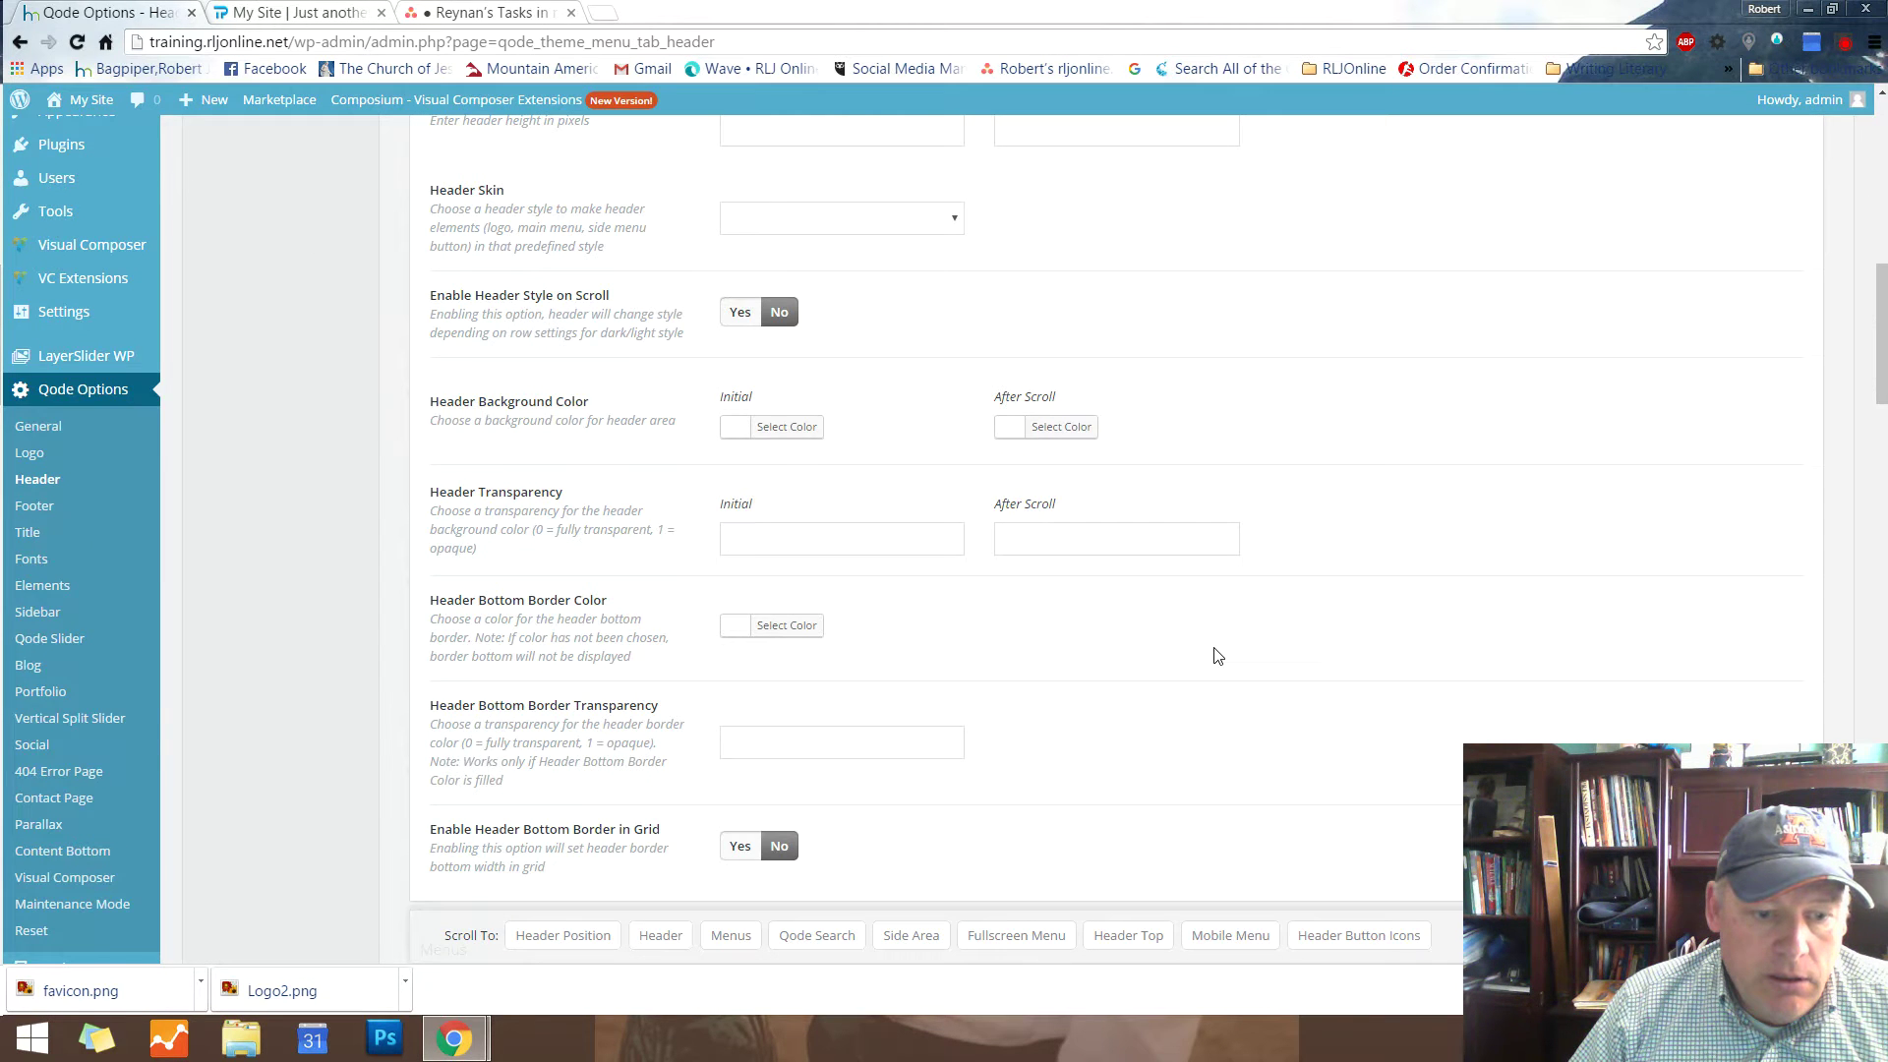
pyautogui.scroll(-3, 1218, 657)
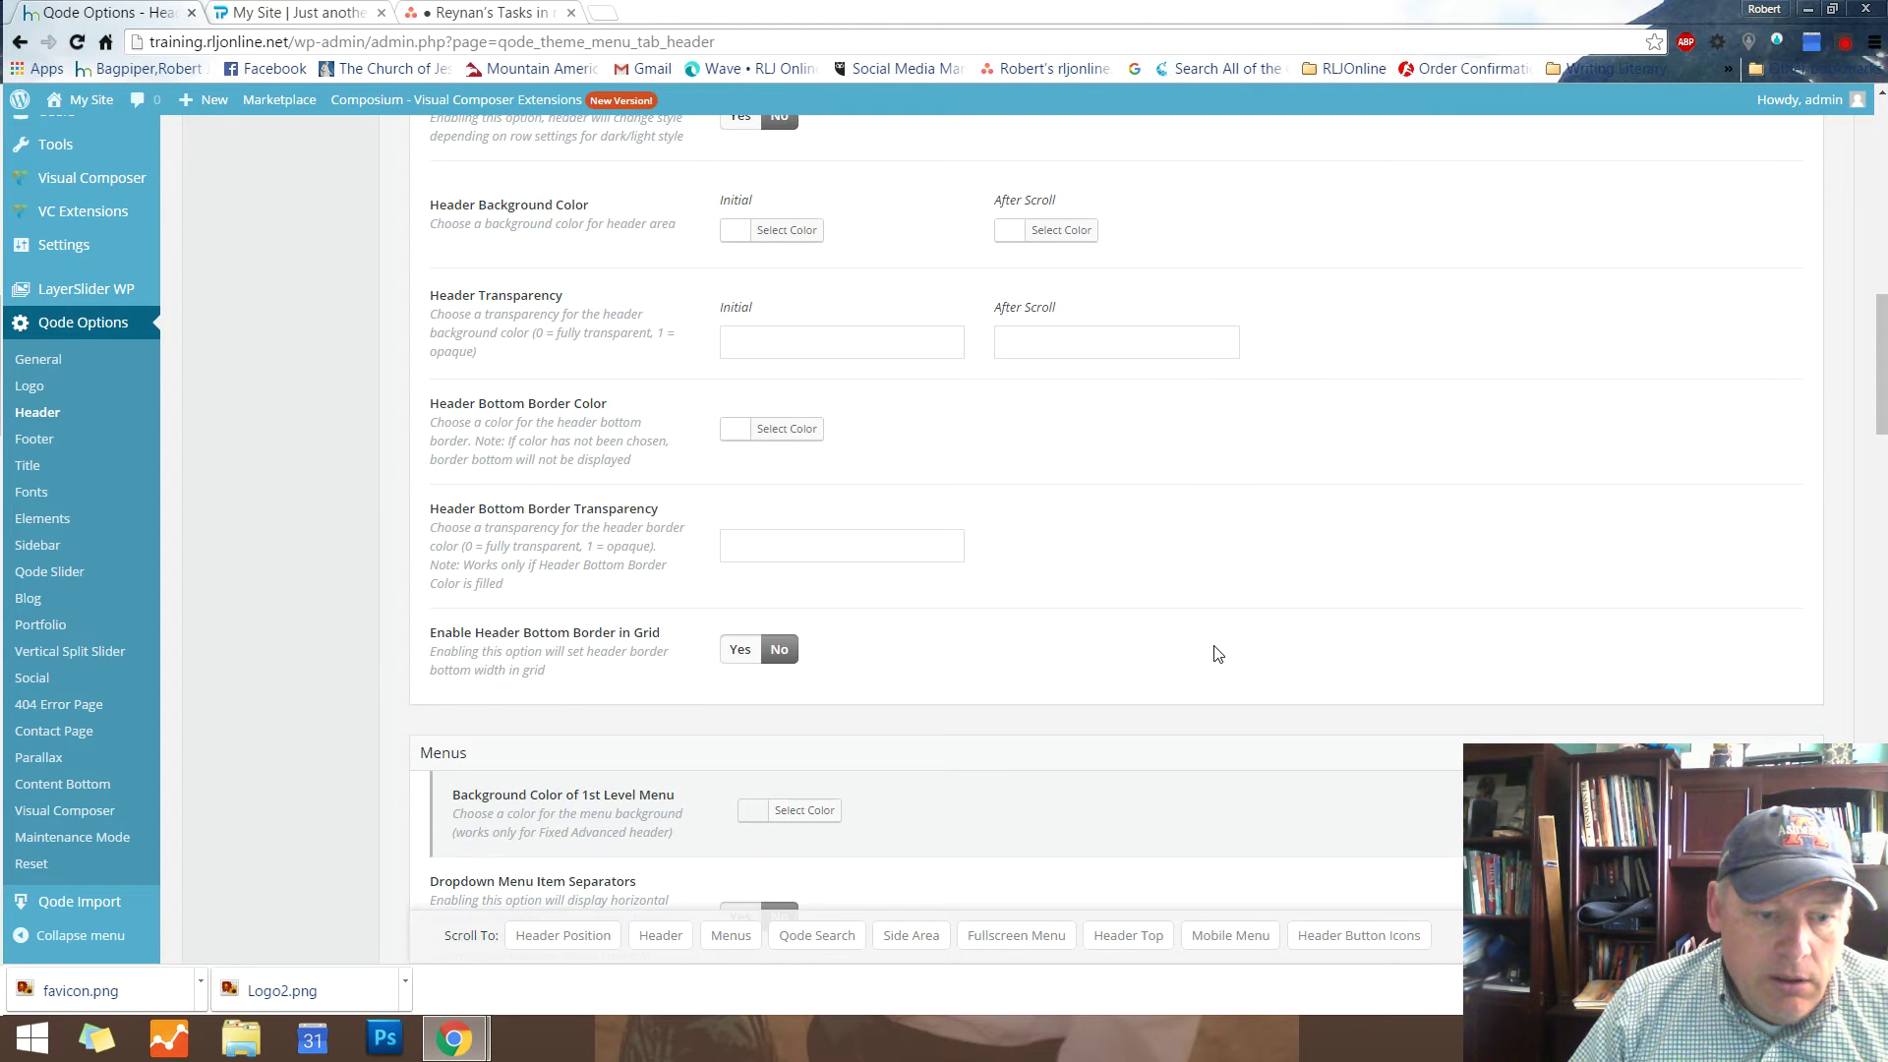
pyautogui.scroll(-4, 1218, 654)
pyautogui.scroll(-8, 1217, 653)
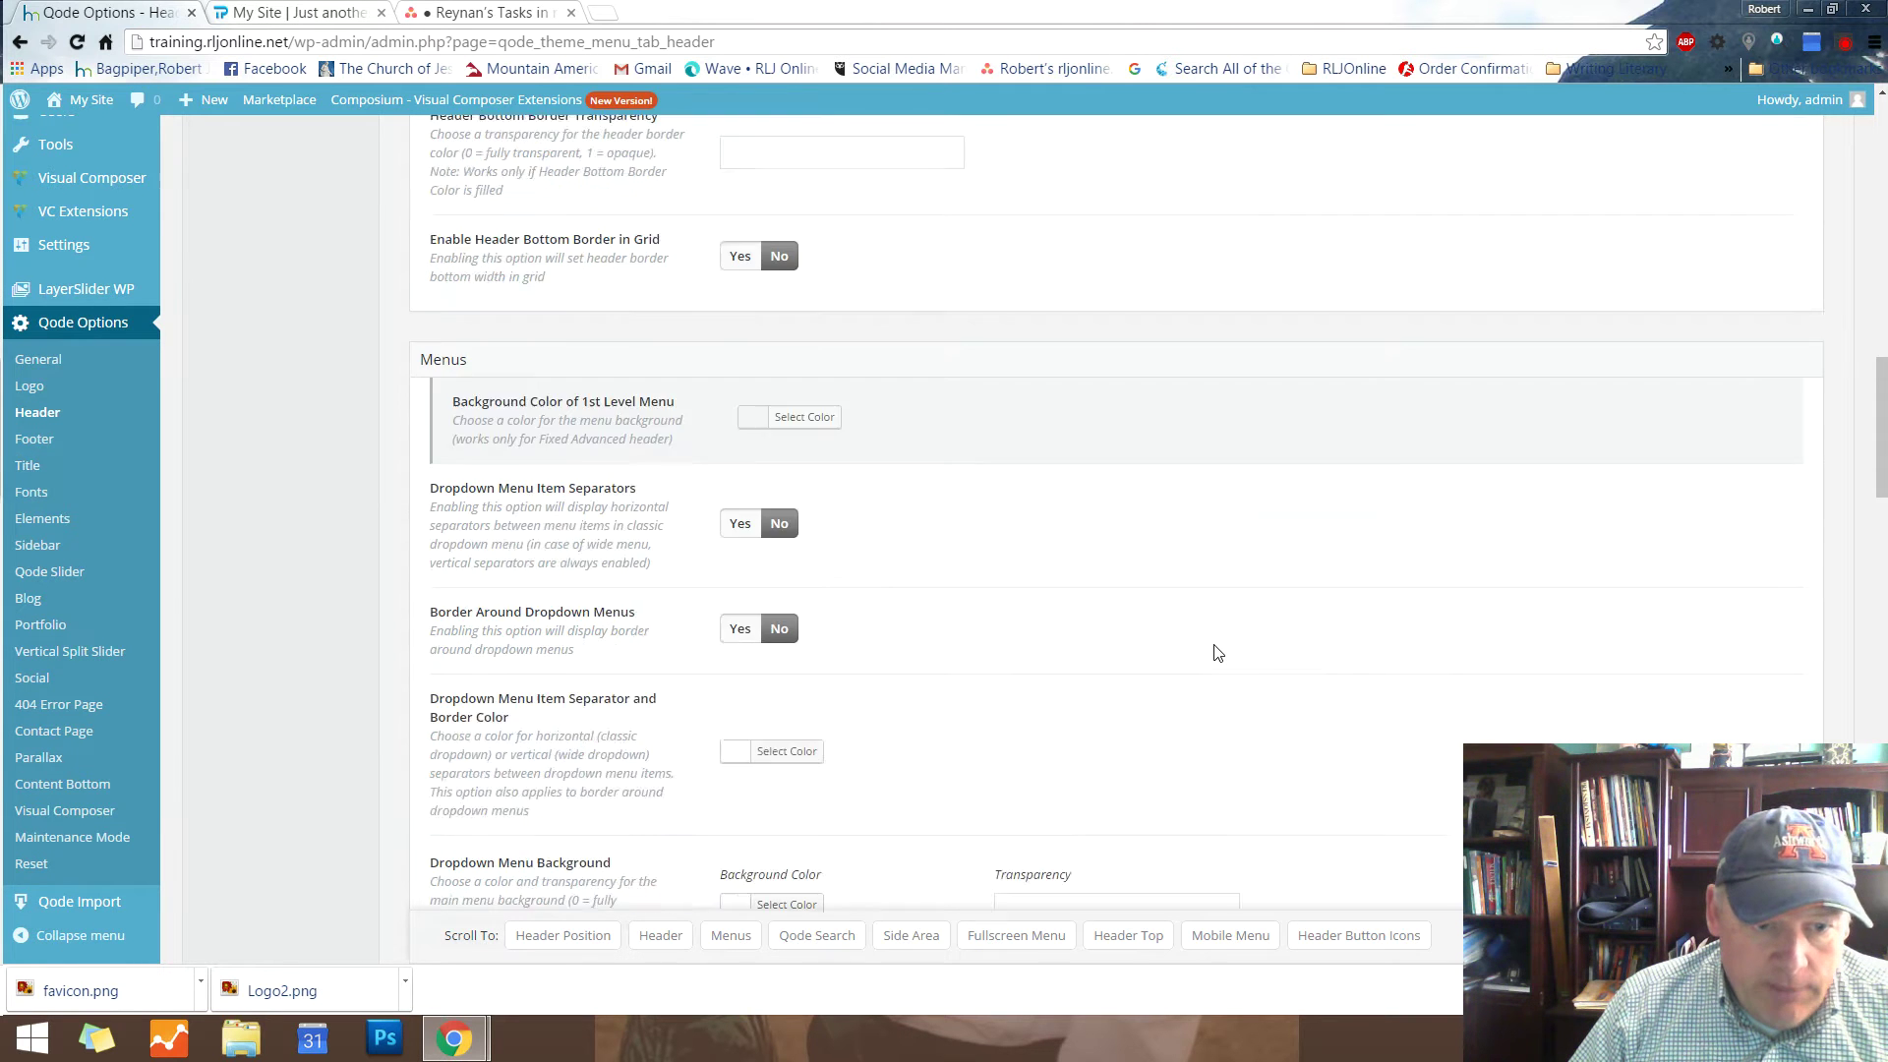
pyautogui.scroll(-3, 1218, 653)
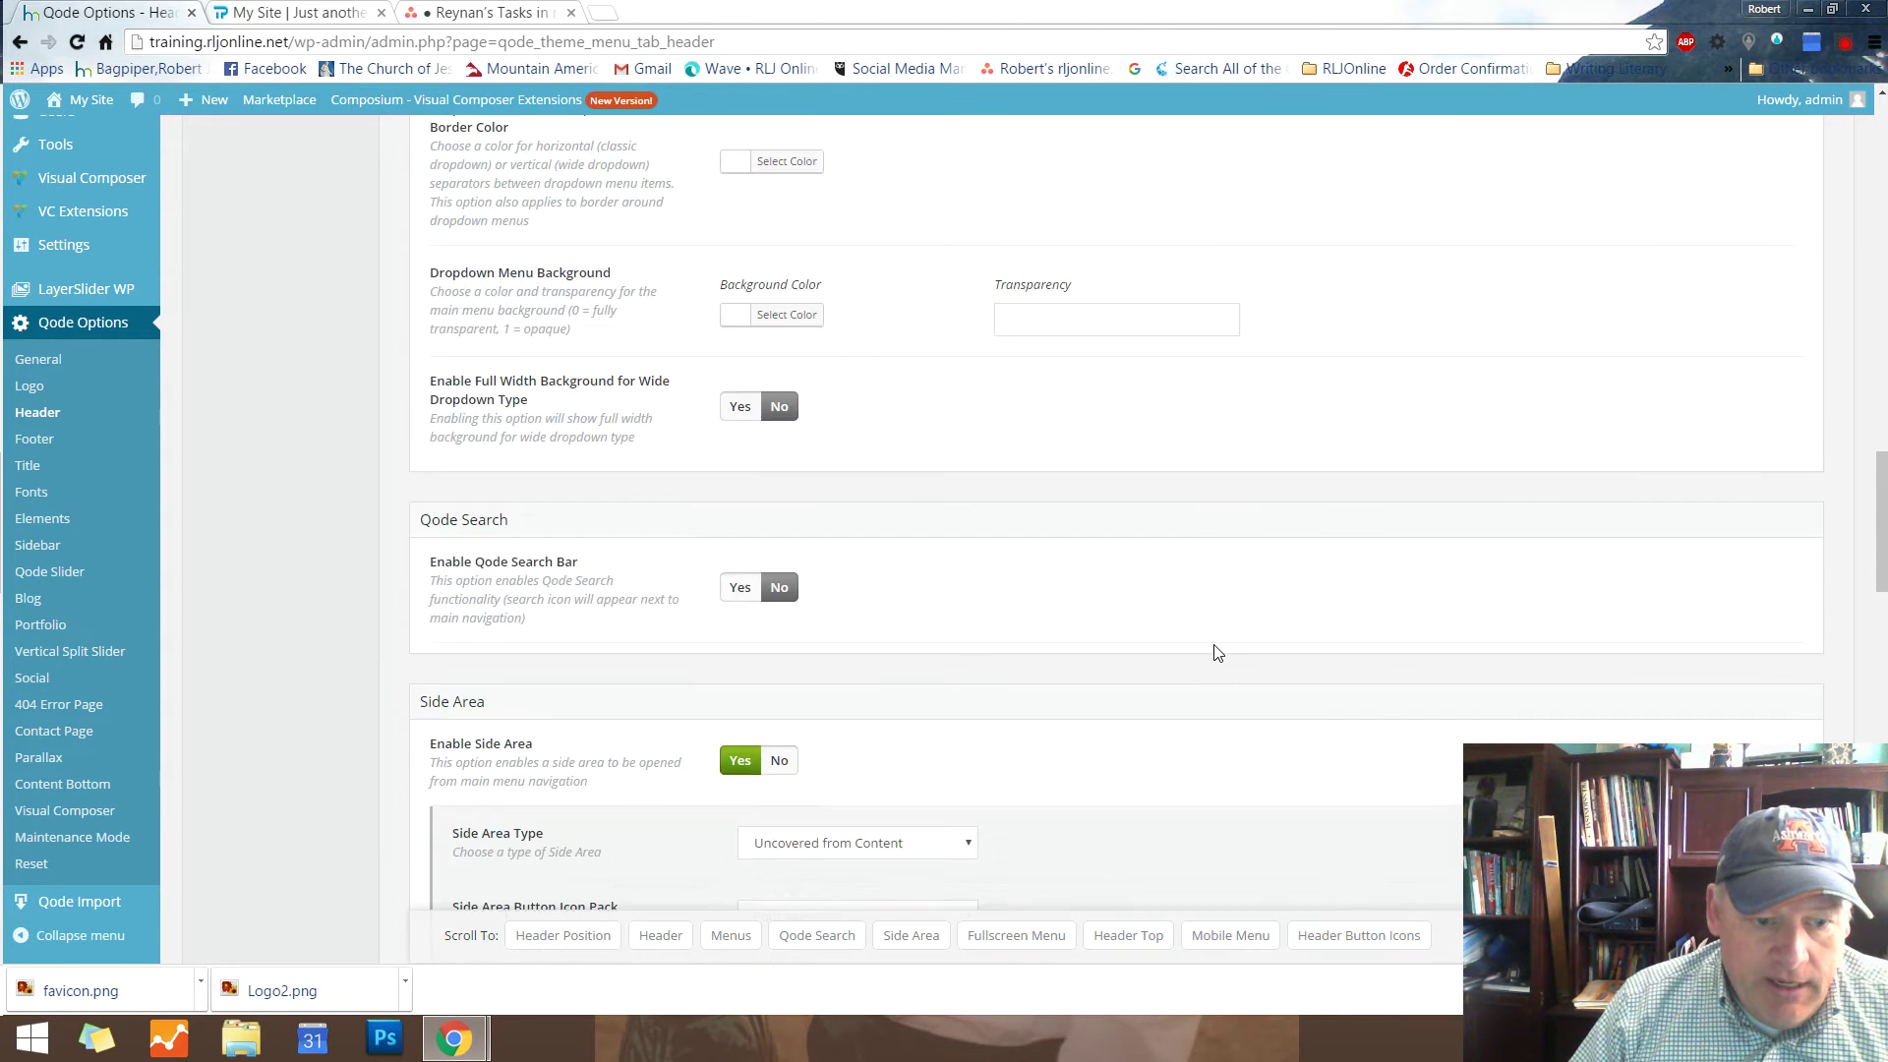
pyautogui.scroll(-13, 1218, 653)
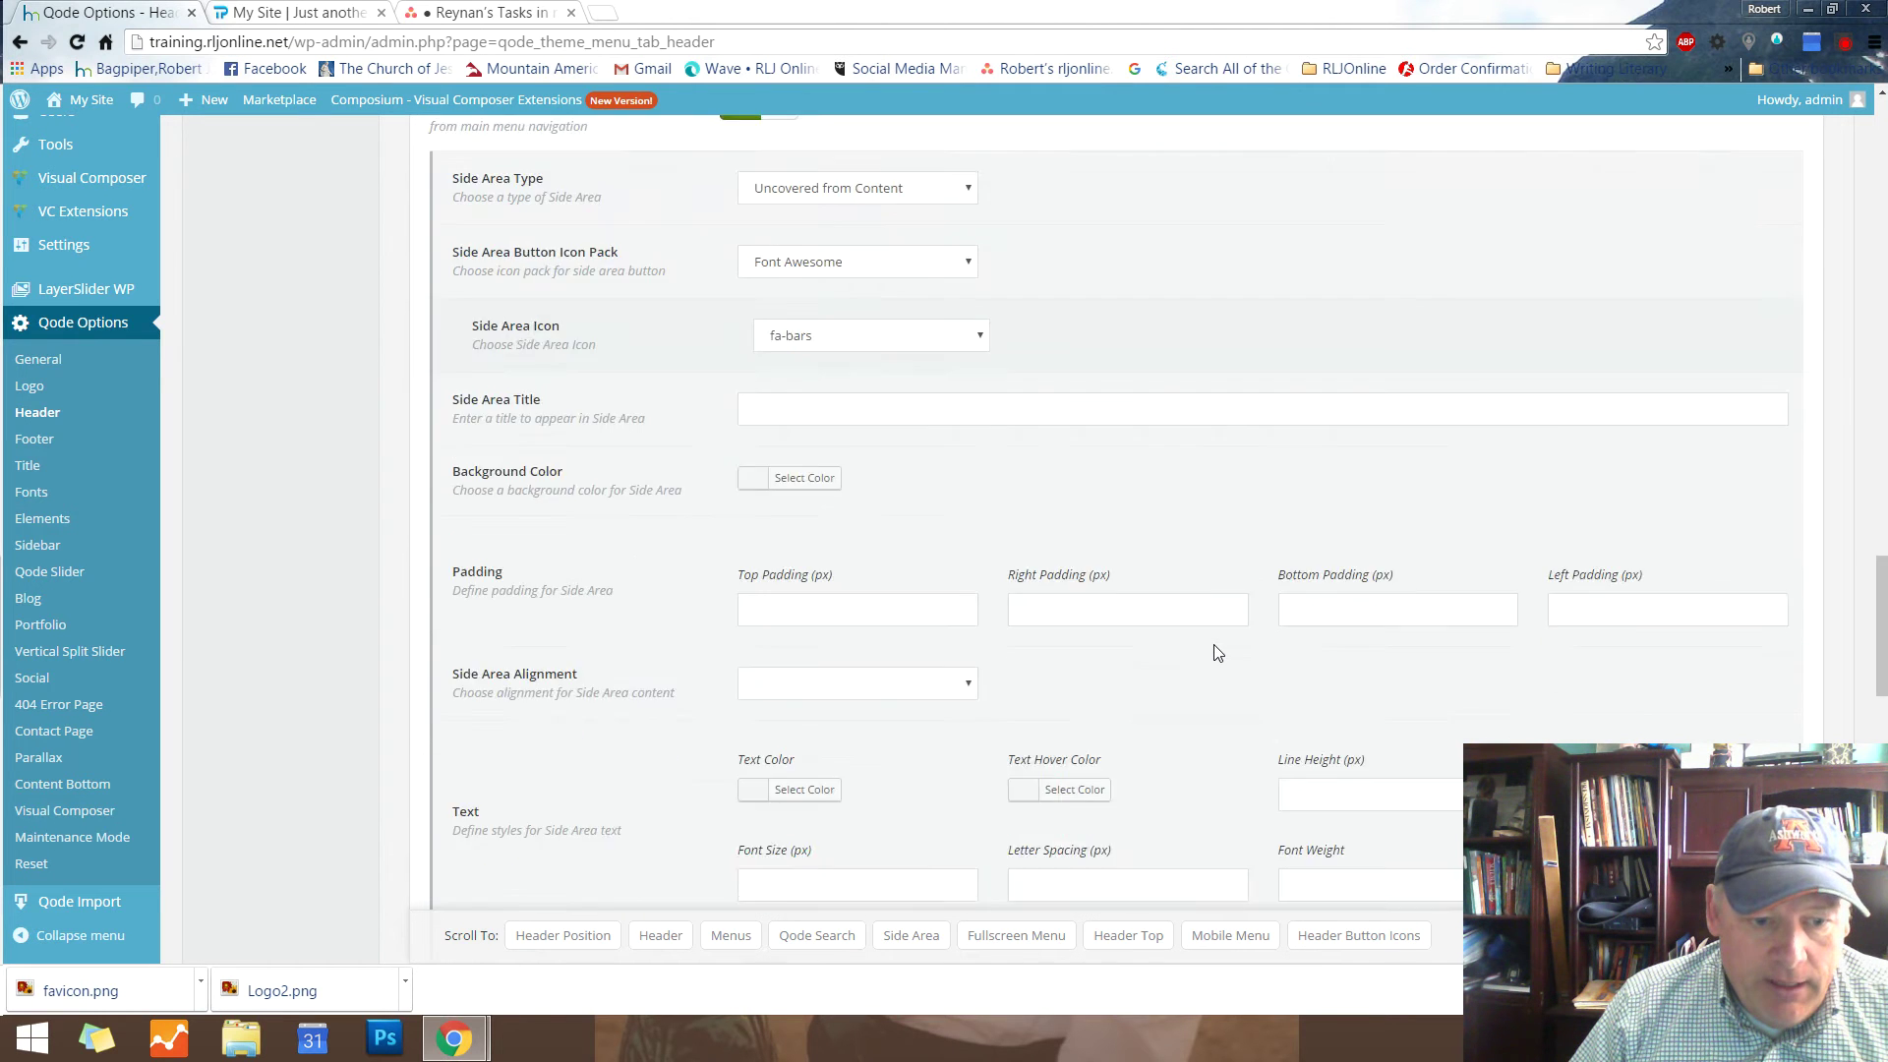
# Turn off Enable Side Area and turn on Show Header Top Area in the Header options
pyautogui.scroll(9, 1217, 653)
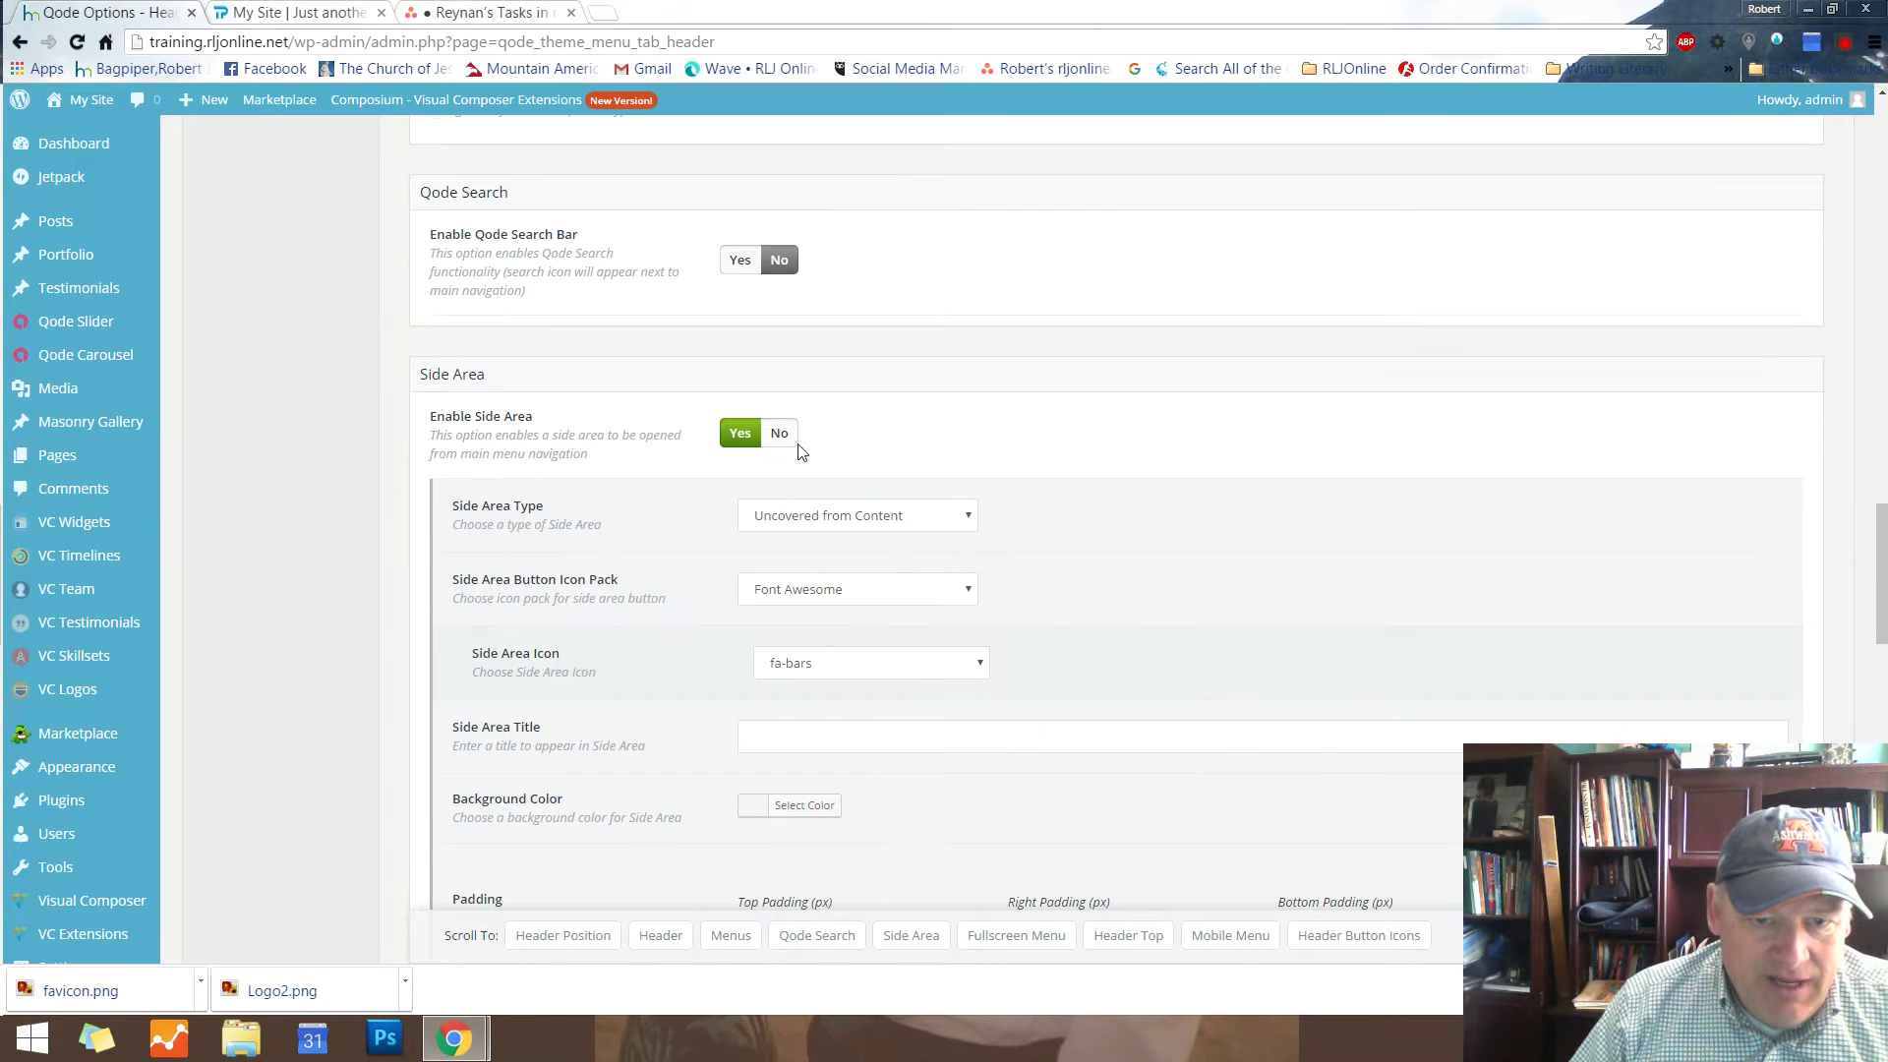
pyautogui.click(776, 433)
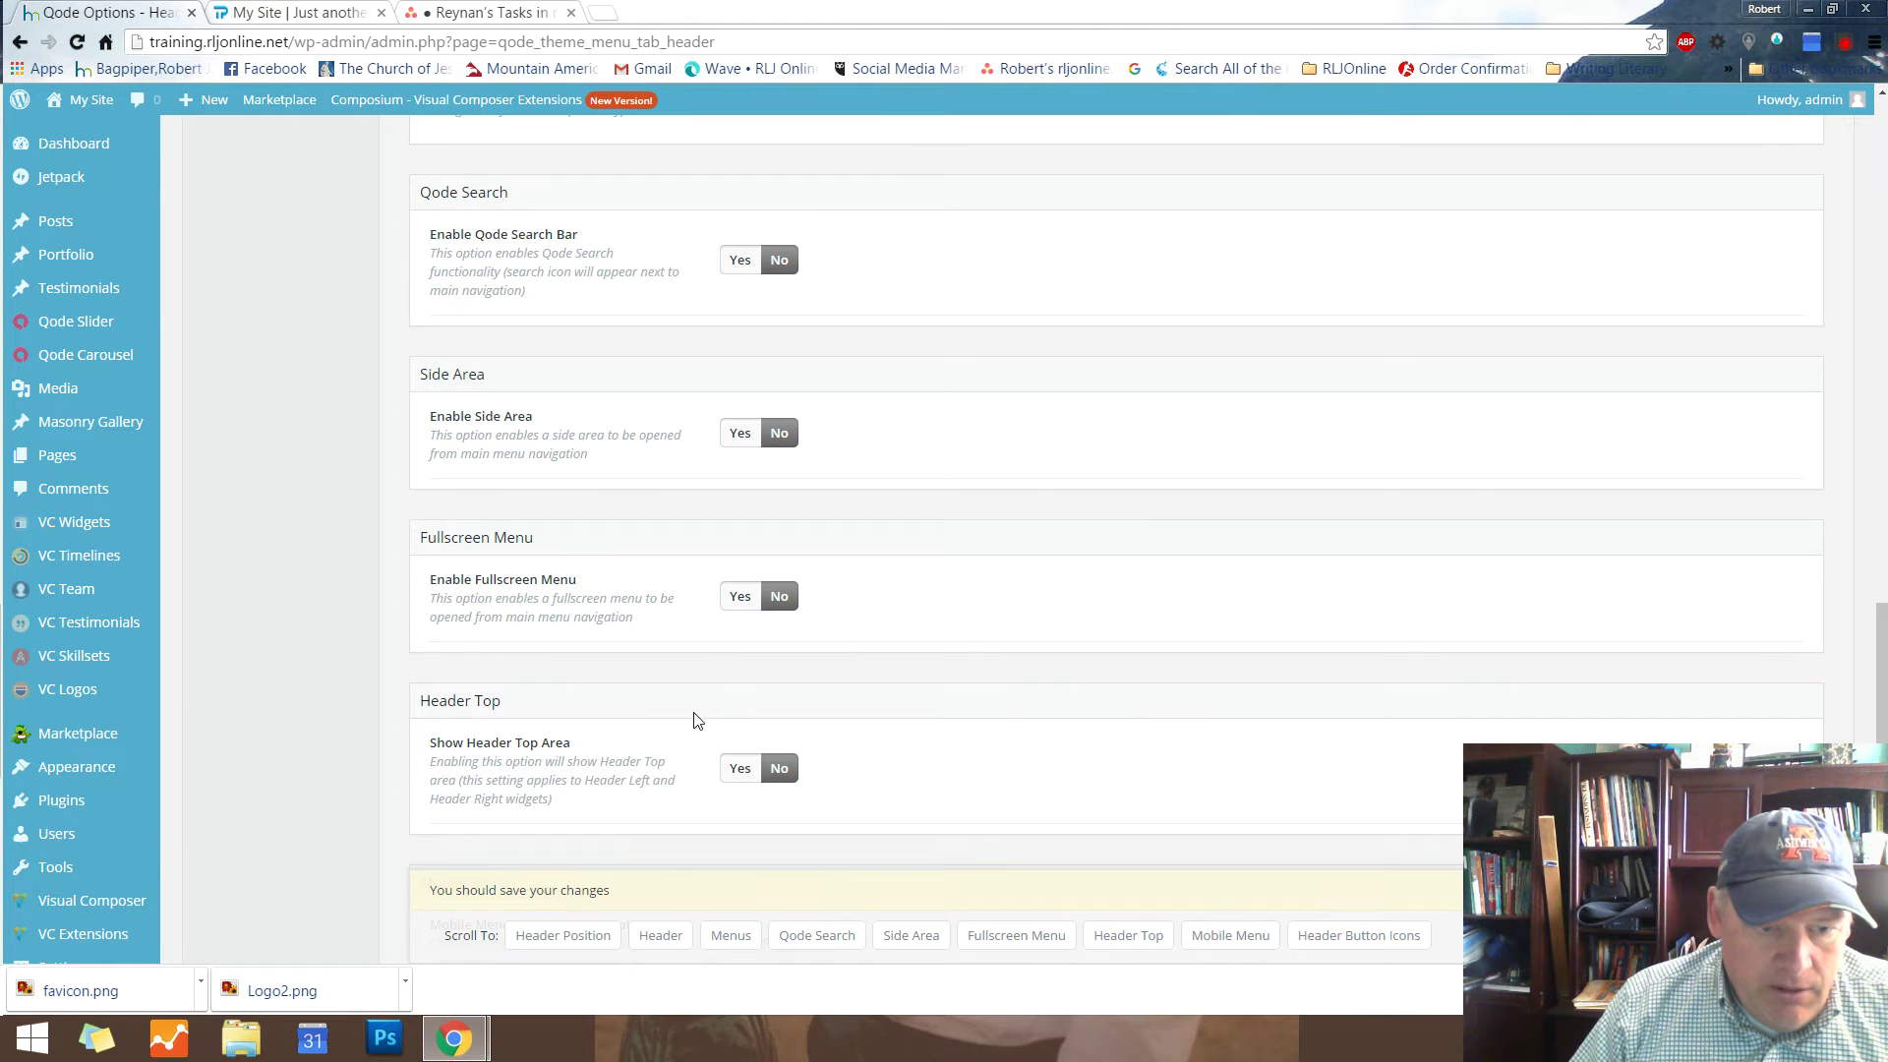
pyautogui.scroll(-1, 1179, 743)
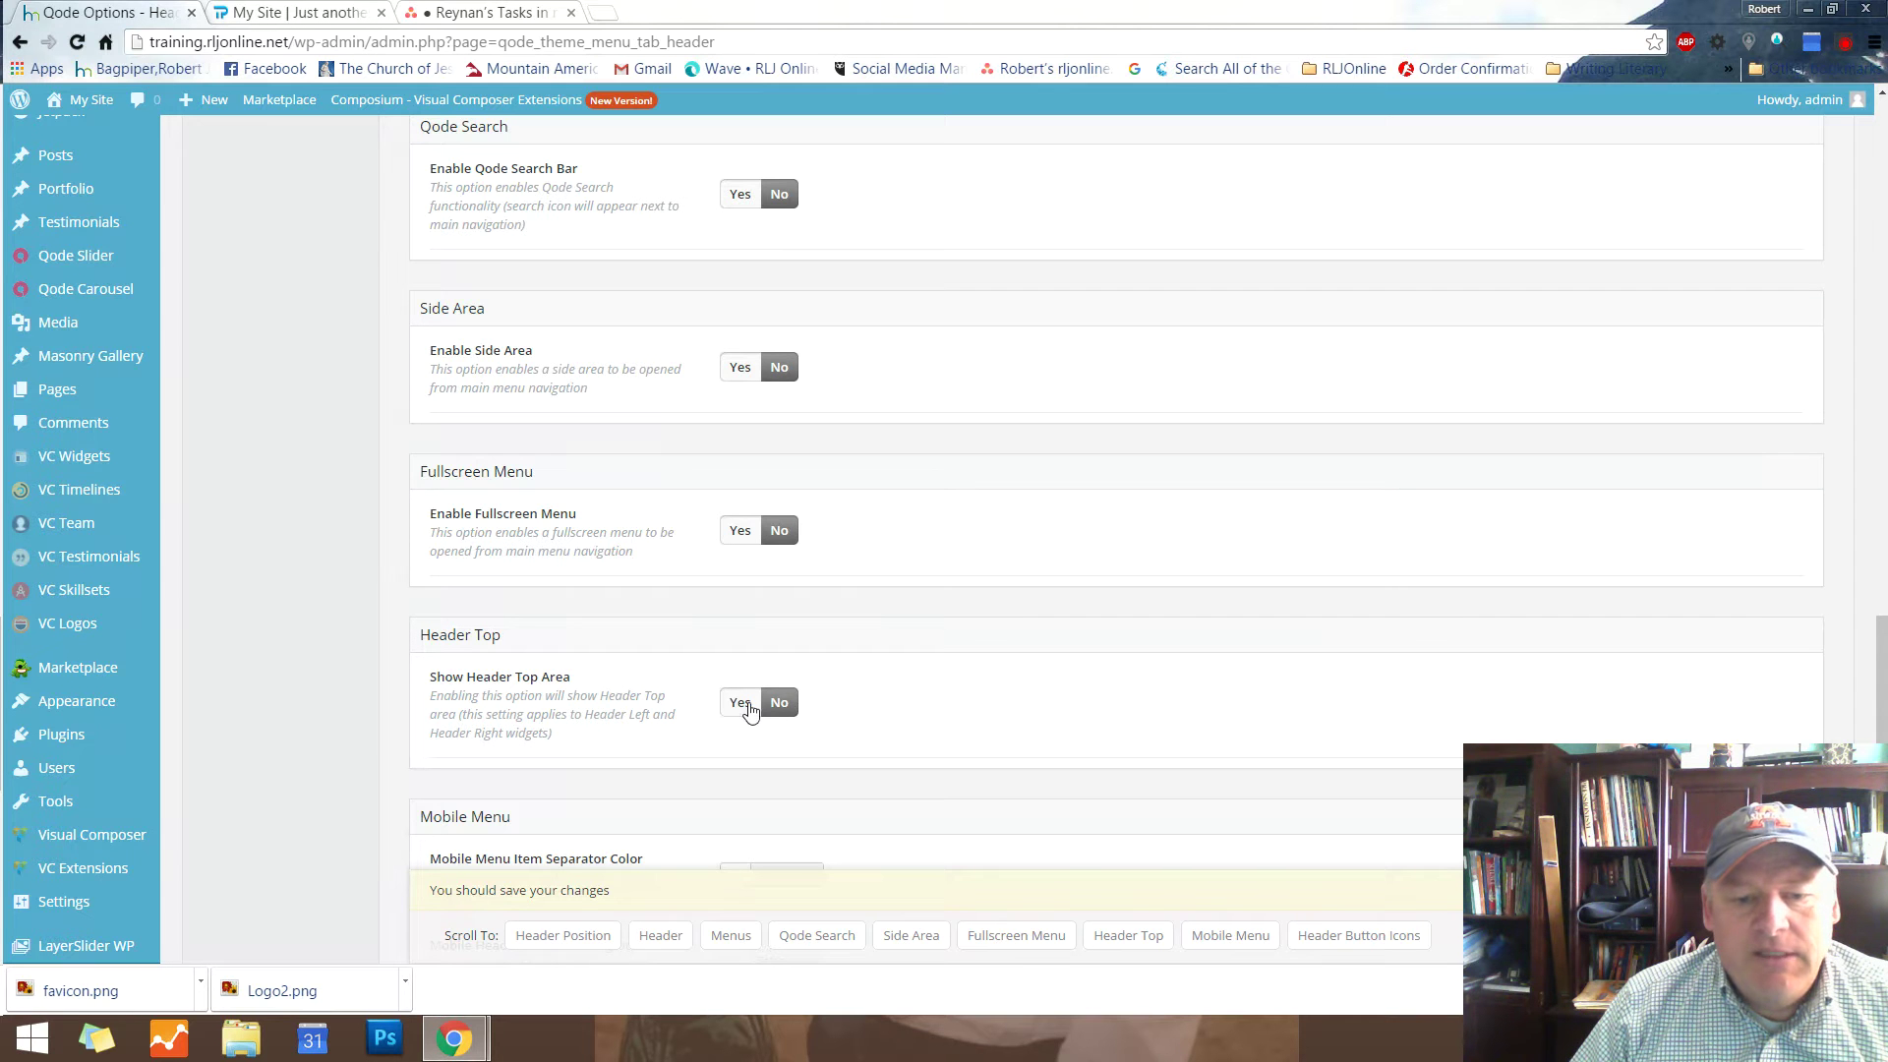
pyautogui.click(740, 701)
pyautogui.scroll(-3, 915, 695)
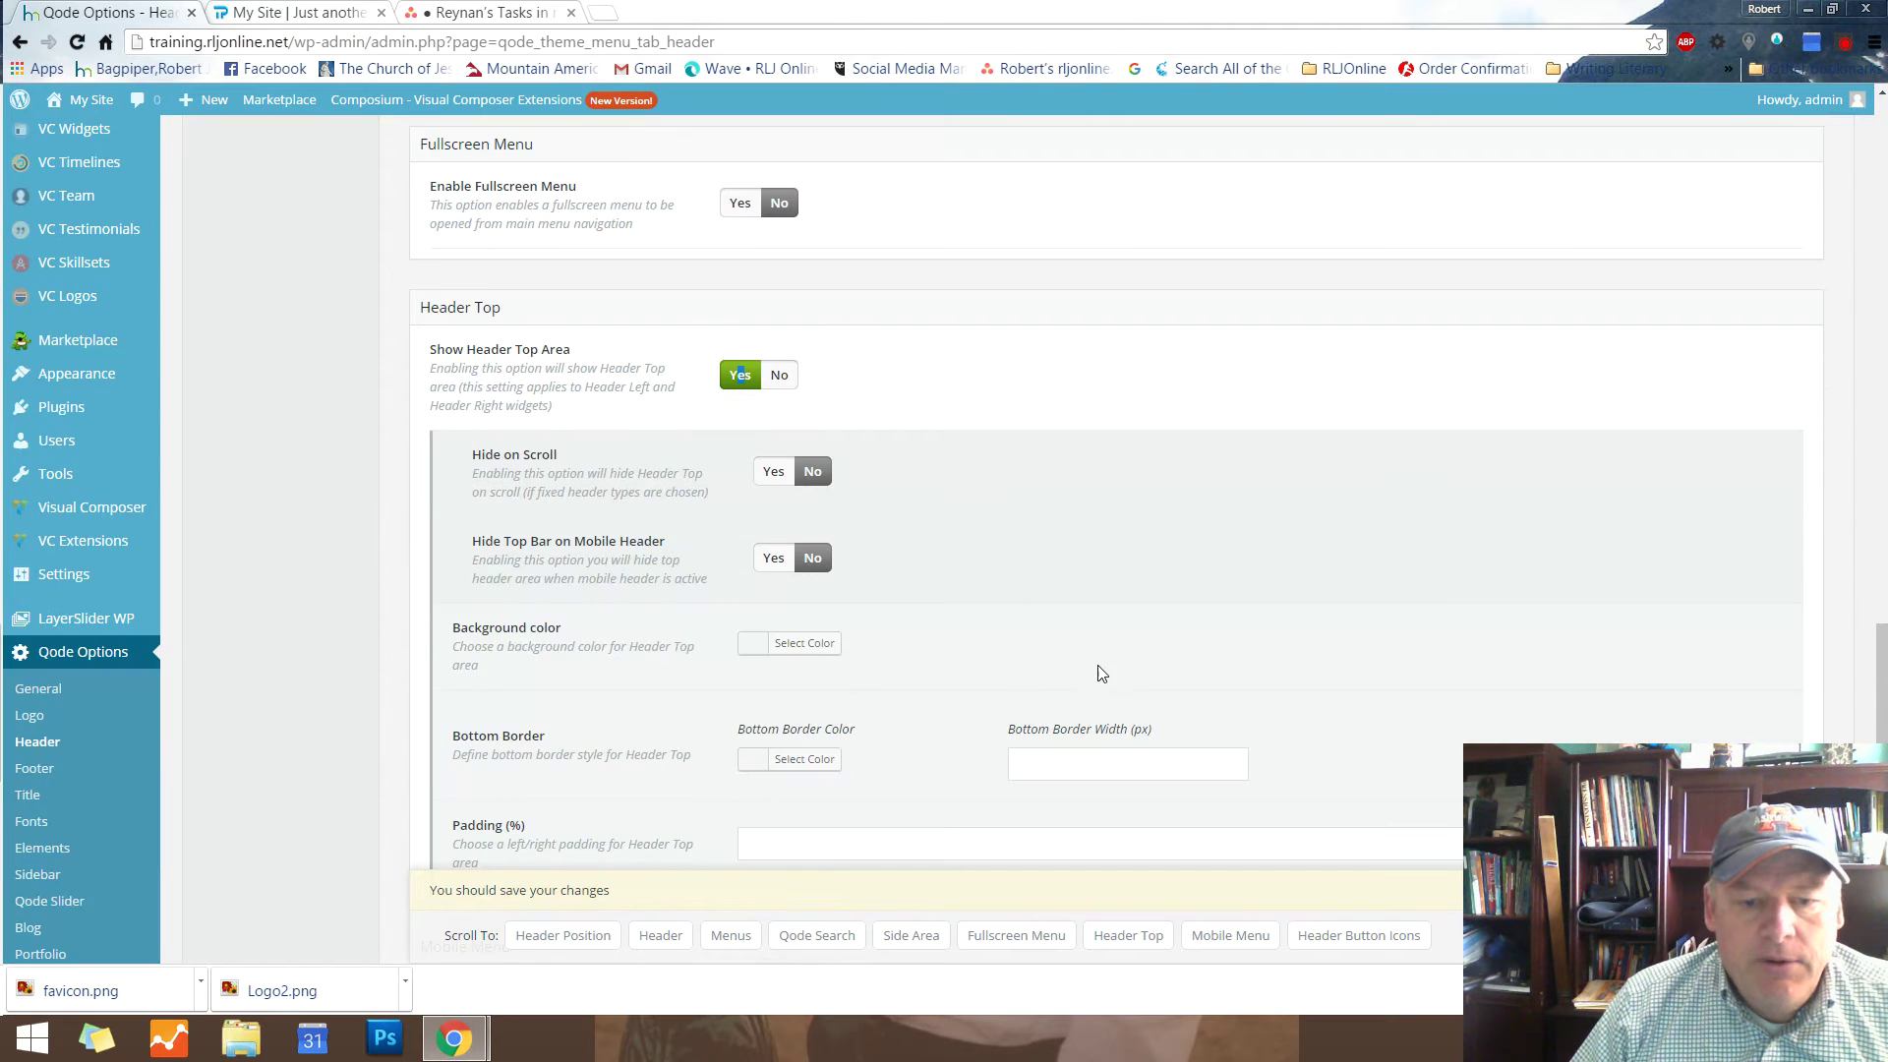
pyautogui.scroll(-2, 1101, 678)
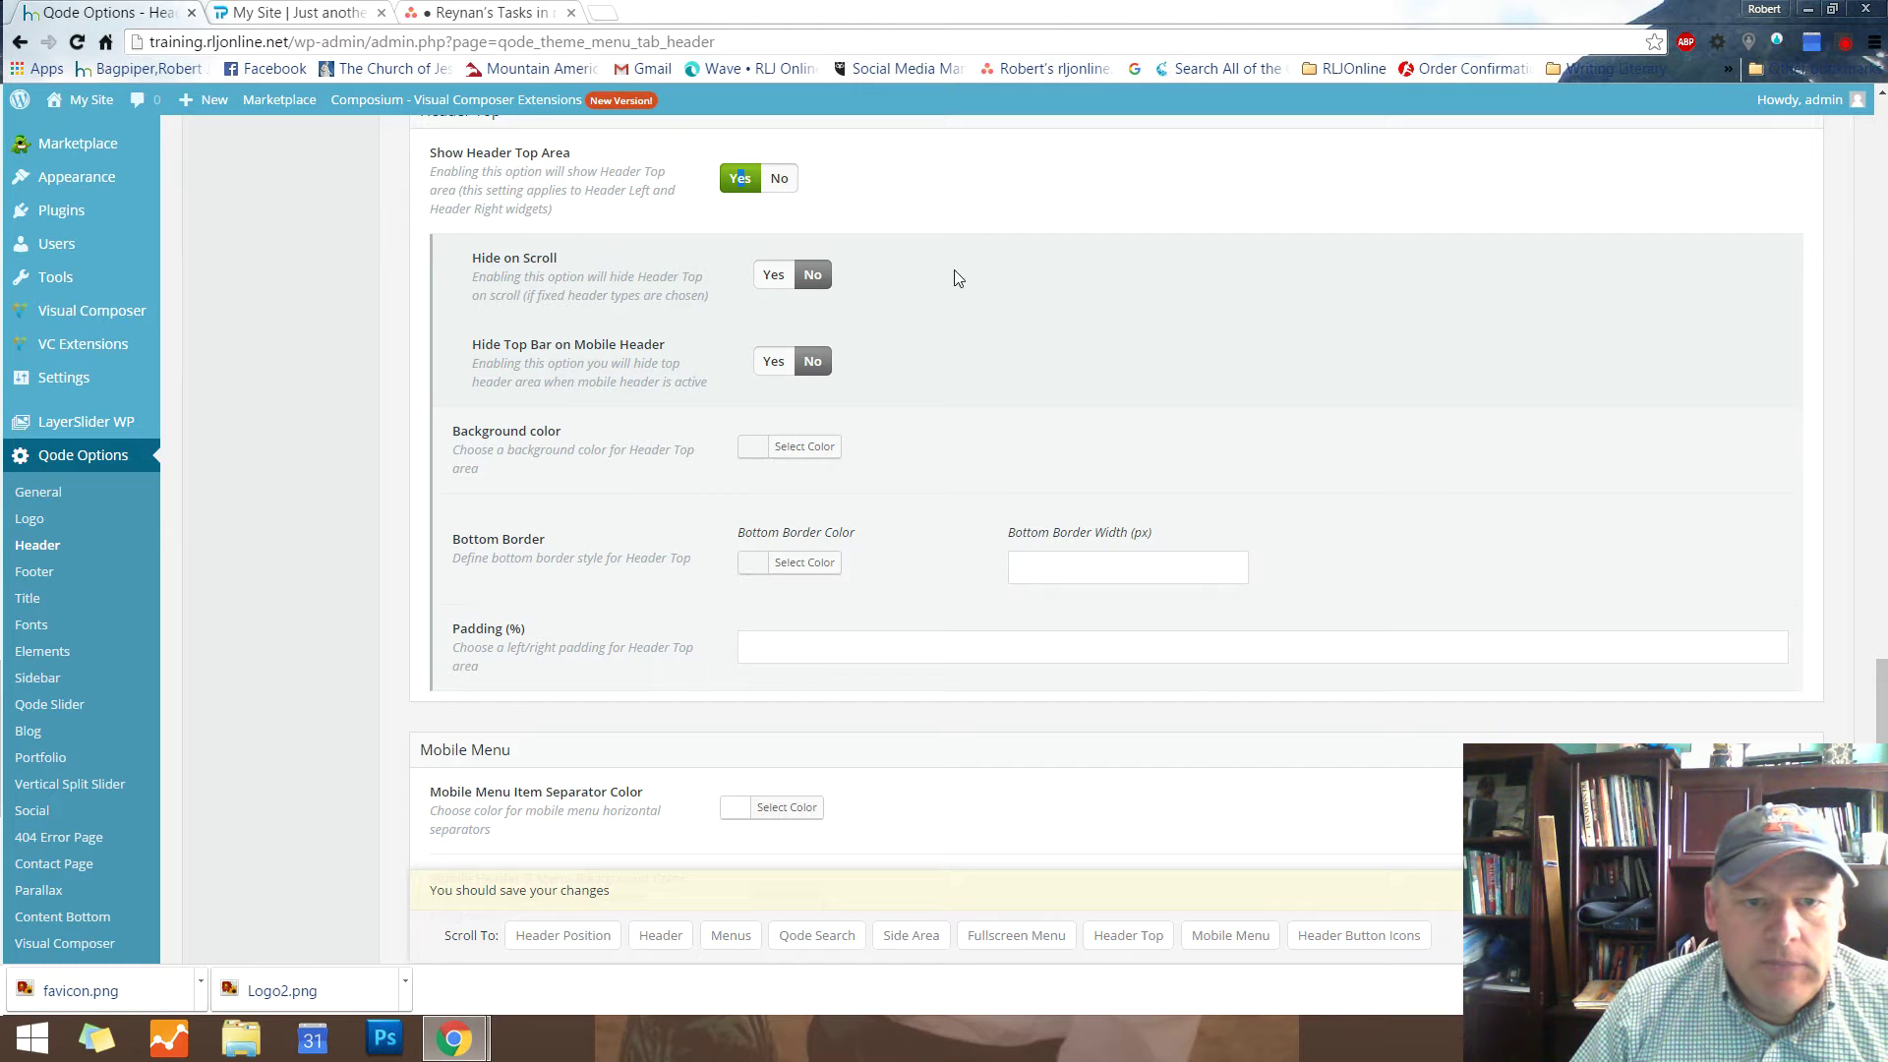
# Save the Header options with the header top area enabled and reload the site's front page to check it
pyautogui.click(1755, 935)
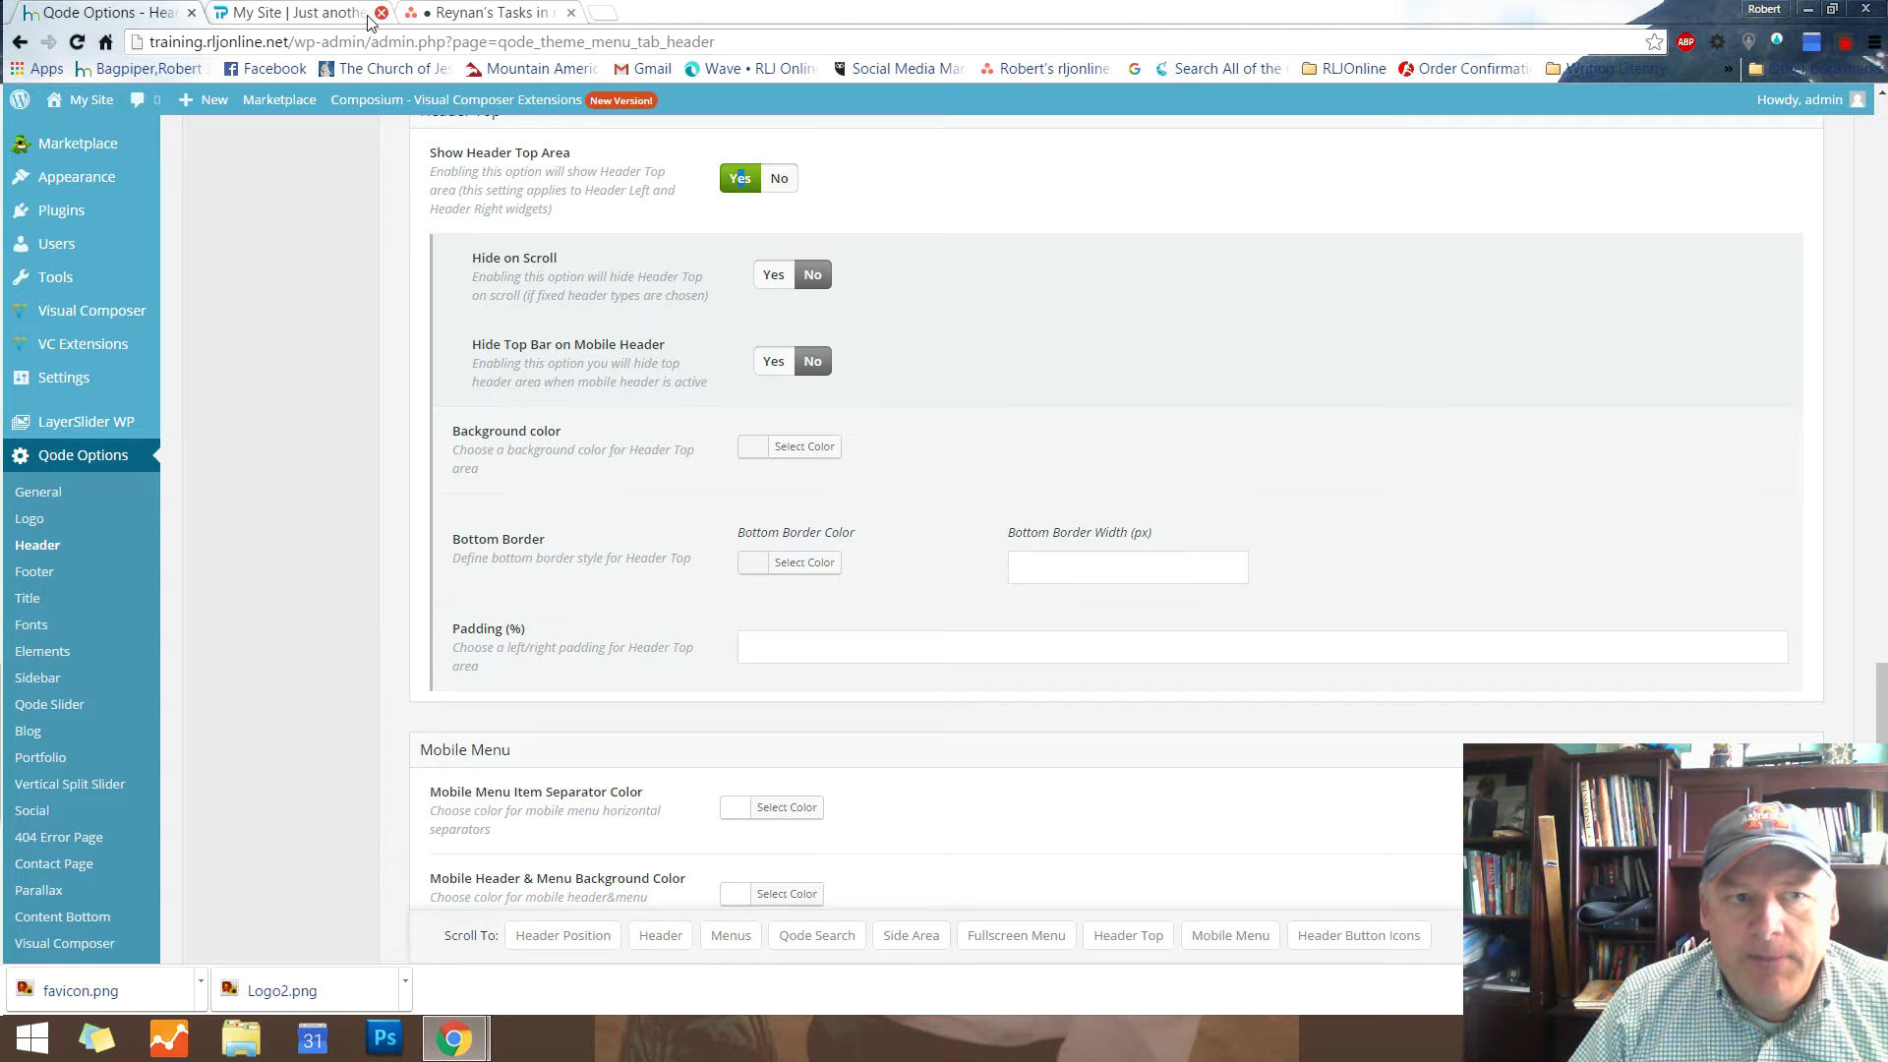
pyautogui.click(283, 13)
pyautogui.click(73, 42)
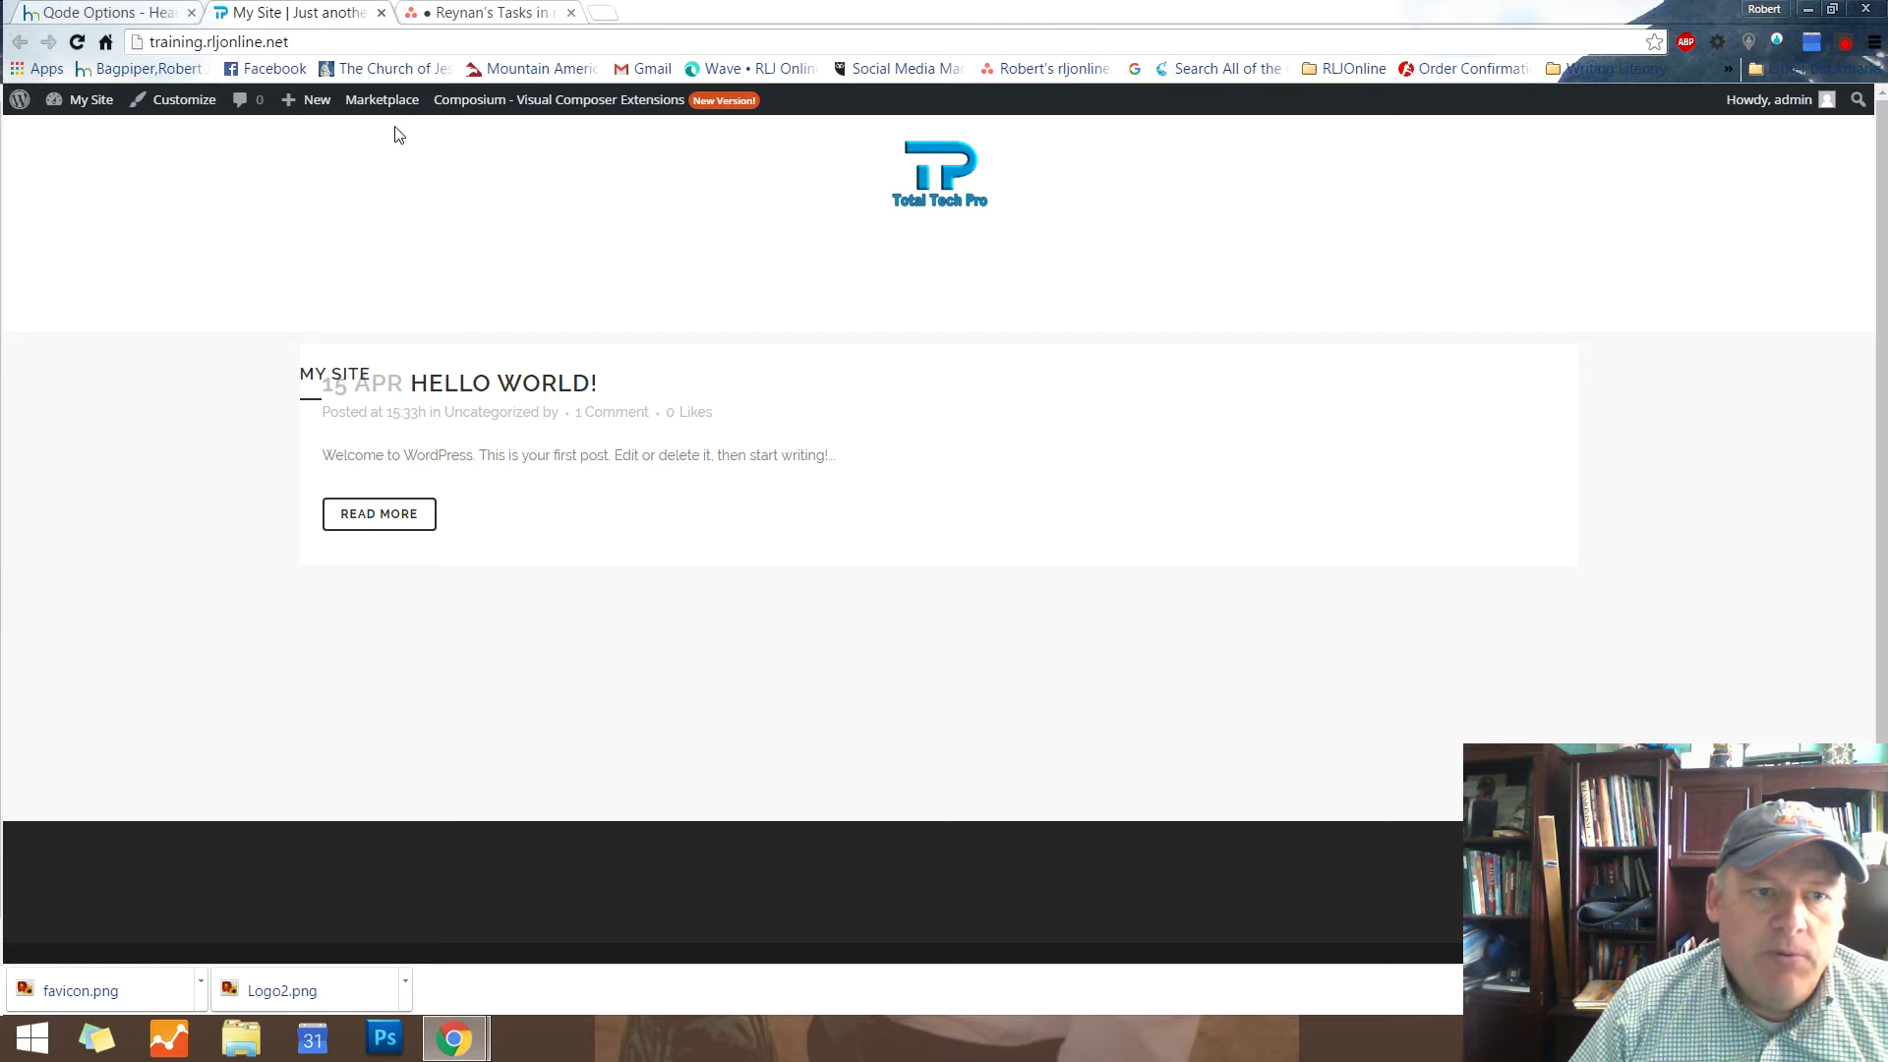
# Open rljonline.net in a new browser tab to view its header as an example, and return to the training site's front page
pyautogui.click(602, 13)
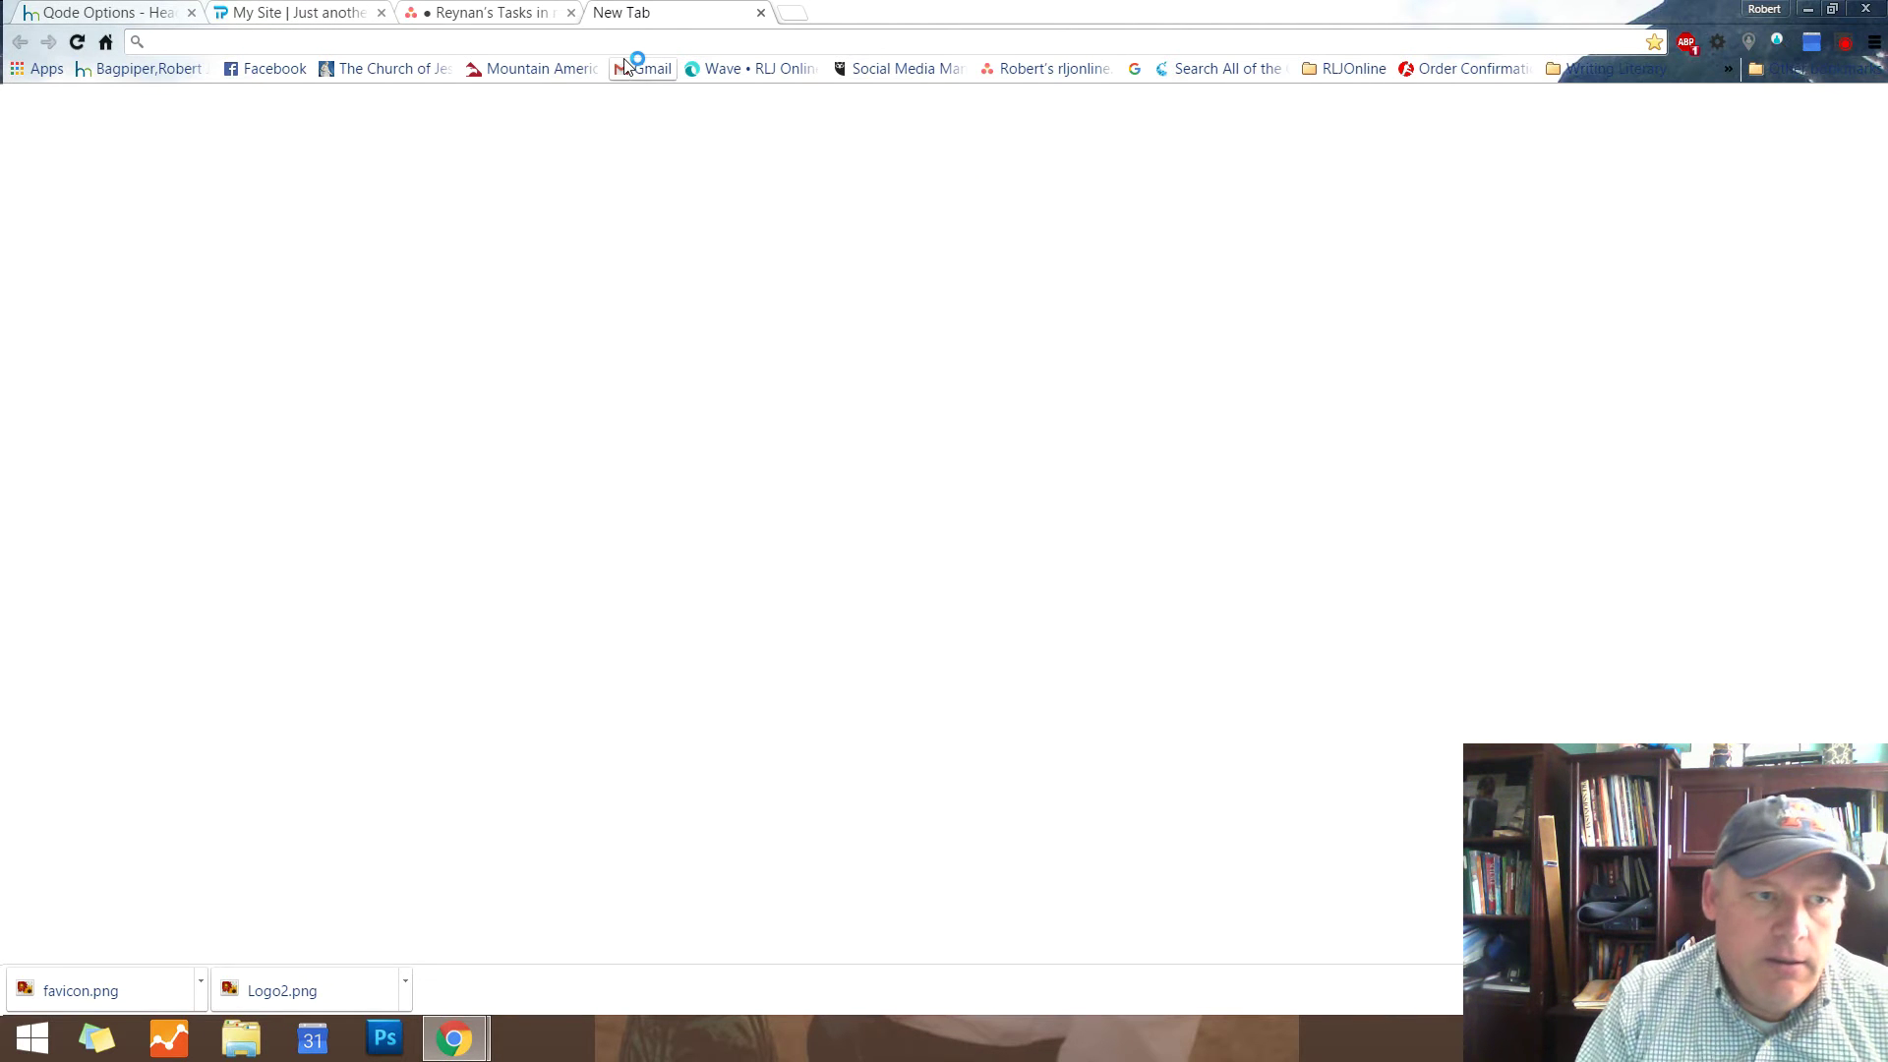
pyautogui.write('rljonline.')
pyautogui.press('Return')
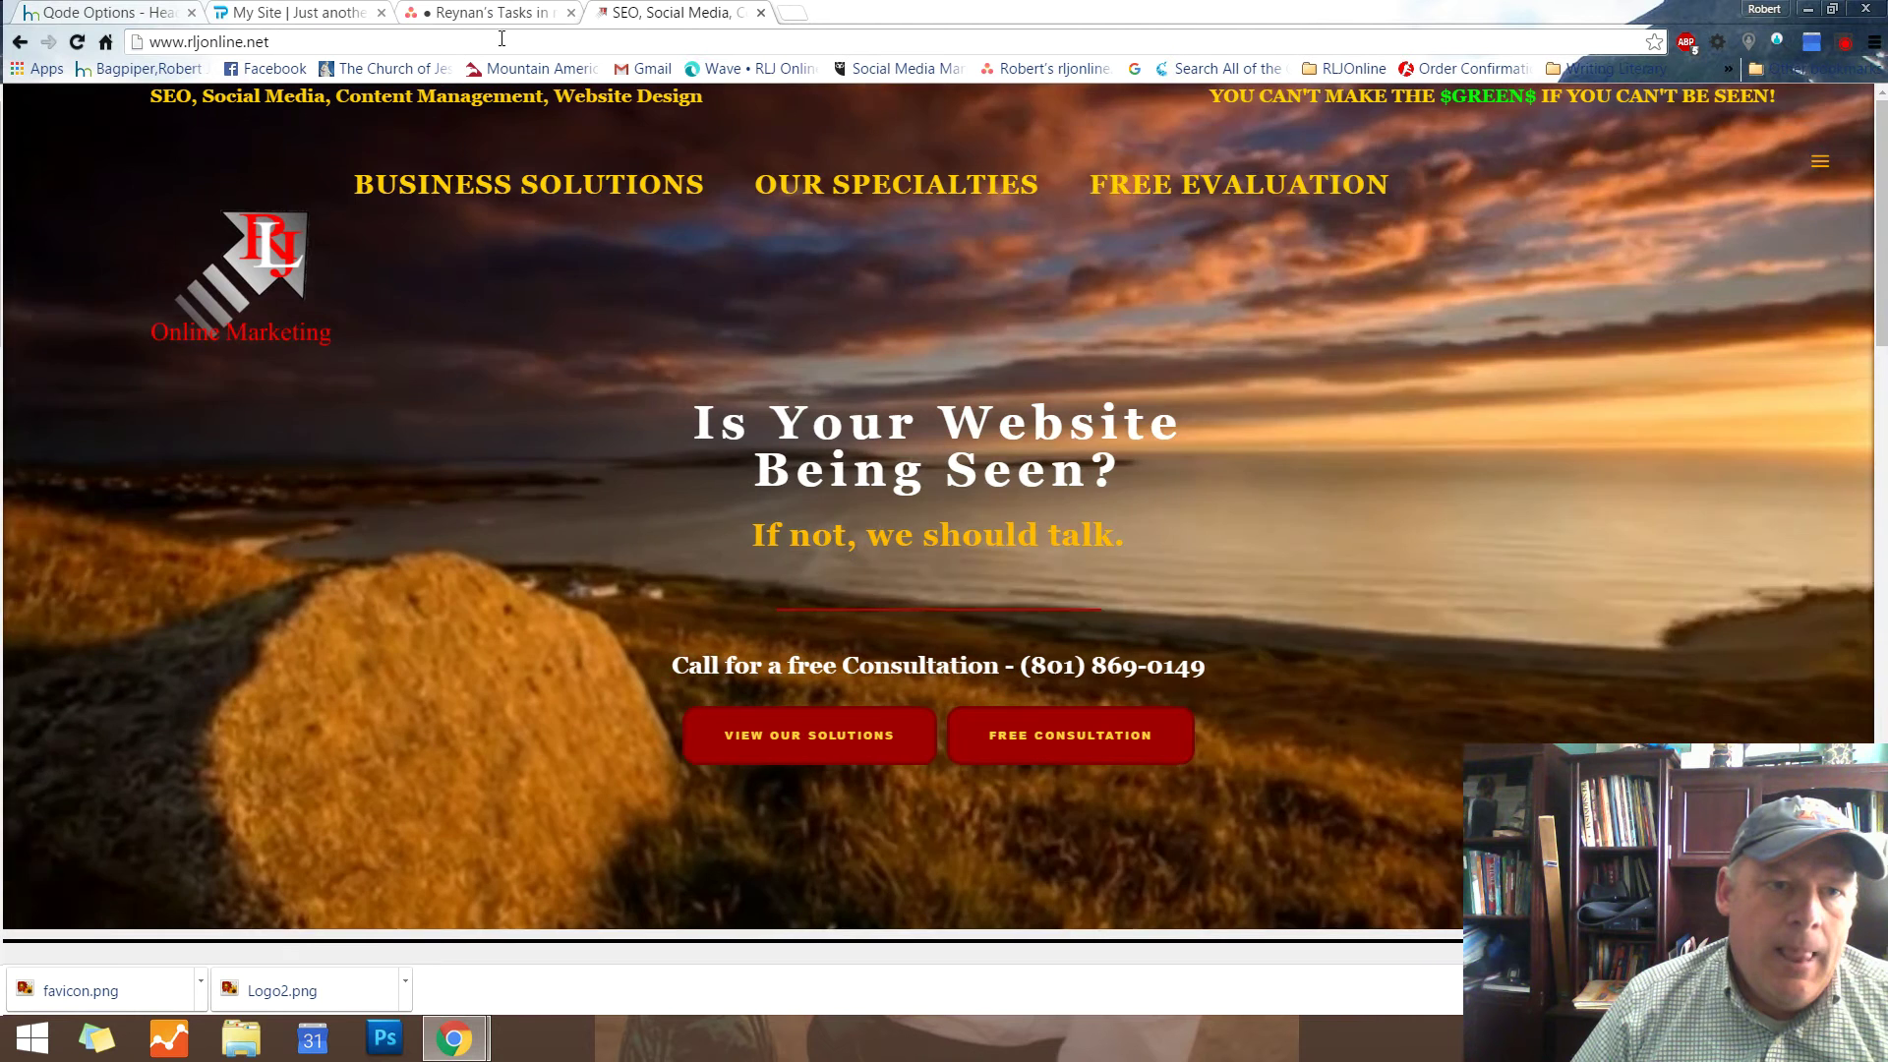
pyautogui.click(295, 11)
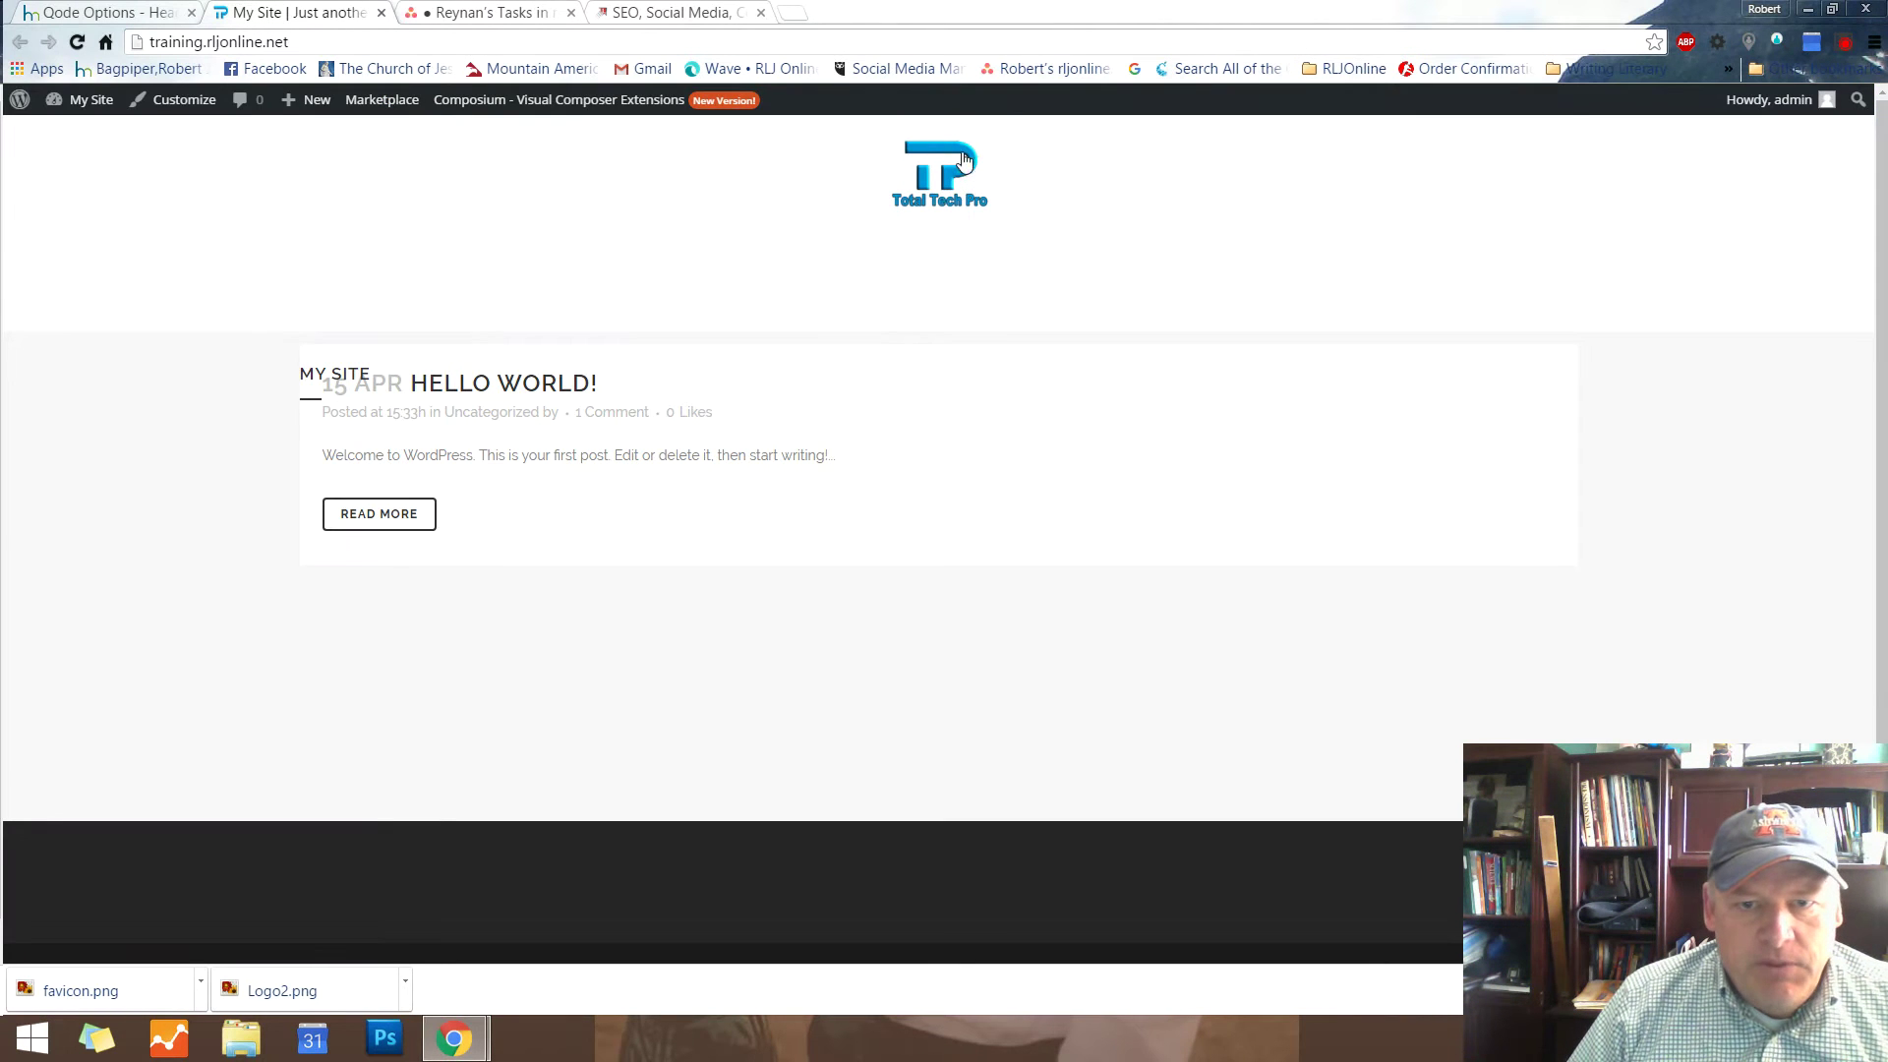
# Set the Header Type to Sticky in the theme's Header options and save the changes
pyautogui.click(148, 15)
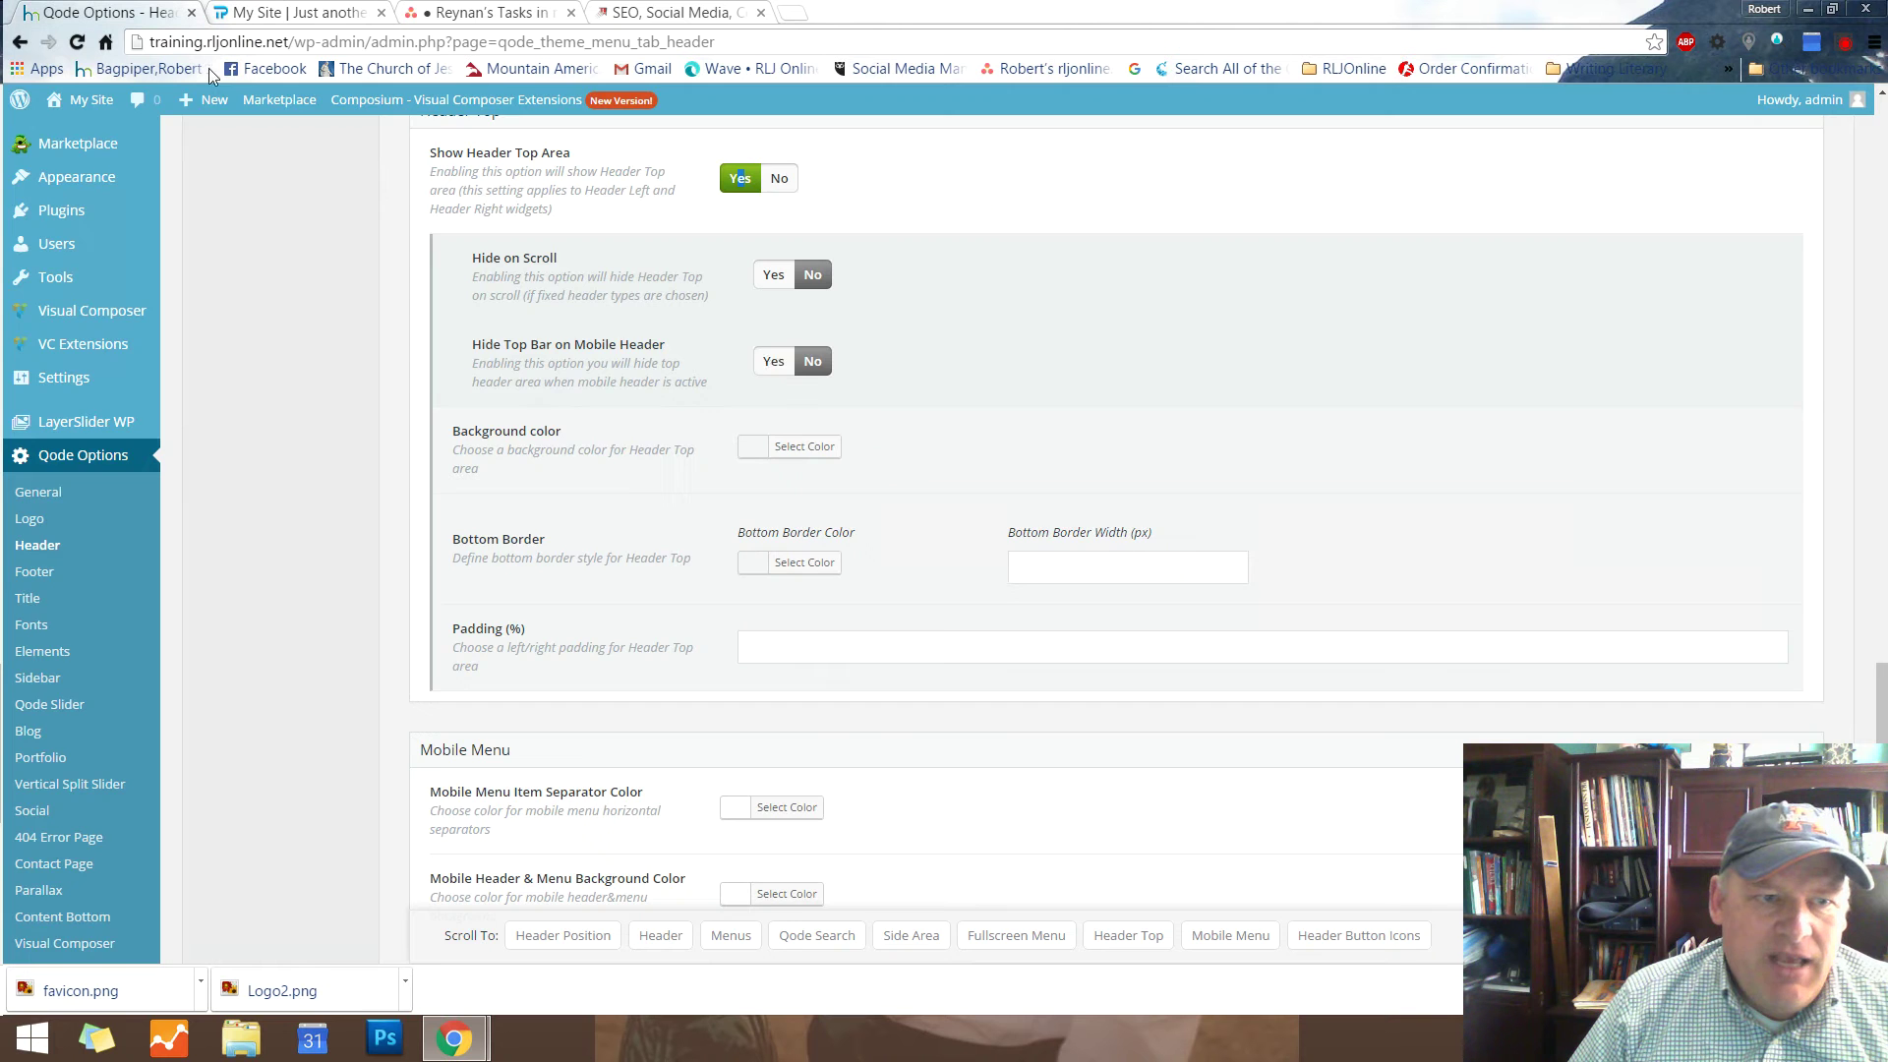
pyautogui.scroll(1, 1073, 351)
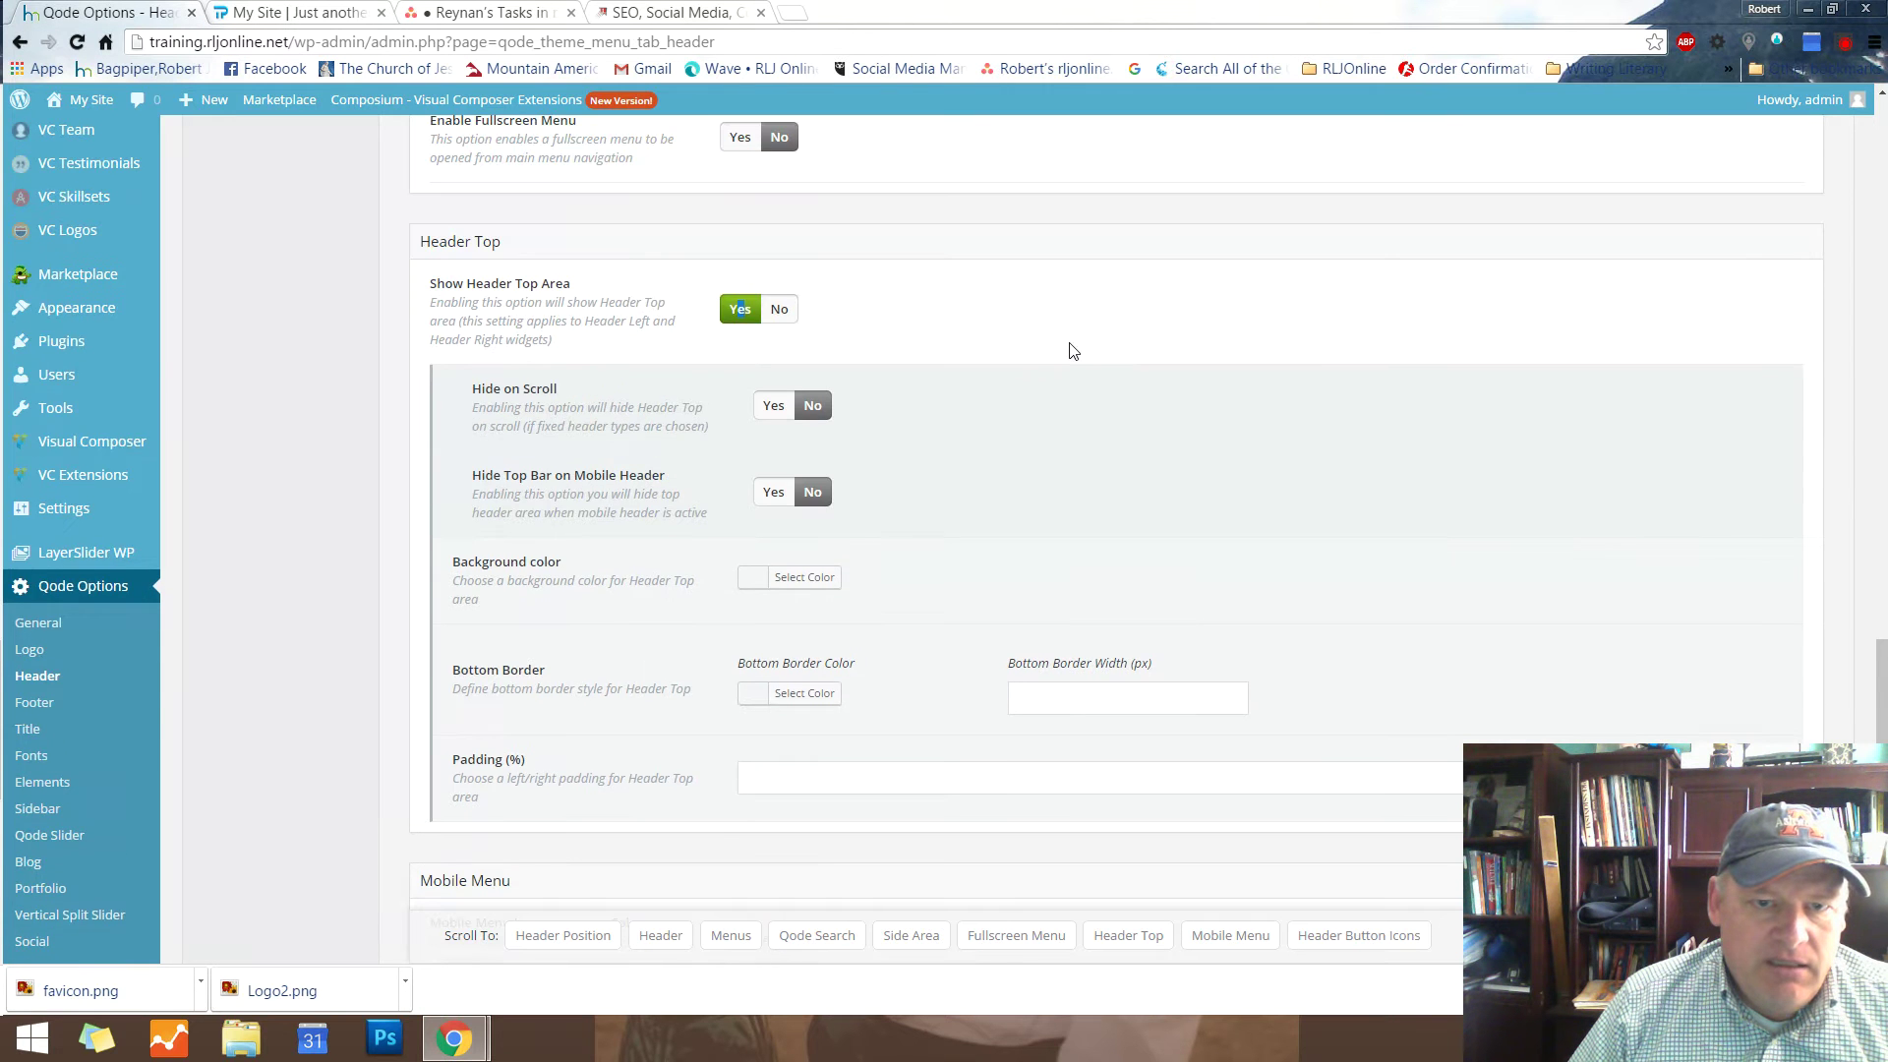
pyautogui.scroll(3, 1072, 351)
pyautogui.scroll(12, 1073, 351)
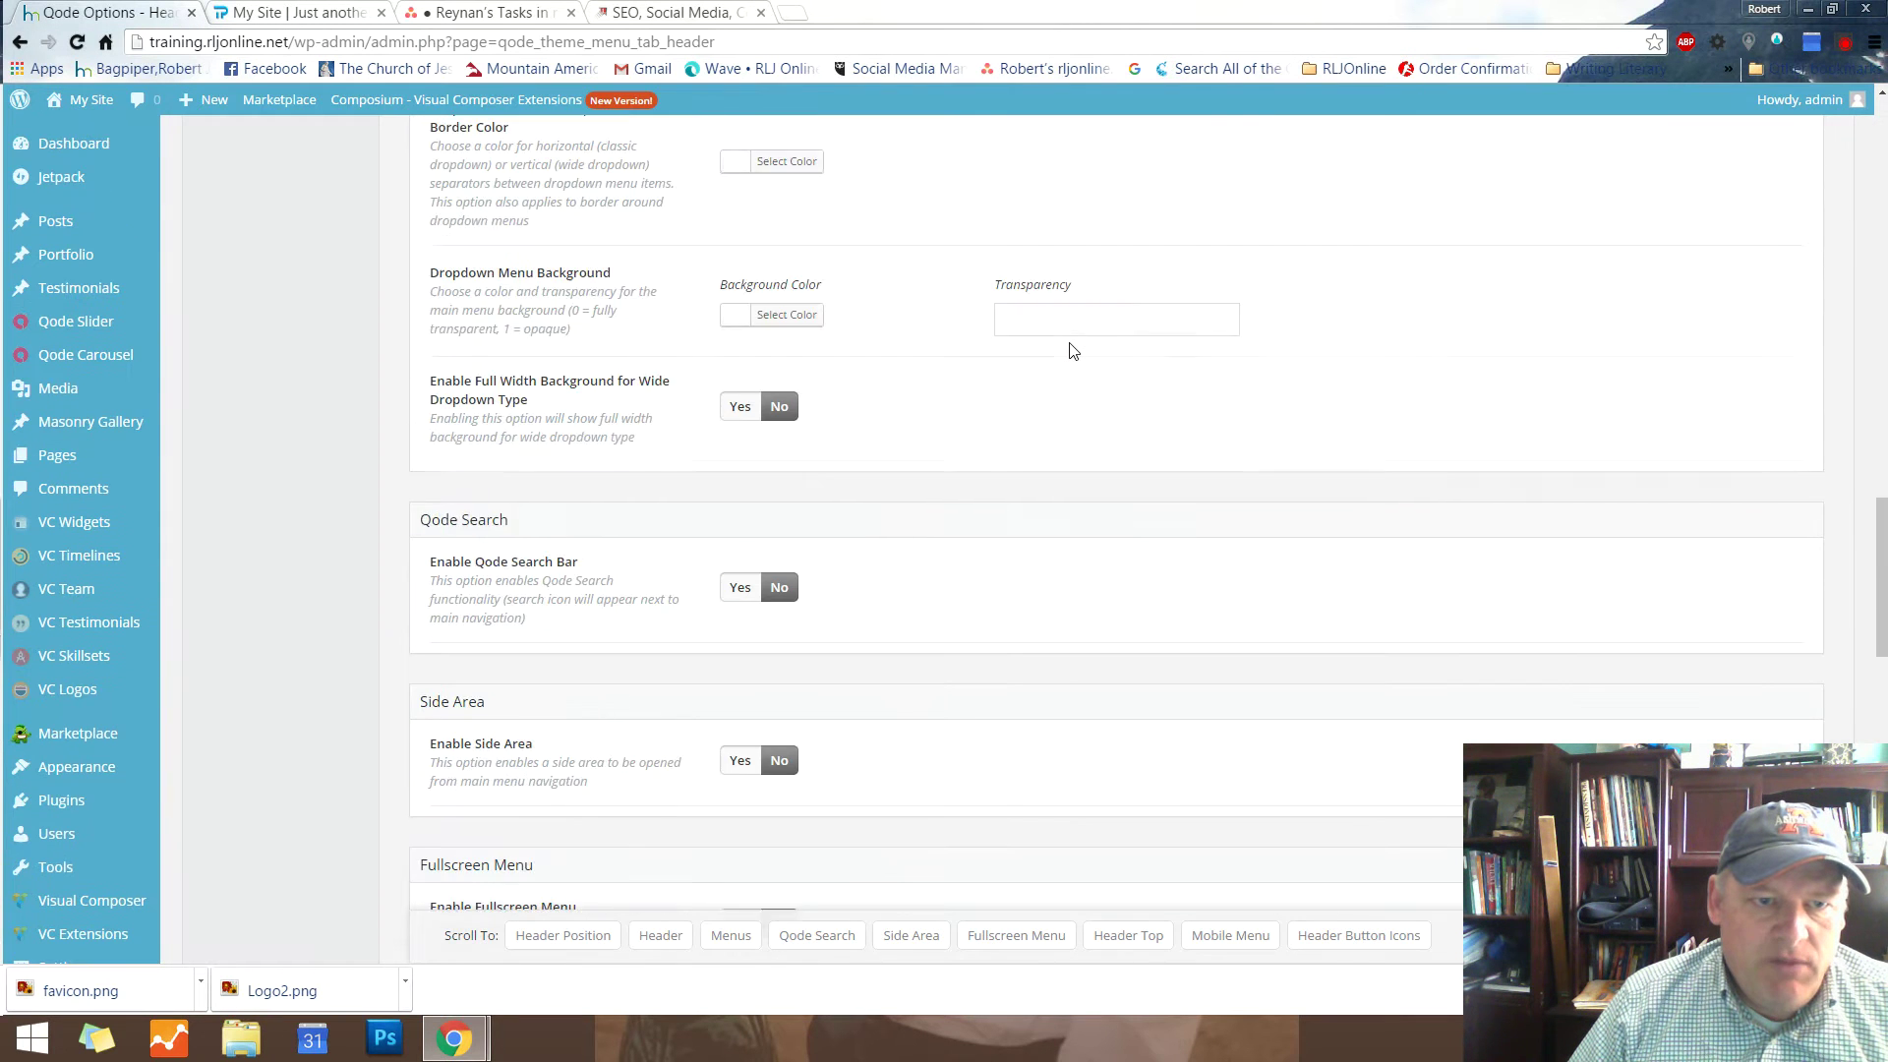
pyautogui.scroll(4, 1072, 351)
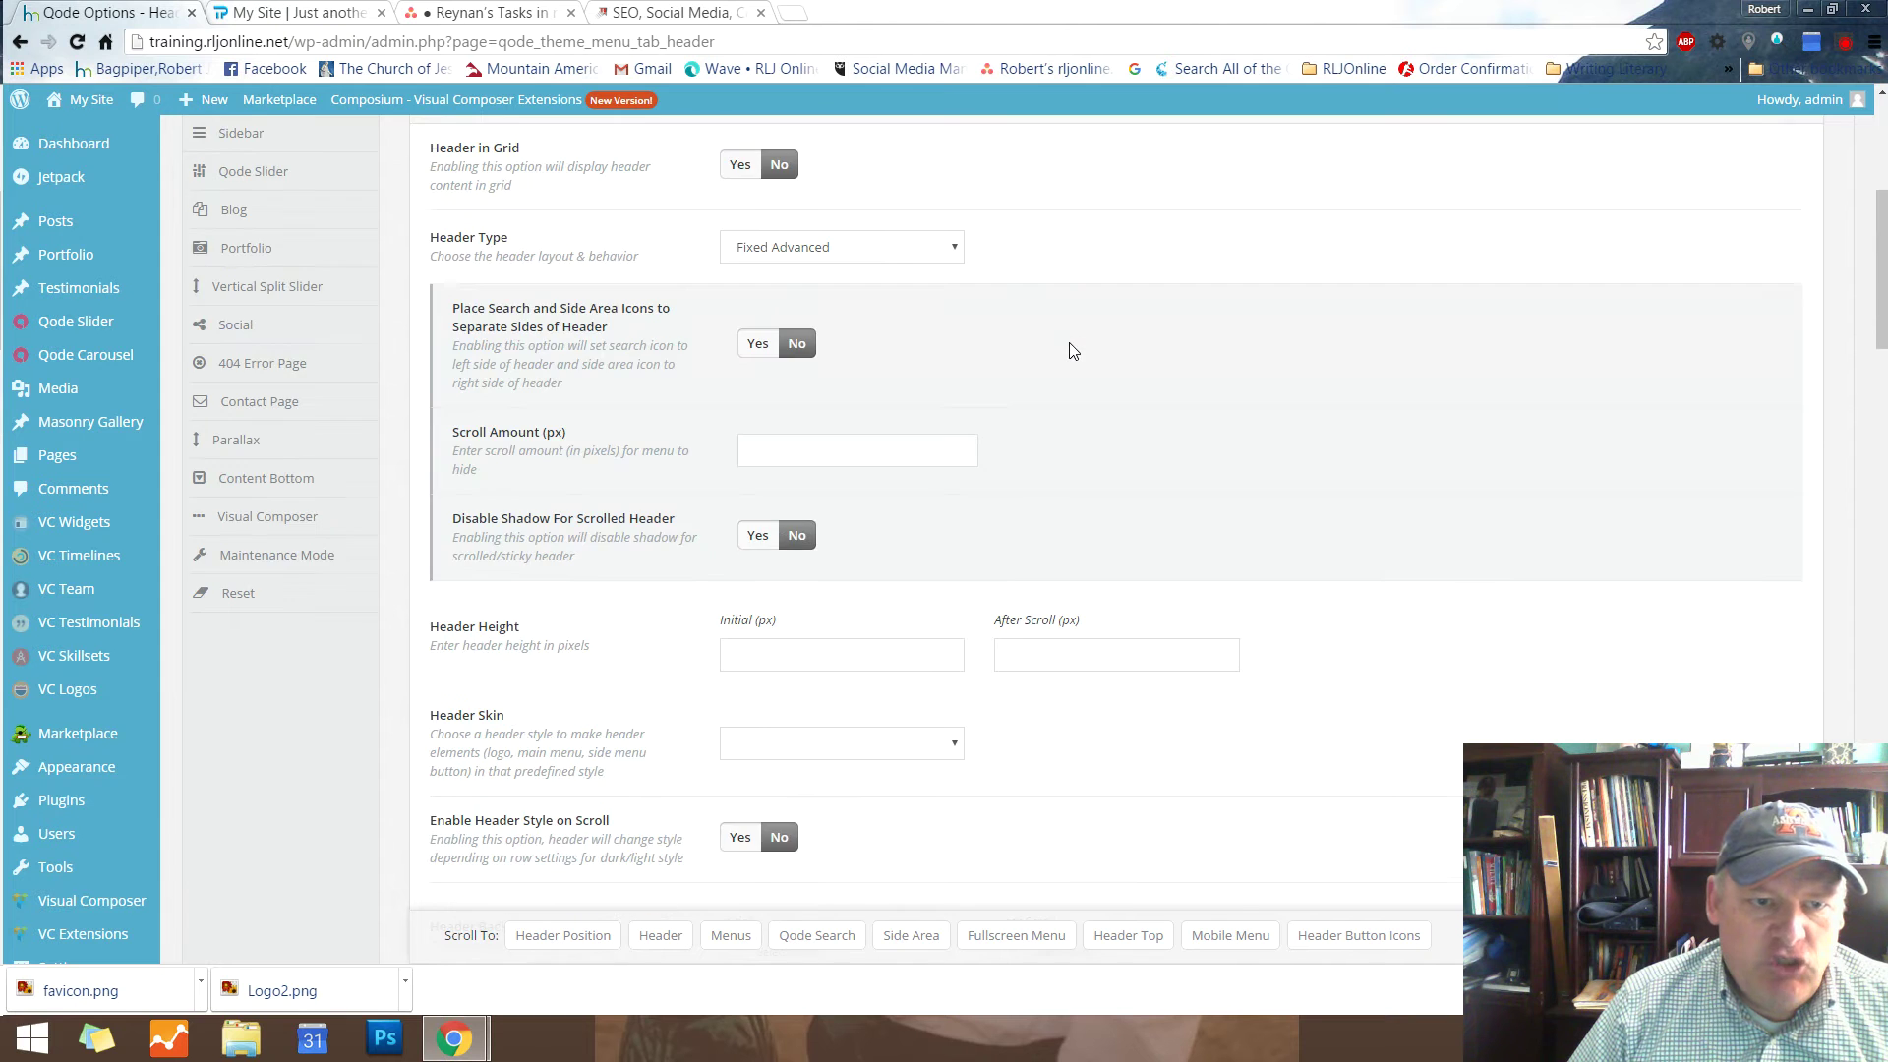
pyautogui.scroll(4, 1072, 351)
pyautogui.scroll(-3, 1170, 511)
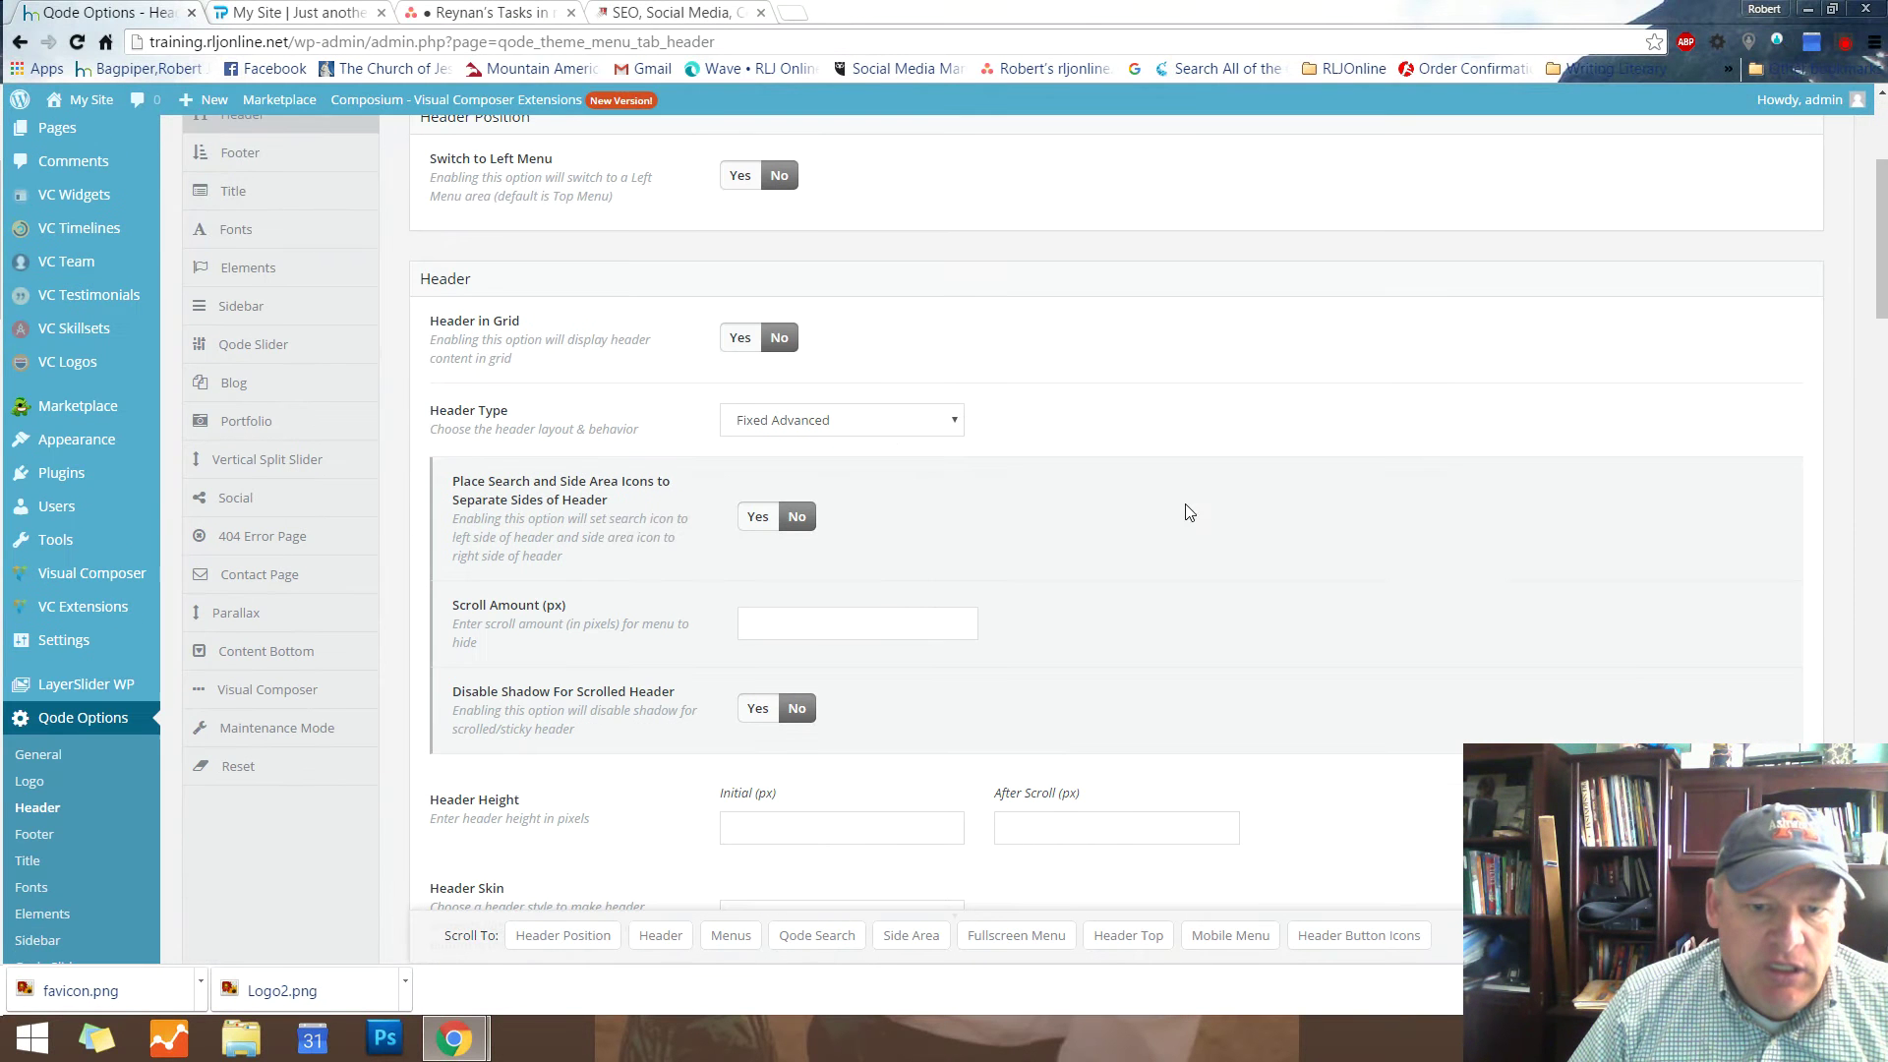
pyautogui.click(953, 425)
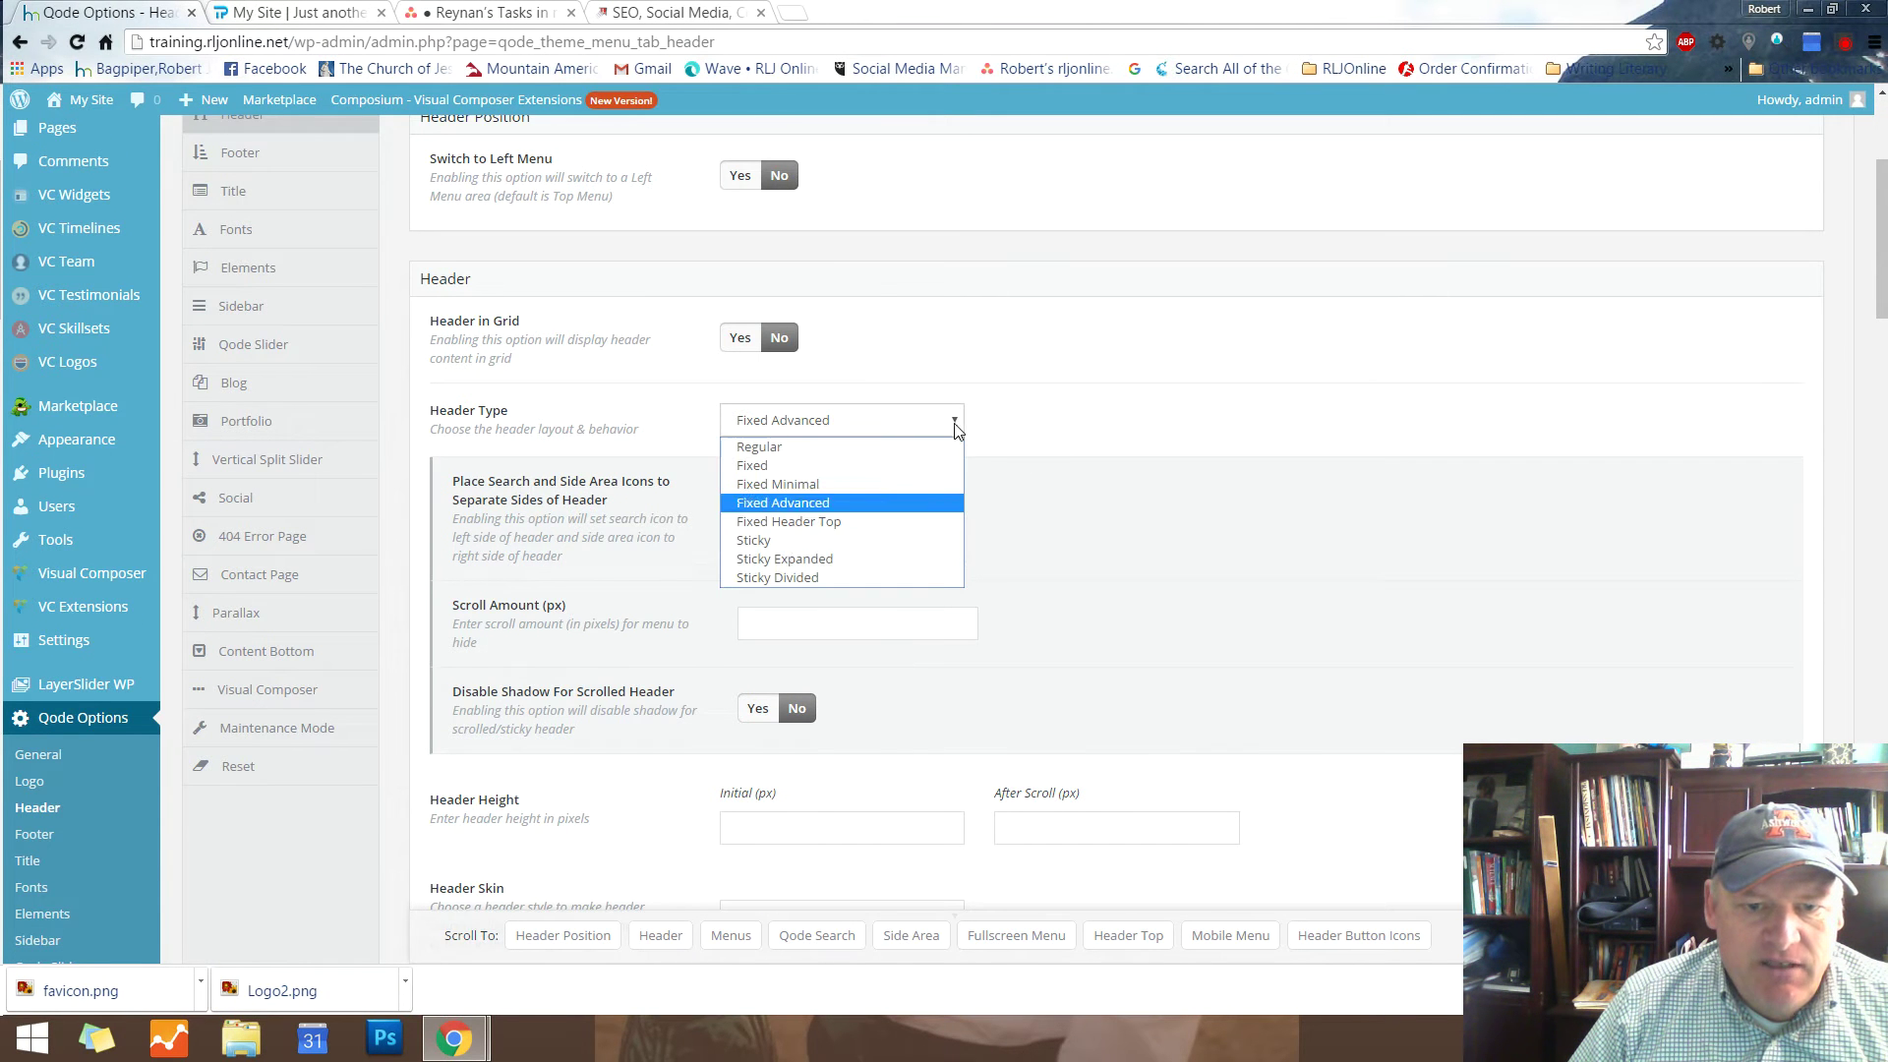
pyautogui.click(749, 541)
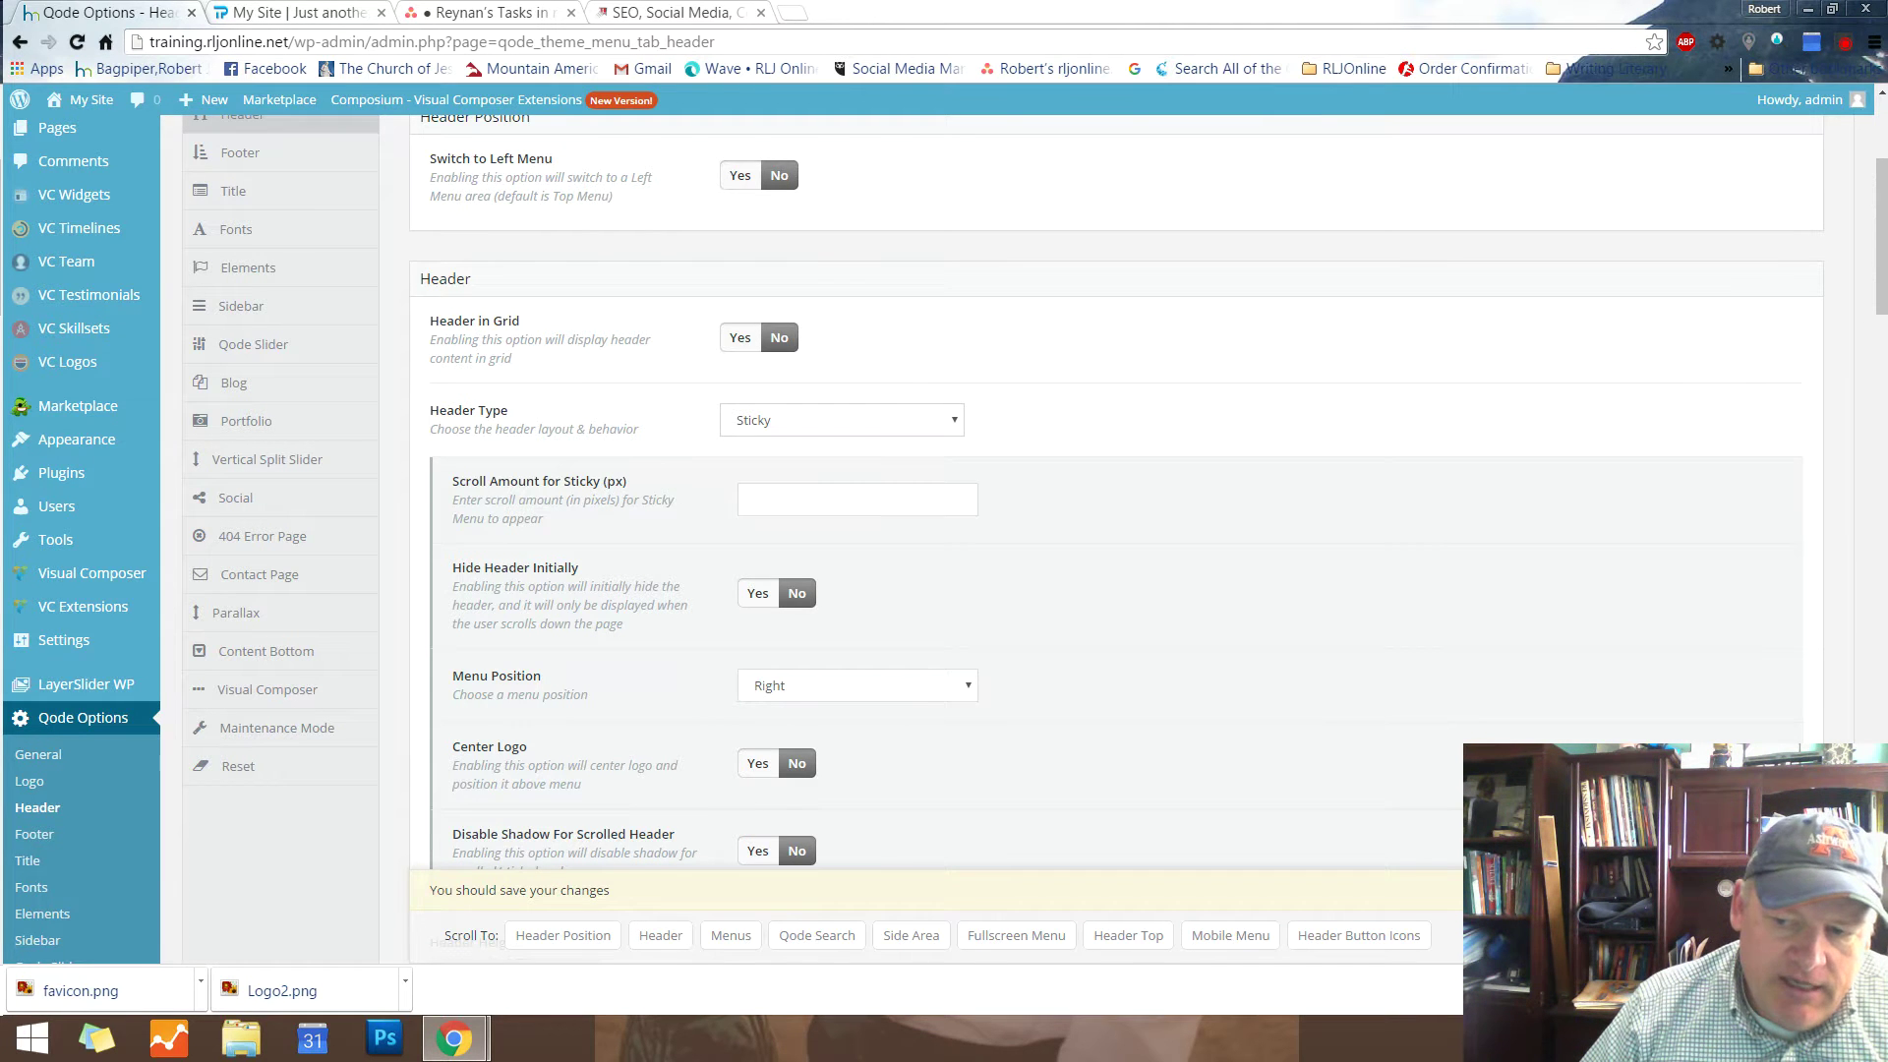
# Reload the training site's front page and check how the Sticky header looks and behaves on scroll
pyautogui.click(284, 21)
pyautogui.click(77, 42)
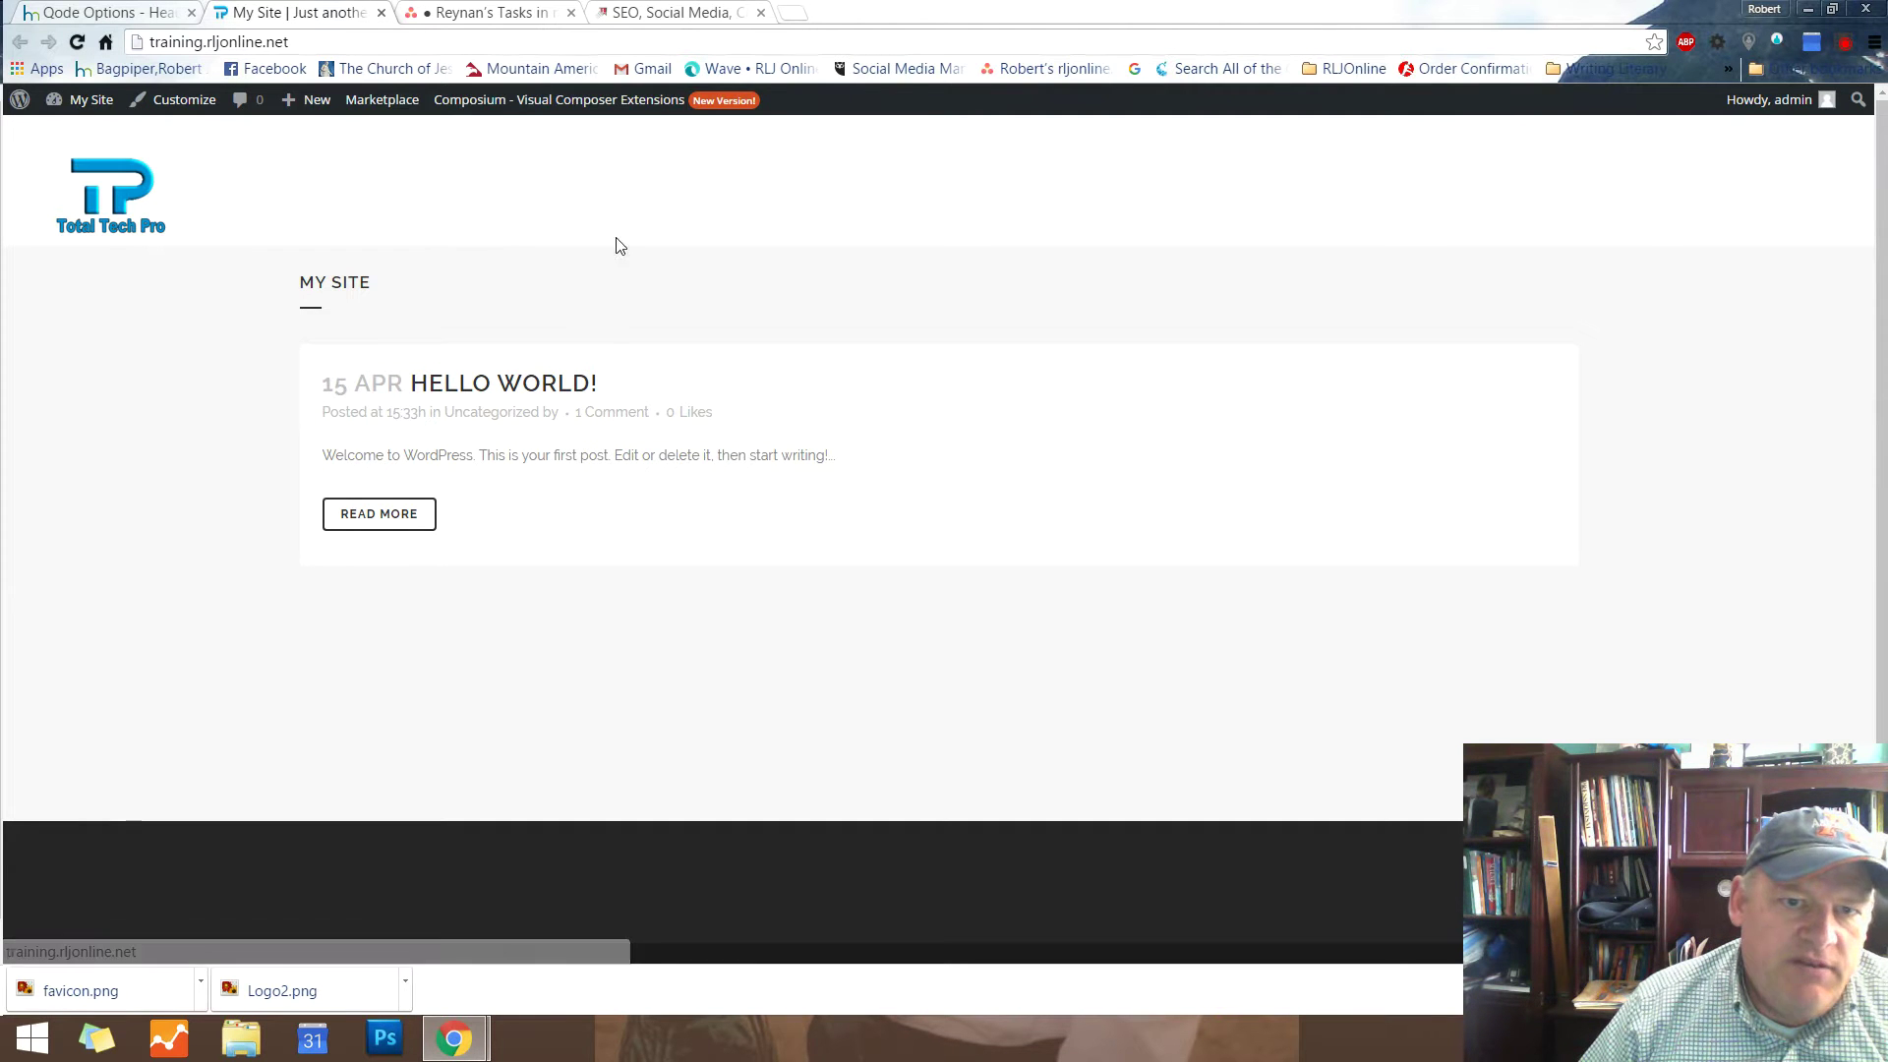
pyautogui.scroll(-1, 1642, 246)
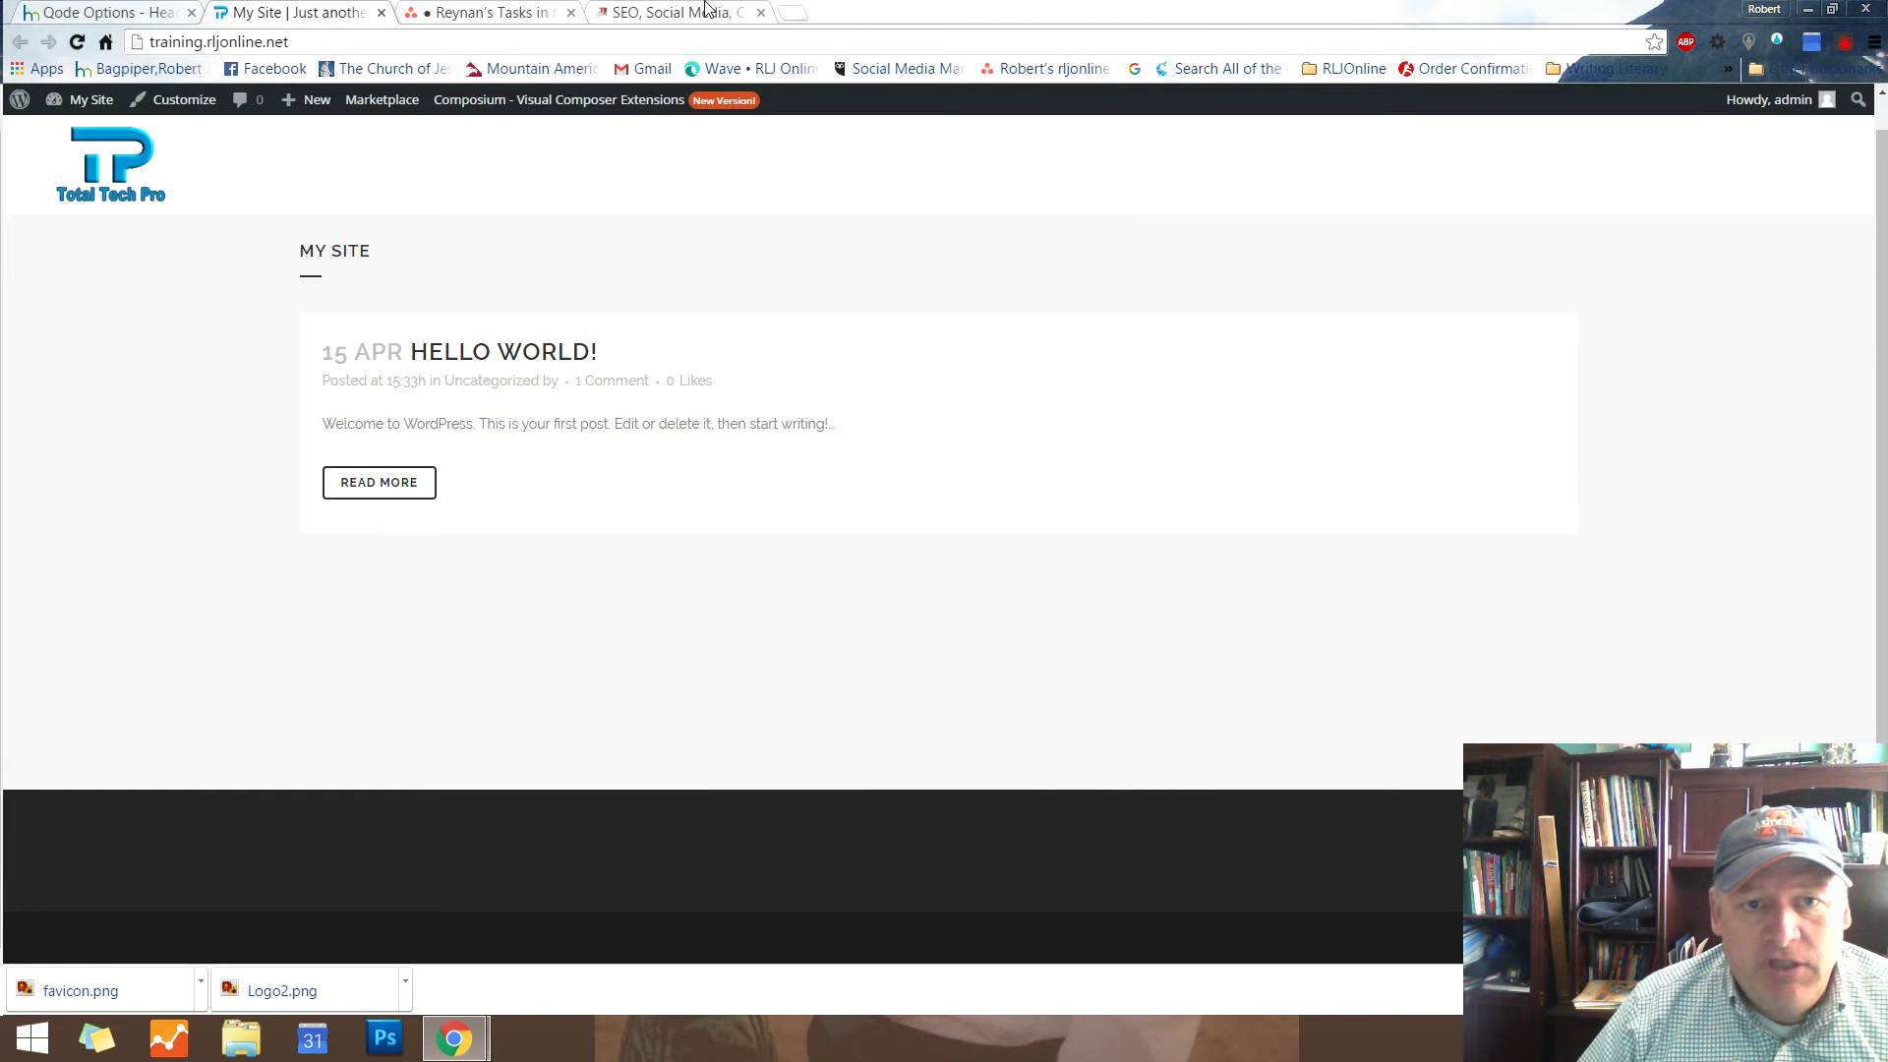
# Examine how the header, menu and logo behave while scrolling through the rljonline.net home page, and return to the training site
pyautogui.click(649, 12)
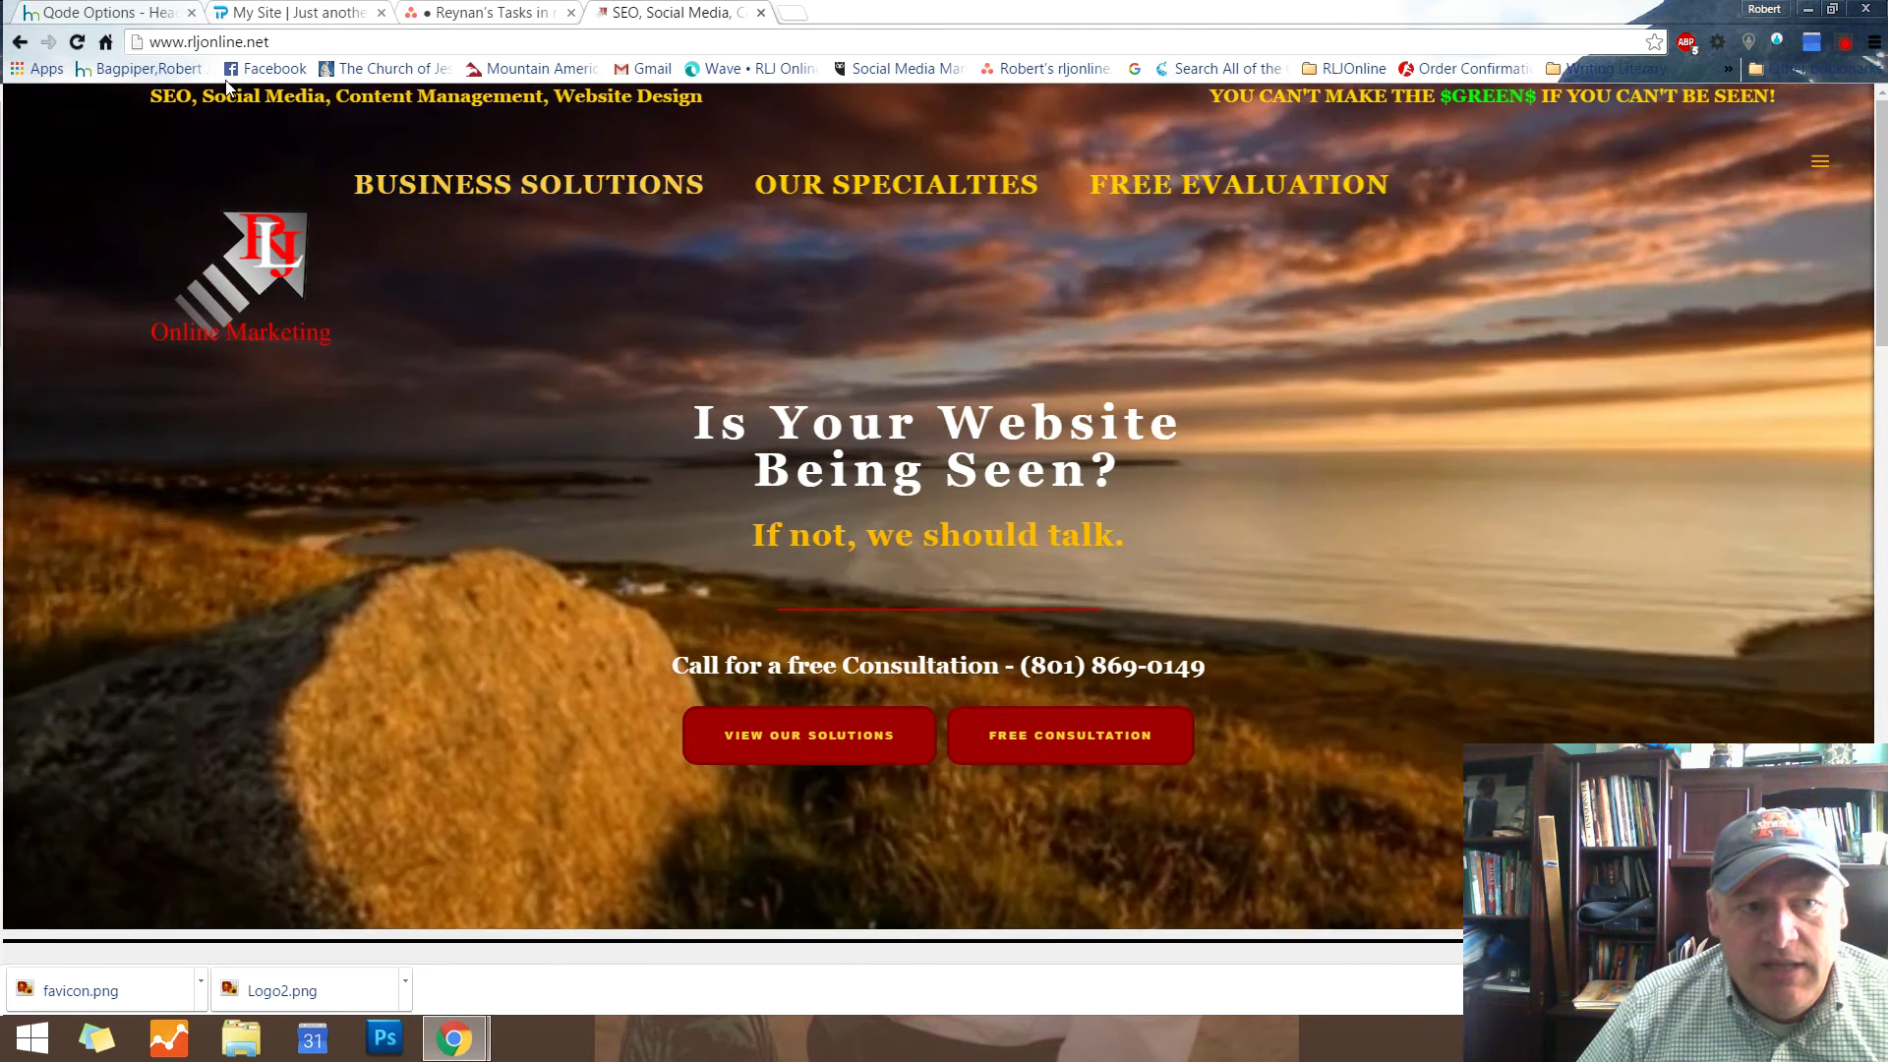
pyautogui.scroll(-1, 1490, 286)
pyautogui.scroll(-7, 1490, 286)
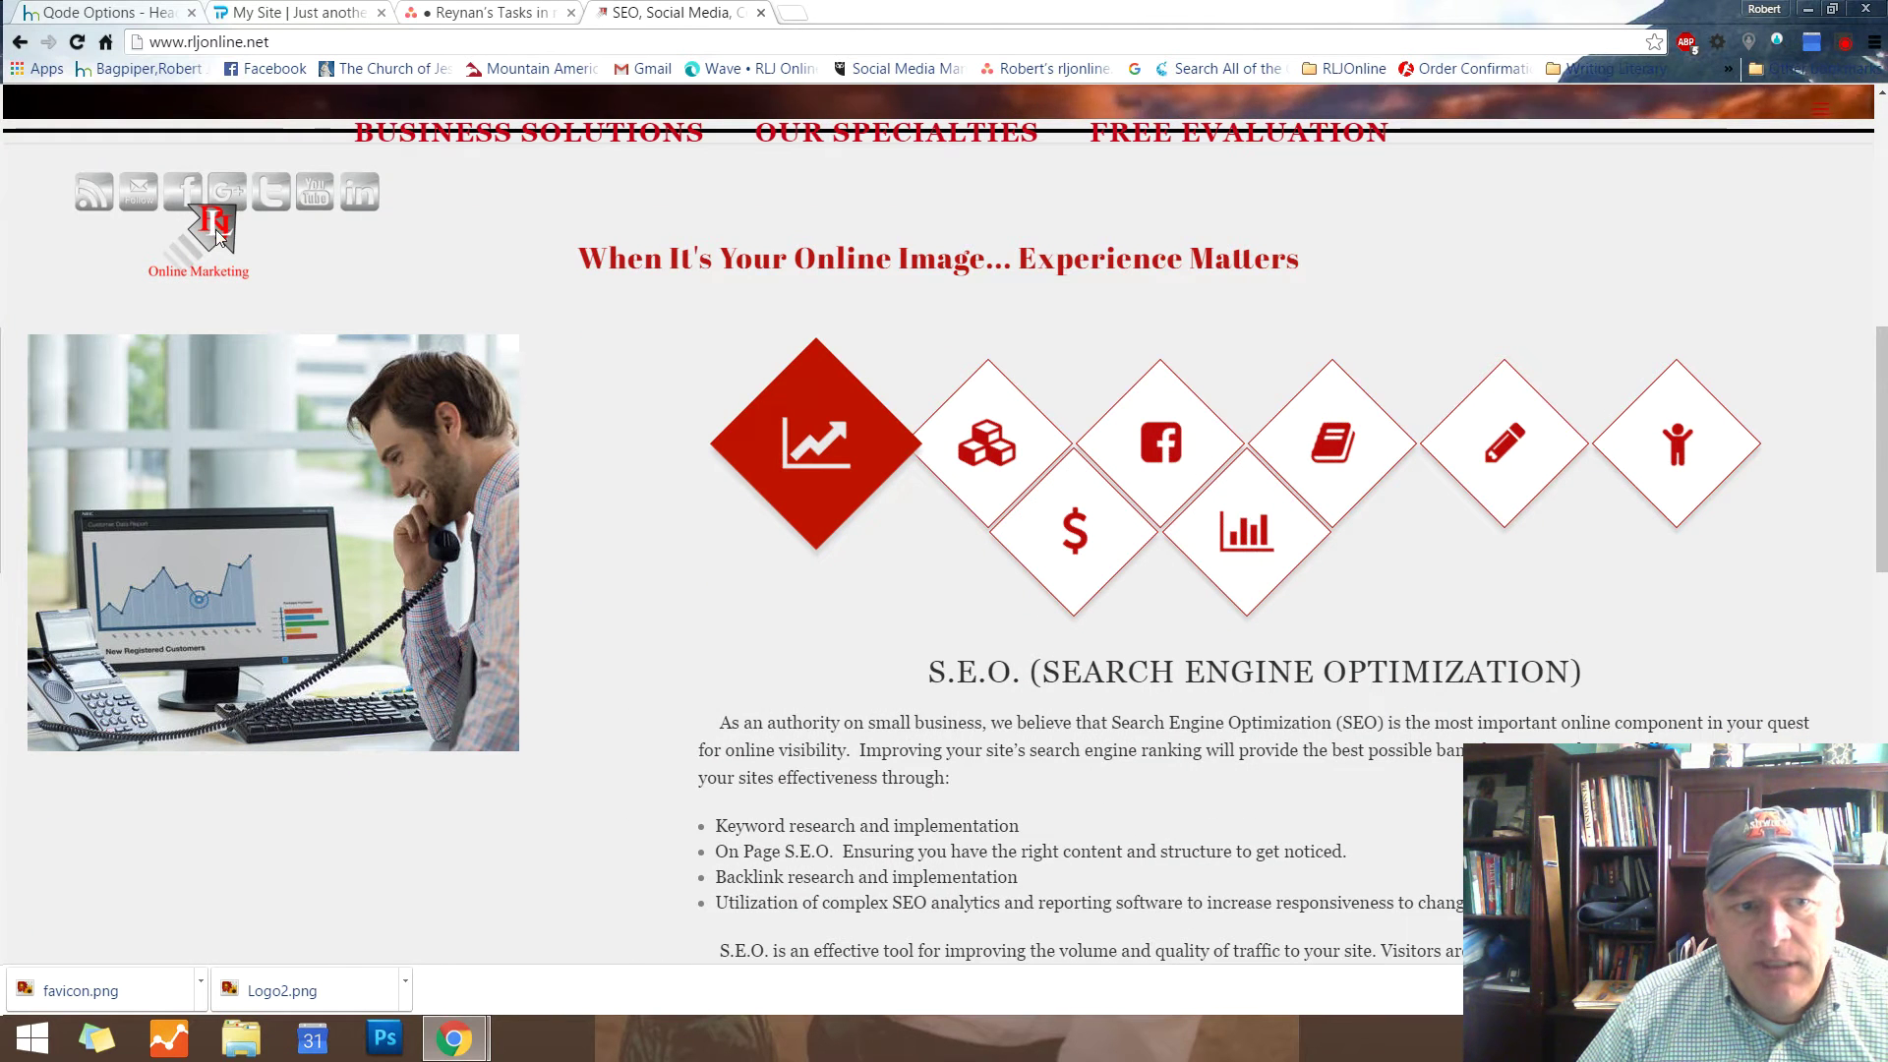
pyautogui.scroll(-8, 1685, 274)
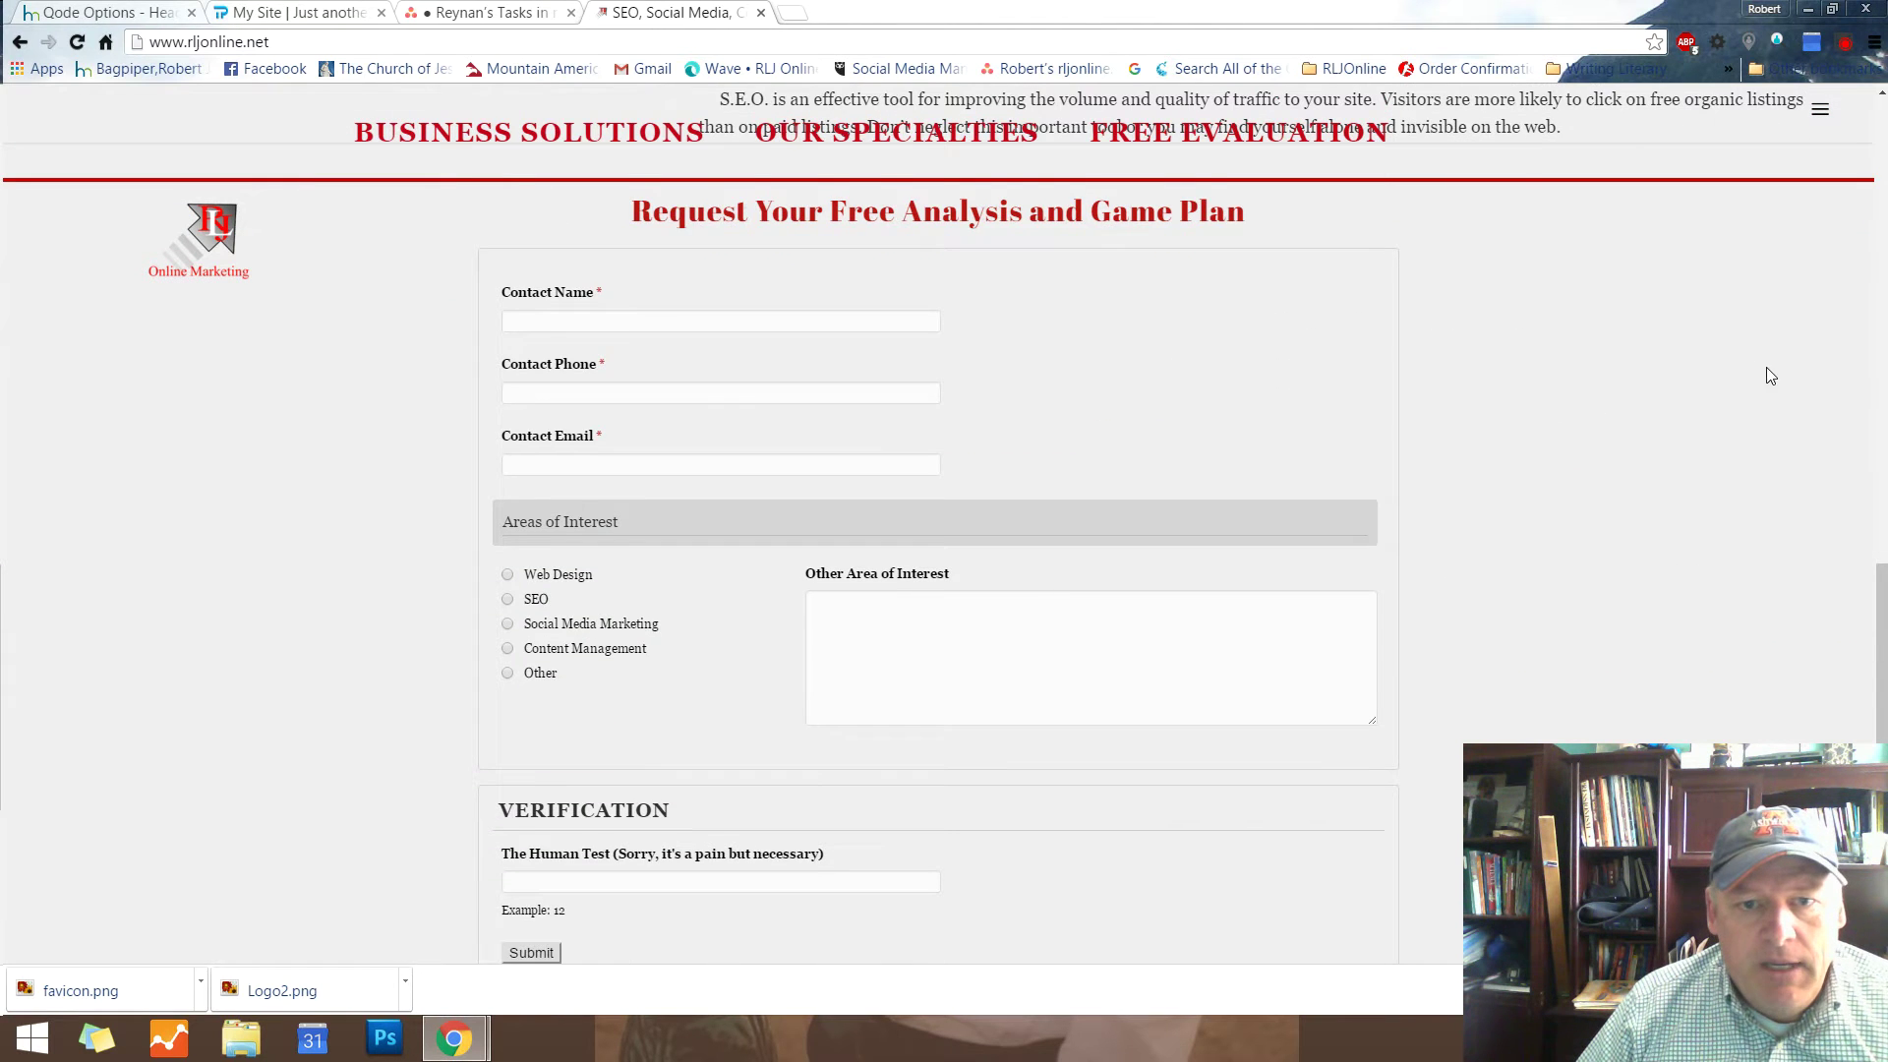
pyautogui.scroll(-4, 1755, 378)
pyautogui.scroll(5, 1755, 379)
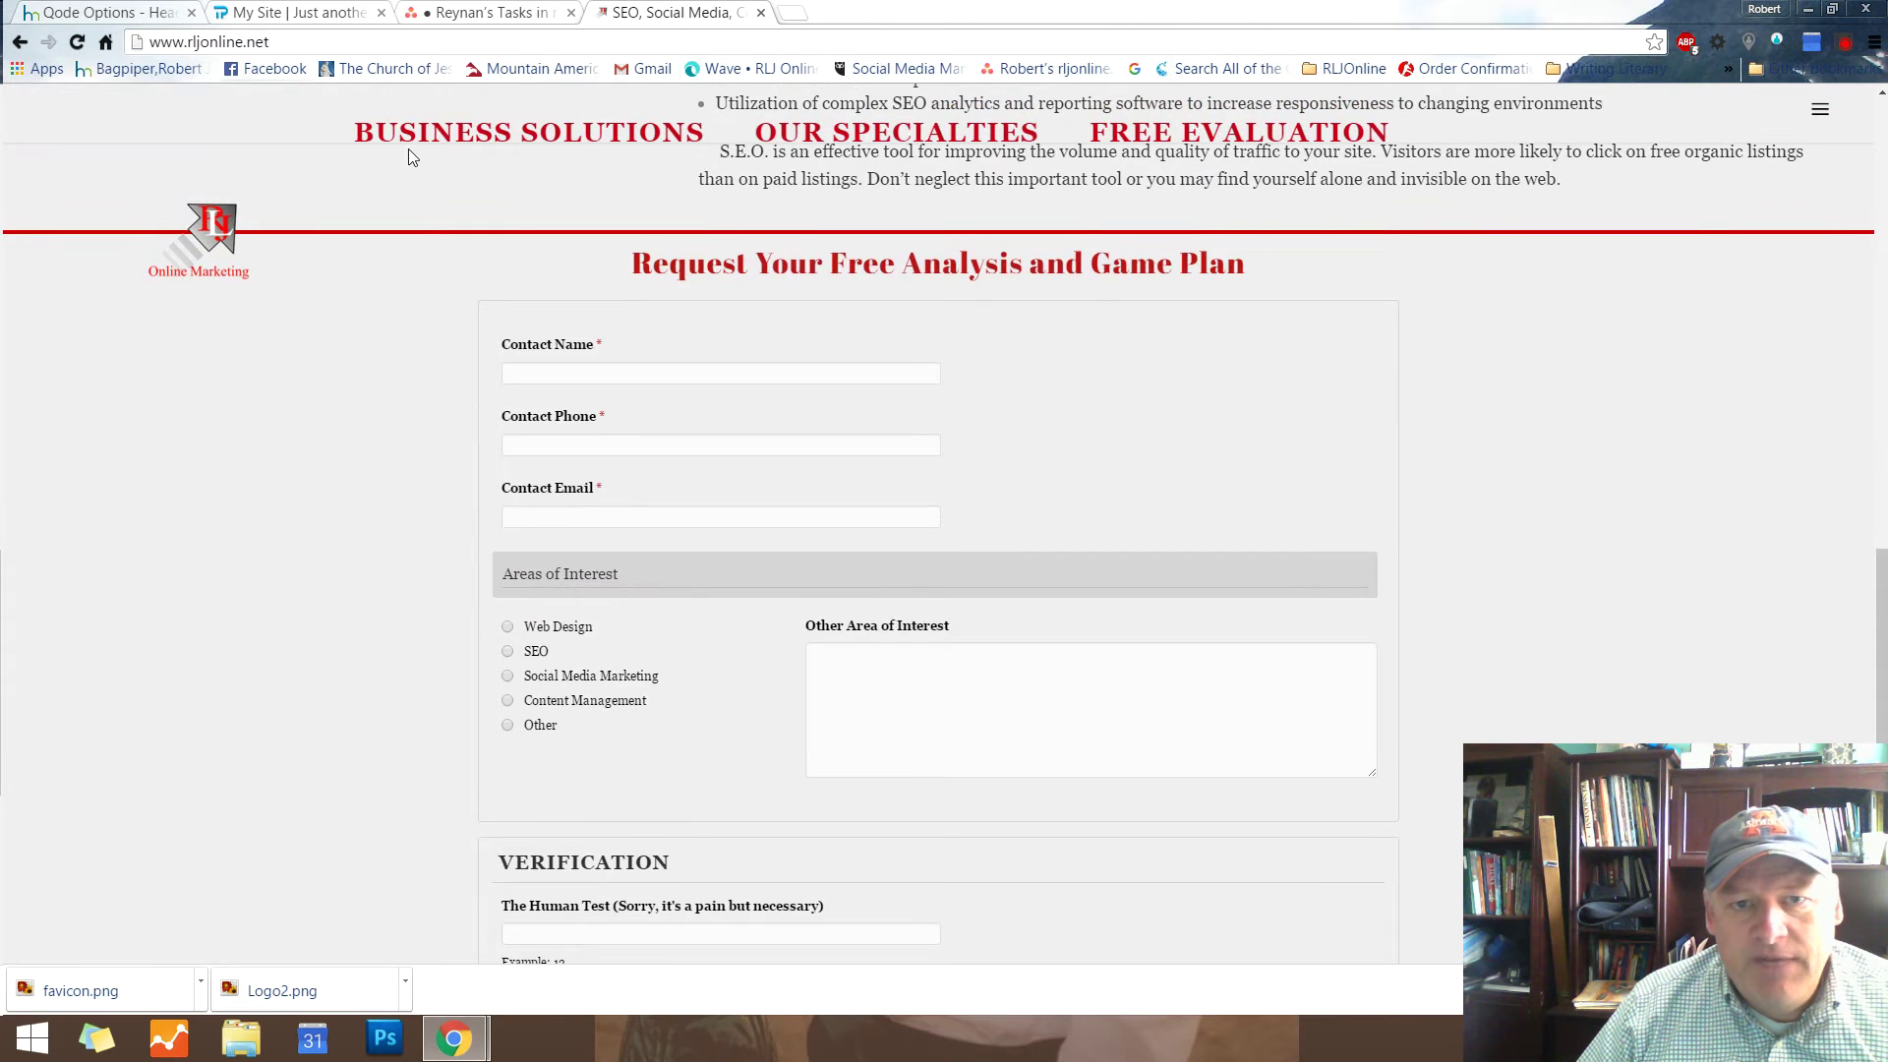
pyautogui.scroll(-5, 1829, 468)
pyautogui.scroll(6, 1828, 468)
pyautogui.scroll(15, 1807, 422)
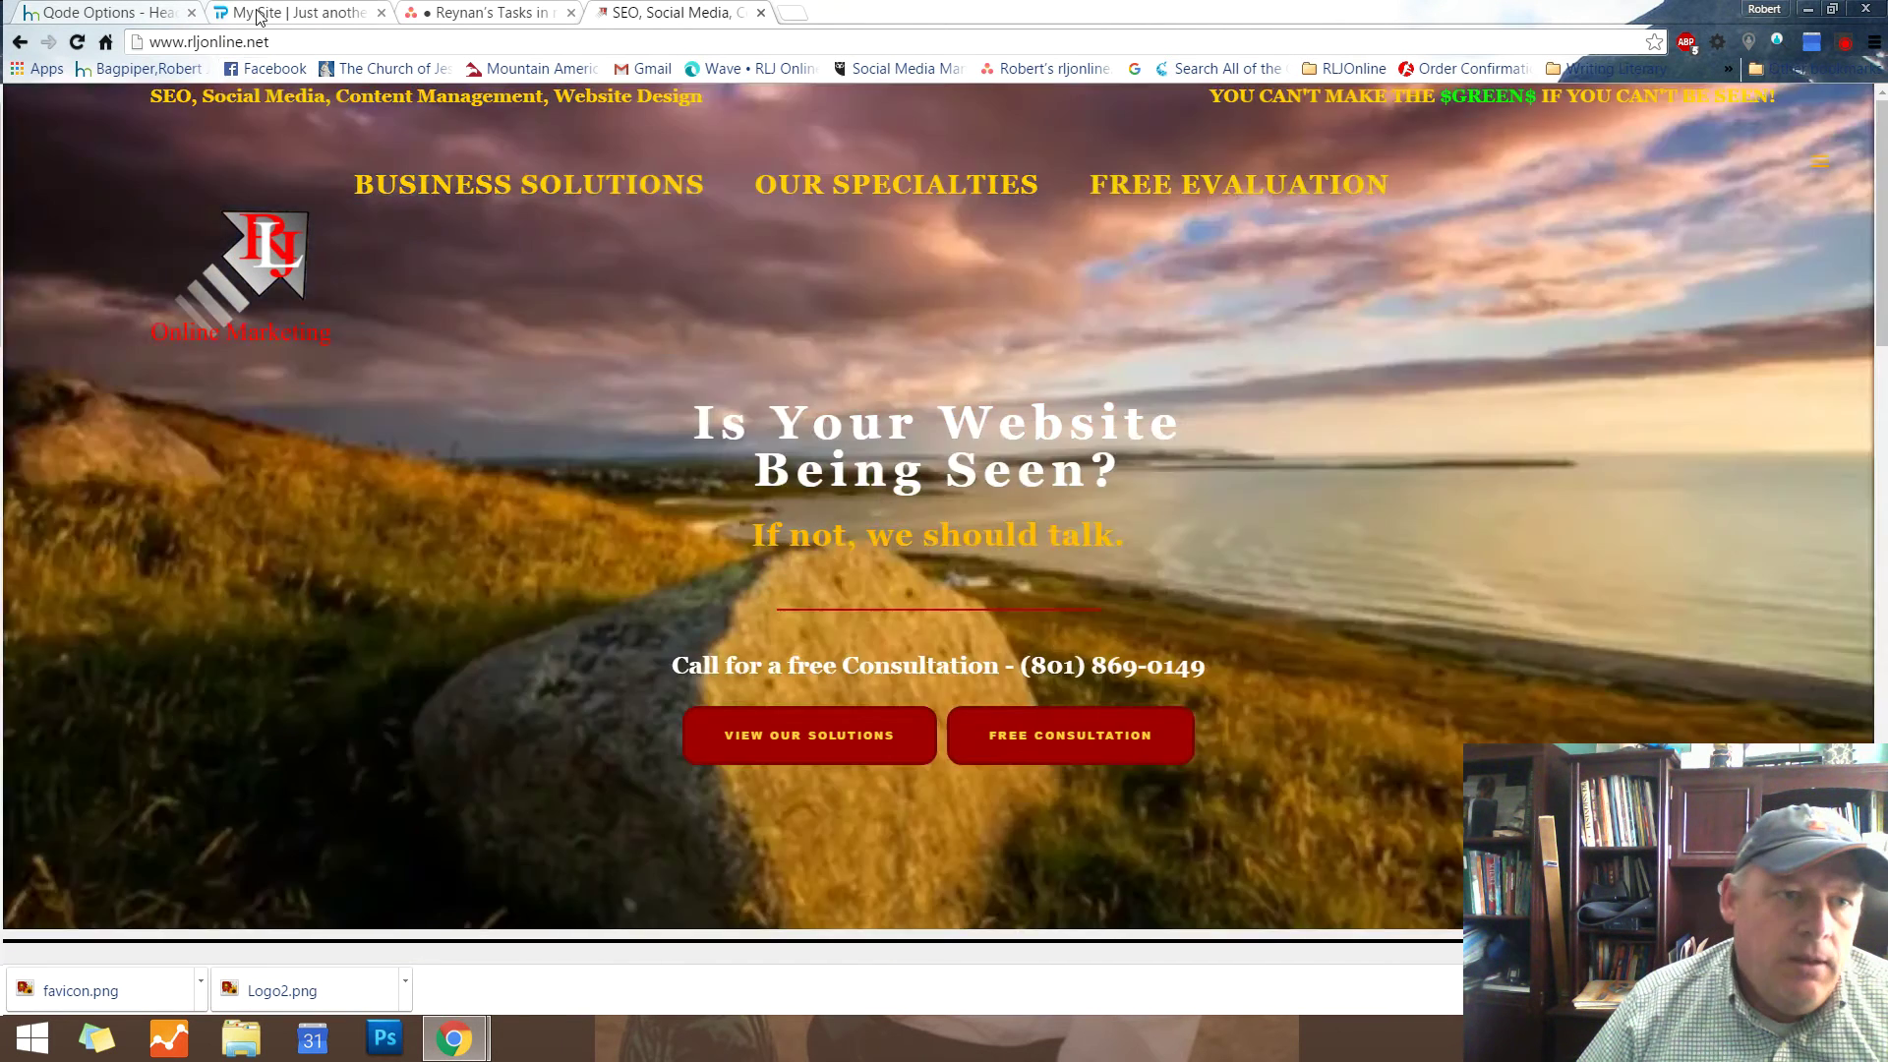
pyautogui.click(285, 12)
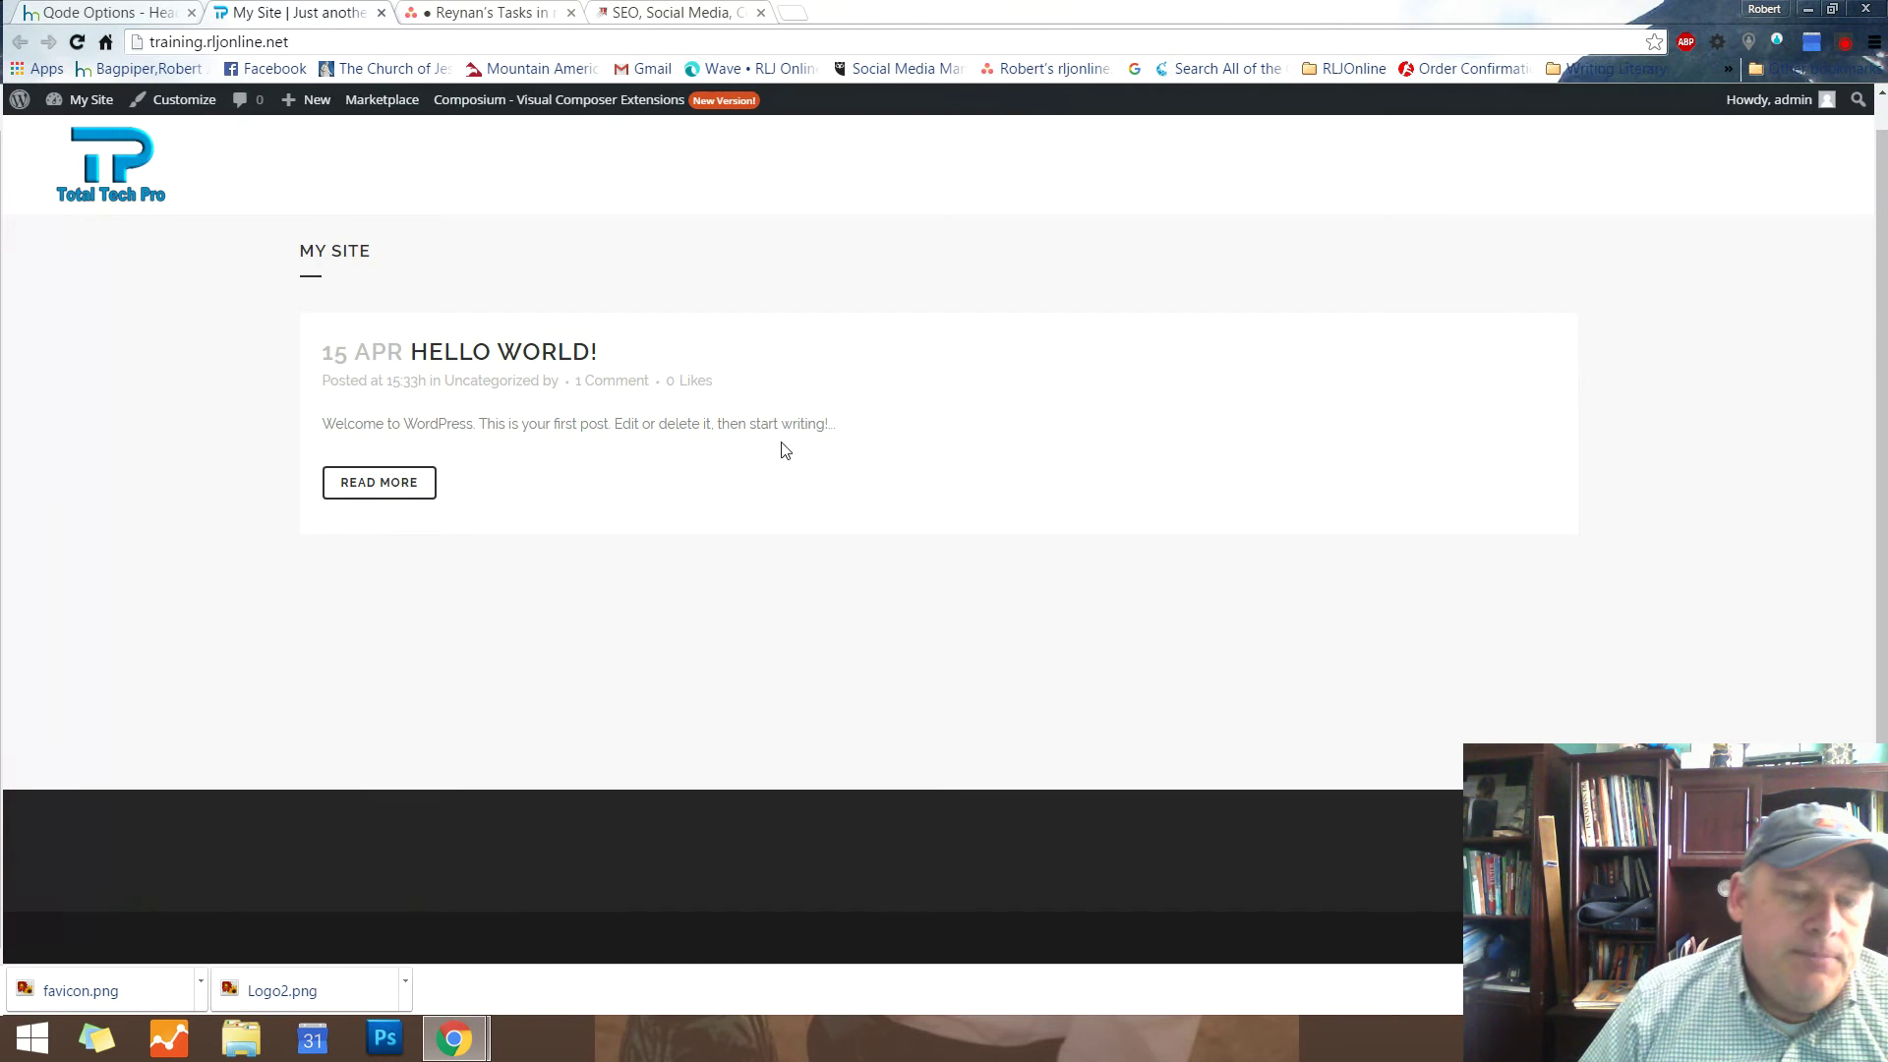
# Set the Header Type to Sticky Expanded in the theme's Header options, save the changes and check the front page
pyautogui.click(70, 18)
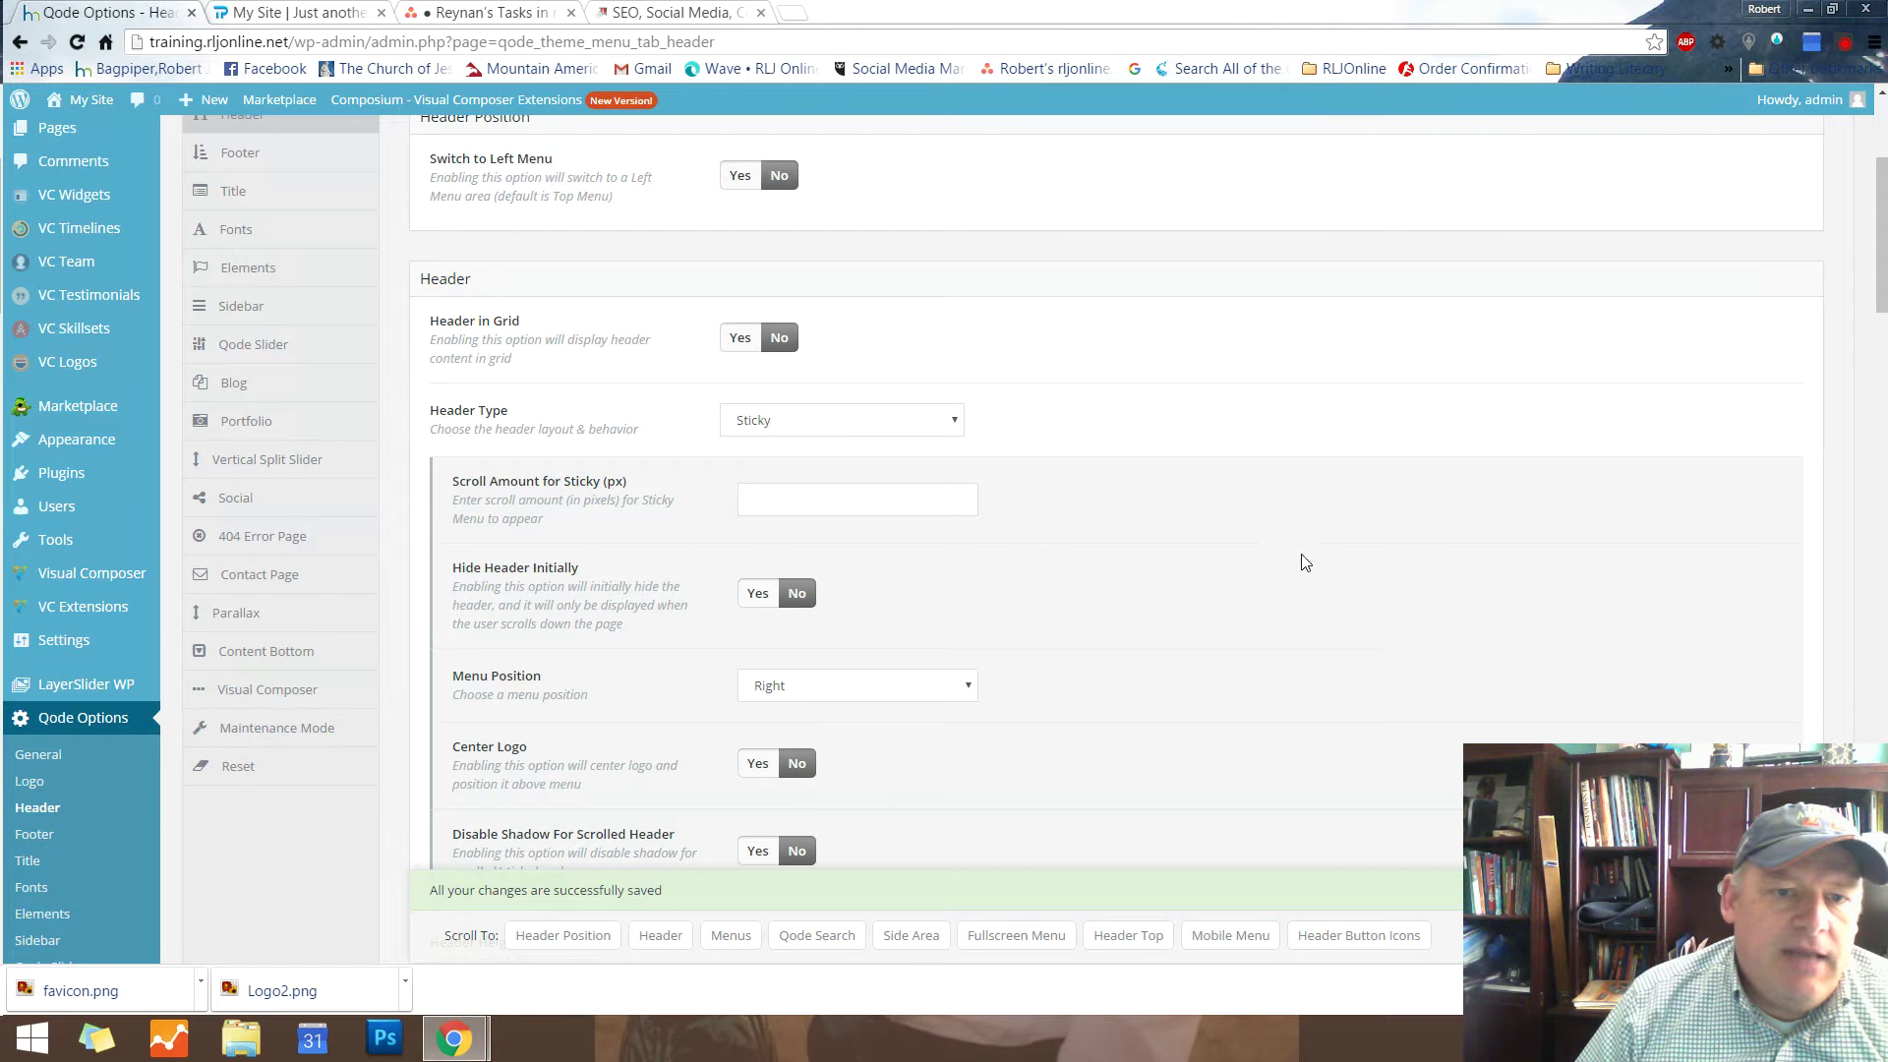
pyautogui.scroll(3, 1264, 484)
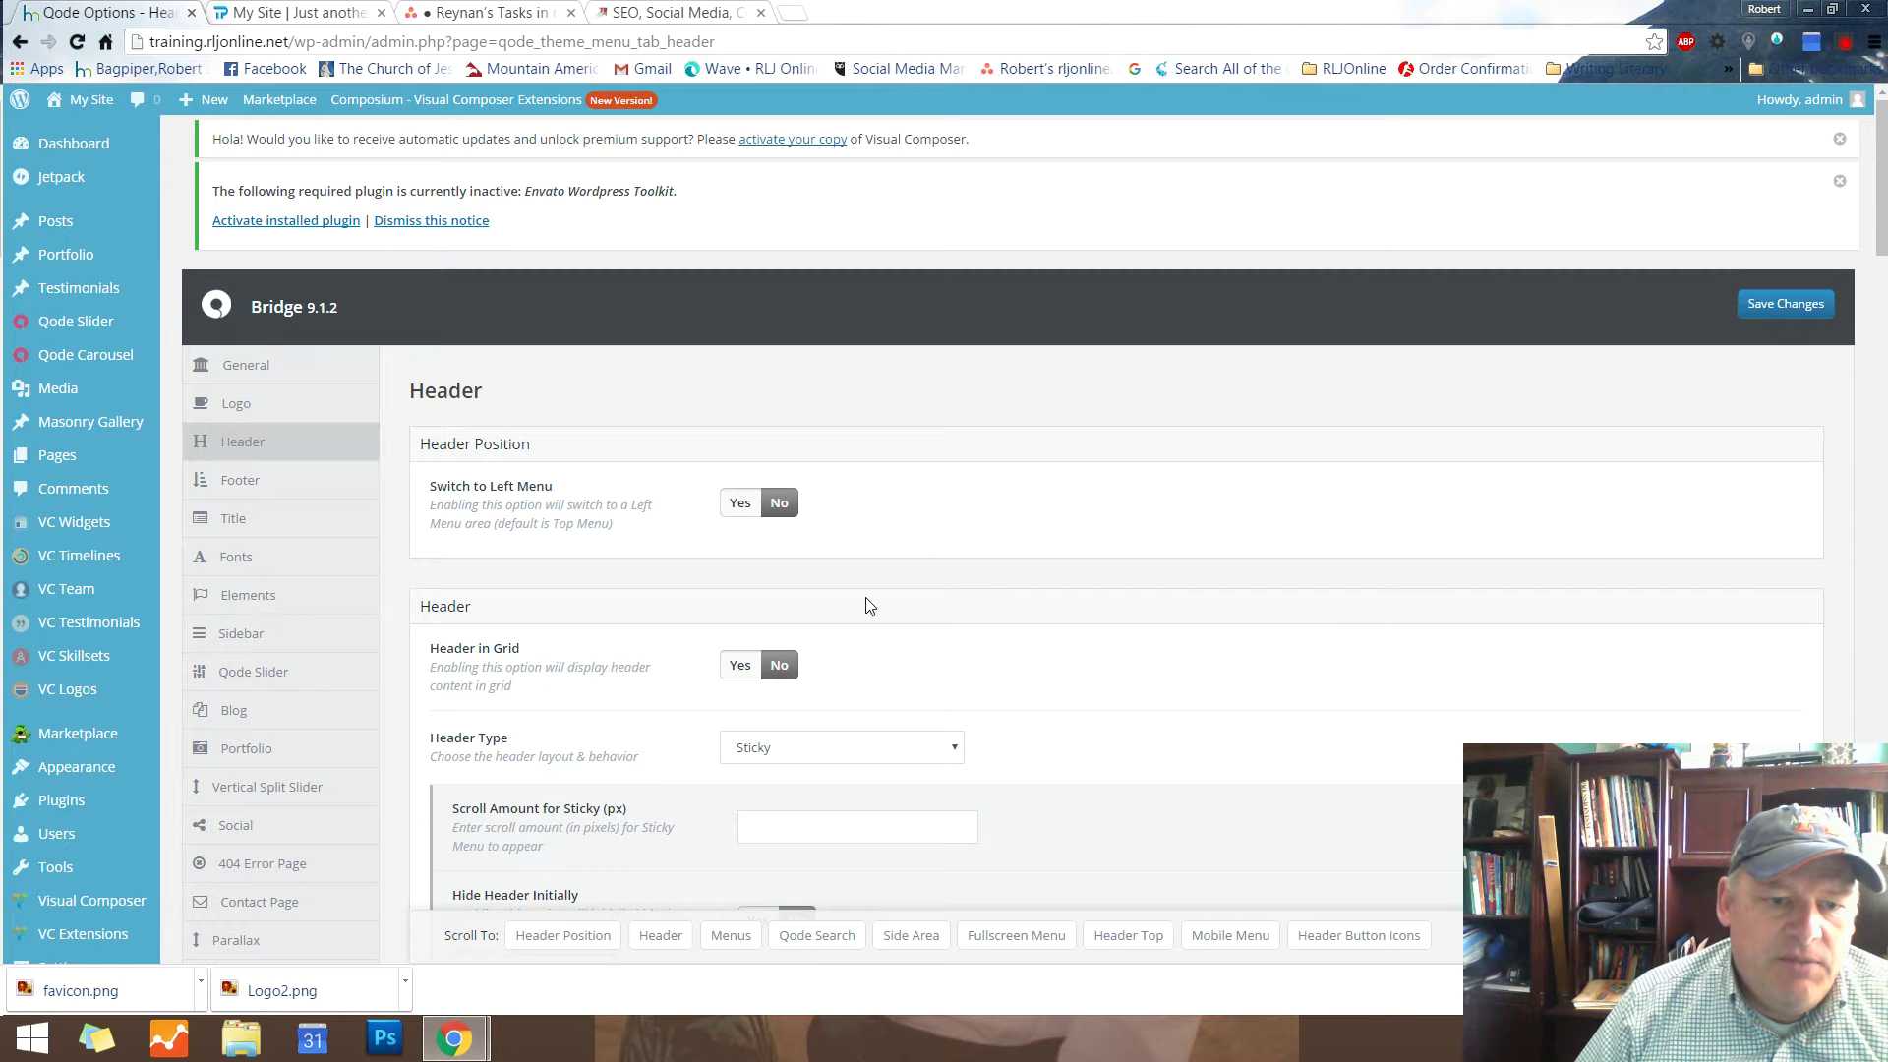
pyautogui.scroll(-1, 1012, 582)
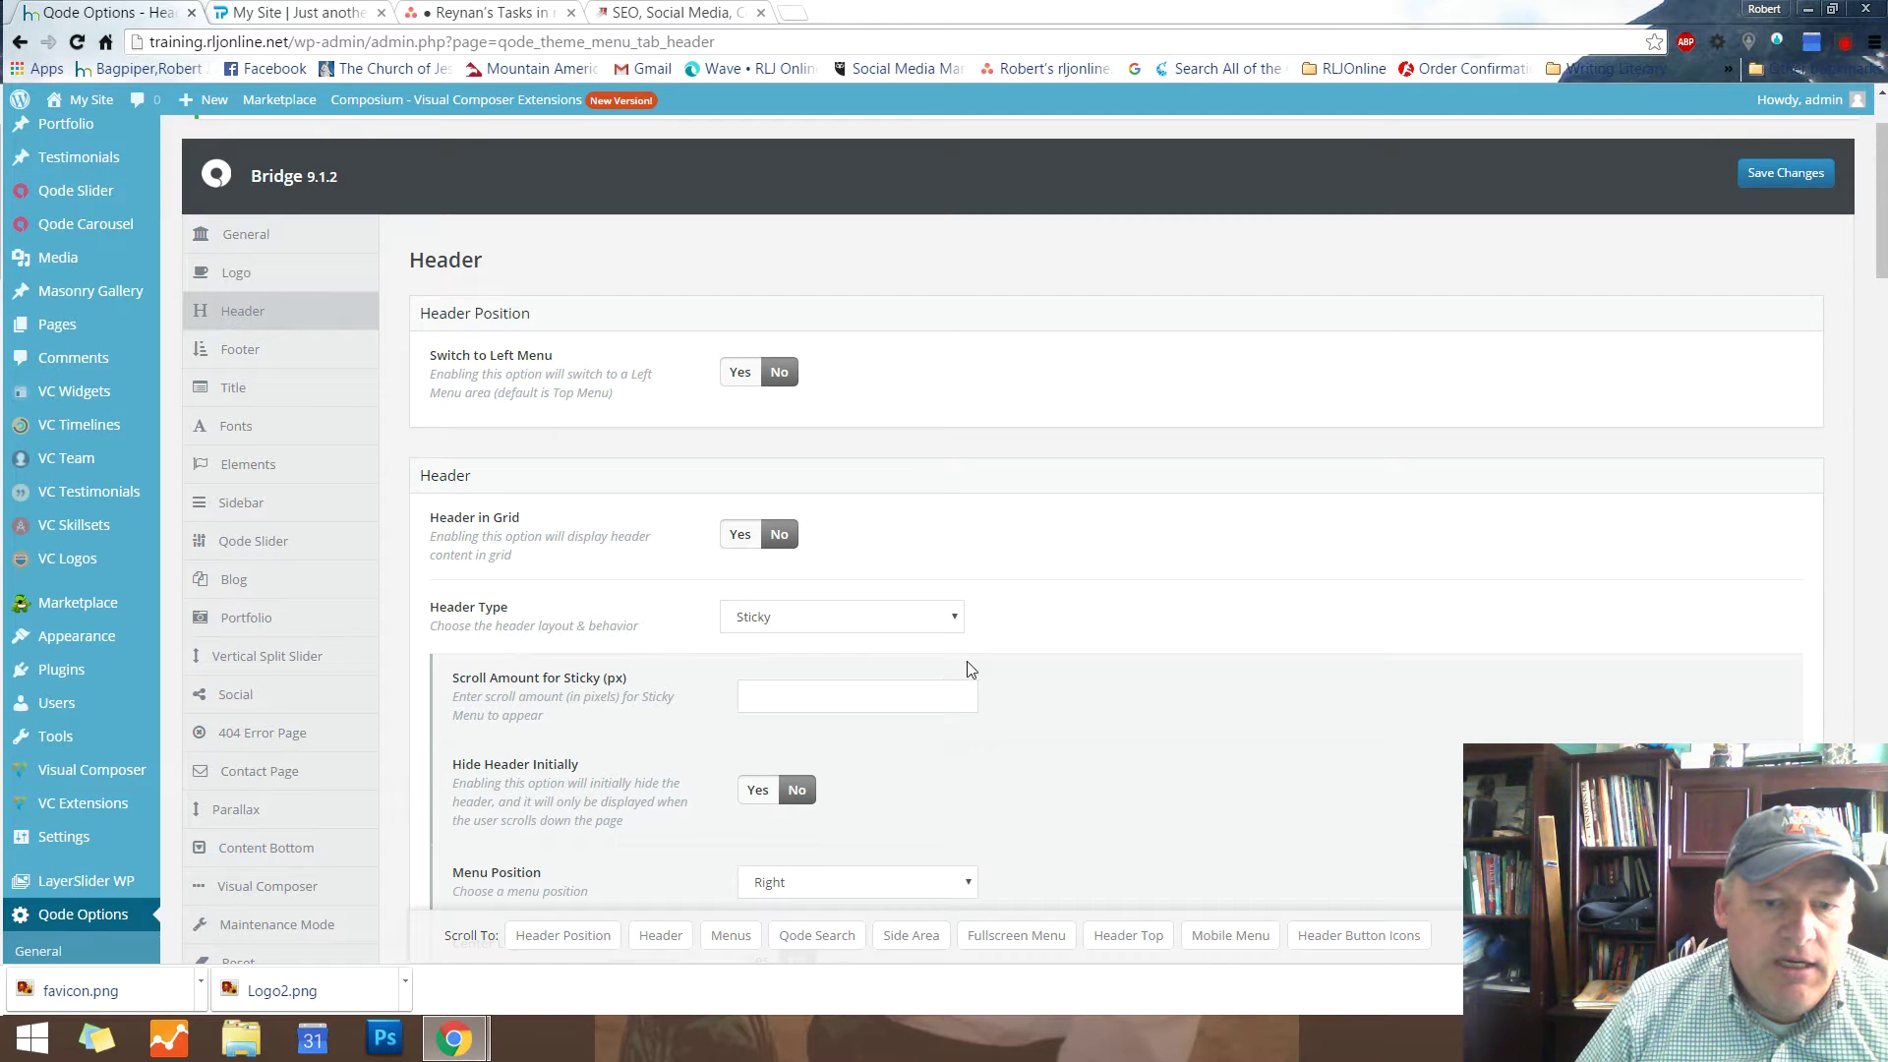
pyautogui.click(953, 625)
pyautogui.click(856, 762)
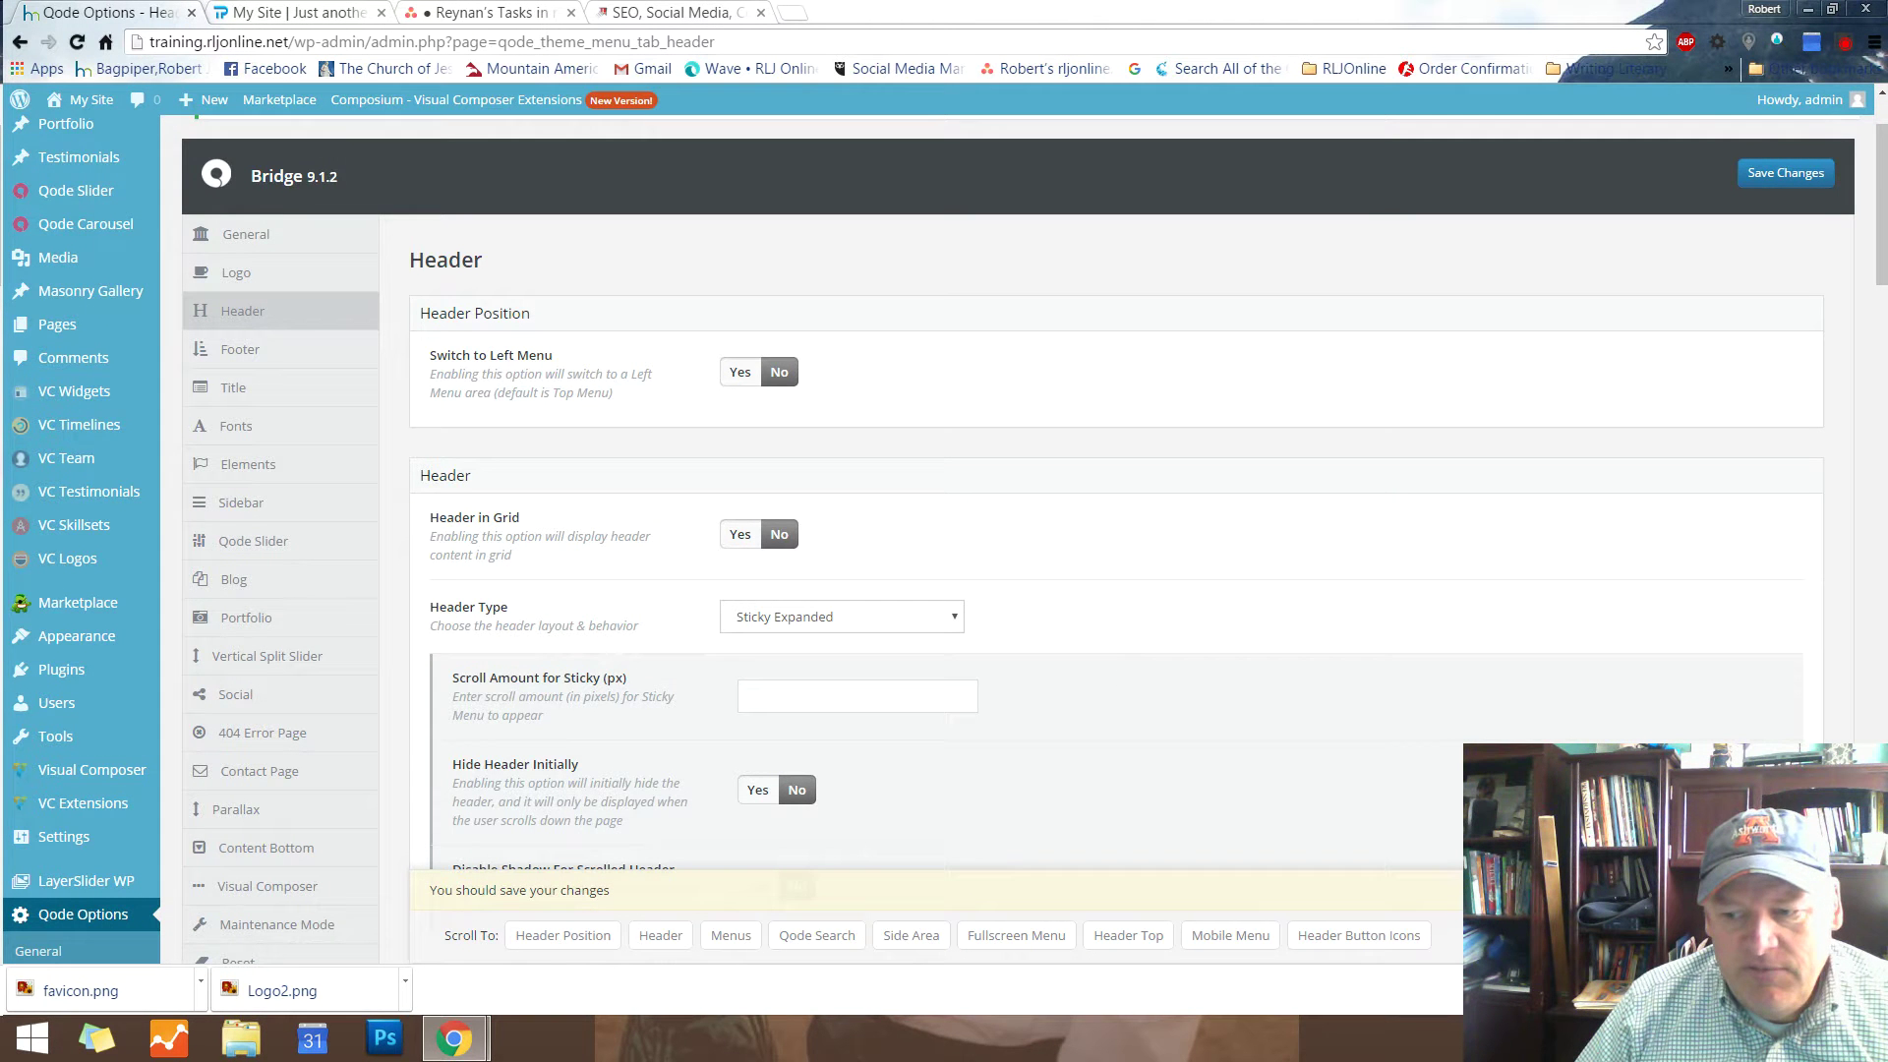
pyautogui.click(305, 16)
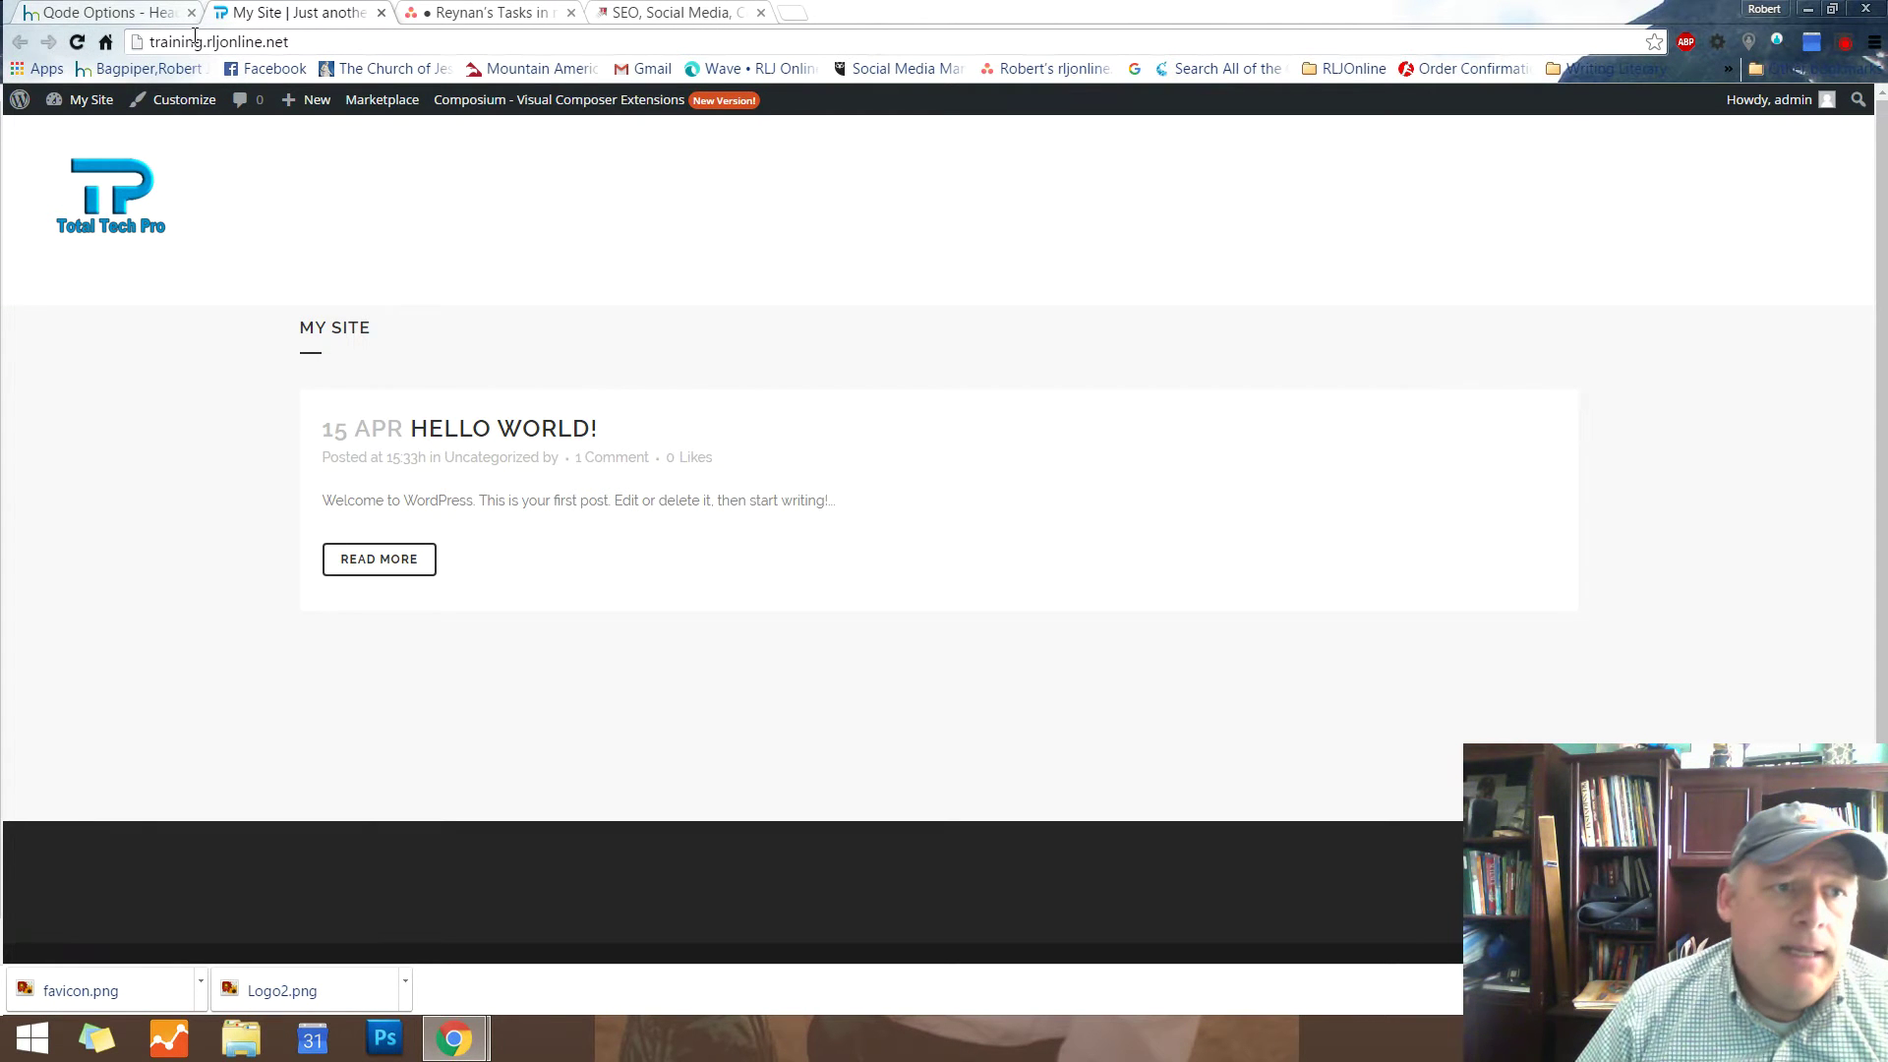
# Open the theme's Title options and look through the title text, background, parallax, separator and border settings
pyautogui.click(113, 20)
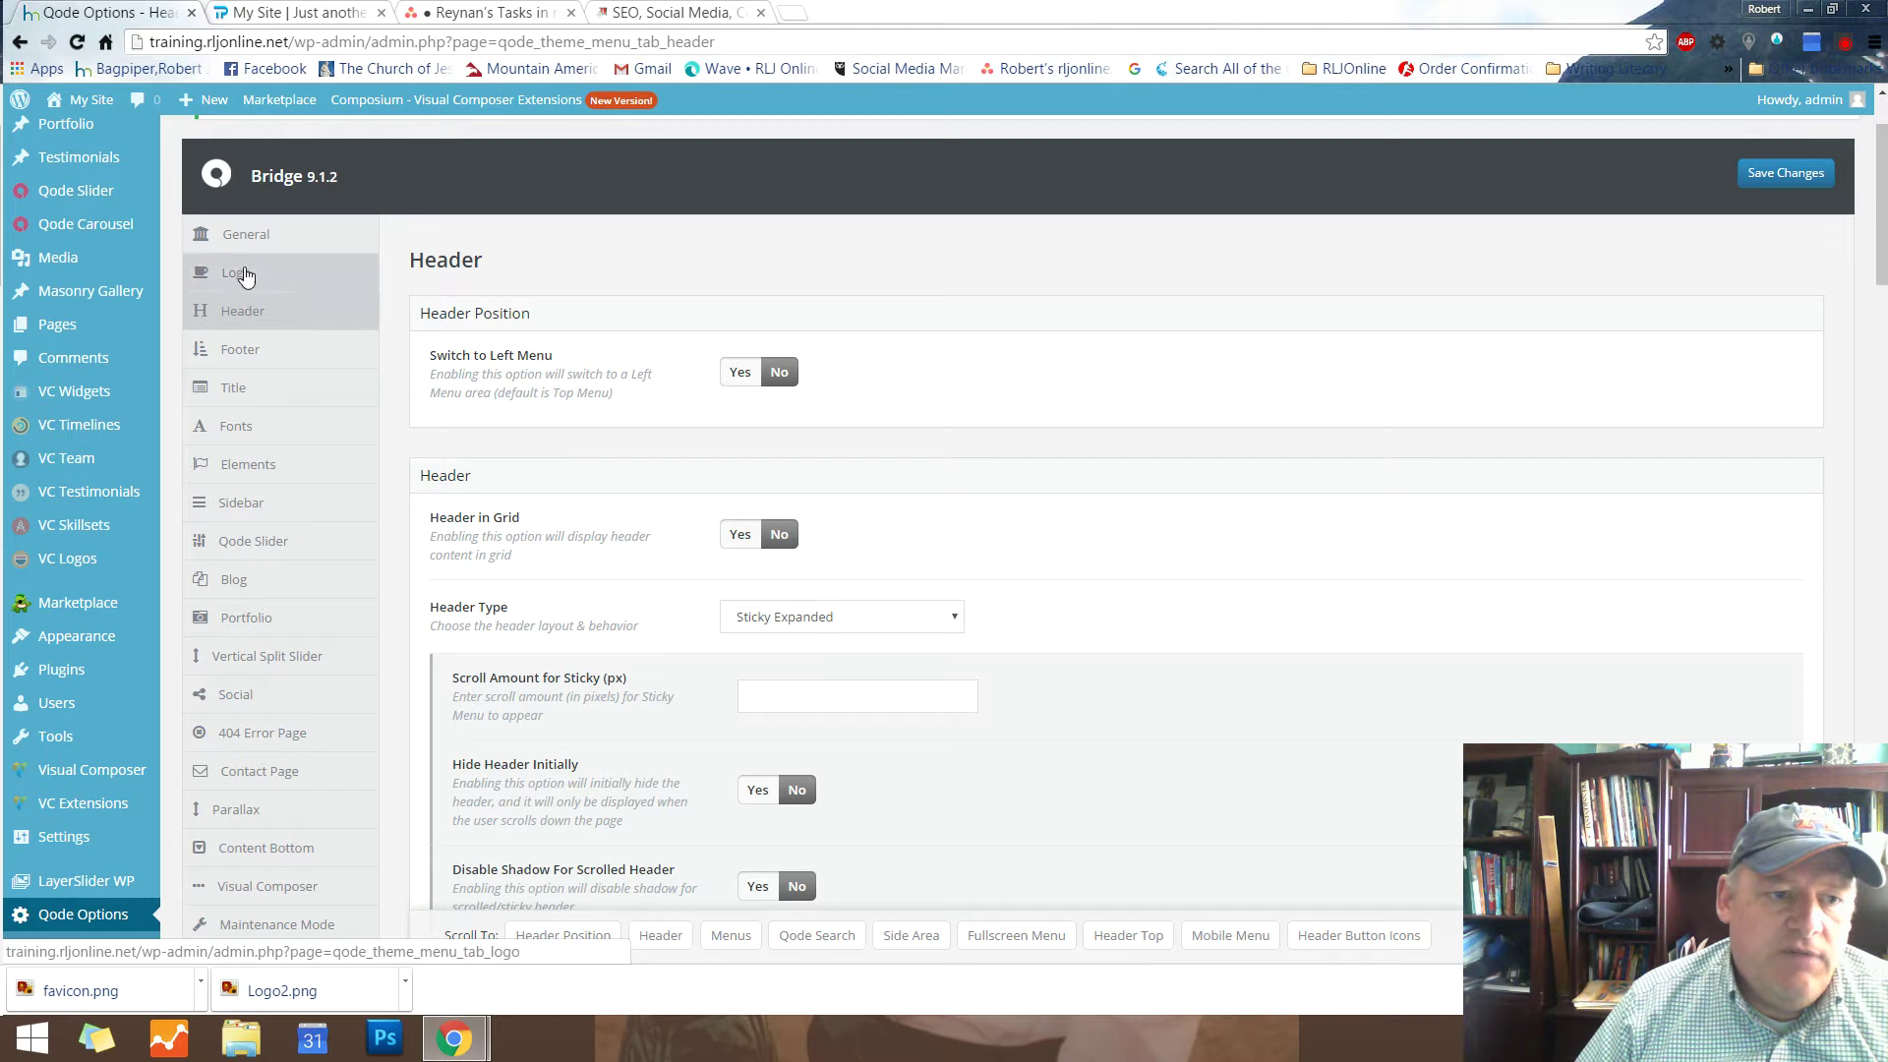
pyautogui.click(273, 395)
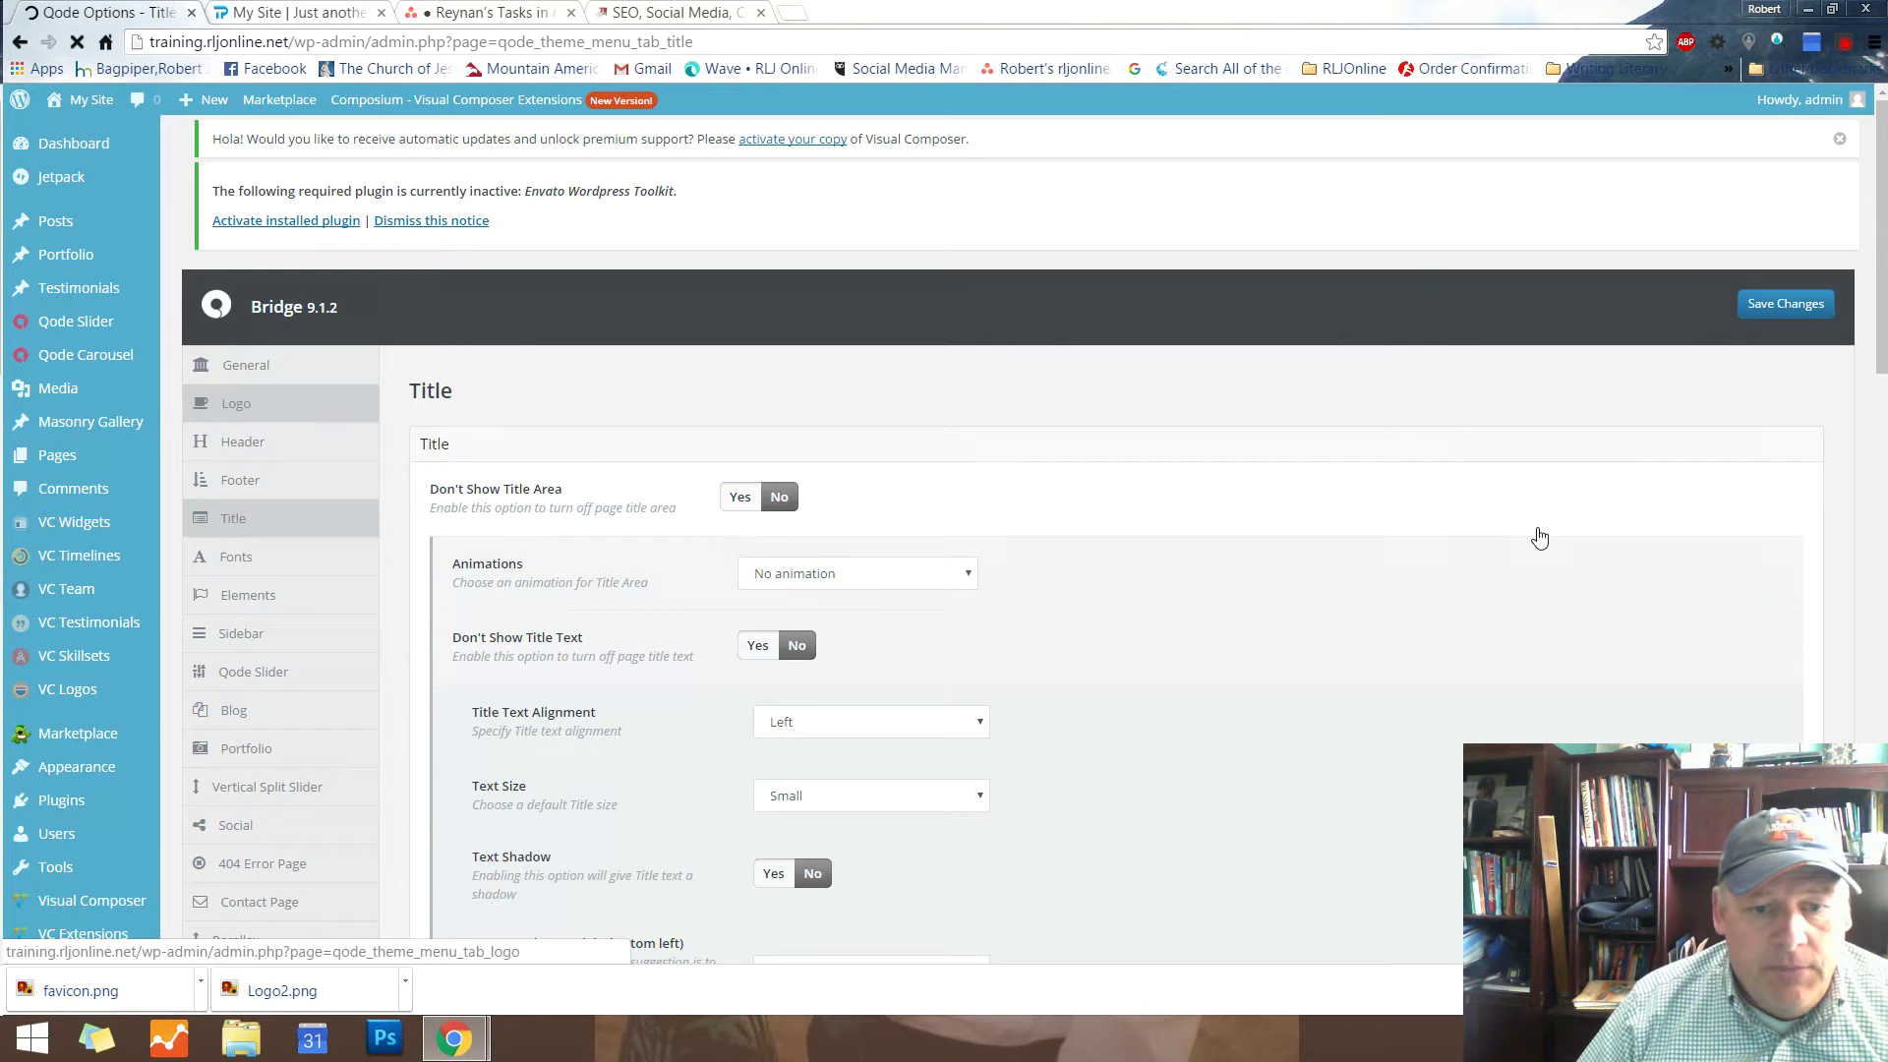
pyautogui.scroll(-3, 1425, 580)
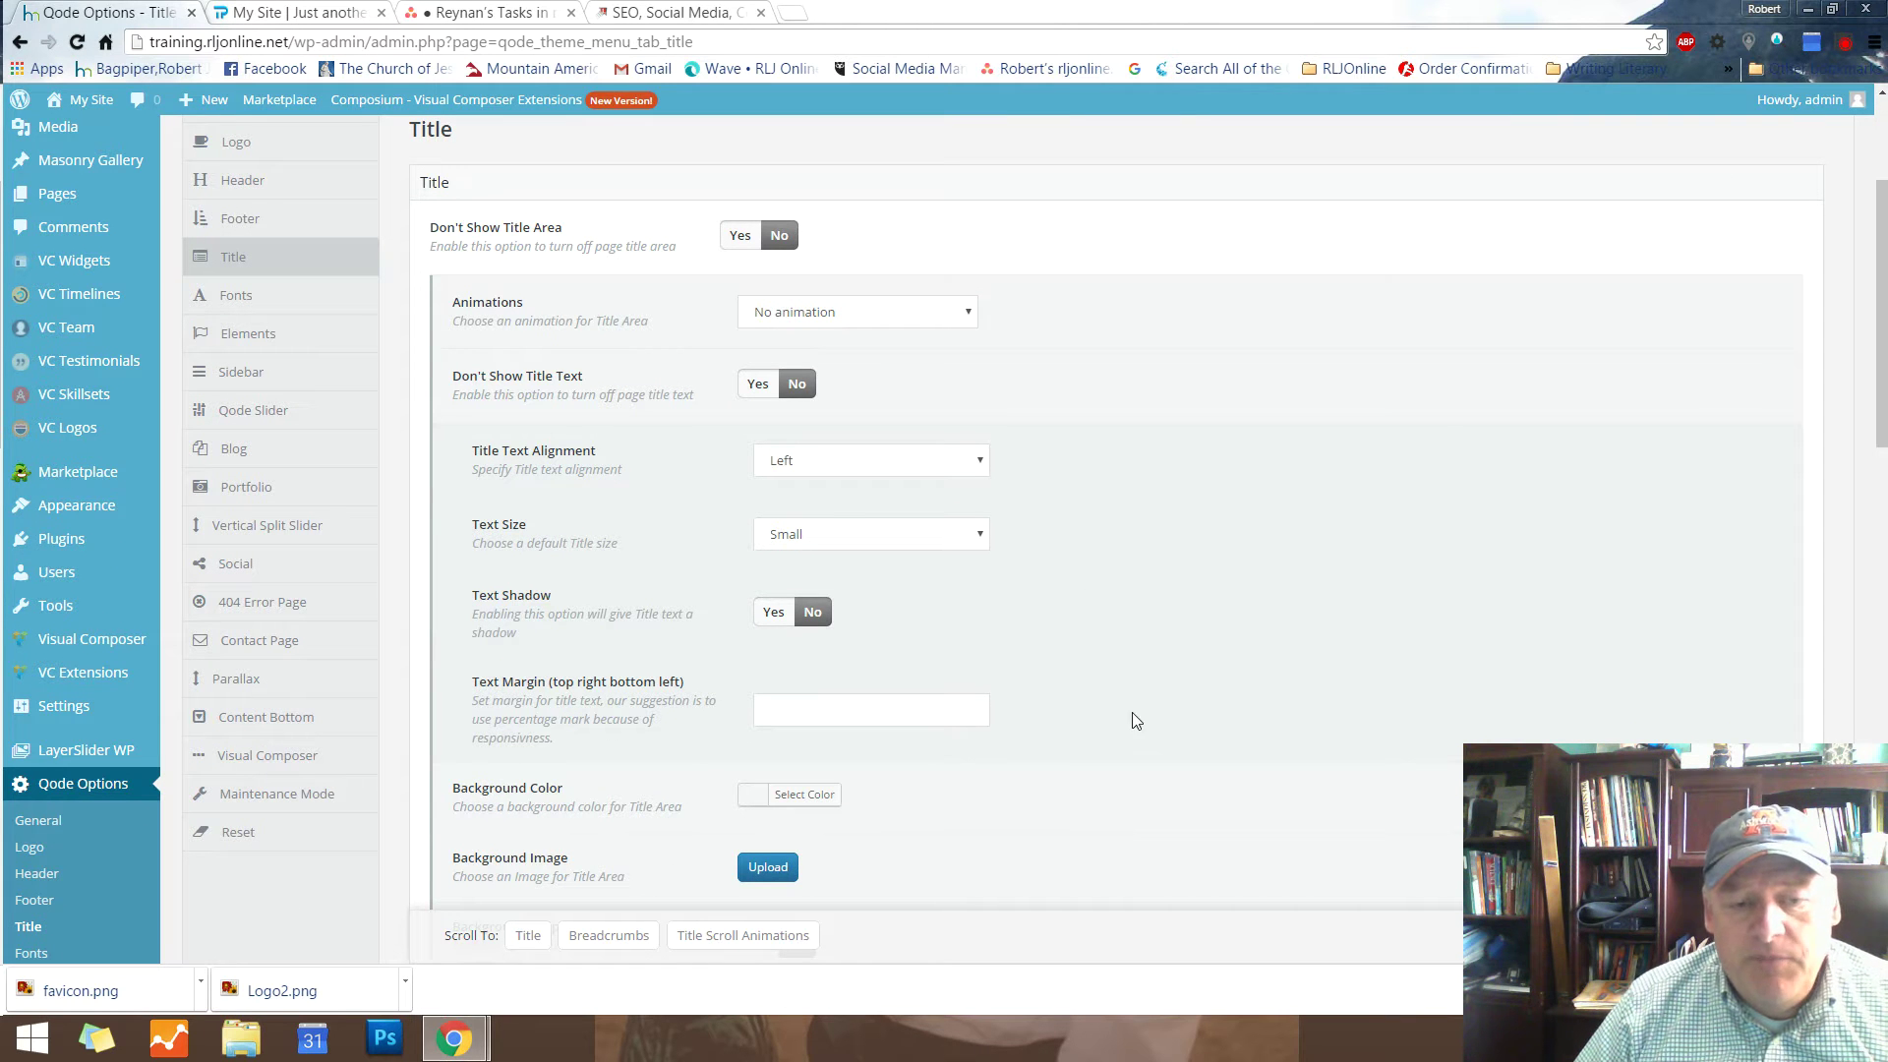
pyautogui.scroll(-3, 1180, 639)
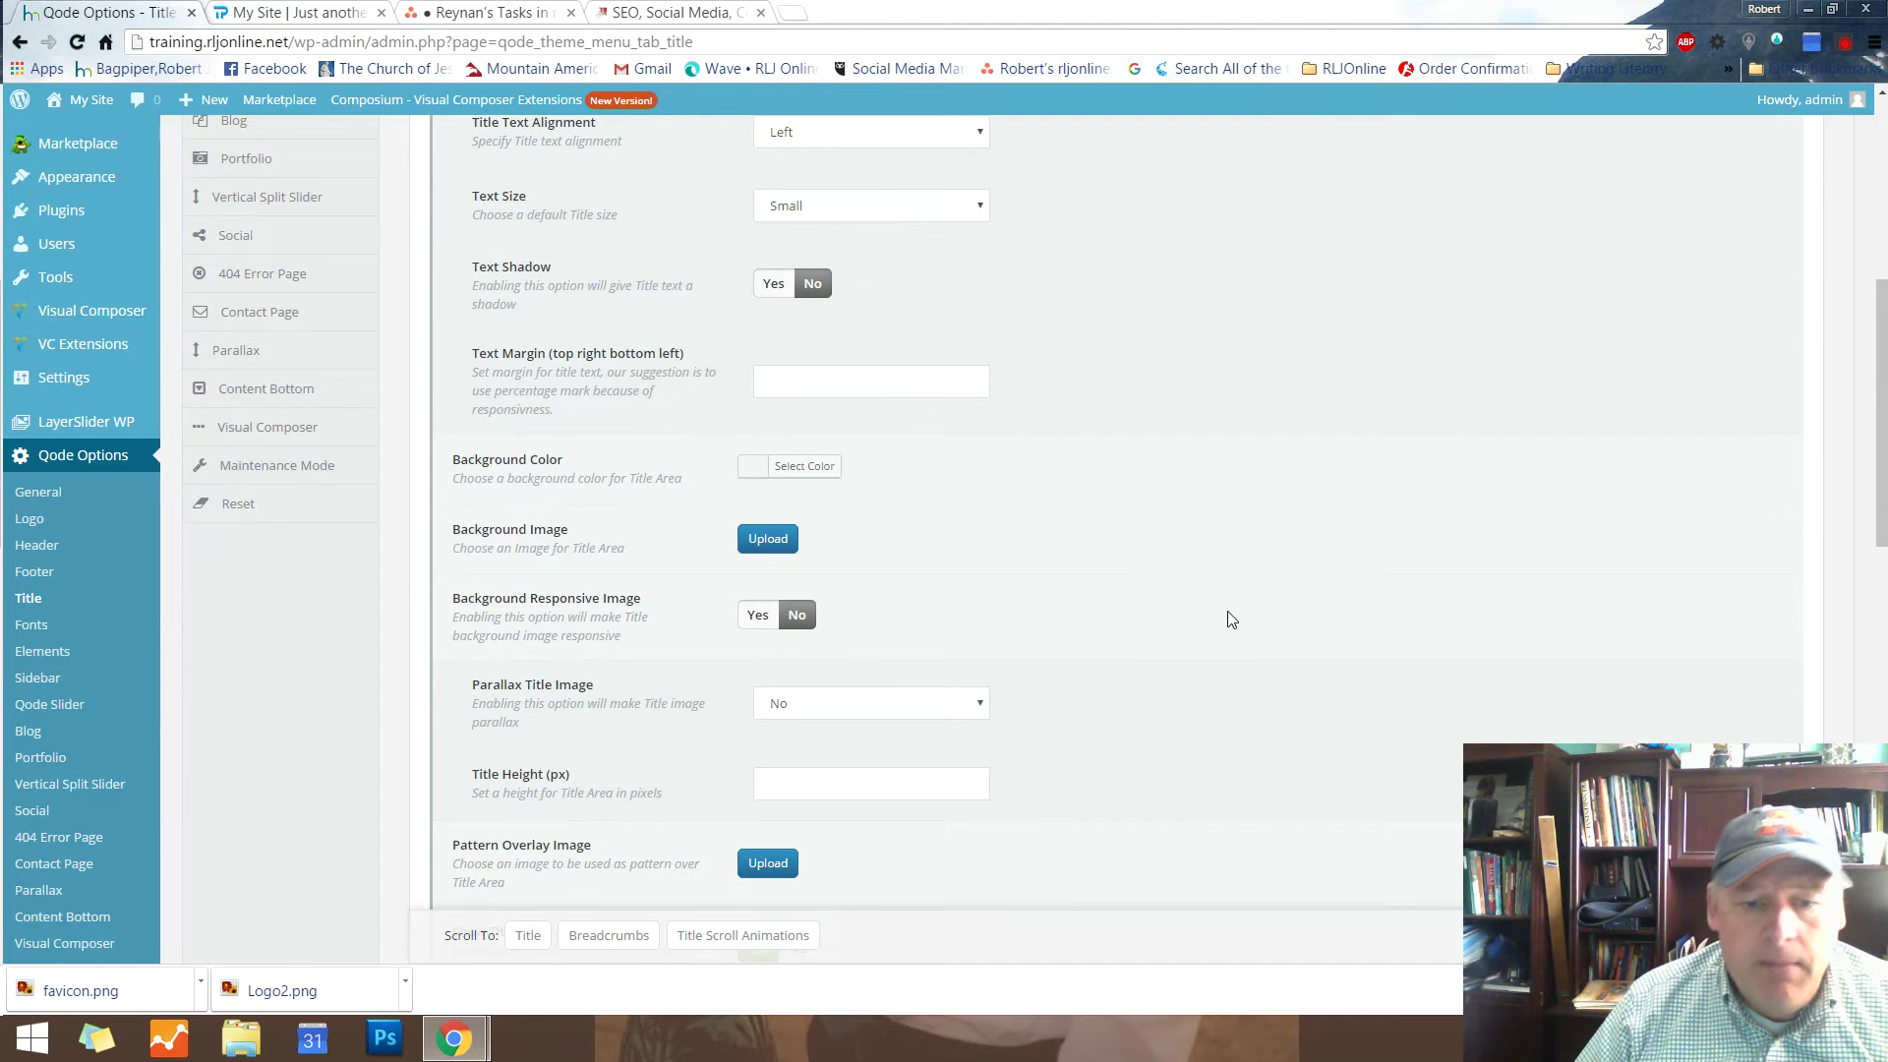
pyautogui.scroll(-4, 1224, 621)
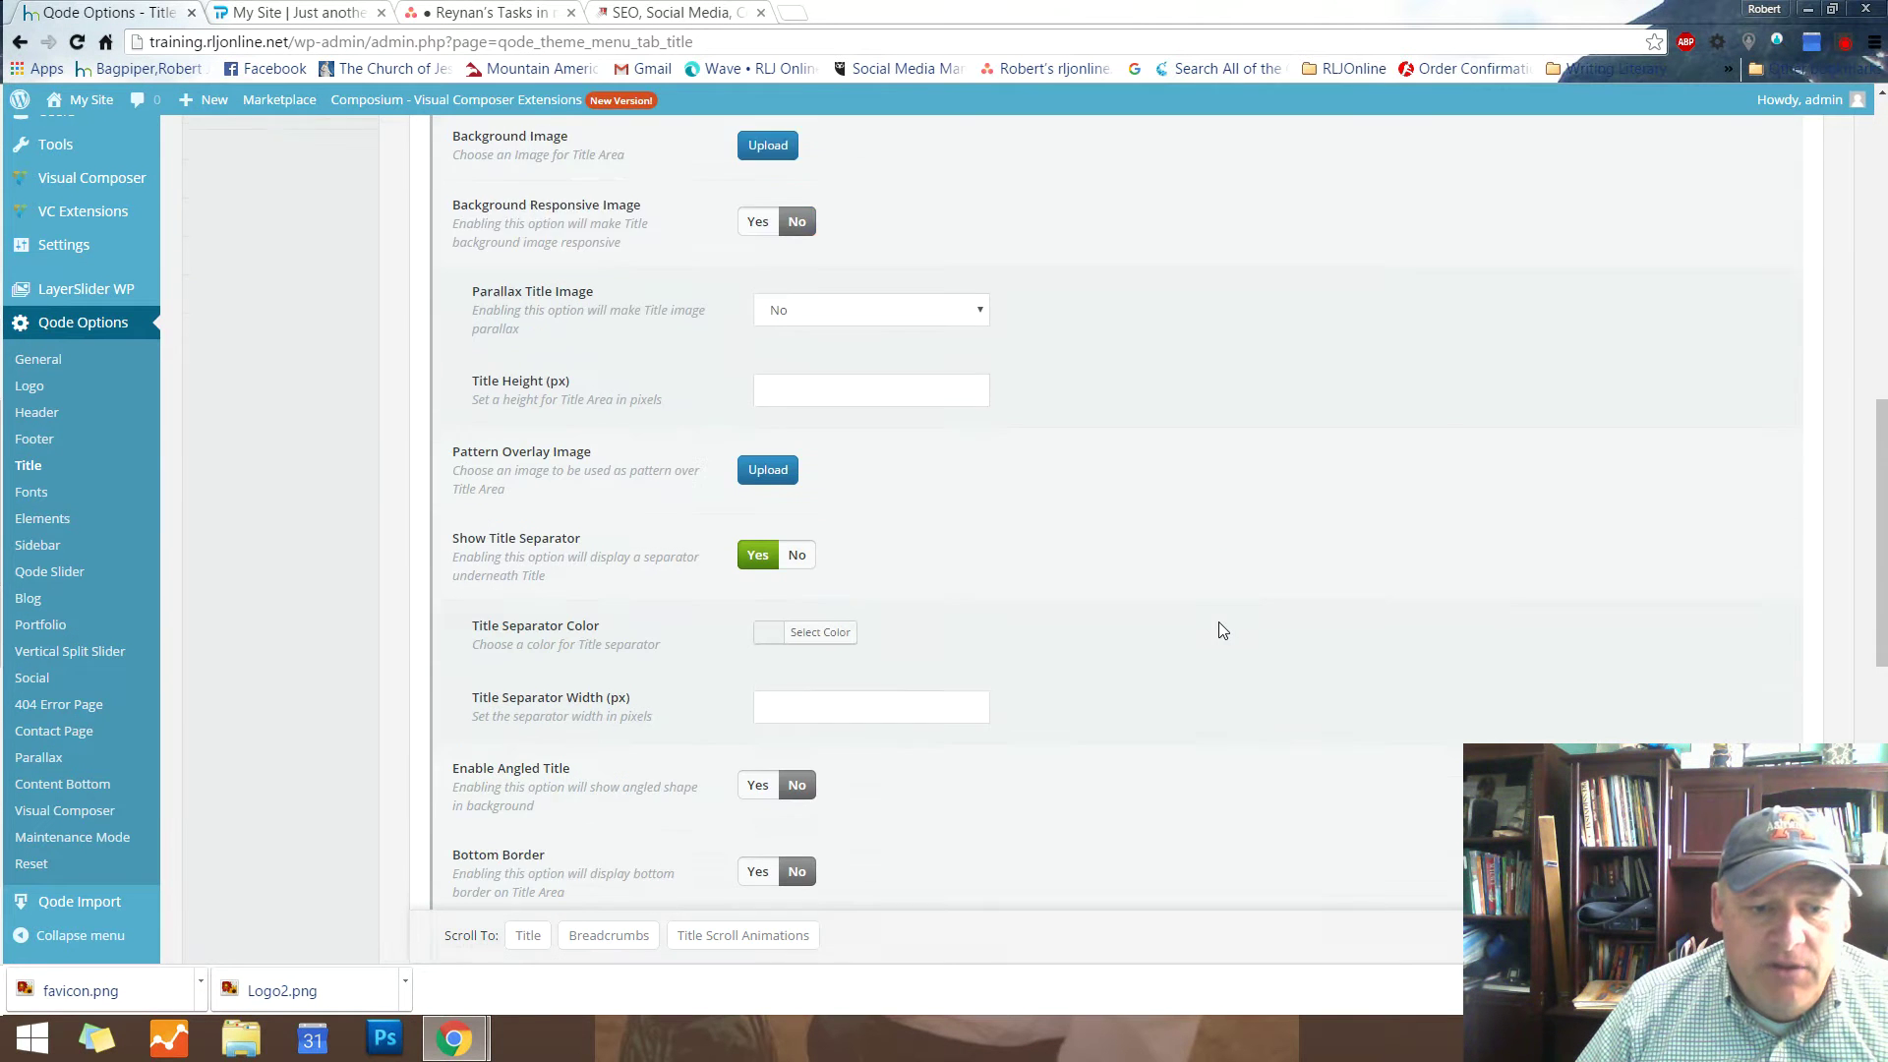
pyautogui.scroll(-1, 1222, 630)
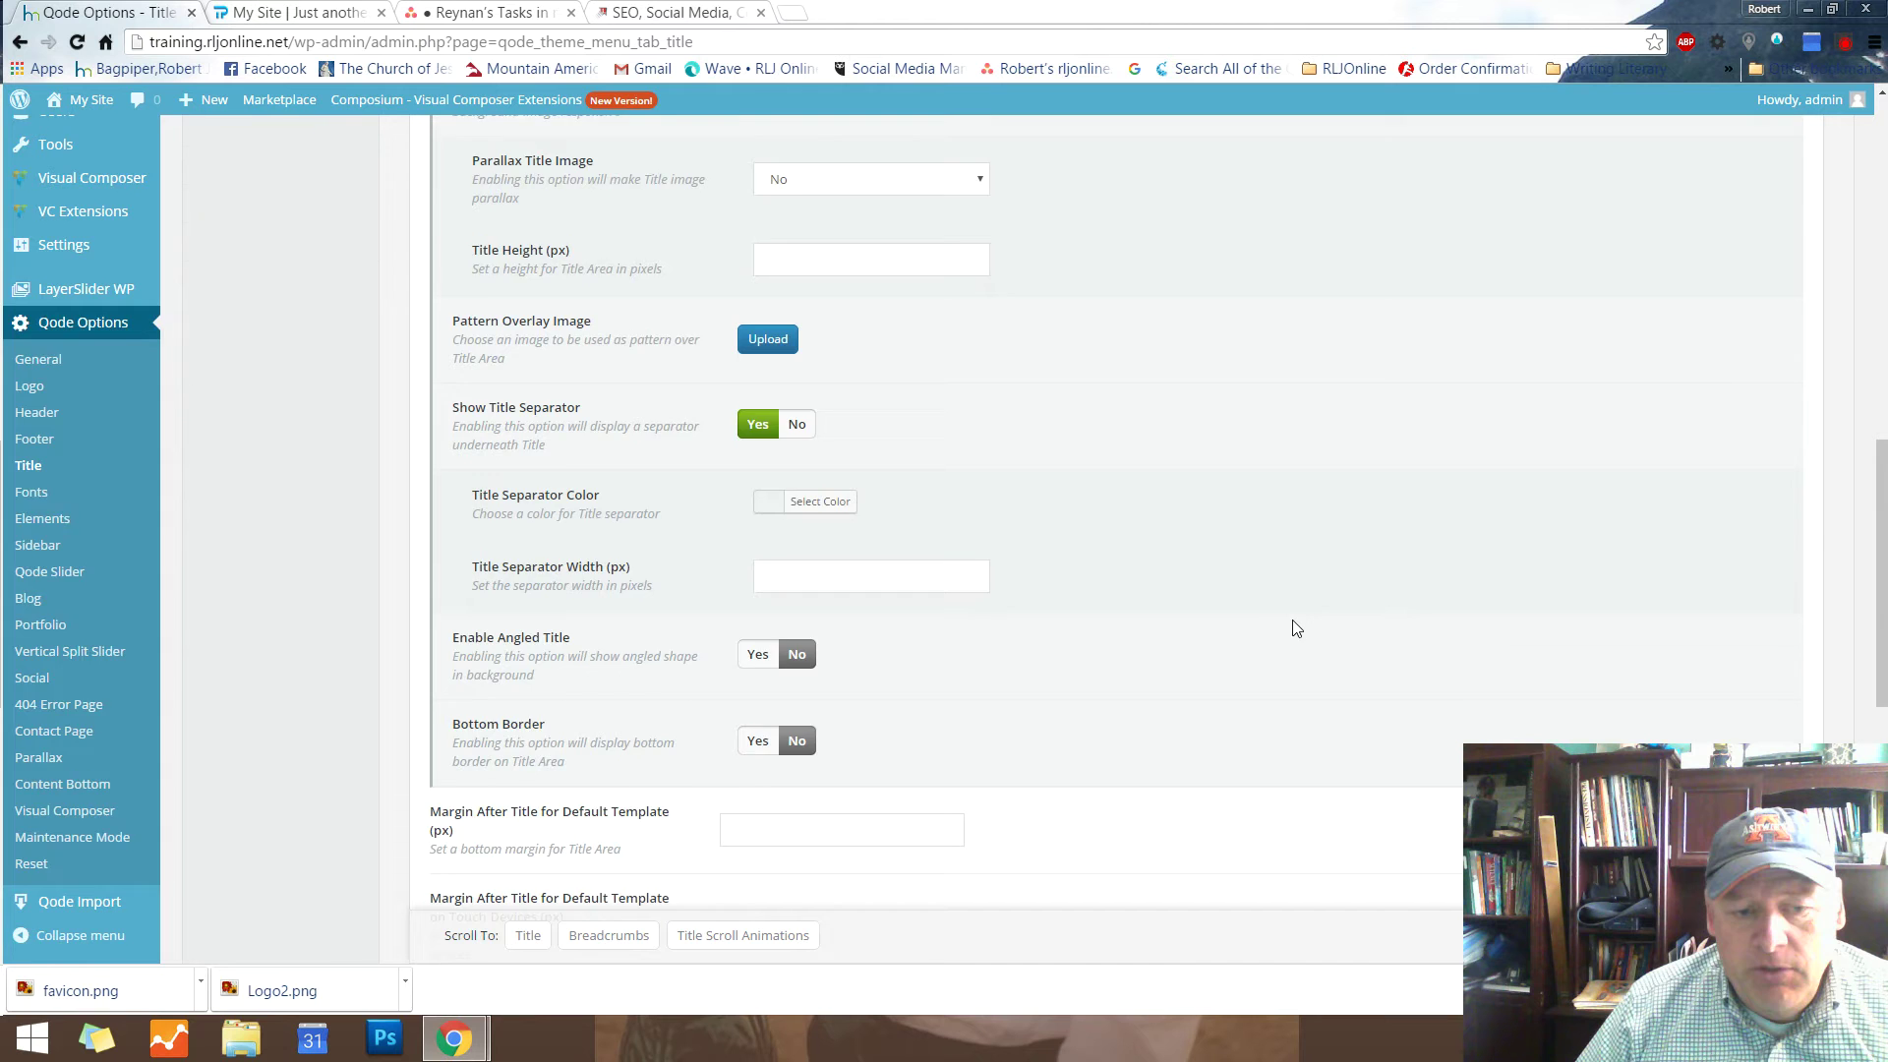
pyautogui.scroll(2, 1296, 629)
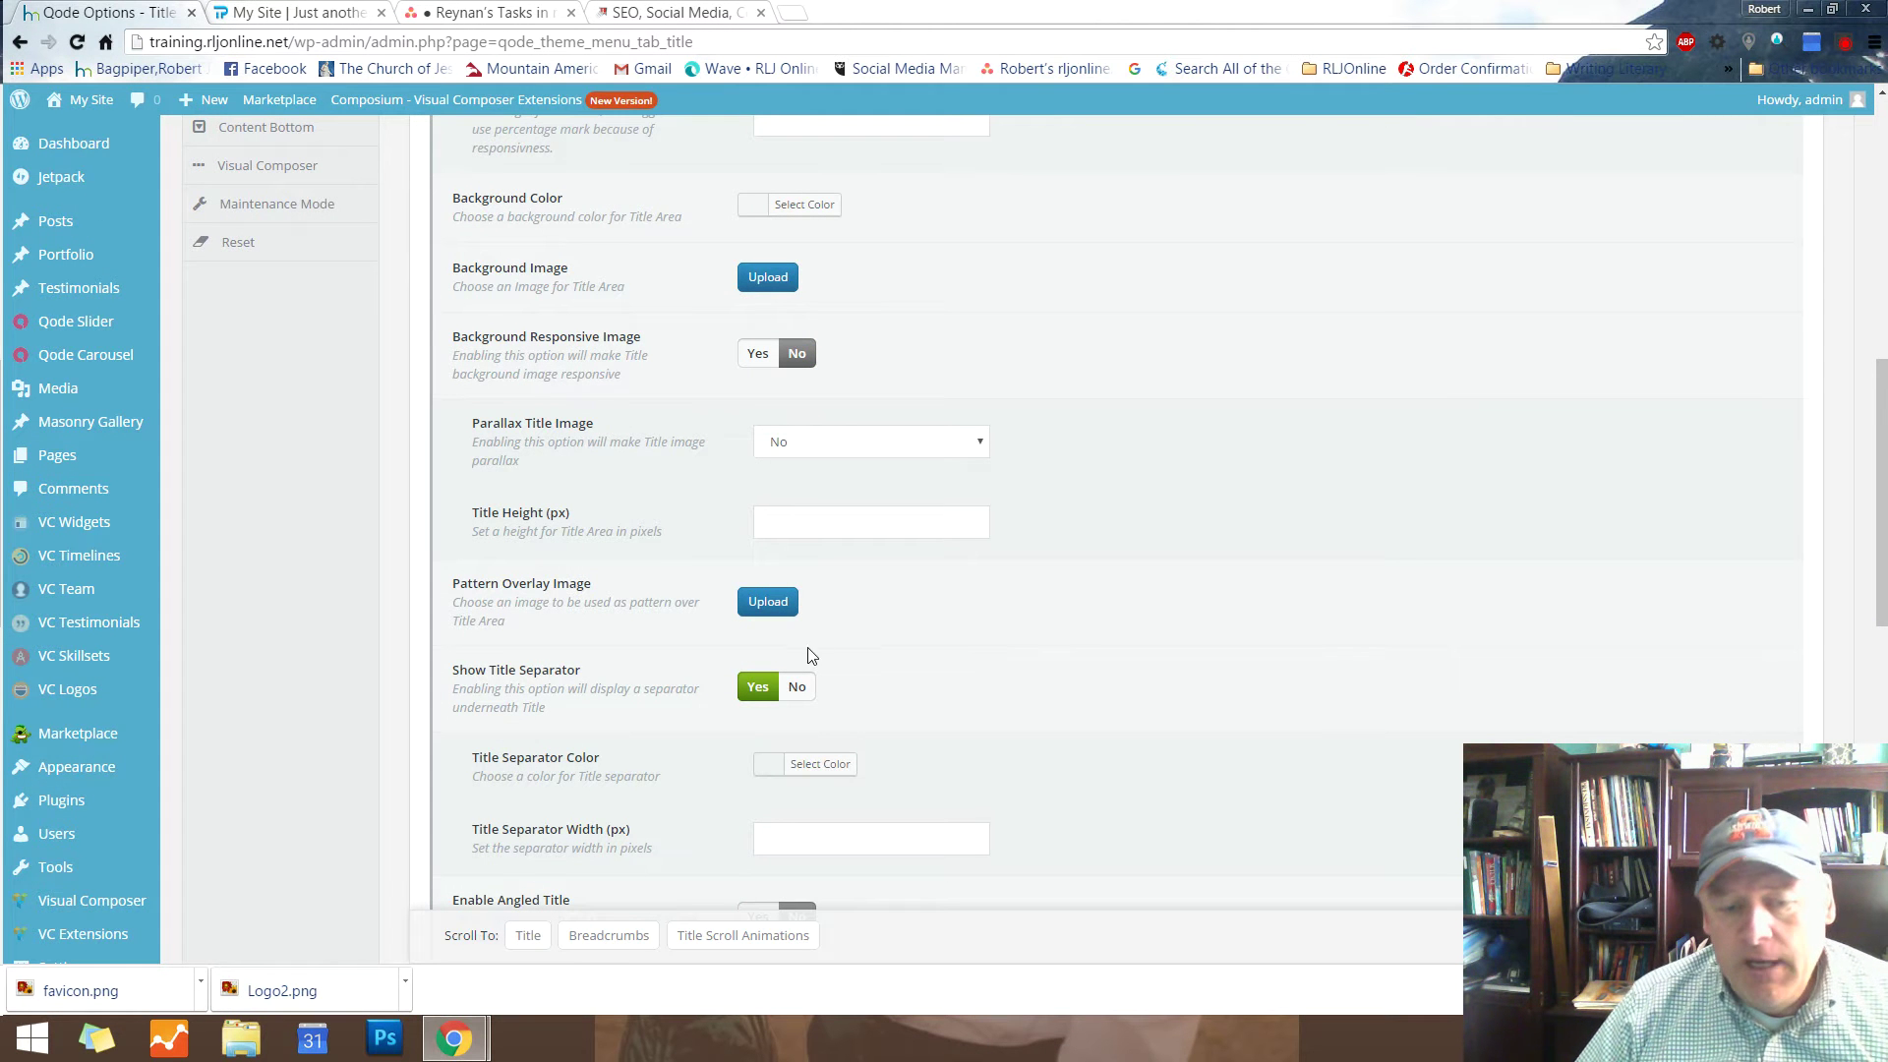
pyautogui.scroll(7, 1266, 649)
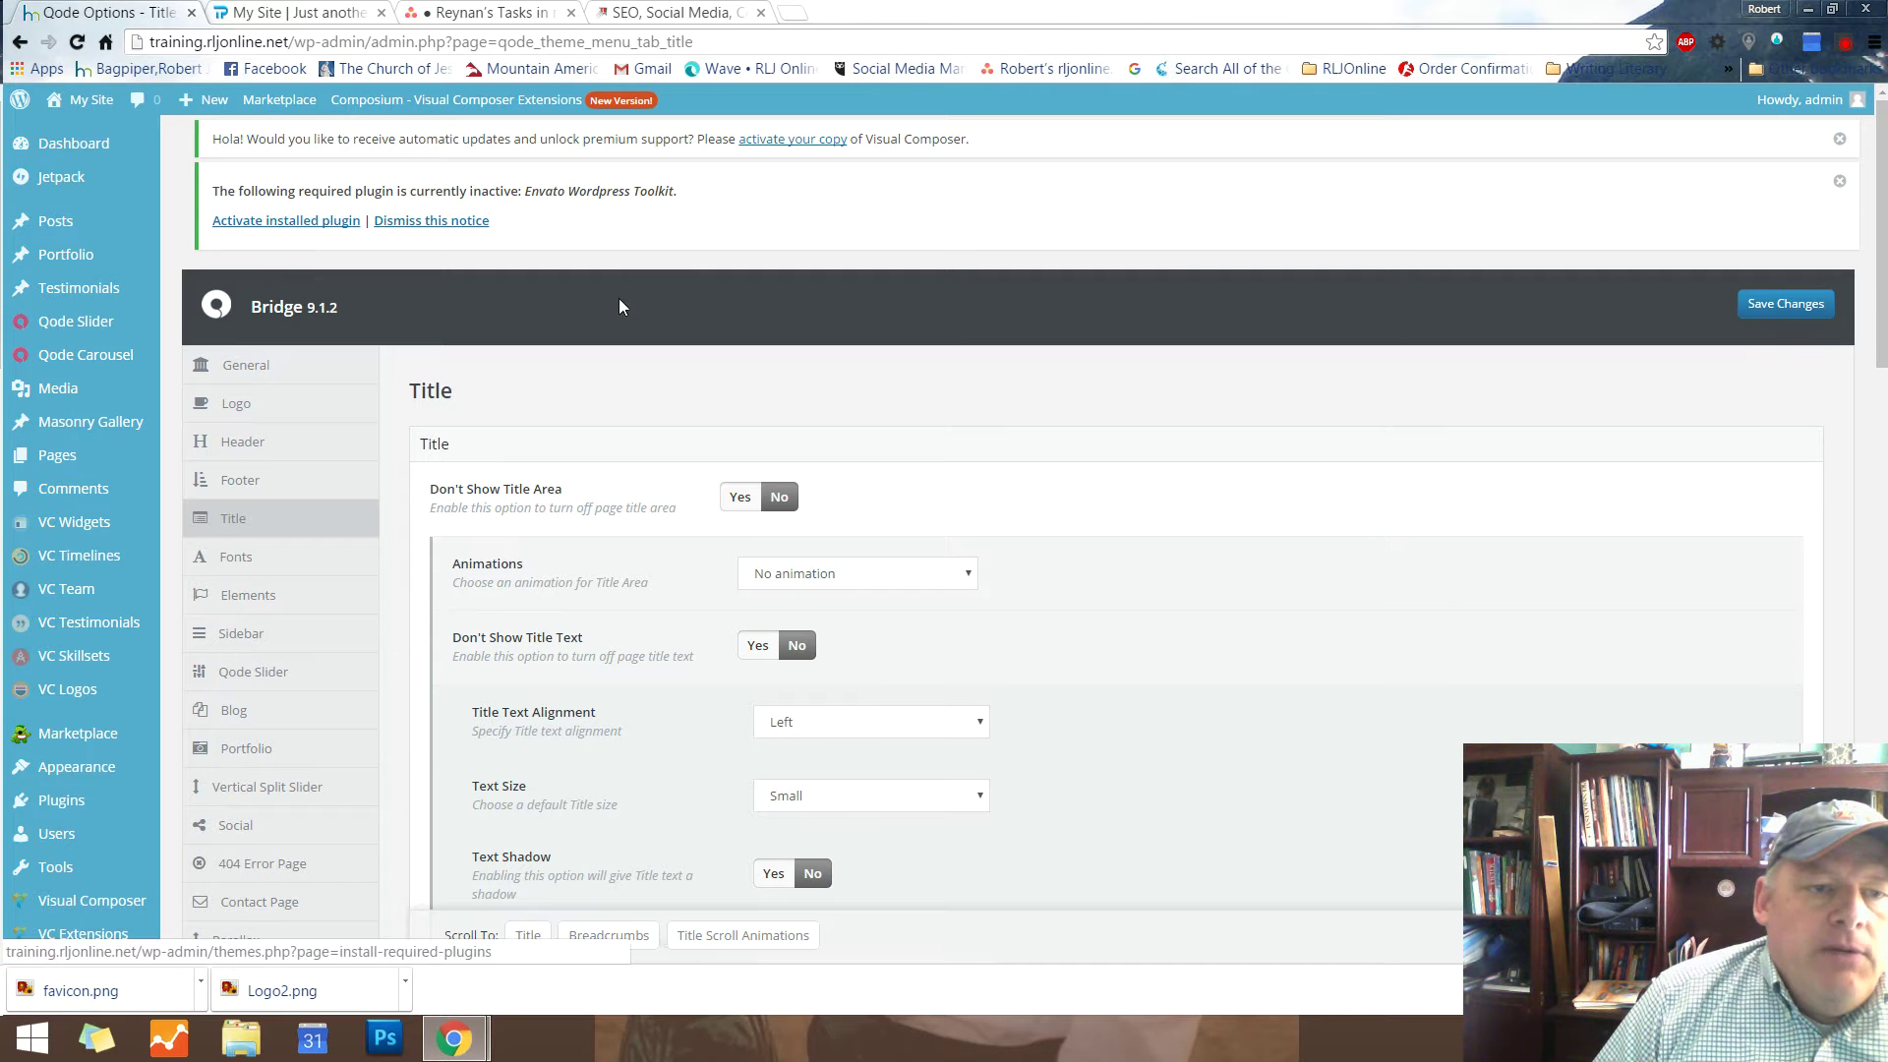
# Dismiss the inactive required plugin notice and the Visual Composer activation notice above the theme options
pyautogui.click(1838, 180)
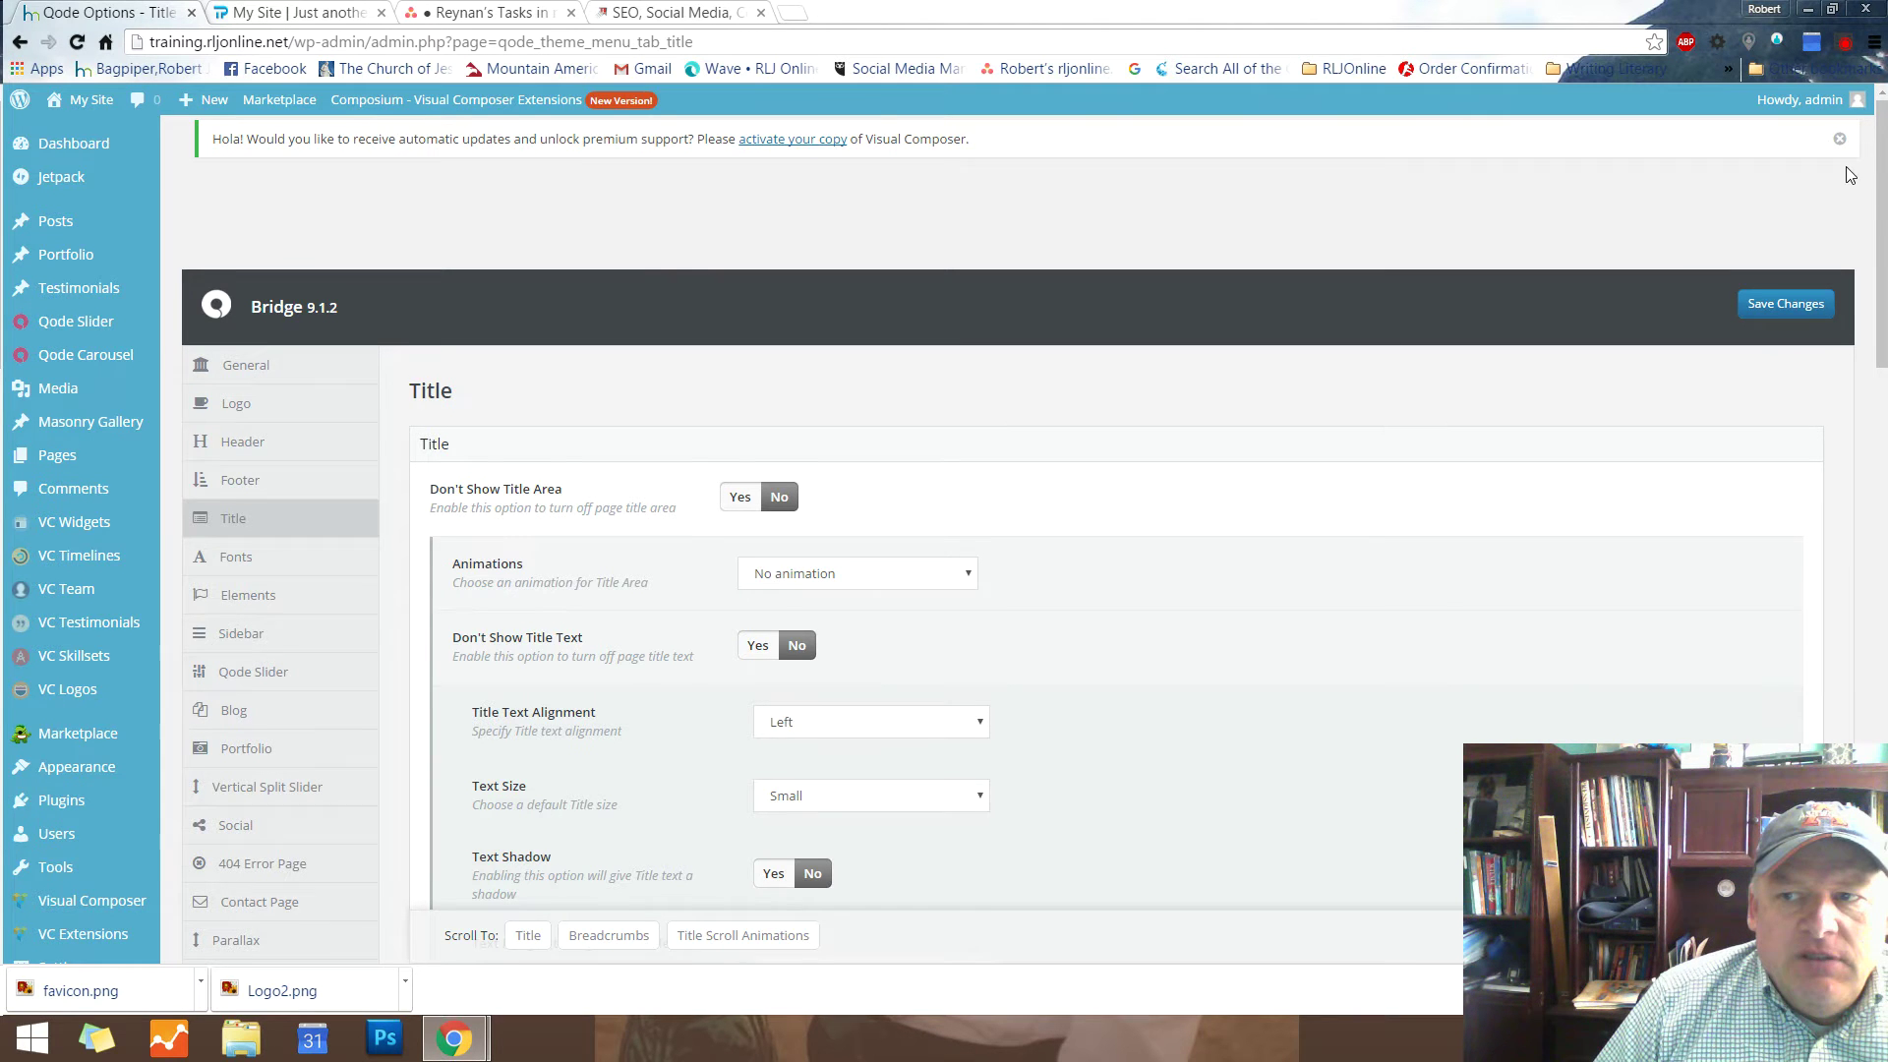
pyautogui.click(1836, 143)
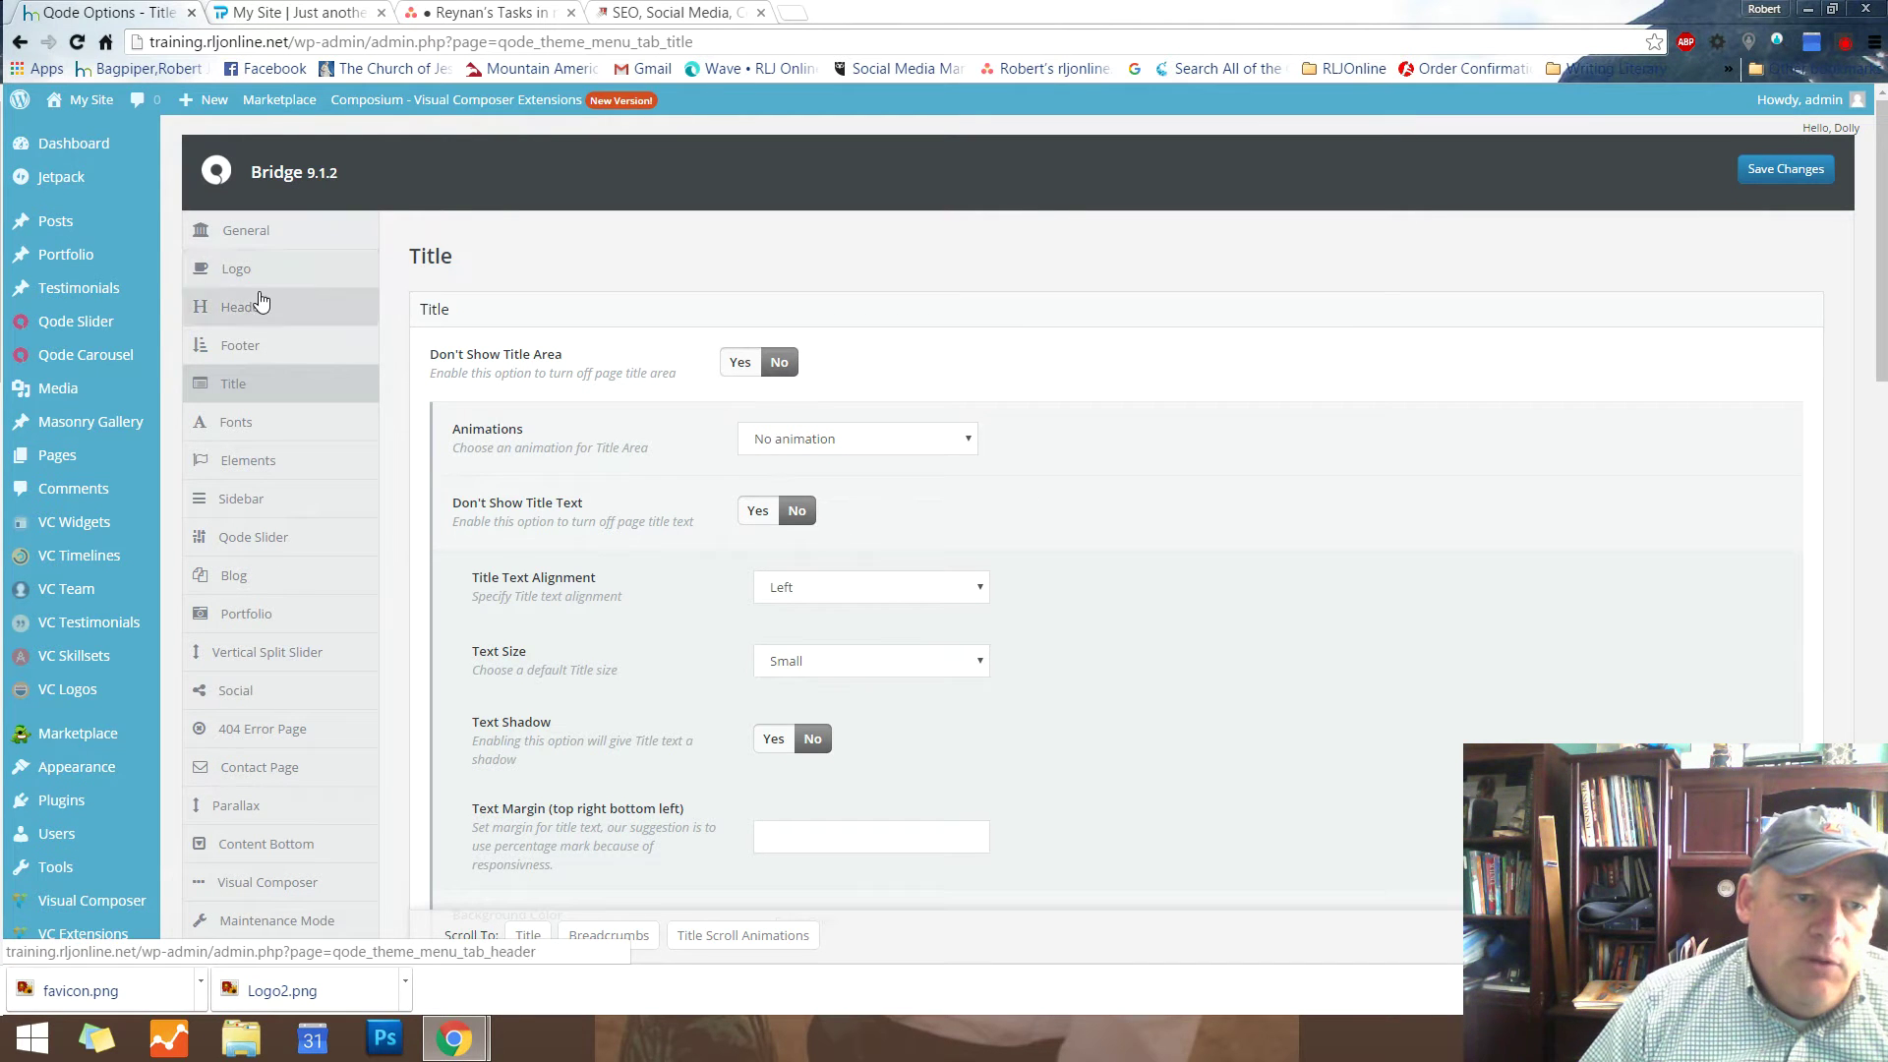
# Open the theme's Footer options and examine how the footer is uncovered while scrolling the rljonline.net home page
pyautogui.click(232, 354)
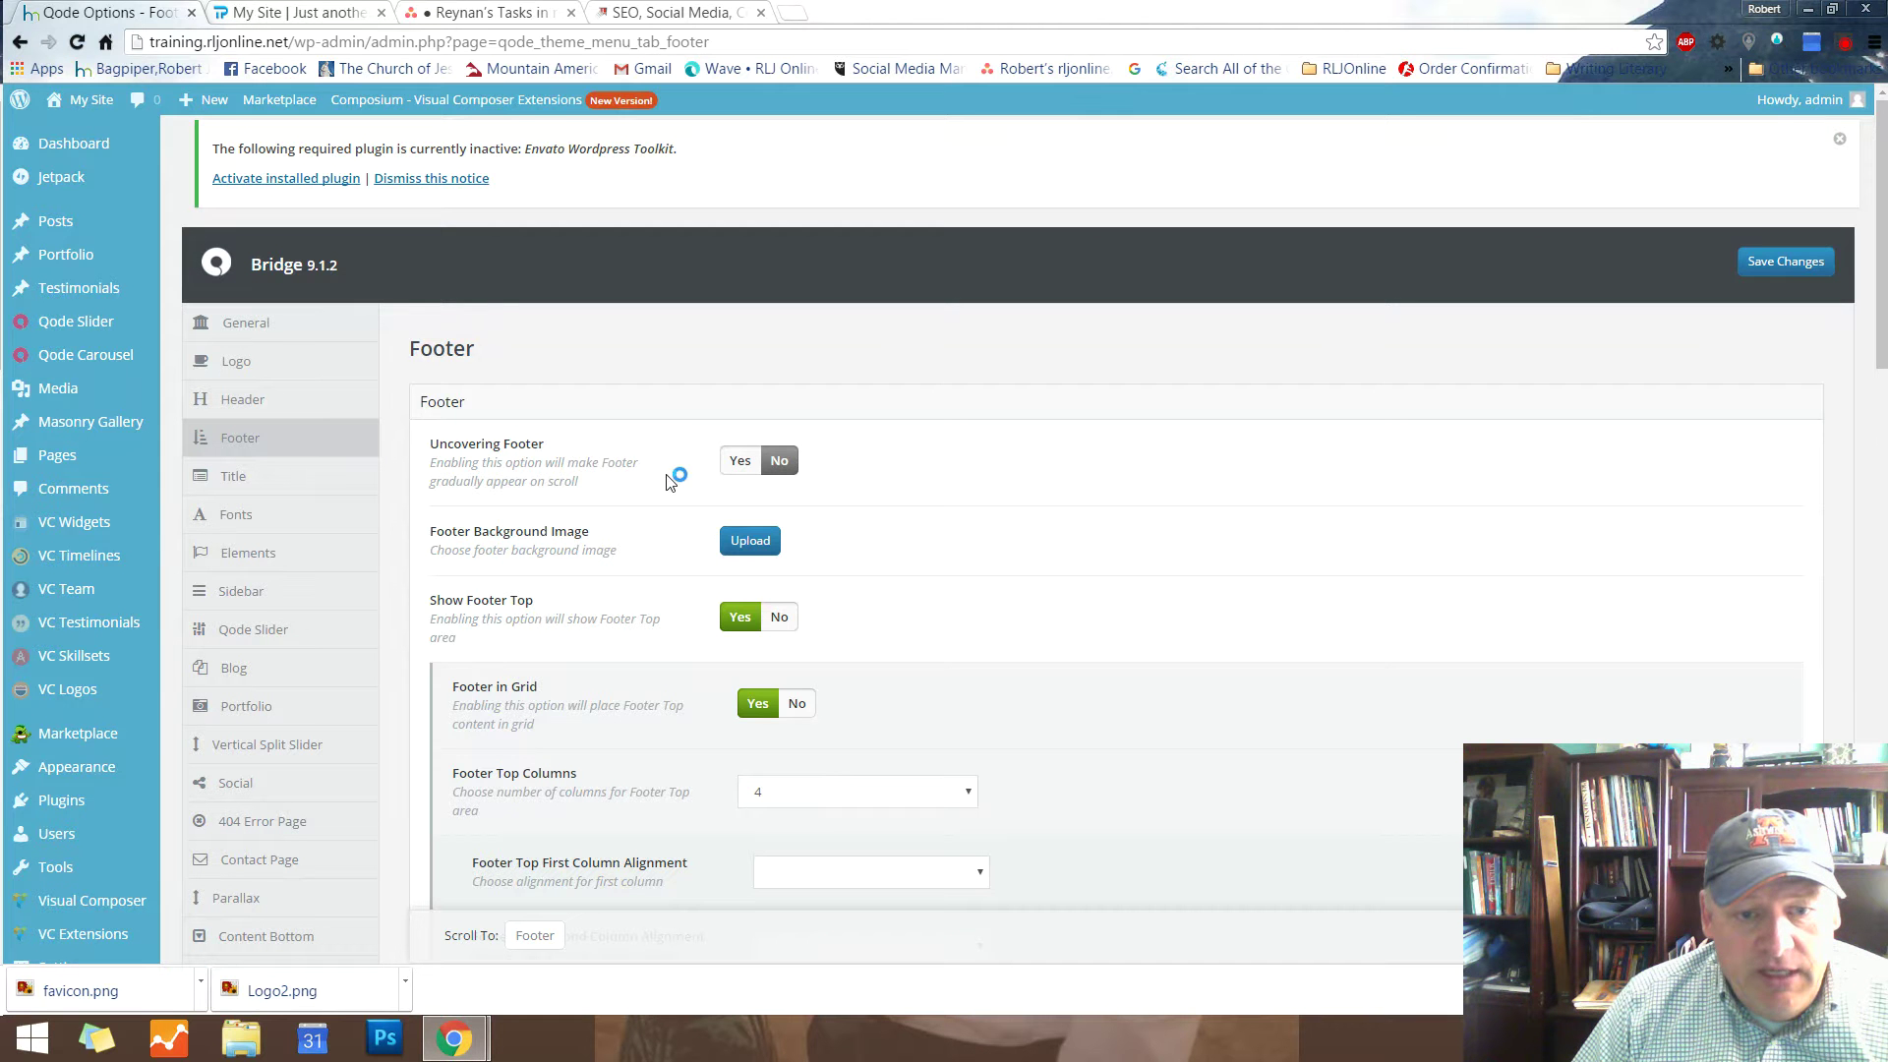
pyautogui.click(688, 13)
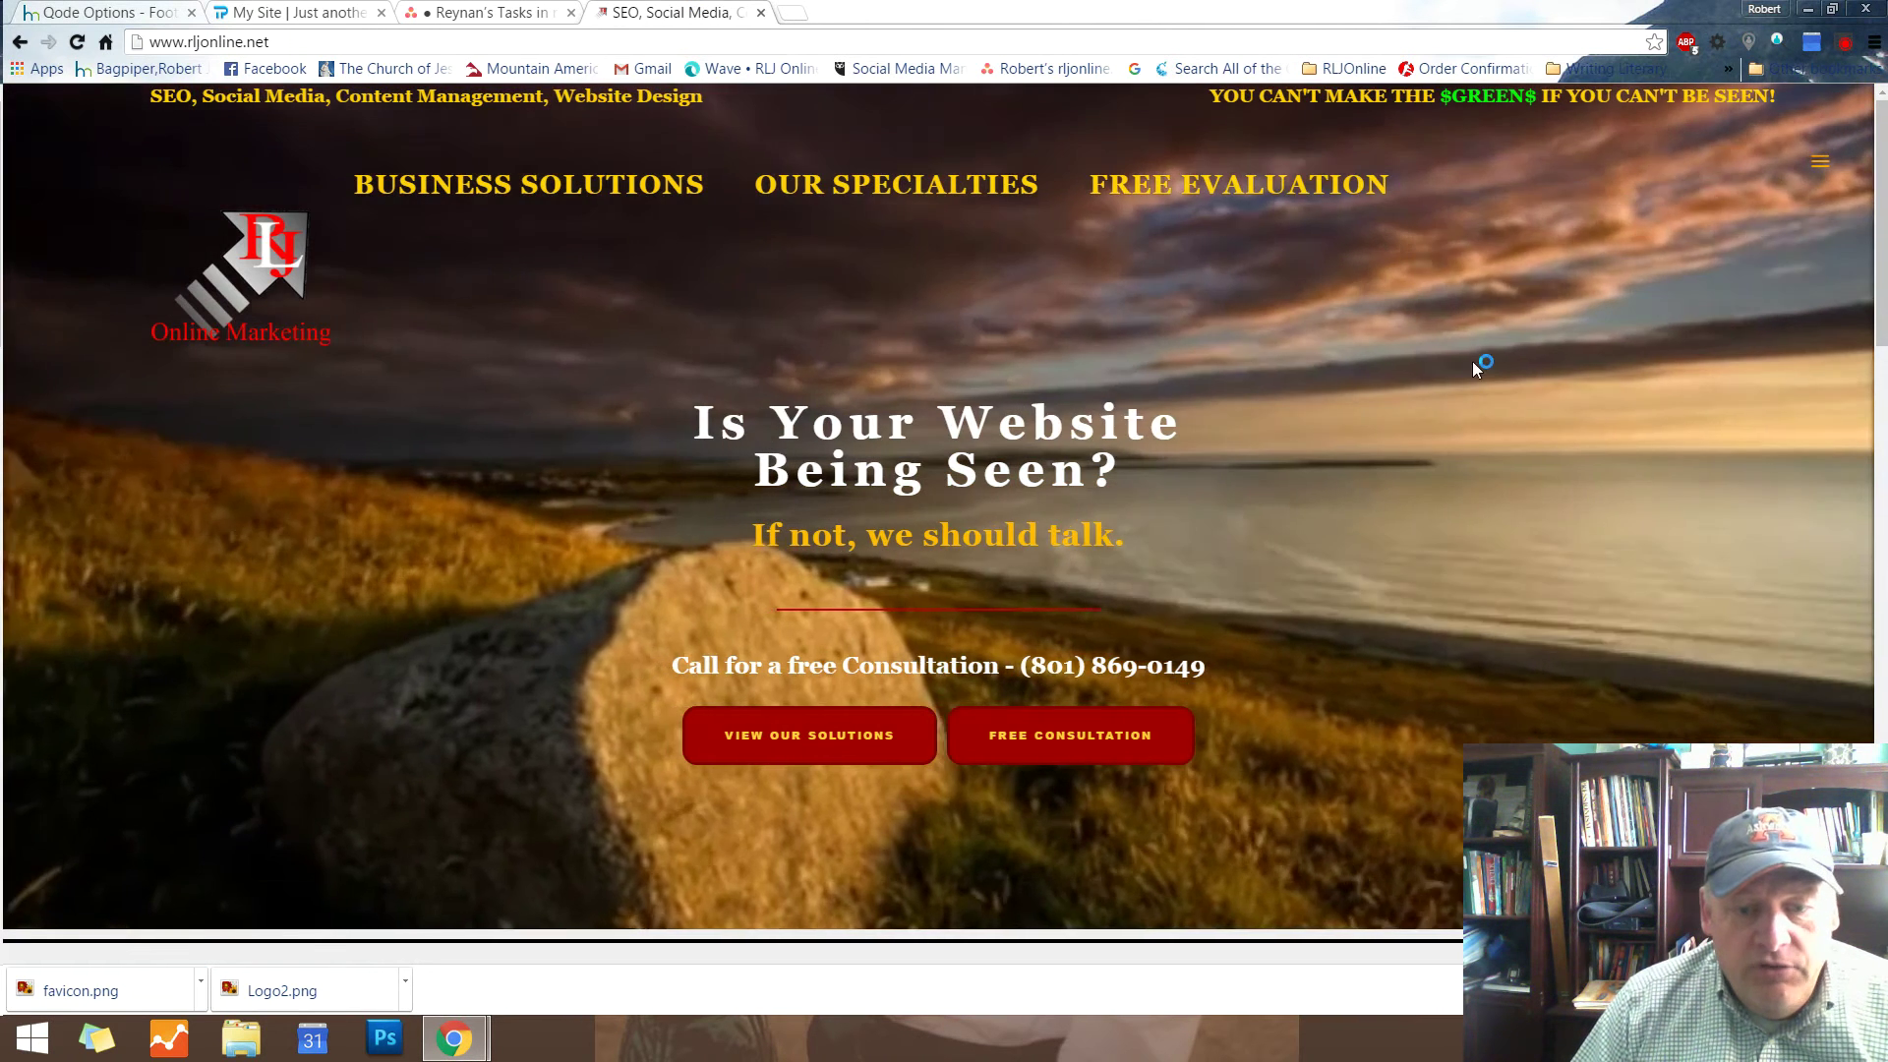
pyautogui.scroll(-10, 1471, 362)
pyautogui.scroll(-12, 1470, 362)
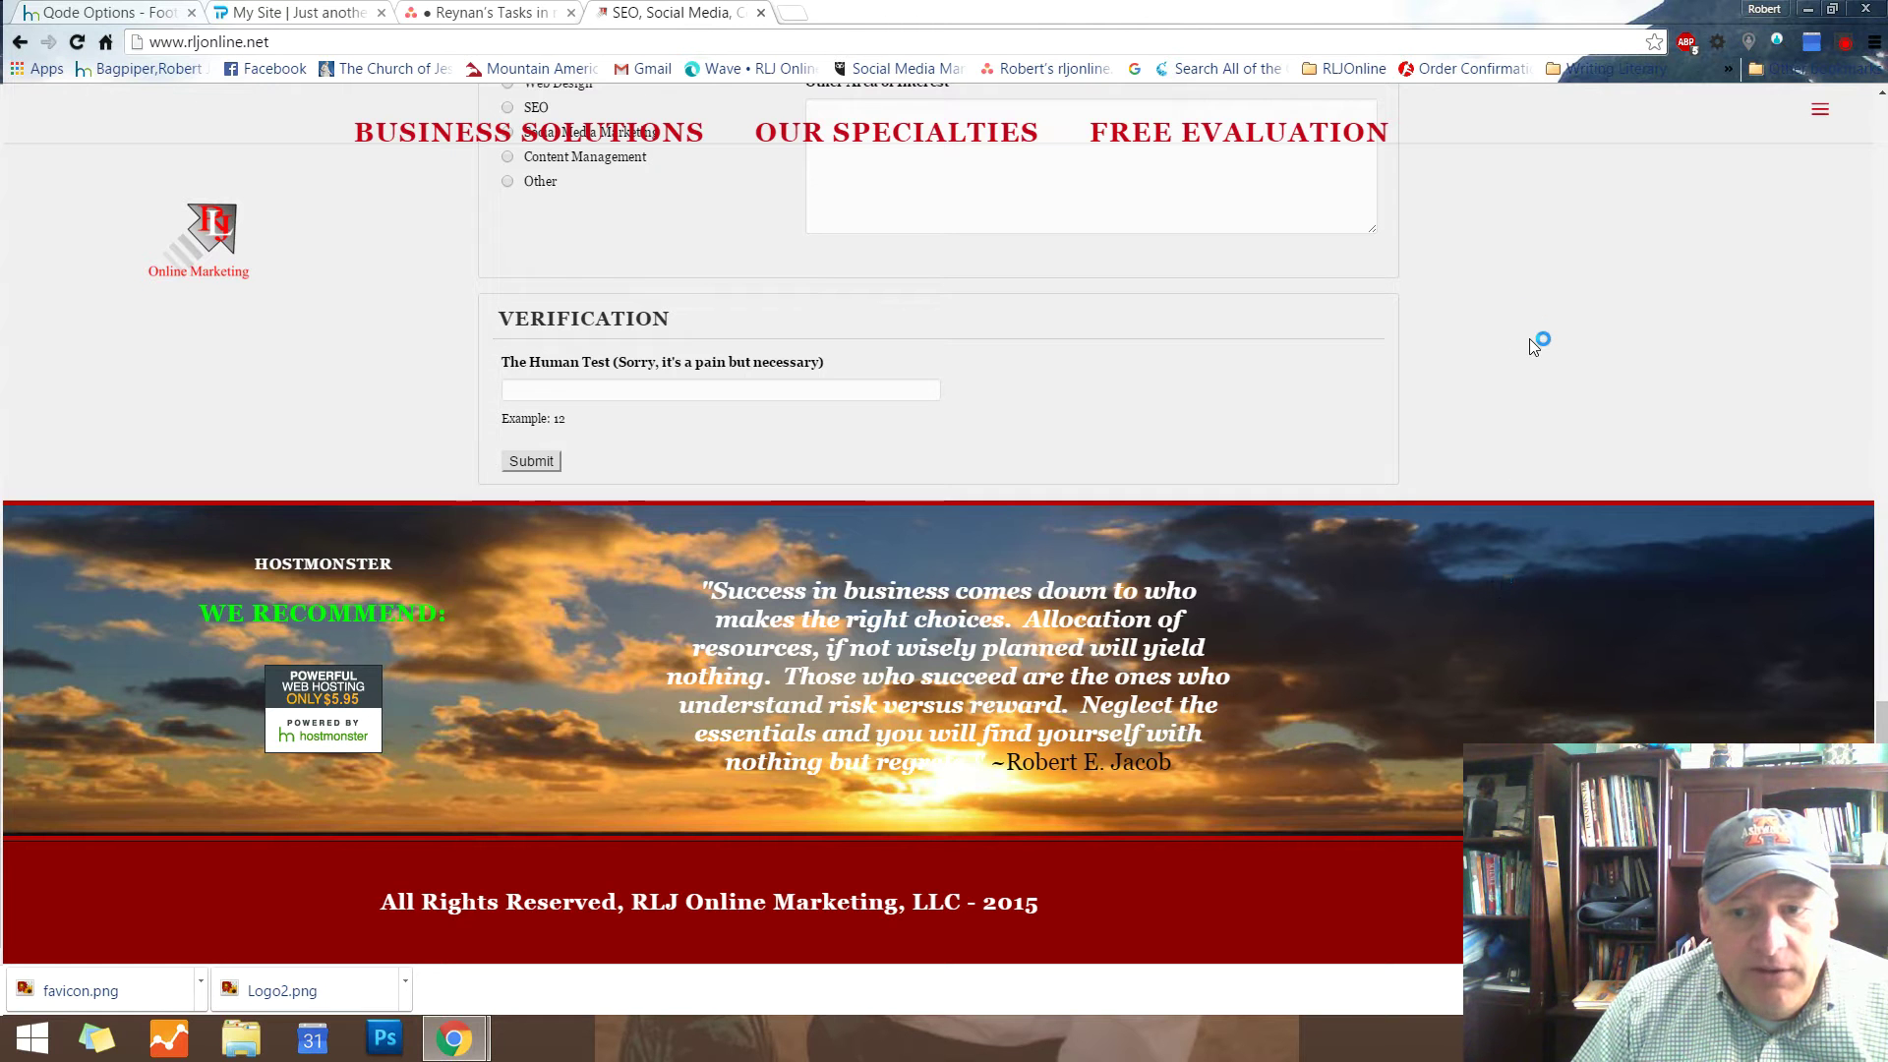
pyautogui.scroll(7, 1530, 339)
pyautogui.scroll(-7, 1531, 339)
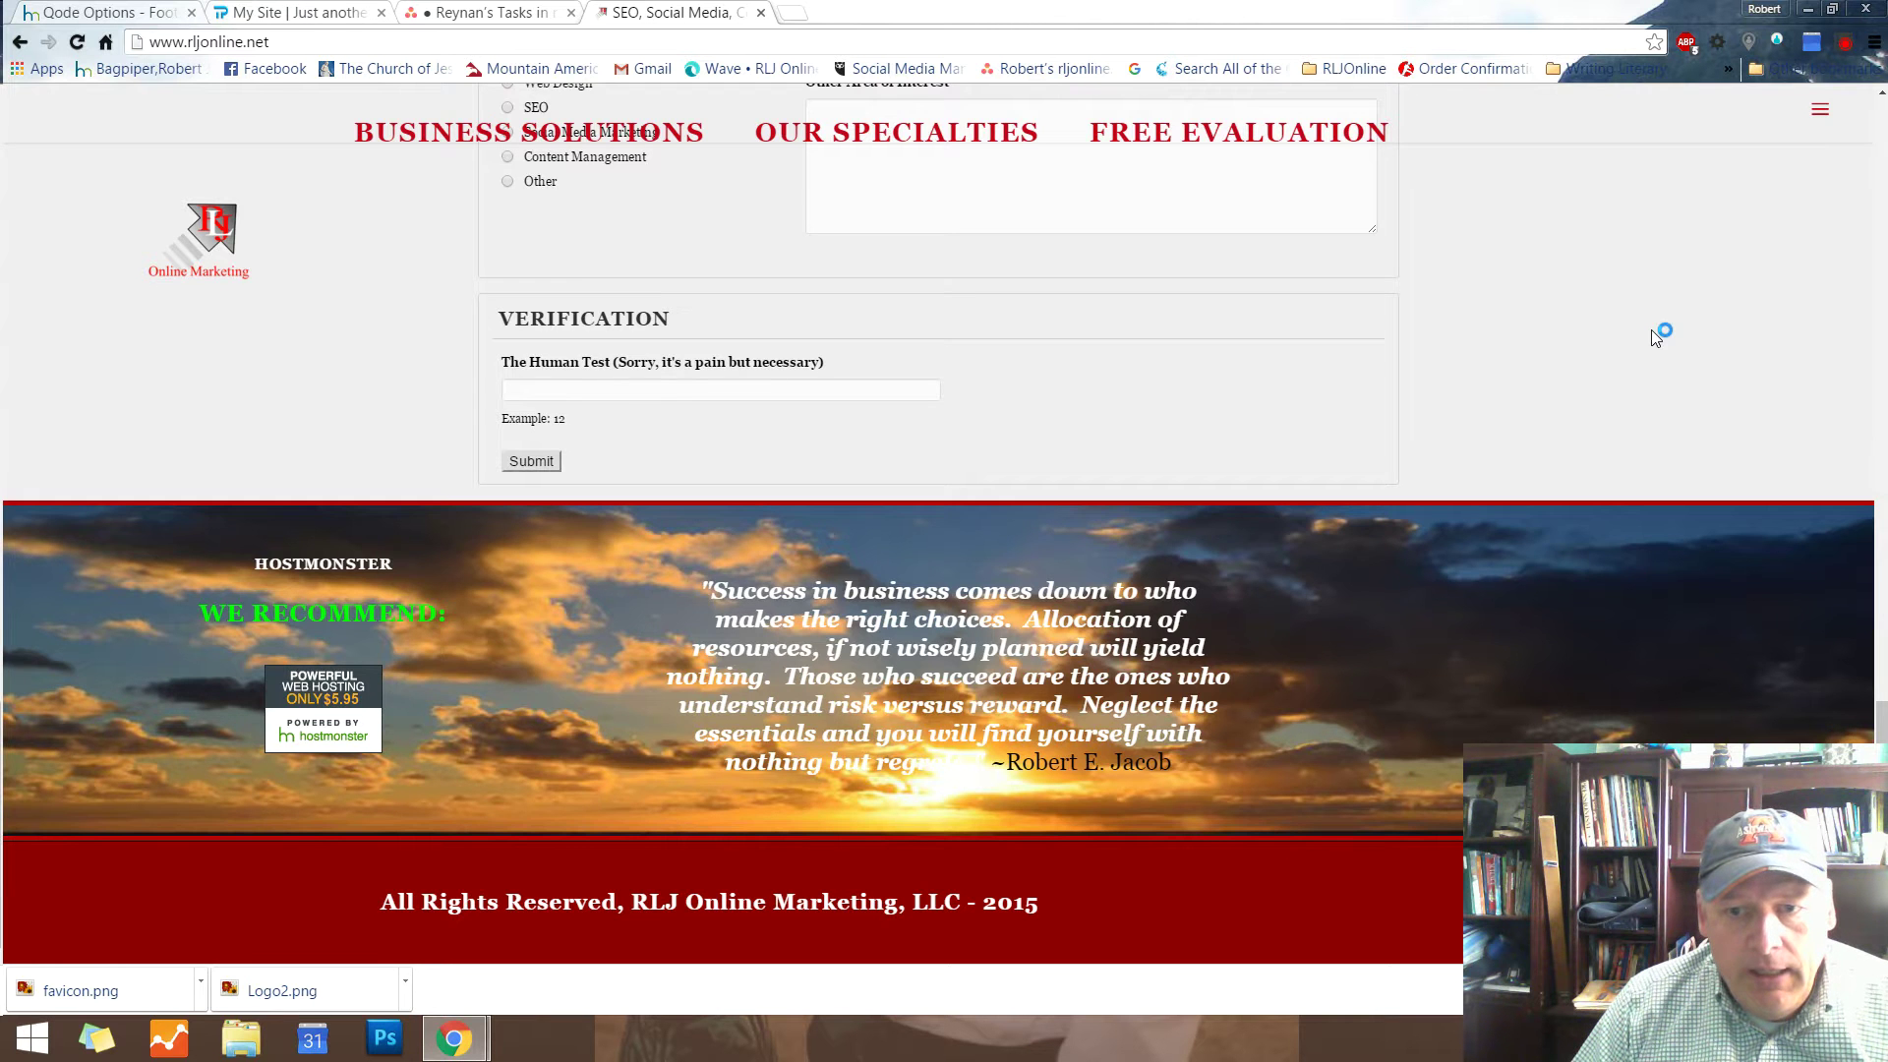
pyautogui.scroll(9, 1650, 329)
pyautogui.scroll(8, 1650, 329)
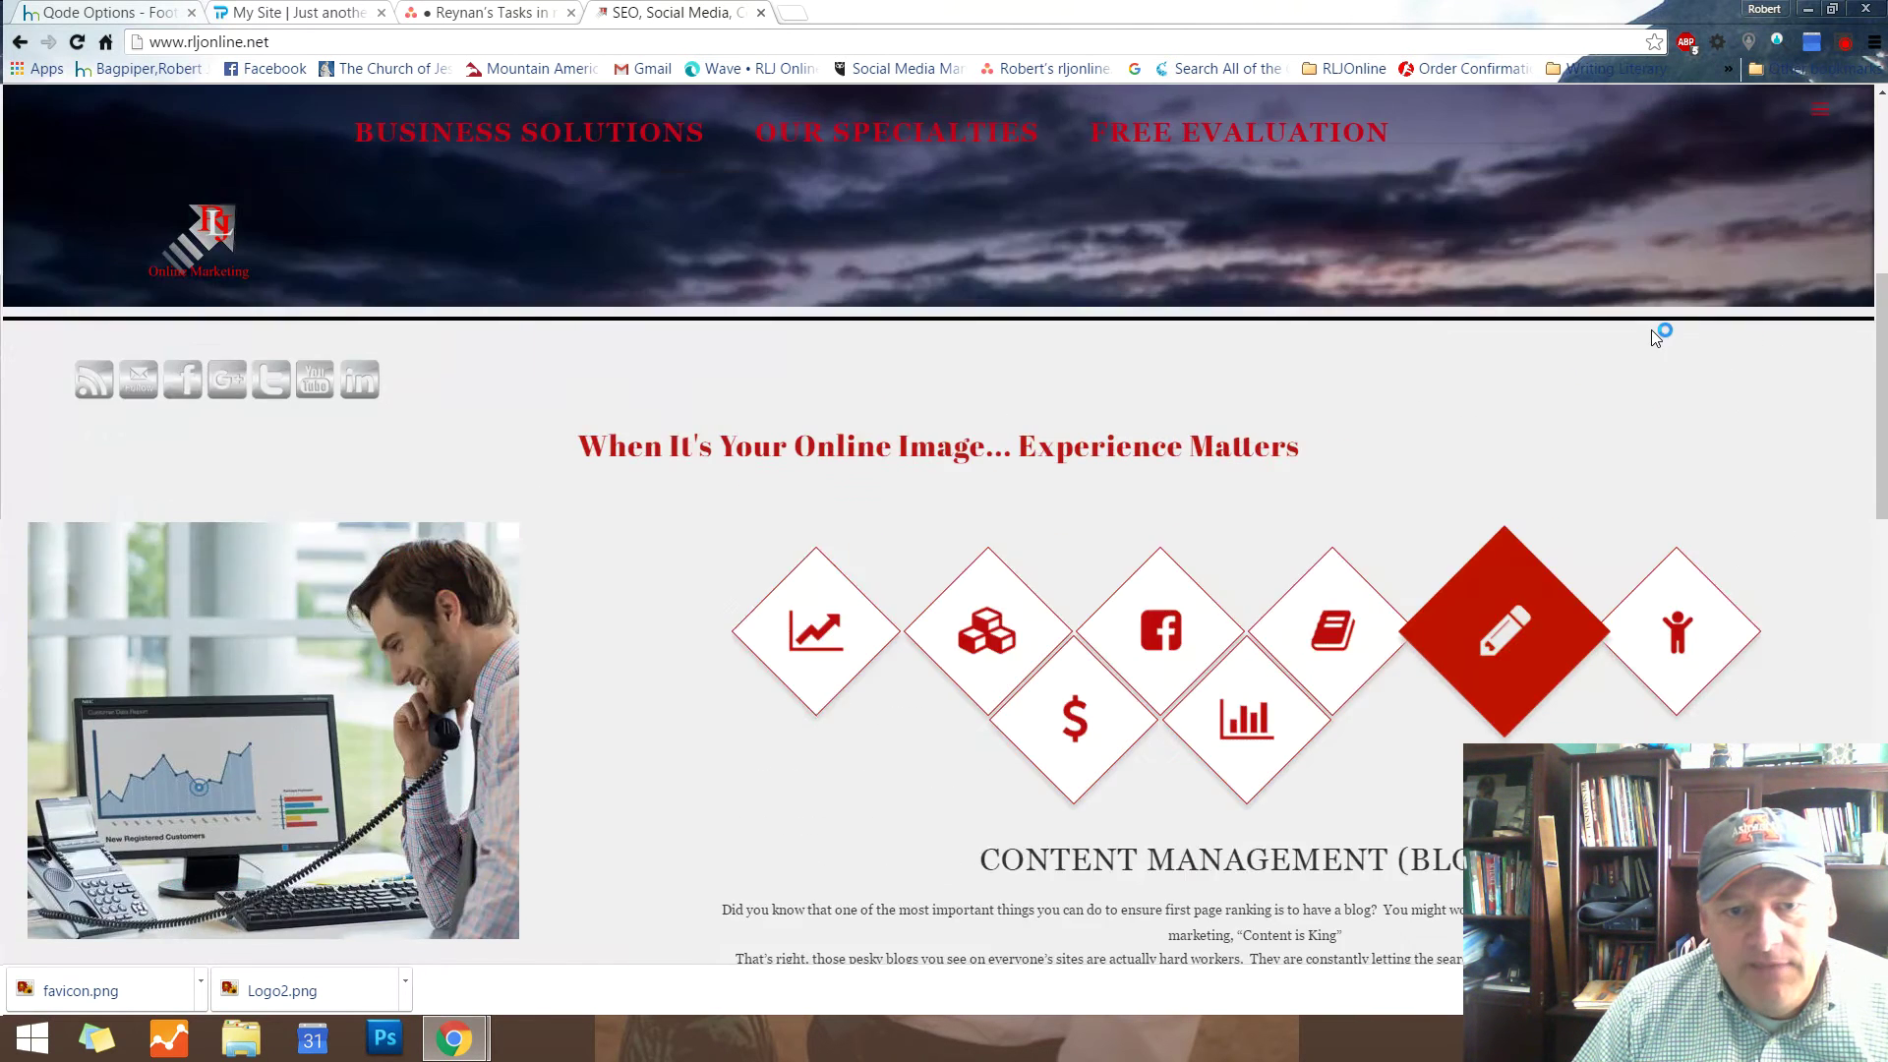
pyautogui.scroll(-10, 1652, 332)
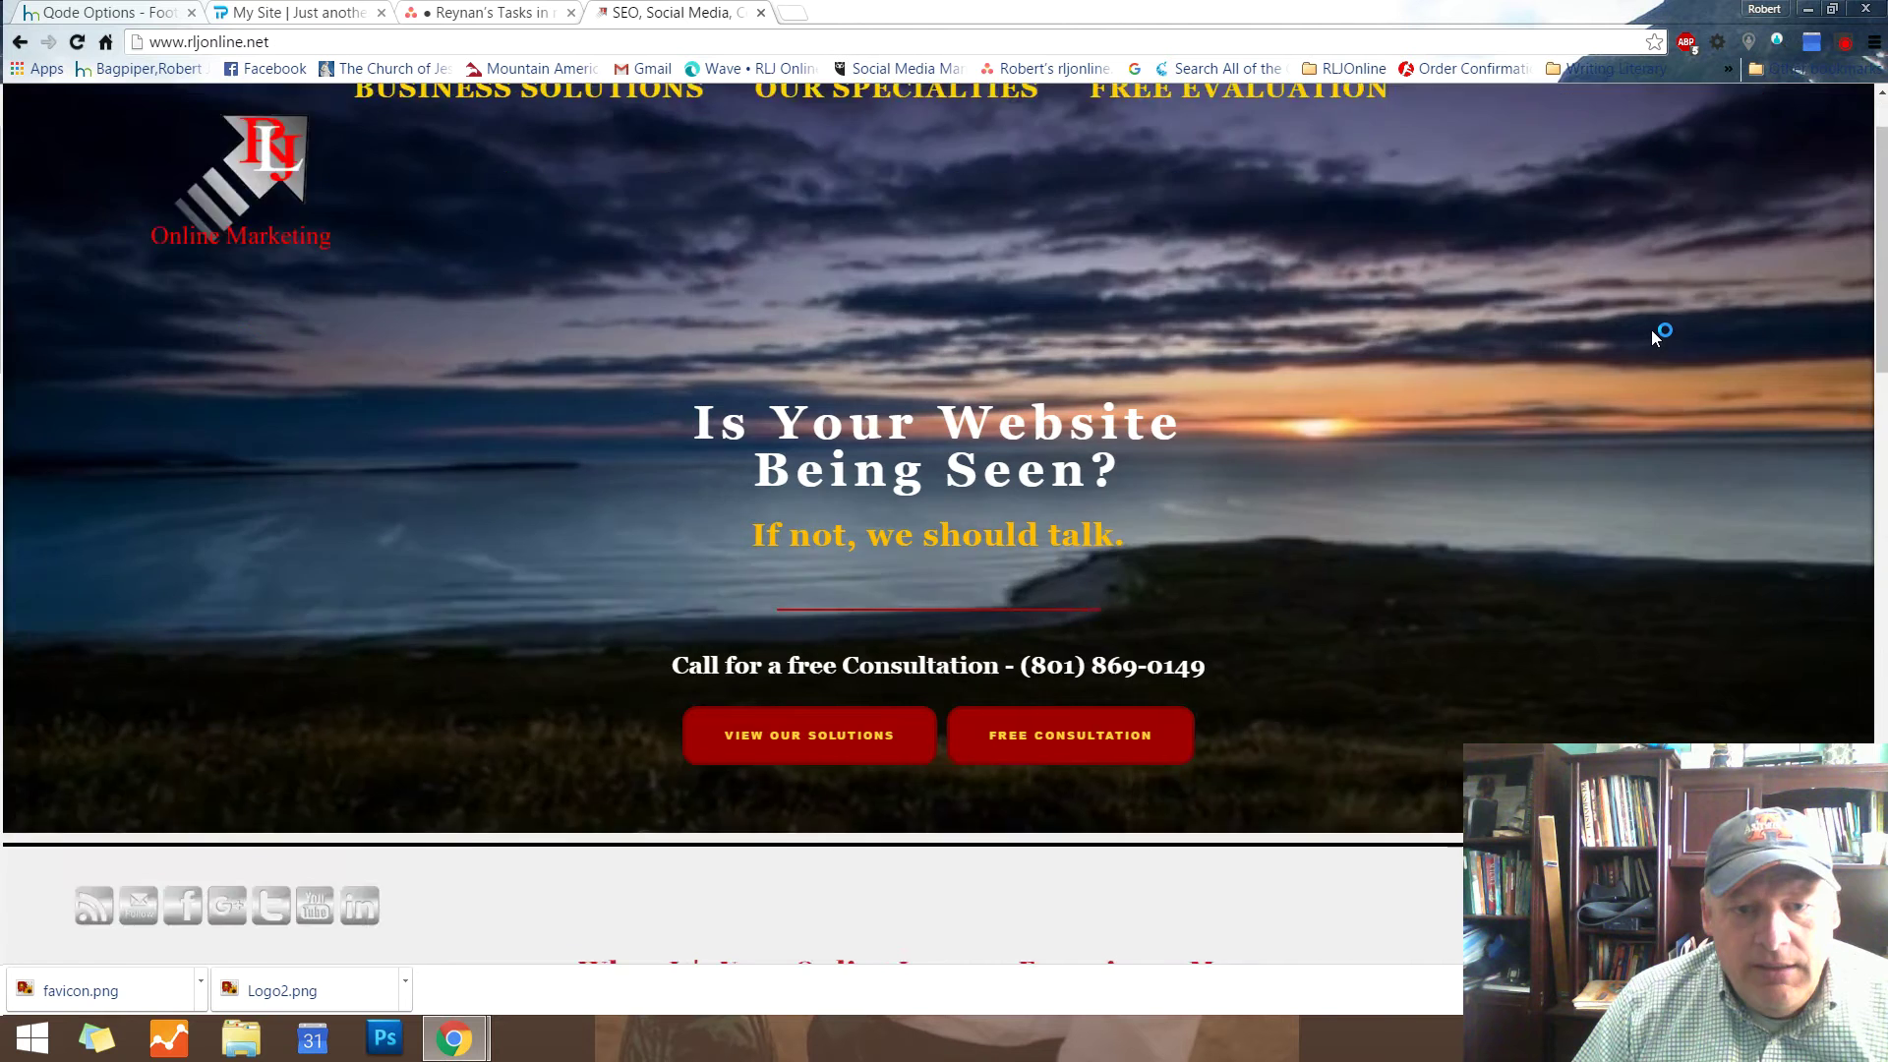
pyautogui.scroll(-7, 1655, 338)
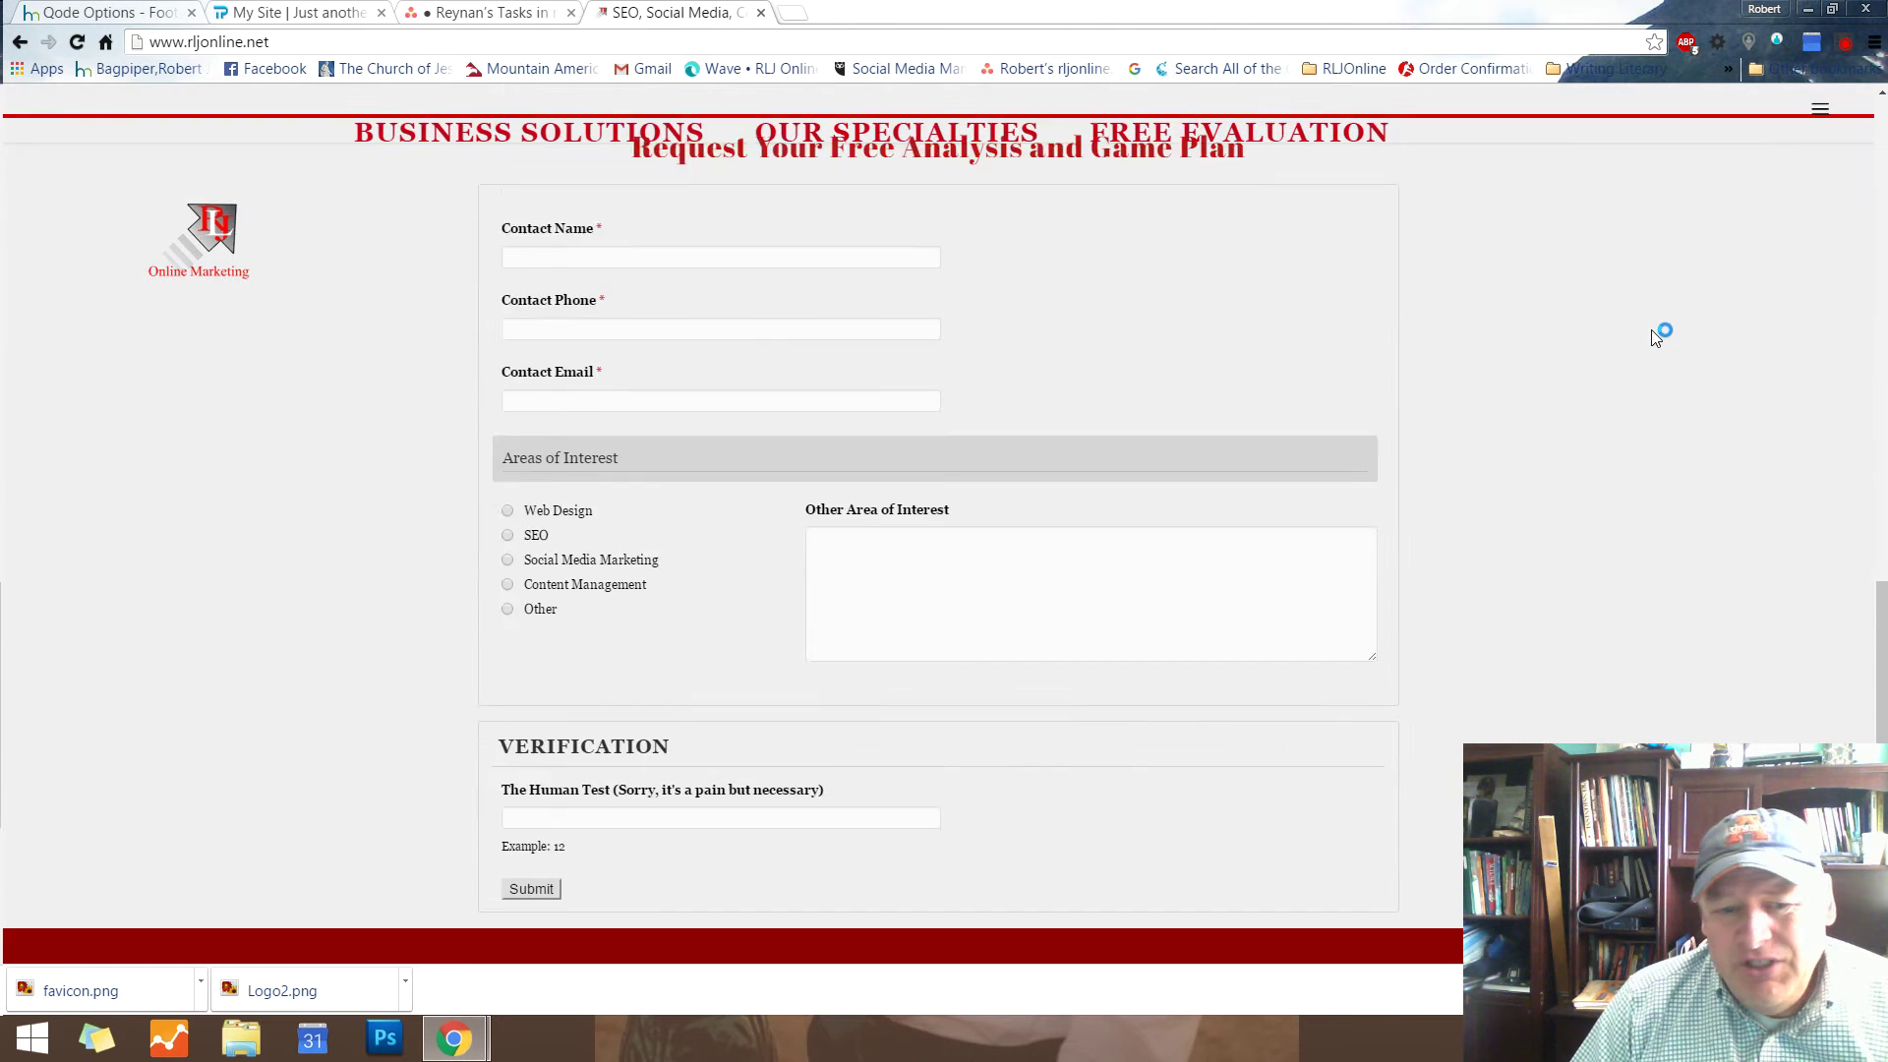
pyautogui.scroll(6, 1650, 334)
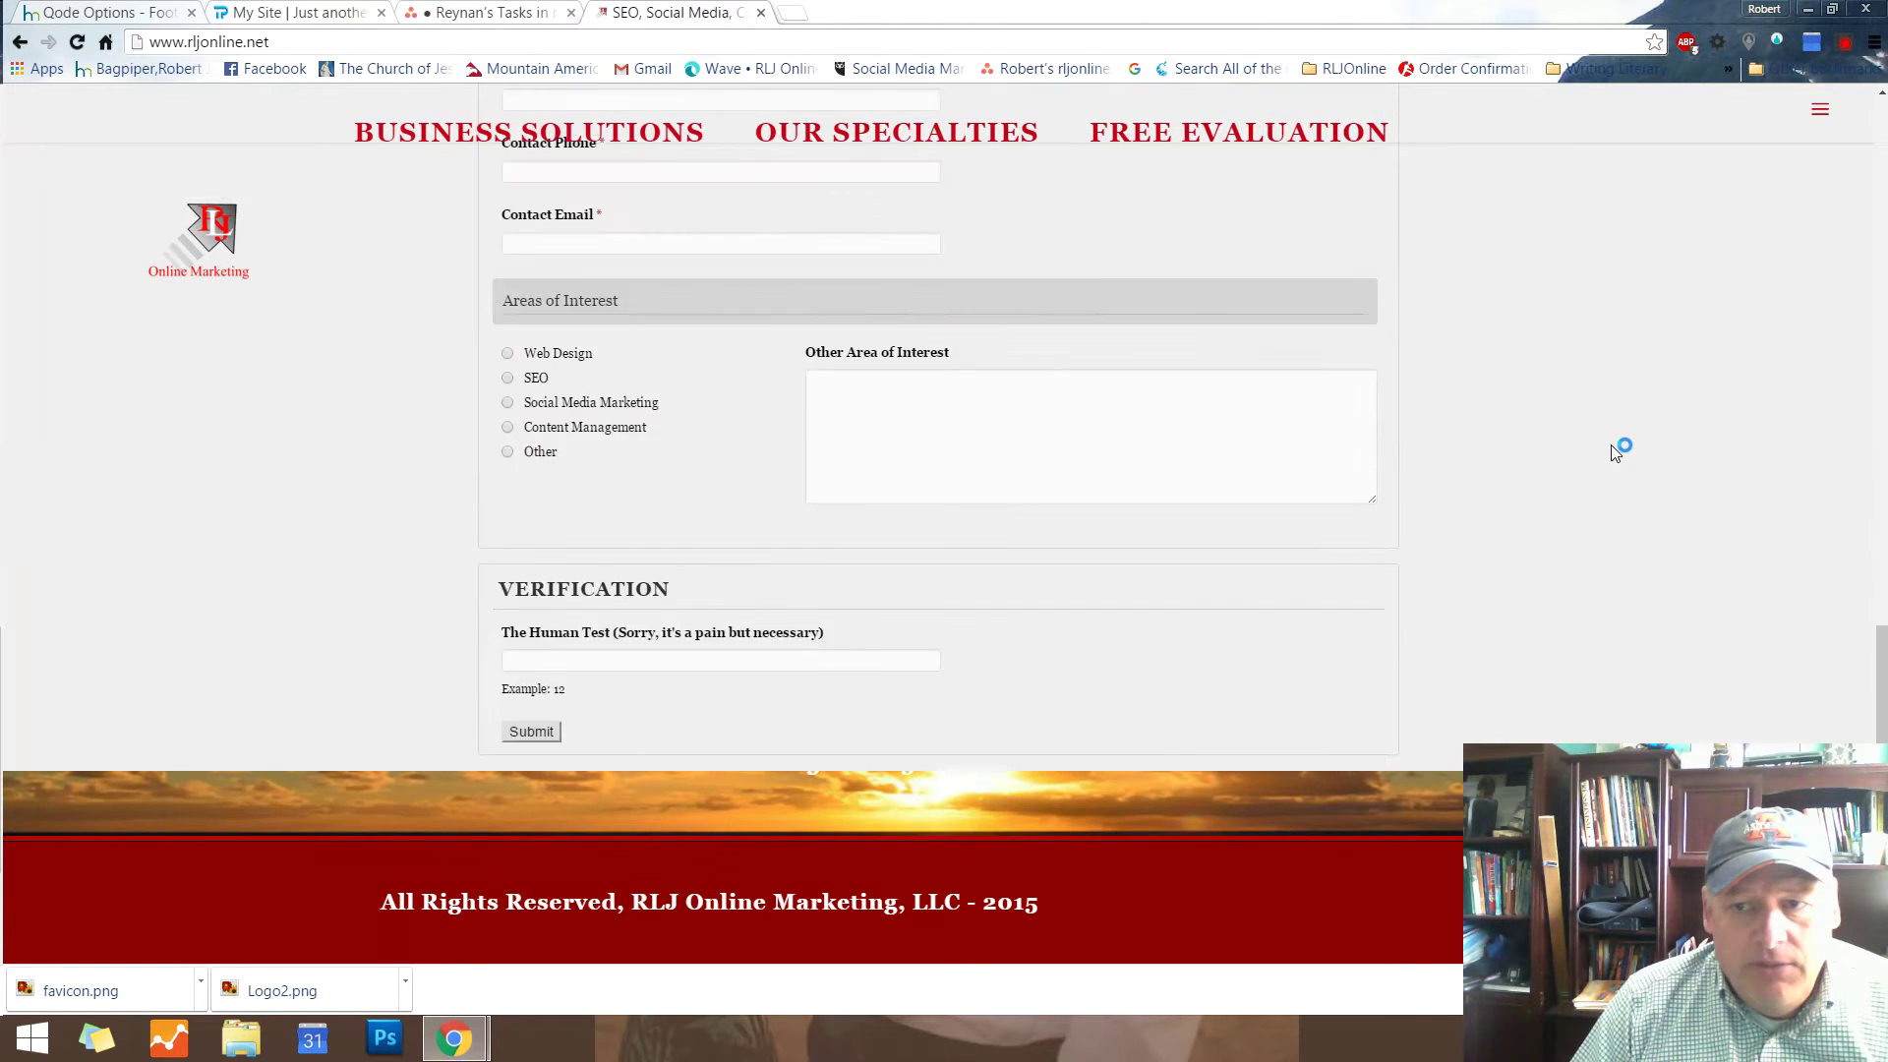
pyautogui.click(134, 17)
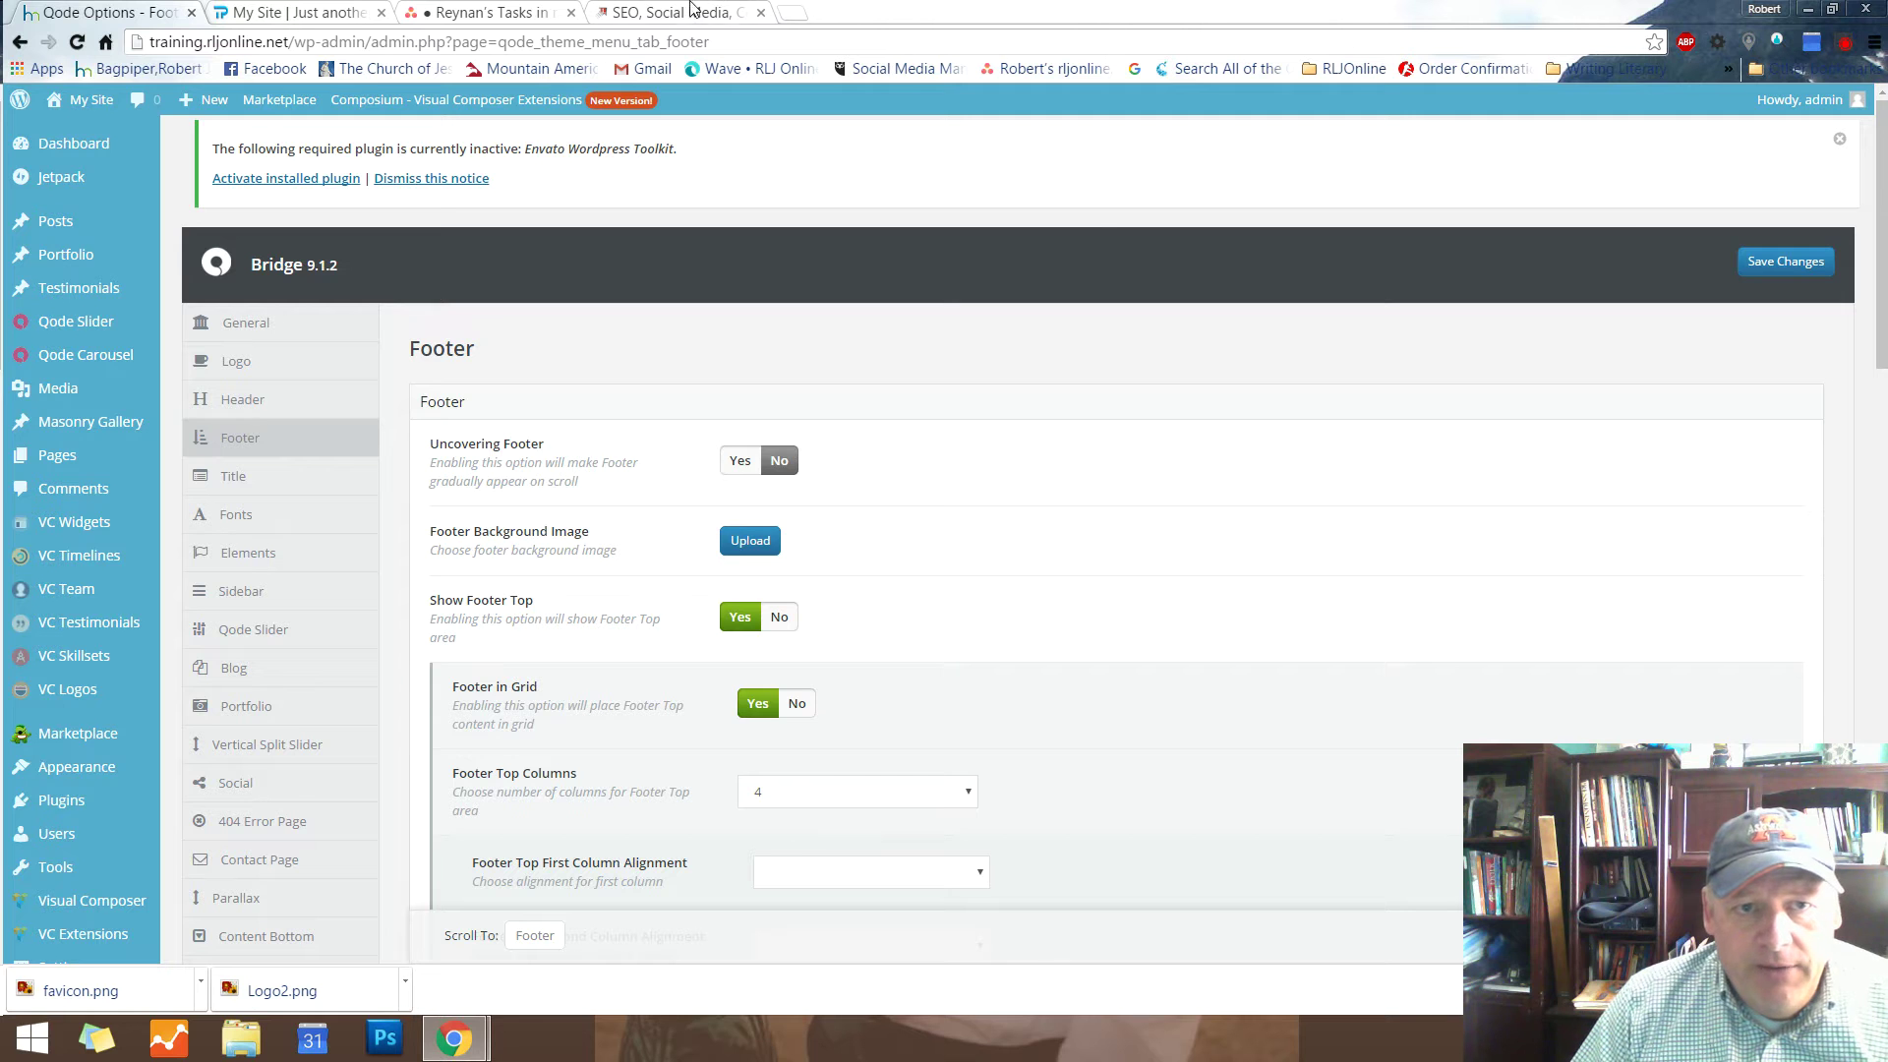
# View the rljonline.net footer again, close the training site's front page and return to the Footer options
pyautogui.click(688, 14)
pyautogui.scroll(-7, 1536, 491)
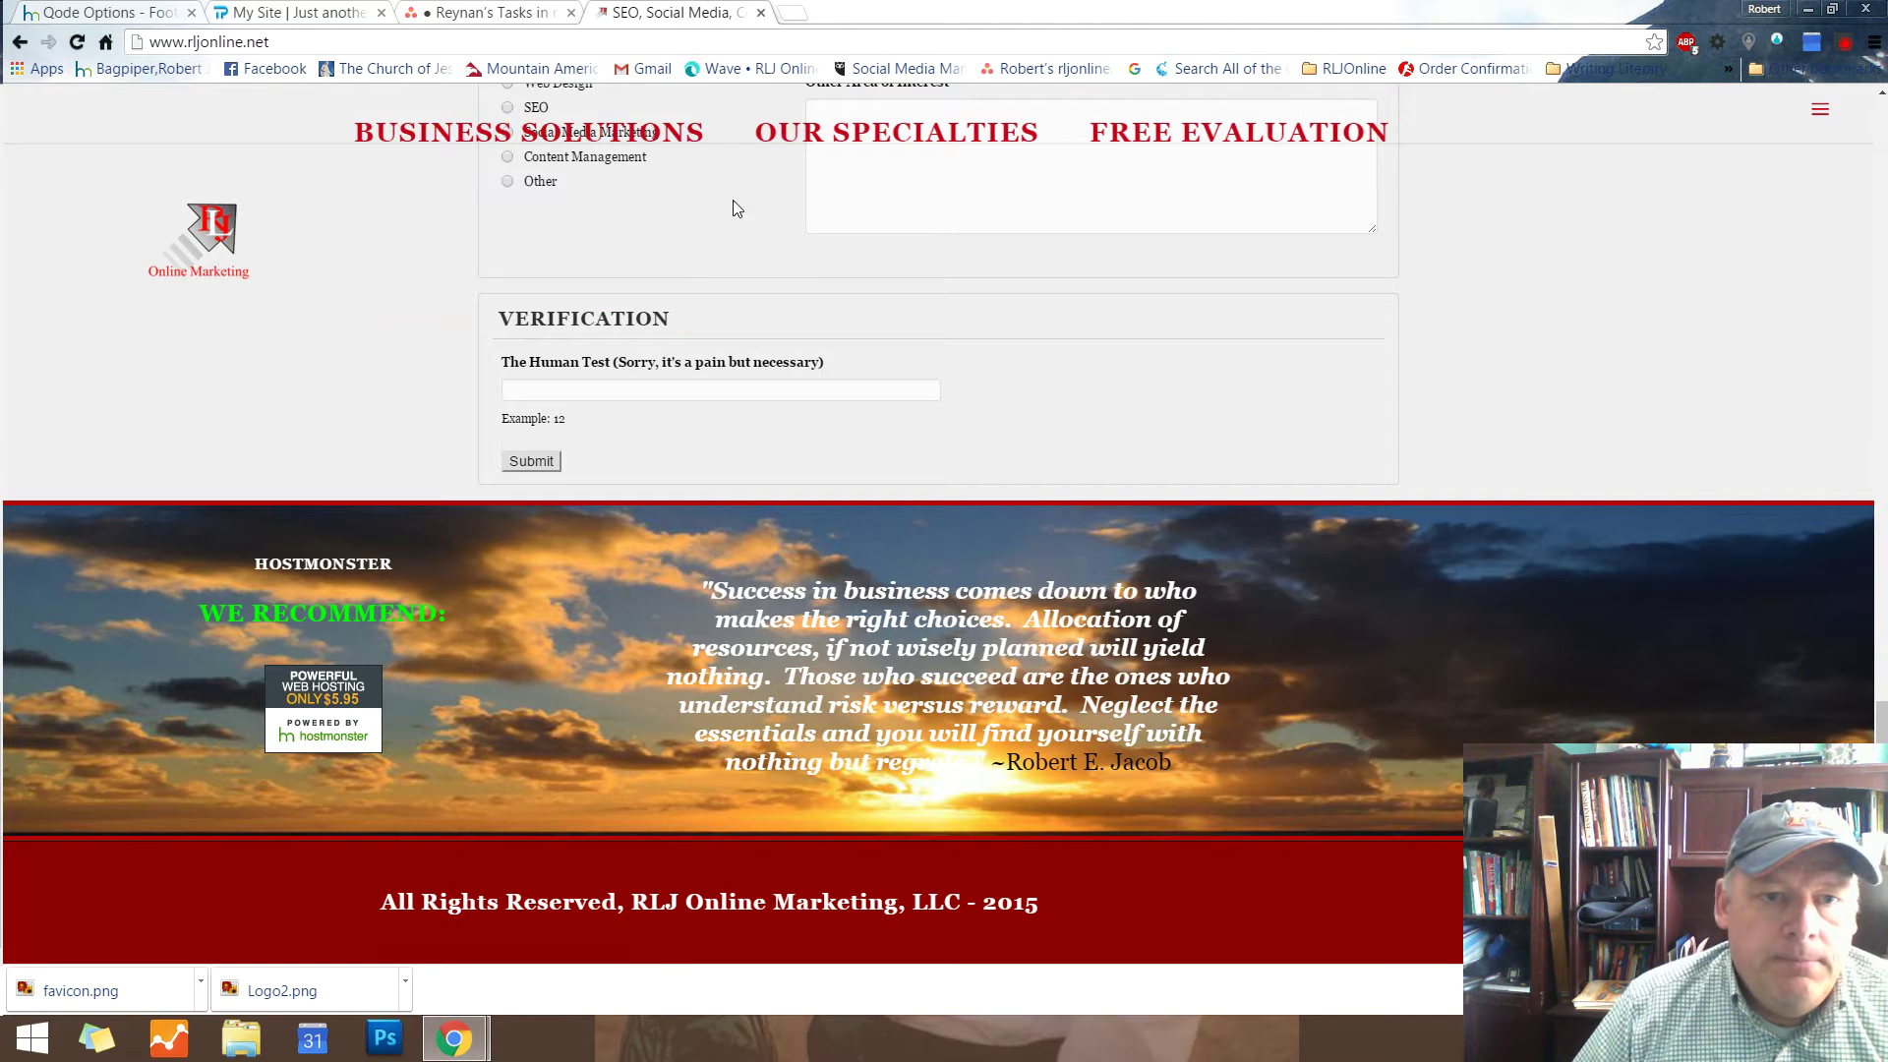
pyautogui.click(241, 18)
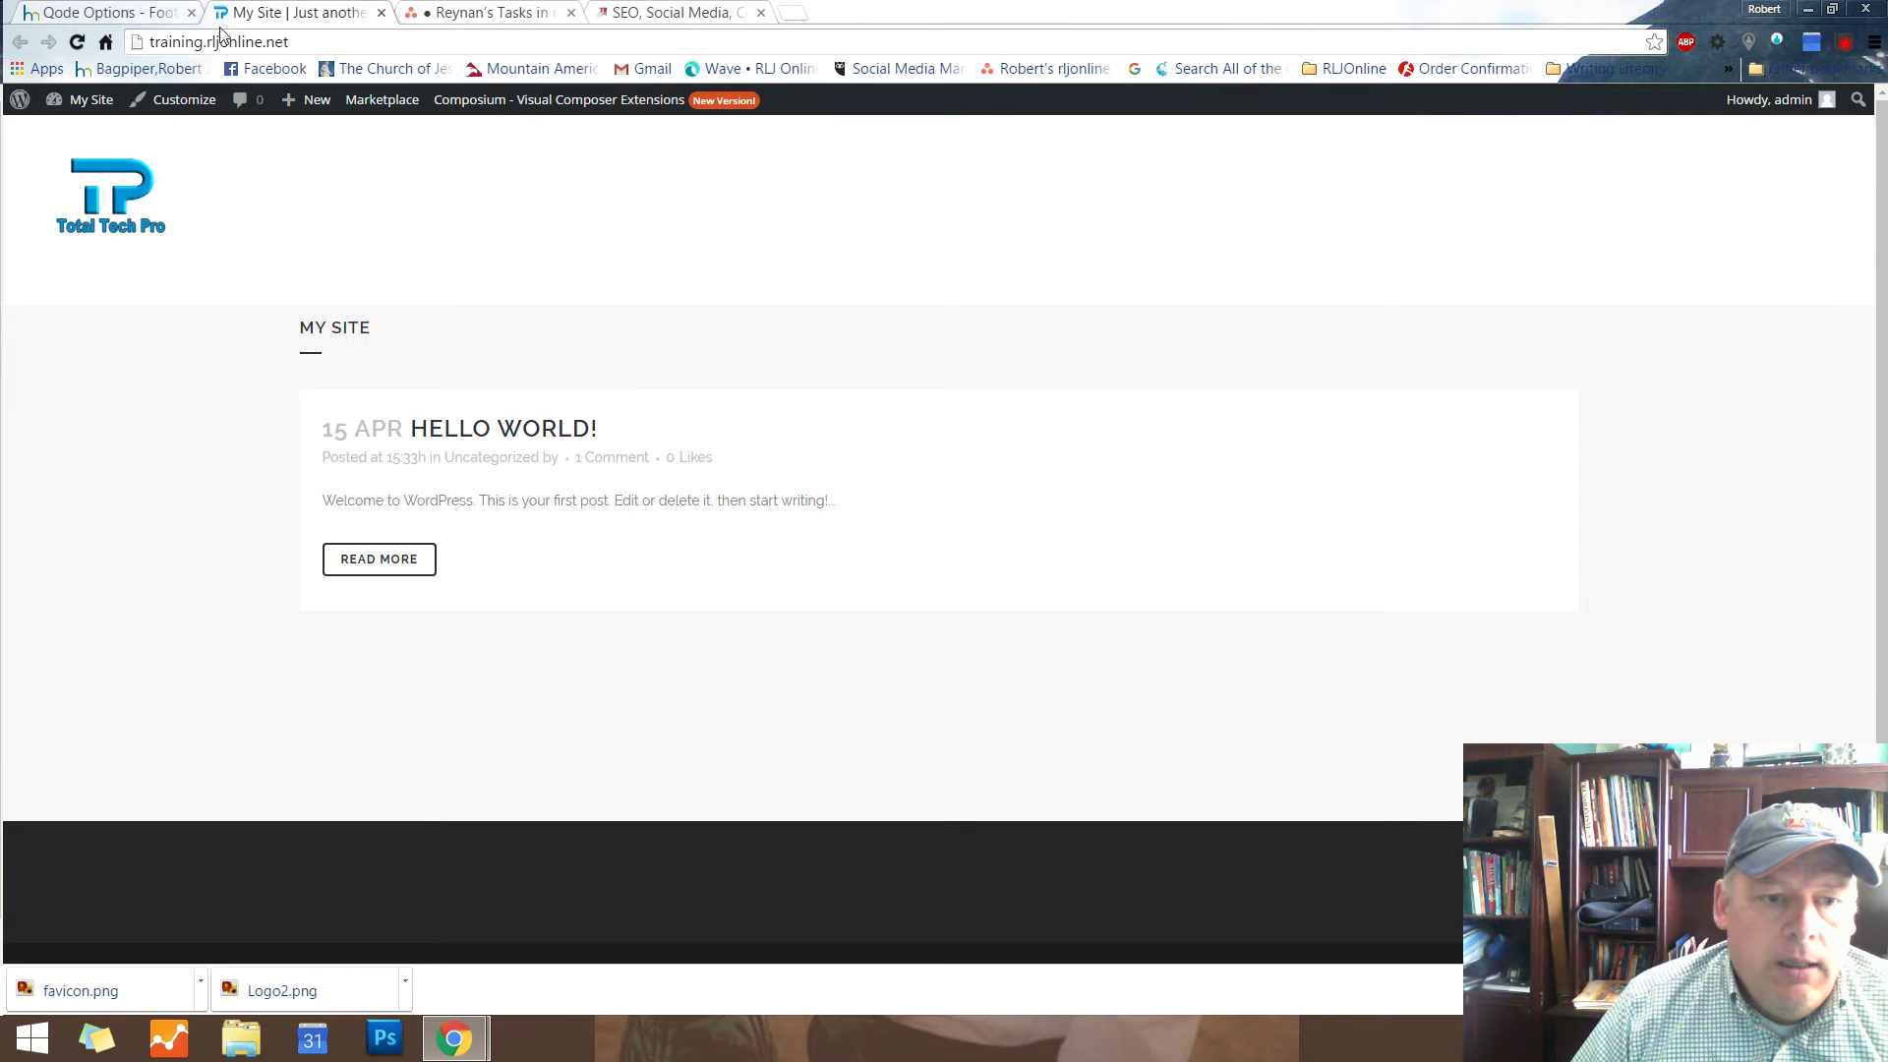
pyautogui.click(382, 12)
pyautogui.click(197, 18)
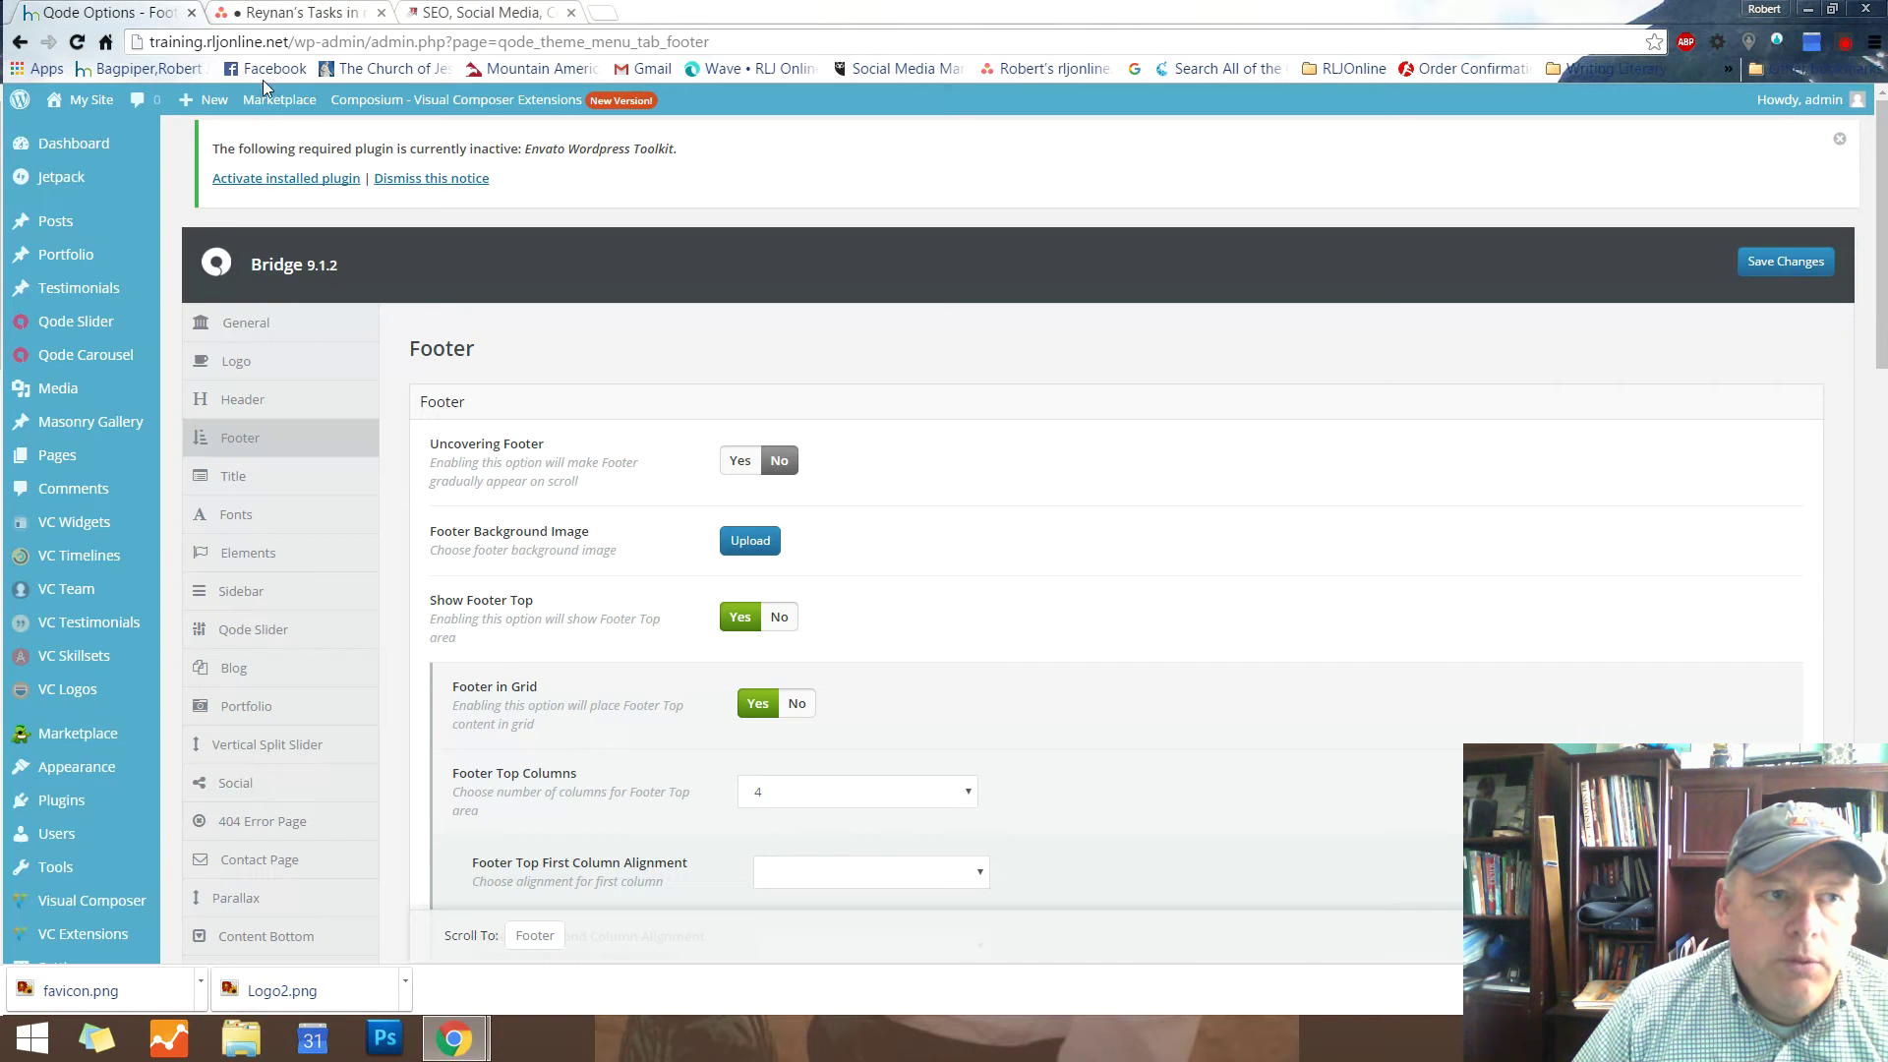
# Compare the Show Footer Top option with the rljonline.net footer and set Footer in Grid to No
pyautogui.scroll(-4, 1343, 639)
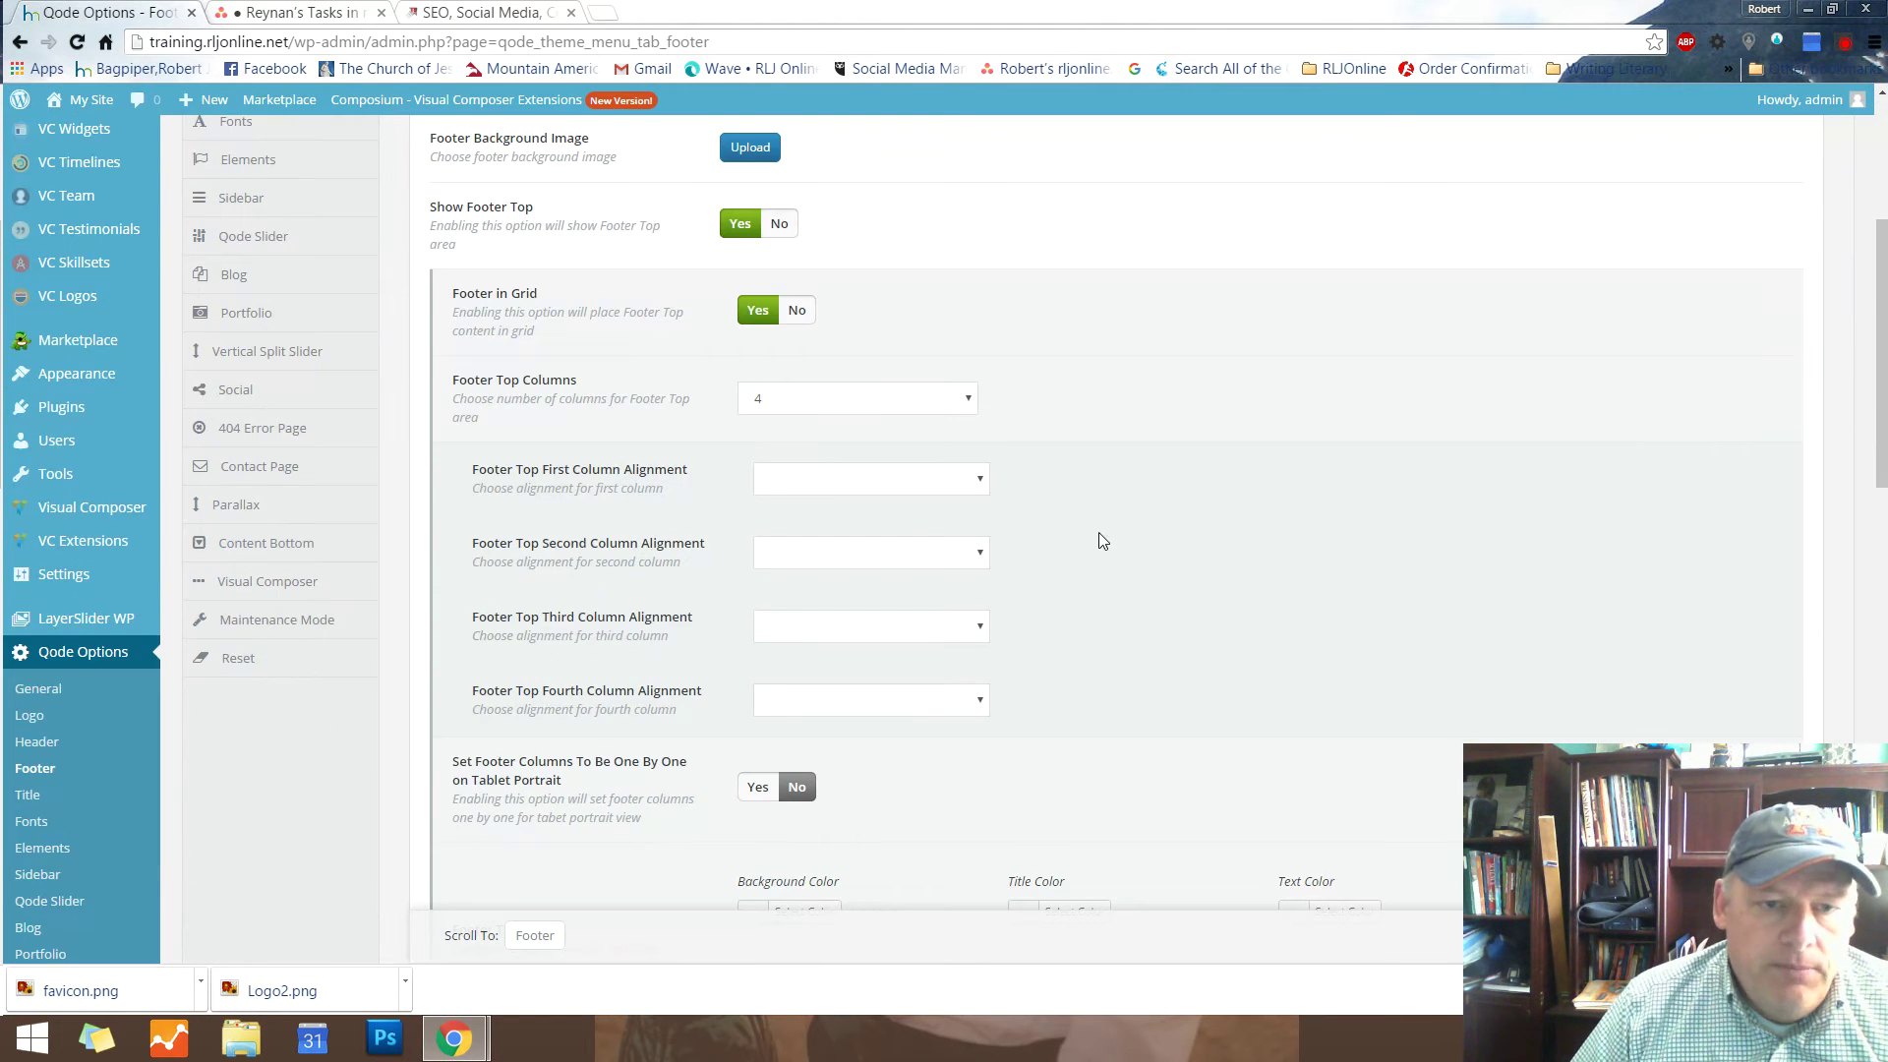
pyautogui.scroll(2, 863, 254)
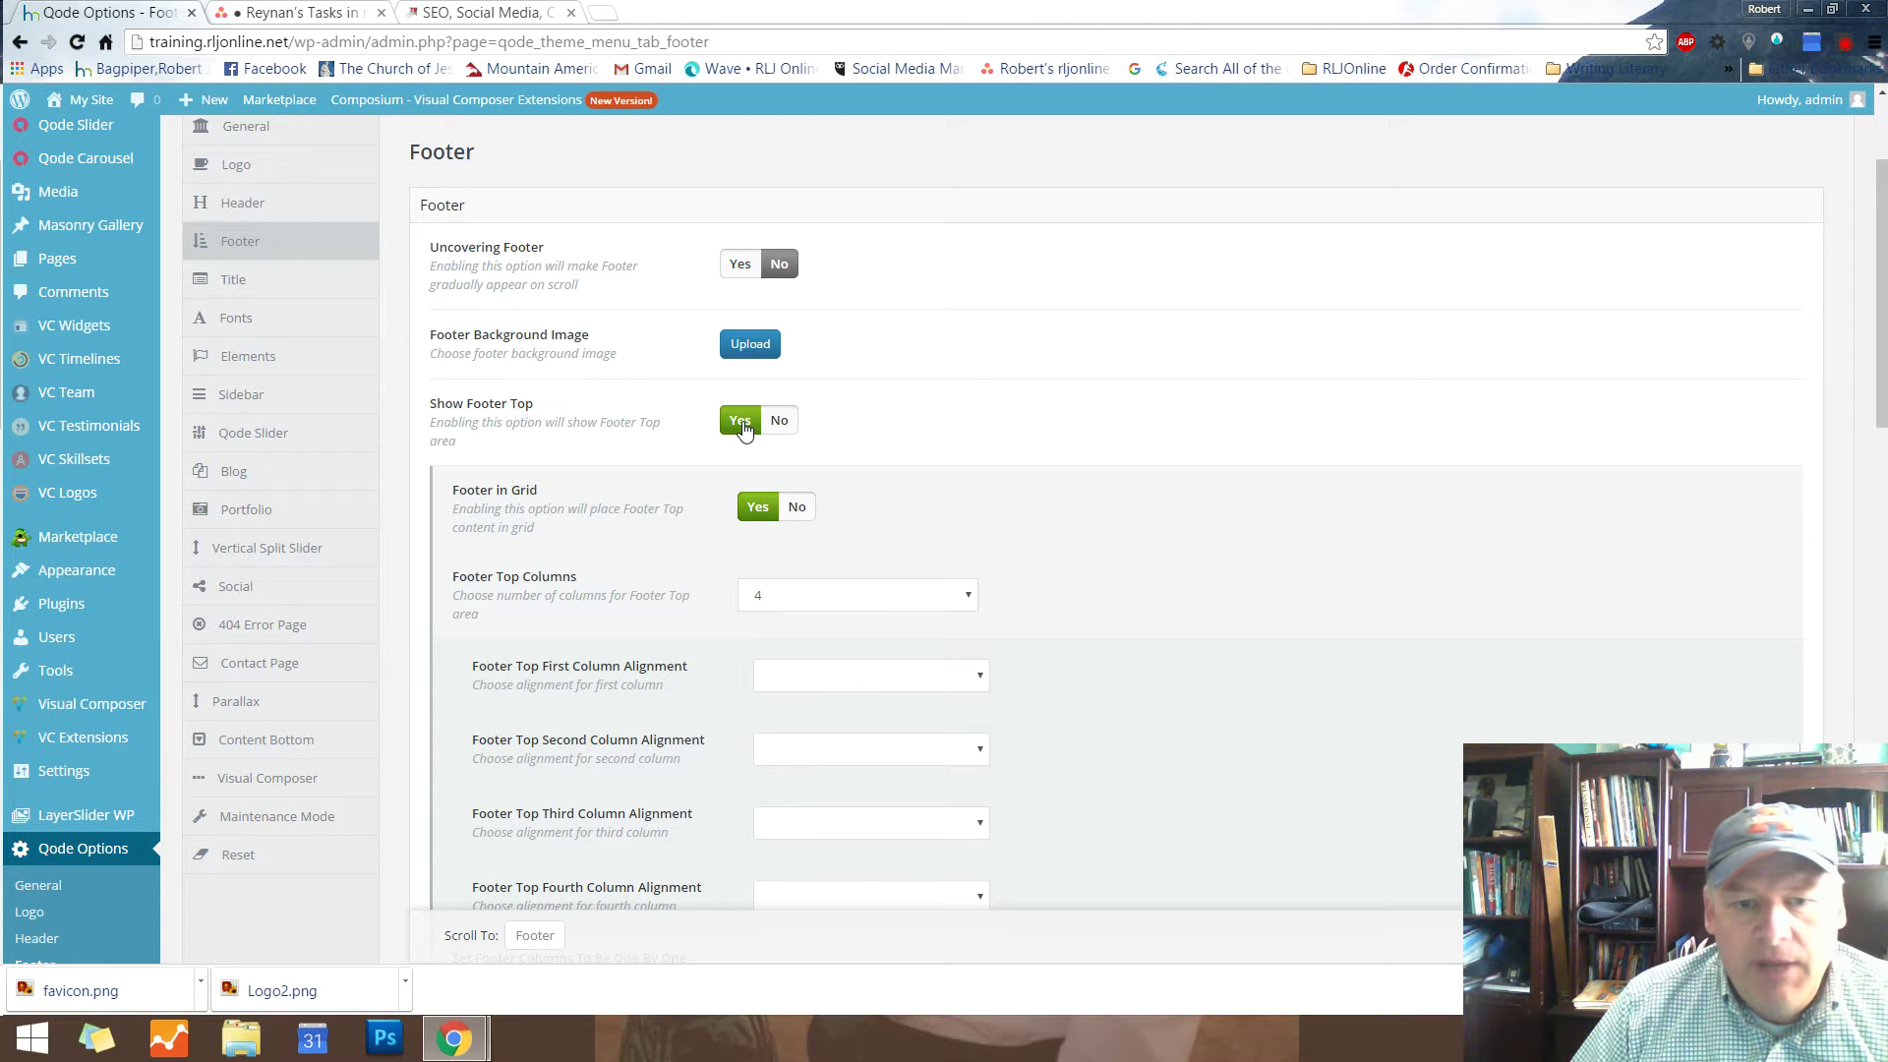
pyautogui.click(484, 14)
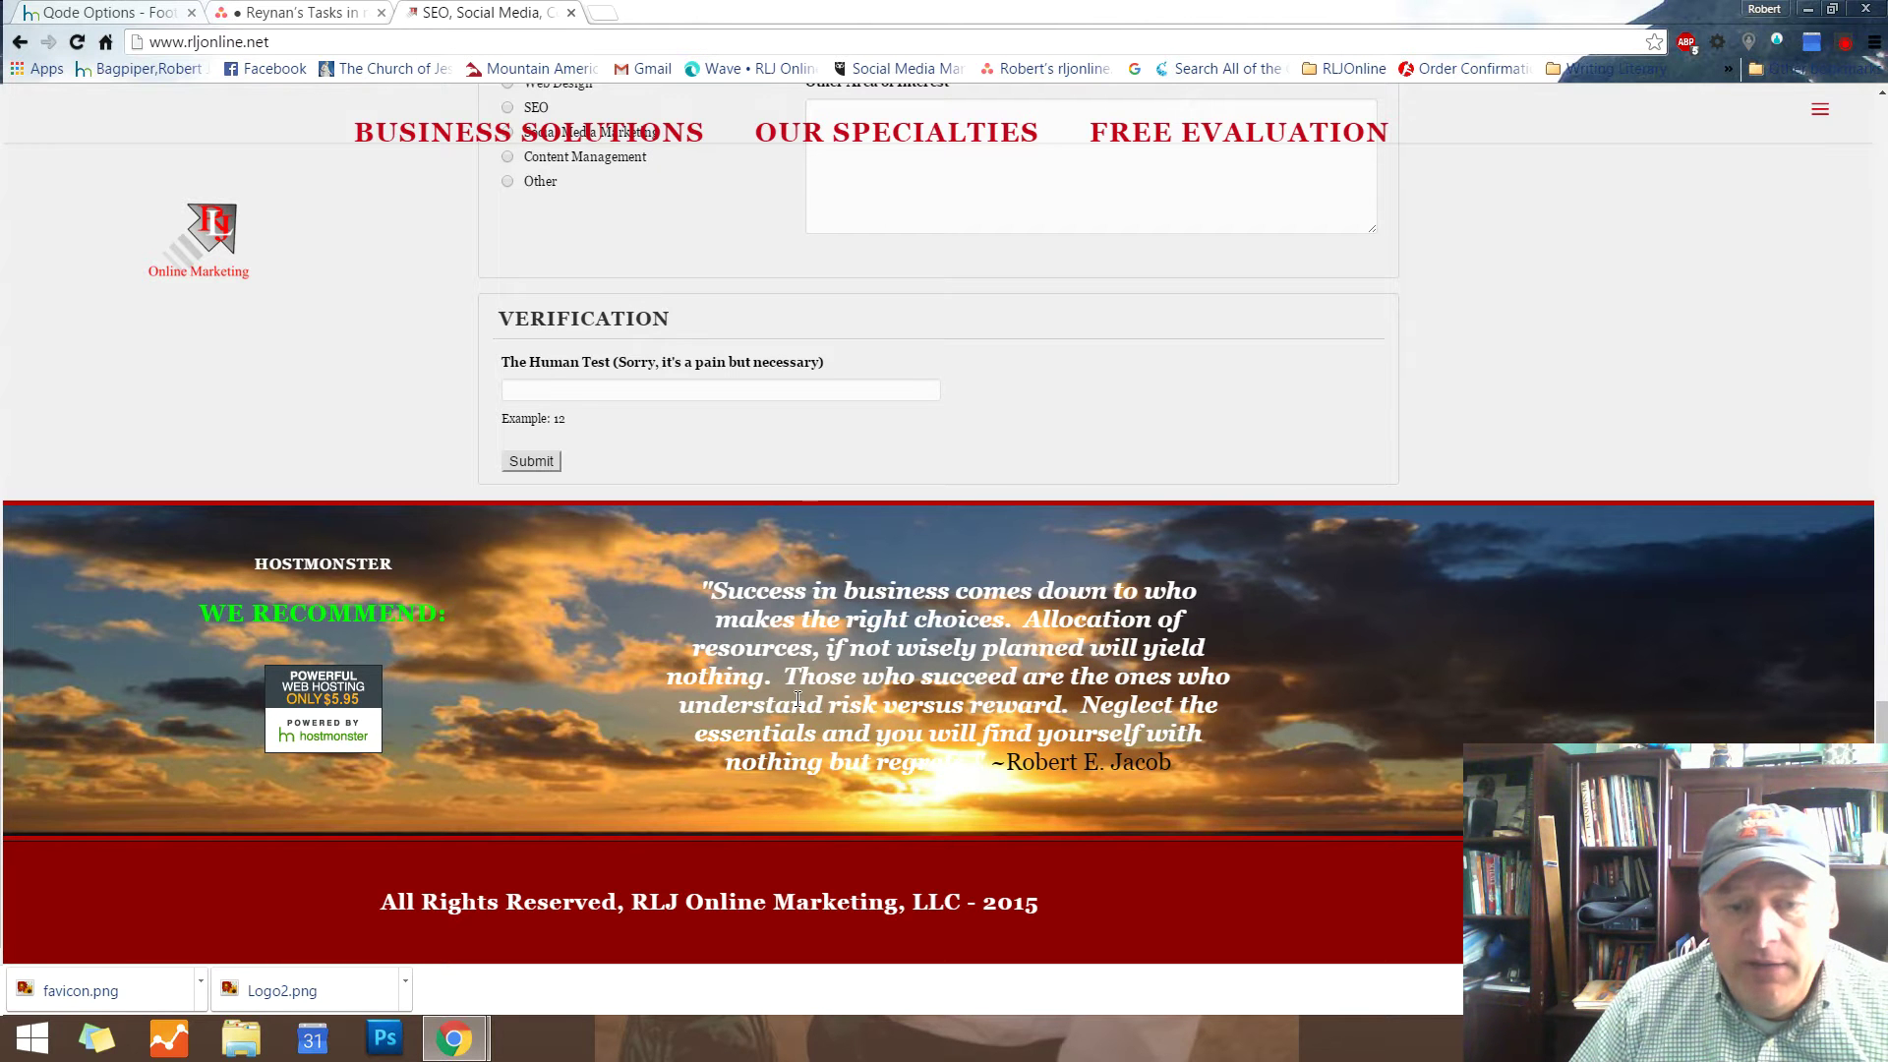
pyautogui.click(106, 14)
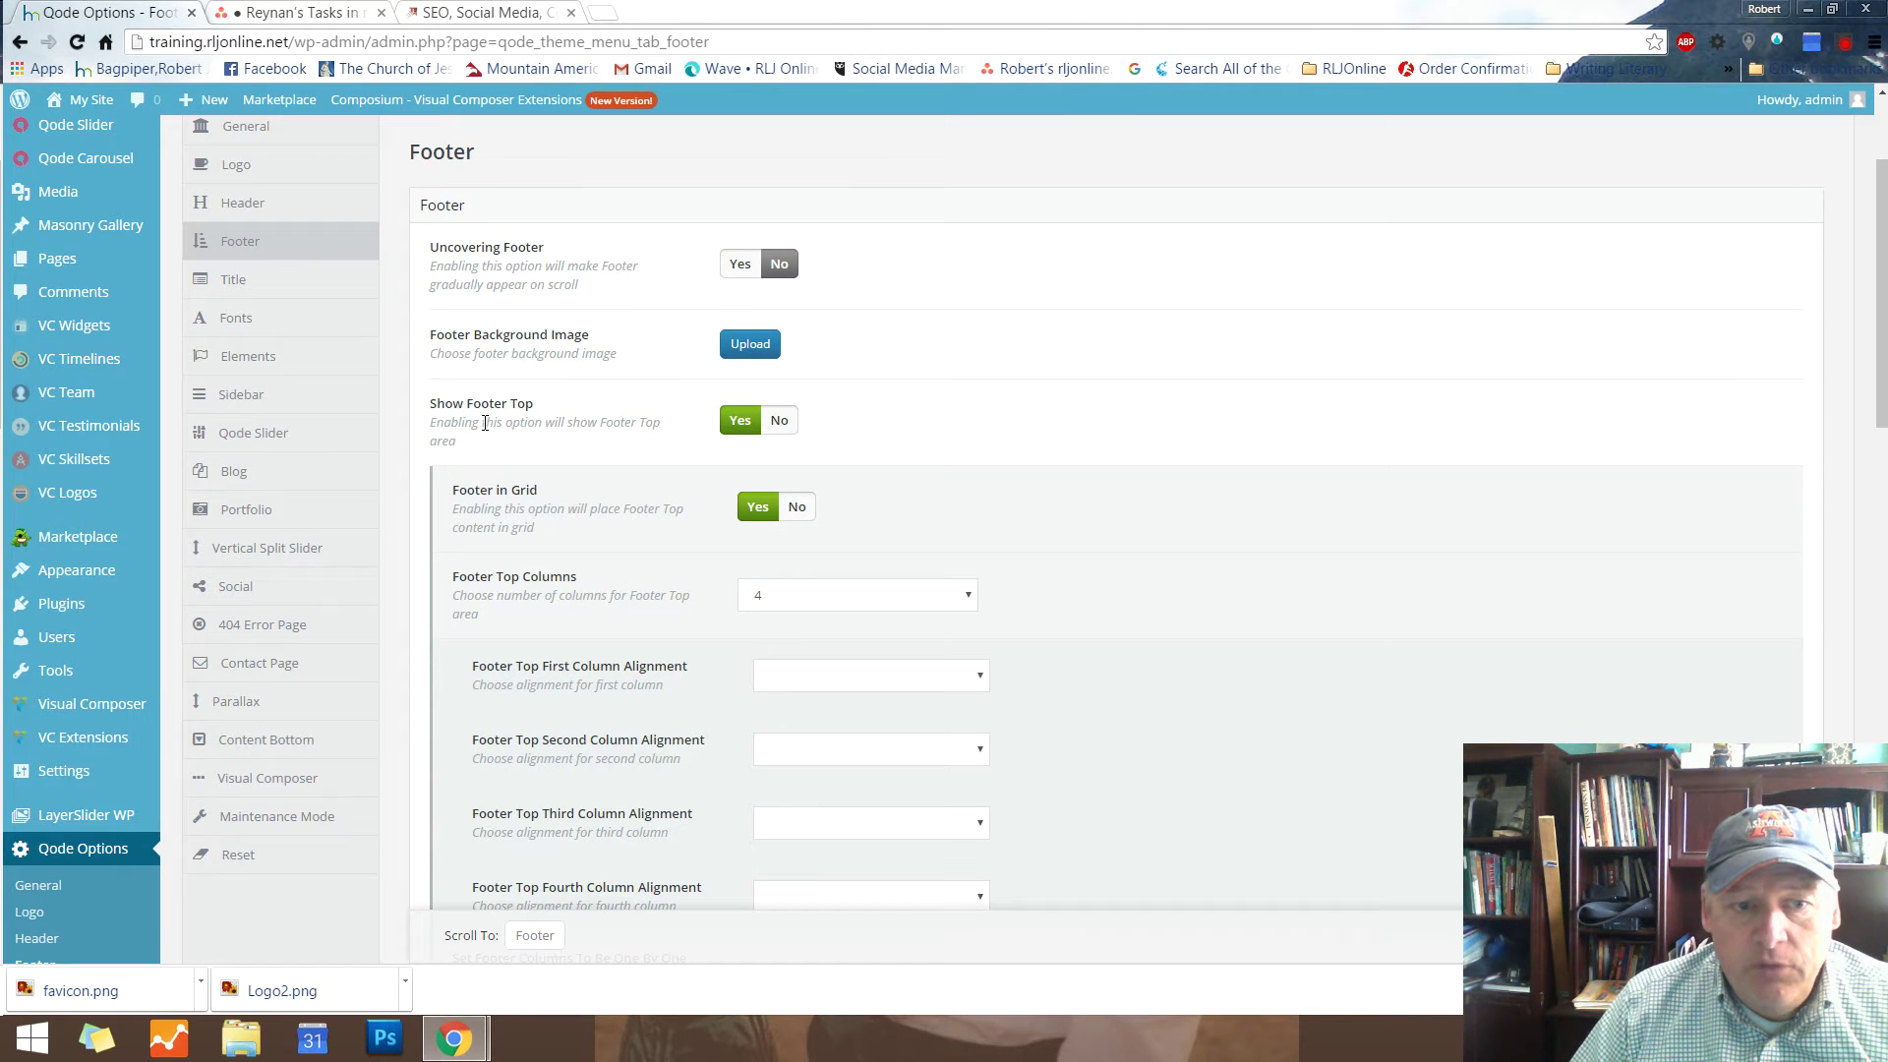
pyautogui.click(796, 507)
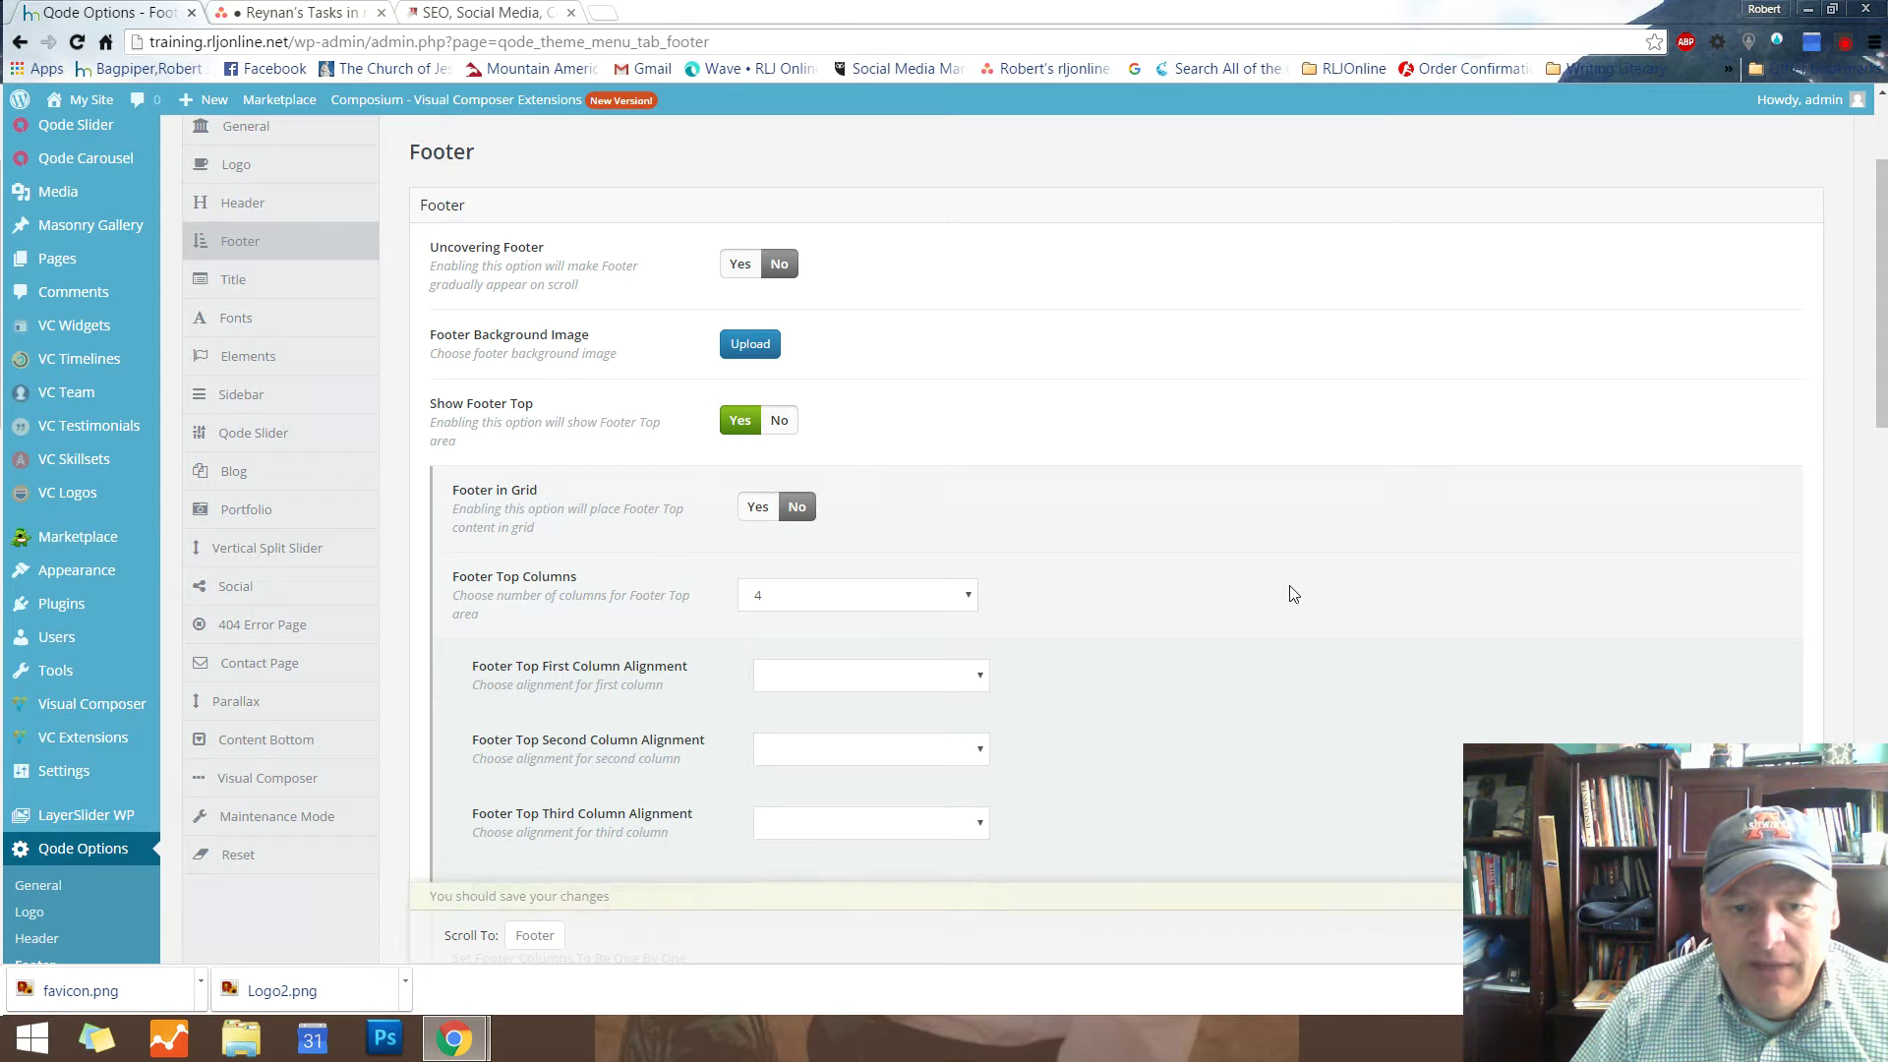
# Look through the Footer Top Columns and First Column Alignment choices, comparing the column layouts with the rljonline.net footer
pyautogui.scroll(-2, 1353, 546)
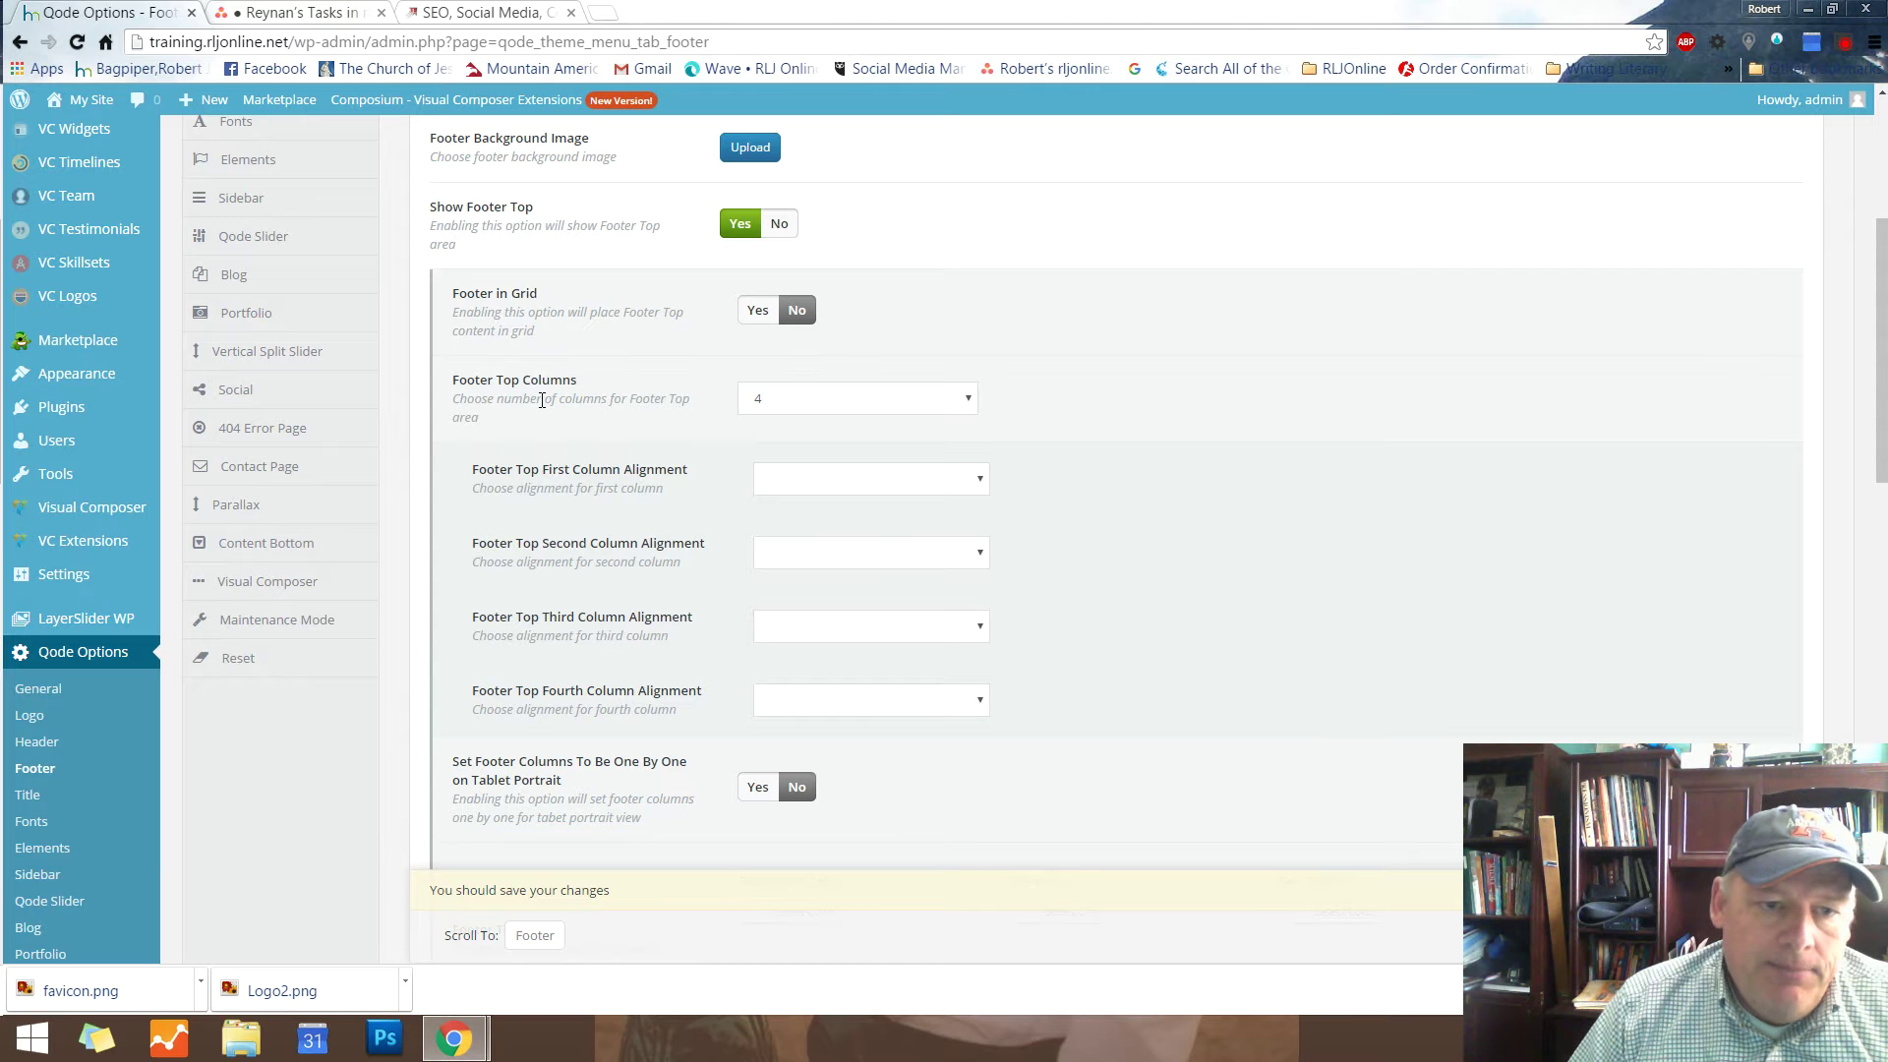
pyautogui.click(969, 401)
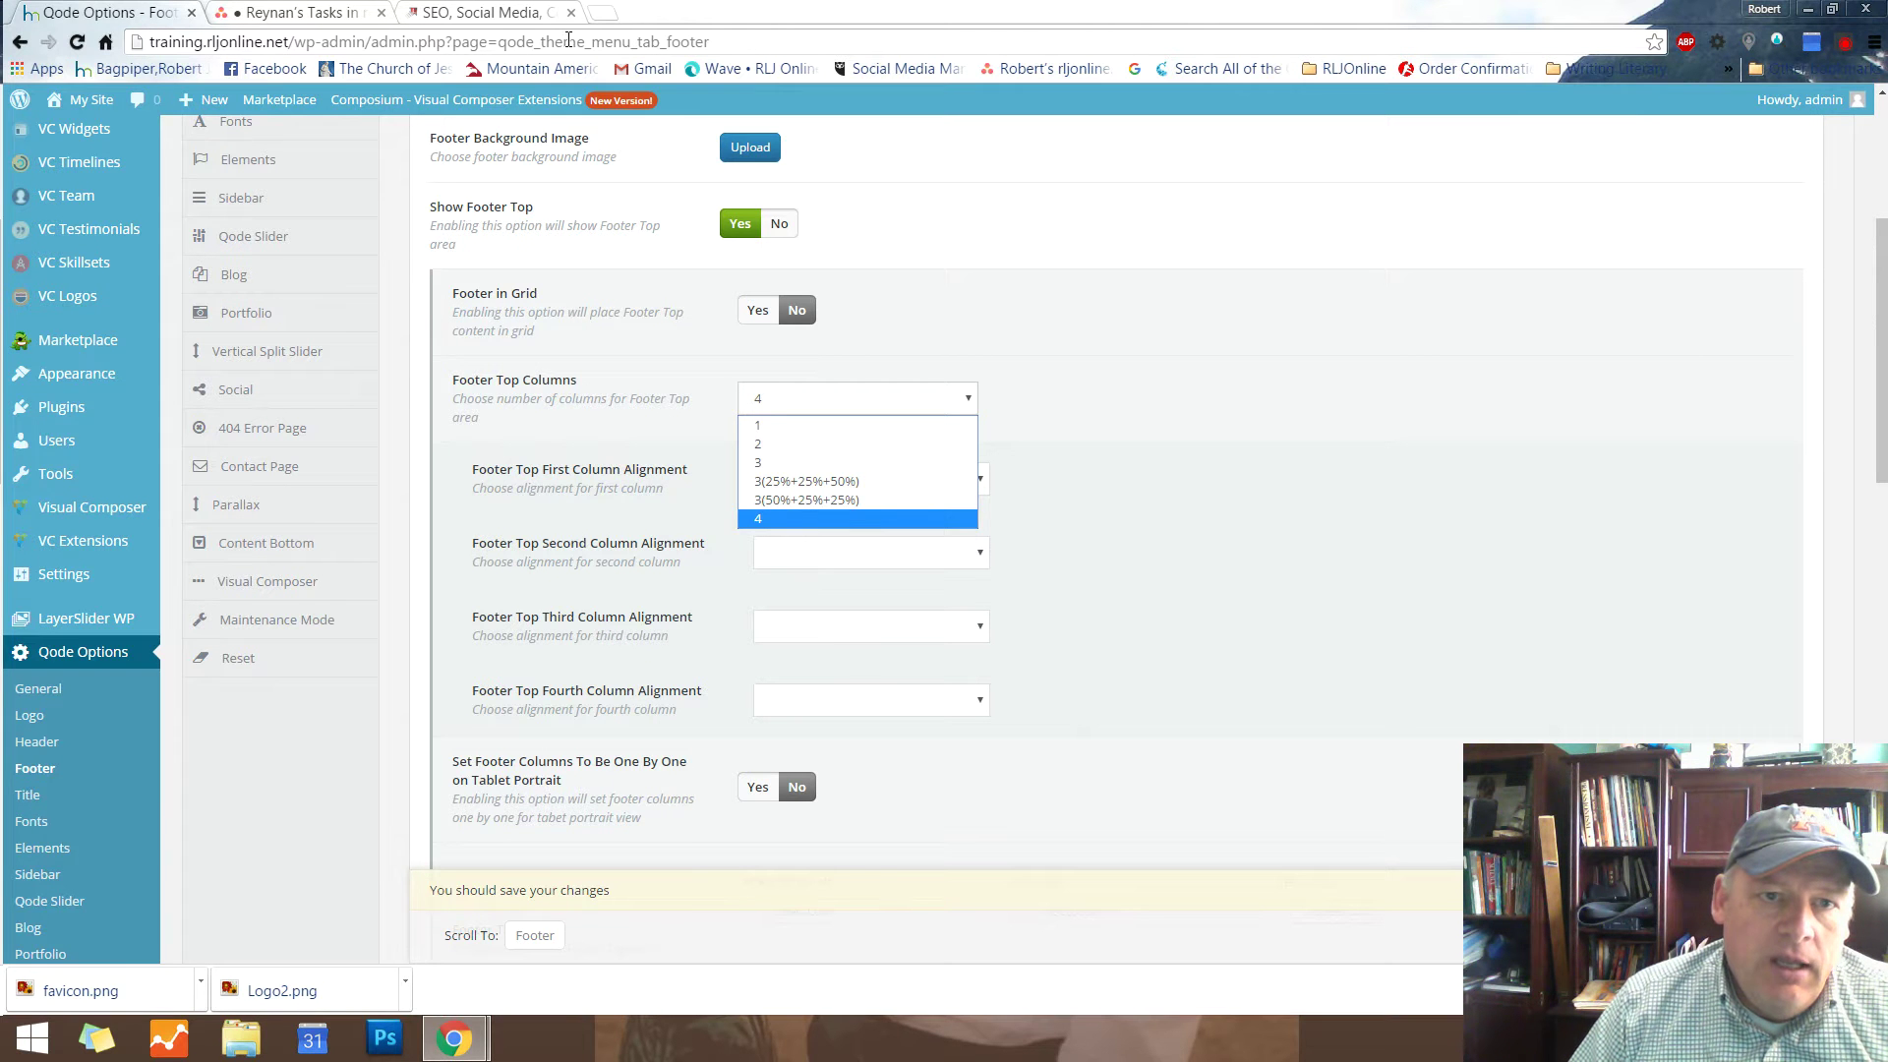
pyautogui.click(507, 16)
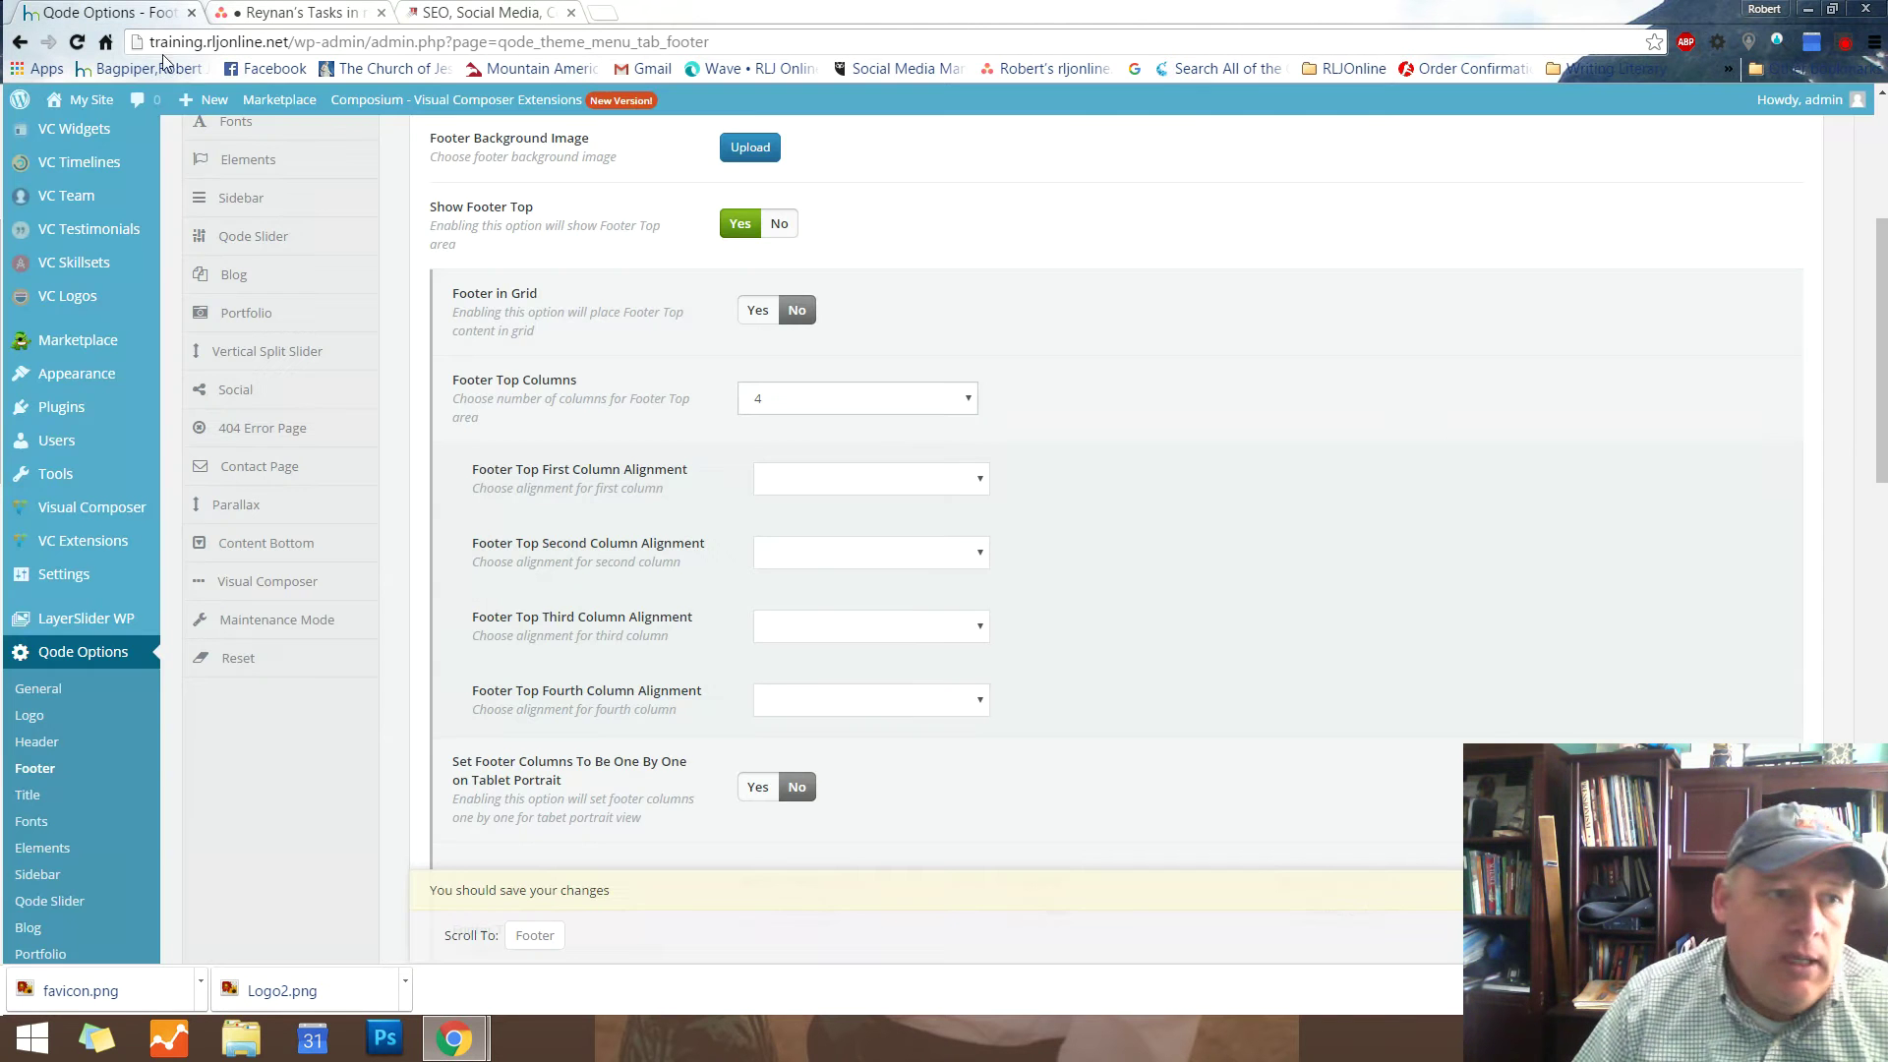
pyautogui.click(79, 12)
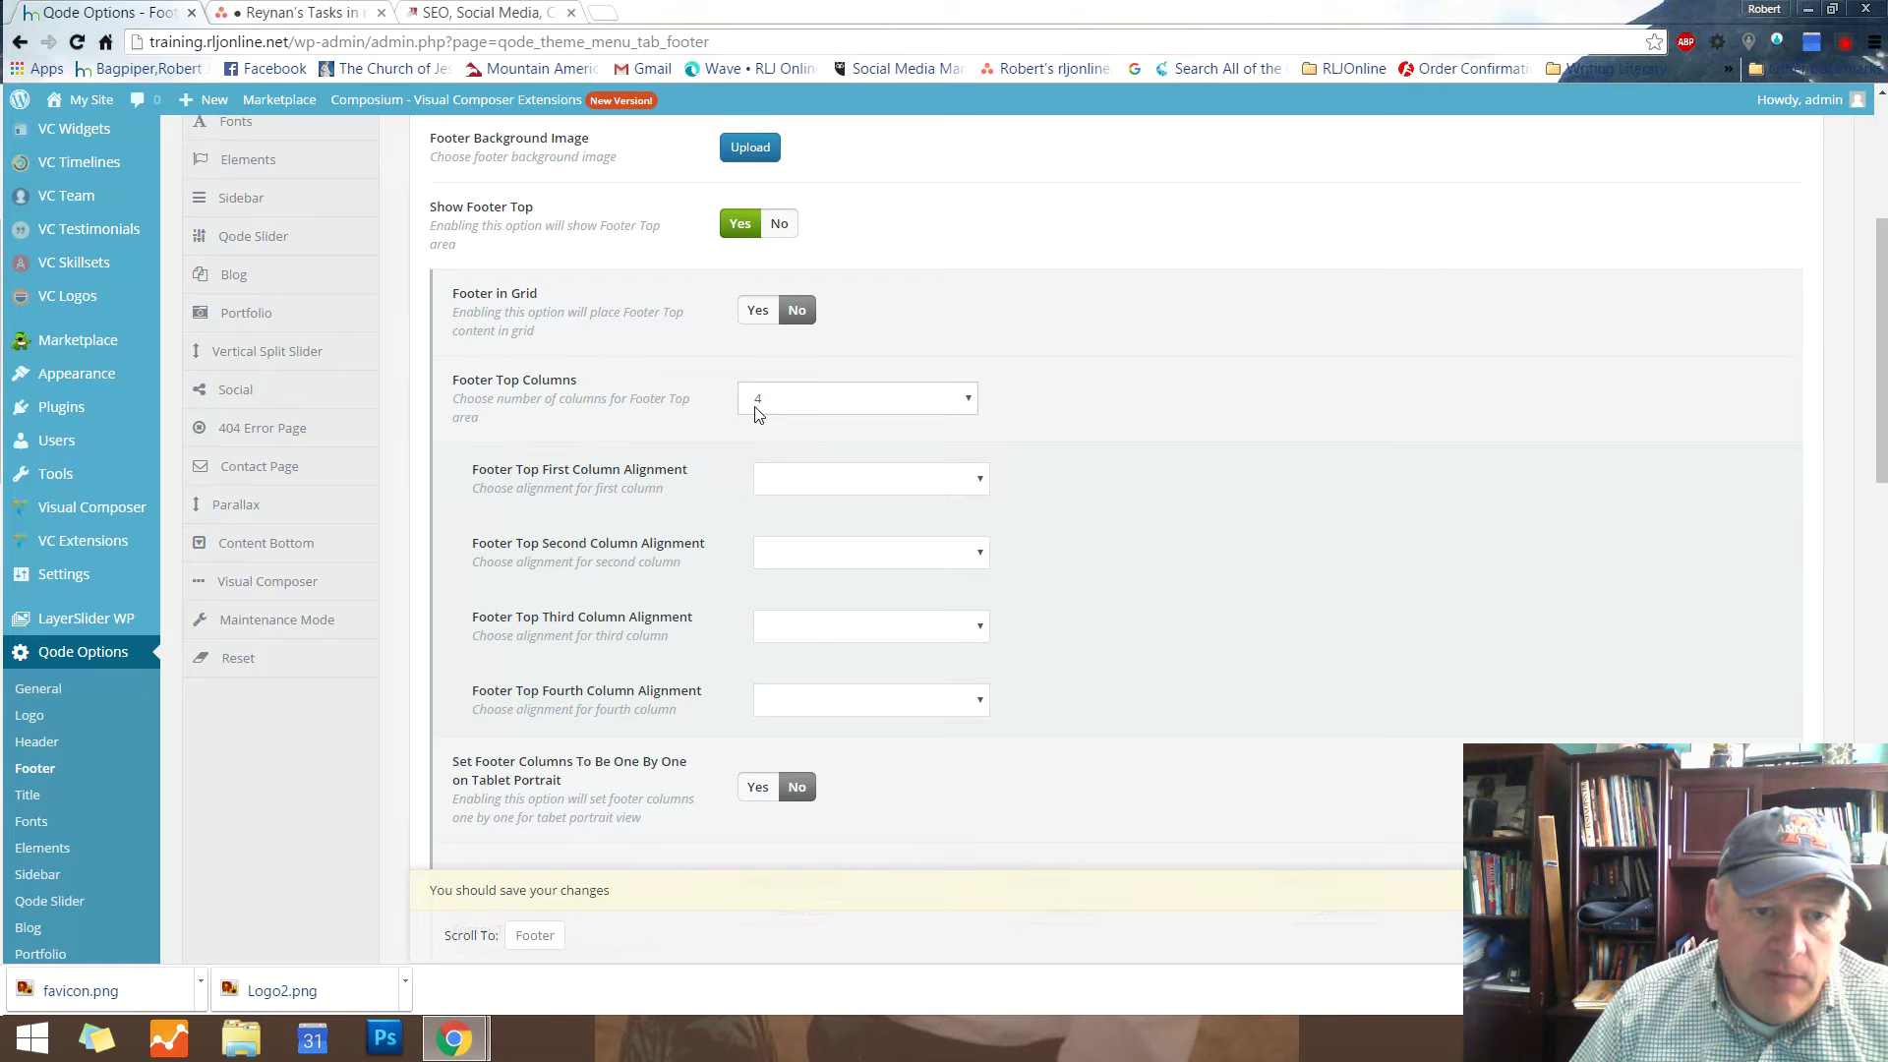
pyautogui.click(970, 403)
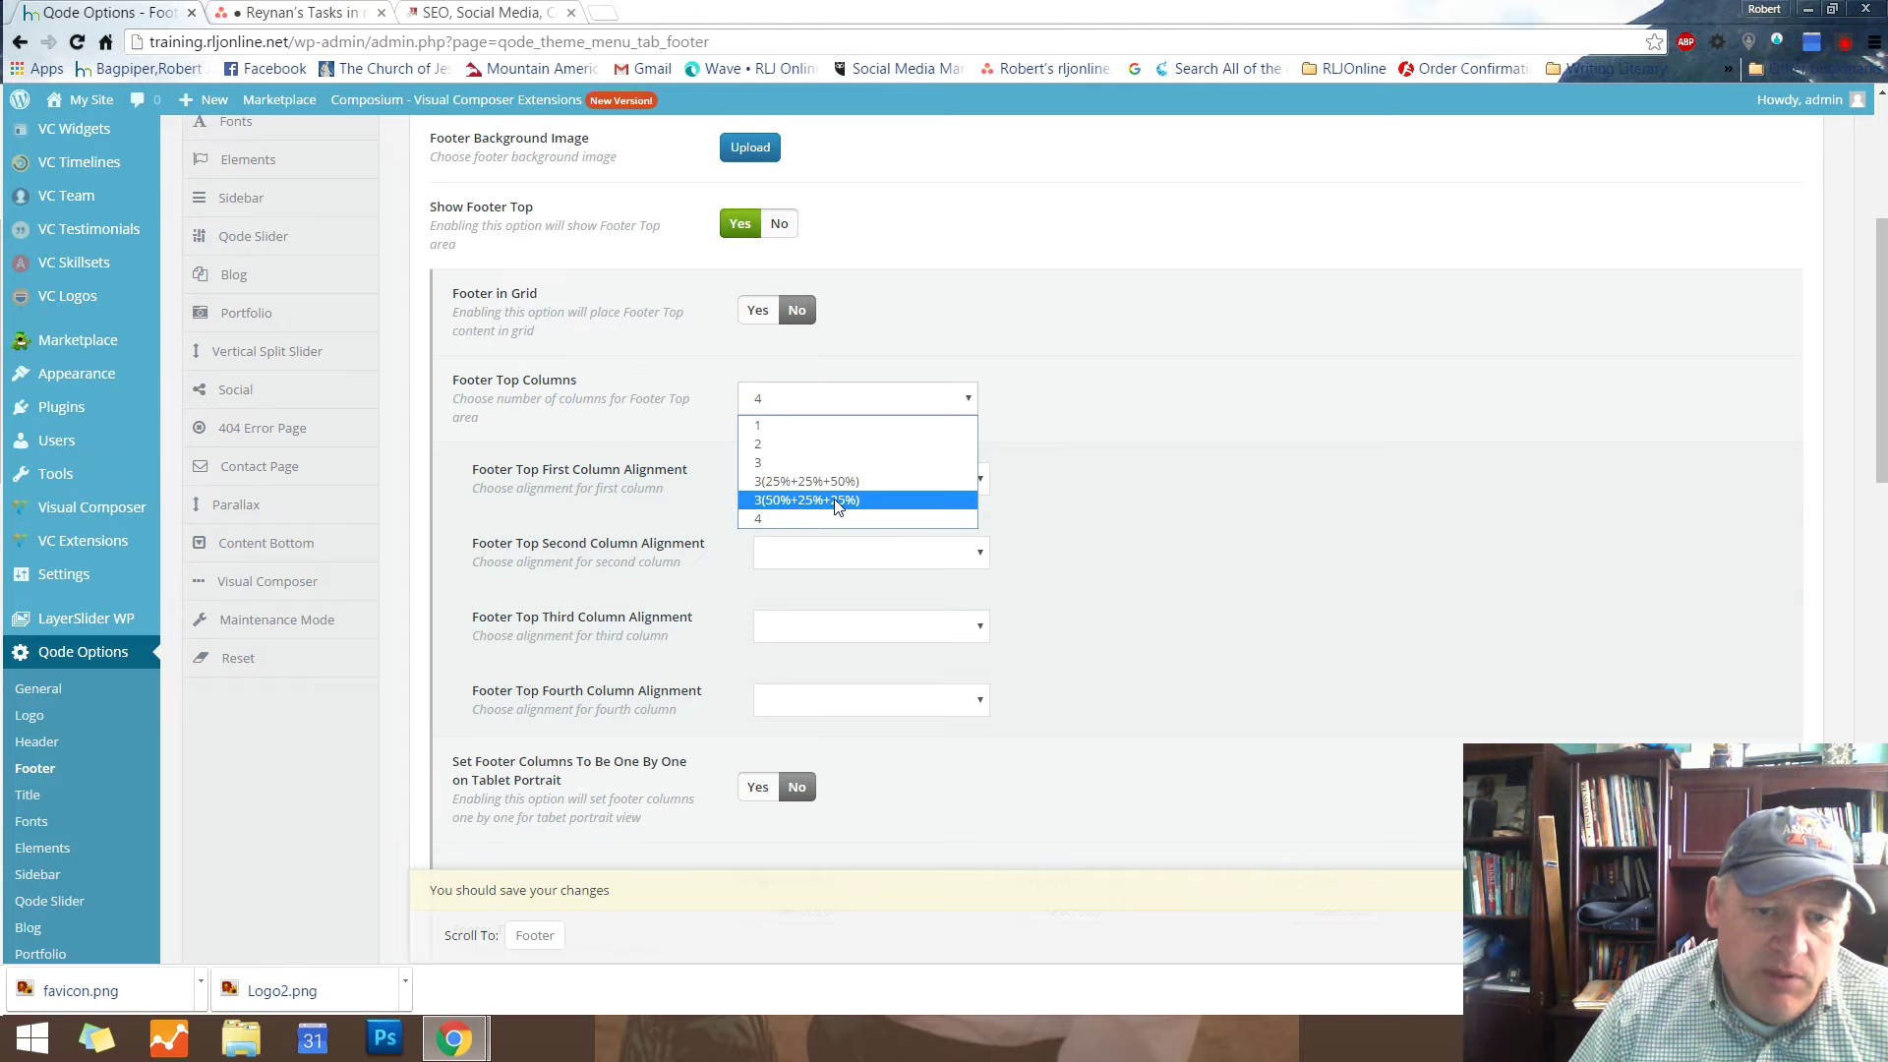
pyautogui.click(1052, 392)
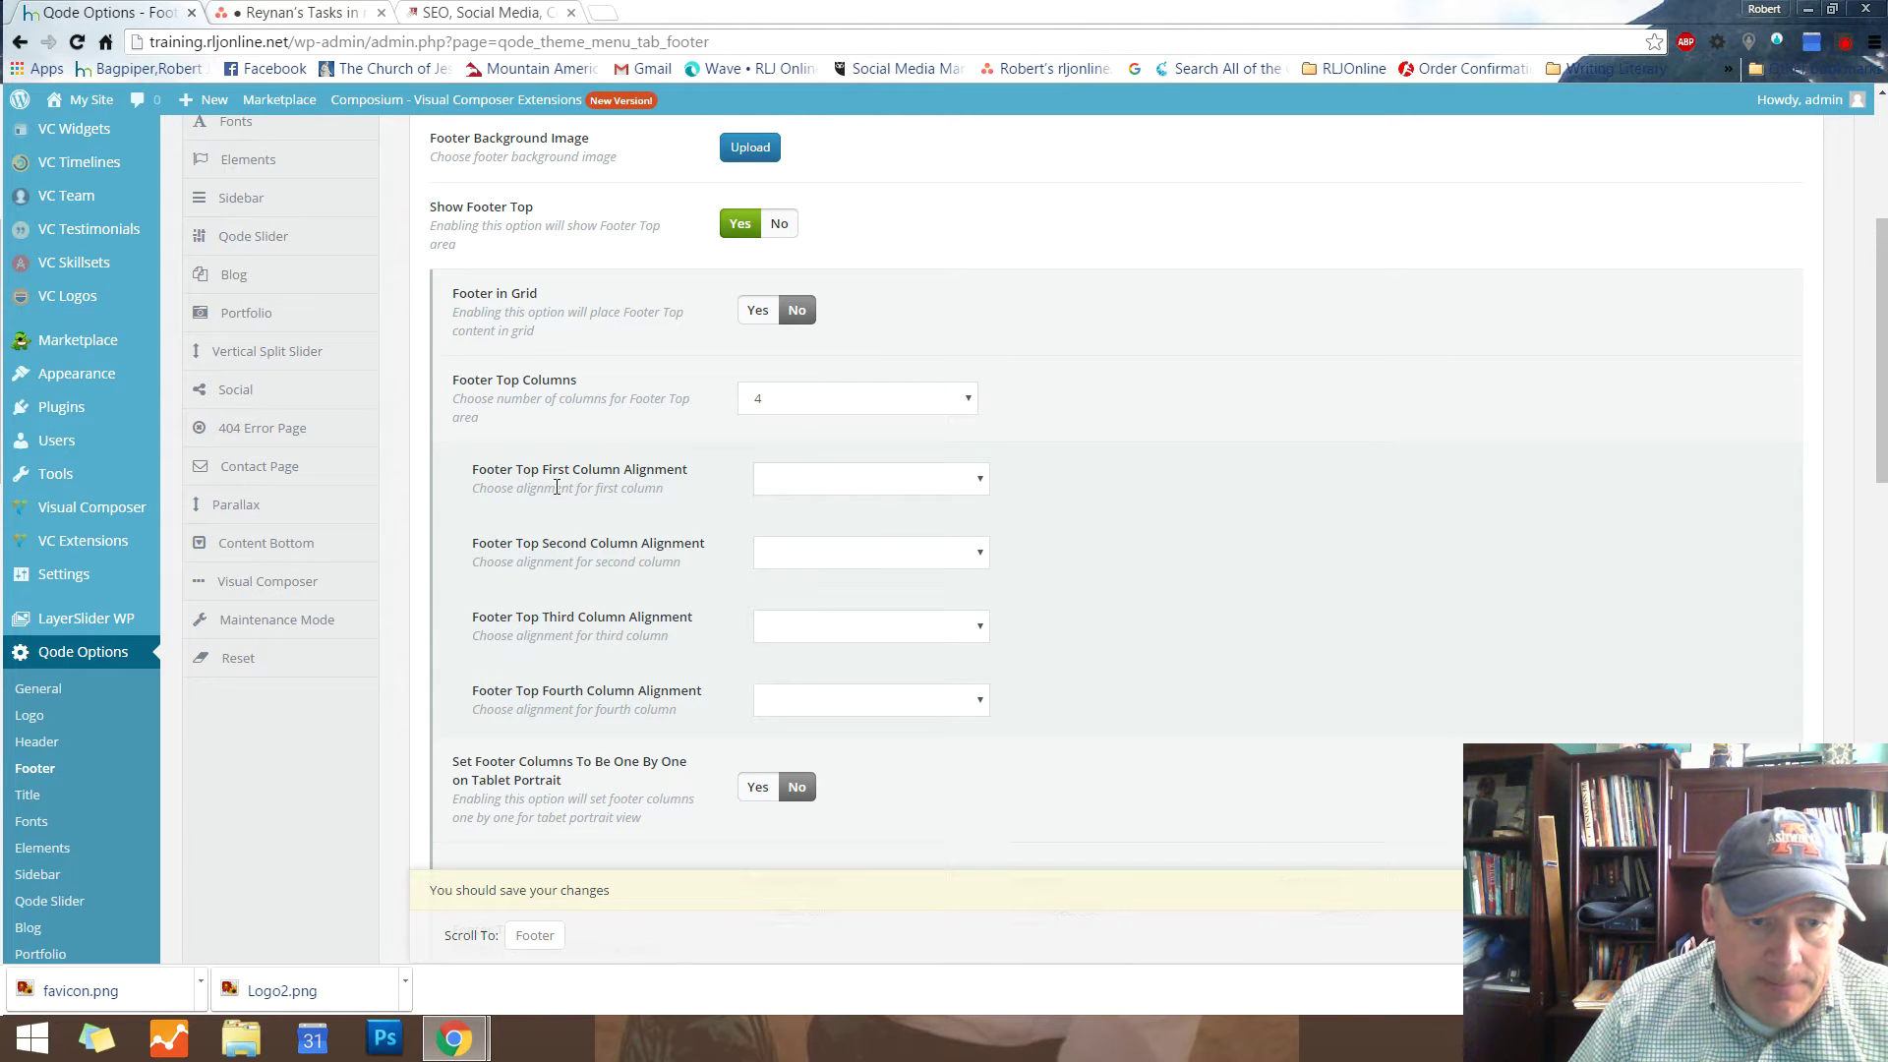
pyautogui.click(981, 479)
pyautogui.click(982, 479)
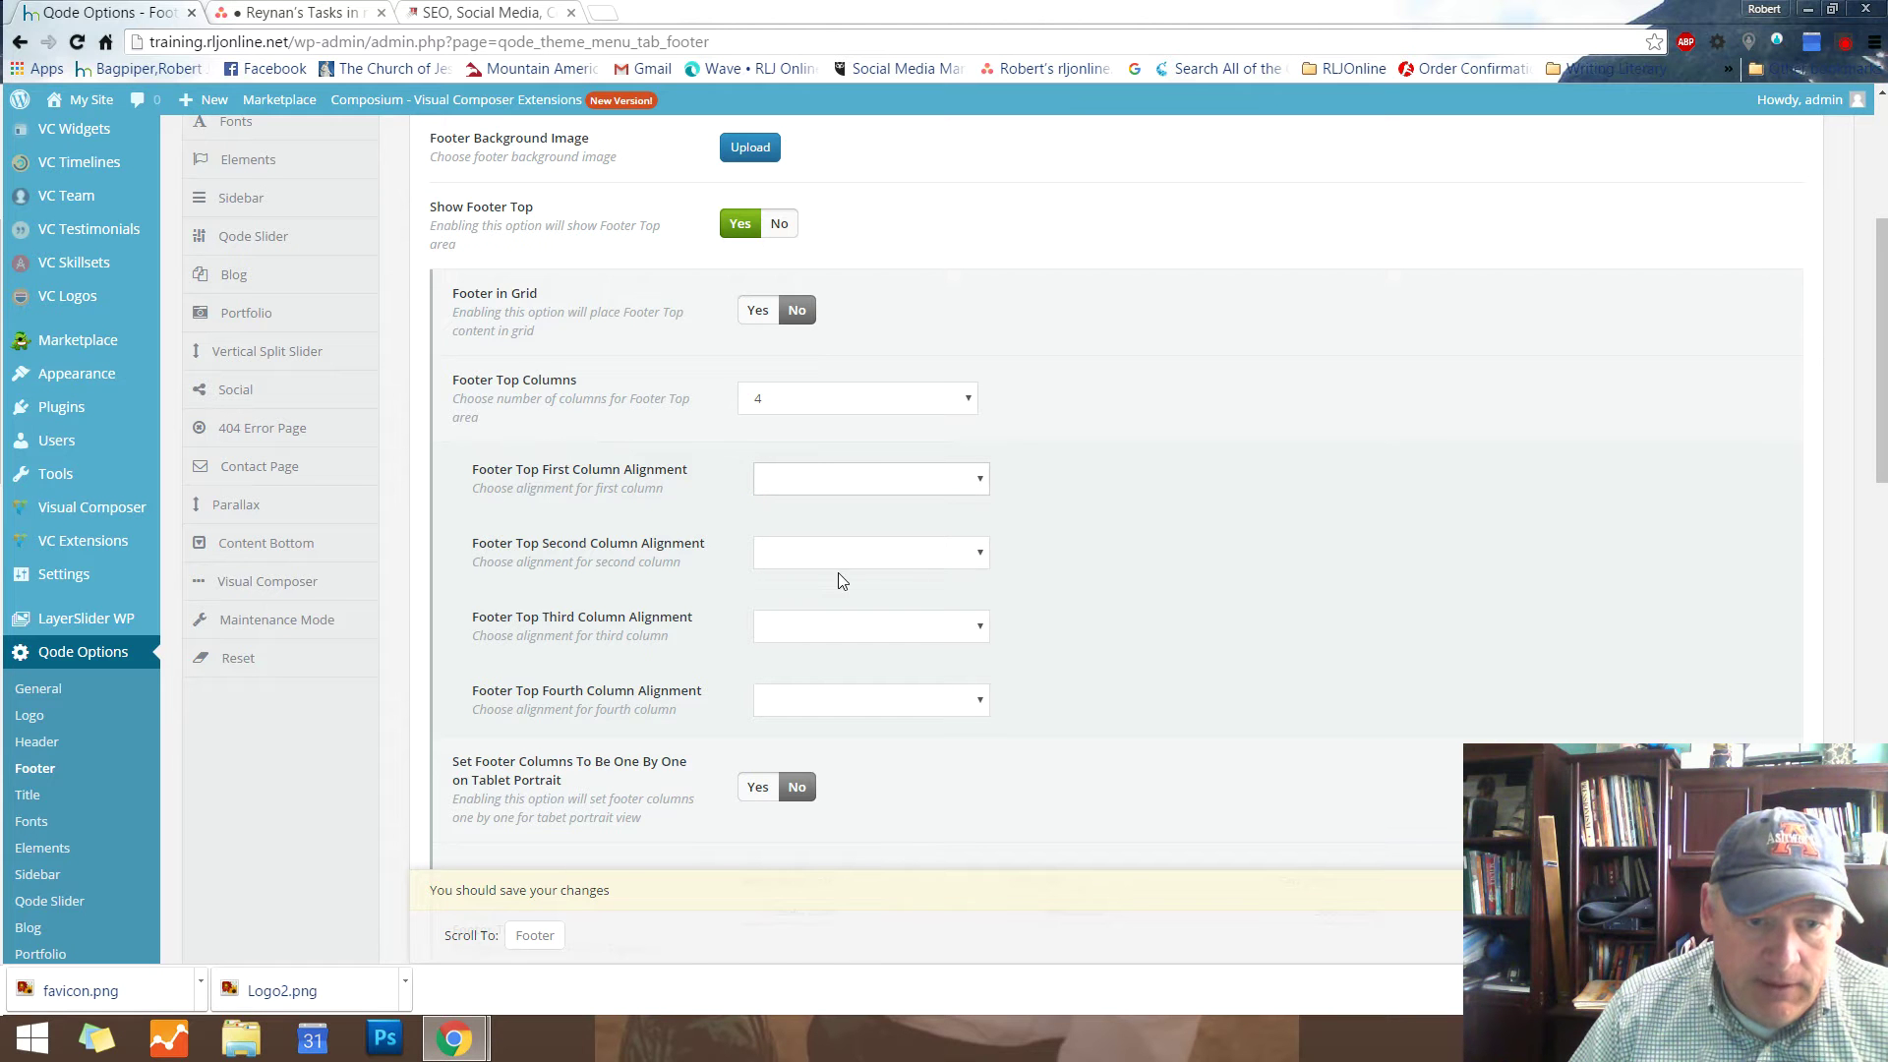
# Set the footer columns to be one by one on tablet portrait and view the footer background on rljonline.net
pyautogui.scroll(-3, 1155, 601)
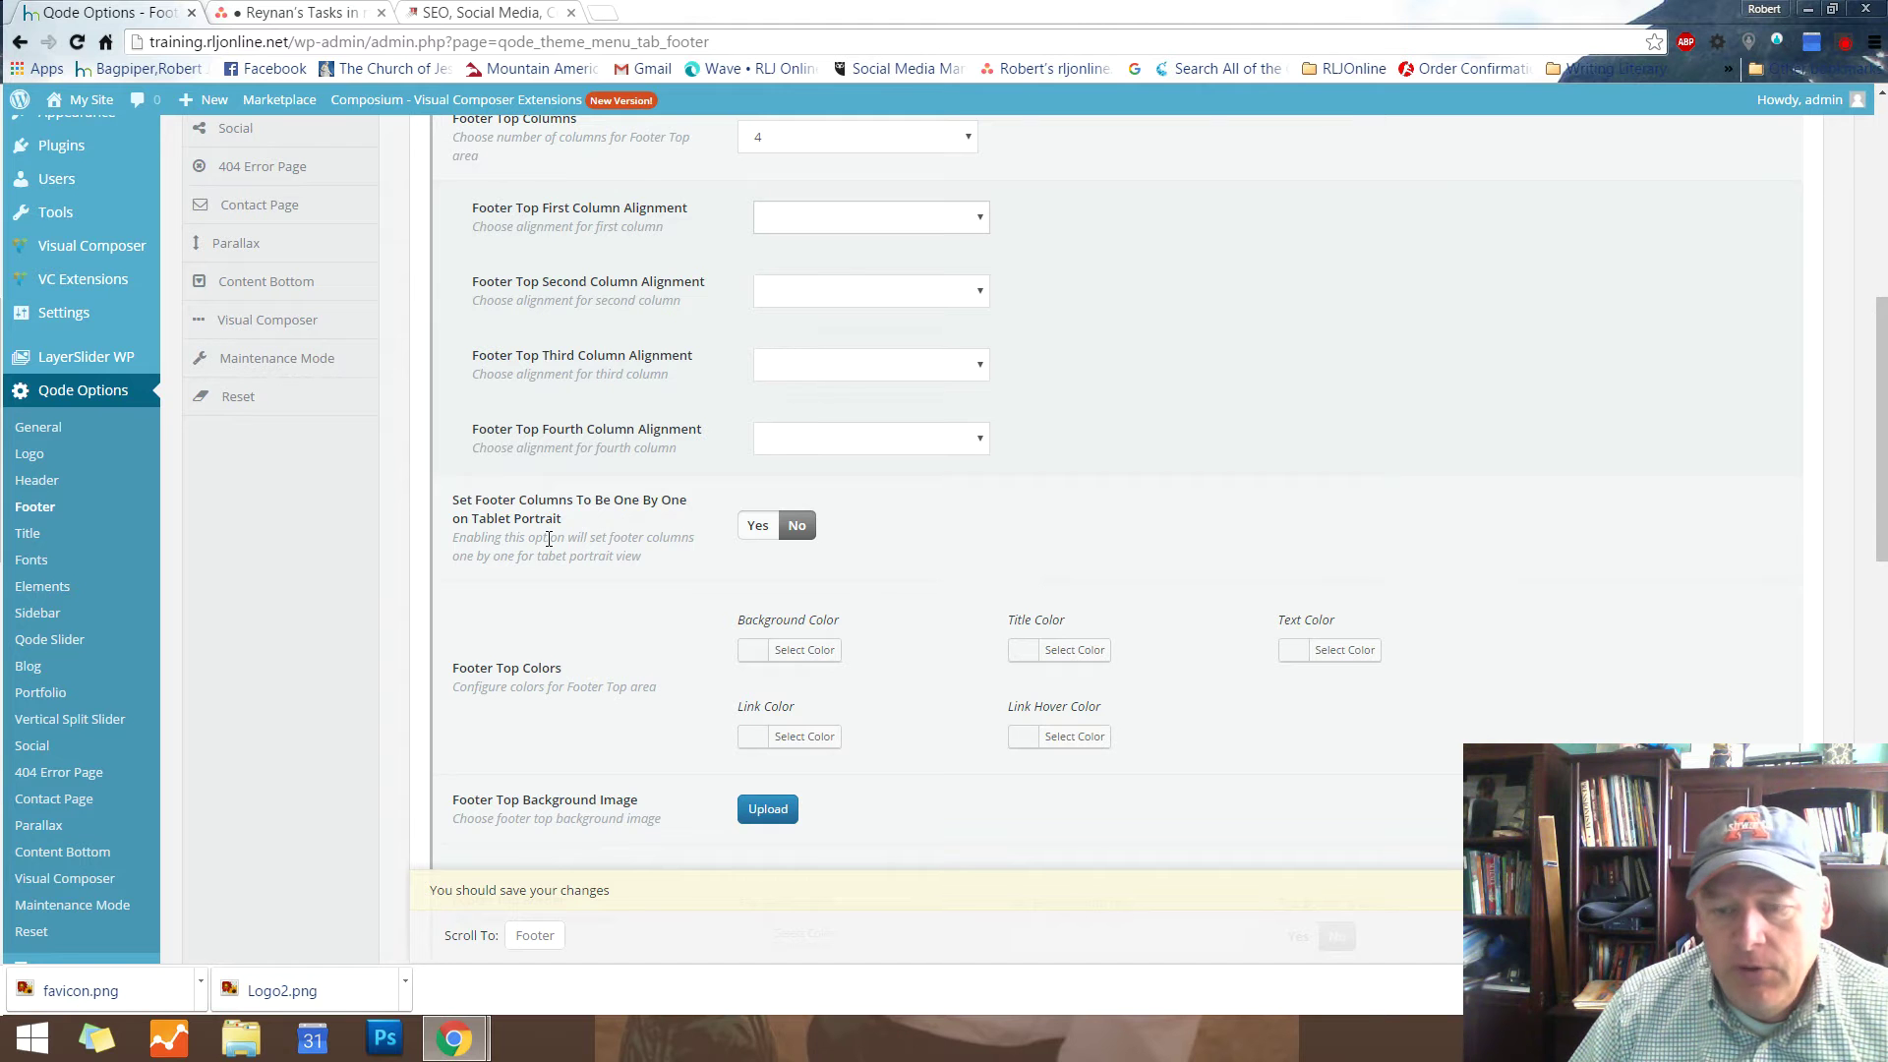
pyautogui.click(754, 526)
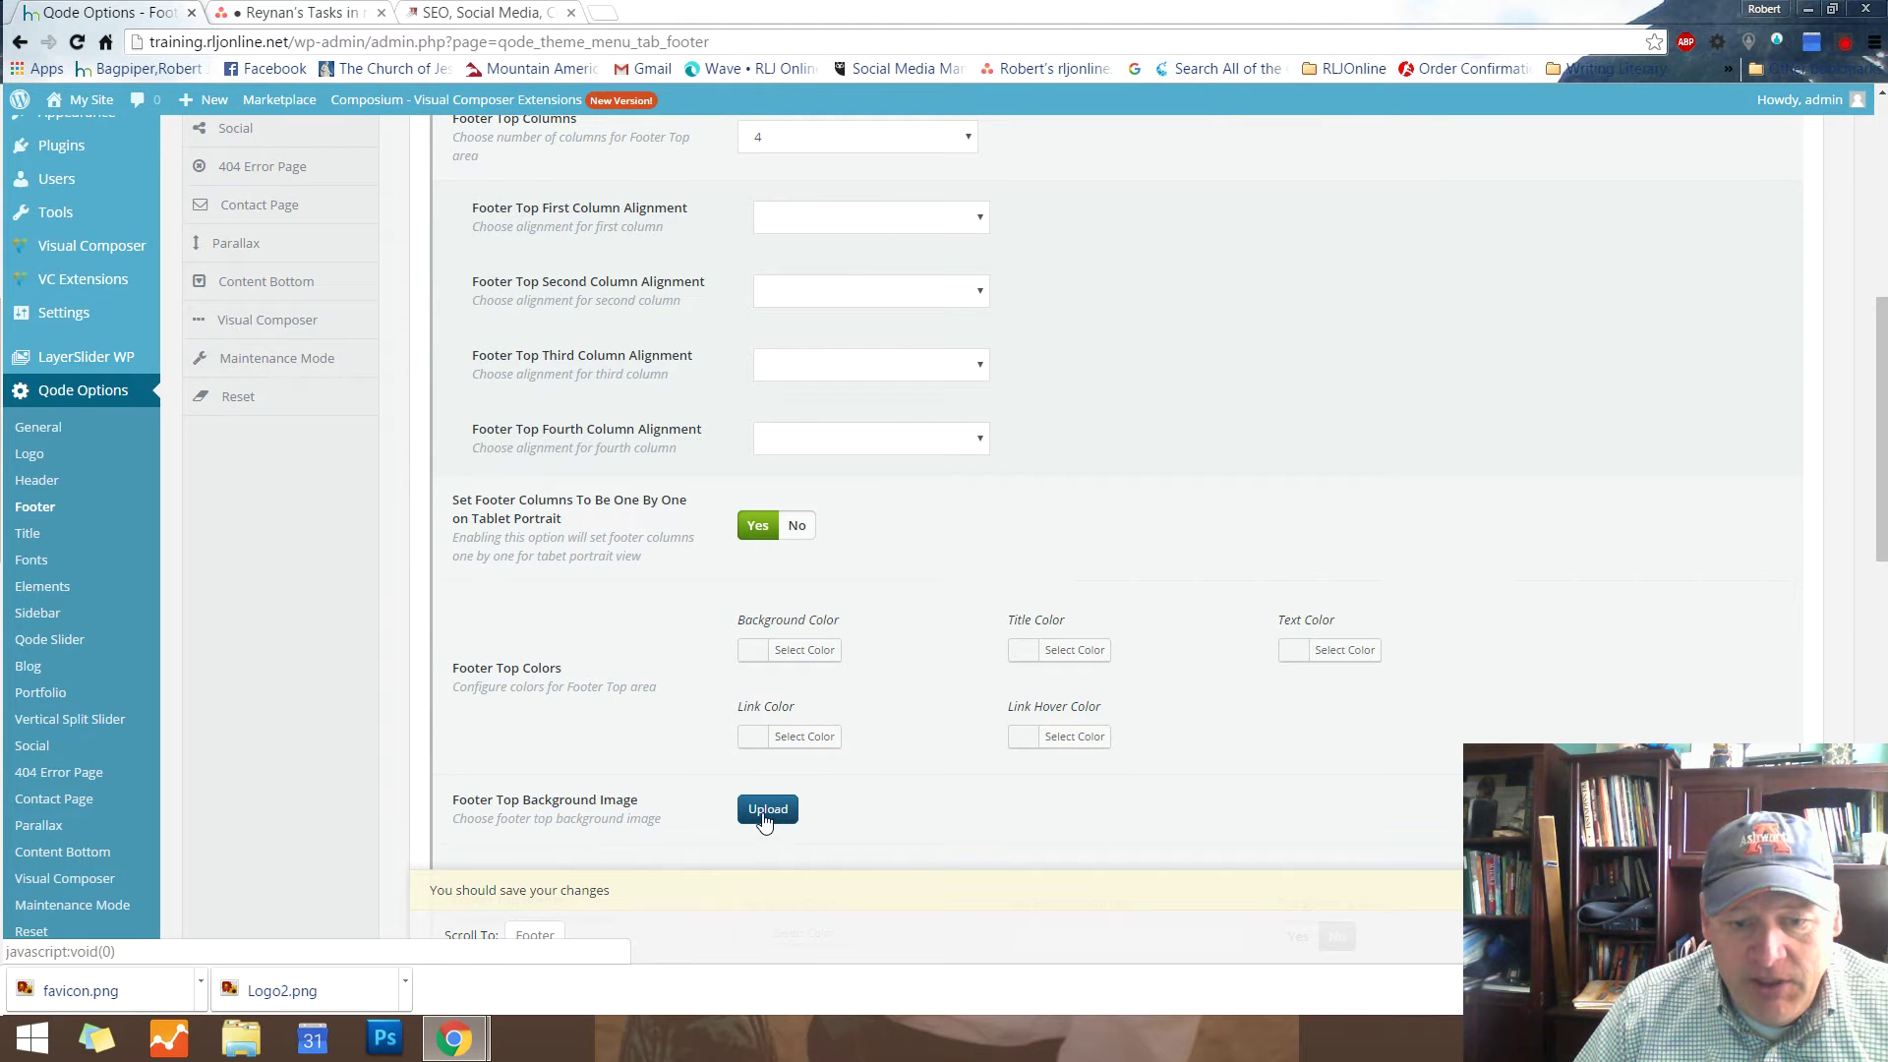
pyautogui.click(497, 13)
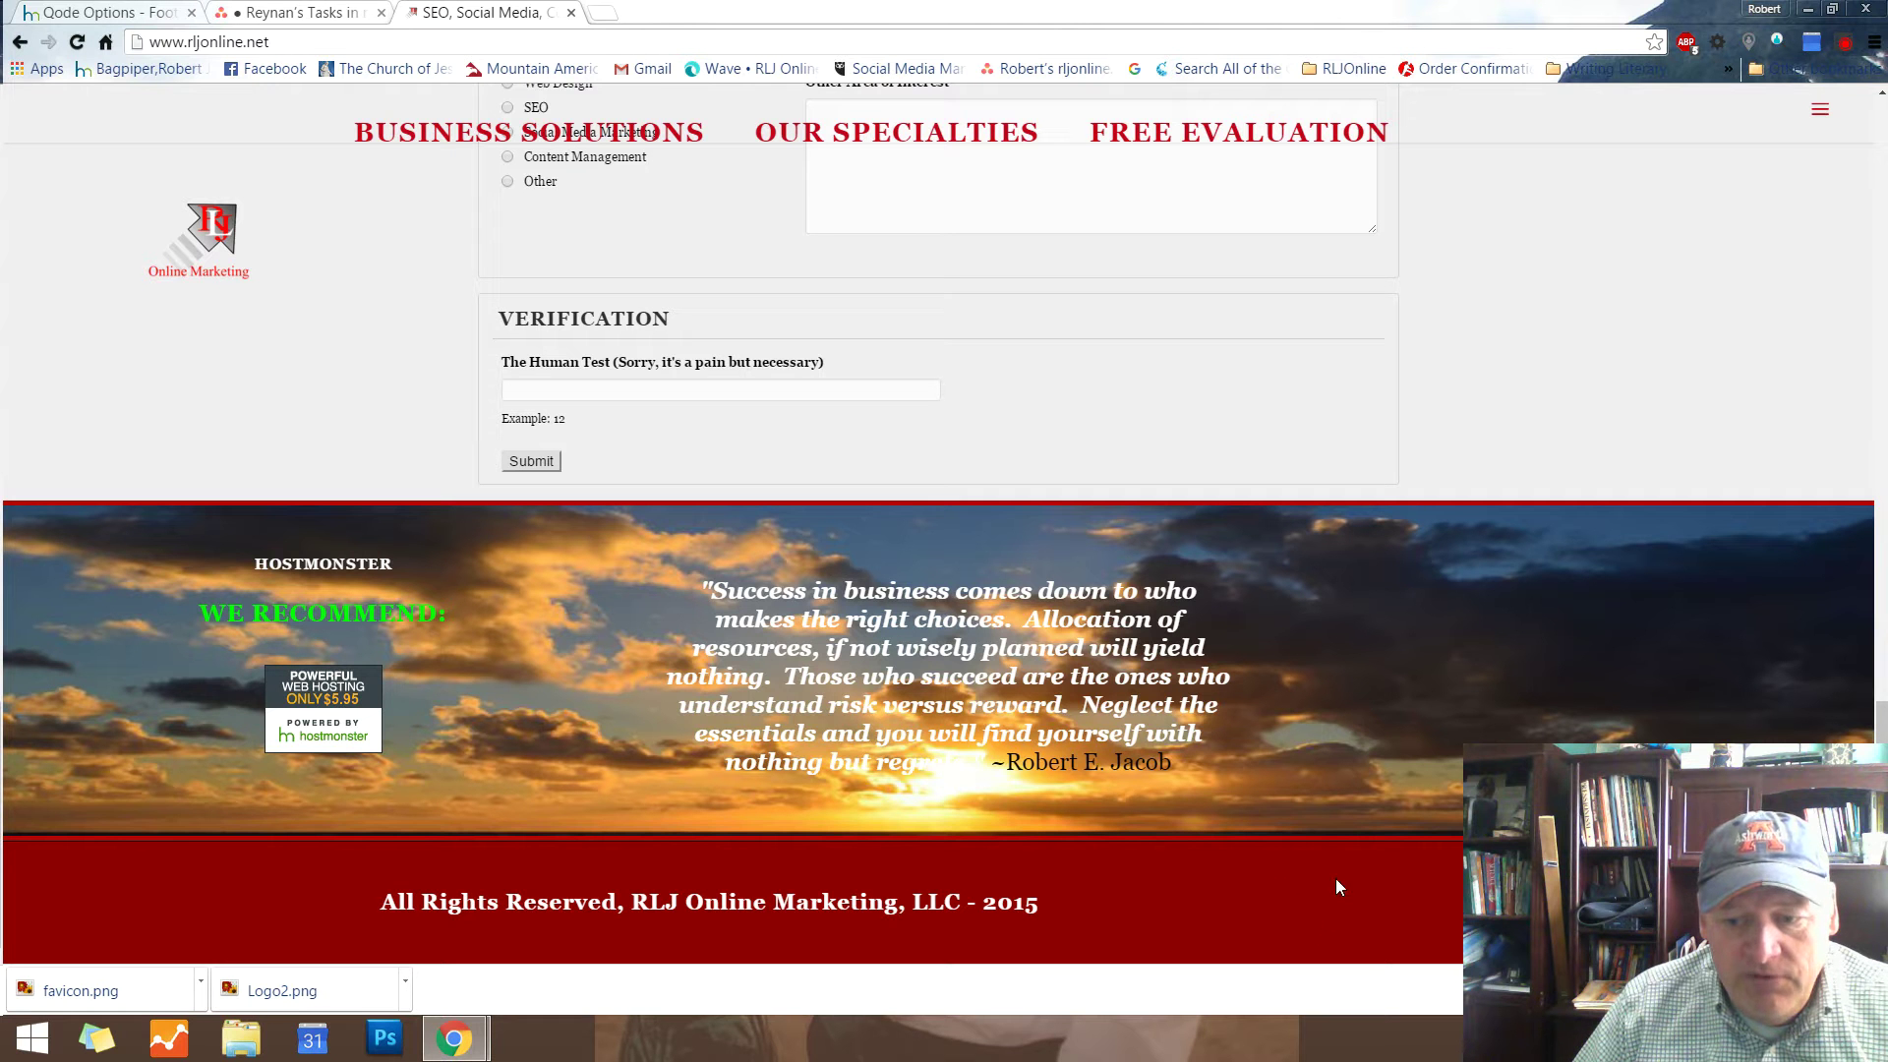
pyautogui.click(126, 14)
# Look through the Footer Top color, background image, border, padding and angled footer settings, comparing them with the rljonline.net footer
pyautogui.scroll(-1, 1809, 710)
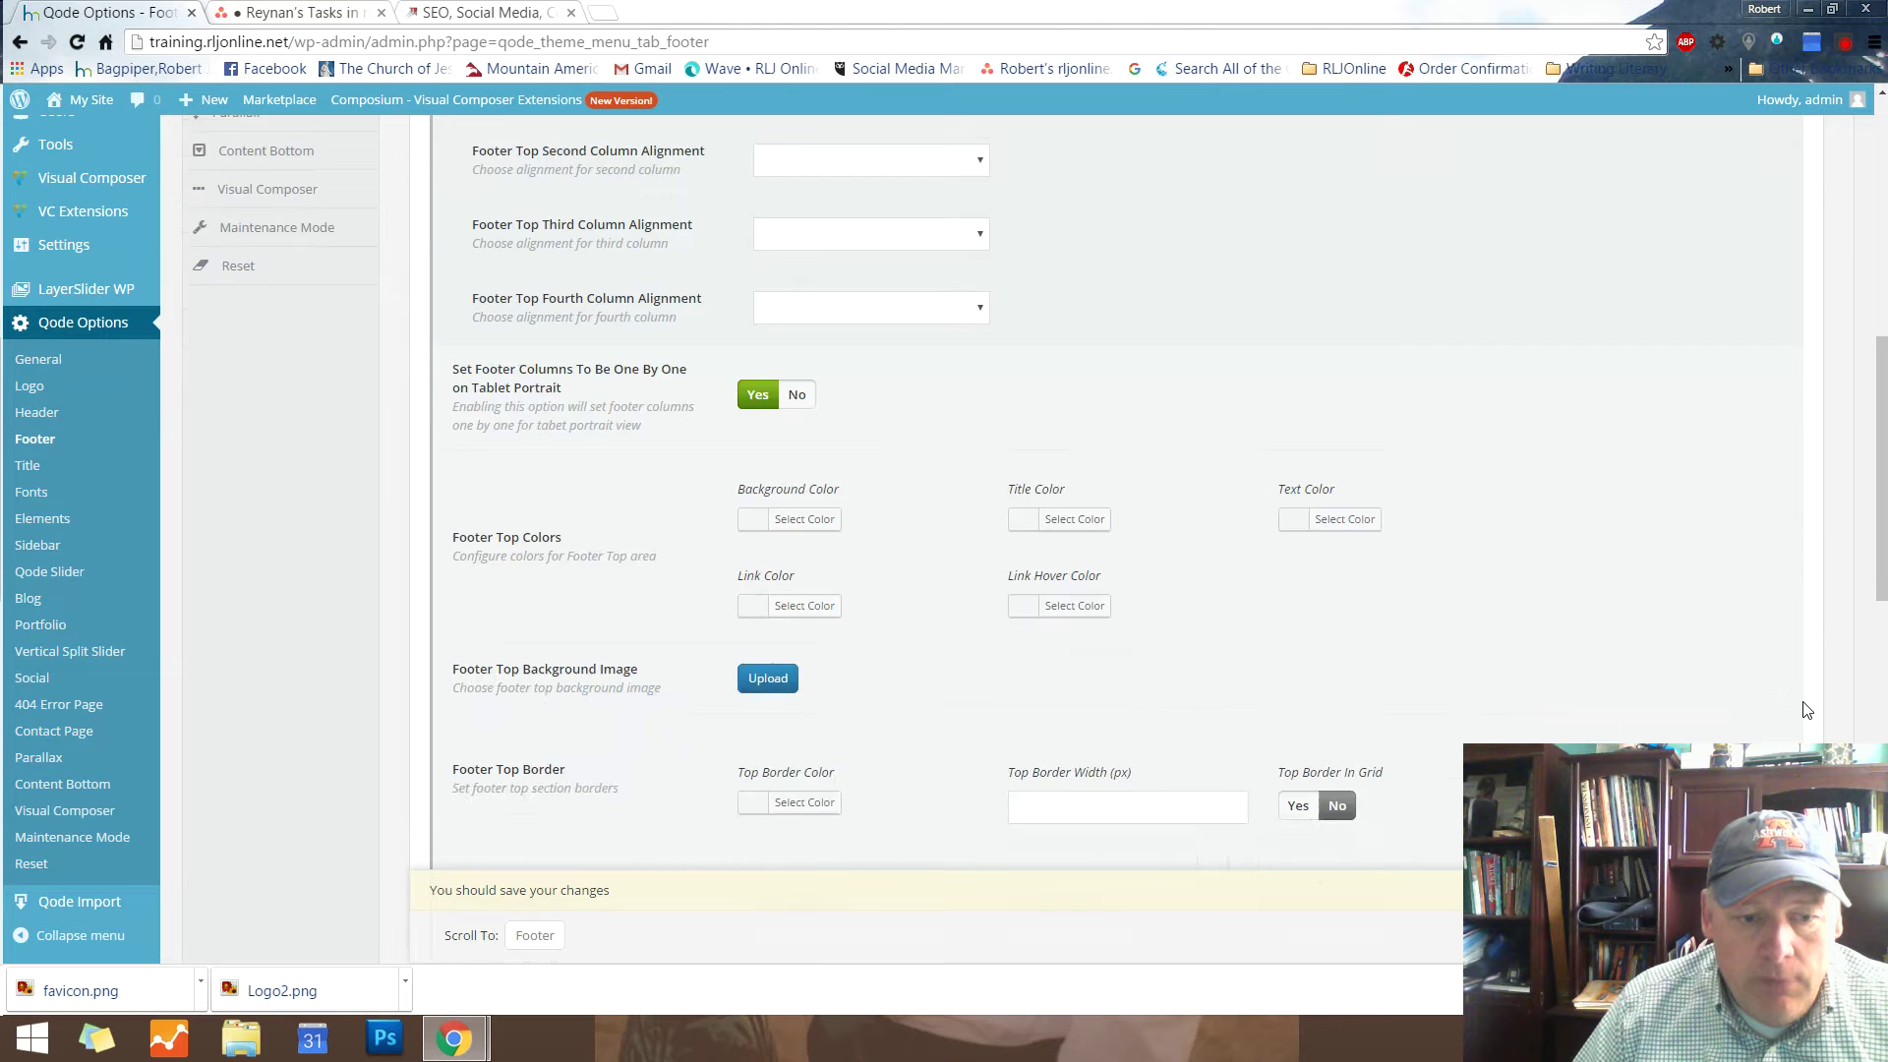
pyautogui.scroll(-3, 1819, 713)
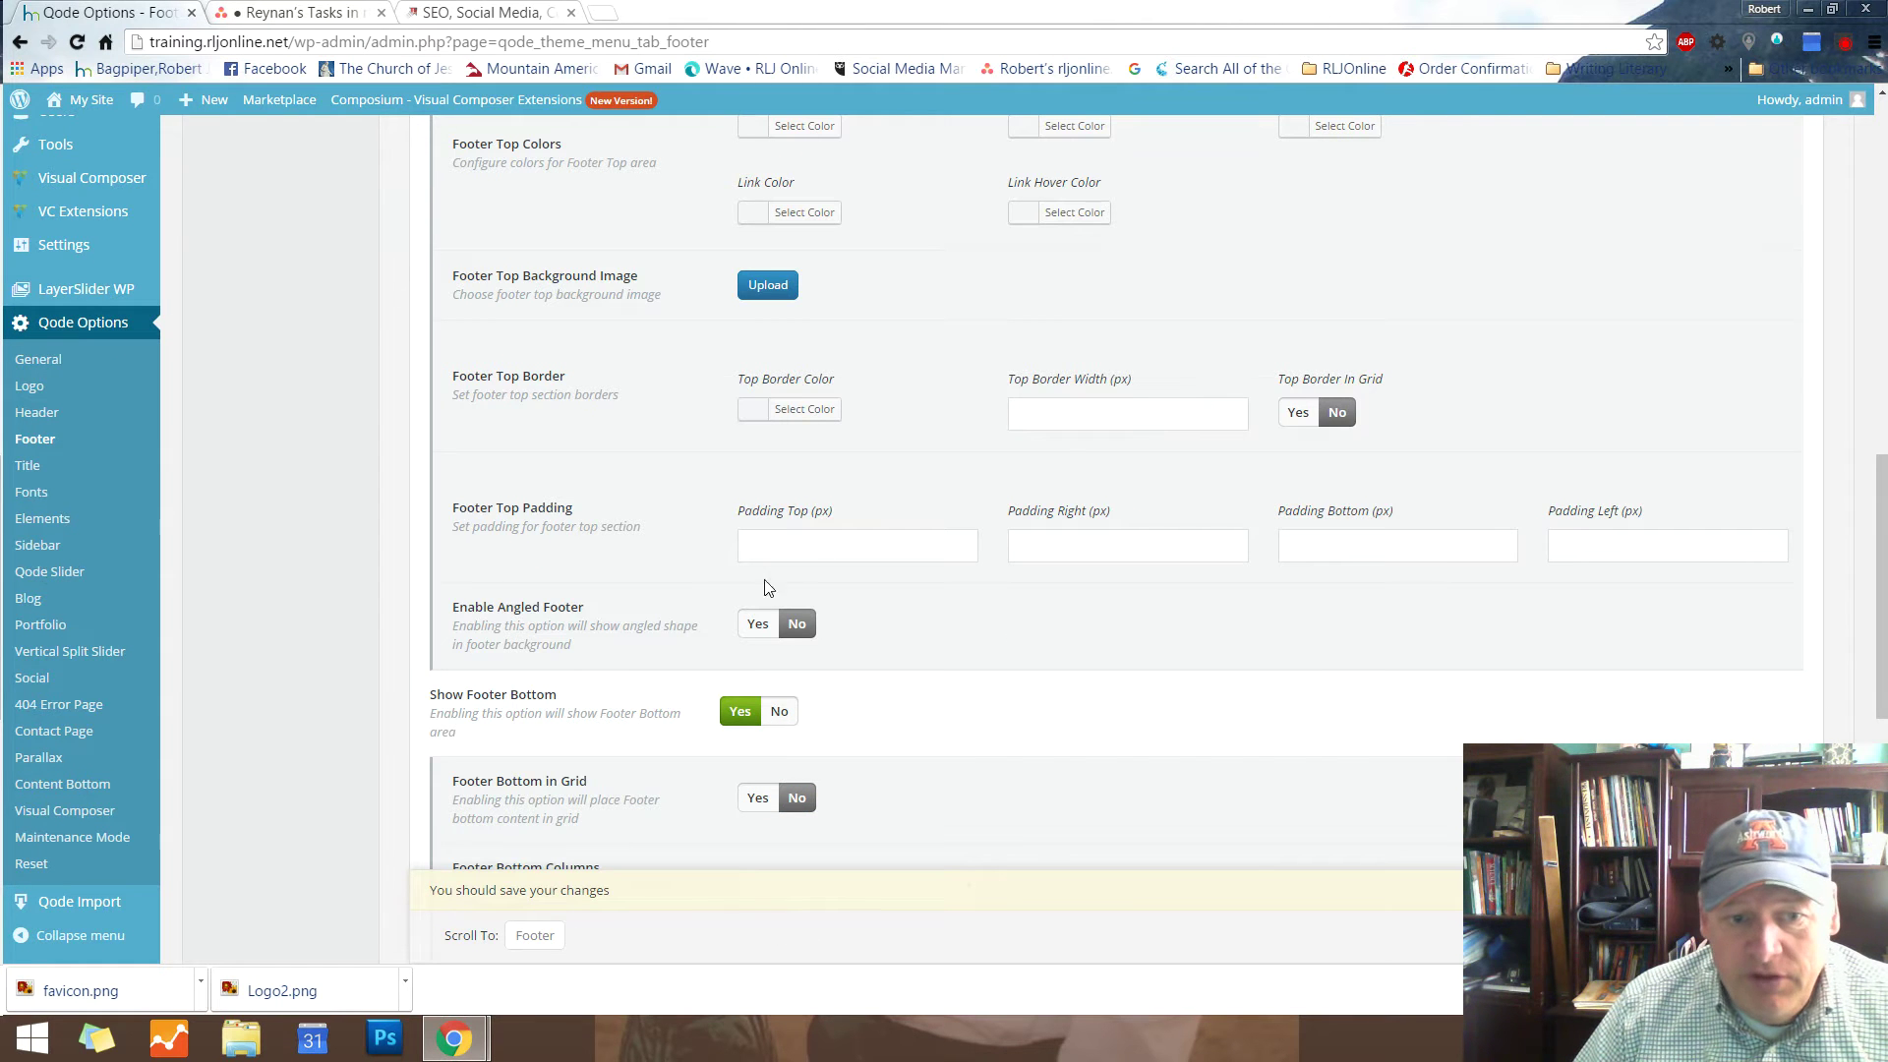
pyautogui.click(491, 12)
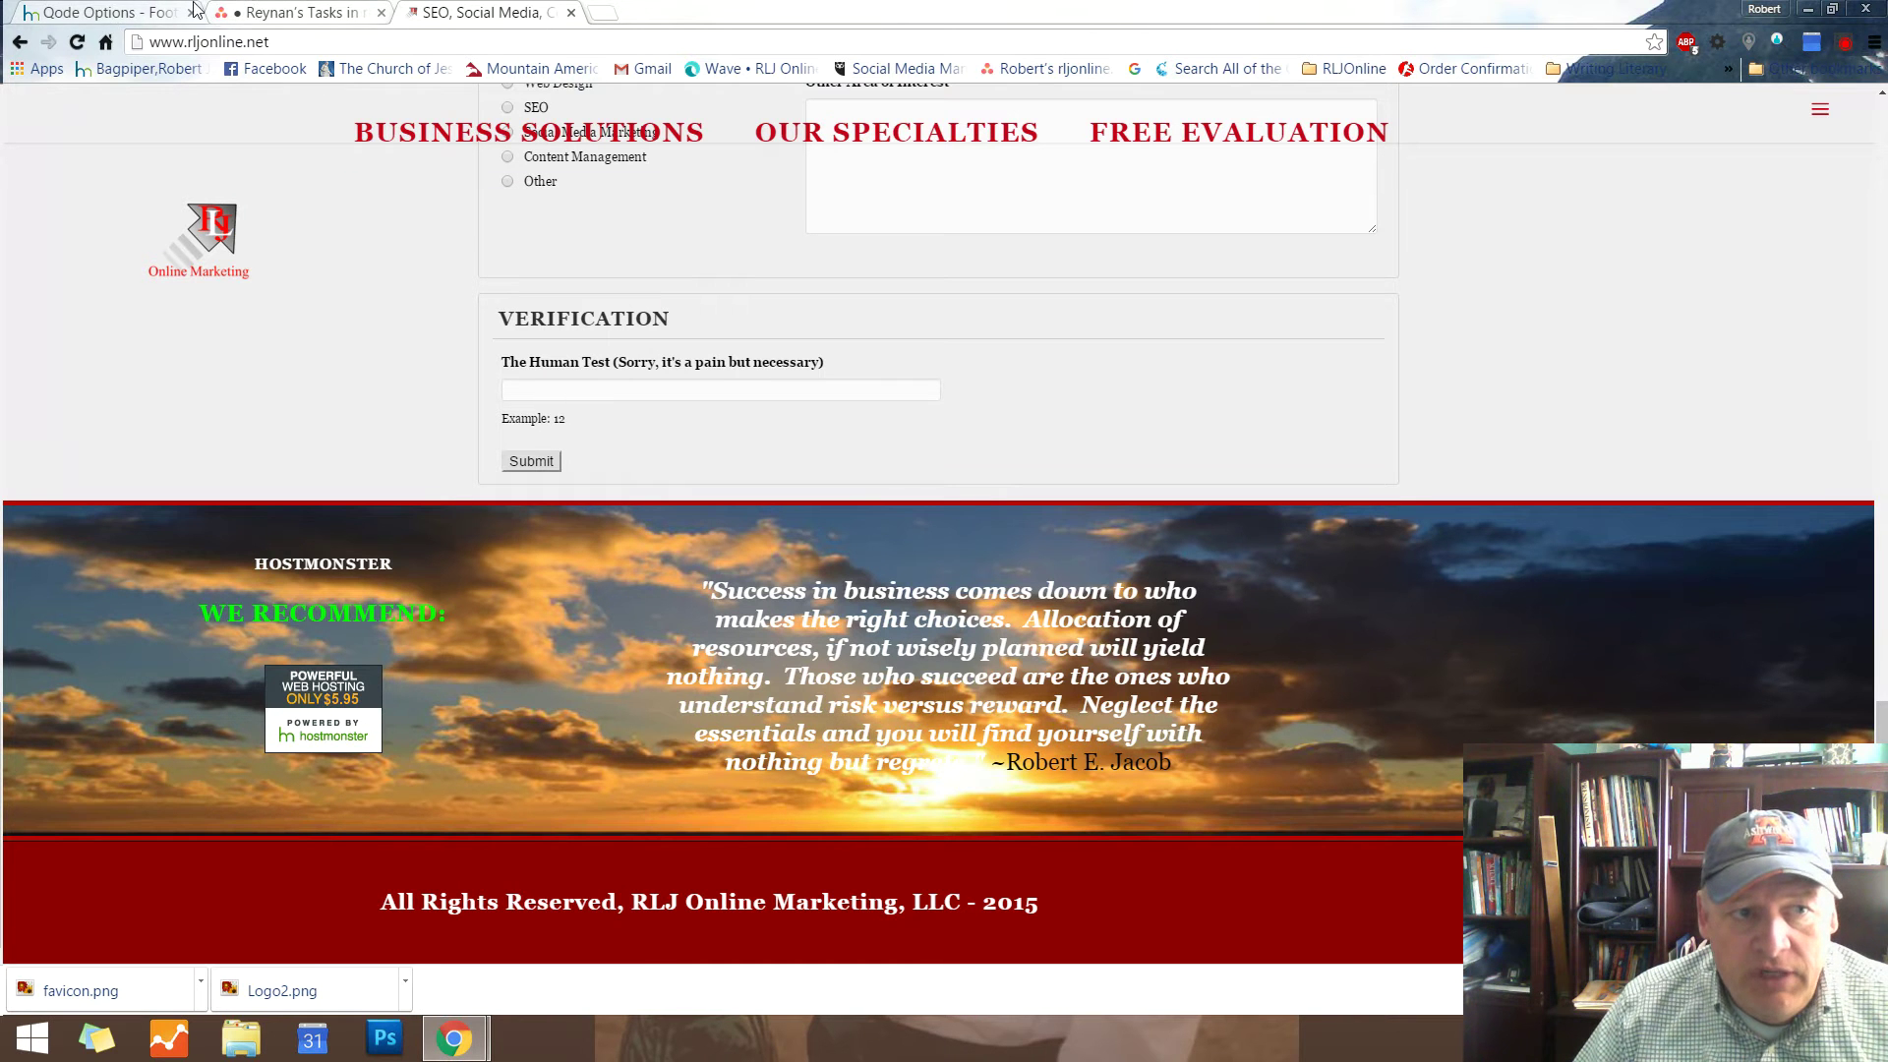
pyautogui.click(96, 14)
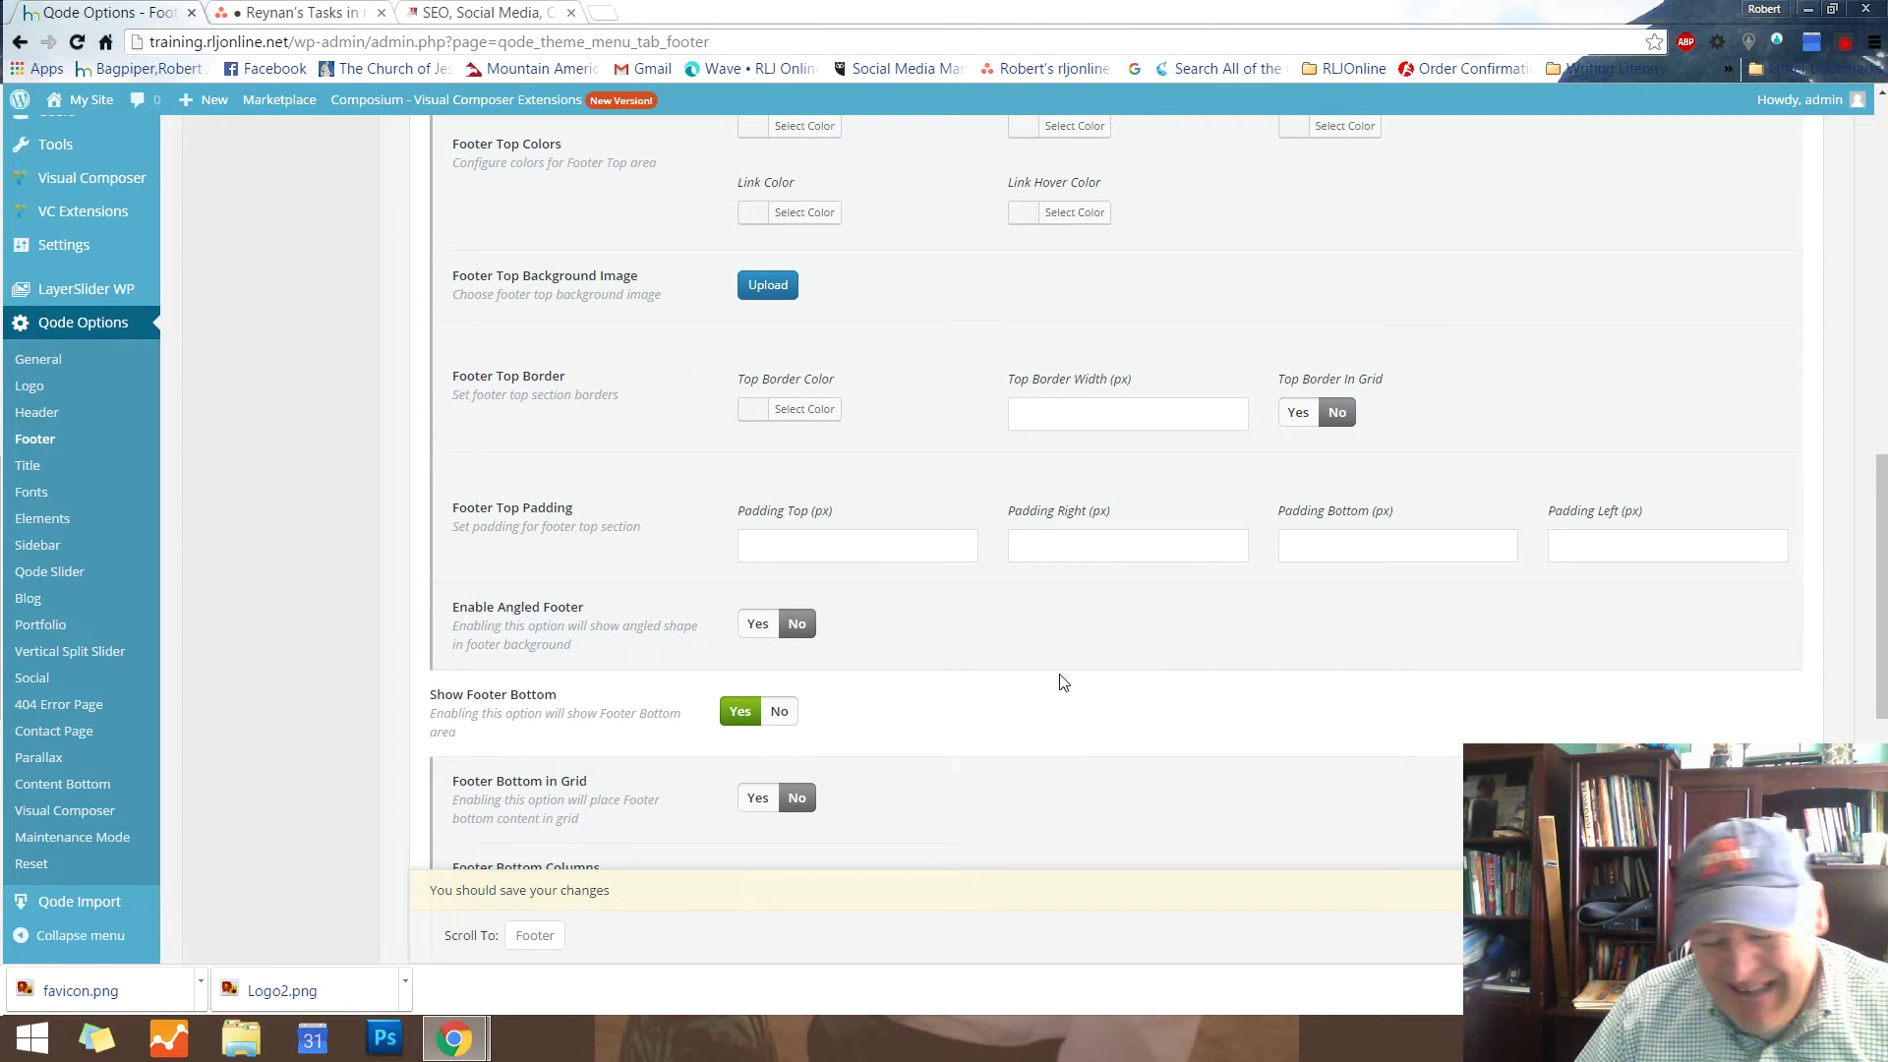
# Look through the Footer Bottom columns, colors, border, padding, background image and menu spacing settings, comparing them with the rljonline.net footer
pyautogui.scroll(-3, 1615, 608)
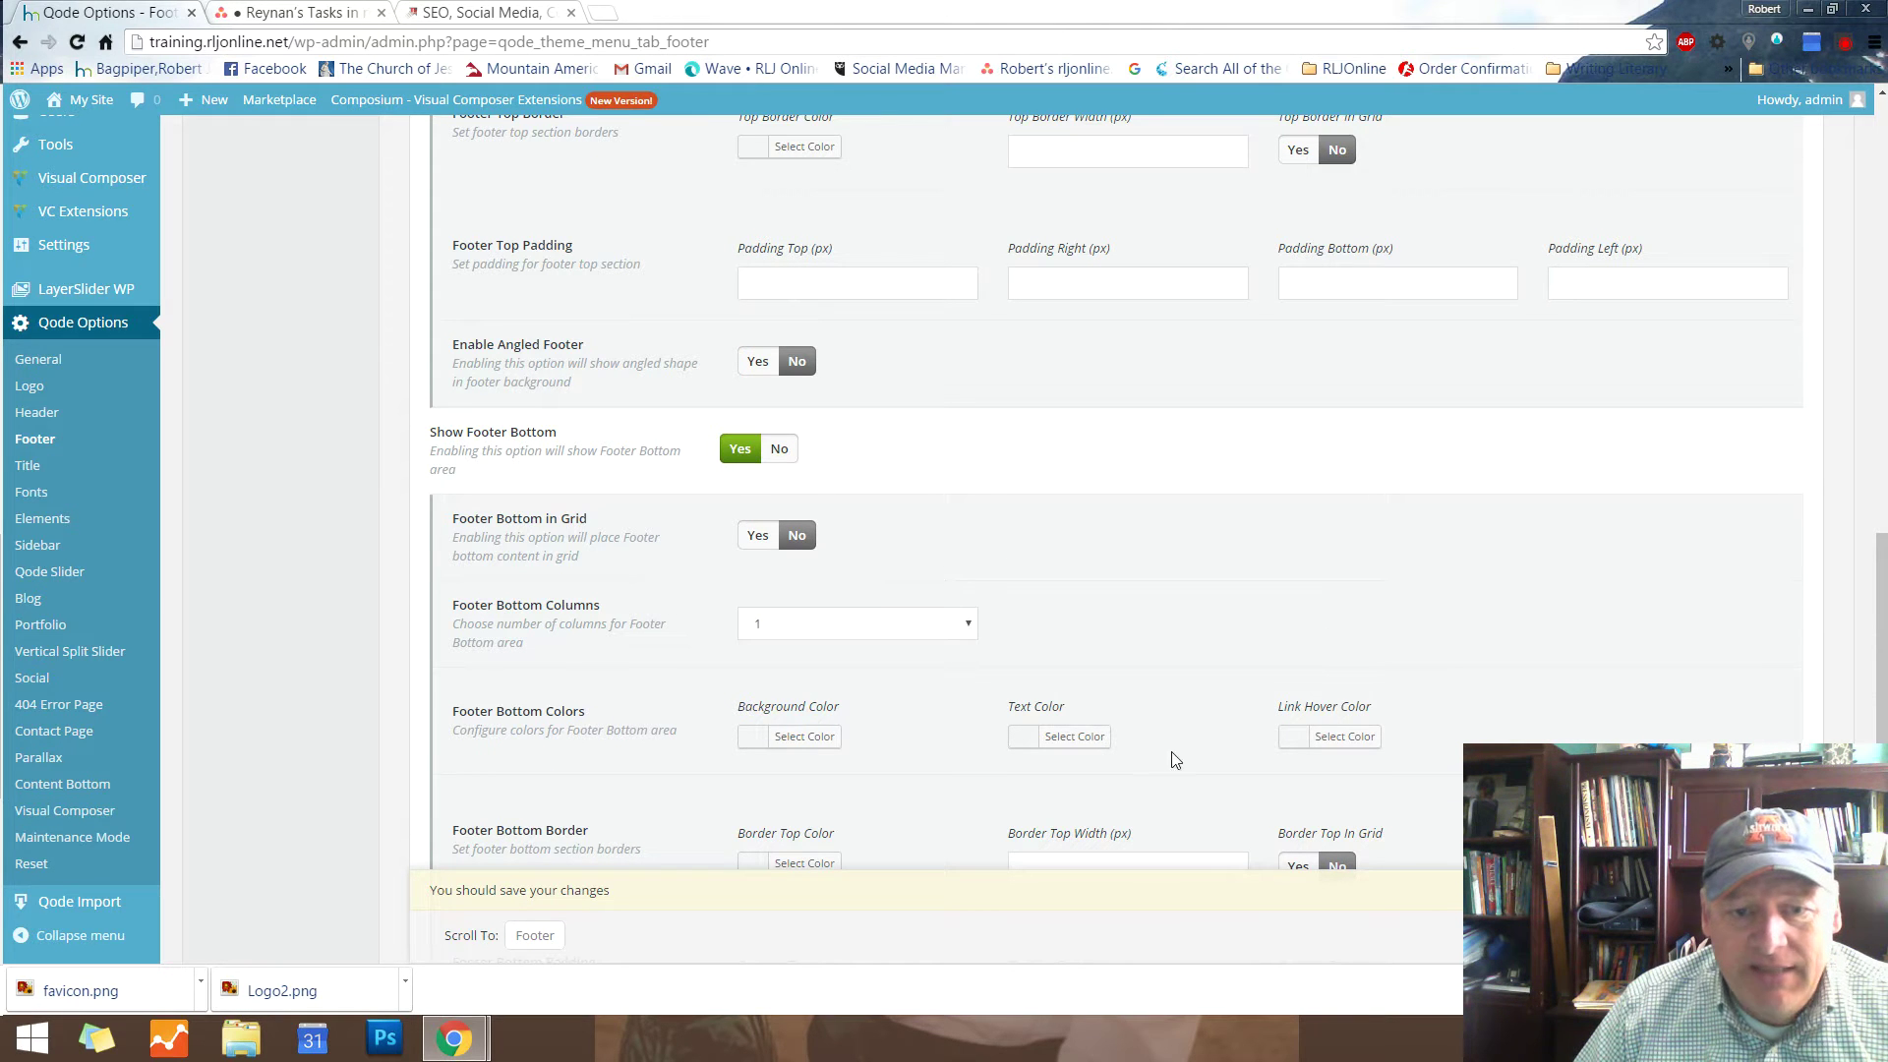
pyautogui.click(452, 14)
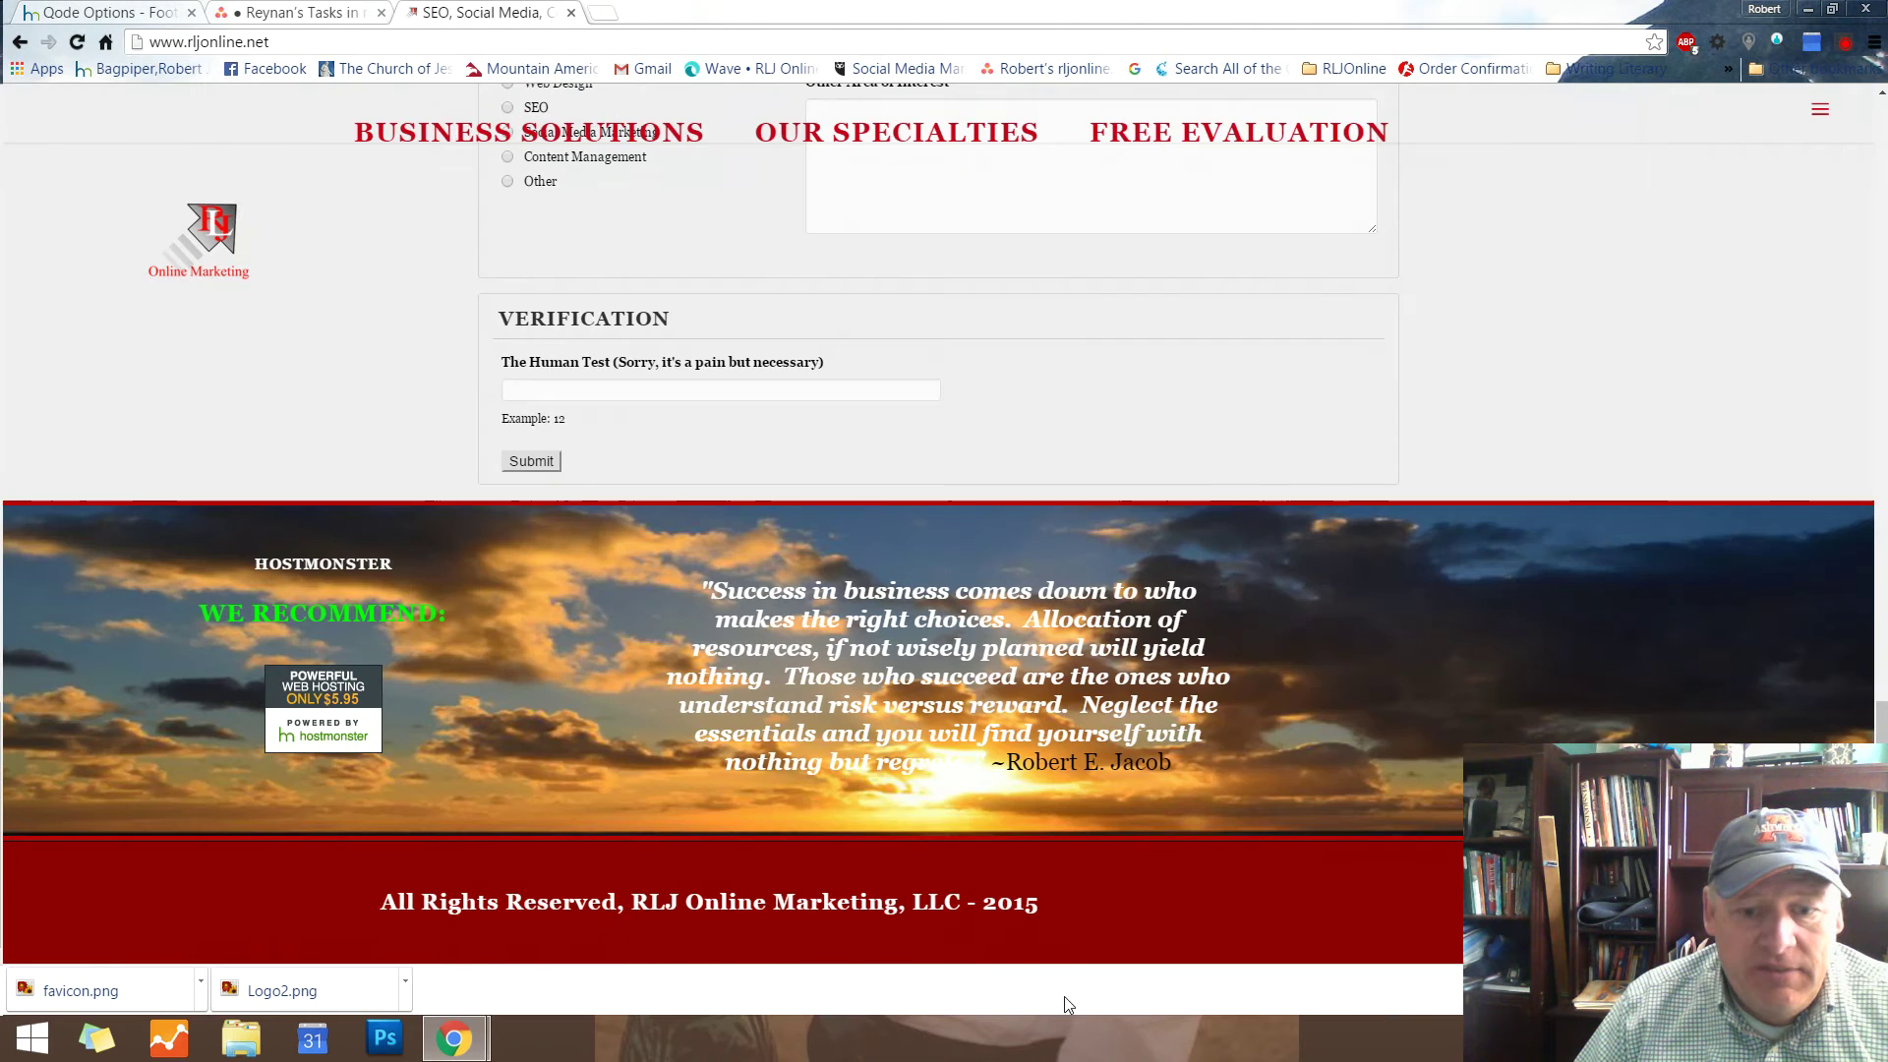
pyautogui.click(90, 13)
pyautogui.scroll(-3, 1322, 667)
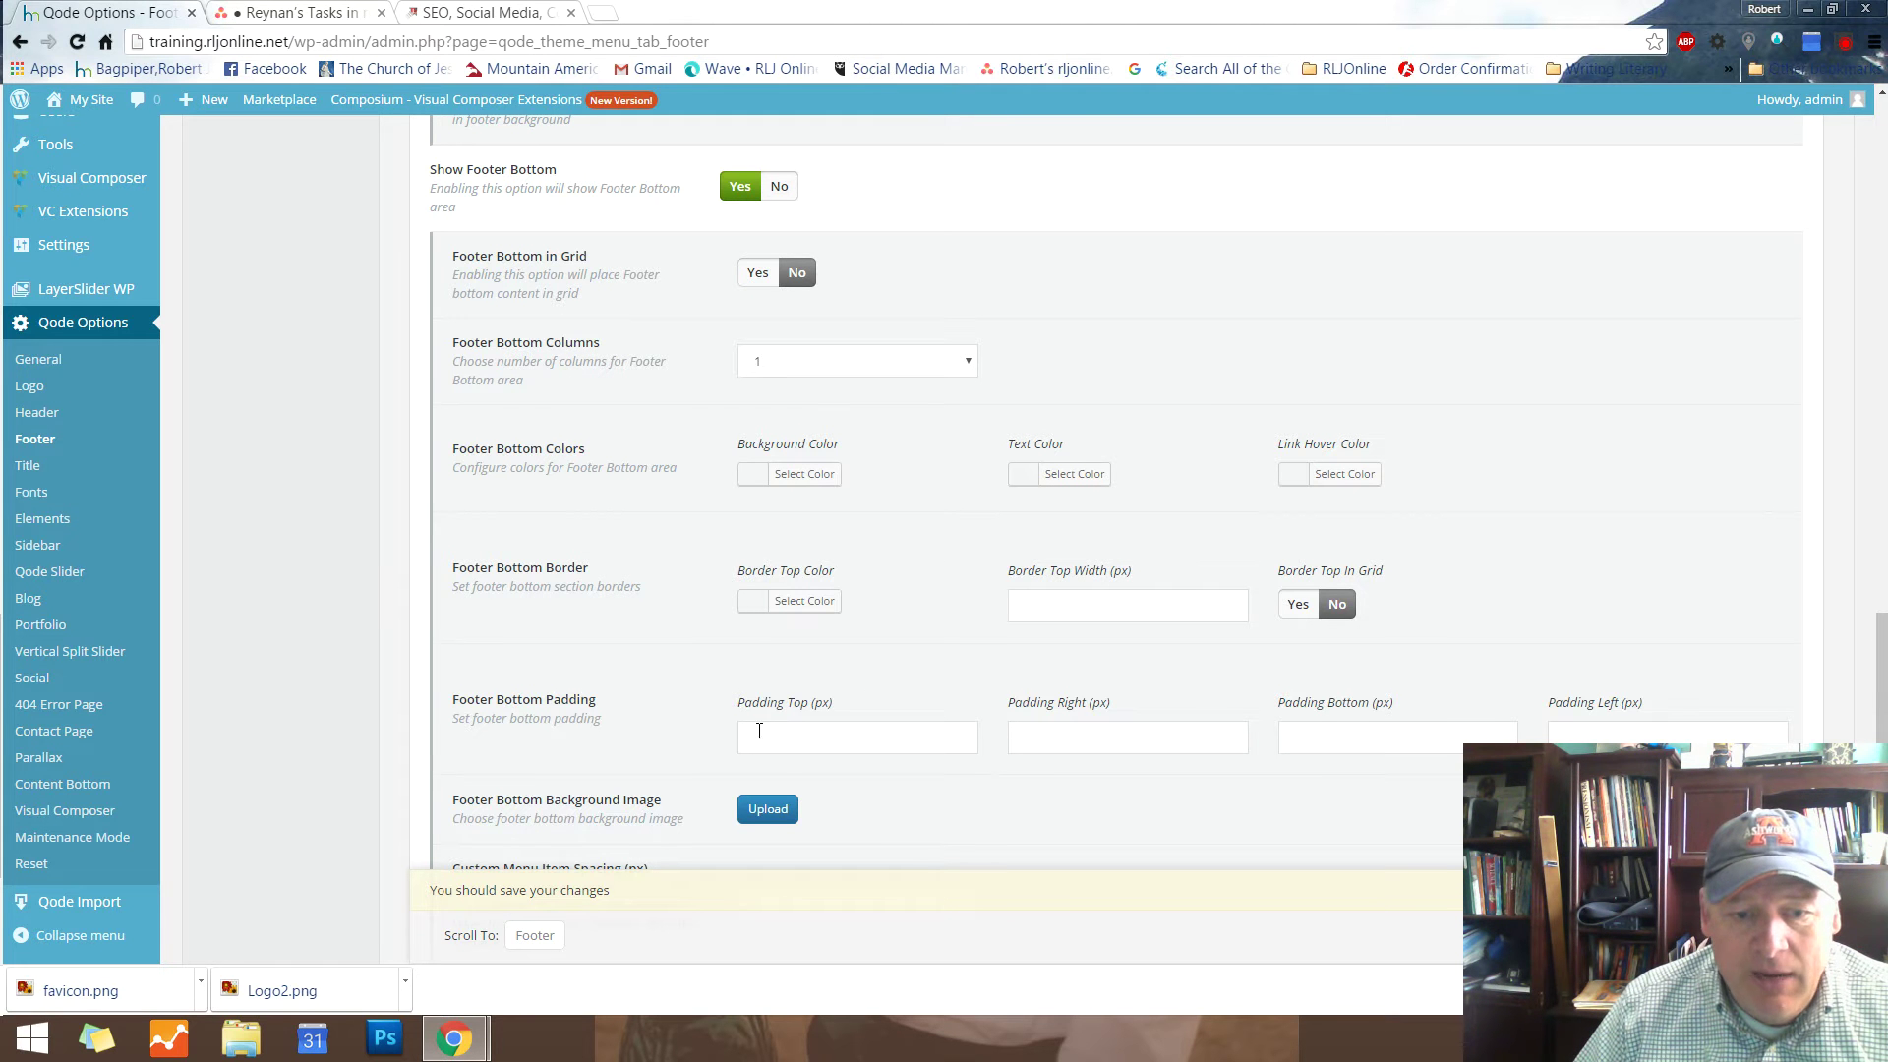
pyautogui.scroll(-3, 1105, 778)
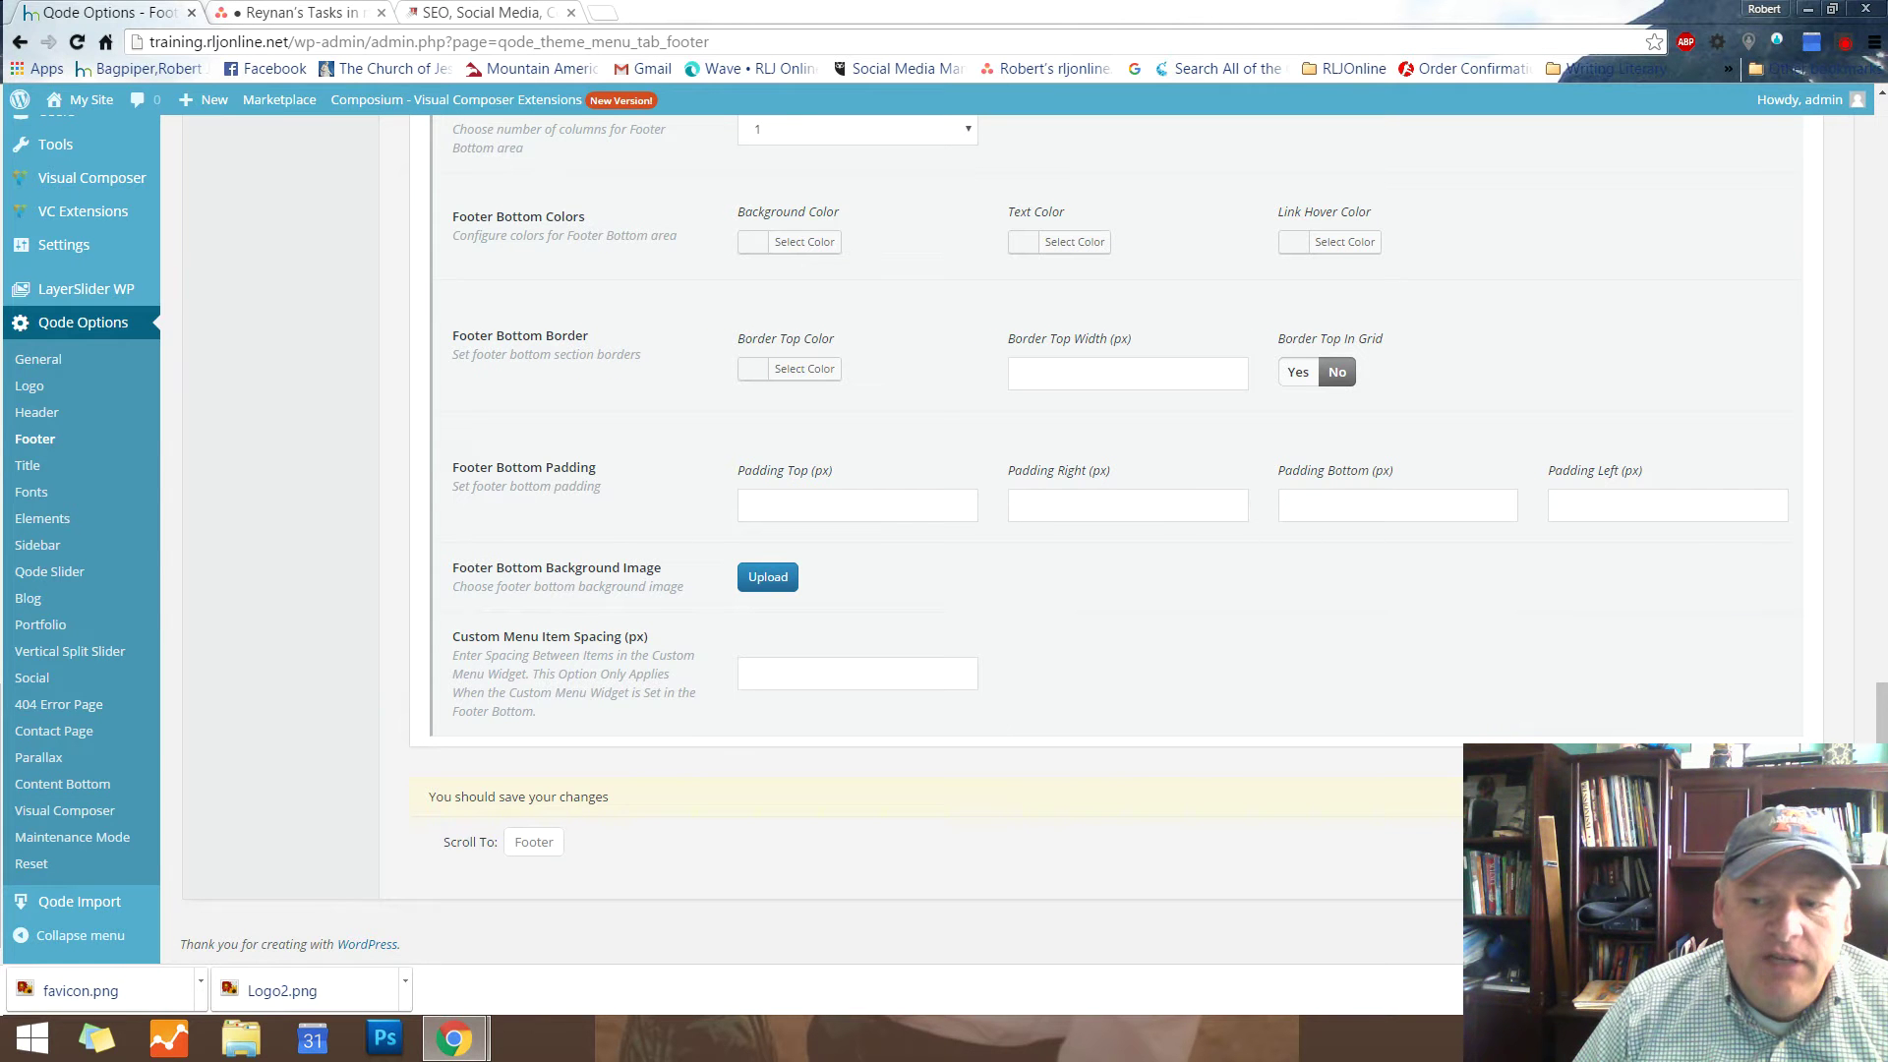
# Open the training.rljonline.net site in a separate tab, view its footer, and return to the Qode footer options
pyautogui.scroll(10, 1628, 540)
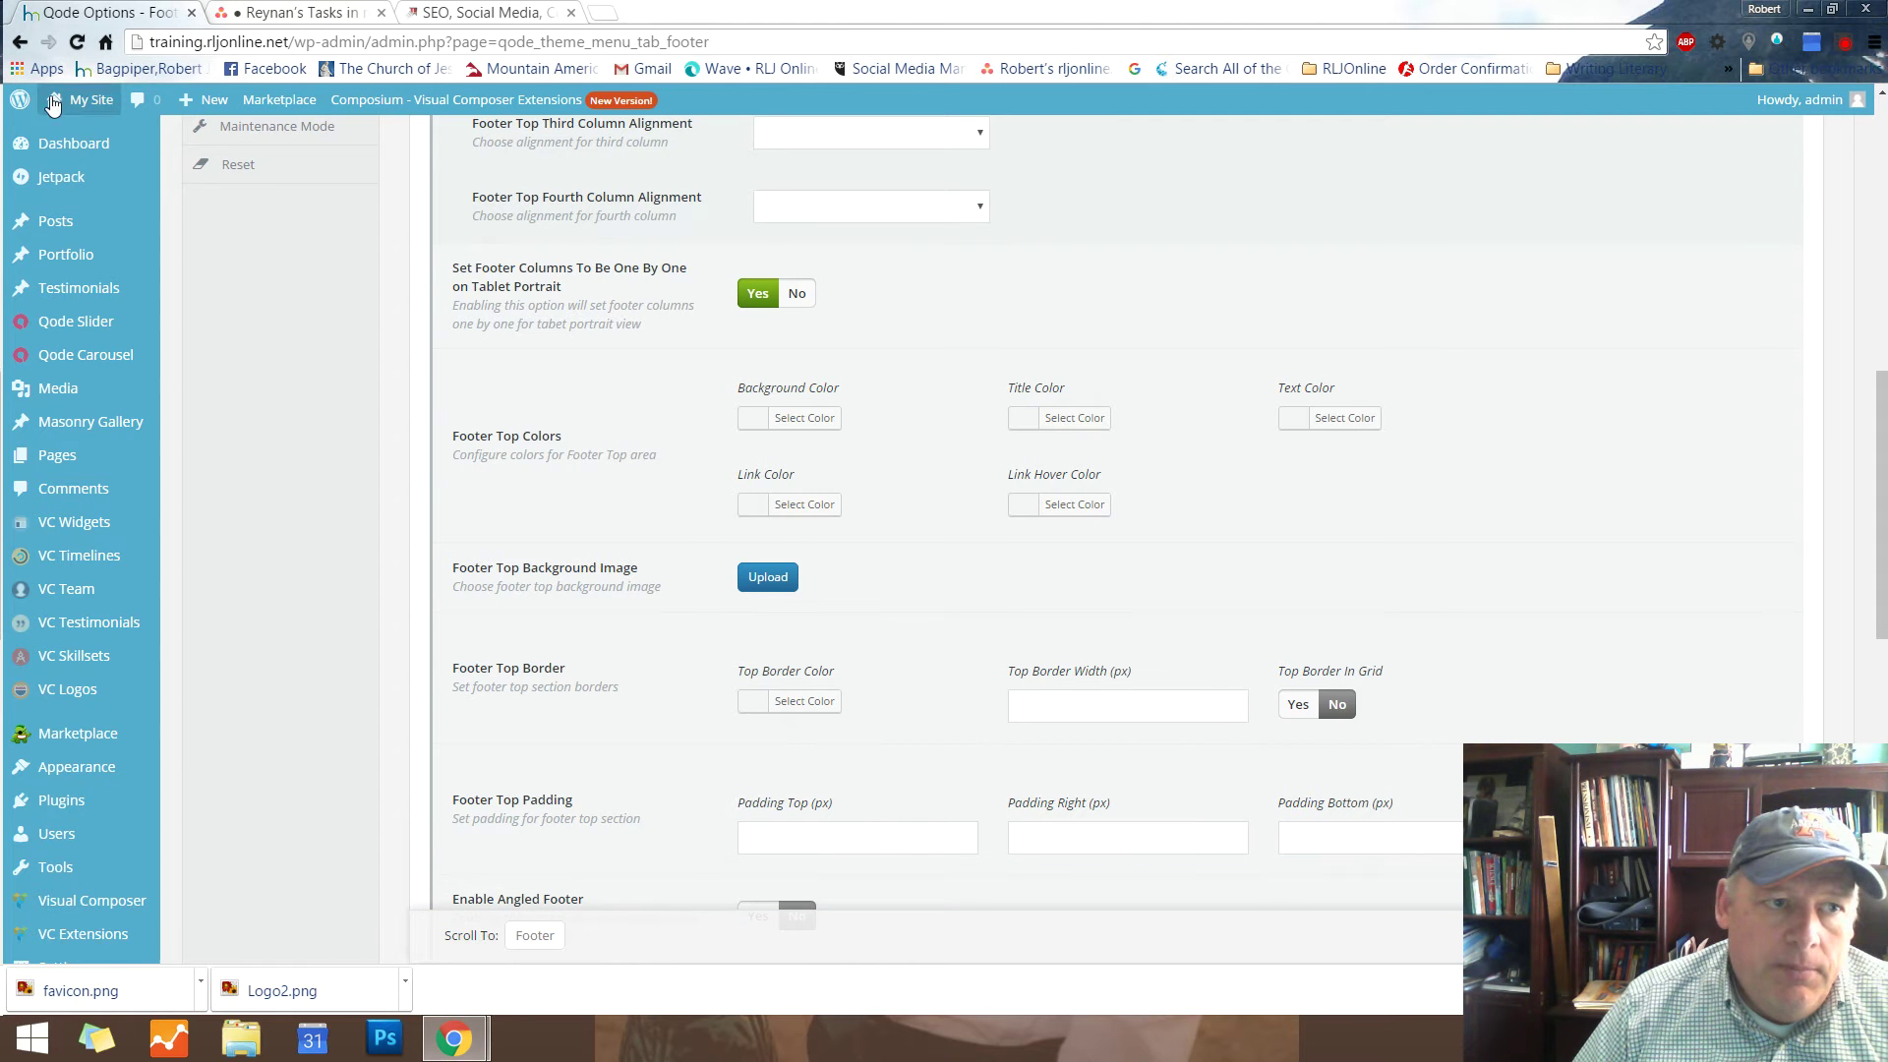
pyautogui.rightClick(62, 141)
pyautogui.click(137, 149)
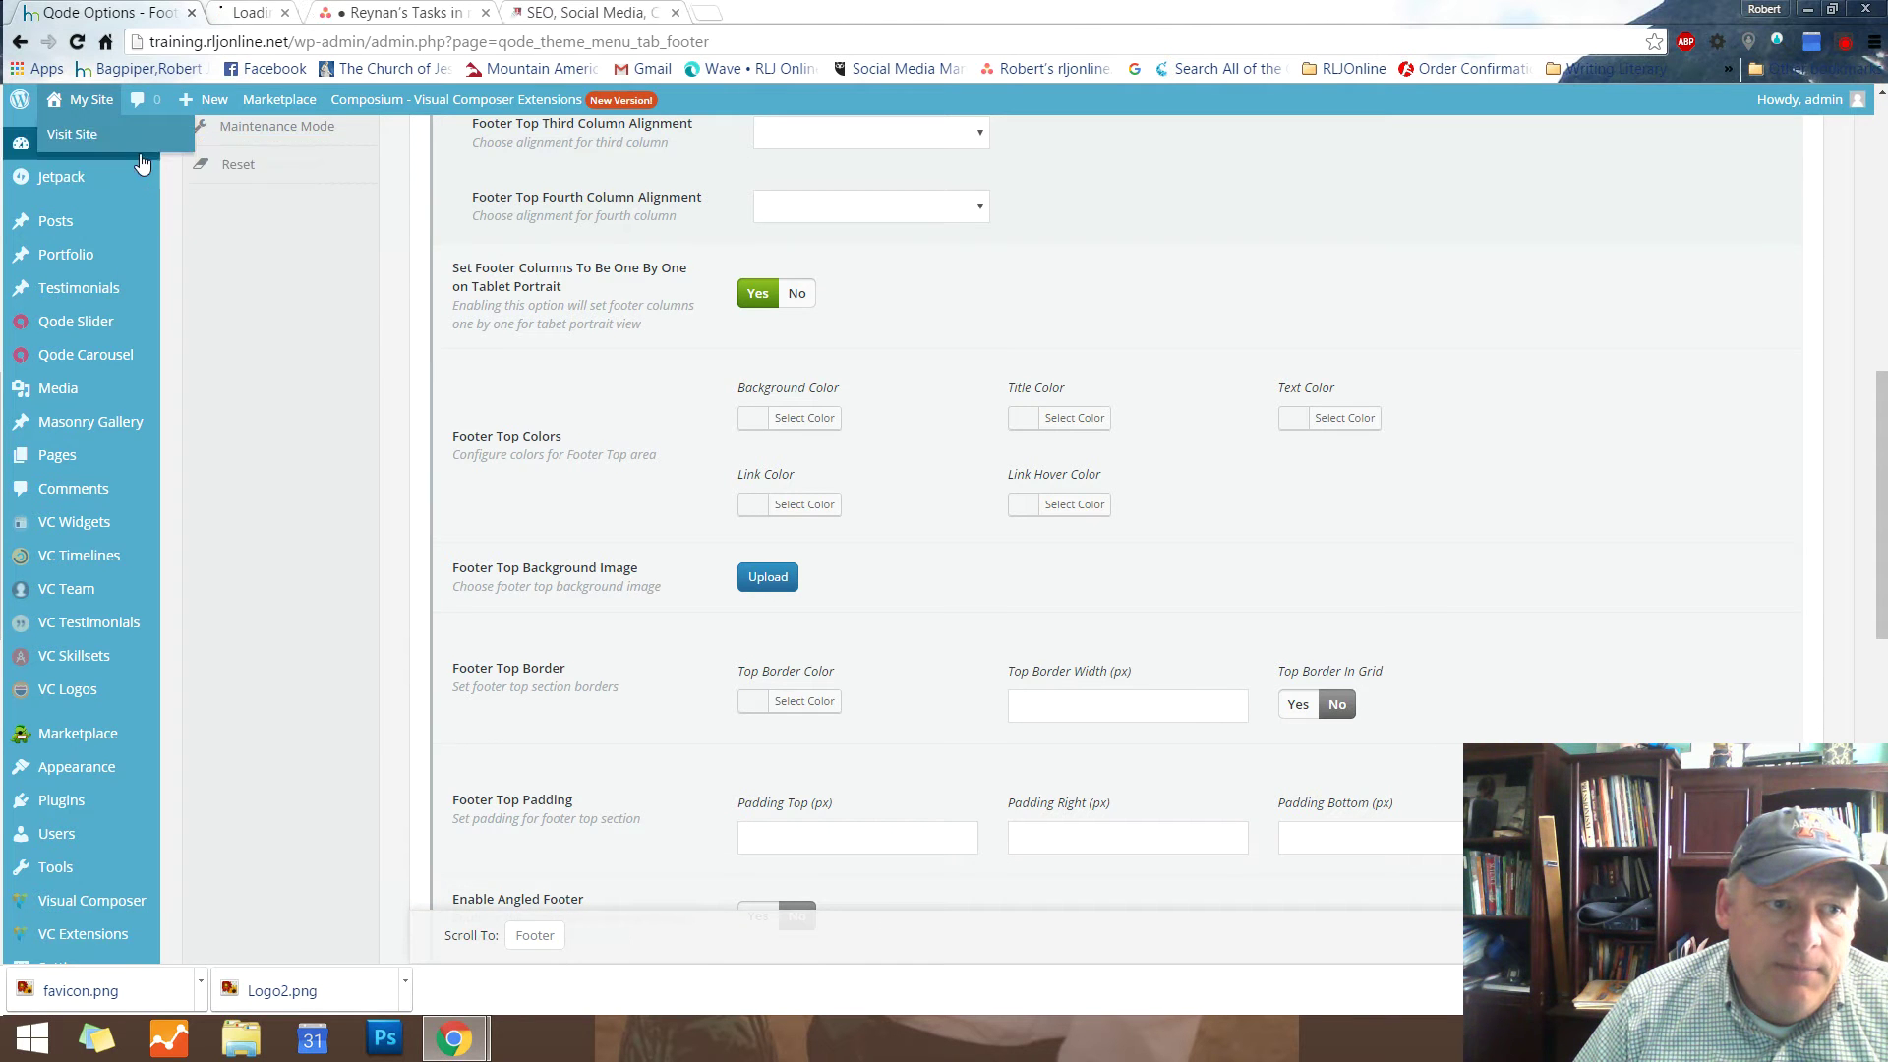
pyautogui.click(337, 19)
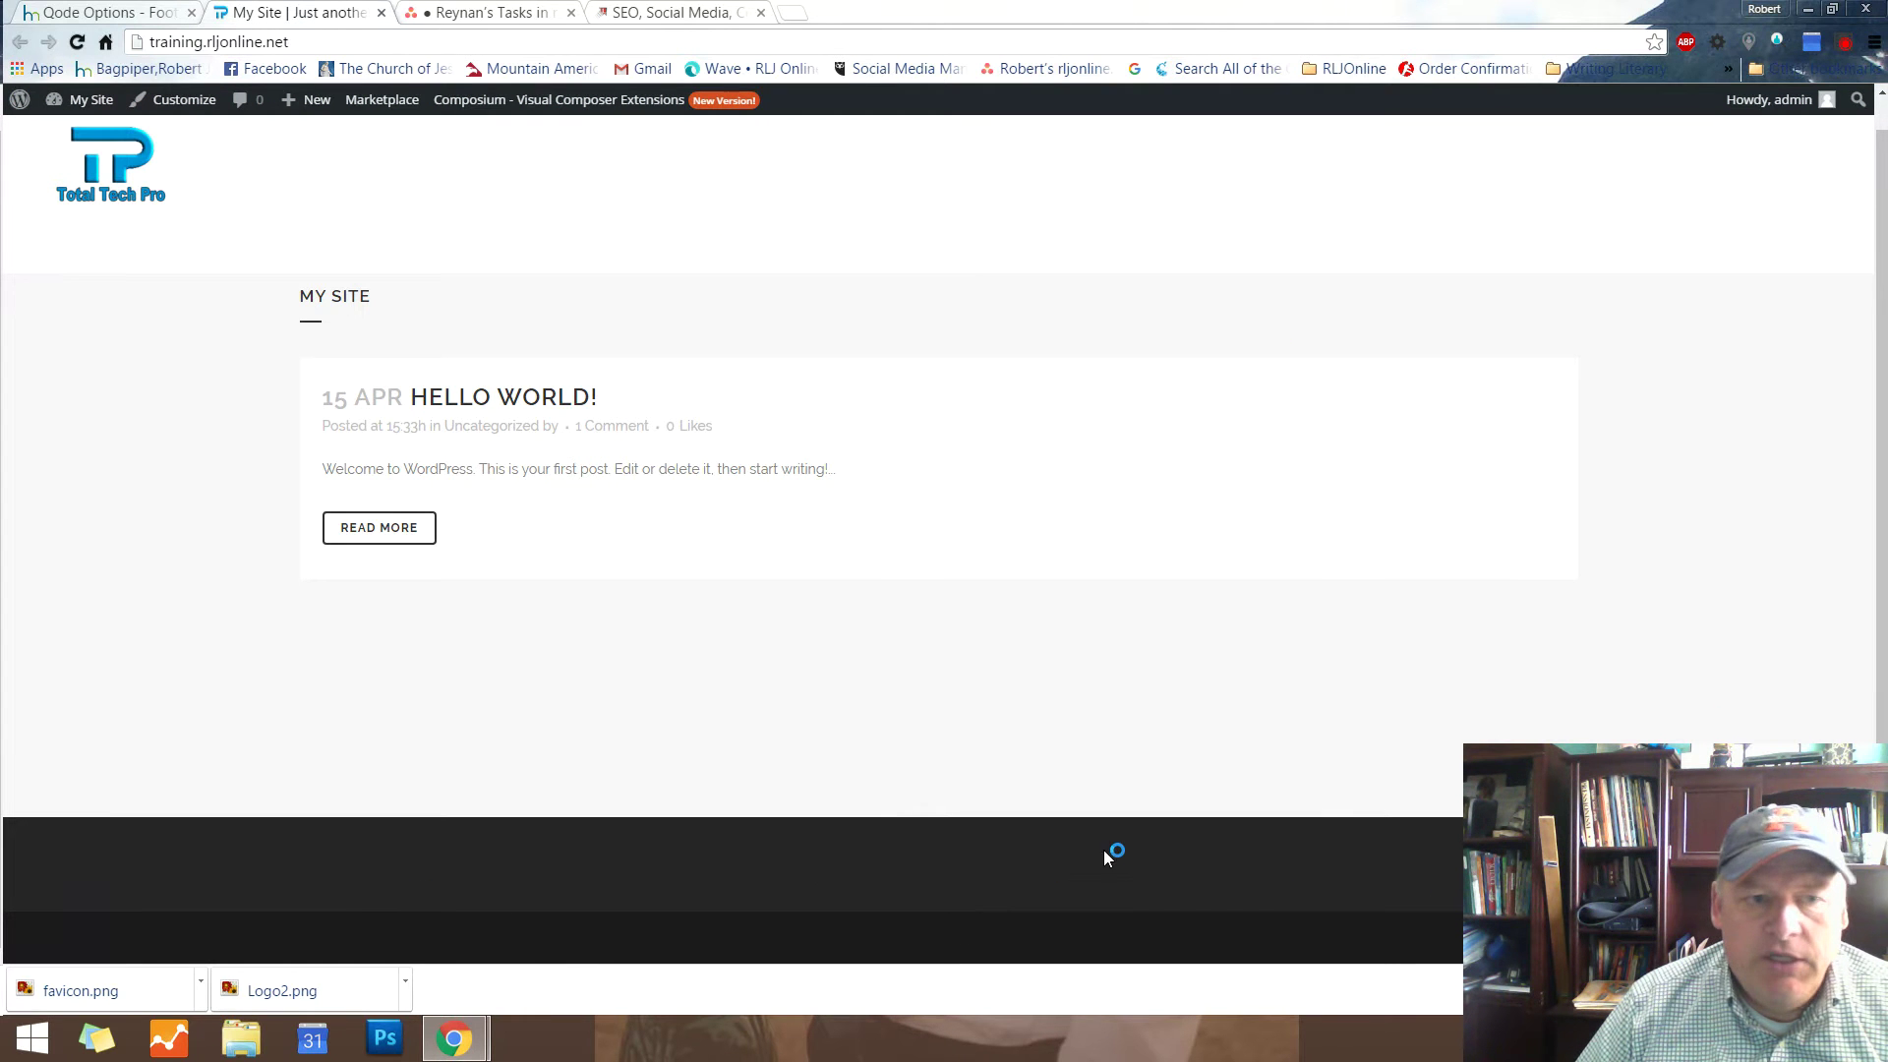
pyautogui.click(108, 14)
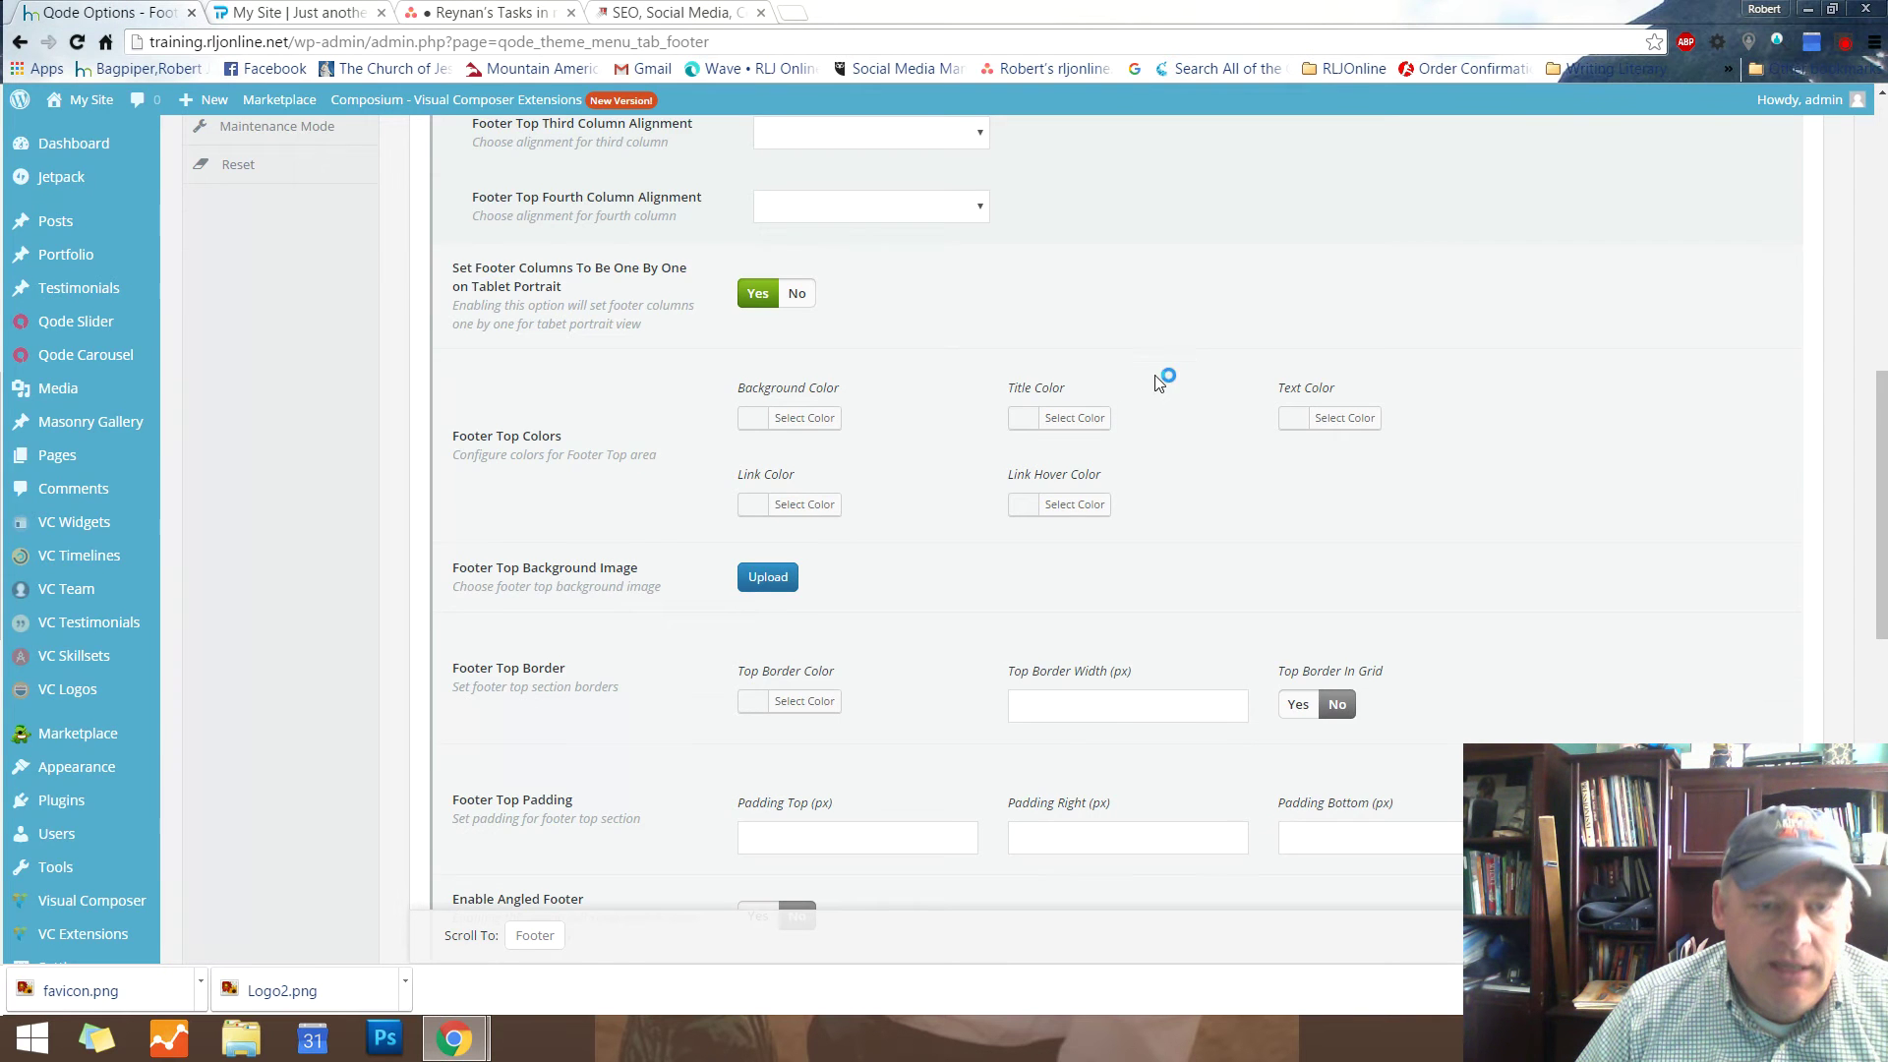
# Leave the Qode footer options and open the site's Widgets management page
pyautogui.scroll(7, 1110, 339)
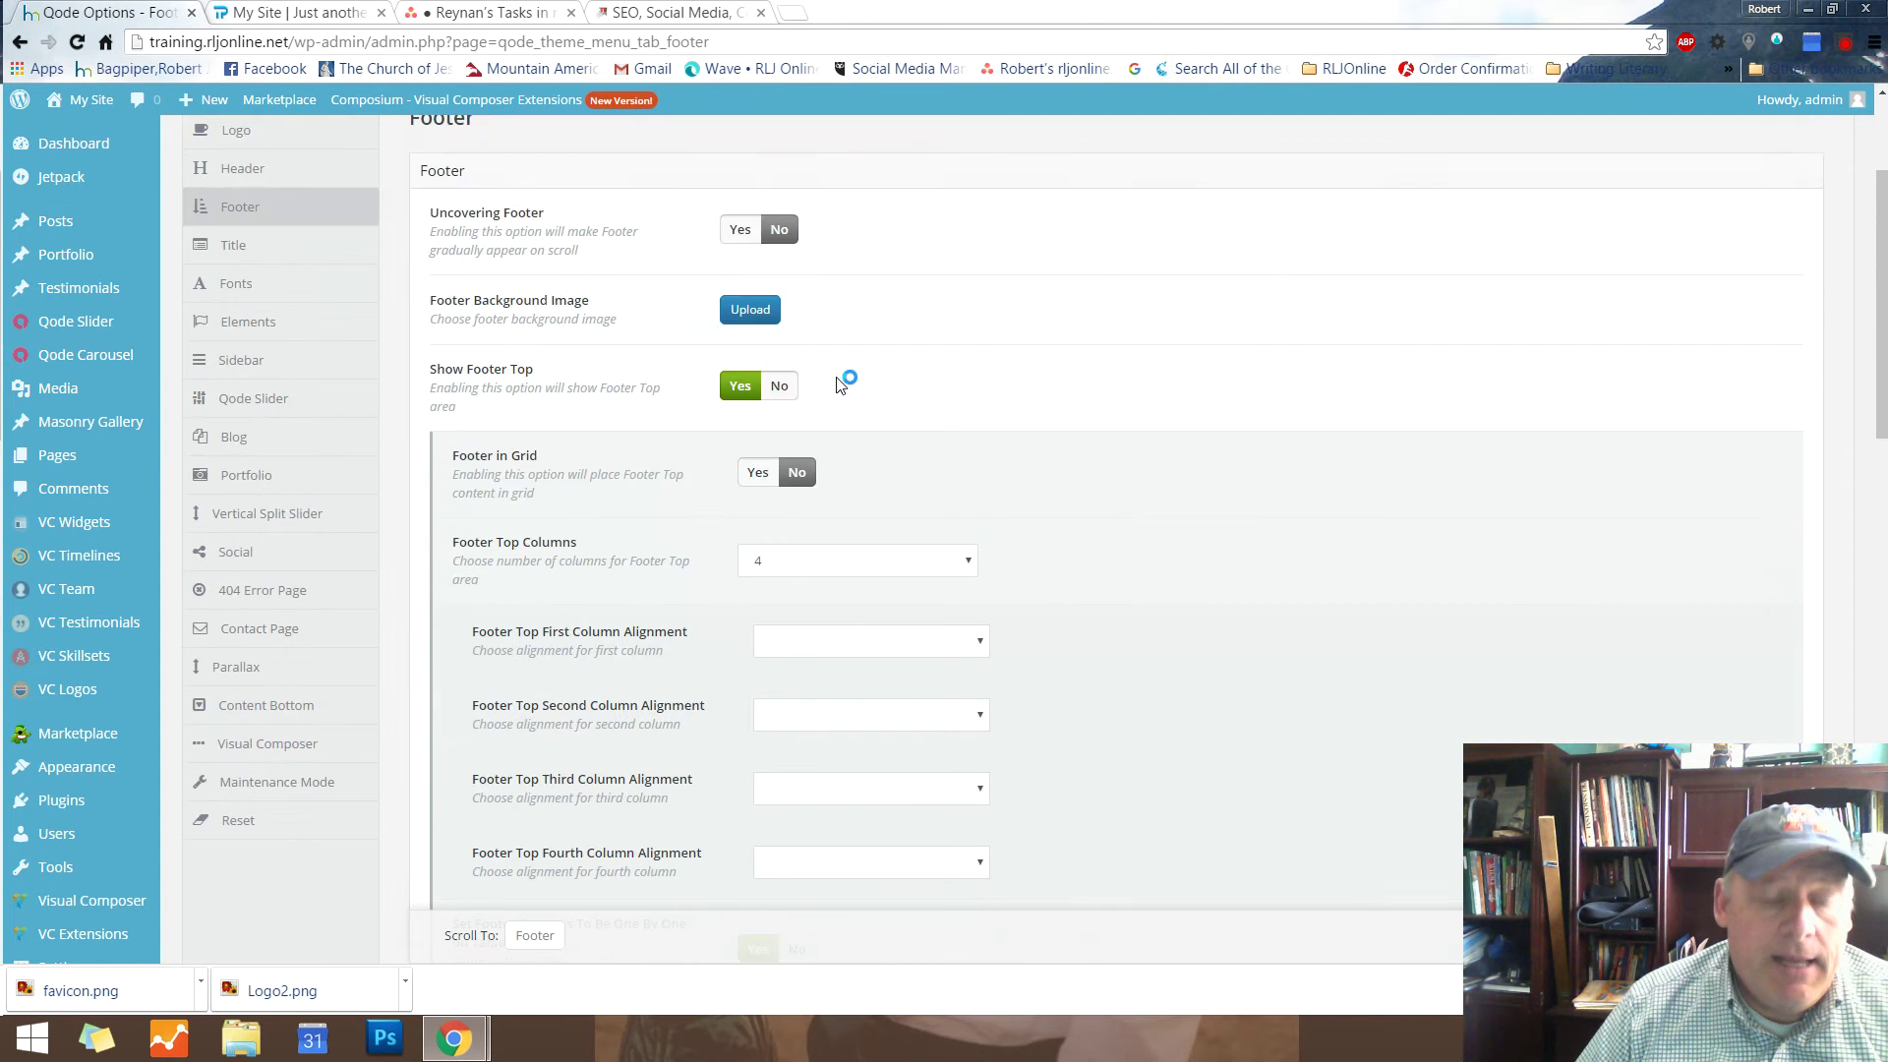
pyautogui.scroll(2, 836, 393)
pyautogui.scroll(-2, 505, 424)
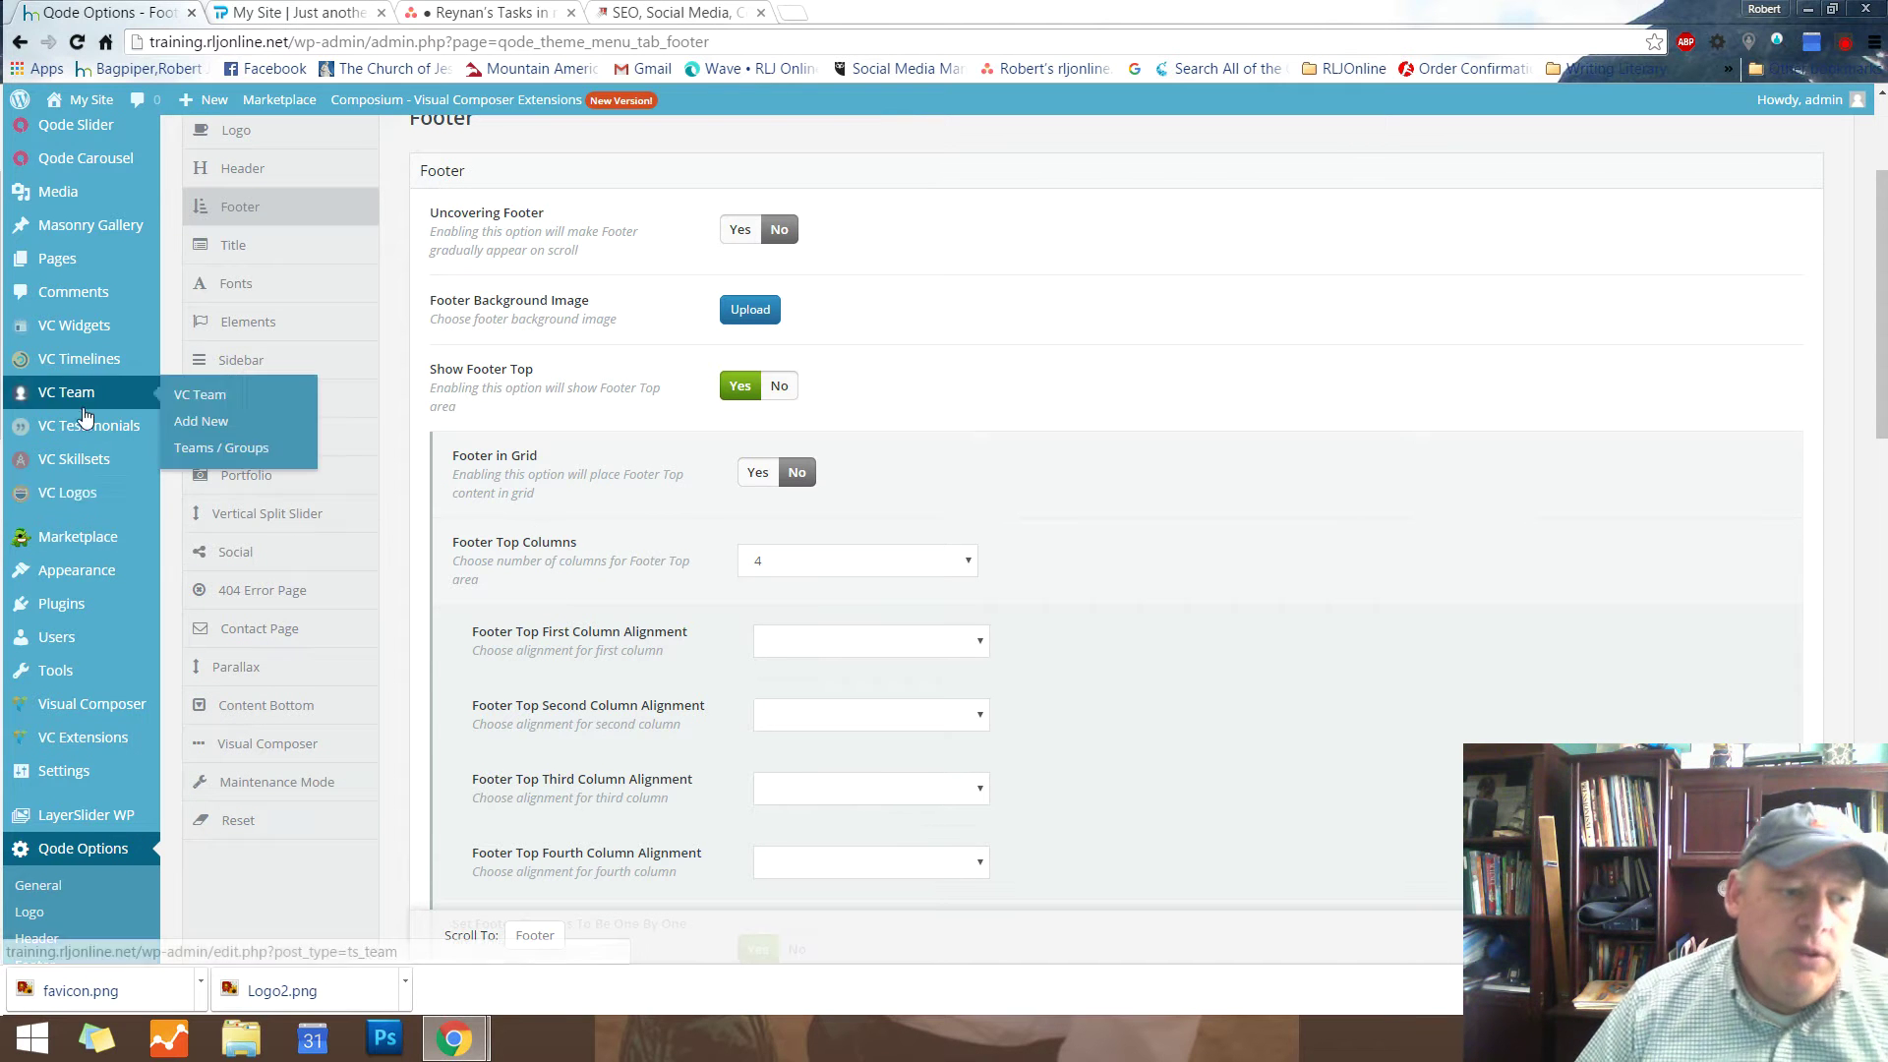
pyautogui.moveTo(87, 577)
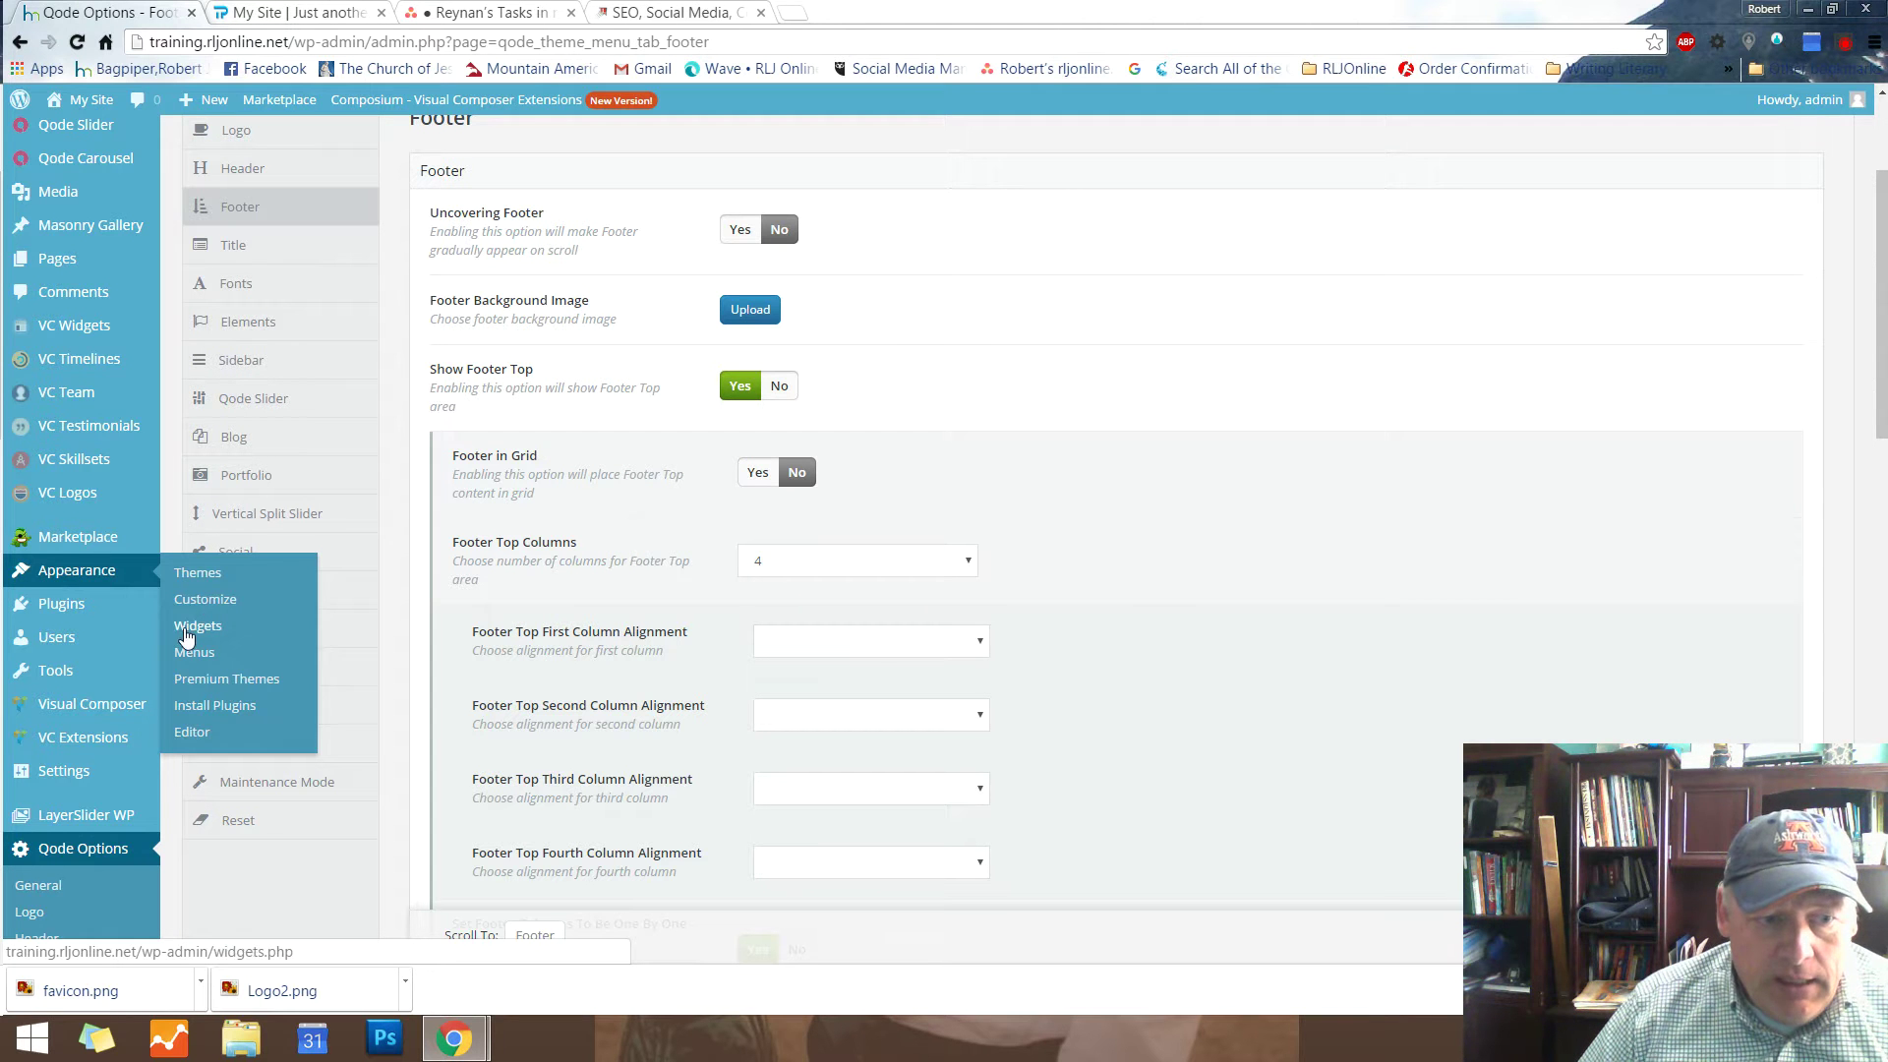
pyautogui.click(192, 627)
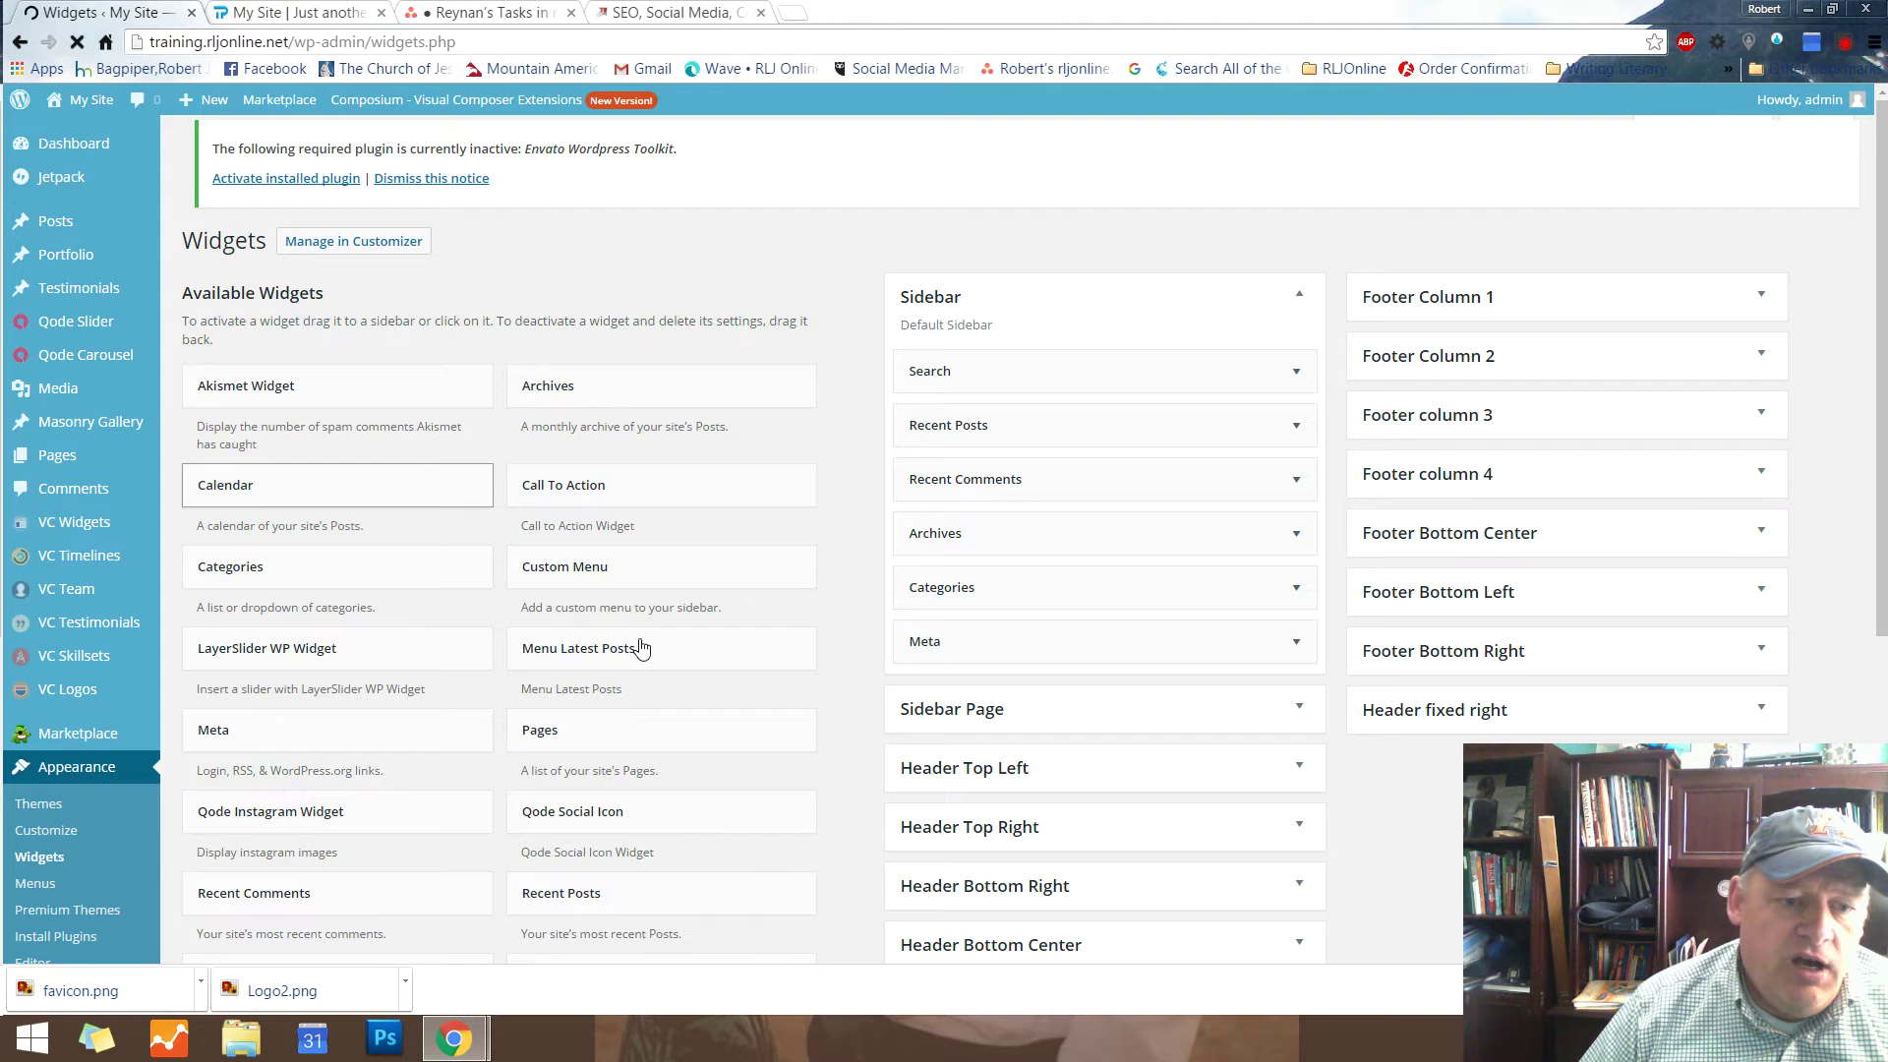
# Add a Custom Menu widget to the Footer Bottom Left area and save the widget
pyautogui.scroll(-5, 661, 915)
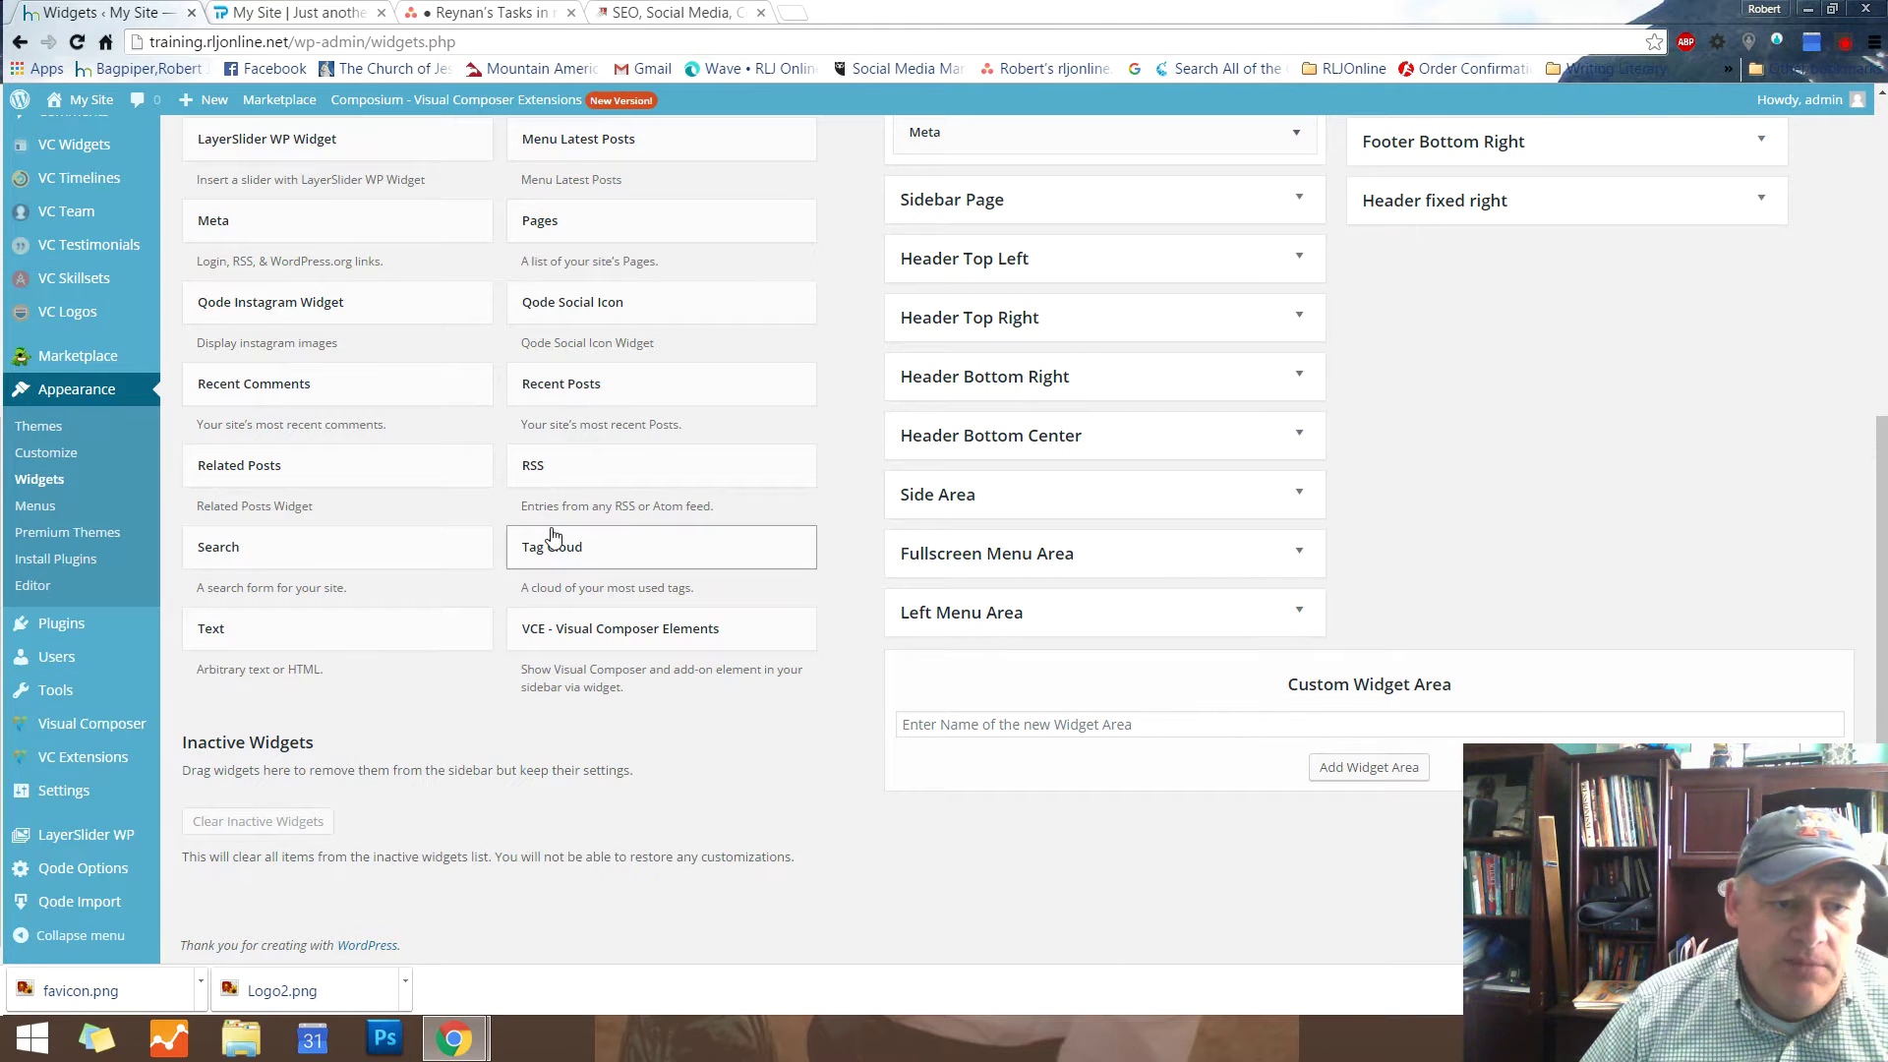
pyautogui.scroll(1, 409, 497)
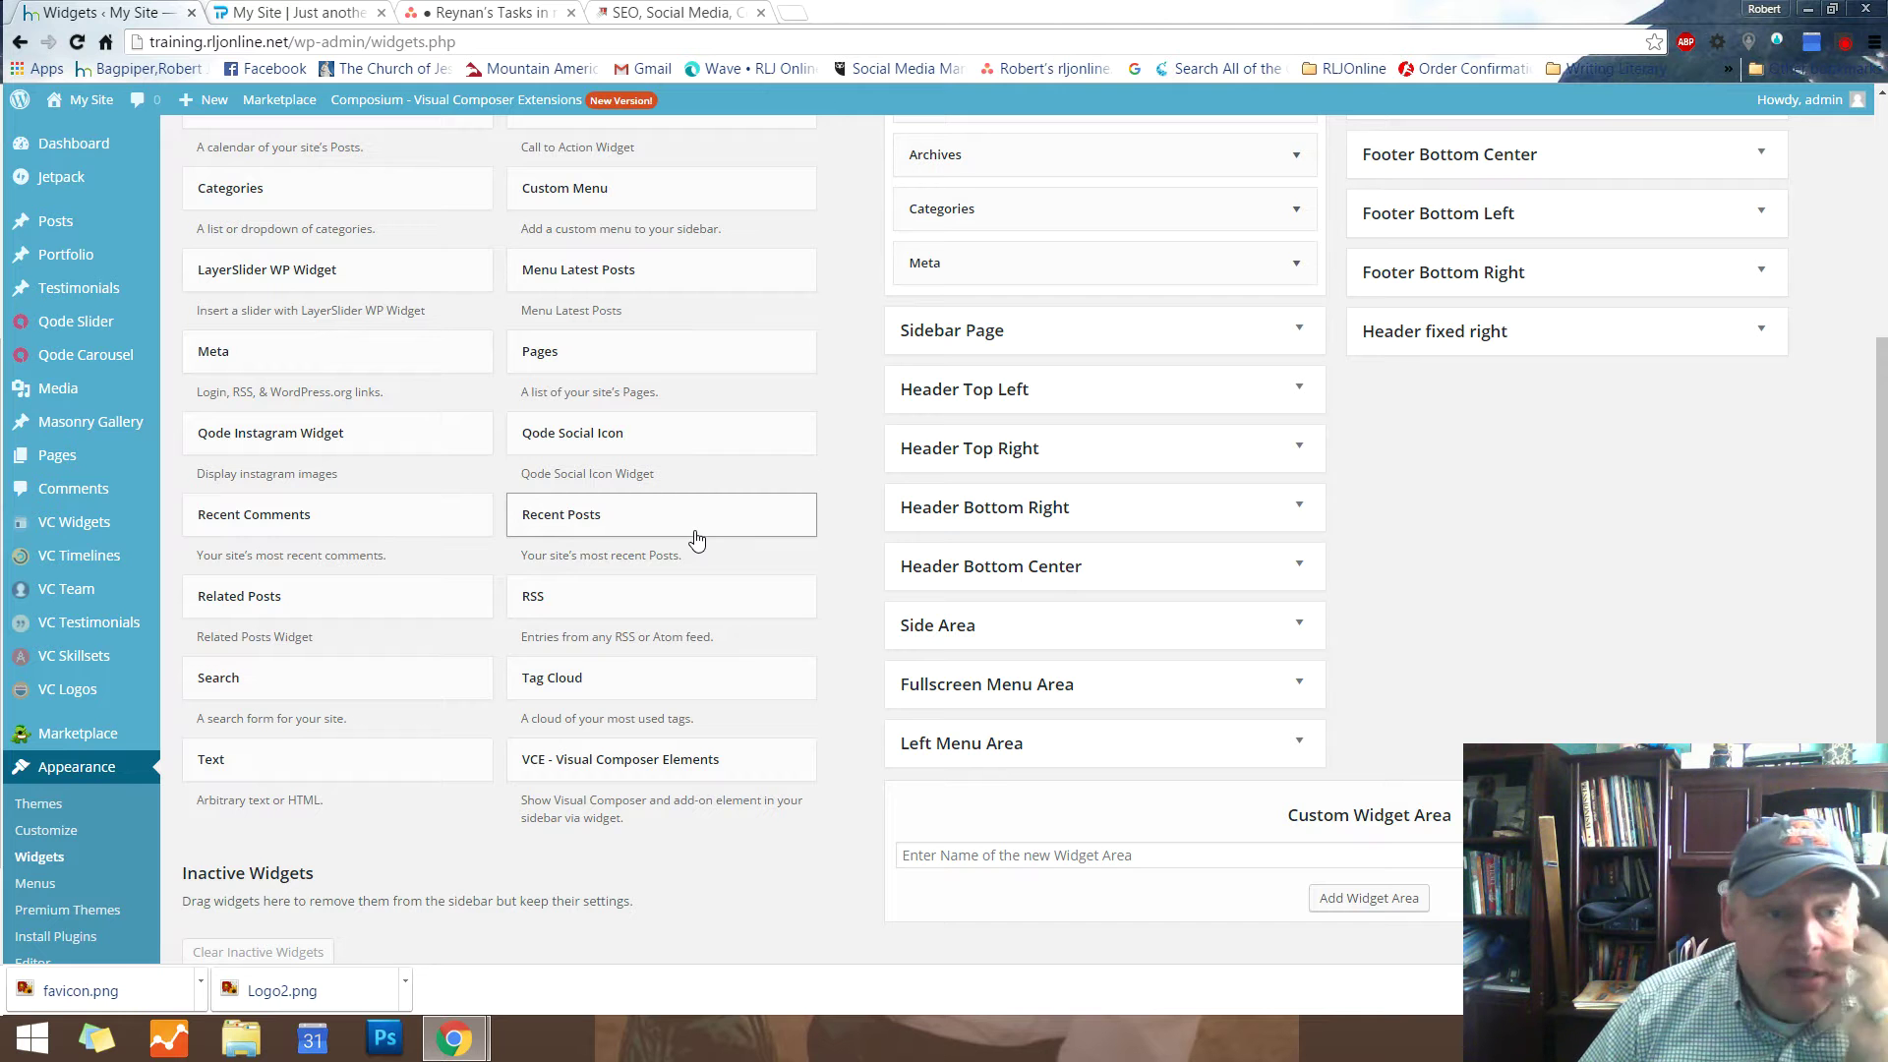
pyautogui.scroll(1, 703, 492)
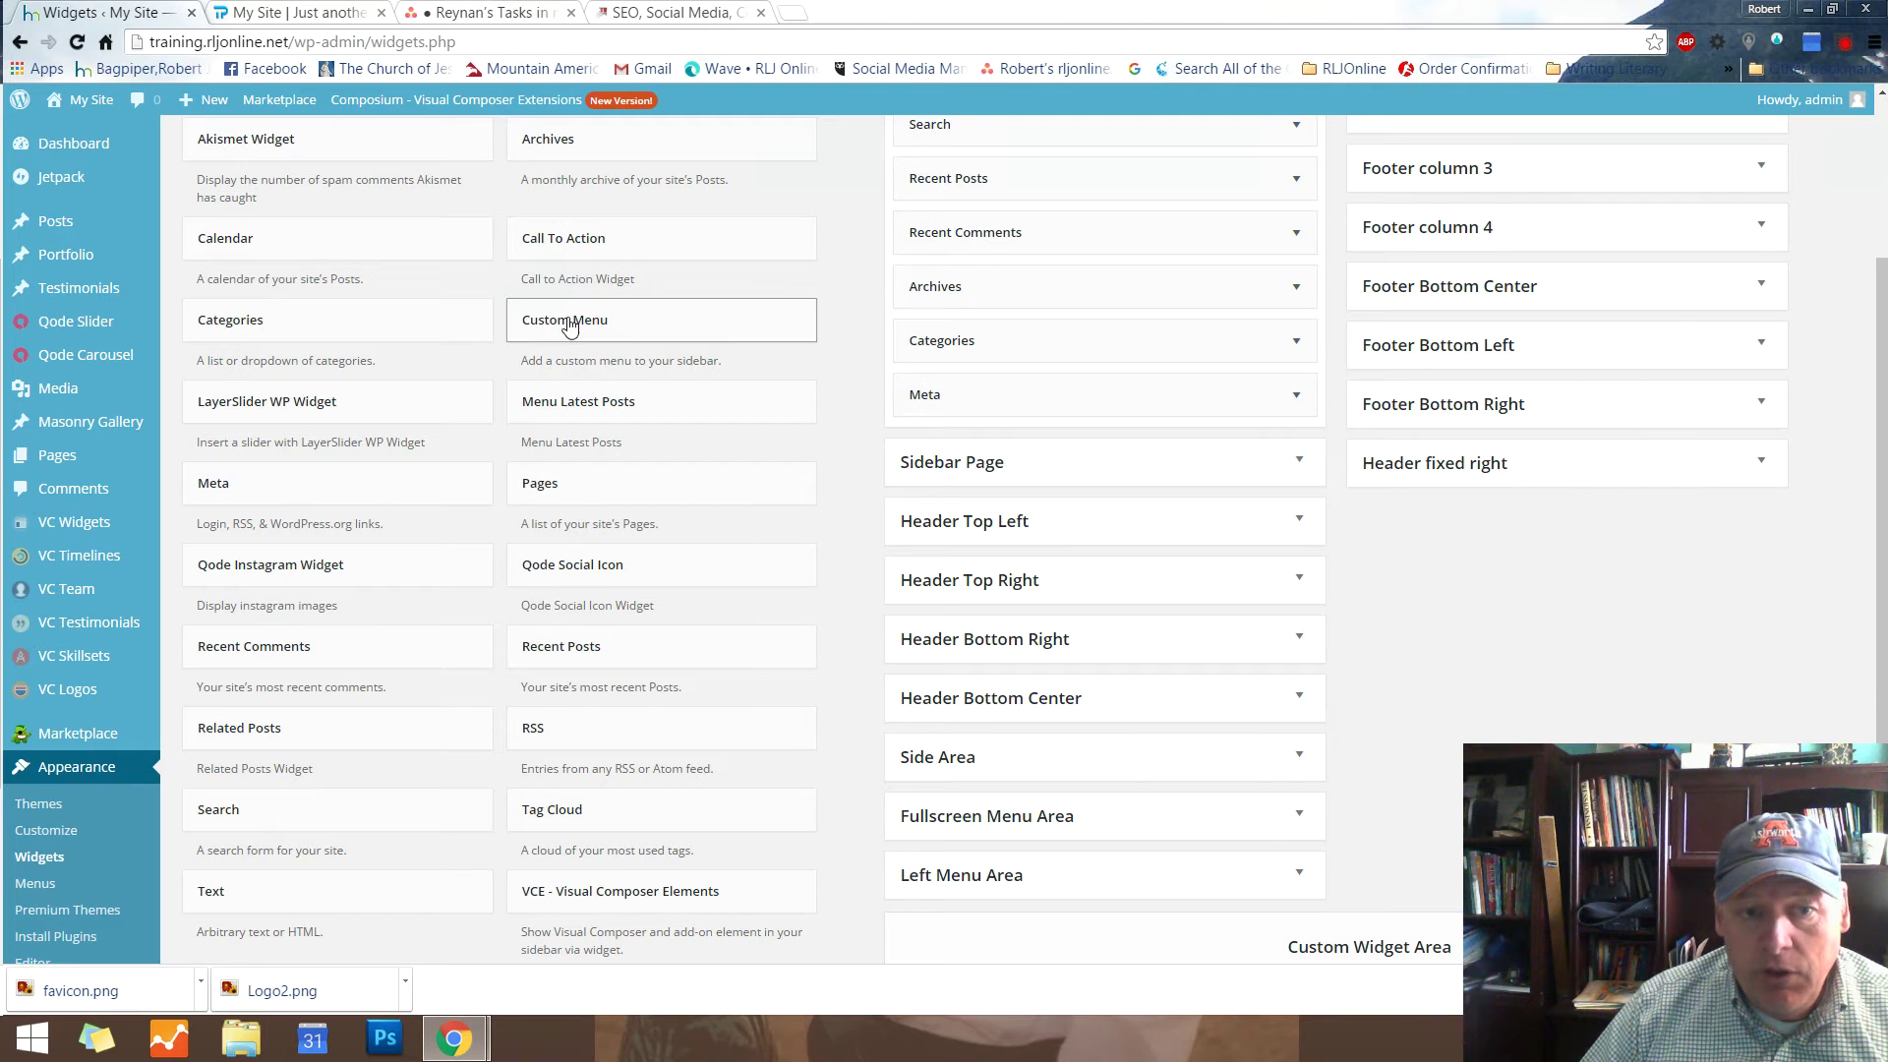
pyautogui.click(602, 327)
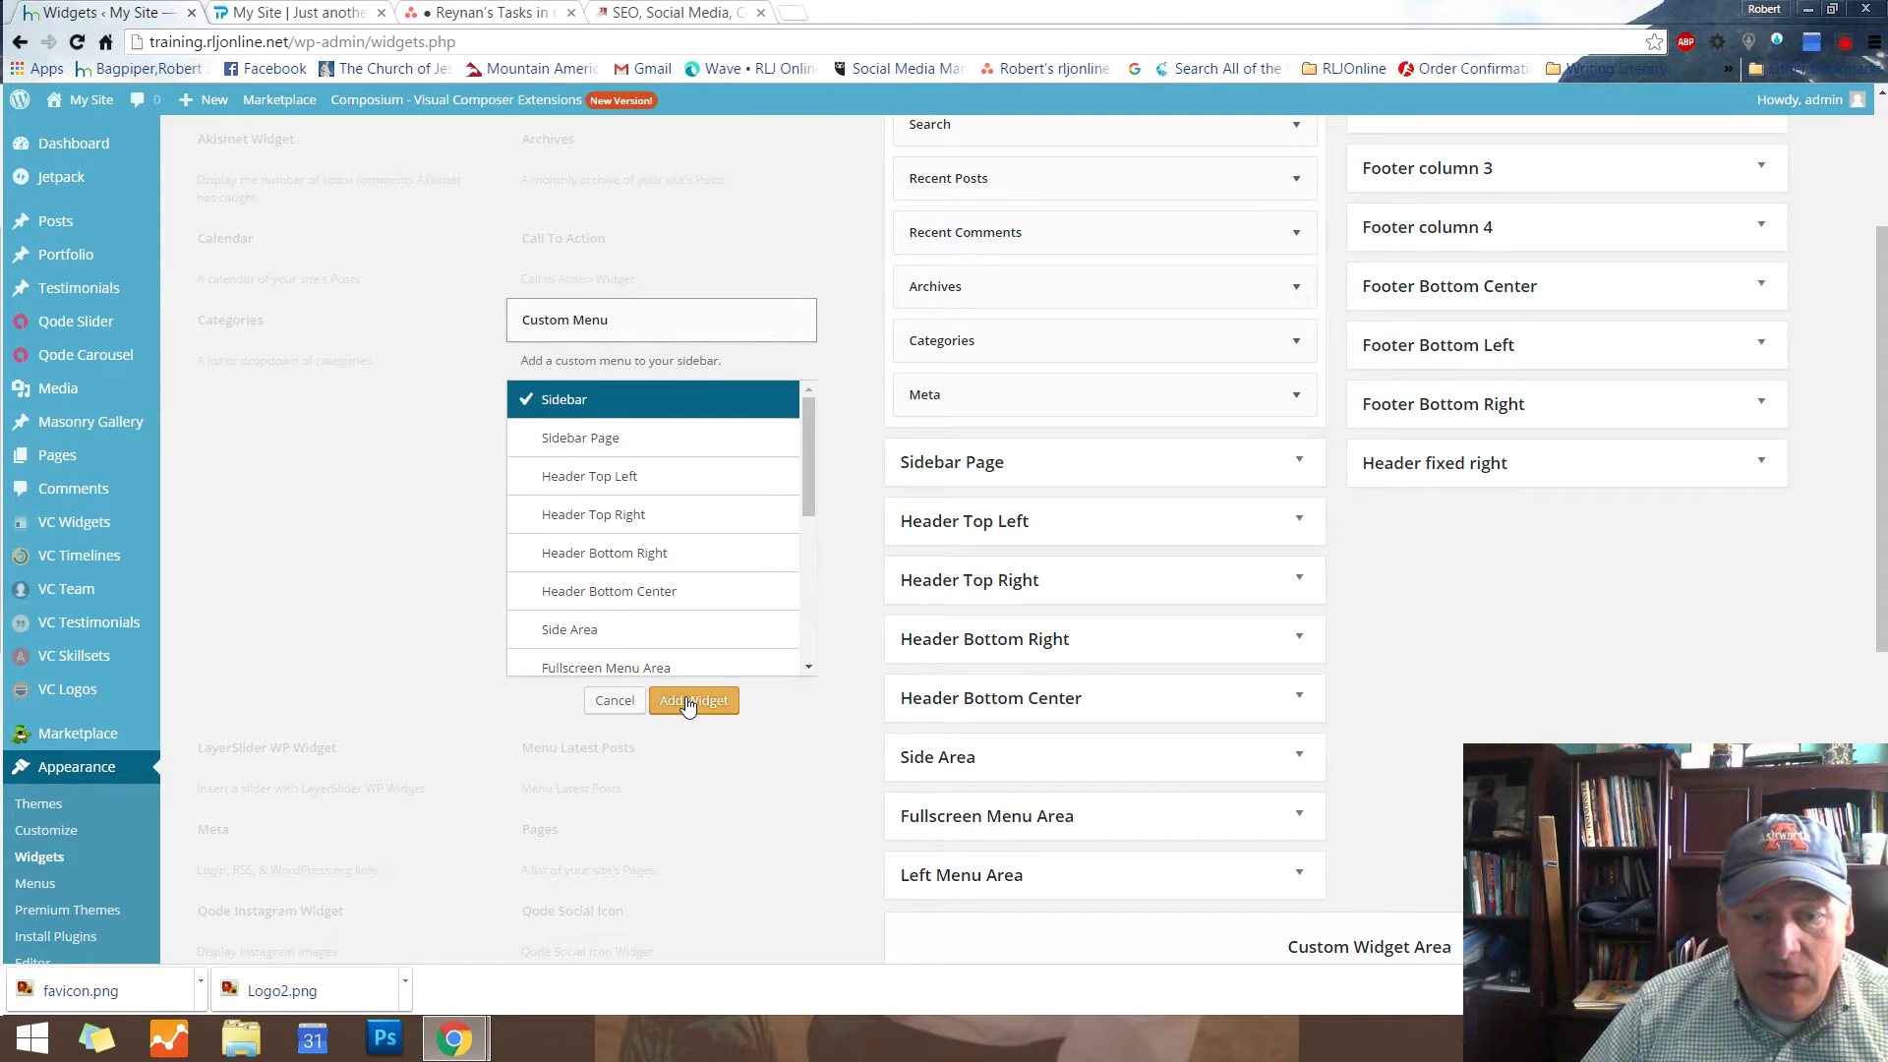
pyautogui.click(802, 593)
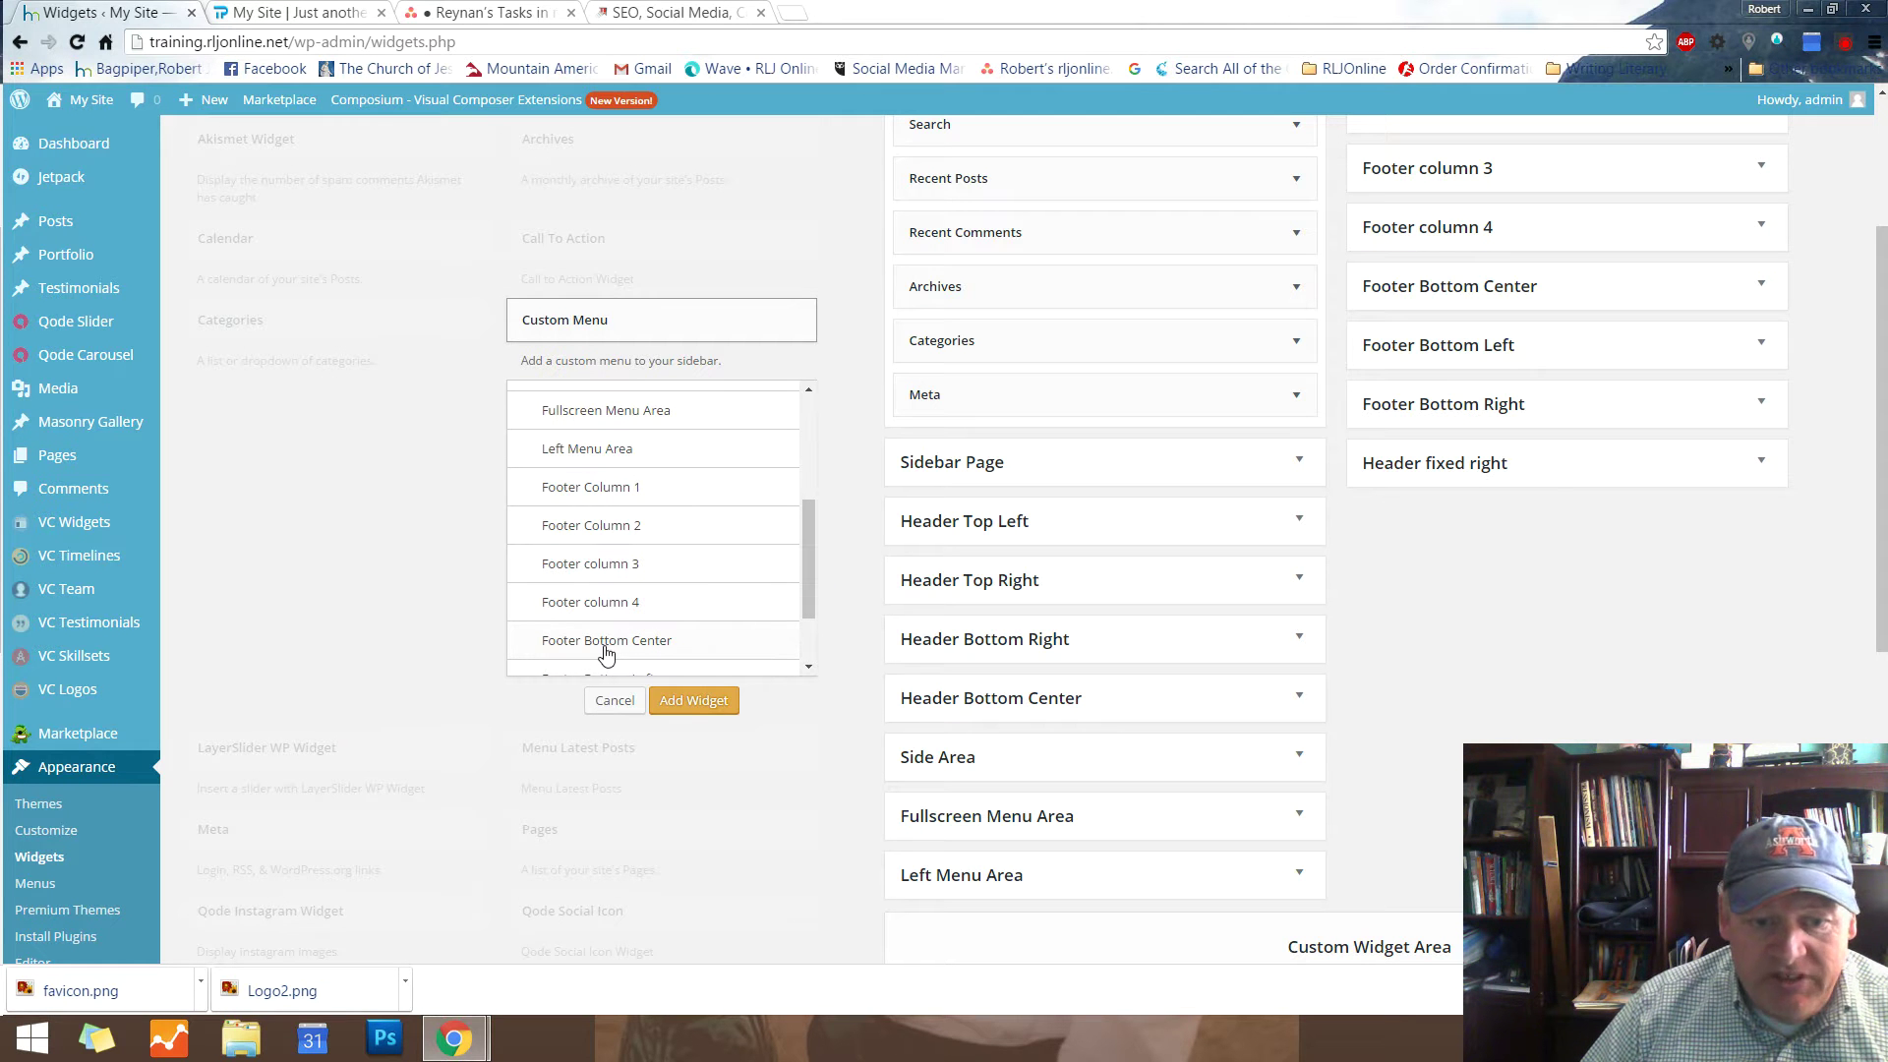
pyautogui.click(808, 667)
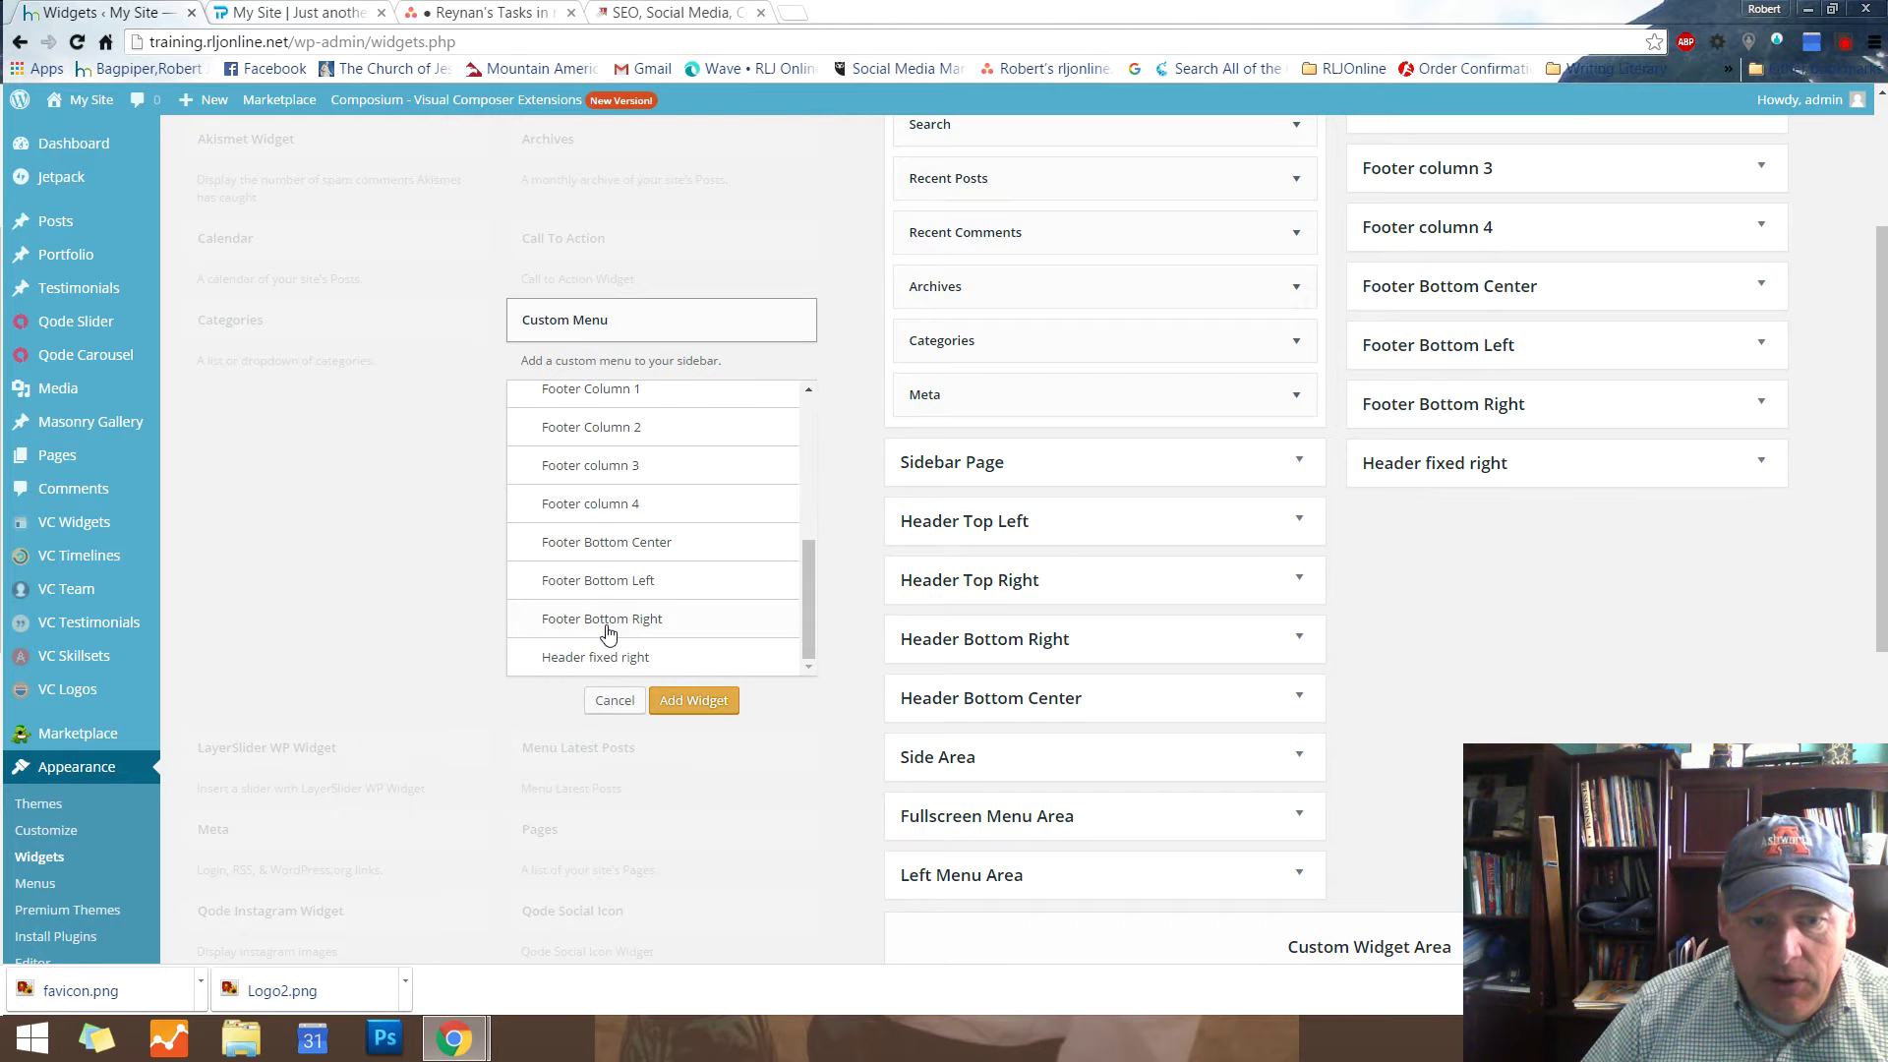
pyautogui.click(625, 586)
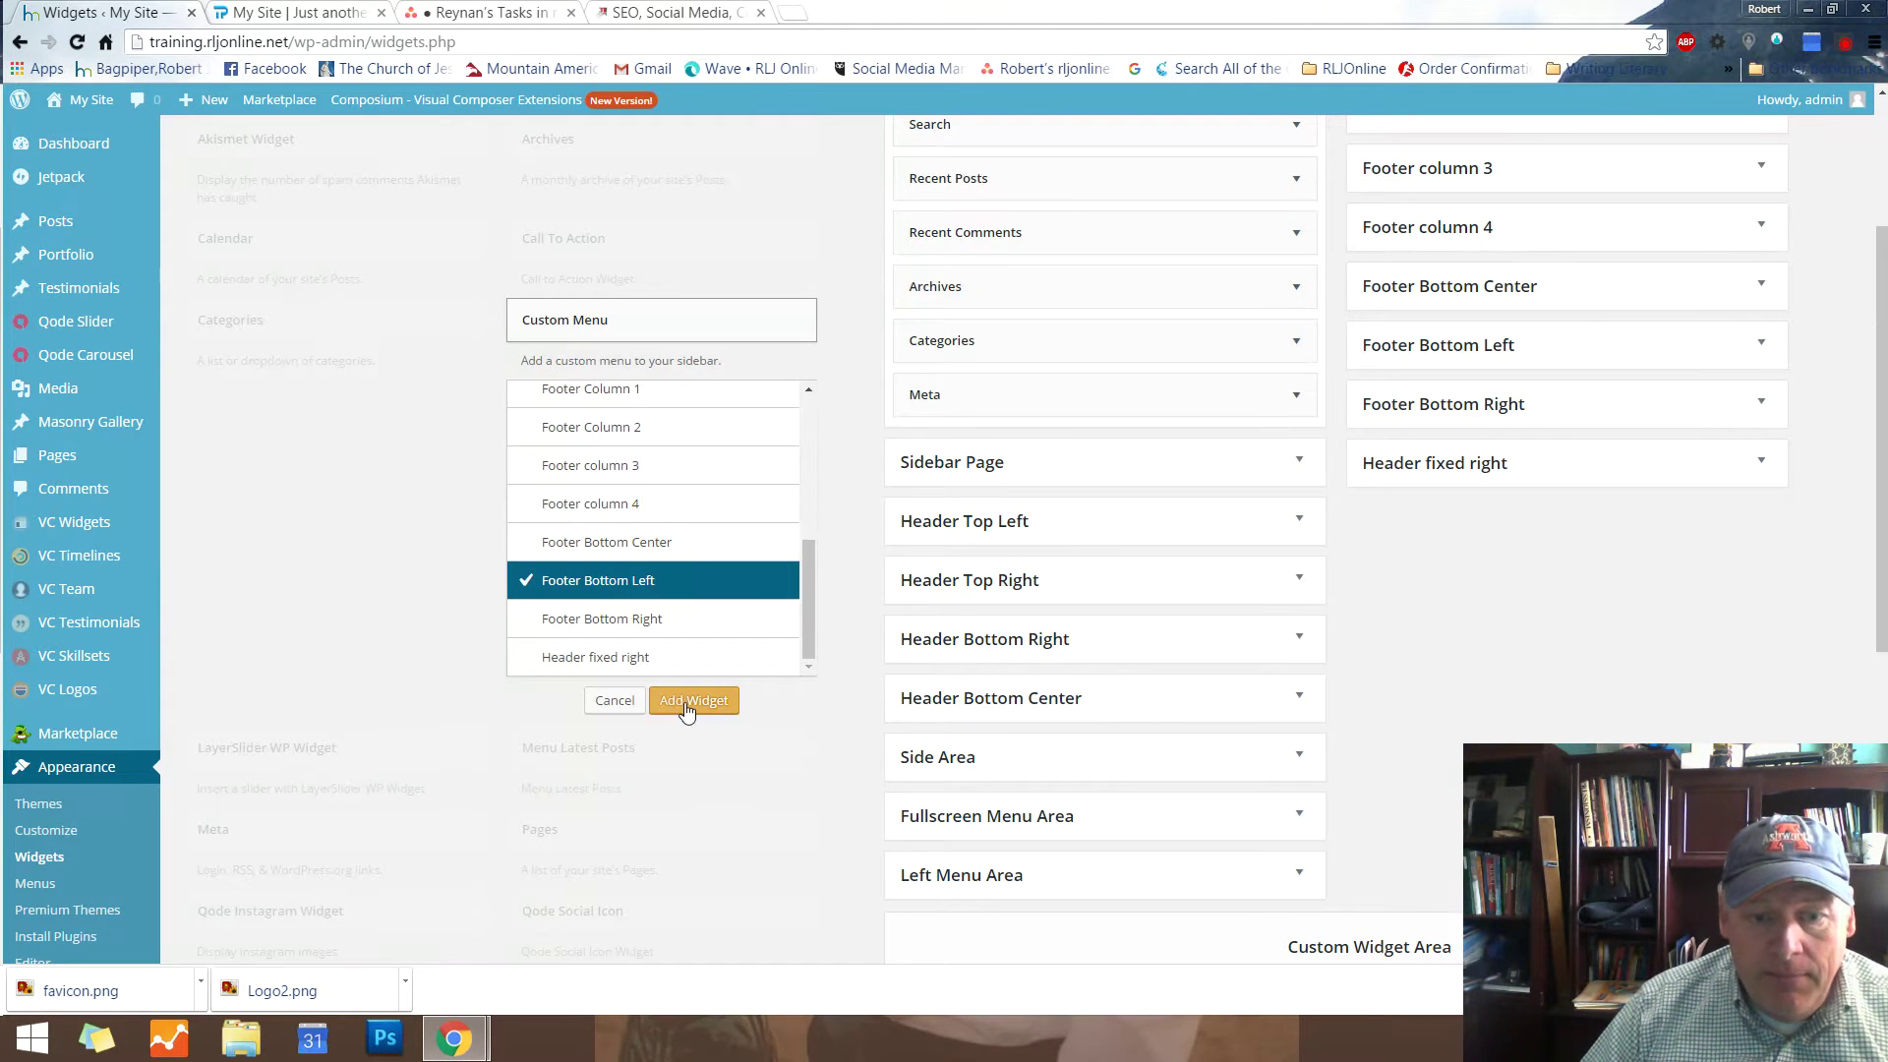
pyautogui.click(686, 704)
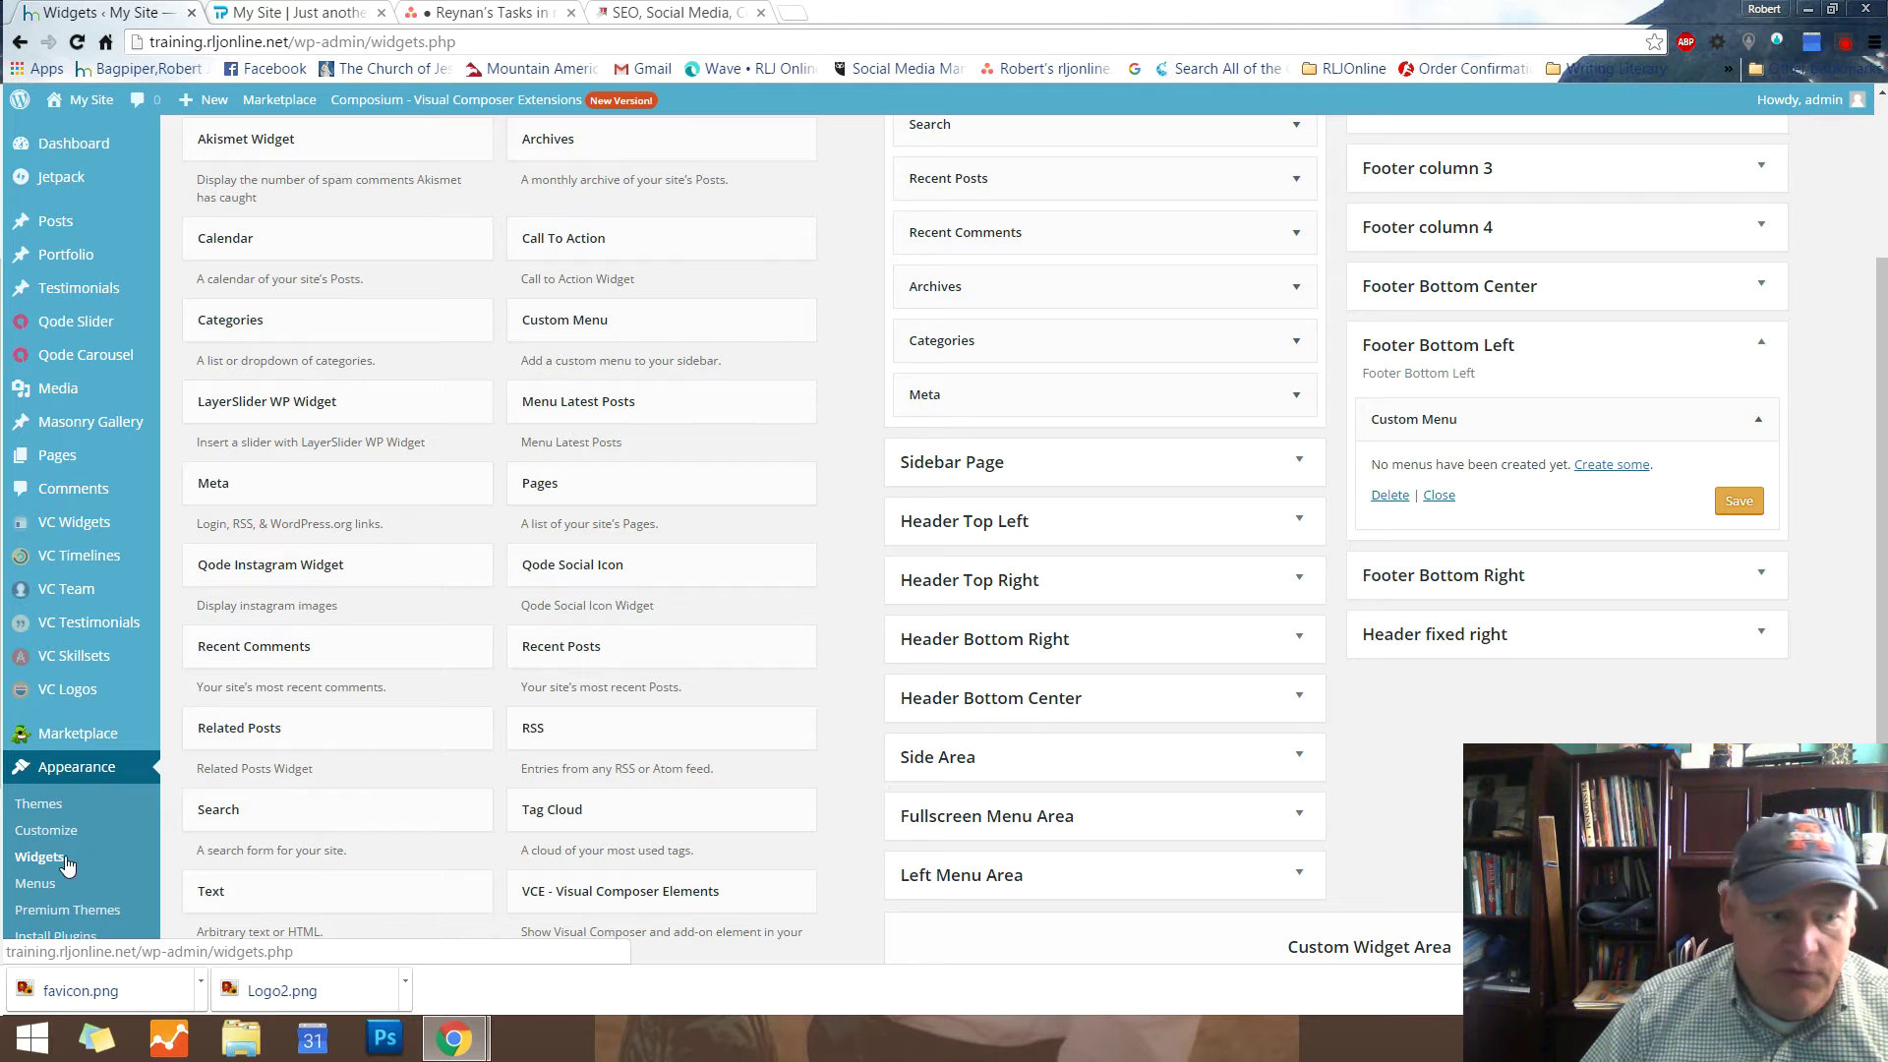
pyautogui.click(1738, 502)
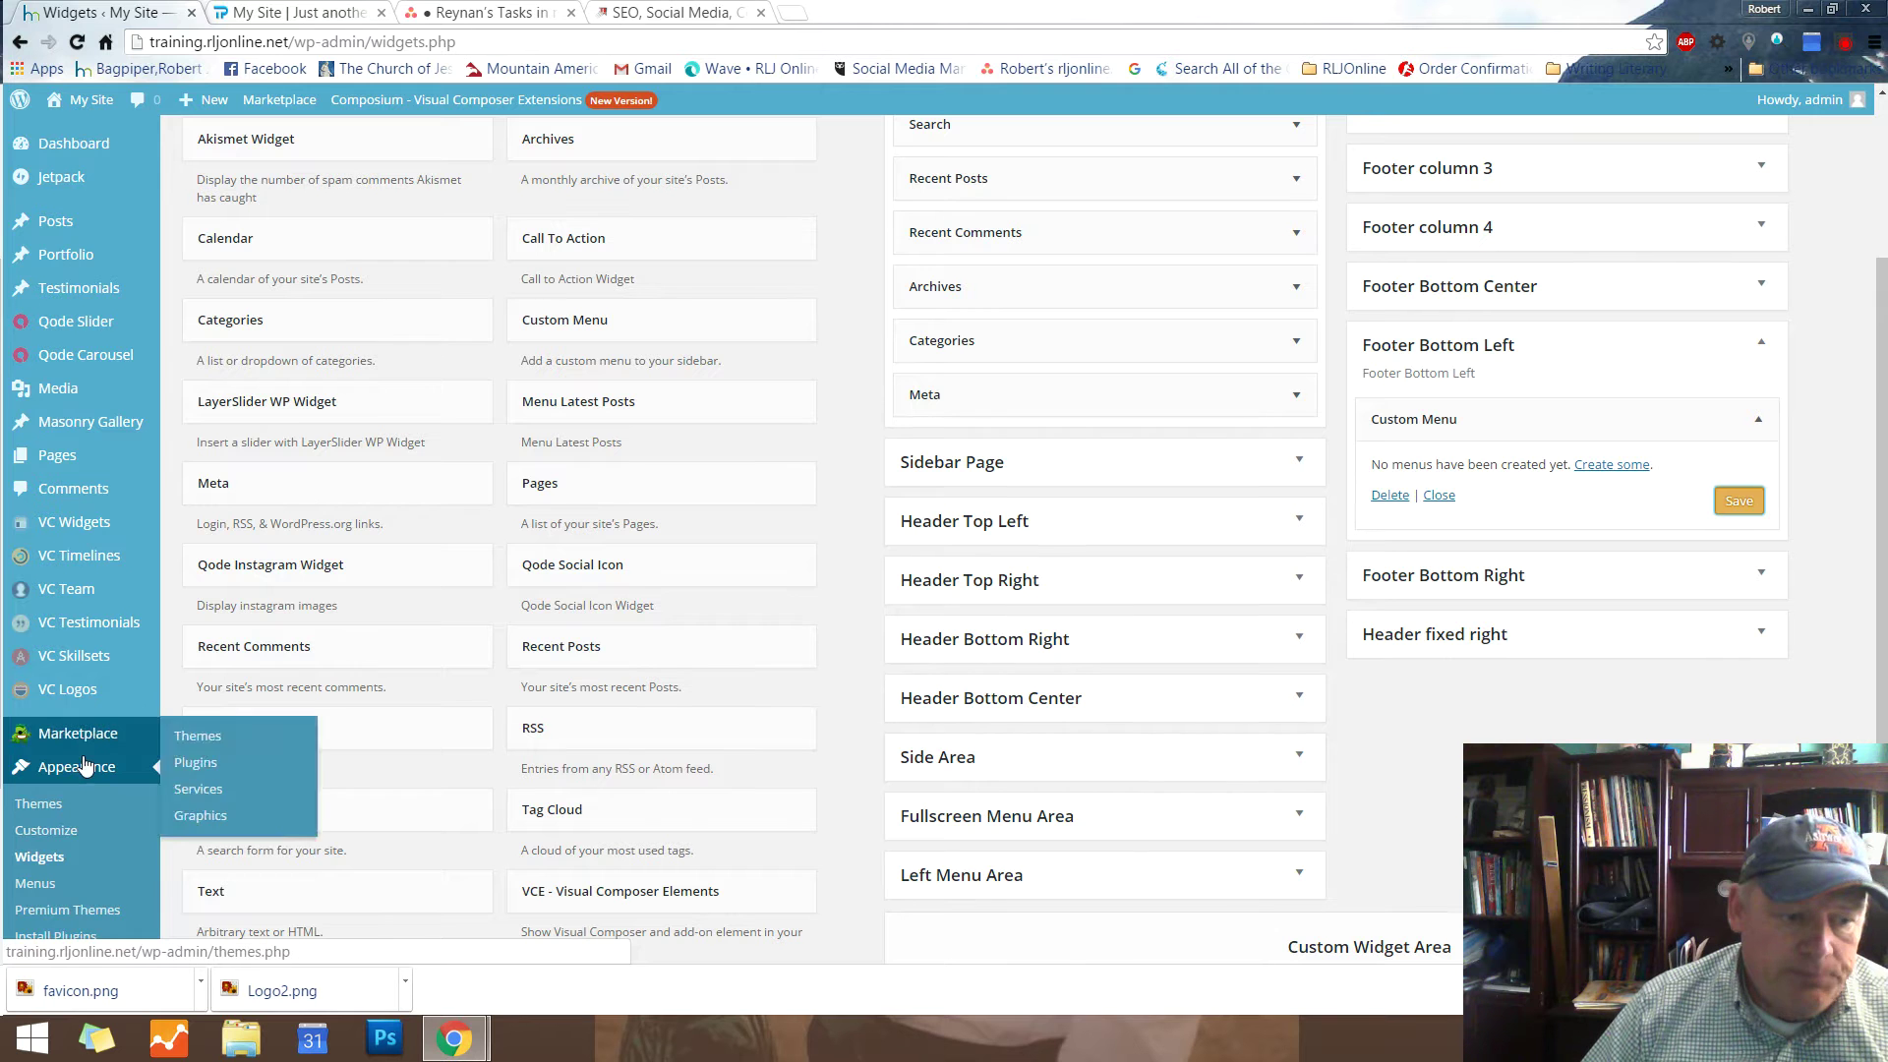
# Create a new navigation menu named "footer menu"
pyautogui.click(33, 884)
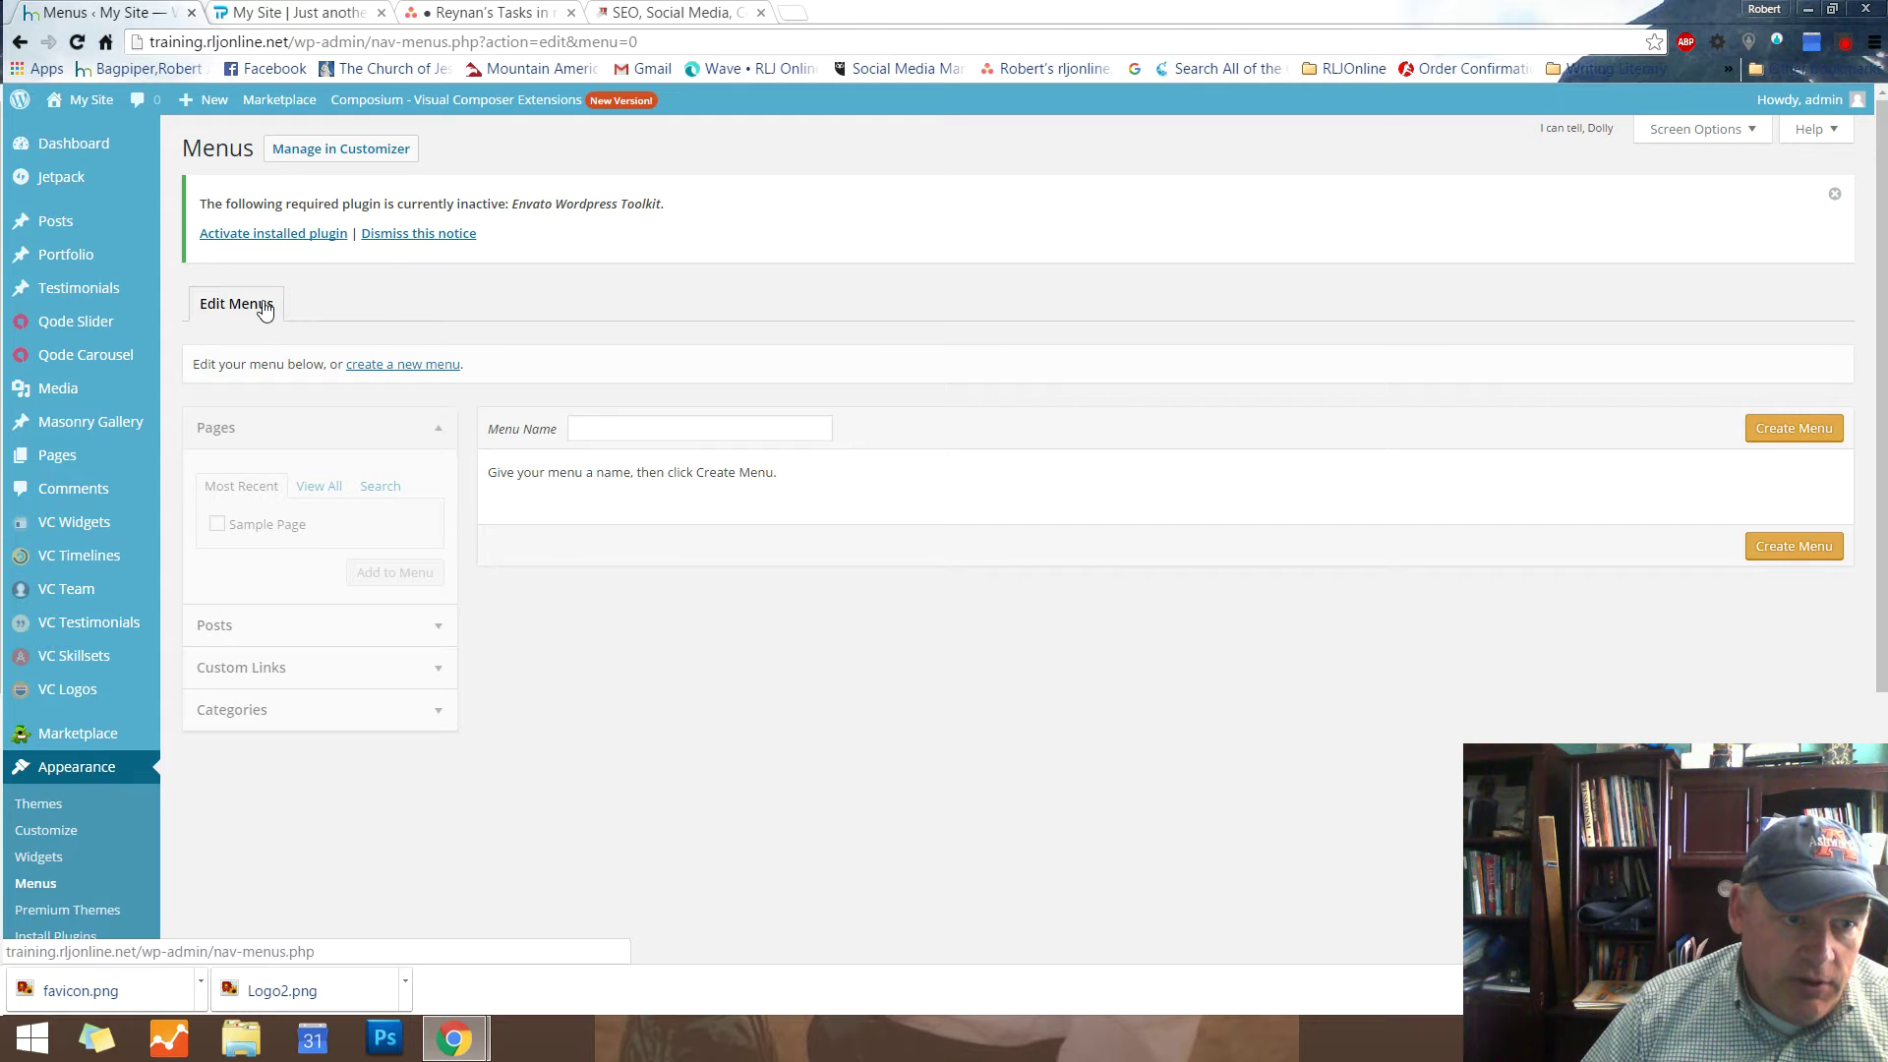
pyautogui.click(403, 364)
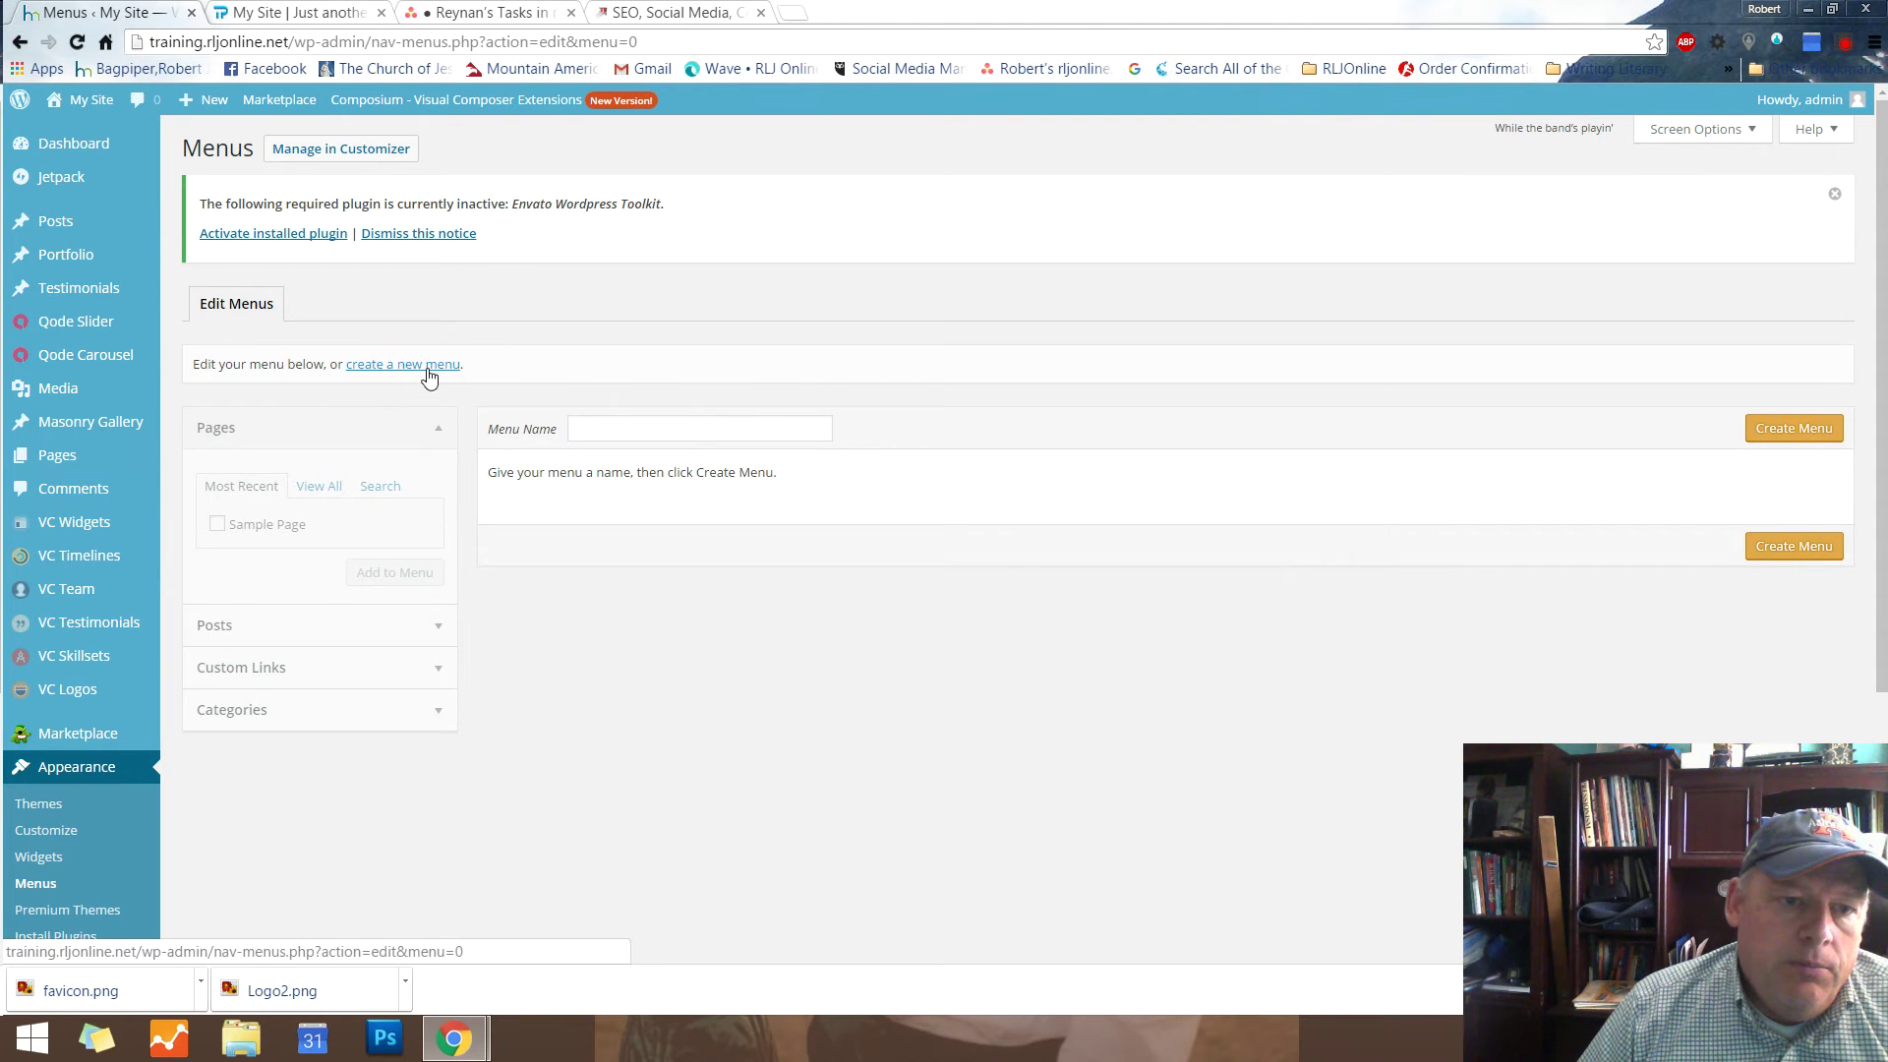
pyautogui.click(757, 430)
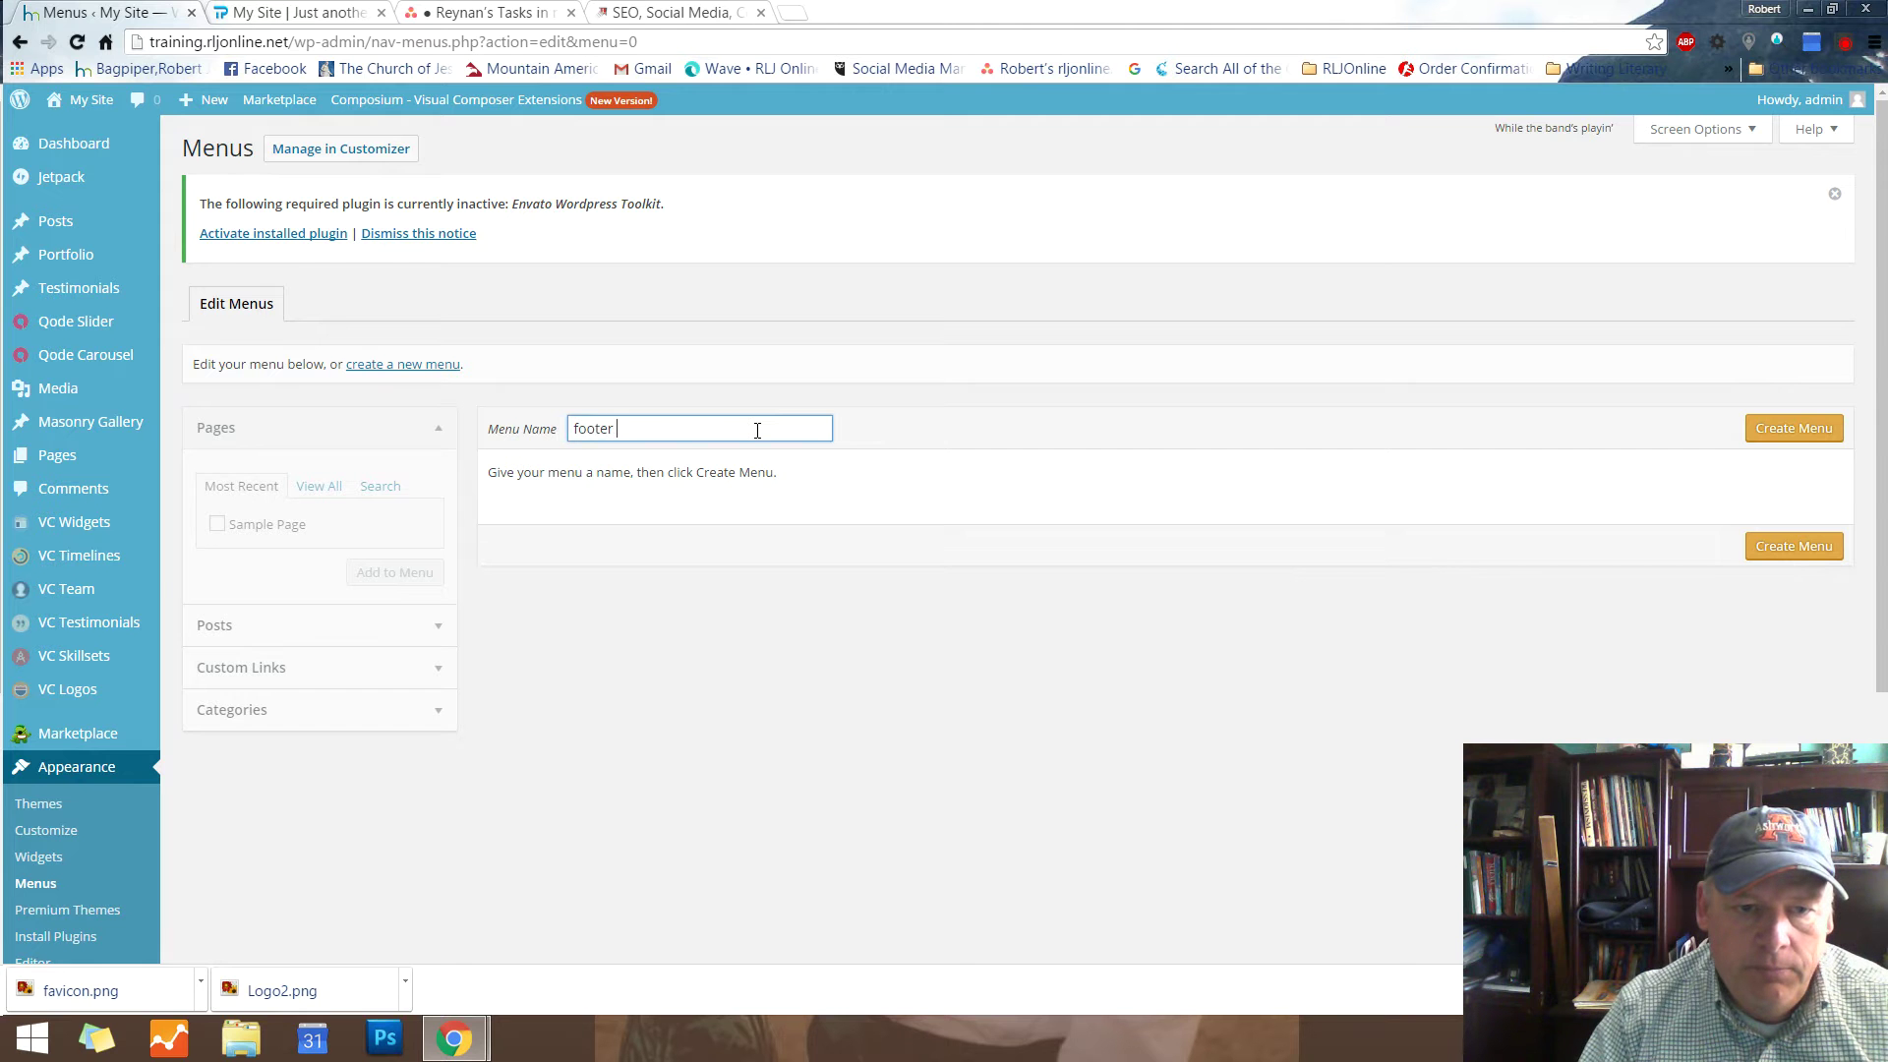
pyautogui.click(593, 644)
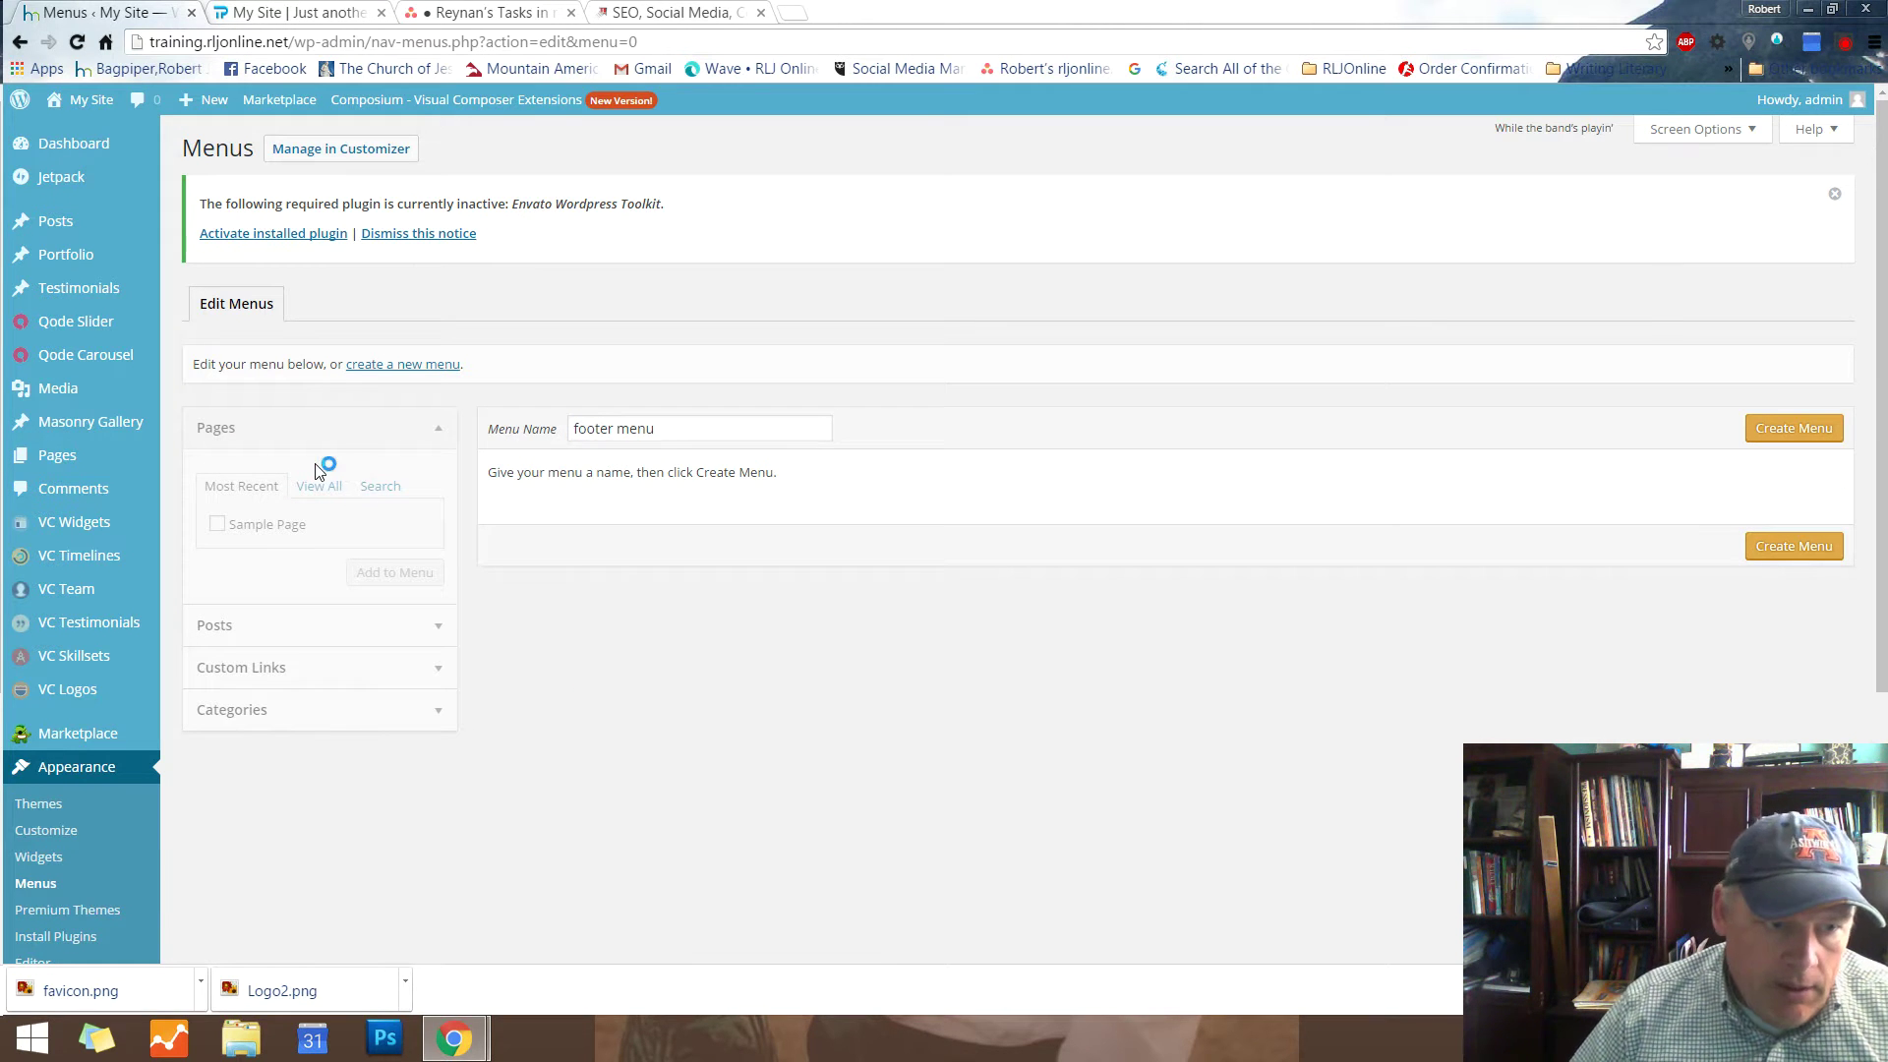
pyautogui.click(443, 430)
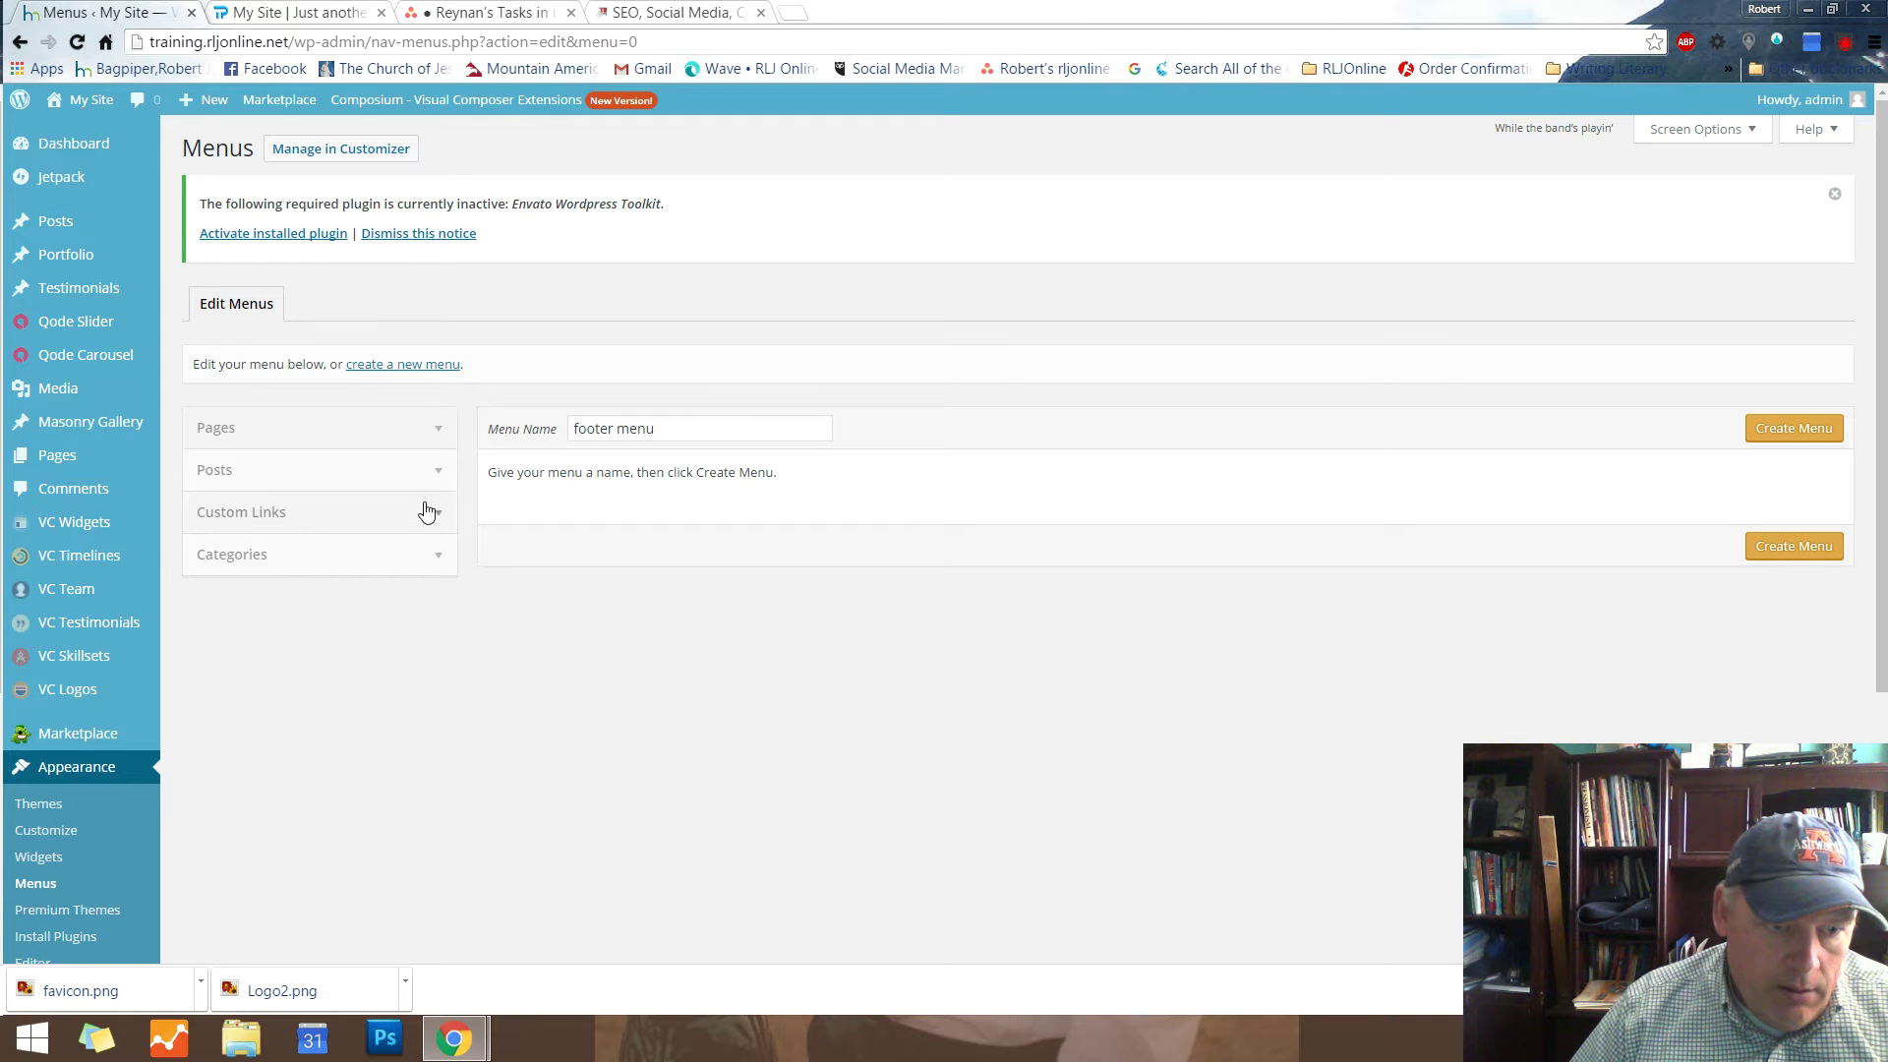
pyautogui.click(1814, 433)
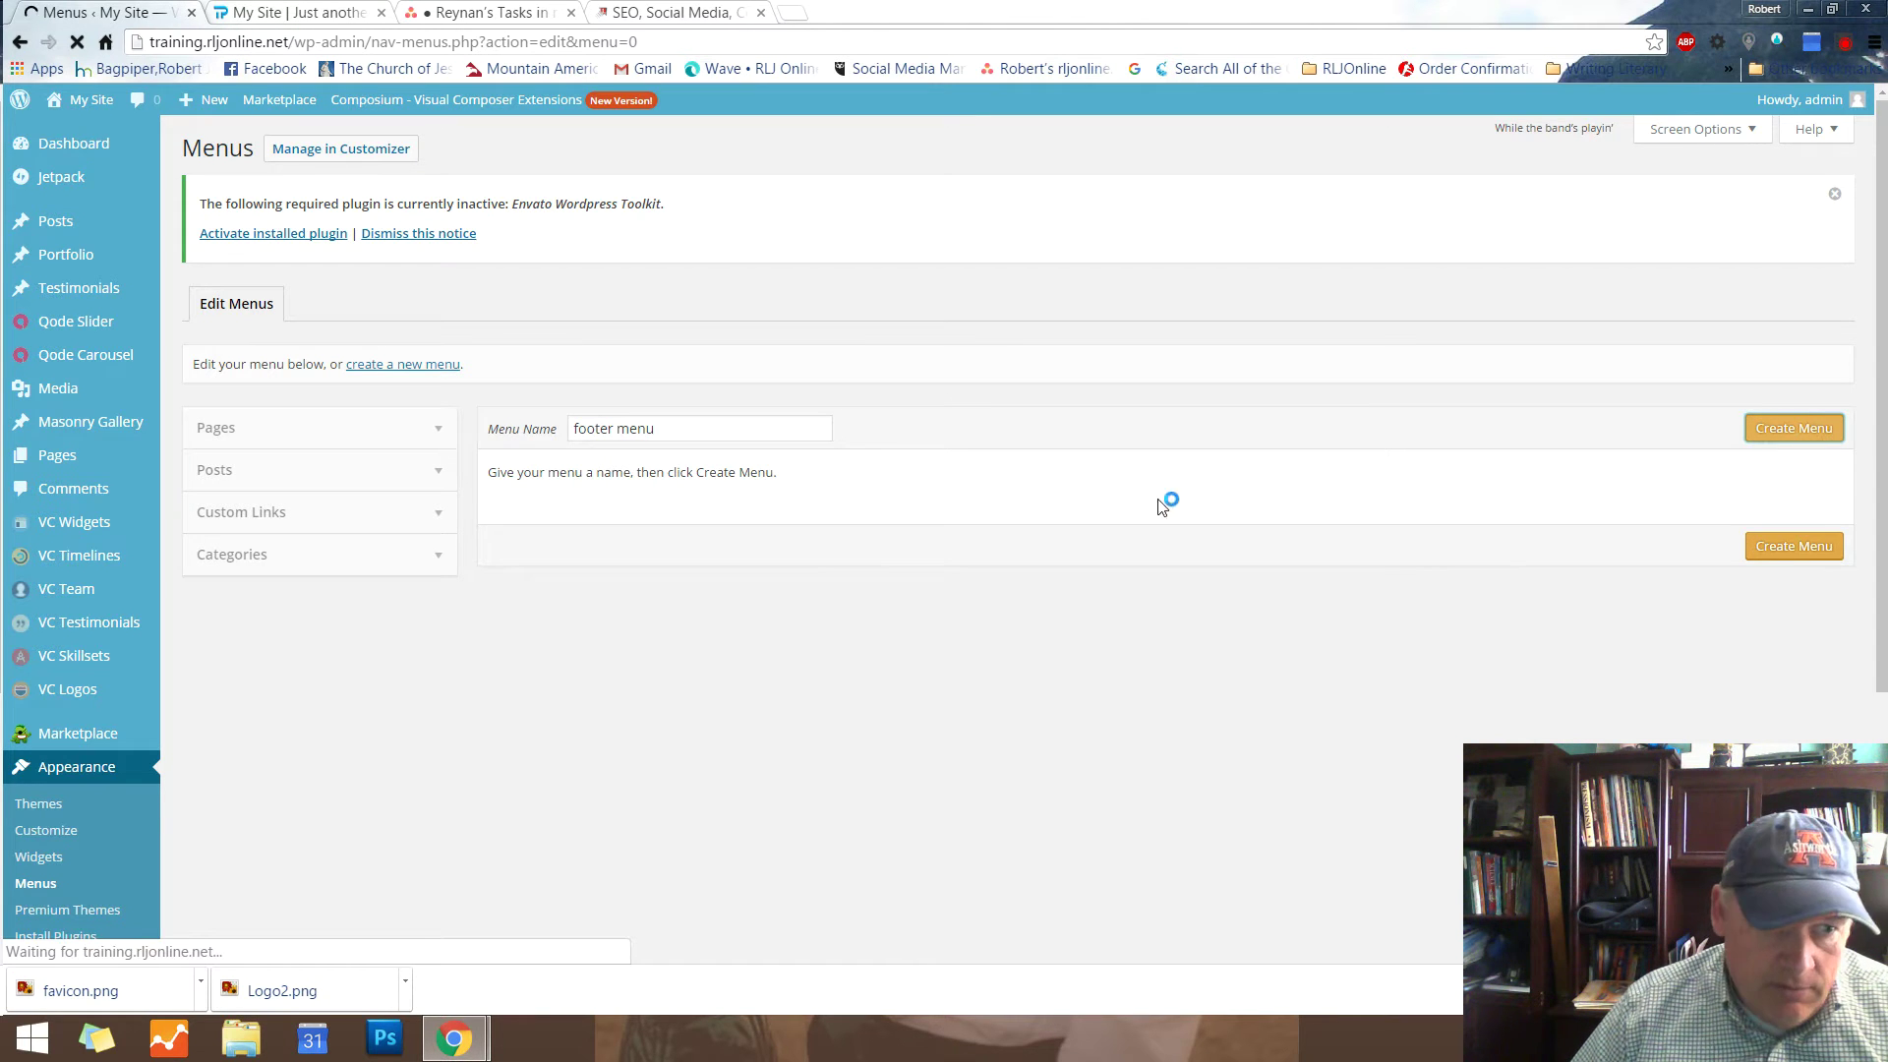
pyautogui.moveTo(59, 464)
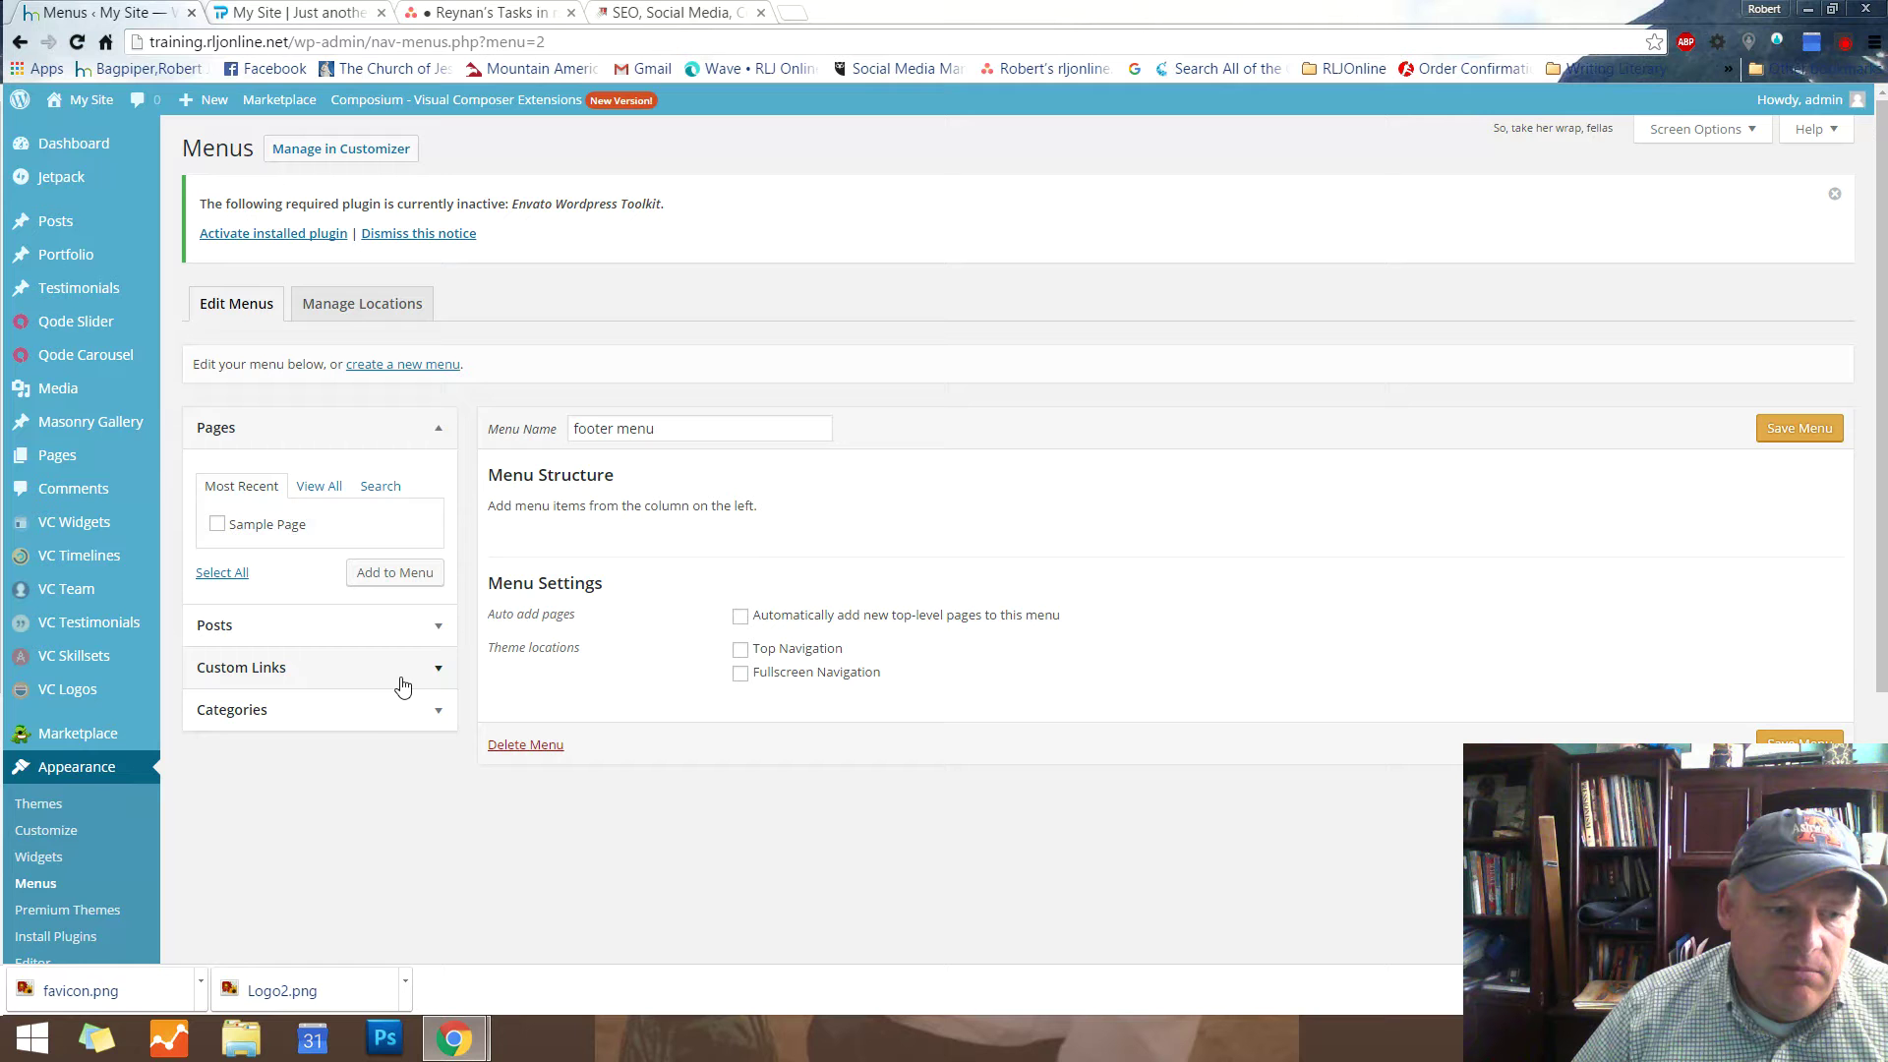
pyautogui.click(437, 669)
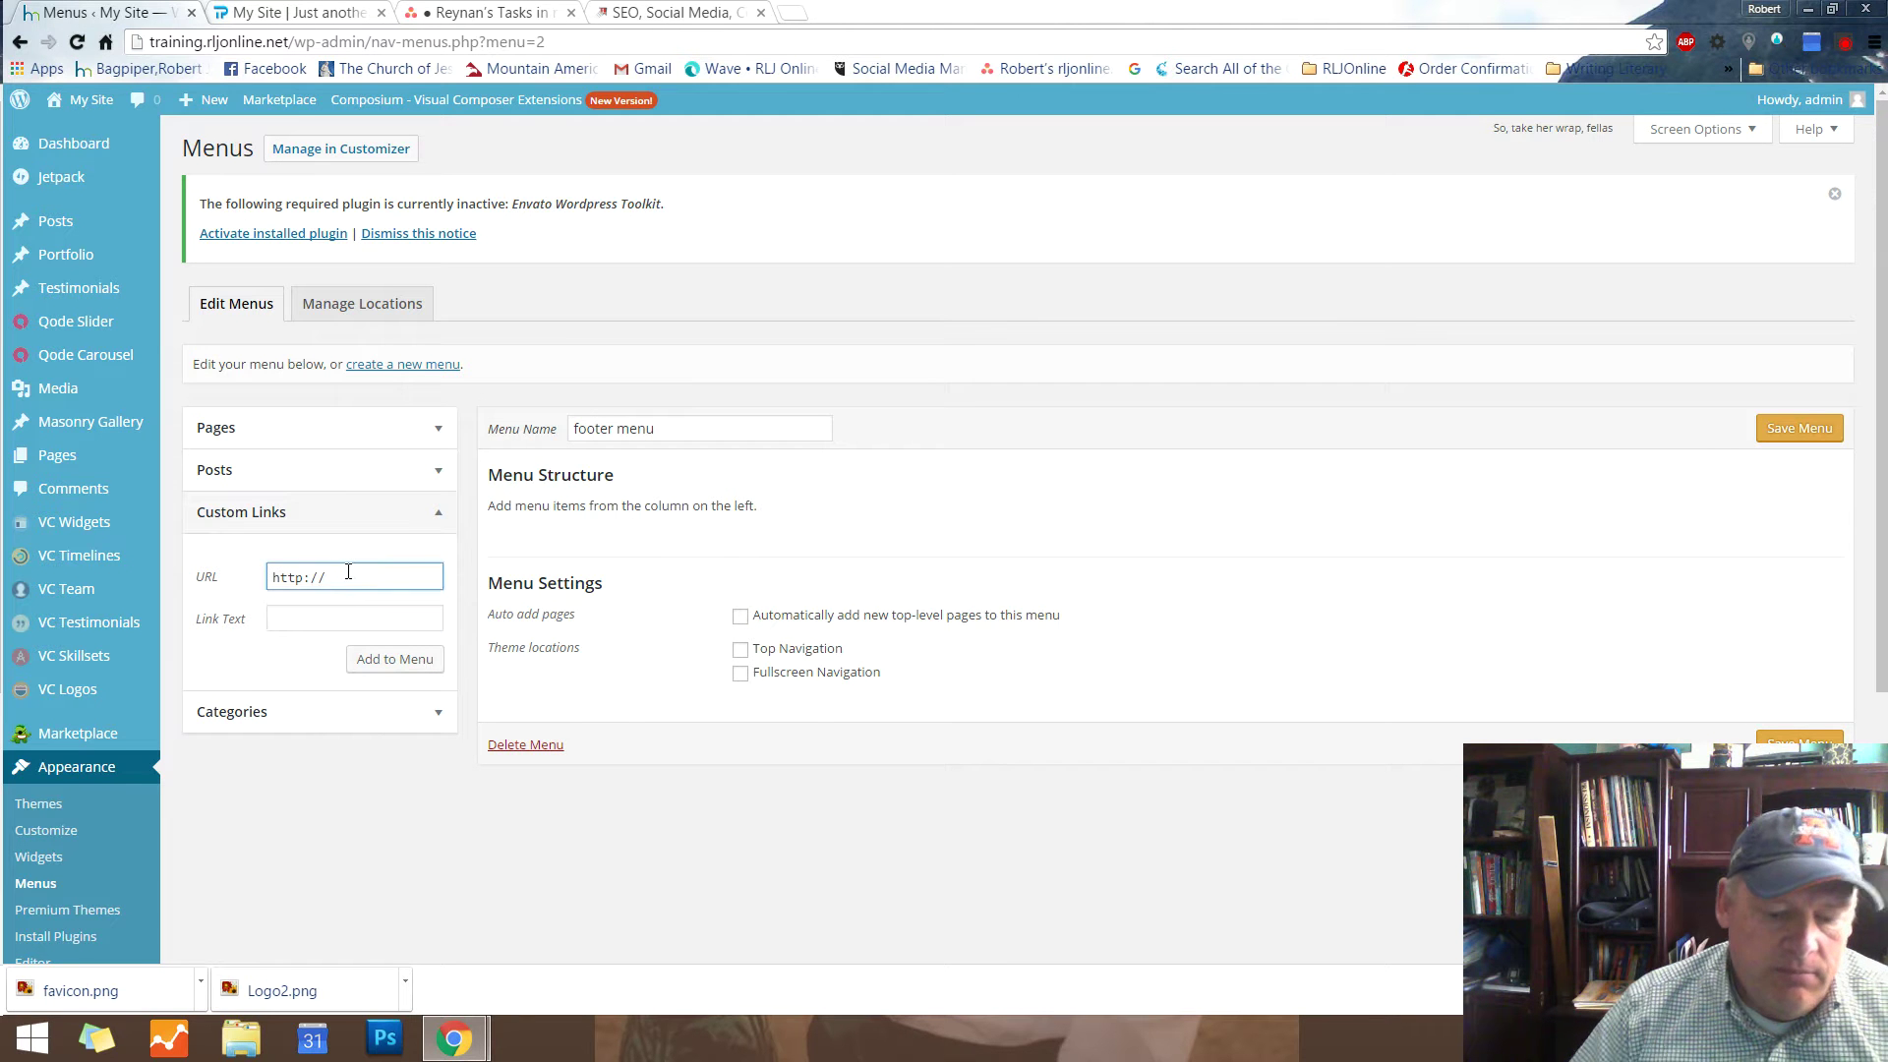
pyautogui.write('line.net')
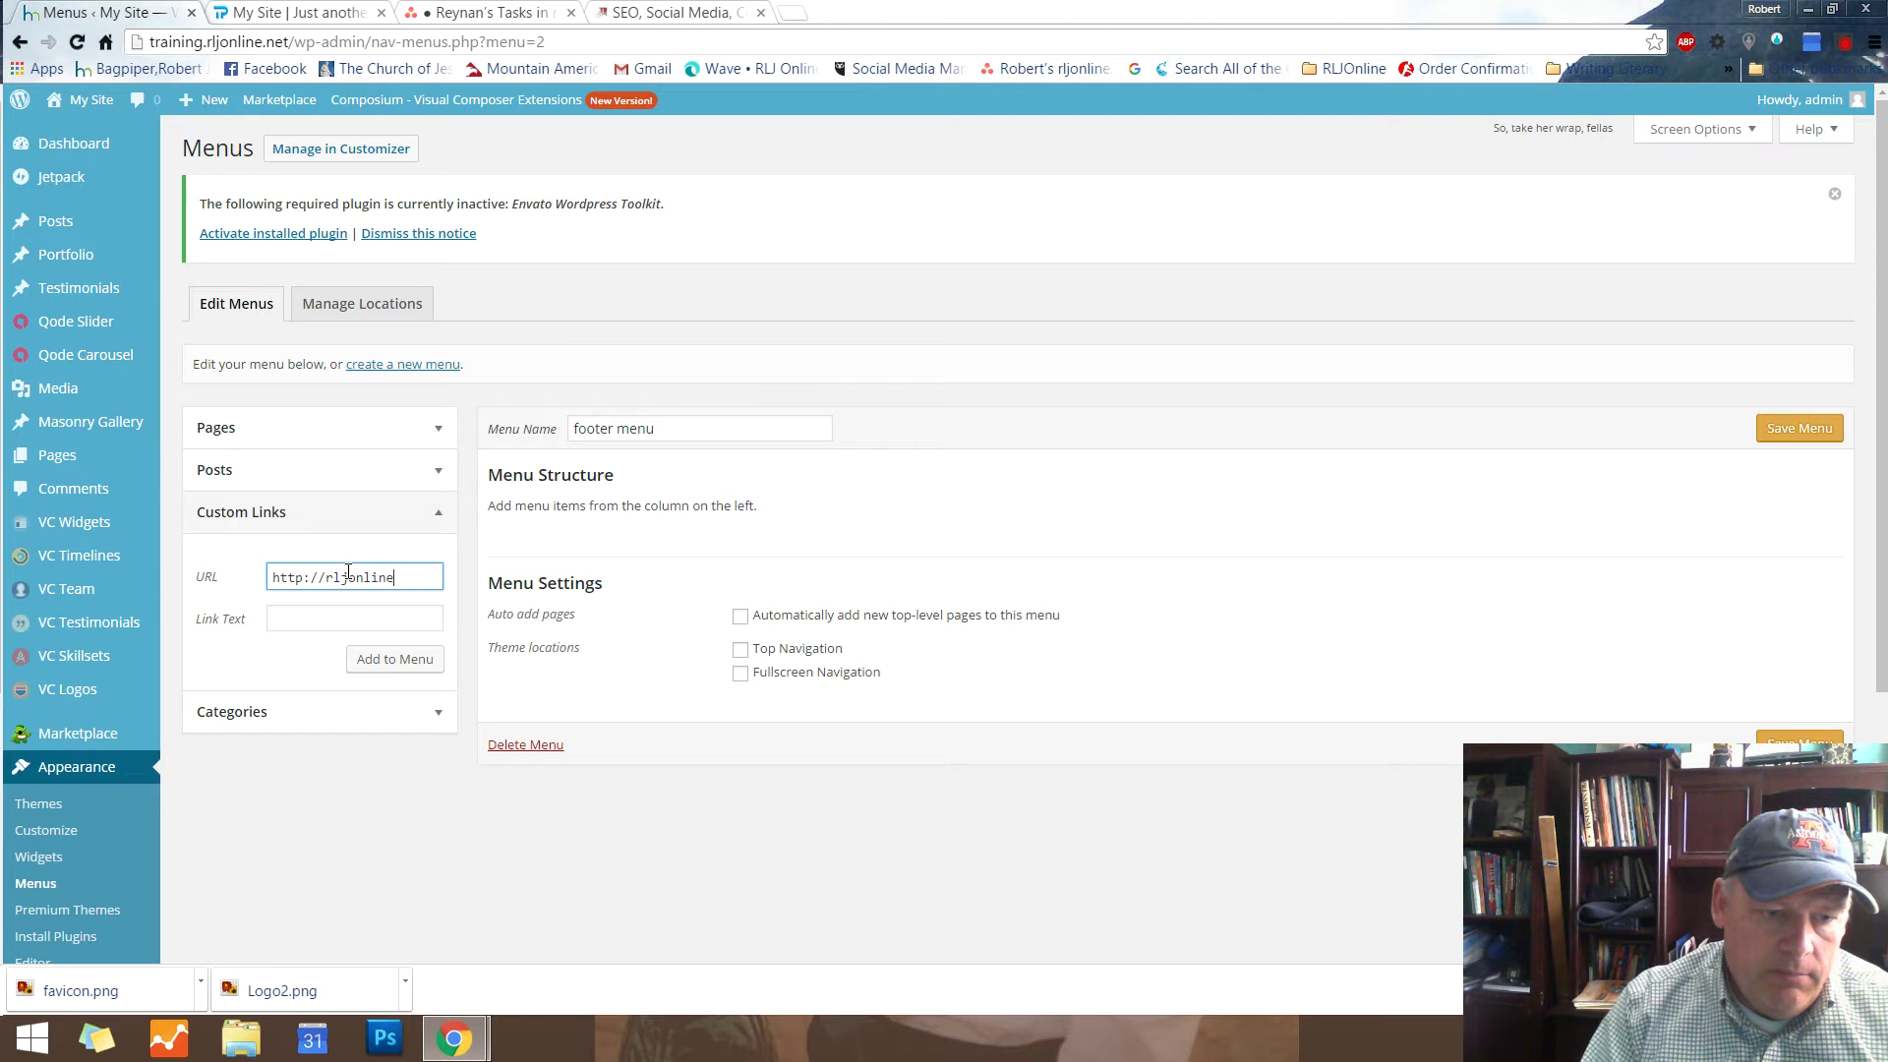
pyautogui.click(356, 620)
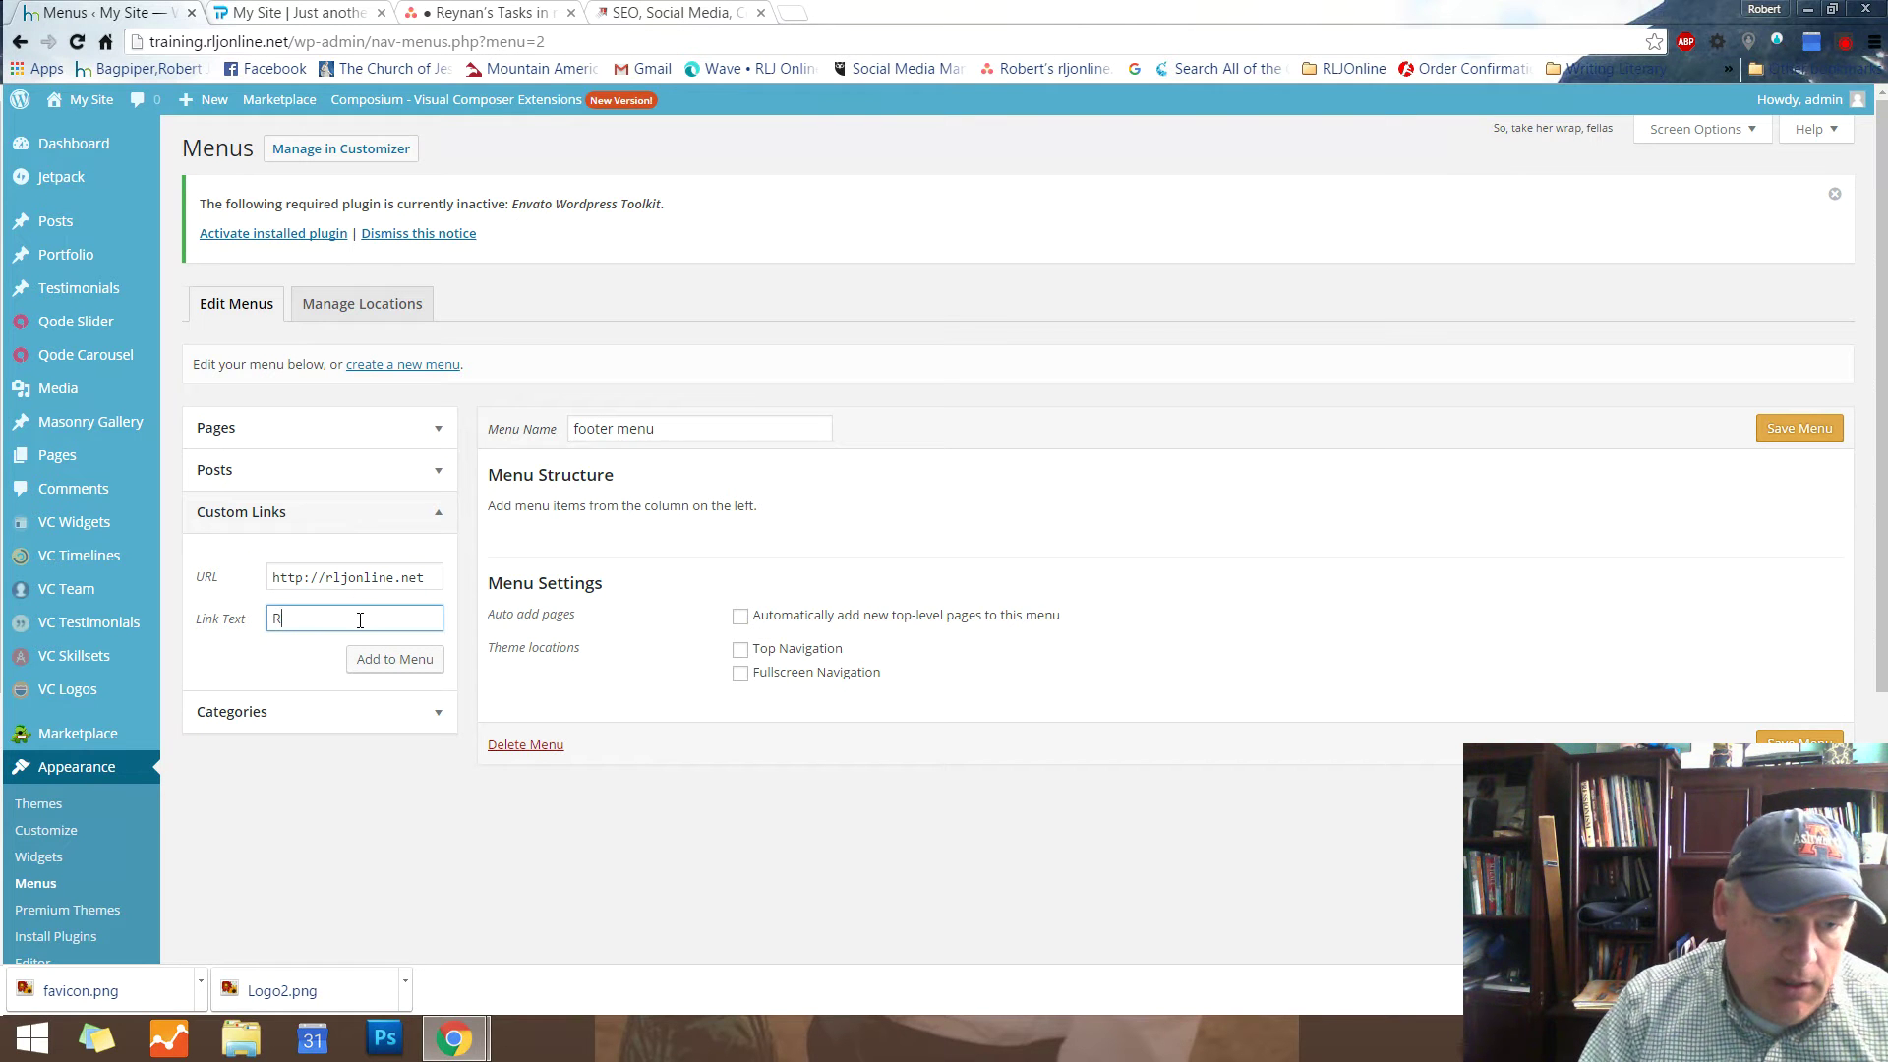
pyautogui.write('Rlj')
pyautogui.click(392, 660)
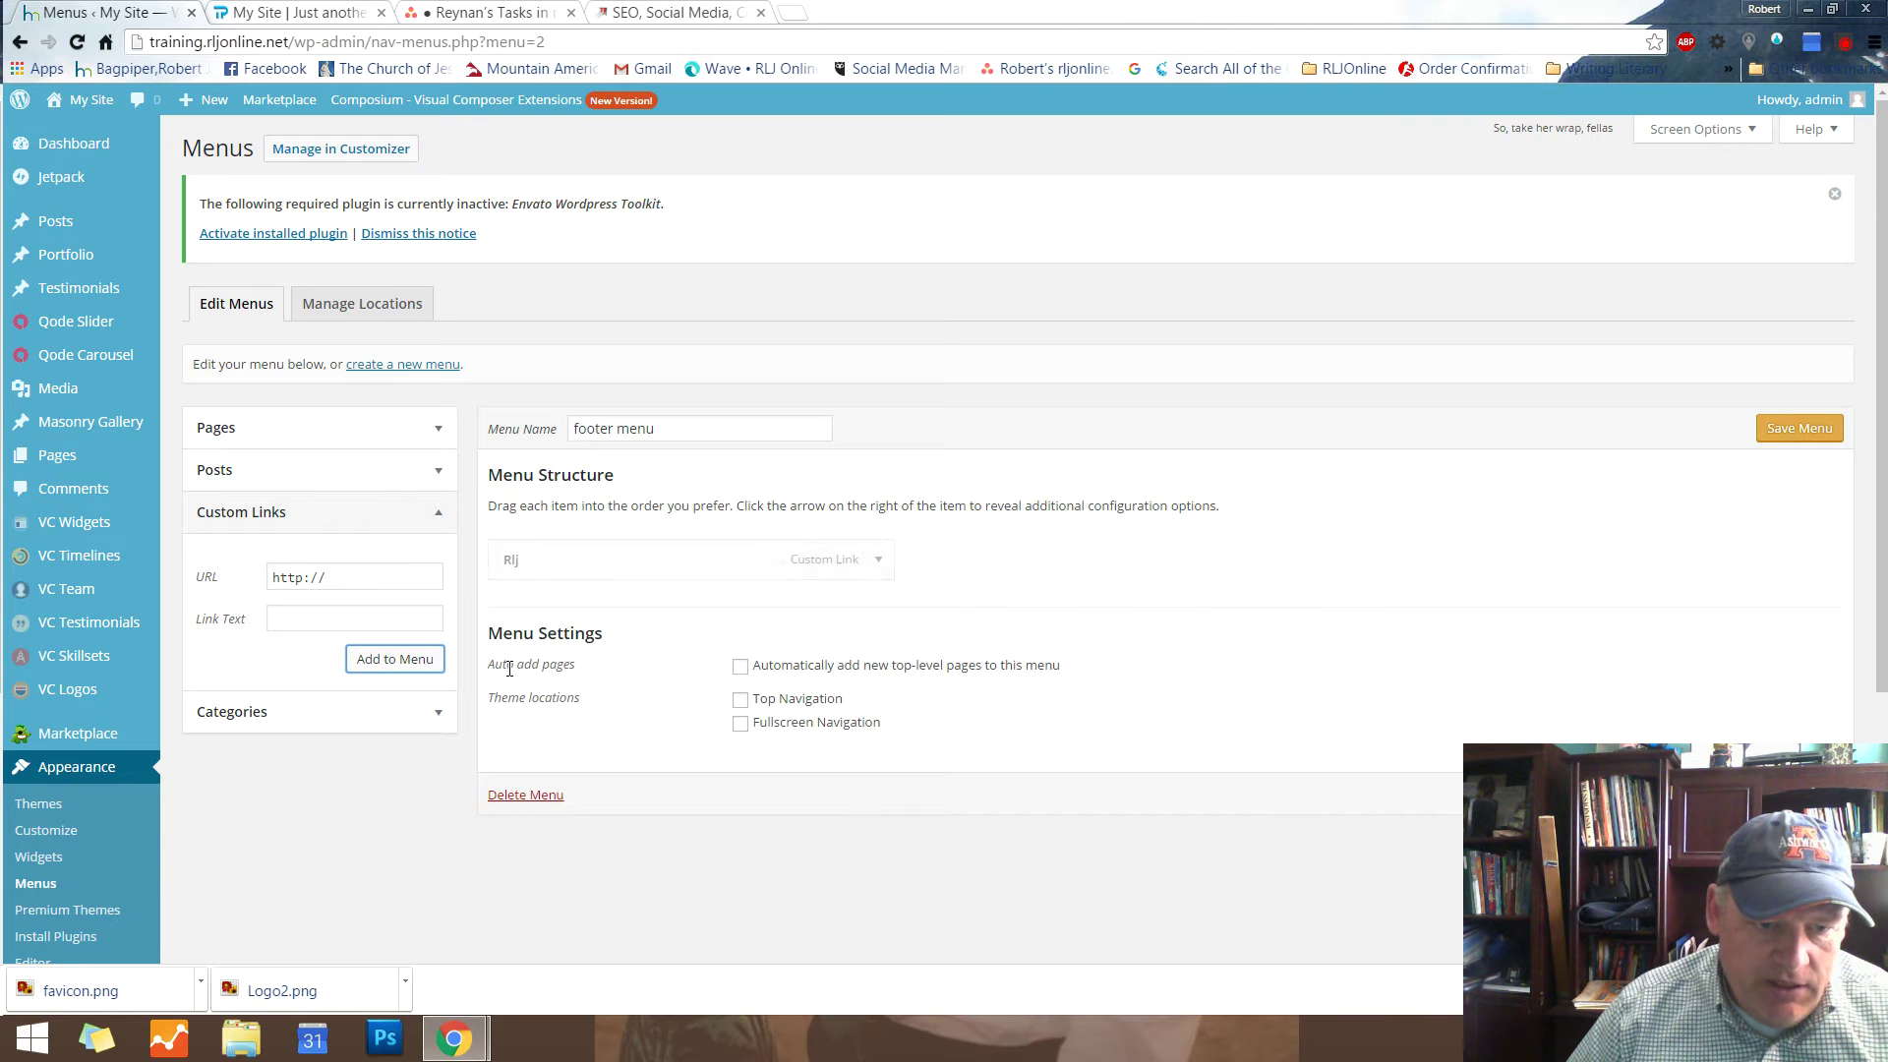
pyautogui.click(339, 580)
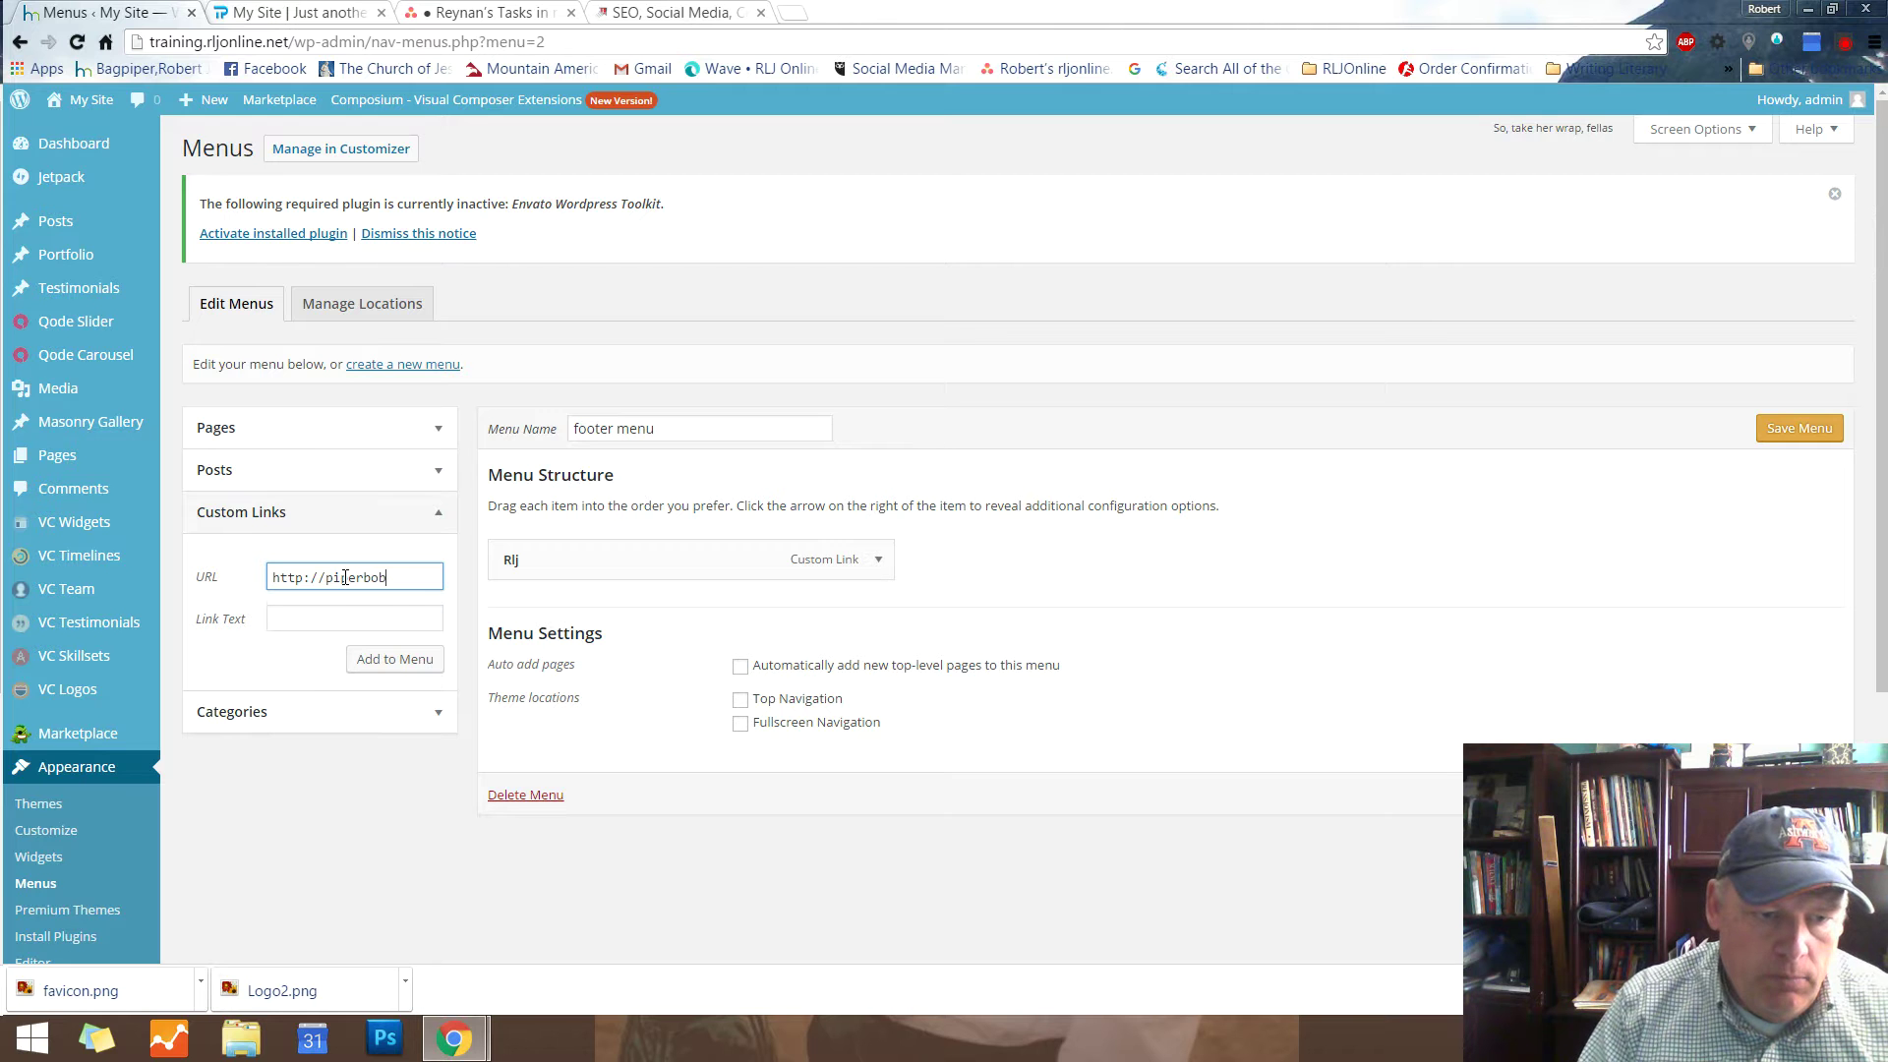
pyautogui.click(394, 612)
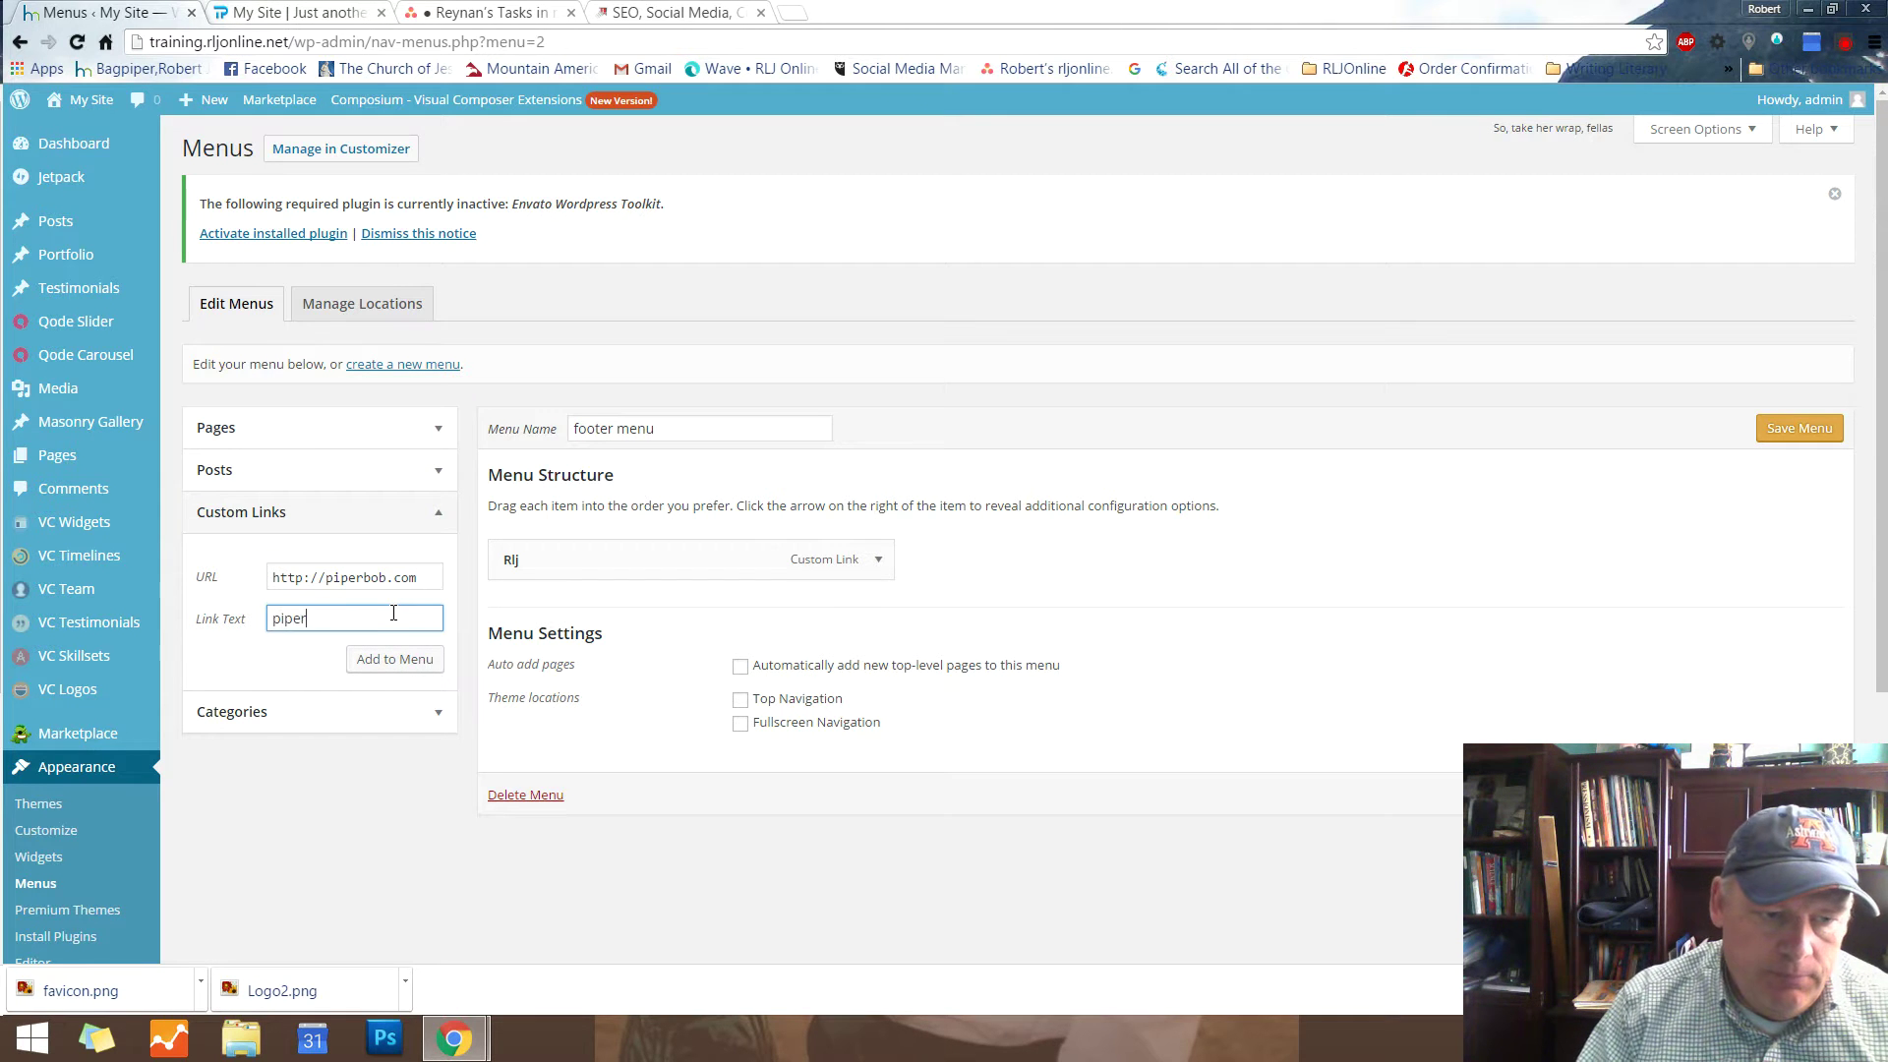
pyautogui.click(391, 668)
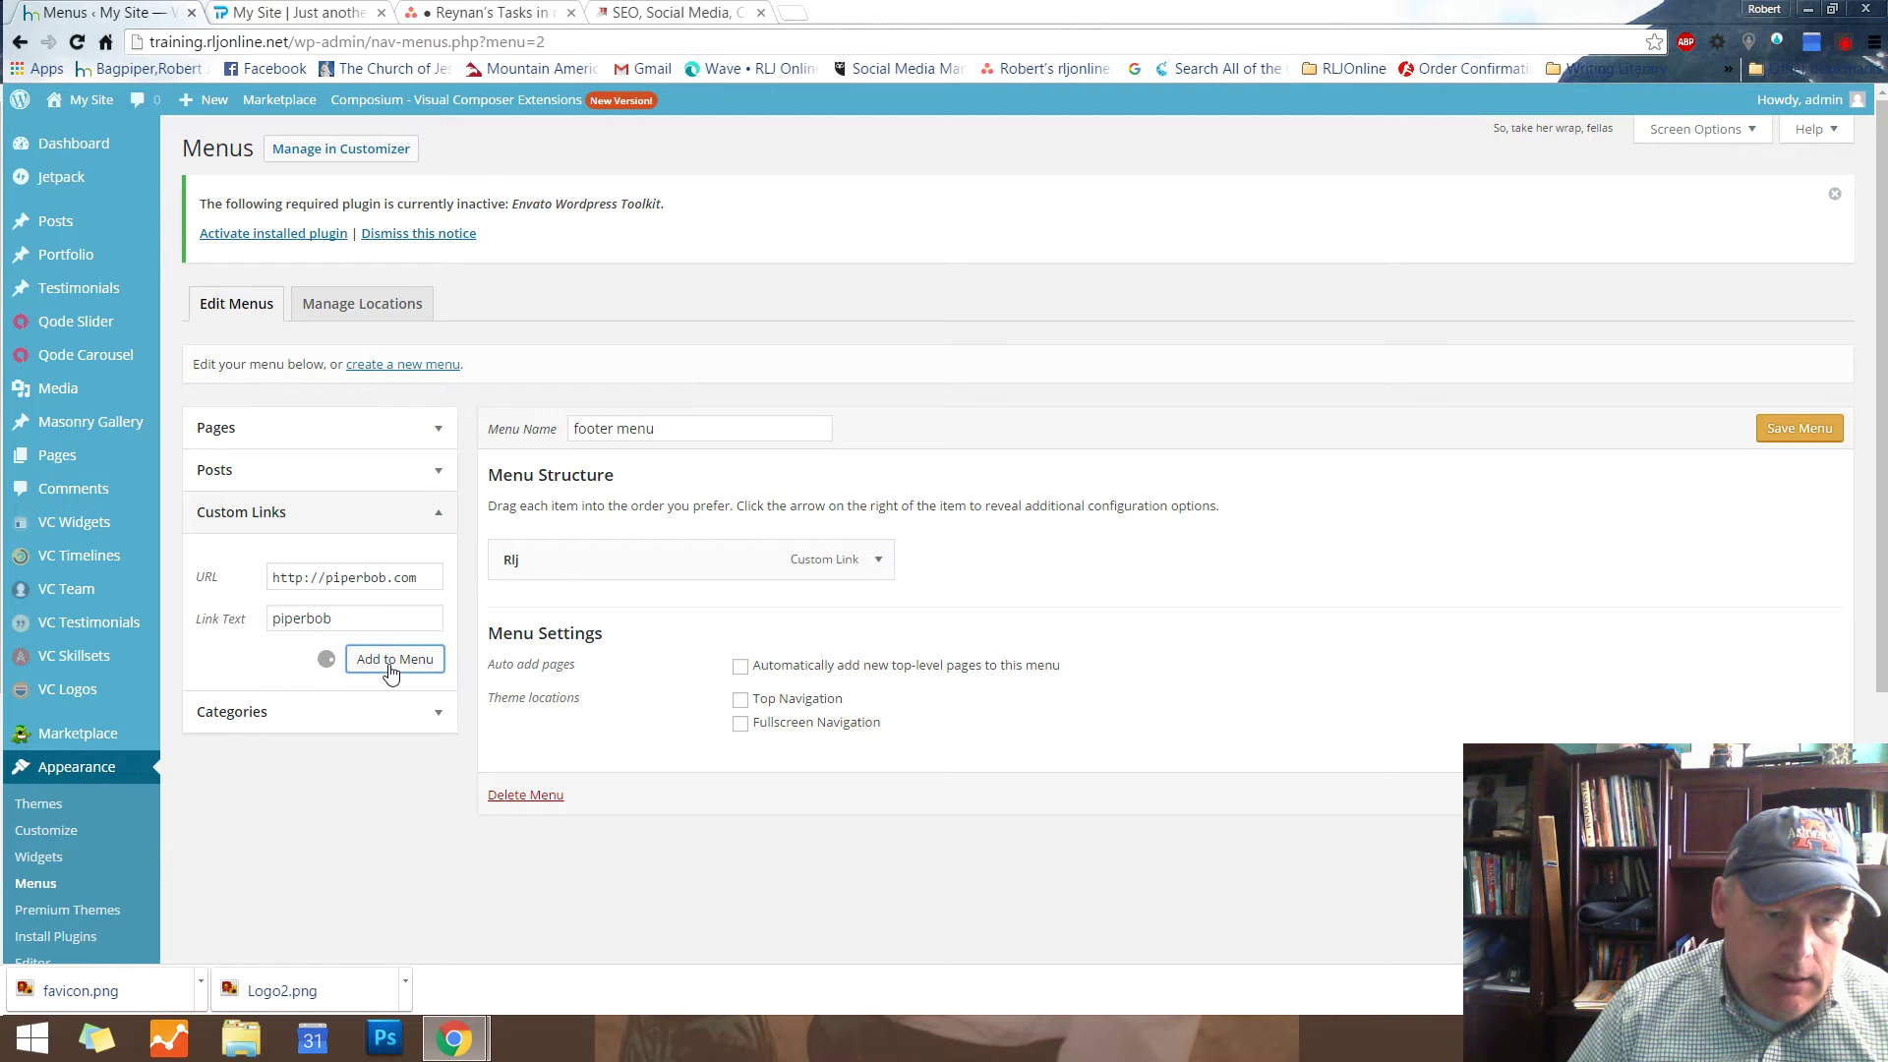
pyautogui.click(350, 572)
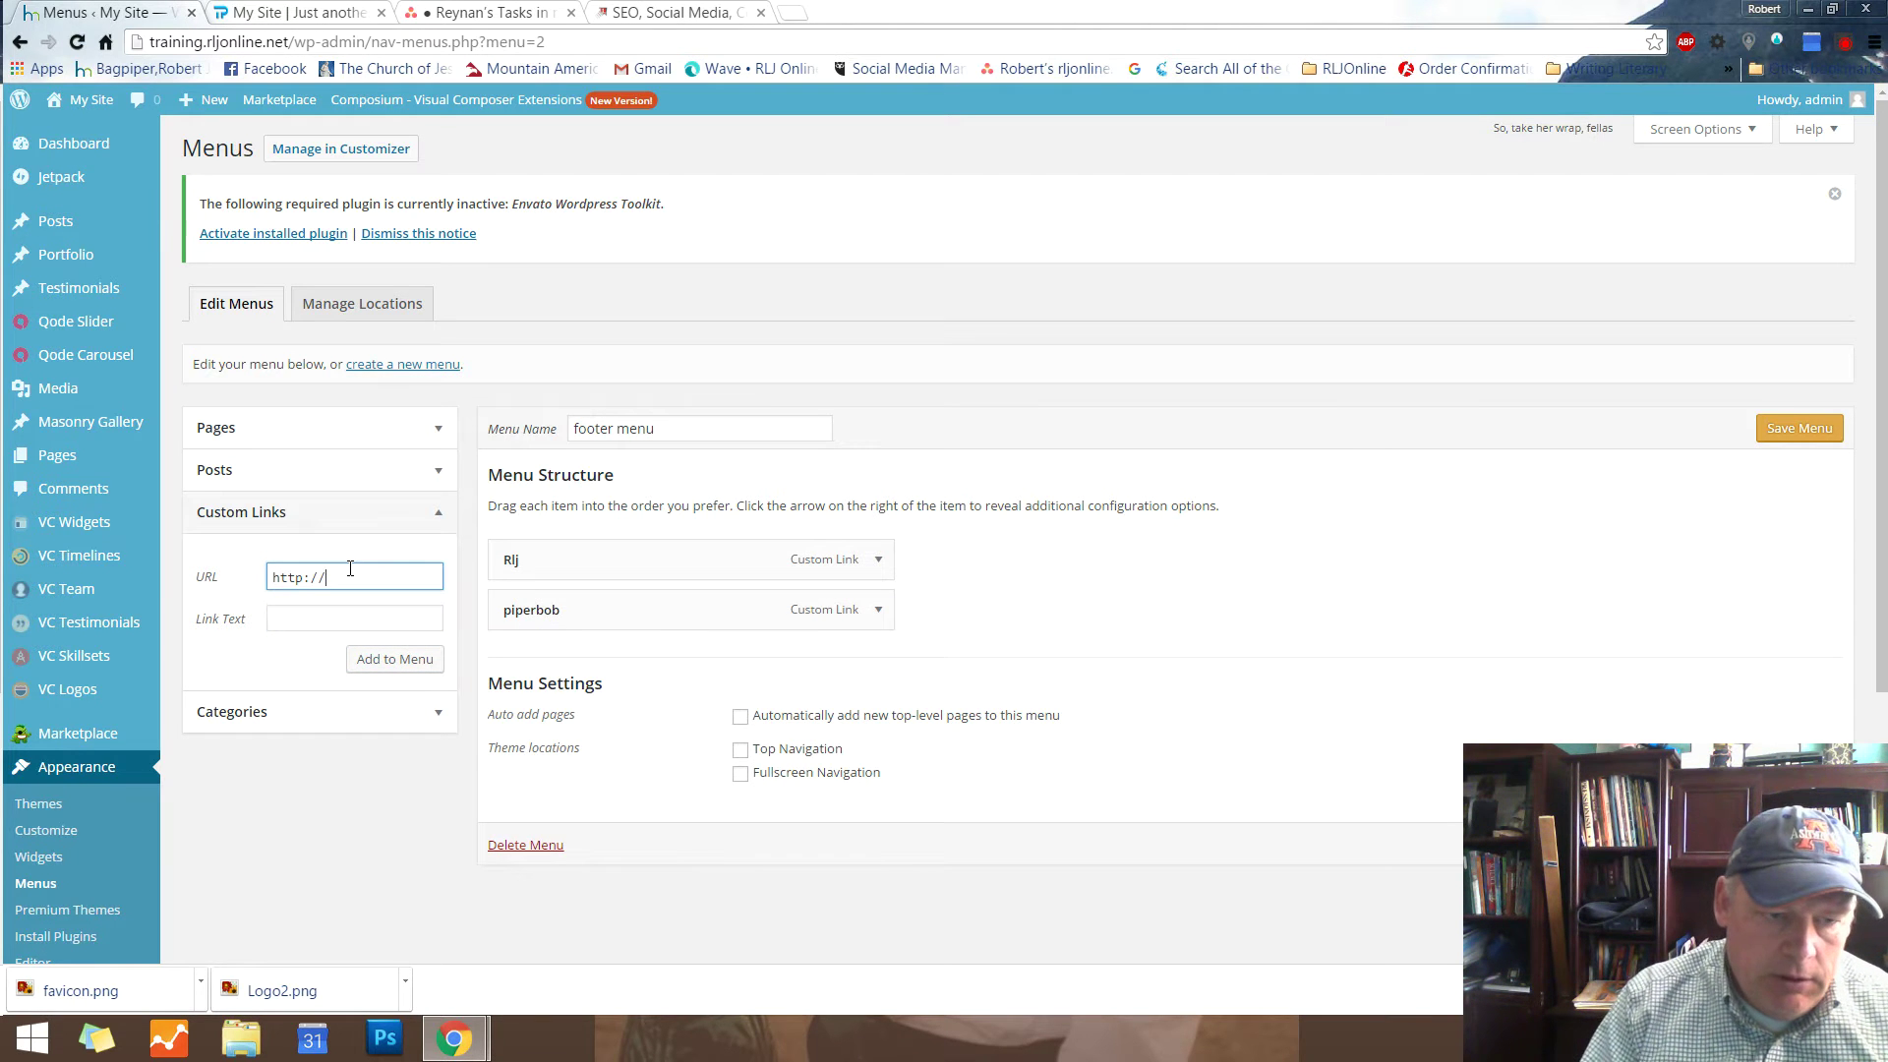
pyautogui.write('jacobliterary.com')
pyautogui.click(346, 619)
pyautogui.write('jacobliter')
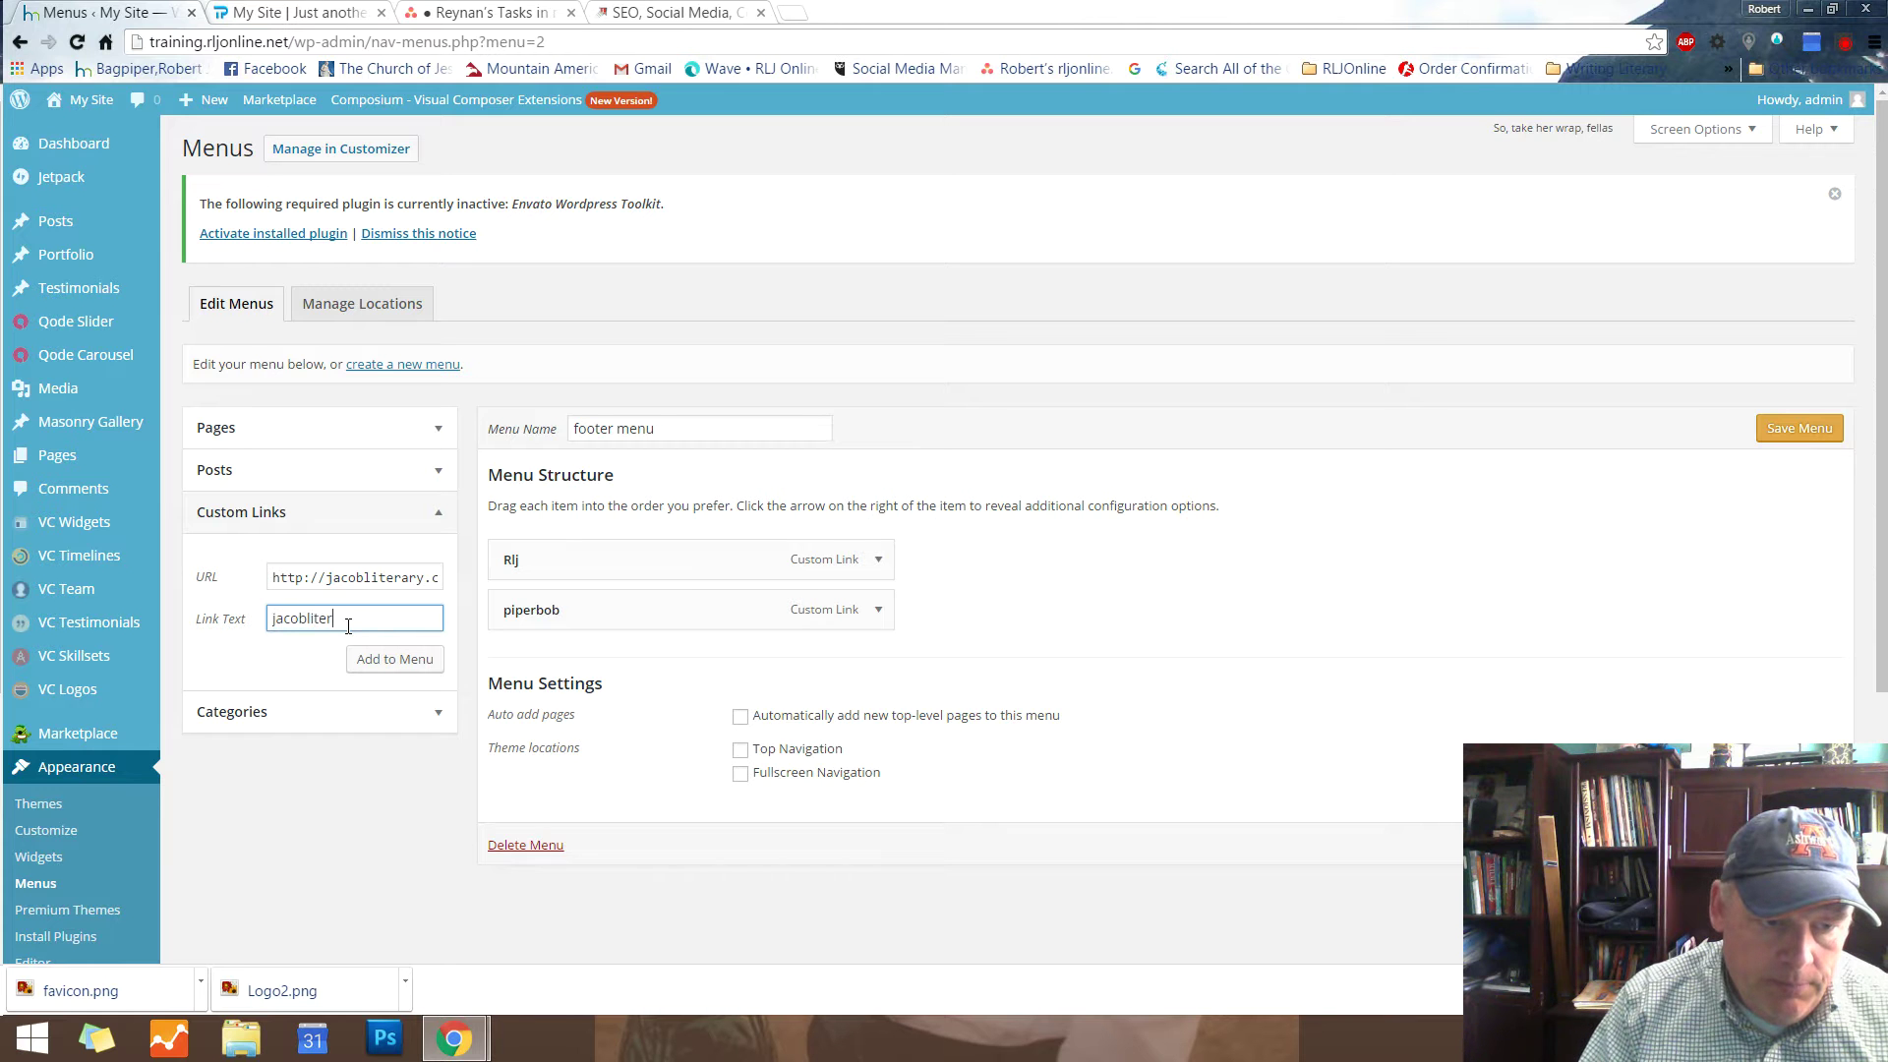
pyautogui.write('ary.com')
pyautogui.click(395, 659)
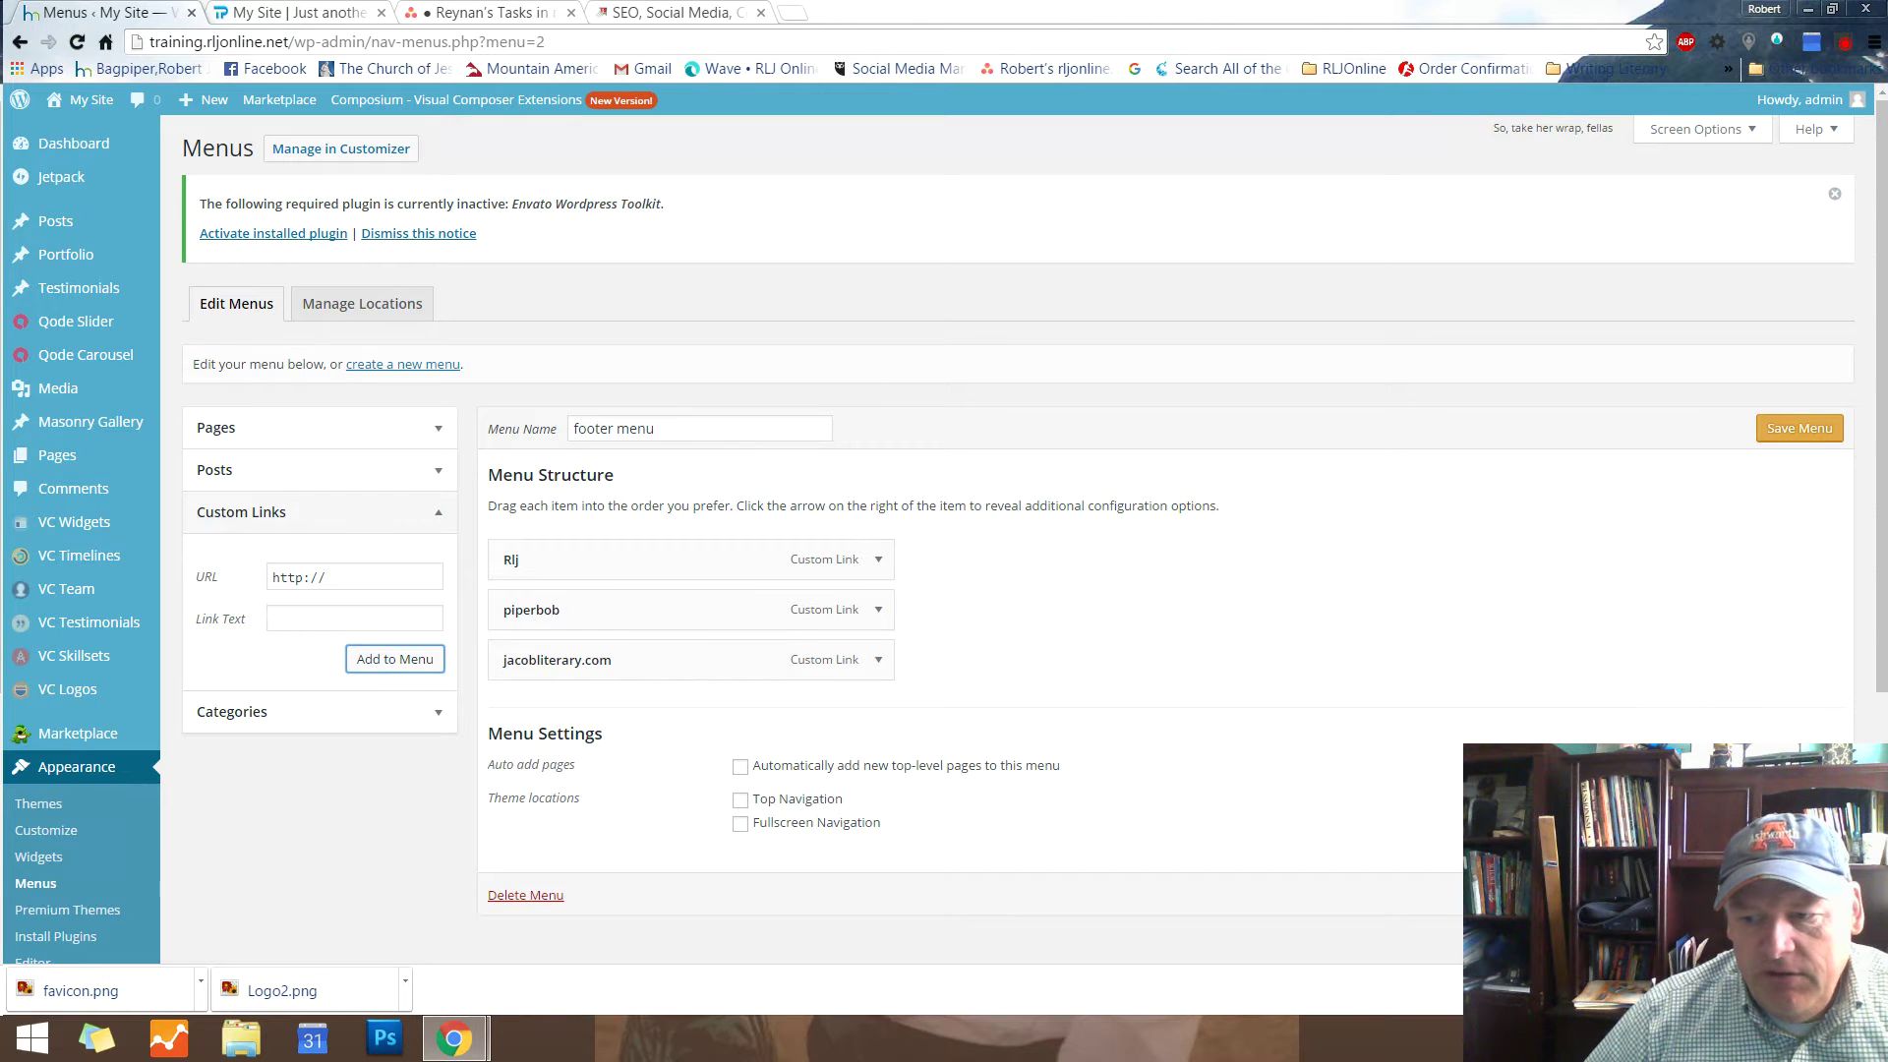
pyautogui.press('F5')
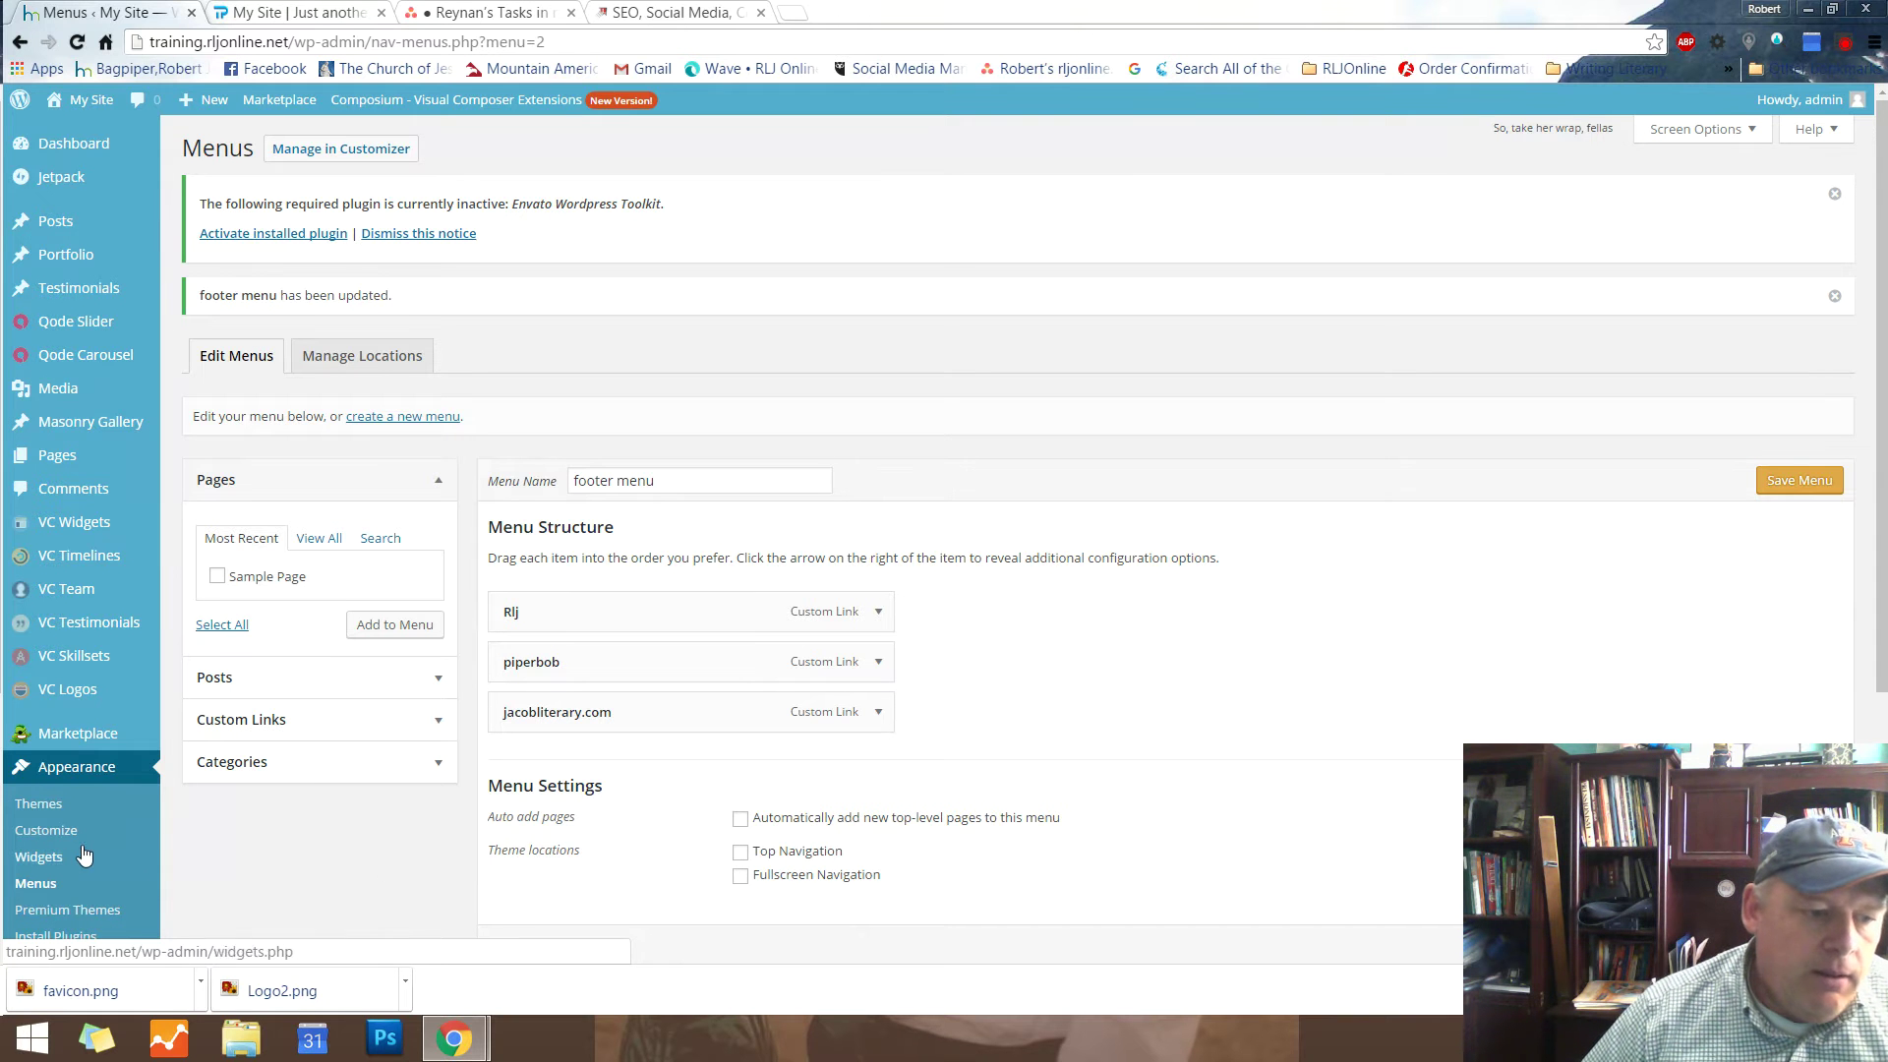
# Assign the footer menu to the Custom Menu widget in the Footer Bottom Left widget area
pyautogui.click(28, 860)
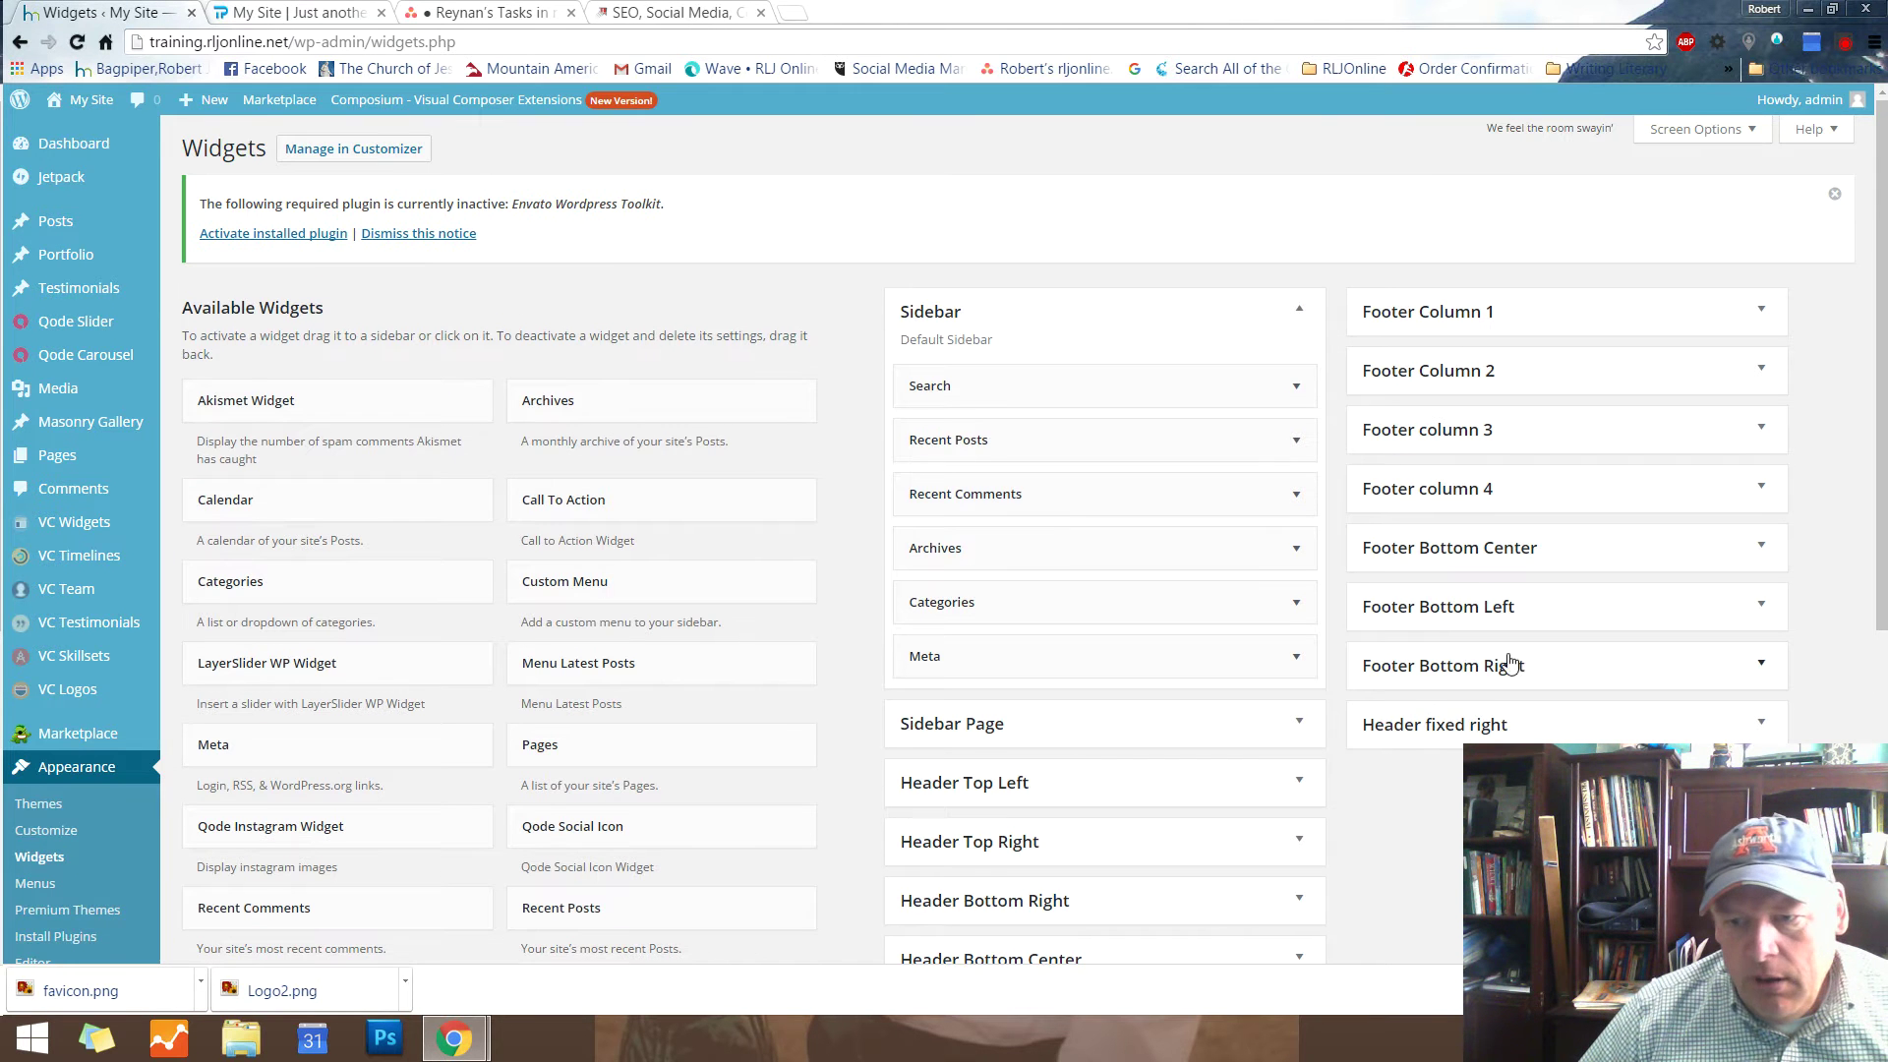
pyautogui.click(1759, 609)
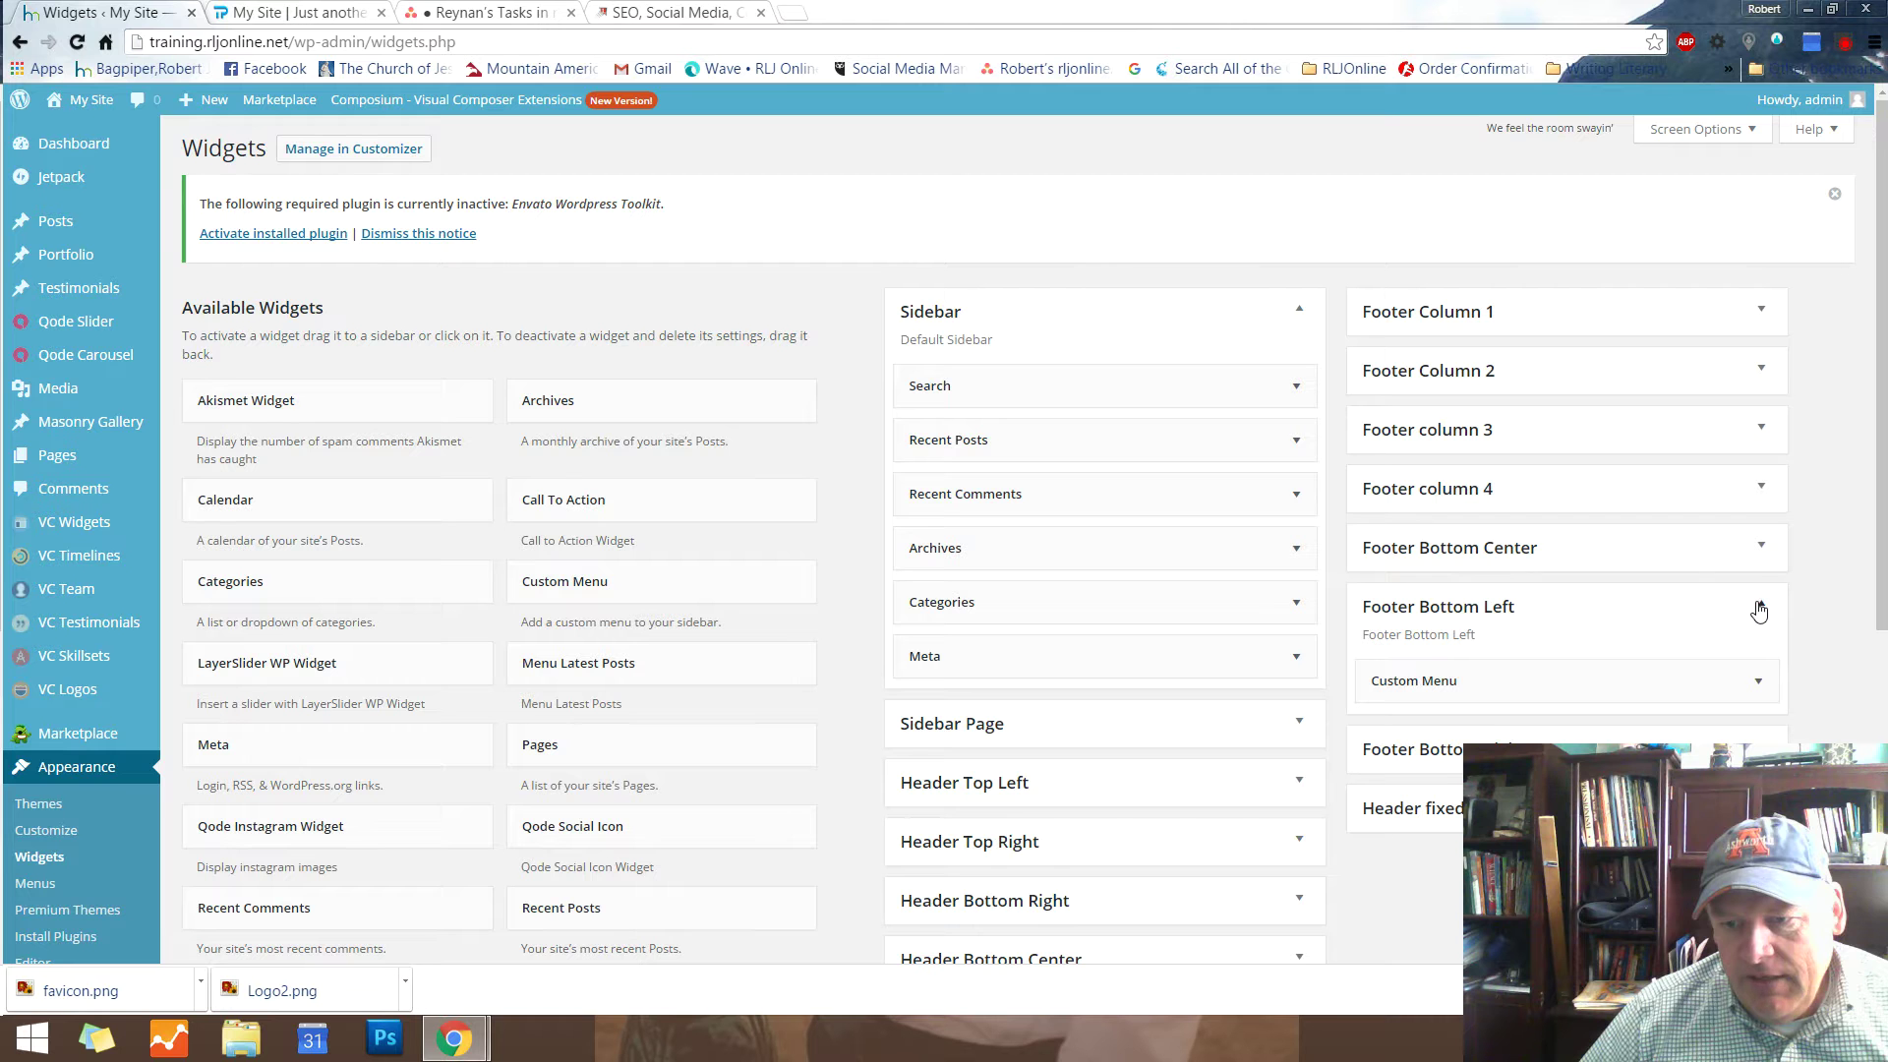
pyautogui.click(1759, 682)
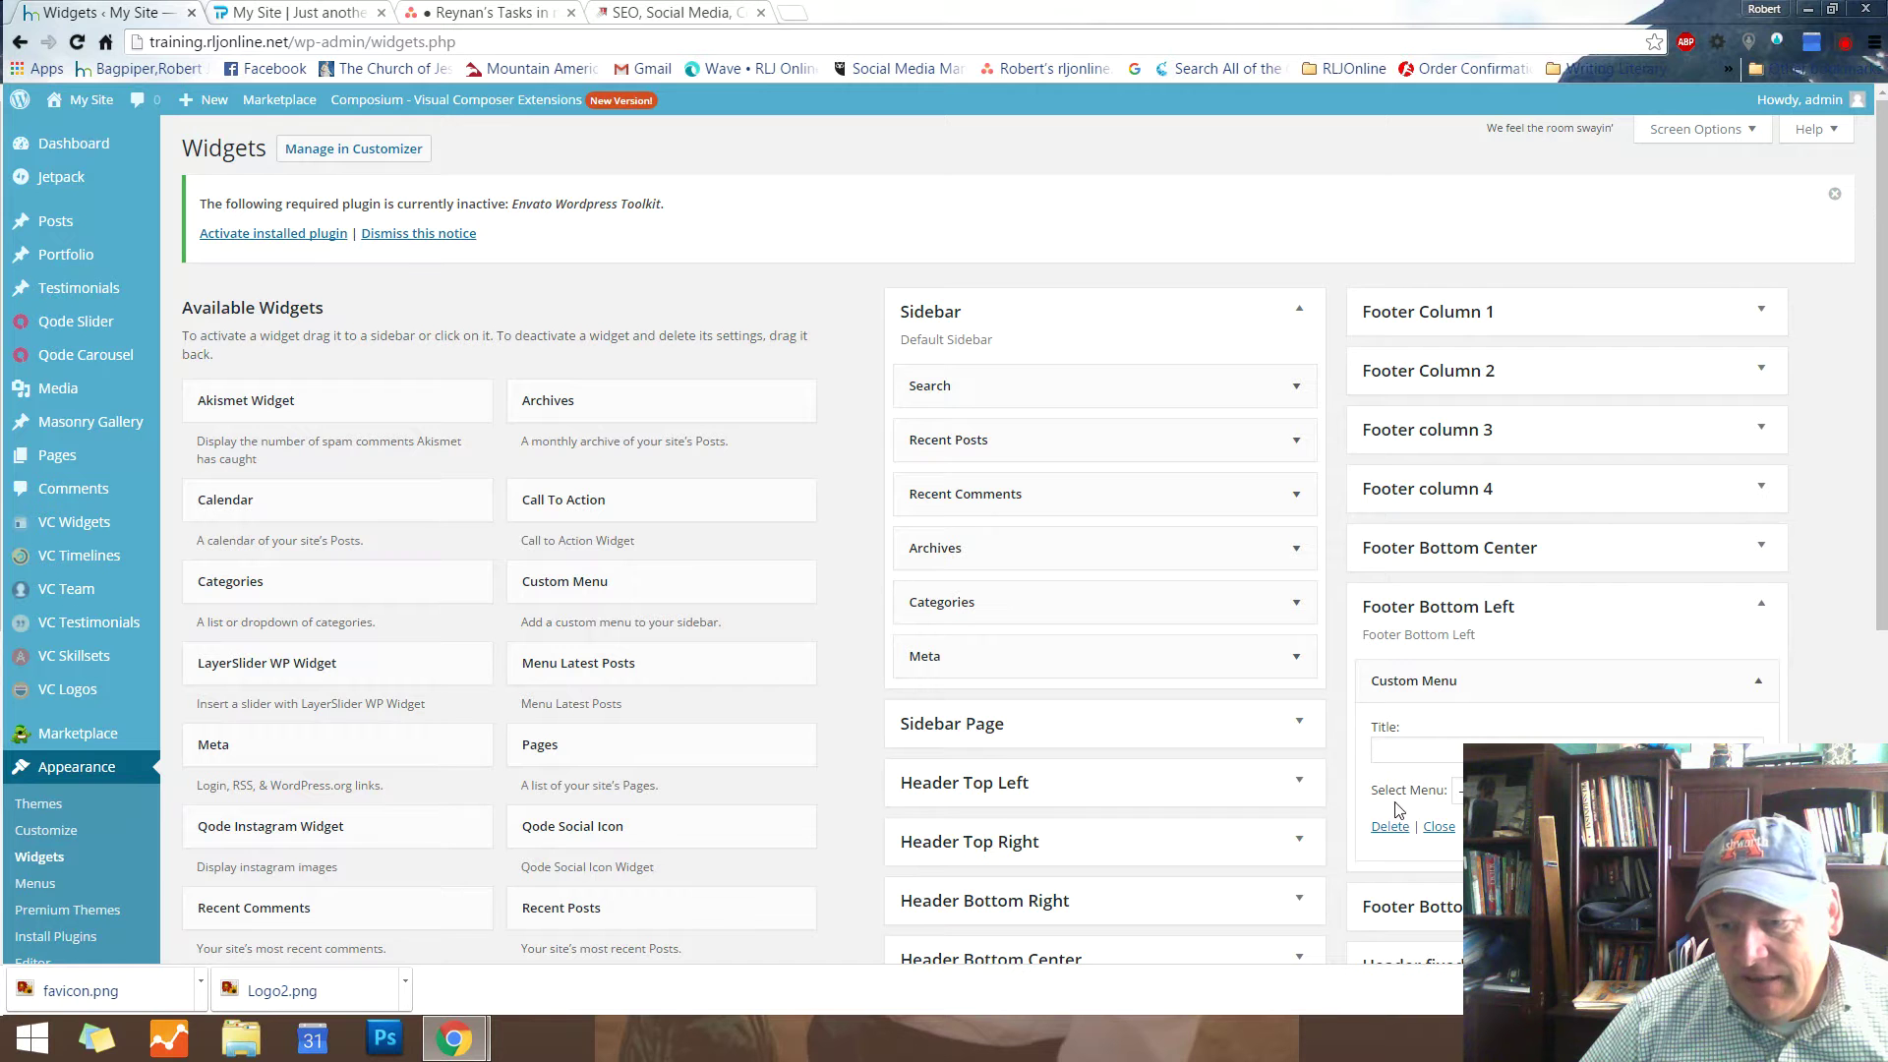
pyautogui.click(1458, 789)
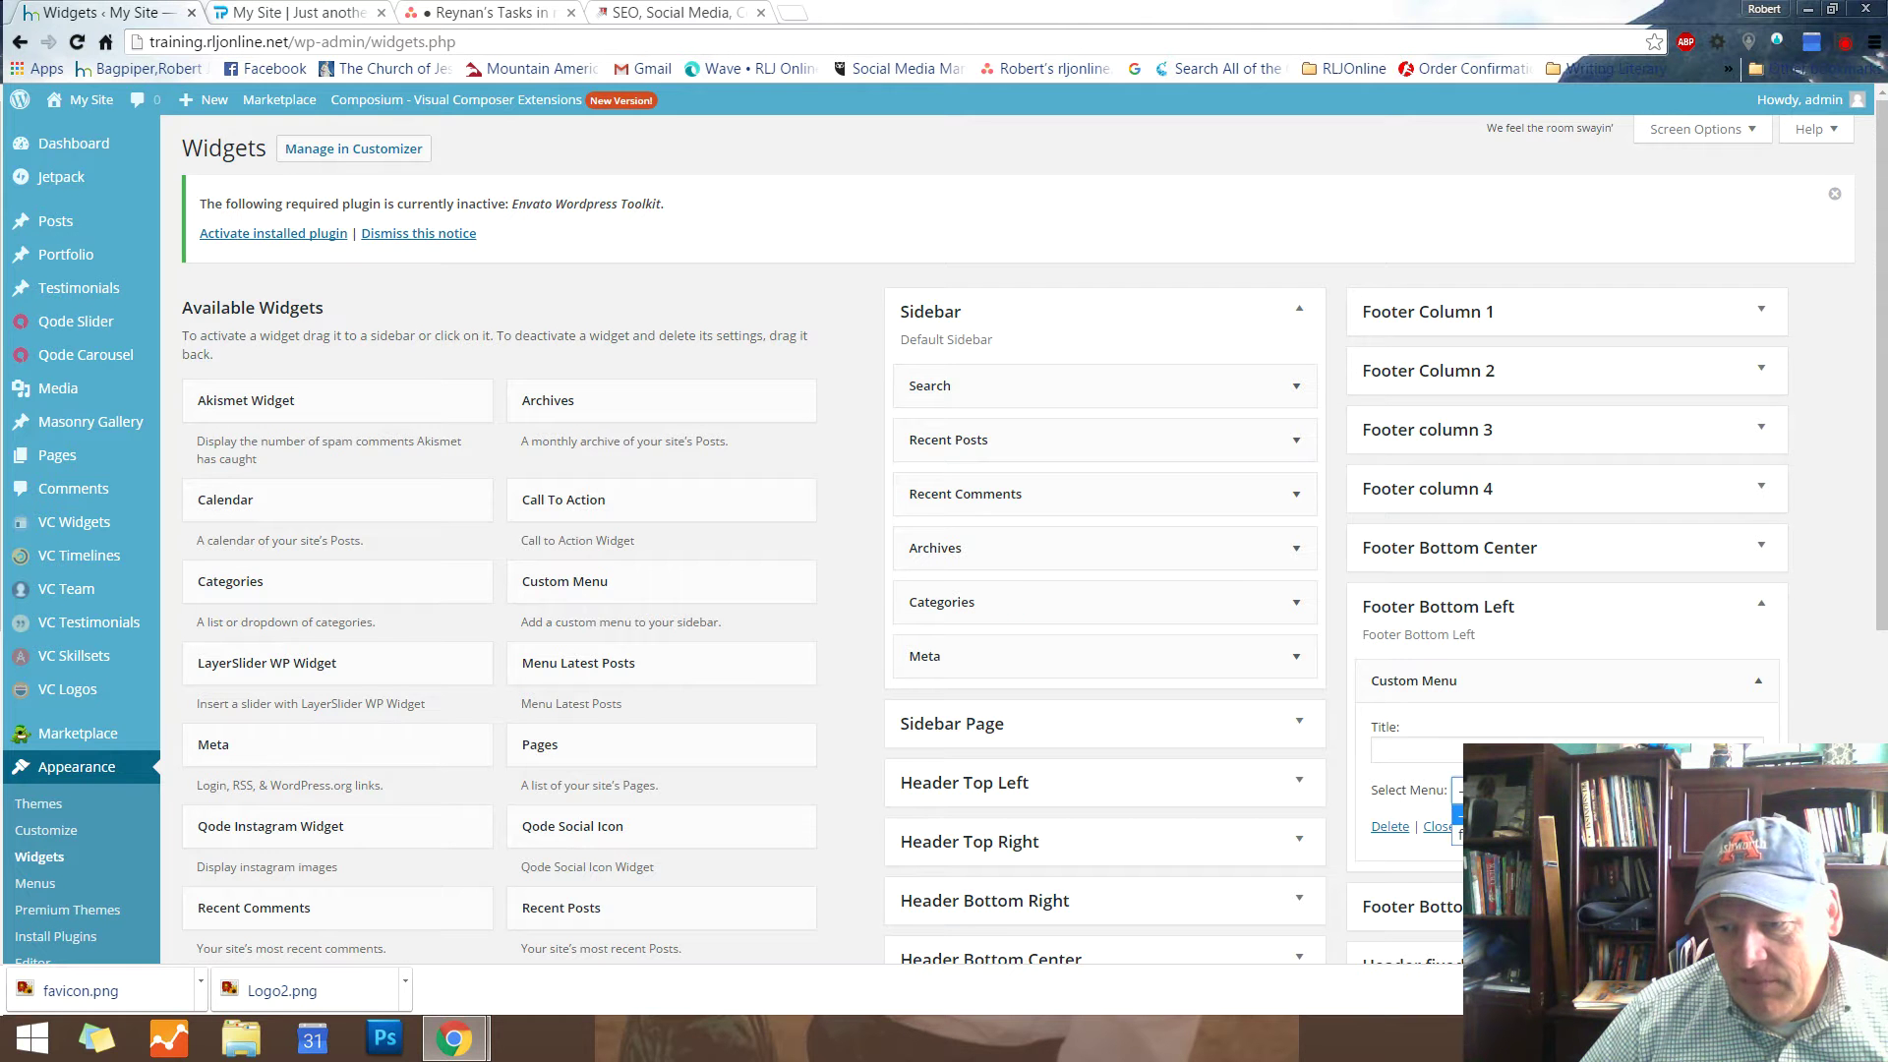
pyautogui.click(1475, 835)
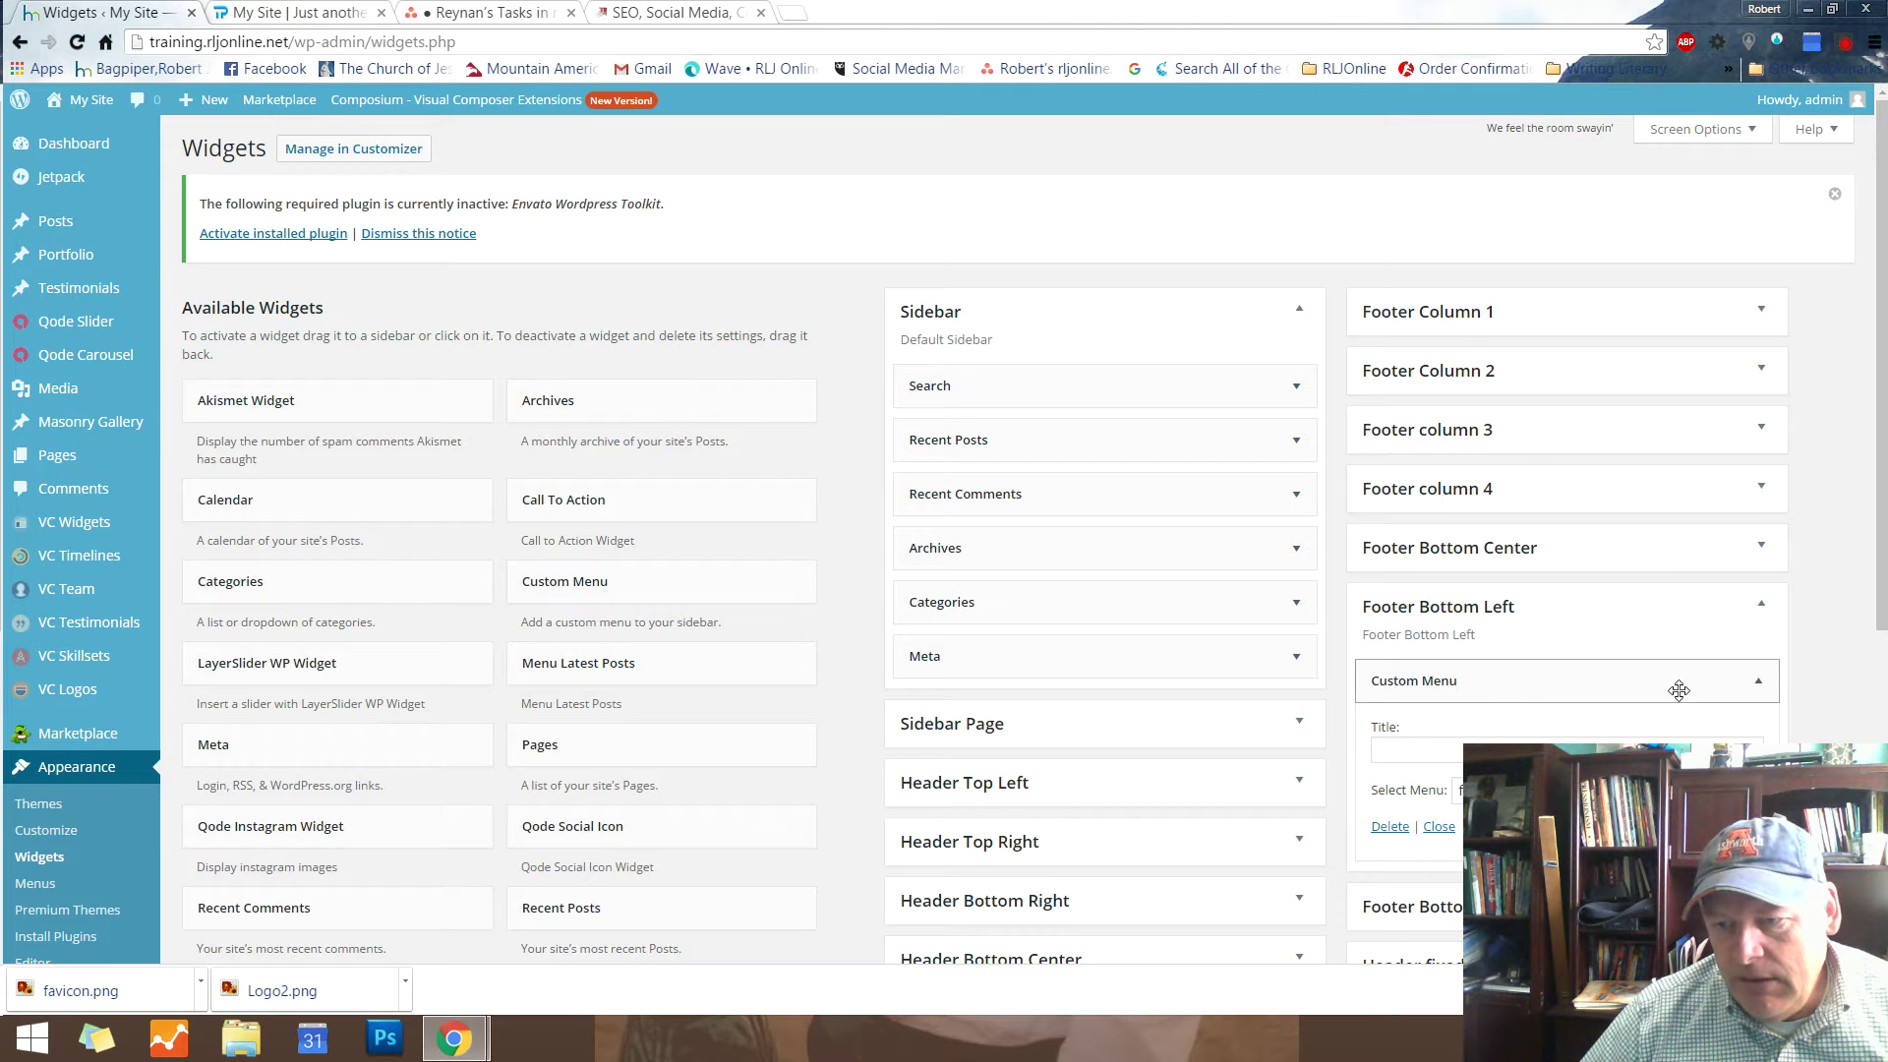
pyautogui.click(1757, 683)
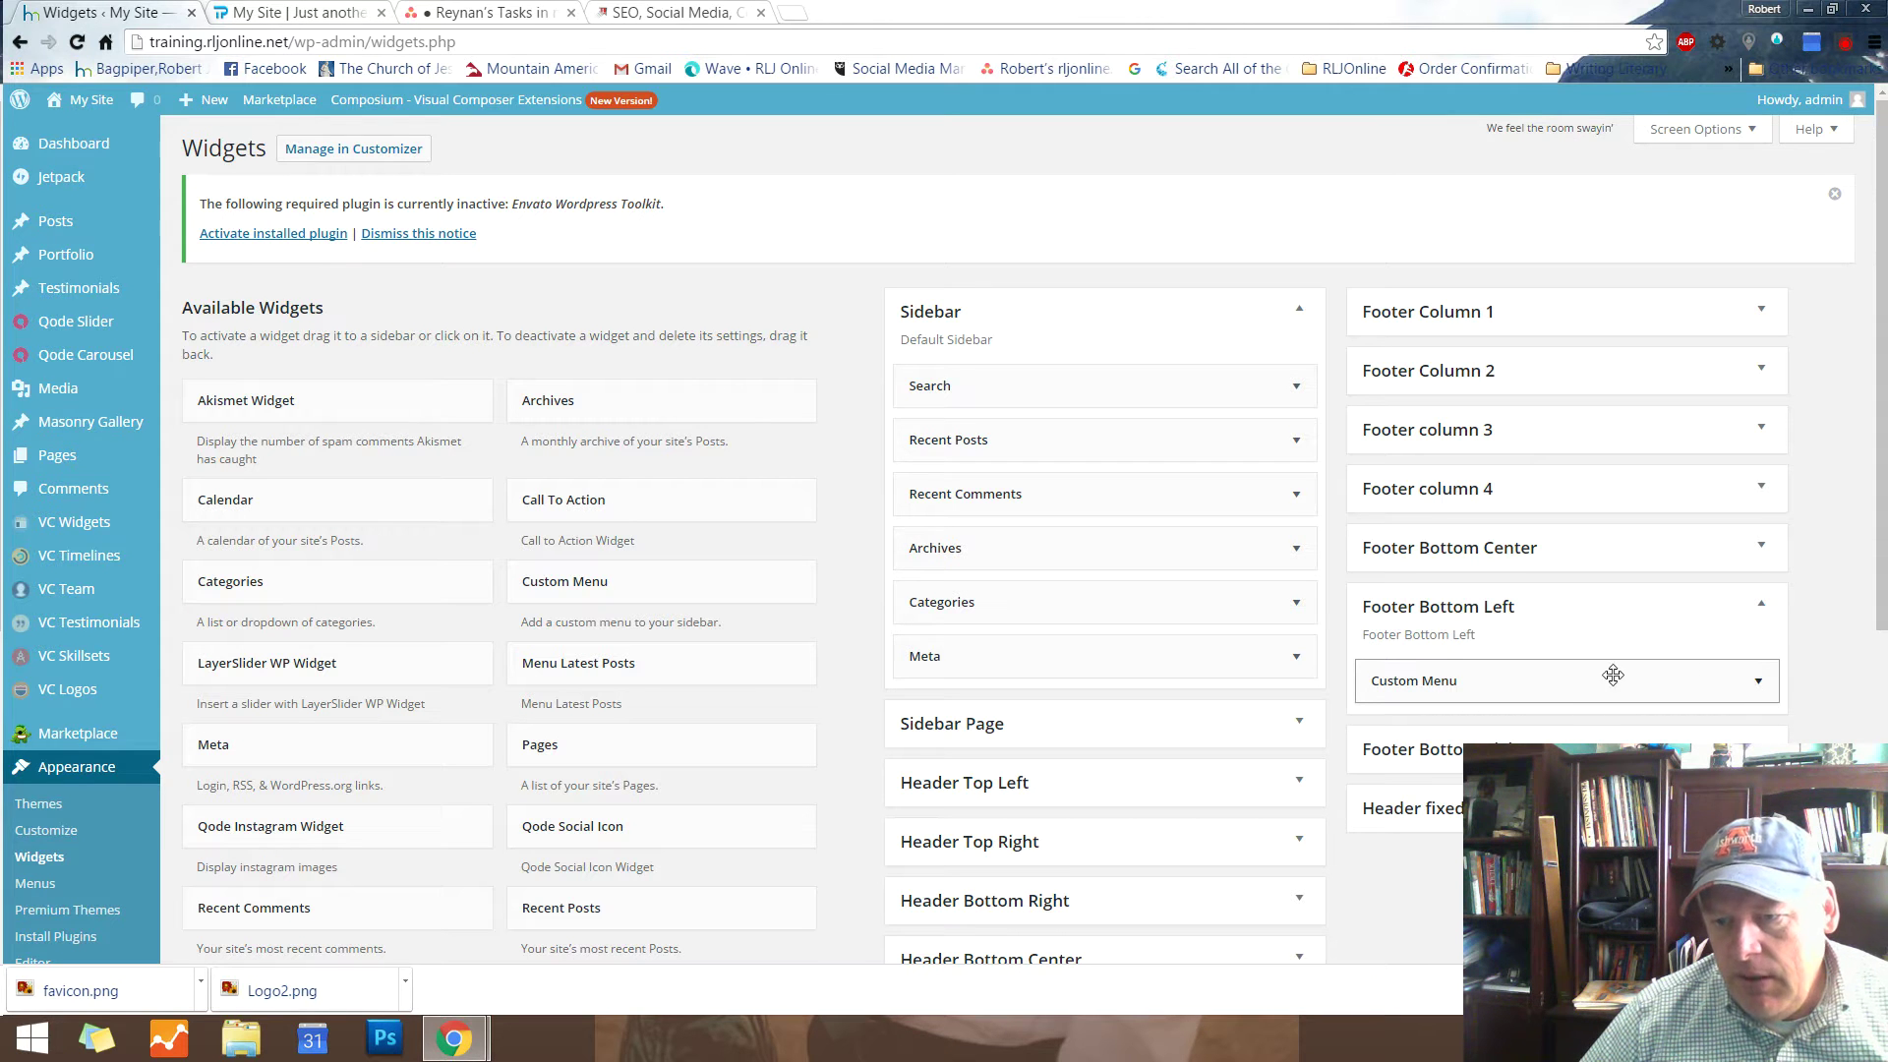
# Move the Custom Menu widget from Footer Bottom Left to Footer Column 2 and reload the site to check its footer
pyautogui.moveTo(1569, 690); pyautogui.dragTo(1561, 383)
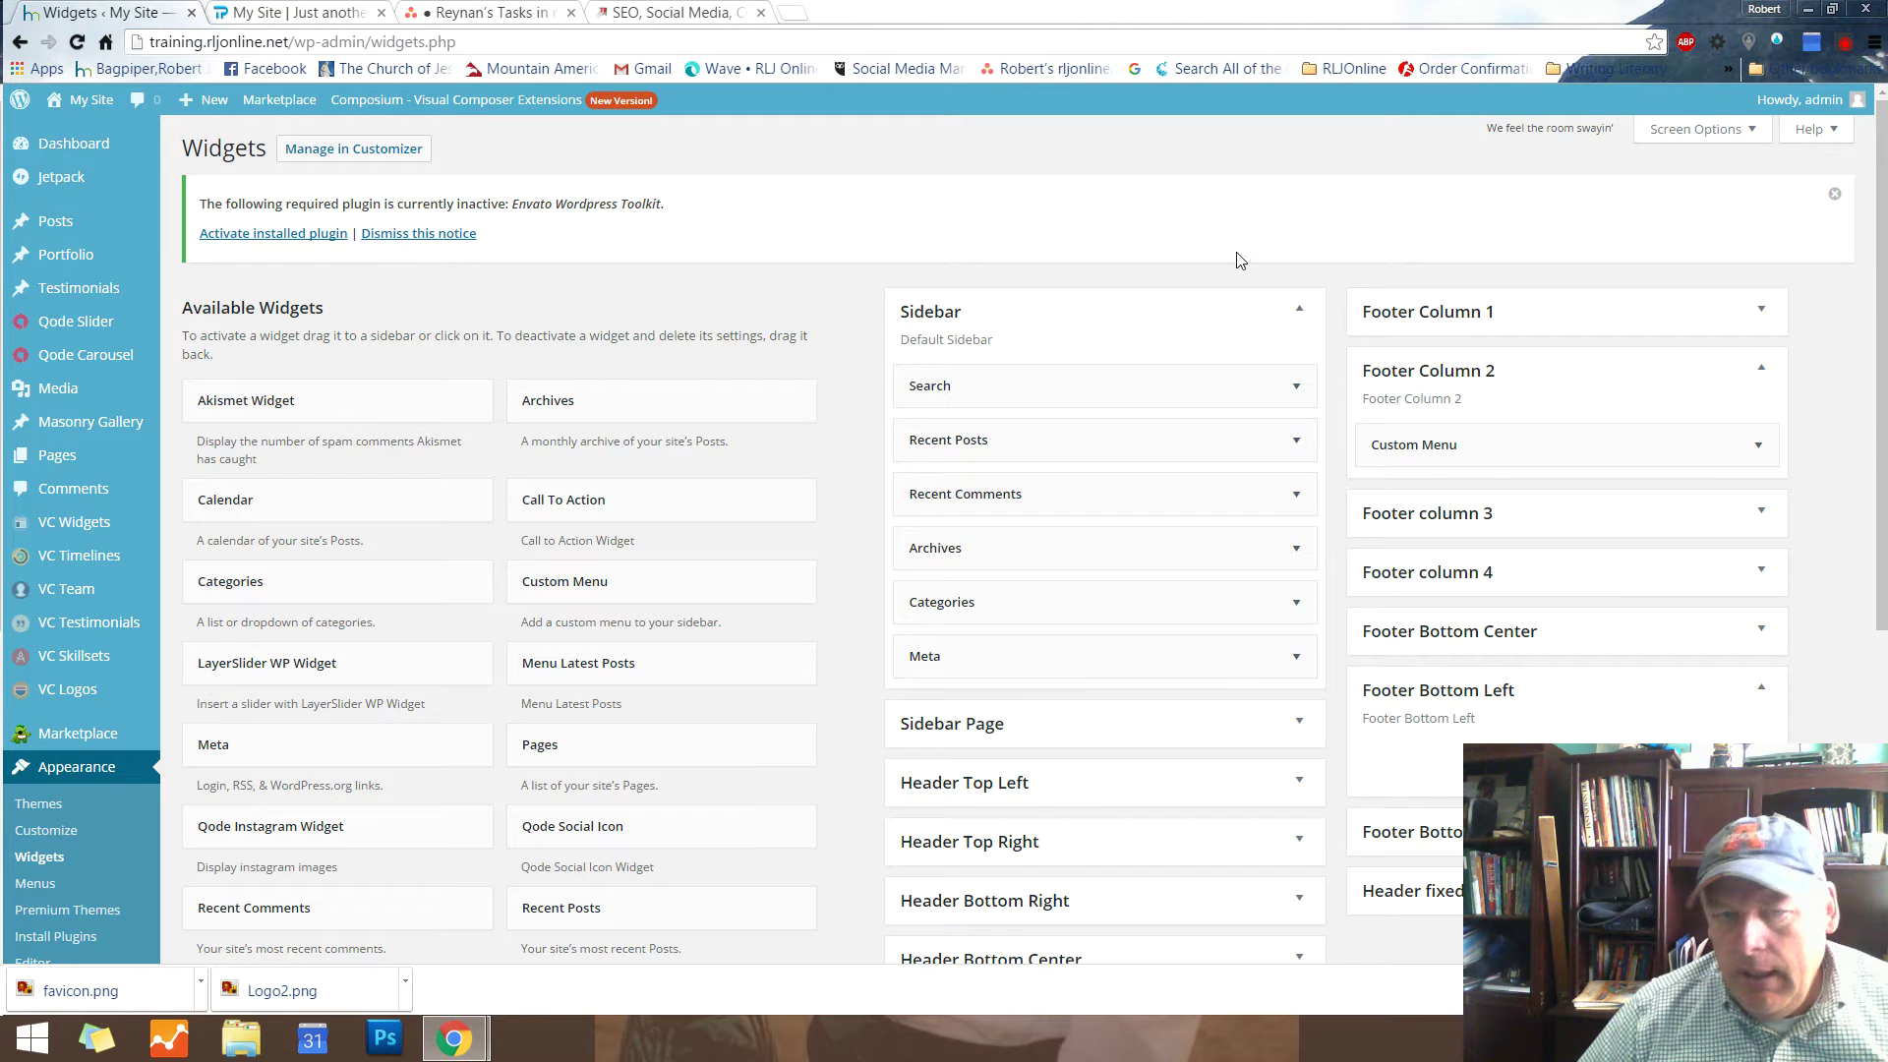
pyautogui.click(322, 16)
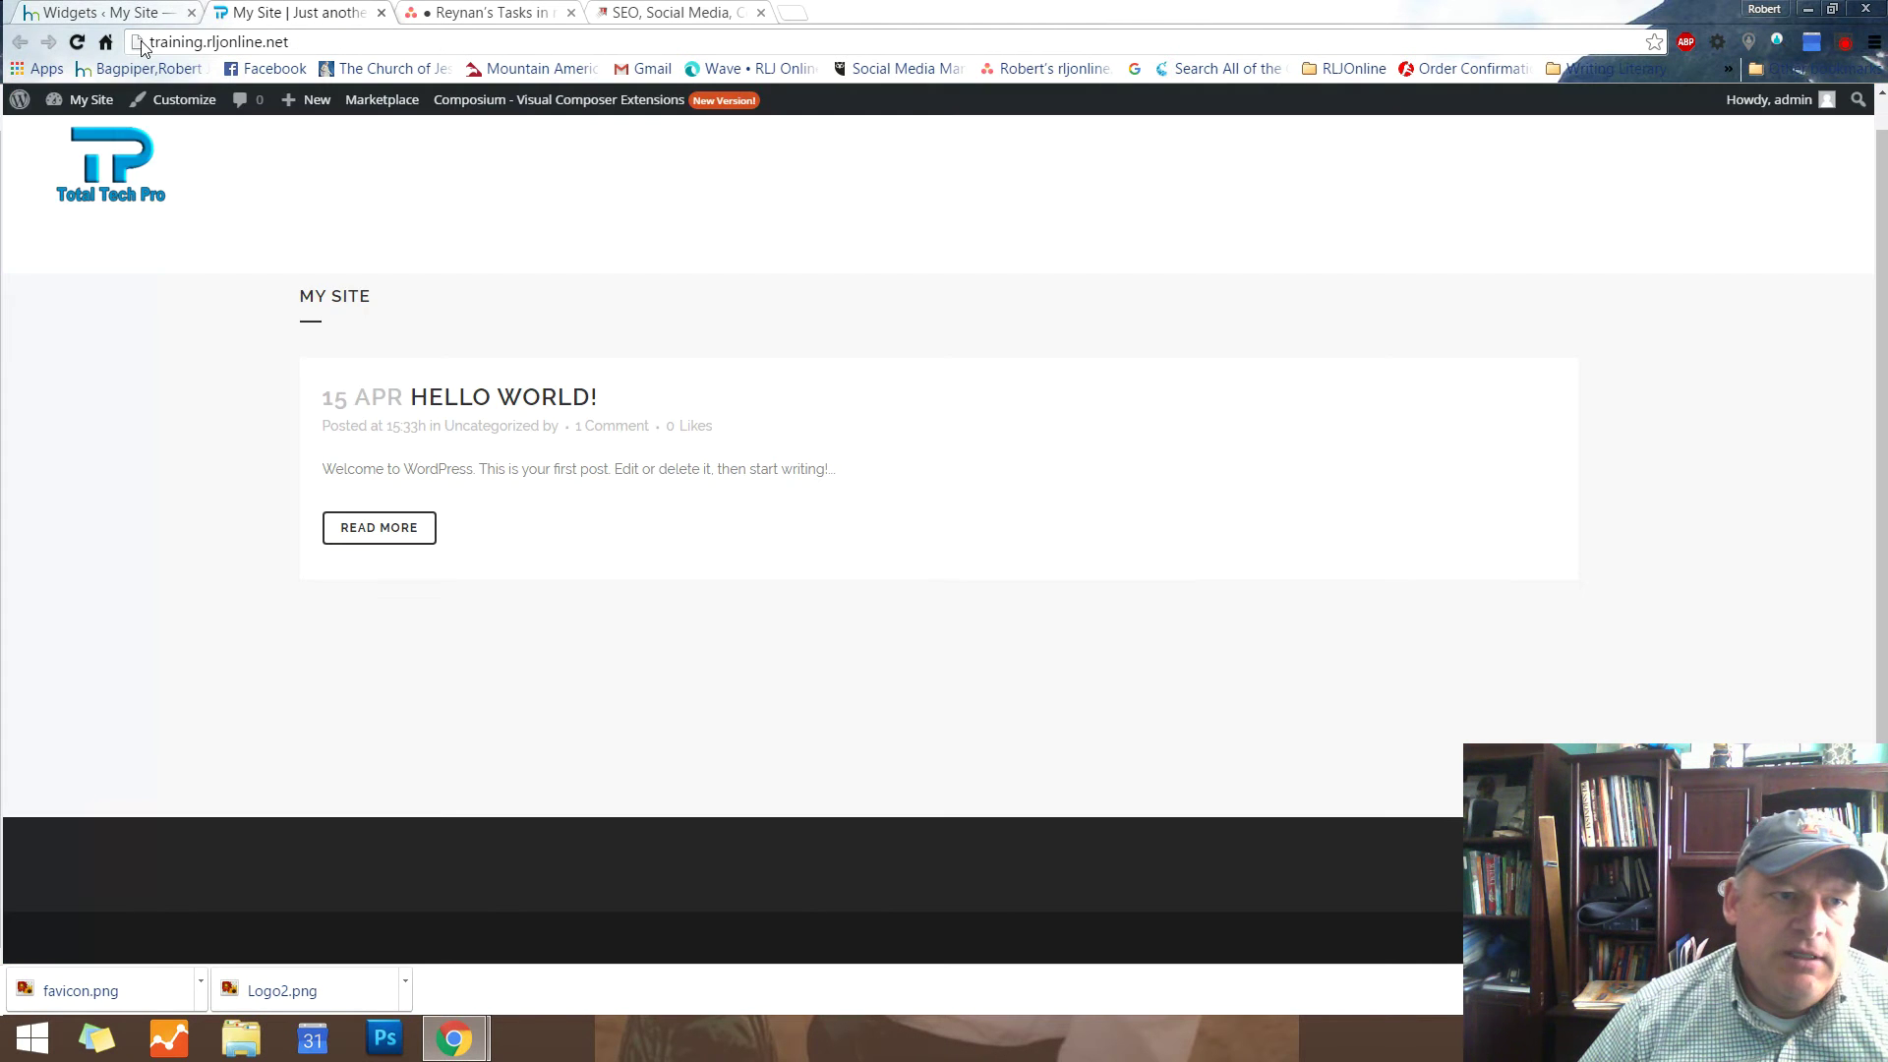
pyautogui.click(77, 41)
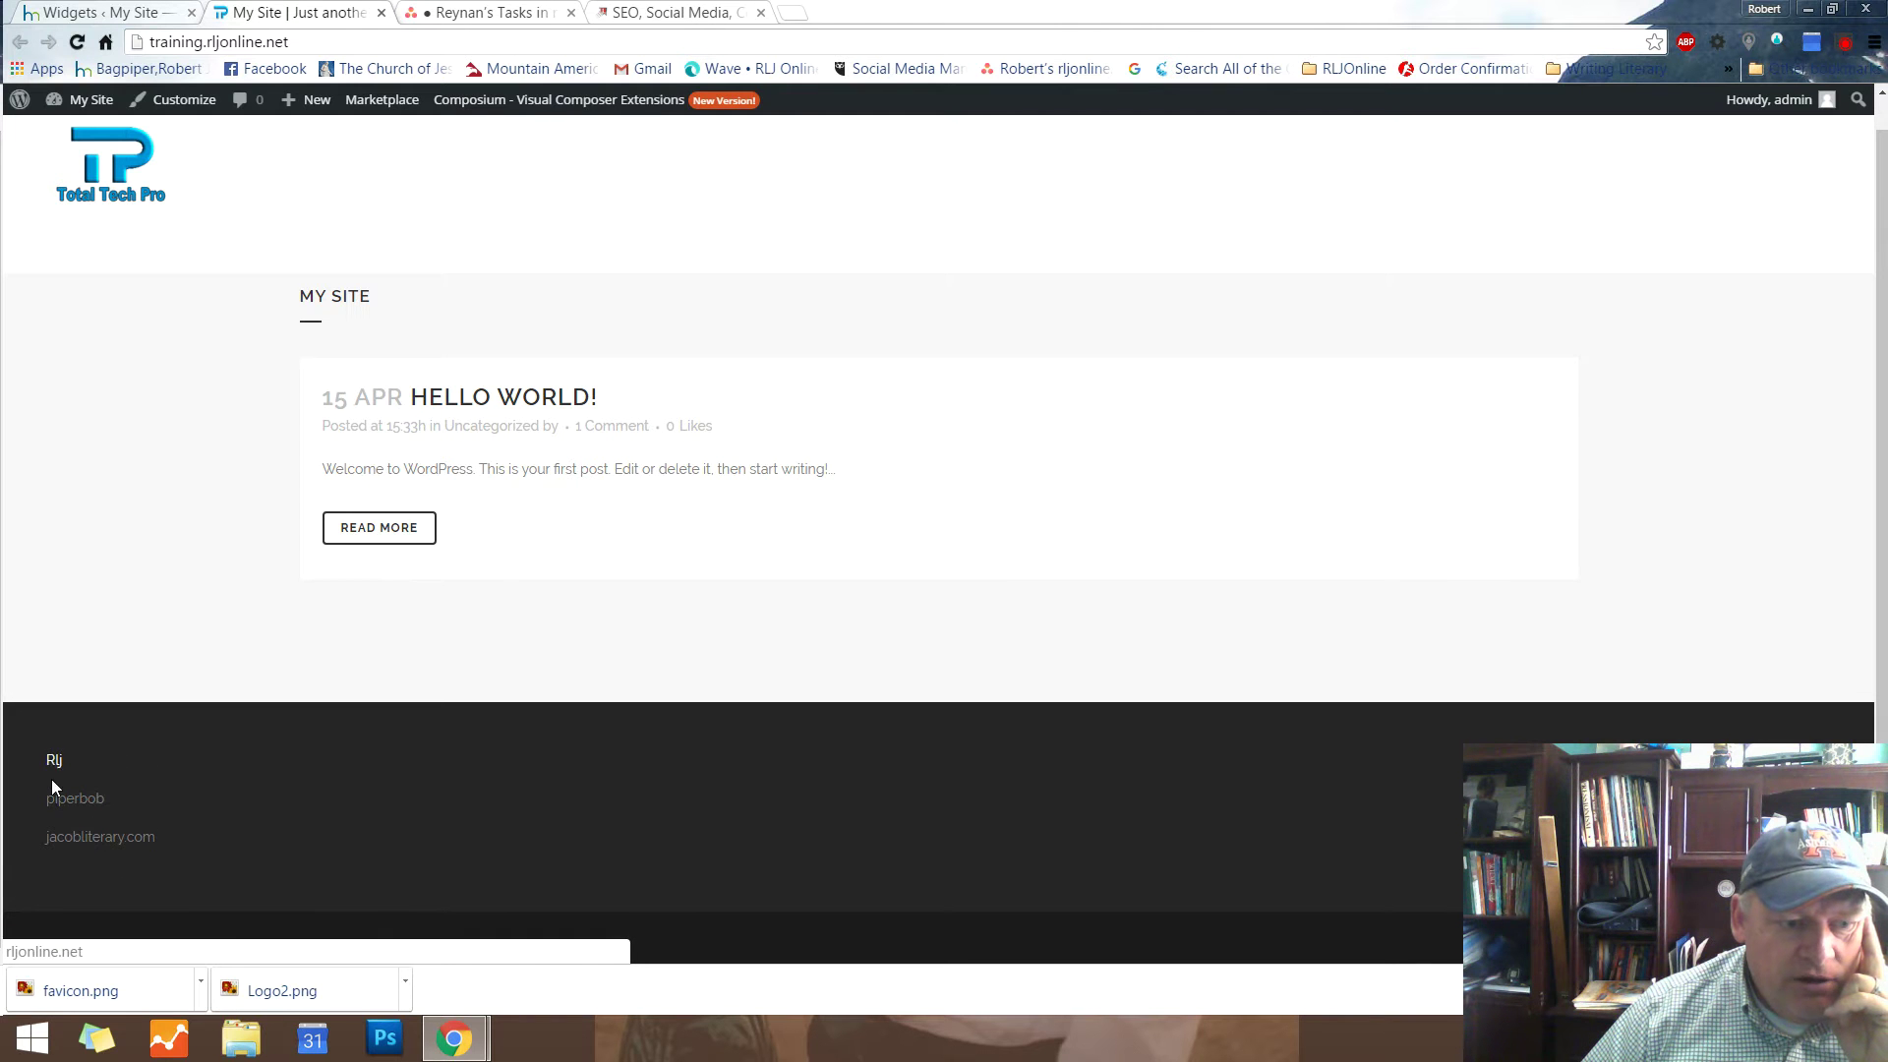
# Move the Custom Menu widget to Footer column 4 and reload the site to check its footer
pyautogui.click(85, 15)
pyautogui.moveTo(1621, 445); pyautogui.dragTo(1661, 661)
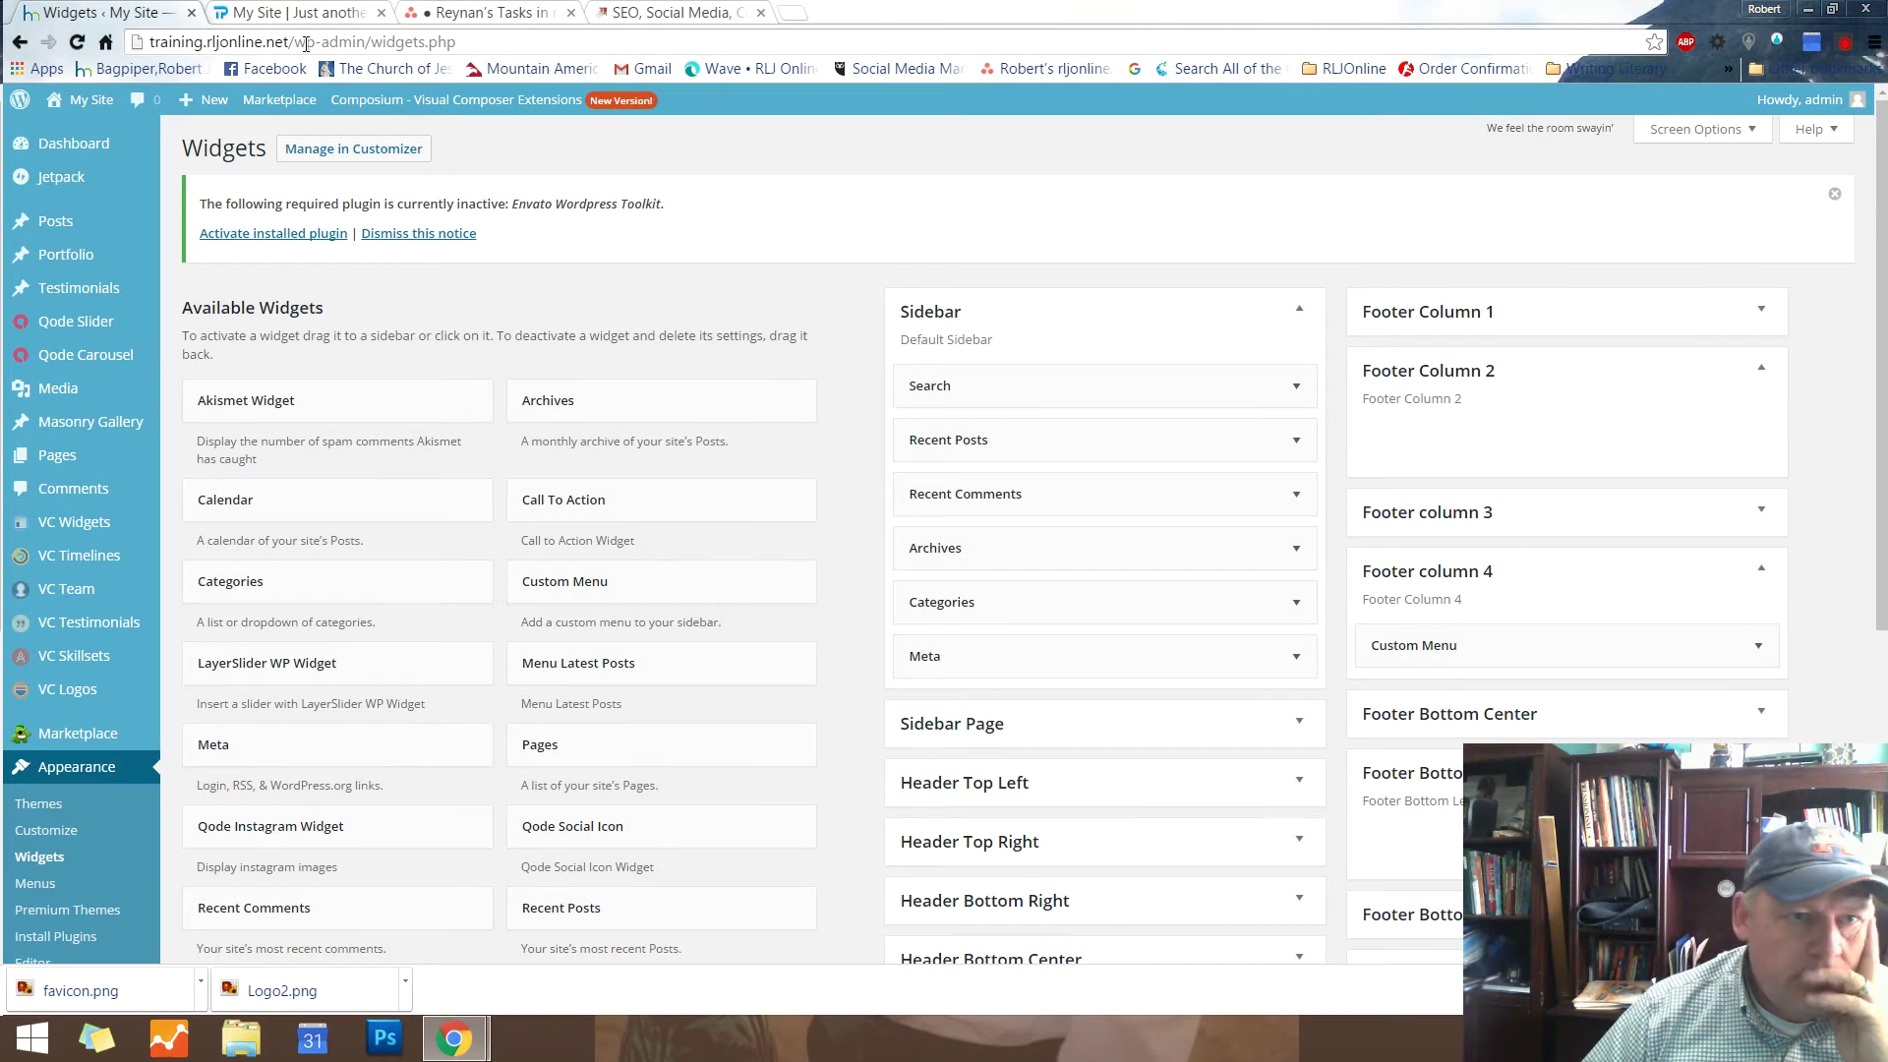
pyautogui.click(271, 13)
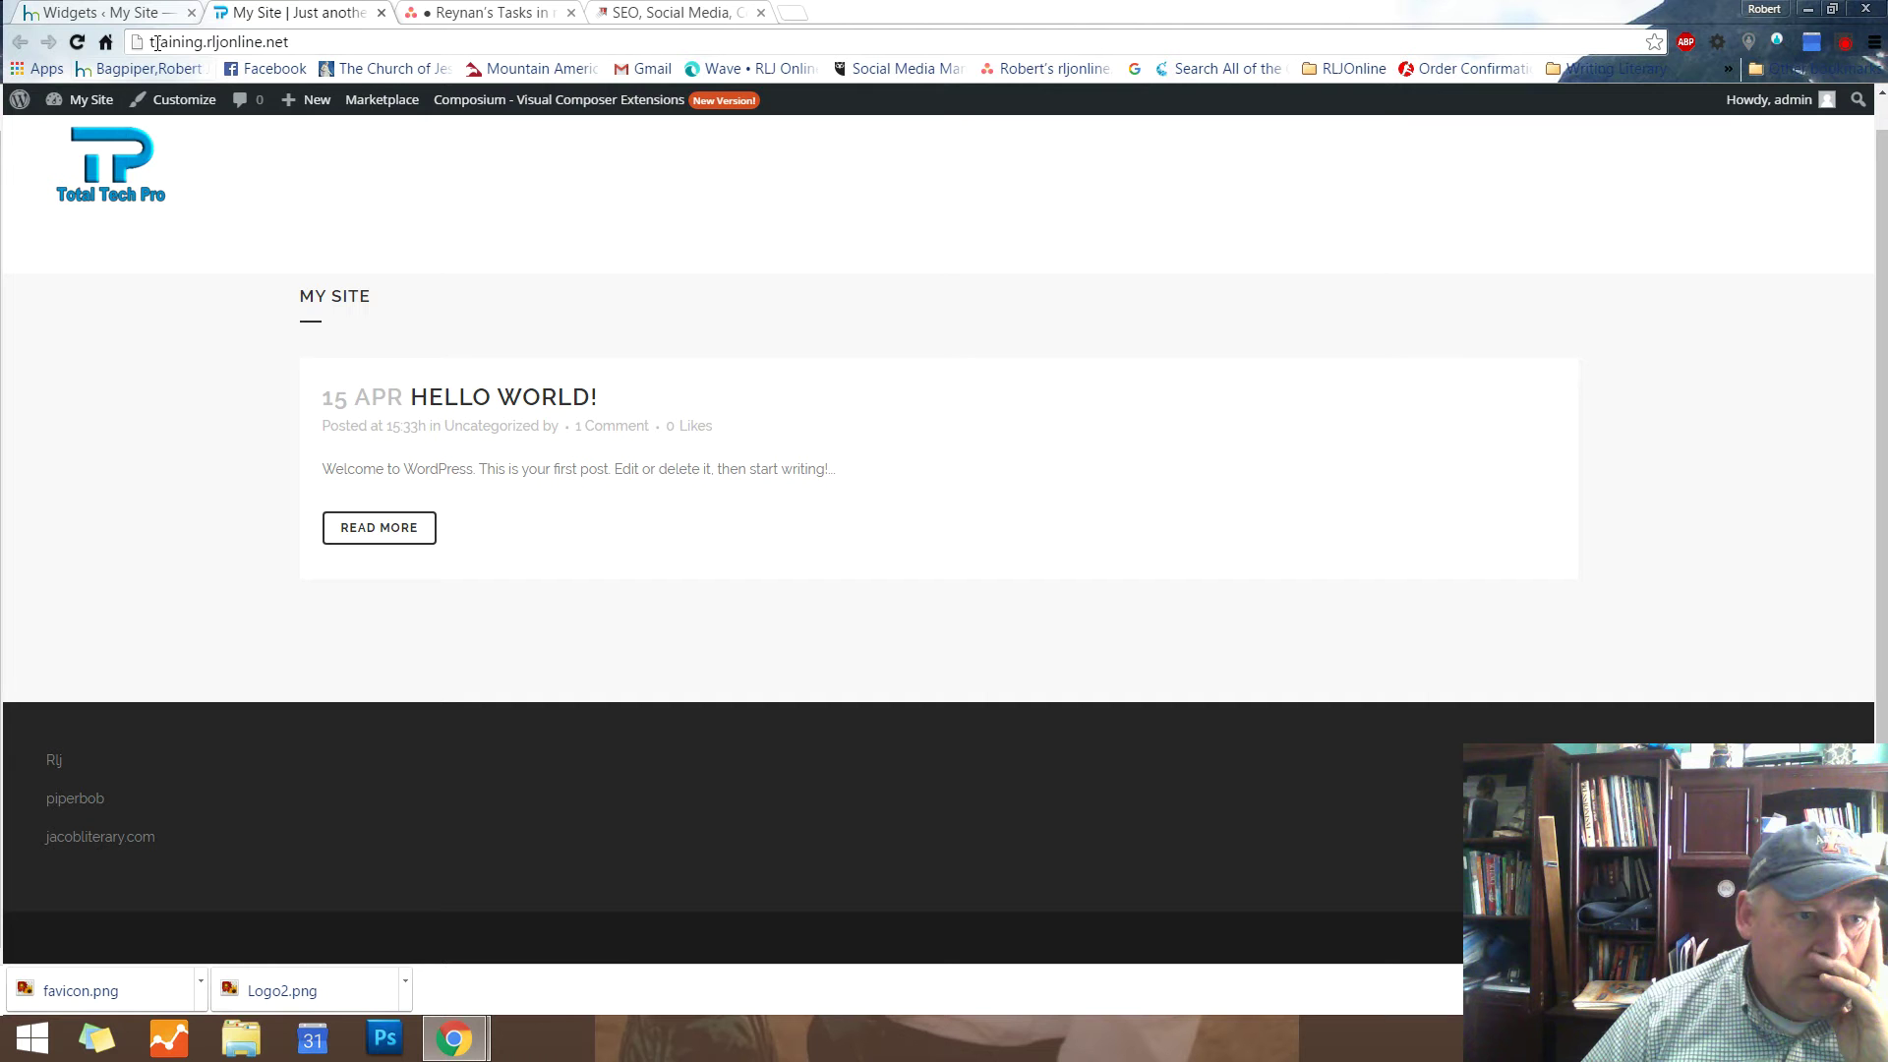
pyautogui.click(77, 44)
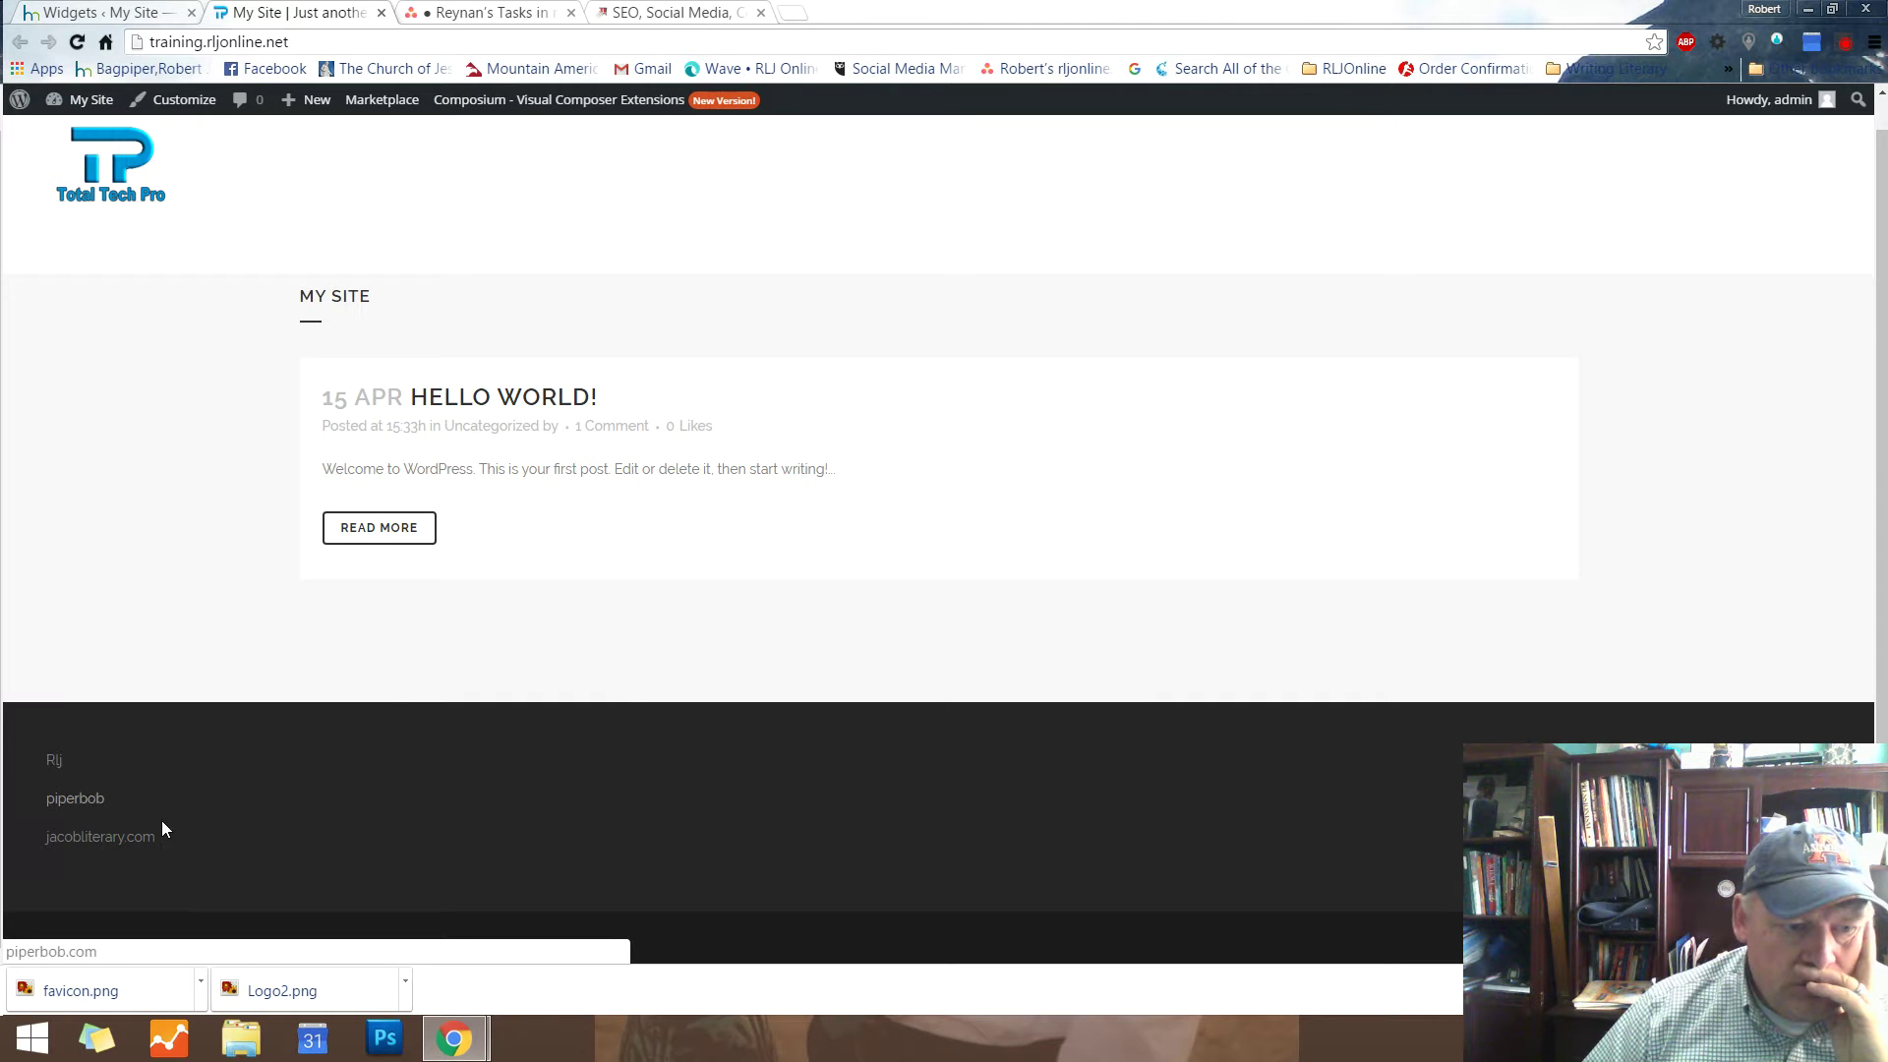
# Add the Recent Posts widget to Footer Column 1 and save it
pyautogui.click(113, 11)
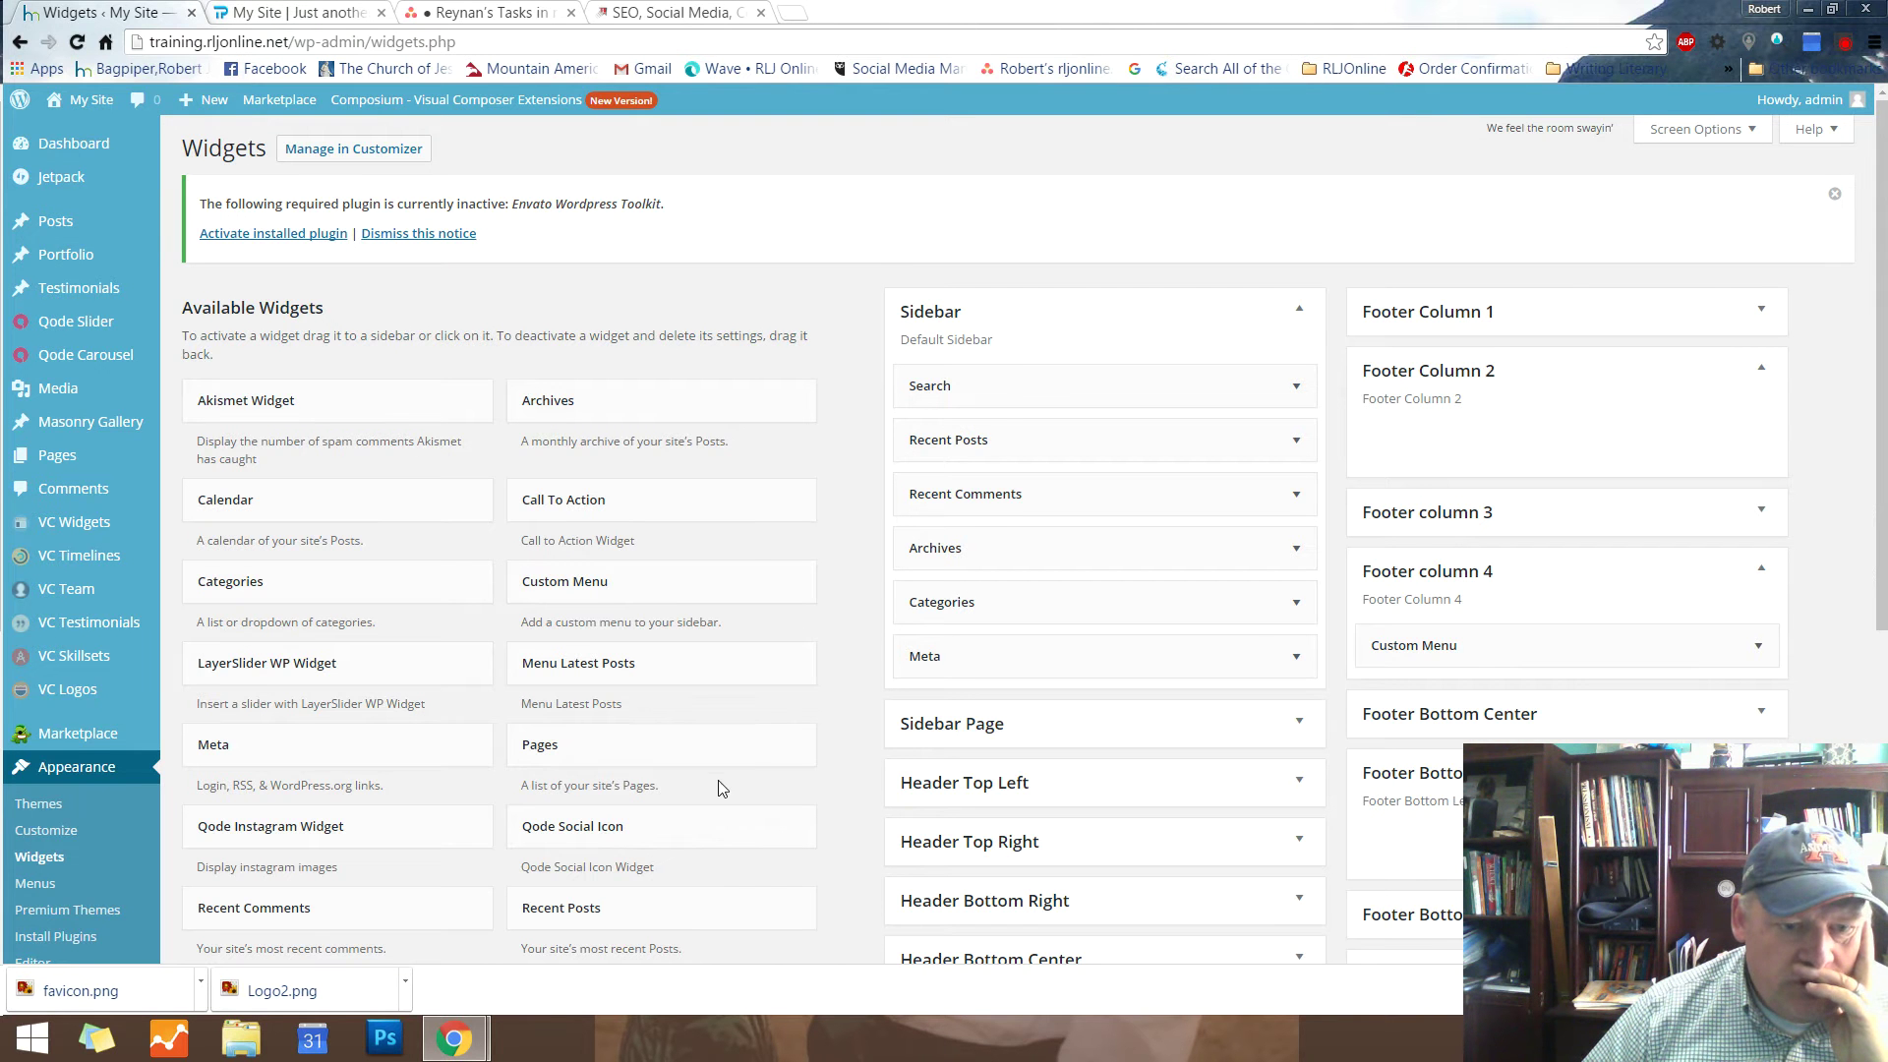
pyautogui.scroll(-1, 727, 776)
pyautogui.scroll(-1, 752, 766)
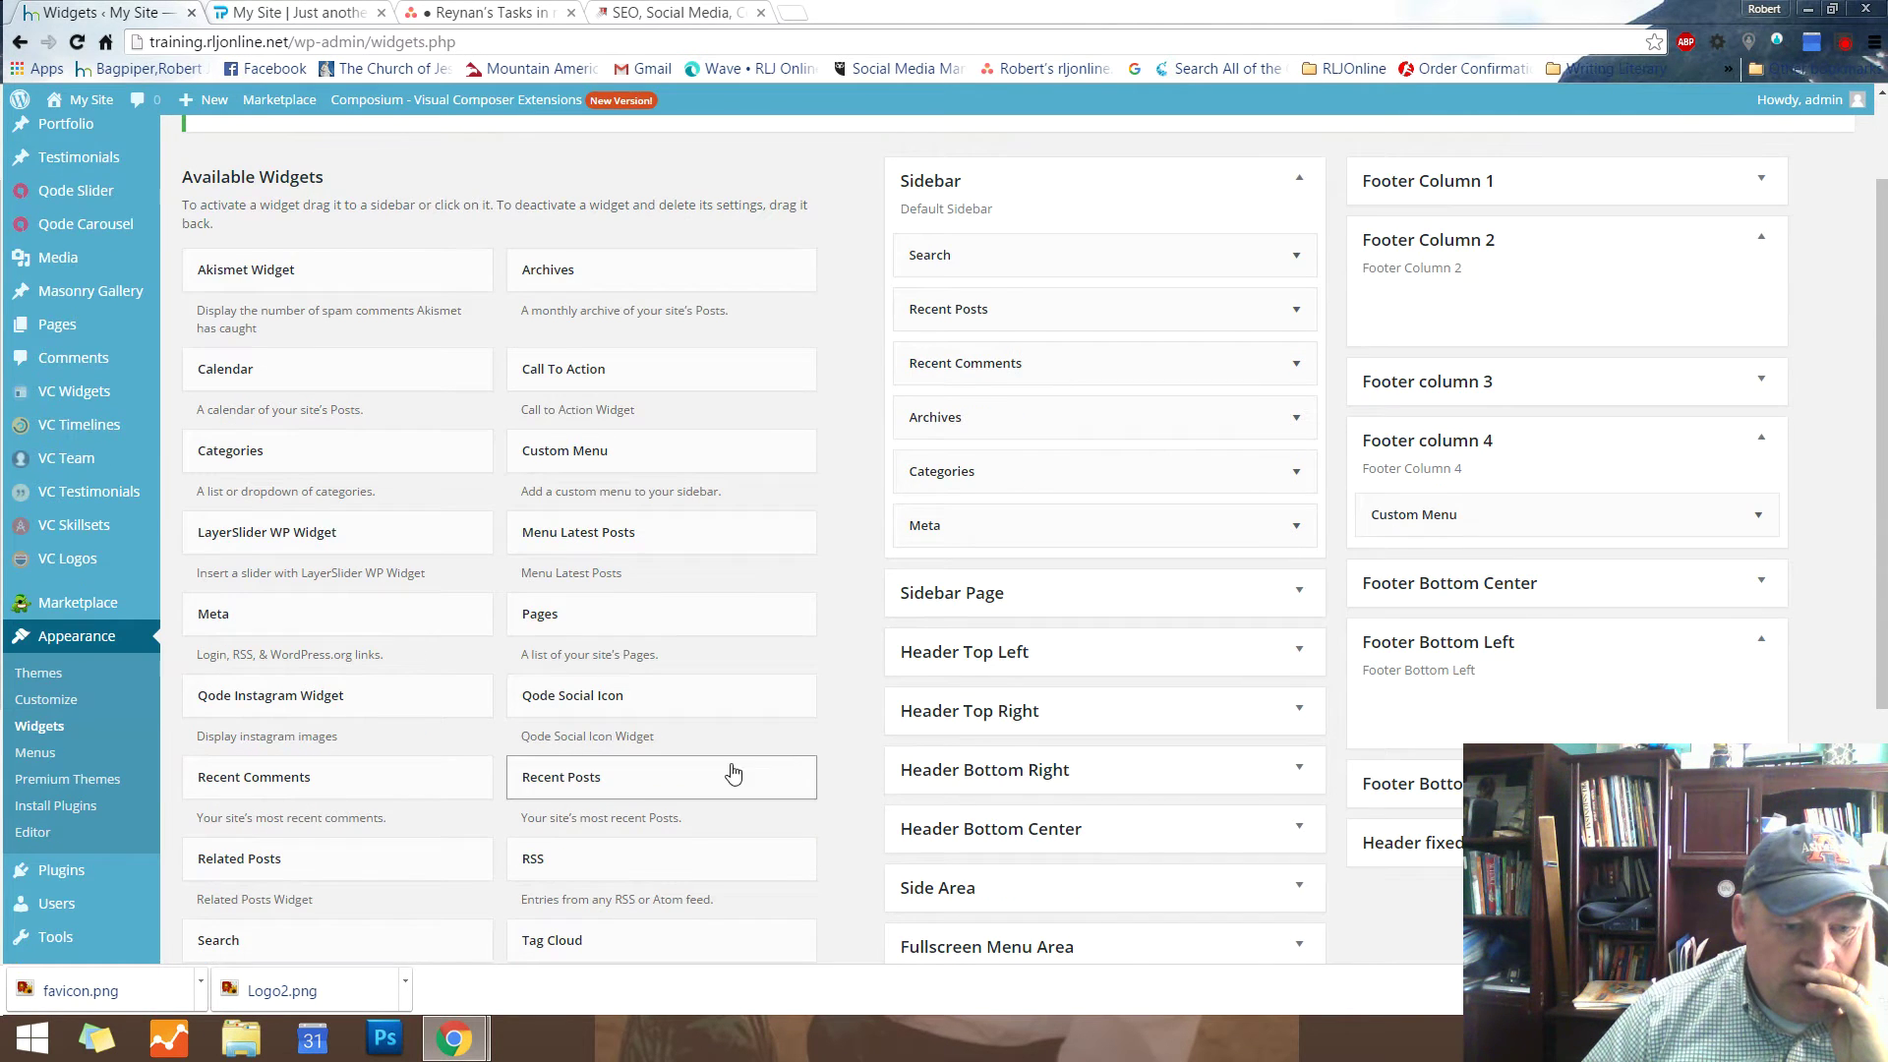
pyautogui.click(639, 787)
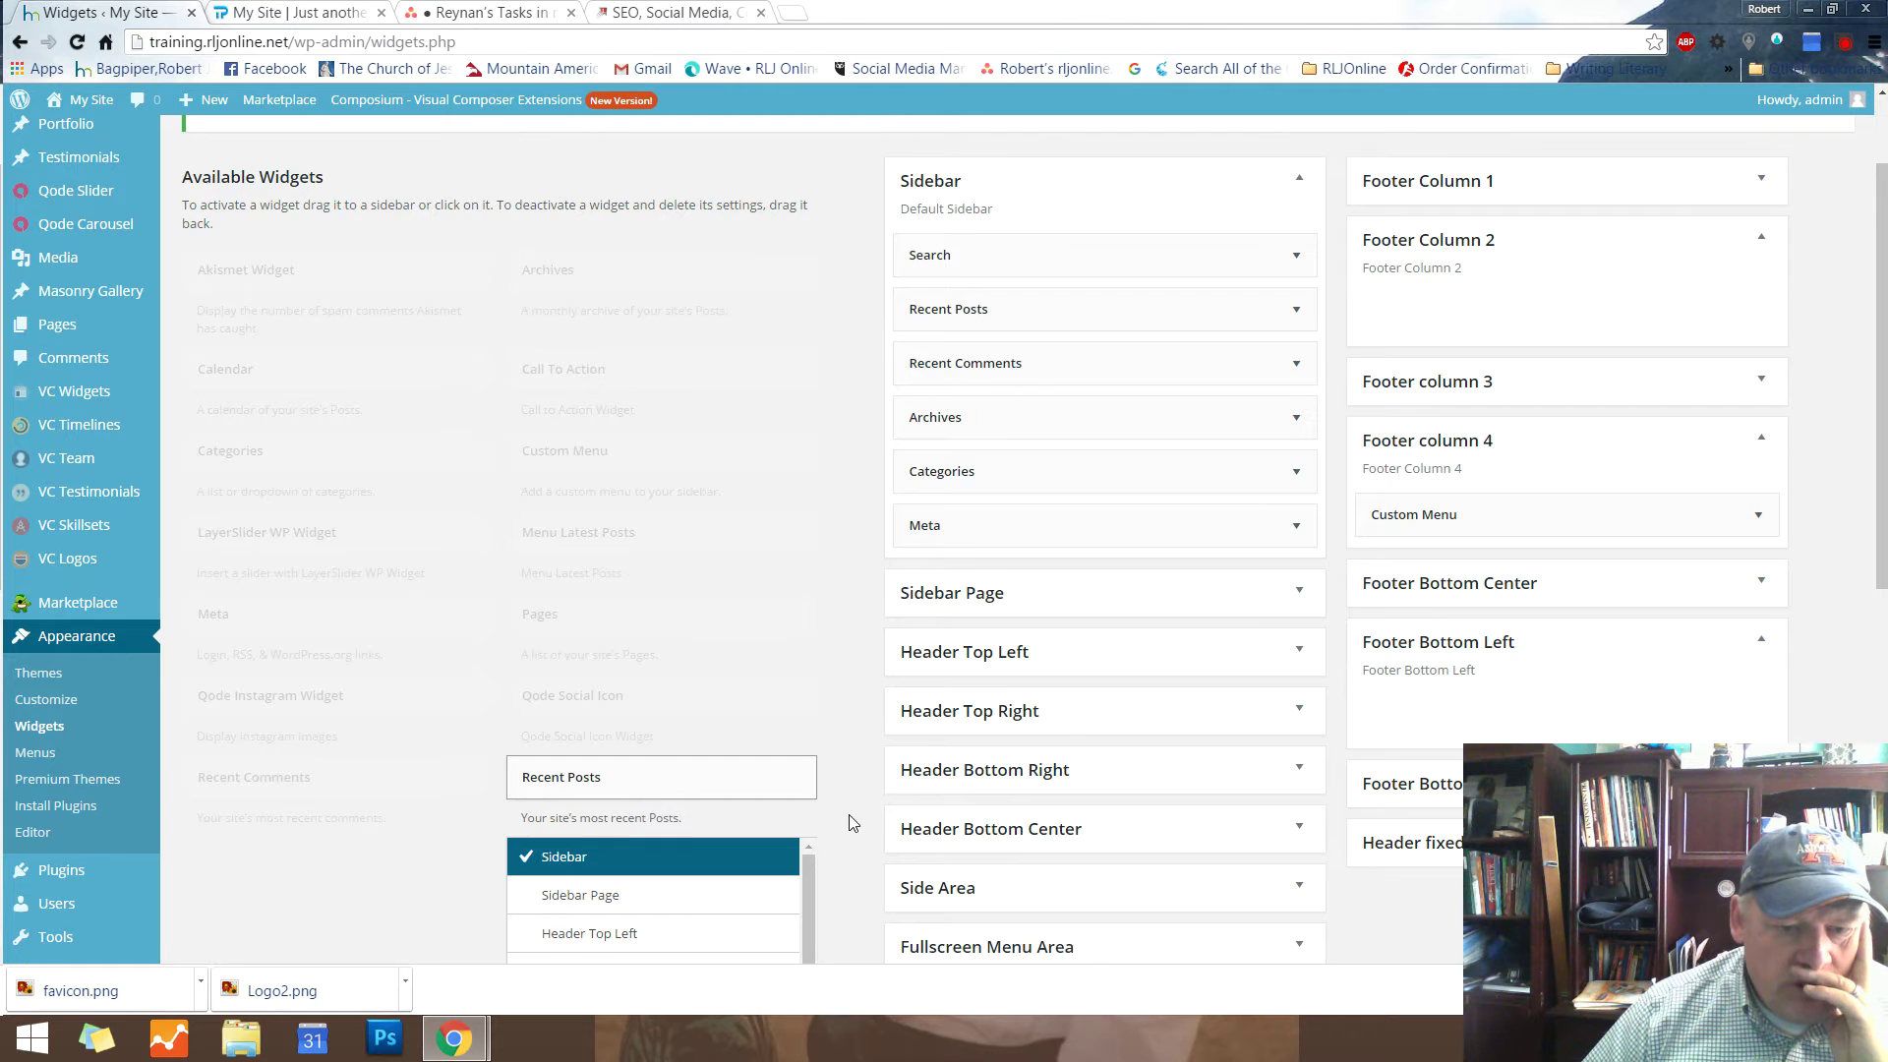
pyautogui.scroll(-4, 848, 810)
pyautogui.moveTo(800, 652); pyautogui.dragTo(802, 733)
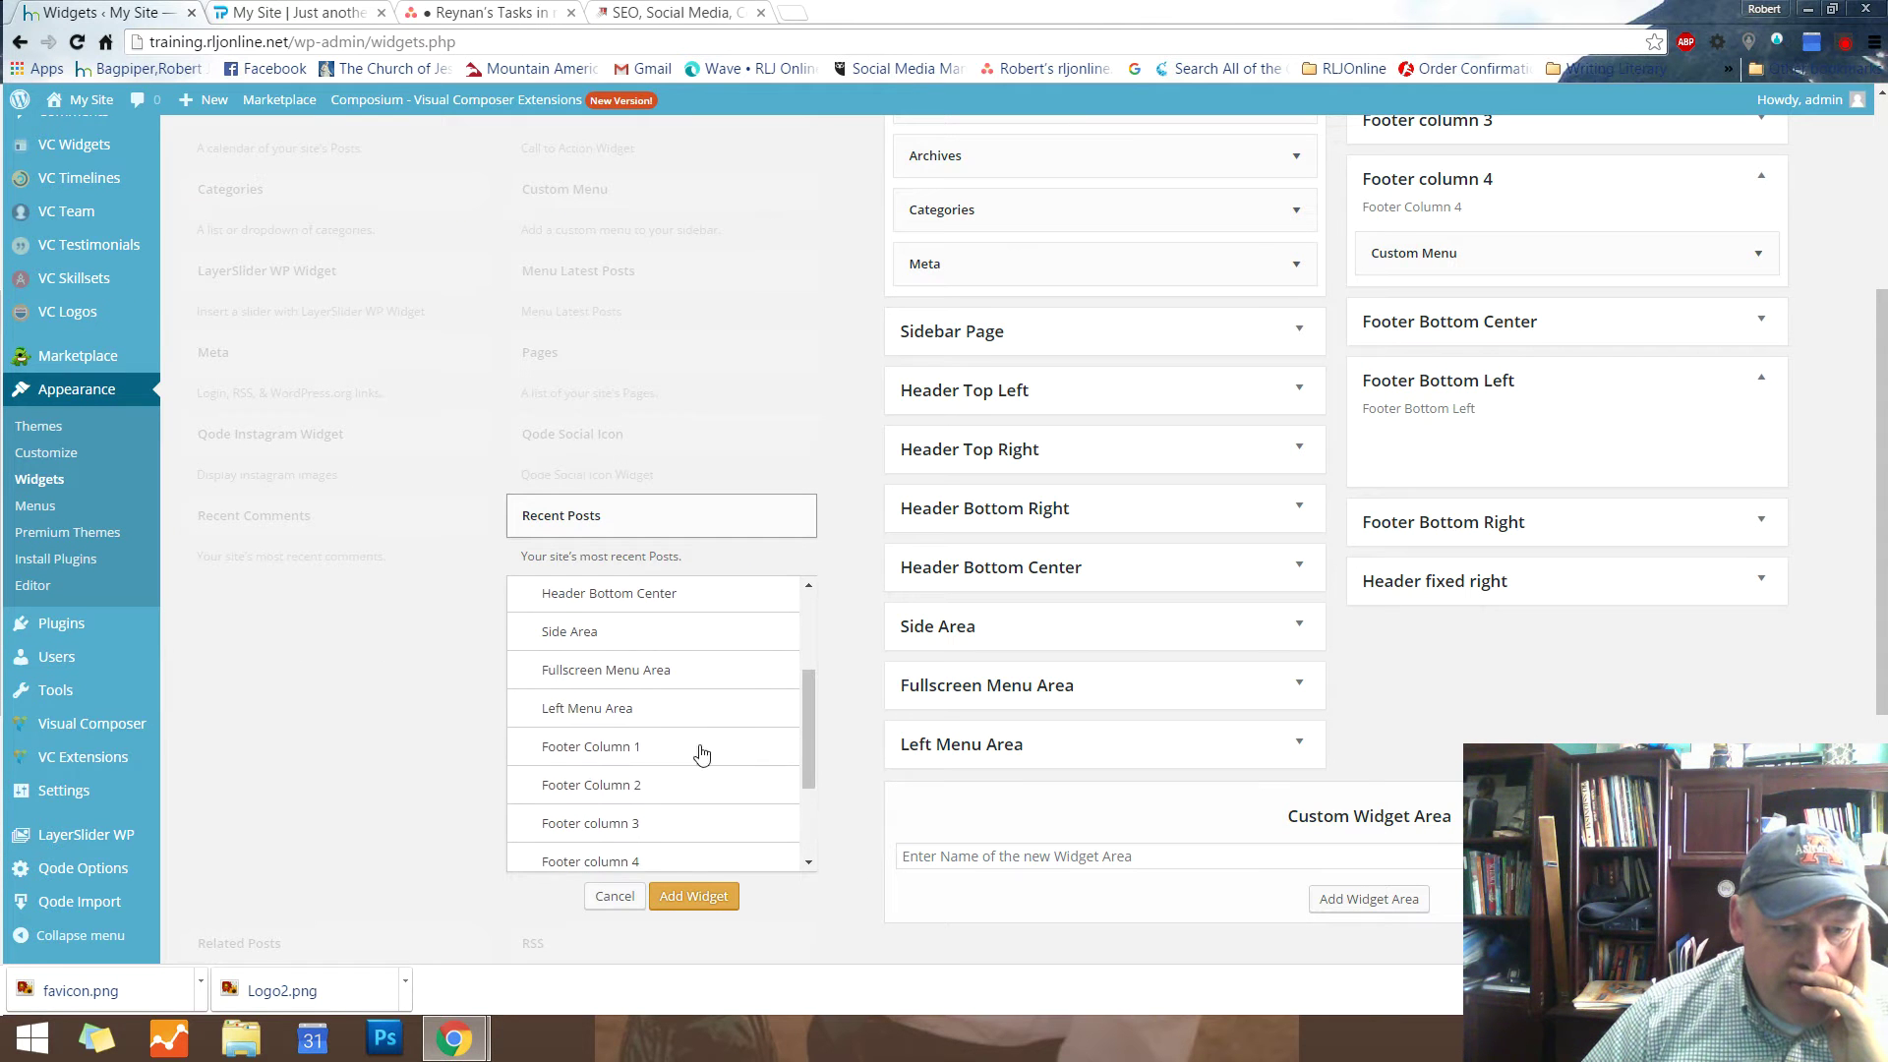
pyautogui.click(610, 746)
pyautogui.click(691, 897)
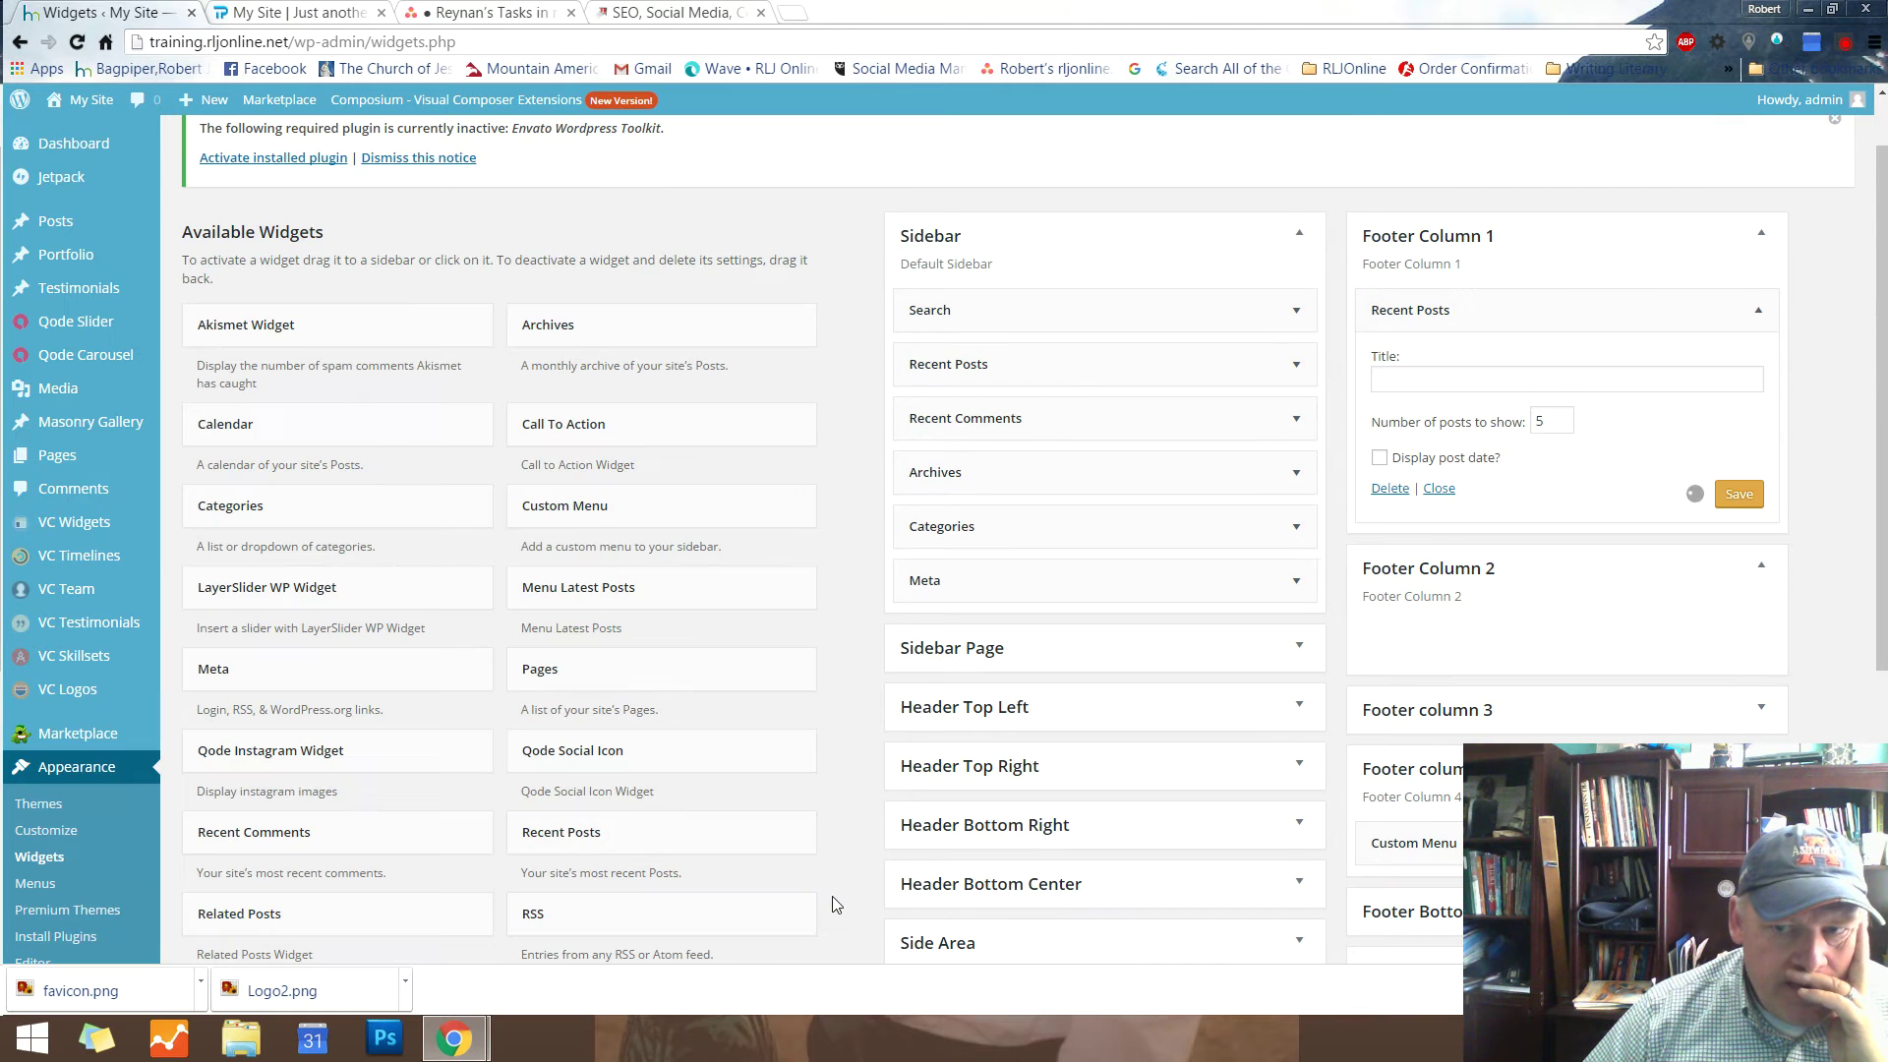
pyautogui.click(1736, 495)
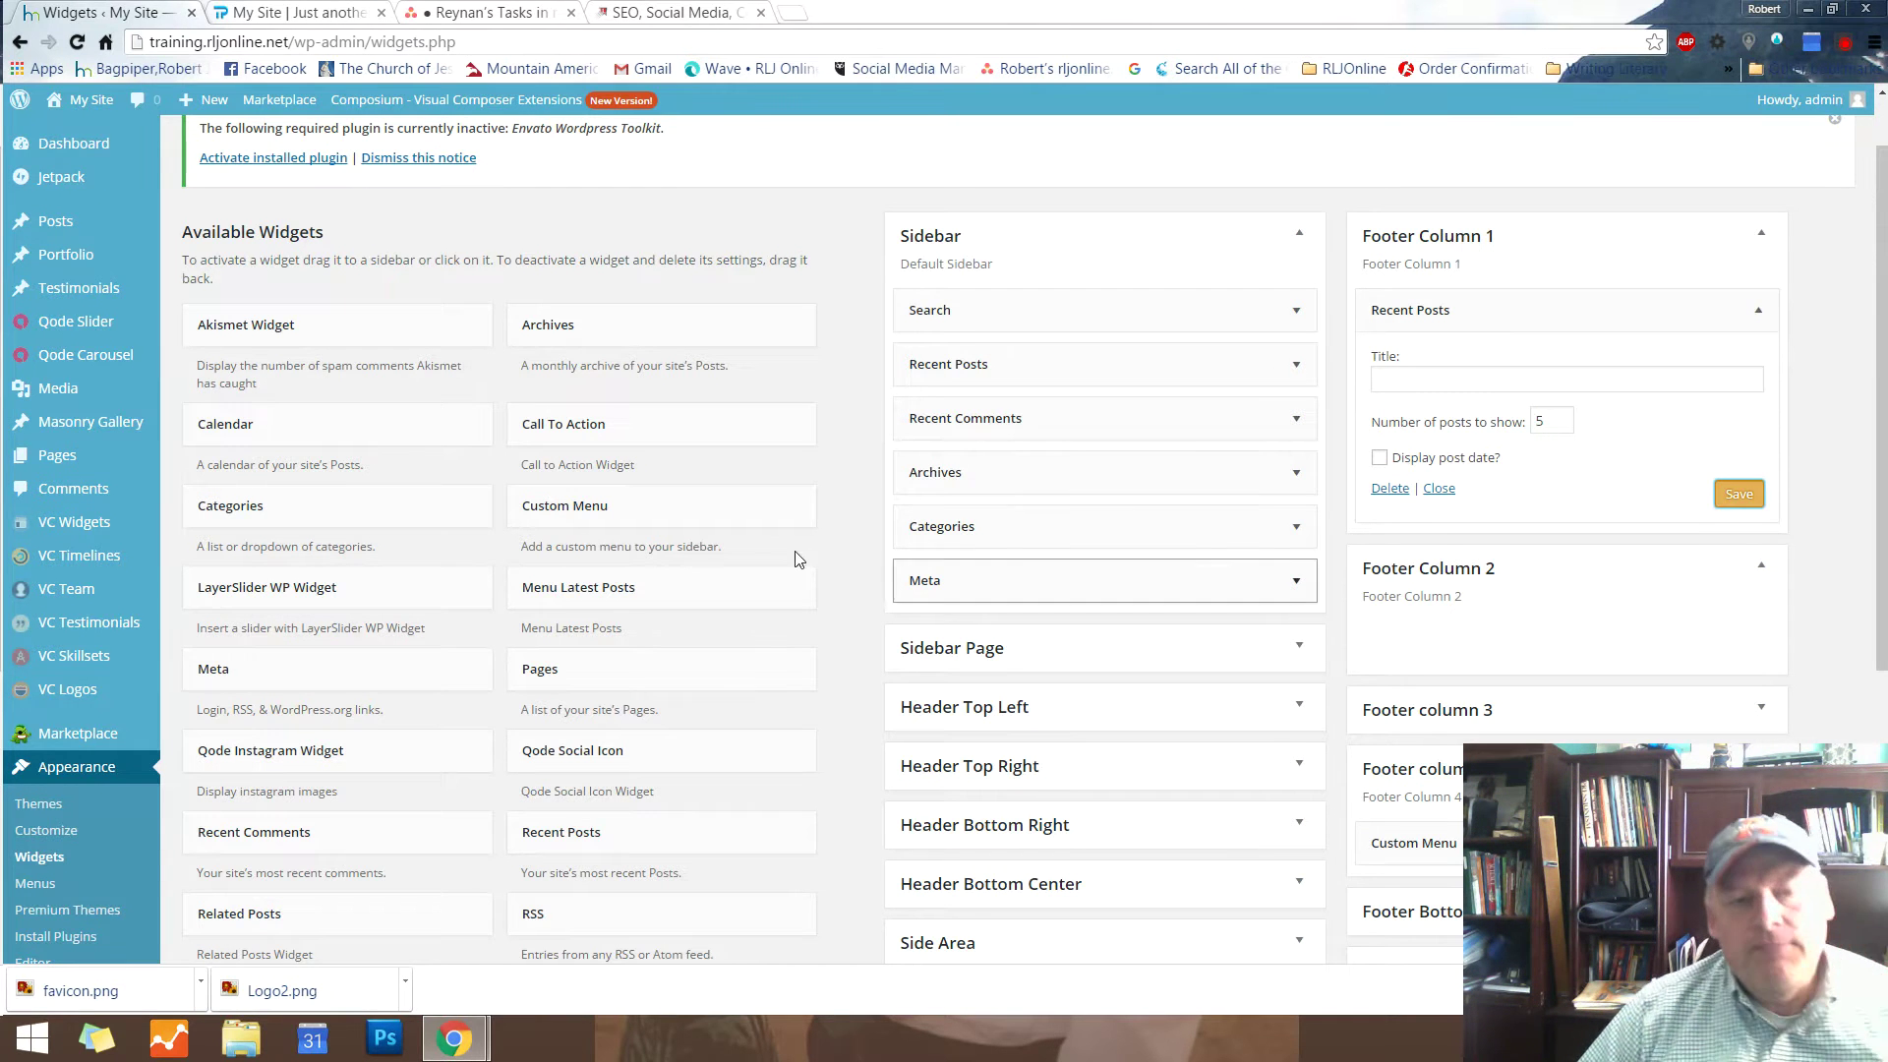
pyautogui.click(252, 12)
pyautogui.click(77, 41)
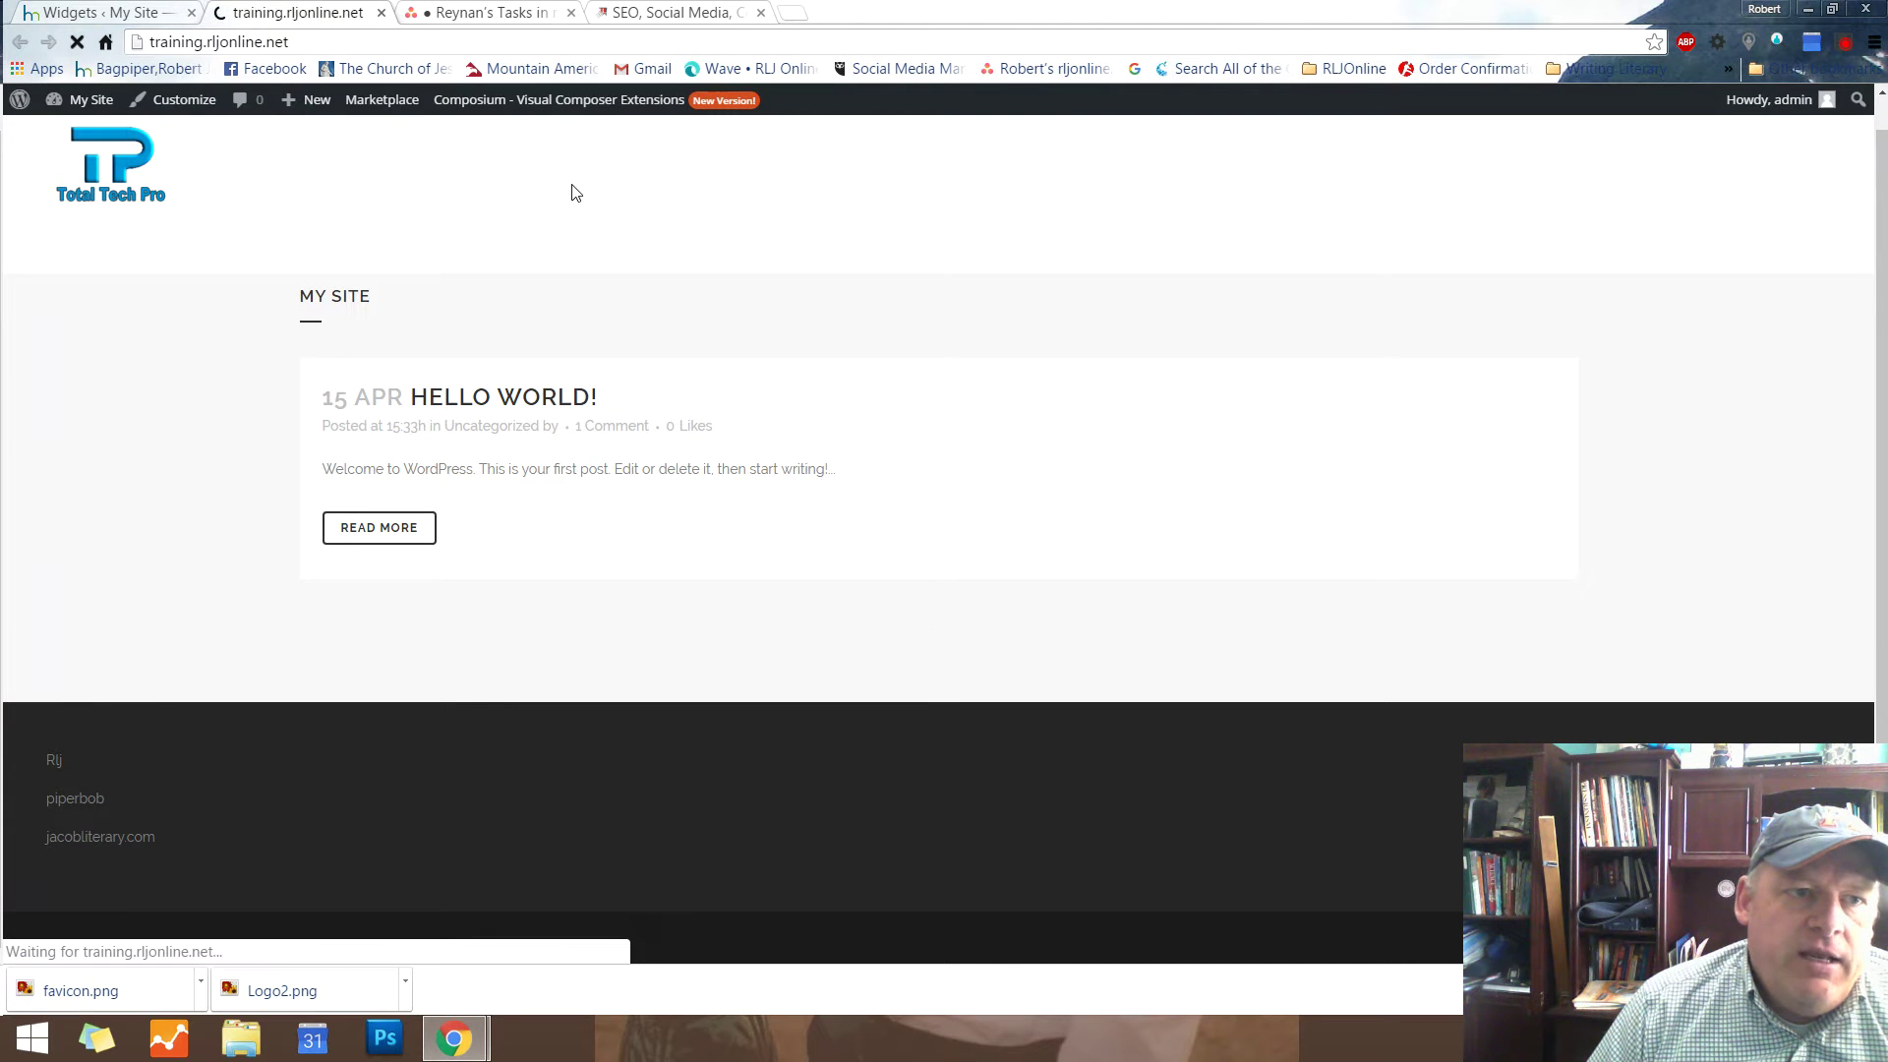
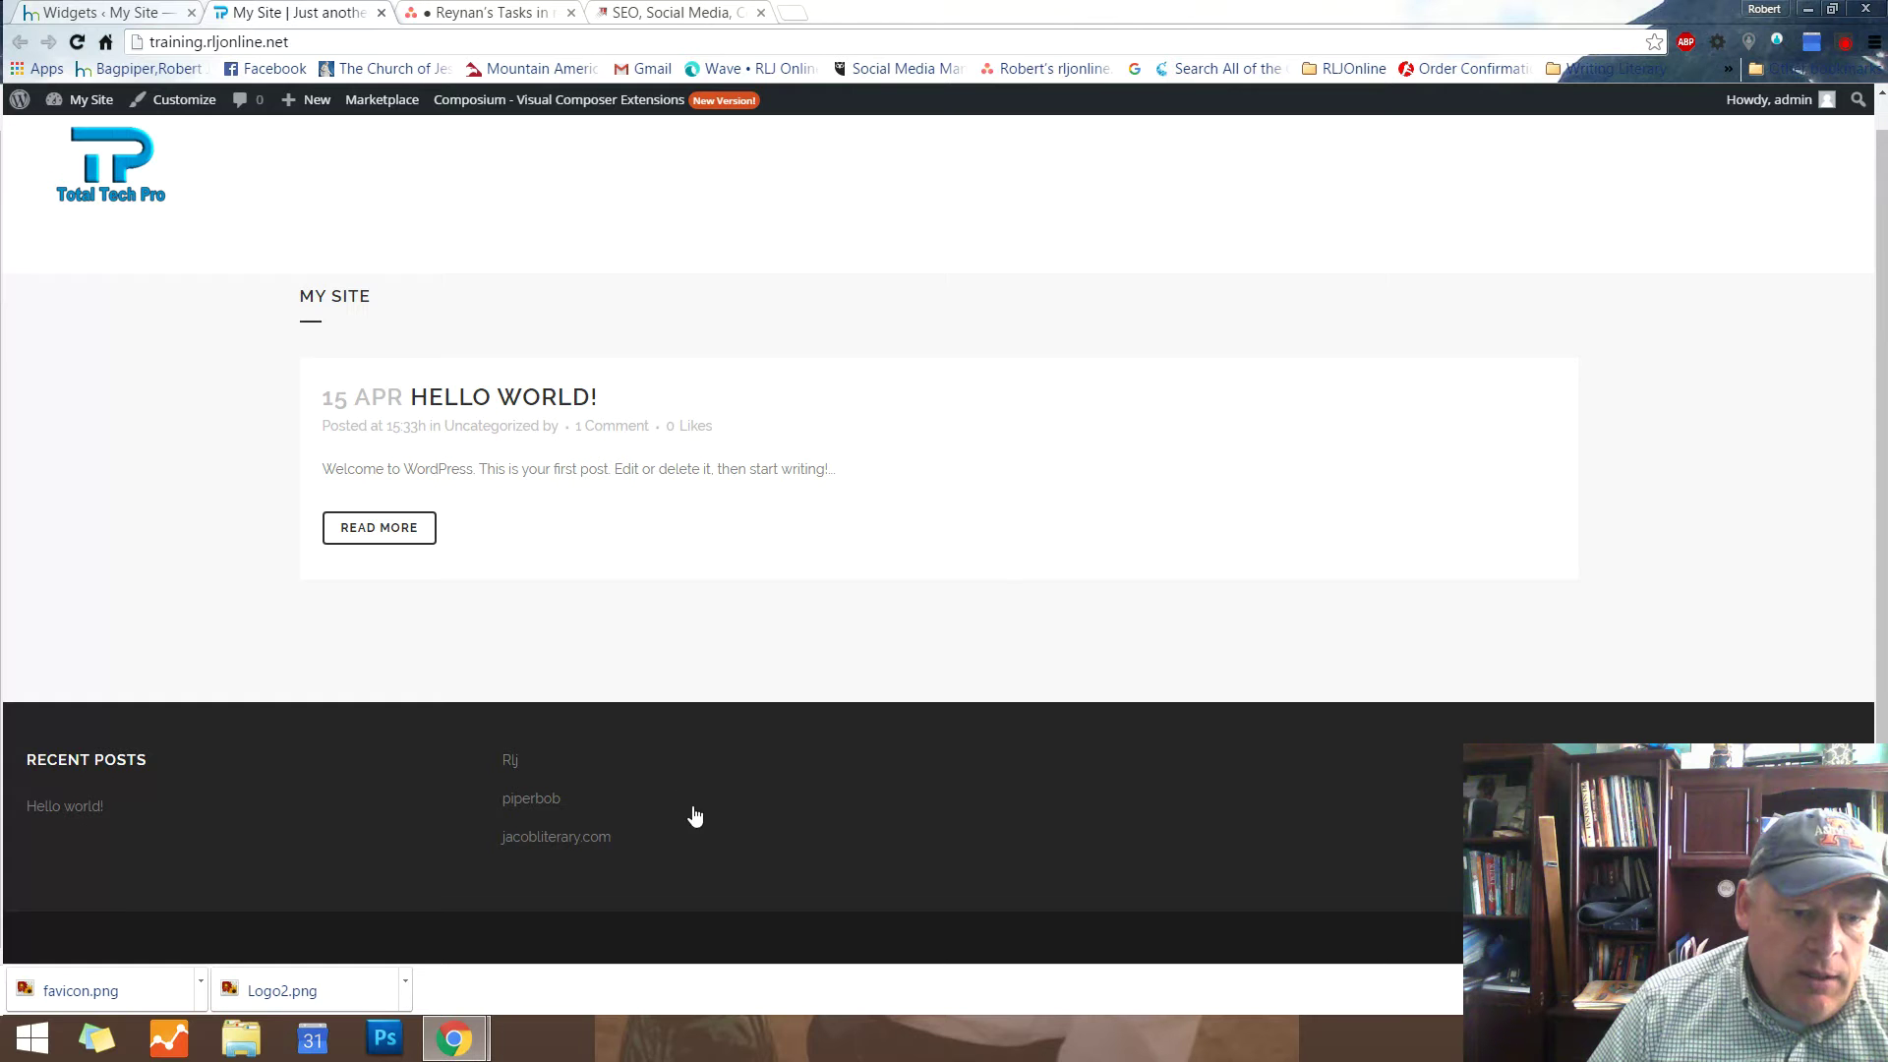
pyautogui.click(105, 14)
pyautogui.click(678, 13)
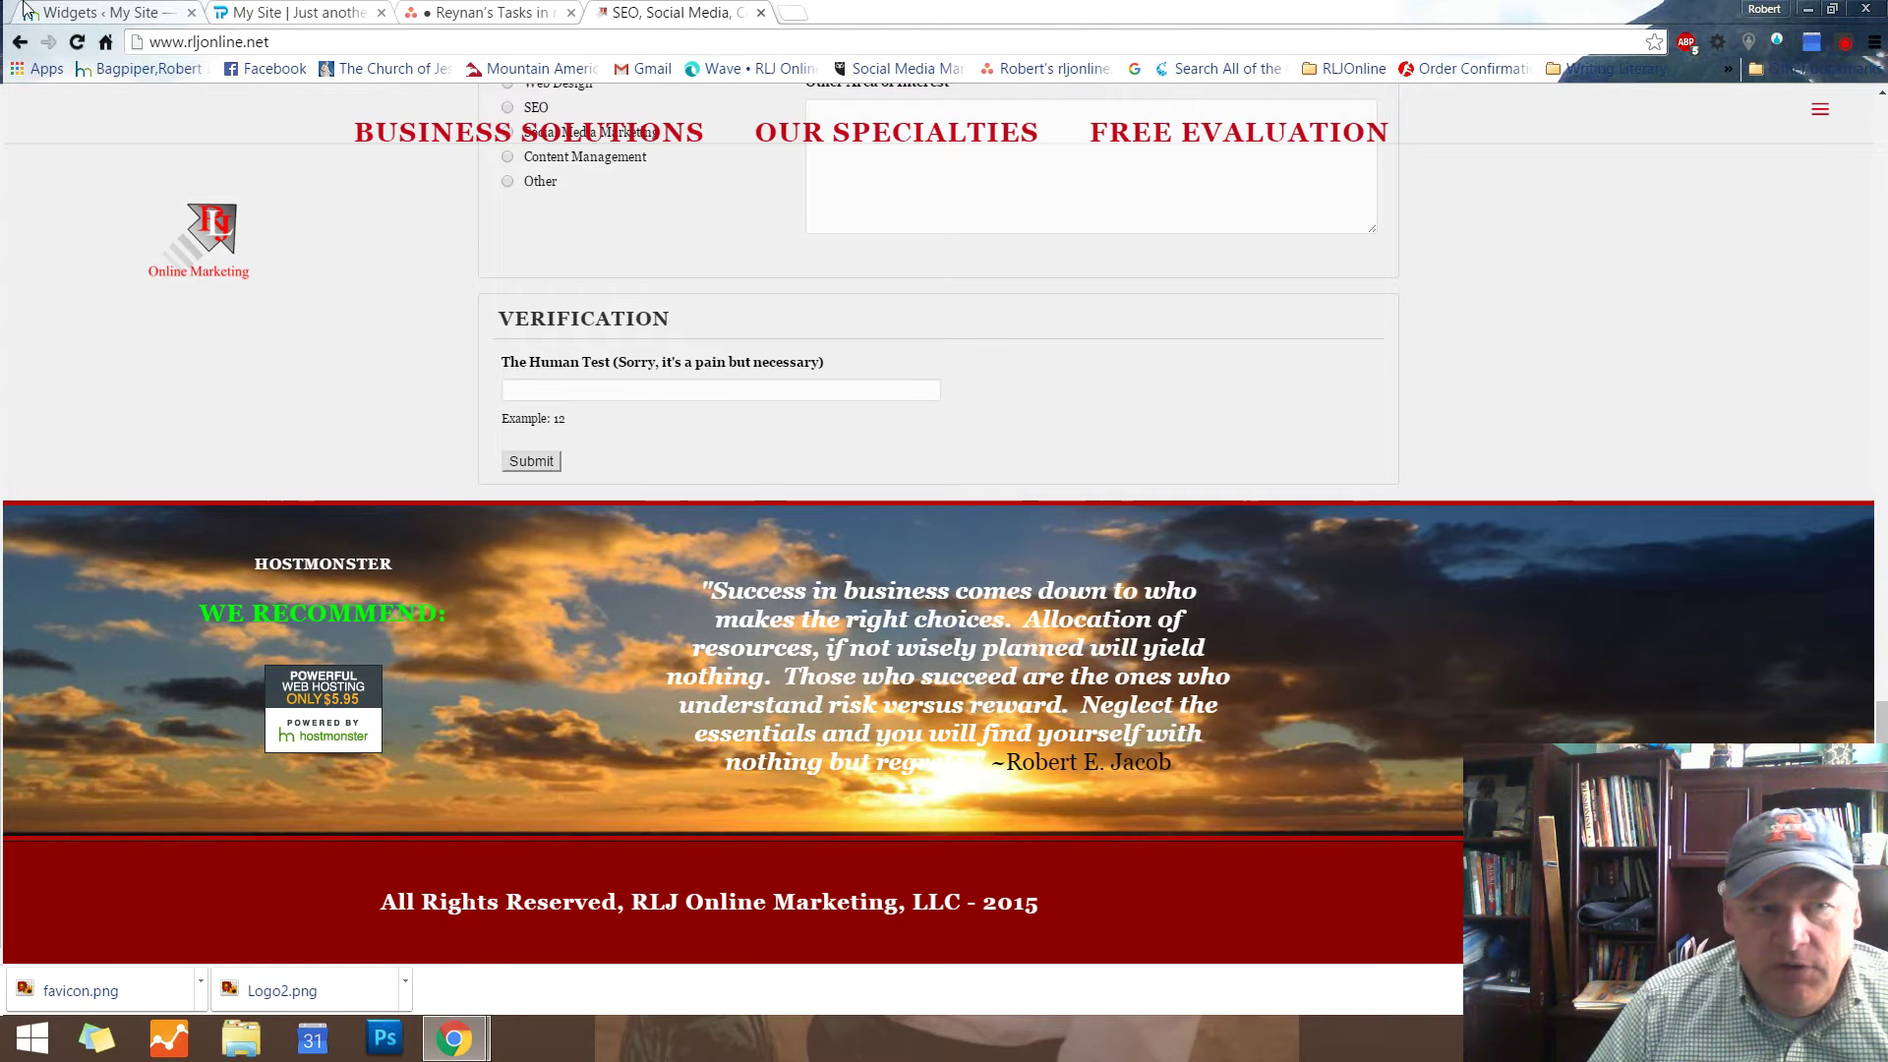
pyautogui.click(257, 13)
pyautogui.click(88, 15)
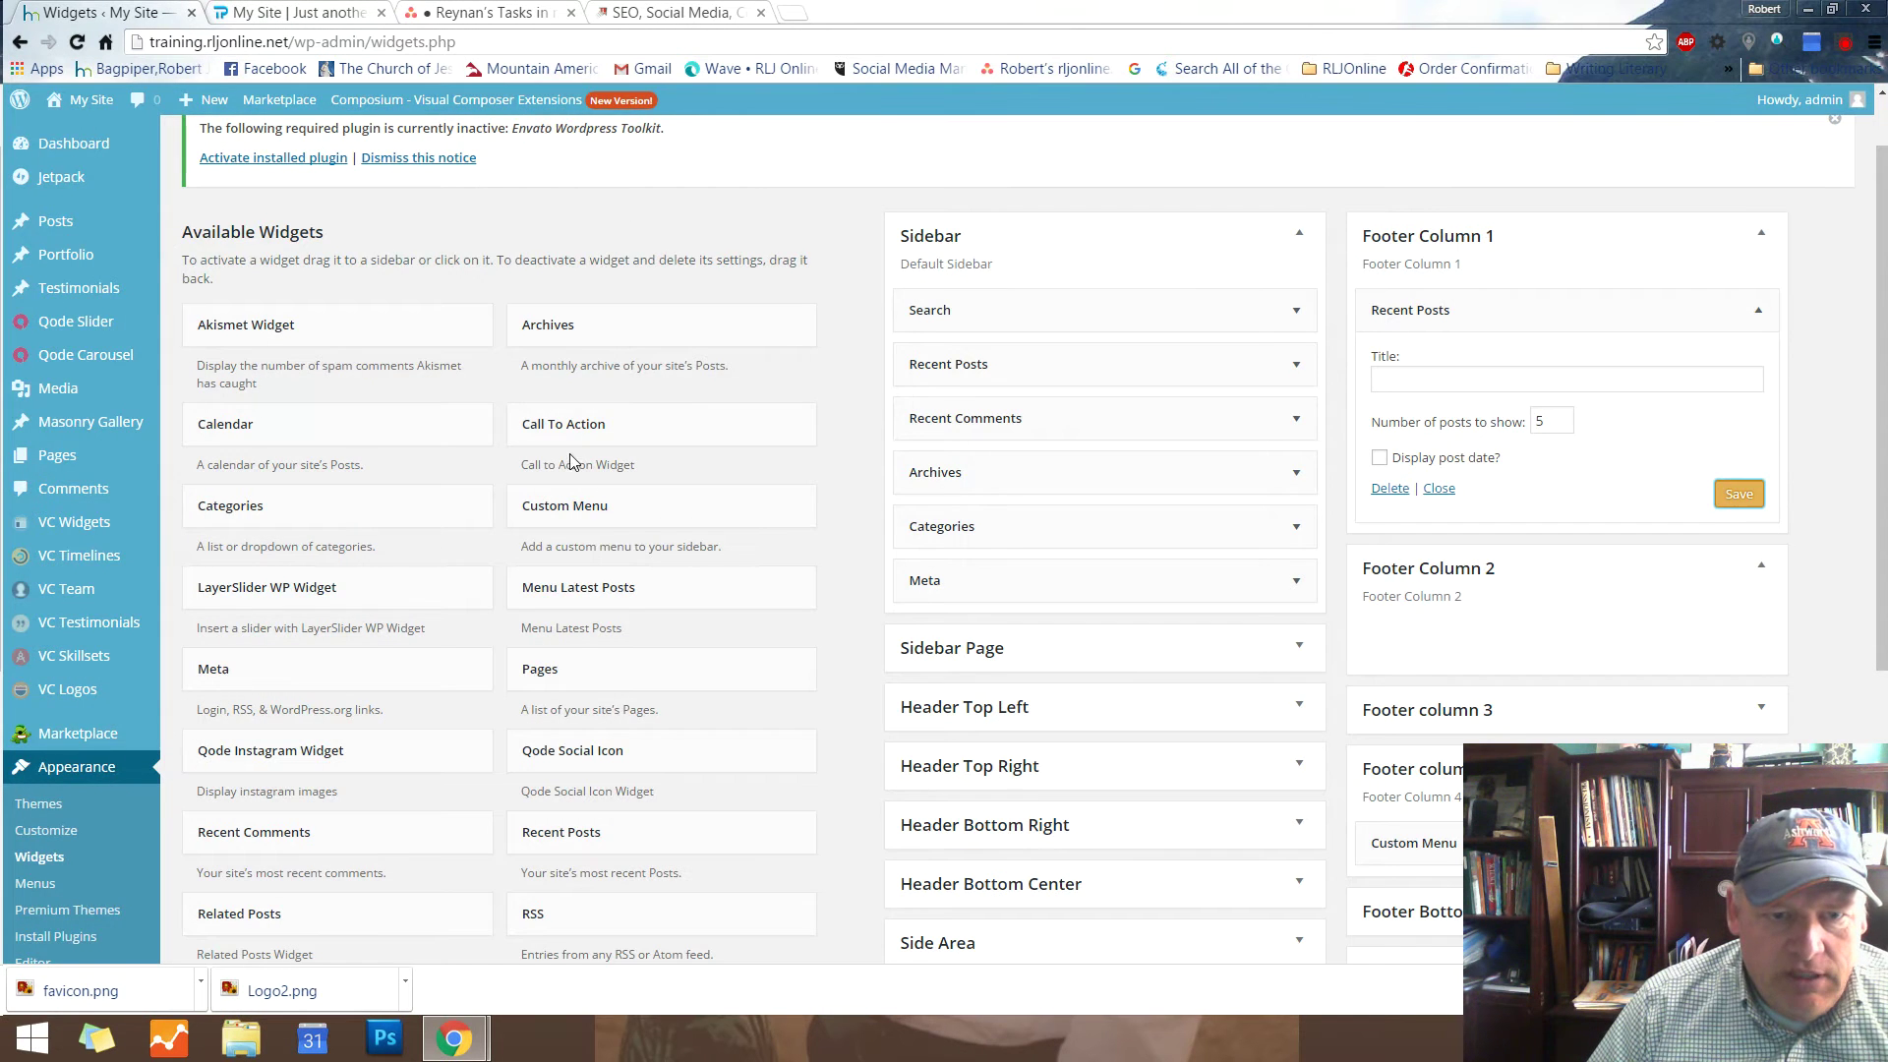
pyautogui.click(273, 13)
pyautogui.click(659, 18)
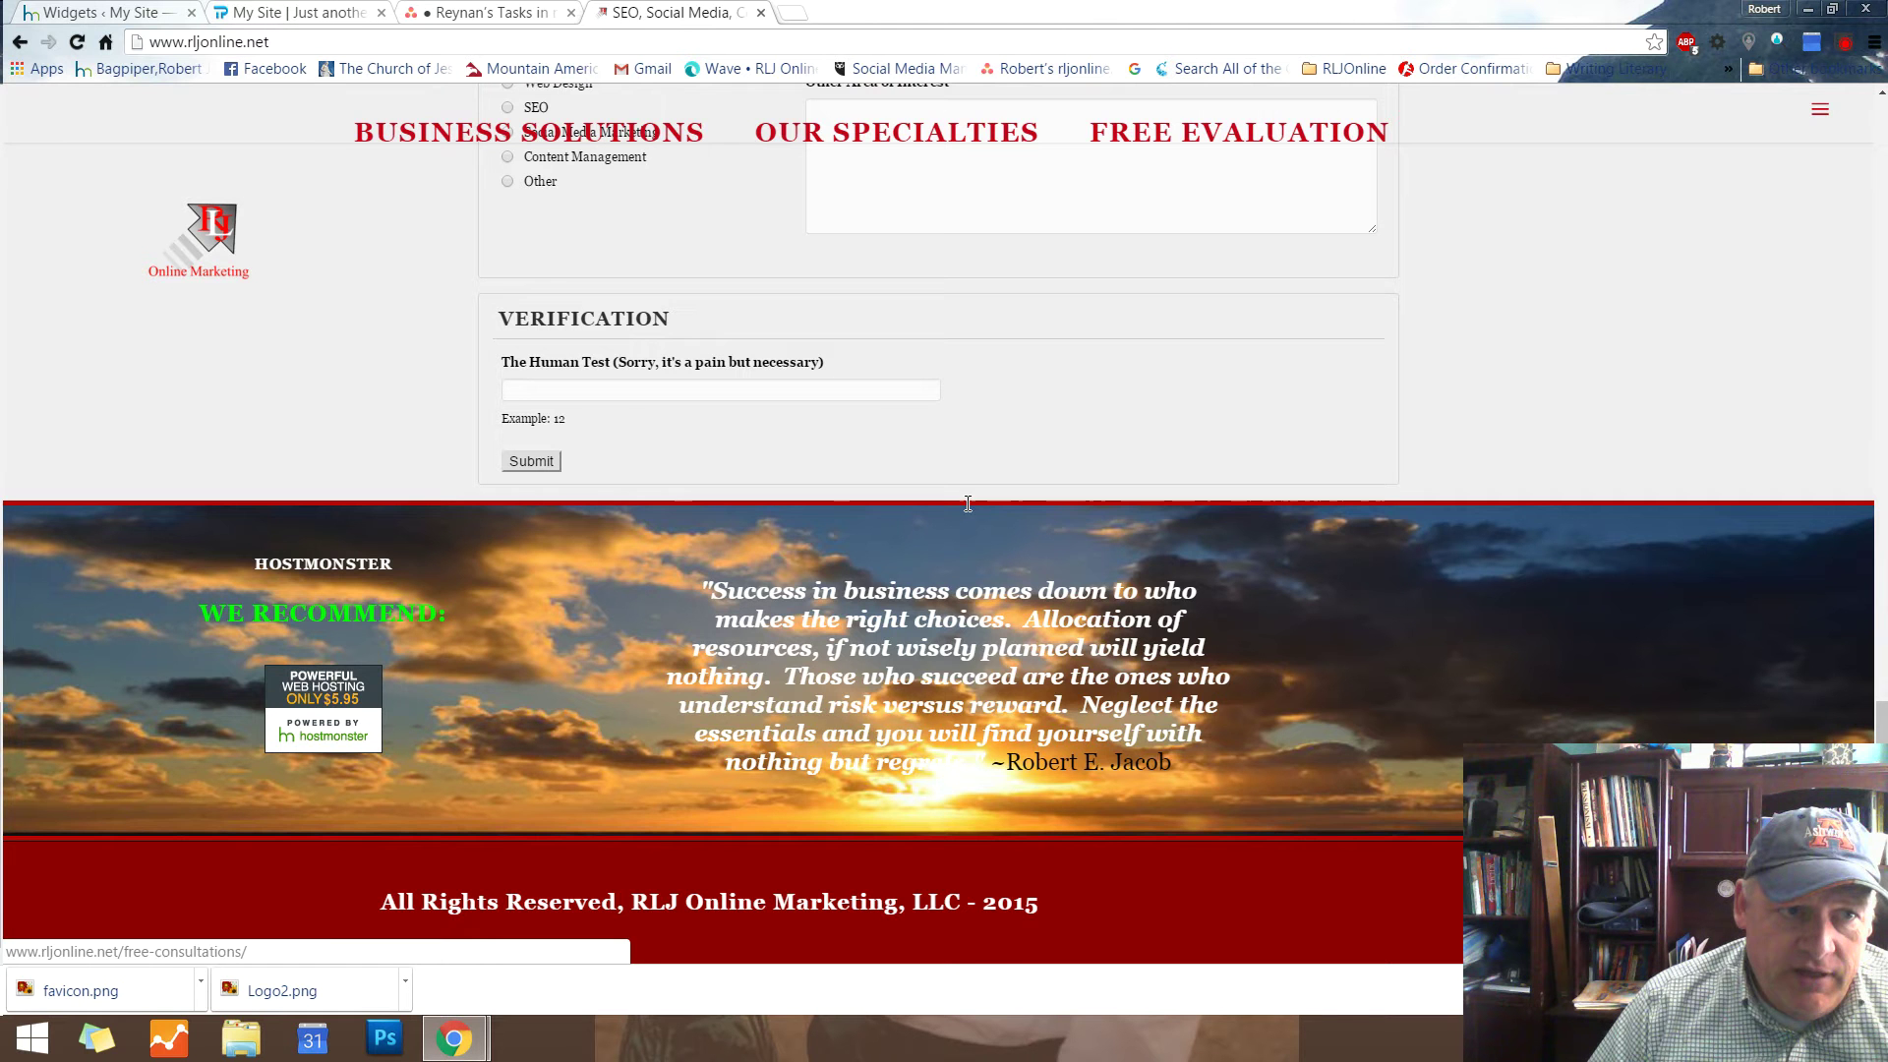
pyautogui.click(115, 12)
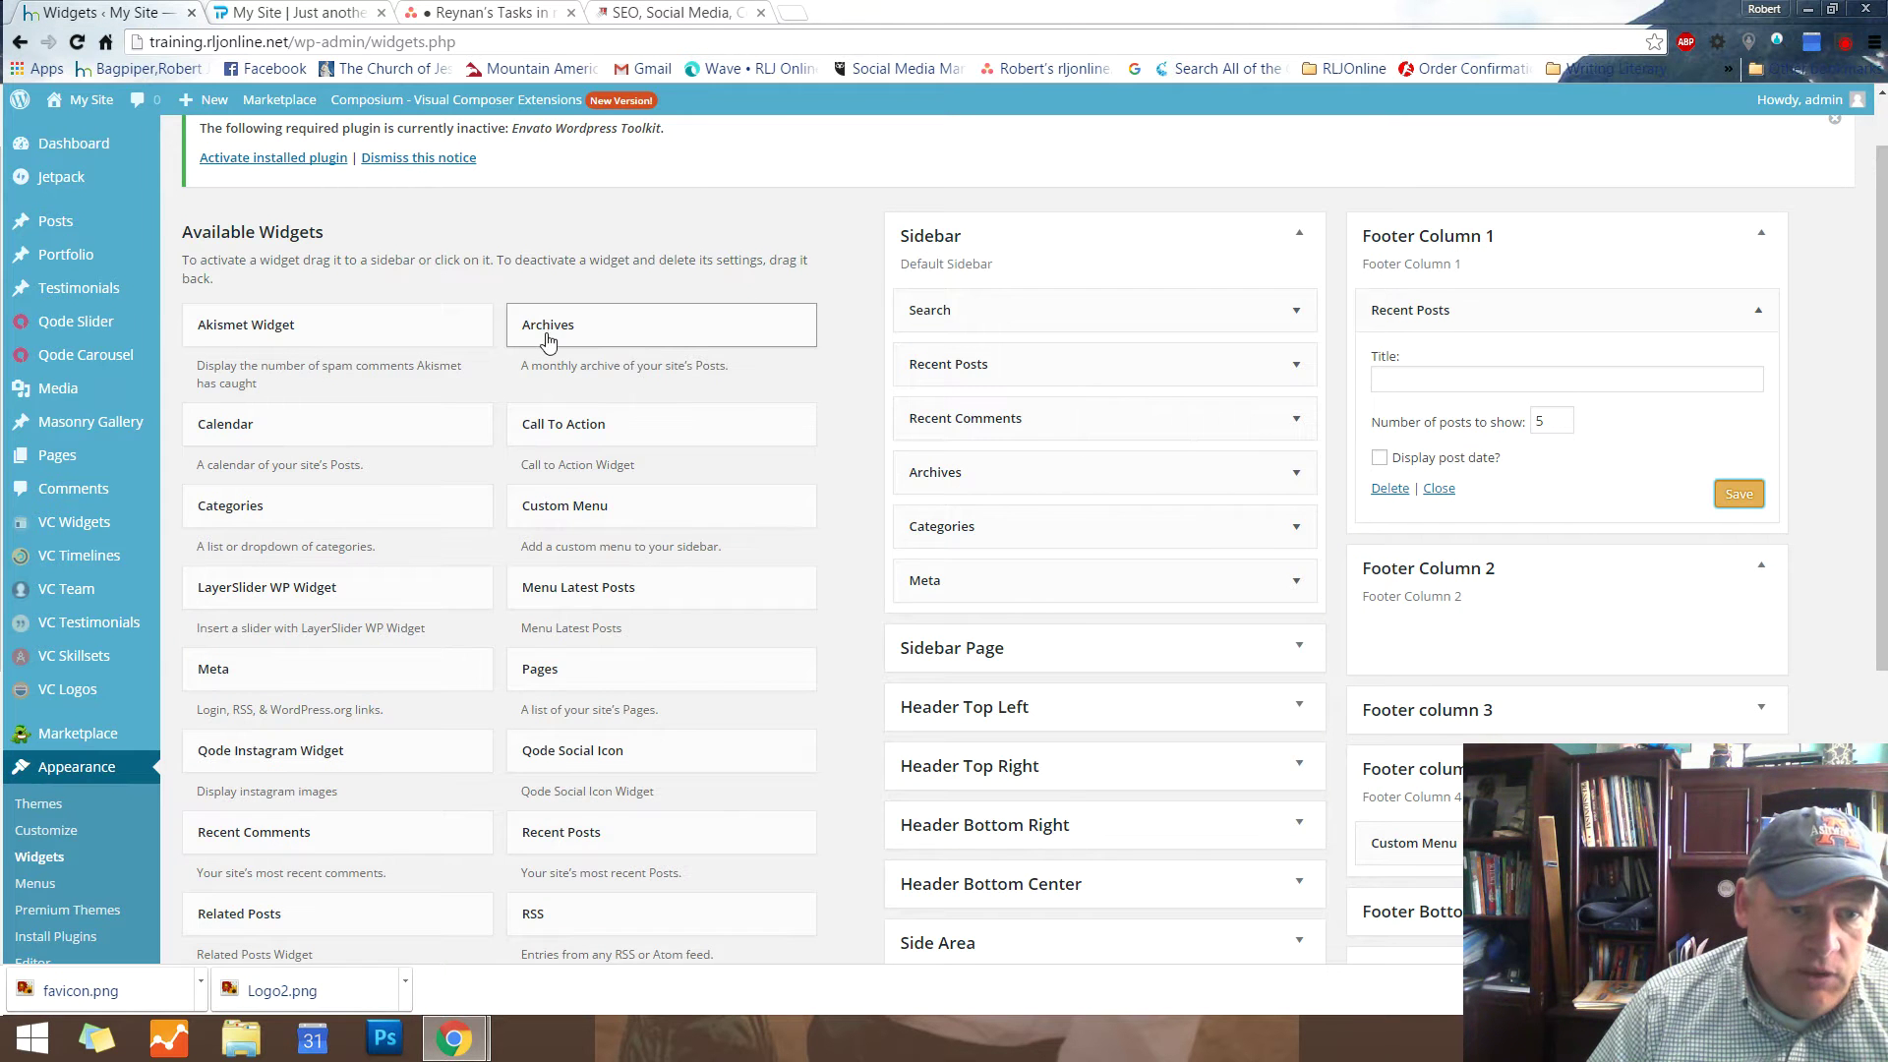
pyautogui.click(602, 332)
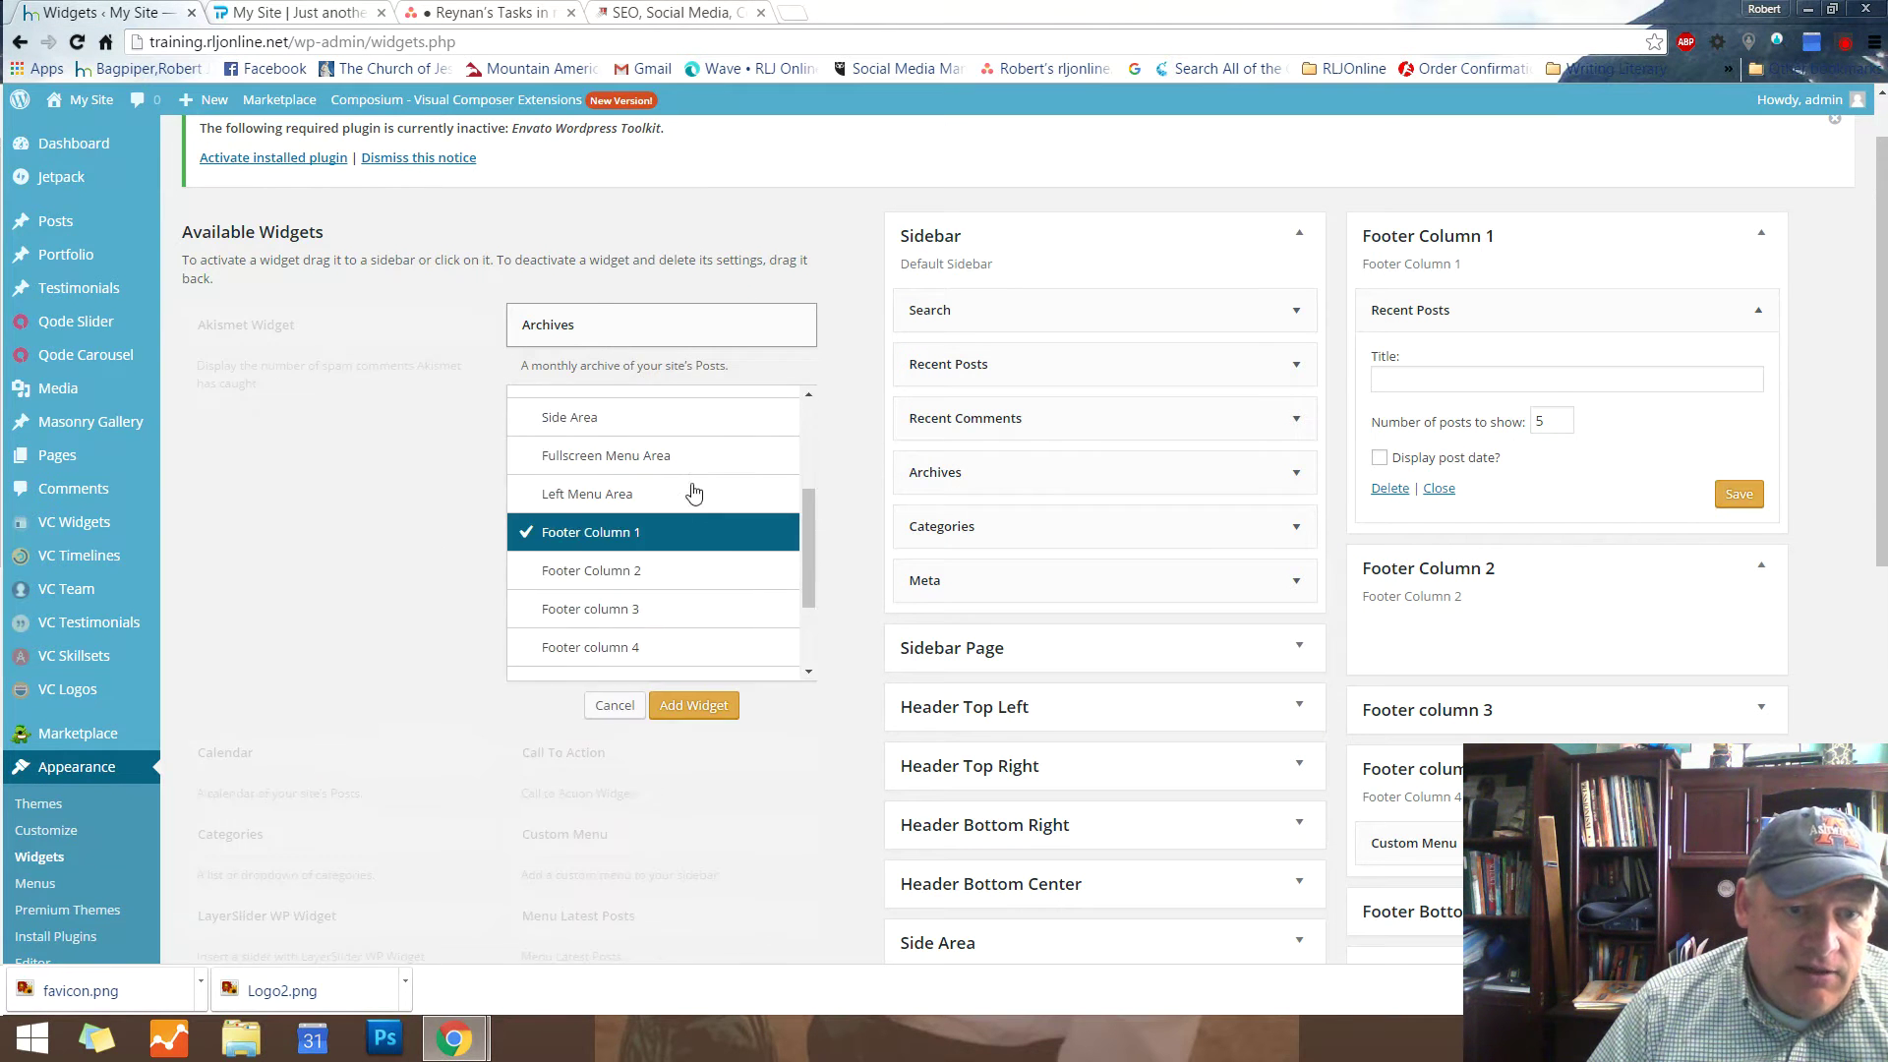
pyautogui.scroll(-3, 807, 568)
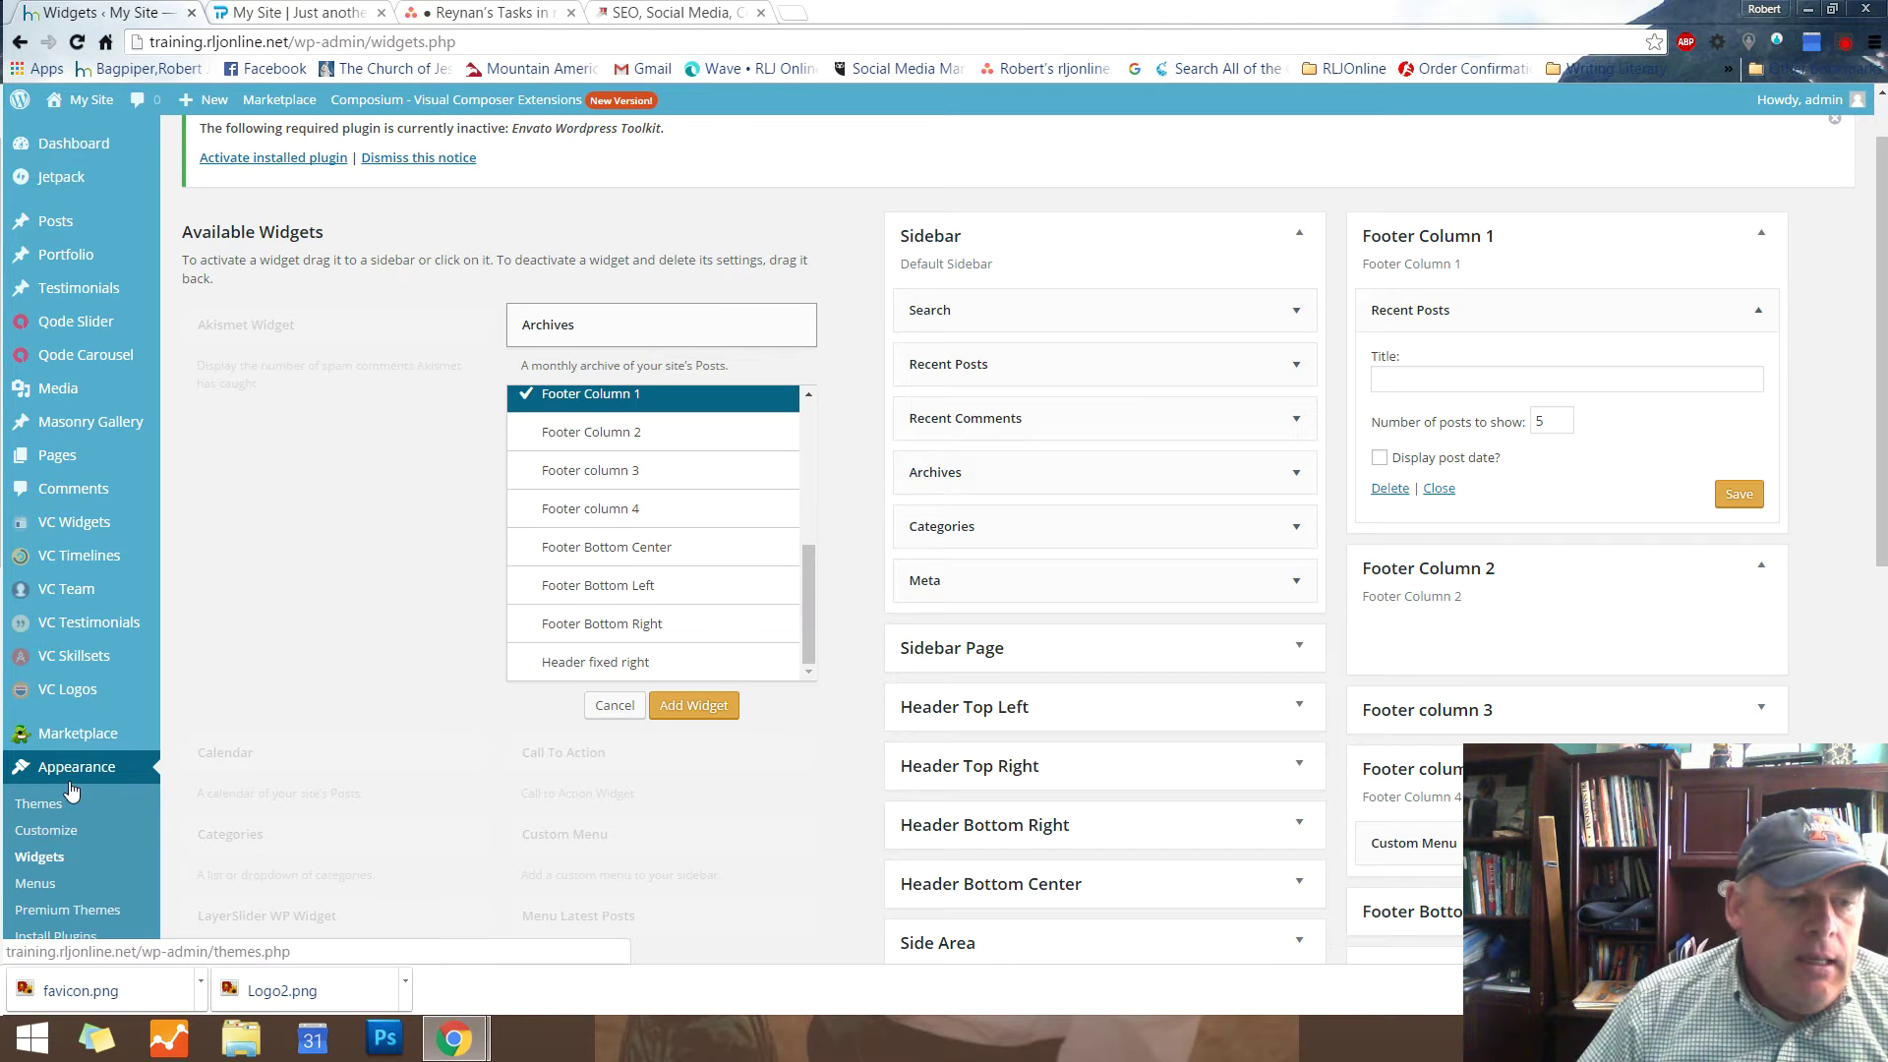
pyautogui.click(629, 16)
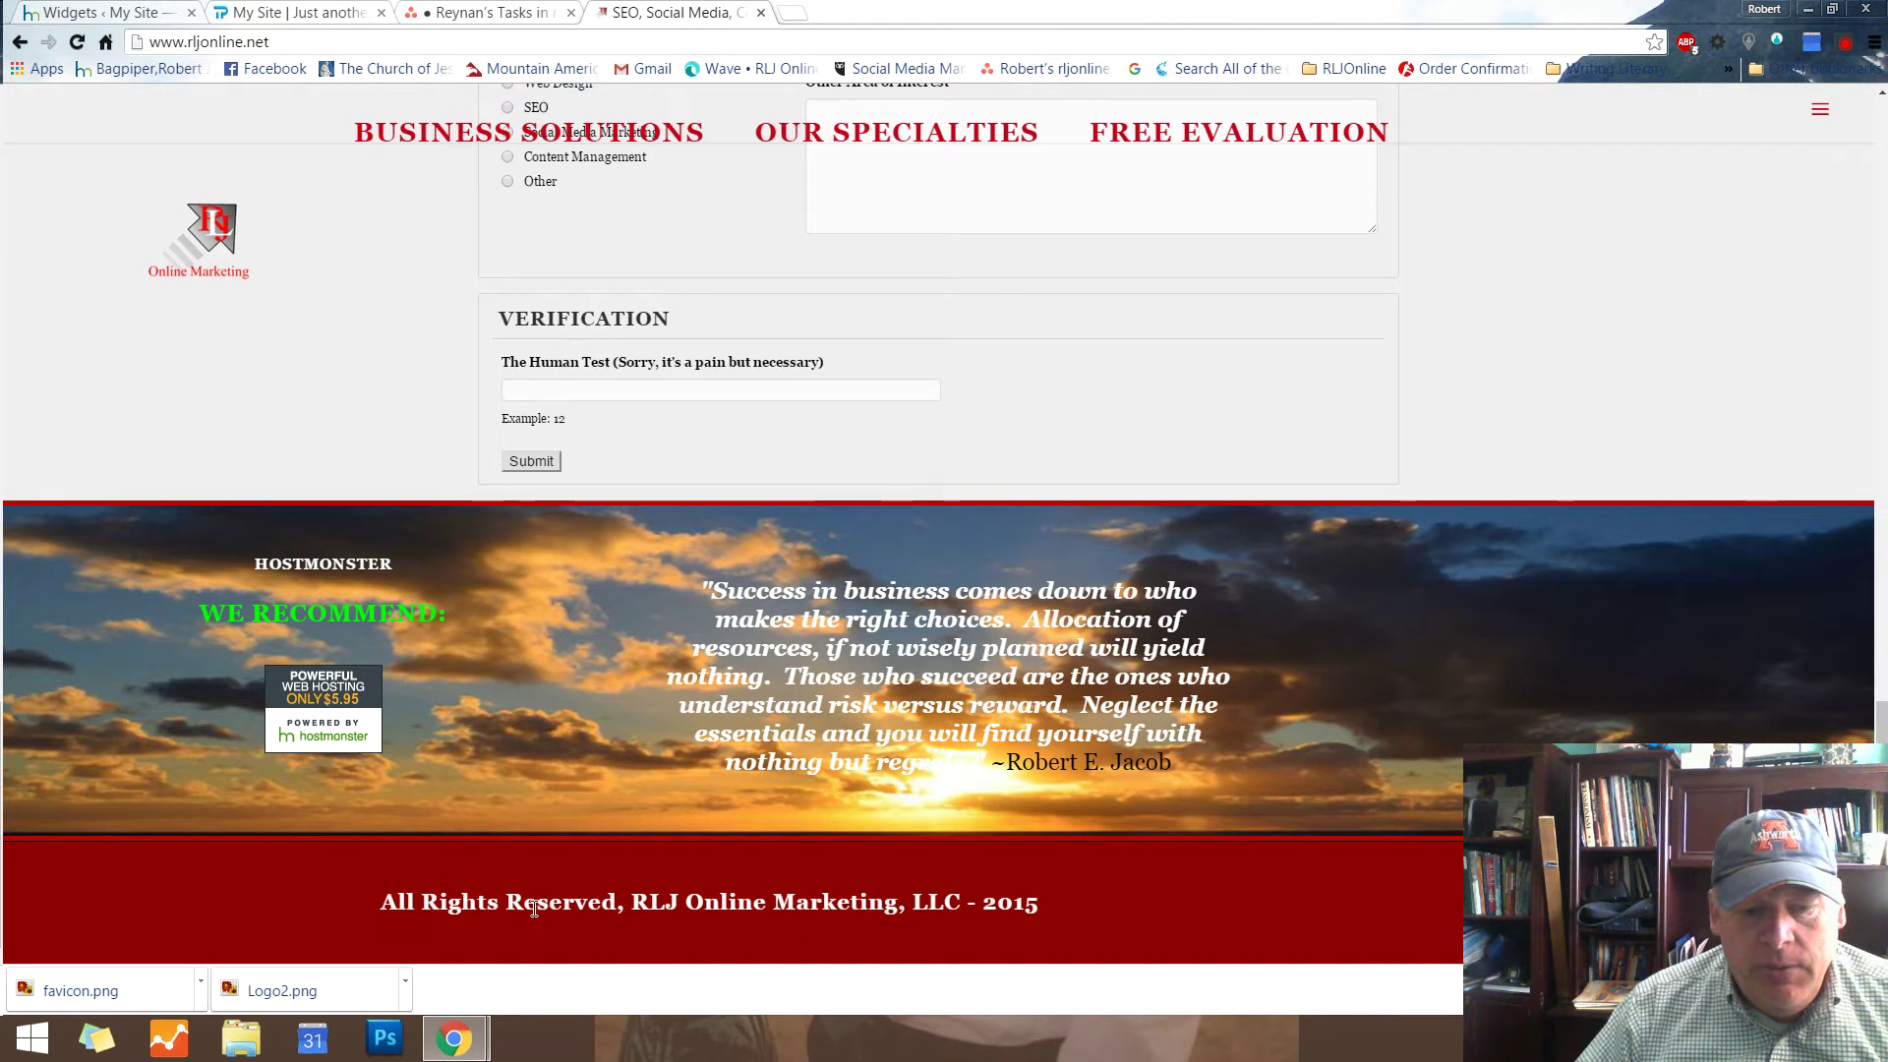
pyautogui.click(118, 14)
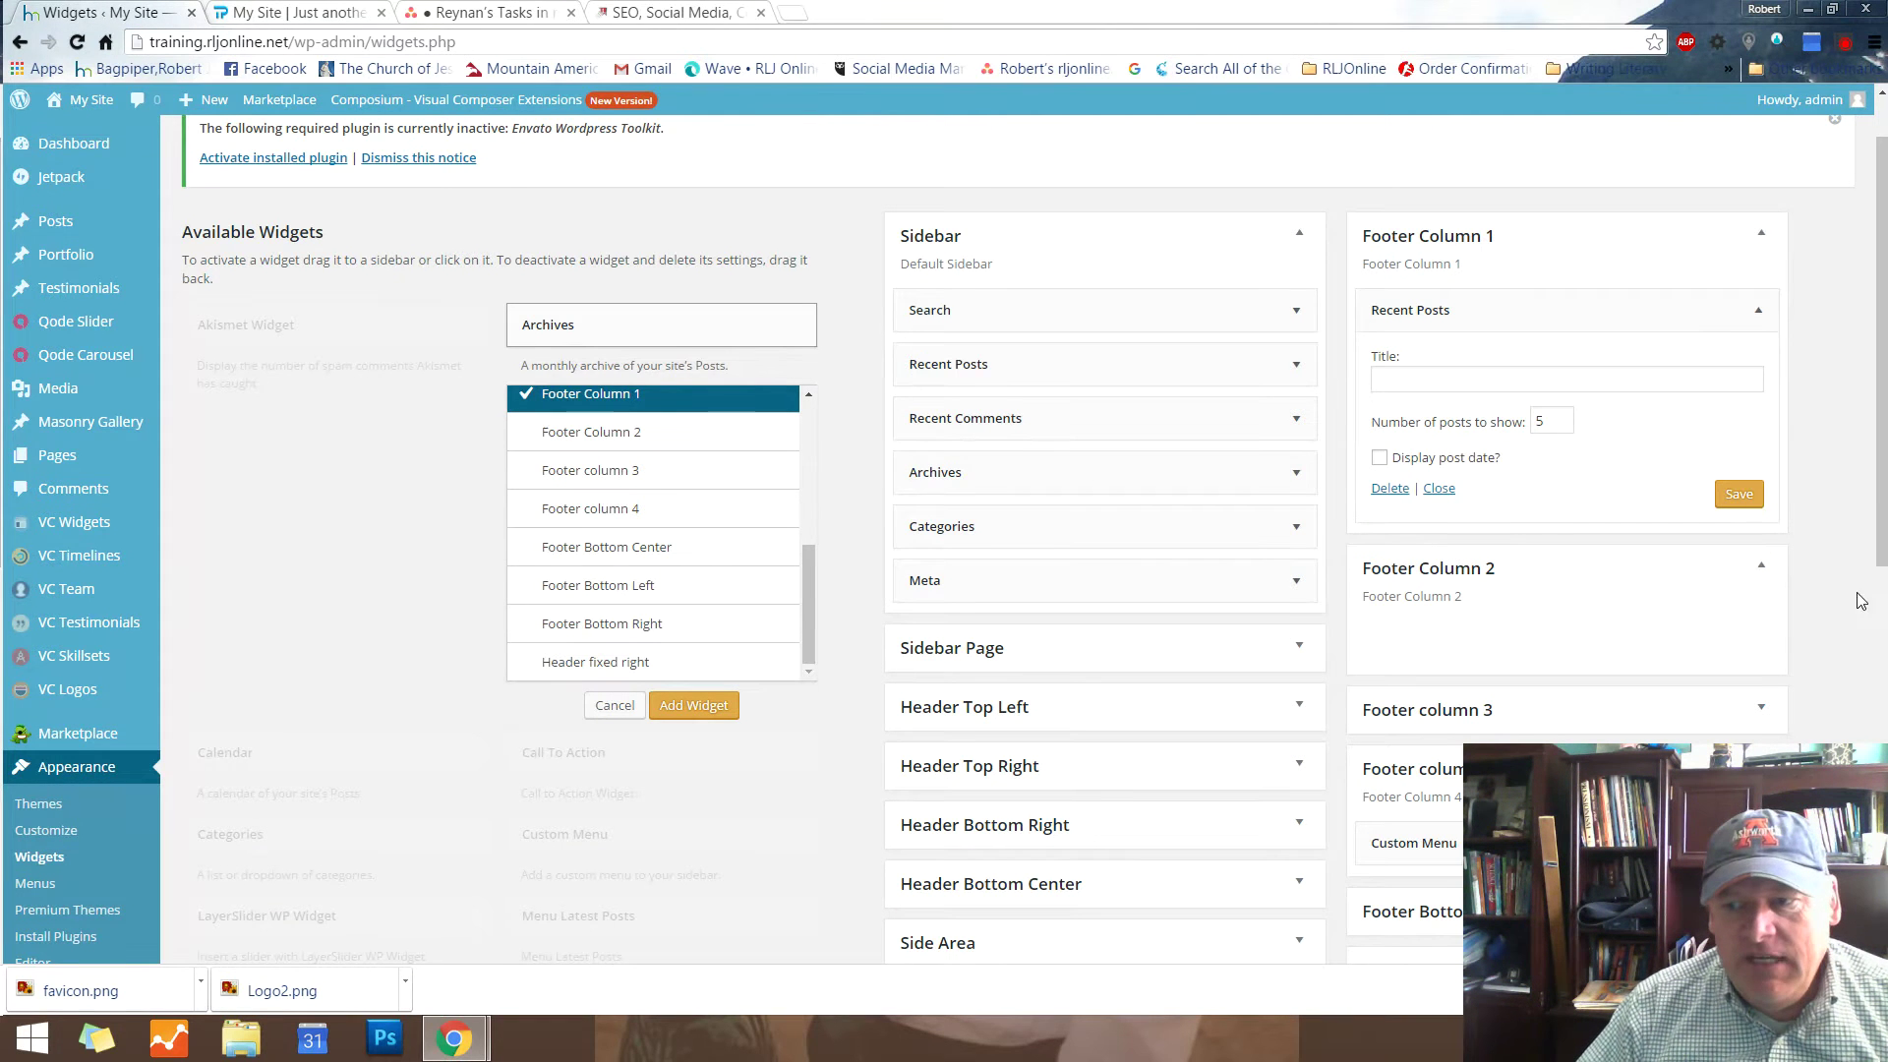
# Examine the sidebar, header and footer widget areas, expanding the Sidebar Page area
pyautogui.scroll(-4, 1881, 504)
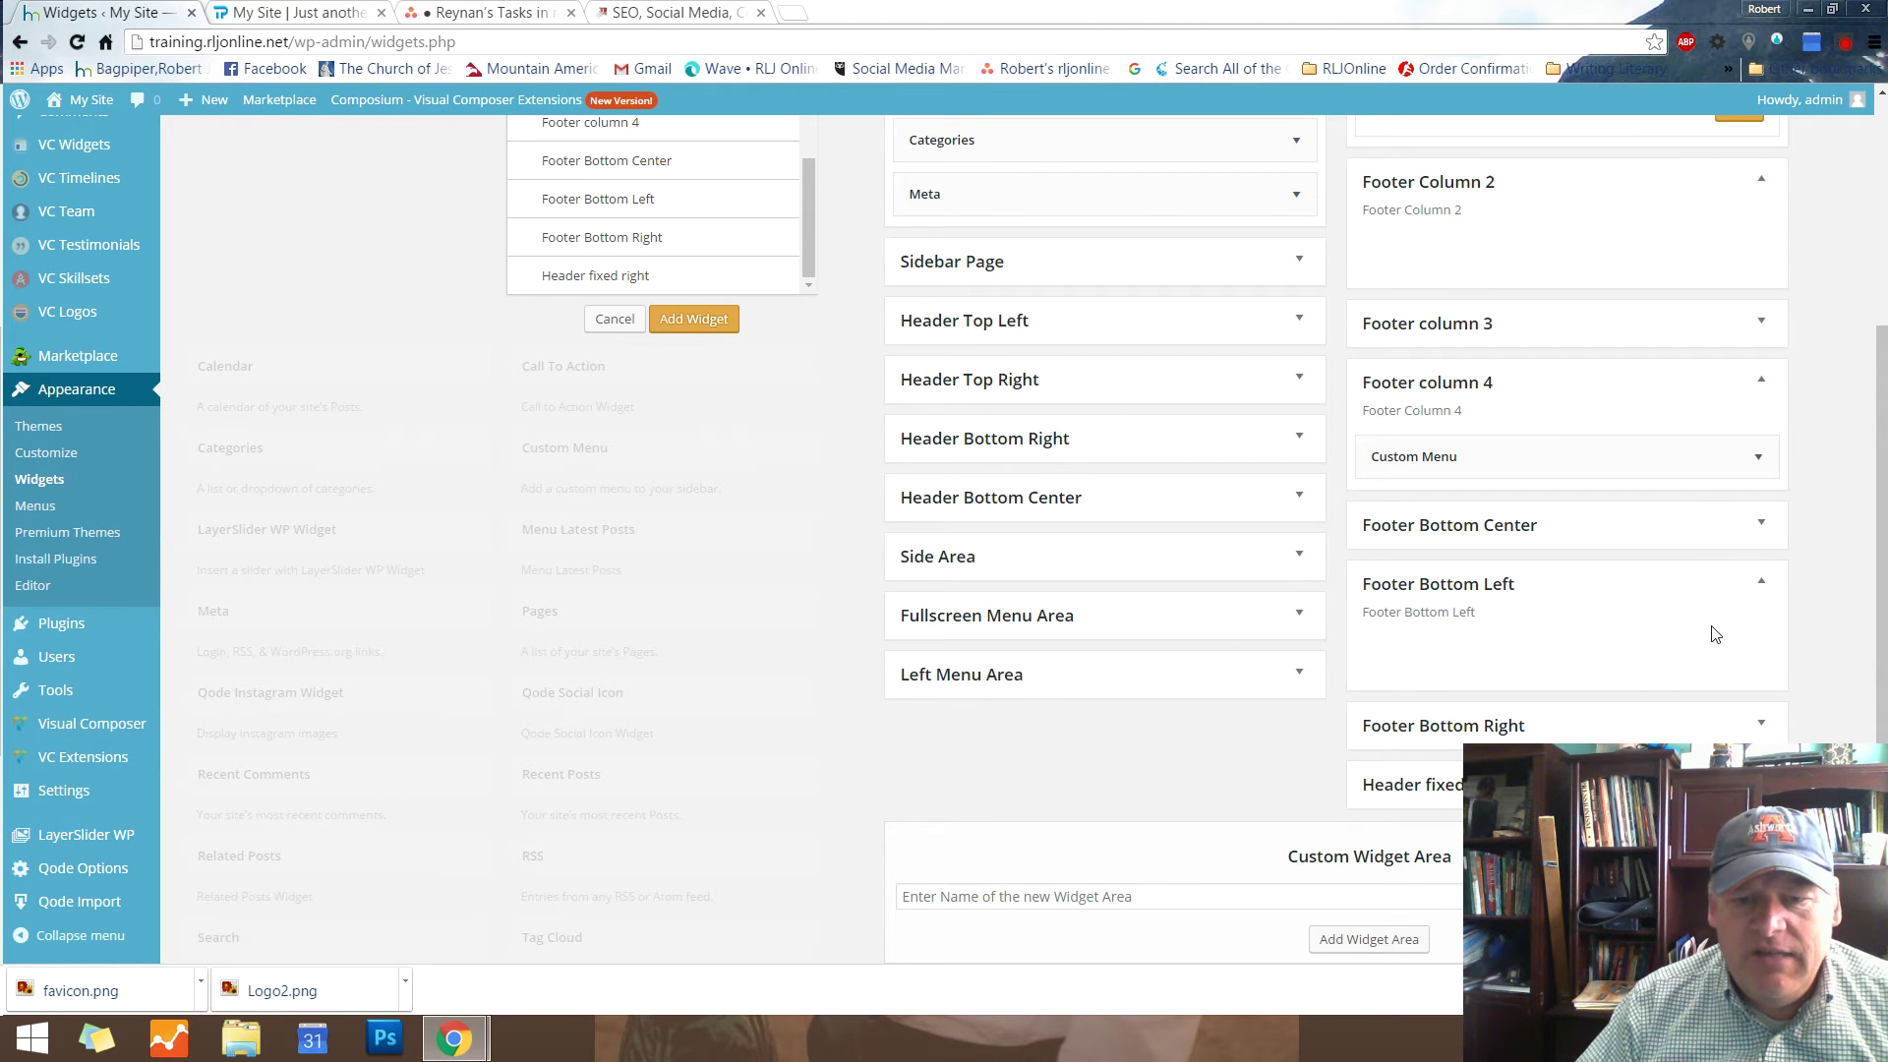
pyautogui.scroll(3, 1312, 433)
pyautogui.click(1299, 520)
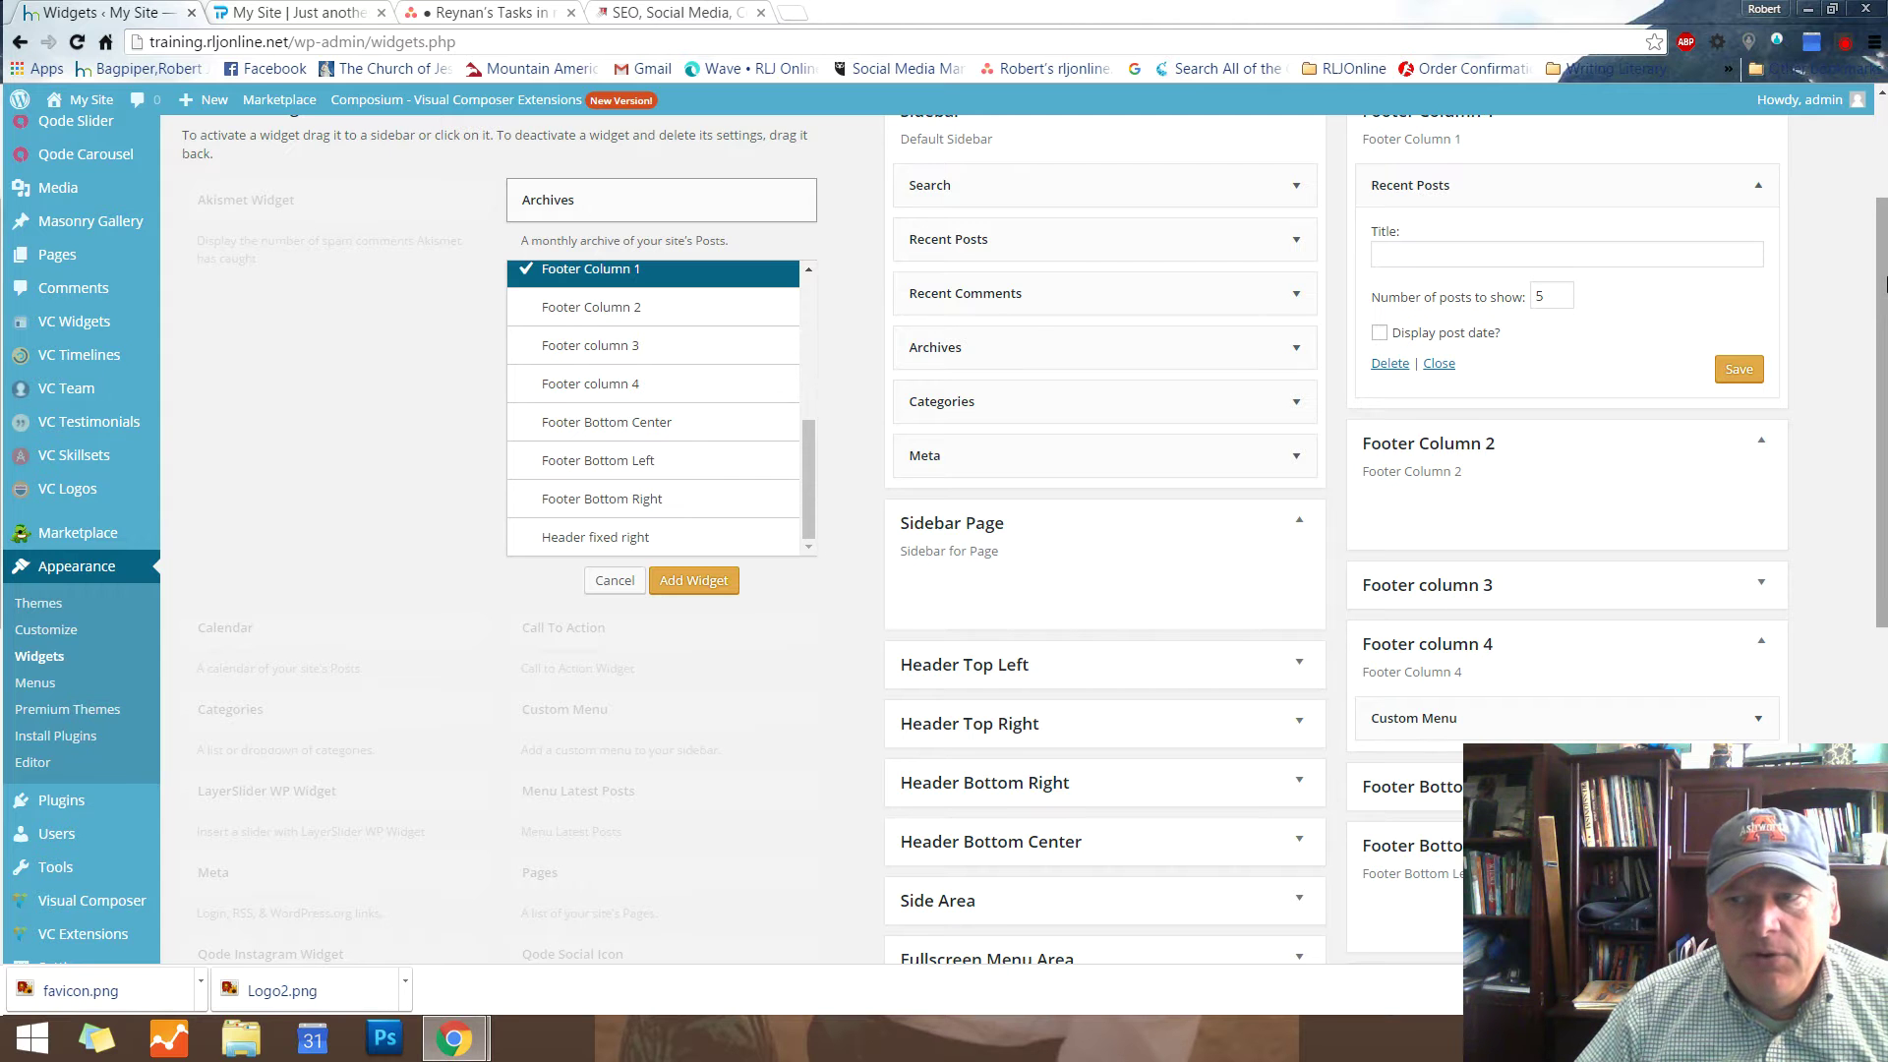
pyautogui.scroll(3, 1881, 290)
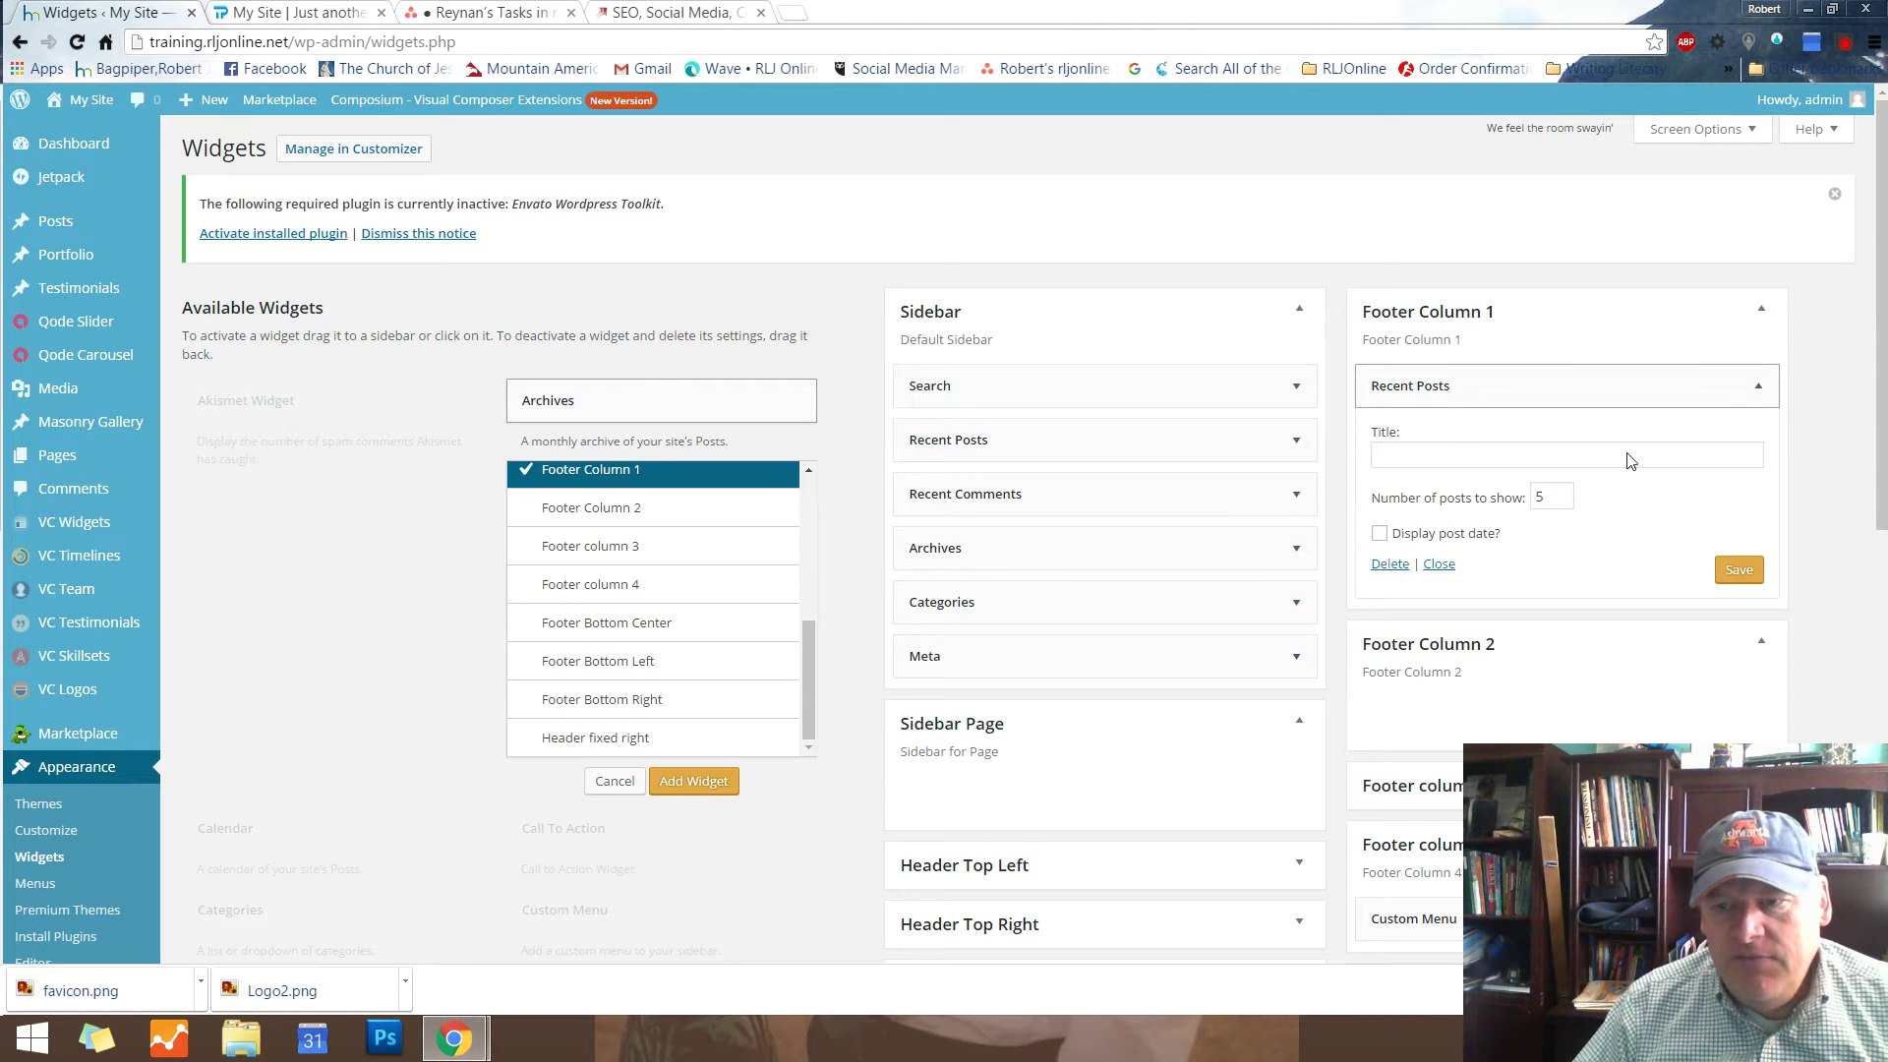
pyautogui.moveTo(1883, 398); pyautogui.dragTo(1883, 553)
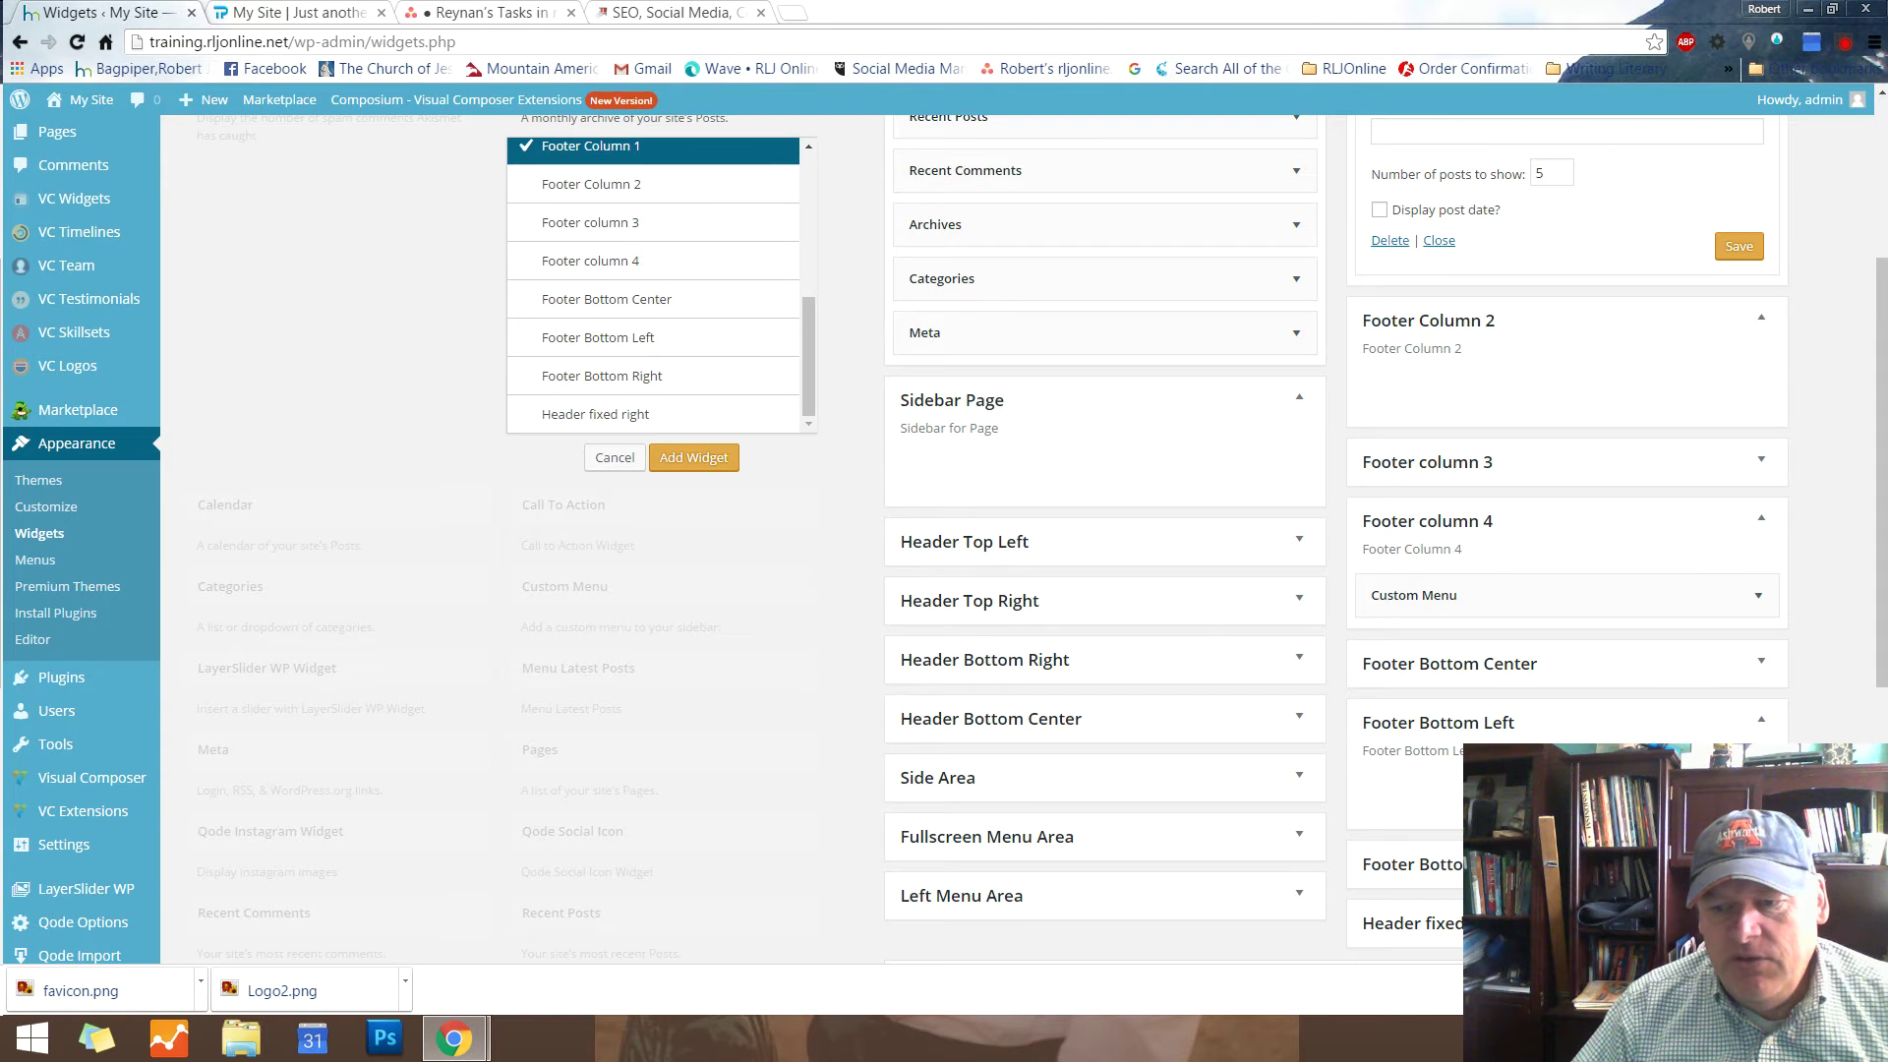
pyautogui.moveTo(1881, 588); pyautogui.dragTo(1880, 765)
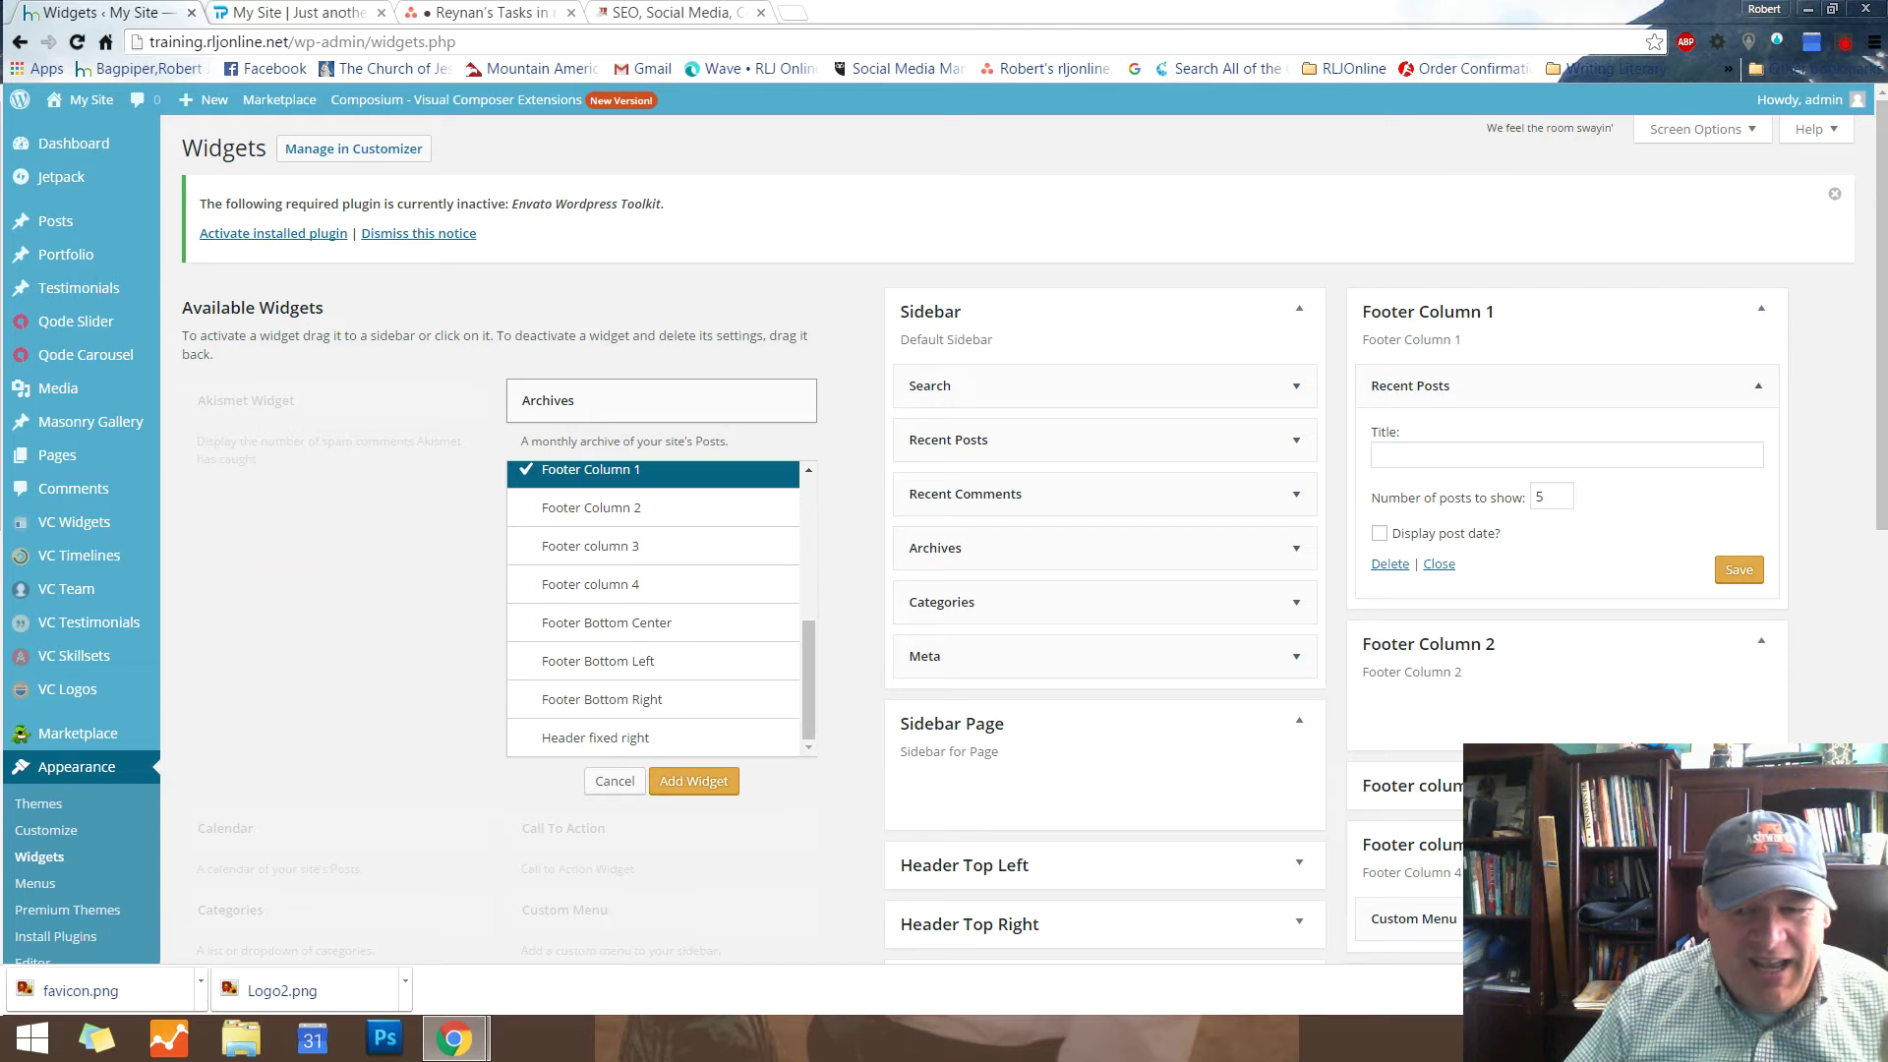
pyautogui.scroll(-1, 439, 594)
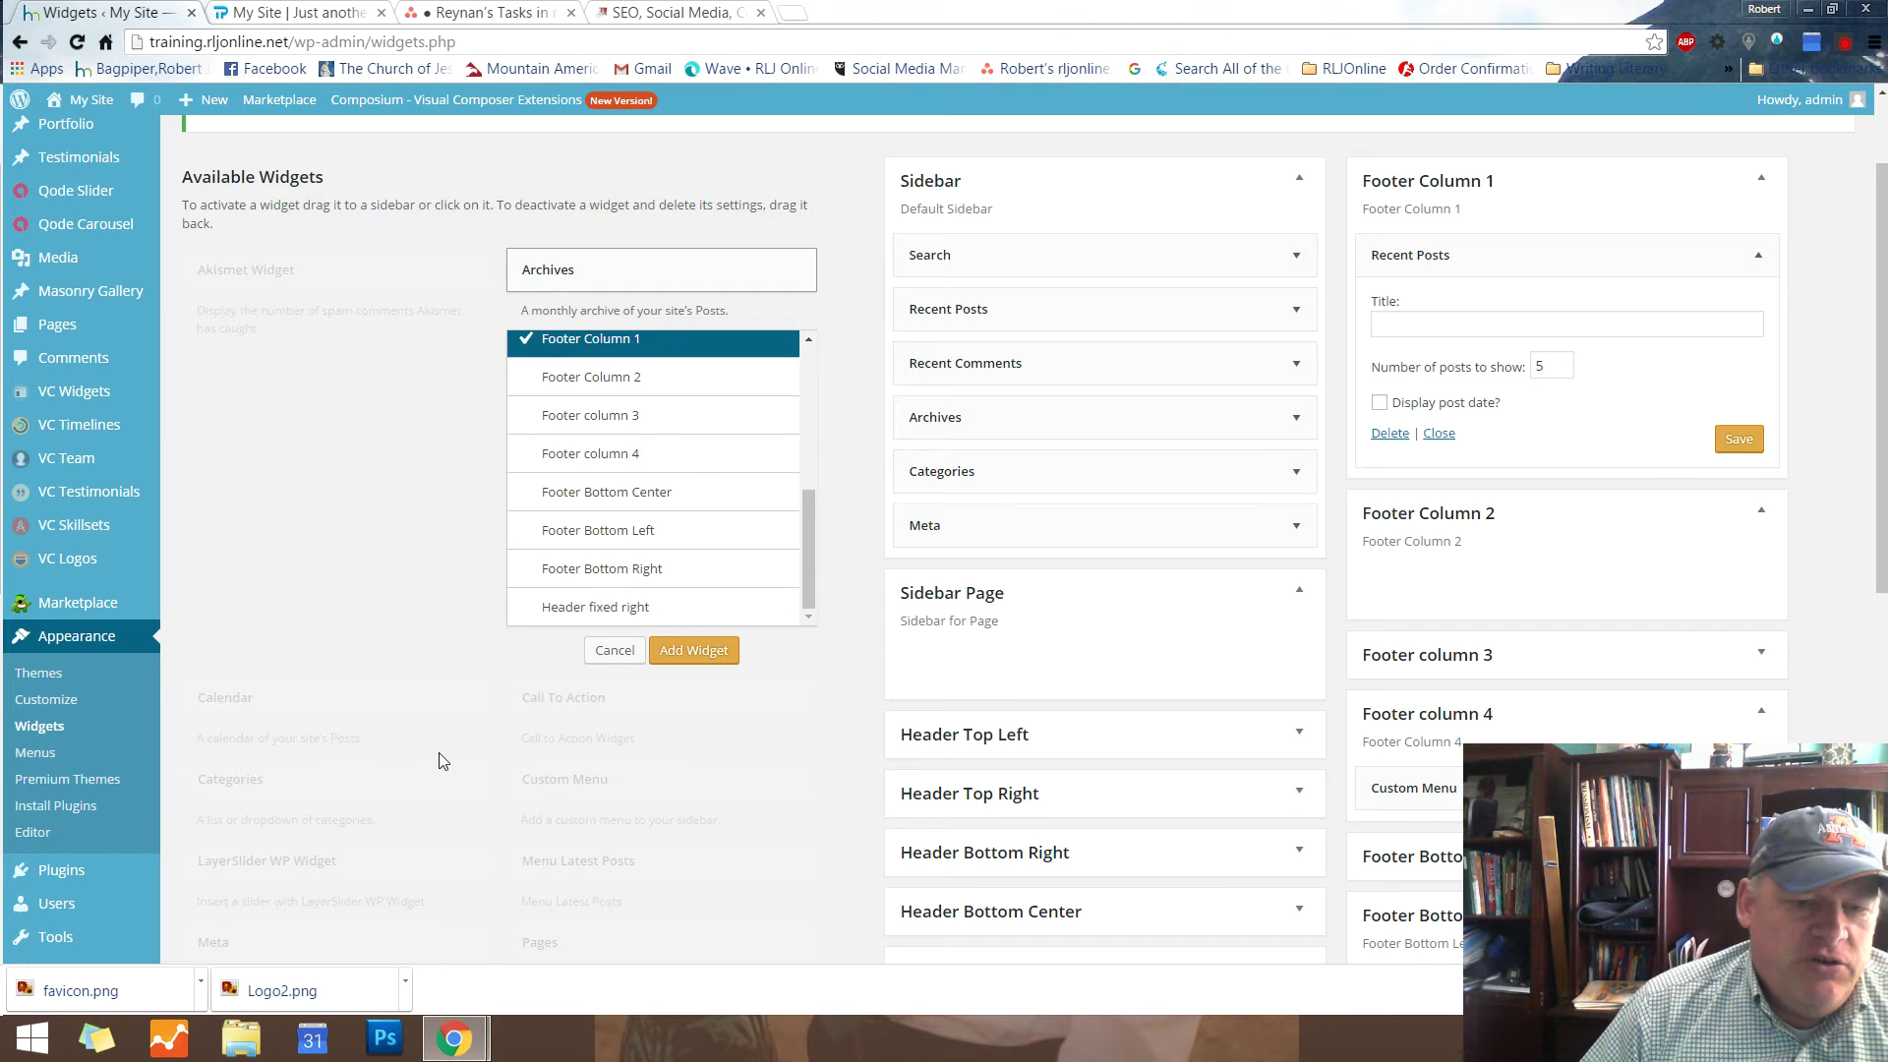
pyautogui.scroll(1, 366, 490)
pyautogui.scroll(-1, 384, 648)
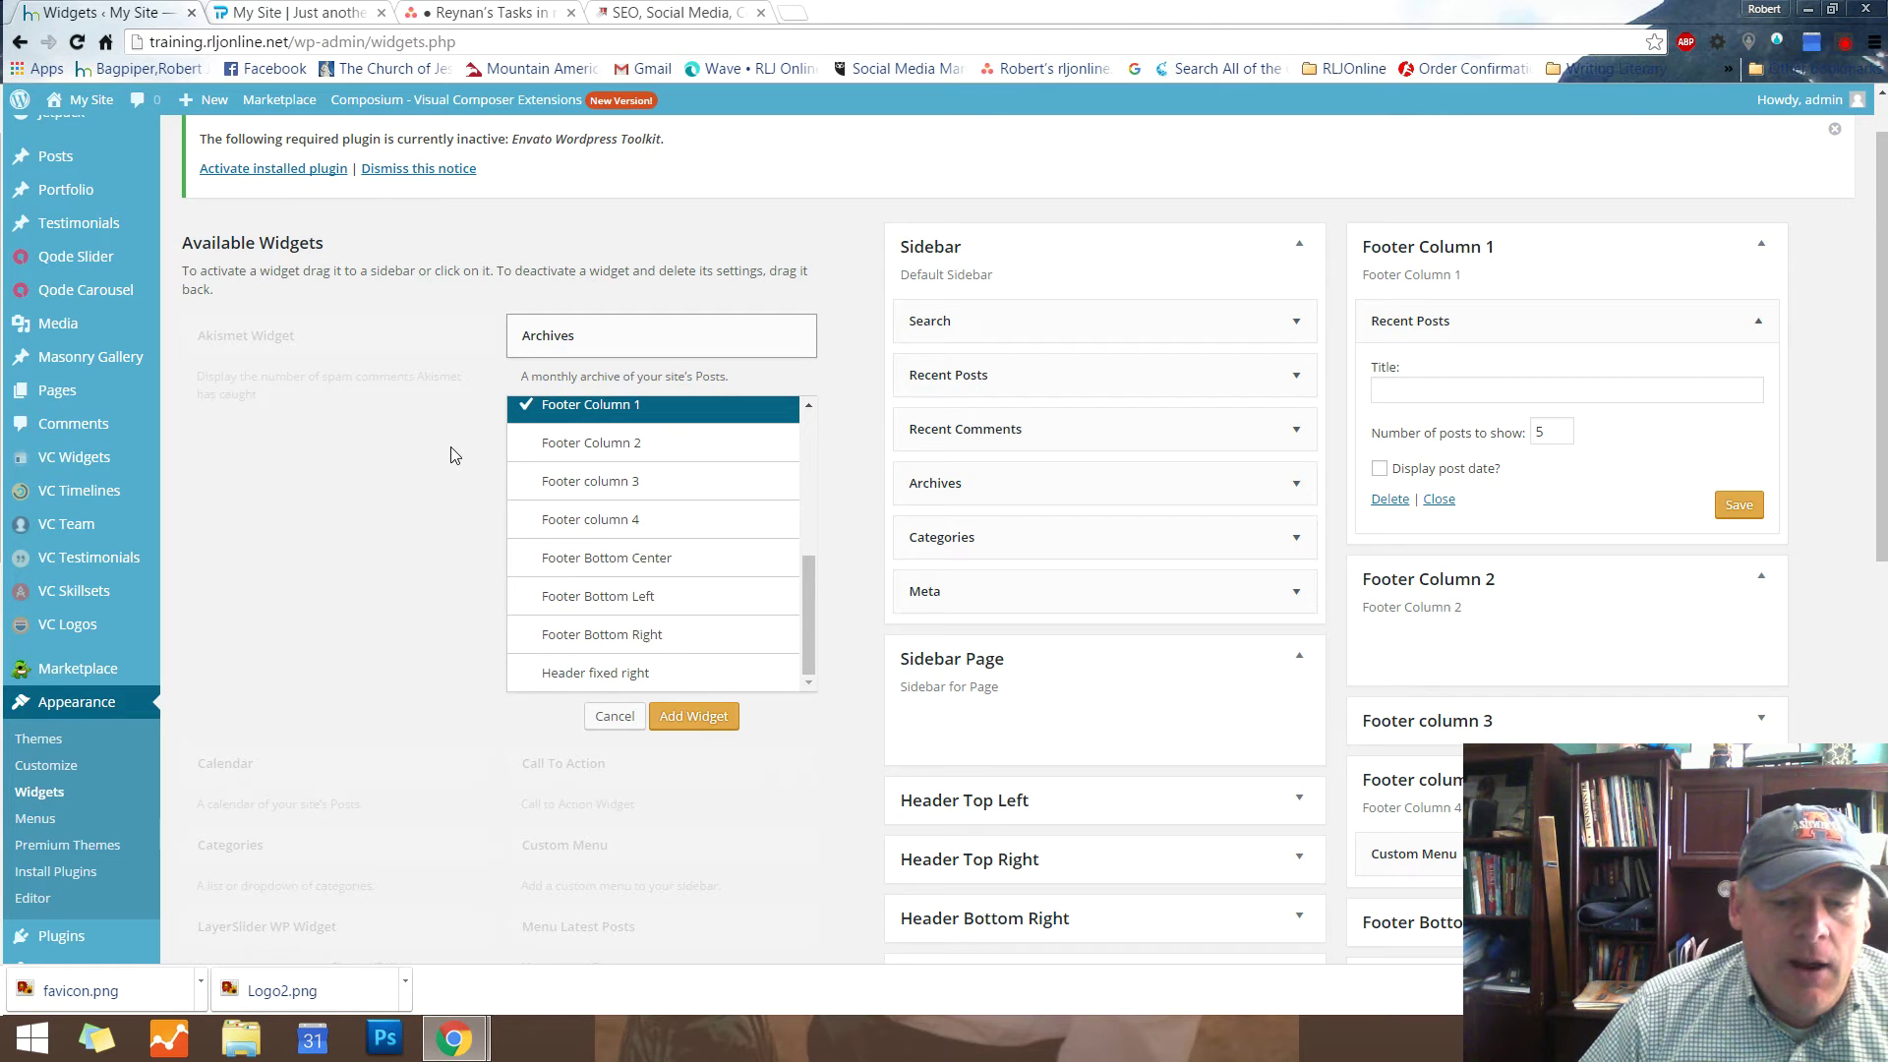
# Create a new LayerSlider WP slider titled with the site owner's first name in possessive form followed by "Slider WooHoo"
pyautogui.scroll(-7, 295, 374)
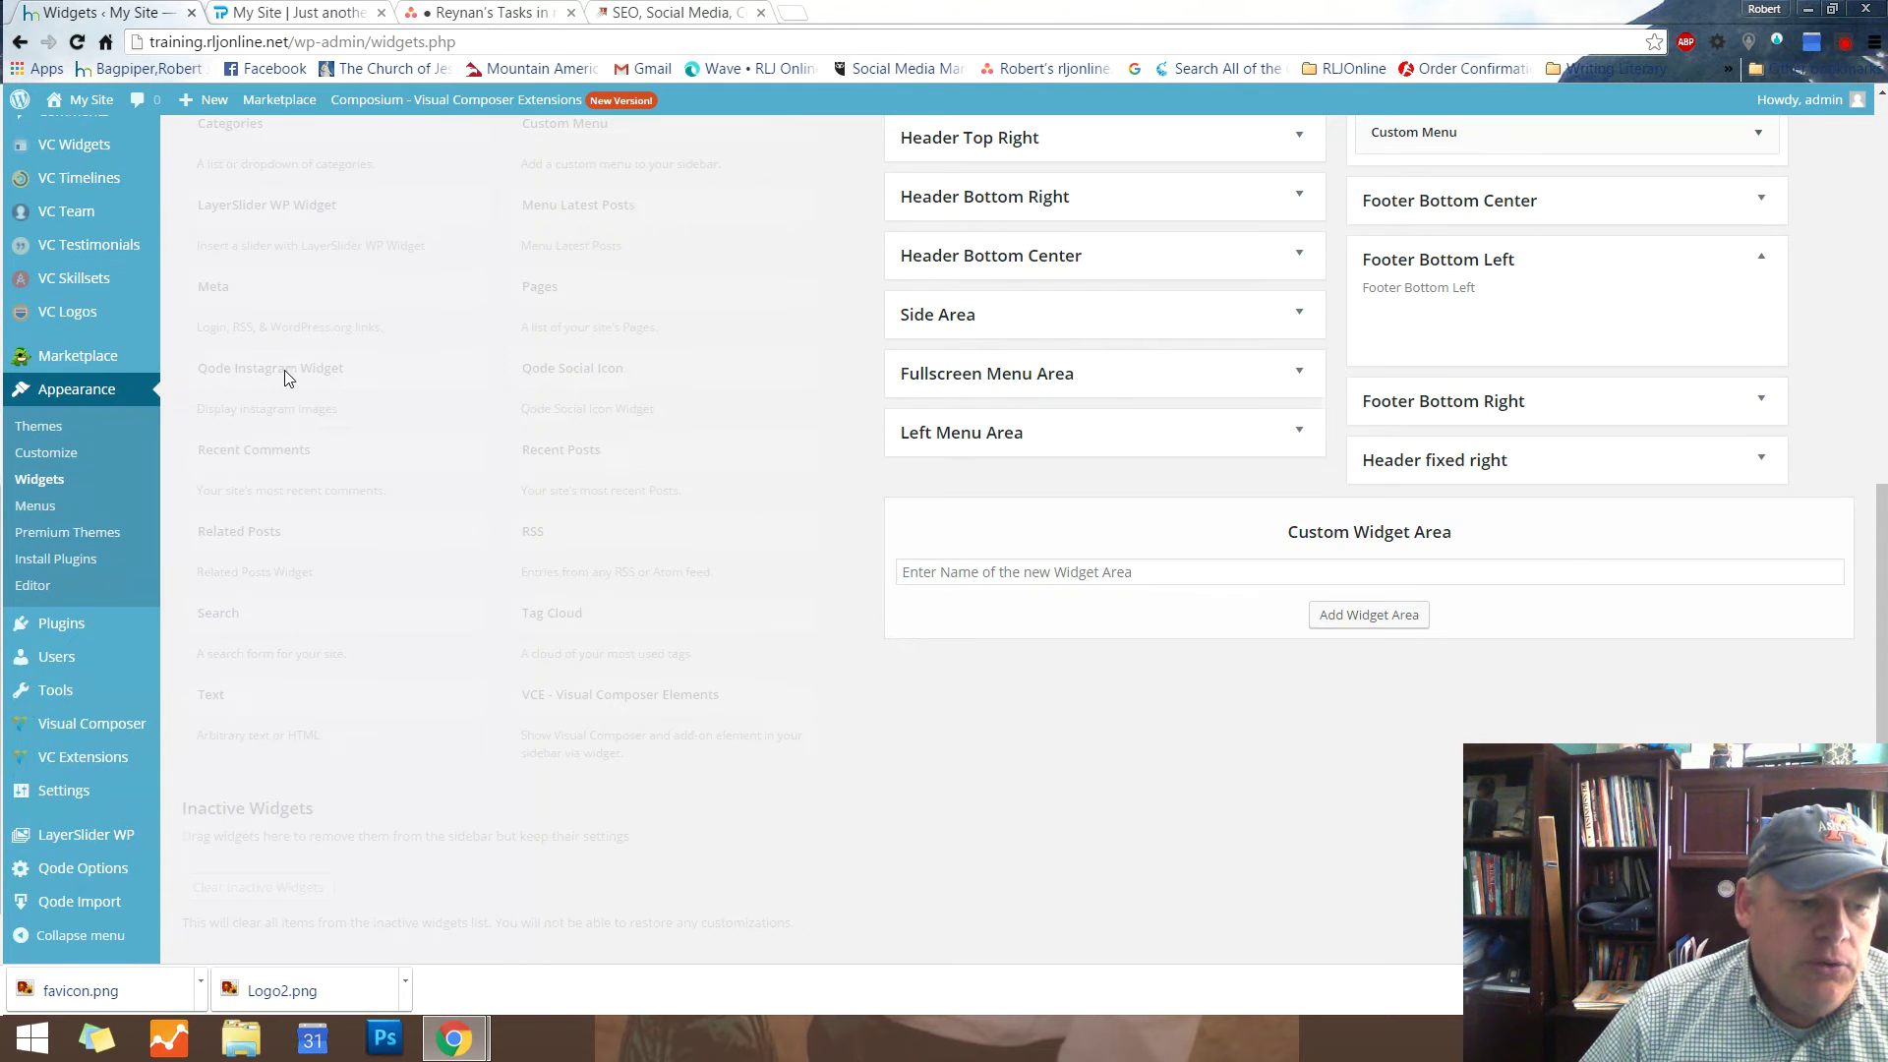
pyautogui.moveTo(59, 838)
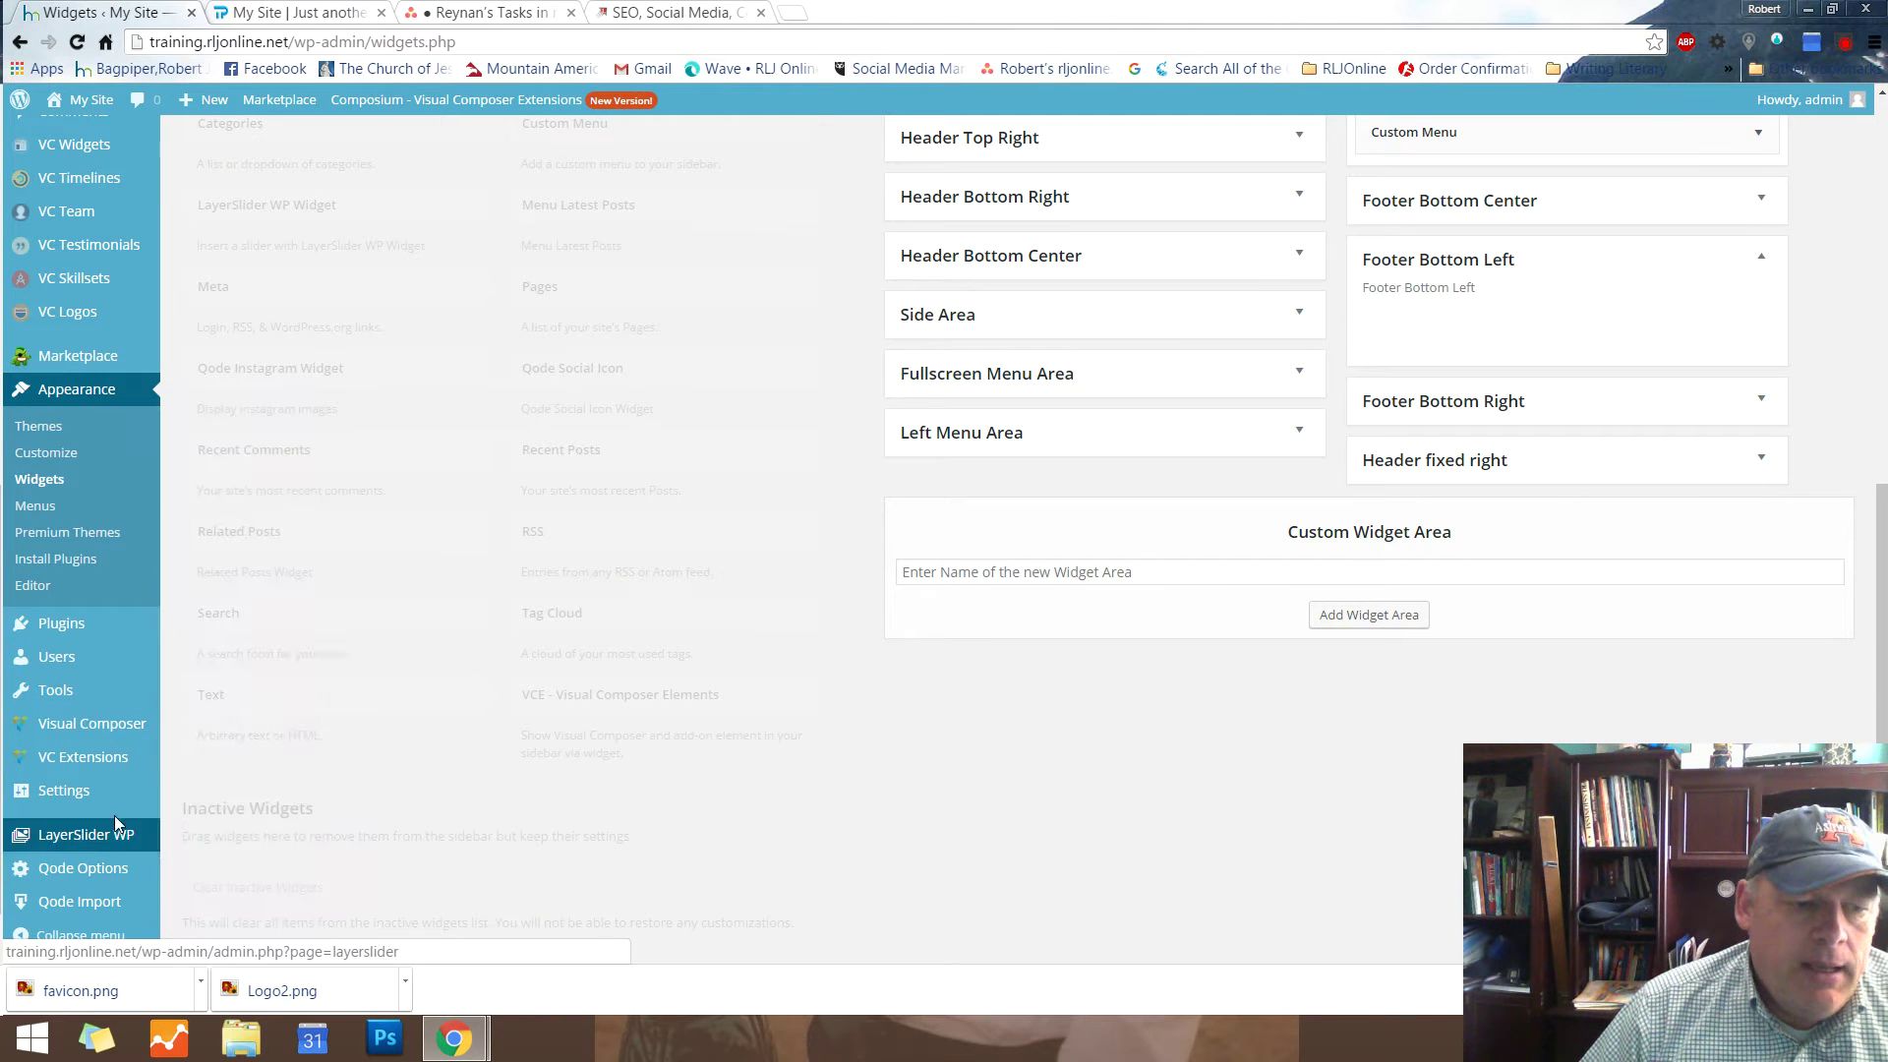
pyautogui.moveTo(87, 630)
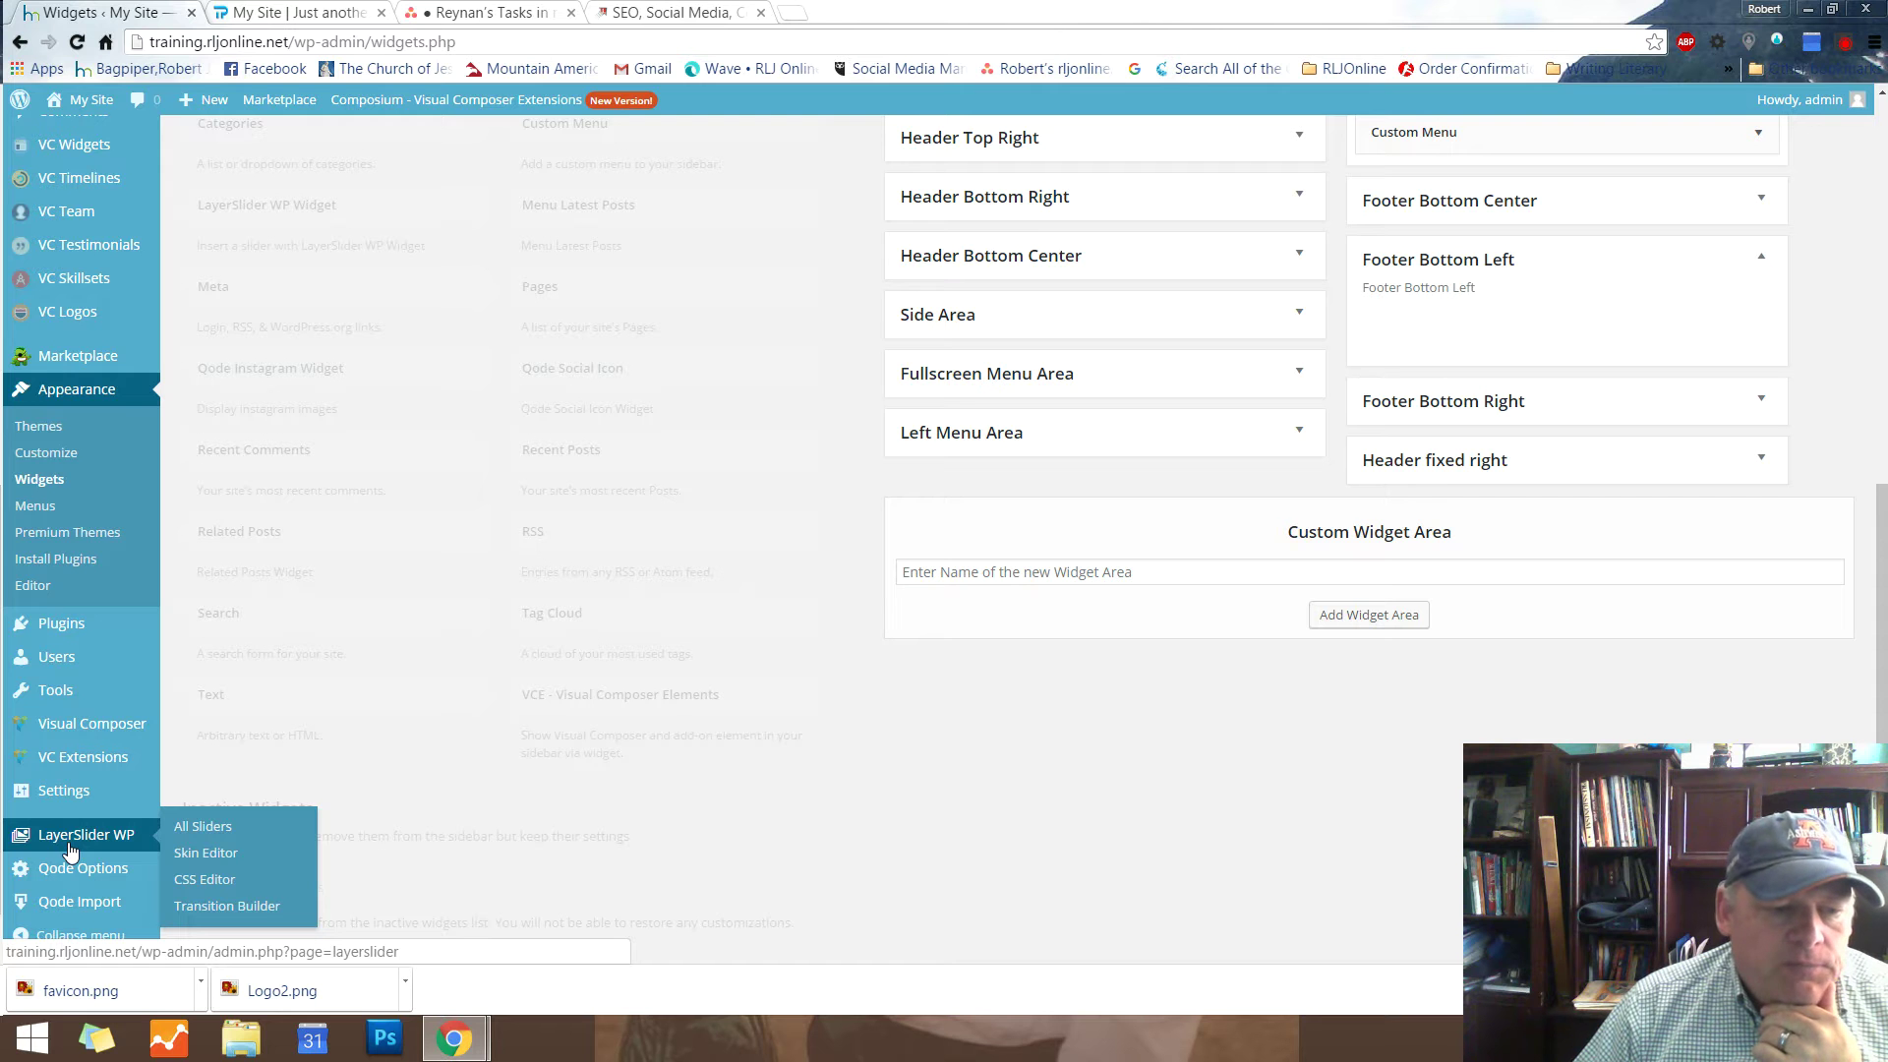
pyautogui.click(210, 829)
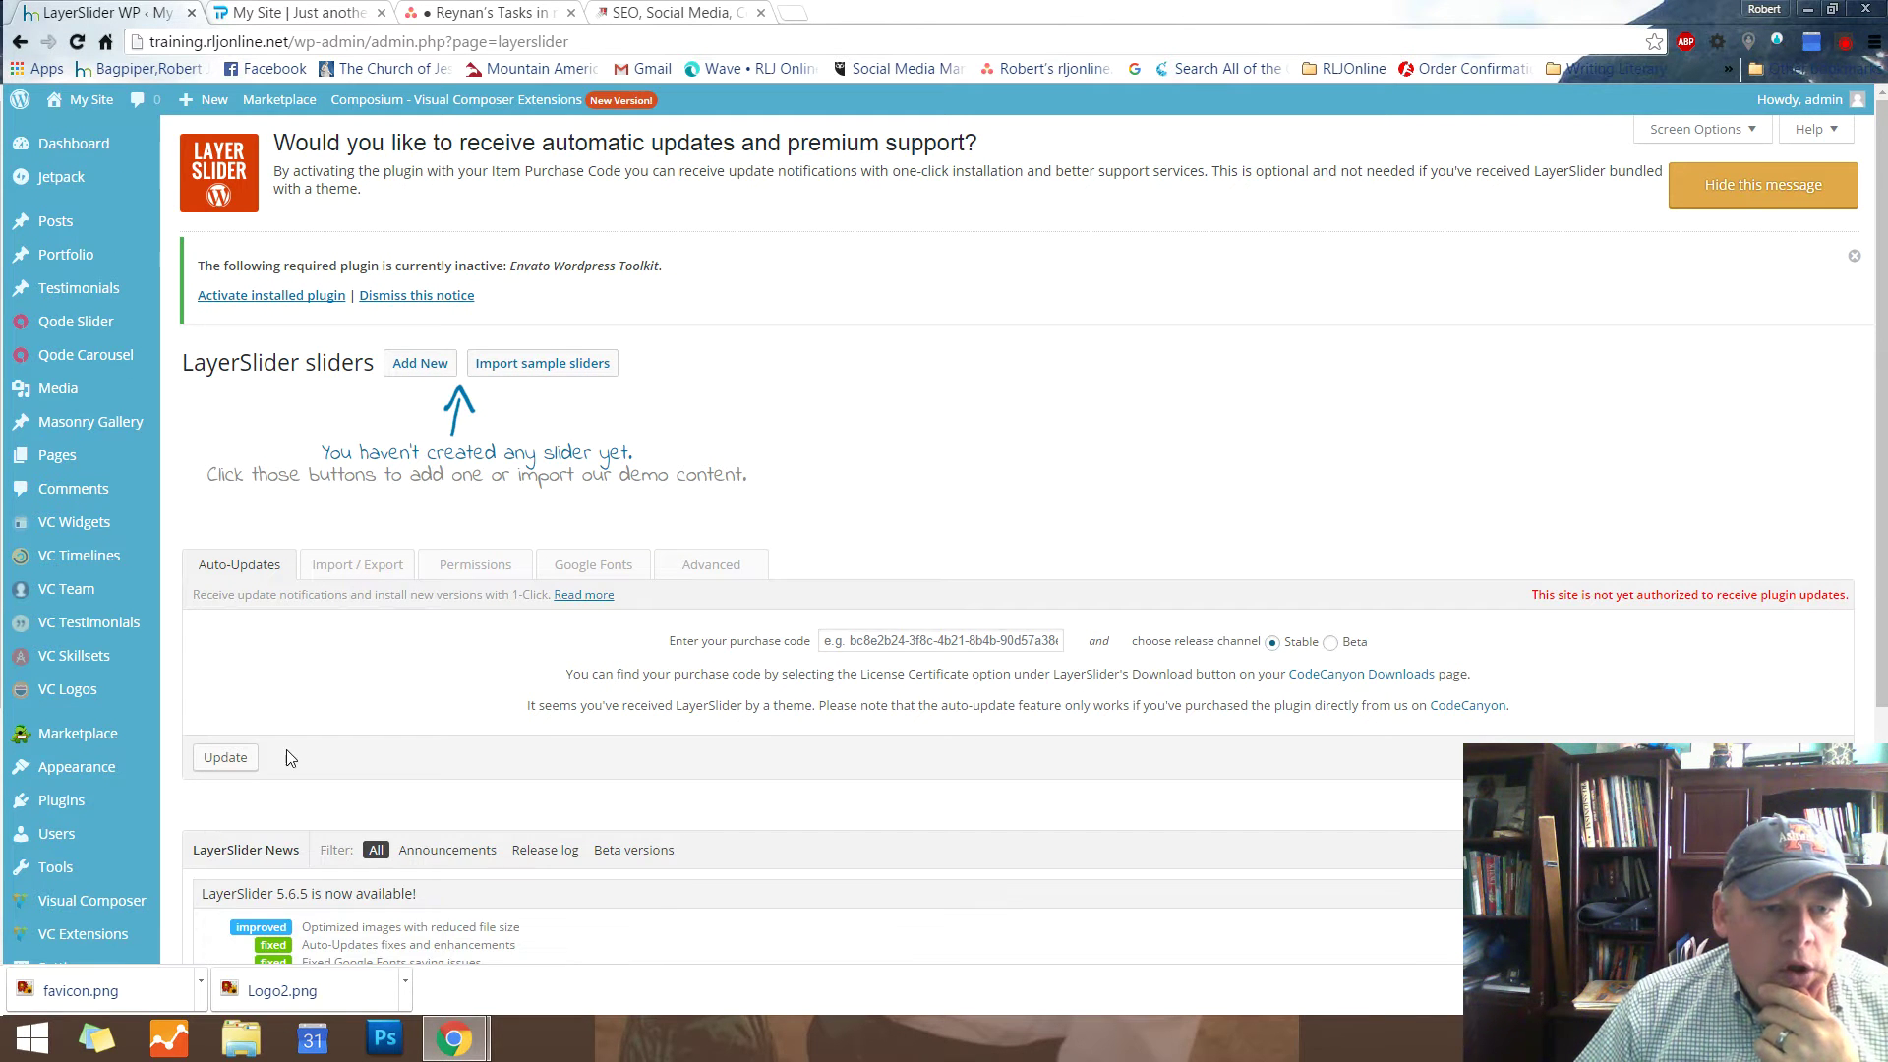
pyautogui.click(421, 365)
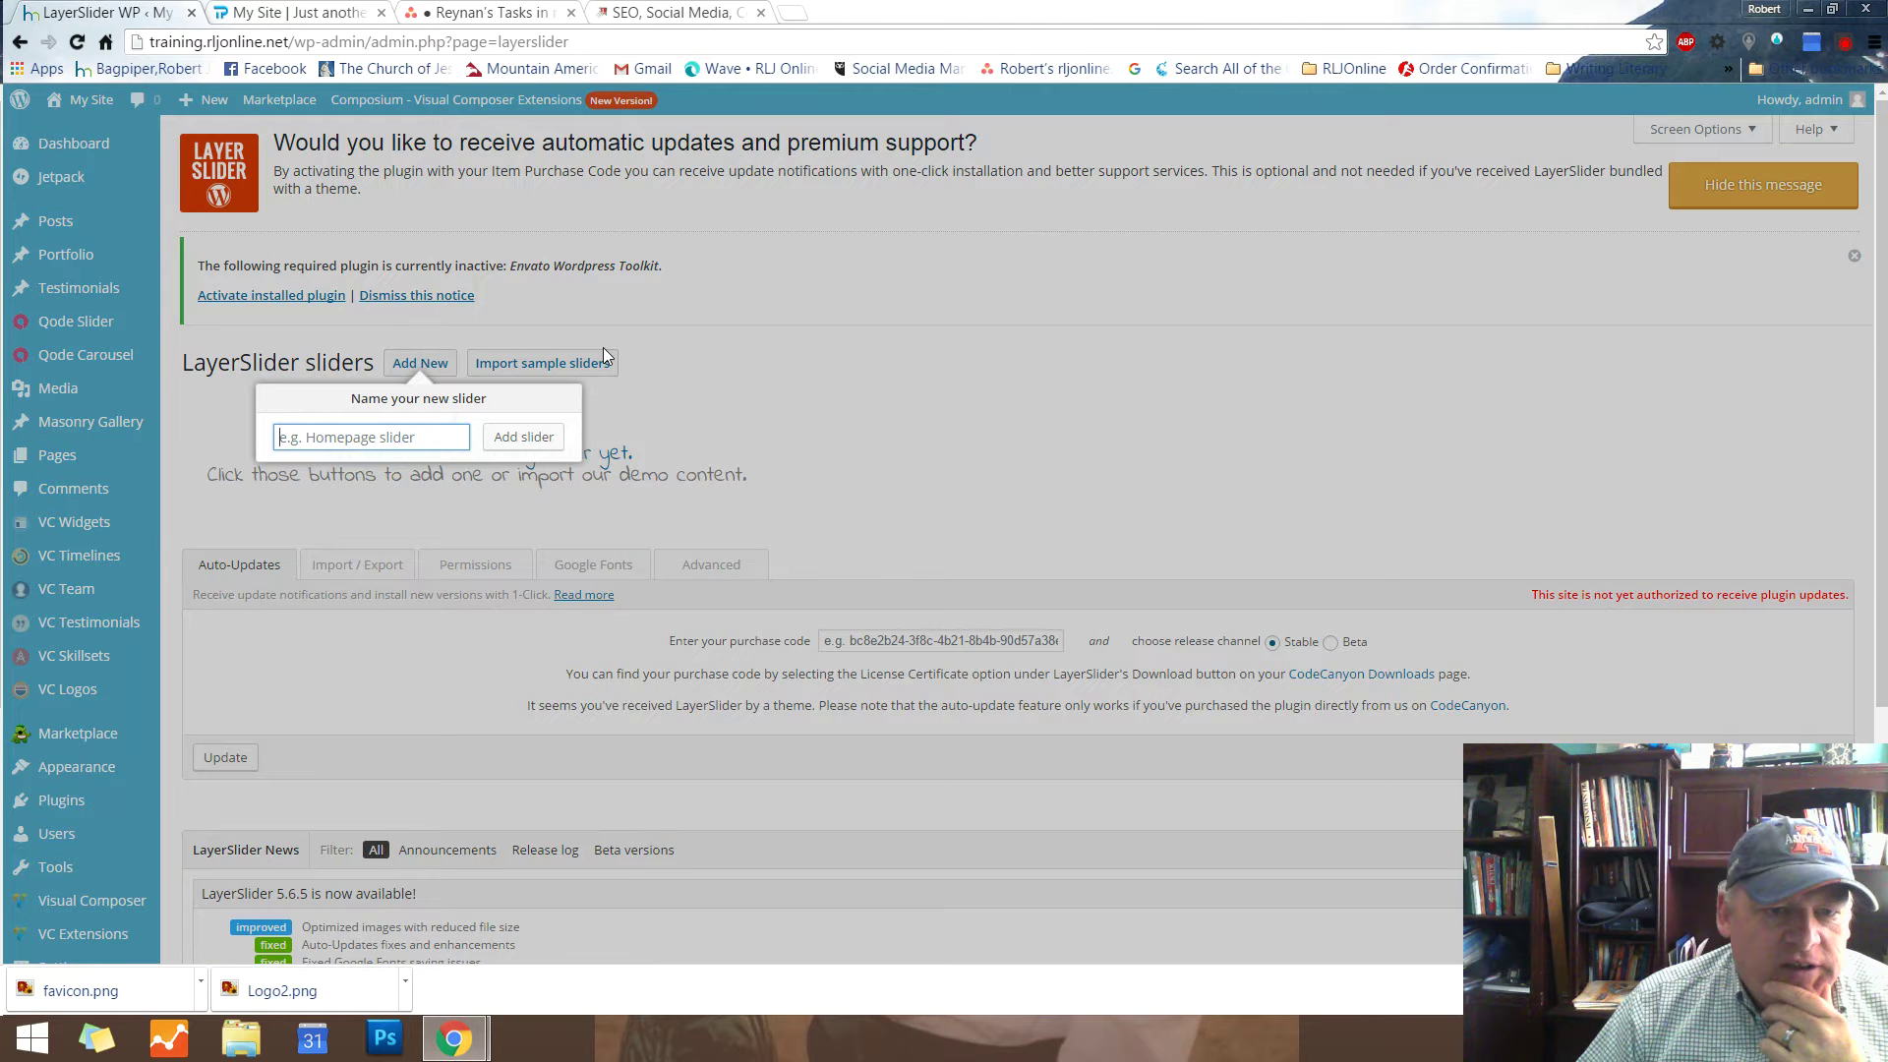
pyautogui.write('Bo')
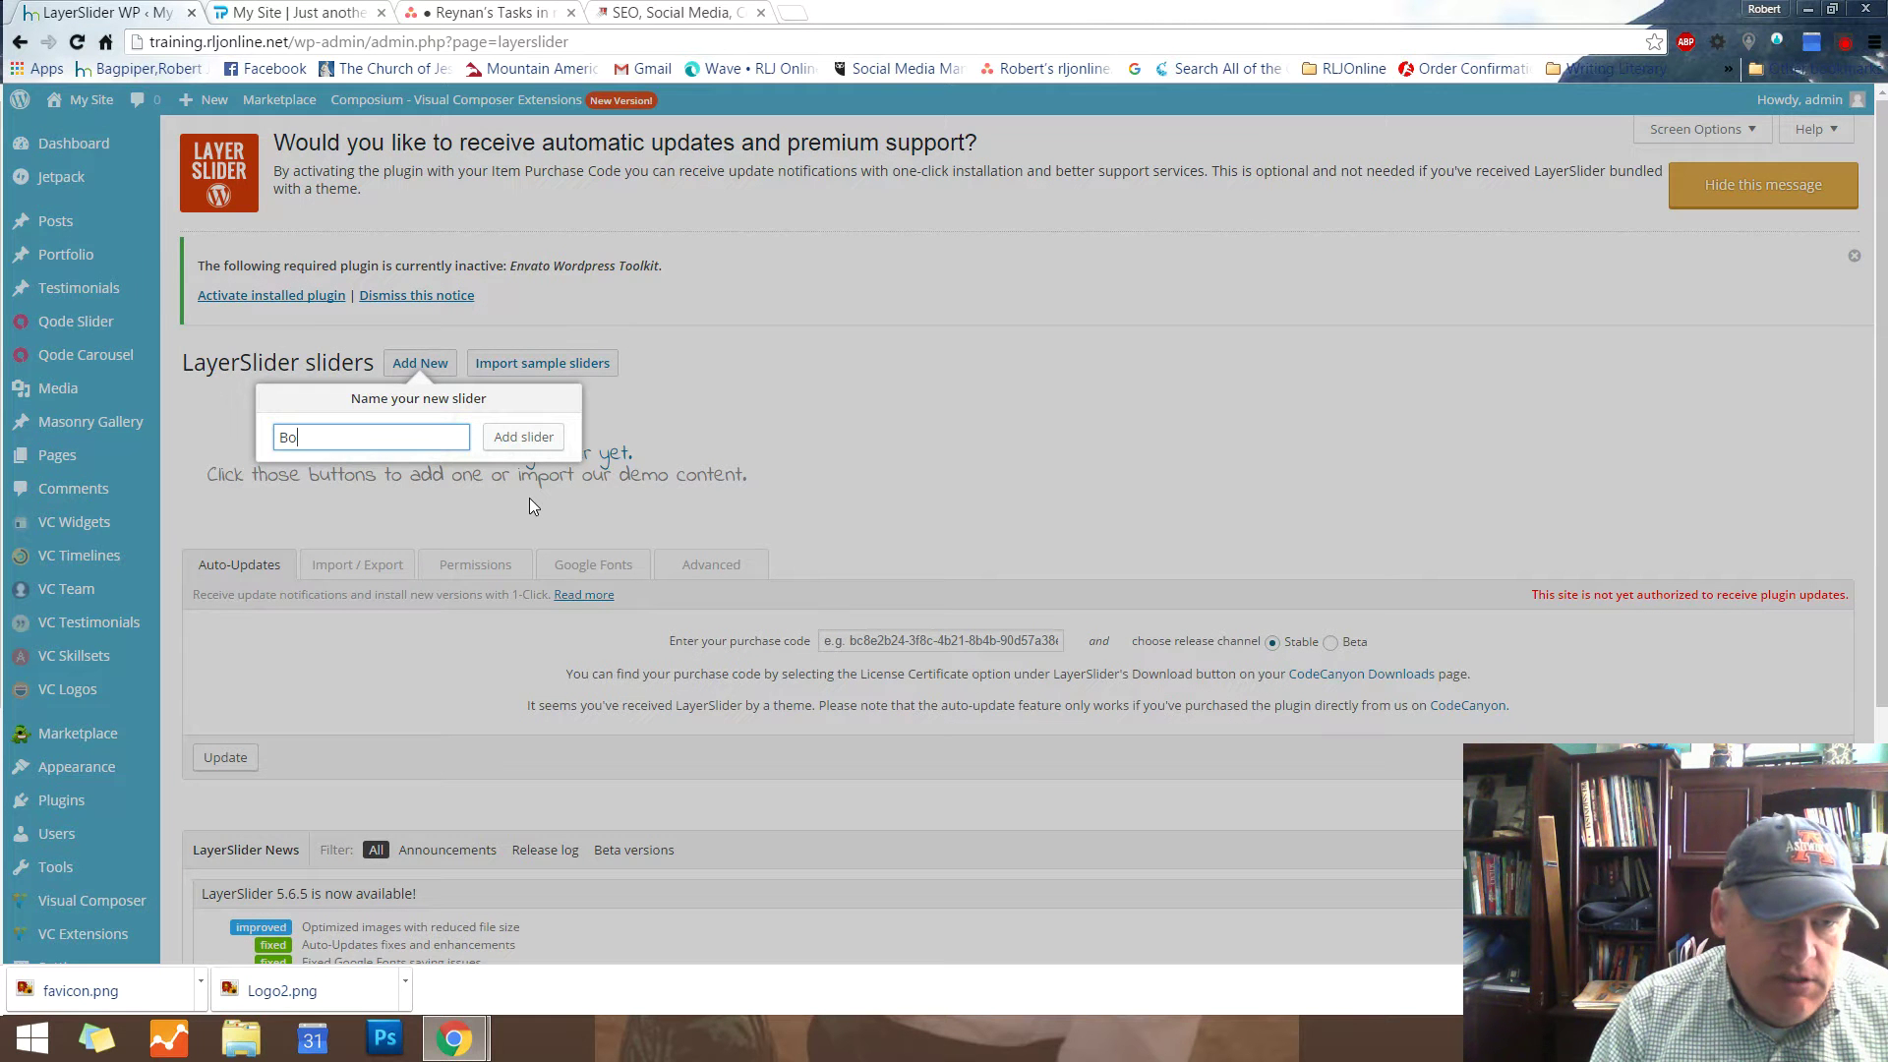
pyautogui.write("b's ")
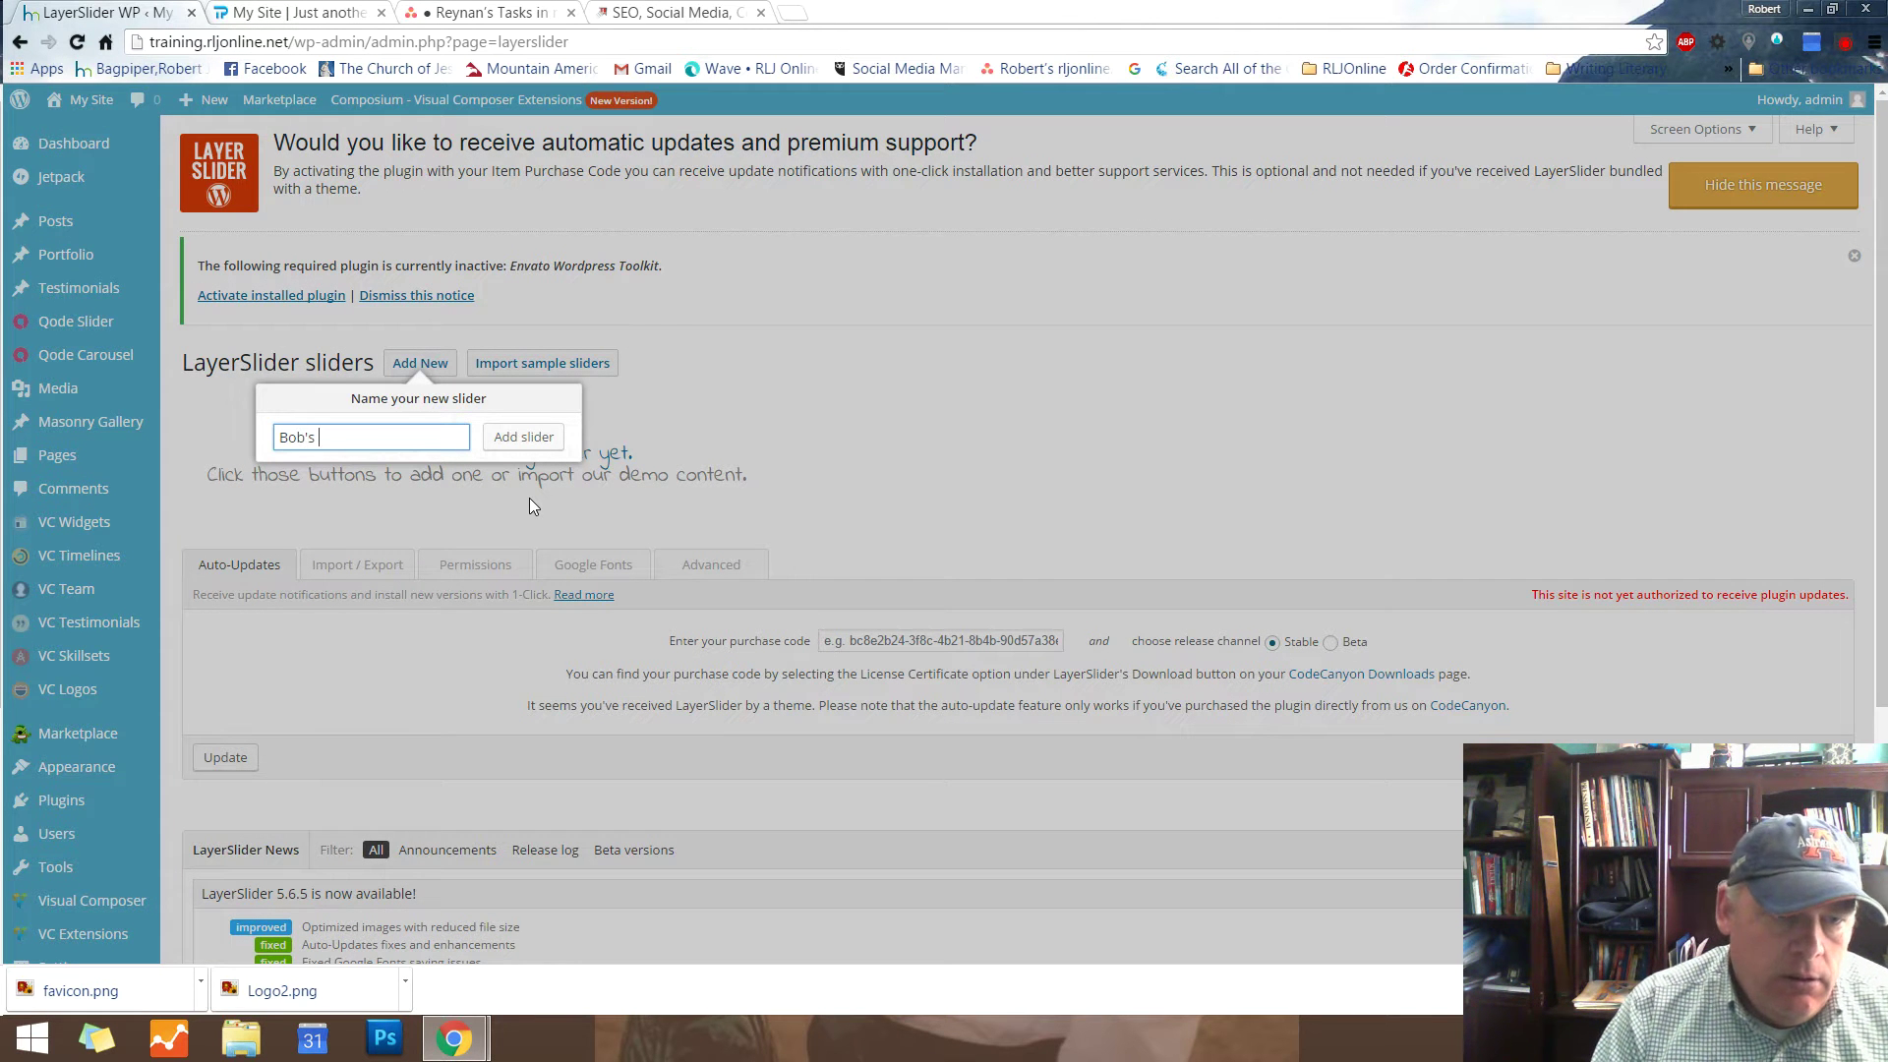
pyautogui.write('Slider ')
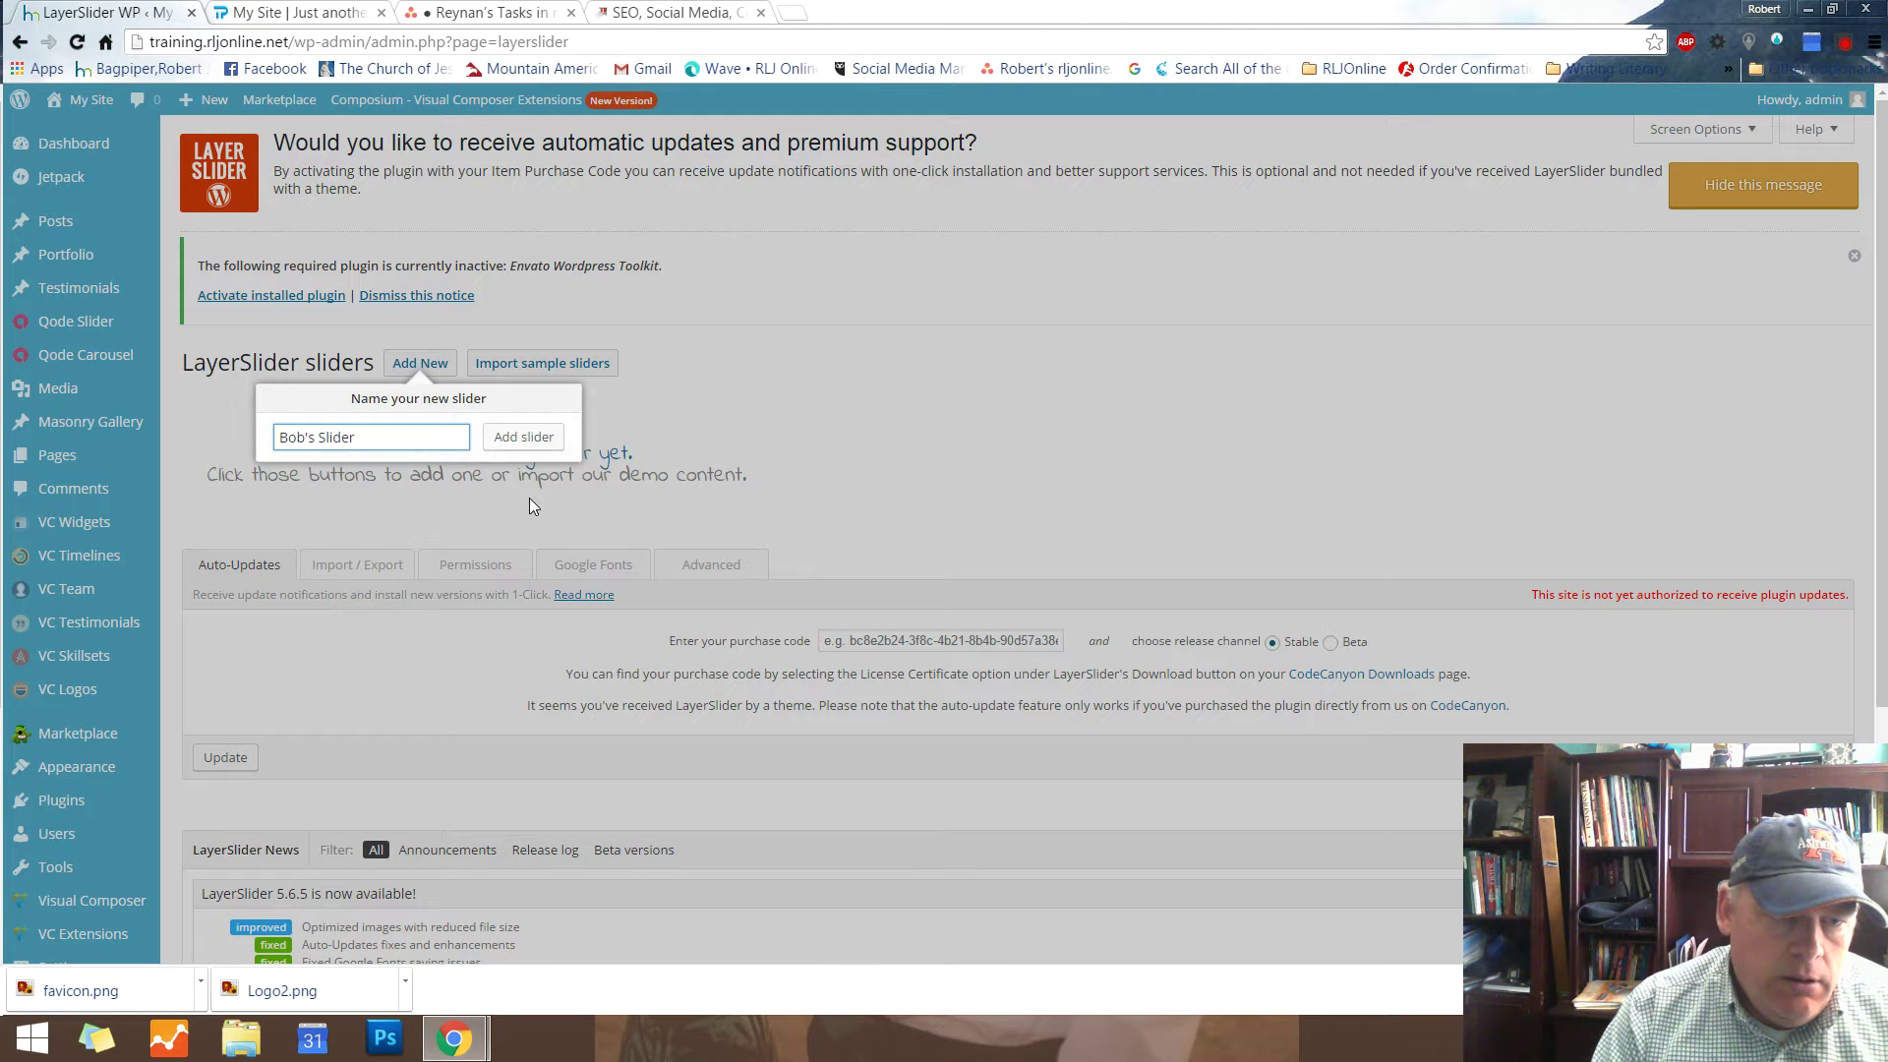
pyautogui.write('WooHoo')
pyautogui.click(521, 437)
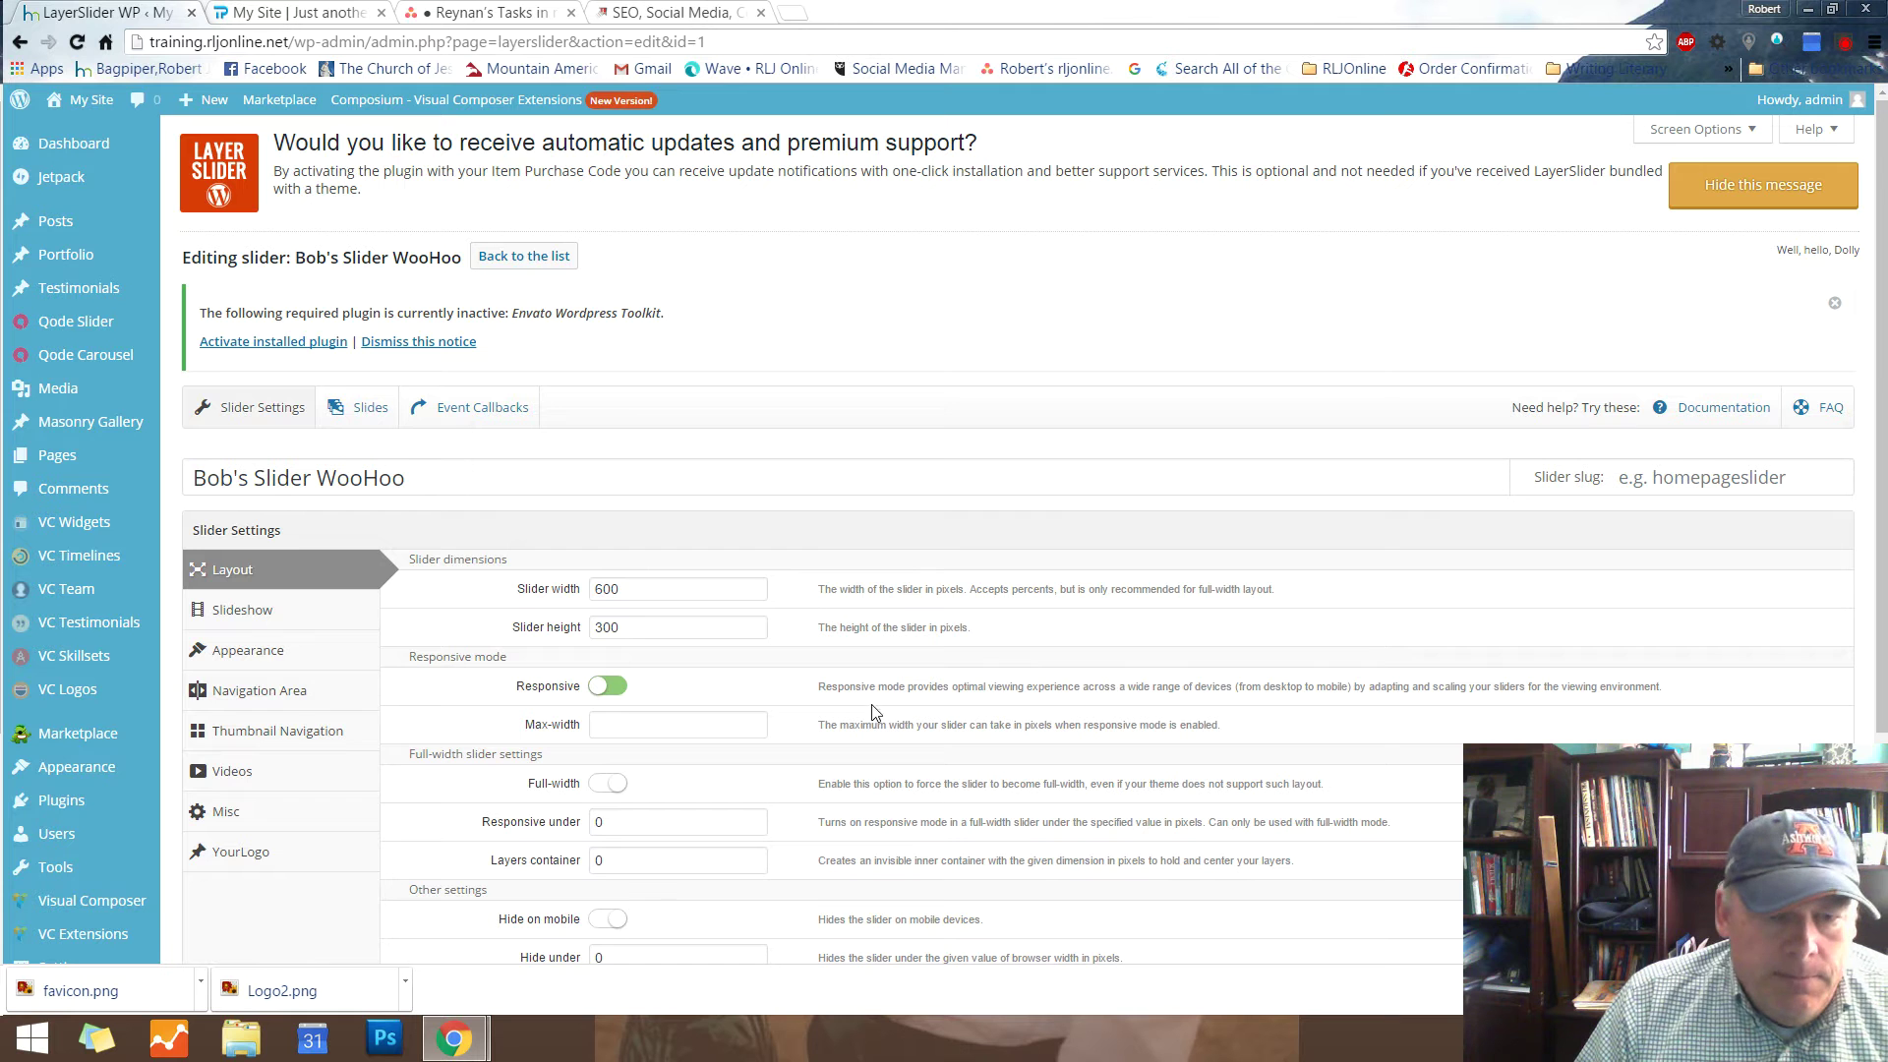
# Set the slider's layout dimensions to a width of 1320 and a height of 400 pixels
pyautogui.scroll(-3, 946, 393)
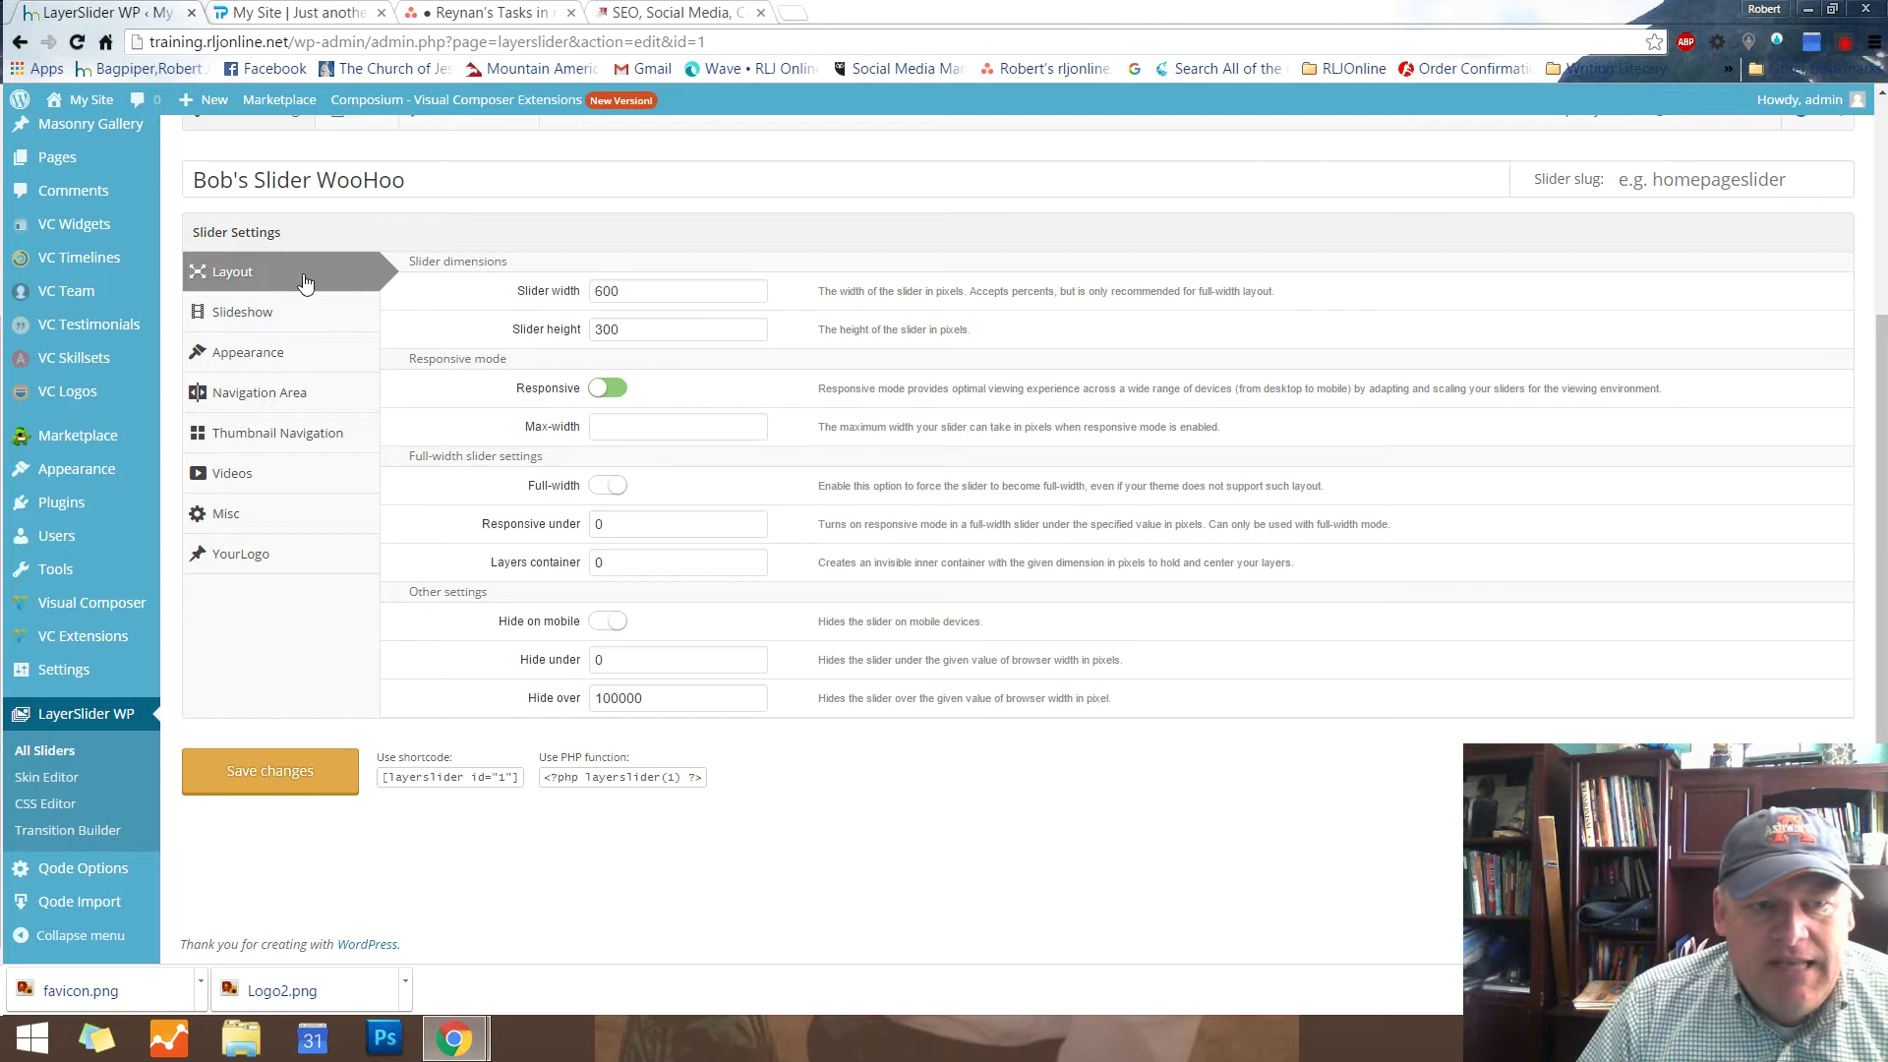
pyautogui.moveTo(641, 295); pyautogui.dragTo(565, 291)
pyautogui.write('1320')
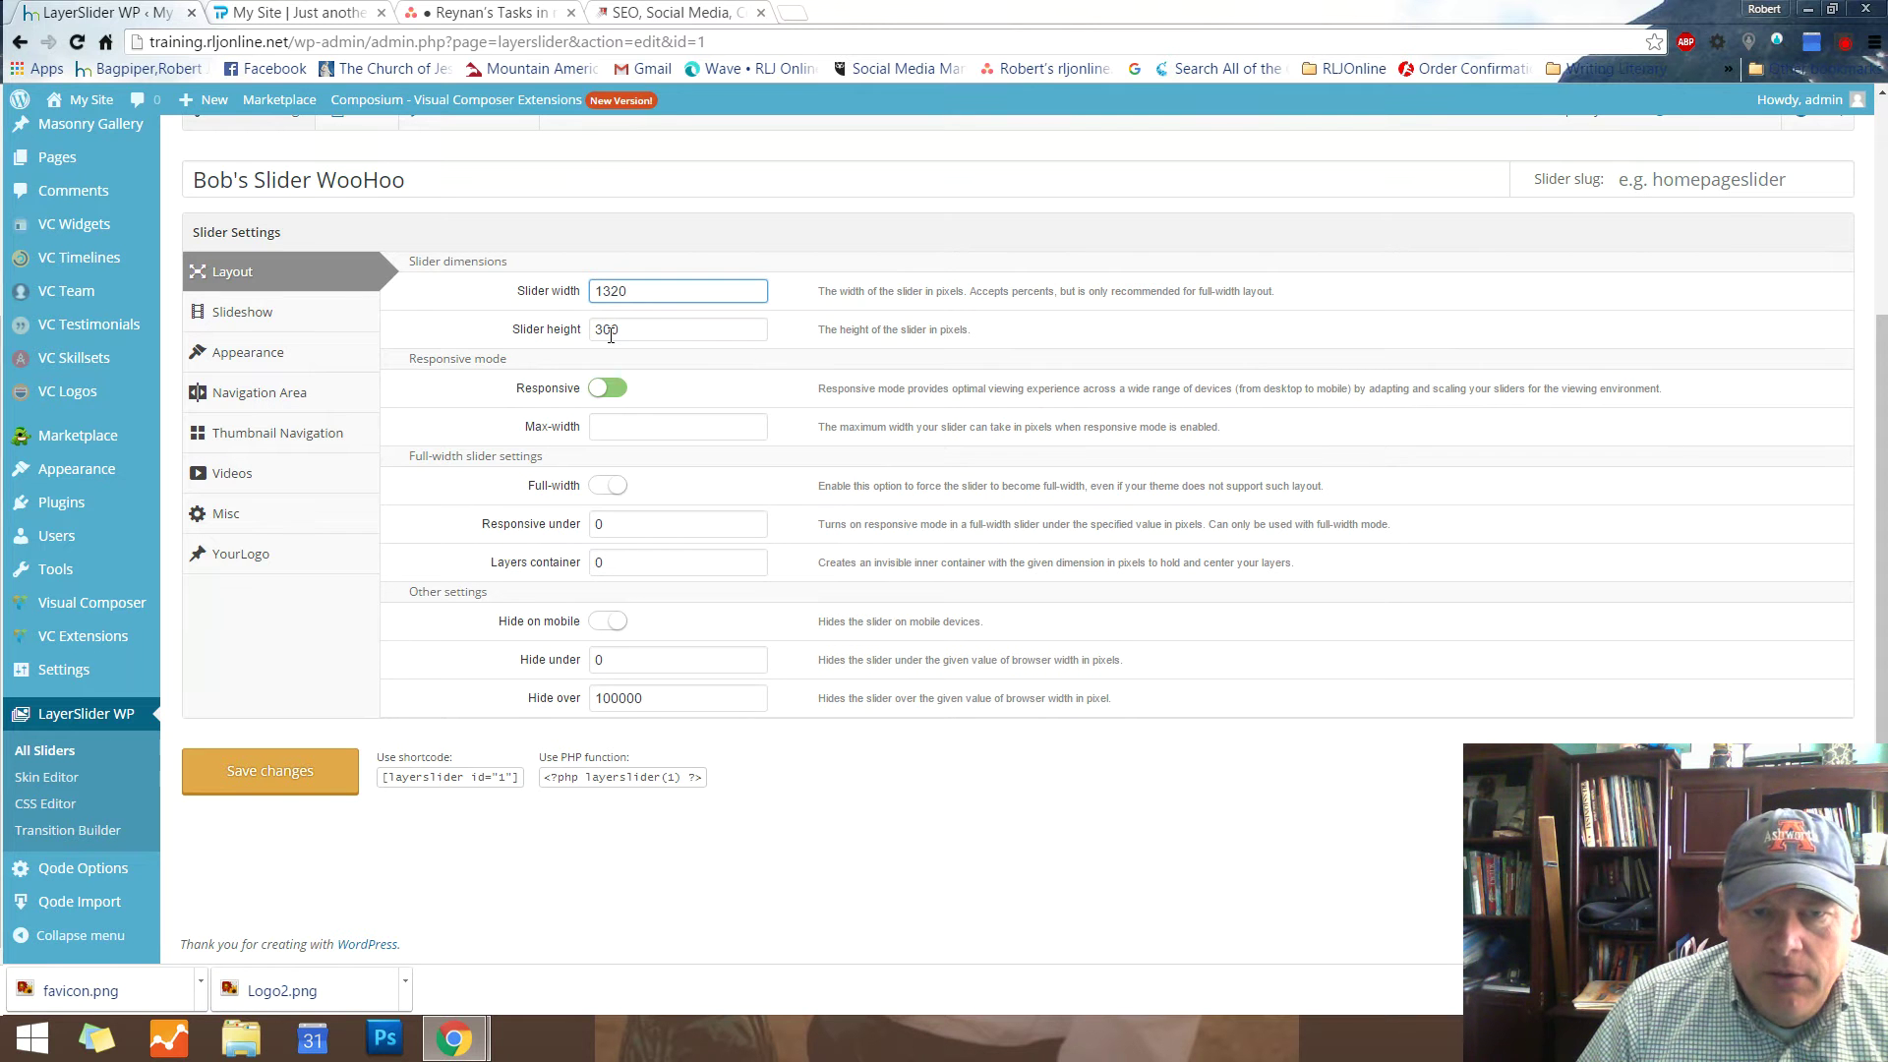
pyautogui.moveTo(624, 327); pyautogui.dragTo(604, 357)
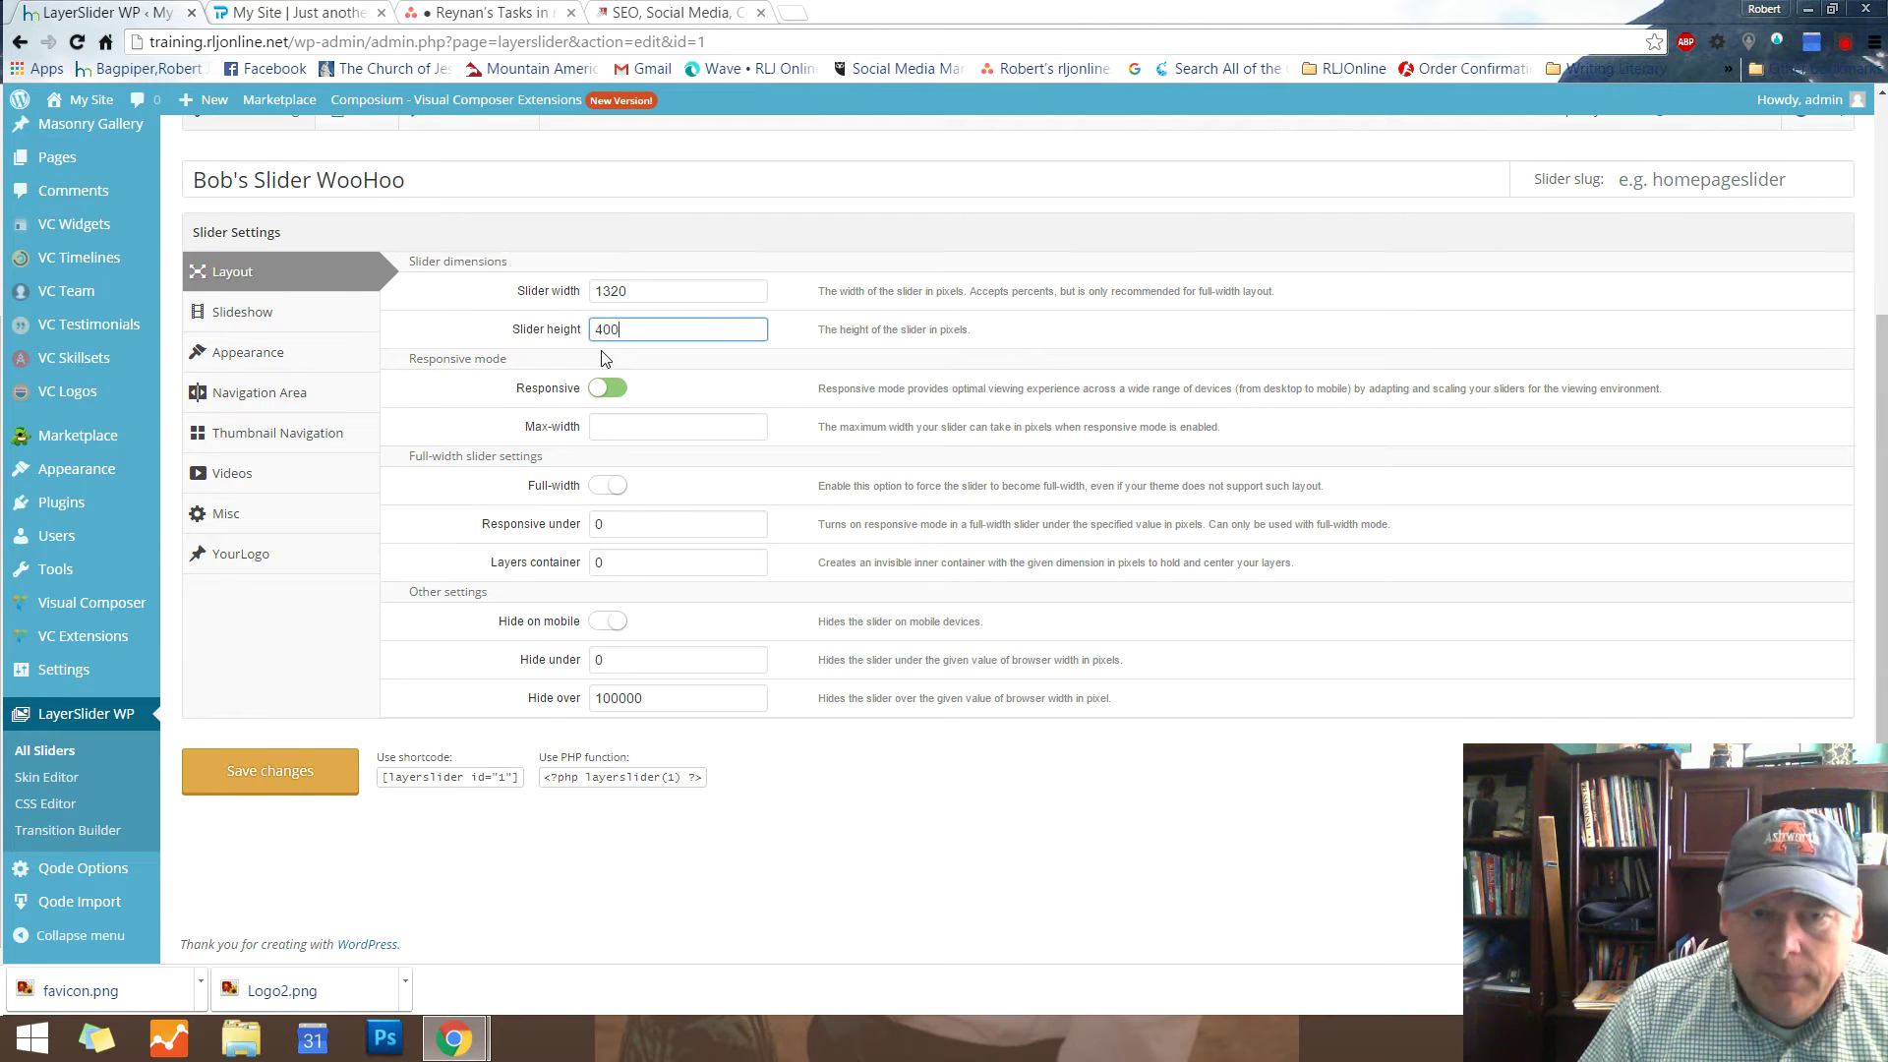
pyautogui.click(439, 394)
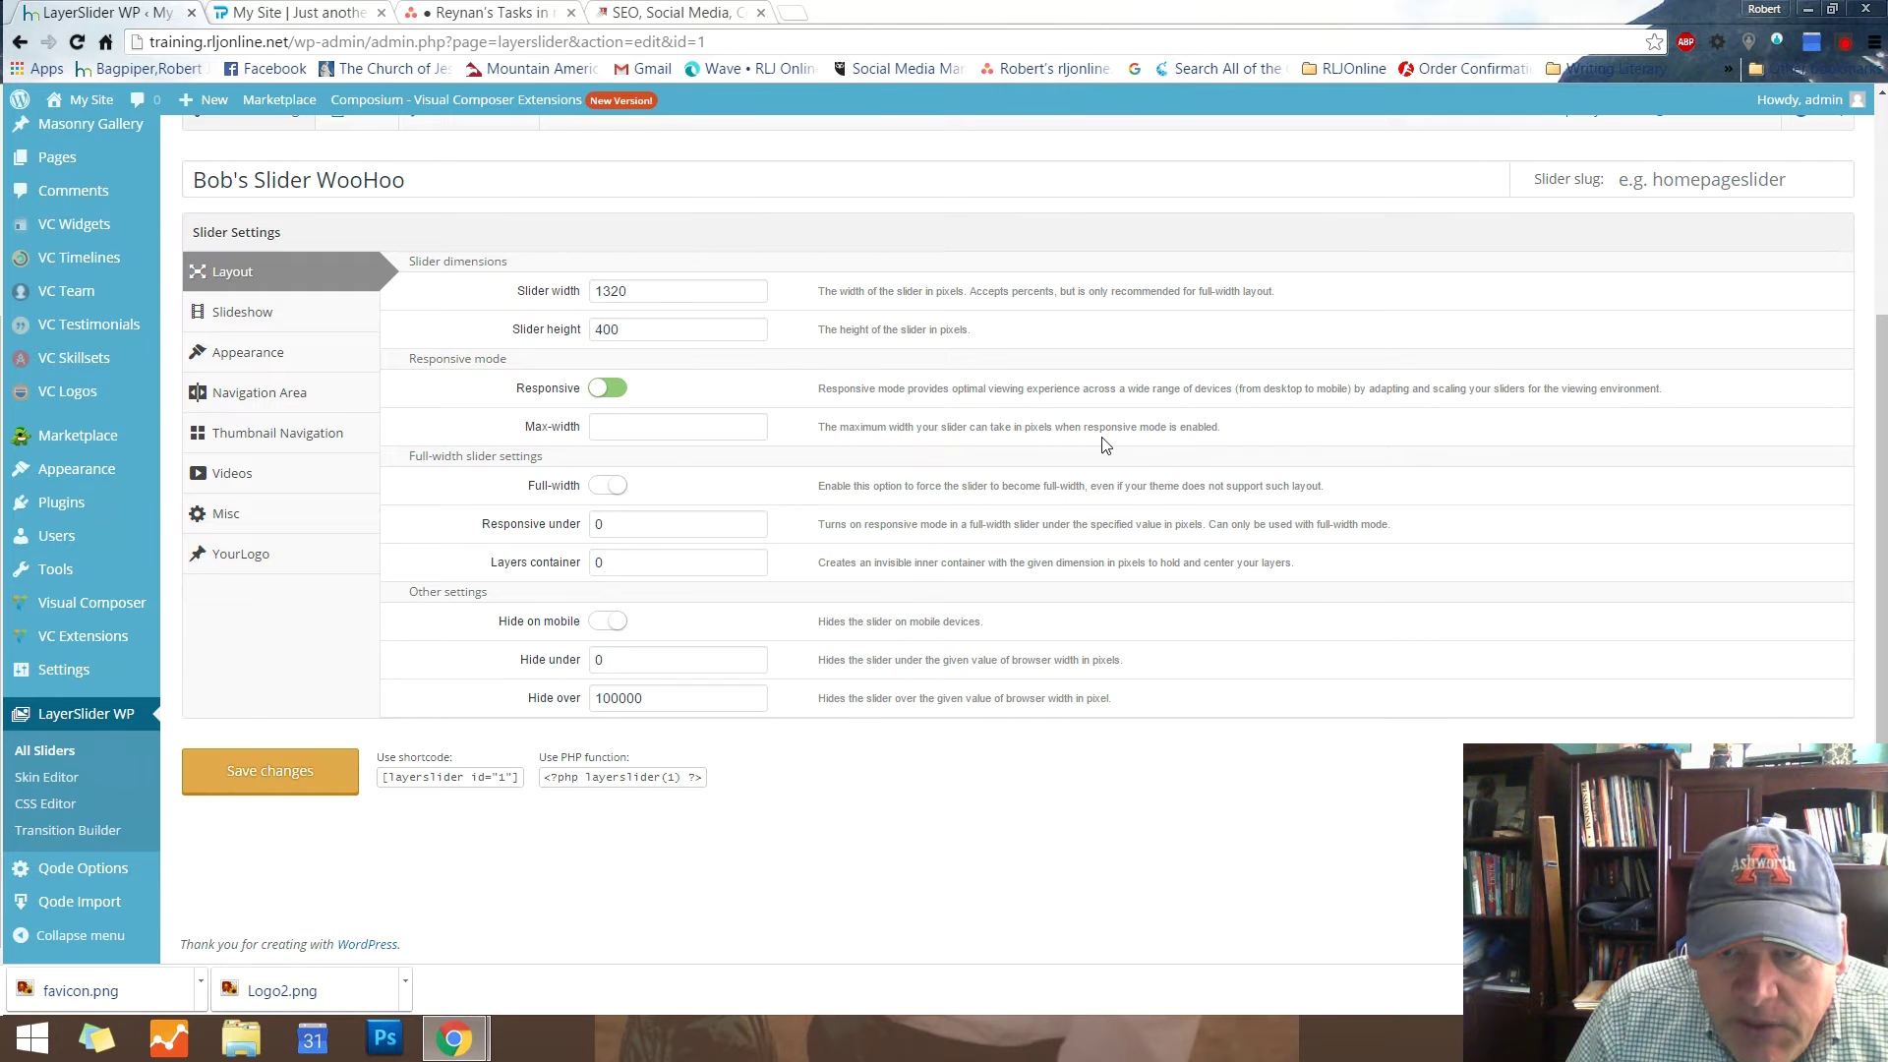
# Set the slider's responsive max-width to 1320 and enable the Full-width option
pyautogui.click(661, 433)
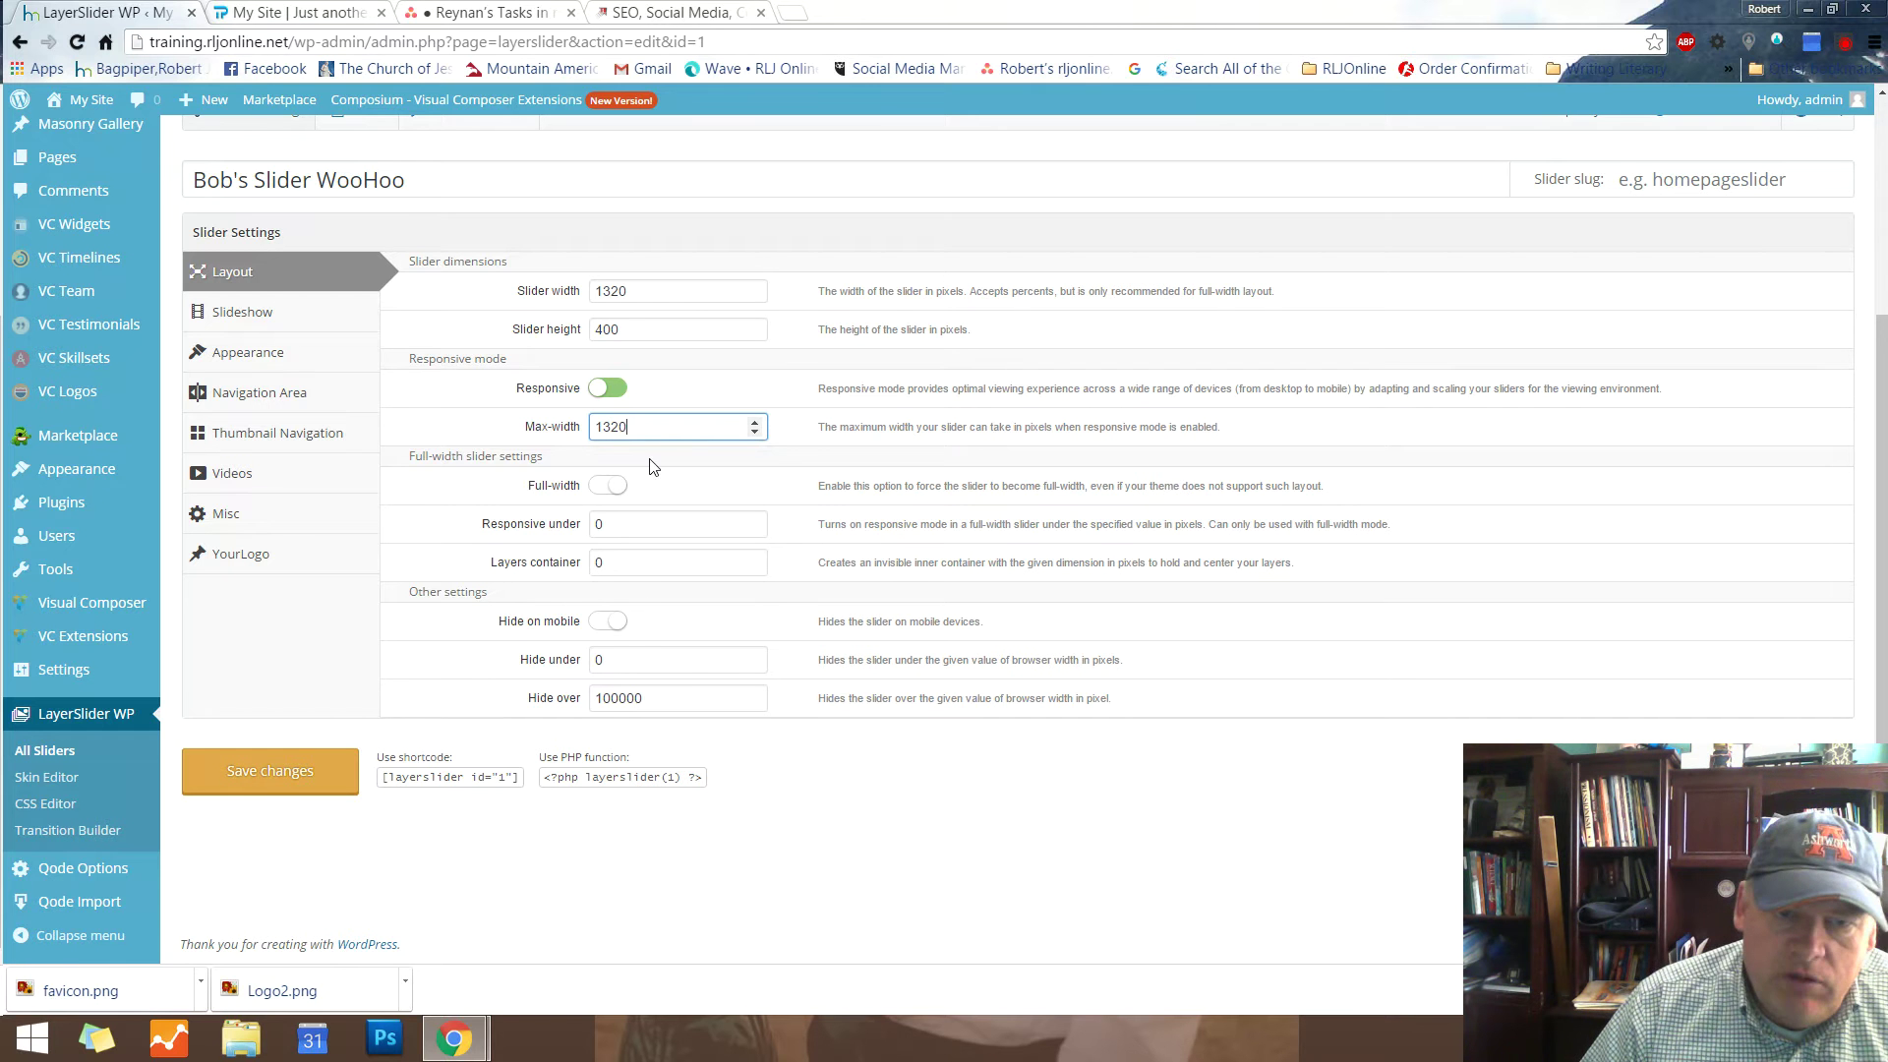
pyautogui.click(441, 494)
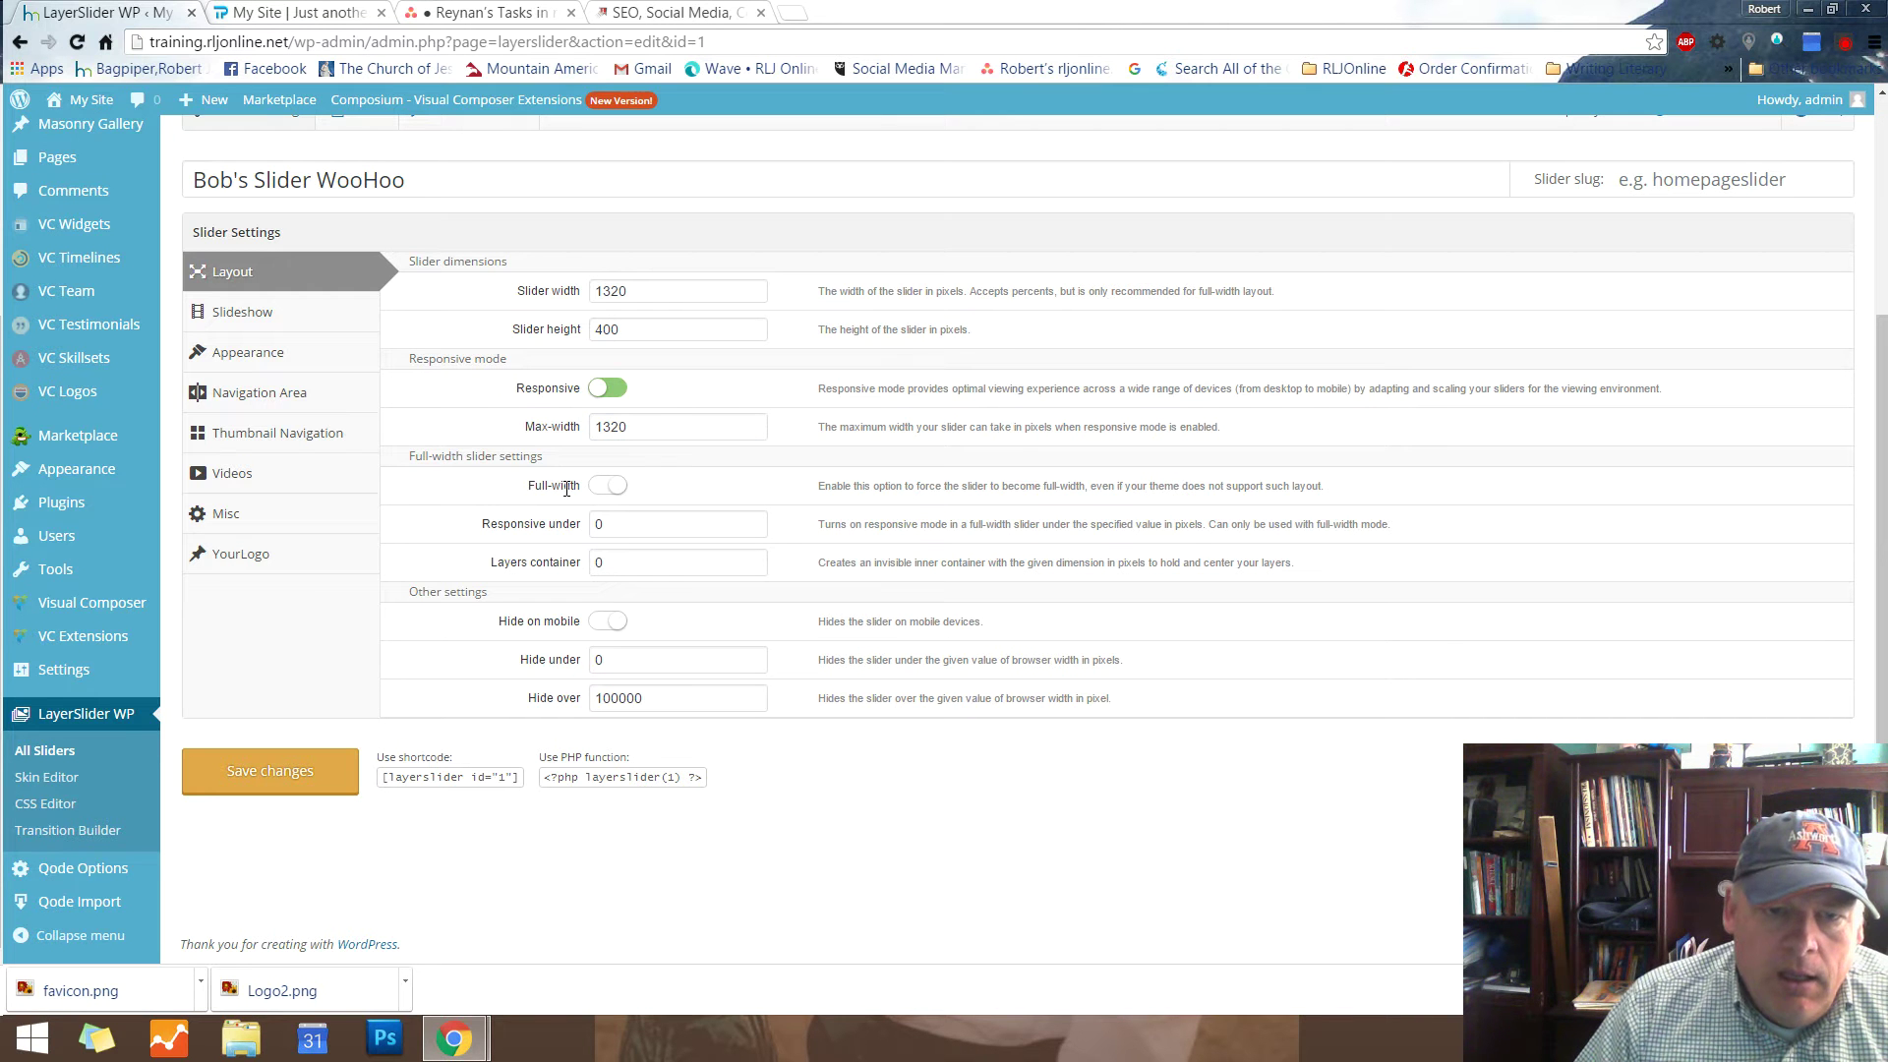
pyautogui.click(610, 488)
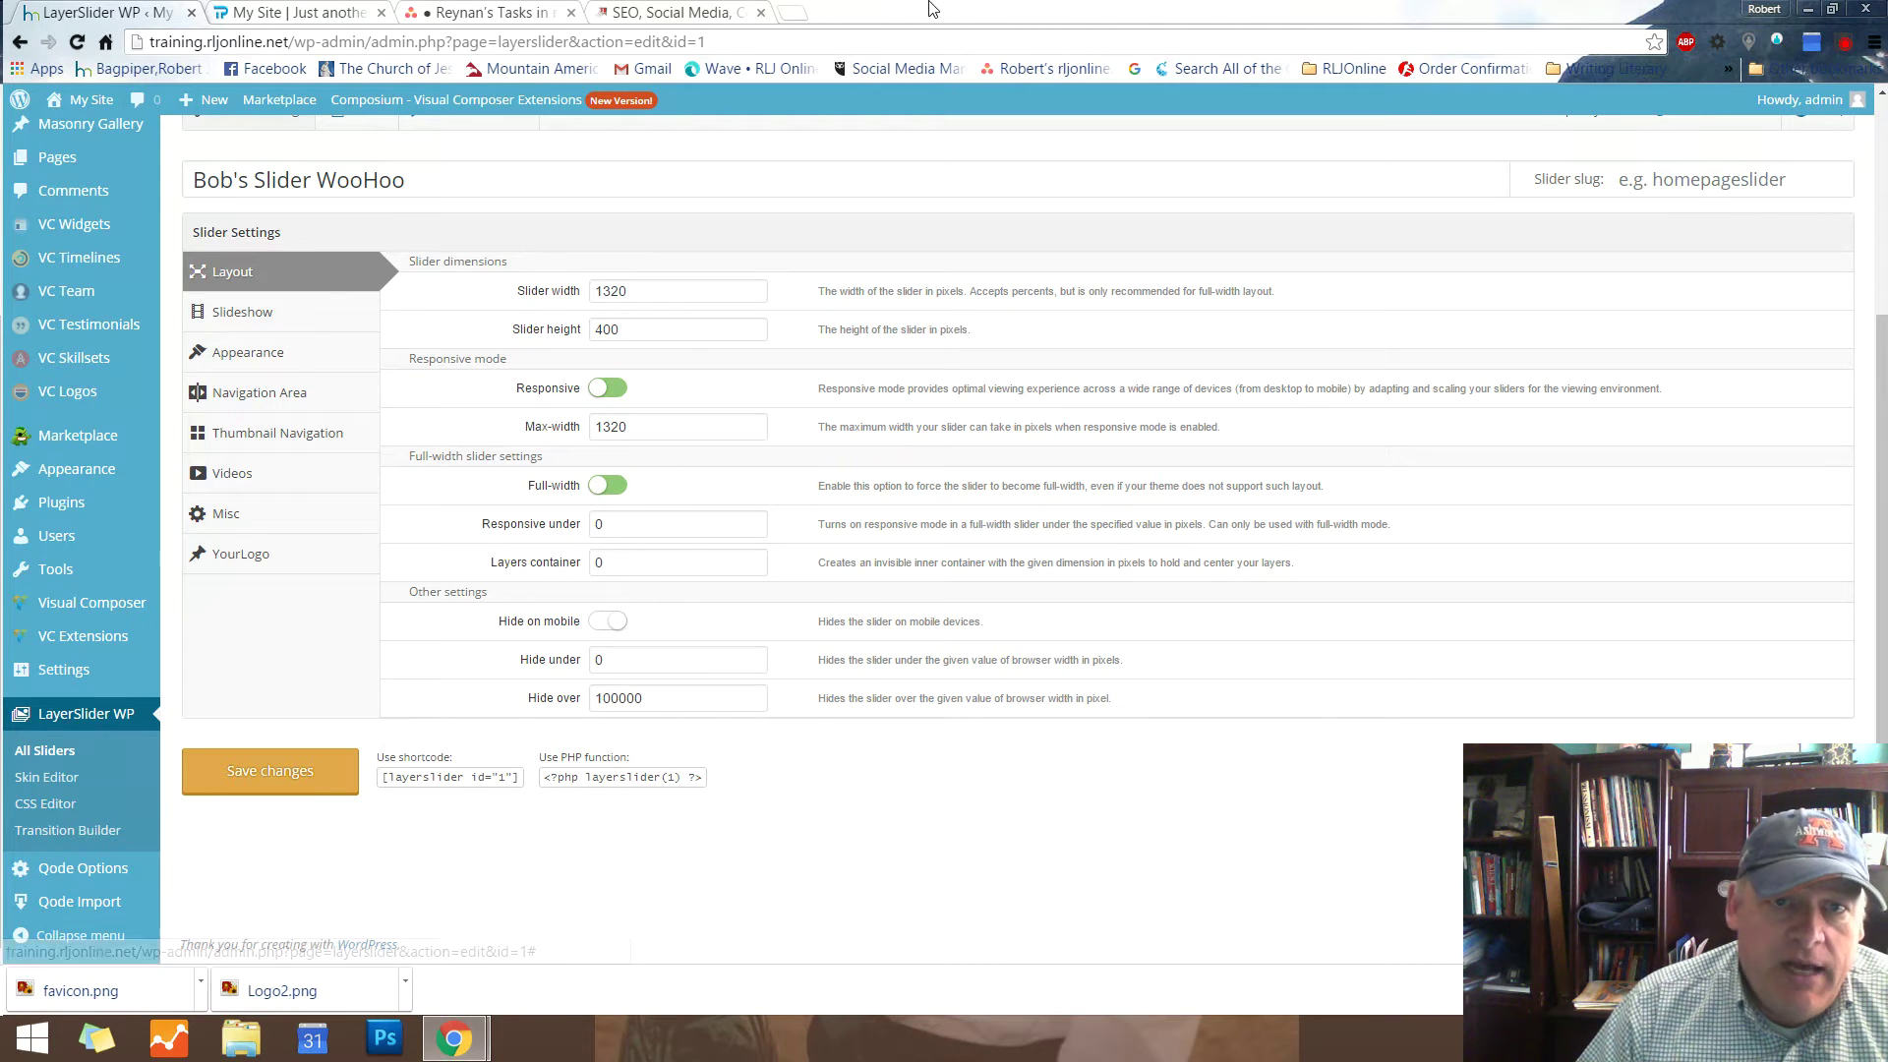
# Open a new browser tab for viewing an example site
pyautogui.click(794, 14)
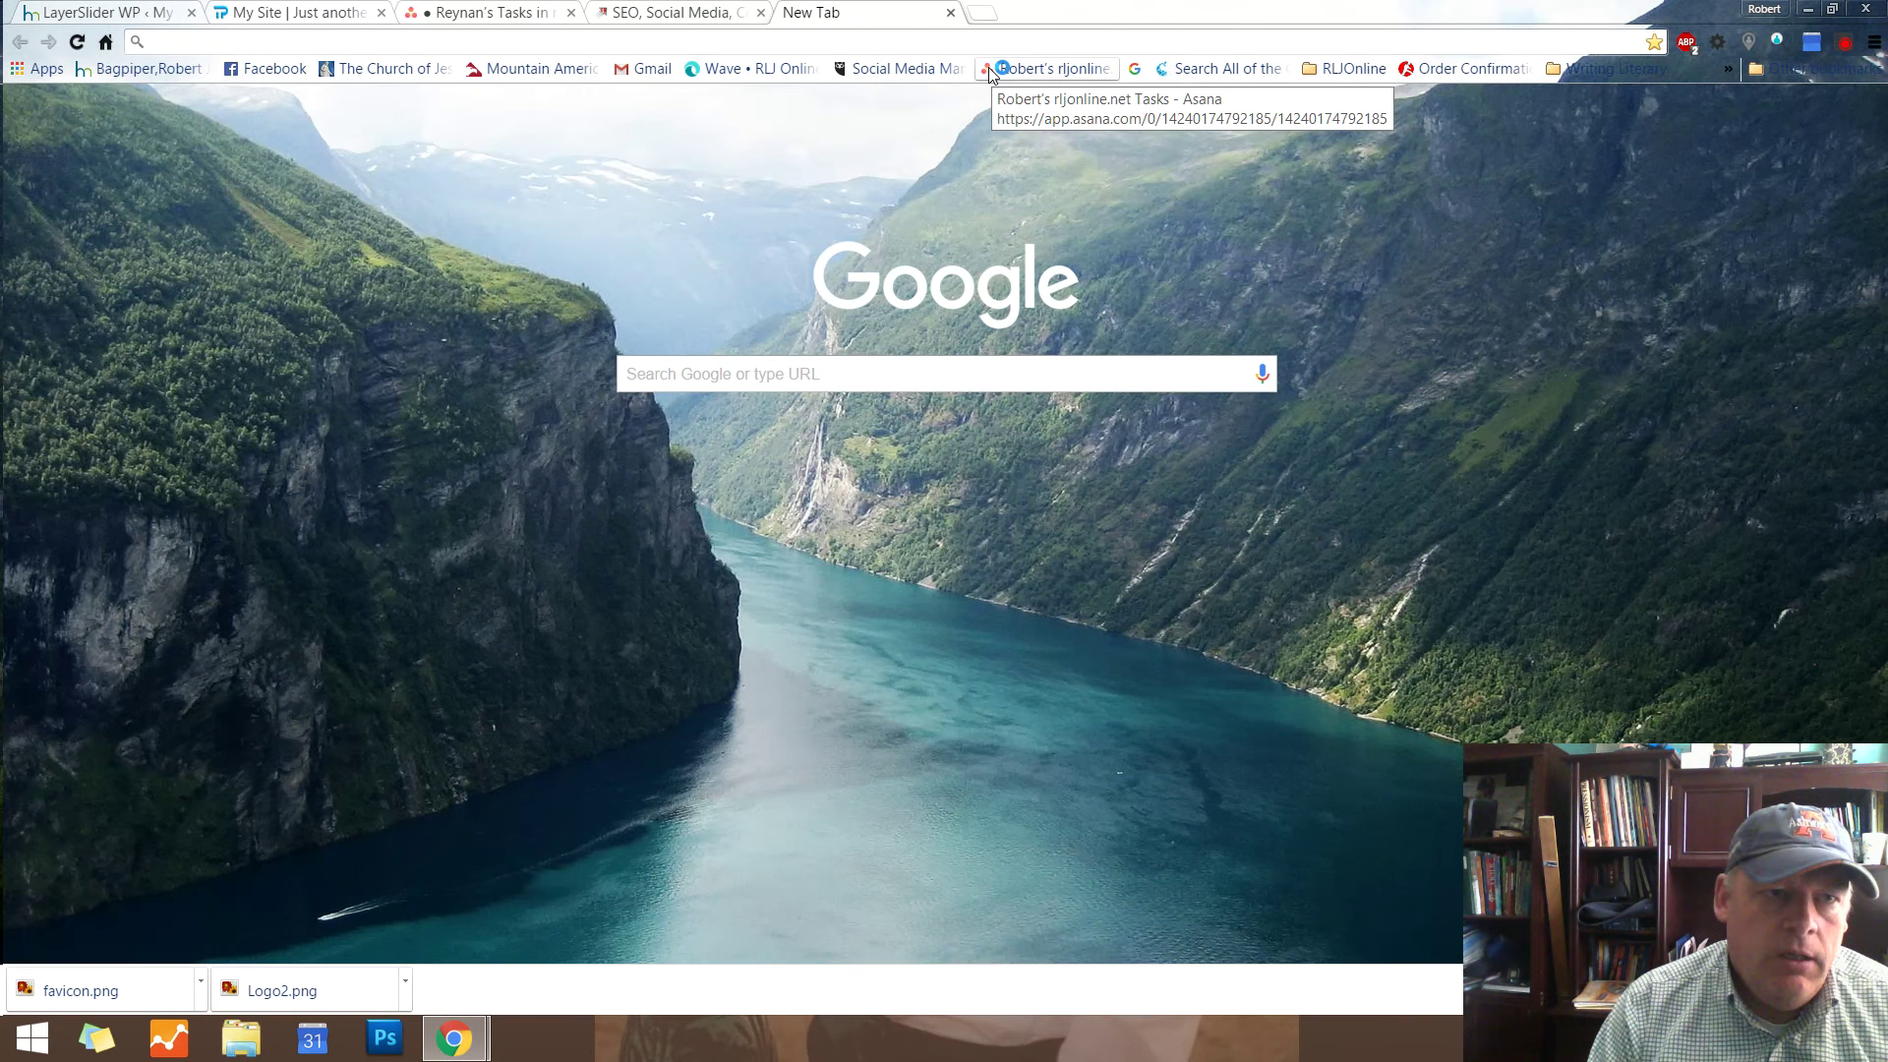
pyautogui.write('jacob')
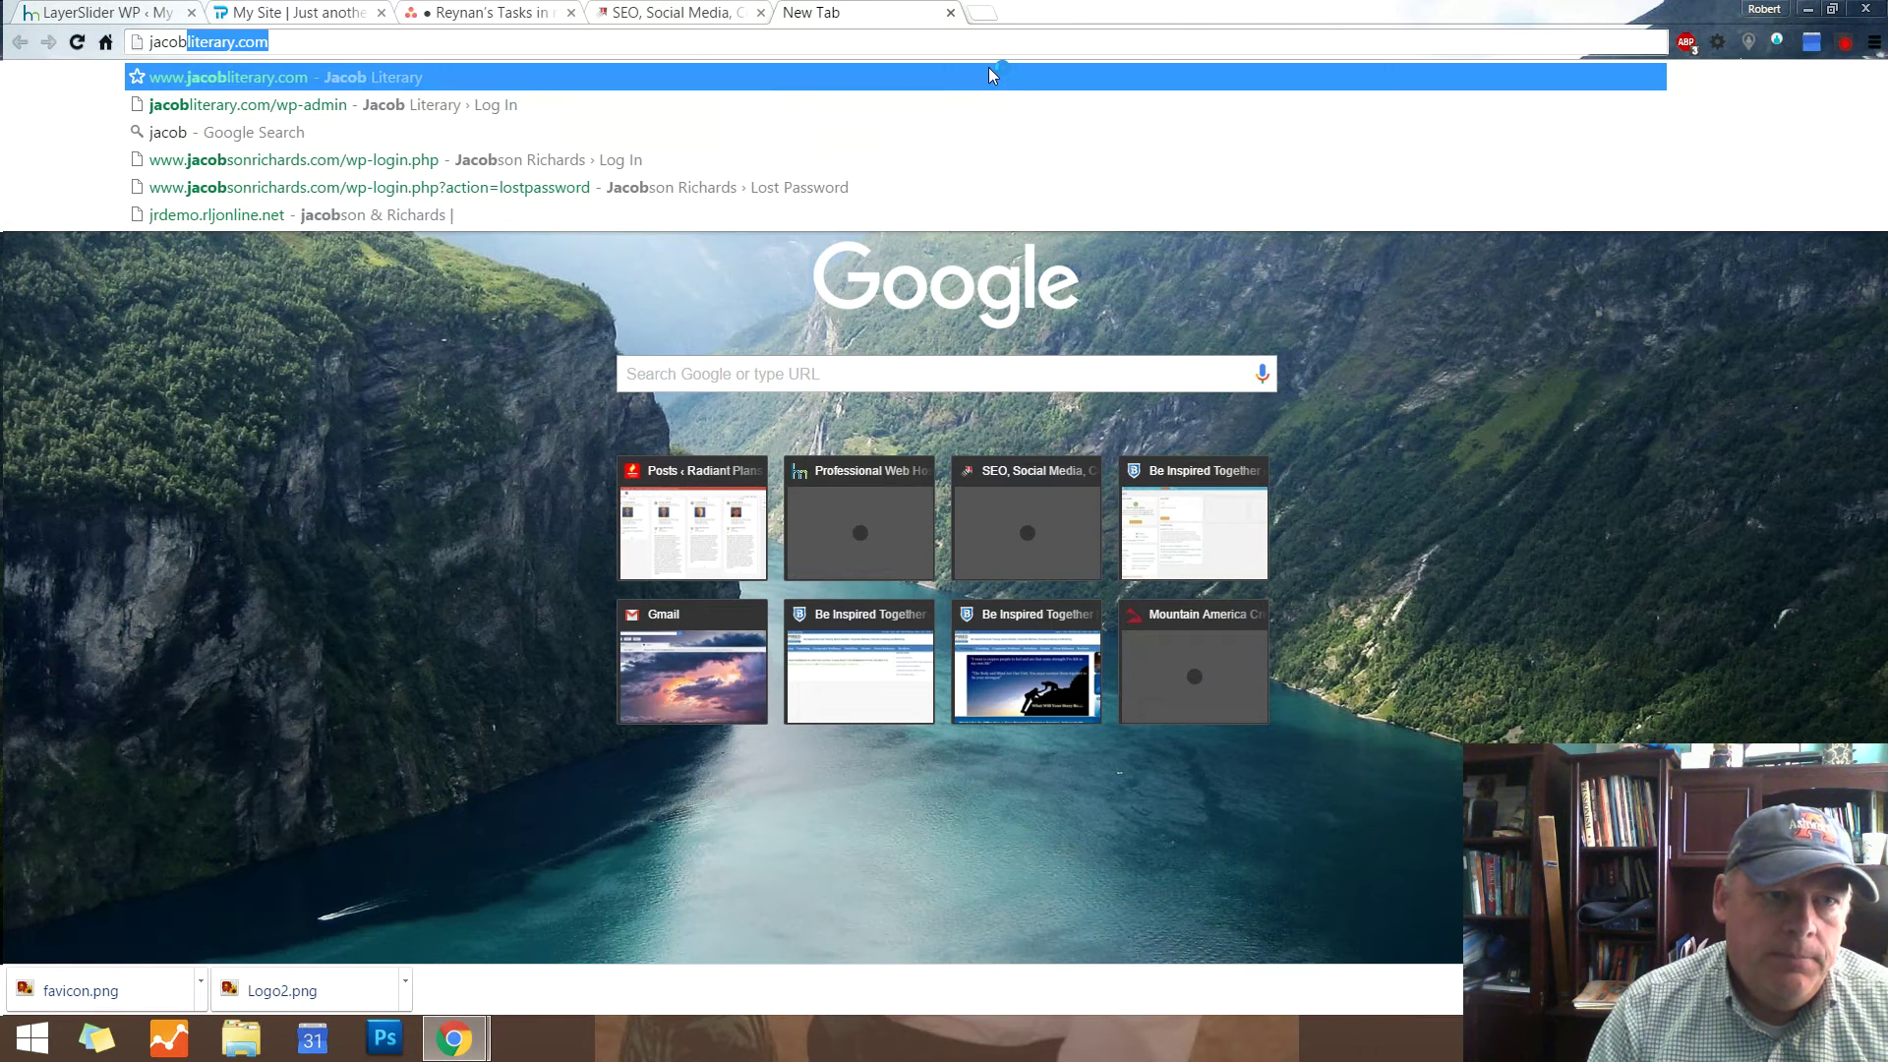
pyautogui.write('son')
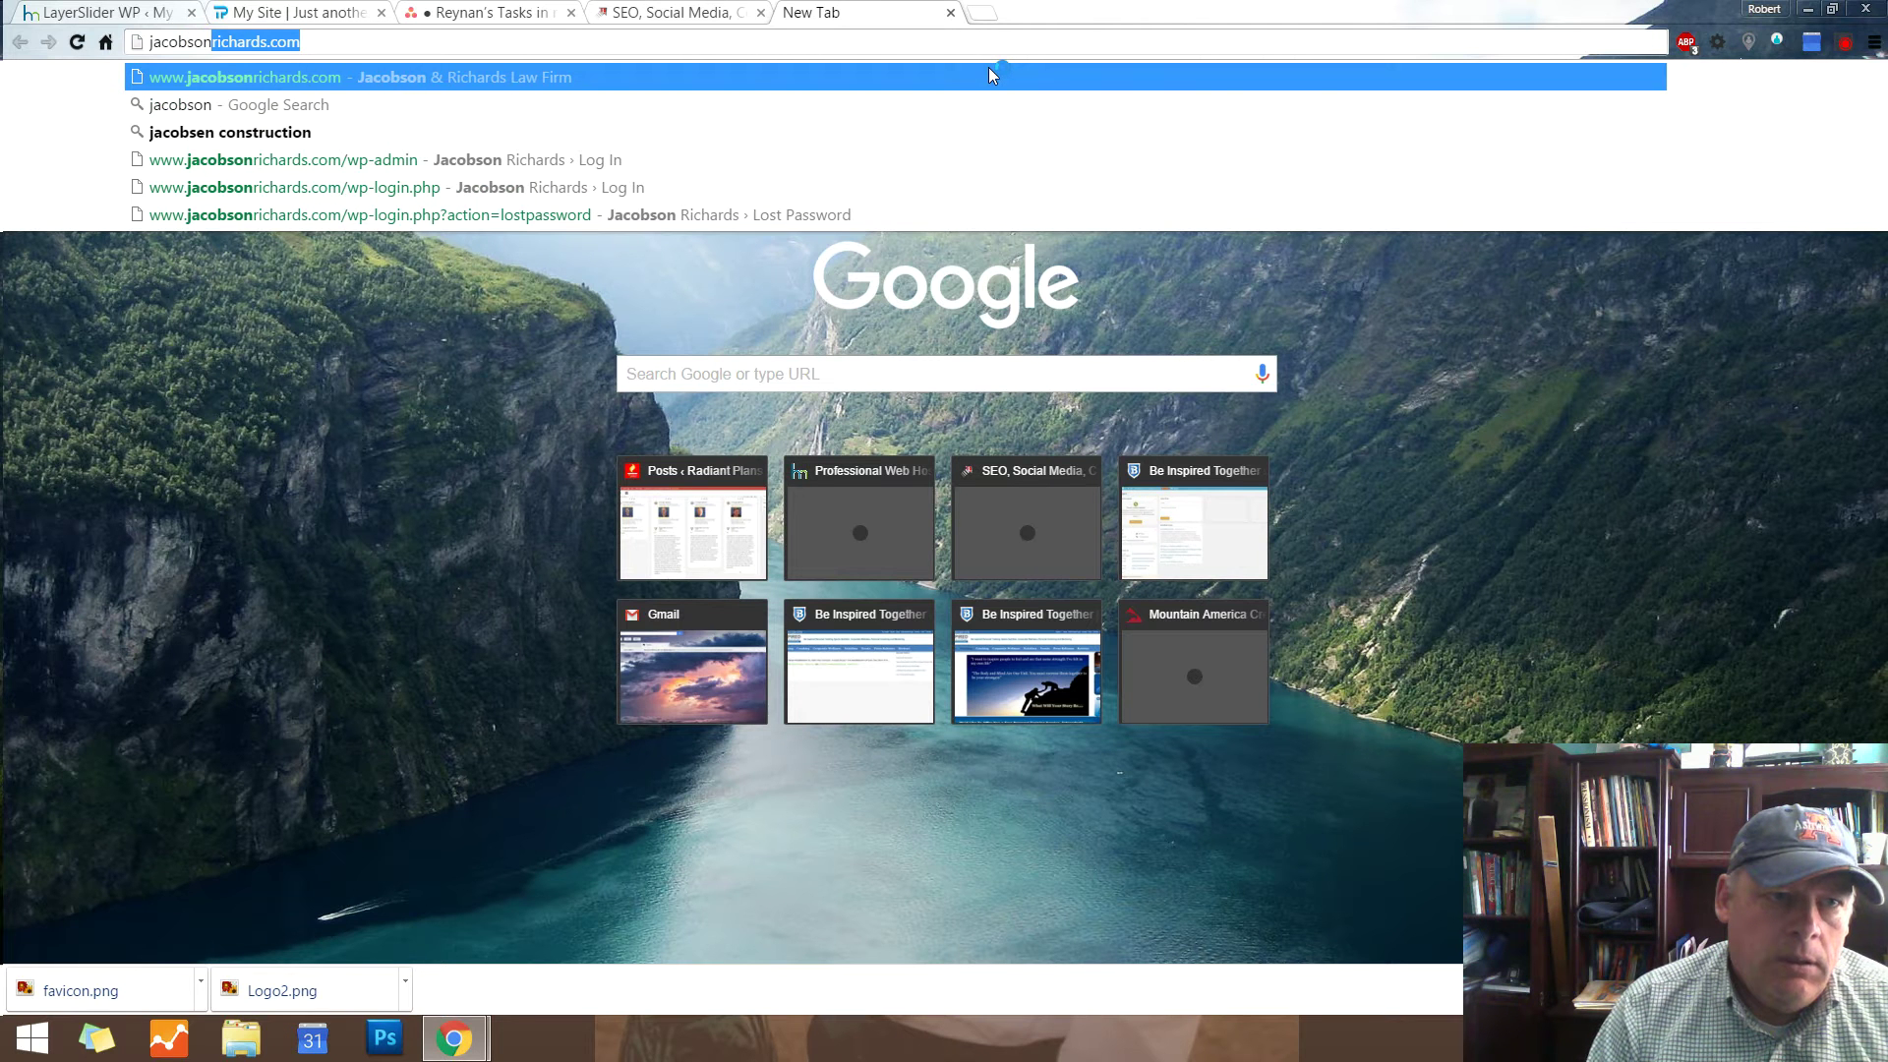
pyautogui.press('BackSpace')
pyautogui.press('BackSpace')
pyautogui.press('BackSpace')
pyautogui.press('BackSpace')
pyautogui.press('BackSpace')
pyautogui.press('BackSpace')
pyautogui.press('BackSpace')
pyautogui.press('BackSpace')
pyautogui.press('BackSpace')
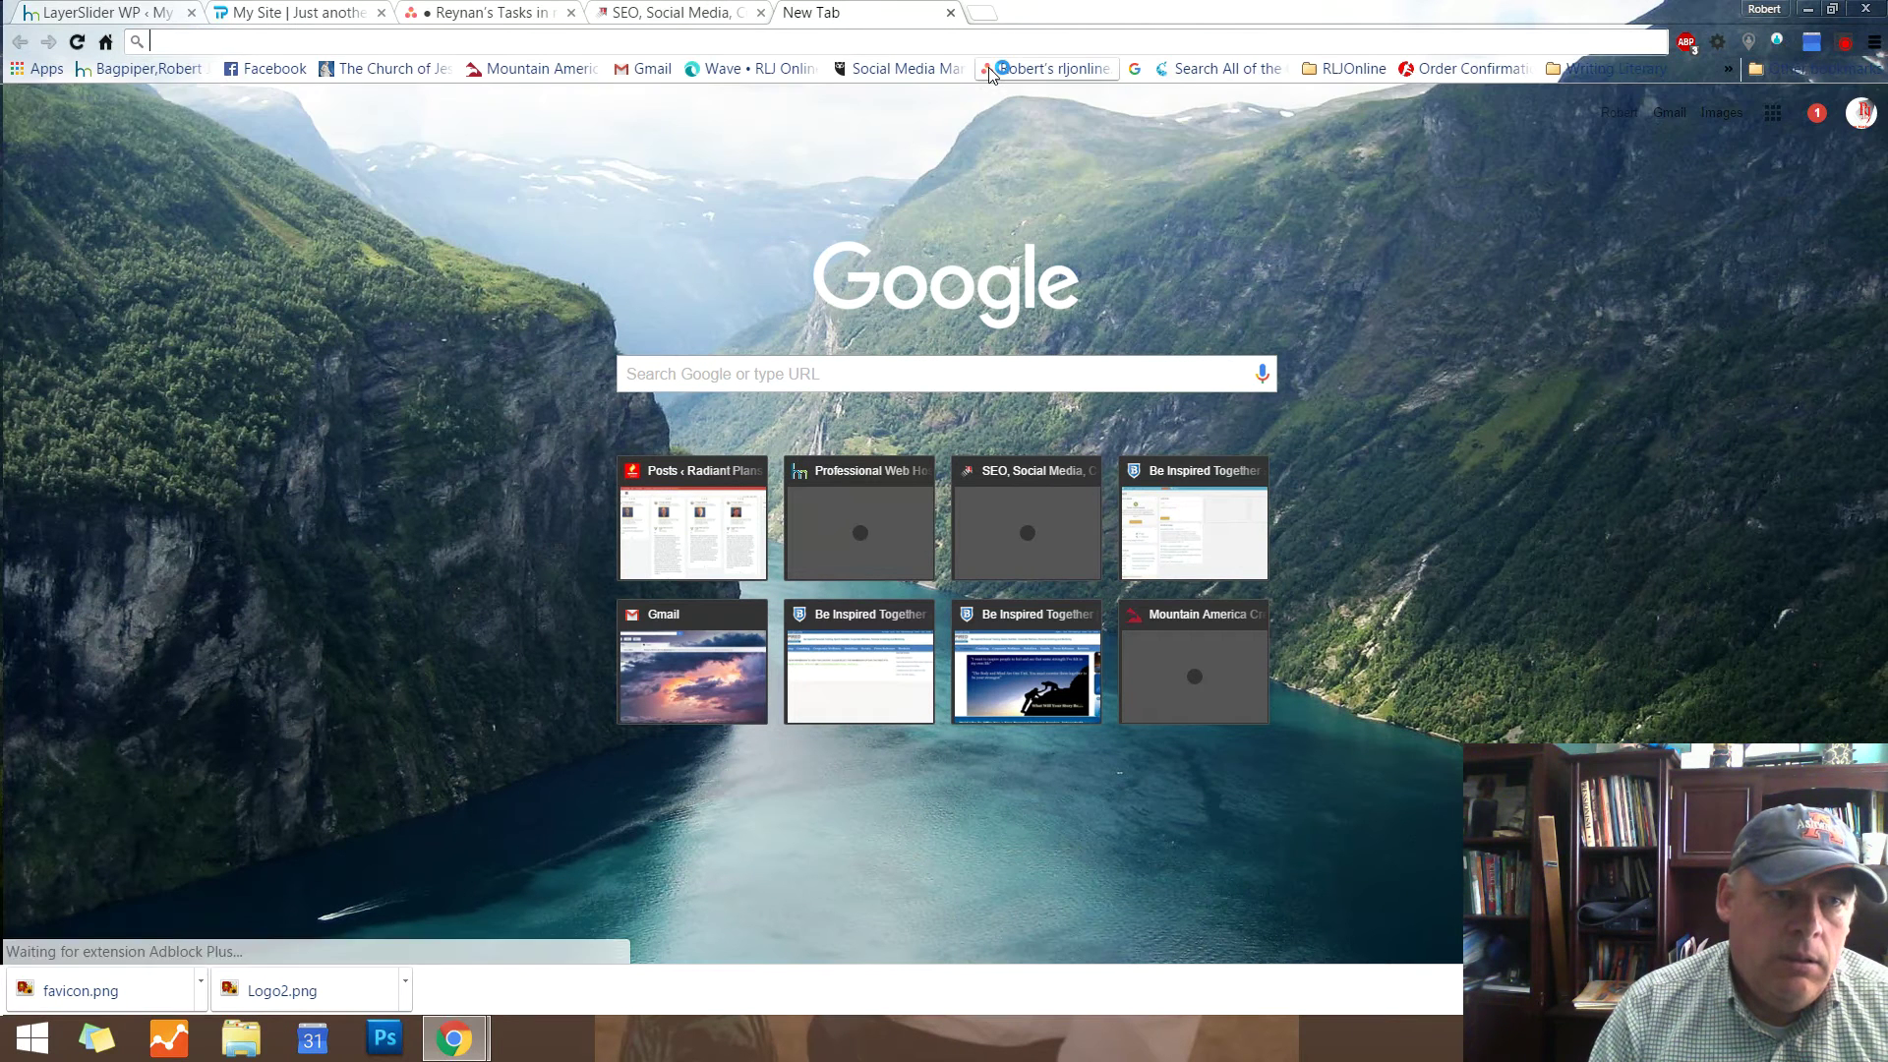
# Load jrdemo.rljonline.net and examine the slider on its home page
pyautogui.write('jr')
pyautogui.press('Return')
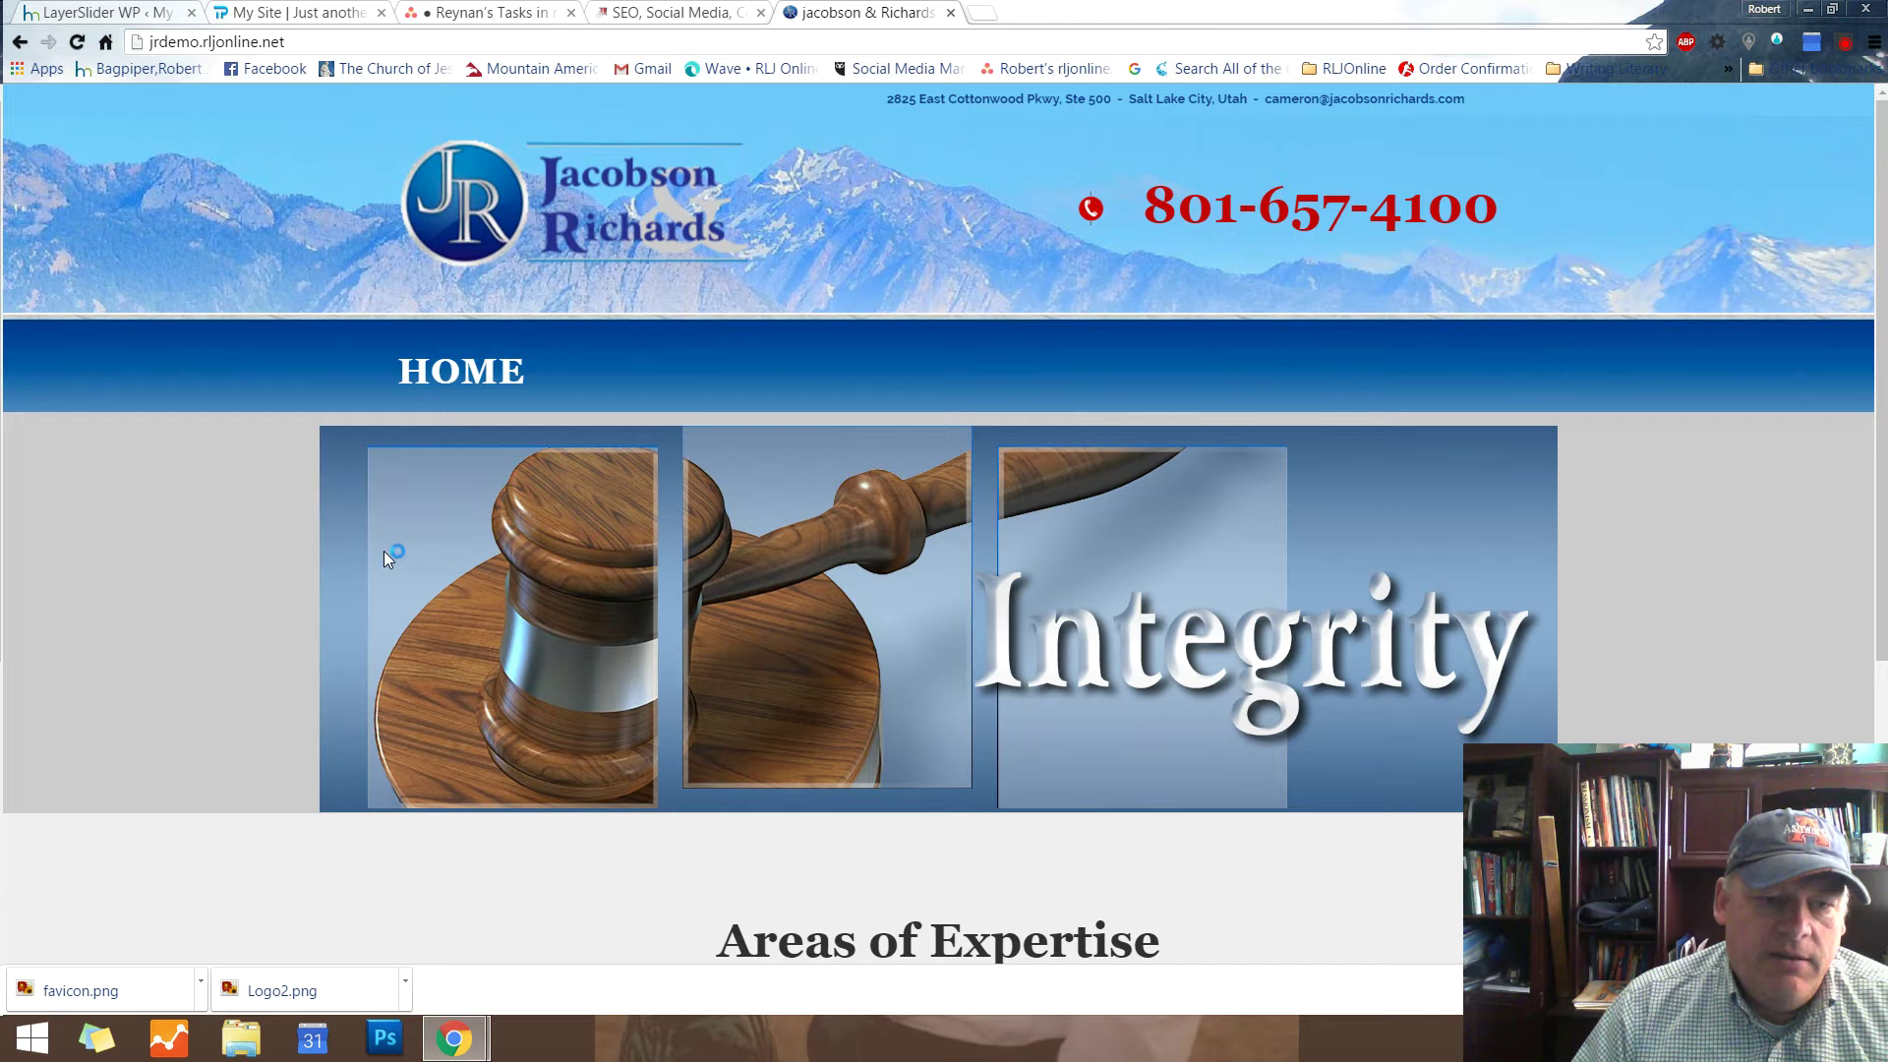
# Return to the LayerSlider layout settings and enable Hide on mobile for the slider
pyautogui.click(94, 13)
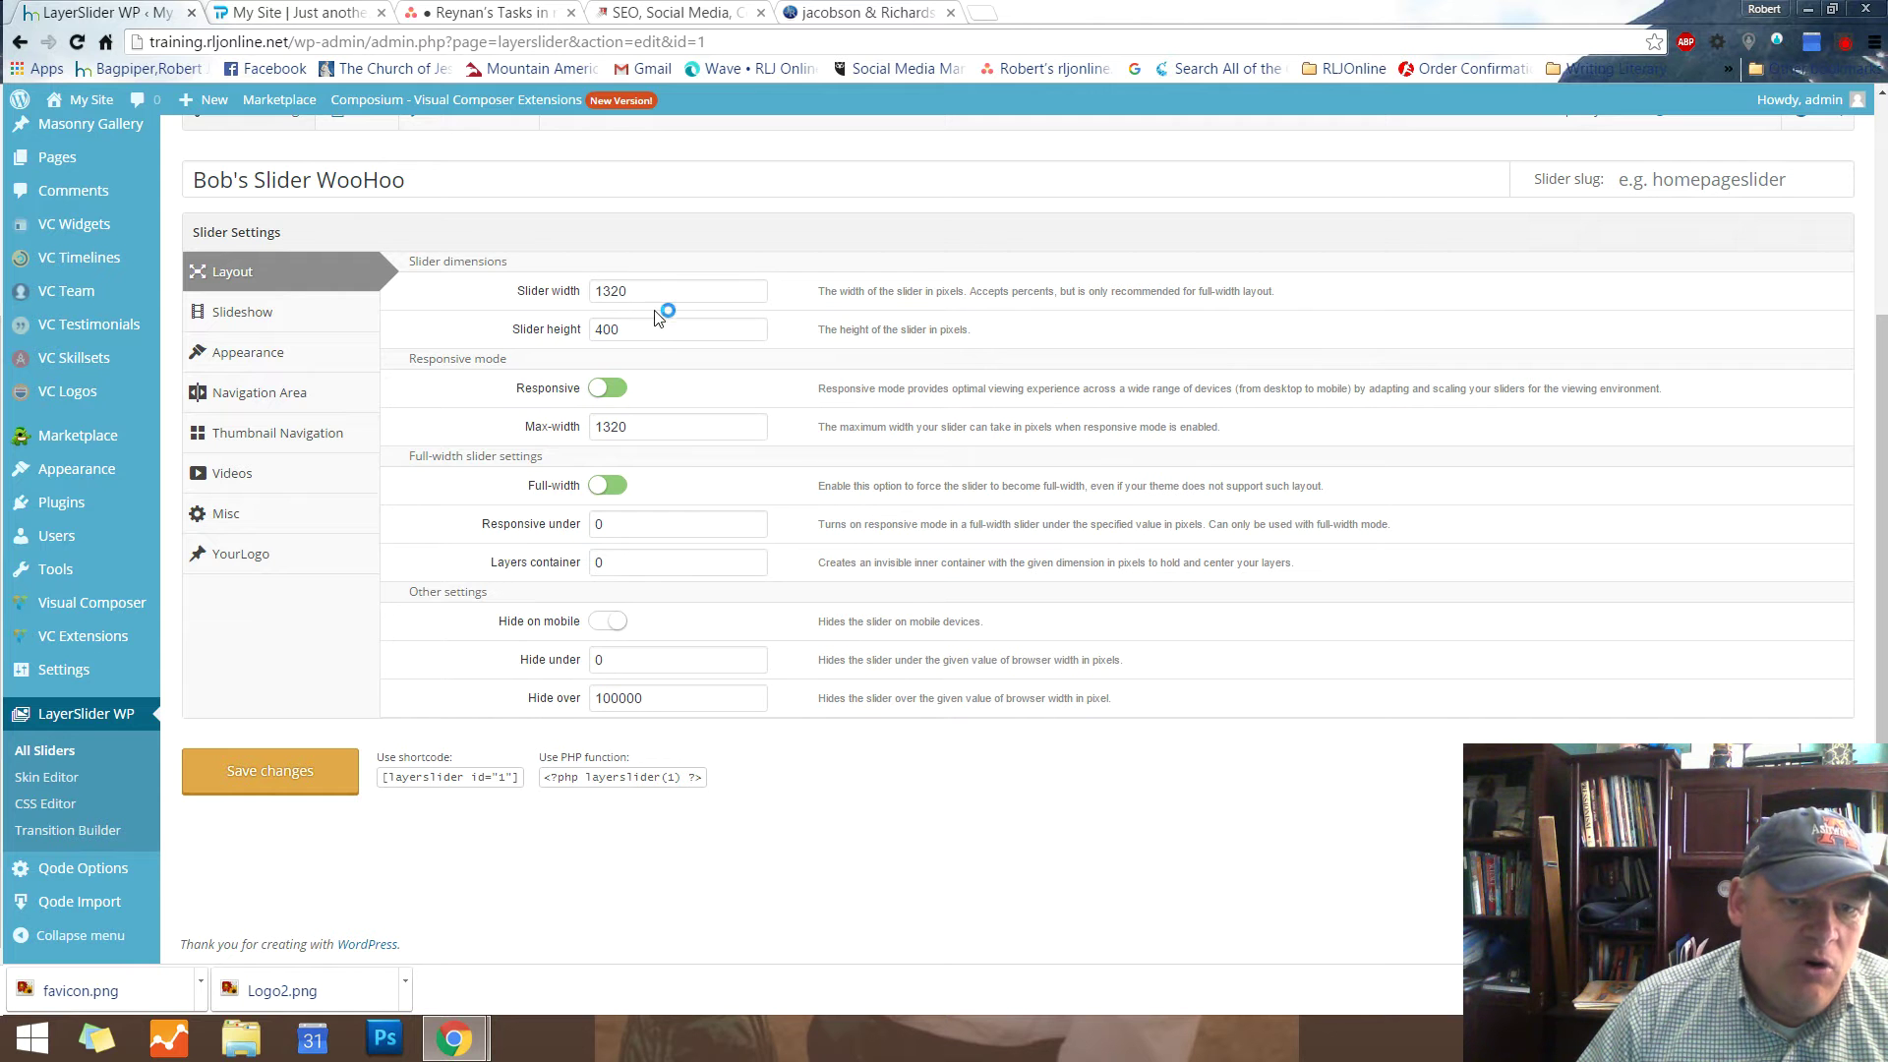
pyautogui.click(611, 624)
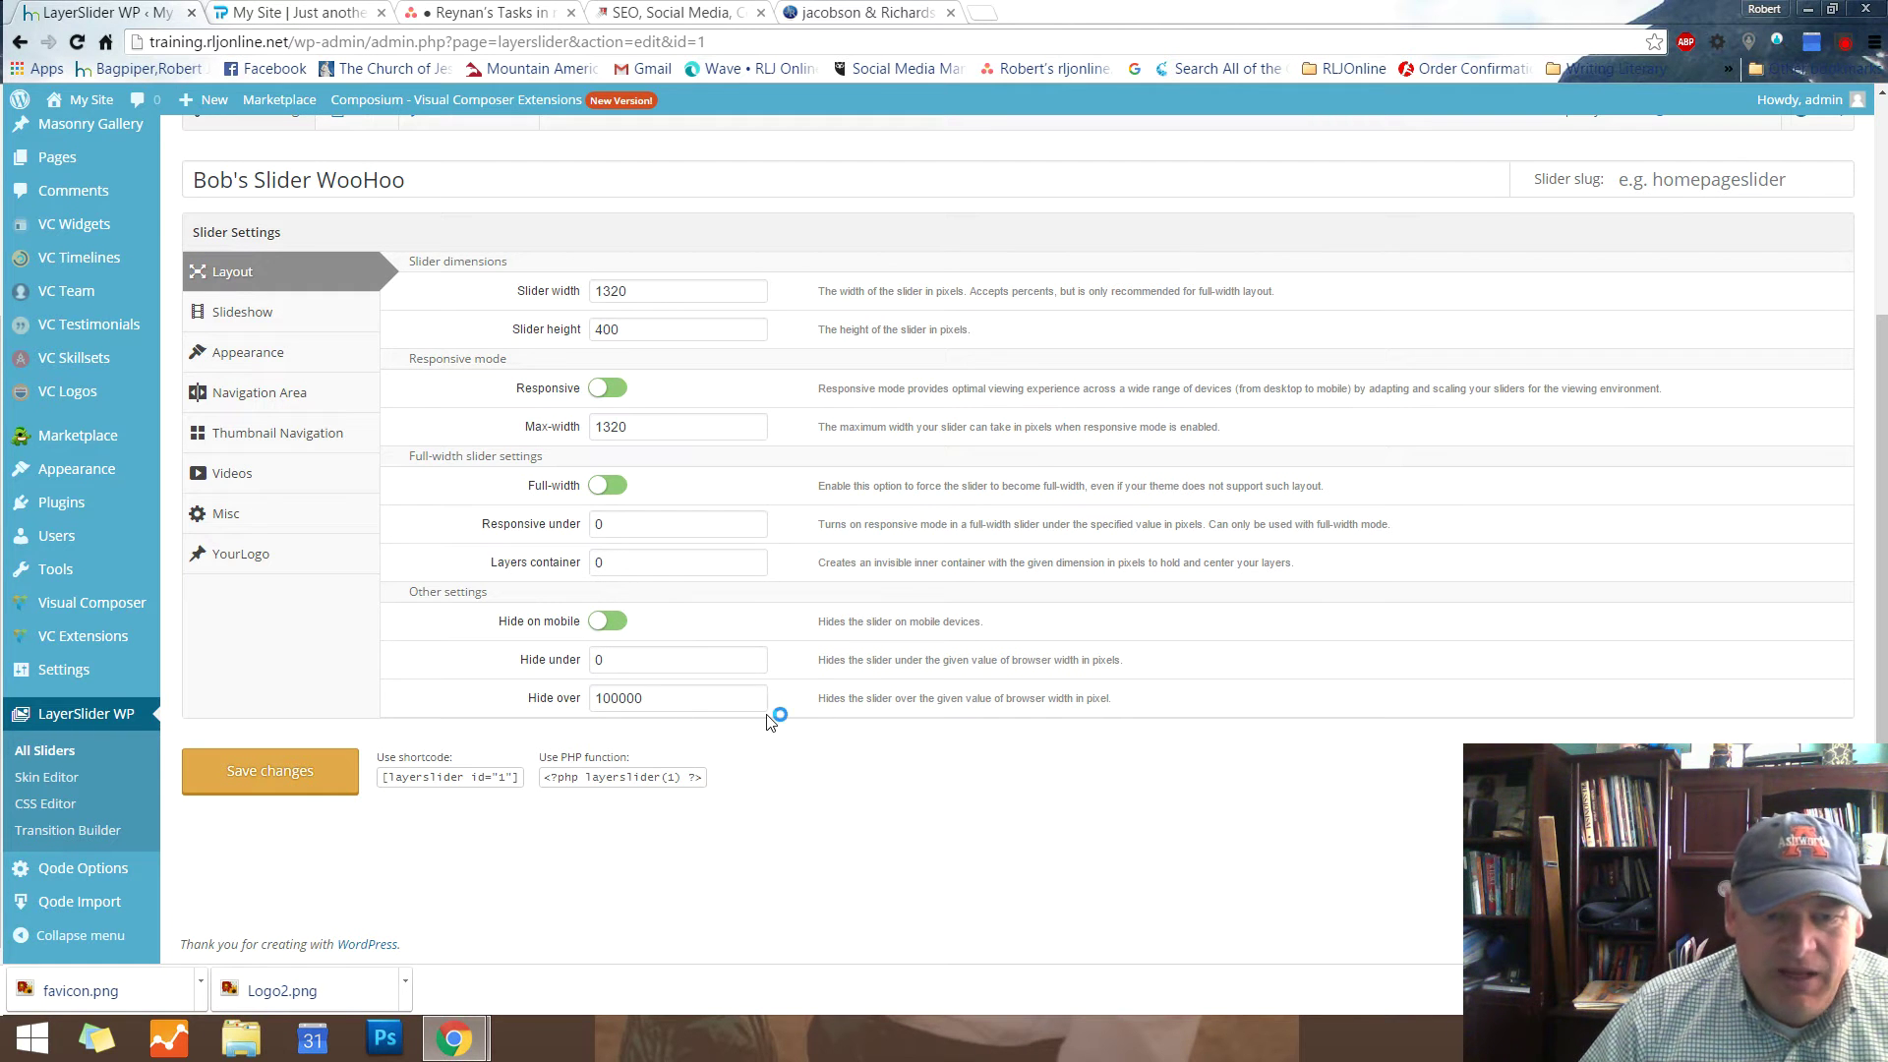
# Disable Start in viewport, Keyboard navigation and Touch navigation in the slider's Slideshow settings
pyautogui.click(243, 324)
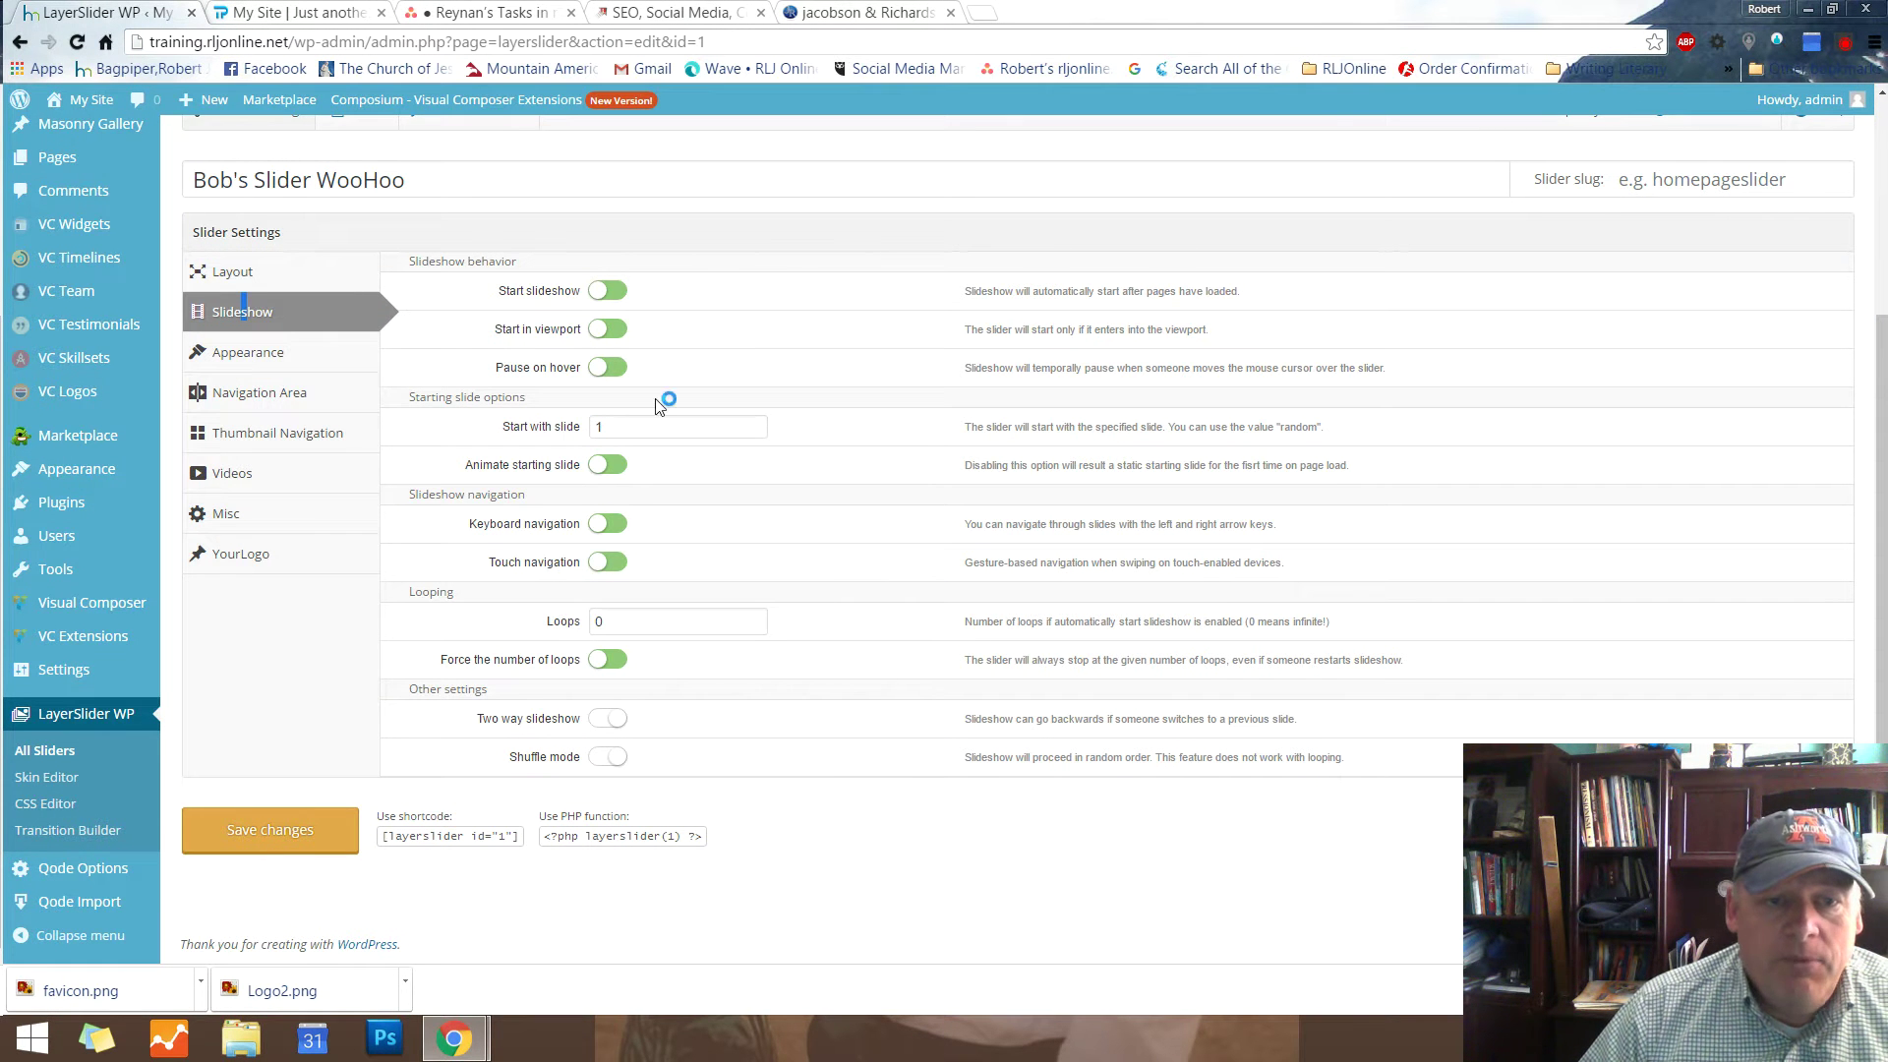
pyautogui.click(604, 329)
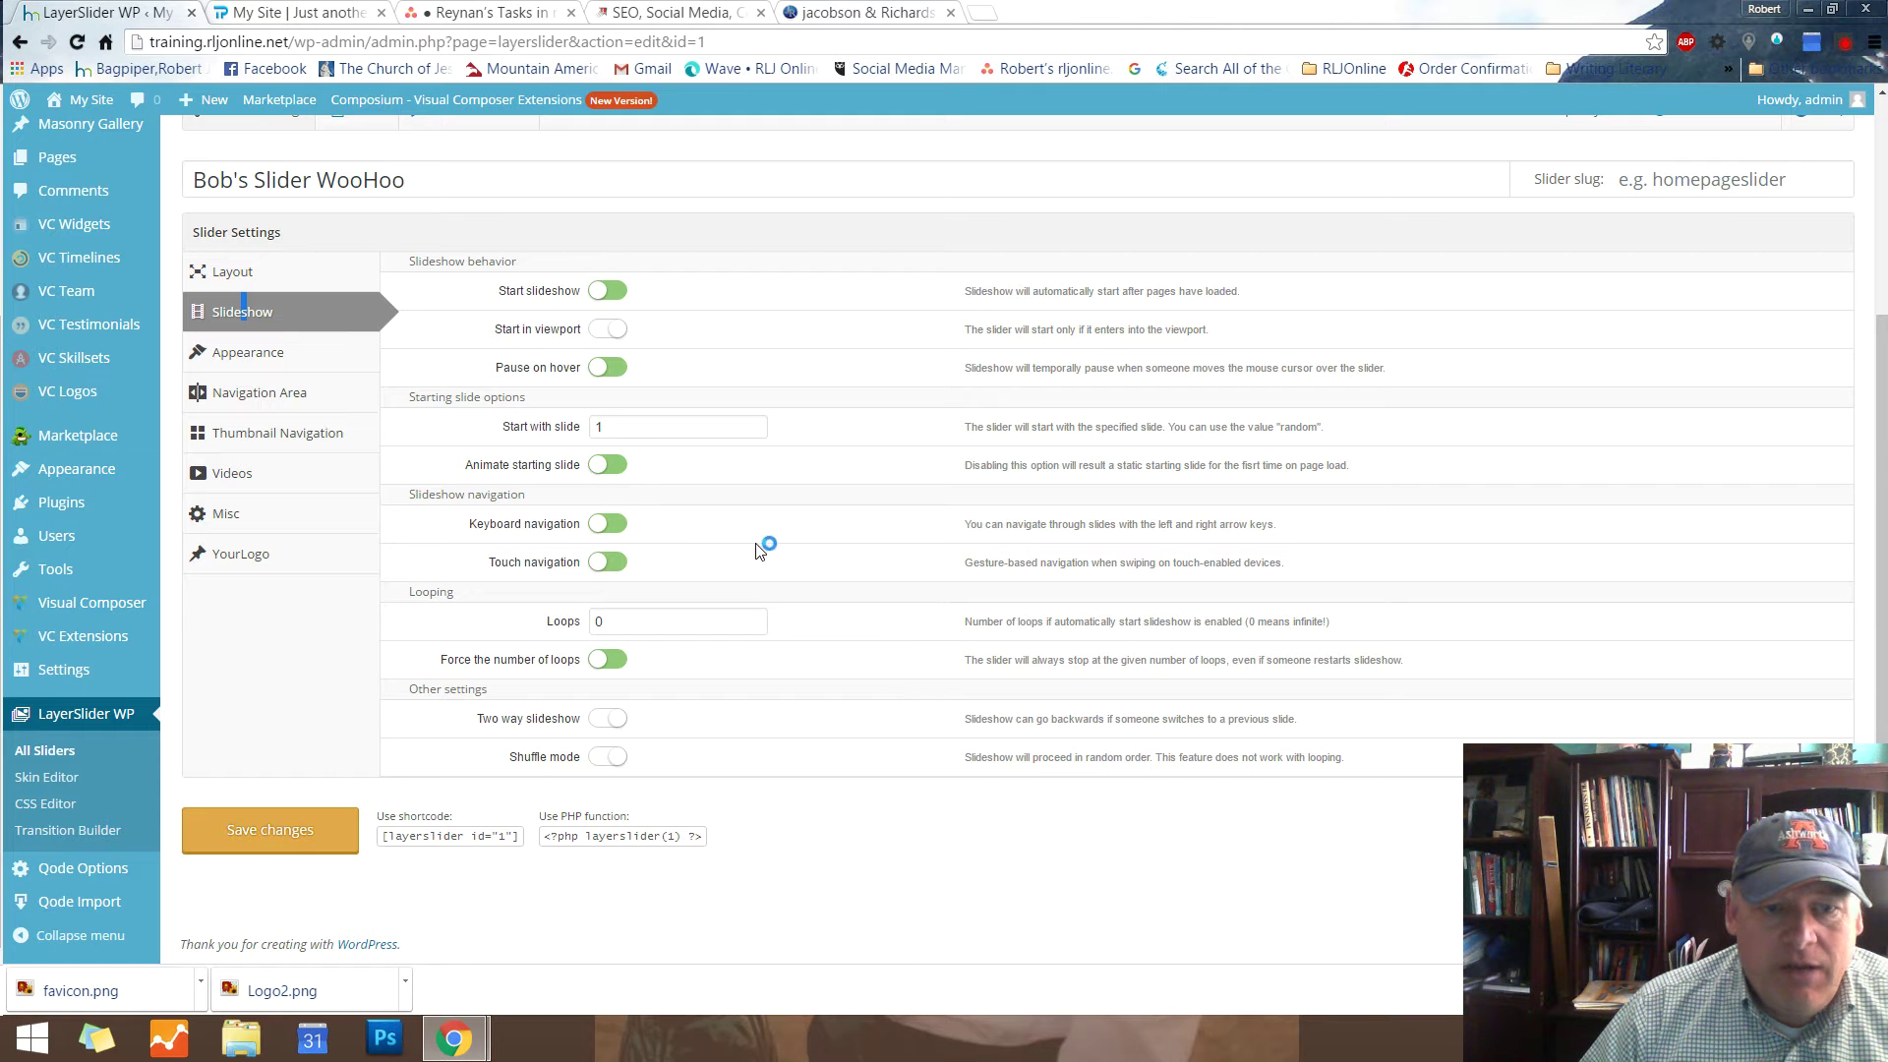
pyautogui.click(618, 468)
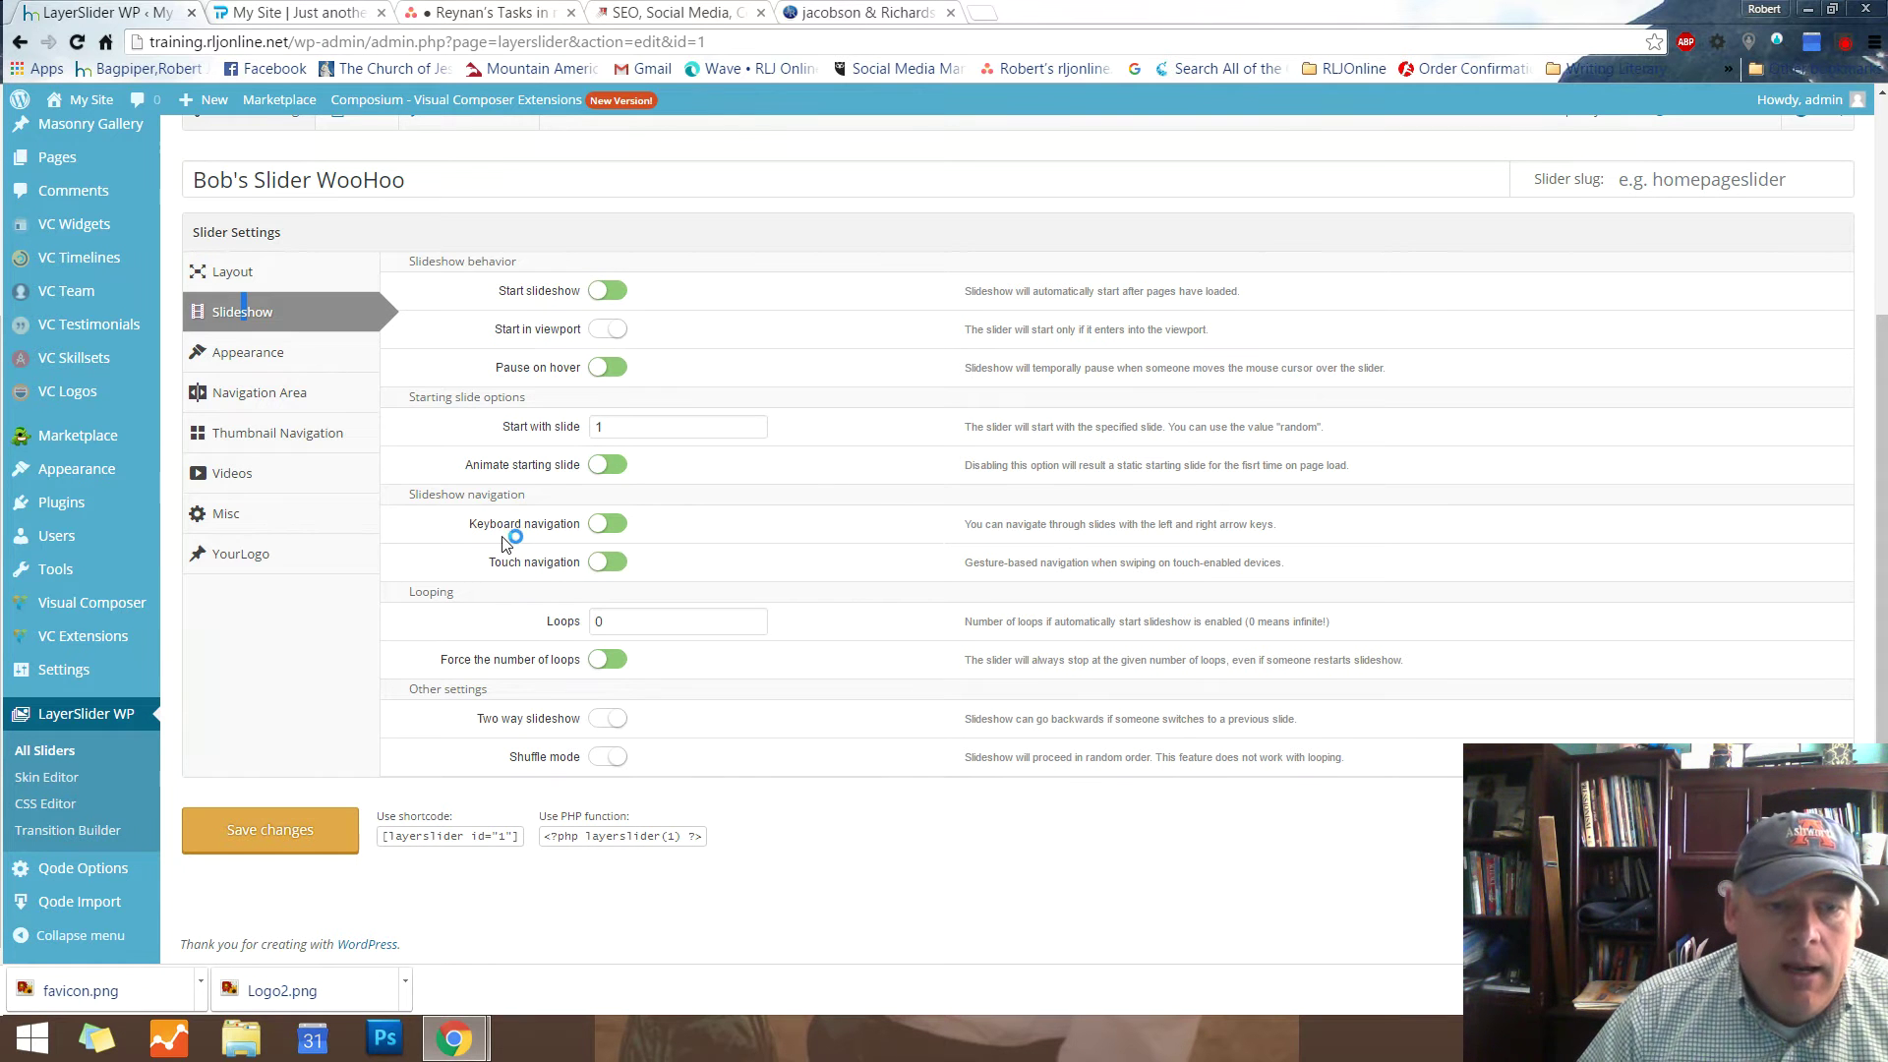
pyautogui.click(615, 524)
pyautogui.click(603, 564)
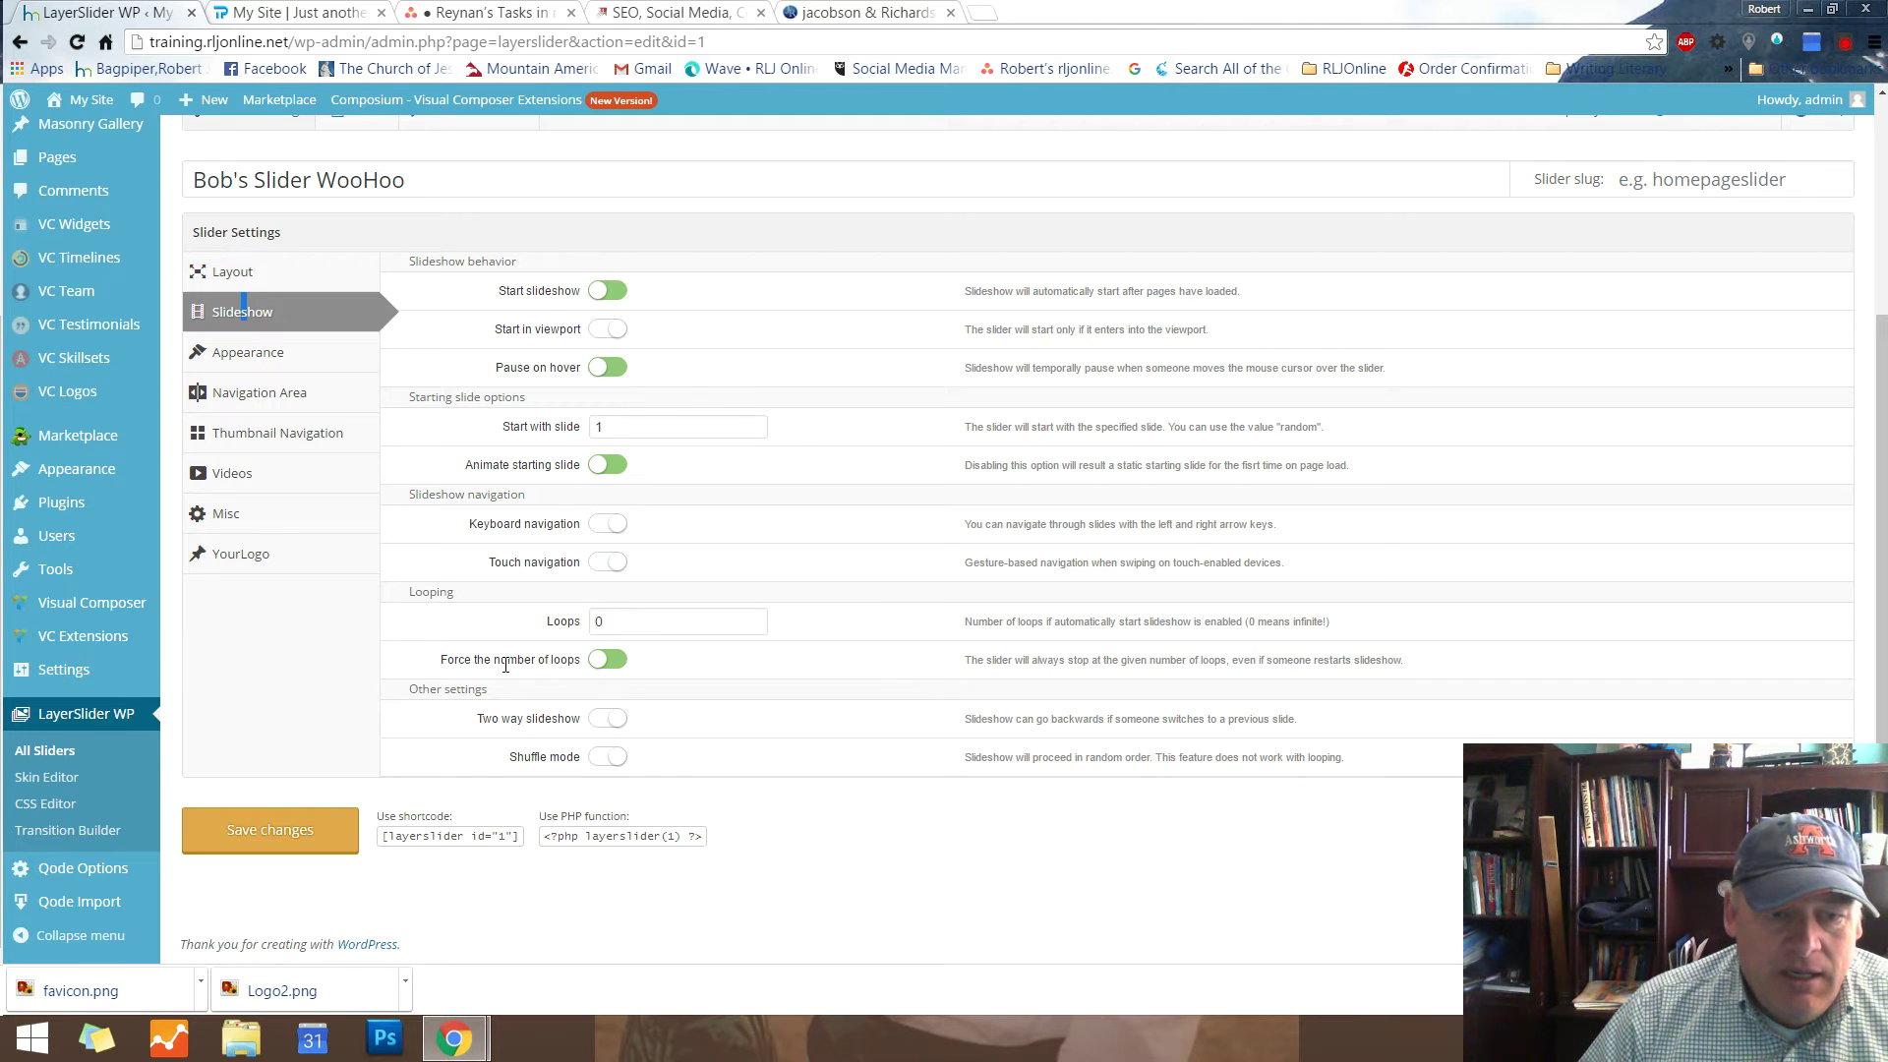
pyautogui.click(604, 565)
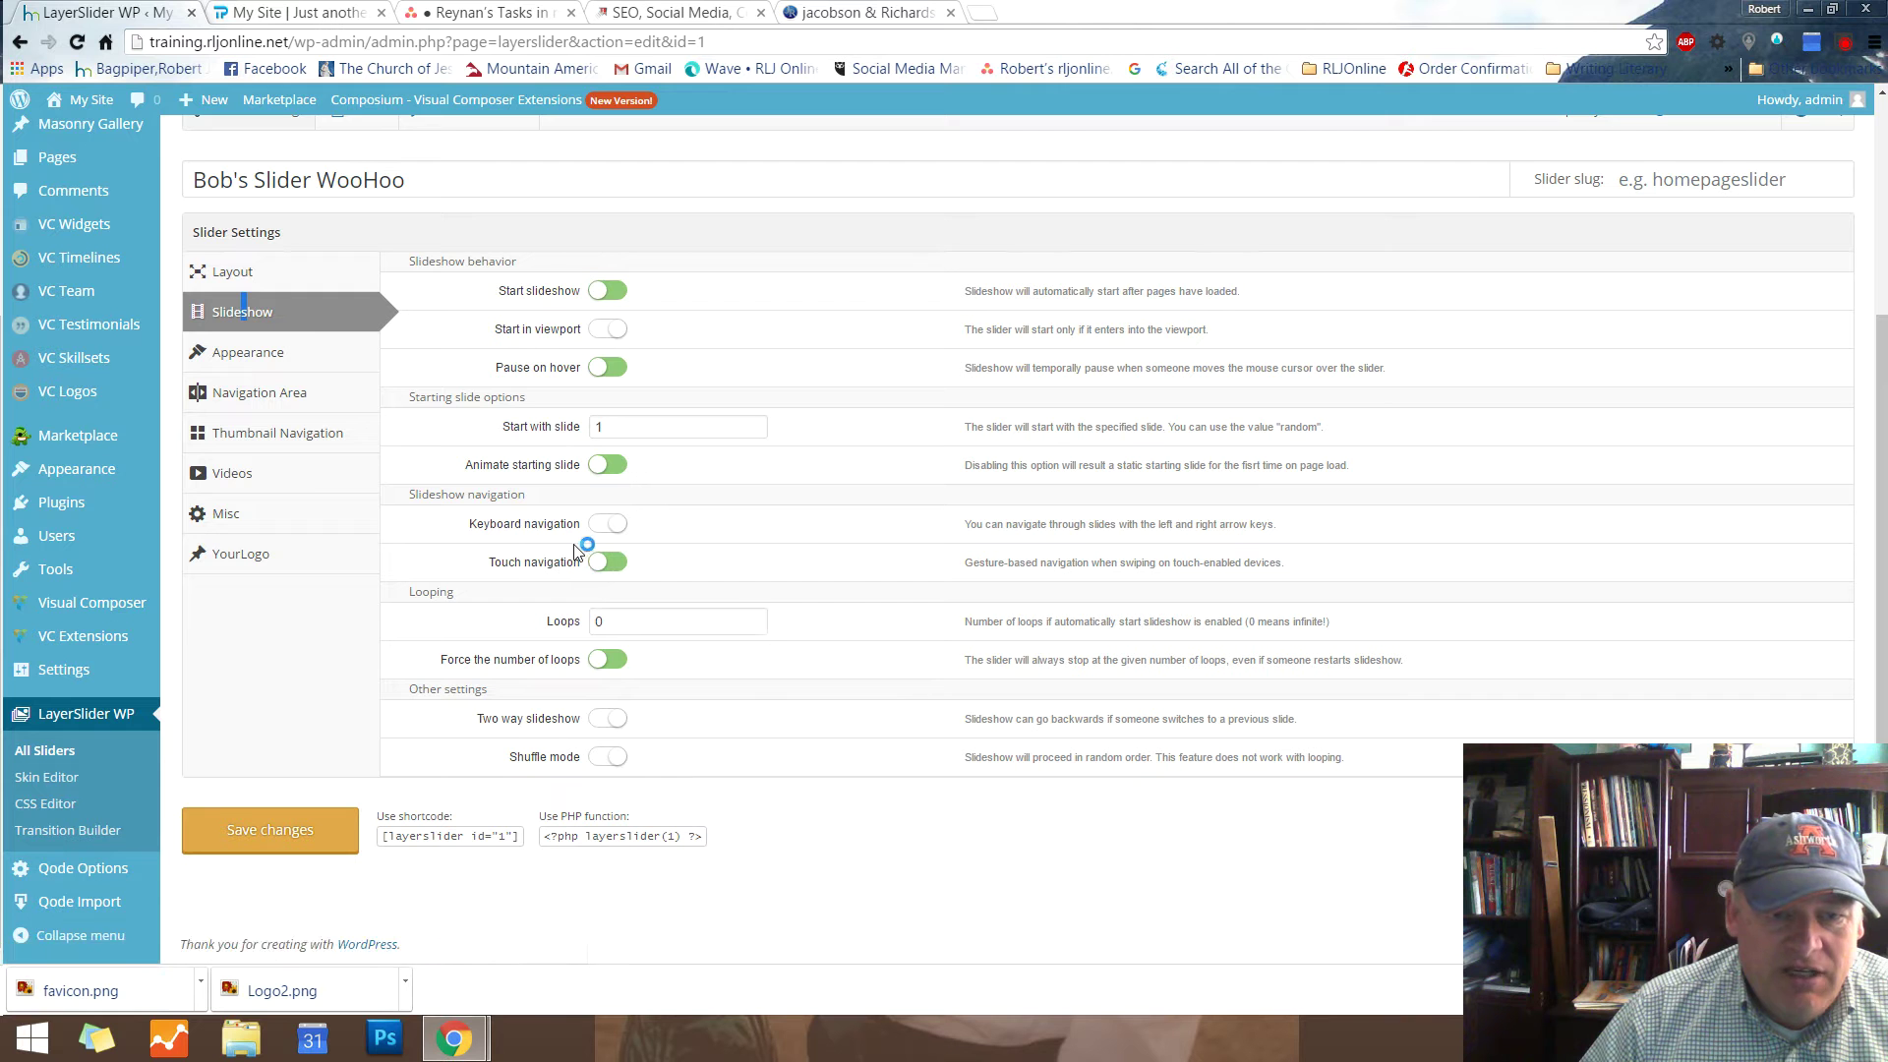
pyautogui.click(610, 561)
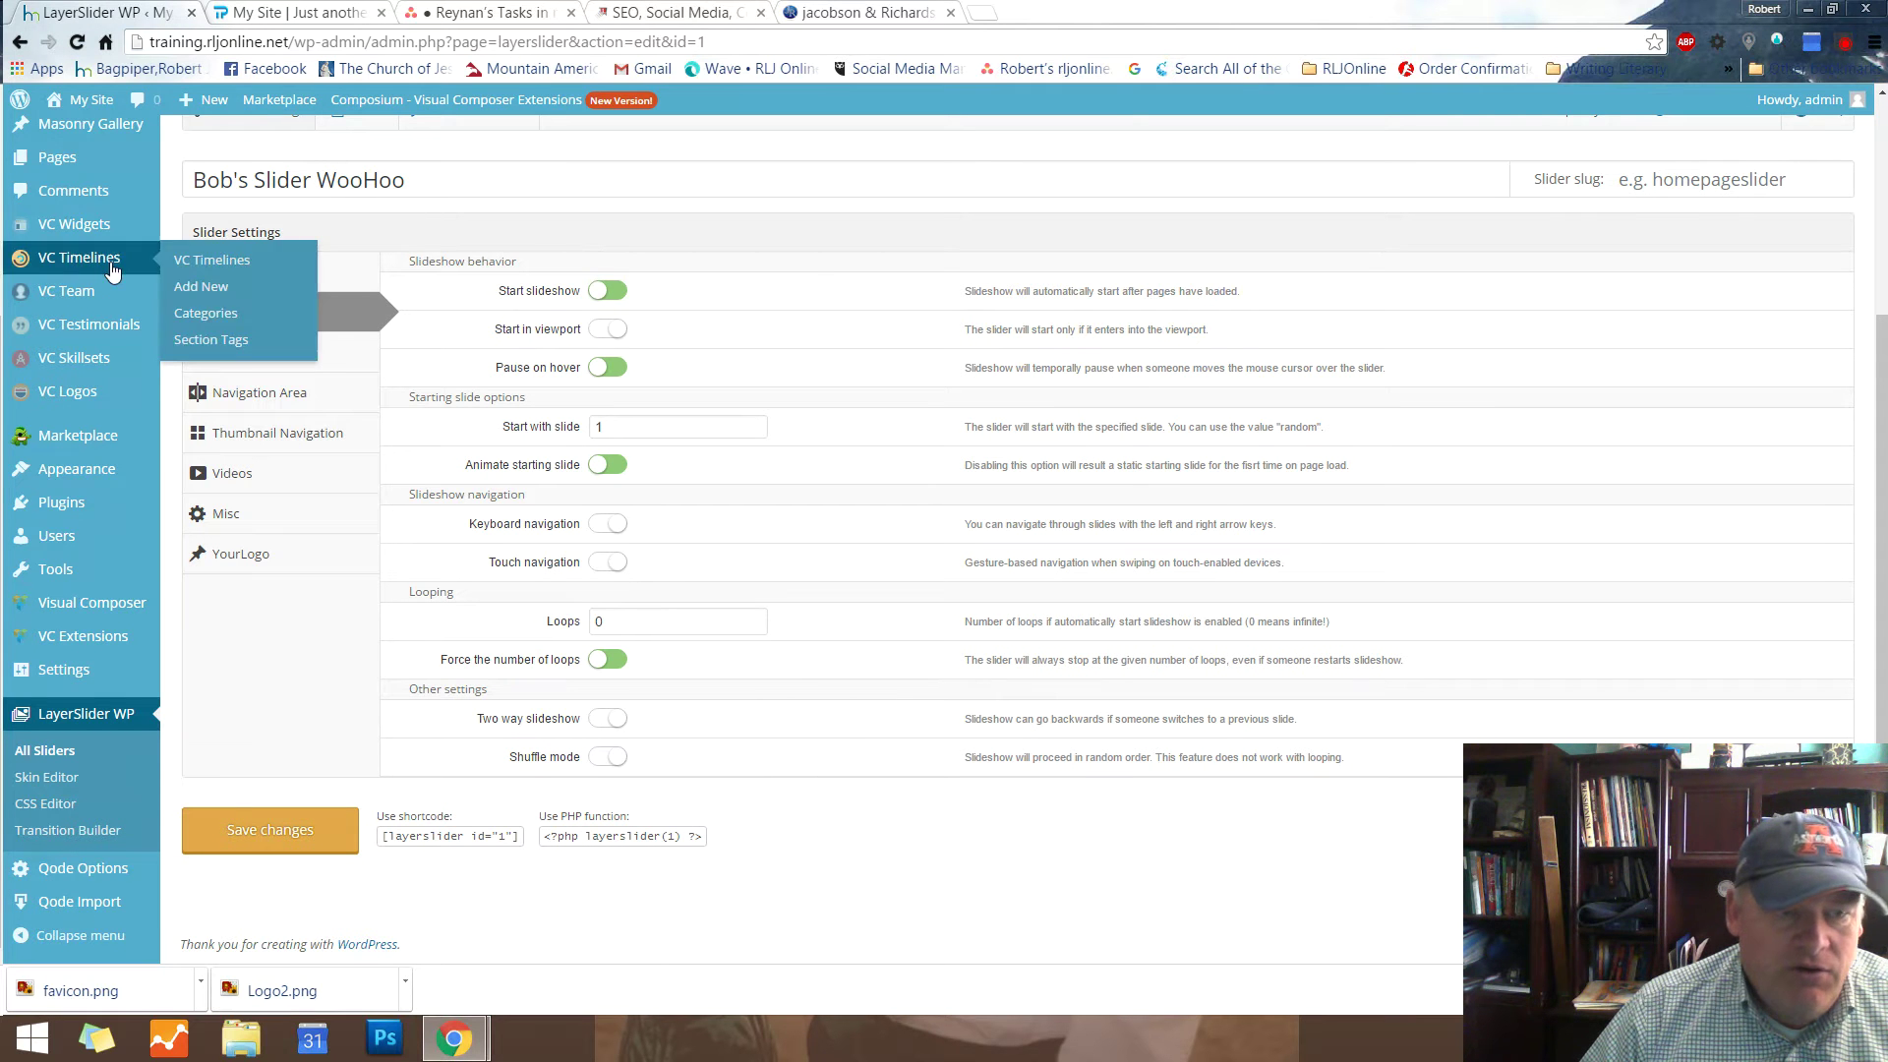
# Review the slider's Appearance, Navigation Area and Thumbnail Navigation settings
pyautogui.click(261, 360)
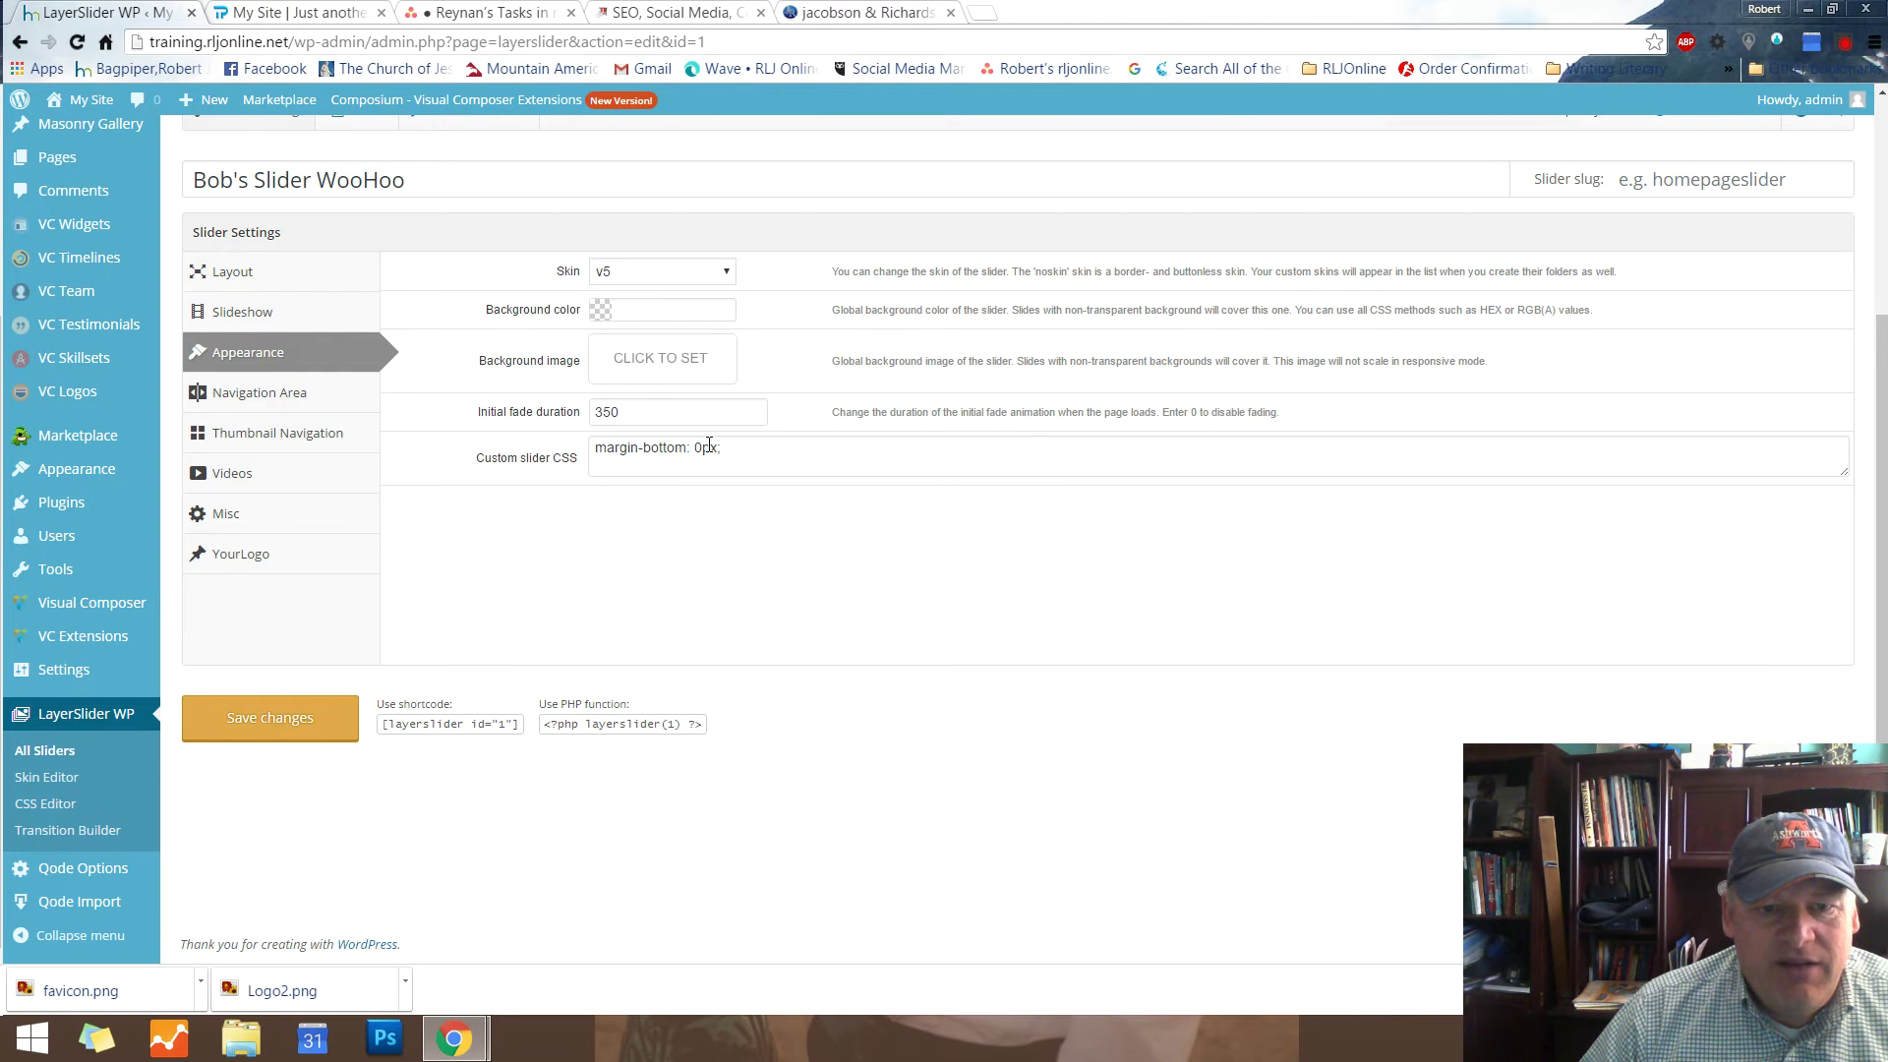
pyautogui.click(280, 396)
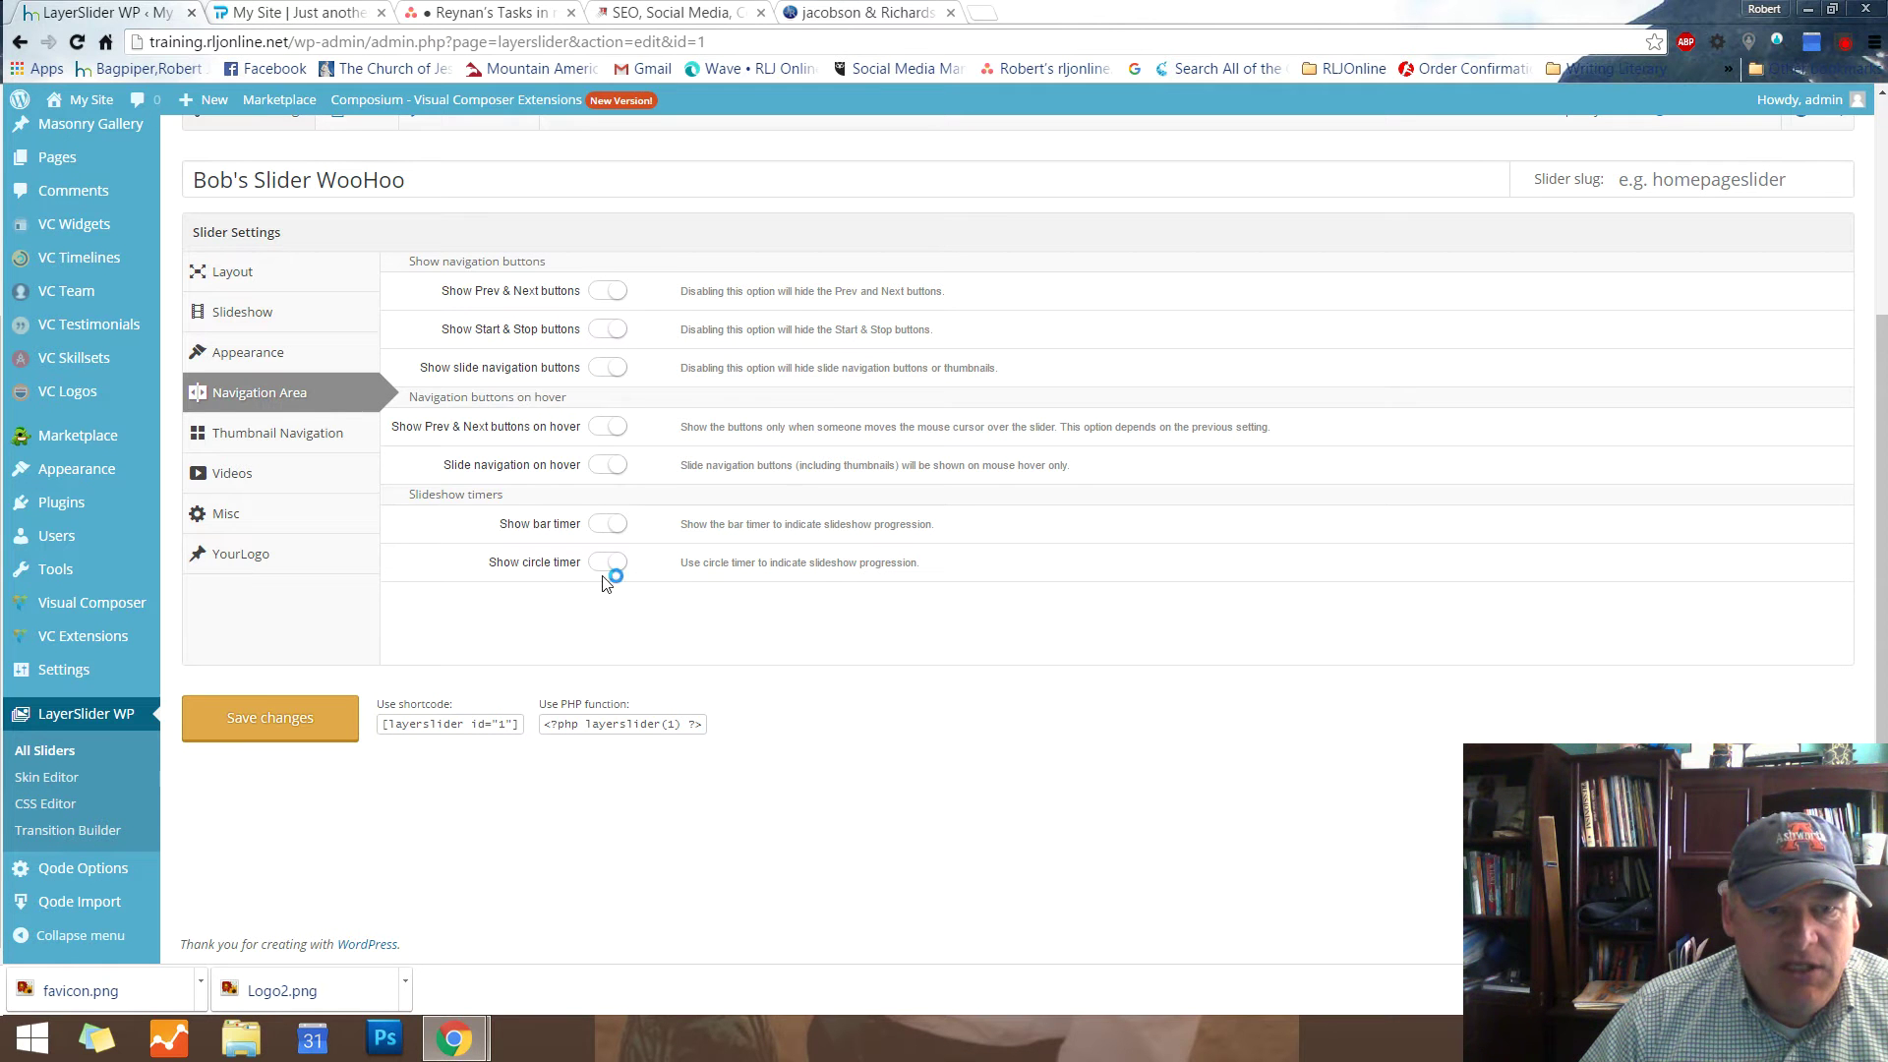
pyautogui.click(259, 443)
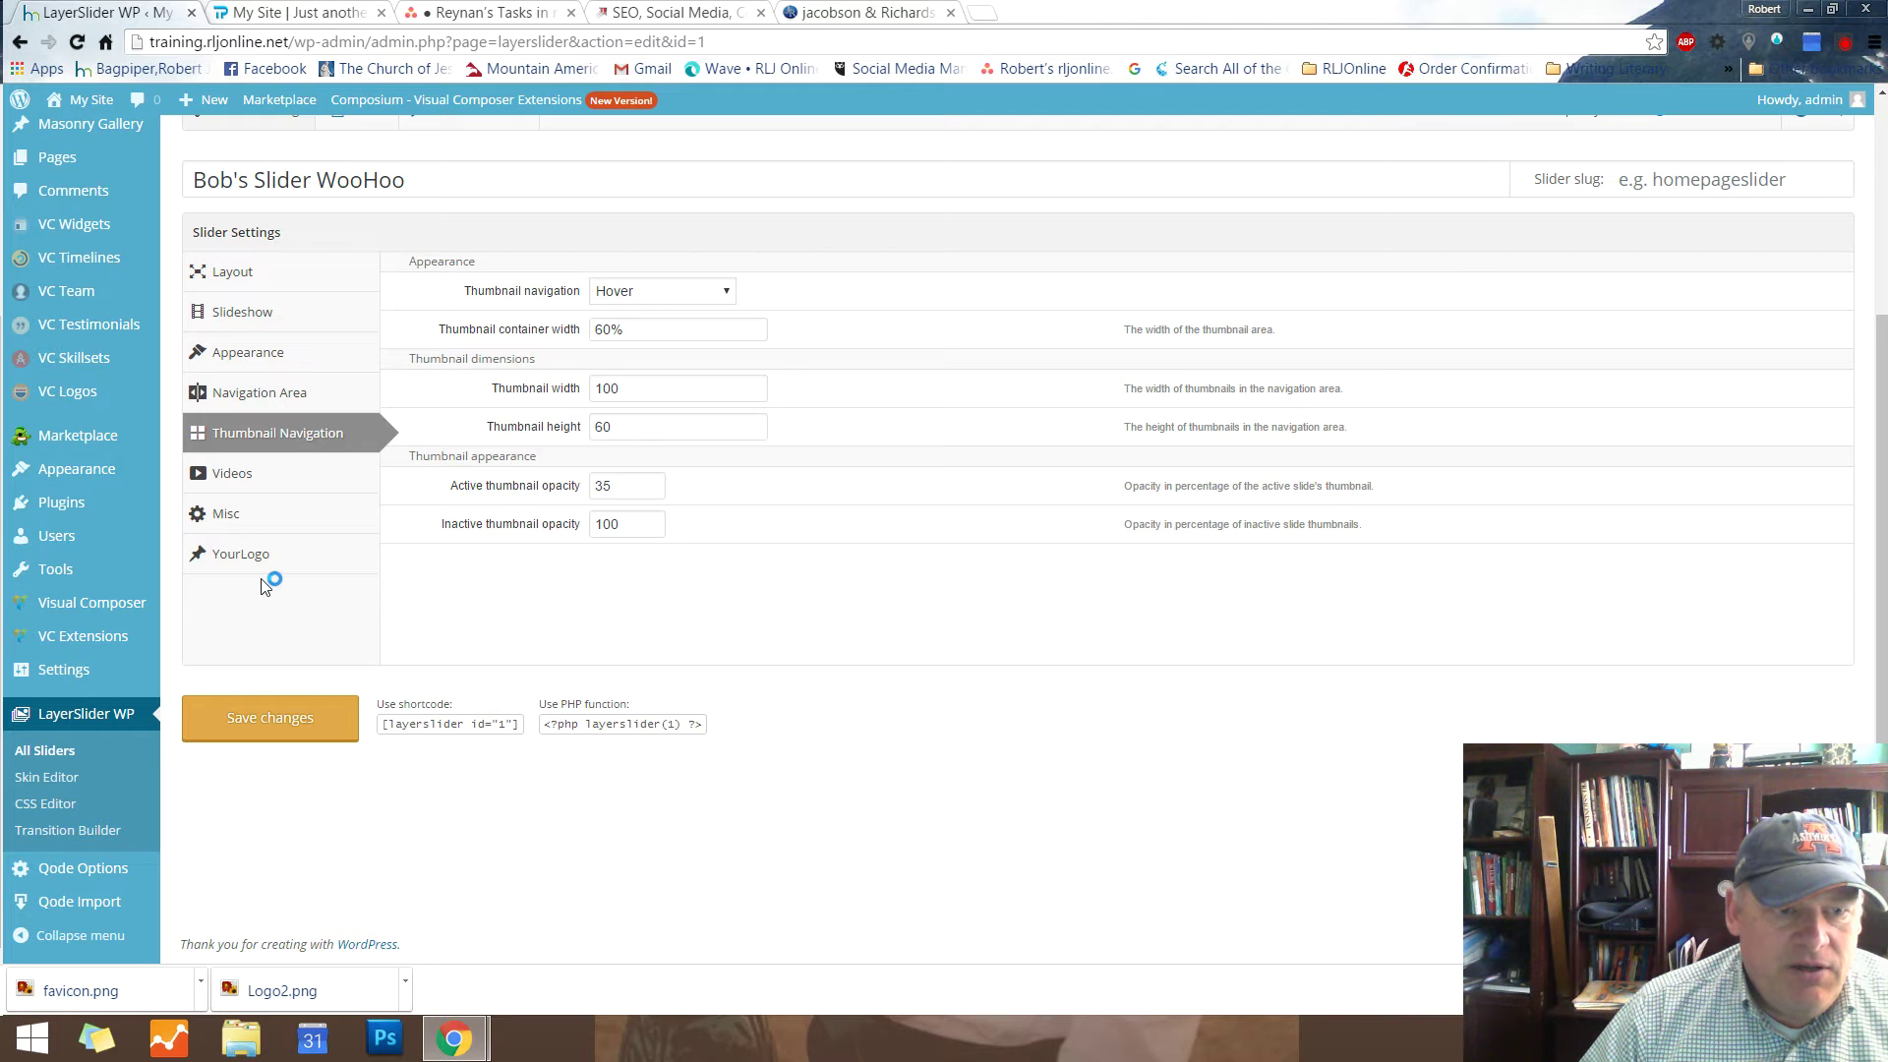
# Set Logo2.png from the media library as the slider's YourLogo image and save the slider changes
pyautogui.click(220, 552)
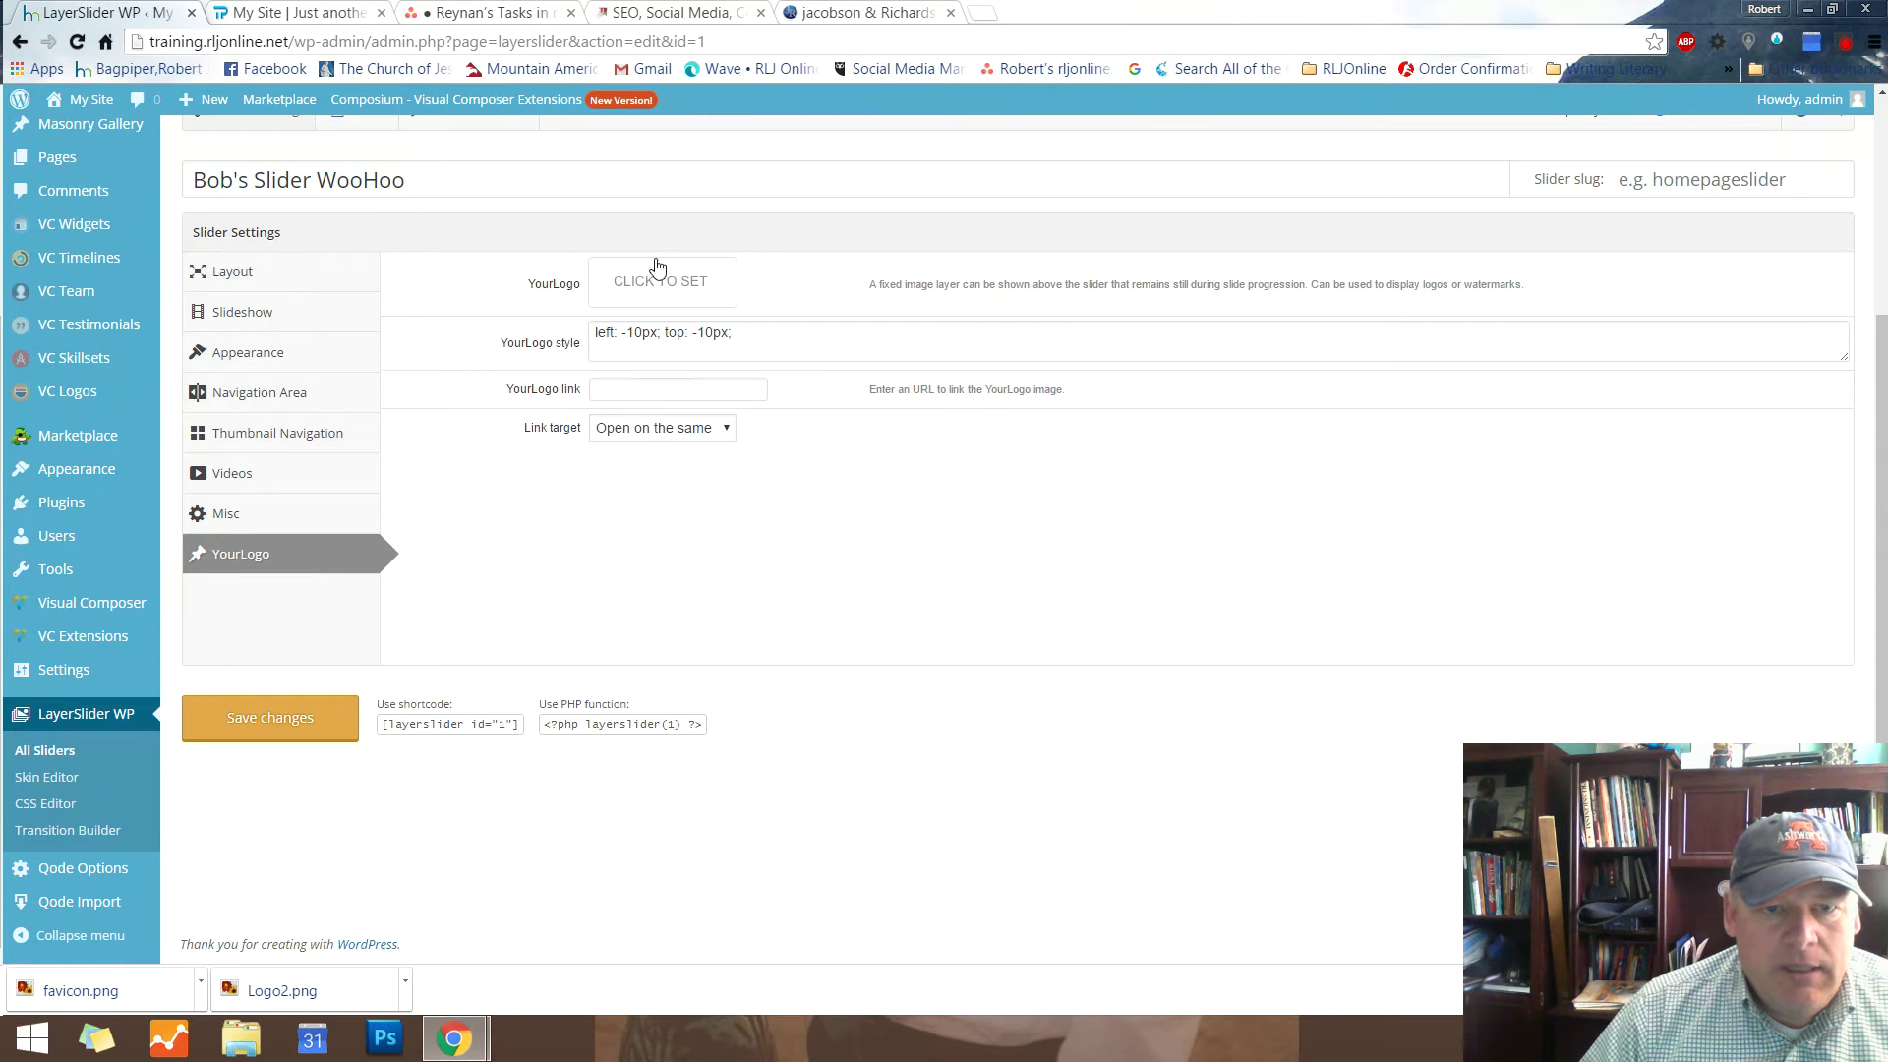
pyautogui.click(653, 294)
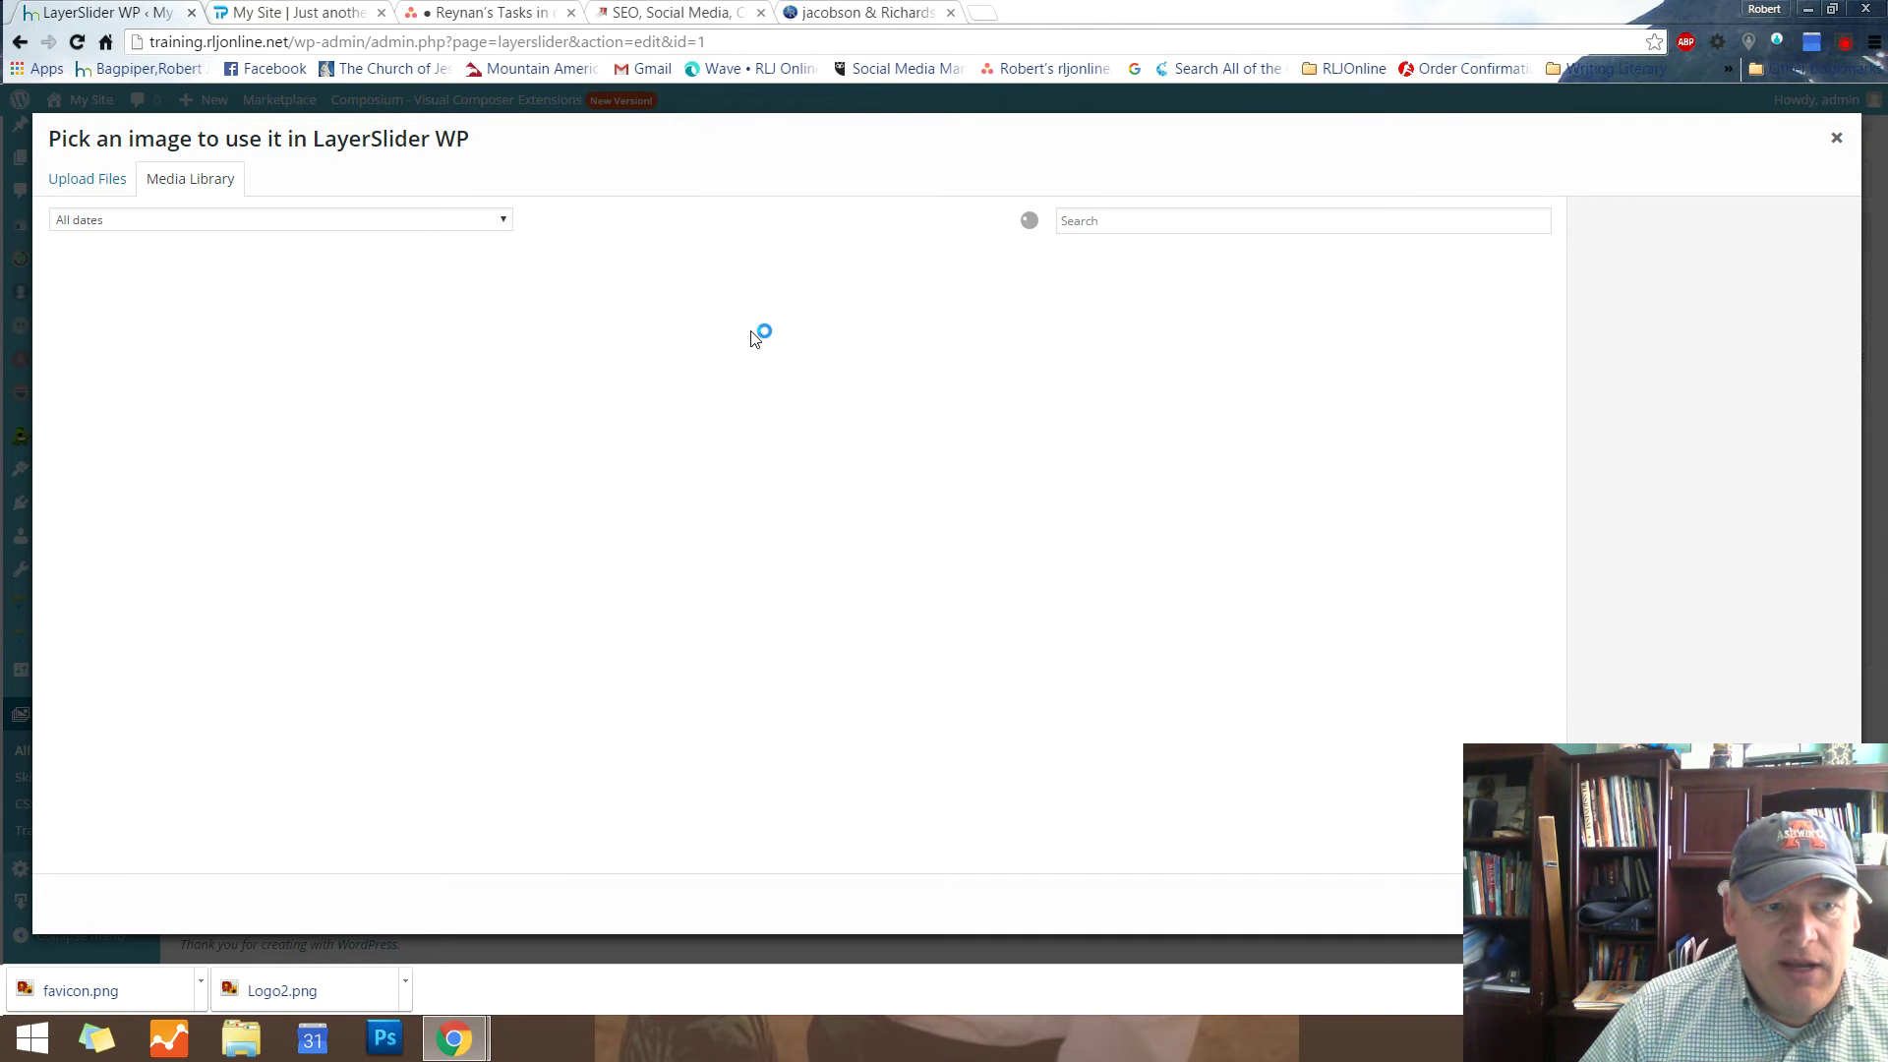
pyautogui.click(111, 334)
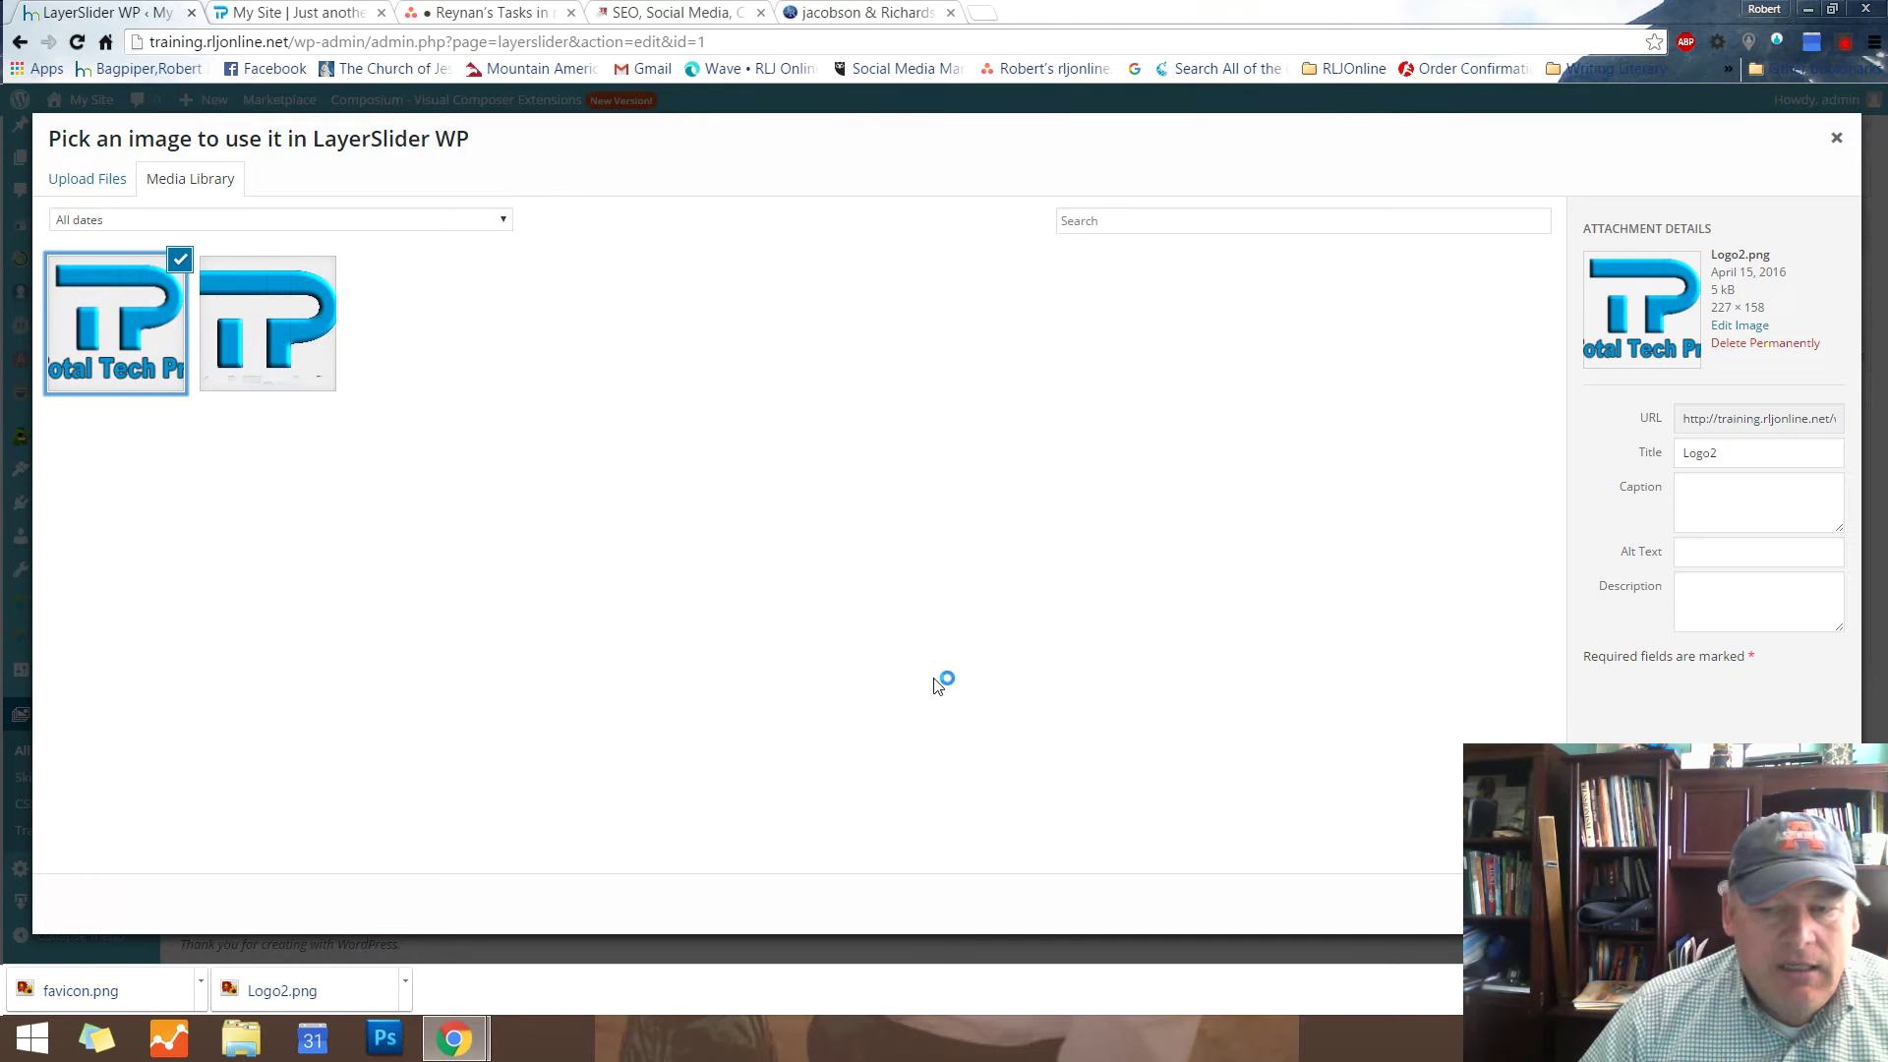
pyautogui.click(1812, 903)
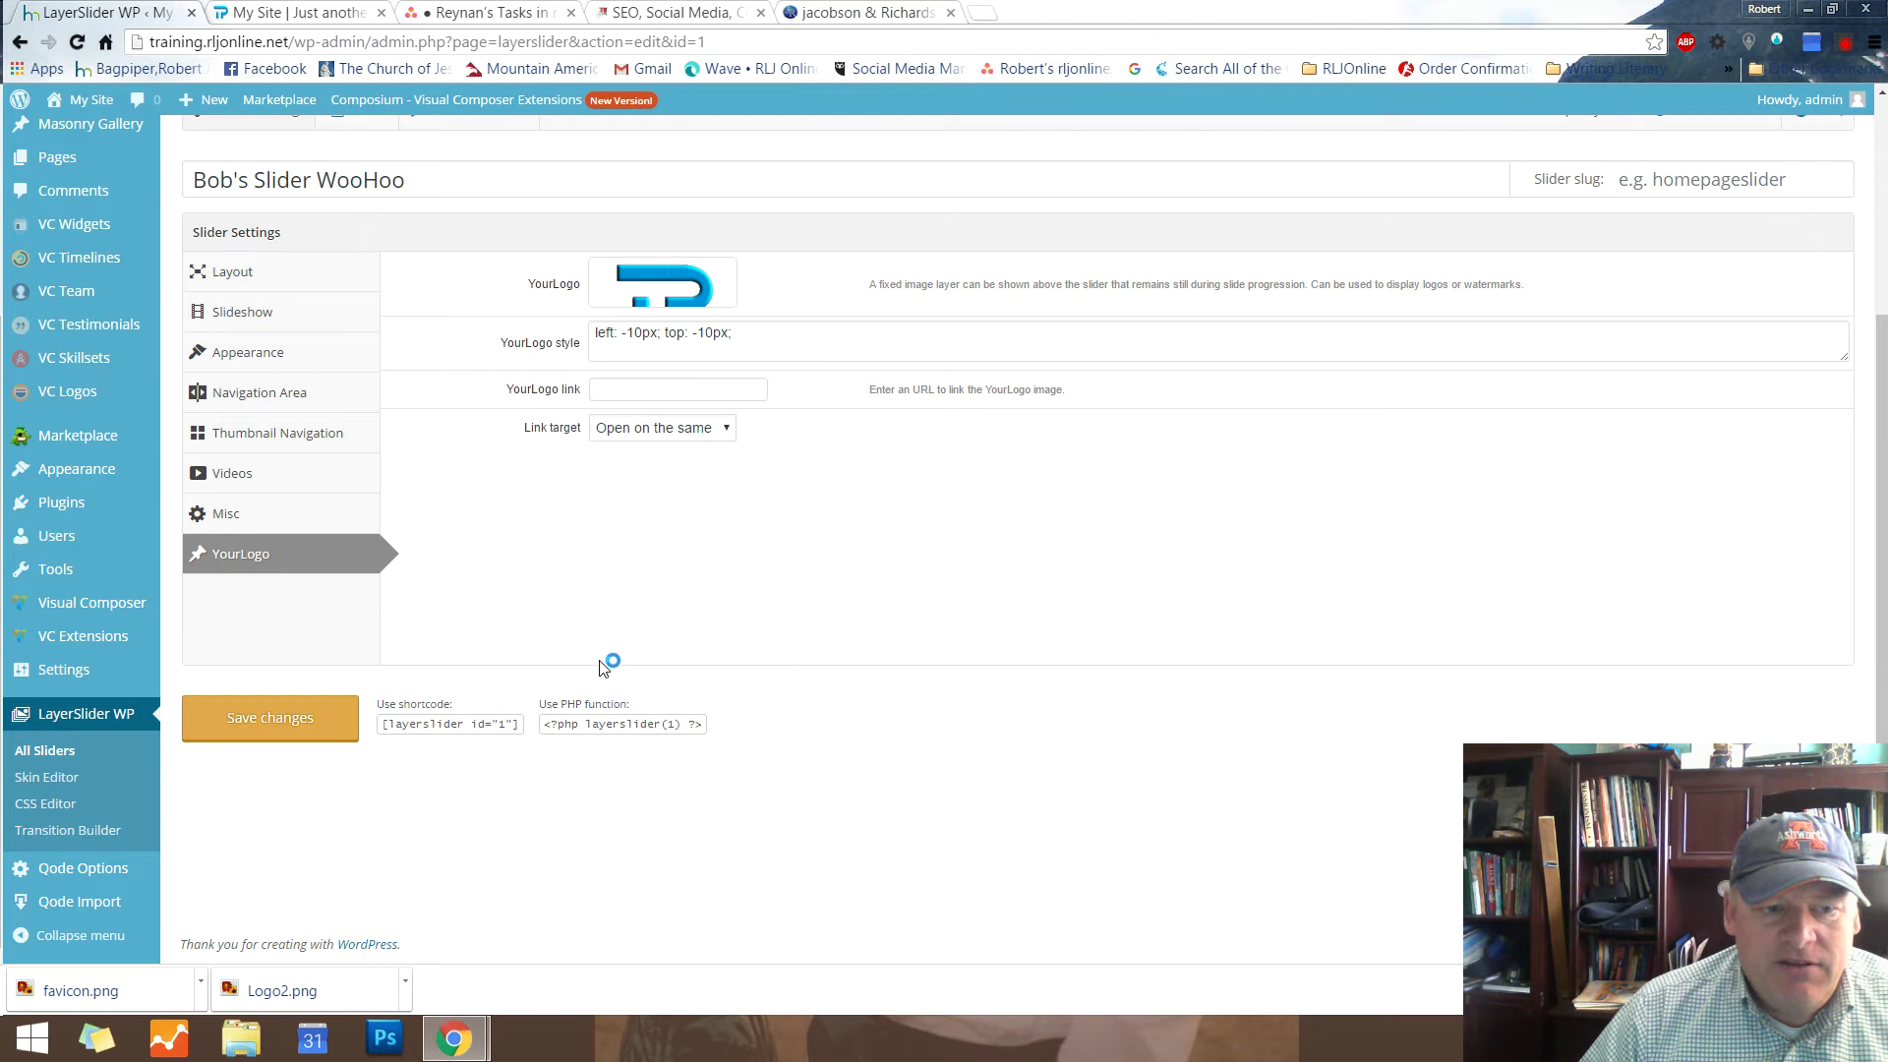
pyautogui.click(279, 721)
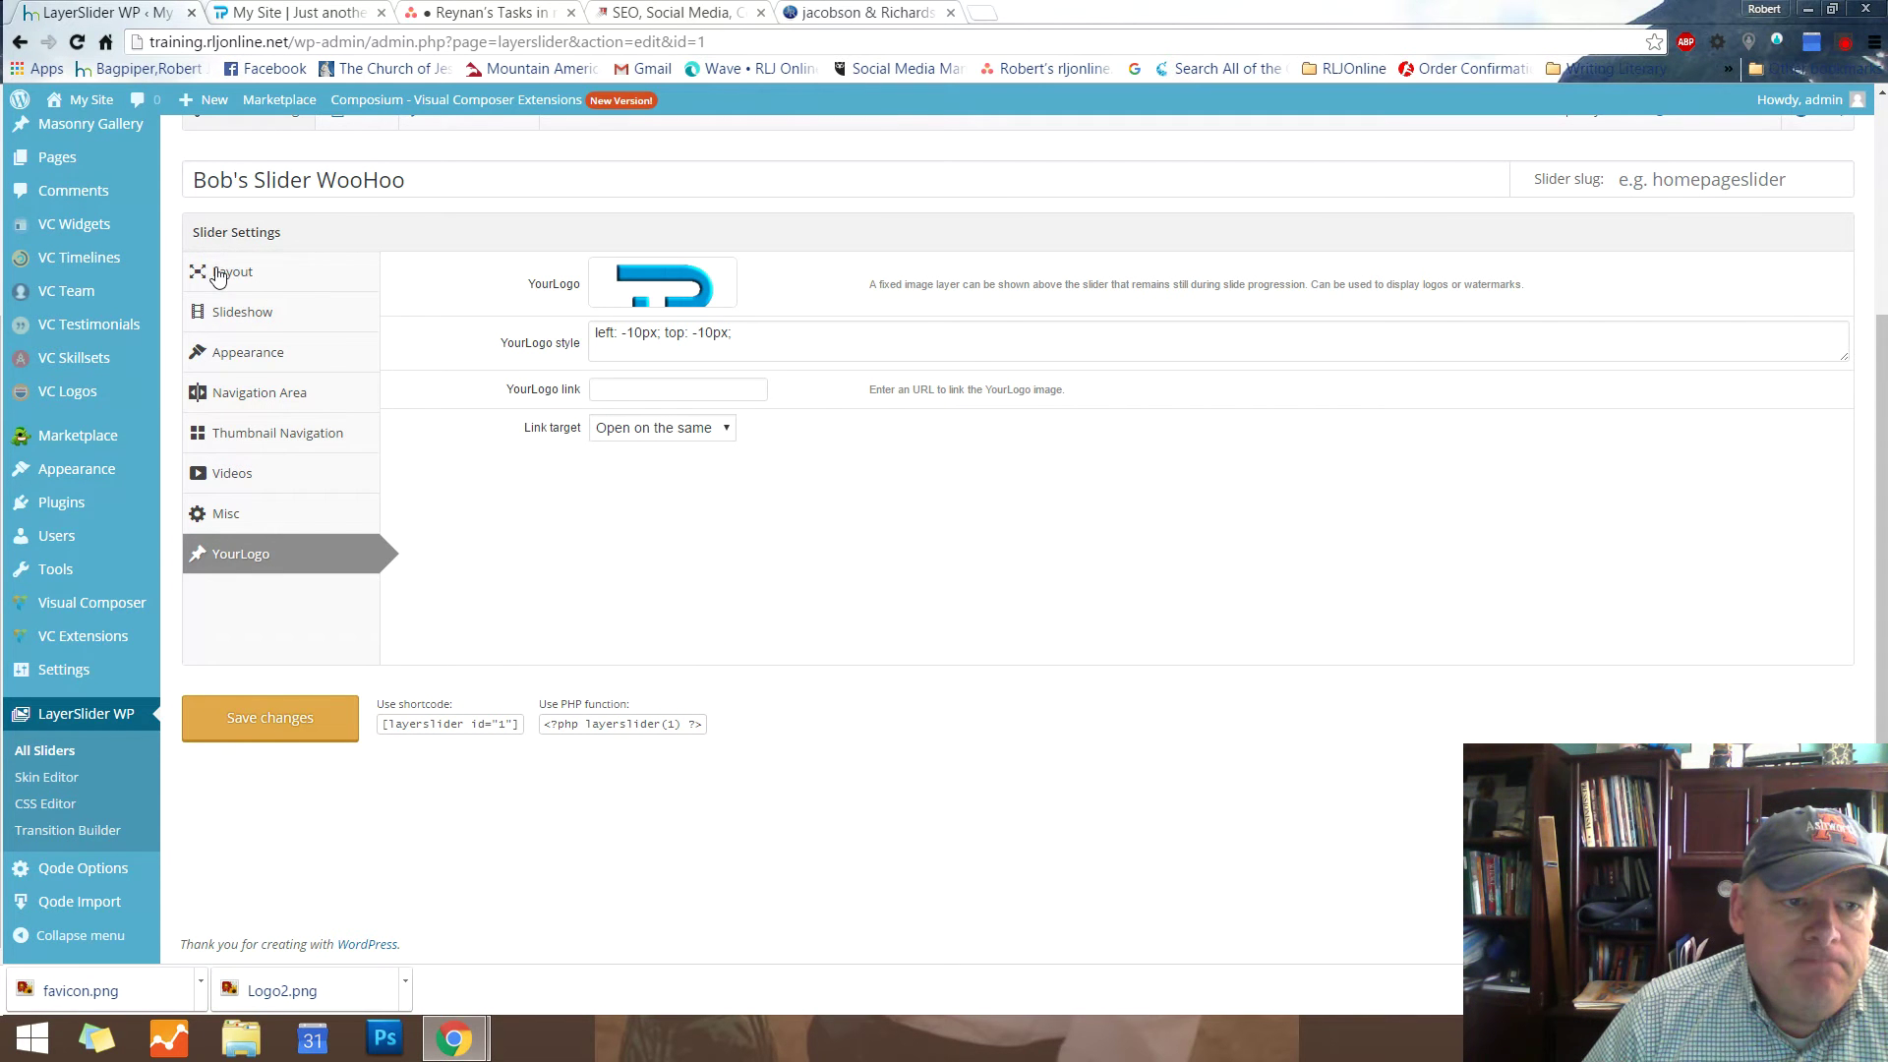
# Go to the slider's slides and start a file upload for the Slide #1 background image
pyautogui.scroll(2, 423, 274)
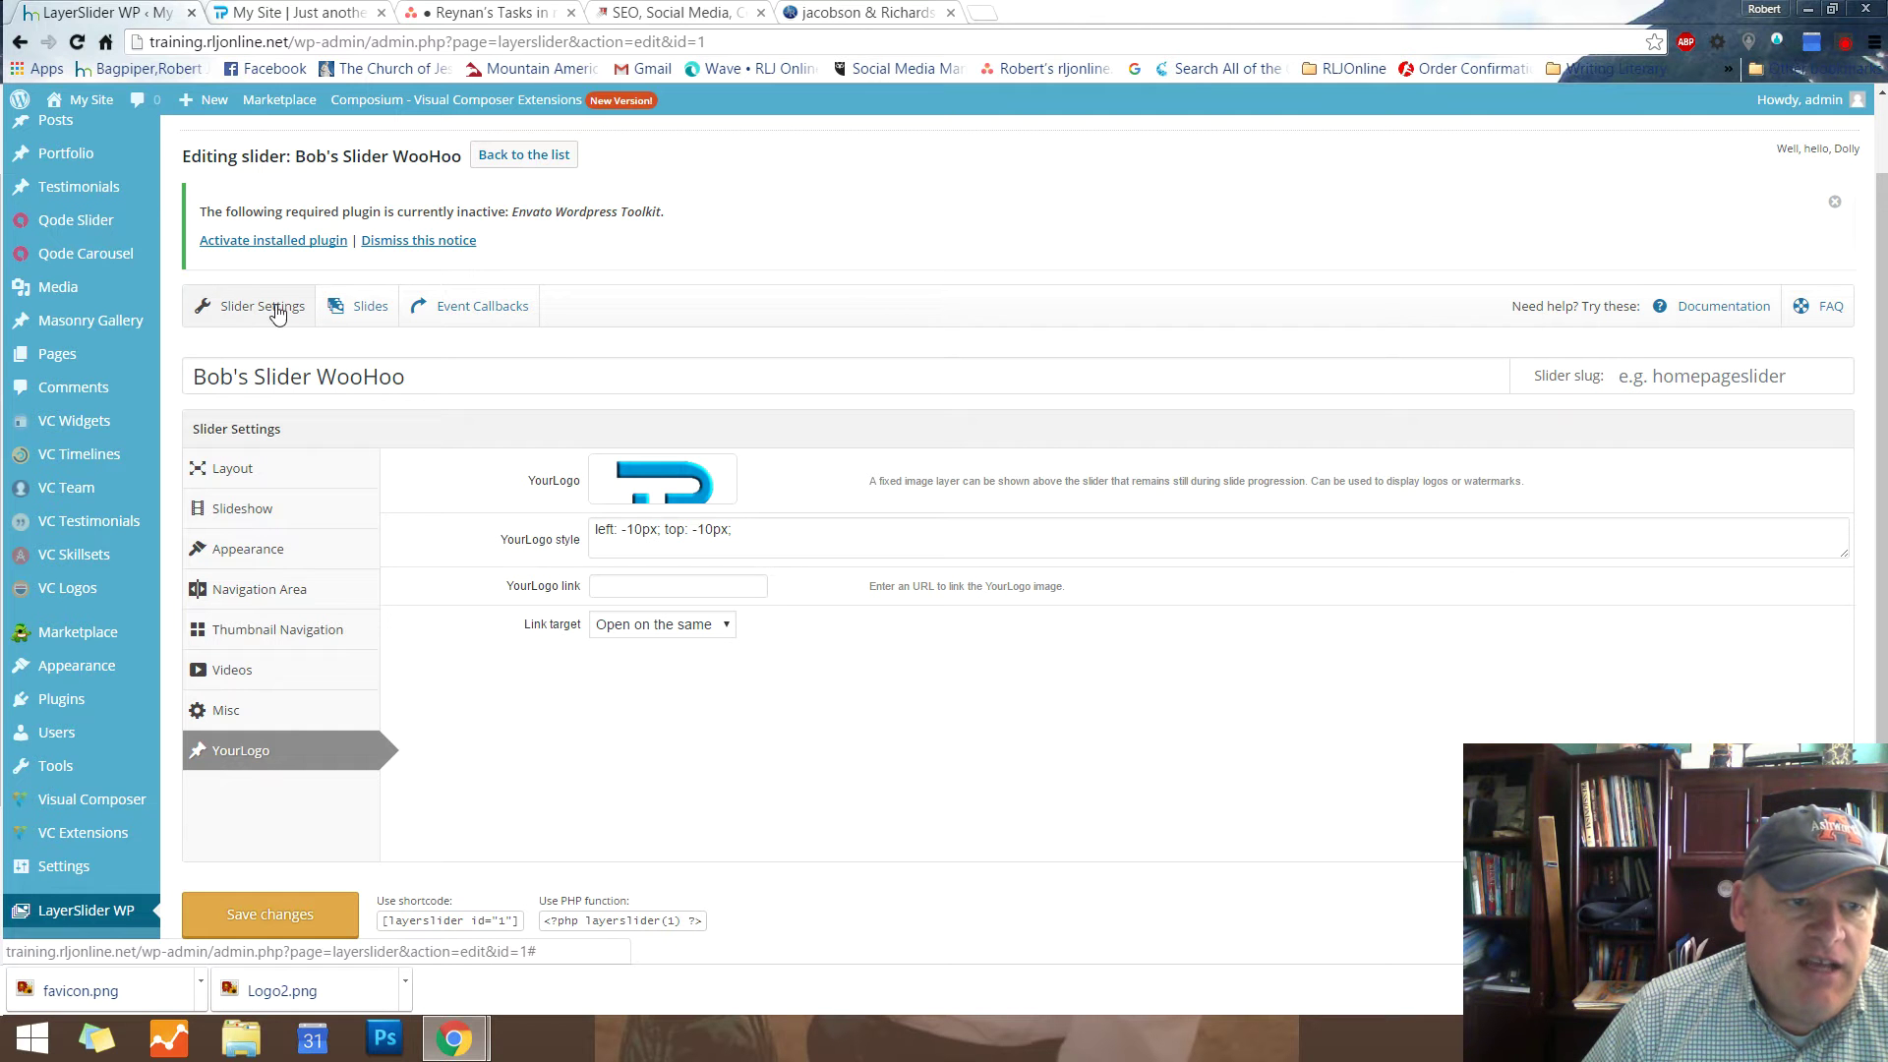
pyautogui.click(364, 310)
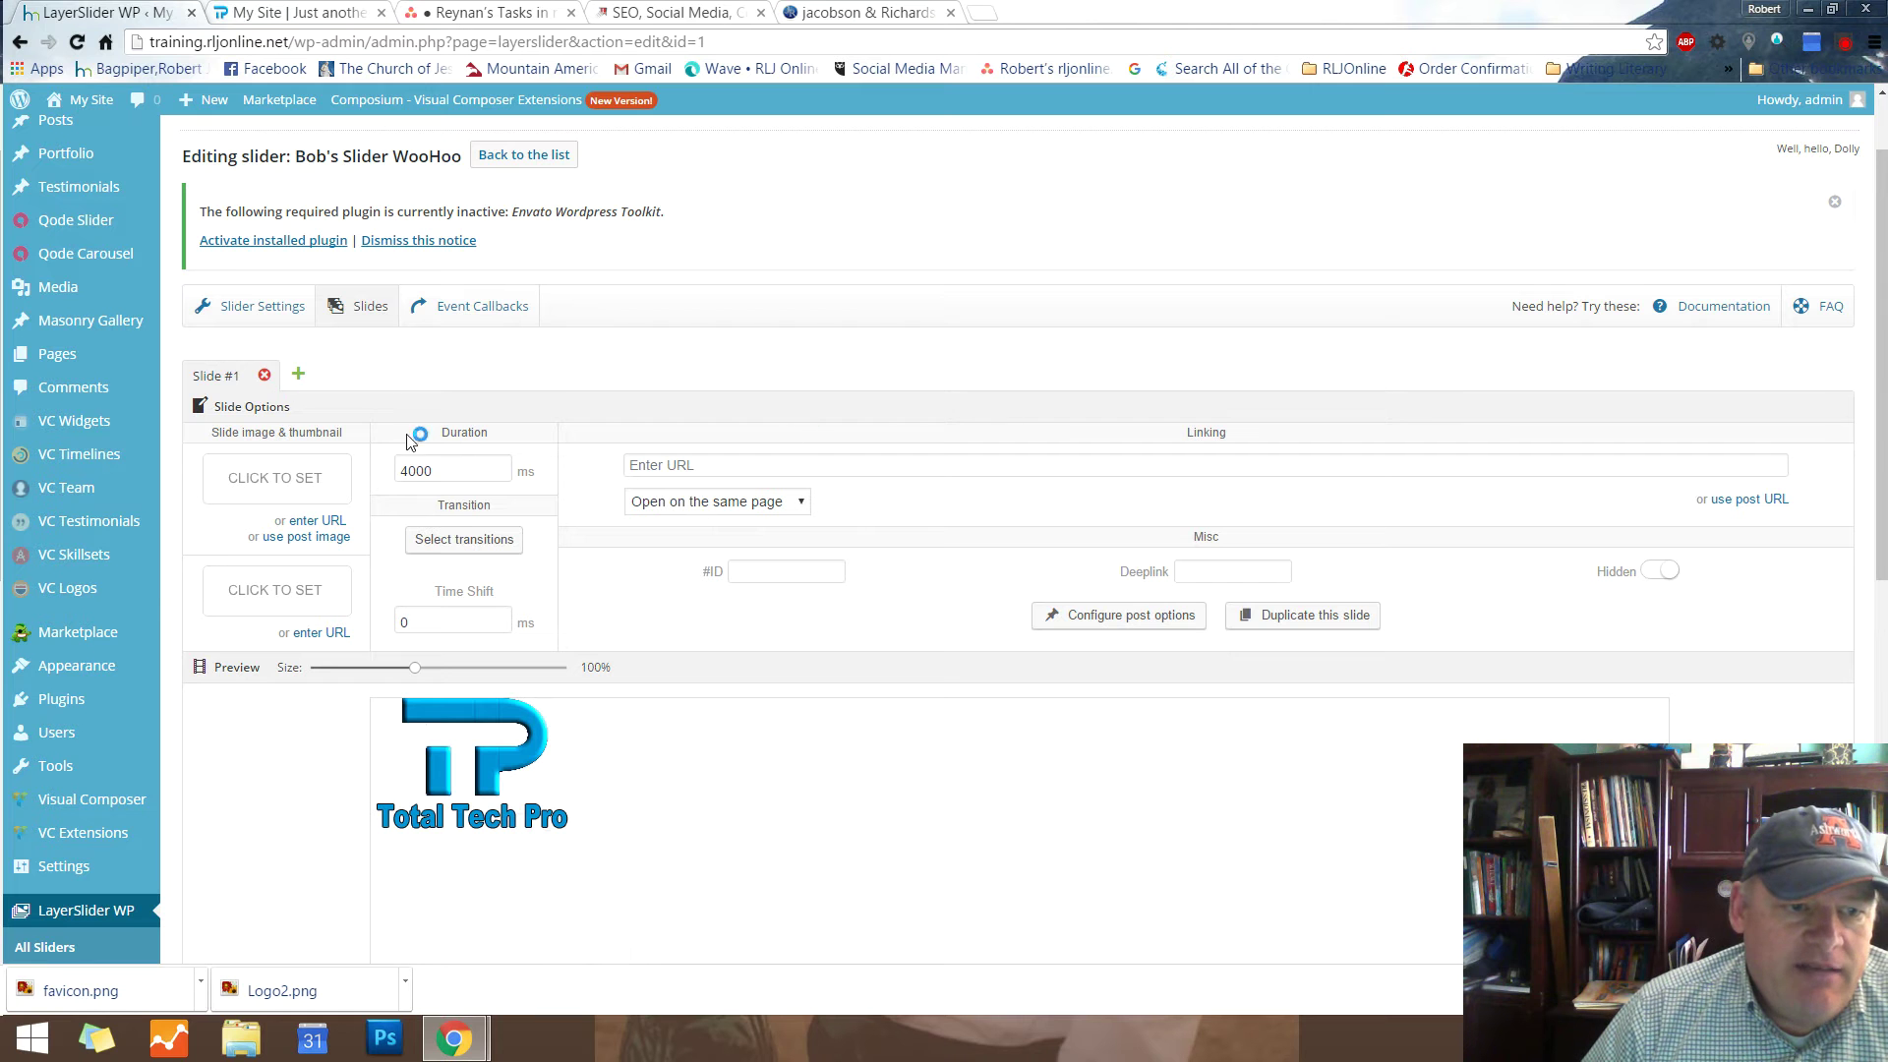
pyautogui.click(291, 485)
pyautogui.click(87, 179)
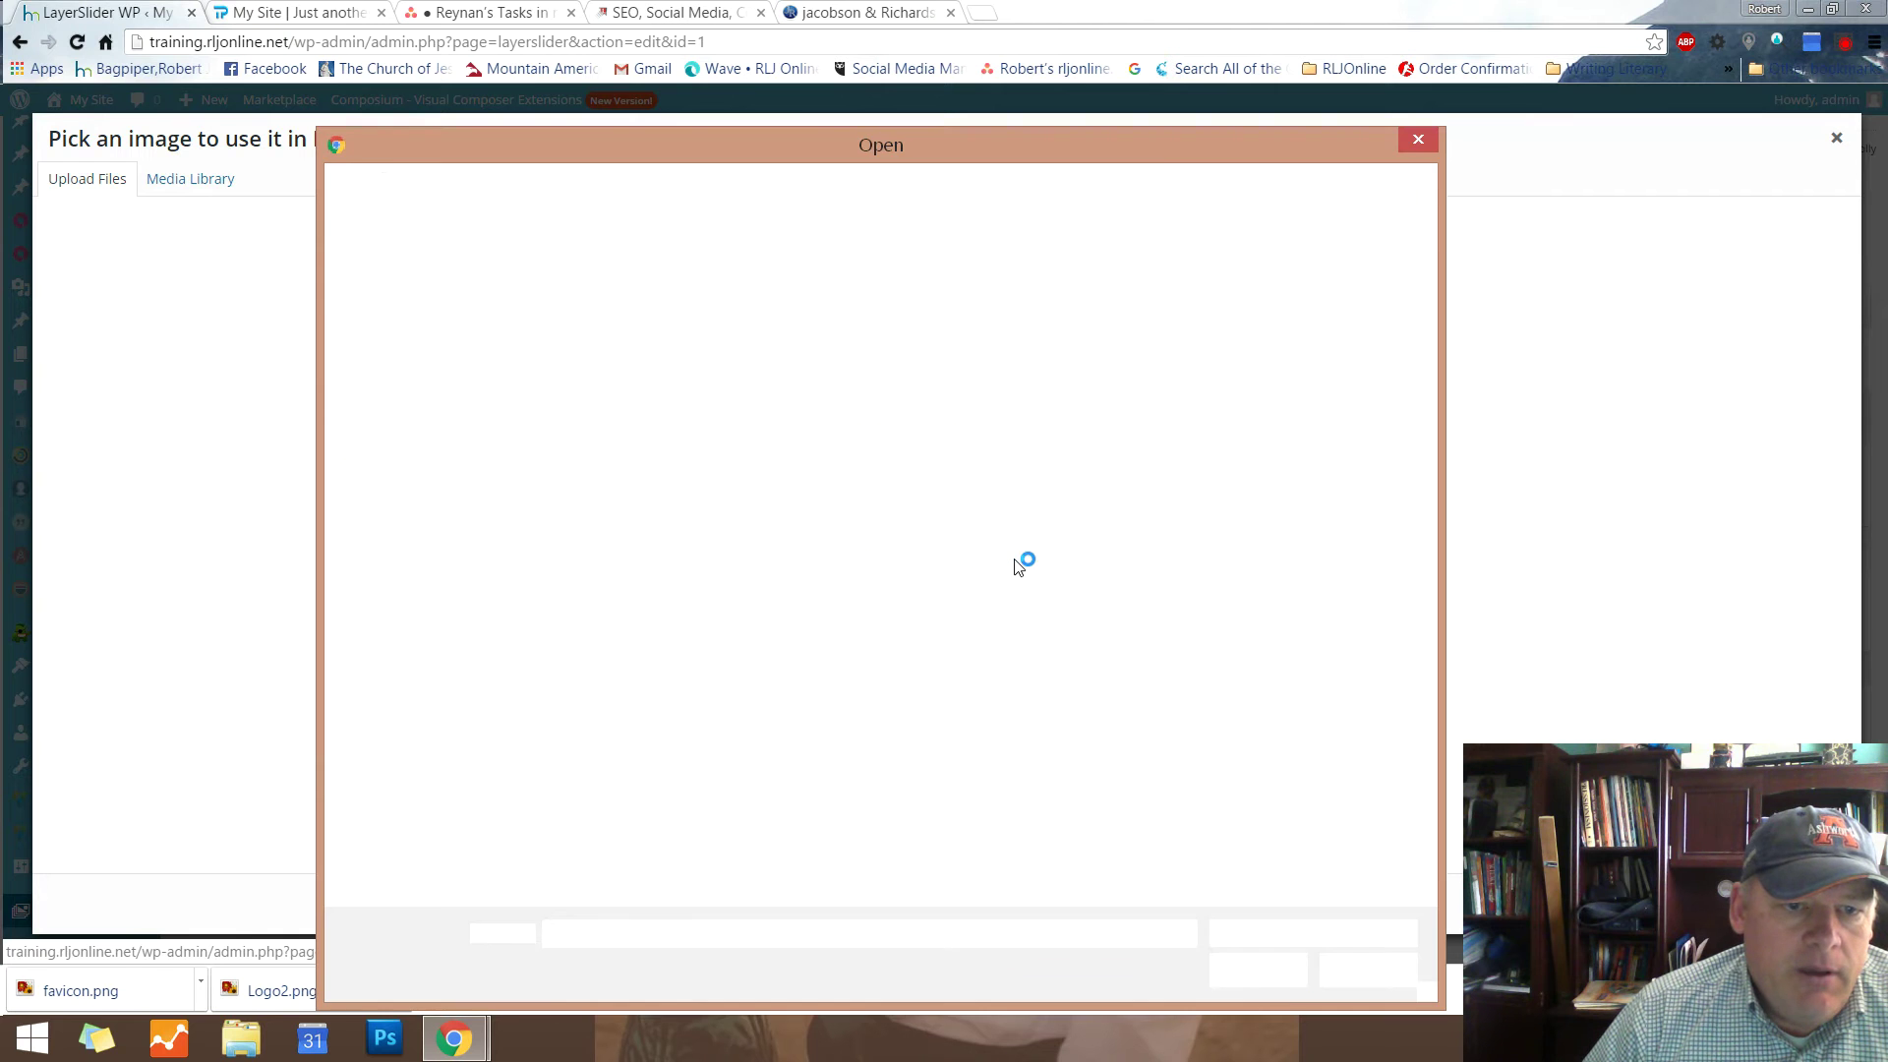
# Browse to the Images folder inside RLJOnline and select cover Image.jpg as the file to upload
pyautogui.click(441, 186)
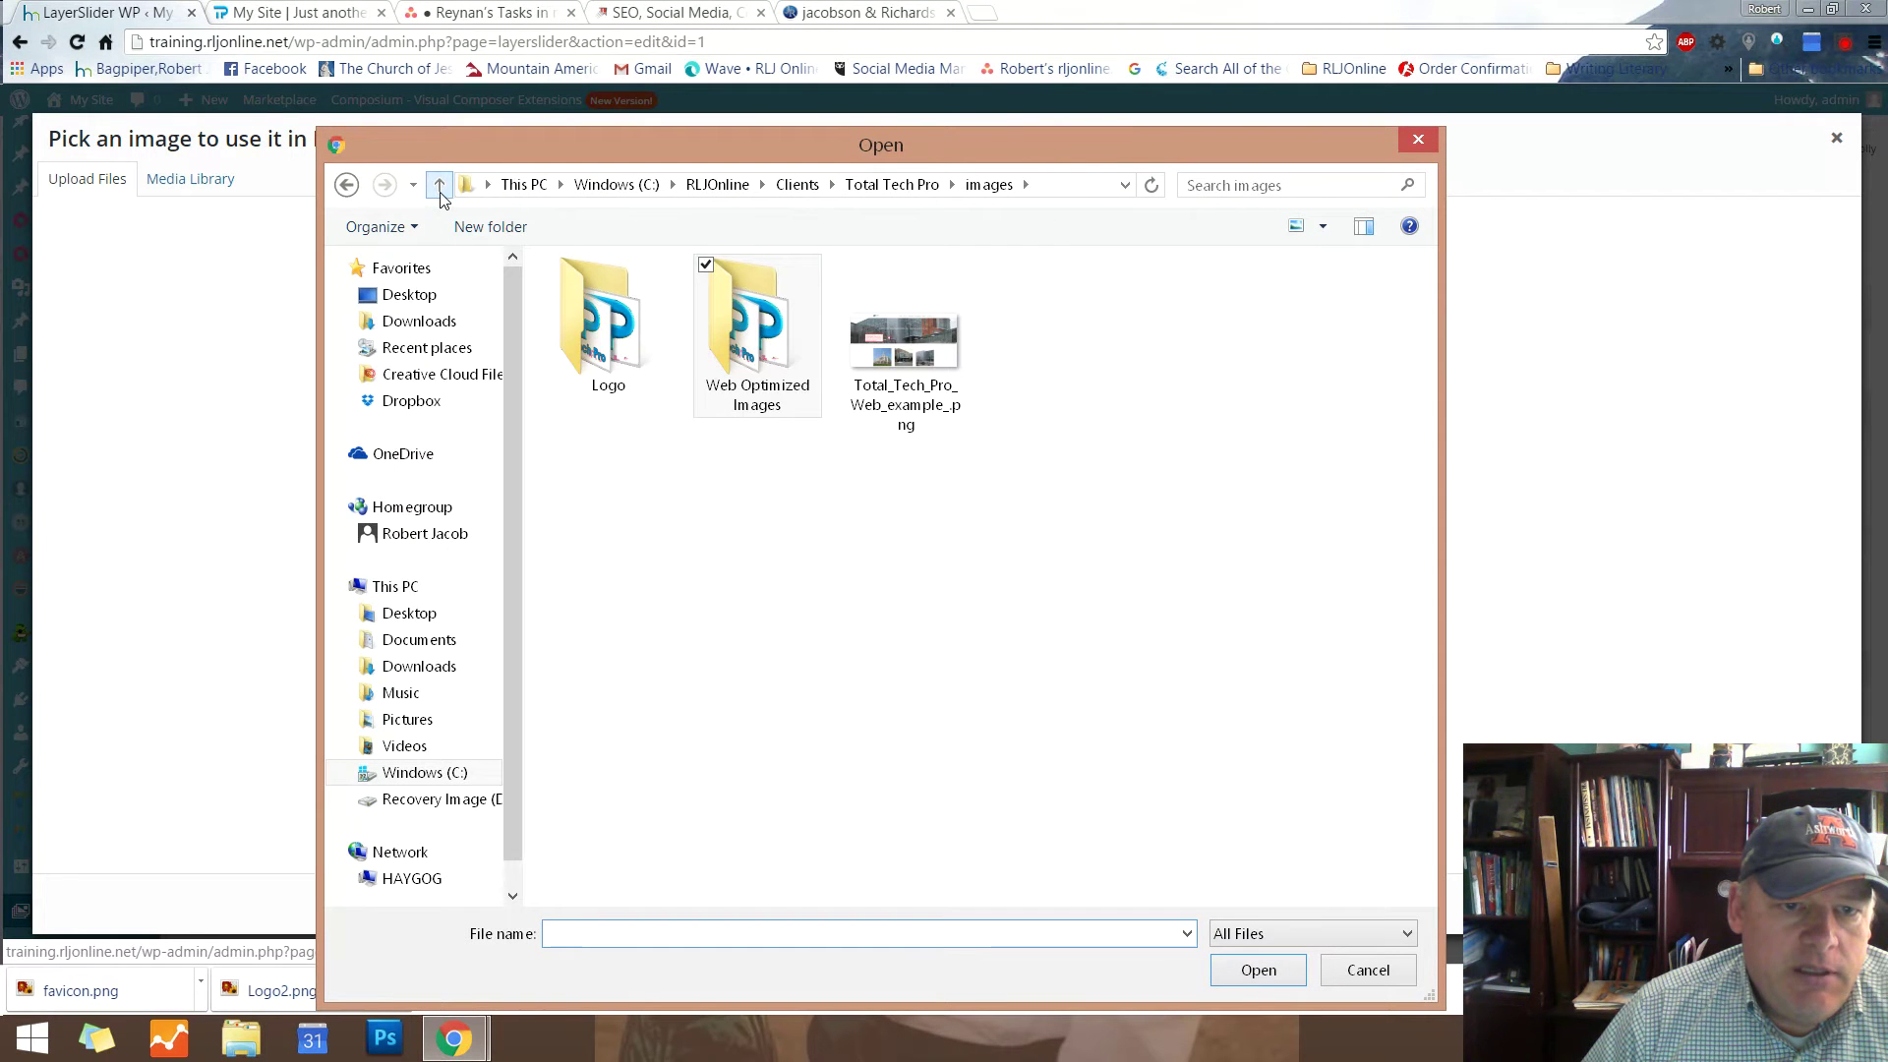
pyautogui.click(440, 187)
pyautogui.click(441, 187)
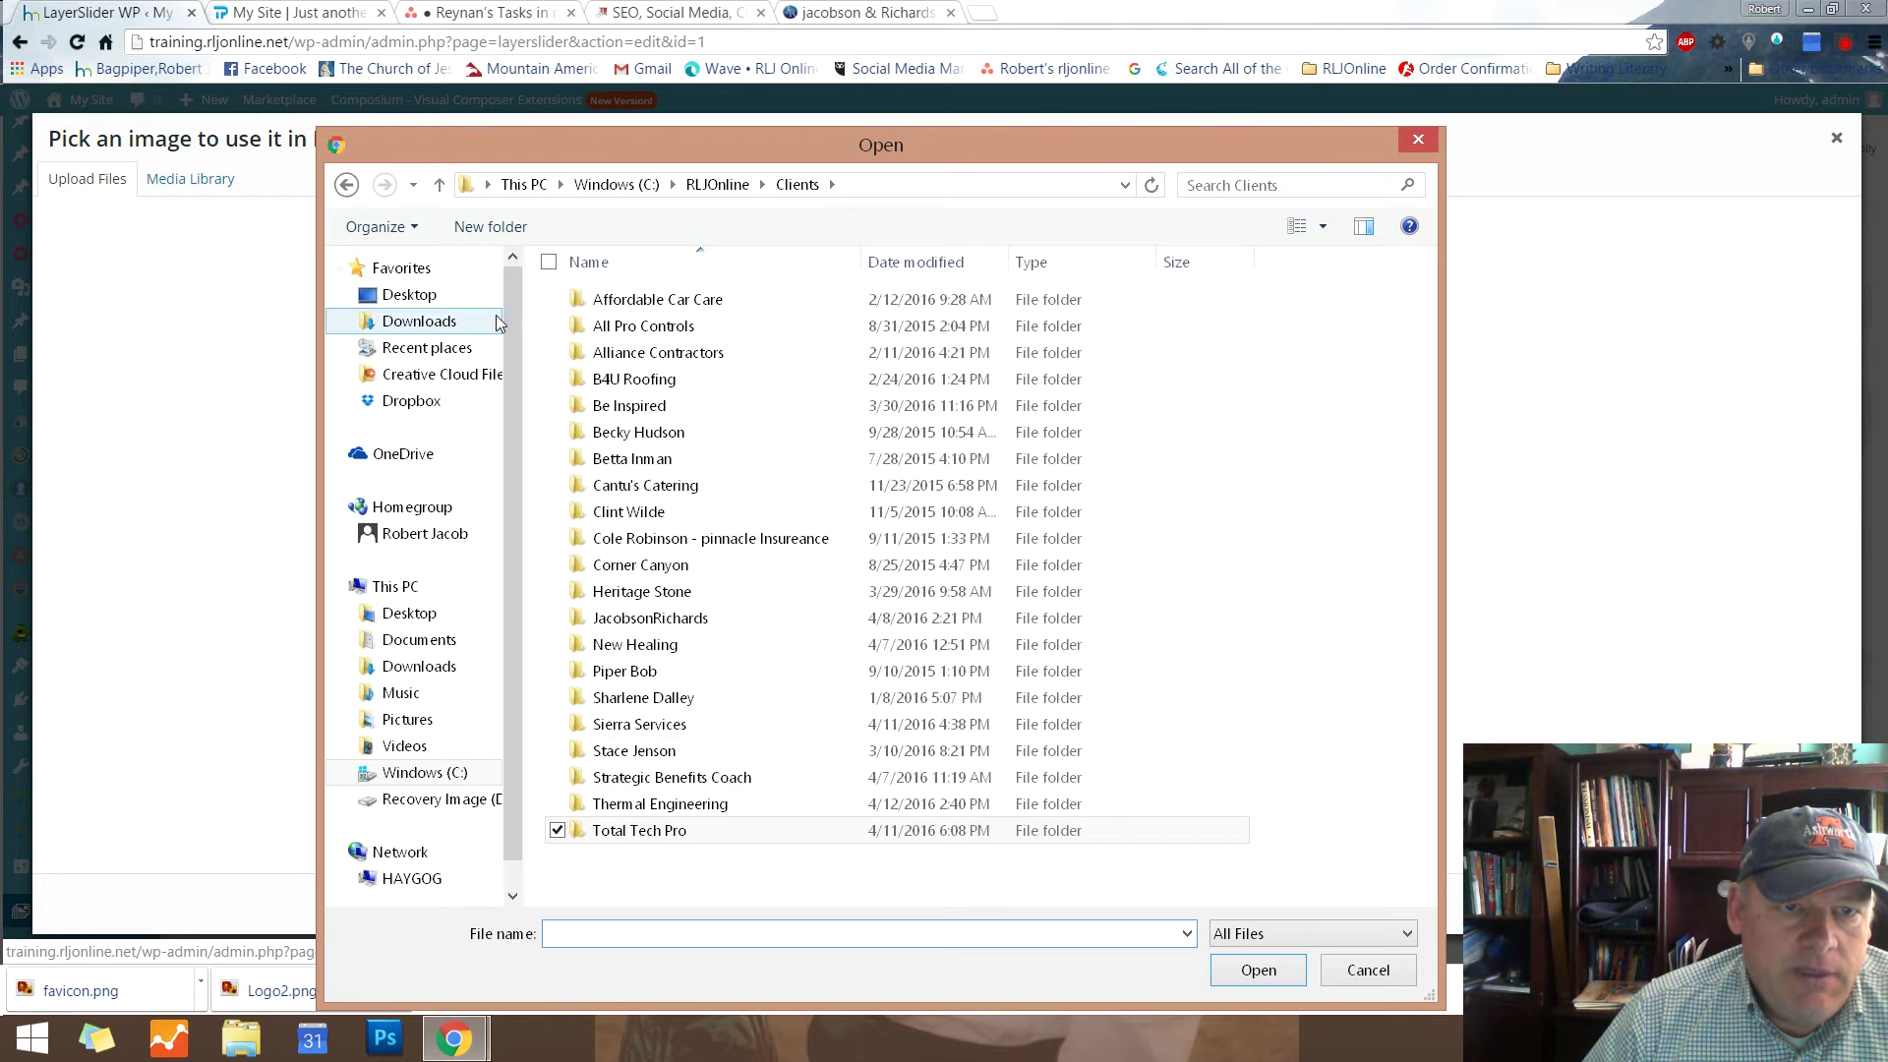
pyautogui.click(439, 187)
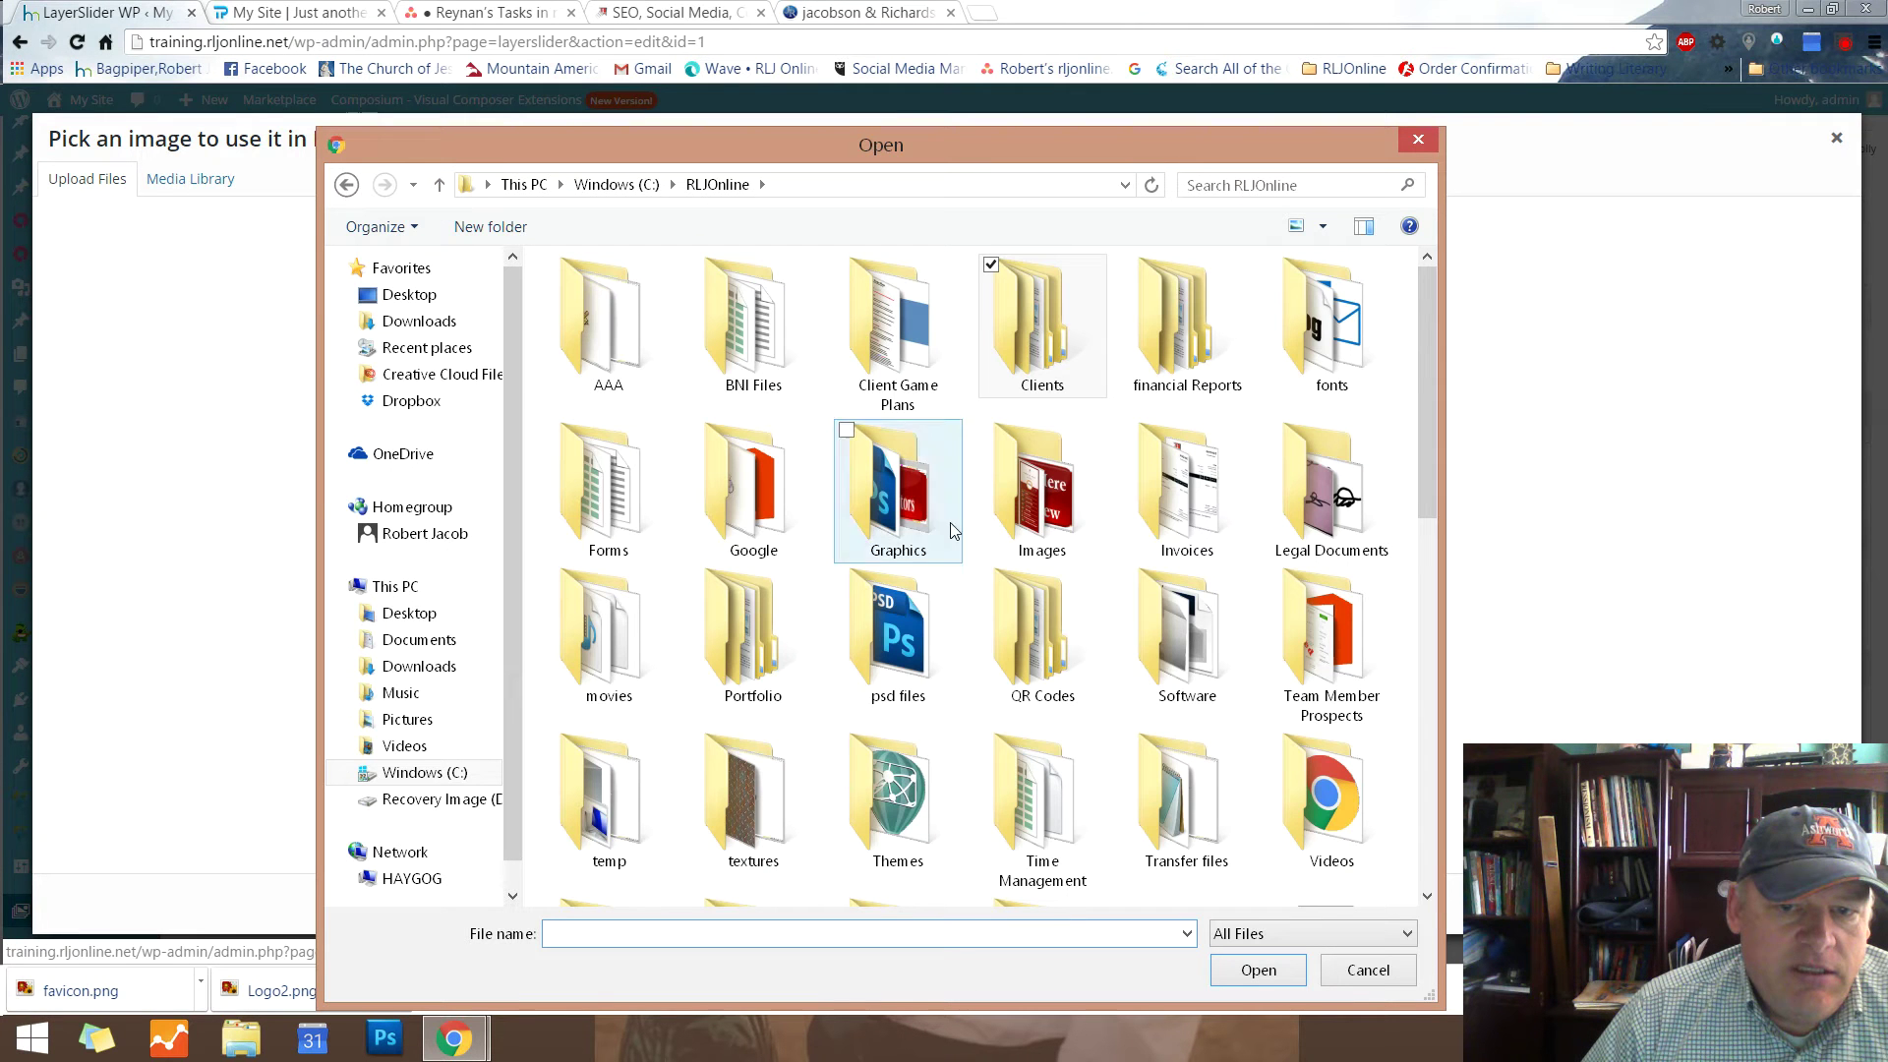
pyautogui.doubleClick(1044, 504)
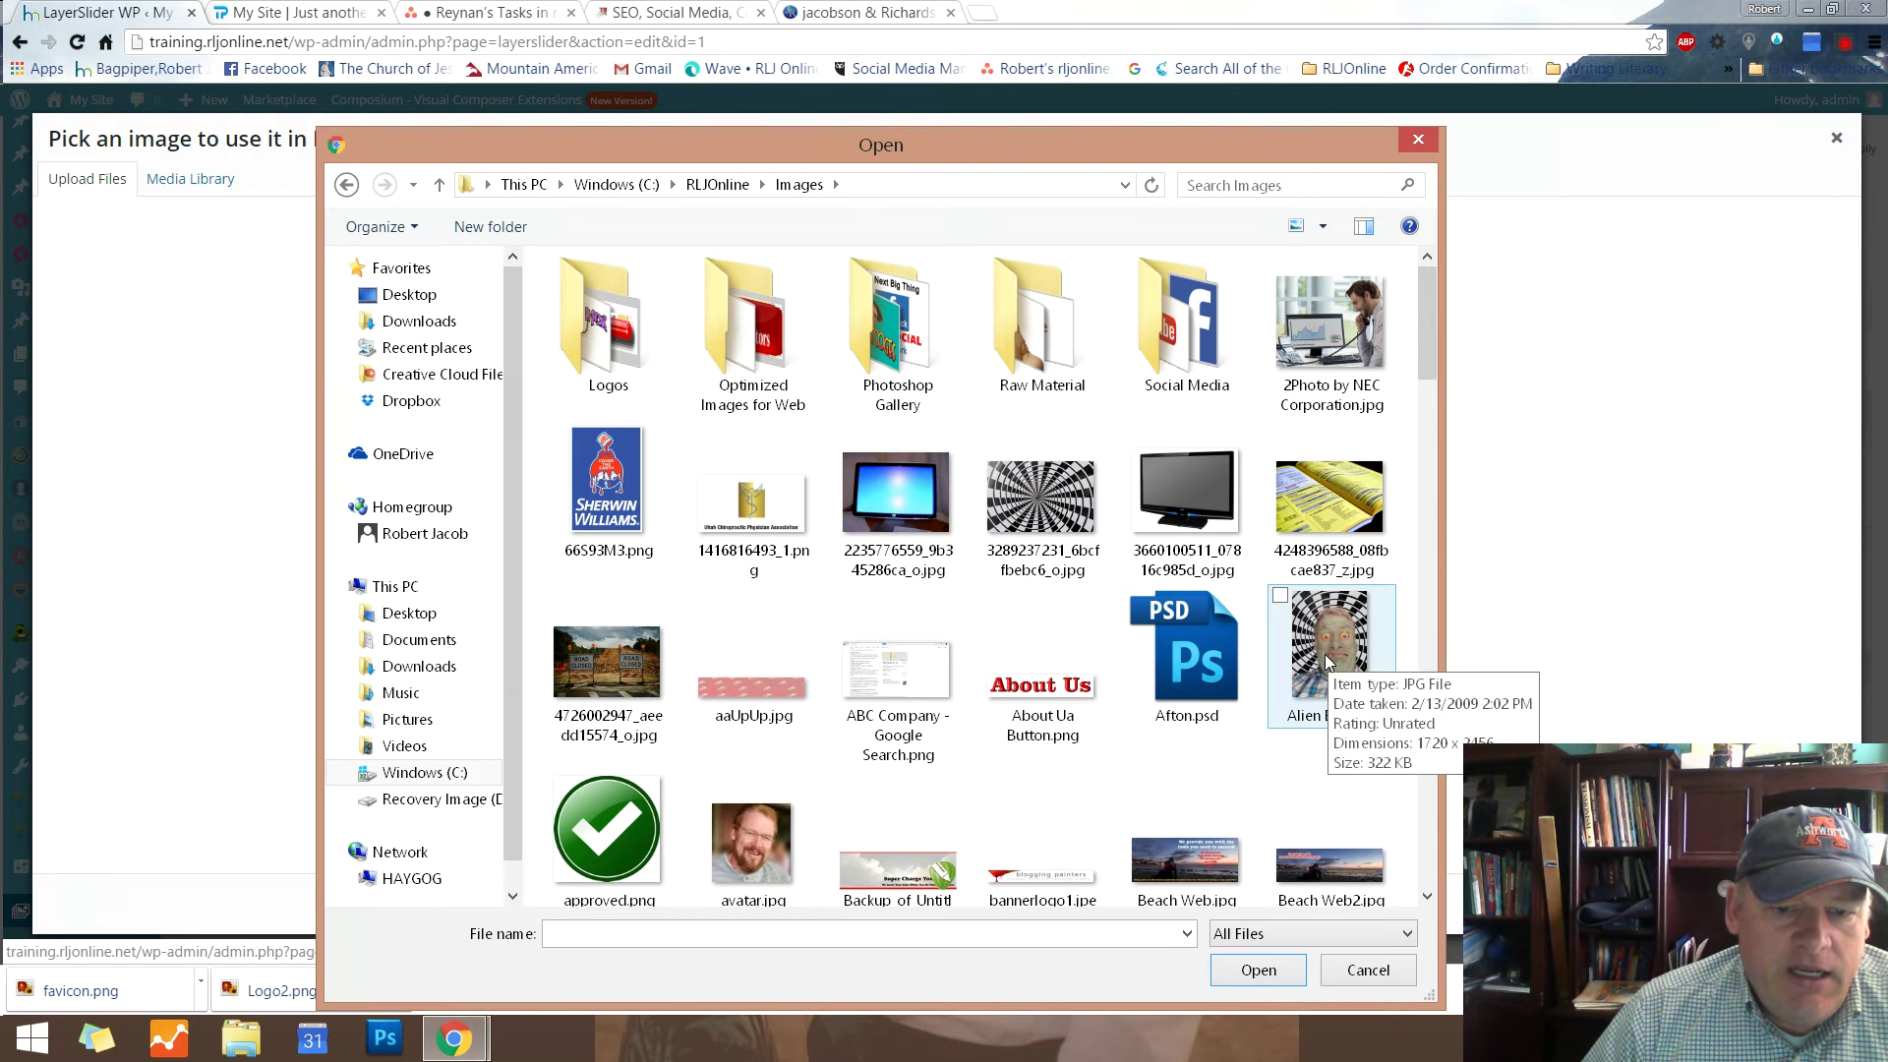
pyautogui.scroll(-5, 1098, 671)
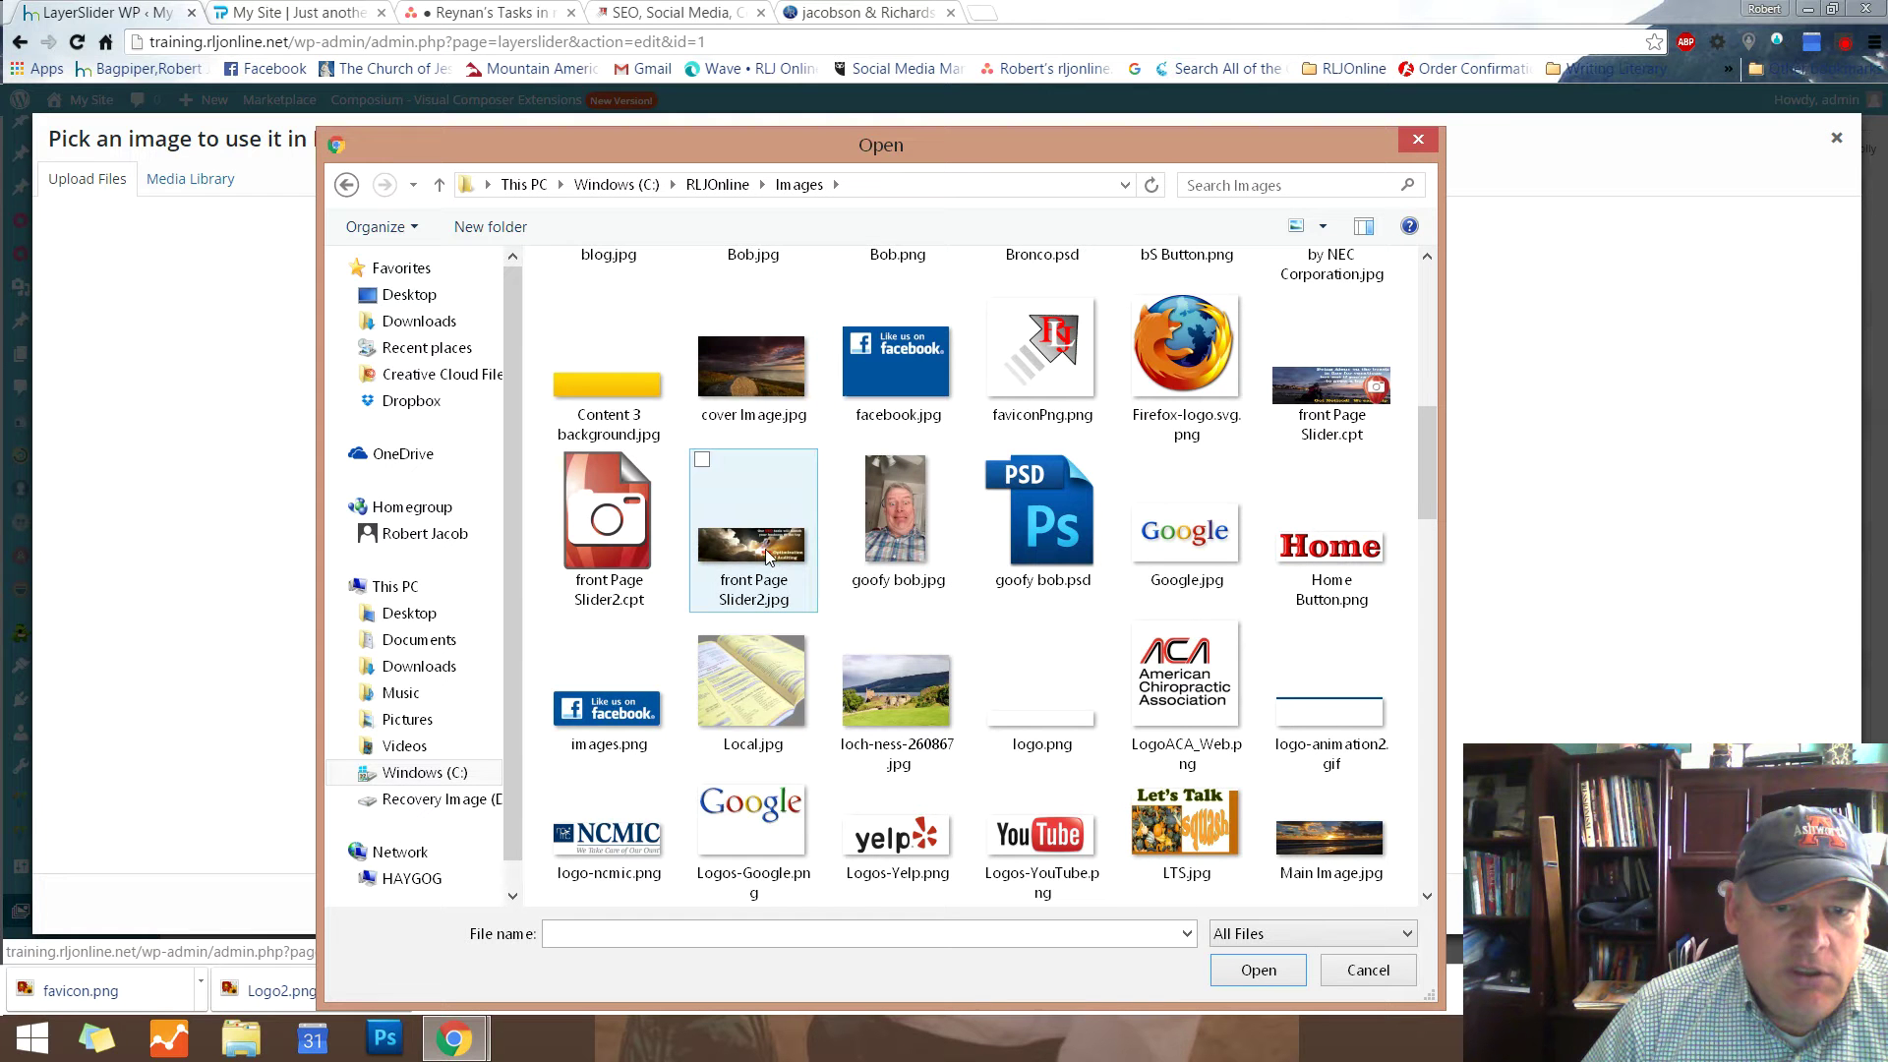
pyautogui.click(733, 373)
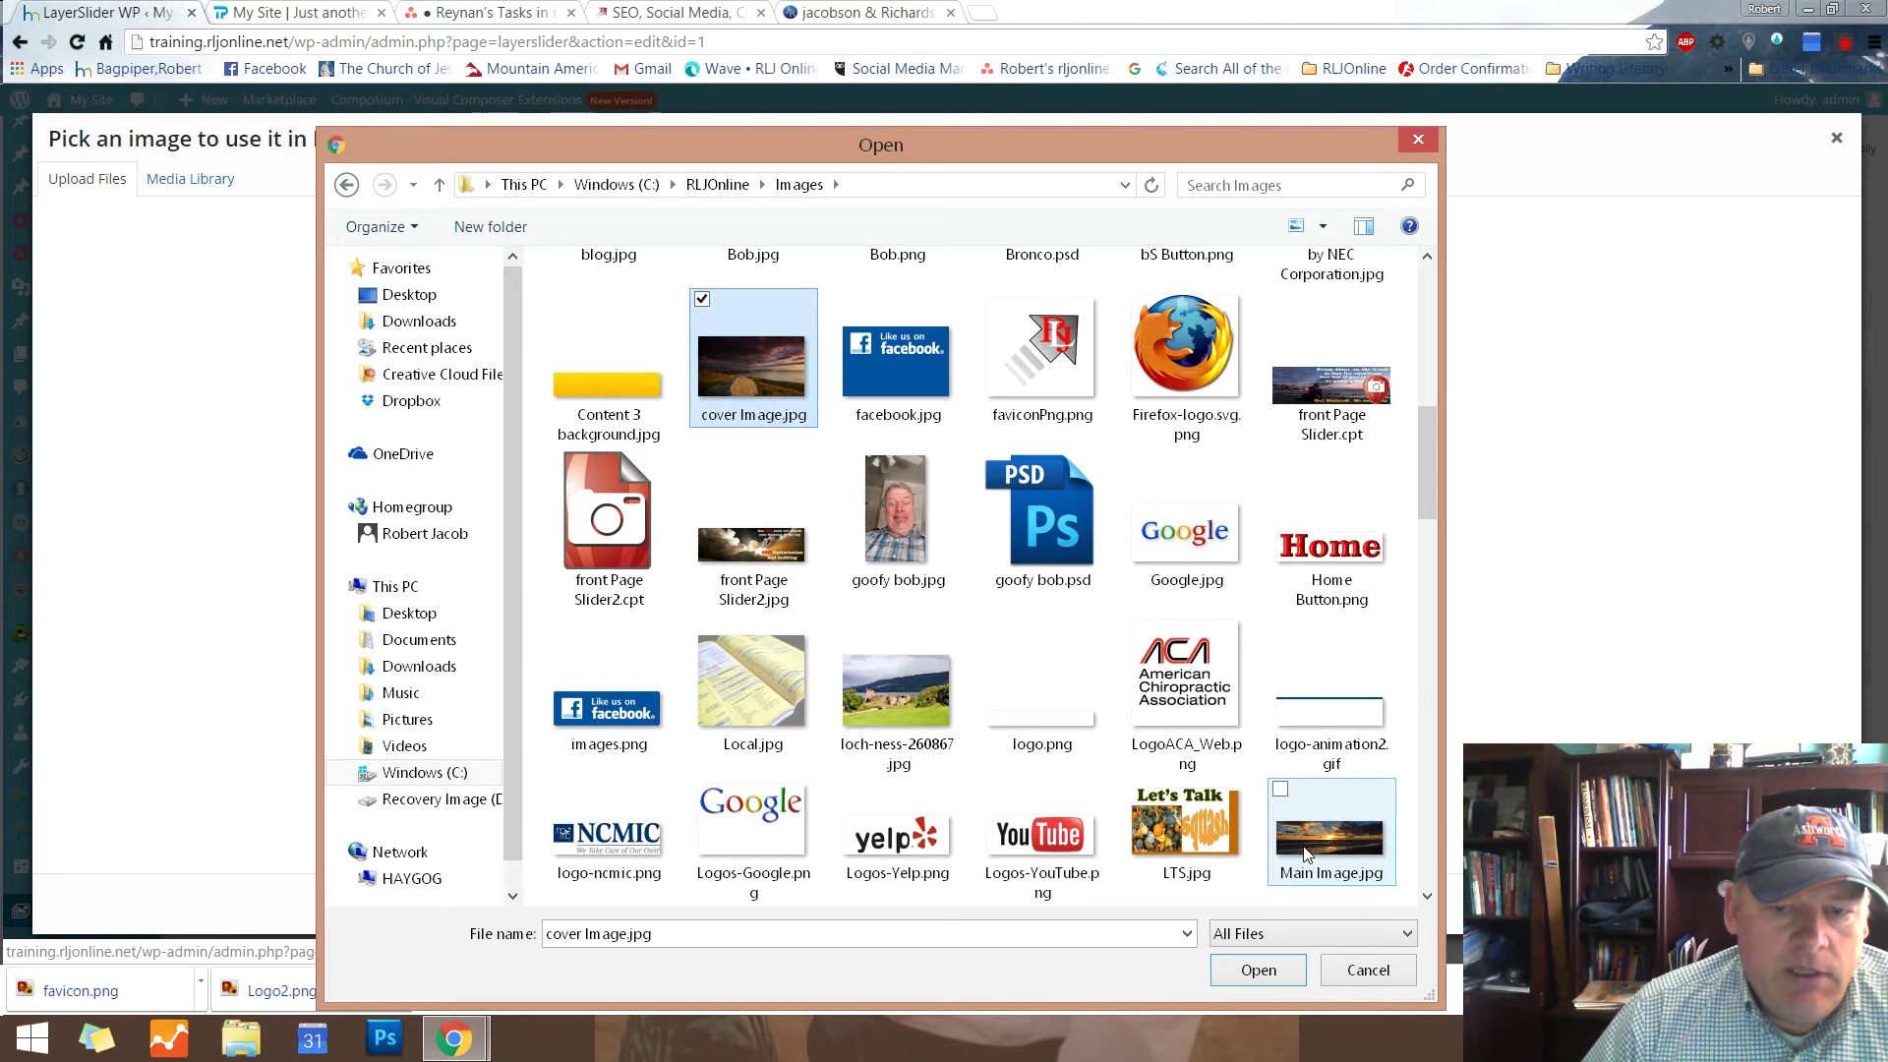
# Upload Main Image.jpg from the Images folder and insert it as the background image of Slide #1
pyautogui.click(1343, 843)
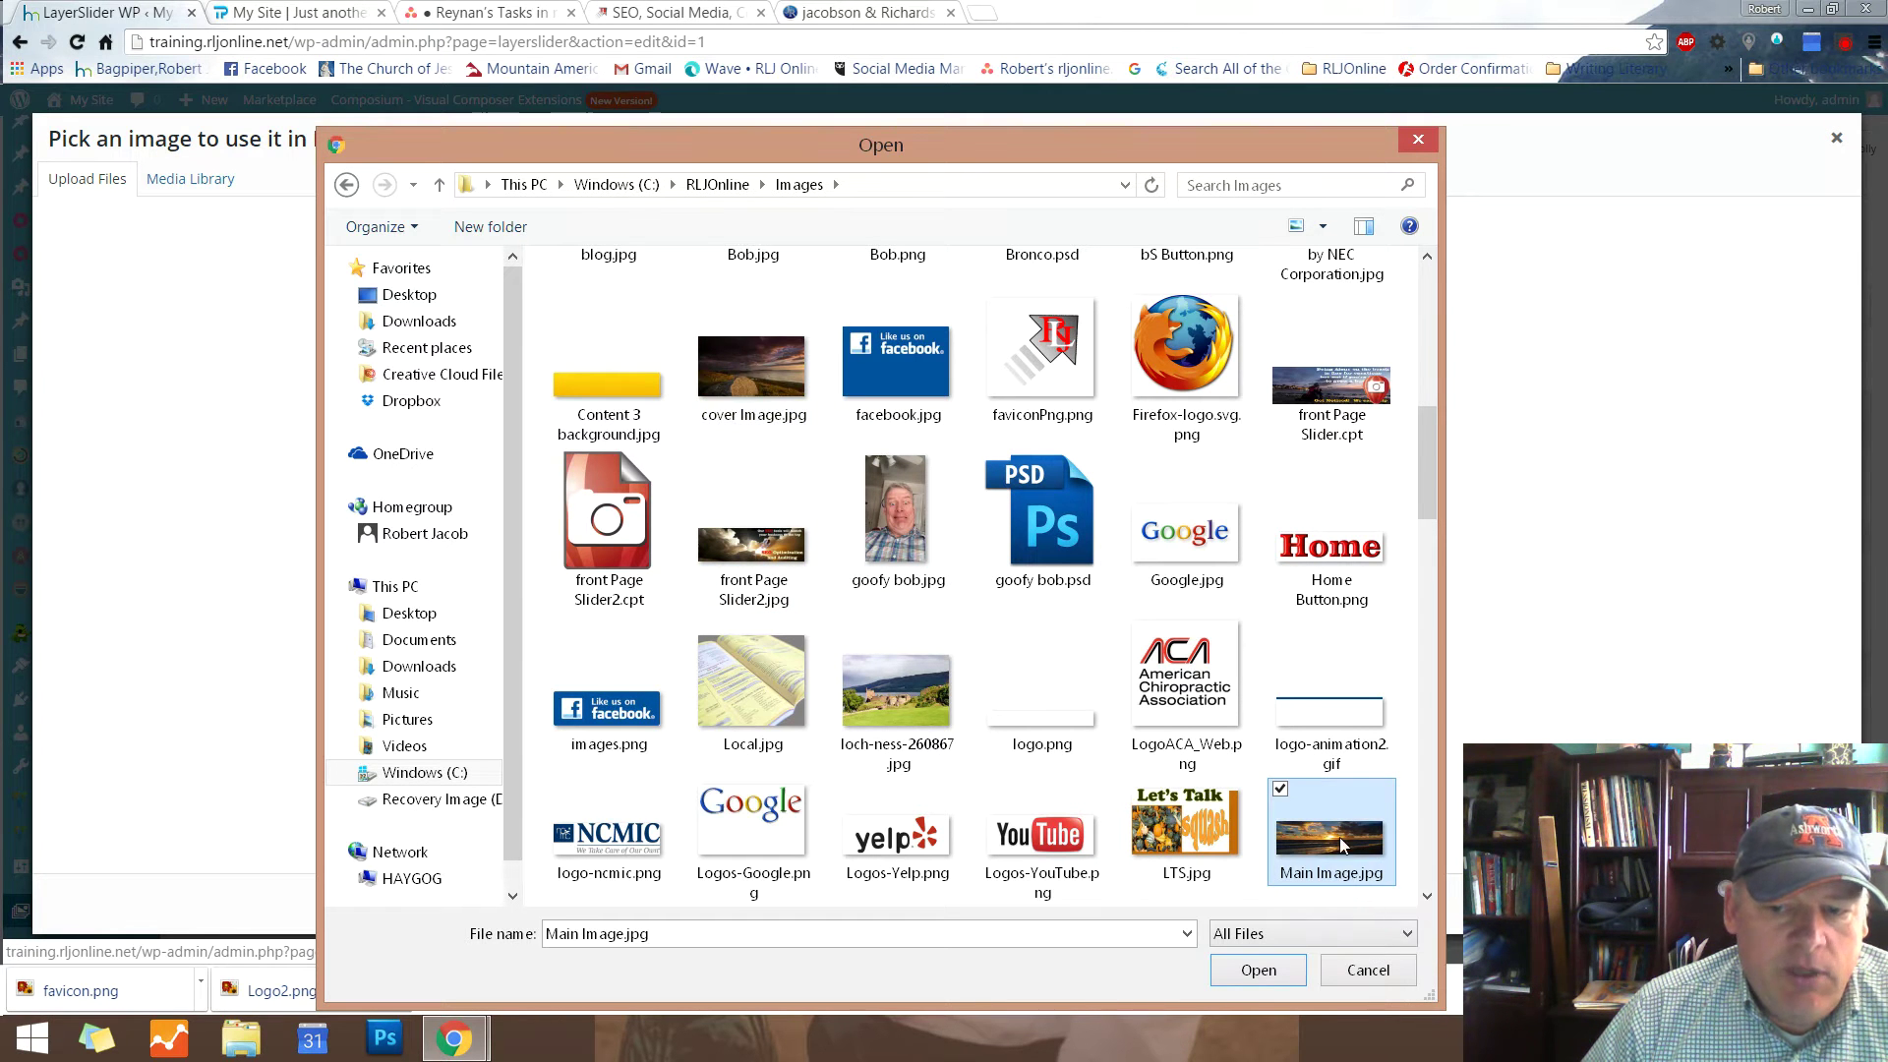
pyautogui.click(1260, 971)
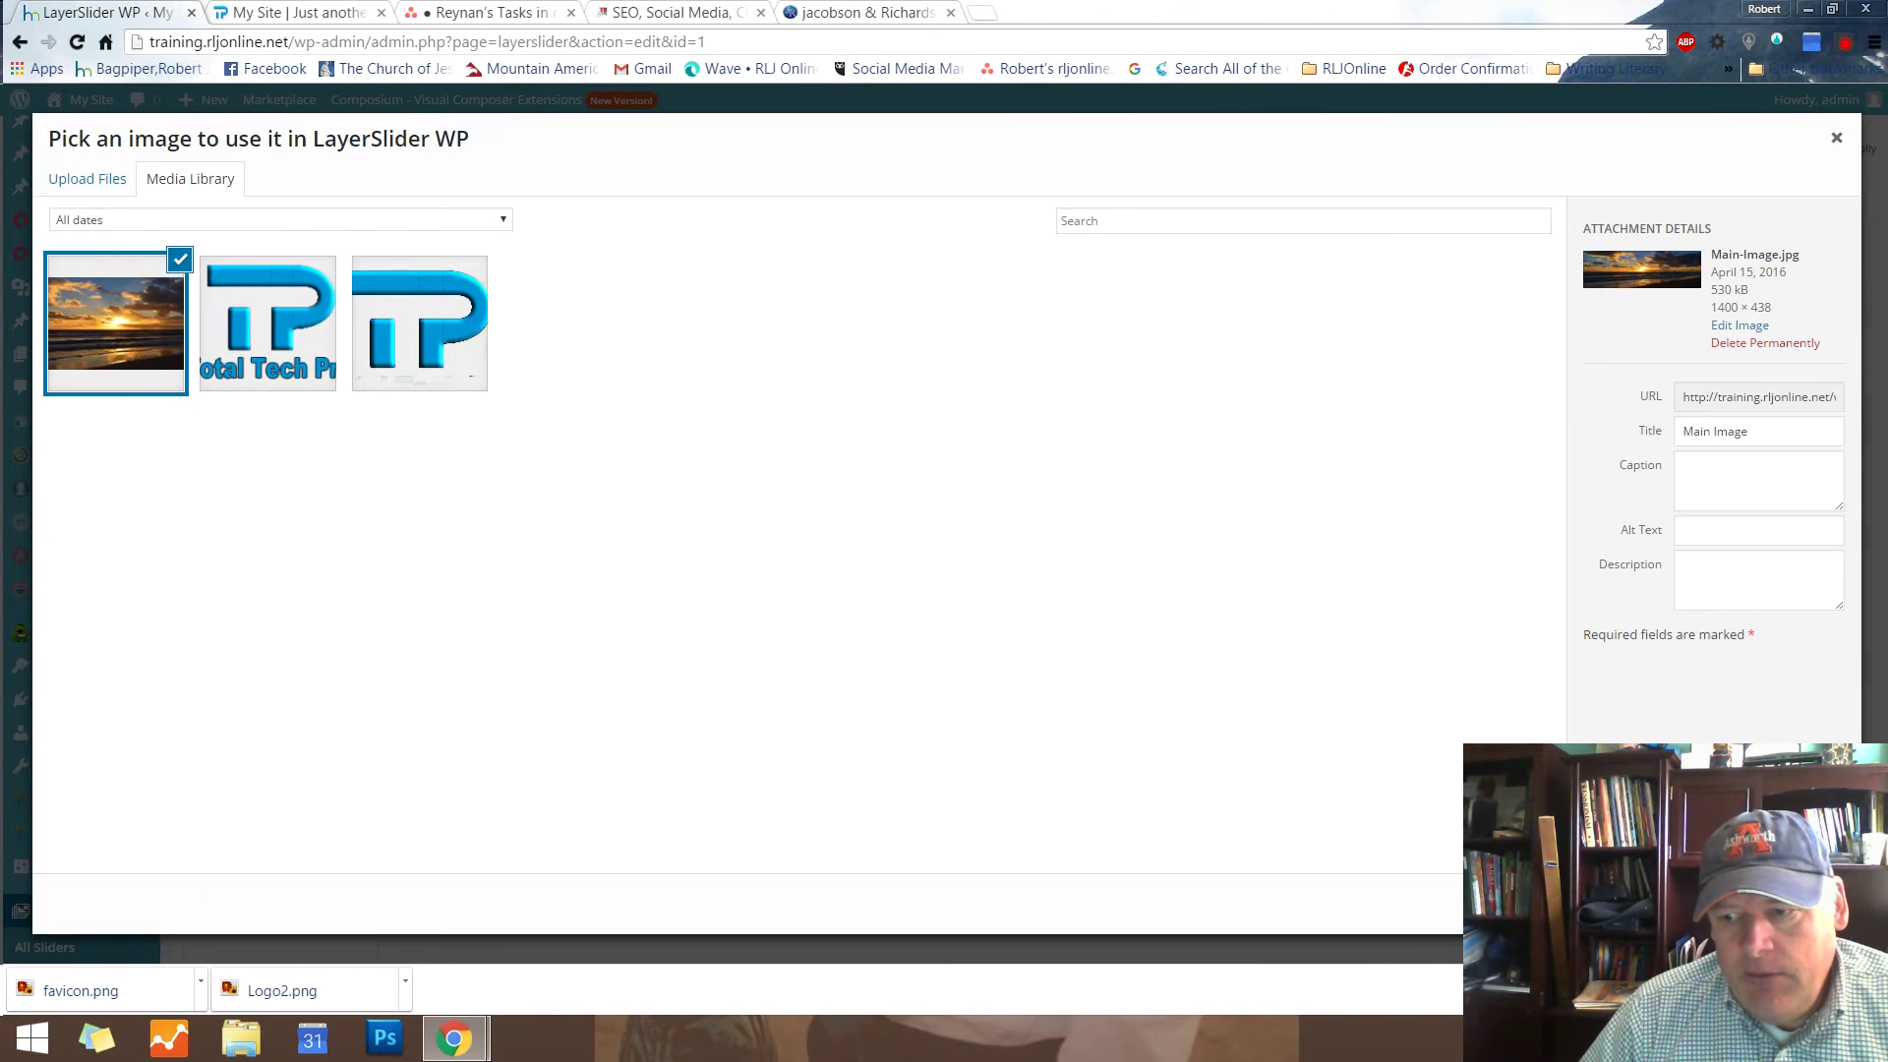
pyautogui.click(1799, 902)
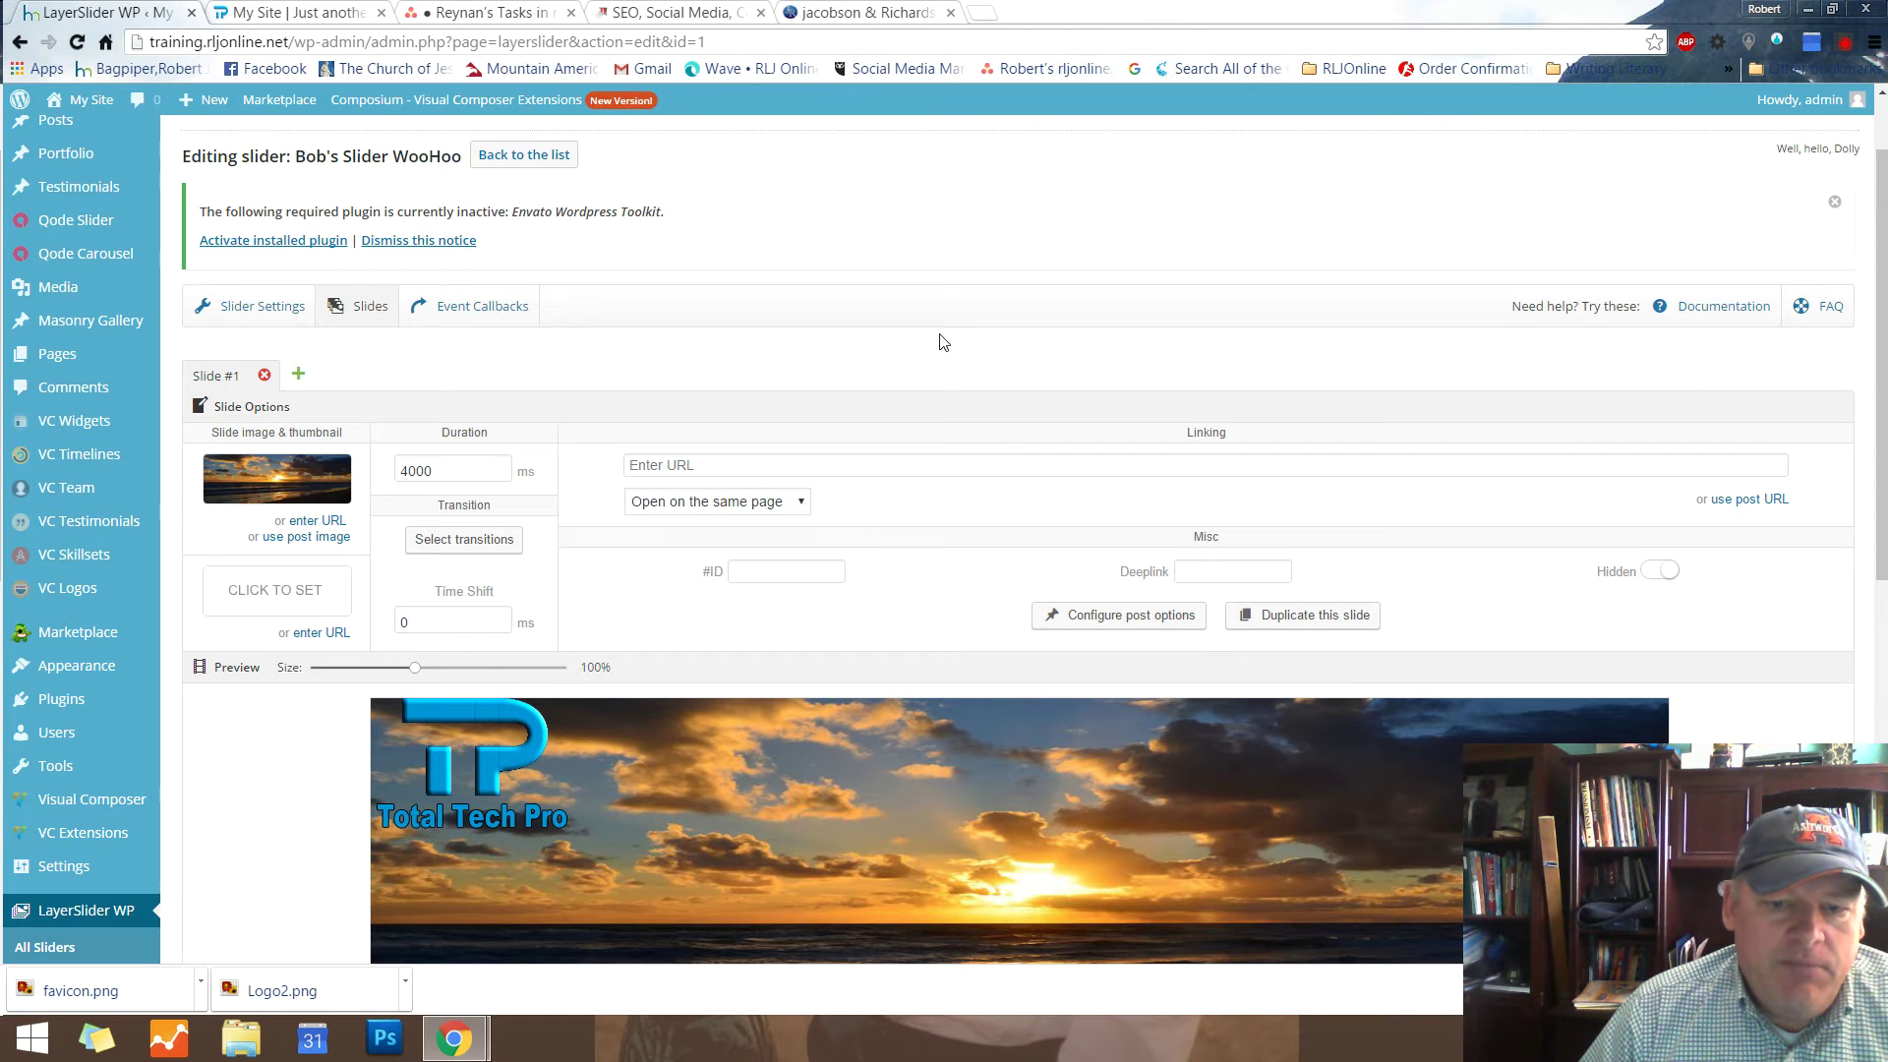
# Examine the slide and Layer #1's transition settings, and play the slide preview with the background image
pyautogui.scroll(-1, 1180, 661)
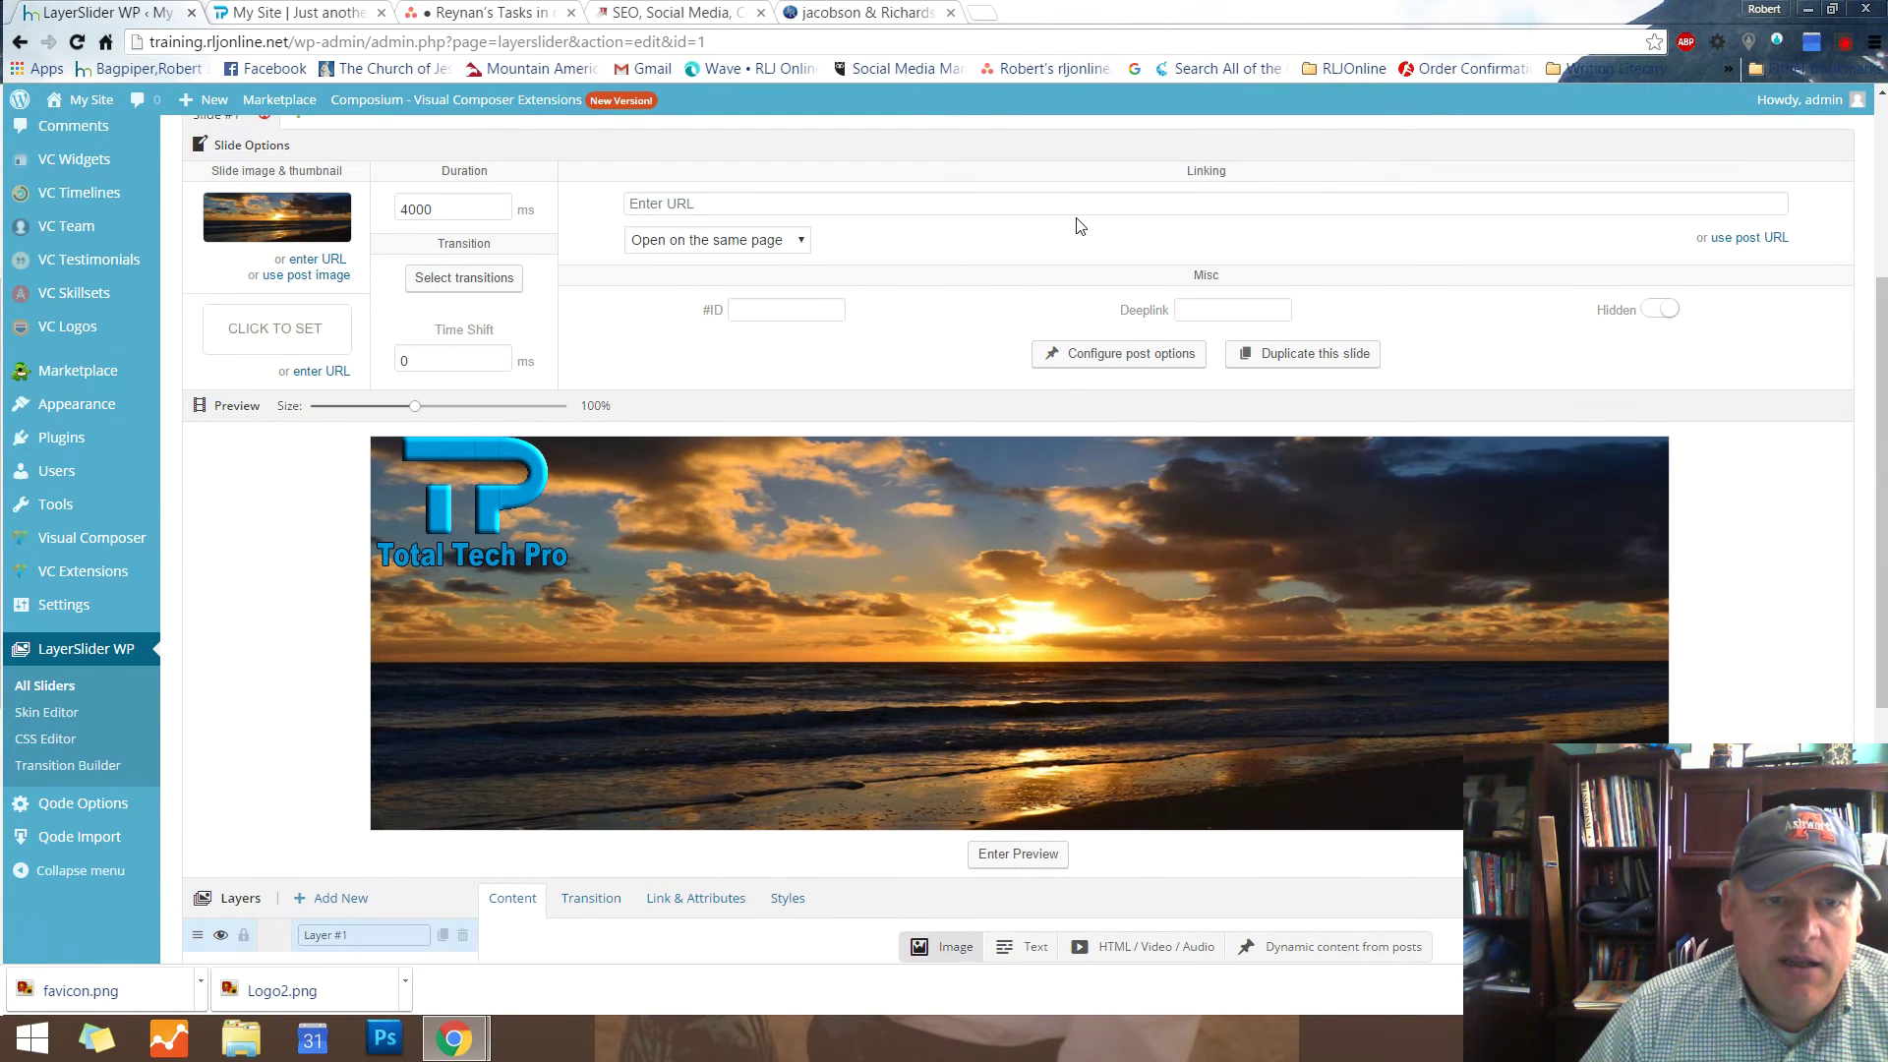
pyautogui.scroll(-2, 1197, 305)
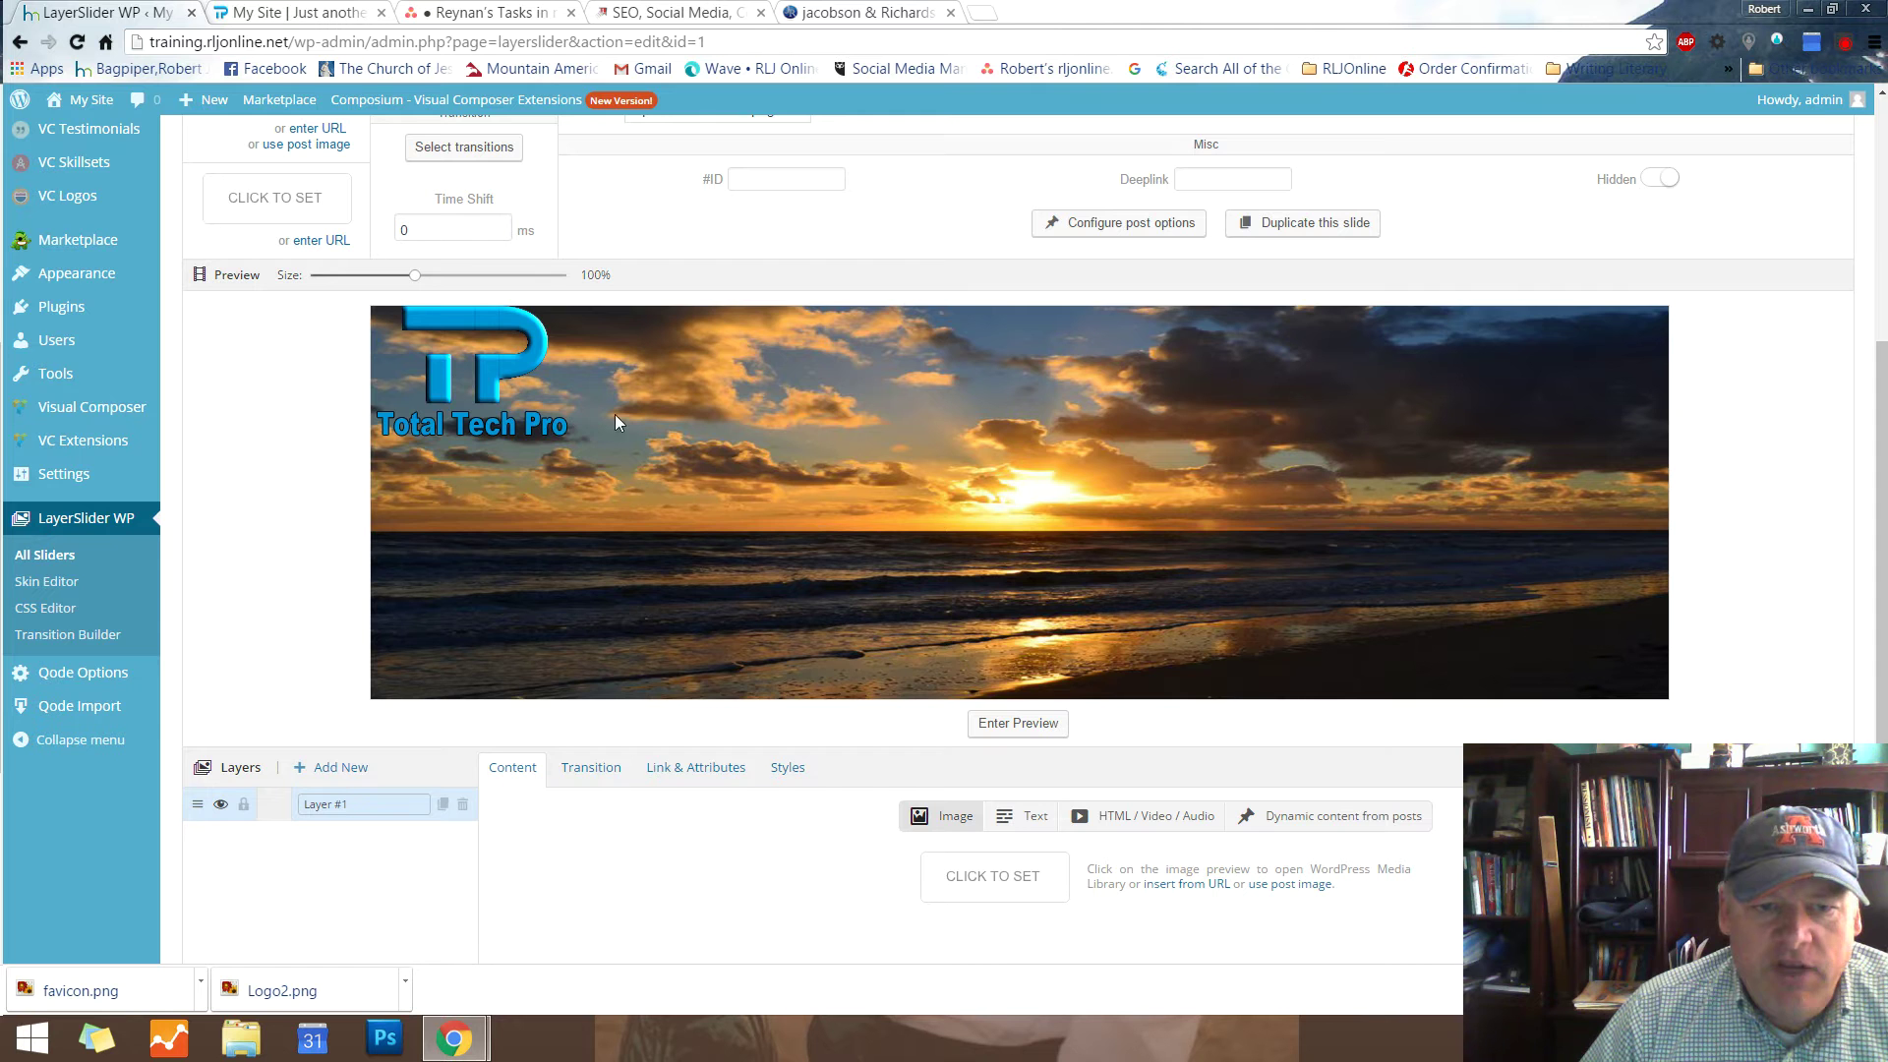
pyautogui.scroll(-3, 1040, 505)
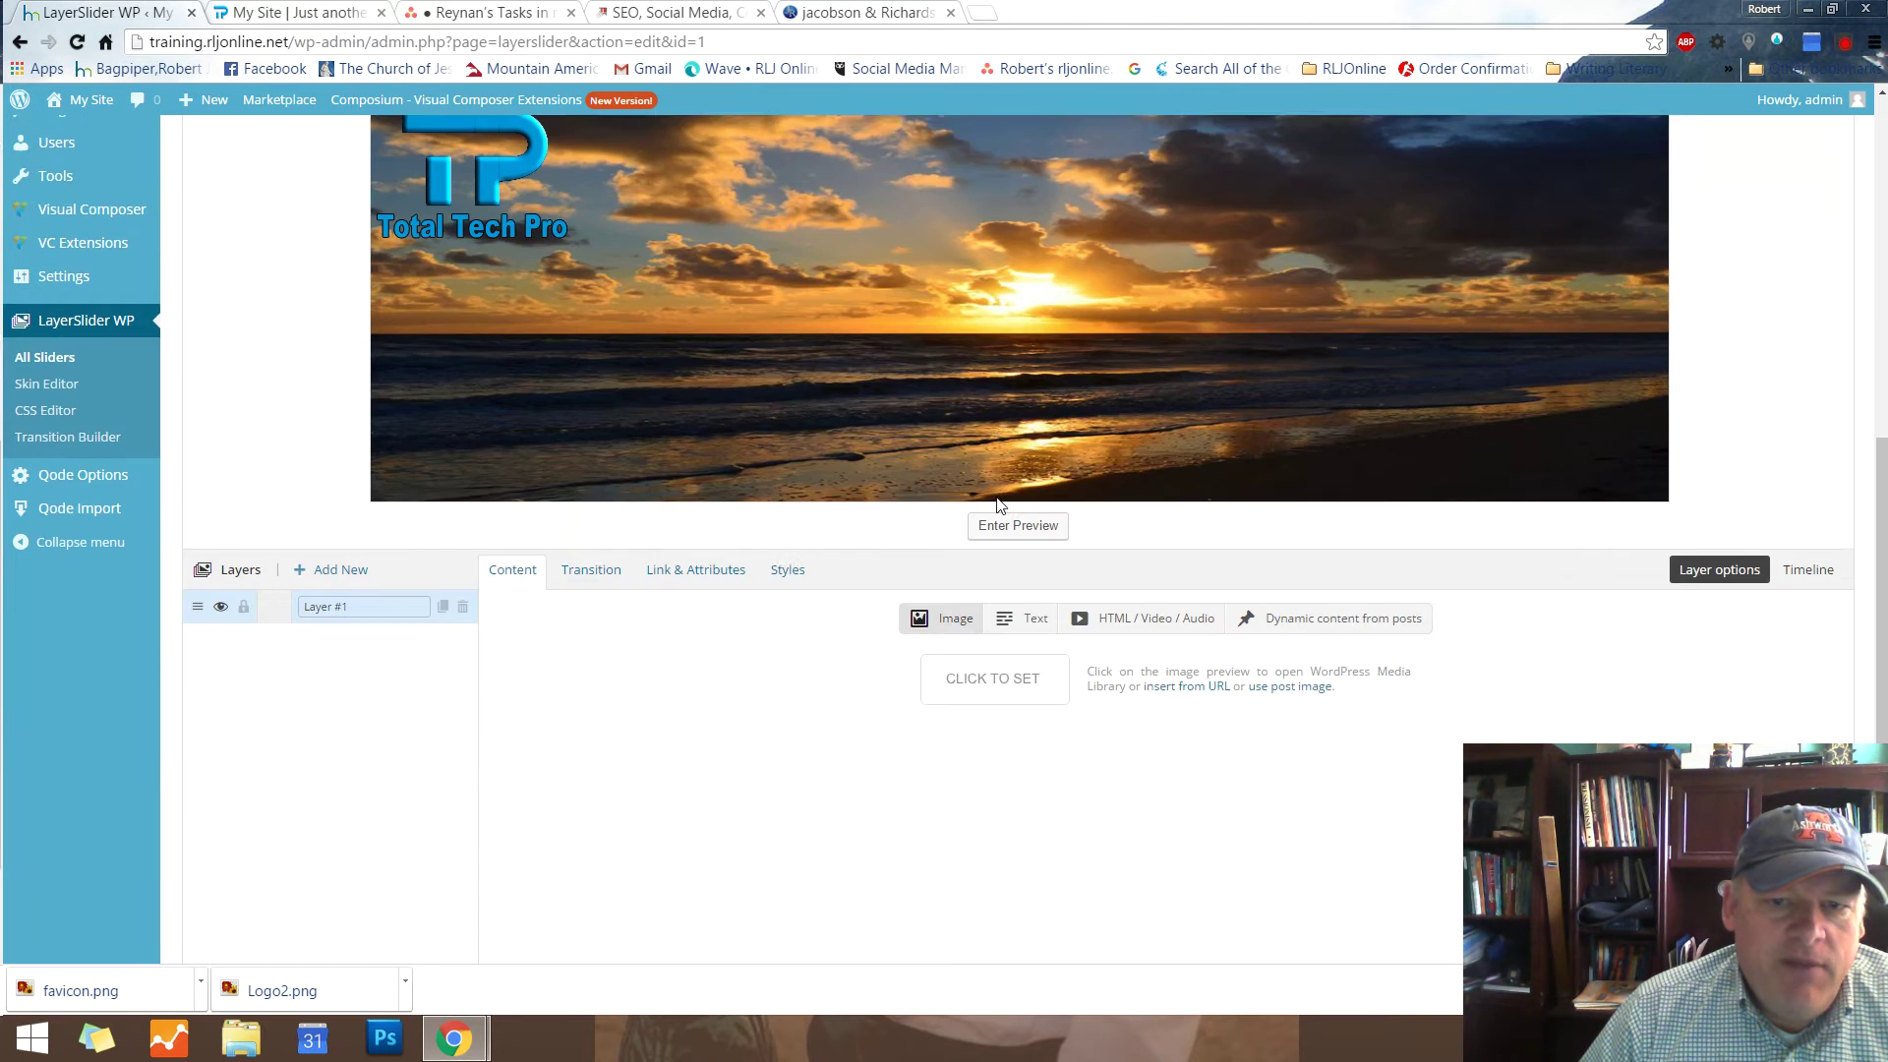
pyautogui.scroll(4, 987, 485)
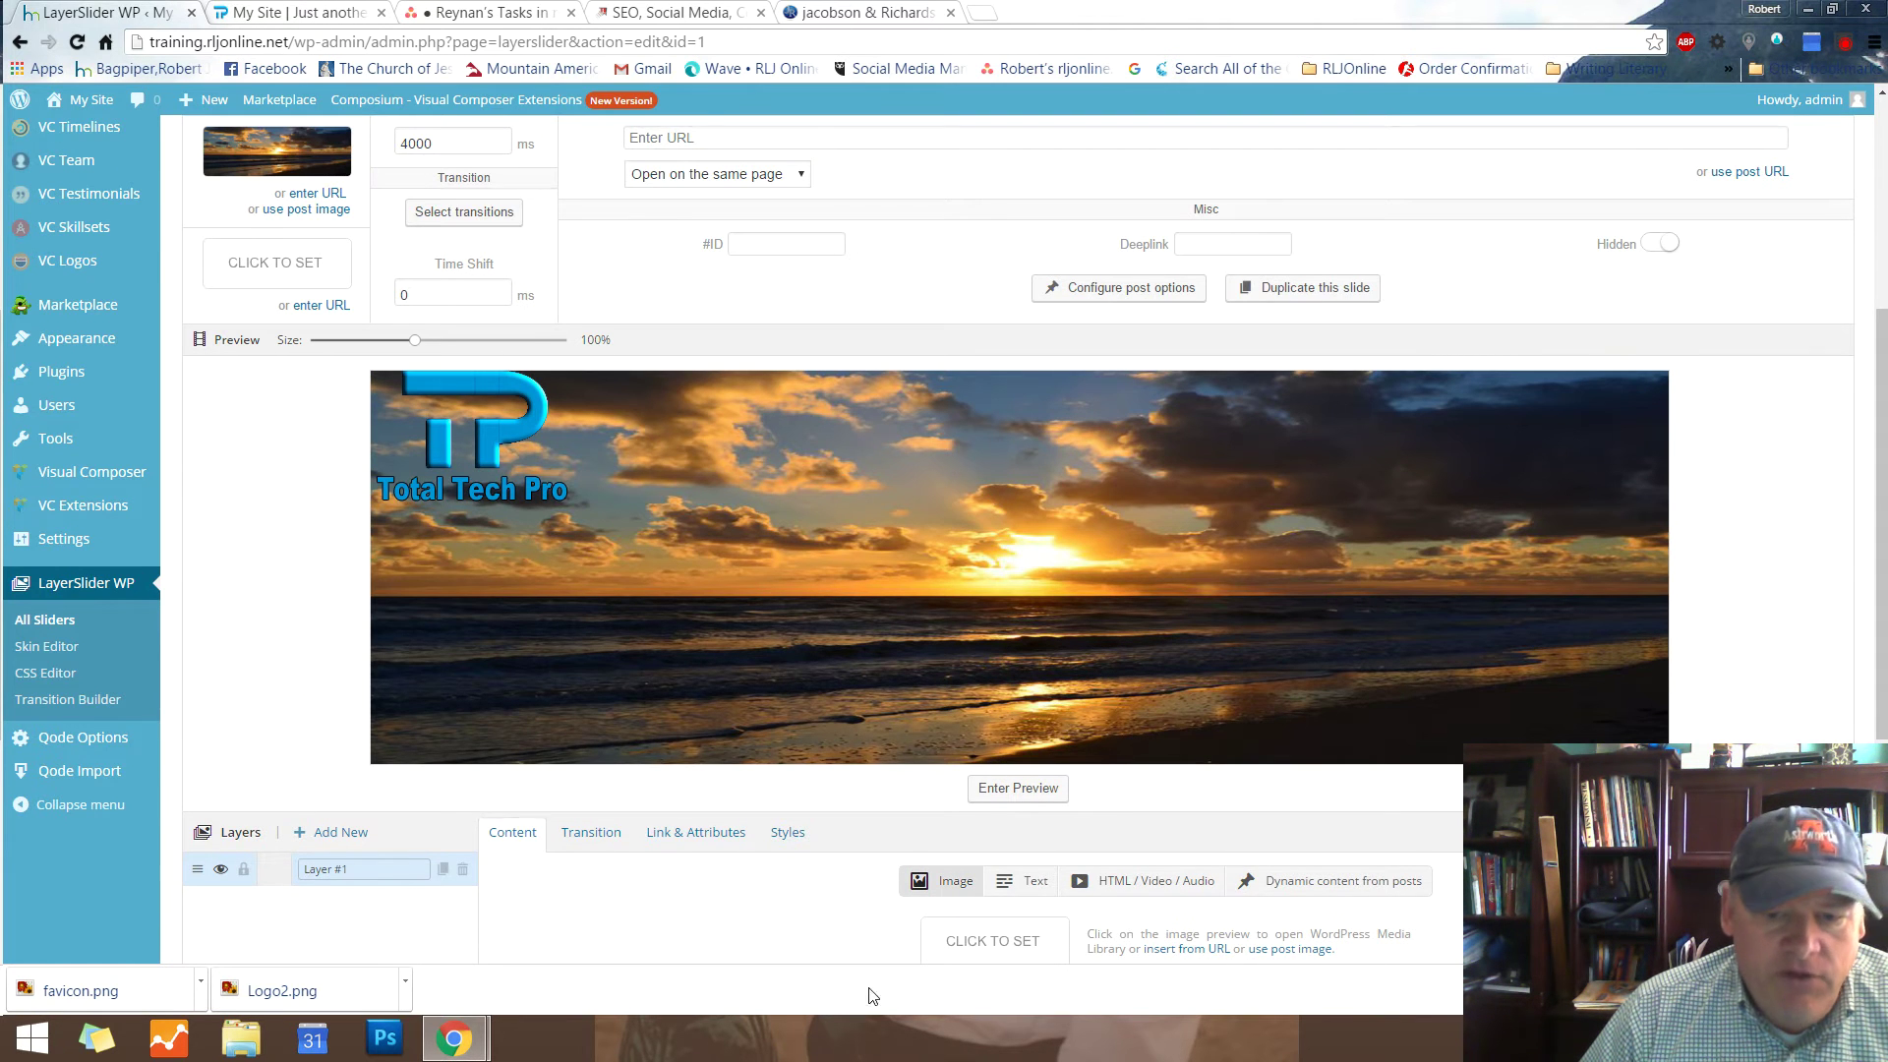
pyautogui.scroll(-3, 1224, 722)
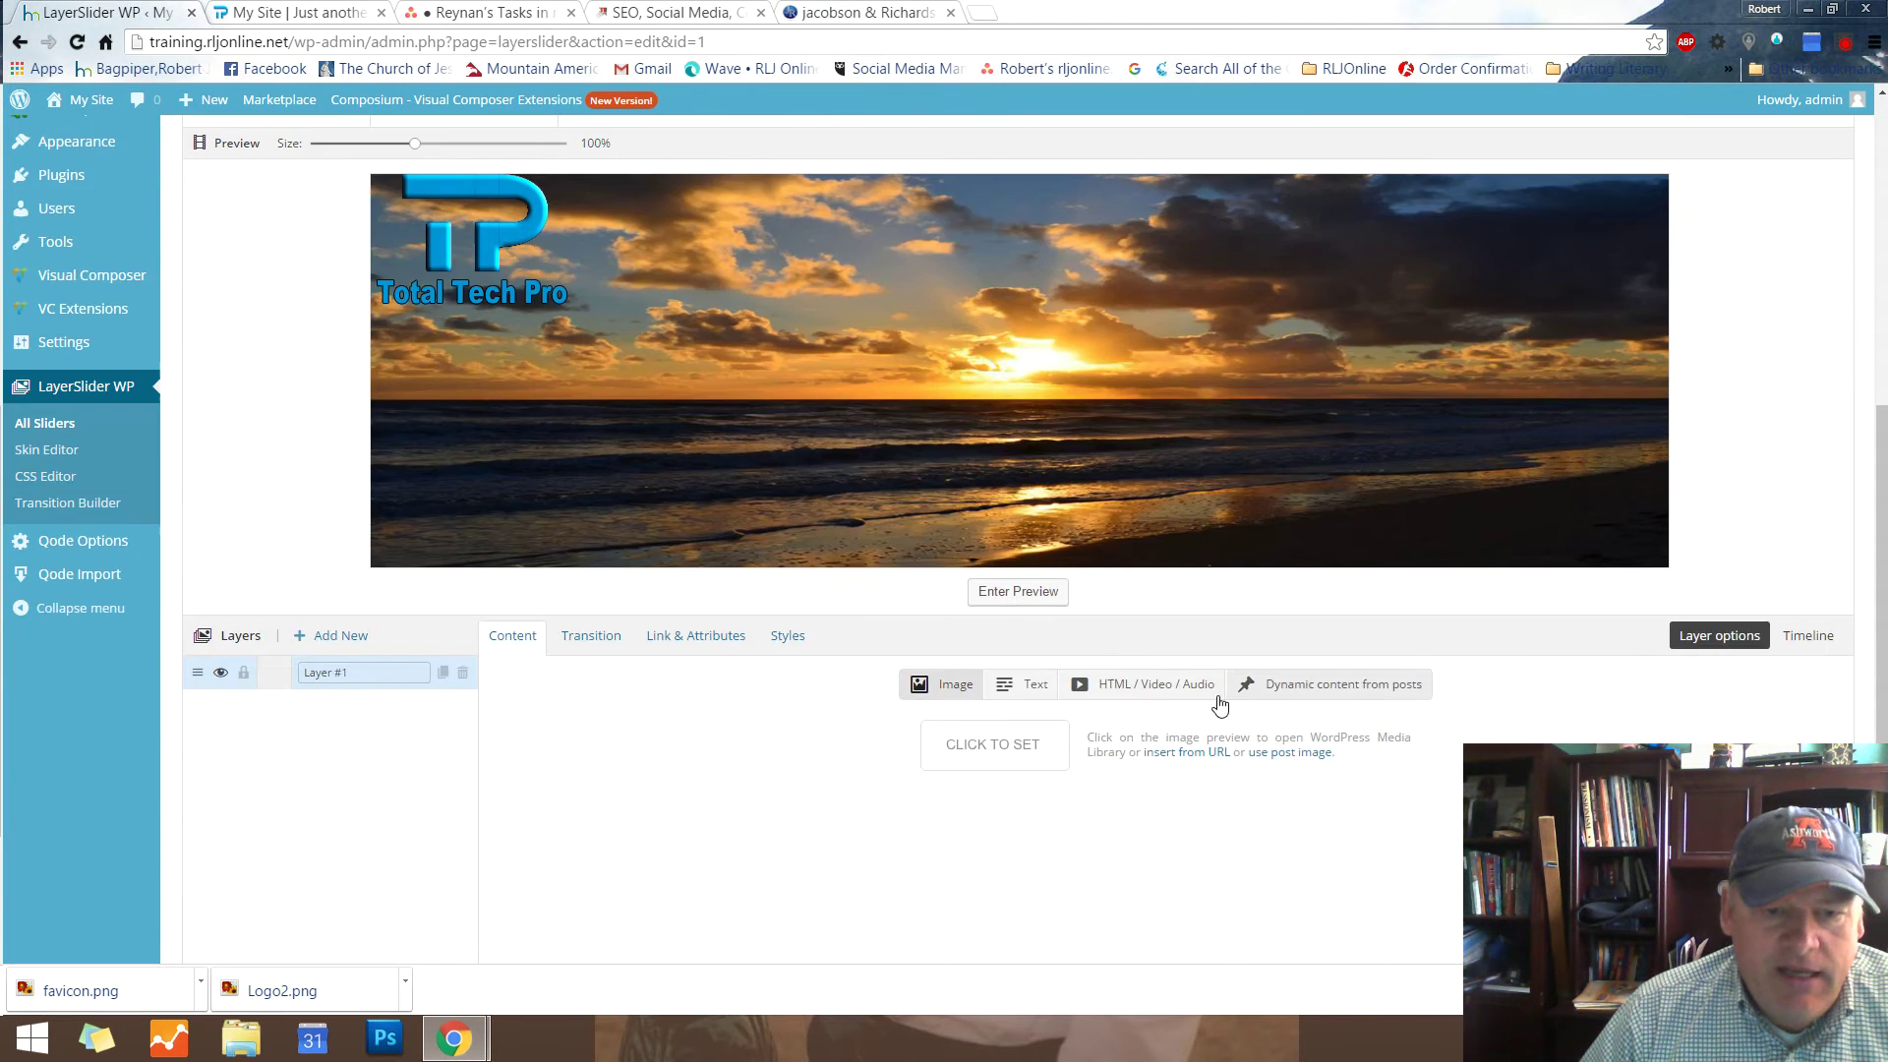
pyautogui.click(603, 639)
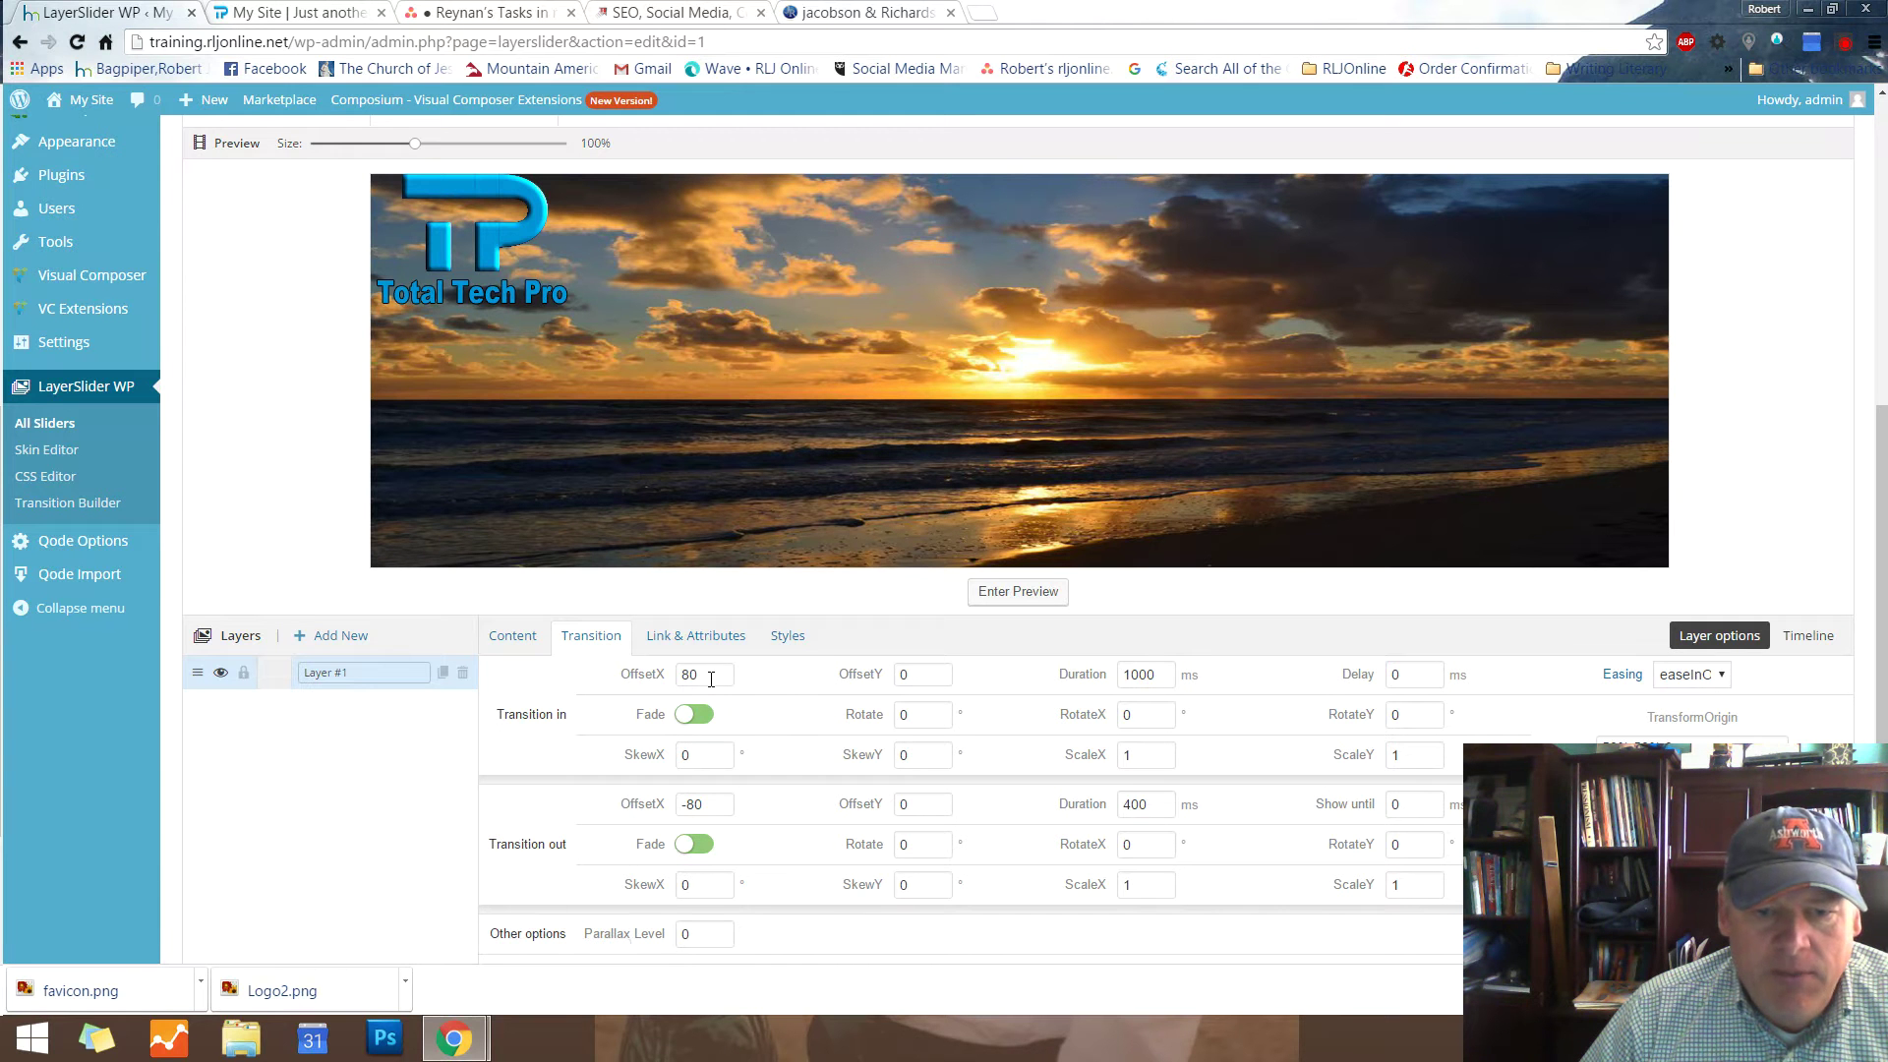
pyautogui.click(1048, 602)
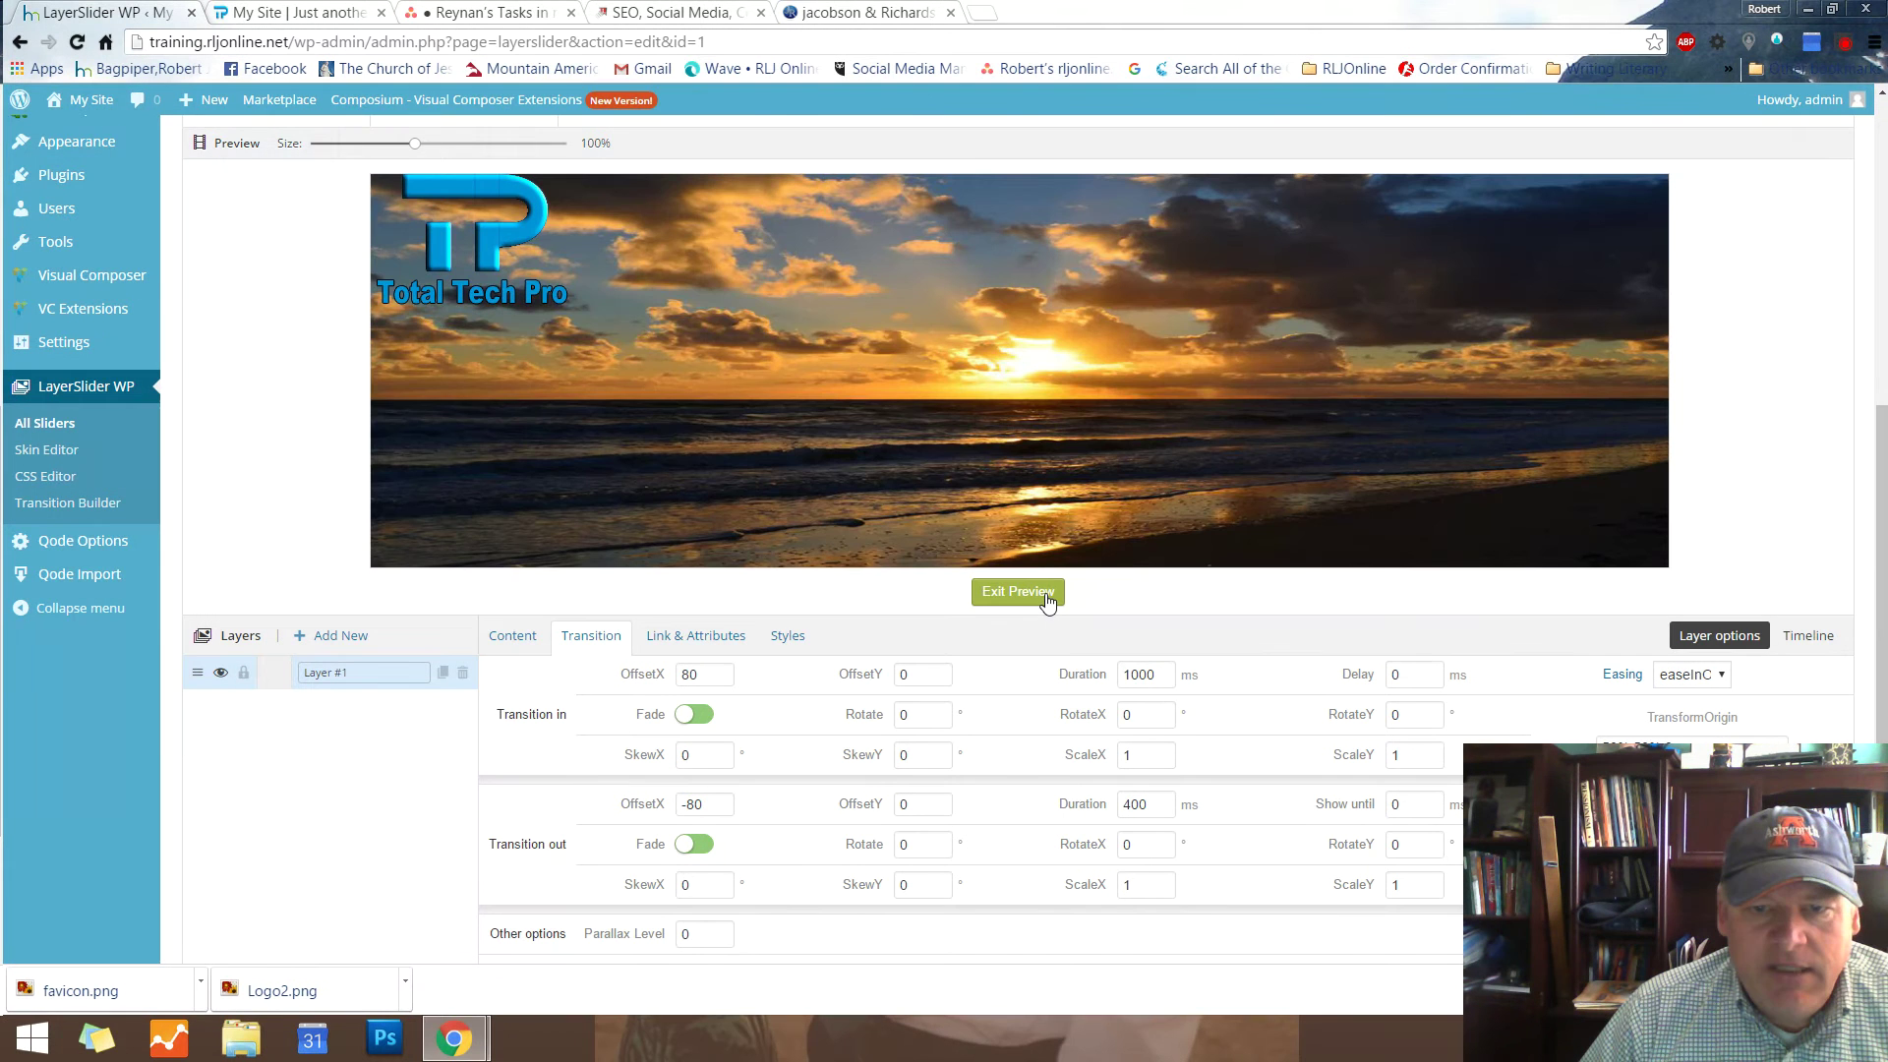
pyautogui.click(1048, 601)
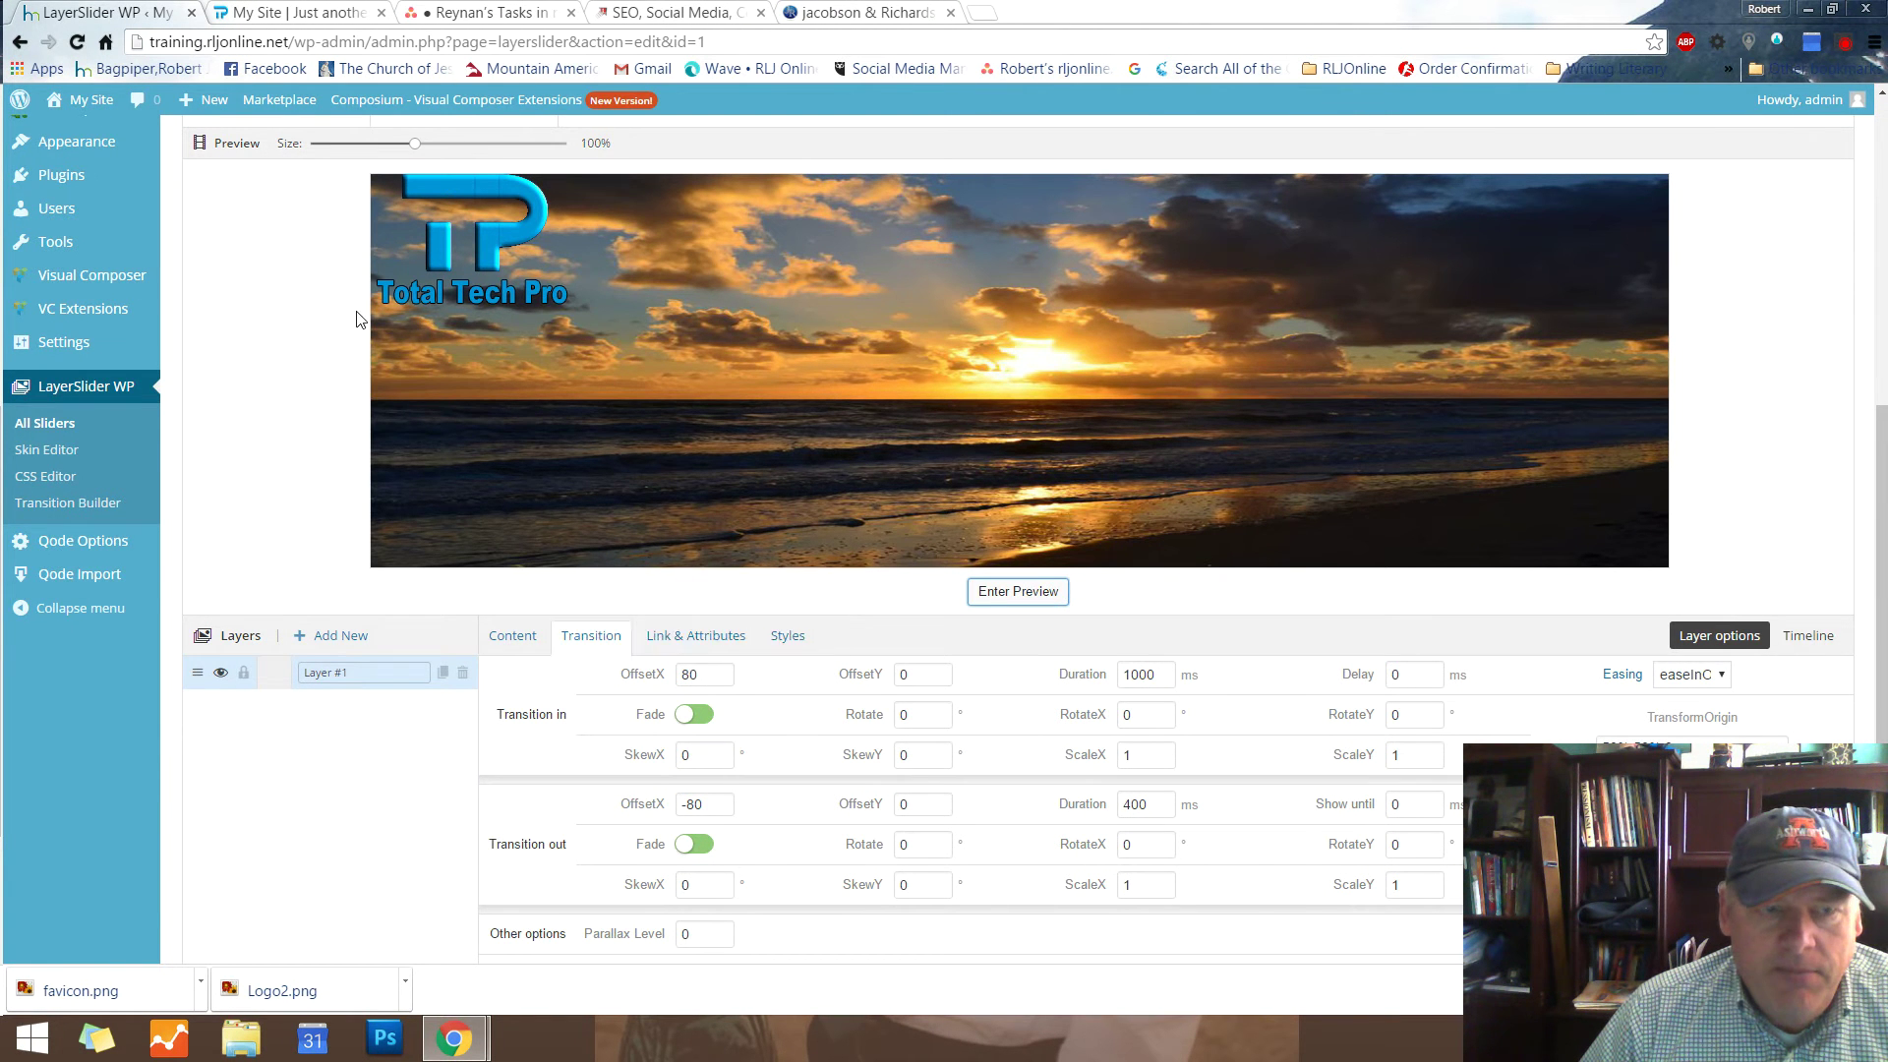
# Remove the background image from Slide #1's slide options
pyautogui.scroll(4, 588, 398)
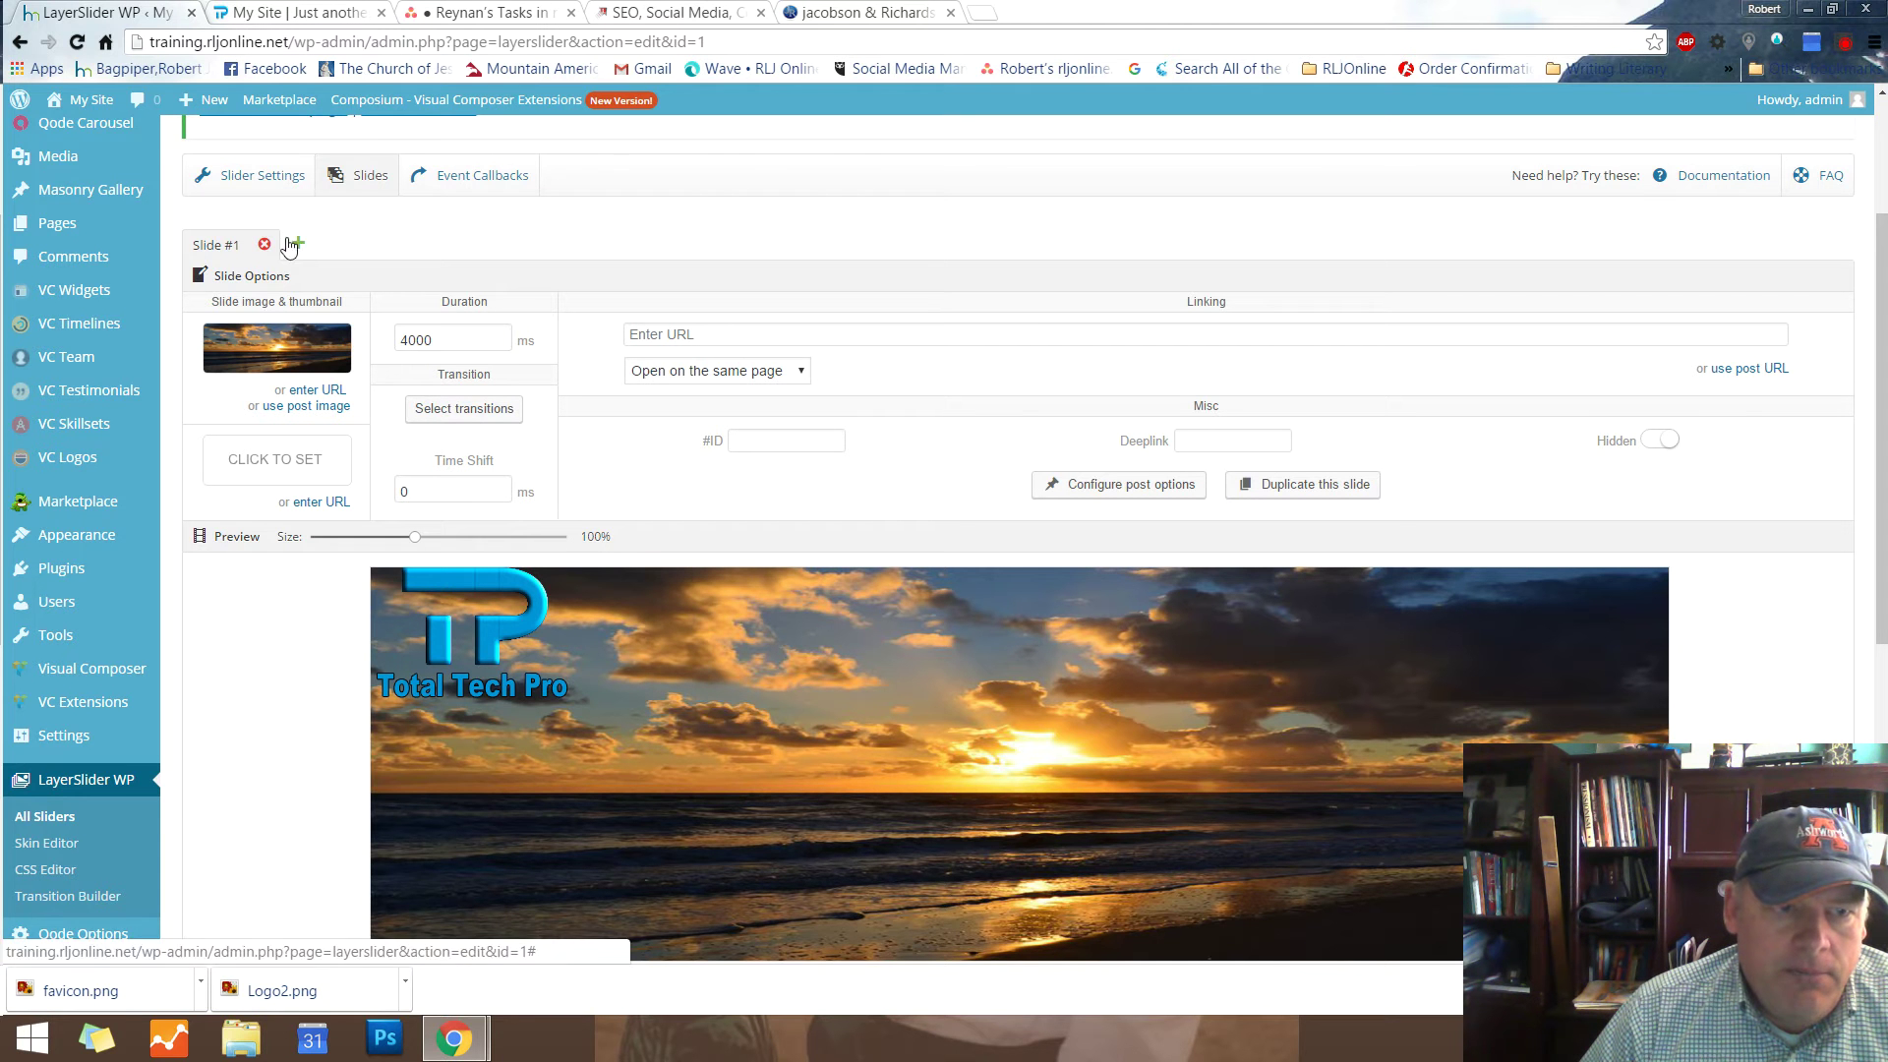
pyautogui.scroll(-5, 718, 529)
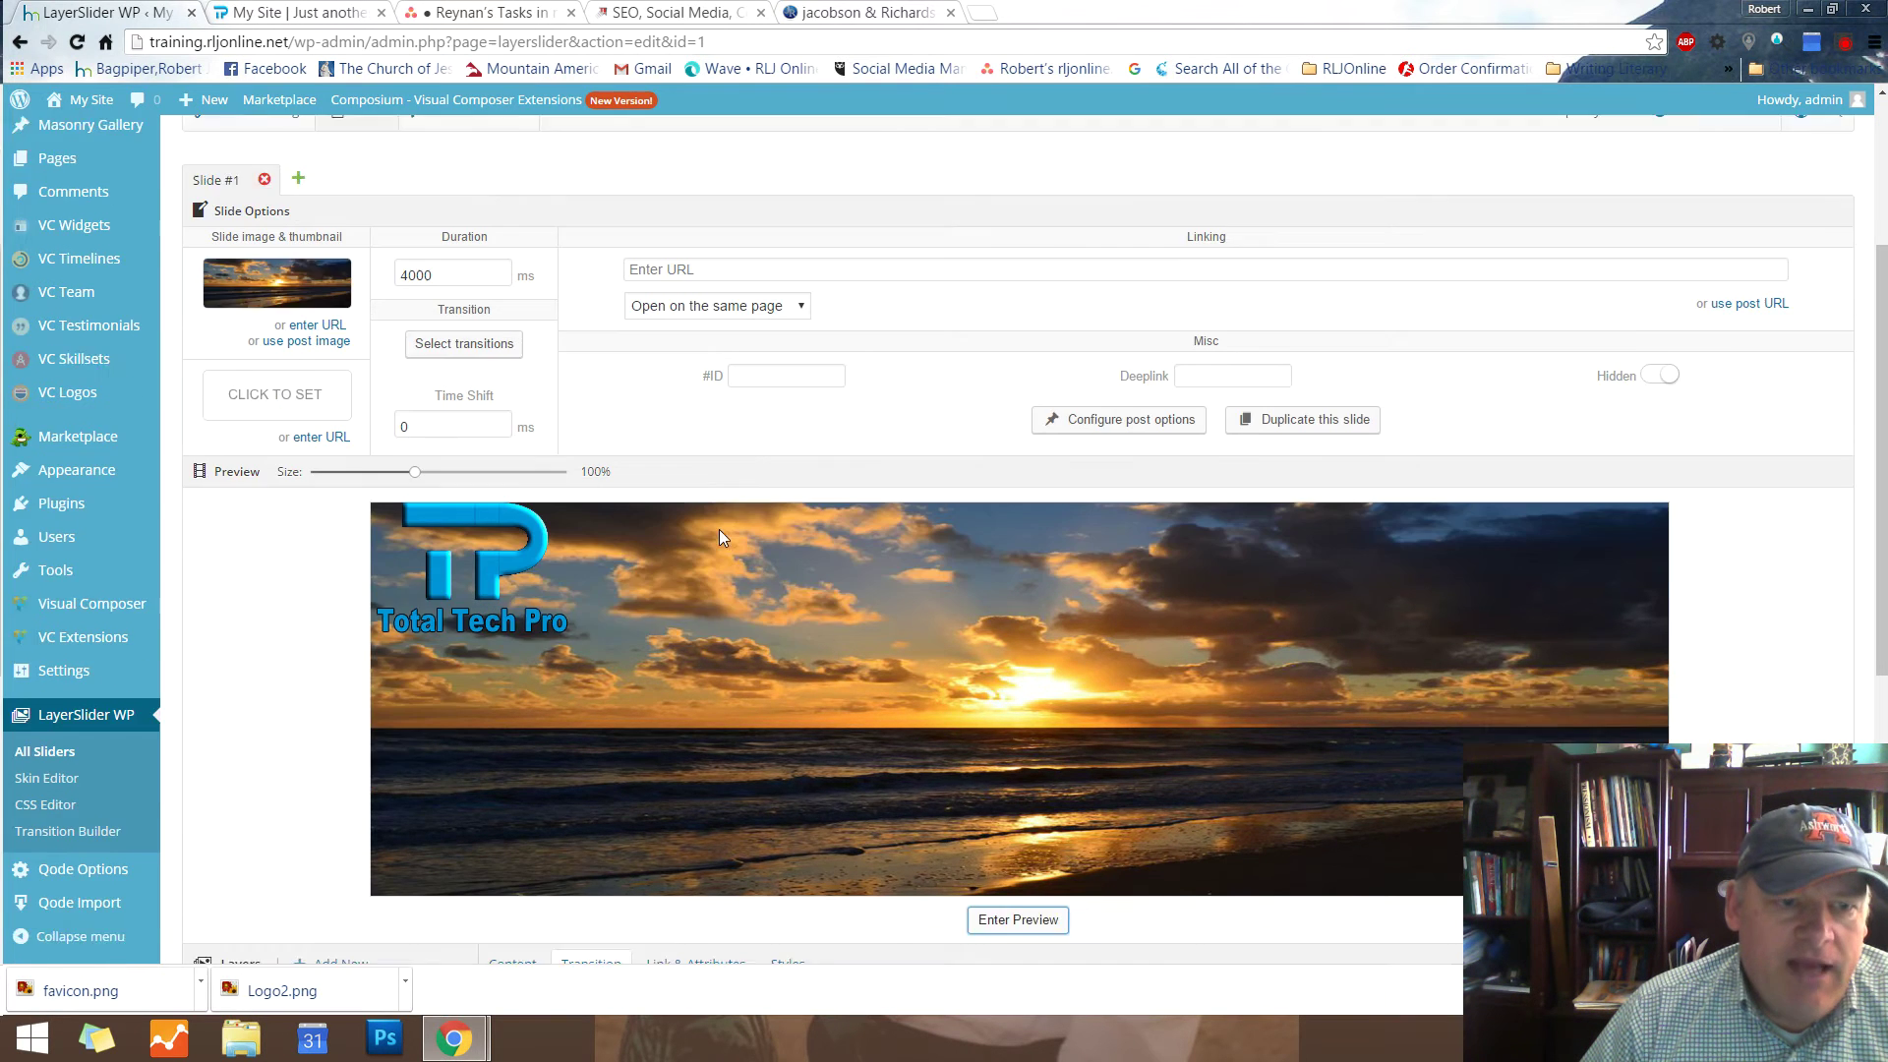
pyautogui.scroll(3, 719, 535)
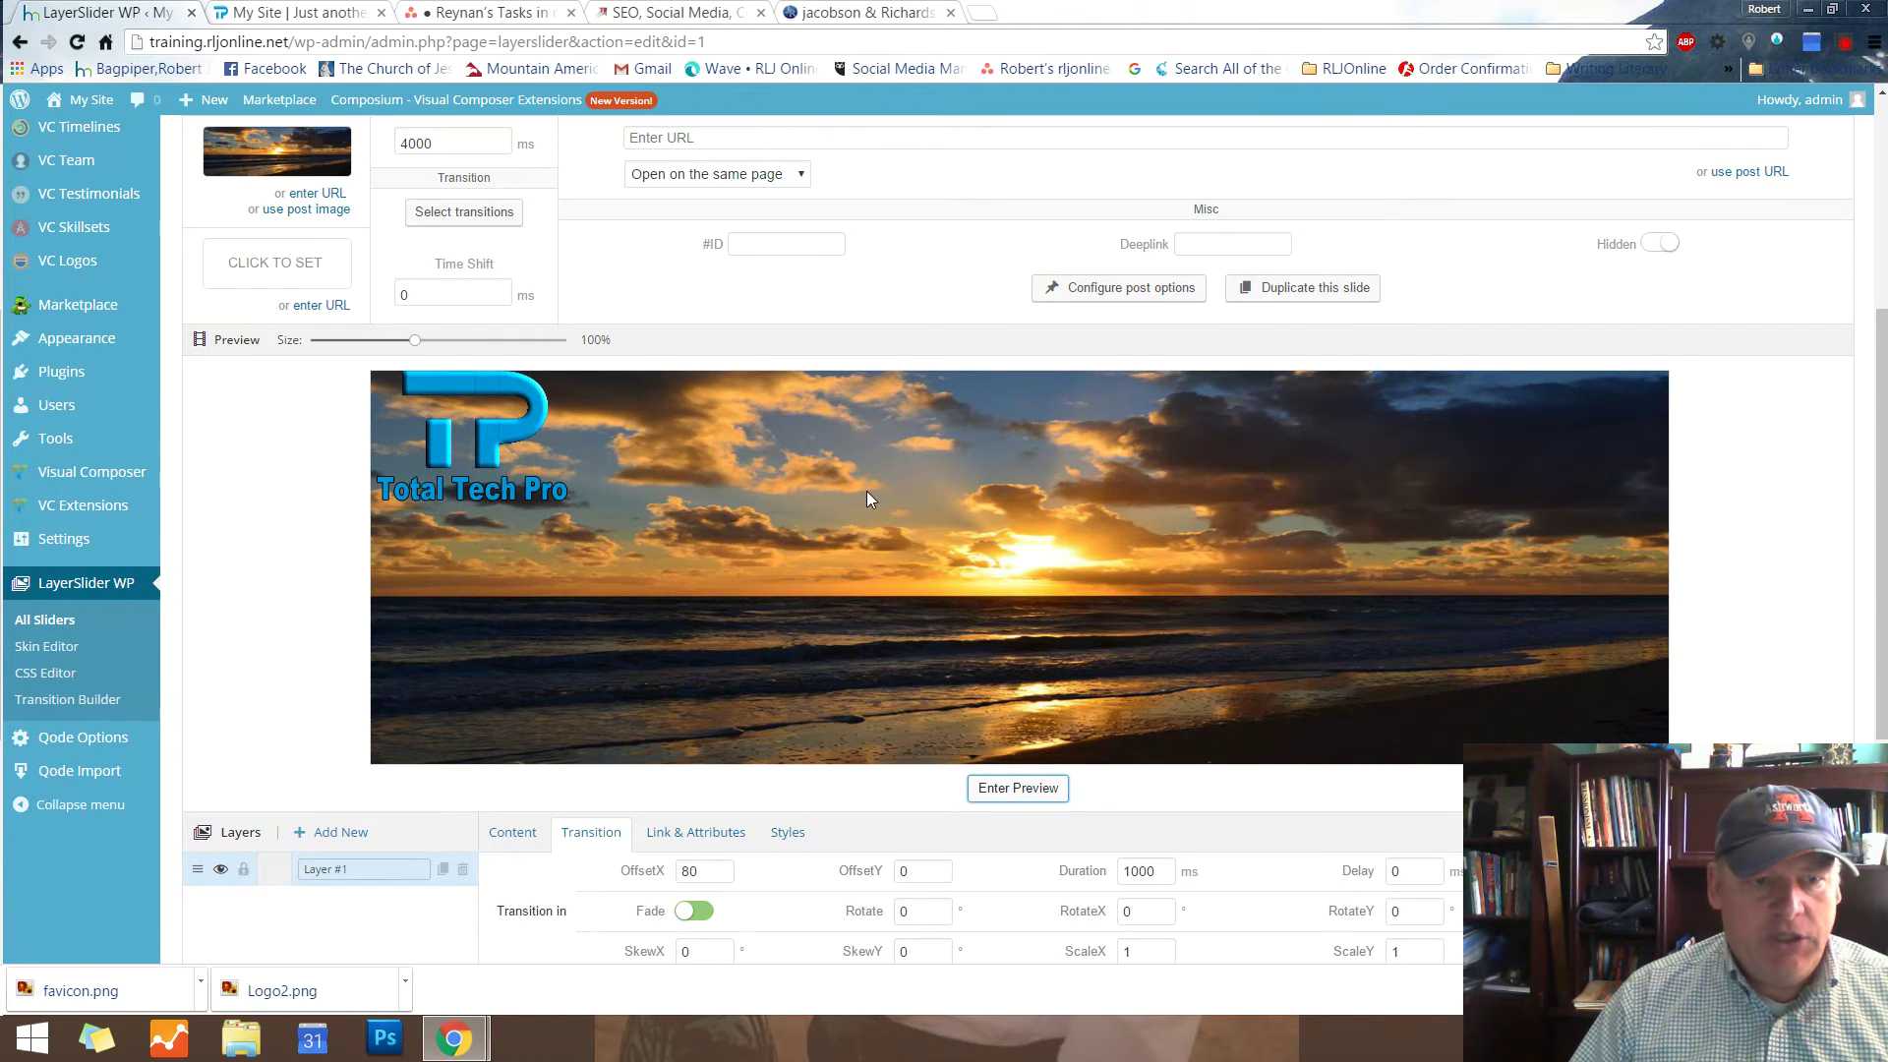
pyautogui.scroll(3, 867, 498)
pyautogui.moveTo(335, 413)
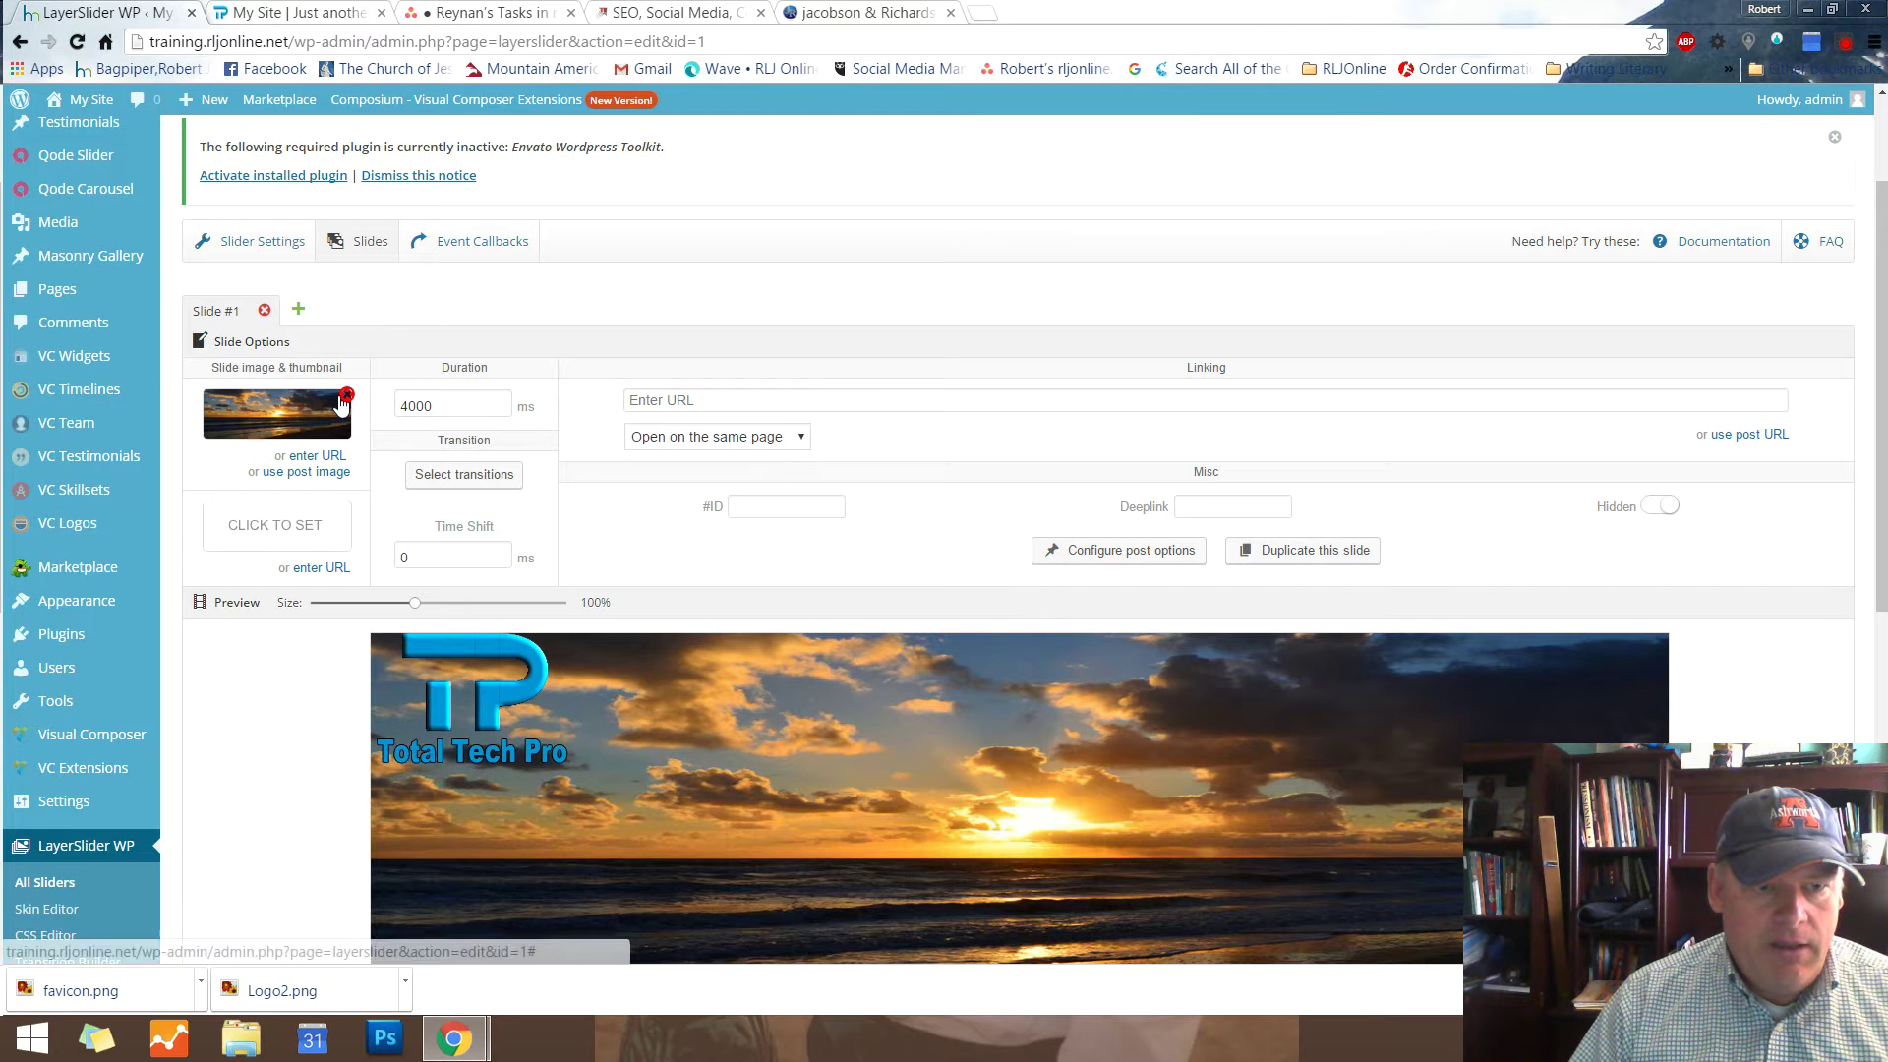
pyautogui.click(343, 397)
# Add a second layer to Slide #1
pyautogui.scroll(-4, 1234, 644)
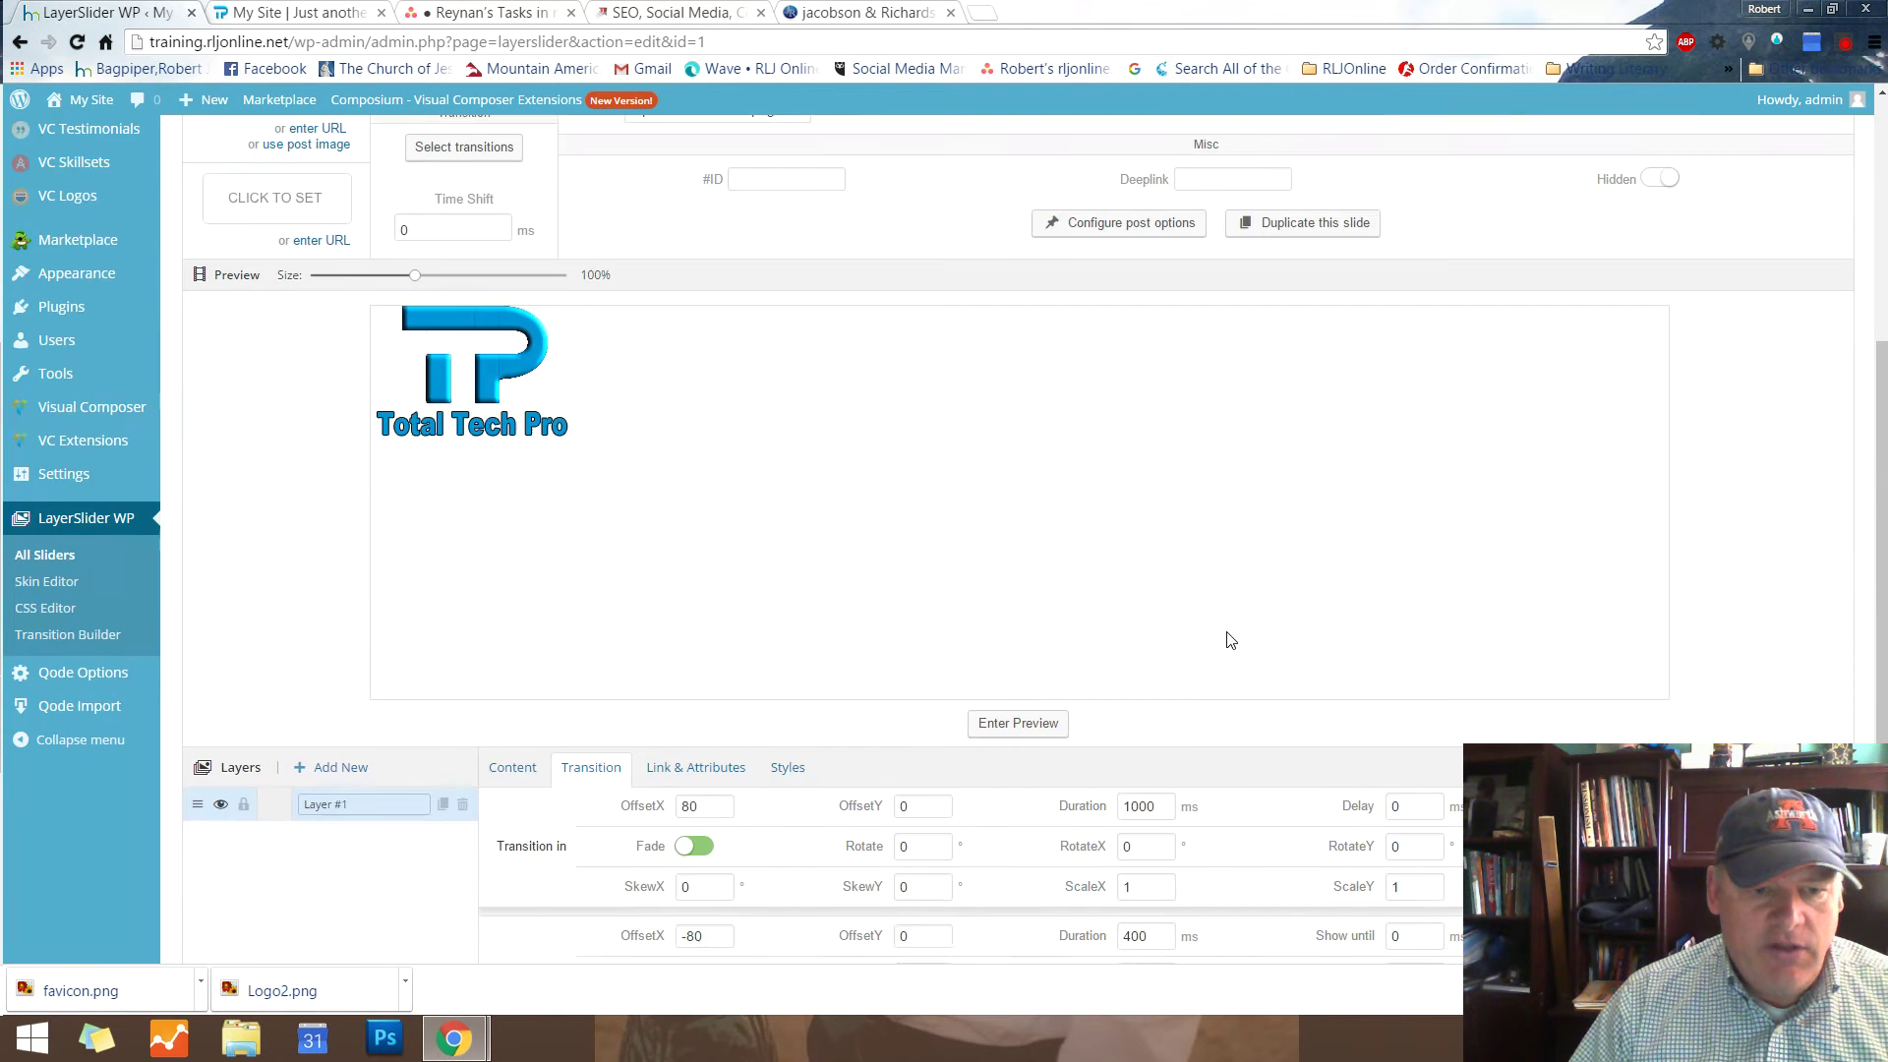
pyautogui.scroll(-3, 1231, 640)
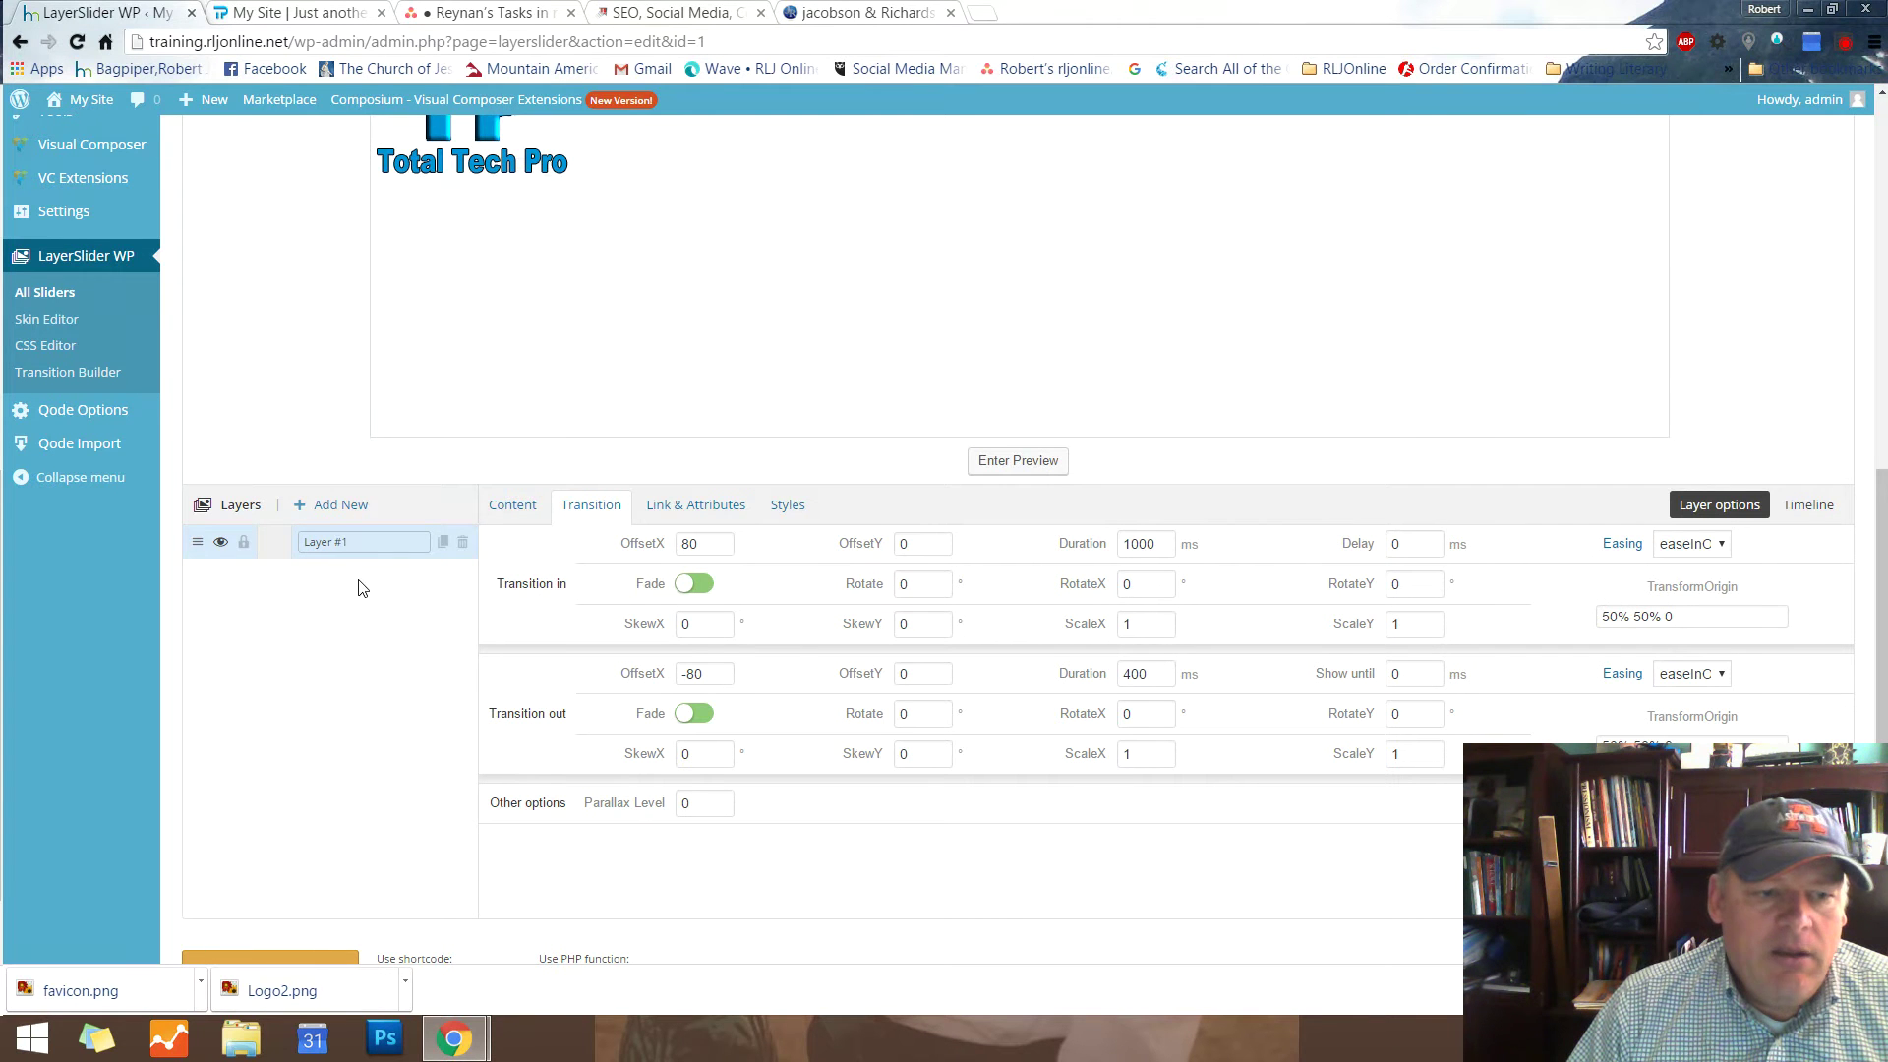
pyautogui.click(310, 510)
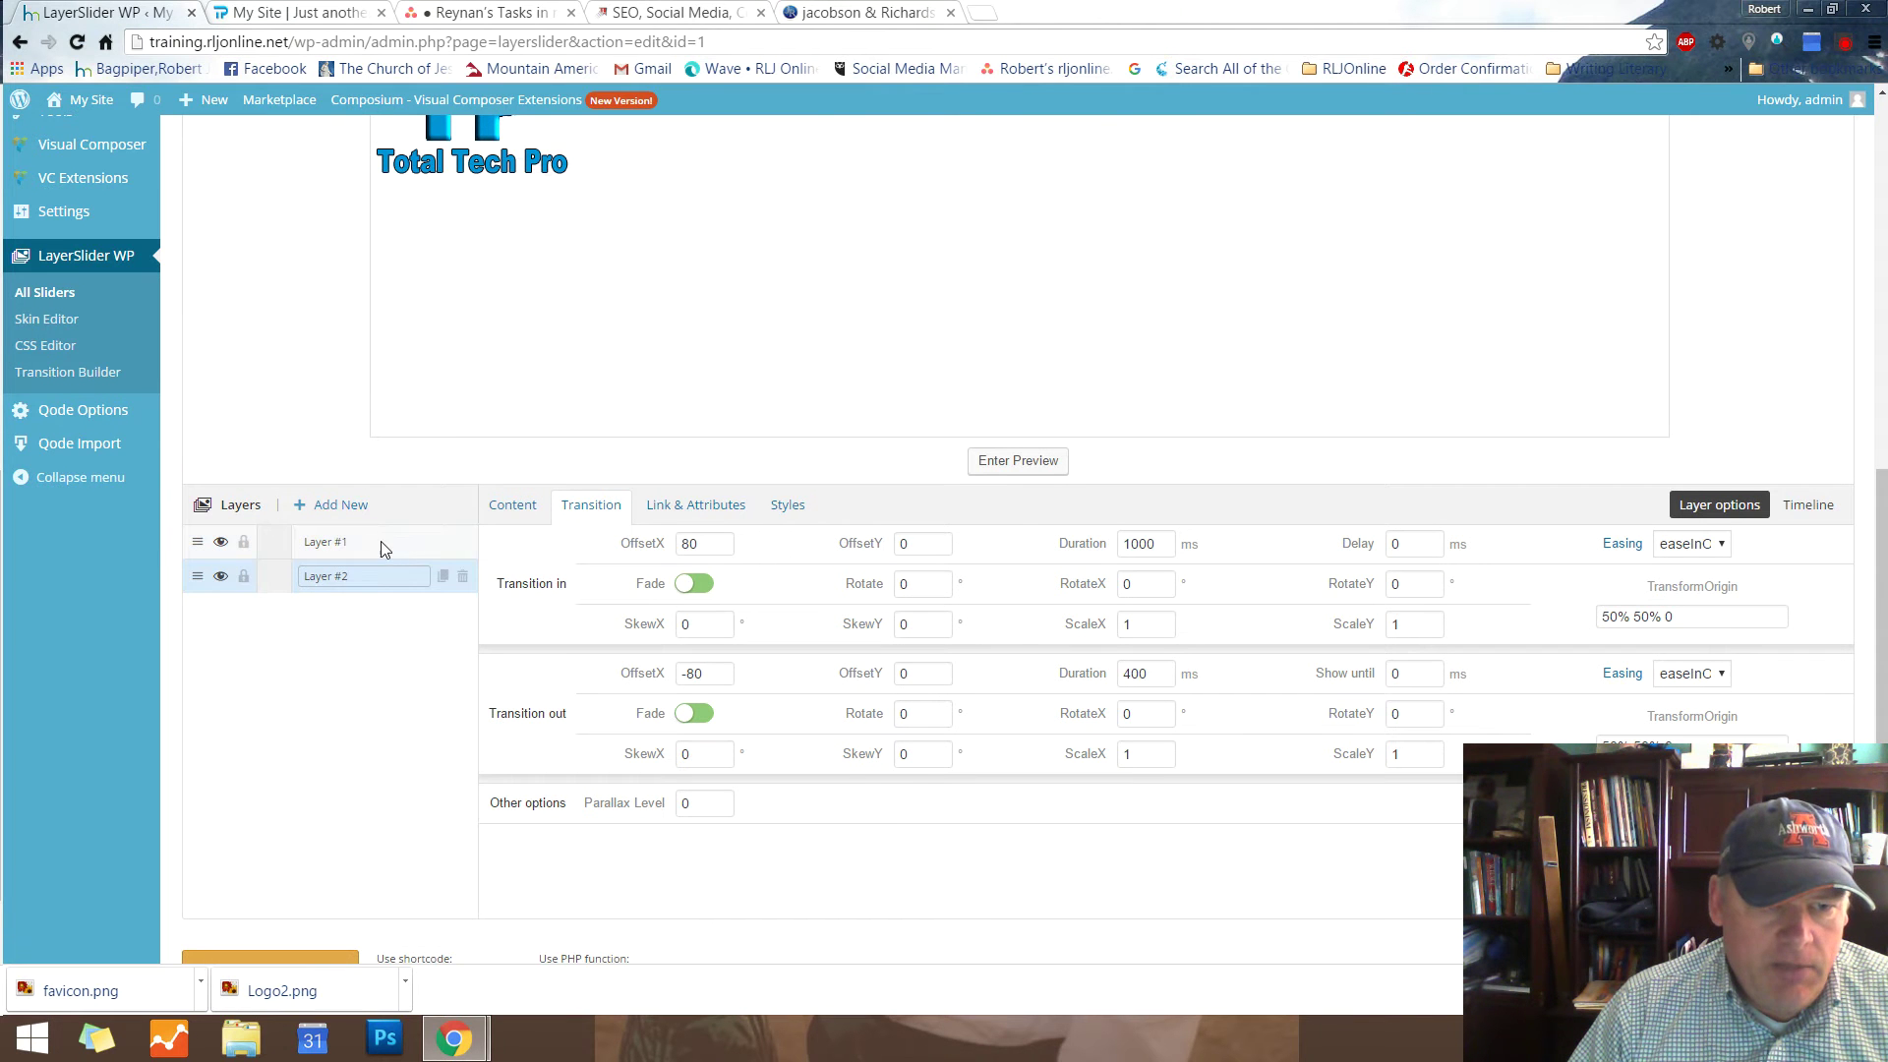
# Set Layer #1's image content to Main-Image.jpg from the media library
pyautogui.click(387, 538)
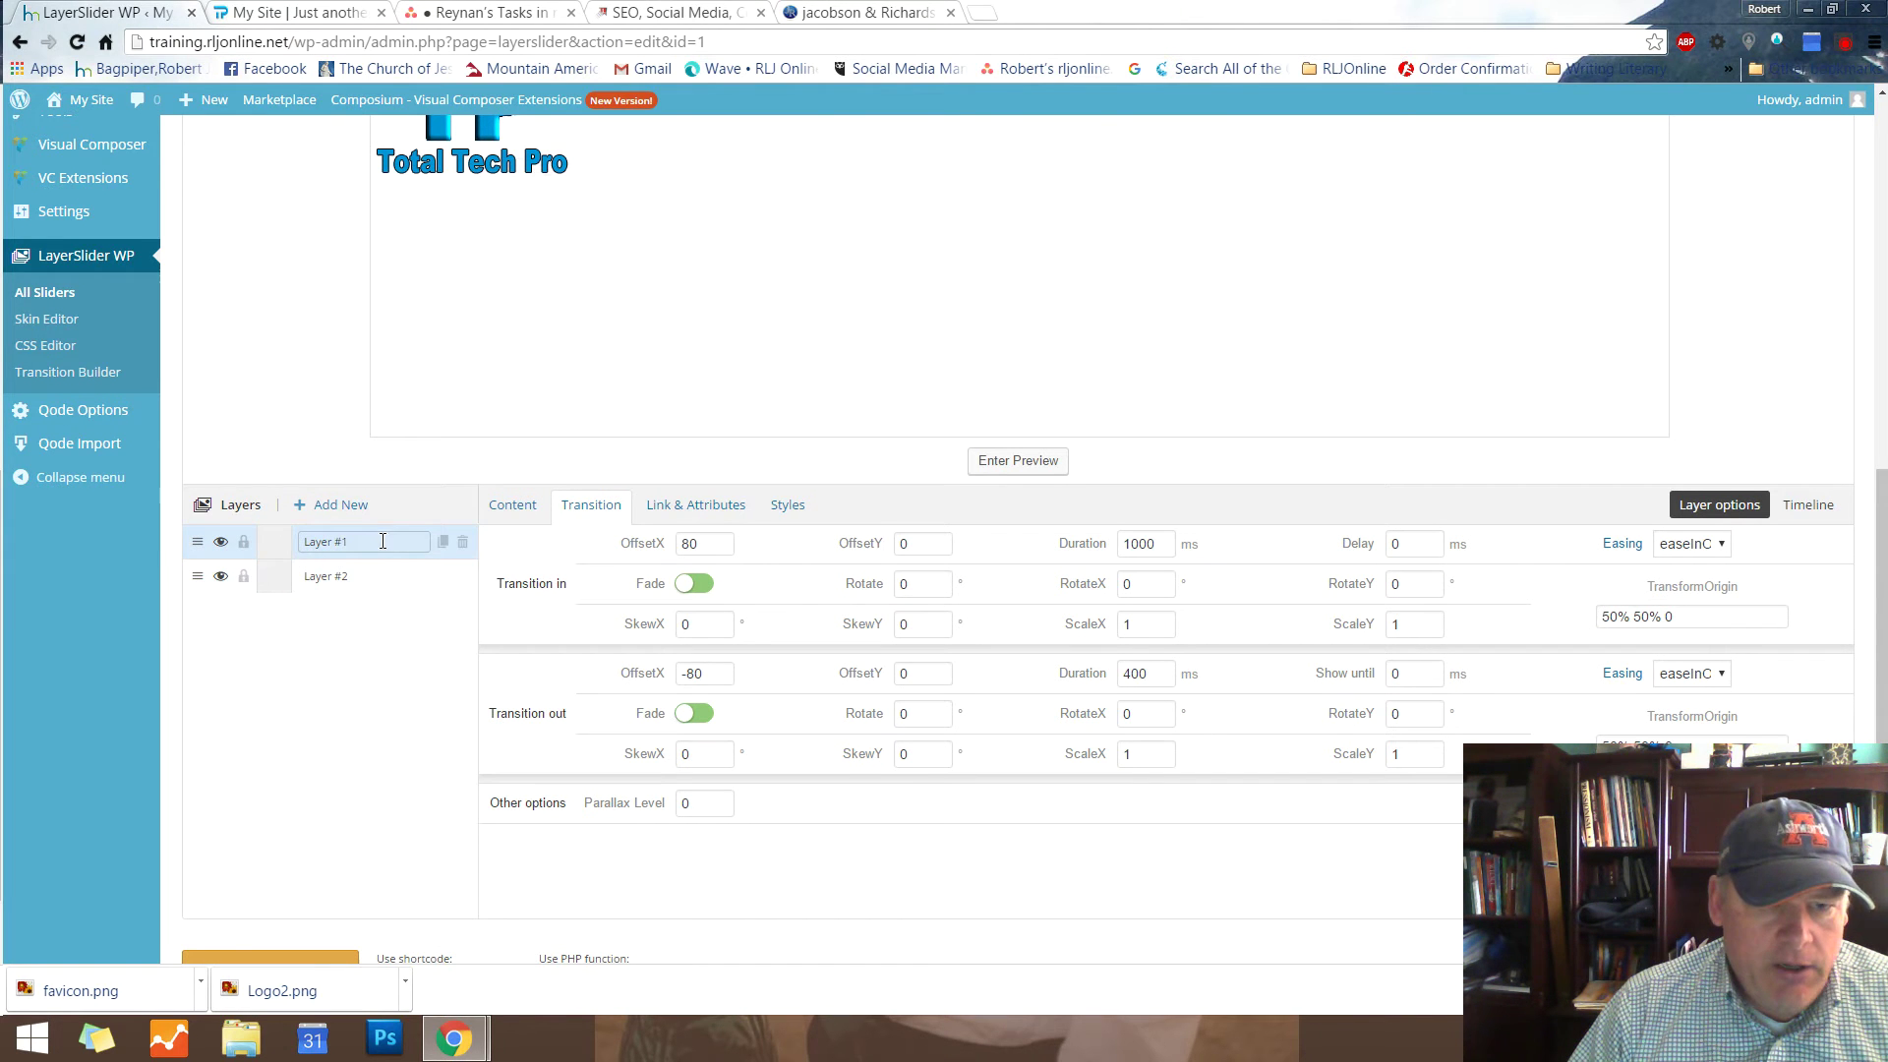
pyautogui.click(512, 518)
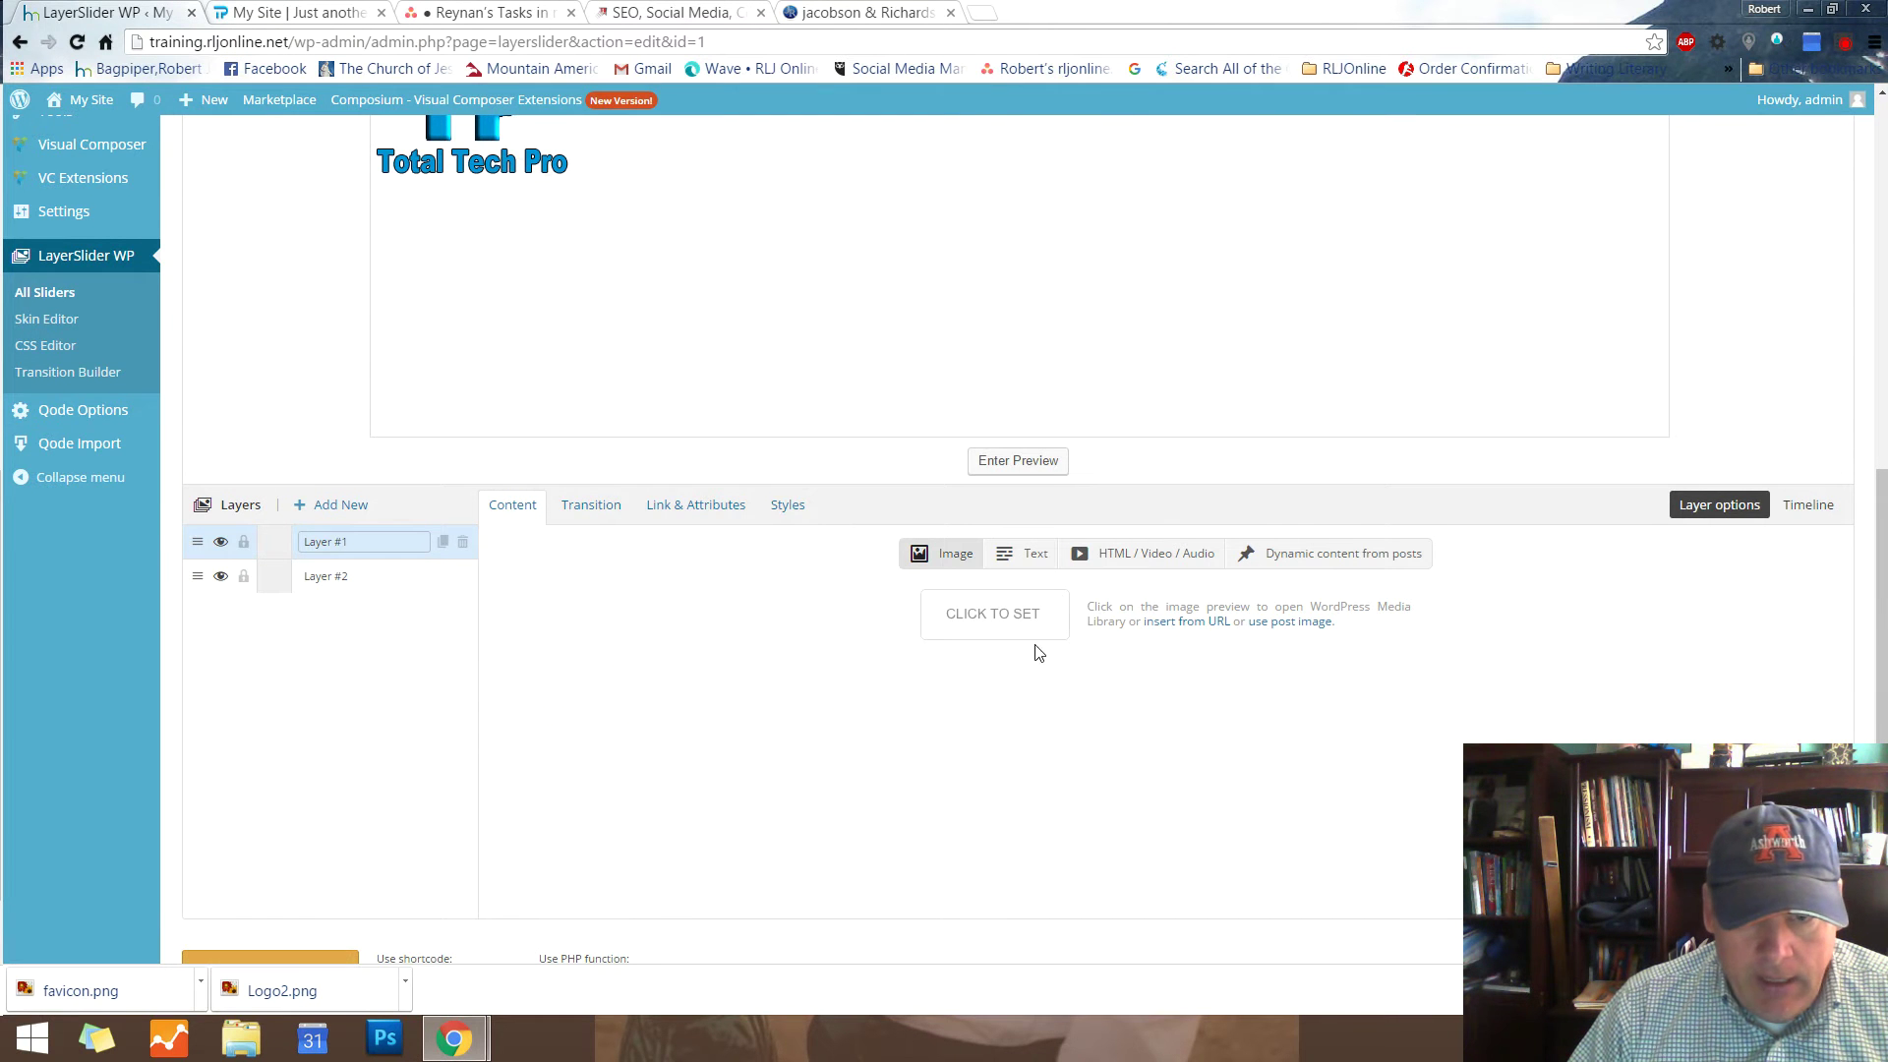
pyautogui.click(1006, 623)
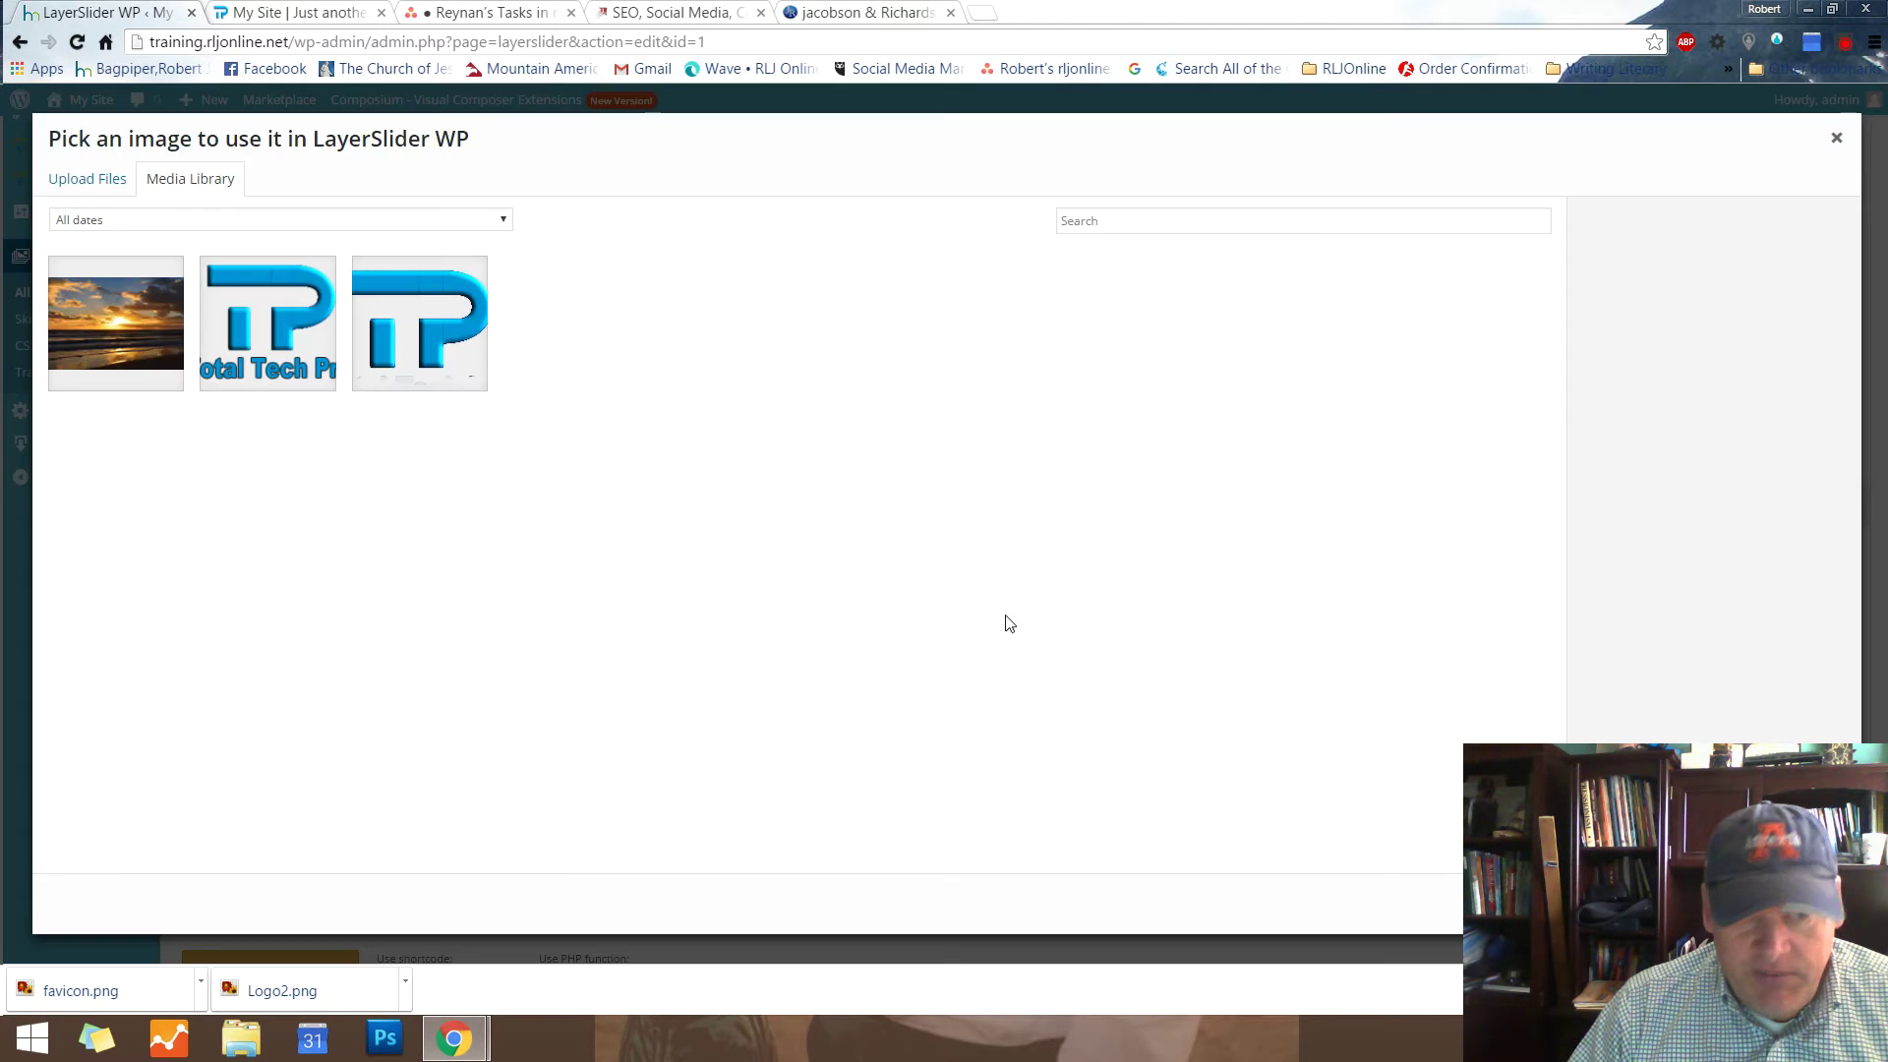
pyautogui.click(118, 334)
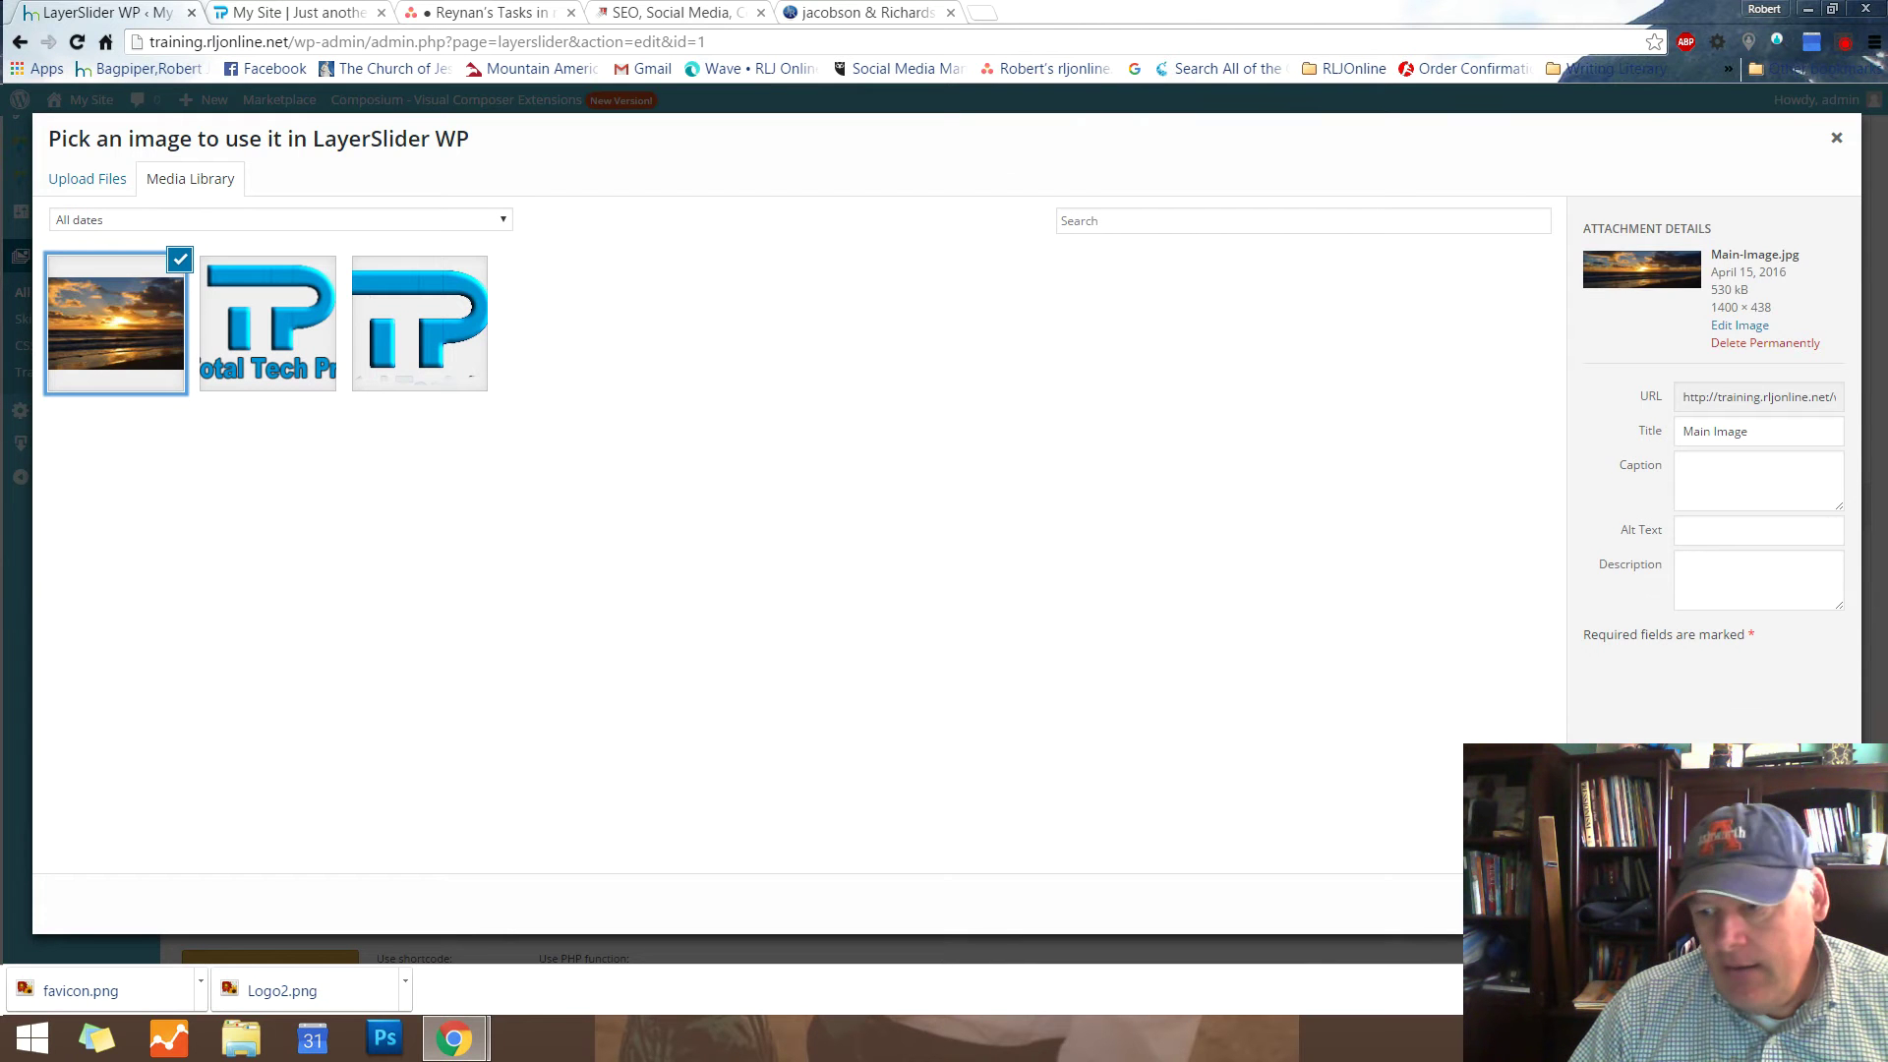
pyautogui.click(1809, 903)
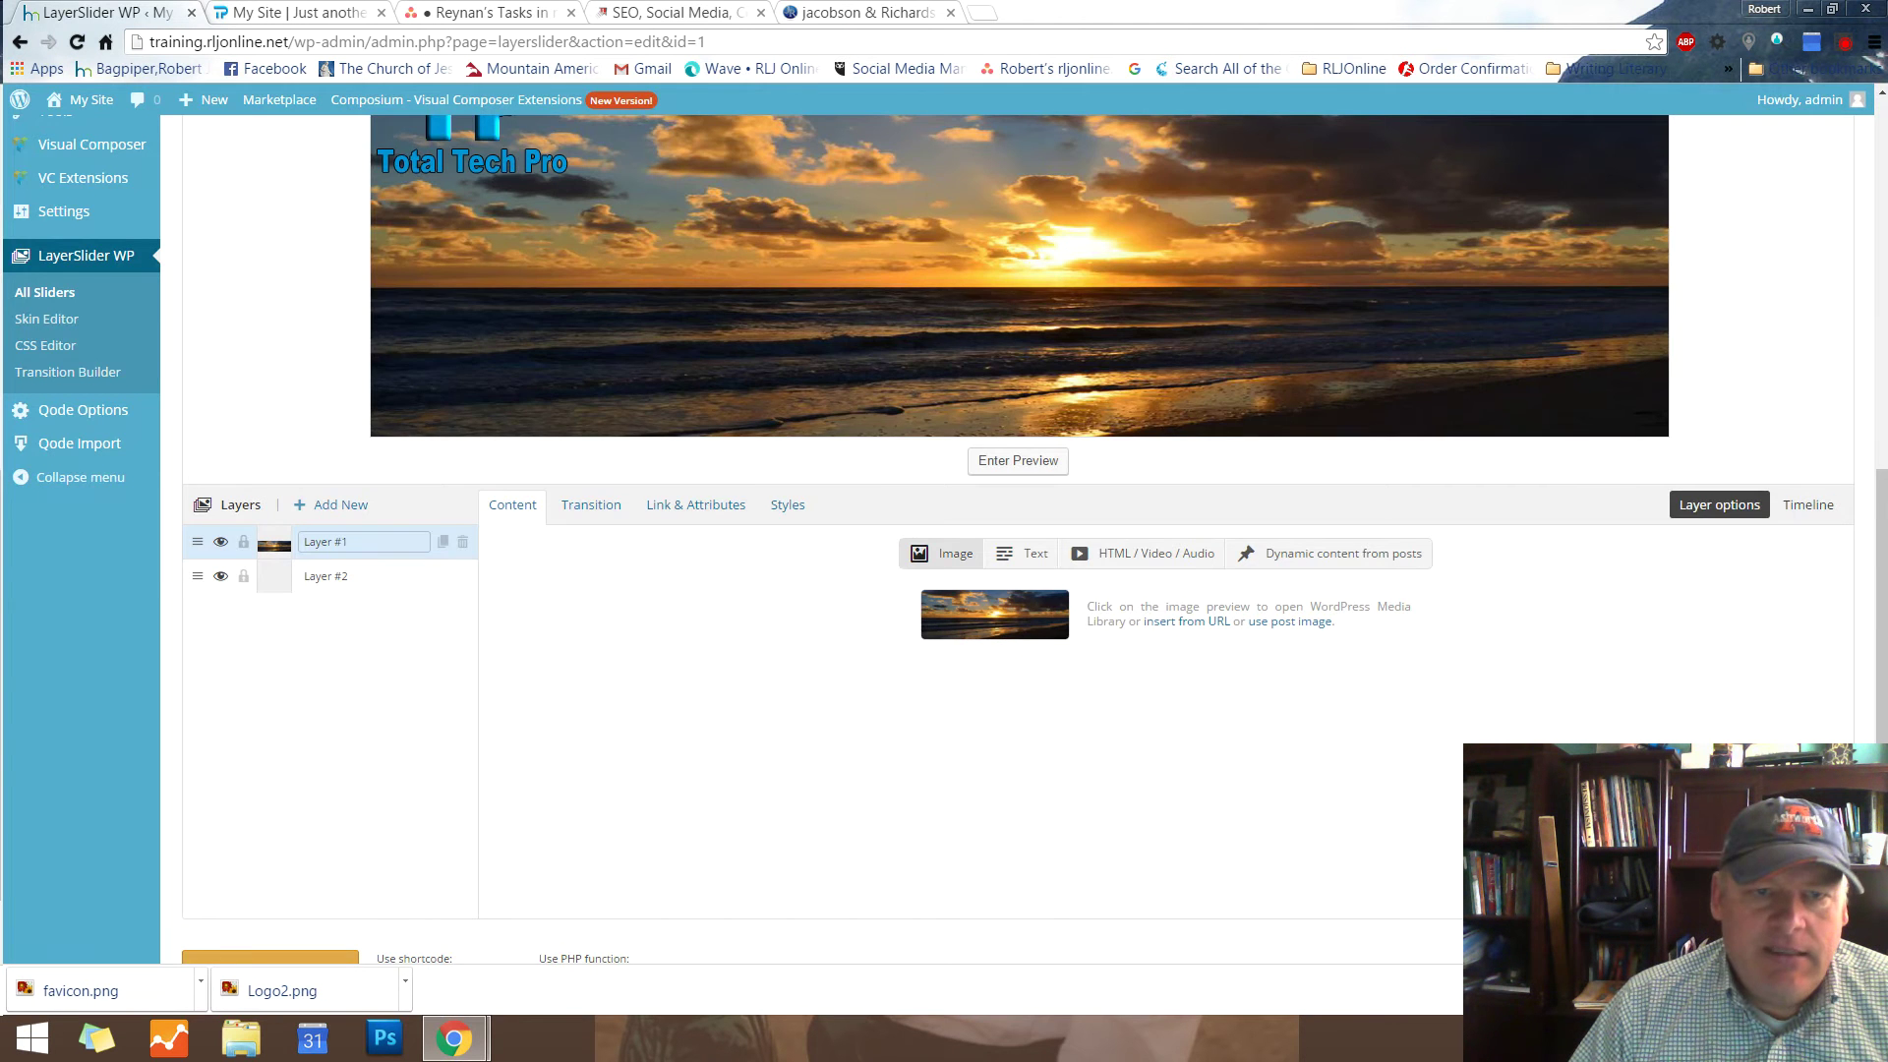
# Play the slide preview to check how Layer #1's image animates in and out
pyautogui.scroll(3, 1017, 540)
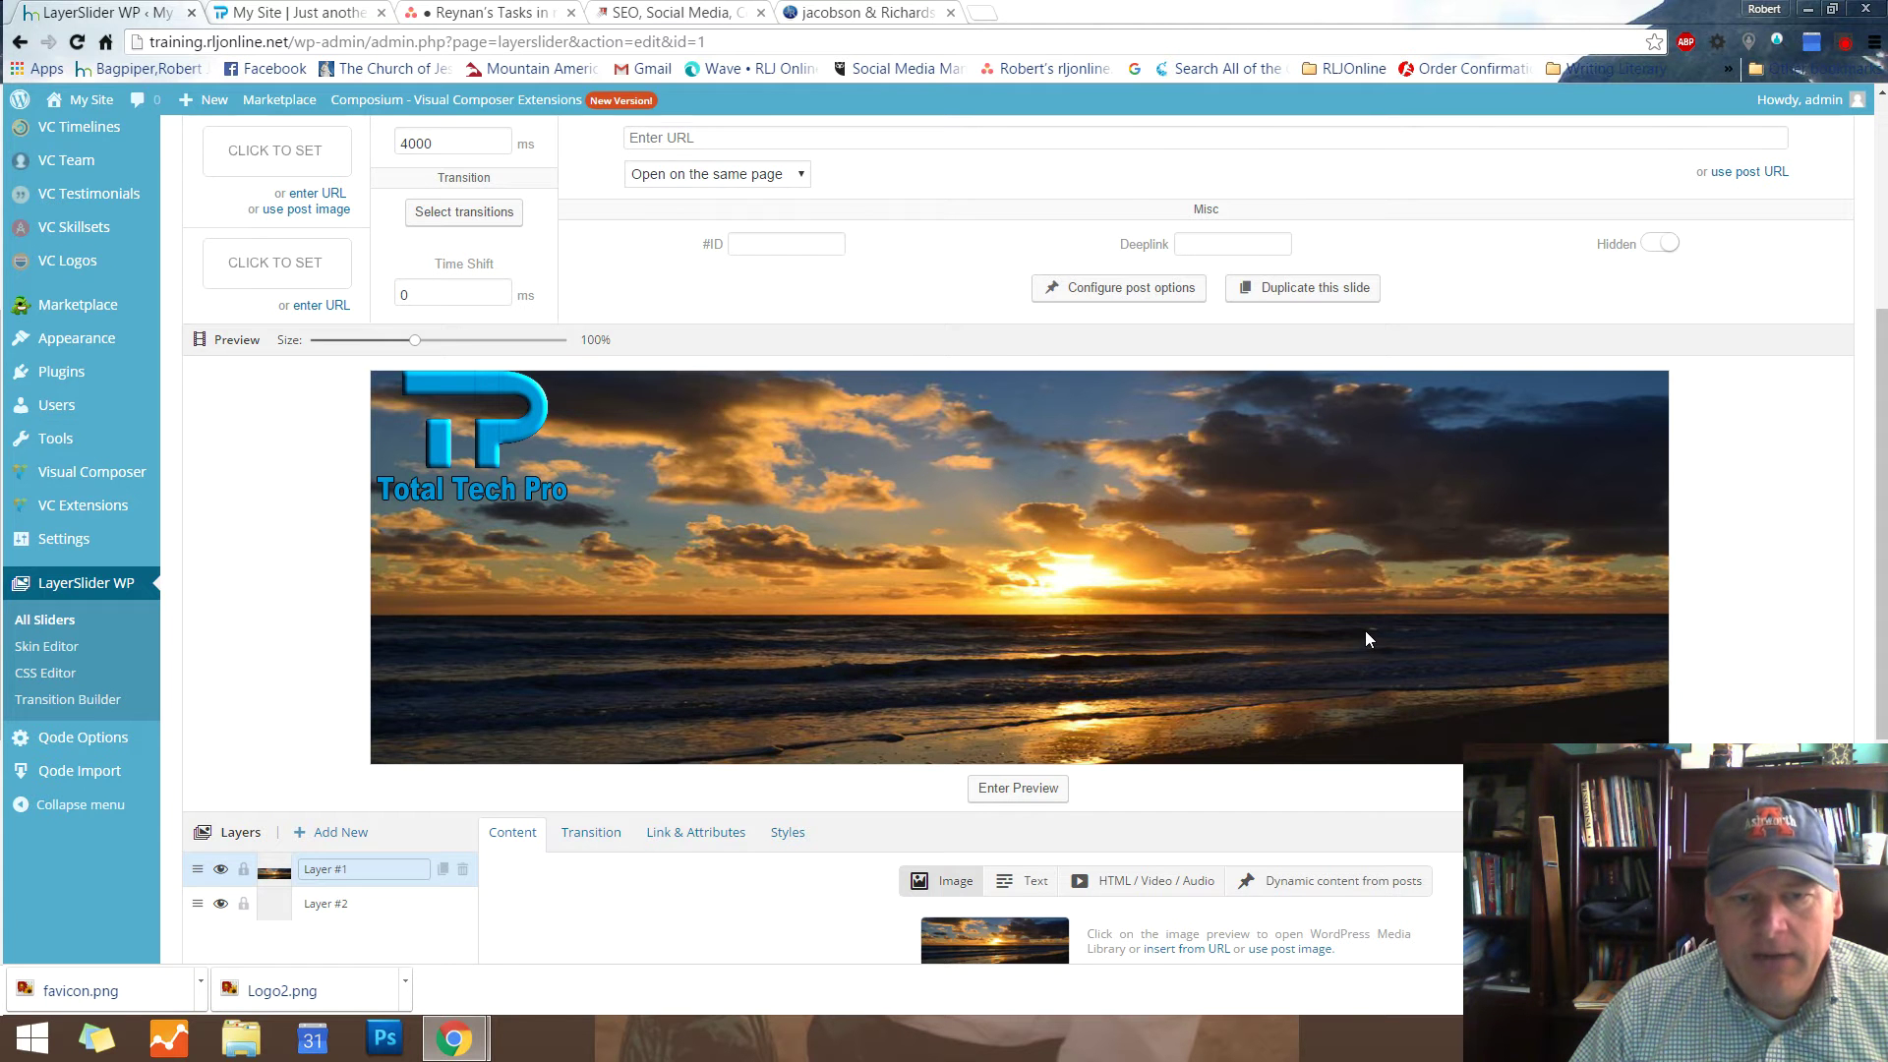
pyautogui.scroll(-1, 1365, 634)
pyautogui.click(1042, 669)
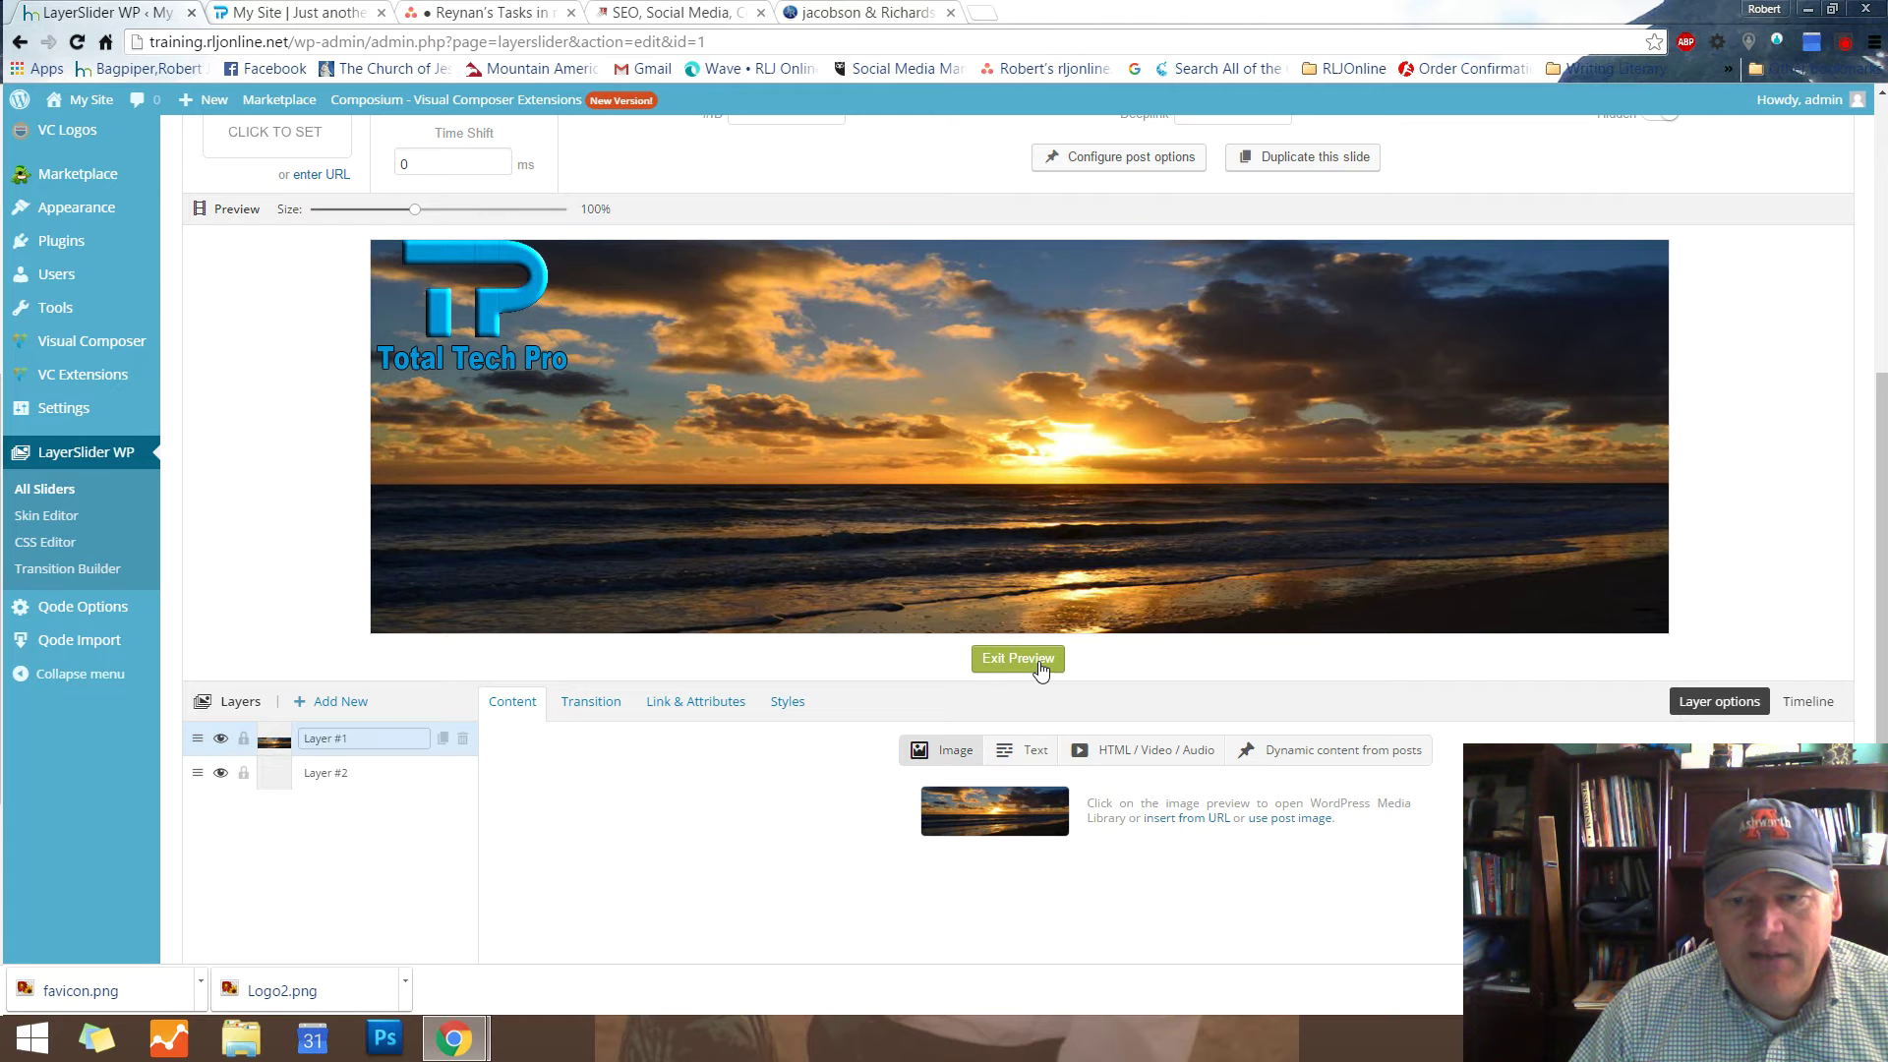
pyautogui.click(1041, 670)
pyautogui.click(1041, 669)
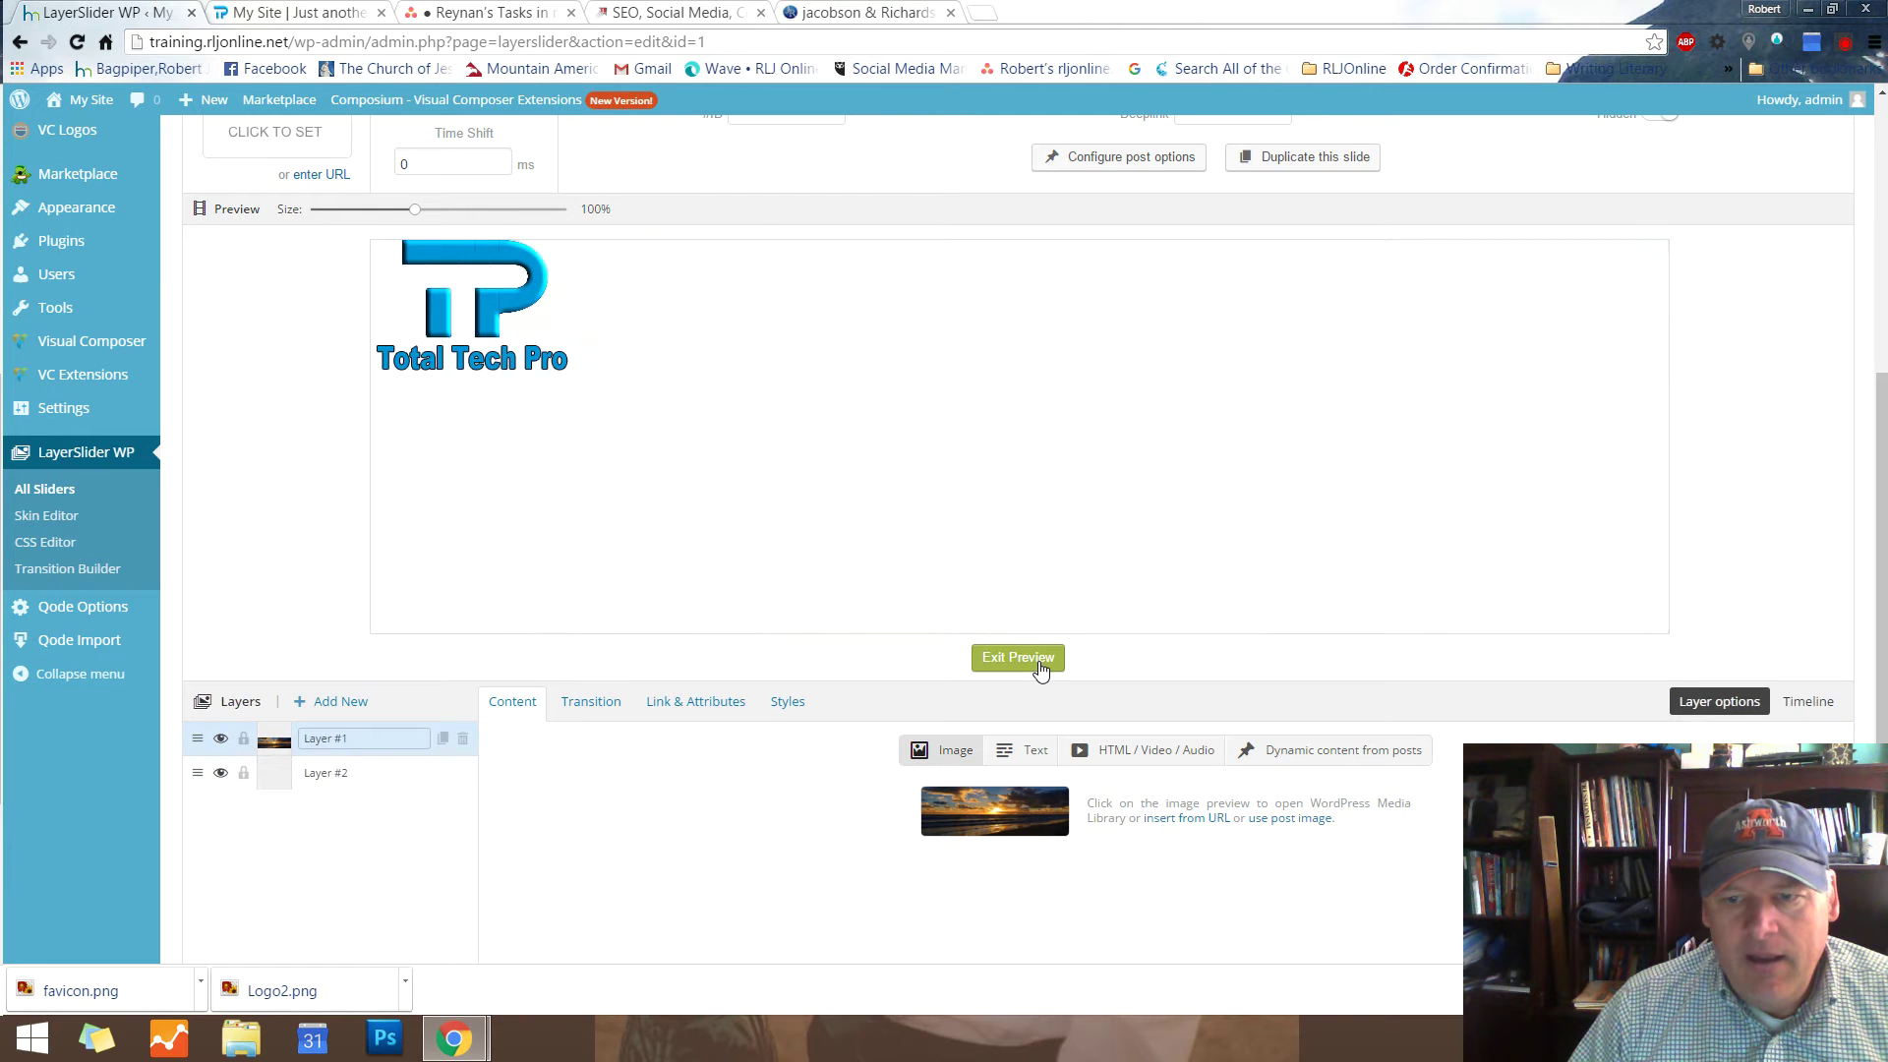
# Set Layer #1's OffsetX to 0 for both its transition in and its transition out
pyautogui.scroll(-3, 1242, 661)
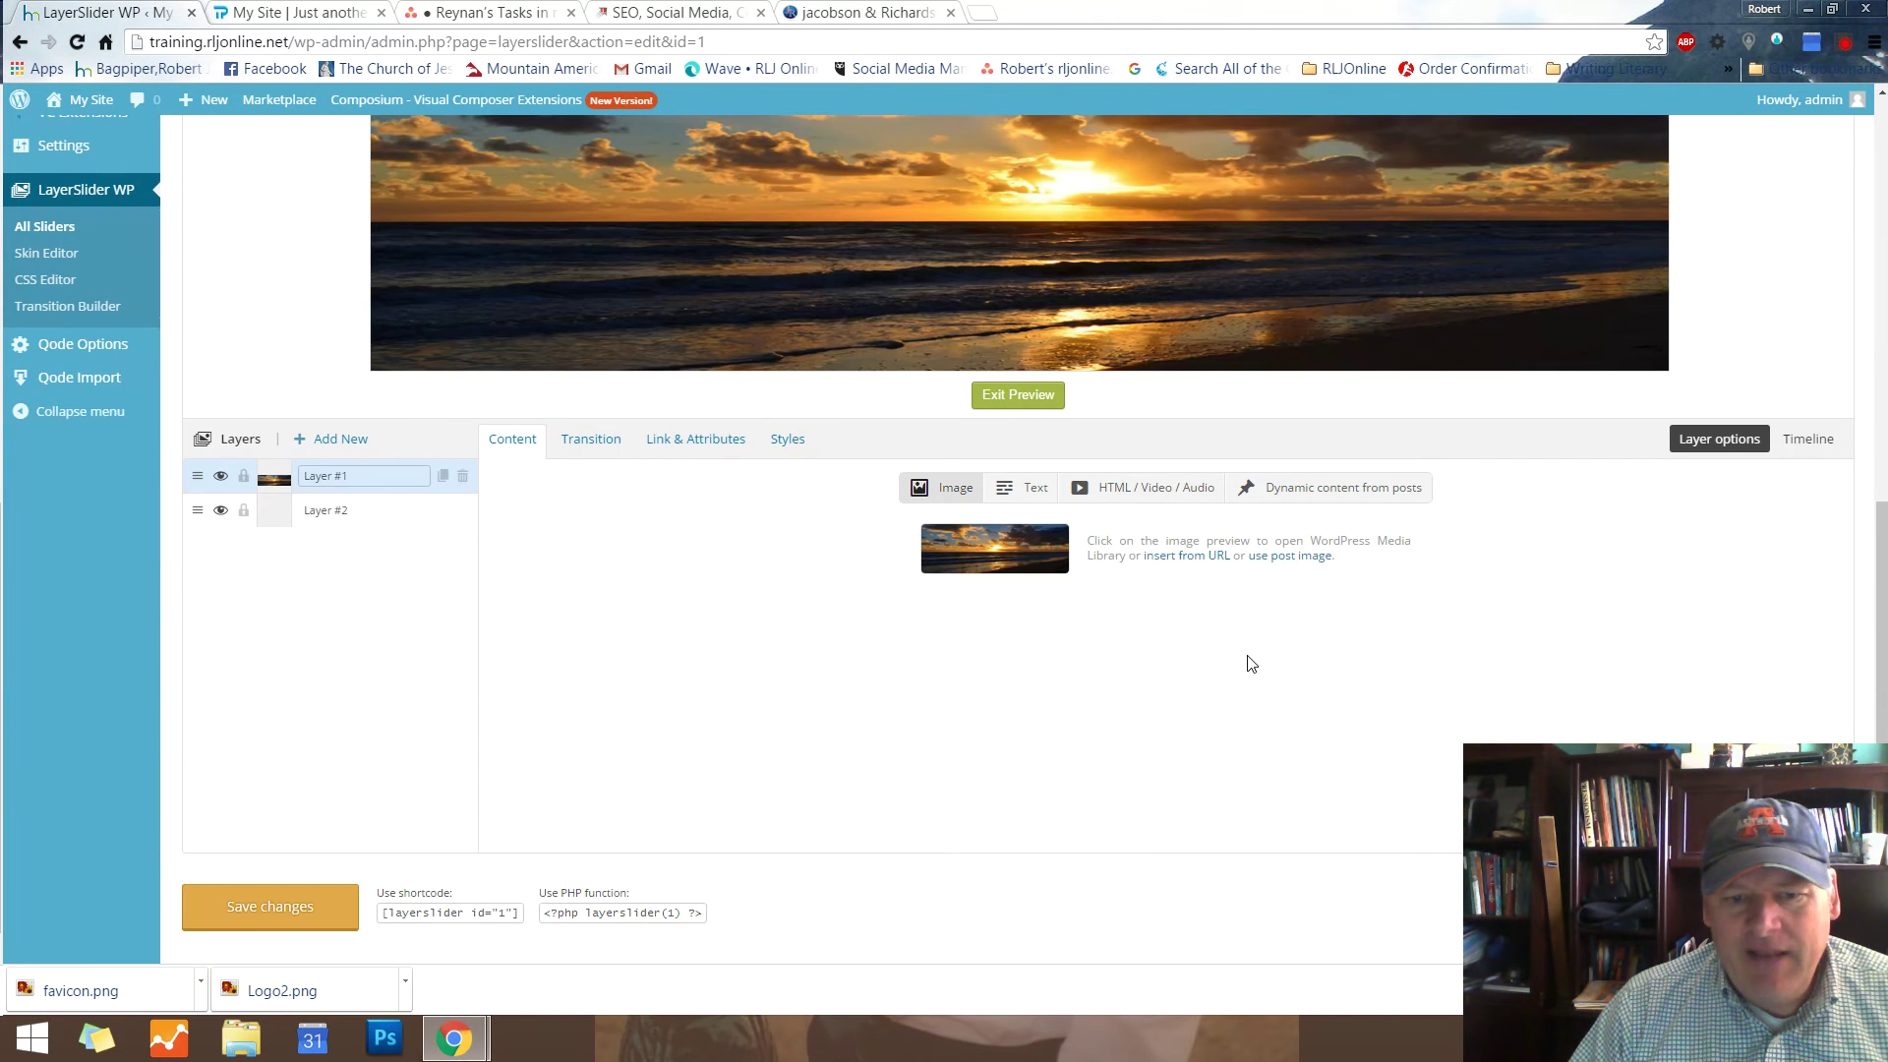
pyautogui.click(592, 440)
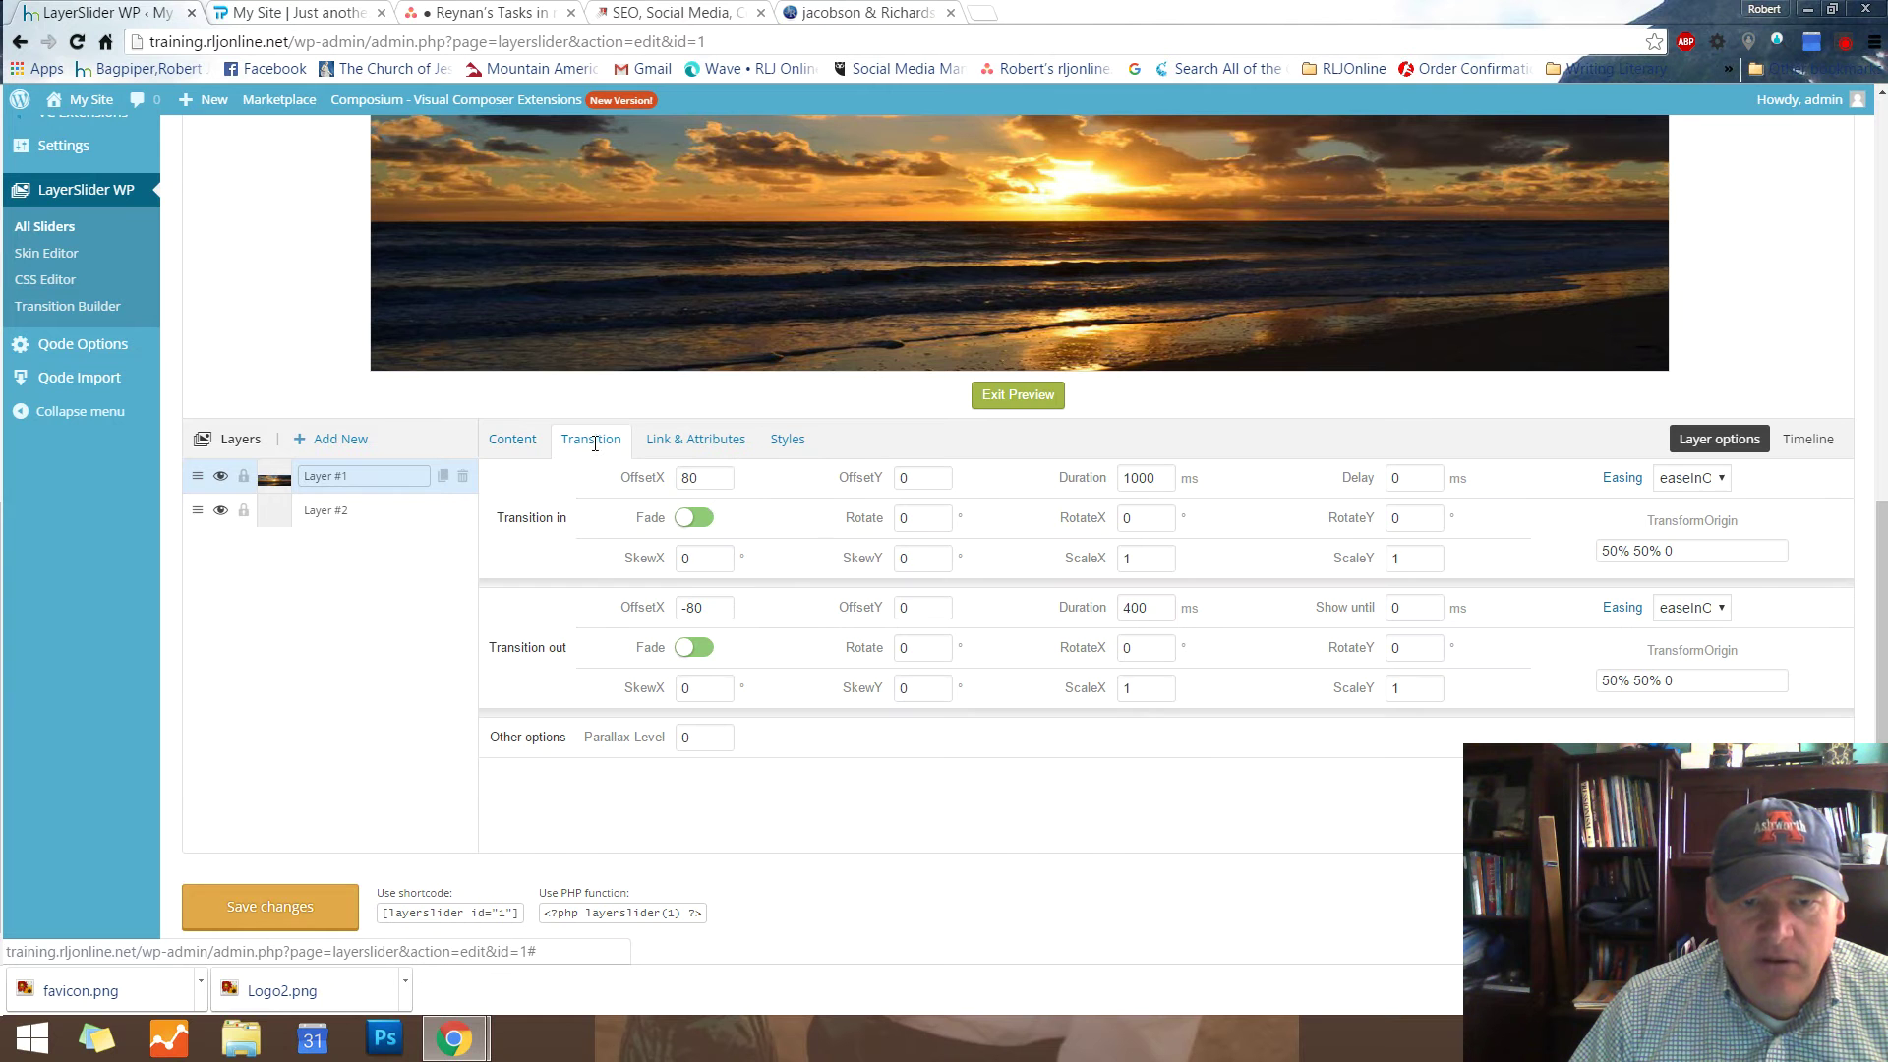
pyautogui.doubleClick(693, 478)
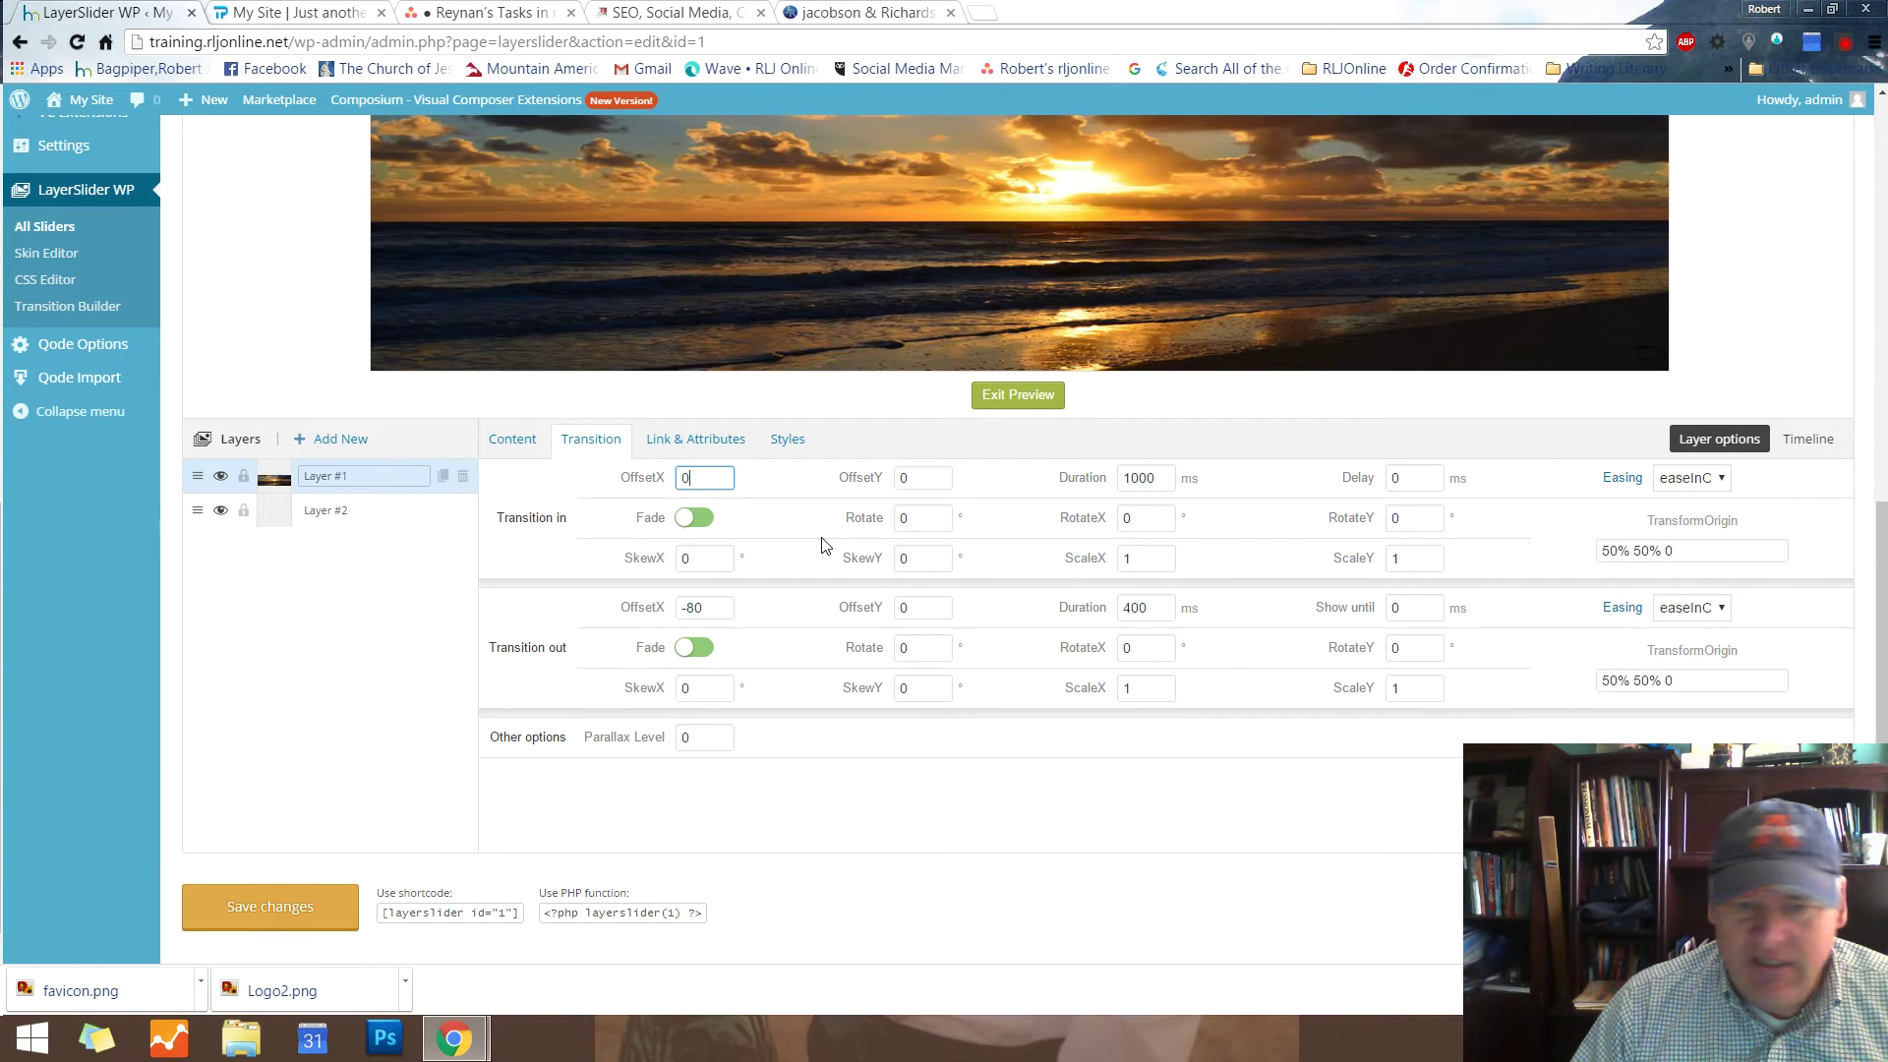
pyautogui.doubleClick(709, 607)
pyautogui.write('0')
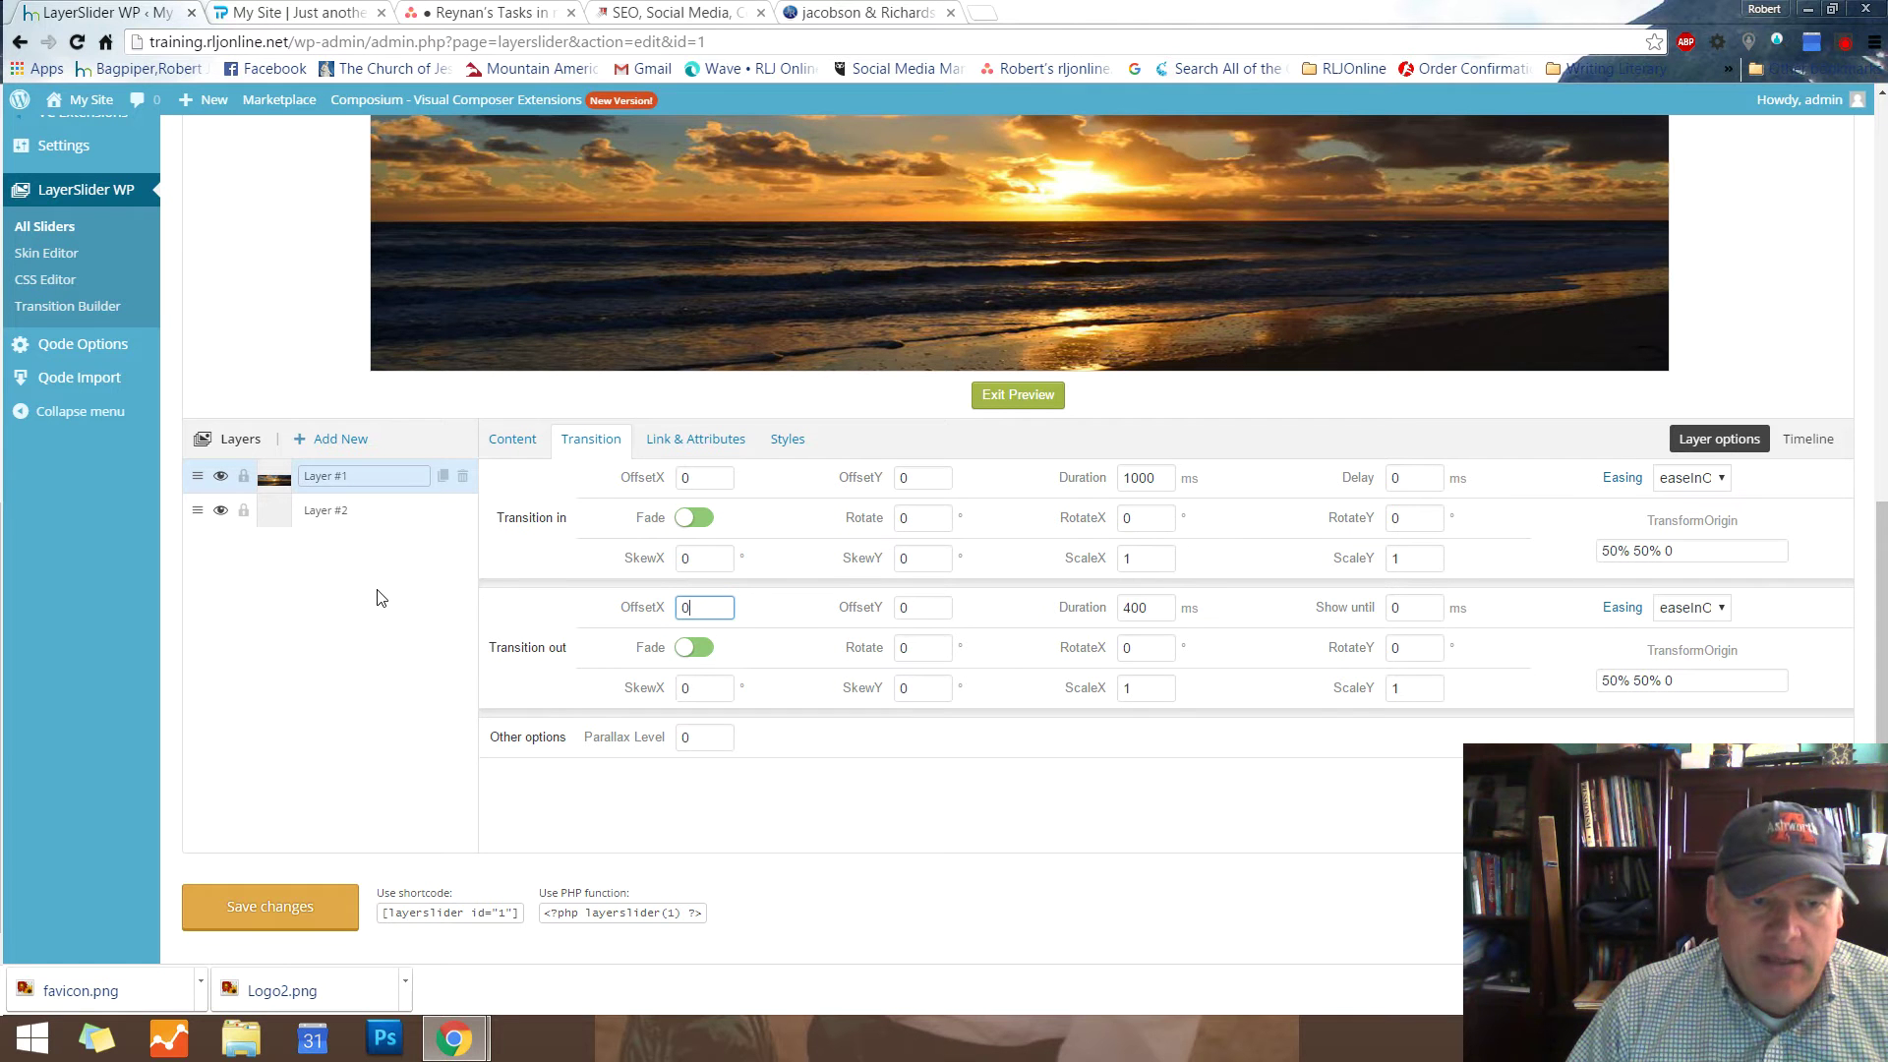
# Turn Layer #2 into a text layer reading "This is [owner's first name]'s Layer"
pyautogui.click(366, 514)
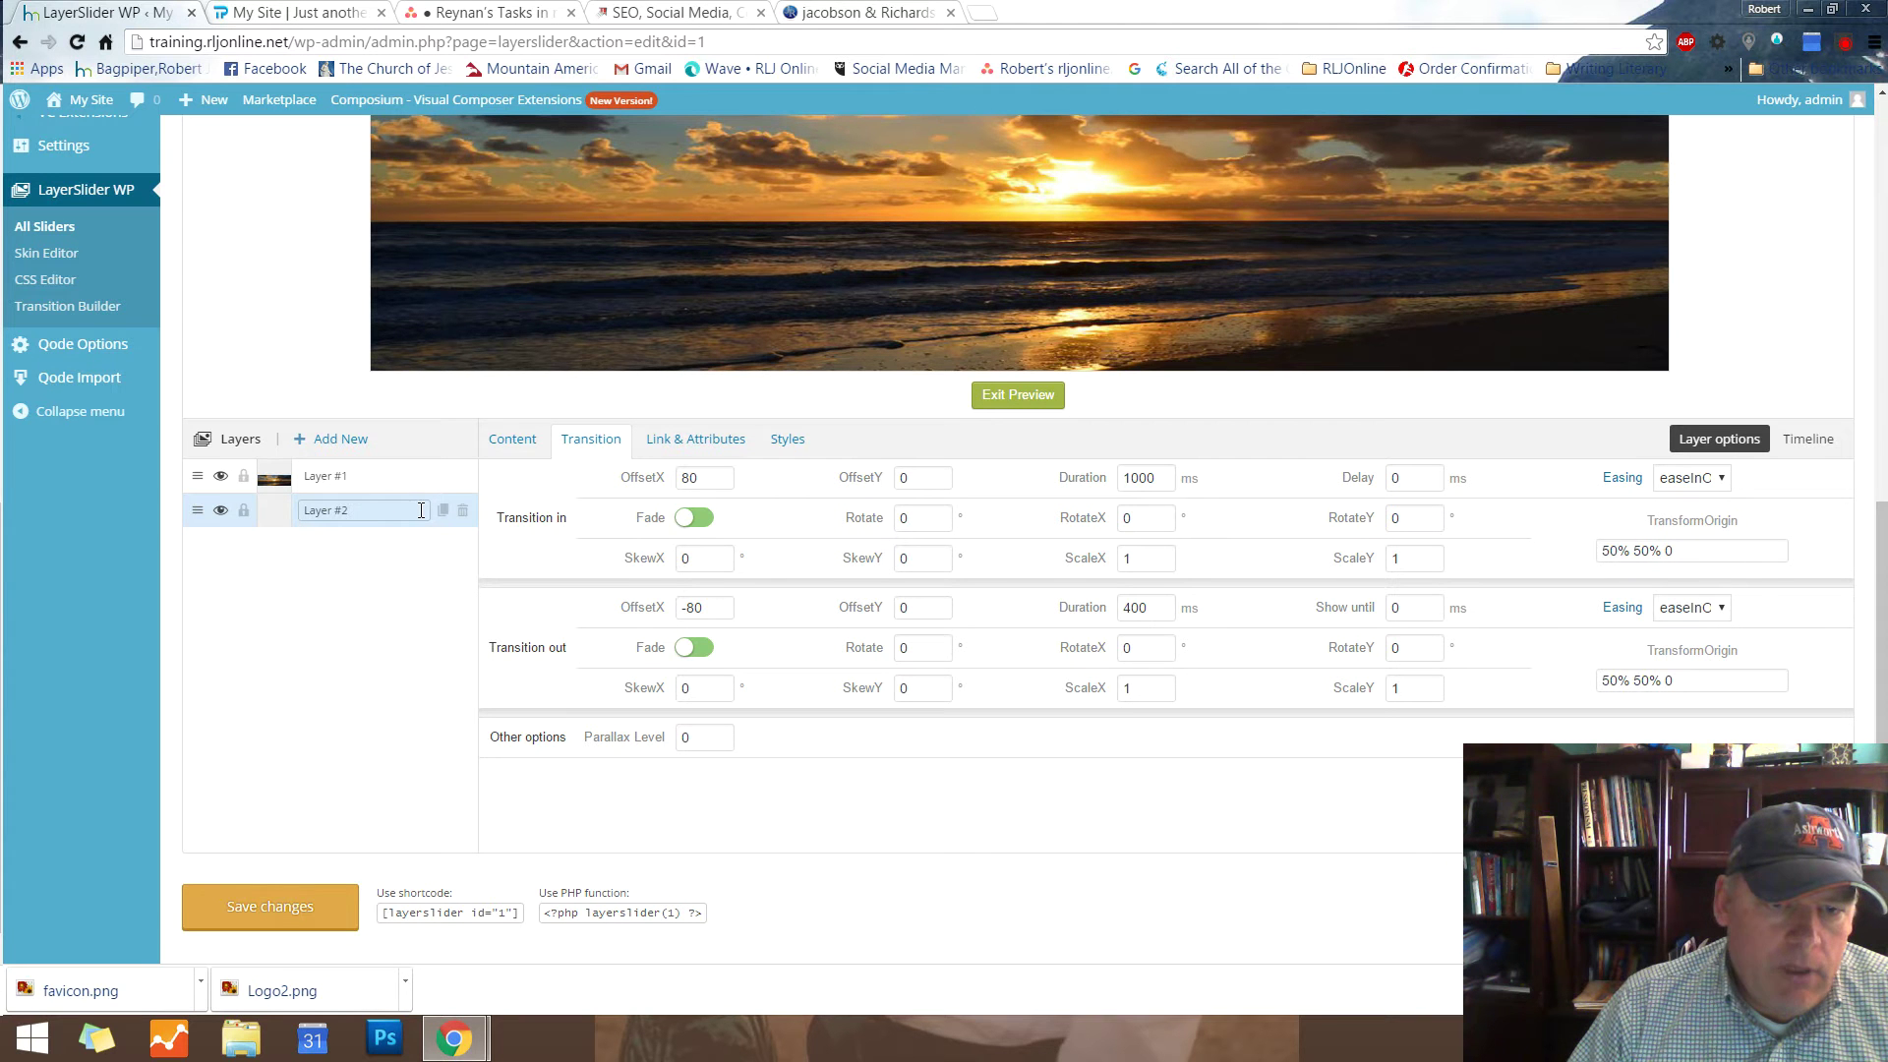
pyautogui.click(508, 436)
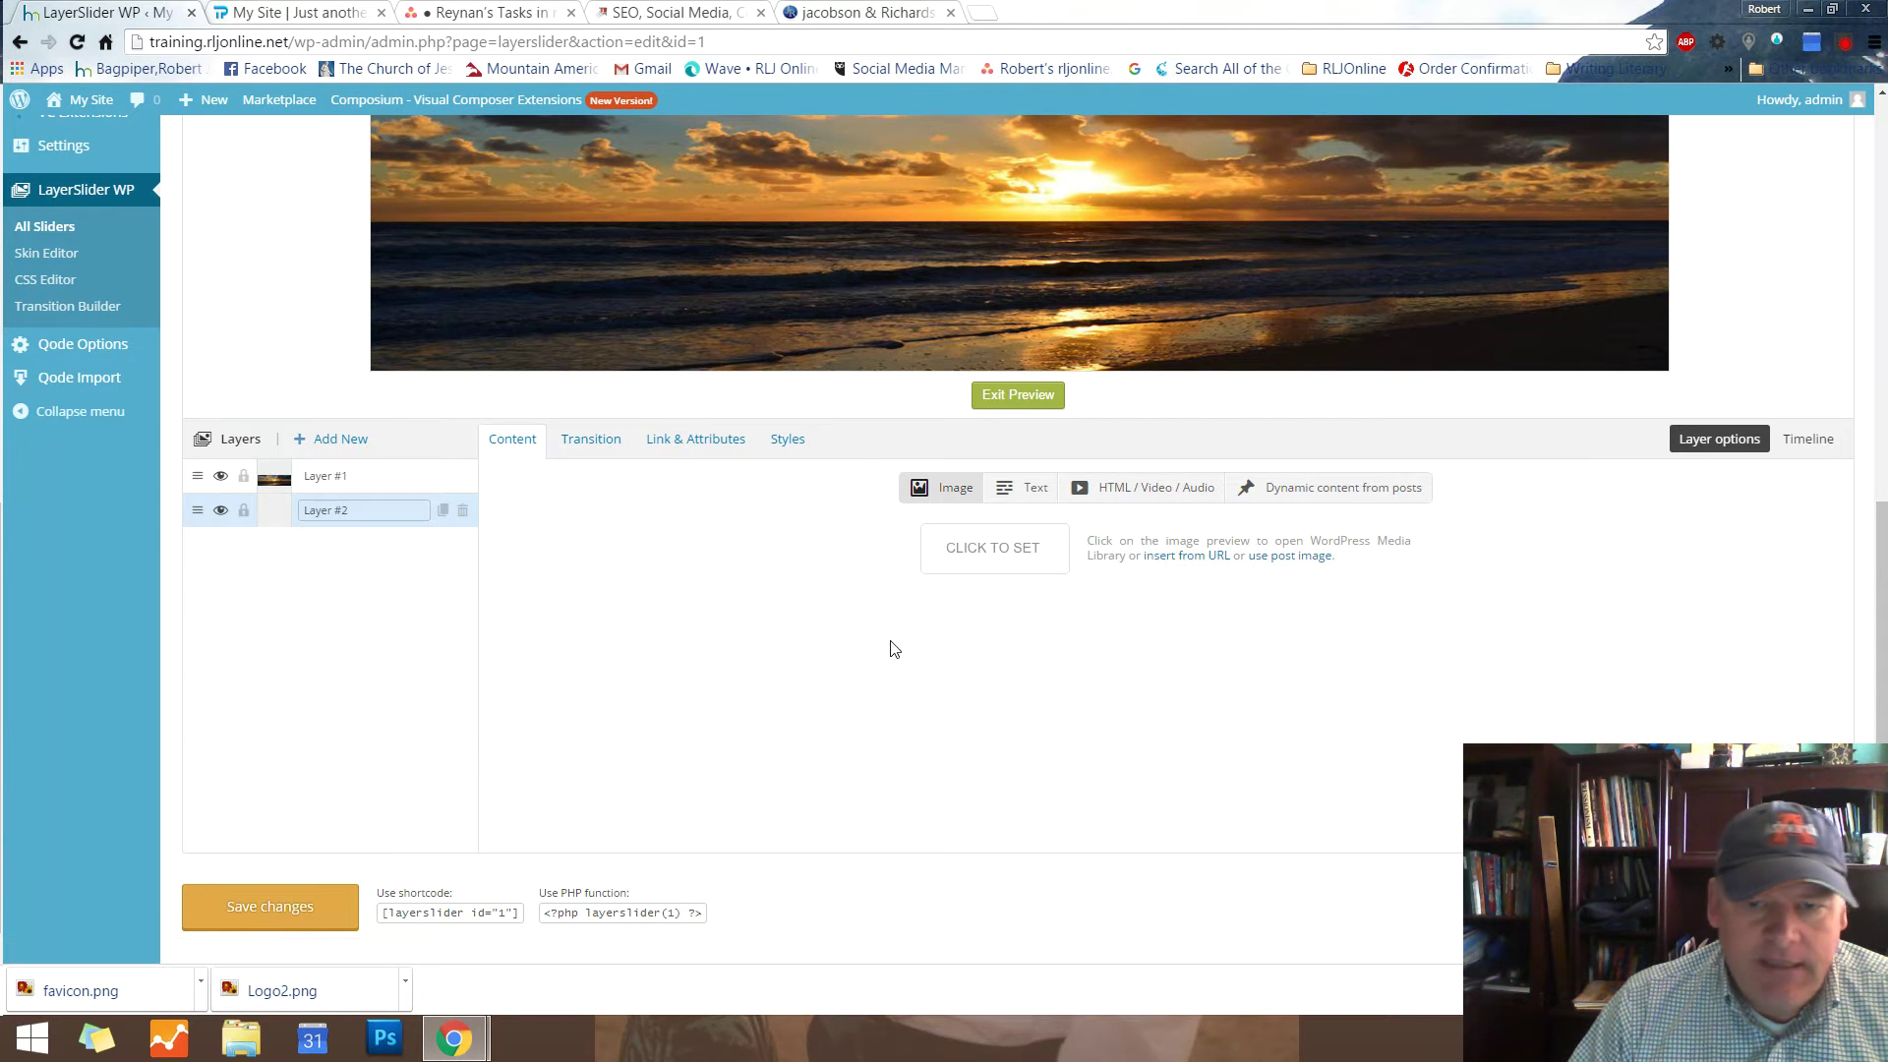
pyautogui.click(1042, 491)
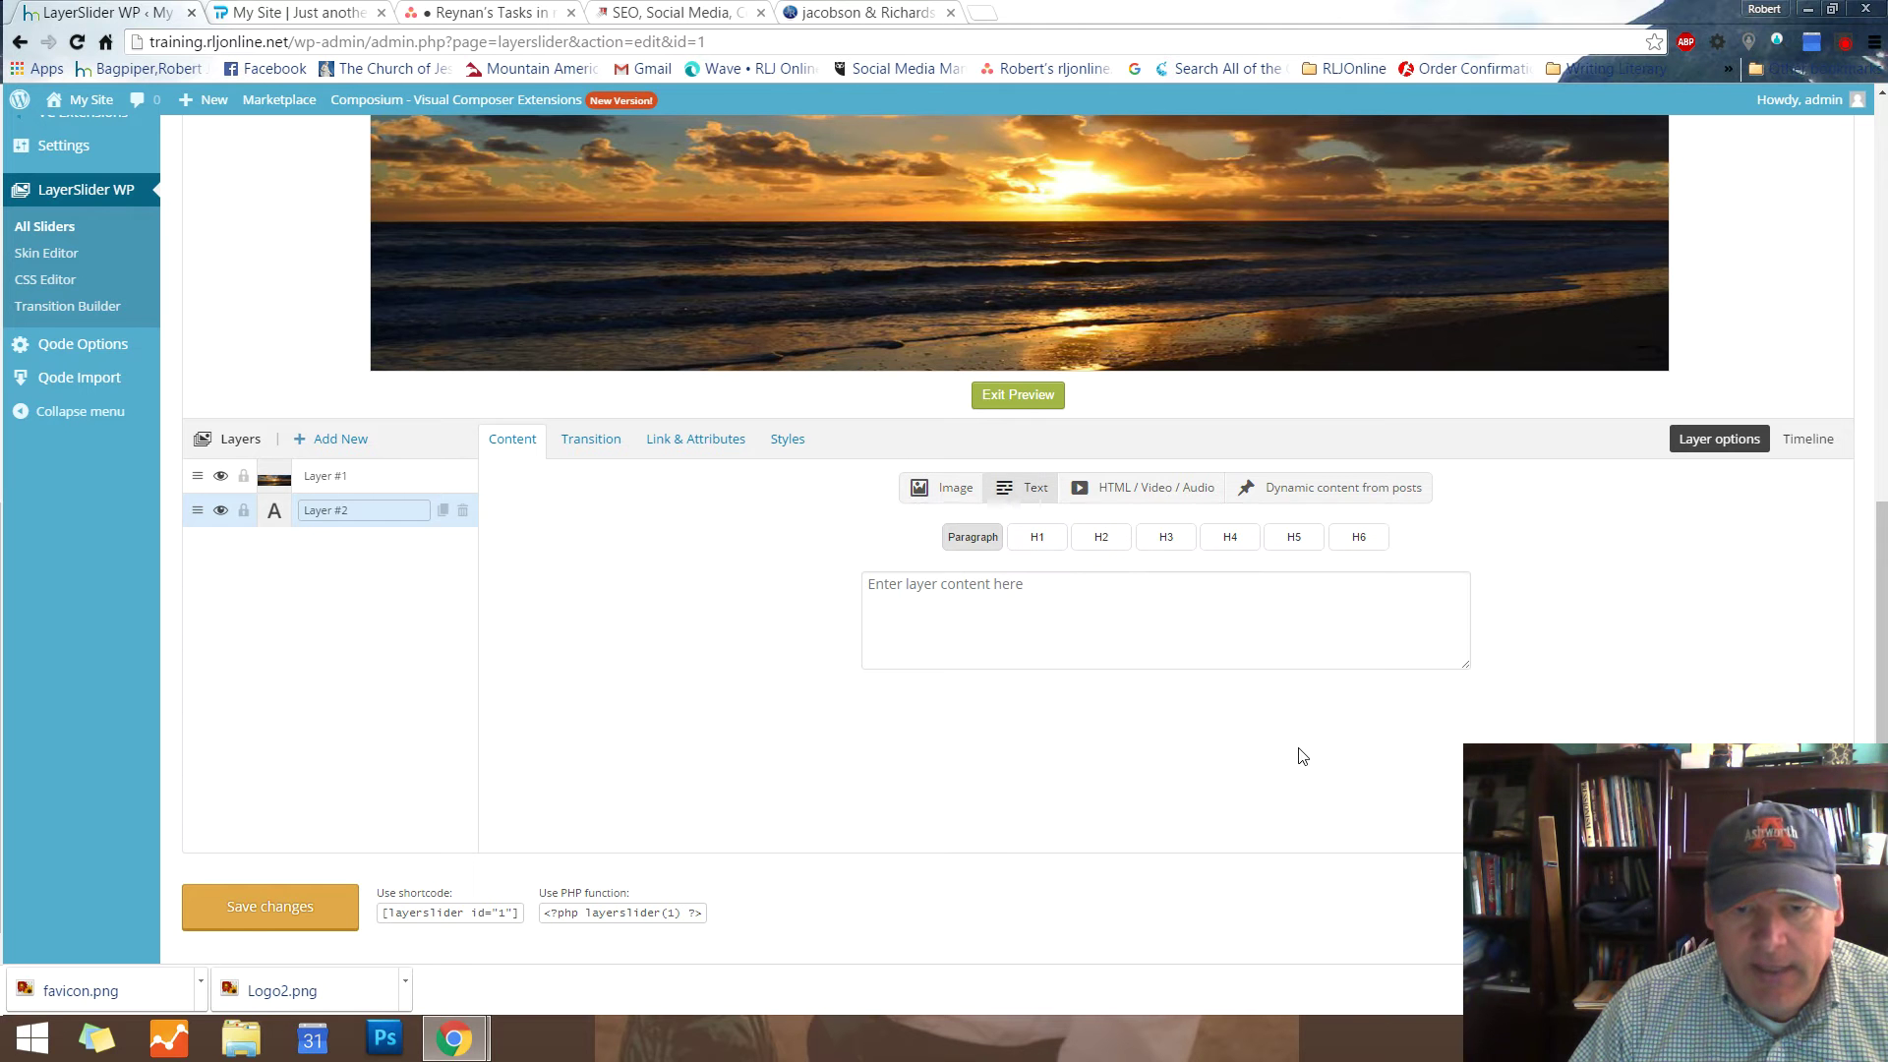
pyautogui.click(1063, 600)
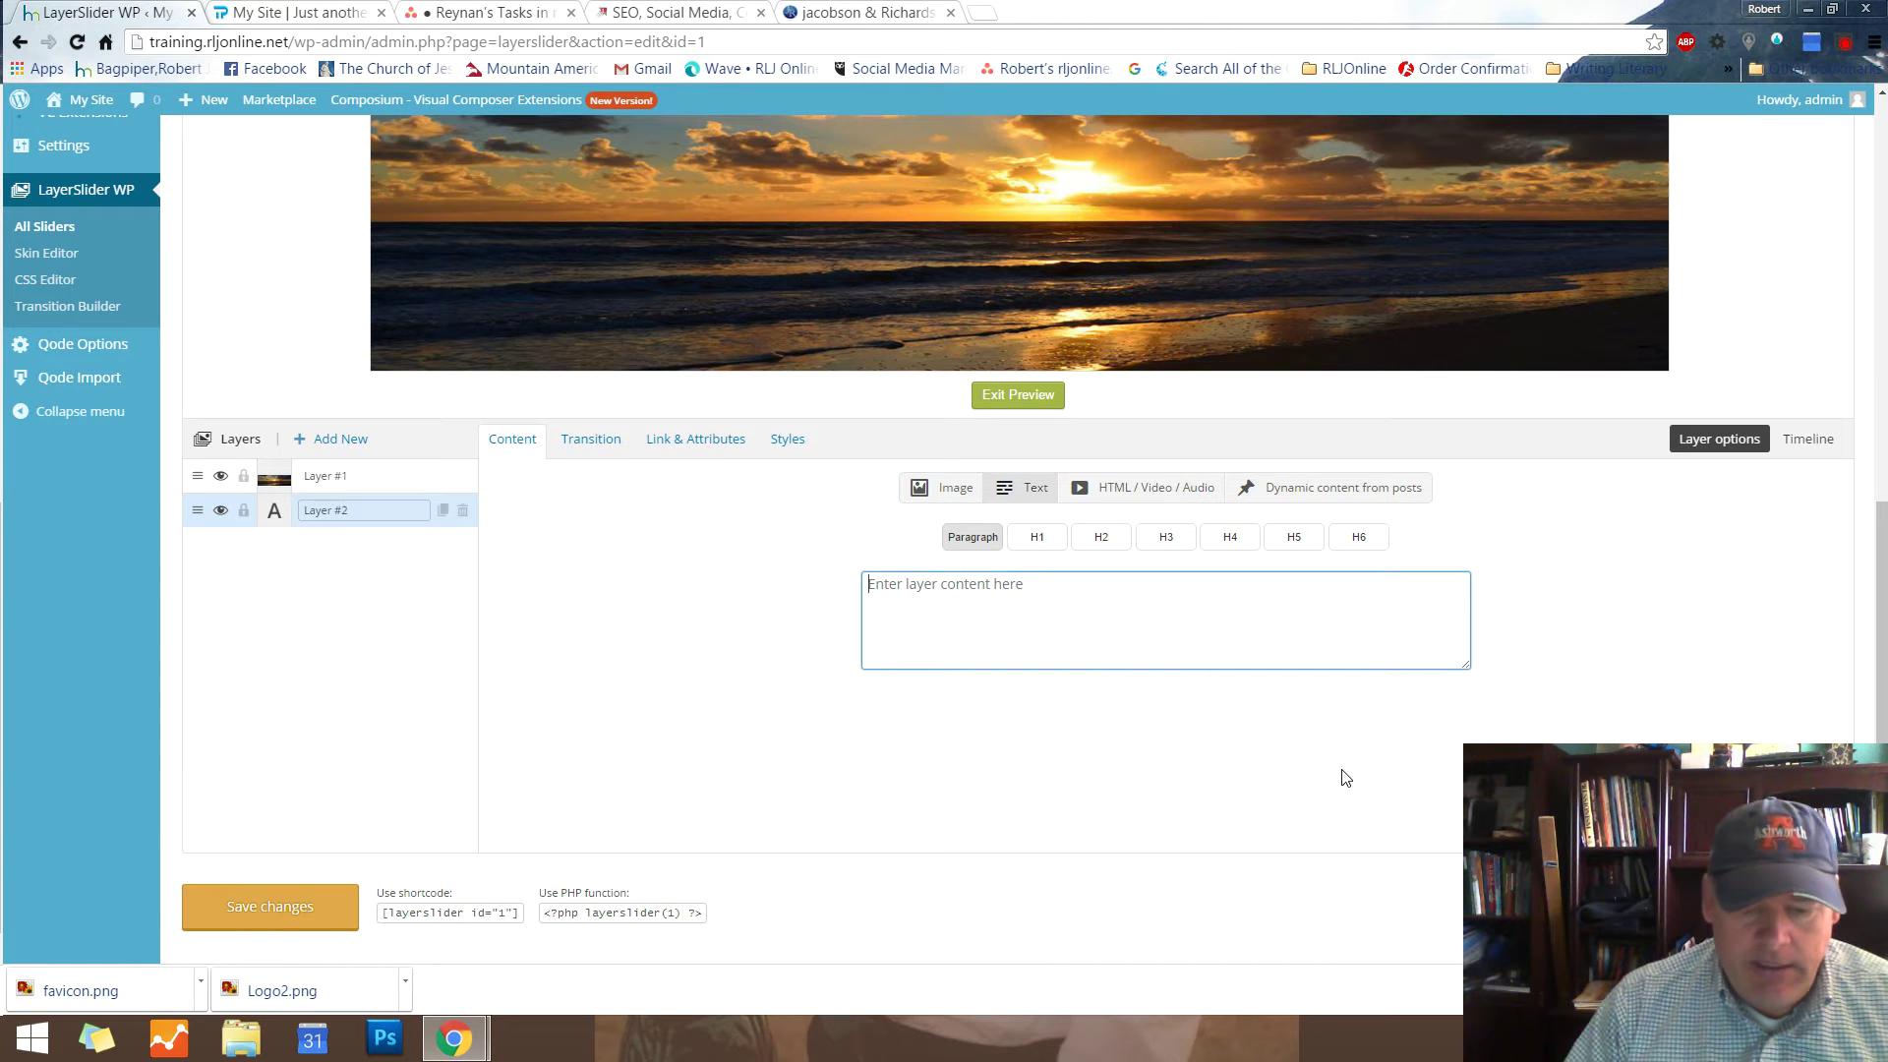
pyautogui.write("This is Bob's Layer")
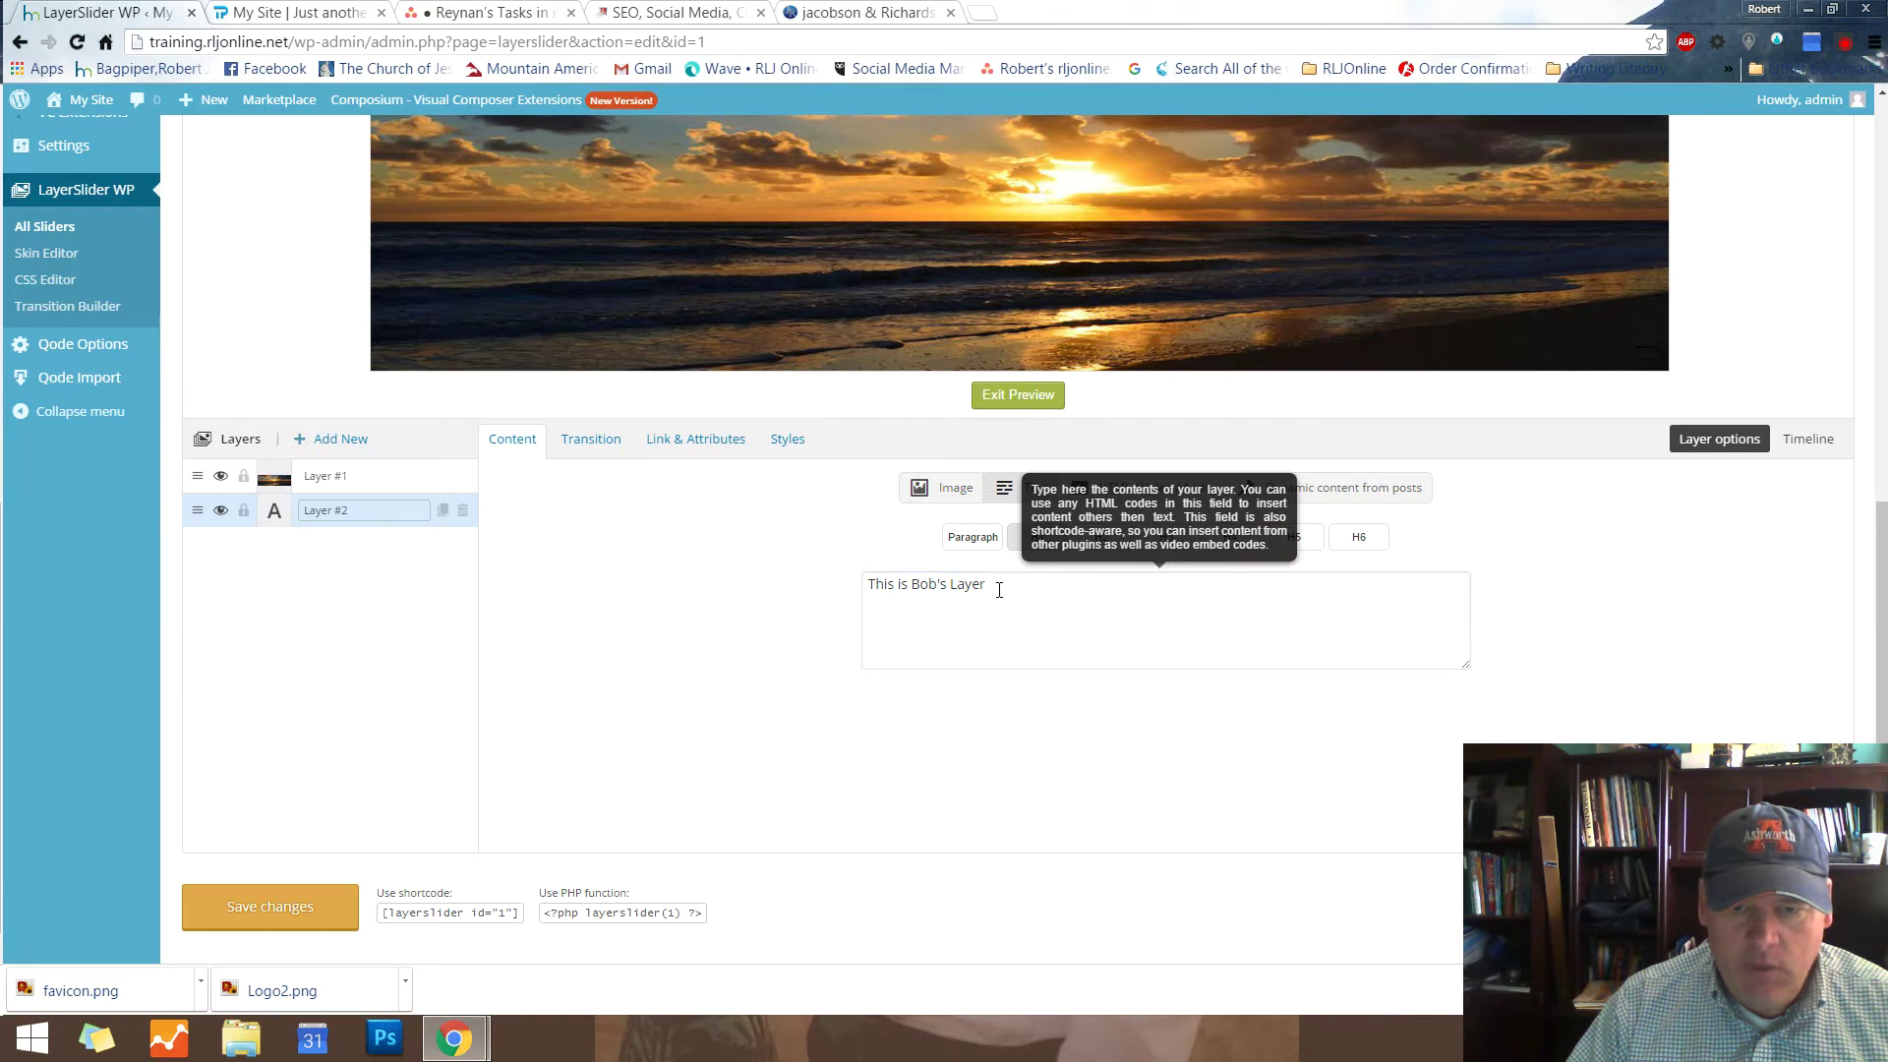
pyautogui.moveTo(996, 591); pyautogui.dragTo(859, 587)
pyautogui.click(1018, 563)
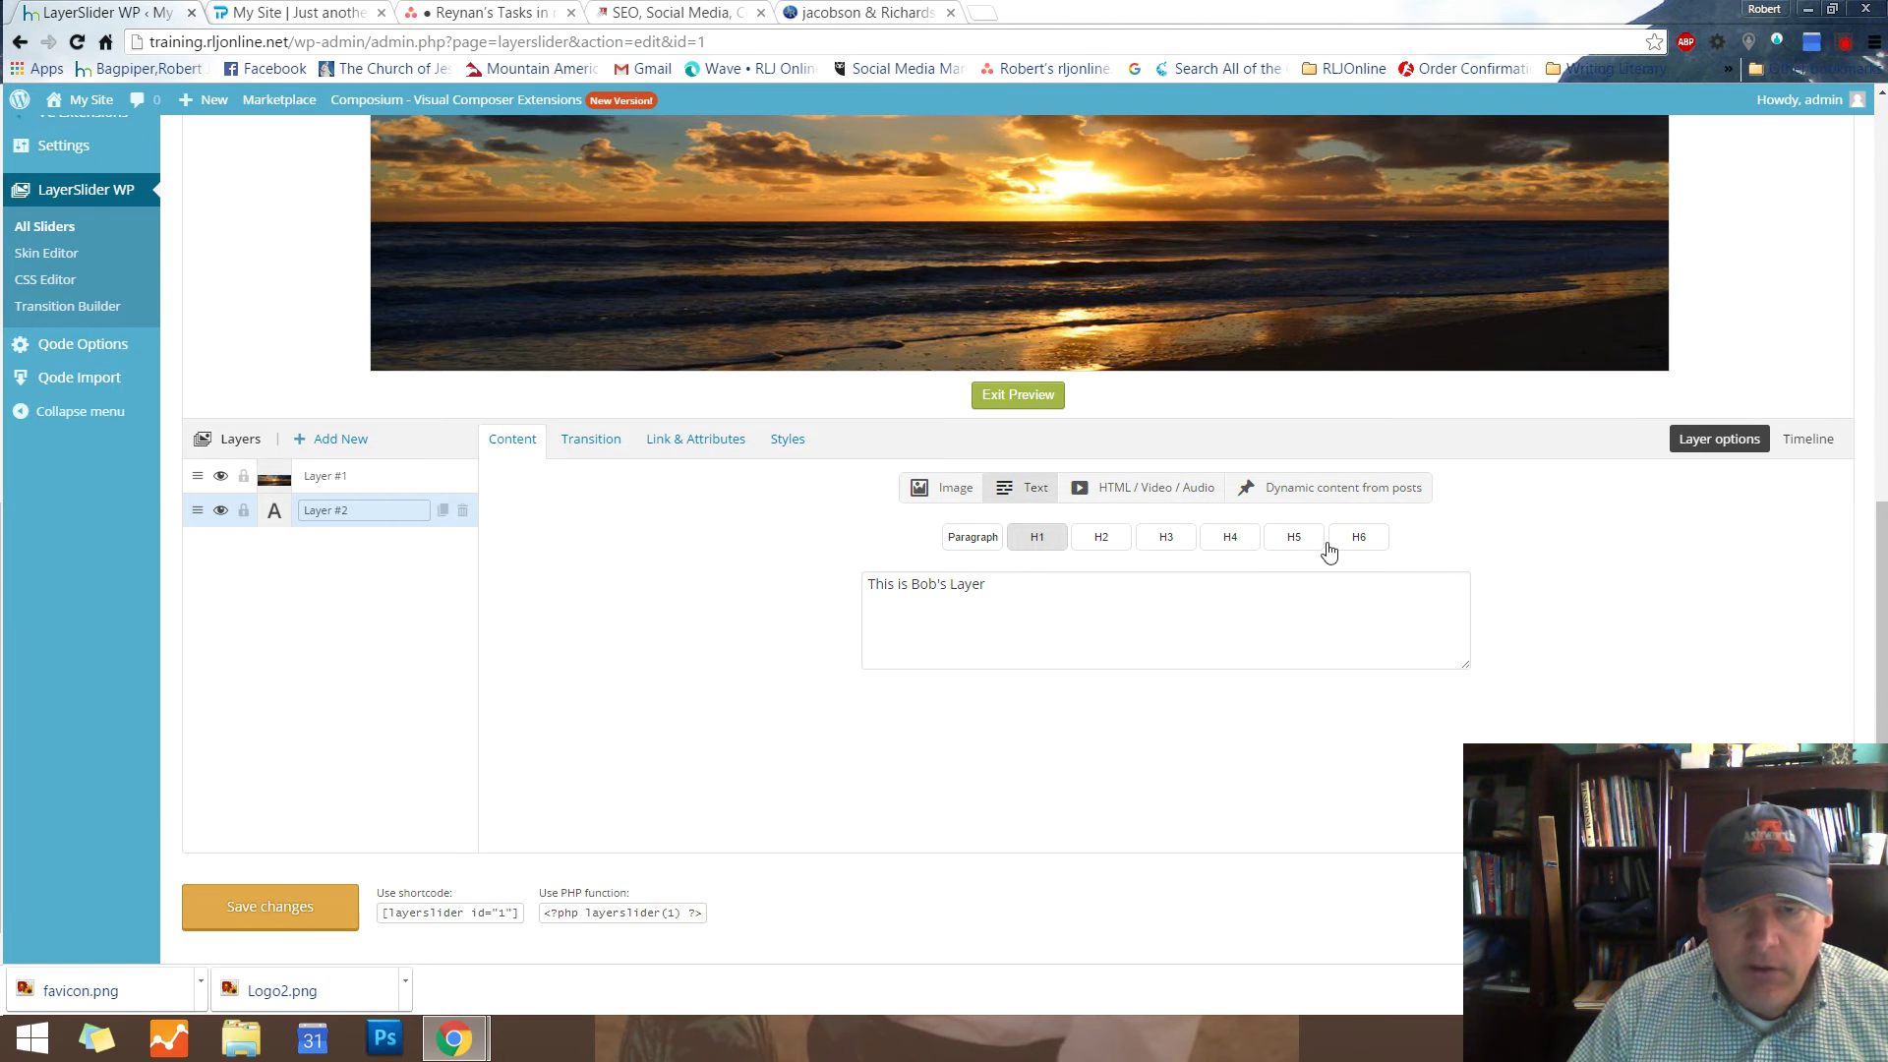
pyautogui.click(864, 584)
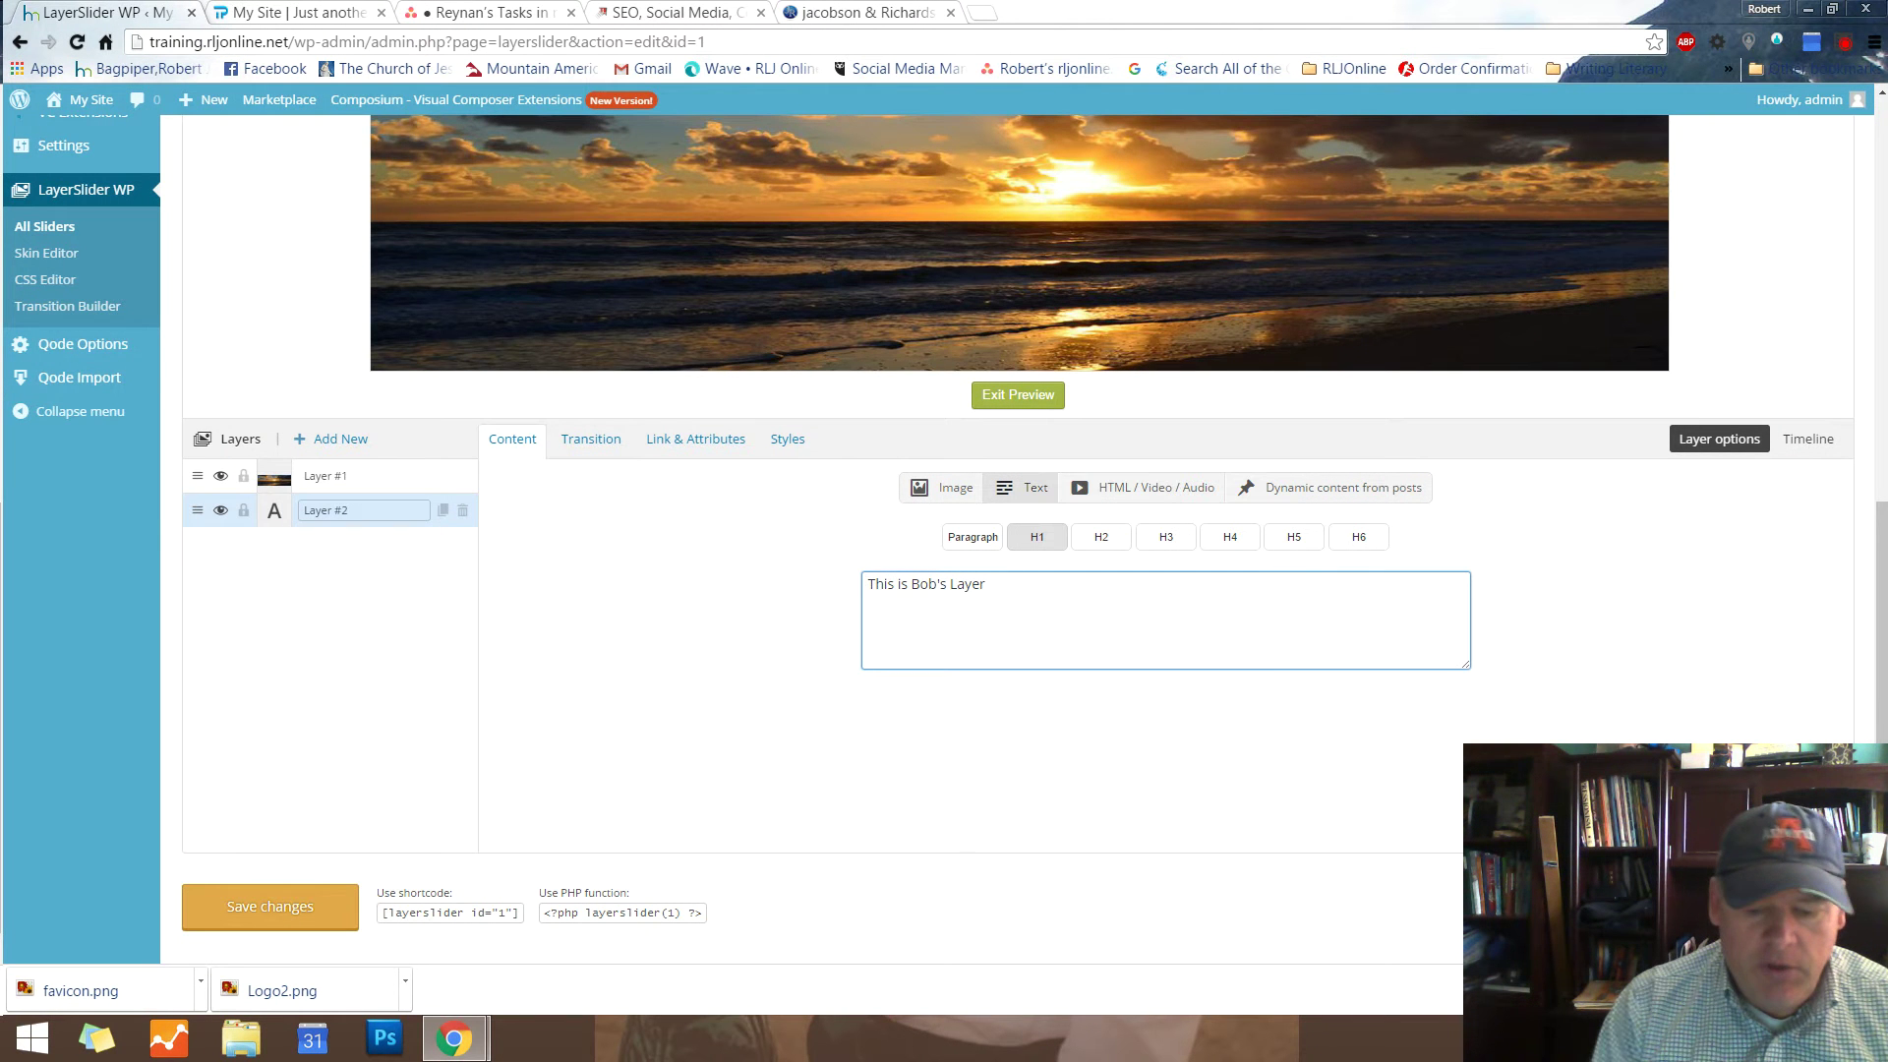
pyautogui.write('<')
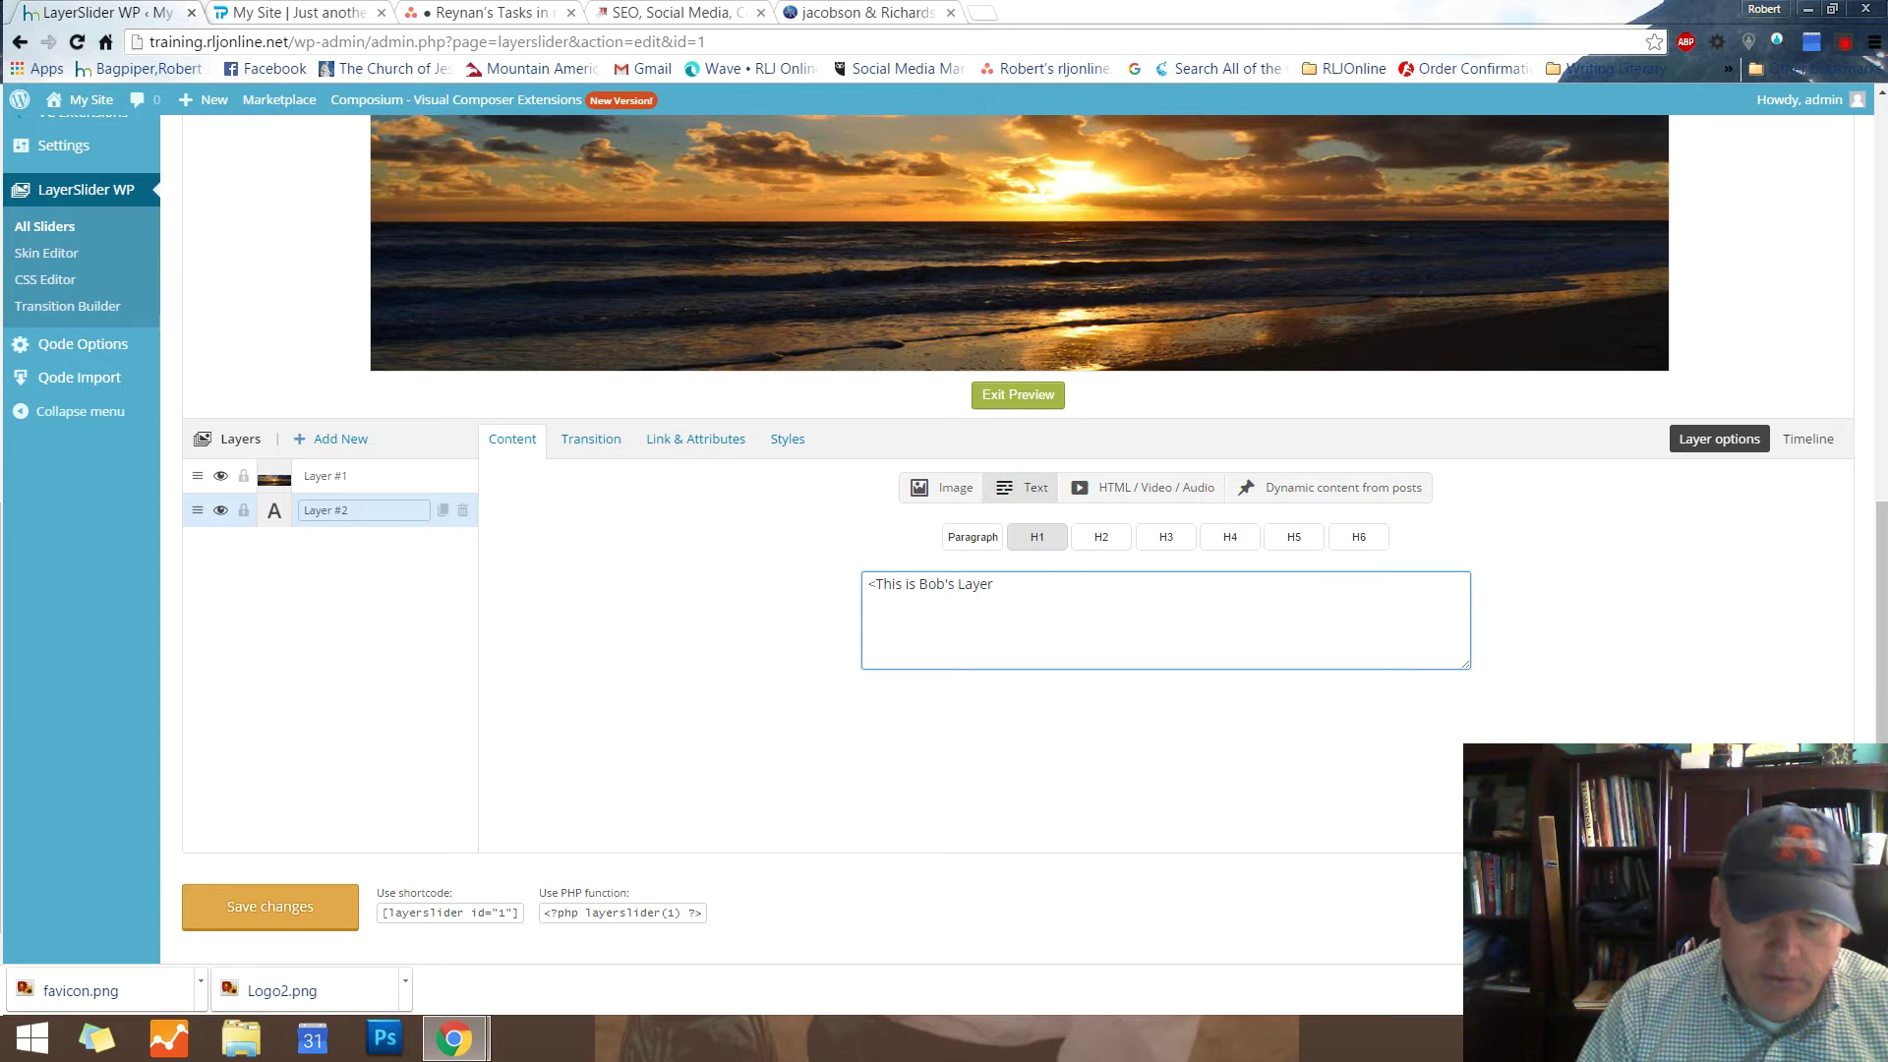
pyautogui.write('p sty')
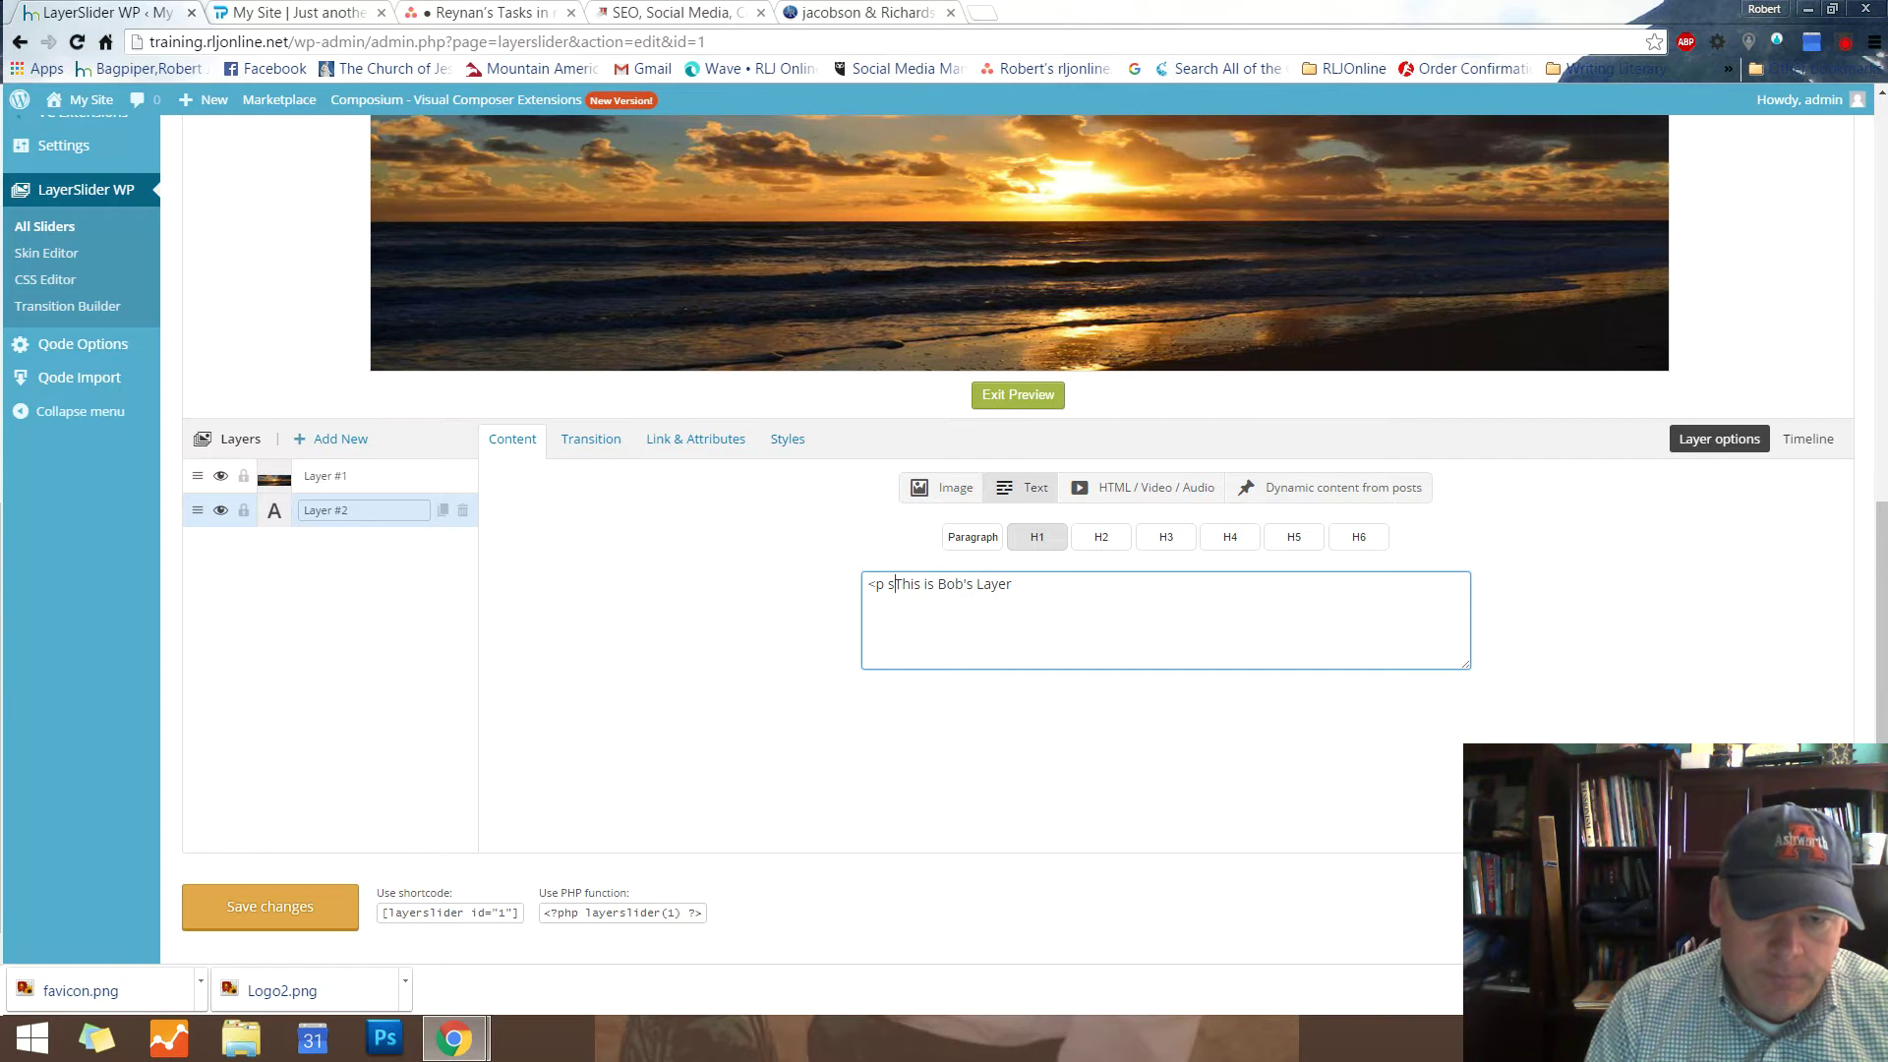
pyautogui.write('le')
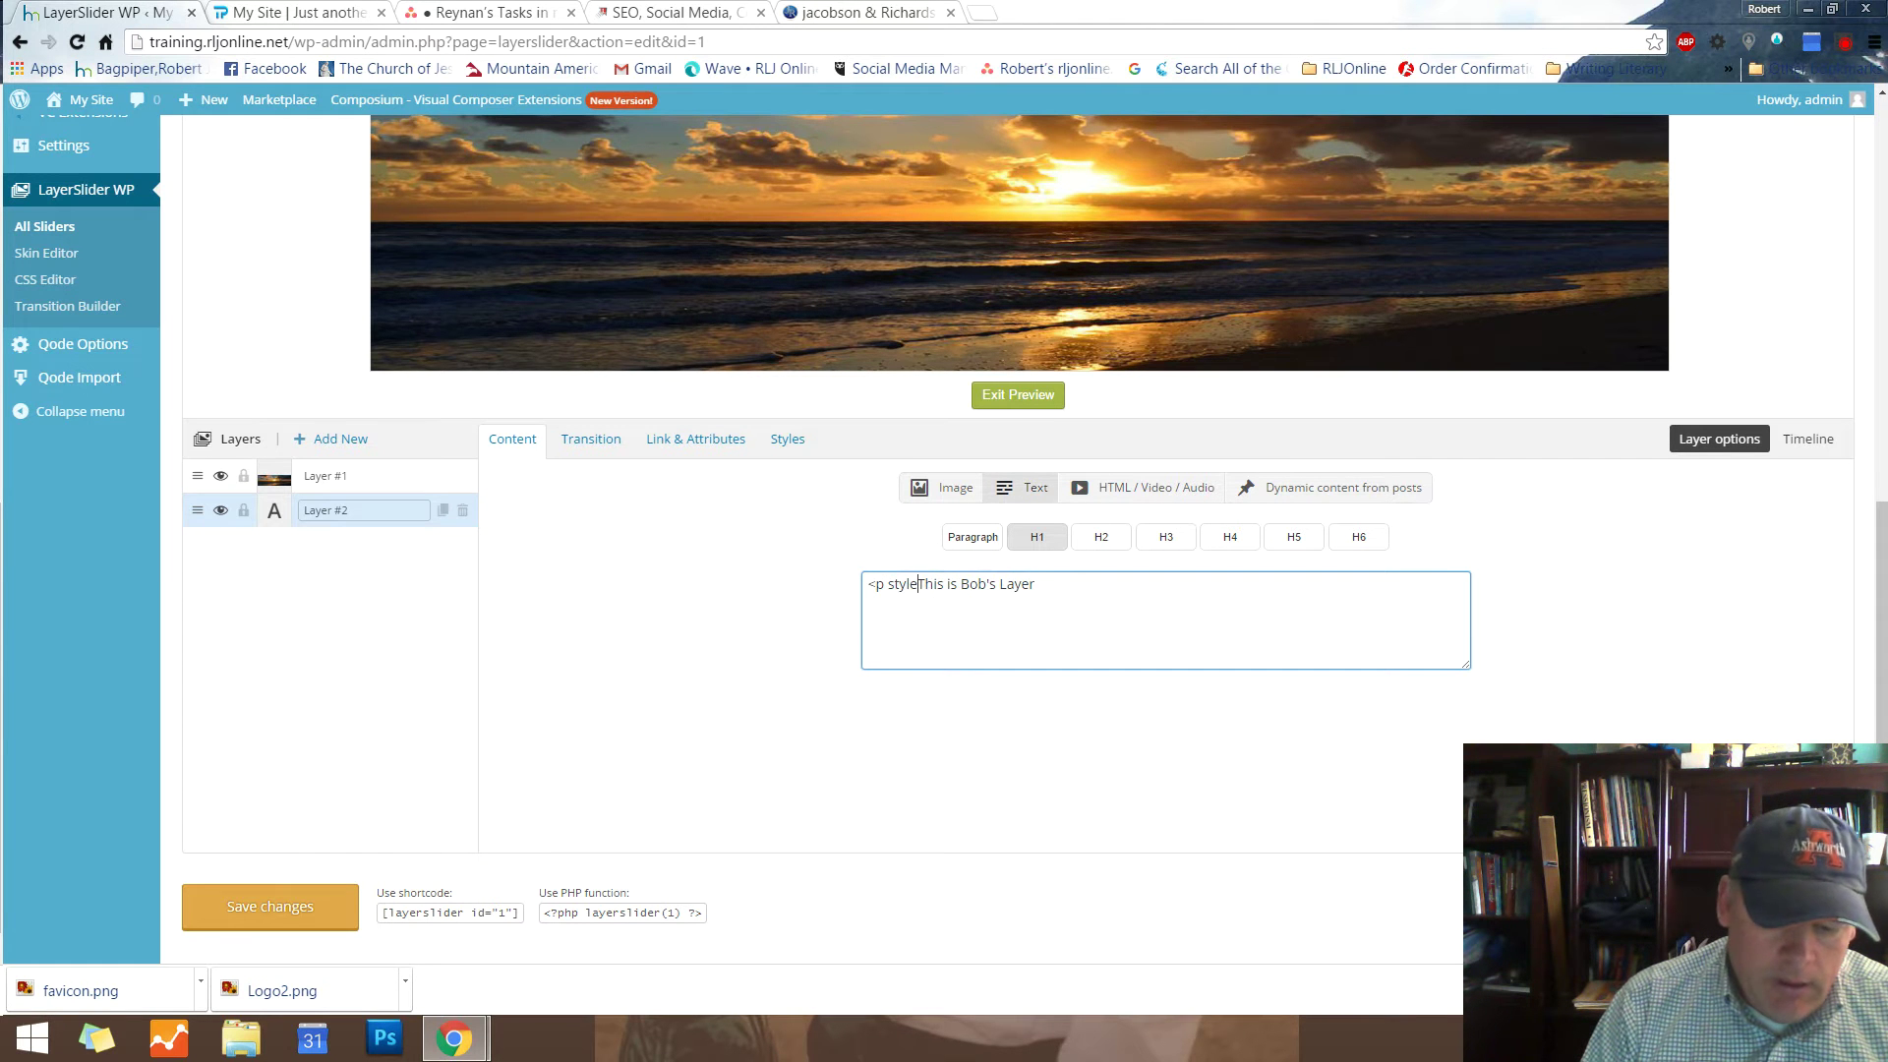
pyautogui.write('=')
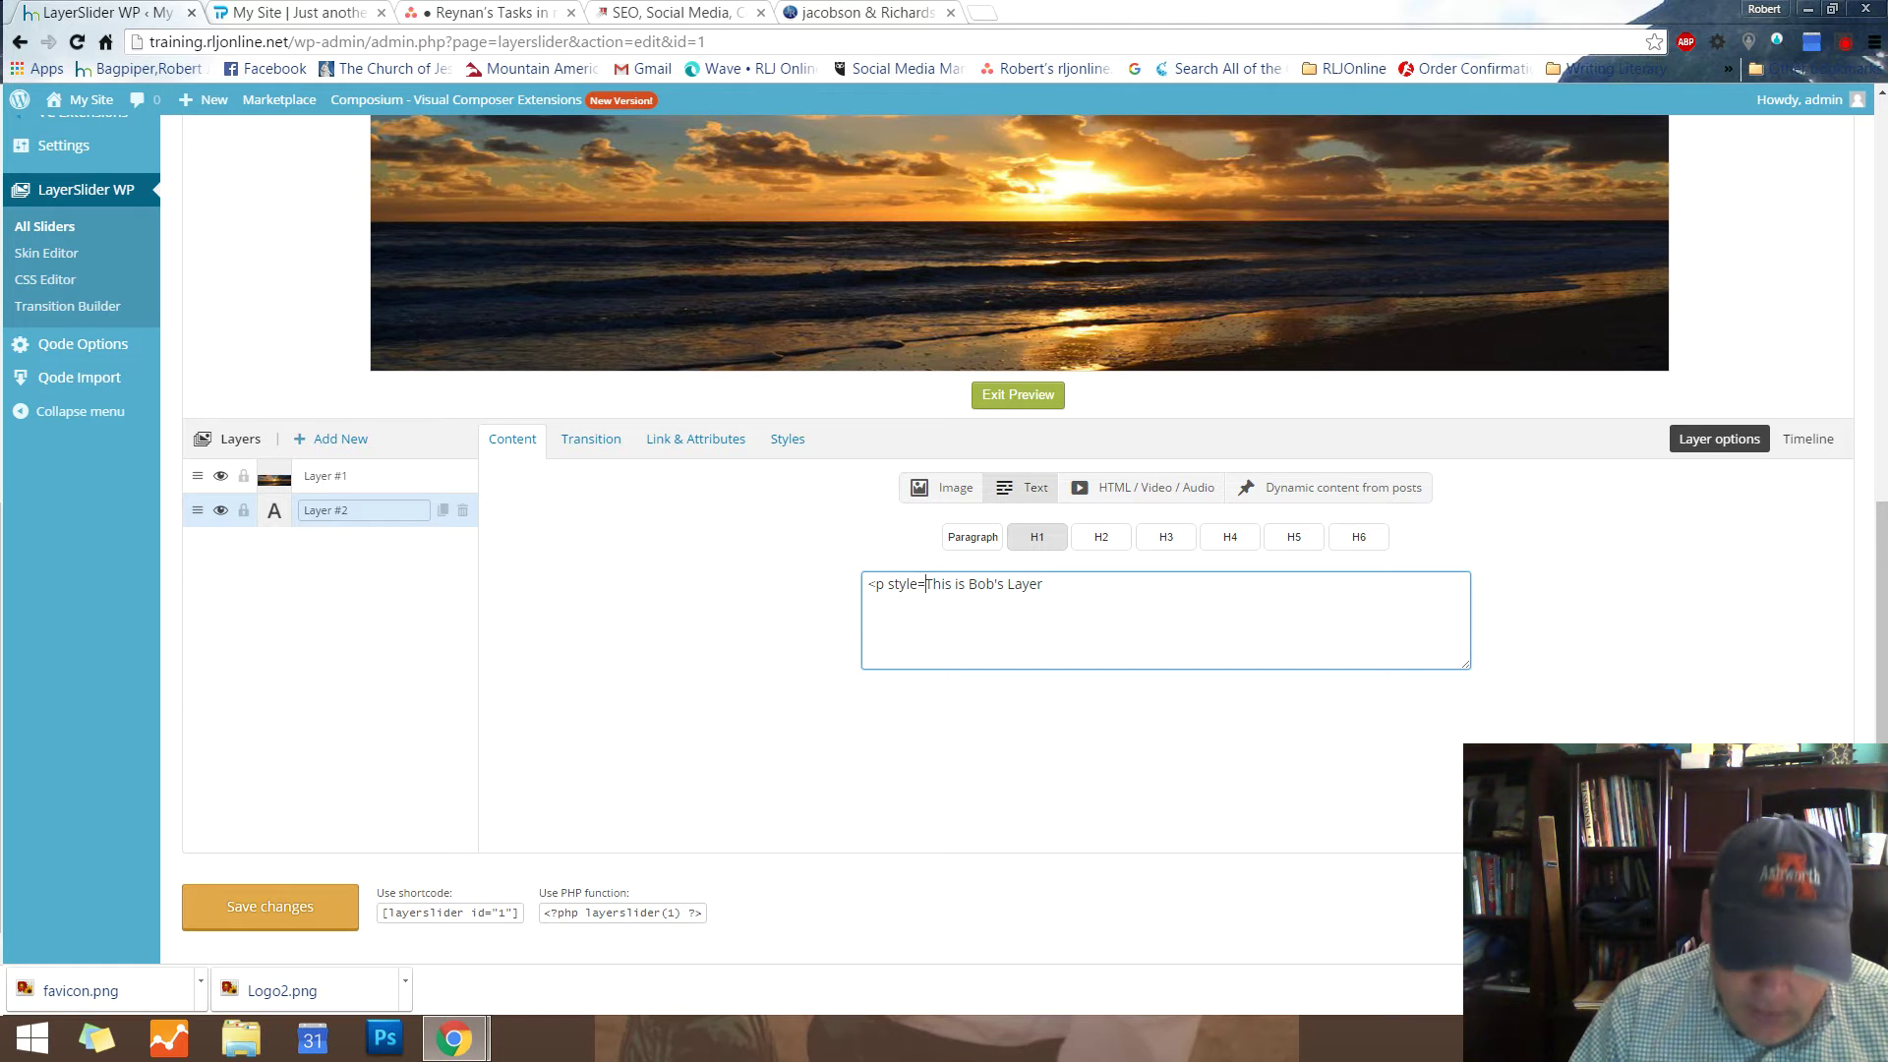
pyautogui.write('"')
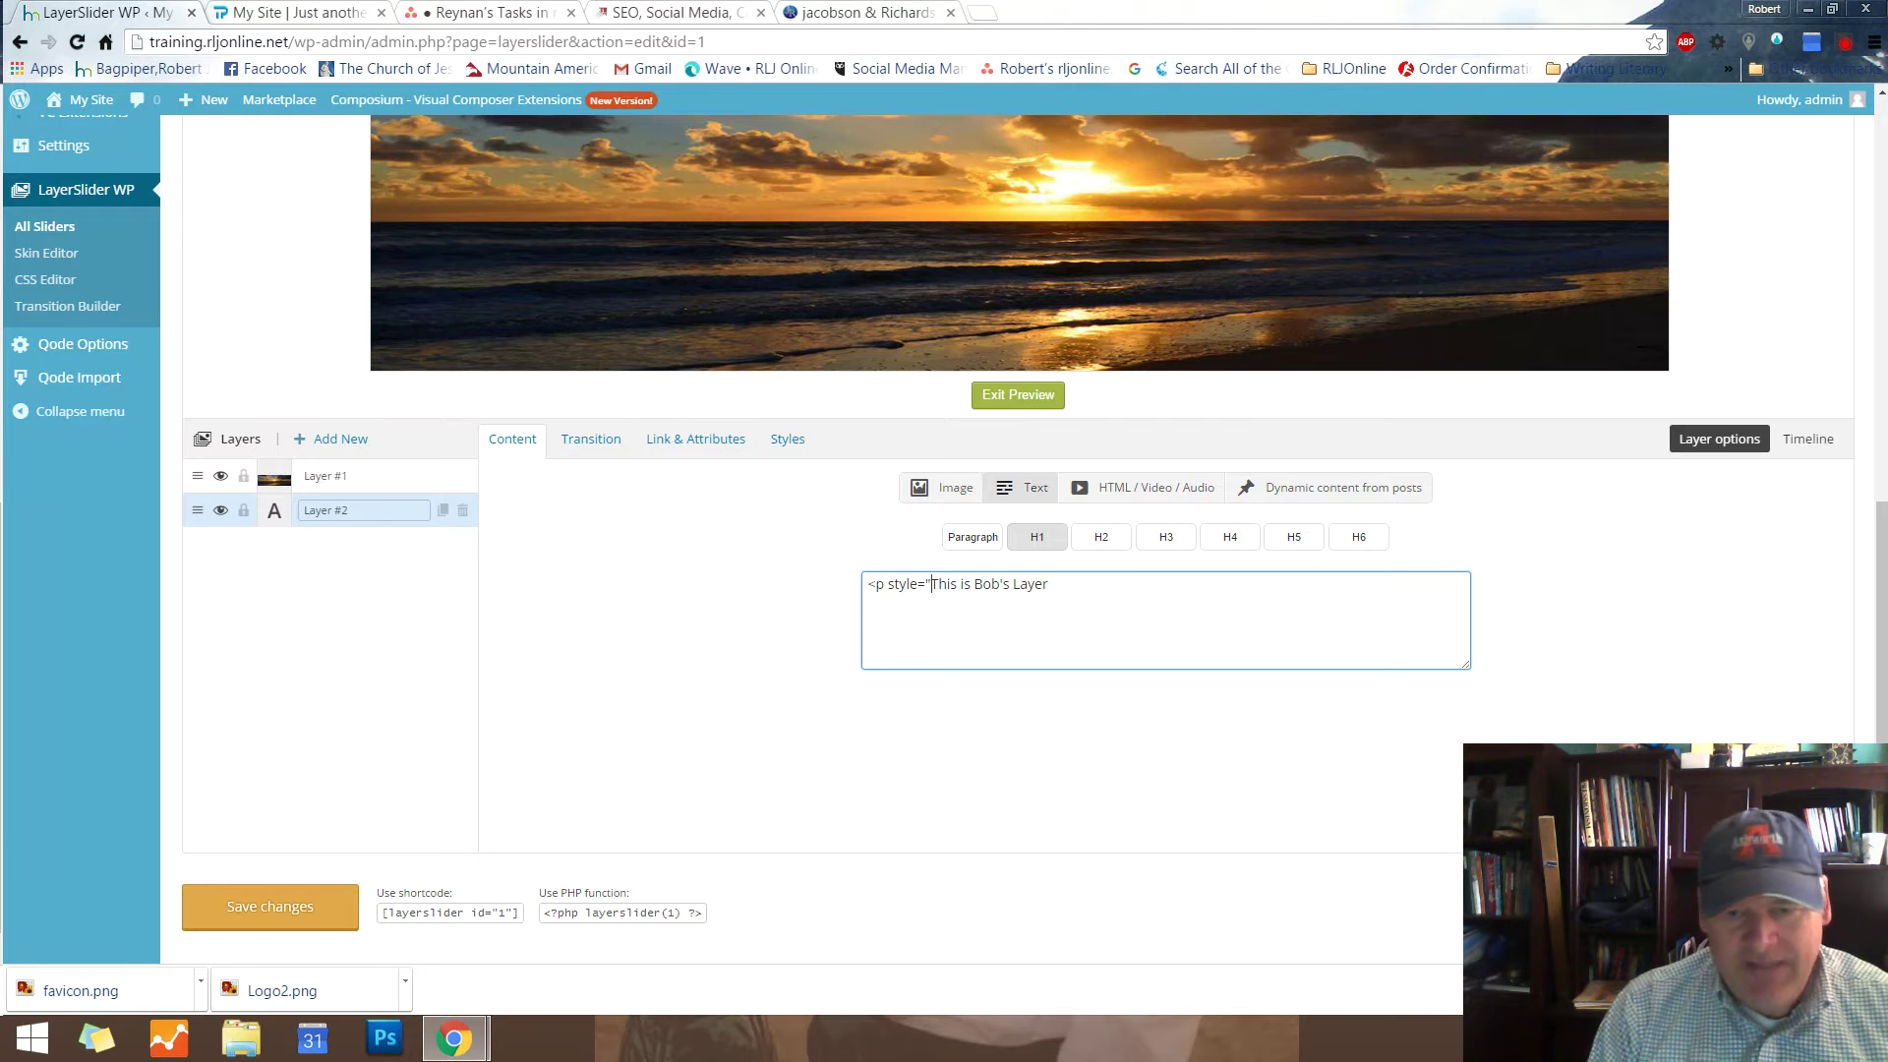
pyautogui.write('font')
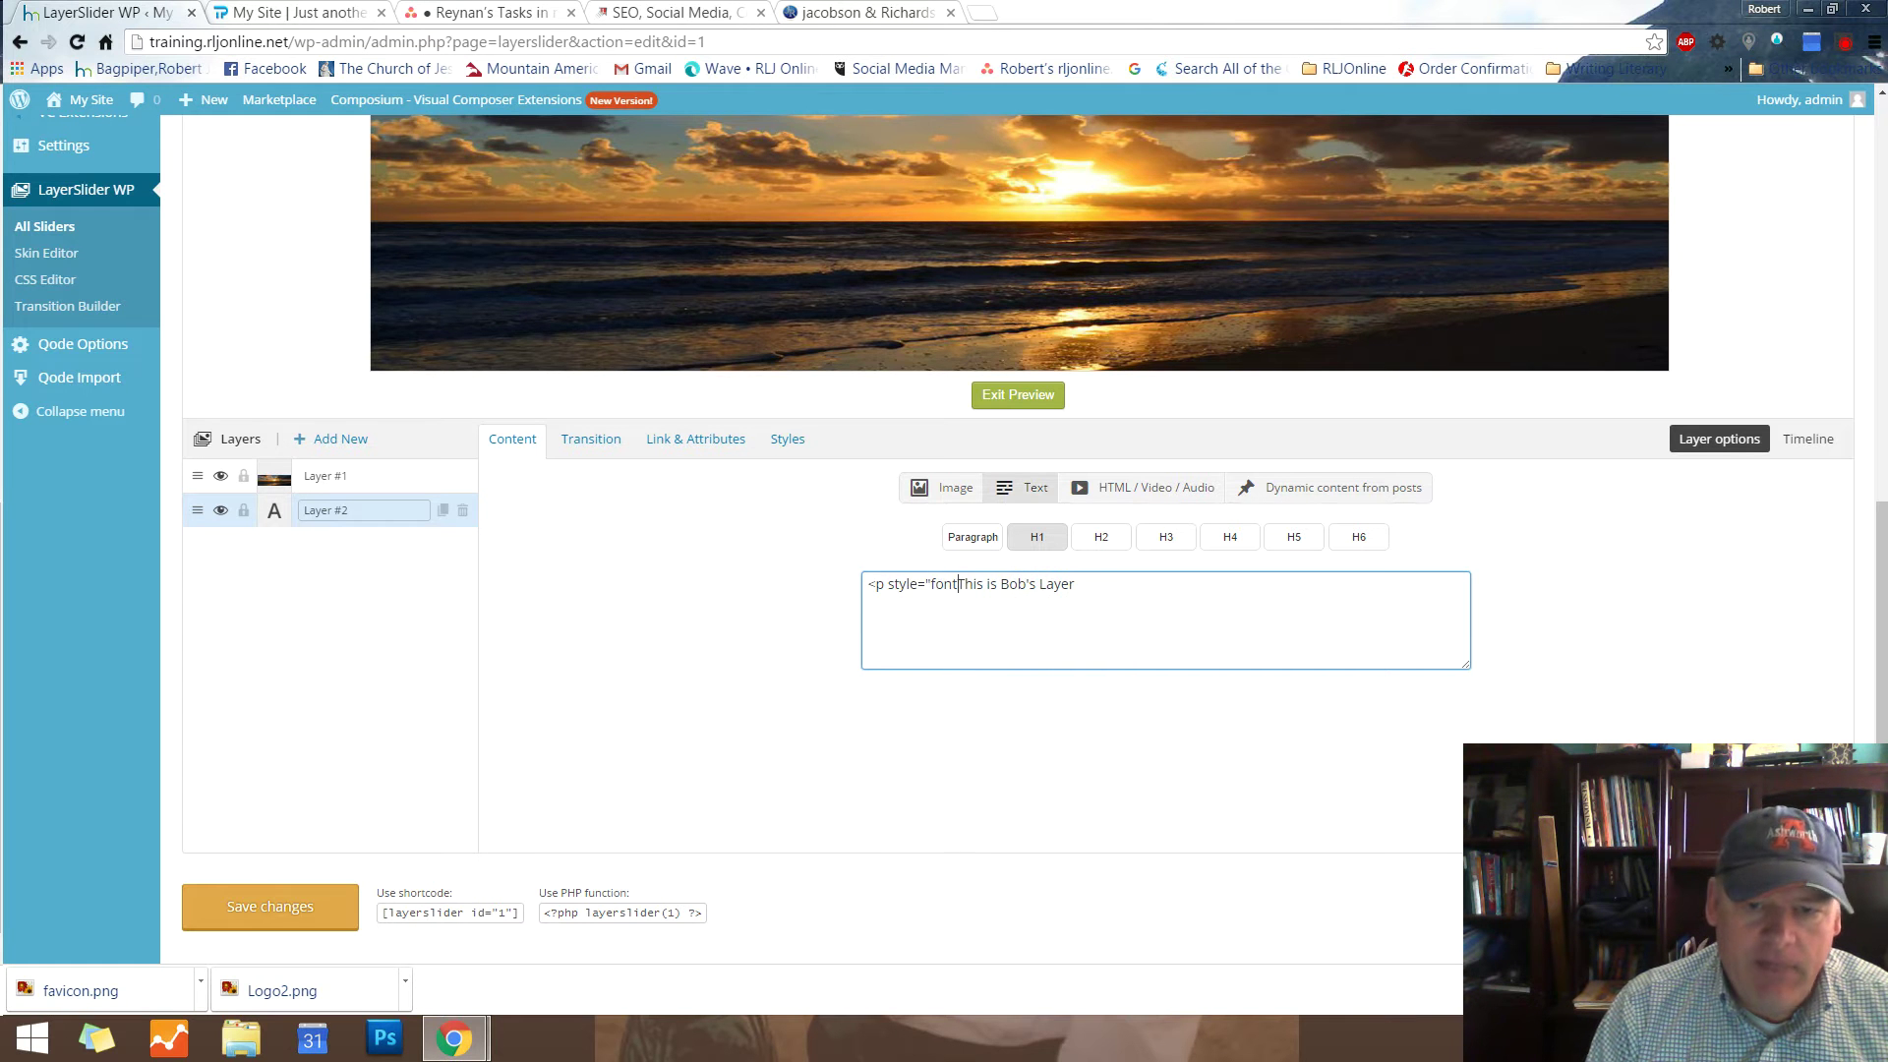
pyautogui.write('-familyu')
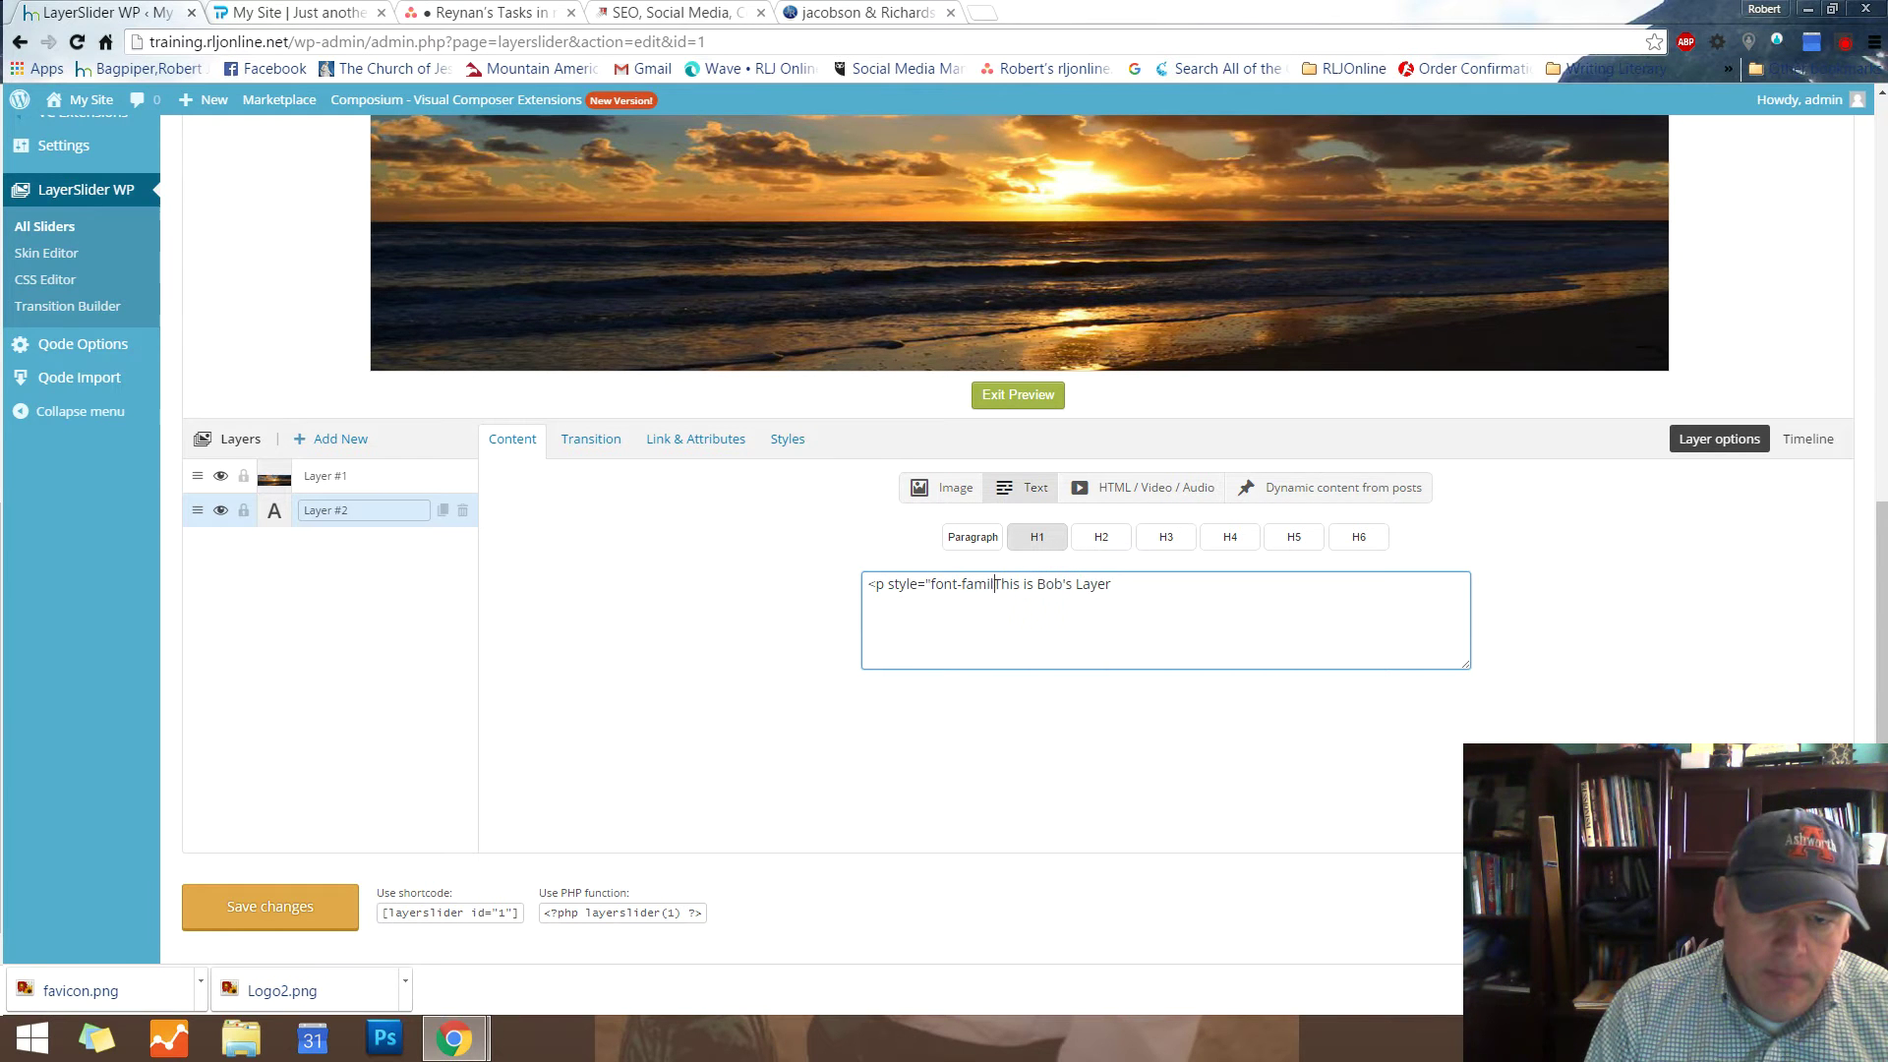
pyautogui.press('BackSpace')
pyautogui.write('=')
pyautogui.write('a')
pyautogui.press('BackSpace')
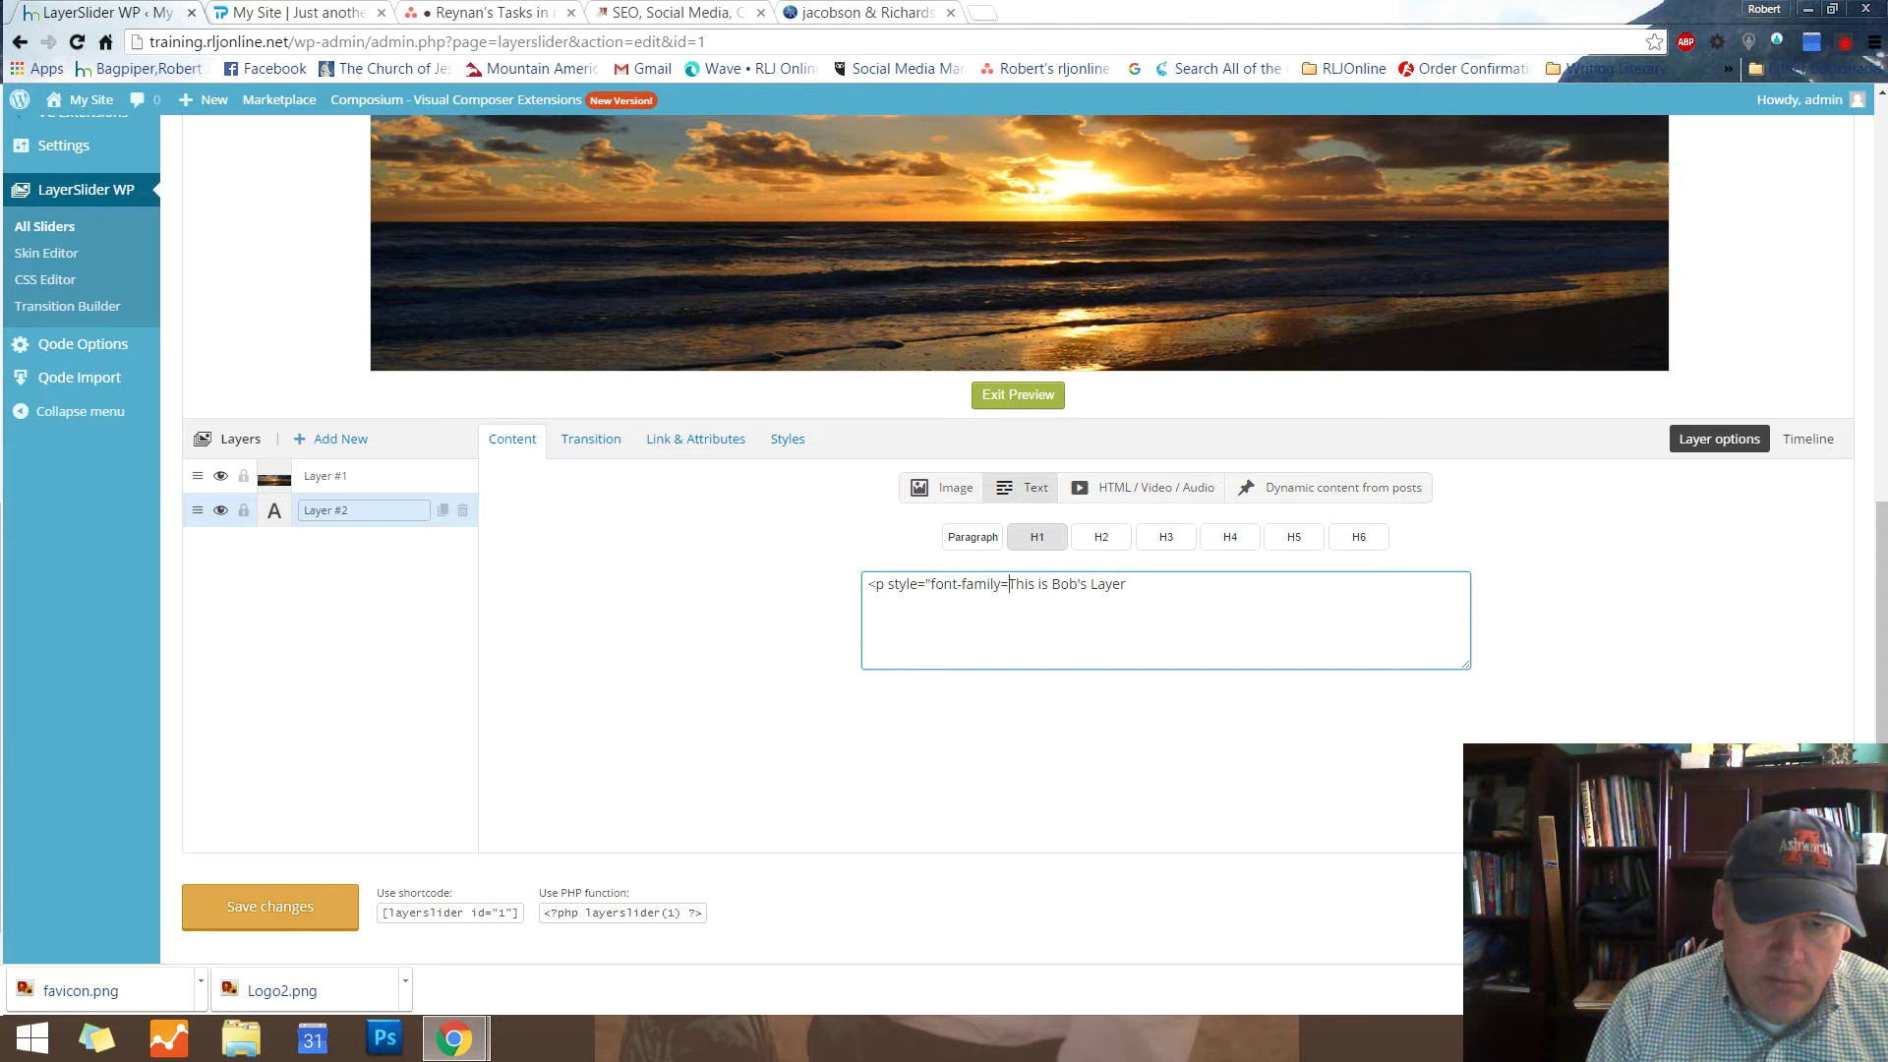
pyautogui.press('BackSpace')
pyautogui.write(':')
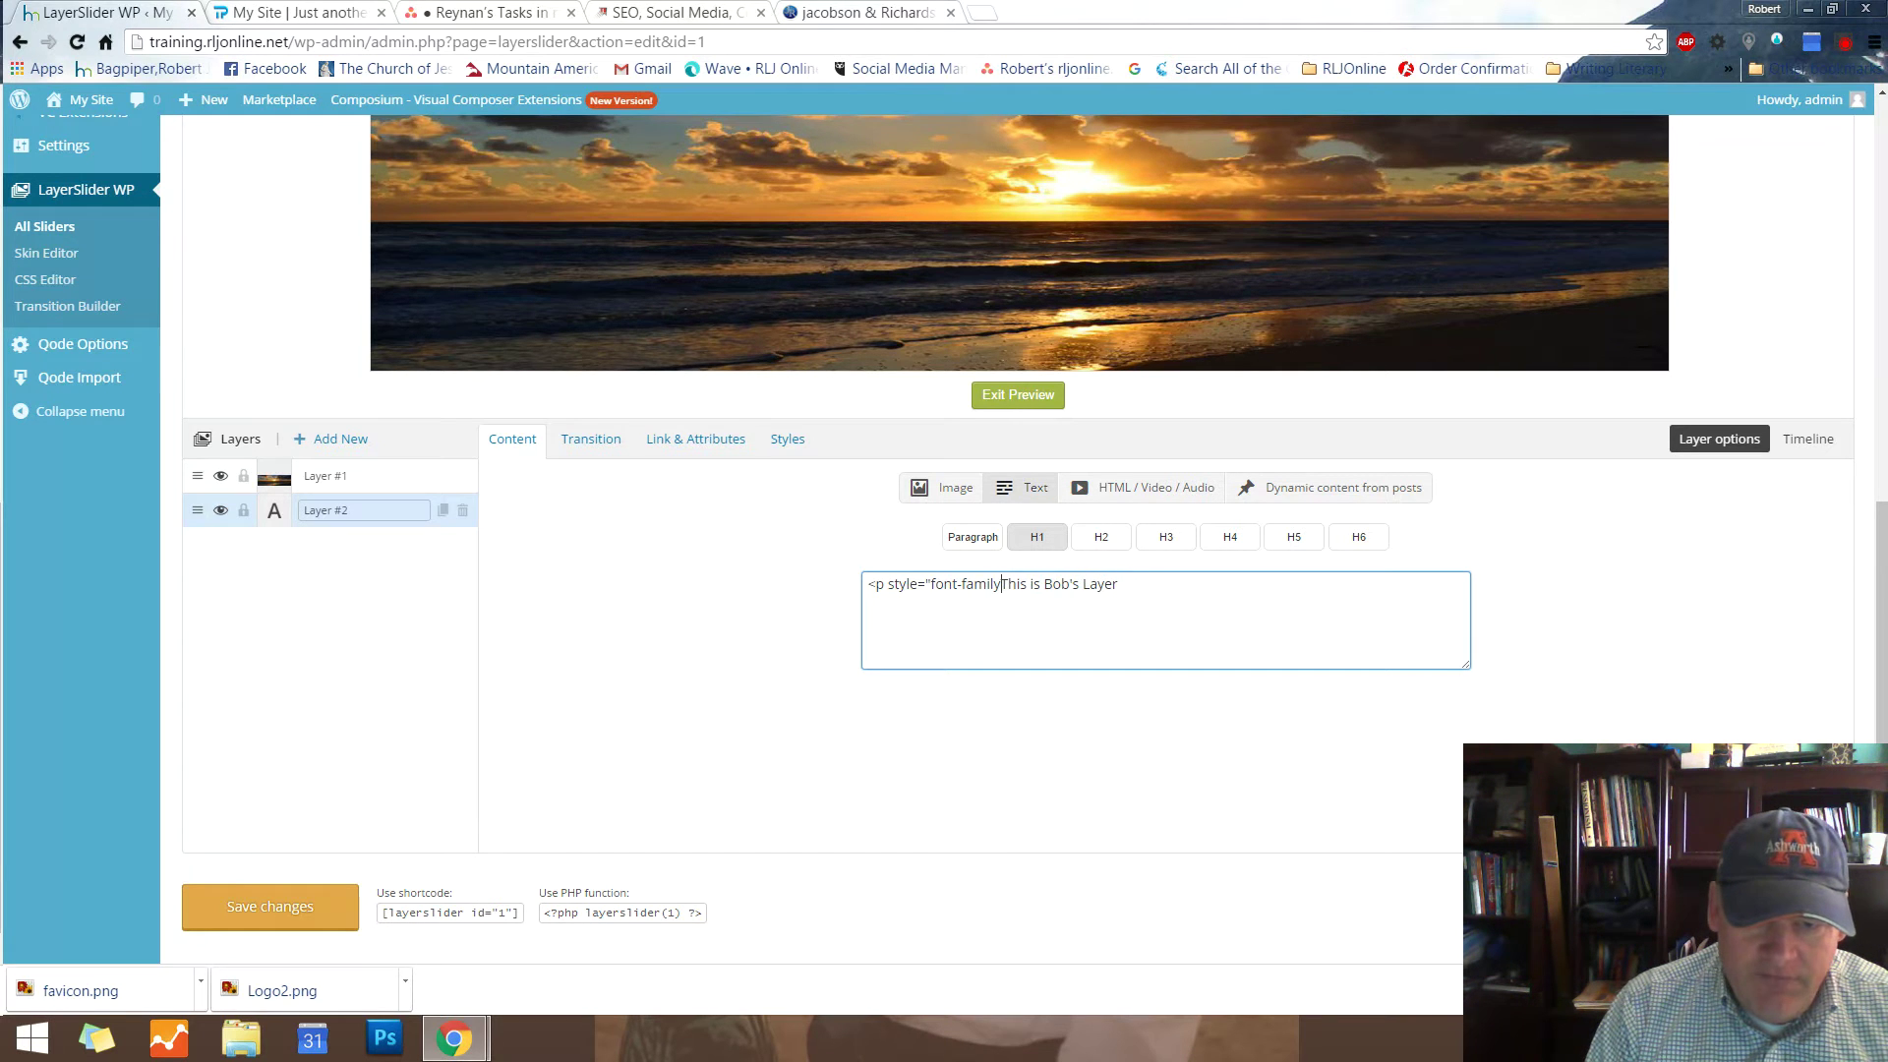
pyautogui.write(' georgia;')
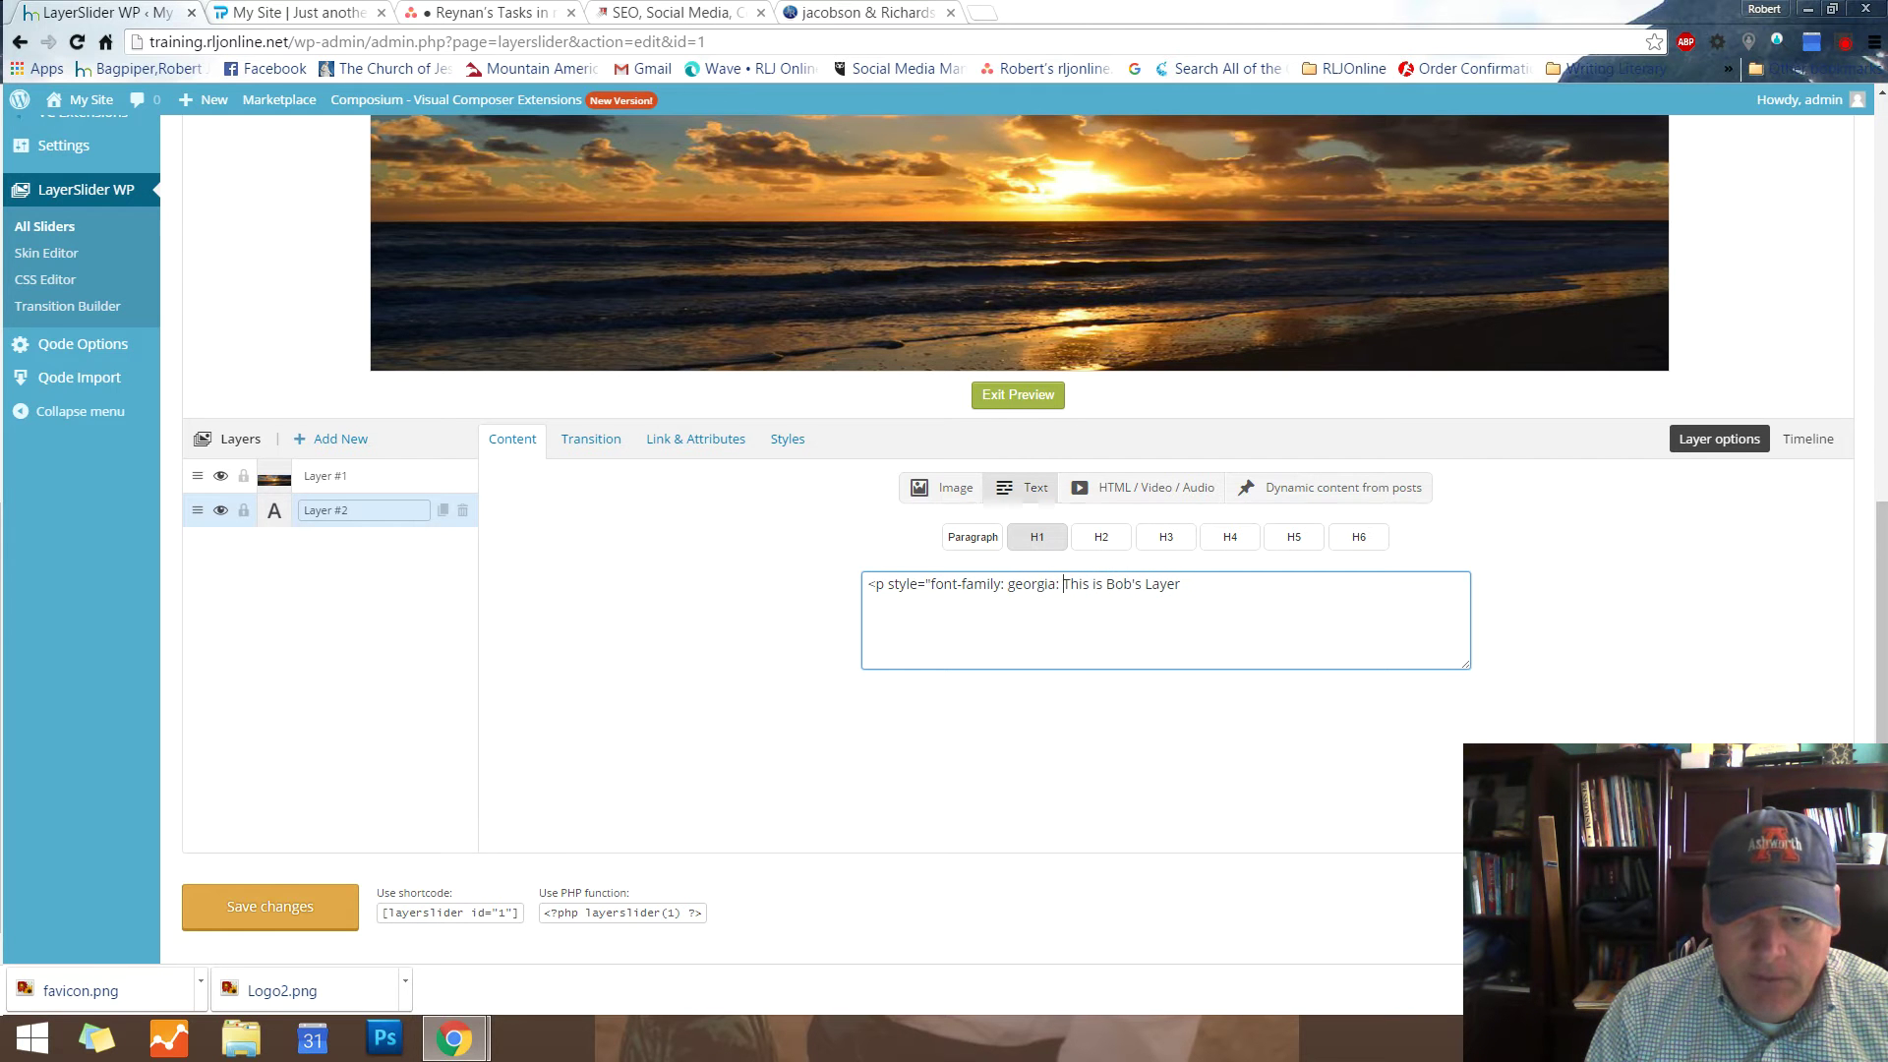
pyautogui.write(' font-siz')
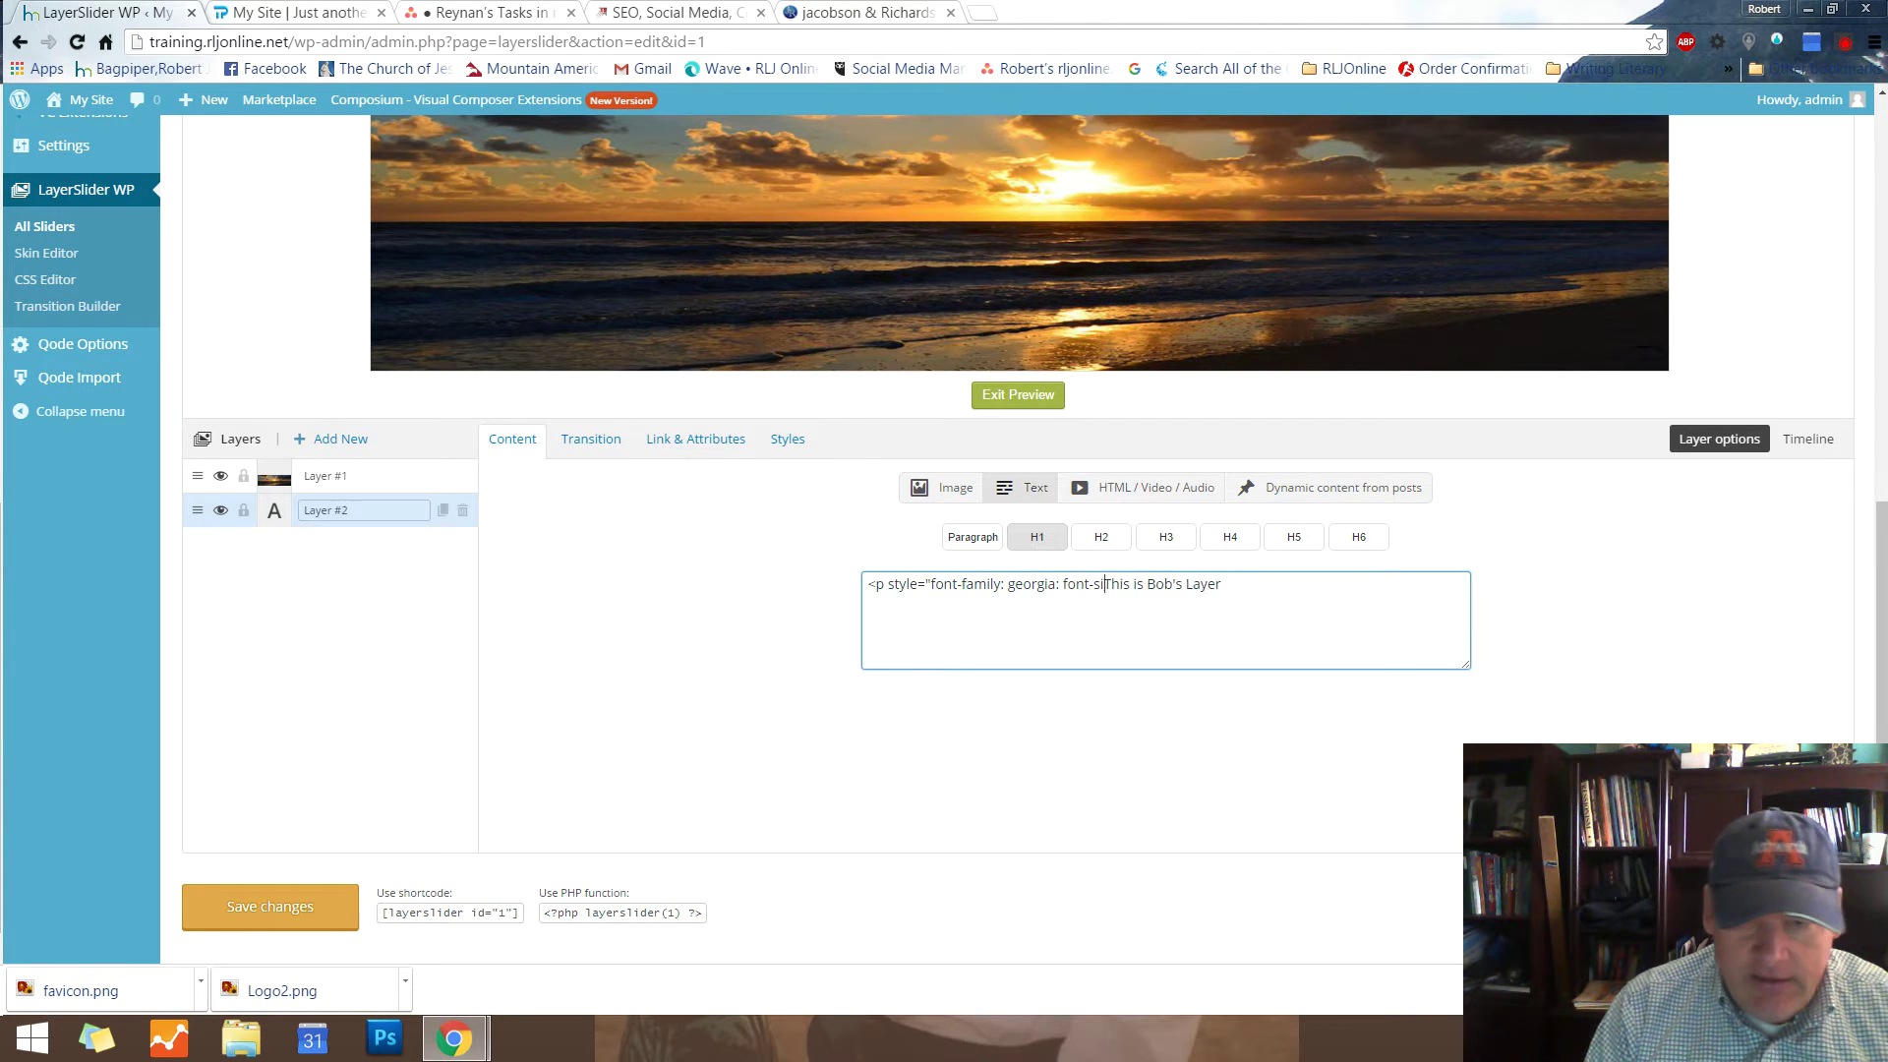
pyautogui.write('e:')
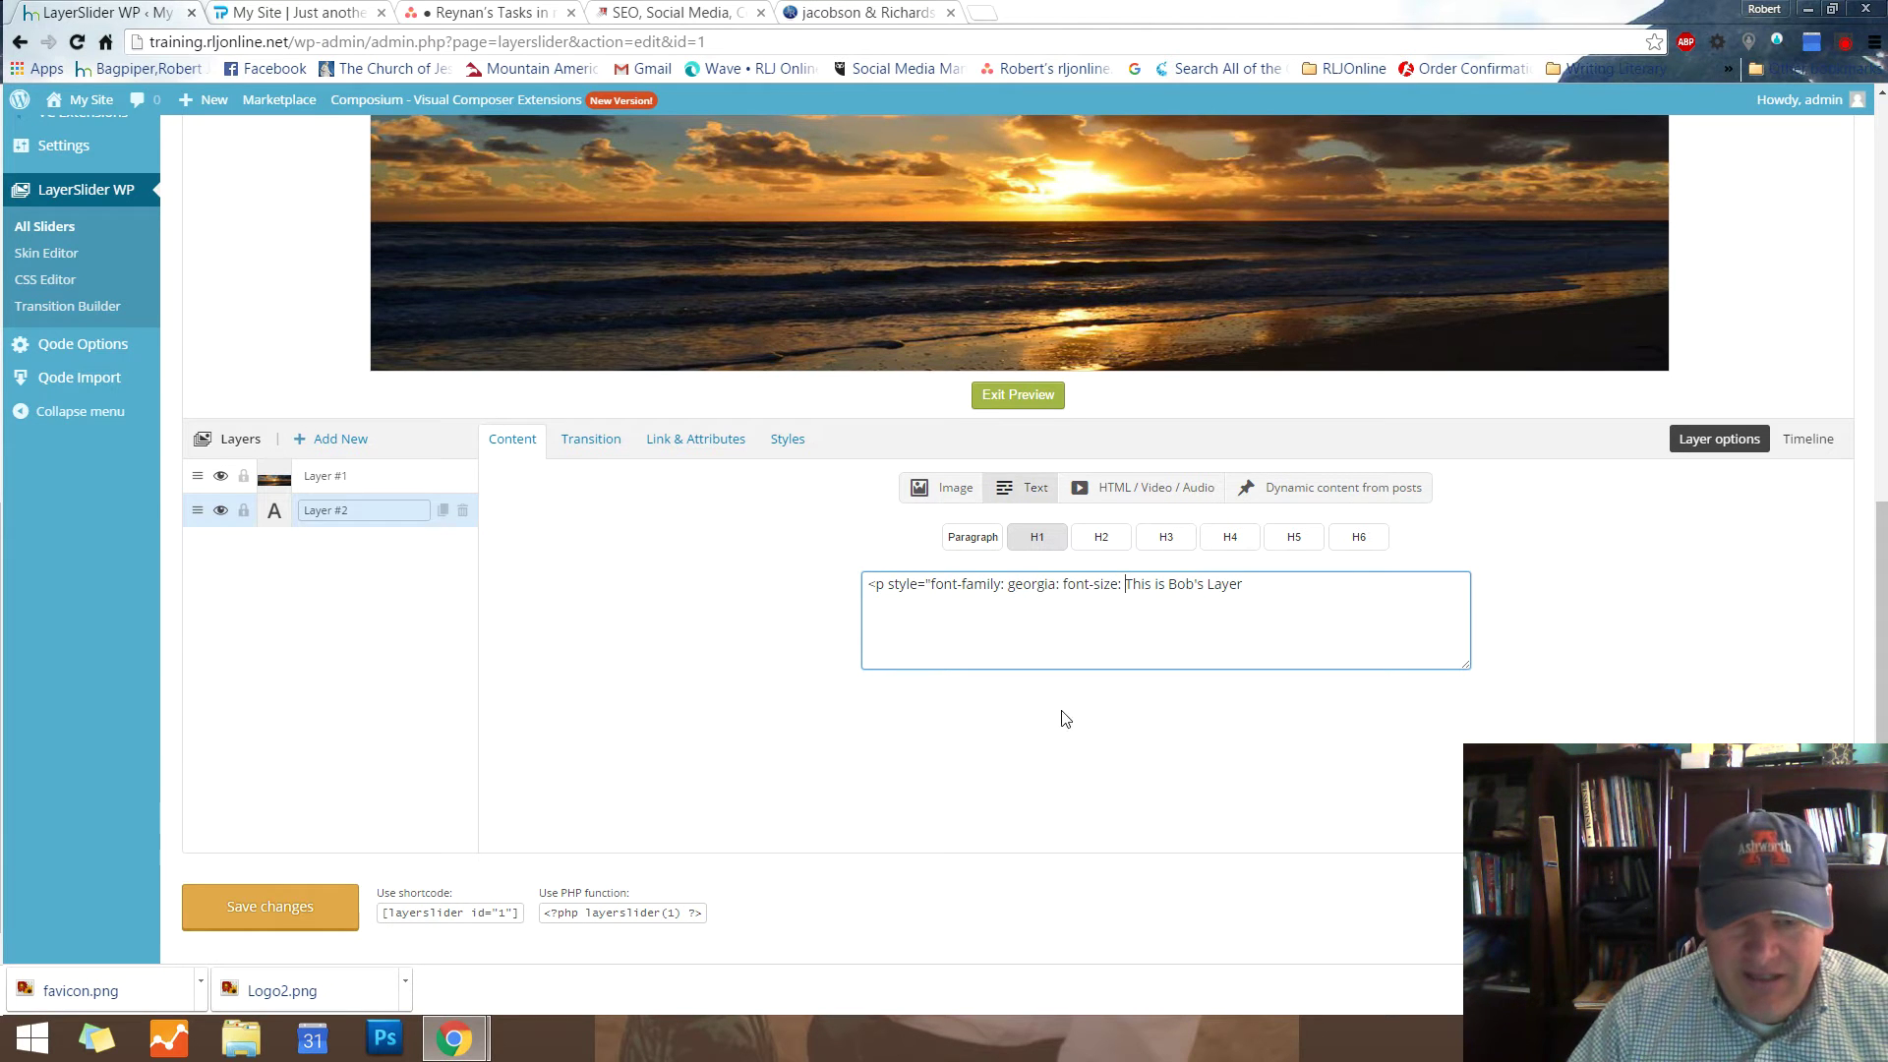
pyautogui.moveTo(868, 584); pyautogui.dragTo(1124, 584)
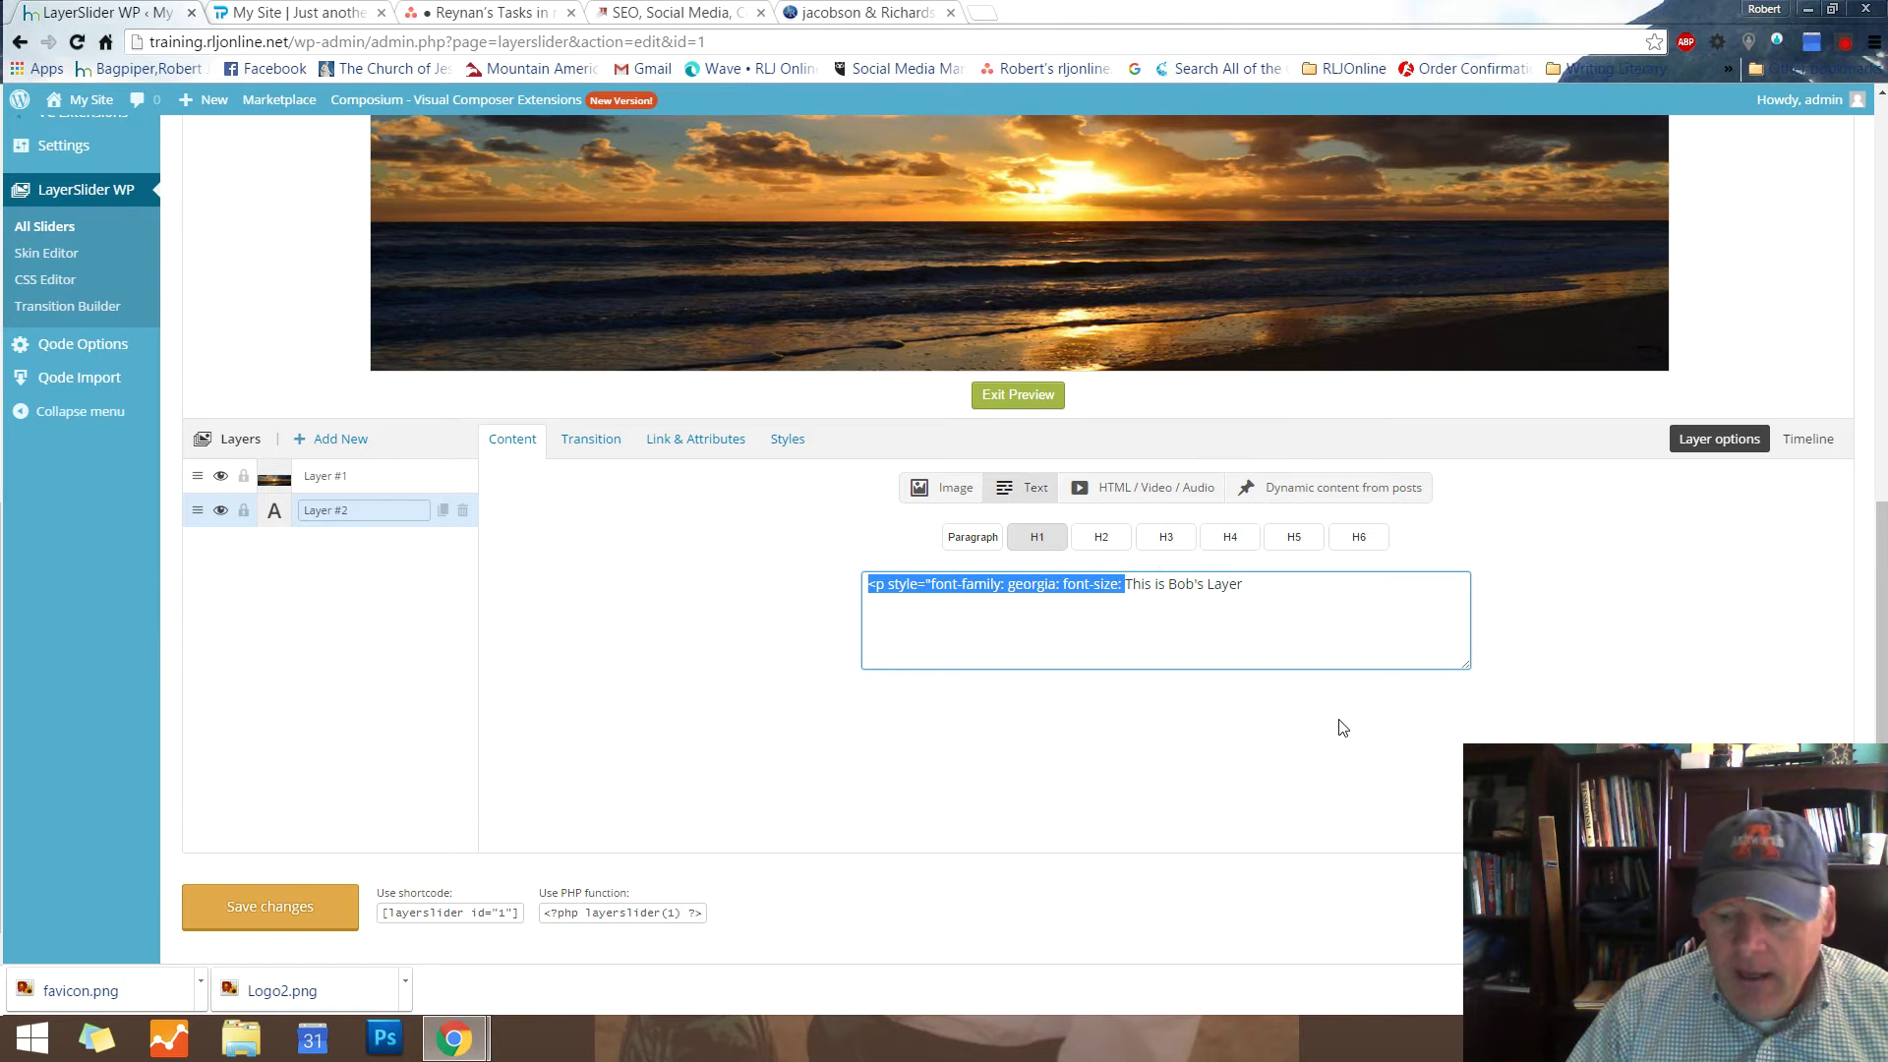
pyautogui.press('BackSpace')
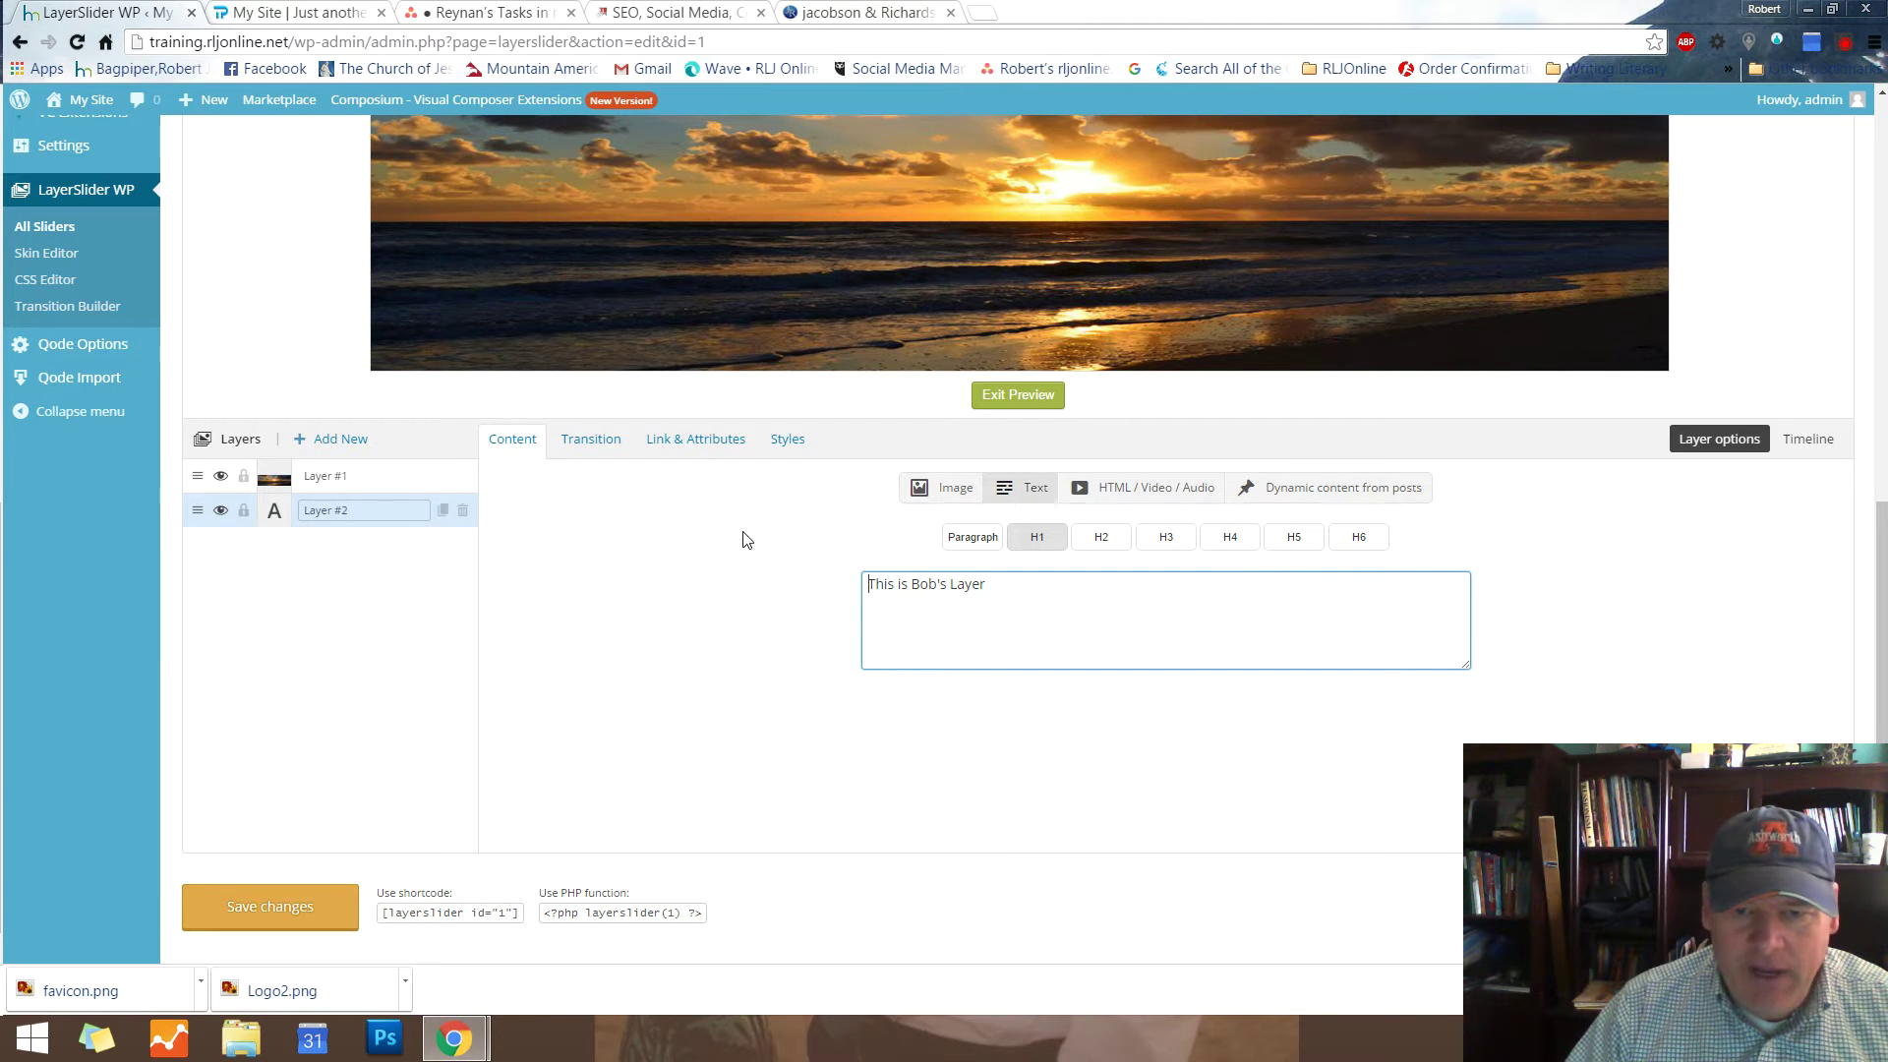
pyautogui.click(800, 529)
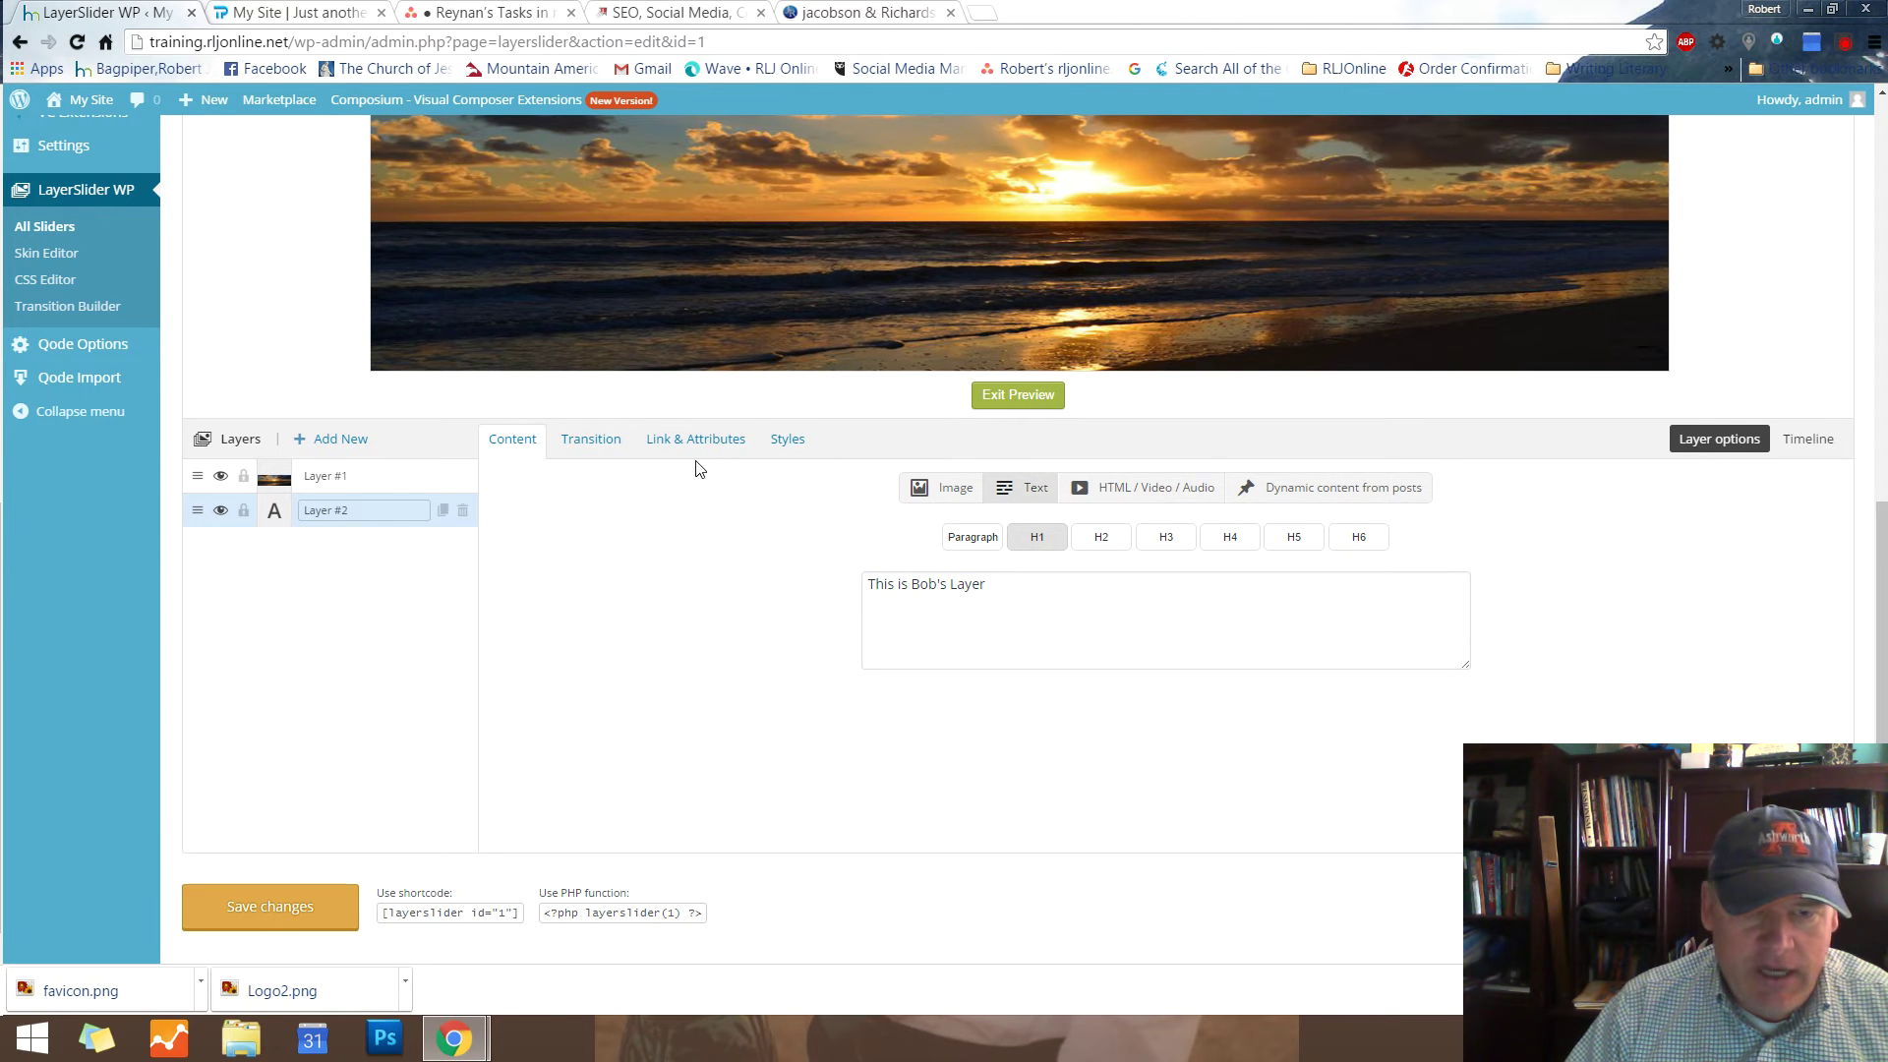
# Style Layer #2's text with font family georgia, size 48 and a yellow colour, and enable word-wrap
pyautogui.click(790, 442)
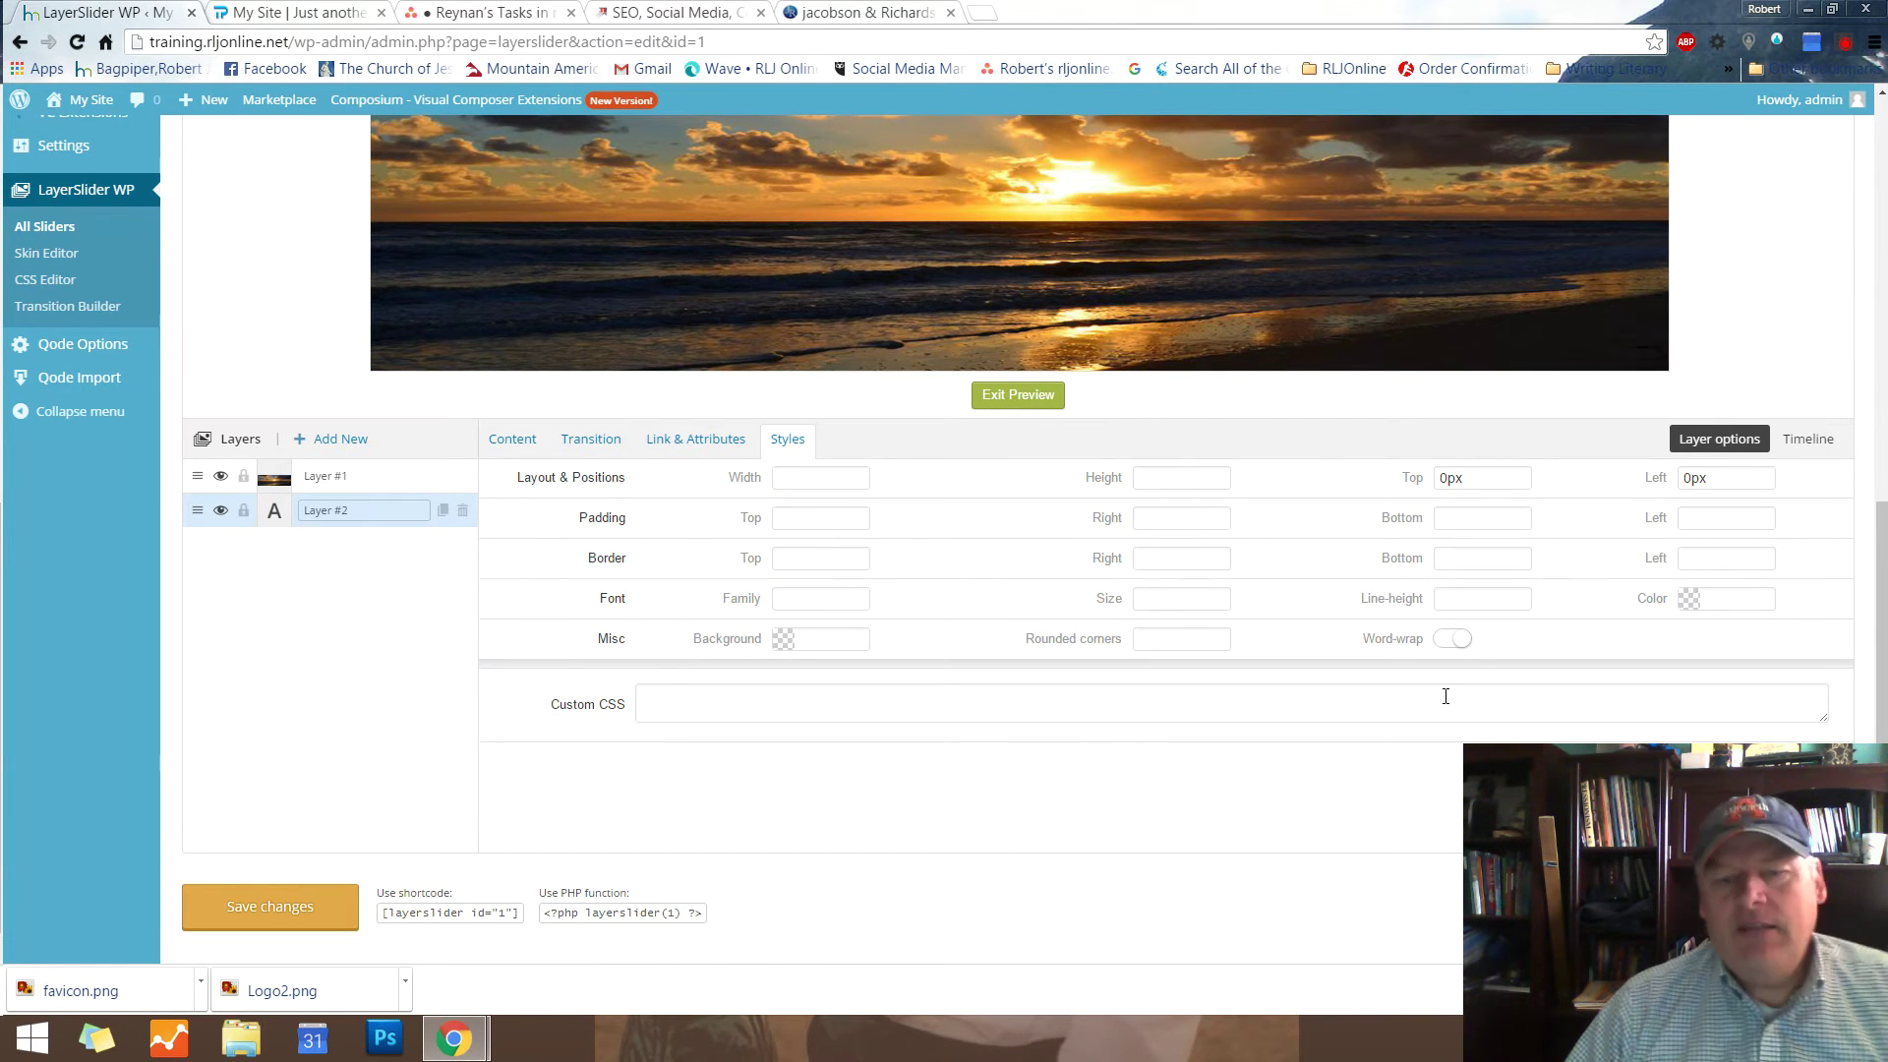
pyautogui.scroll(3, 1804, 472)
pyautogui.scroll(-1, 1861, 462)
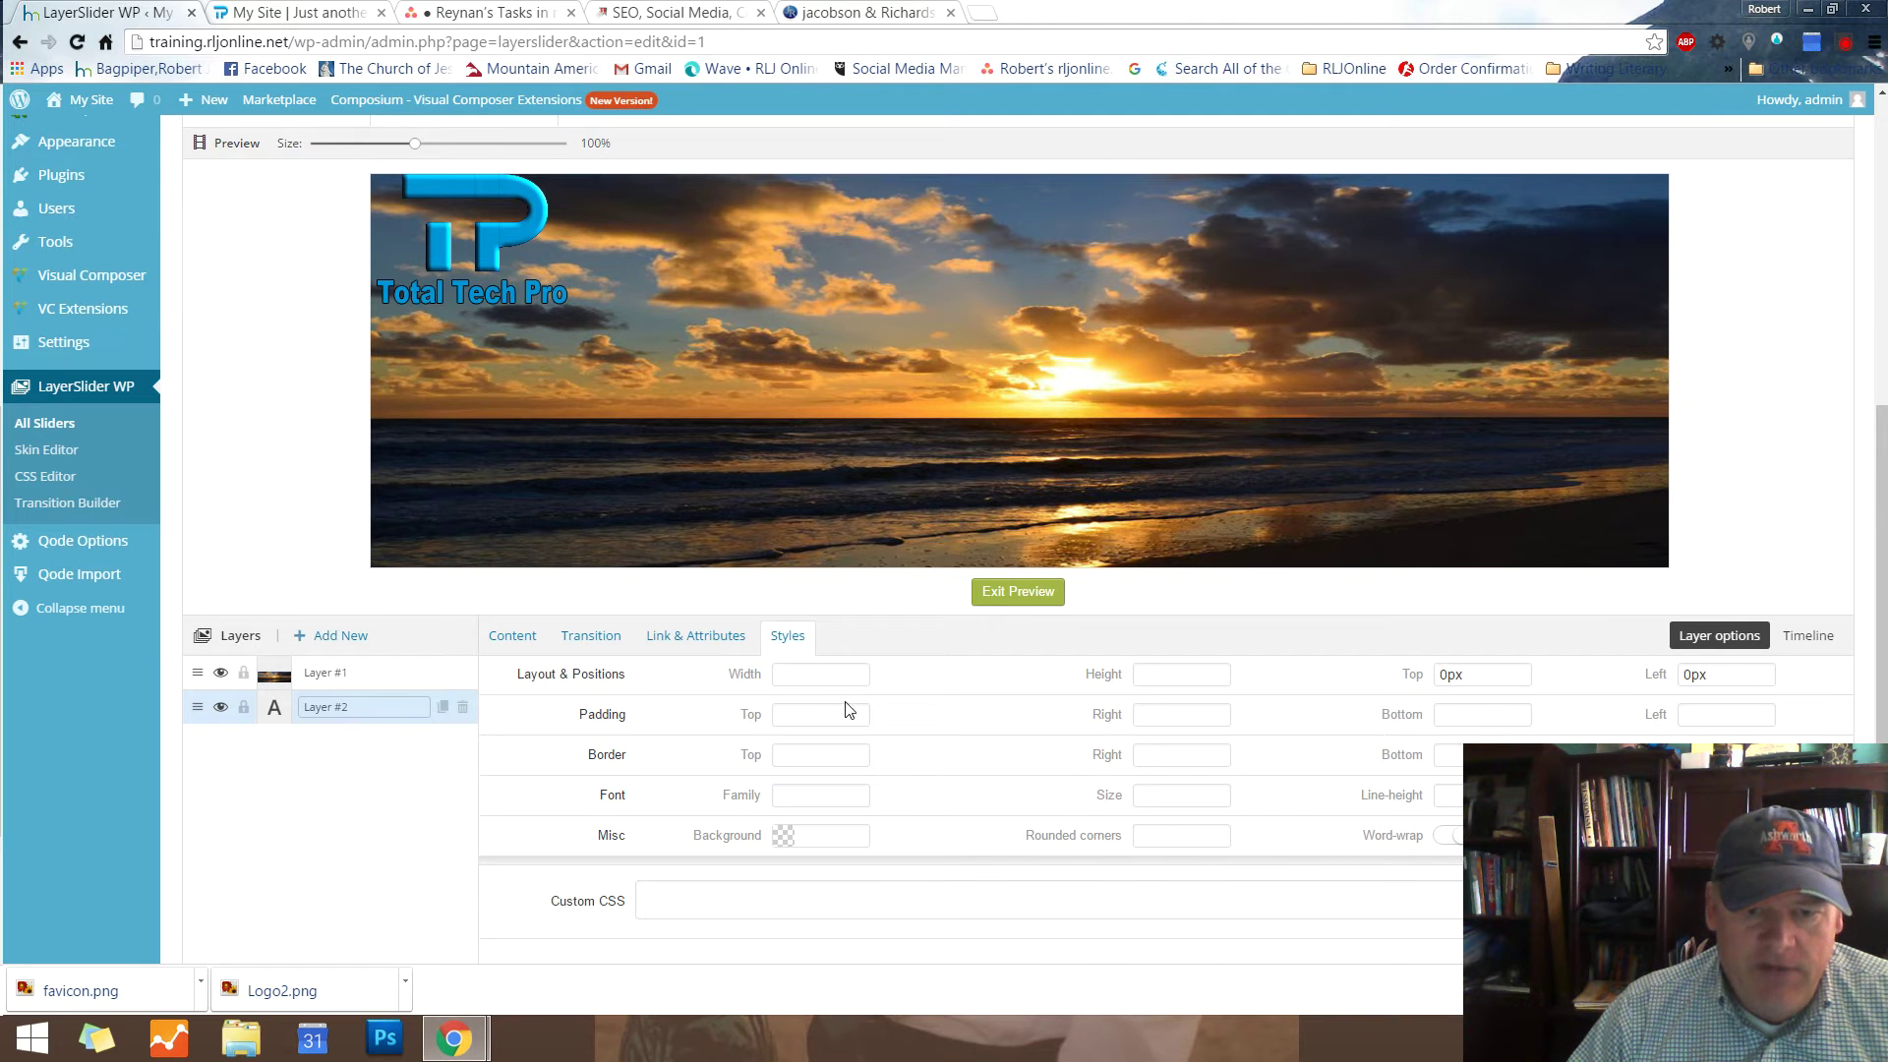
pyautogui.moveTo(820, 678)
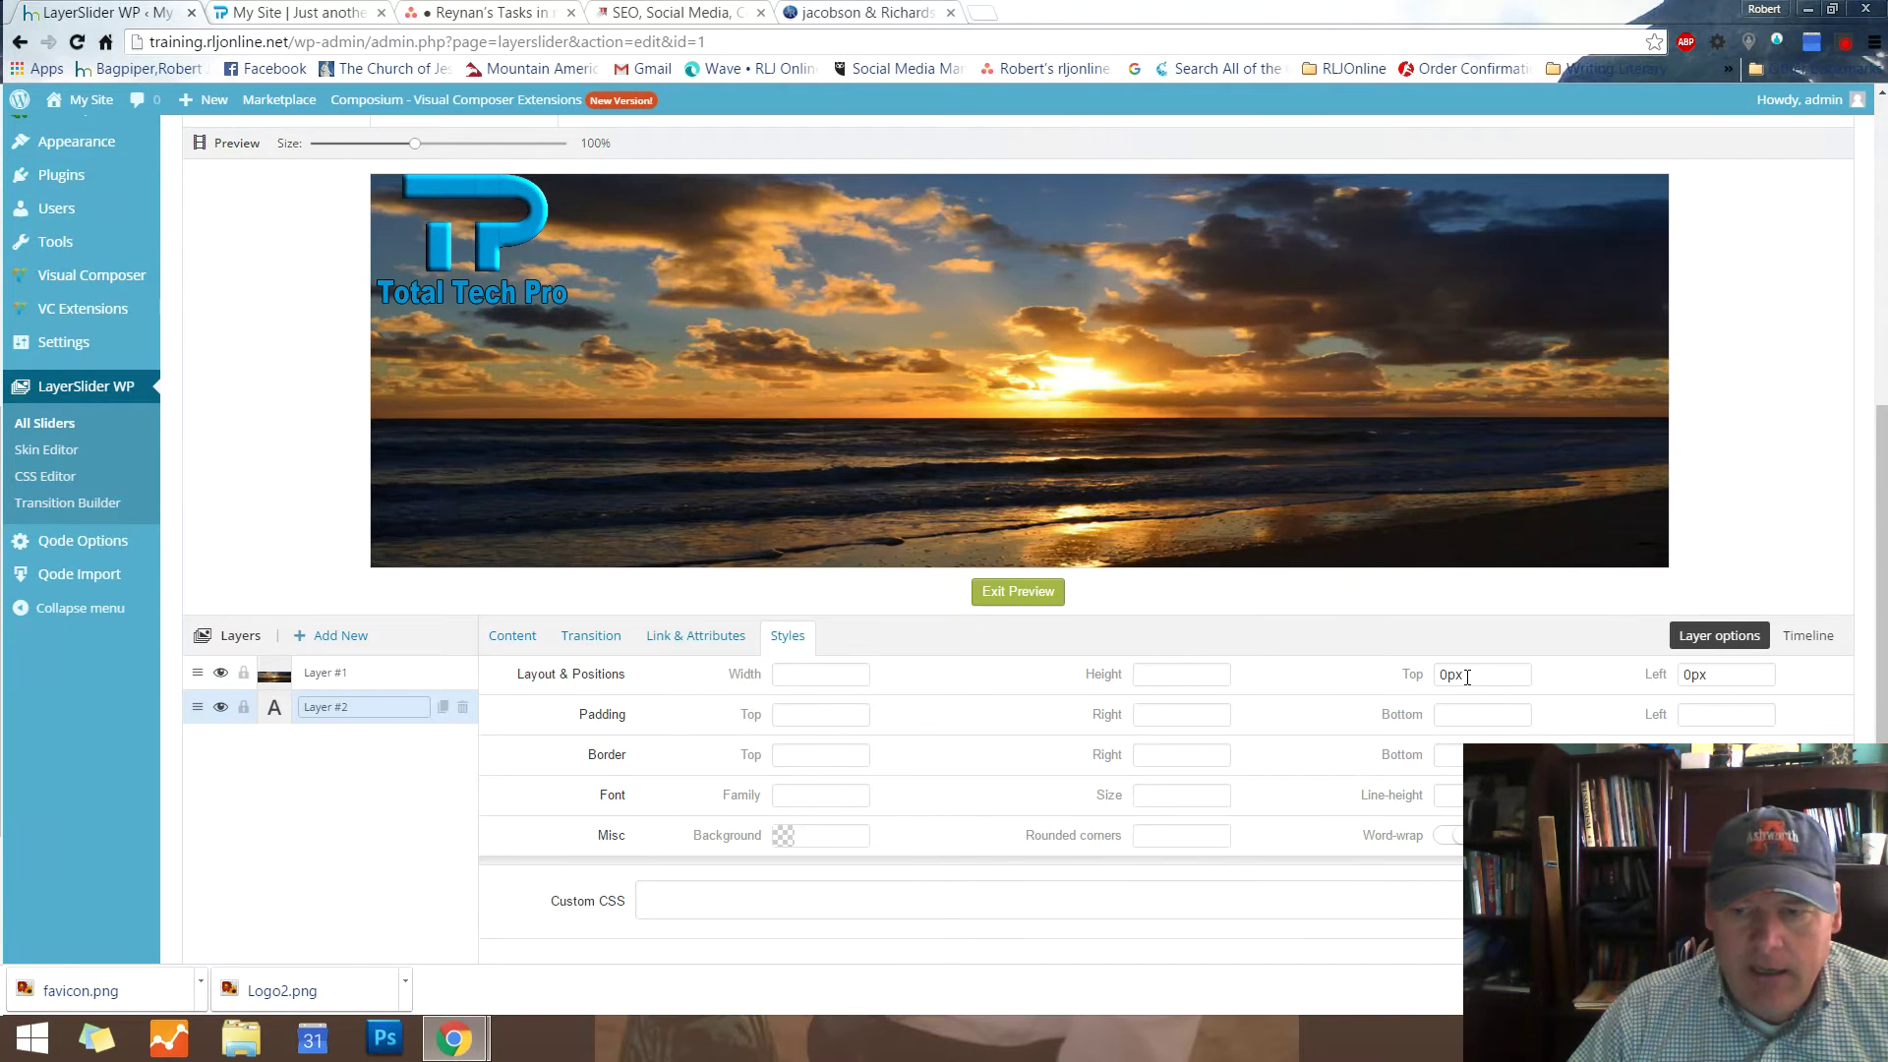
pyautogui.moveTo(1492, 674)
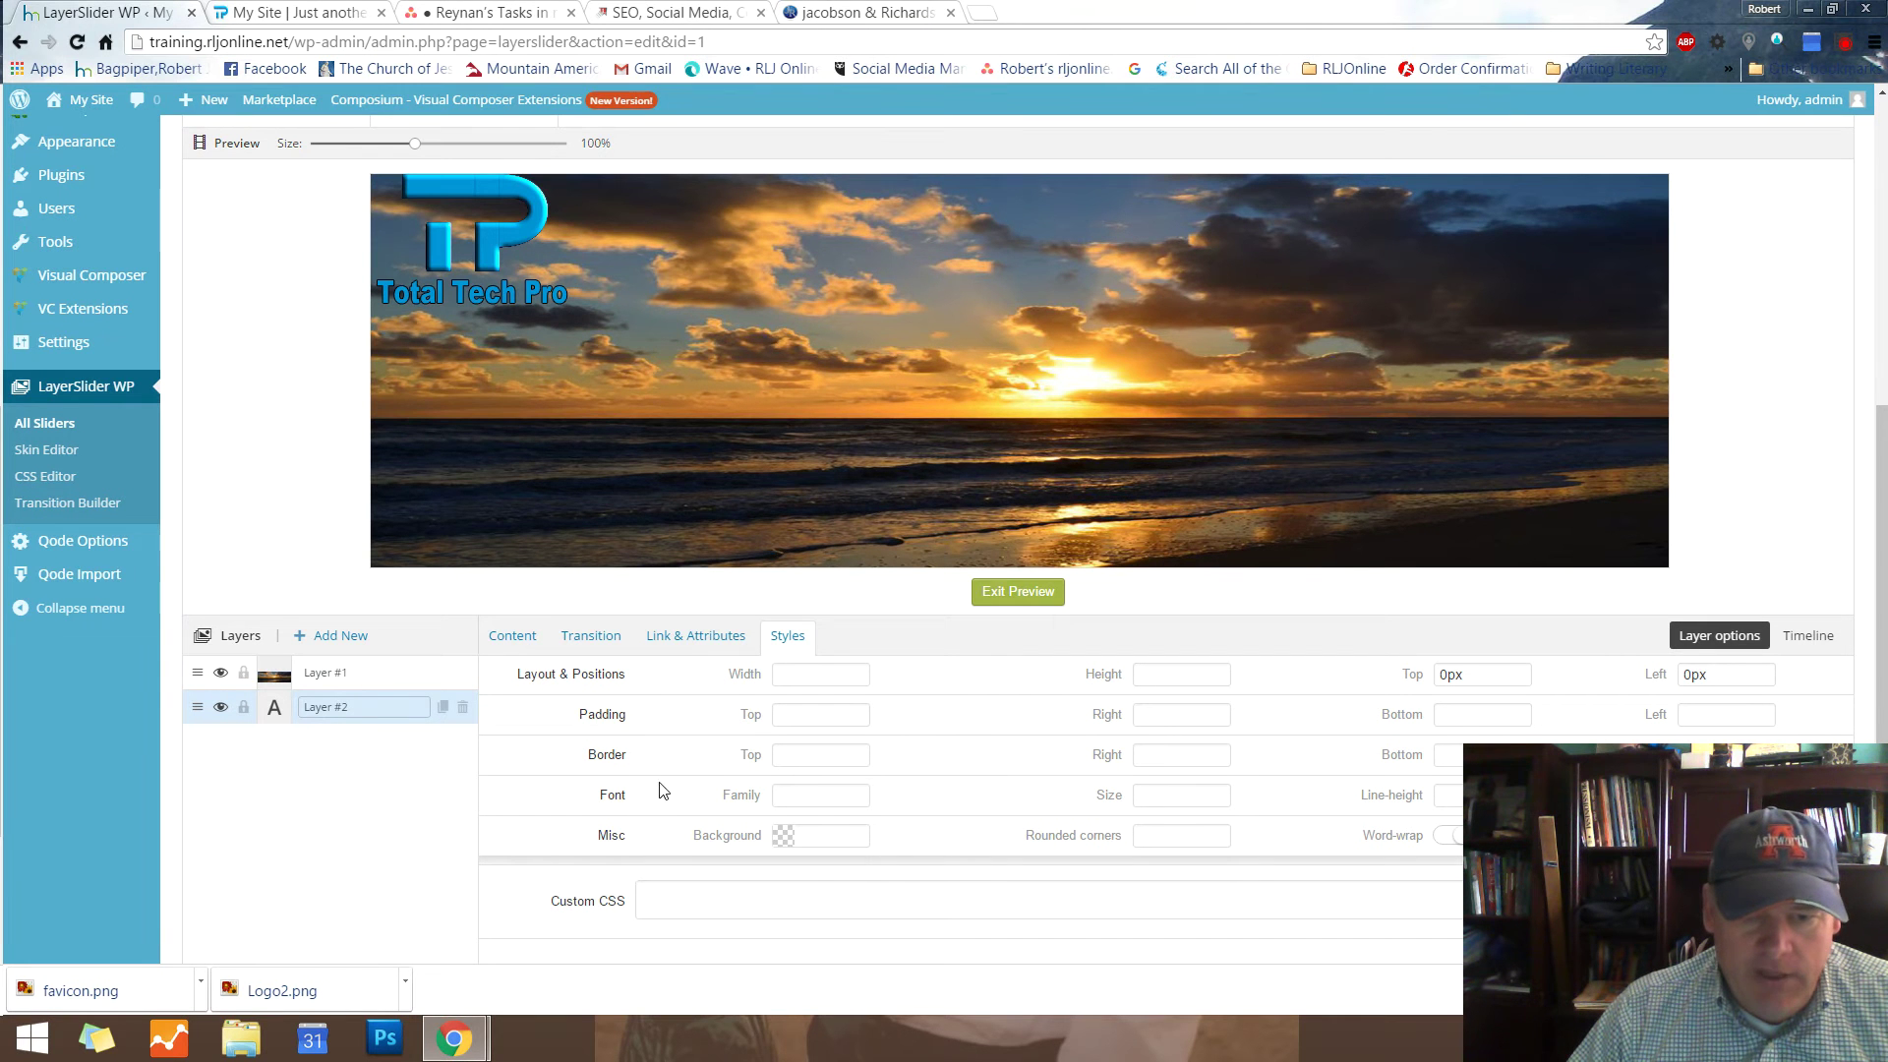
pyautogui.click(828, 802)
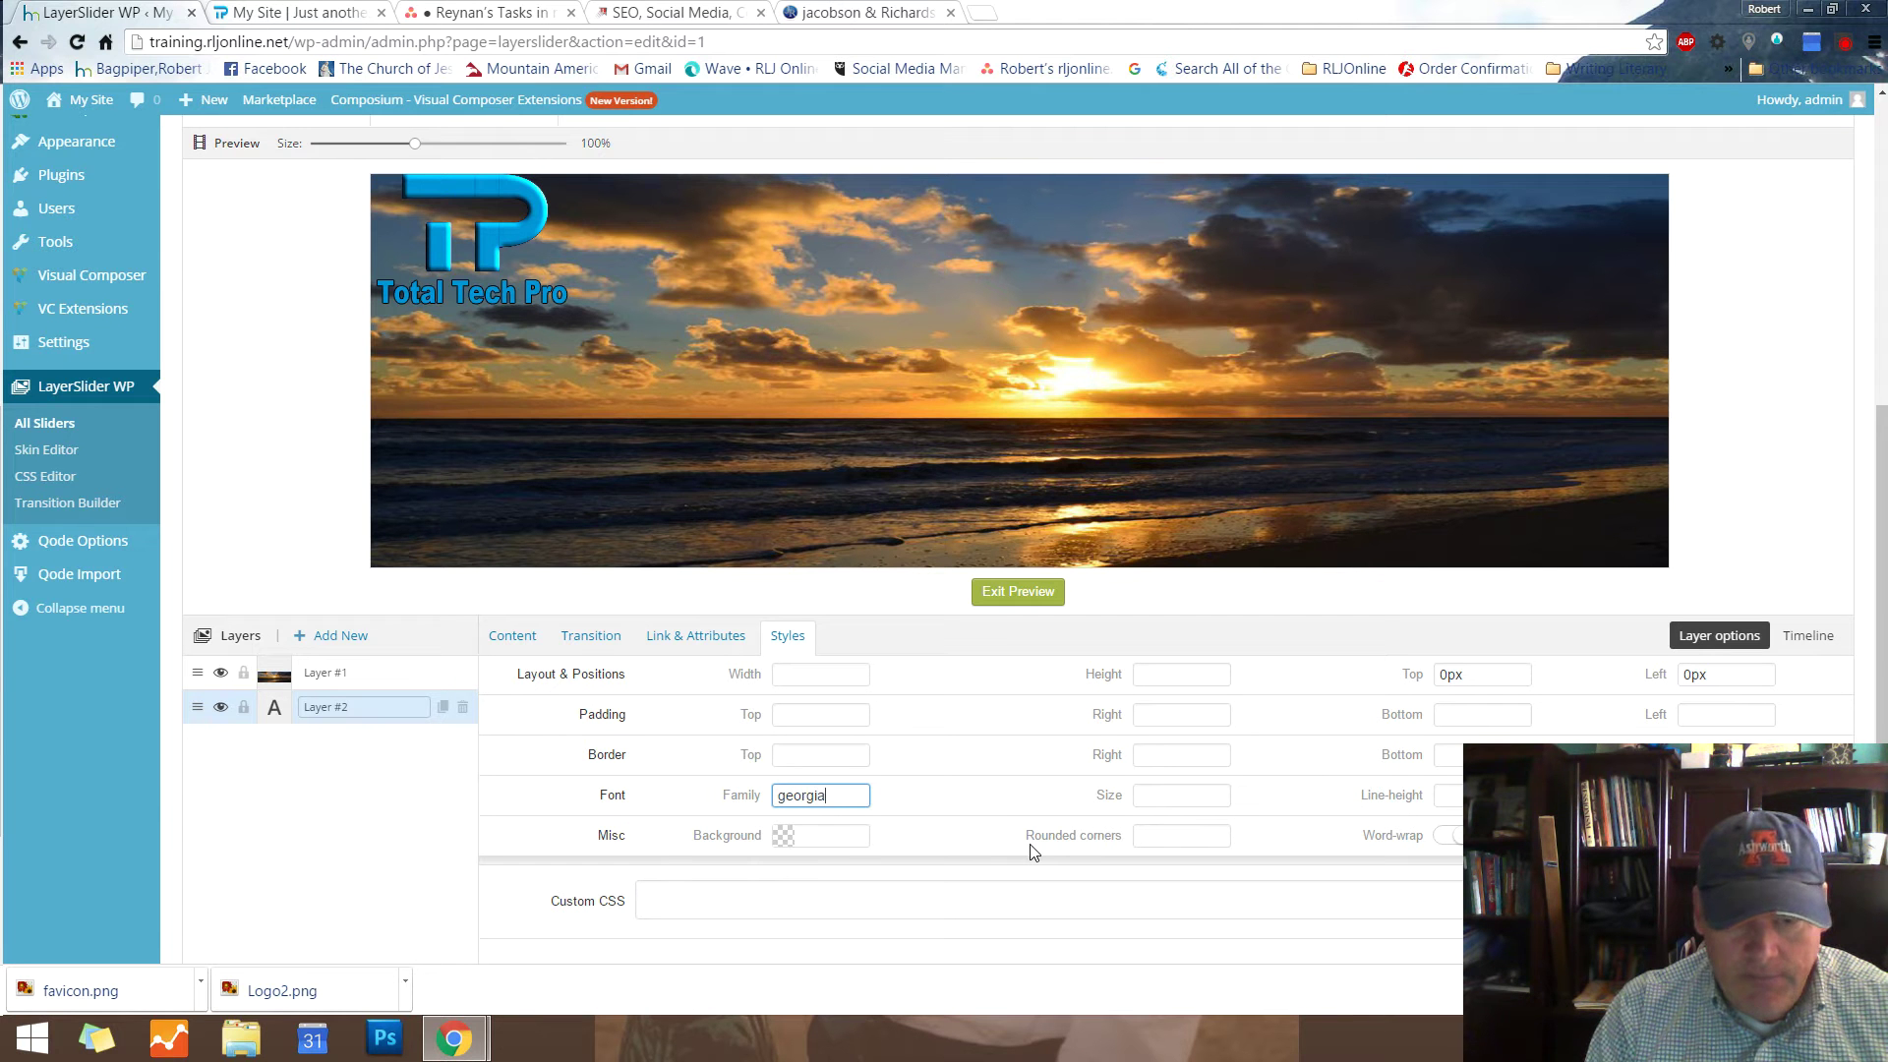
pyautogui.click(1187, 797)
pyautogui.write('48')
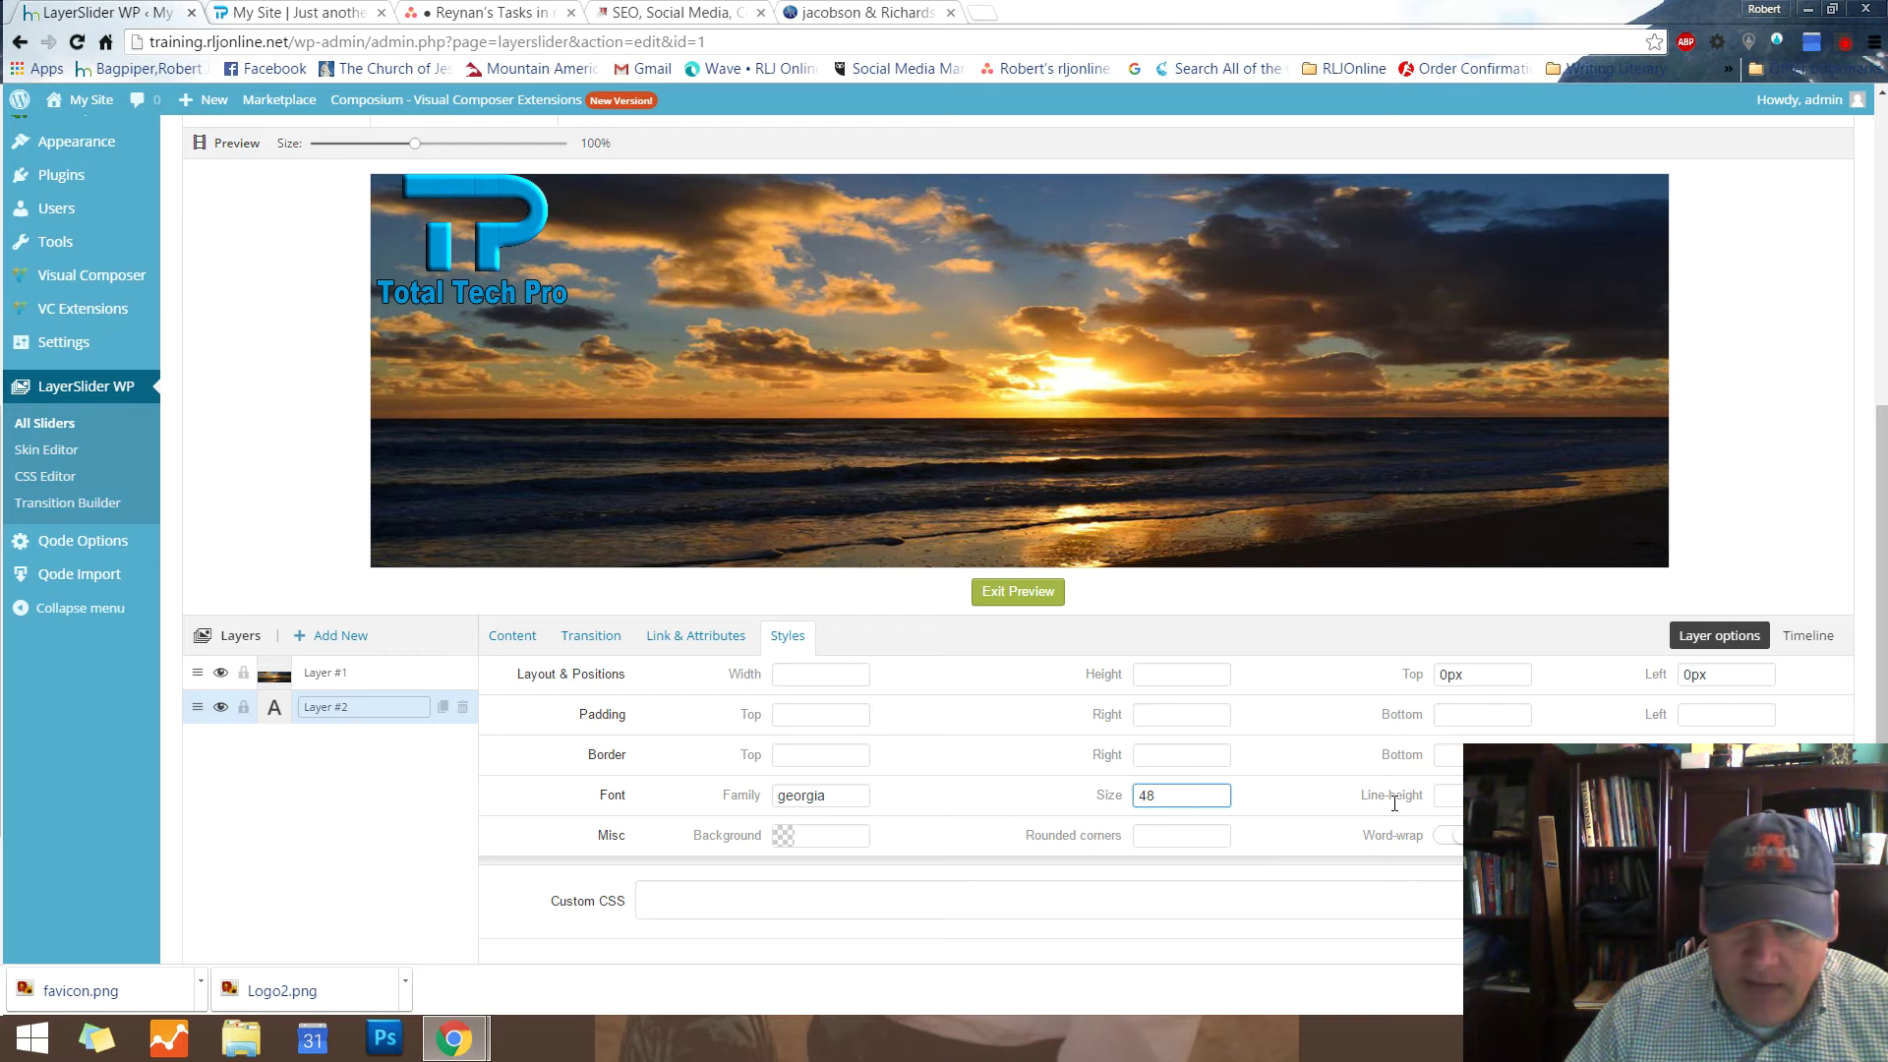
pyautogui.press('Tab')
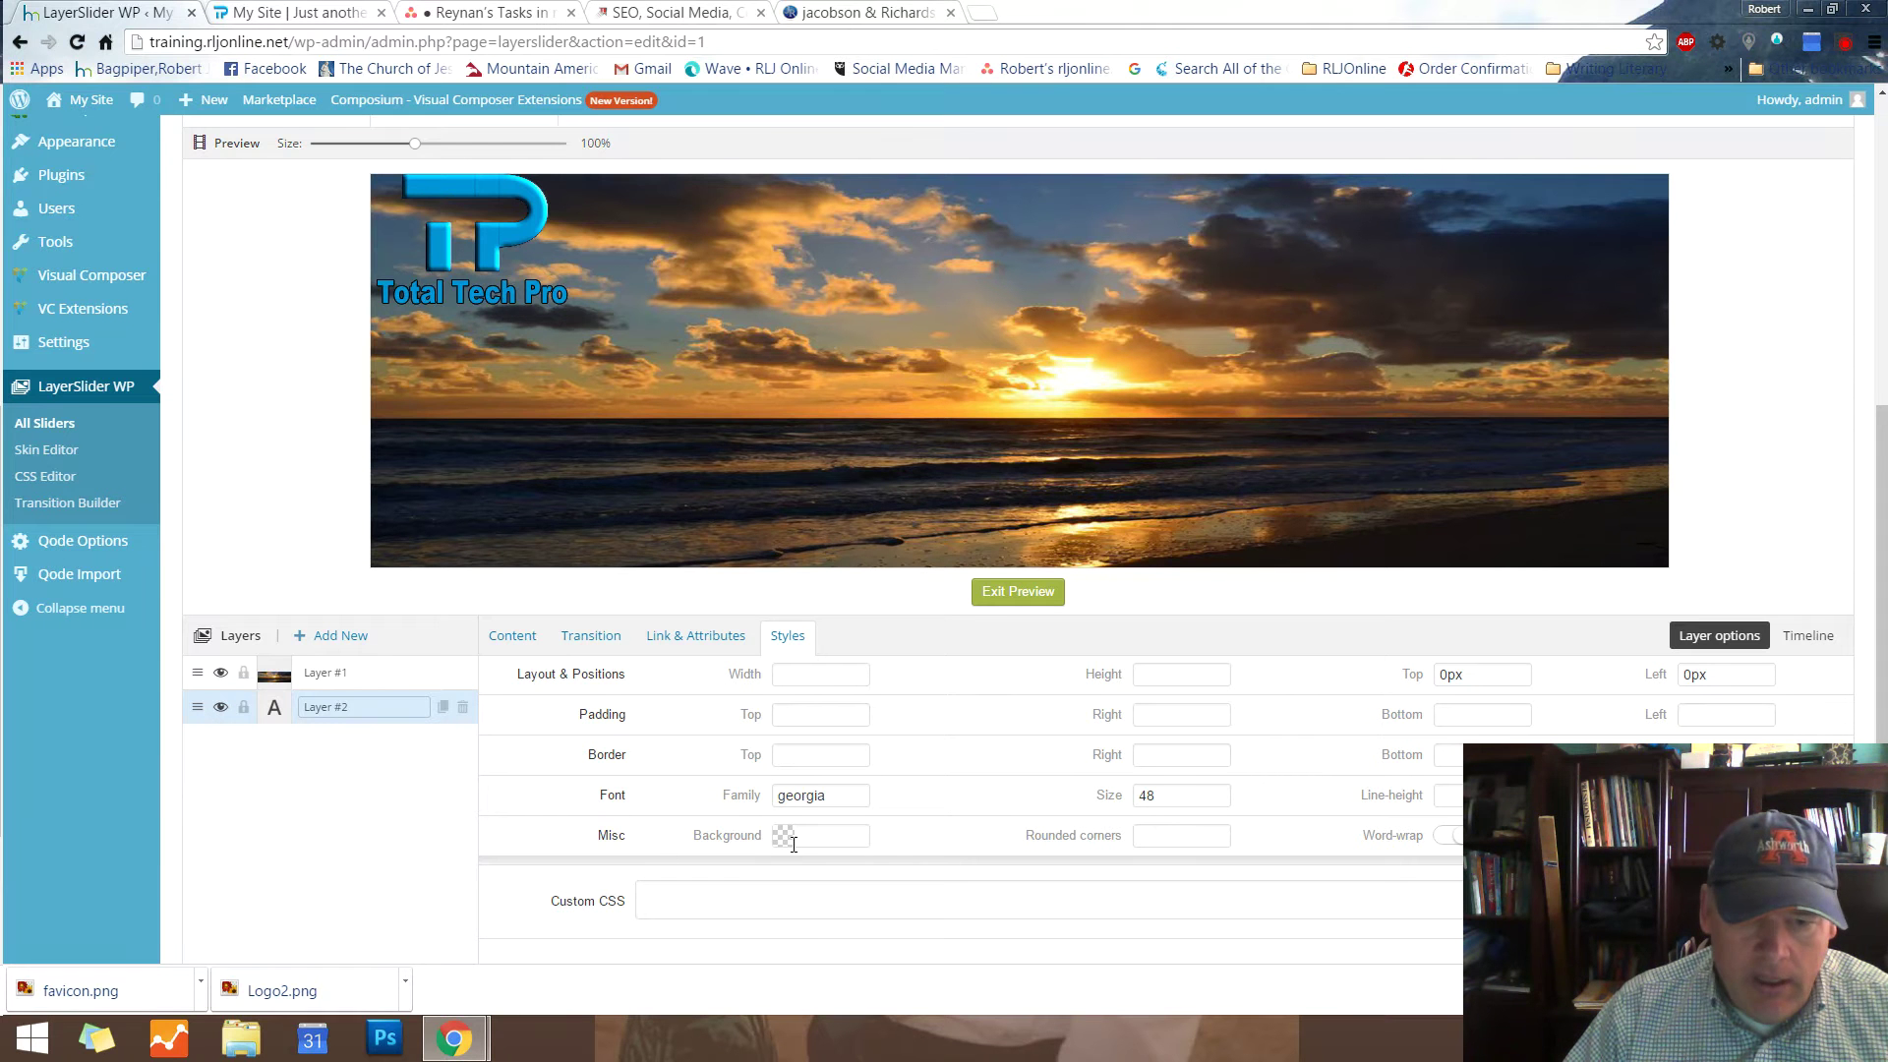
pyautogui.click(1451, 836)
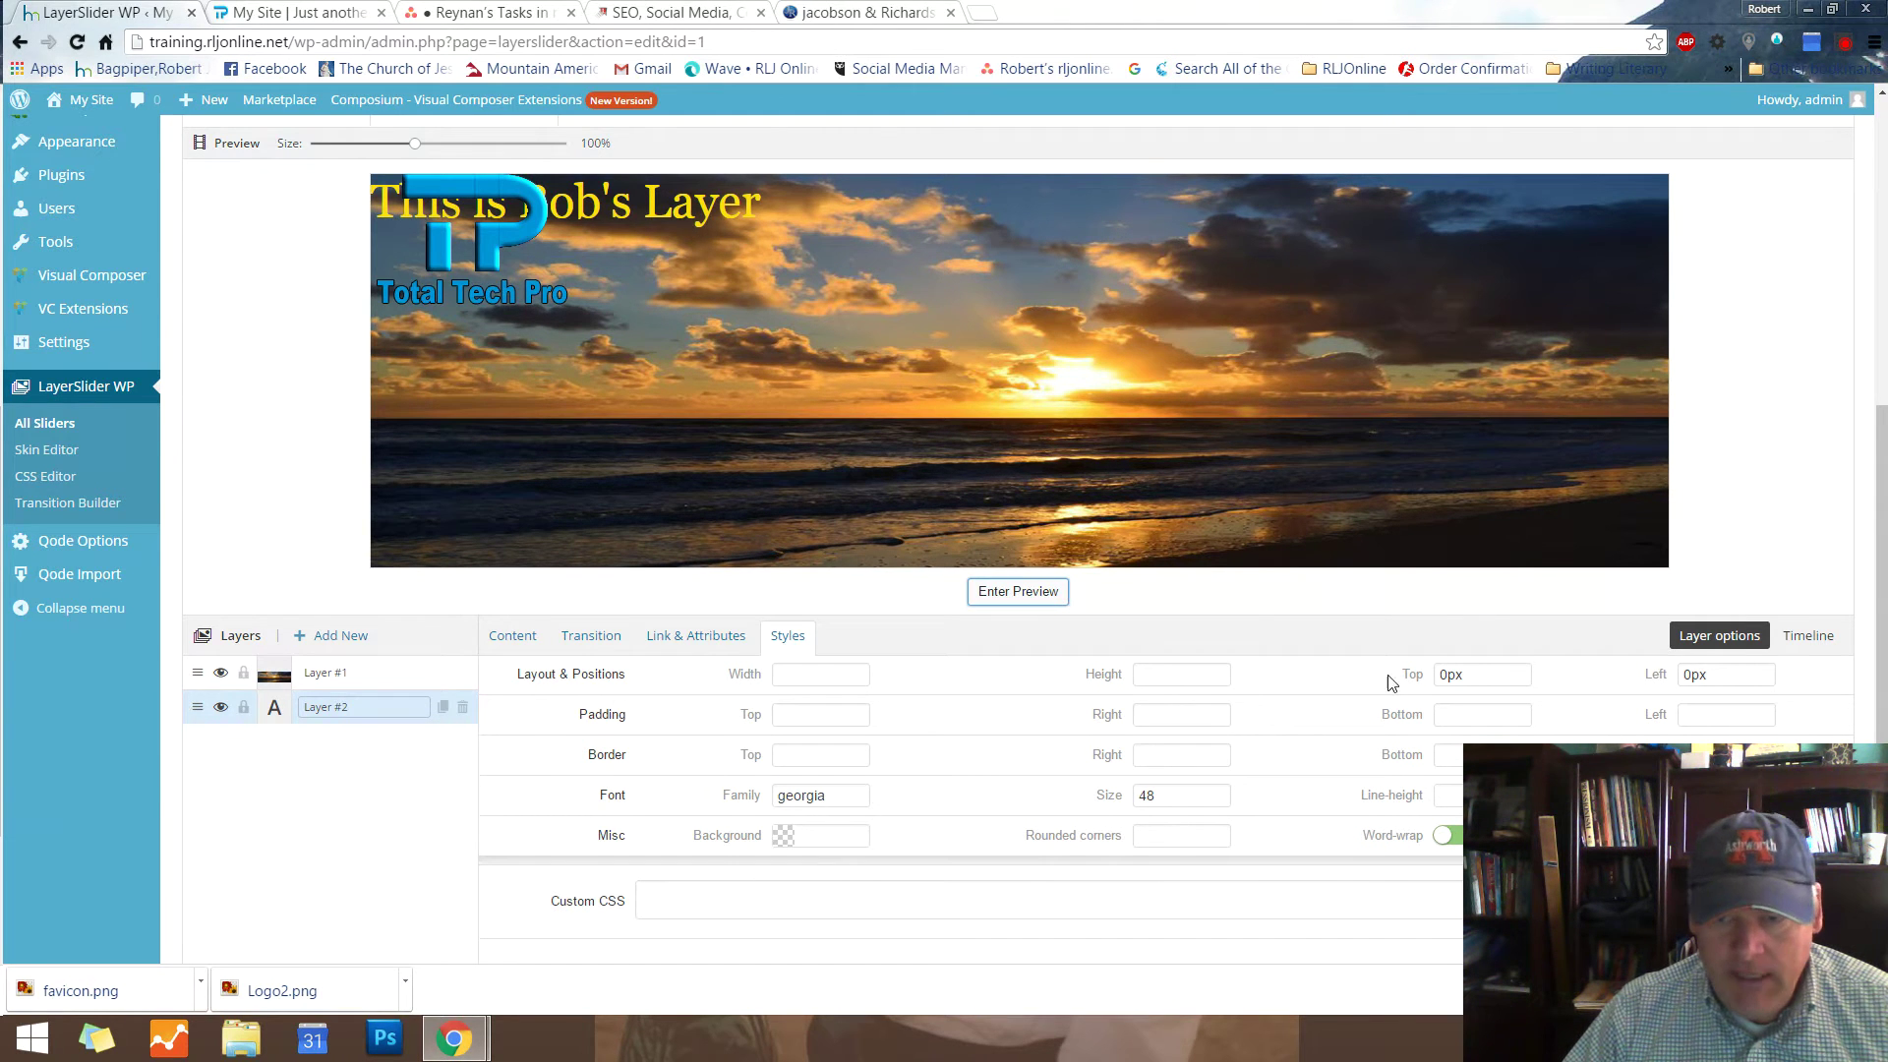
# Position Layer #2 at Top 200px and Left 300px on the slide
pyautogui.click(1440, 677)
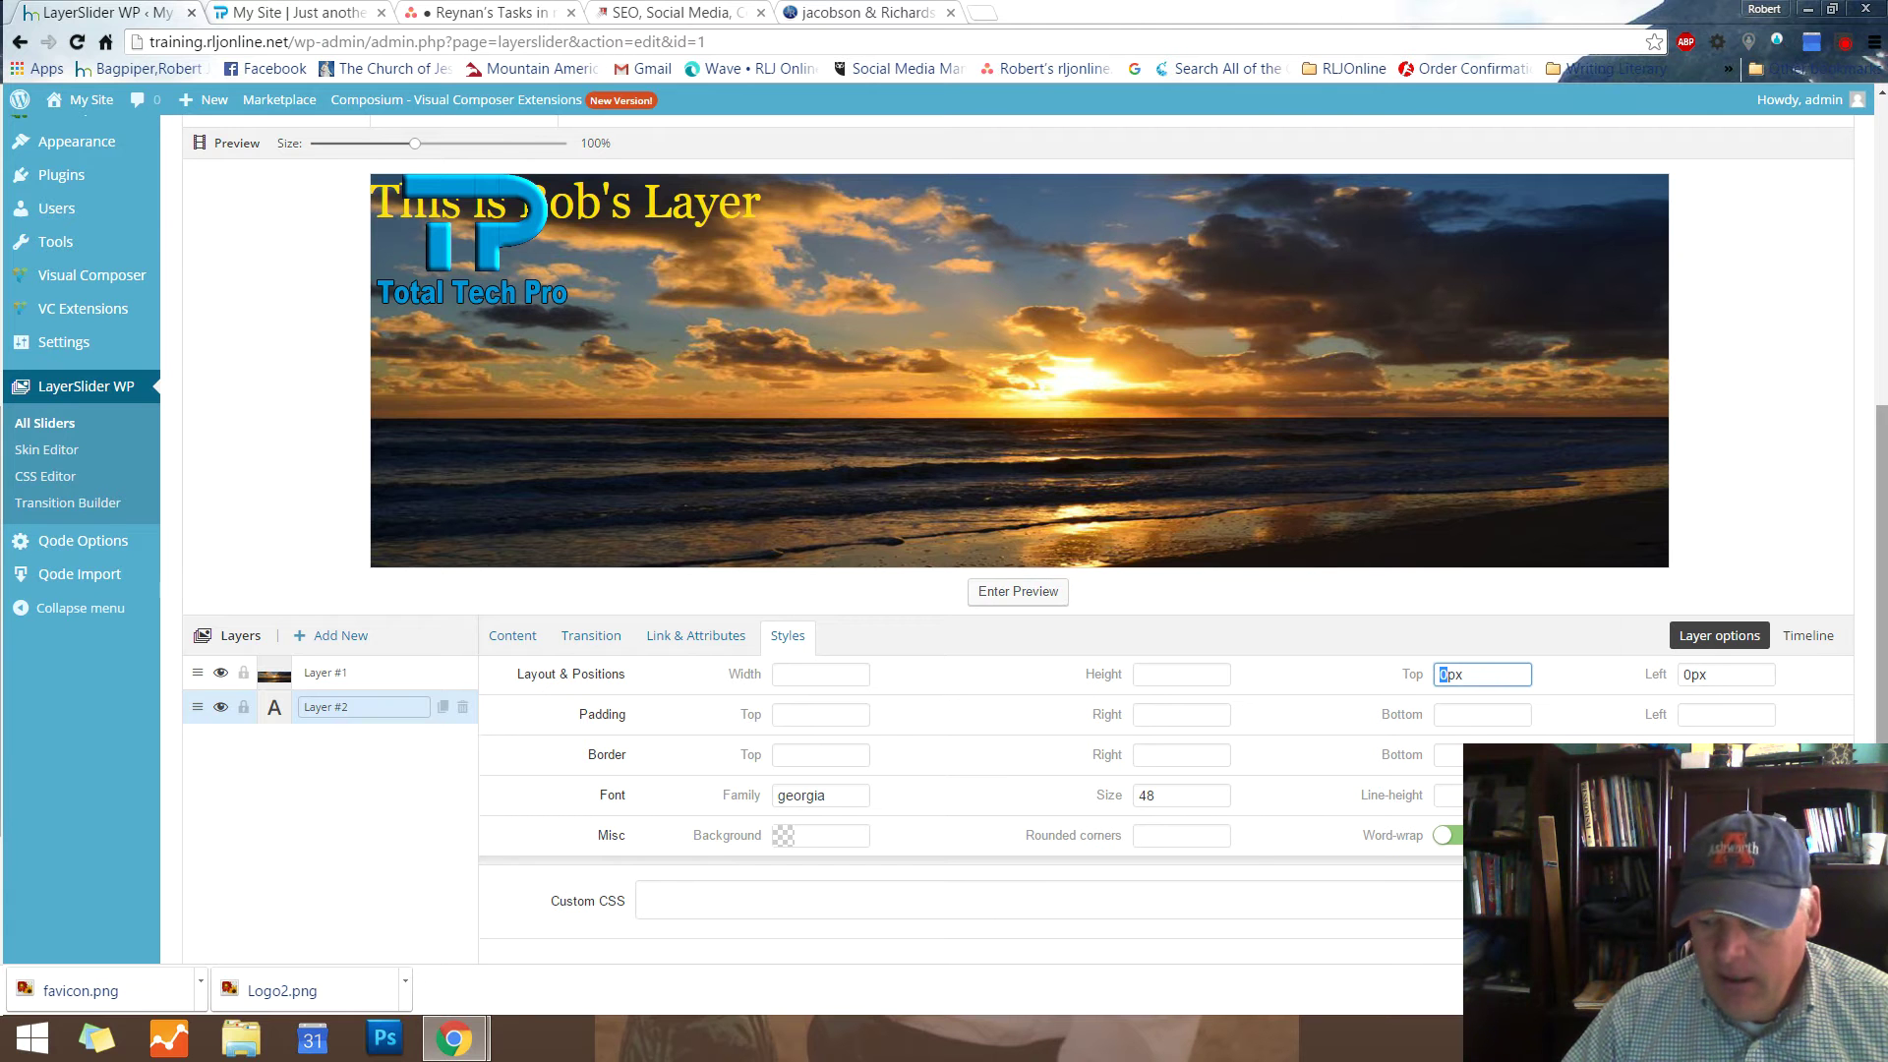
pyautogui.write('200')
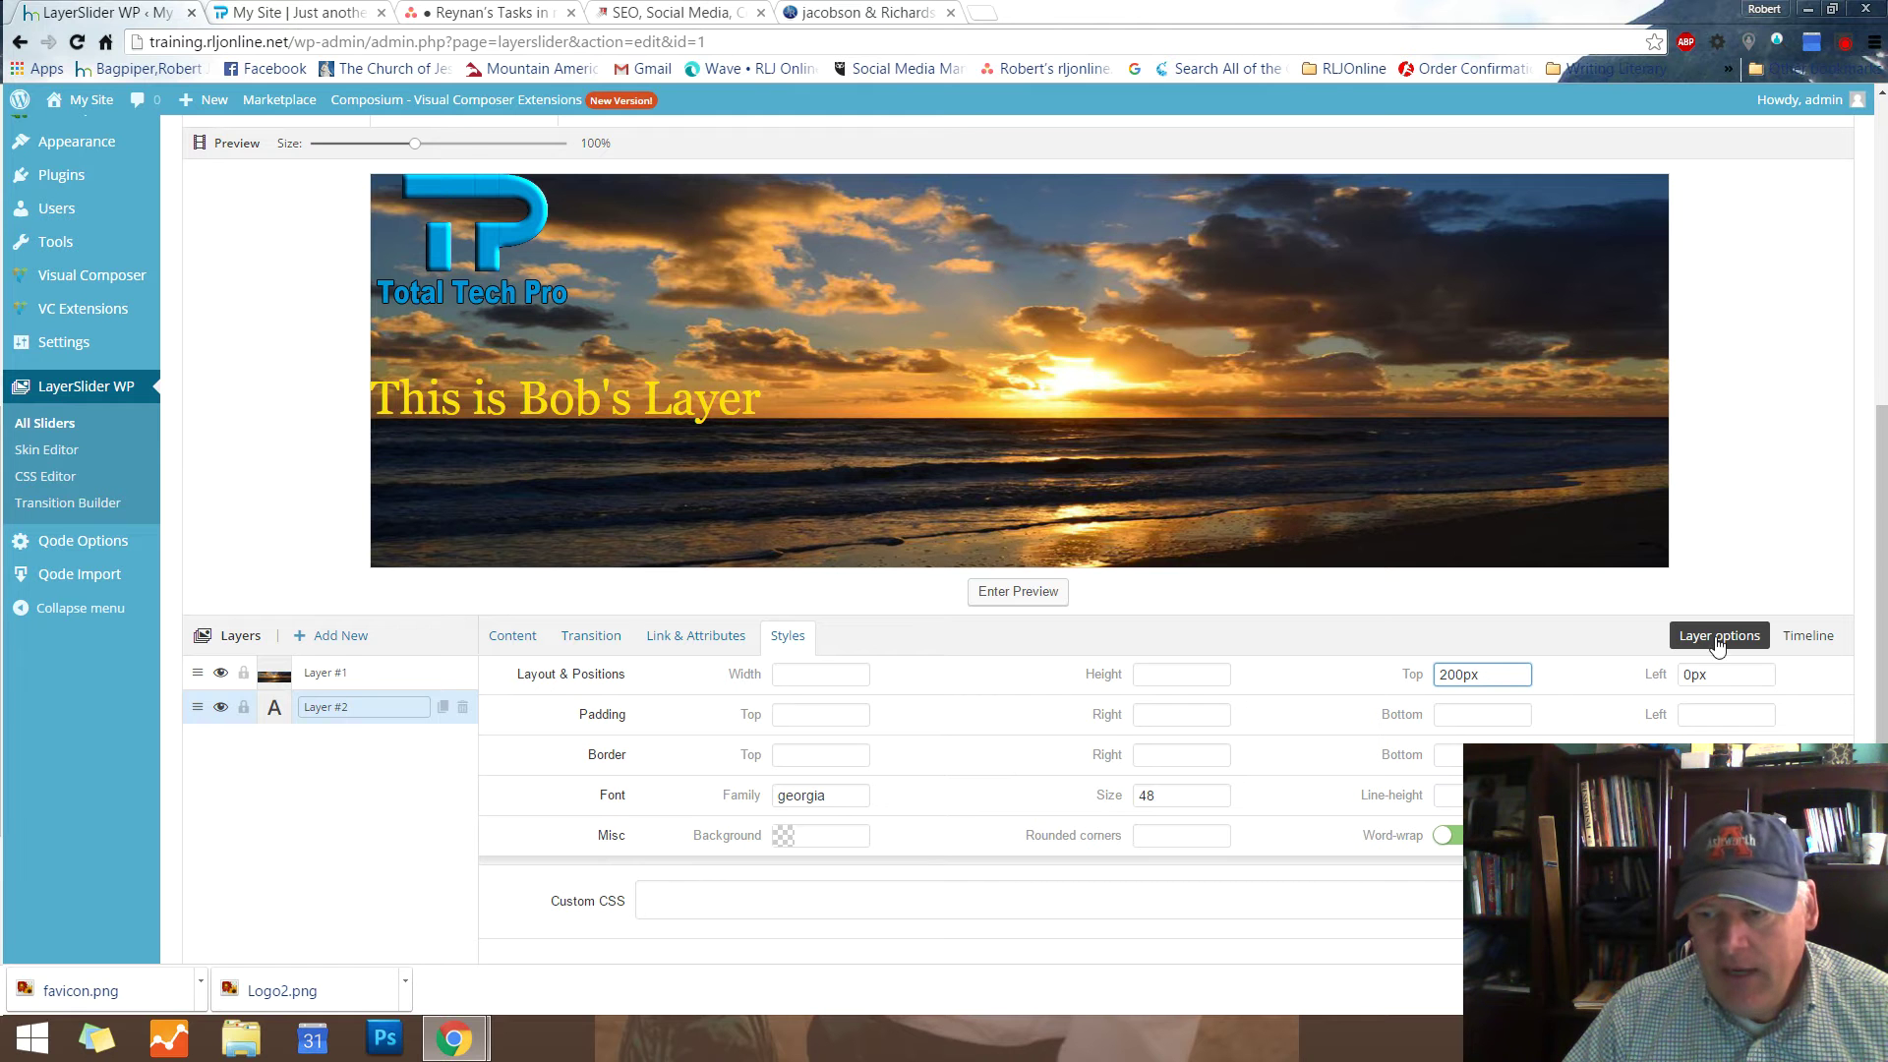
pyautogui.click(1683, 676)
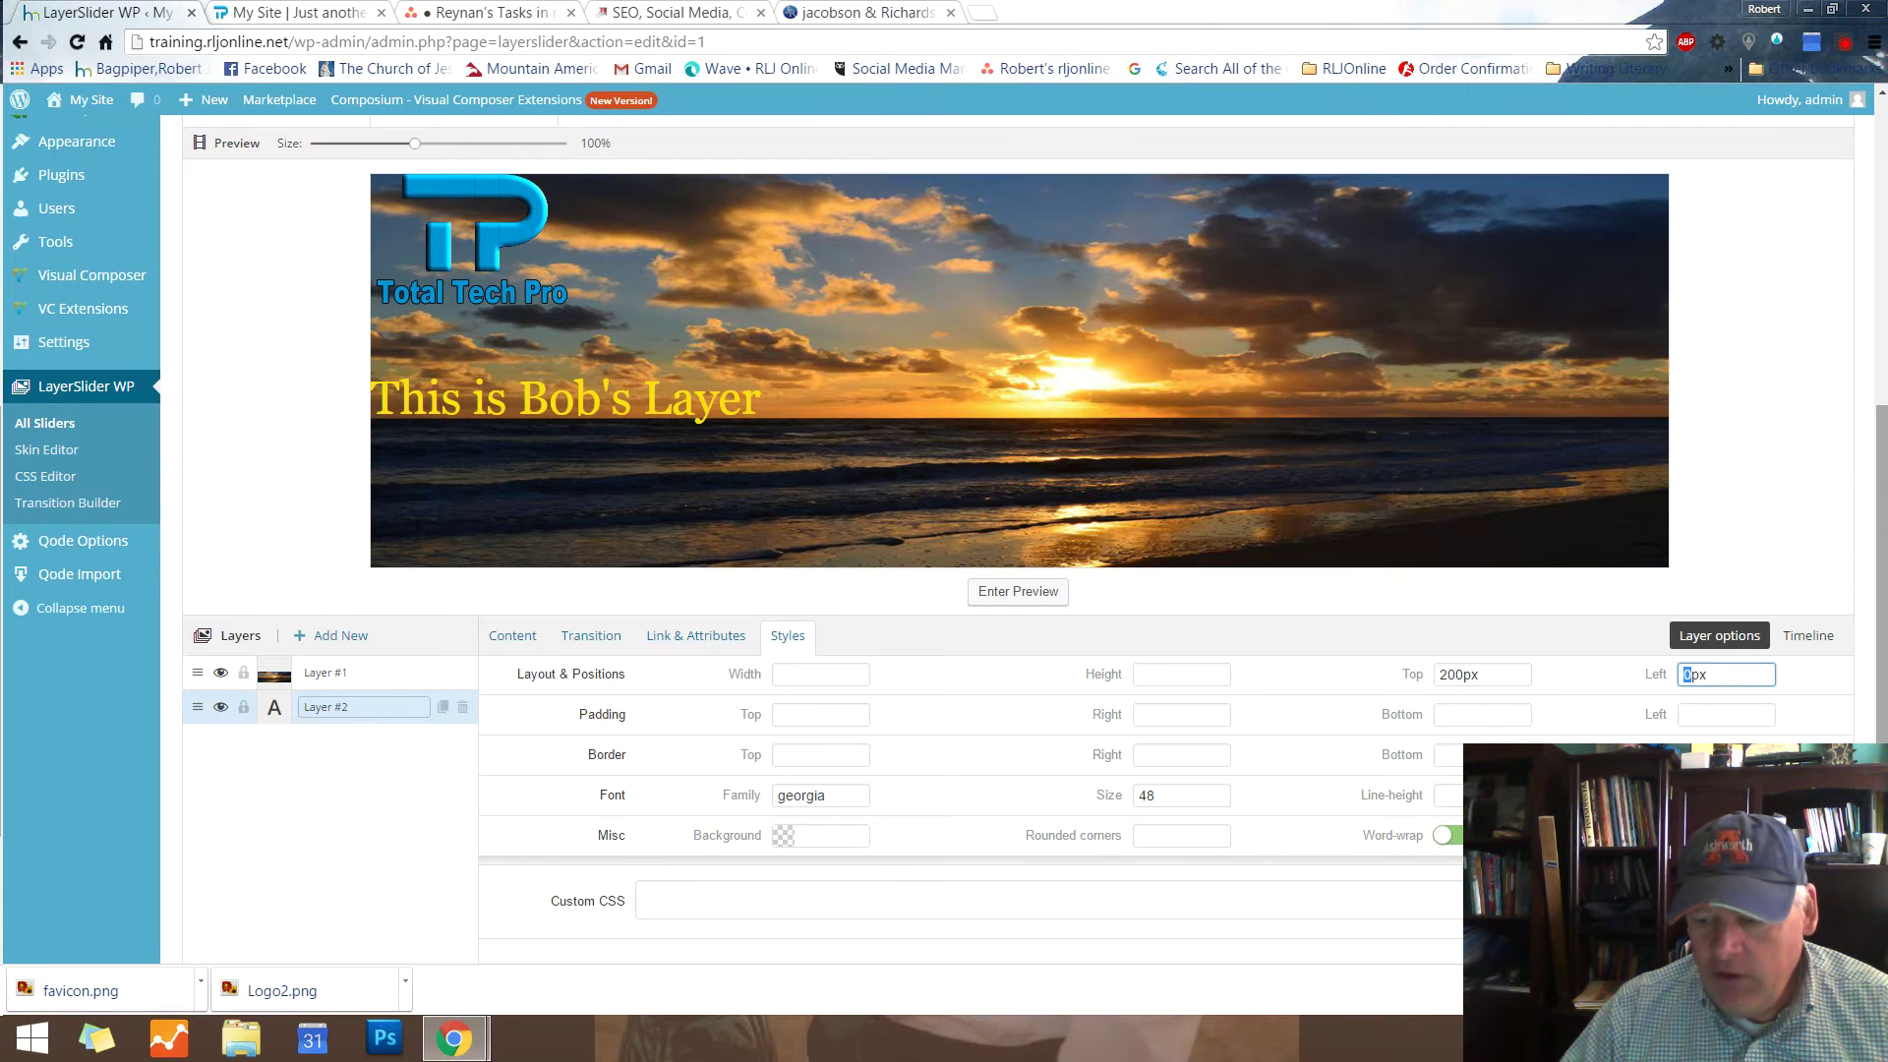
pyautogui.write('200')
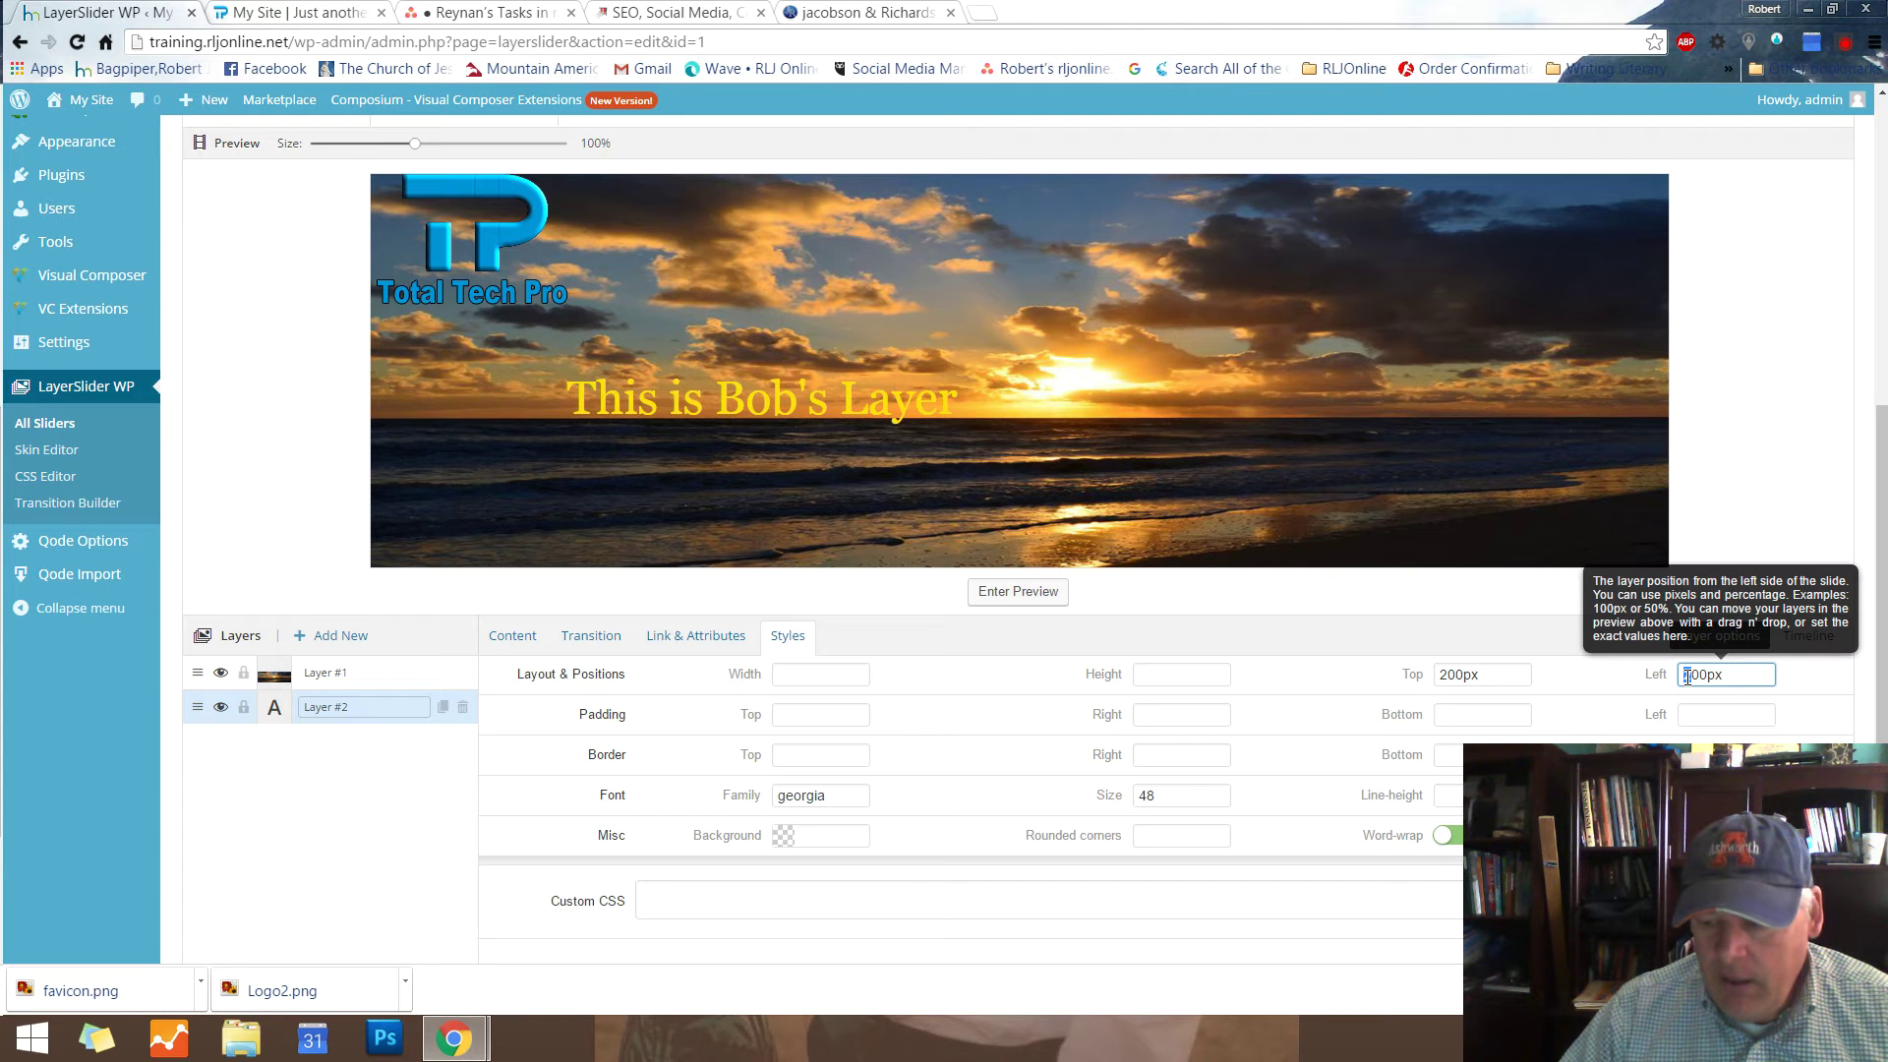
pyautogui.write('0')
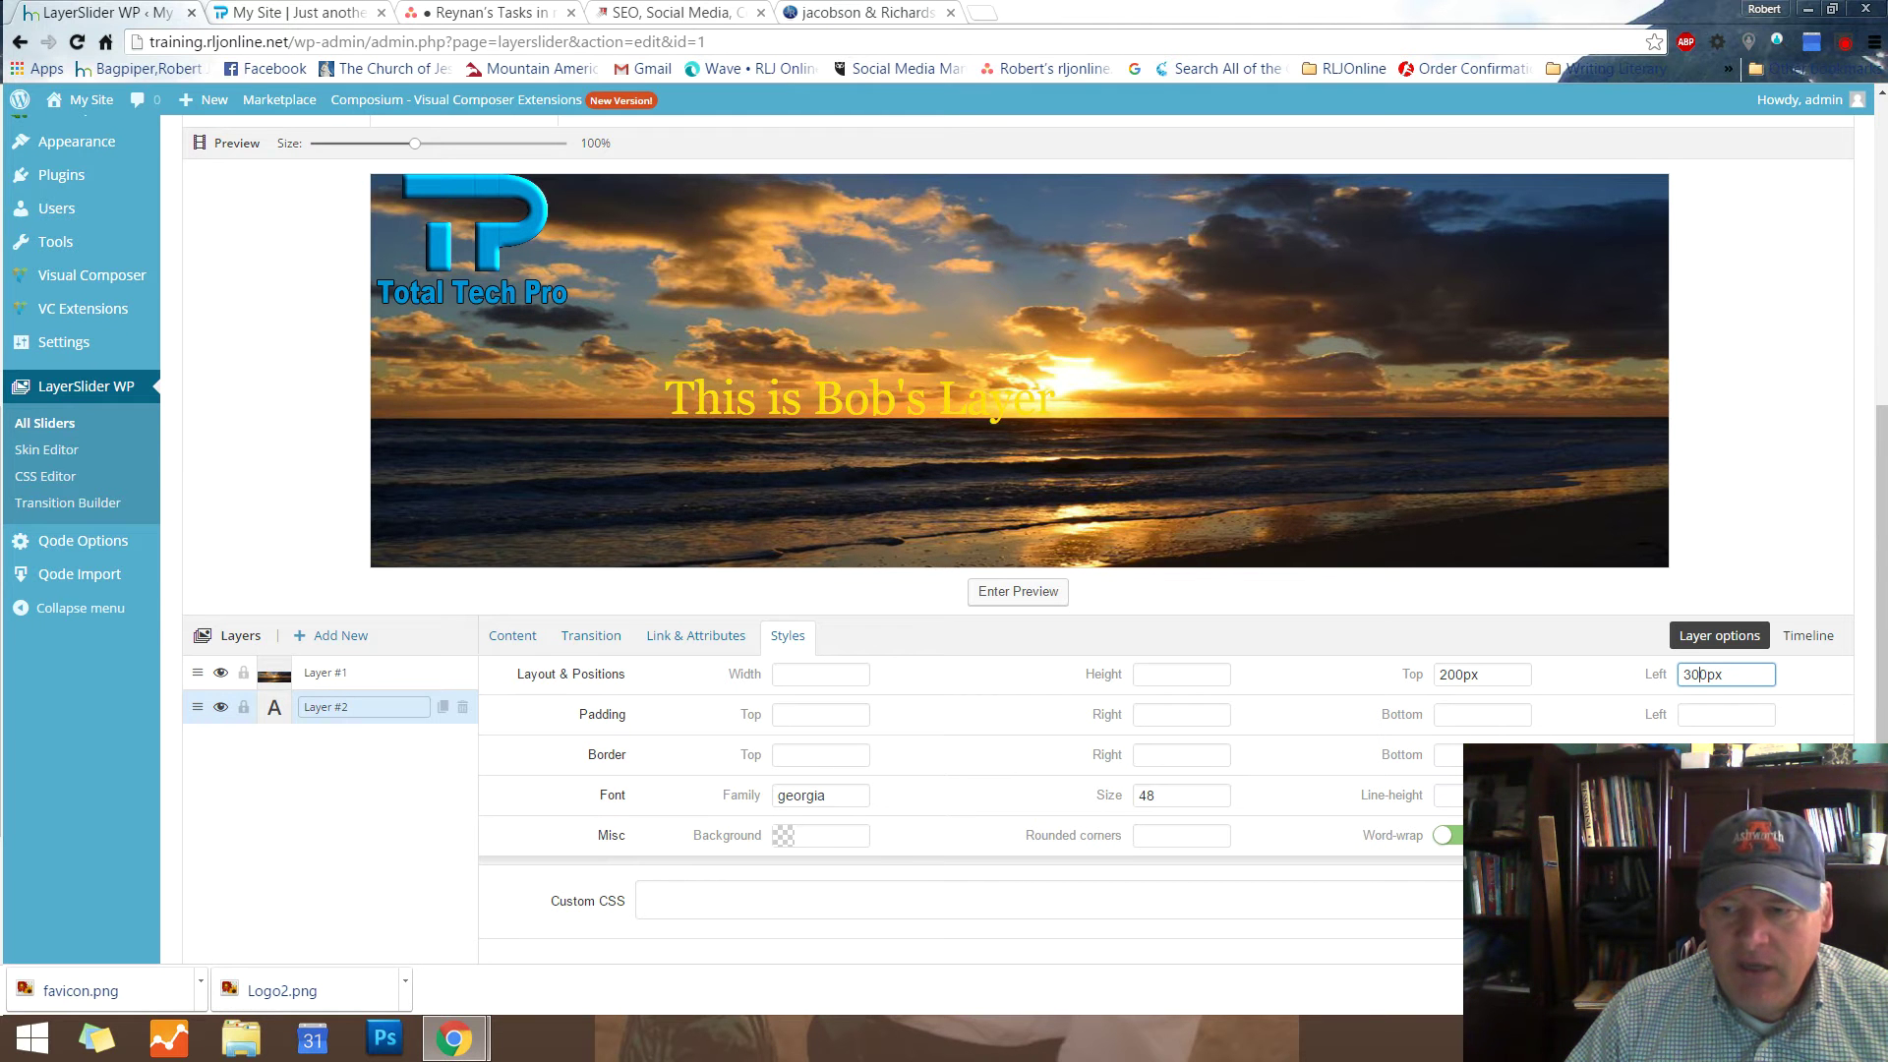
# Recolour Layer #2's text red and set its Top position to 20px
pyautogui.click(1760, 594)
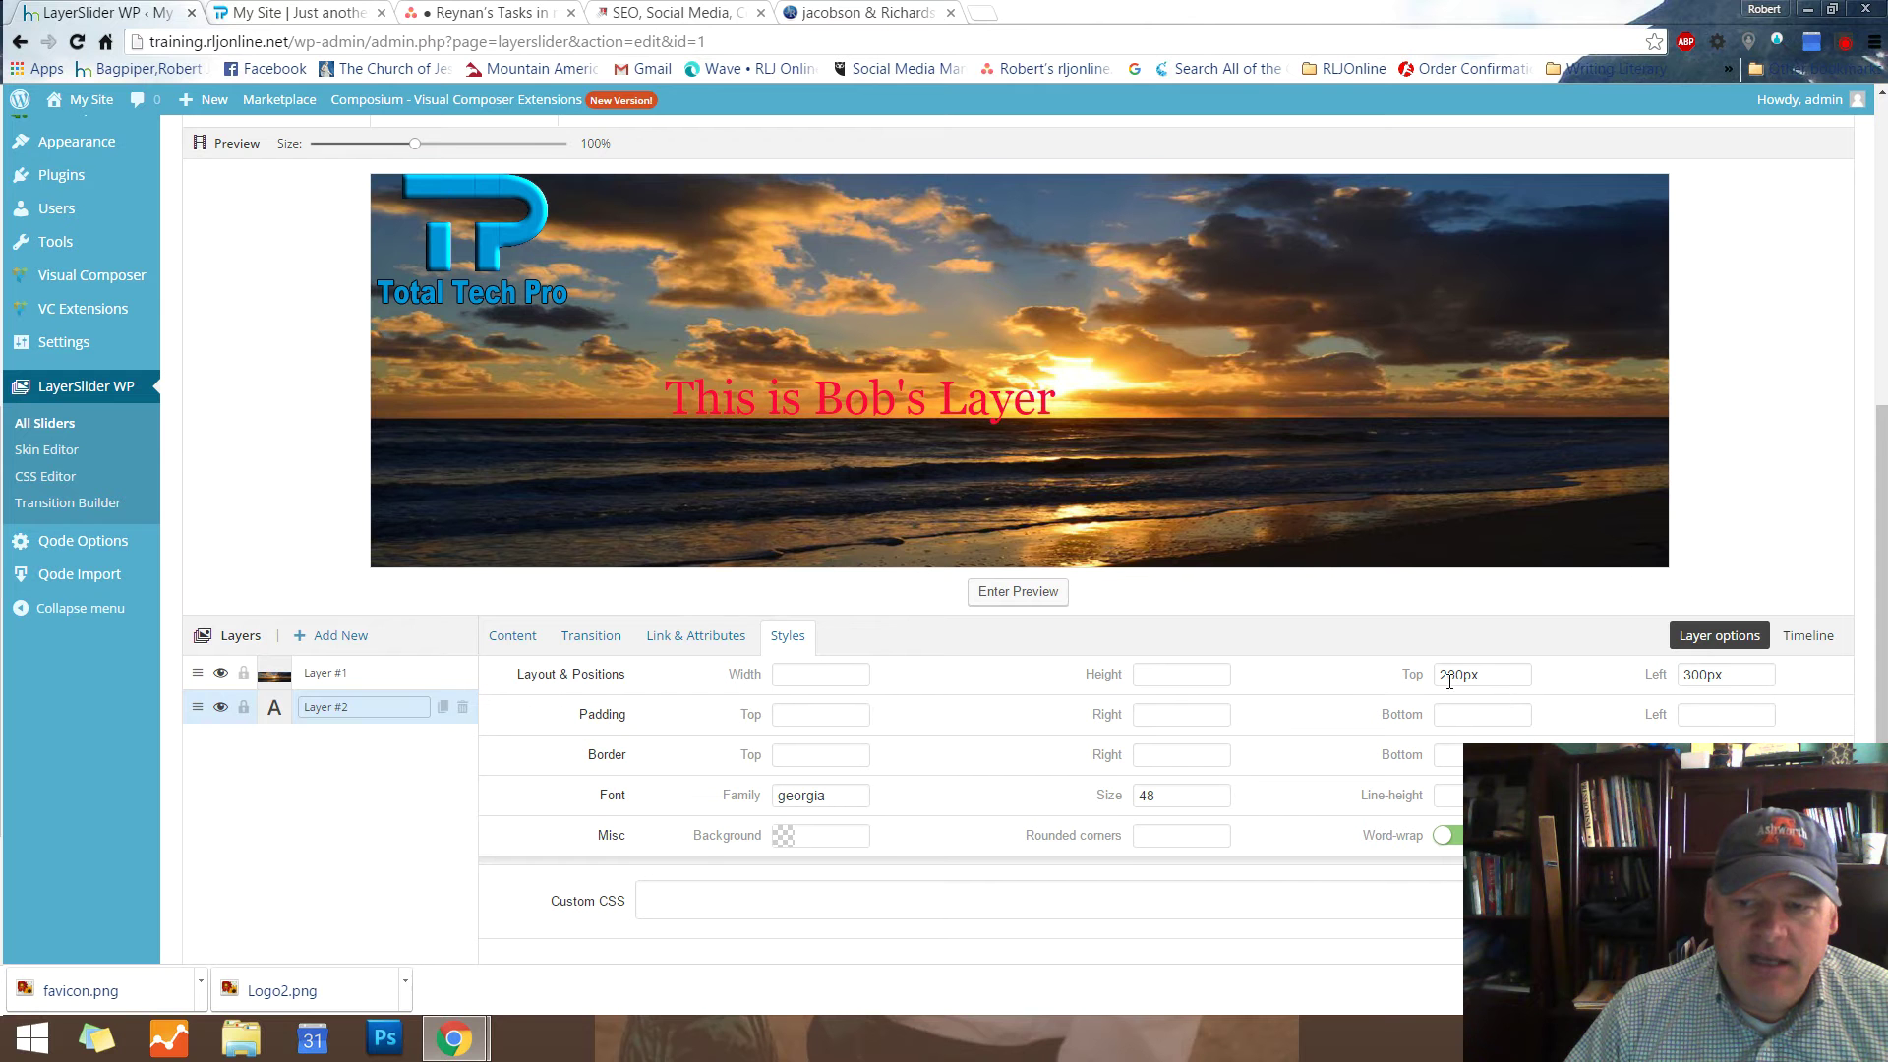
pyautogui.click(1451, 679)
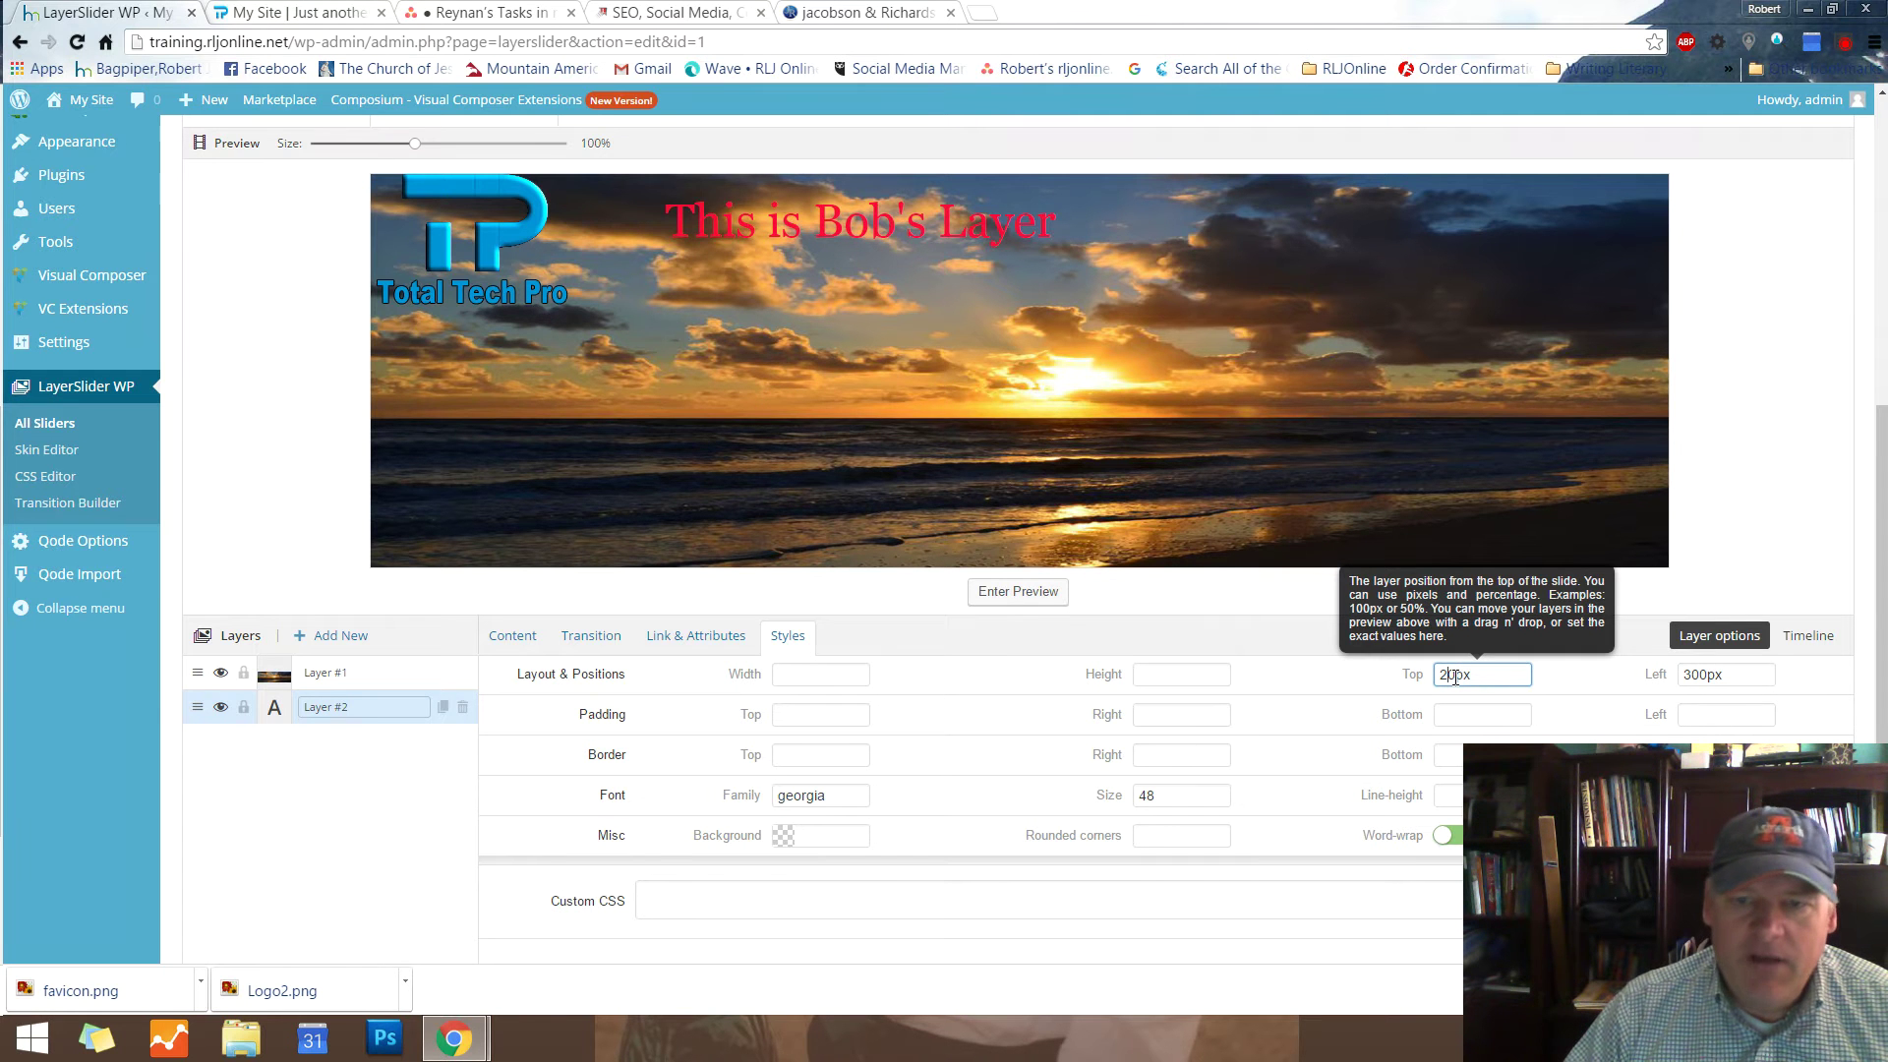
pyautogui.click(1578, 670)
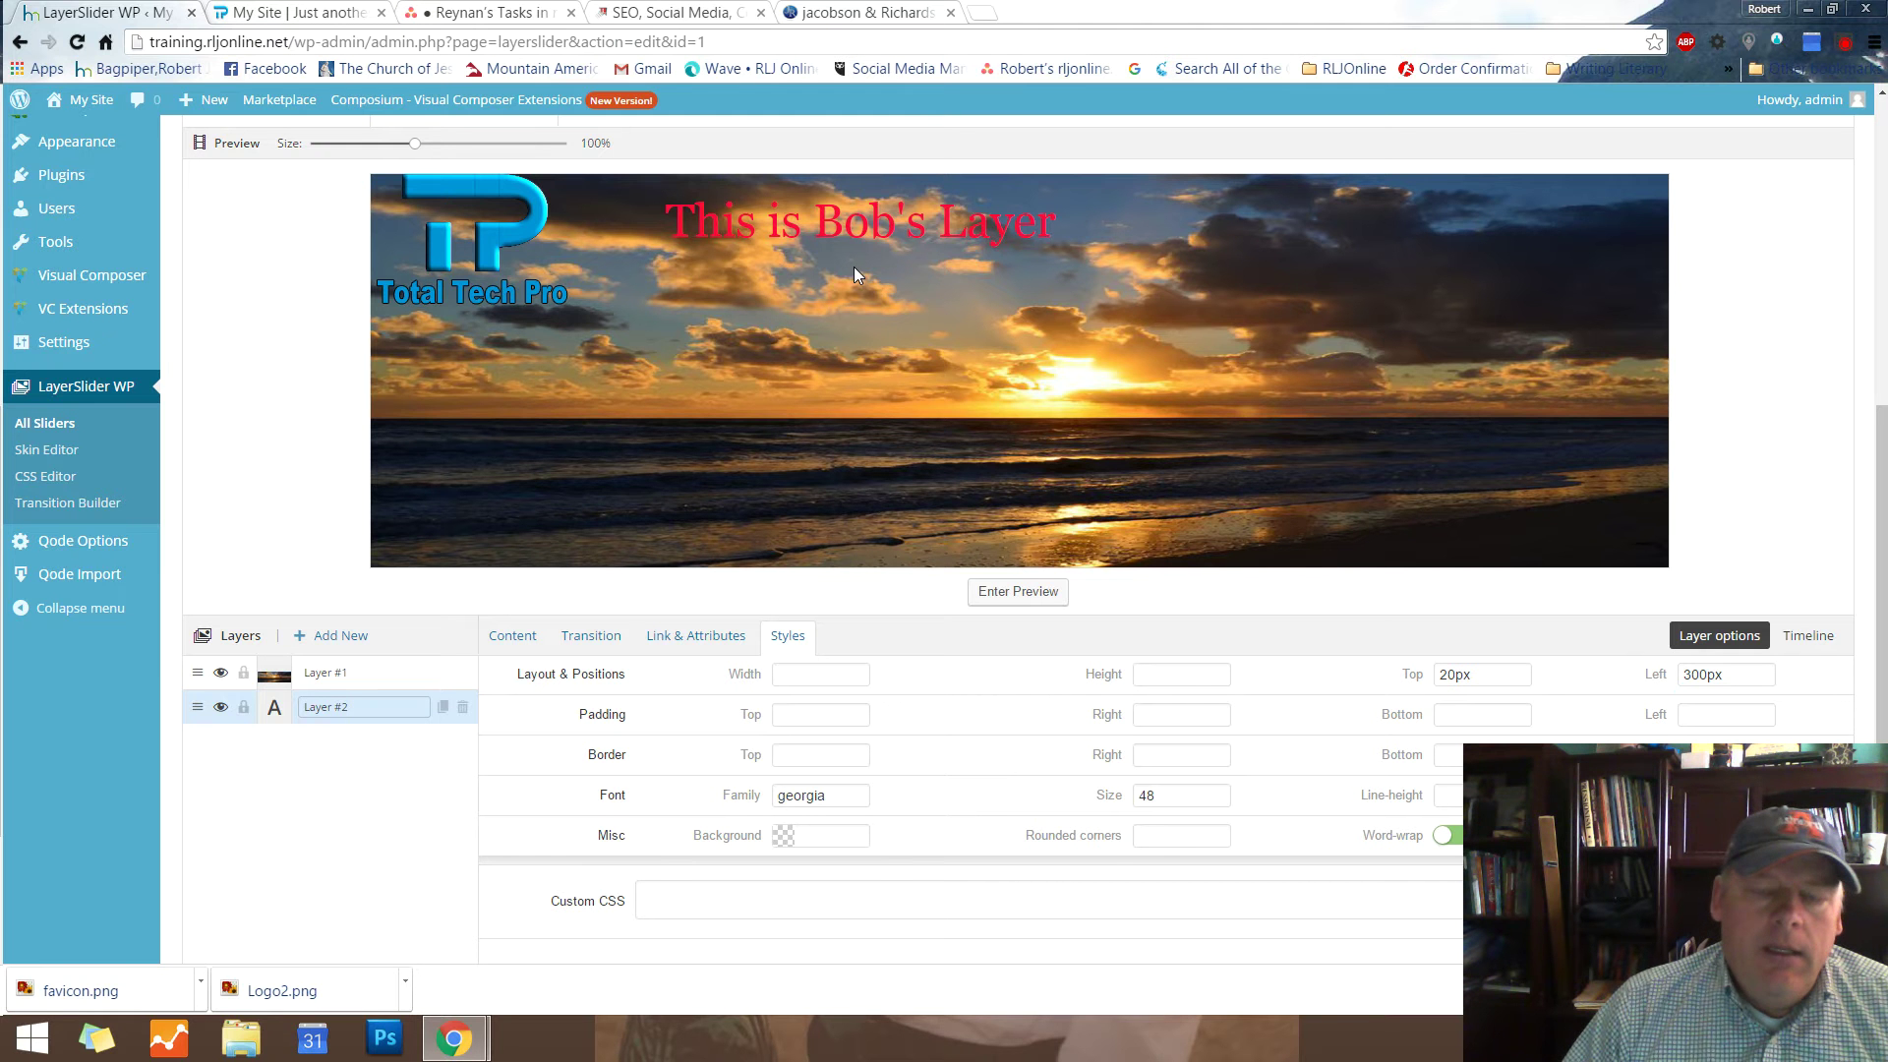
# Play the slide preview to check how Layer #2's text appears over the image, and exit the preview
pyautogui.click(1017, 595)
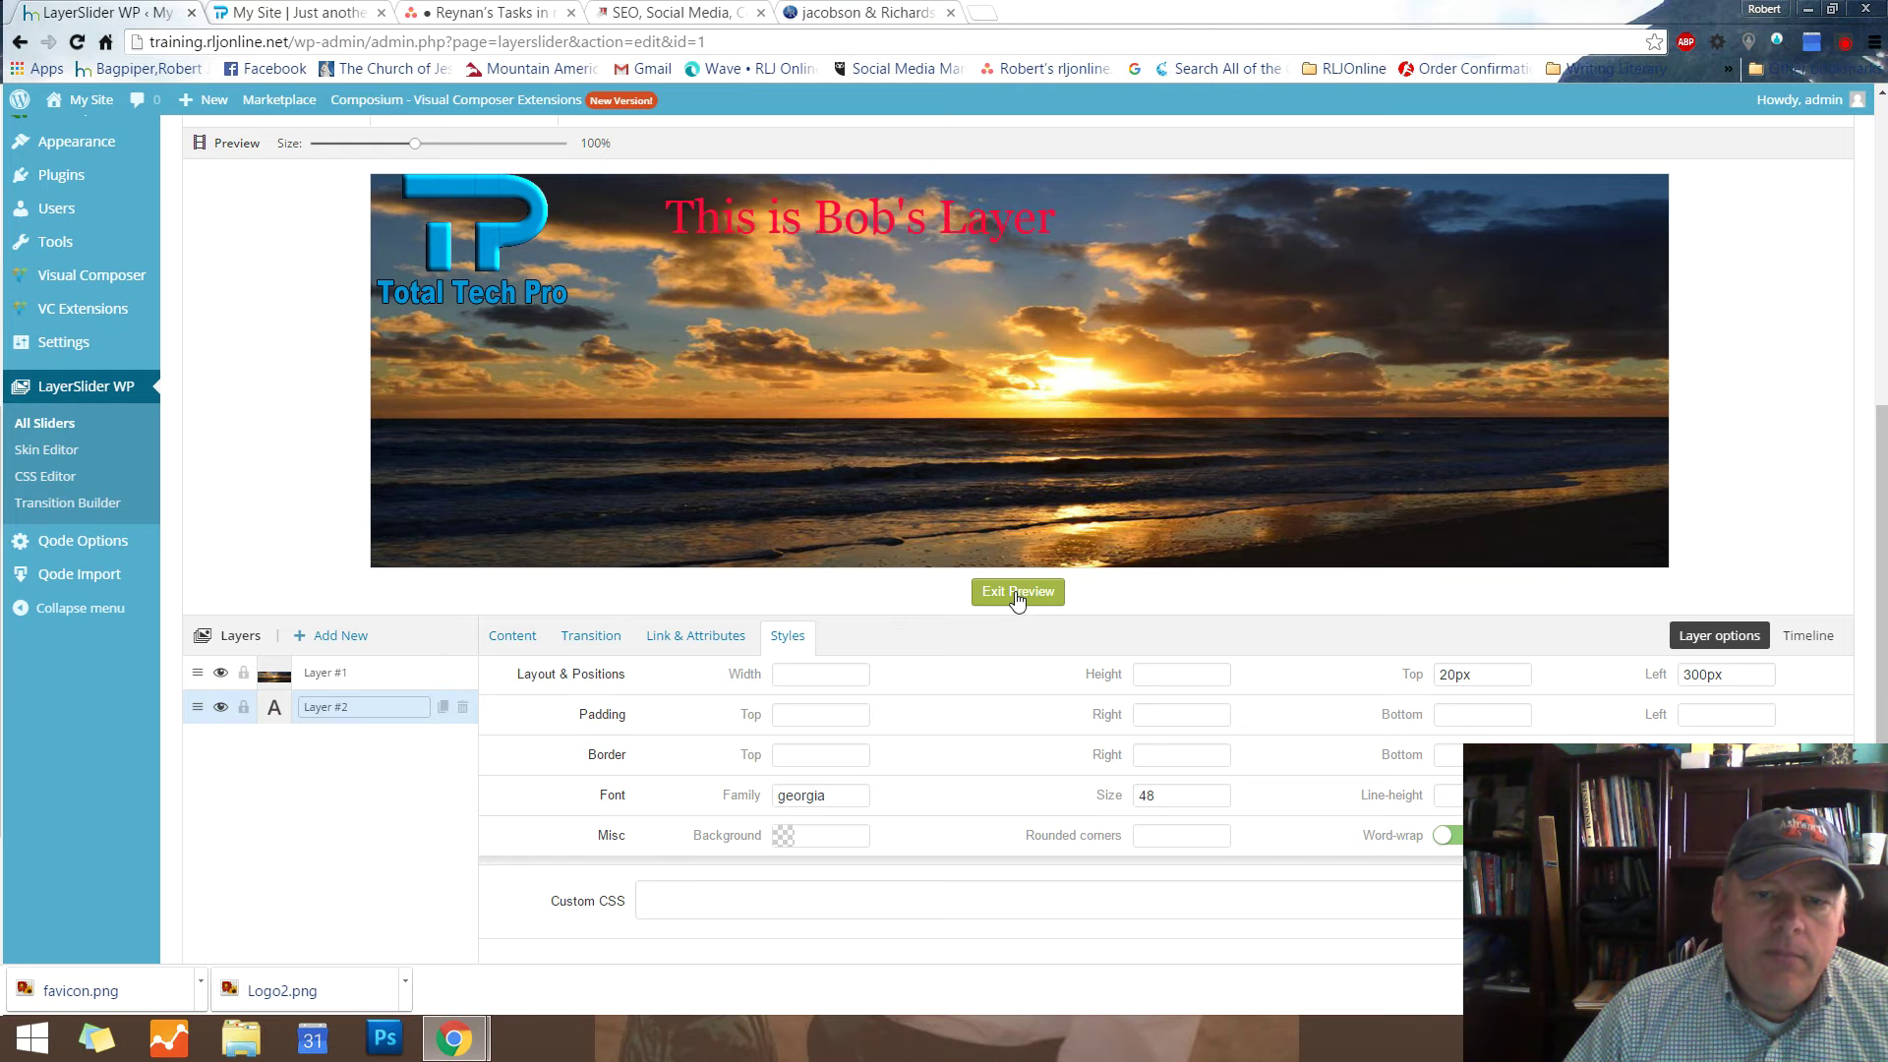
pyautogui.click(1018, 595)
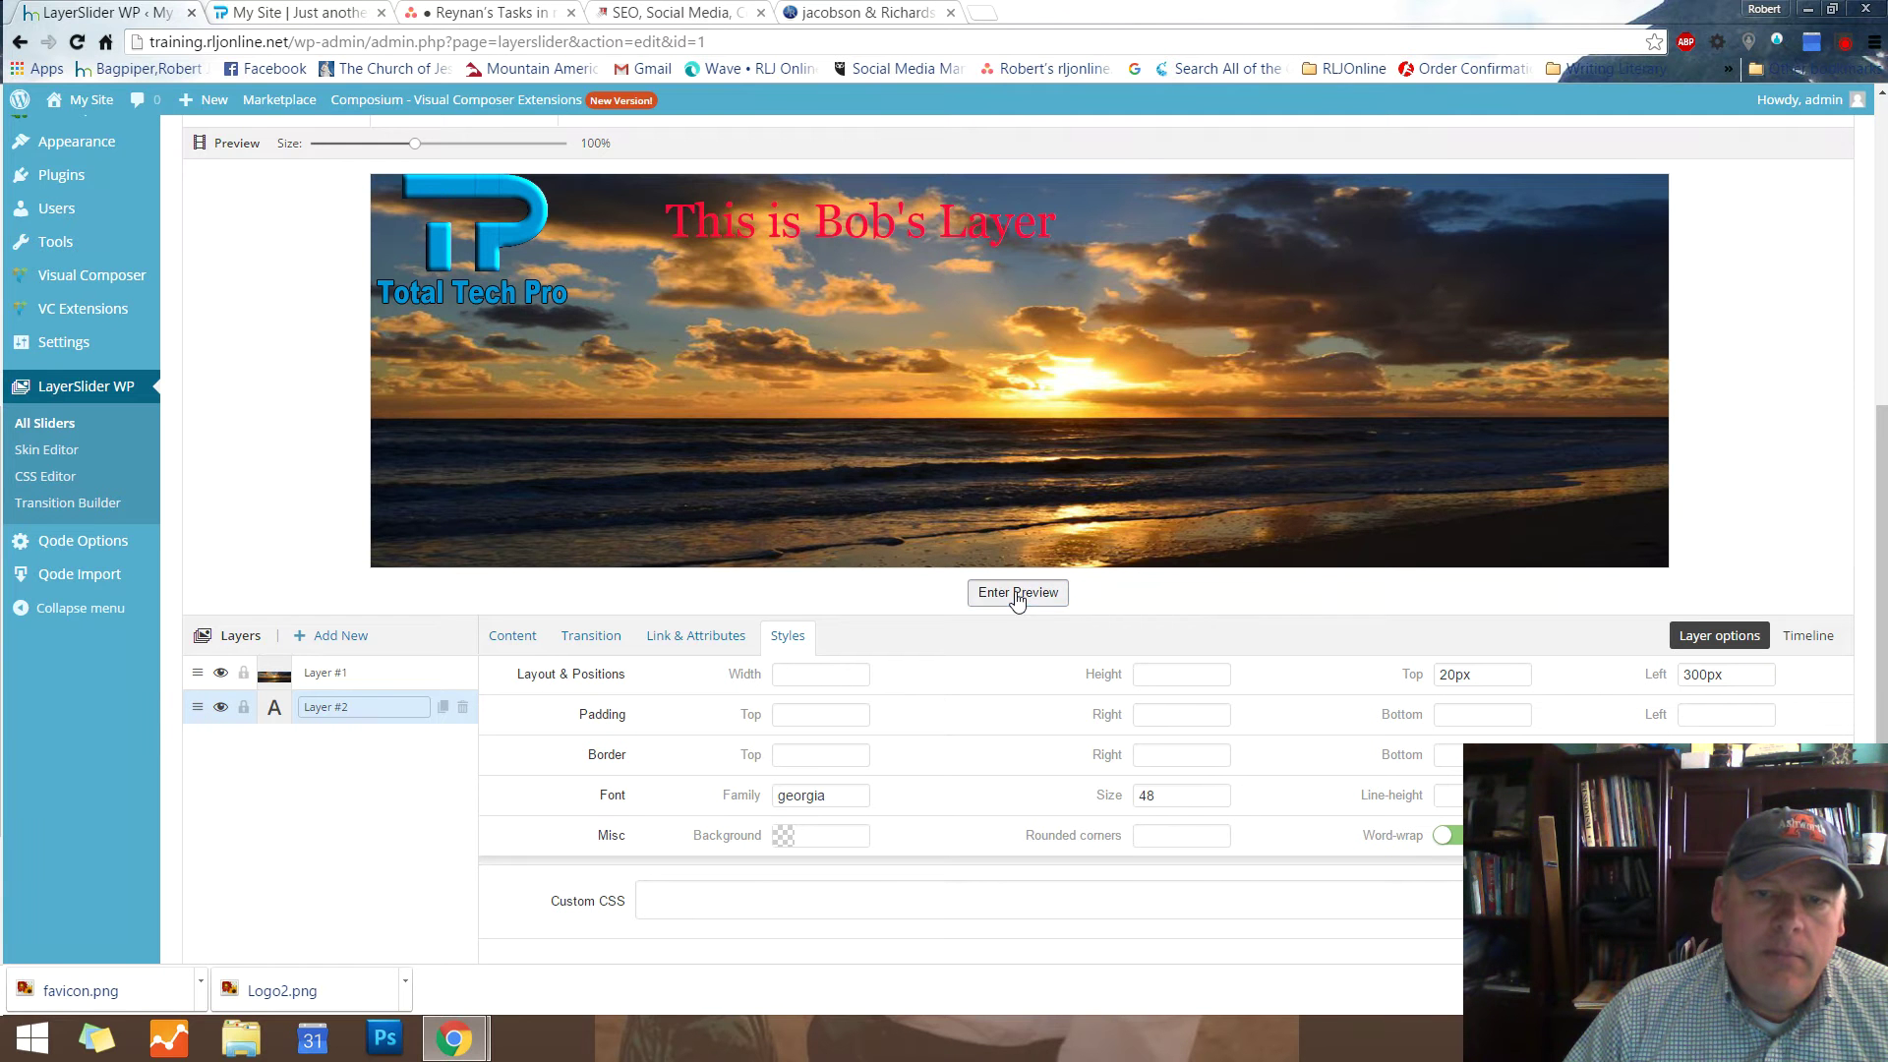
# Replay the slide preview, and set OffsetX to 0 for both Layer #2's transition in and its transition out
pyautogui.click(1017, 593)
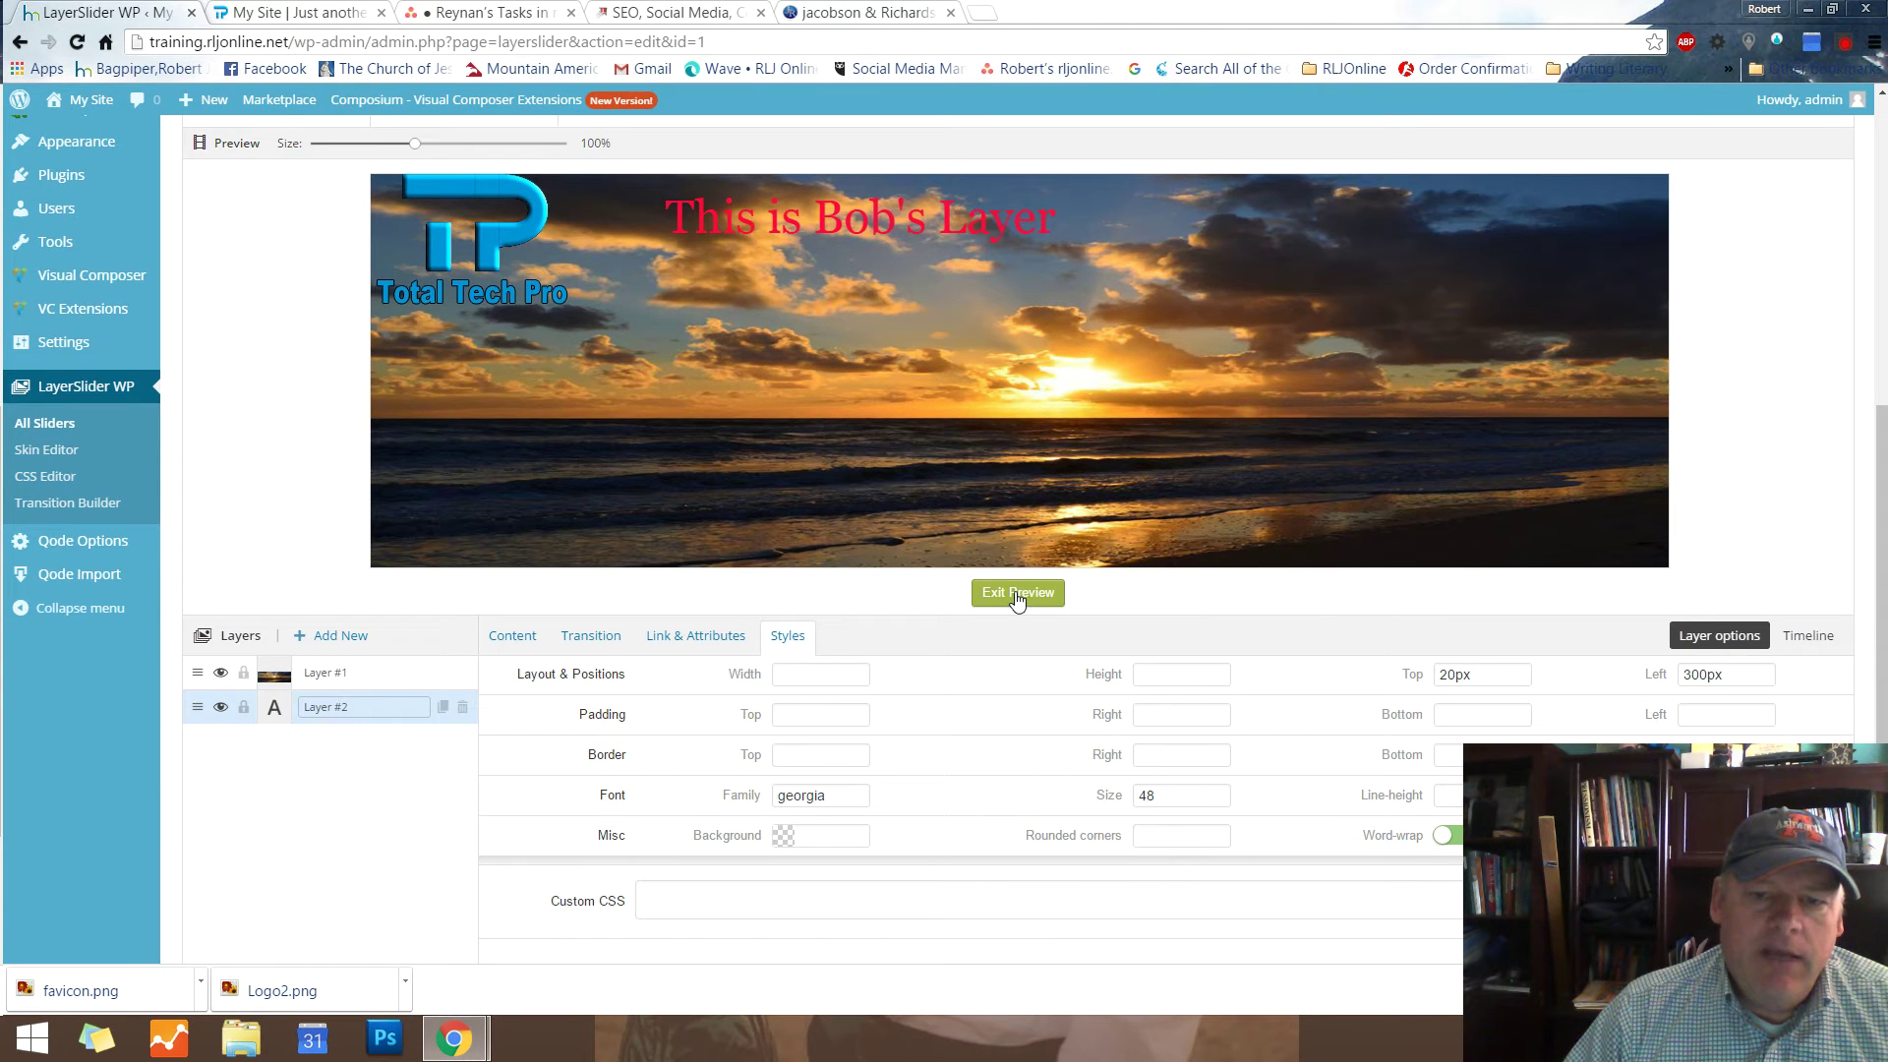
pyautogui.click(1018, 595)
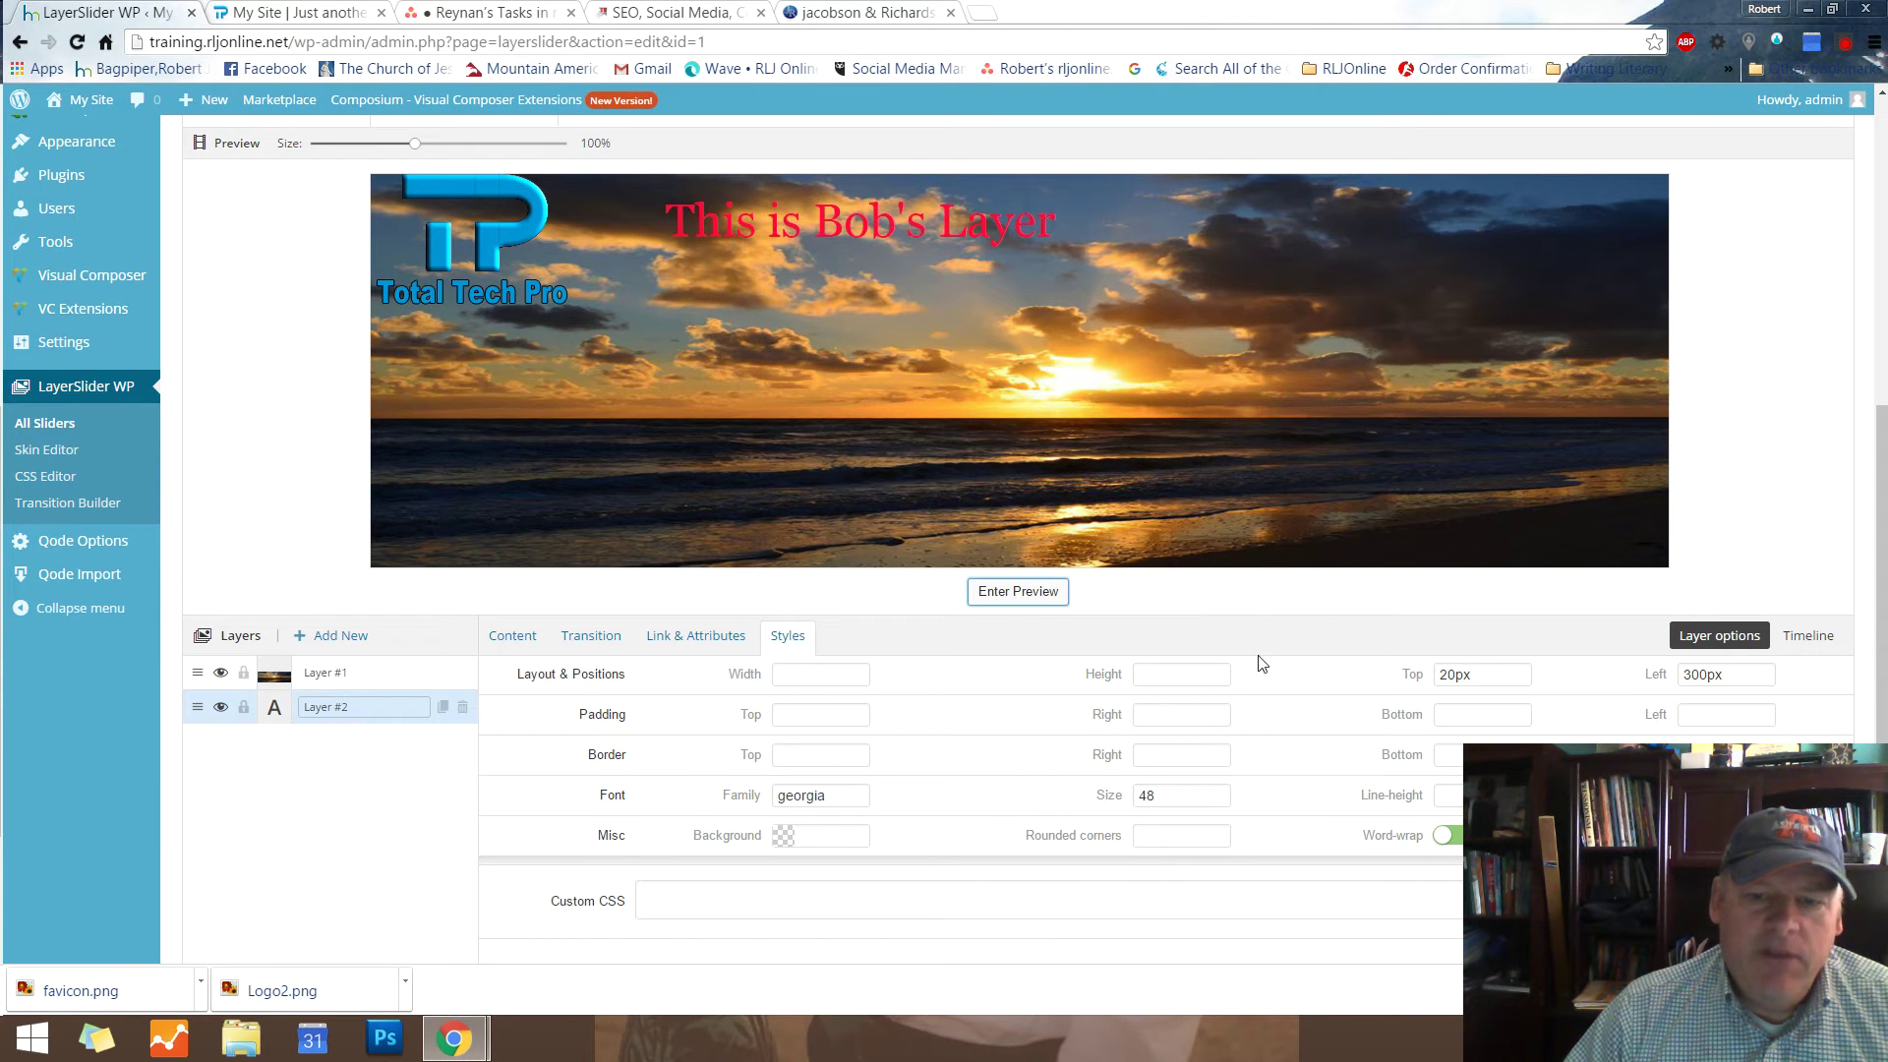
pyautogui.click(582, 636)
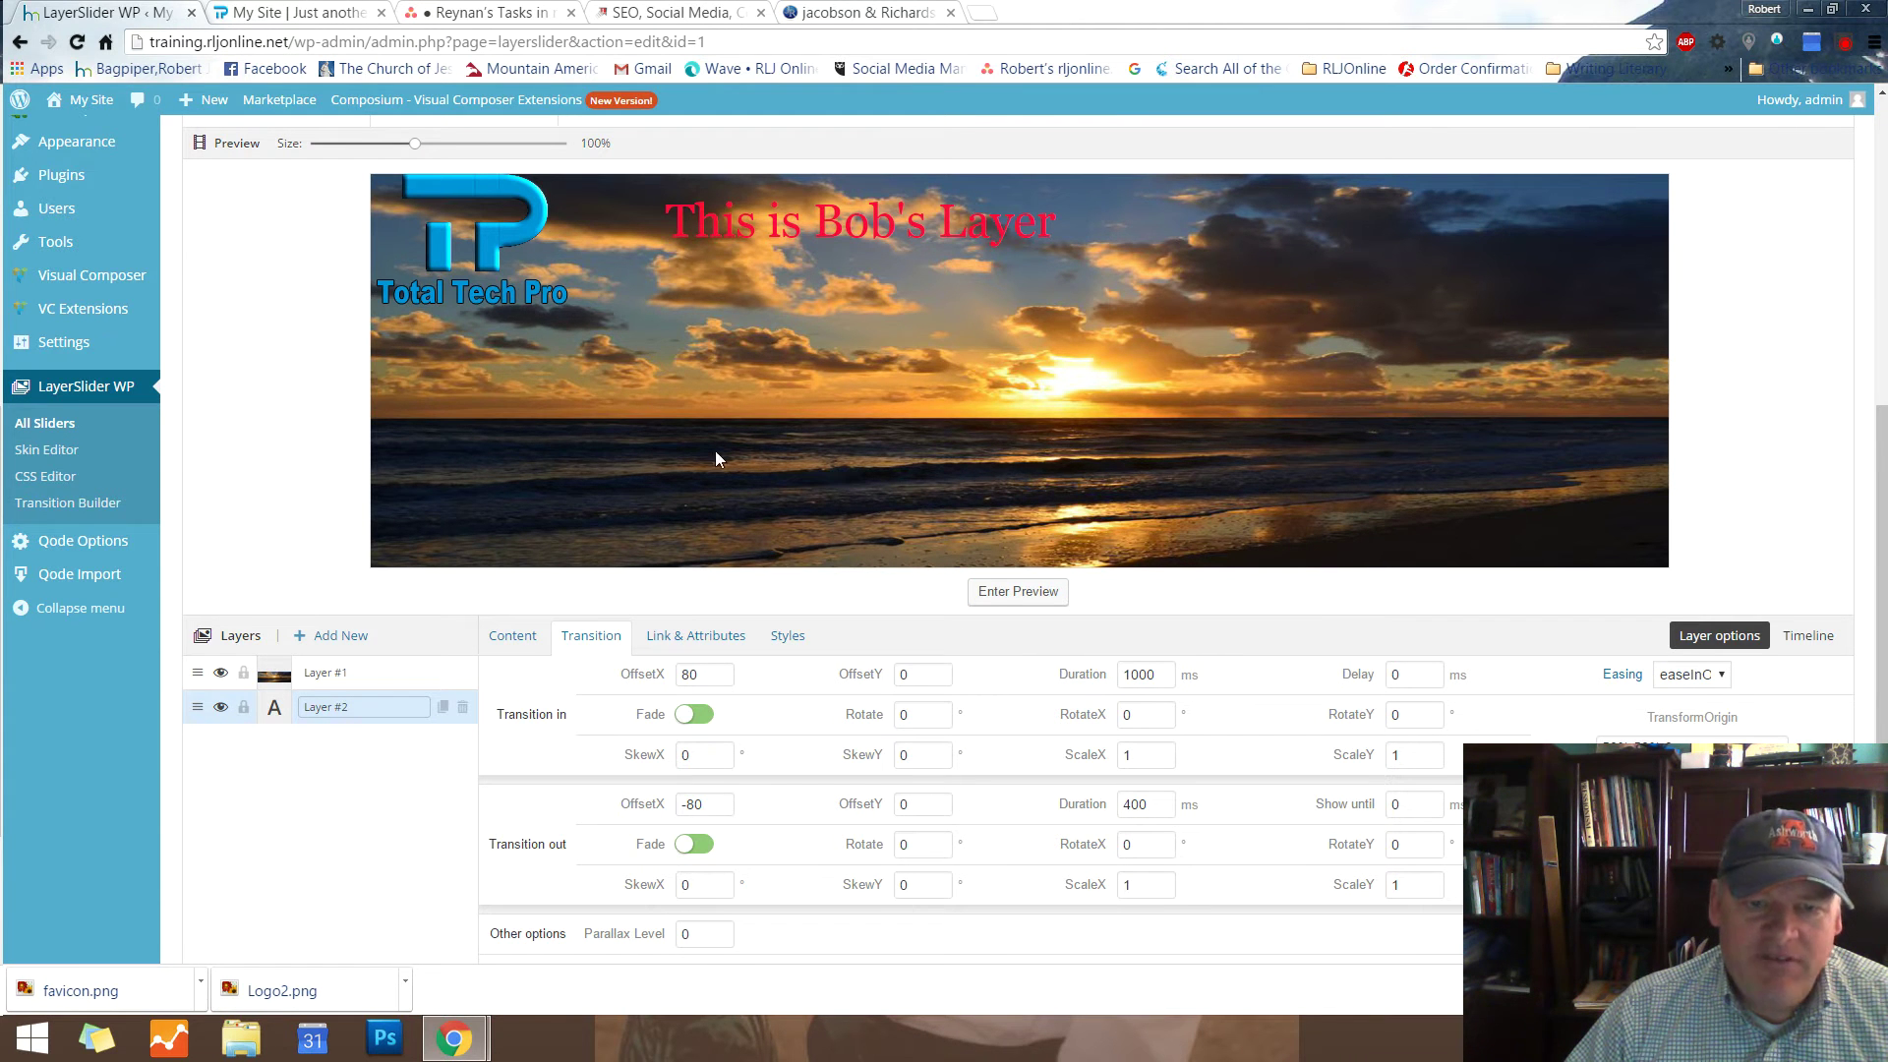
pyautogui.doubleClick(690, 675)
pyautogui.write('0')
pyautogui.doubleClick(700, 804)
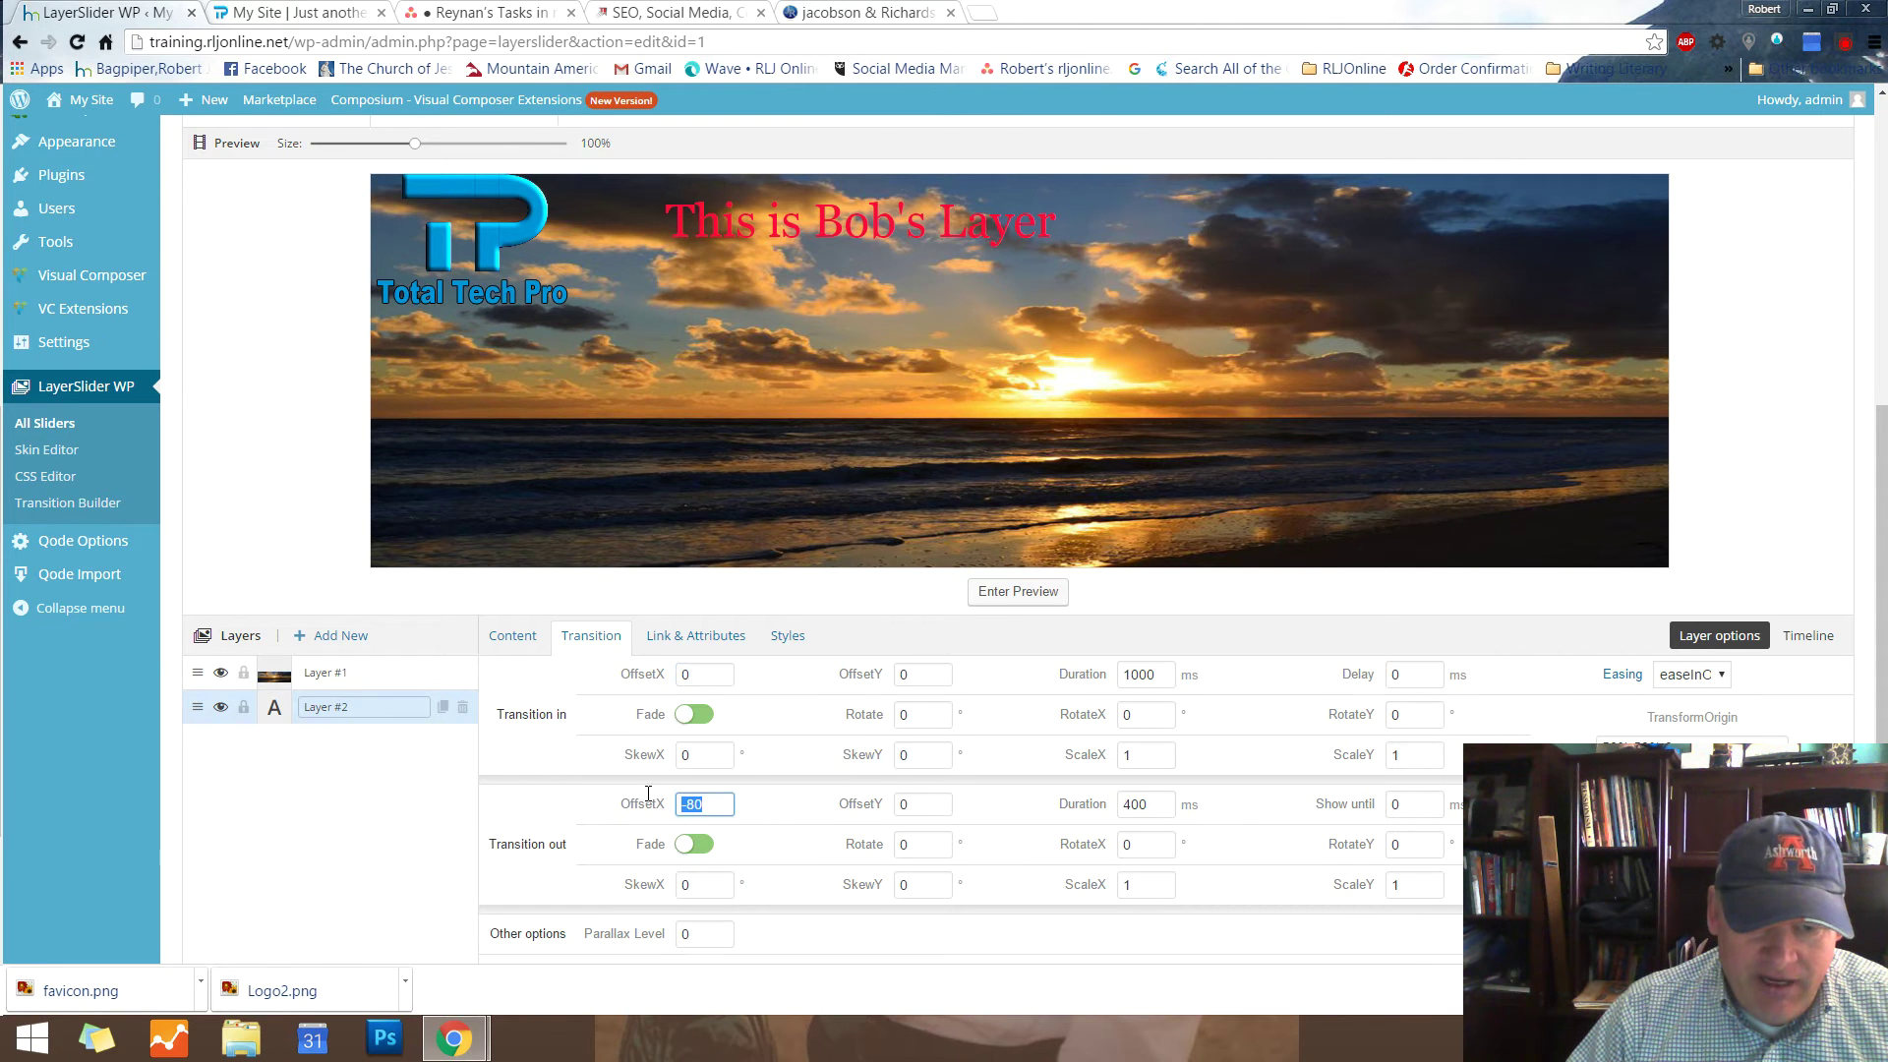
pyautogui.write('0')
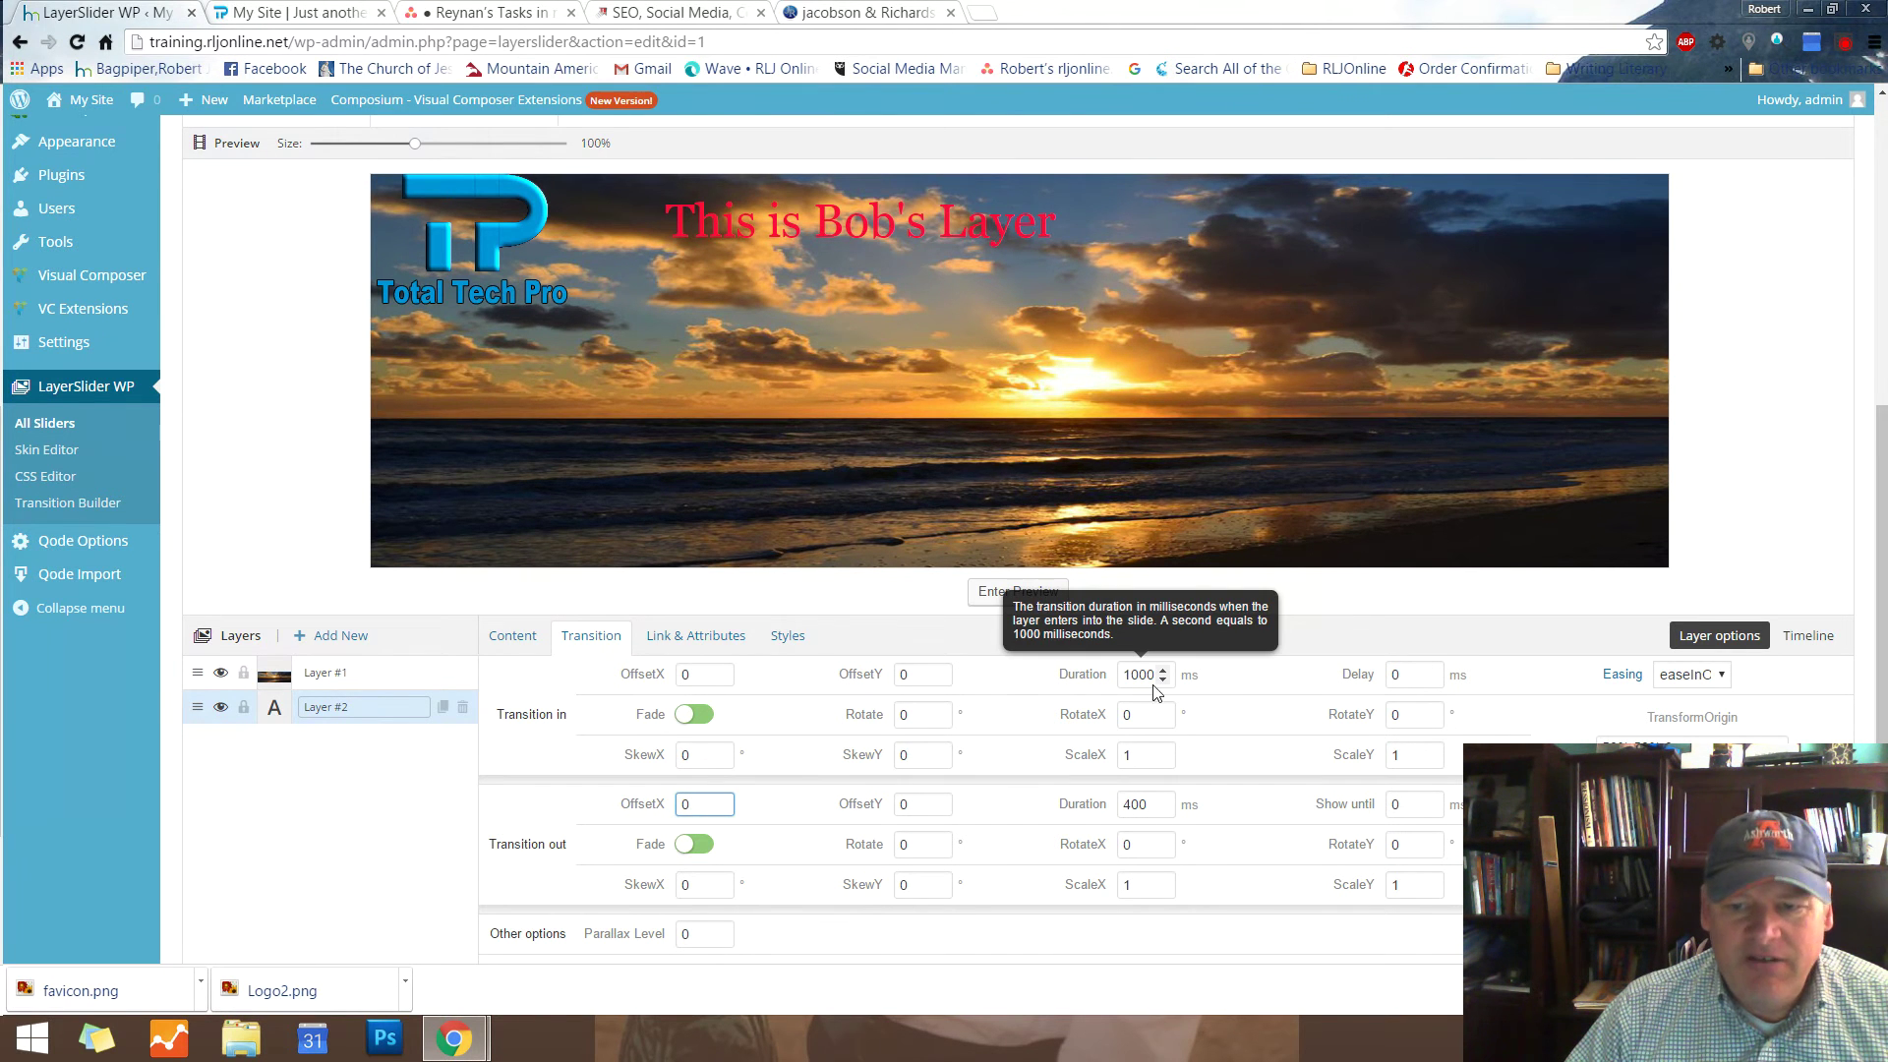
# Save a transition-in Delay of 1000 ms for Layer #2 and play the slide preview
pyautogui.click(1397, 675)
pyautogui.doubleClick(1393, 675)
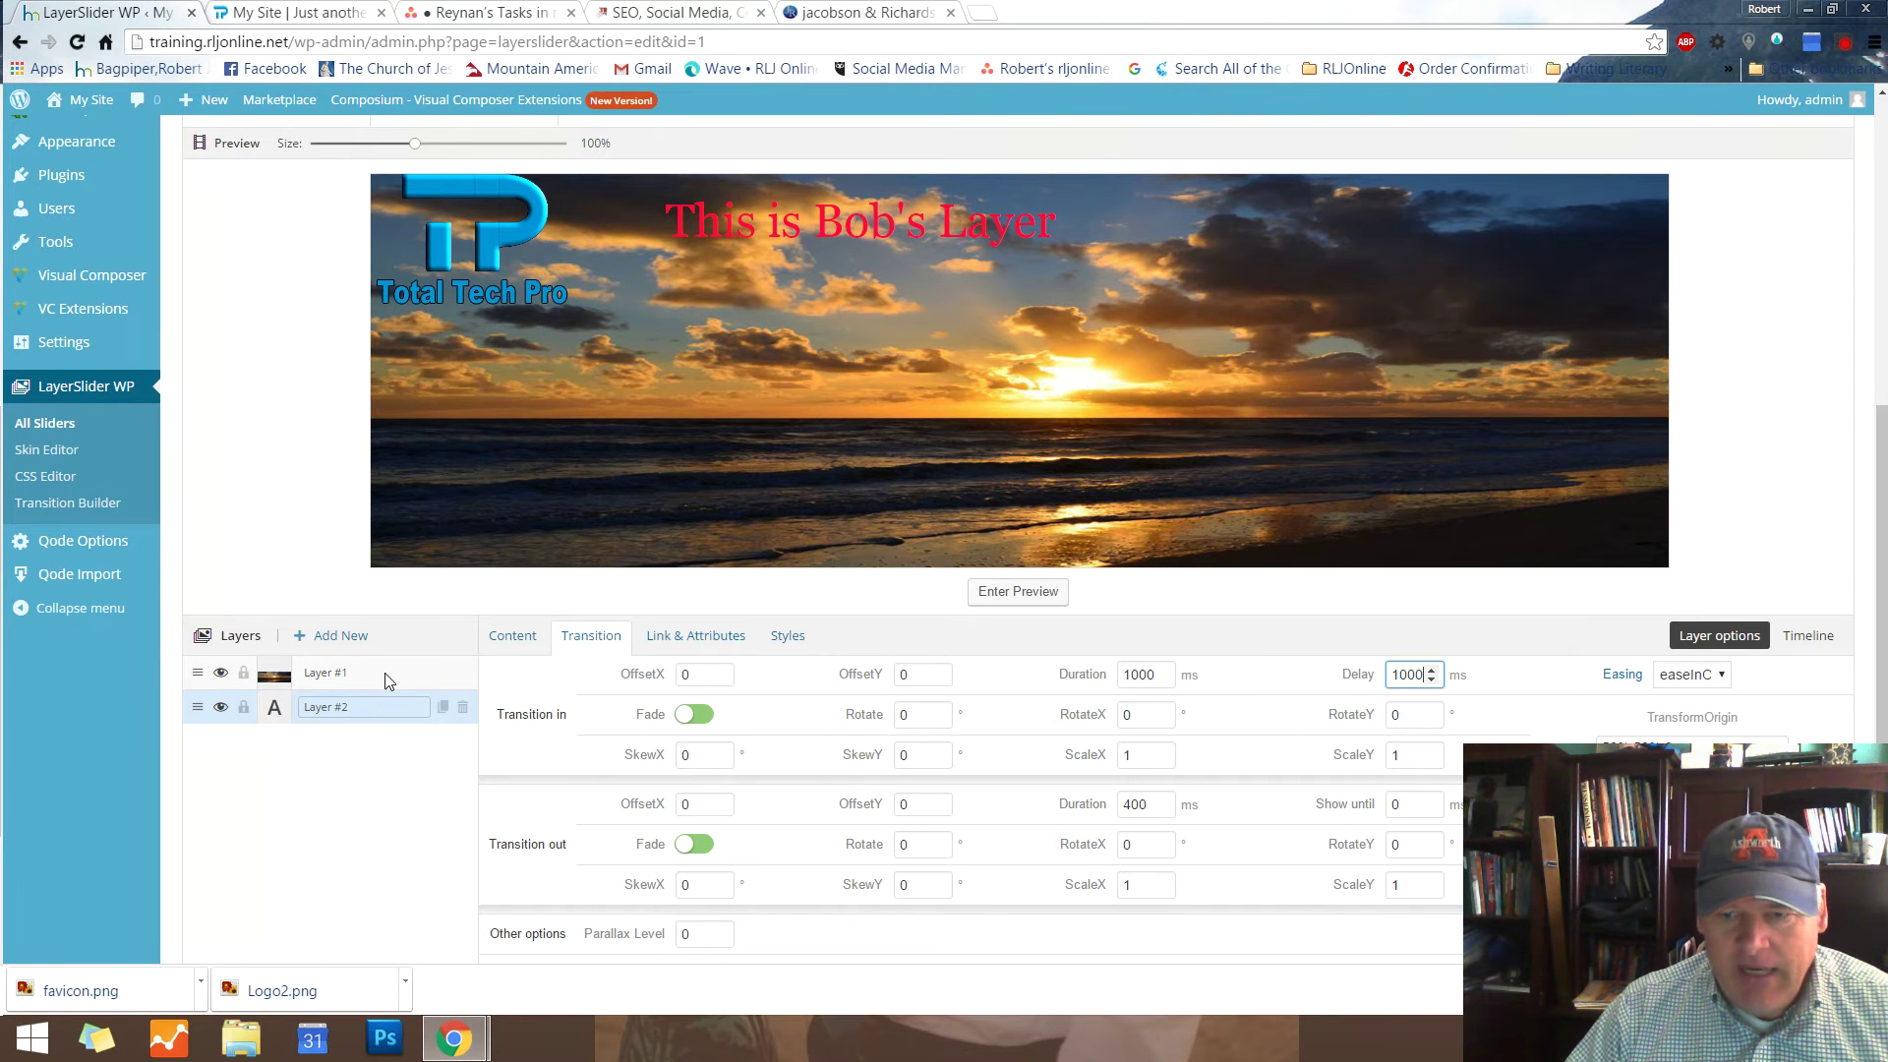
pyautogui.click(1512, 677)
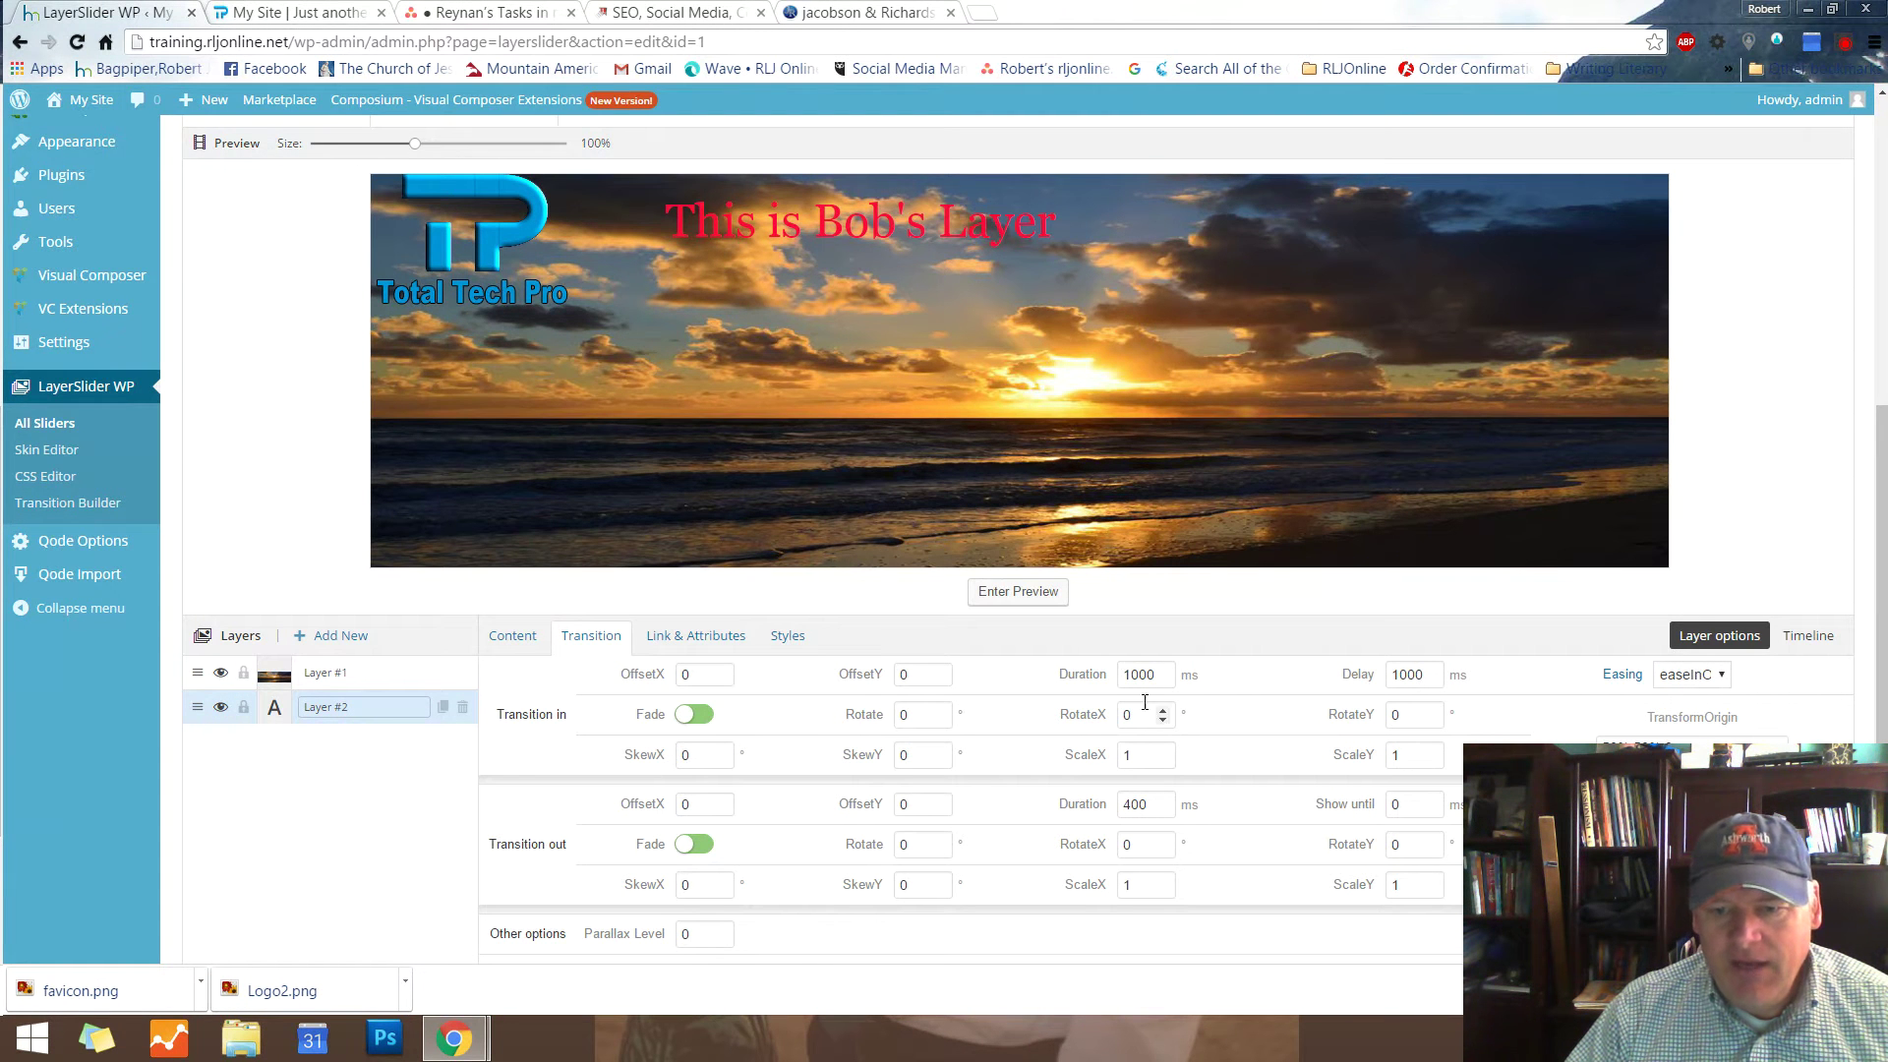
pyautogui.scroll(-3, 1357, 727)
pyautogui.click(313, 889)
pyautogui.scroll(4, 1376, 781)
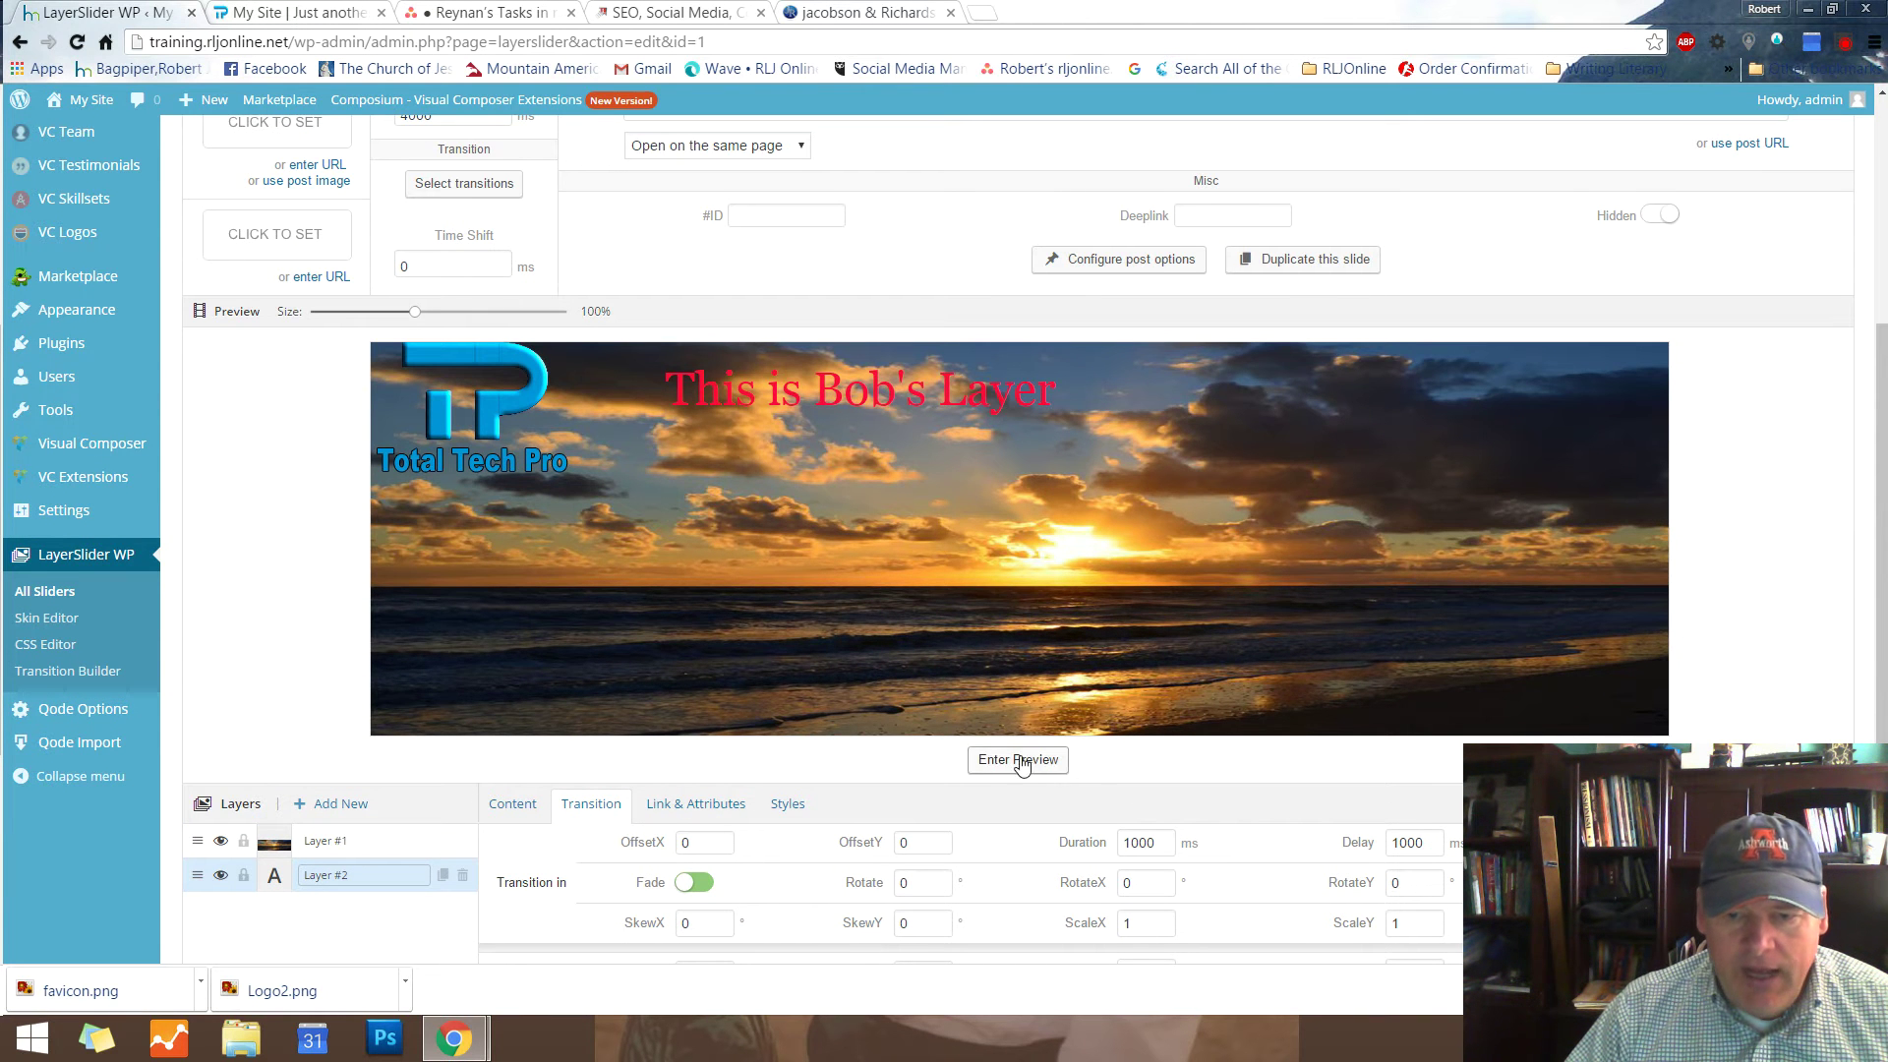
pyautogui.click(1029, 766)
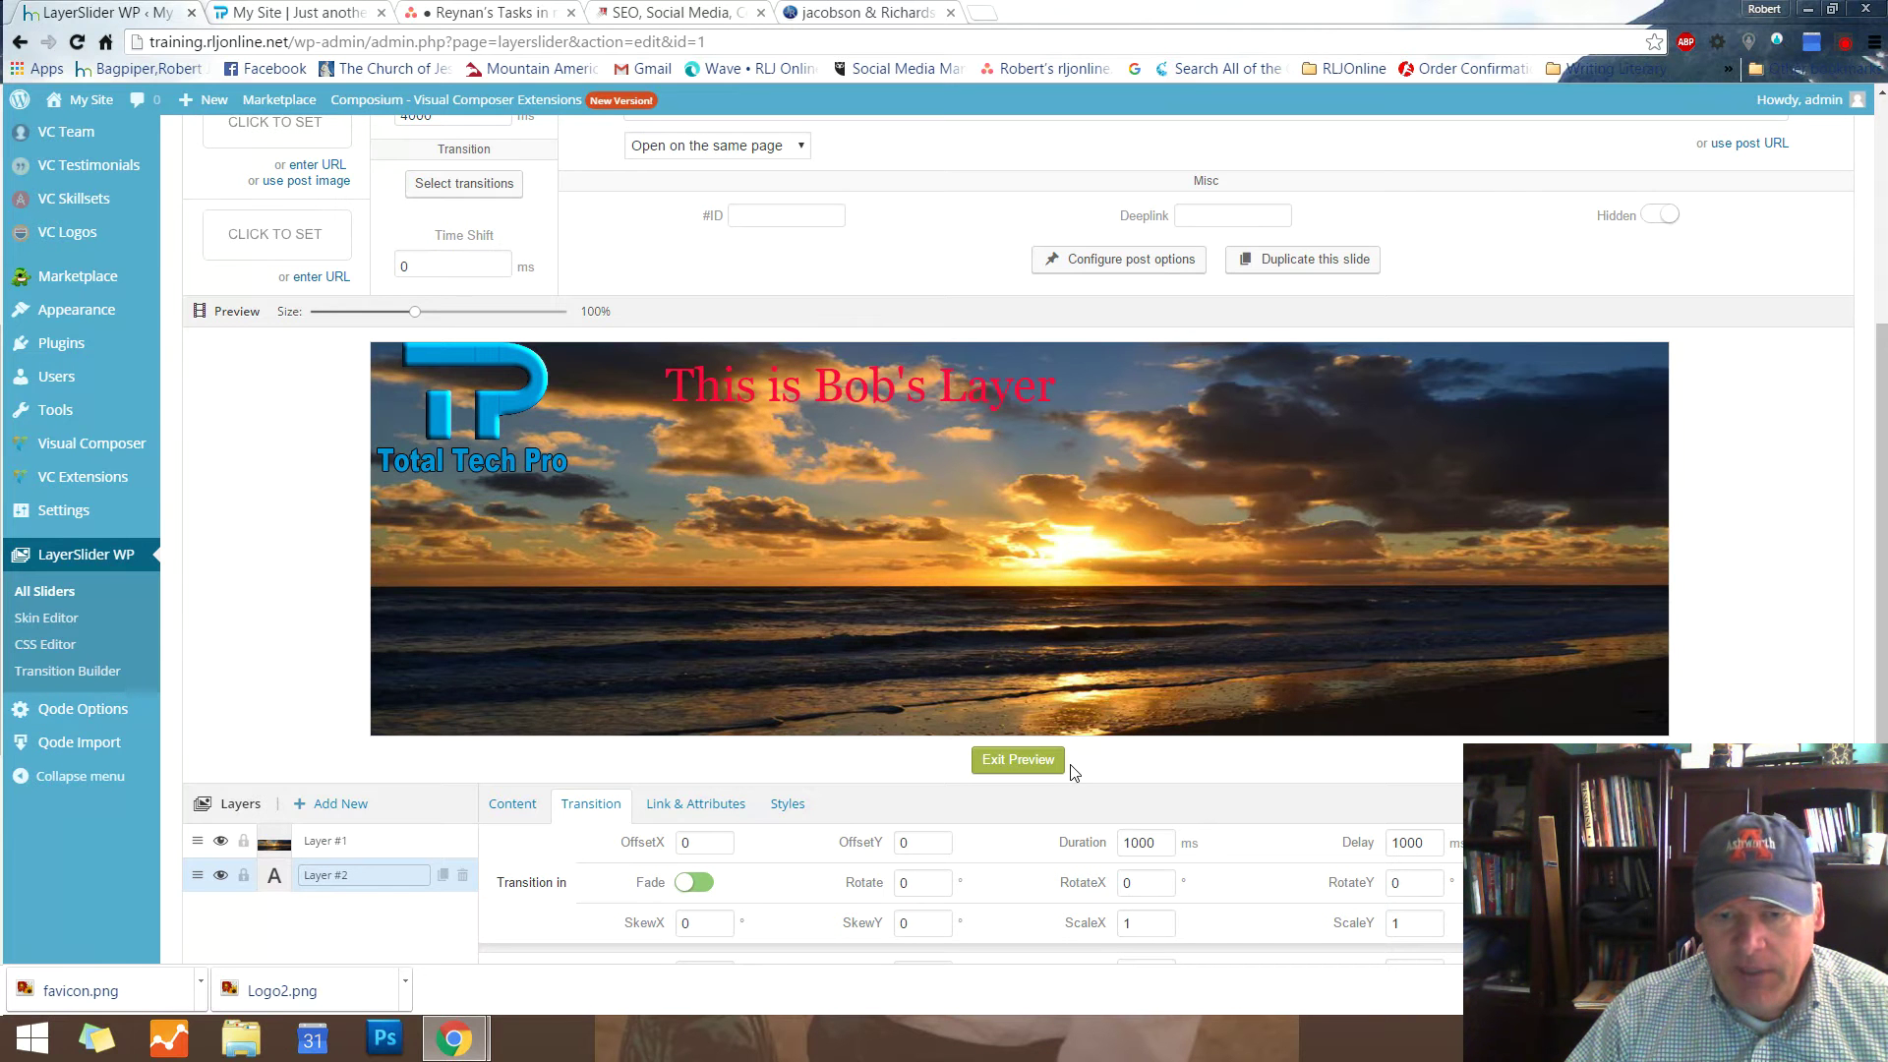
# Set Layer #2's transition-in ScaleX and ScaleY to .1 and save the slider
pyautogui.scroll(-3, 1278, 738)
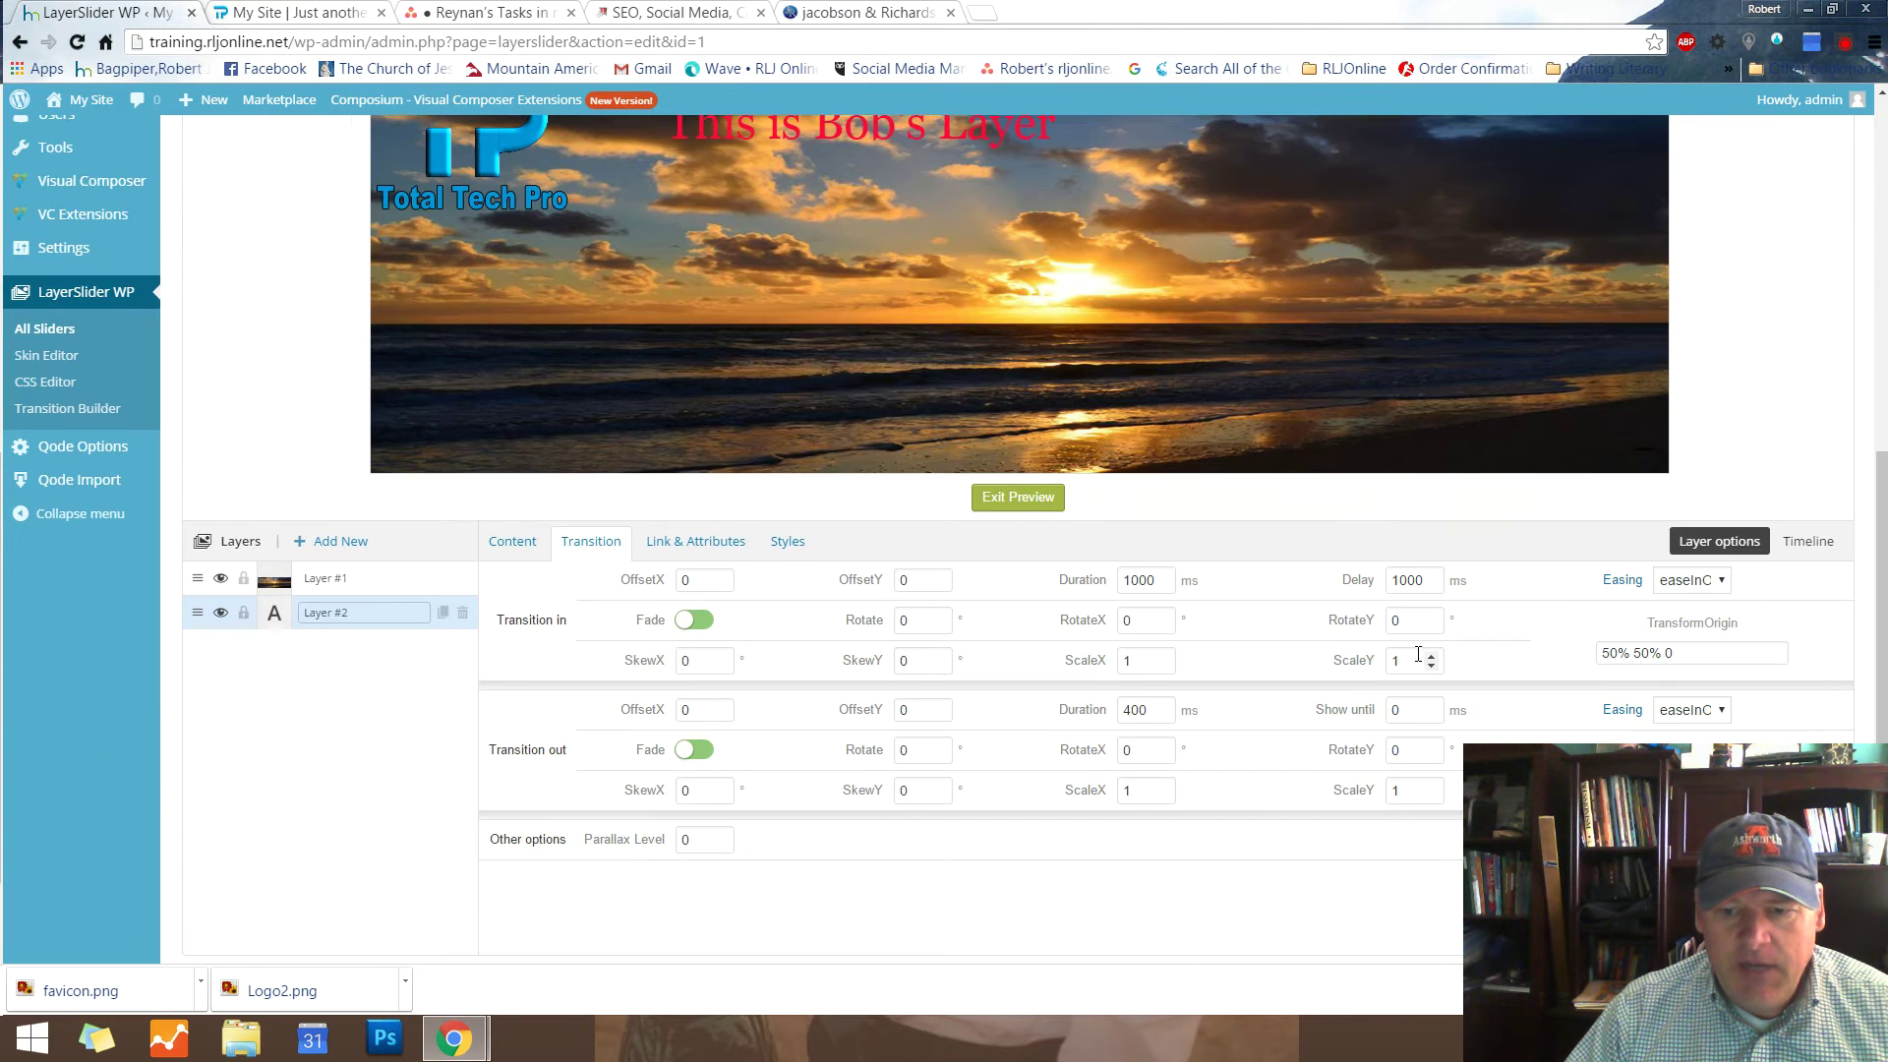
pyautogui.doubleClick(1126, 660)
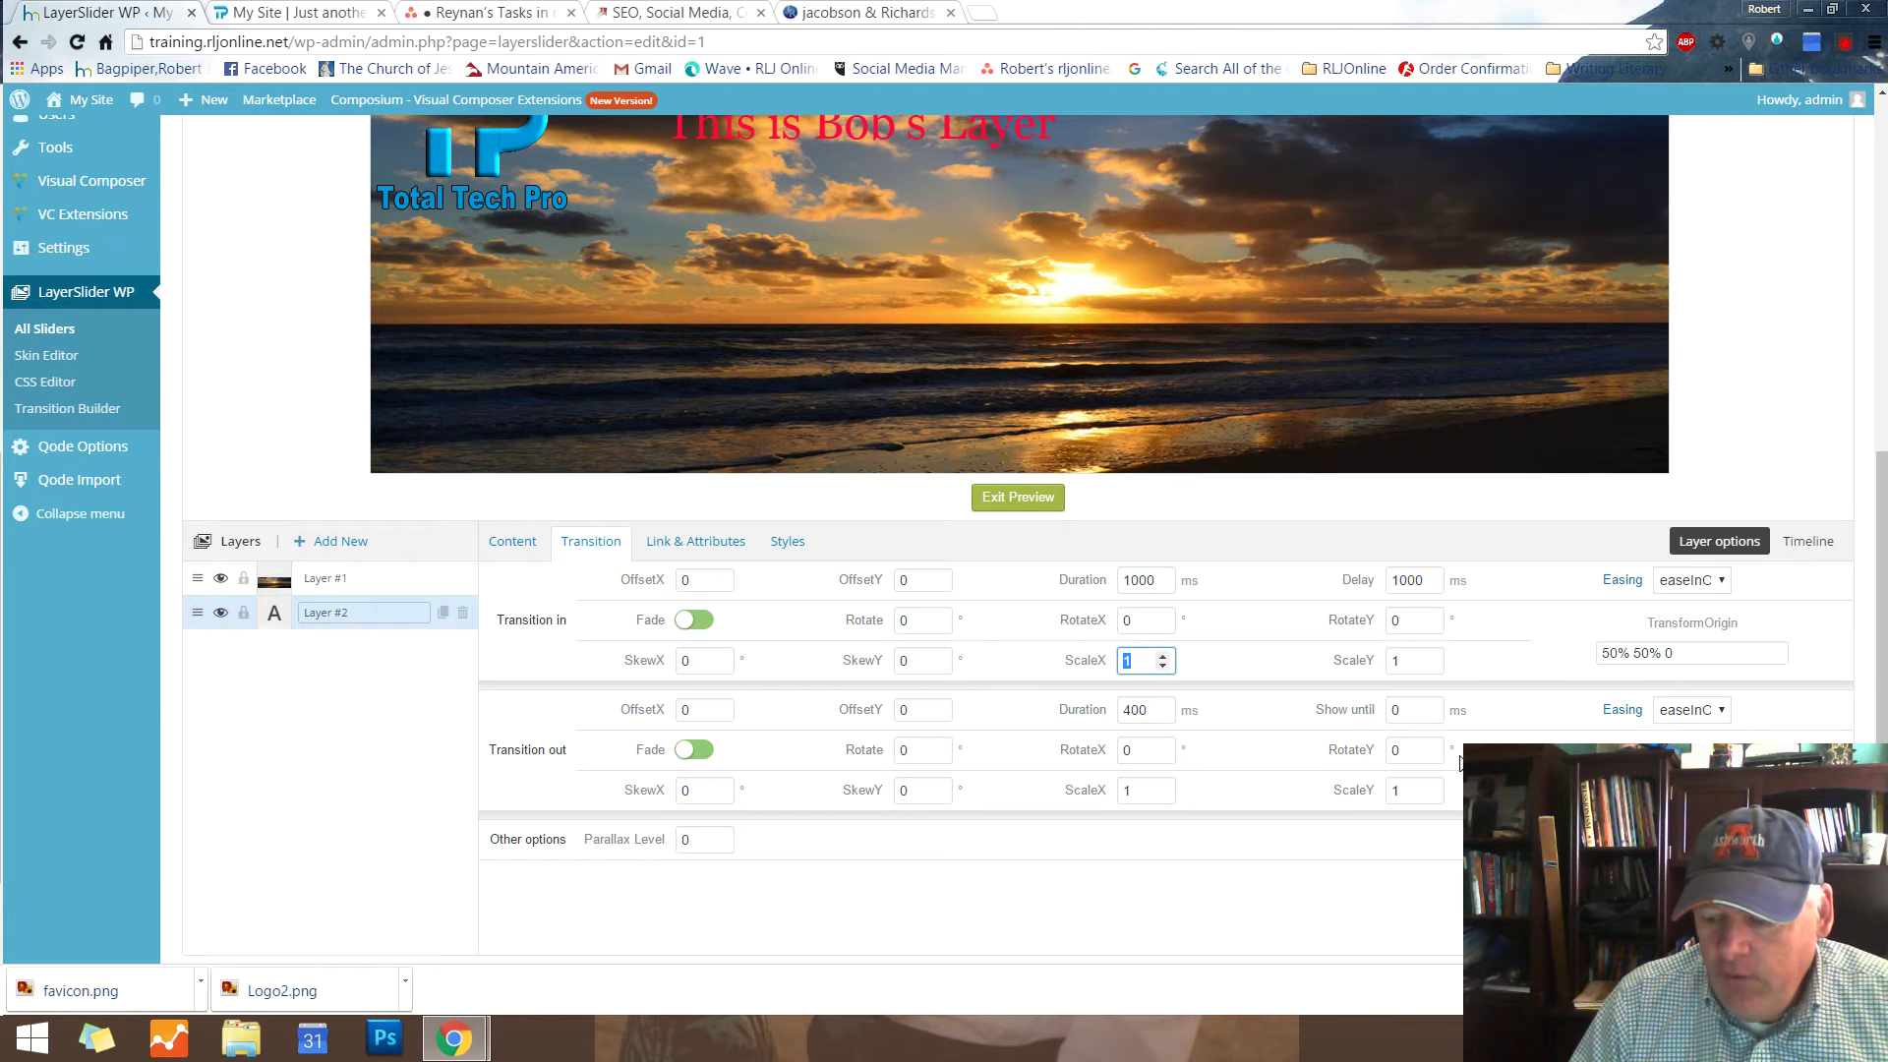
pyautogui.write('.1')
pyautogui.doubleClick(1396, 660)
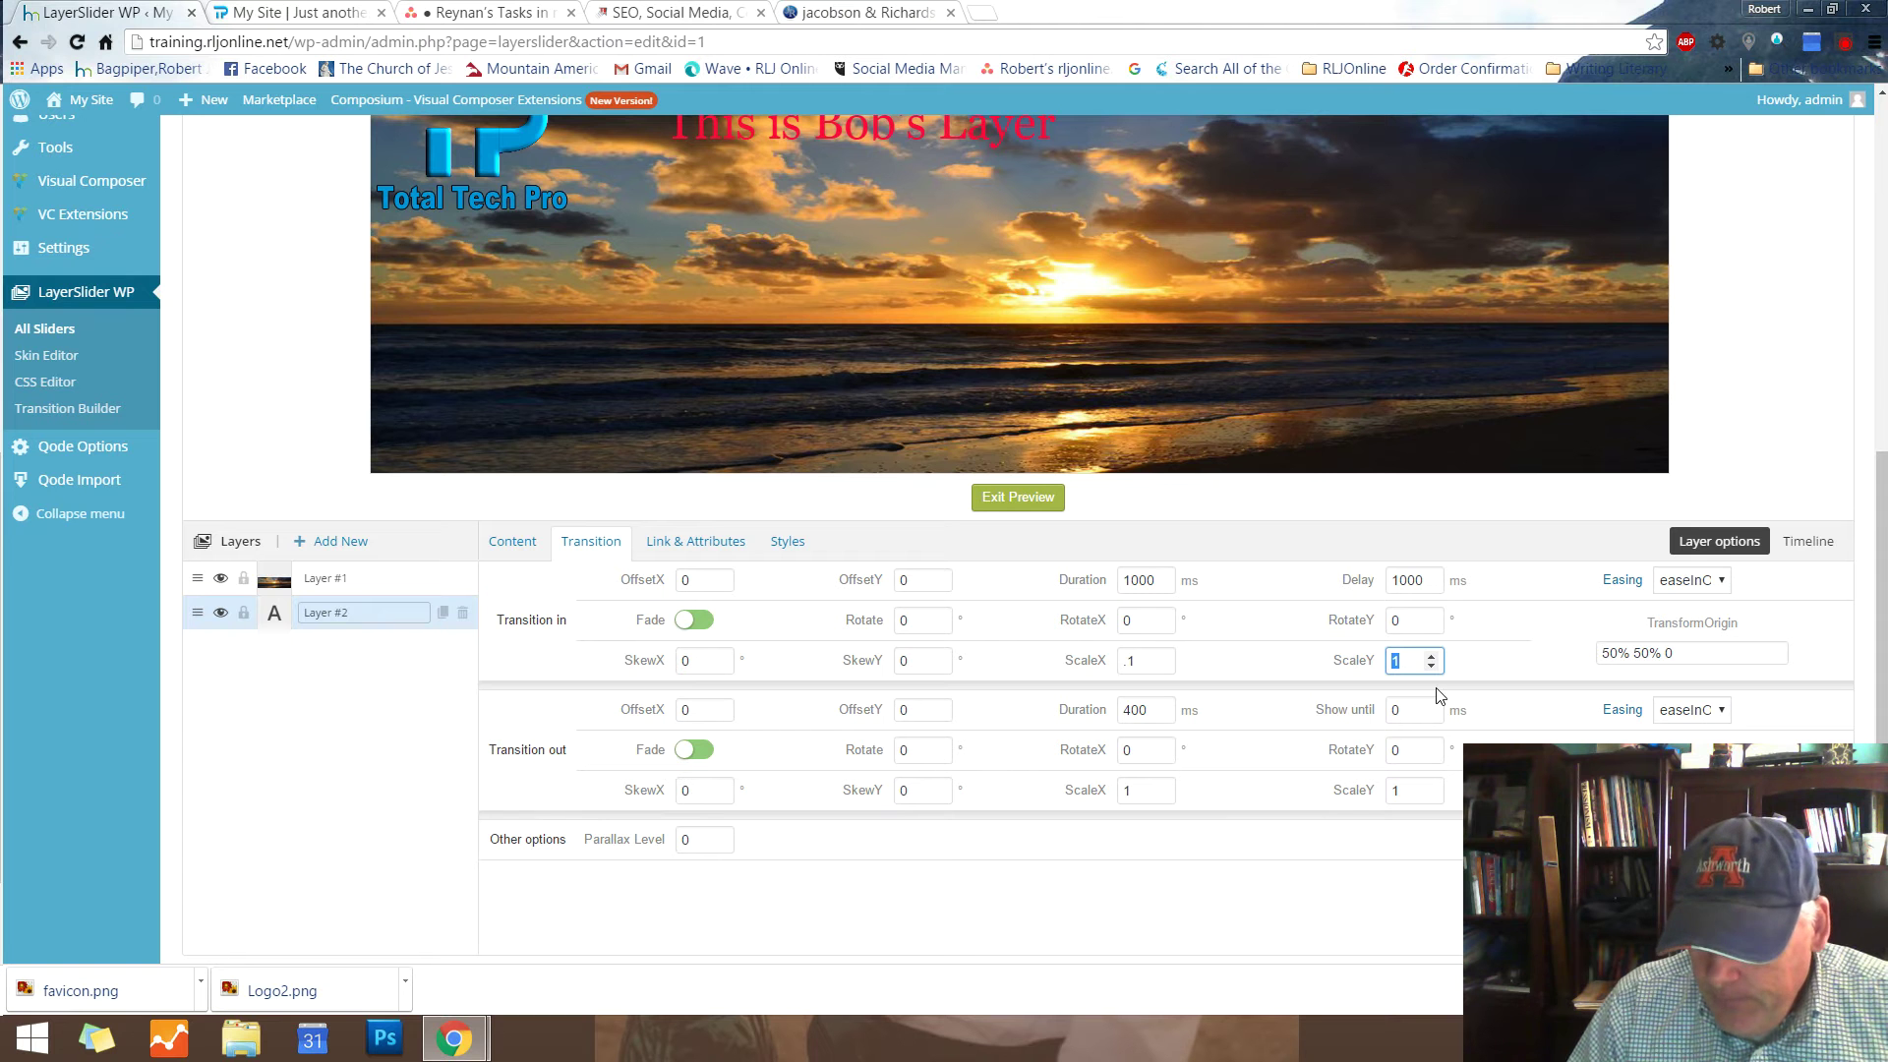
pyautogui.click(1546, 620)
pyautogui.scroll(-3, 585, 945)
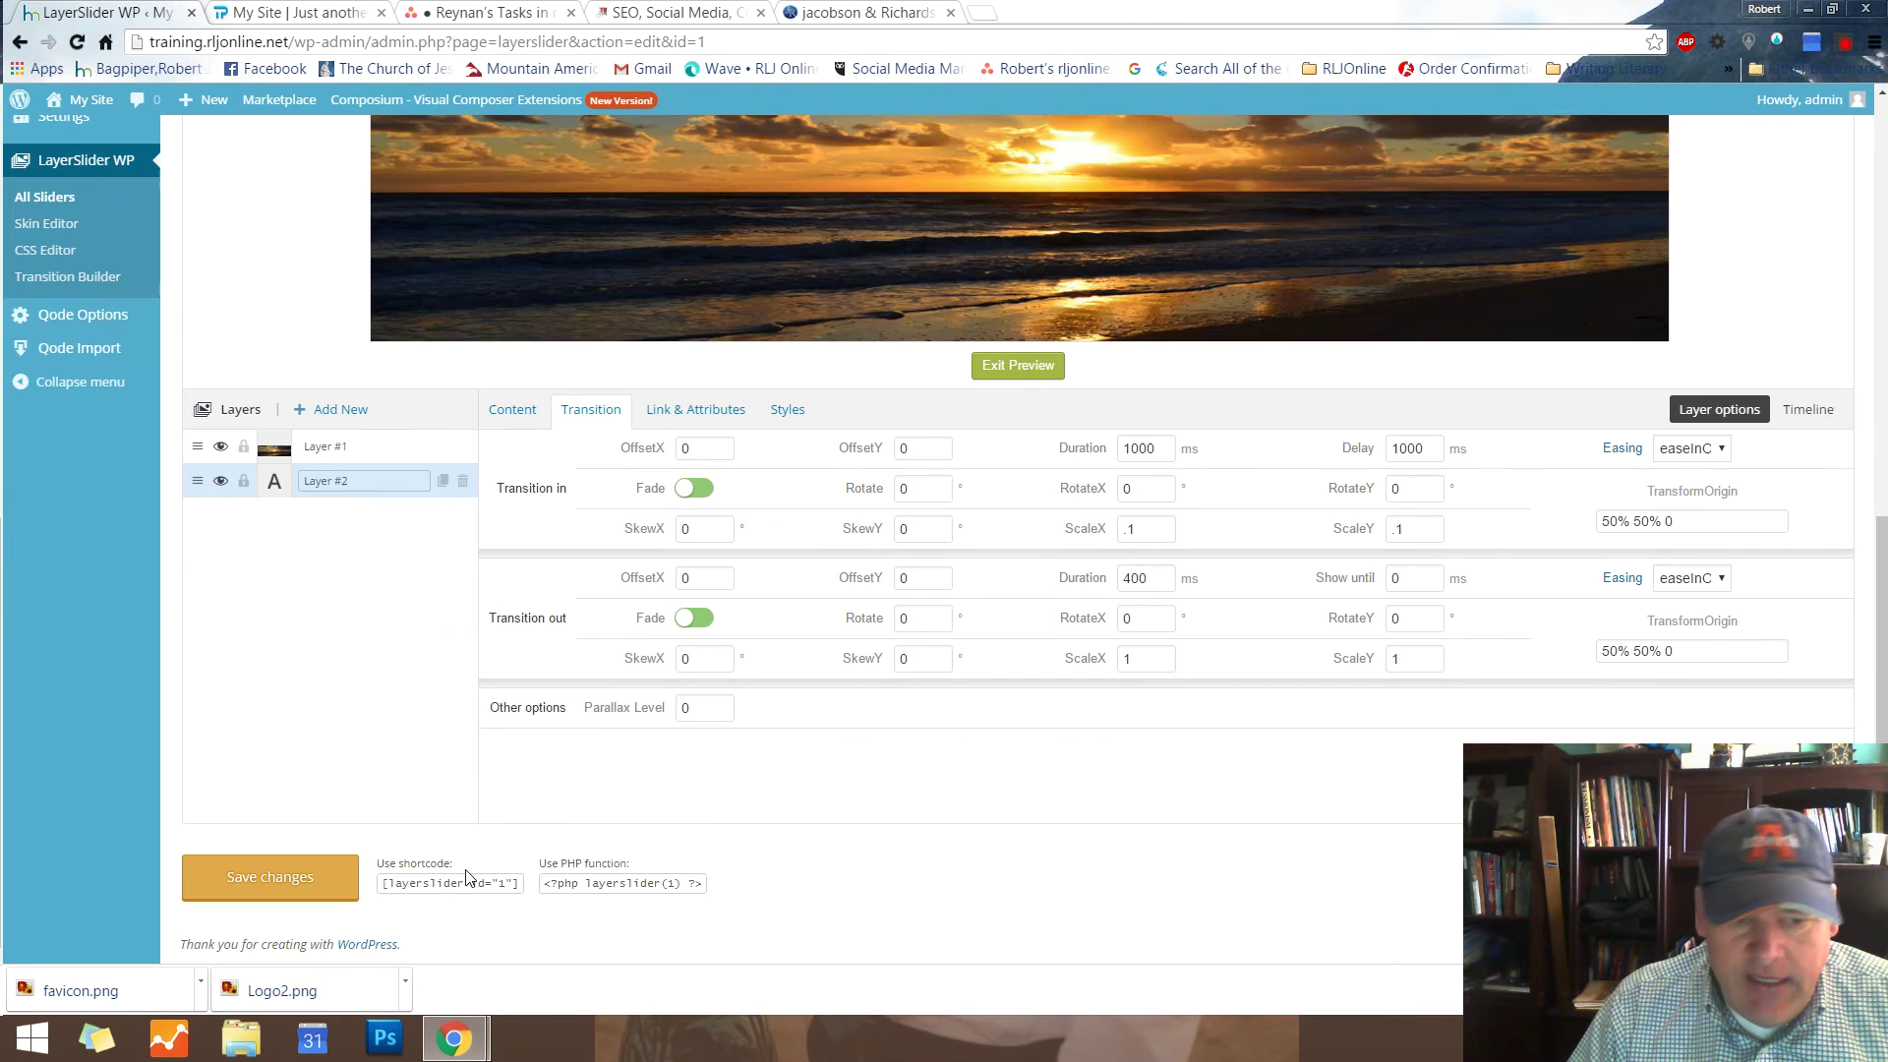
pyautogui.click(268, 877)
# Restart the slide preview to check Layer #2's scaled entrance
pyautogui.click(1047, 367)
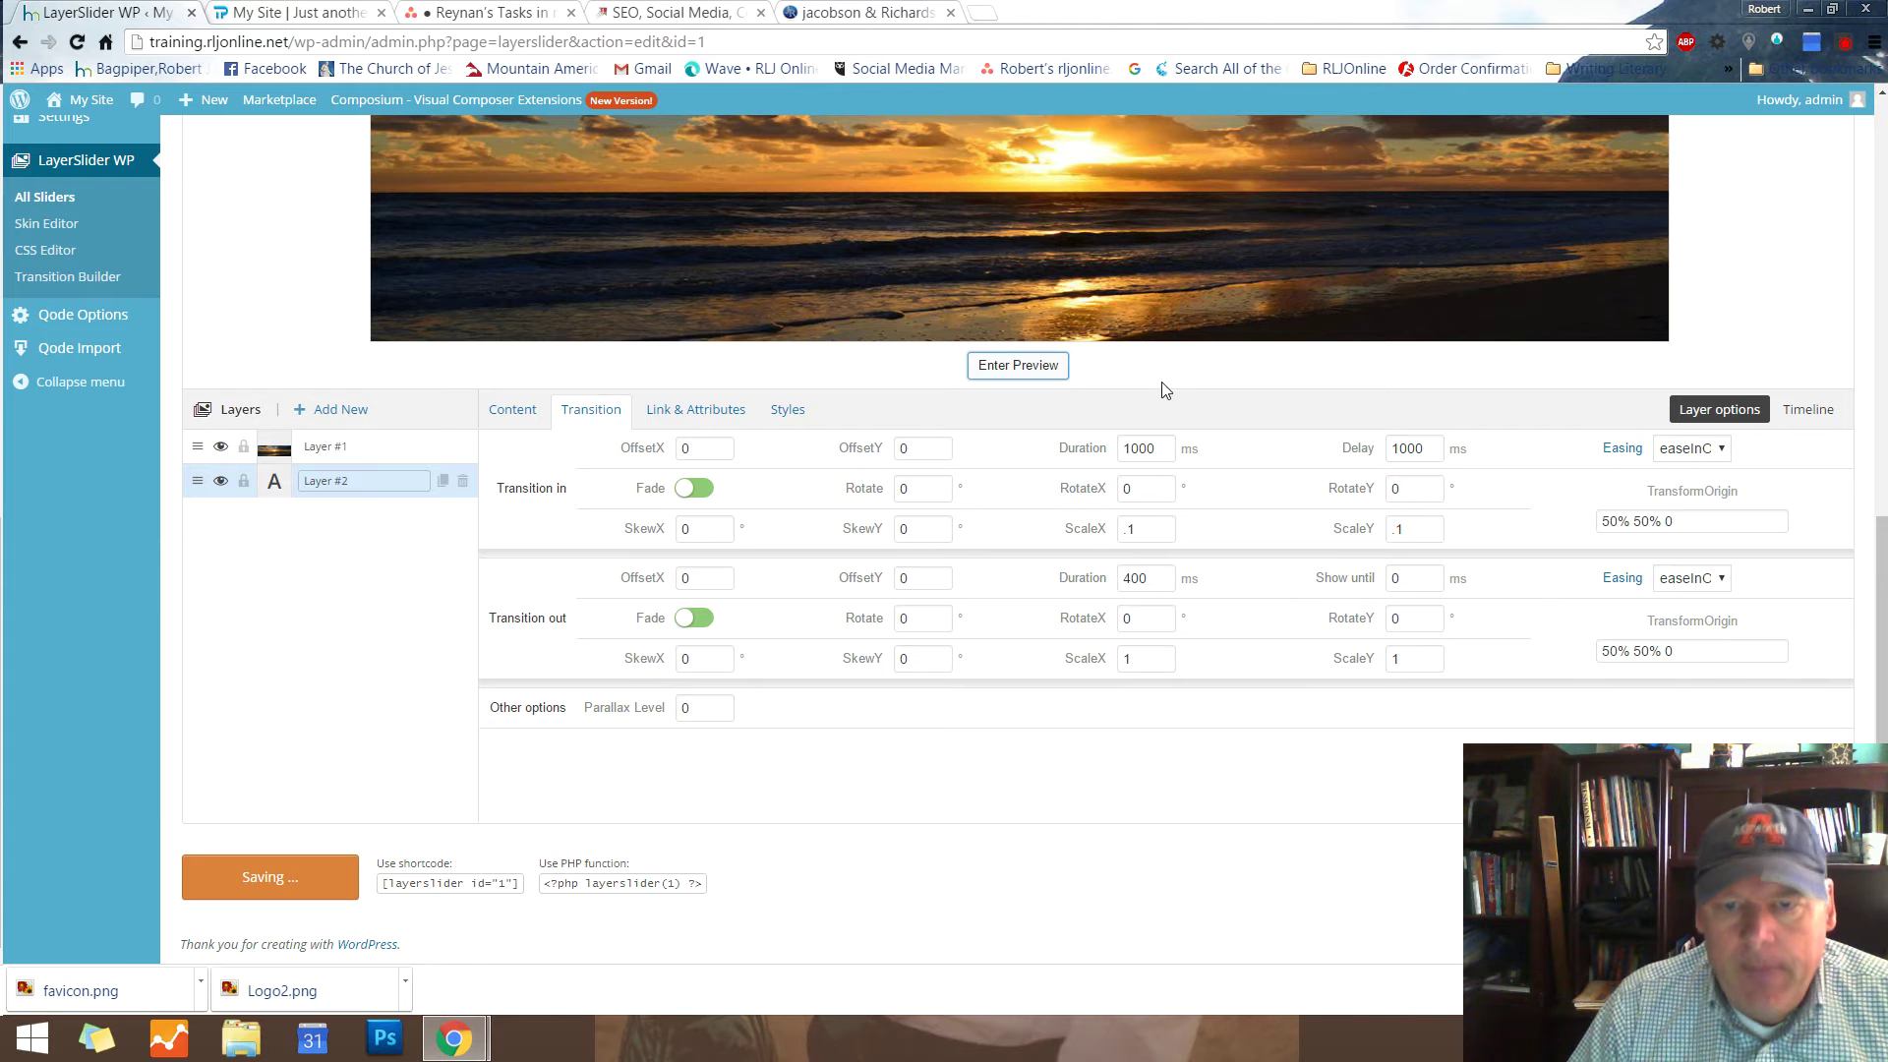
pyautogui.scroll(3, 1549, 384)
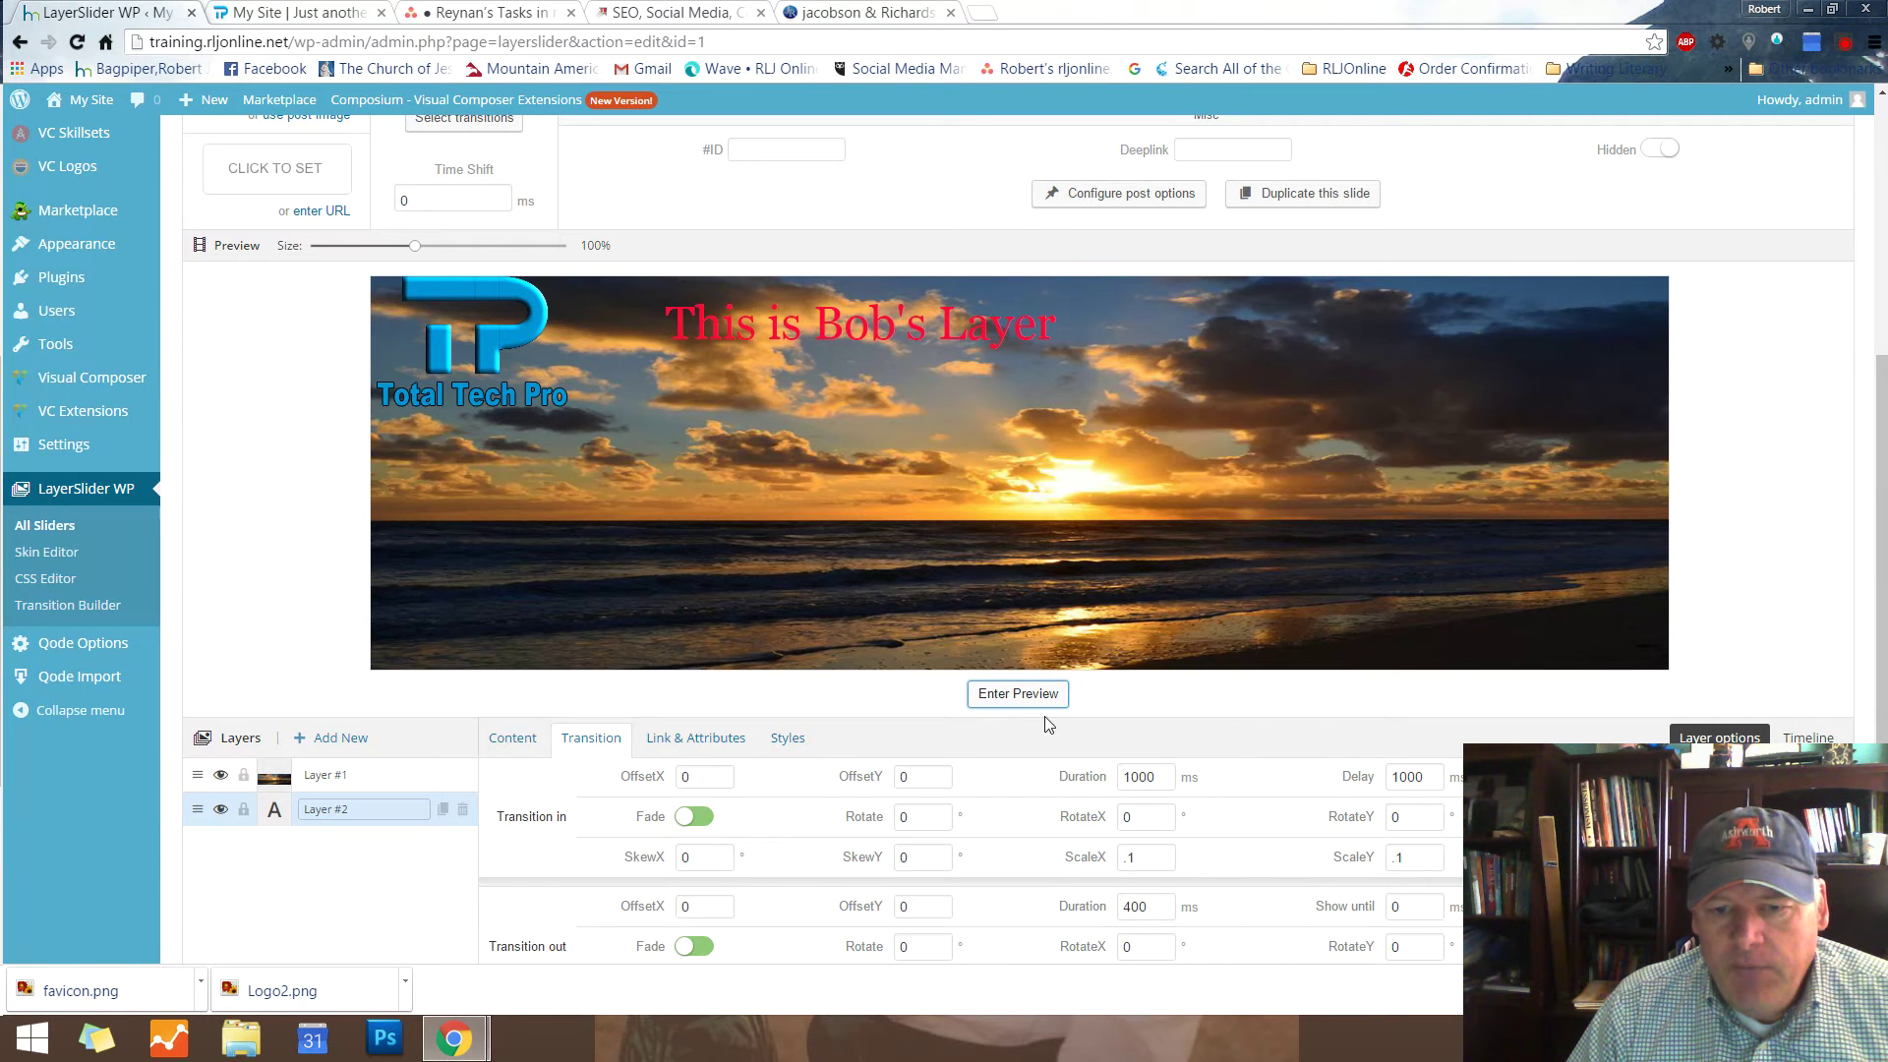
pyautogui.click(1018, 694)
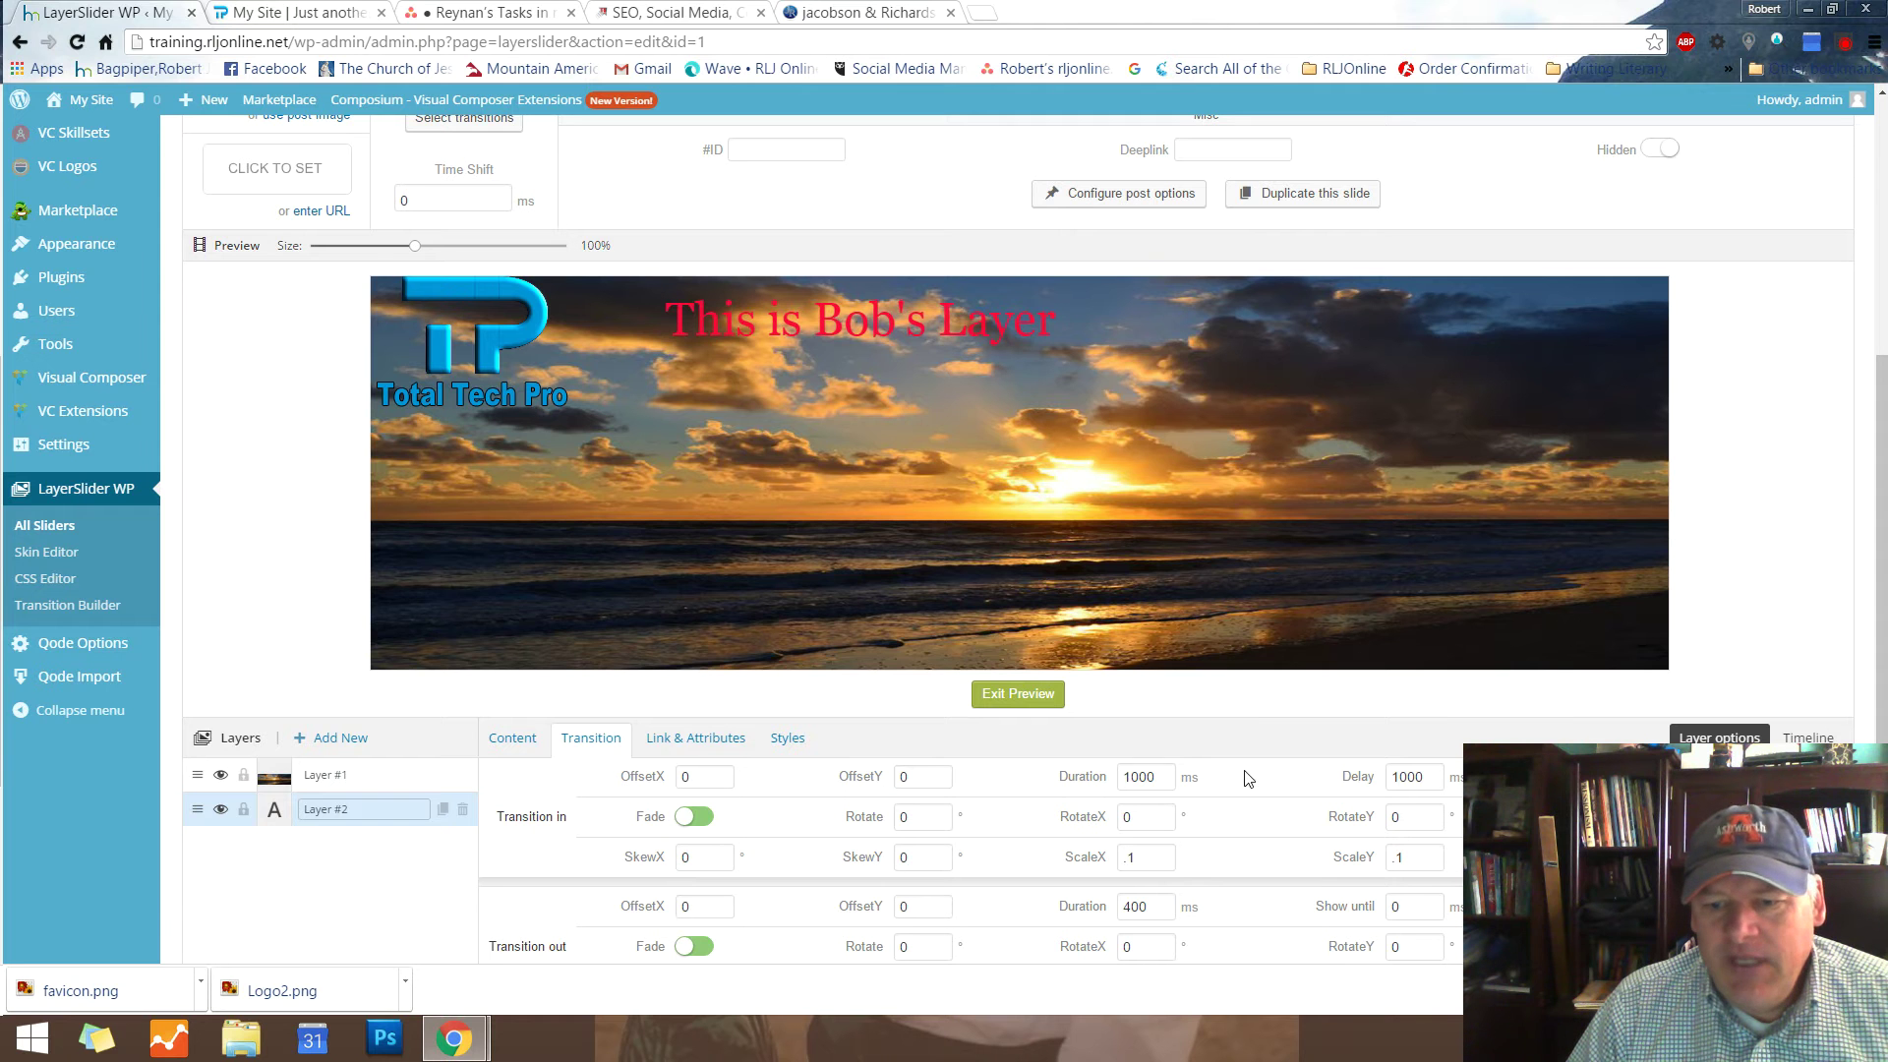
# Set Layer #2's transition-in Duration to 3000 ms and save the slider
pyautogui.click(1125, 777)
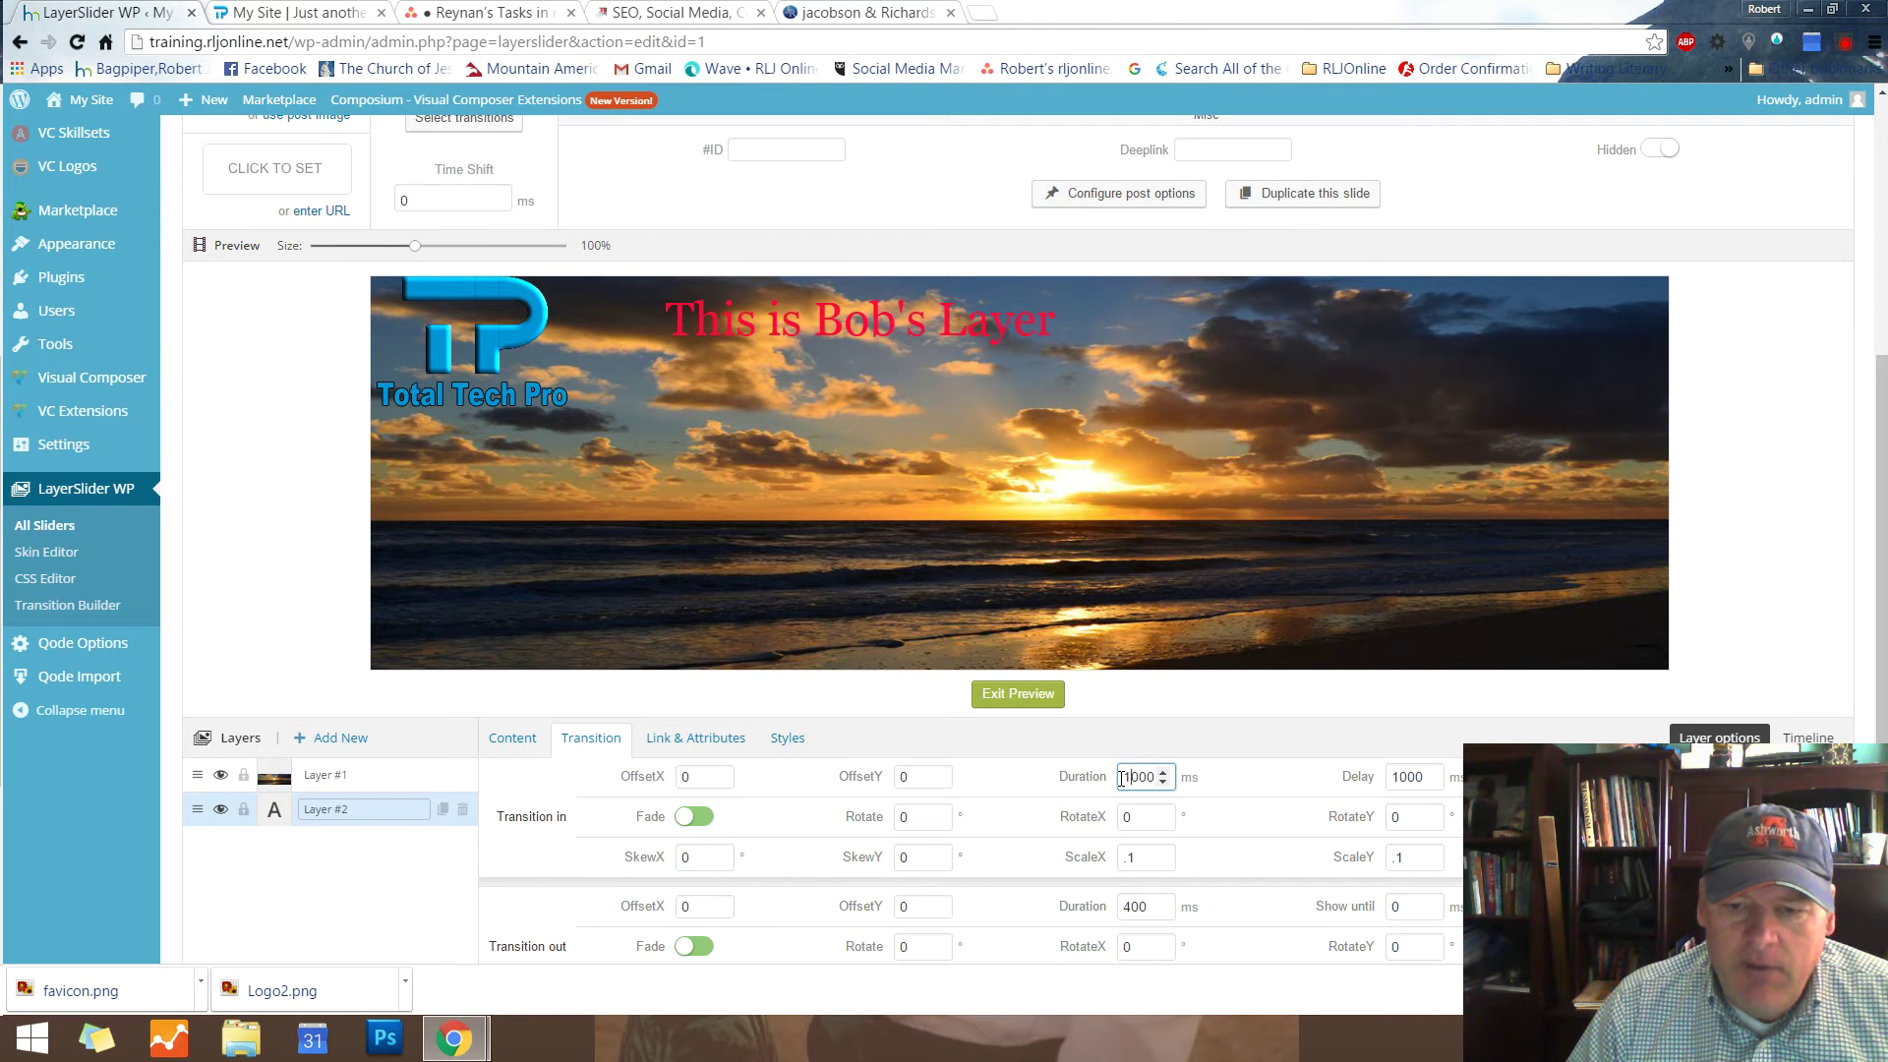
pyautogui.write('3')
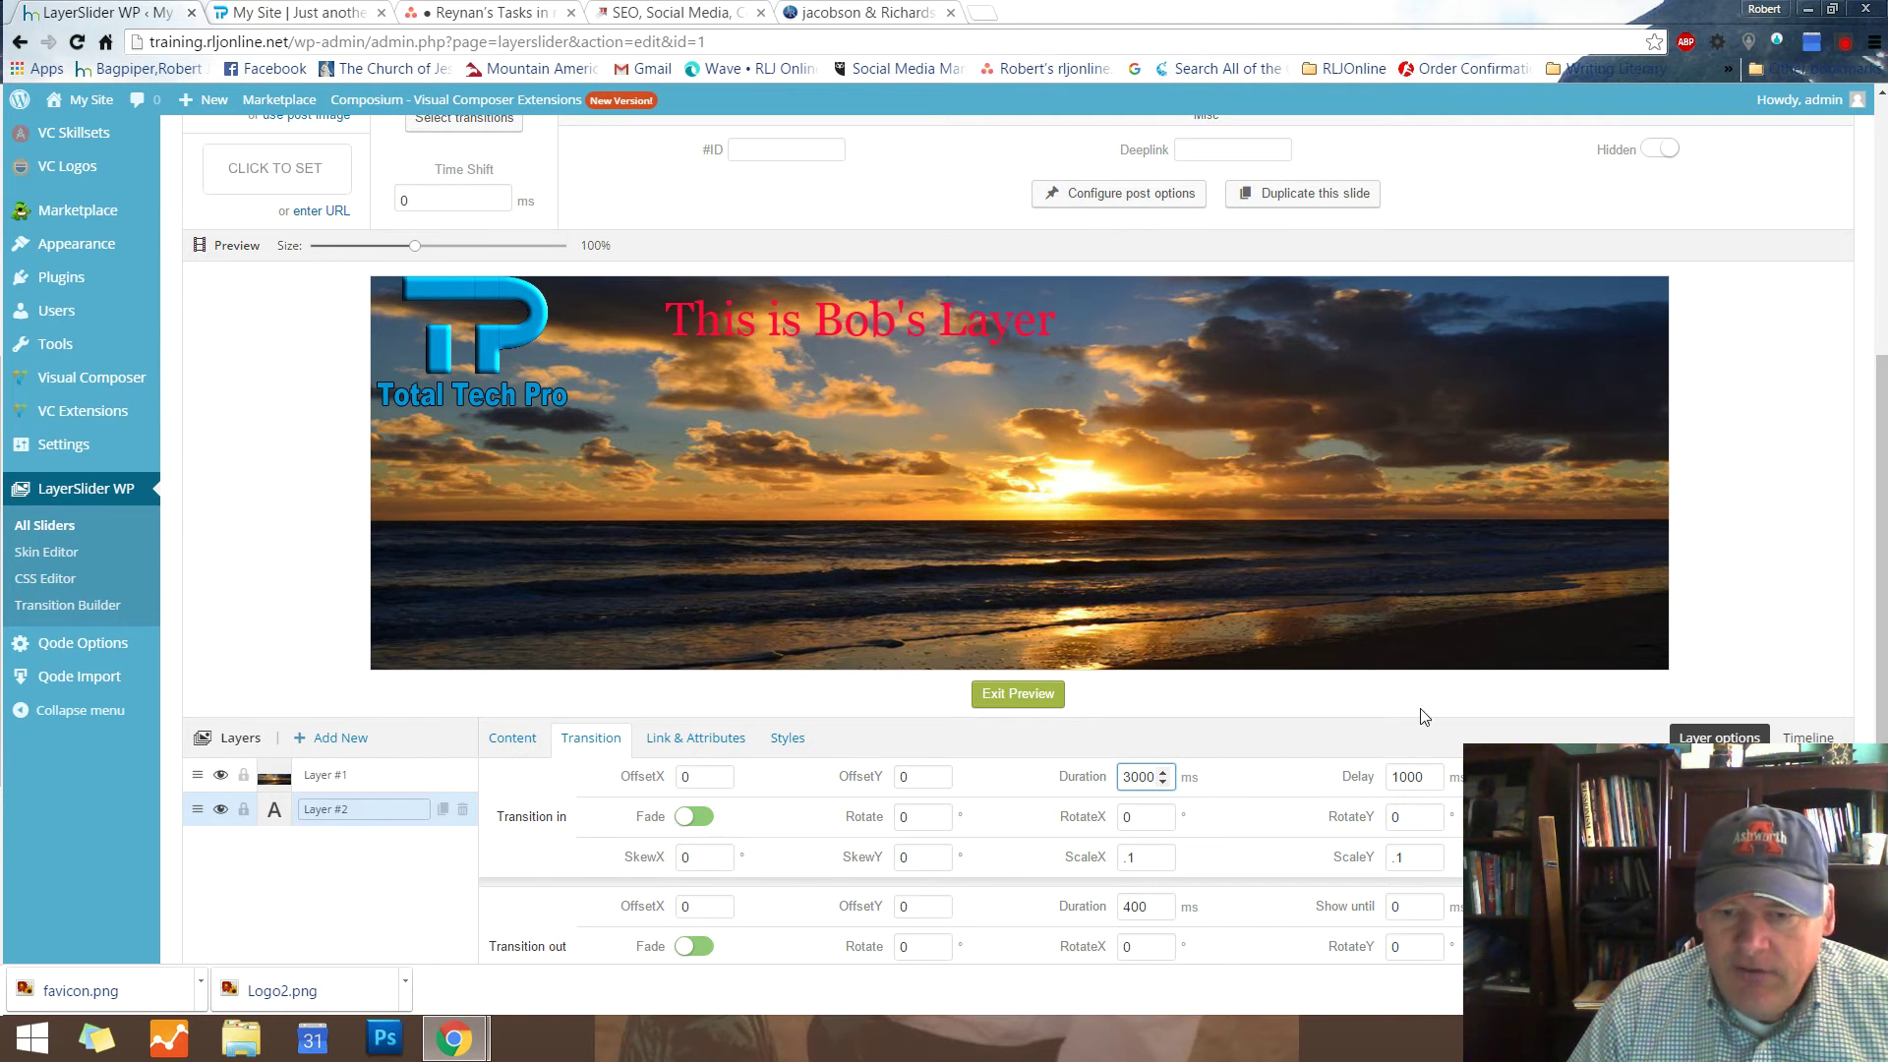
pyautogui.click(1281, 778)
pyautogui.scroll(-3, 1034, 708)
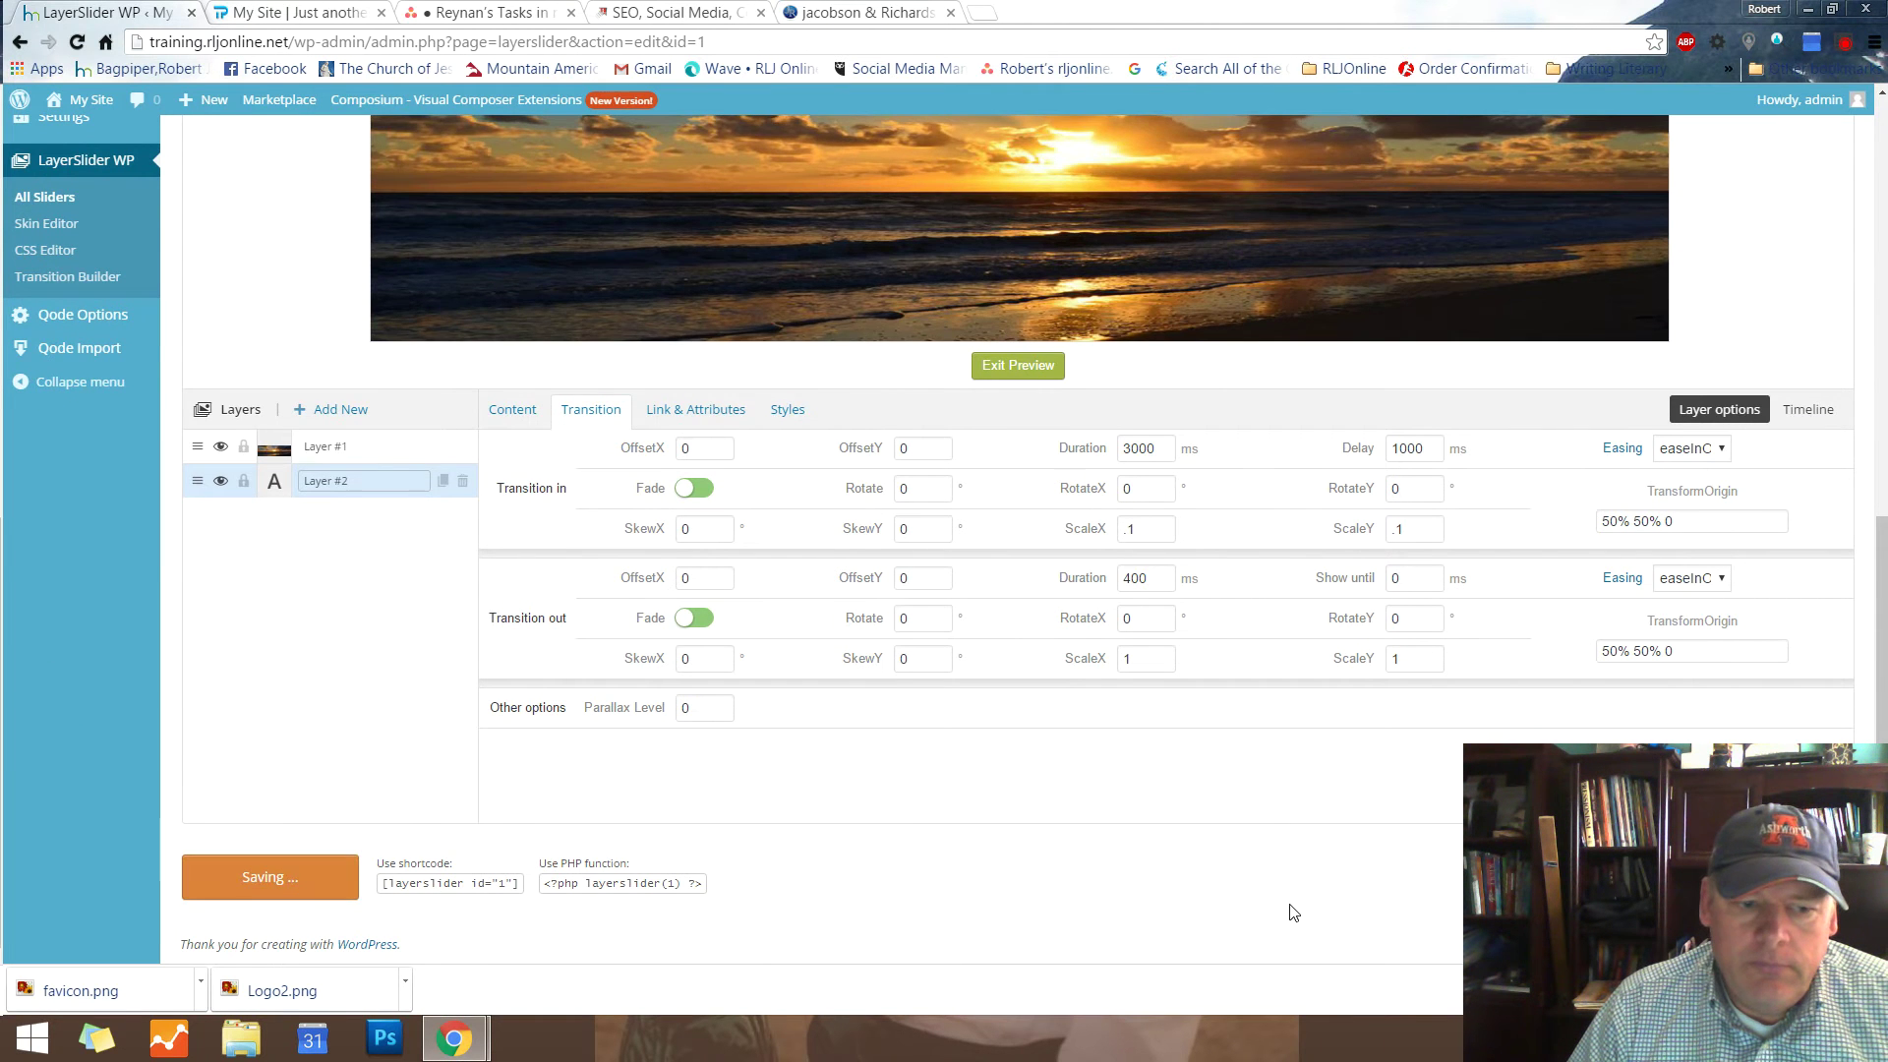
# Restart the slide preview to check the slower entrance of Layer #2's text
pyautogui.scroll(3, 1427, 878)
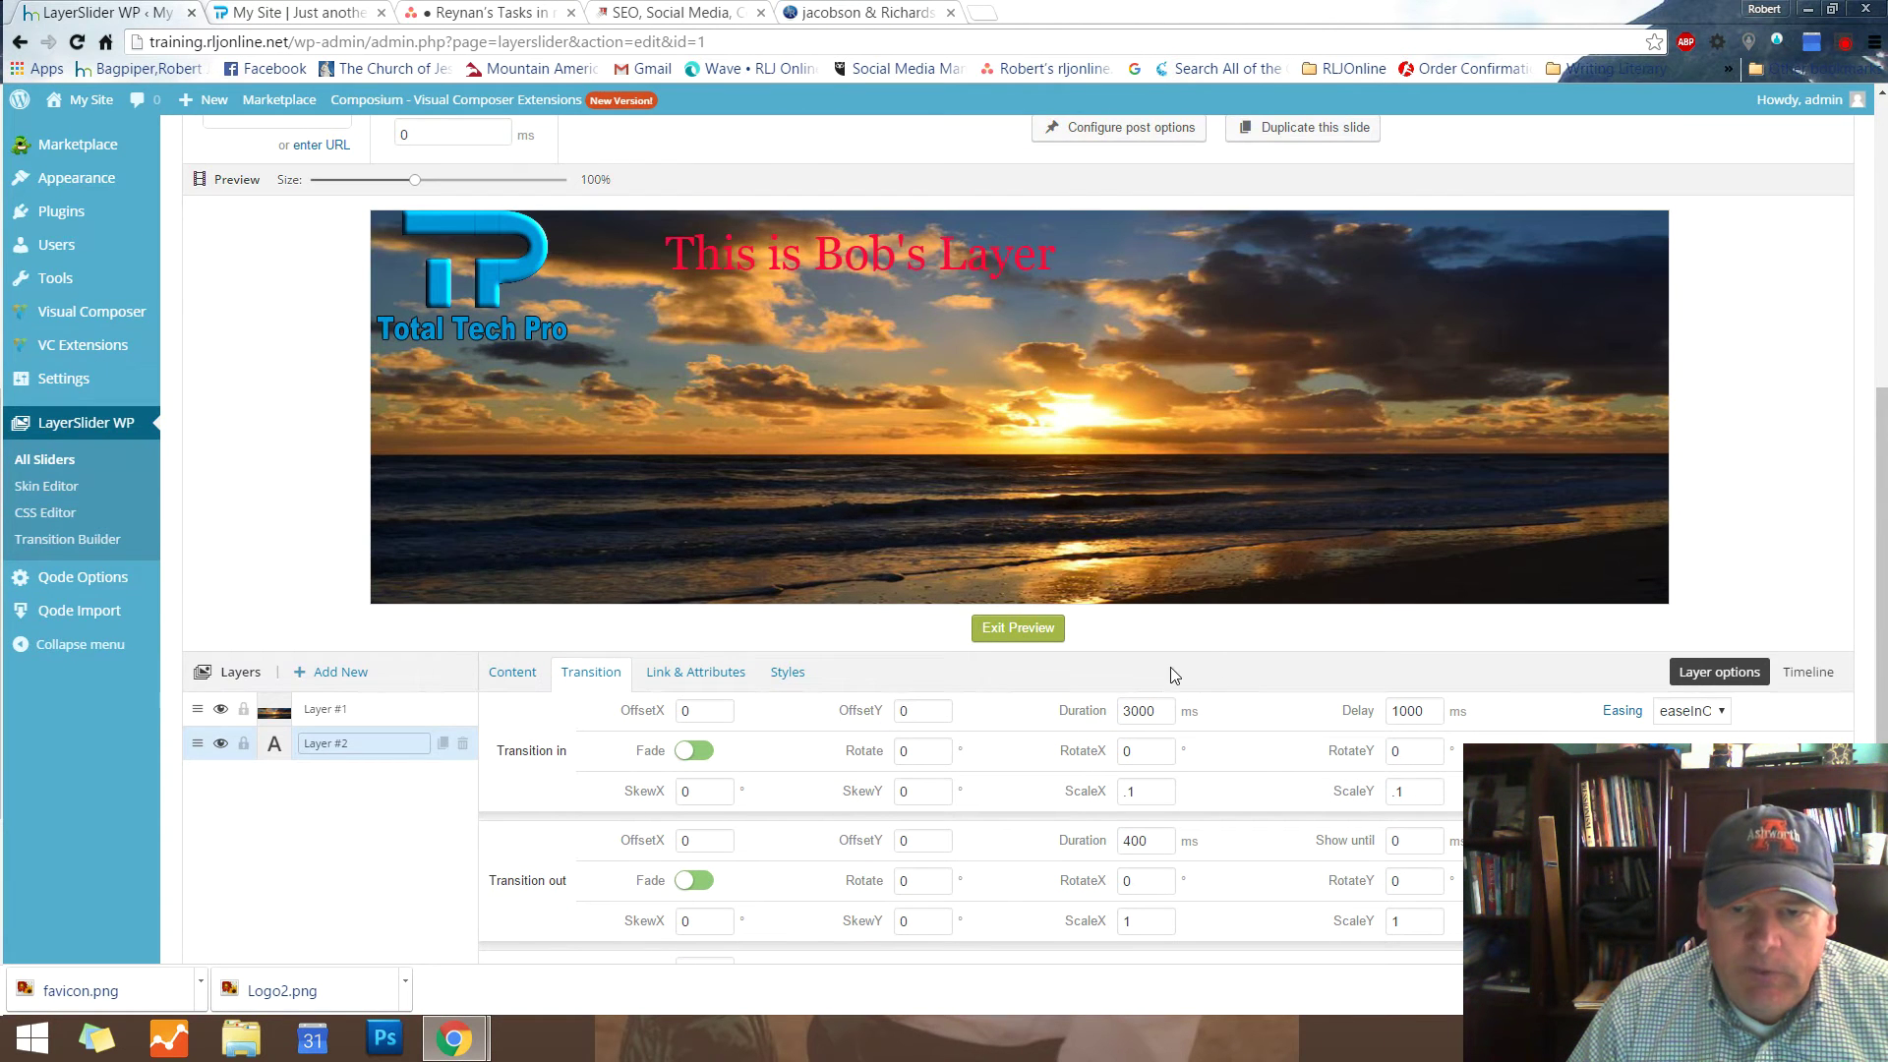
pyautogui.click(1011, 629)
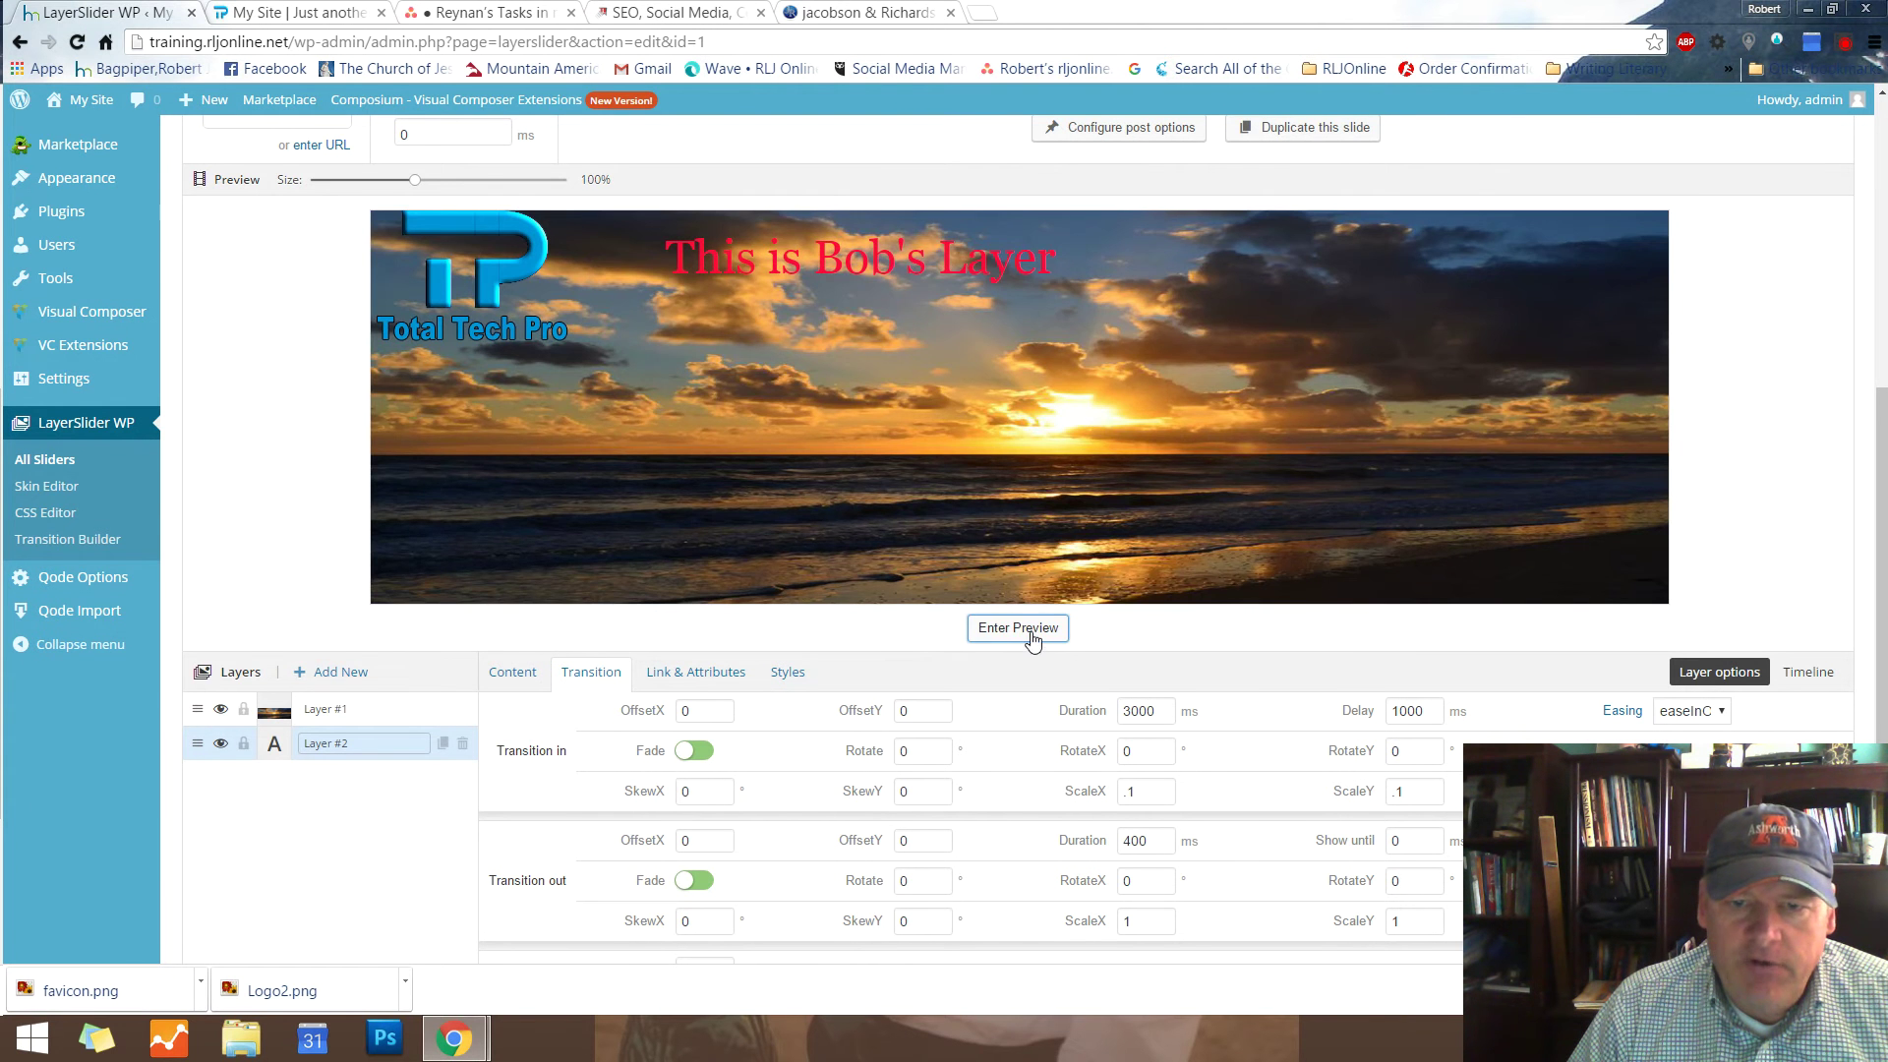
pyautogui.click(1019, 629)
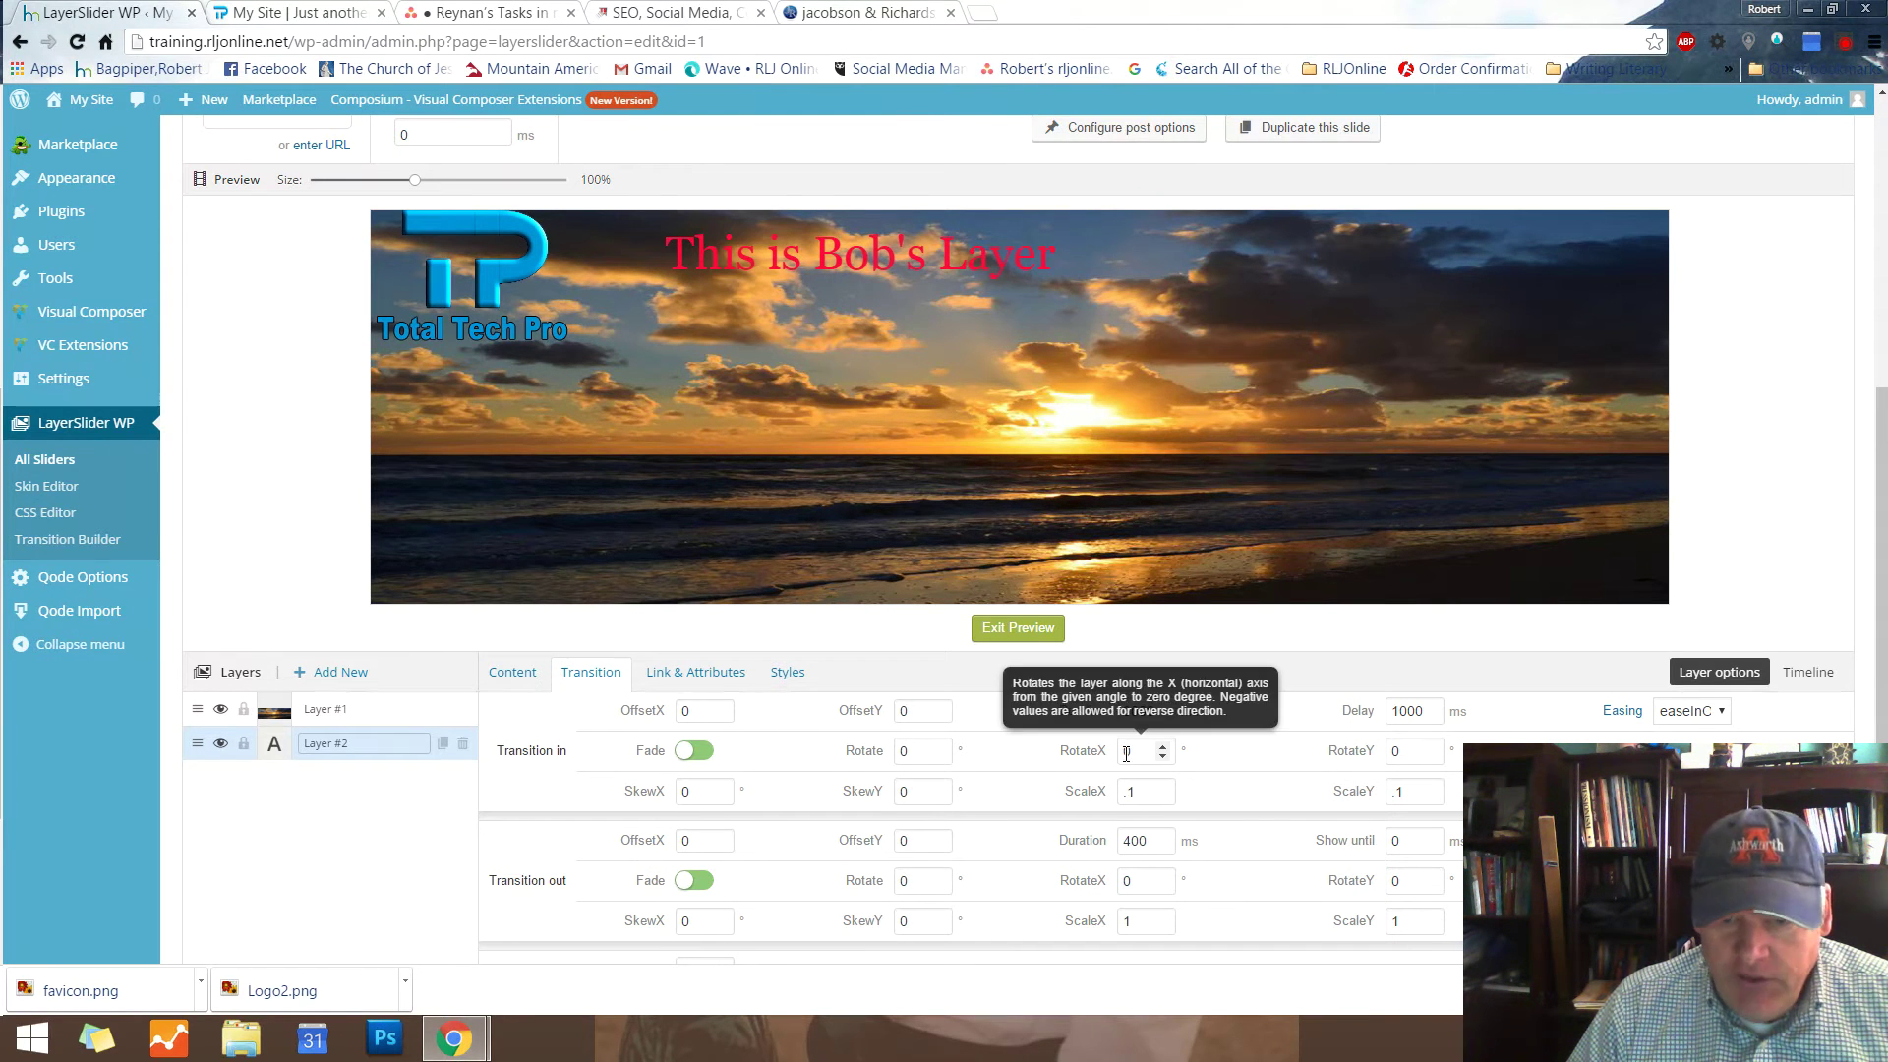
# Try a transition-in Rotate of .5 and RotateX of .5 on Layer #2, and save the slider
pyautogui.doubleClick(901, 752)
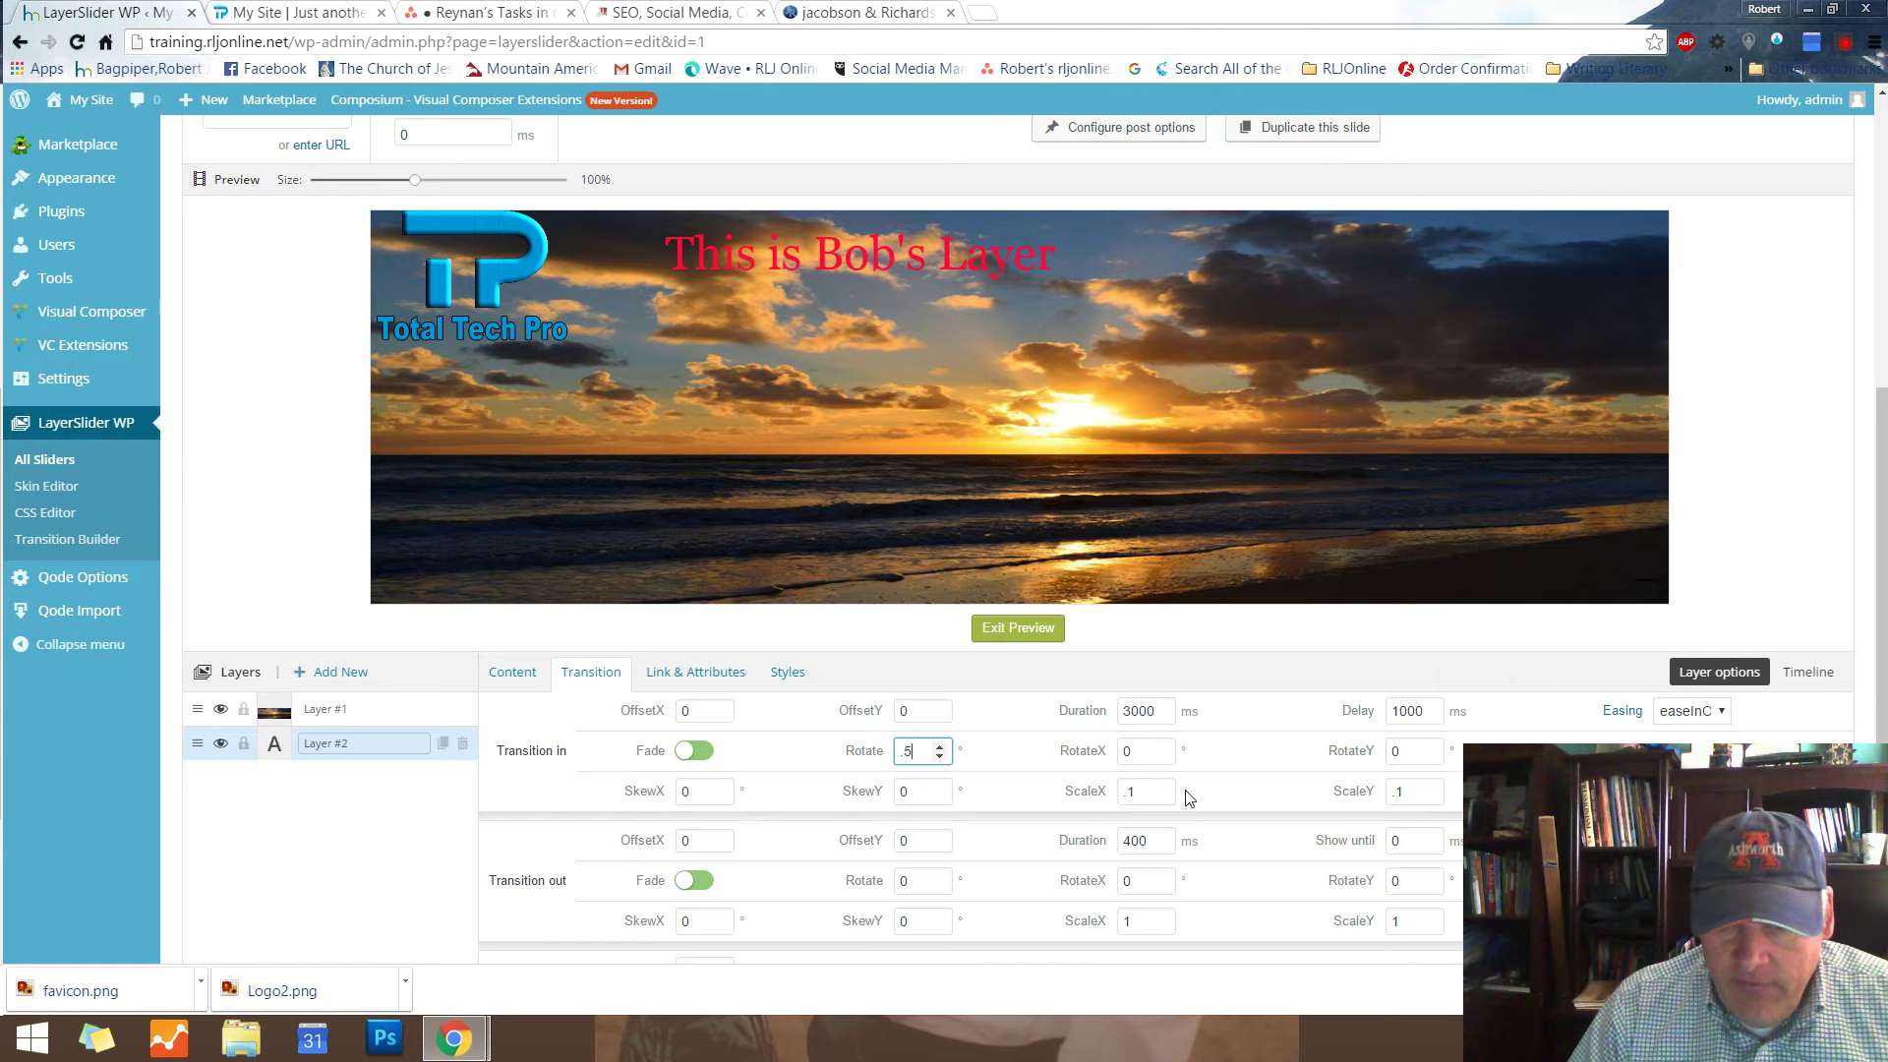
pyautogui.doubleClick(1122, 754)
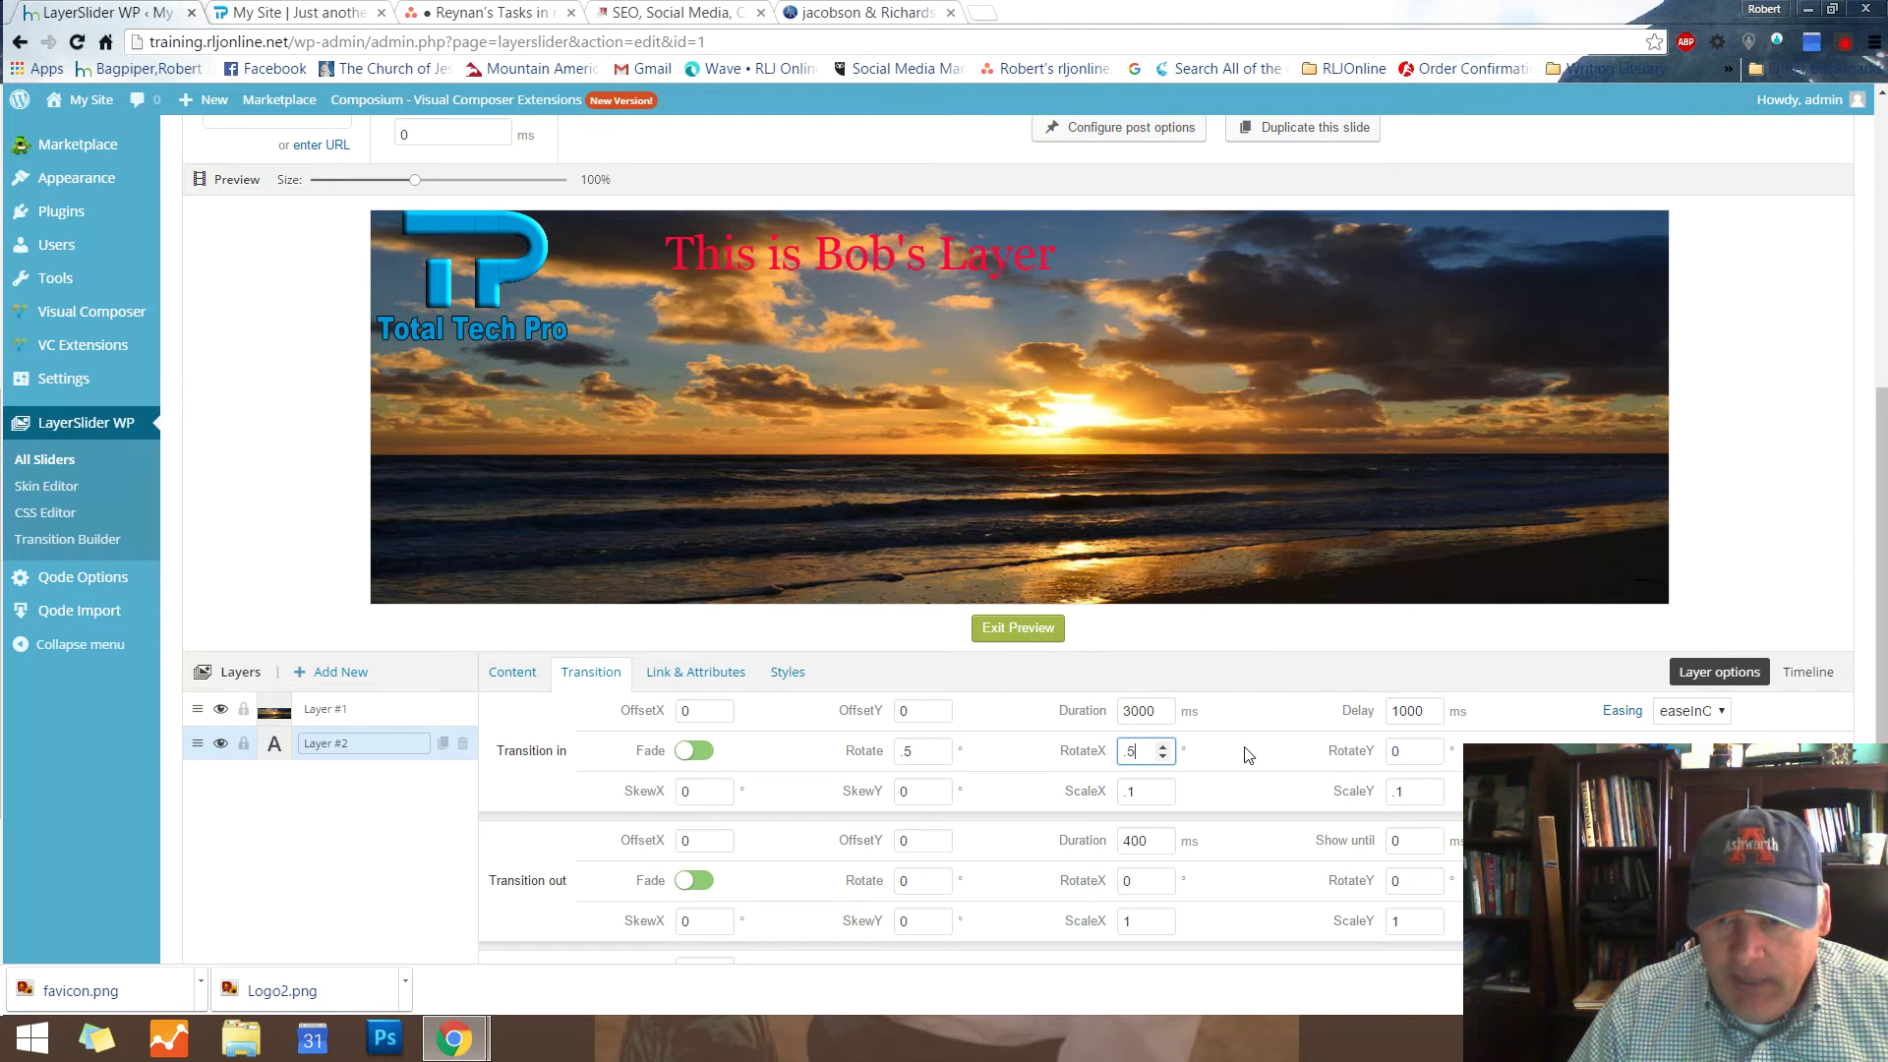
pyautogui.scroll(-2, 646, 835)
pyautogui.click(308, 936)
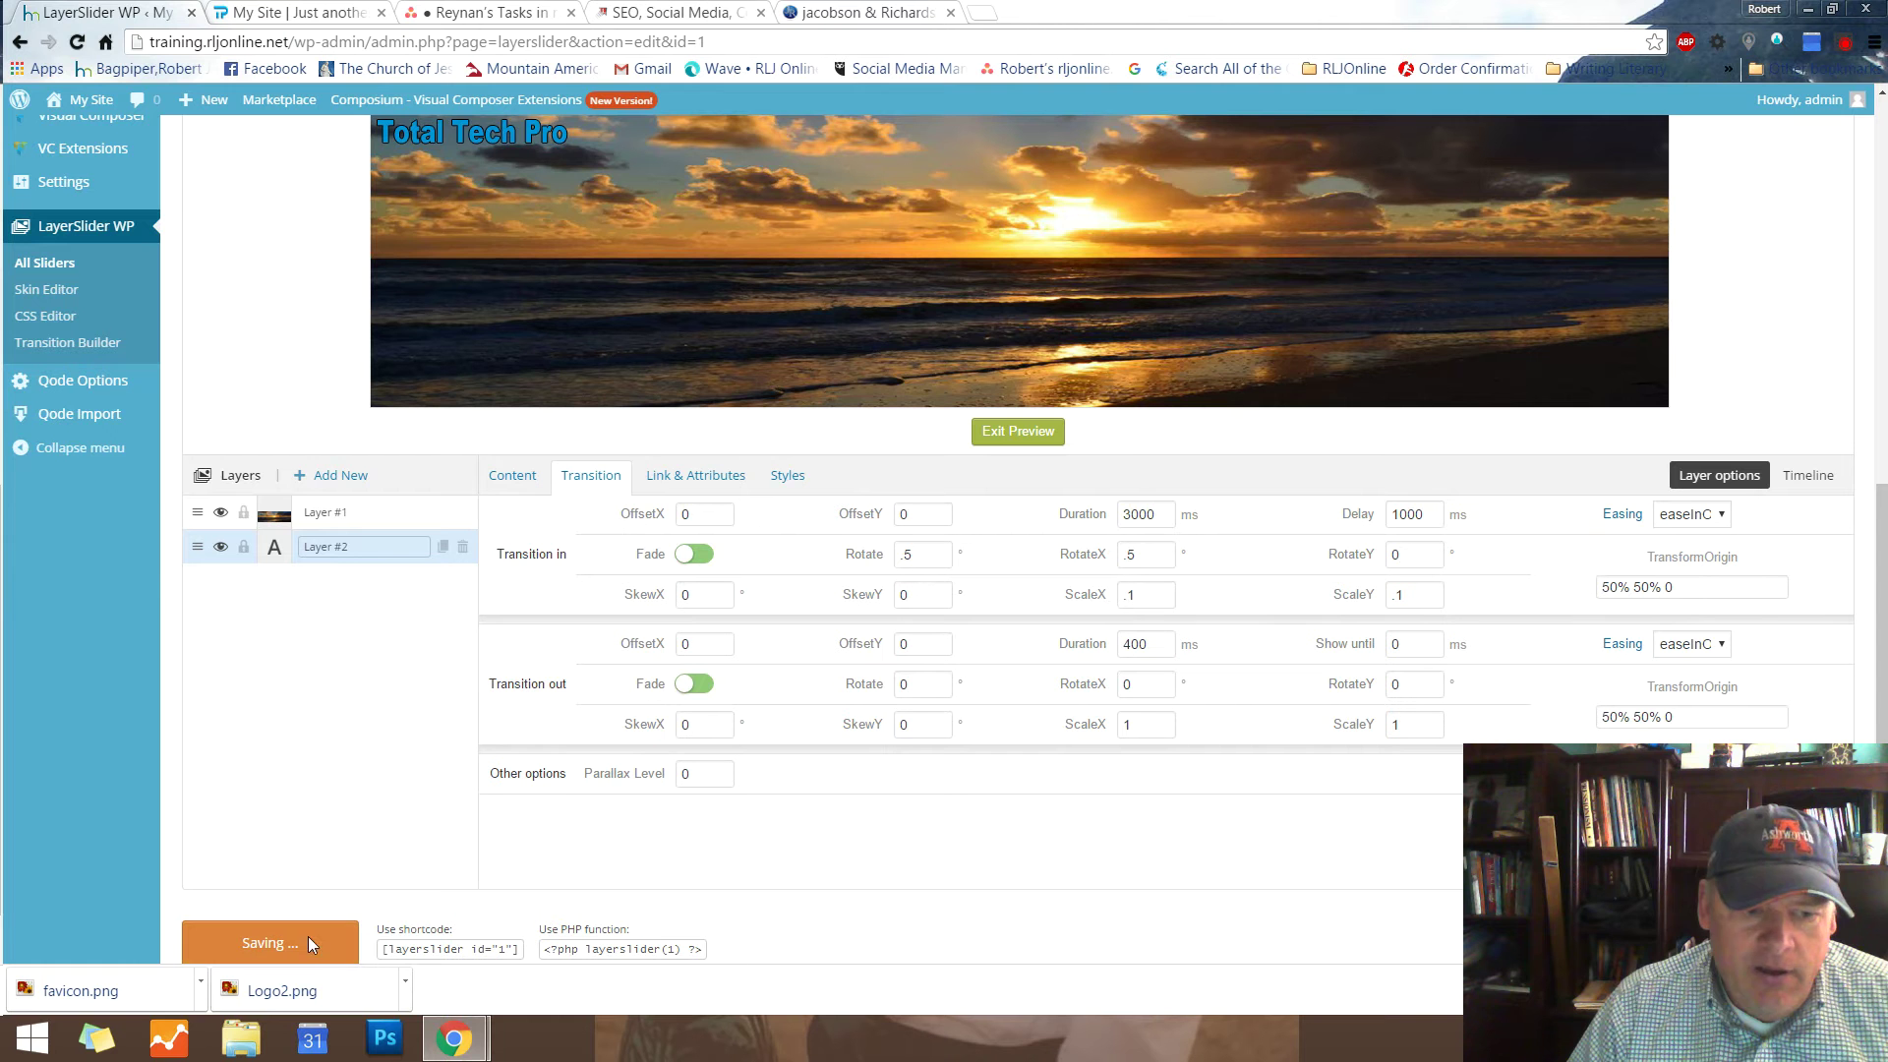
# Restart the slide preview to check the rotation of Layer #2's text
pyautogui.click(1048, 442)
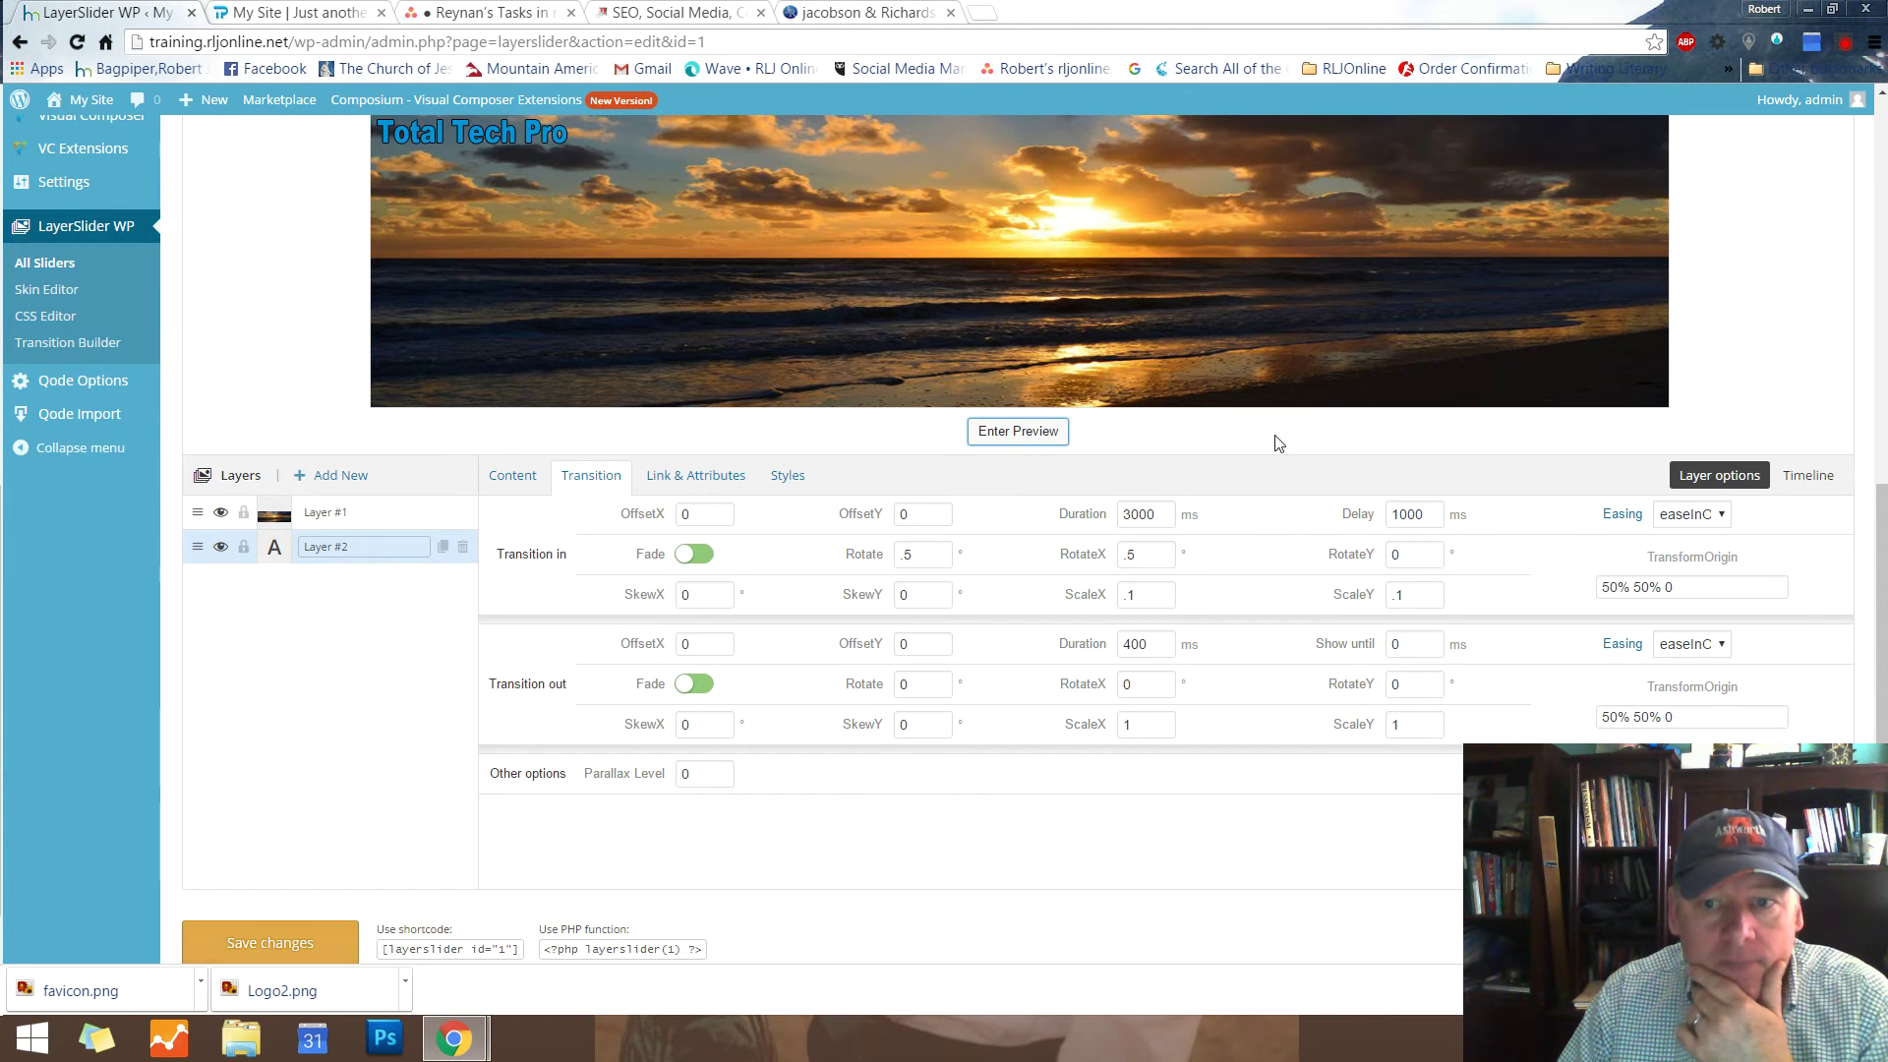
pyautogui.scroll(2, 1270, 444)
pyautogui.click(1022, 634)
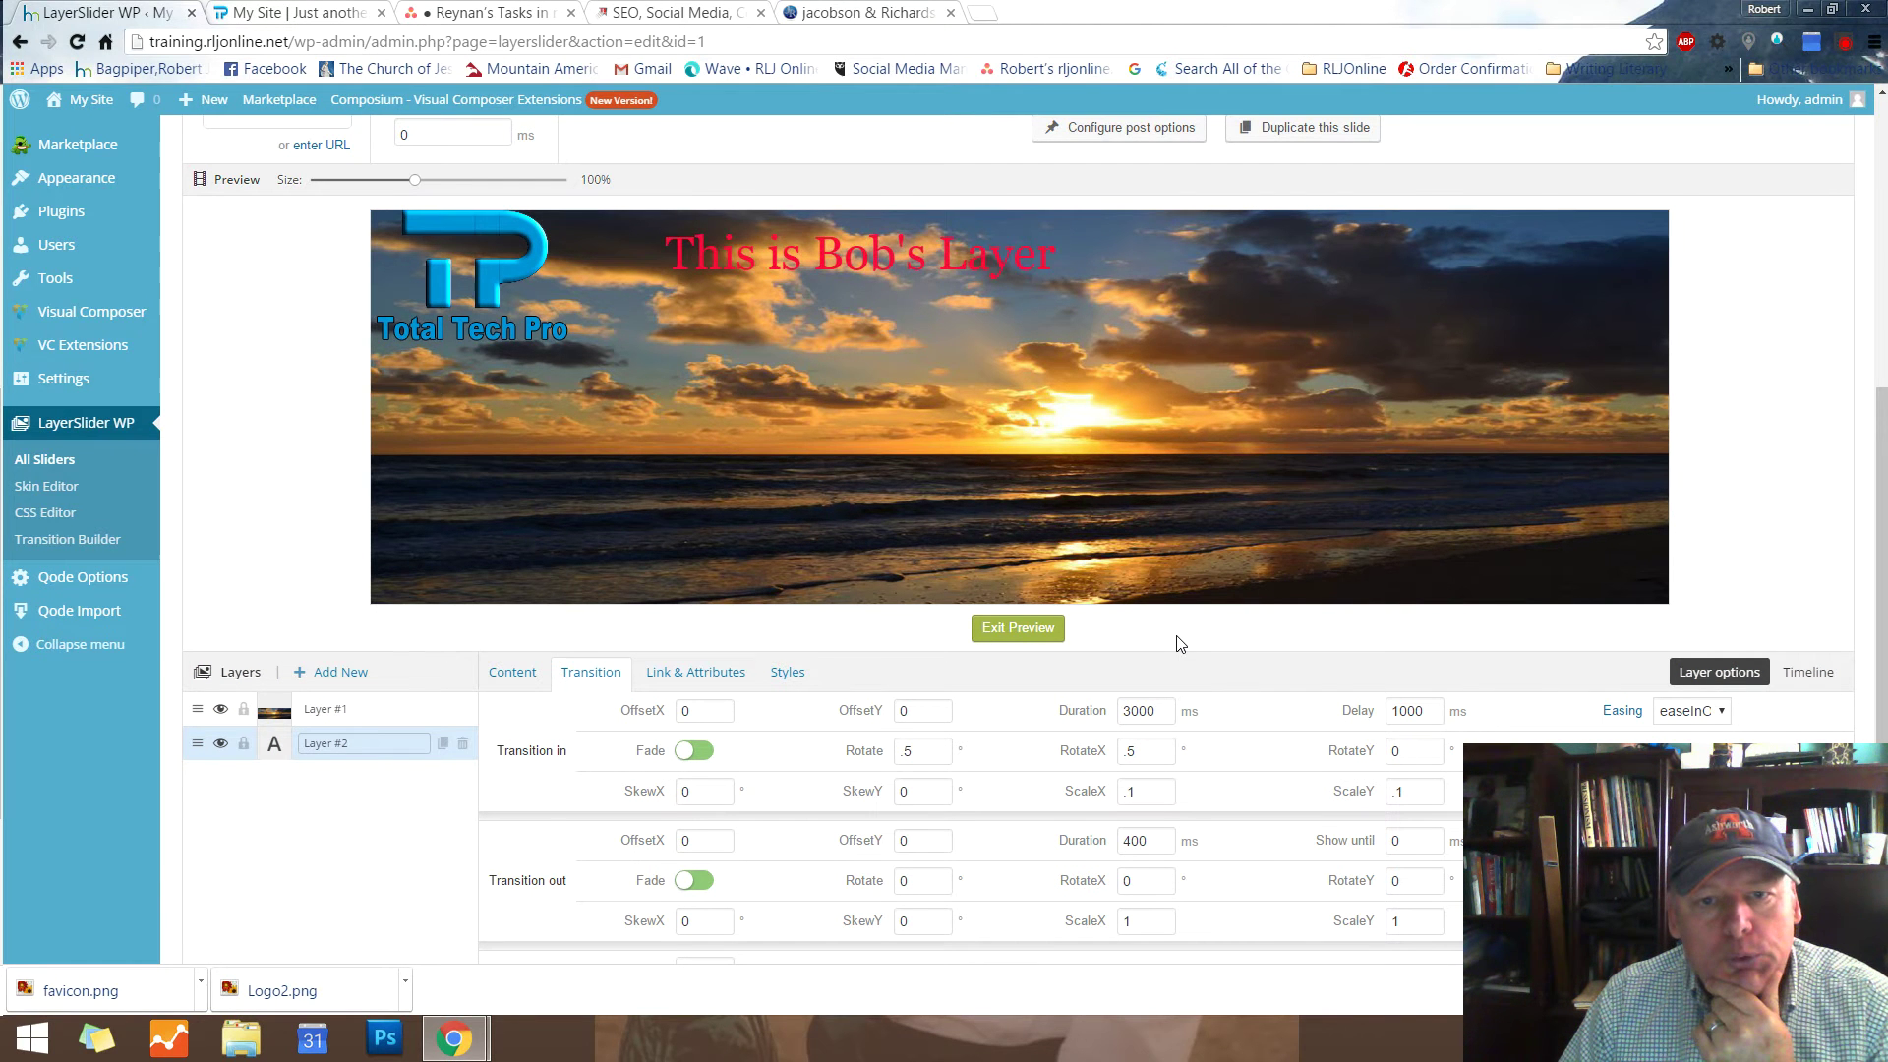
# Reset Layer #2's transition-in Rotate and RotateX to 0
pyautogui.doubleClick(919, 750)
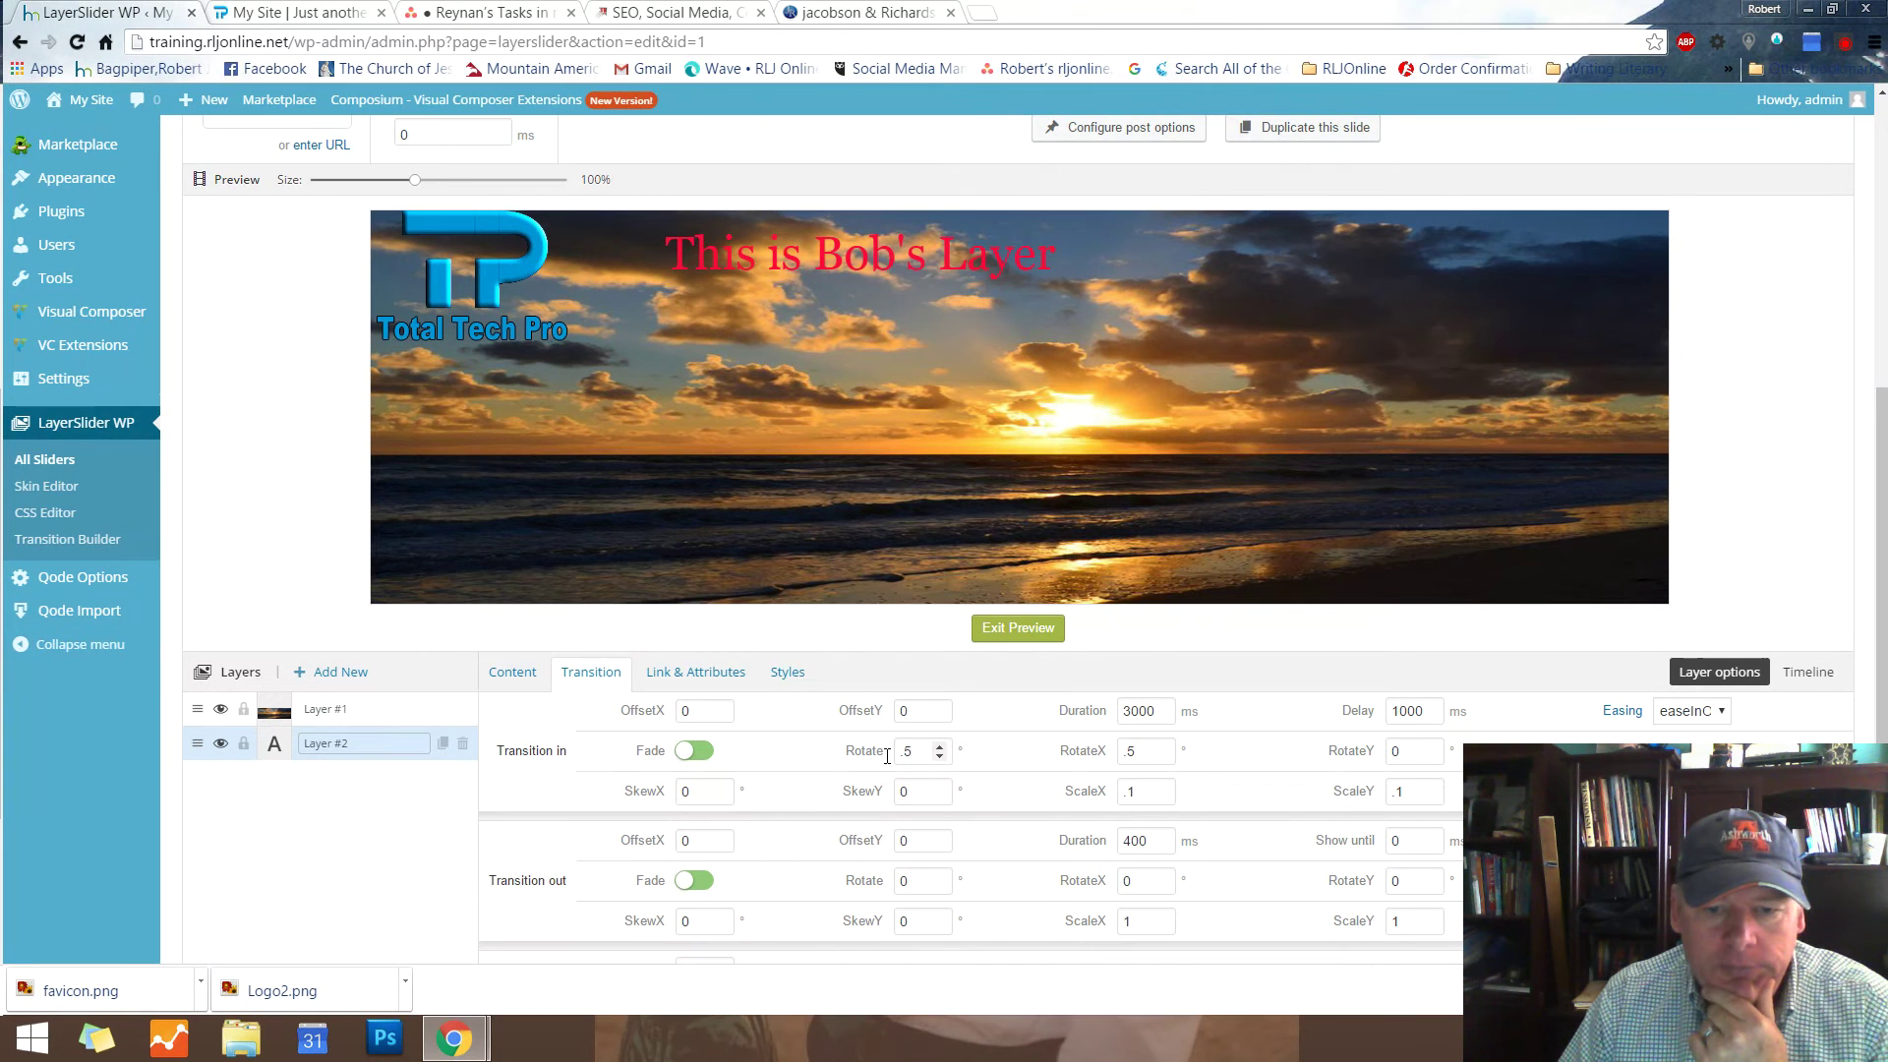
pyautogui.press('BackSpace')
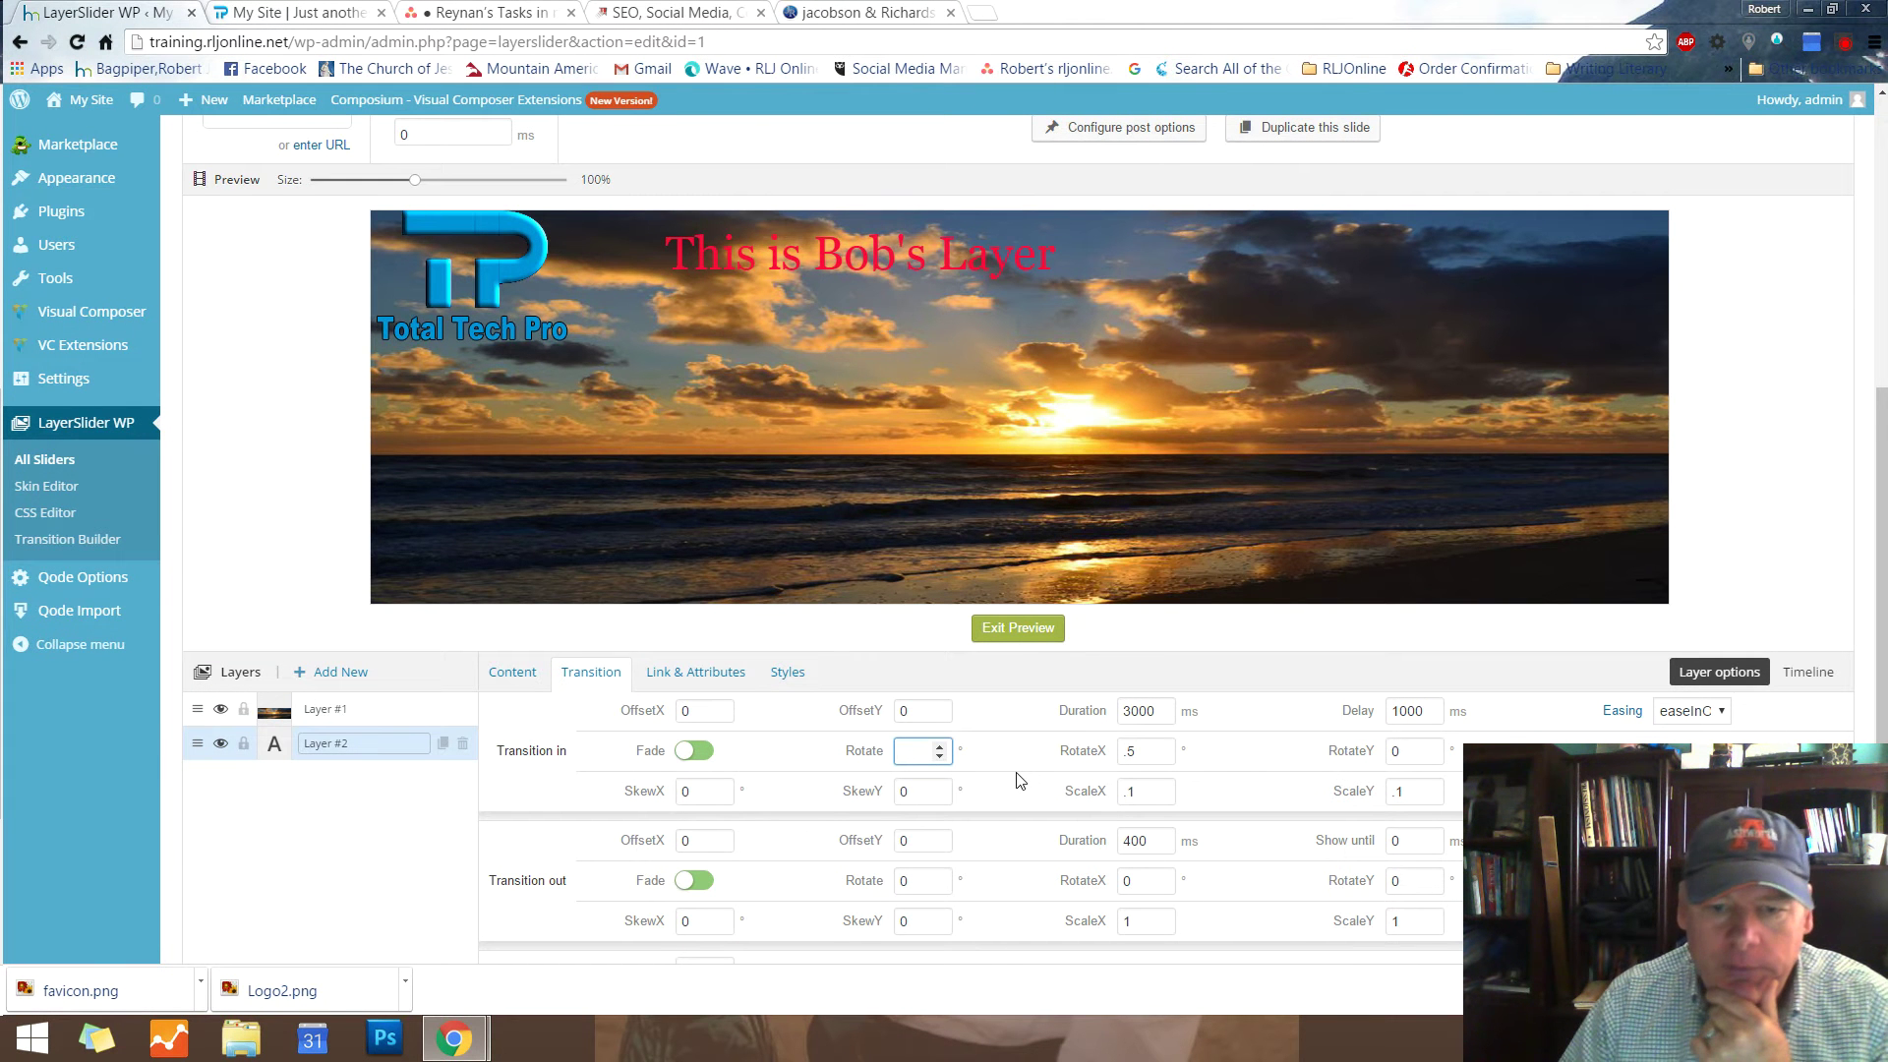
pyautogui.press('Tab')
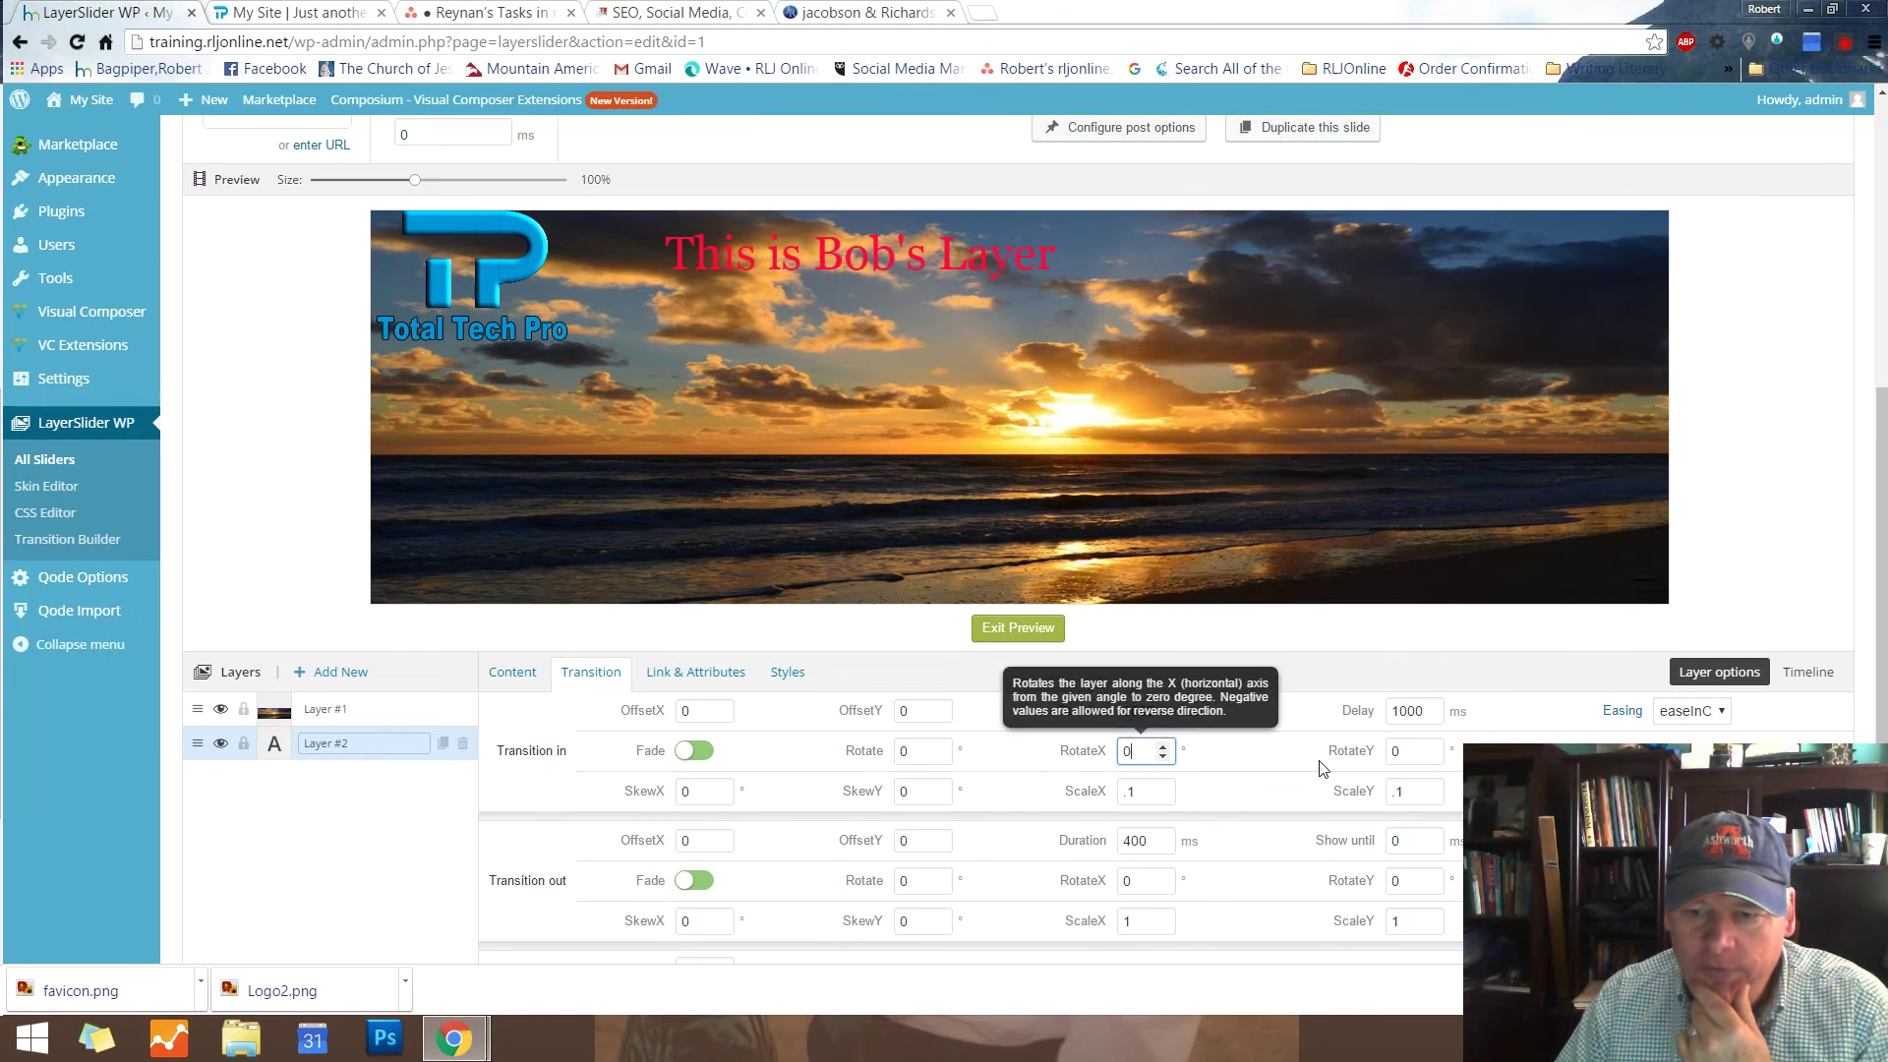
# Try a transition-in RotateY of 360 degrees on Layer #2 and save the slider
pyautogui.doubleClick(1401, 751)
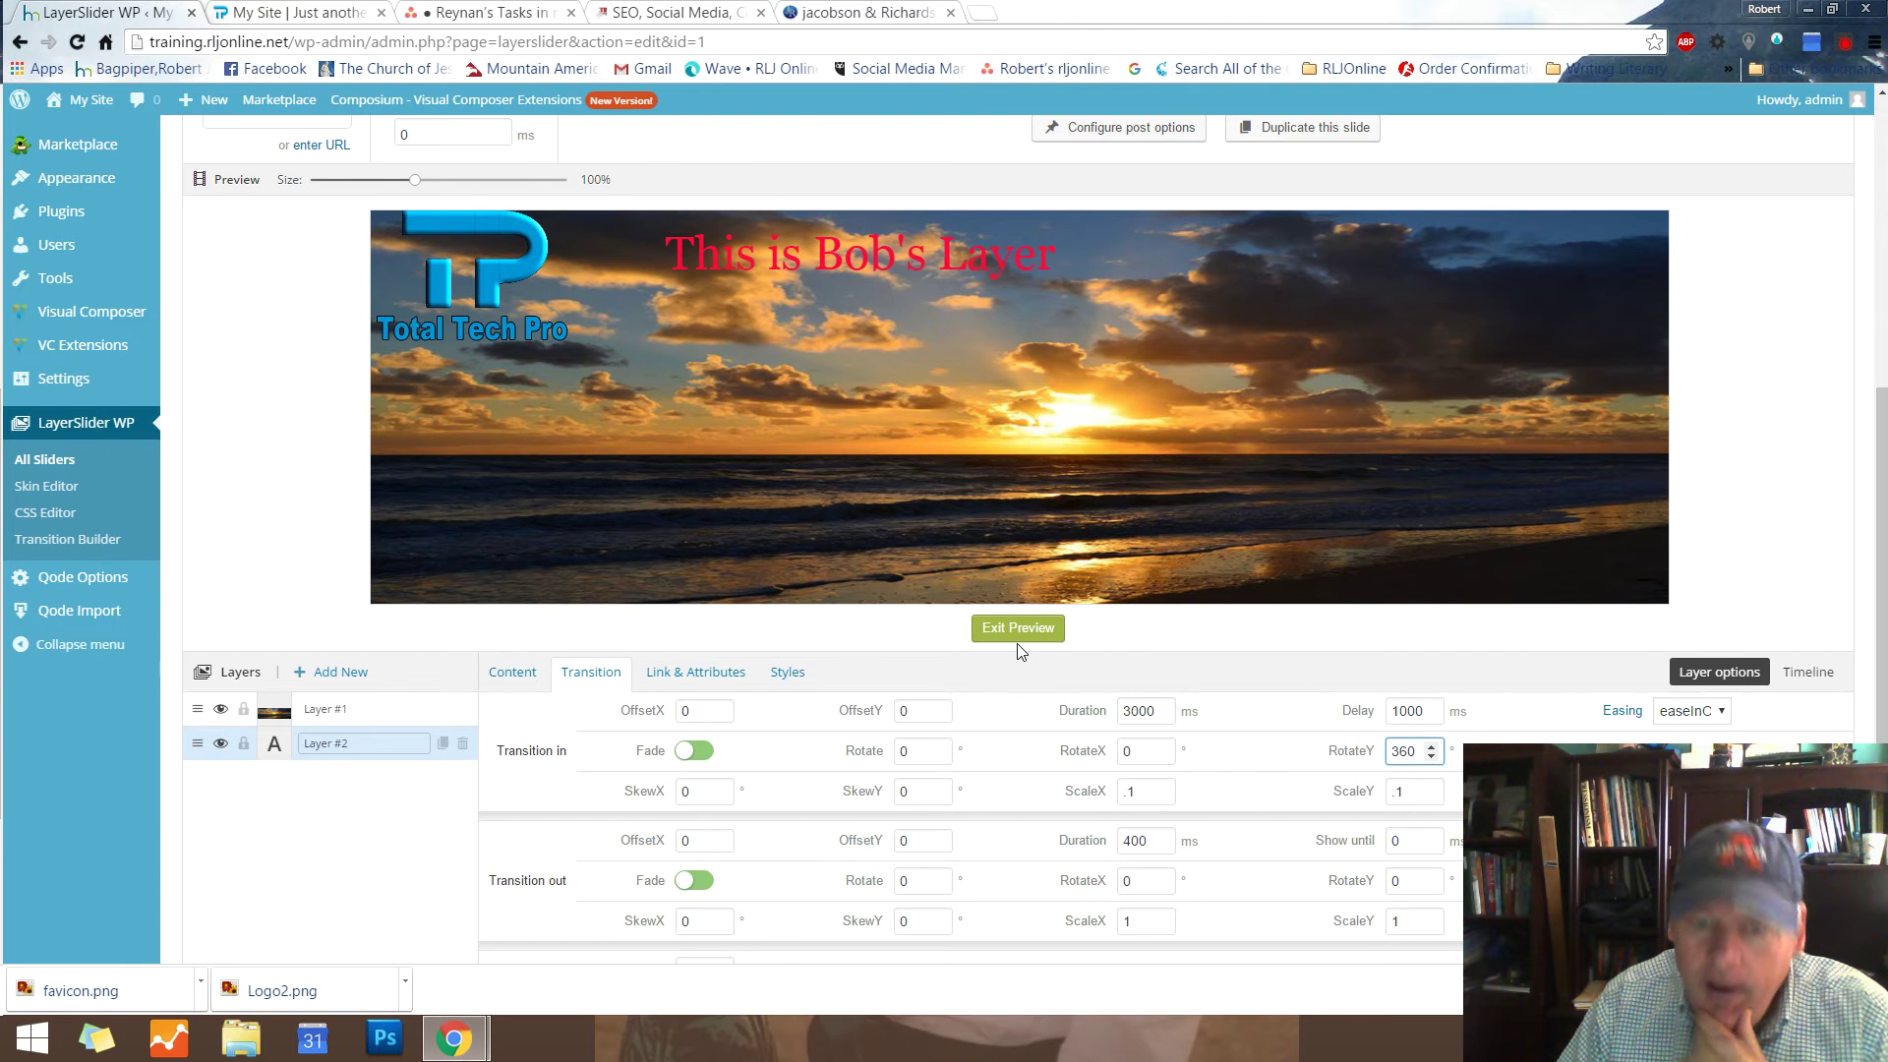
pyautogui.scroll(-3, 379, 788)
pyautogui.click(265, 878)
# Restart the slide preview to check Layer #2's spin around the vertical axis
pyautogui.click(1018, 367)
pyautogui.scroll(2, 1113, 558)
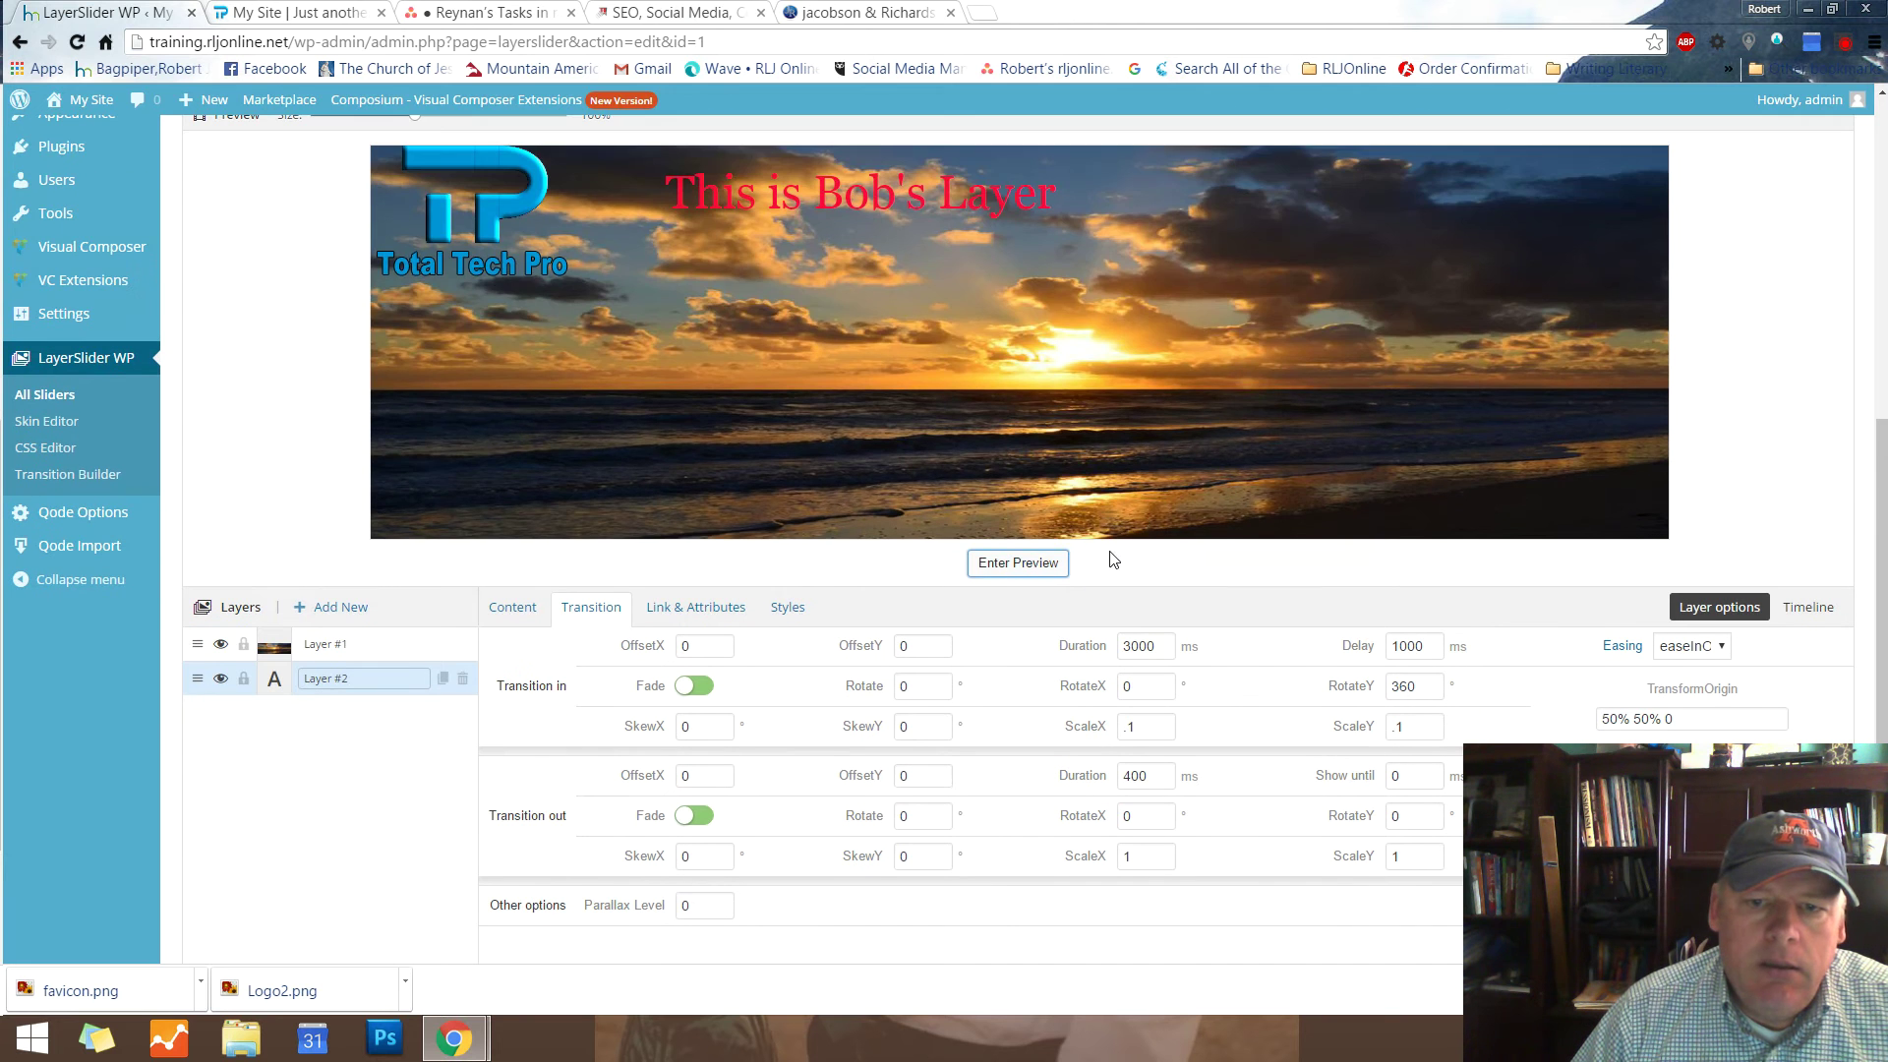
pyautogui.click(1017, 562)
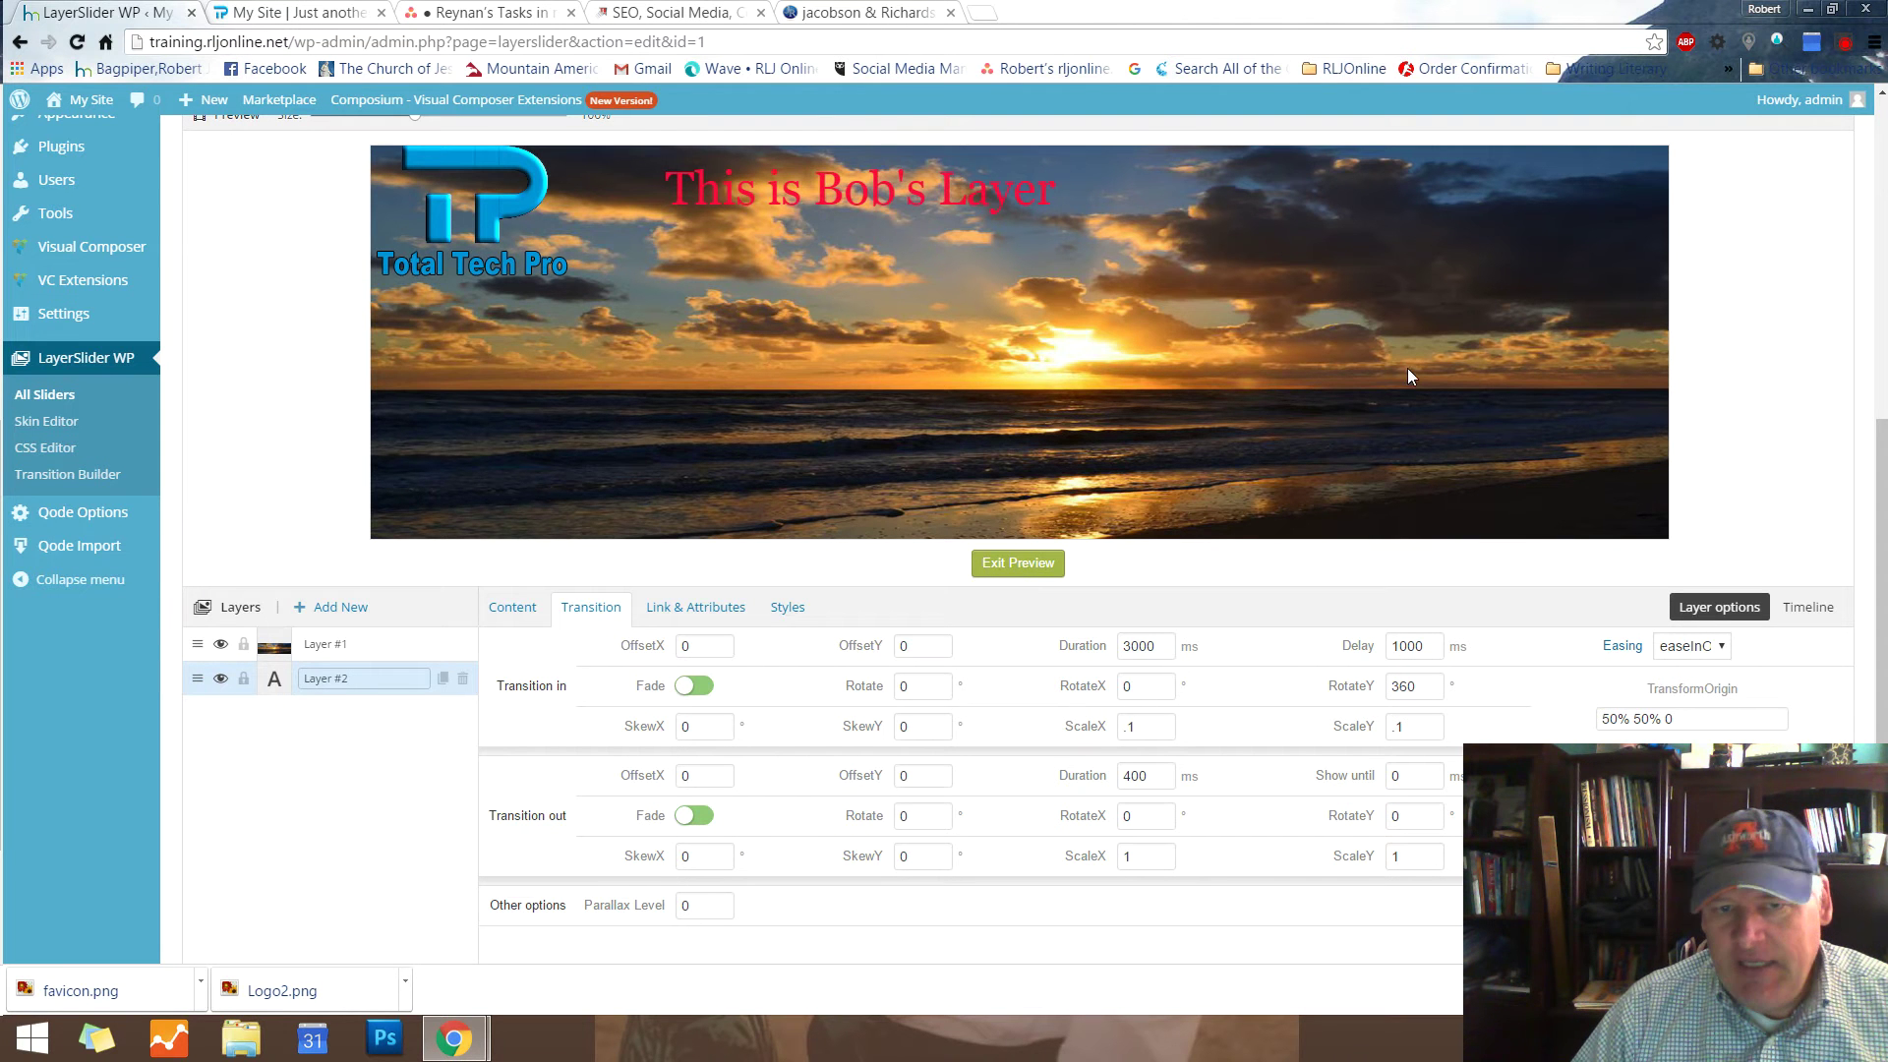
# Reset Layer #2's transition-in RotateY to 0 and try a RotateX of 360 degrees
pyautogui.click(1398, 687)
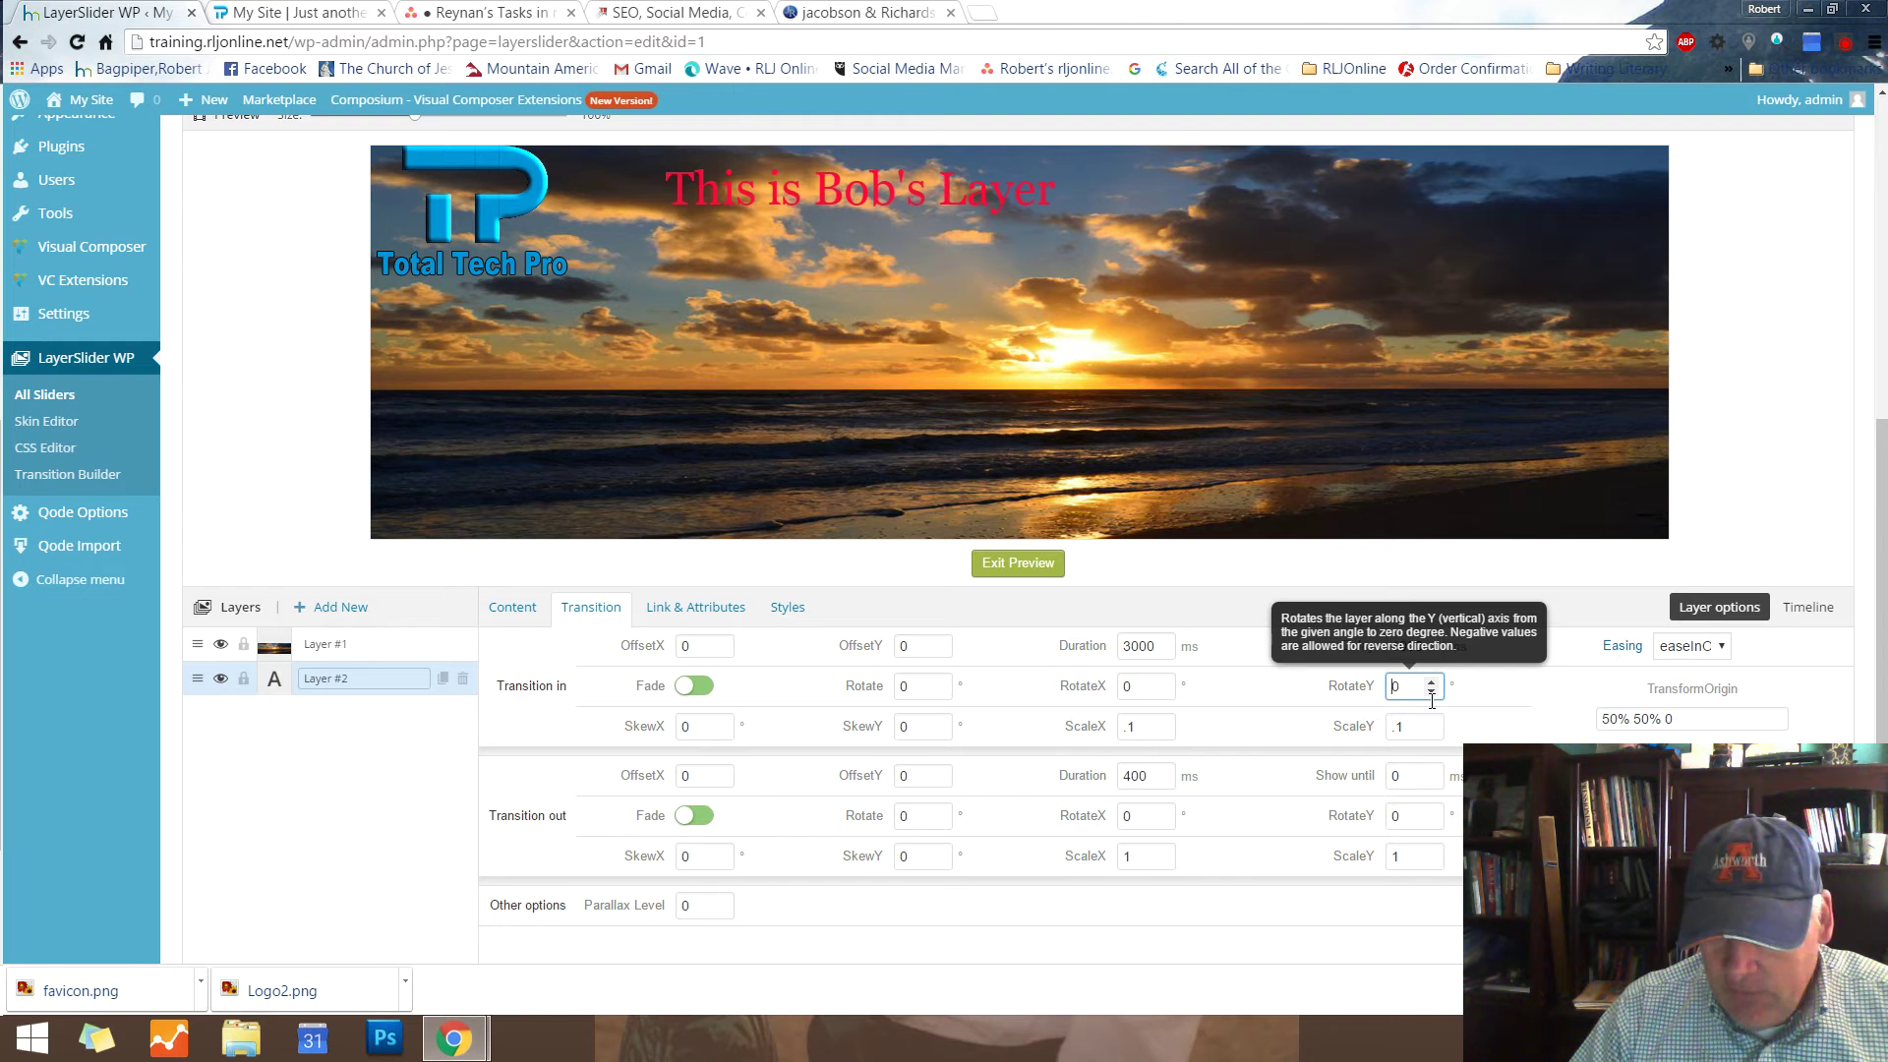
pyautogui.doubleClick(1130, 685)
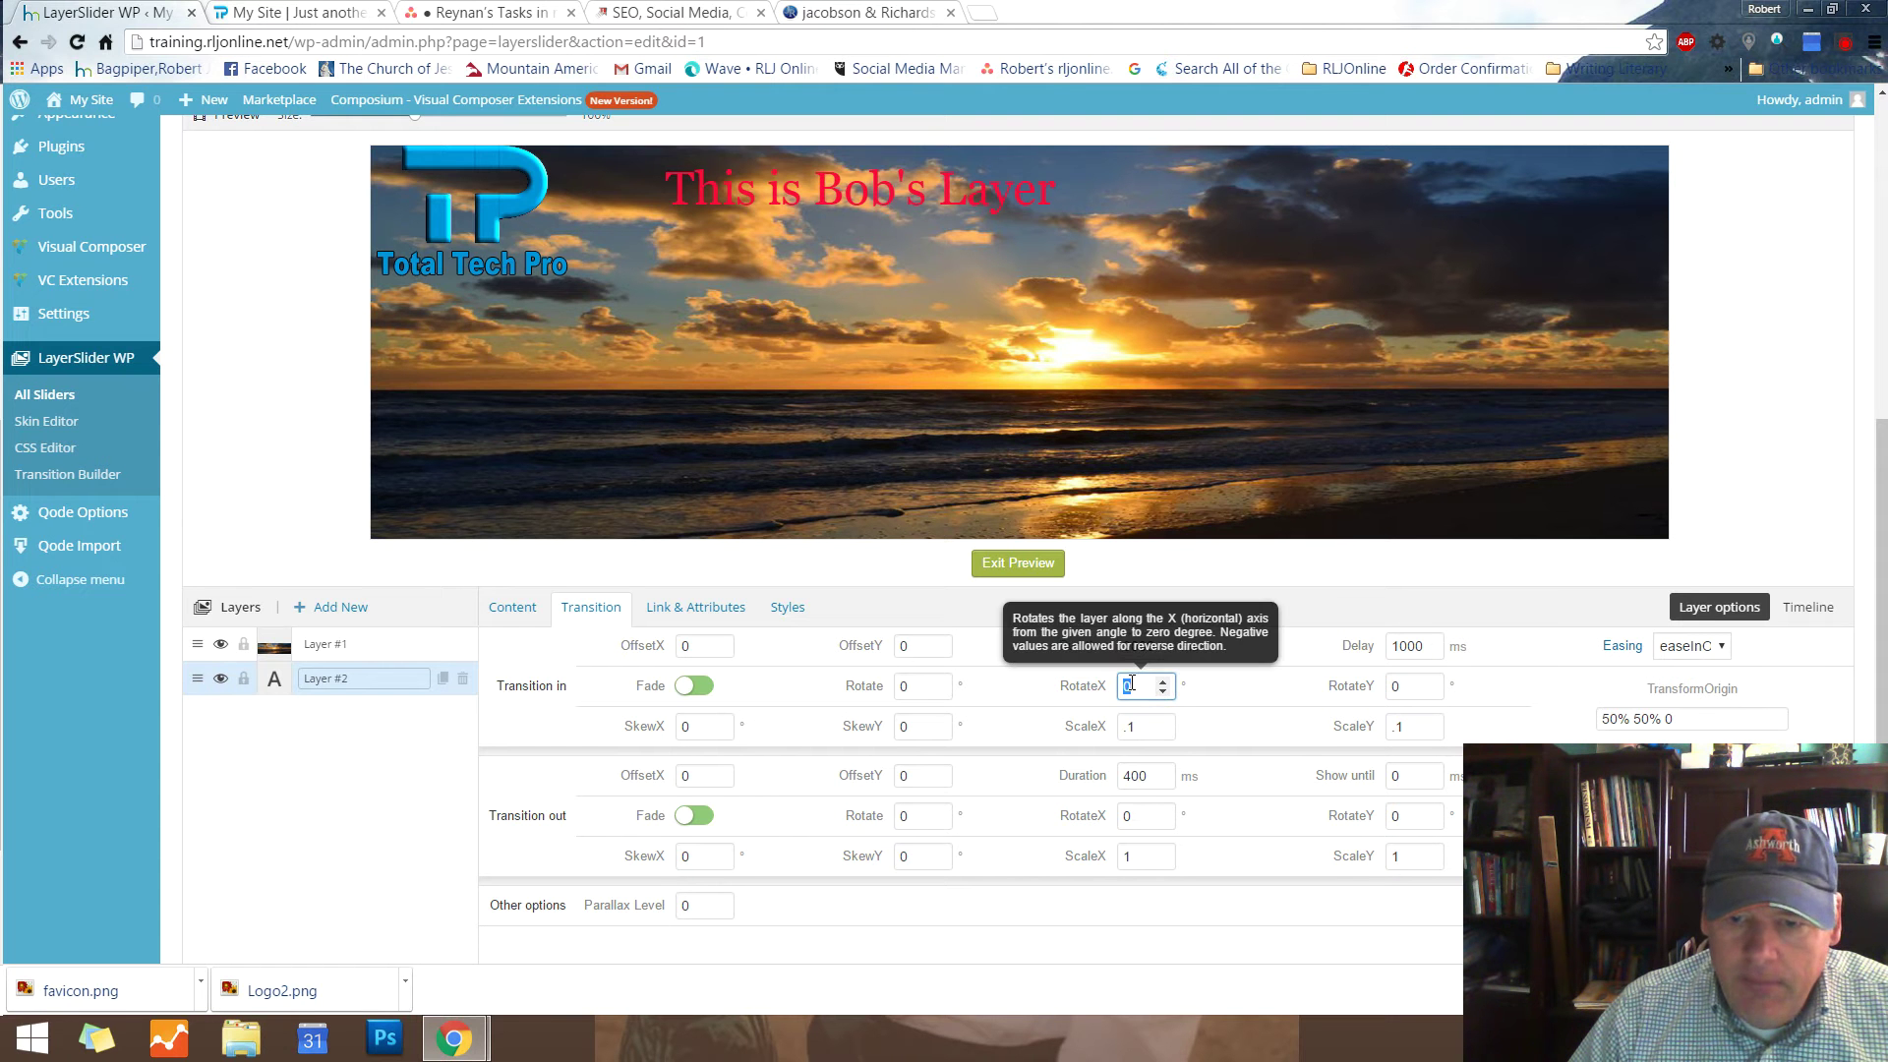
pyautogui.write('360')
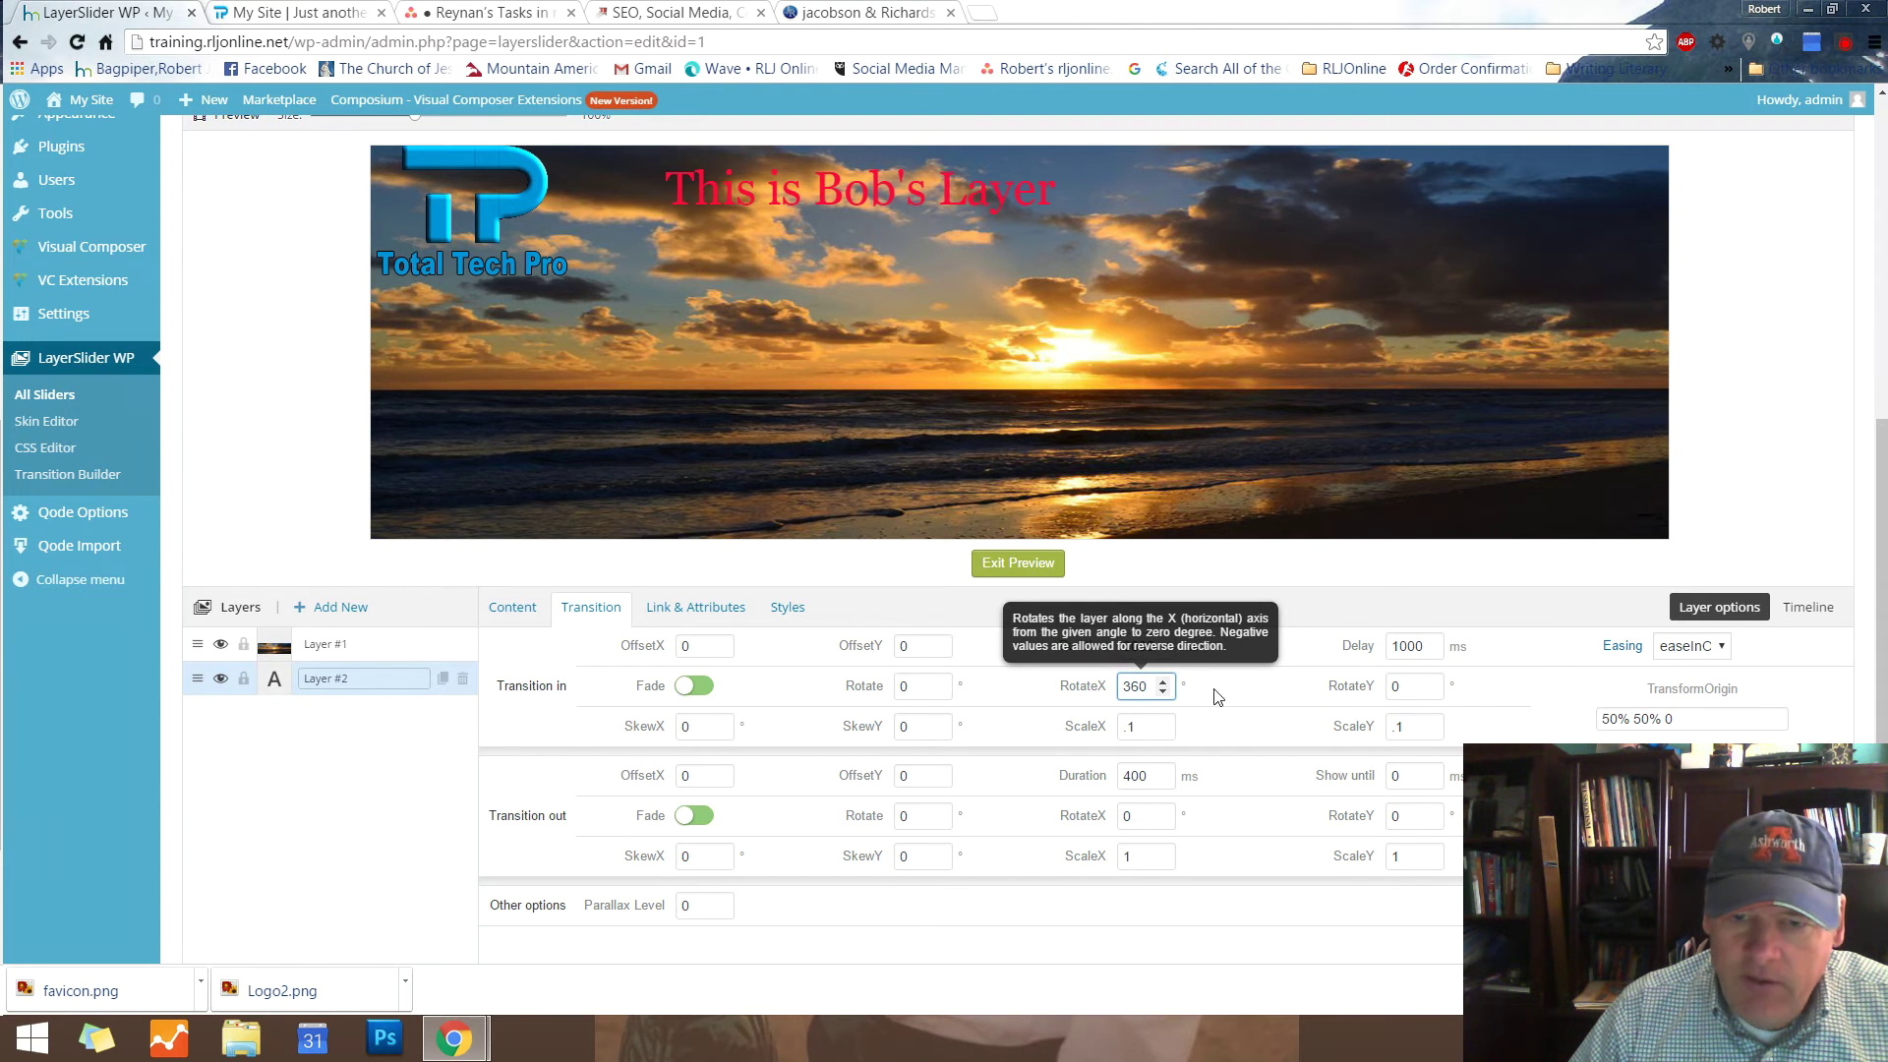
pyautogui.click(1245, 662)
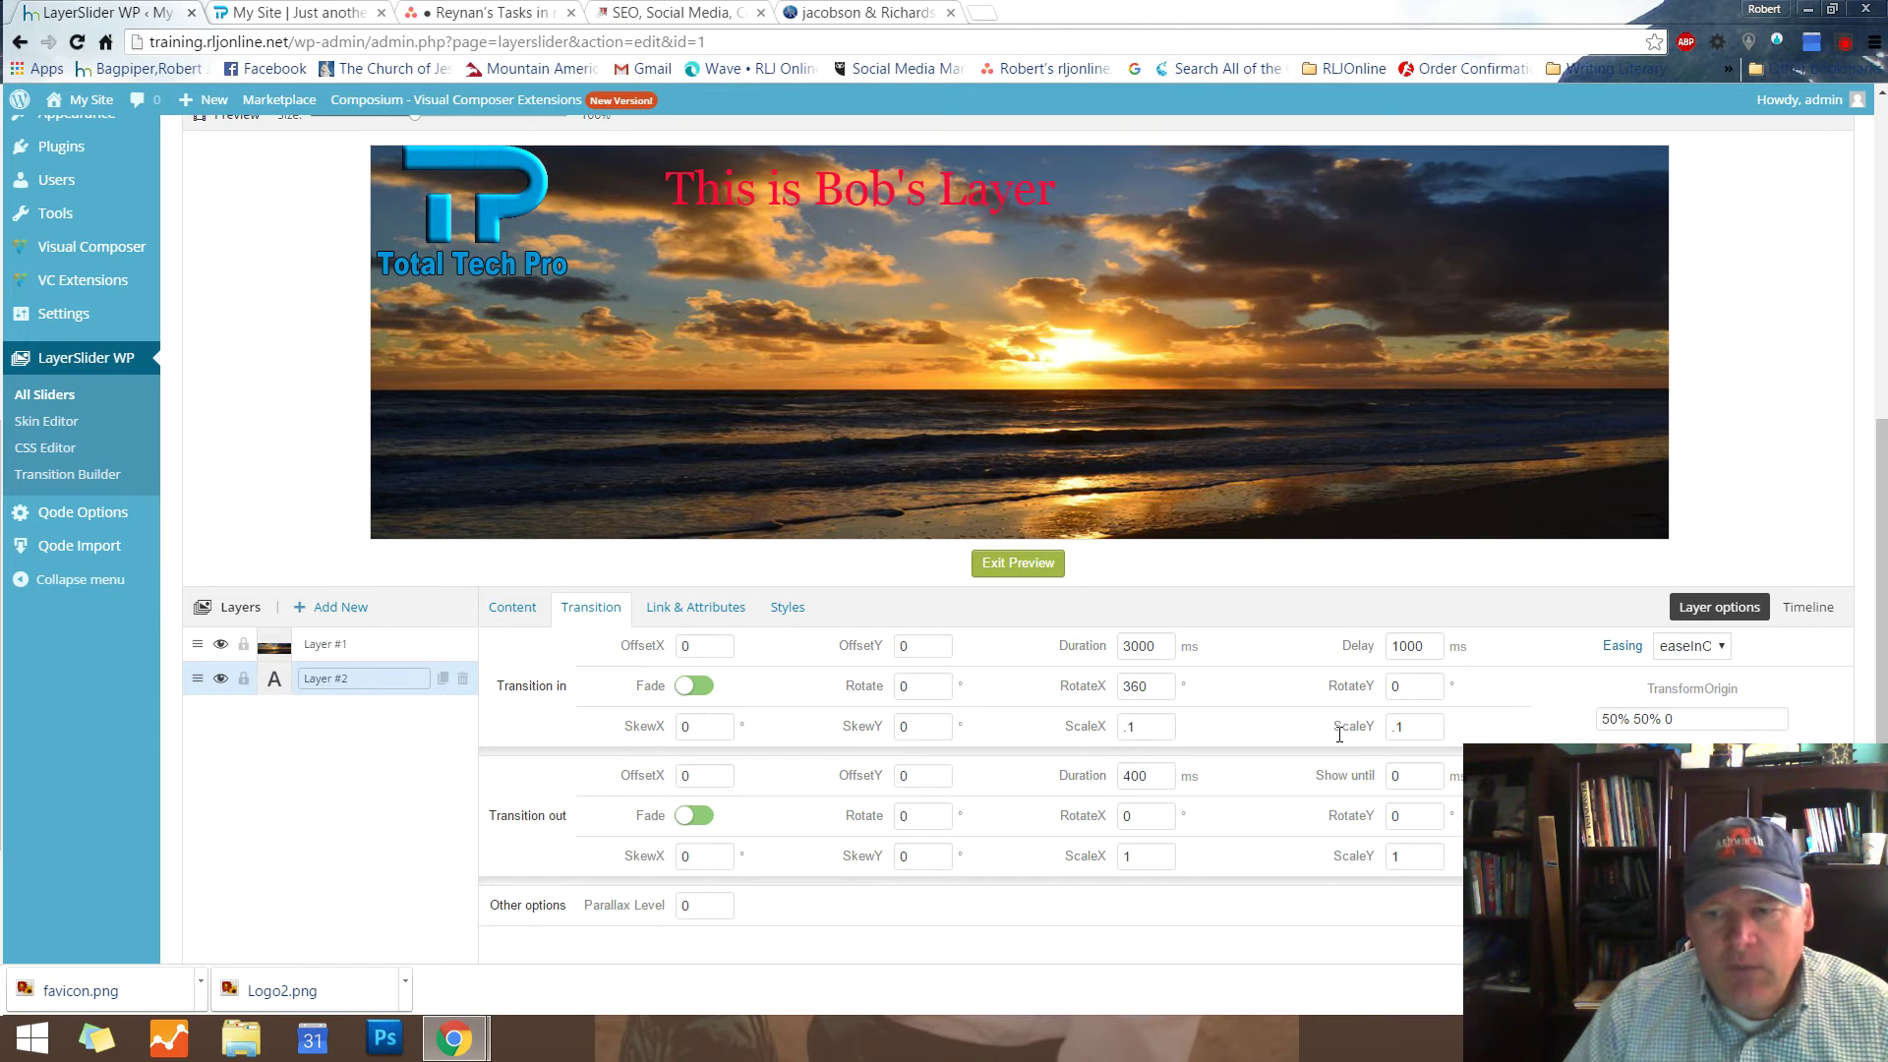
pyautogui.click(1719, 646)
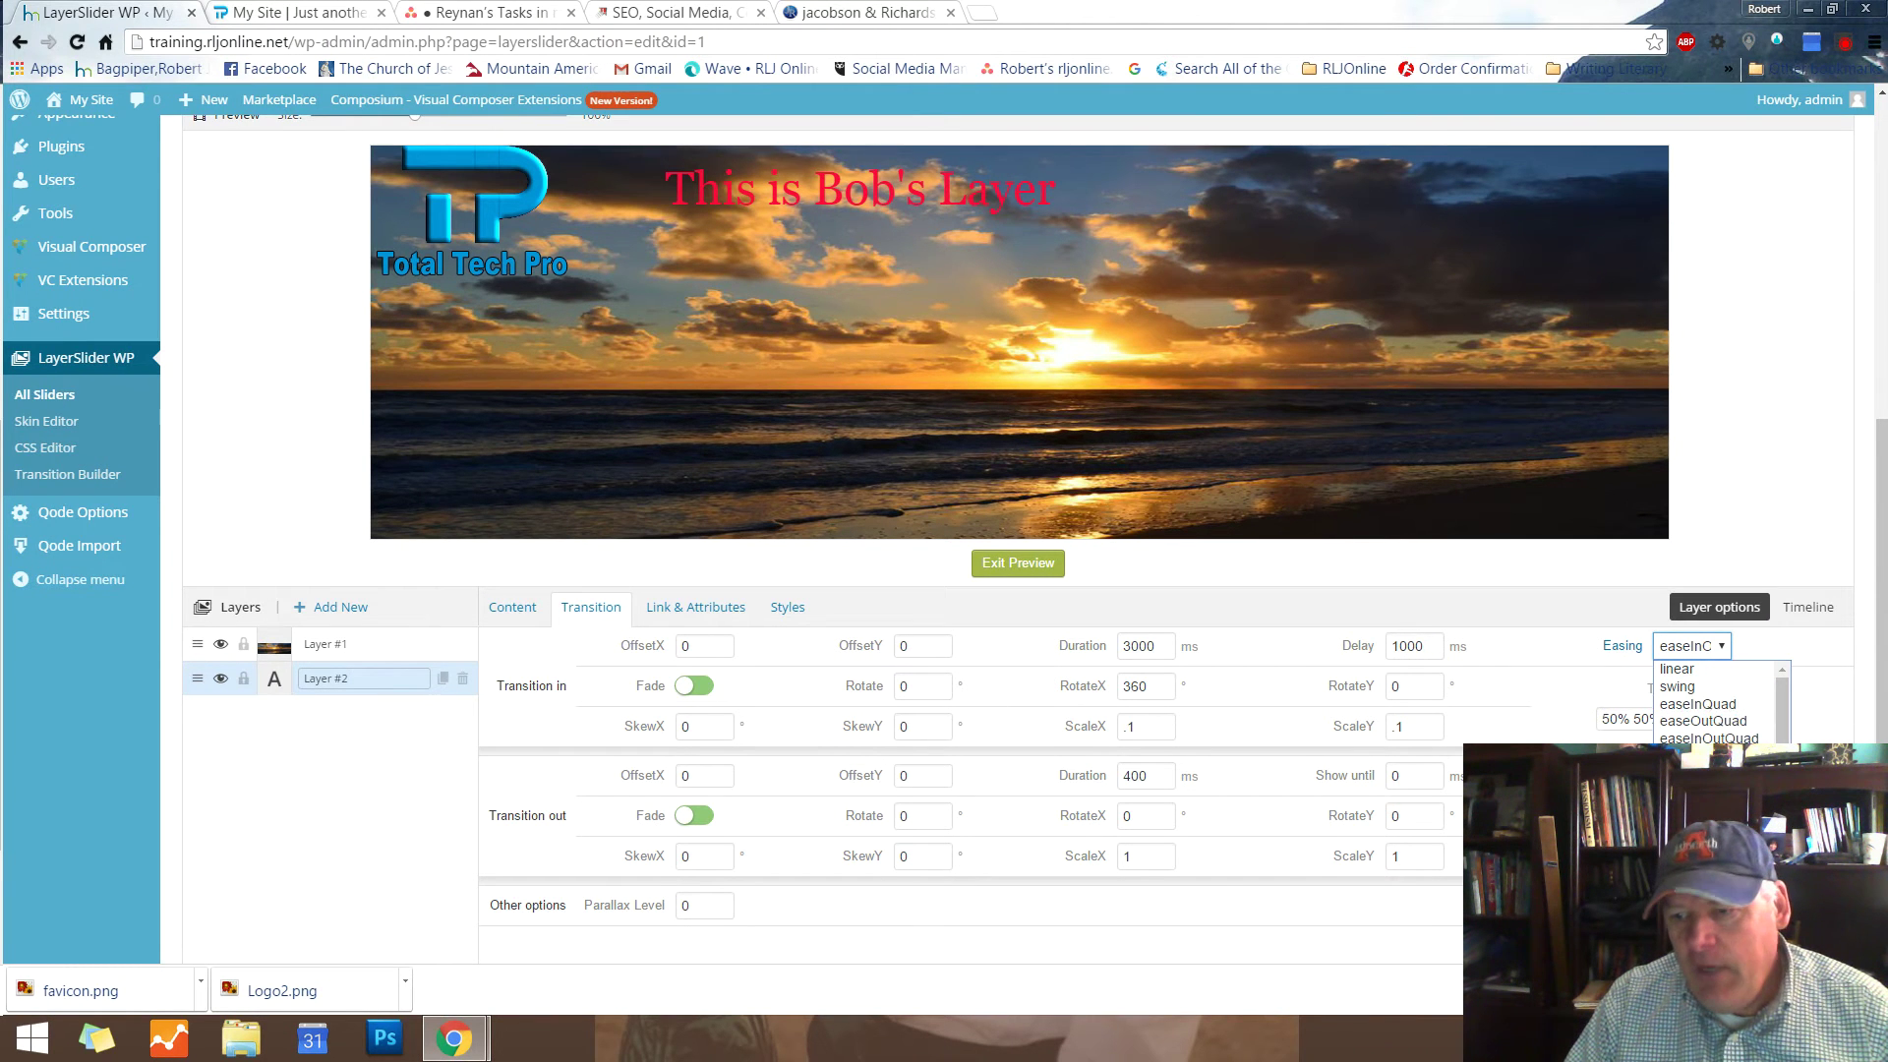
pyautogui.press('Escape')
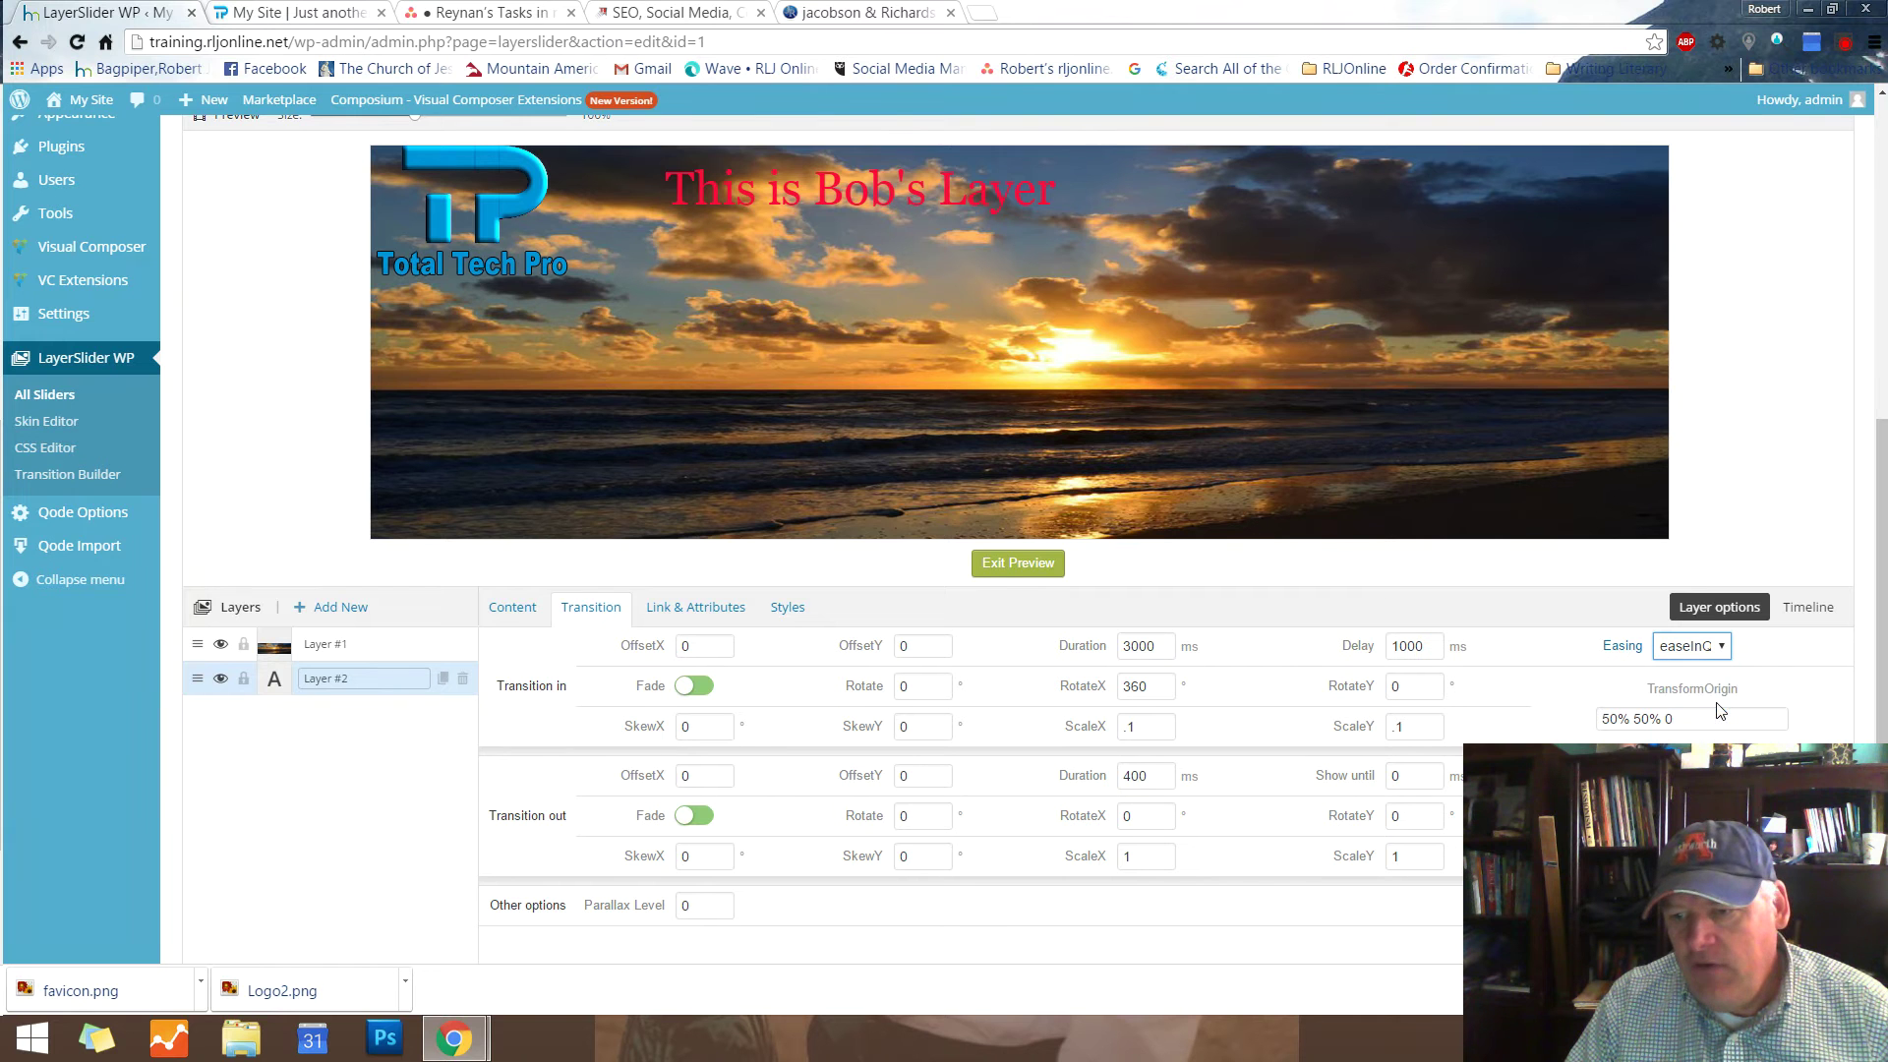
pyautogui.click(1690, 646)
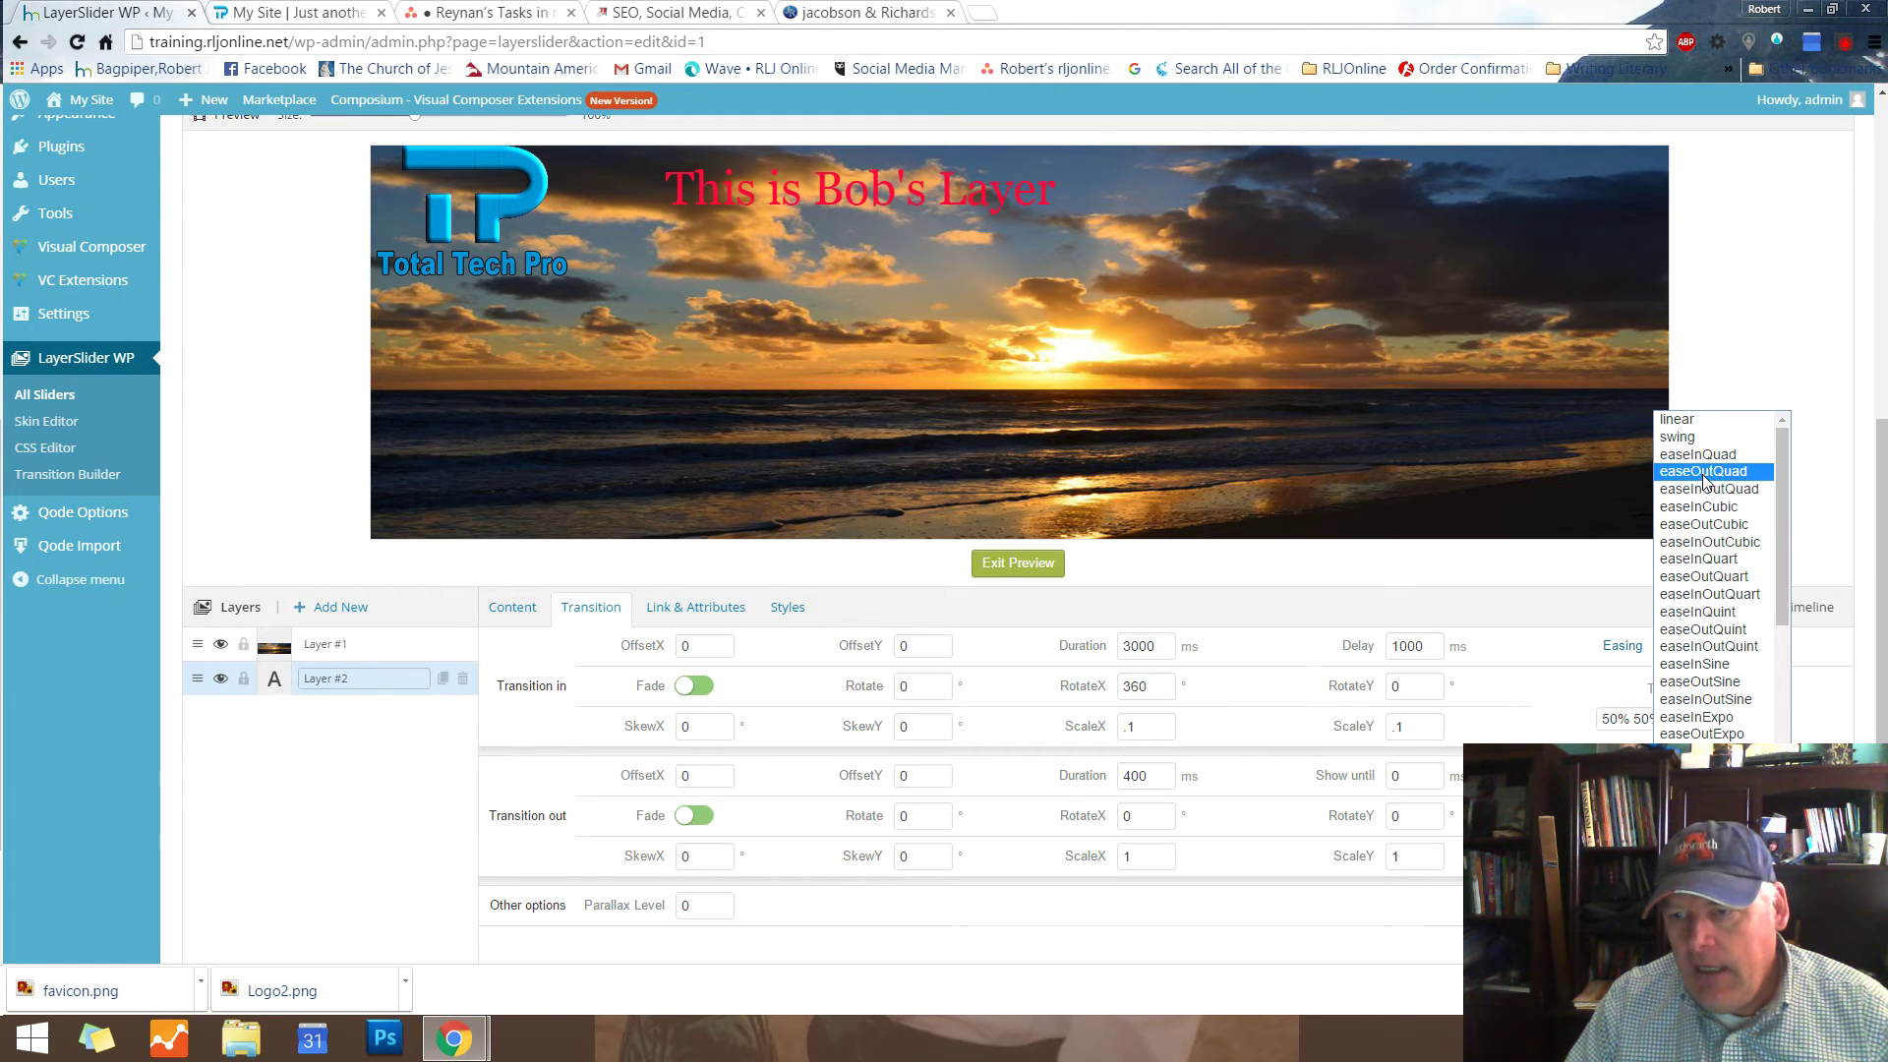
pyautogui.press('Escape')
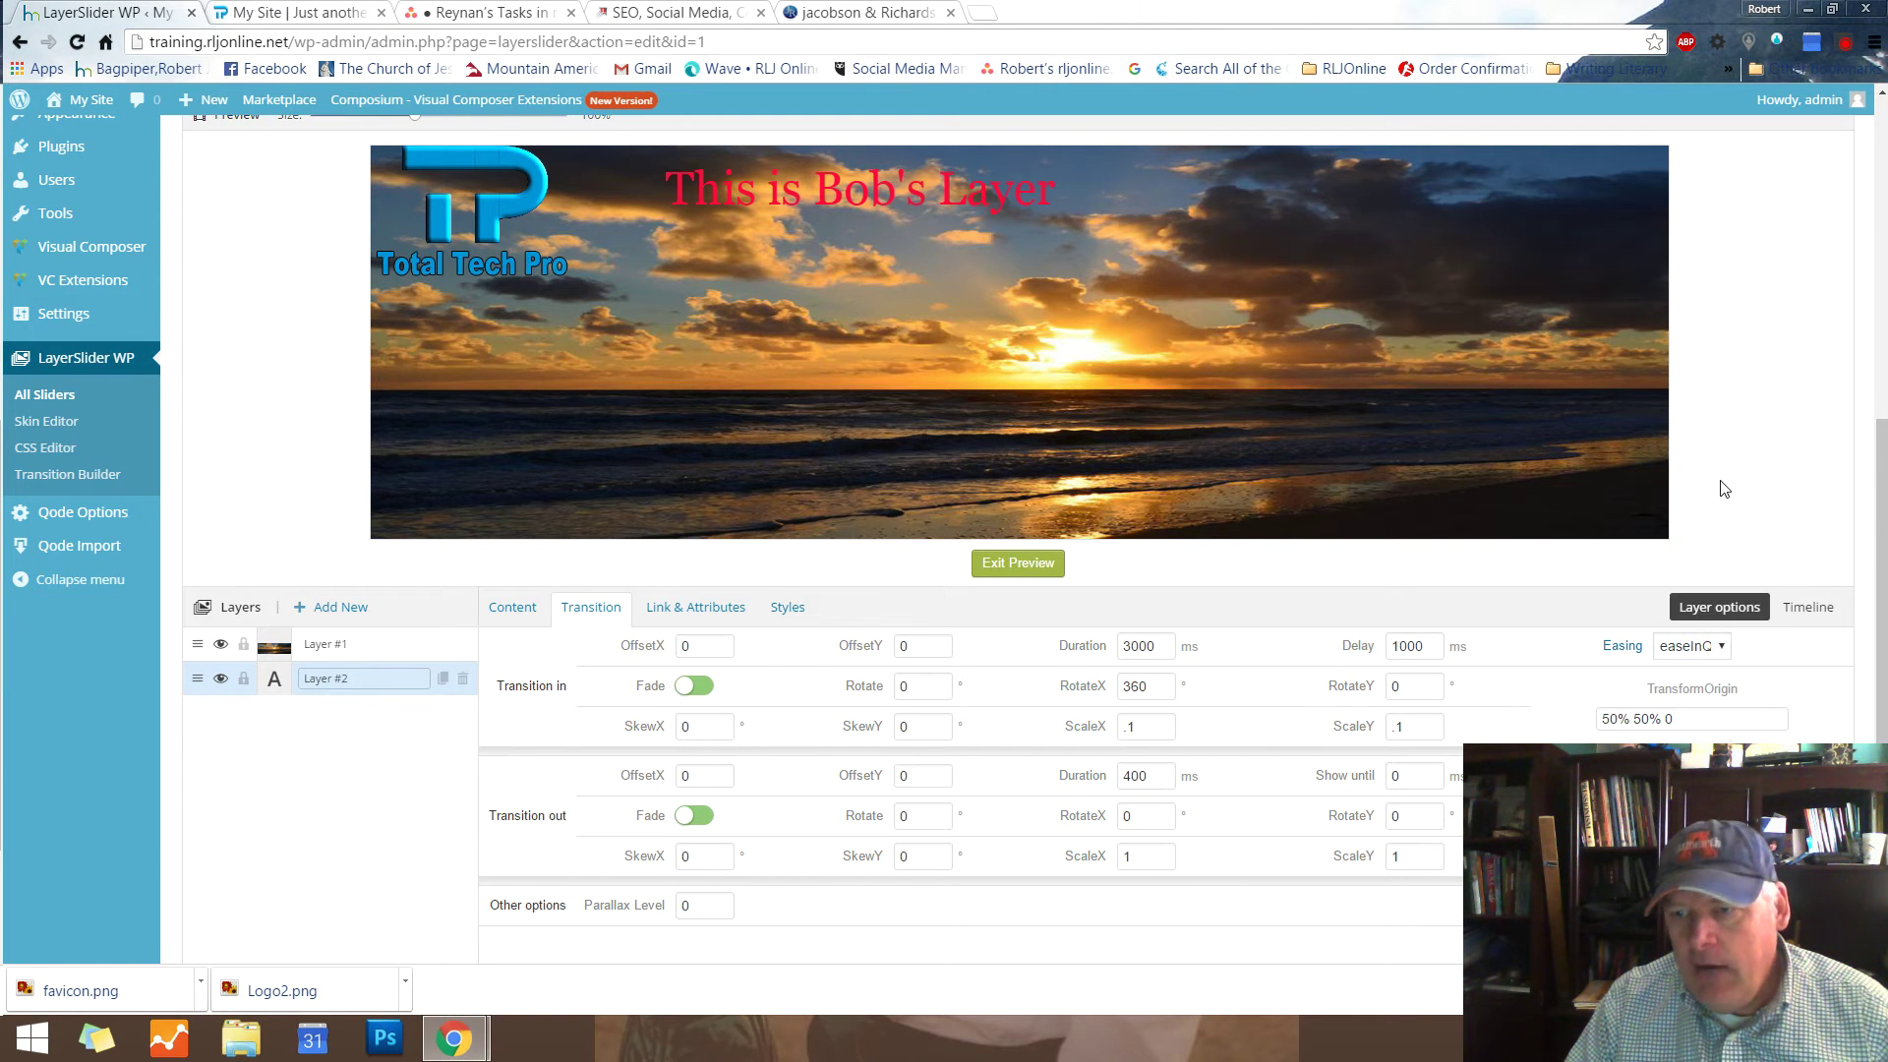
# Restart the slide preview to check Layer #2's spin around the horizontal axis
pyautogui.click(1013, 570)
pyautogui.click(1013, 568)
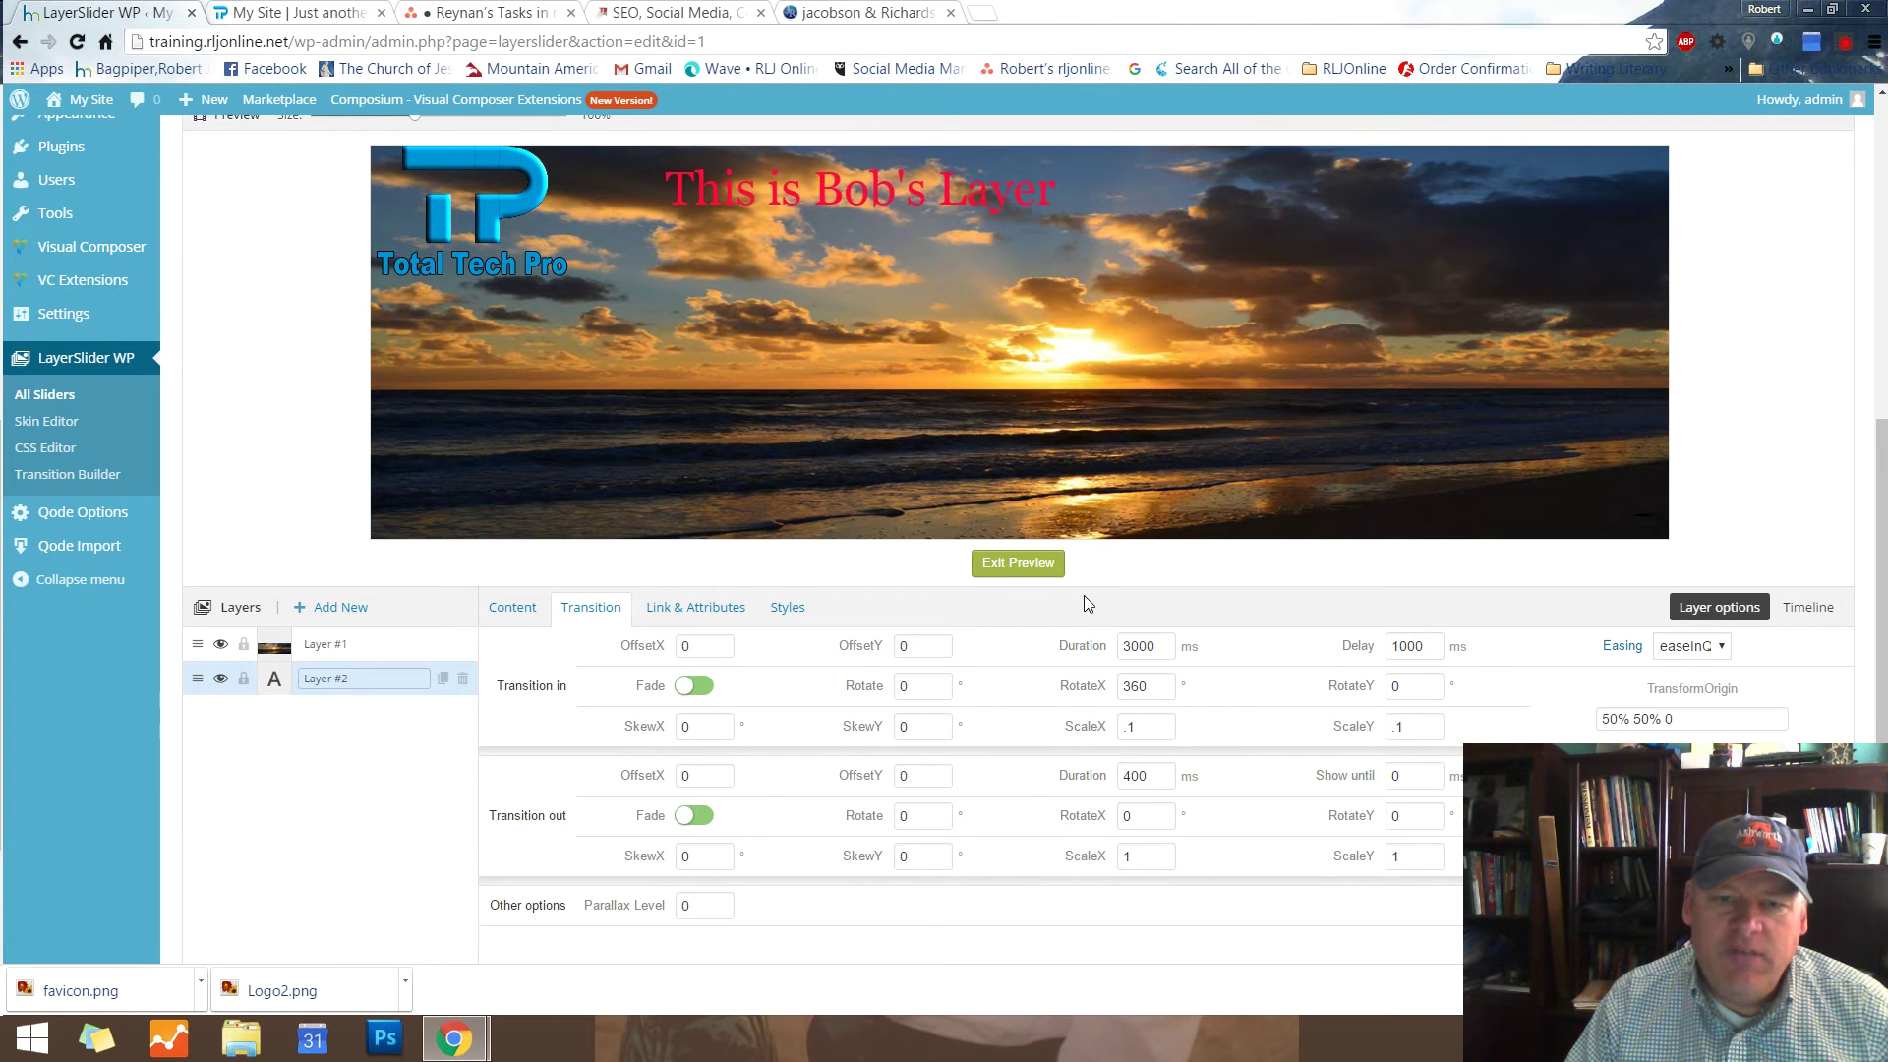
pyautogui.click(1014, 572)
pyautogui.click(1028, 568)
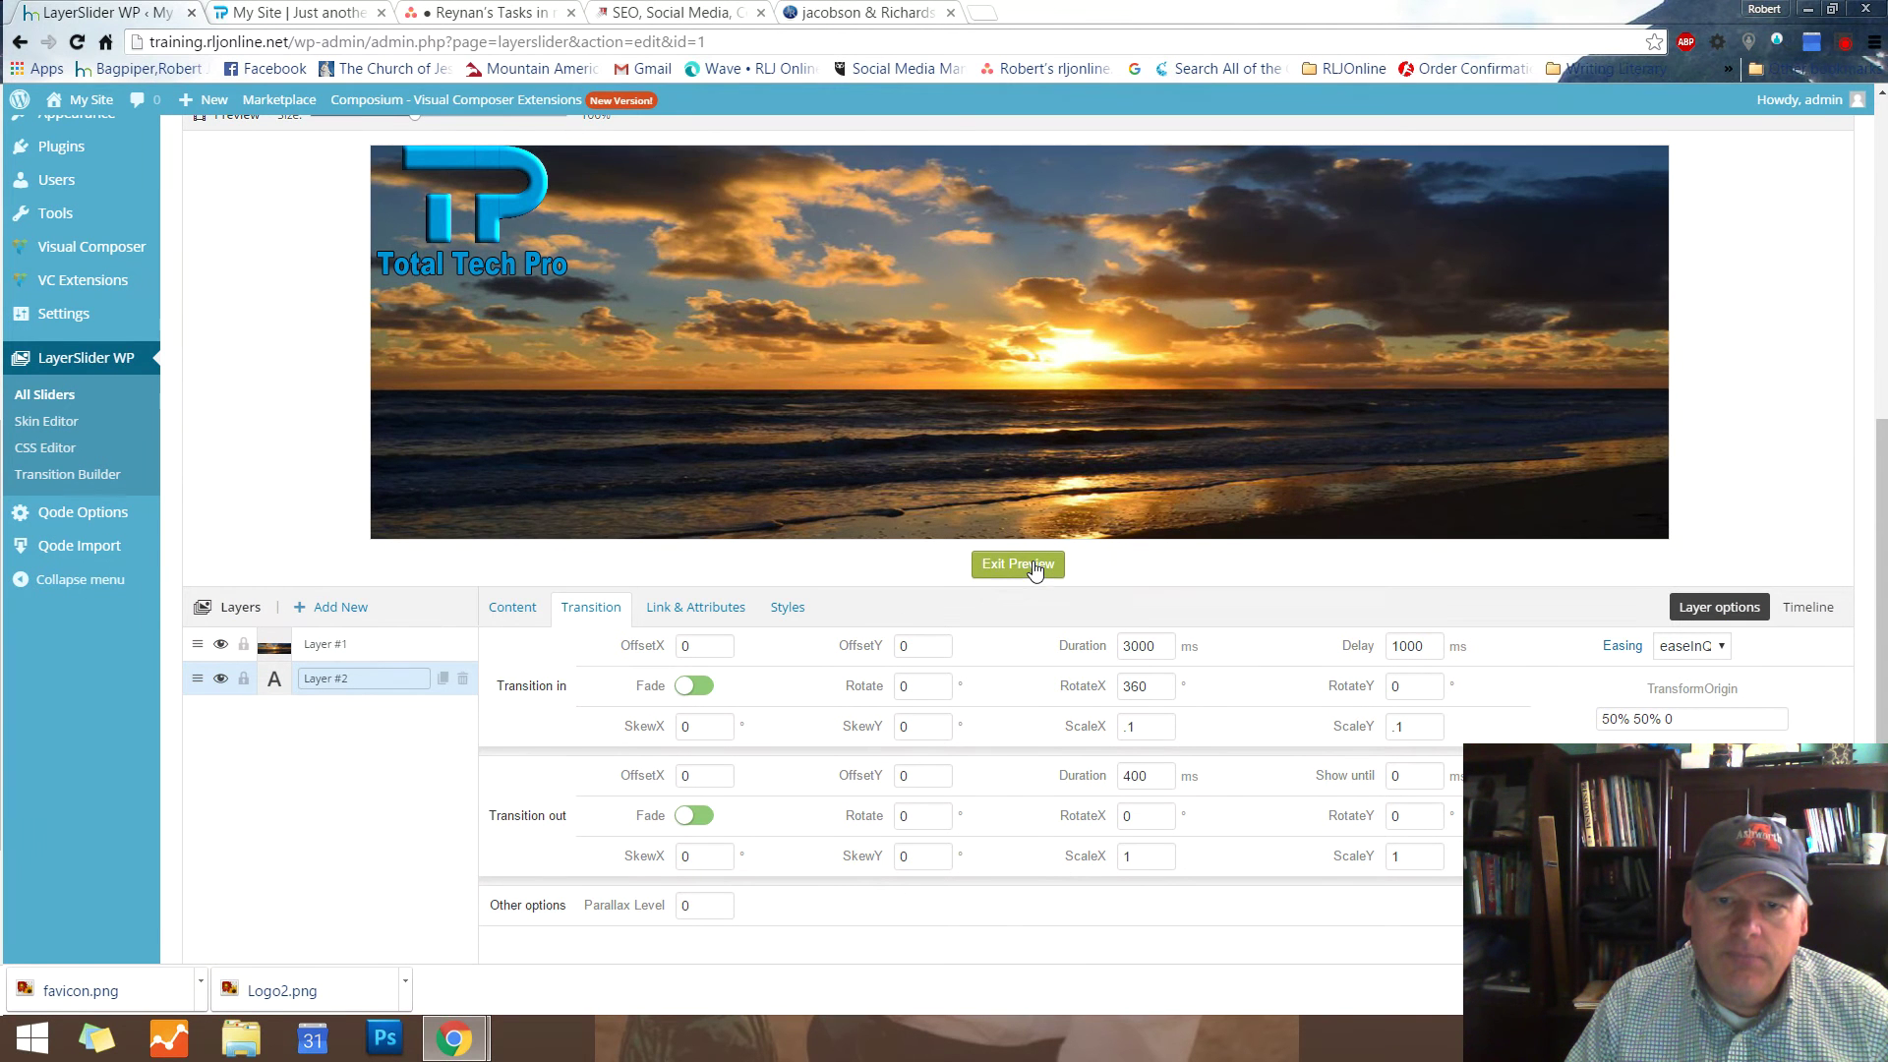
pyautogui.click(1035, 570)
pyautogui.click(1021, 566)
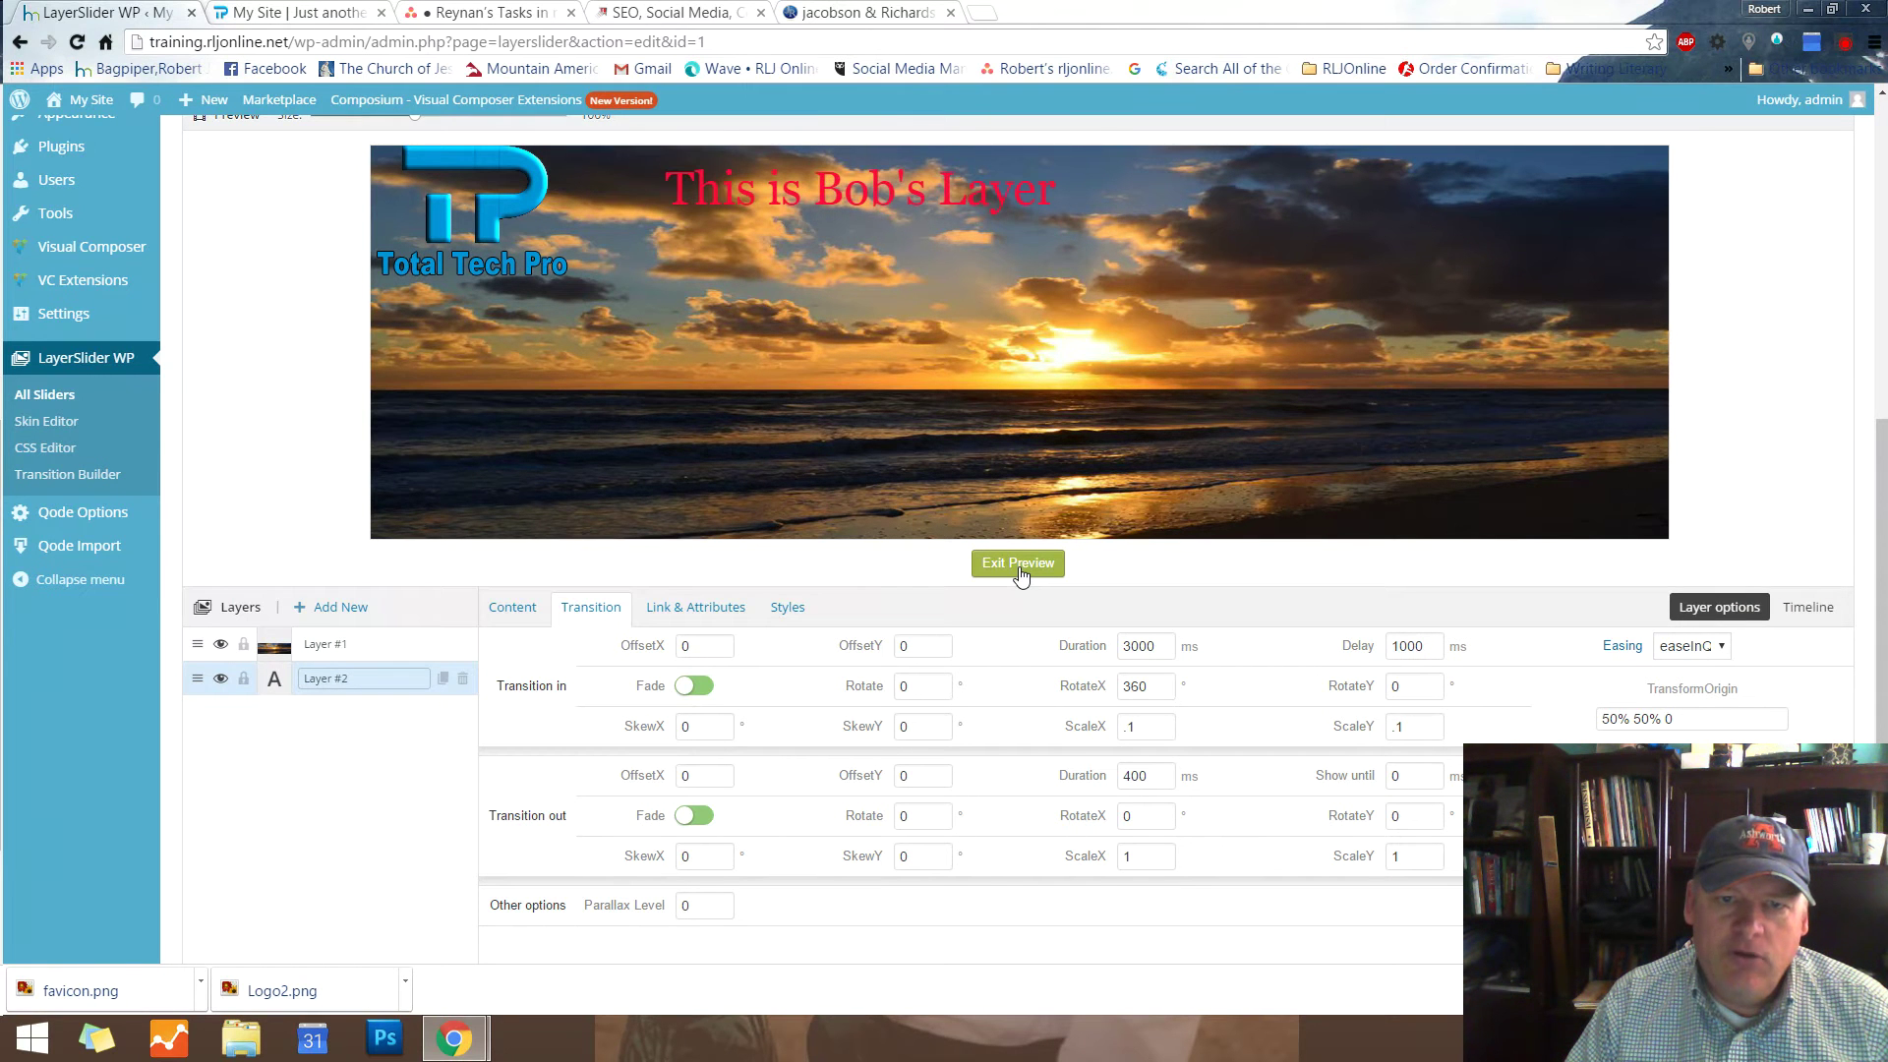
# Reset Layer #2's transition-in RotateX to 0, replay the slide preview, and exit it
pyautogui.doubleClick(1144, 687)
pyautogui.write('0')
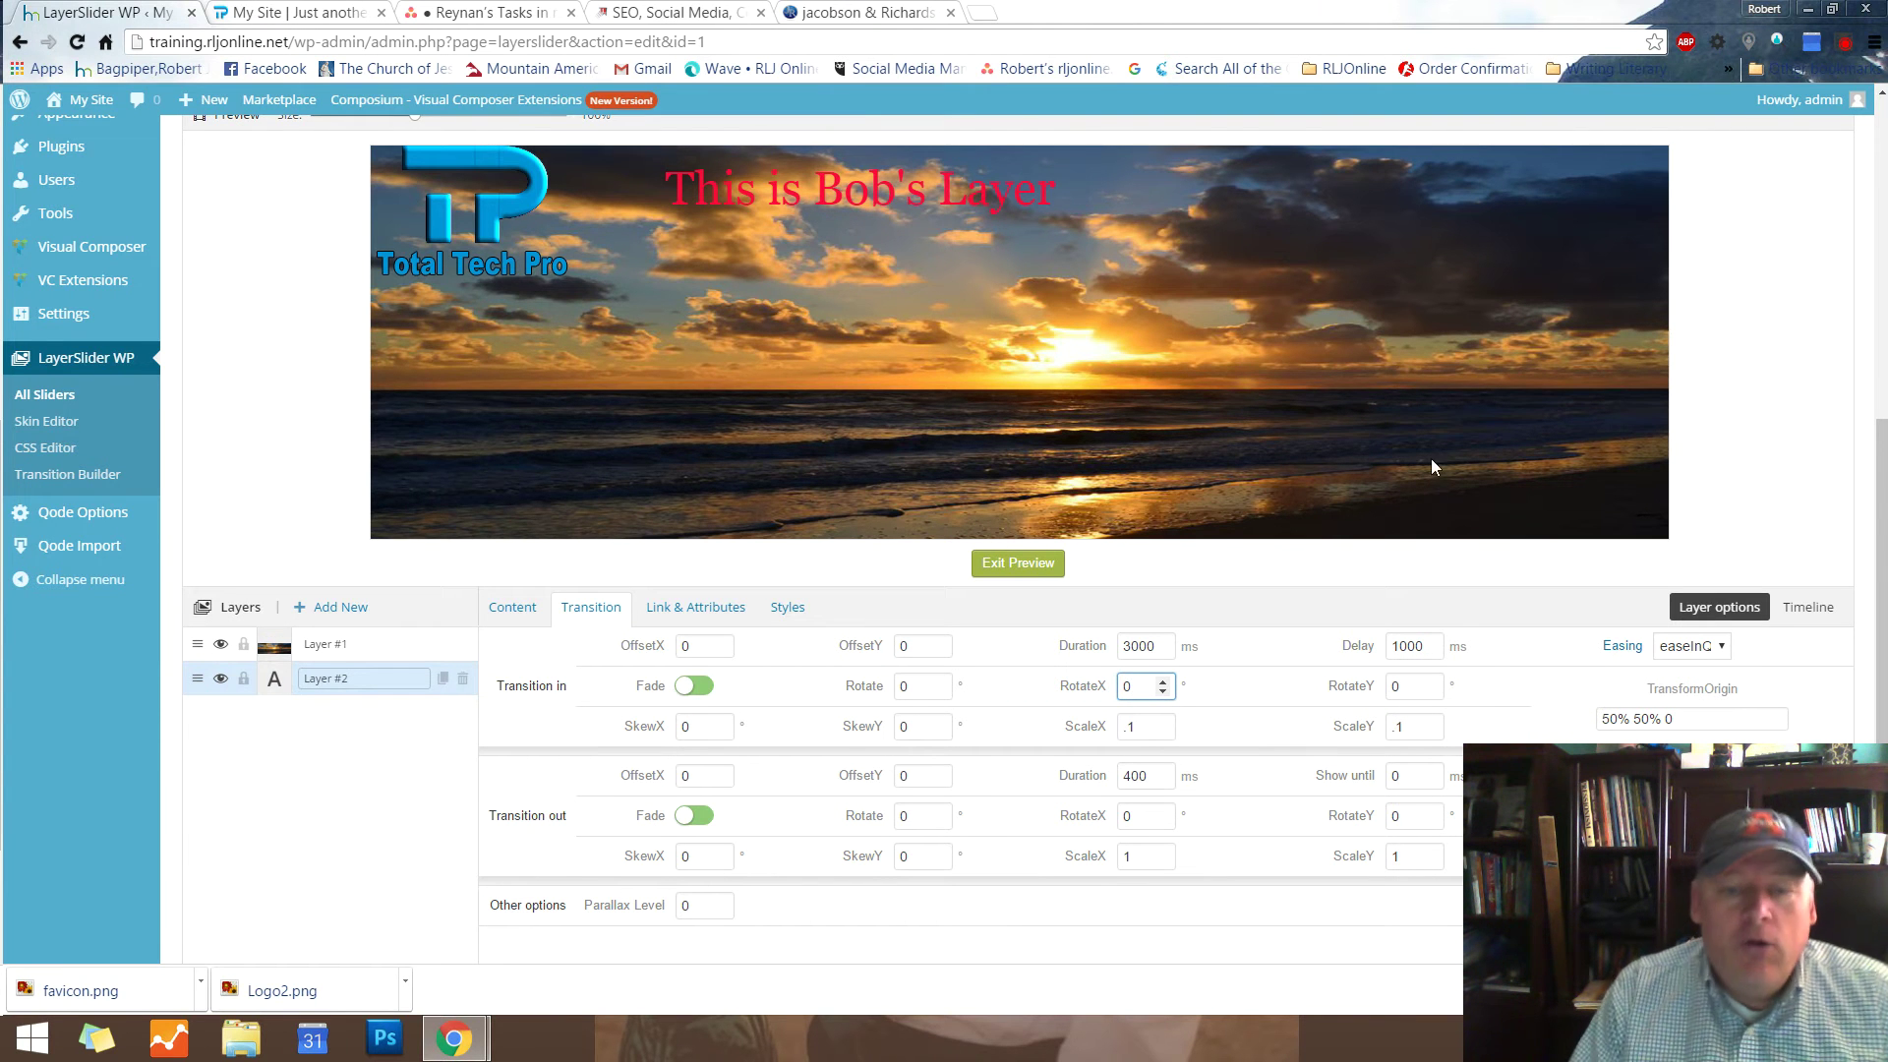
pyautogui.scroll(-1, 1247, 492)
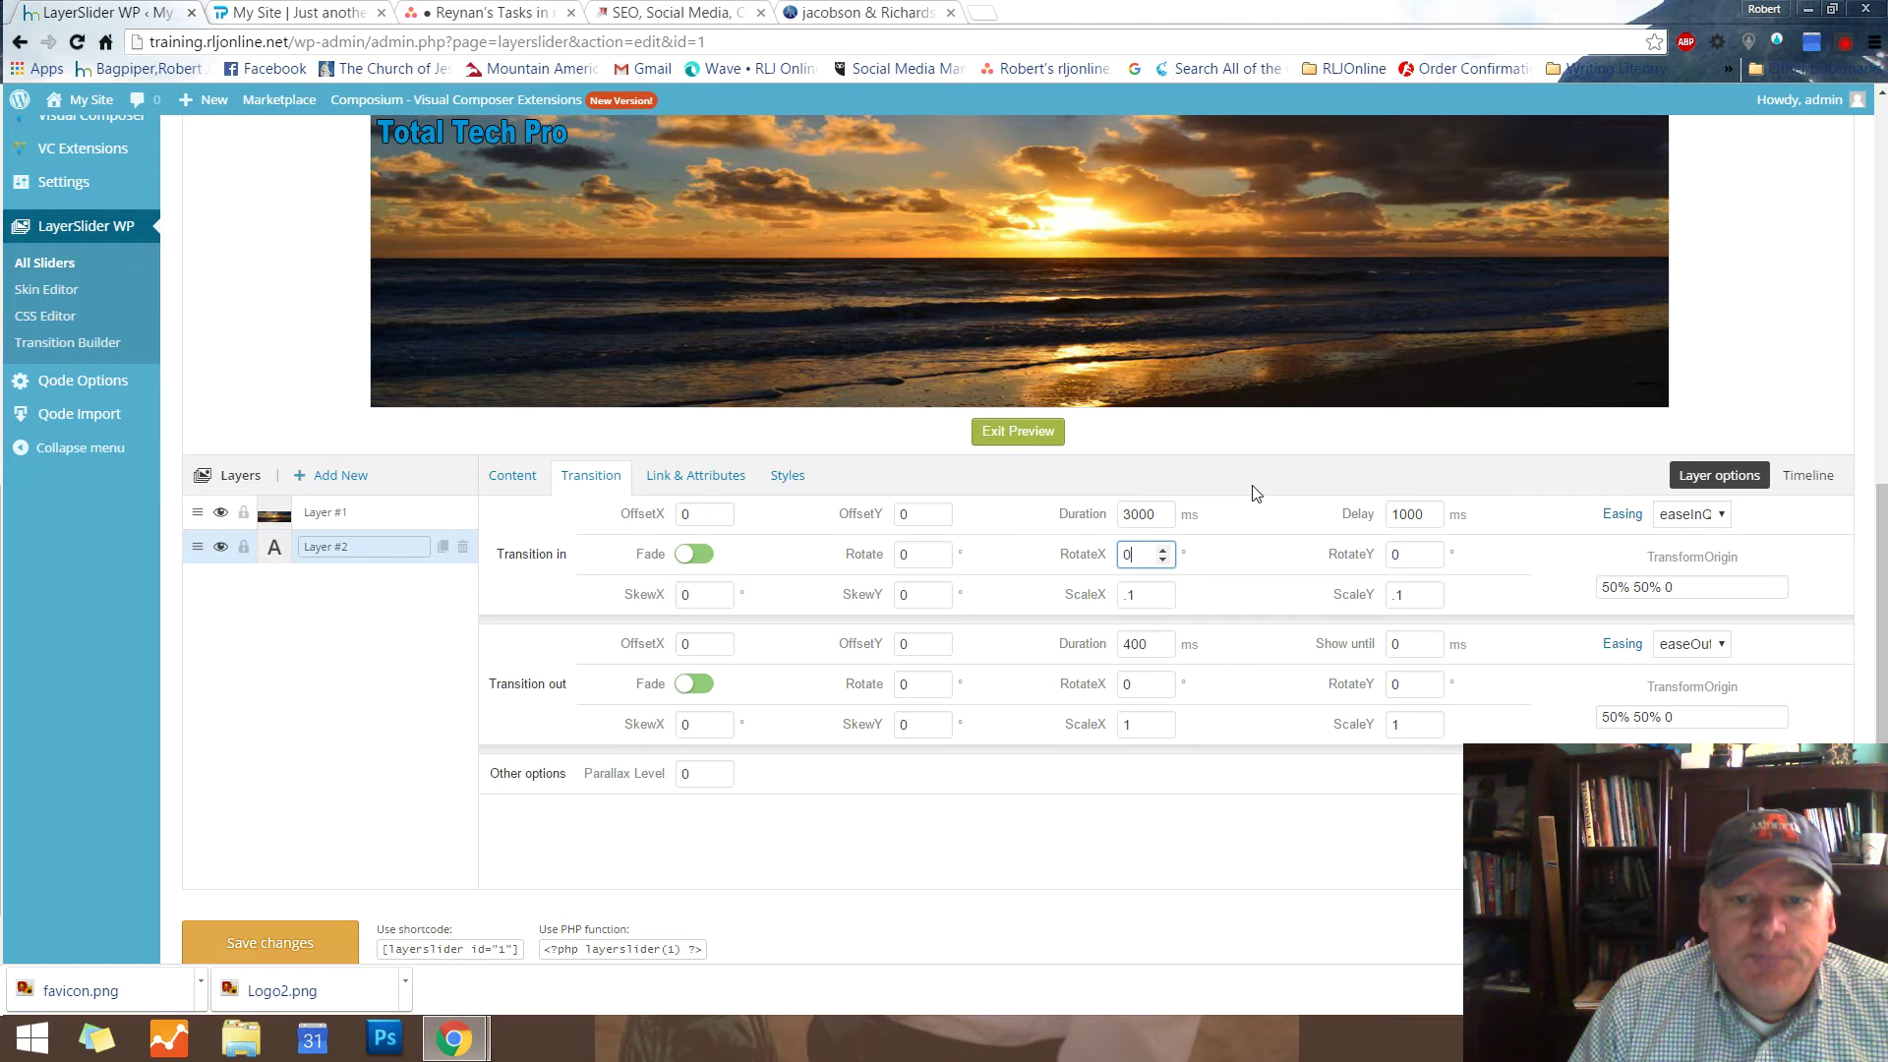
pyautogui.click(1039, 432)
pyautogui.scroll(3, 1295, 488)
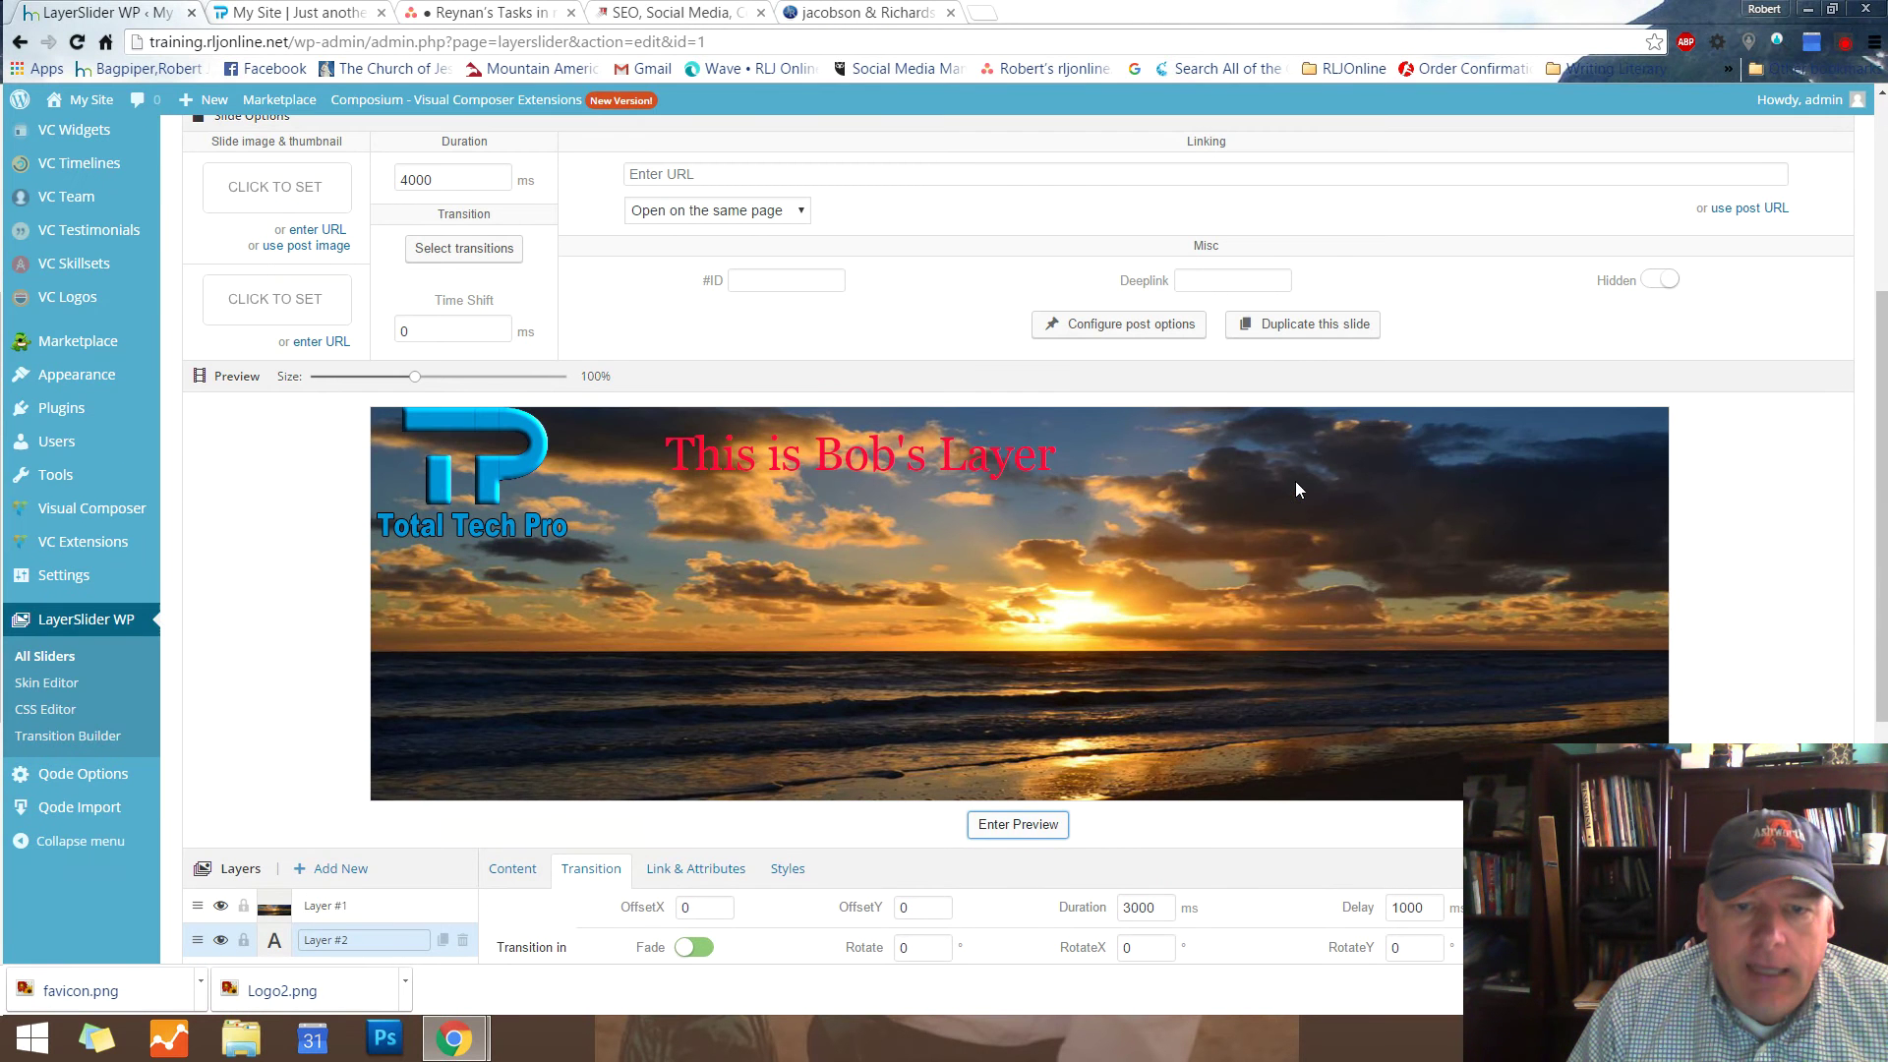
pyautogui.click(1020, 826)
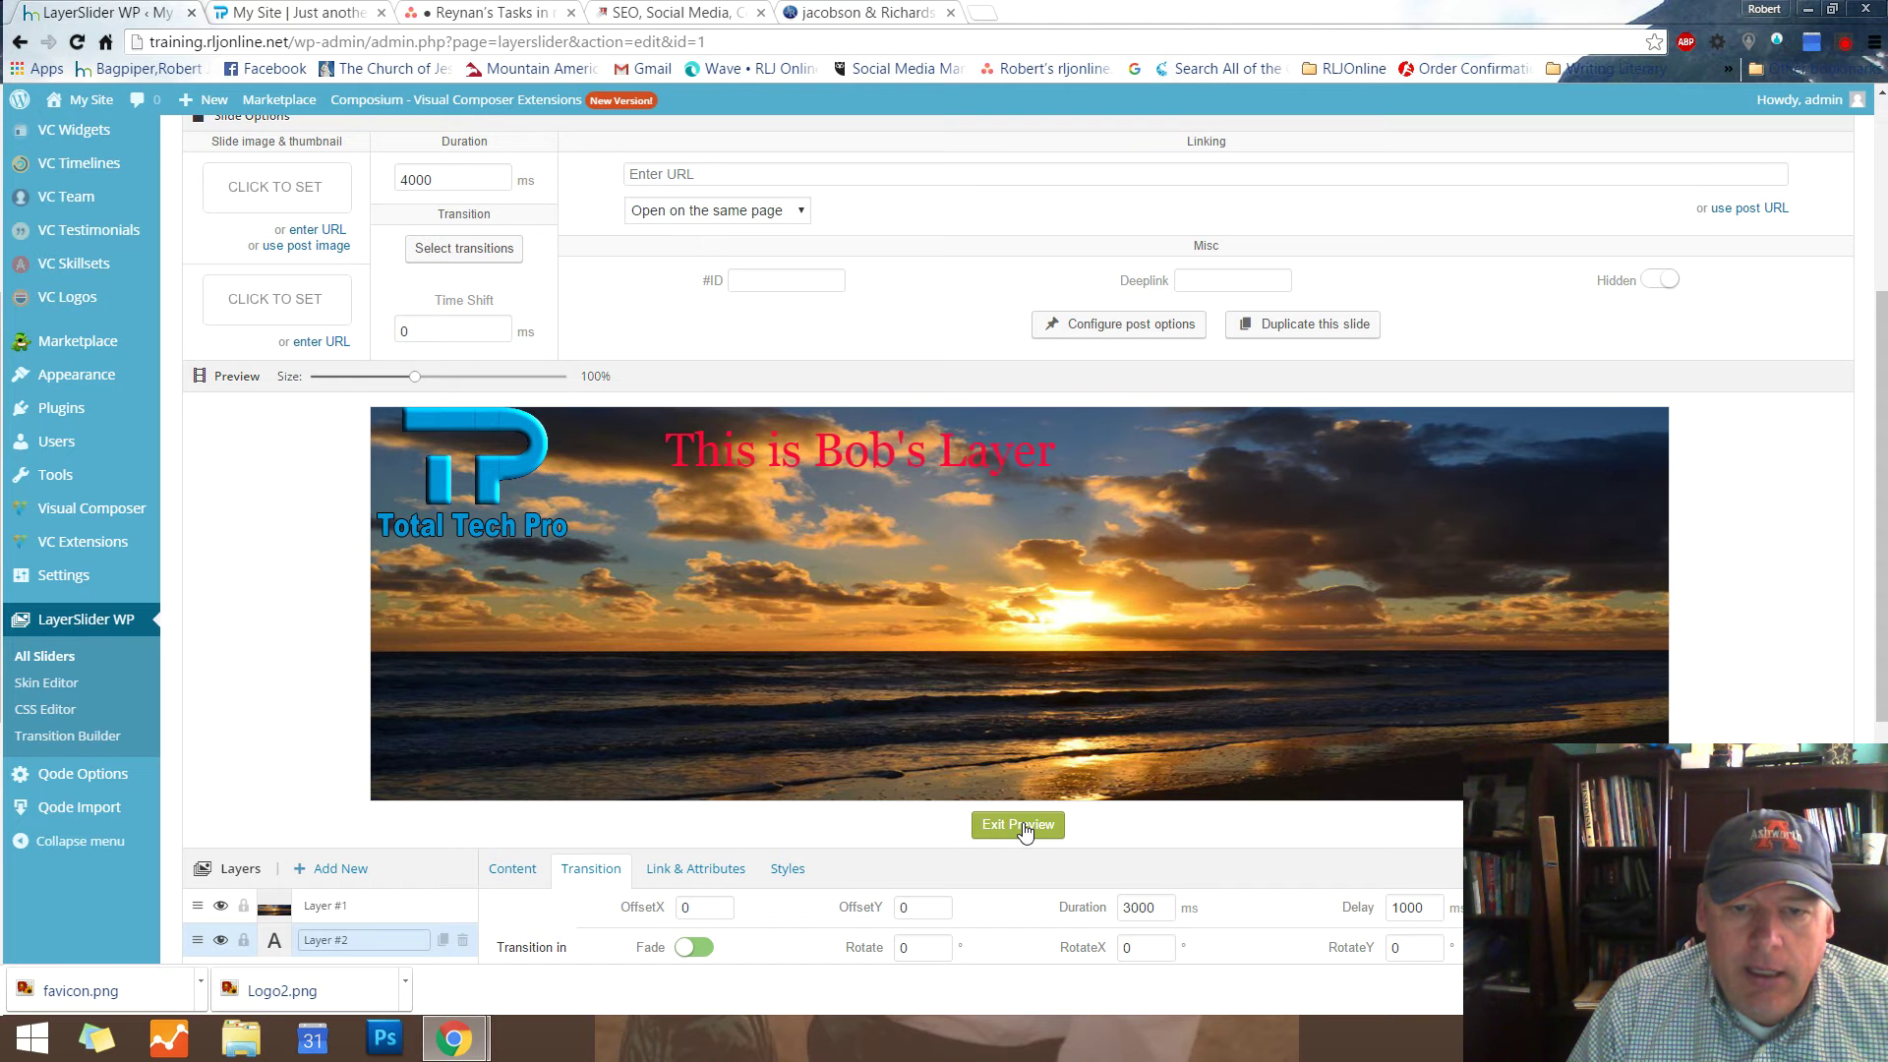
pyautogui.click(1025, 828)
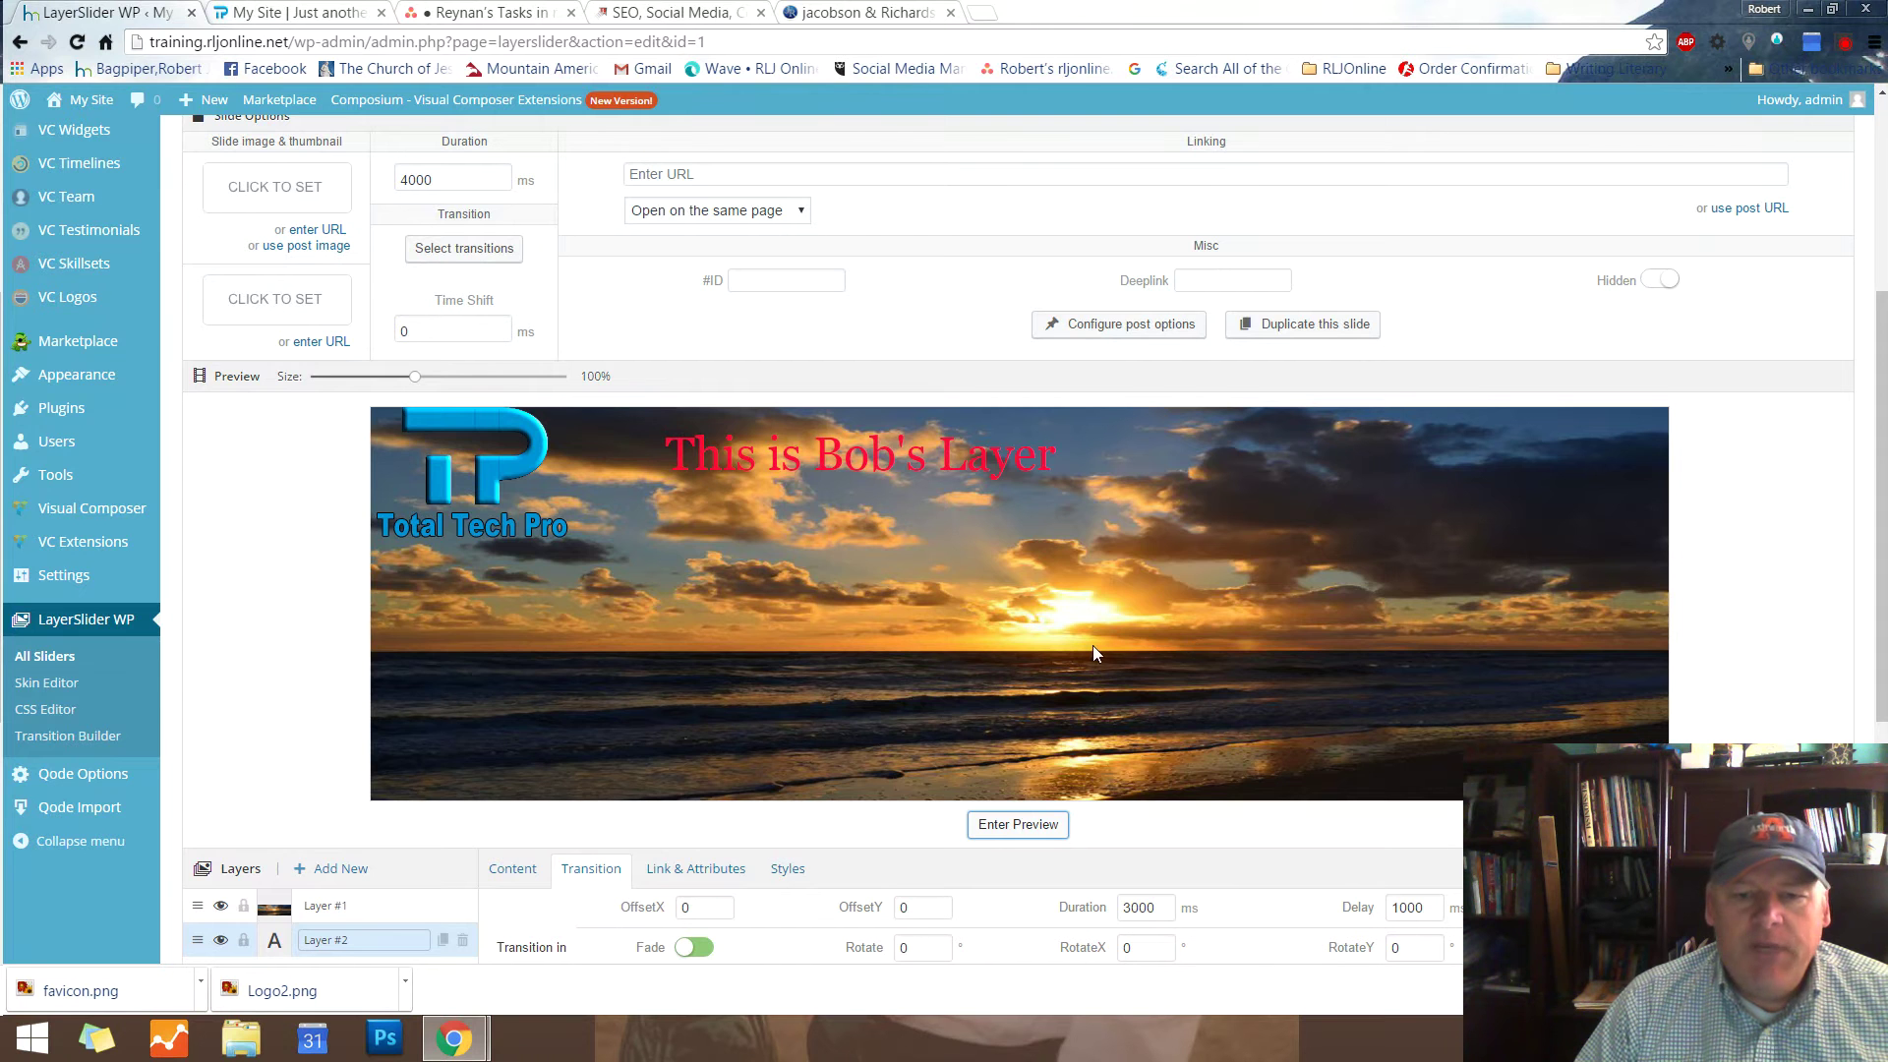
# Add a third layer to the slide and open the image picker for its content
pyautogui.scroll(-3, 1376, 641)
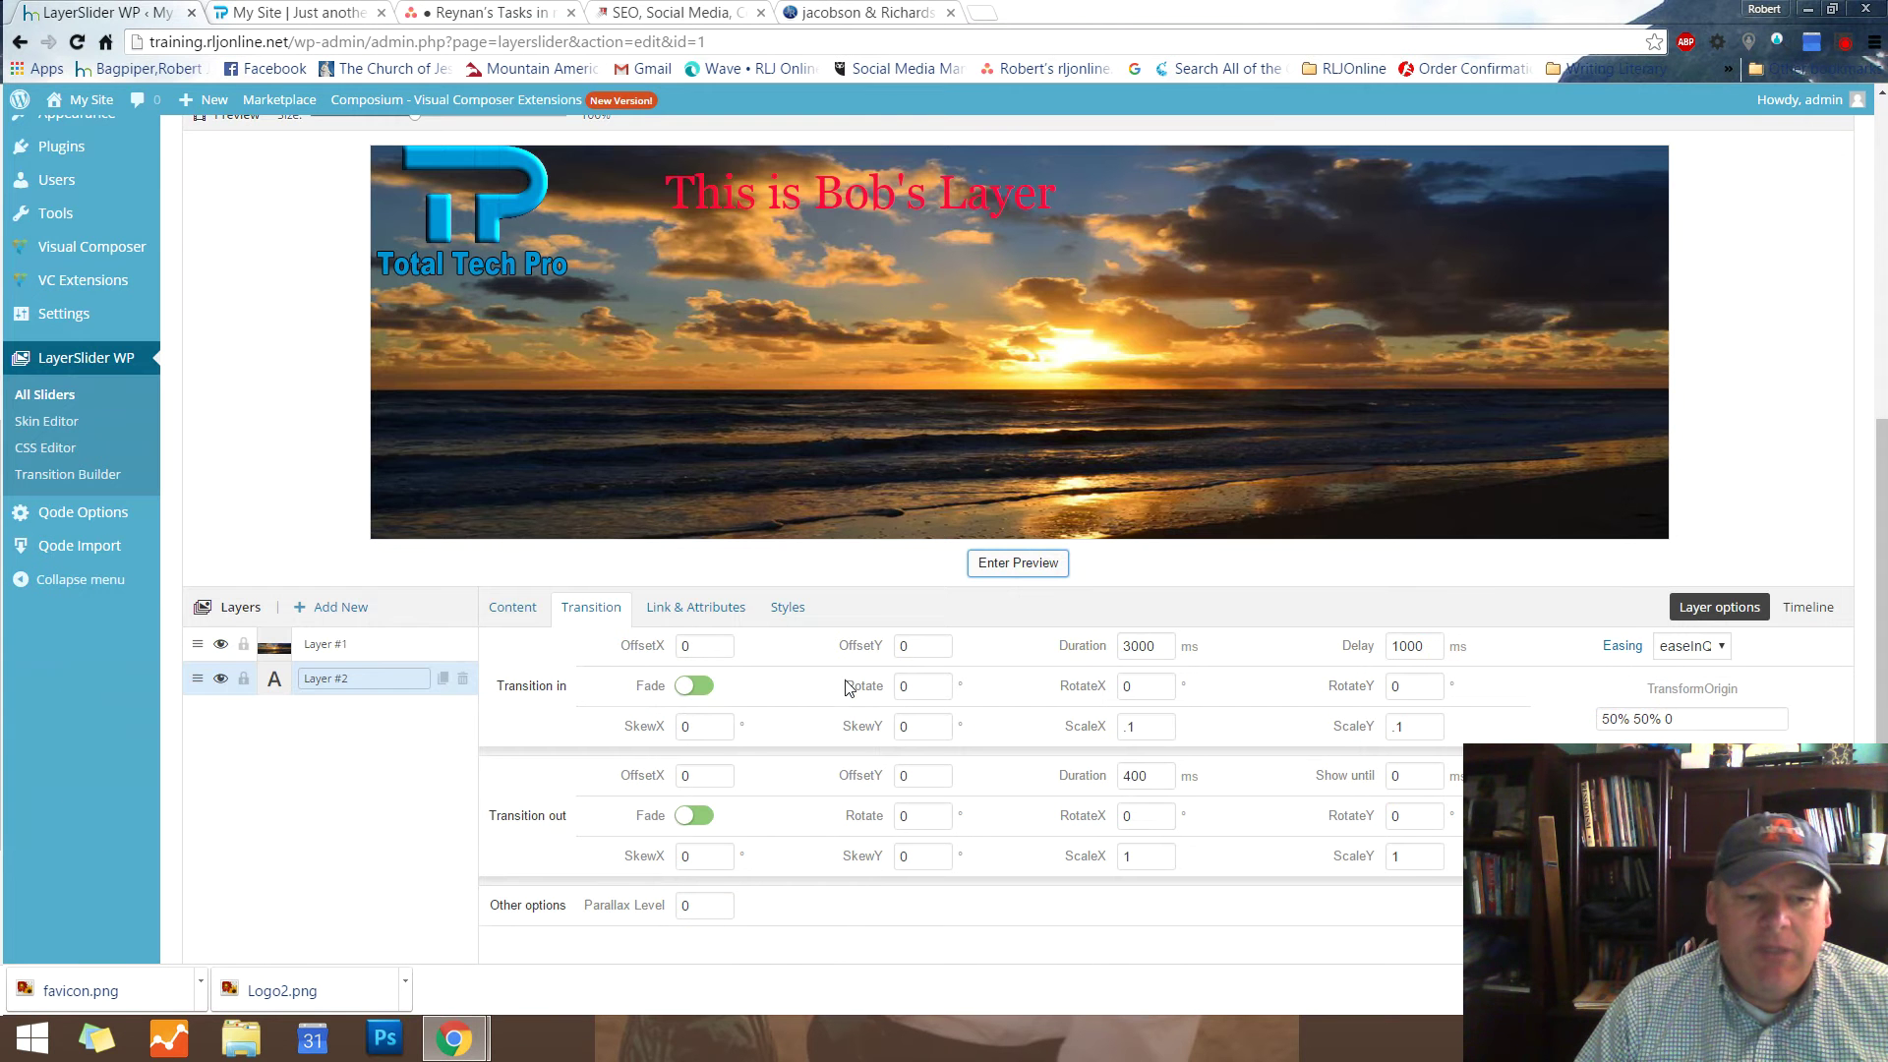
pyautogui.click(337, 614)
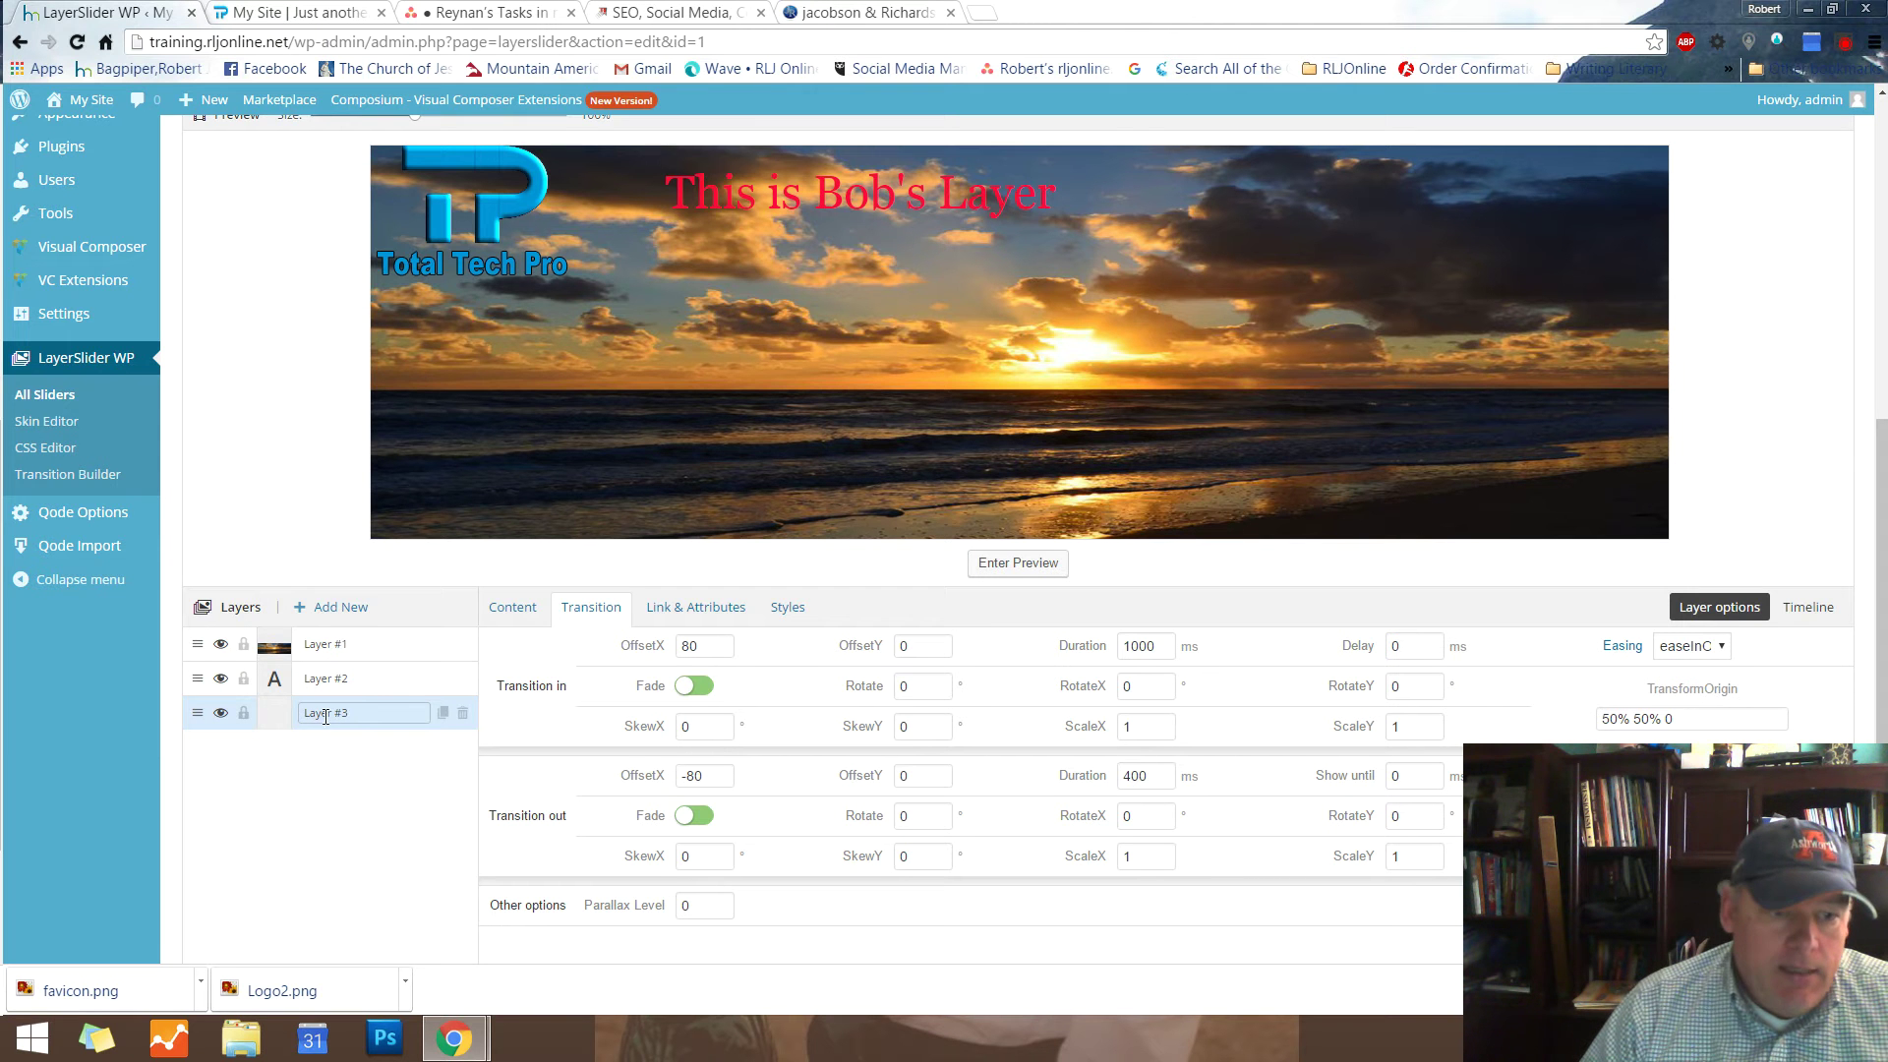
pyautogui.click(516, 608)
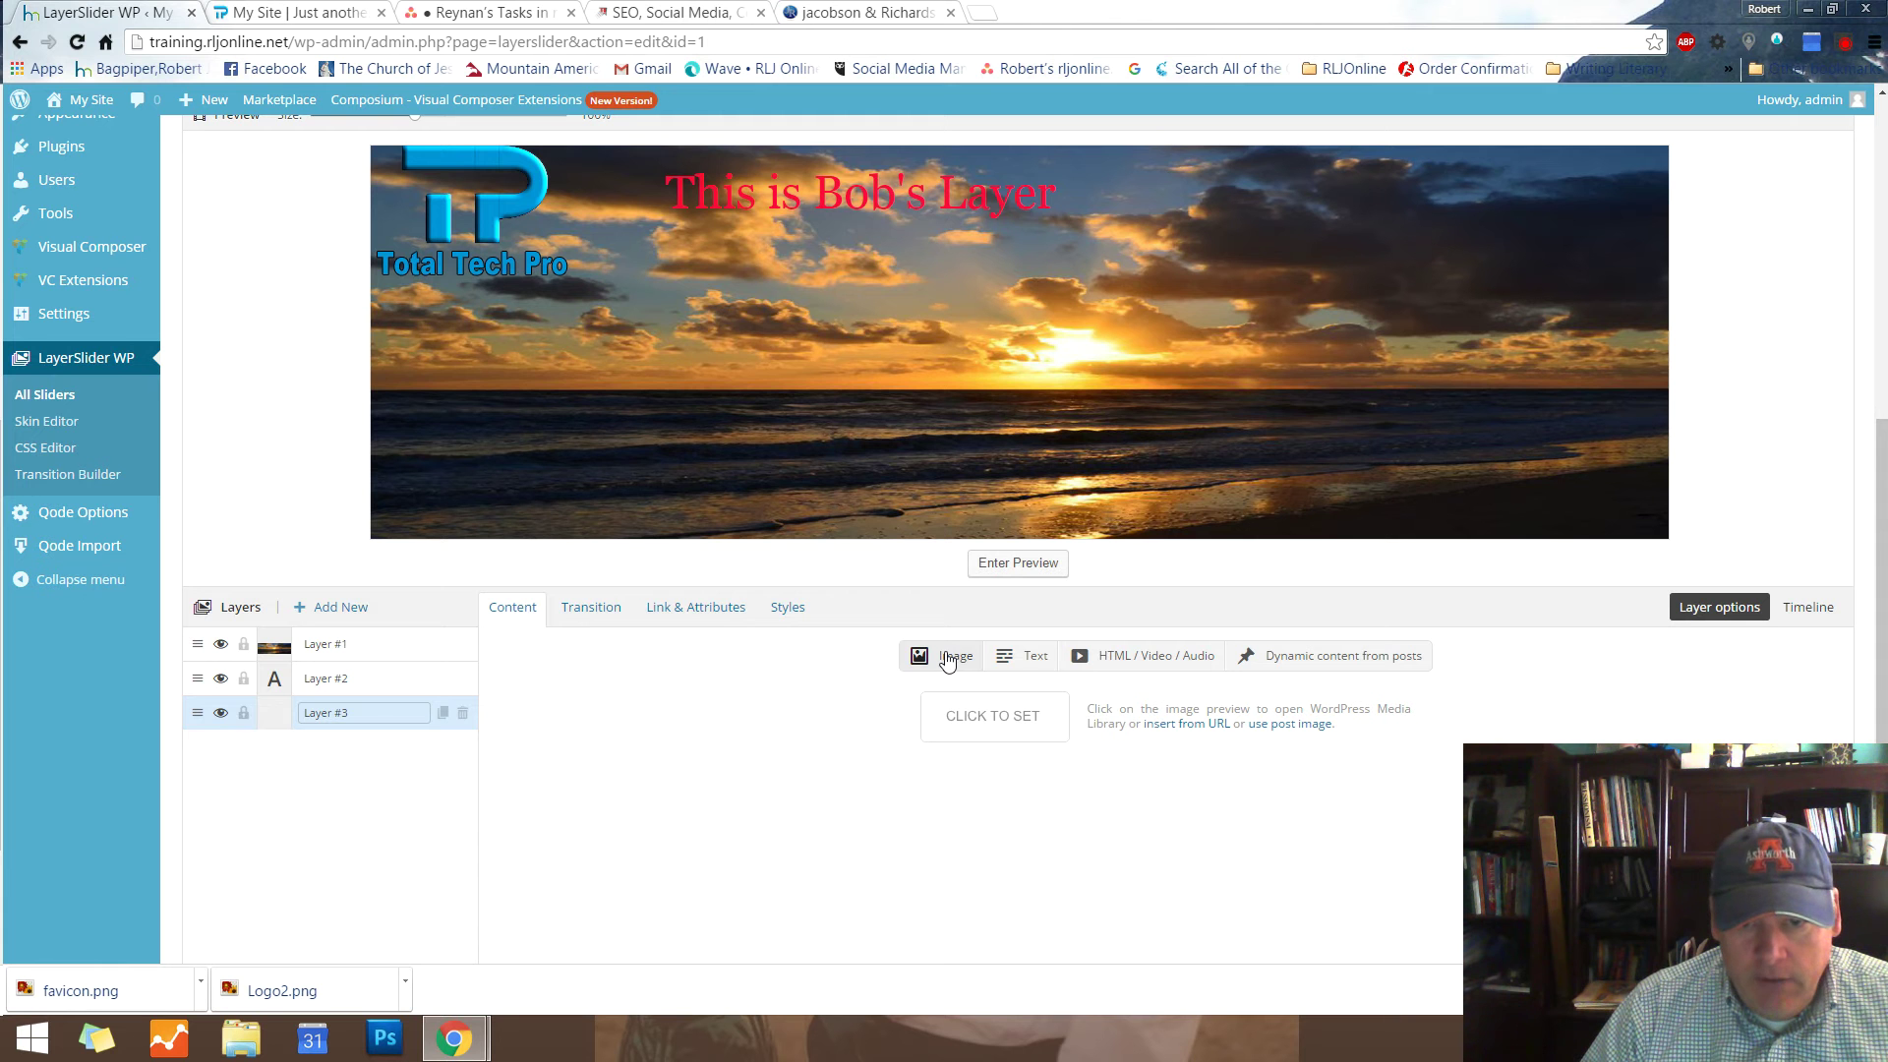
pyautogui.click(1017, 725)
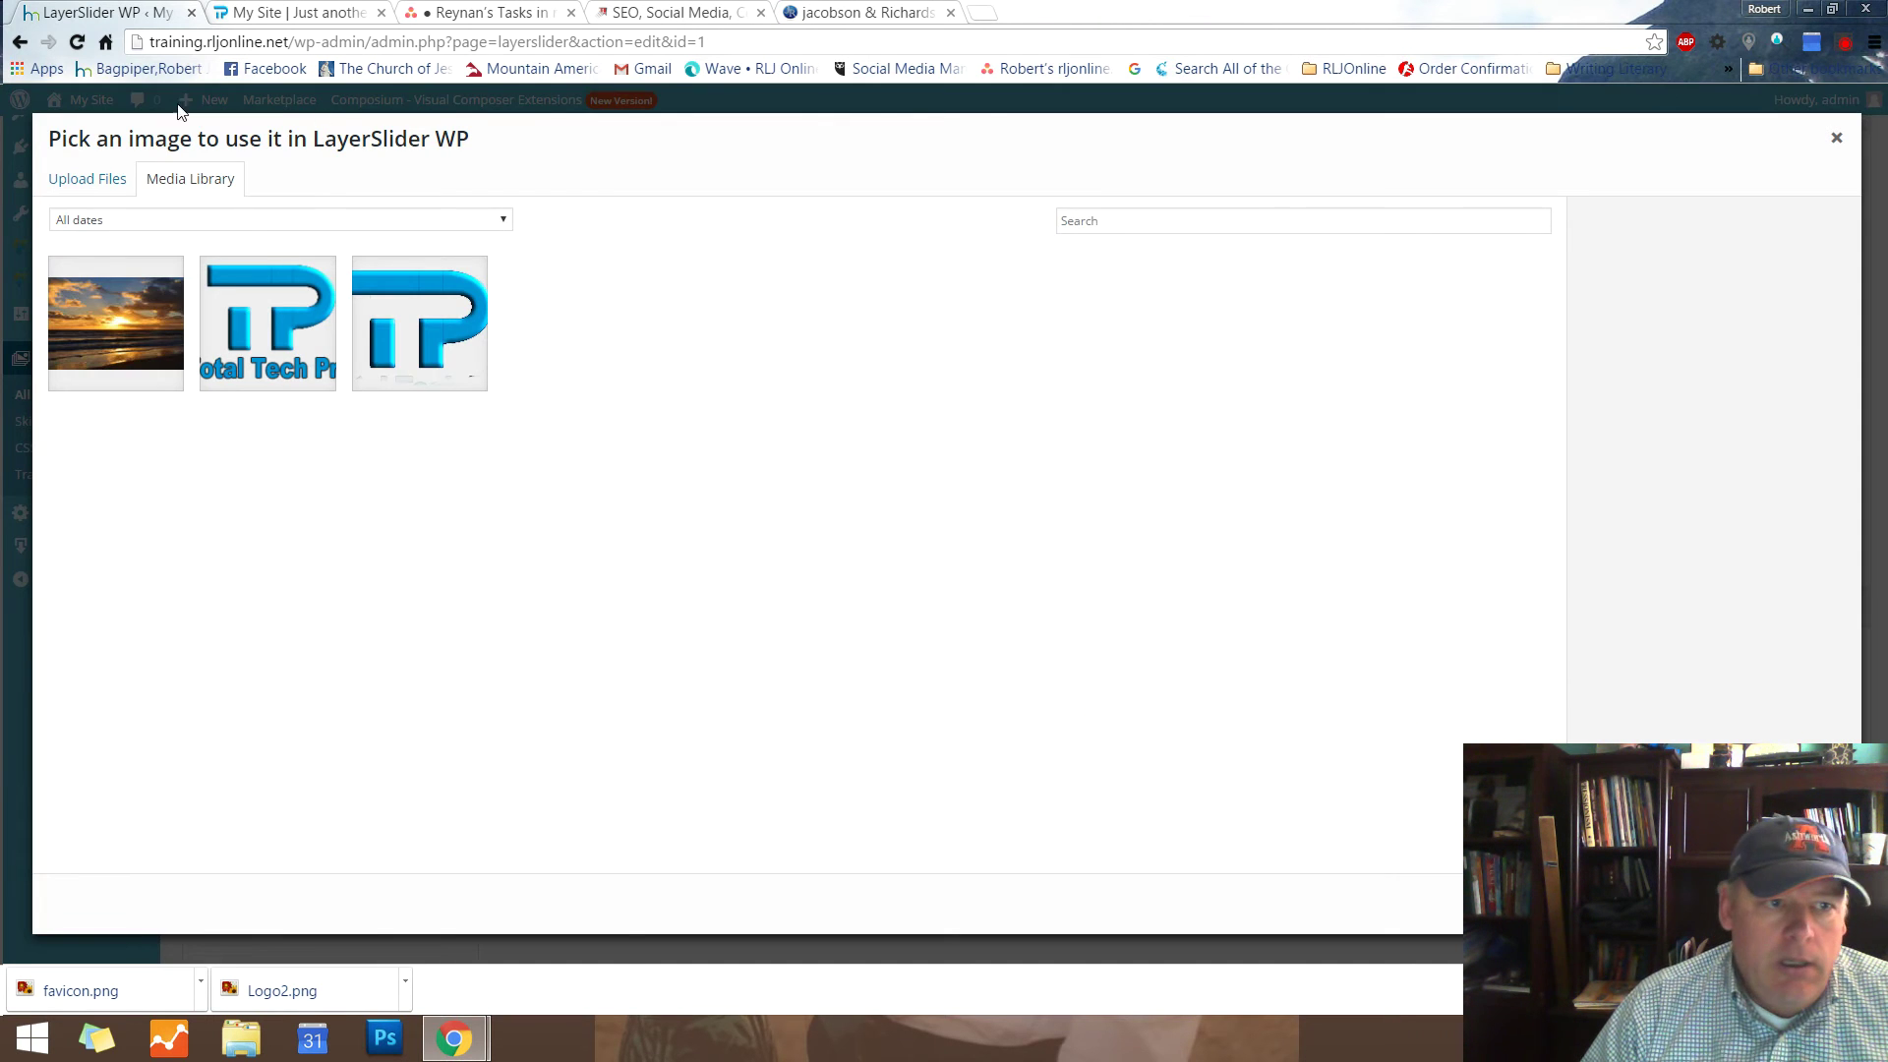
# Upload Alien Bob.jpg from the Images folder and insert it as Layer #3's image
pyautogui.click(86, 181)
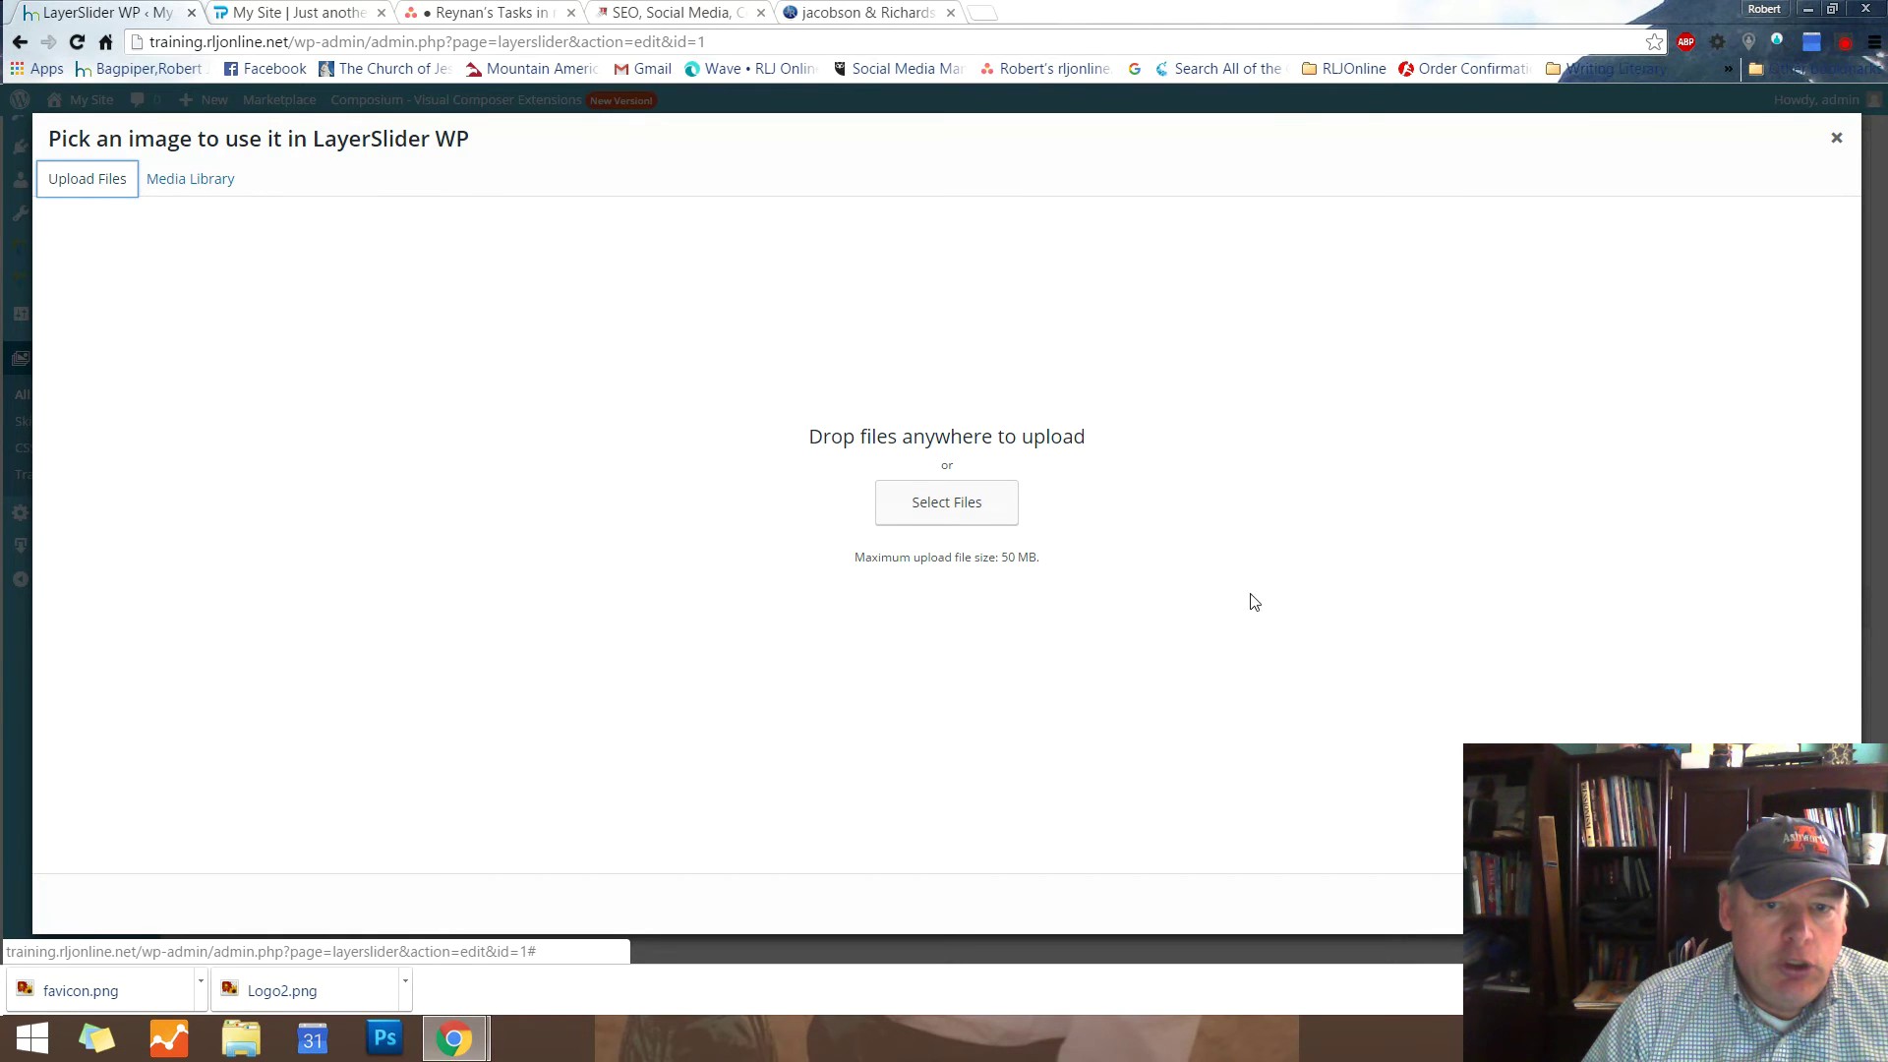
pyautogui.click(961, 513)
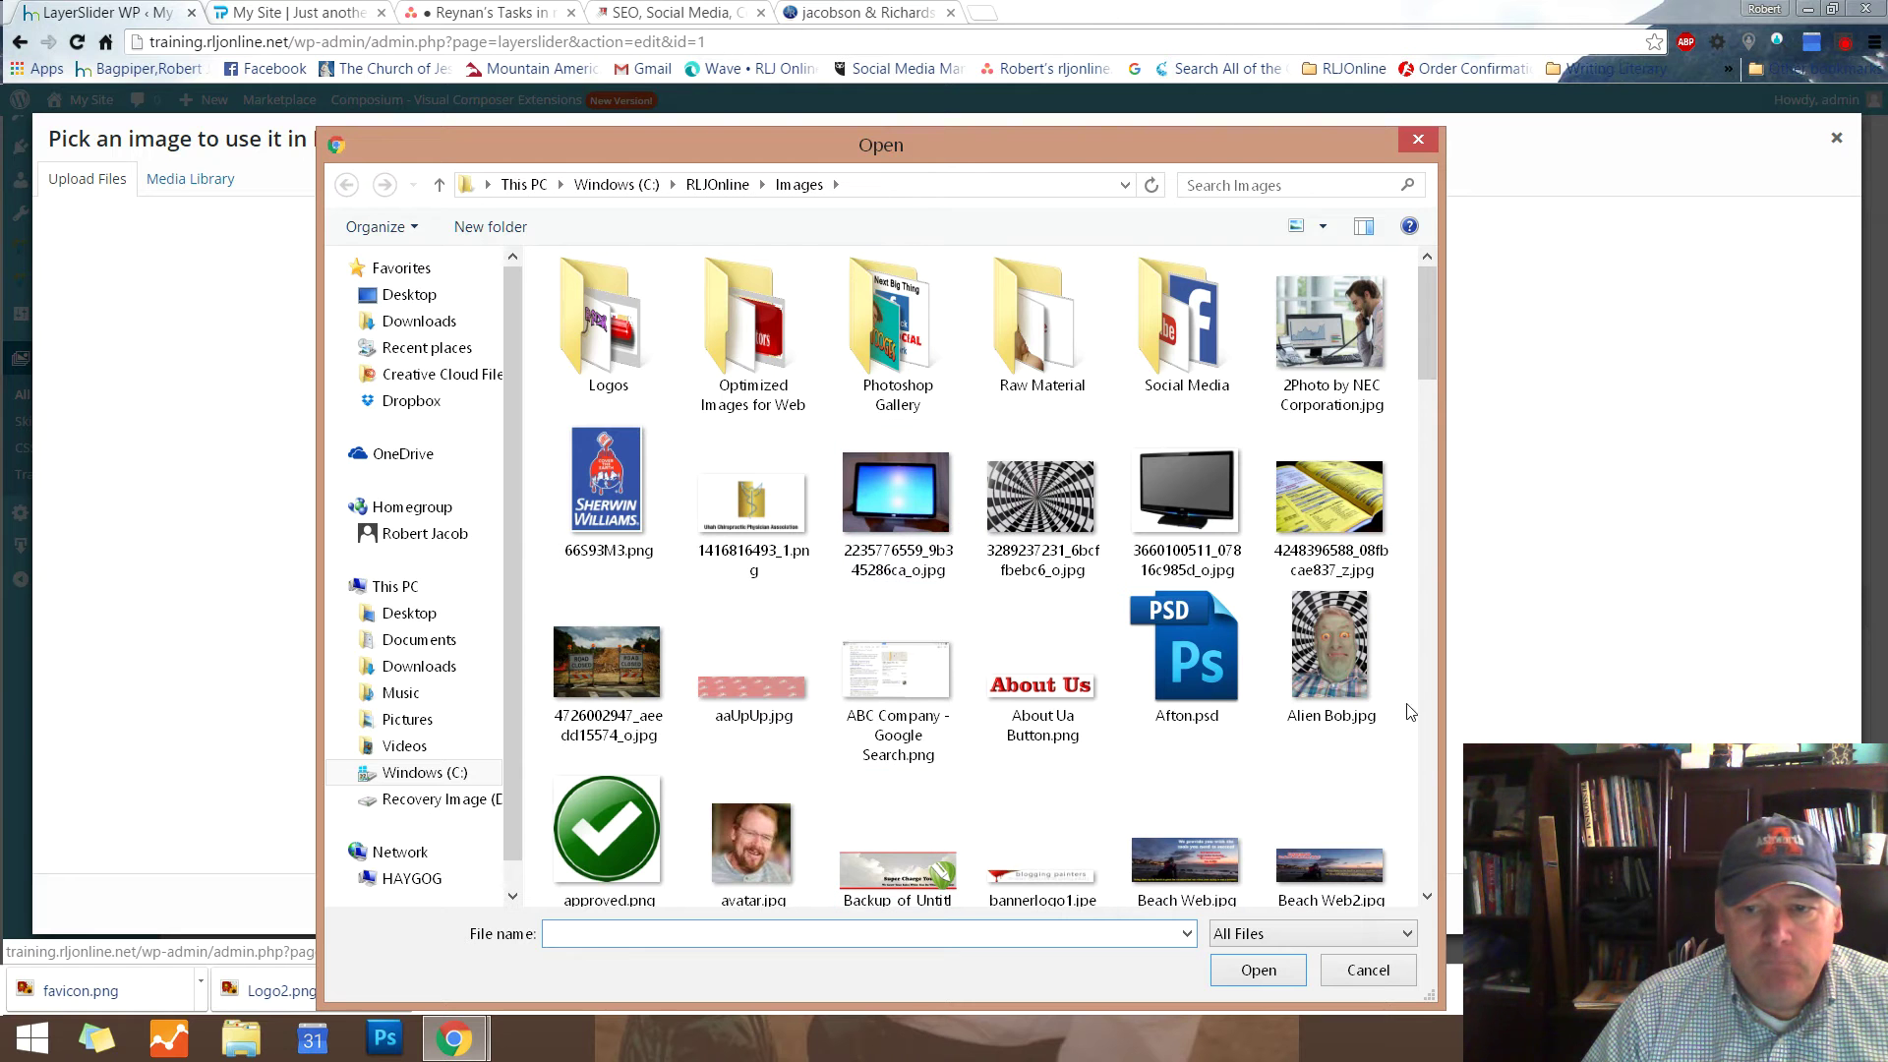
pyautogui.click(1329, 649)
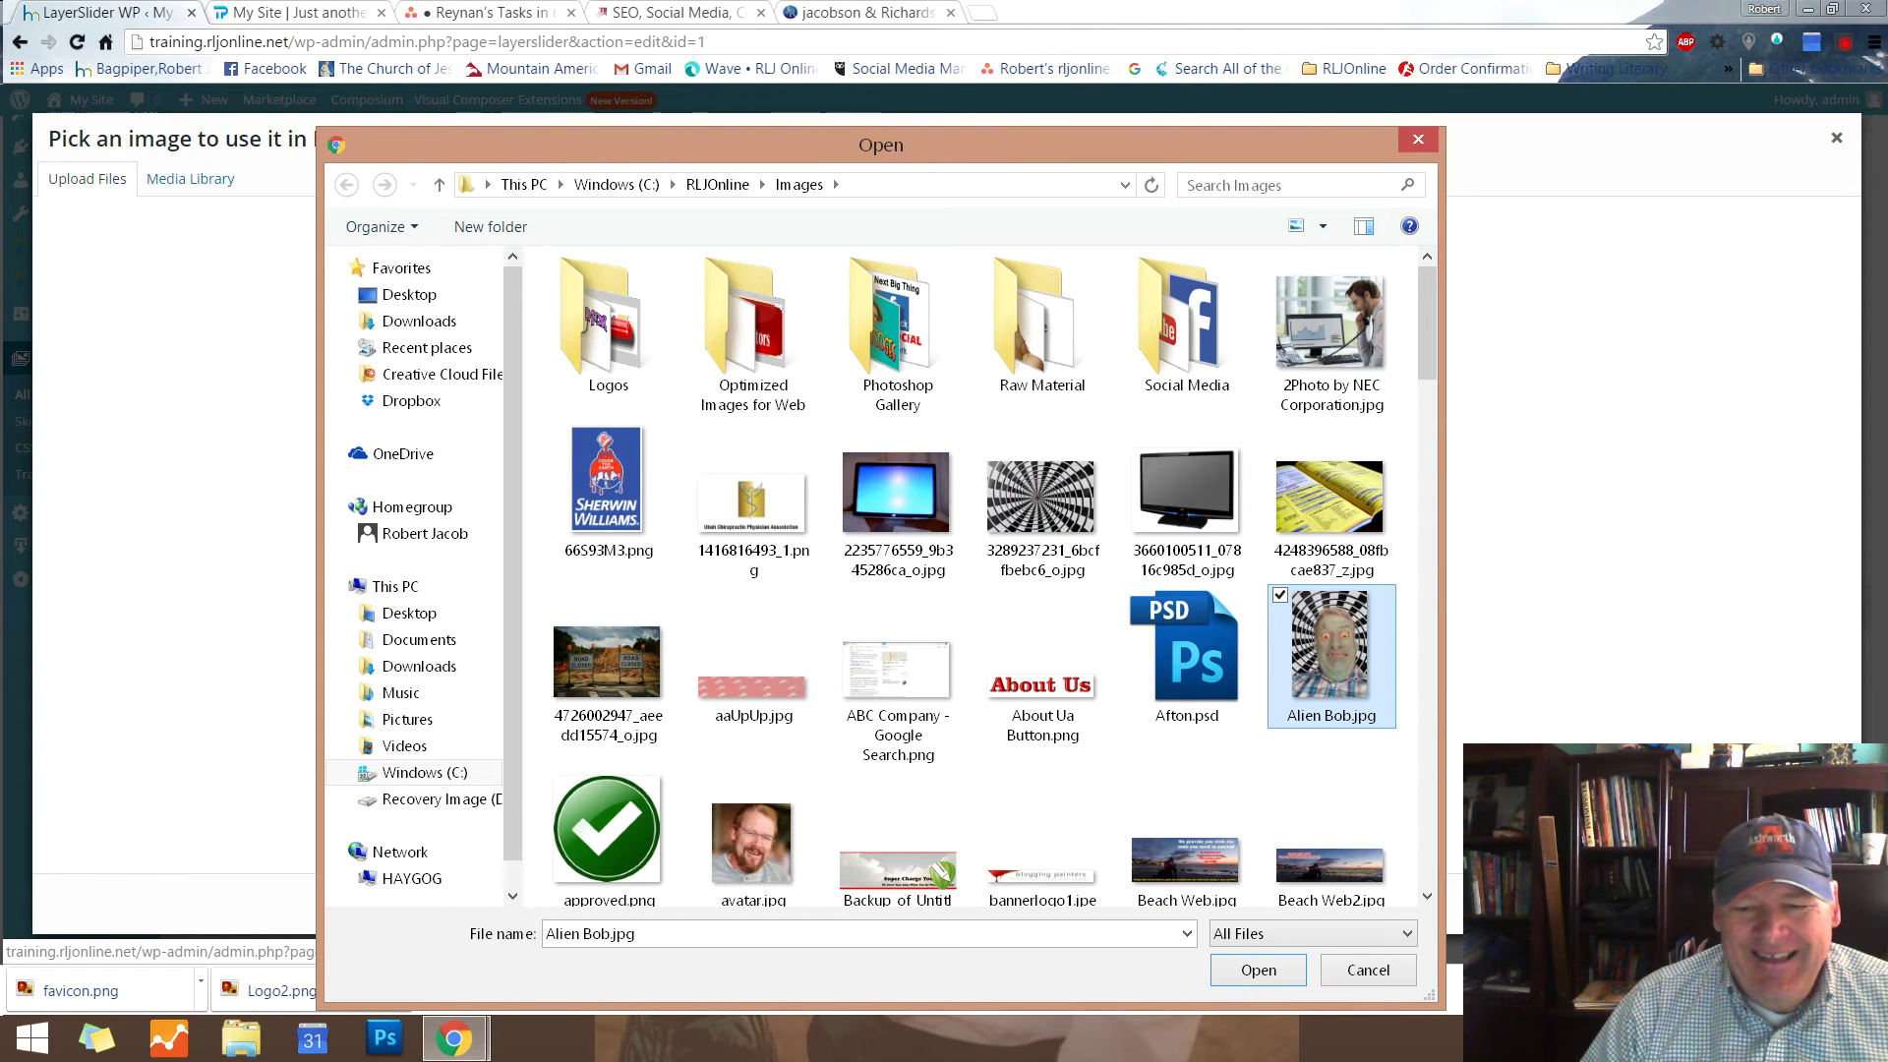
pyautogui.scroll(-3, 1347, 944)
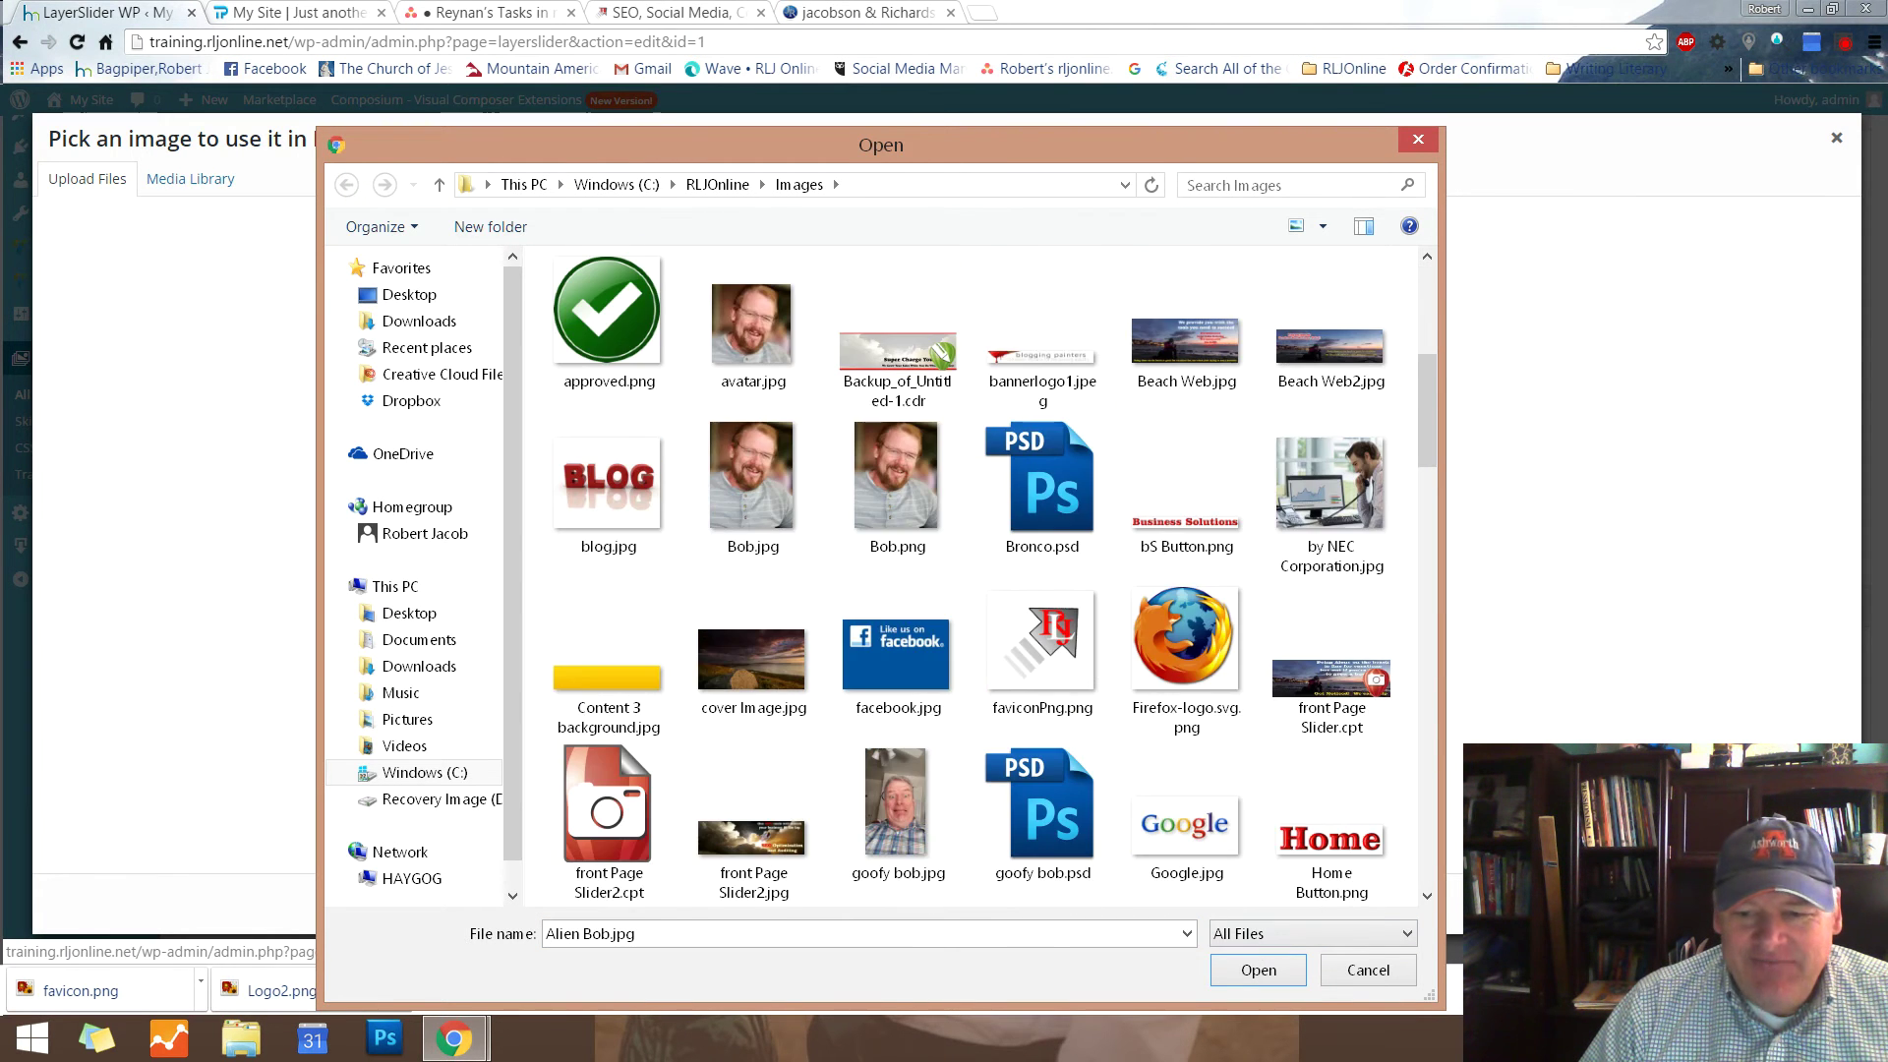
pyautogui.click(1278, 975)
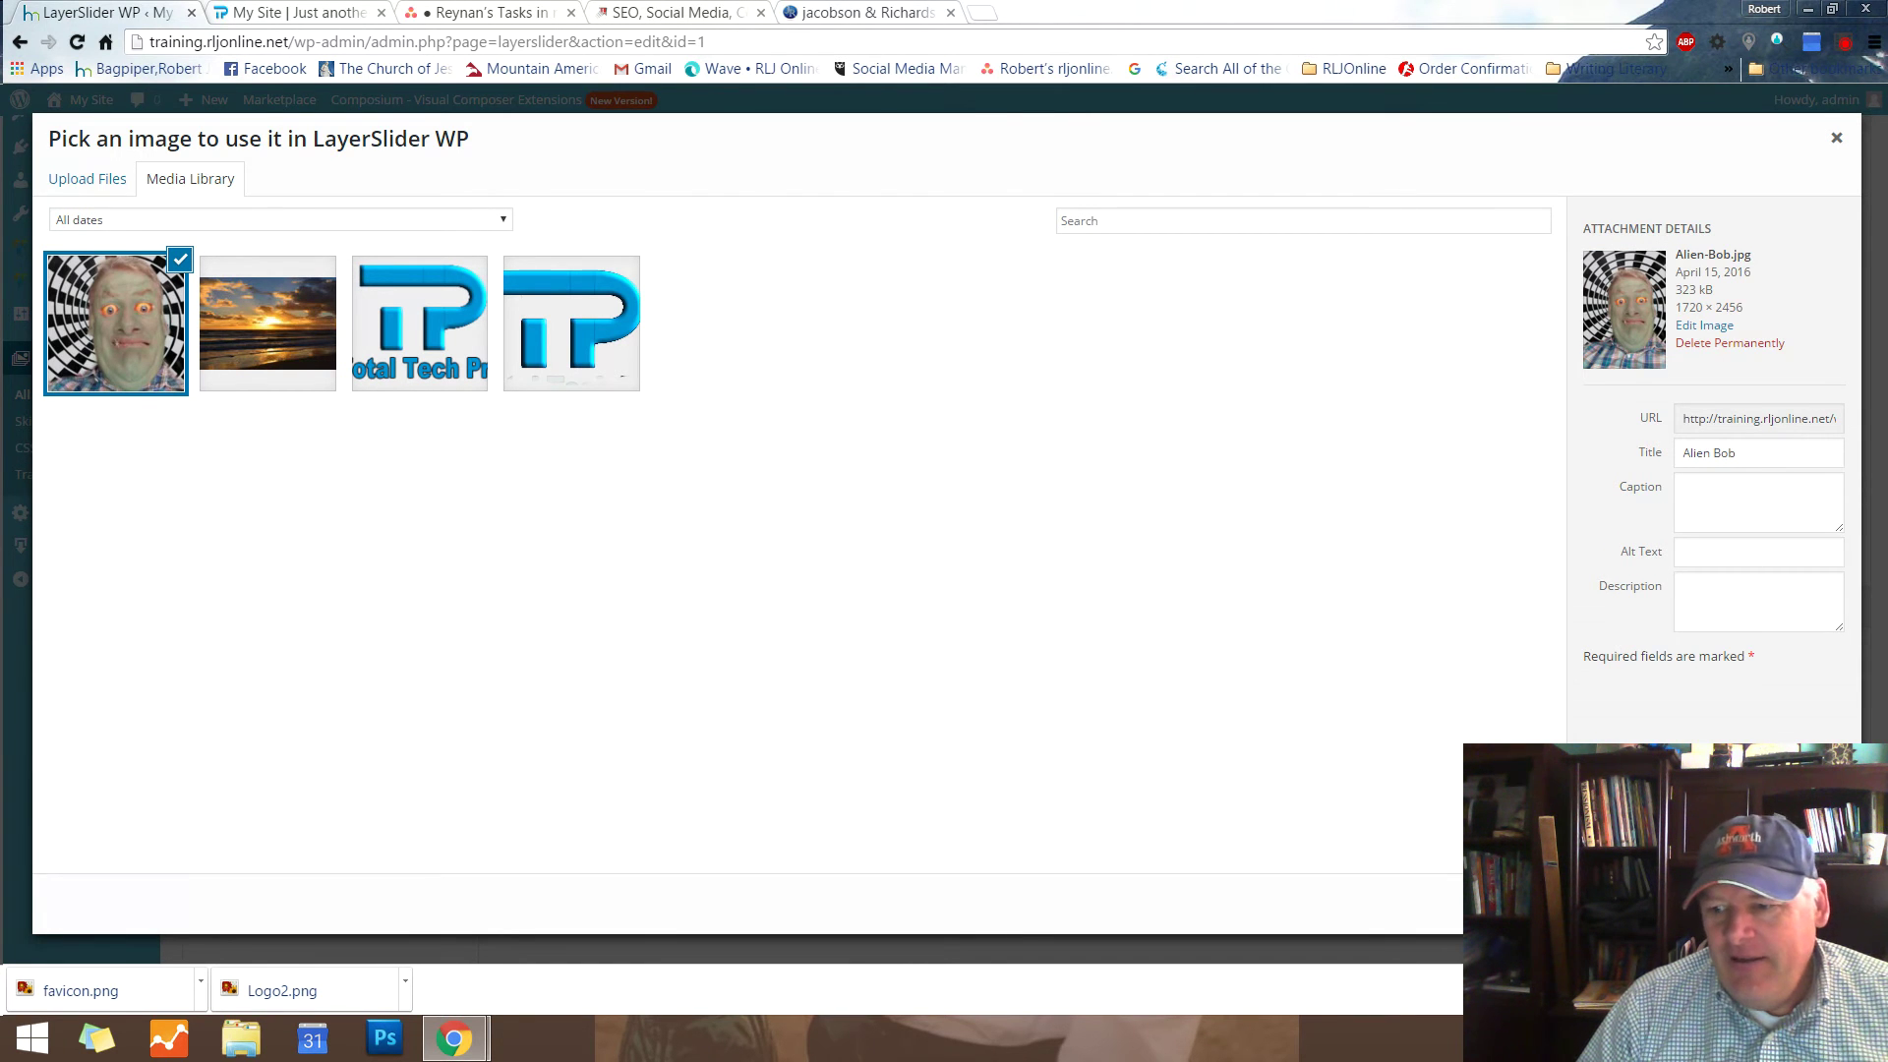
pyautogui.click(1789, 903)
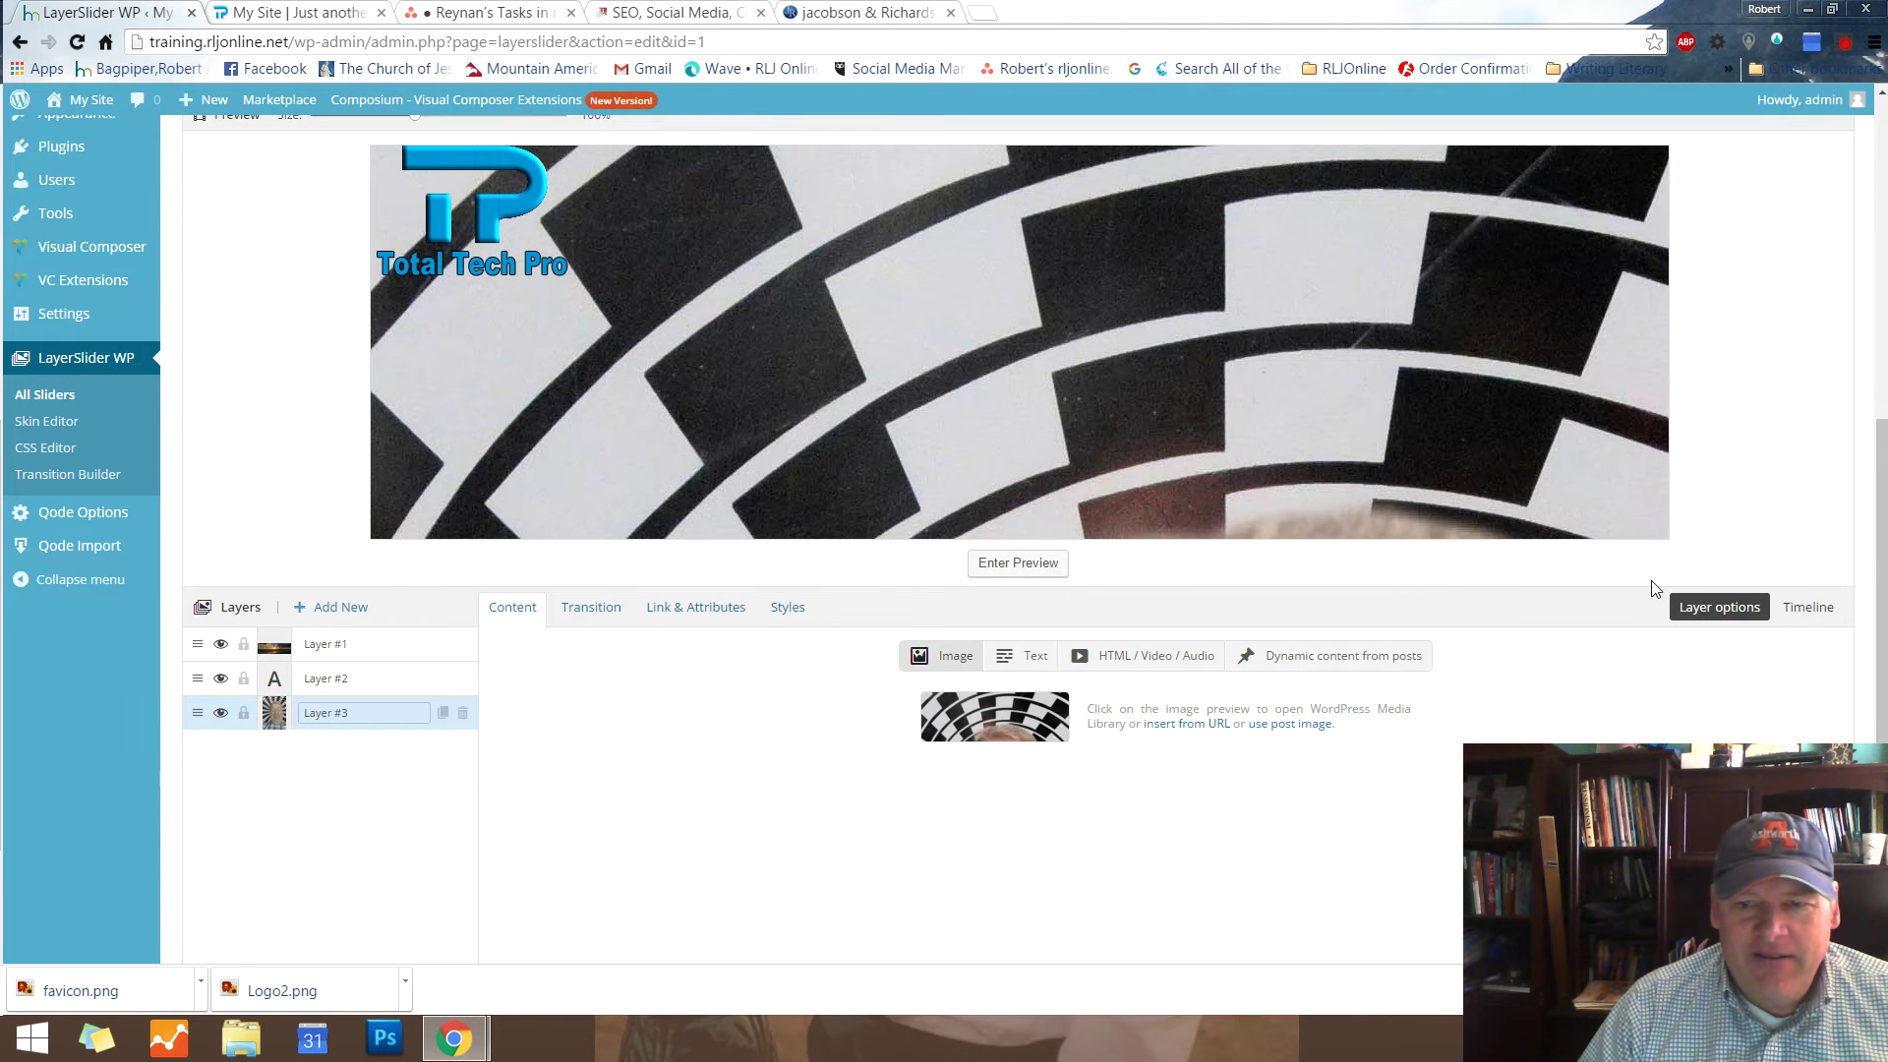
# Set Layer #3's width and height to 100 in its layout styles
pyautogui.scroll(-2, 1325, 452)
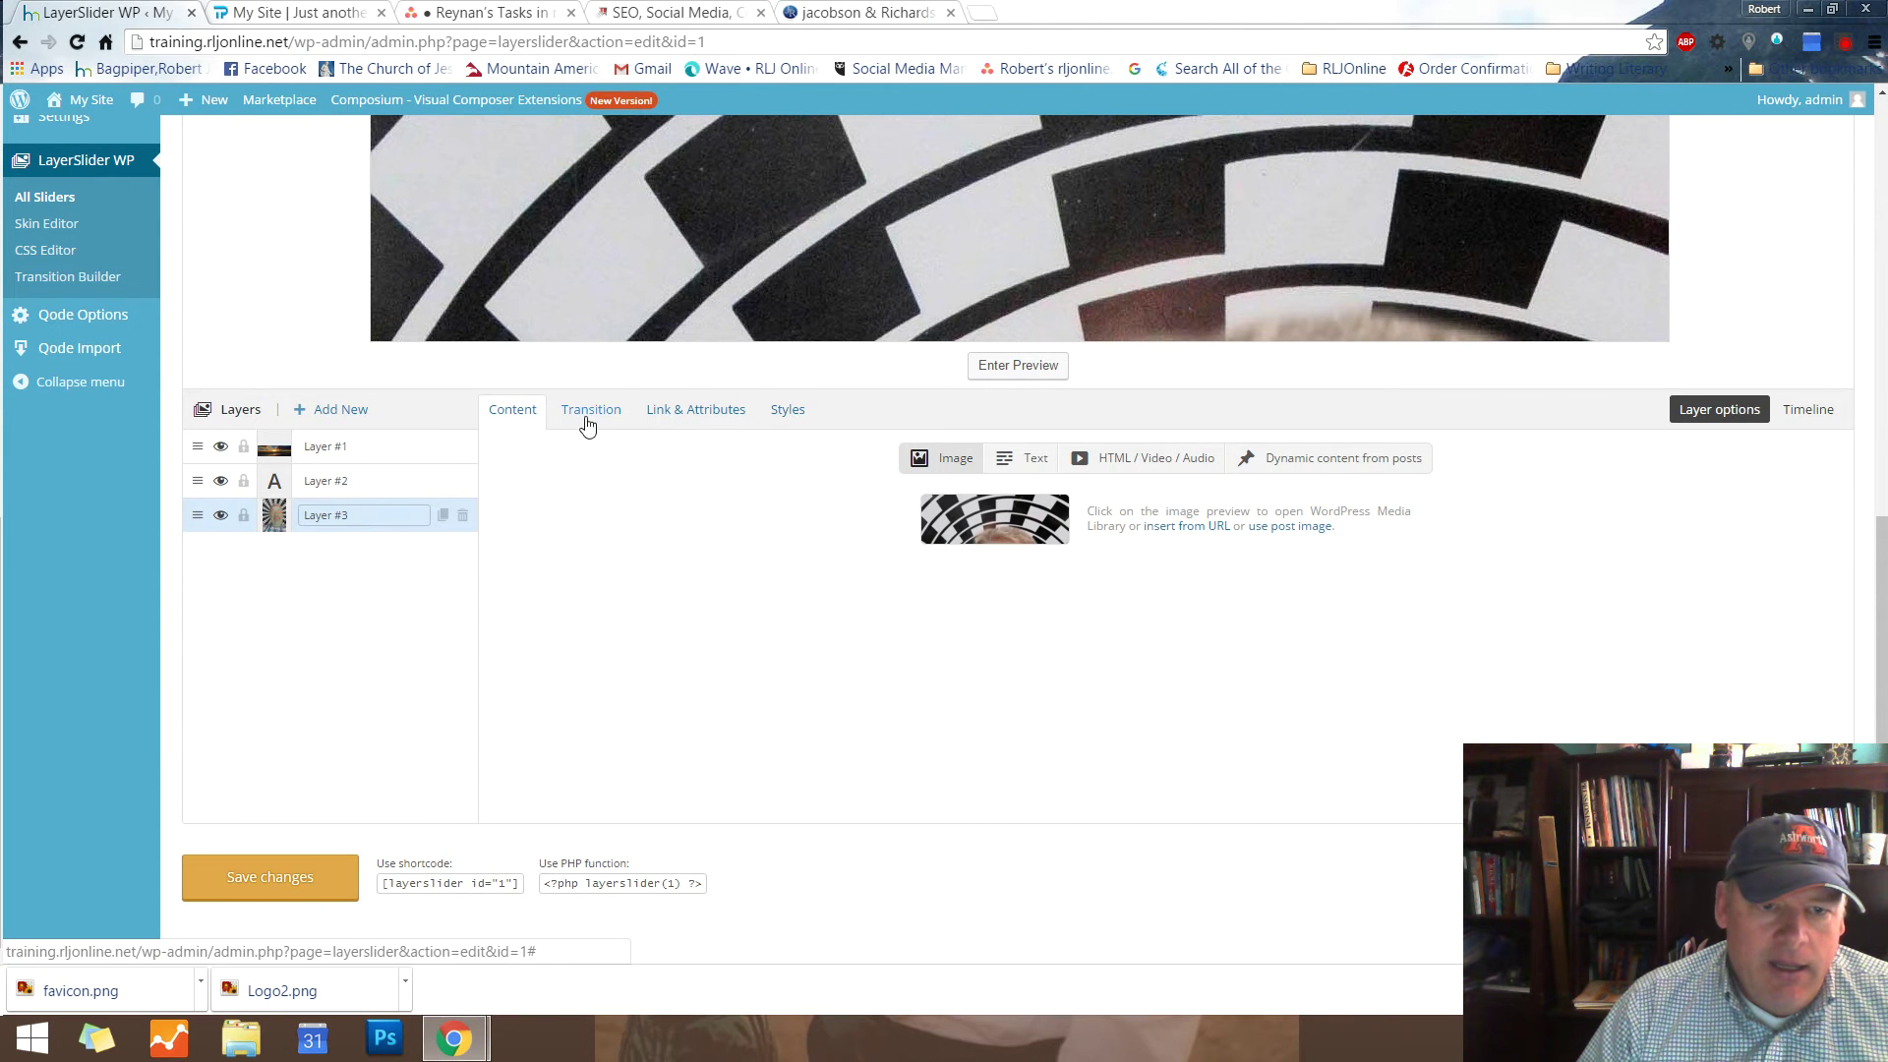
pyautogui.click(788, 411)
pyautogui.click(832, 447)
pyautogui.write('100')
pyautogui.click(1195, 451)
pyautogui.write('100')
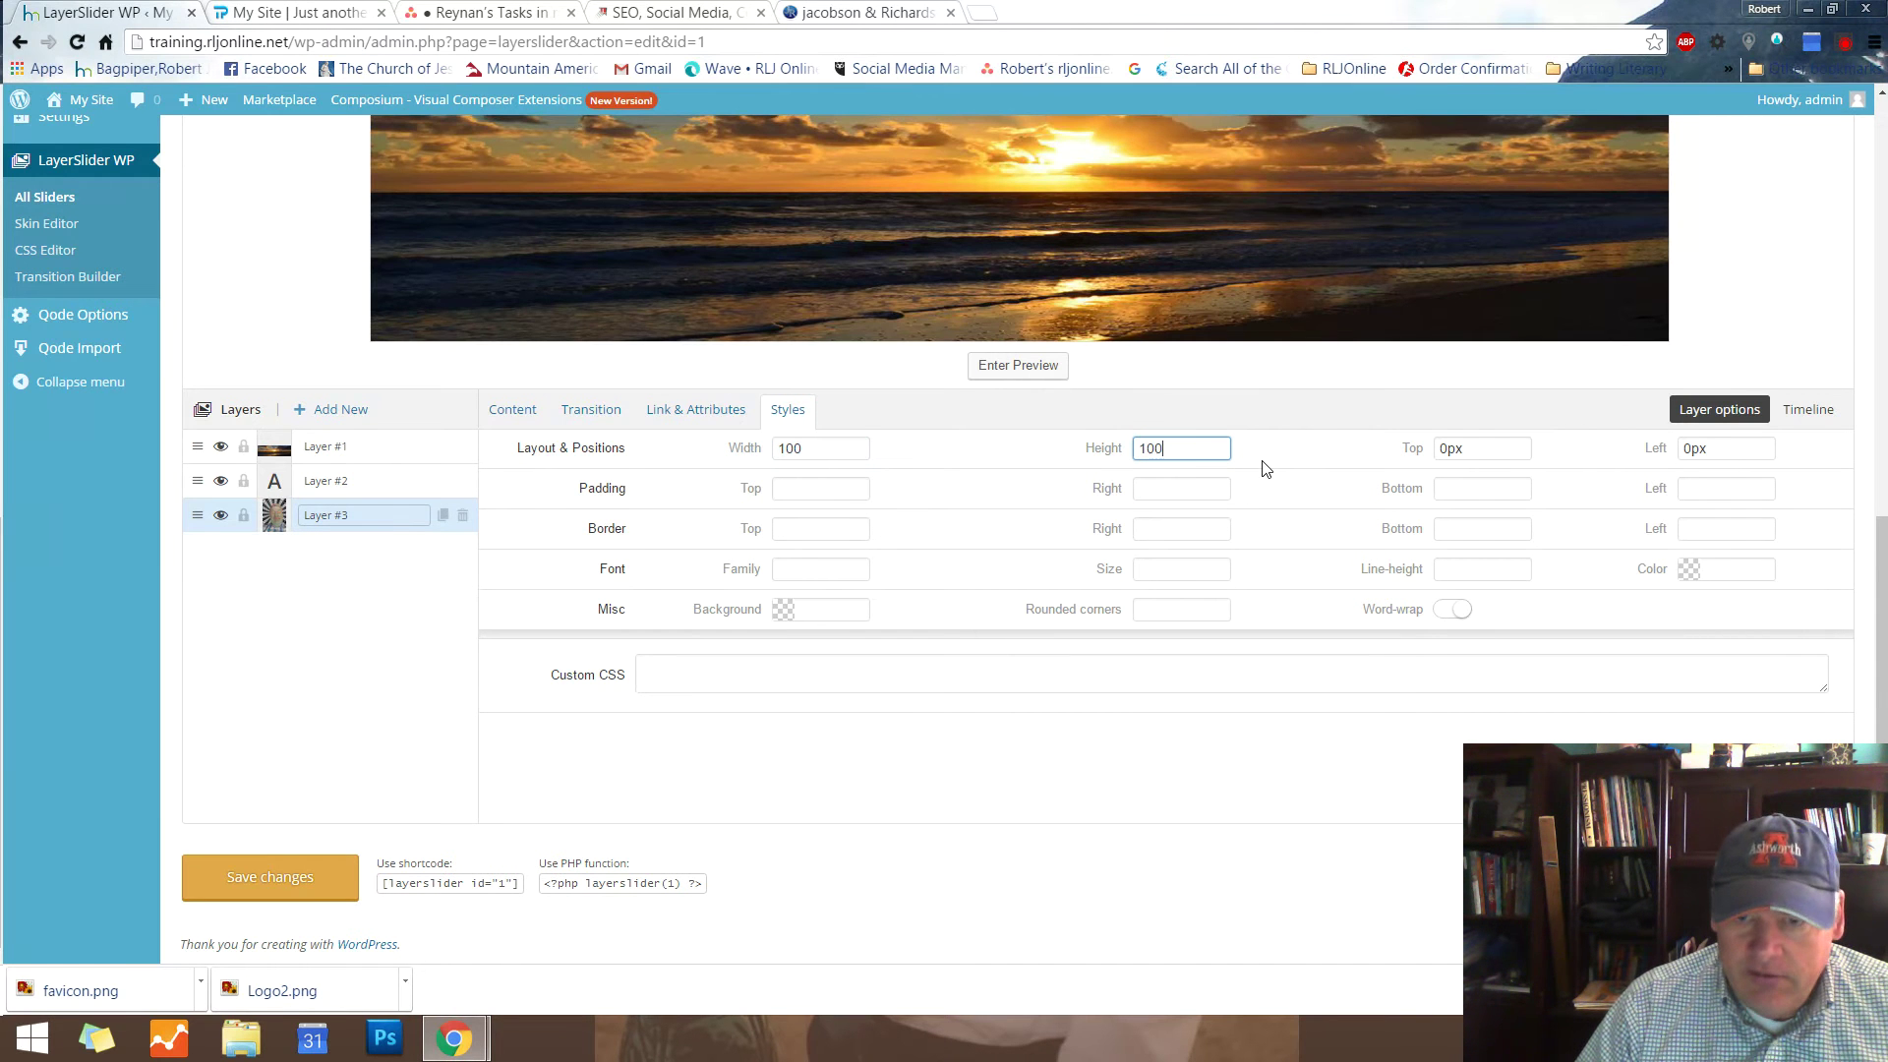
pyautogui.click(1280, 466)
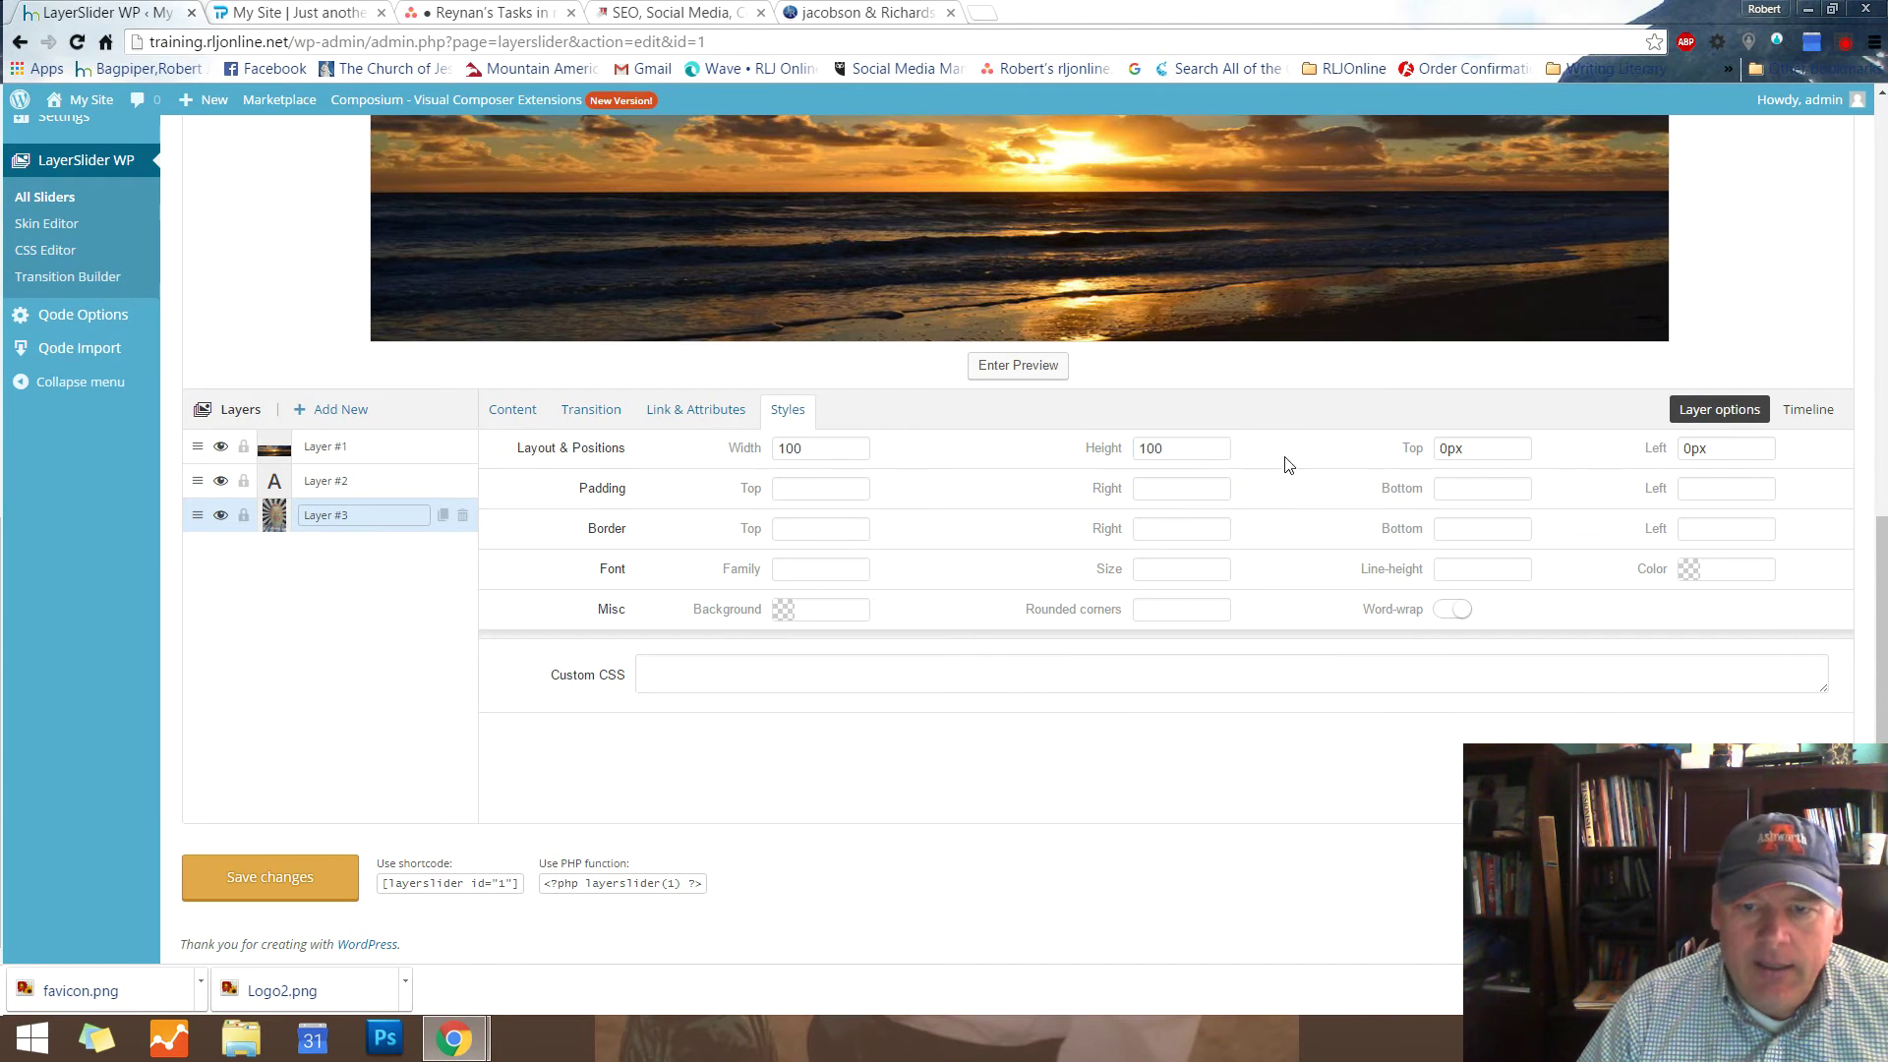
# Preview the slide to check how Layer #3's image enters, and exit the preview
pyautogui.click(991, 367)
pyautogui.scroll(3, 1208, 394)
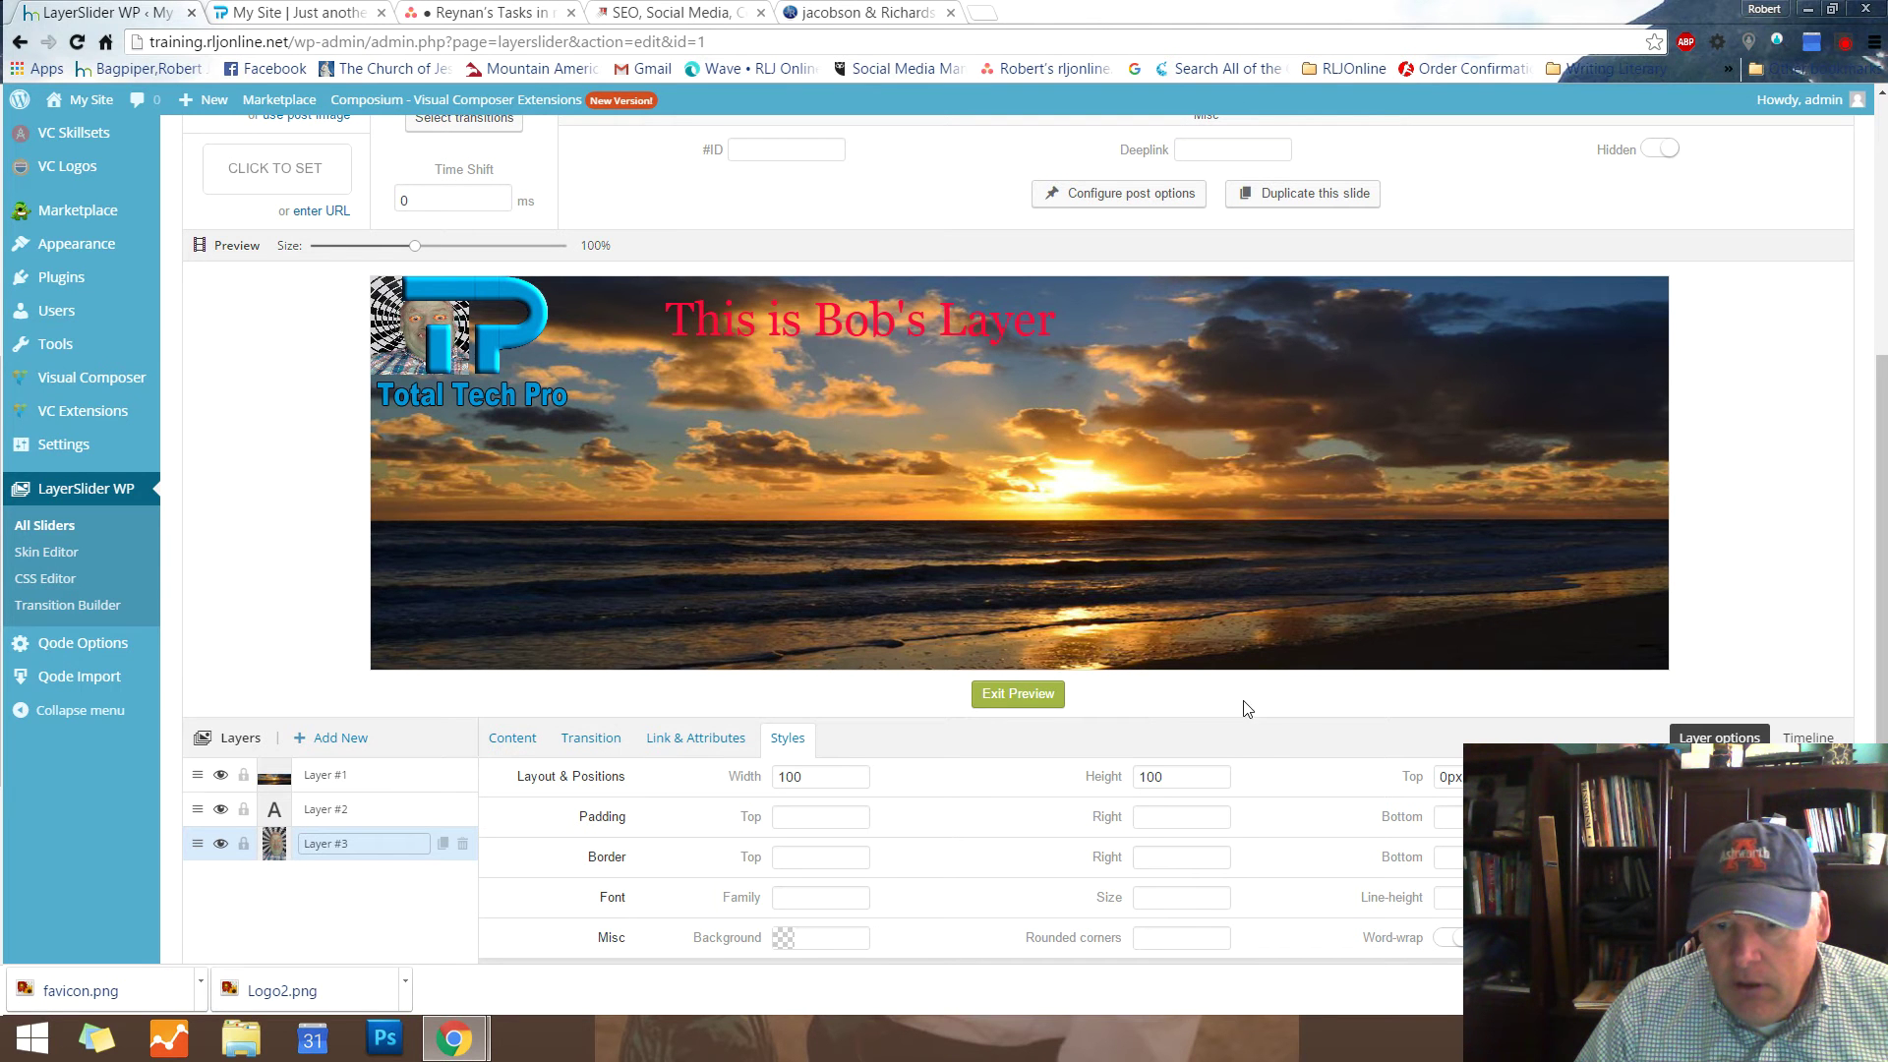
pyautogui.click(1017, 693)
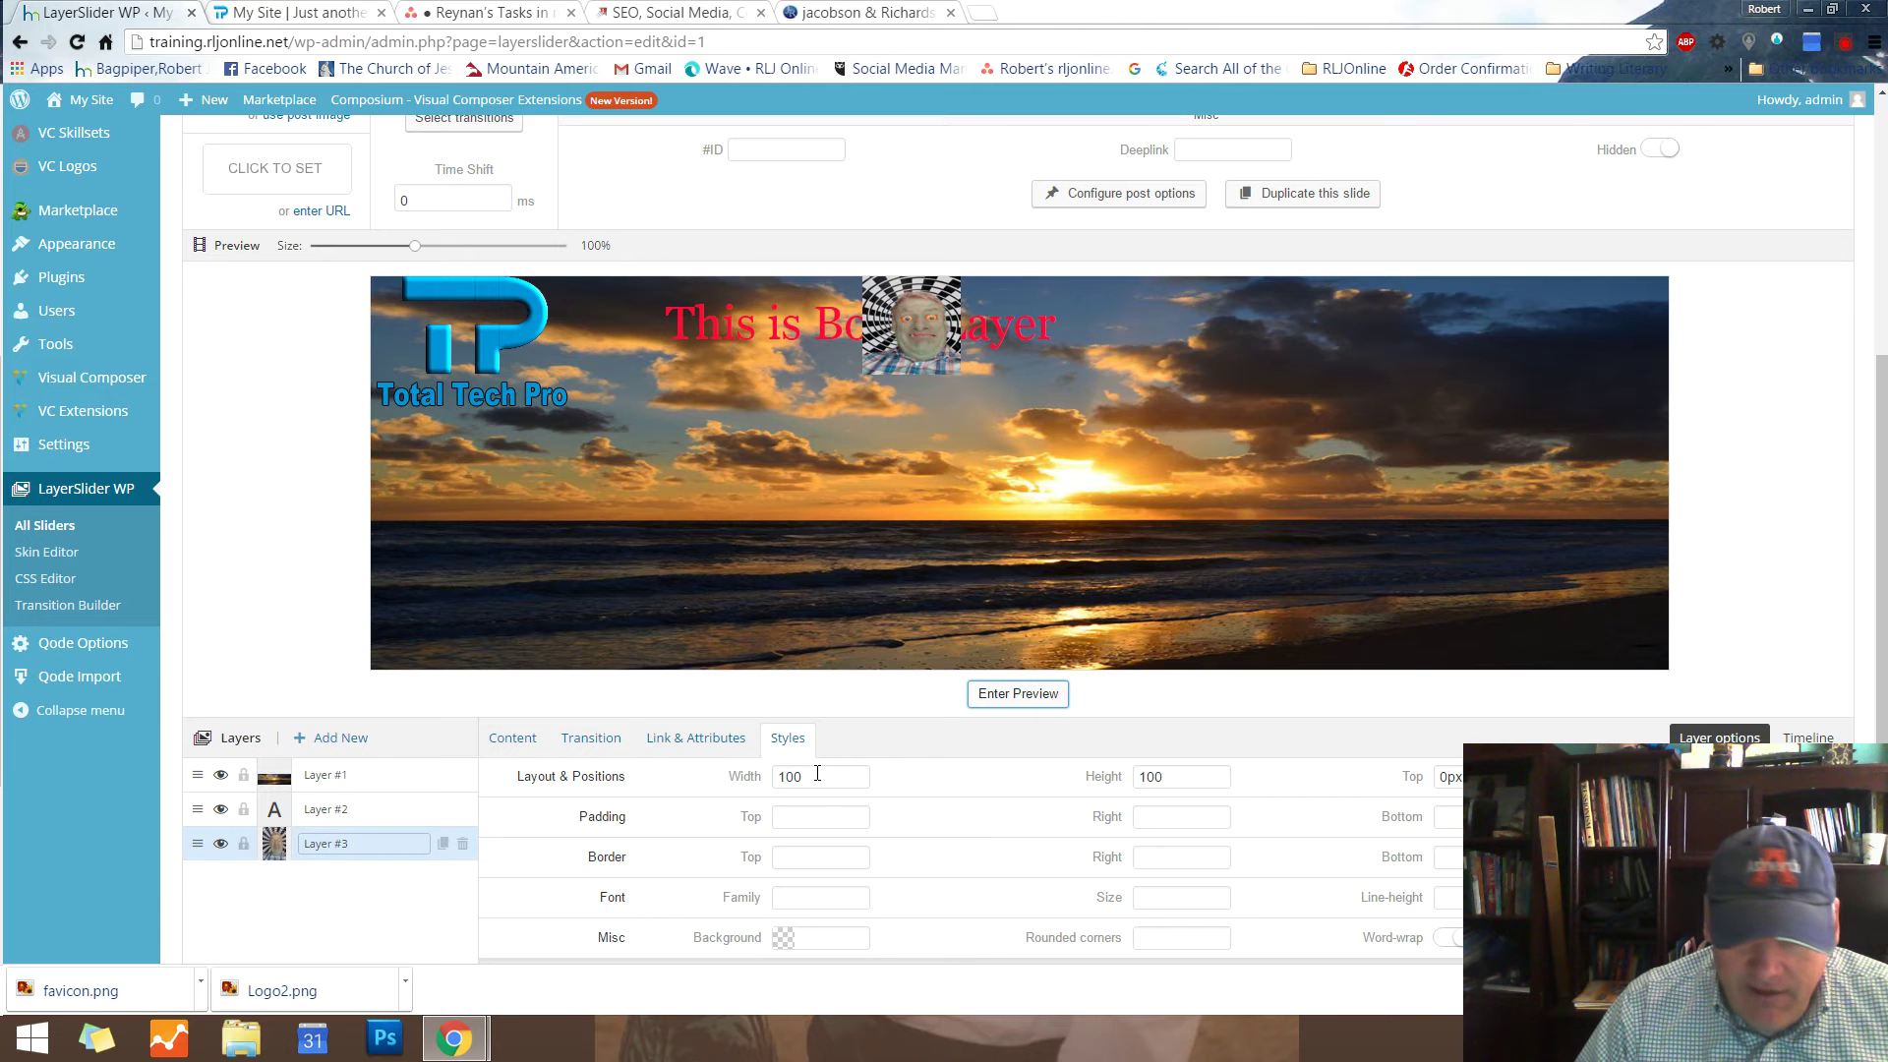
# Set Layer #3's width and height to 300
pyautogui.click(776, 776)
pyautogui.press('Delete')
pyautogui.write('3')
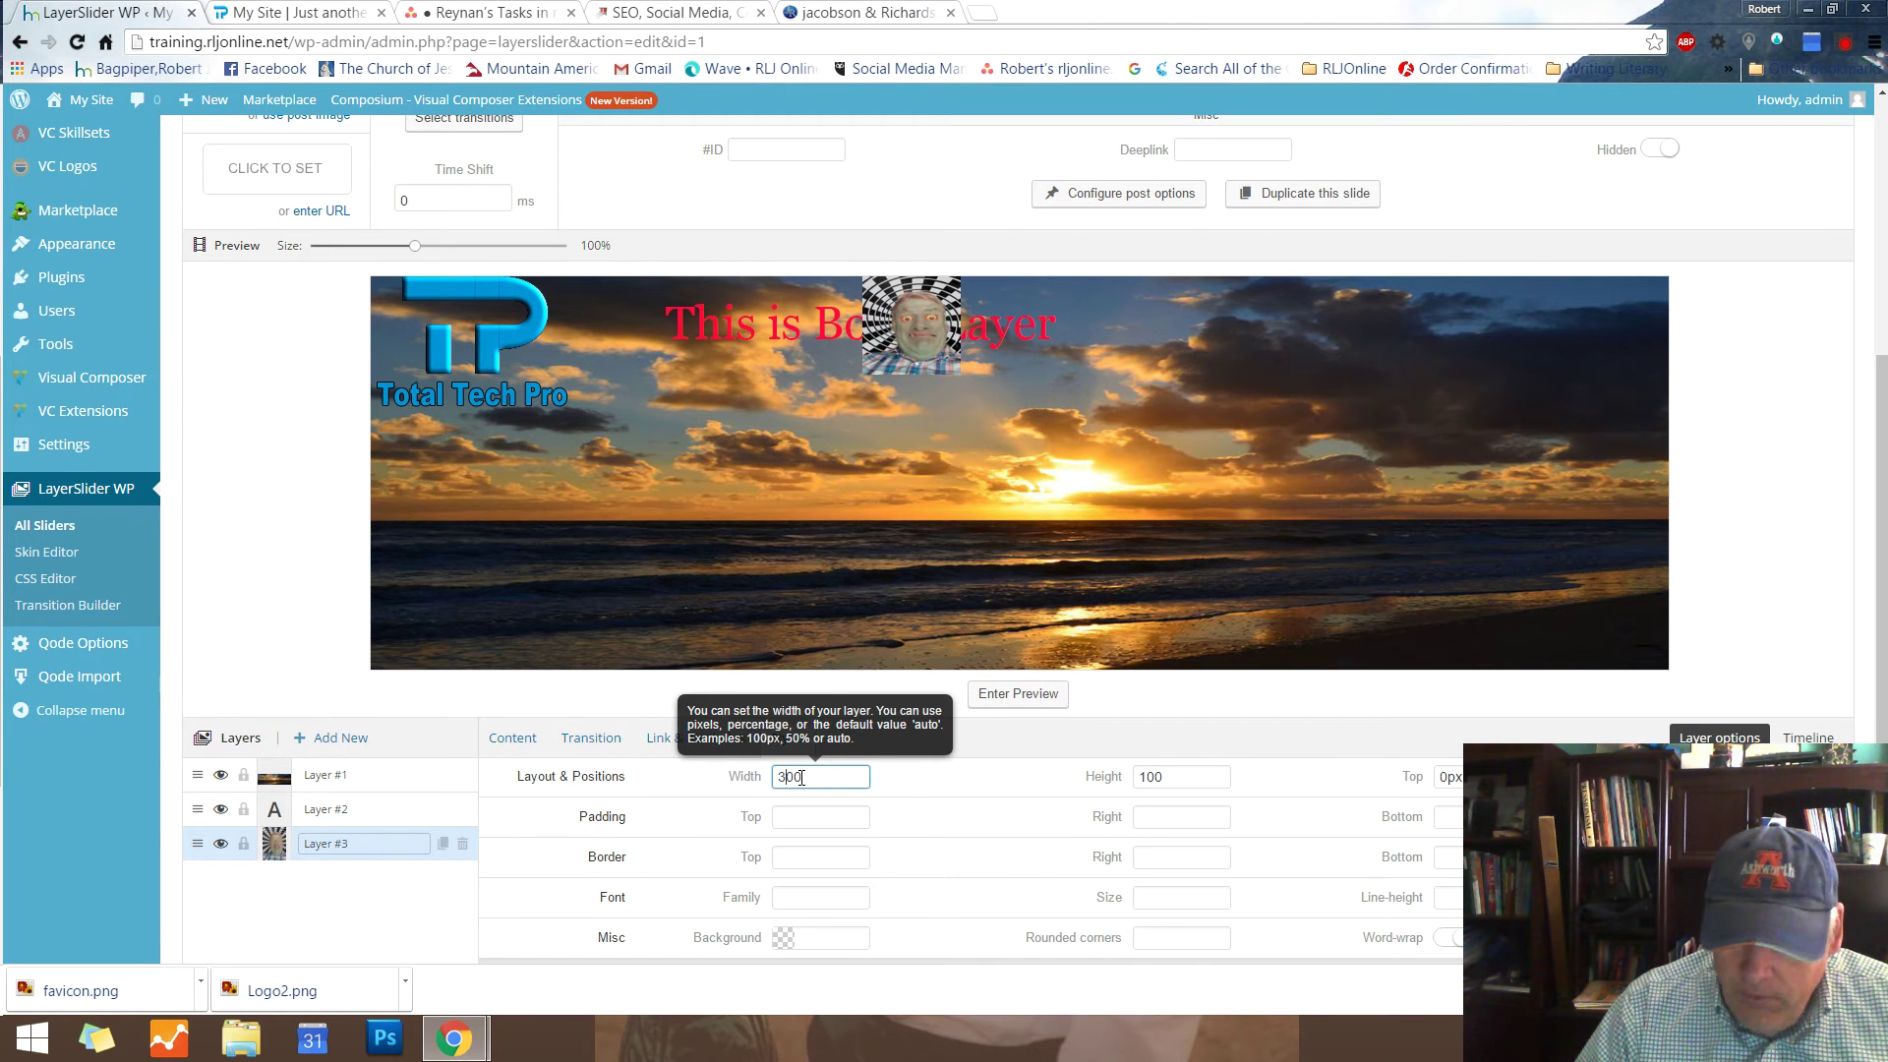
pyautogui.click(1144, 777)
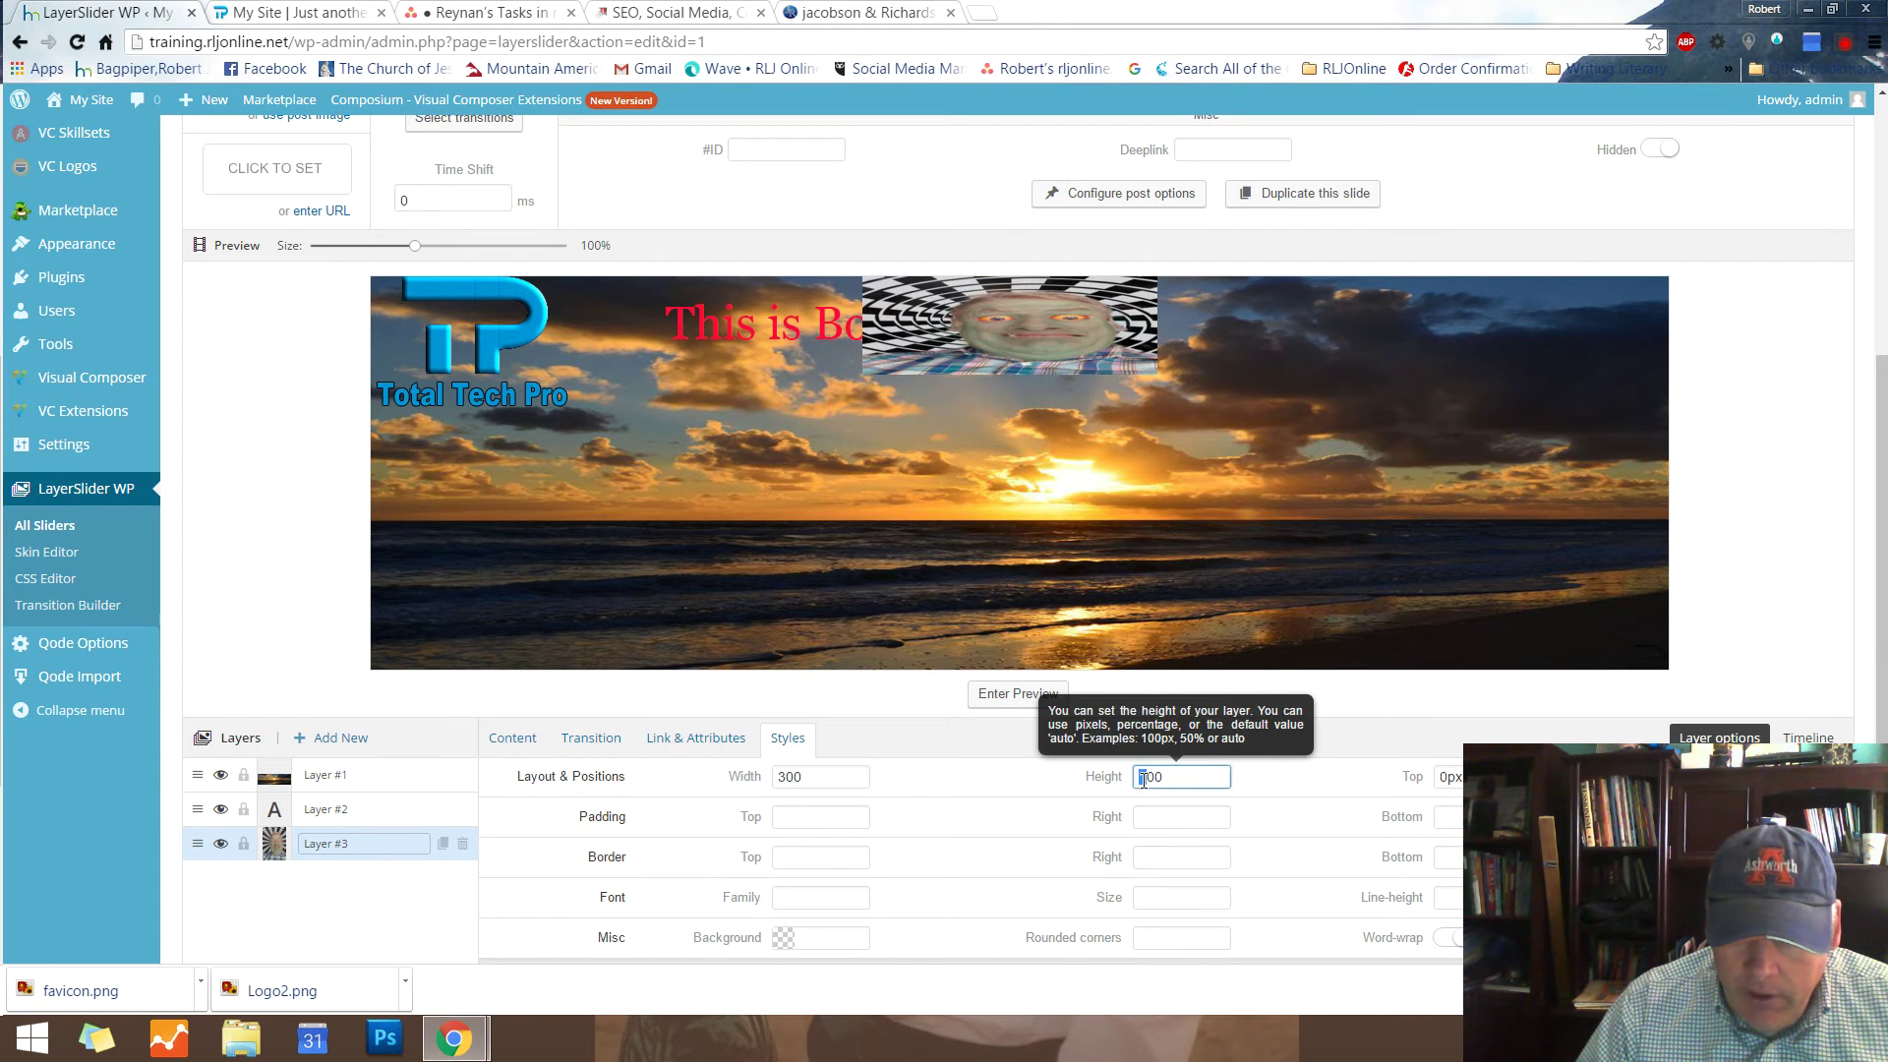
pyautogui.write('3')
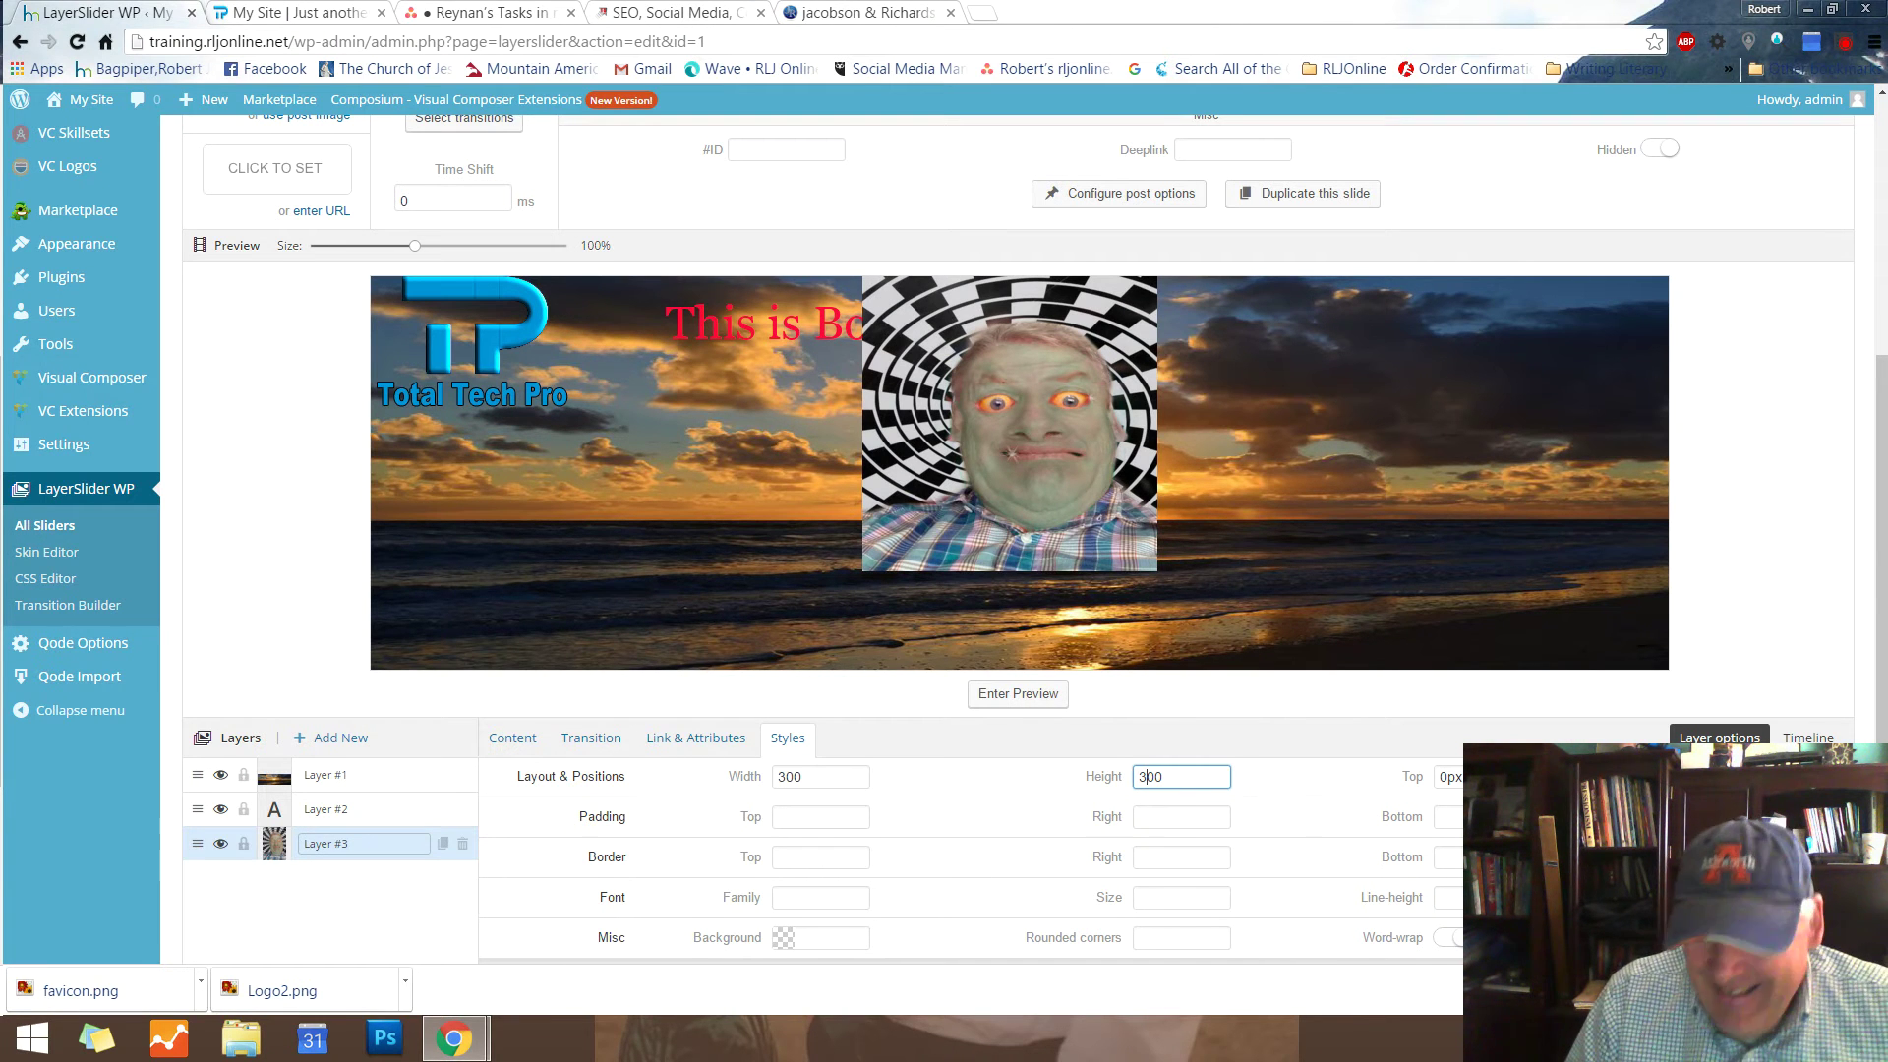
# Try a top position of 500 for Layer #3 and preview the slide, then exit the preview
pyautogui.click(1442, 776)
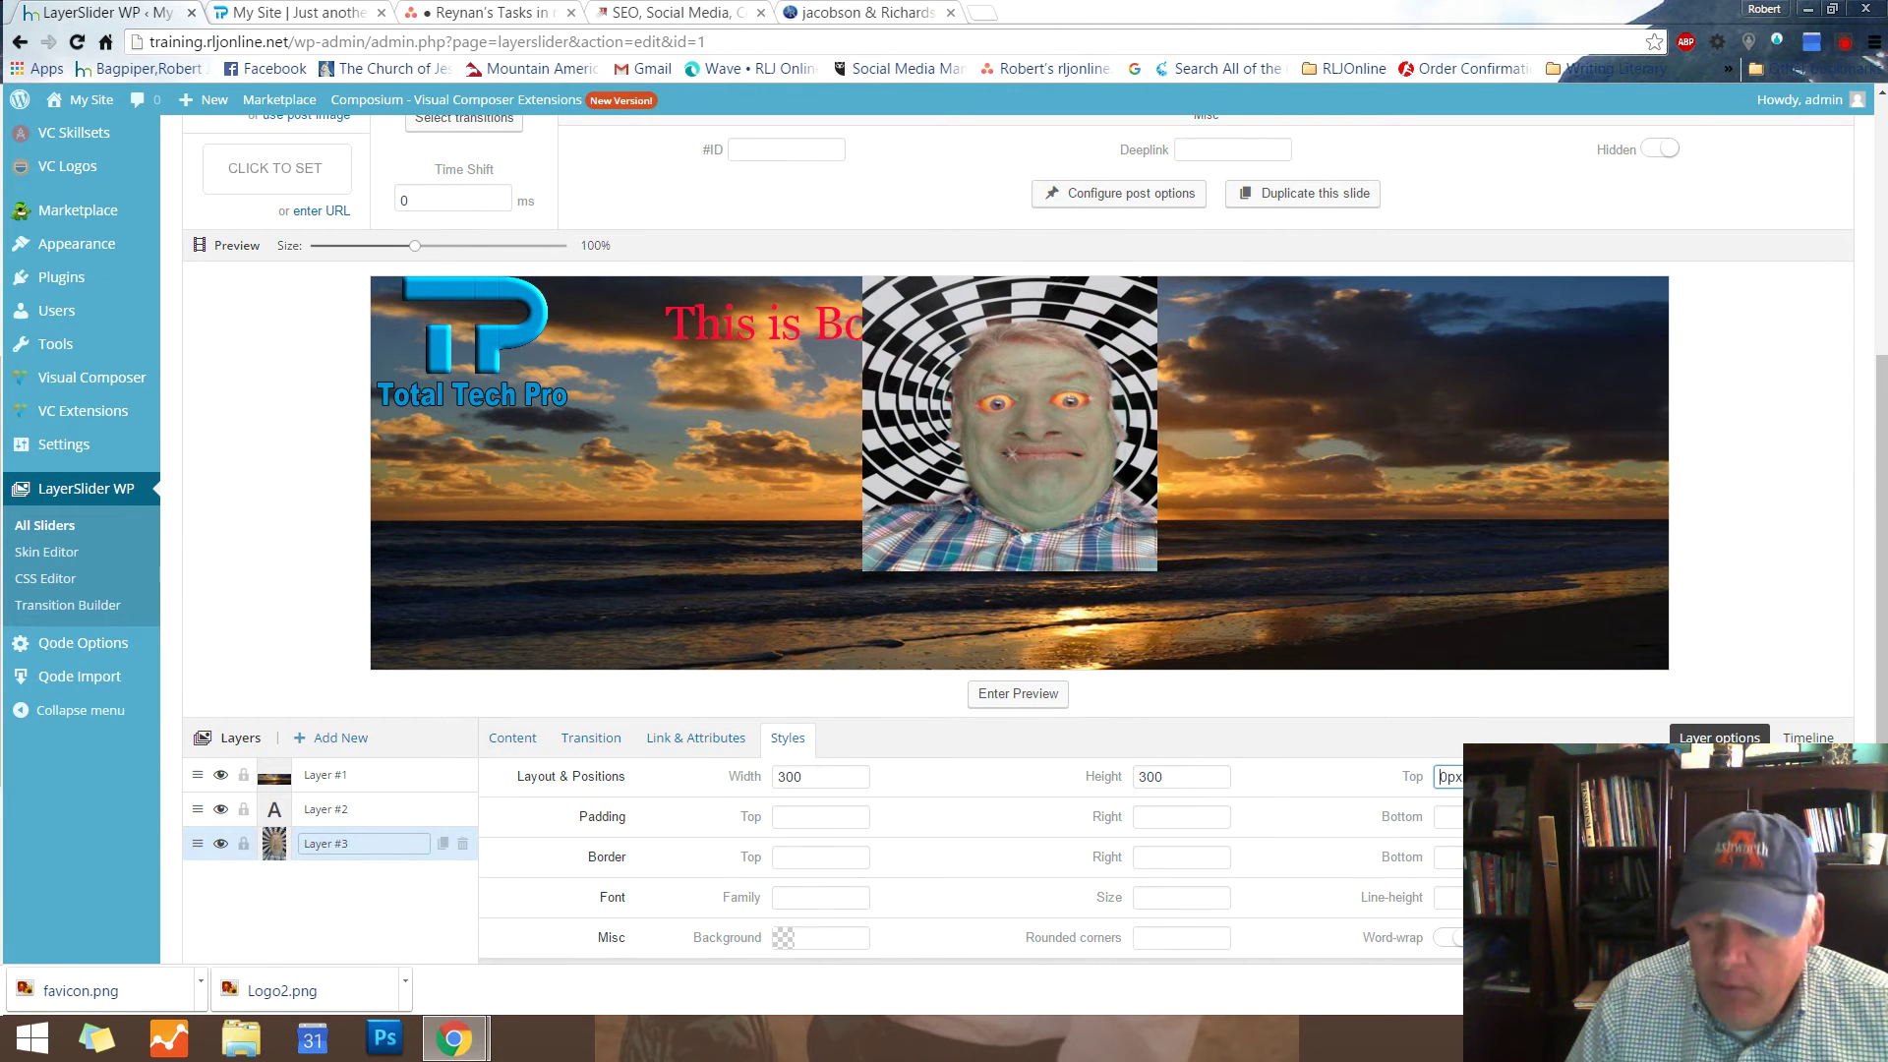
pyautogui.write('5')
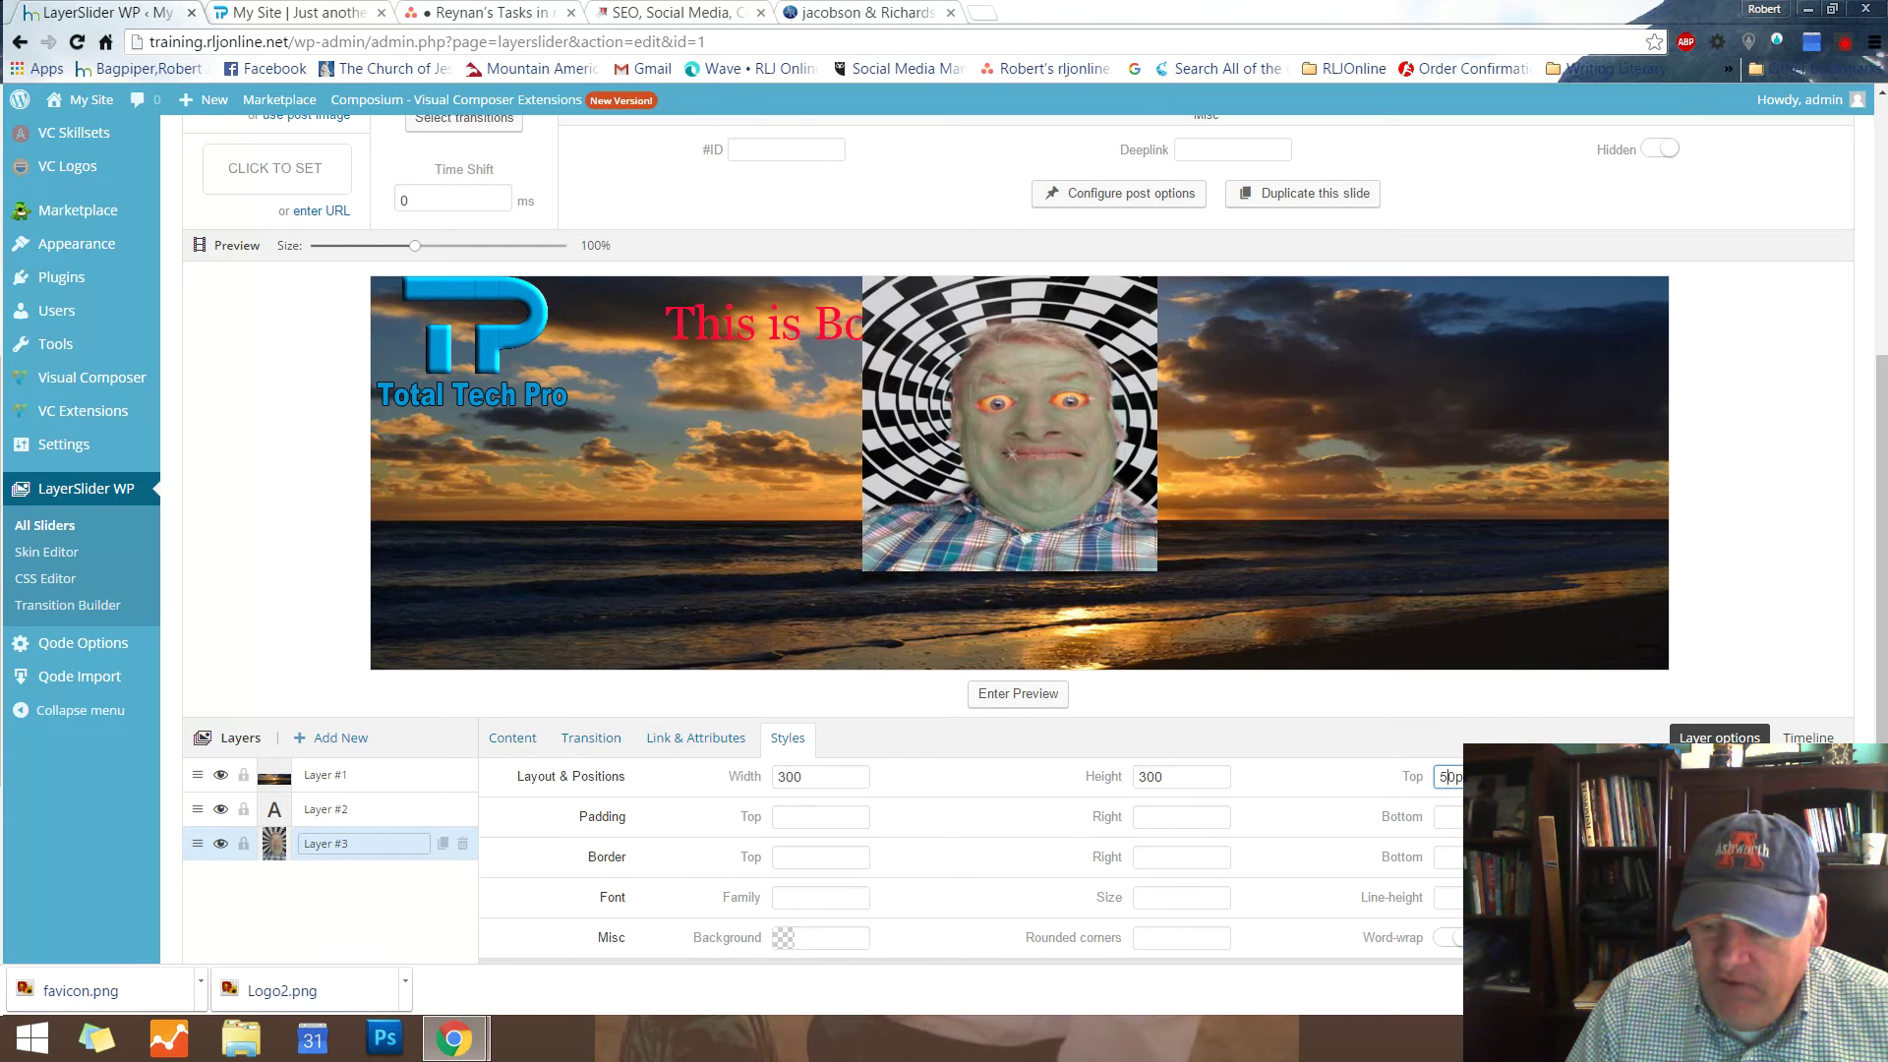
pyautogui.write('0')
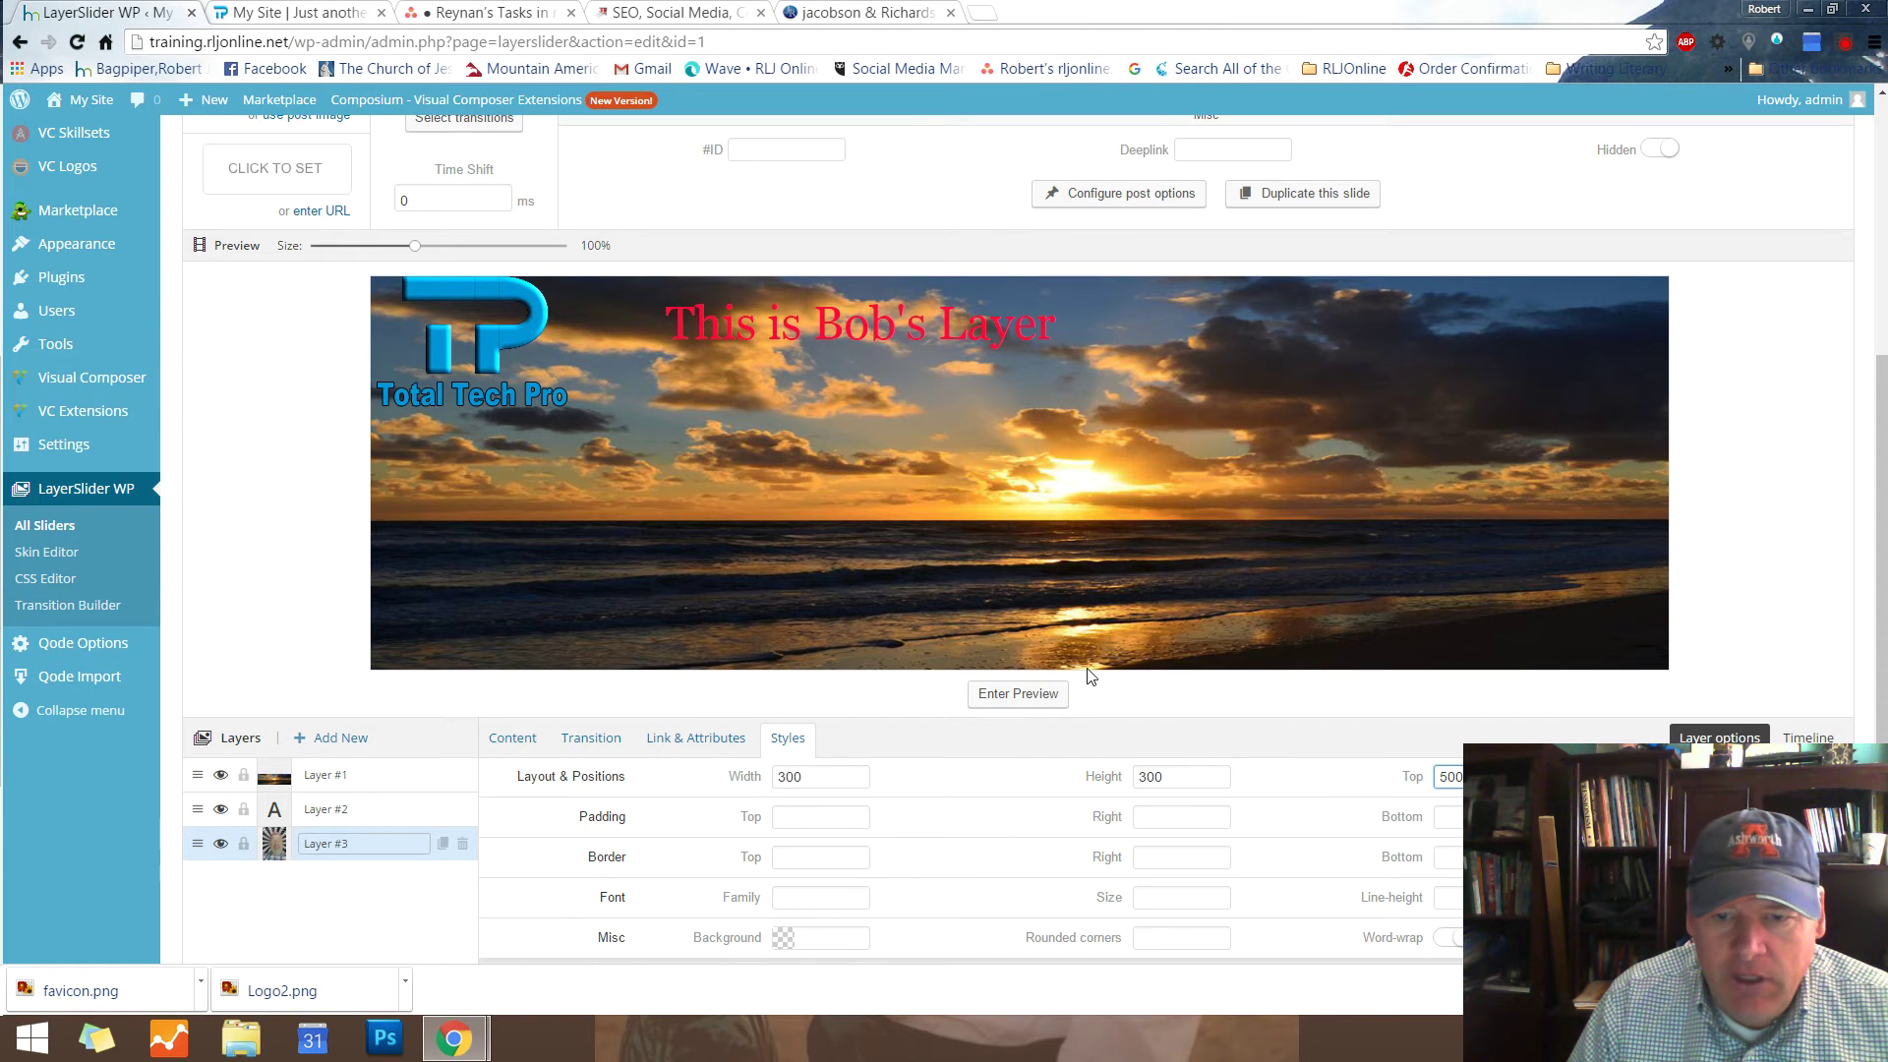
pyautogui.click(1057, 694)
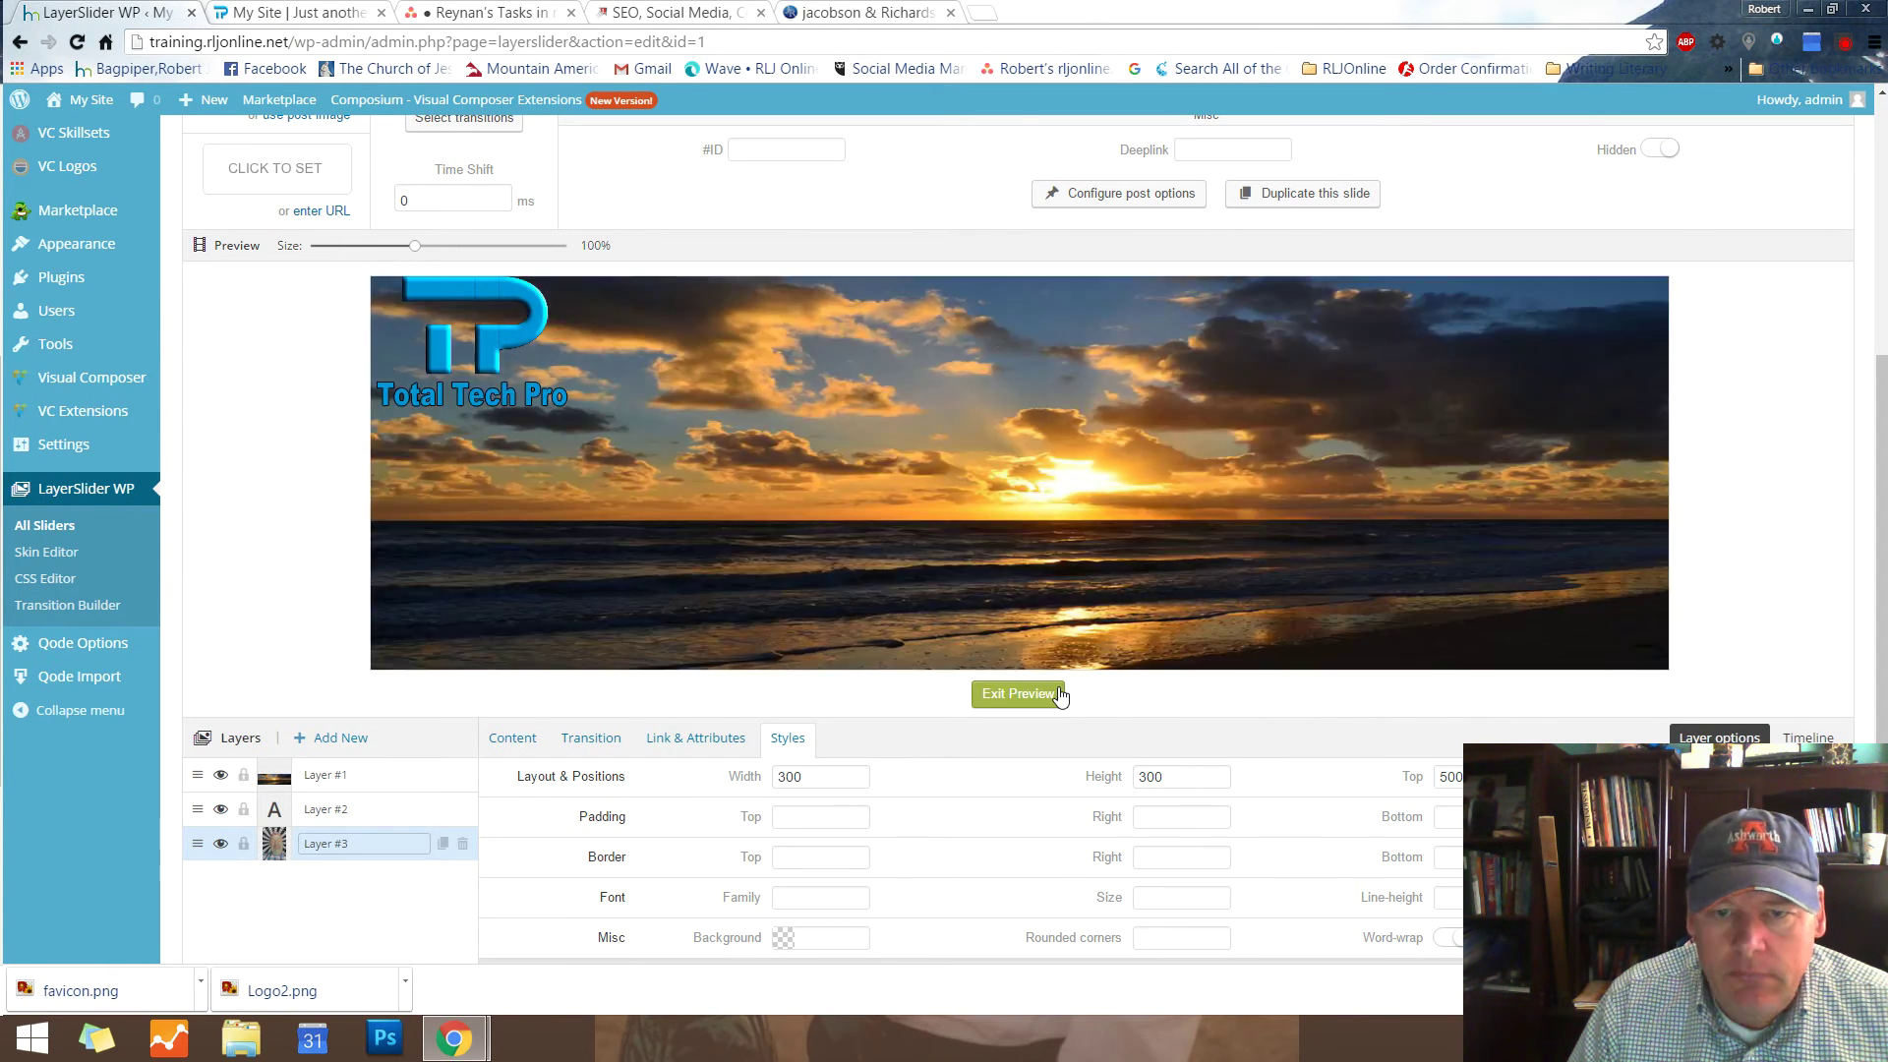
pyautogui.click(1058, 694)
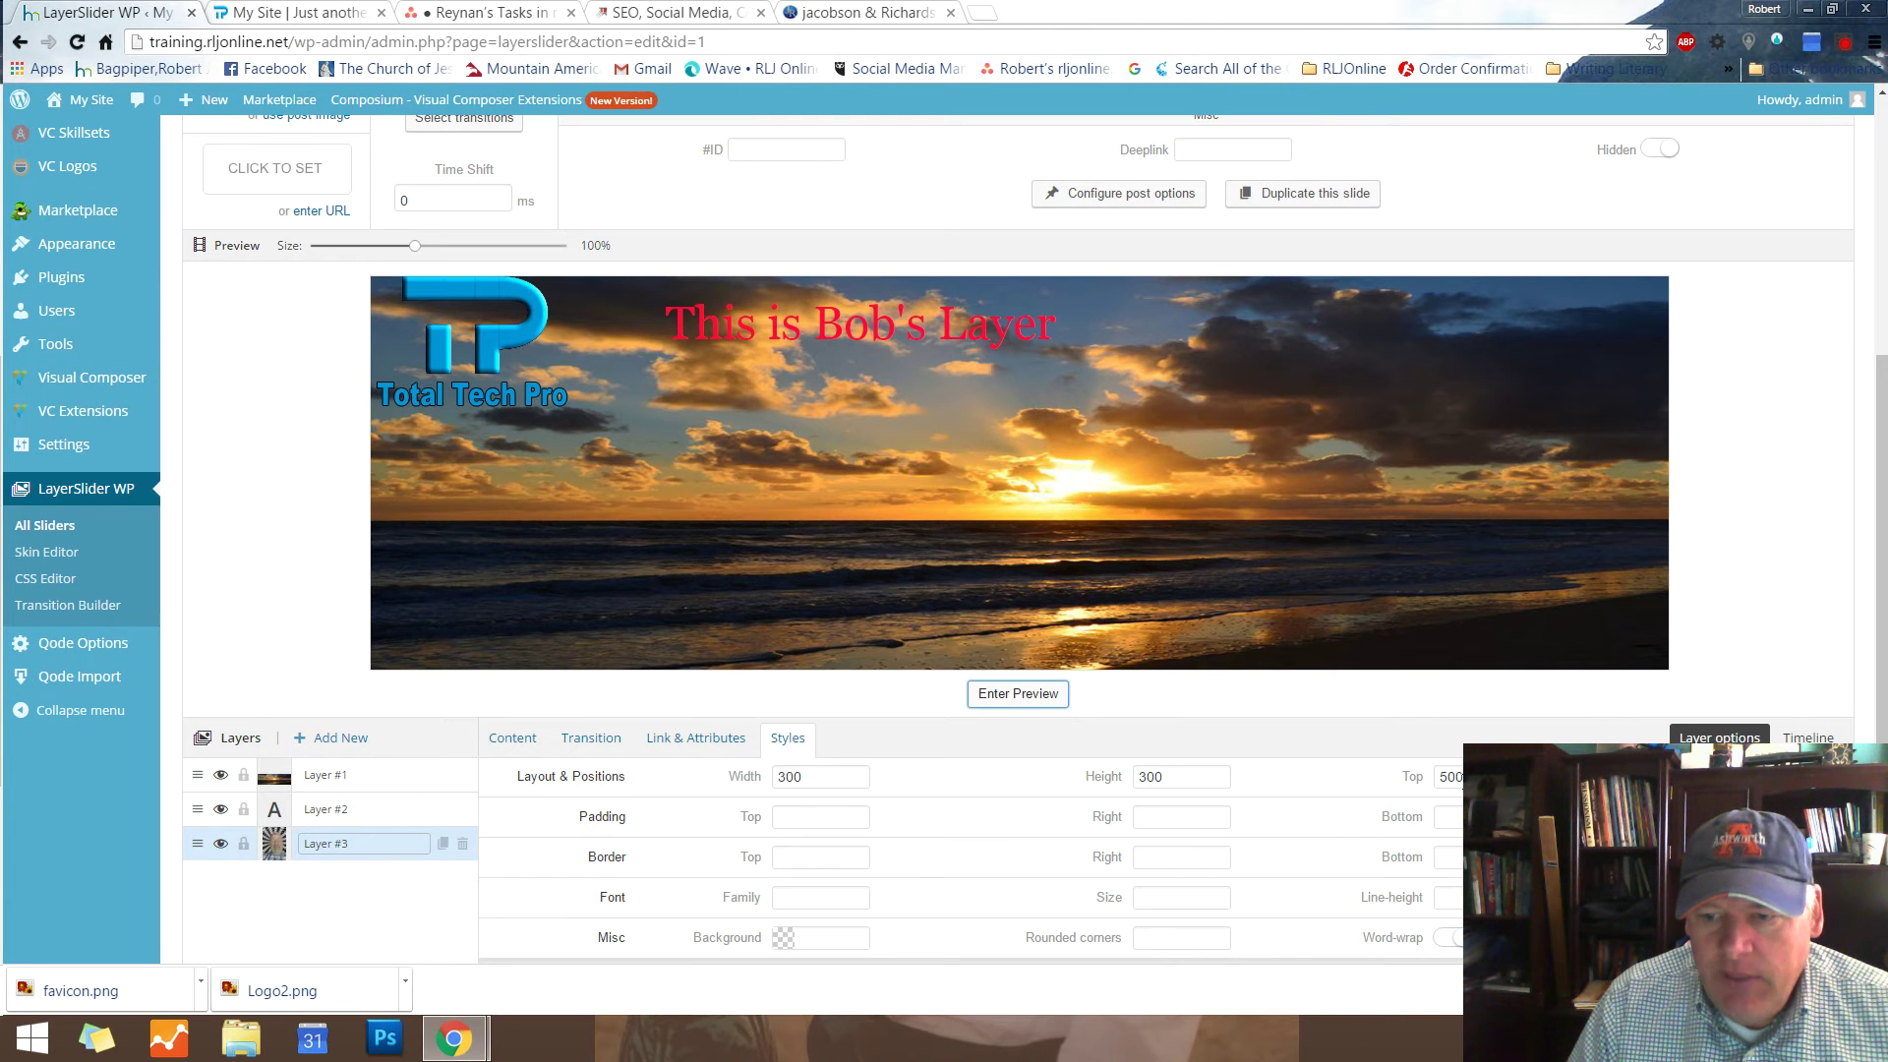
# Position Layer #3 at 75px from the top and 700 from the left of the slide
pyautogui.click(1453, 777)
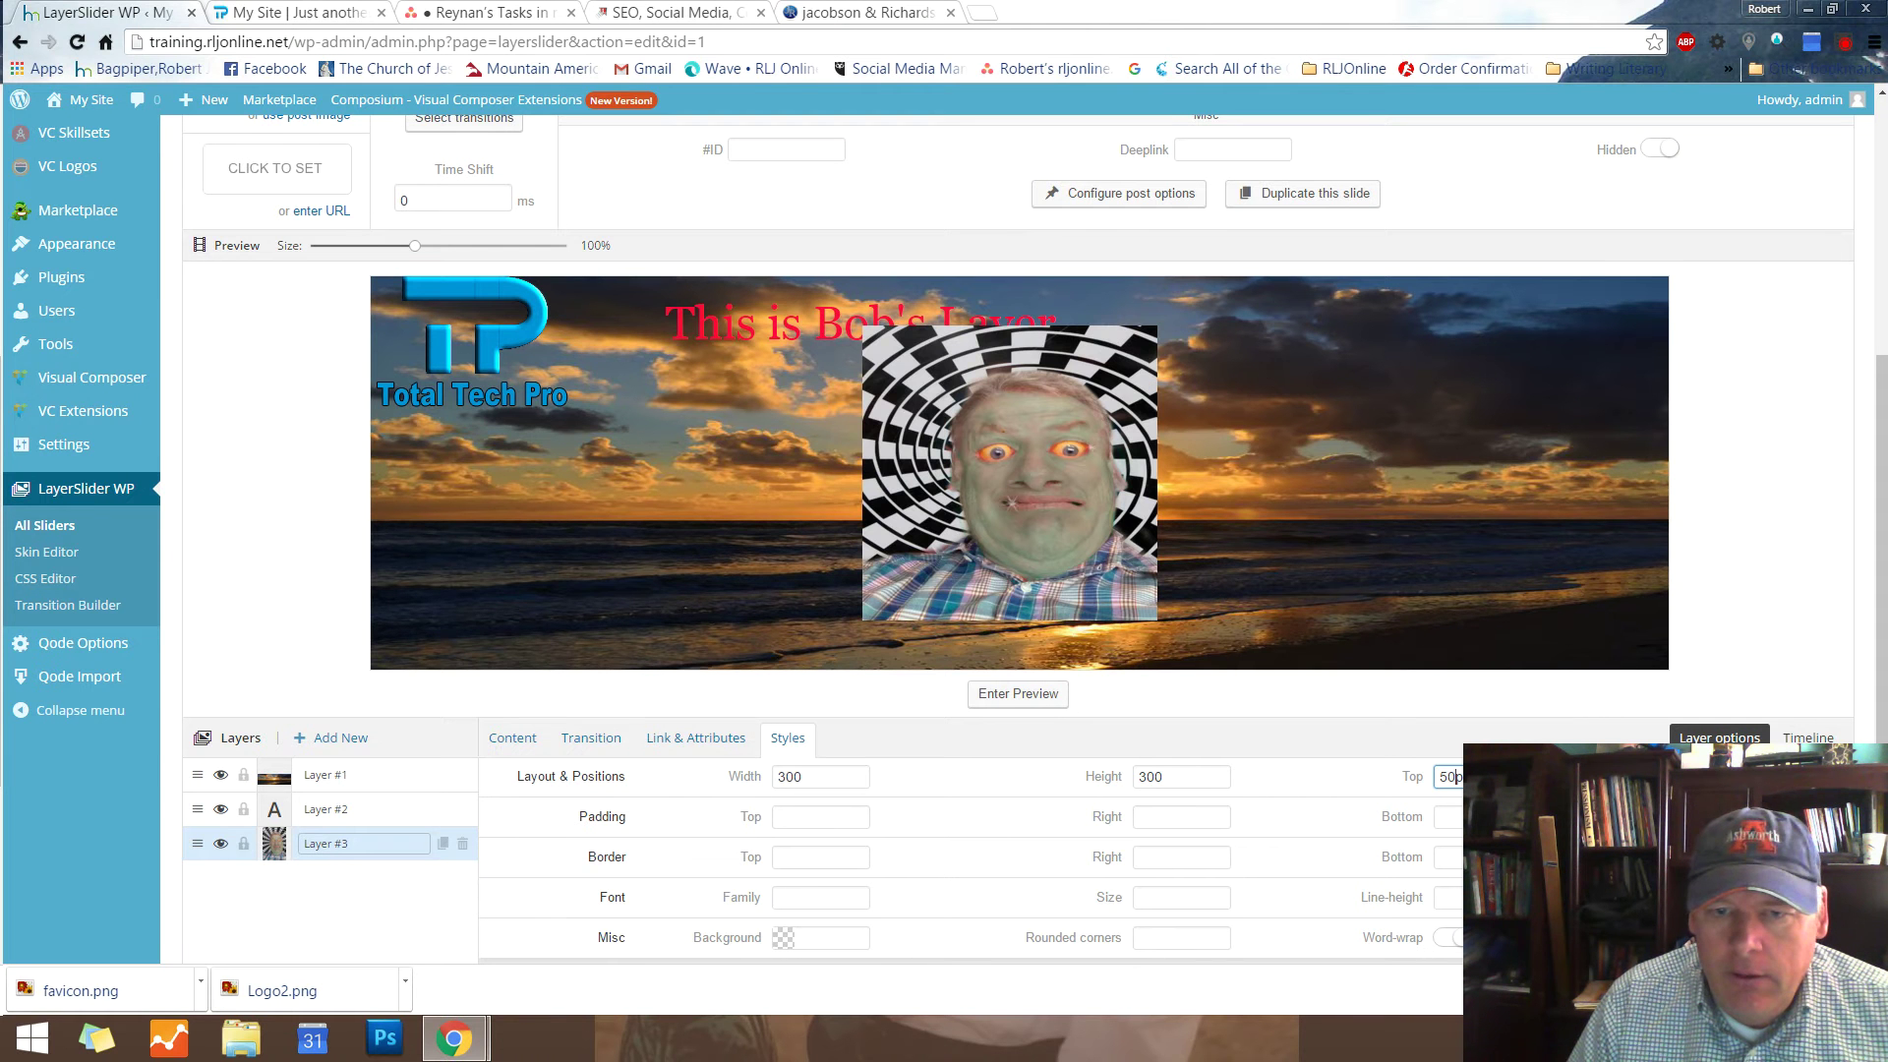
pyautogui.moveTo(1439, 777); pyautogui.dragTo(1452, 778)
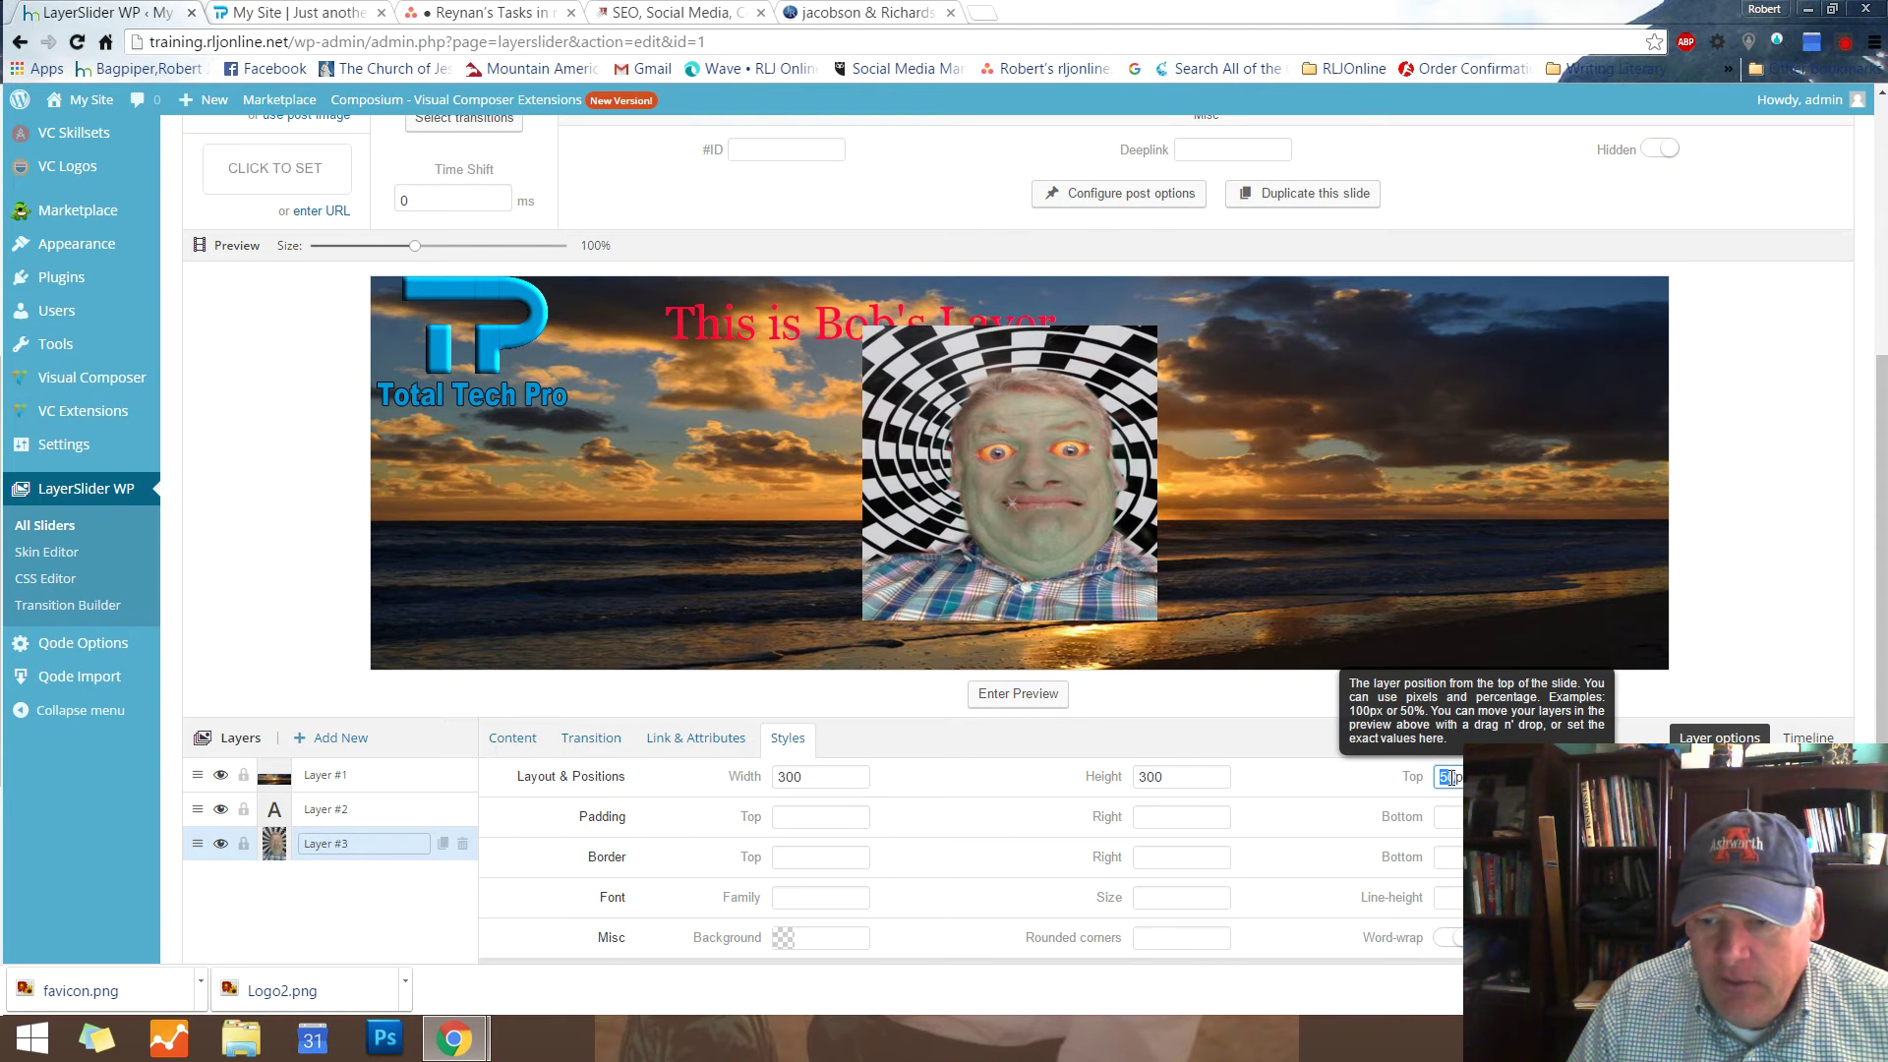
pyautogui.write('75')
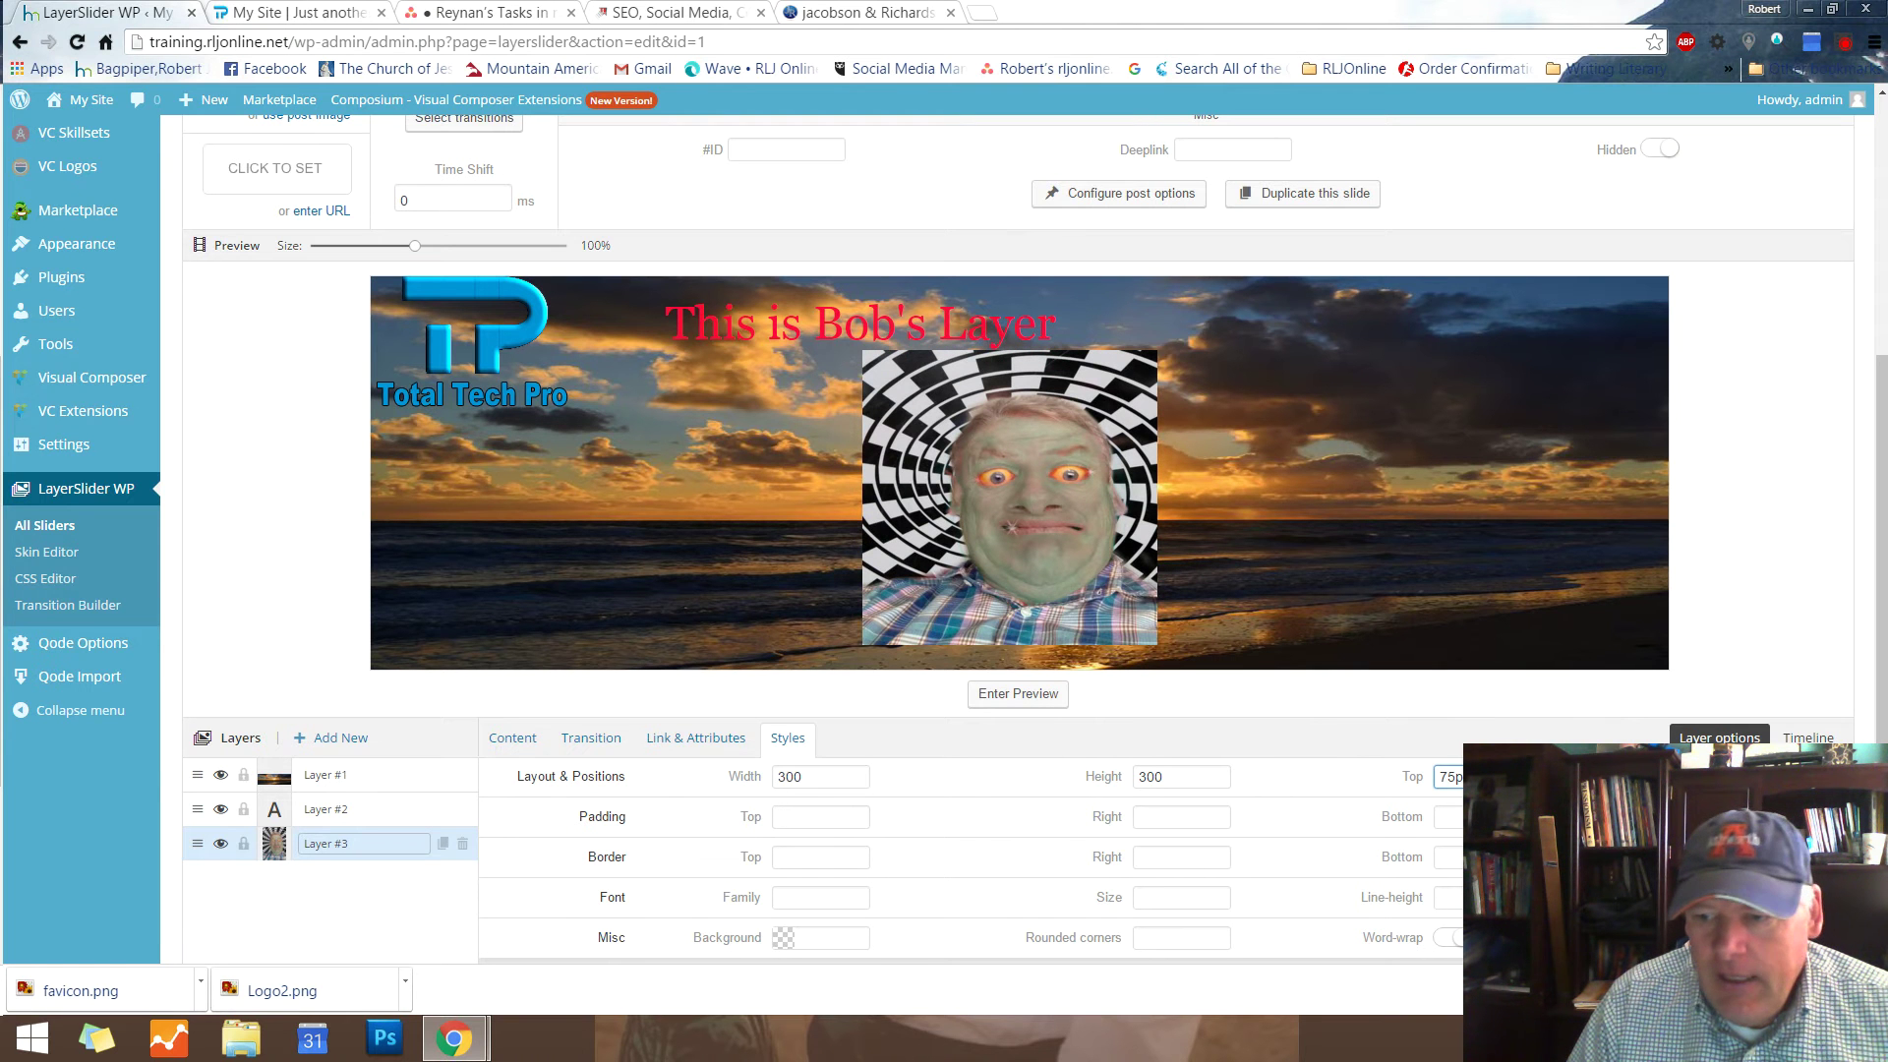
pyautogui.press('Tab')
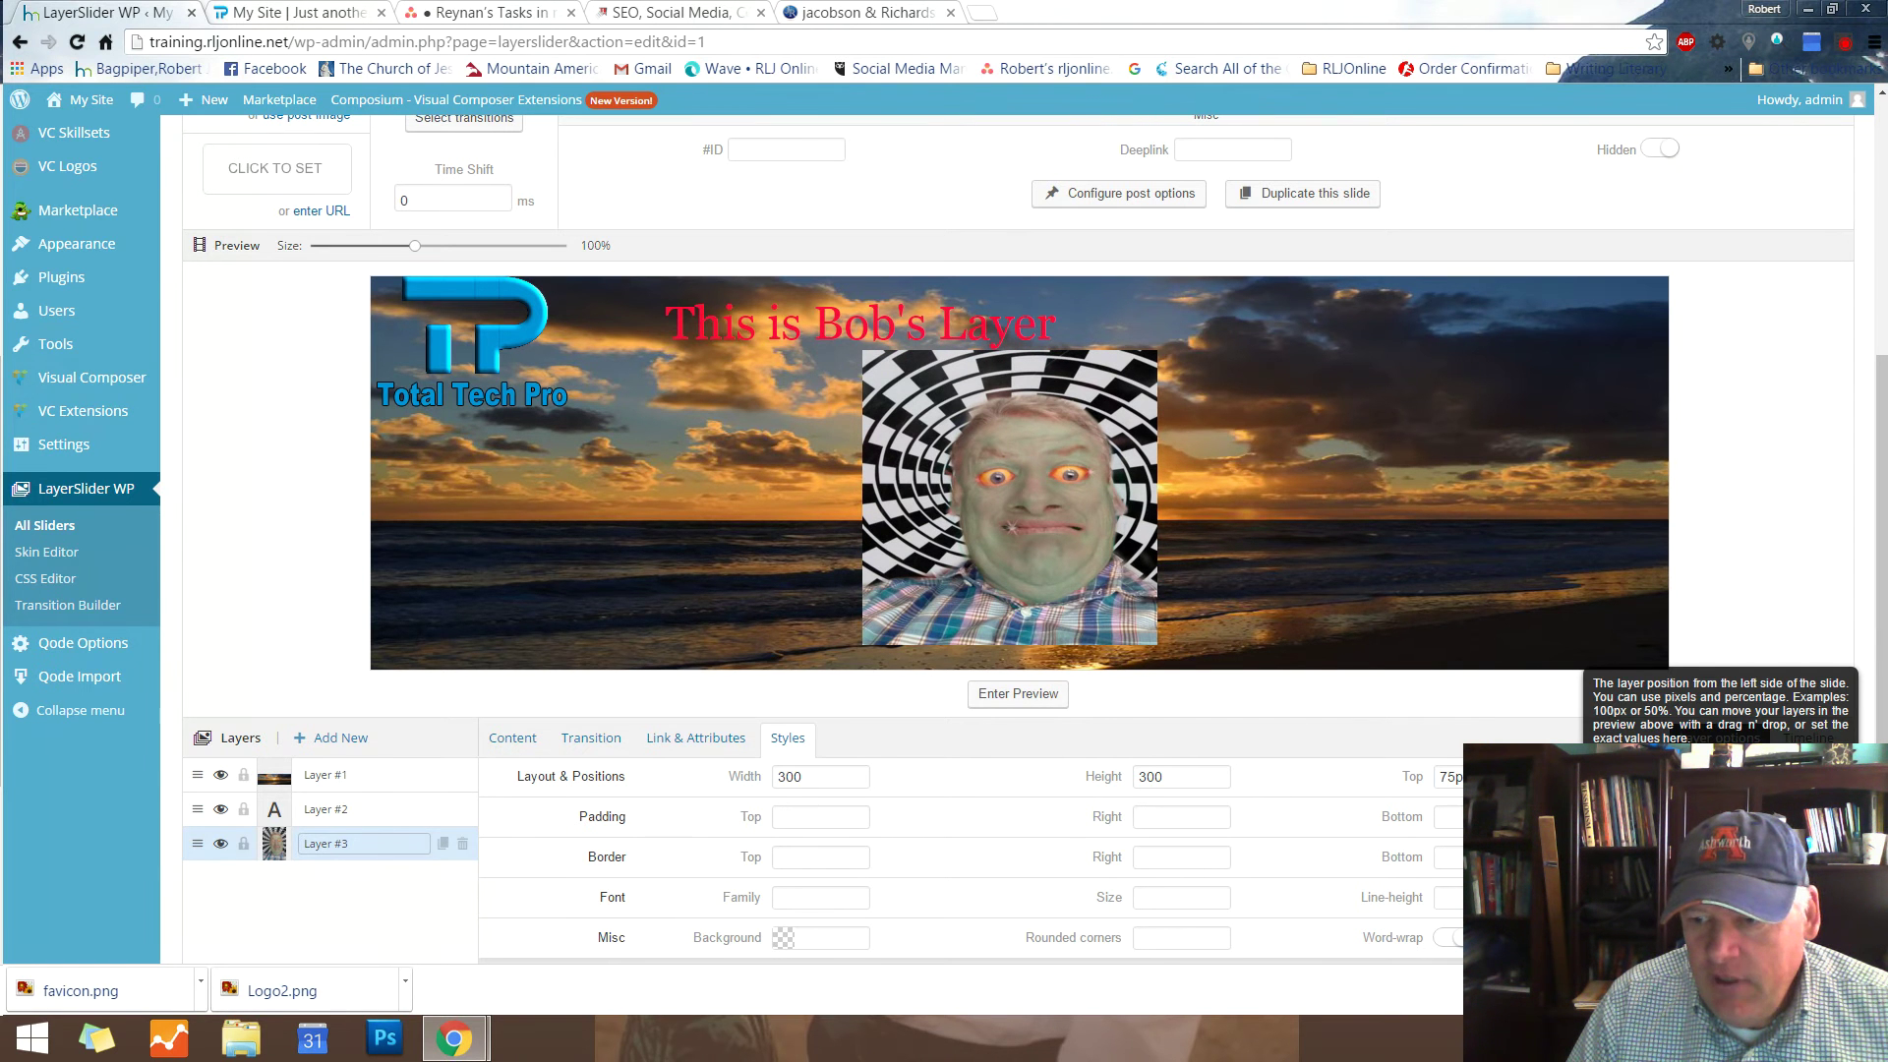
pyautogui.write('600')
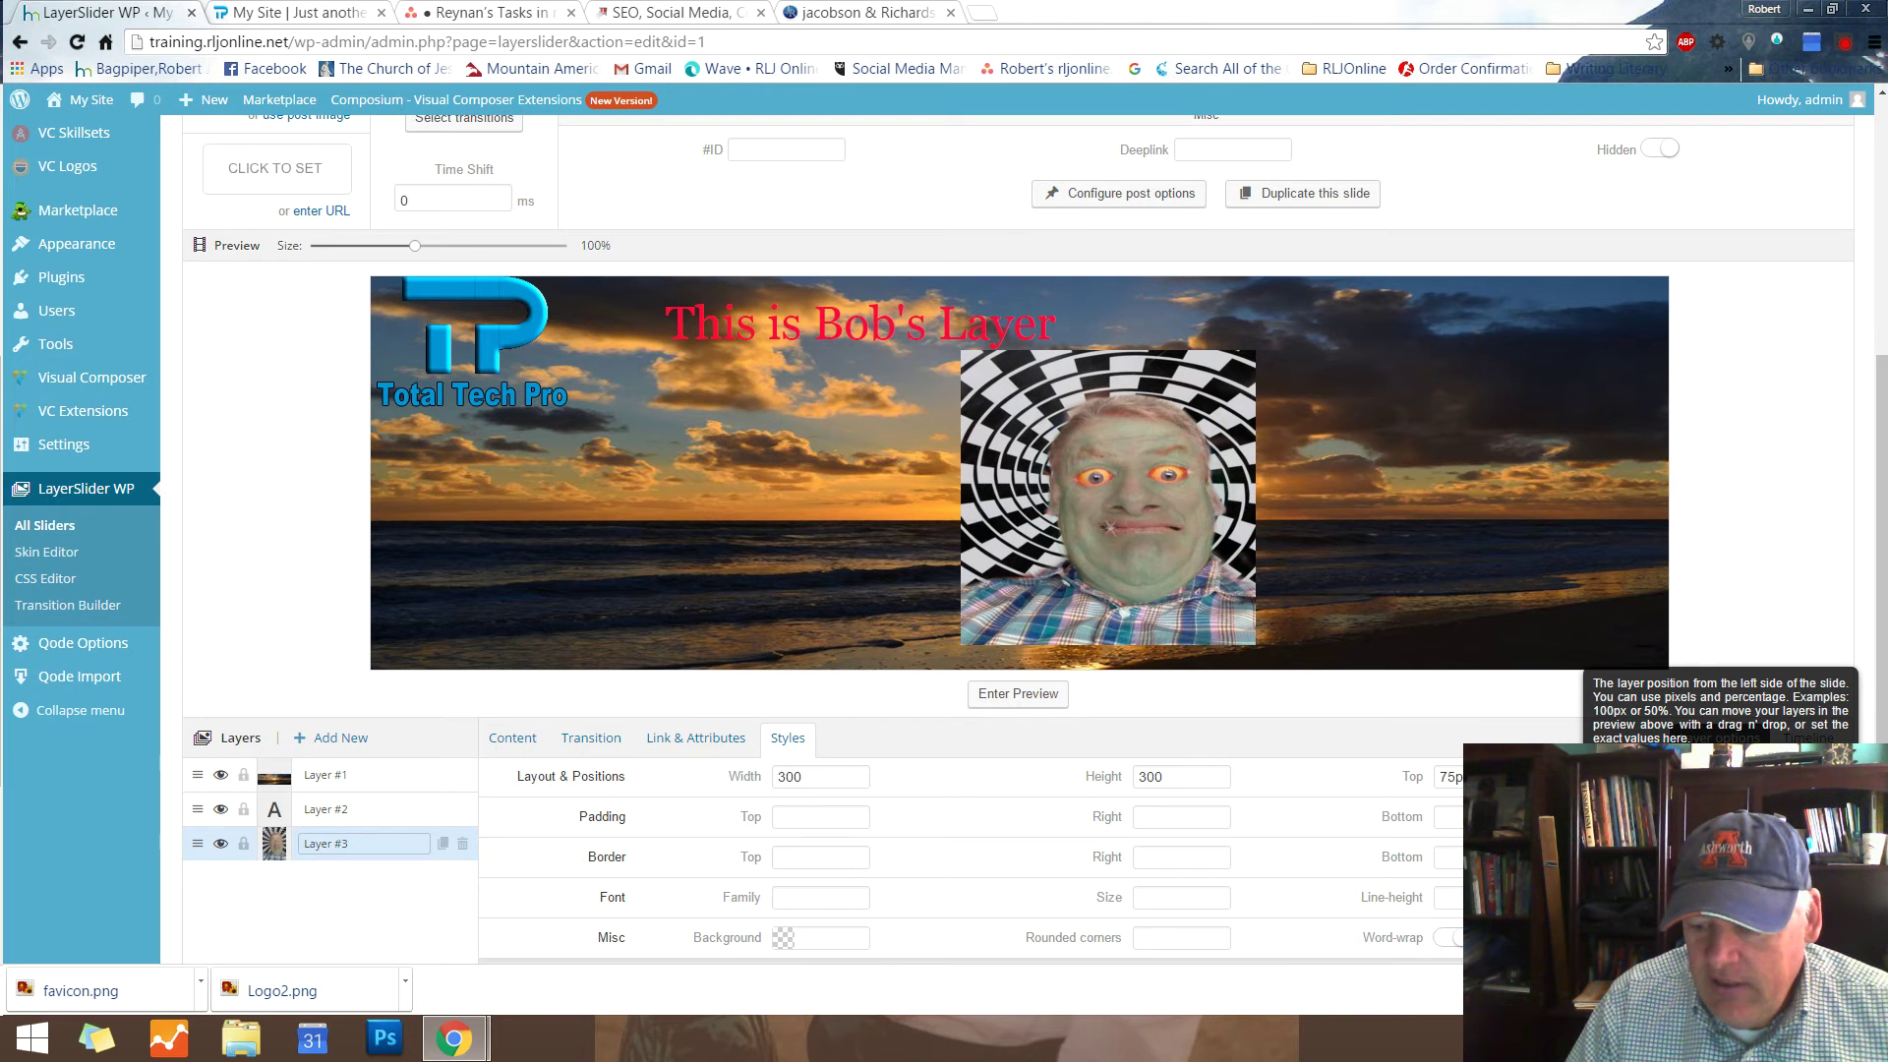
pyautogui.write('700')
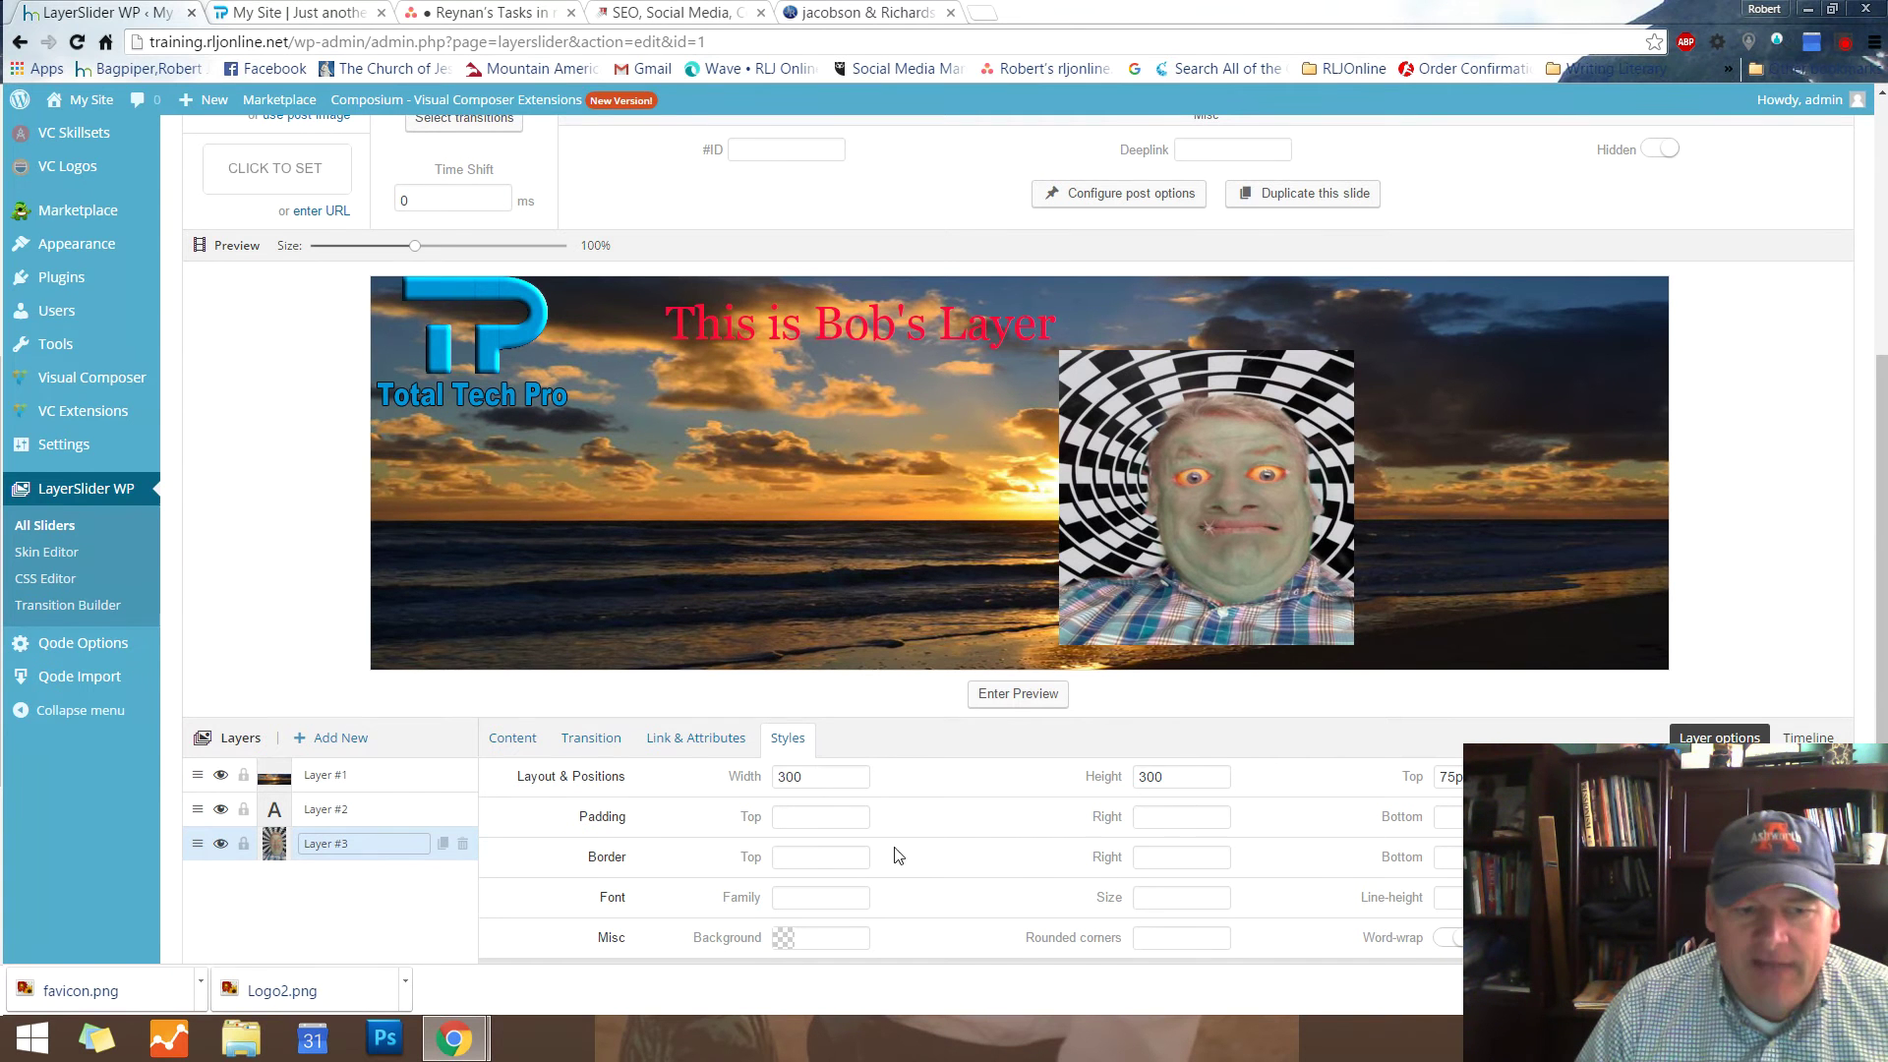
# Set Layer #3's transition-in delay to 4000 ms and its transition-in duration to 3000 ms
pyautogui.click(591, 739)
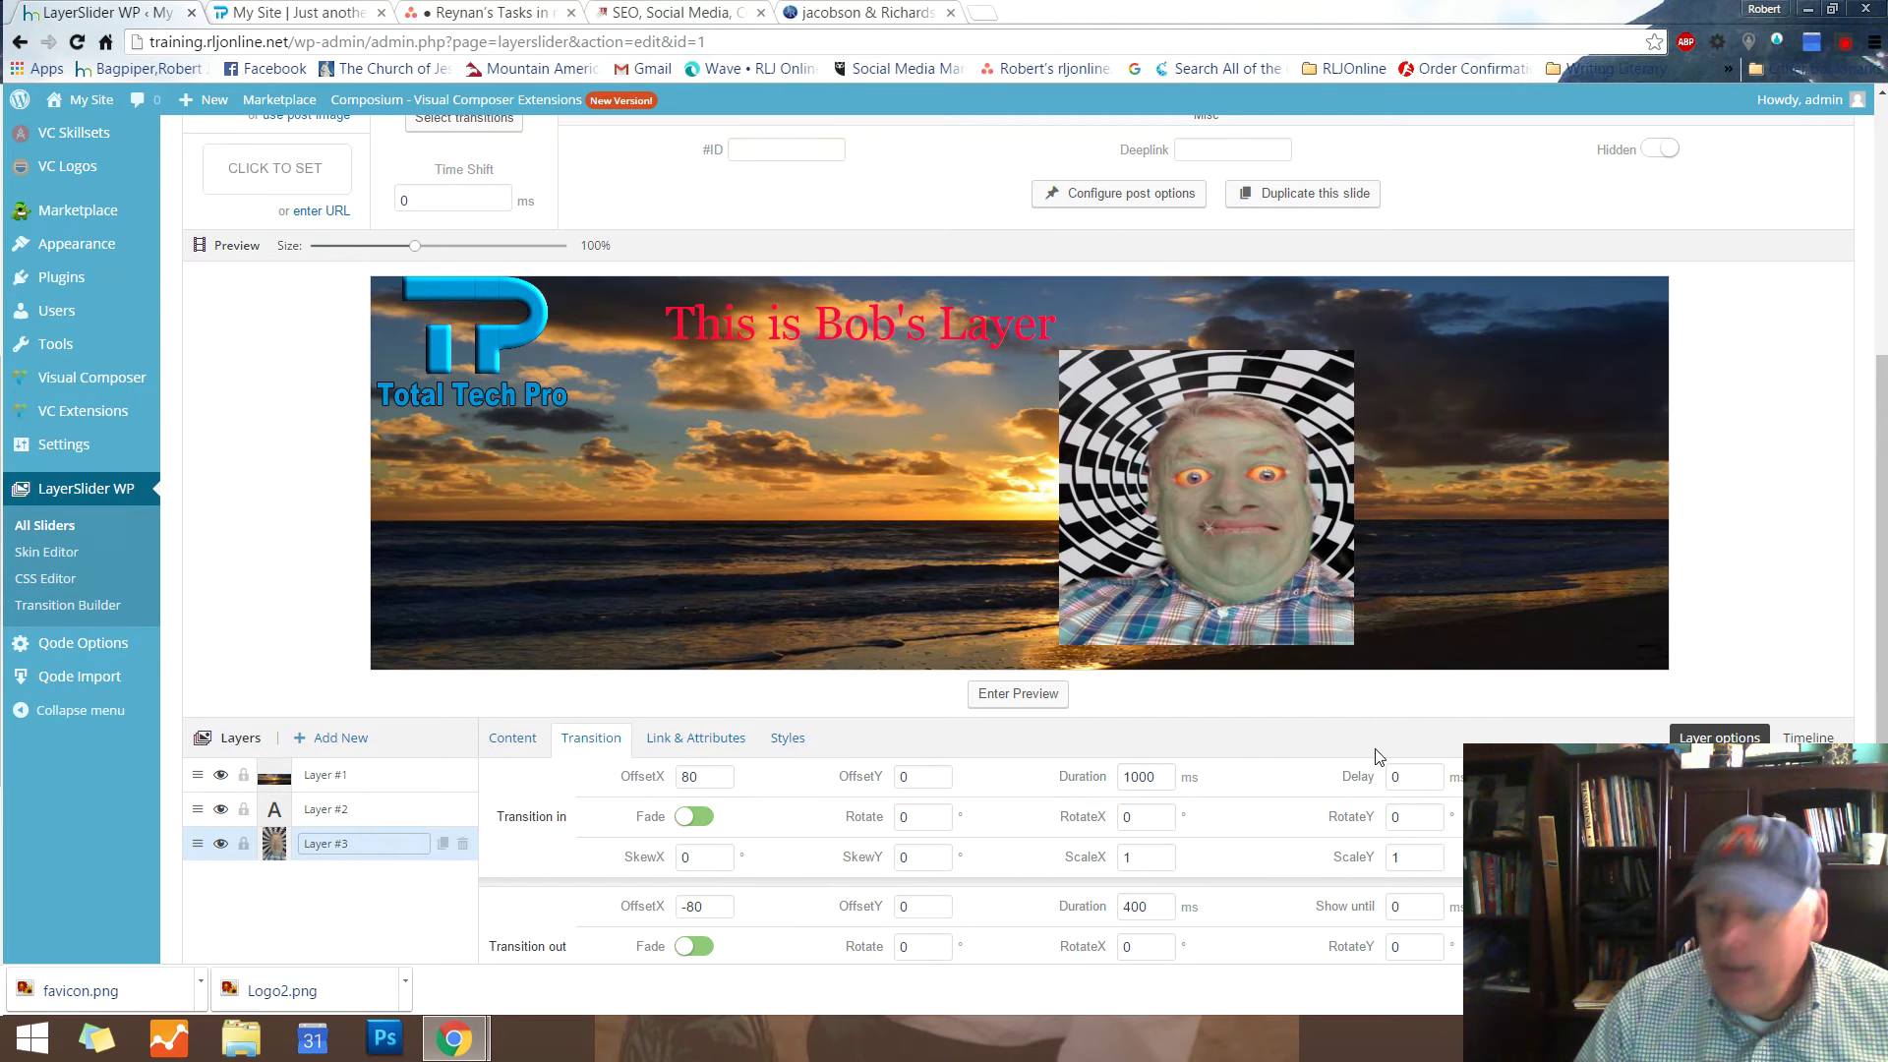
pyautogui.doubleClick(1396, 777)
pyautogui.write('40000')
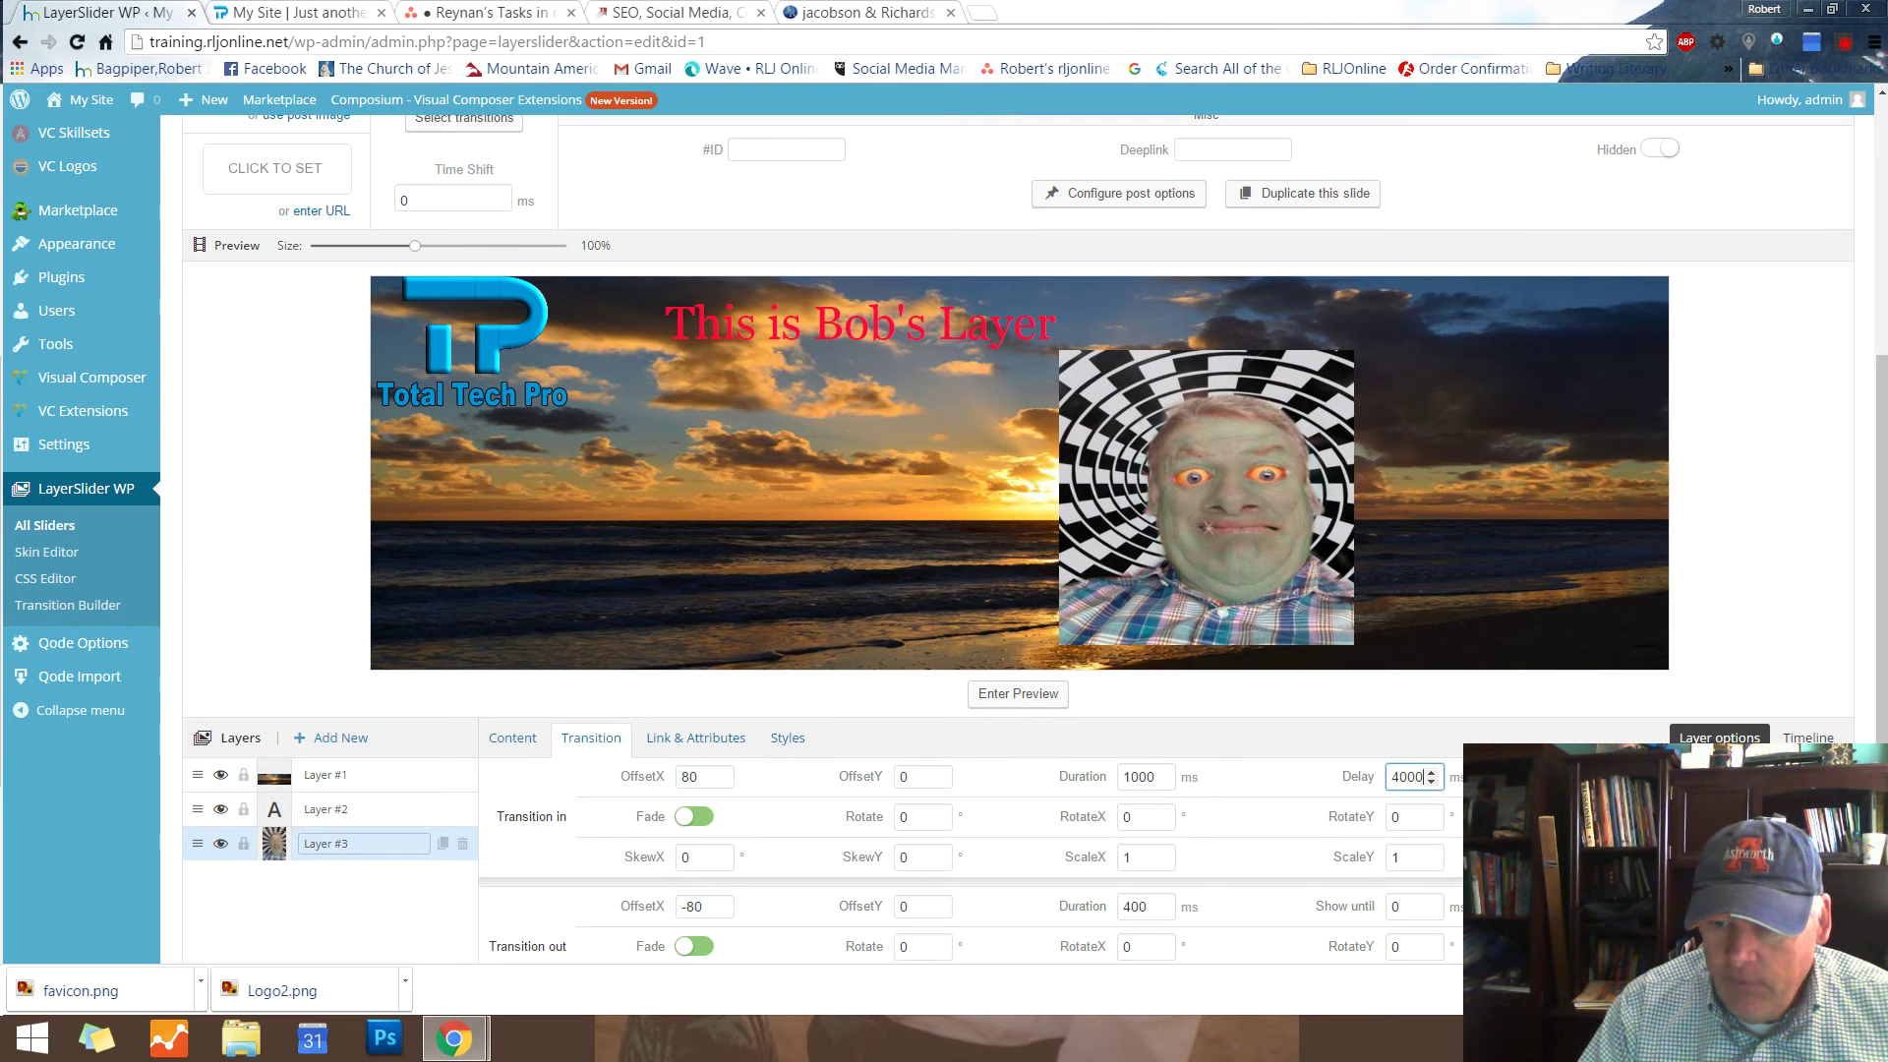
pyautogui.click(1268, 779)
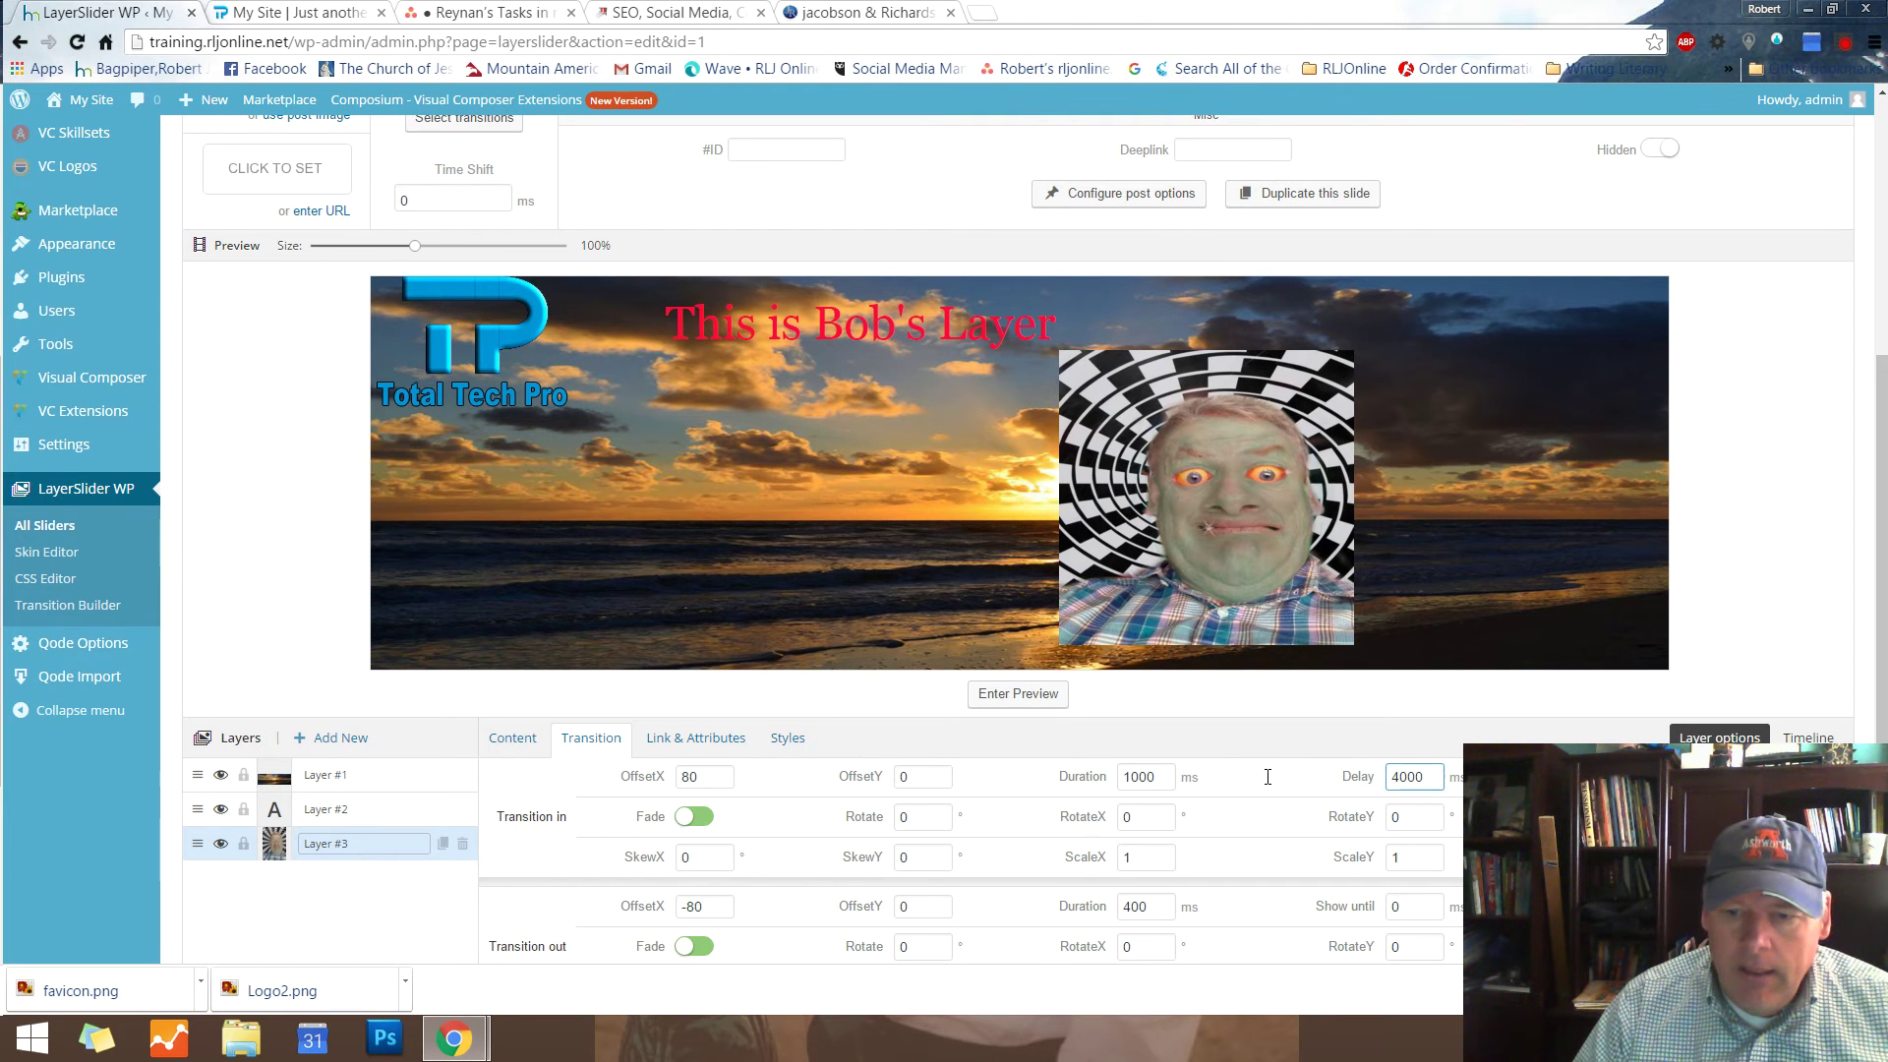
pyautogui.moveTo(1124, 774); pyautogui.dragTo(1133, 775)
pyautogui.write('3')
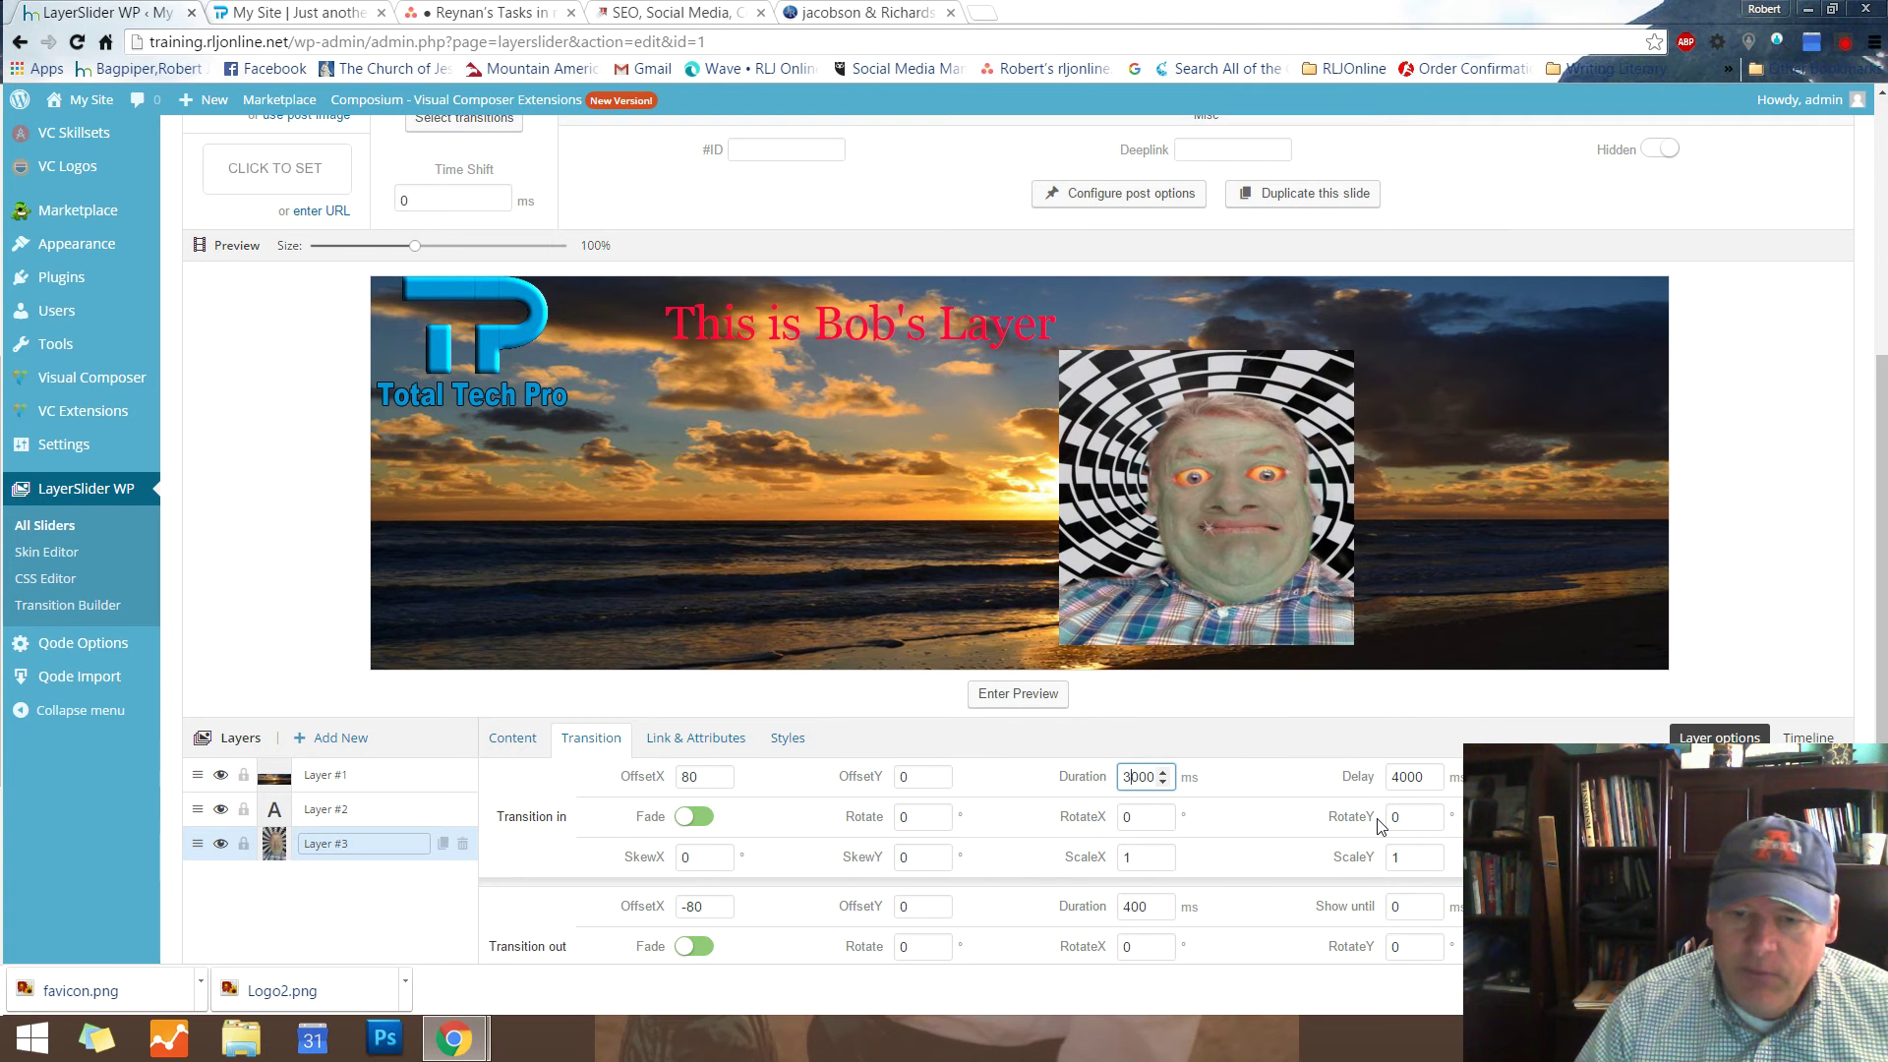
pyautogui.click(1257, 802)
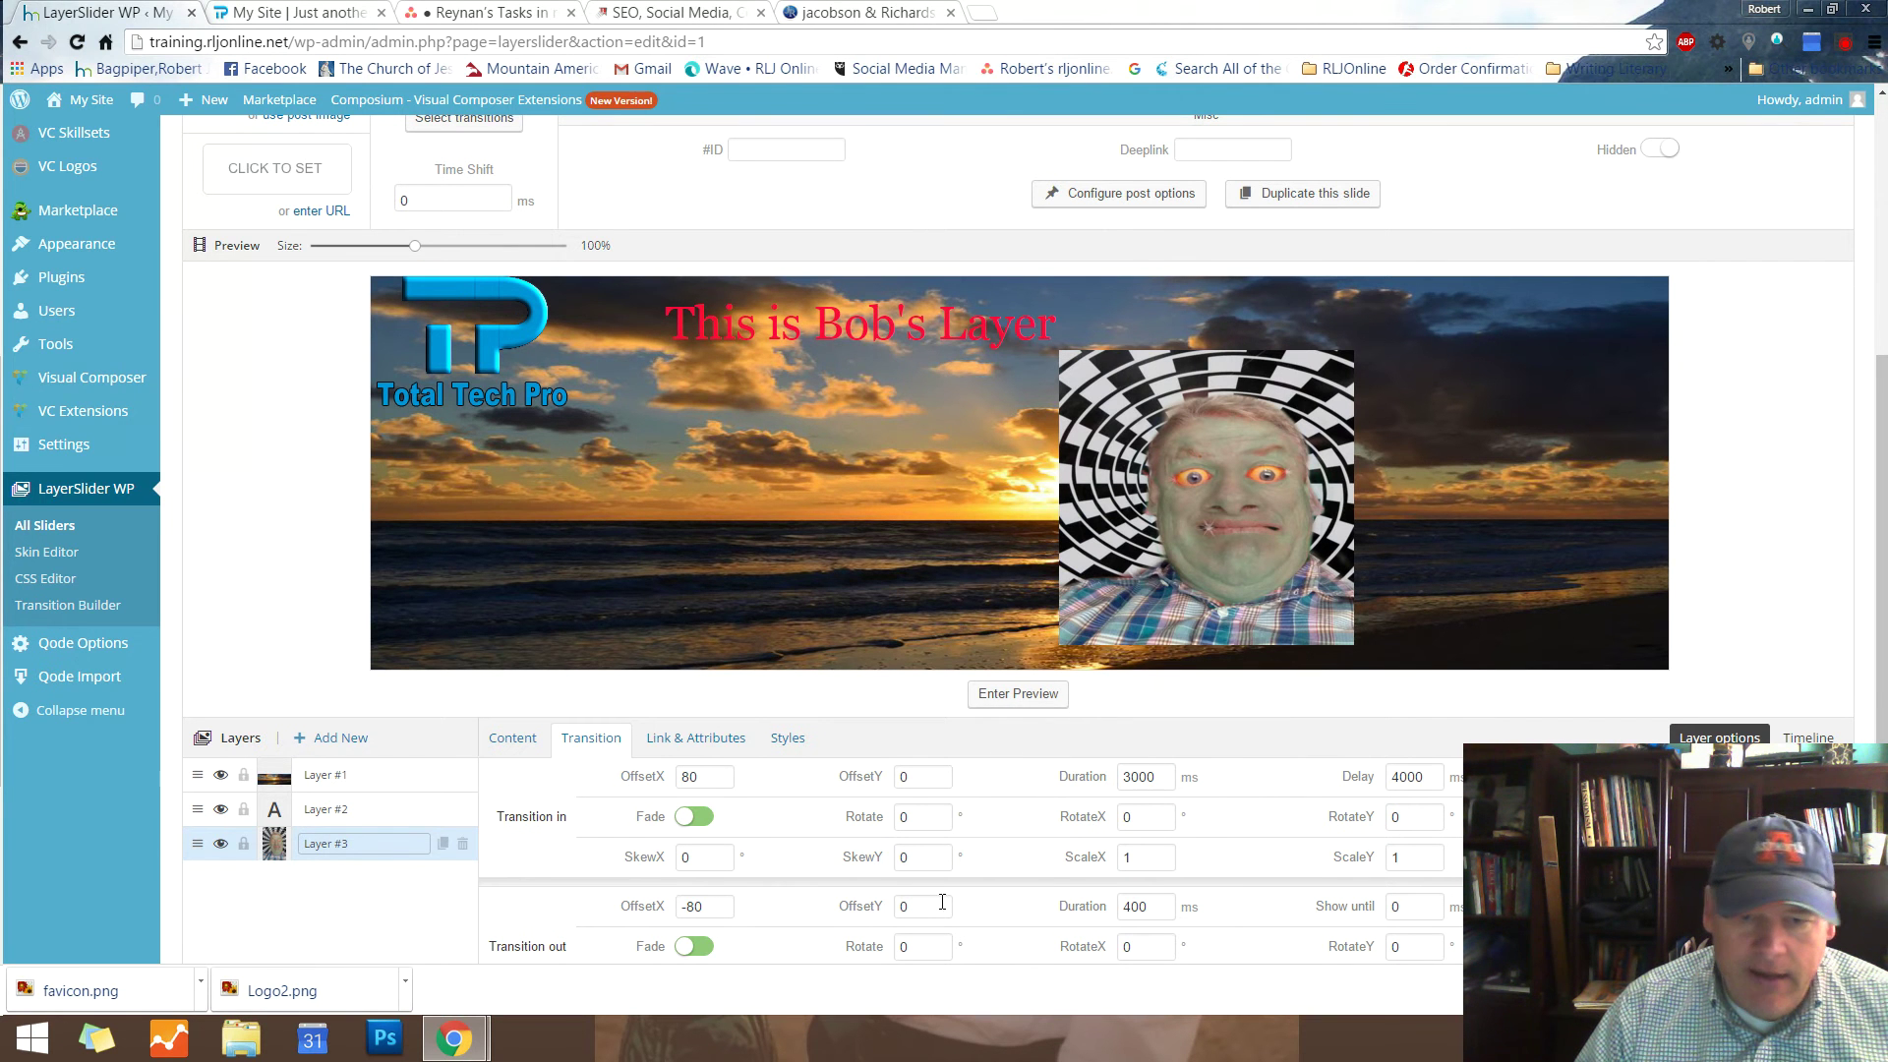
# Set Layer #3's transition-in and transition-out OffsetX to 0 and its transition-out duration to 0 ms
pyautogui.moveTo(696, 776); pyautogui.dragTo(666, 779)
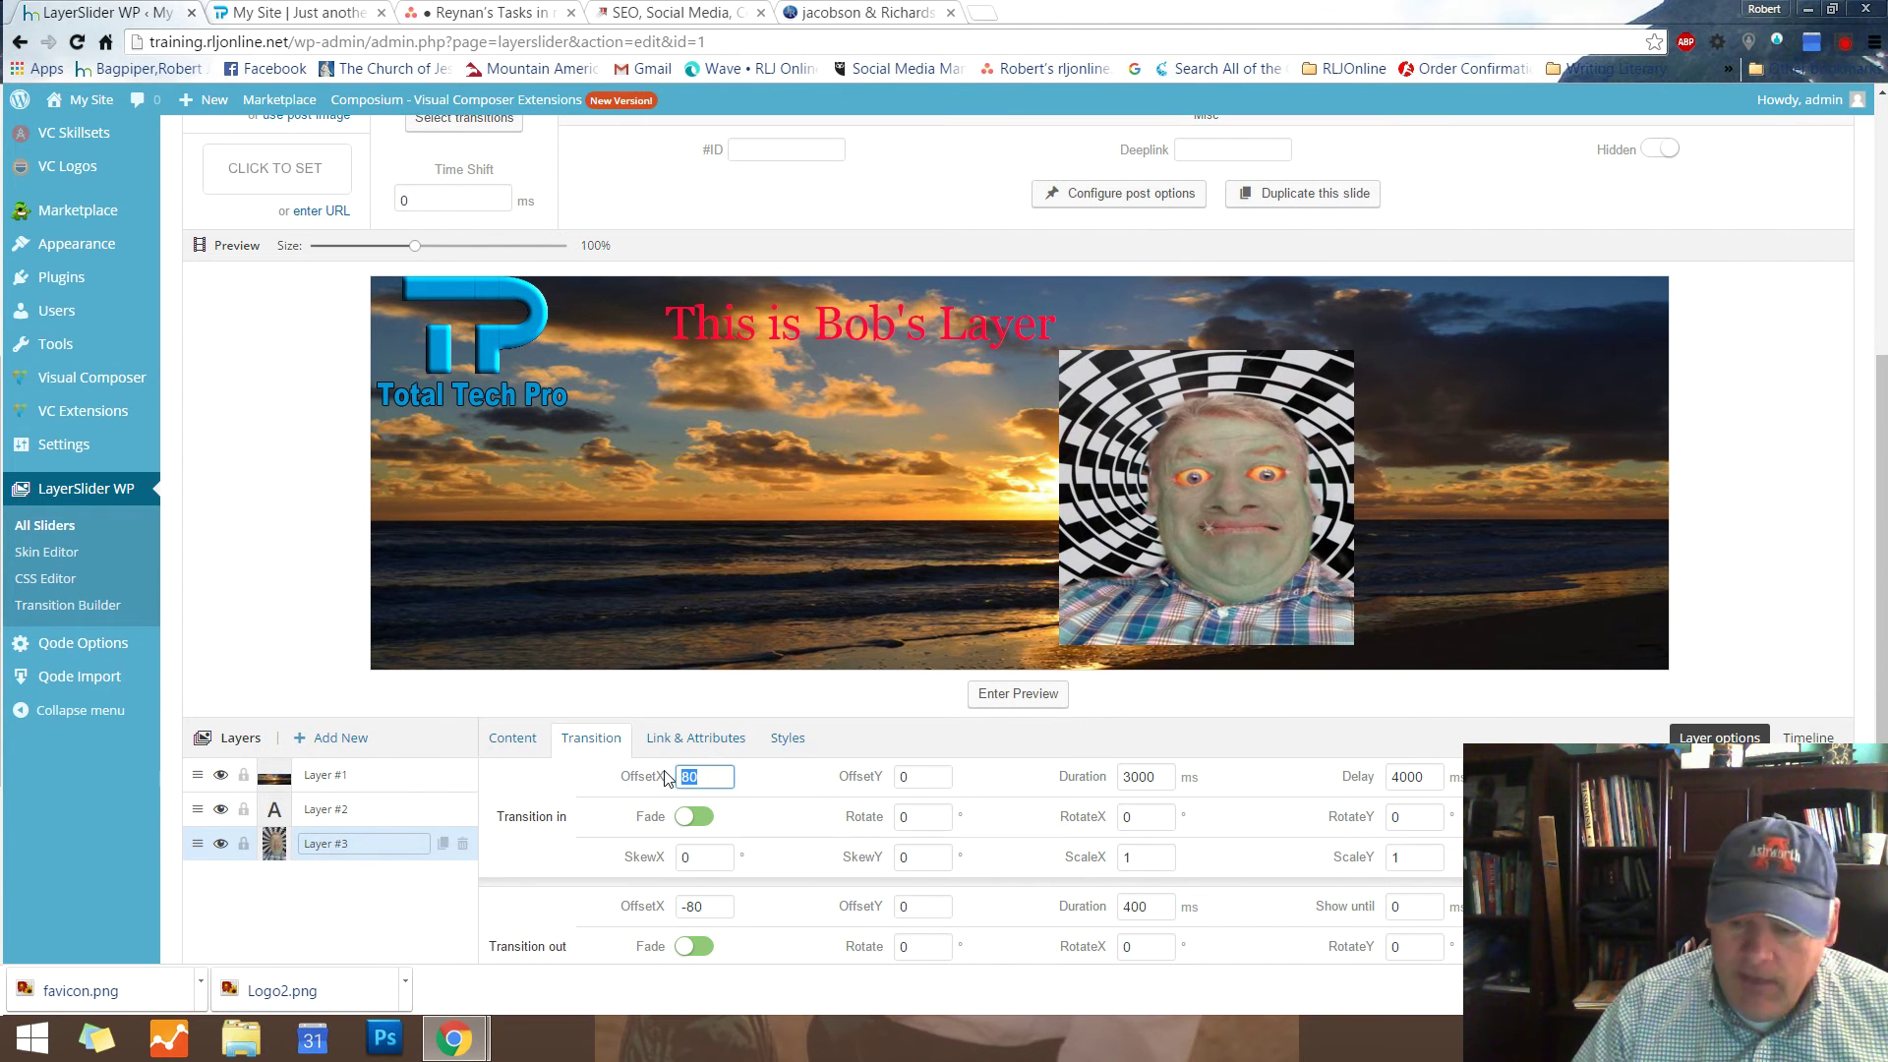
pyautogui.write('0')
pyautogui.moveTo(693, 906); pyautogui.dragTo(642, 910)
pyautogui.write('0')
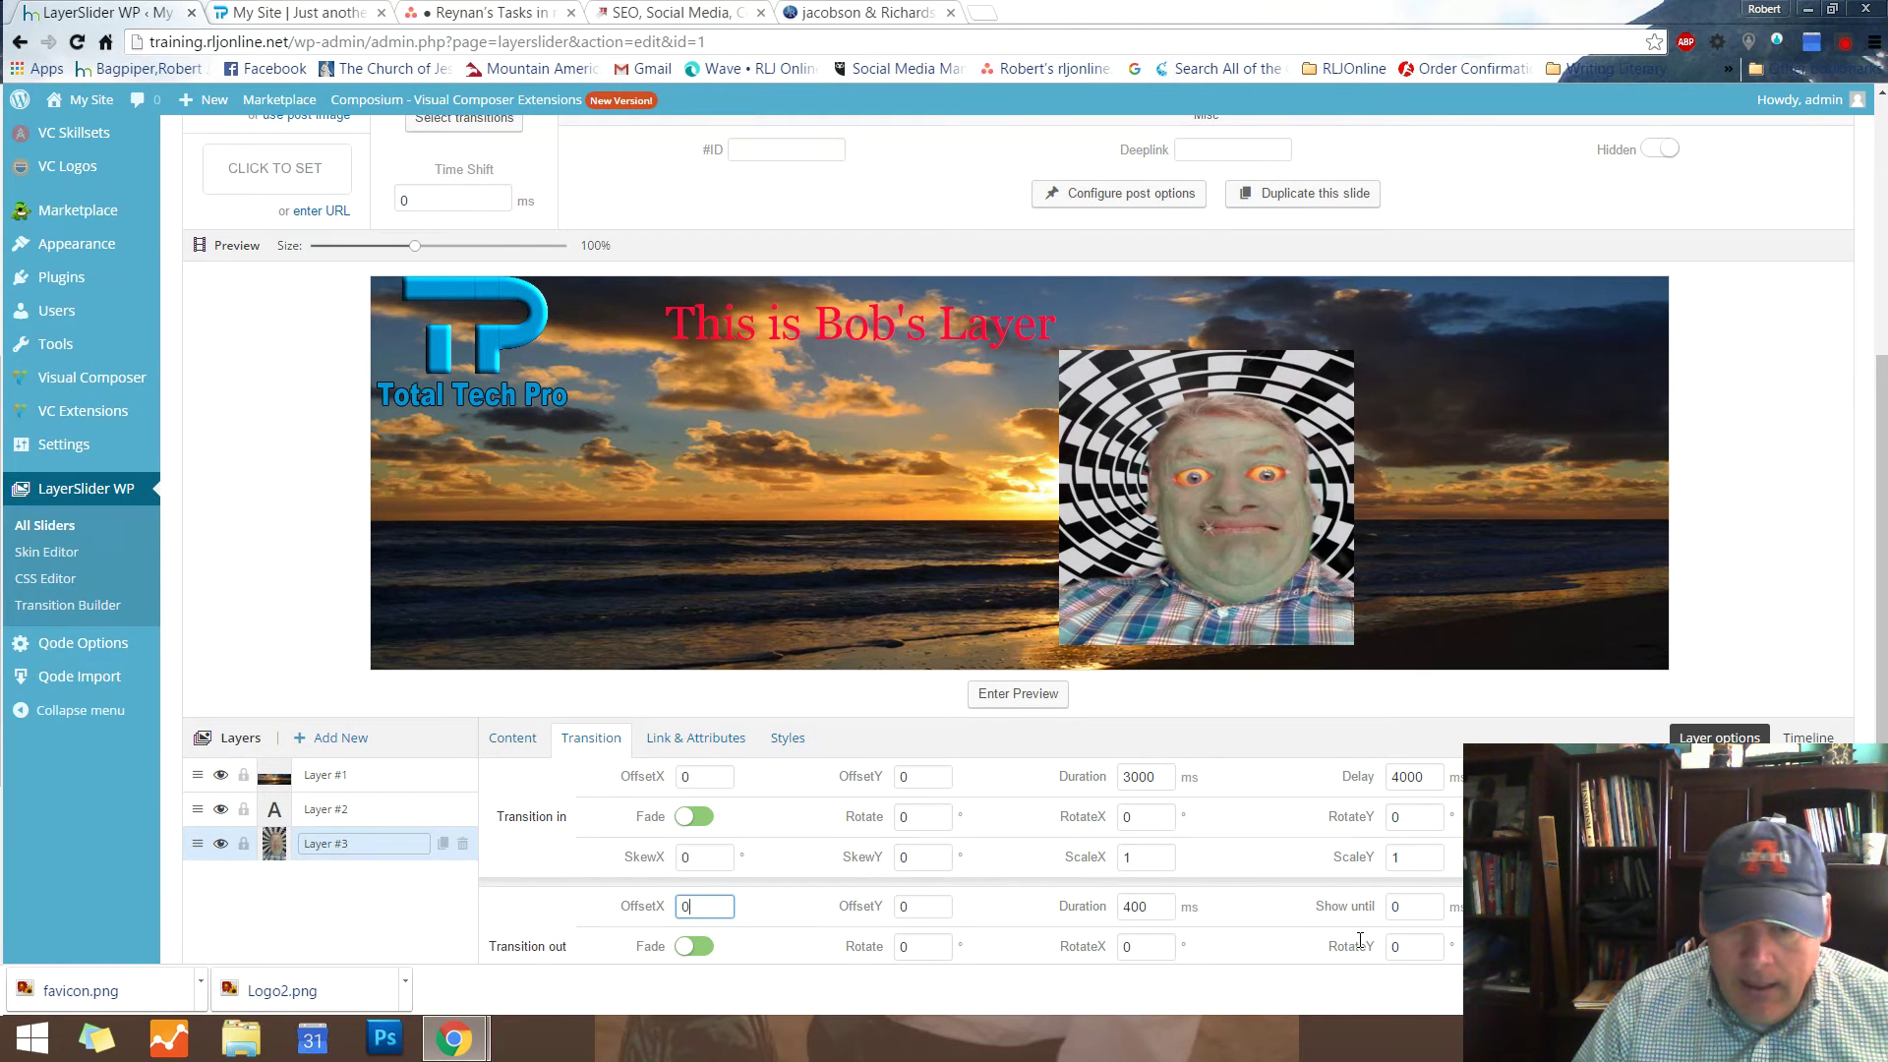
pyautogui.write('350')
pyautogui.moveTo(1148, 905); pyautogui.dragTo(1079, 905)
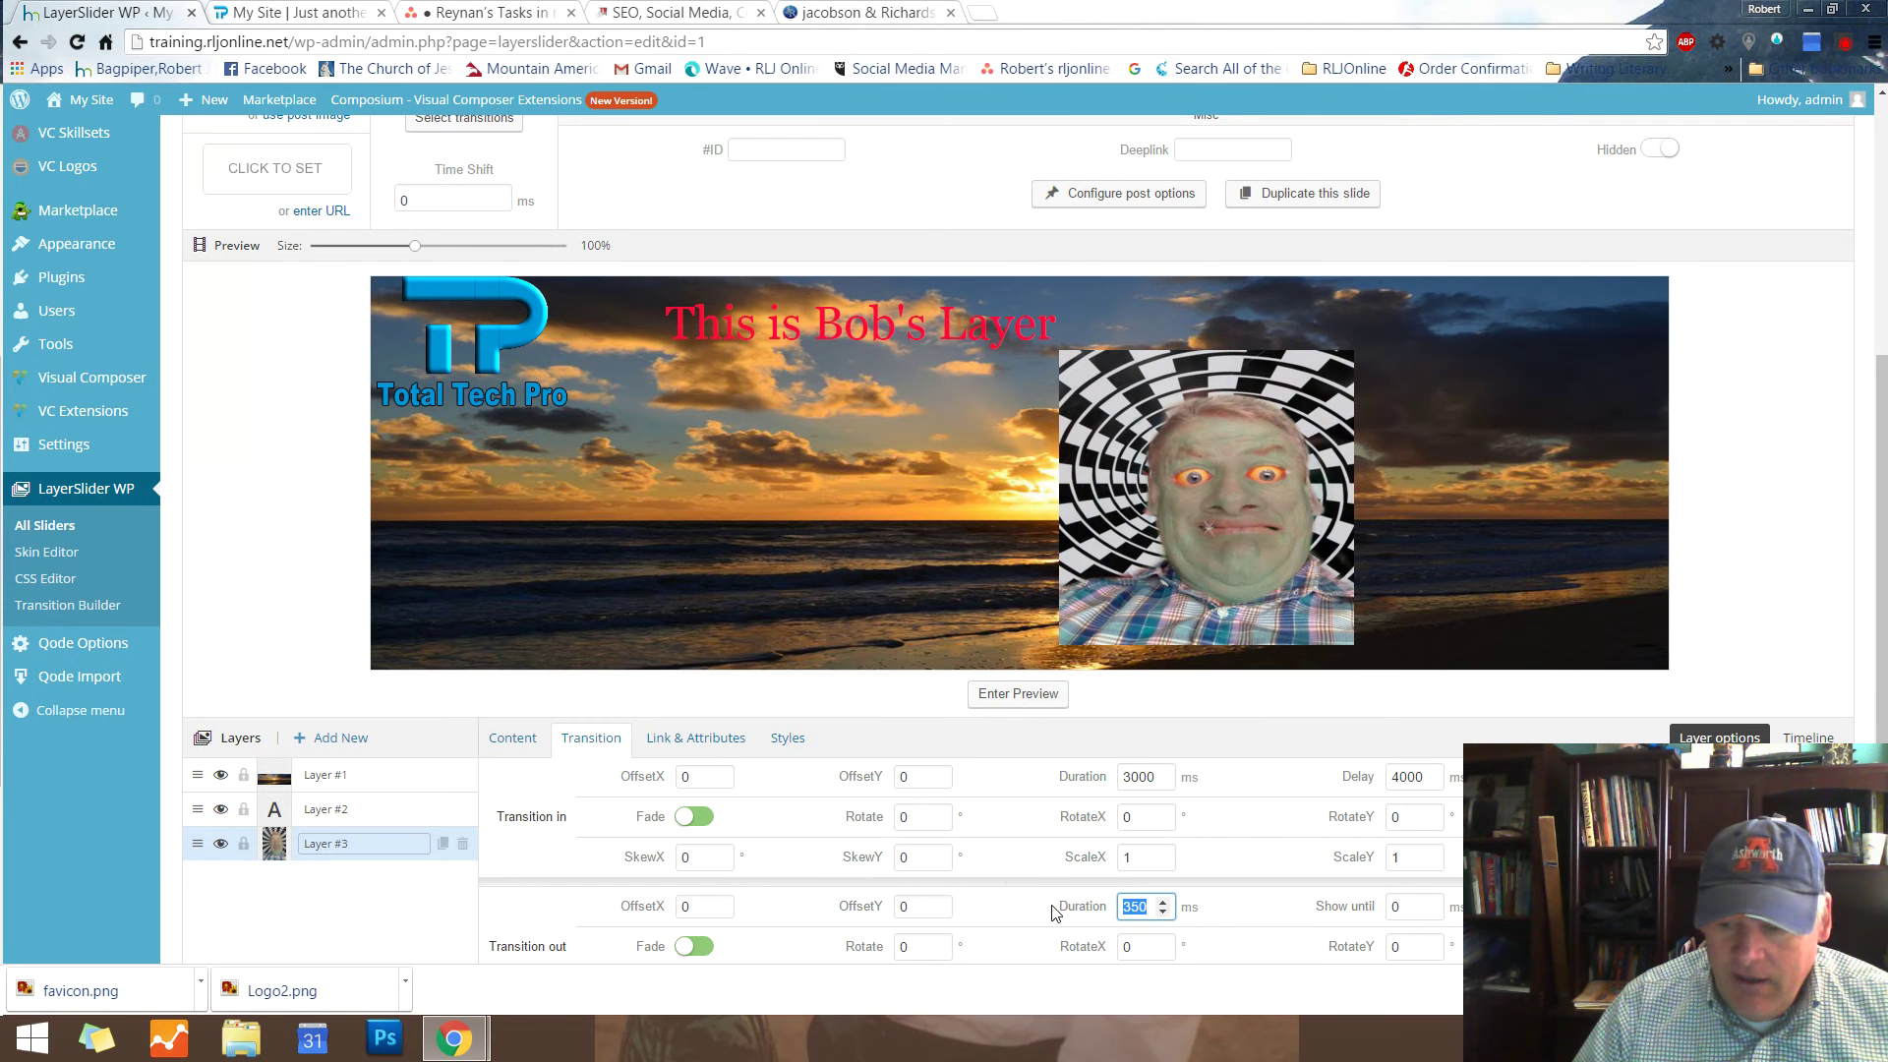
pyautogui.write('0')
pyautogui.click(1237, 914)
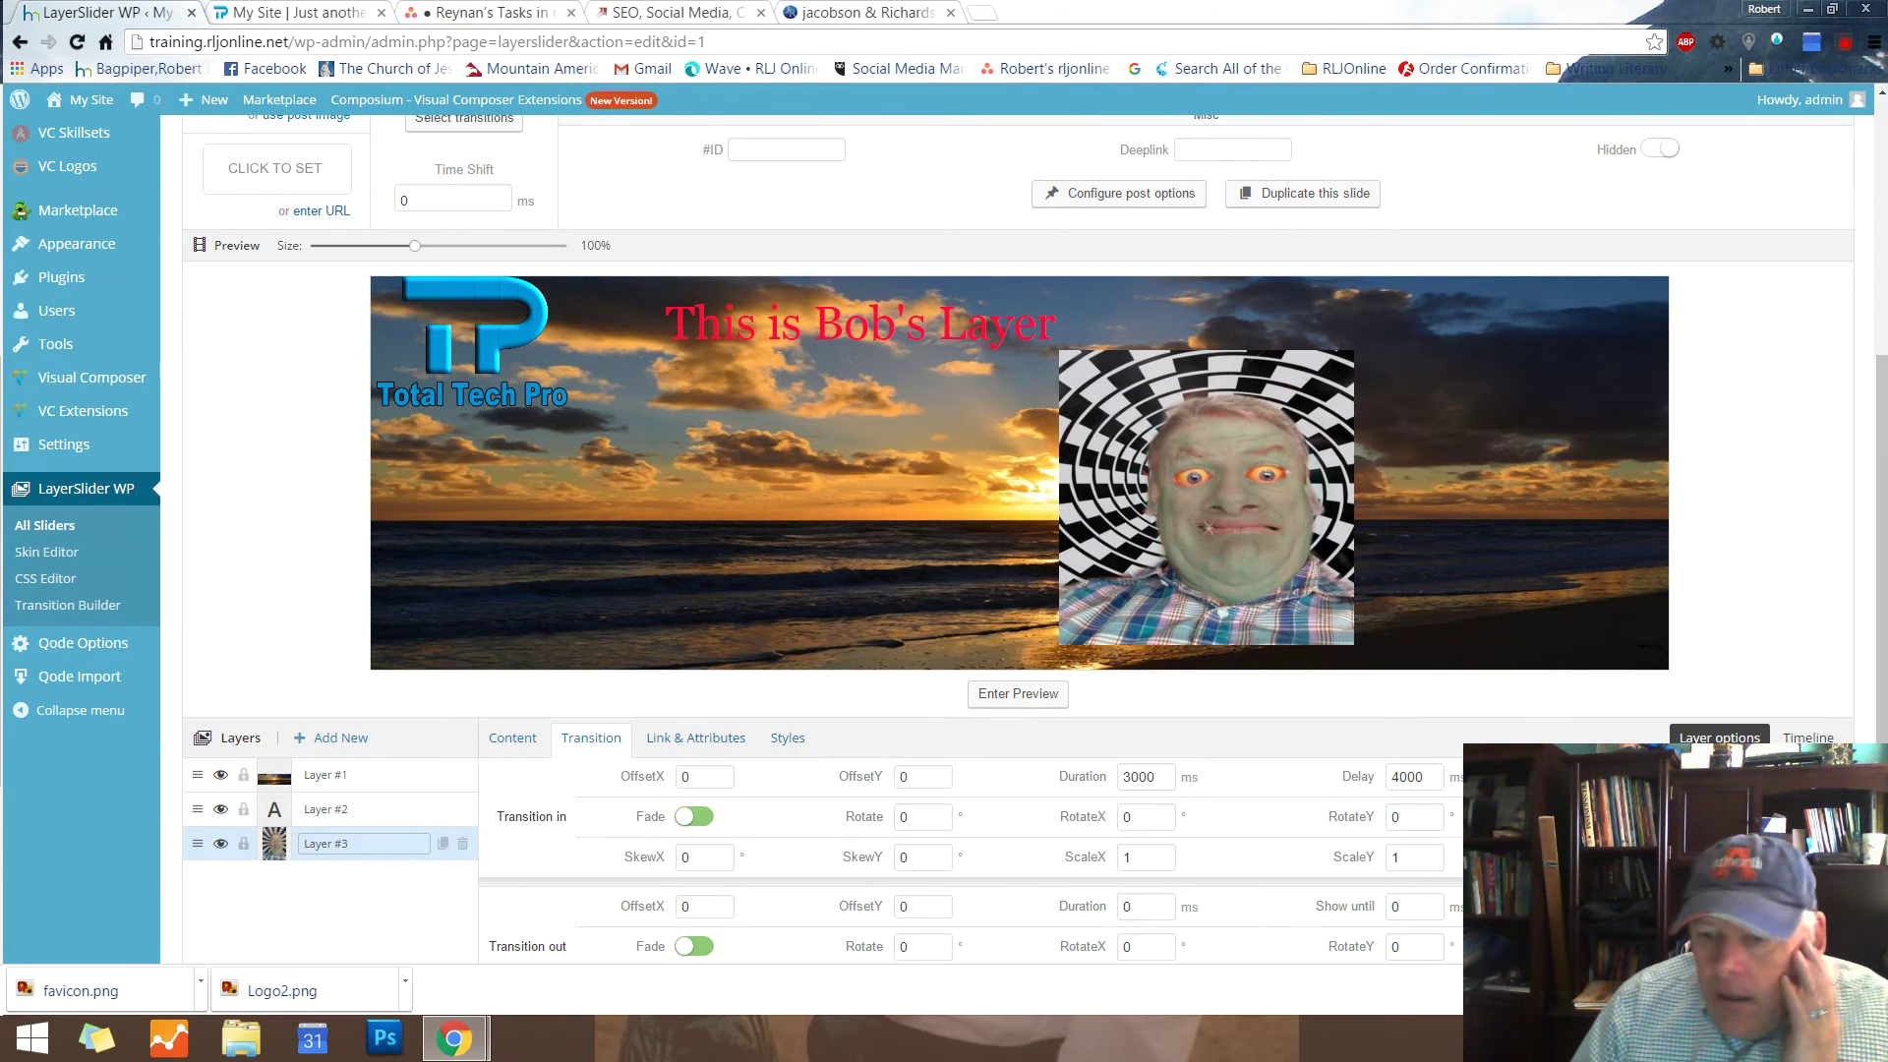
# Set the easing of Layer #3's transition in to easeOutQuad
pyautogui.click(1720, 777)
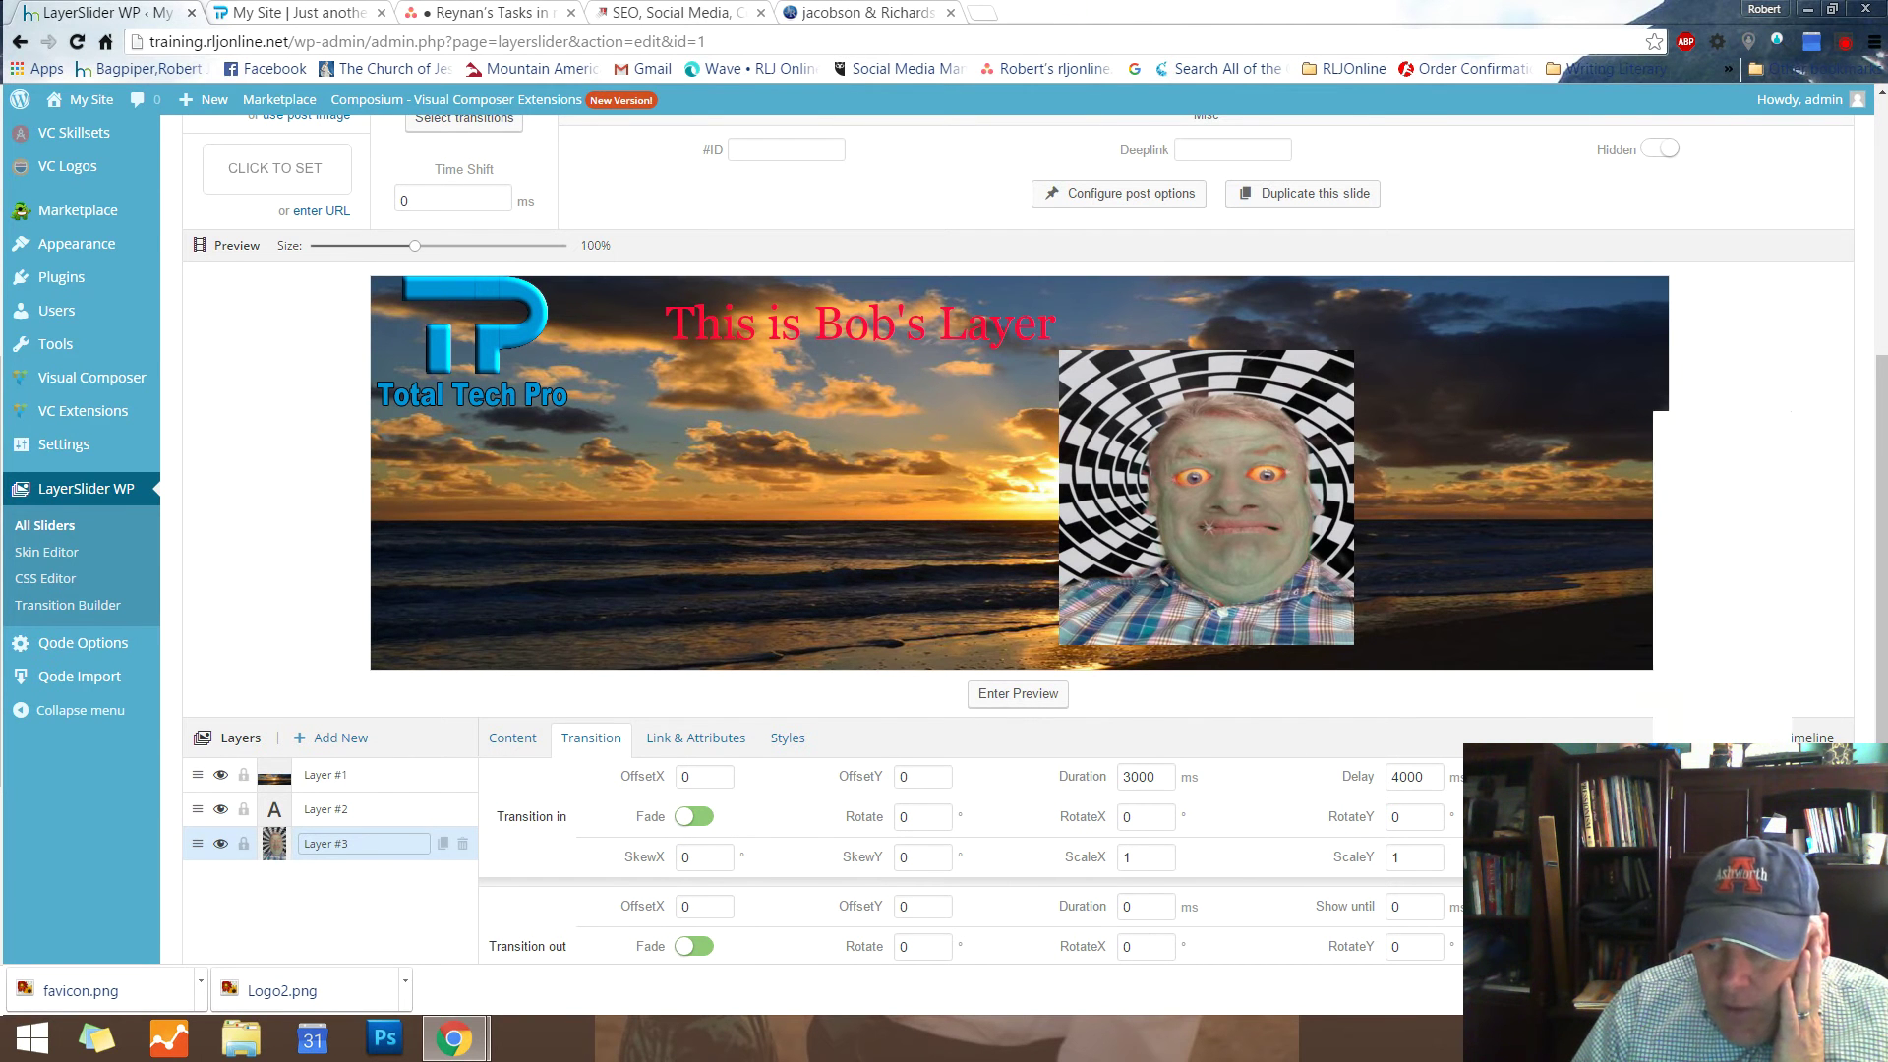
pyautogui.click(1707, 458)
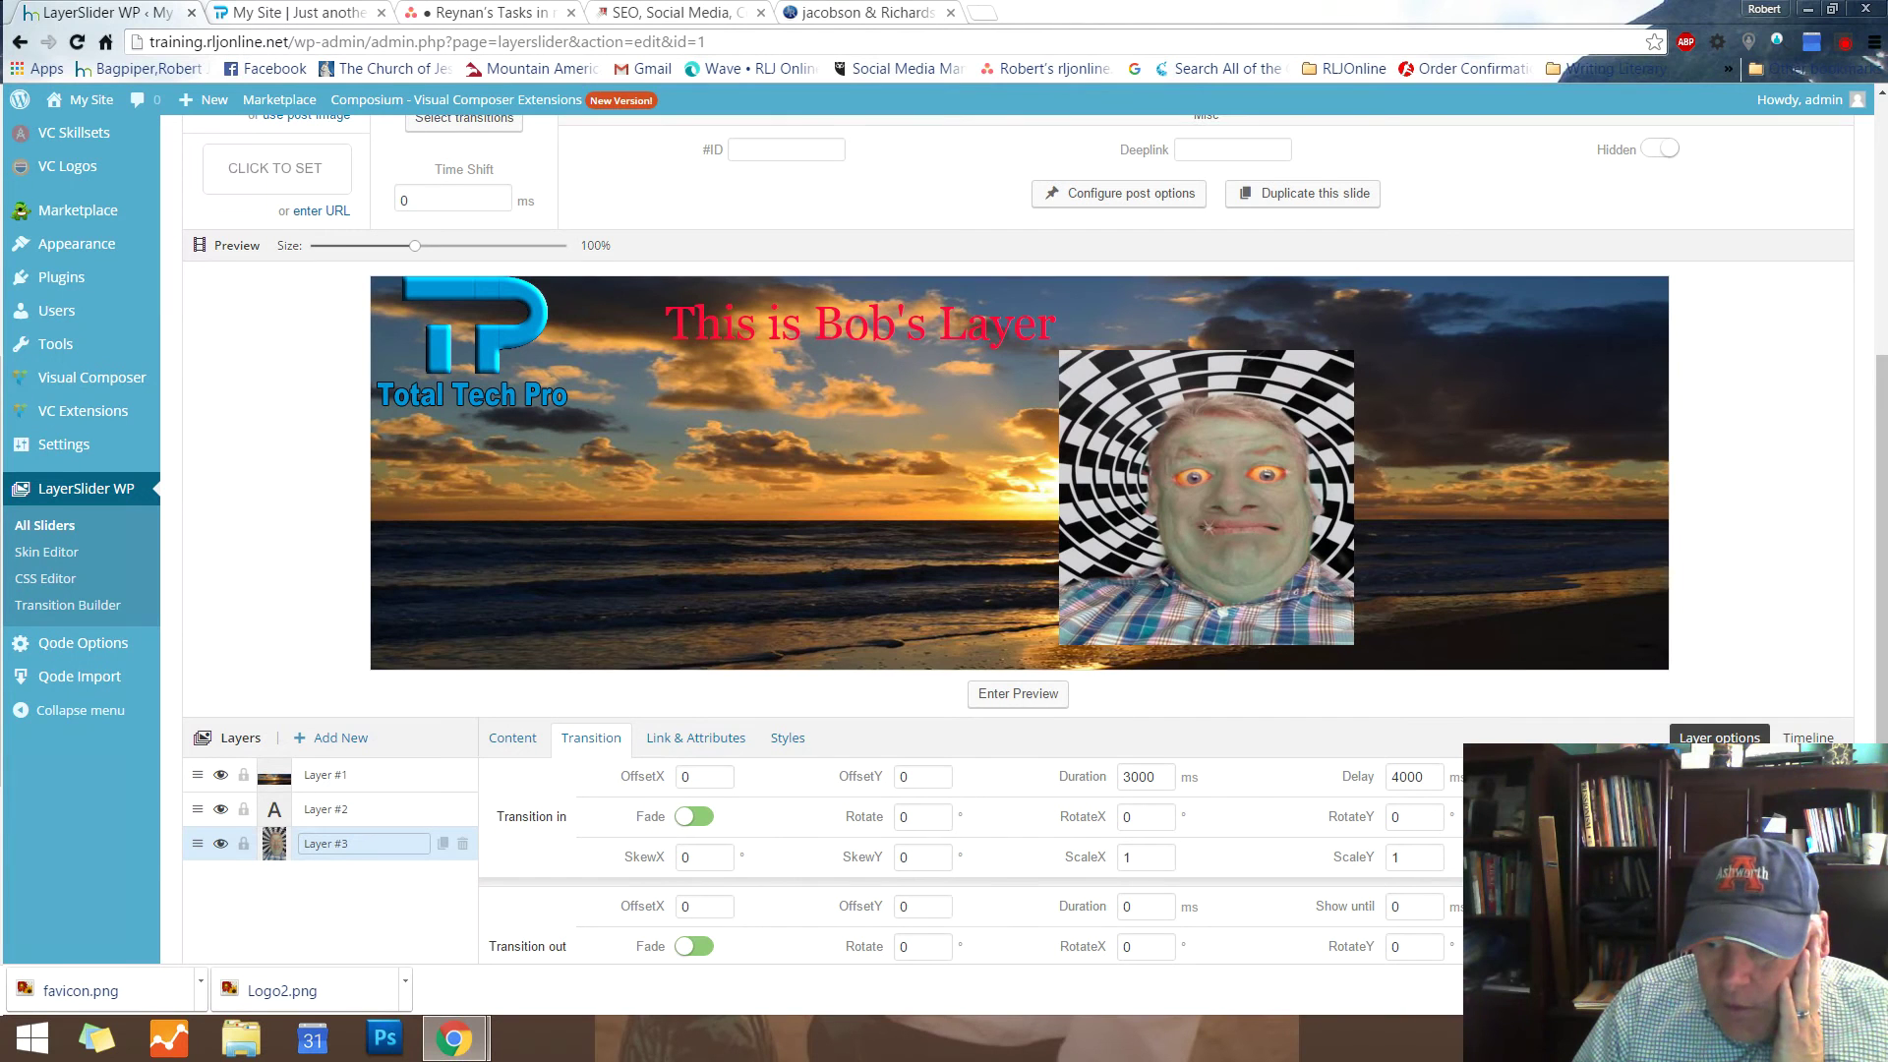
pyautogui.click(1720, 776)
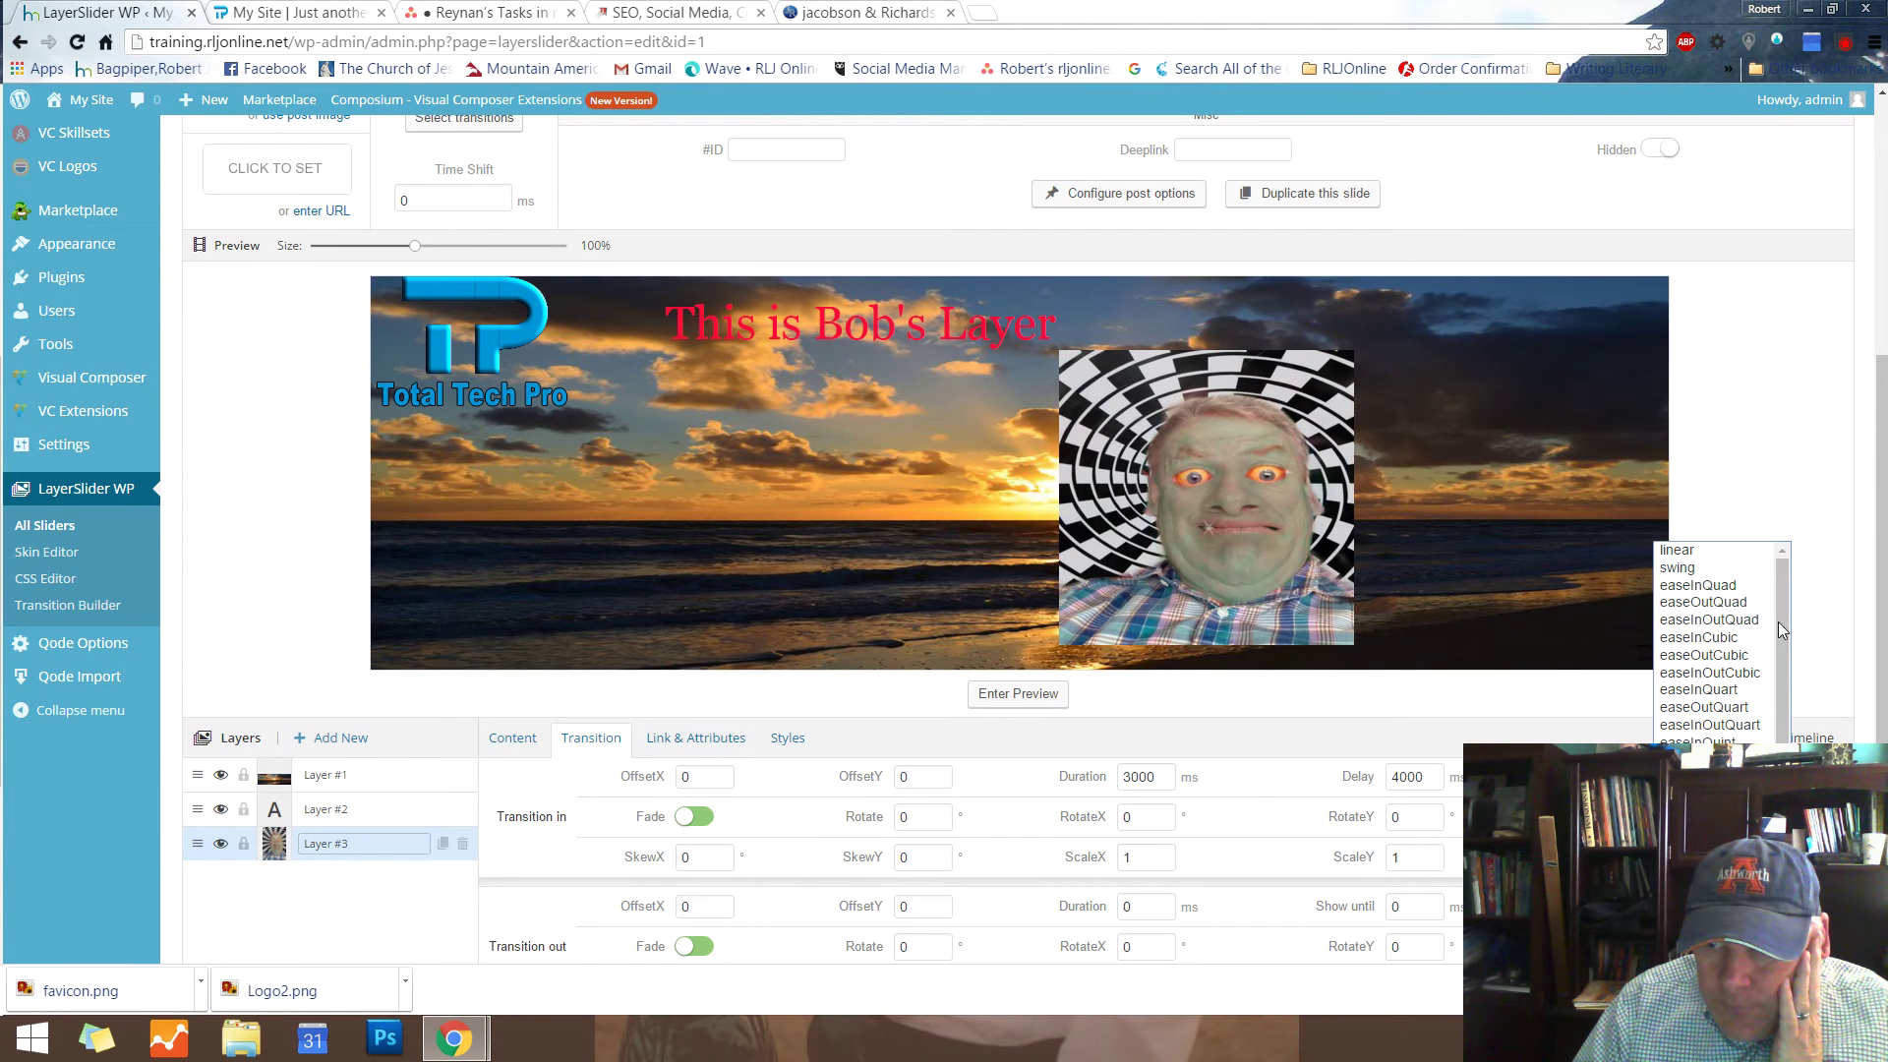
pyautogui.click(1729, 605)
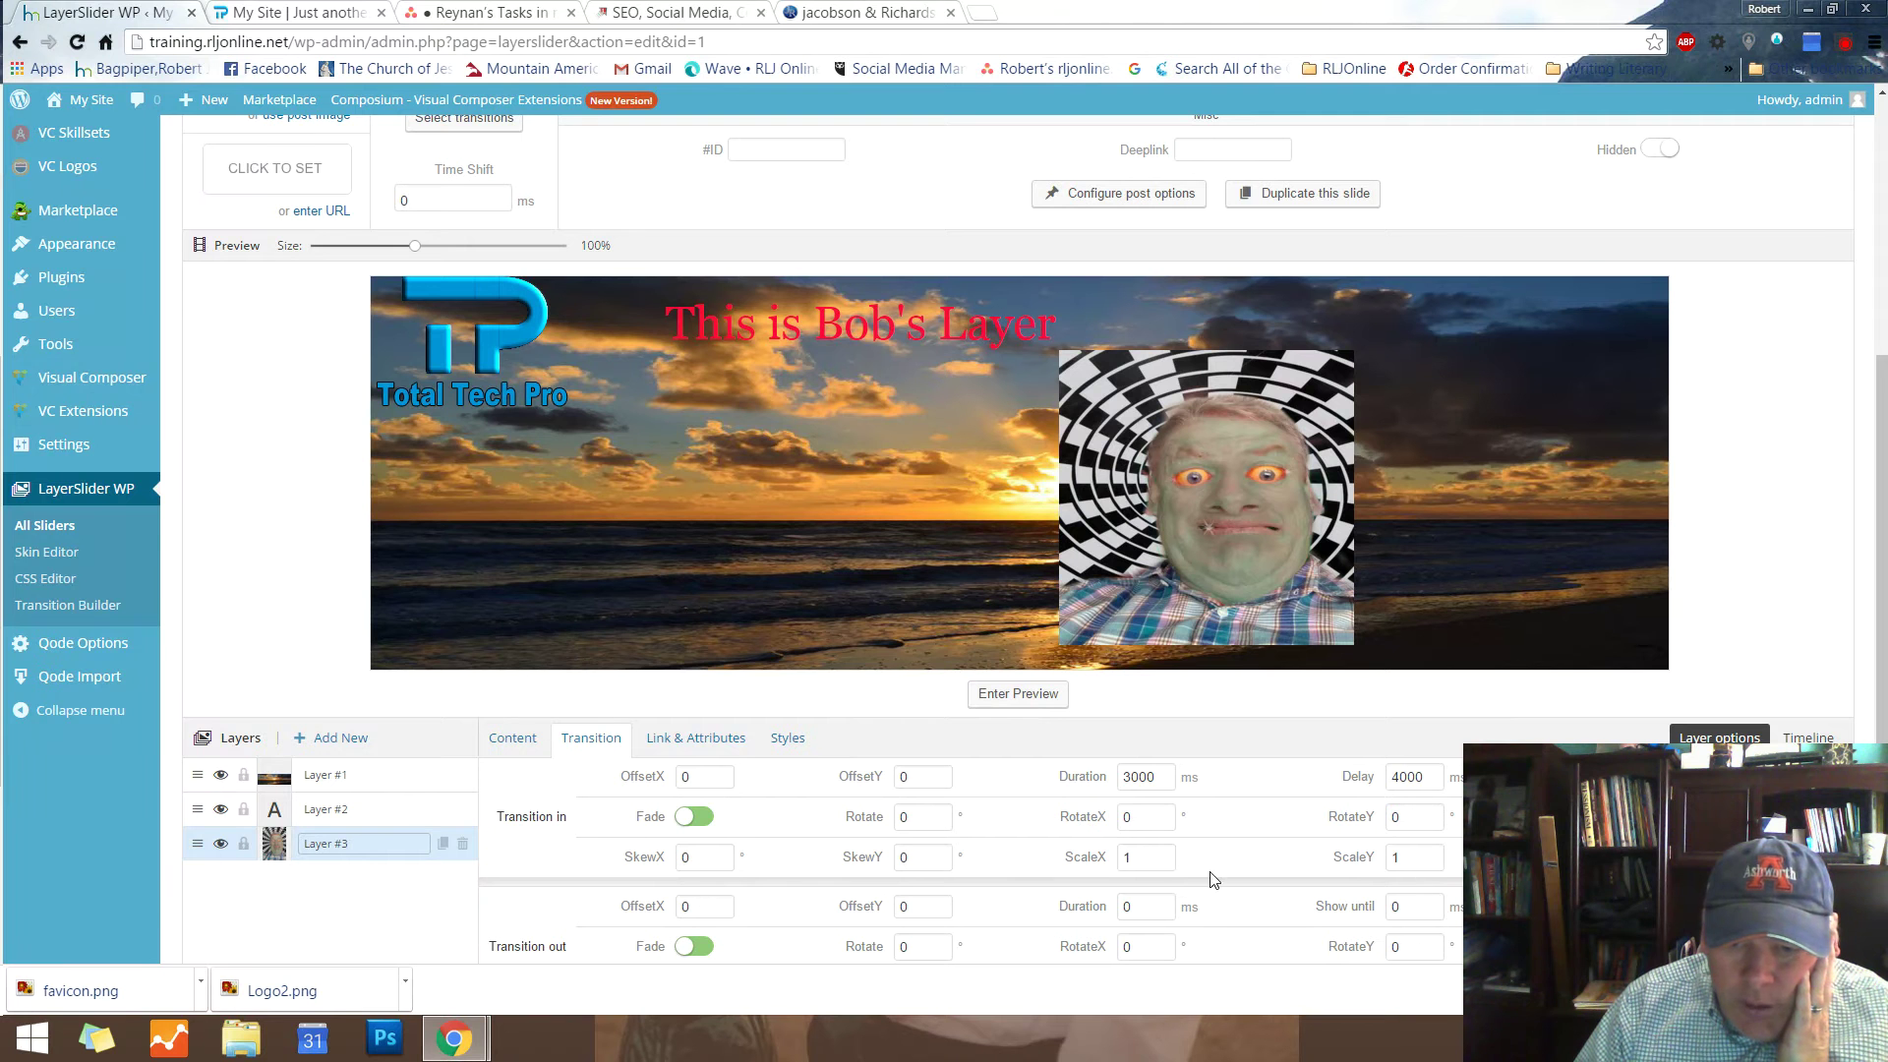
# Set Layer #3's transition-in ScaleX and ScaleY to .2
pyautogui.doubleClick(1134, 855)
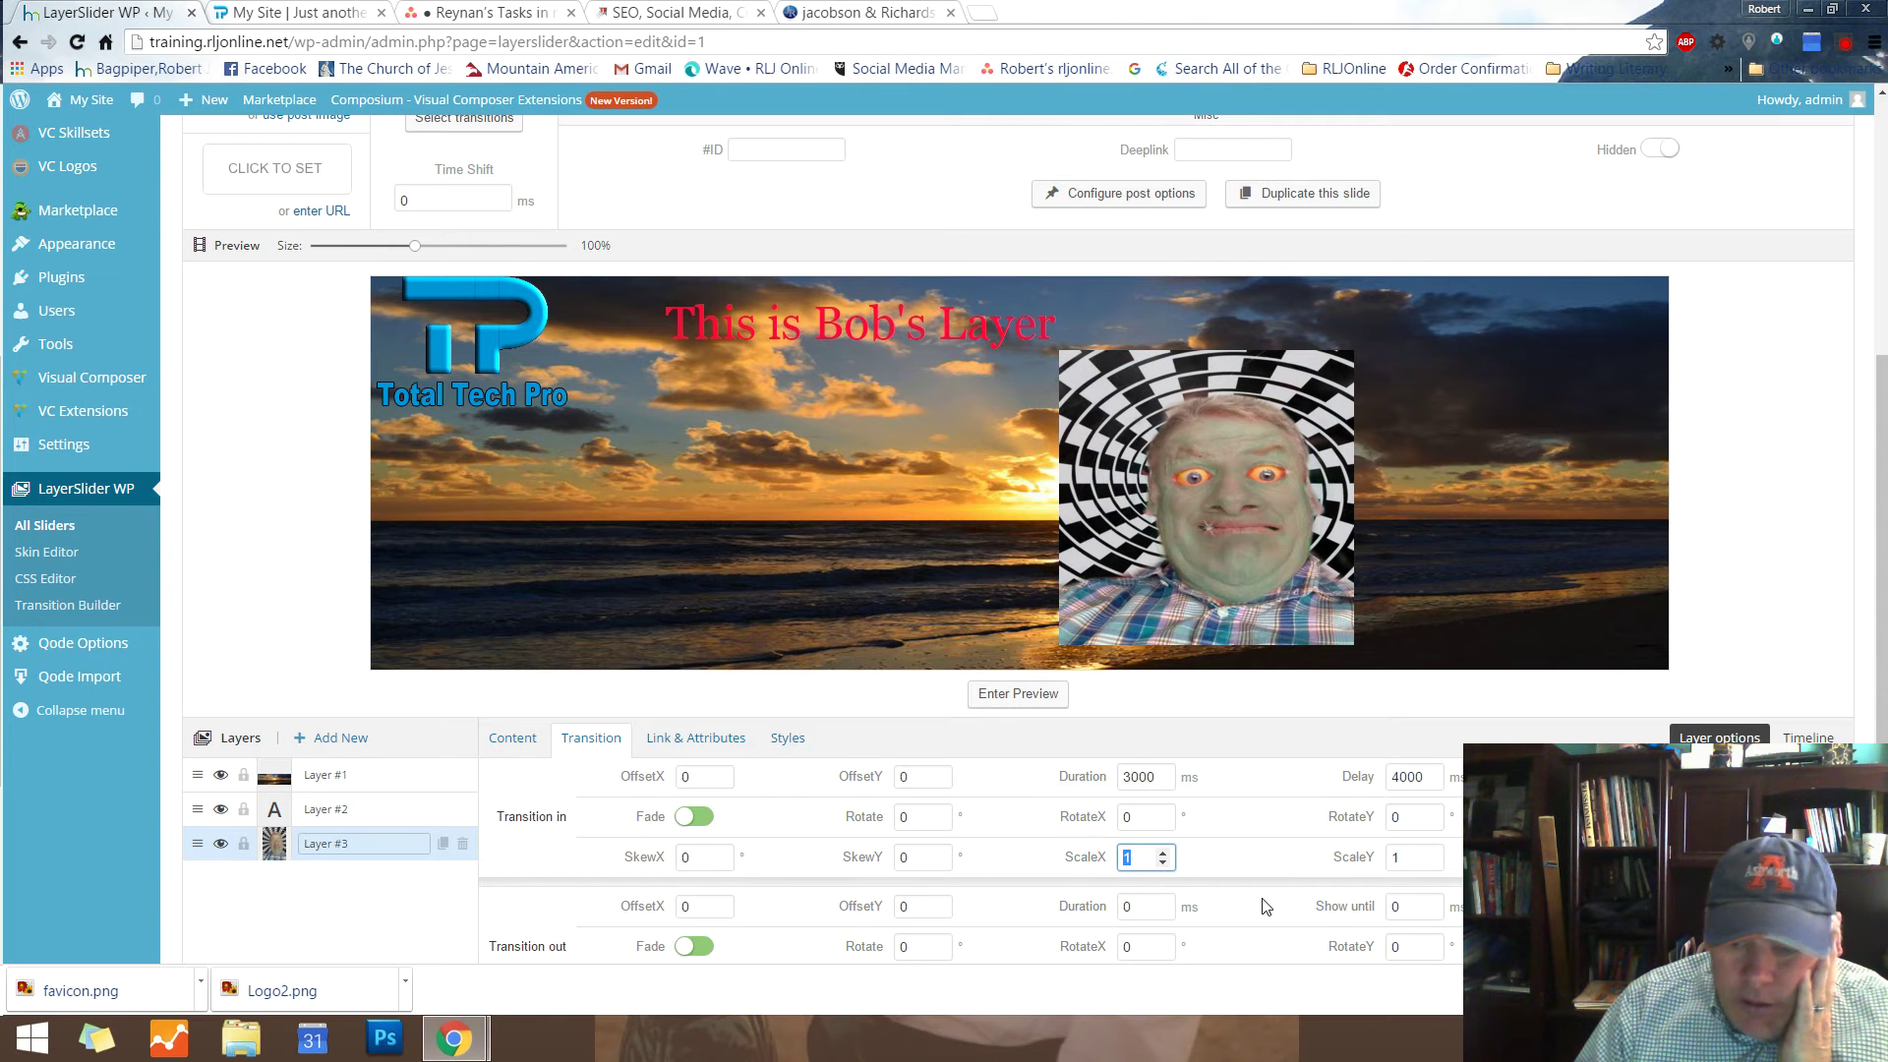
pyautogui.press('BackSpace')
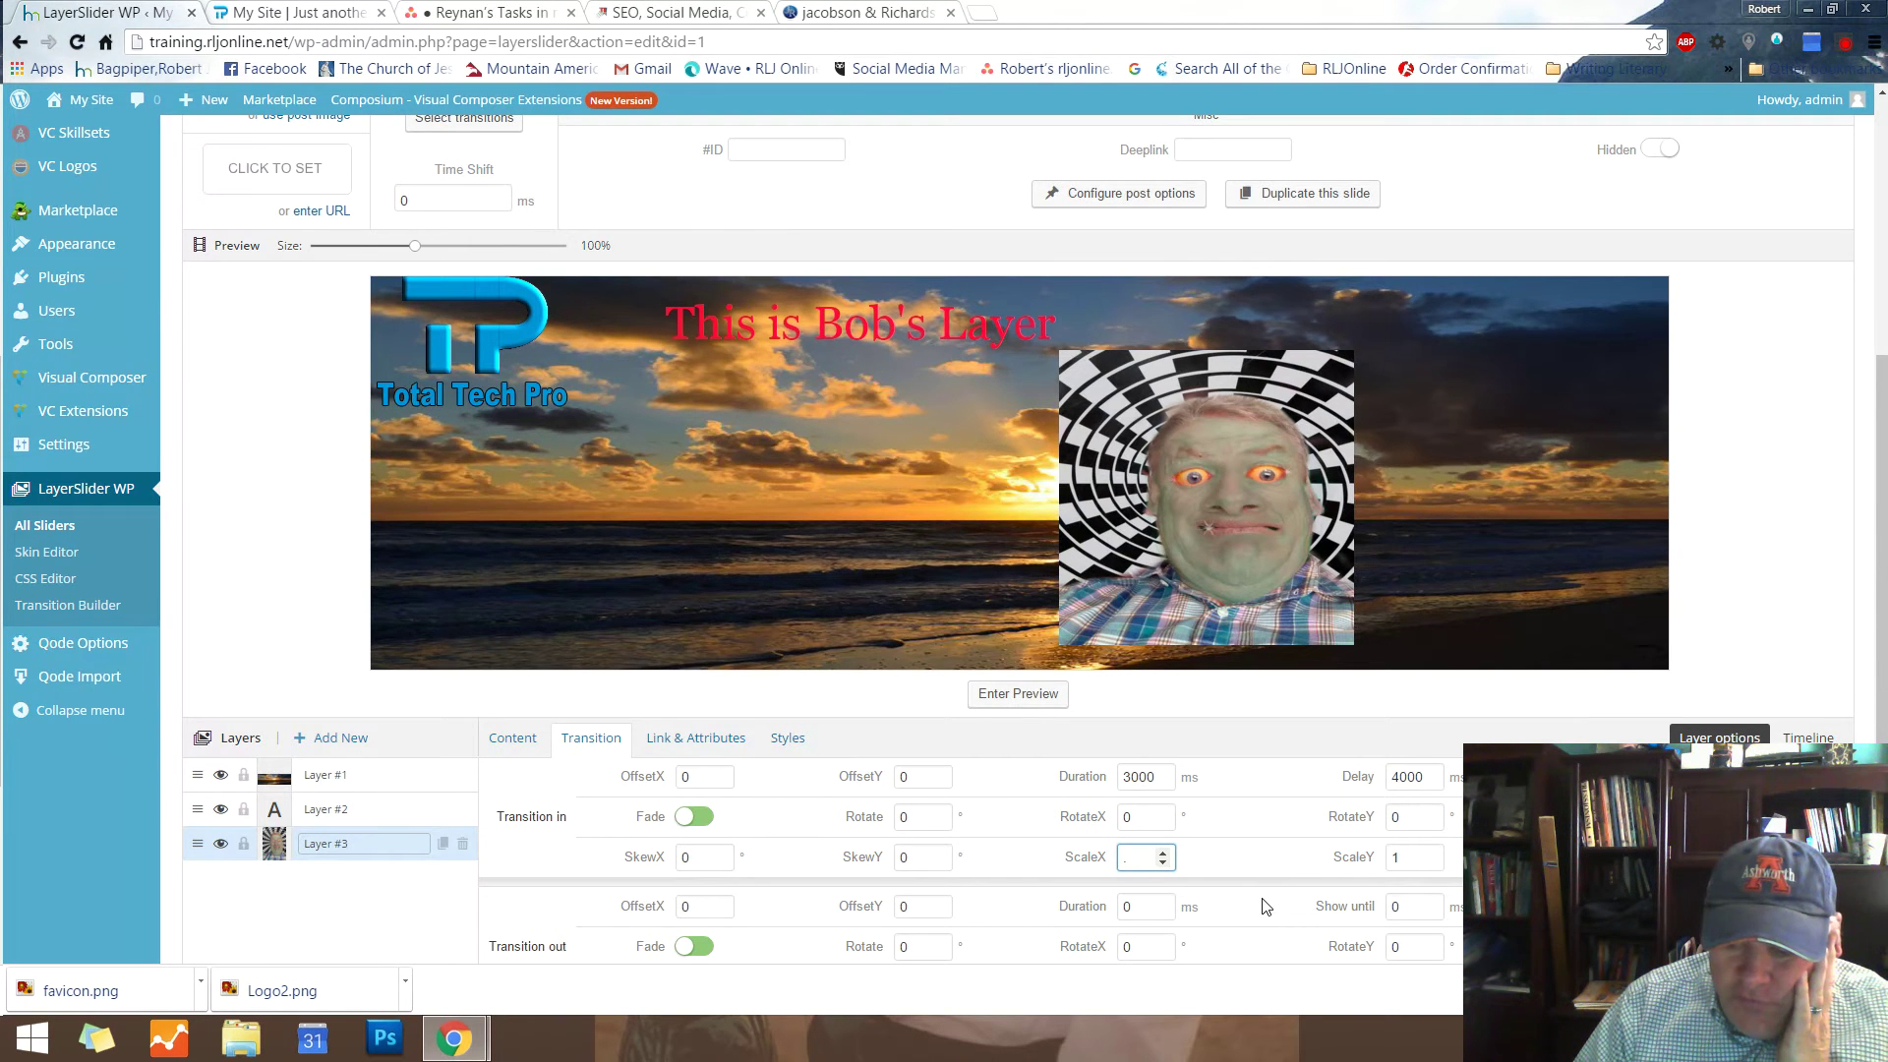
pyautogui.write('.2')
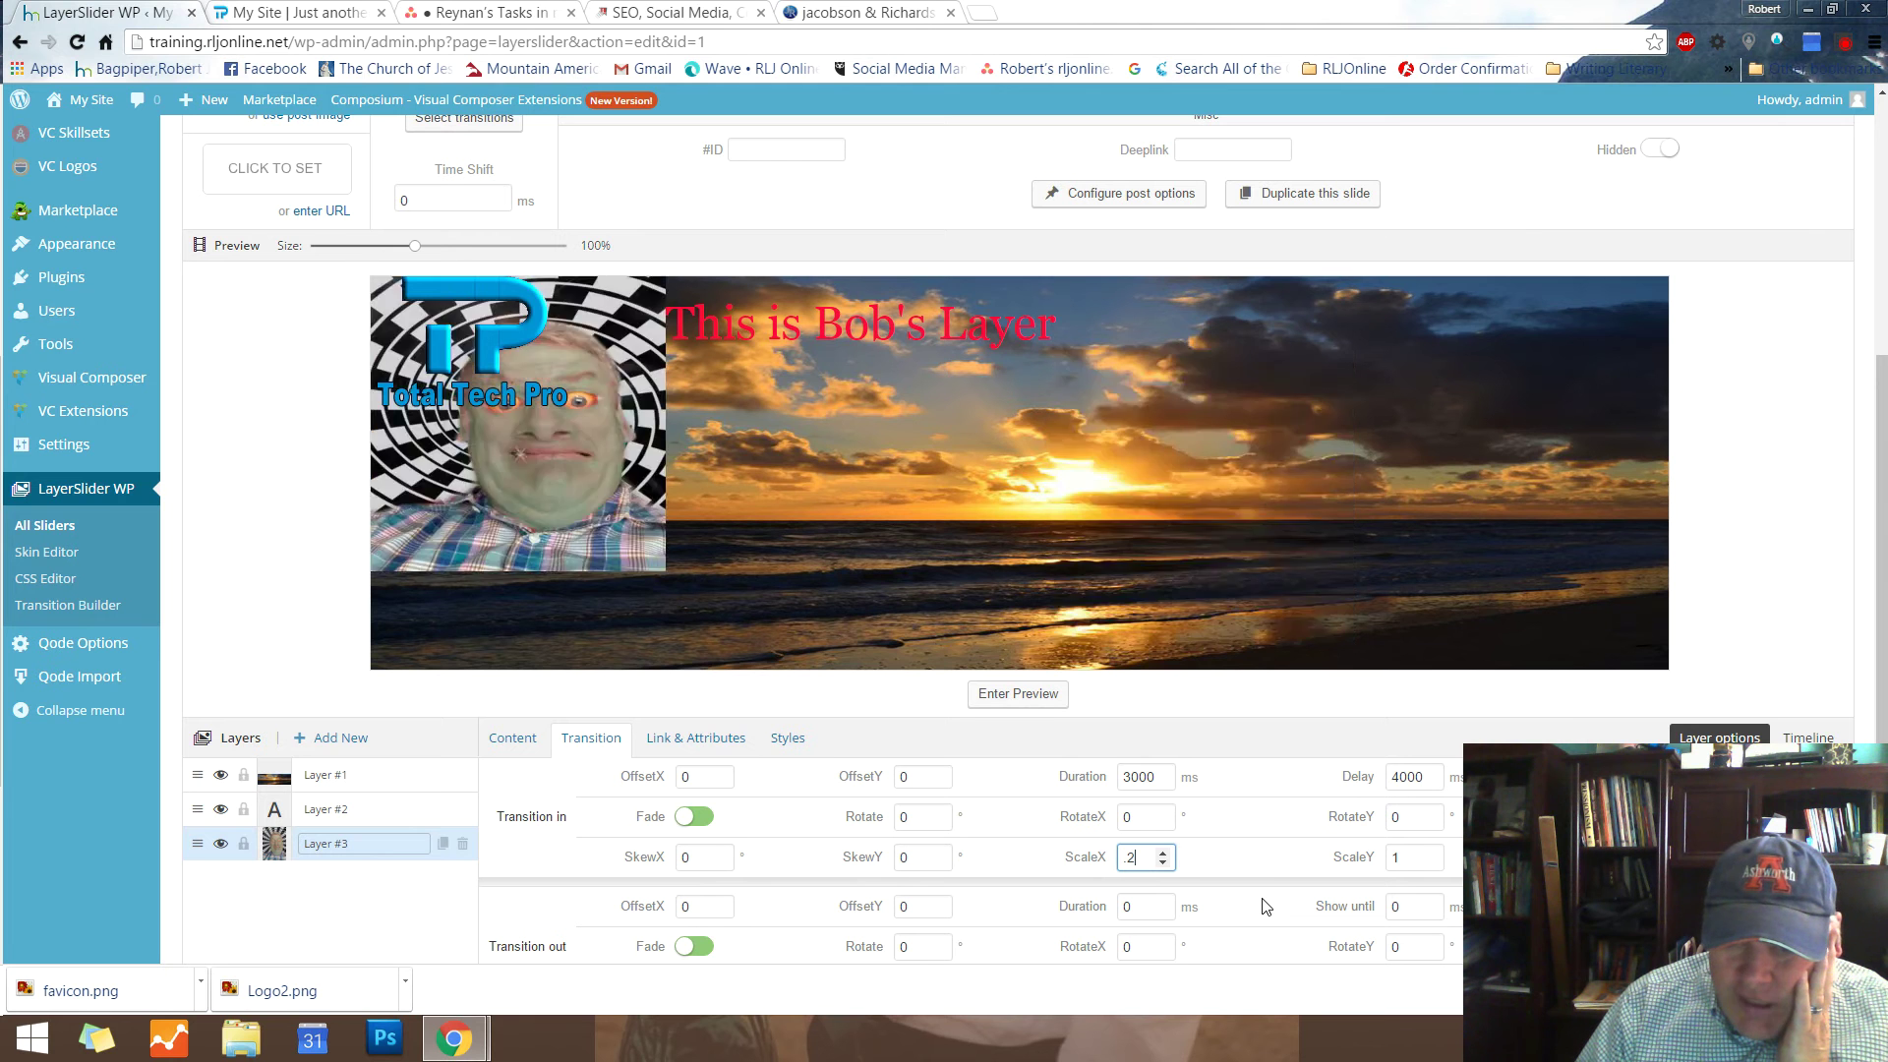
pyautogui.doubleClick(1408, 859)
pyautogui.write('.2')
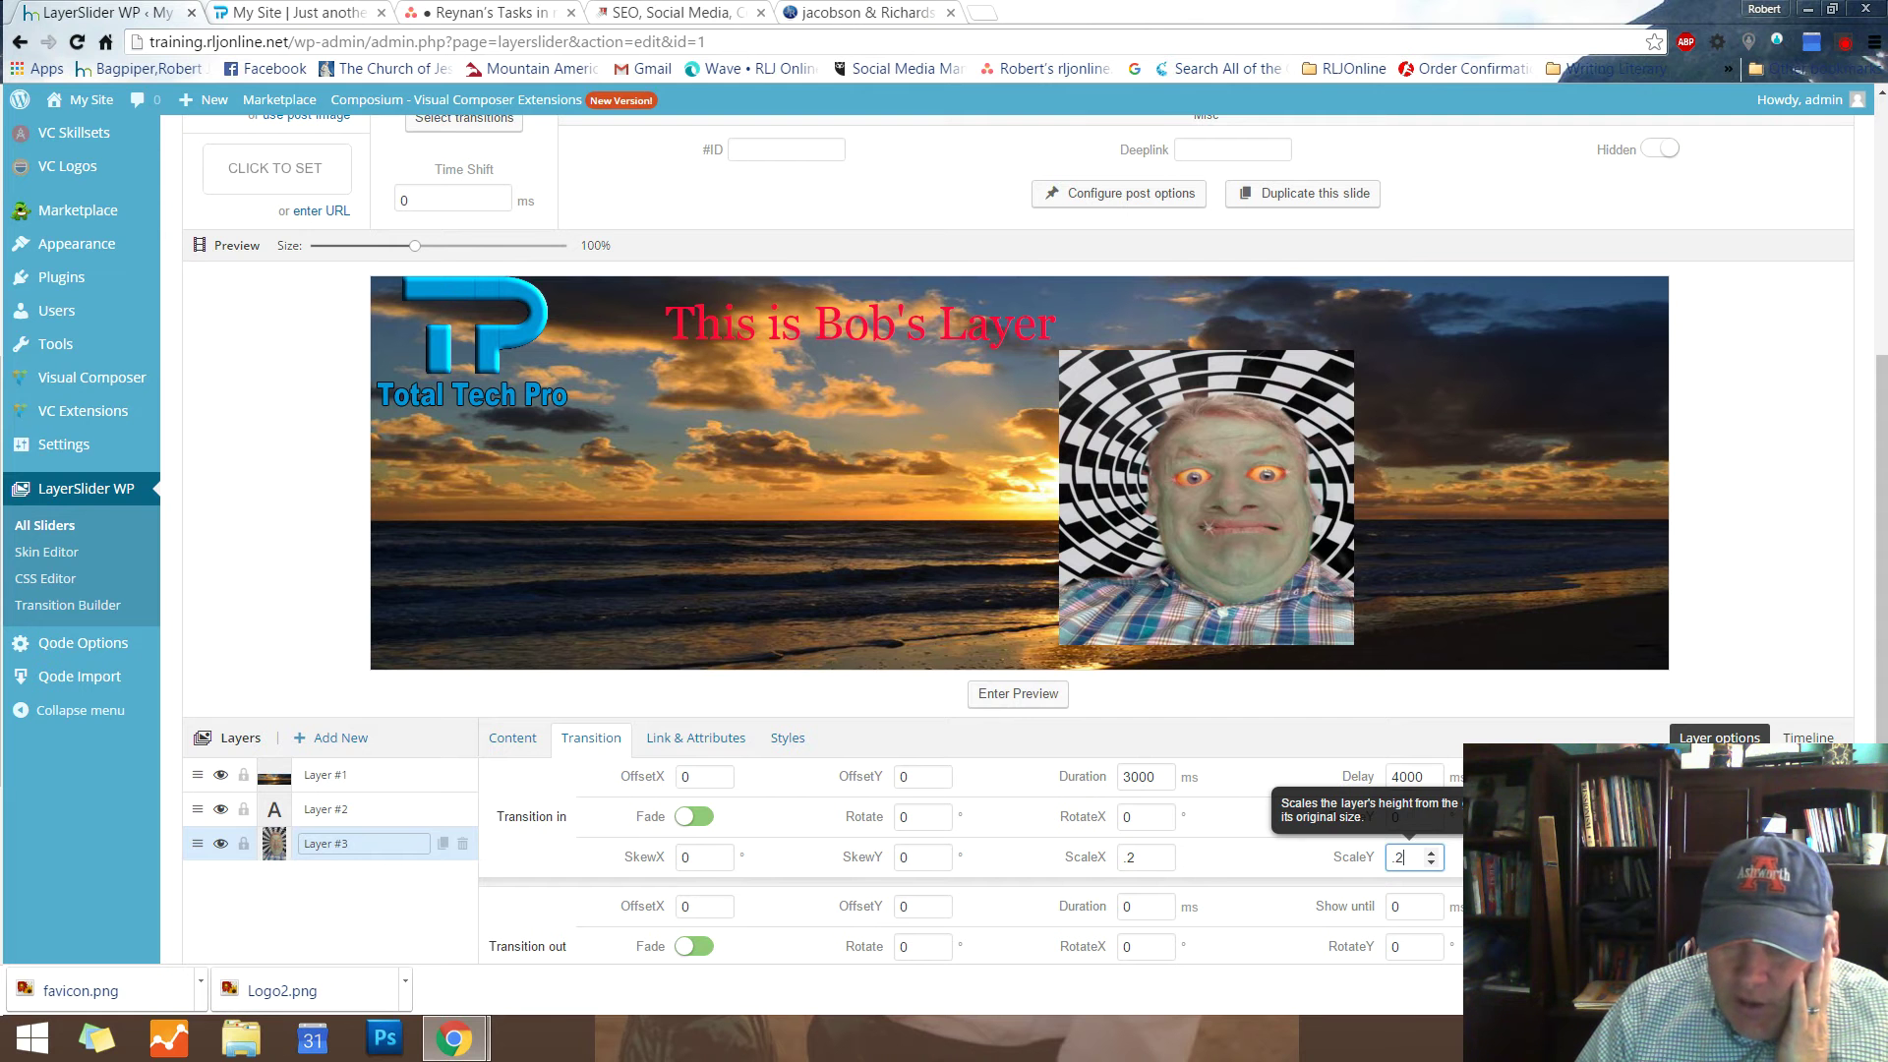
pyautogui.click(1374, 868)
# Set Layer #3's transition-in ScaleX and ScaleY to .5 and preview the slide
pyautogui.doubleClick(1132, 859)
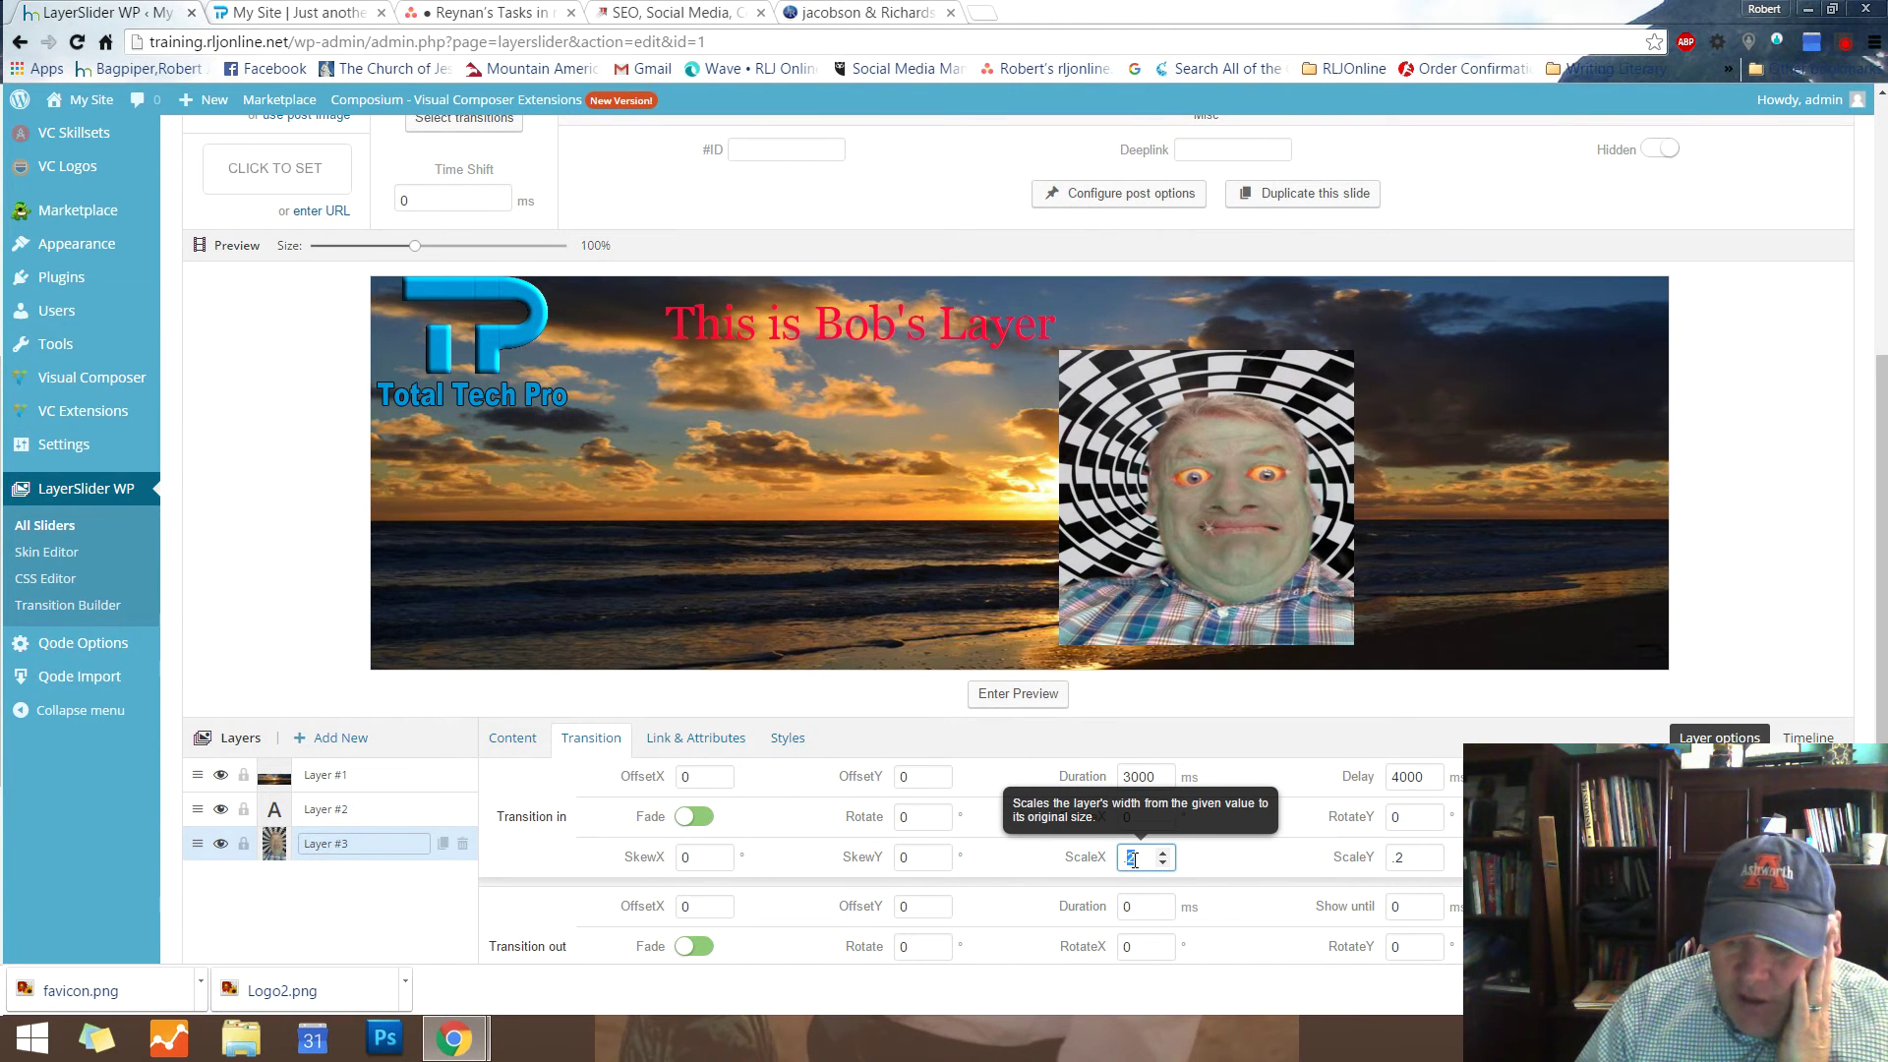
pyautogui.write('.3')
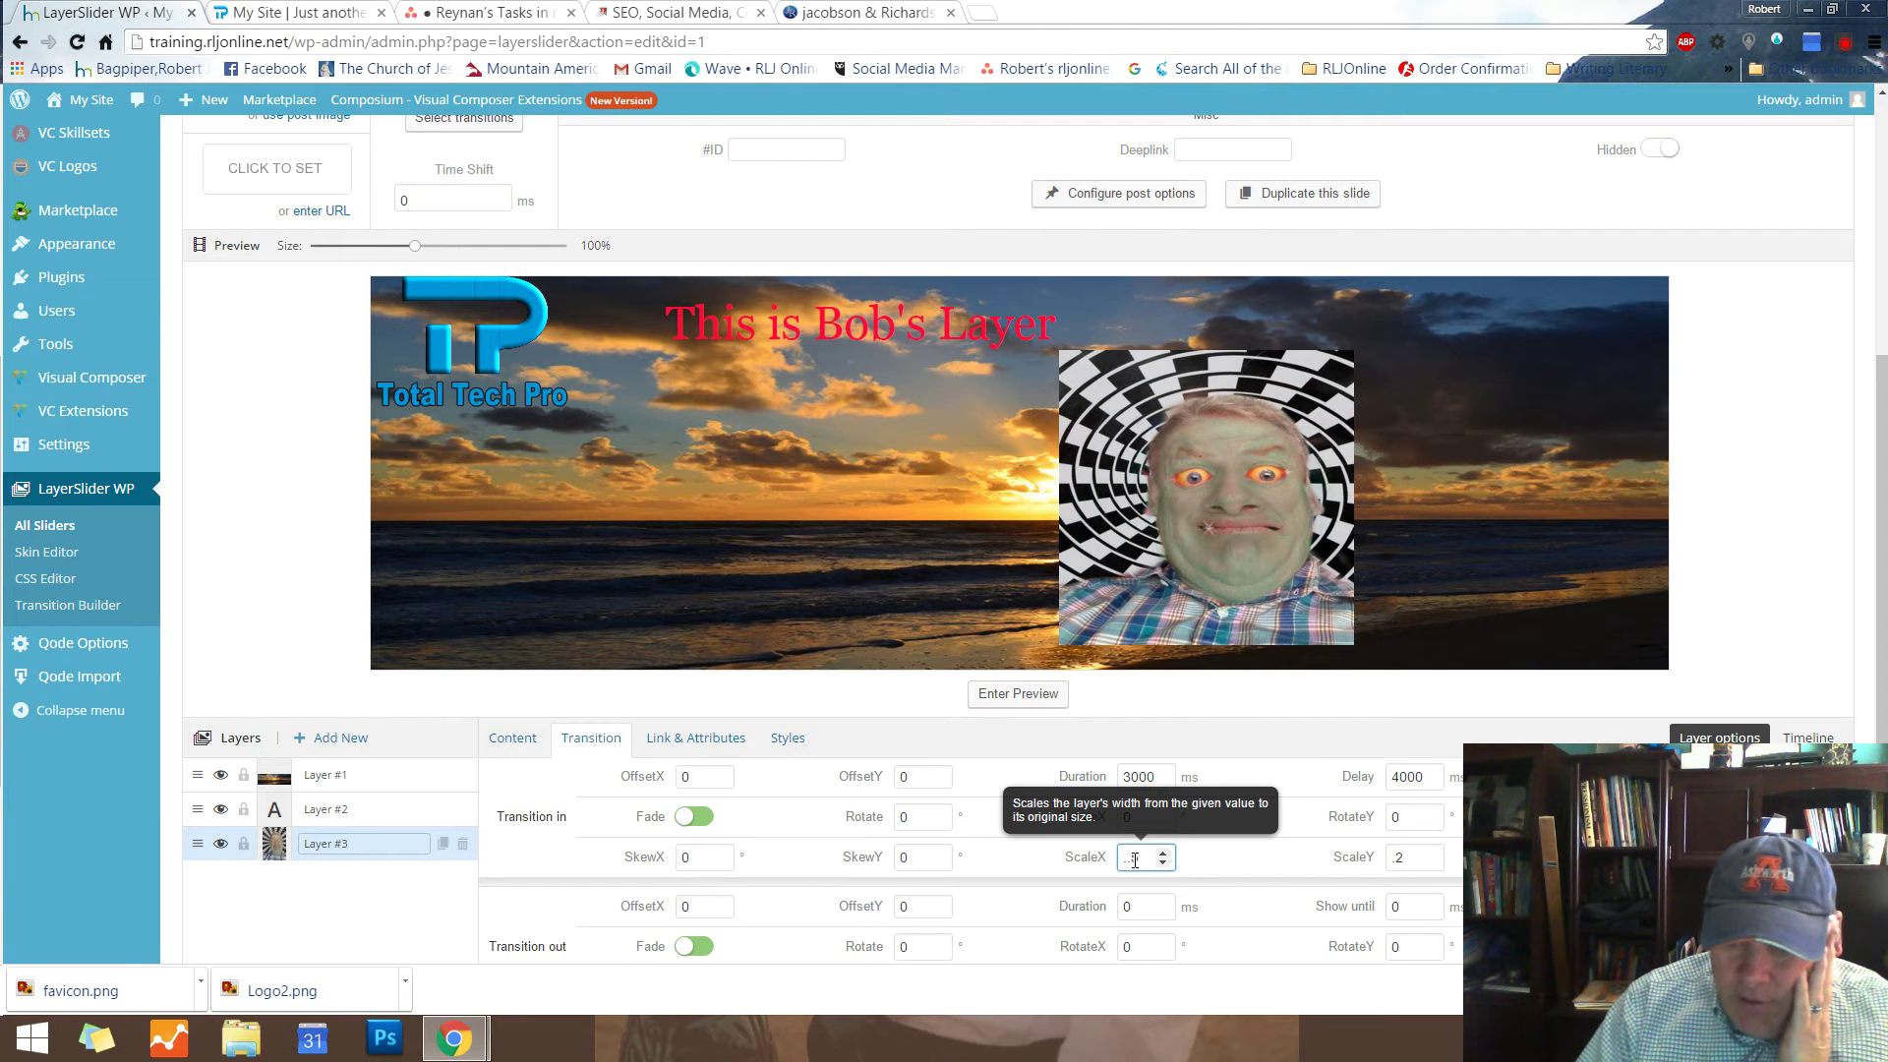
pyautogui.press('BackSpace')
pyautogui.press('BackSpace')
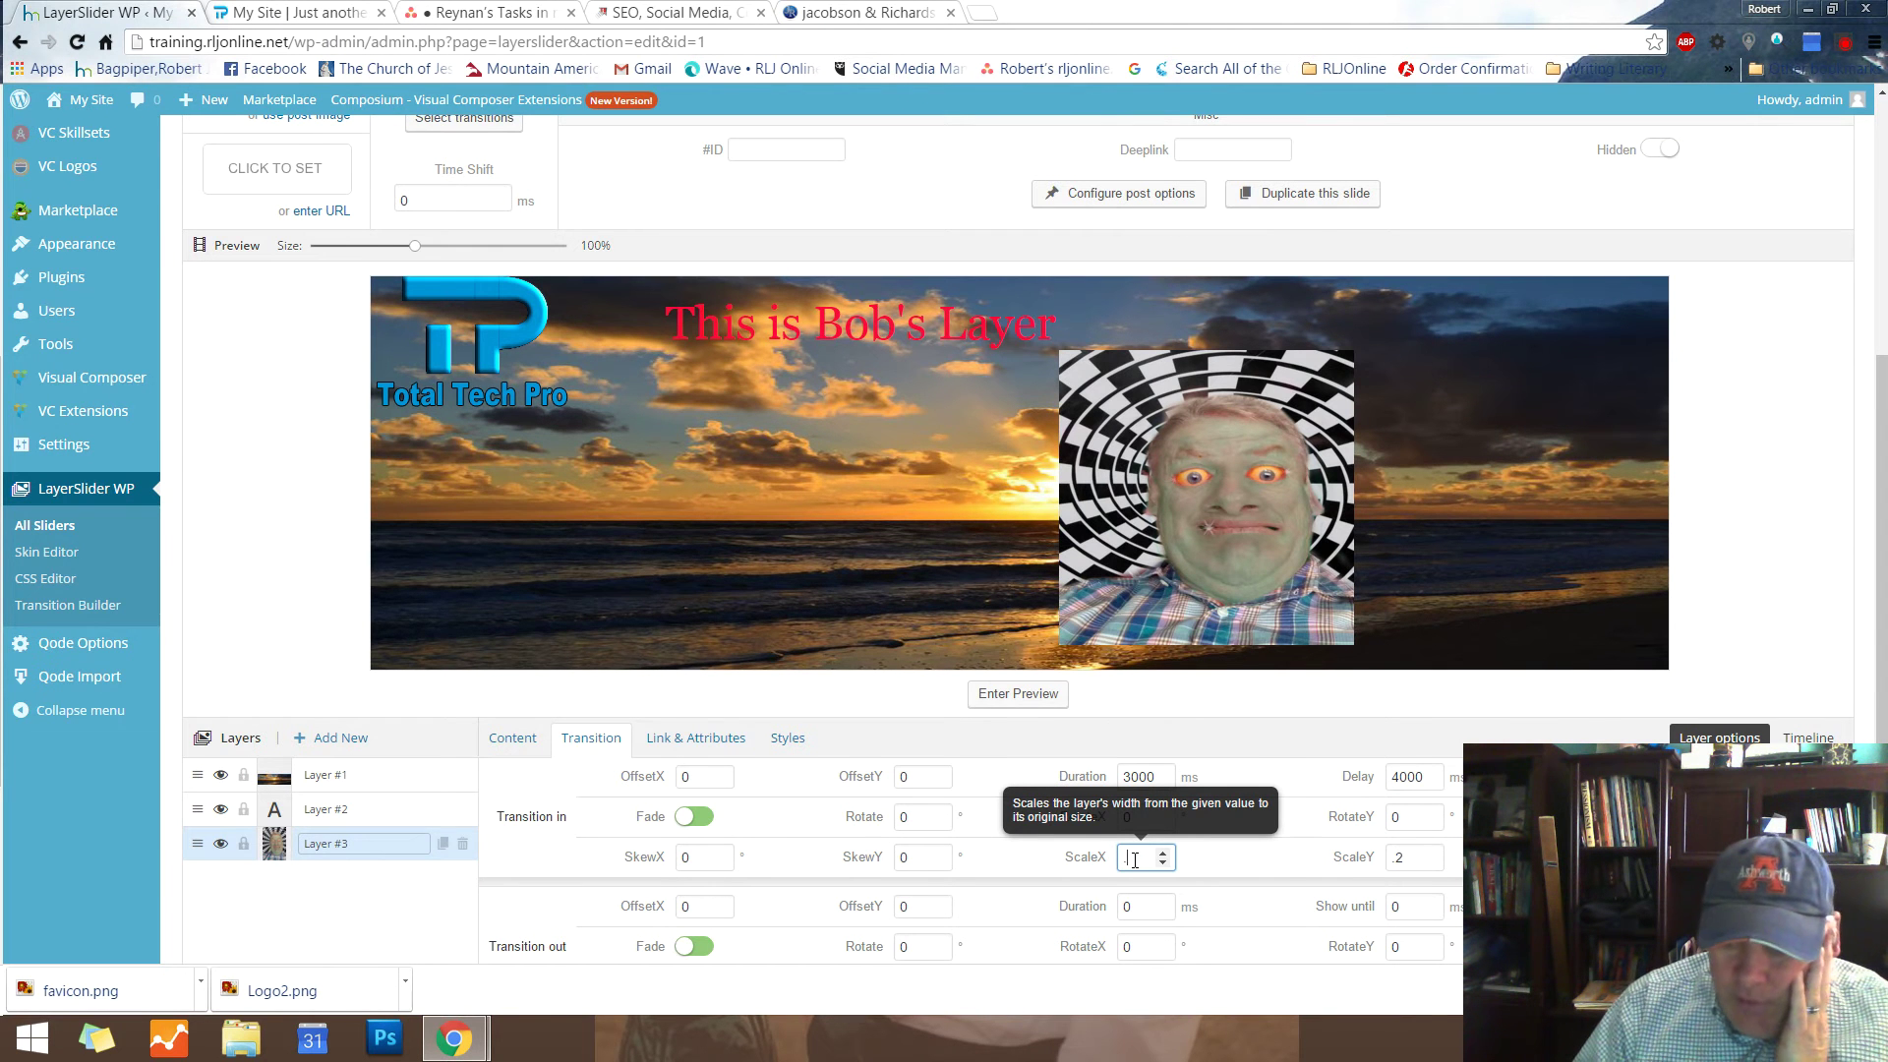
pyautogui.write('.5')
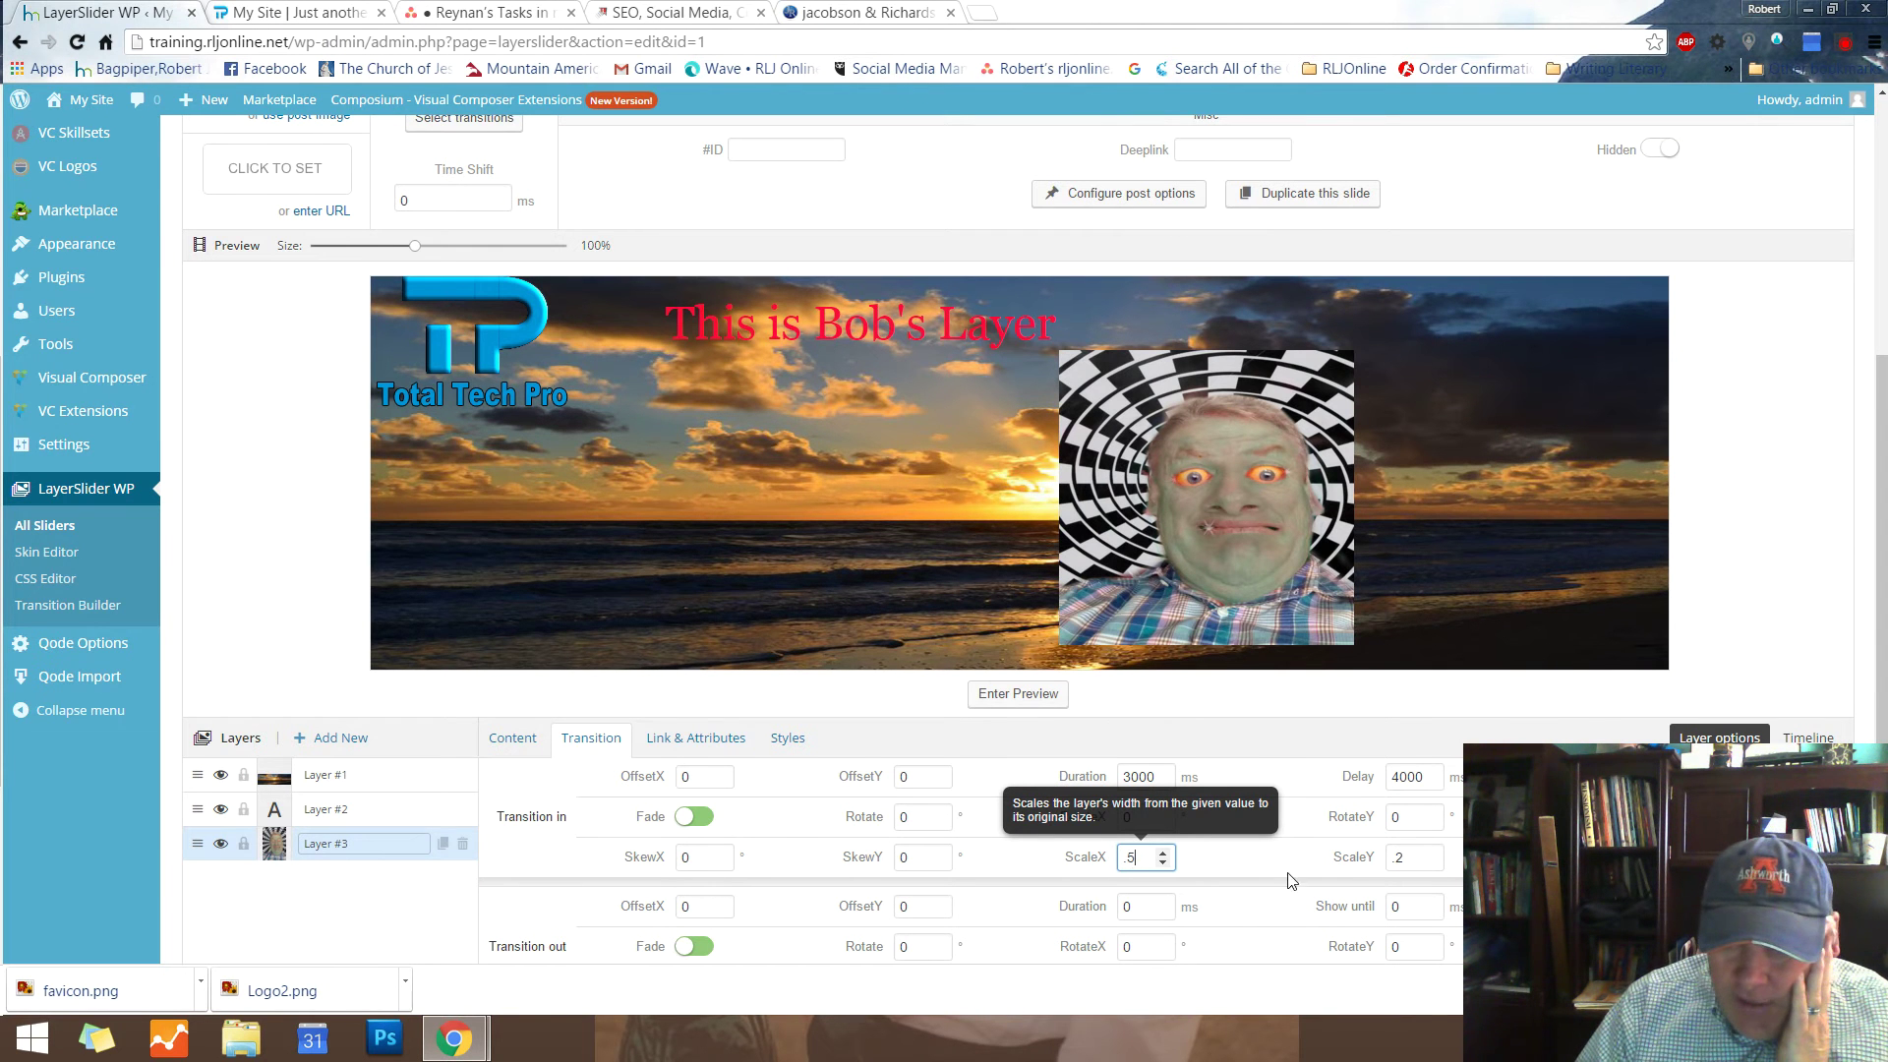
pyautogui.click(1396, 857)
pyautogui.write('.5')
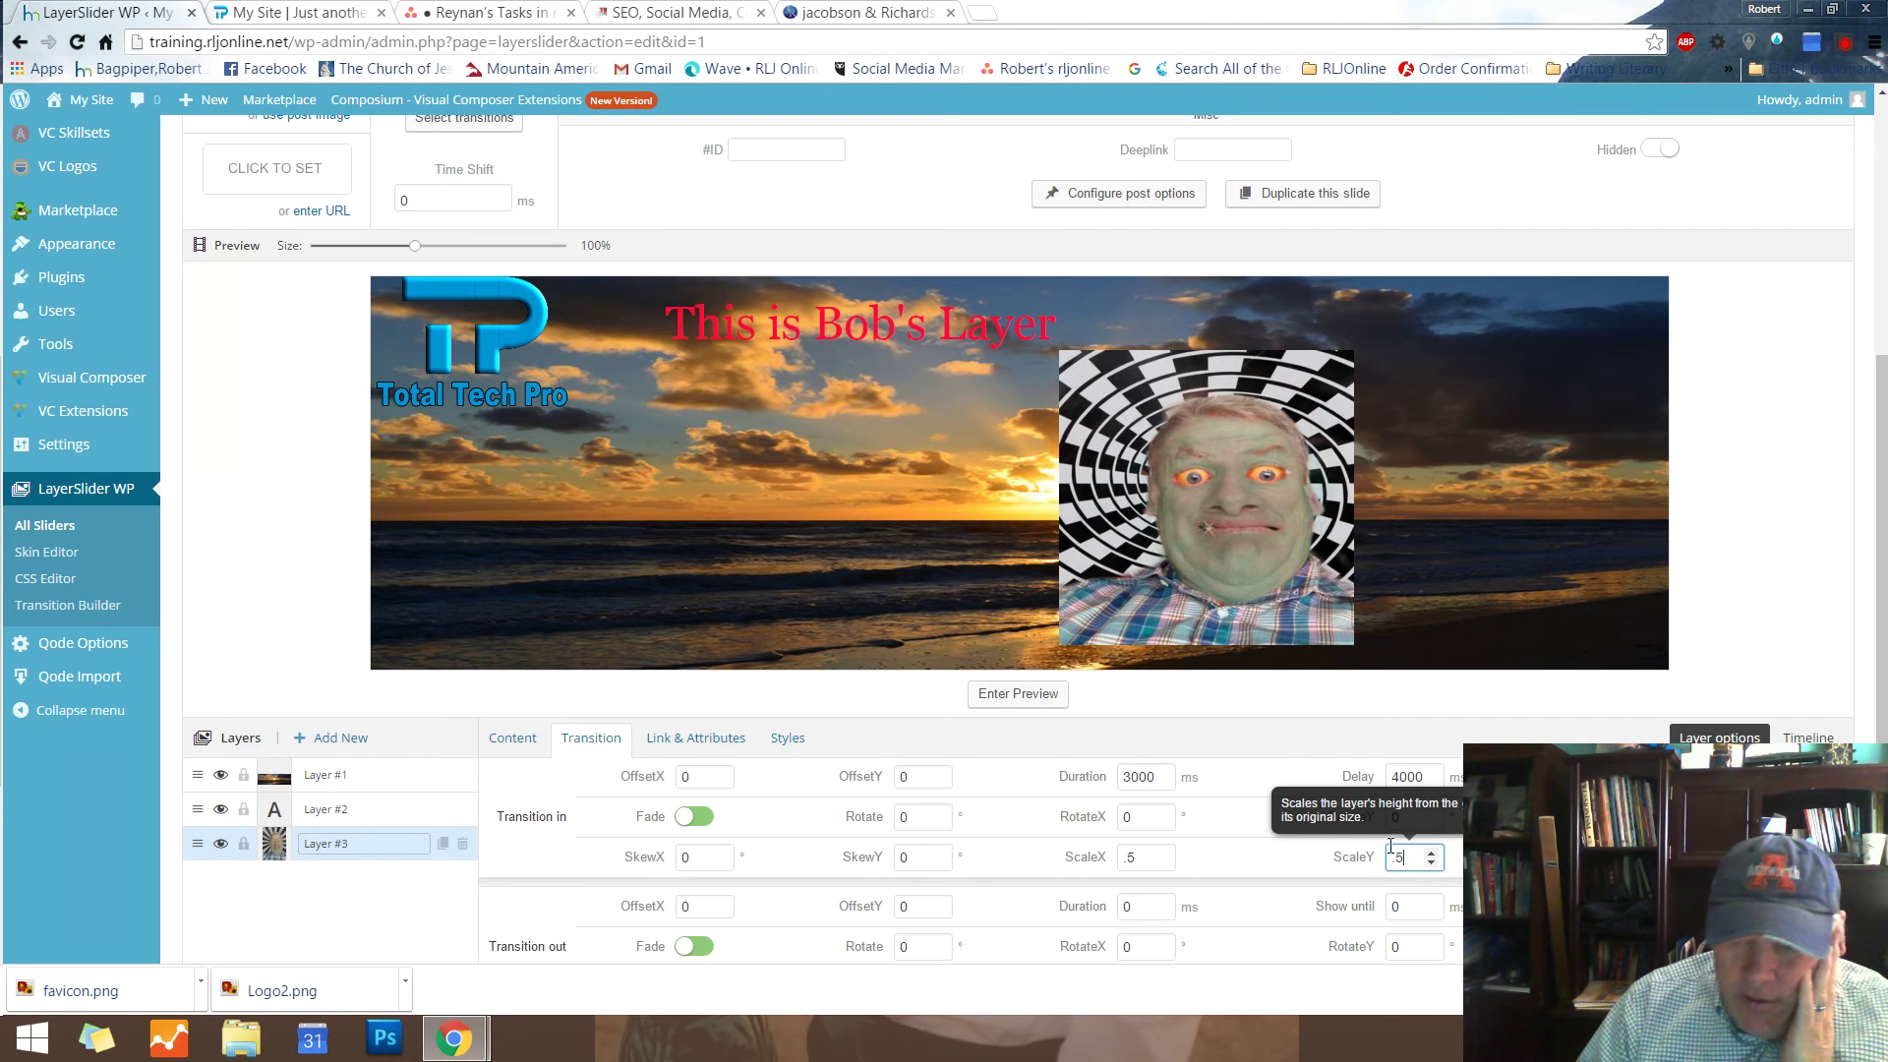
pyautogui.press('Tab')
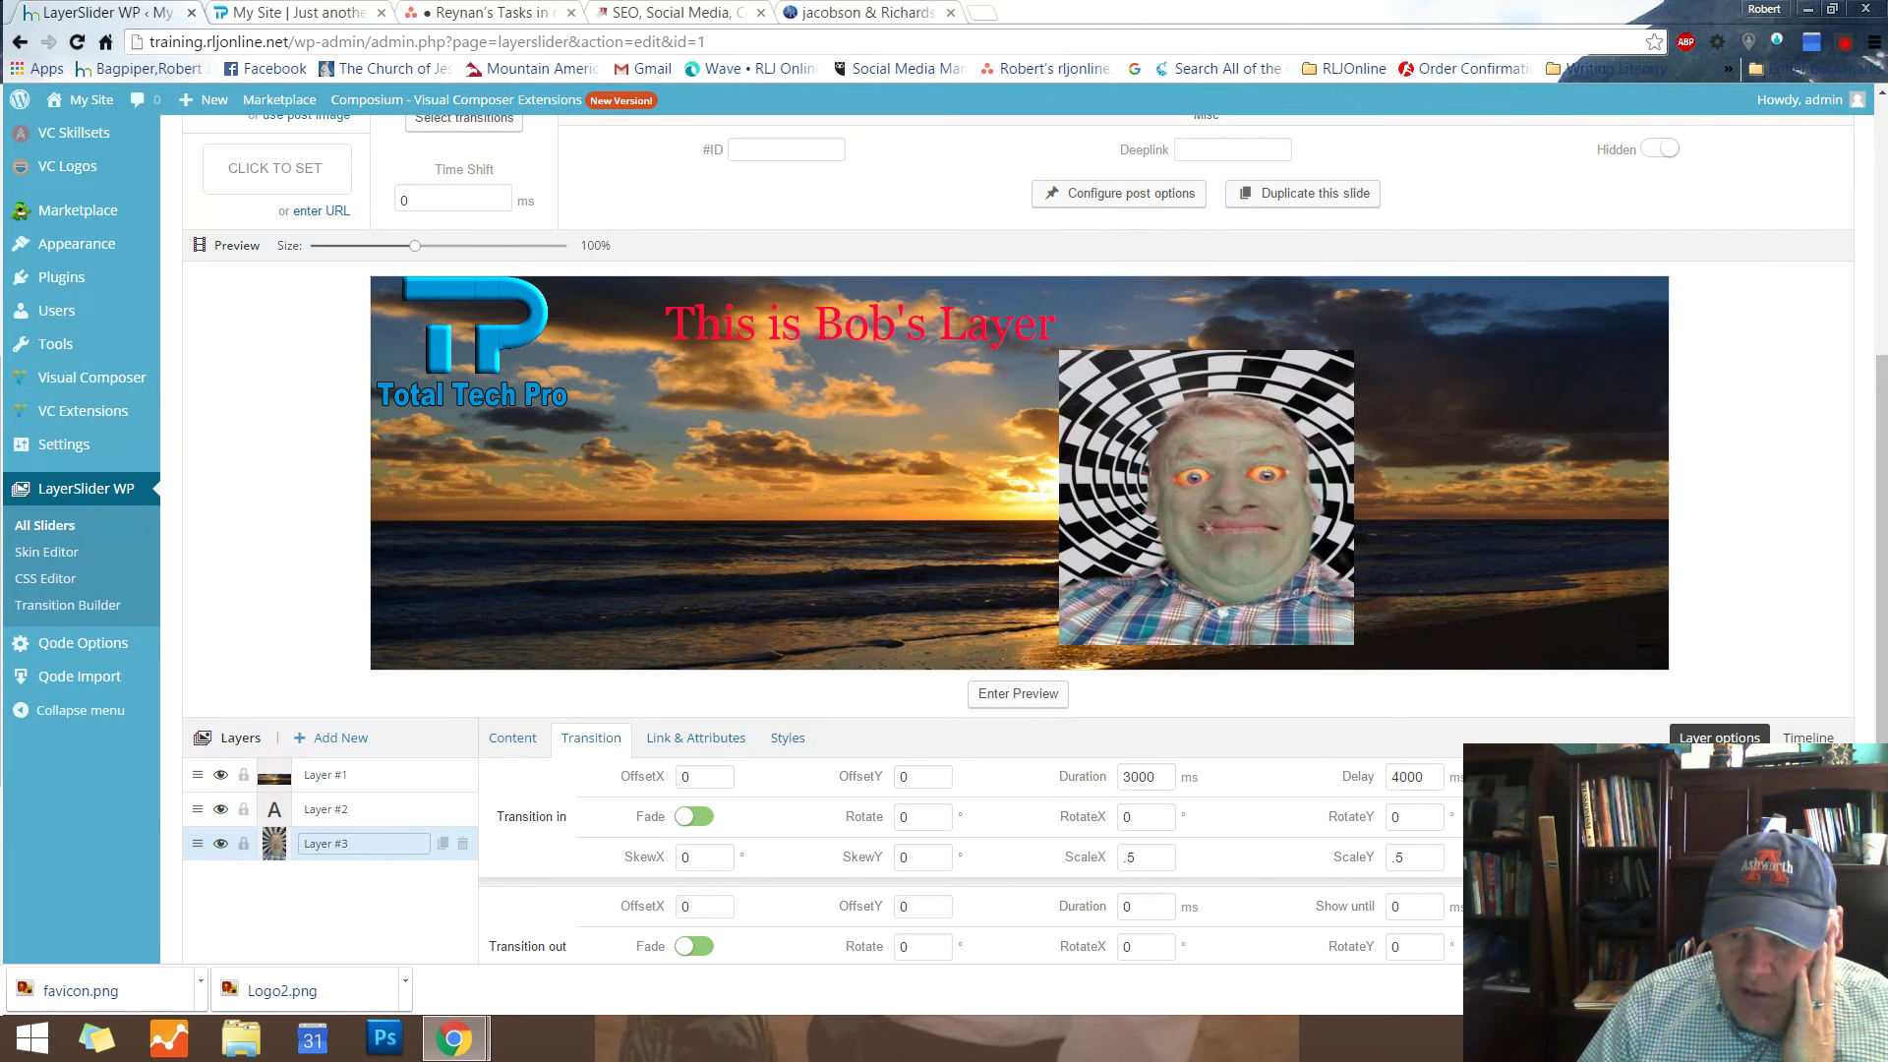
pyautogui.click(1001, 698)
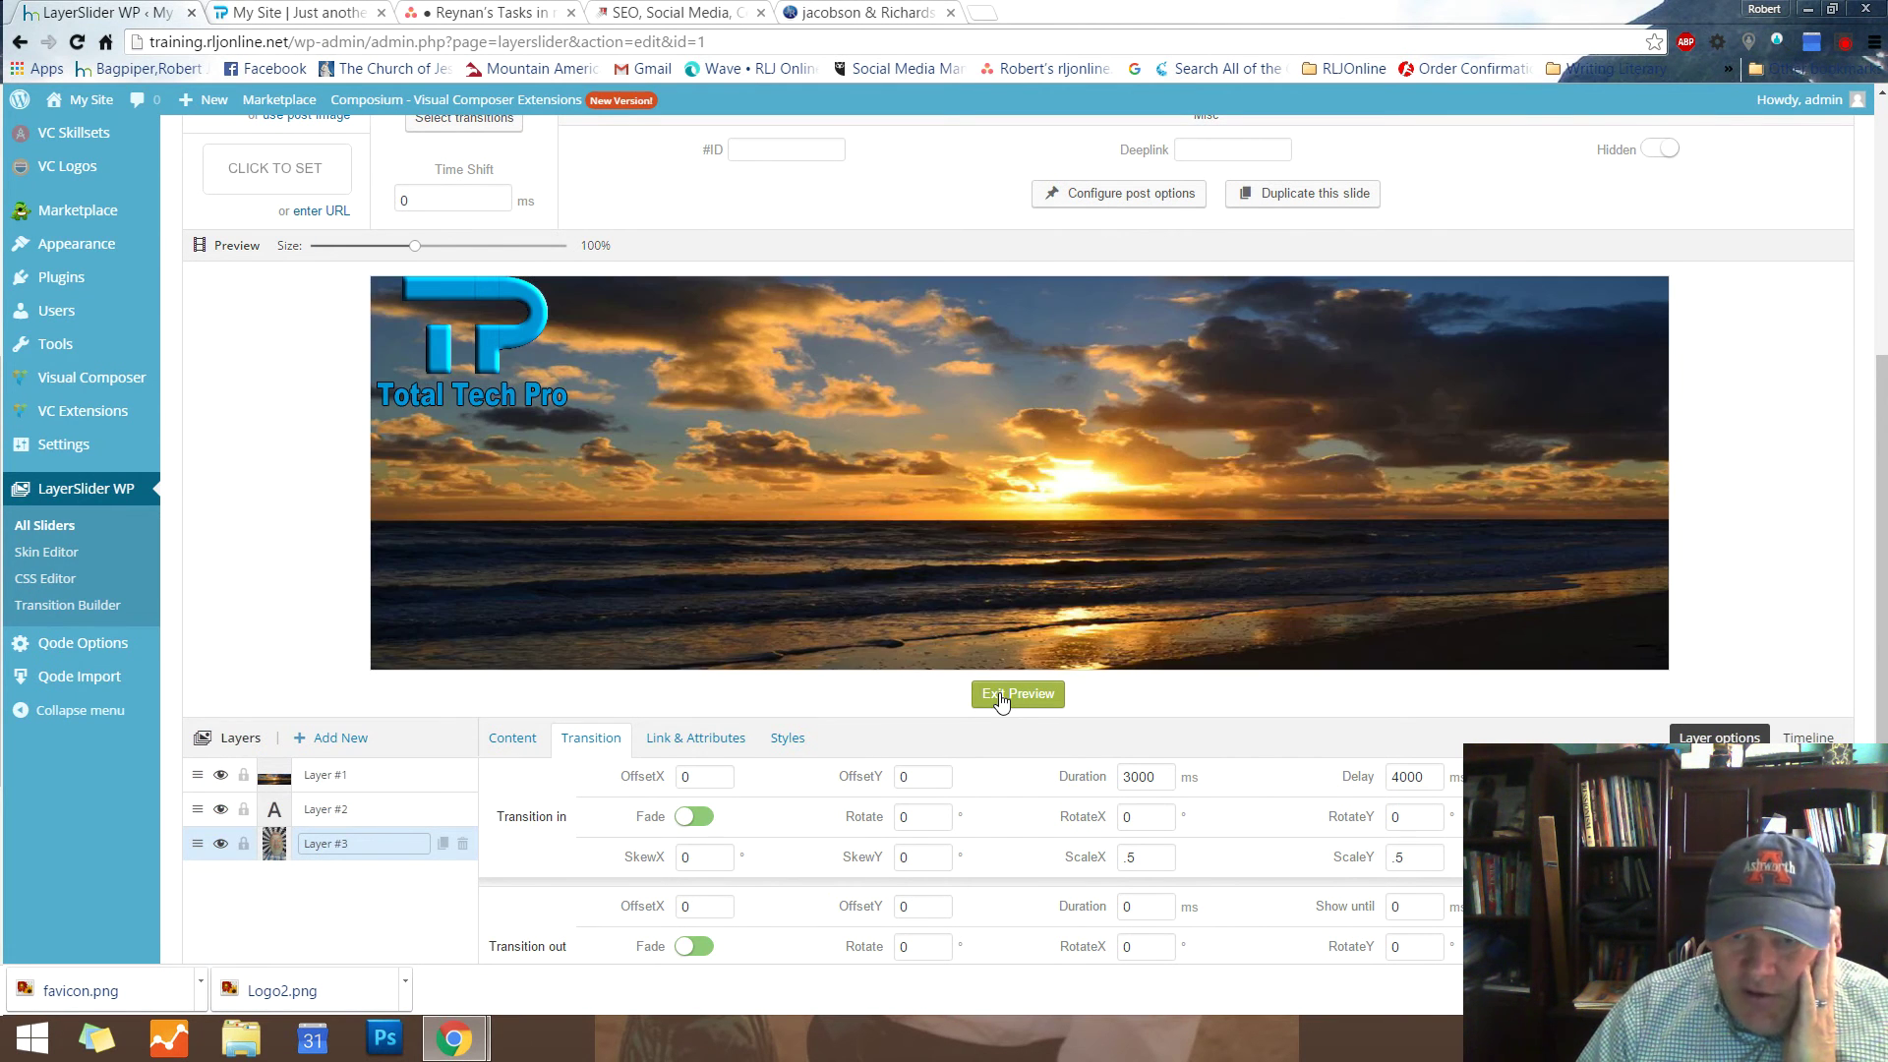
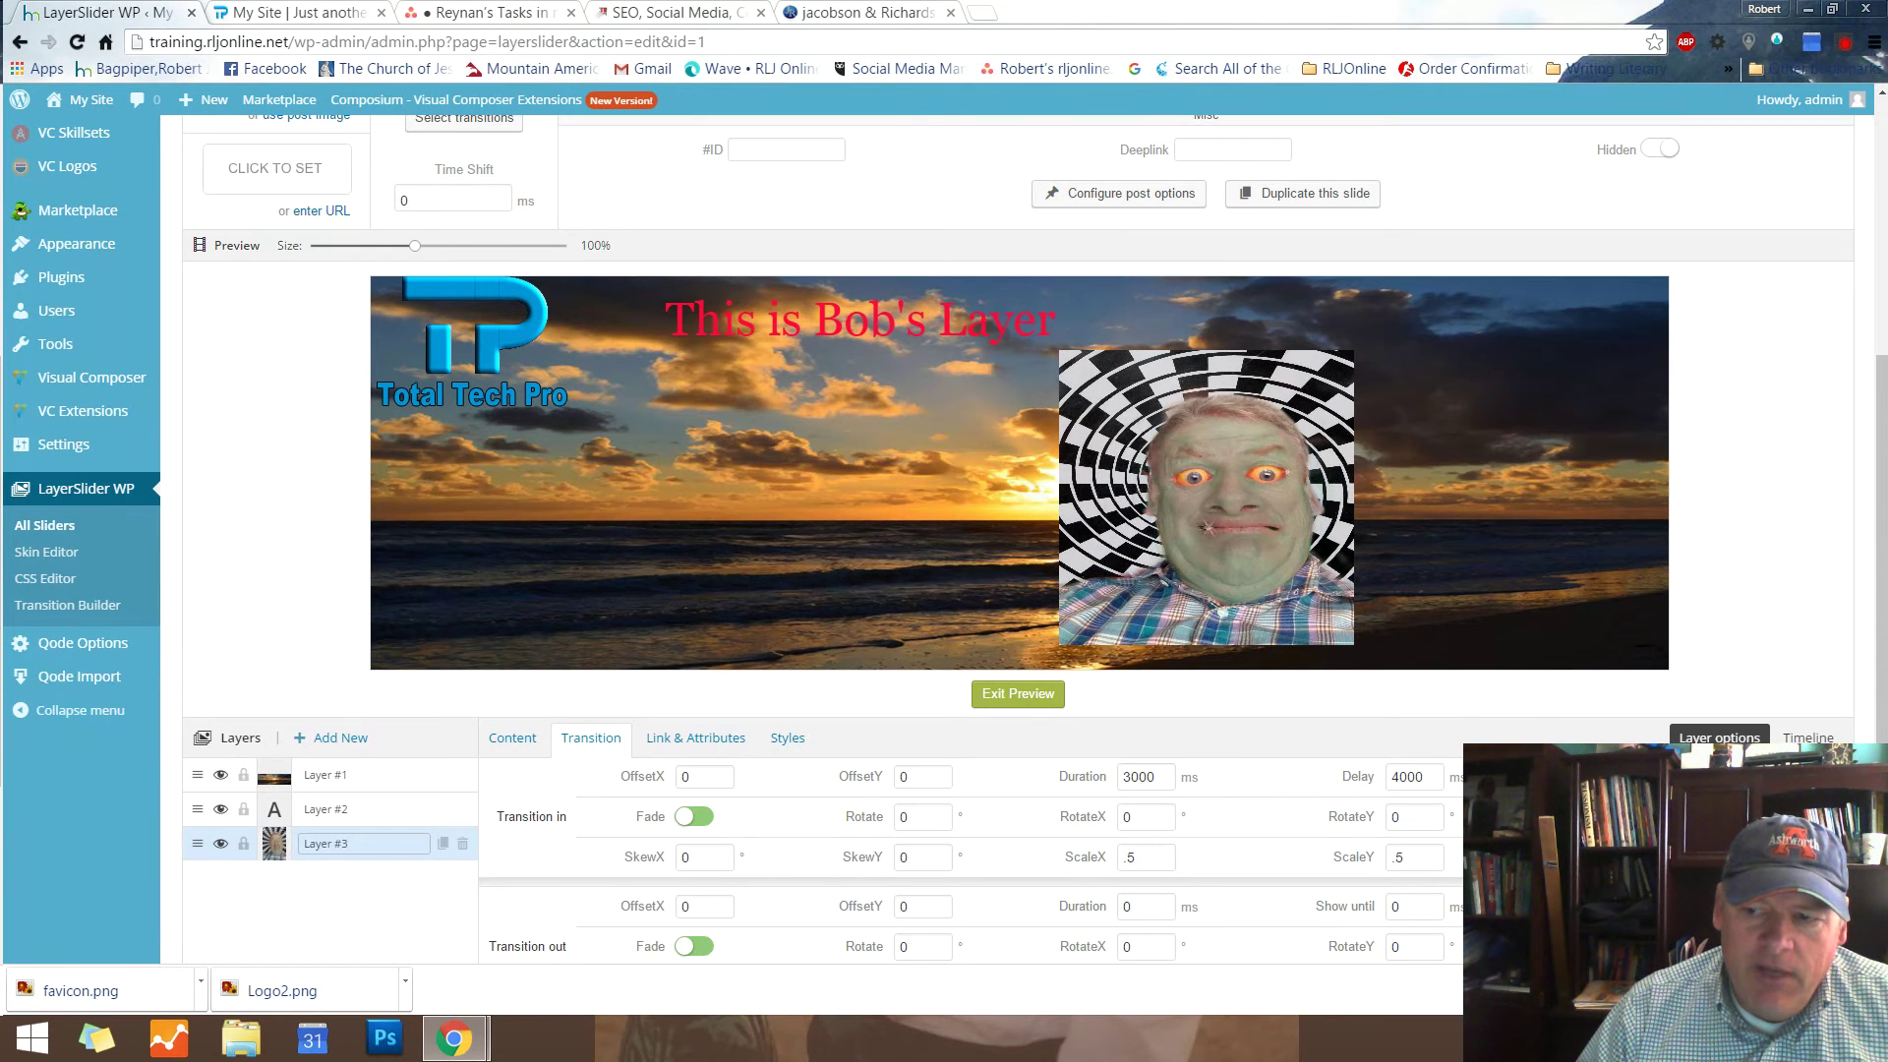
# Examine the timing bars of Layers #1 to #3 on the slide's timeline
pyautogui.click(1807, 737)
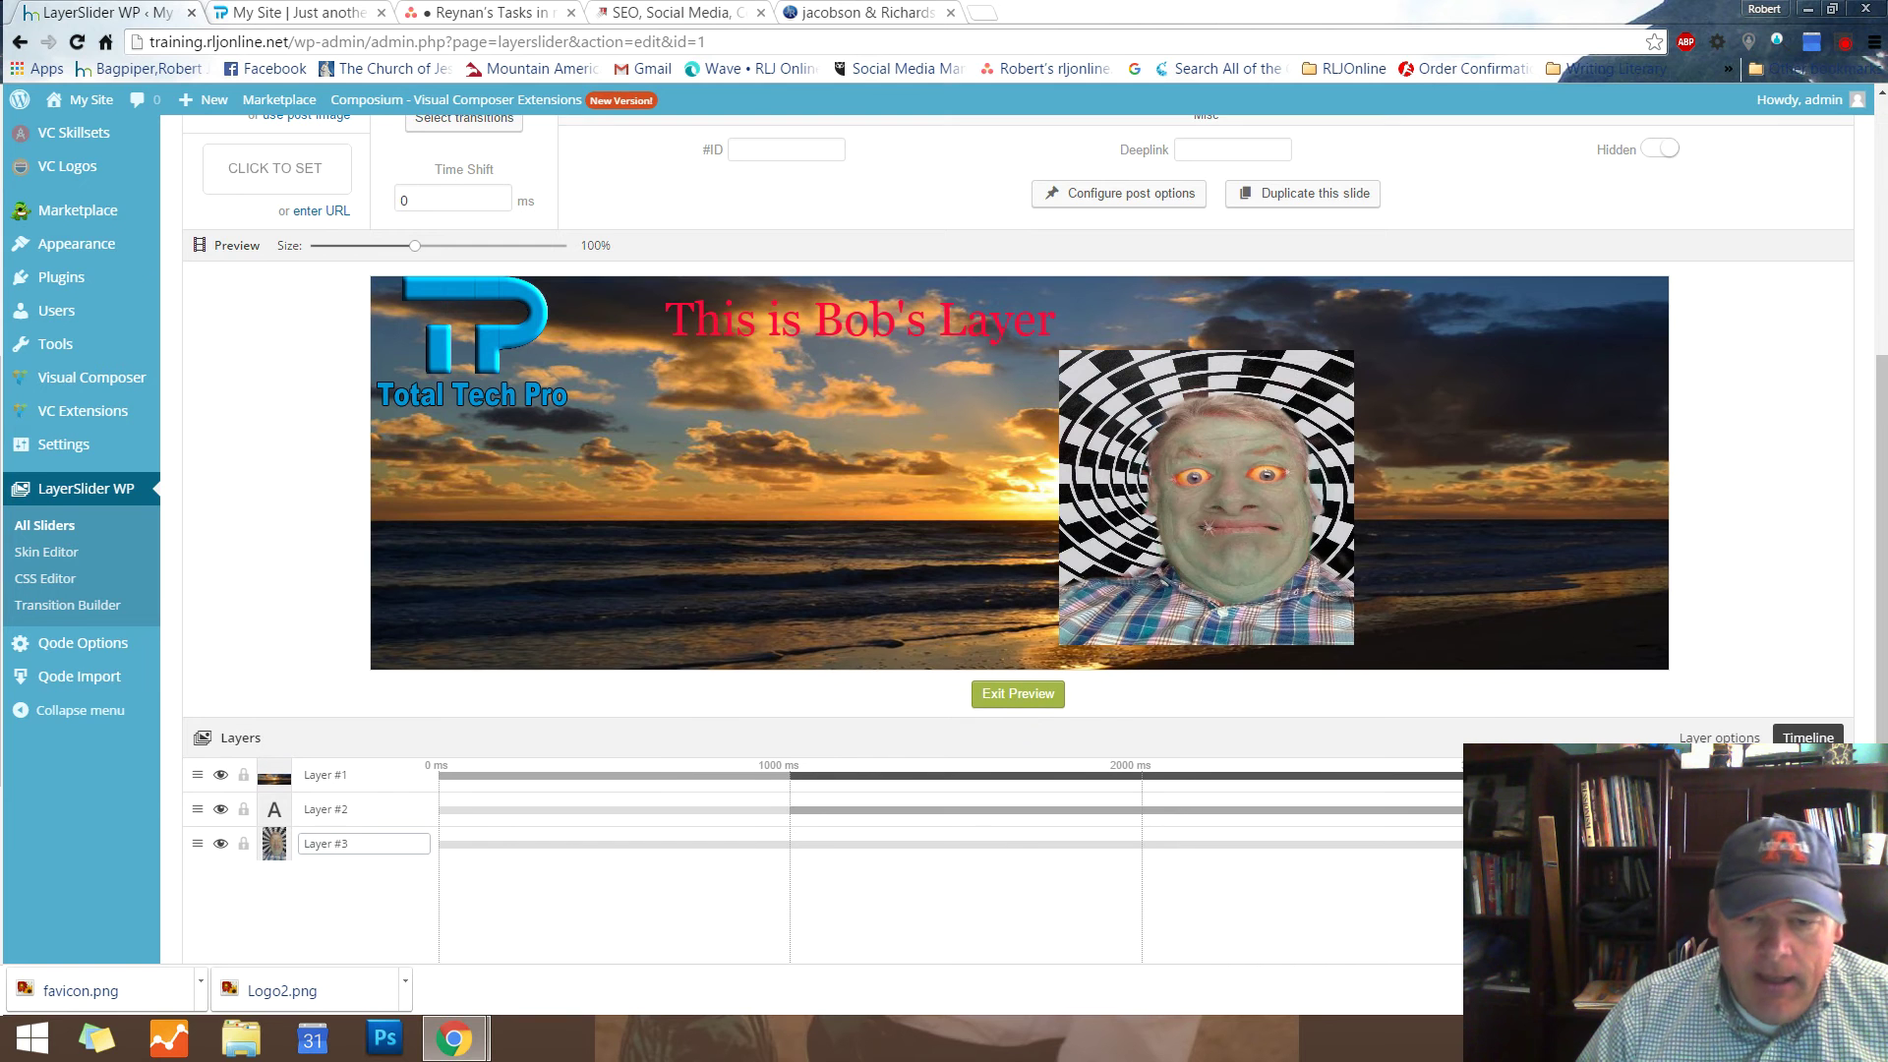
pyautogui.scroll(-2, 1454, 921)
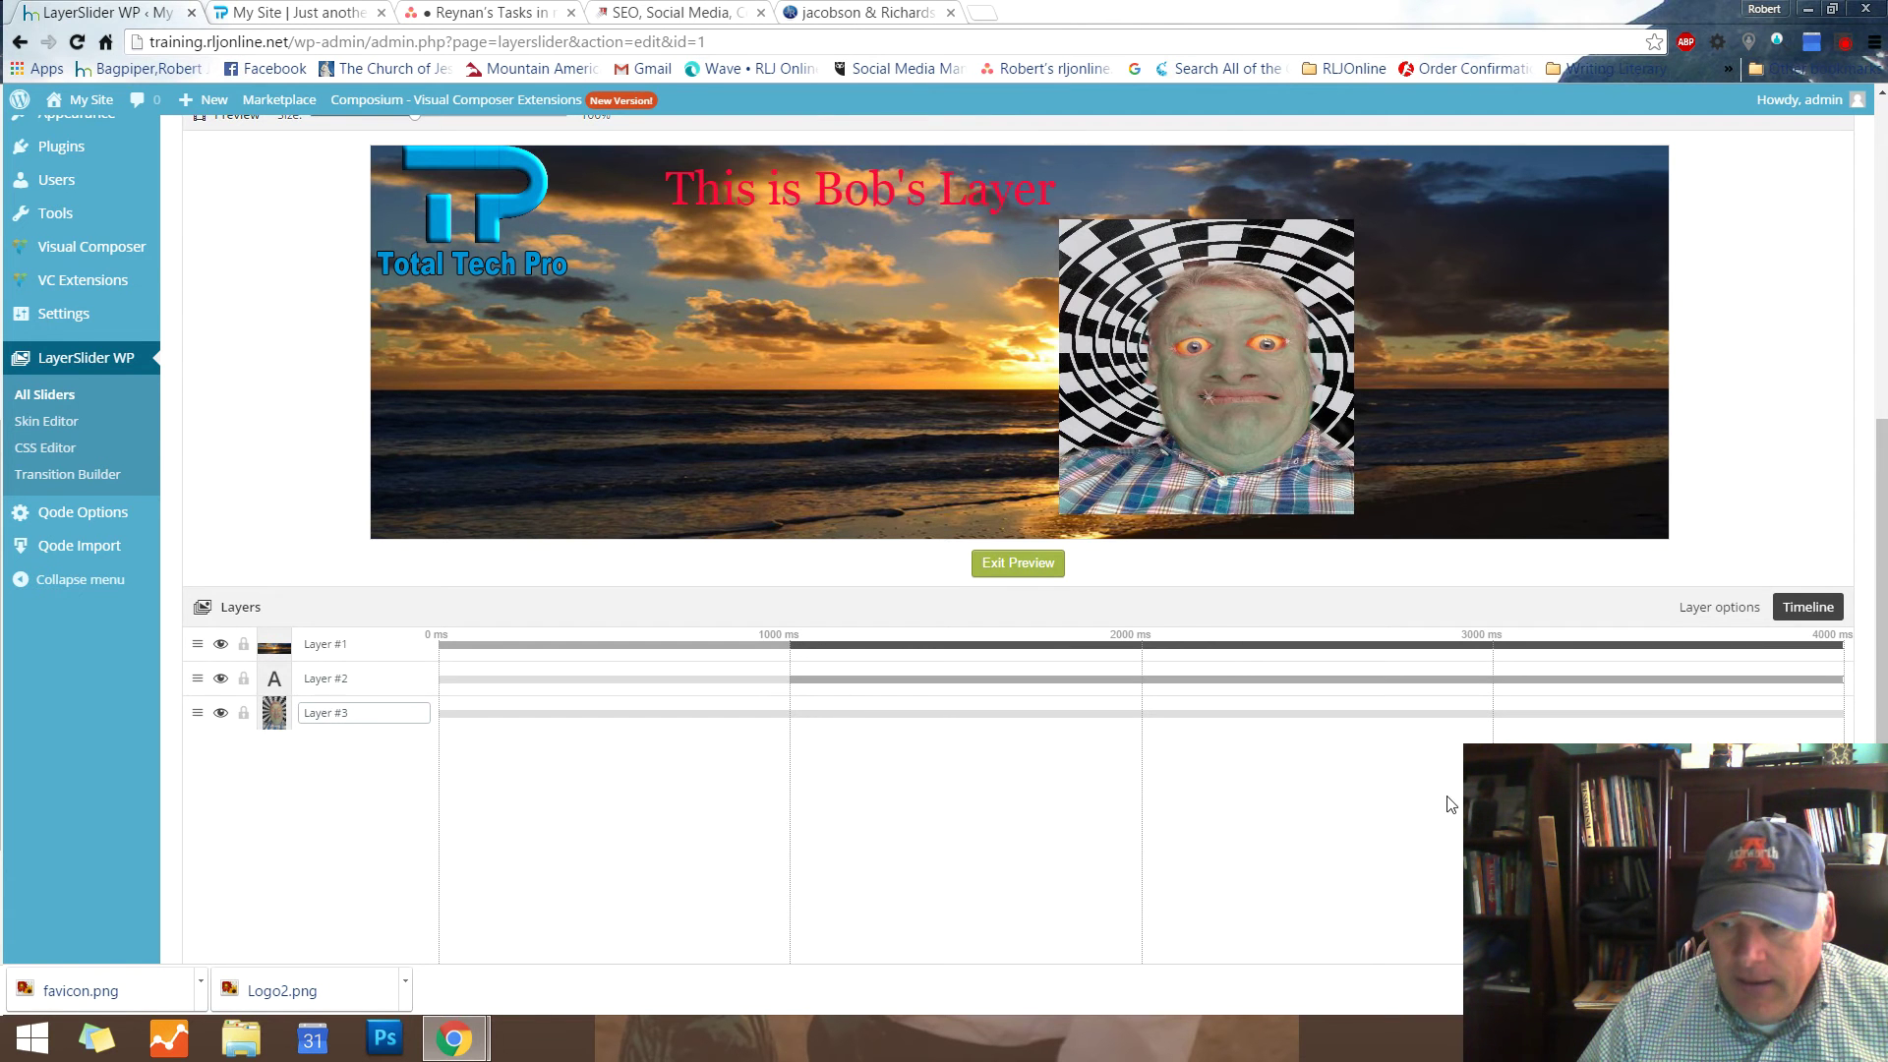
pyautogui.scroll(-2, 1452, 803)
pyautogui.scroll(-2, 1452, 804)
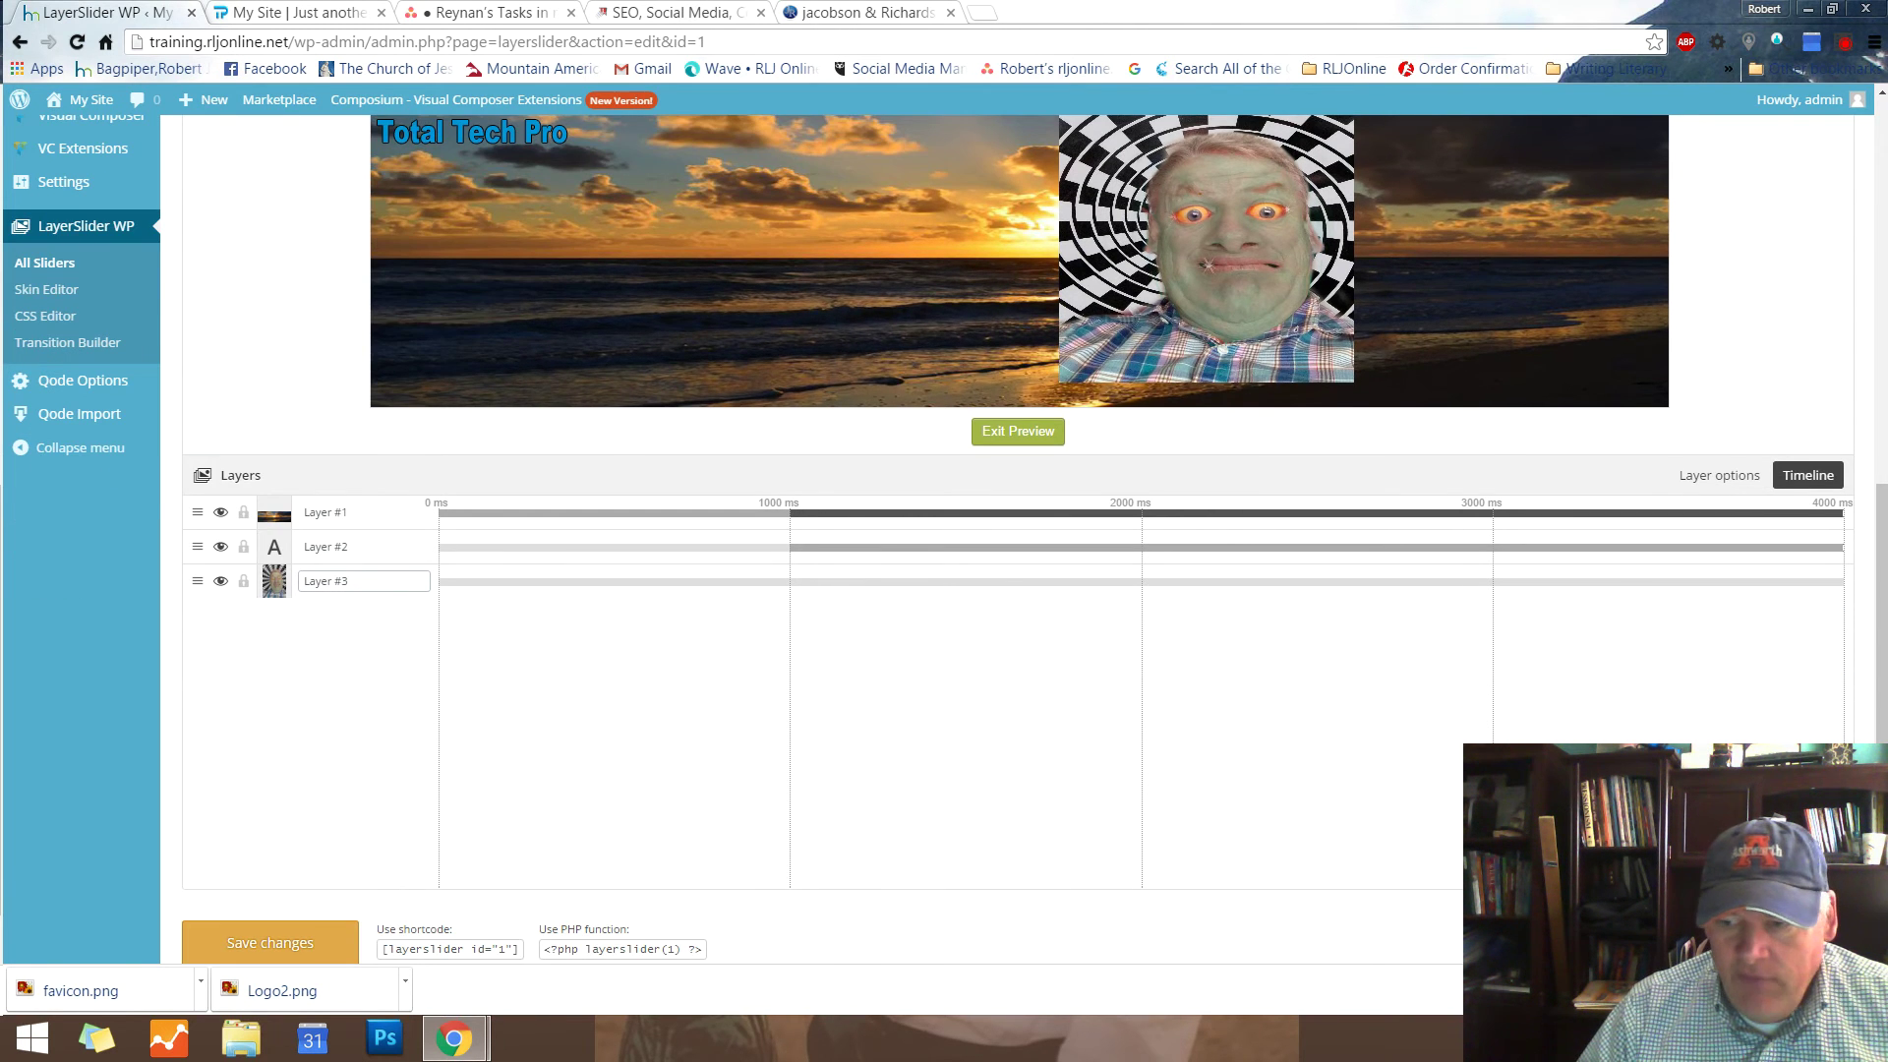
pyautogui.scroll(-2, 1452, 803)
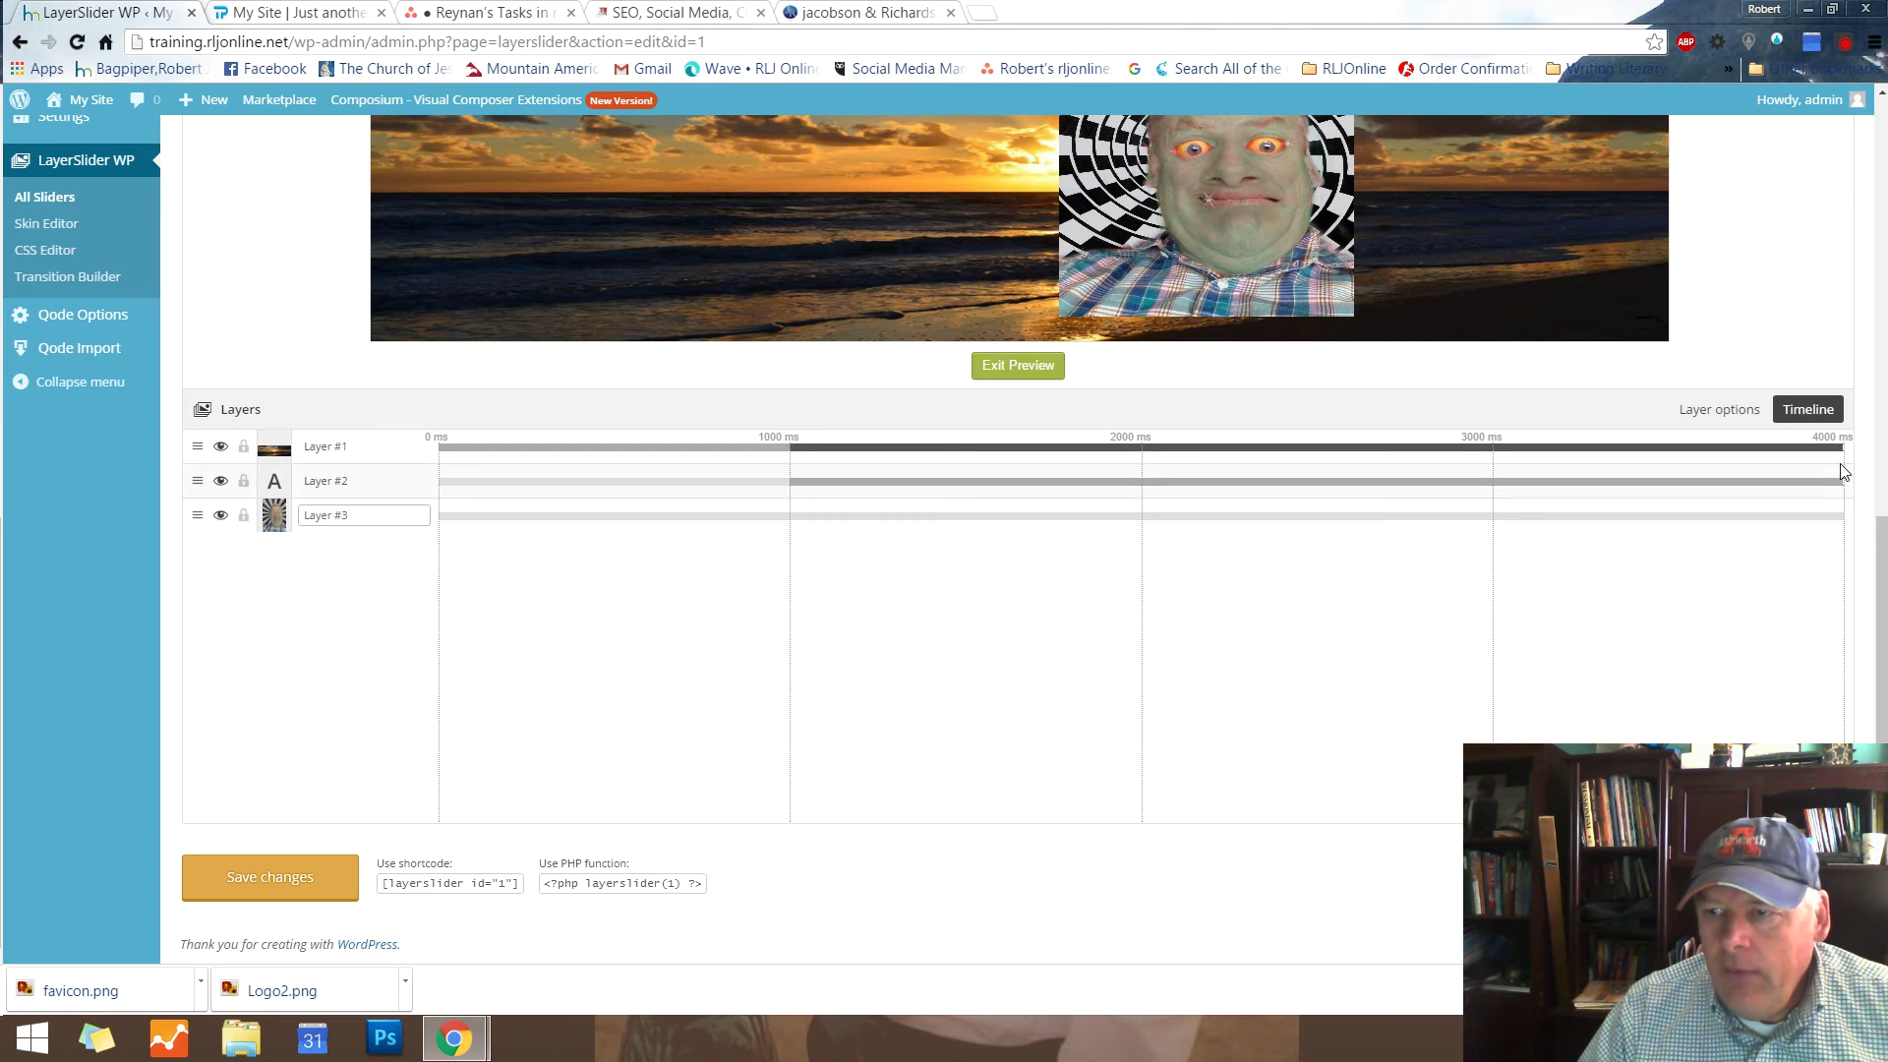
pyautogui.click(1010, 377)
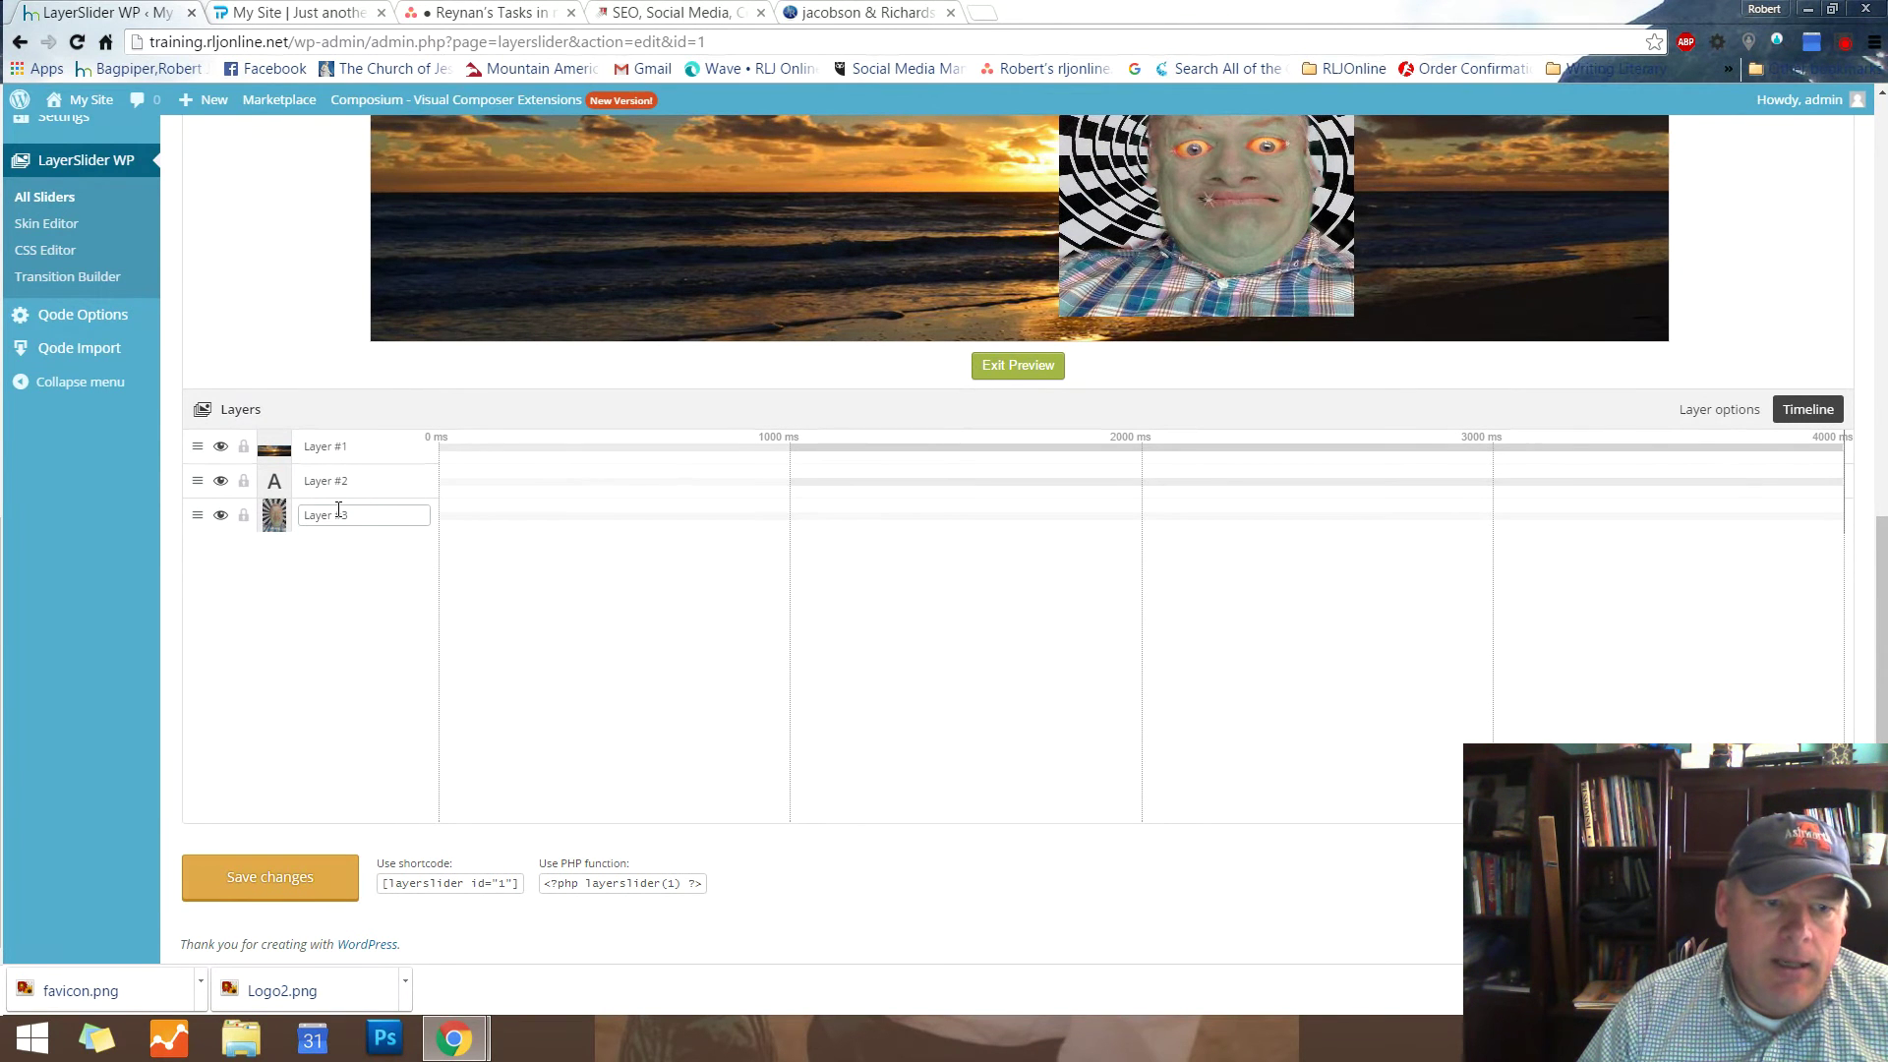
# Return to the layer options and replay the preview of Slide #1
pyautogui.click(1712, 412)
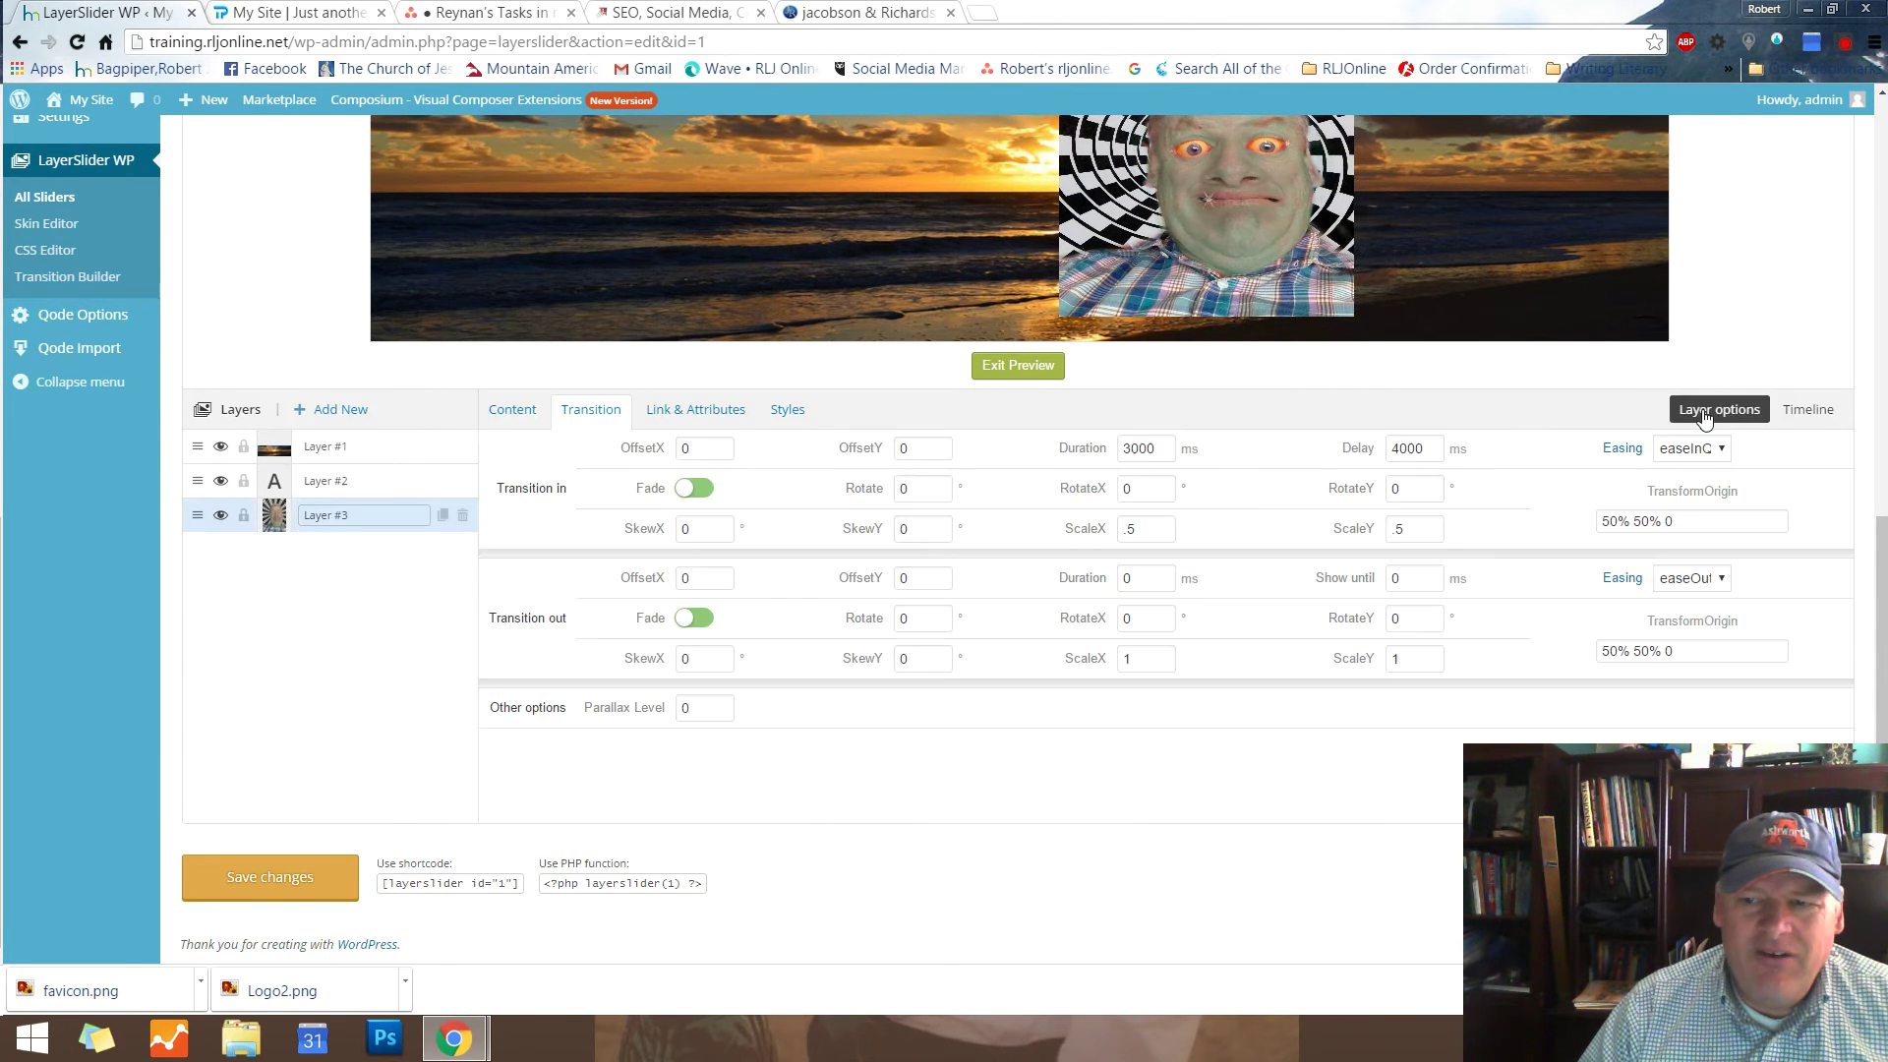
pyautogui.scroll(4, 1443, 568)
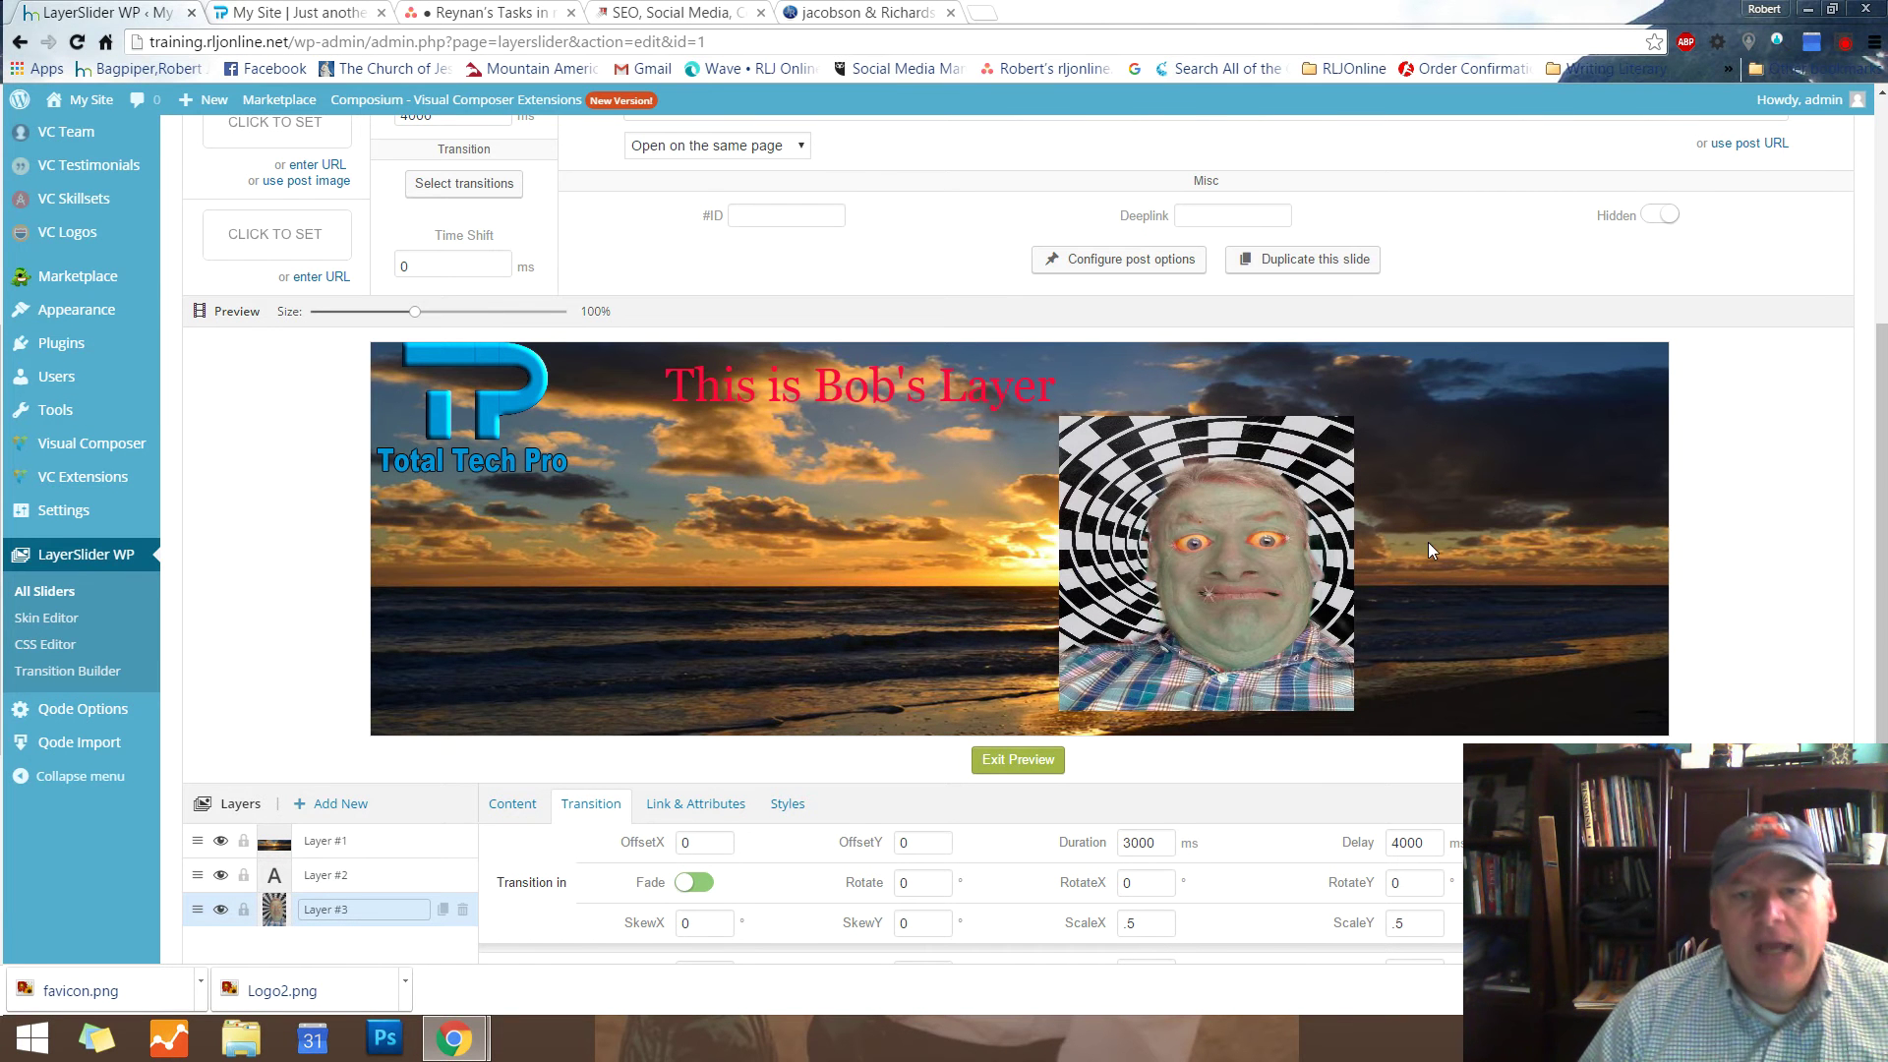
pyautogui.click(1037, 765)
pyautogui.click(1040, 773)
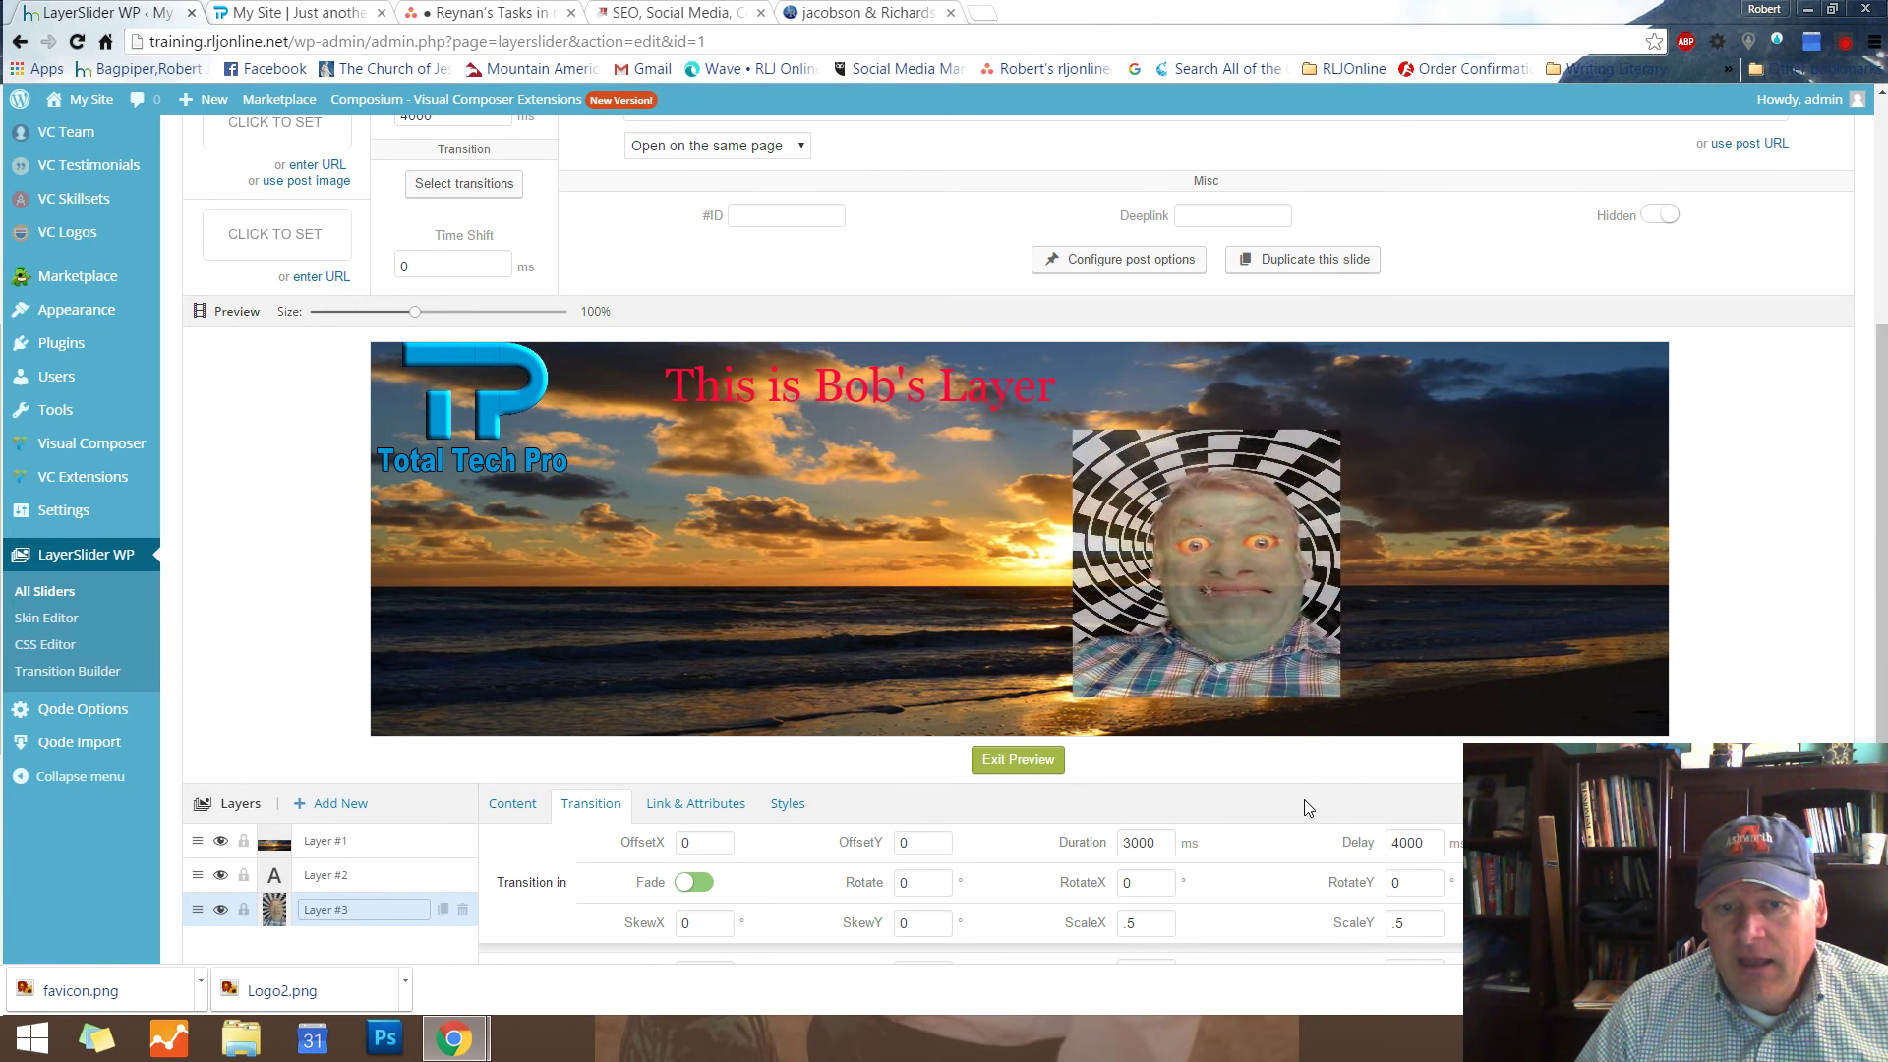
# Add a second slide to the slider
pyautogui.scroll(3, 313, 437)
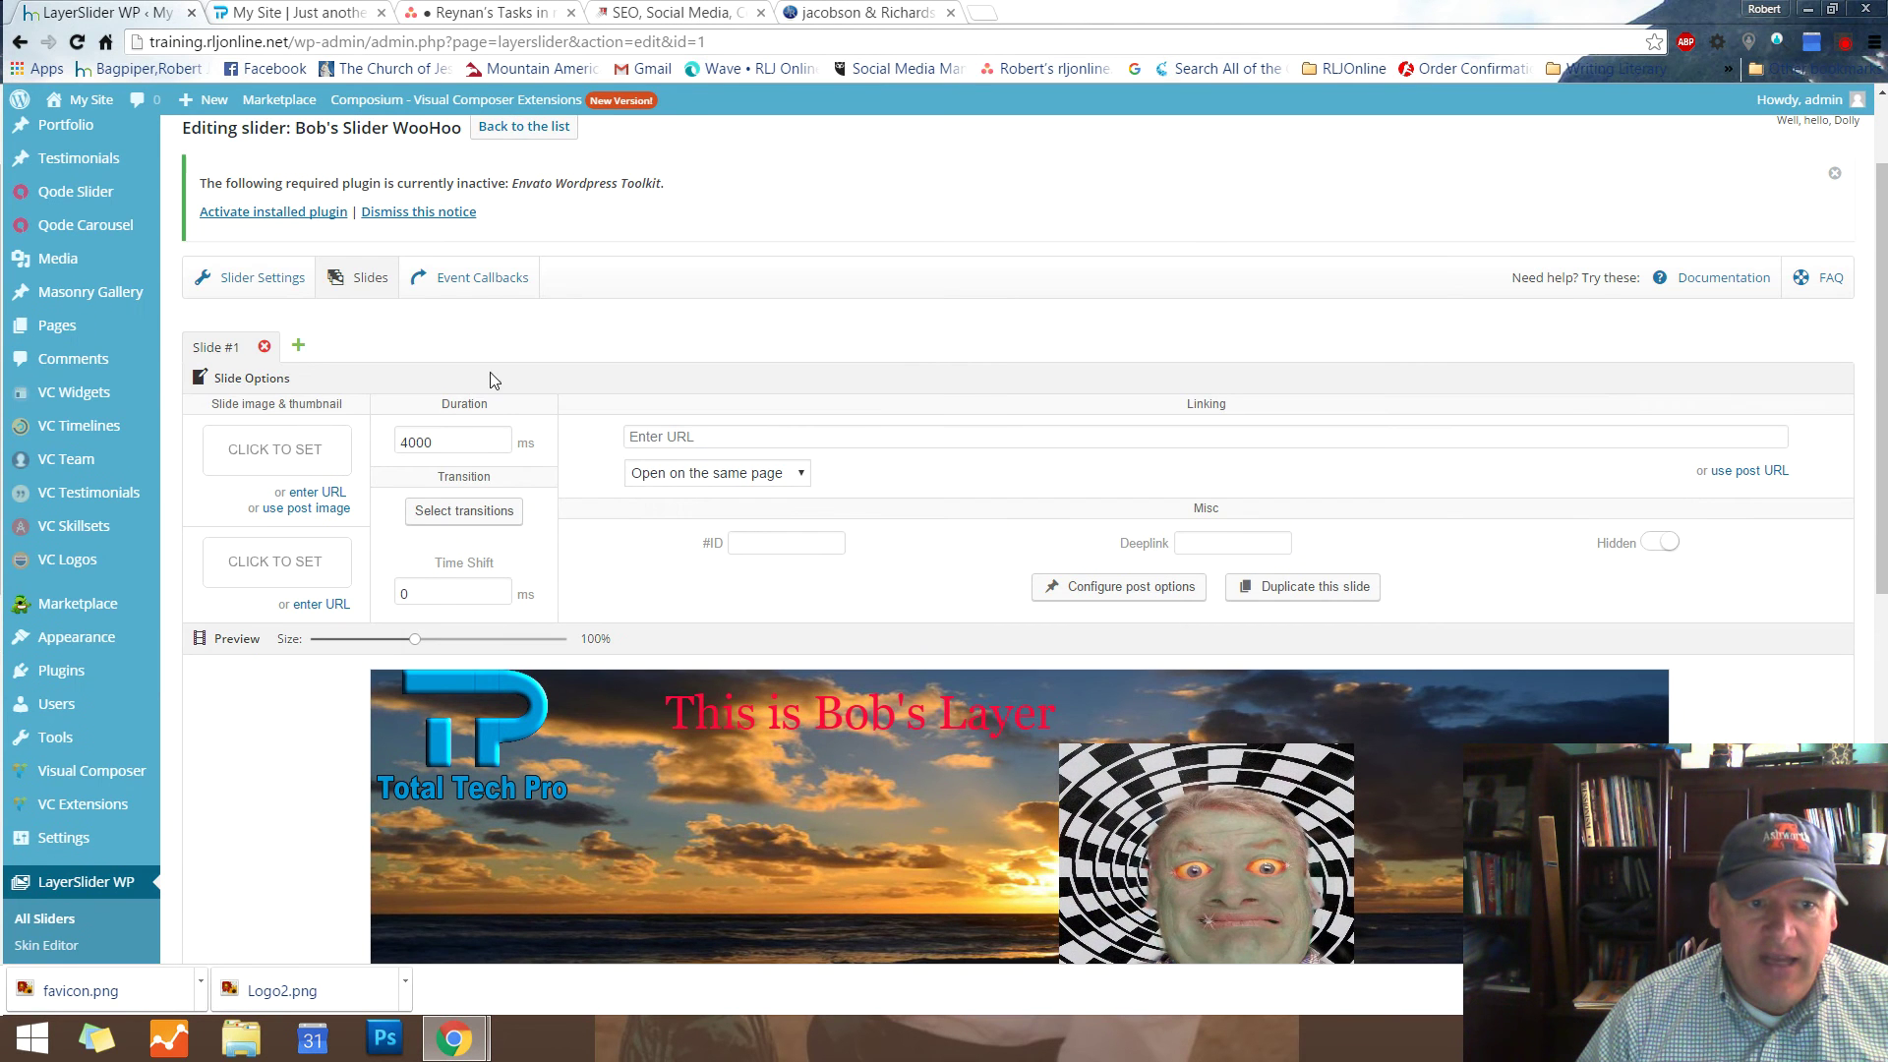
pyautogui.click(297, 350)
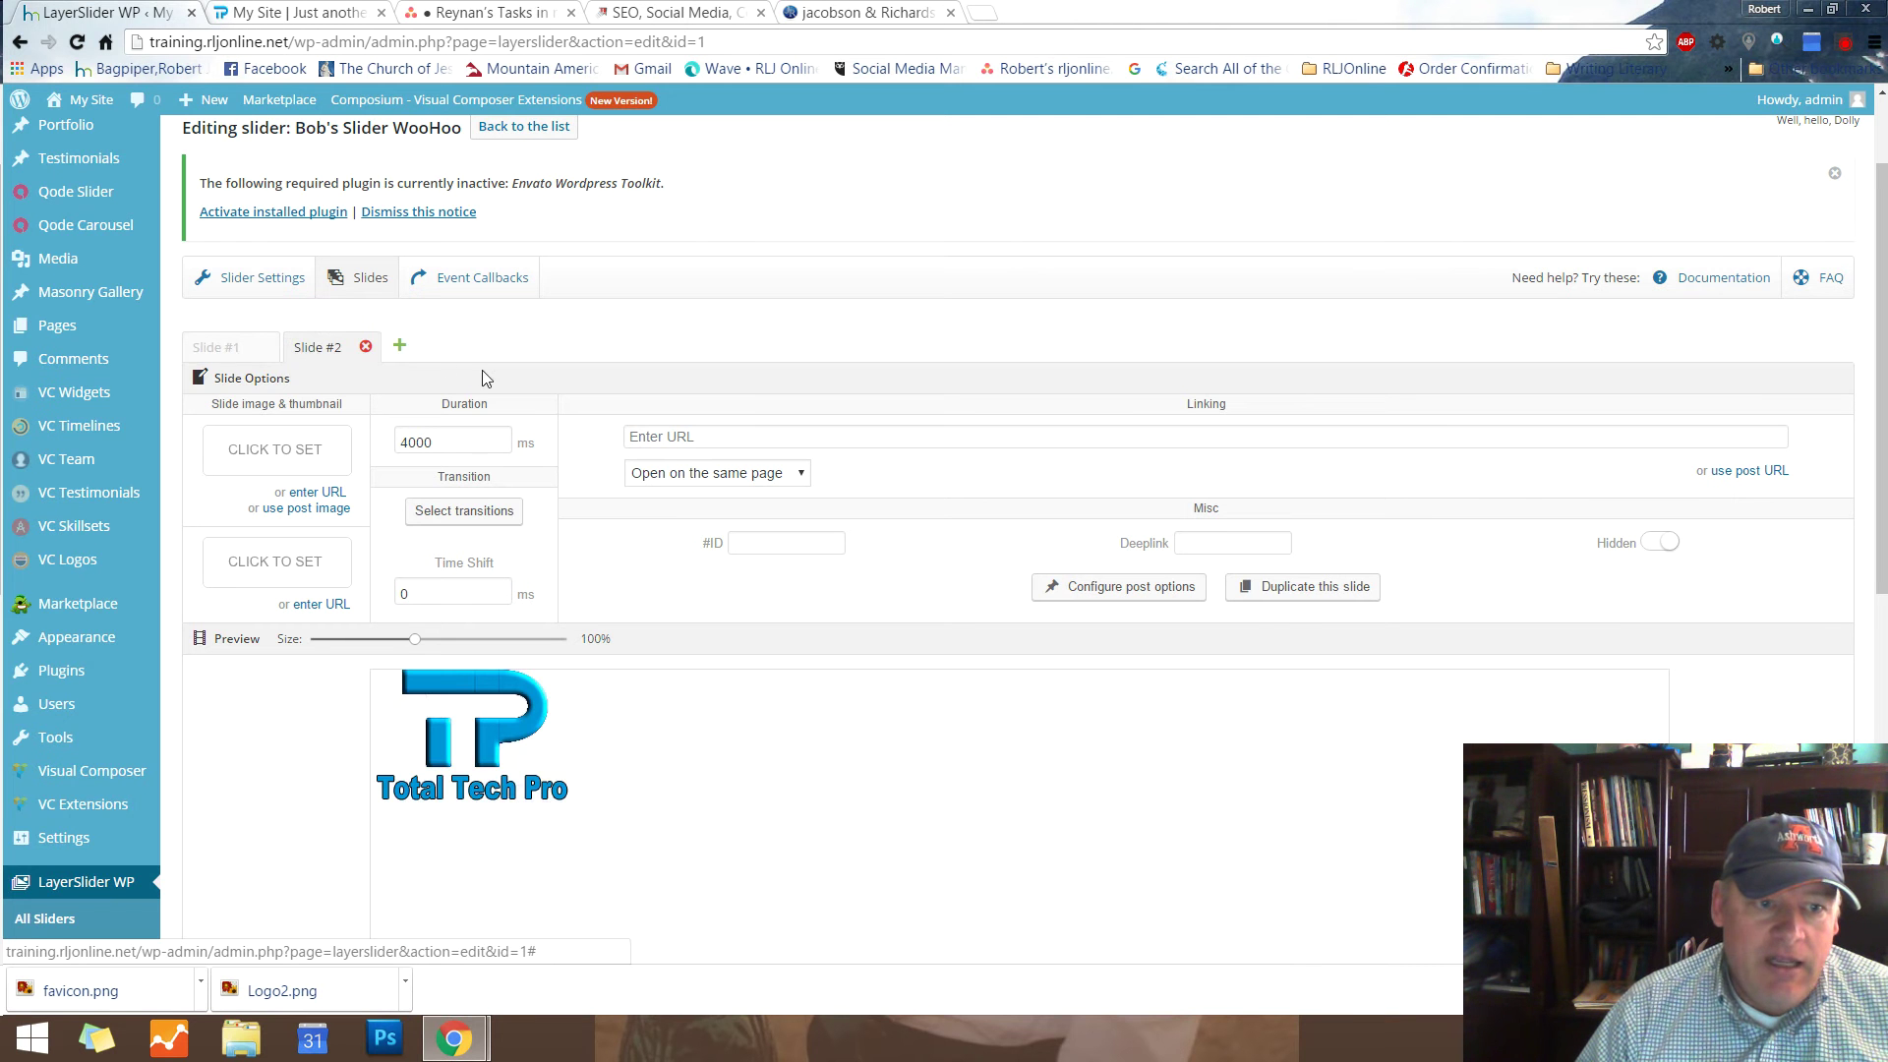
pyautogui.scroll(-1, 980, 678)
pyautogui.scroll(-2, 979, 678)
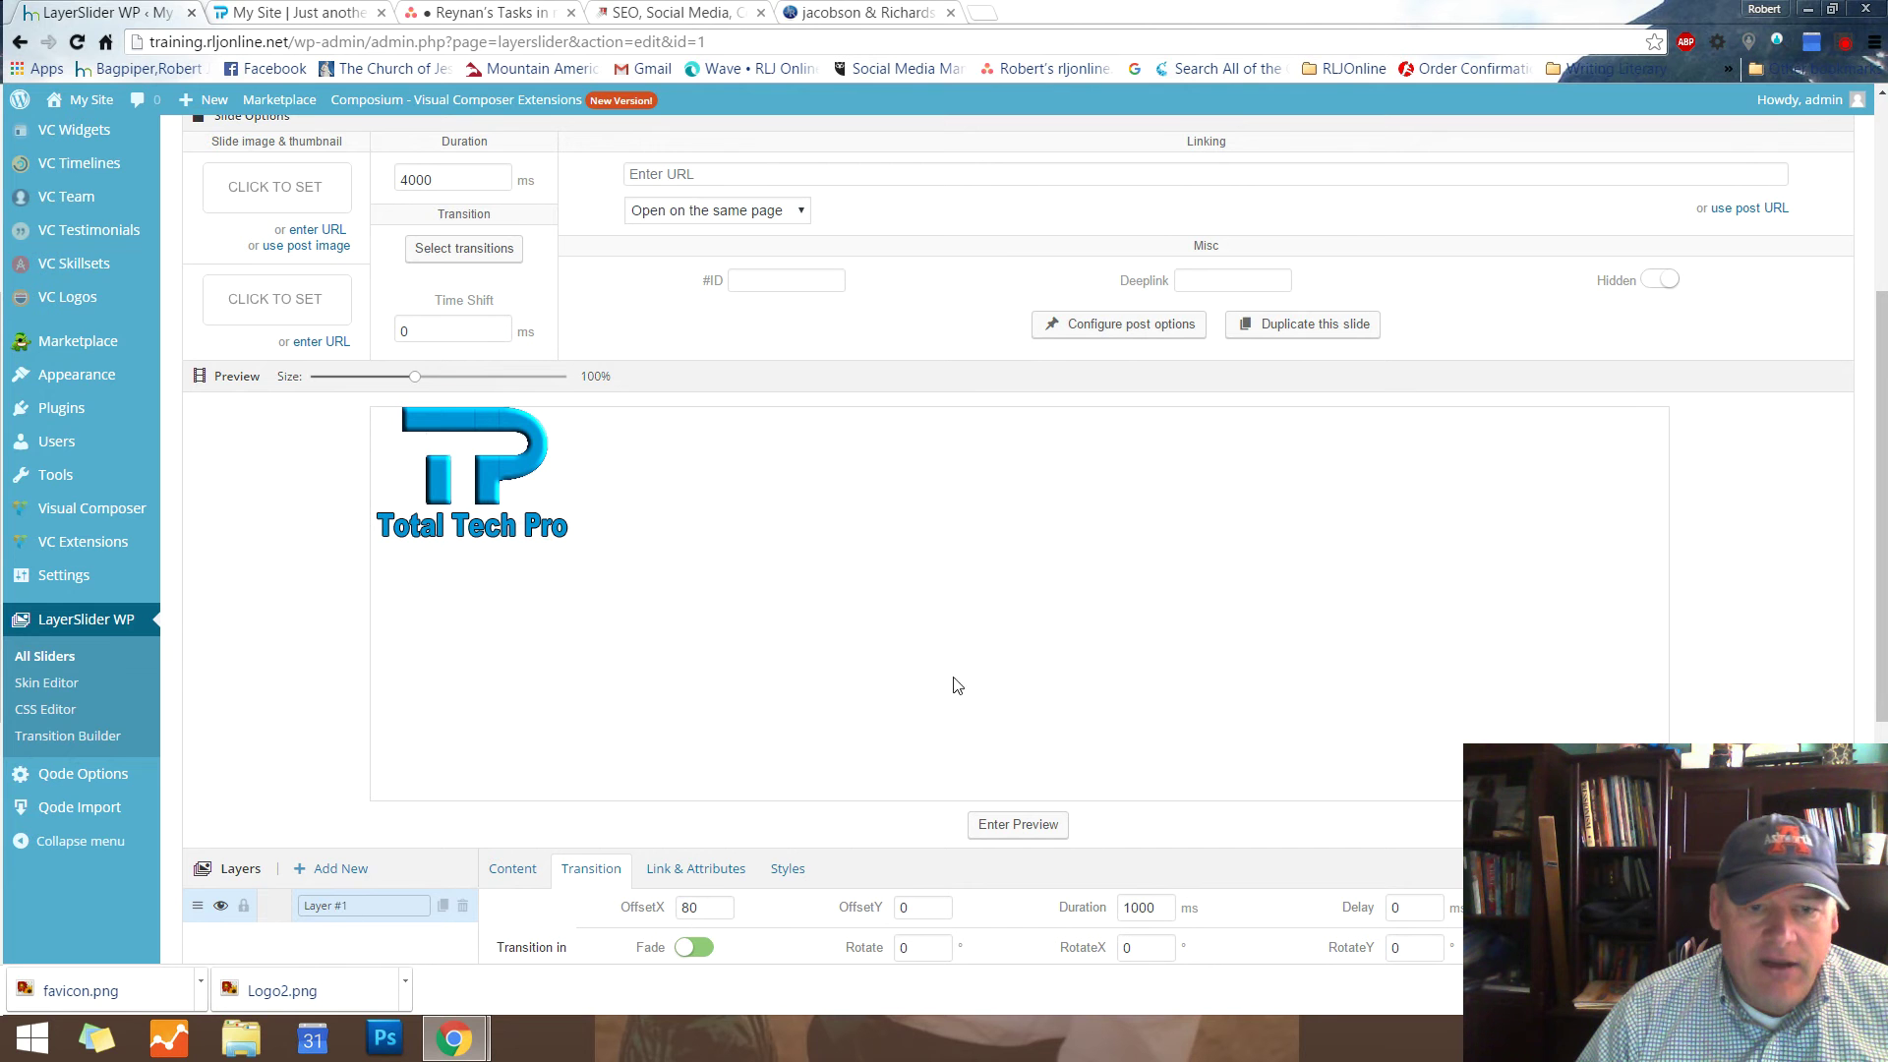
pyautogui.scroll(-3, 1003, 658)
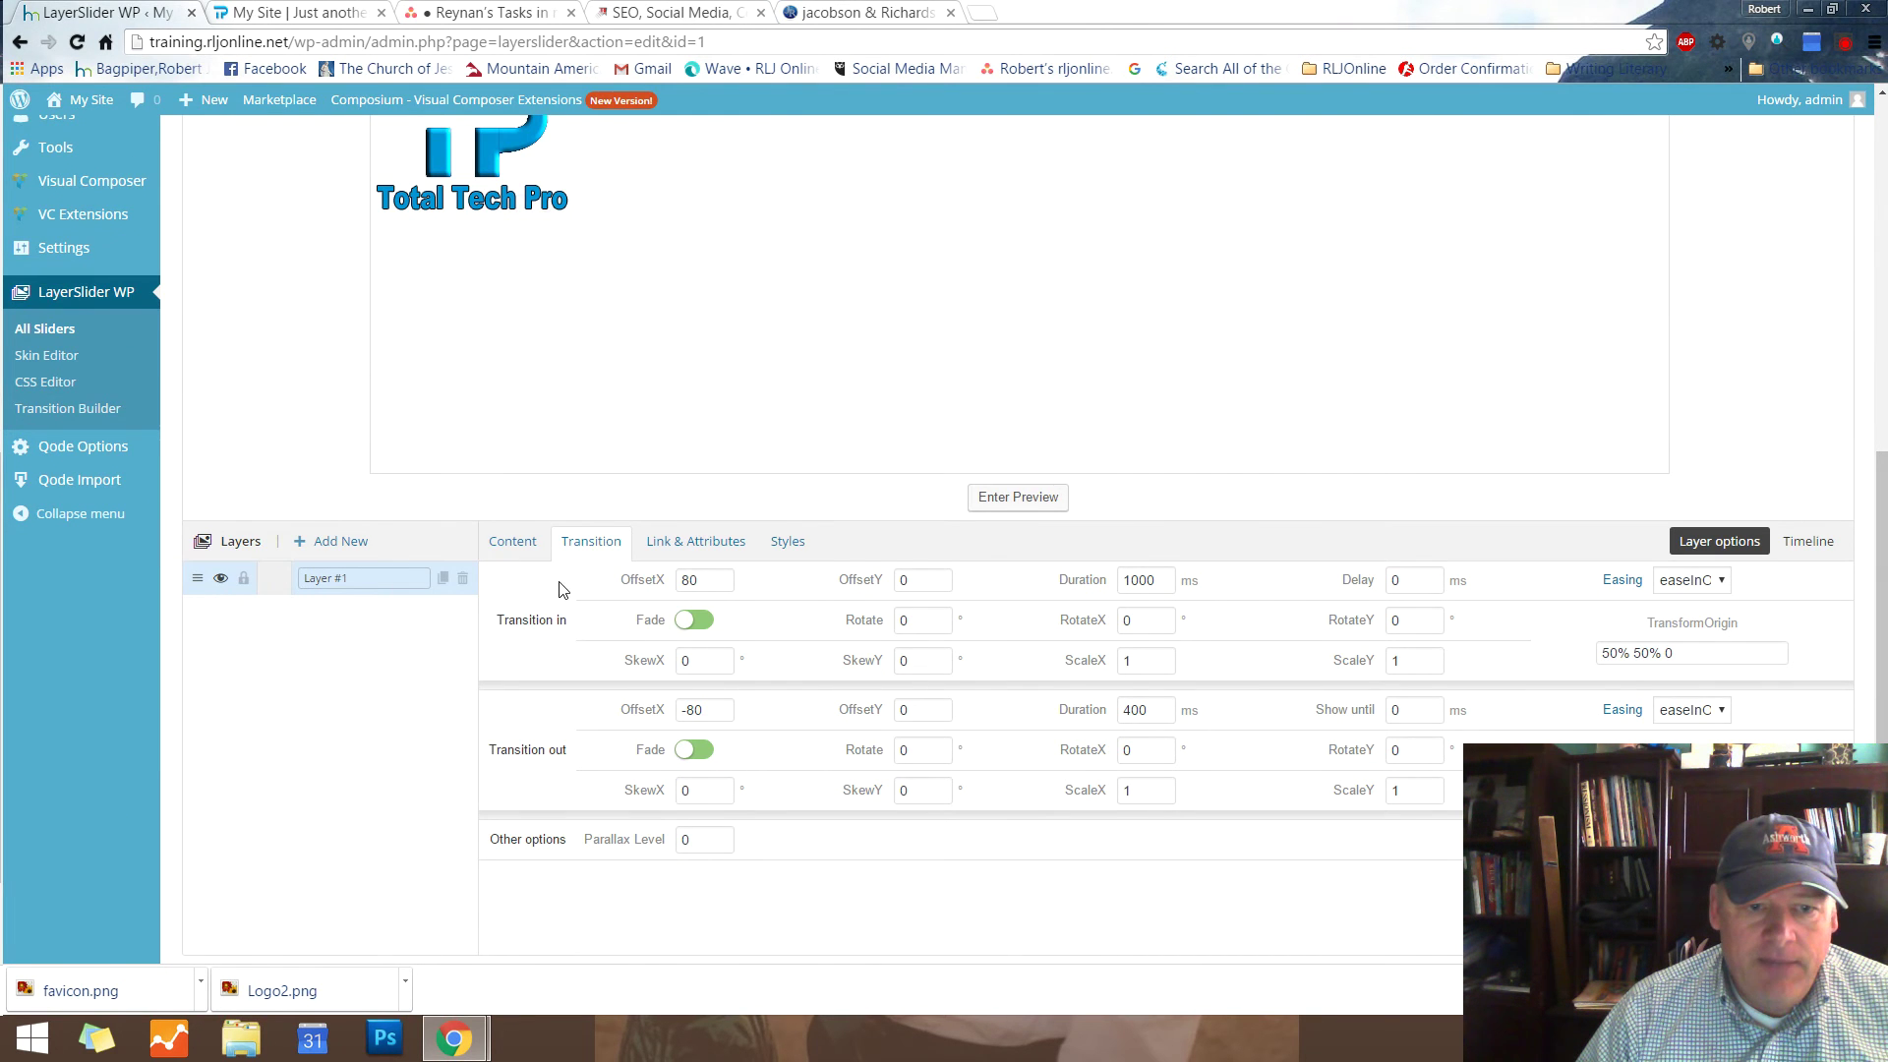
pyautogui.click(517, 546)
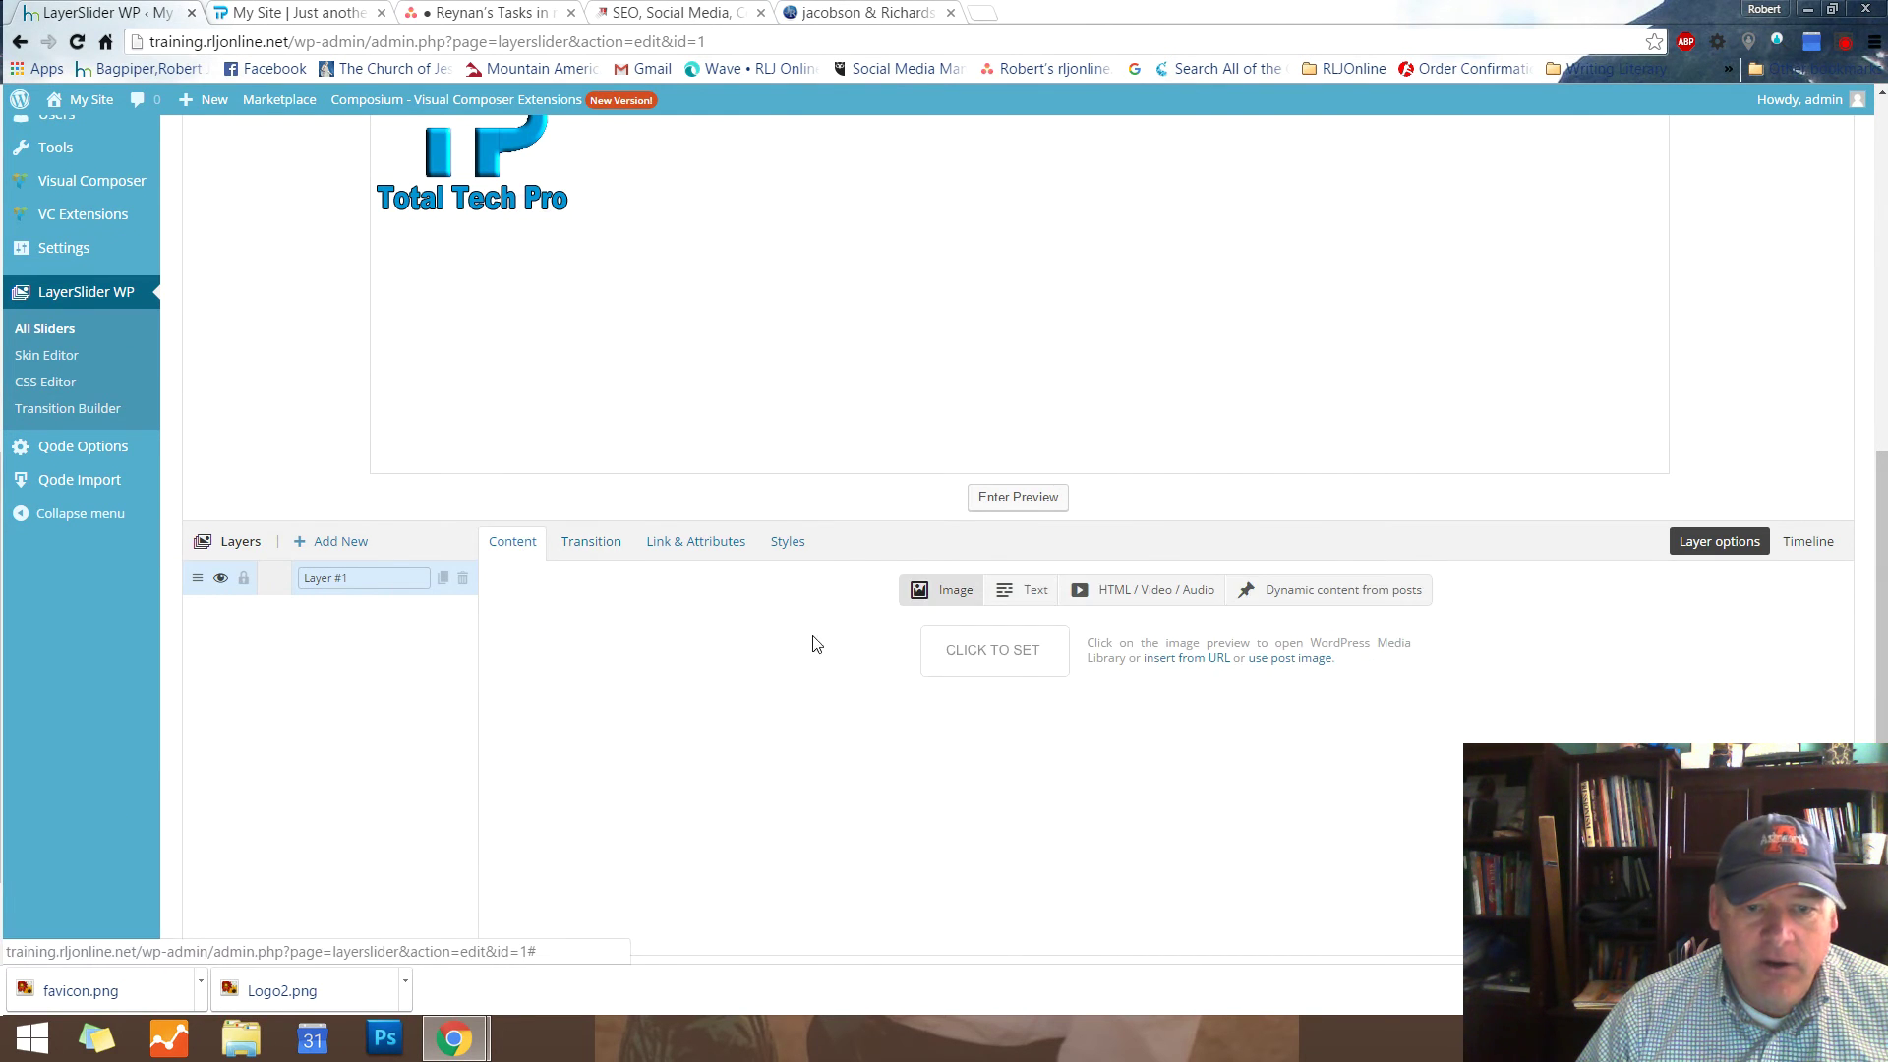
pyautogui.click(1040, 673)
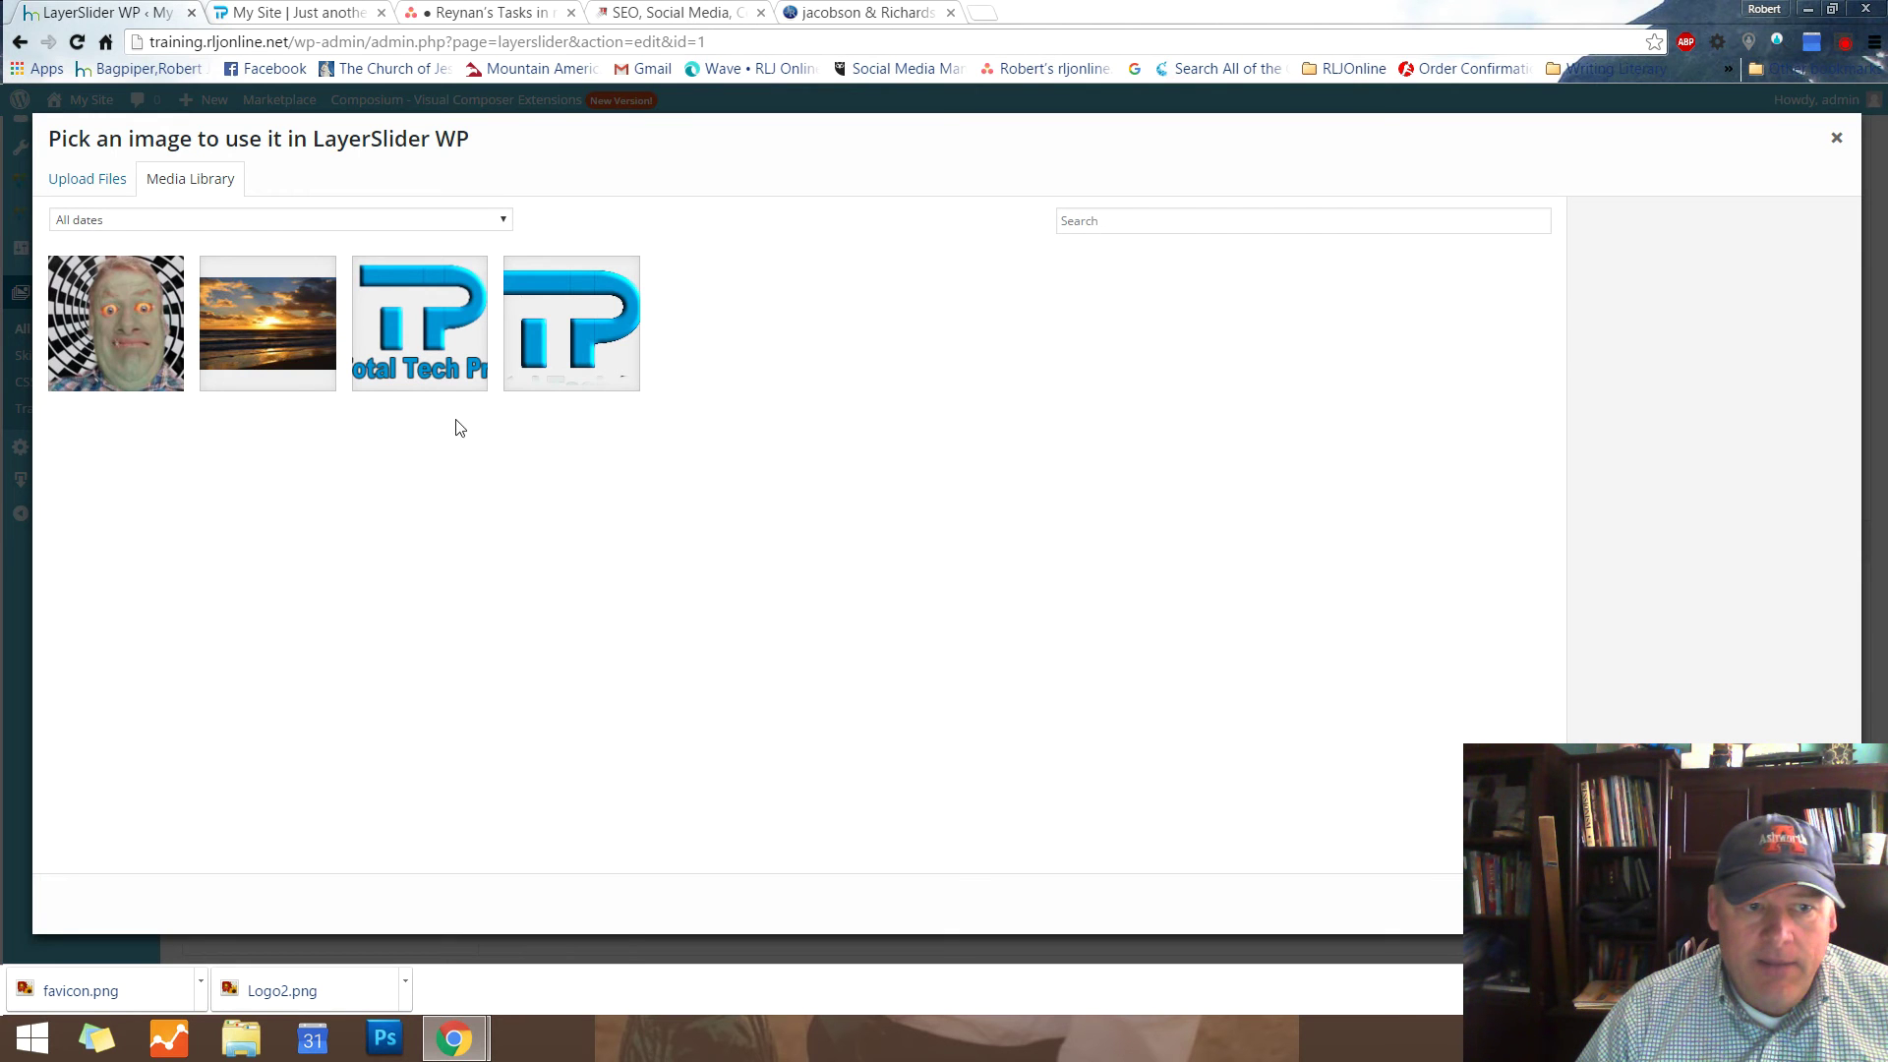
pyautogui.click(87, 181)
pyautogui.click(960, 504)
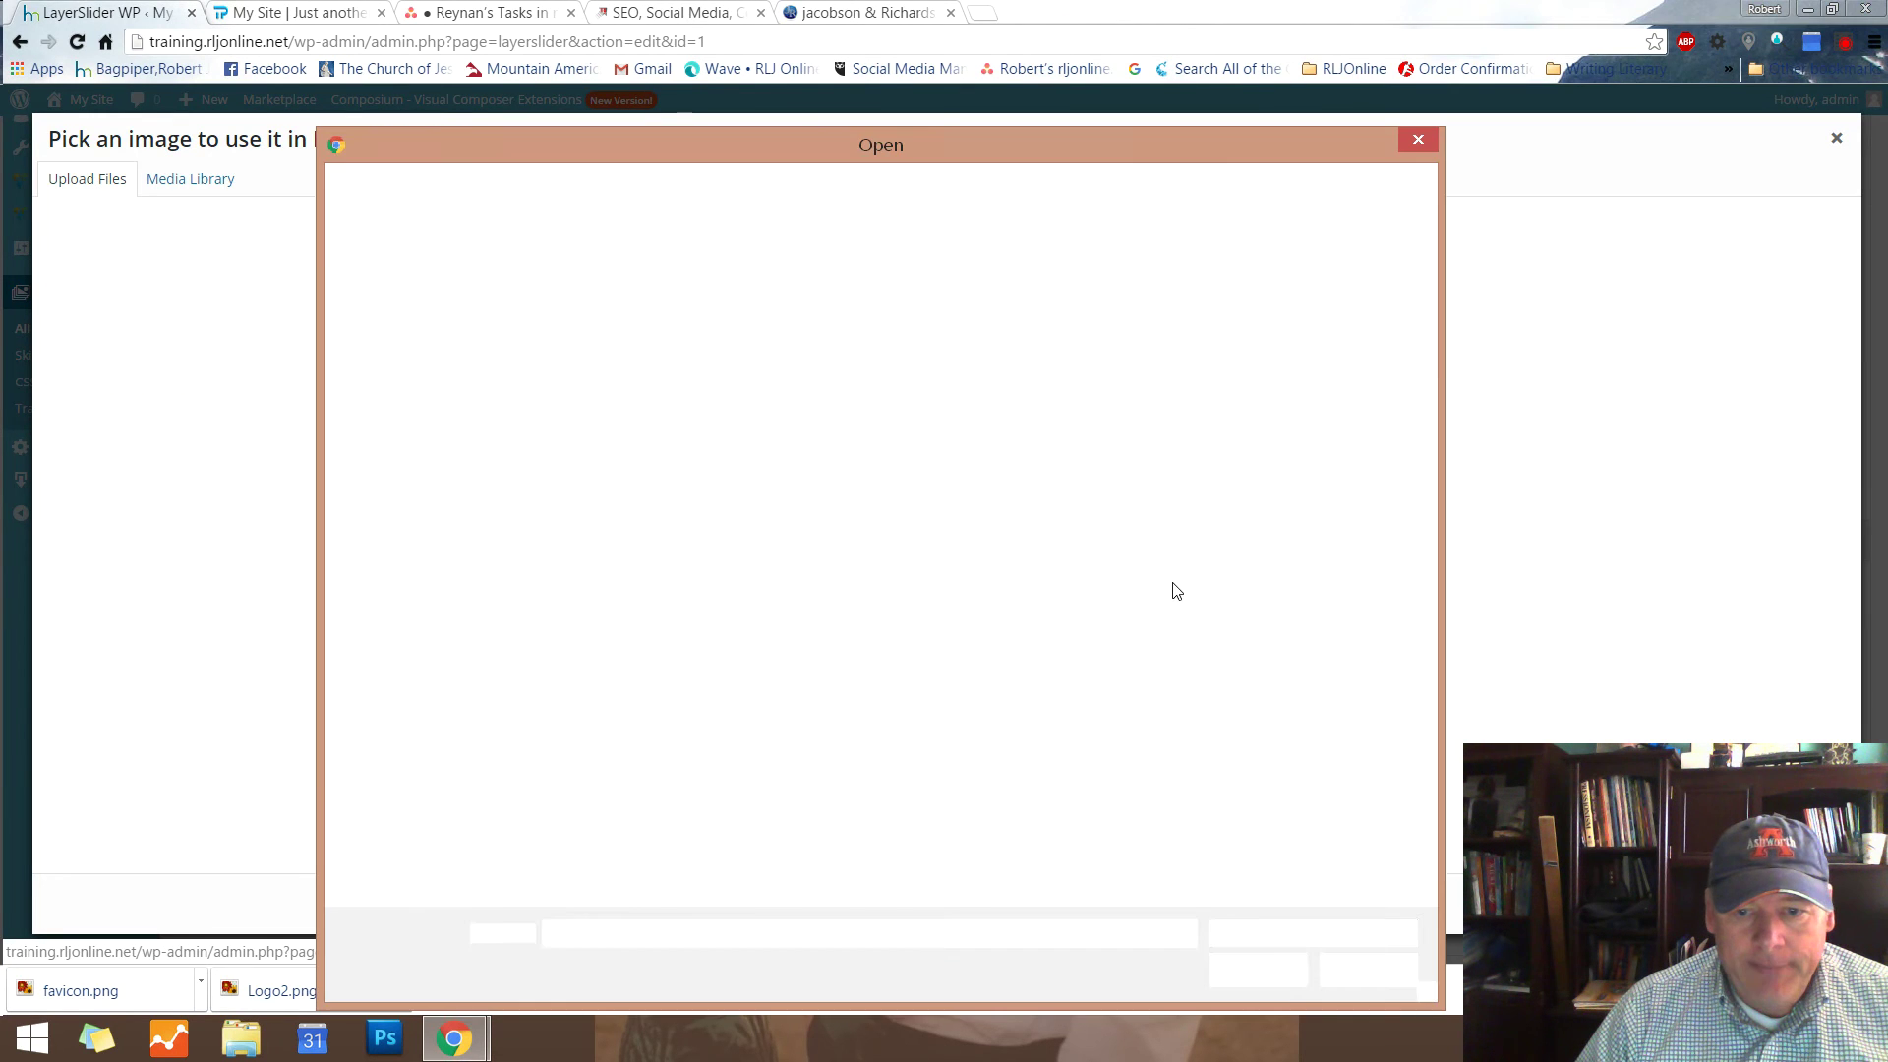
pyautogui.click(1040, 496)
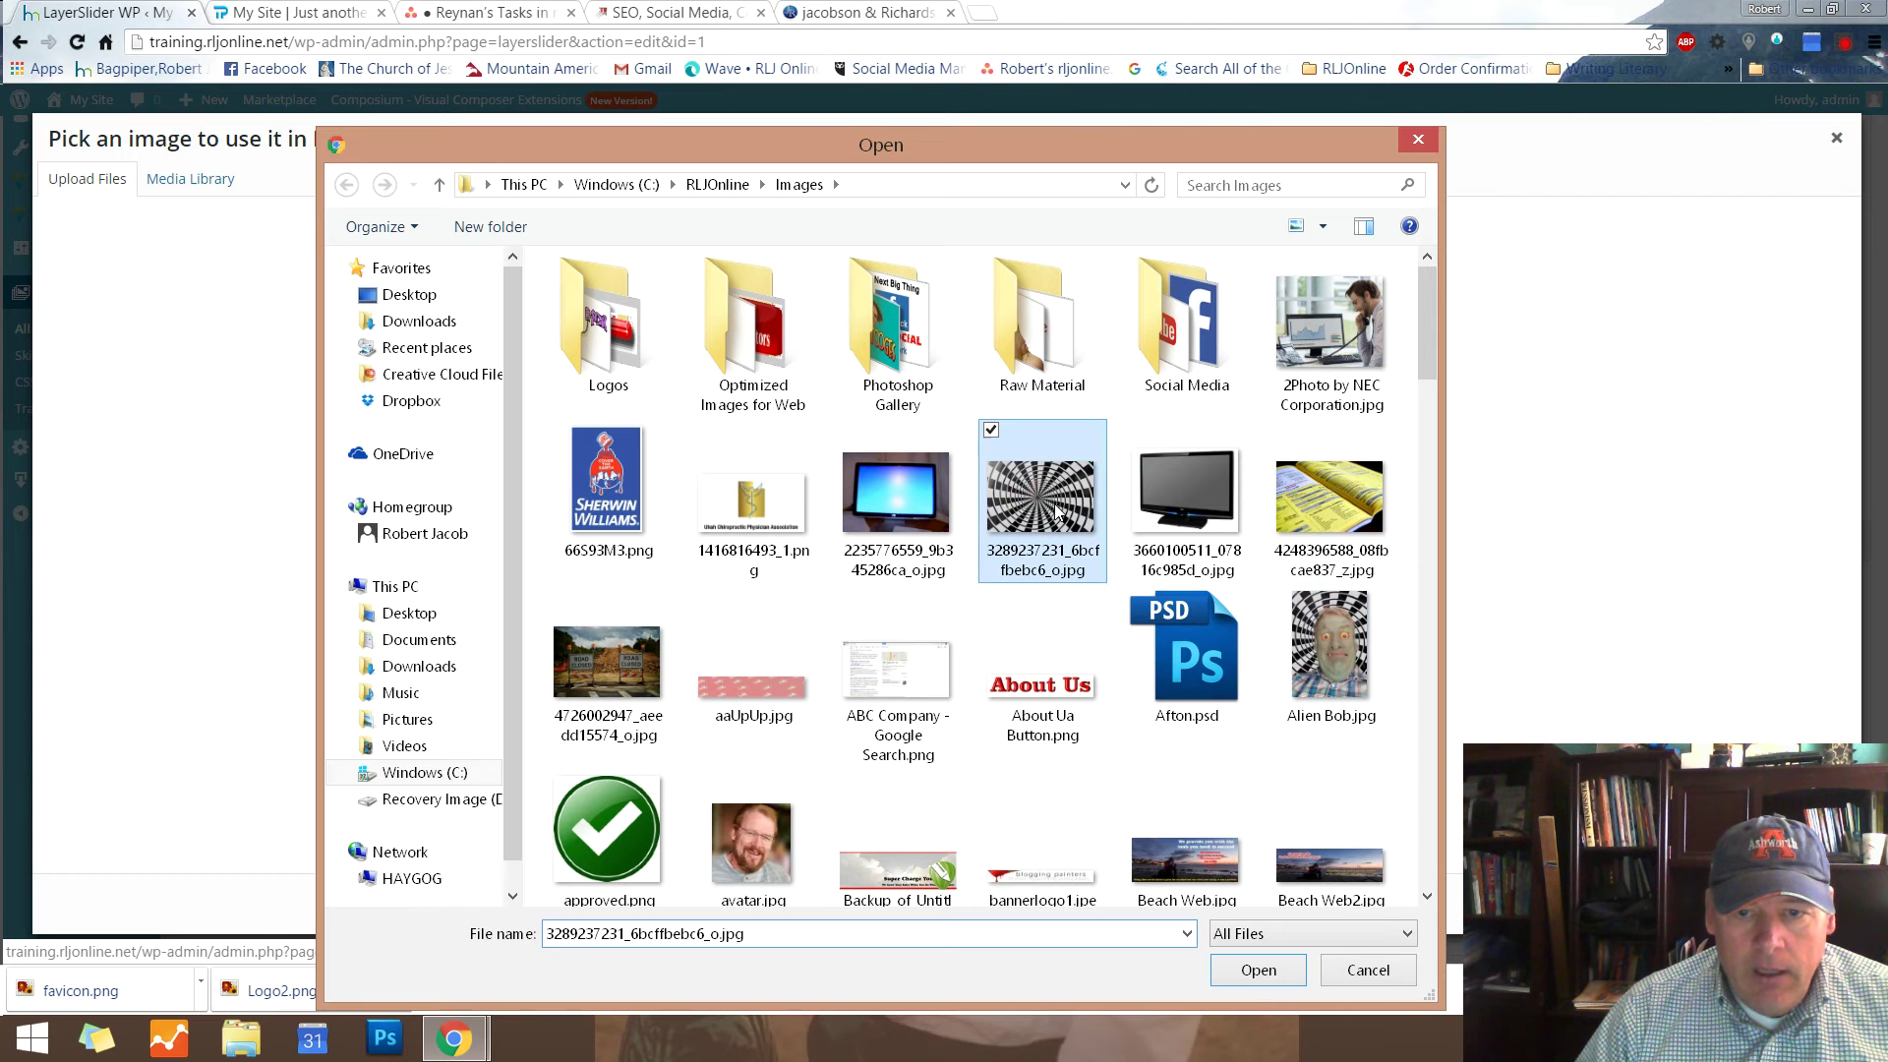
pyautogui.click(1258, 970)
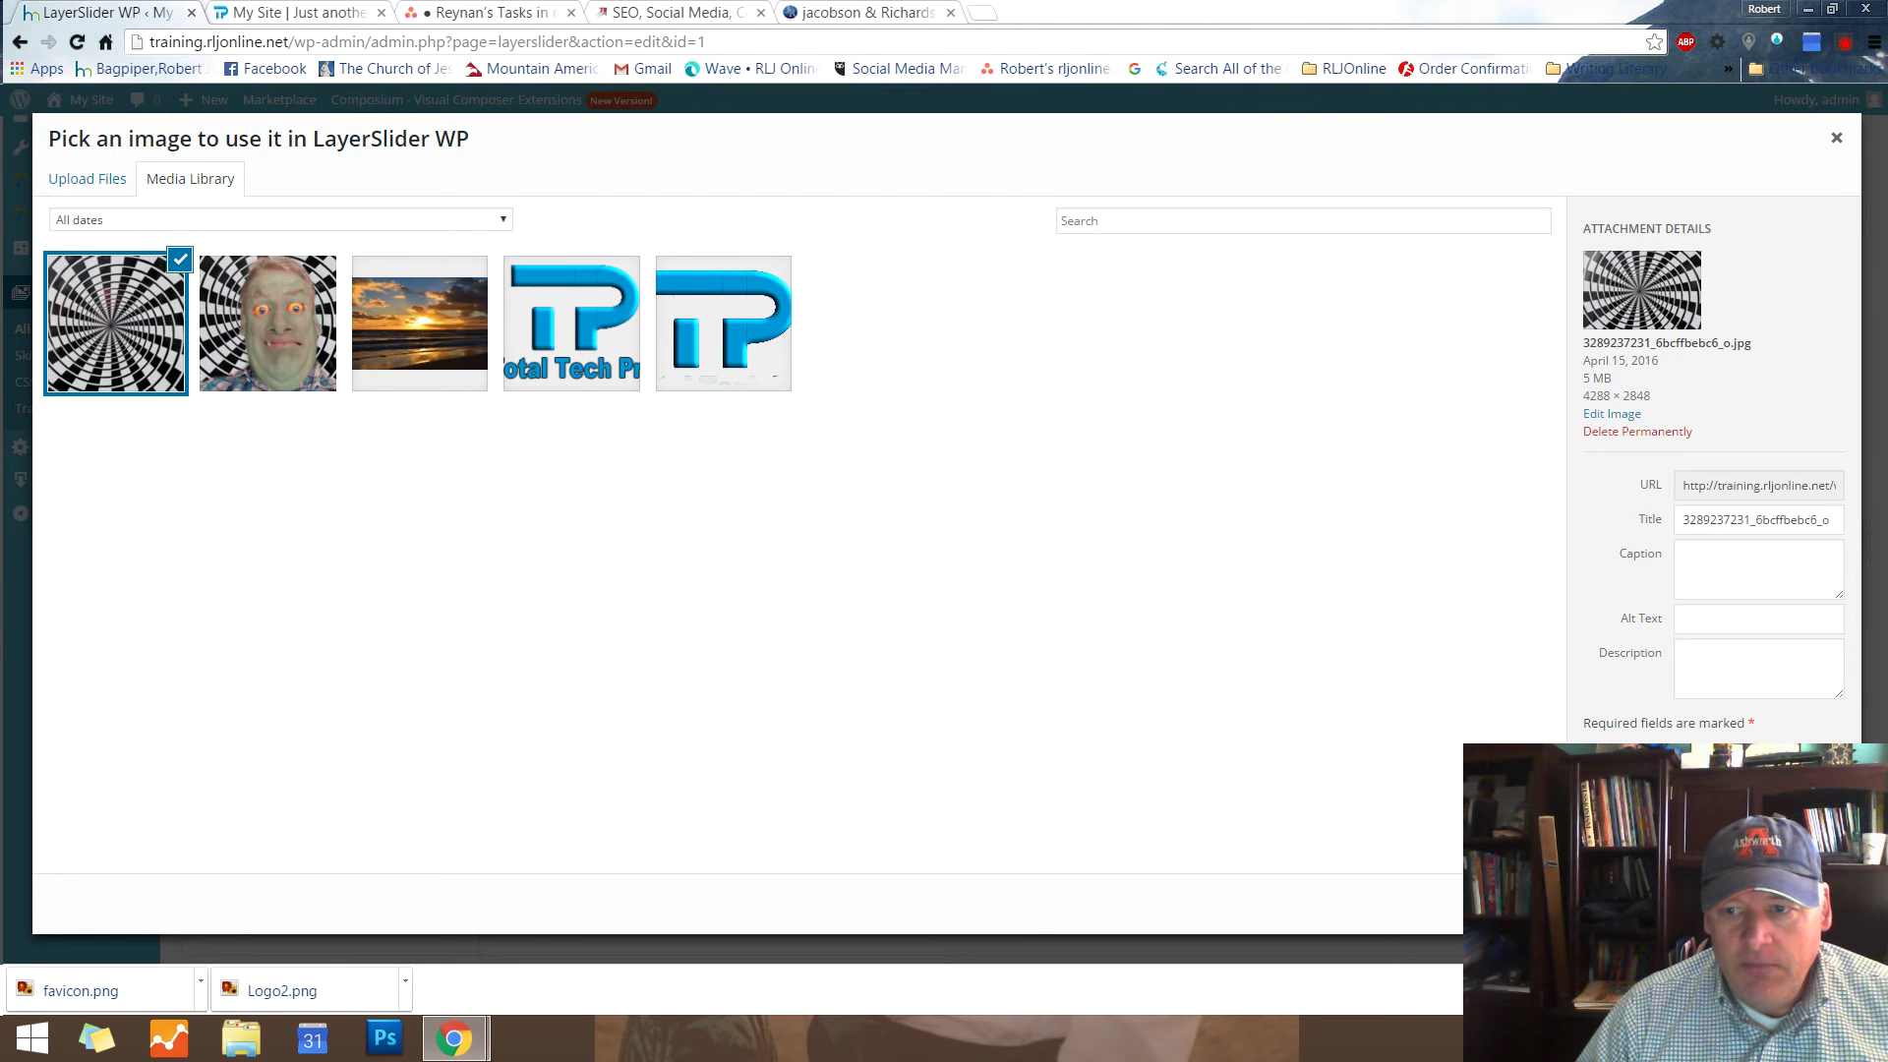
pyautogui.click(1799, 902)
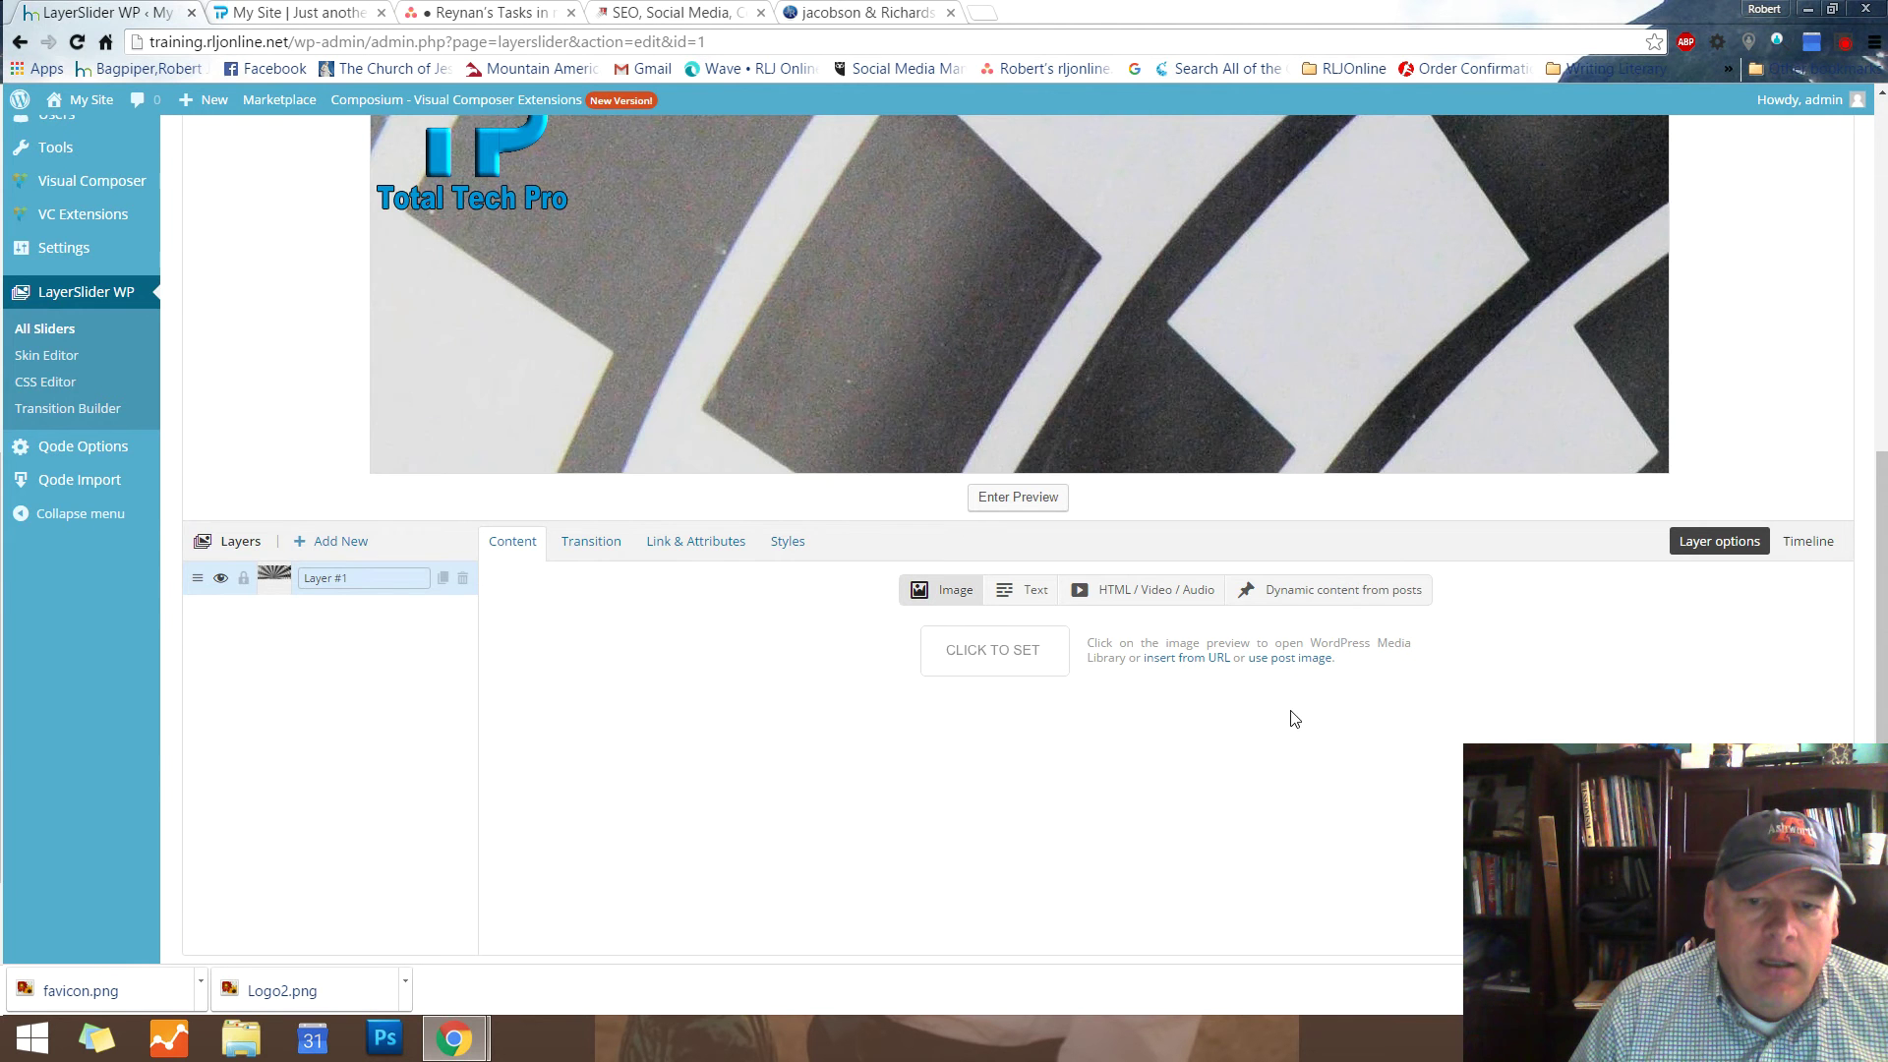
# Set the width of Slide #2's Layer #1 to 1320 and its height to 400
pyautogui.scroll(3, 1130, 601)
pyautogui.scroll(-1, 1130, 602)
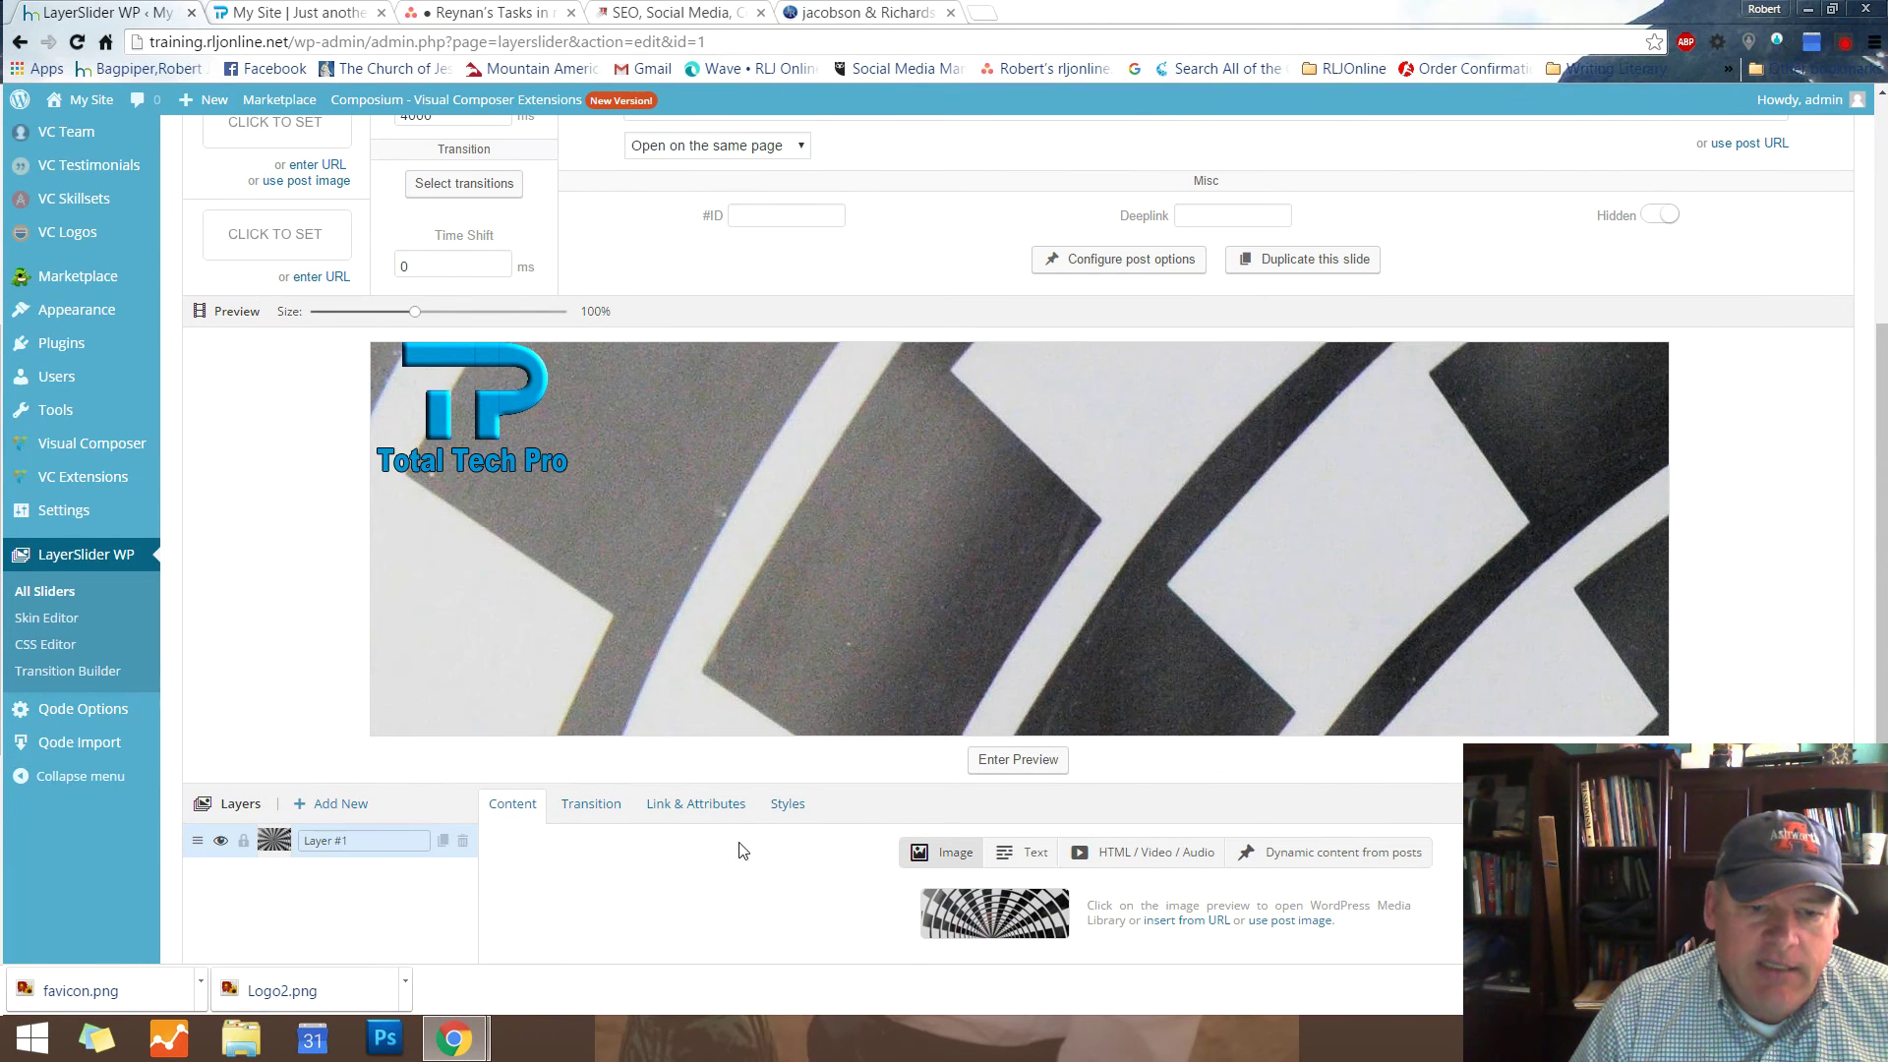
pyautogui.click(787, 806)
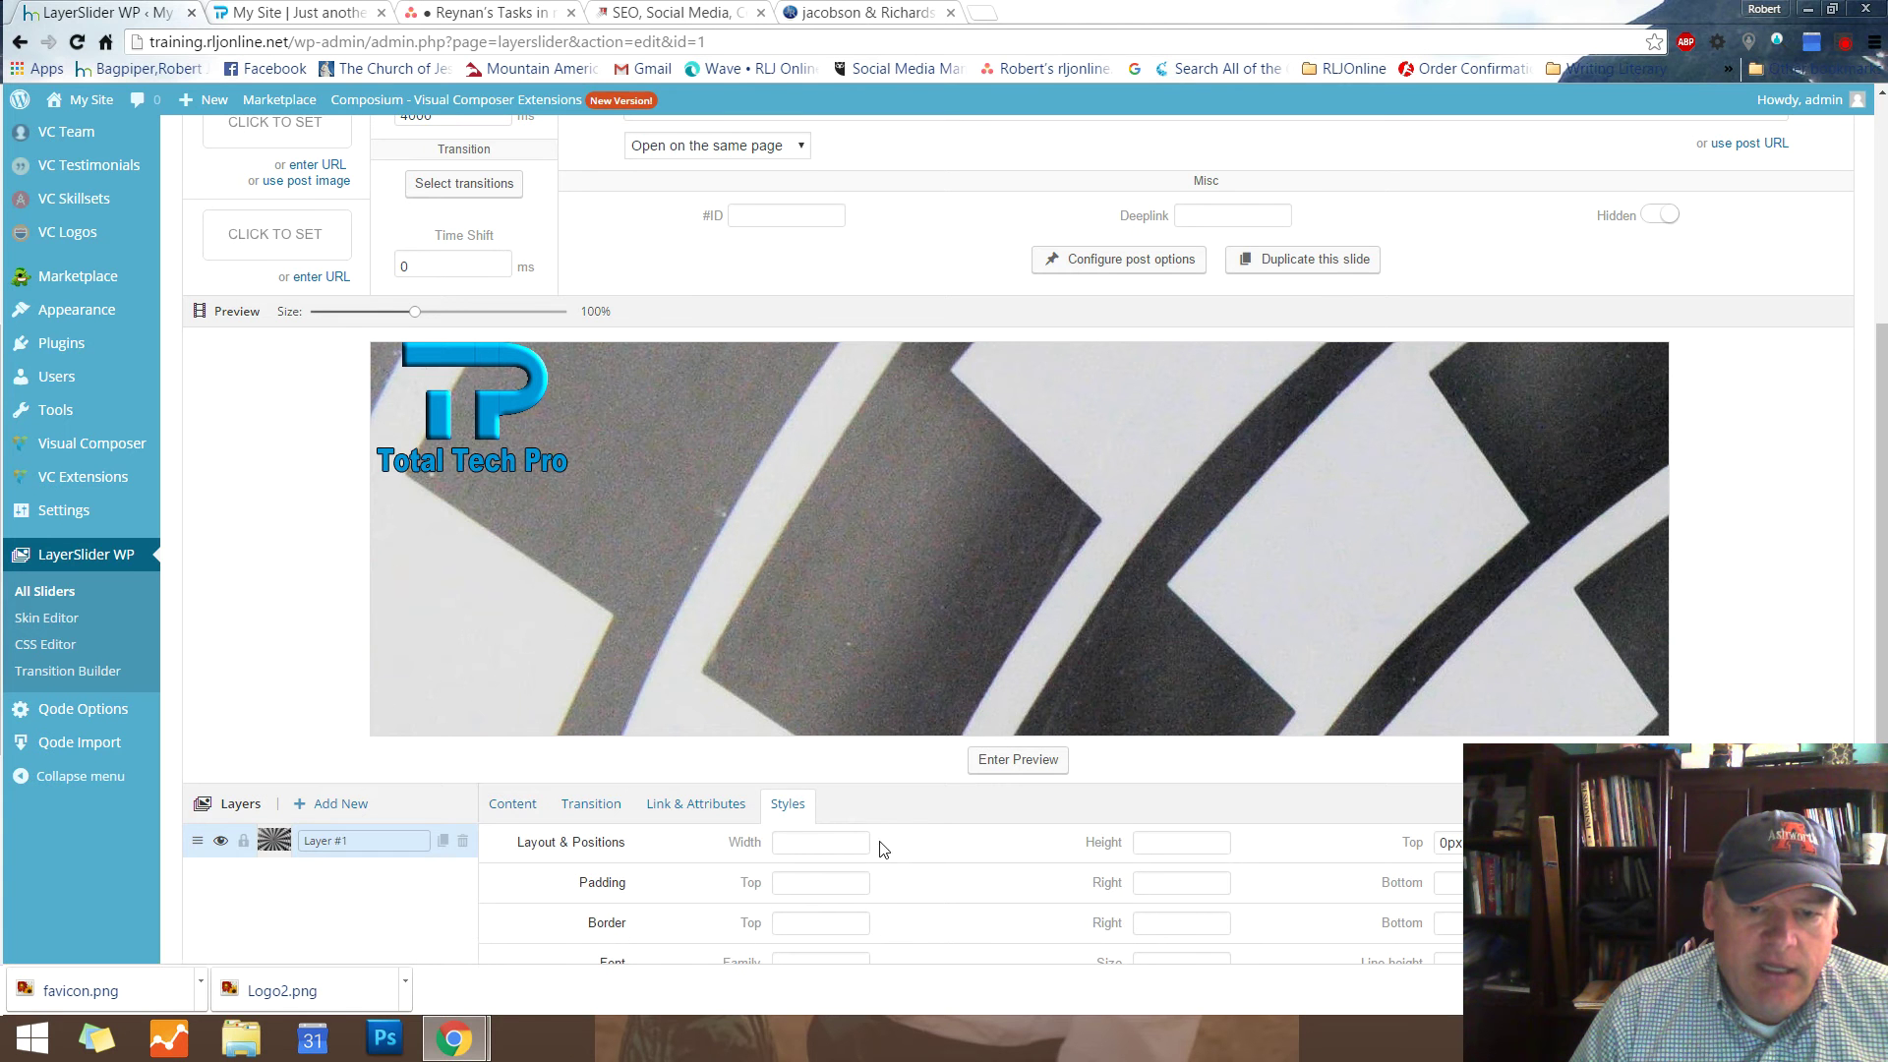
pyautogui.click(830, 853)
pyautogui.write('1')
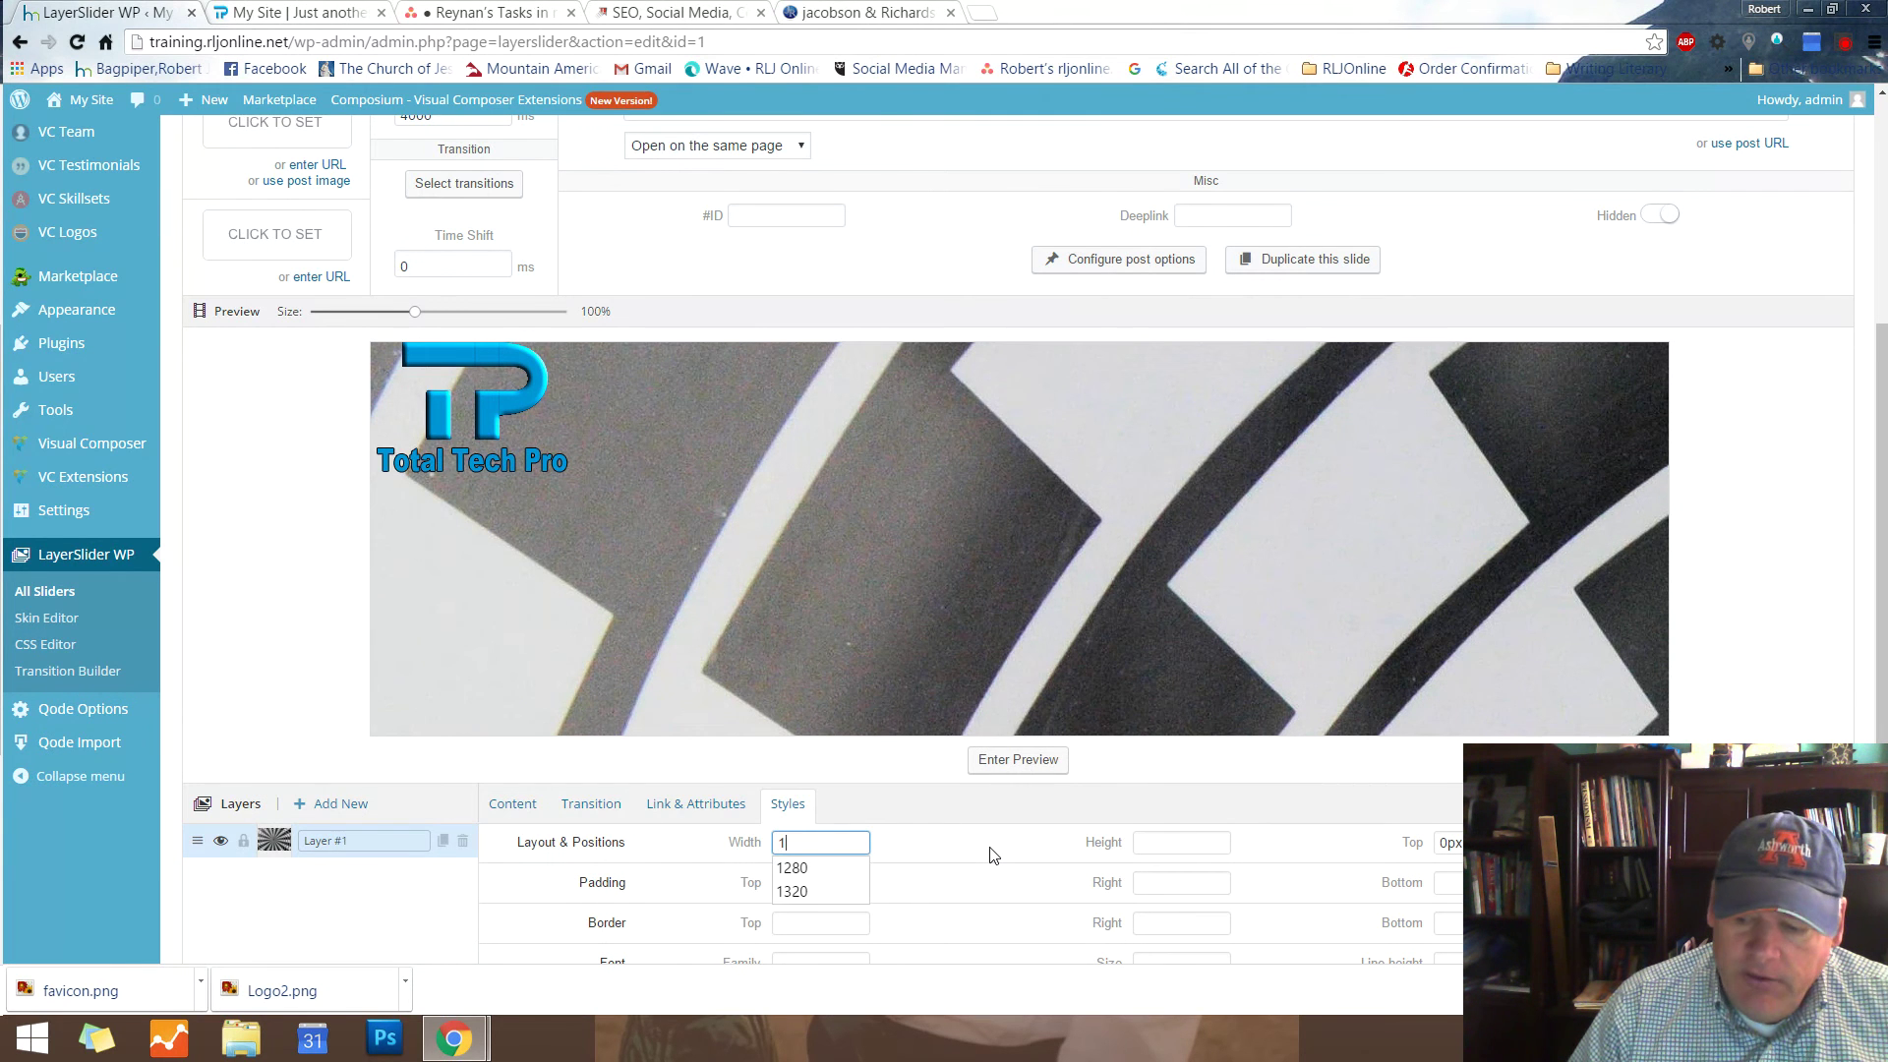
pyautogui.write('320')
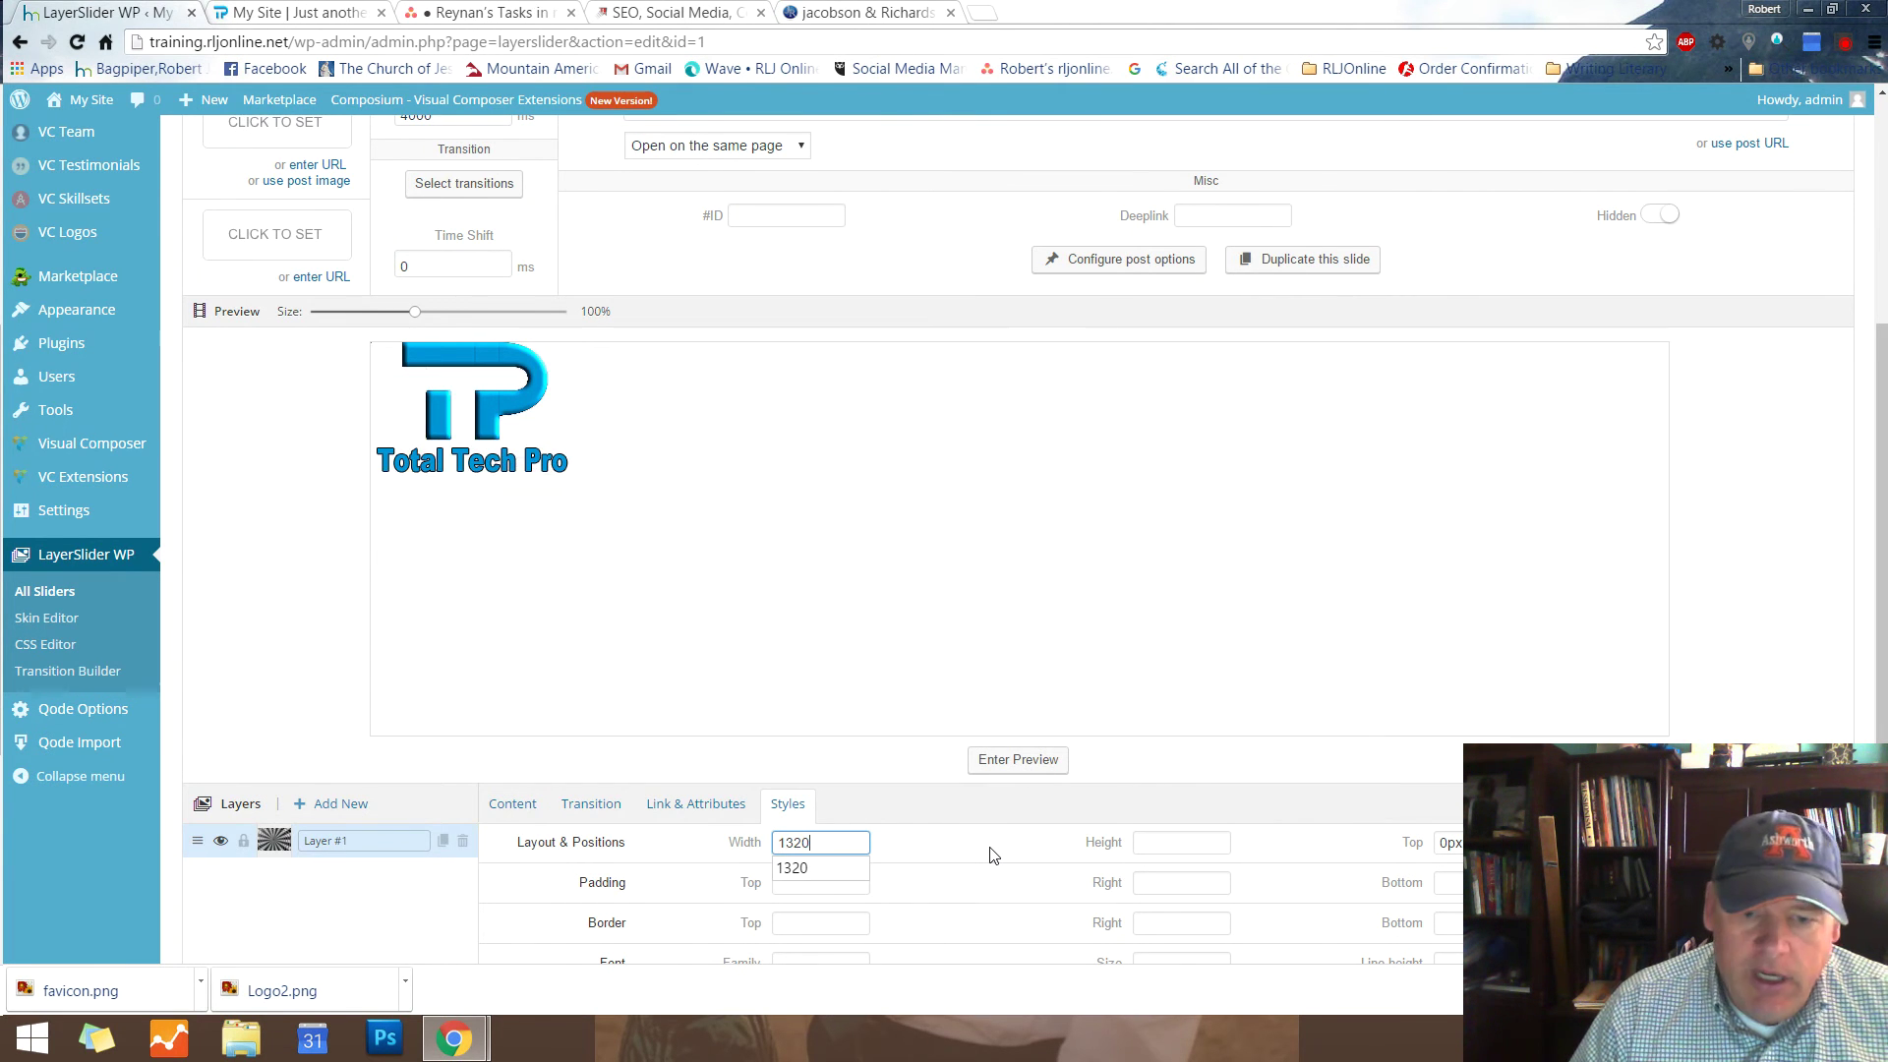
pyautogui.click(1180, 842)
pyautogui.write('400')
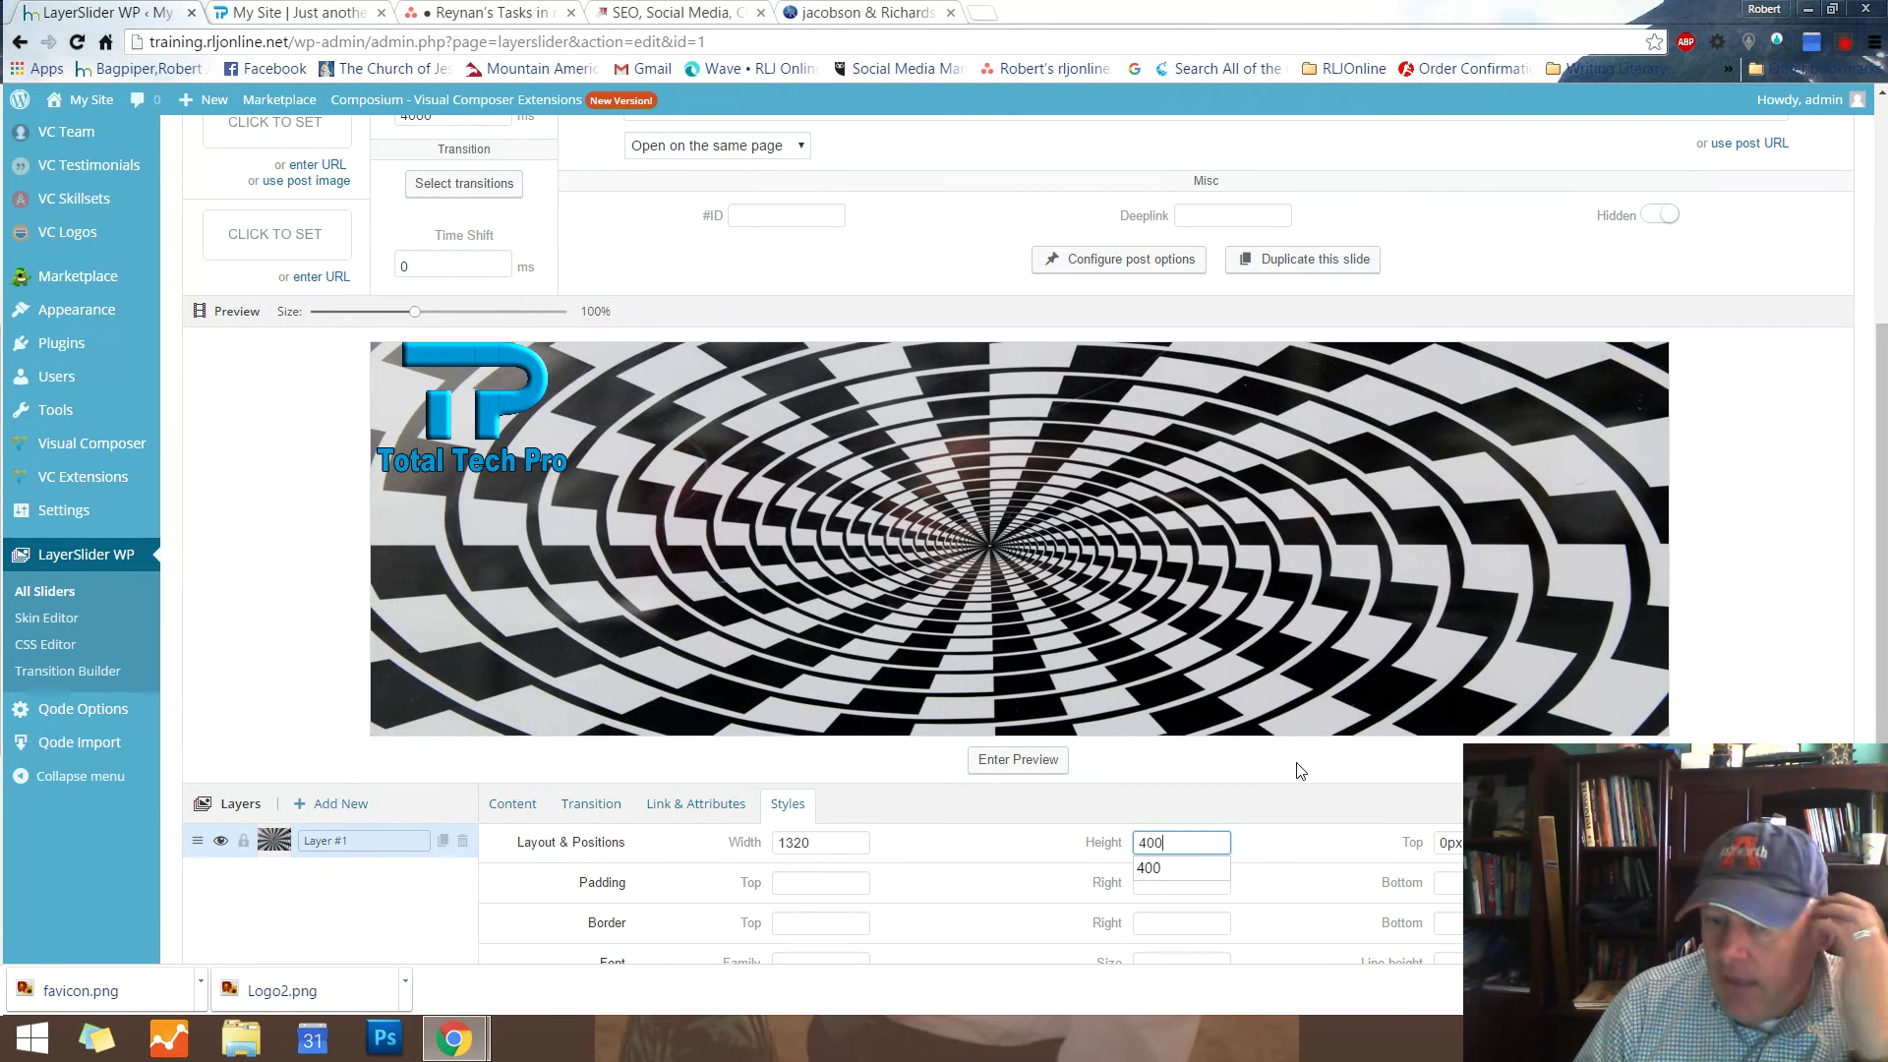
pyautogui.click(366, 918)
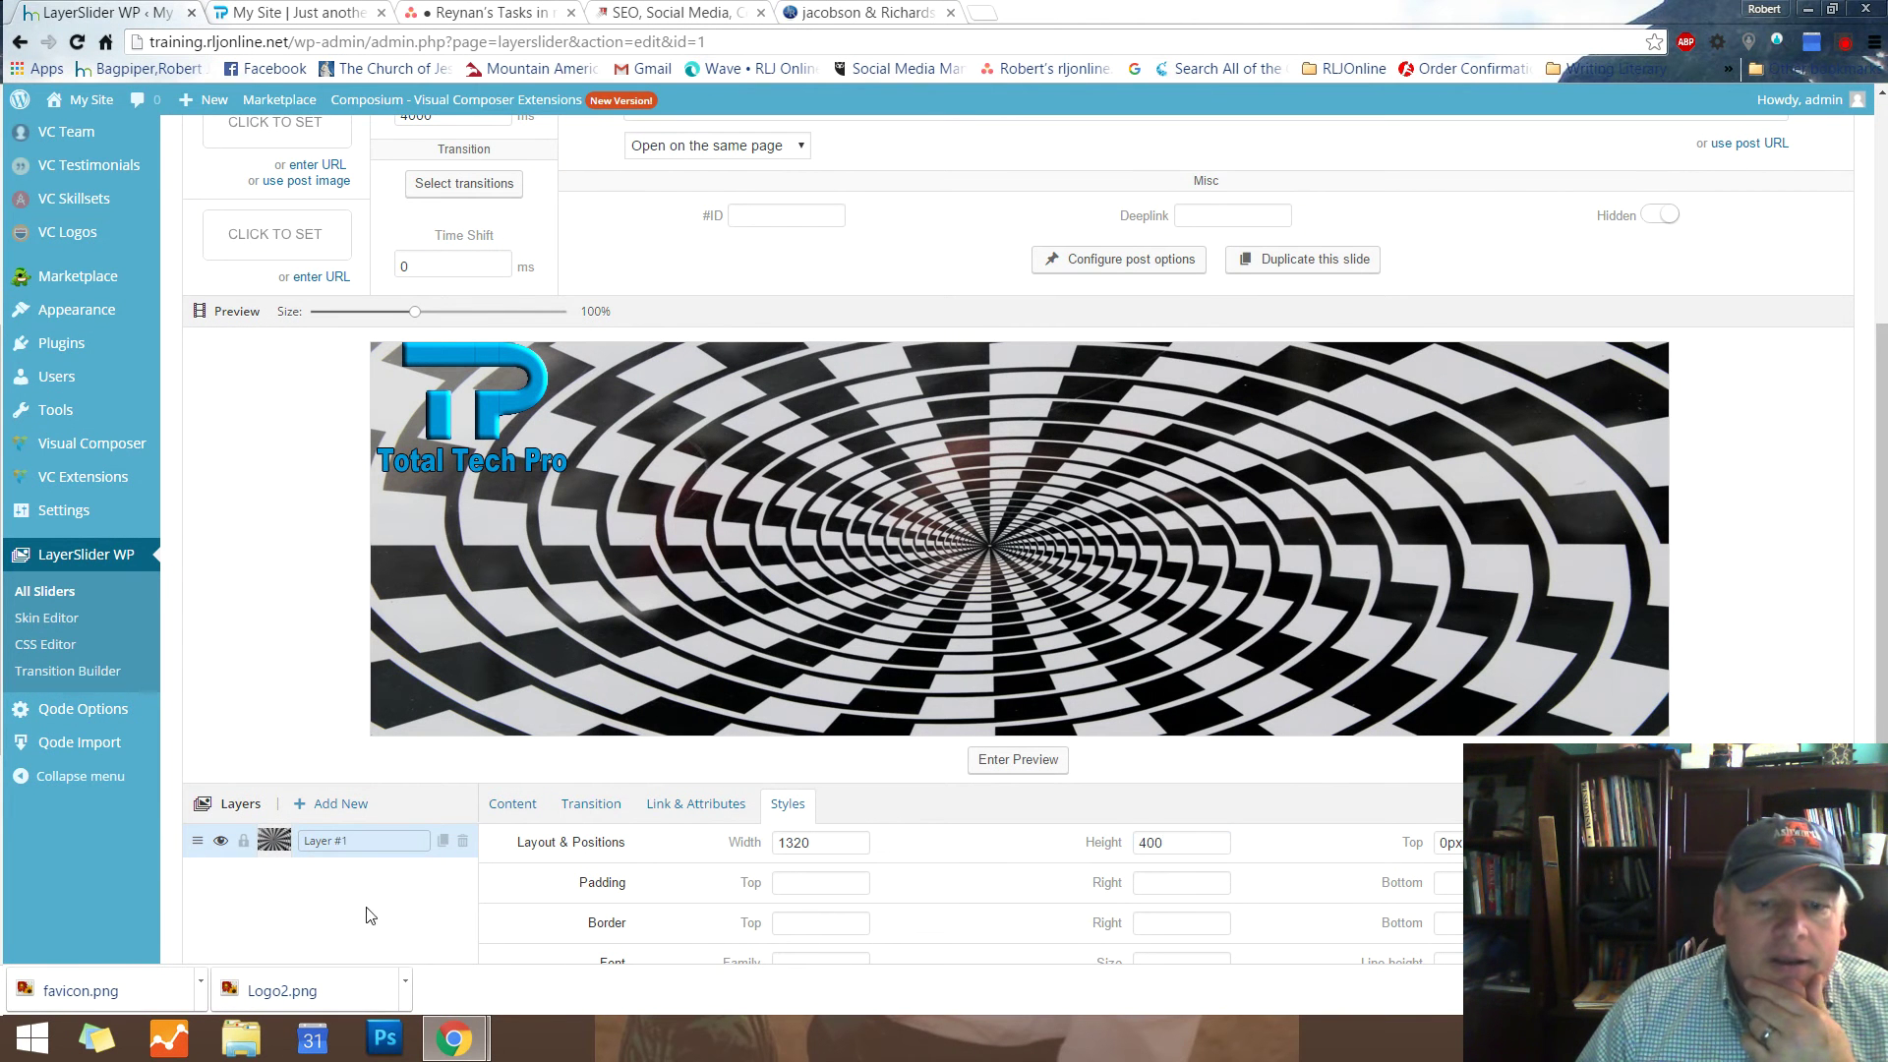
# Set the transition-in and transition-out OffsetX of Slide #2's Layer #1 to 0
pyautogui.scroll(-1, 946, 837)
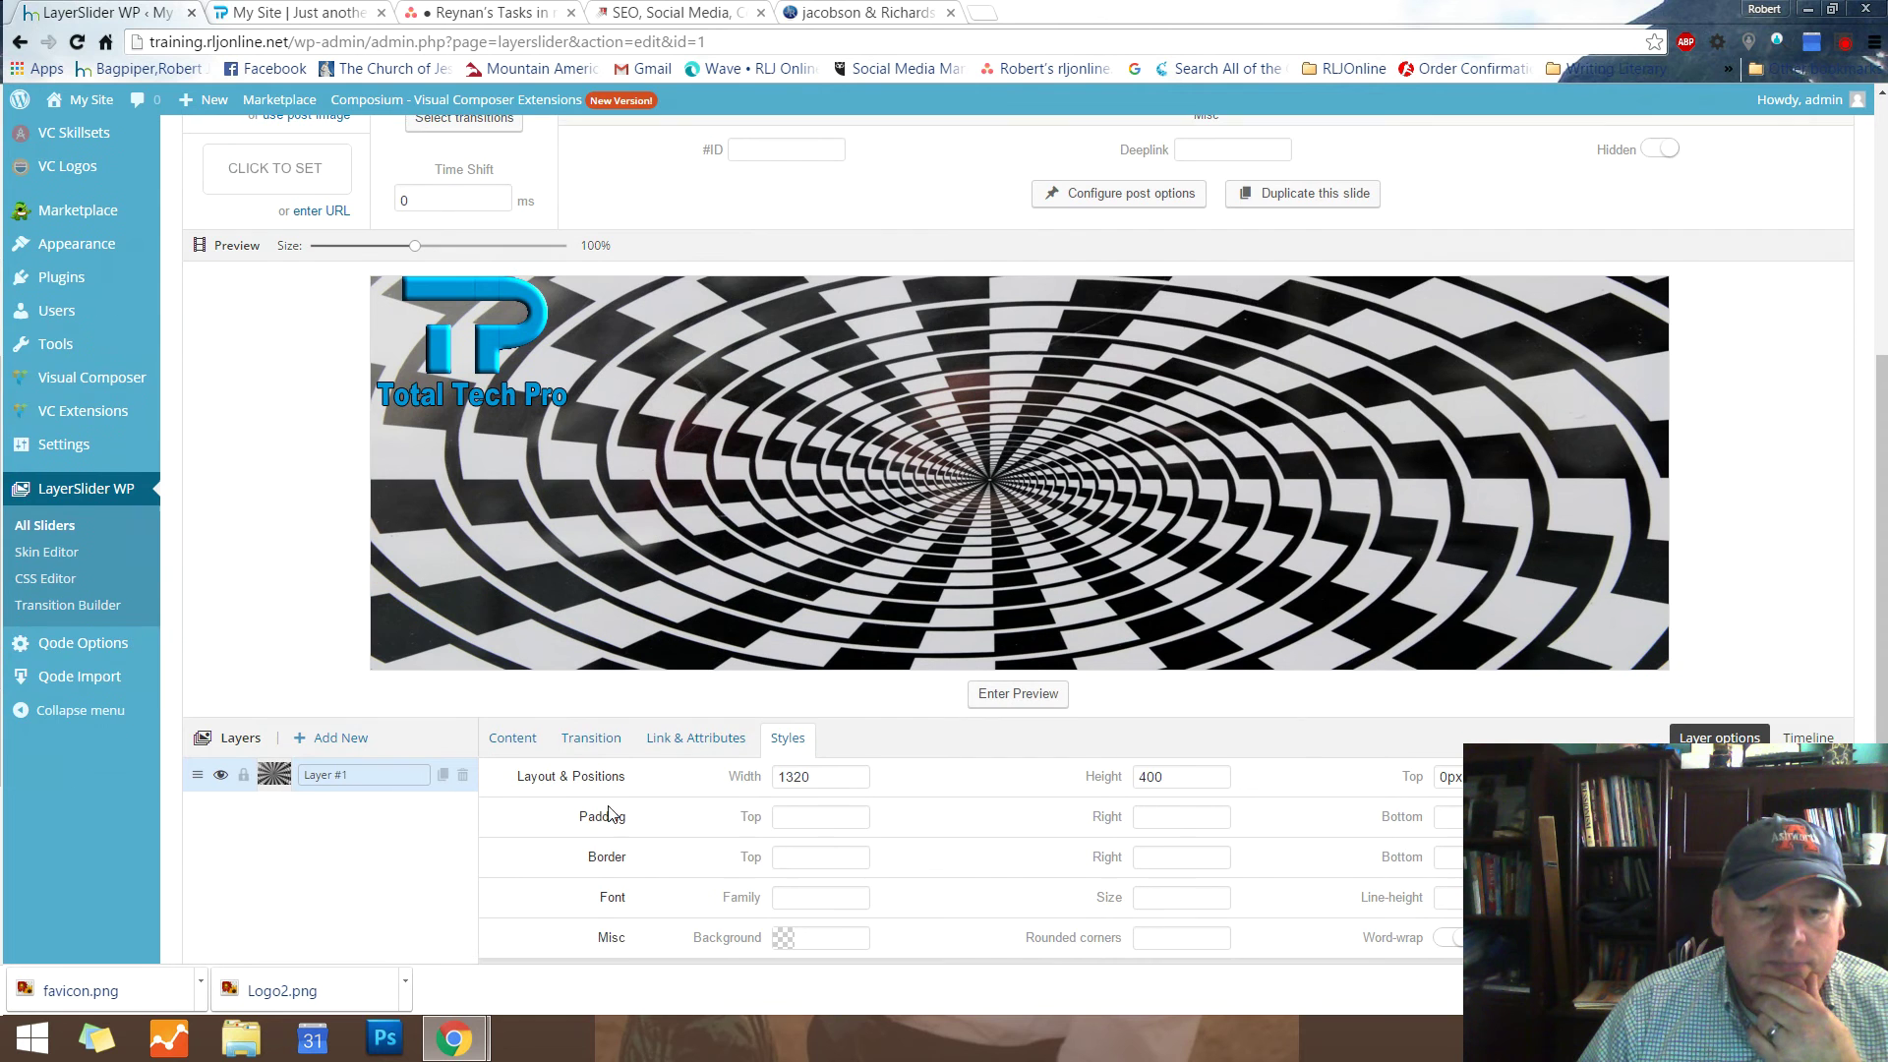
pyautogui.click(595, 739)
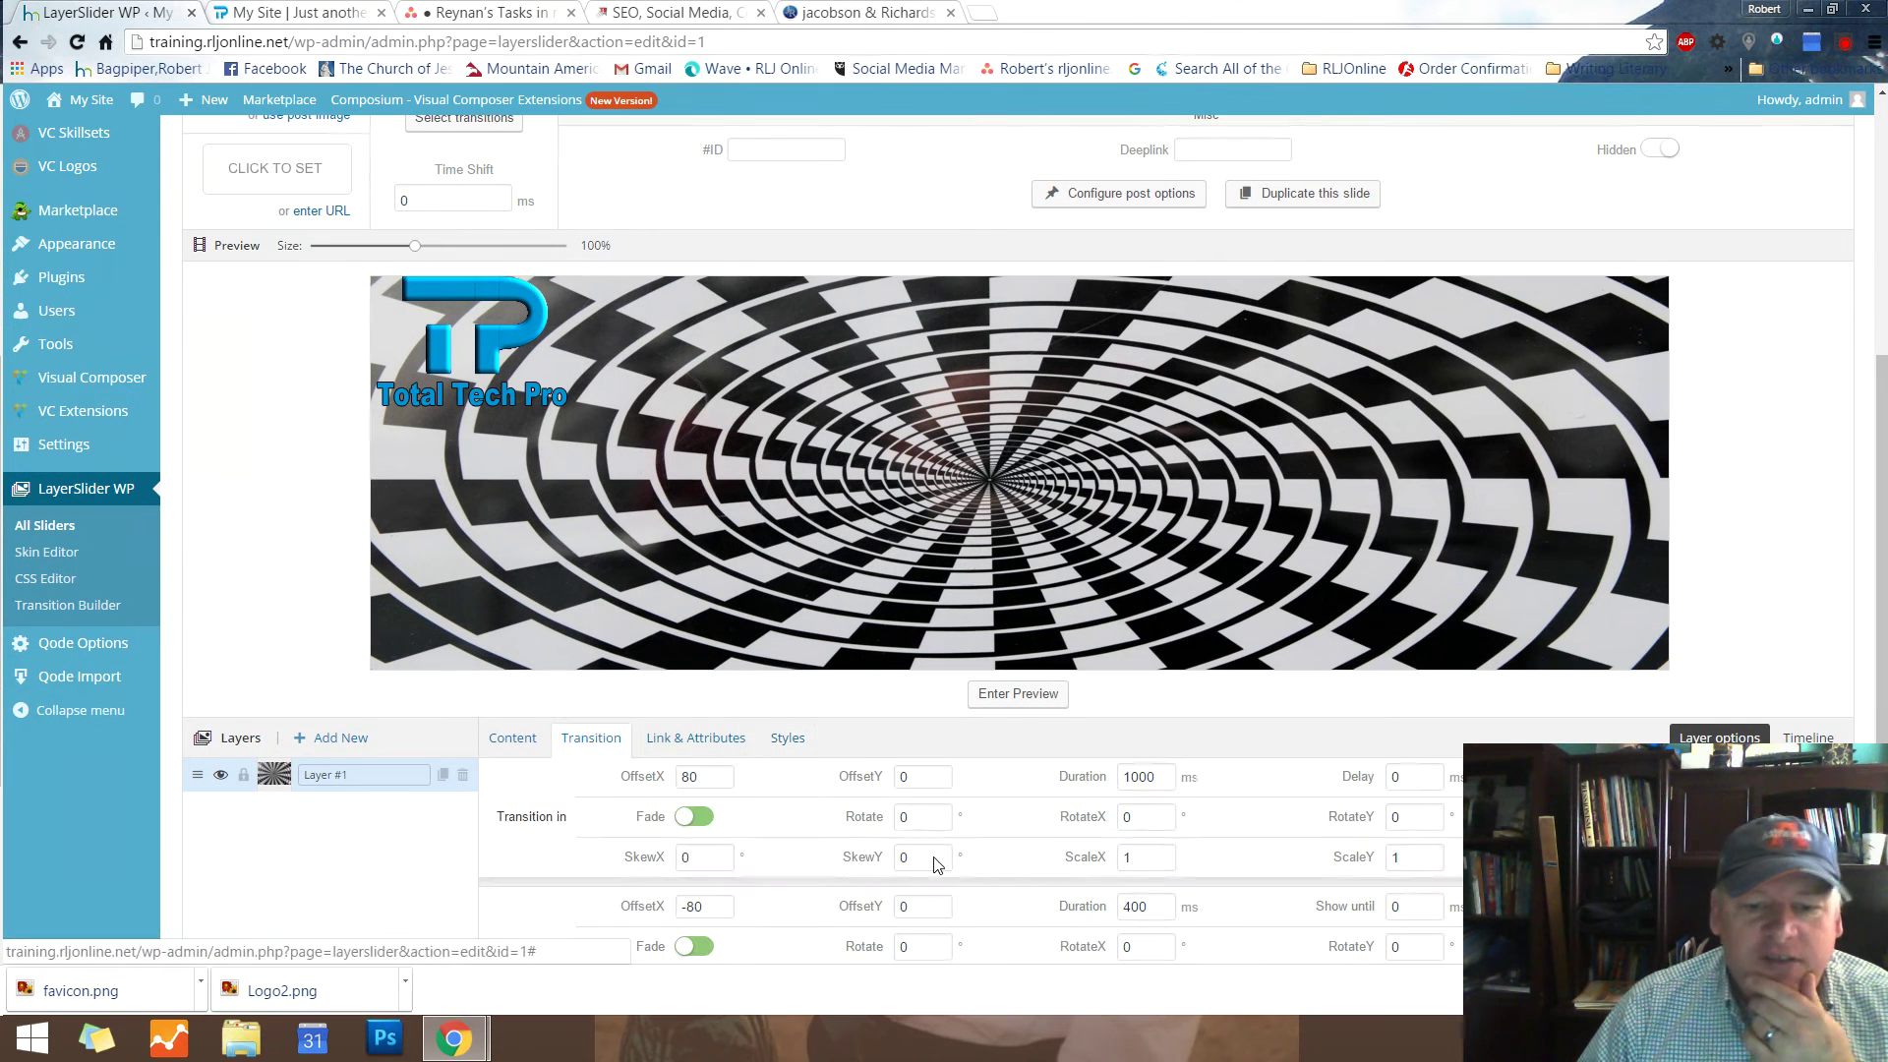
pyautogui.doubleClick(688, 777)
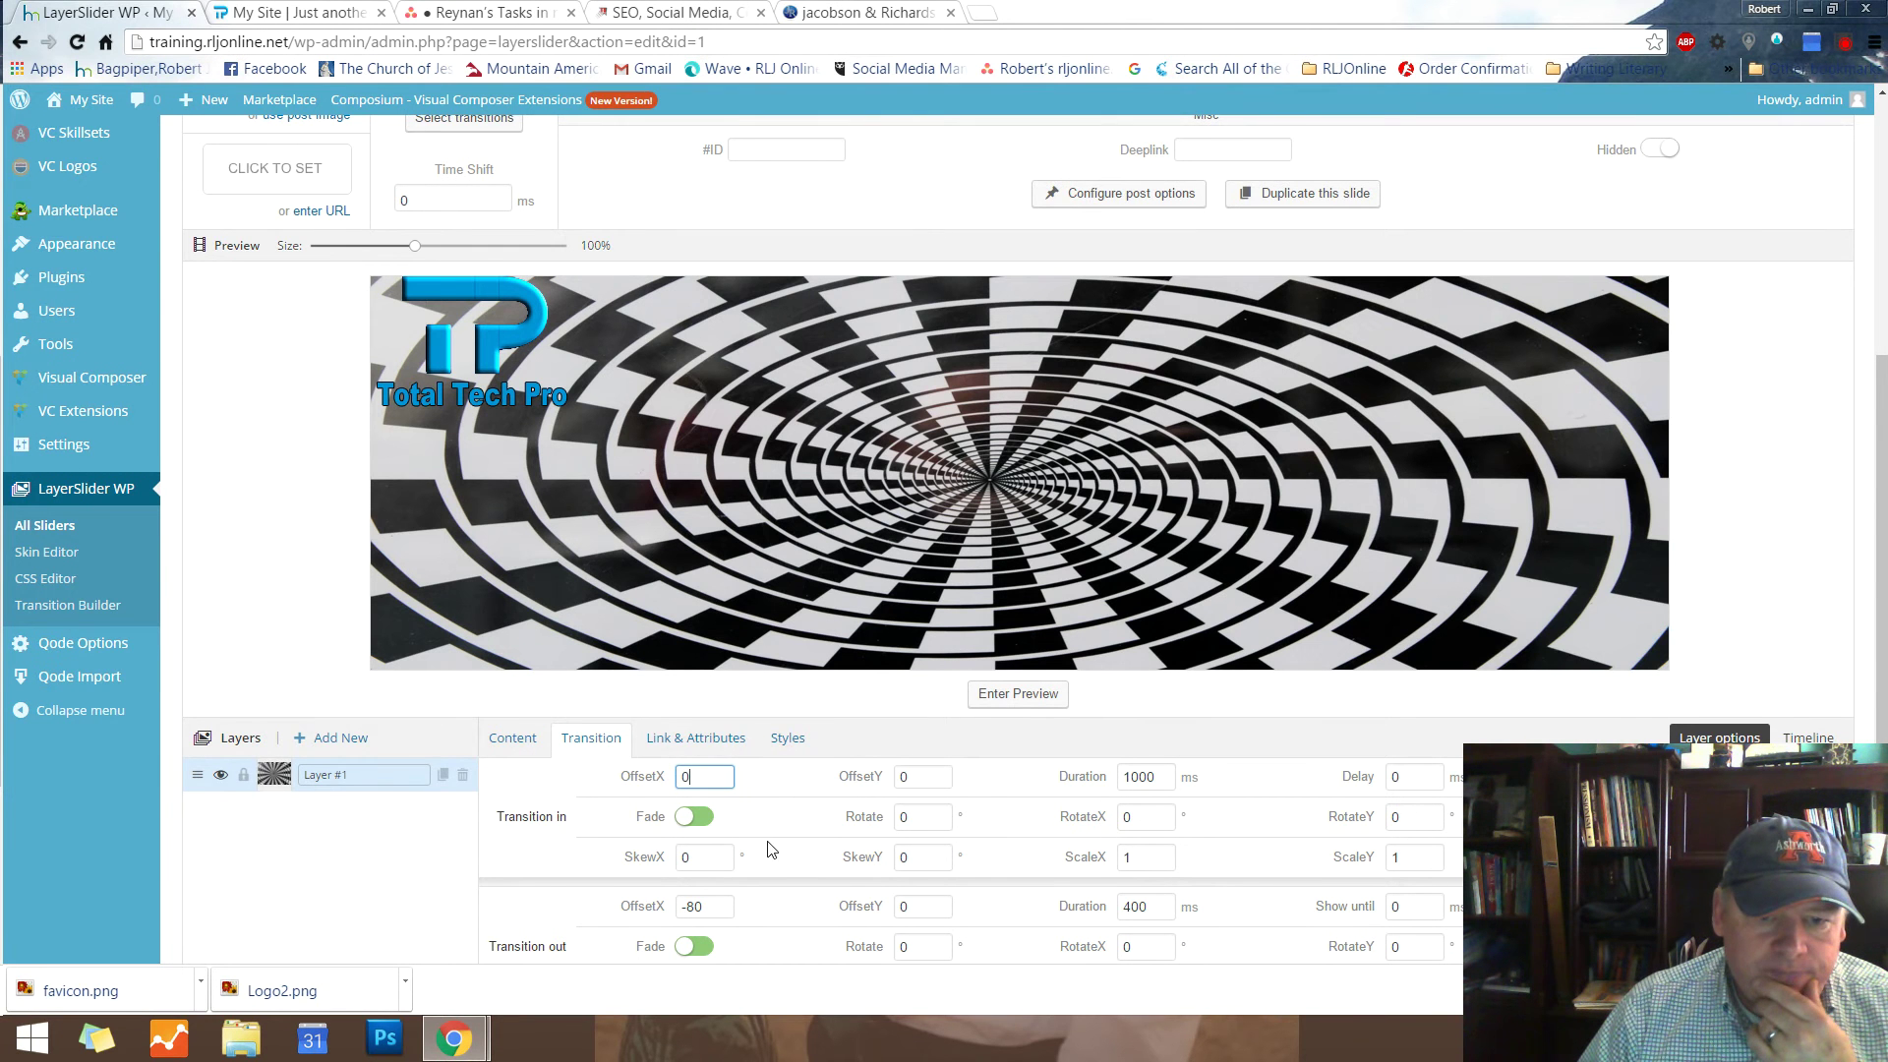
pyautogui.scroll(-2, 770, 849)
pyautogui.click(702, 776)
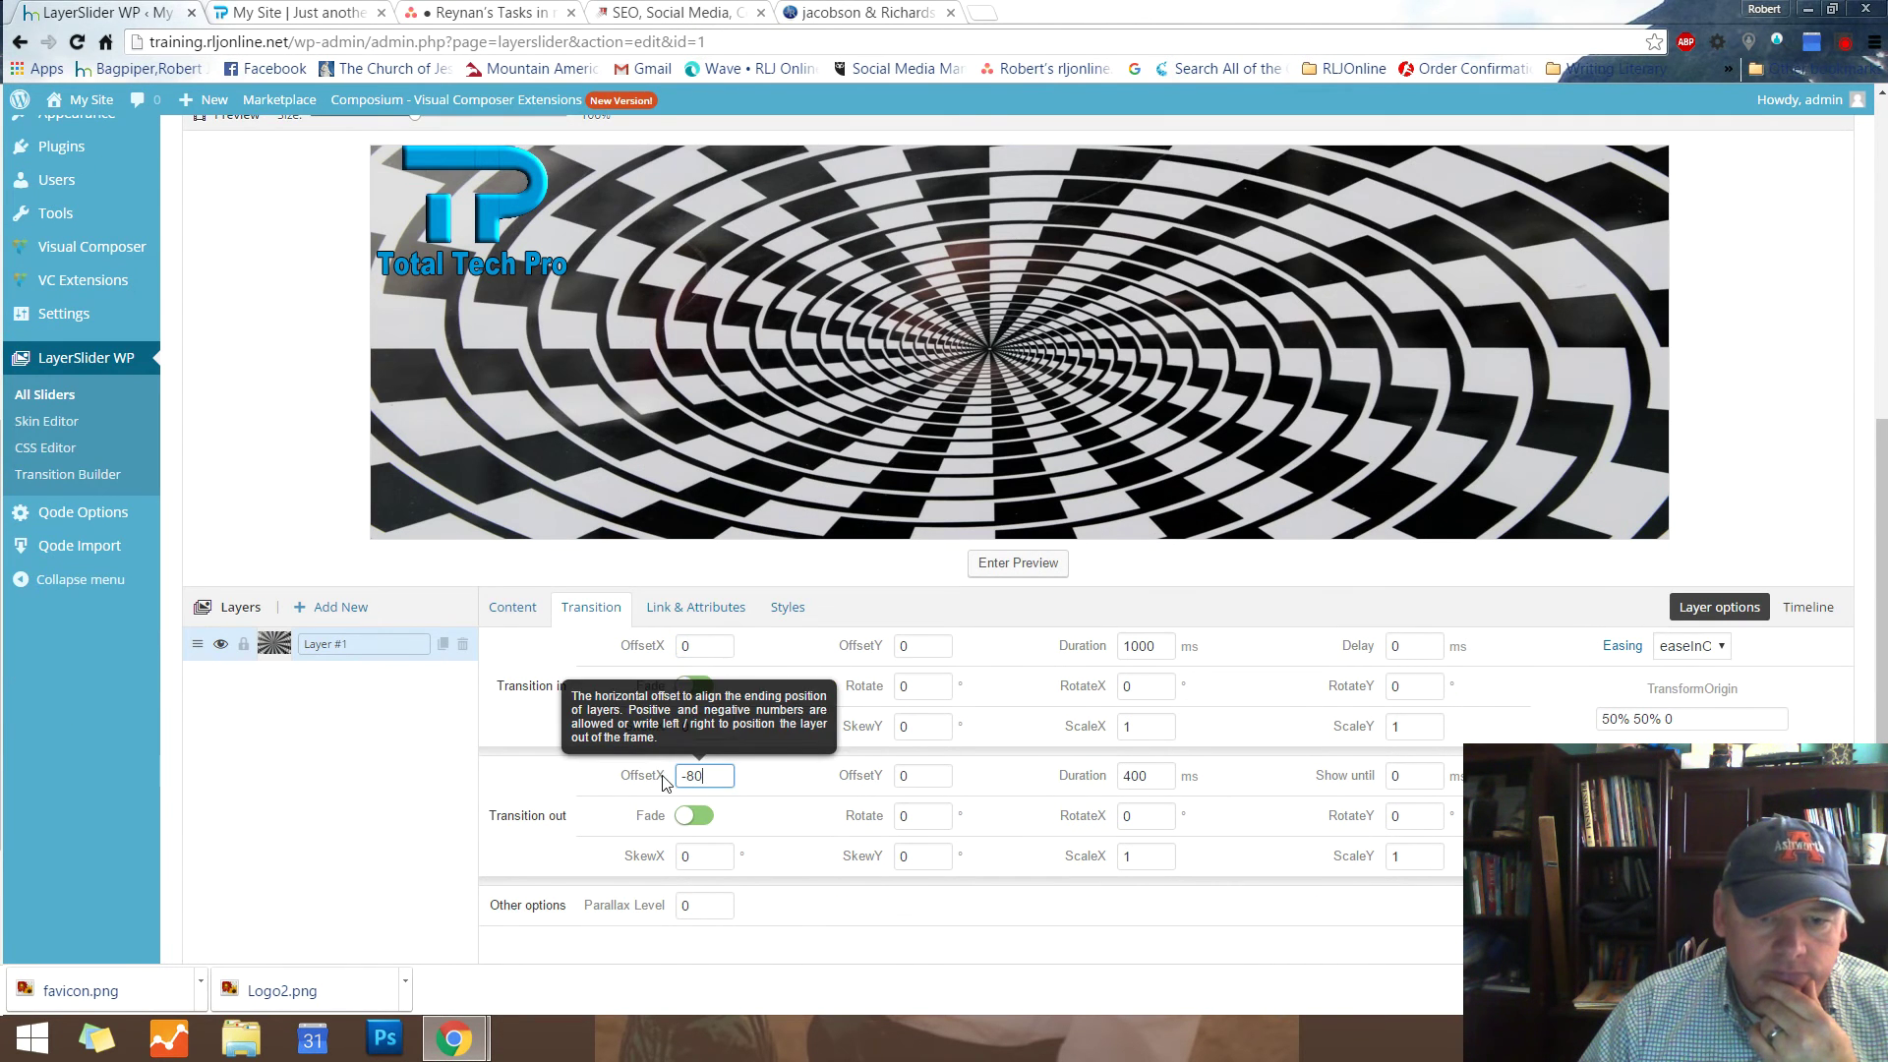
pyautogui.doubleClick(716, 779)
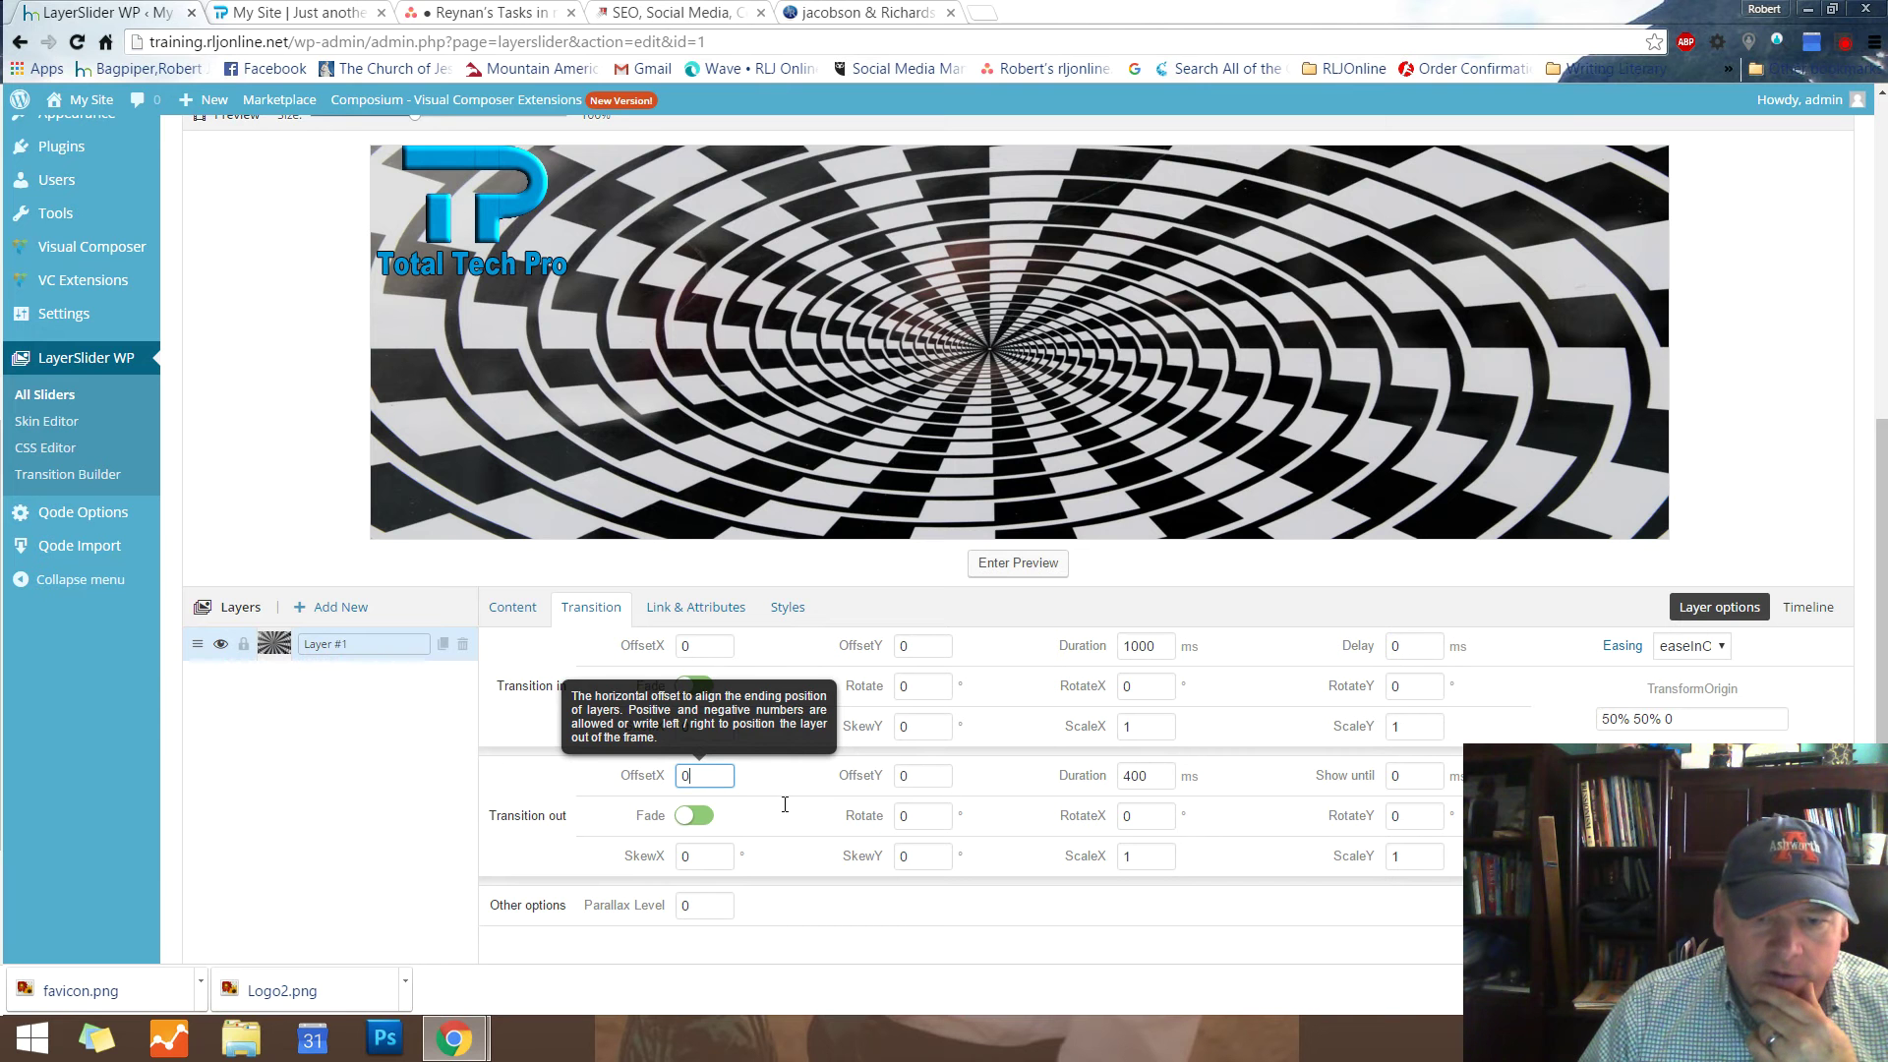
pyautogui.write('0')
pyautogui.click(853, 808)
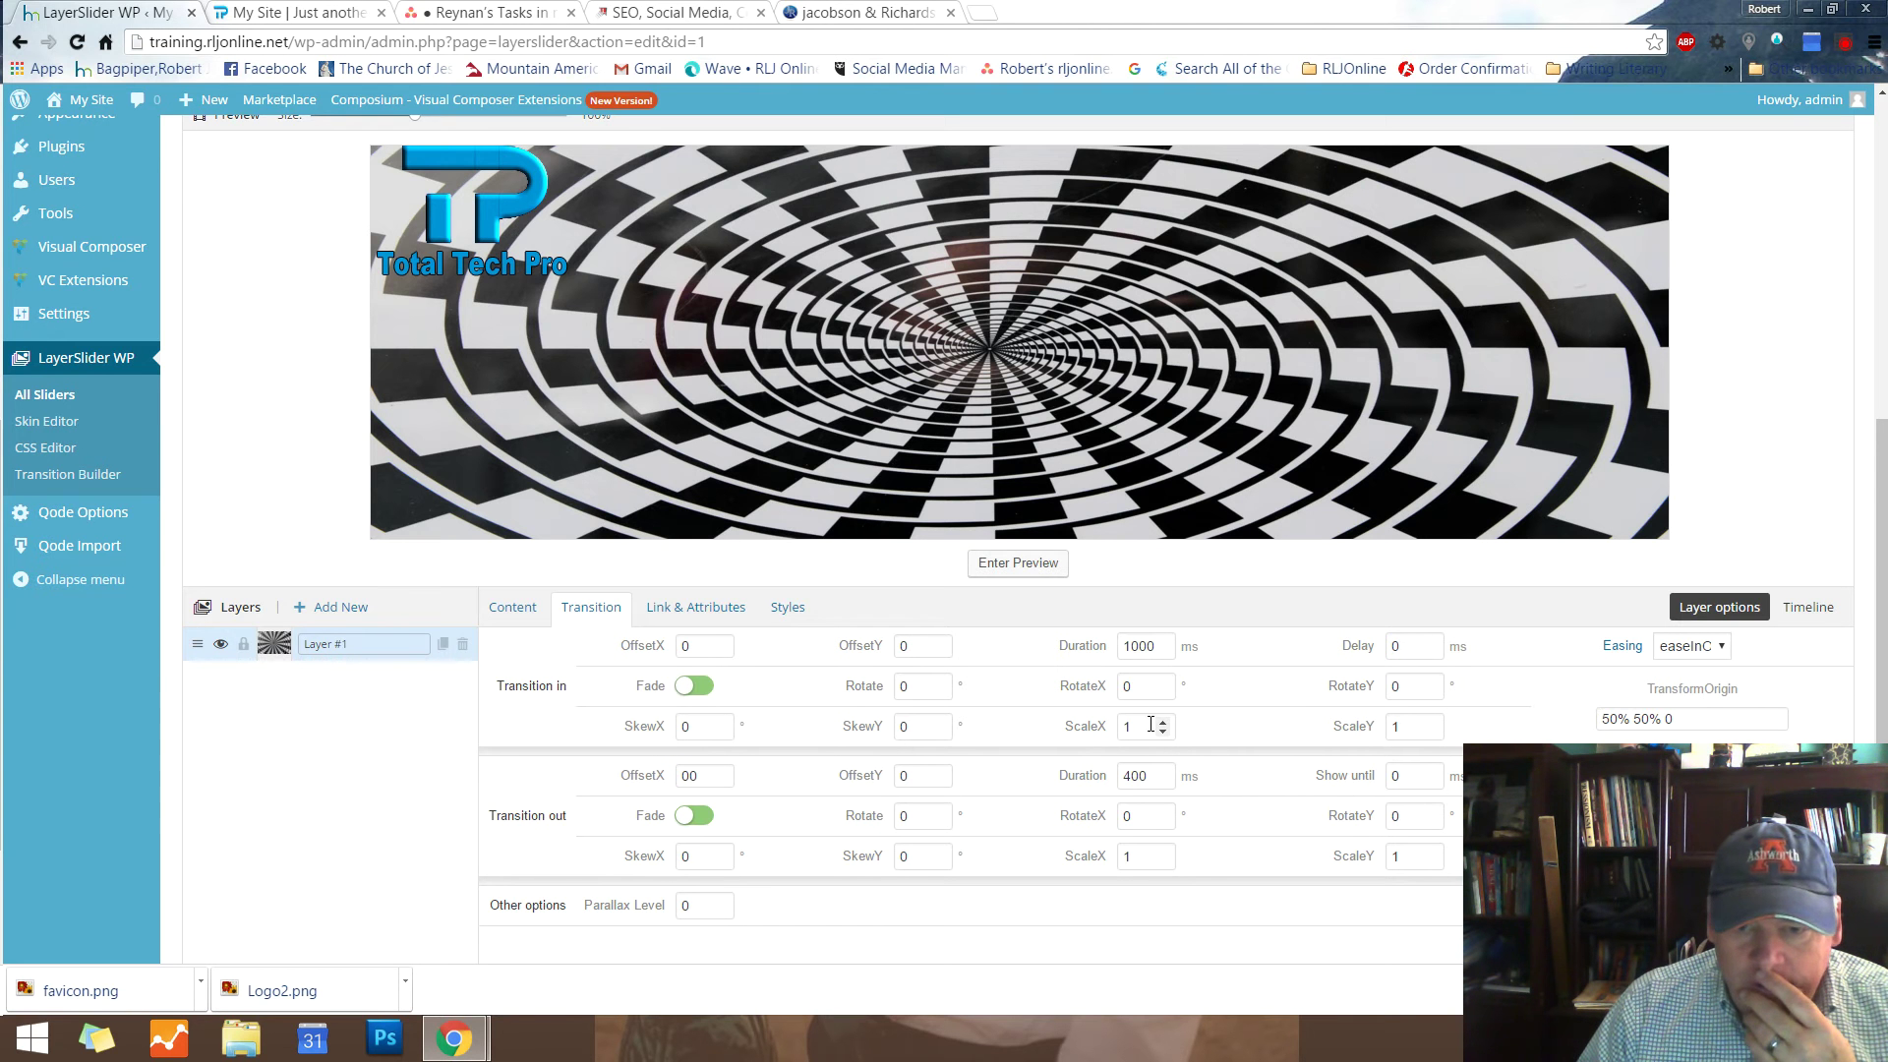
# Set the transition-in ScaleX and ScaleY of Slide #2's Layer #1 to .1
pyautogui.doubleClick(1109, 728)
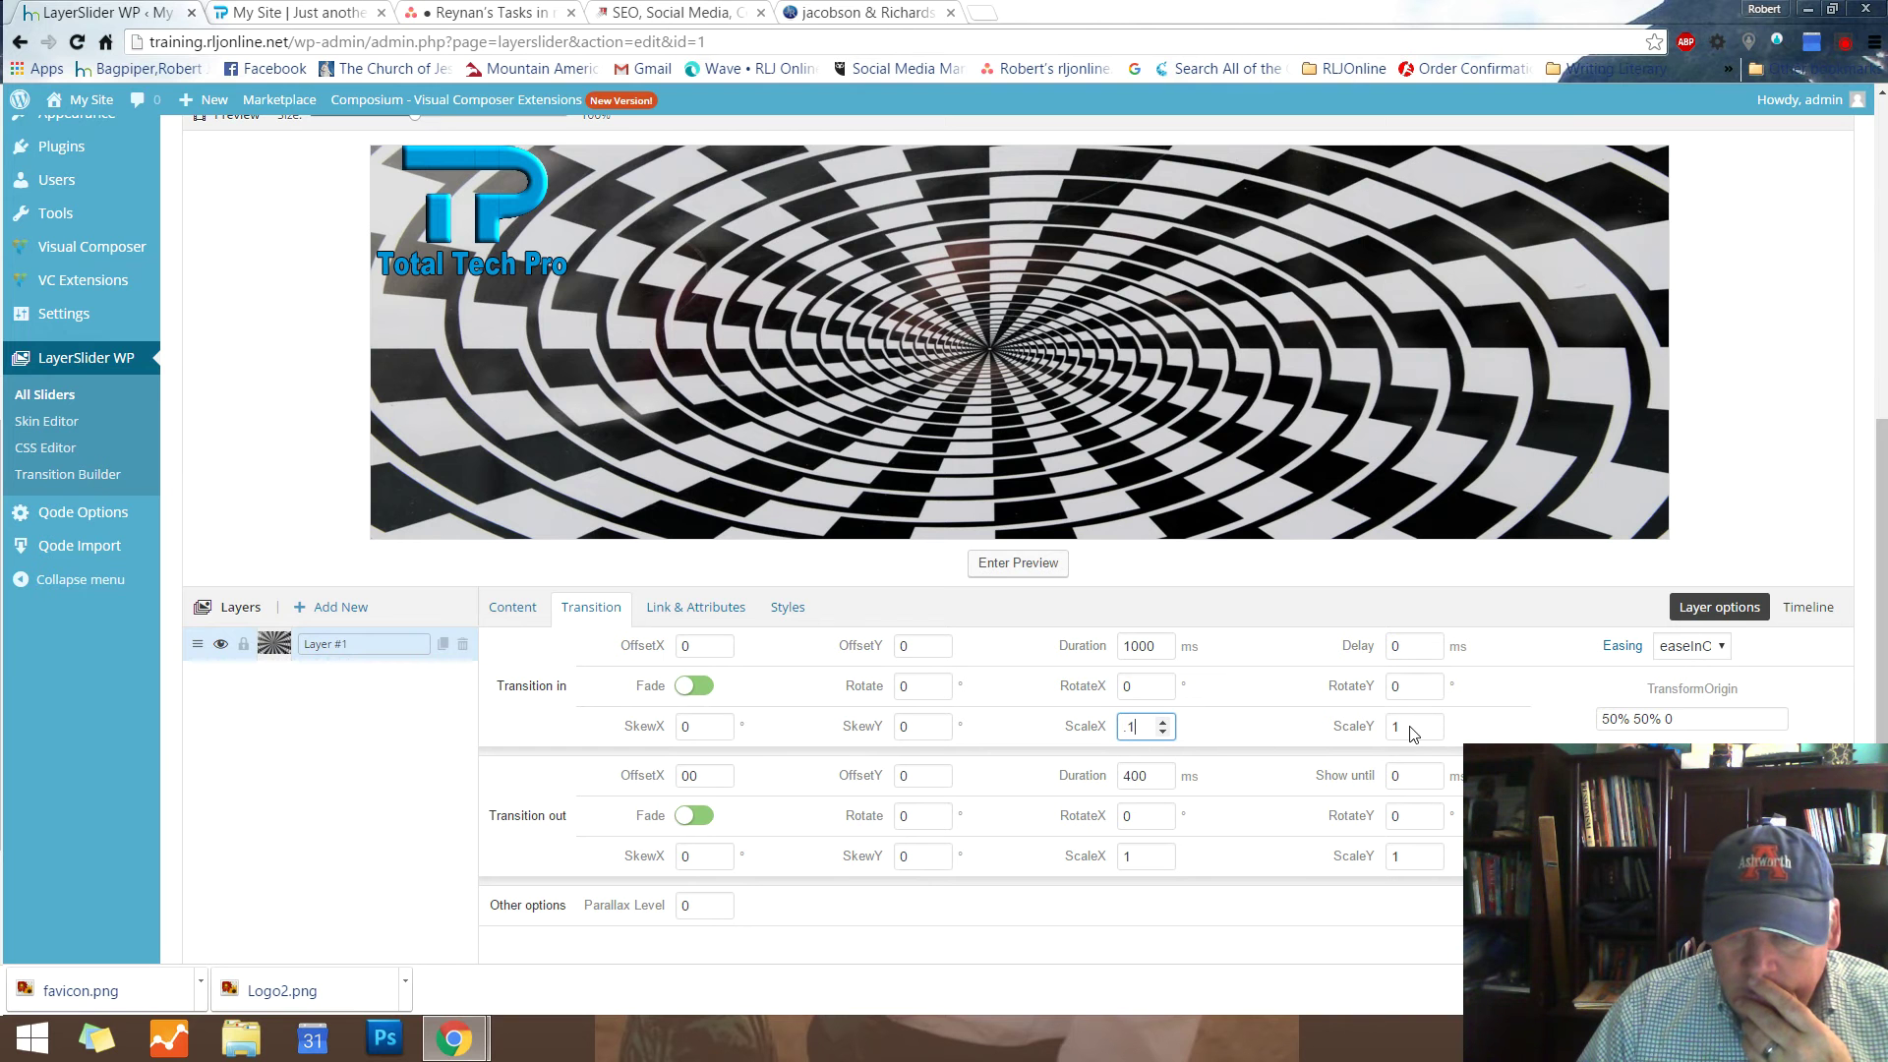
pyautogui.doubleClick(1372, 725)
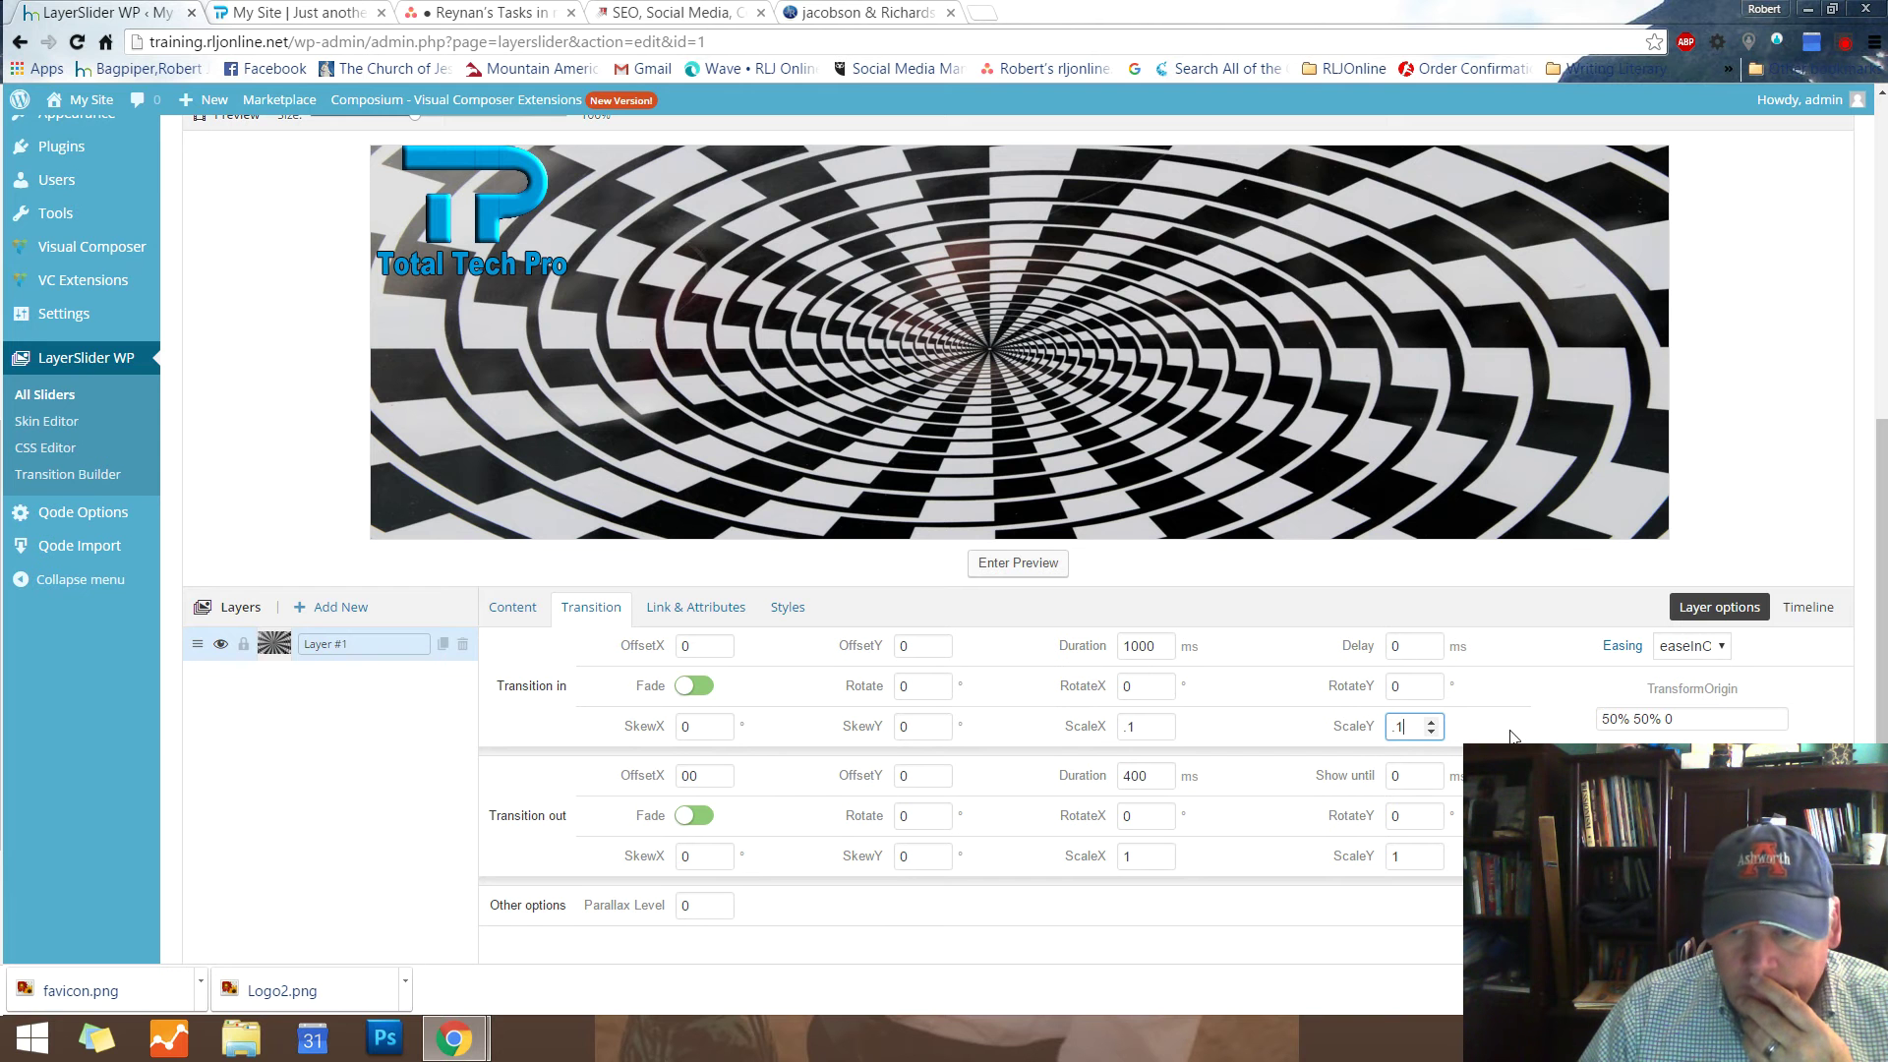
pyautogui.click(1027, 665)
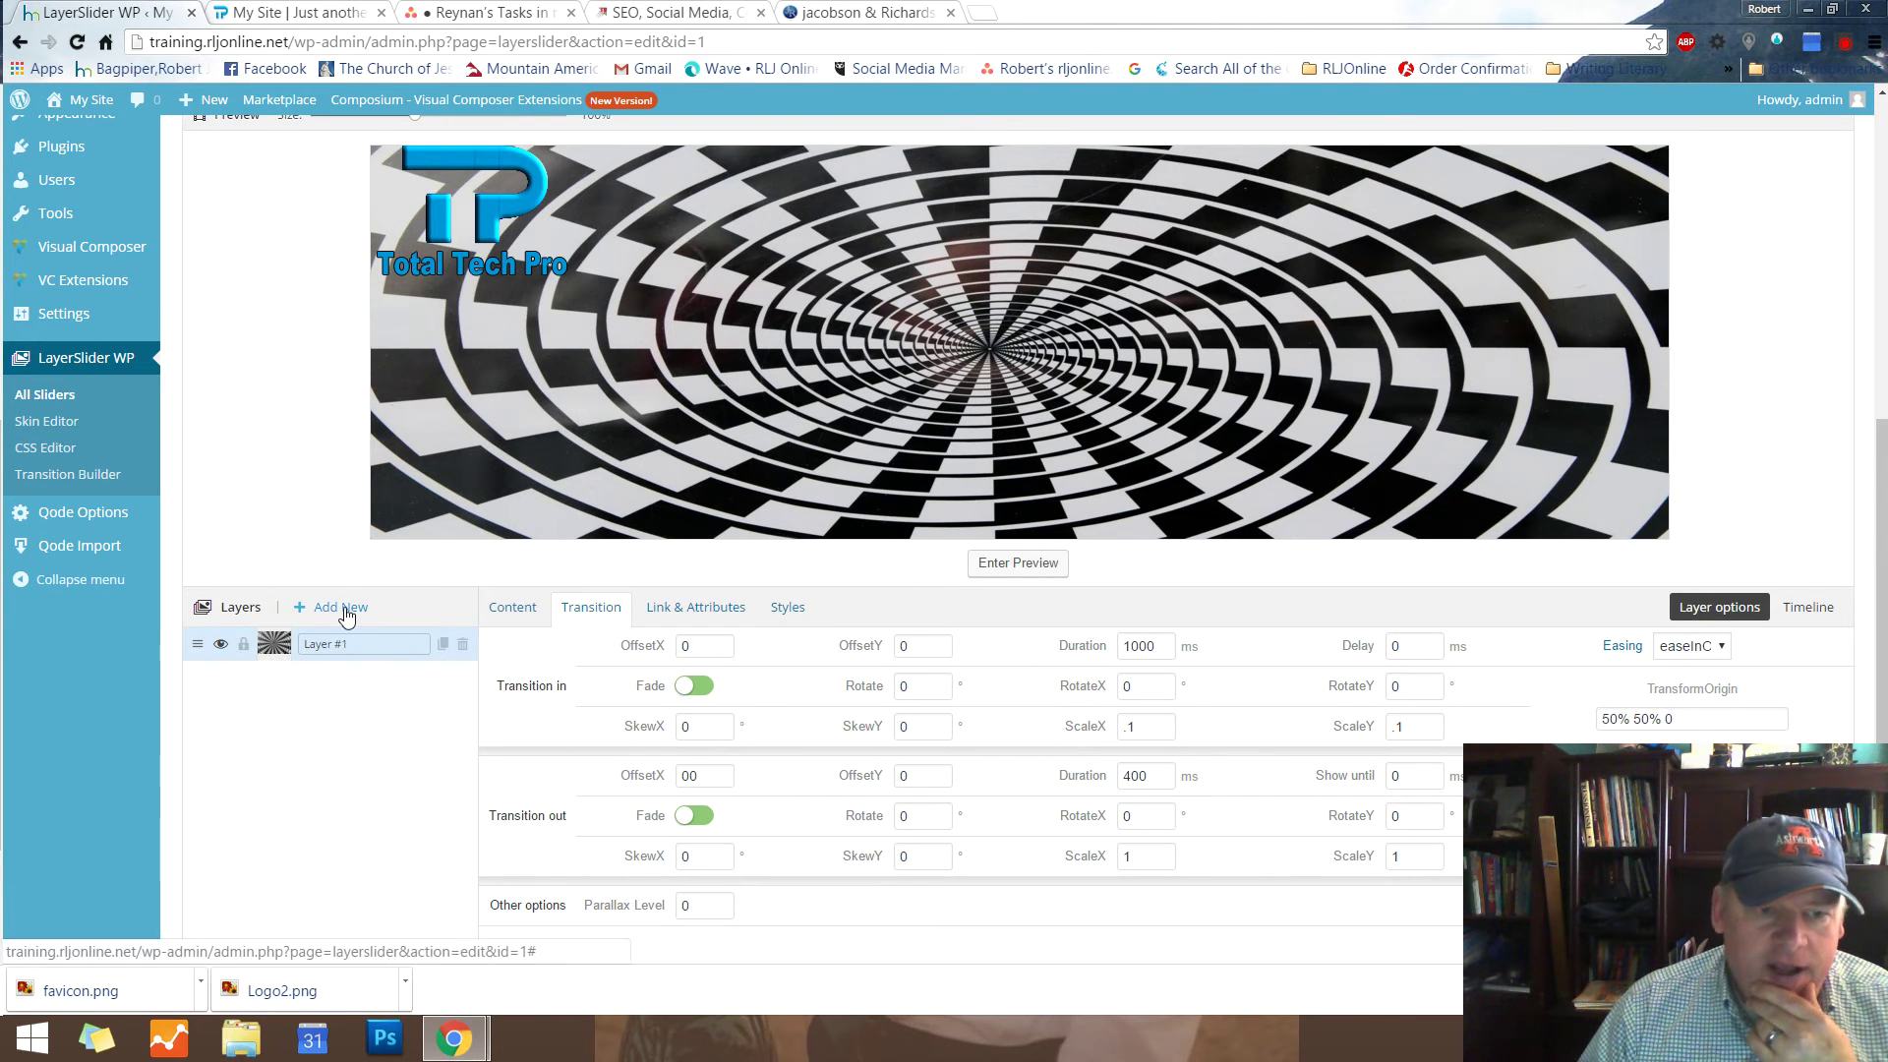
# Add a second layer to Slide #2
pyautogui.click(333, 606)
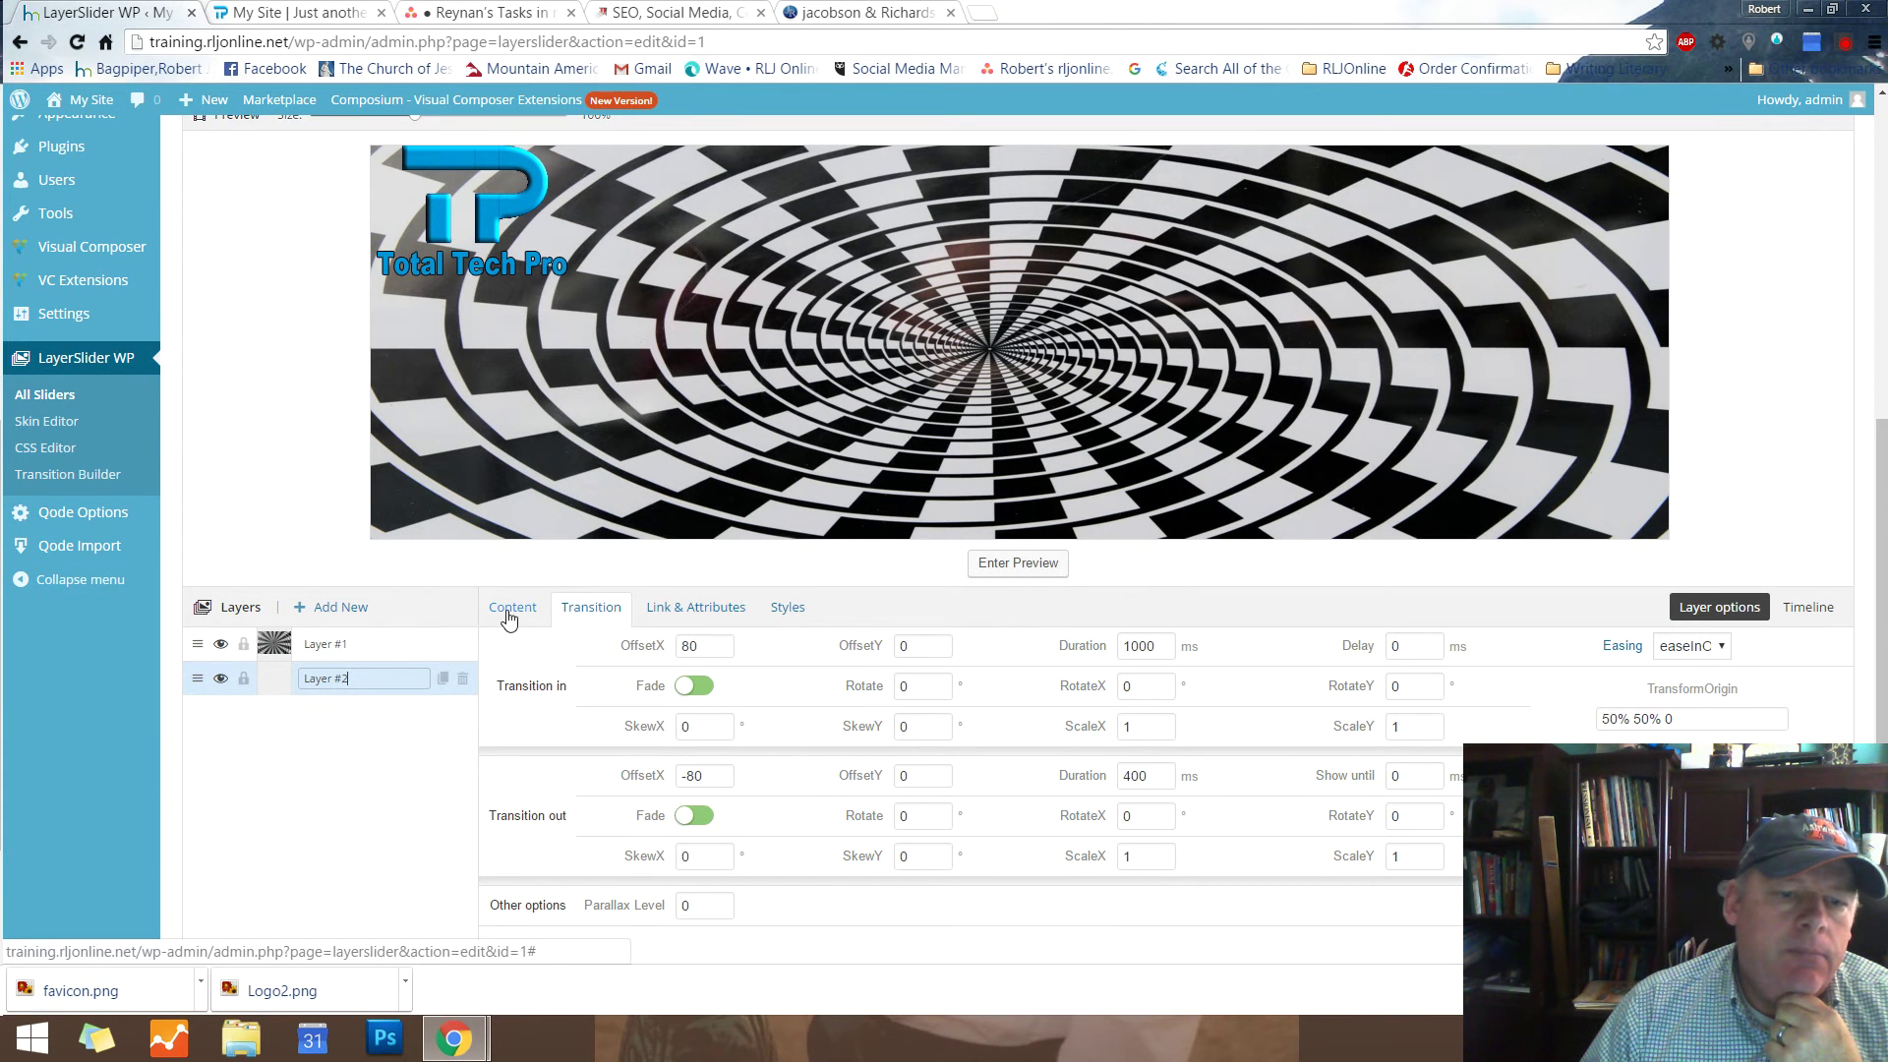
# Upload piggy-bank-850608_1920.jpg from the Images folder and insert it as the image of Slide #2's Layer #2
pyautogui.click(510, 610)
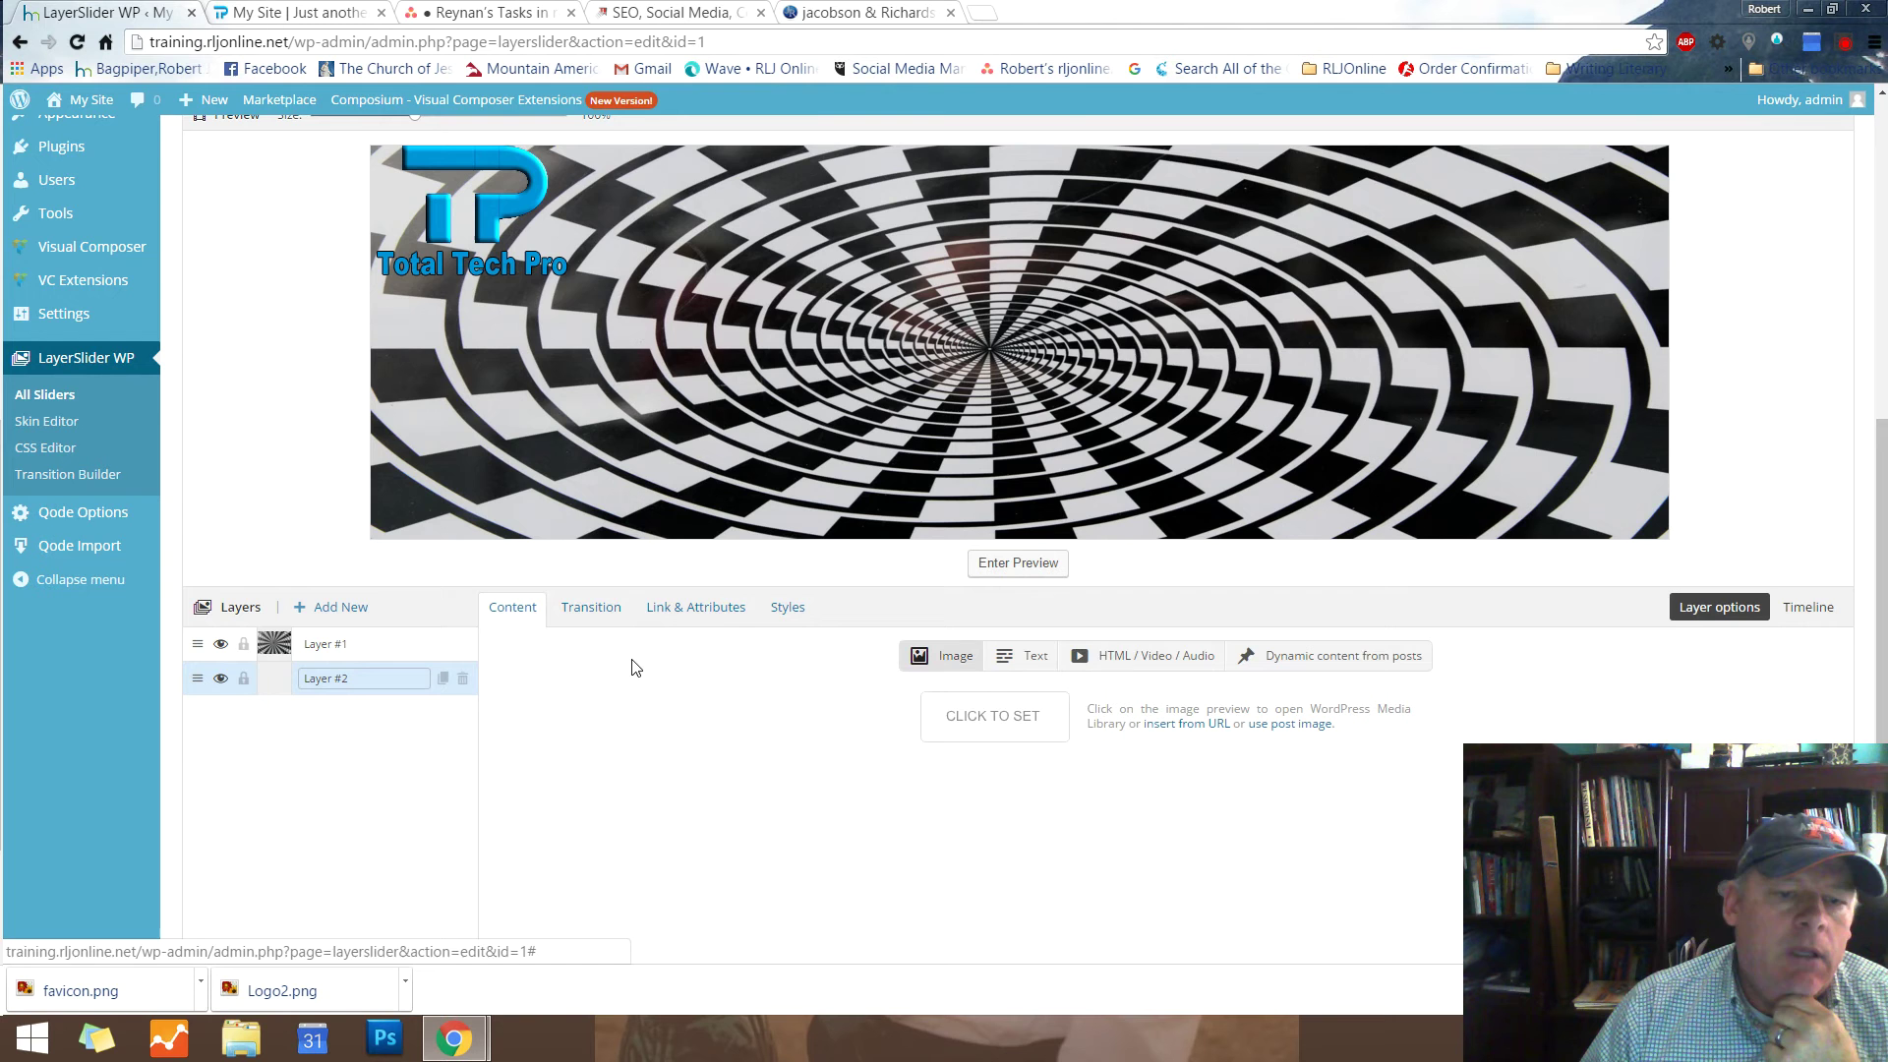
pyautogui.click(1016, 736)
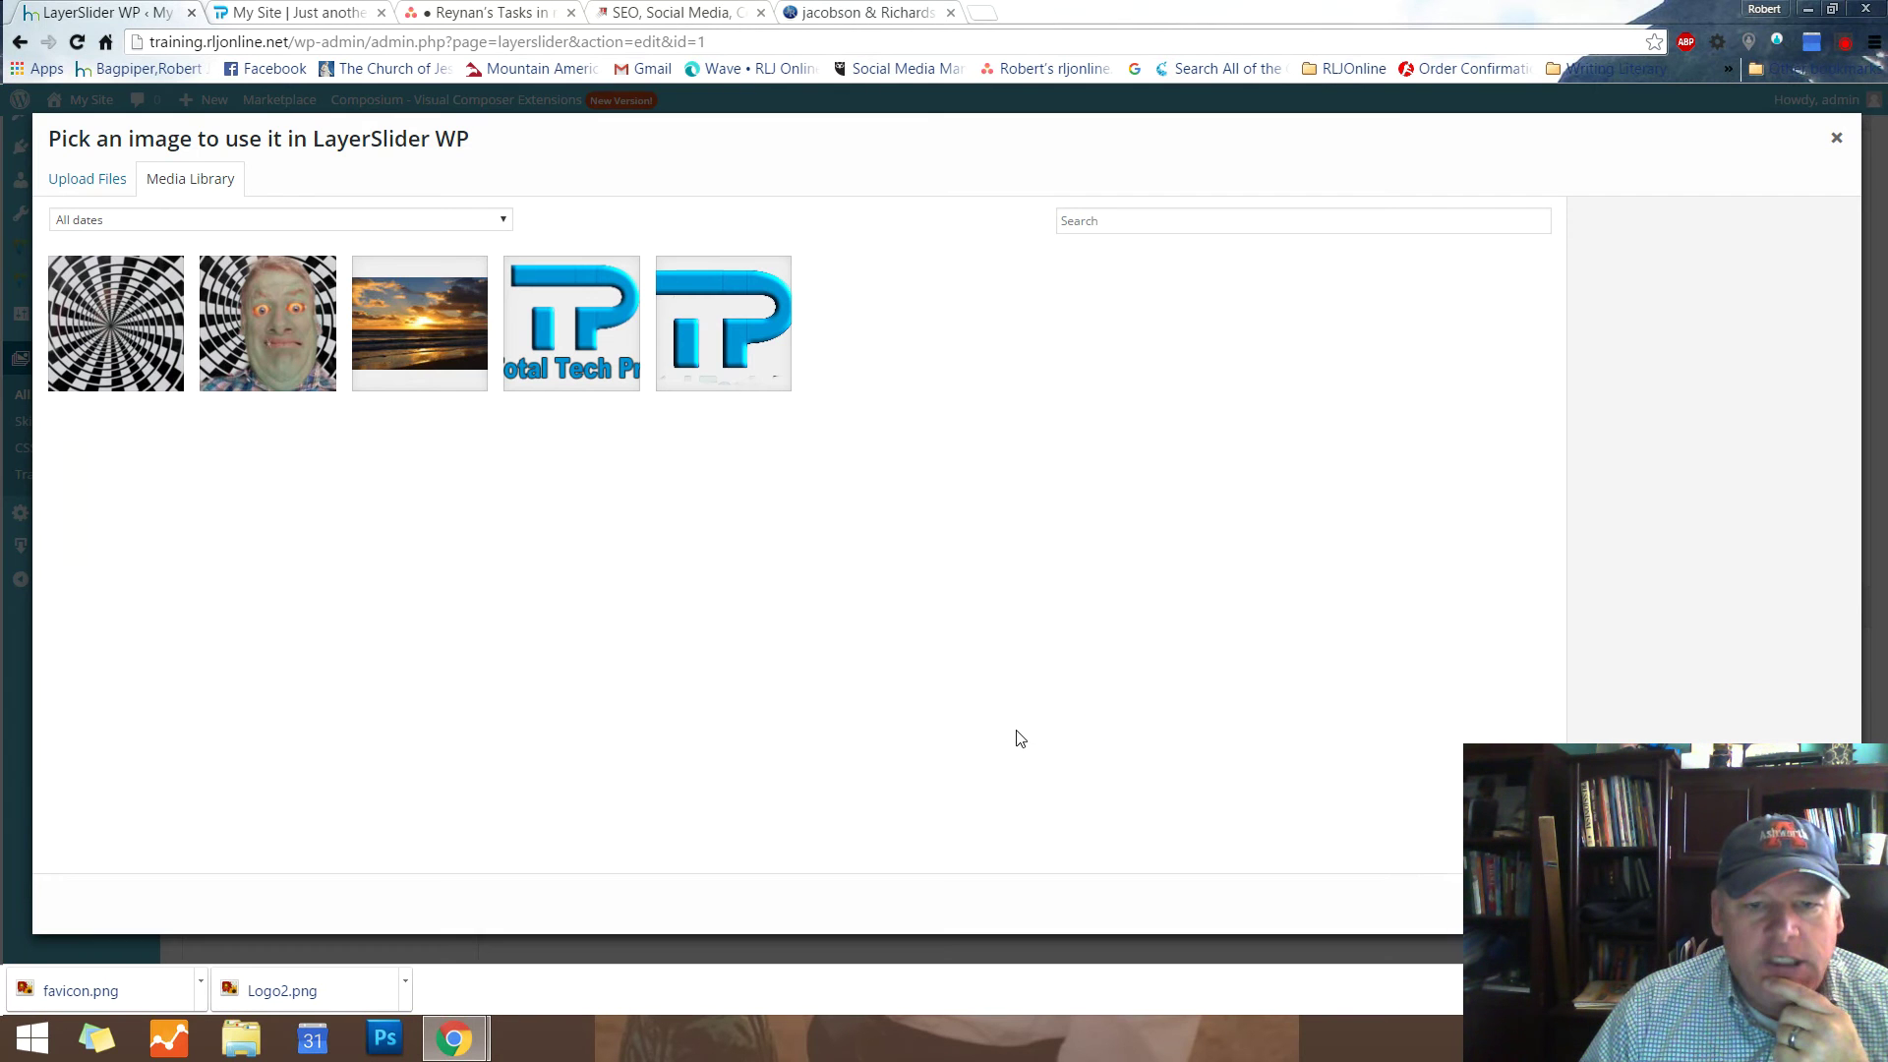
pyautogui.click(90, 183)
pyautogui.click(959, 505)
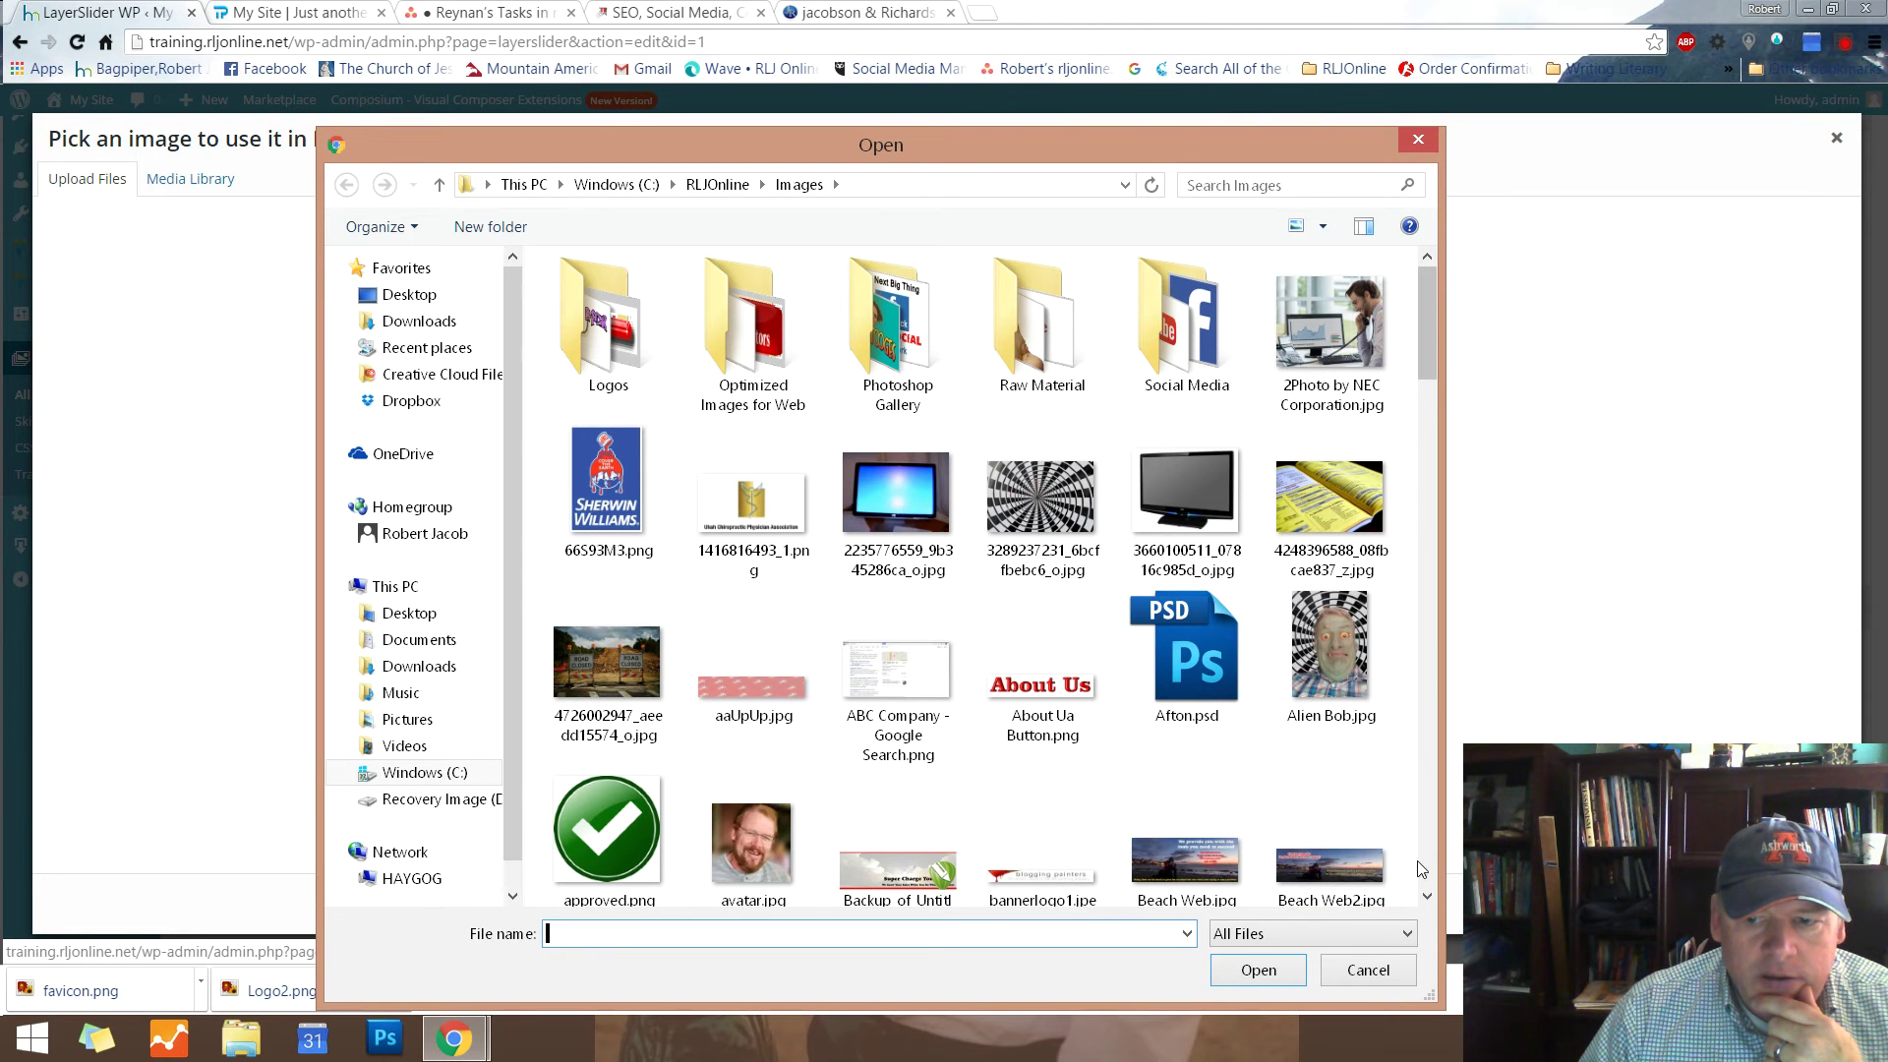
pyautogui.scroll(-5, 1425, 857)
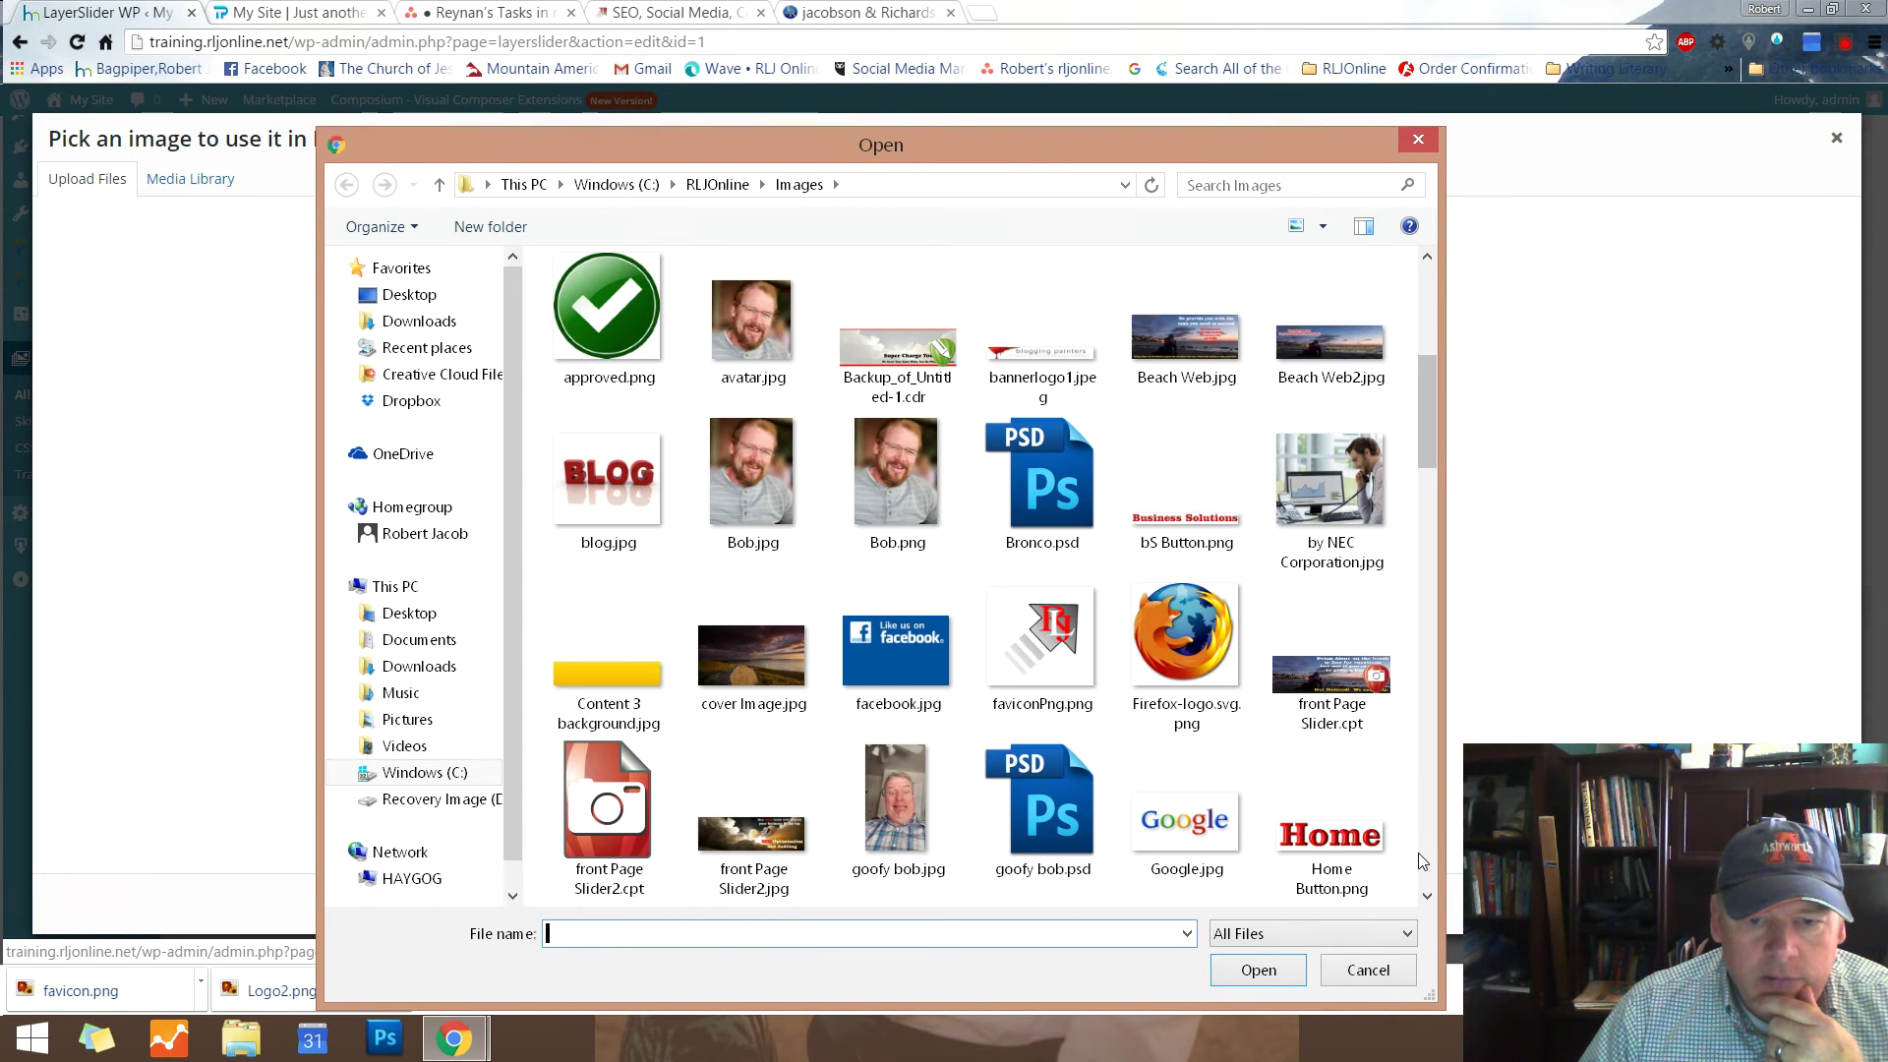
pyautogui.scroll(-5, 1423, 861)
pyautogui.scroll(-5, 1423, 862)
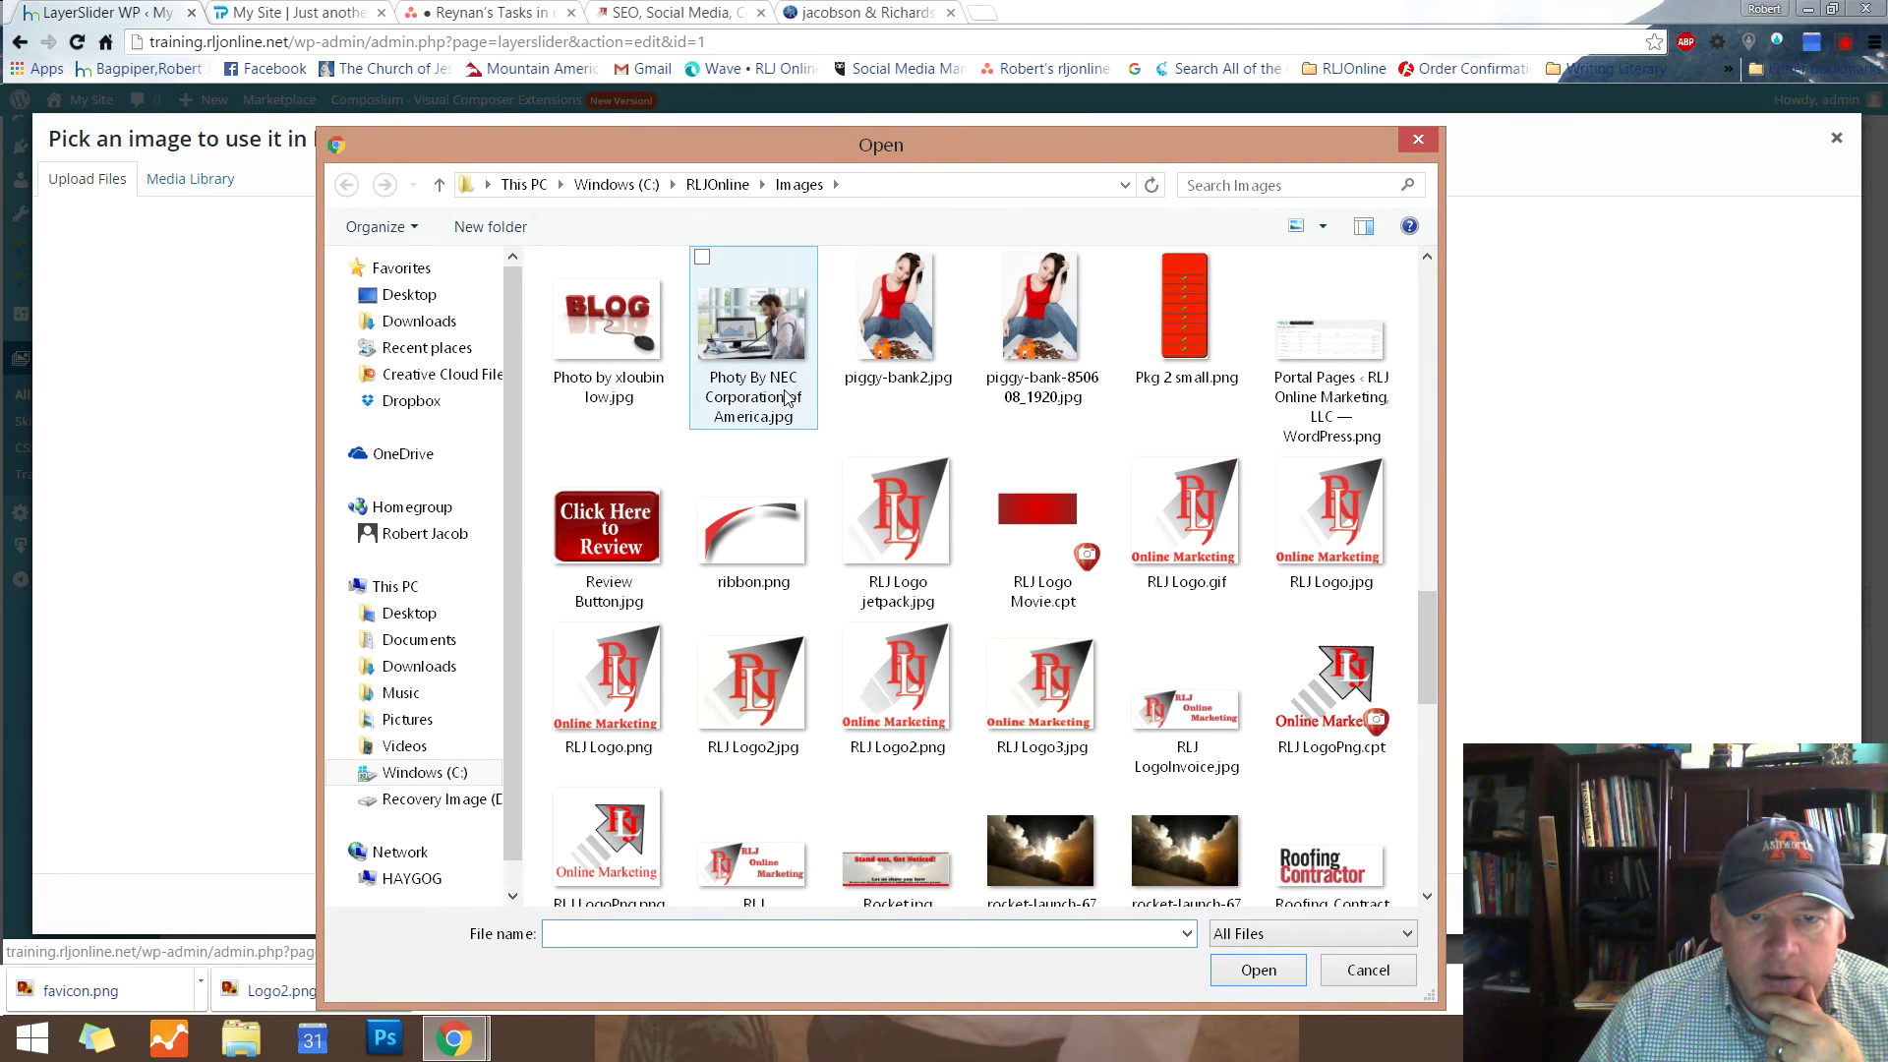
pyautogui.click(1042, 307)
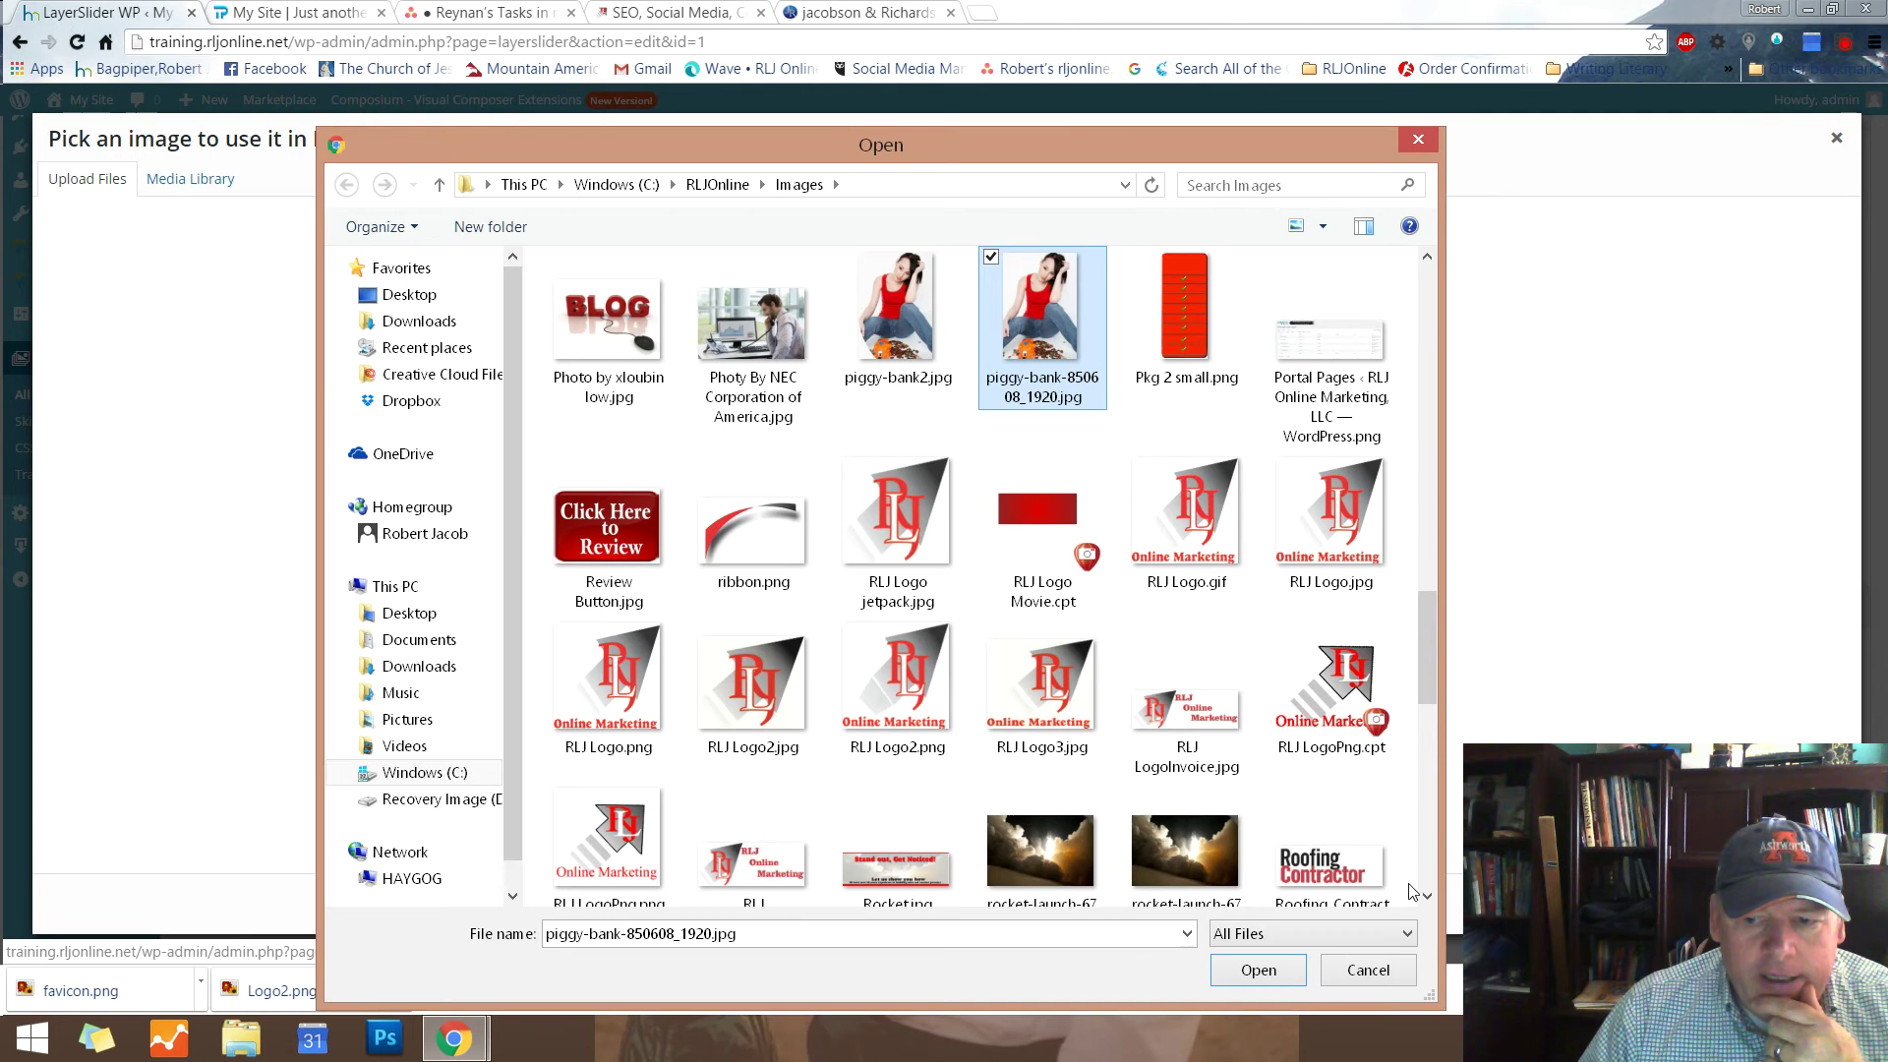
pyautogui.click(1282, 969)
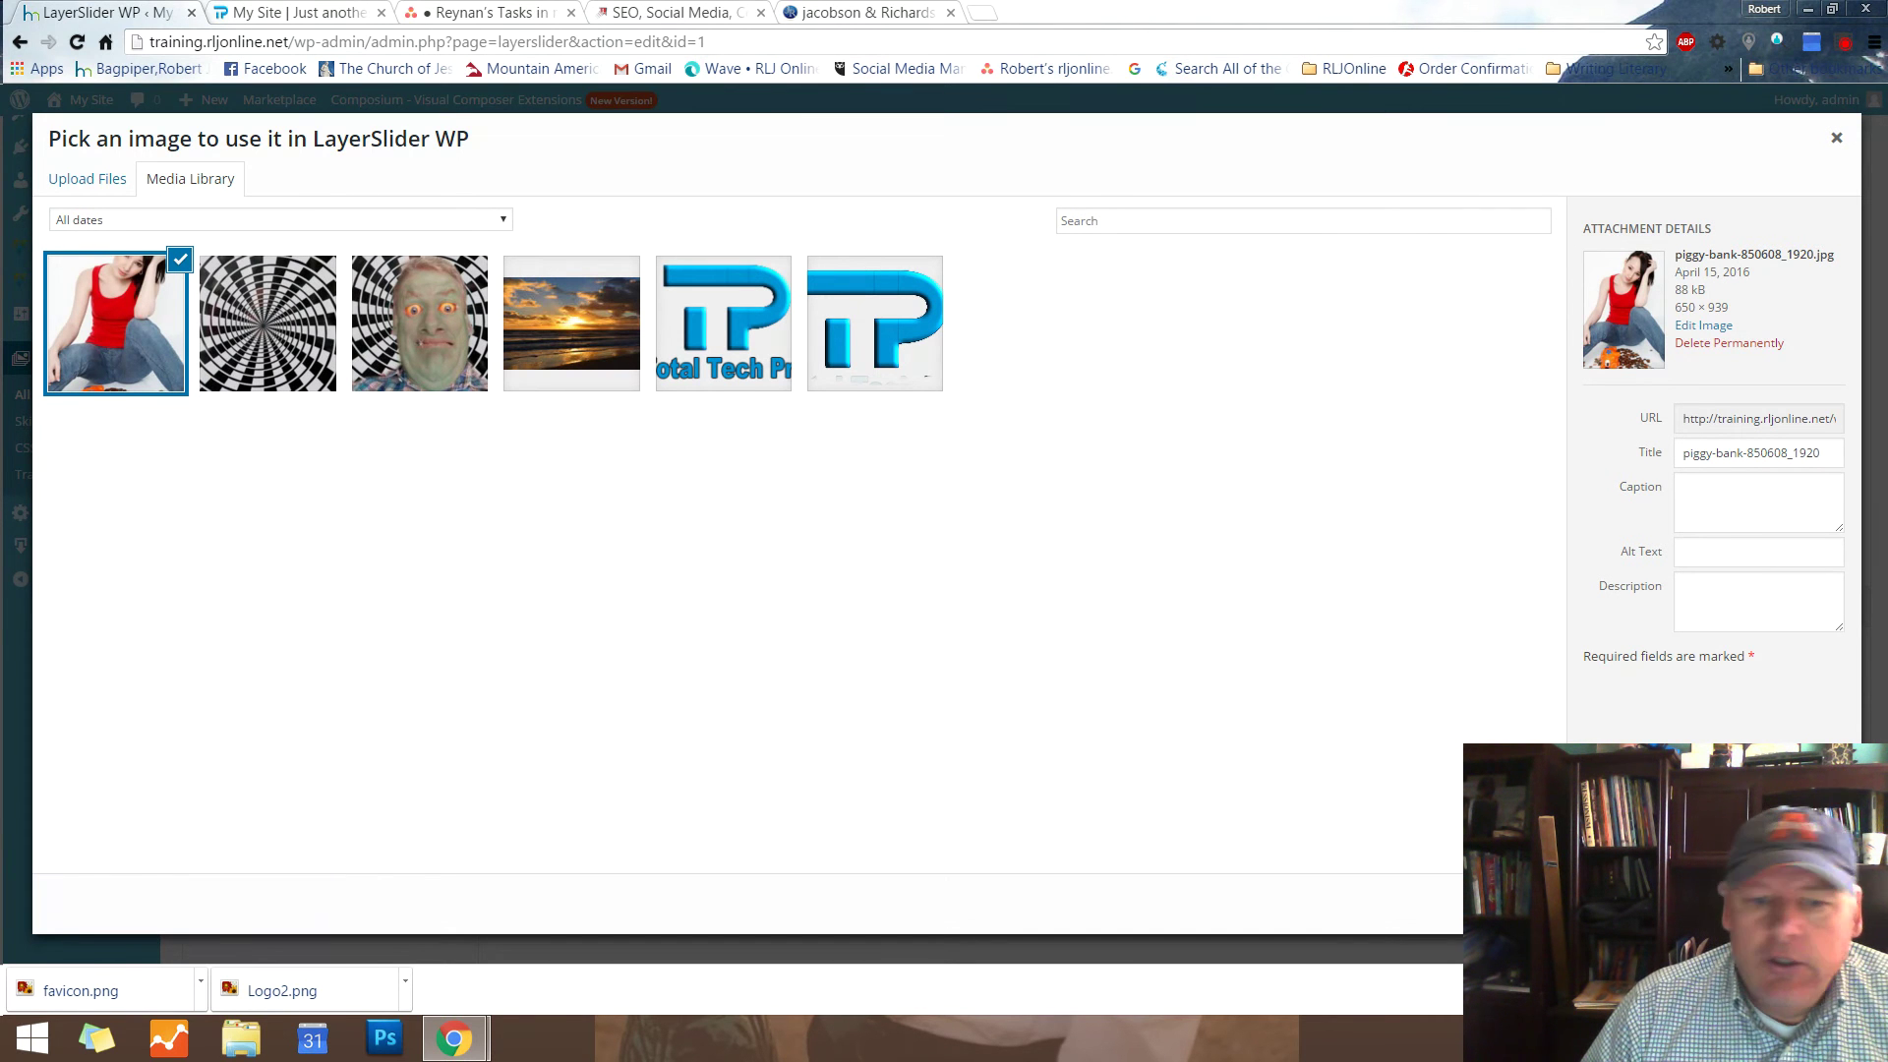
pyautogui.click(1799, 903)
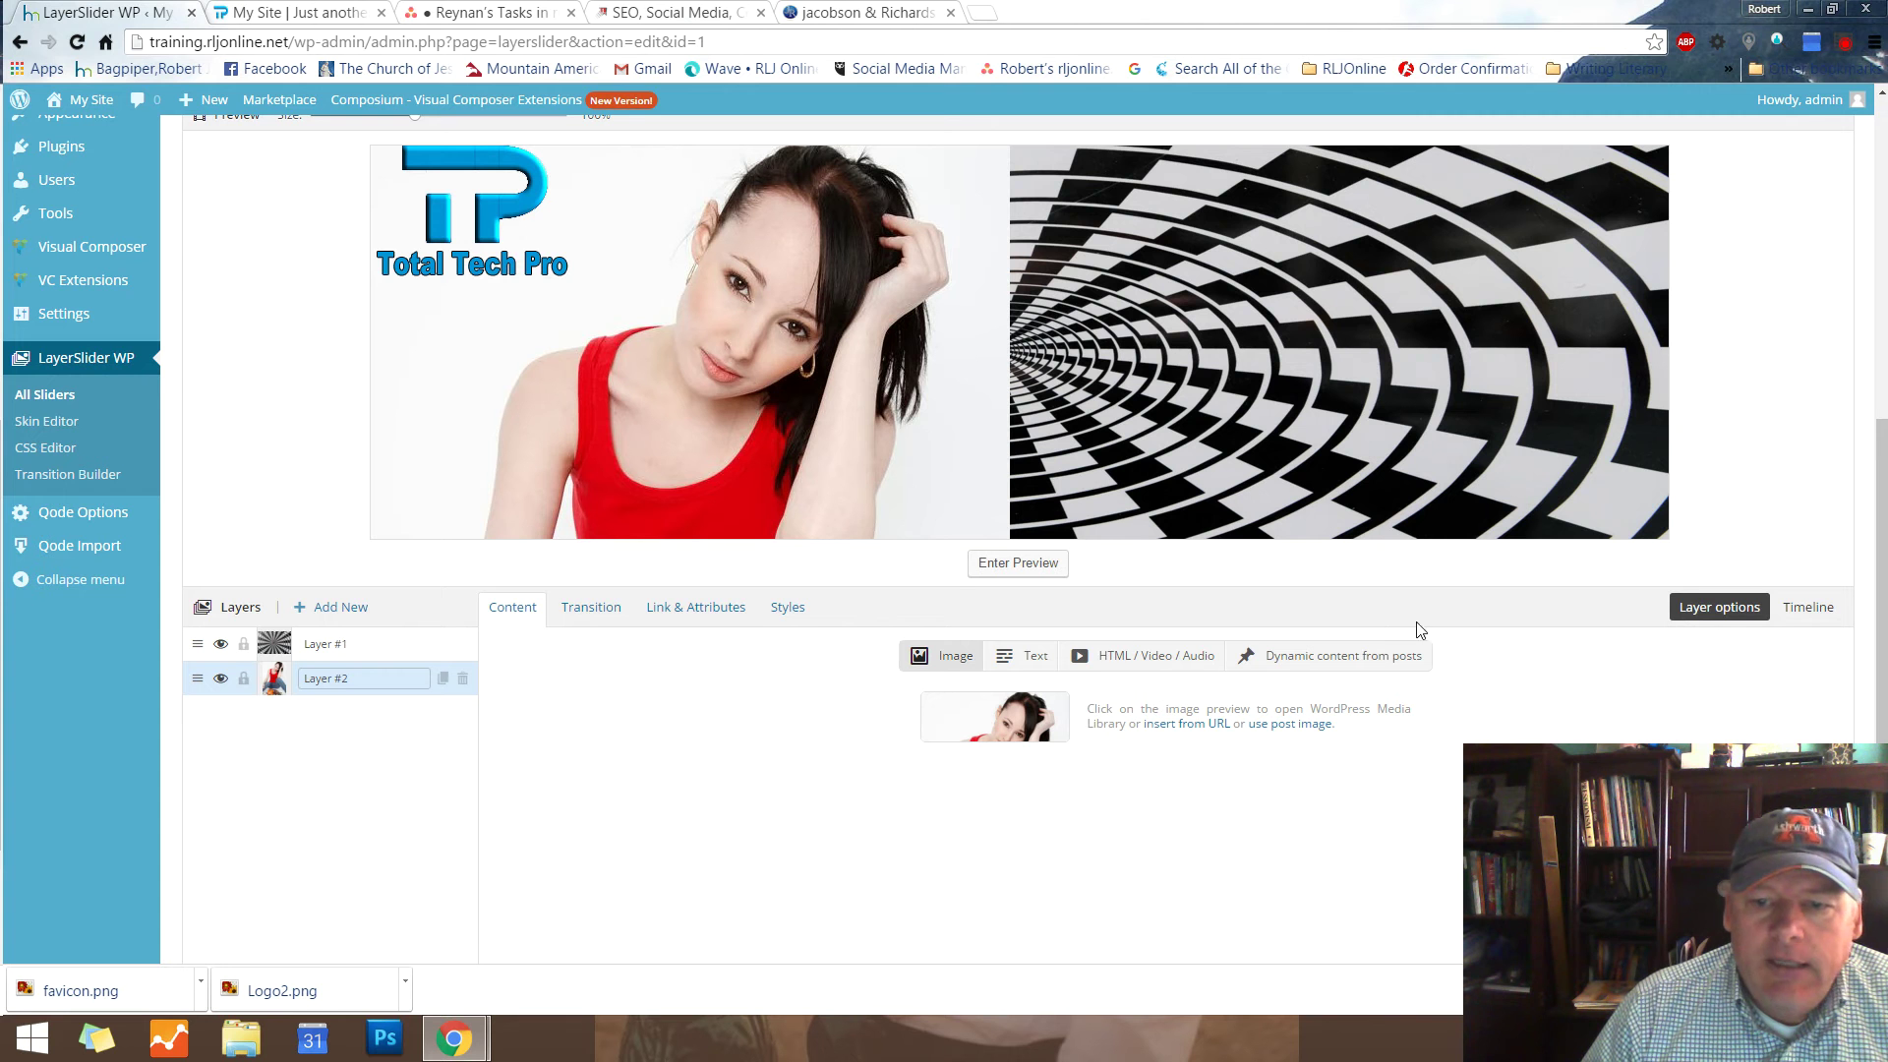
# Set the width of Slide #2's Layer #2 to 200 in its layout styles
pyautogui.click(786, 610)
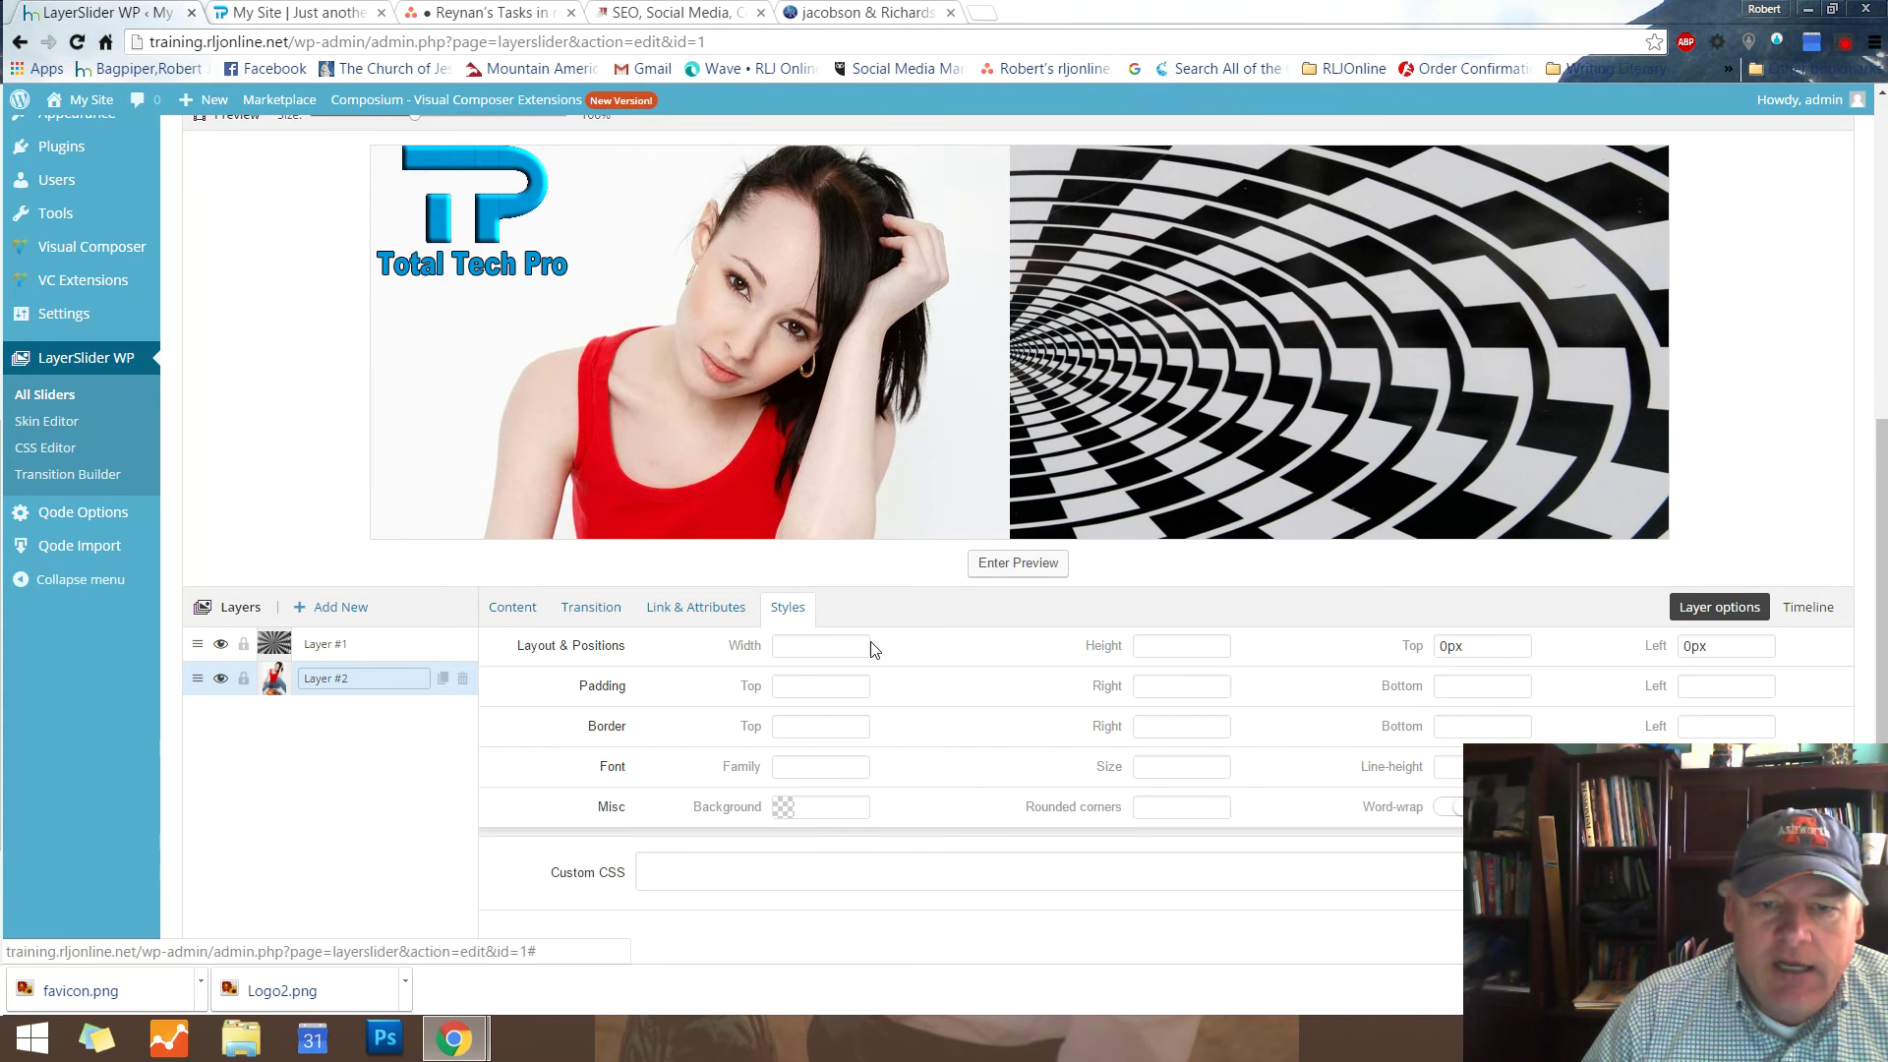
pyautogui.click(840, 645)
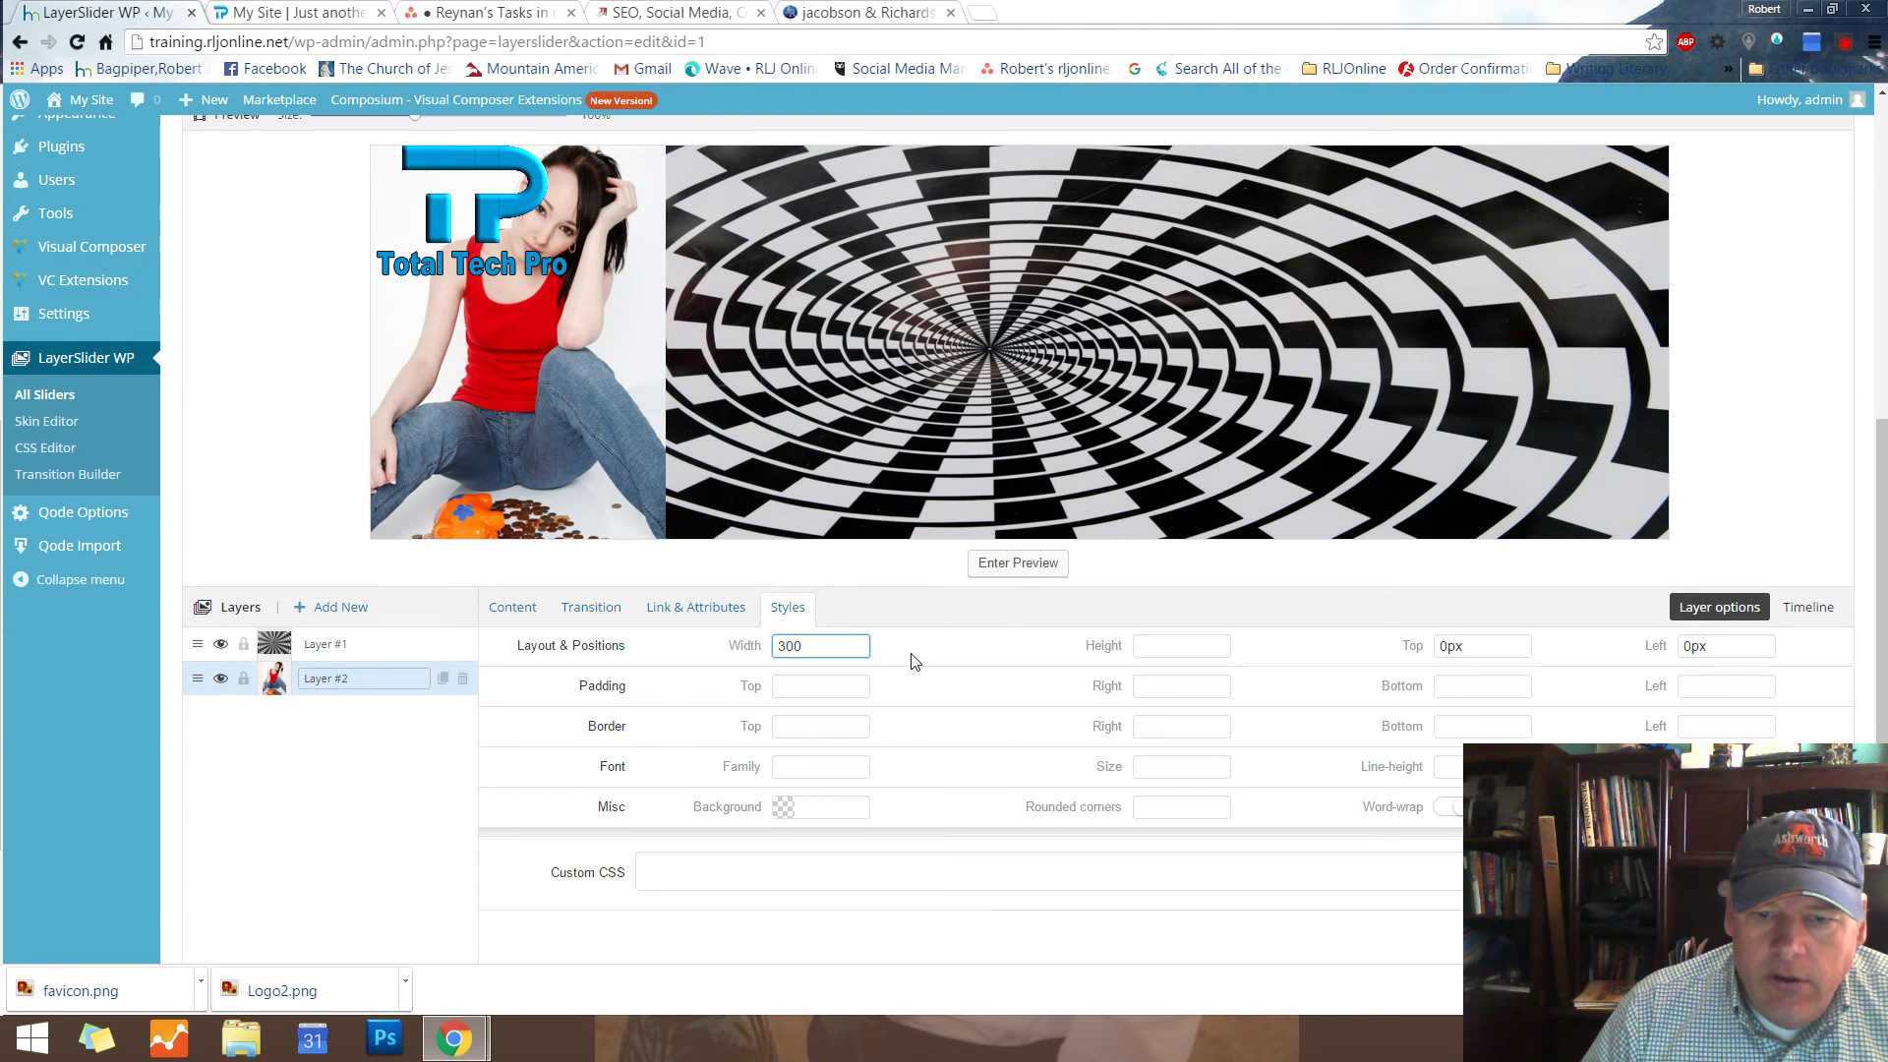
pyautogui.moveTo(773, 646); pyautogui.dragTo(810, 646)
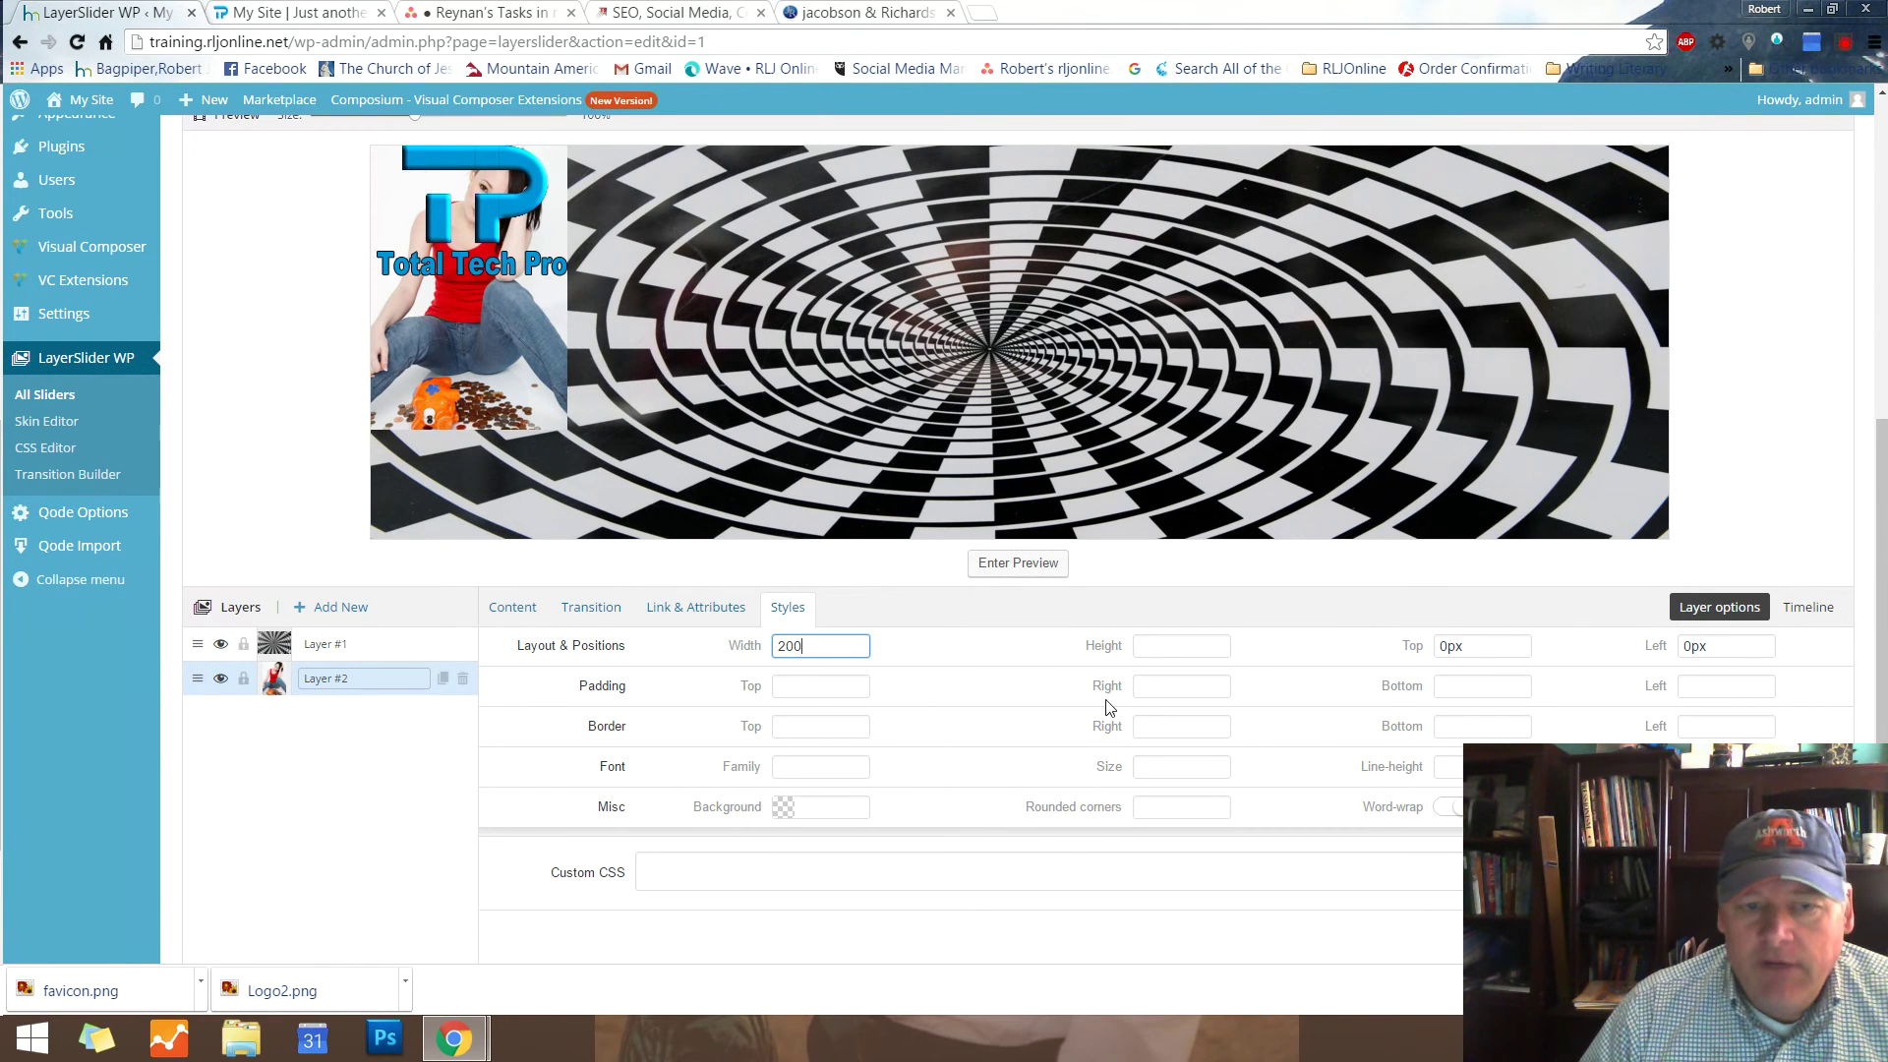
# Position Slide #2's Layer #2 at Top 50px and Left 520px
pyautogui.moveTo(1439, 644); pyautogui.dragTo(1448, 646)
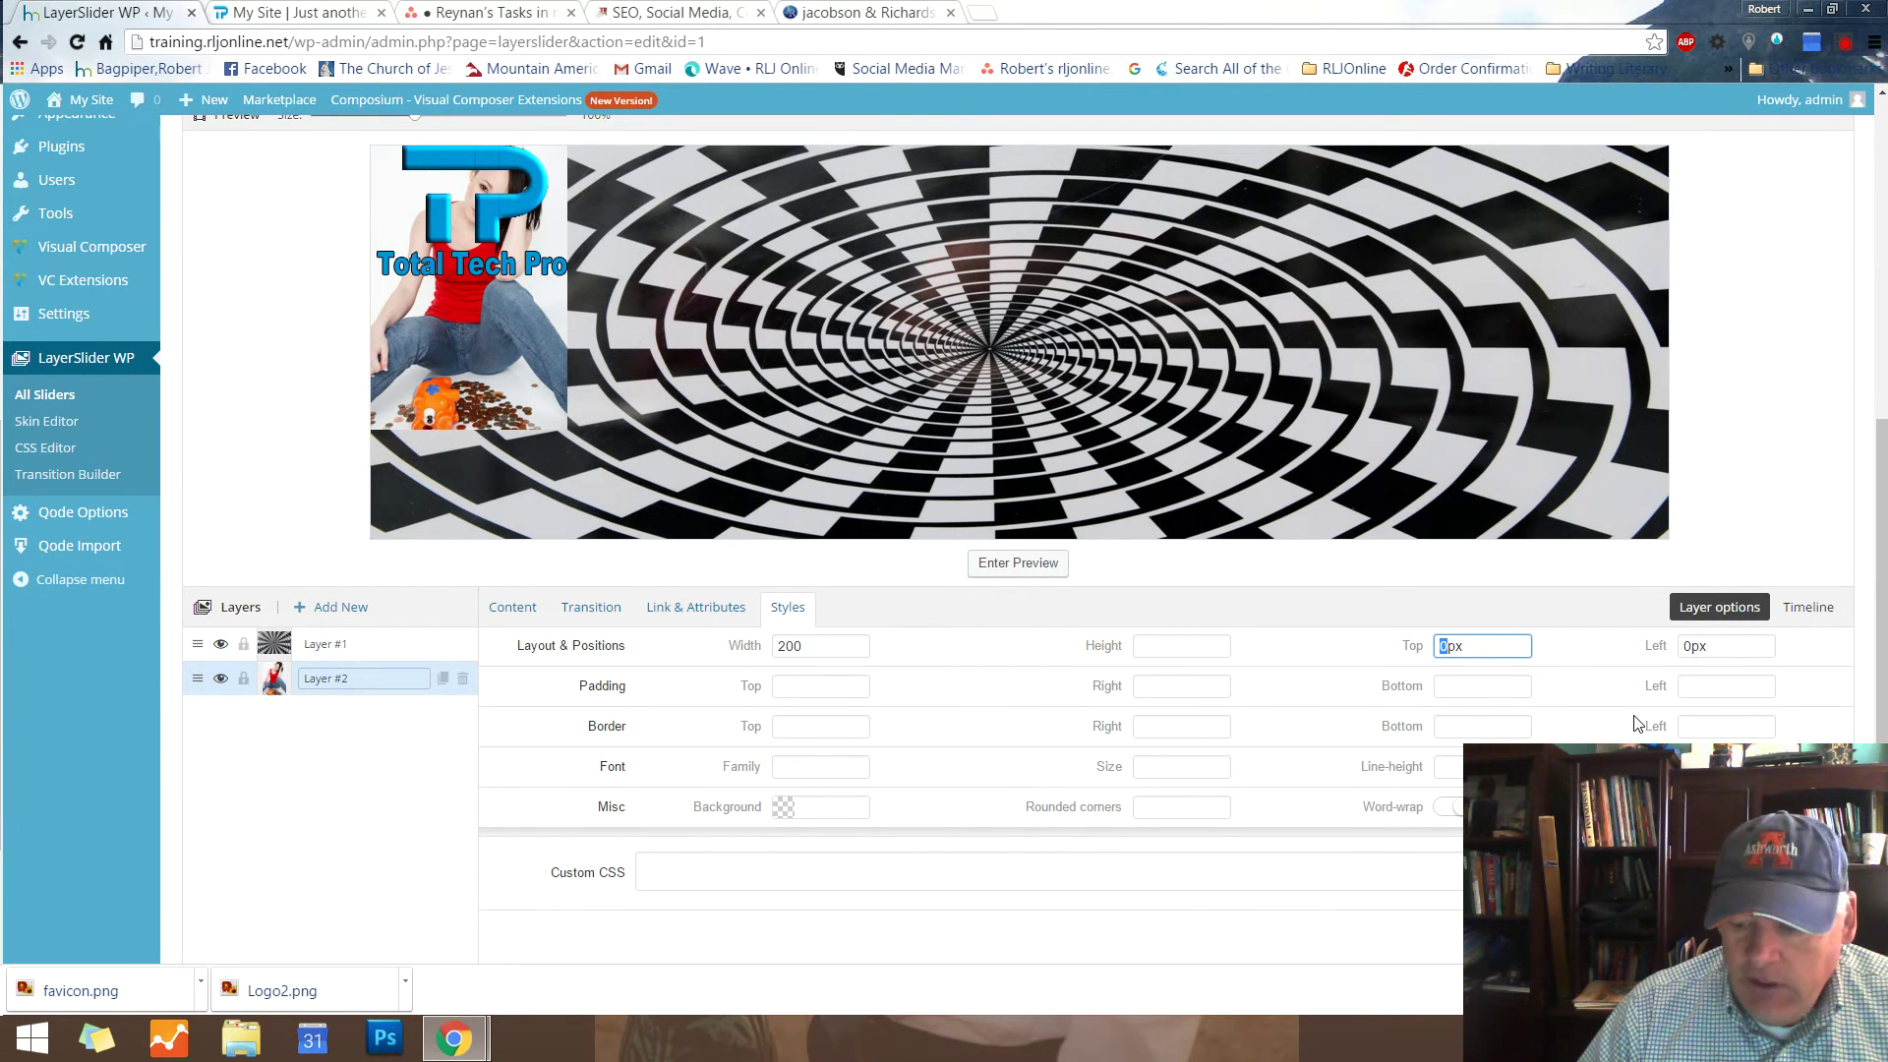
pyautogui.write('50')
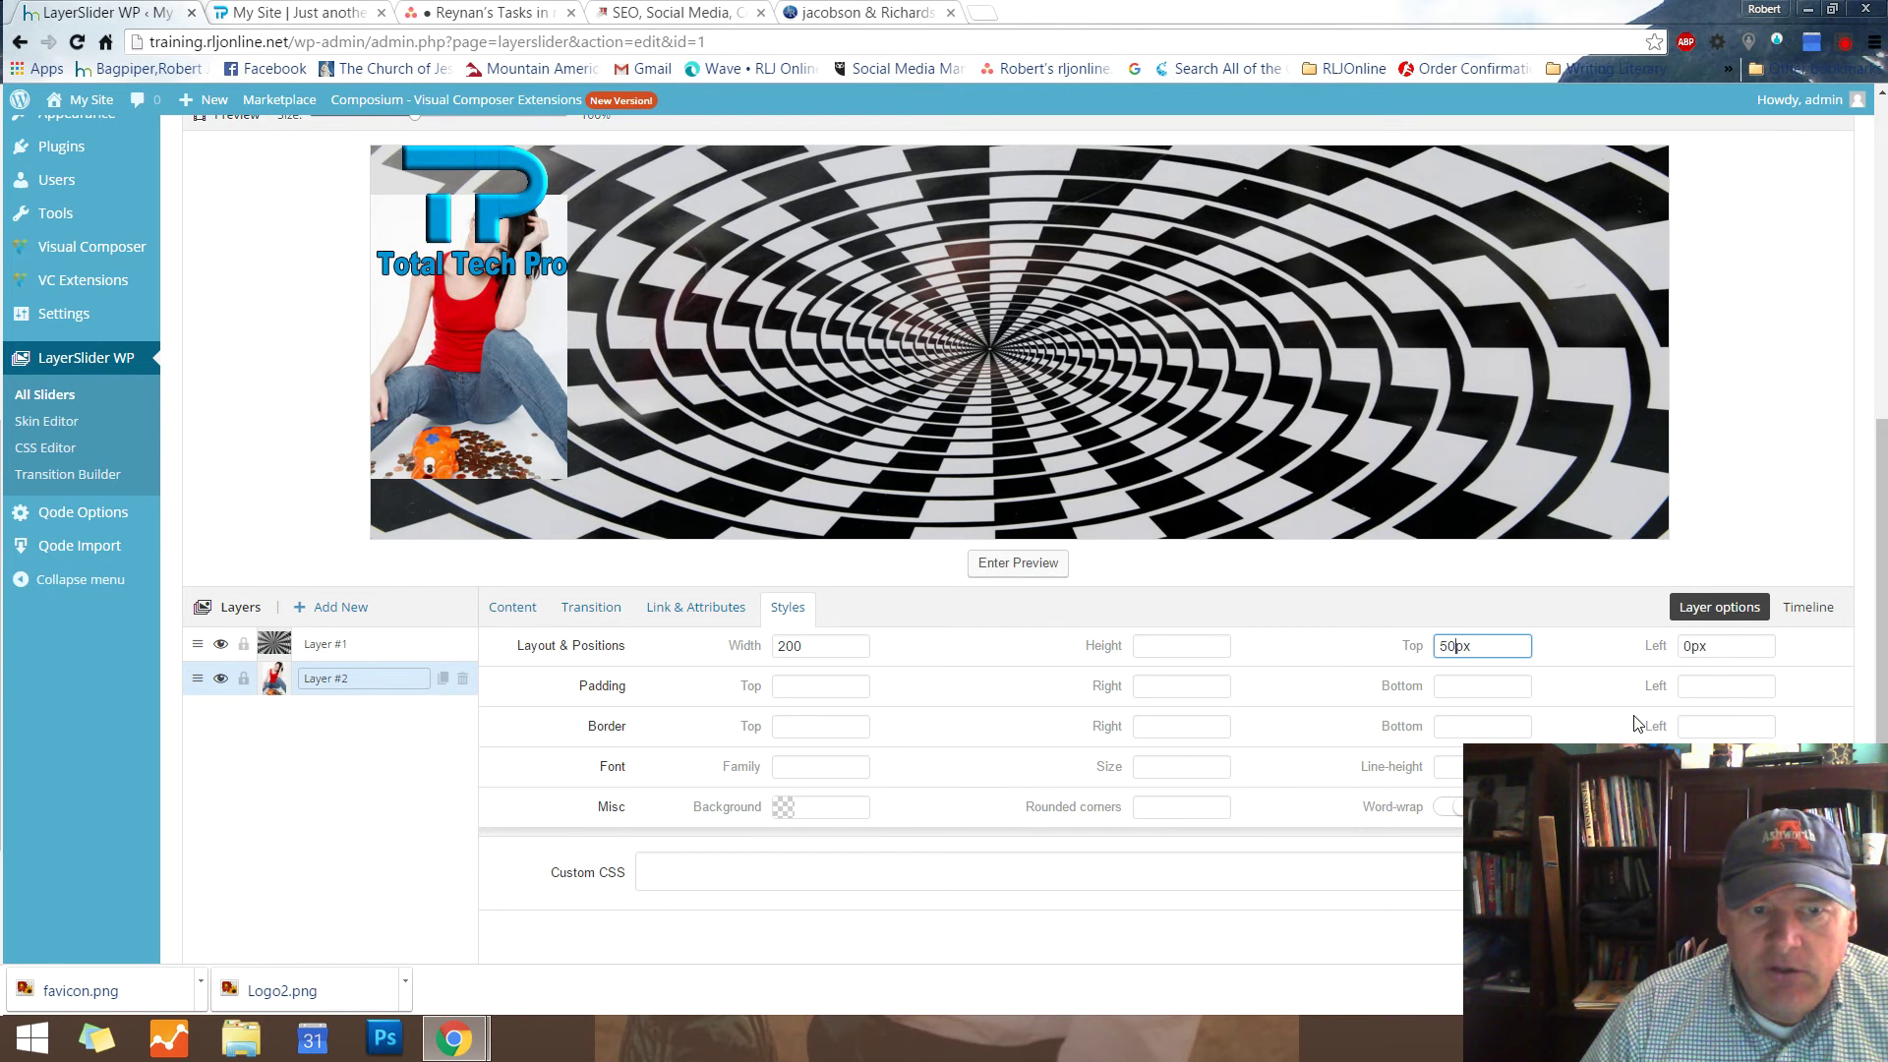
pyautogui.moveTo(1693, 645); pyautogui.dragTo(1676, 649)
pyautogui.write('500')
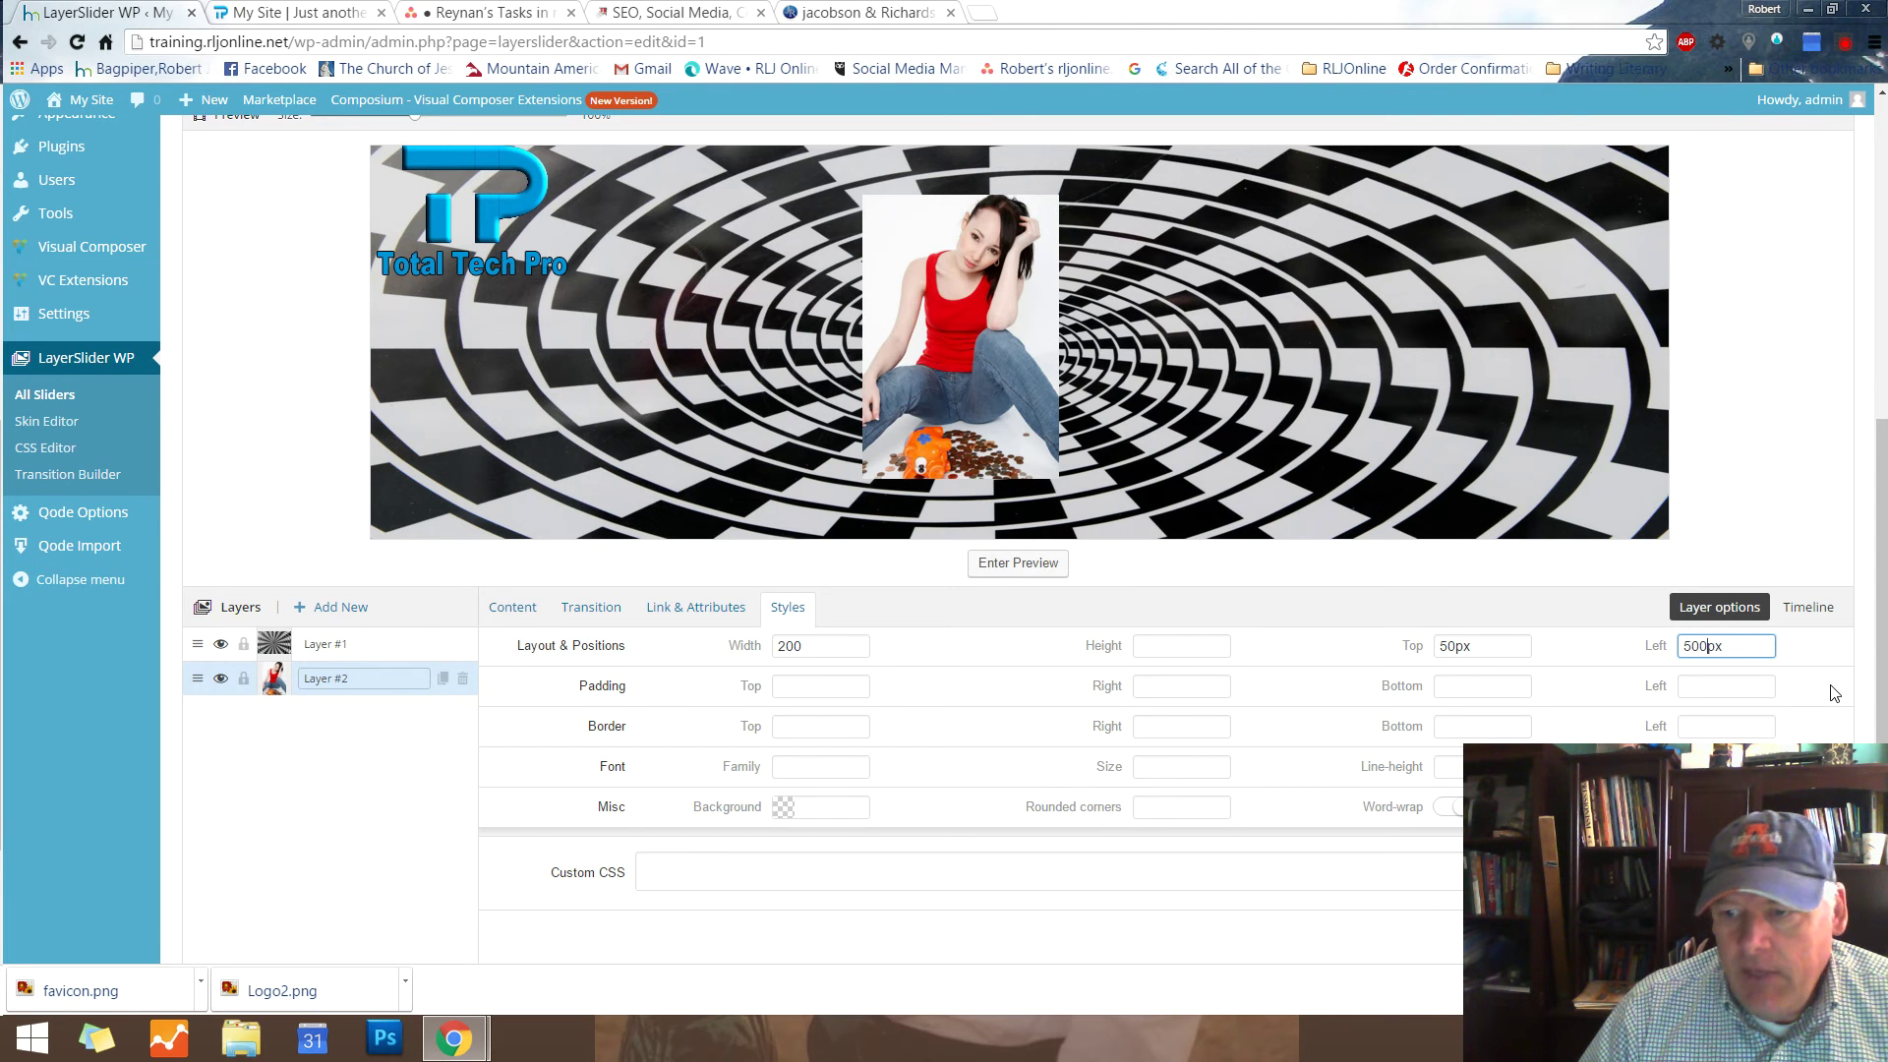
pyautogui.moveTo(1693, 644); pyautogui.dragTo(1700, 644)
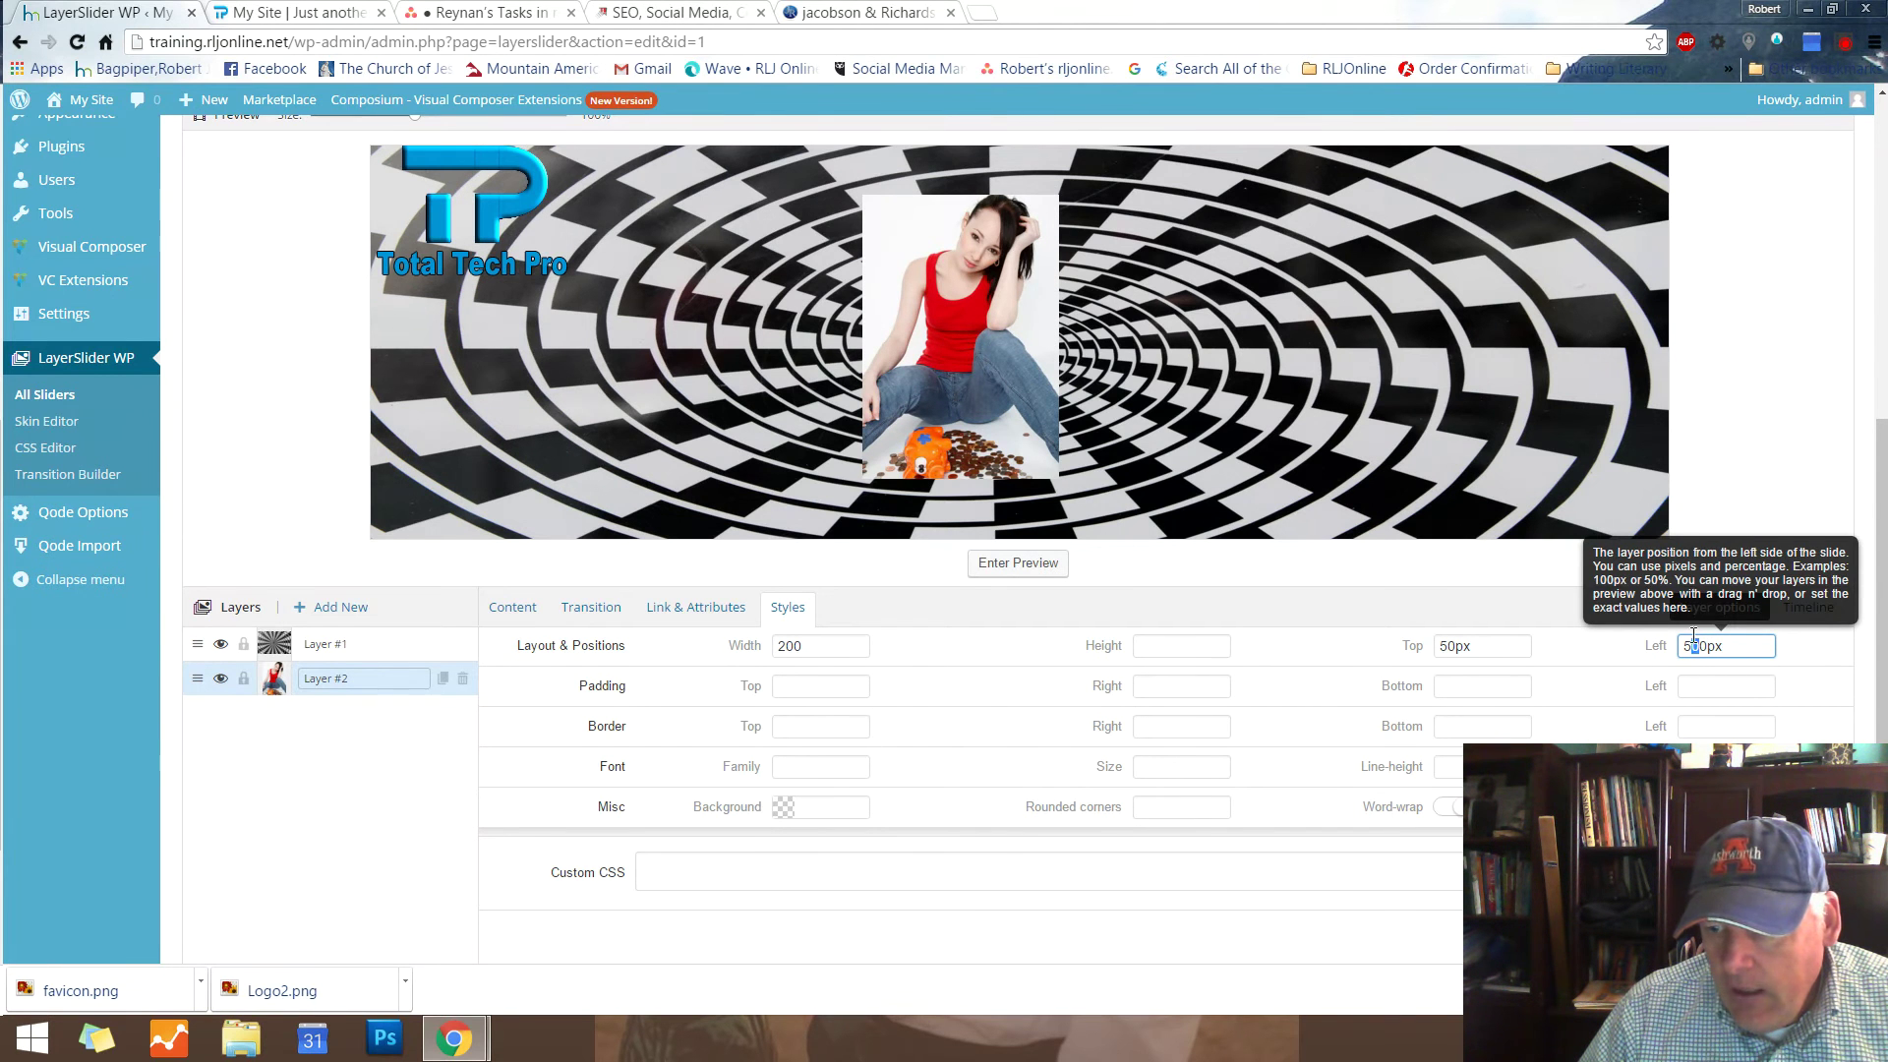
pyautogui.write('2')
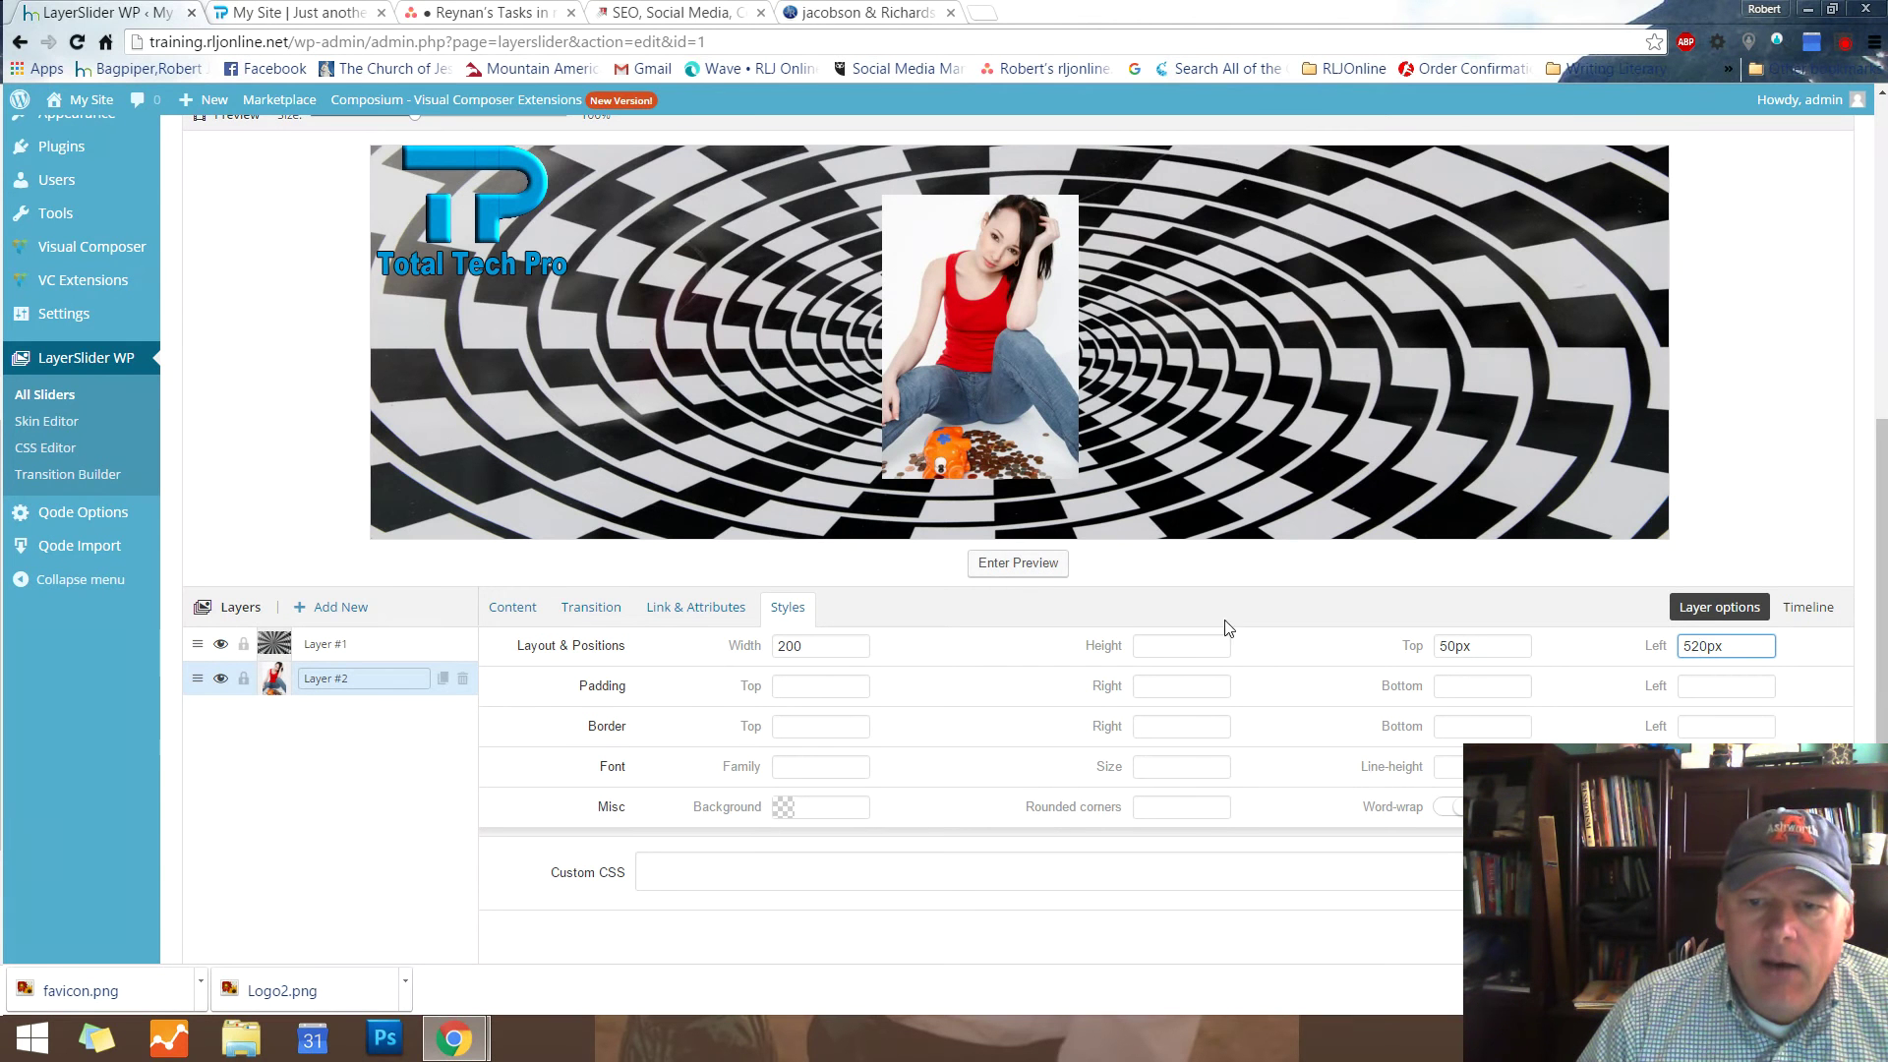
# Set the transition-in delay of Slide #2's Layer #2 to 1000 ms
pyautogui.click(590, 607)
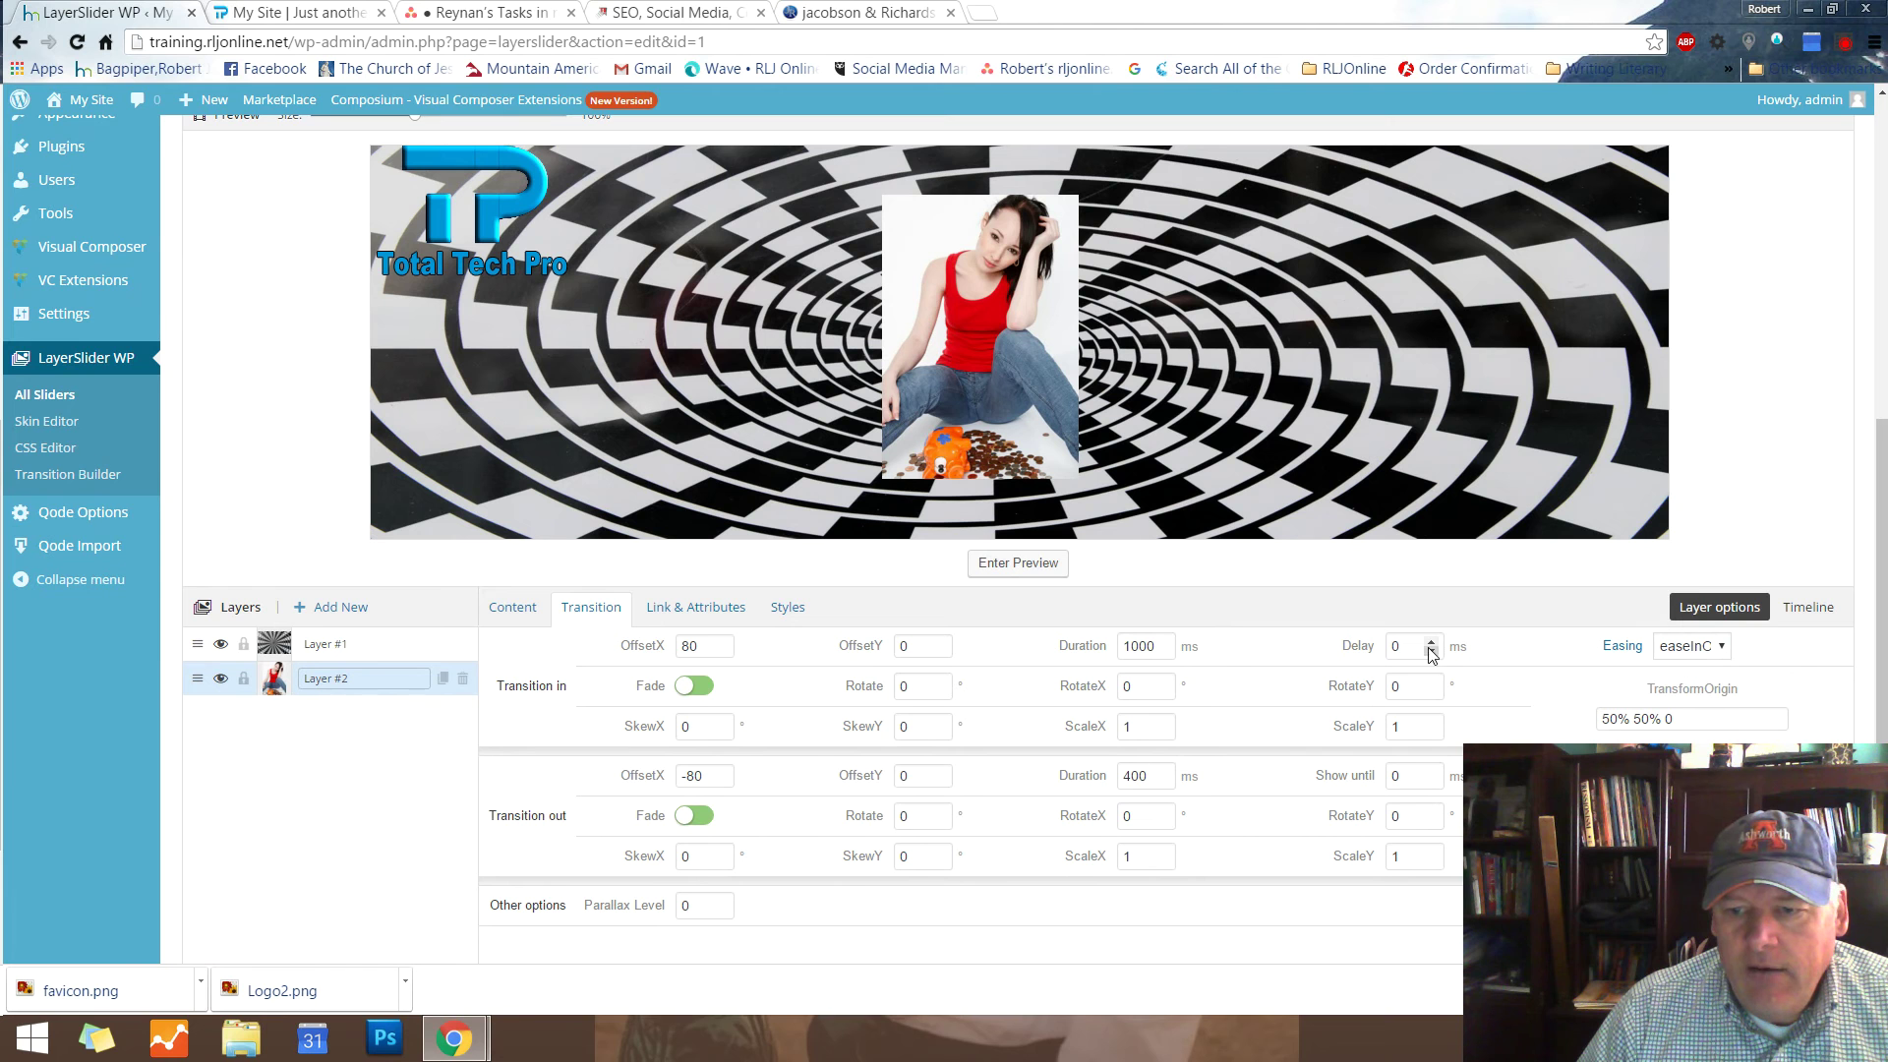
pyautogui.click(1394, 646)
pyautogui.doubleClick(1401, 643)
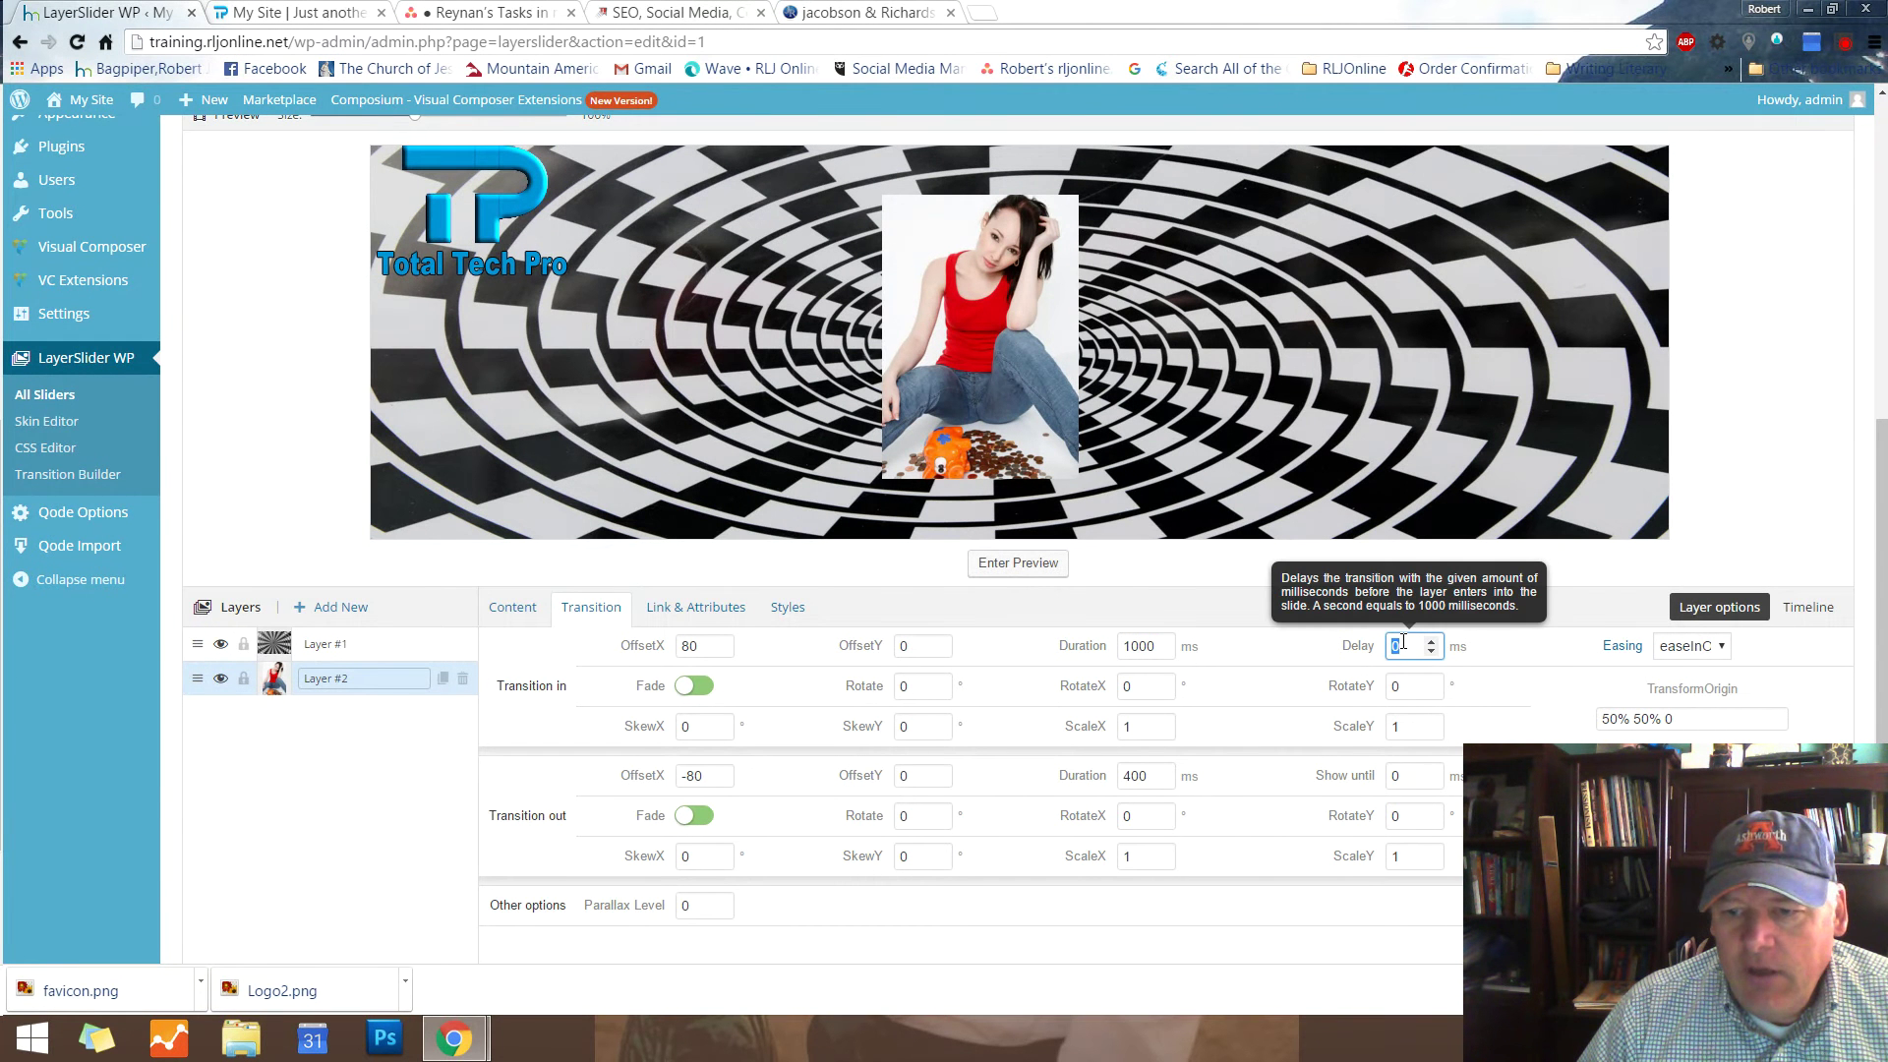
pyautogui.write('1000')
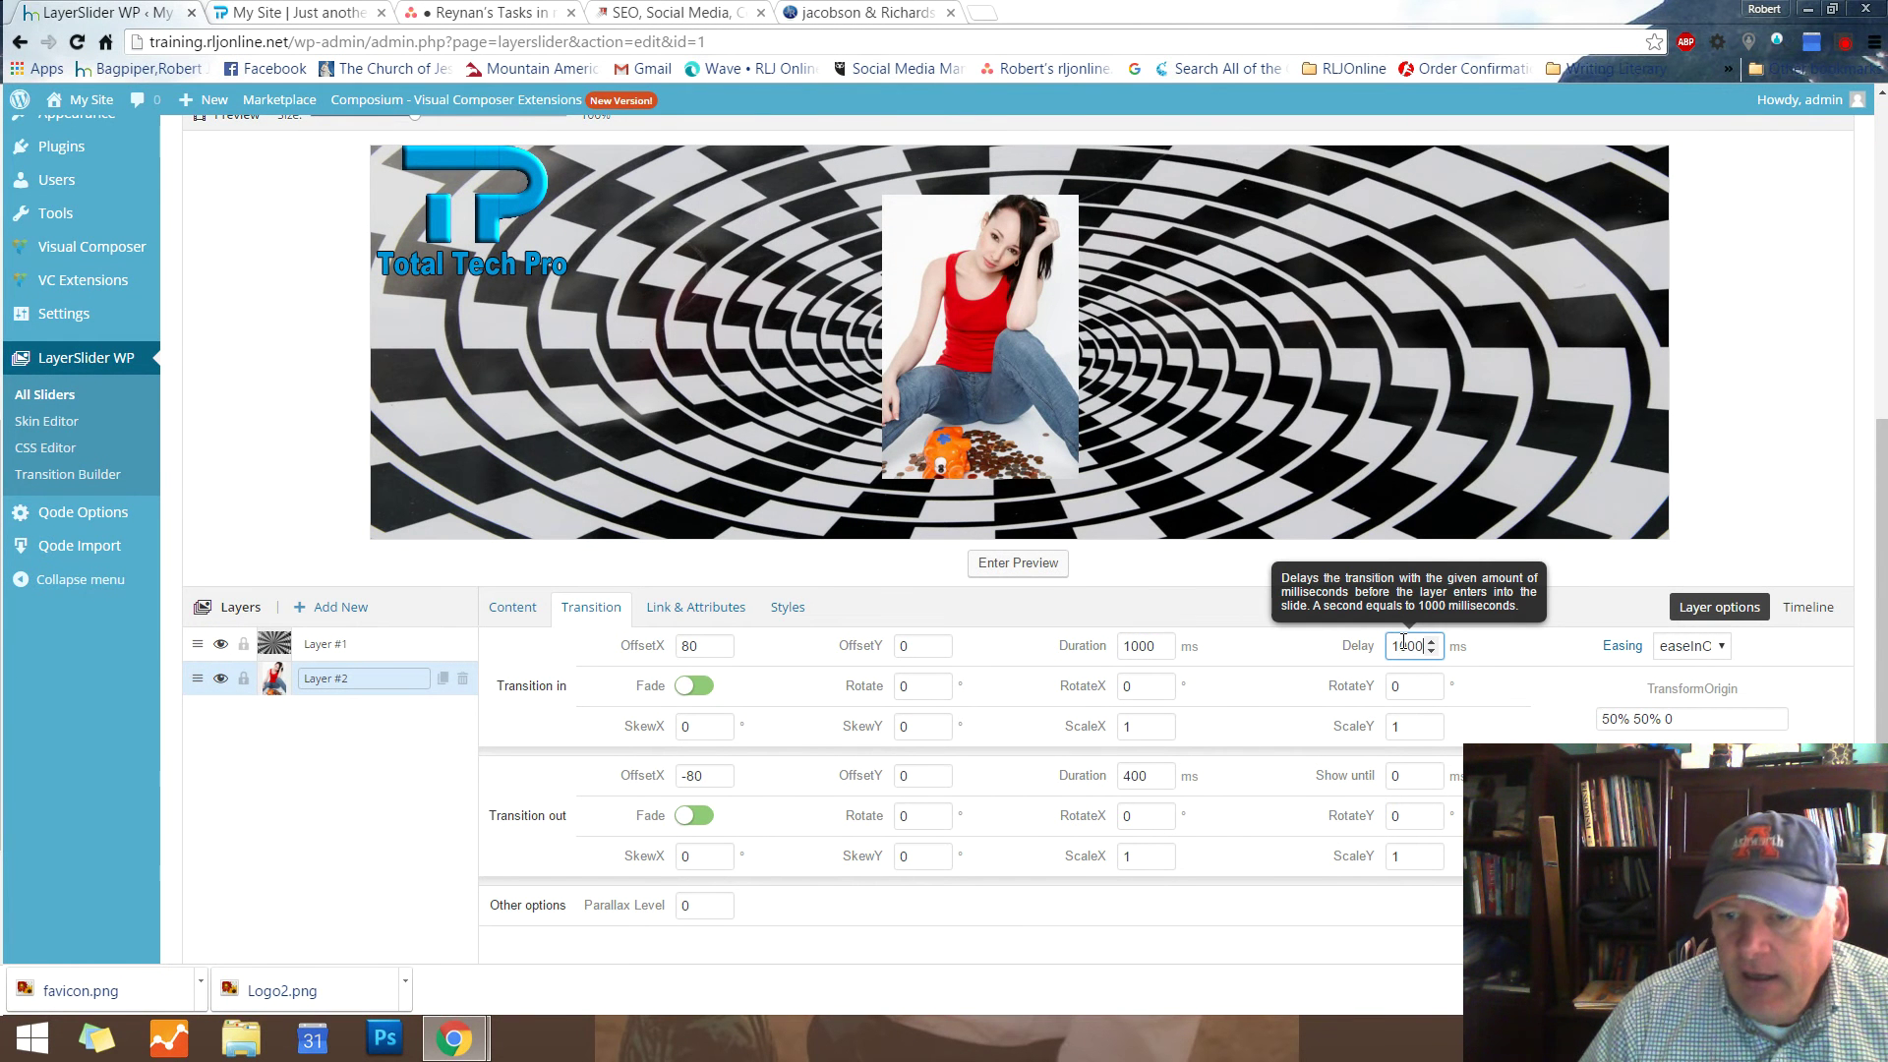
pyautogui.click(1536, 654)
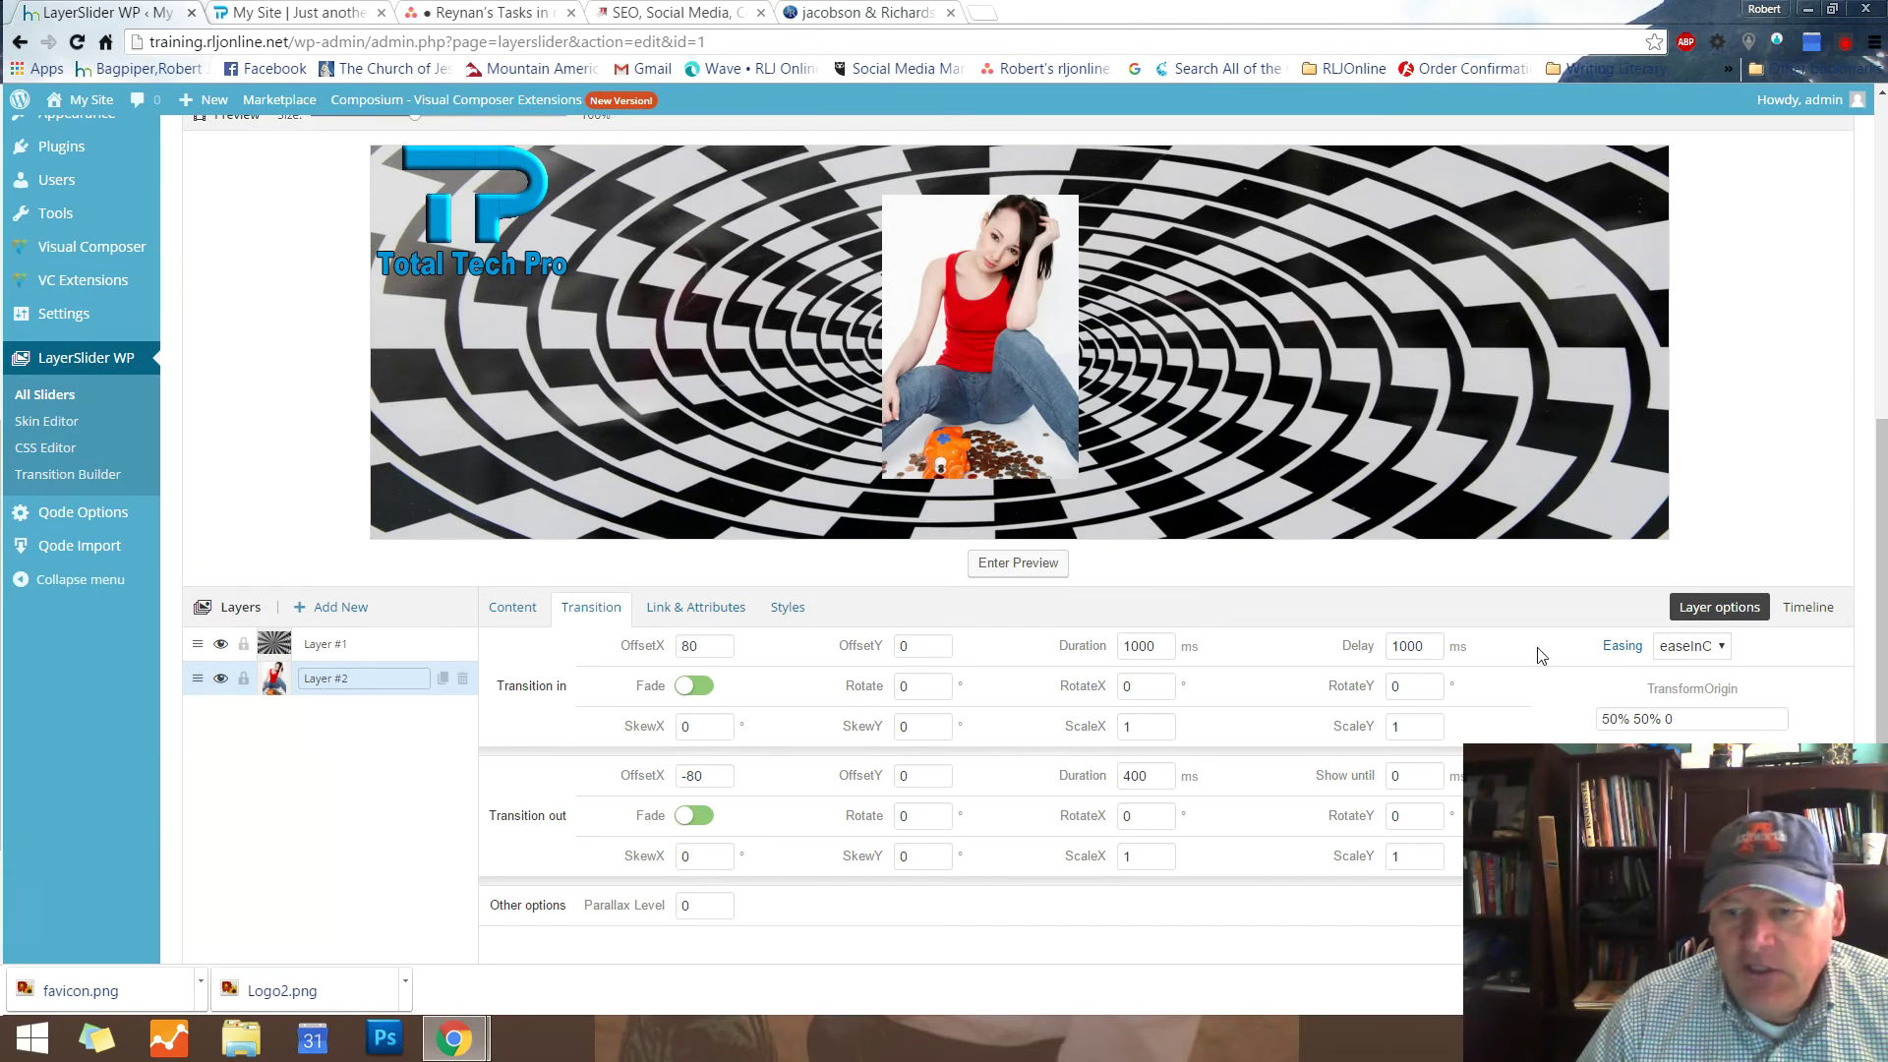
# Set the transition-in and transition-out OffsetX of Slide #2's Layer #2 to 0
pyautogui.click(641, 644)
pyautogui.write('0')
pyautogui.click(702, 779)
pyautogui.write('0')
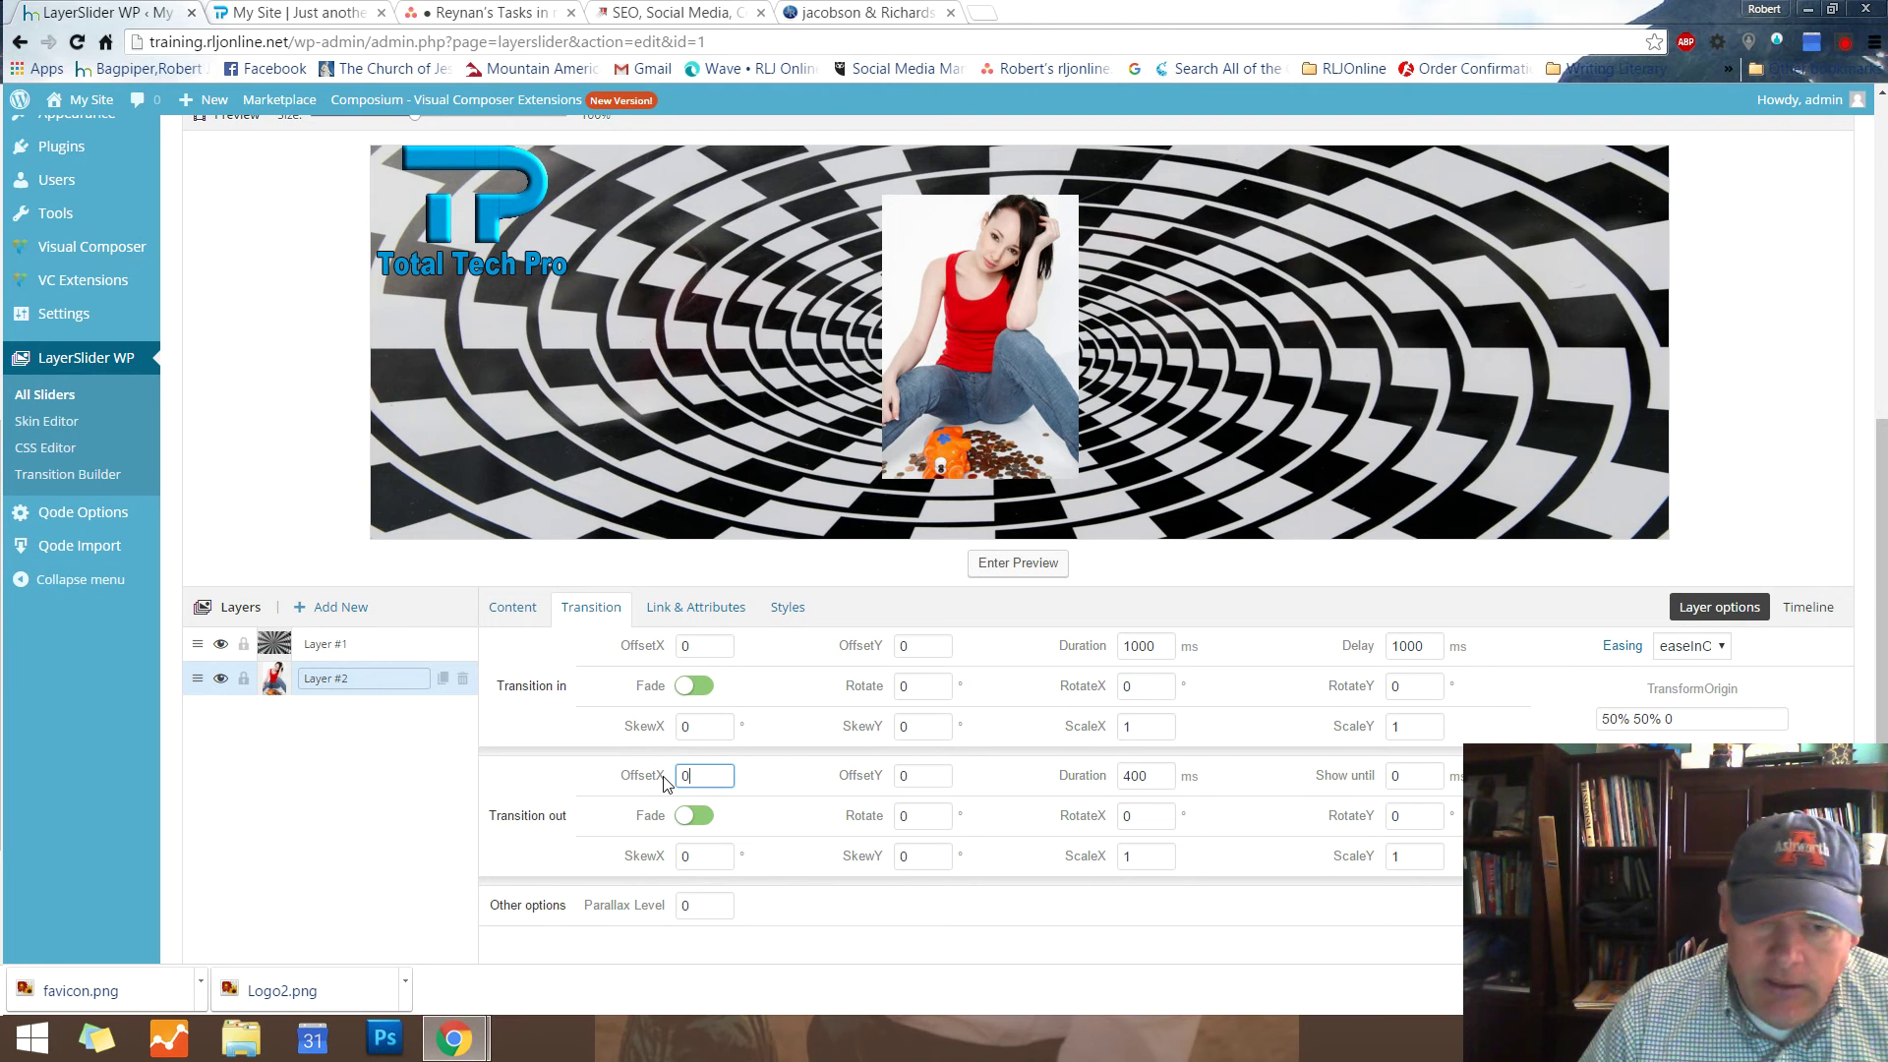
# Set the transition-in ScaleX and ScaleY of Slide #2's Layer #2 to .5
pyautogui.click(1138, 726)
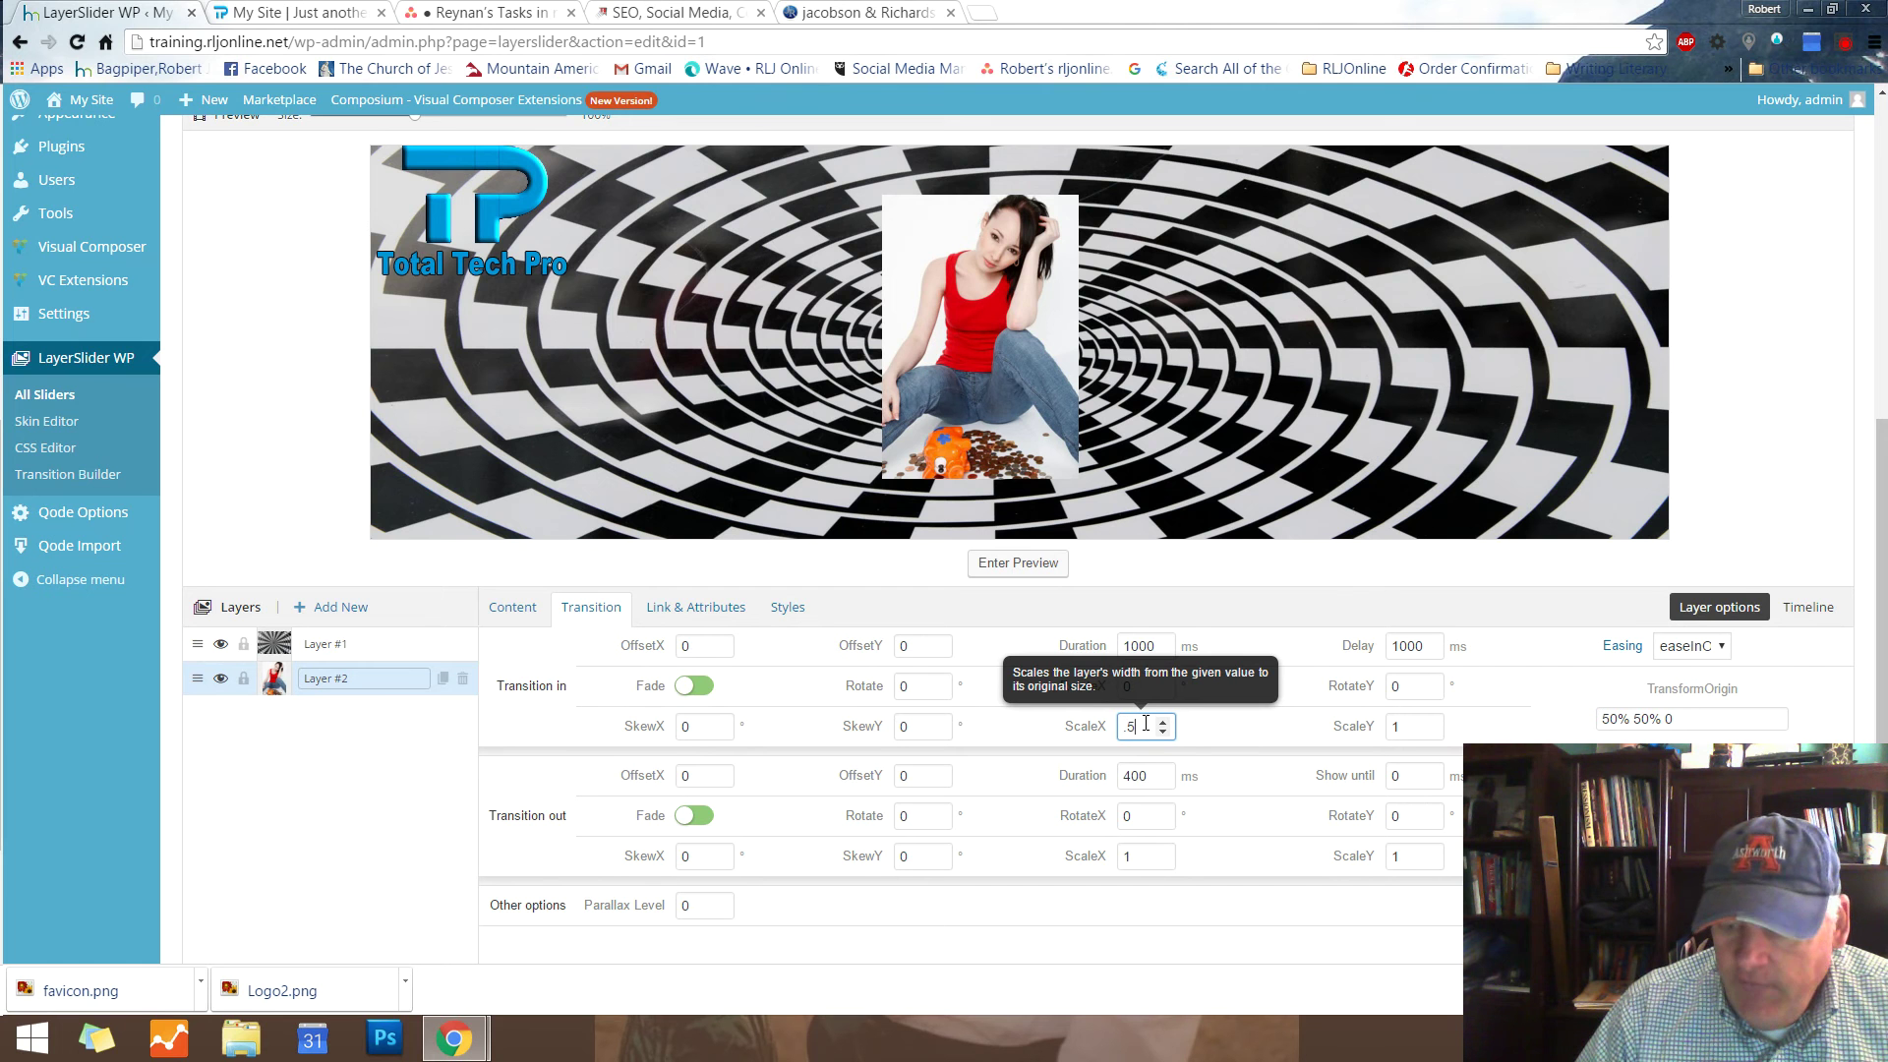
pyautogui.write('.5')
pyautogui.click(1386, 727)
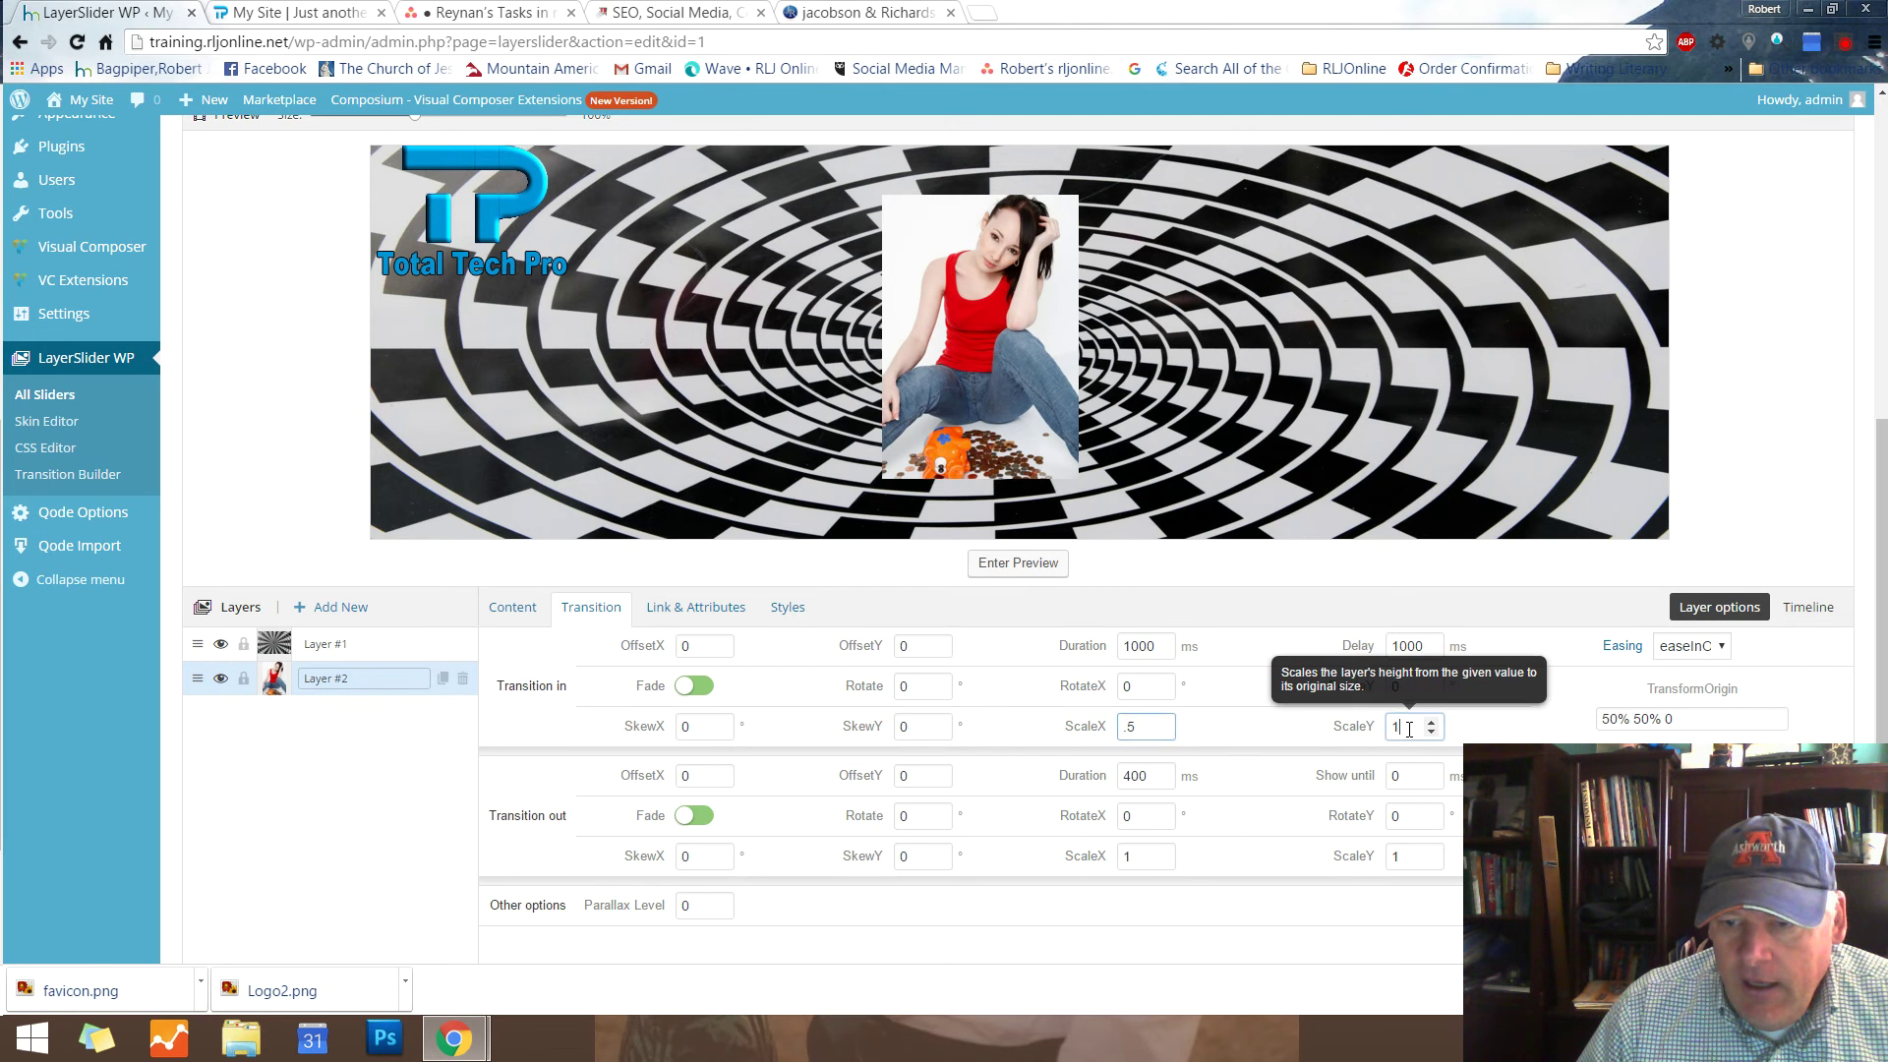
pyautogui.write('.5')
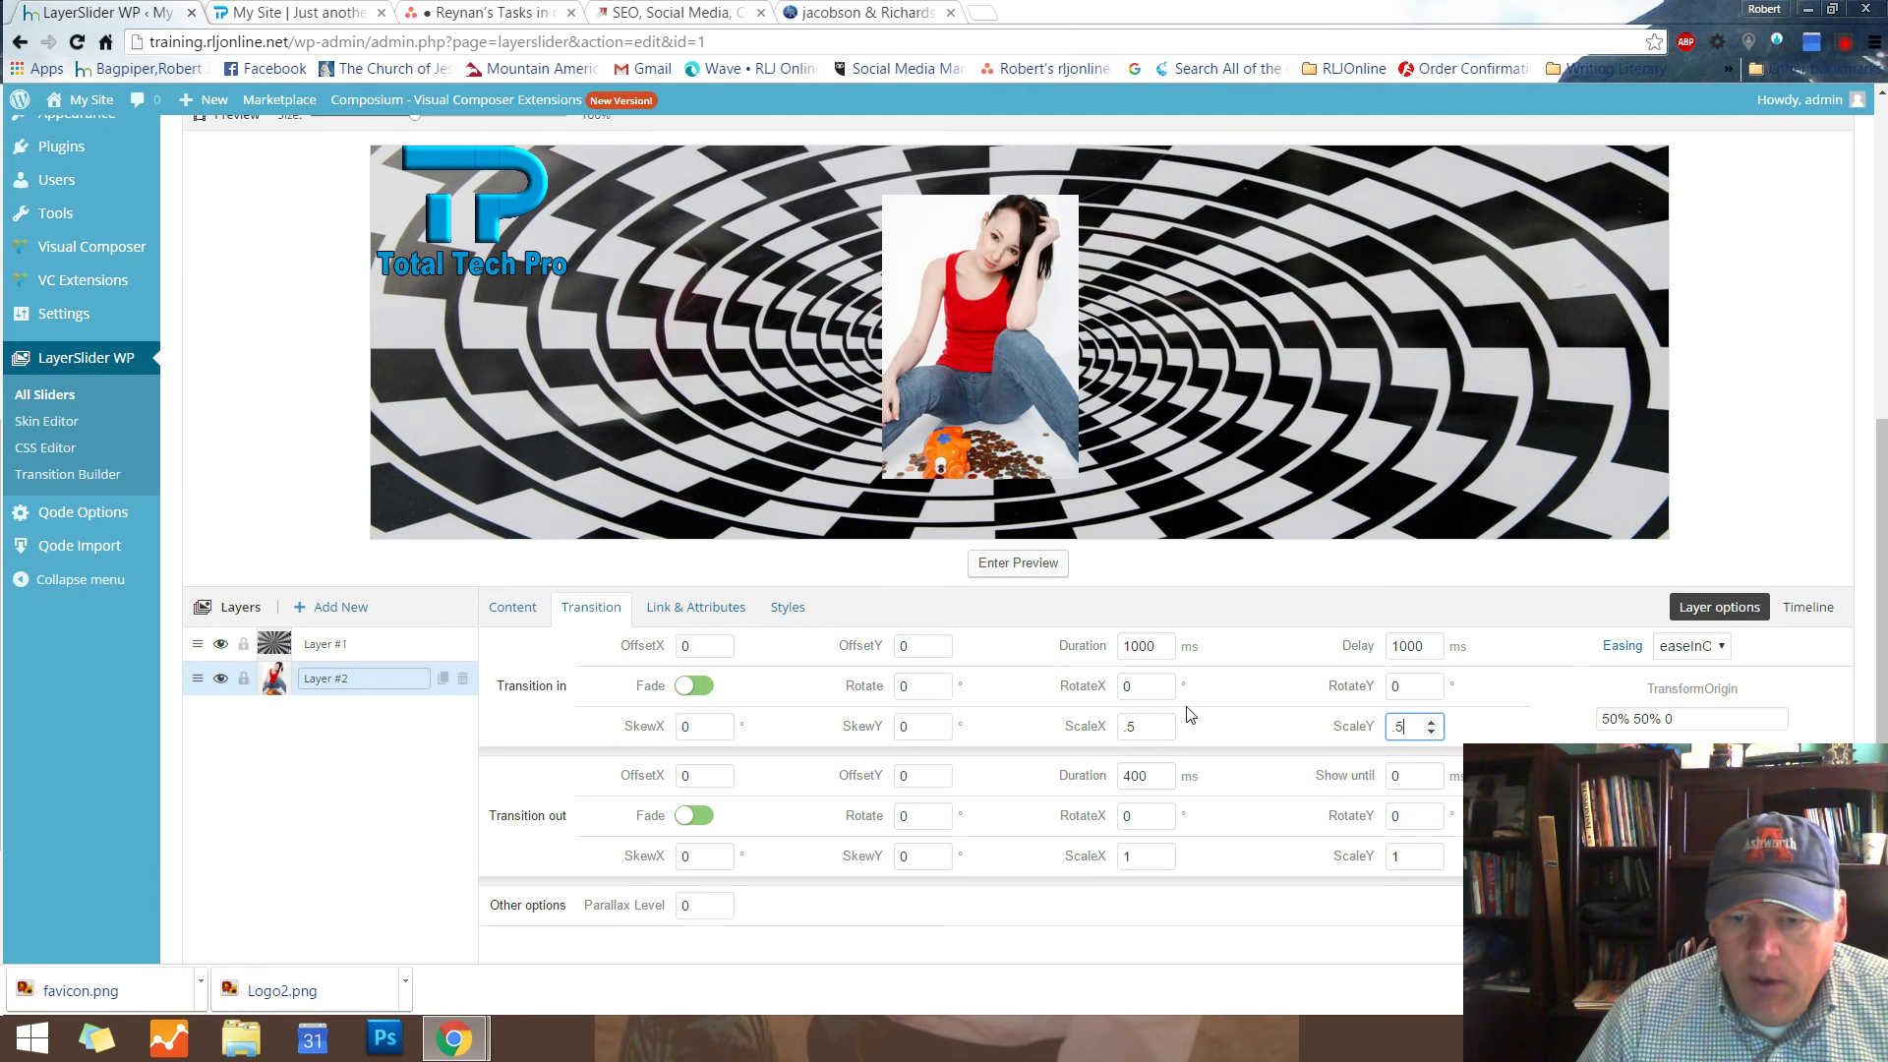
# Set the transition-in duration of Slide #2's Layer #2 to 4000 ms and its RotateX to 360
pyautogui.click(1127, 644)
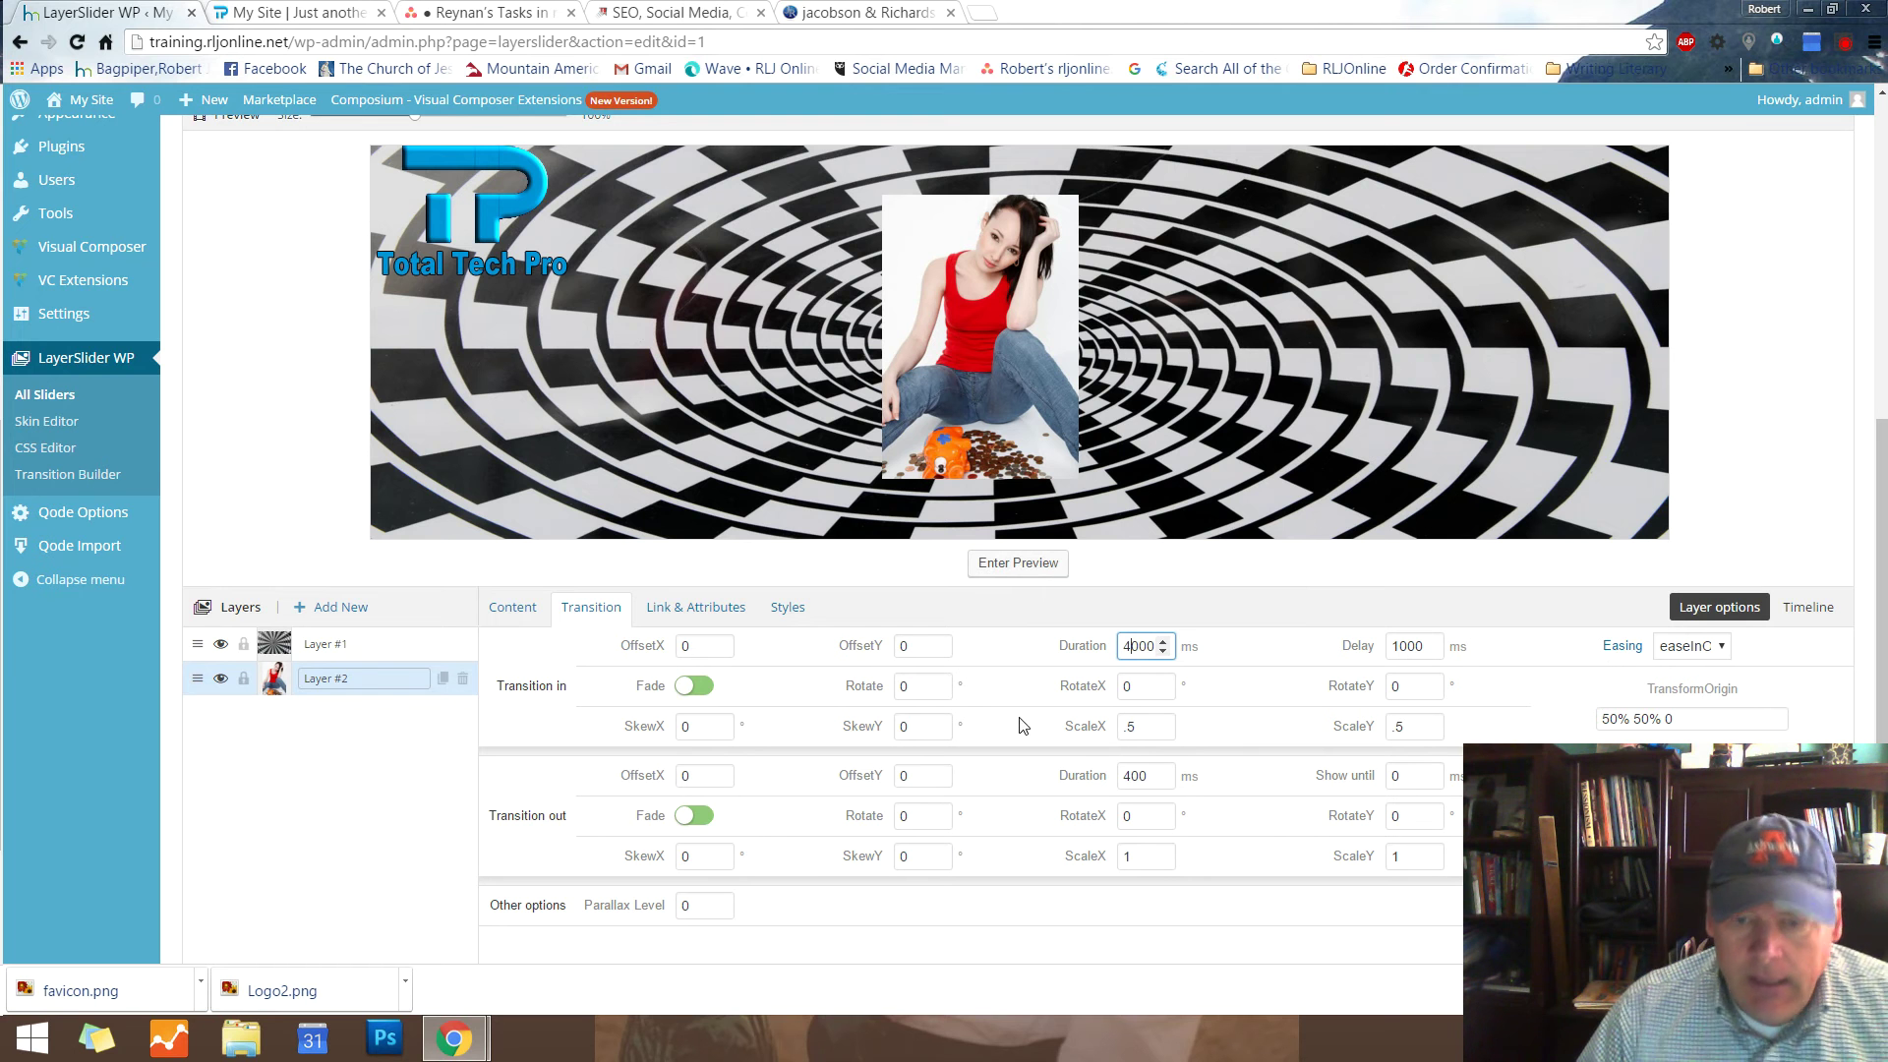
pyautogui.doubleClick(1129, 687)
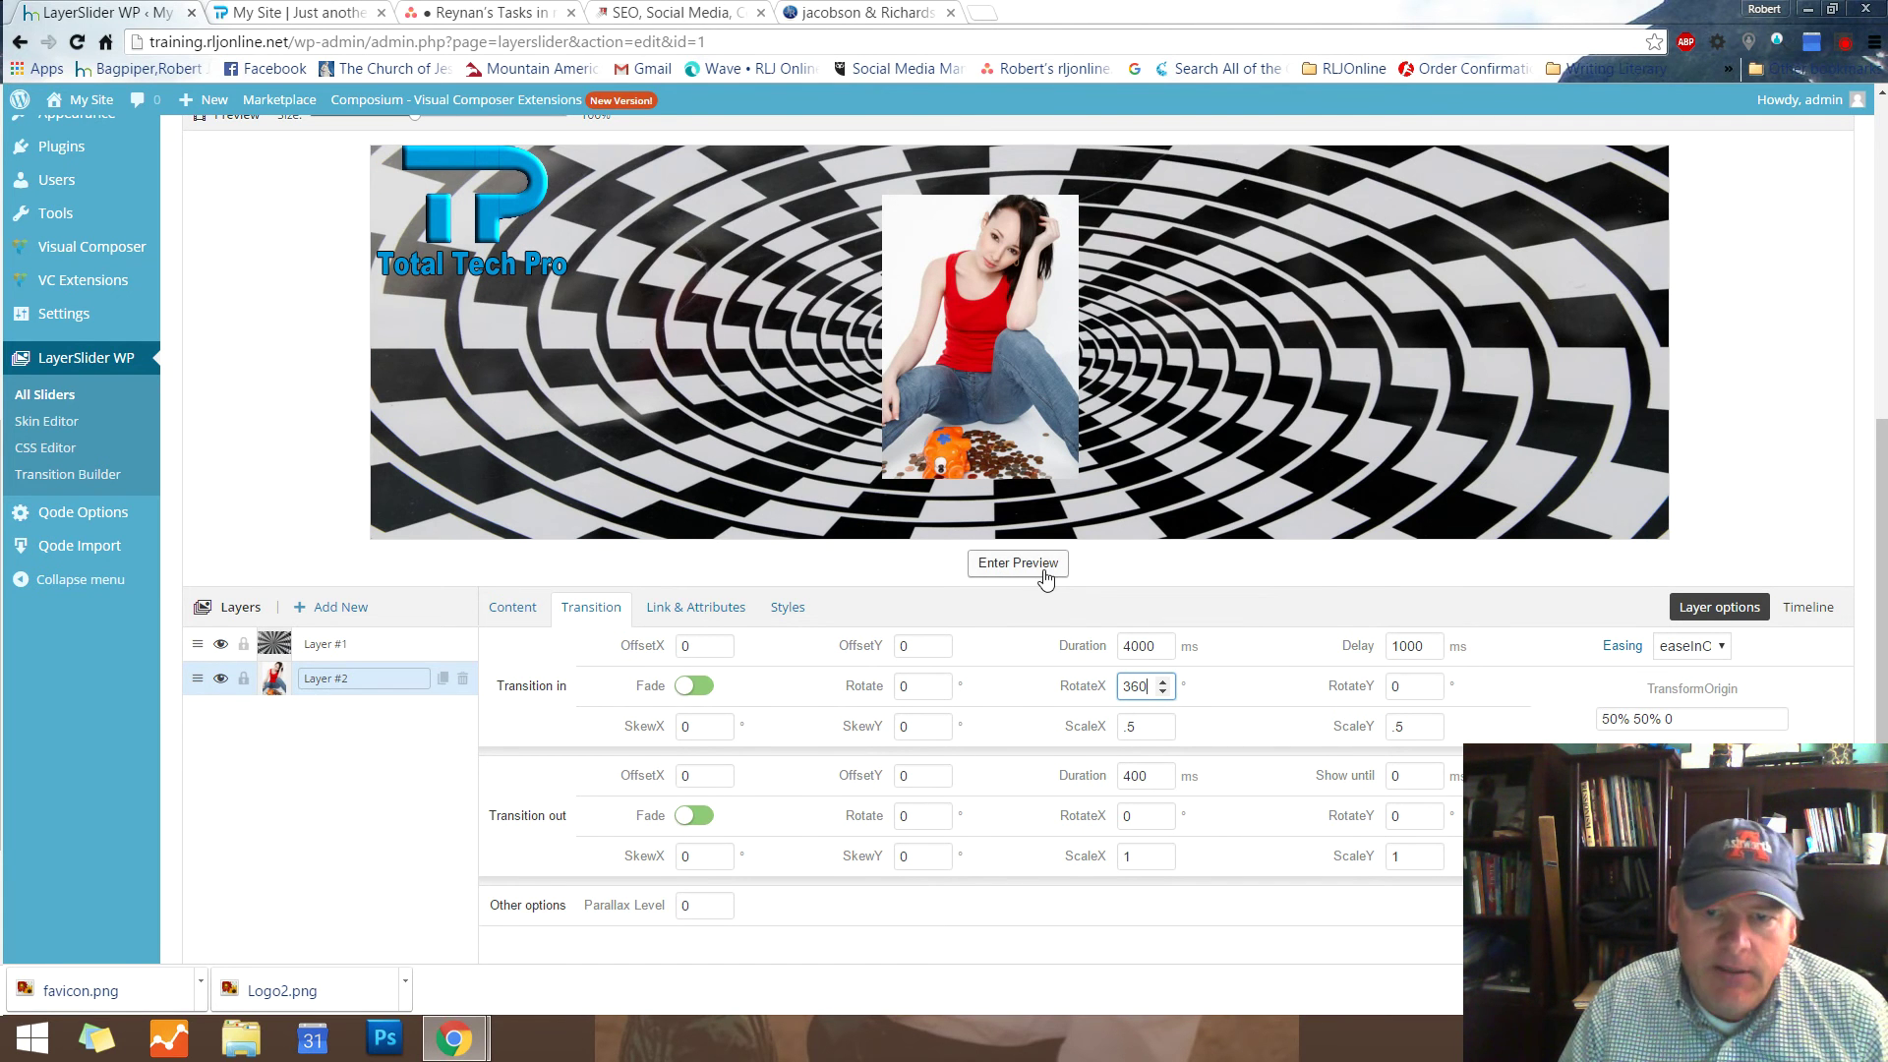
# Preview the slider animation twice to check Slide #2's layer transitions, leaving the preview each time
pyautogui.click(1046, 578)
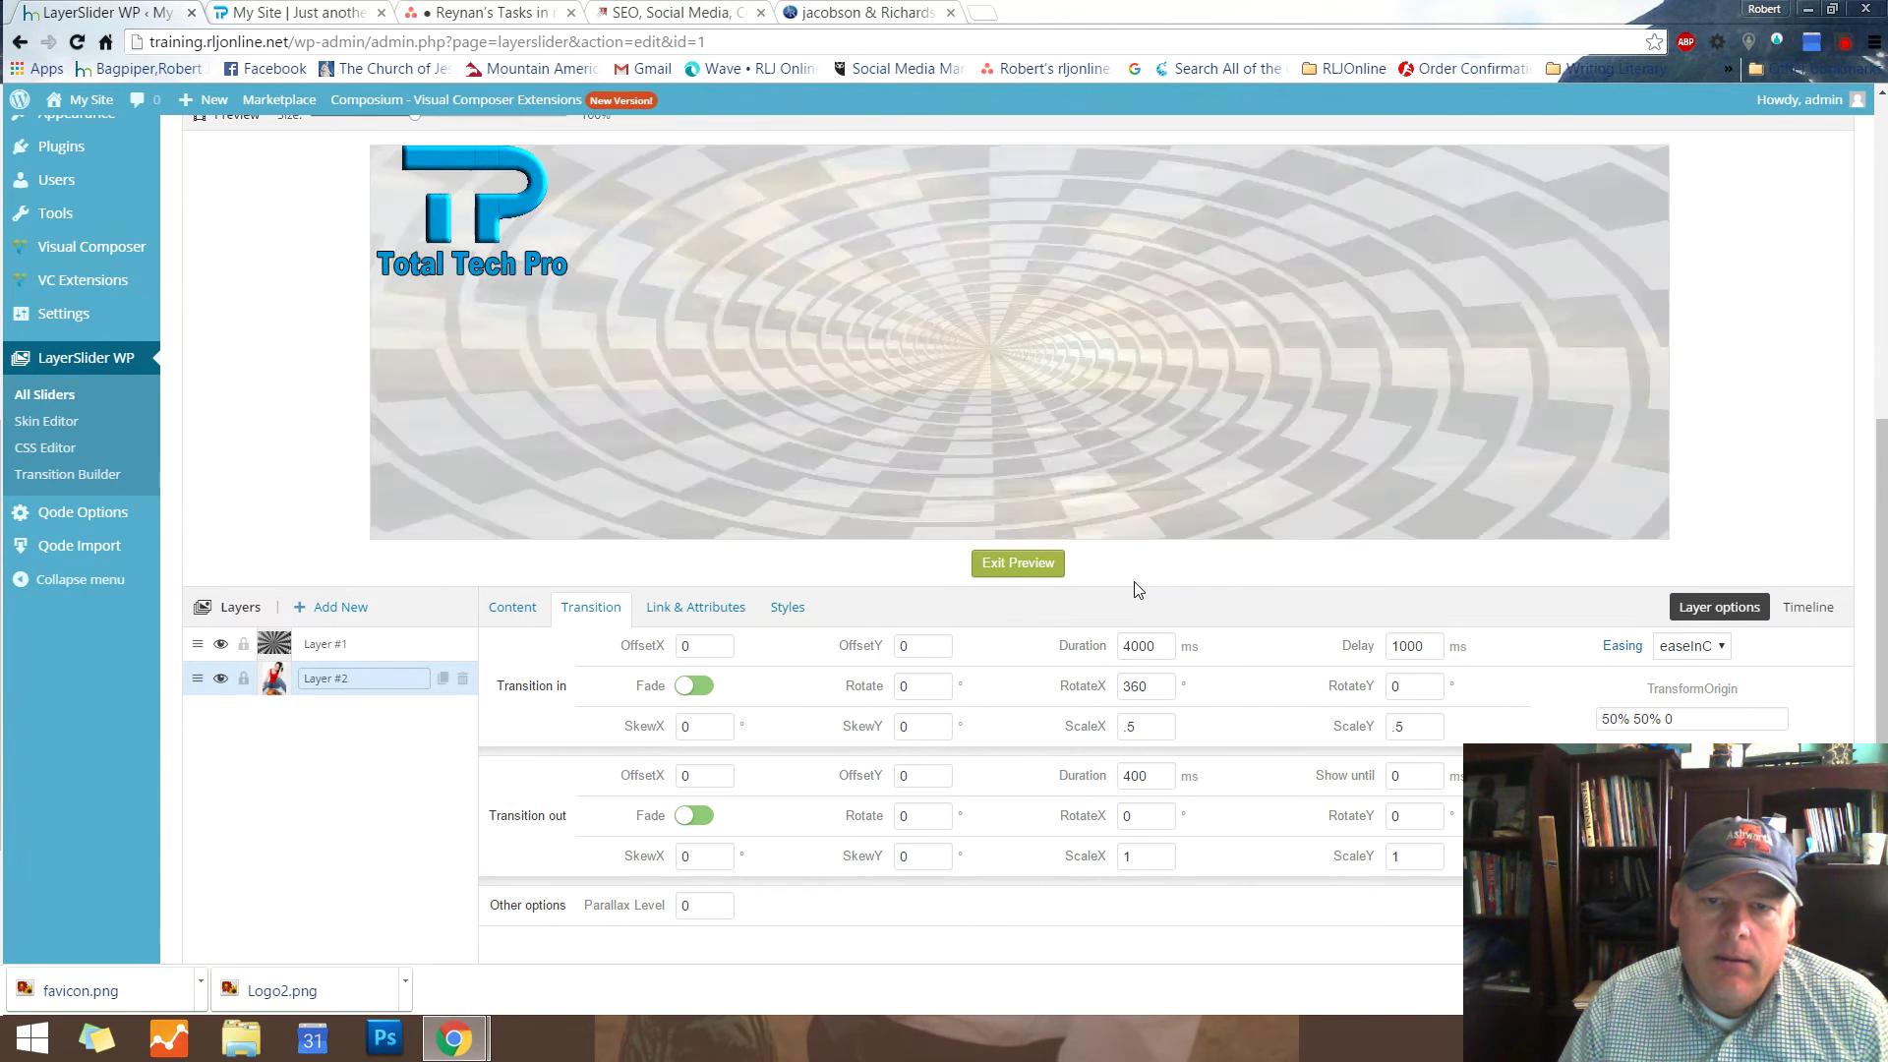
pyautogui.click(1003, 567)
pyautogui.click(1012, 566)
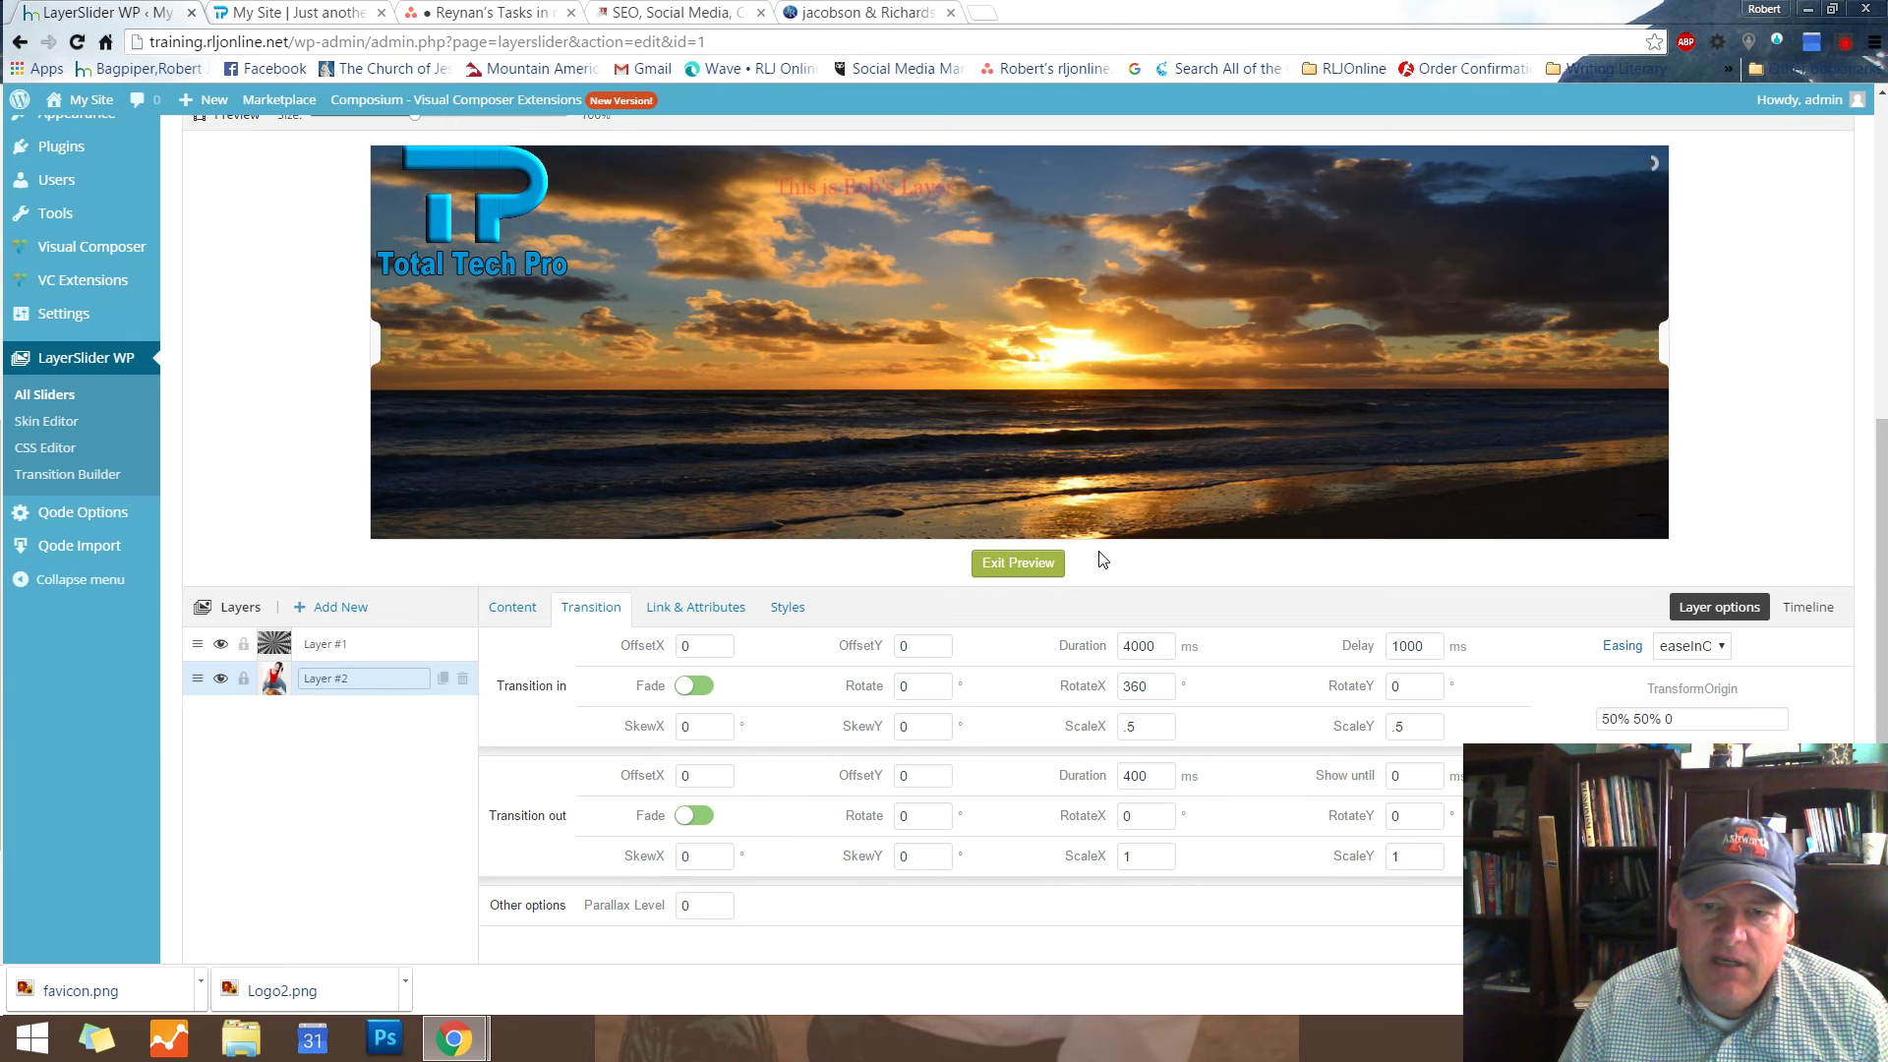
pyautogui.click(1005, 569)
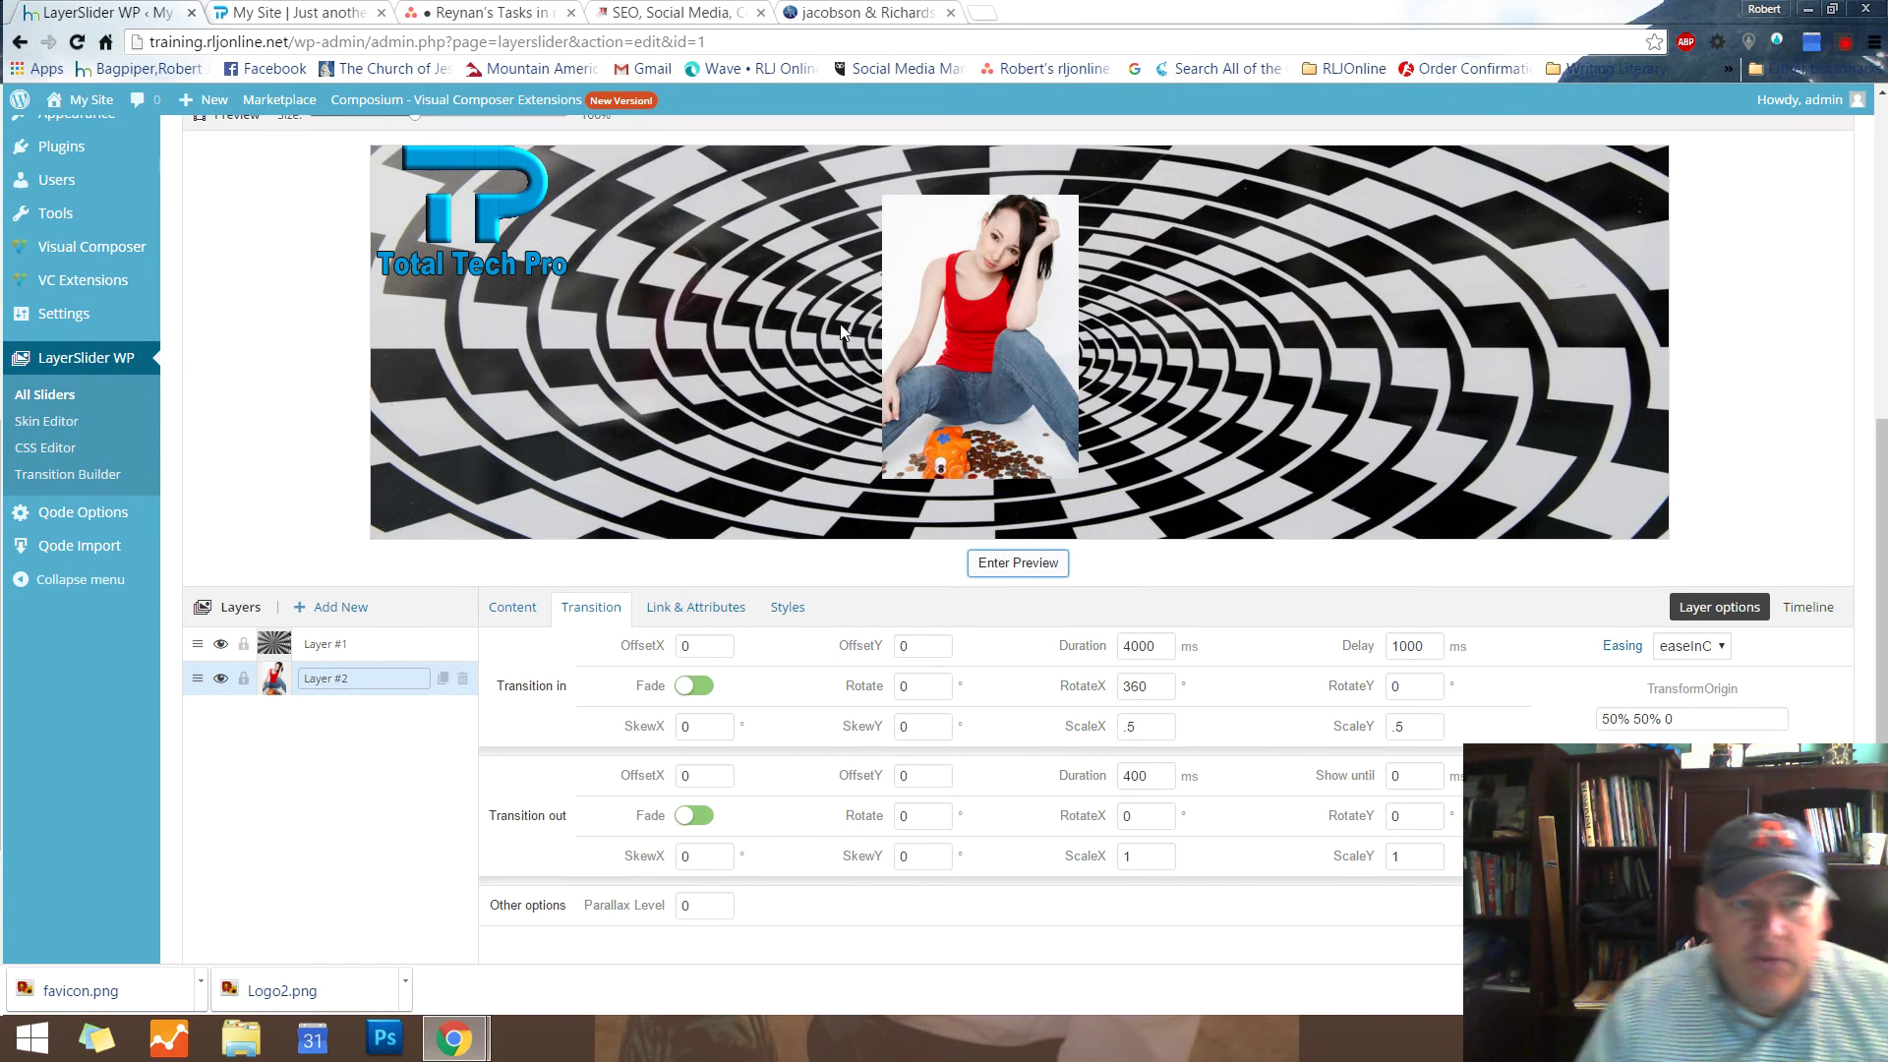
# Set Slide #2's duration to 10000 ms in its slide options
pyautogui.scroll(7, 221, 371)
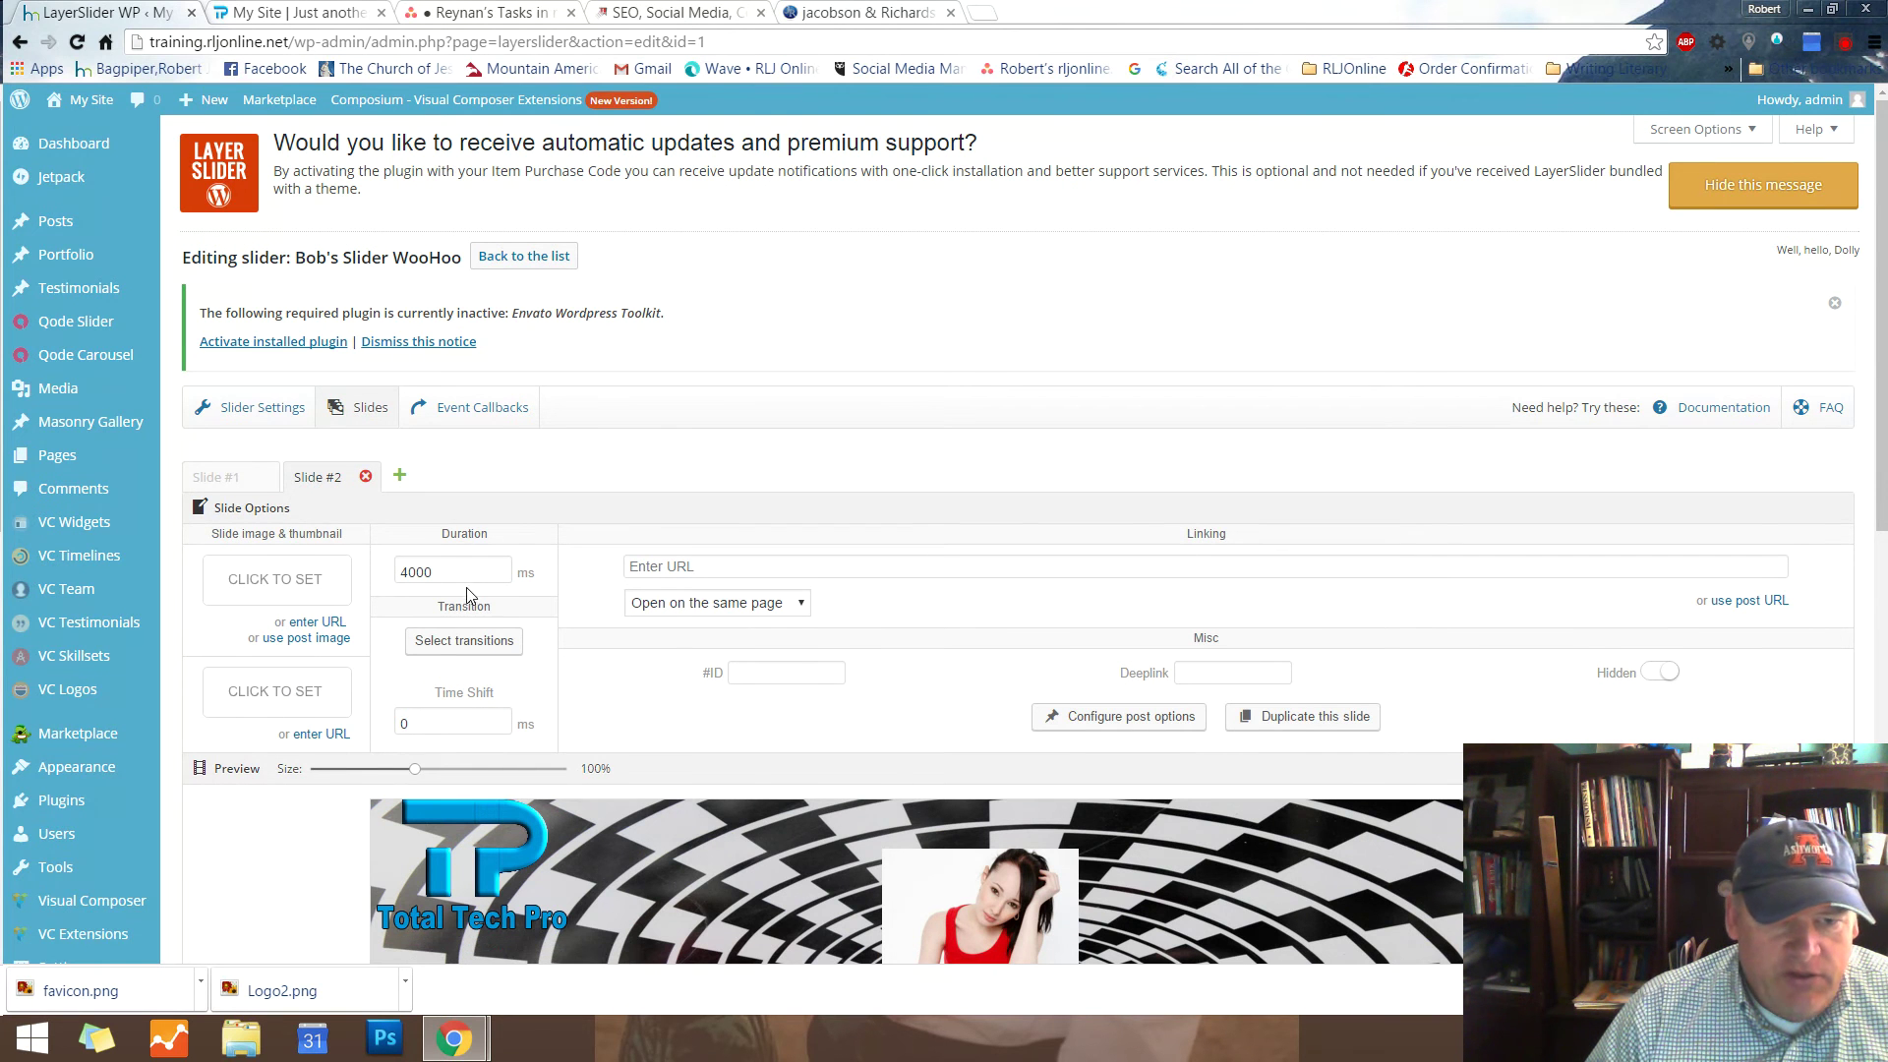
pyautogui.click(402, 572)
pyautogui.moveTo(403, 569); pyautogui.dragTo(408, 565)
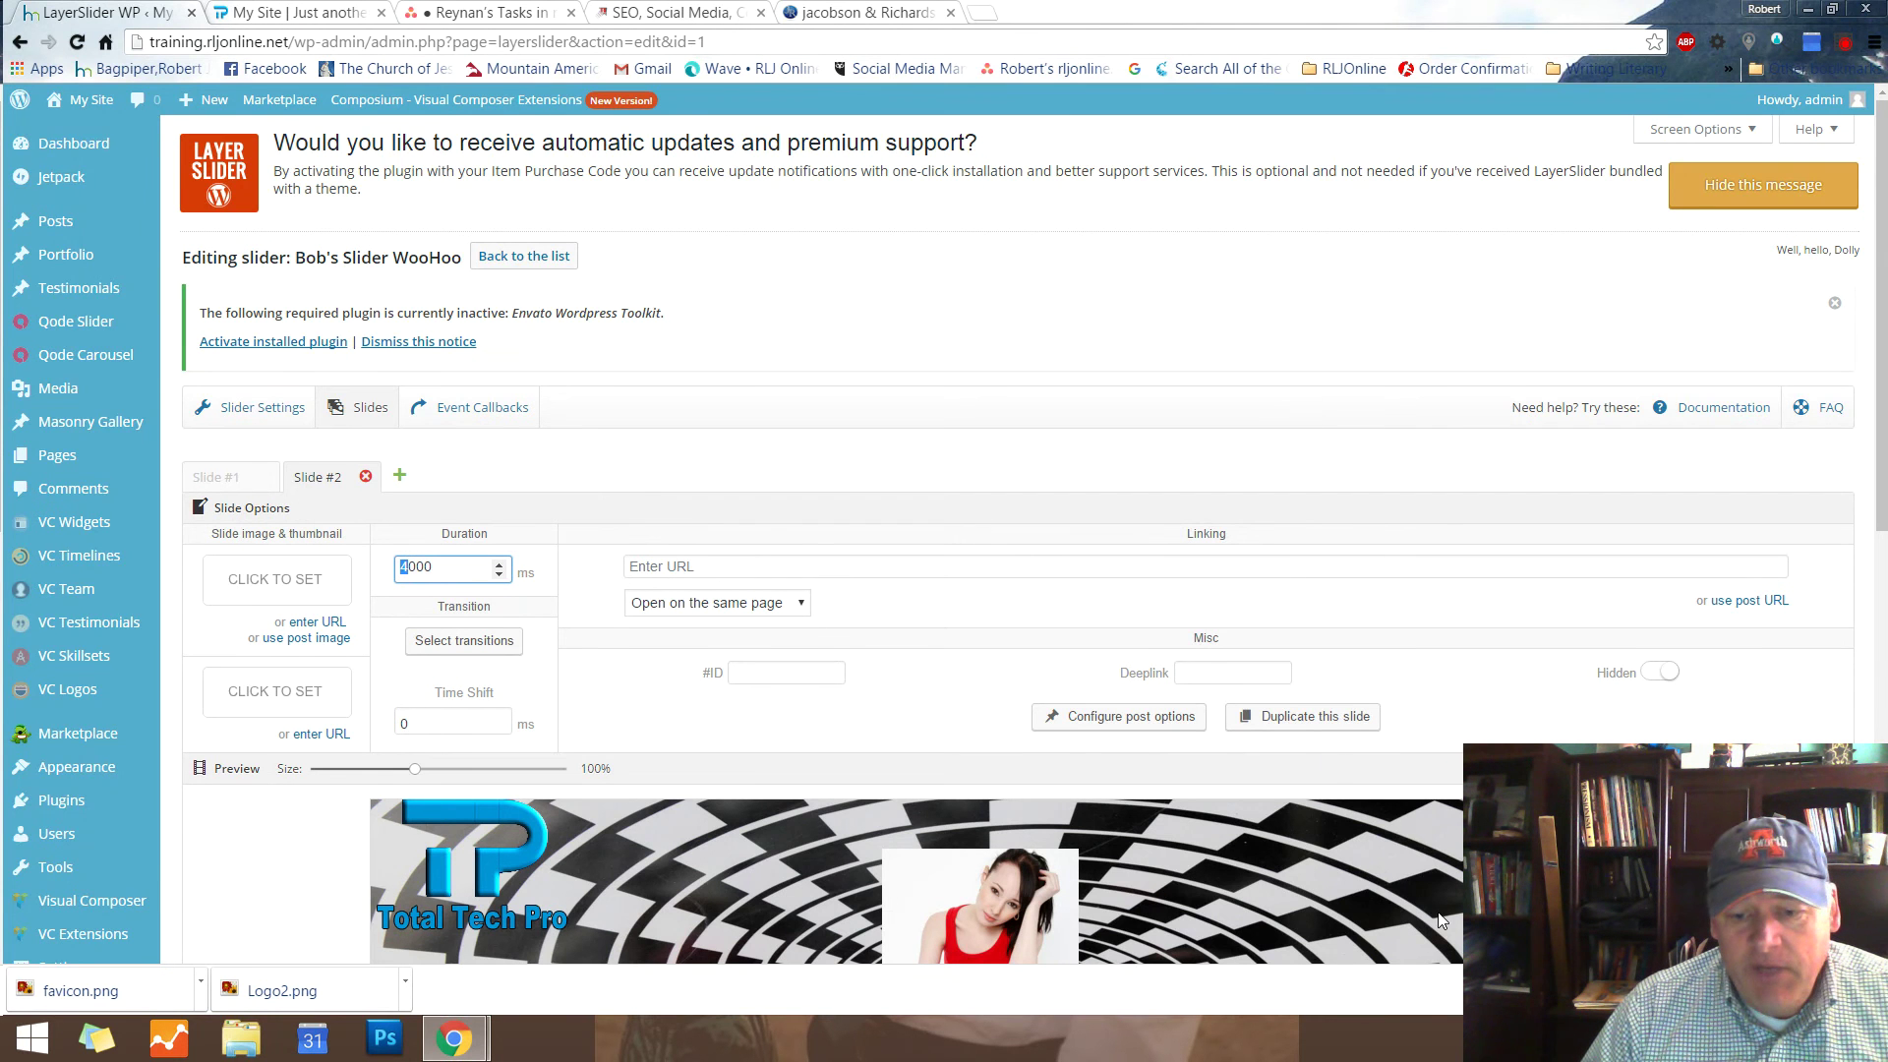
pyautogui.scroll(-3, 1436, 921)
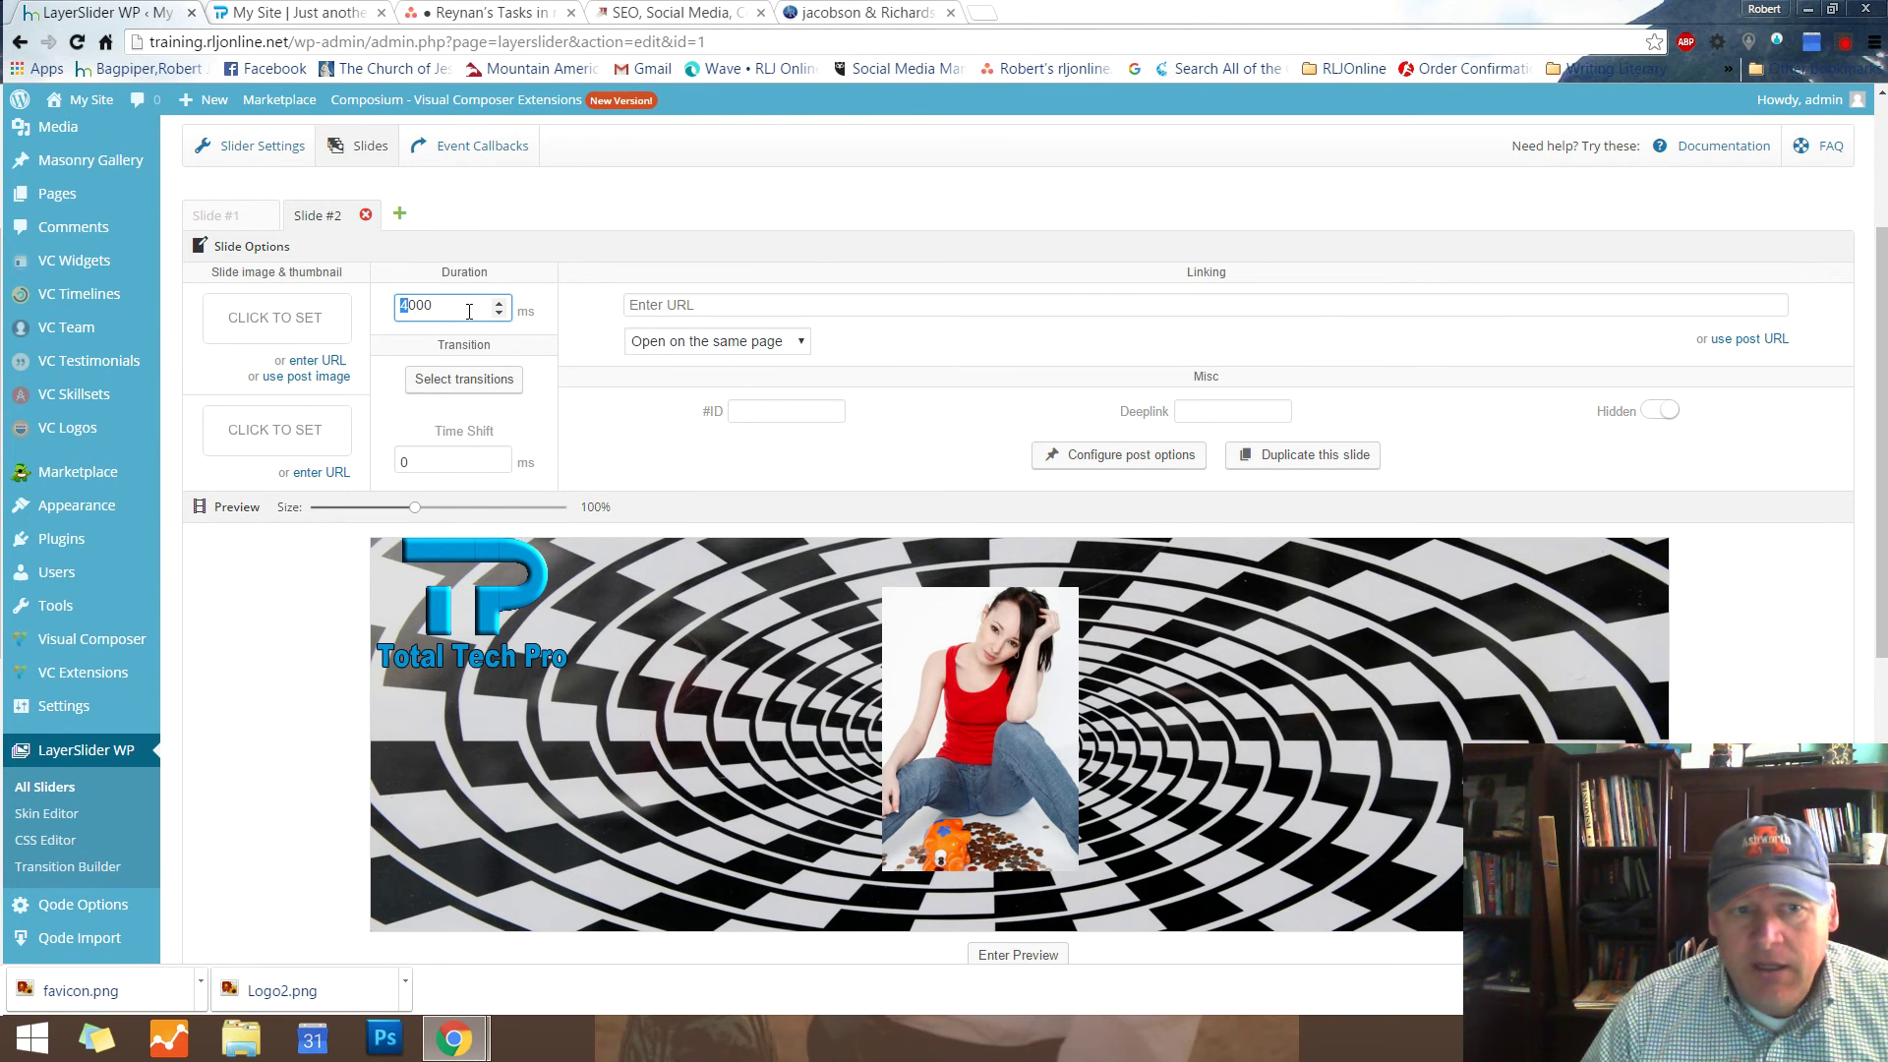
pyautogui.moveTo(436, 310)
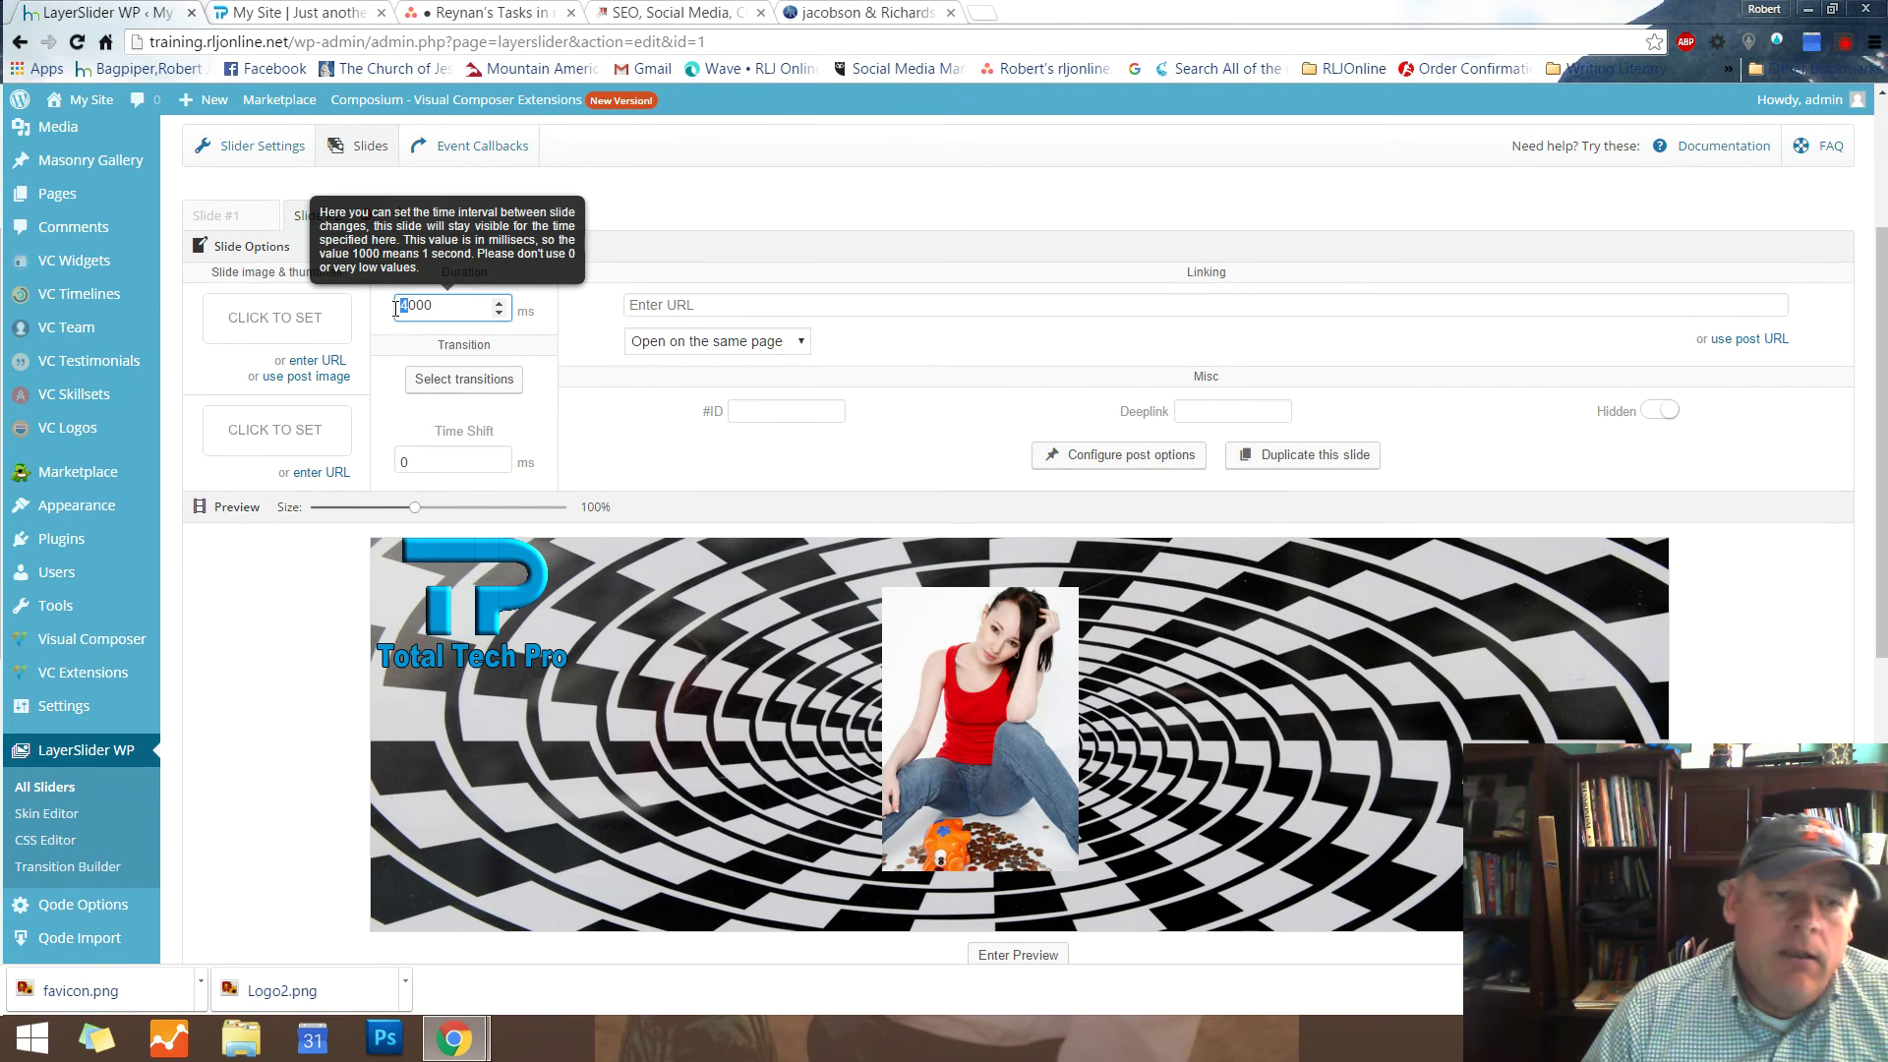
pyautogui.write('10')
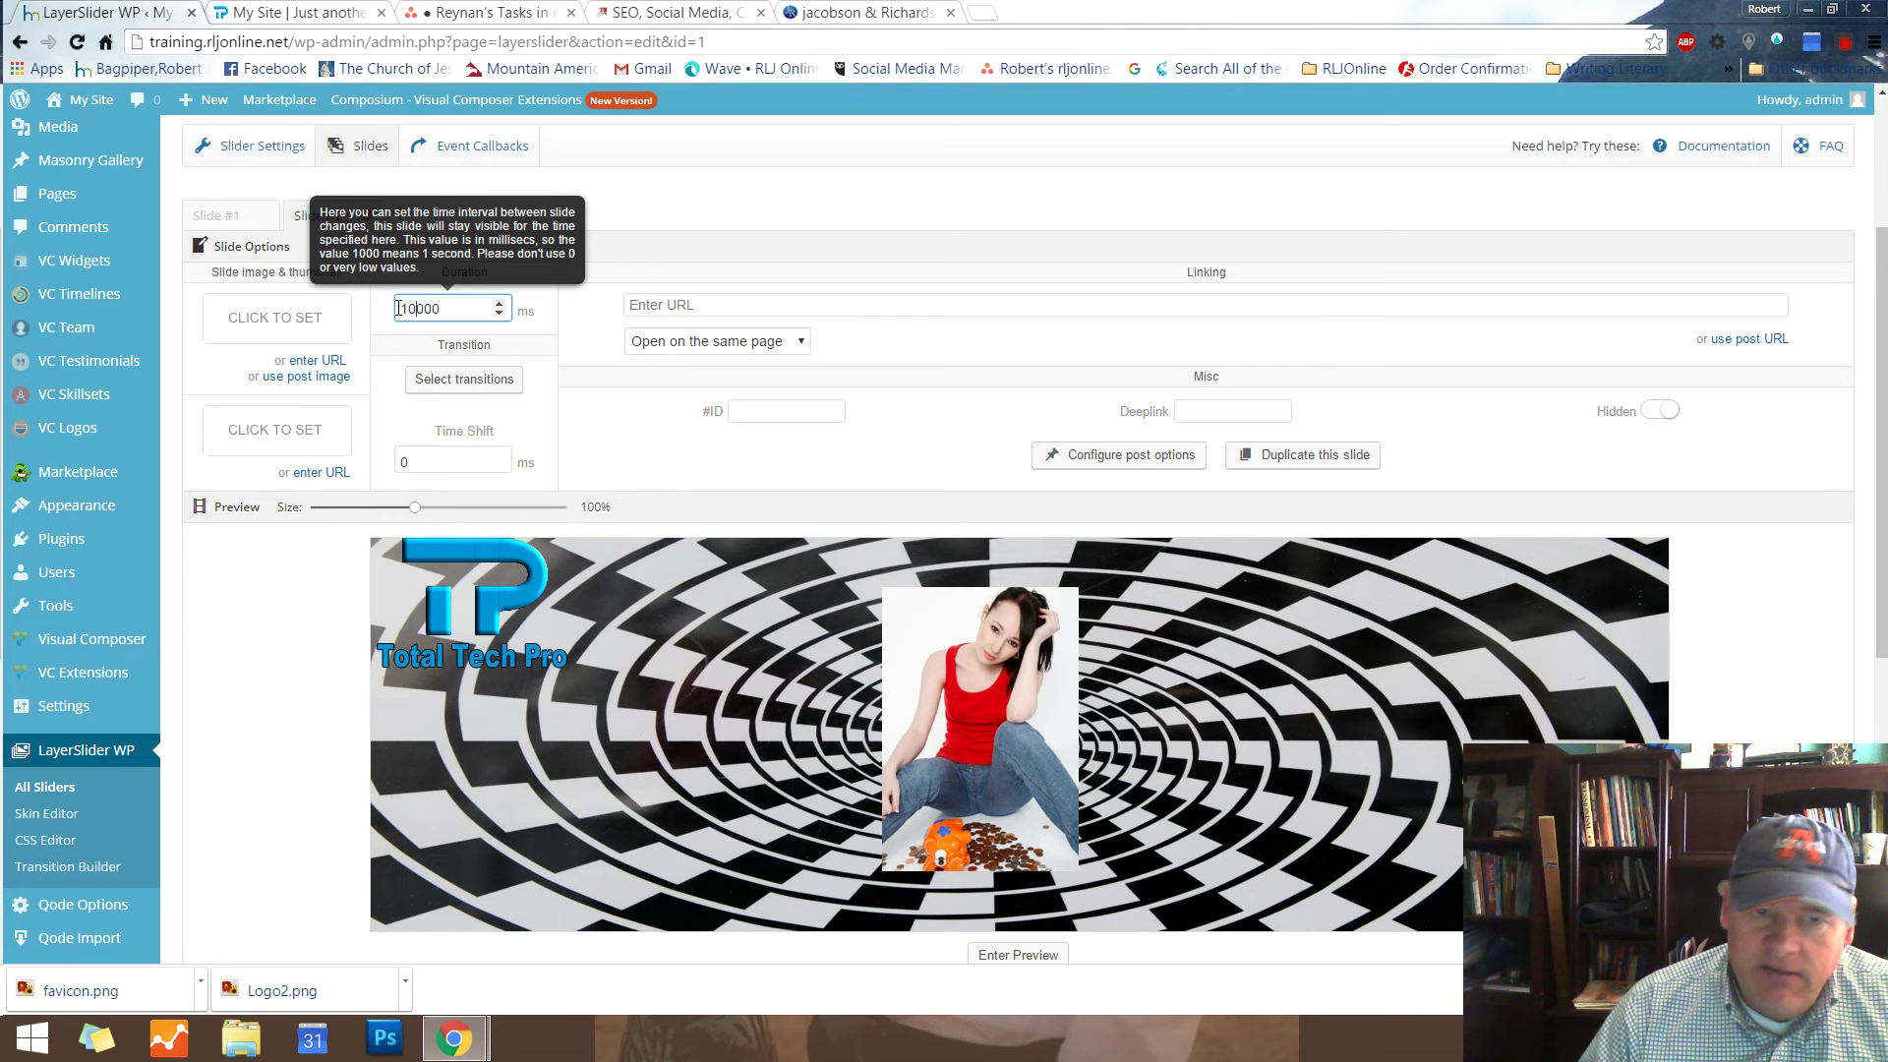
pyautogui.click(627, 434)
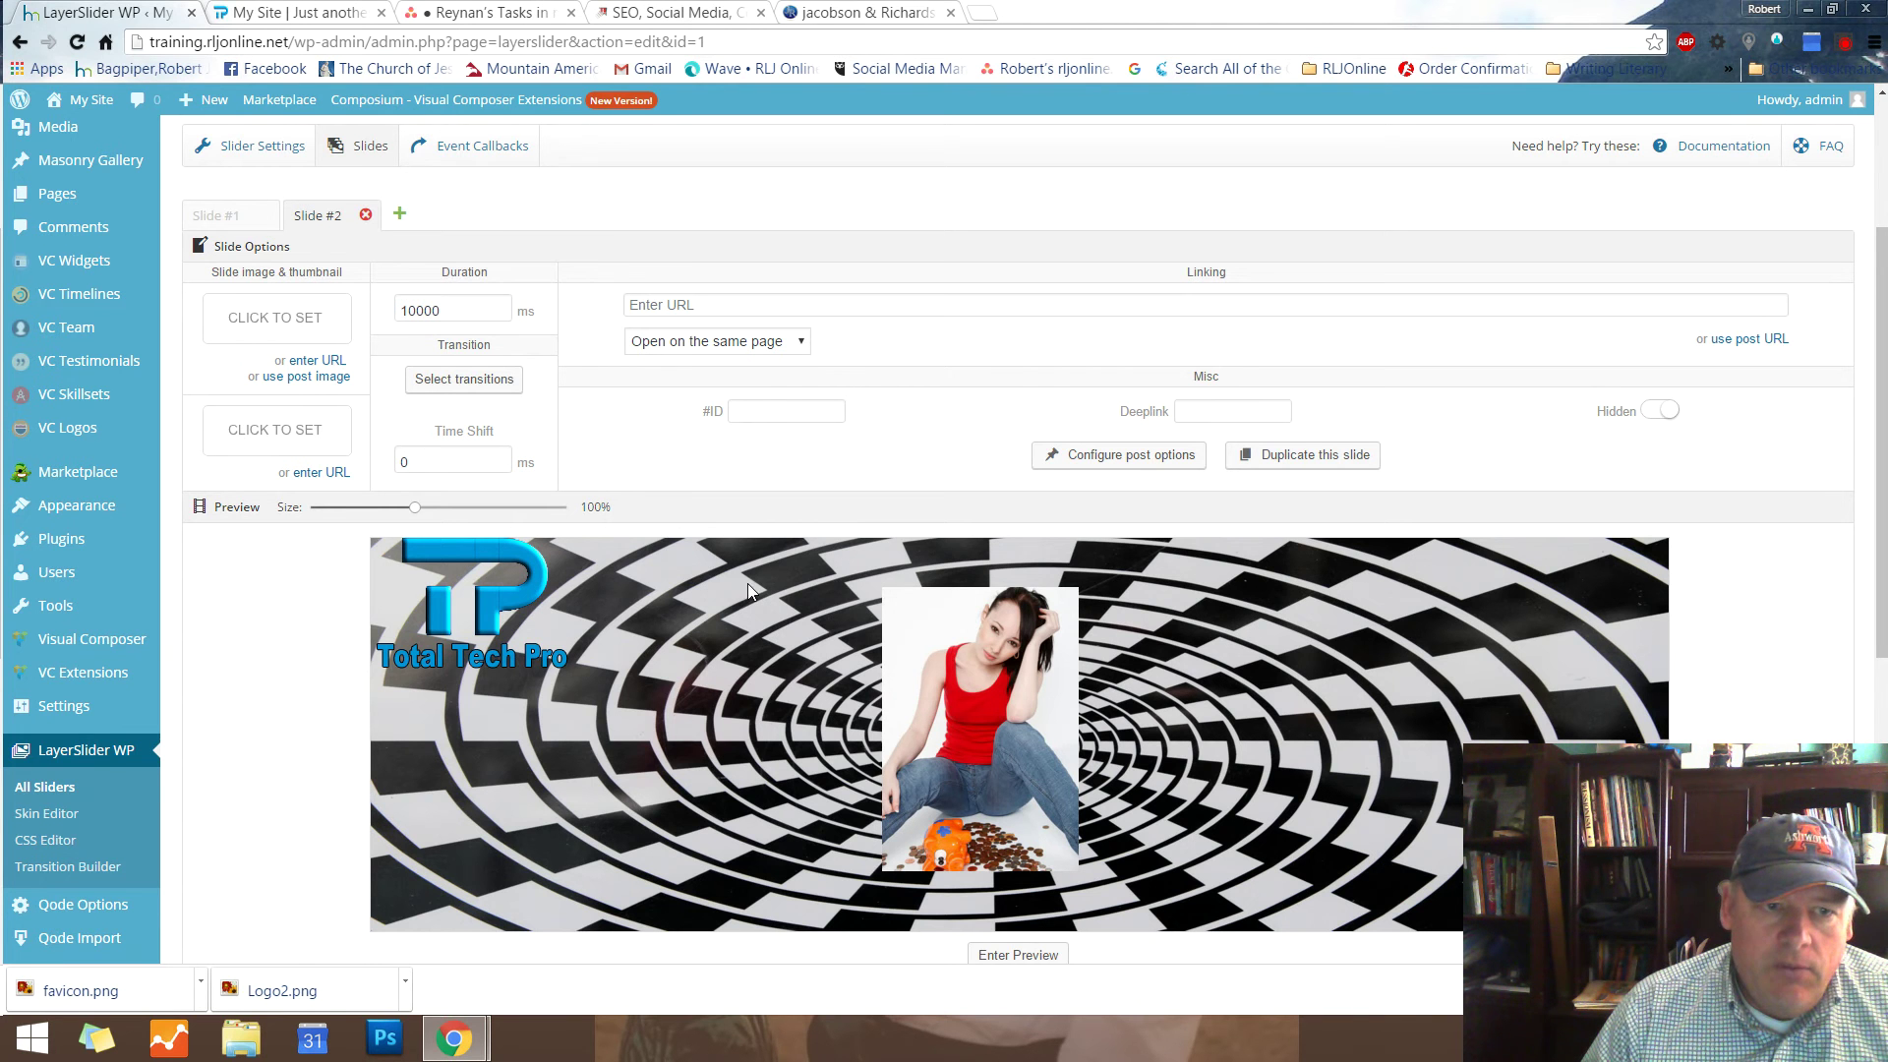
# Set Slide #1's duration to 8000 ms, check Slide #2's duration, and save the slider changes
pyautogui.click(234, 224)
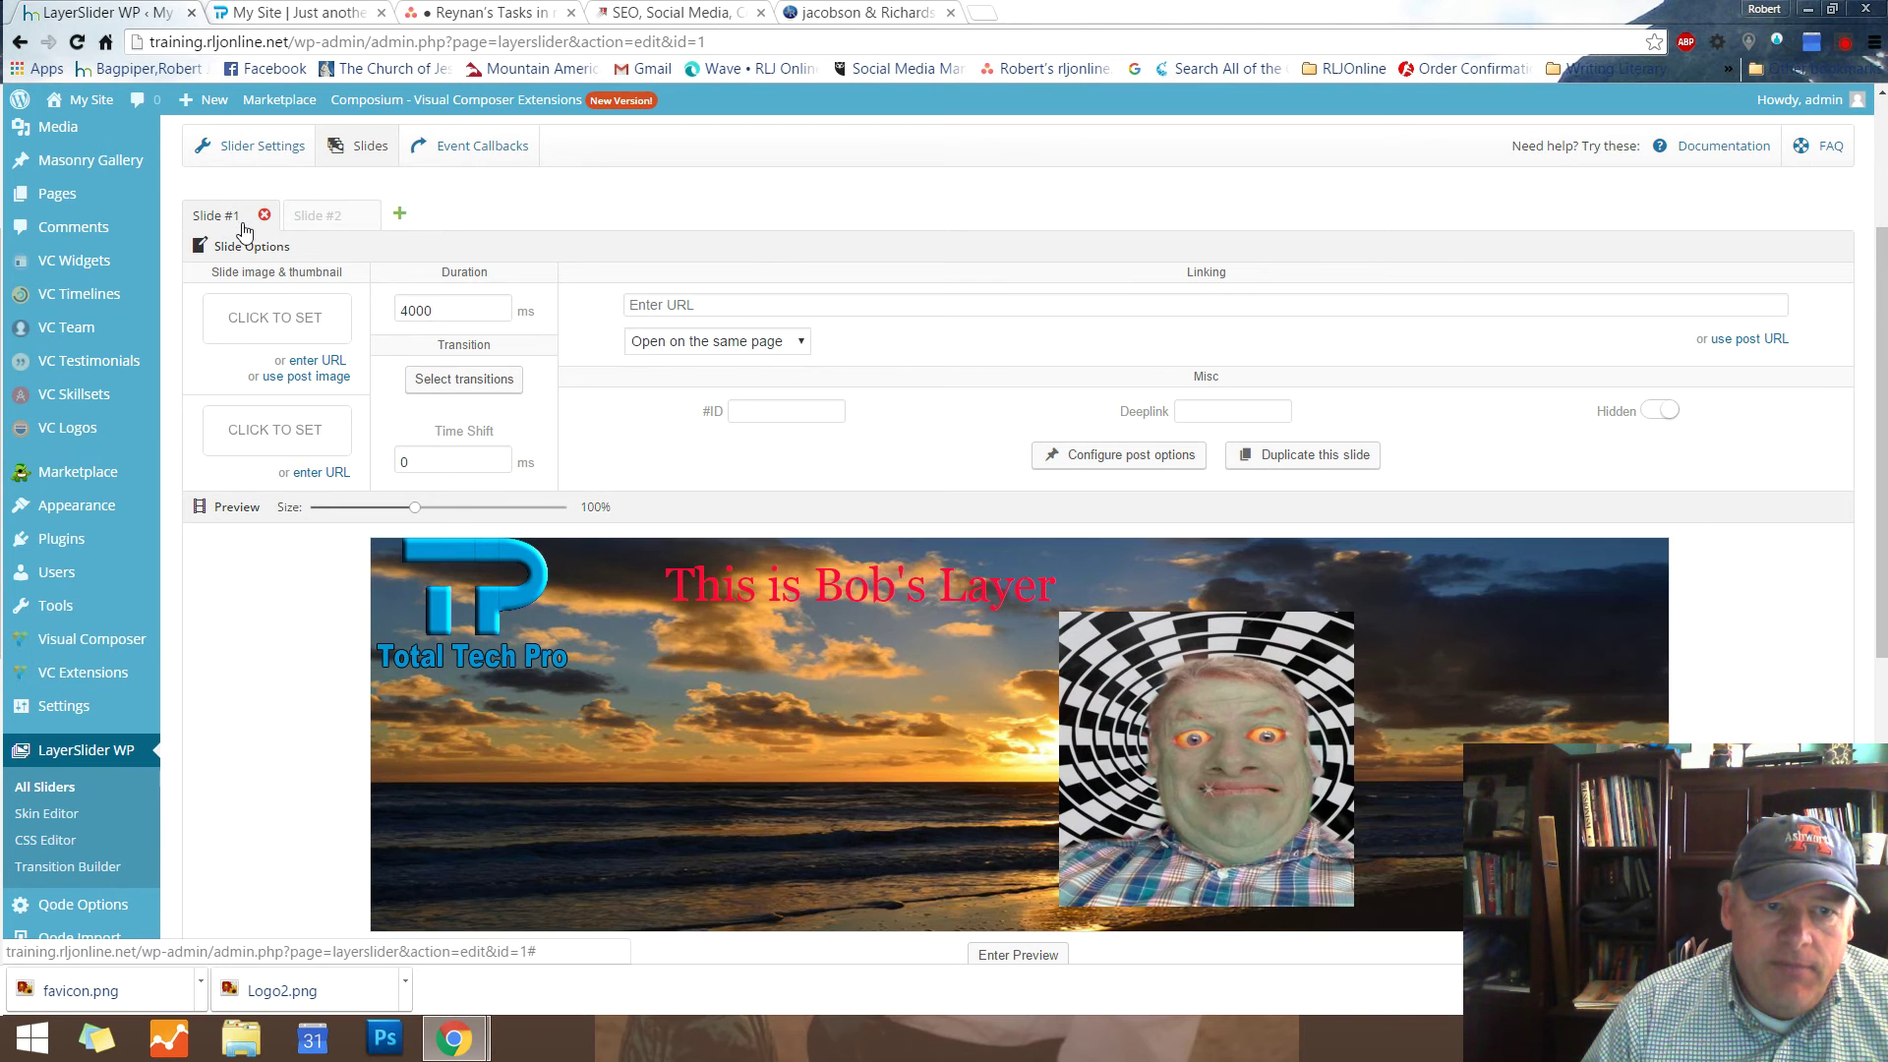
pyautogui.click(404, 307)
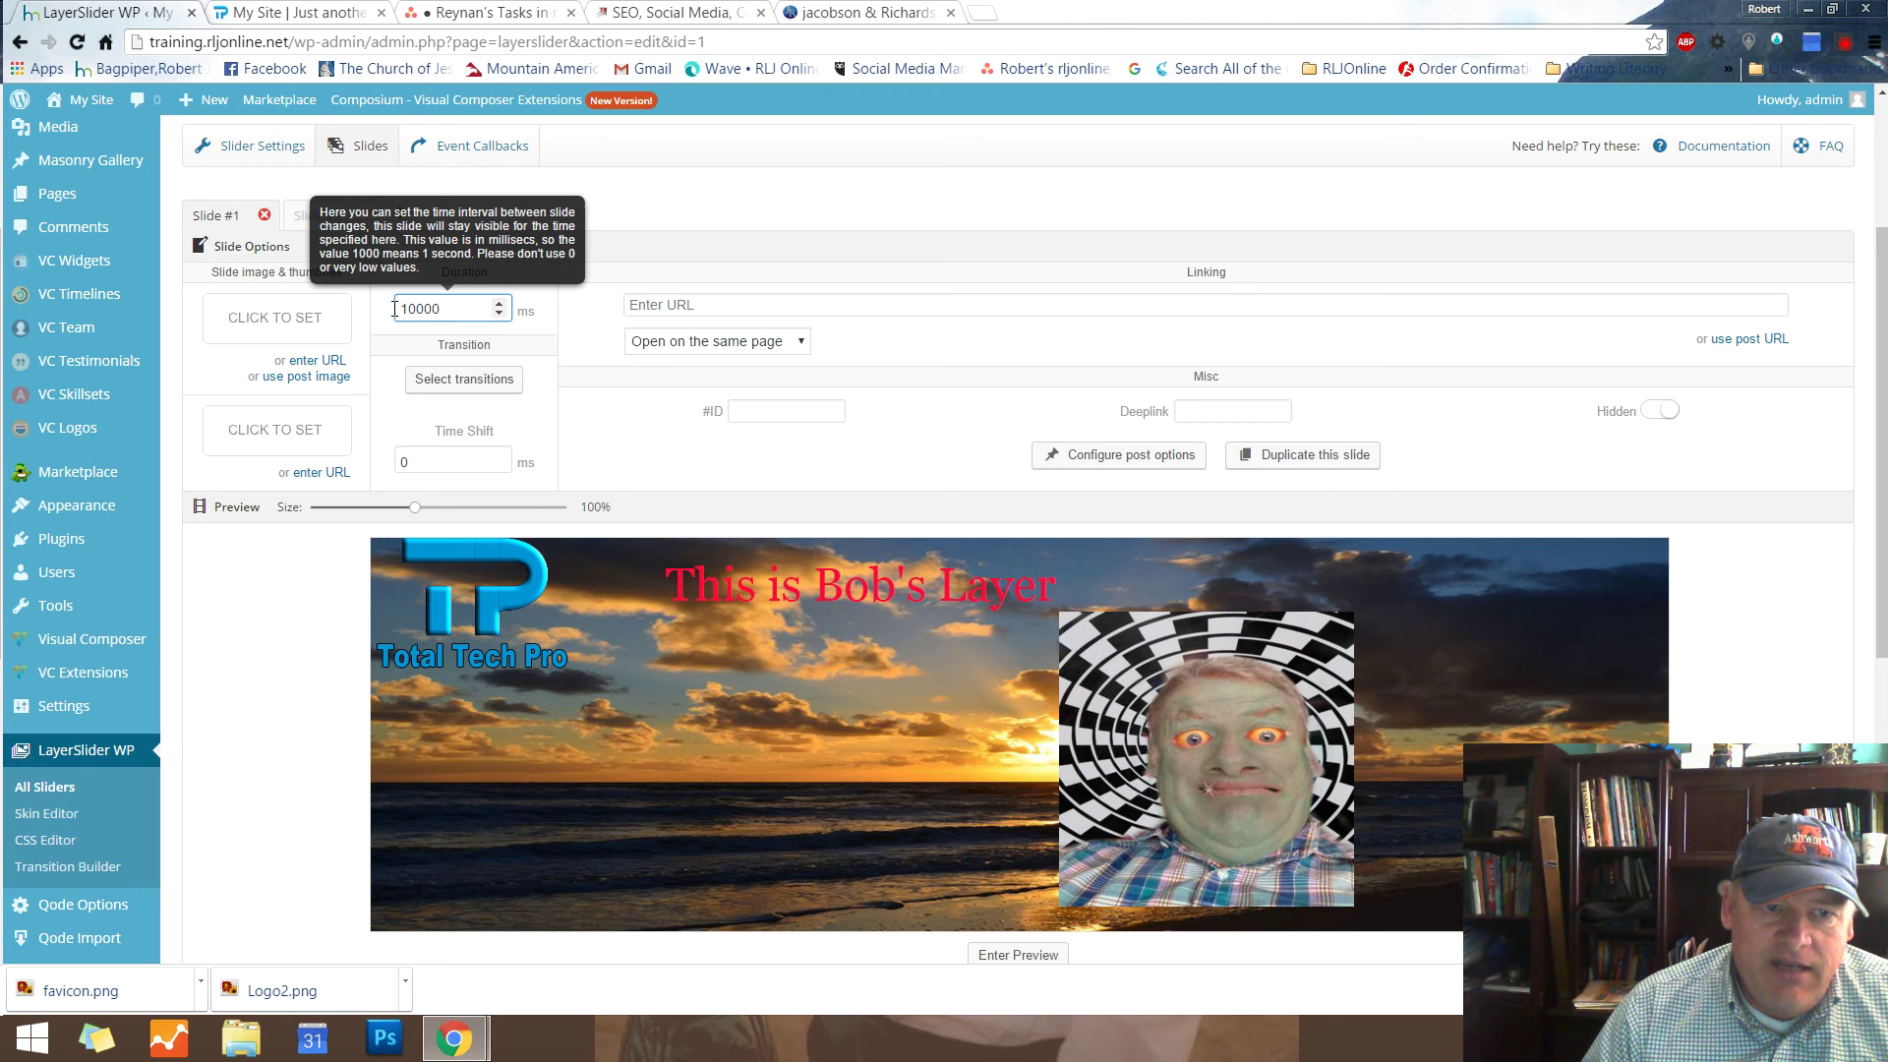
pyautogui.moveTo(403, 308); pyautogui.dragTo(414, 309)
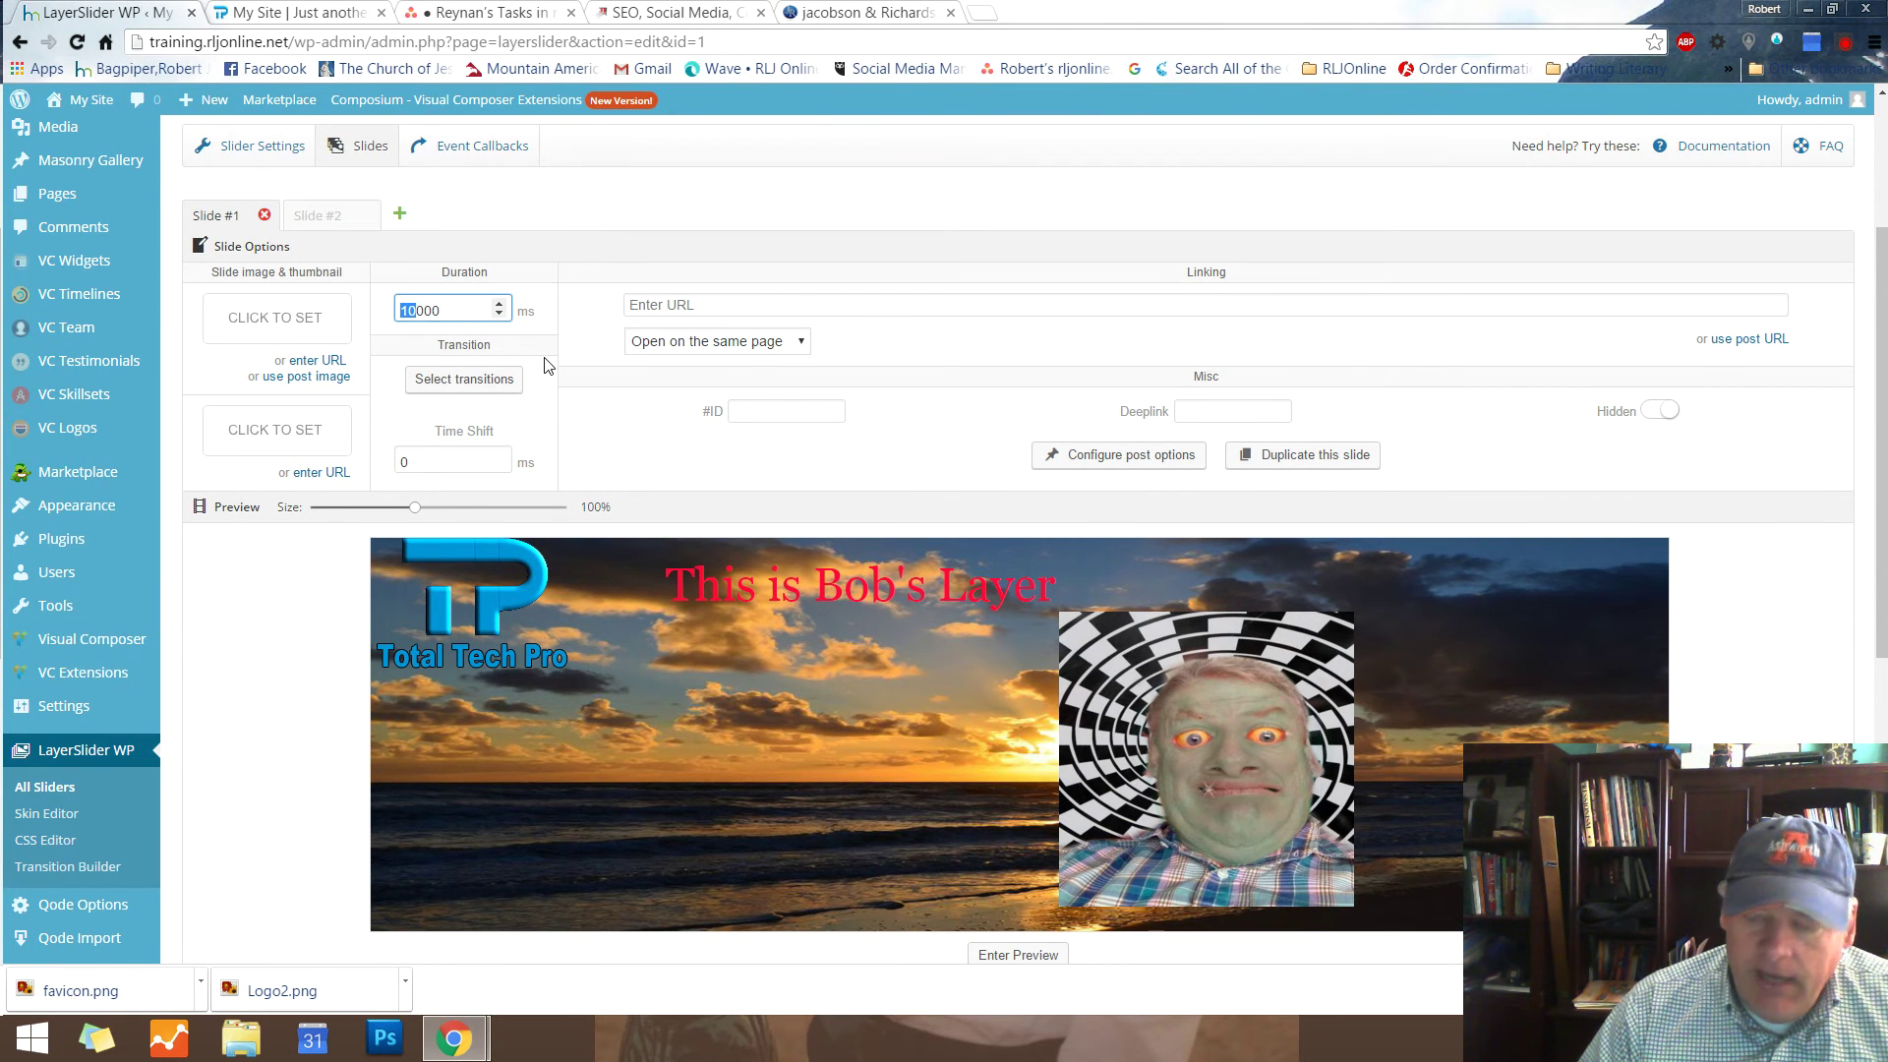
pyautogui.write('8')
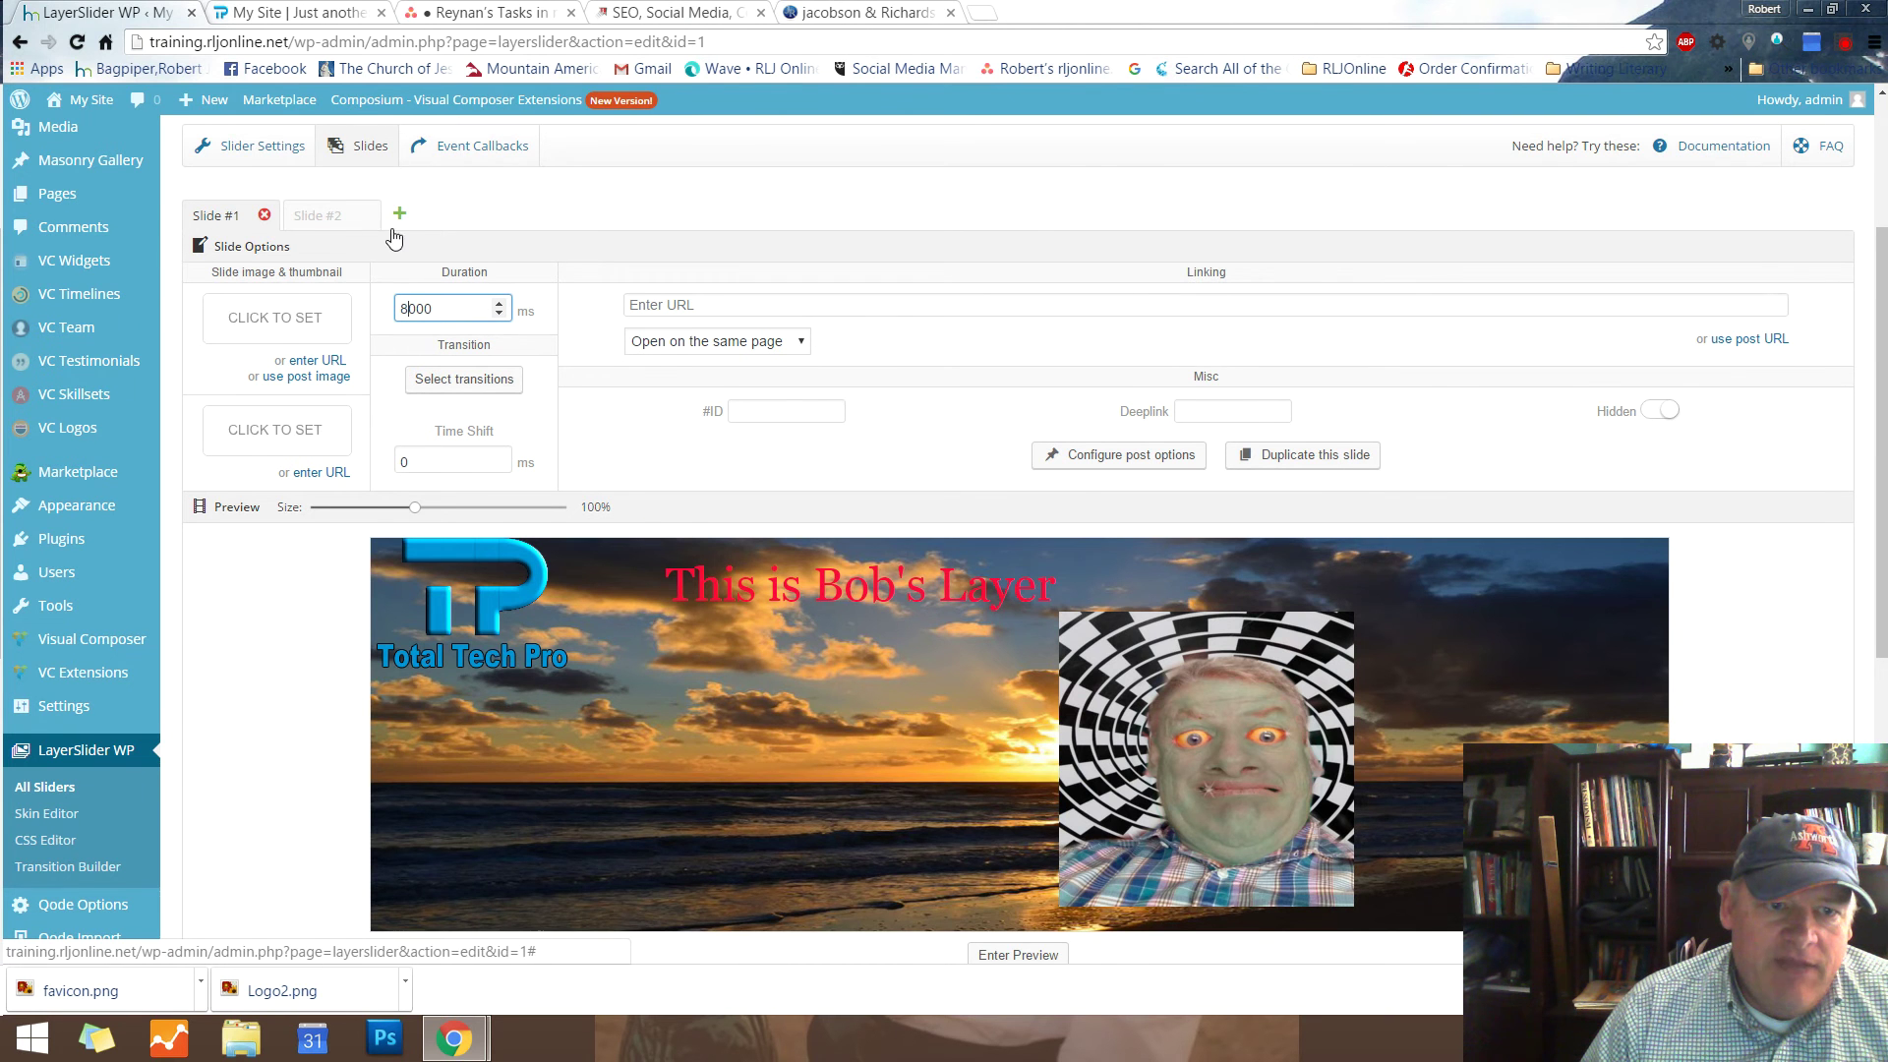
pyautogui.click(359, 220)
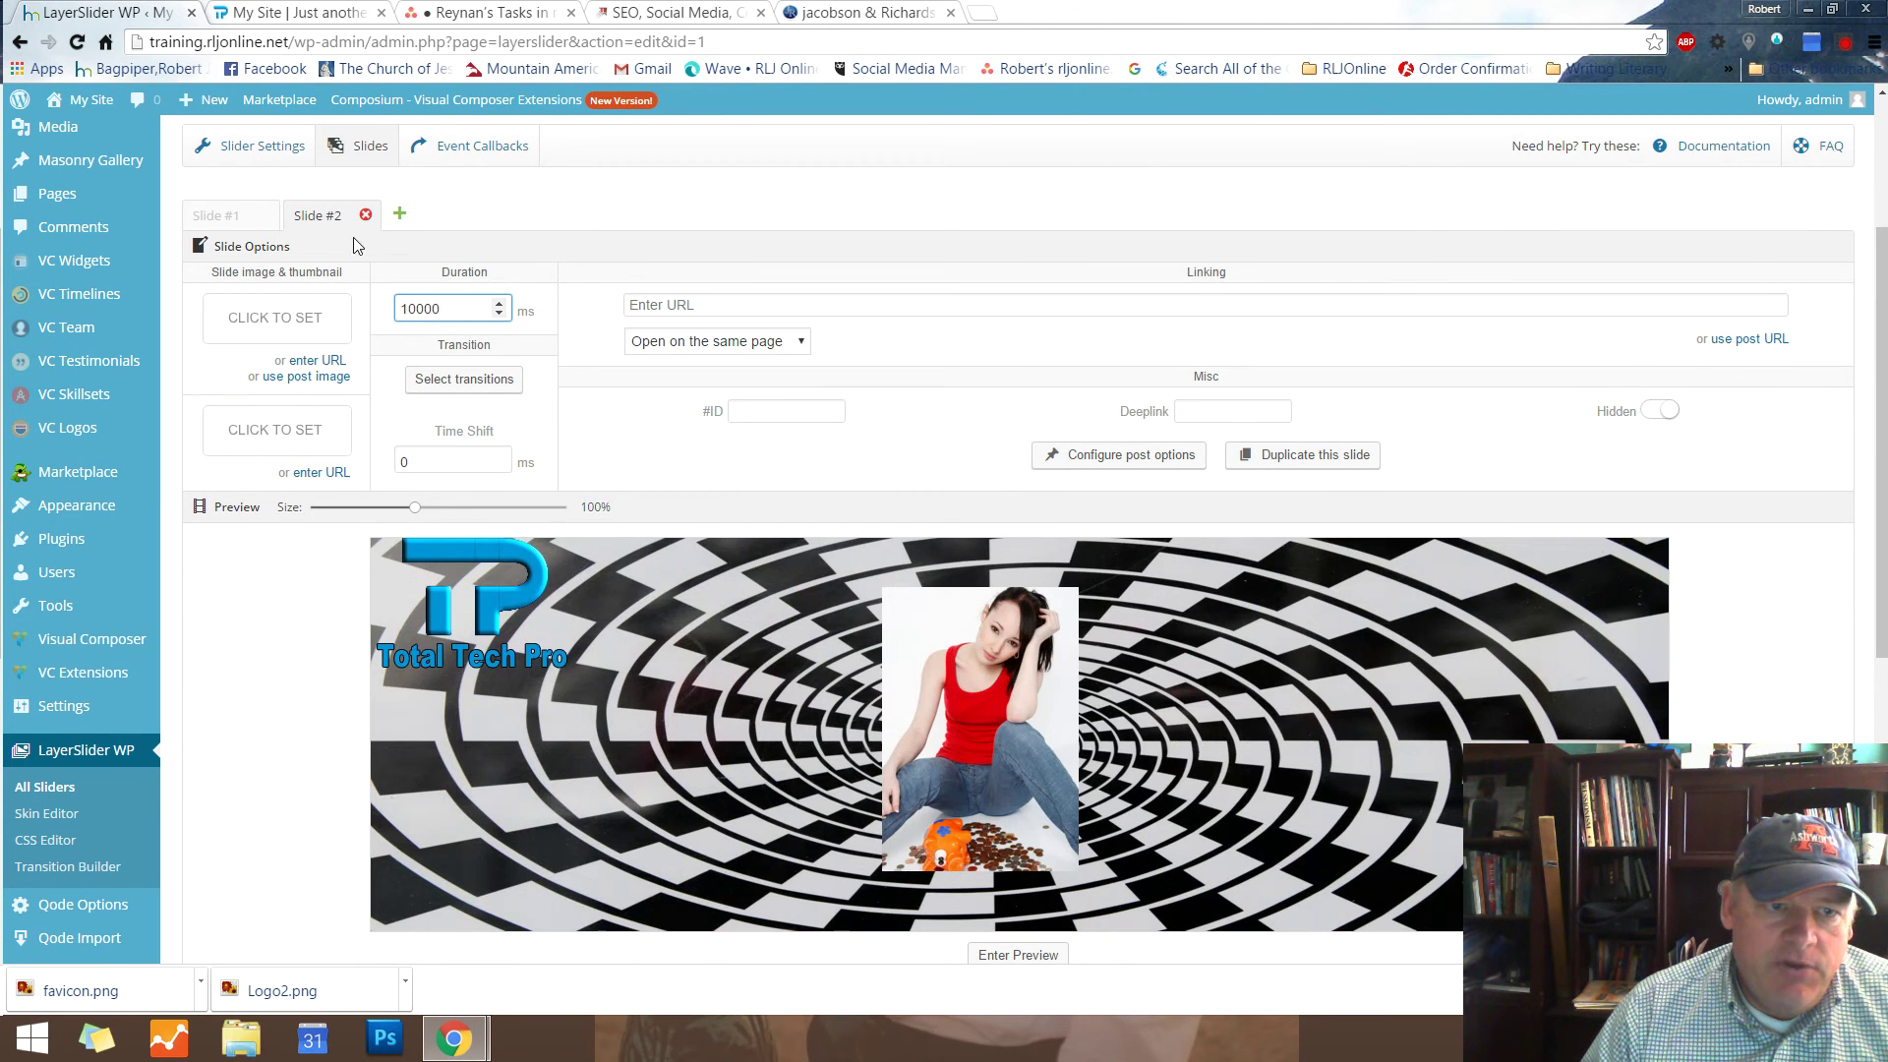
pyautogui.click(248, 227)
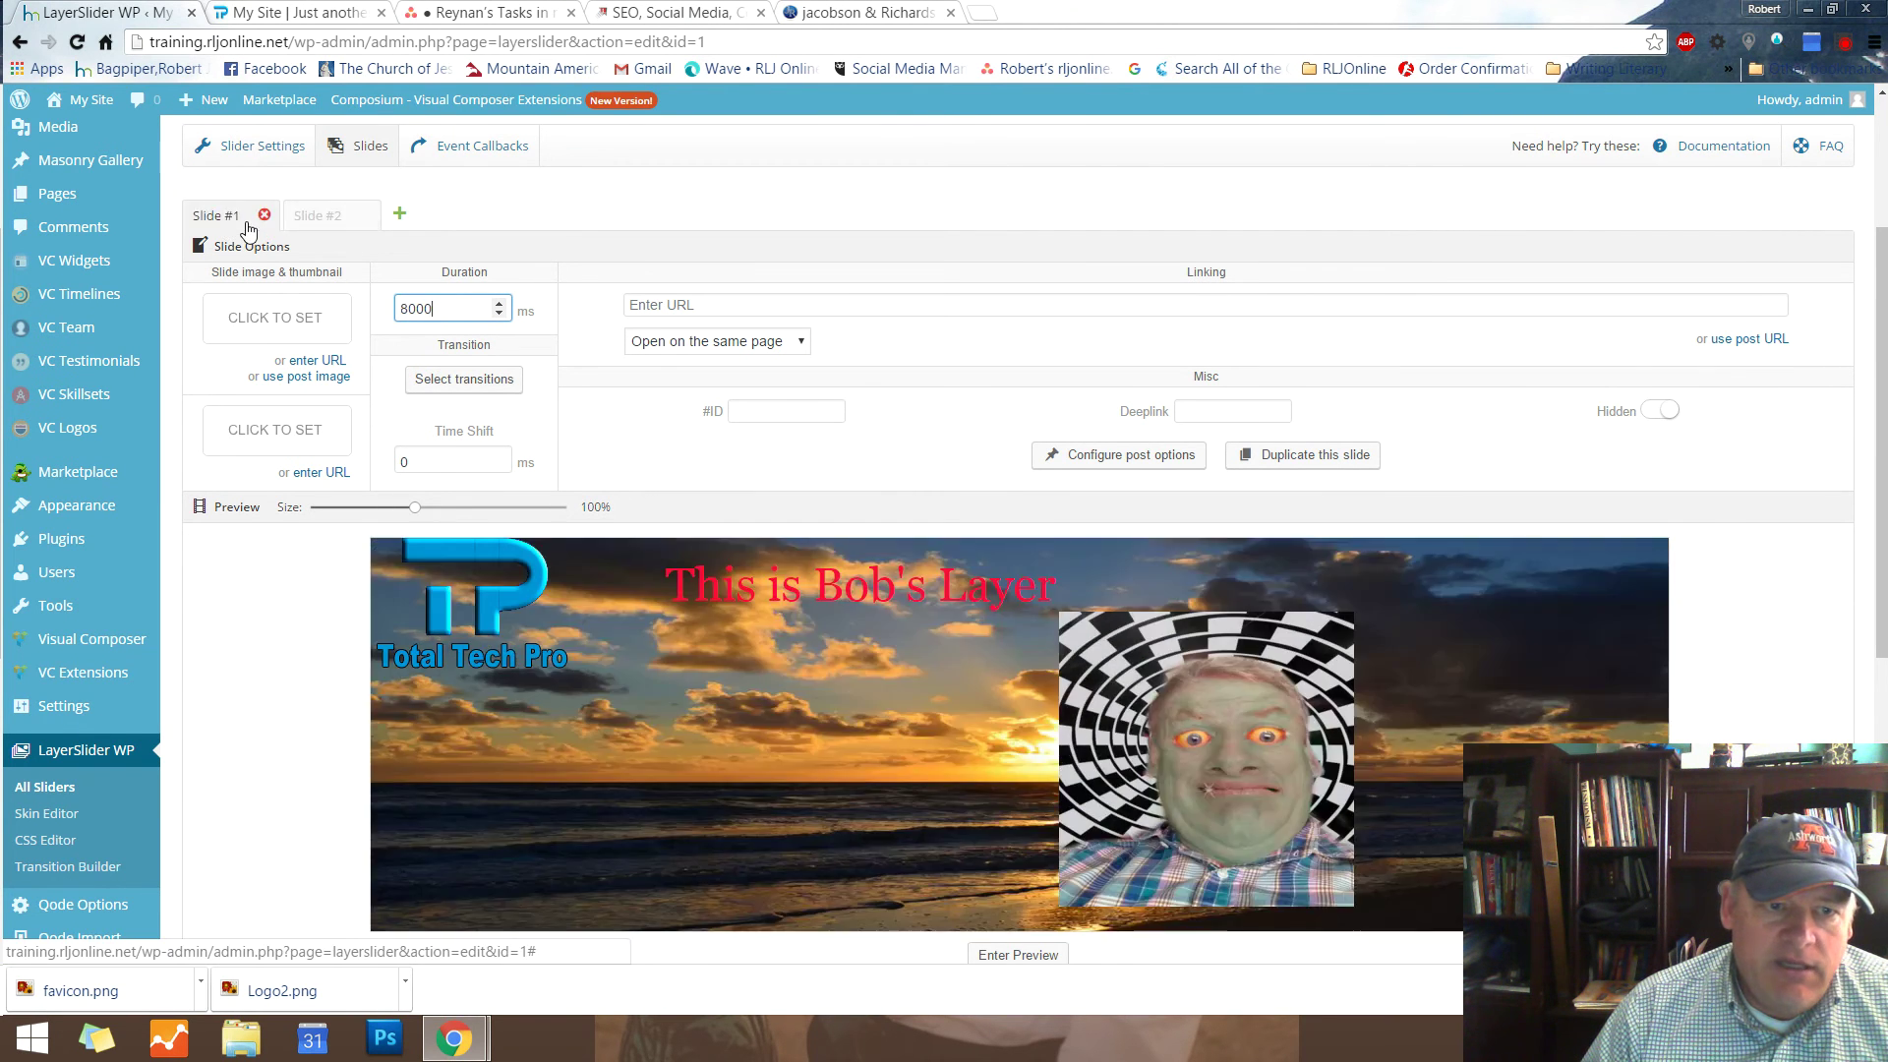
pyautogui.scroll(-6, 644, 843)
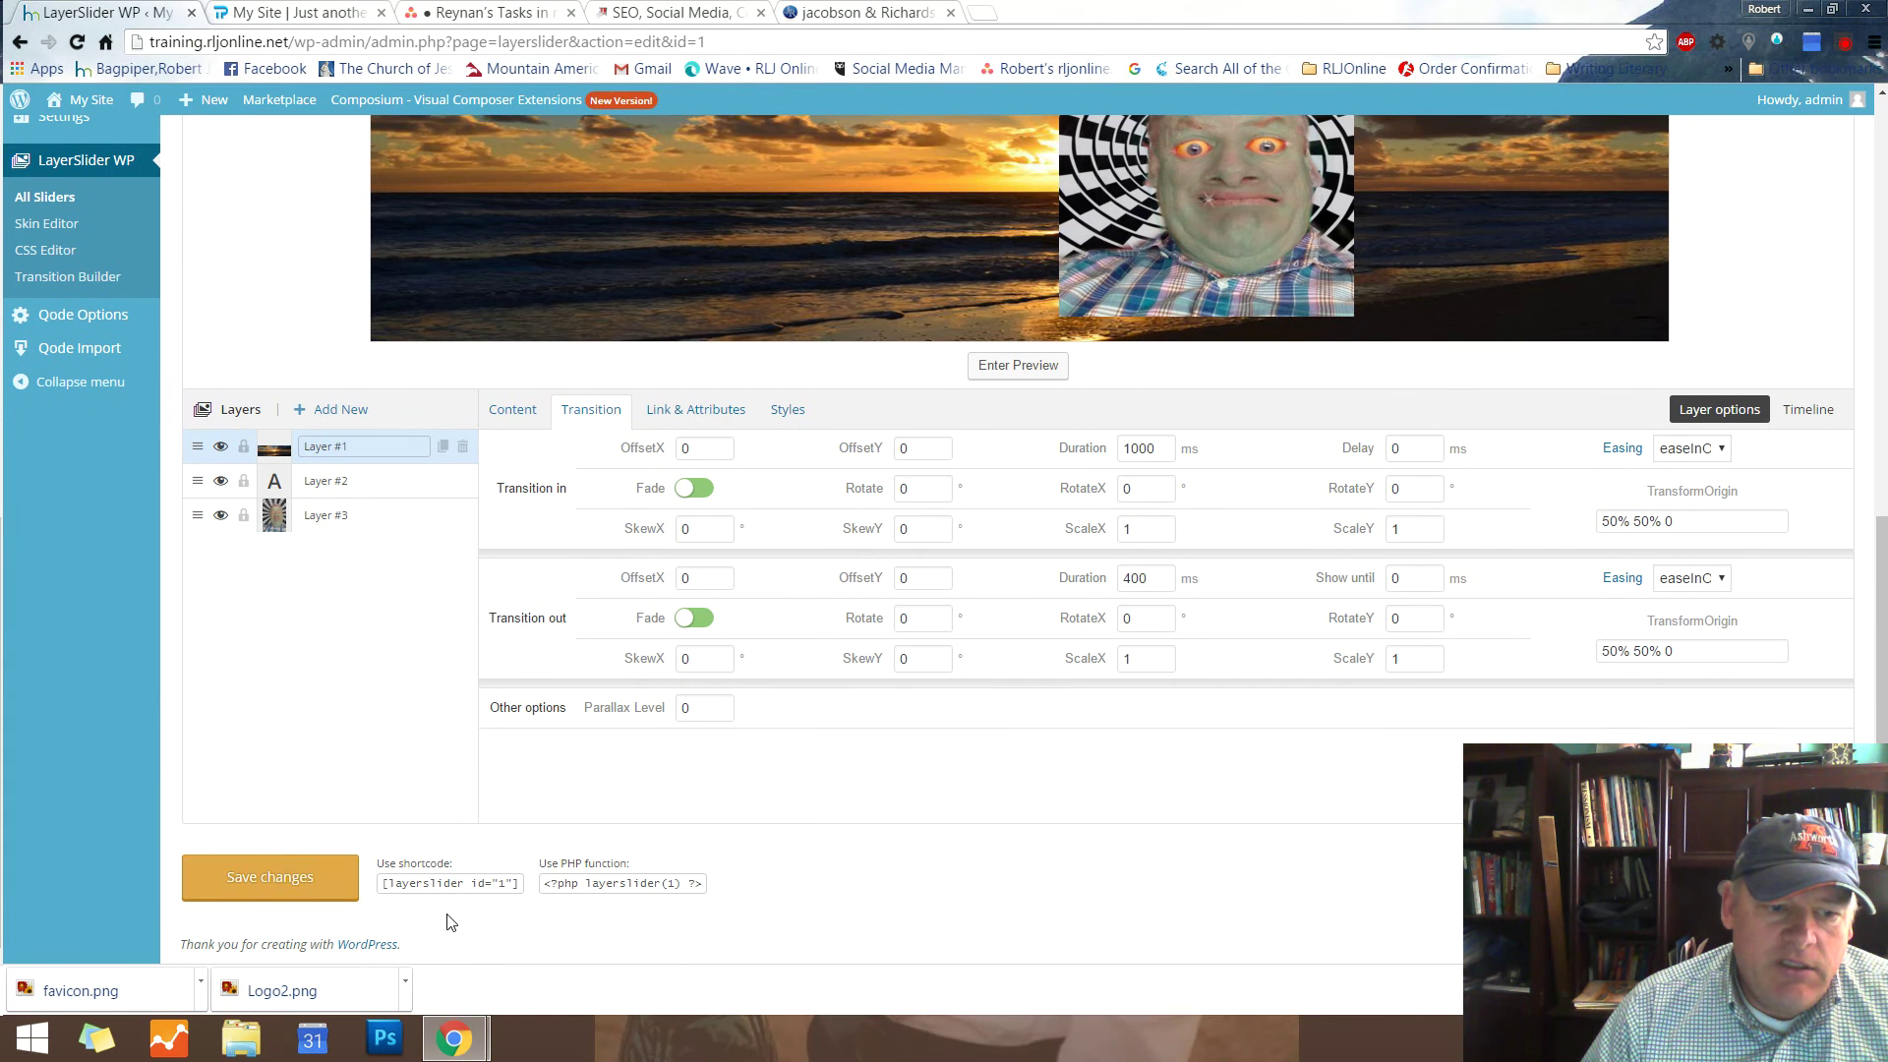
pyautogui.click(253, 878)
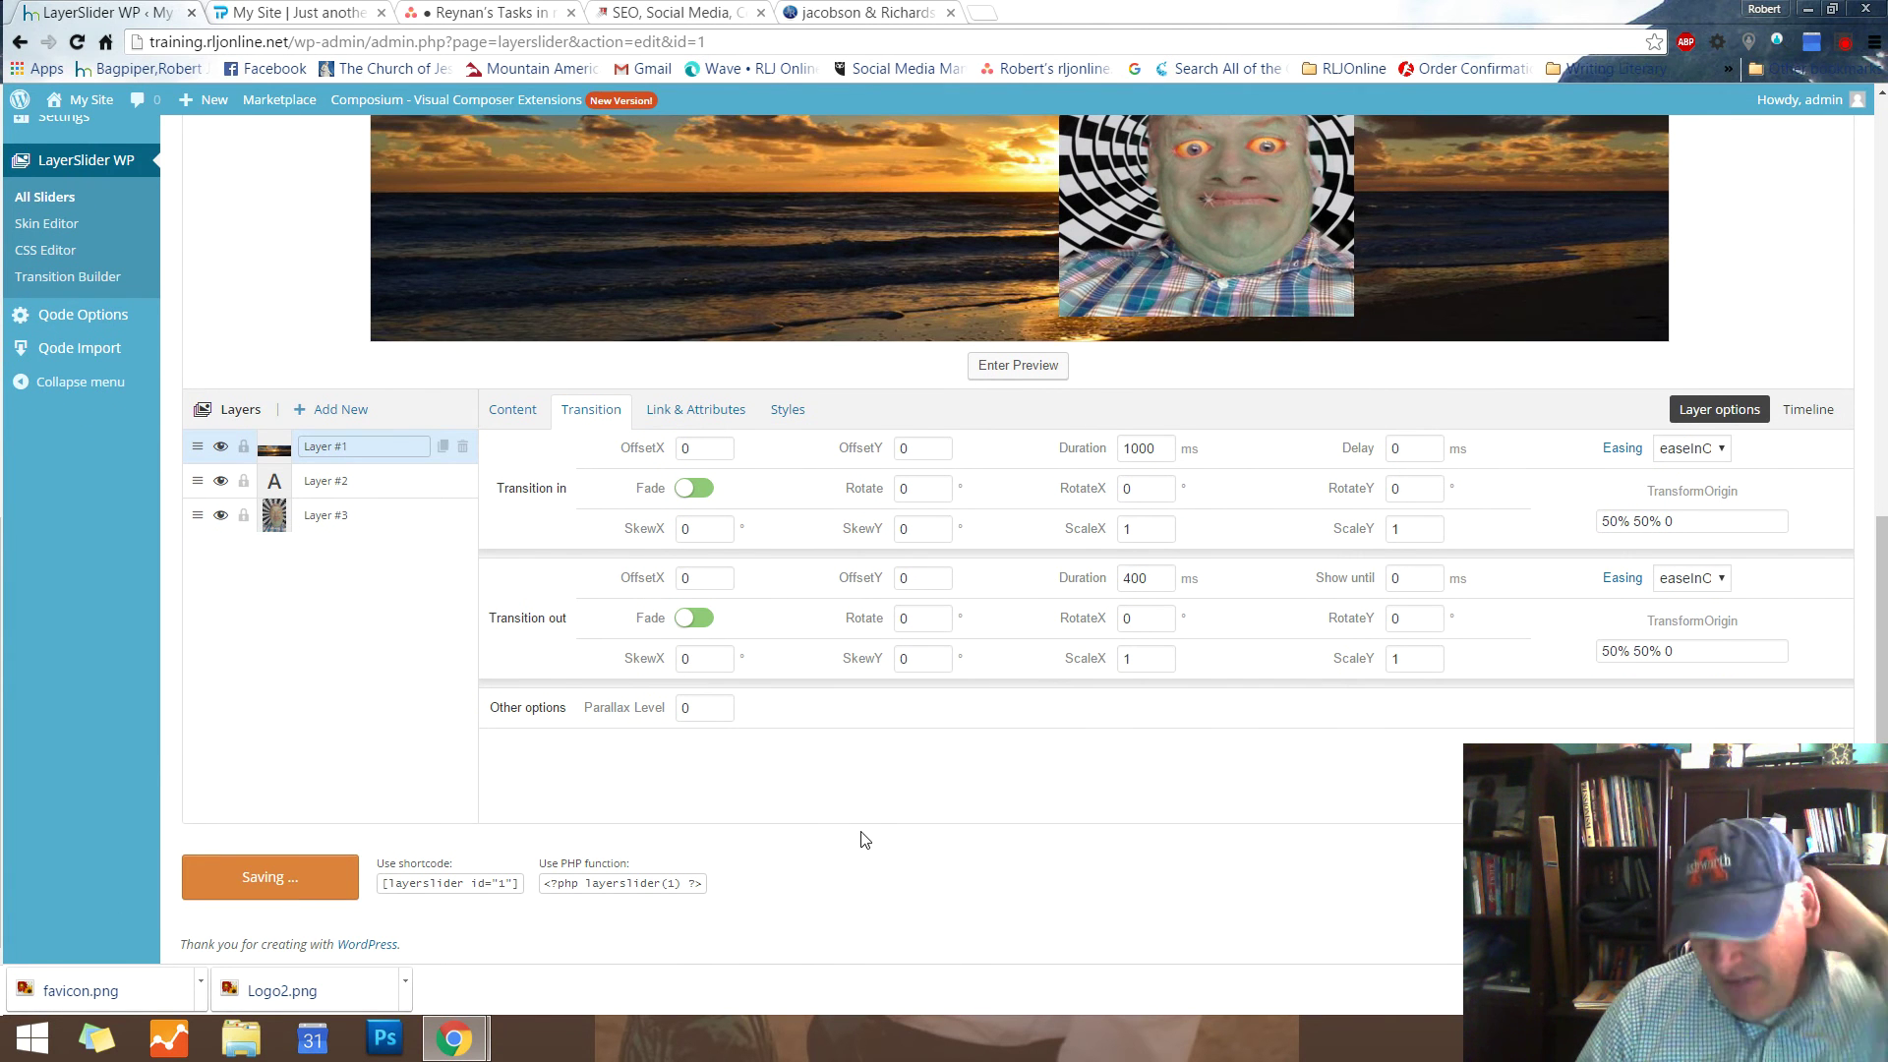
# Preview the slider animation from Slide #2 and enlarge the preview size to 120%
pyautogui.scroll(7, 863, 839)
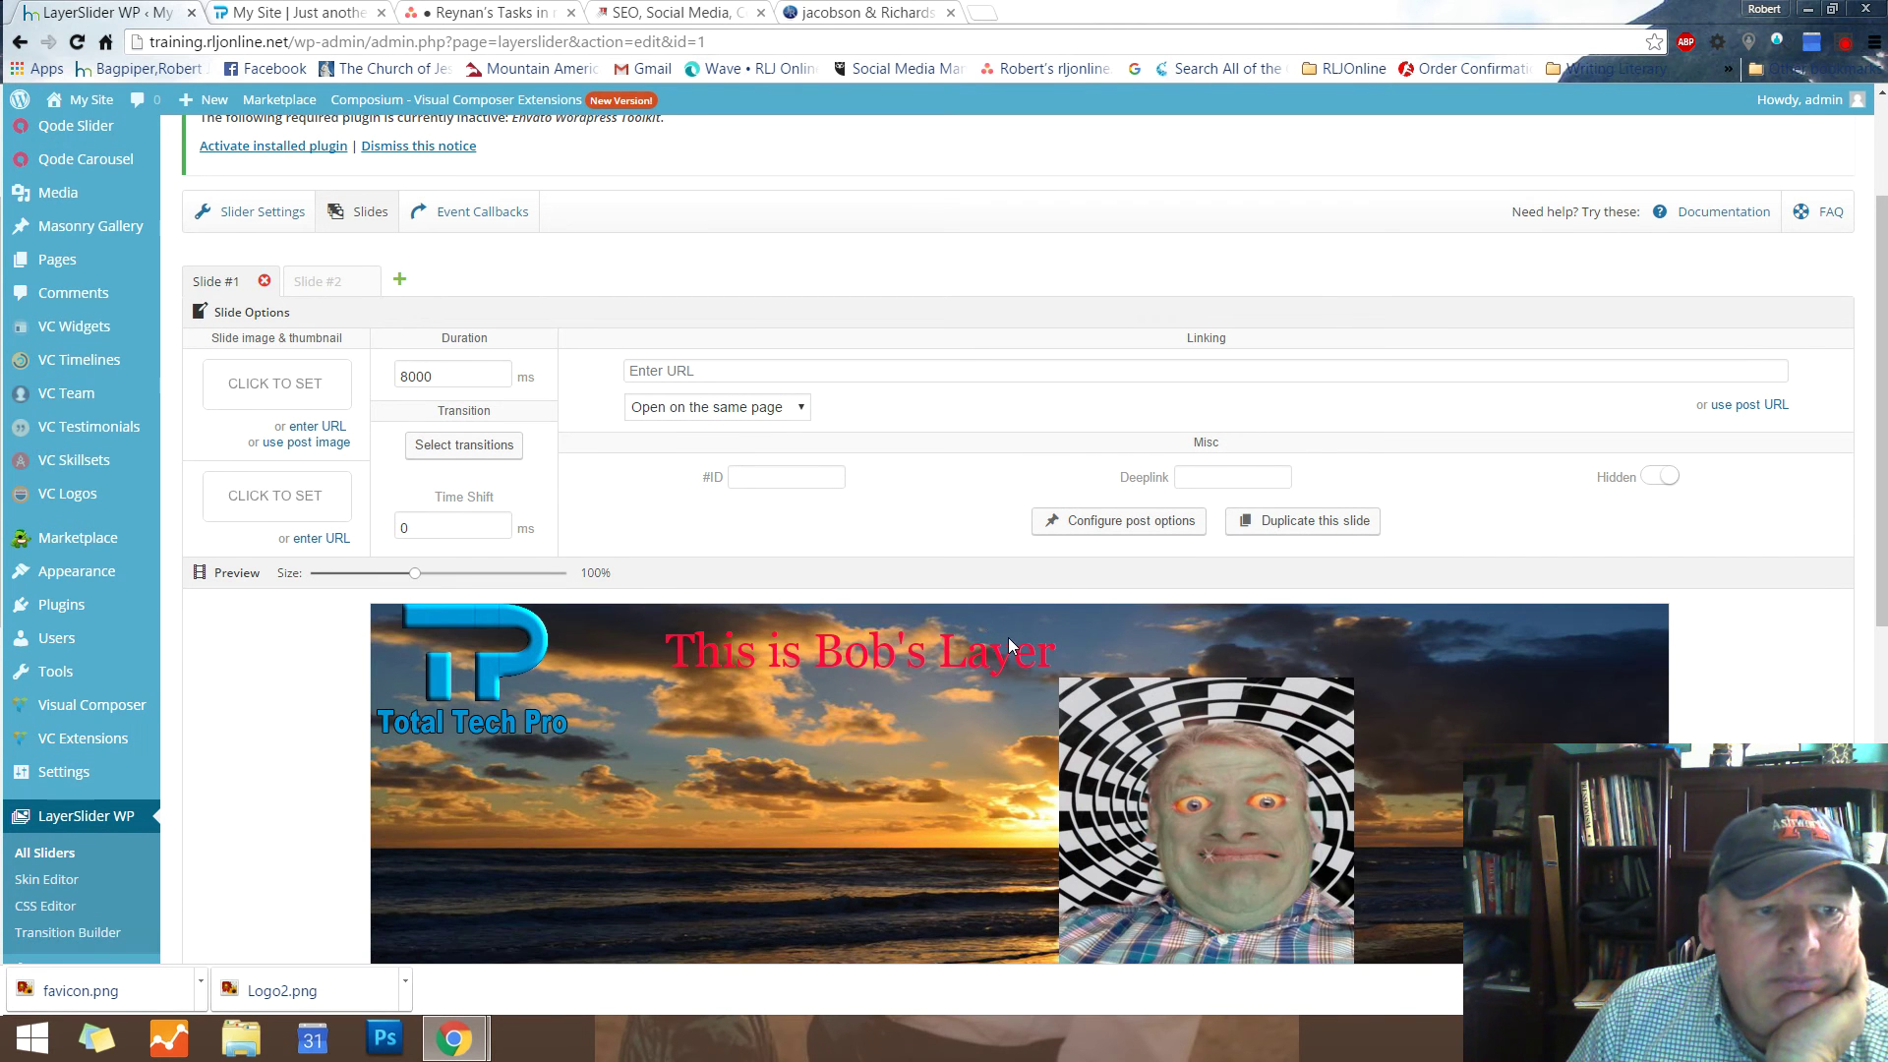
pyautogui.scroll(-2, 1362, 806)
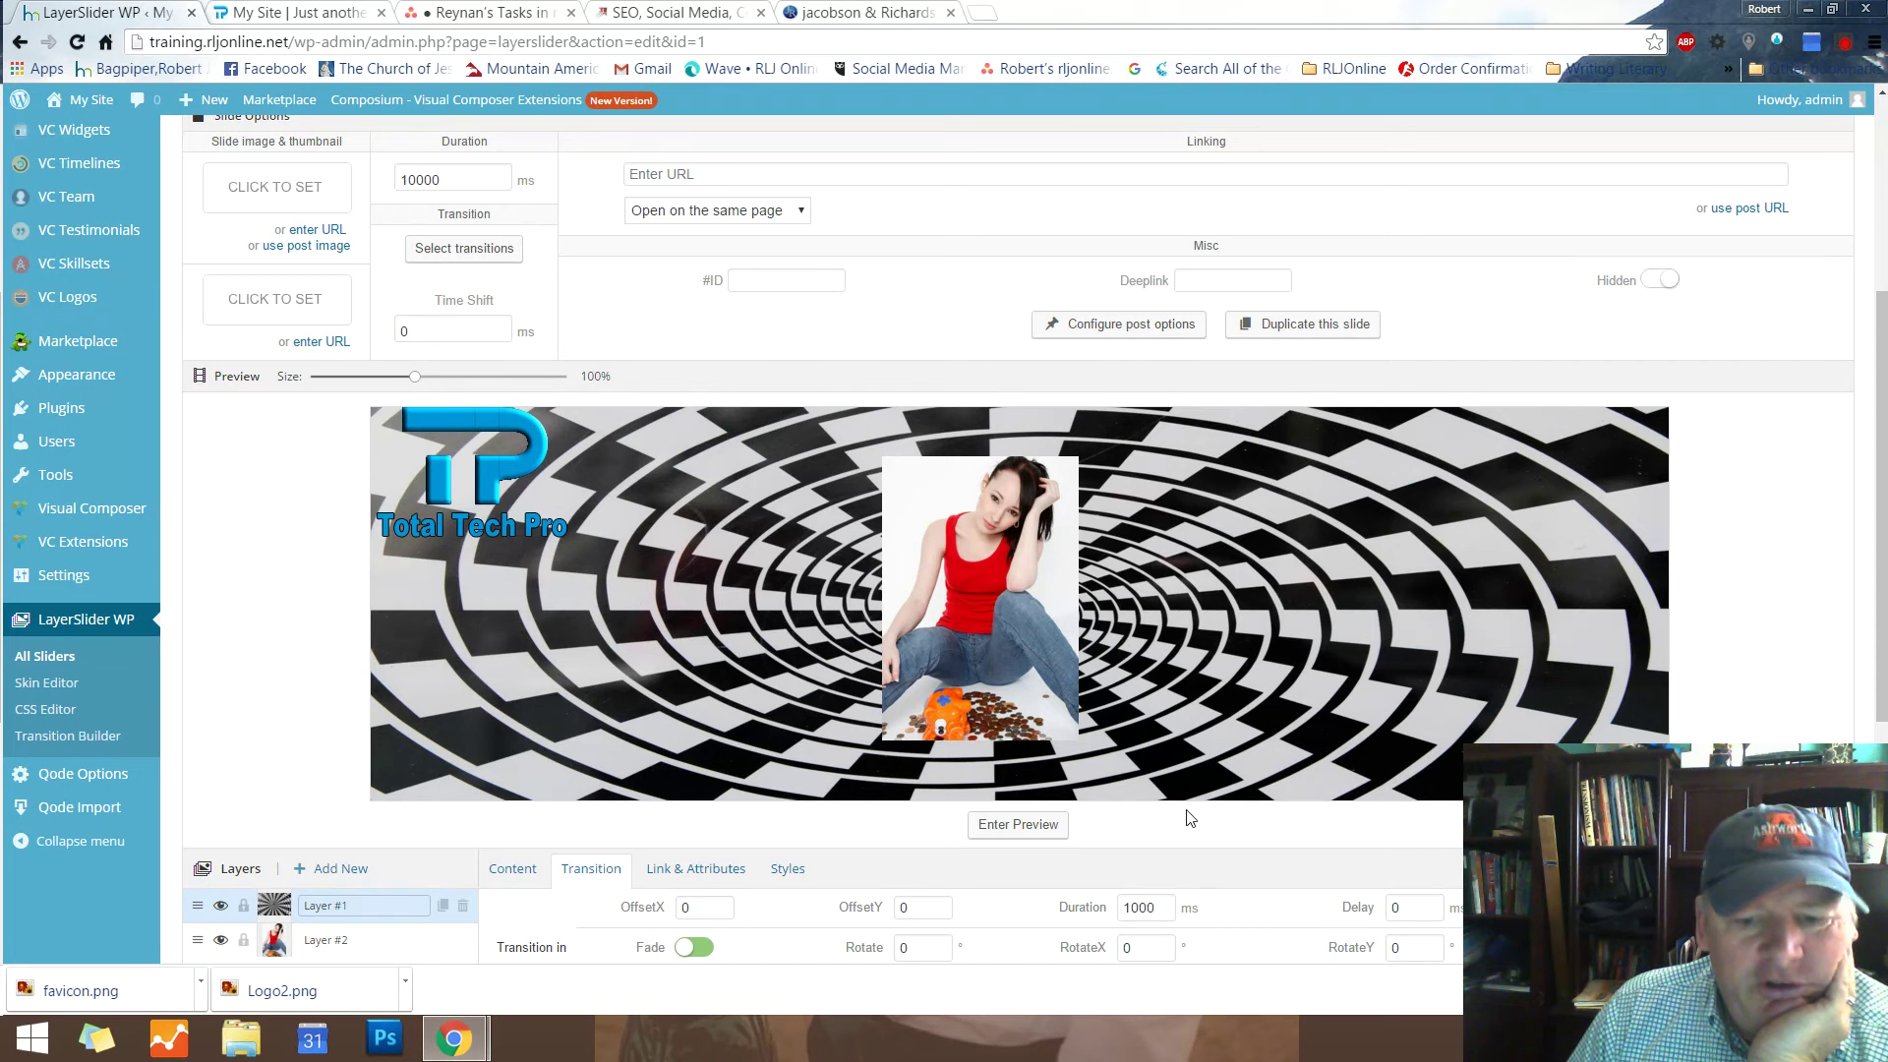
pyautogui.click(1028, 832)
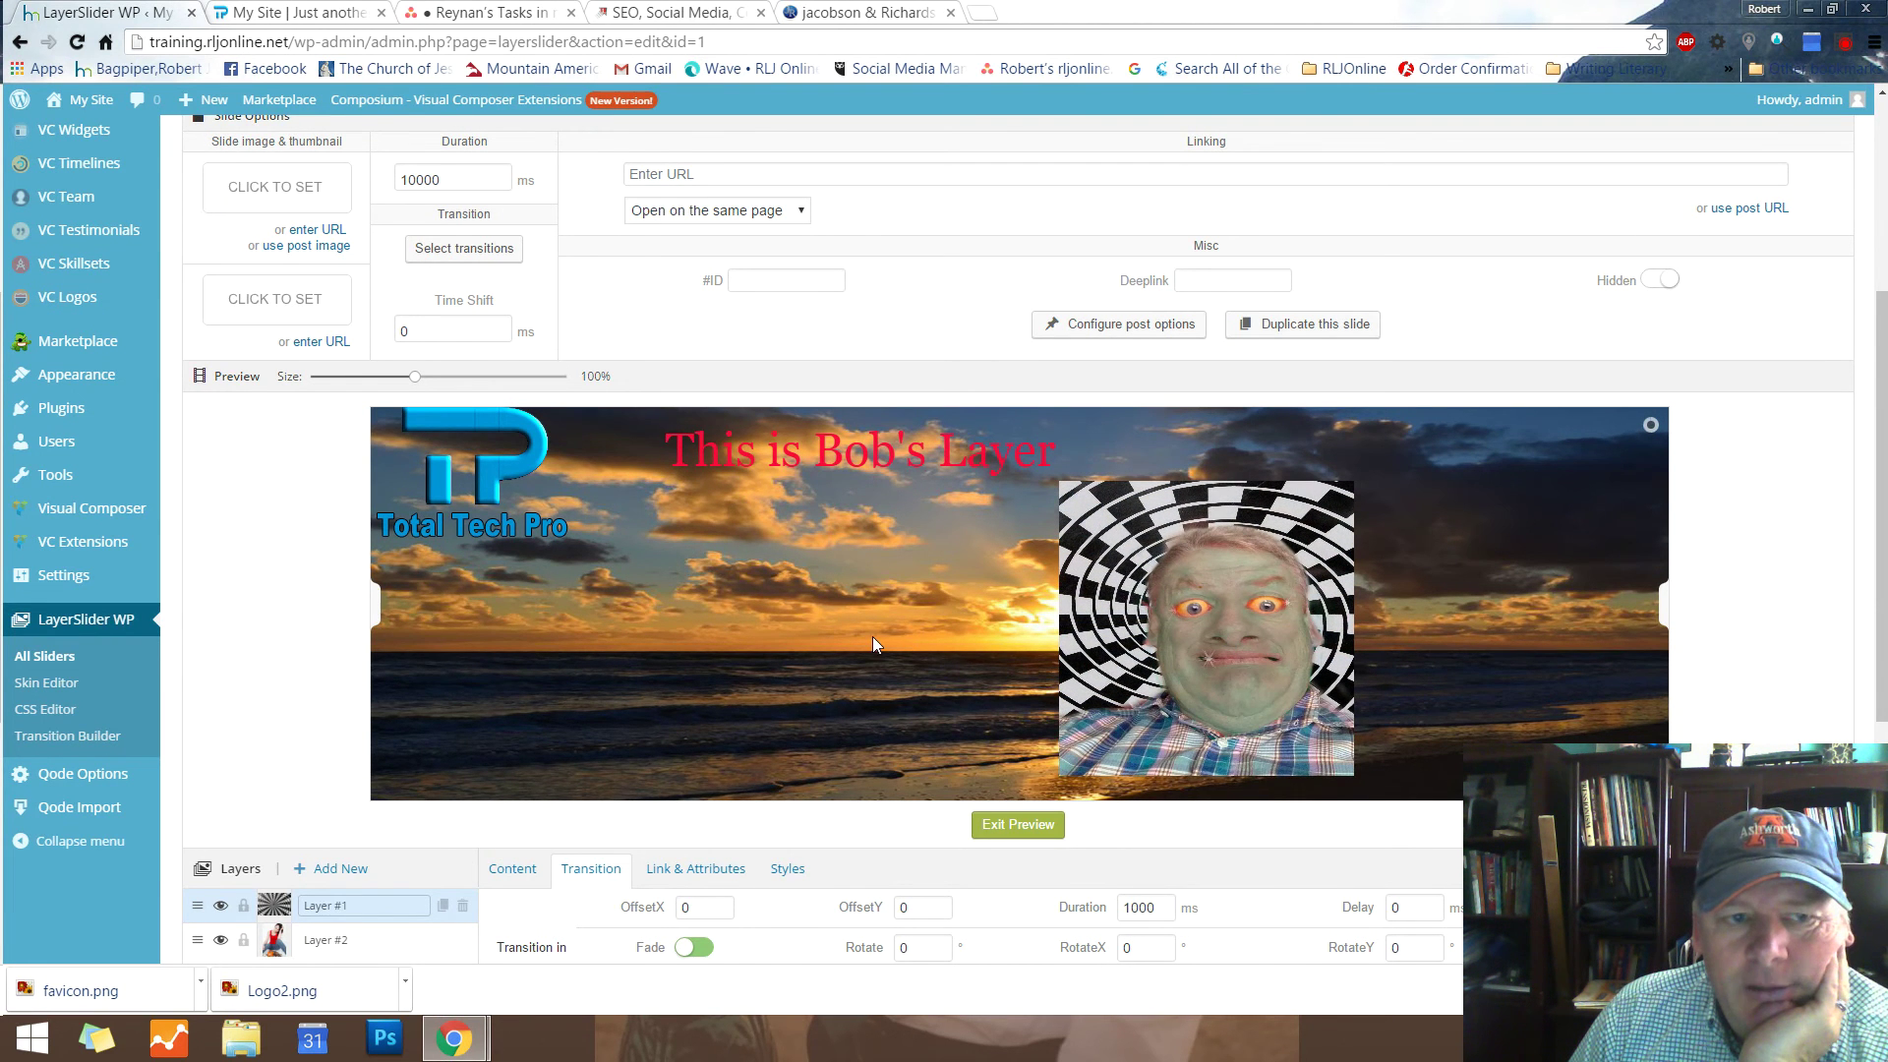
pyautogui.scroll(3, 646, 308)
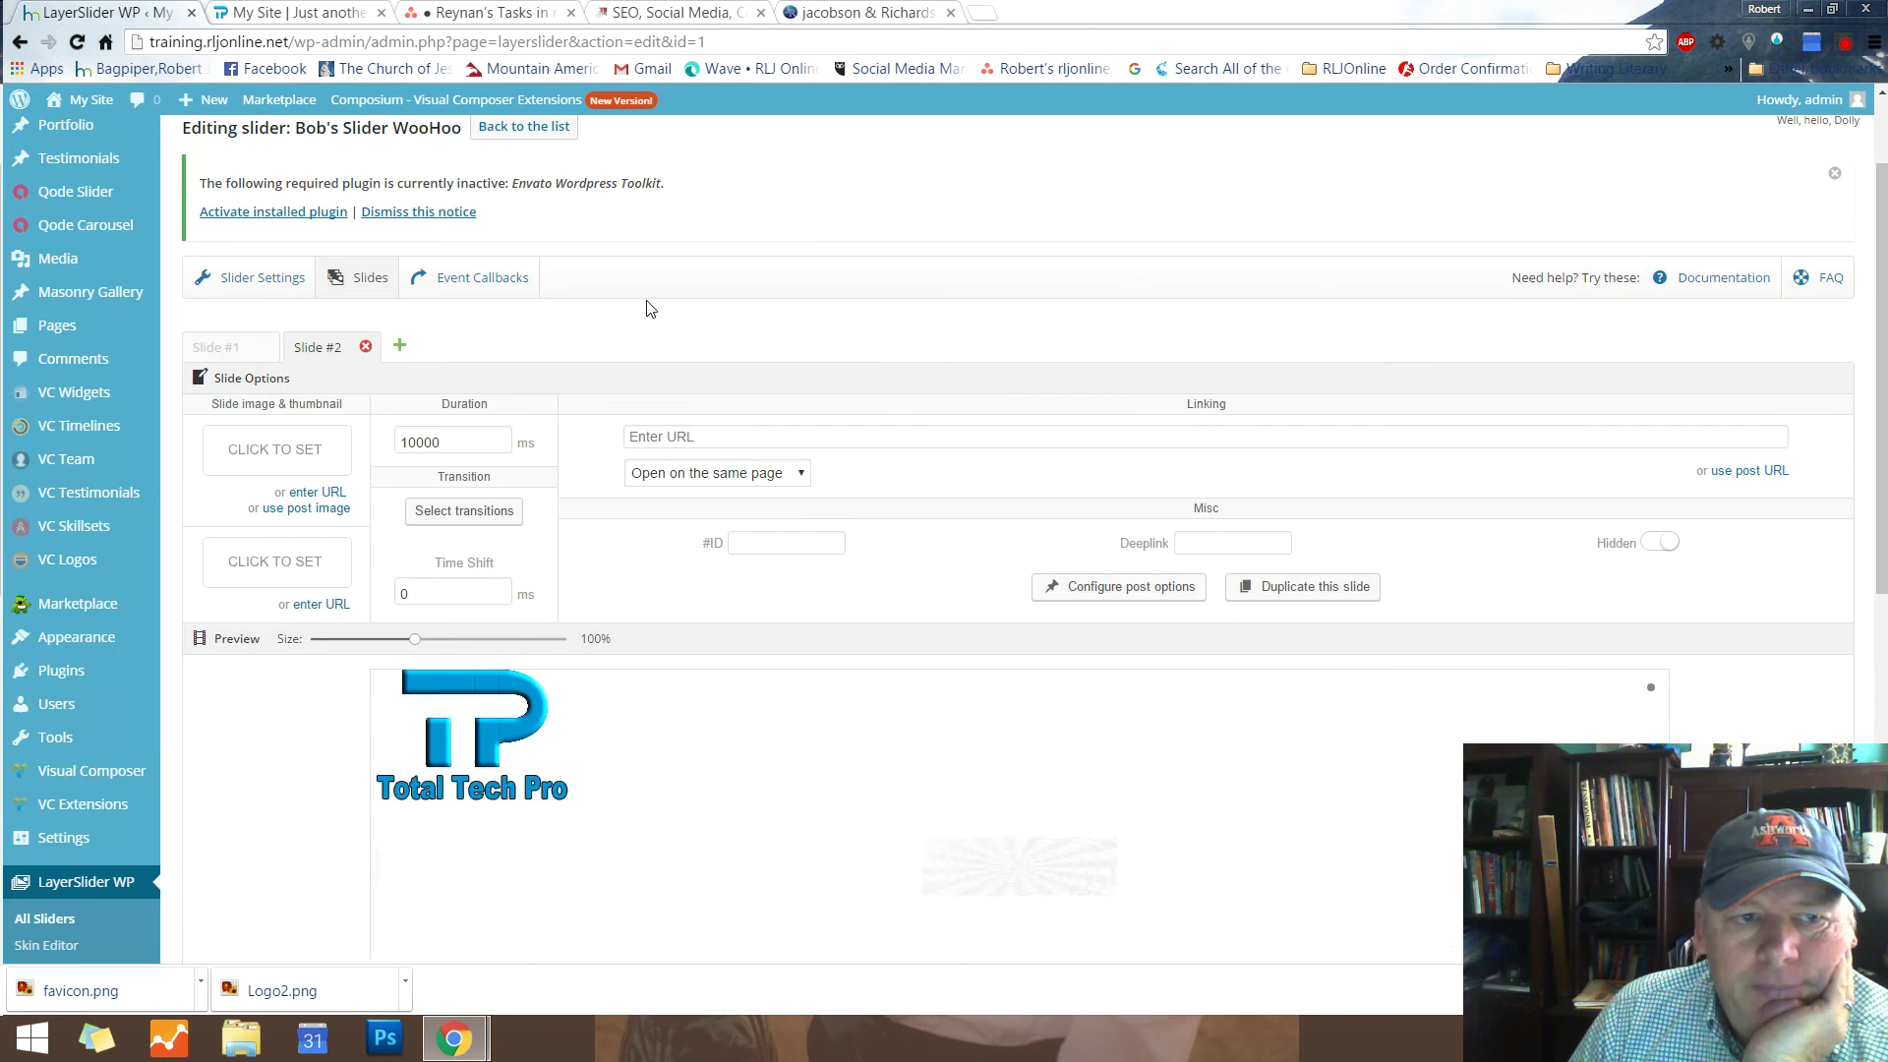
pyautogui.scroll(-3, 1023, 383)
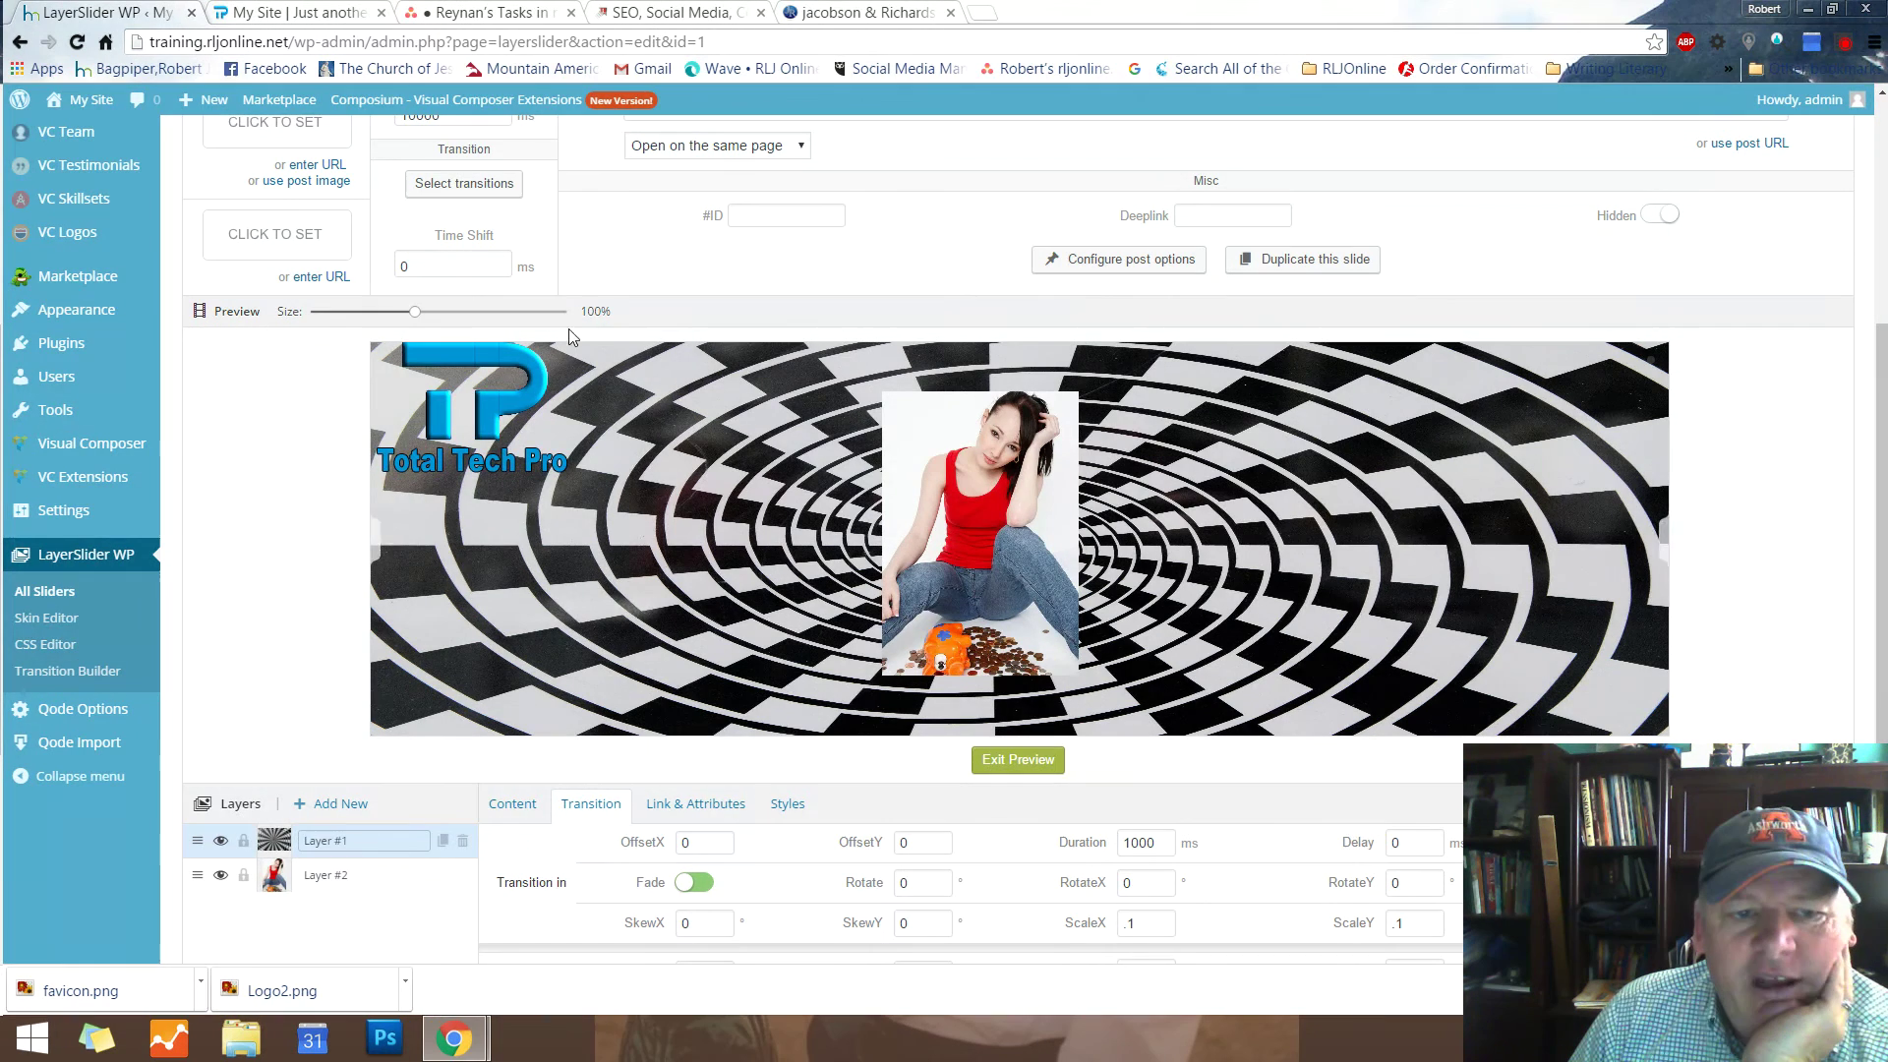
pyautogui.moveTo(415, 314)
pyautogui.mouseDown()
pyautogui.moveTo(576, 315)
pyautogui.moveTo(320, 313)
pyautogui.moveTo(464, 311)
pyautogui.moveTo(445, 316)
pyautogui.mouseUp()
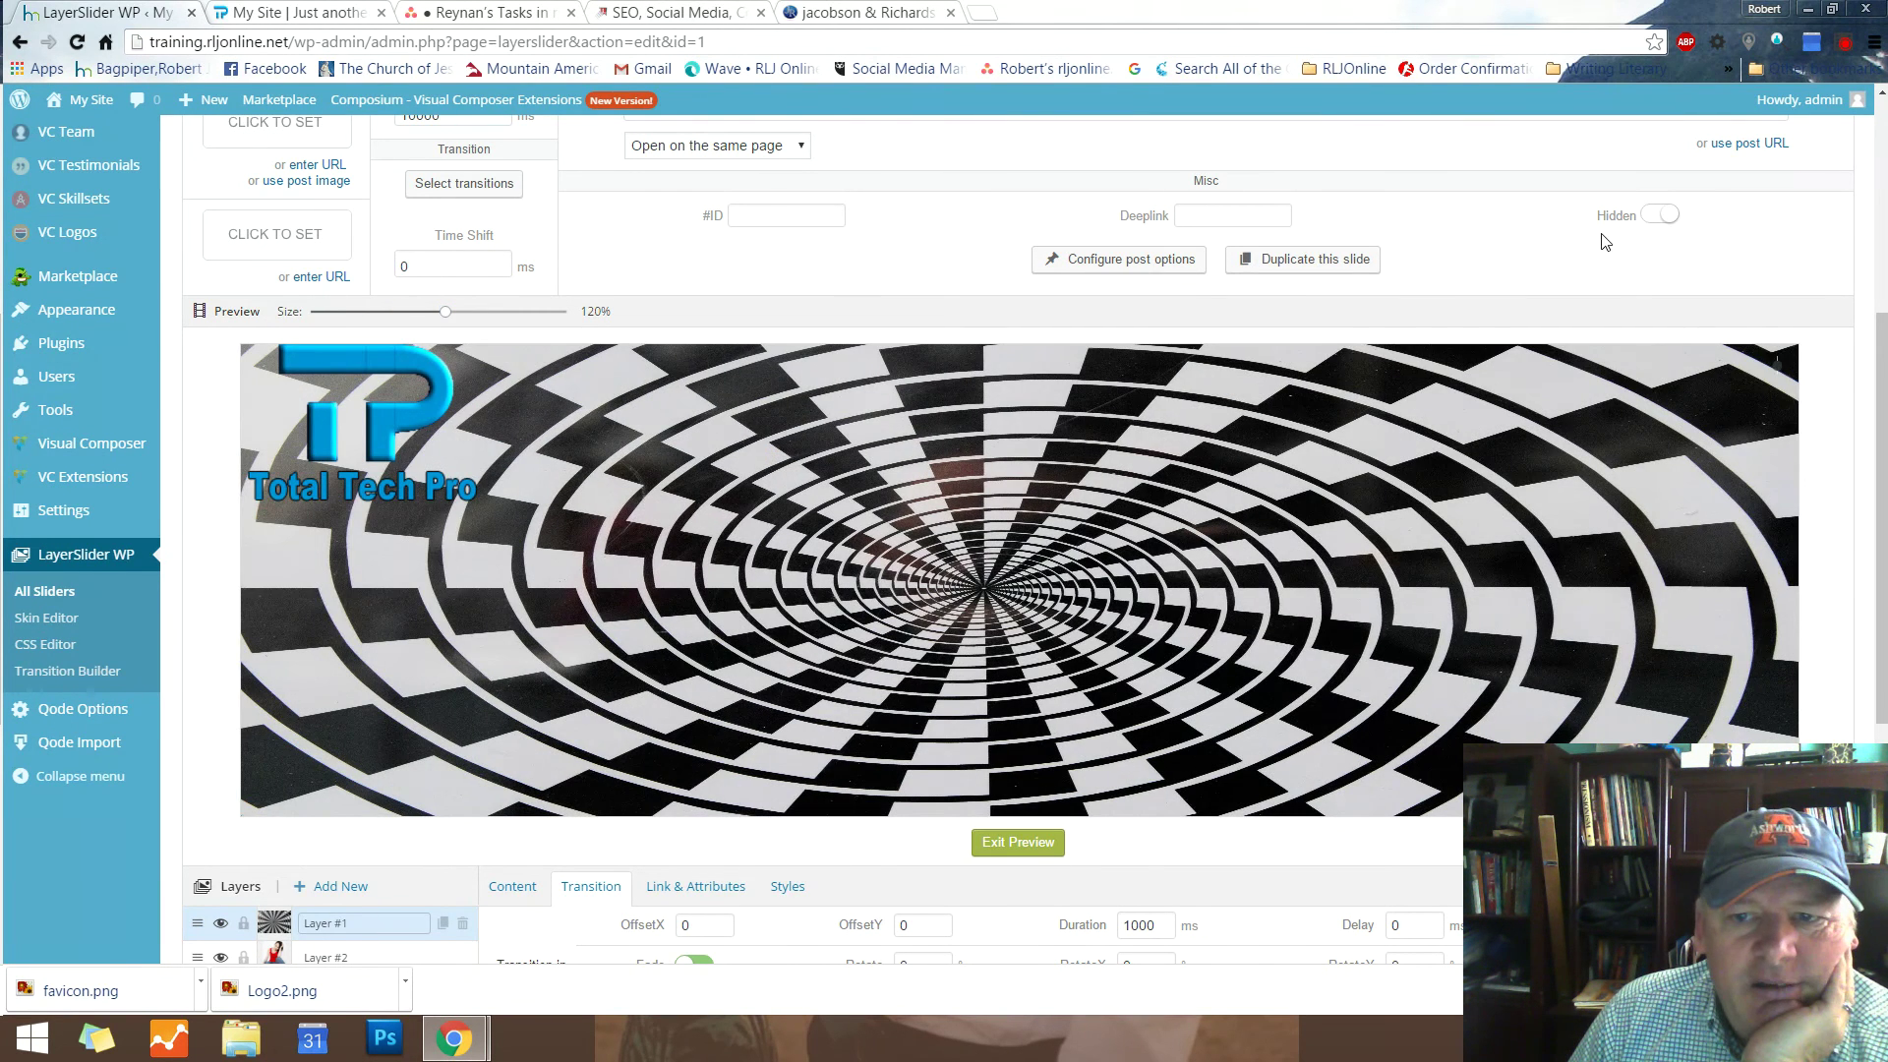
# Duplicate Slide #2 and open the copy, Slide #3
pyautogui.scroll(2, 1563, 275)
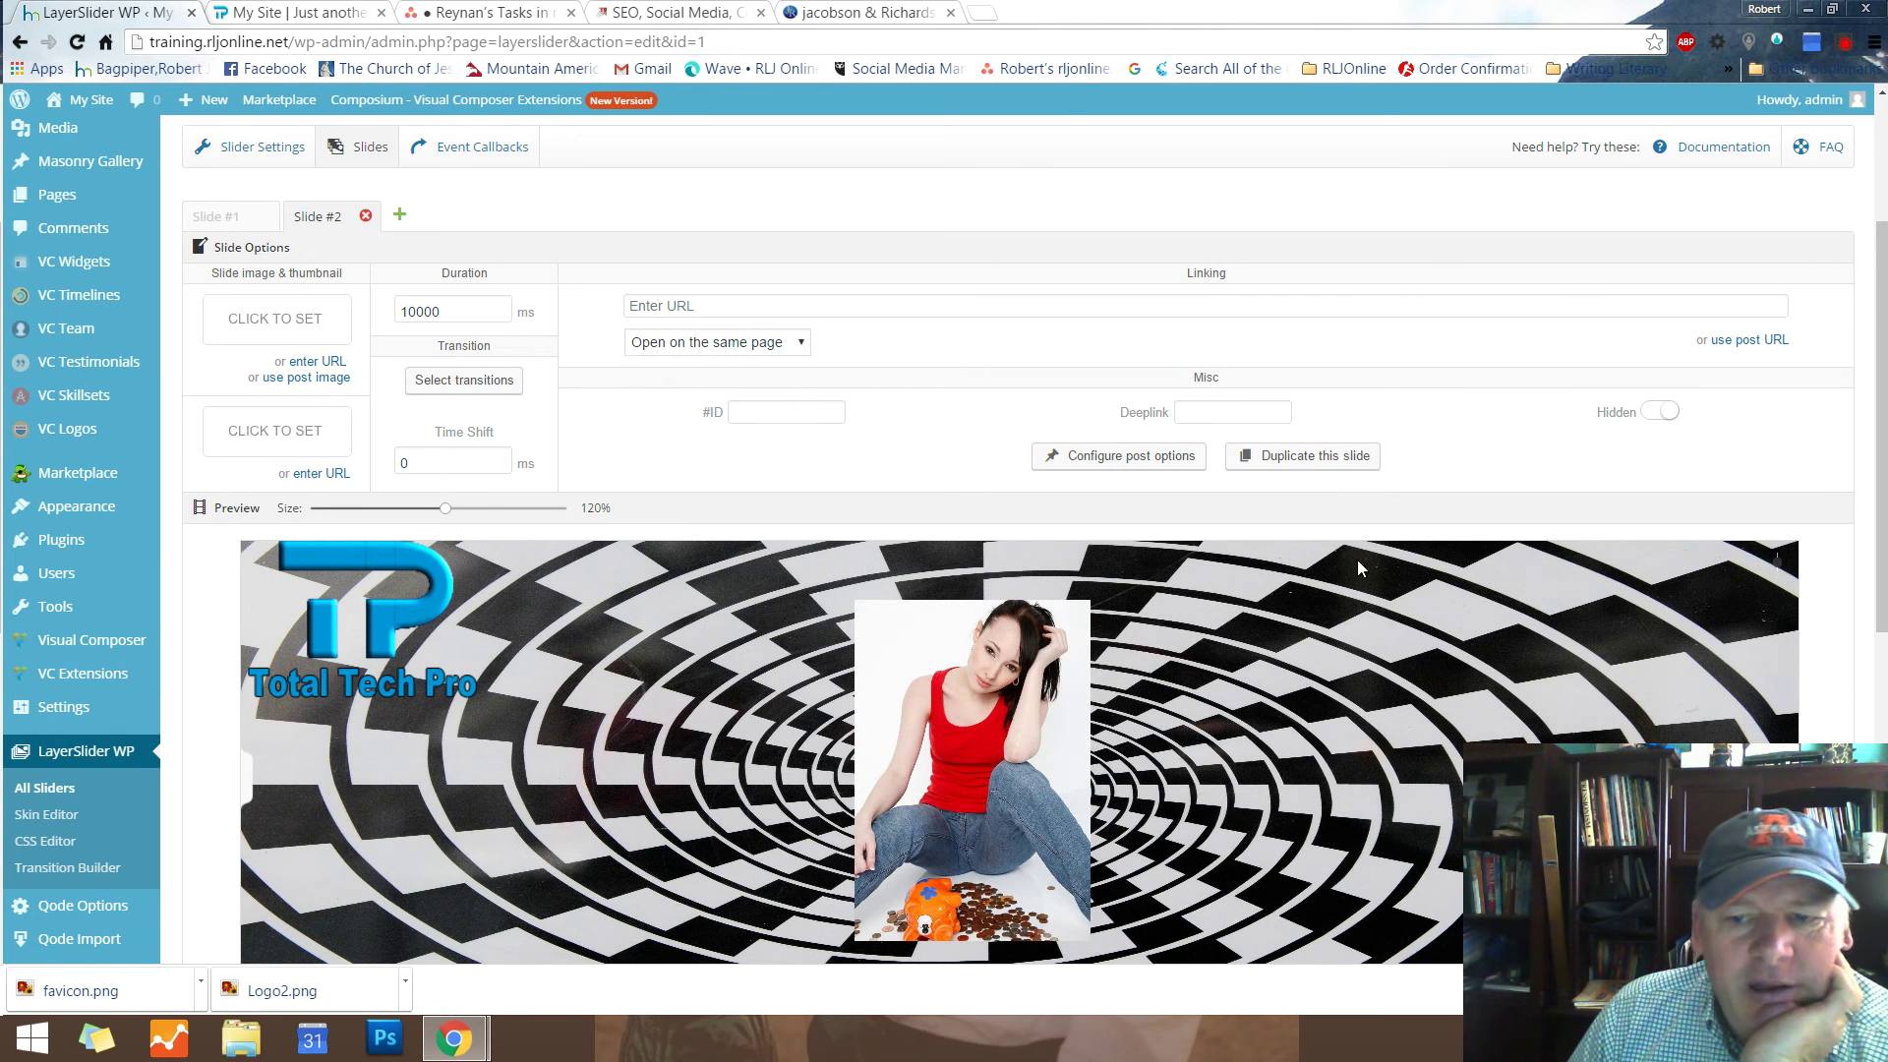
pyautogui.click(1290, 458)
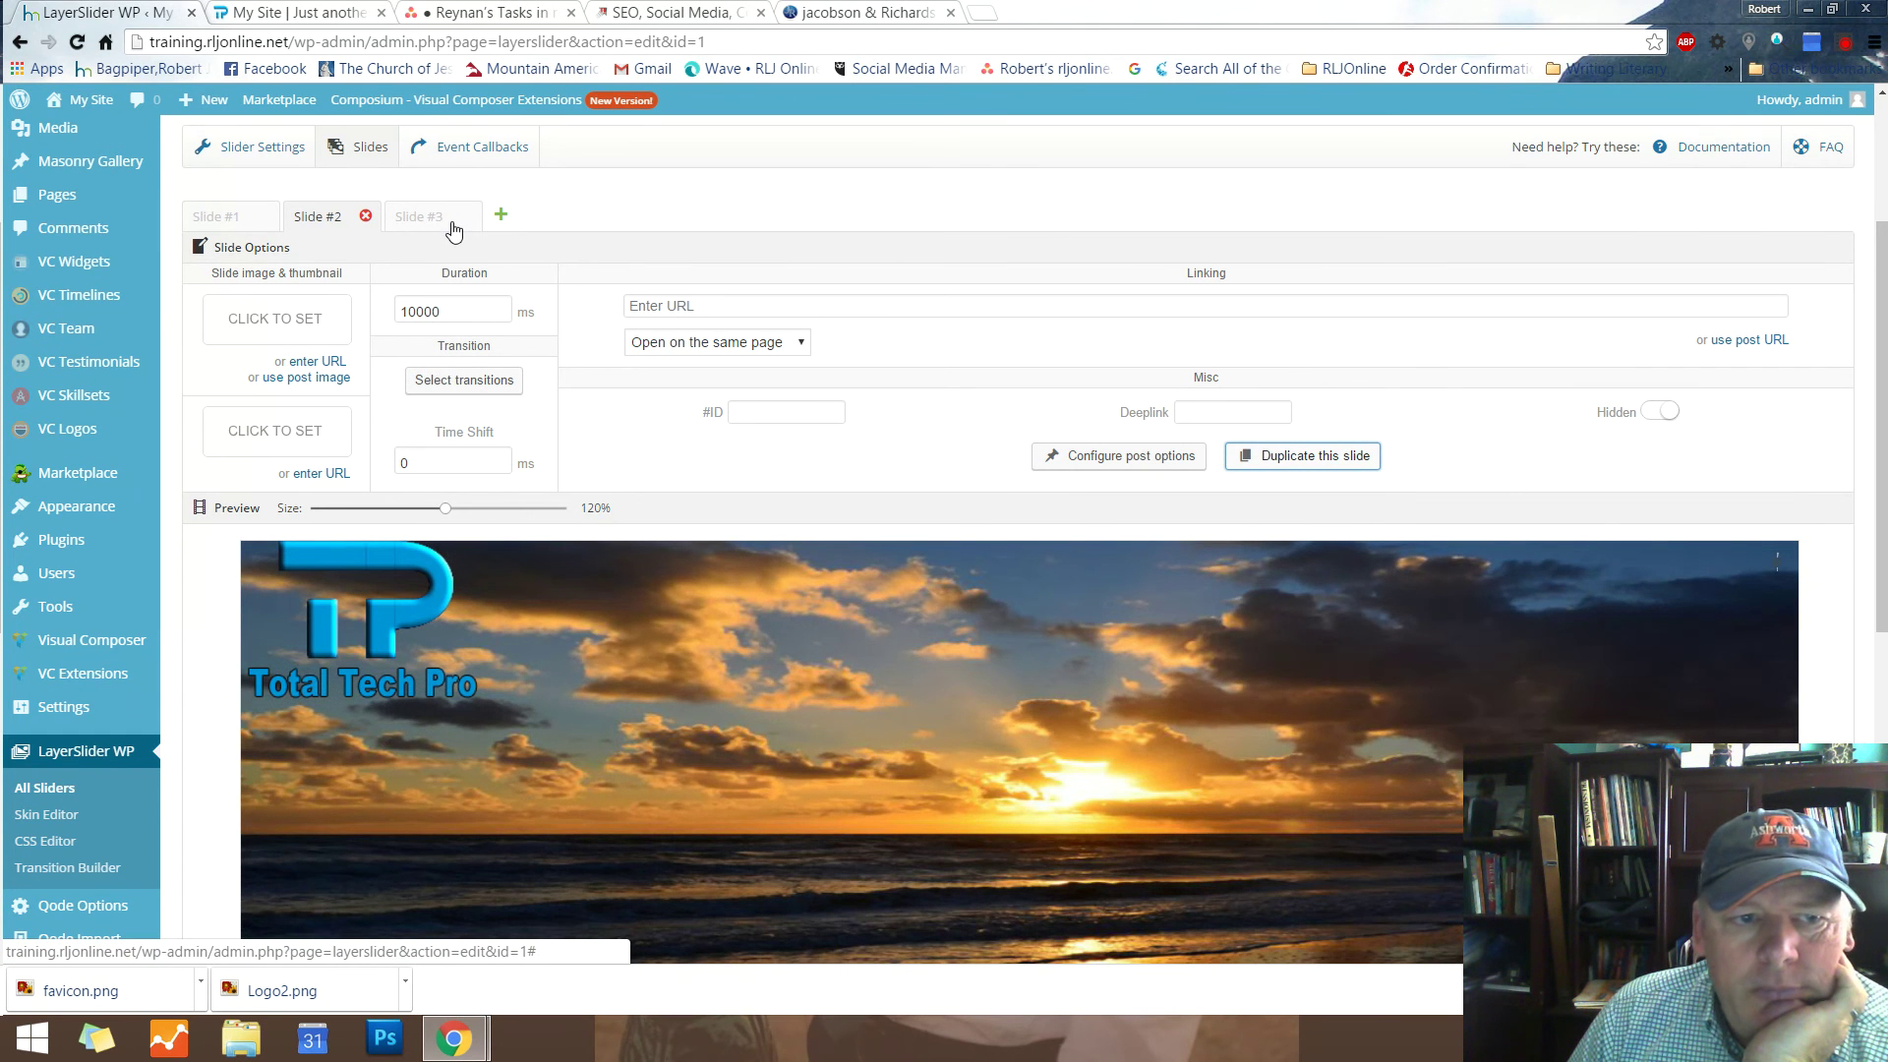
pyautogui.click(451, 229)
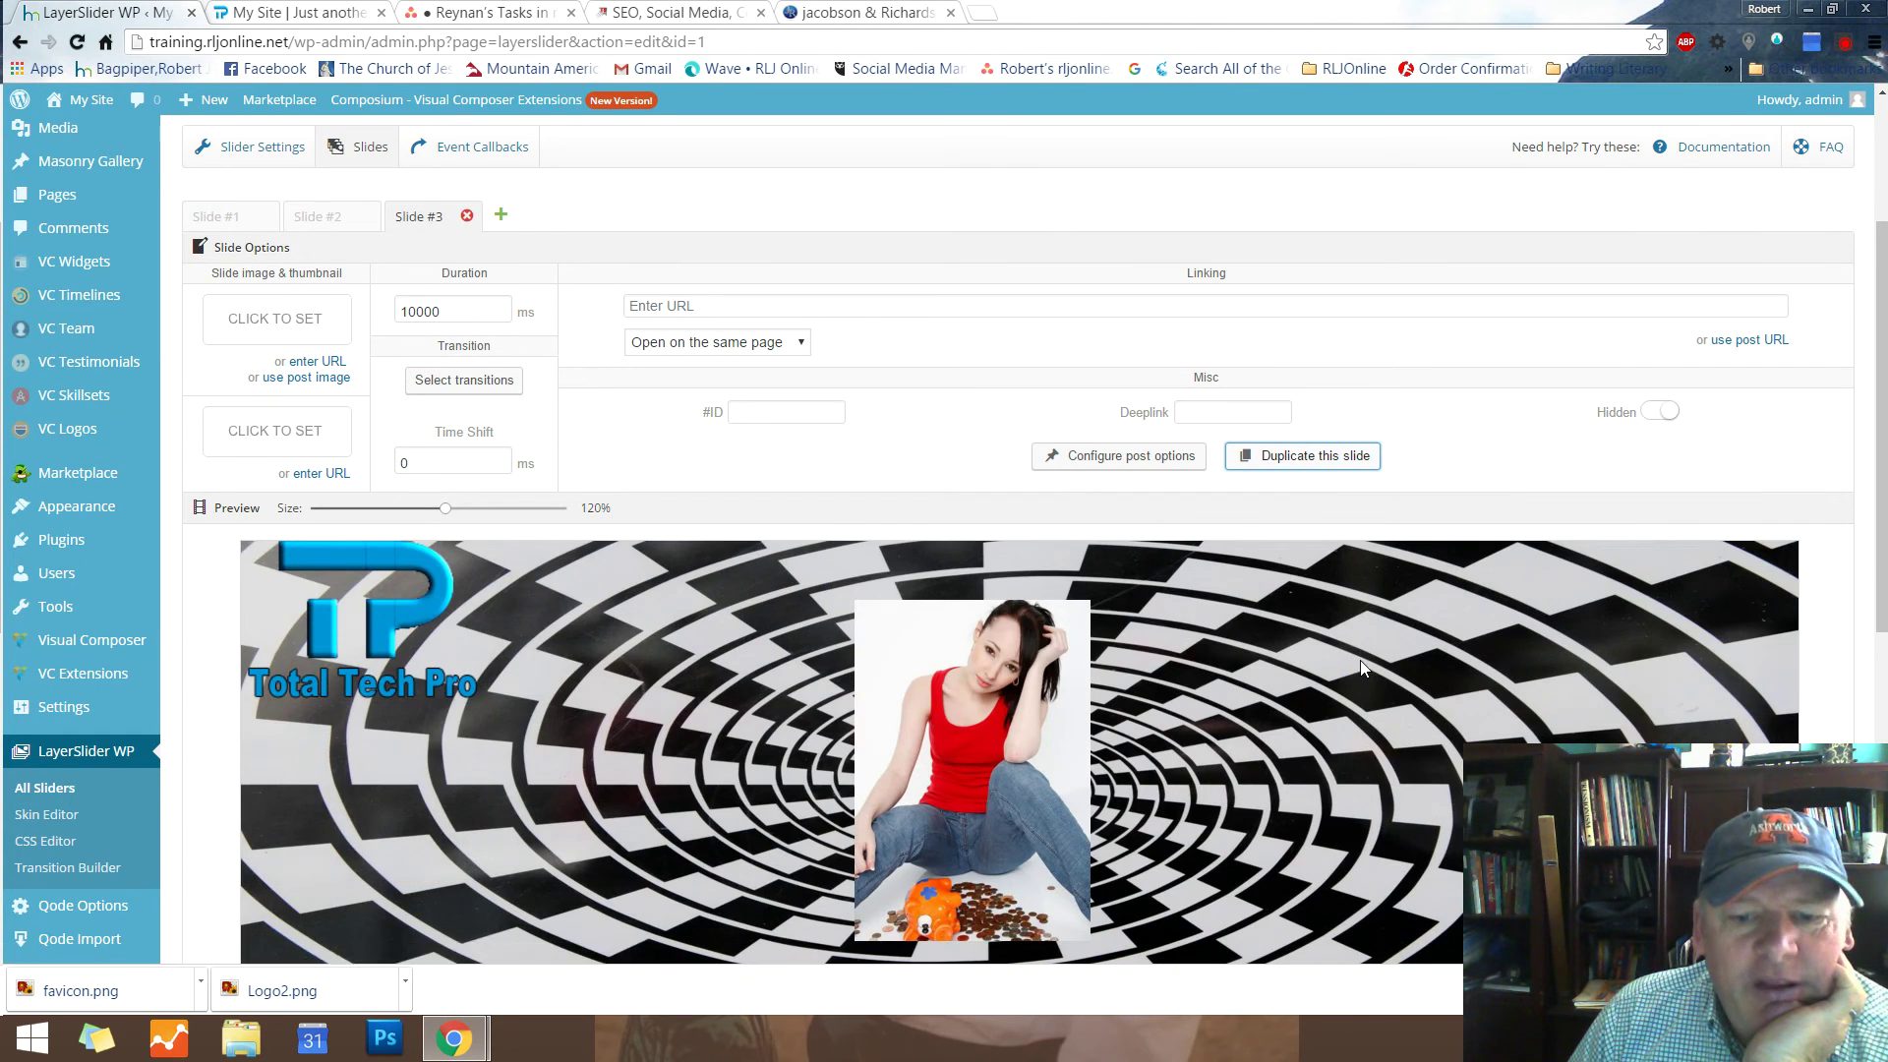
# Remove the photo of the seated woman from Slide #3's Layer #2
pyautogui.scroll(-2, 1349, 668)
pyautogui.scroll(-4, 1350, 667)
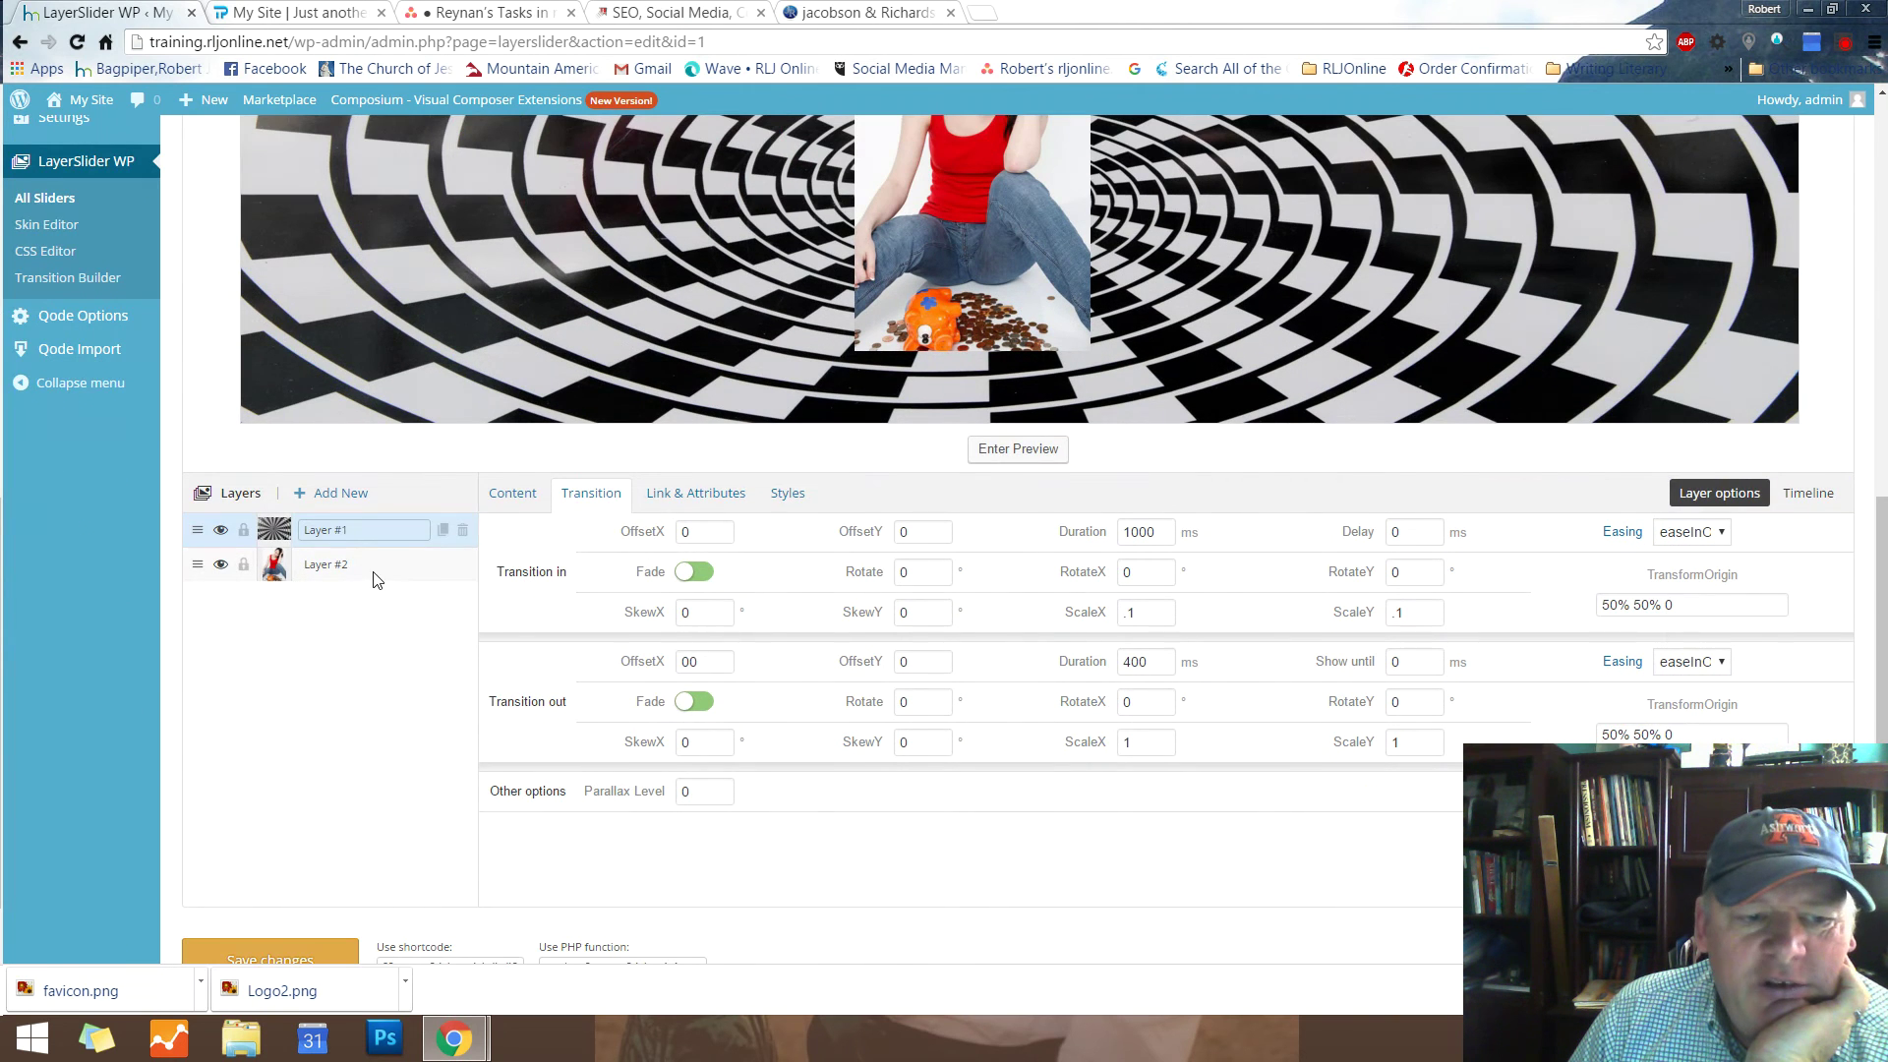
pyautogui.click(412, 579)
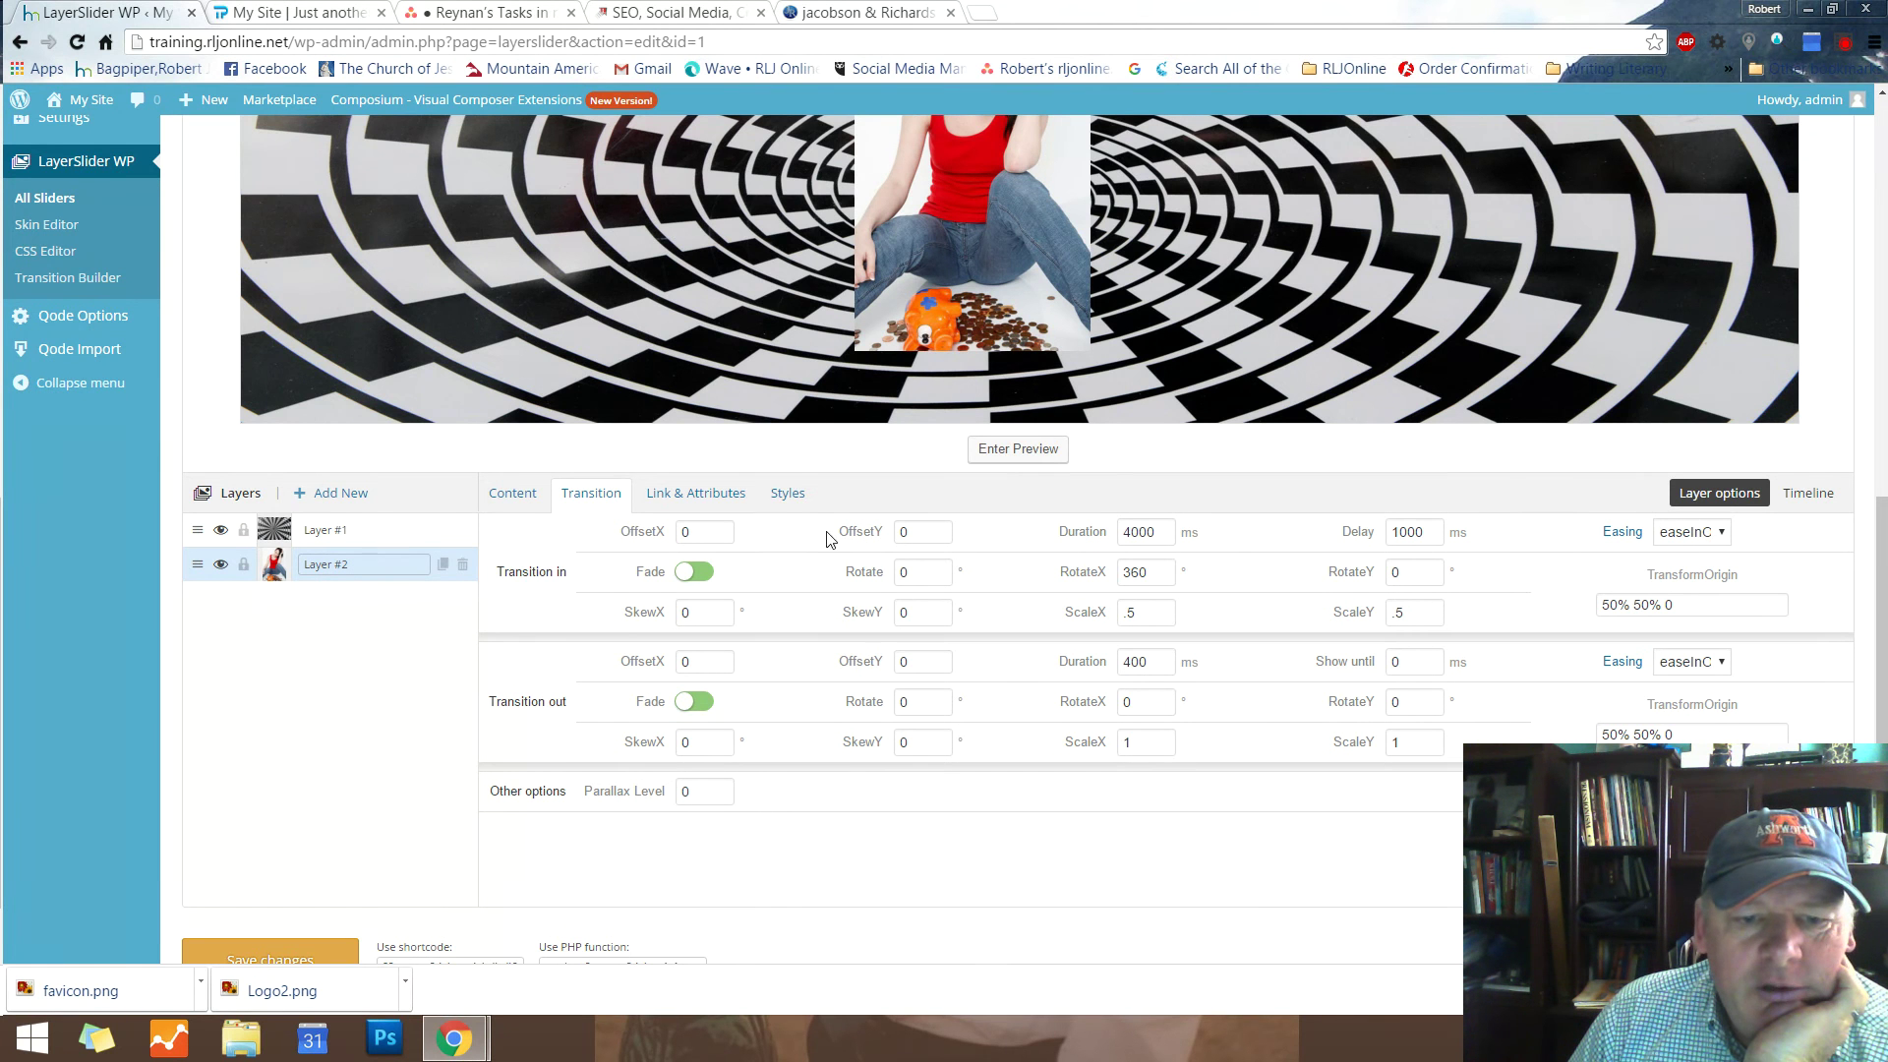
pyautogui.click(511, 494)
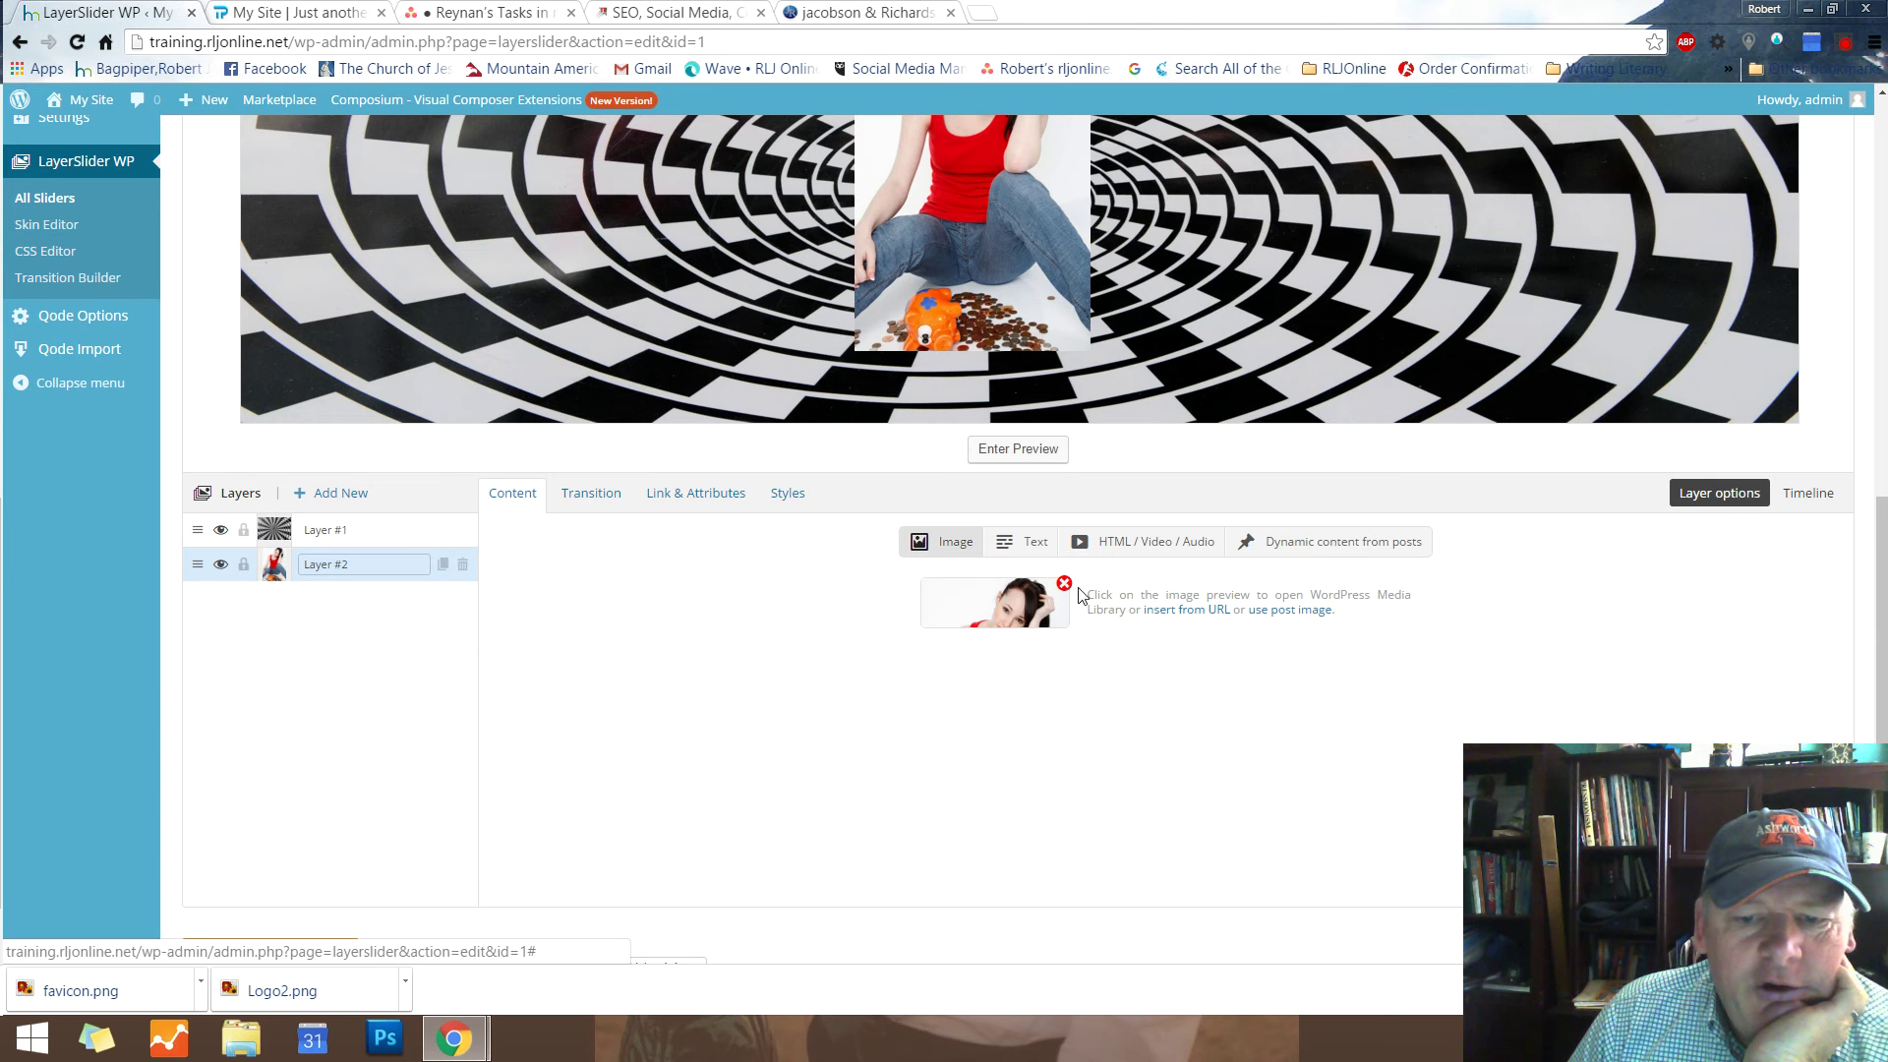
pyautogui.click(1063, 583)
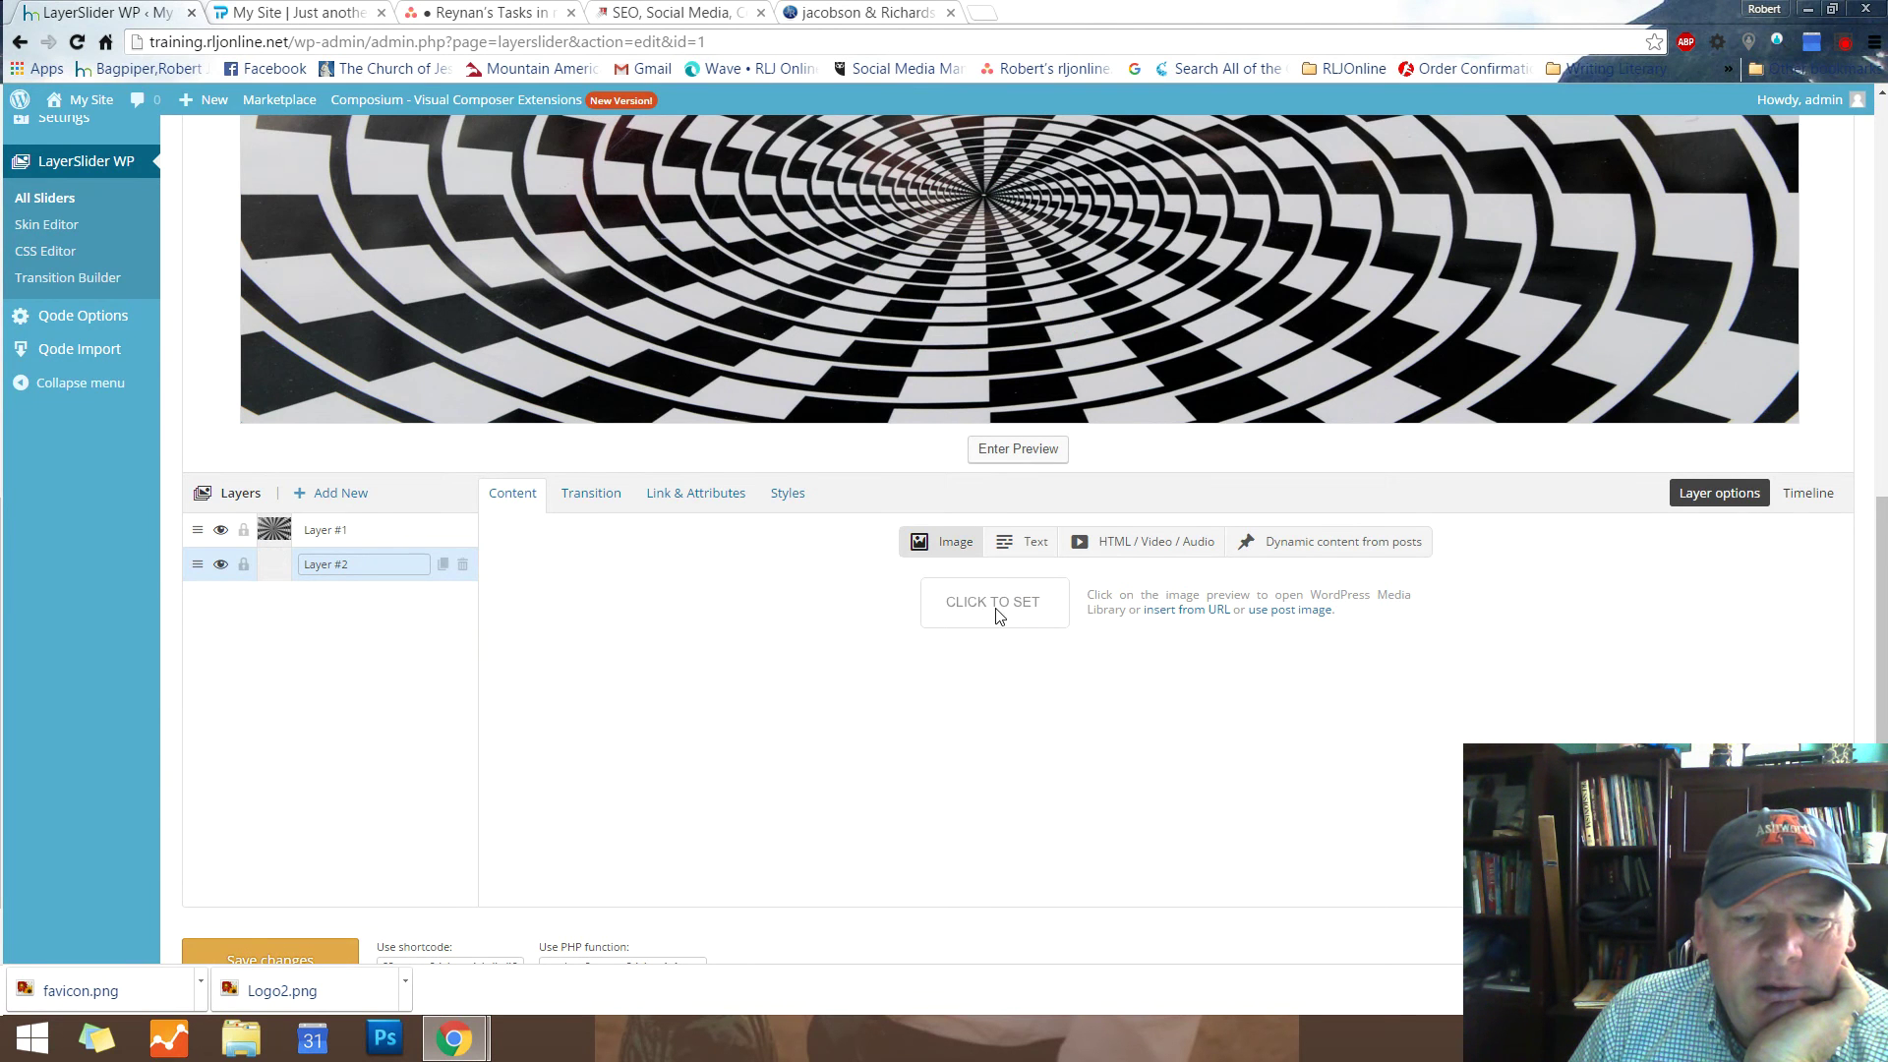
# Upload avatar.jpg from the Images folder and insert it as the image of Slide #3's Layer #2
pyautogui.click(995, 604)
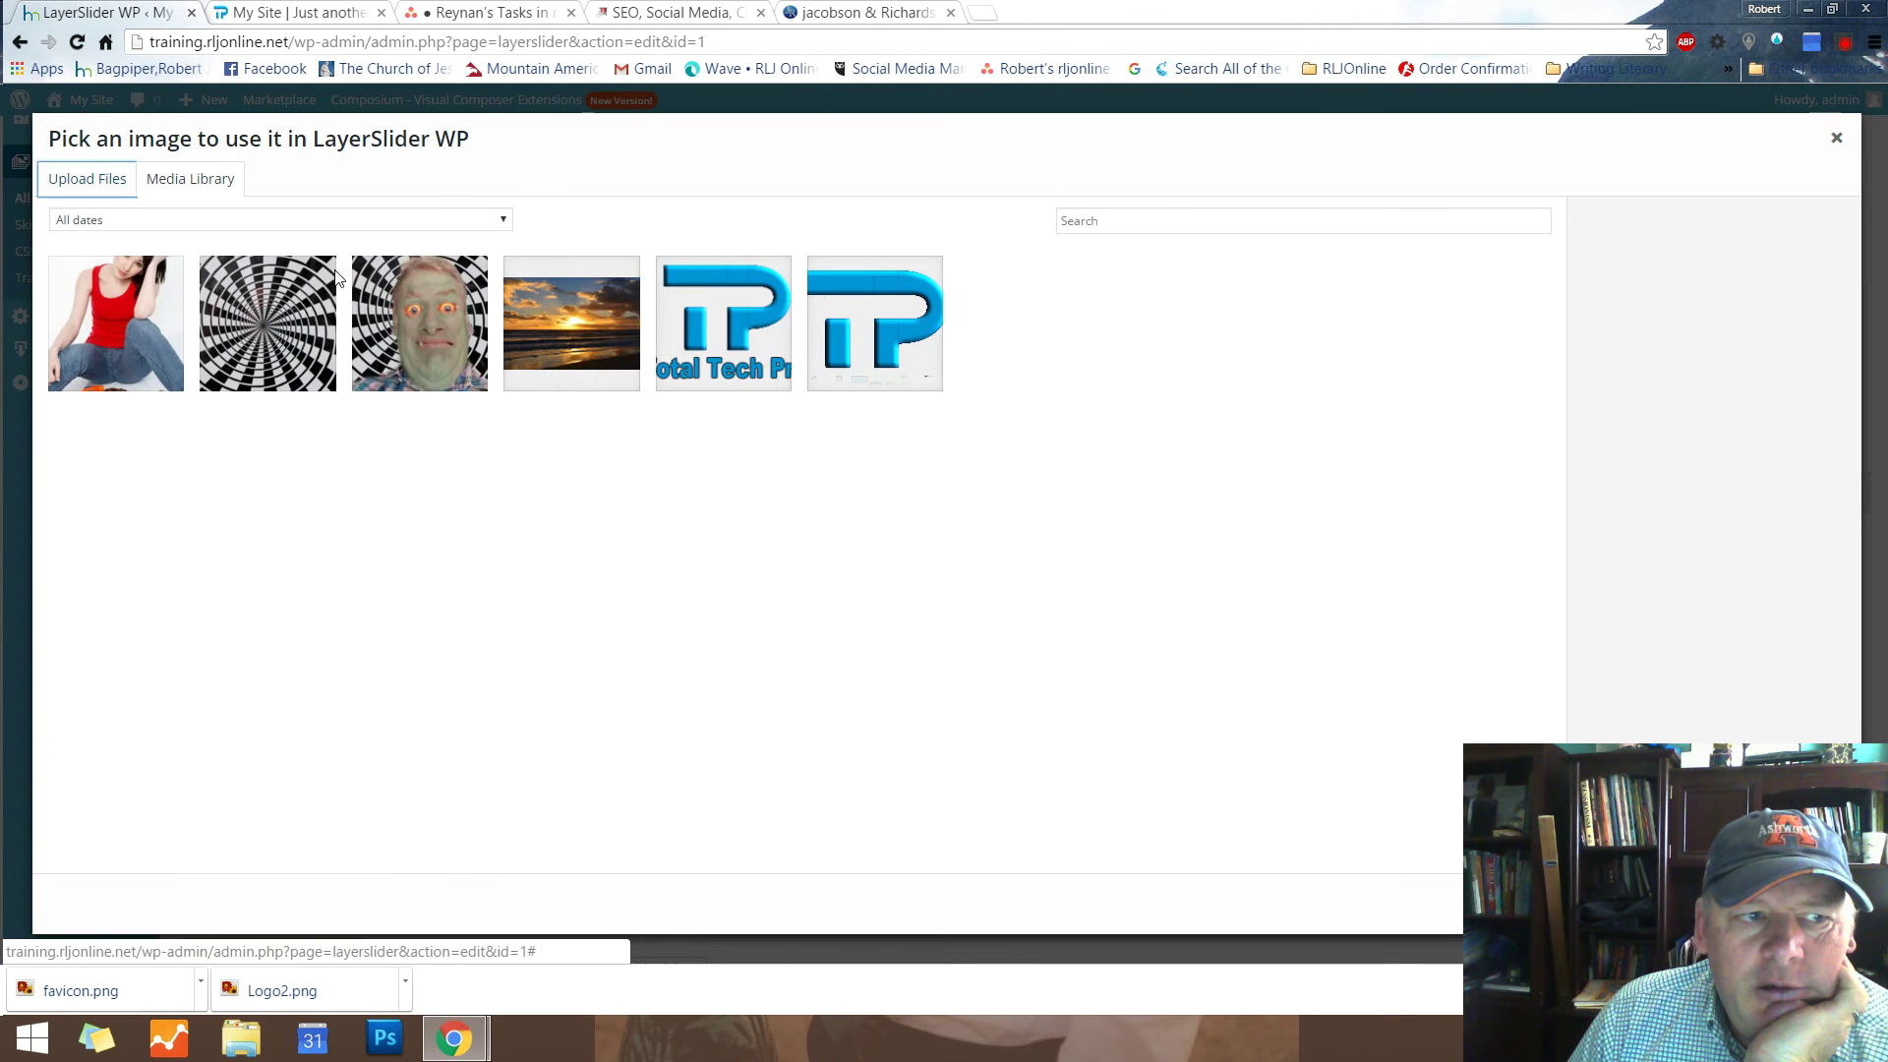
pyautogui.click(915, 503)
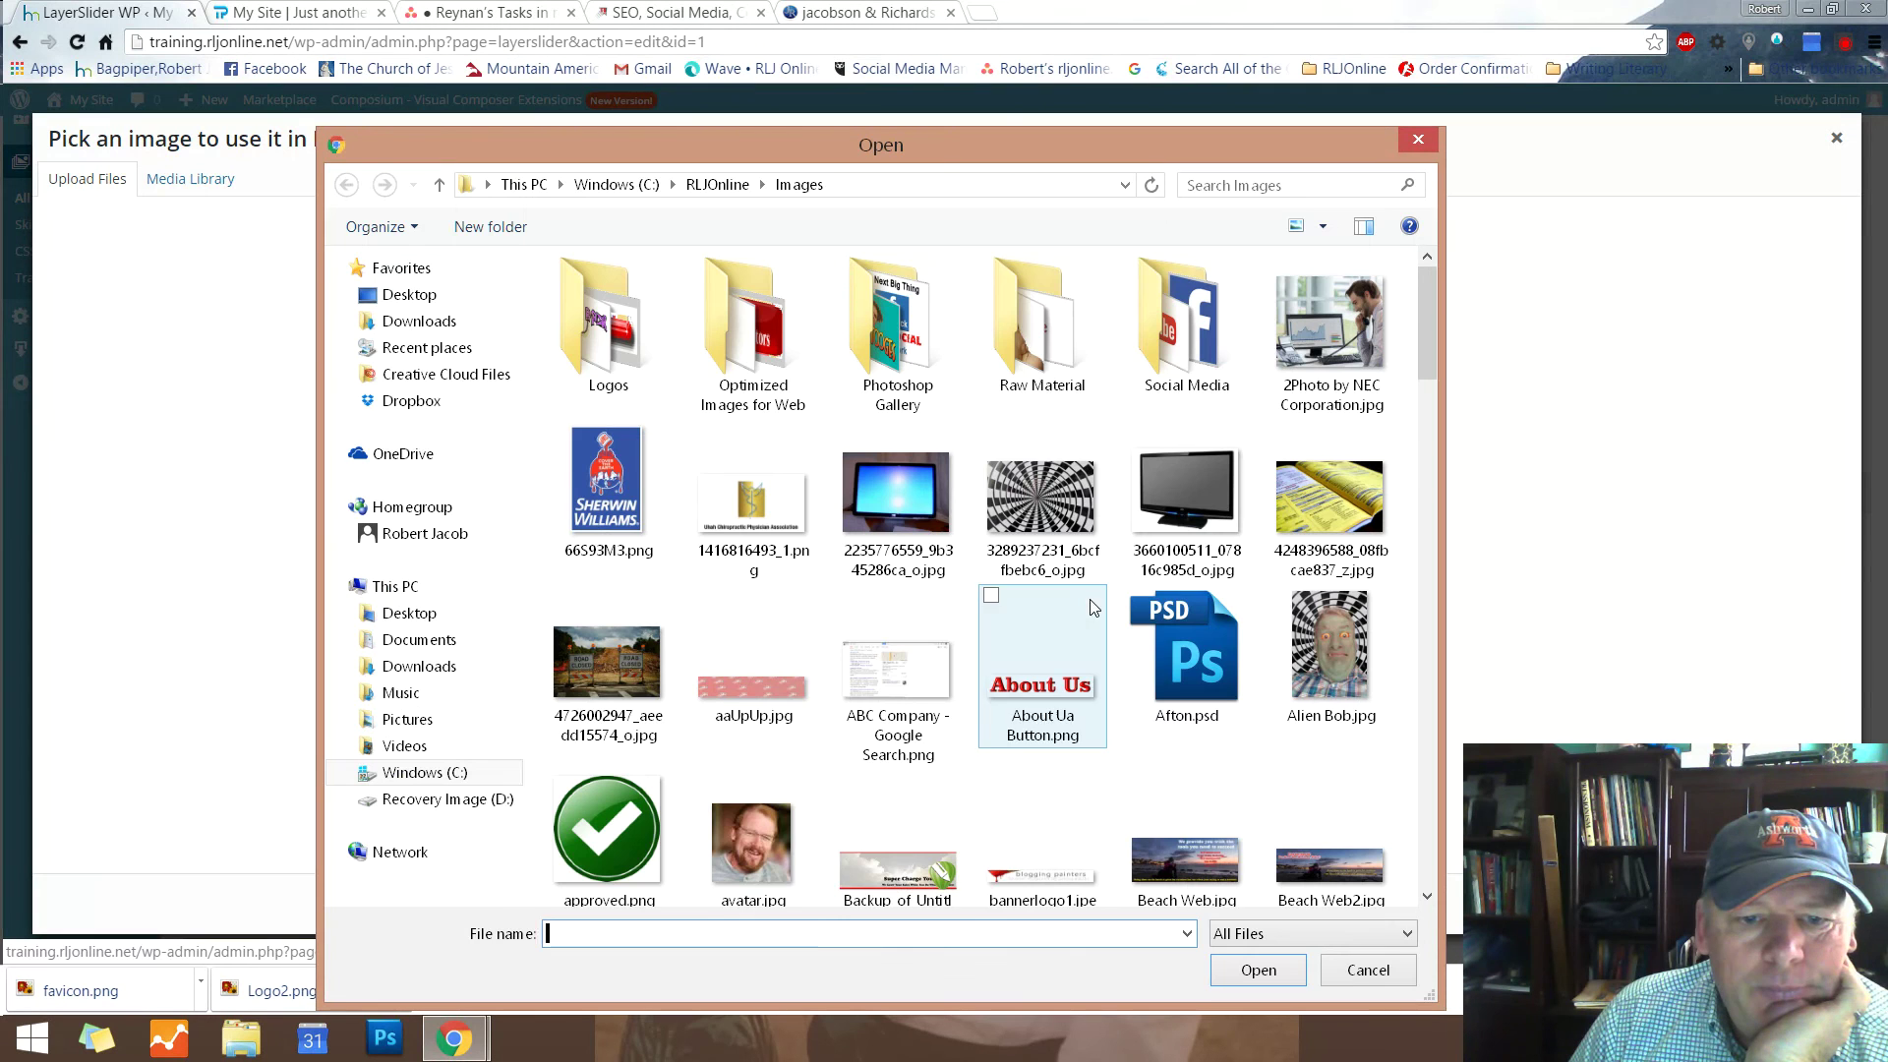
pyautogui.click(798, 838)
pyautogui.click(1267, 974)
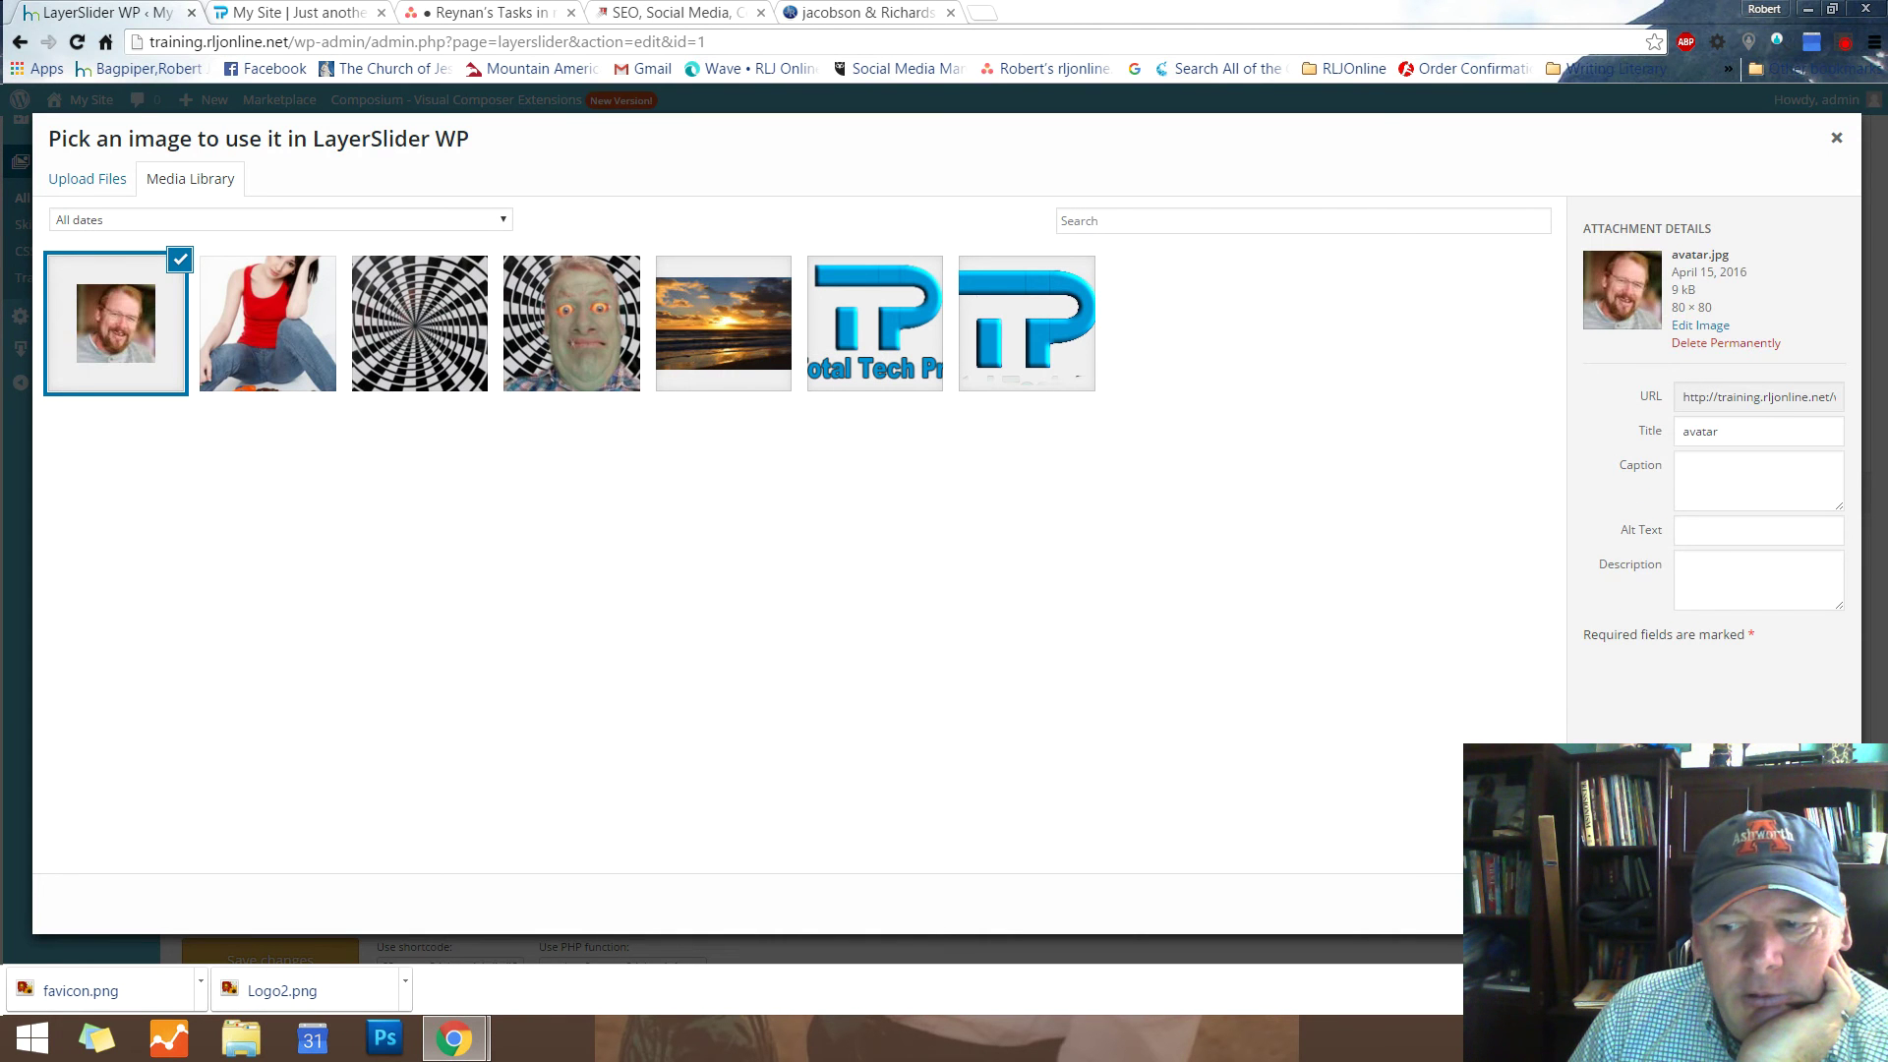
pyautogui.click(1811, 903)
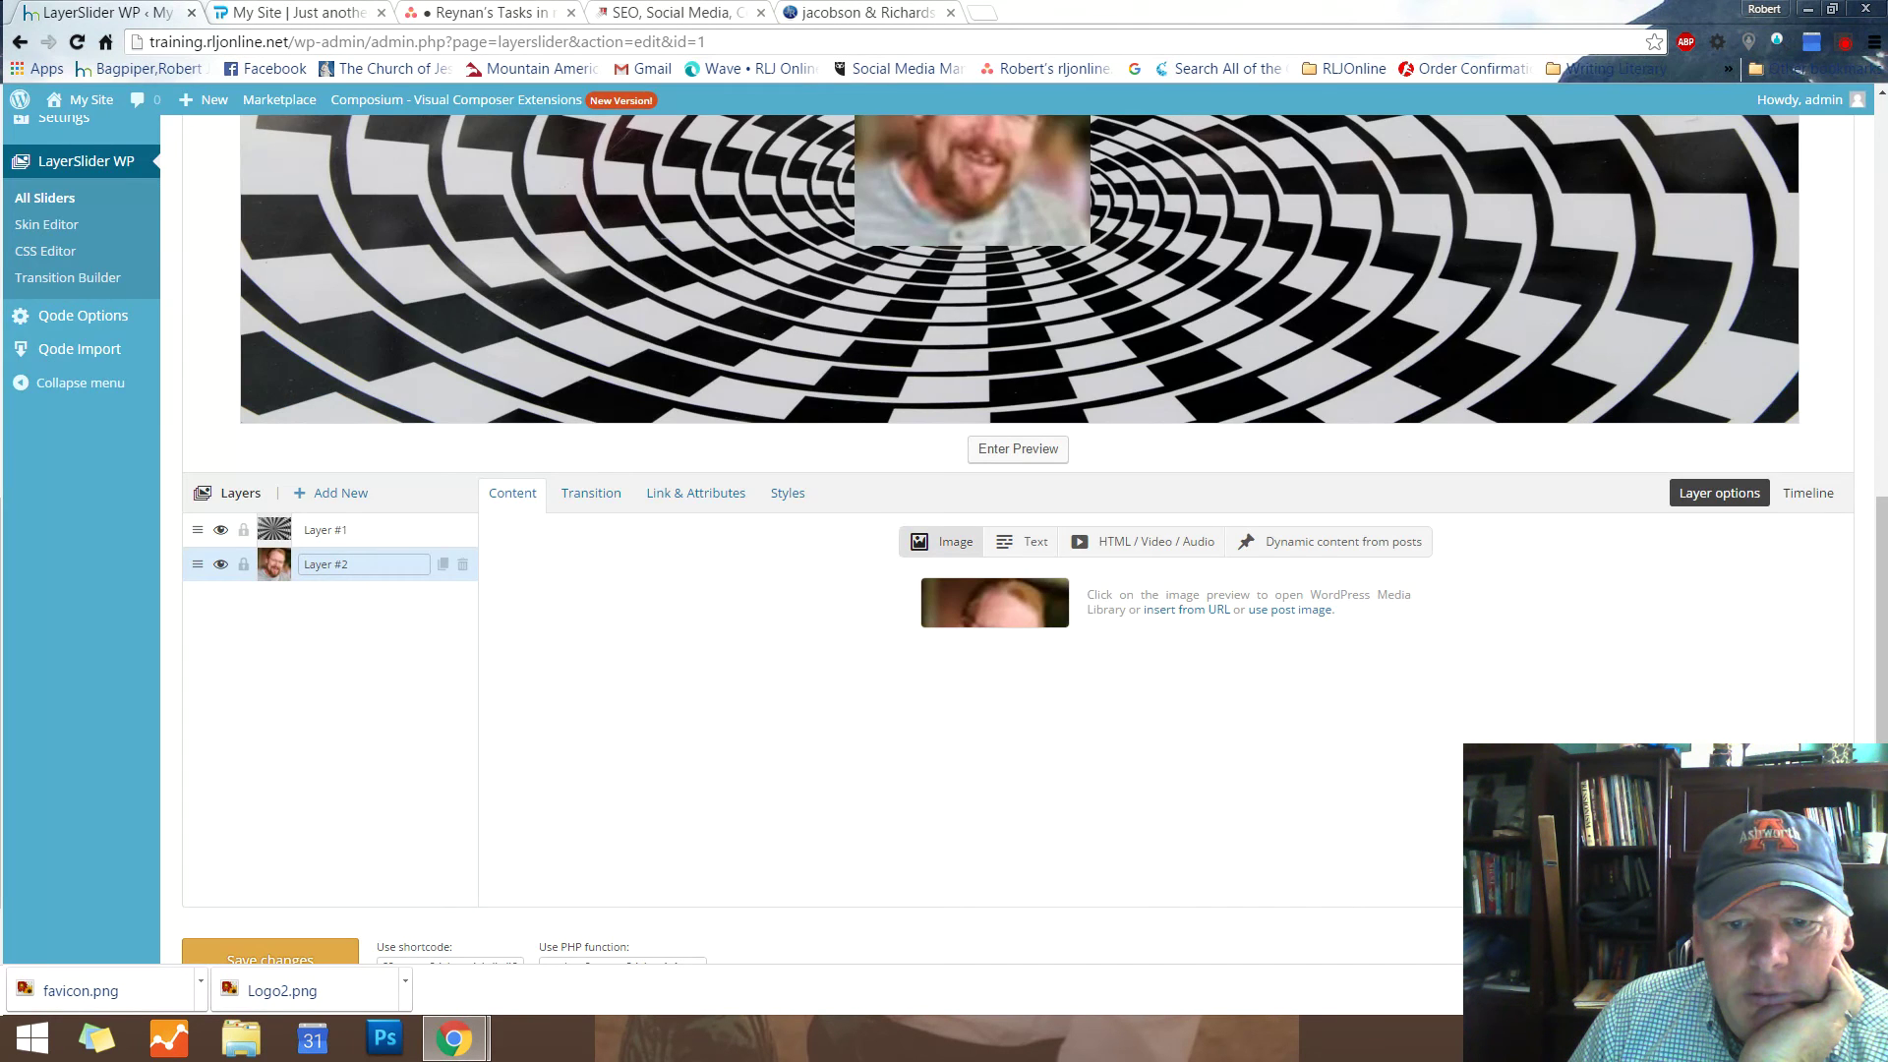
# Review the style and transition settings of Slide #3's Layer #2 and preview the slider animation
pyautogui.scroll(3, 1360, 643)
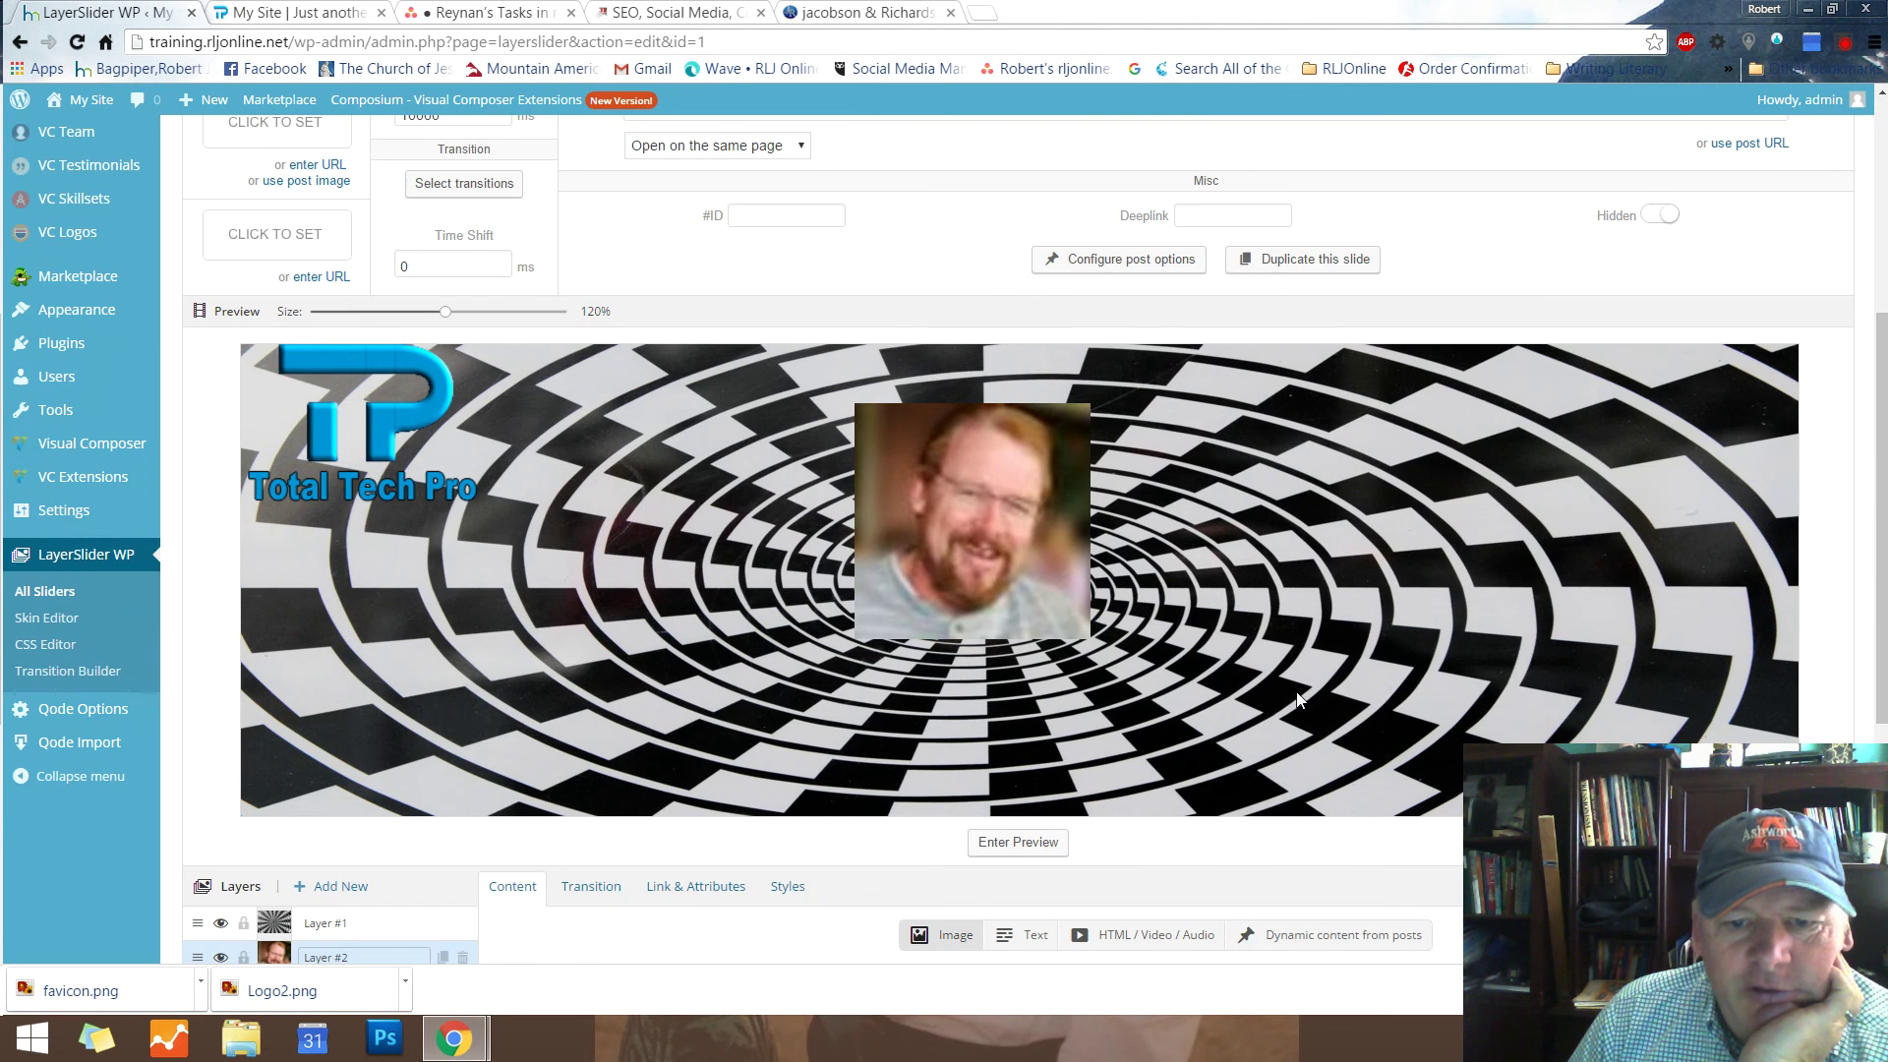
pyautogui.scroll(-2, 1344, 750)
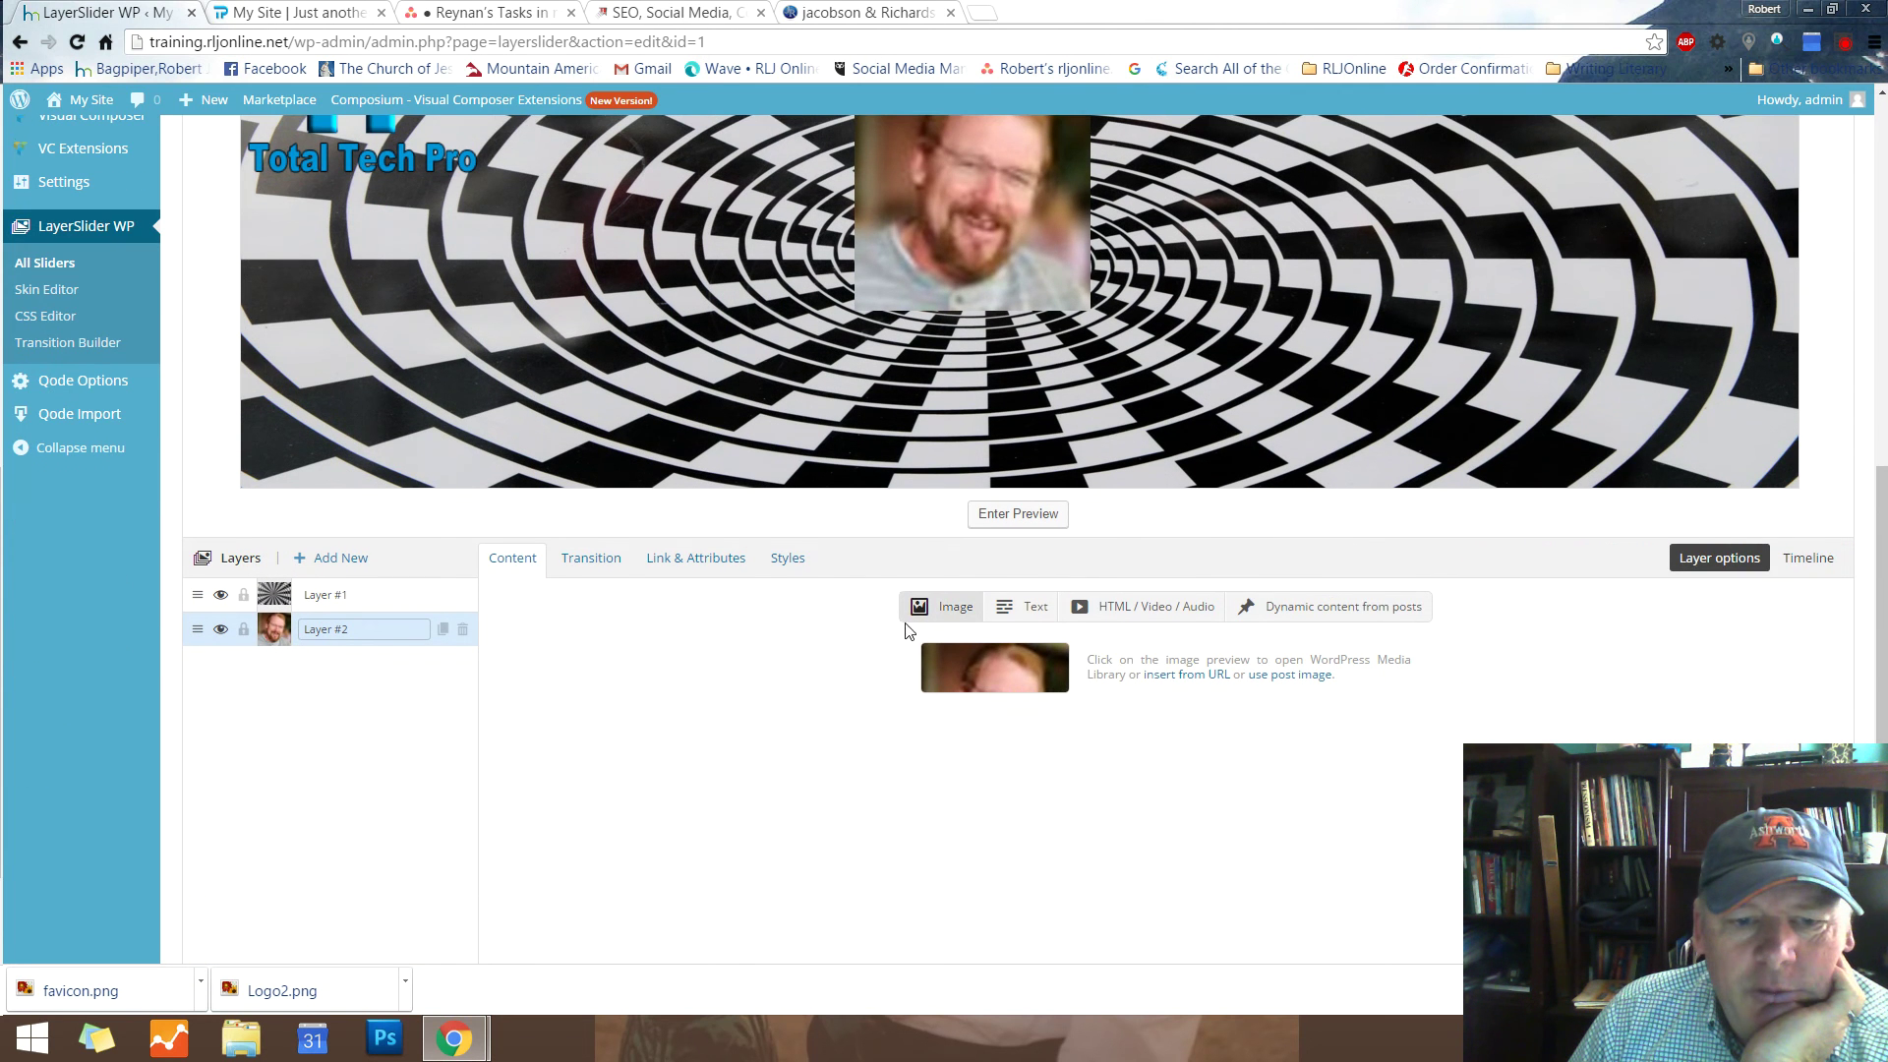
pyautogui.click(785, 558)
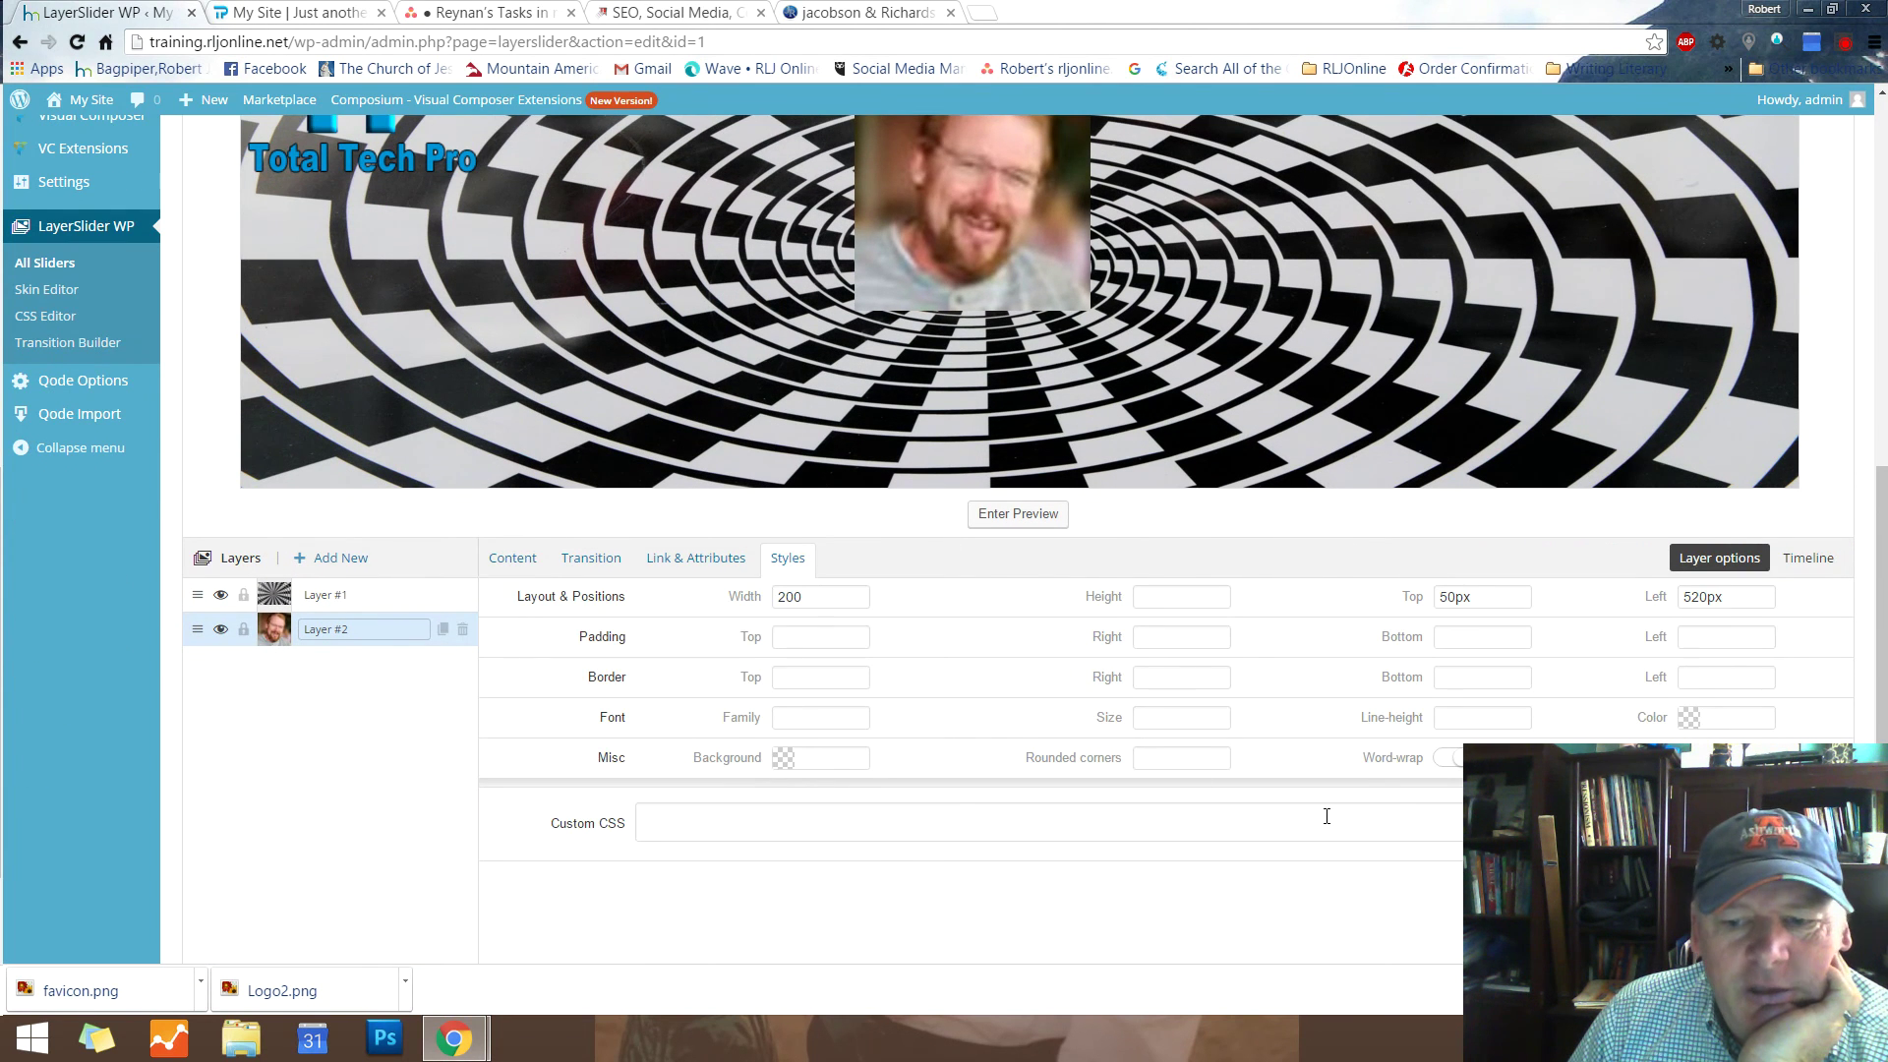
pyautogui.click(584, 559)
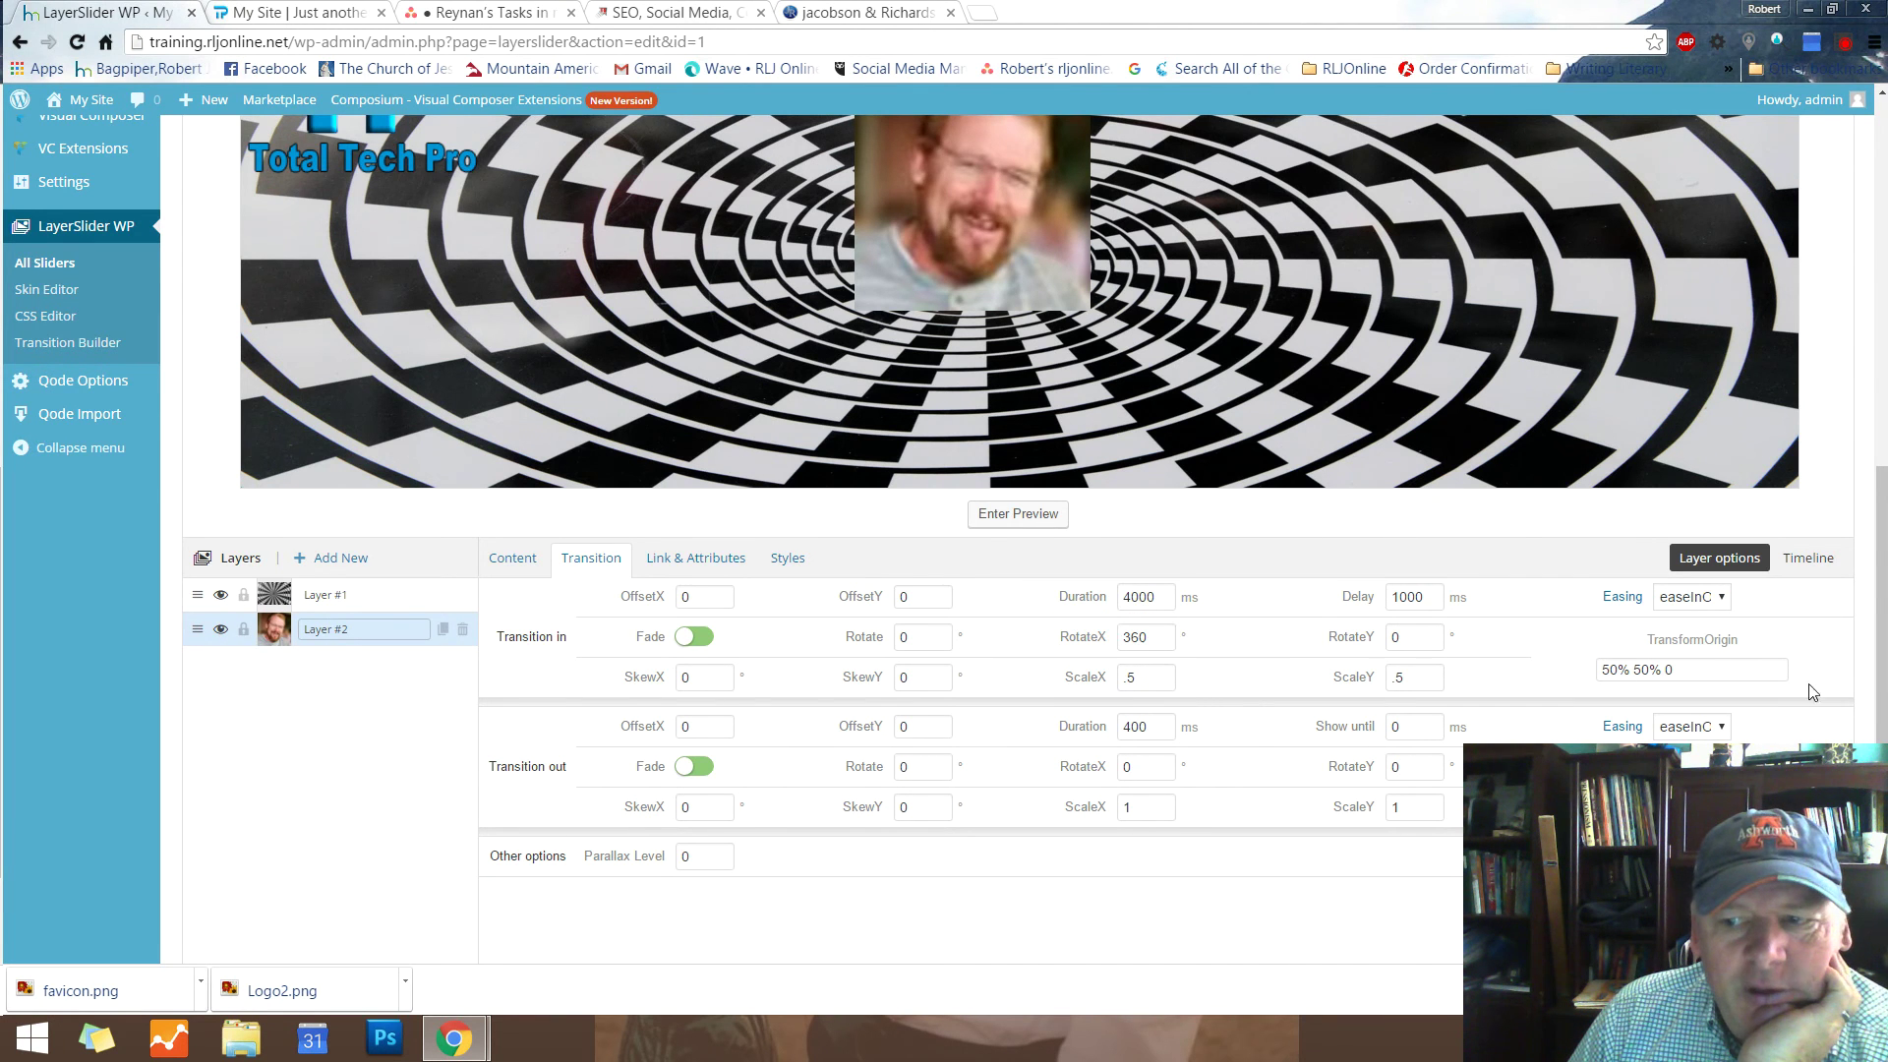
pyautogui.scroll(2, 1845, 667)
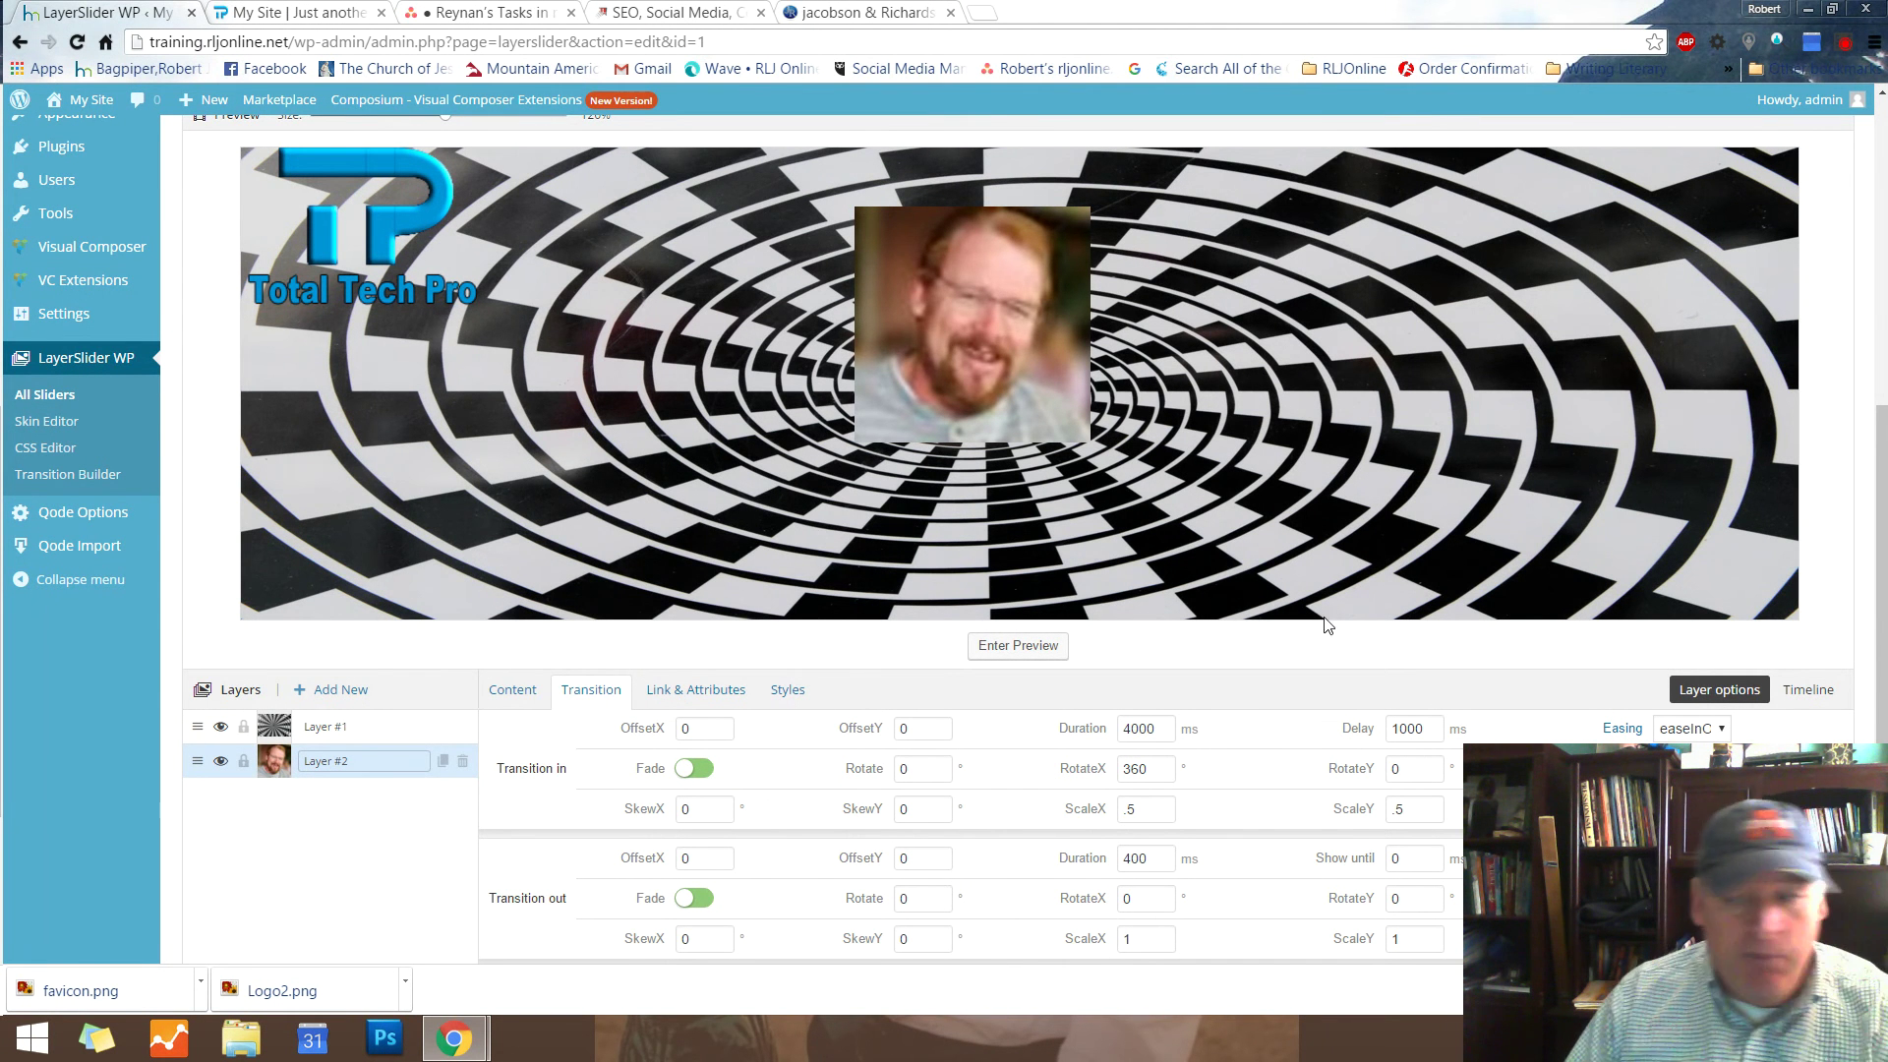
pyautogui.click(1020, 647)
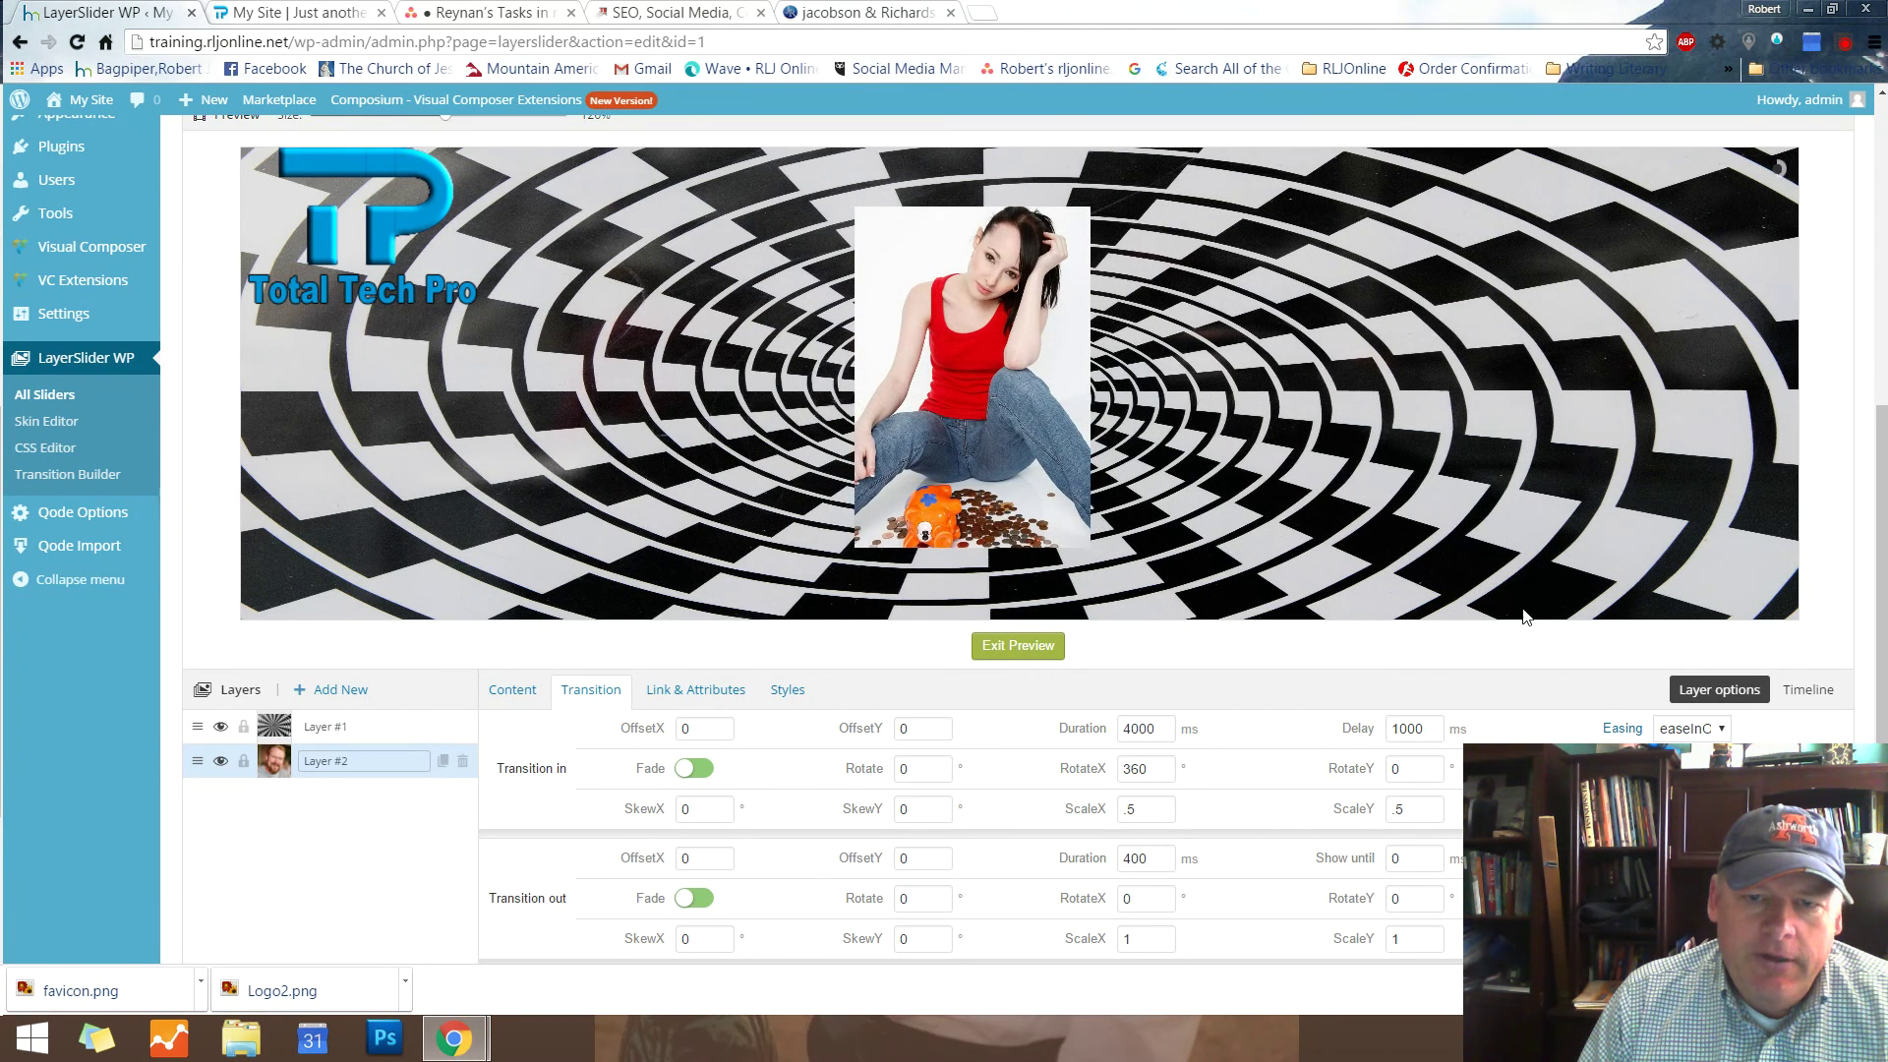
# Compare the slide durations of Slide #1 and Slide #2 in their slide options
pyautogui.scroll(2, 1216, 702)
pyautogui.scroll(5, 897, 783)
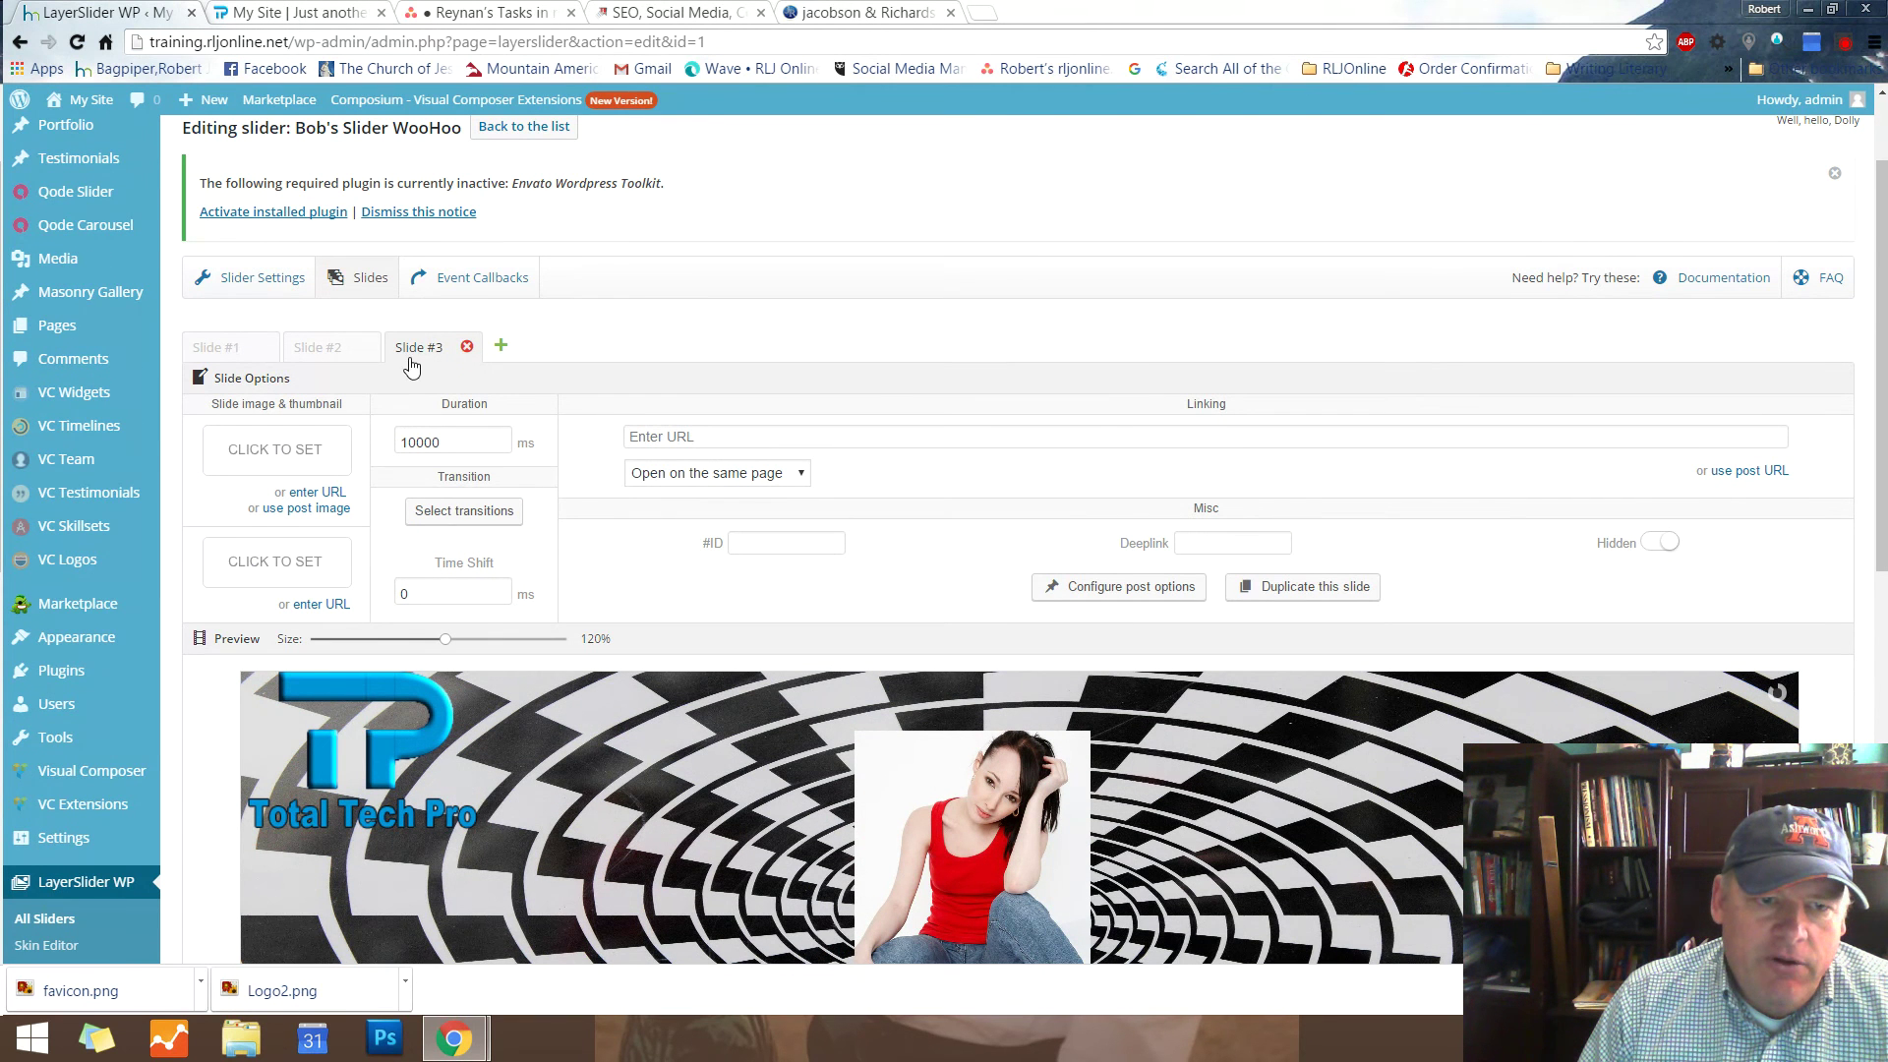
pyautogui.click(211, 351)
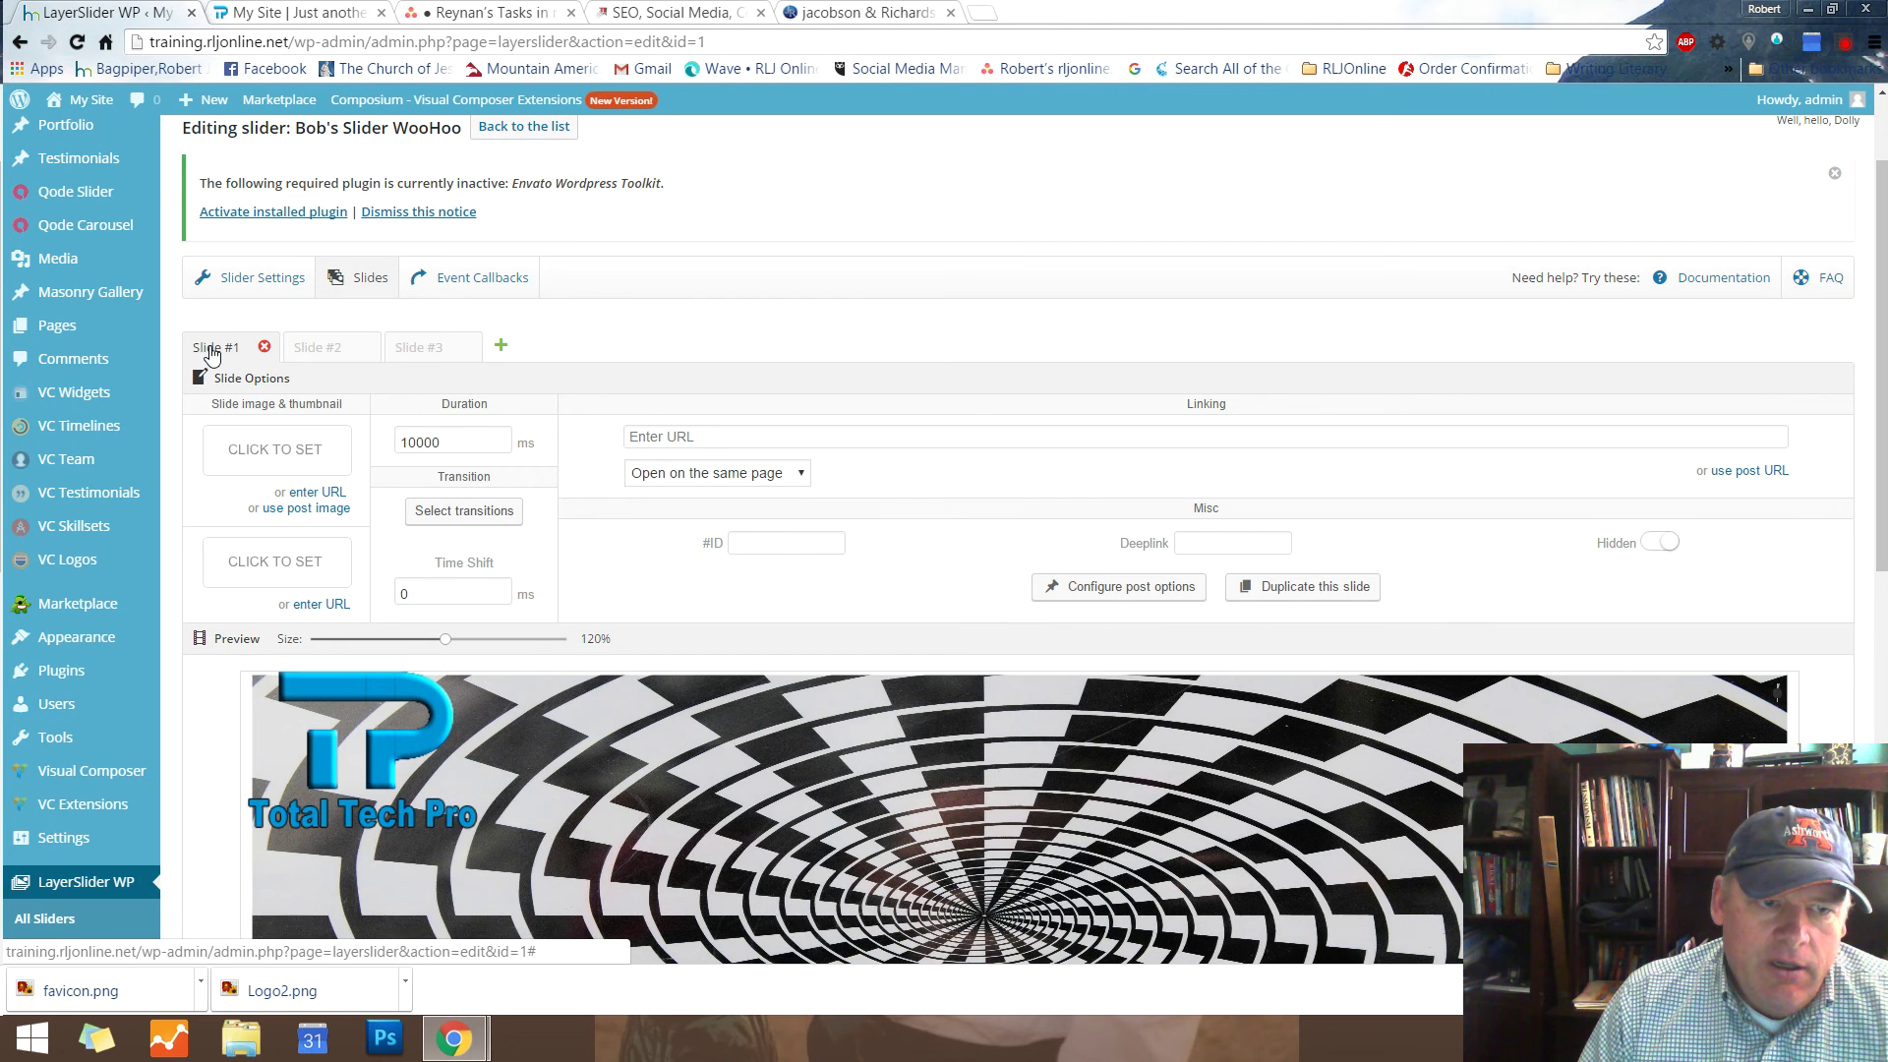
pyautogui.click(320, 349)
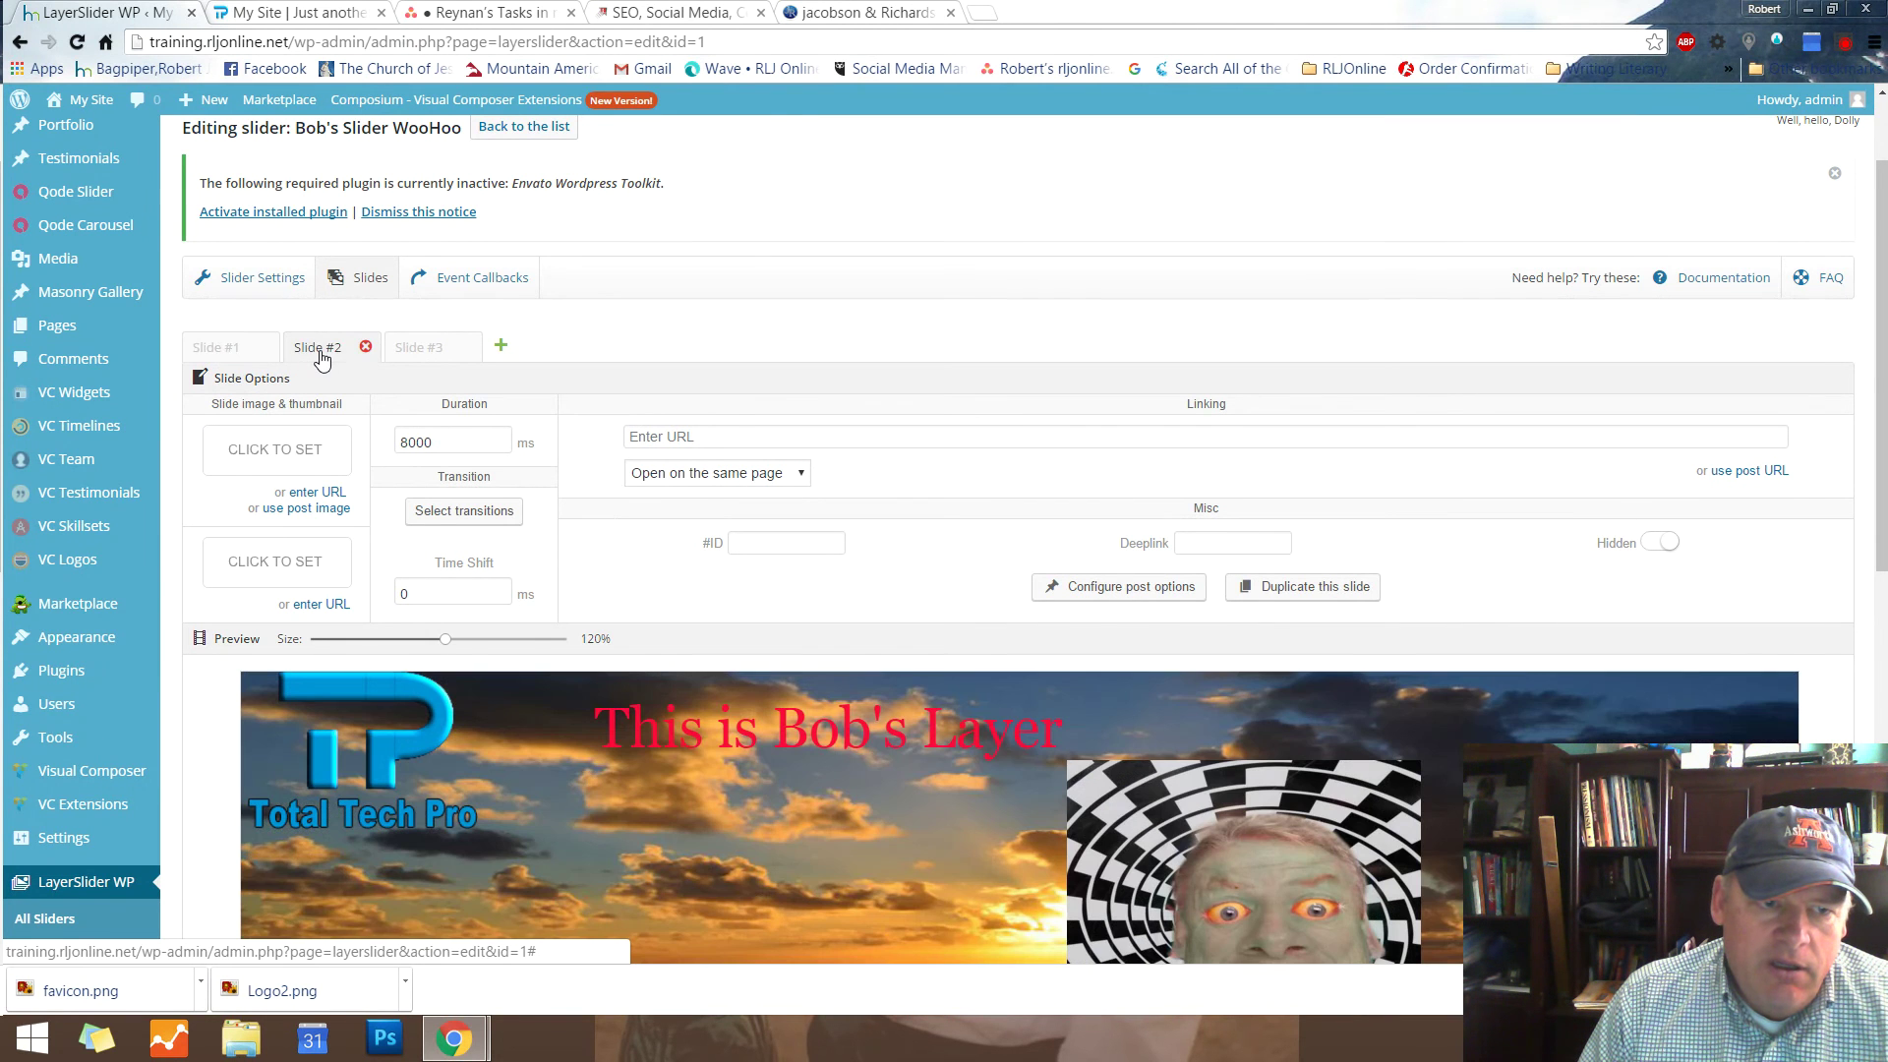
pyautogui.click(216, 350)
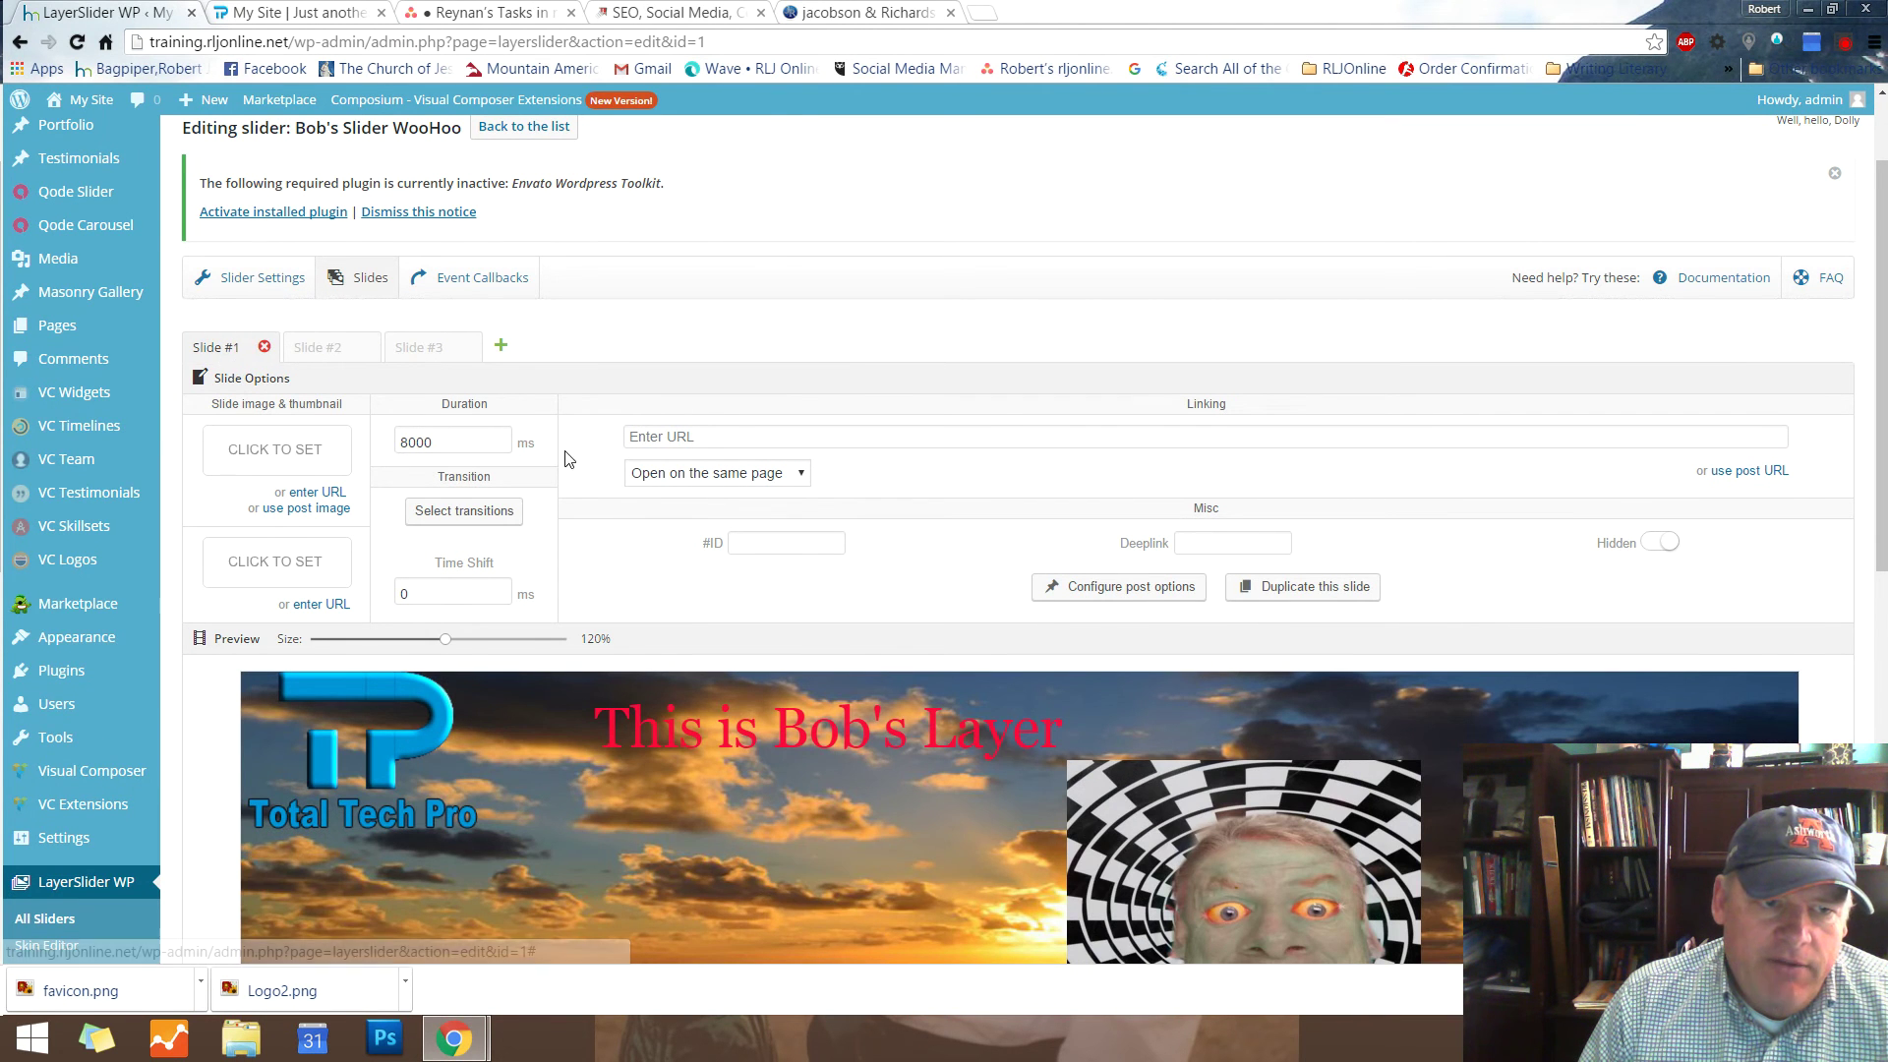
# Check the durations of Slide #3 and Slide #2 in their slide options and save the slider
pyautogui.click(433, 349)
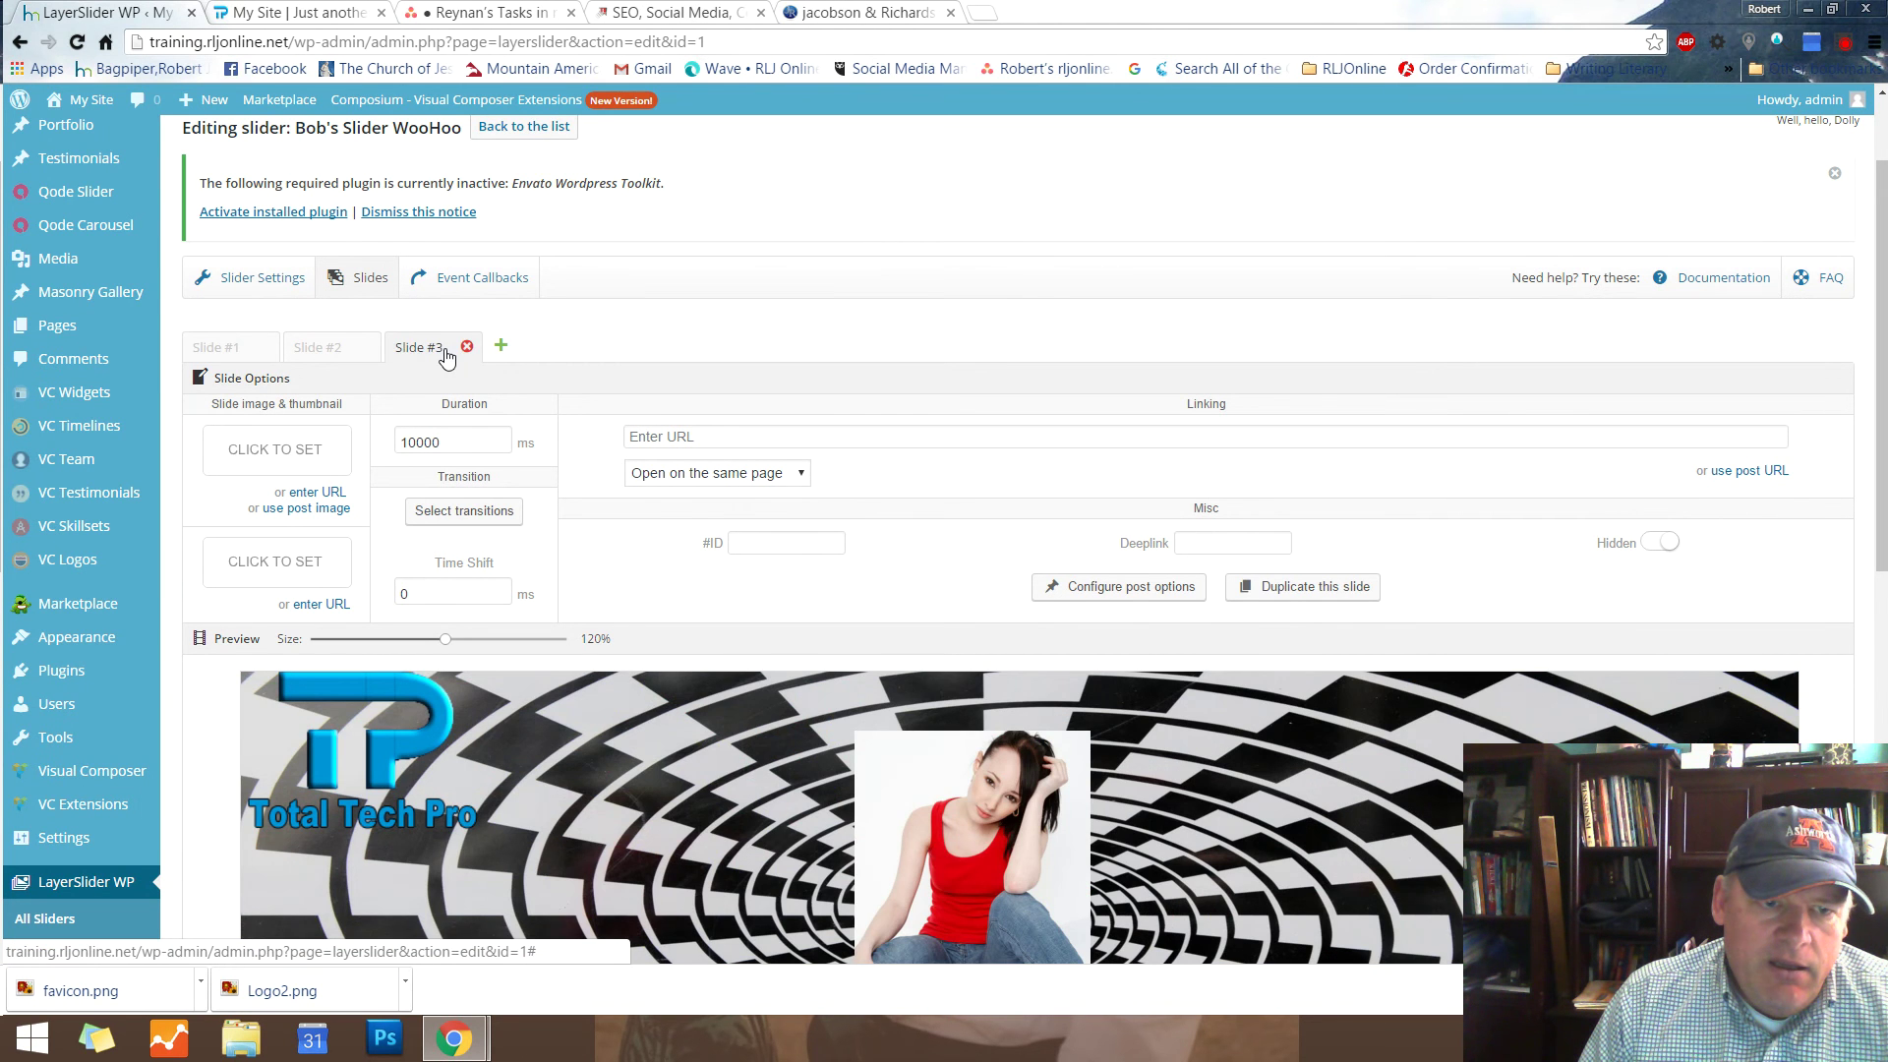
pyautogui.click(324, 349)
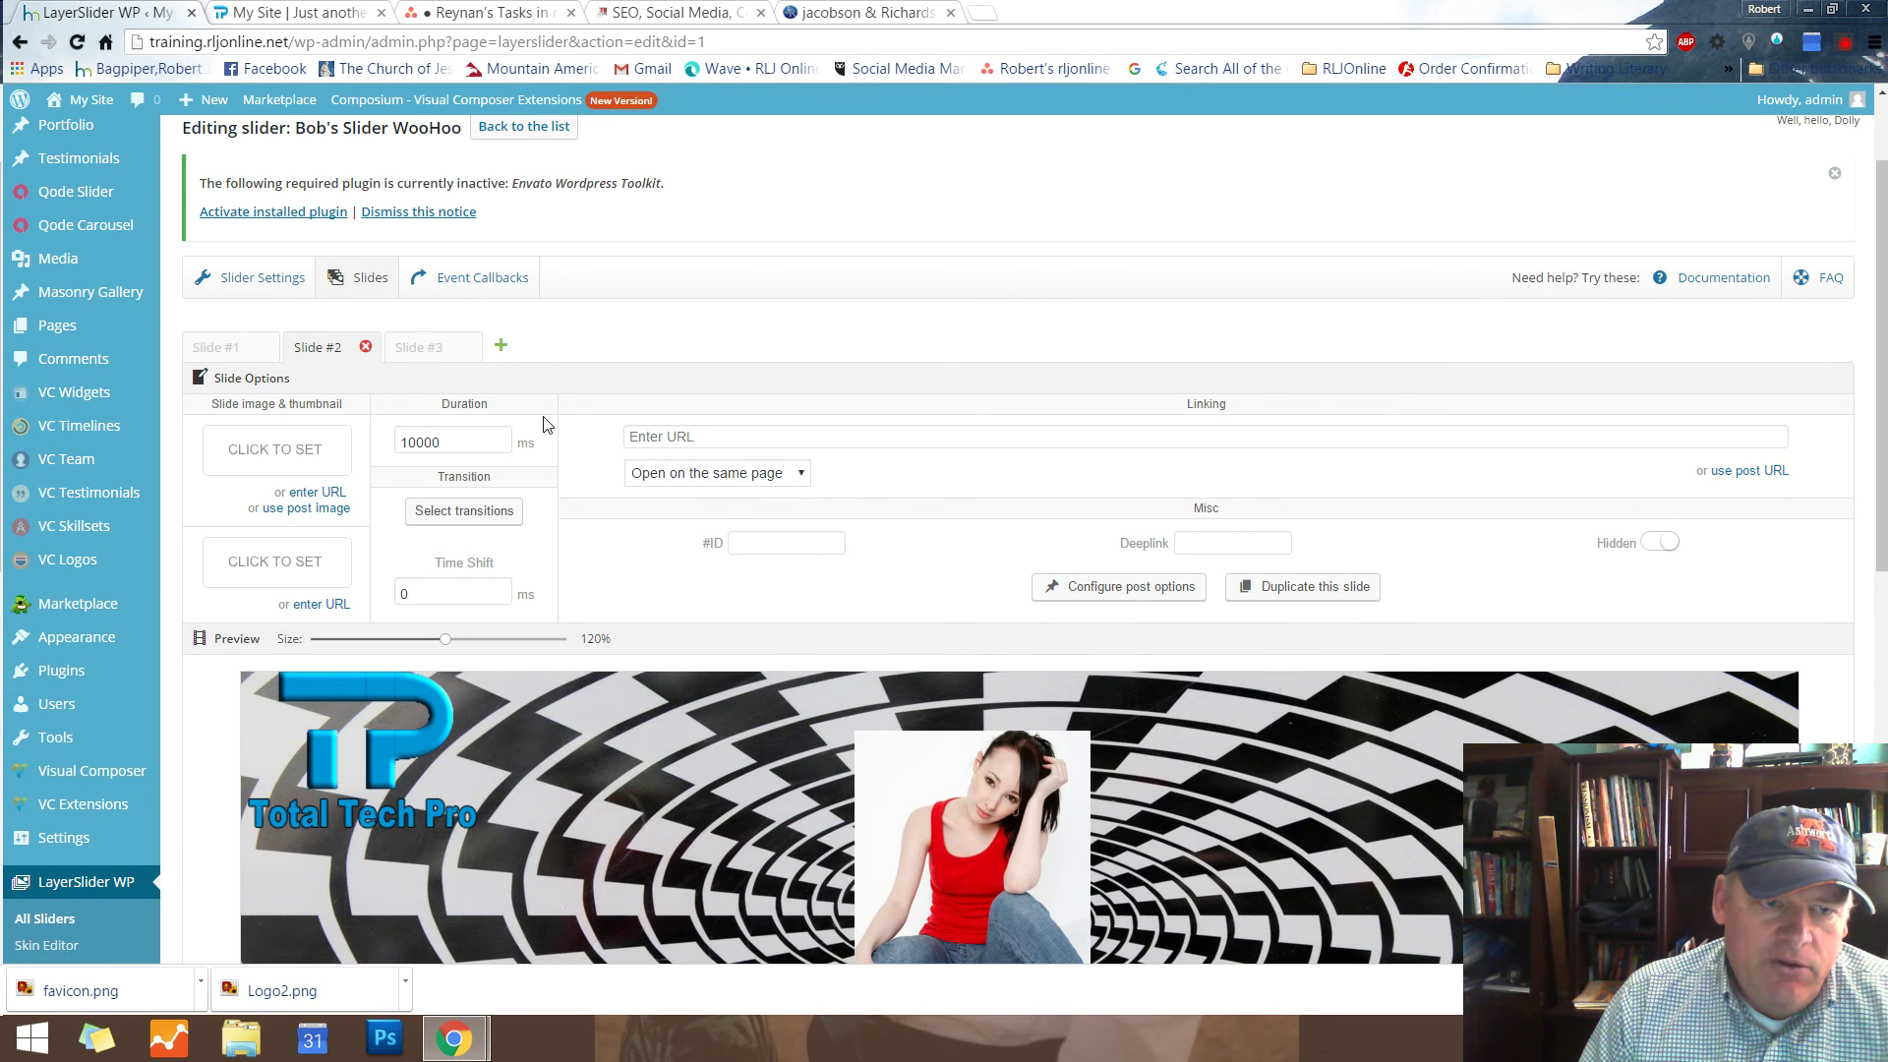
pyautogui.scroll(-8, 750, 539)
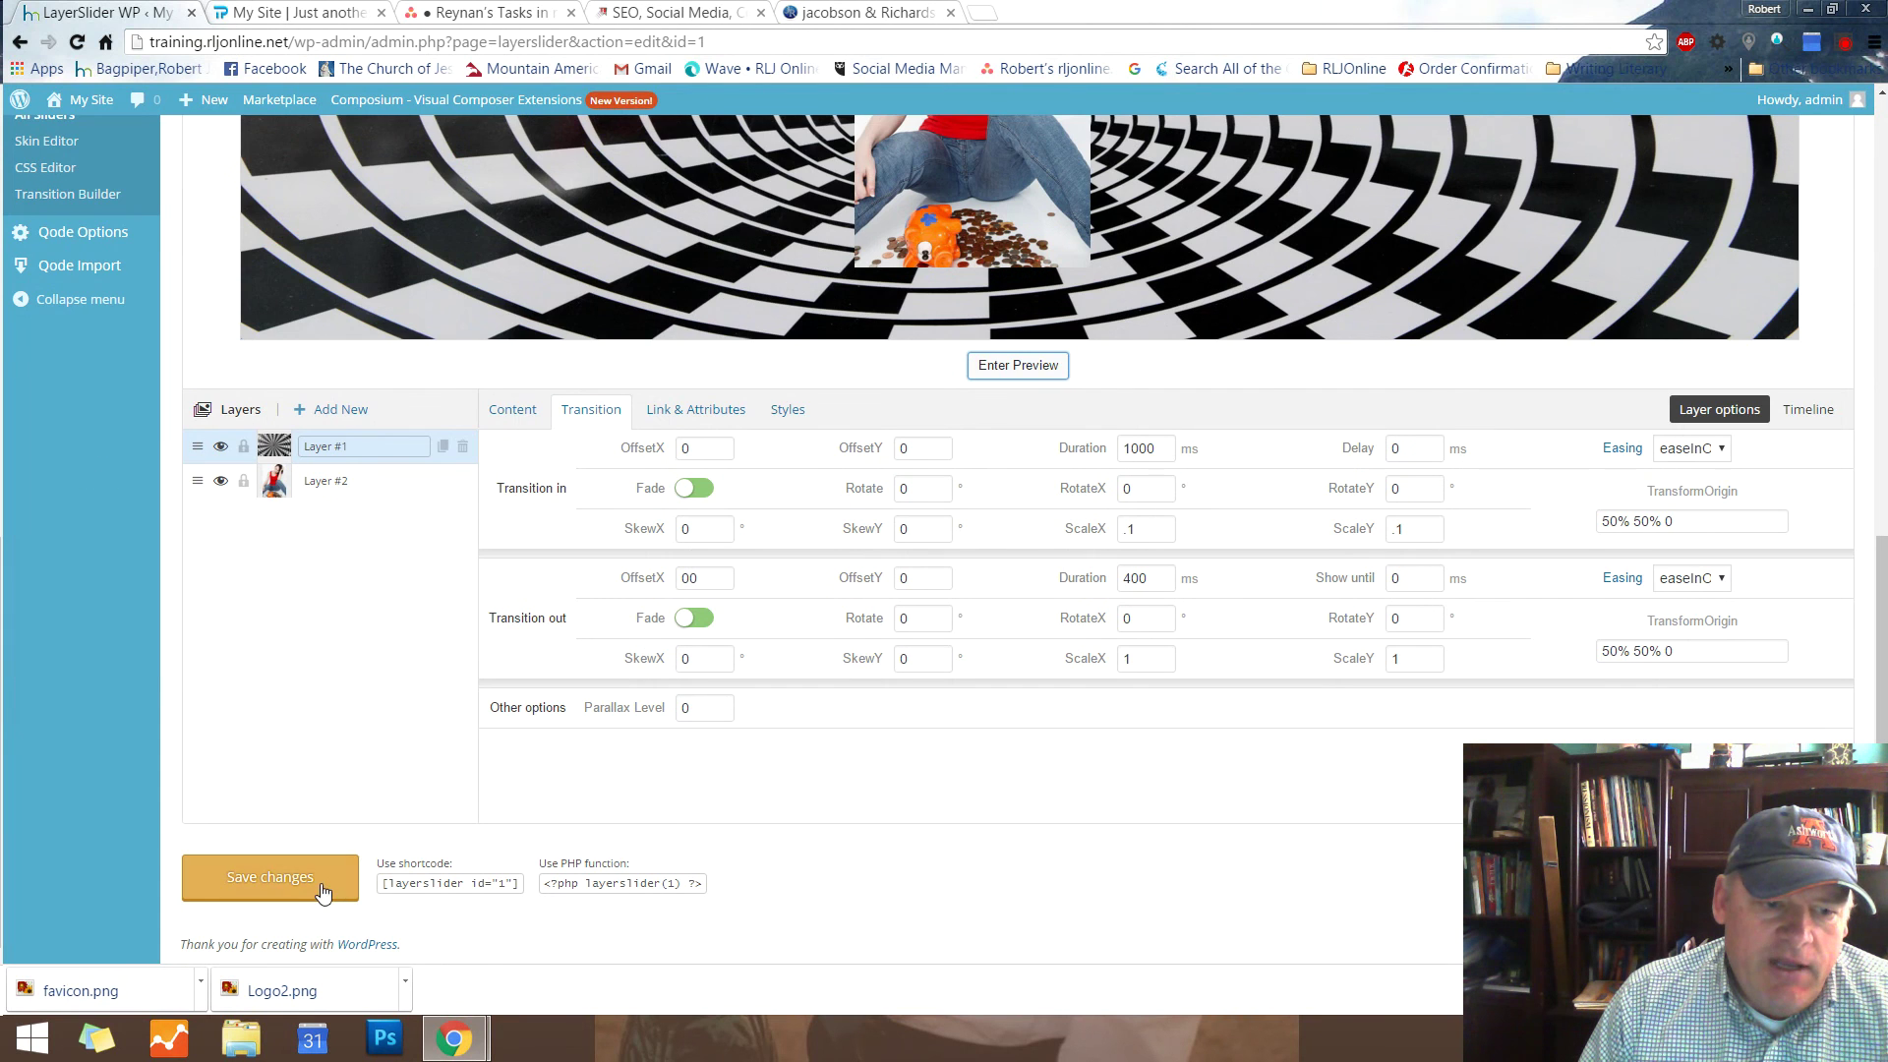
pyautogui.click(322, 890)
# Preview the slider animation starting from Slide #2 and look at the other slides
pyautogui.scroll(4, 1269, 390)
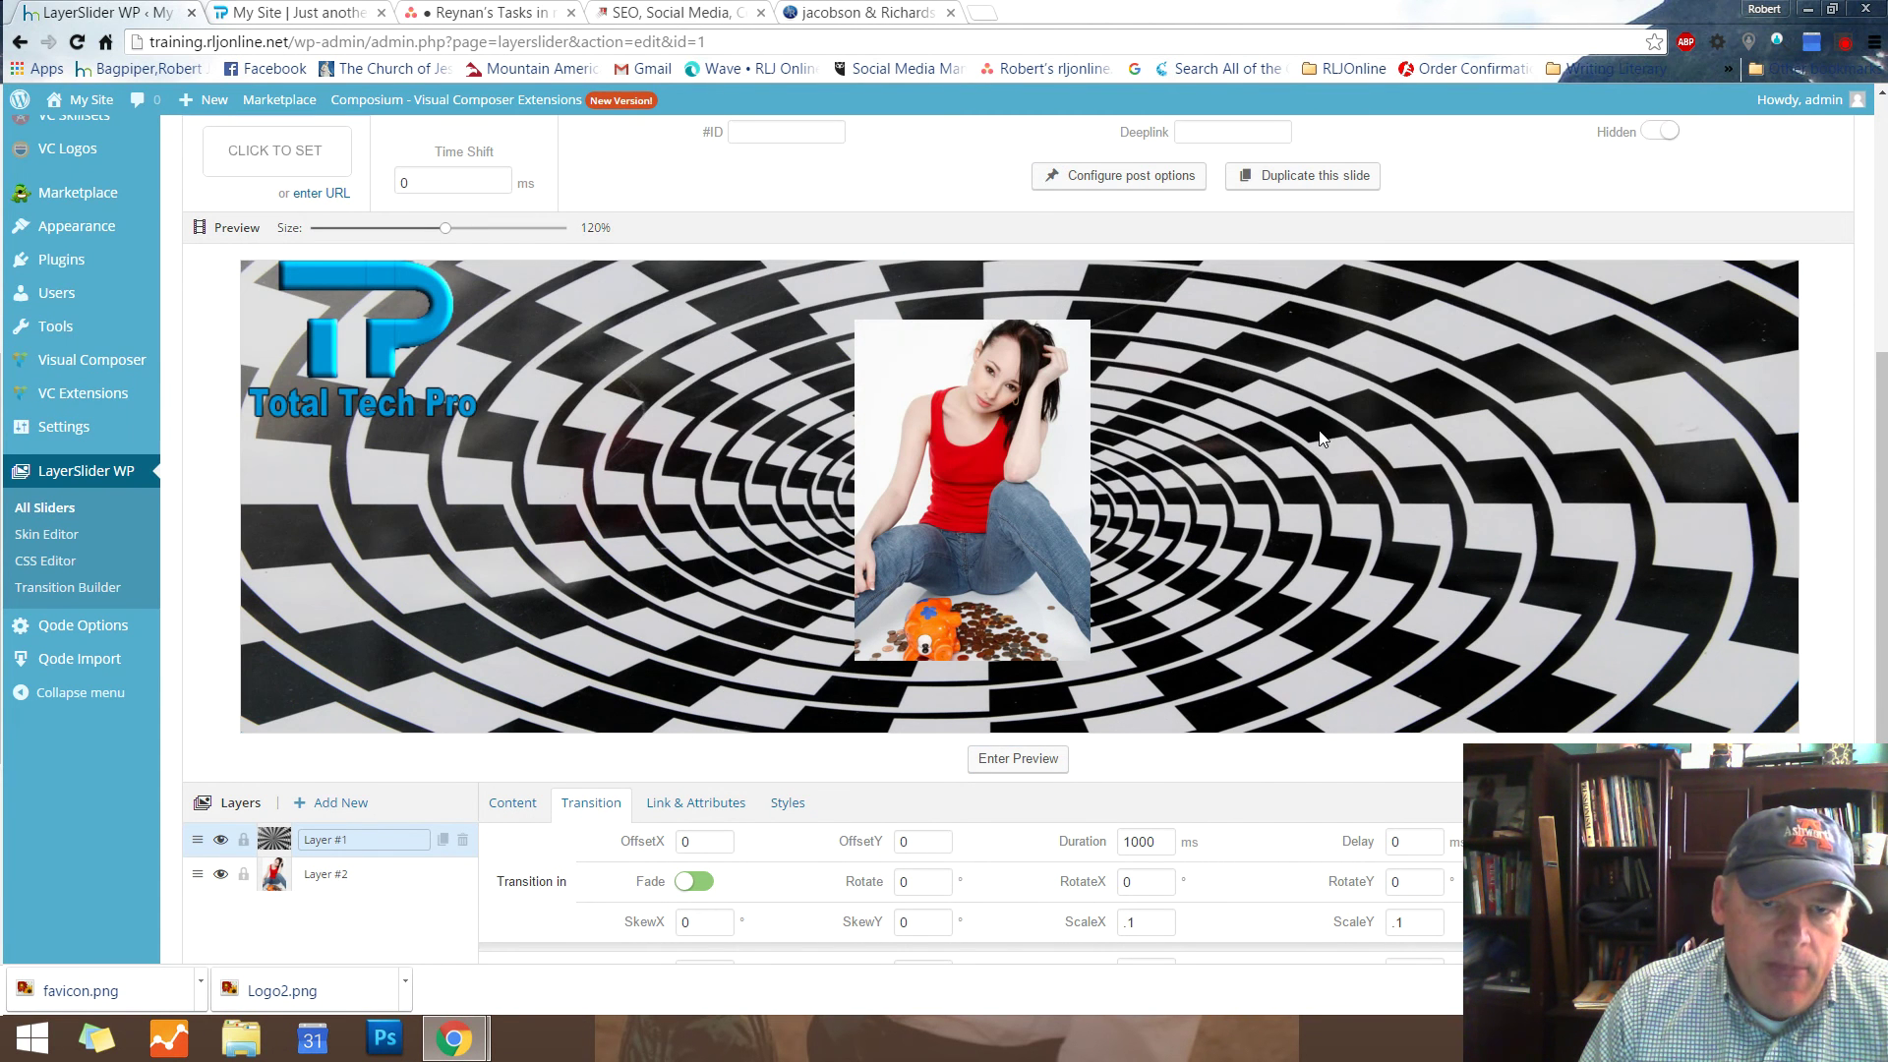
pyautogui.click(1023, 763)
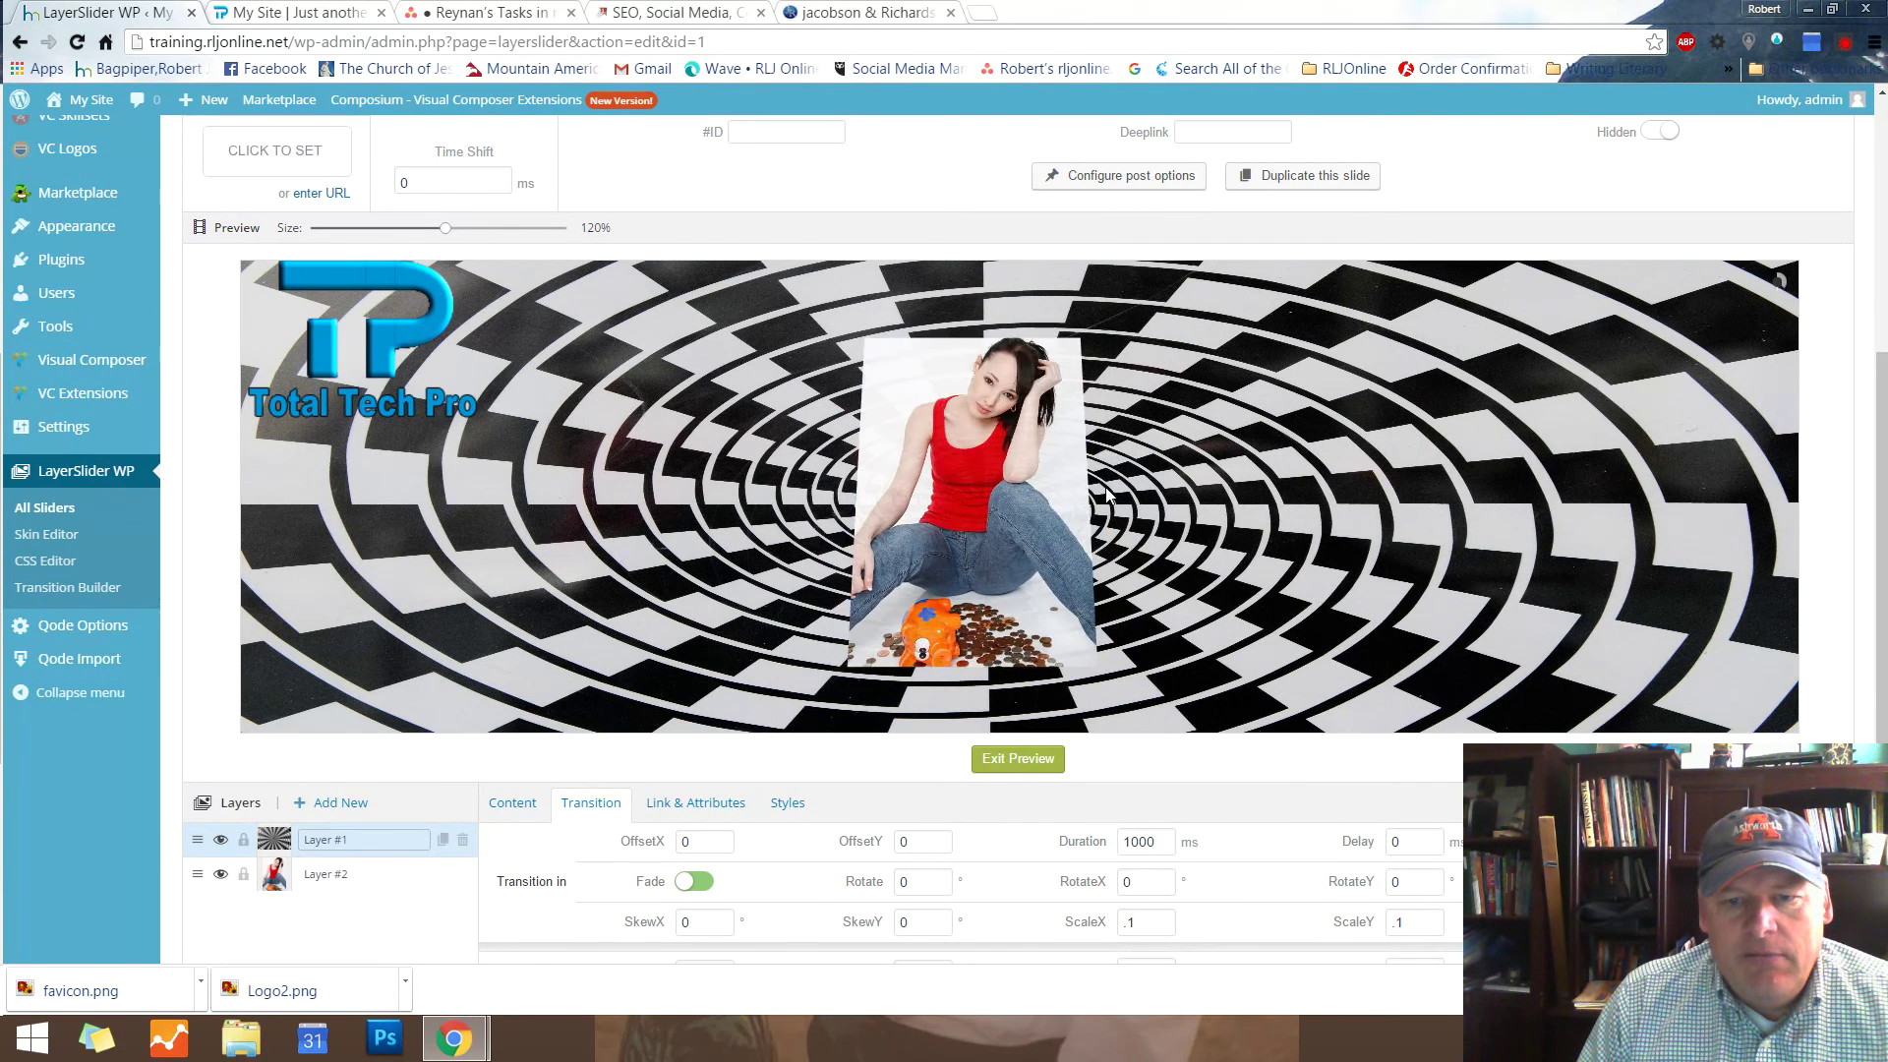
pyautogui.scroll(3, 659, 232)
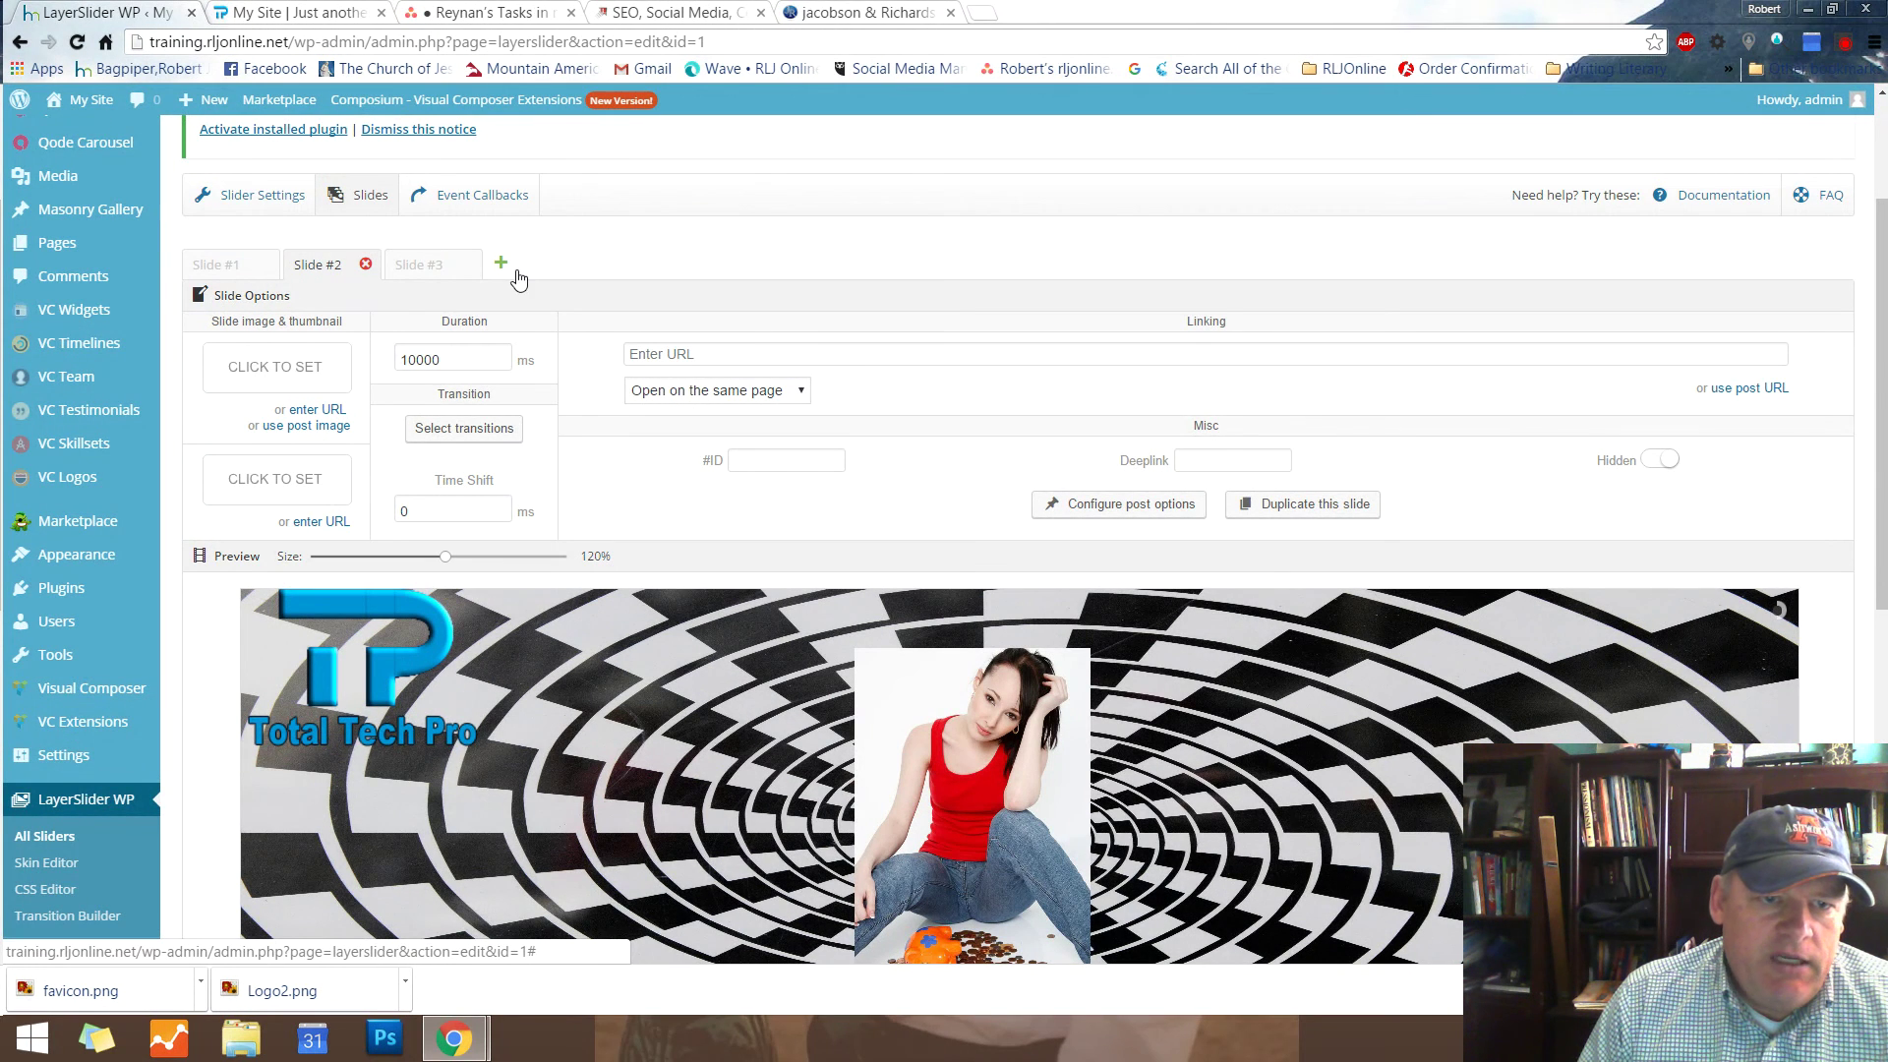
pyautogui.moveTo(317, 264); pyautogui.dragTo(471, 276)
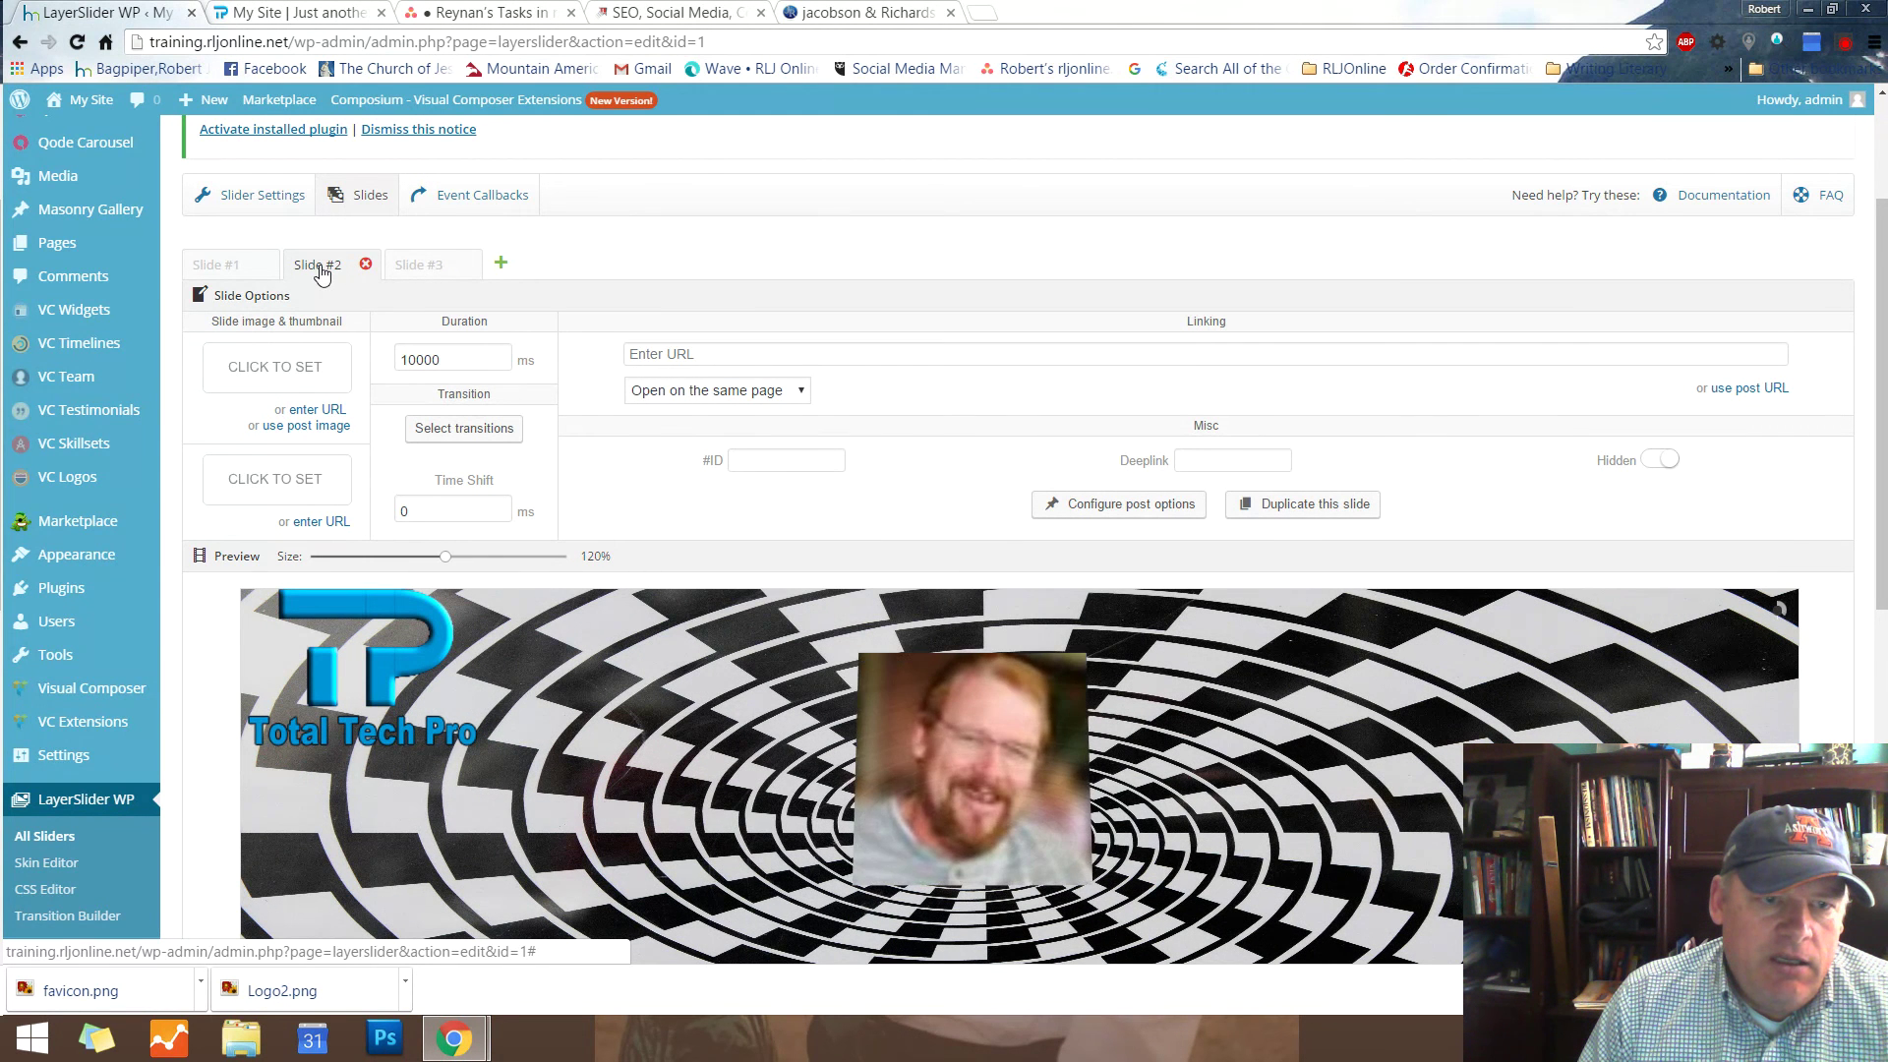
pyautogui.click(239, 270)
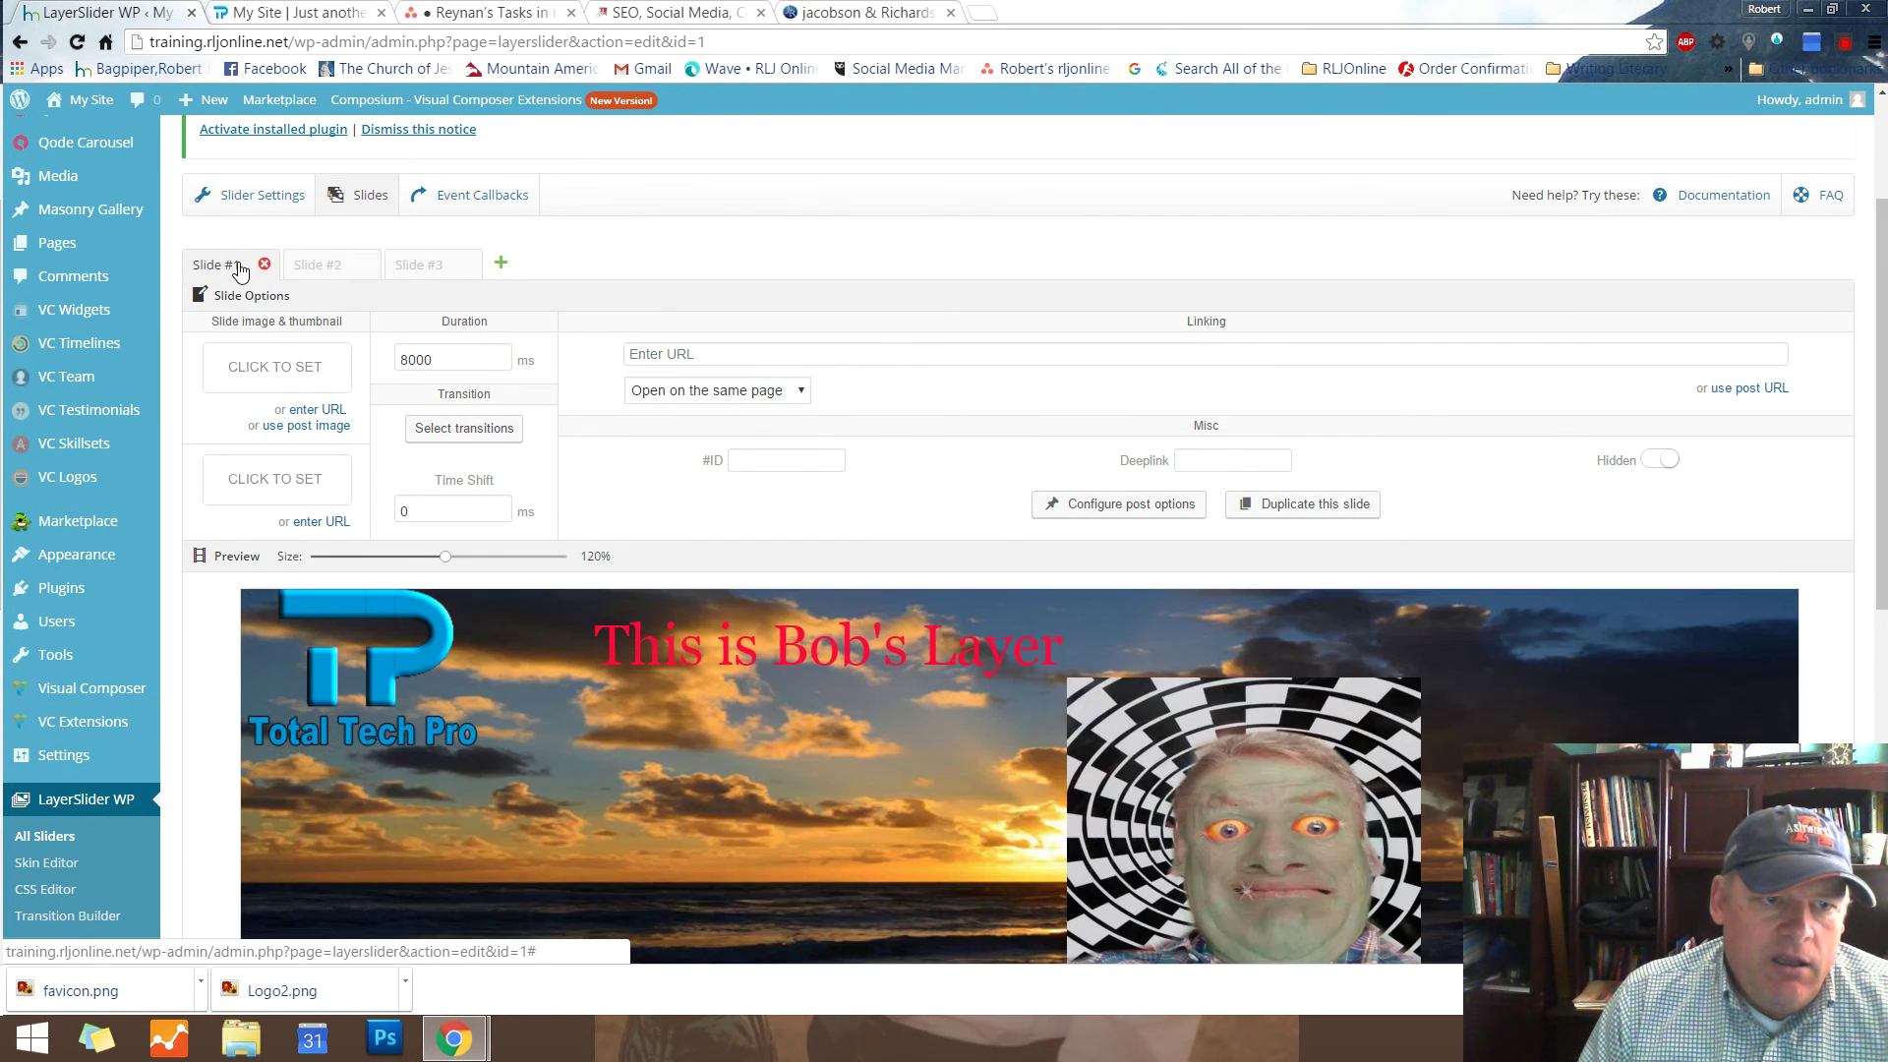
# Review the slider's Layout and Slideshow settings, including the starting slide, and save the slider
pyautogui.click(246, 202)
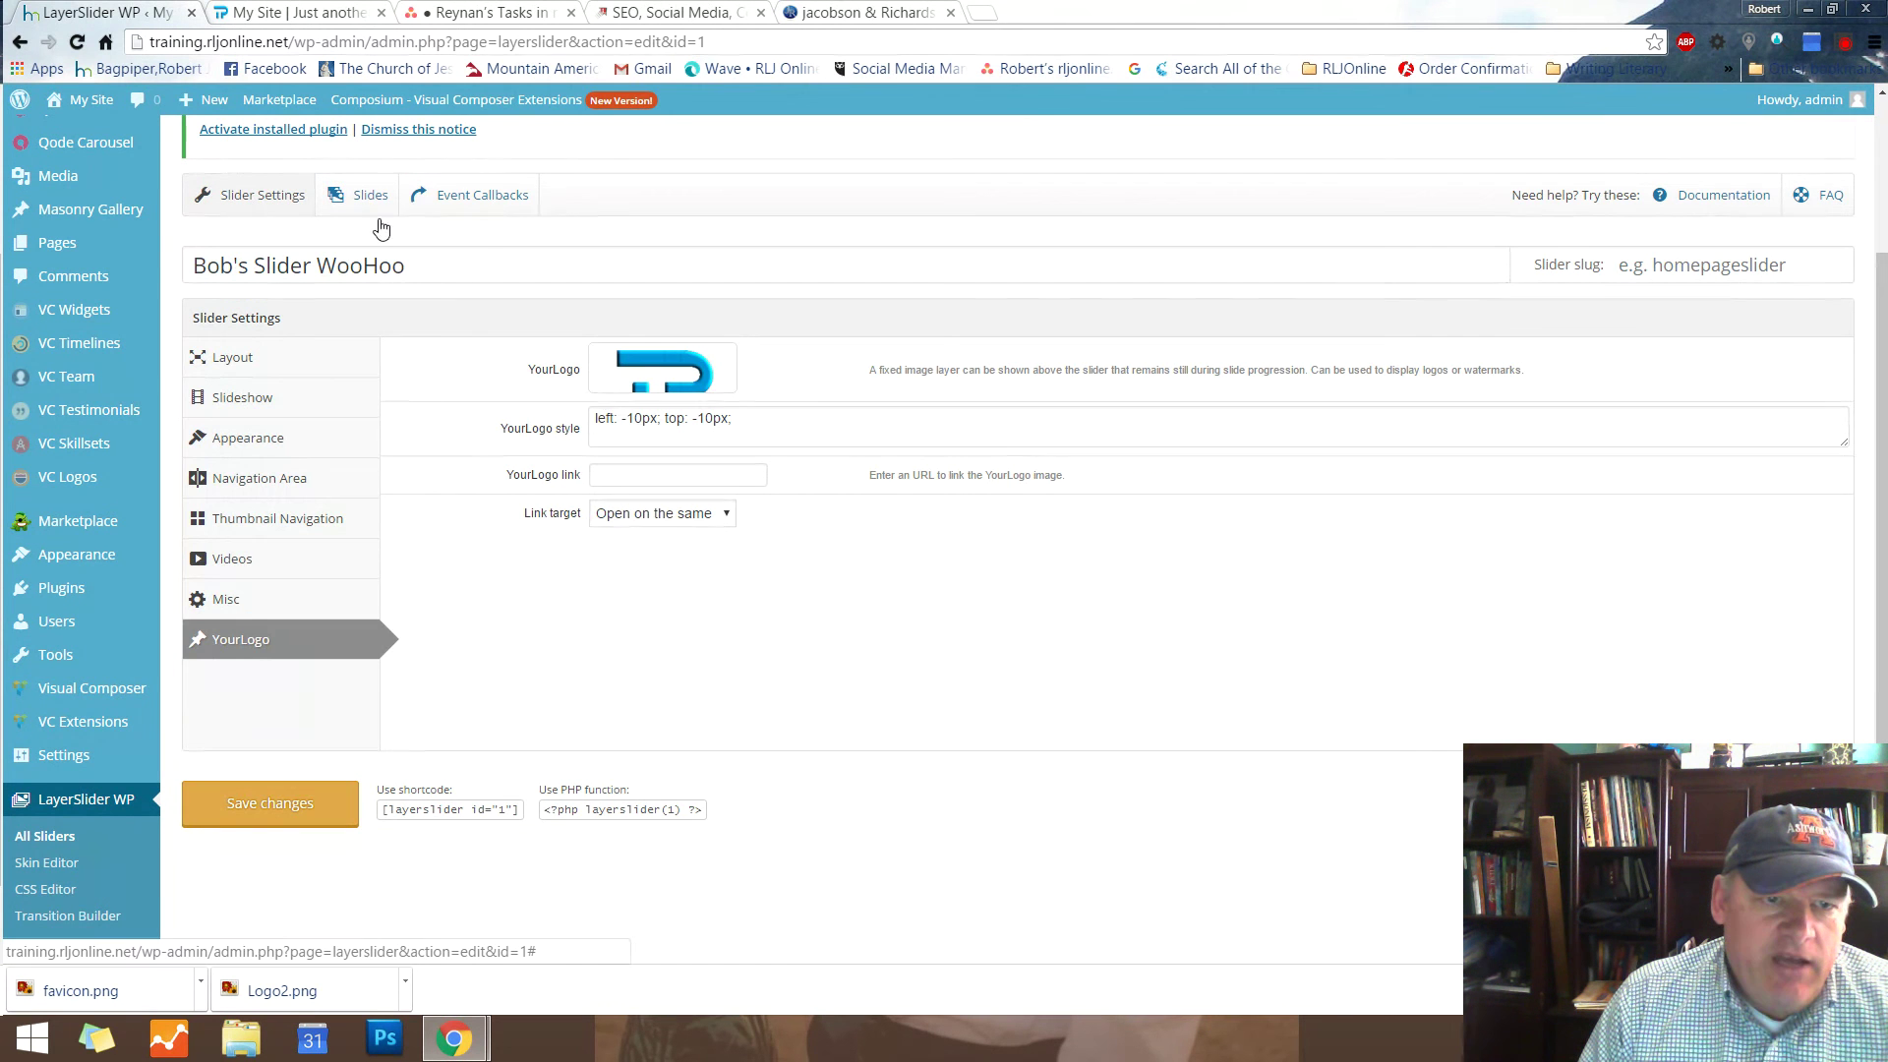
pyautogui.click(234, 366)
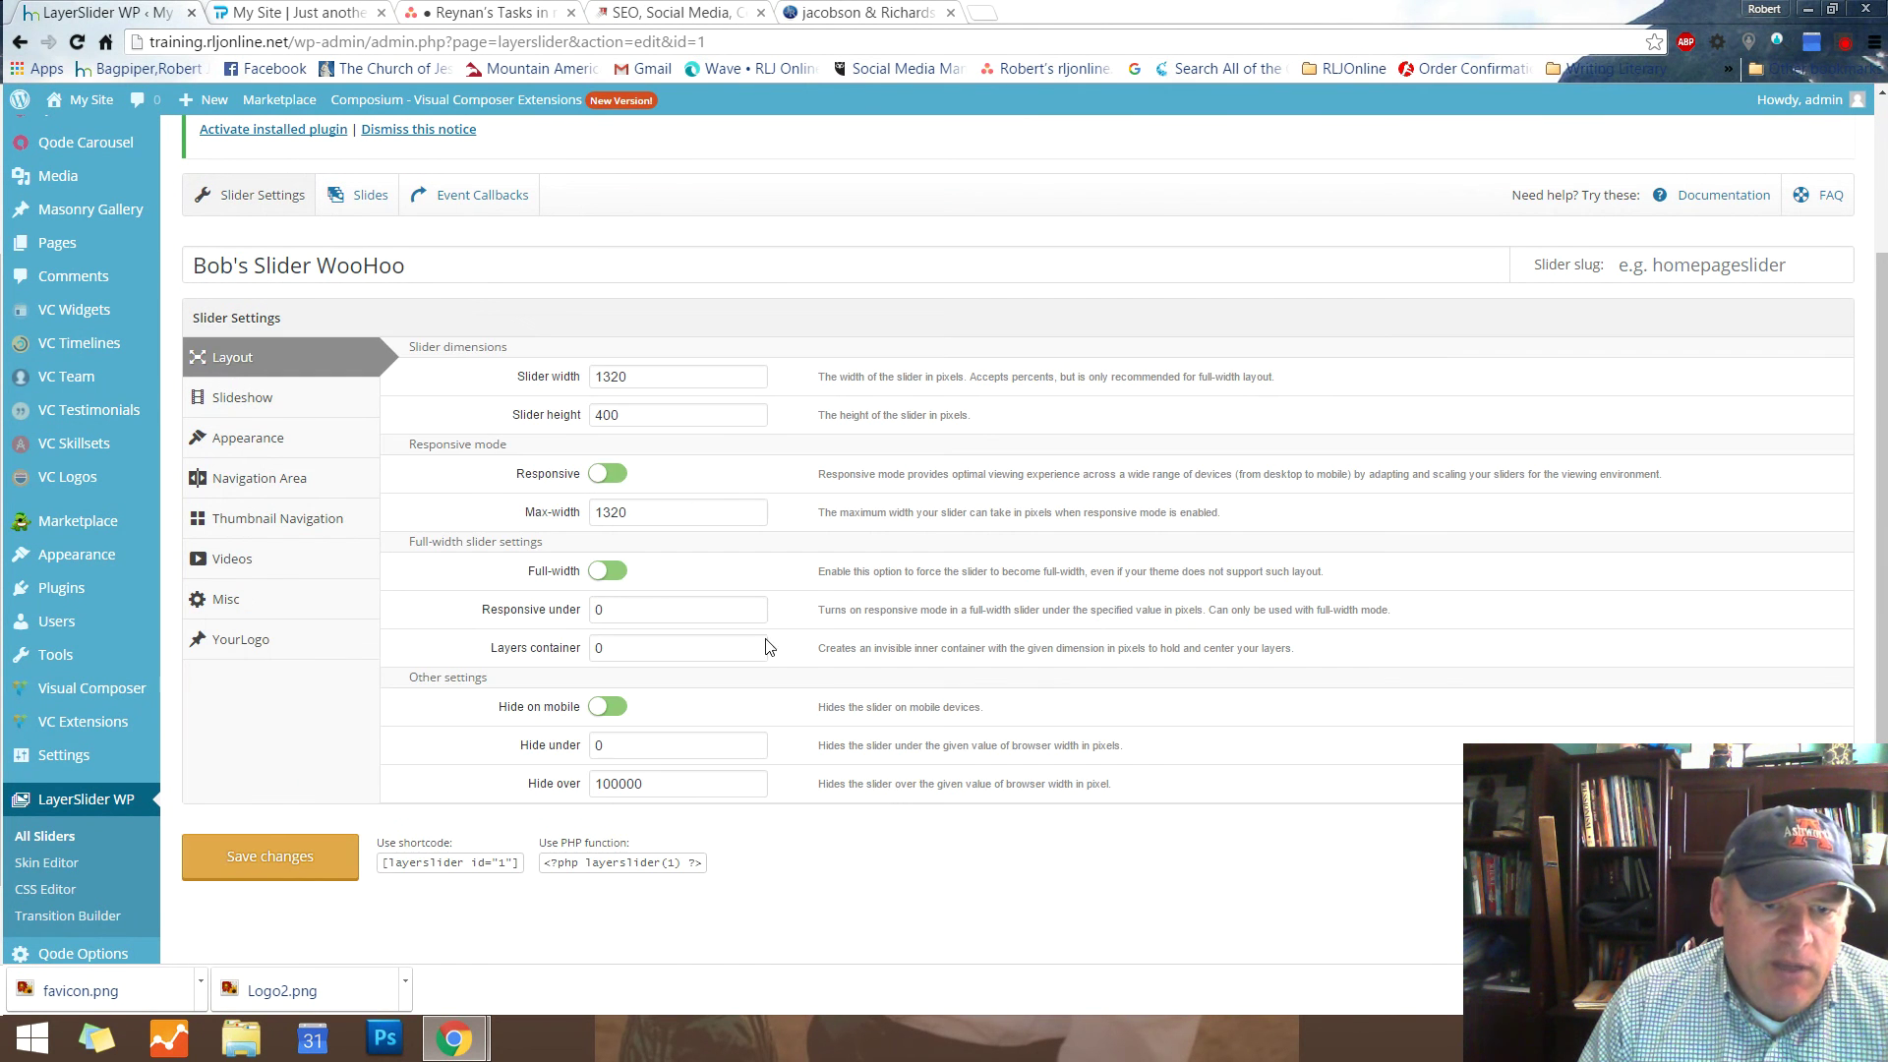
pyautogui.click(238, 396)
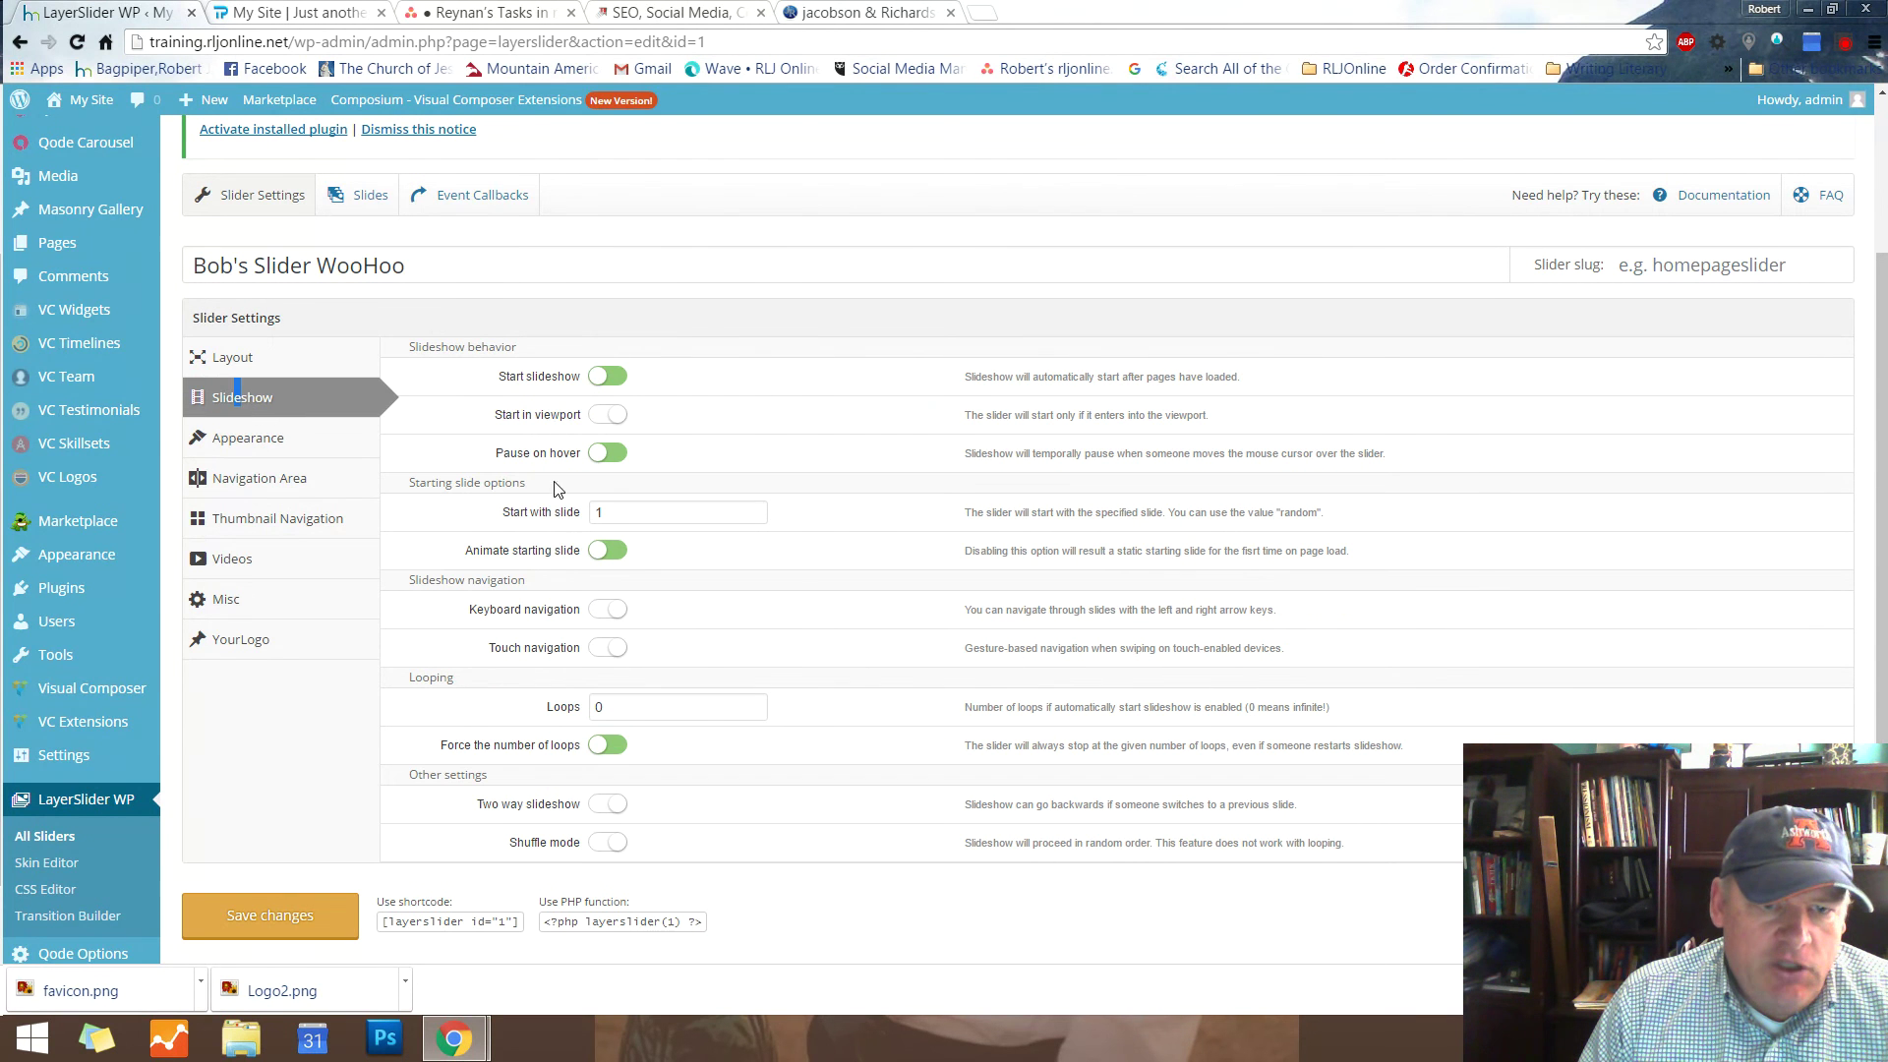
pyautogui.doubleClick(600, 516)
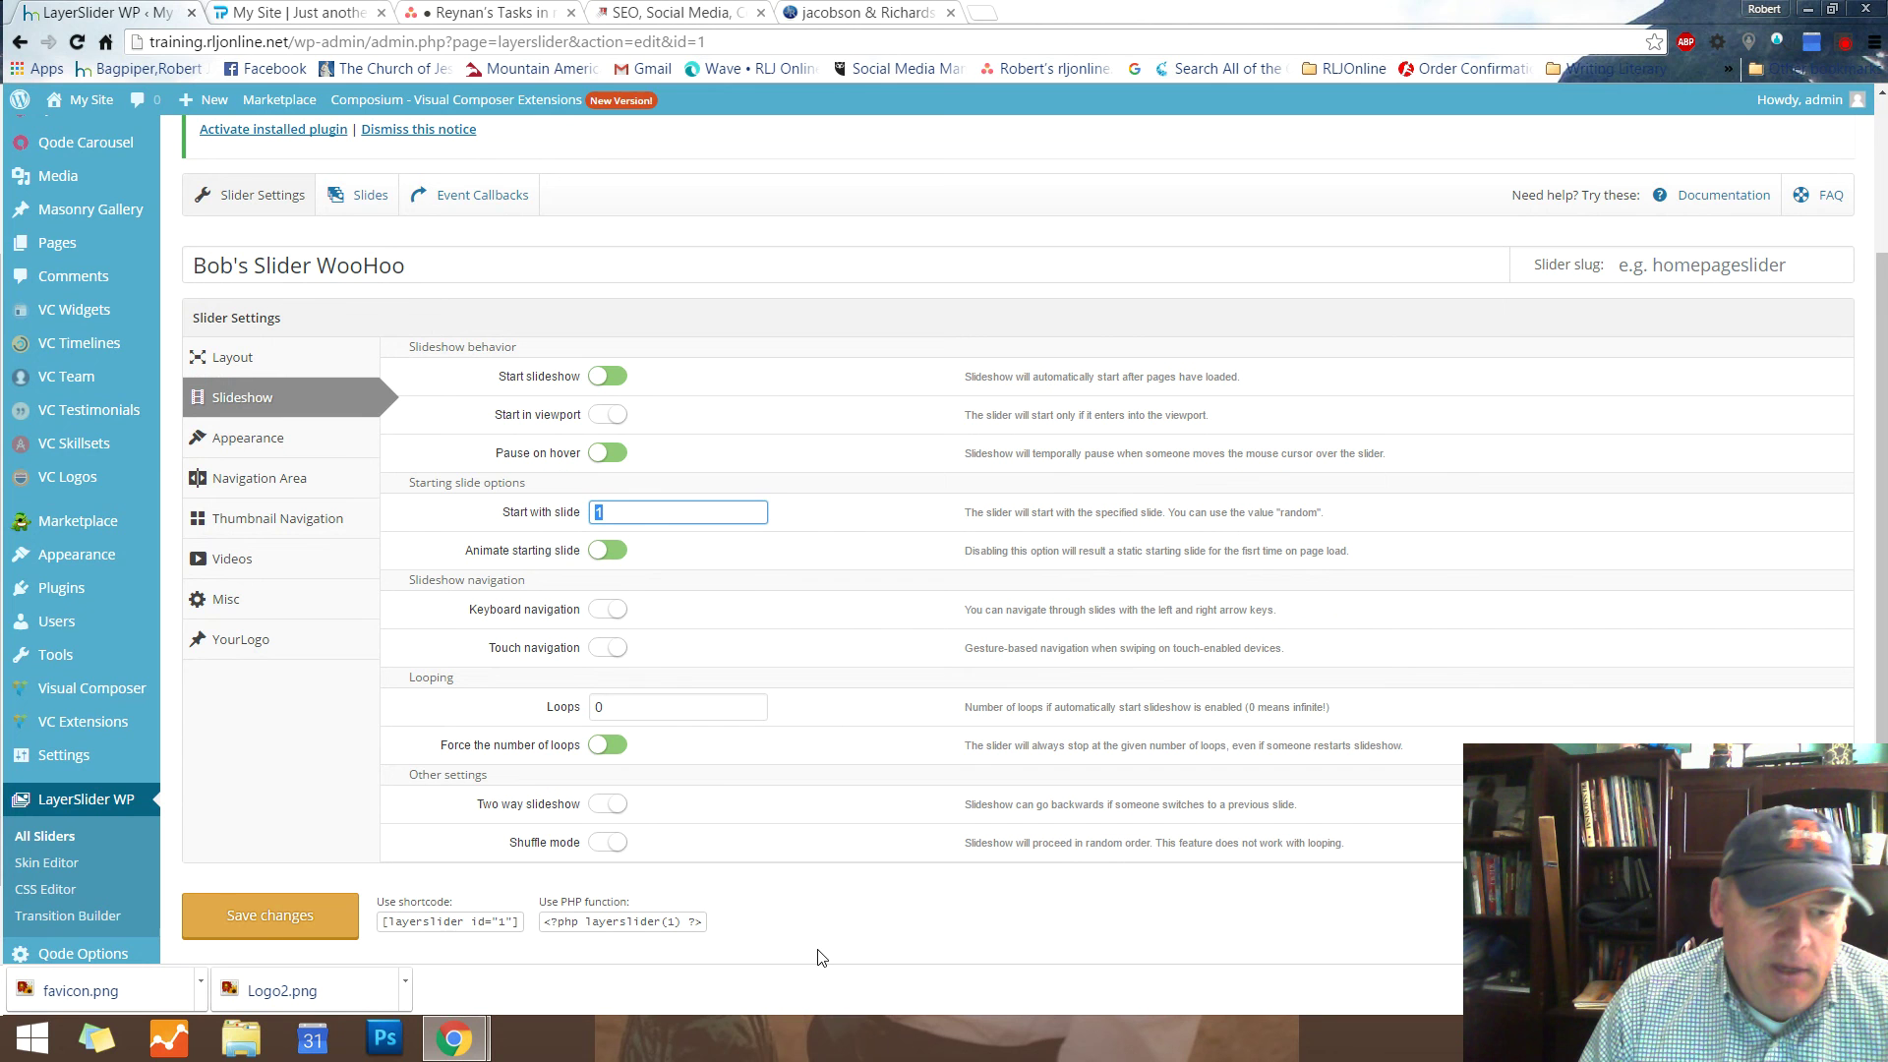
pyautogui.click(315, 926)
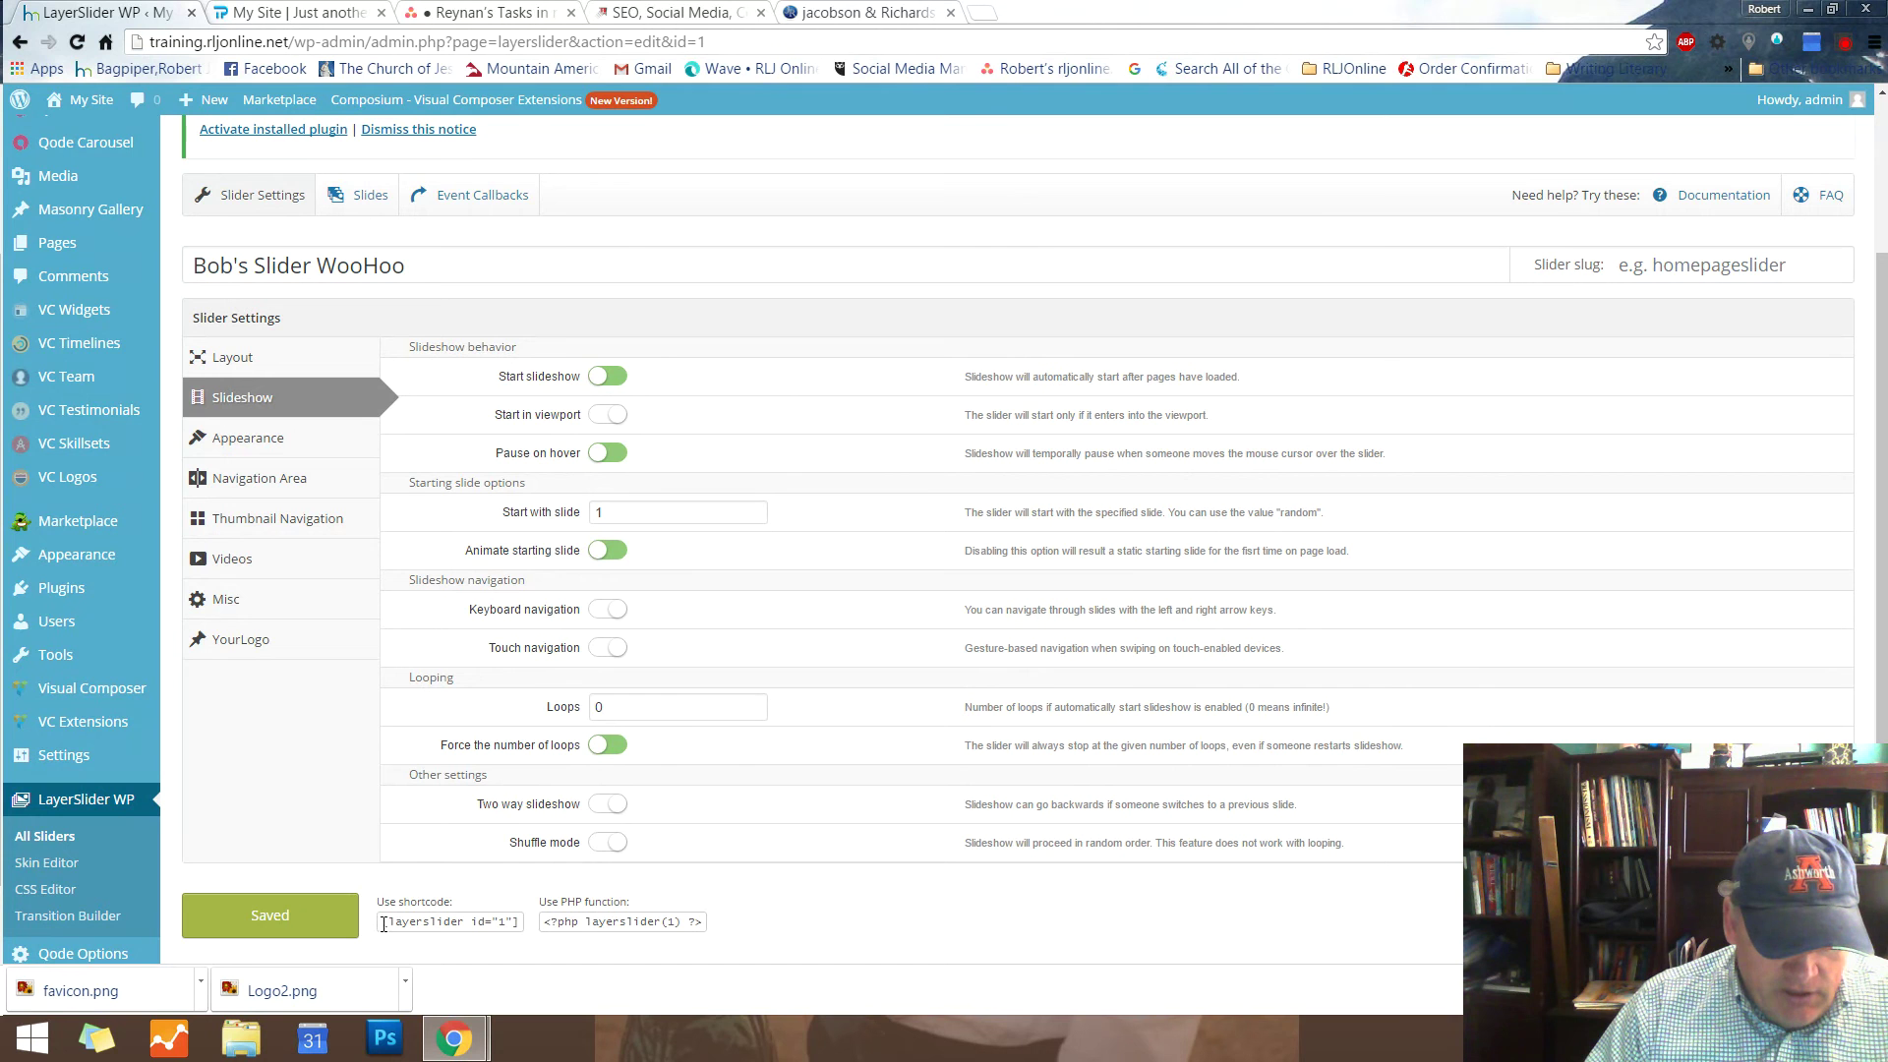
# Copy the slider's shortcode [layerslider id="1"]
pyautogui.moveTo(381, 922); pyautogui.dragTo(522, 928)
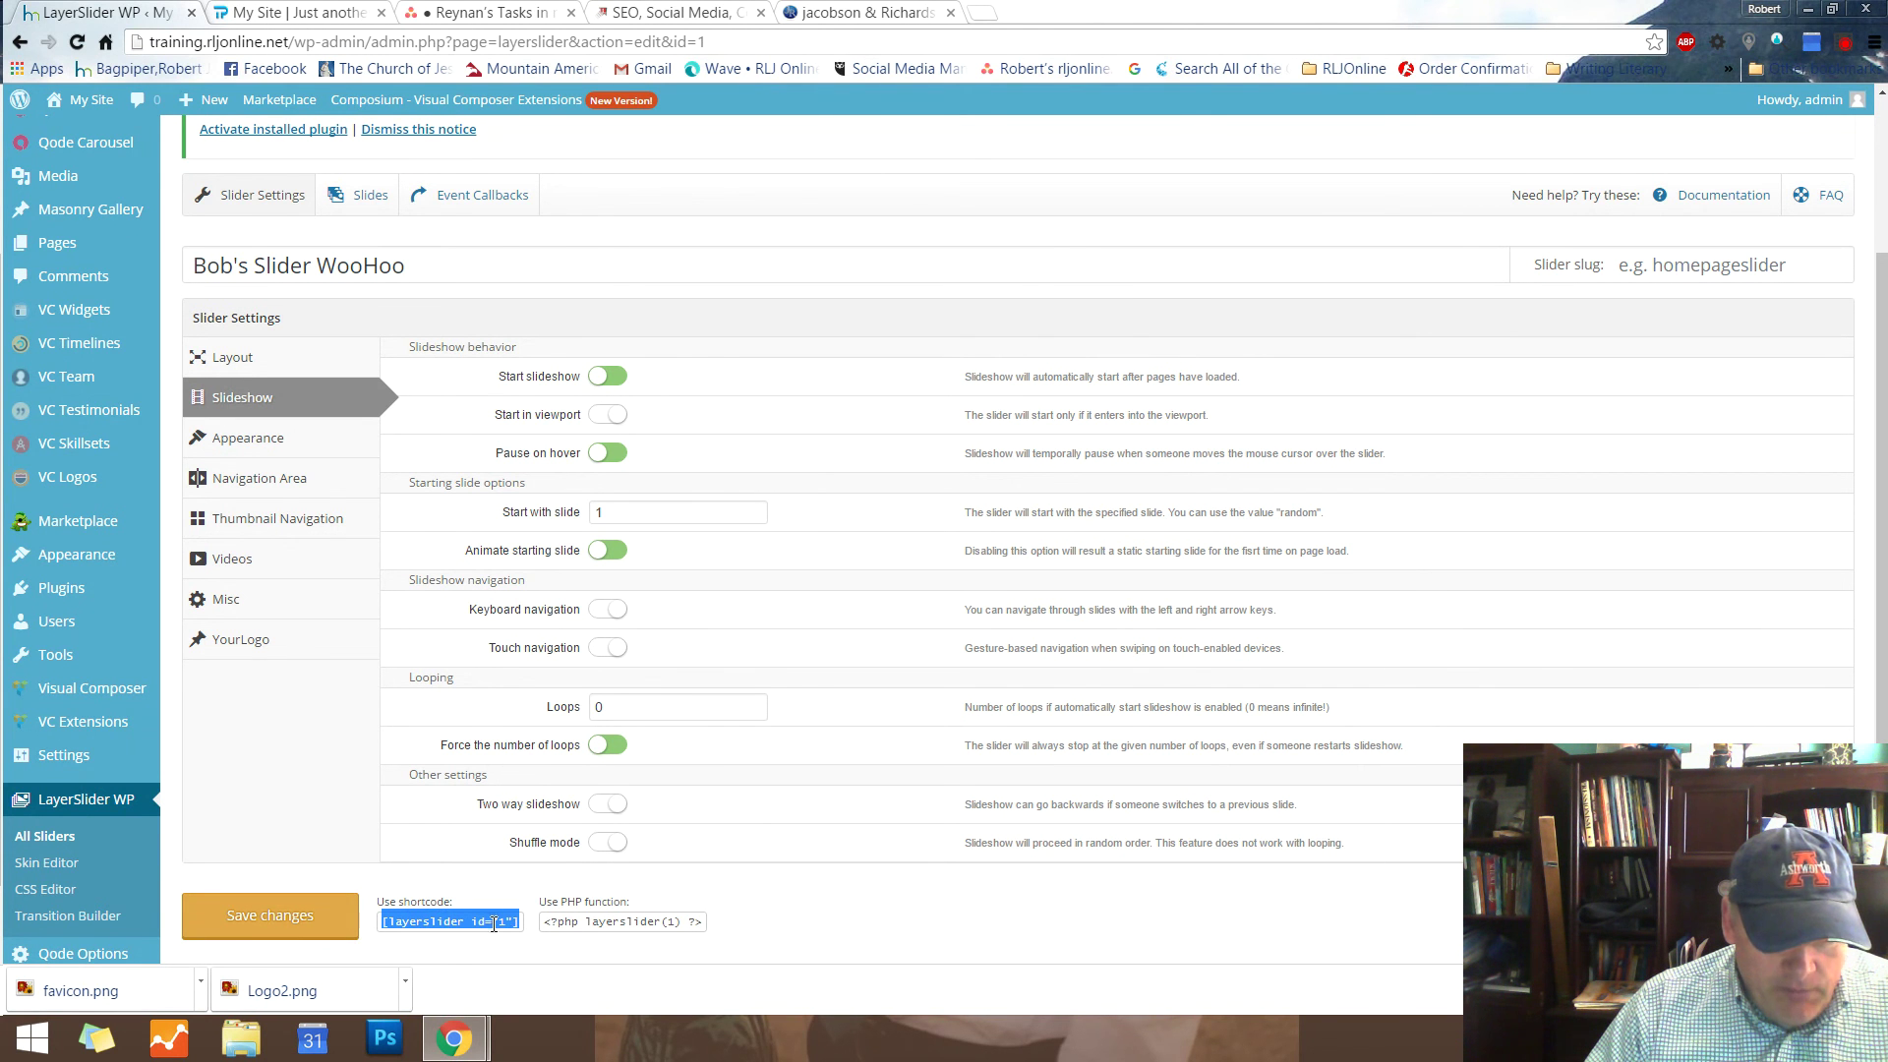
pyautogui.rightClick(493, 924)
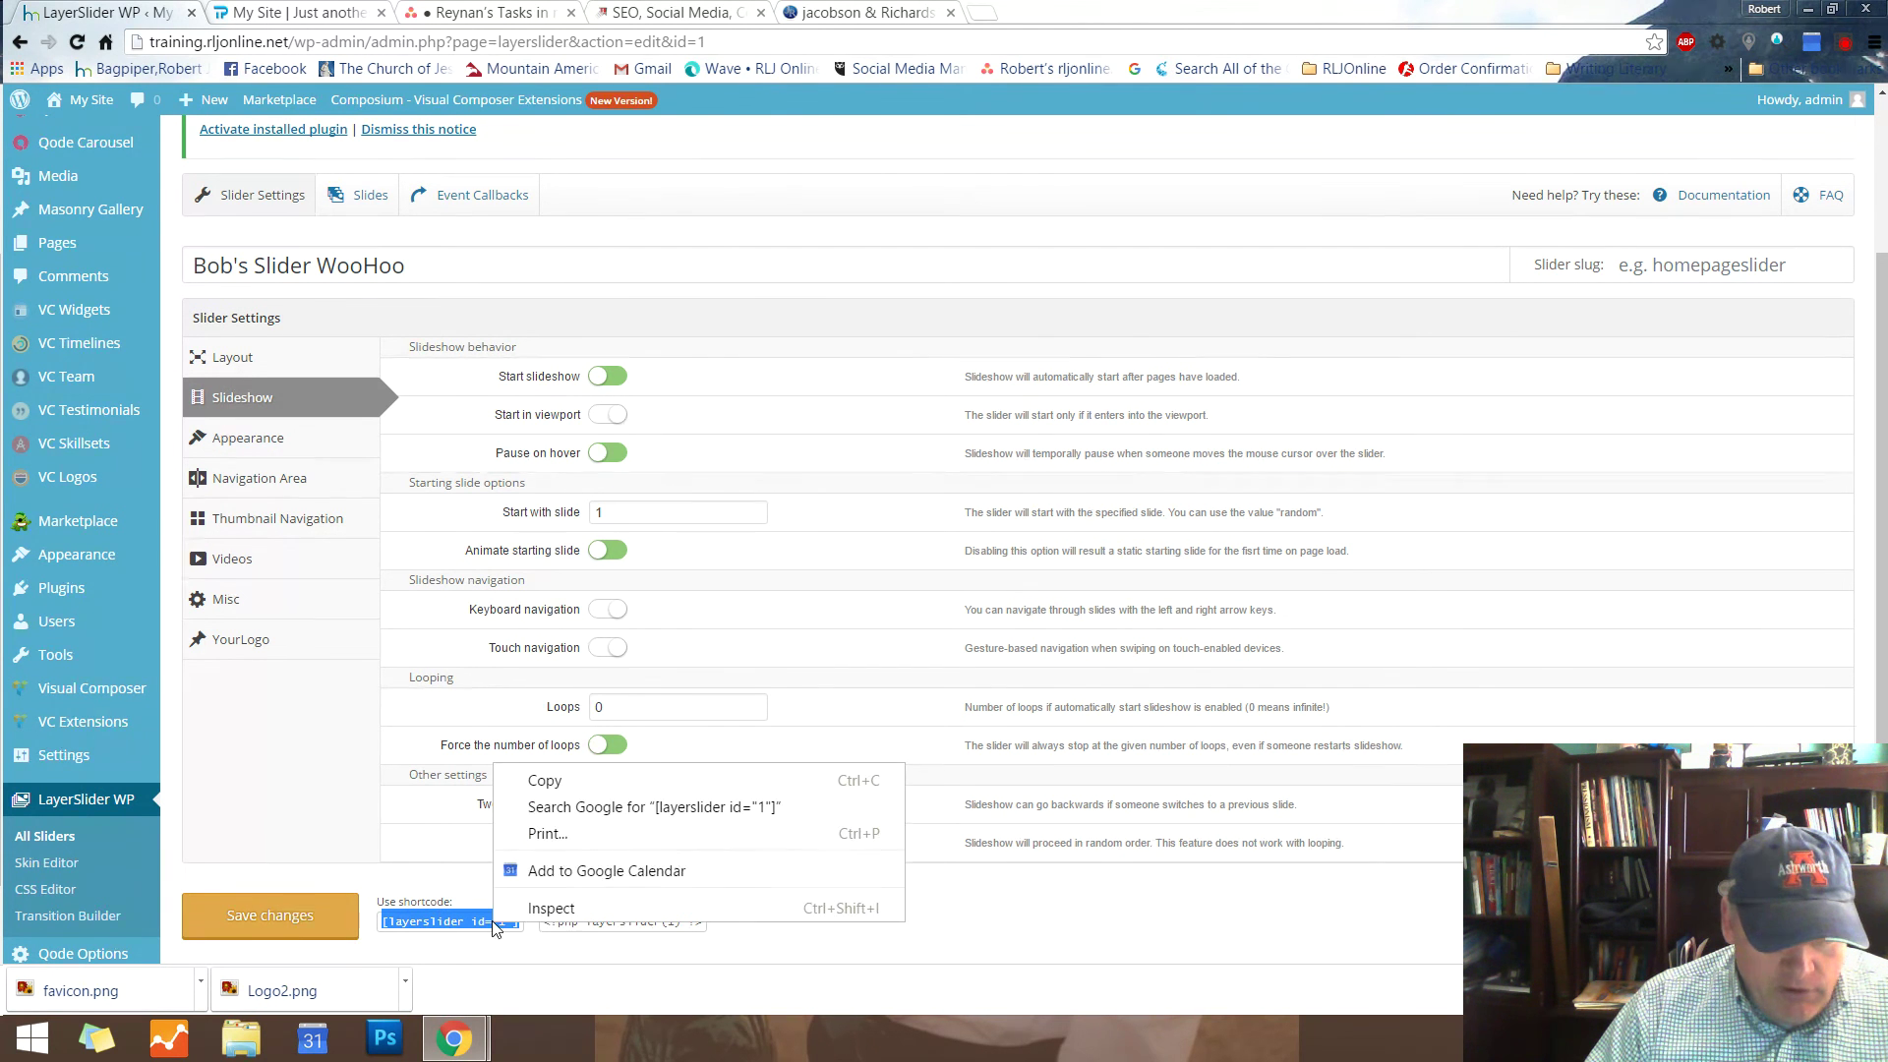
pyautogui.click(547, 782)
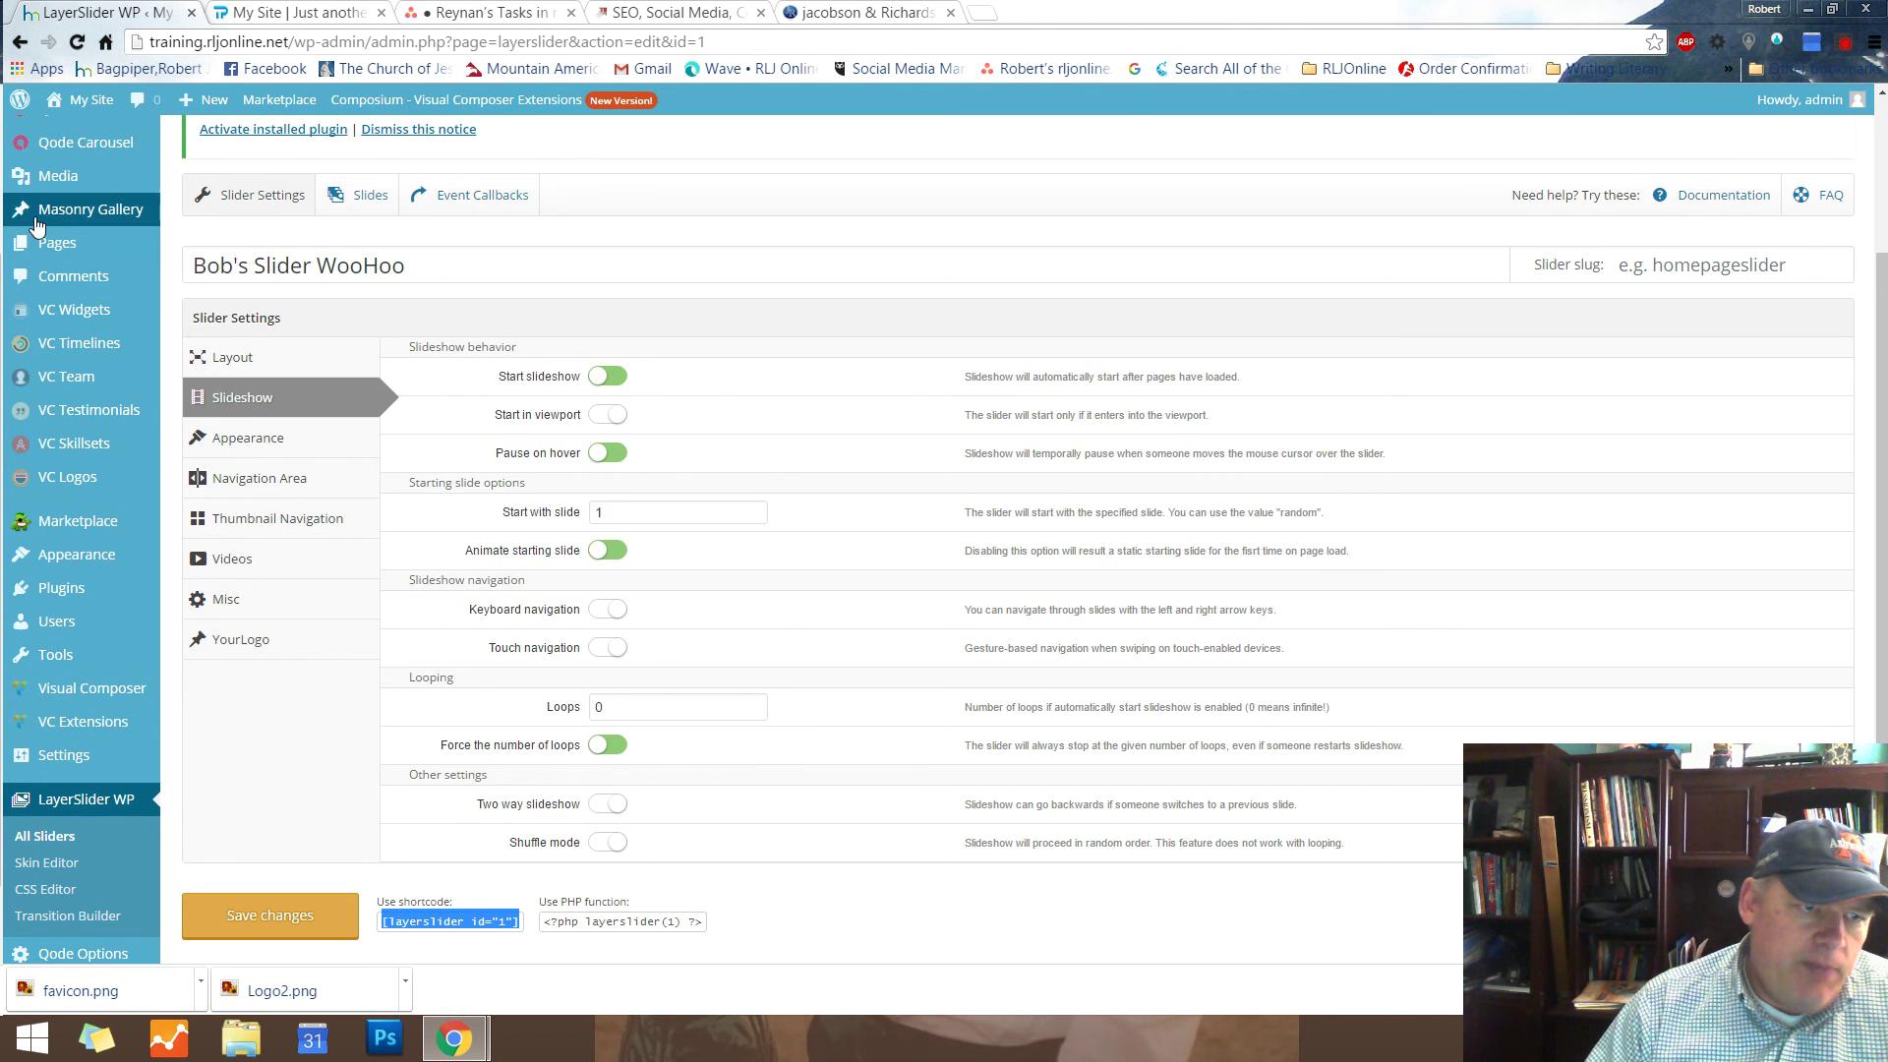
# Add a new page titled Home and set its template to Full Width
pyautogui.moveTo(118, 244)
pyautogui.click(178, 248)
pyautogui.click(270, 266)
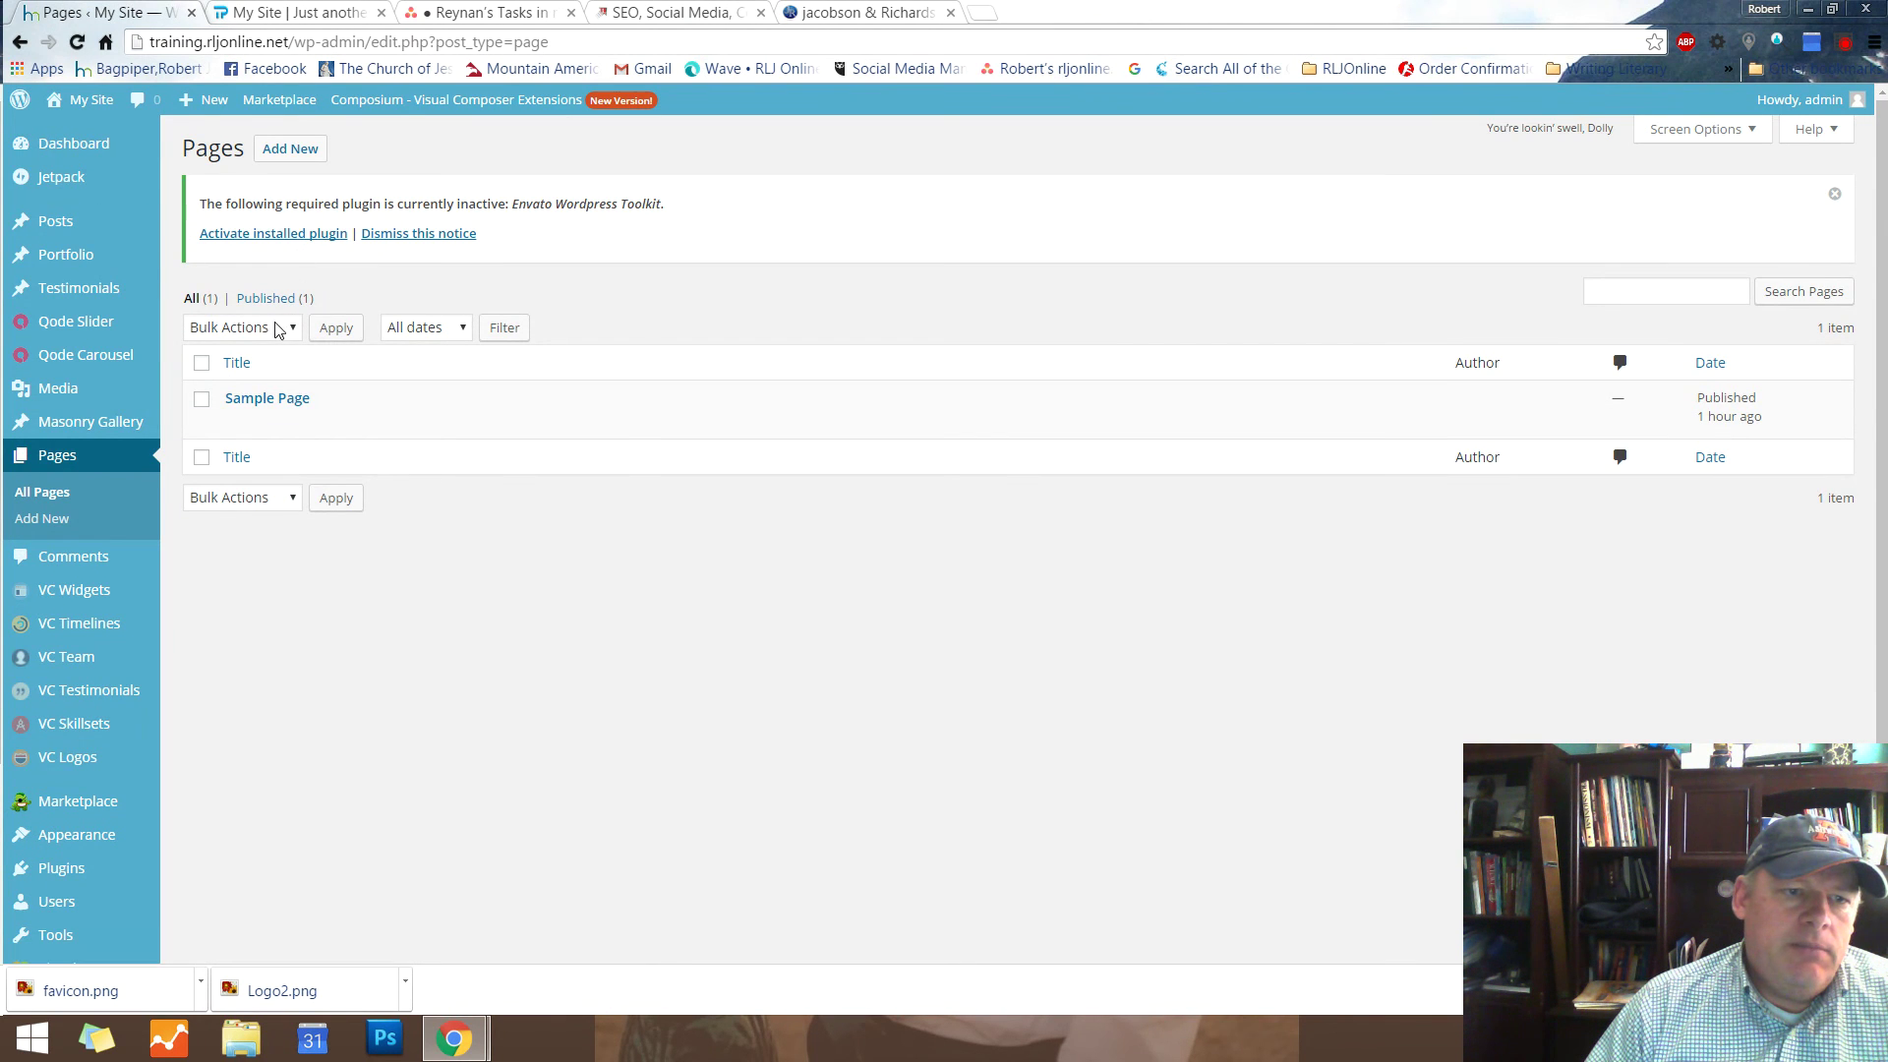
pyautogui.click(271, 148)
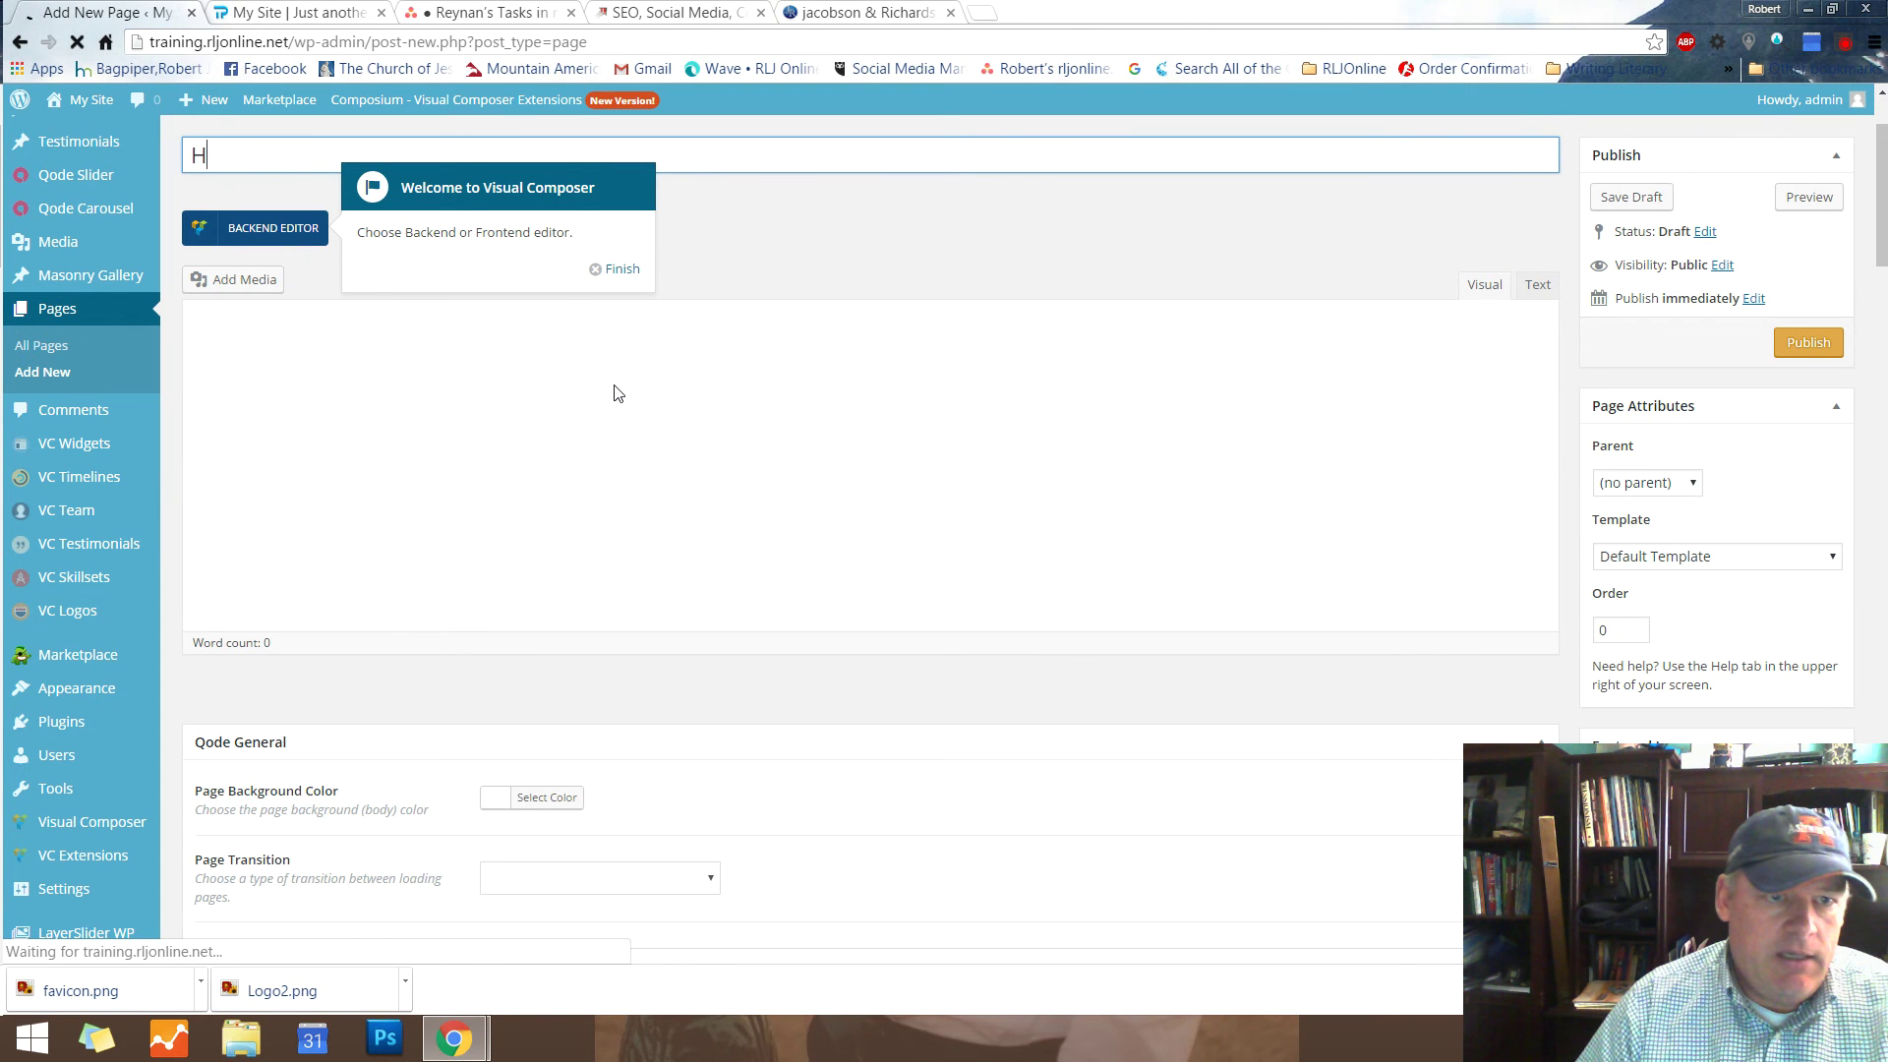
pyautogui.write('ome')
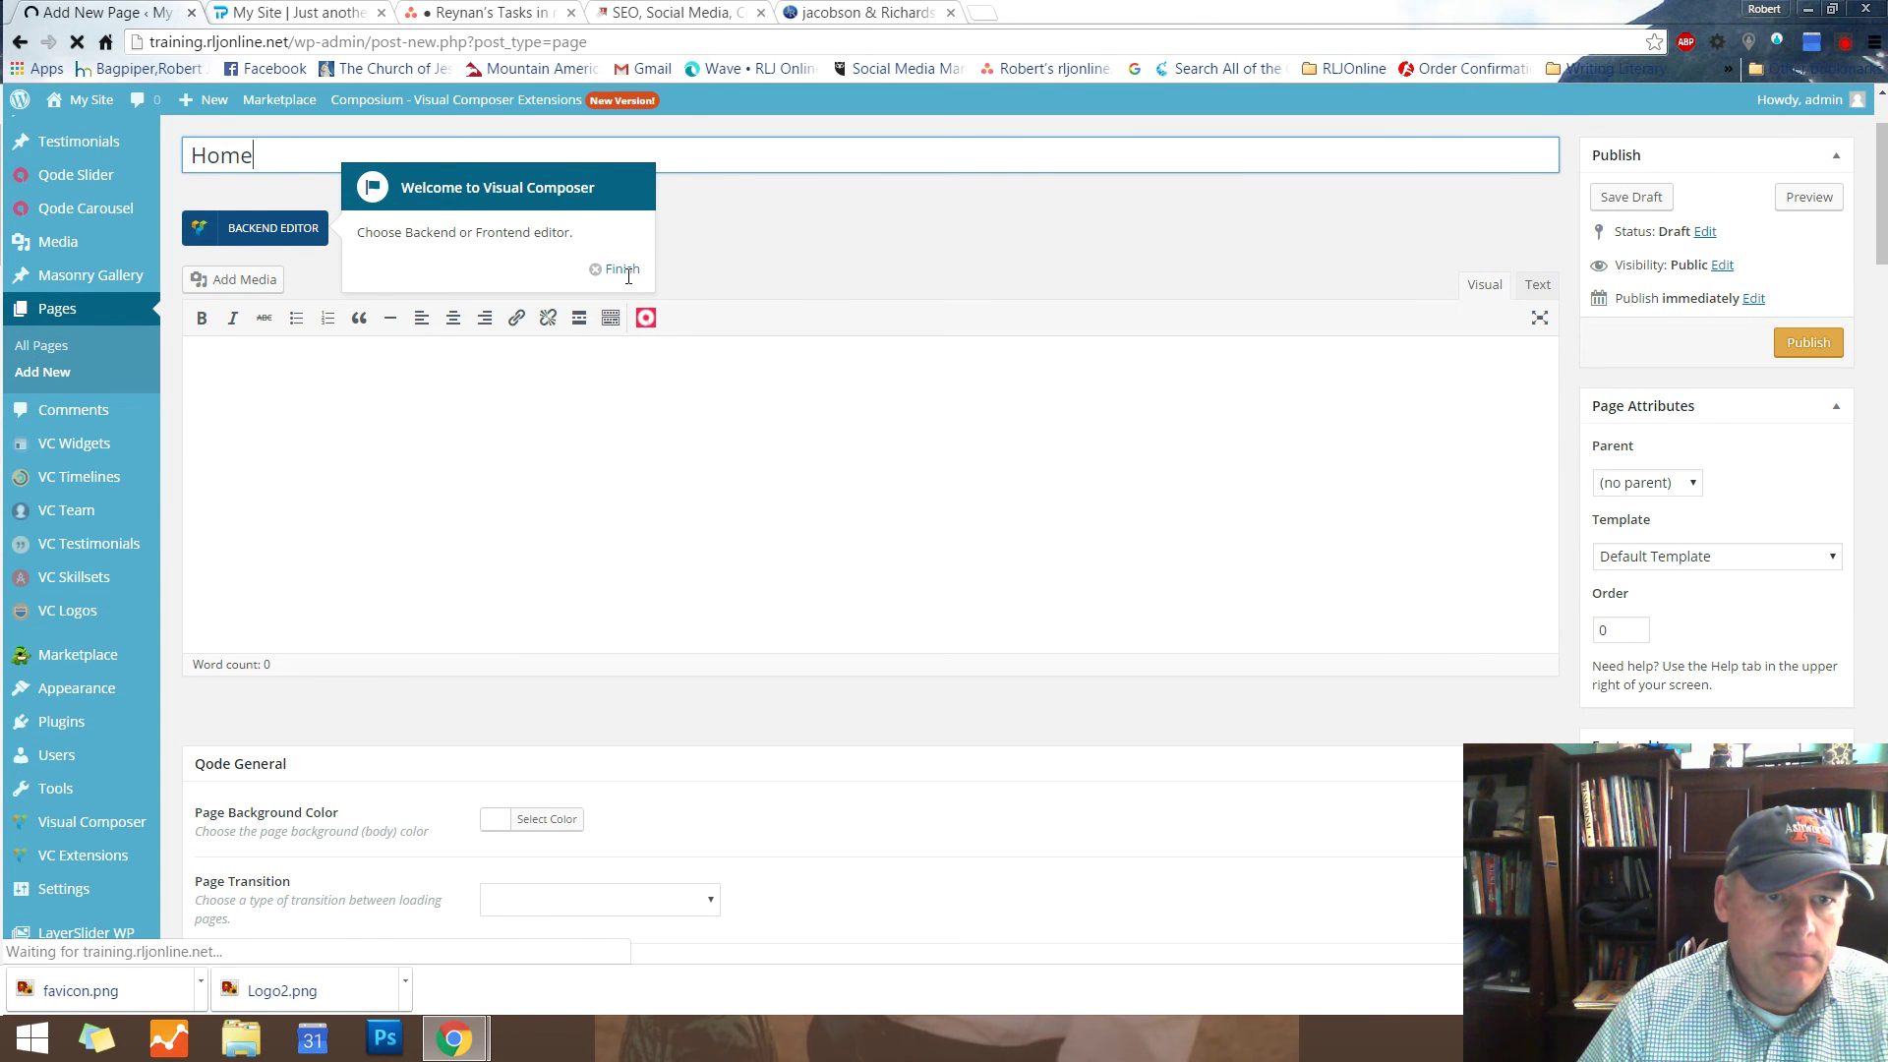
pyautogui.click(619, 268)
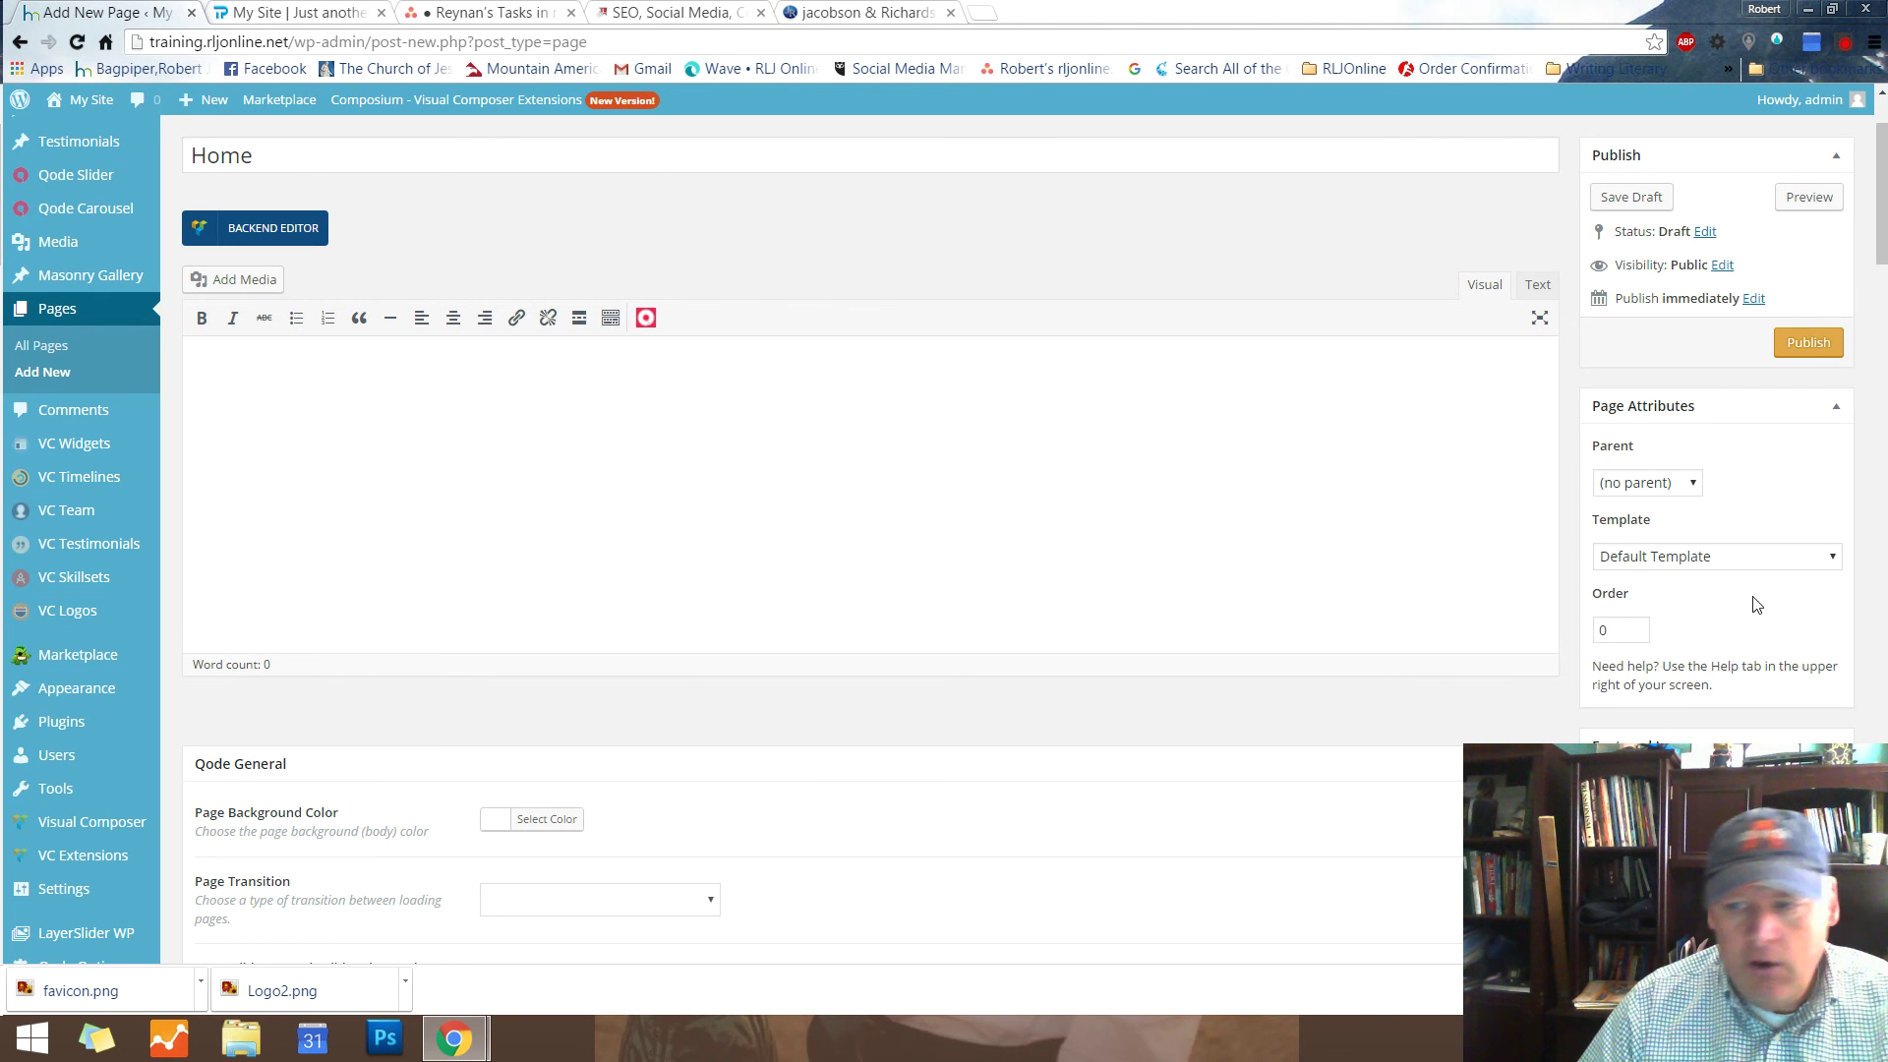
pyautogui.click(1831, 556)
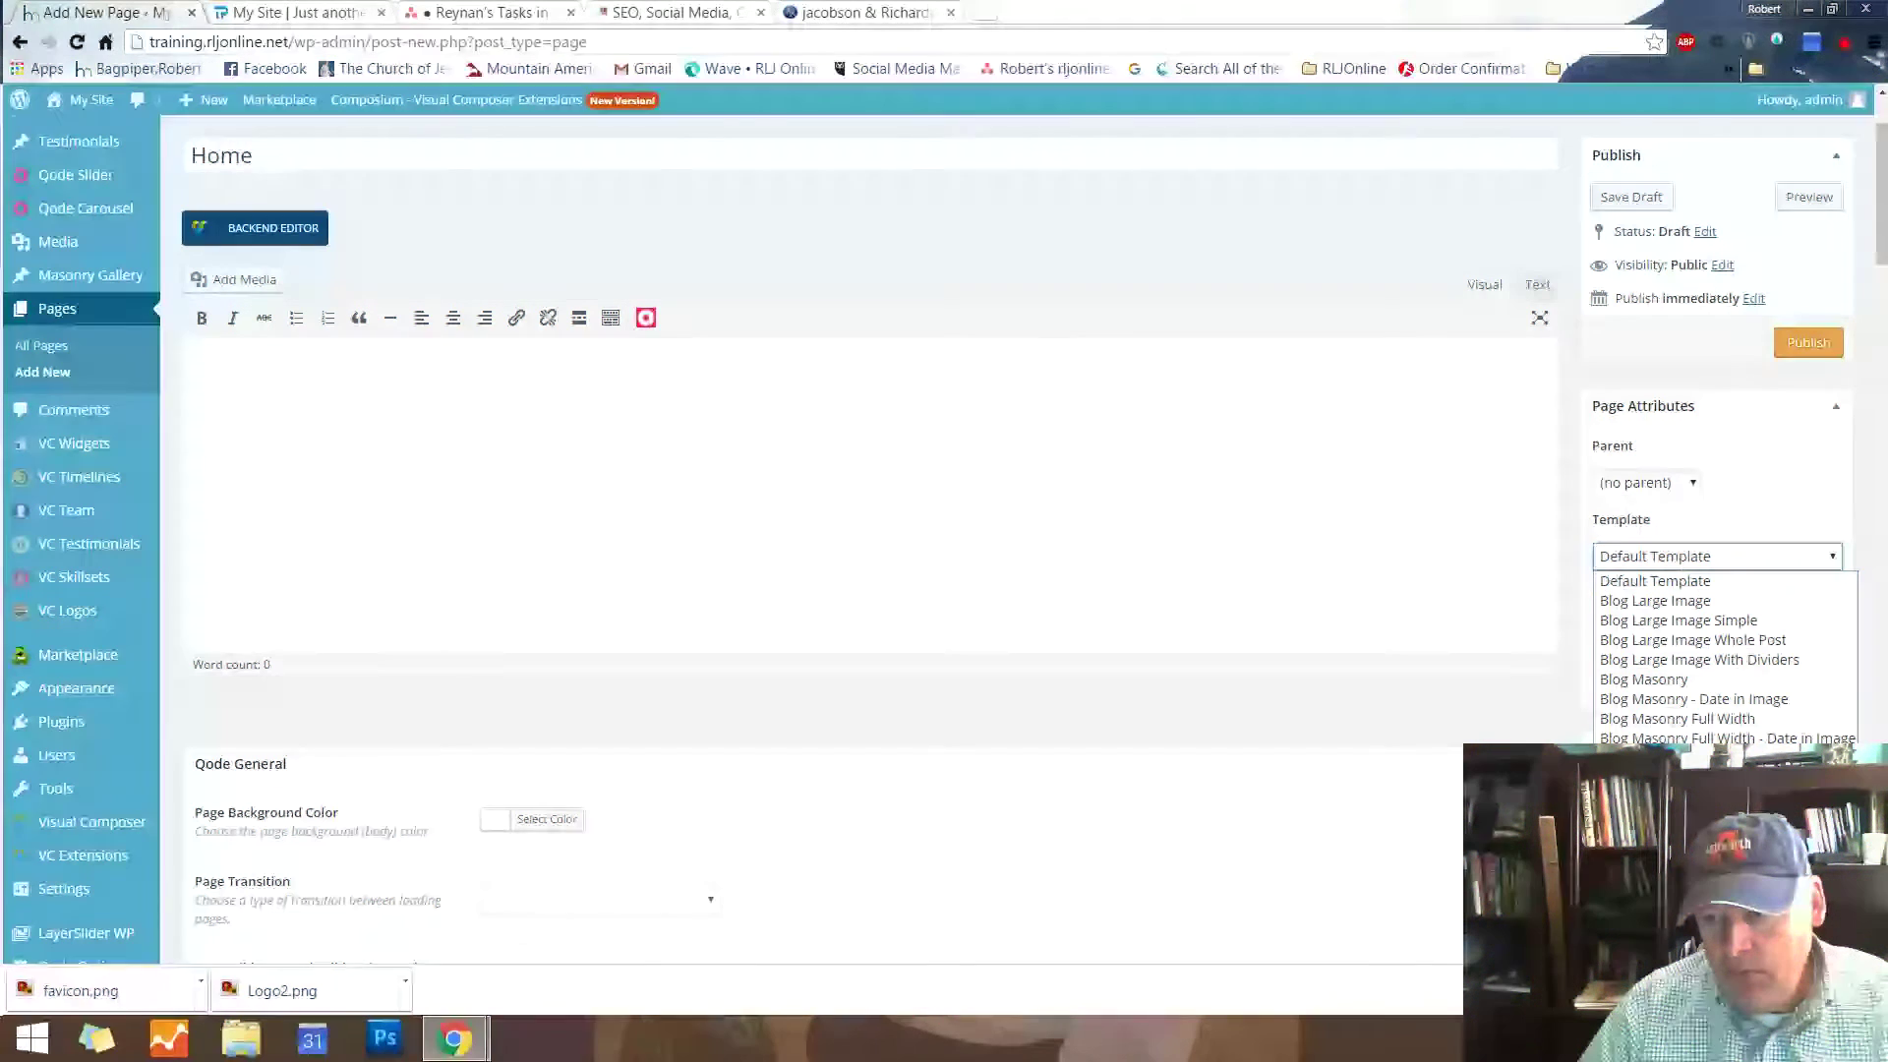
pyautogui.click(1710, 830)
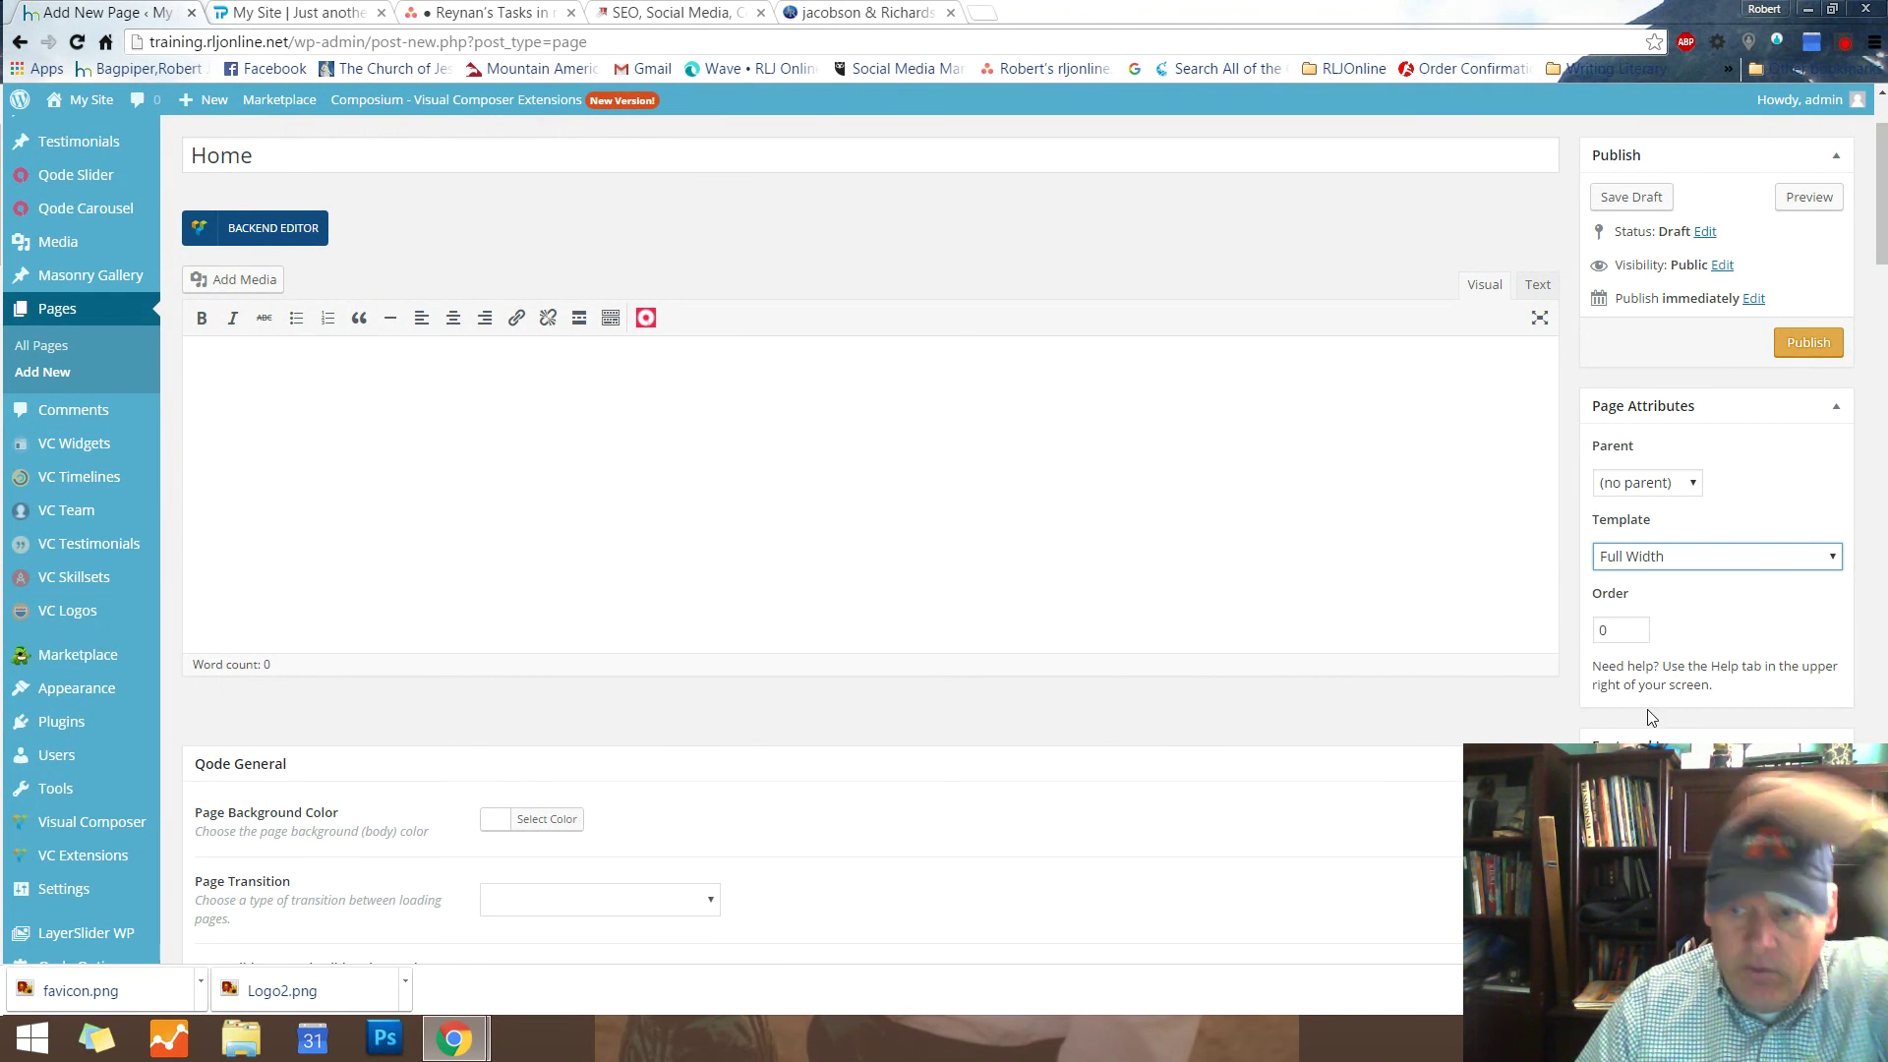
# Examine the Qode General, Qode Header and Qode Title options of the new page
pyautogui.scroll(-5, 913, 715)
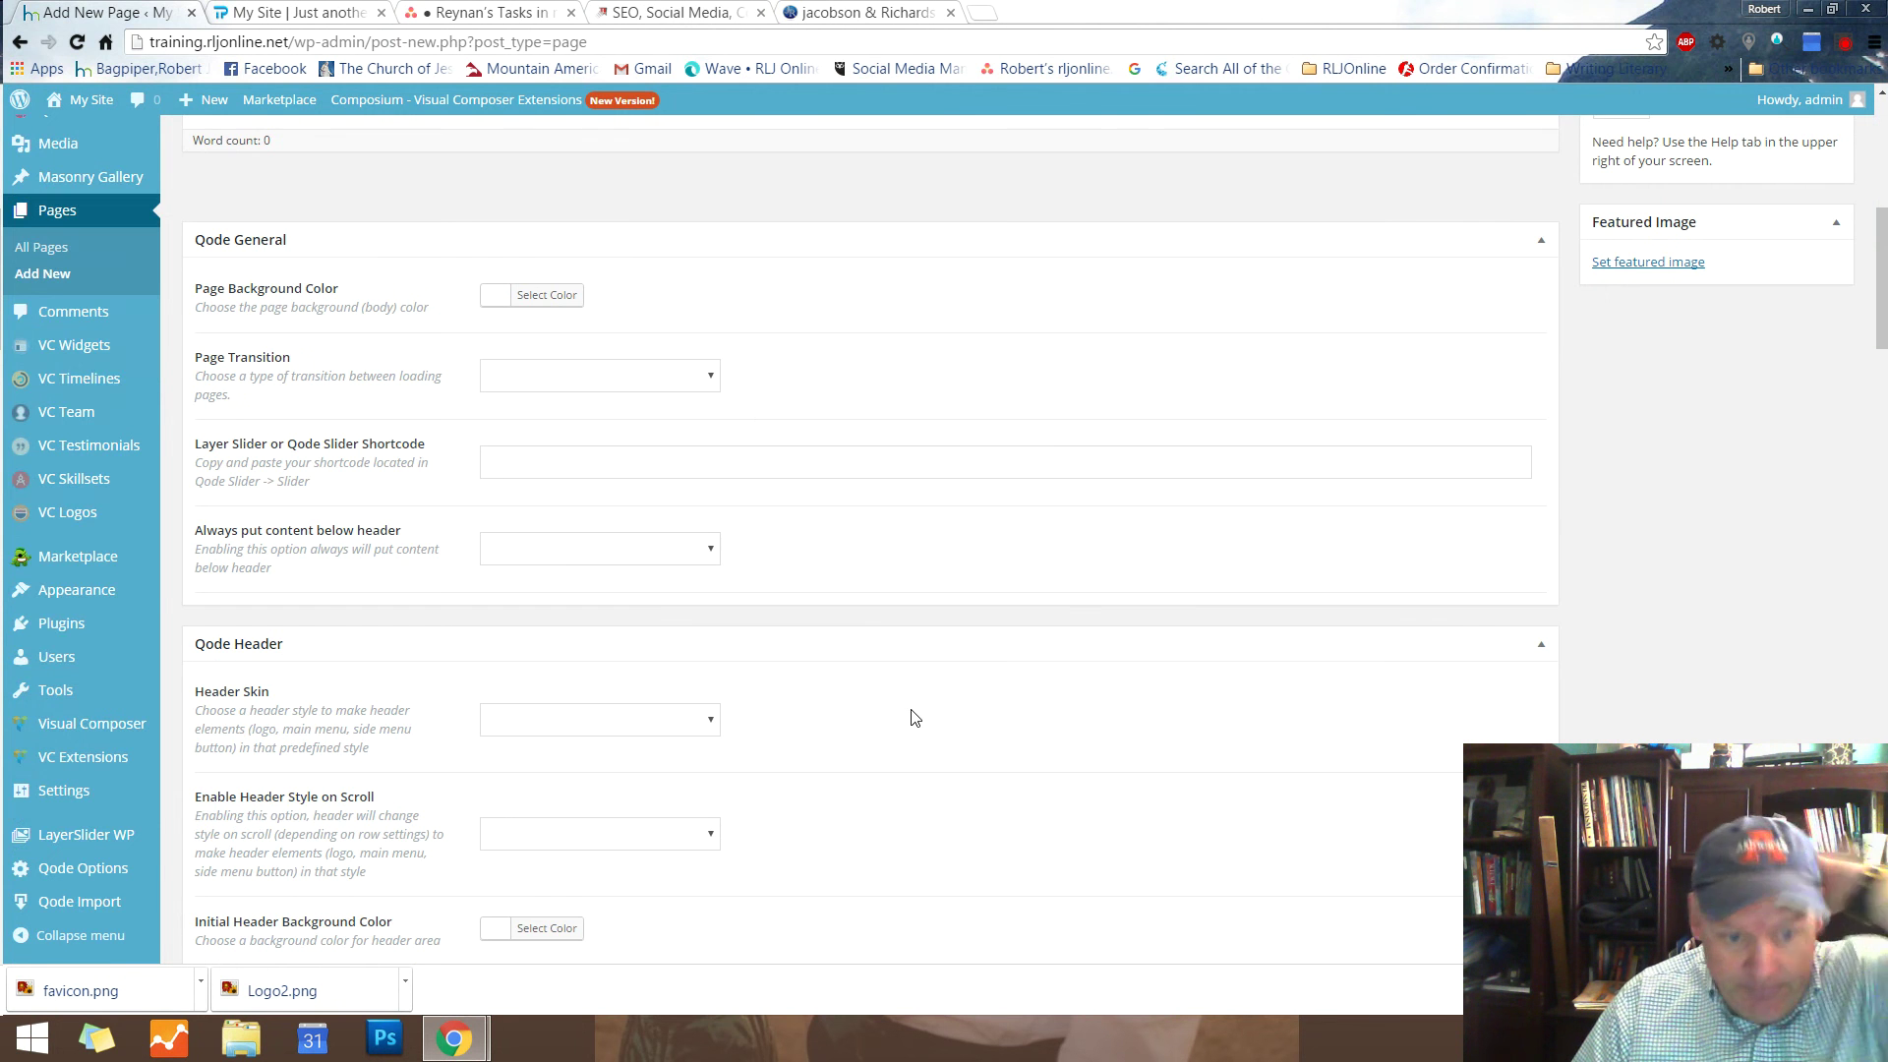
pyautogui.scroll(-2, 767, 605)
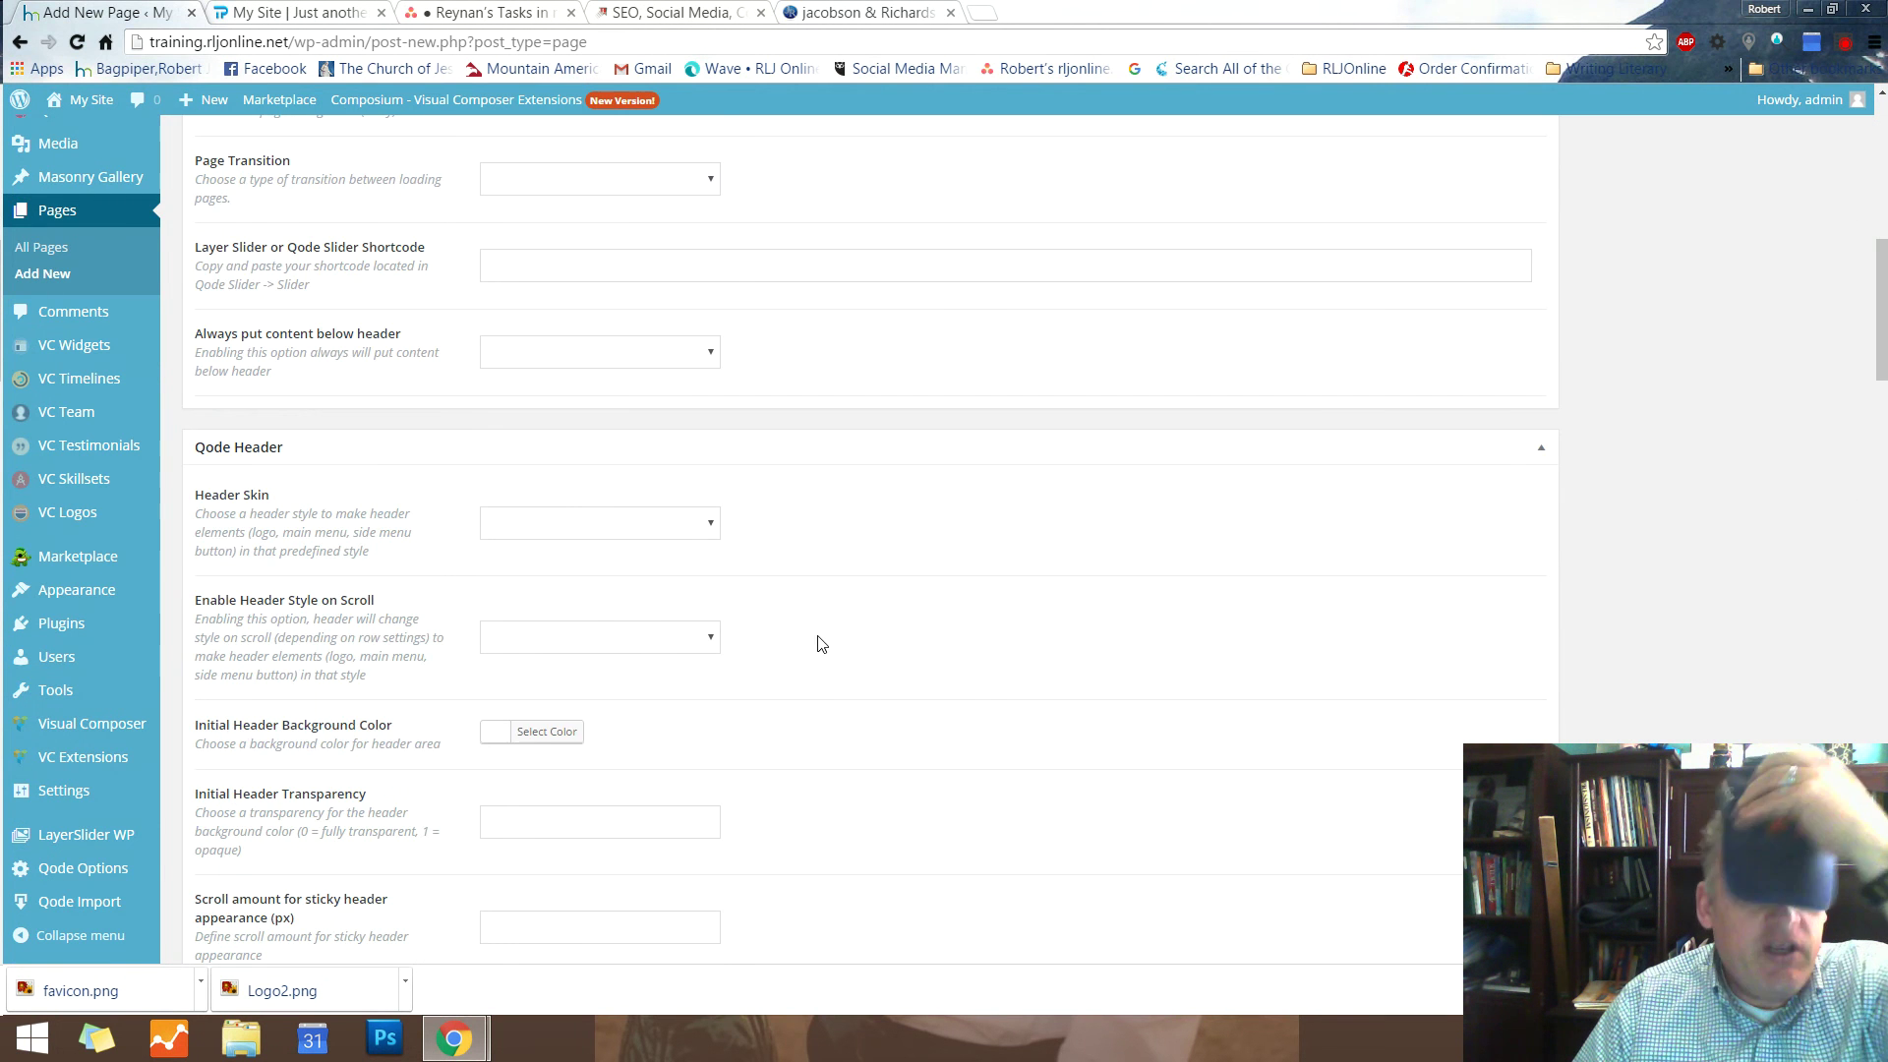
pyautogui.scroll(-2, 815, 639)
pyautogui.scroll(-4, 831, 629)
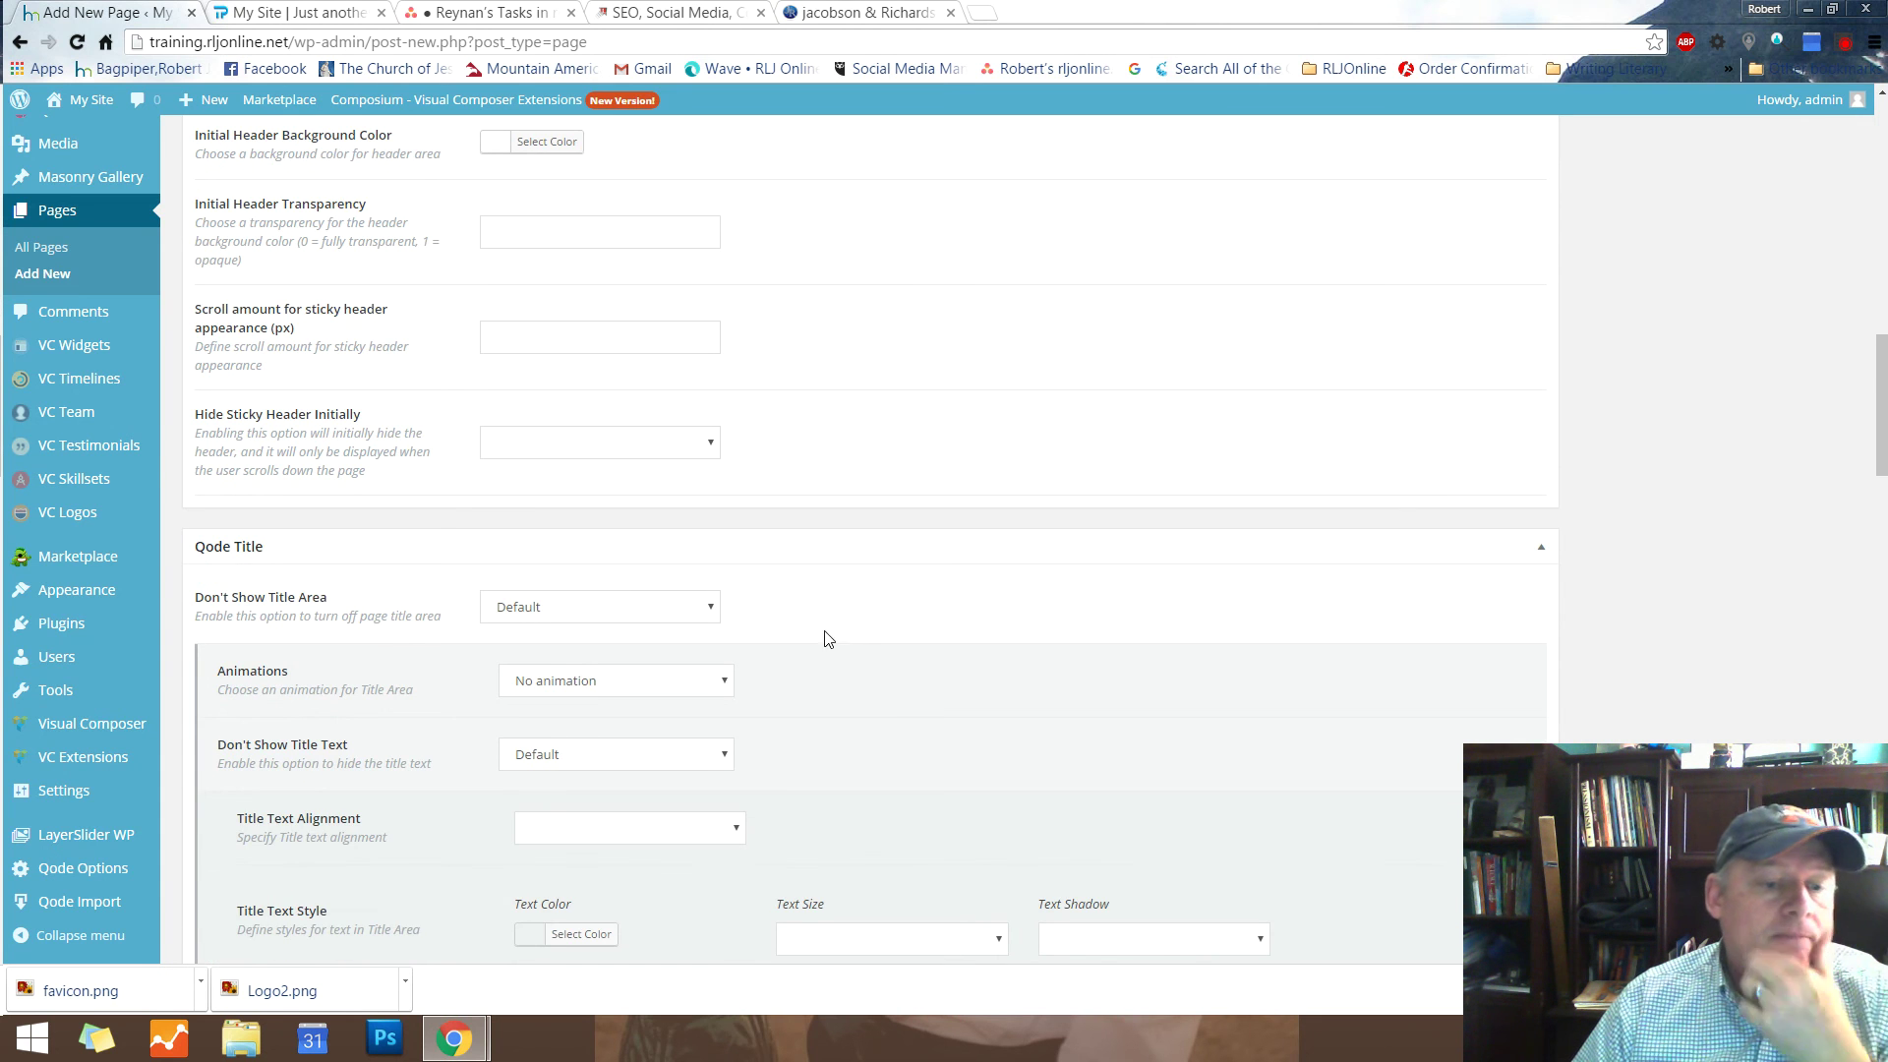
pyautogui.scroll(-2, 842, 644)
pyautogui.scroll(6, 973, 594)
pyautogui.scroll(12, 1059, 515)
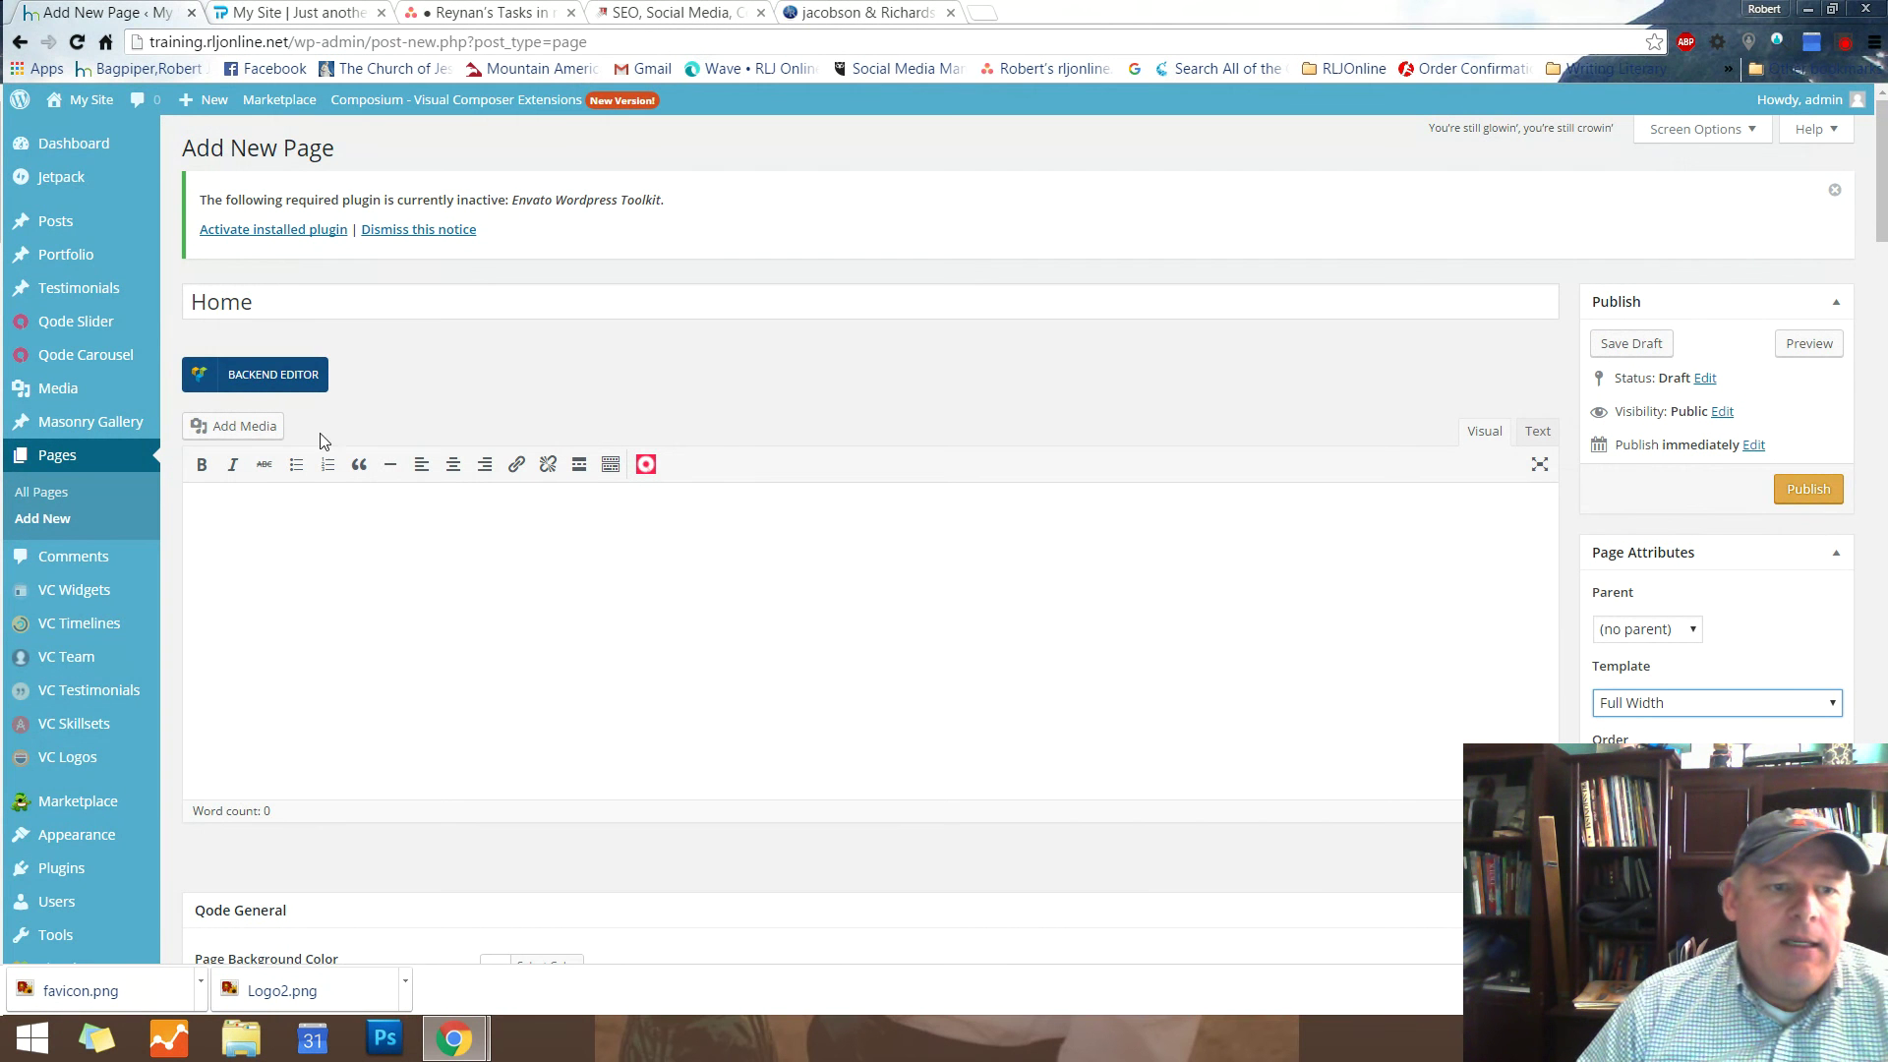
# Switch the Home page to the Visual Composer backend editor and look at the available elements
pyautogui.click(258, 378)
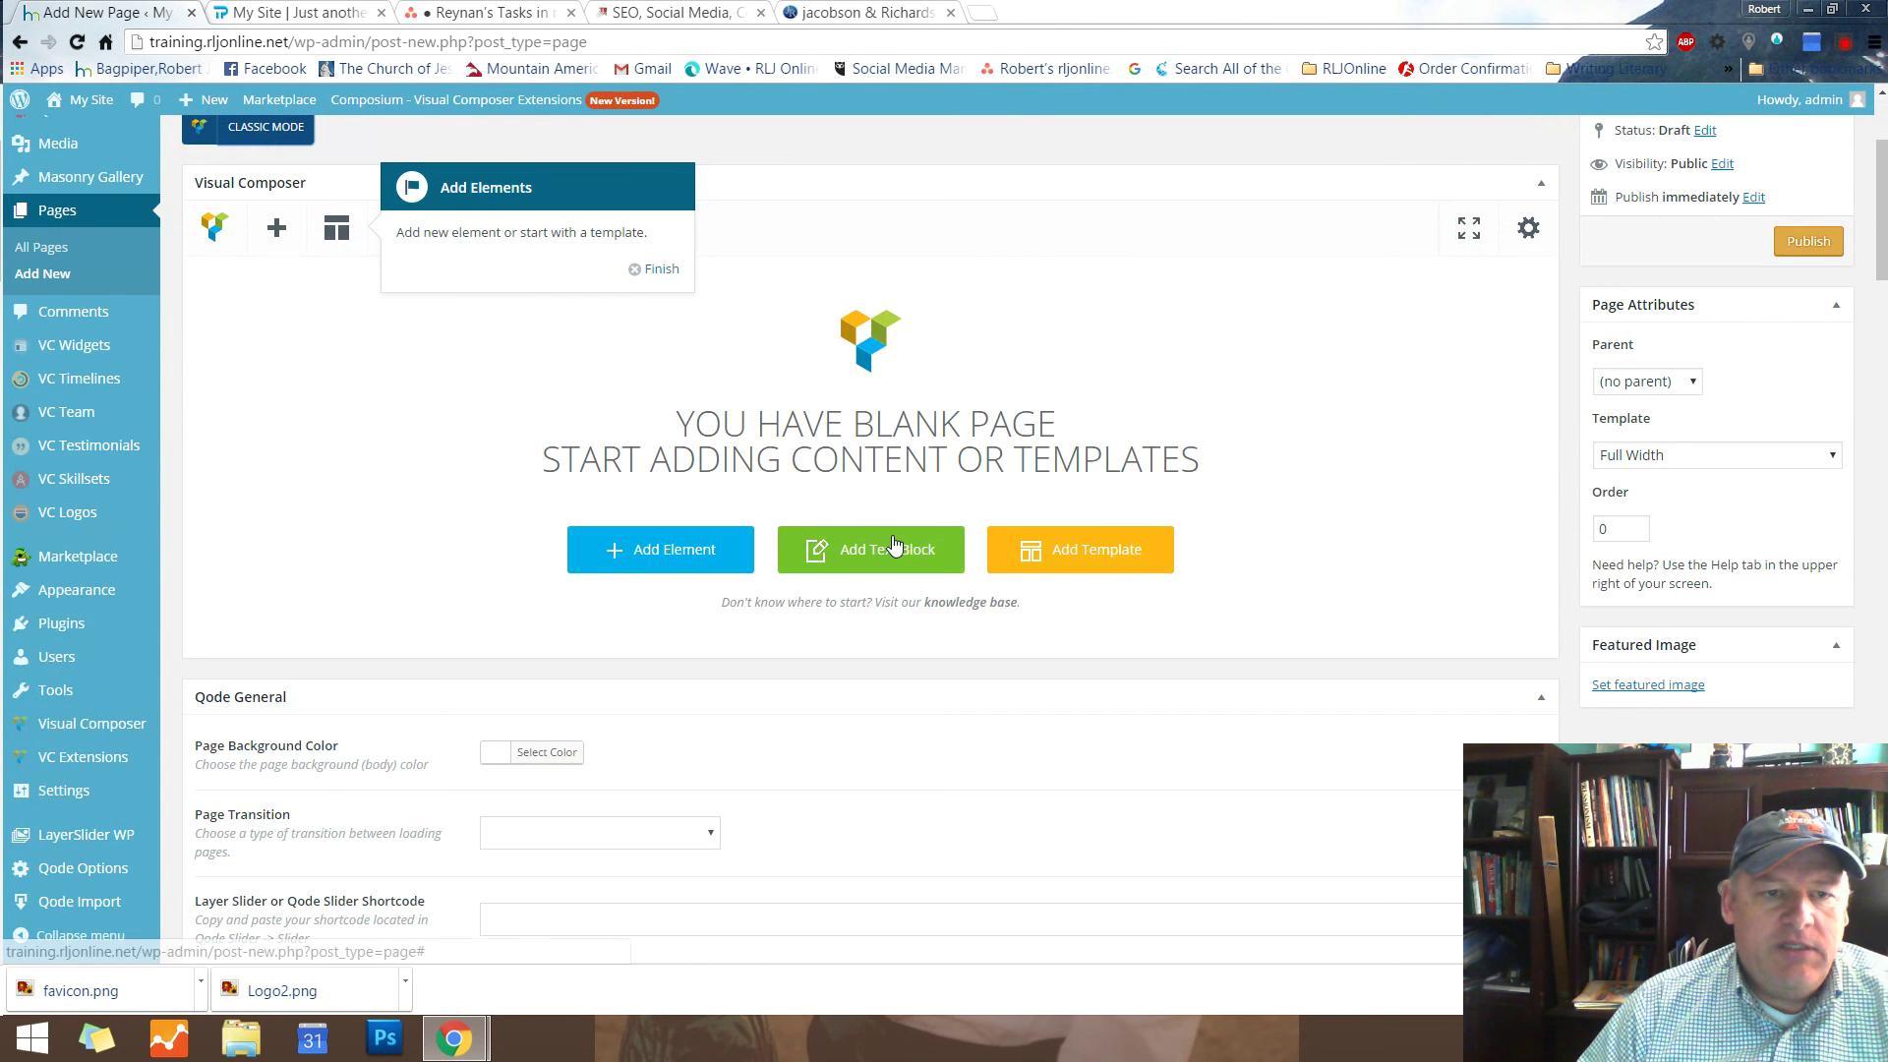
pyautogui.click(655, 270)
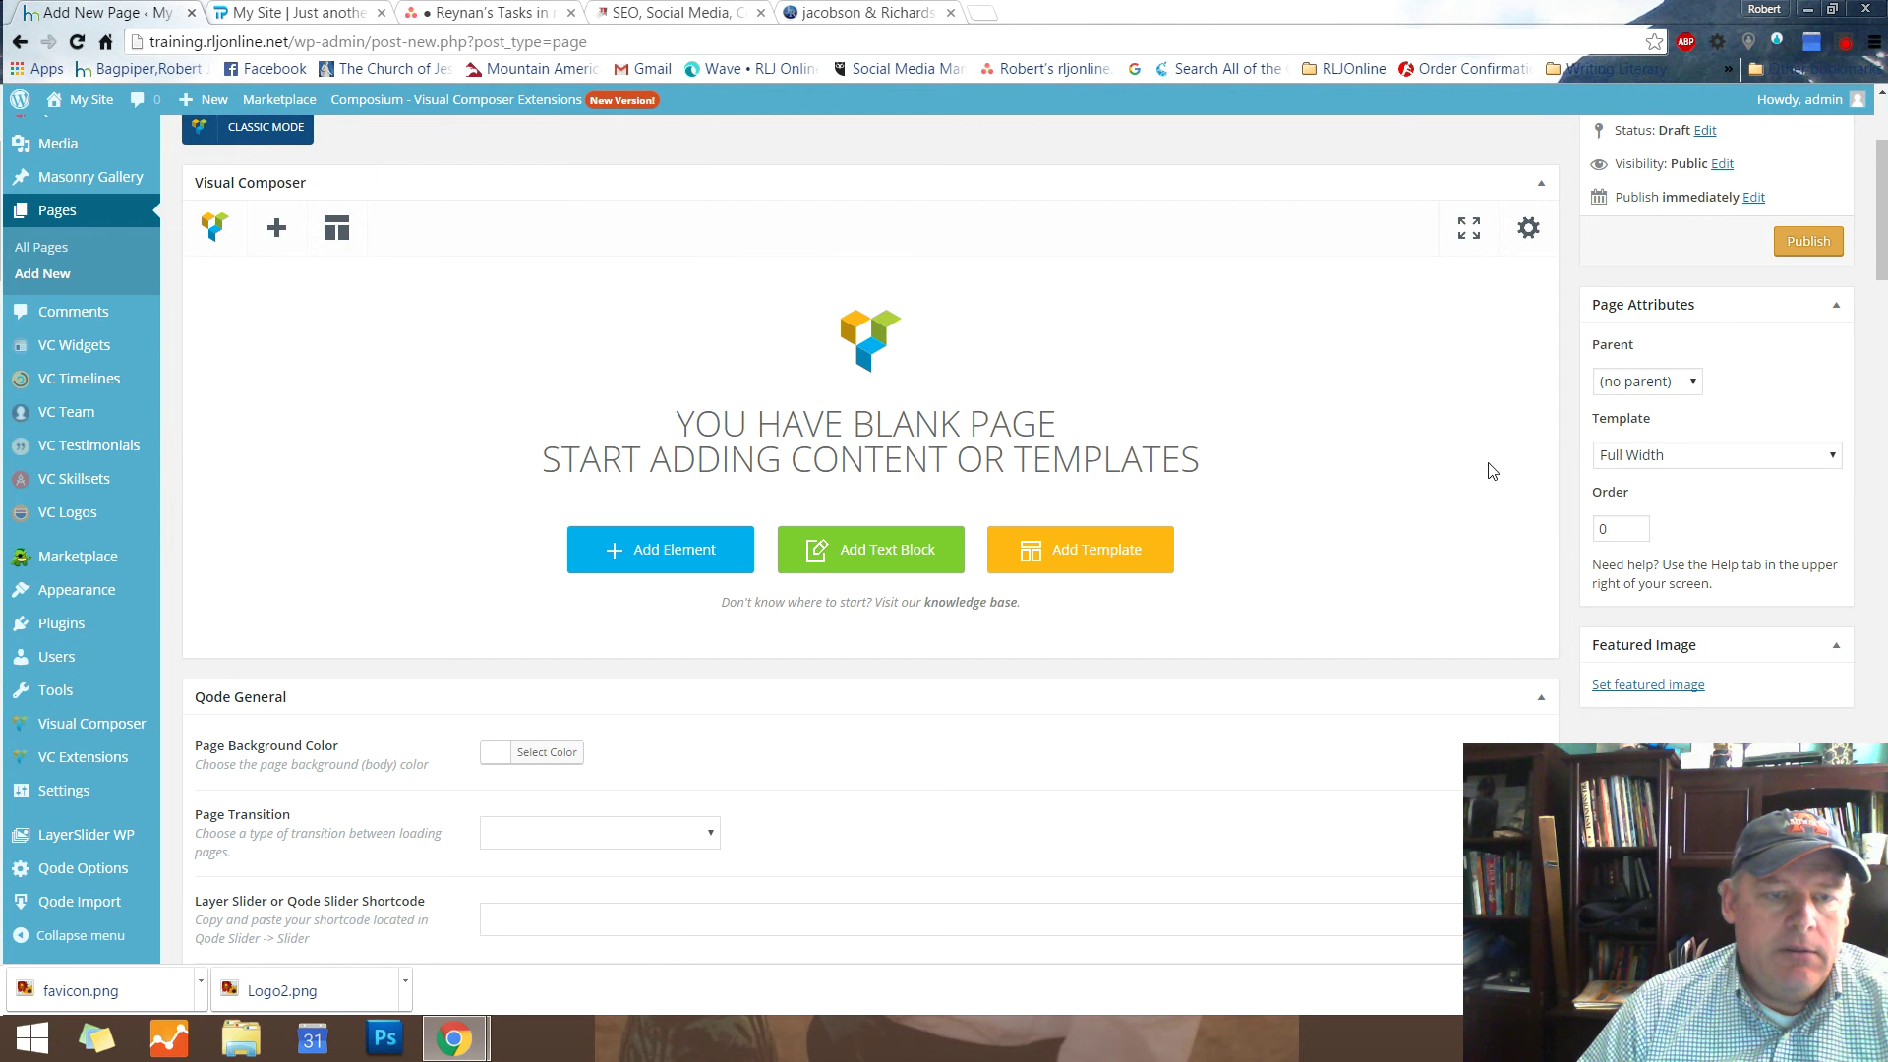
pyautogui.click(277, 228)
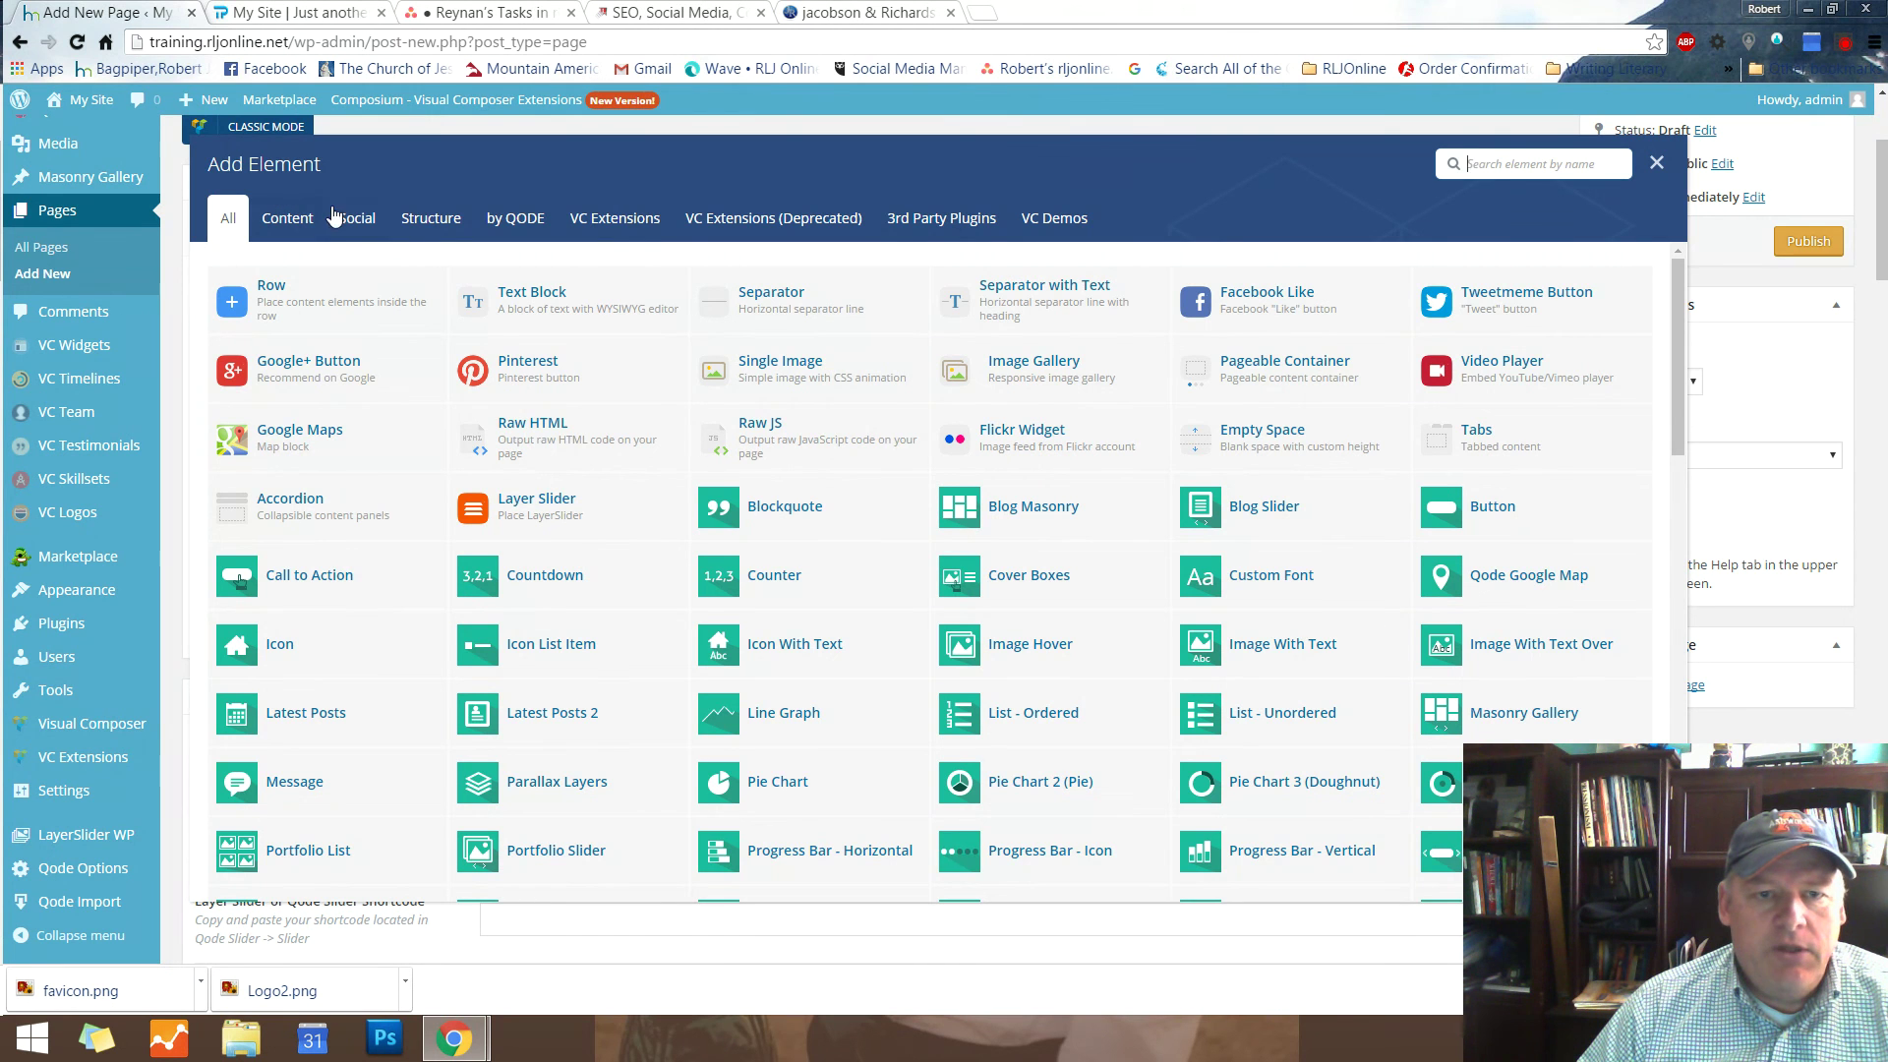
pyautogui.click(1658, 163)
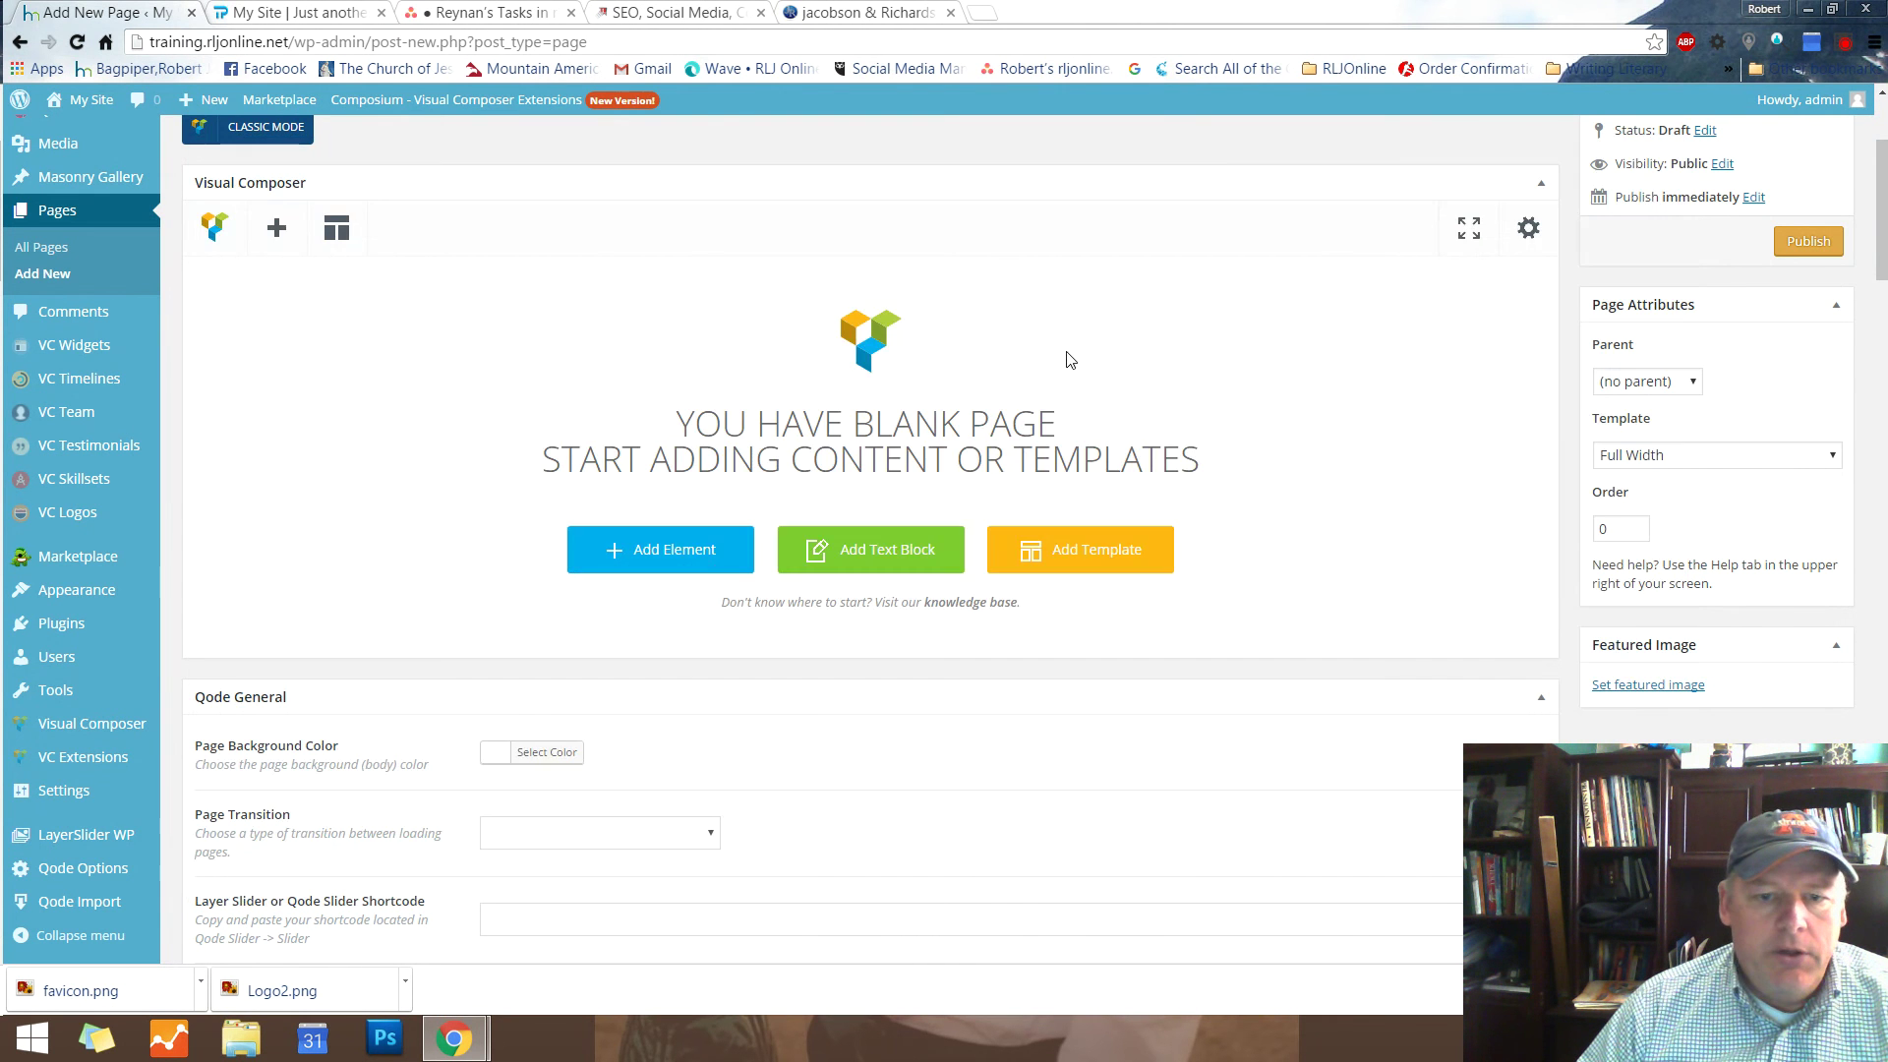
# Paste the shortcode [layerslider id="1"] as the Home page's Layer Slider or Qode Slider Shortcode
pyautogui.scroll(-10, 1076, 395)
pyautogui.scroll(-5, 1086, 435)
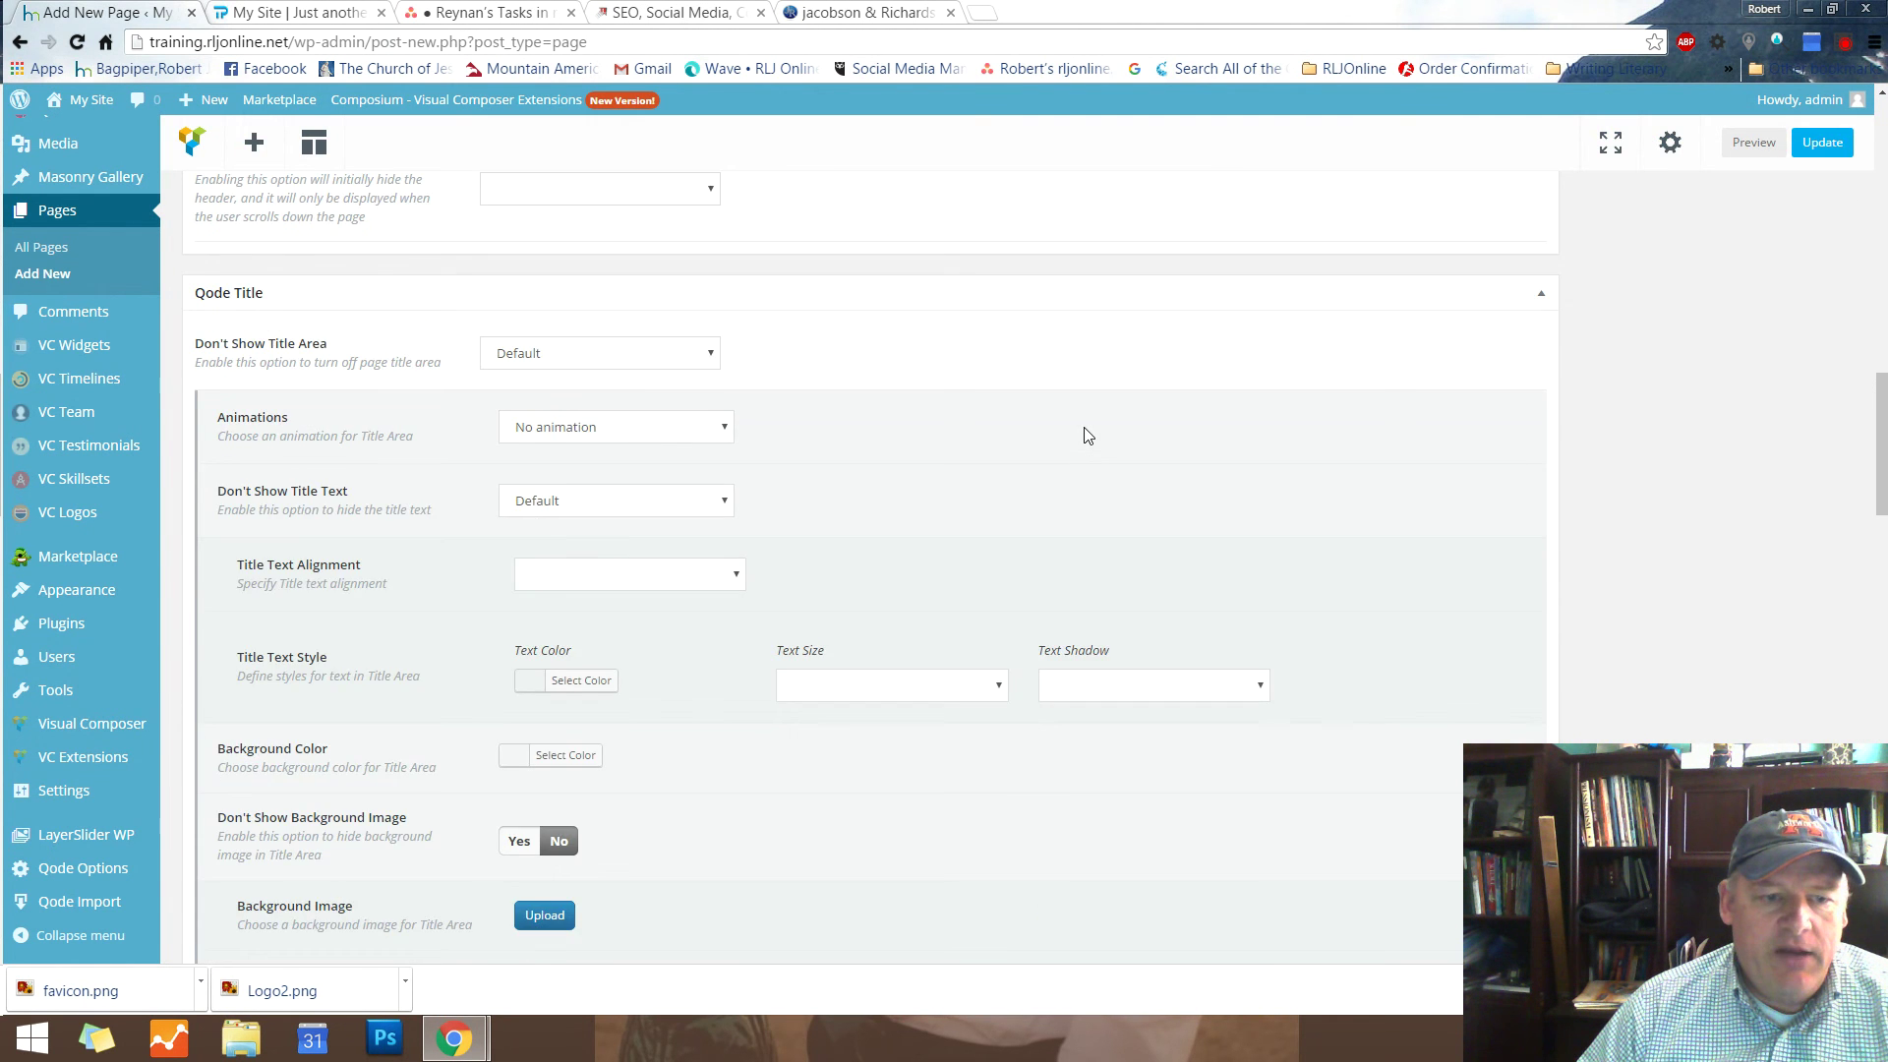
pyautogui.scroll(7, 1130, 431)
pyautogui.scroll(5, 1135, 433)
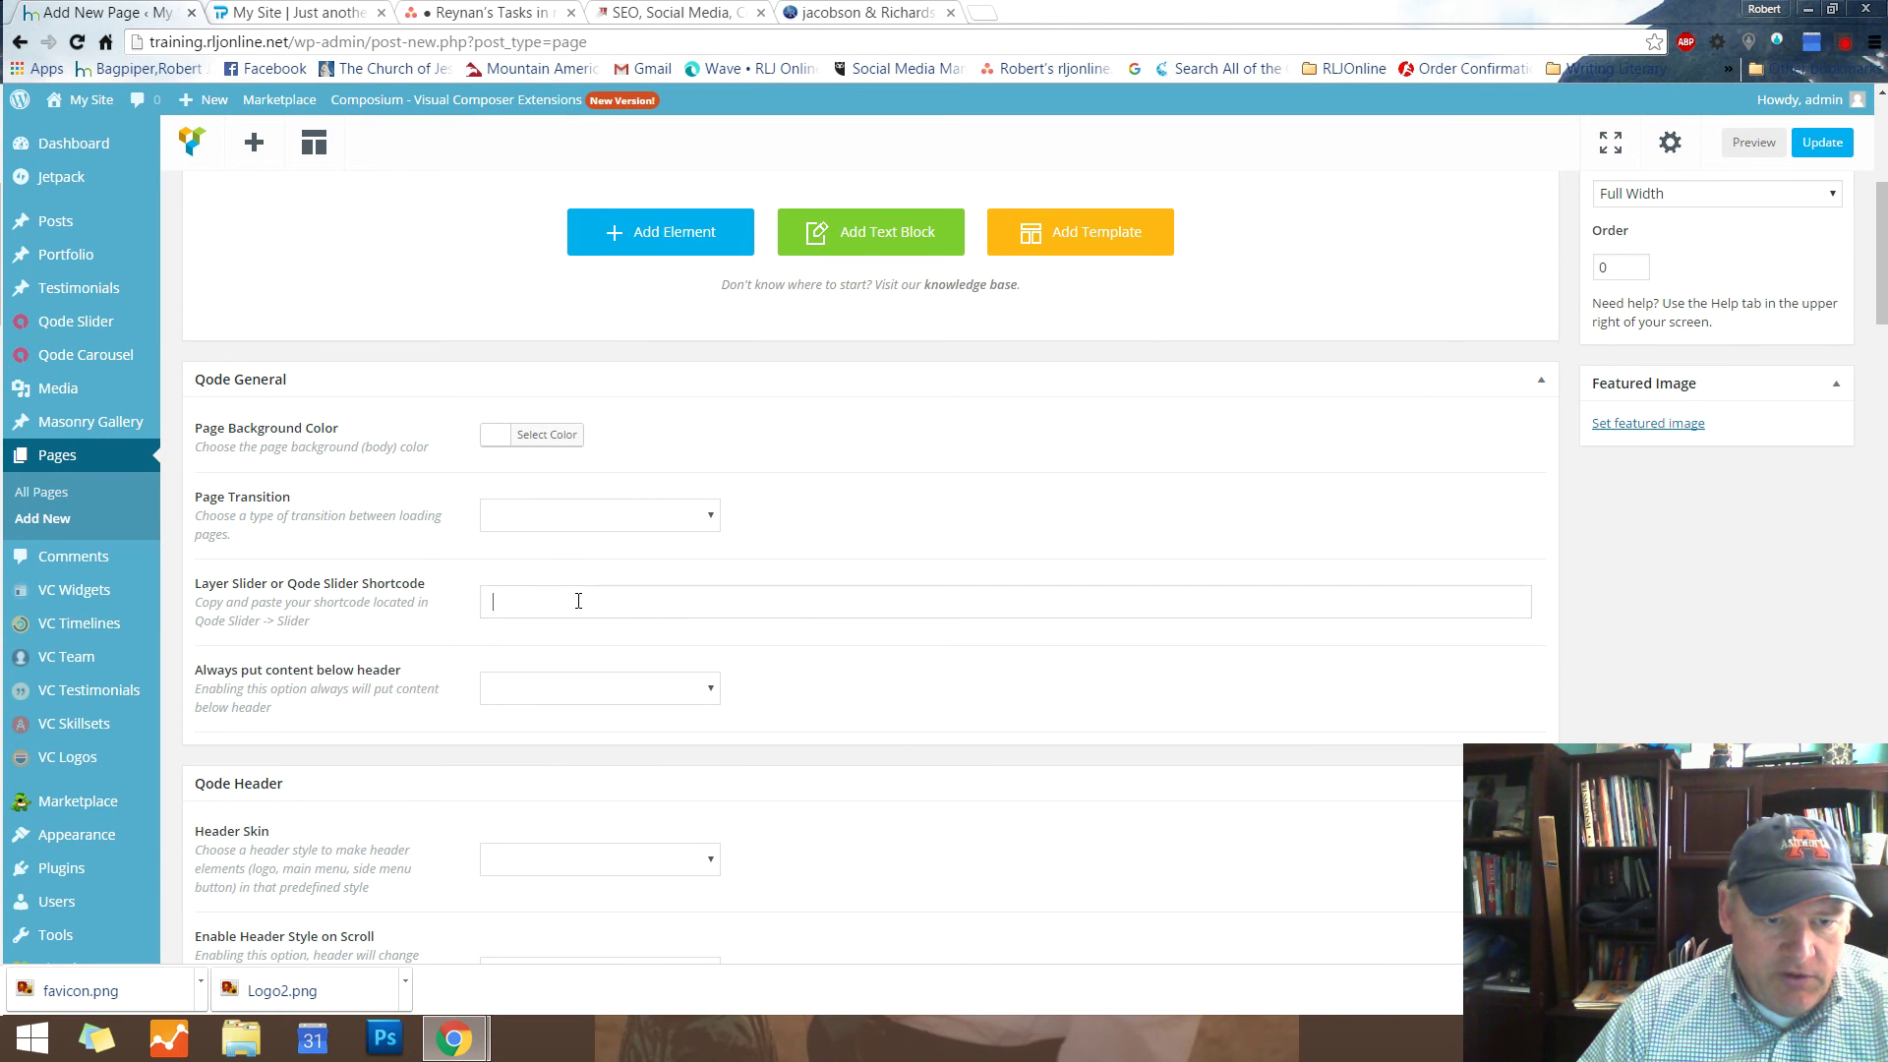
pyautogui.rightClick(578, 601)
pyautogui.click(648, 739)
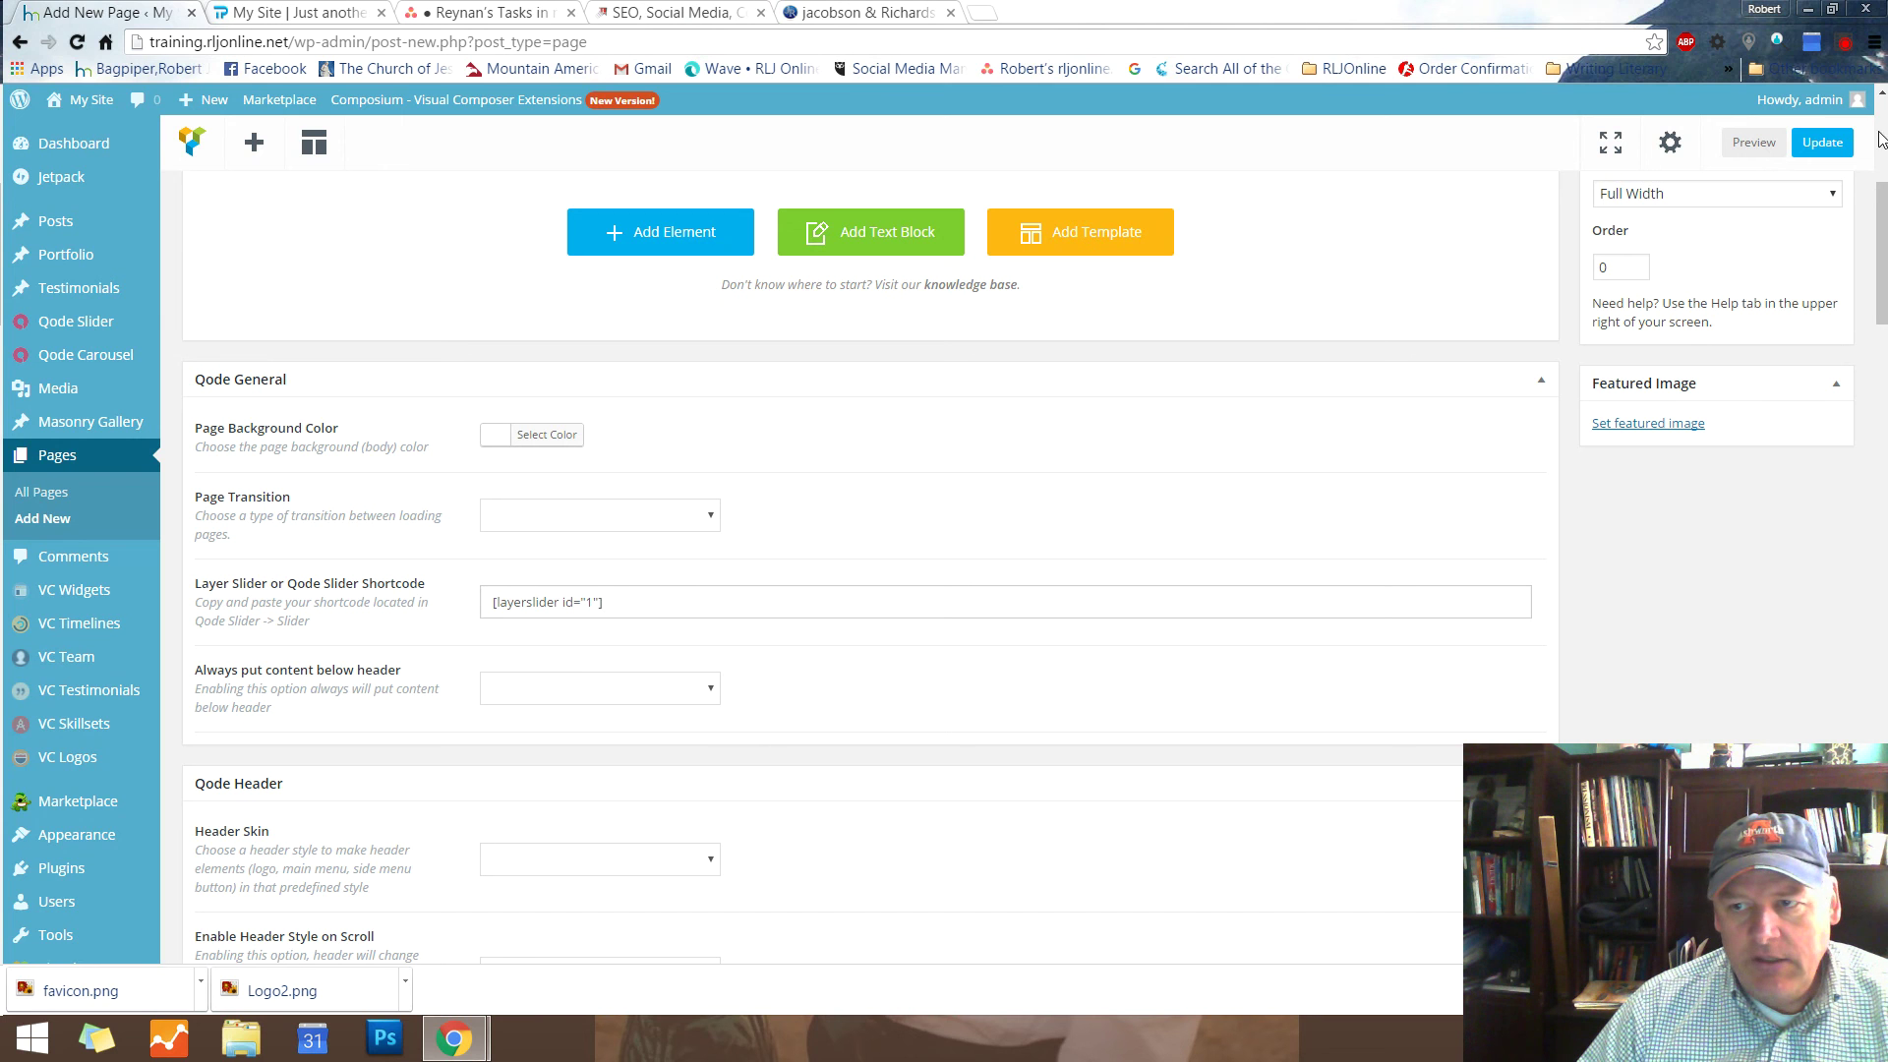
# Publish the Home page and preview it with the slider on the site
pyautogui.click(1822, 143)
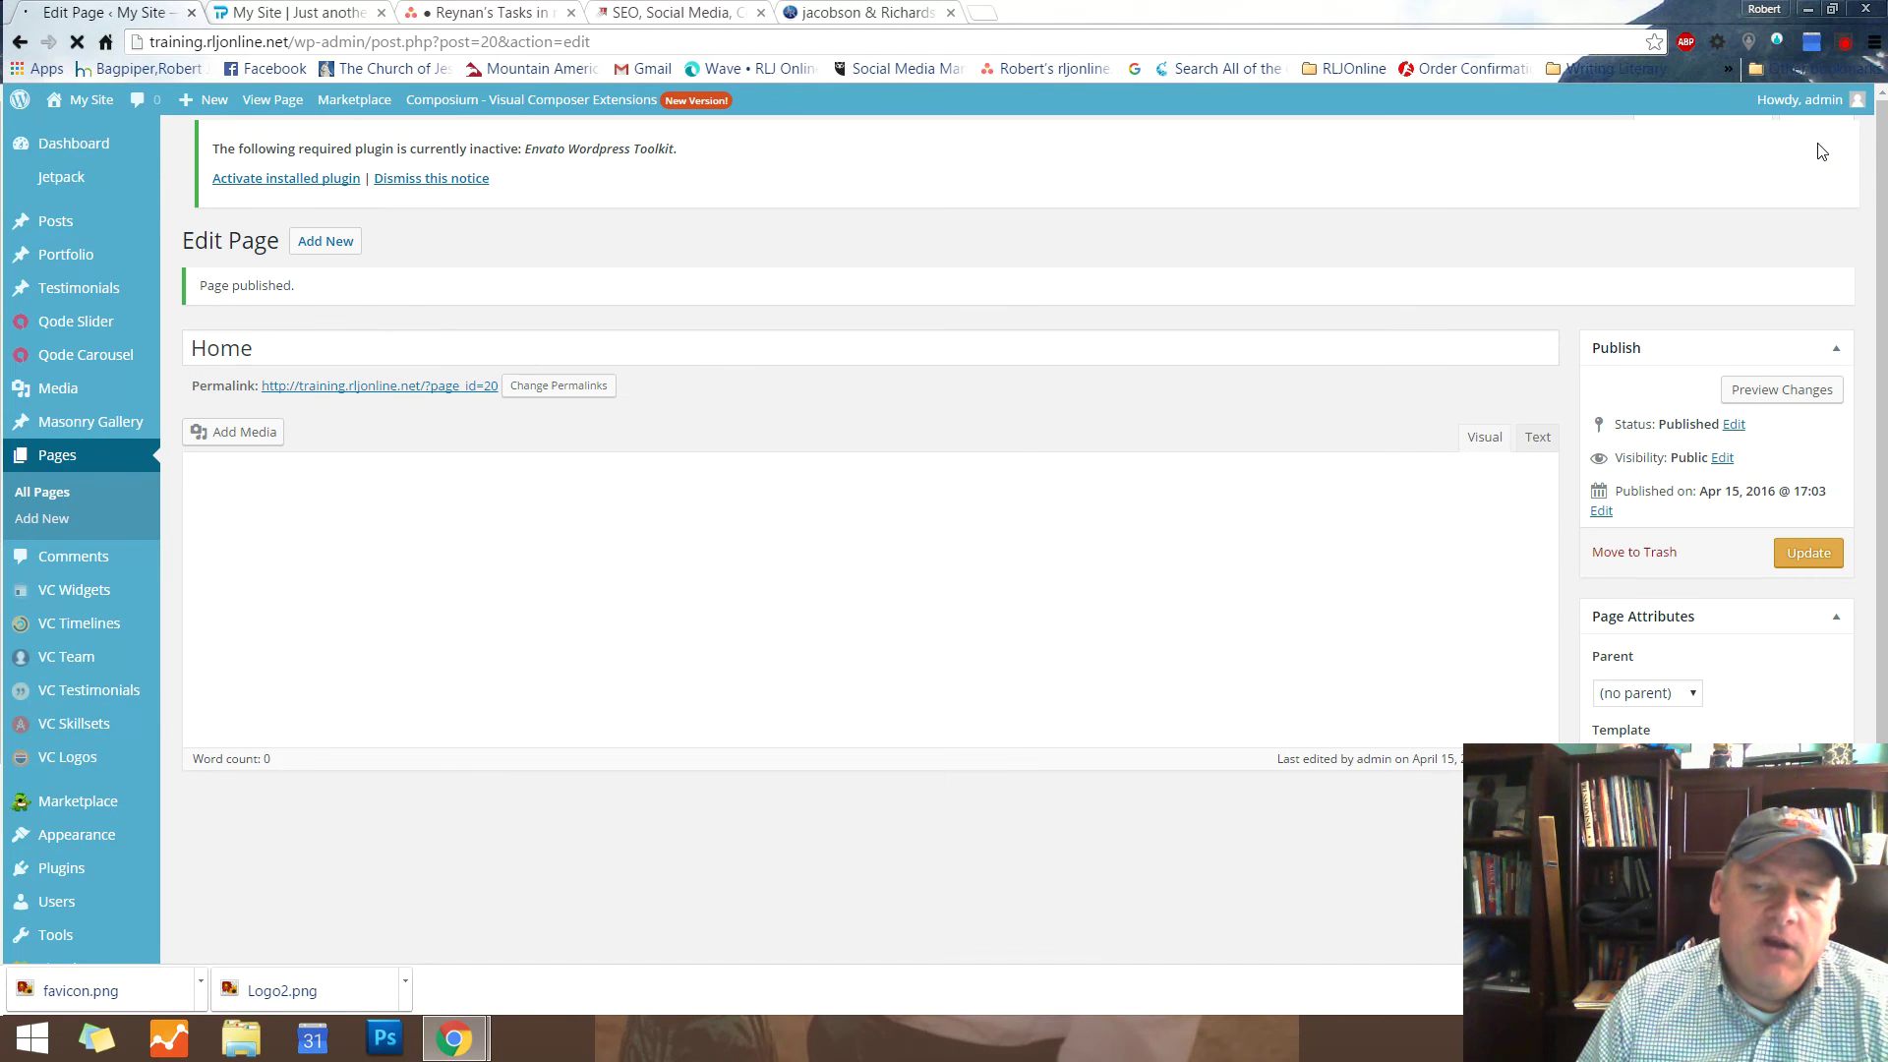
pyautogui.click(1751, 393)
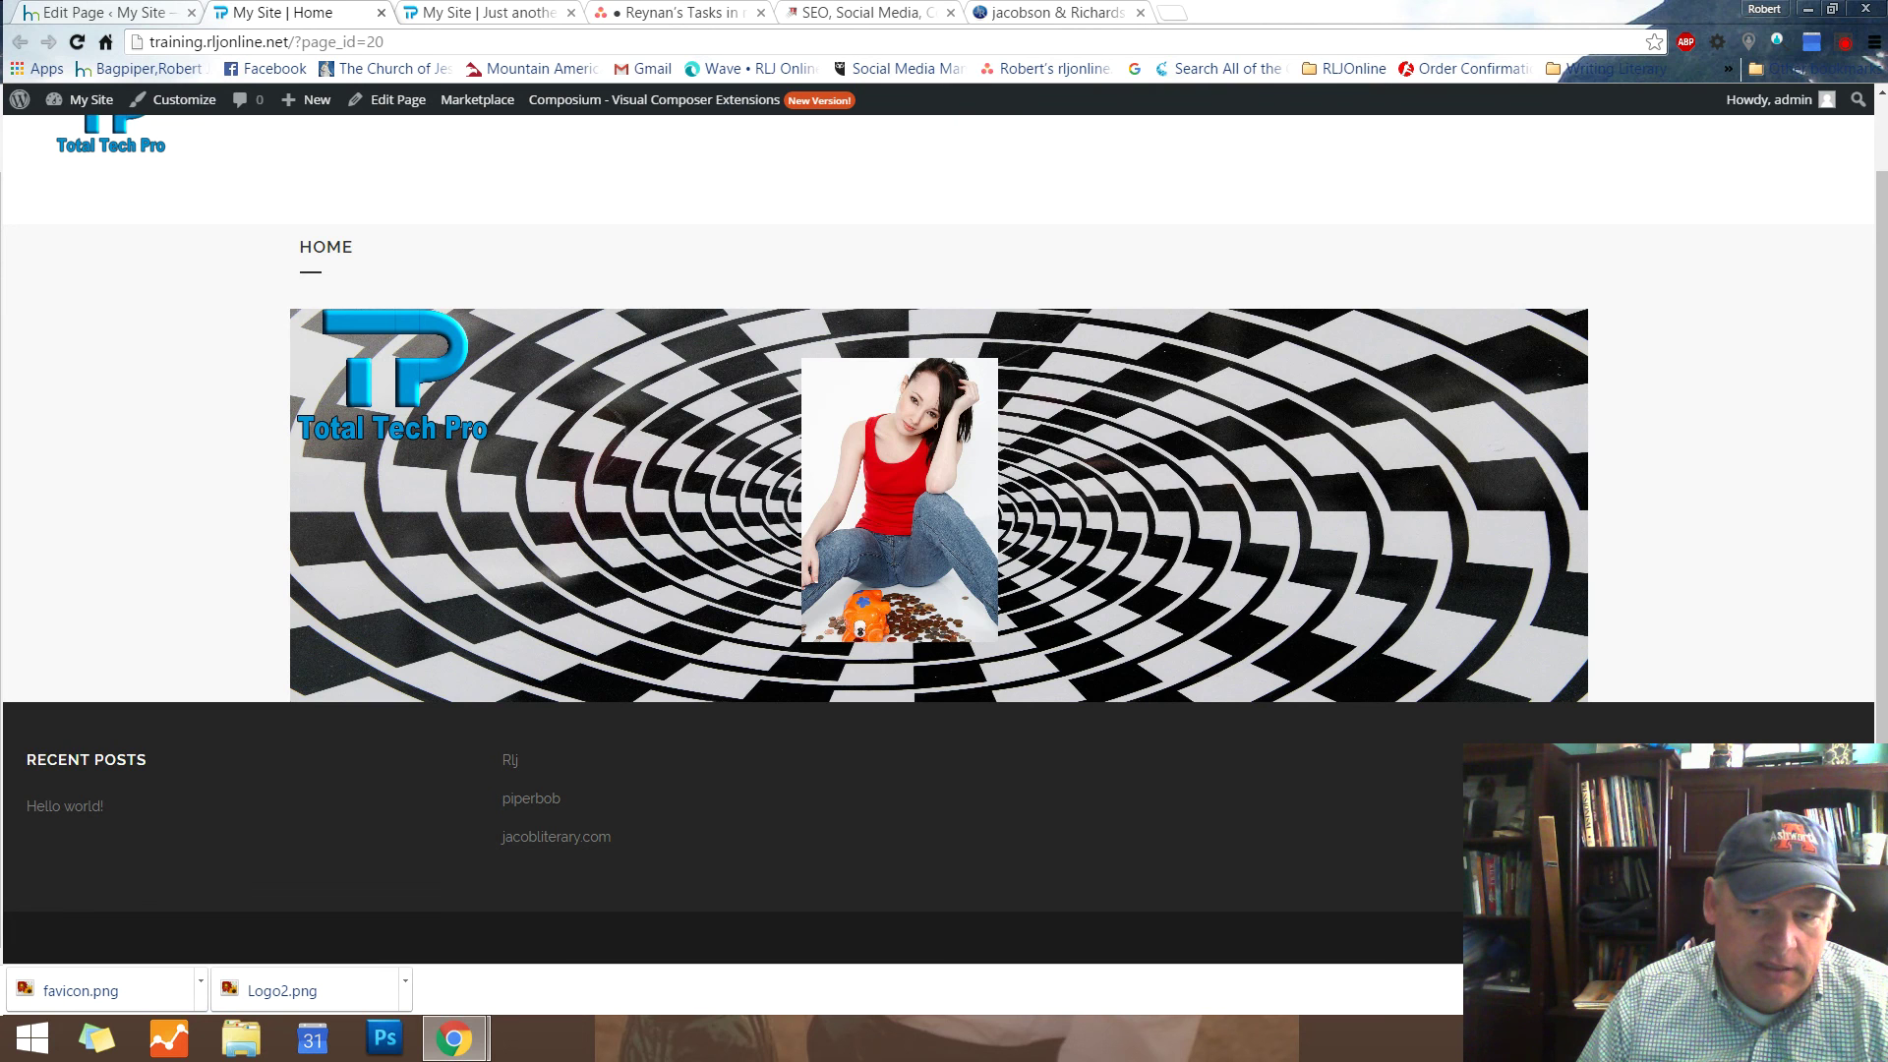
# Examine the slider on the live Home page and review the page's slider shortcode and Qode Header options in the editor
pyautogui.scroll(1, 315, 407)
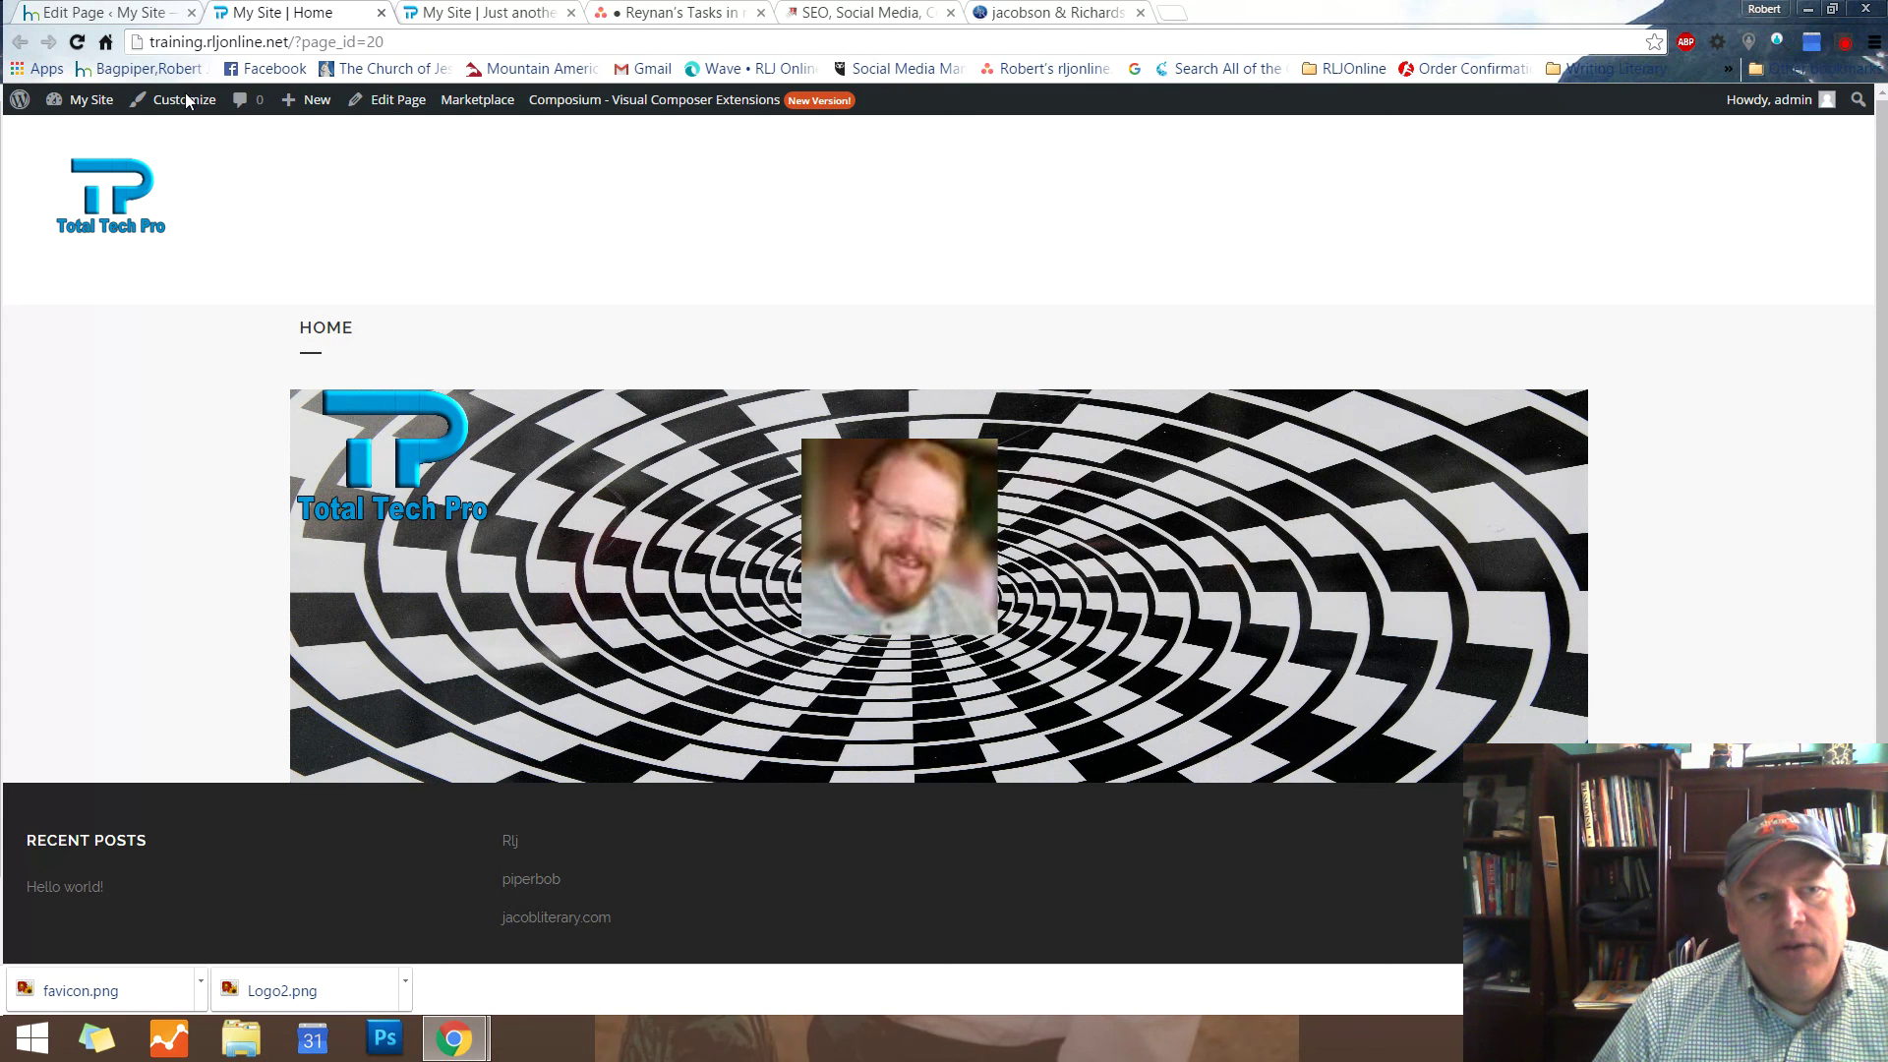
pyautogui.click(61, 13)
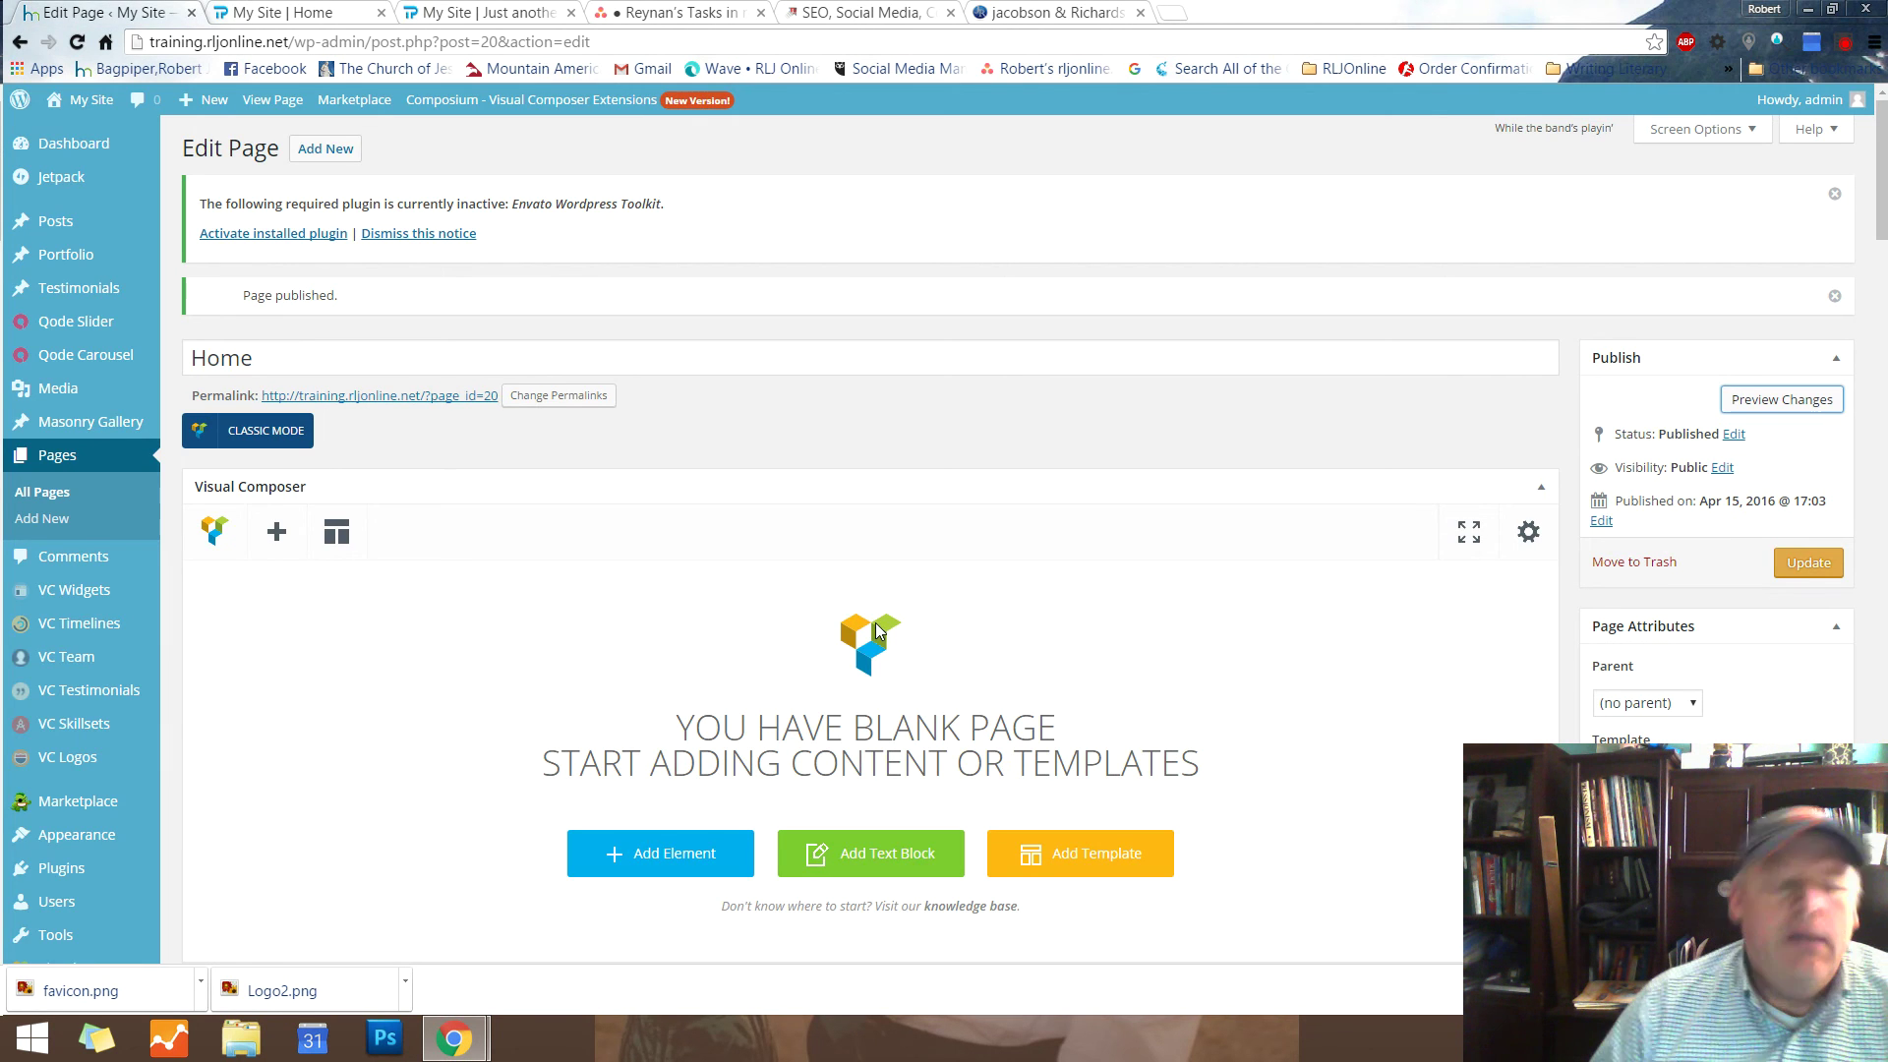
pyautogui.scroll(-3, 551, 625)
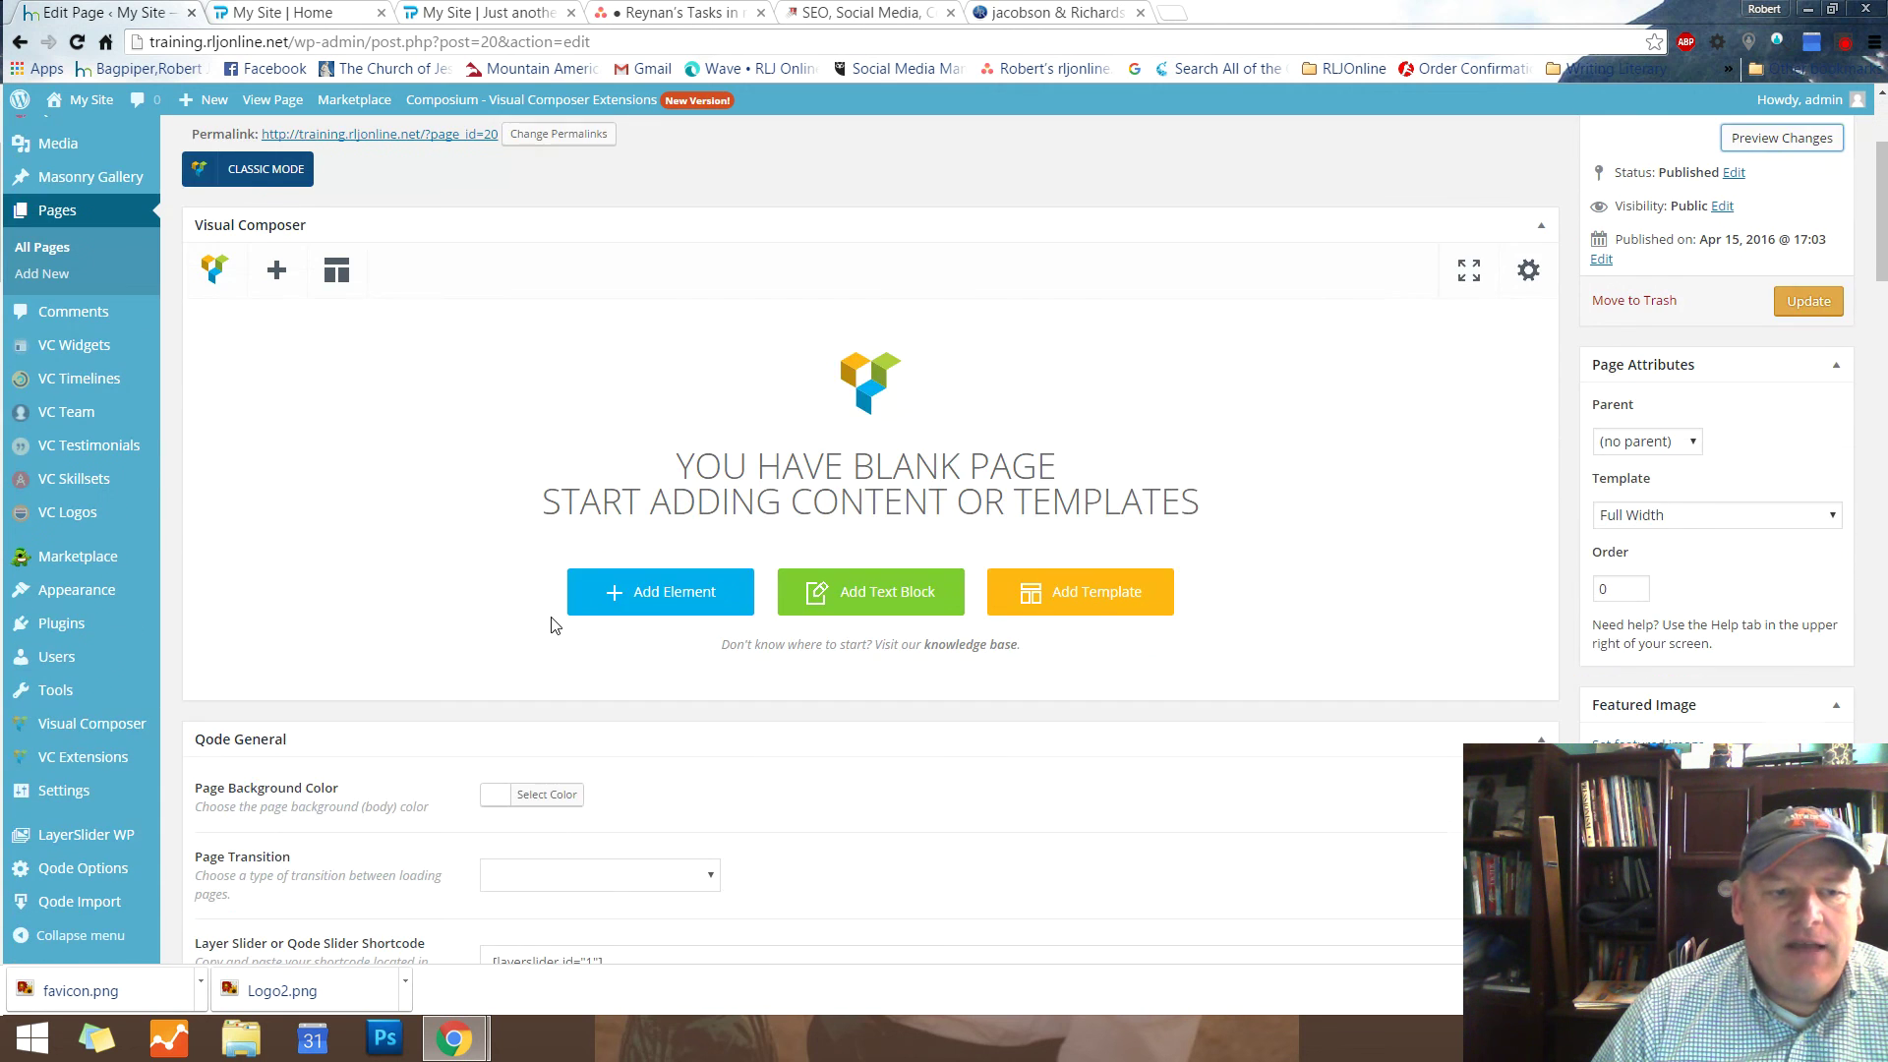
pyautogui.scroll(-7, 551, 619)
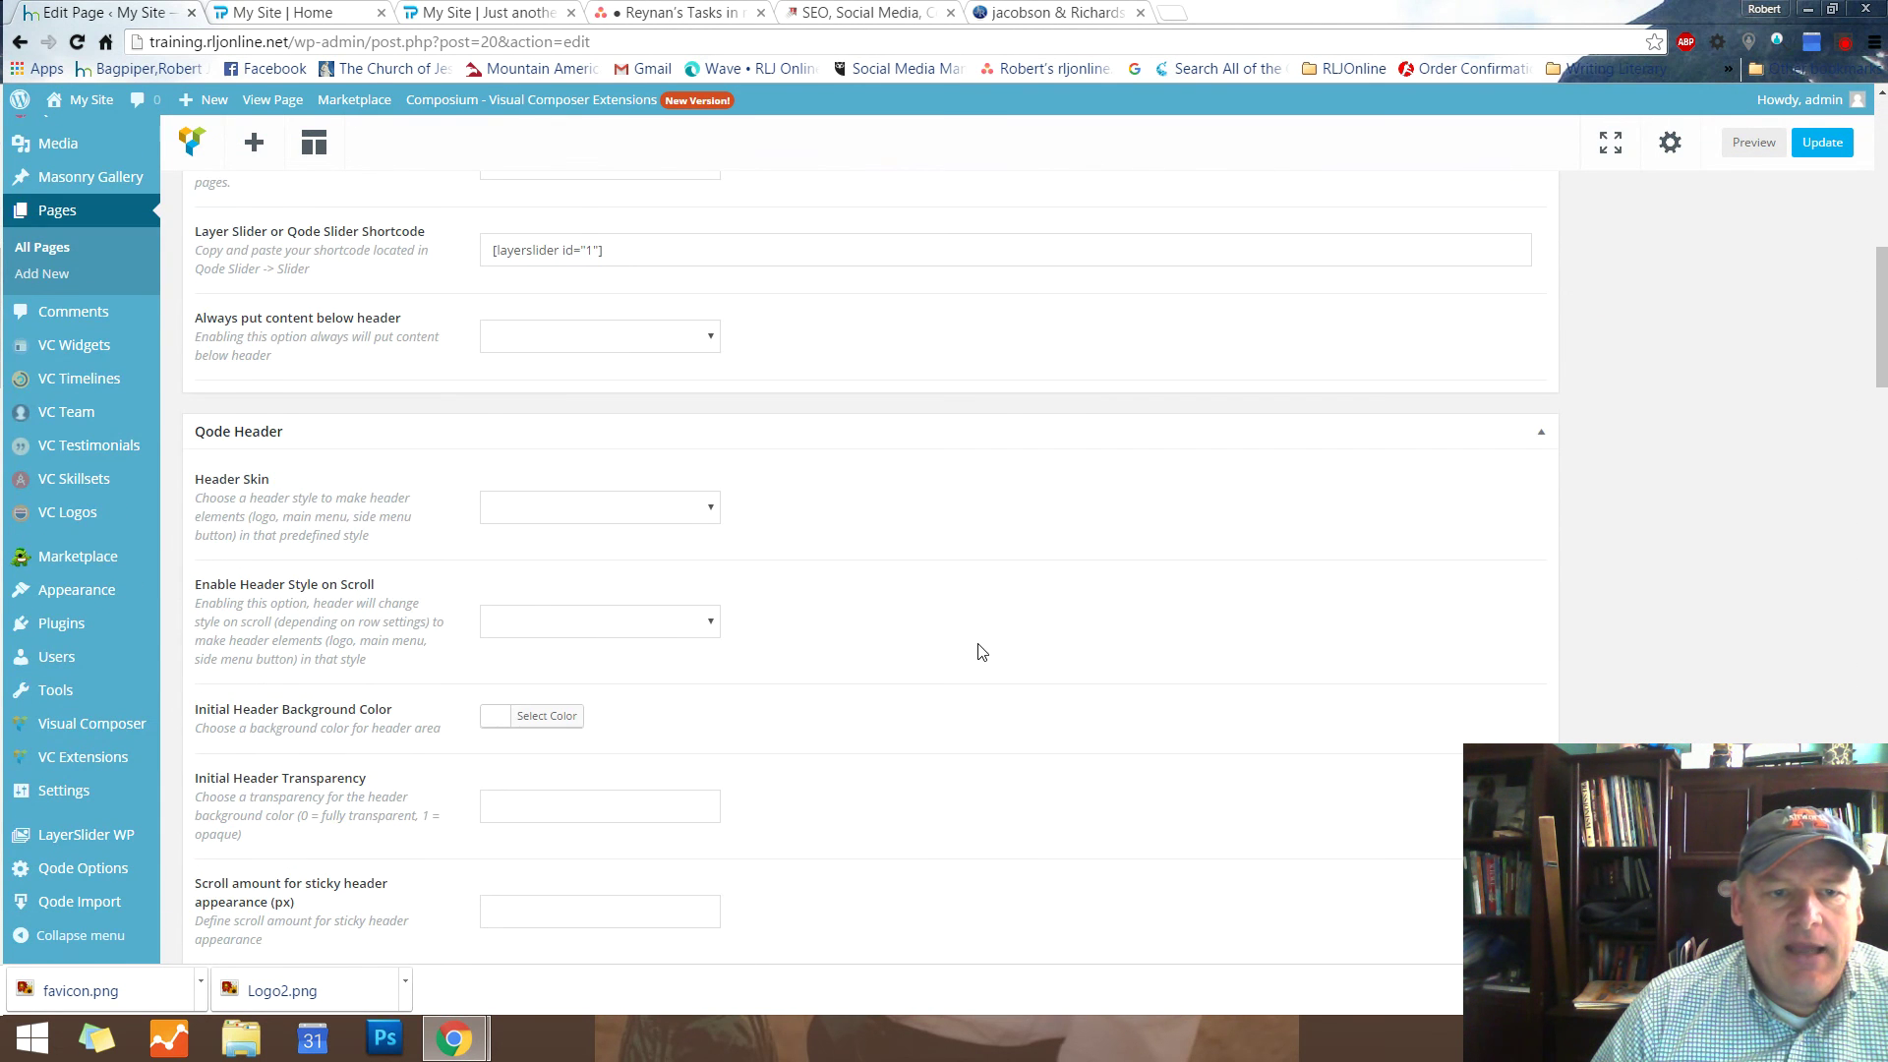
pyautogui.scroll(1, 981, 652)
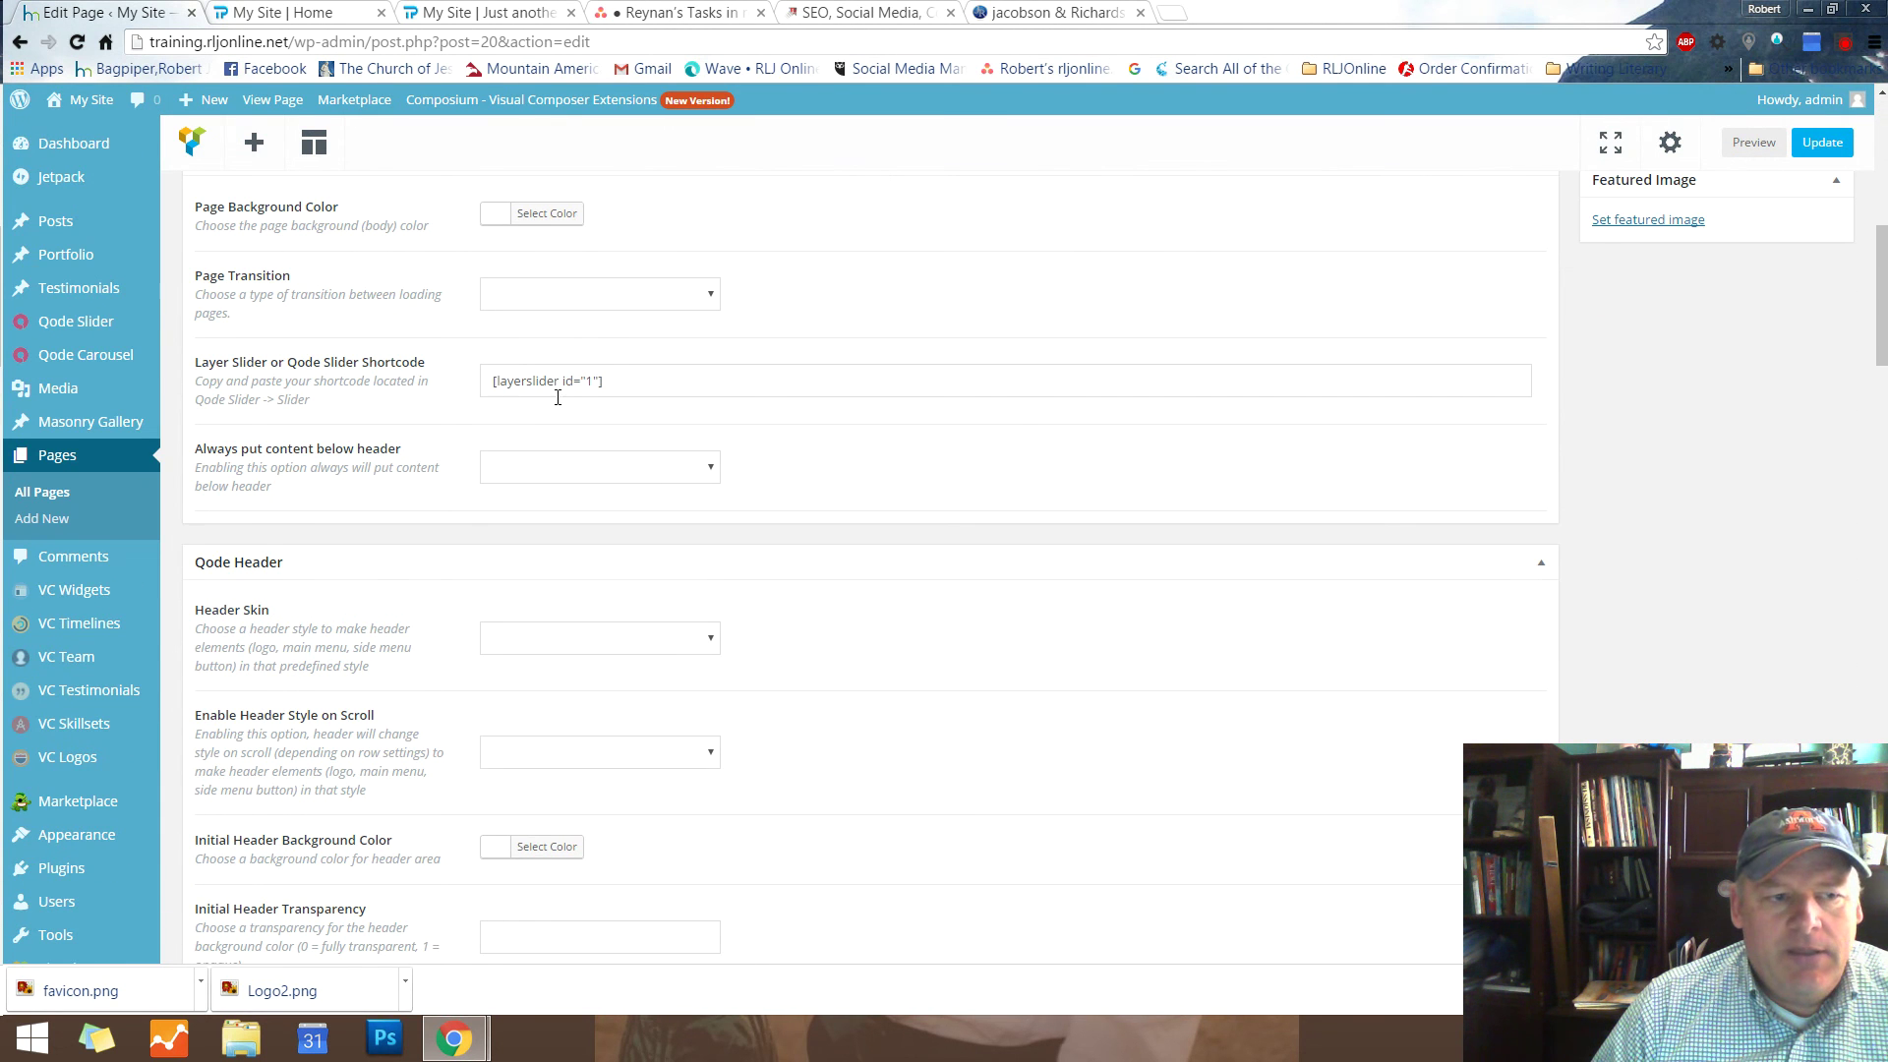
pyautogui.moveTo(74, 322)
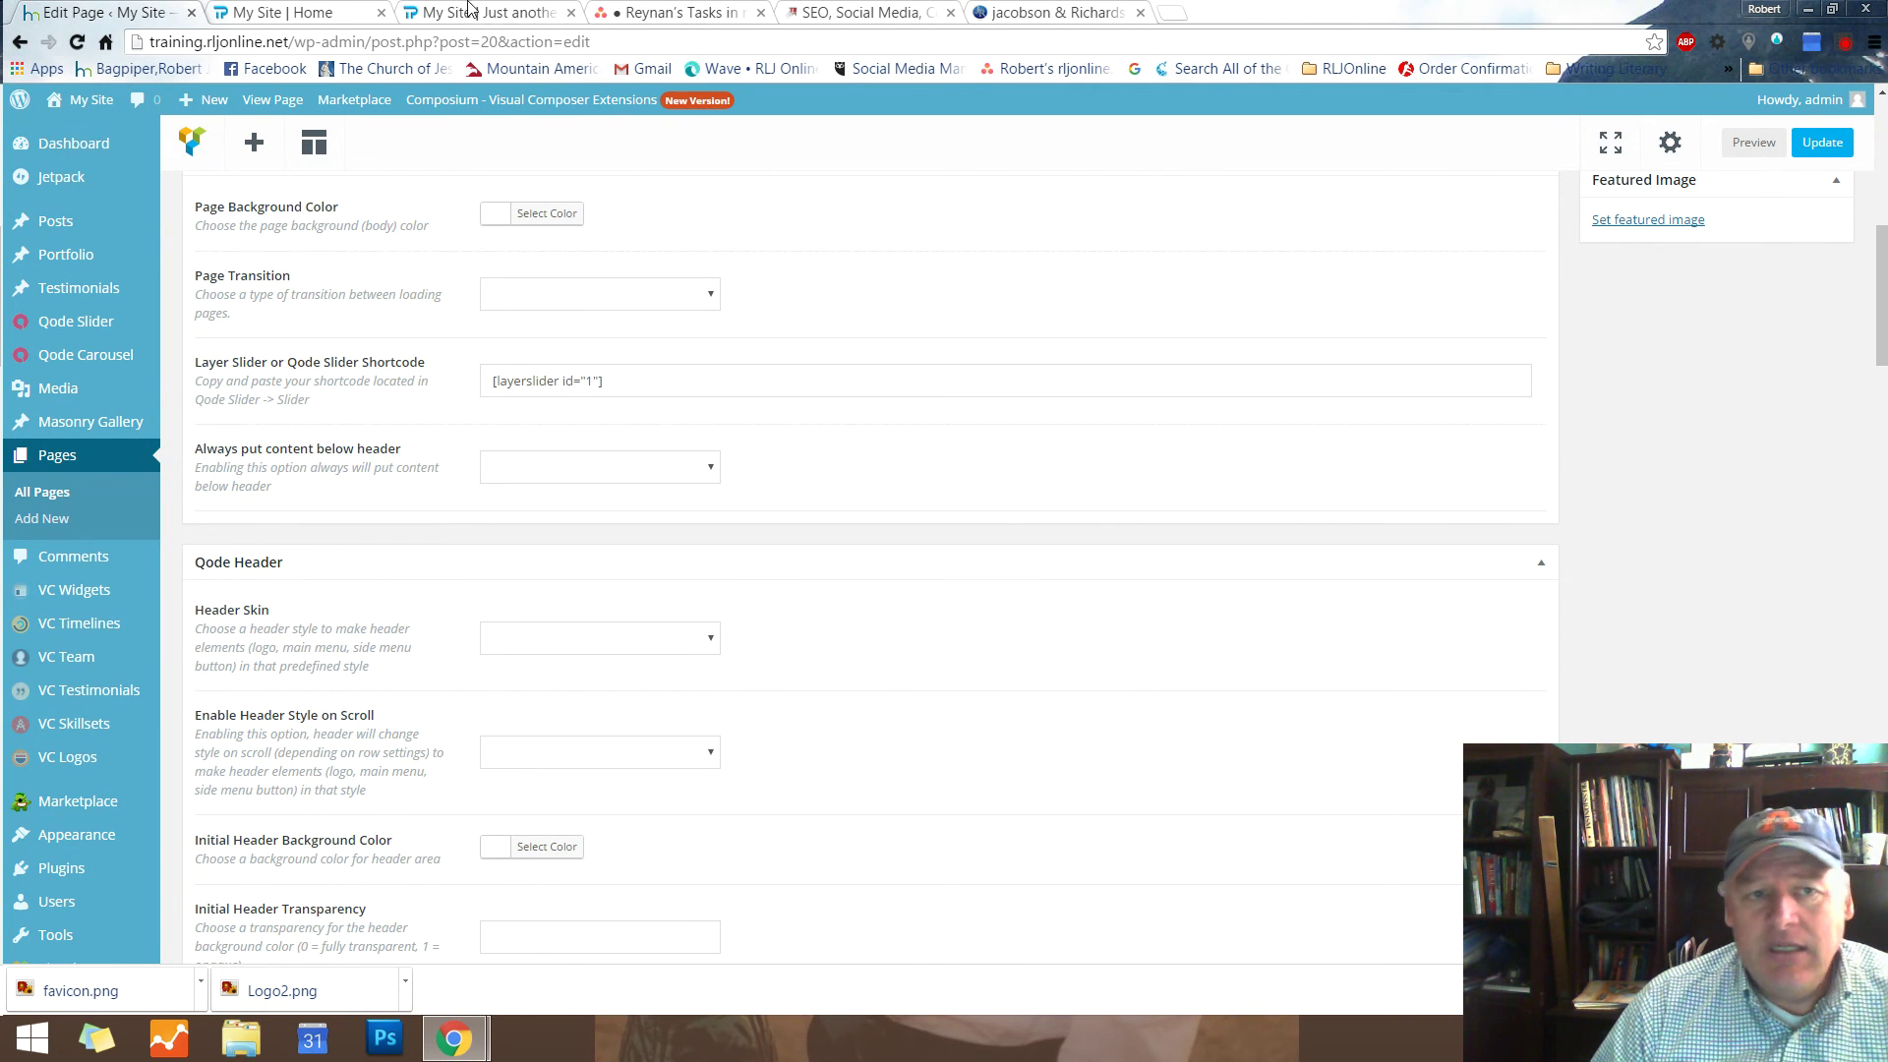
pyautogui.click(282, 11)
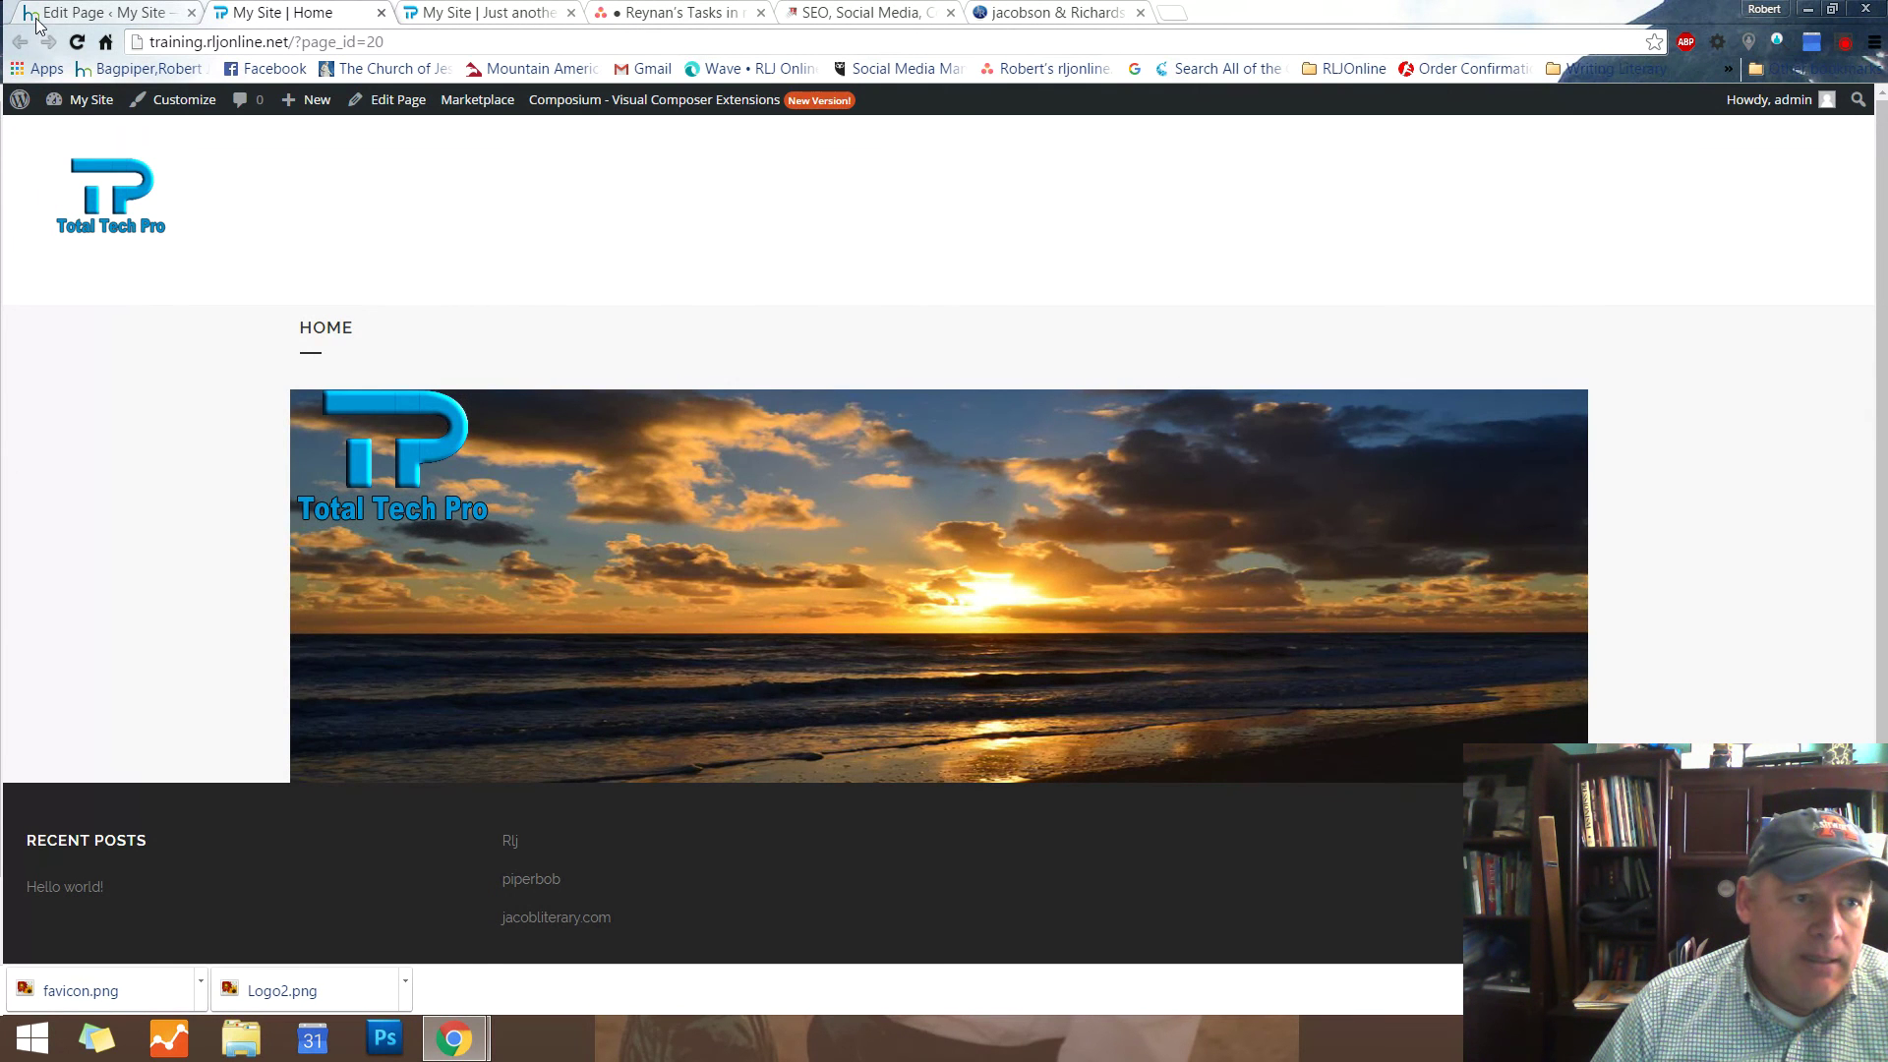
pyautogui.click(99, 12)
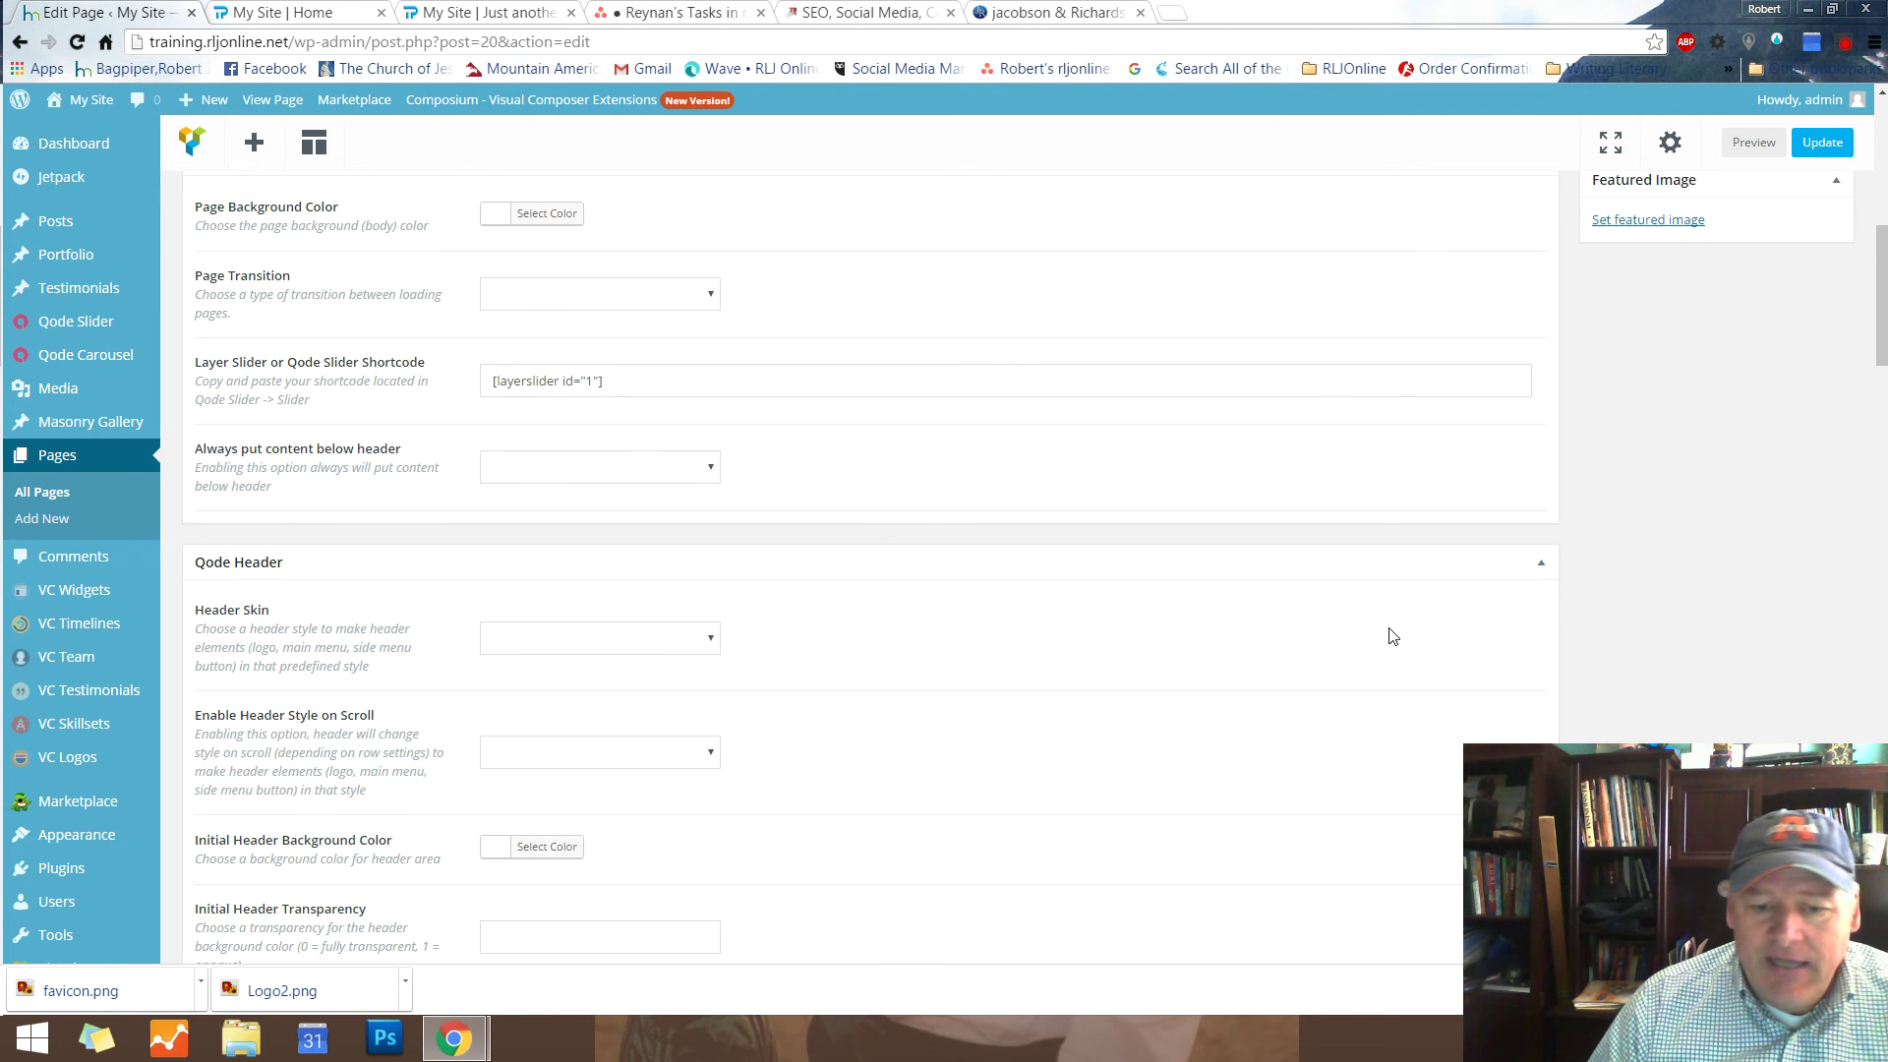
pyautogui.scroll(-3, 1390, 632)
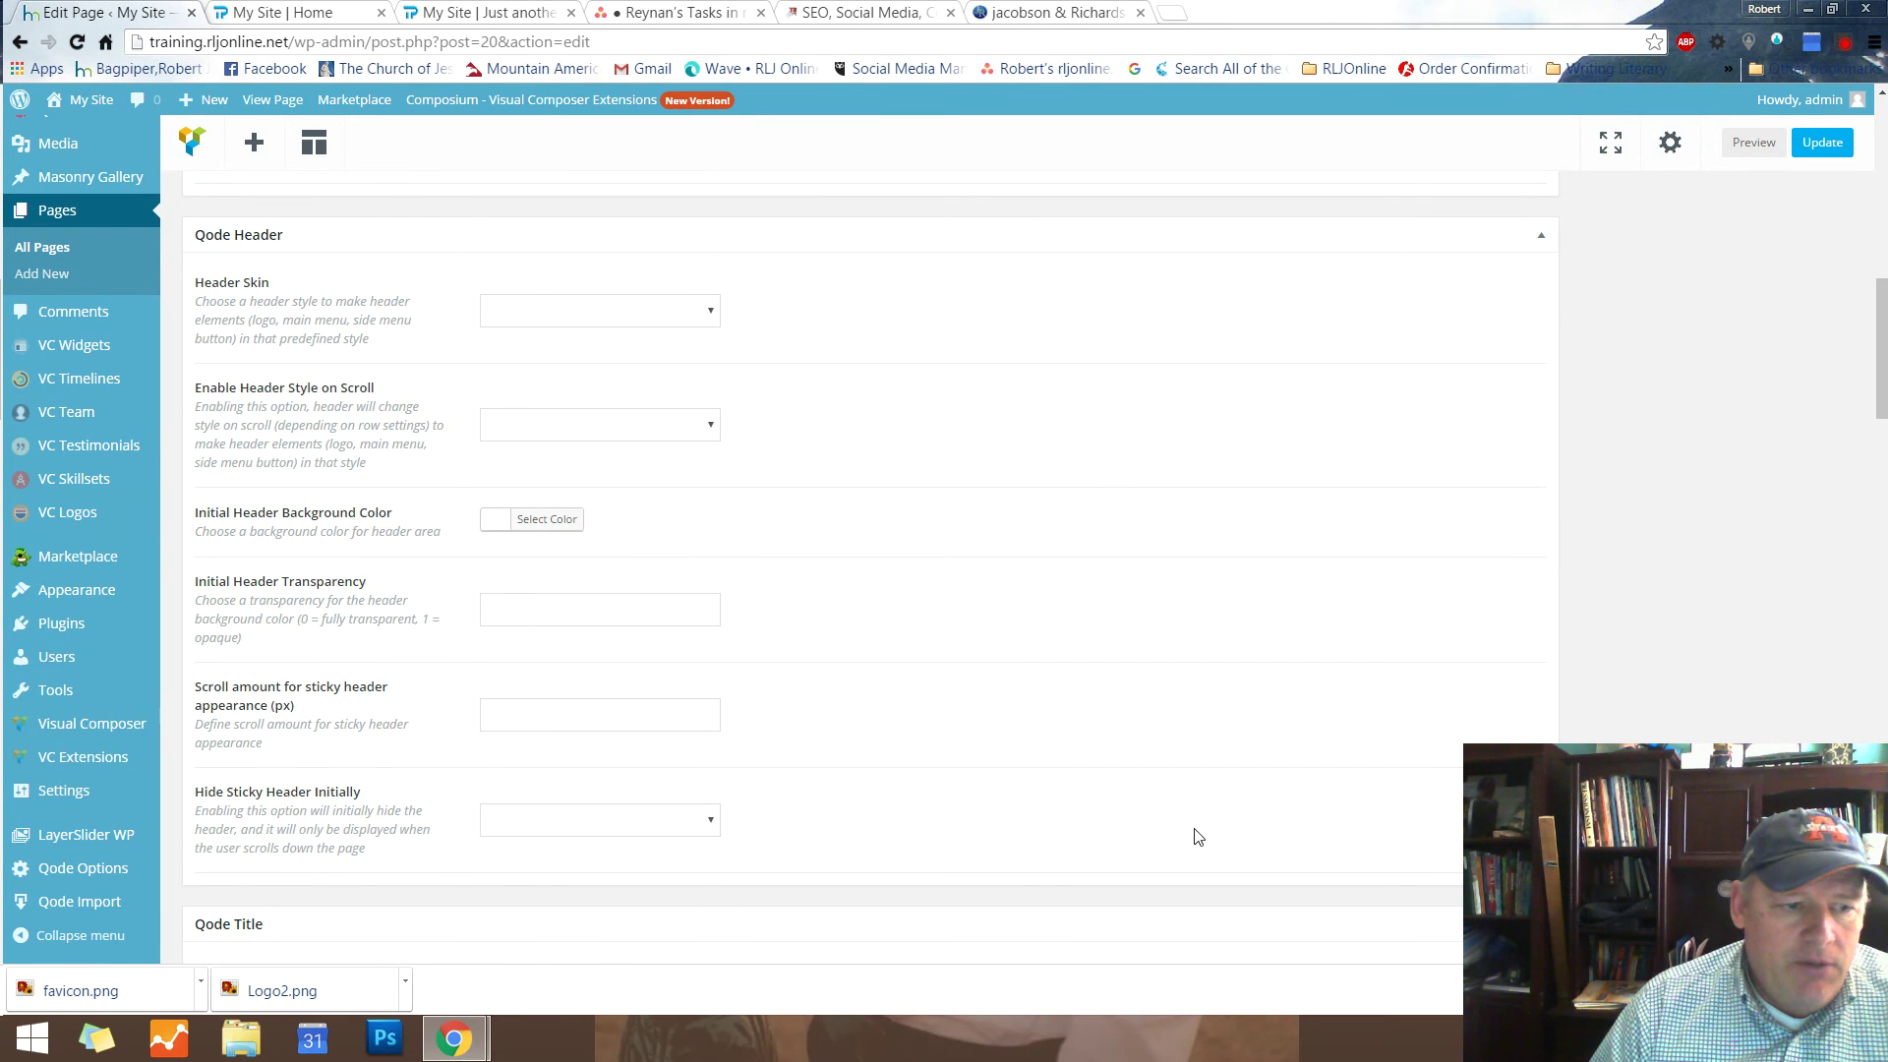
pyautogui.scroll(9, 1193, 834)
pyautogui.scroll(3, 1118, 959)
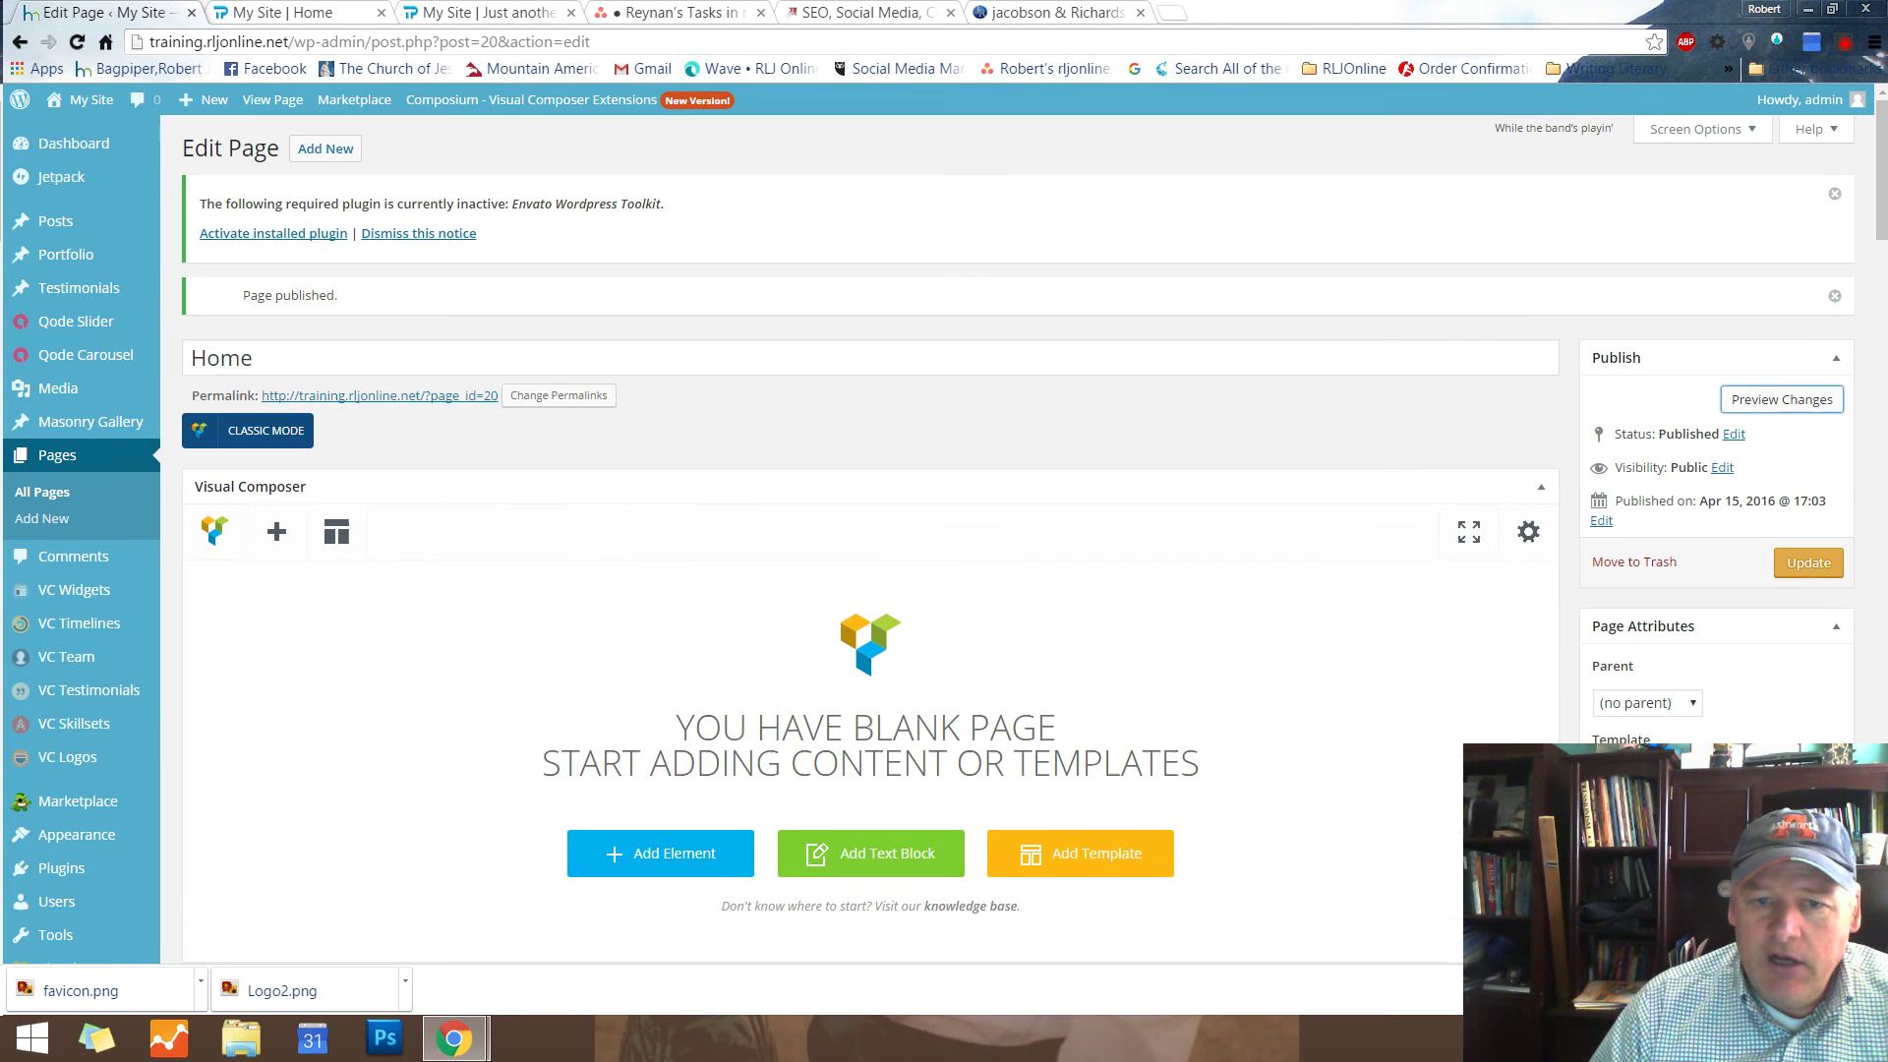